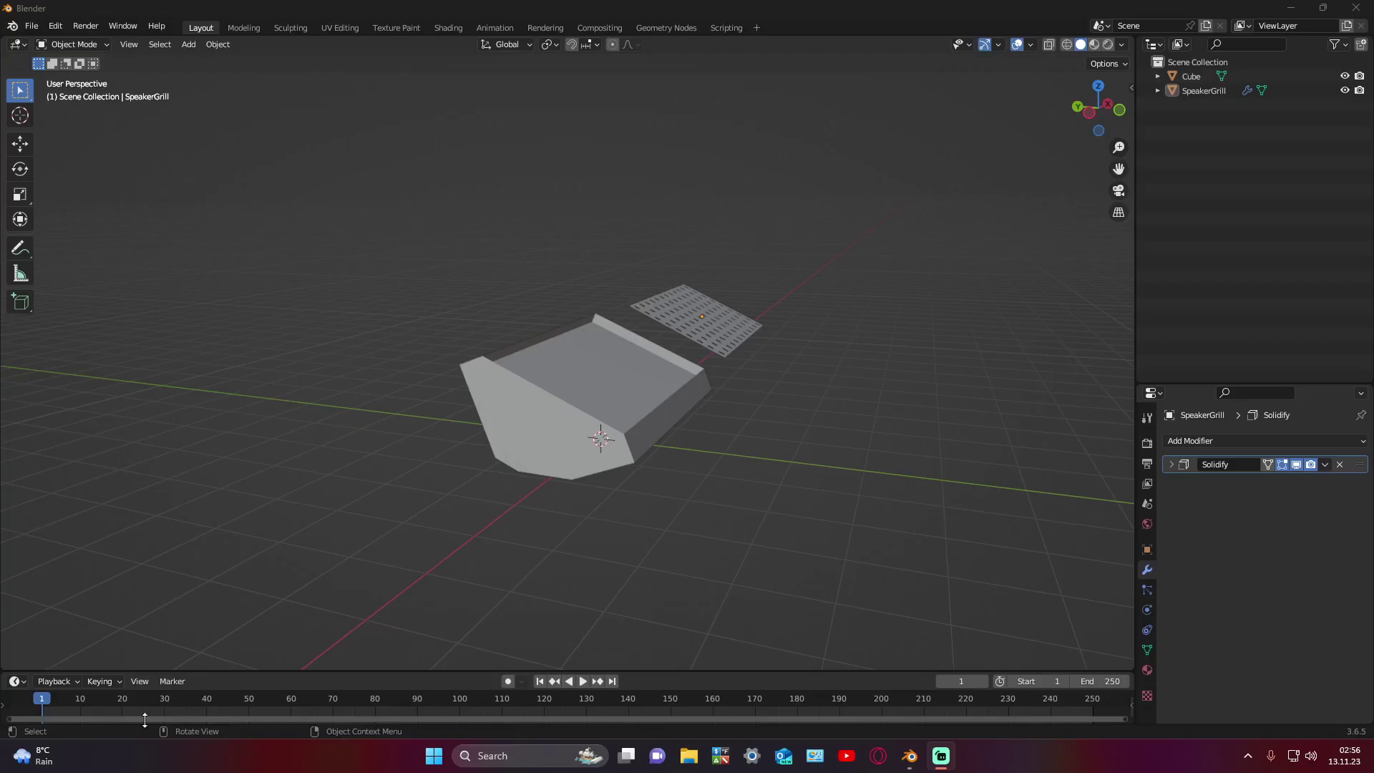
Step: Inspect the tray body and speaker grill from several angles, then bring up the Add > Mesh list
mouse_move(672, 595)
middle_down()
mouse_move(732, 499)
mouse_move(596, 559)
mouse_move(561, 556)
mouse_move(617, 543)
middle_up()
scroll(648, 531, up, 3)
scroll(642, 535, down, 2)
scroll(642, 535, down, 2)
mouse_move(603, 430)
middle_down()
mouse_move(622, 427)
mouse_move(587, 448)
mouse_move(704, 426)
mouse_move(605, 430)
middle_up()
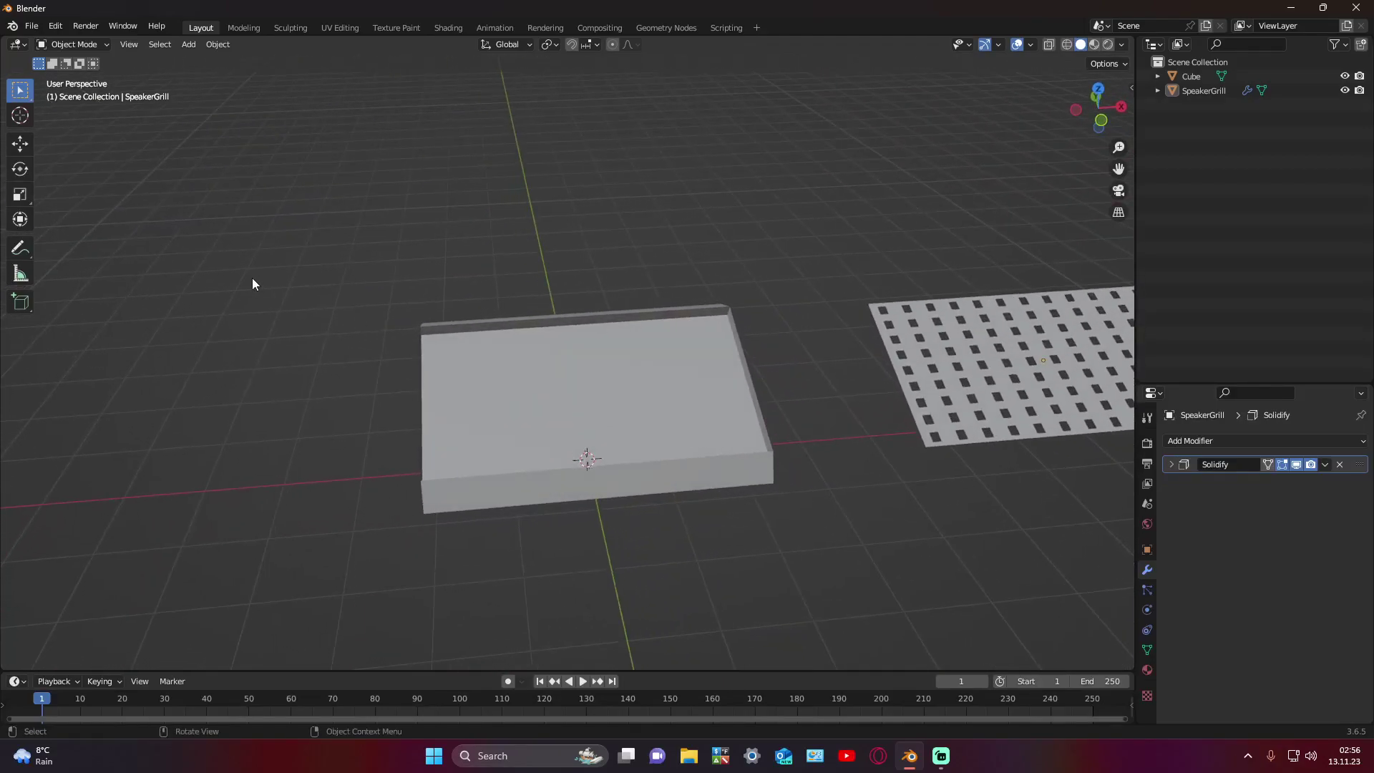
right_click(613, 402)
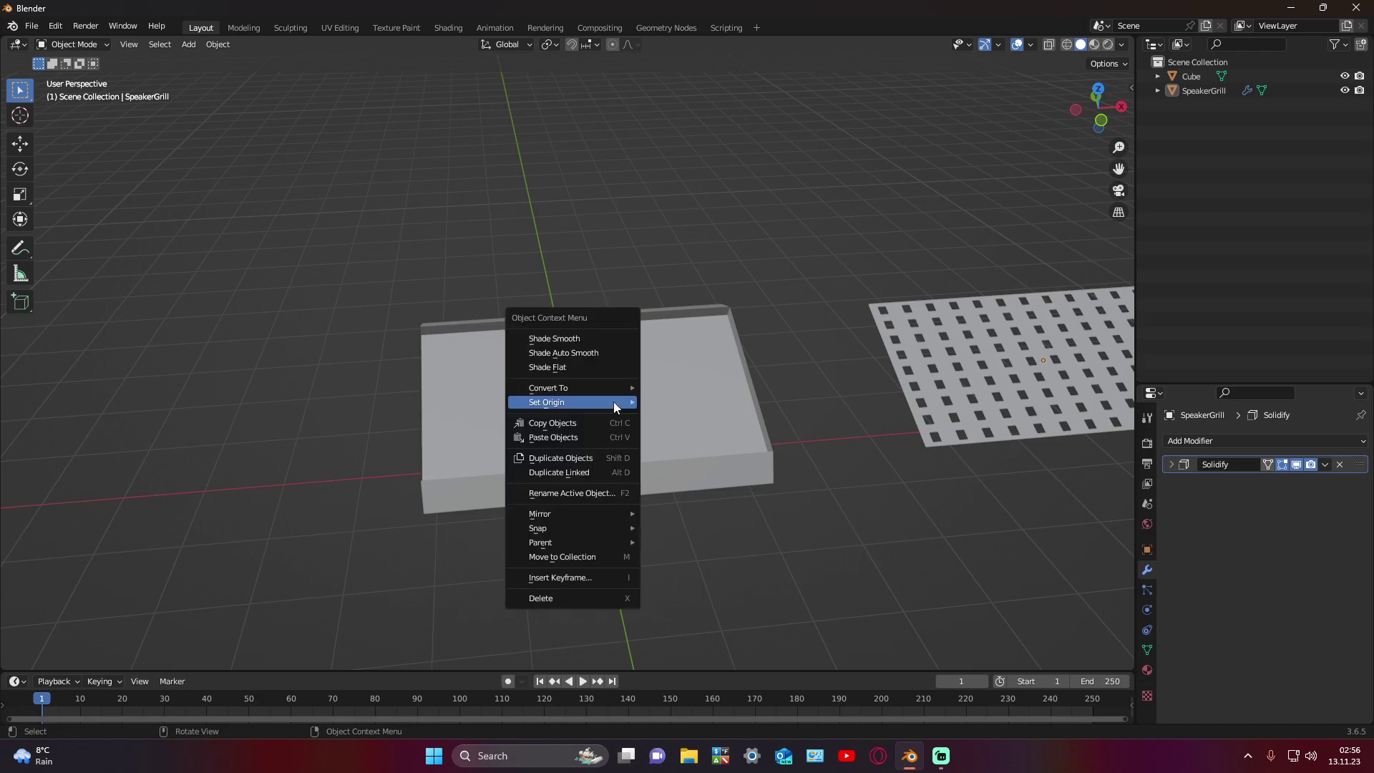
click(188, 44)
mouse_move(209, 60)
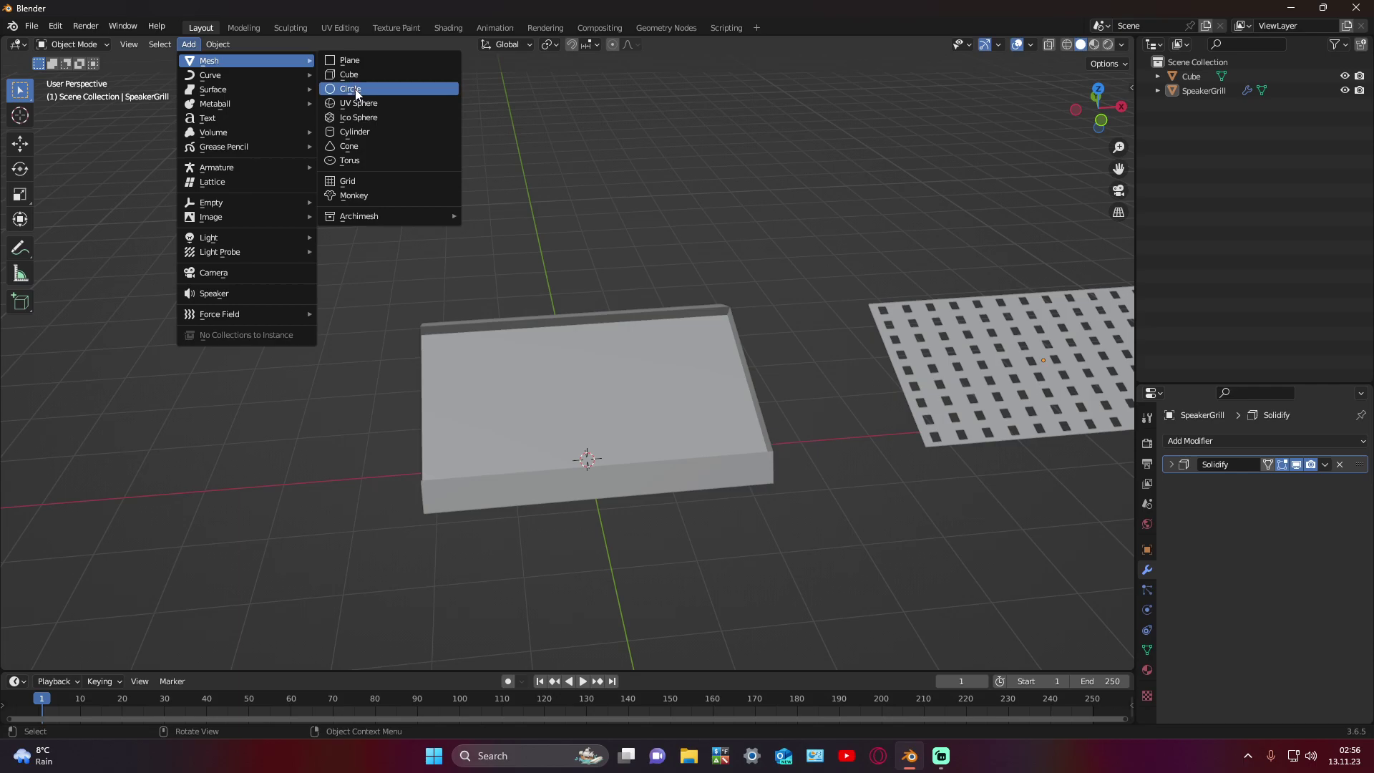
Step: Add a cylinder and set its X rotation to -111.93°, matching the box's tilt
click(354, 132)
middle_drag(613, 350, 720, 358)
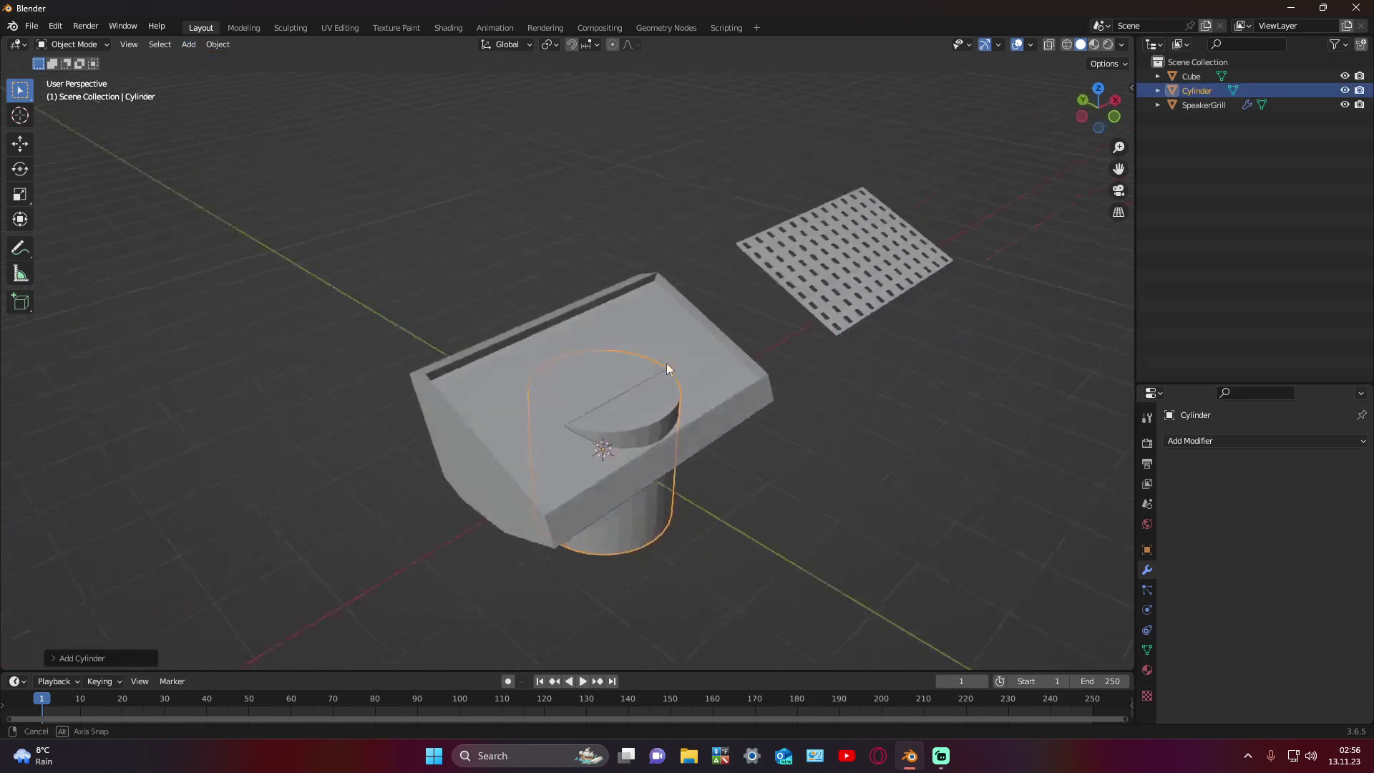
click(633, 459)
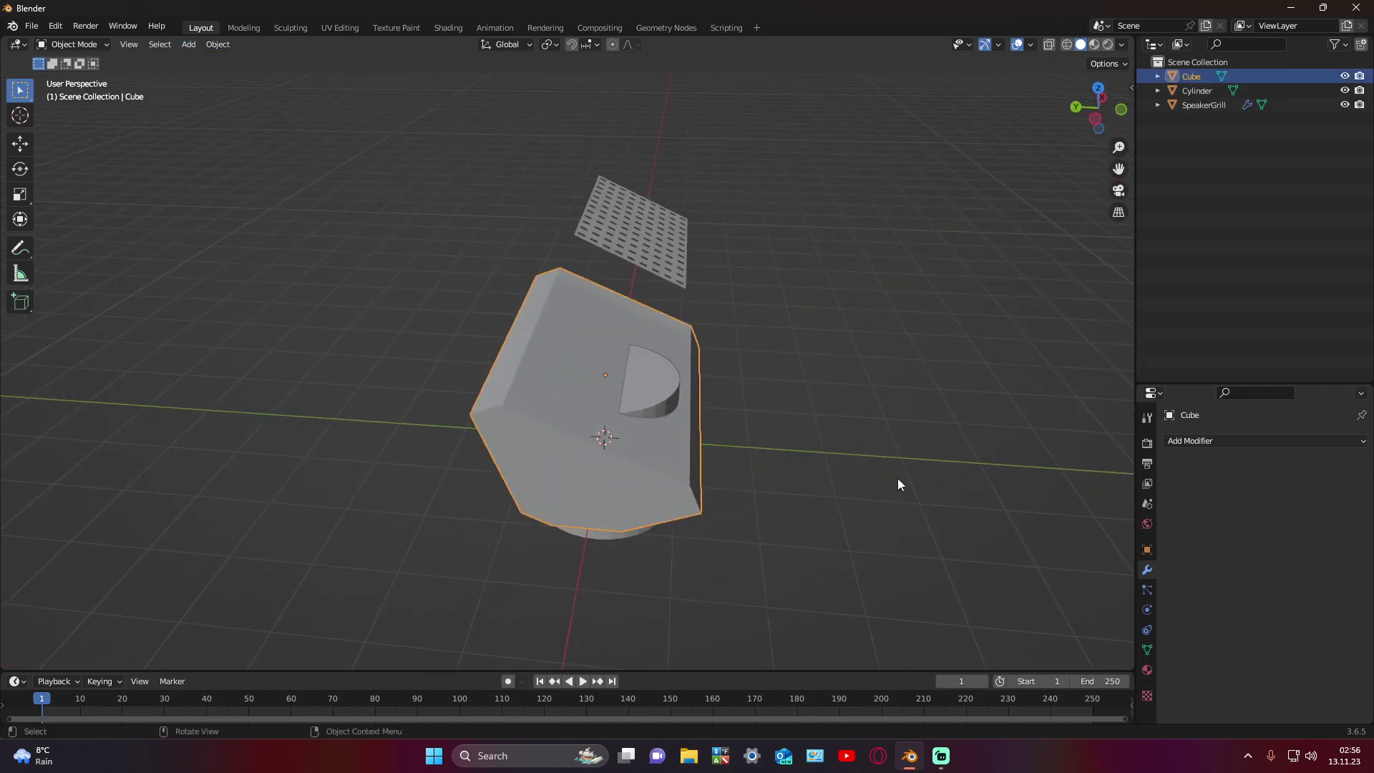
click(1149, 551)
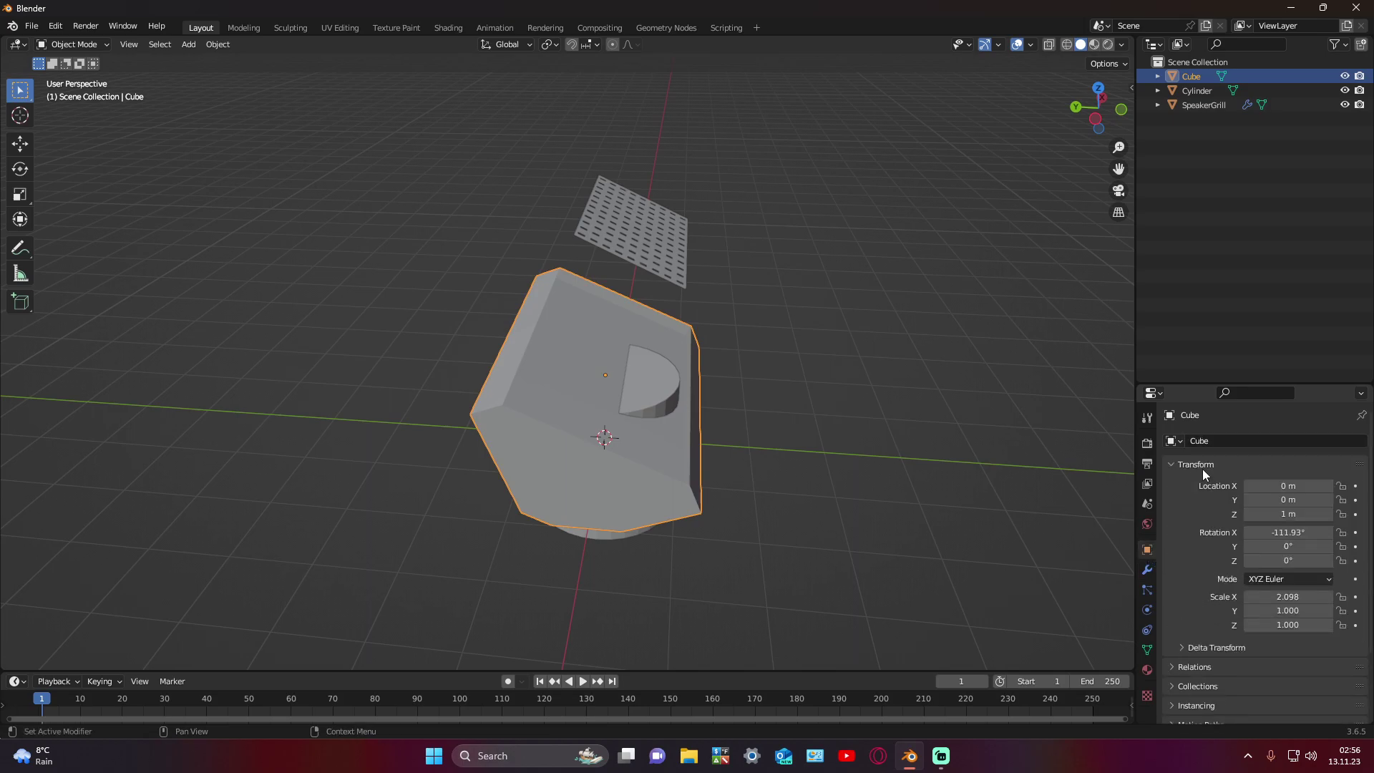
click(1282, 531)
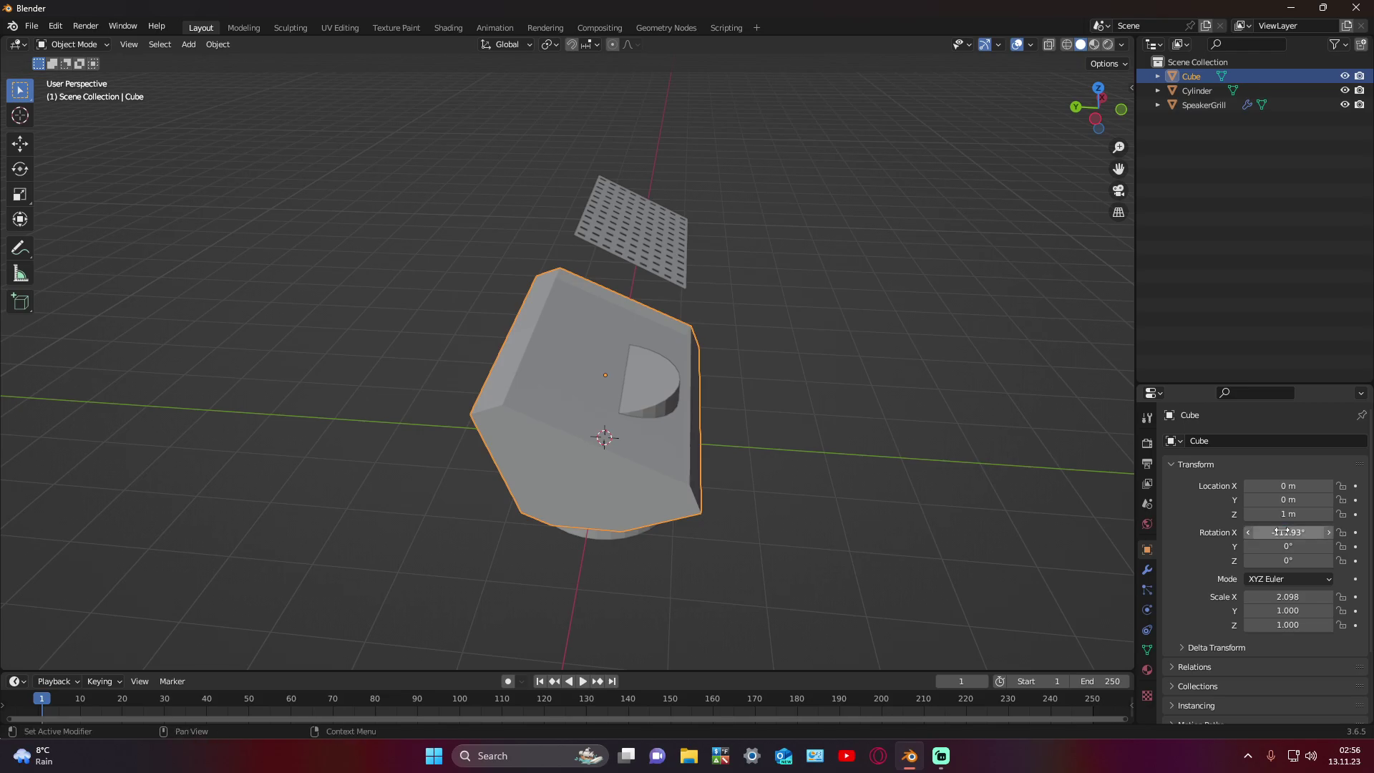
key(Return)
click(657, 381)
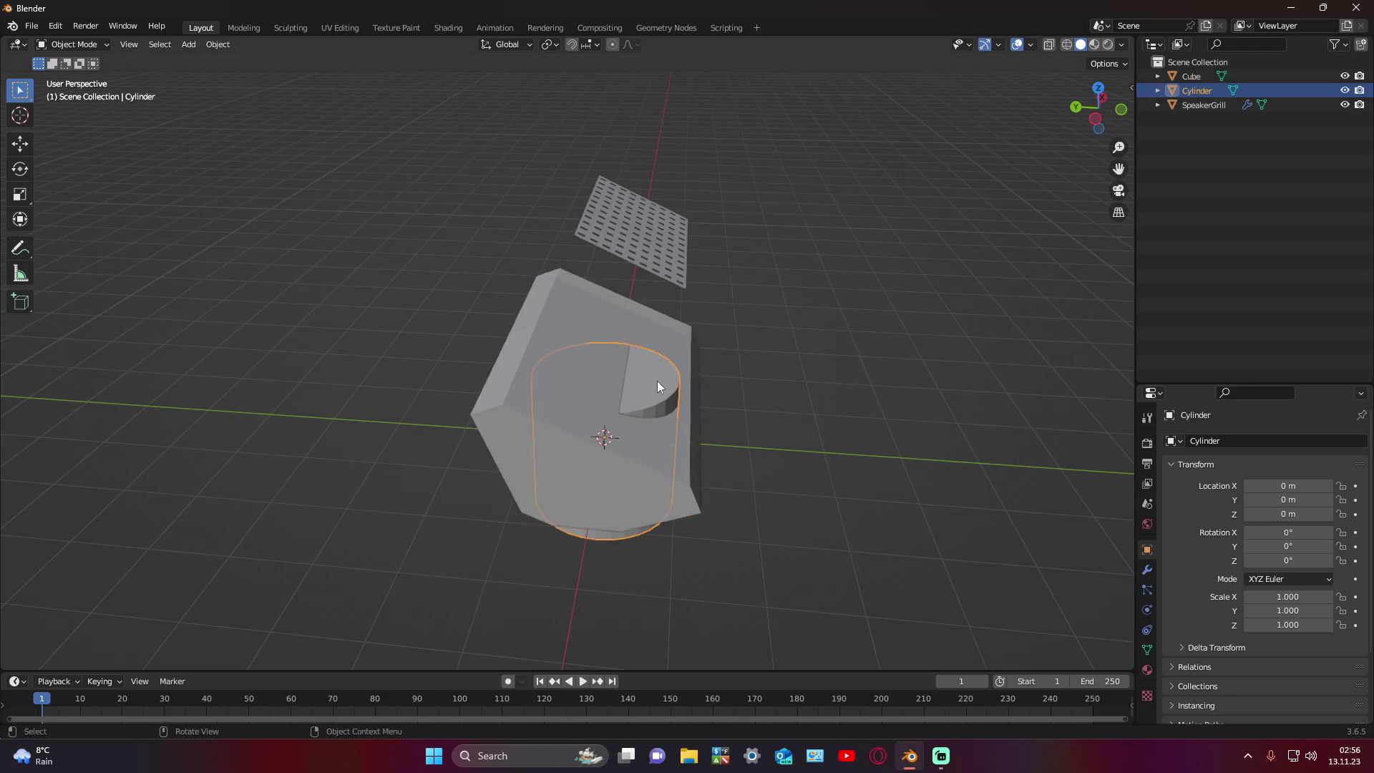
click(1292, 532)
text(-111.929d)
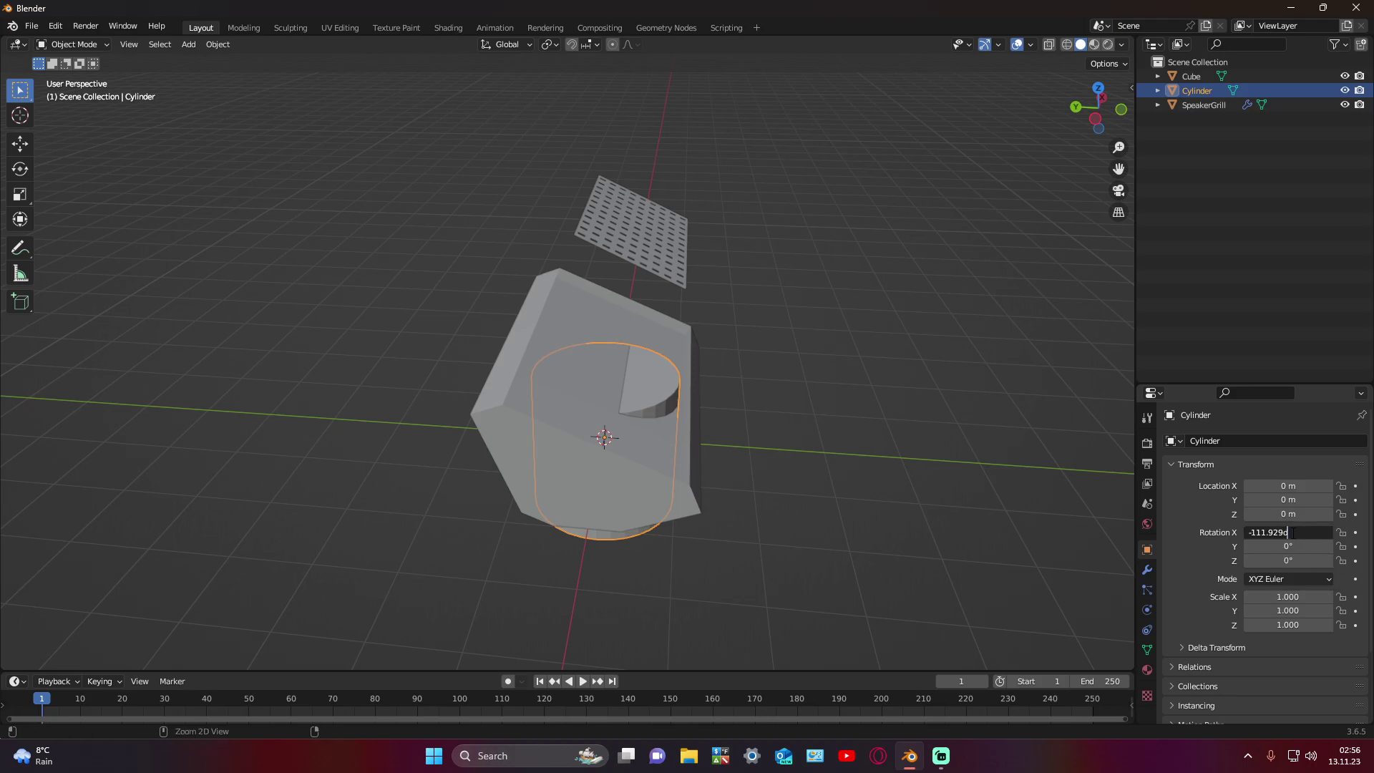
key(Return)
mouse_move(1105, 474)
middle_down()
mouse_move(809, 428)
mouse_move(713, 445)
middle_up()
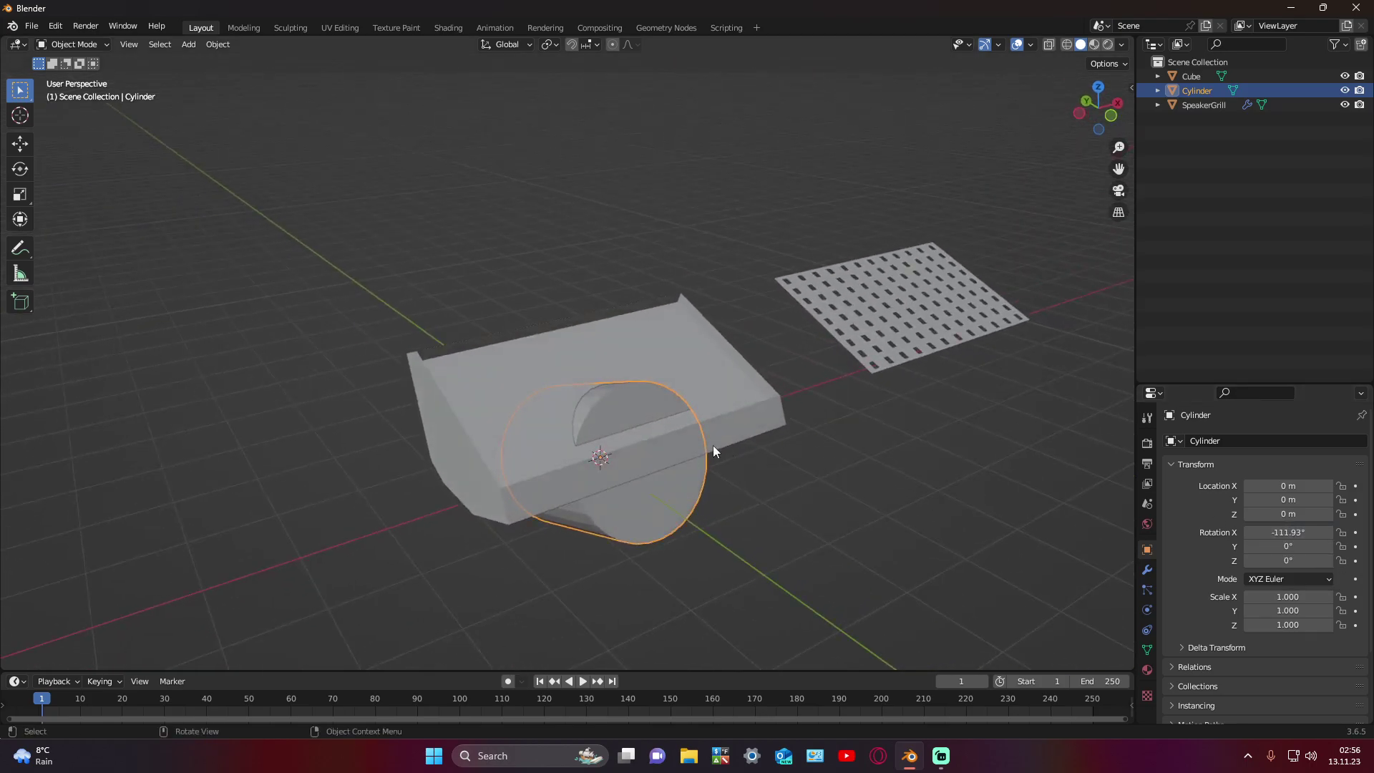
Step: Raise the cylinder and rotate it on X to -156.93°
click(28, 143)
middle_drag(353, 279, 584, 410)
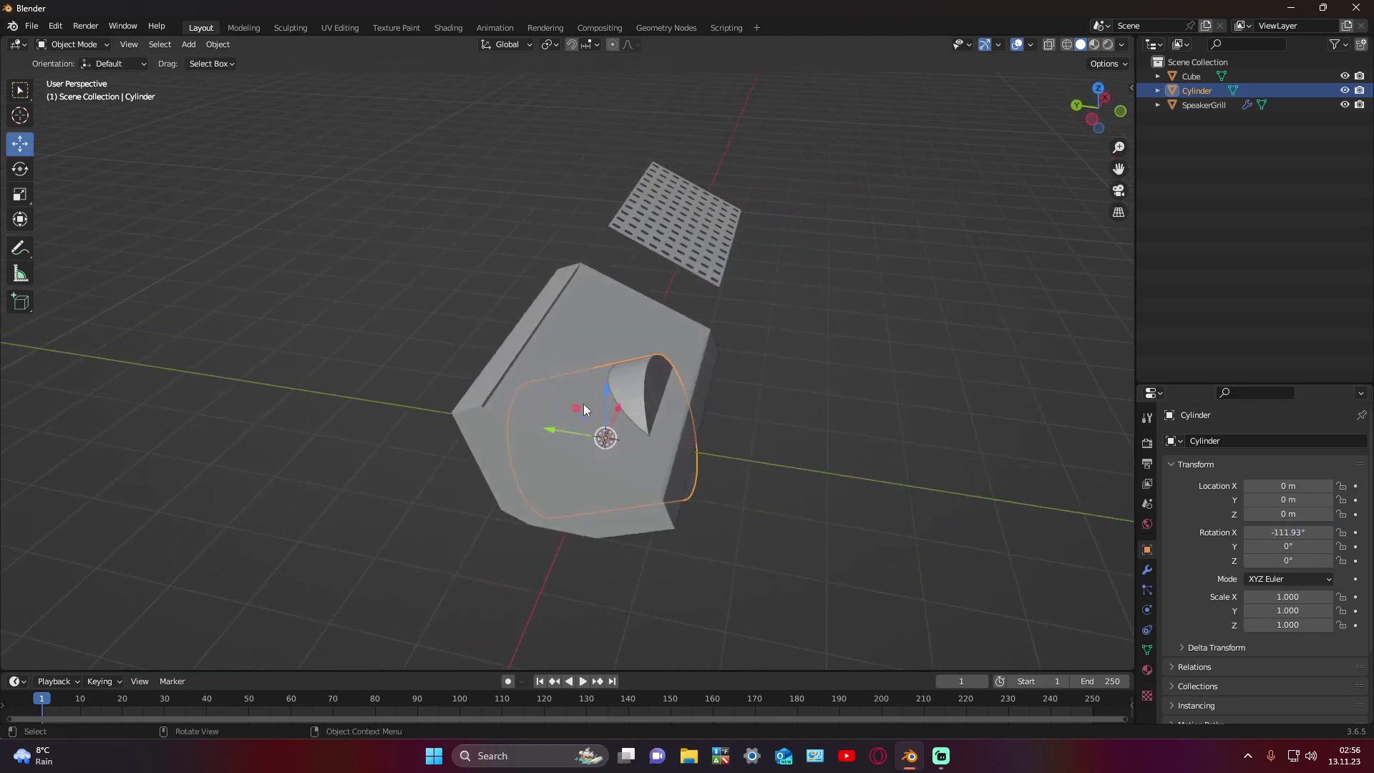
drag(609, 409, 442, 356)
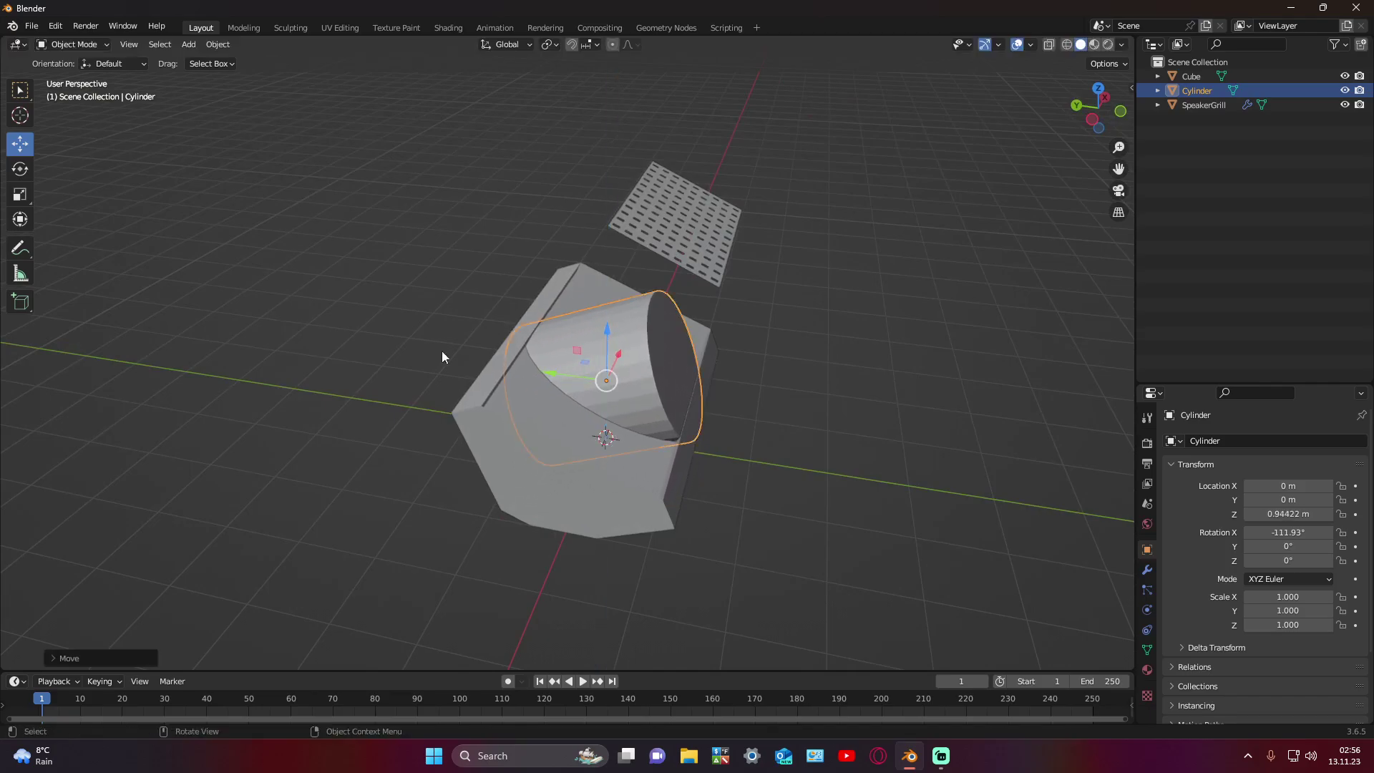
click(20, 168)
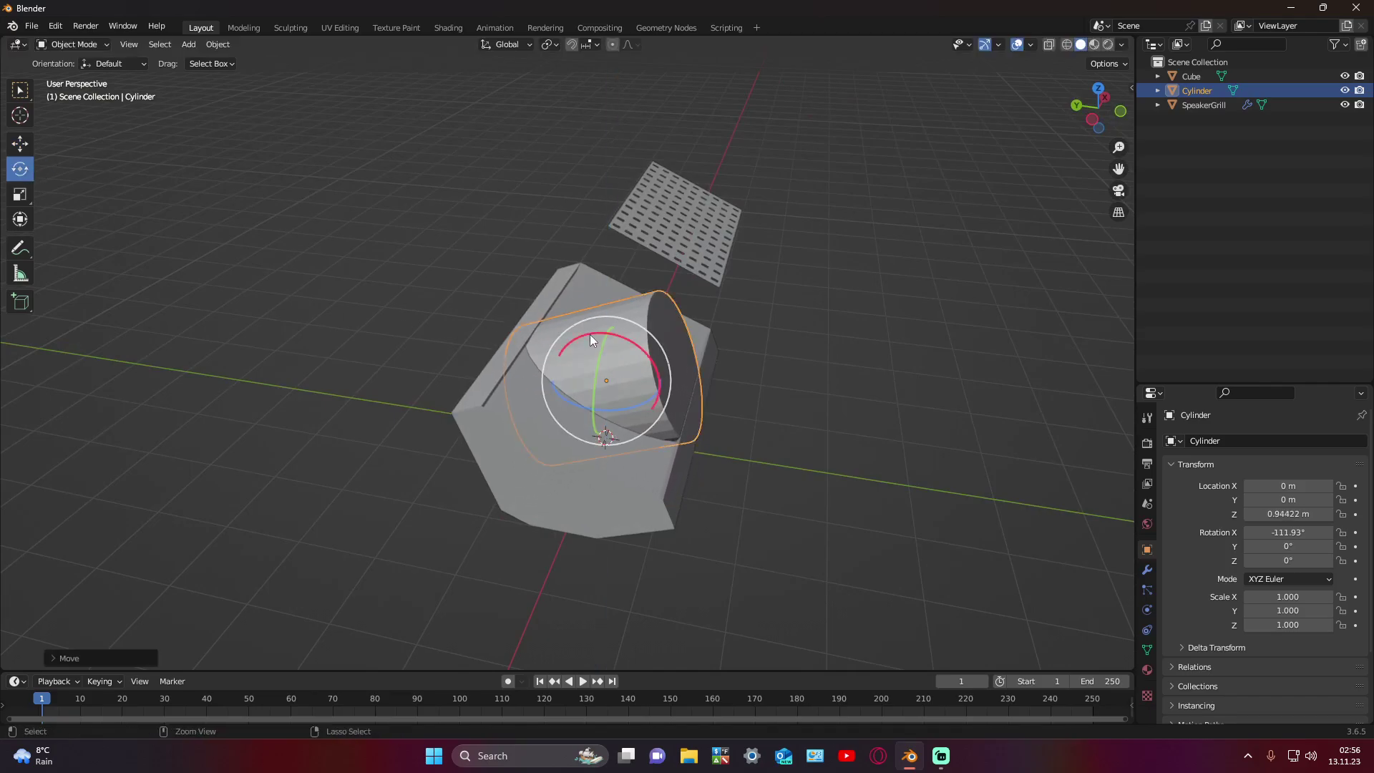
drag(590, 334, 511, 337)
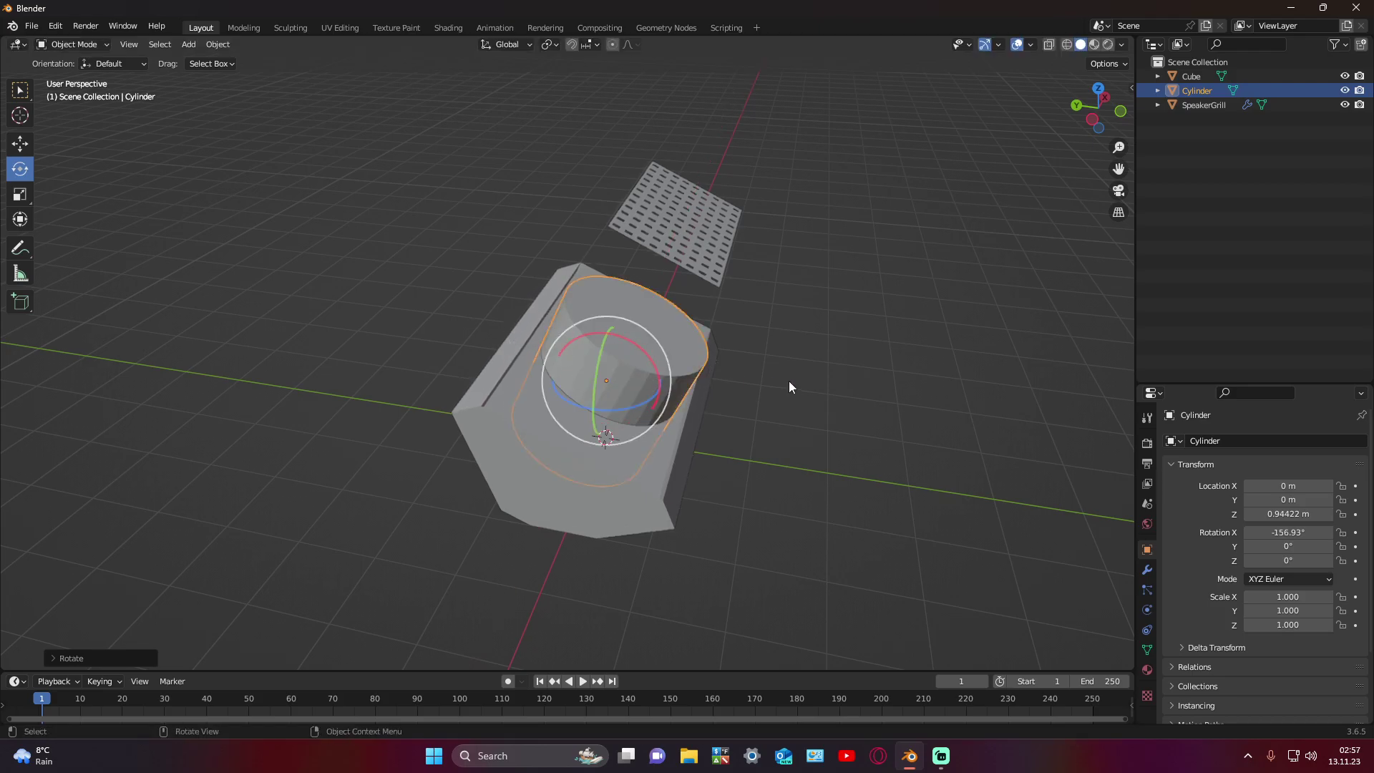
mouse_move(788, 380)
middle_down()
mouse_move(518, 340)
mouse_move(492, 354)
middle_up()
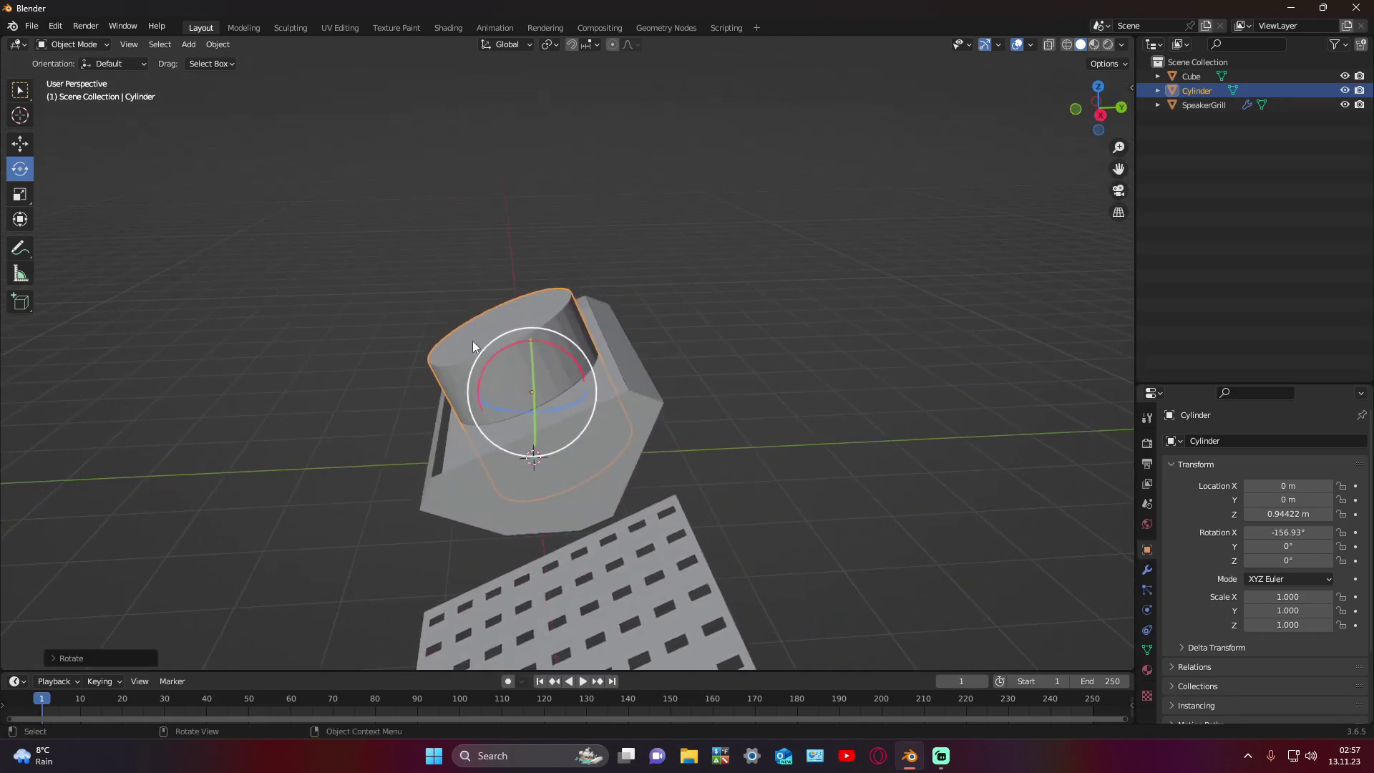
Step: Scale the cylinder to 0.767, sink it into the box and shift it right along X
click(20, 144)
mouse_move(522, 349)
mouse_down()
mouse_move(536, 389)
mouse_move(420, 277)
mouse_up()
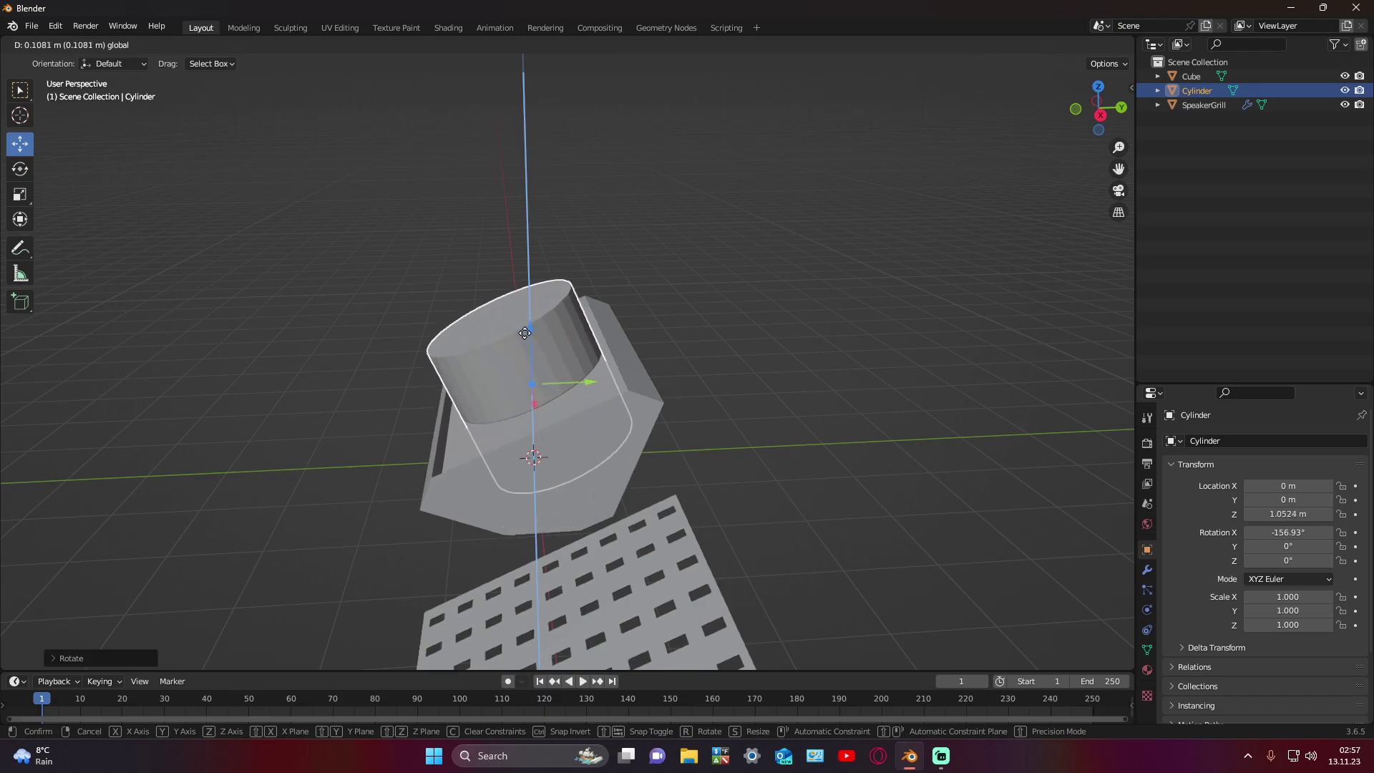
click(19, 194)
drag(537, 391, 525, 387)
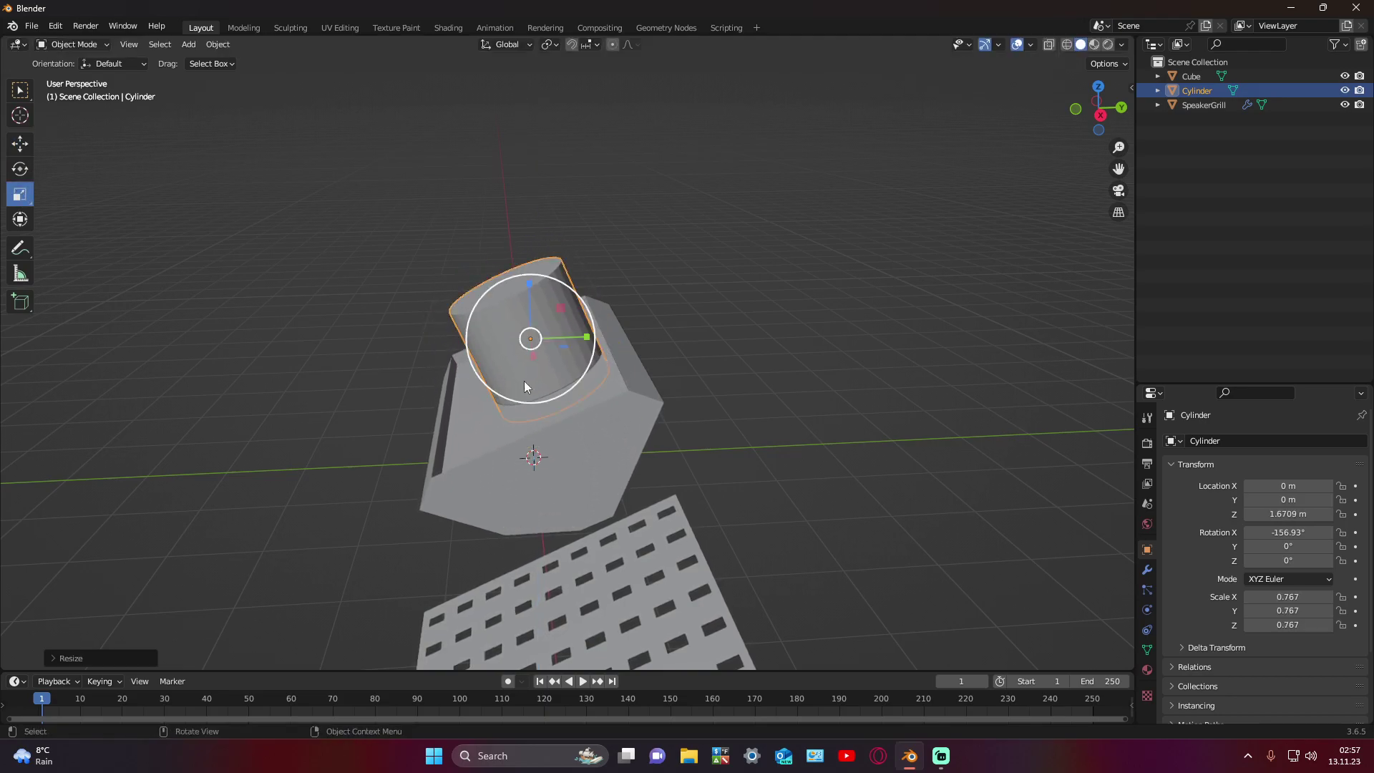
click(20, 143)
mouse_move(216, 211)
middle_down()
mouse_move(424, 251)
mouse_move(582, 251)
mouse_move(618, 313)
middle_up()
drag(618, 315, 602, 344)
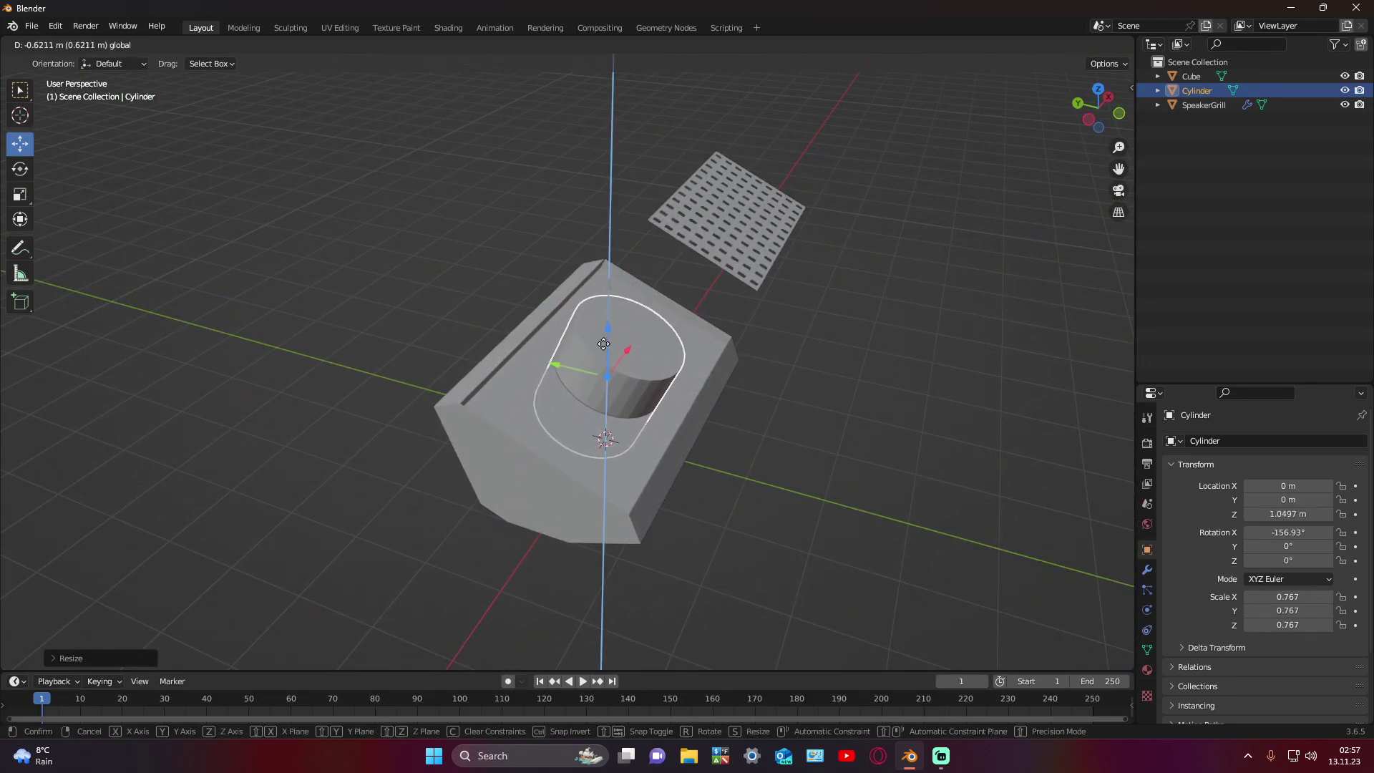
mouse_move(602, 344)
middle_down()
mouse_move(711, 325)
mouse_move(617, 350)
mouse_move(625, 369)
middle_up()
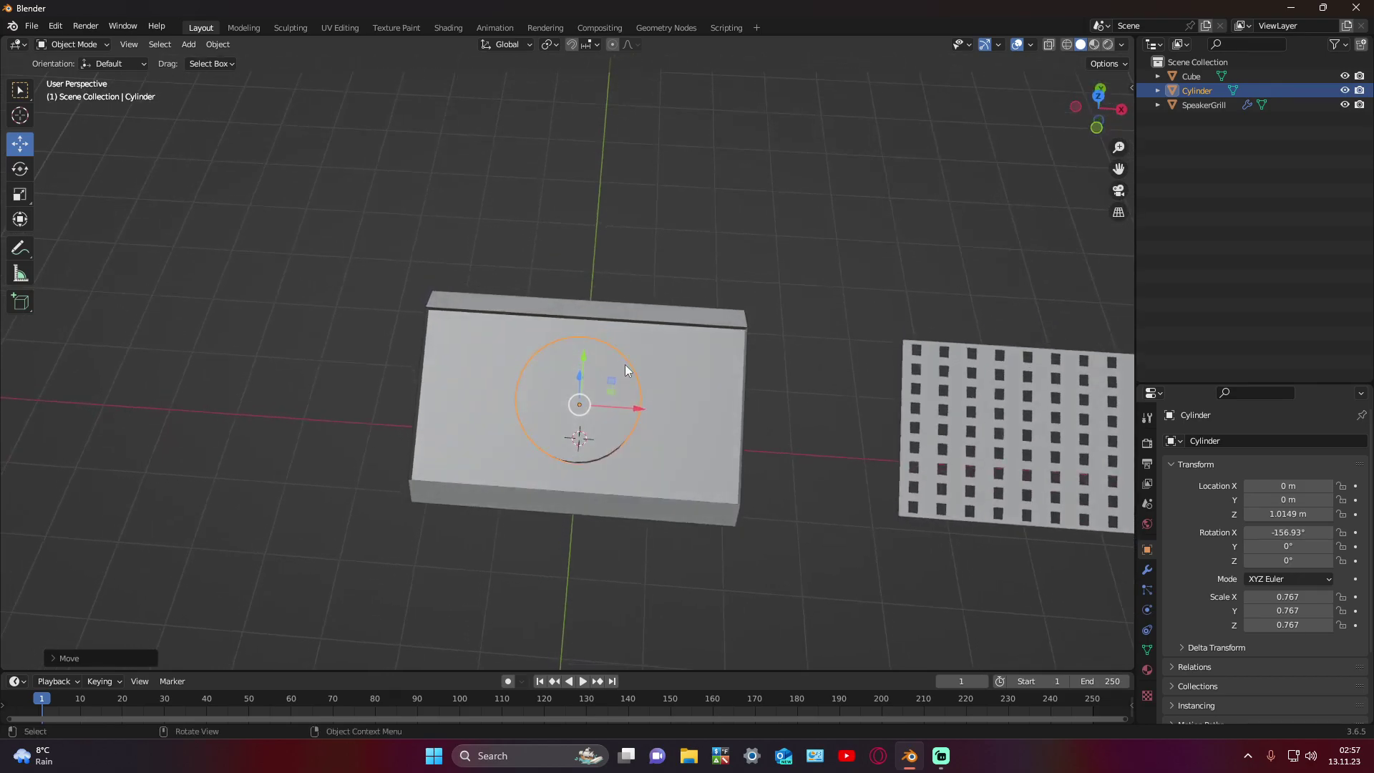
drag(631, 420, 698, 422)
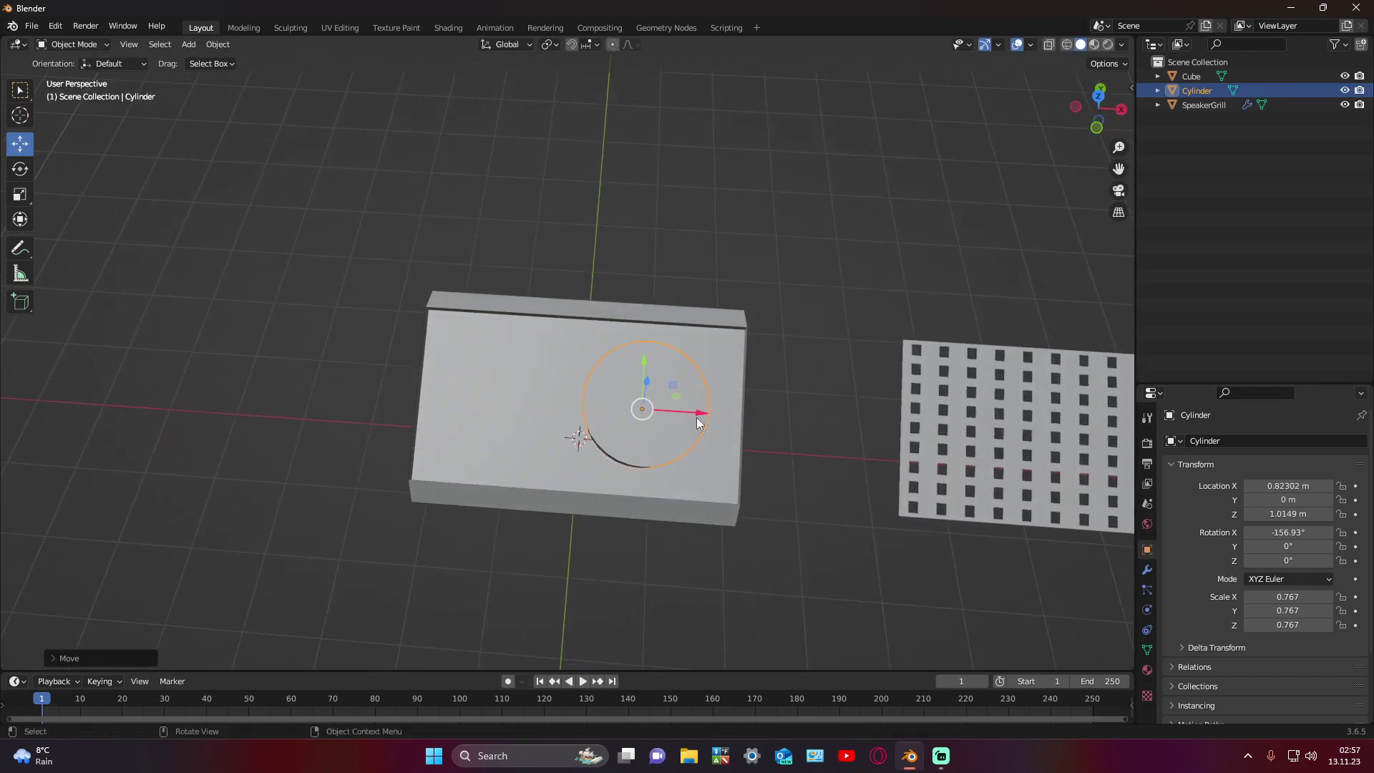
Step: Duplicate the cylinder and place the copy along X on the left of the box front
key(shift+s)
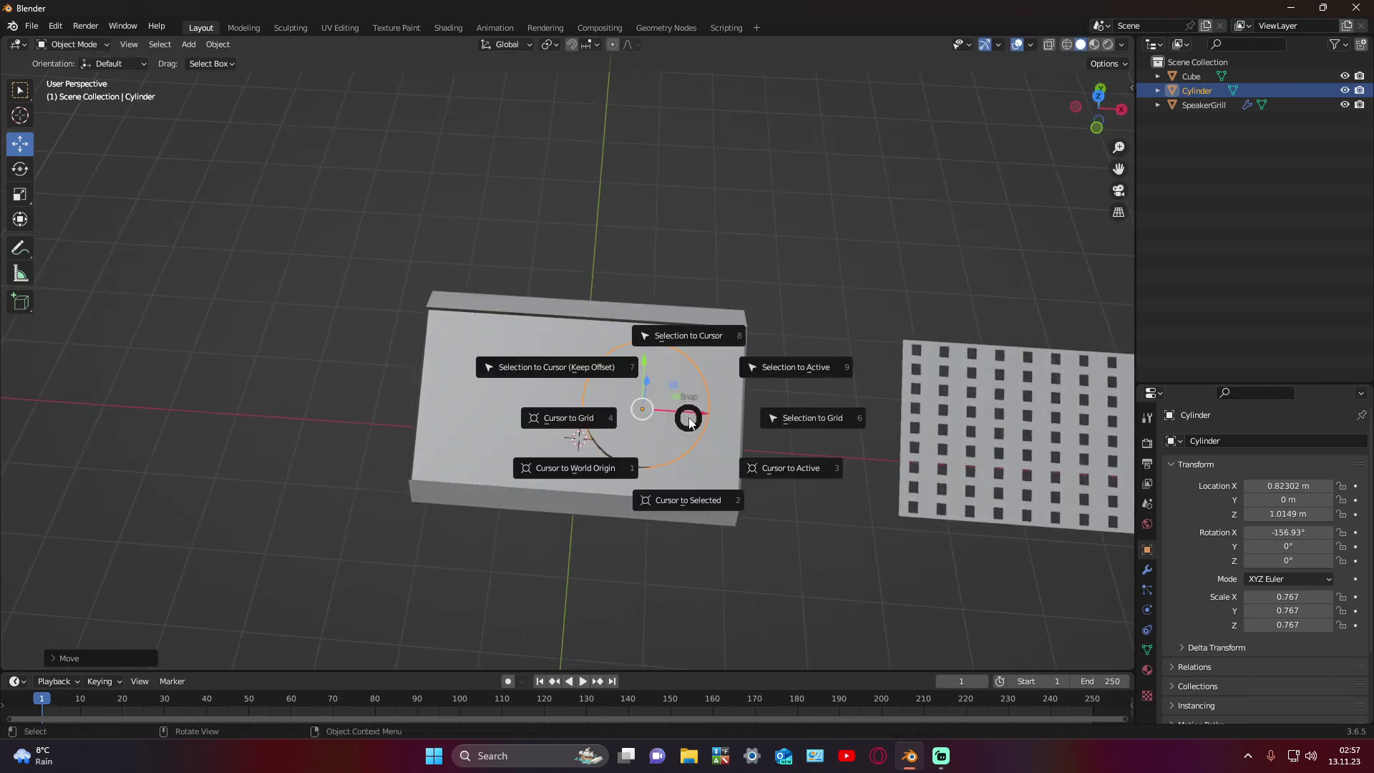
key(Escape)
key(shift+d)
key(x)
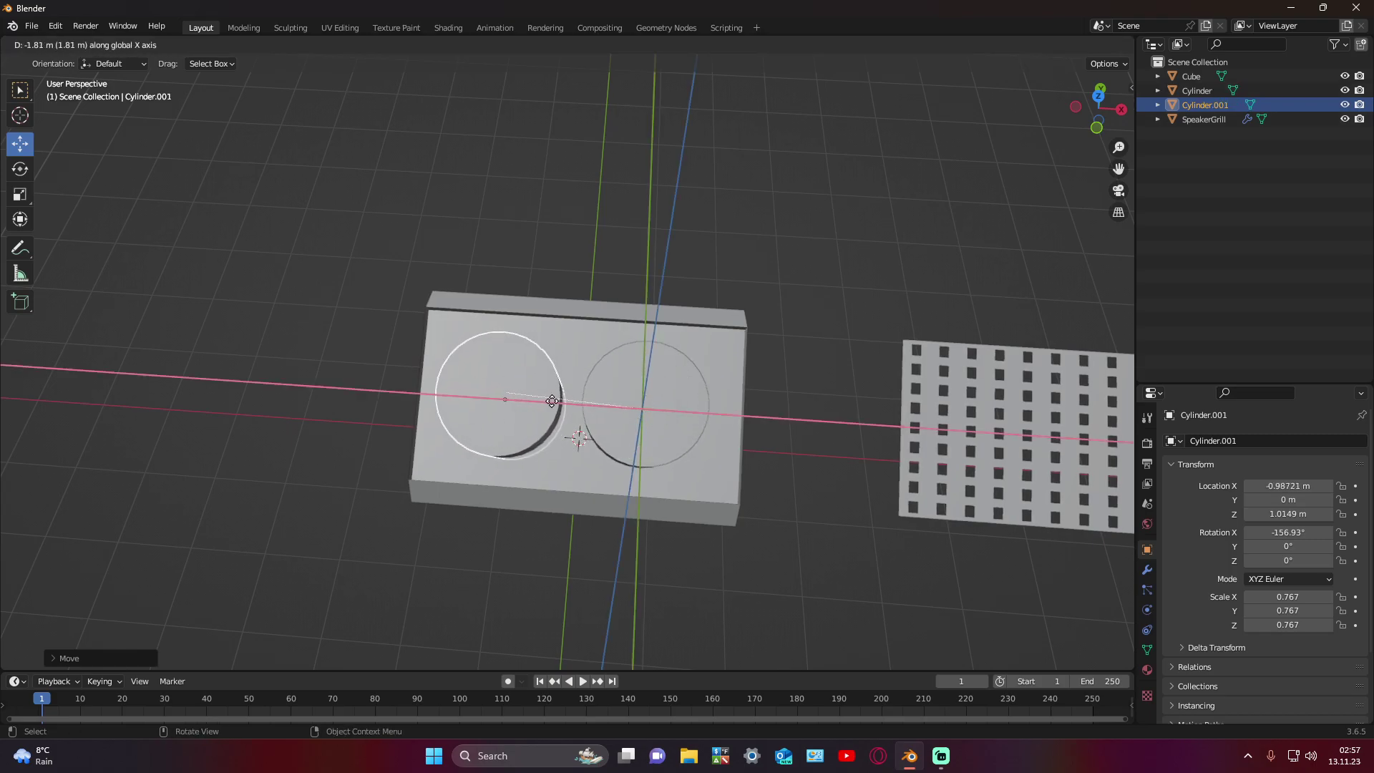
click(550, 401)
click(337, 299)
mouse_move(338, 299)
middle_down()
mouse_move(423, 243)
mouse_move(492, 230)
mouse_move(595, 342)
middle_up()
Step: Select both cylinders, scale them down, then flatten them along Z
click(594, 341)
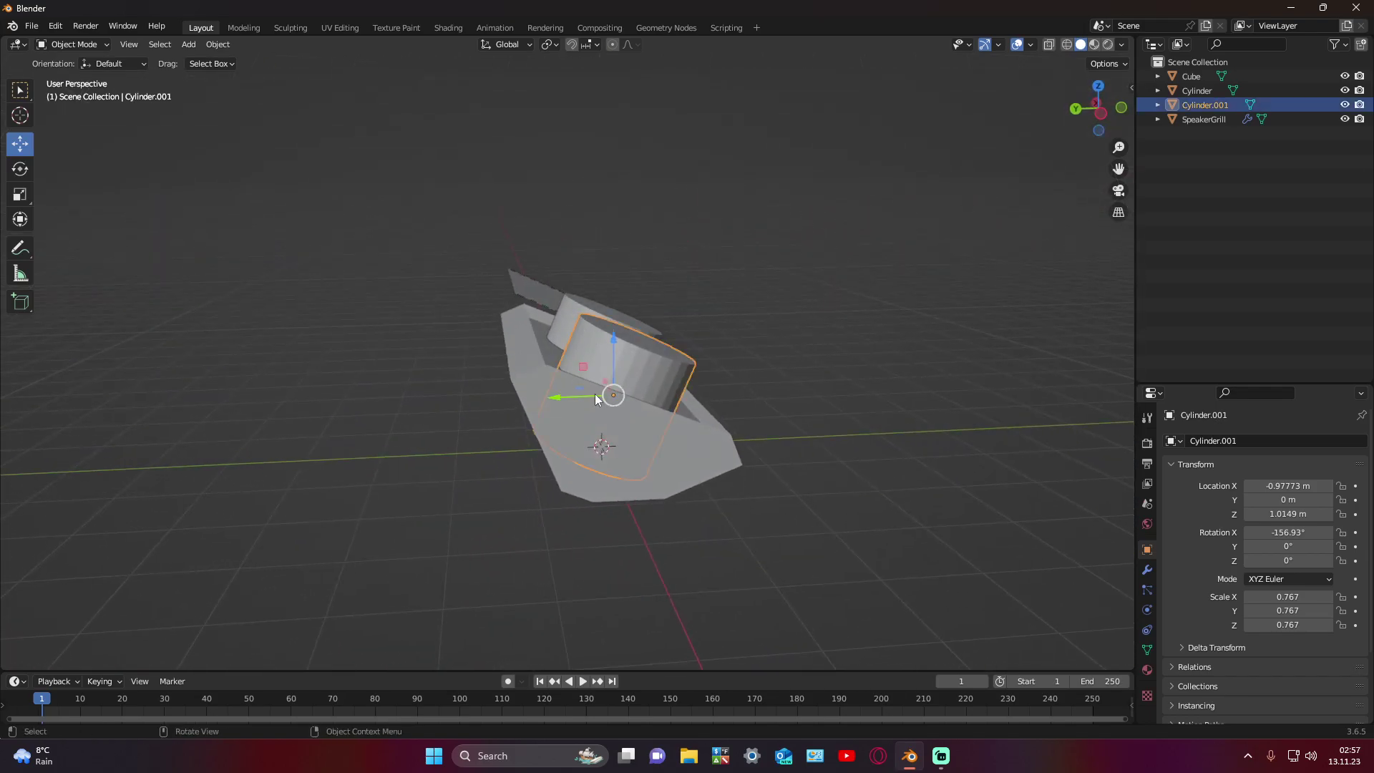
shift+click(561, 315)
click(25, 193)
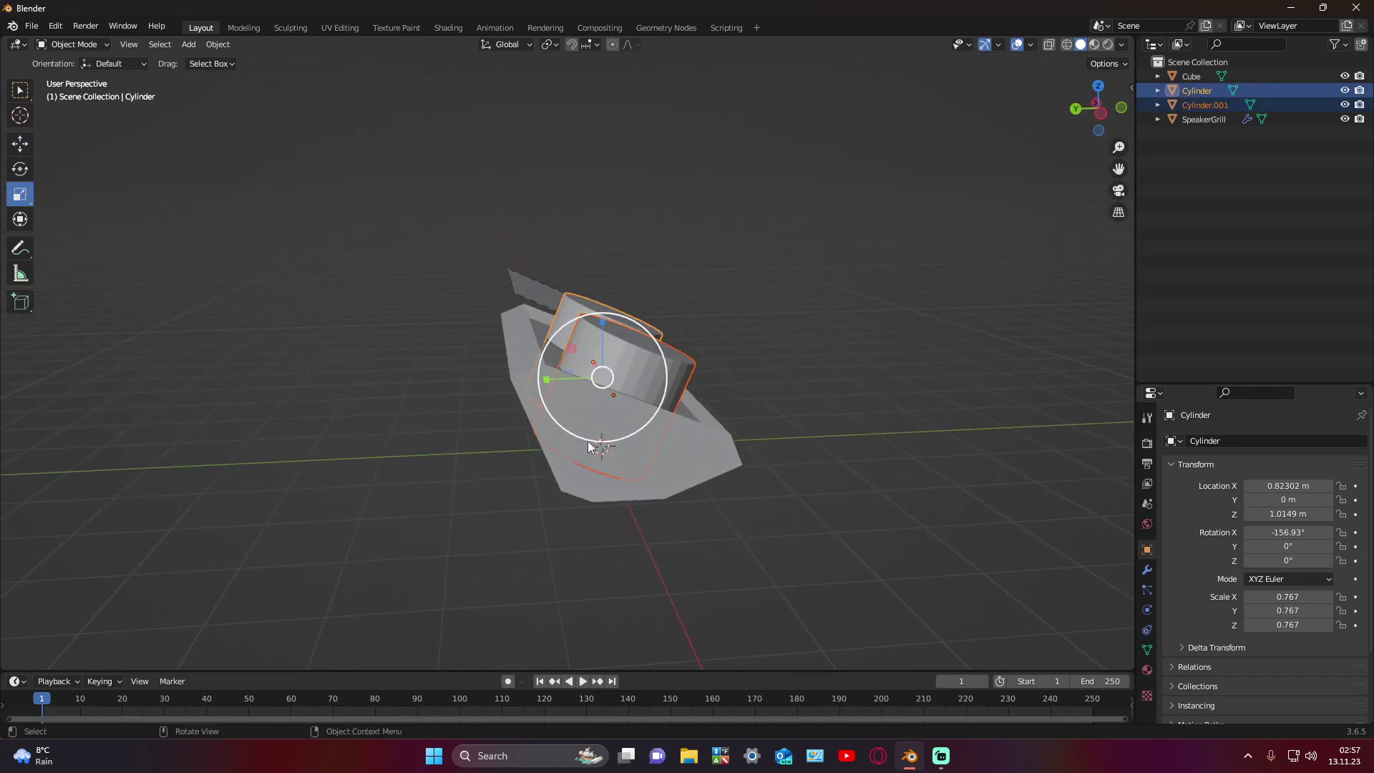
drag(586, 435, 592, 419)
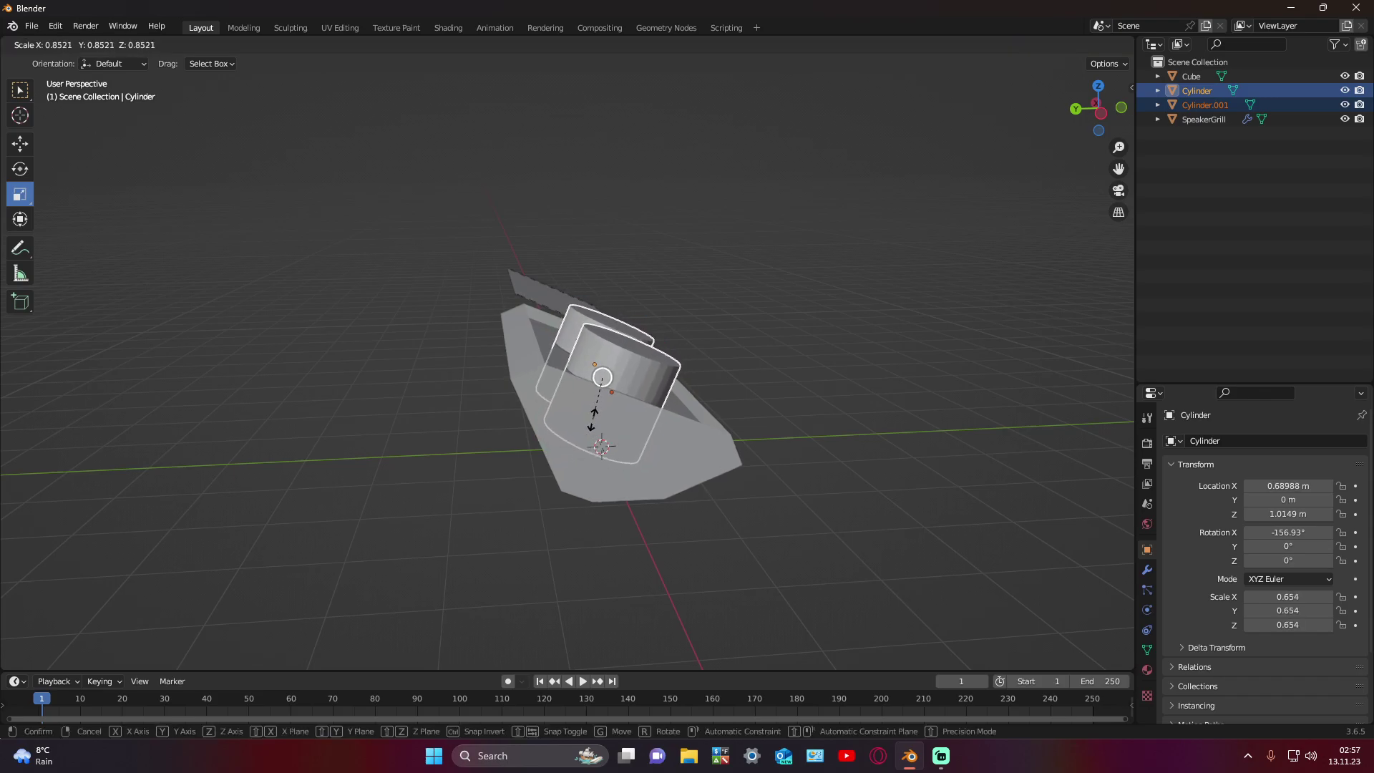
click(593, 419)
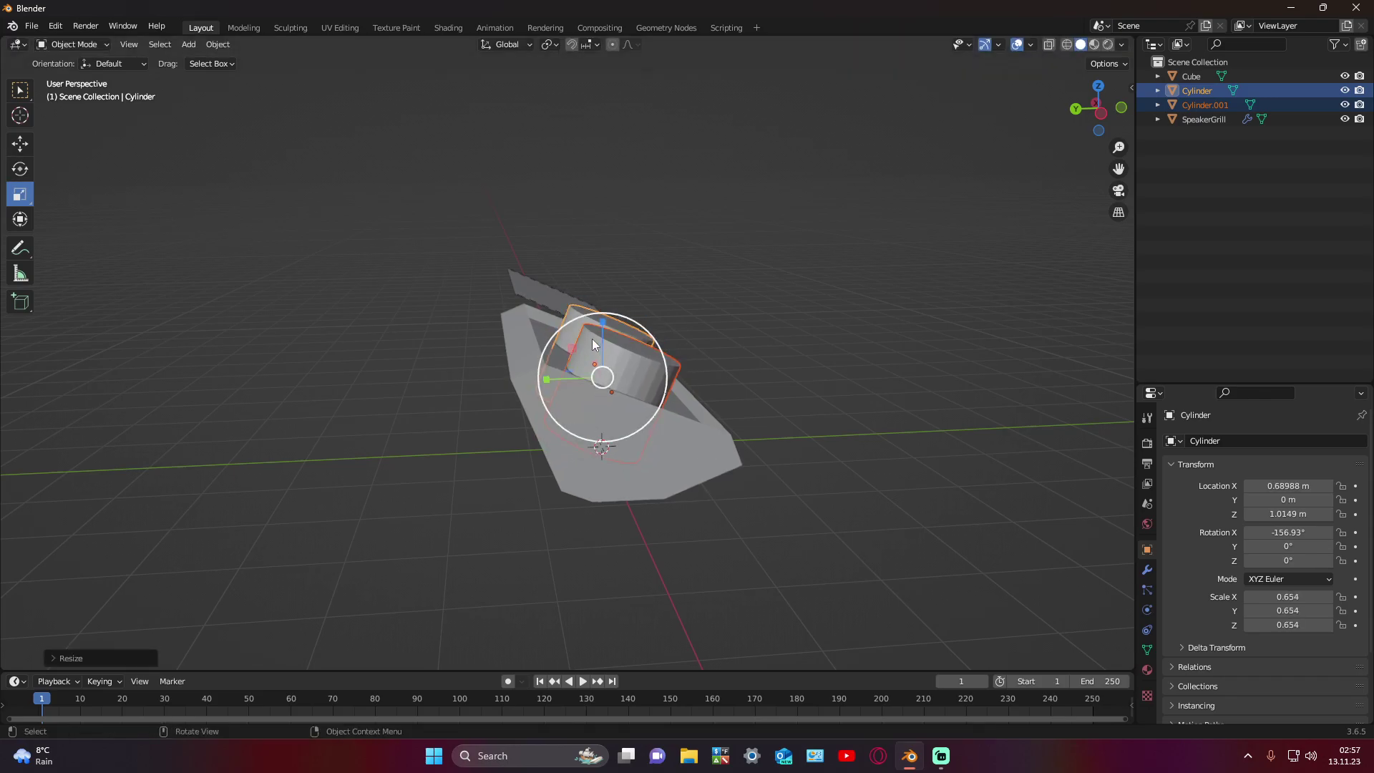
key(s)
key(z)
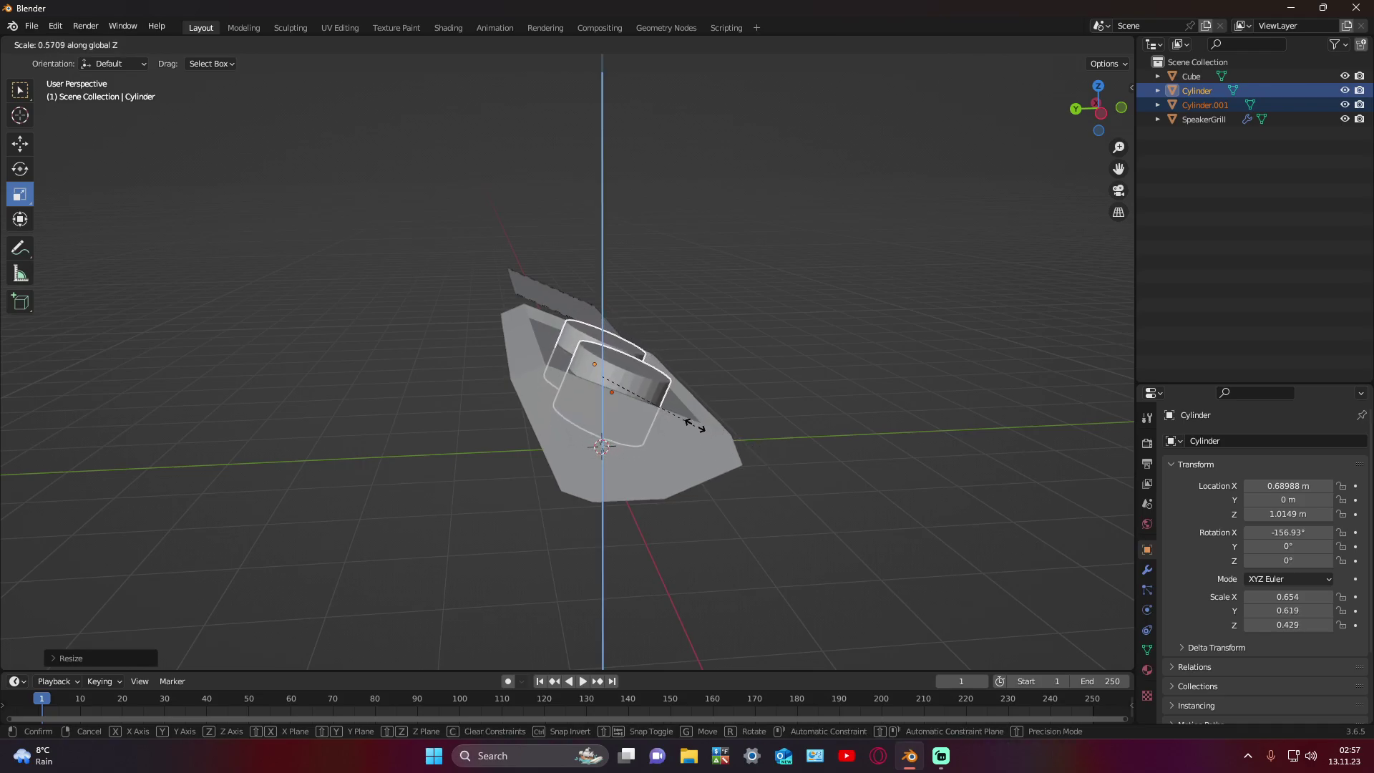
click(644, 401)
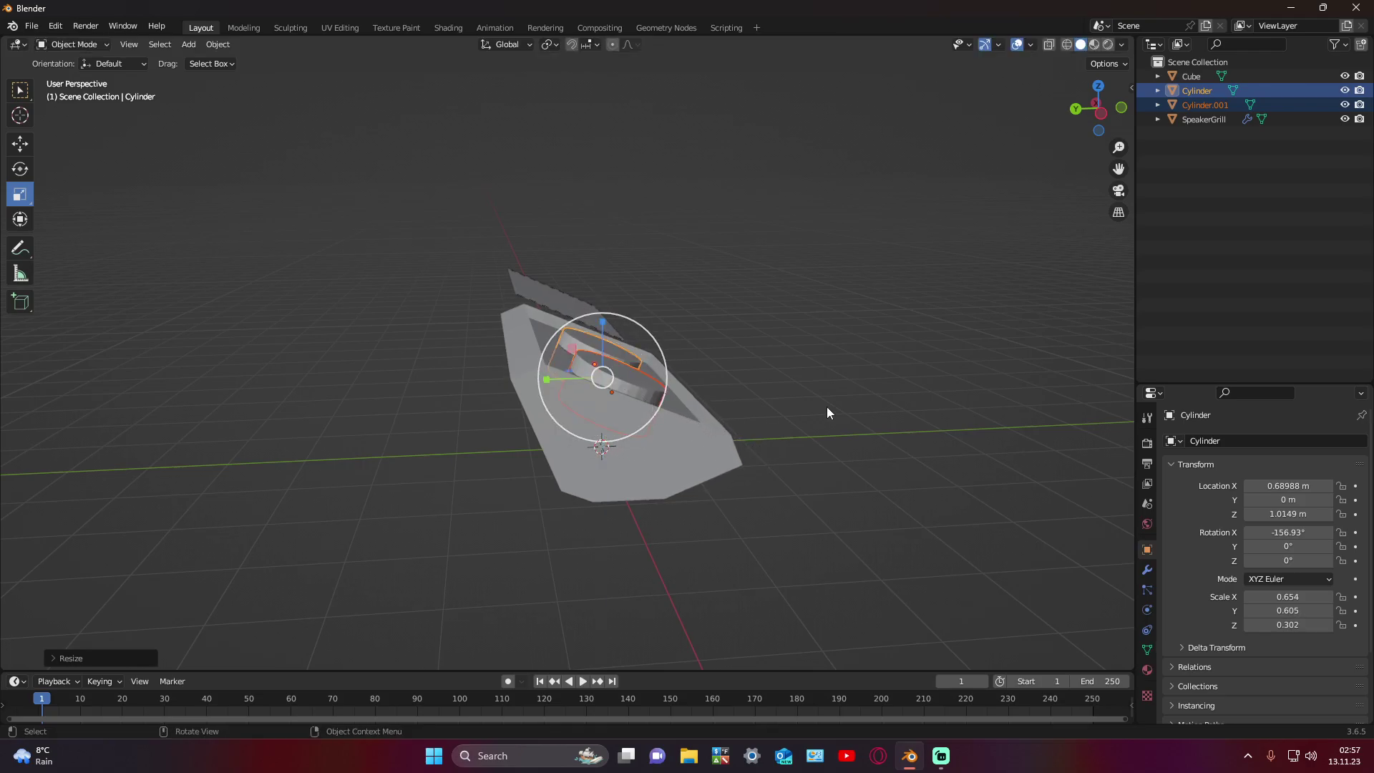
Step: Nudge the cylinders slightly down on Z
mouse_move(827, 407)
middle_down()
mouse_move(470, 411)
mouse_move(512, 414)
mouse_move(515, 389)
mouse_move(508, 408)
middle_up()
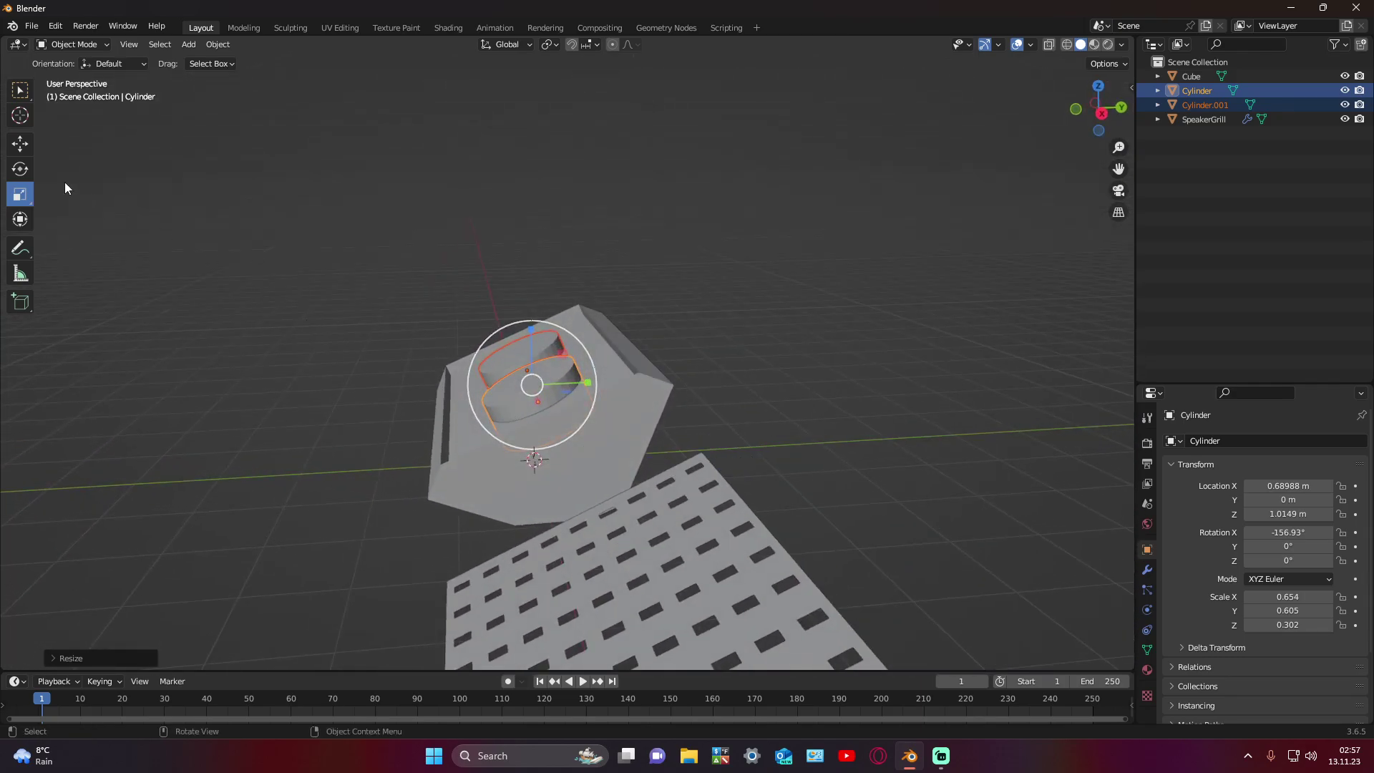
click(14, 148)
drag(533, 346, 531, 347)
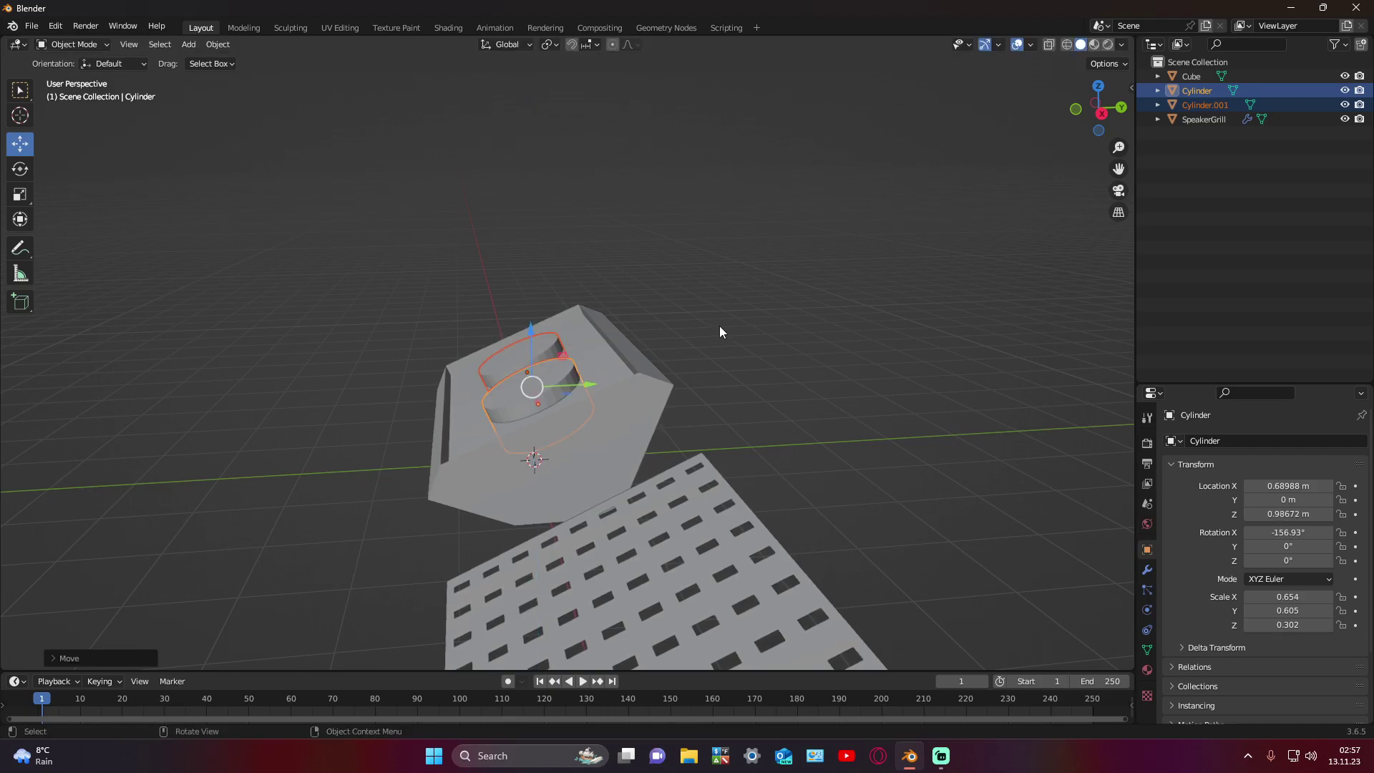
click(719, 325)
mouse_move(719, 325)
middle_down()
mouse_move(659, 295)
mouse_move(826, 339)
mouse_move(793, 354)
mouse_move(798, 384)
middle_up()
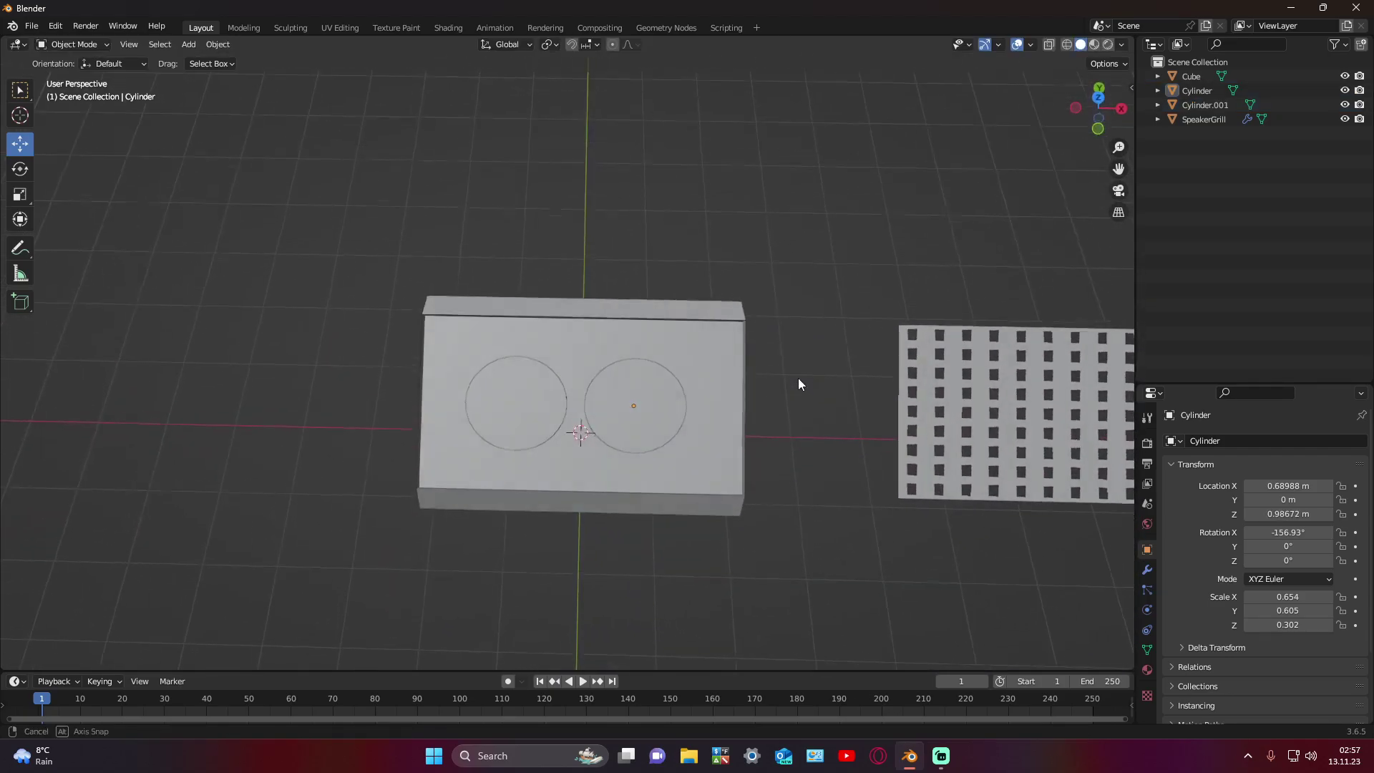
Step: Fine-tune both cylinders' positions along X, then select the box body
click(629, 400)
drag(685, 404, 705, 406)
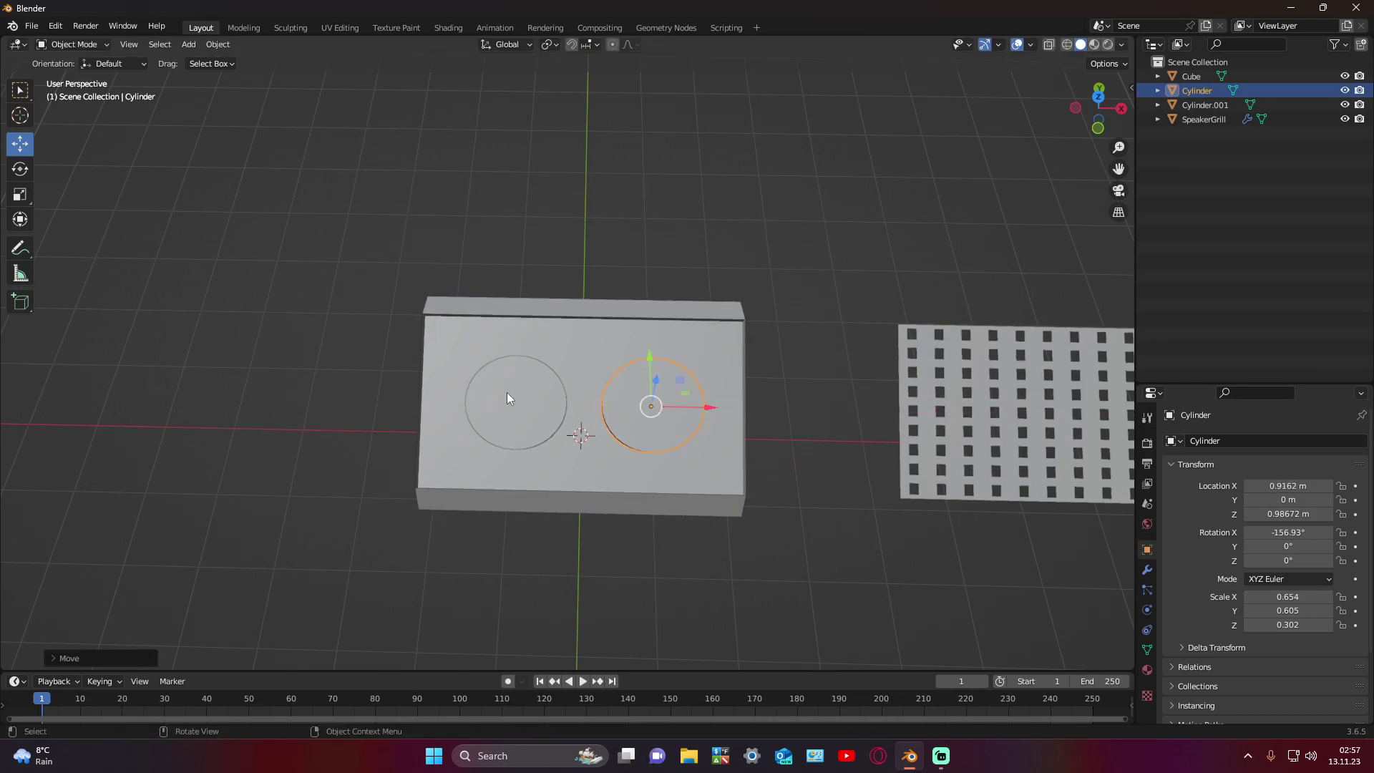
click(512, 403)
drag(565, 405, 560, 404)
mouse_move(808, 345)
middle_down()
mouse_move(891, 260)
mouse_move(740, 313)
mouse_move(757, 317)
middle_up()
click(830, 299)
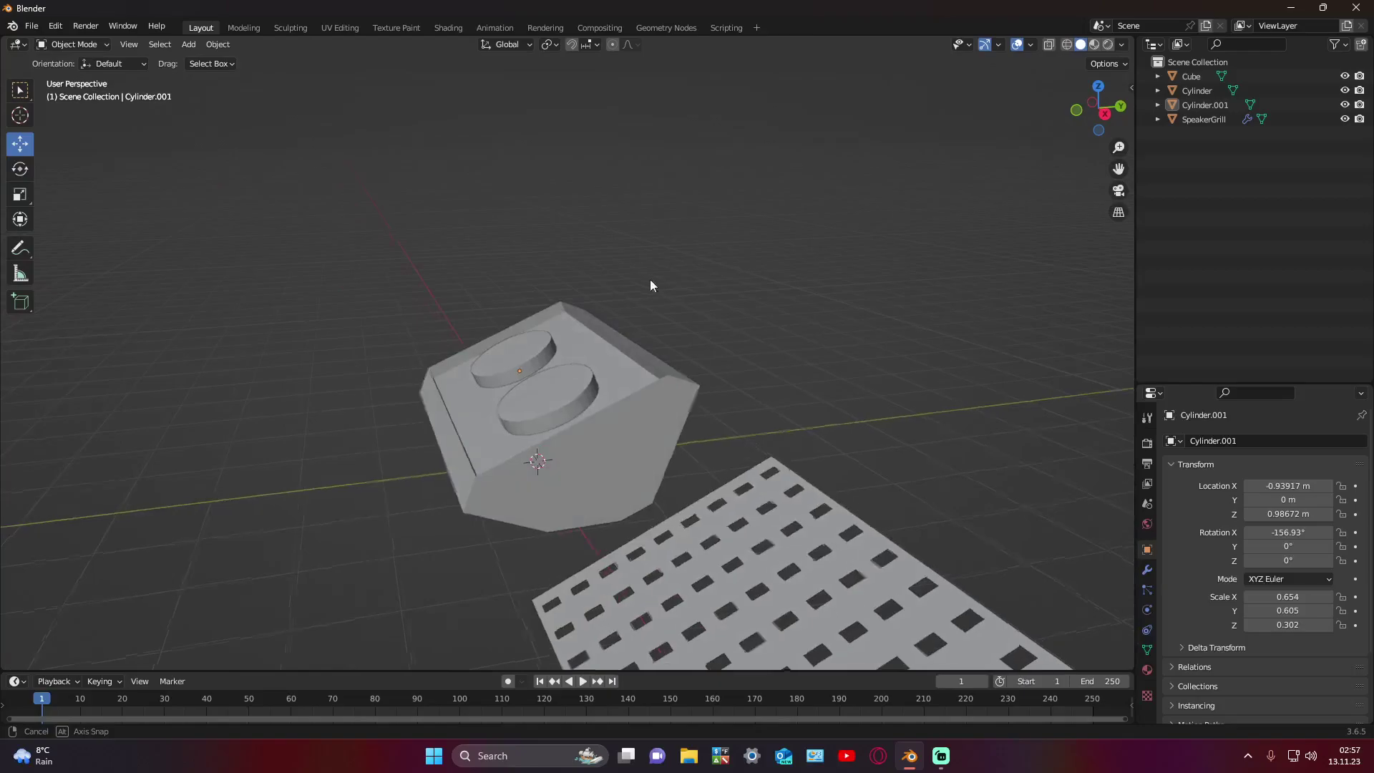
click(505, 396)
shift+click(661, 414)
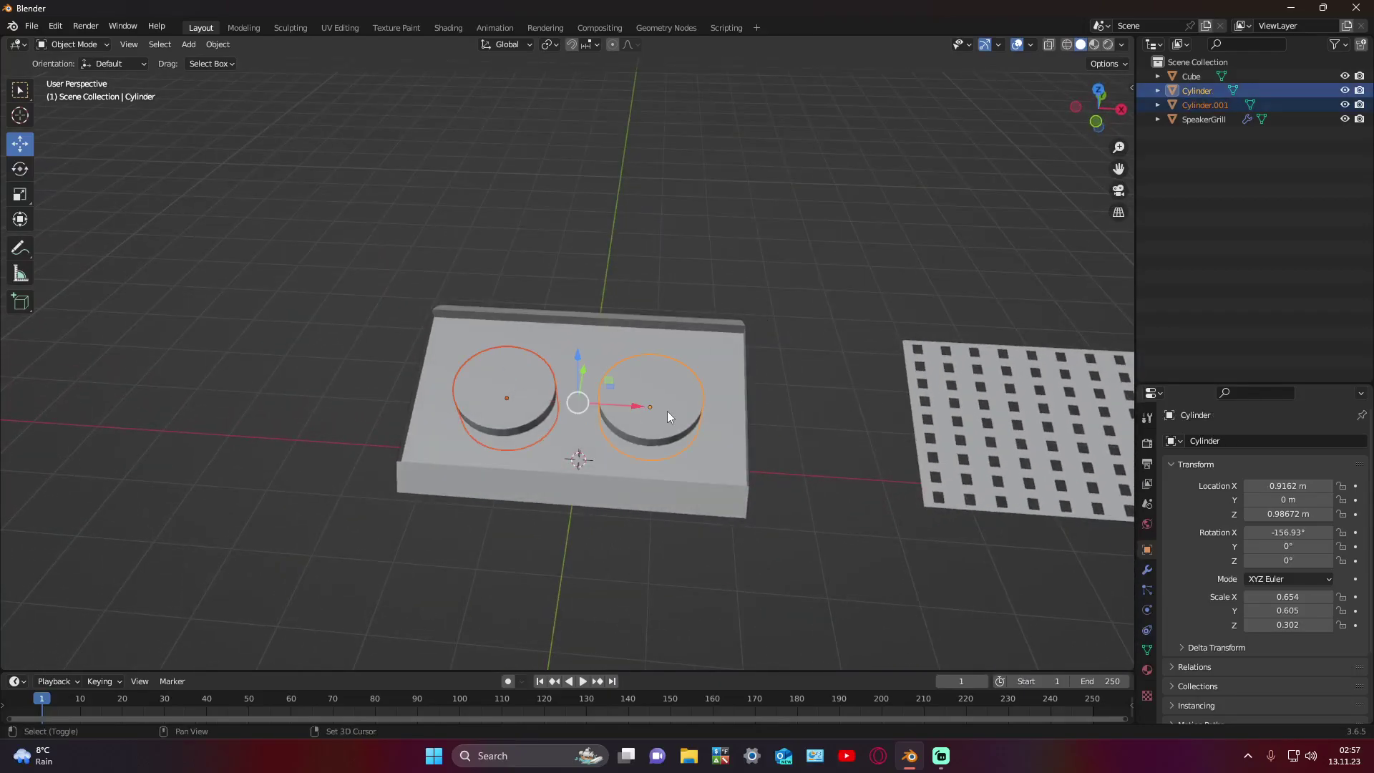
click(794, 355)
click(709, 373)
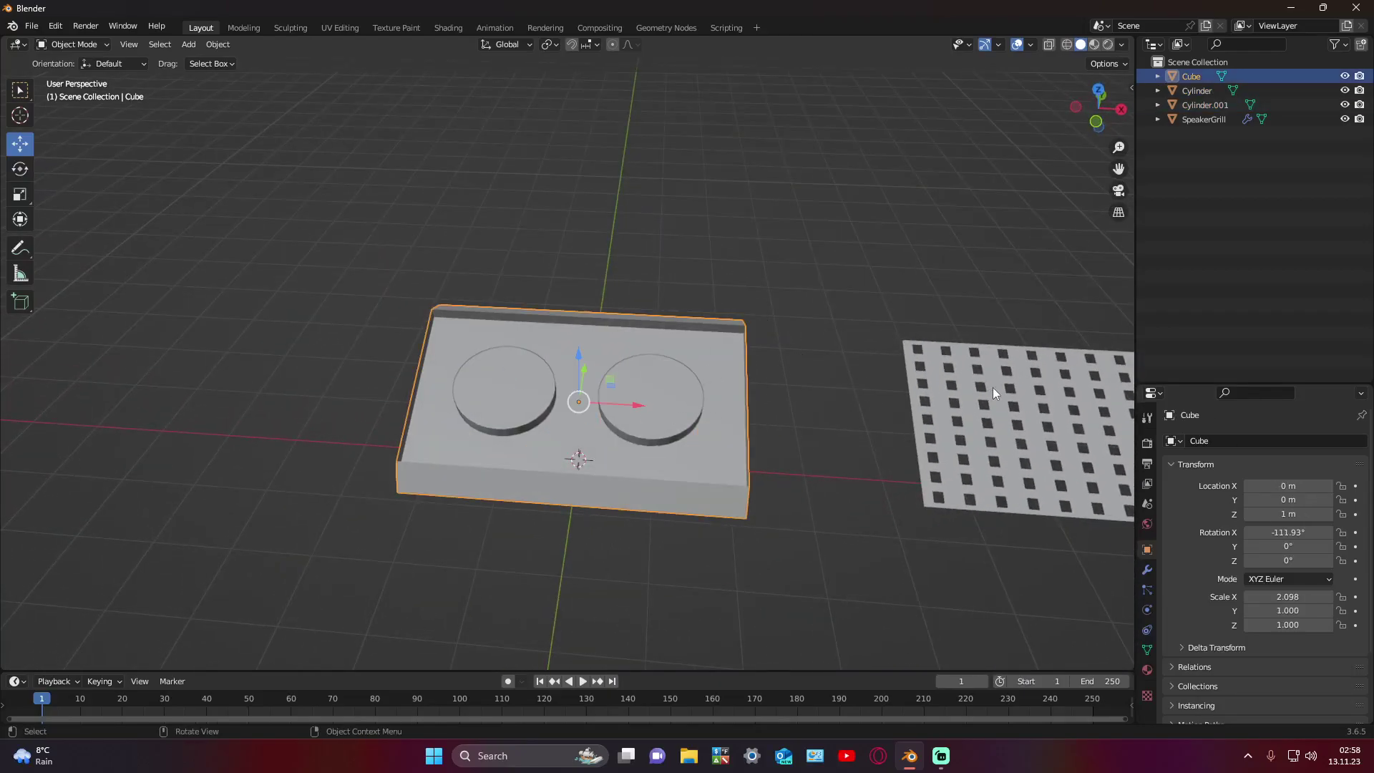
Step: Browse the box's property tabs, adding then removing a material slot, and reach Modifiers
click(1187, 470)
click(1147, 631)
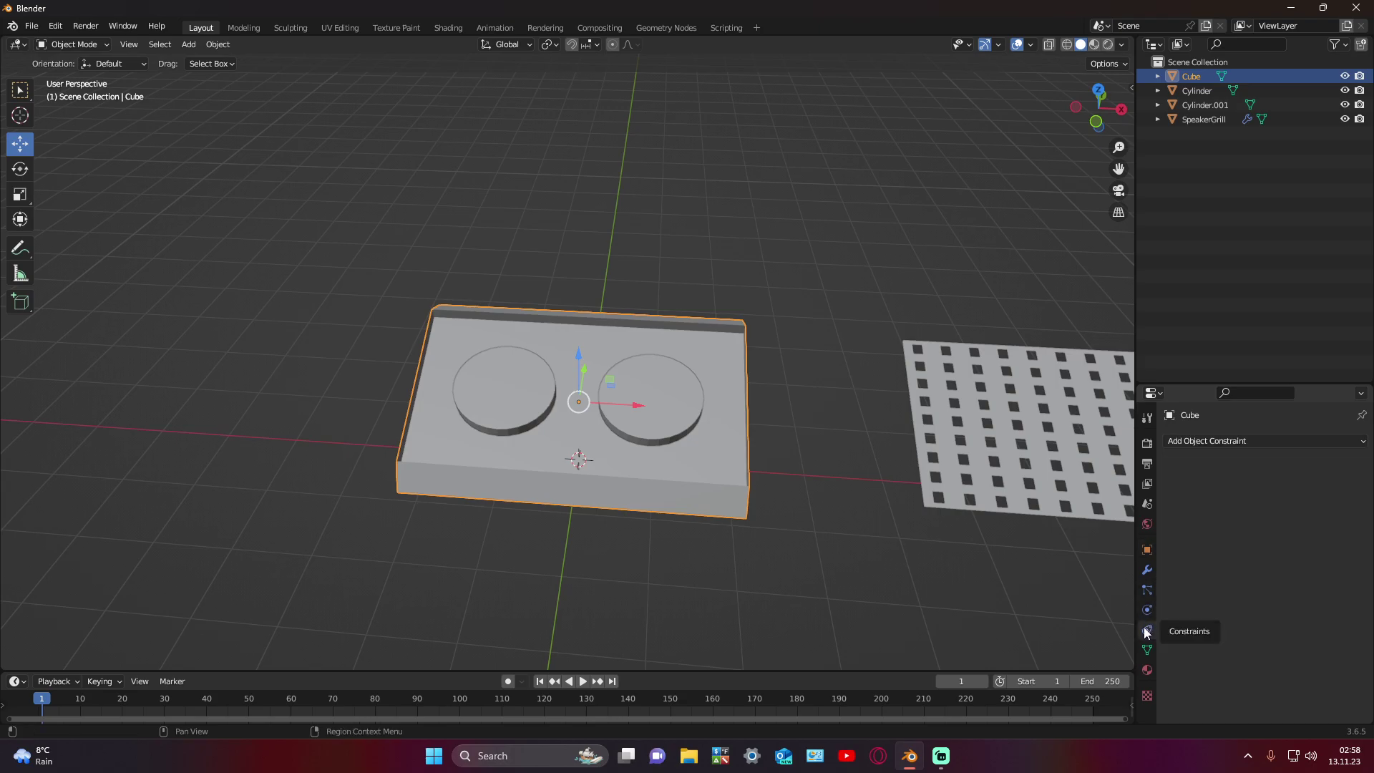
click(1147, 610)
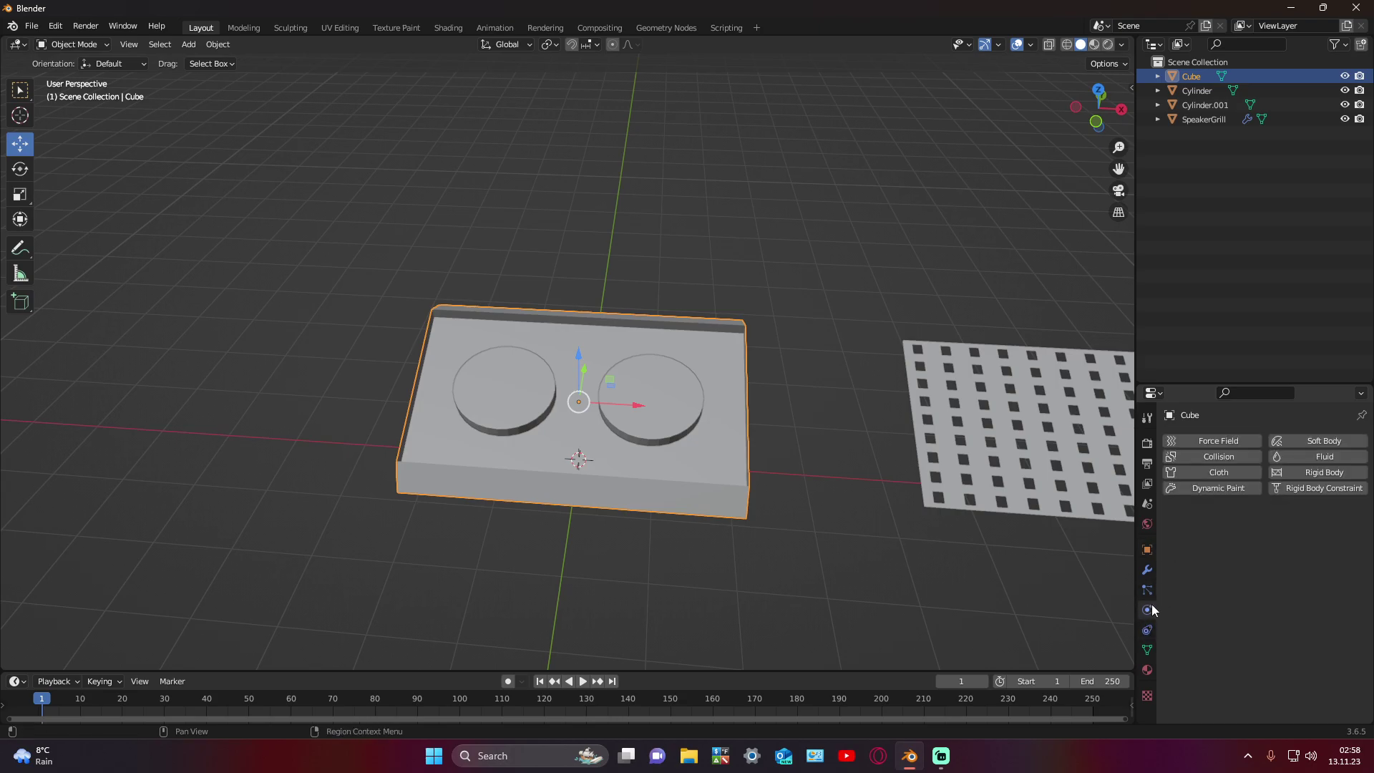
click(1147, 650)
click(1147, 670)
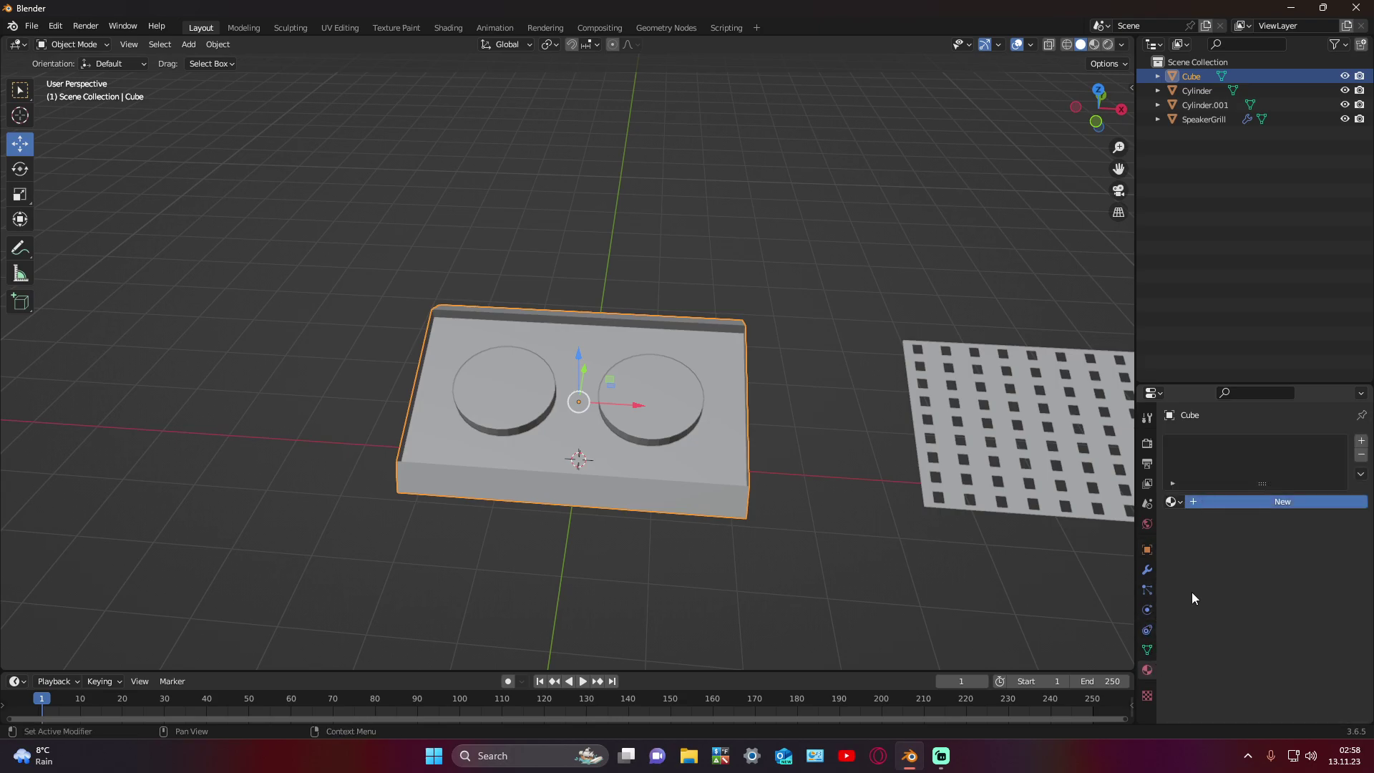
click(1201, 501)
click(1362, 456)
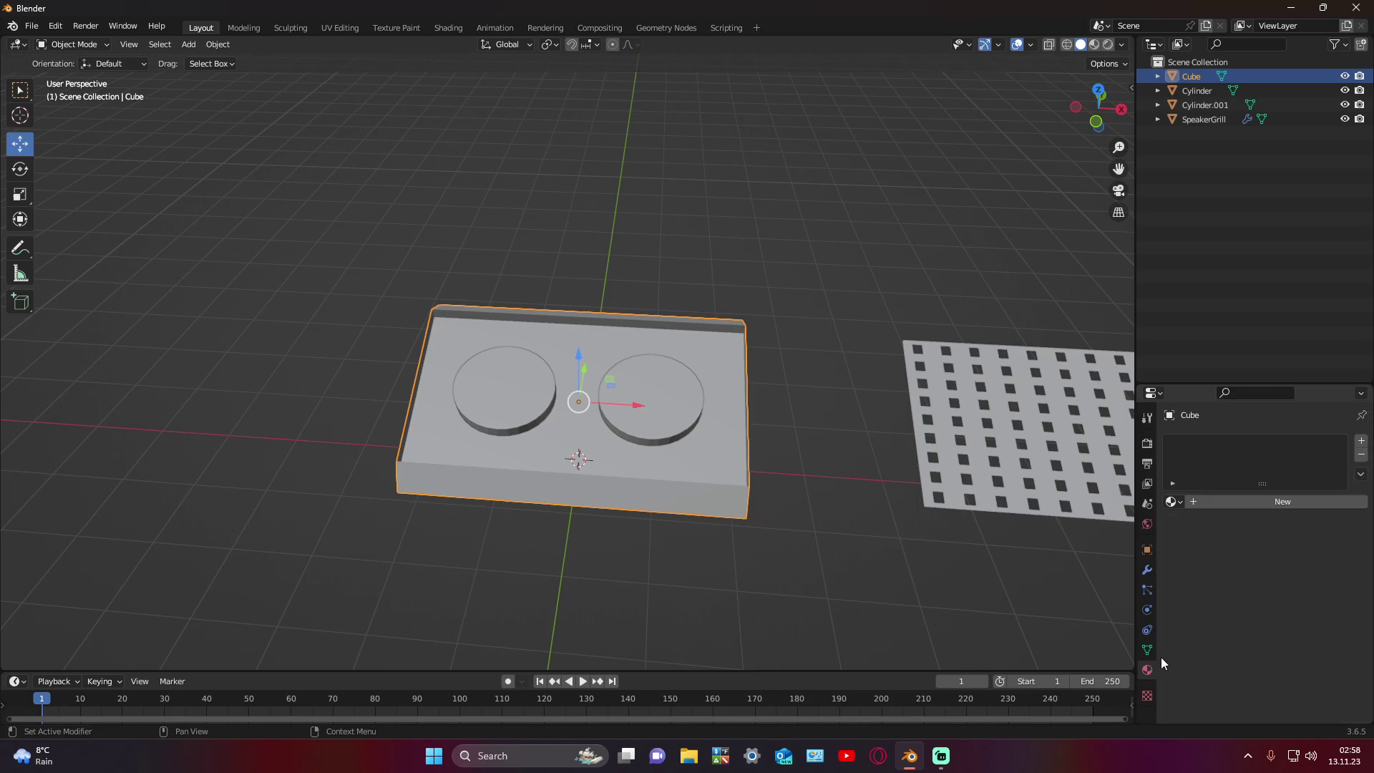
click(1148, 695)
click(1147, 550)
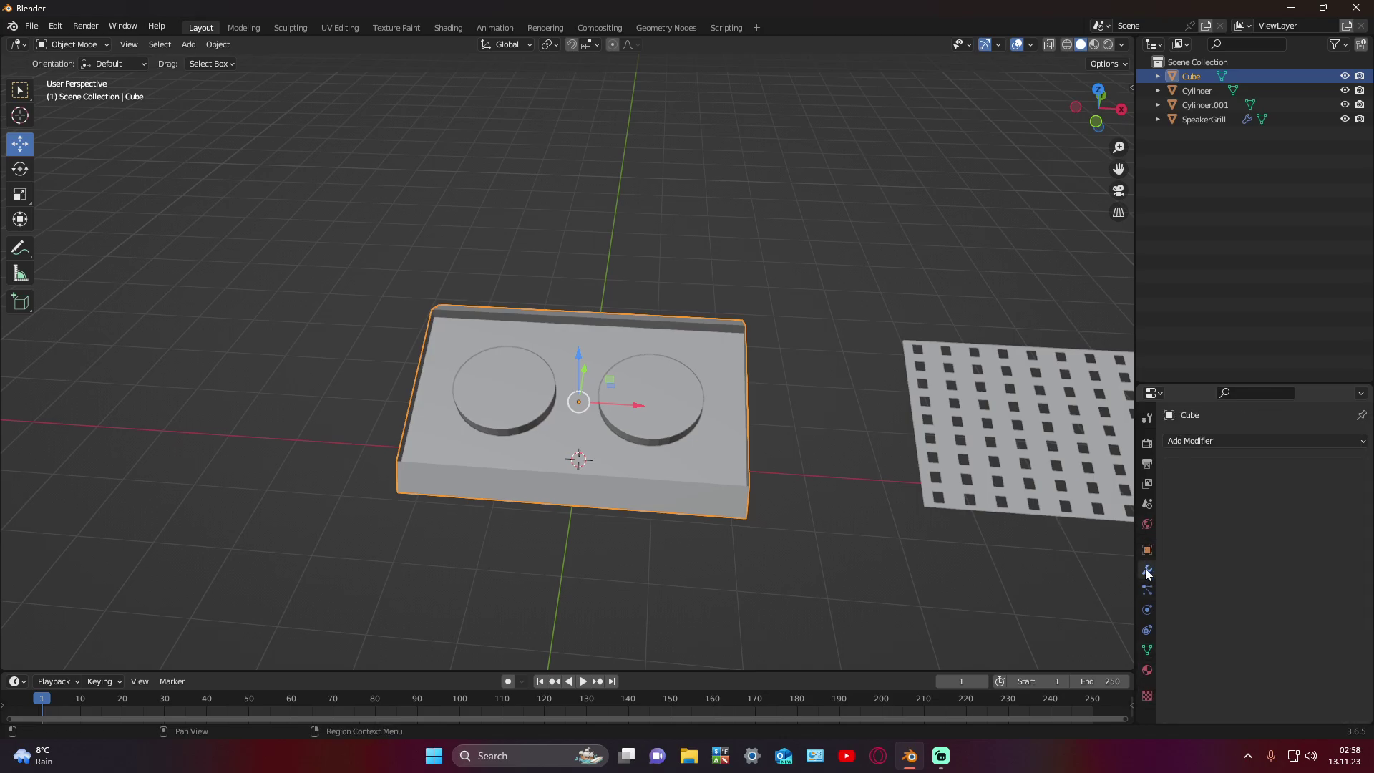
Step: Apply a Boolean Difference using Cylinder on the box, then delete Cylinder
click(1203, 441)
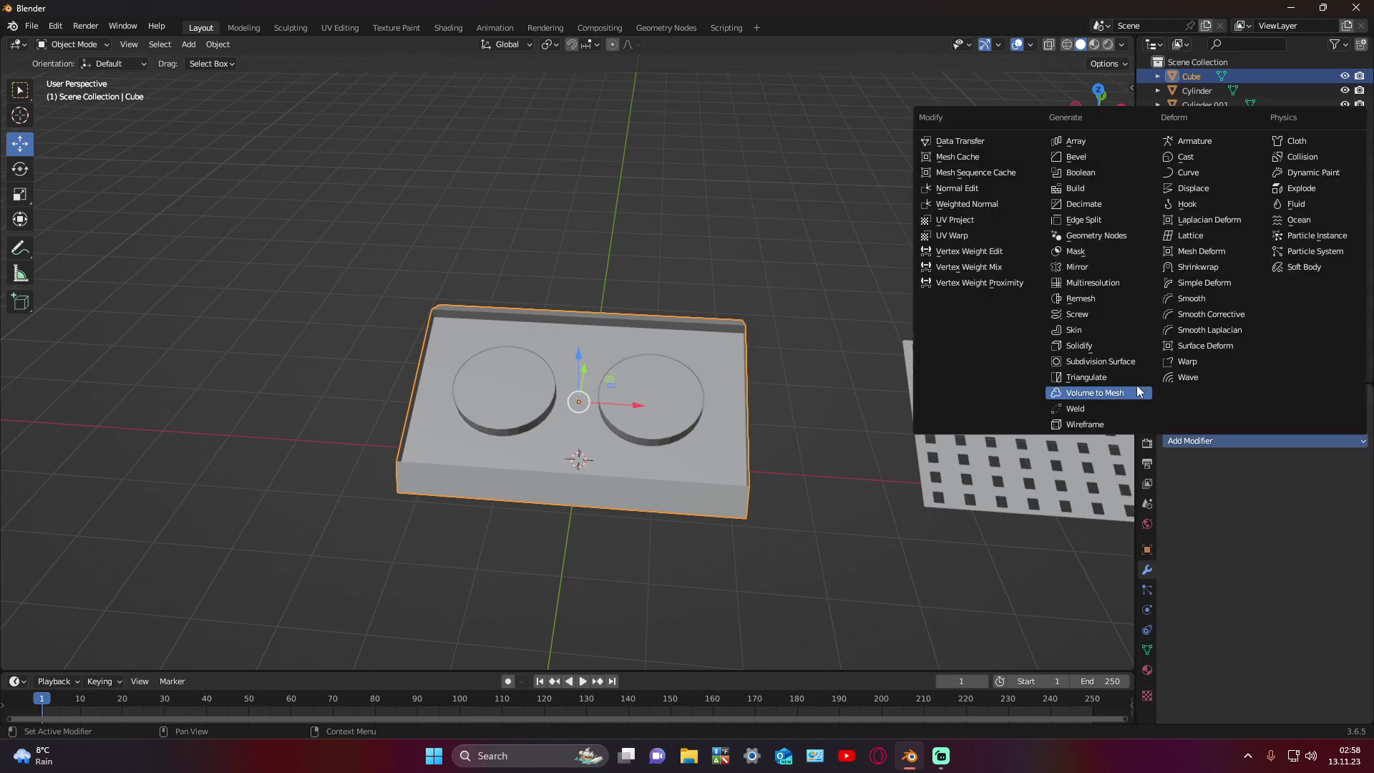
click(1077, 174)
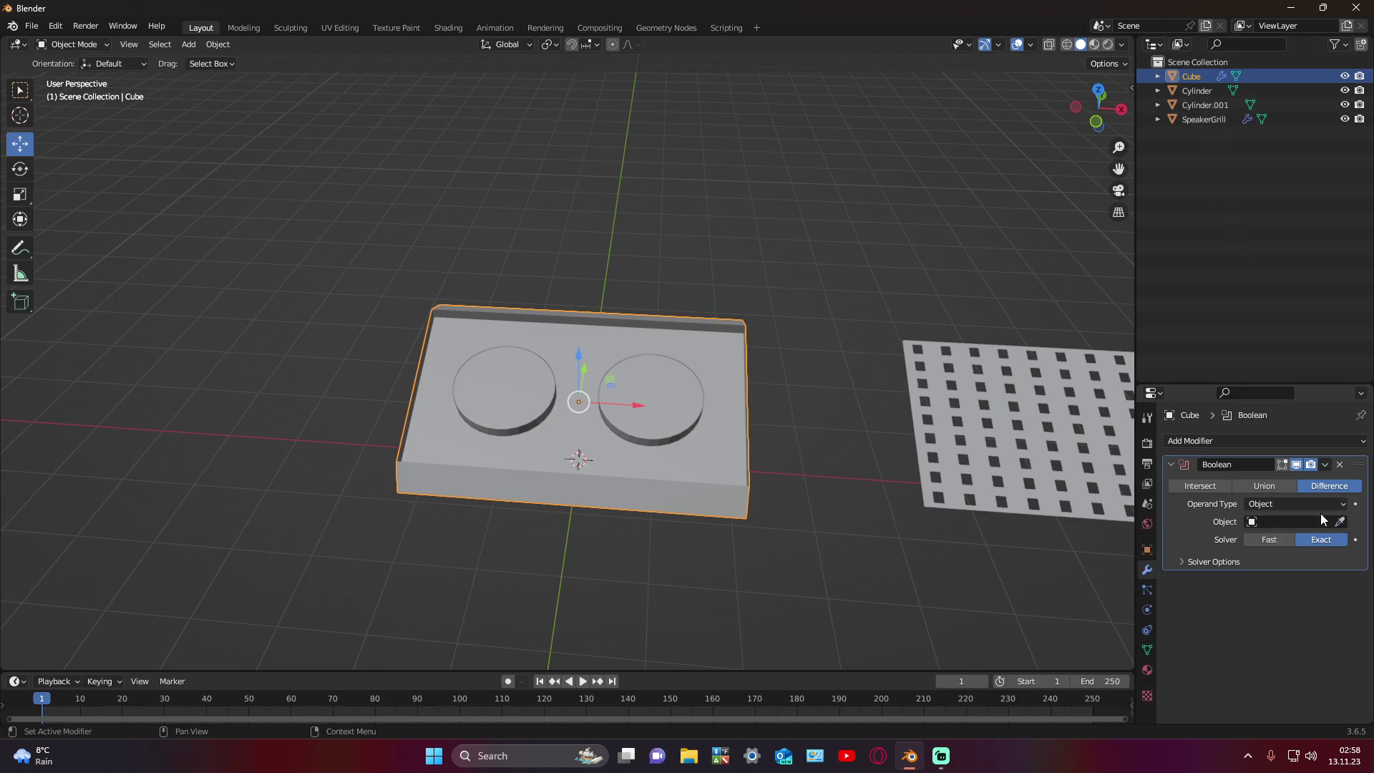
click(1341, 520)
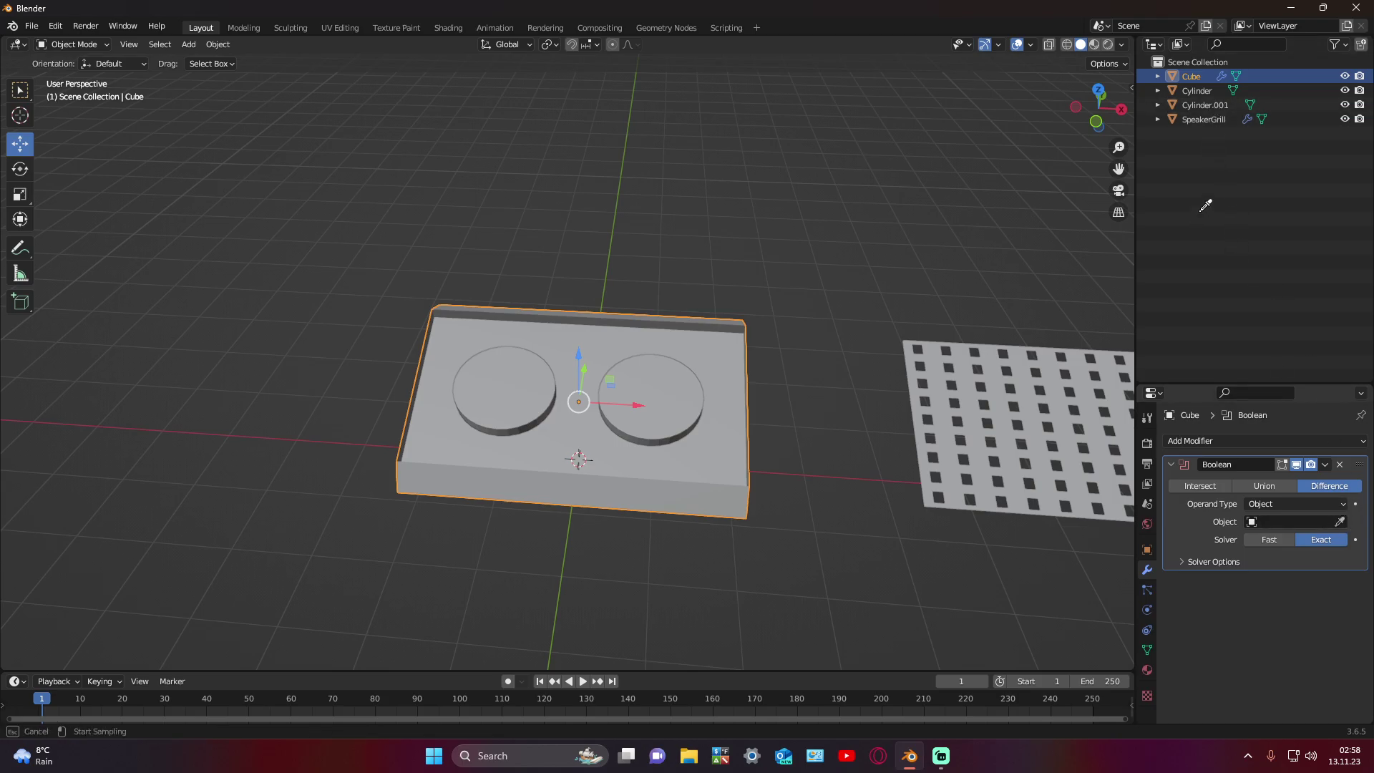
click(1196, 92)
click(1325, 465)
click(1294, 483)
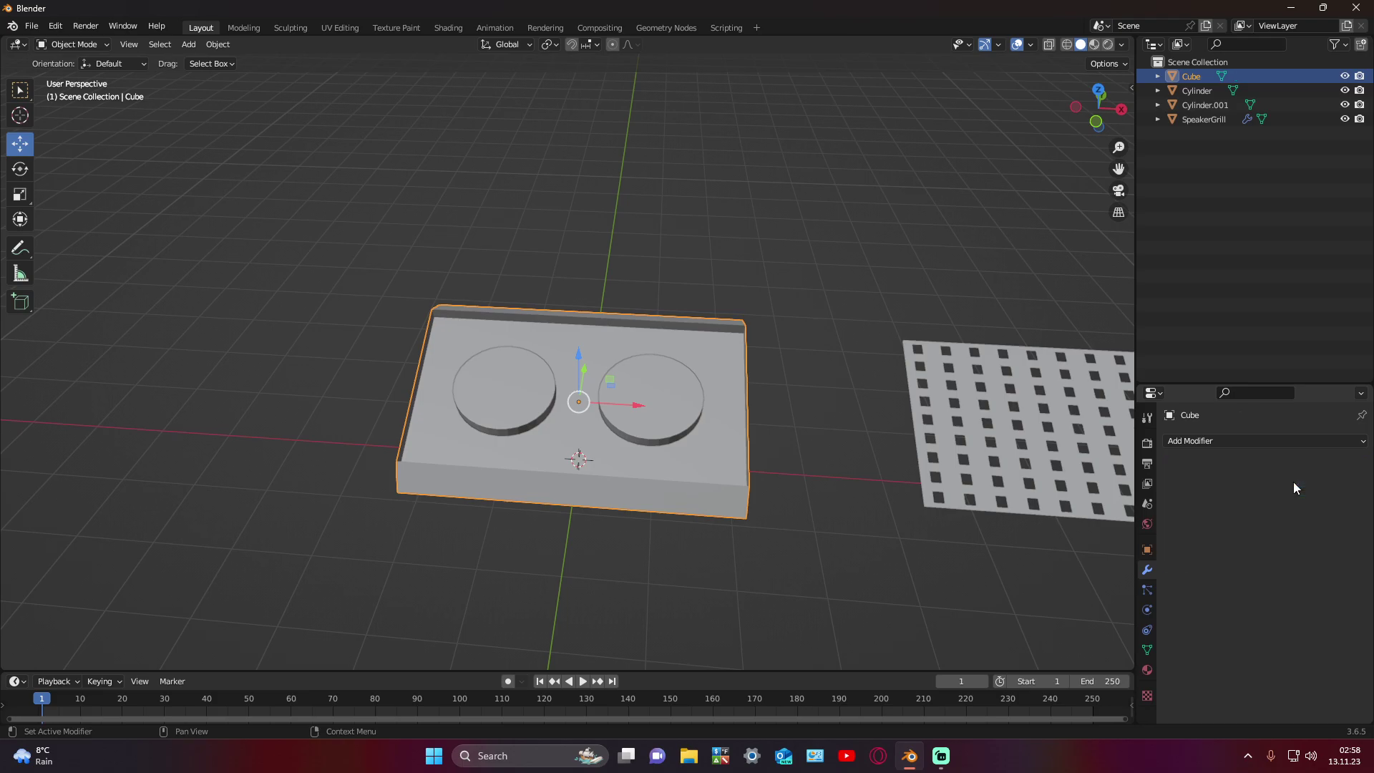
click(1197, 91)
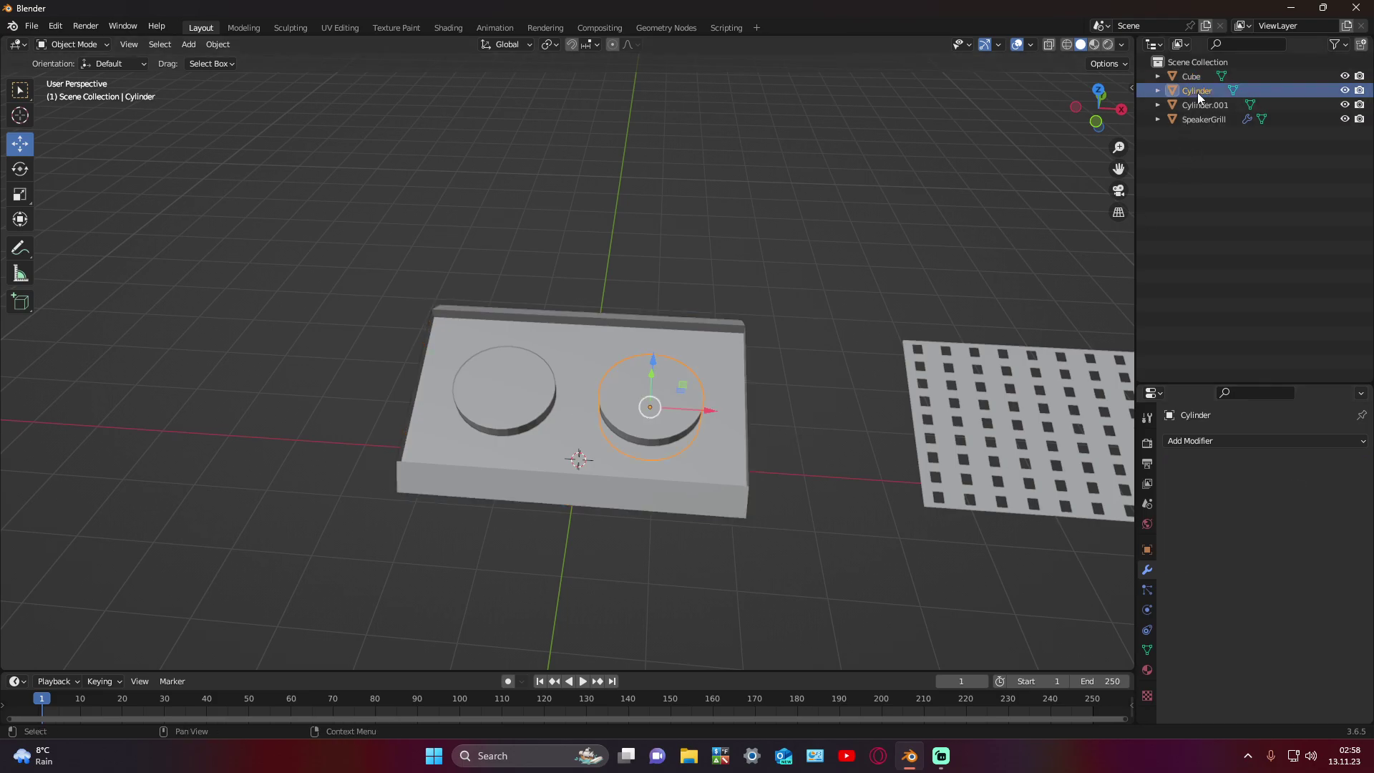
key(Delete)
middle_drag(828, 401, 538, 392)
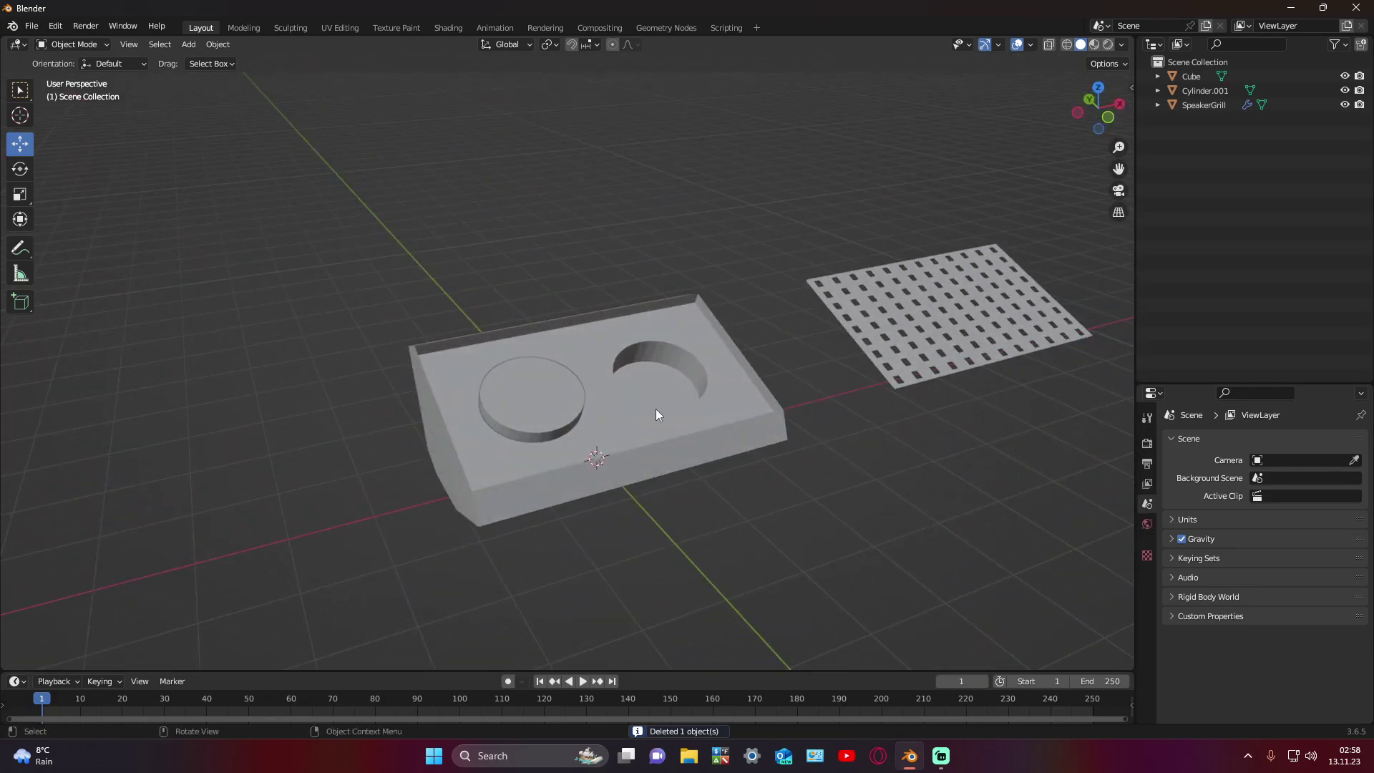
Step: Apply a second Boolean Difference using Cylinder.001, then delete Cylinder.001
click(716, 442)
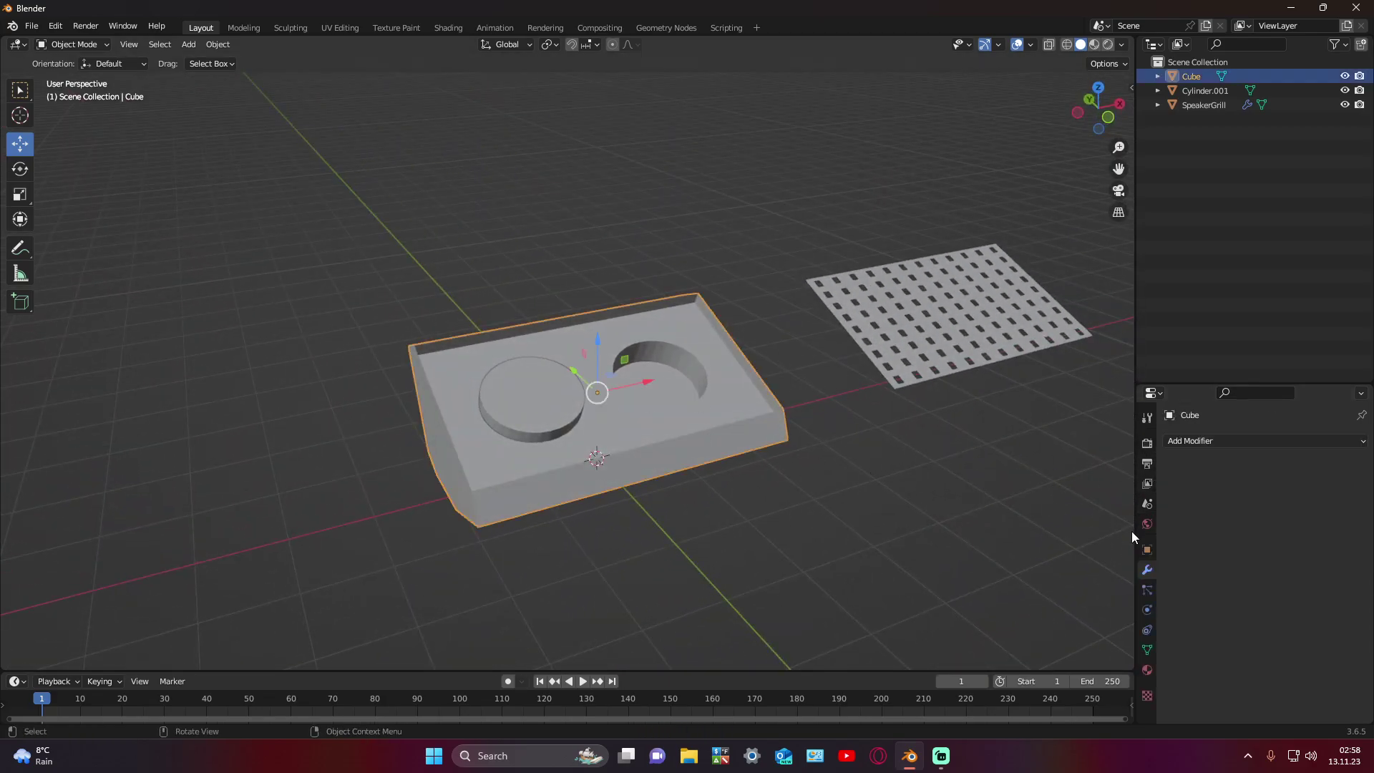
click(1192, 442)
click(1088, 177)
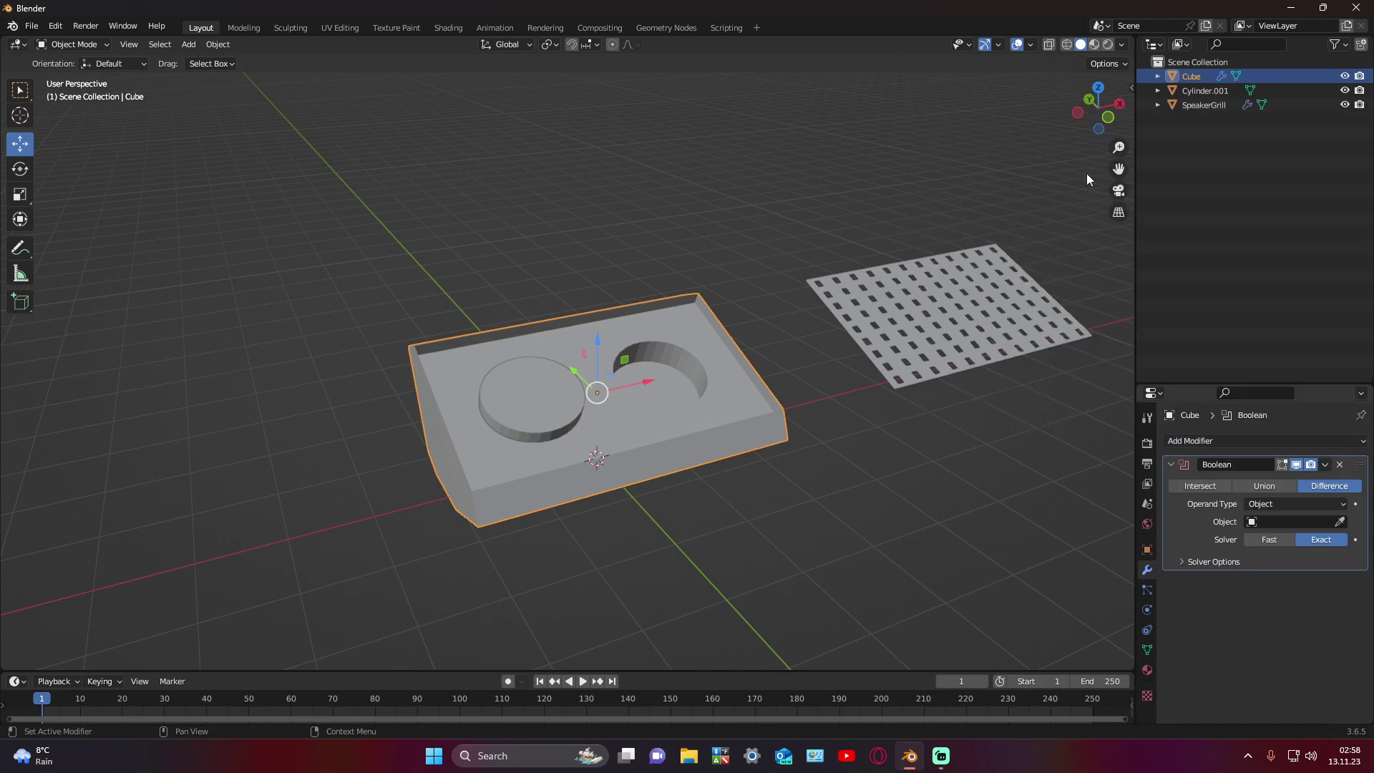
click(1340, 522)
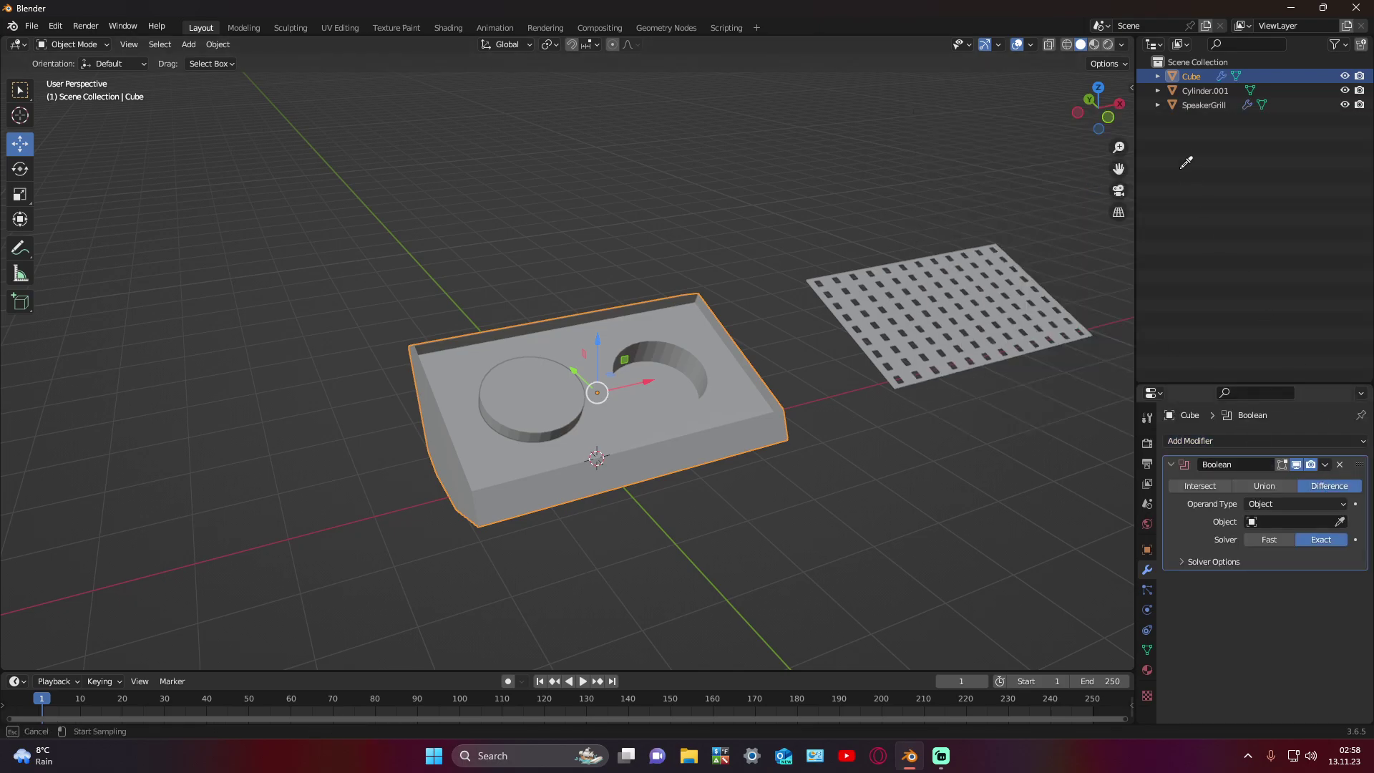
click(1196, 92)
click(1326, 465)
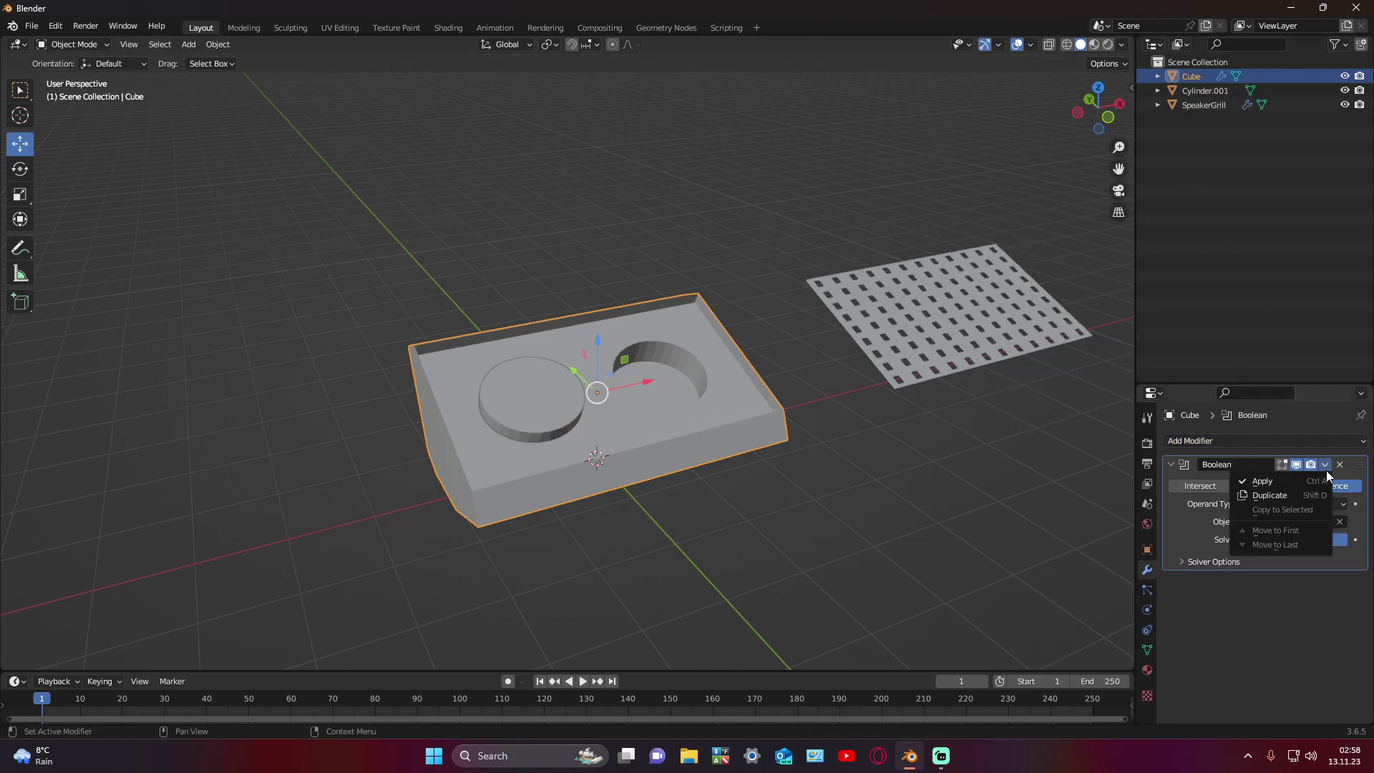
middle_drag(967, 413, 859, 412)
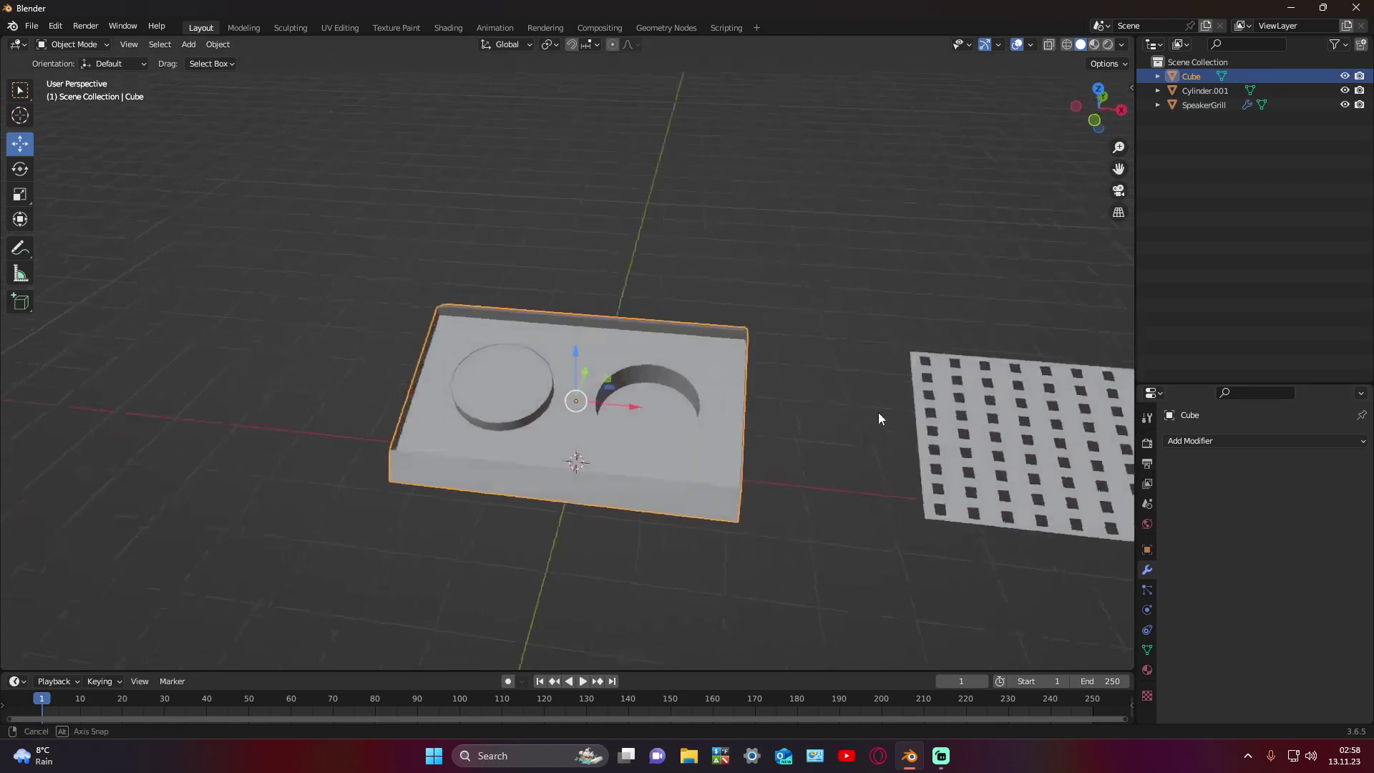
click(530, 389)
key(Delete)
mouse_move(538, 390)
middle_down()
mouse_move(737, 402)
mouse_move(741, 389)
mouse_move(813, 424)
middle_up()
Step: In Edit Mode, delete the bottom faces of both holes
click(731, 397)
key(Tab)
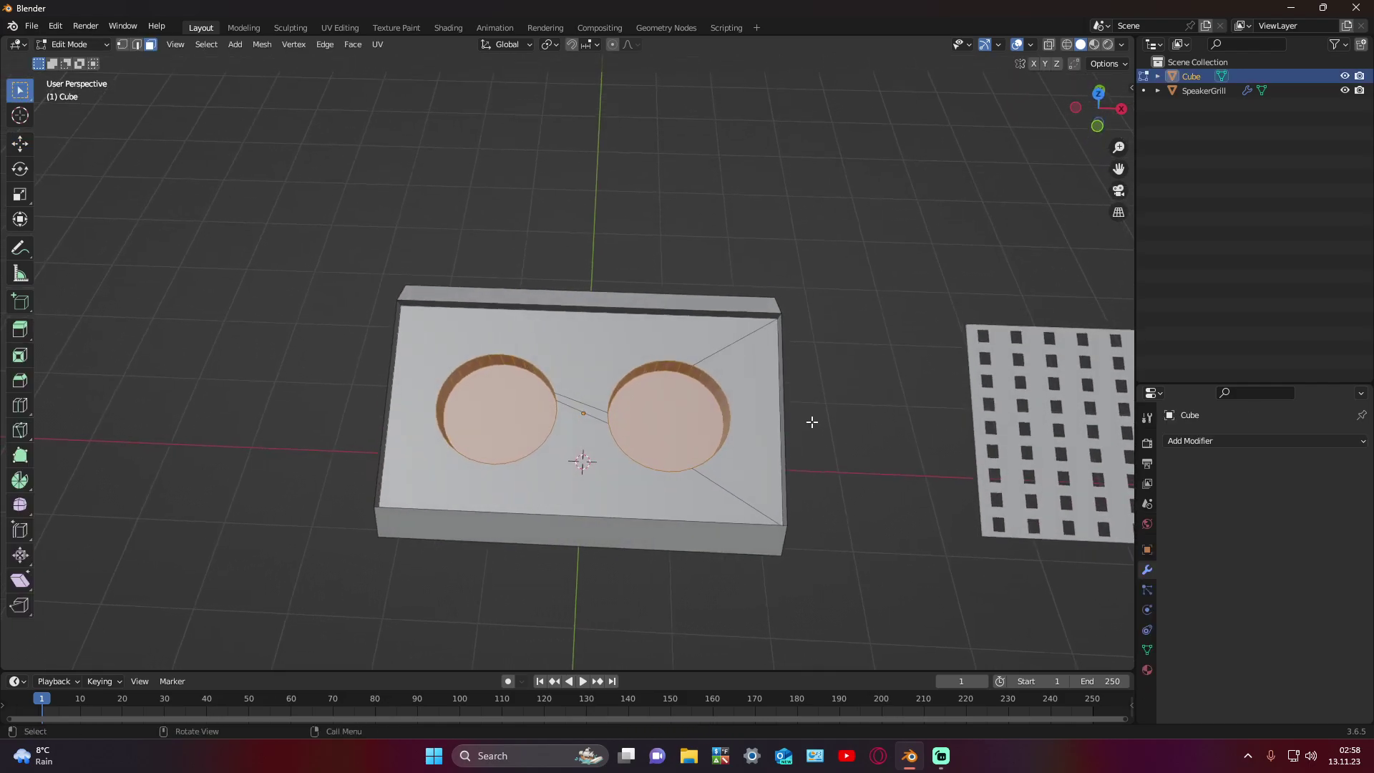
click(693, 420)
shift+click(466, 400)
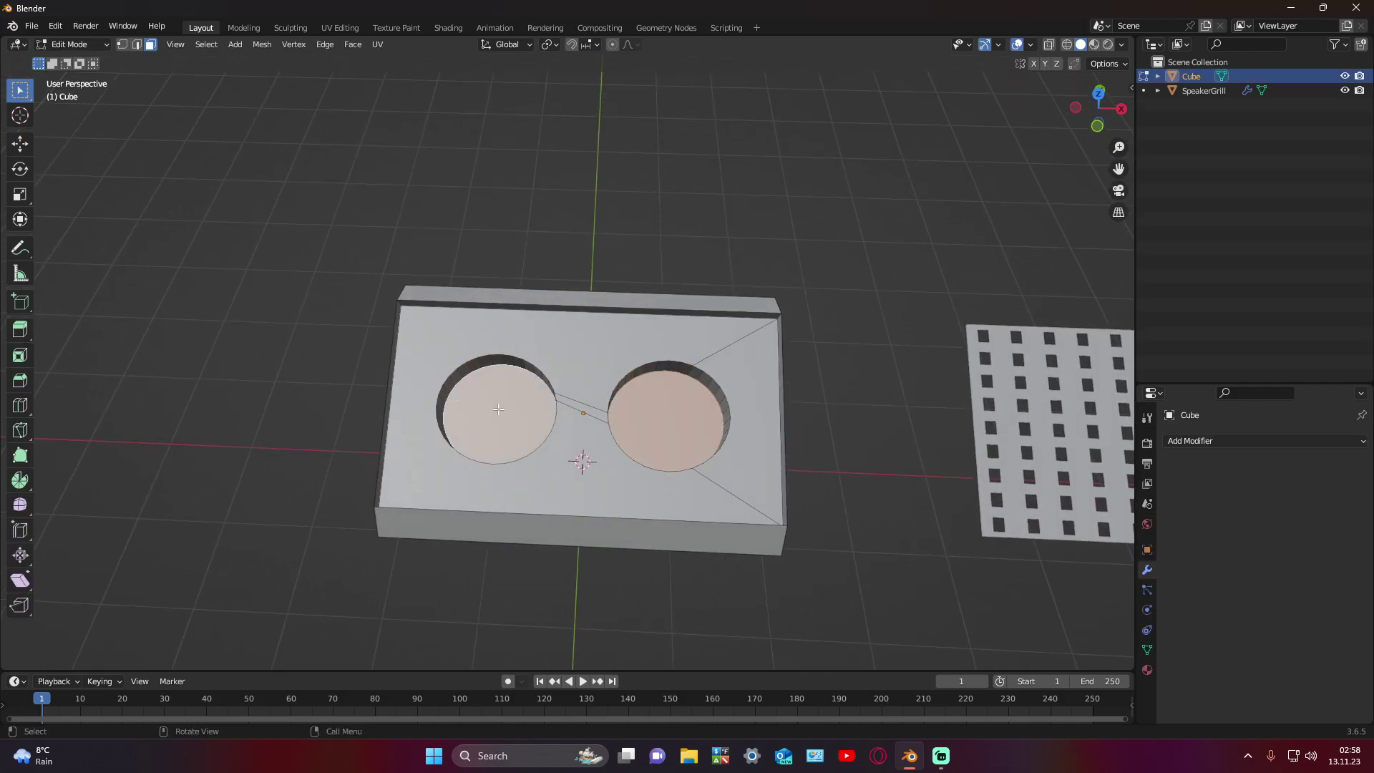
key(x)
click(469, 409)
middle_drag(470, 408, 592, 408)
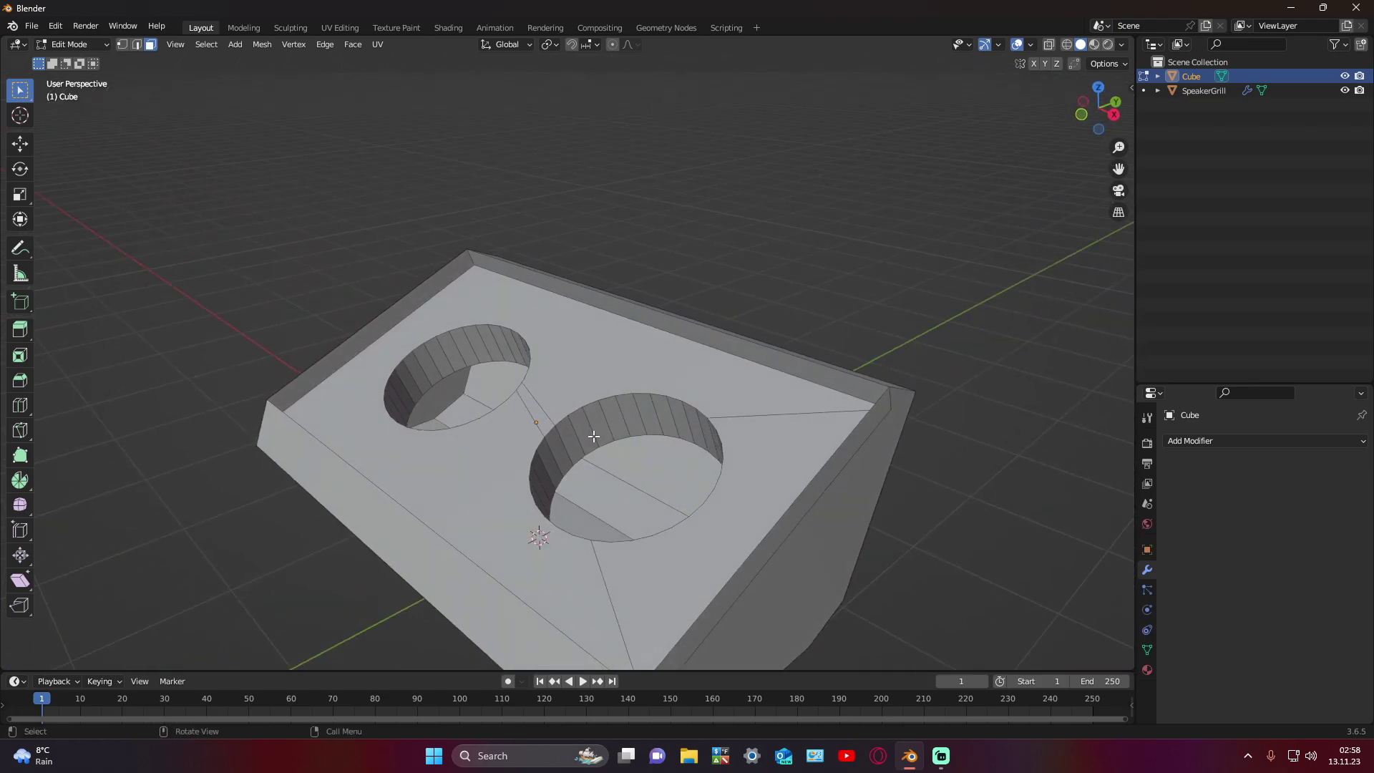
Step: Select the right hole's side ring and scale it along Z, cancelling a trial move
alt+click(589, 439)
mouse_move(634, 465)
middle_down()
mouse_move(766, 475)
mouse_move(577, 527)
mouse_move(154, 225)
middle_up()
click(20, 144)
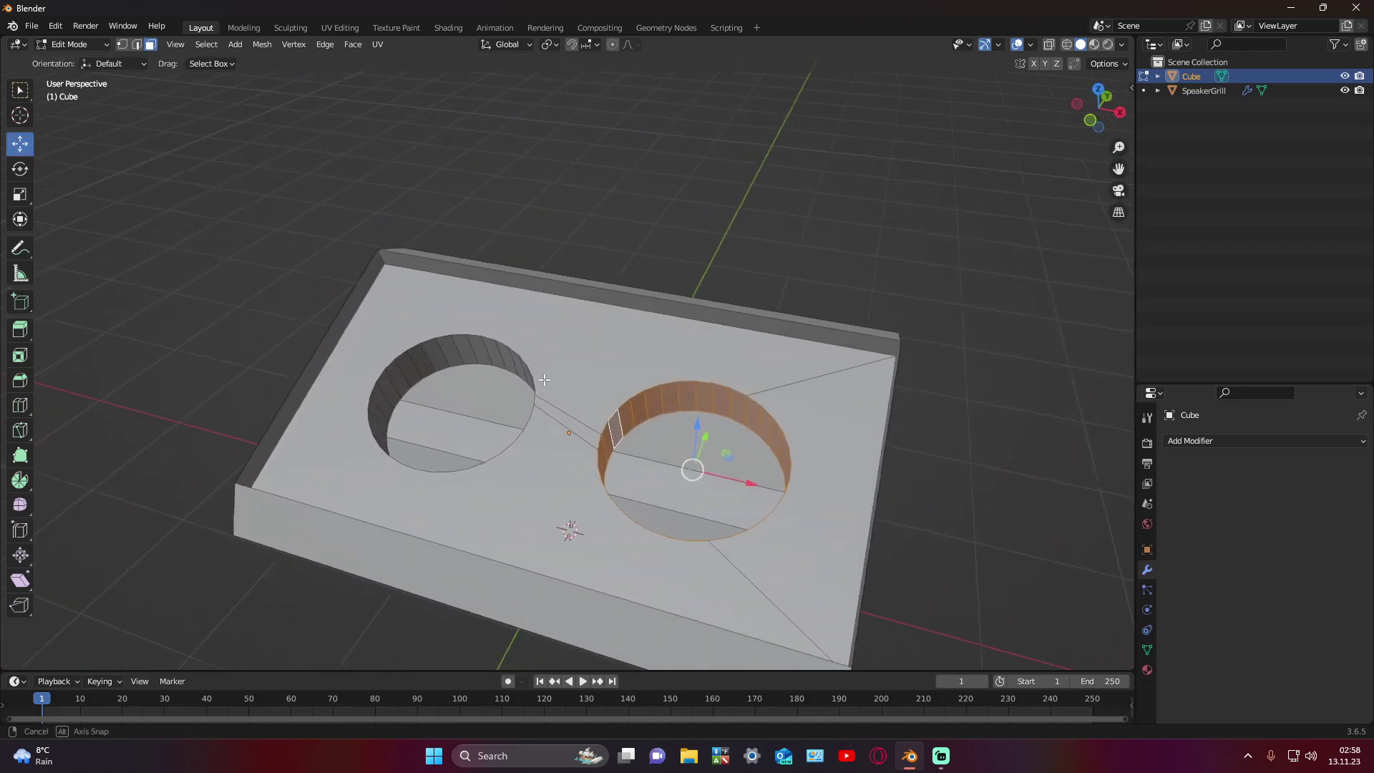
middle_drag(544, 501, 630, 458)
mouse_move(634, 450)
mouse_down()
mouse_move(634, 437)
mouse_move(637, 455)
mouse_up()
right_click(633, 437)
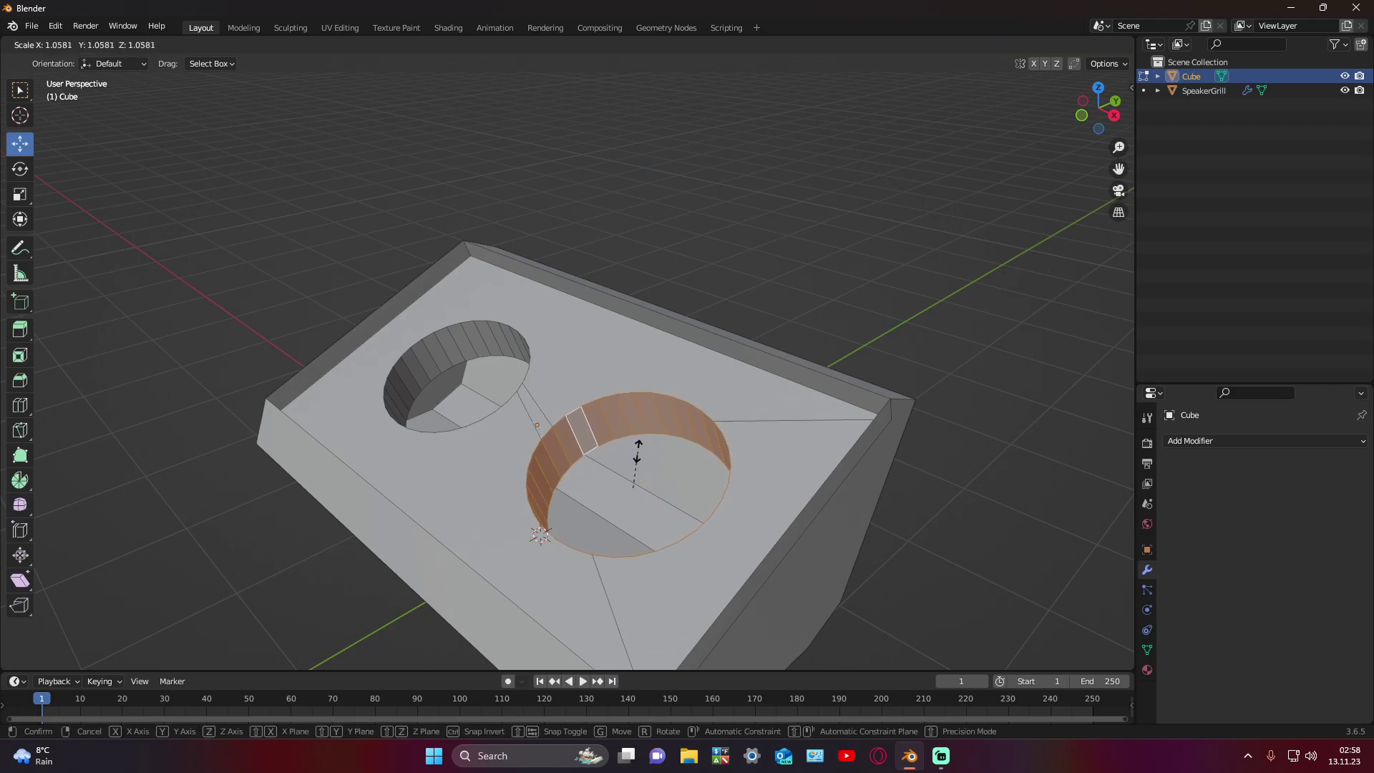
right_click(638, 456)
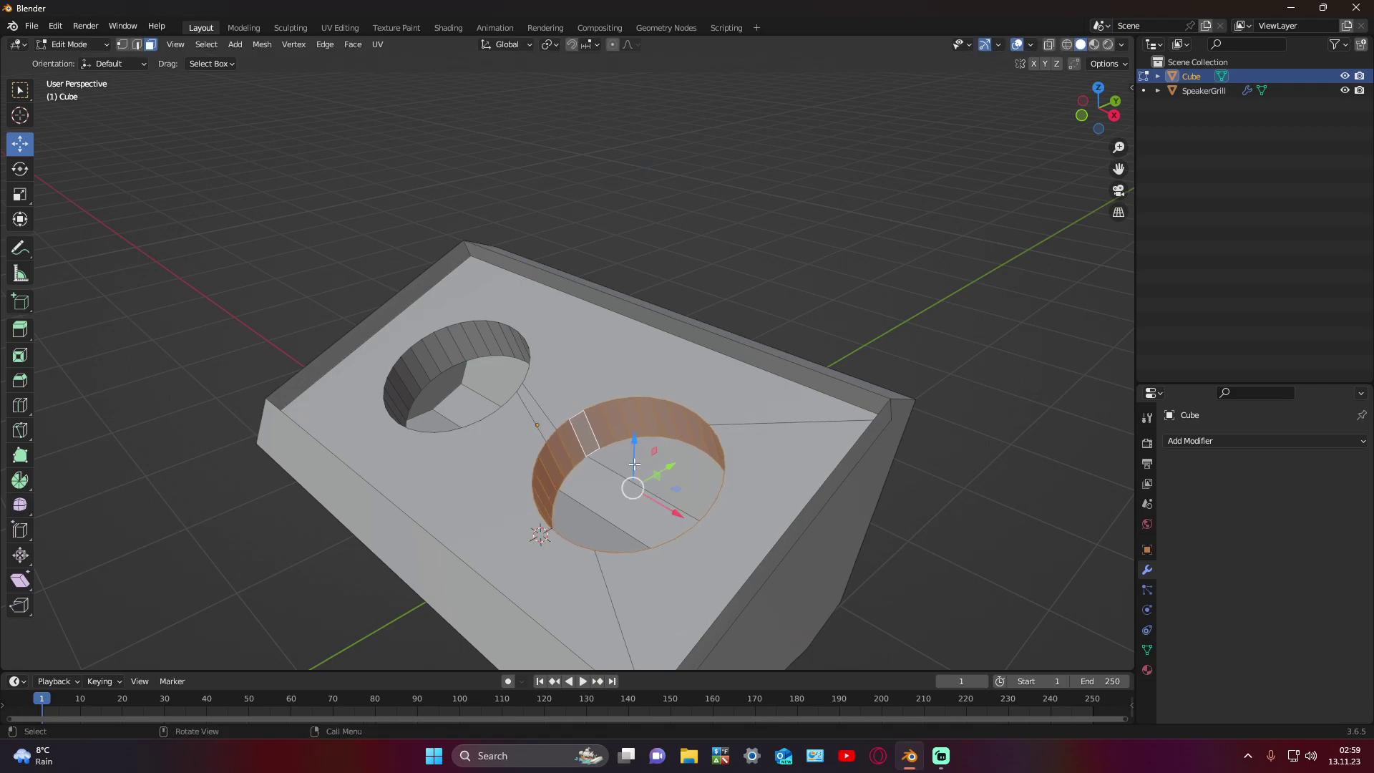
key(s)
key(z)
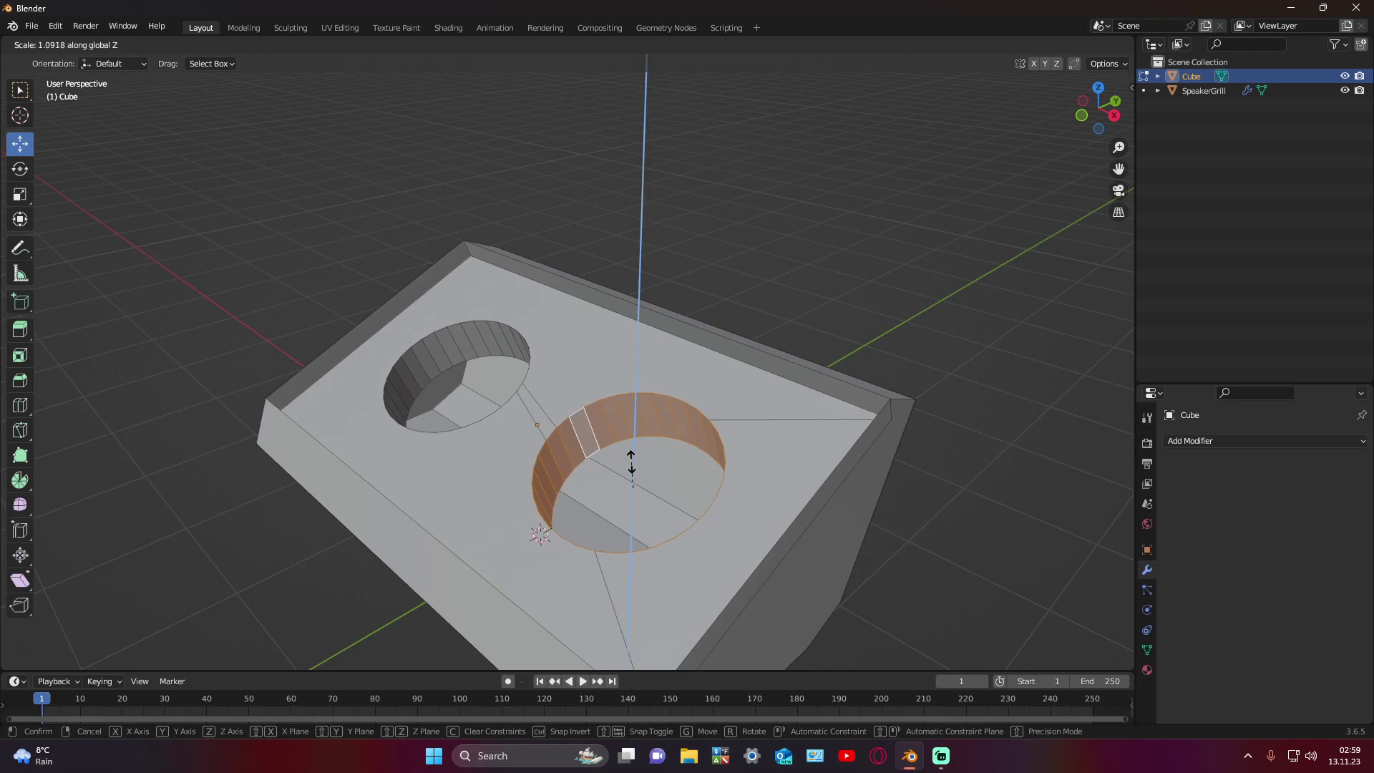
click(629, 471)
mouse_move(629, 471)
middle_down()
mouse_move(829, 465)
mouse_move(1000, 528)
mouse_move(647, 444)
middle_up()
click(1000, 528)
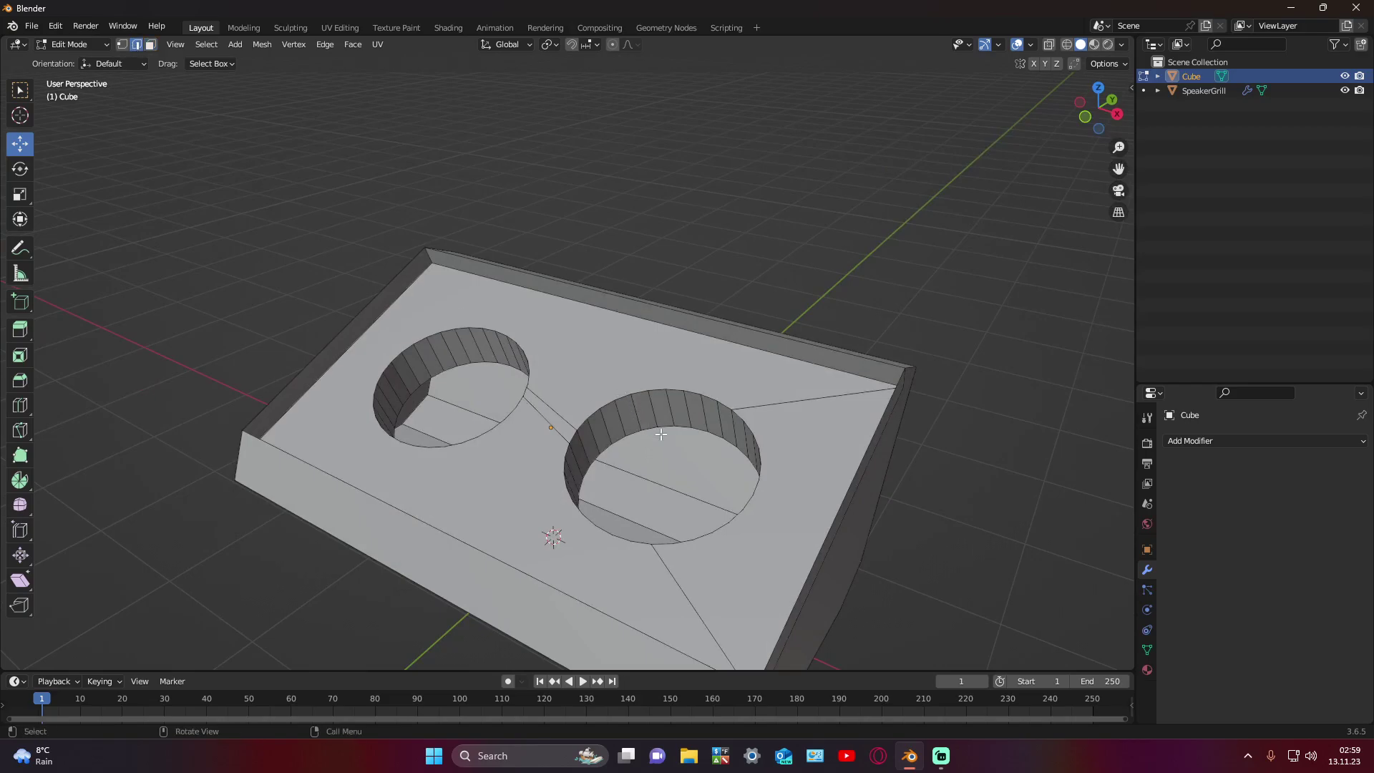
Step: Select the right hole's rim edge loop and move it along Z
alt+click(667, 428)
middle_drag(619, 423, 676, 319)
drag(693, 325, 672, 341)
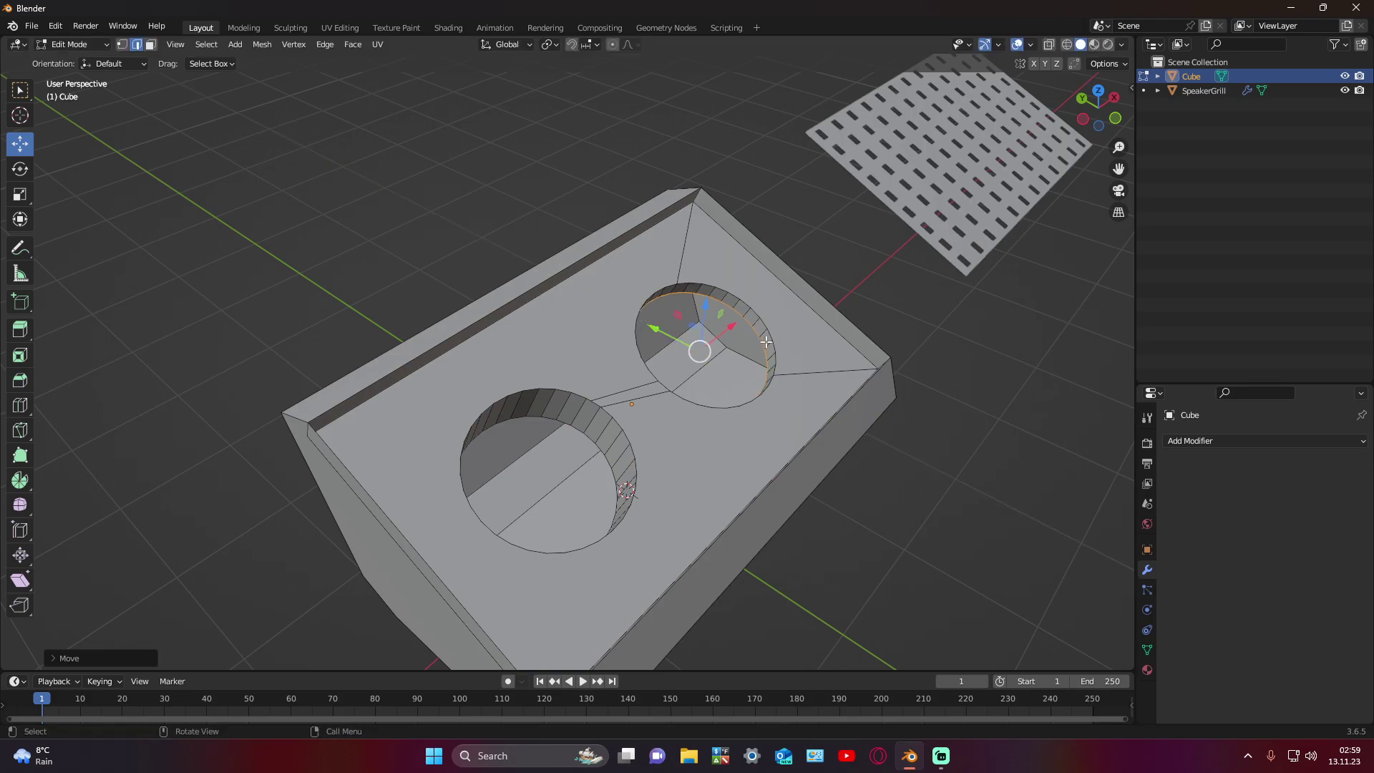
middle_drag(672, 344, 673, 313)
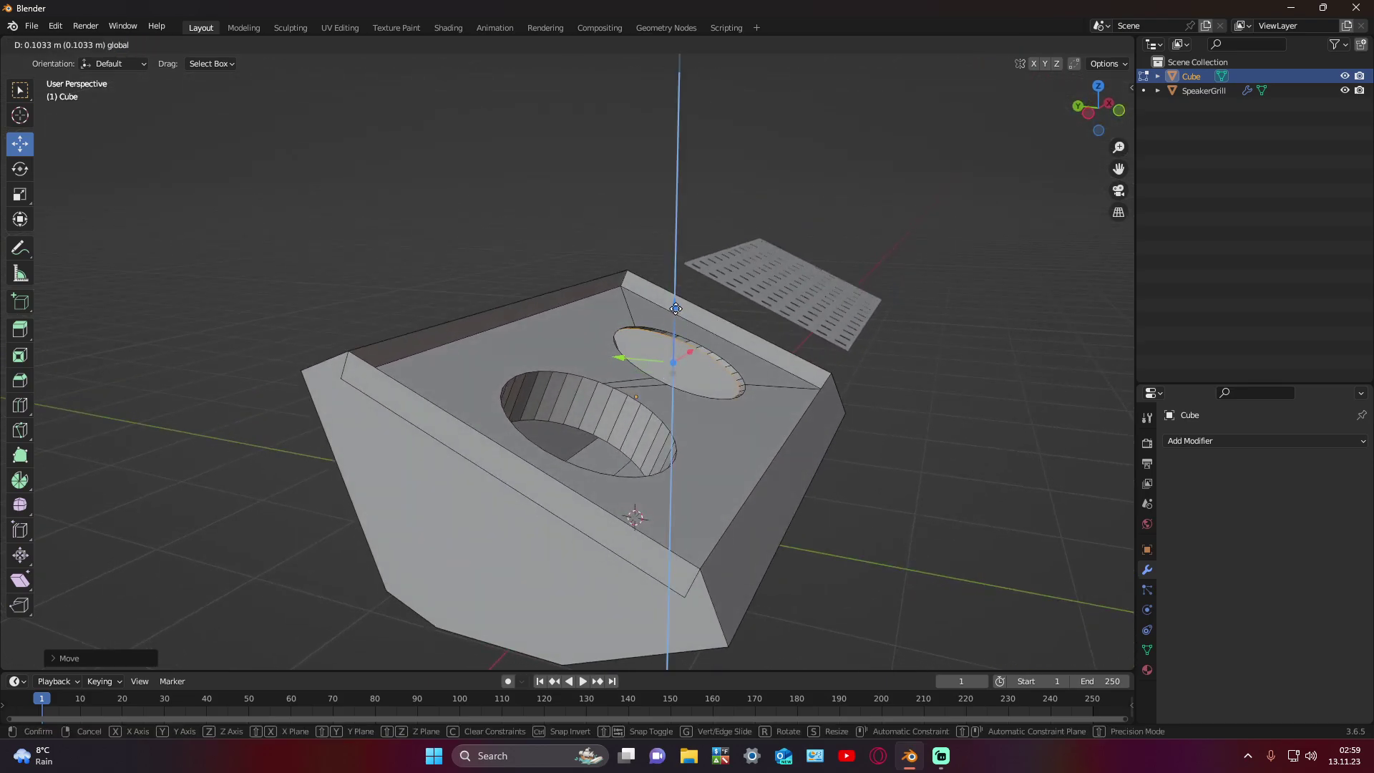
key(y)
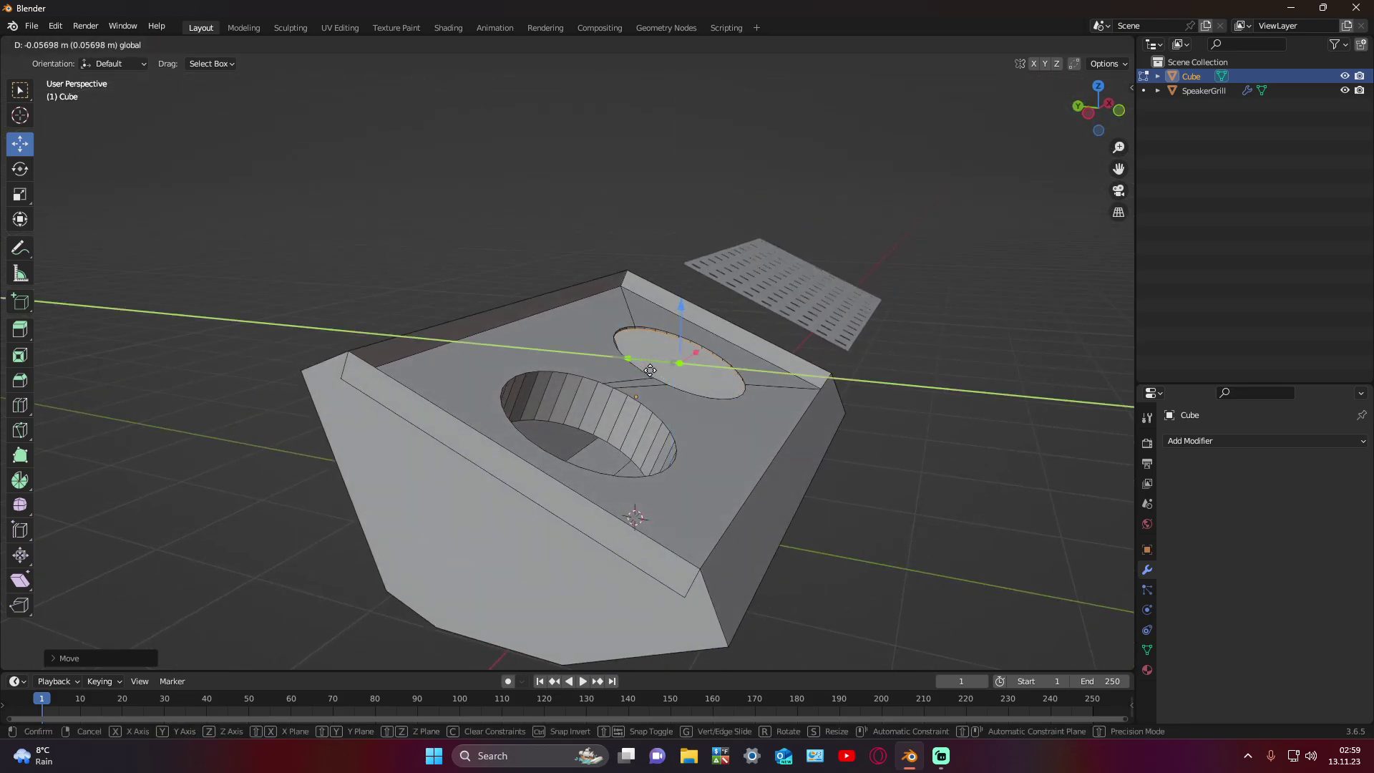
key(z)
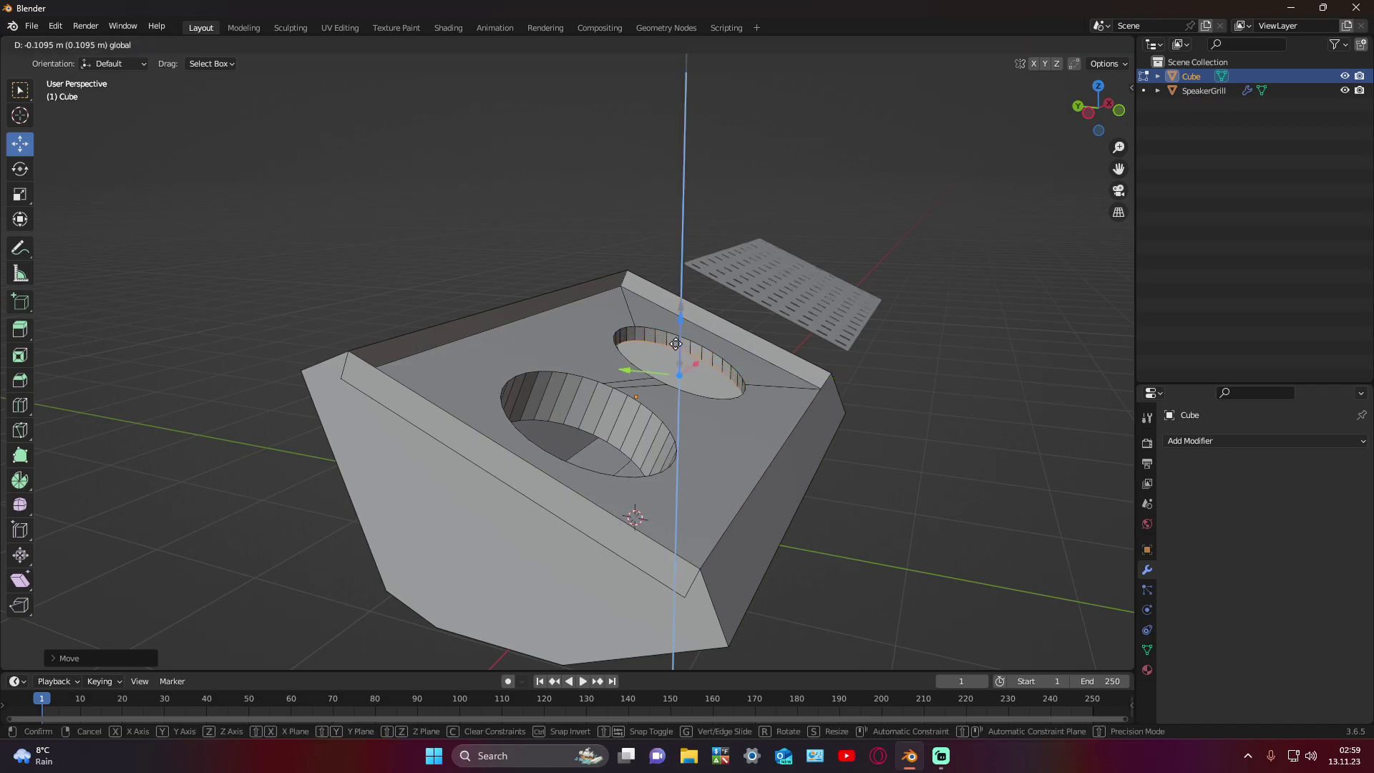
click(675, 342)
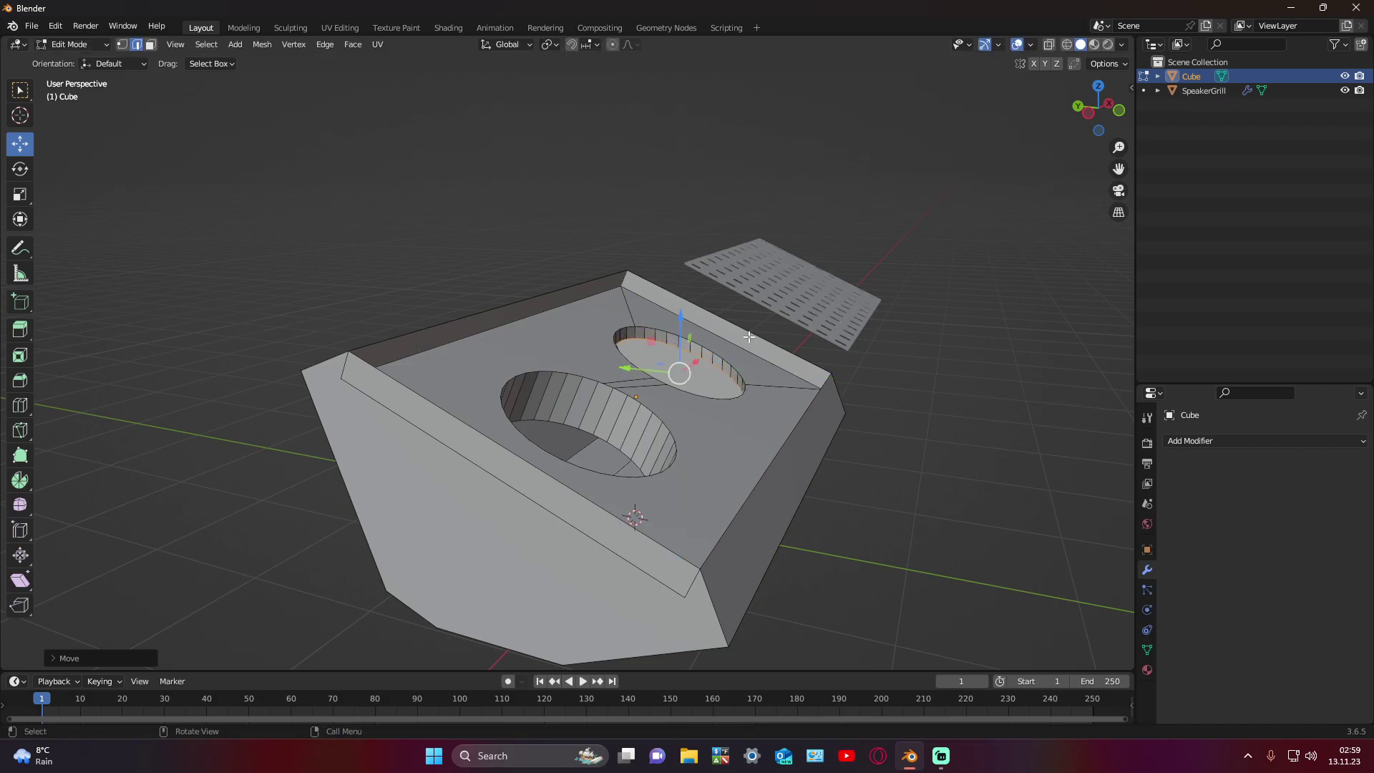
mouse_move(675, 341)
middle_down()
mouse_move(579, 384)
mouse_move(784, 473)
middle_up()
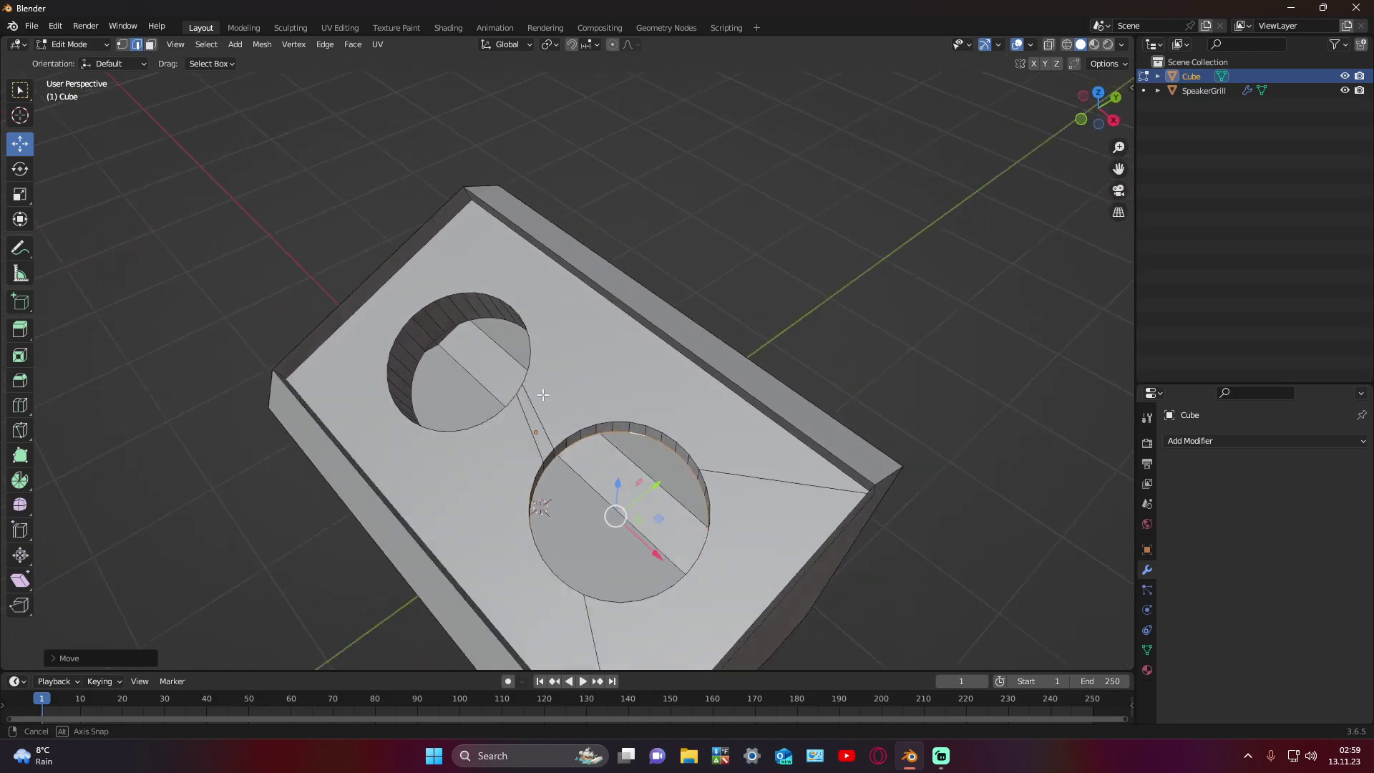
Step: Shrink the hole's inner loop and move it along Y
key(s)
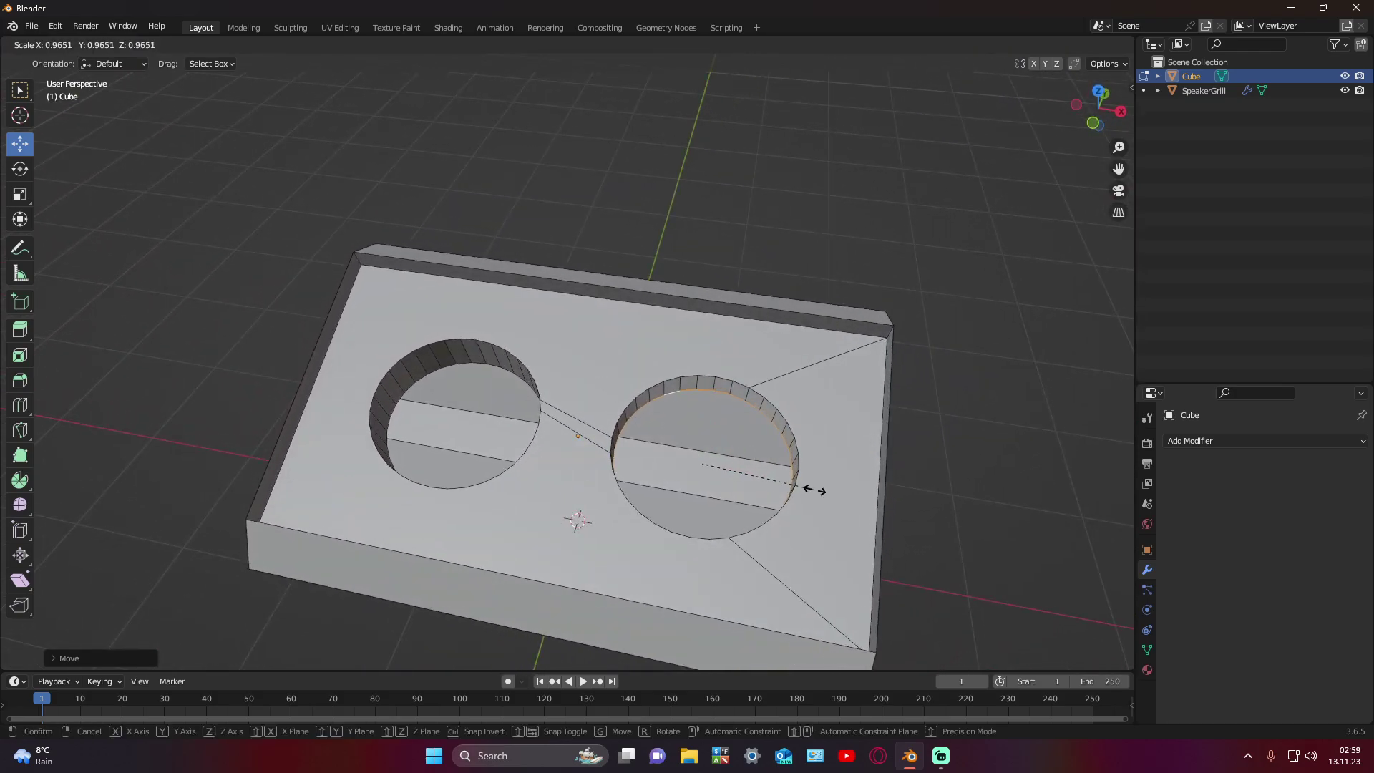
click(752, 482)
mouse_move(751, 482)
middle_down()
mouse_move(657, 406)
mouse_move(695, 368)
middle_up()
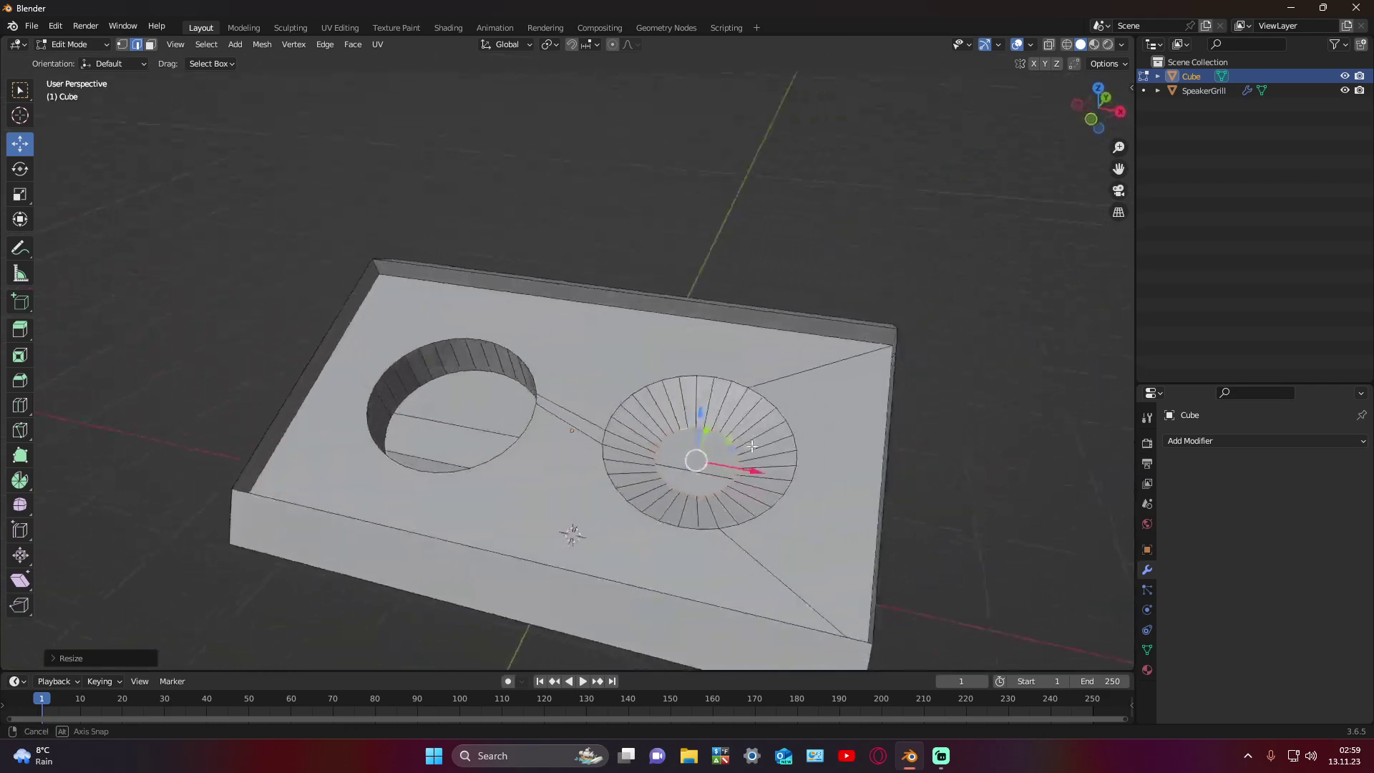
key(g)
key(y)
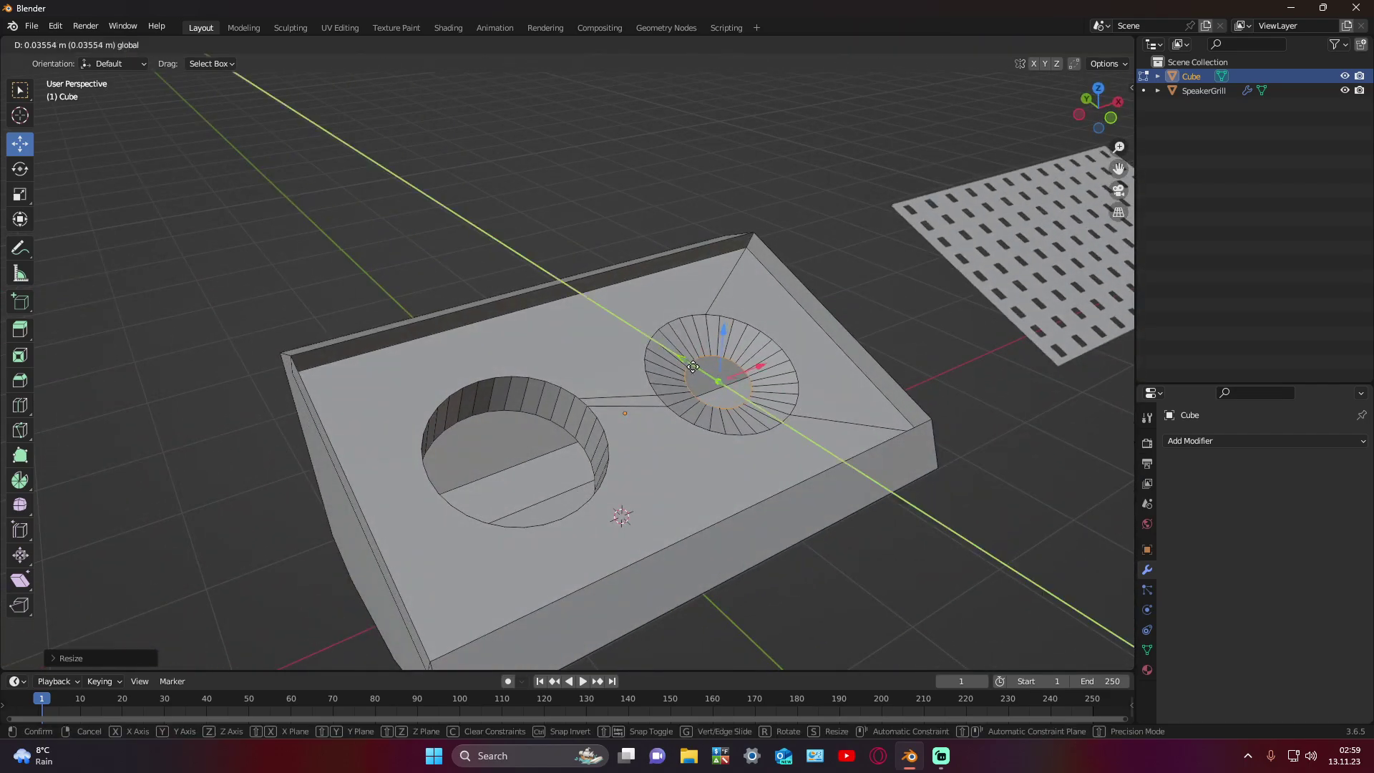
click(691, 367)
mouse_move(692, 366)
middle_down()
mouse_move(653, 332)
mouse_move(762, 403)
middle_up()
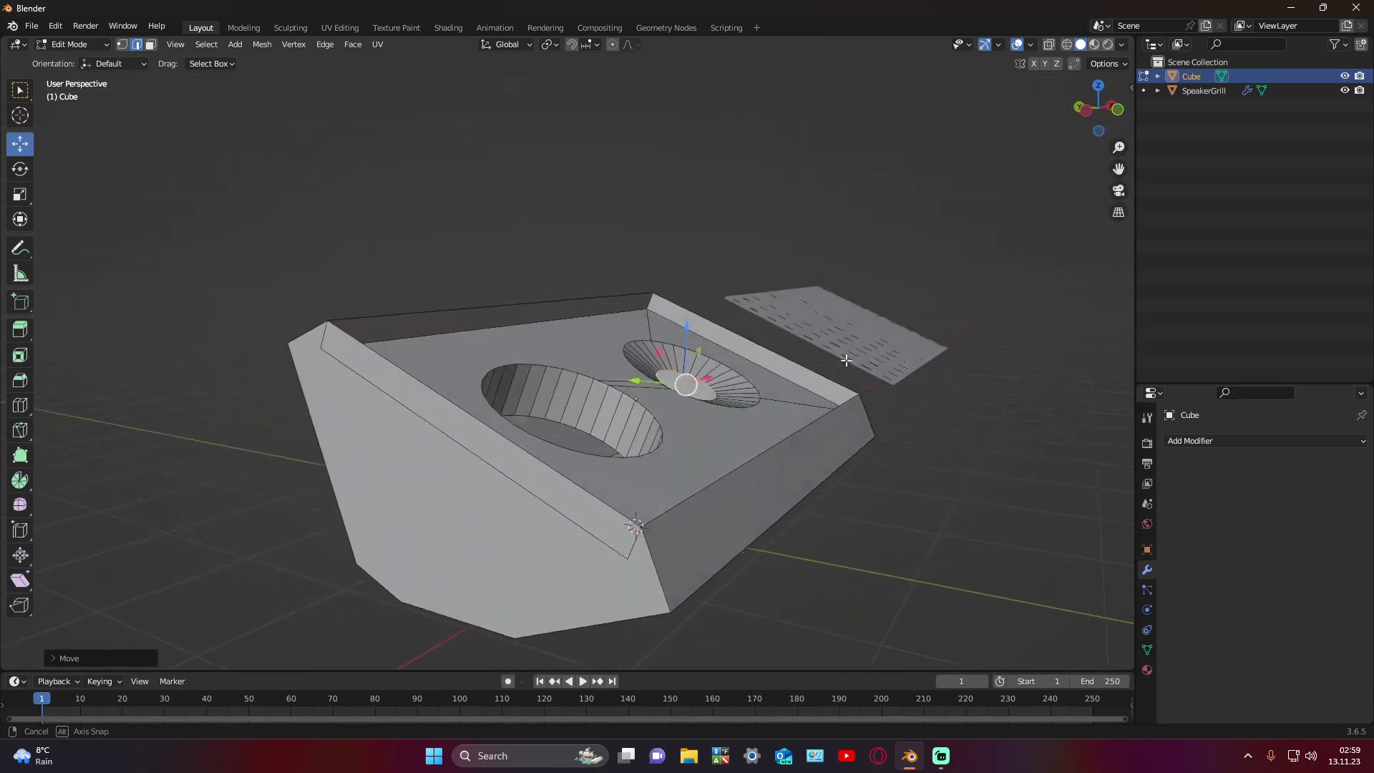
Step: Sink the inner loop deeper along Z and enlarge it slightly
key(g)
key(z)
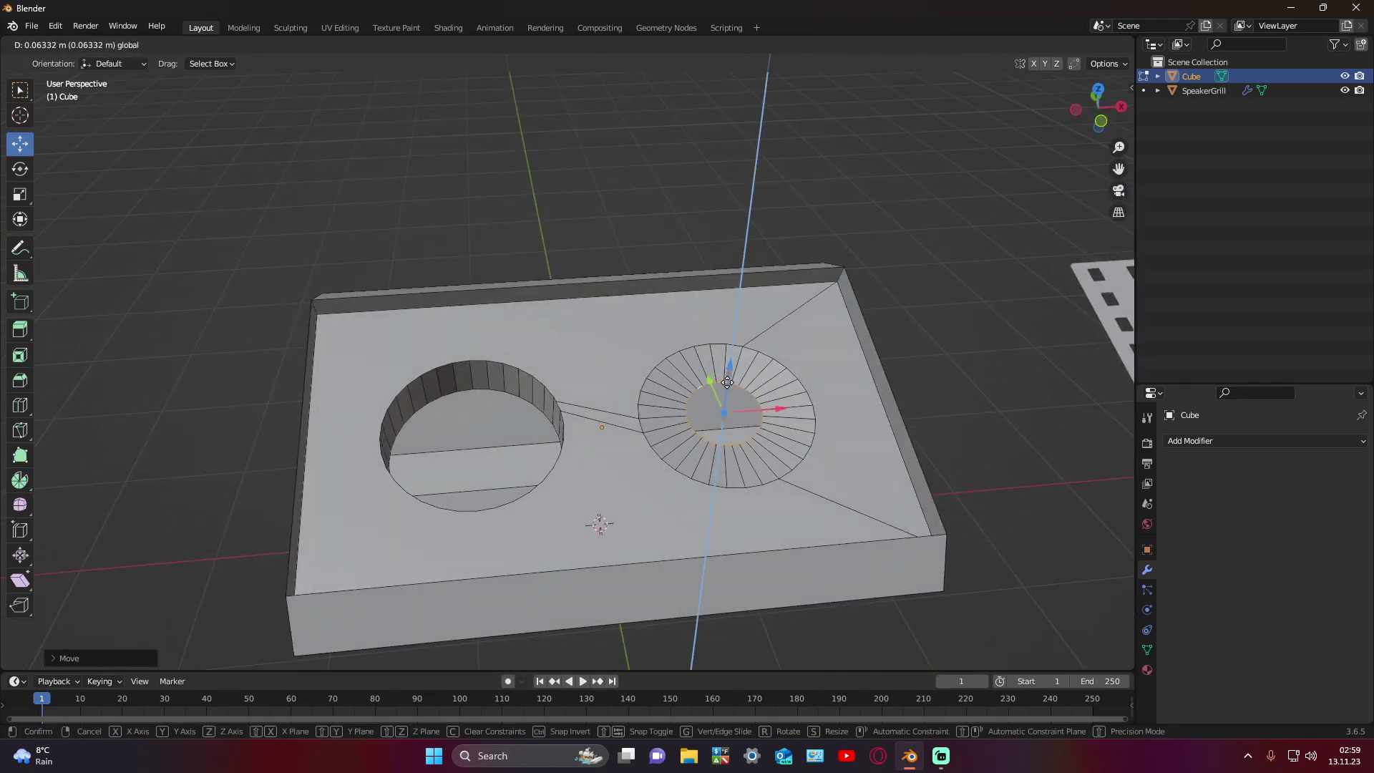
click(724, 389)
key(s)
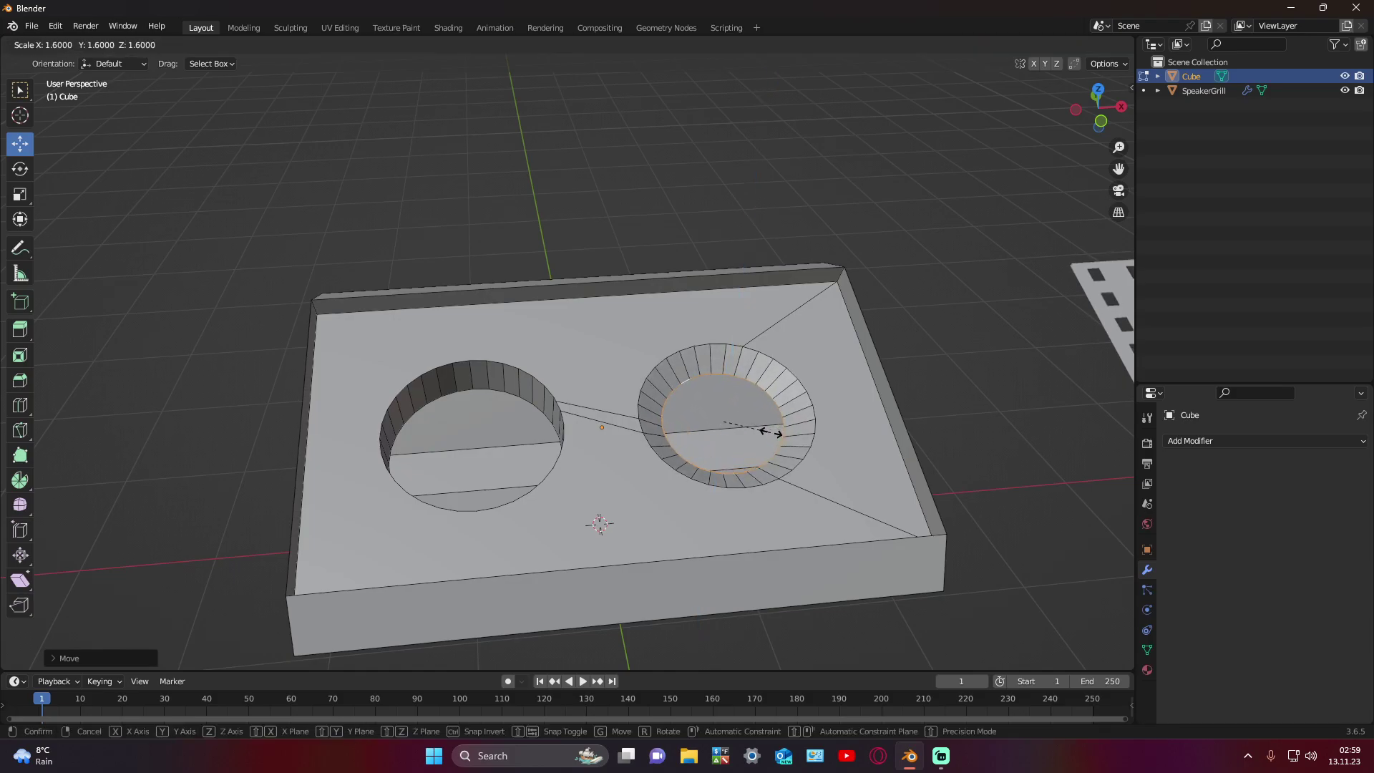
click(770, 432)
middle_drag(770, 431, 735, 418)
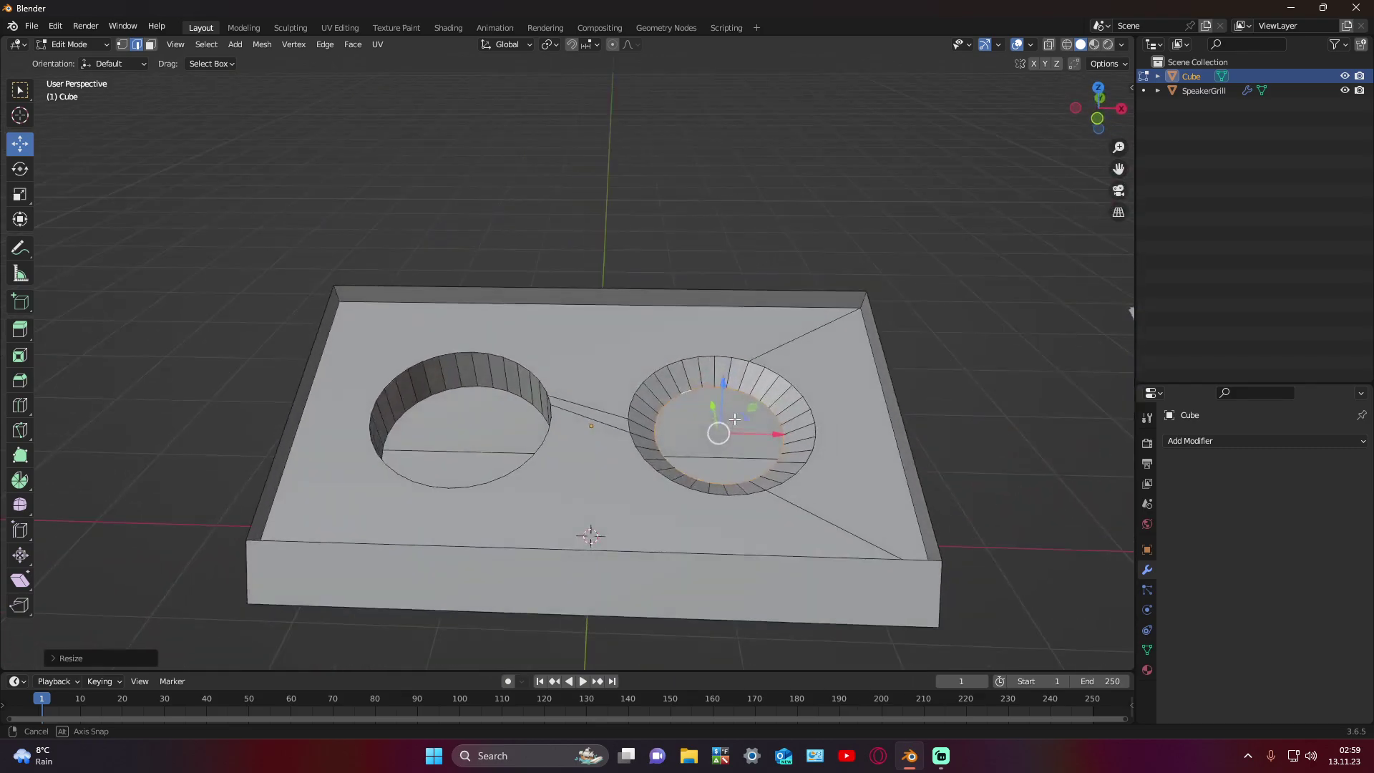
Step: Check the Cube's transform values, then shrink the inner ring further and nudge it on Z
click(1147, 549)
click(1175, 465)
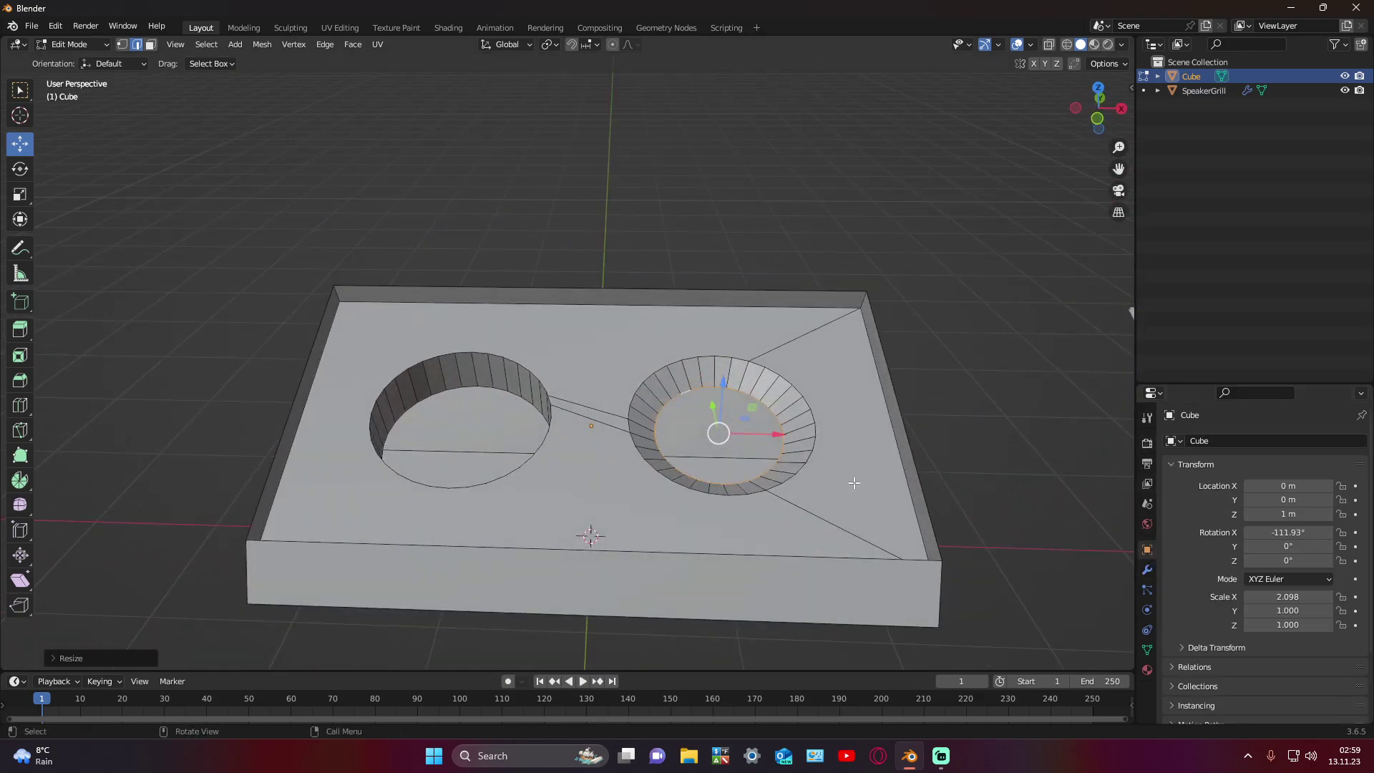
mouse_move(823, 466)
middle_down()
mouse_move(872, 448)
mouse_move(848, 440)
middle_up()
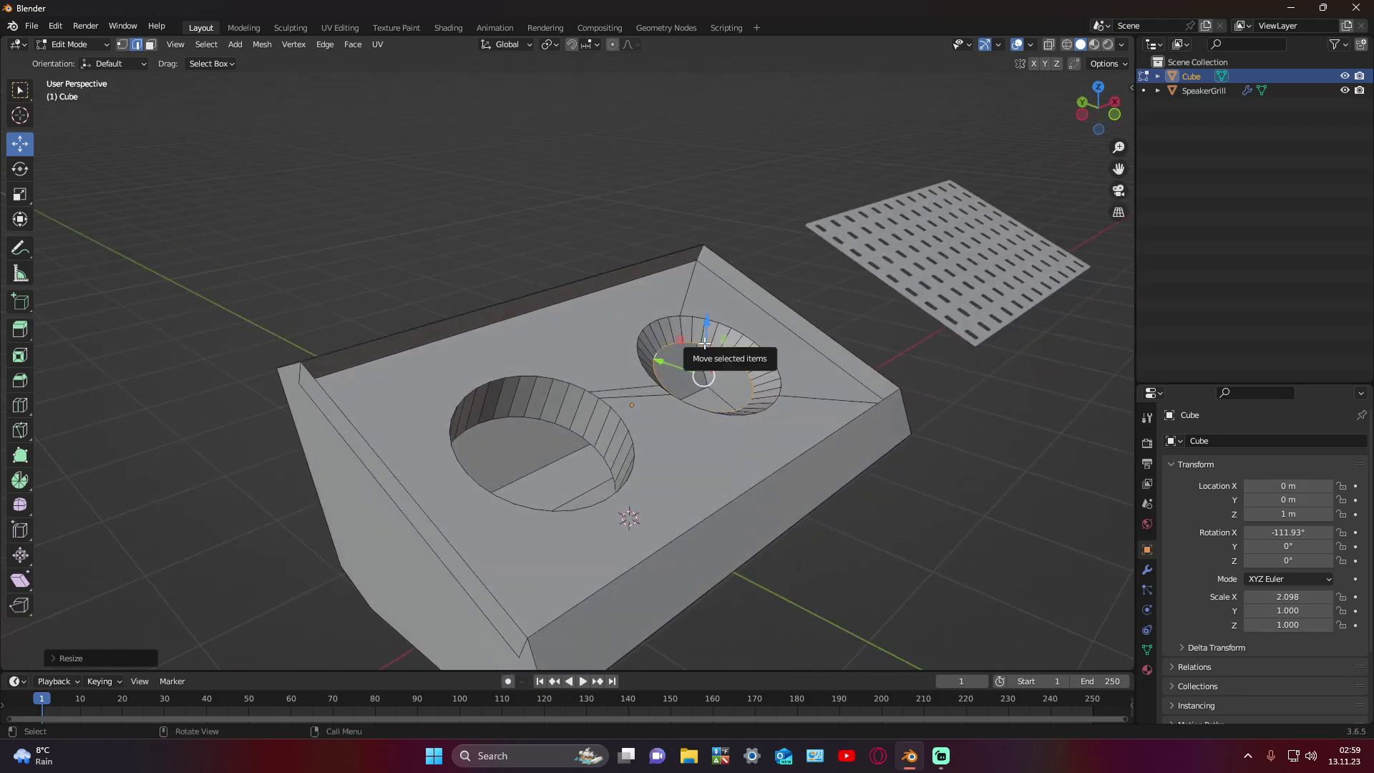
key(s)
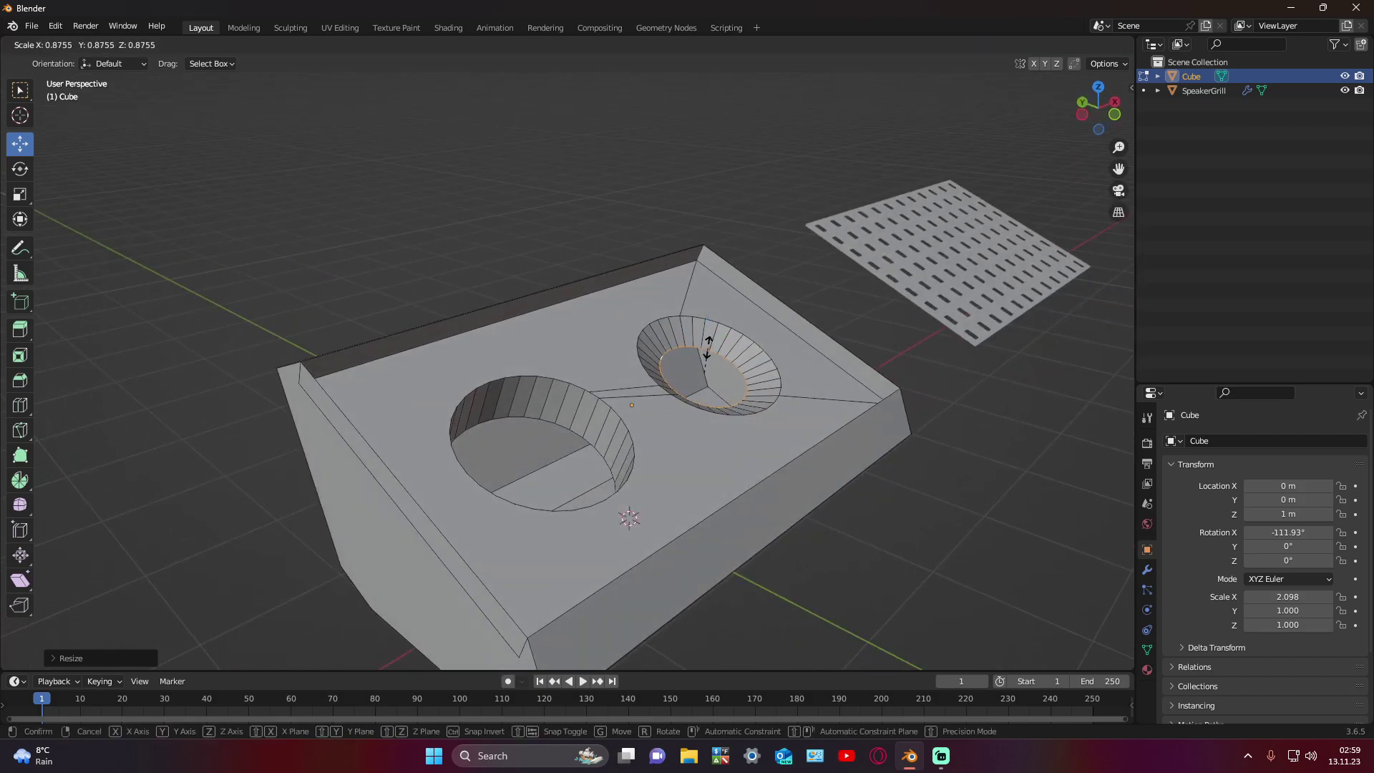
click(708, 349)
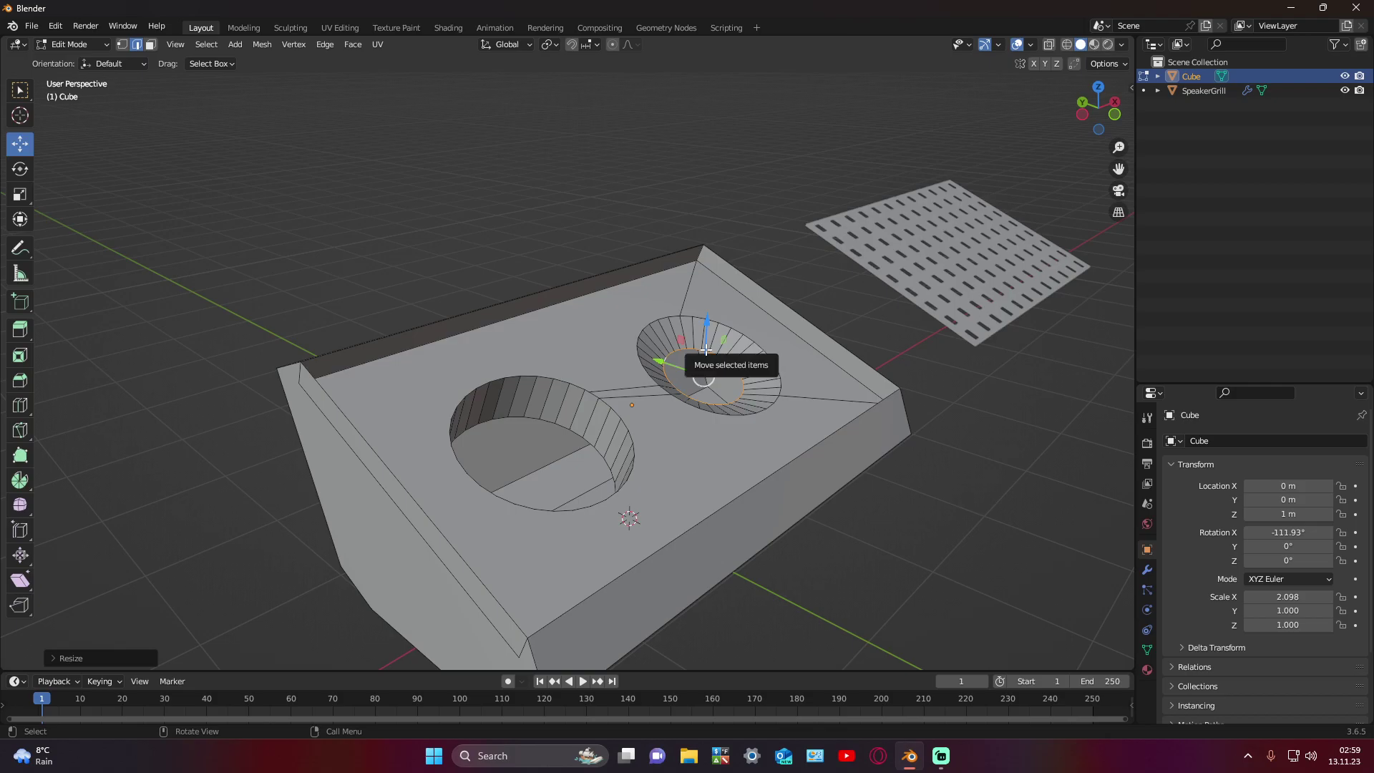
drag(707, 350, 708, 343)
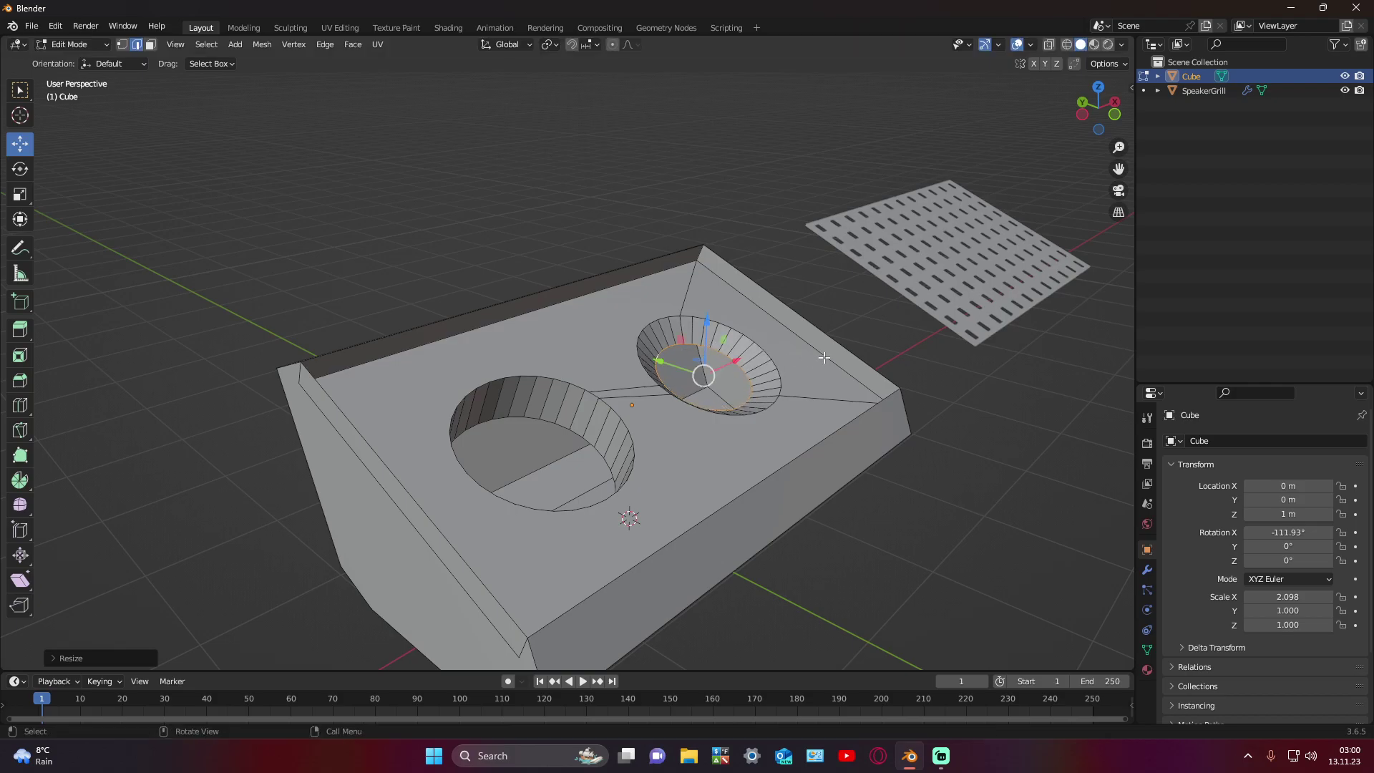
mouse_move(823, 358)
middle_down()
mouse_move(913, 354)
mouse_move(976, 439)
mouse_move(570, 447)
mouse_move(575, 406)
mouse_move(606, 432)
middle_up()
Step: Select the left hole's rim loop, then scale it and nudge it along Z
click(891, 401)
click(501, 409)
alt+click(494, 406)
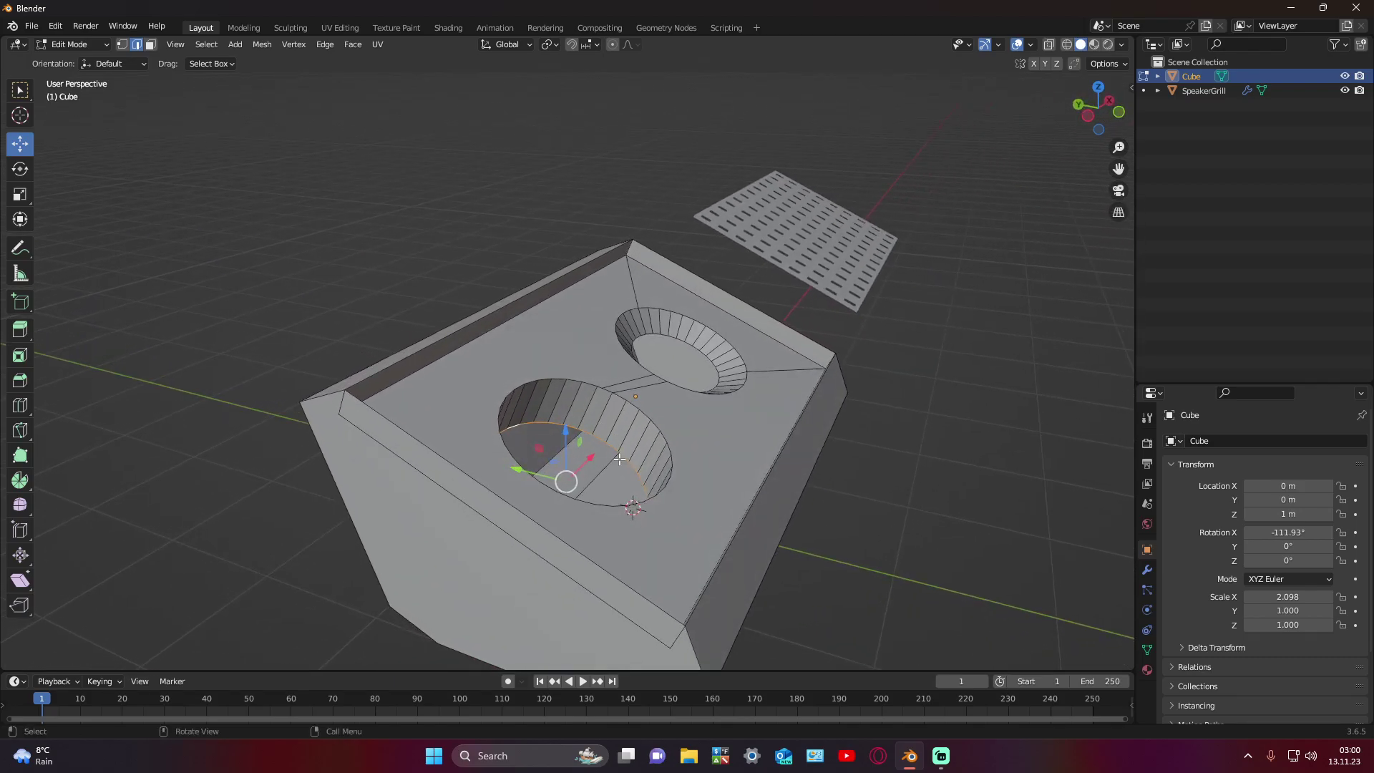
key(s)
key(z)
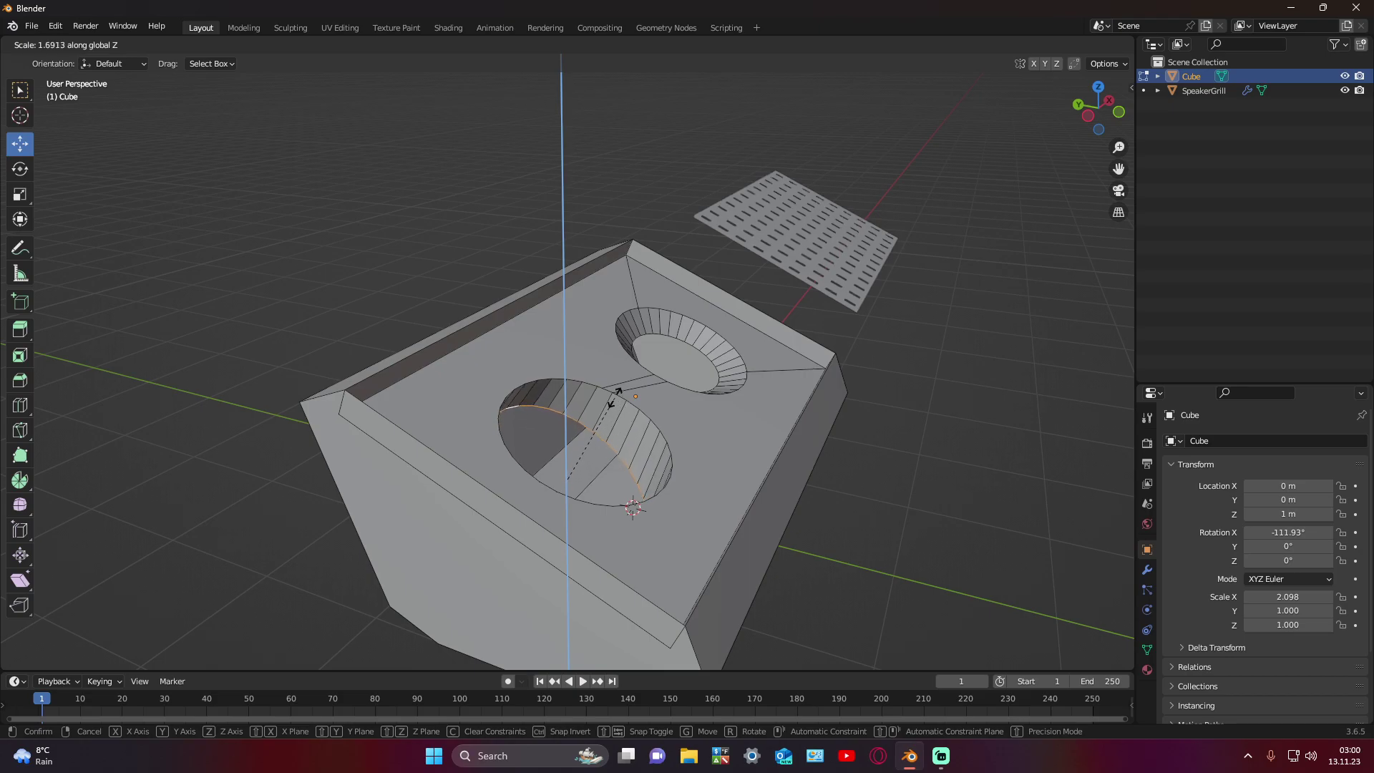
click(615, 441)
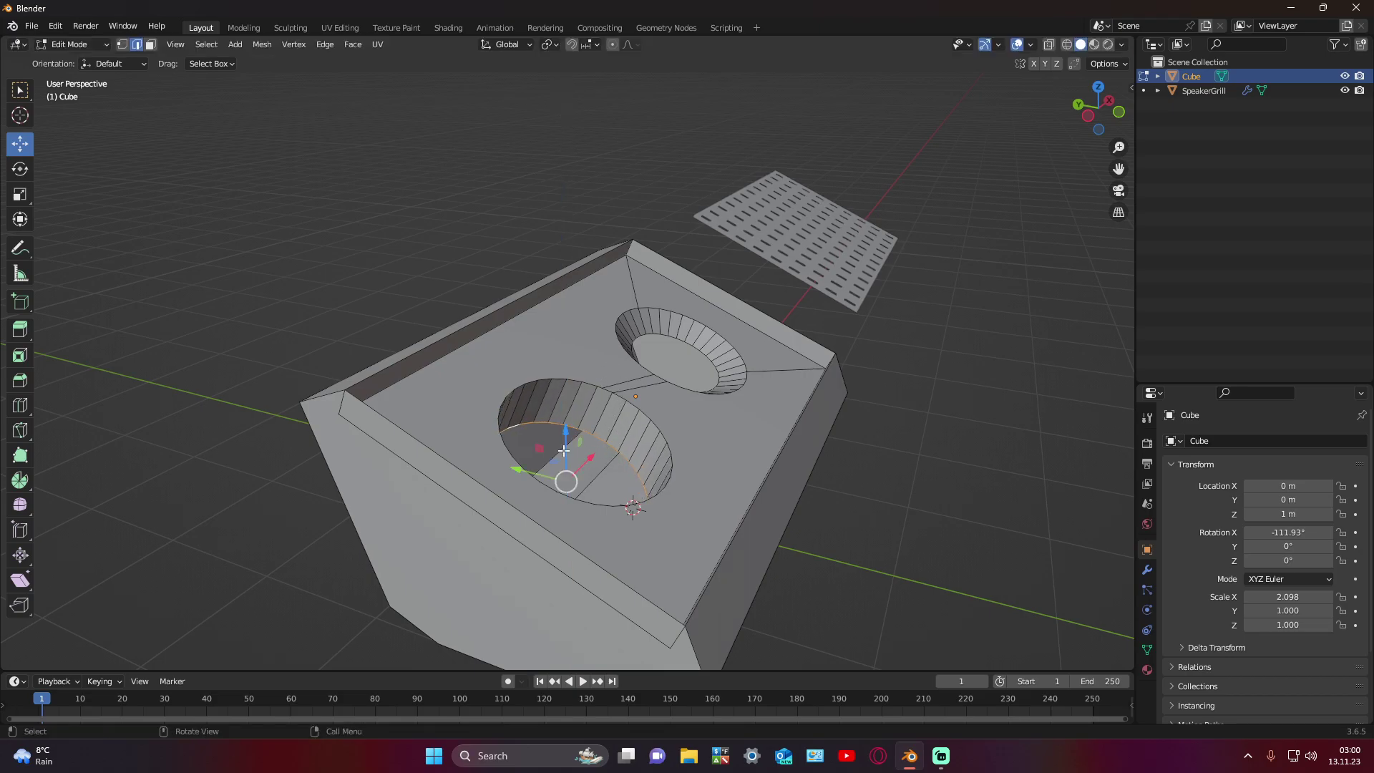
mouse_move(566, 448)
mouse_down()
mouse_move(568, 415)
mouse_move(550, 450)
mouse_move(581, 416)
mouse_move(567, 444)
mouse_up()
key(z)
key(y)
mouse_move(567, 444)
middle_down()
mouse_move(490, 517)
mouse_move(715, 438)
middle_up()
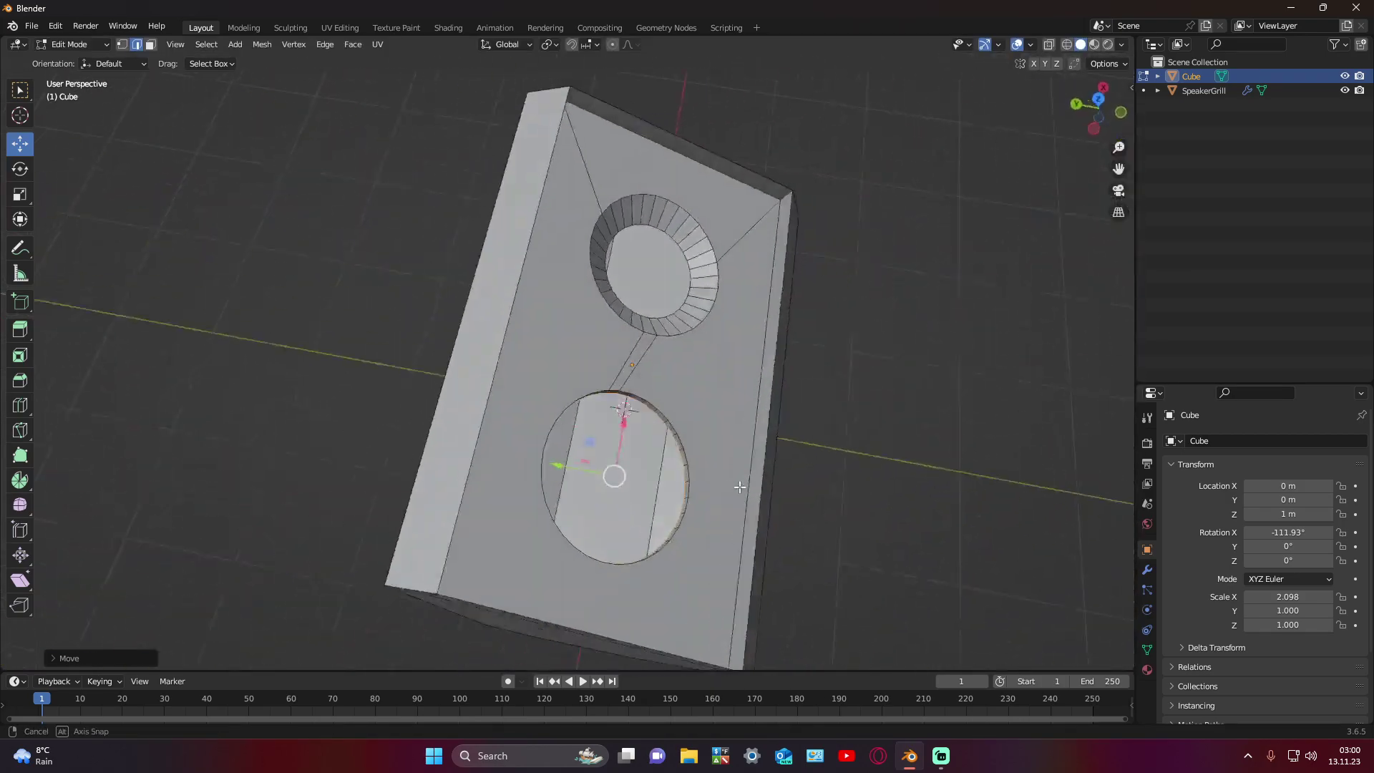
drag(647, 413, 645, 408)
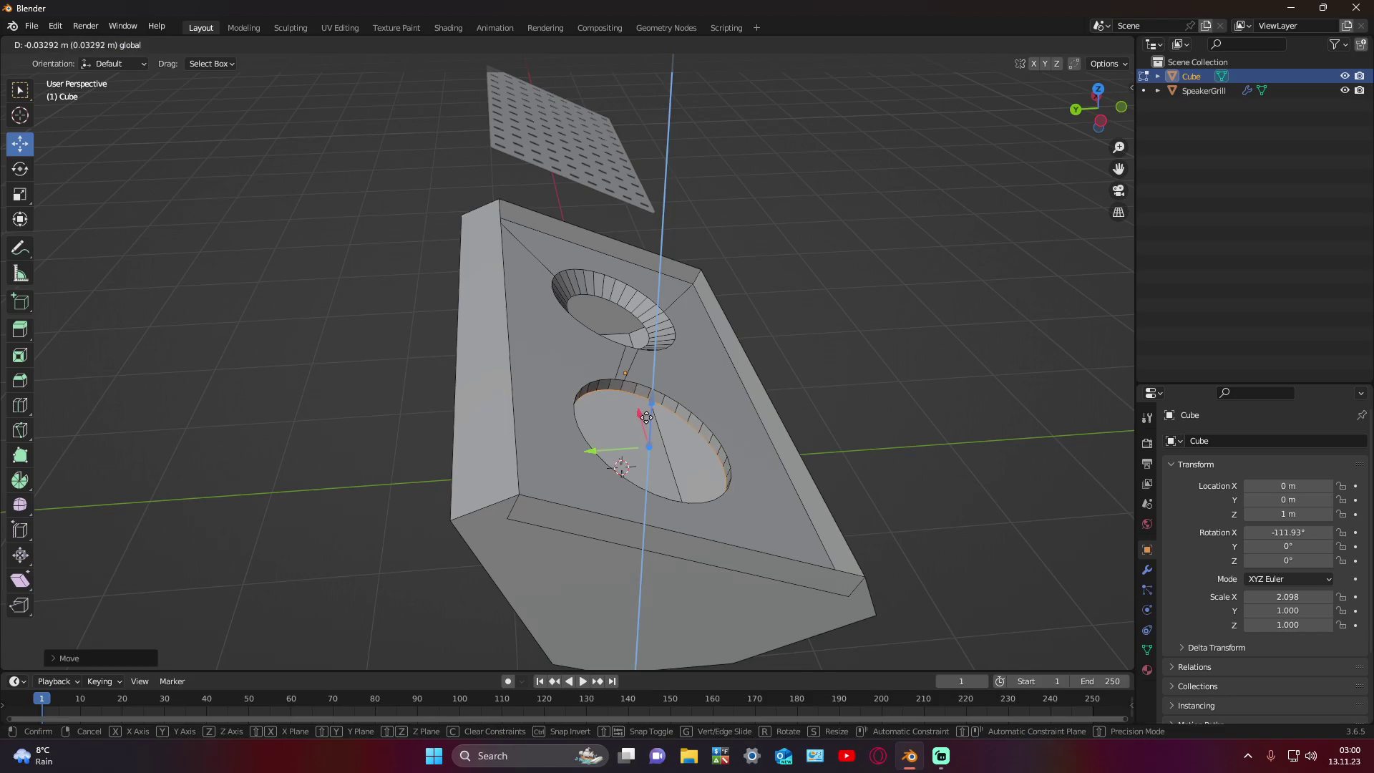
mouse_move(646, 408)
middle_down()
mouse_move(624, 398)
mouse_move(549, 417)
middle_up()
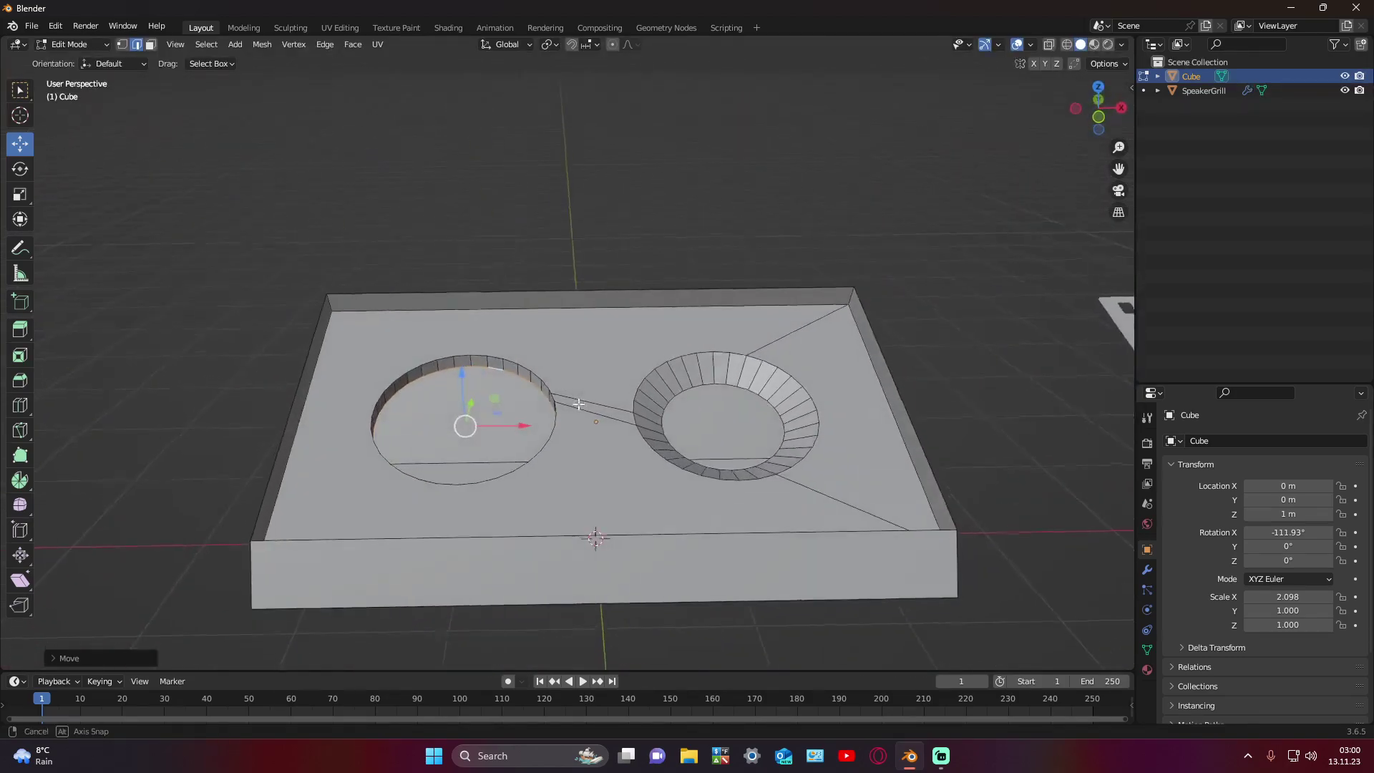
Step: Shrink the left hole's inner loop and sink it downward, undoing a trial extruded wall
key(s)
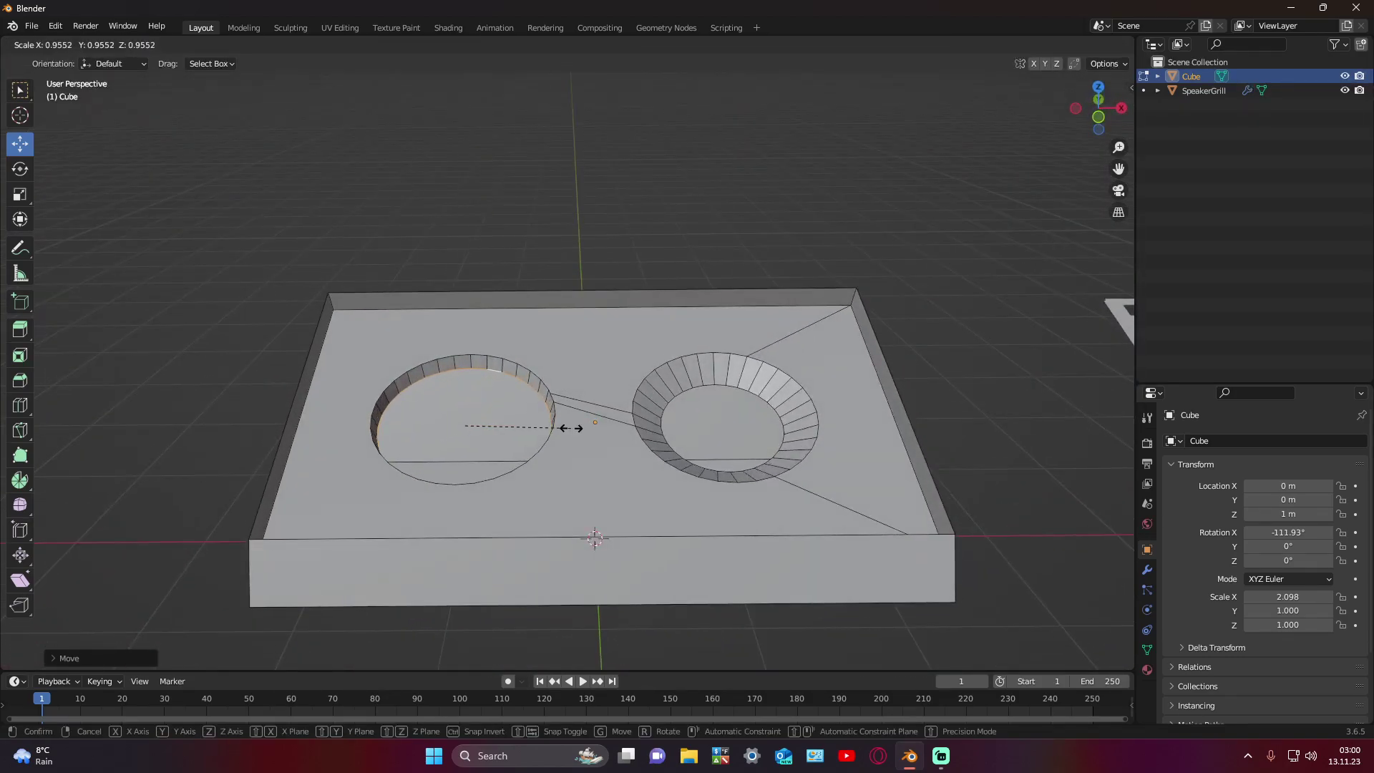
click(530, 426)
mouse_move(529, 426)
middle_down()
mouse_move(553, 497)
mouse_move(629, 425)
middle_up()
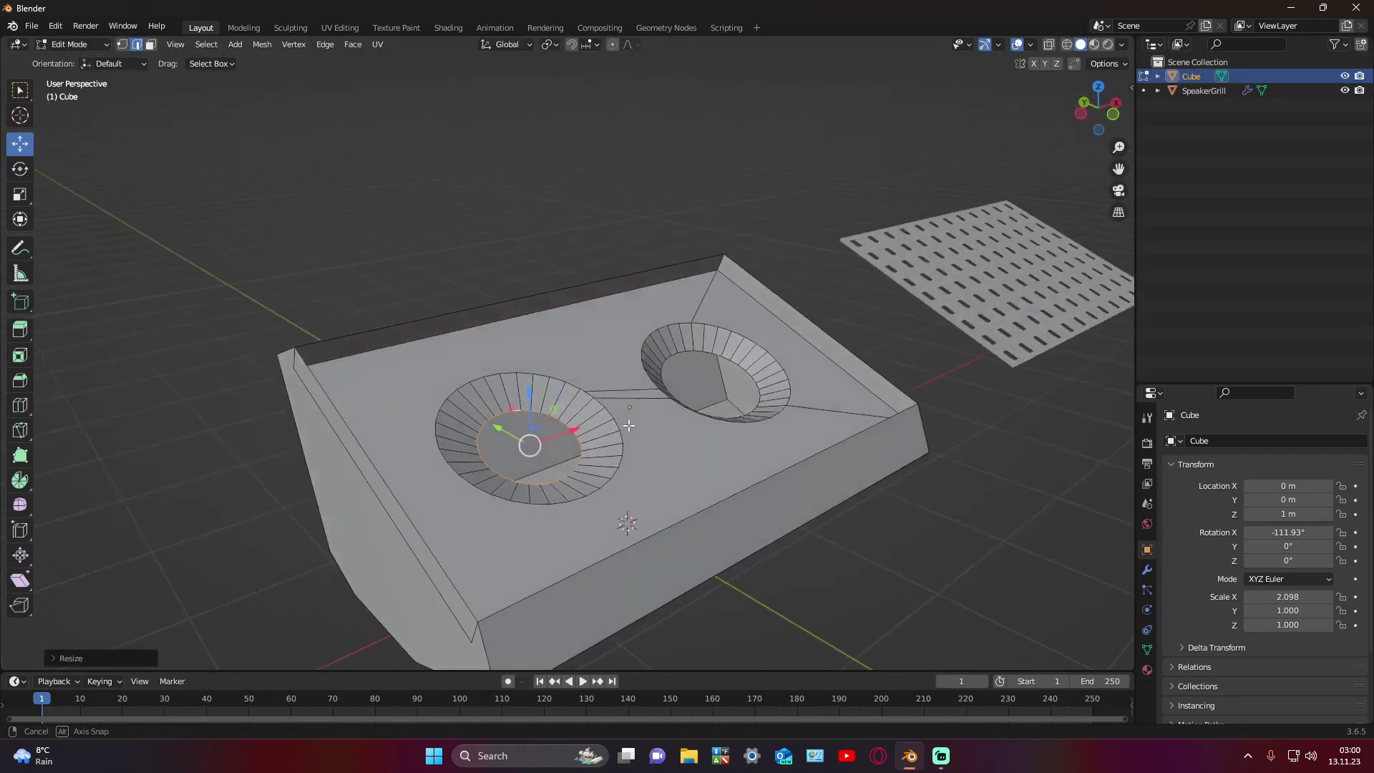
key(g)
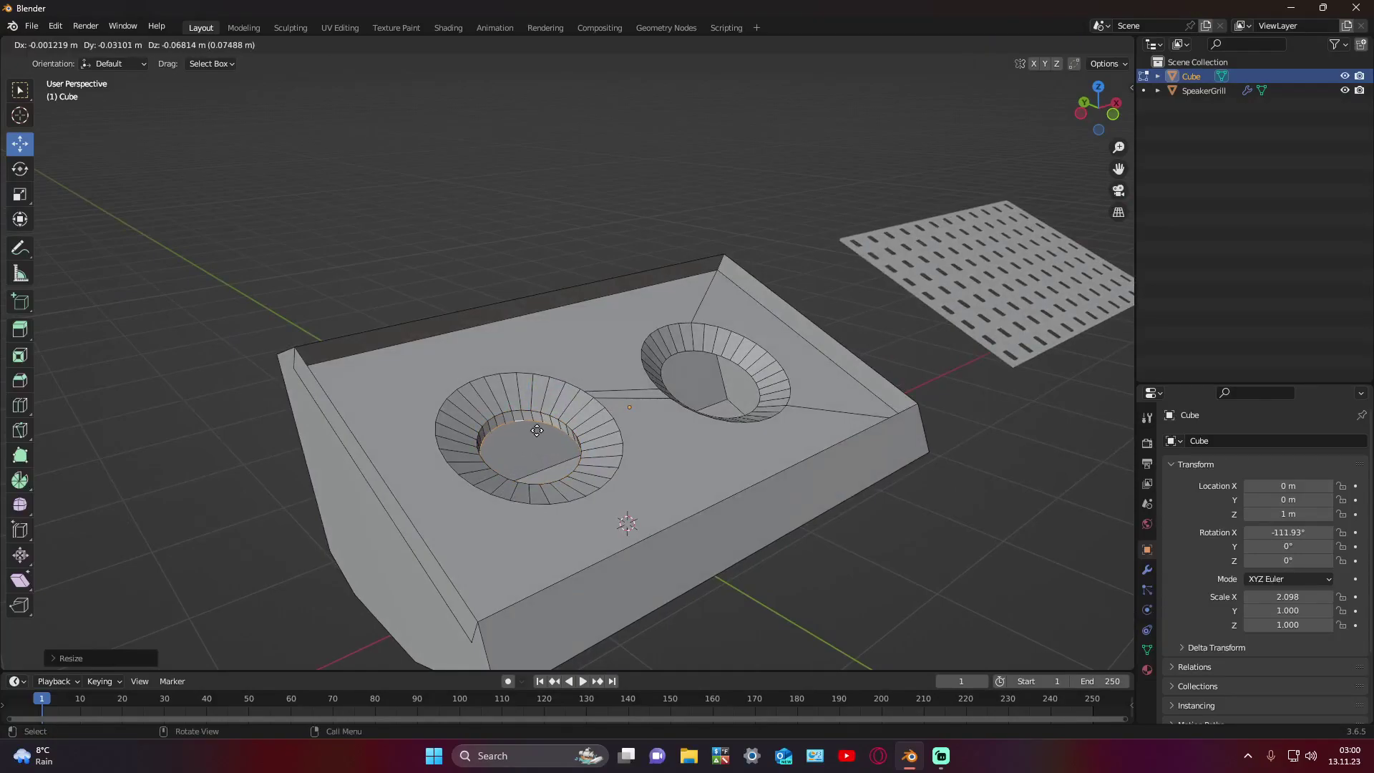
click(532, 428)
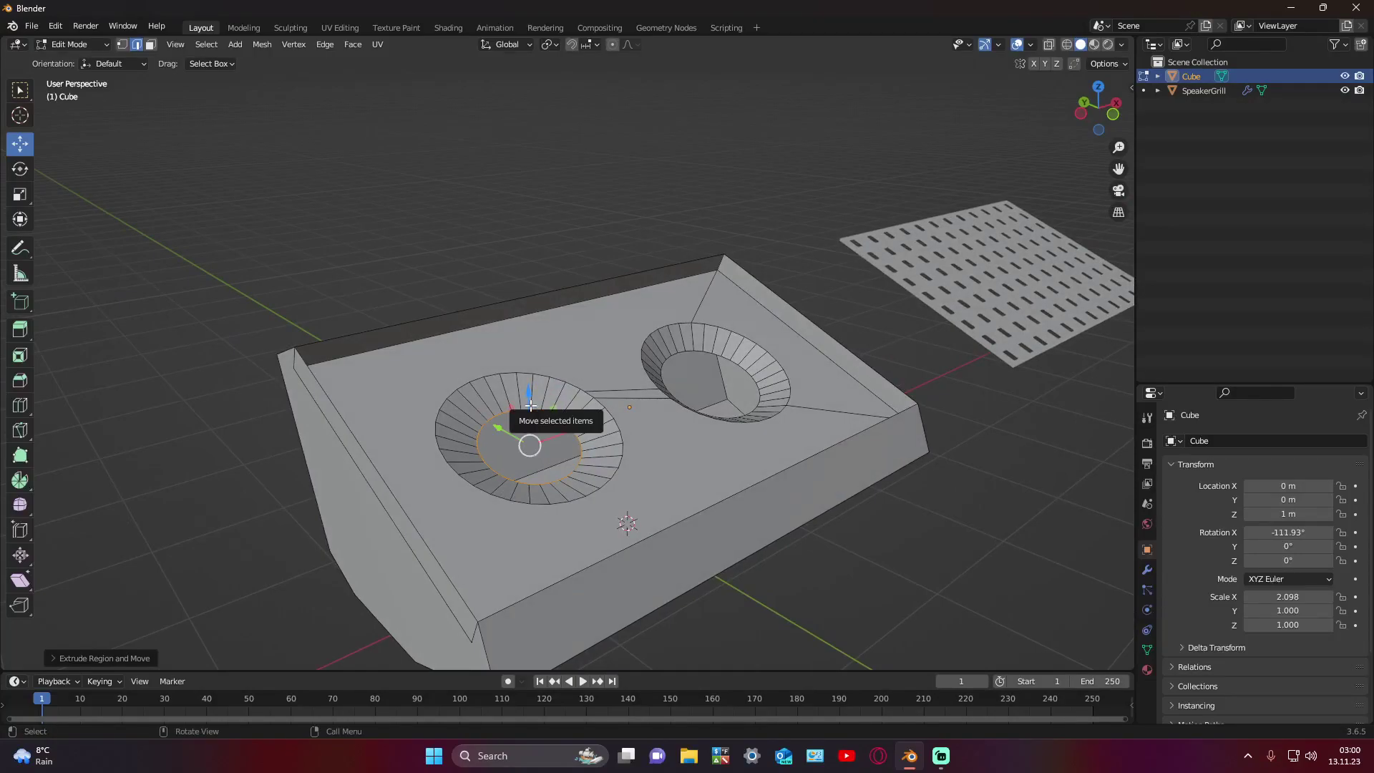
drag(530, 405, 528, 393)
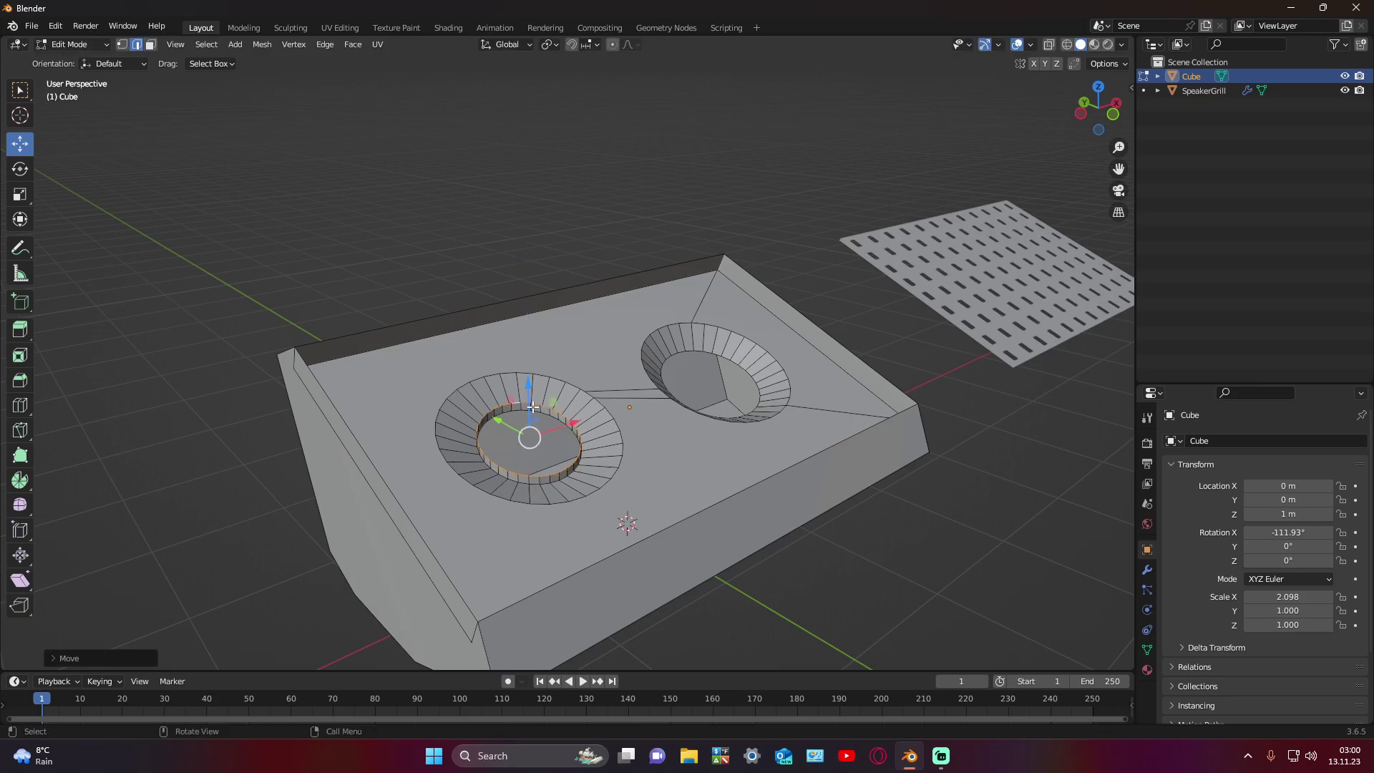
key(ctrl+z)
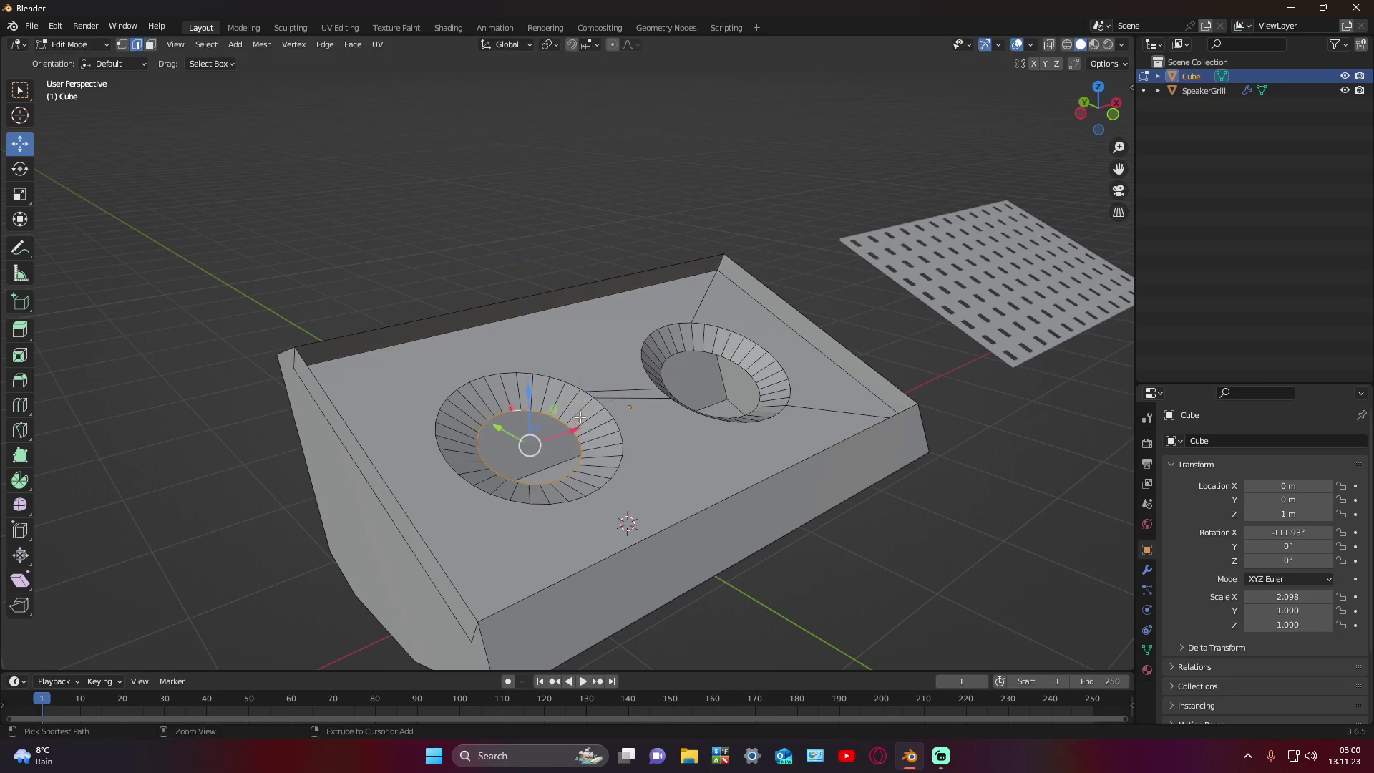
drag(531, 414, 525, 411)
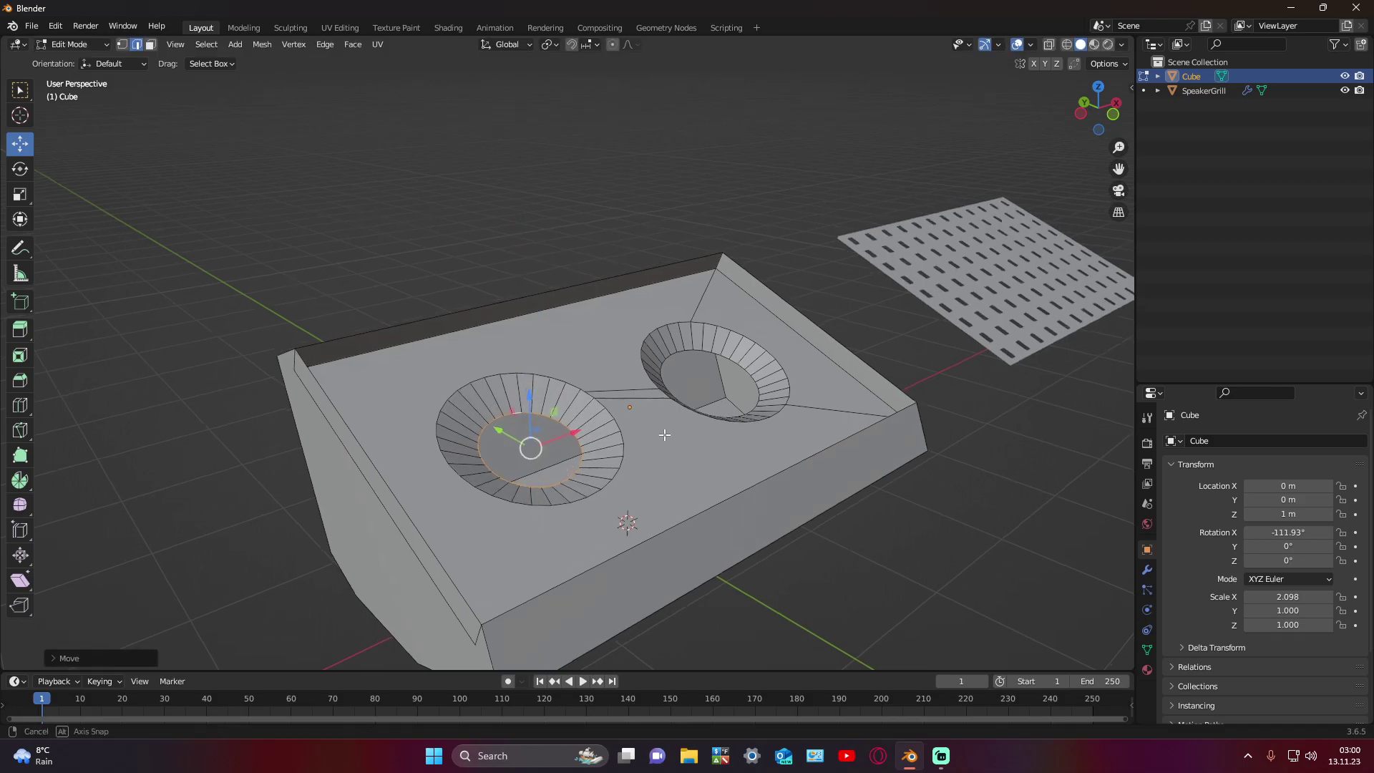
Step: Rescale the inner loop so the left funnel matches the right one, then deselect it
mouse_move(525, 412)
middle_down()
mouse_move(612, 476)
mouse_move(489, 454)
middle_up()
drag(493, 444, 494, 445)
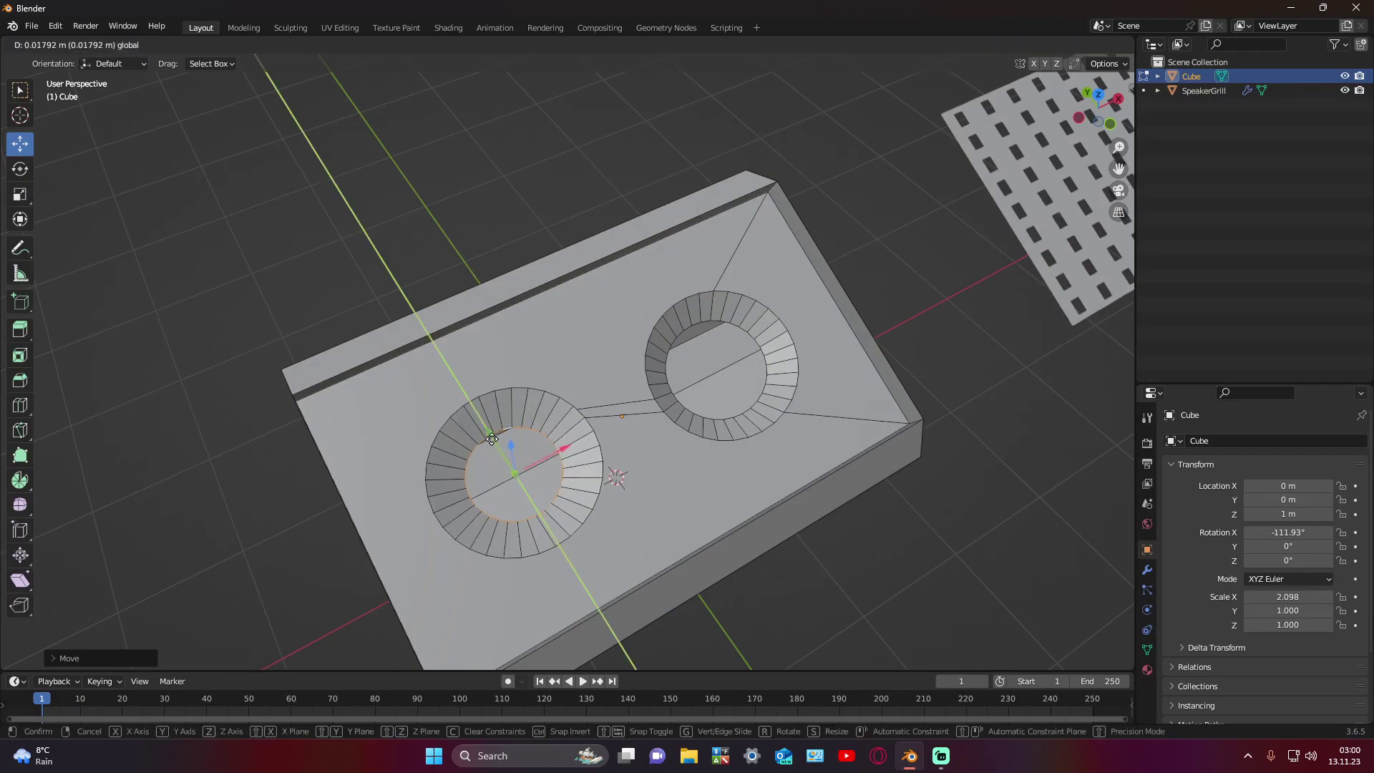
mouse_move(494, 445)
middle_down()
mouse_move(627, 428)
mouse_move(605, 433)
middle_up()
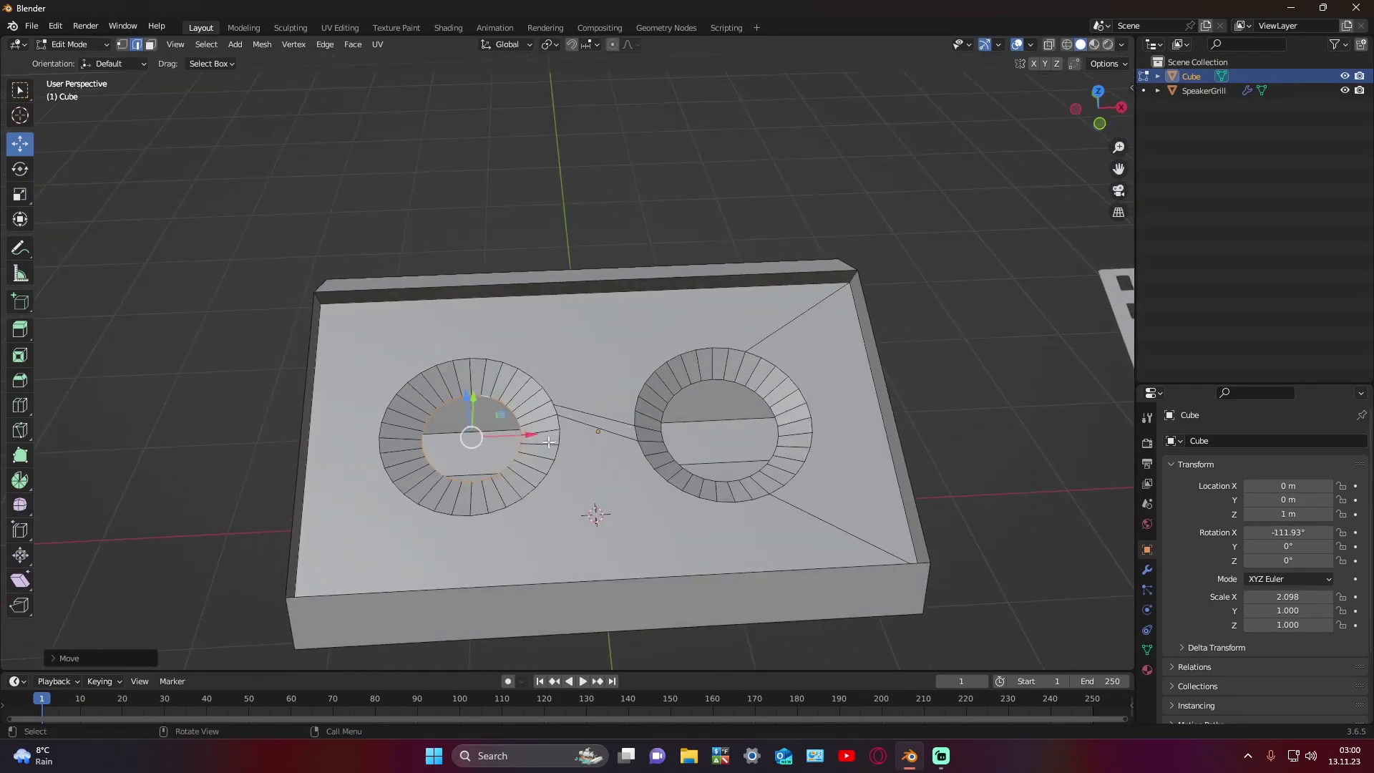
key(s)
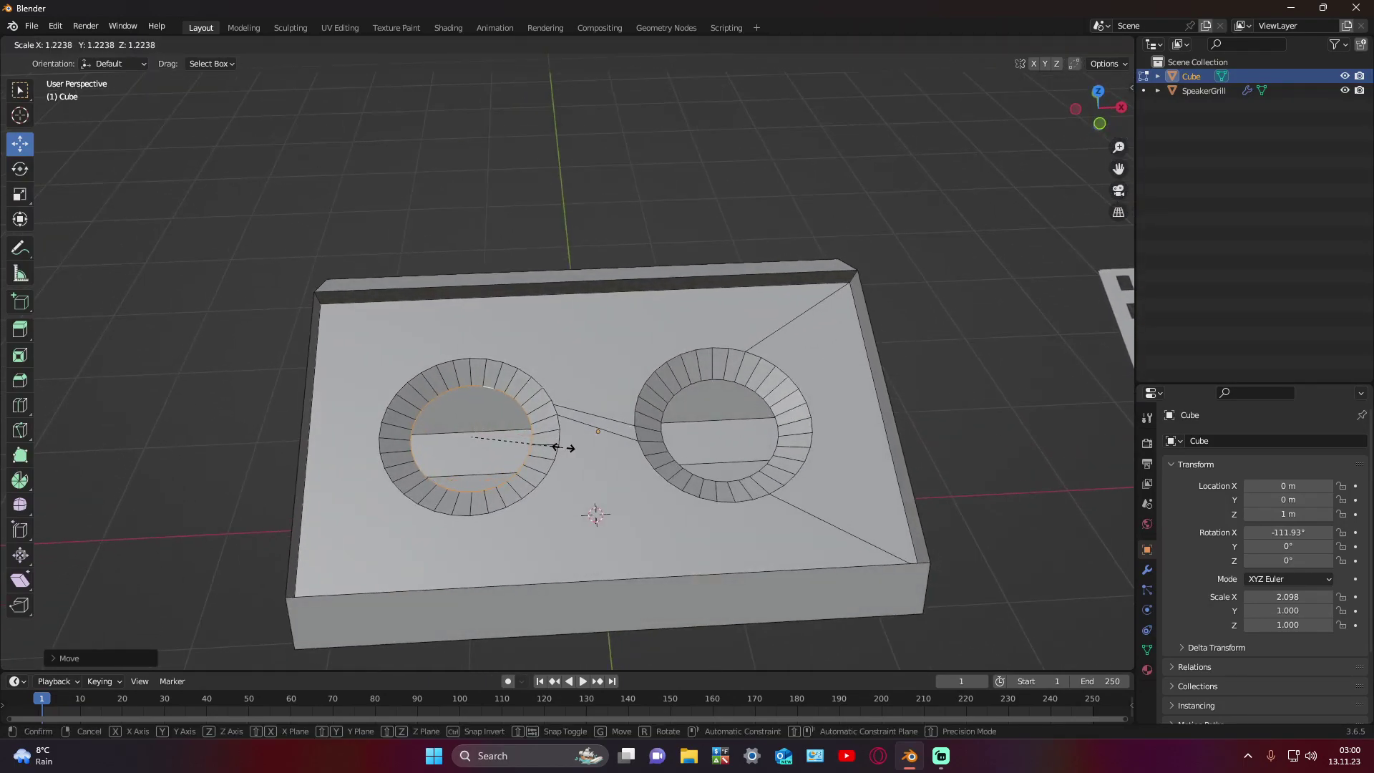
click(572, 451)
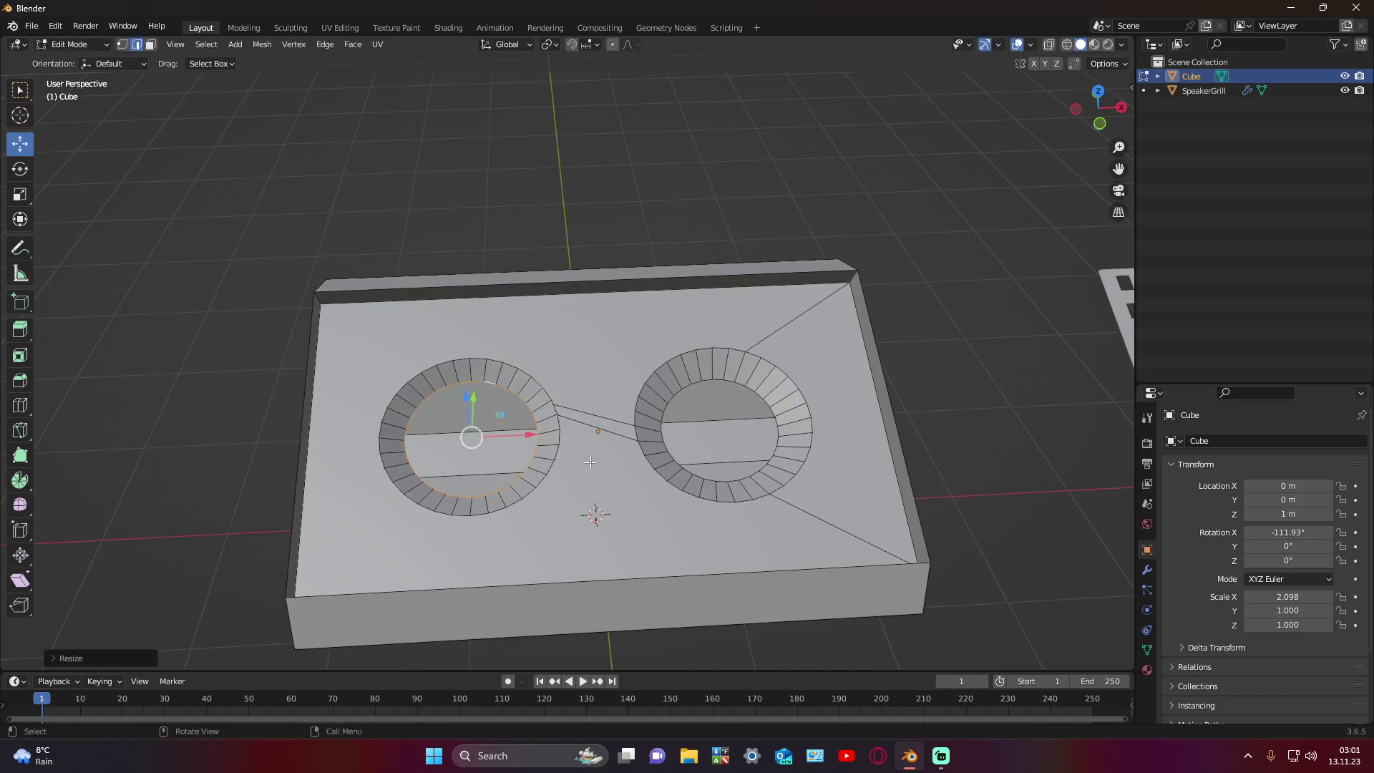
click(970, 417)
mouse_move(954, 414)
middle_down()
mouse_move(973, 426)
mouse_move(879, 470)
middle_up()
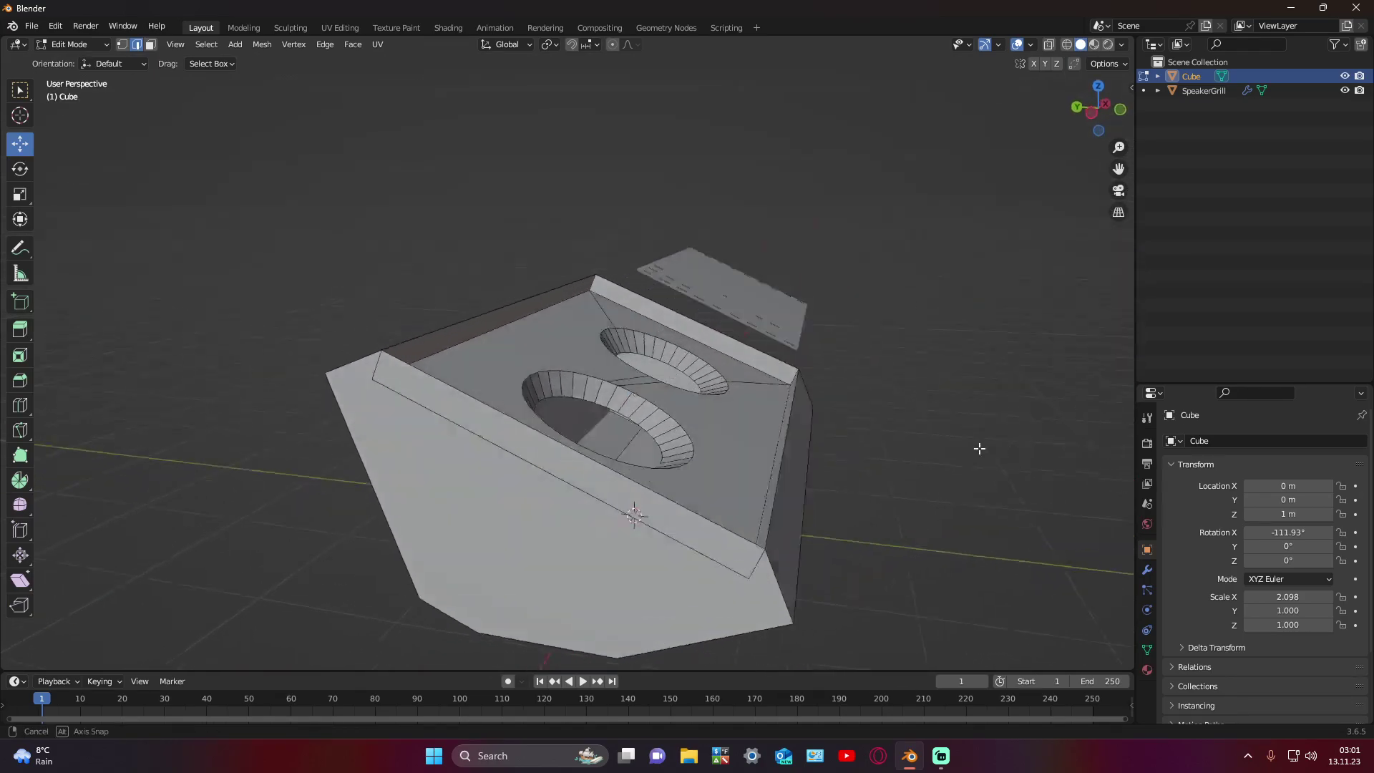
Step: Select the stray edge between the two speaker holes and choose Delete Edges
middle_drag(879, 471, 786, 479)
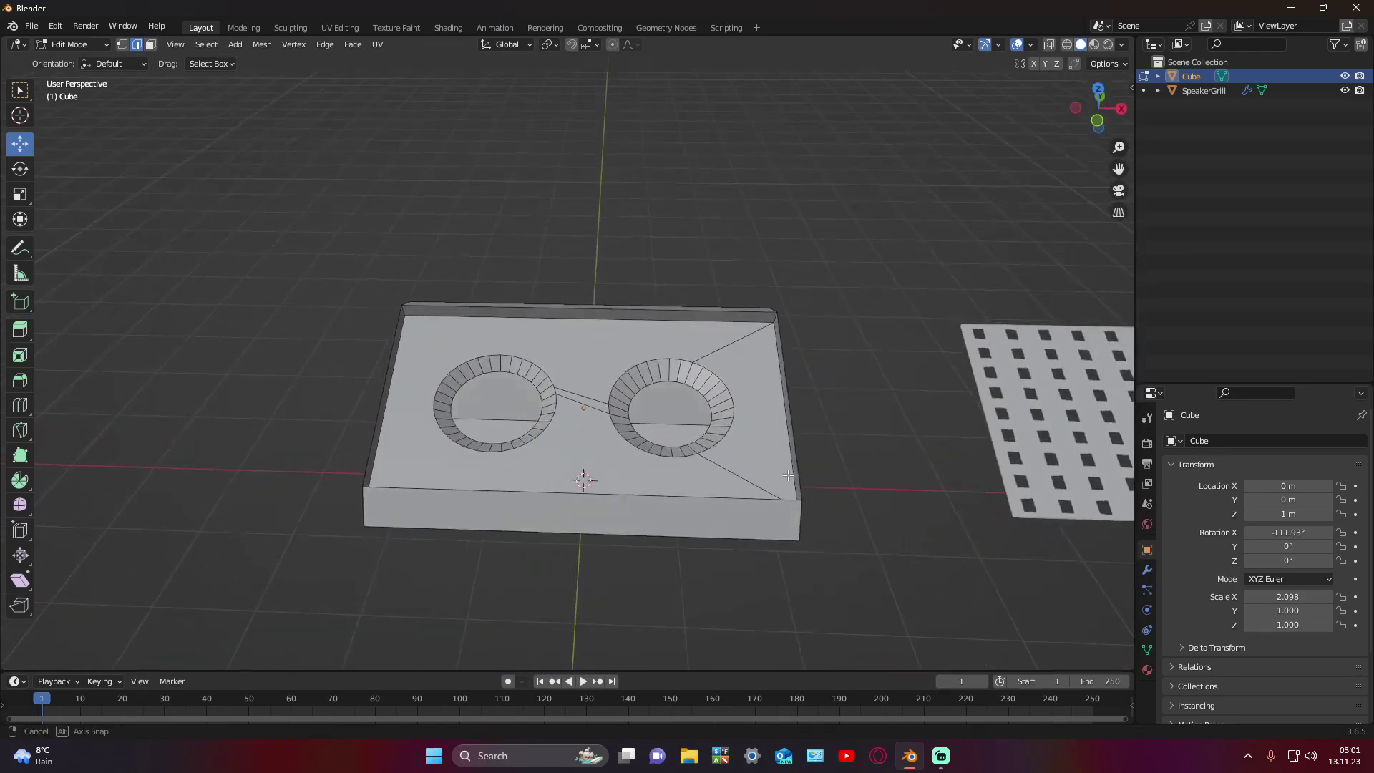
scroll(786, 478, up, 4)
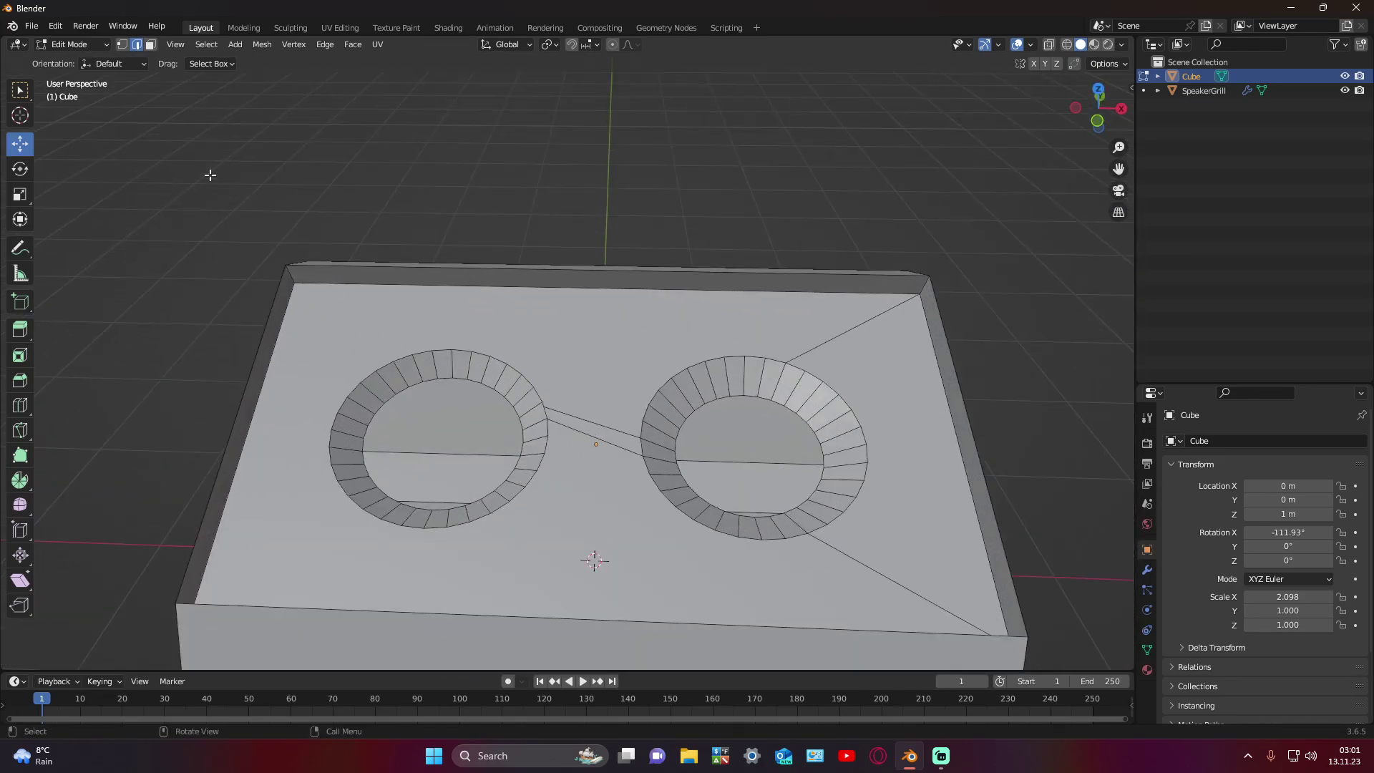
click(600, 424)
alt+click(580, 431)
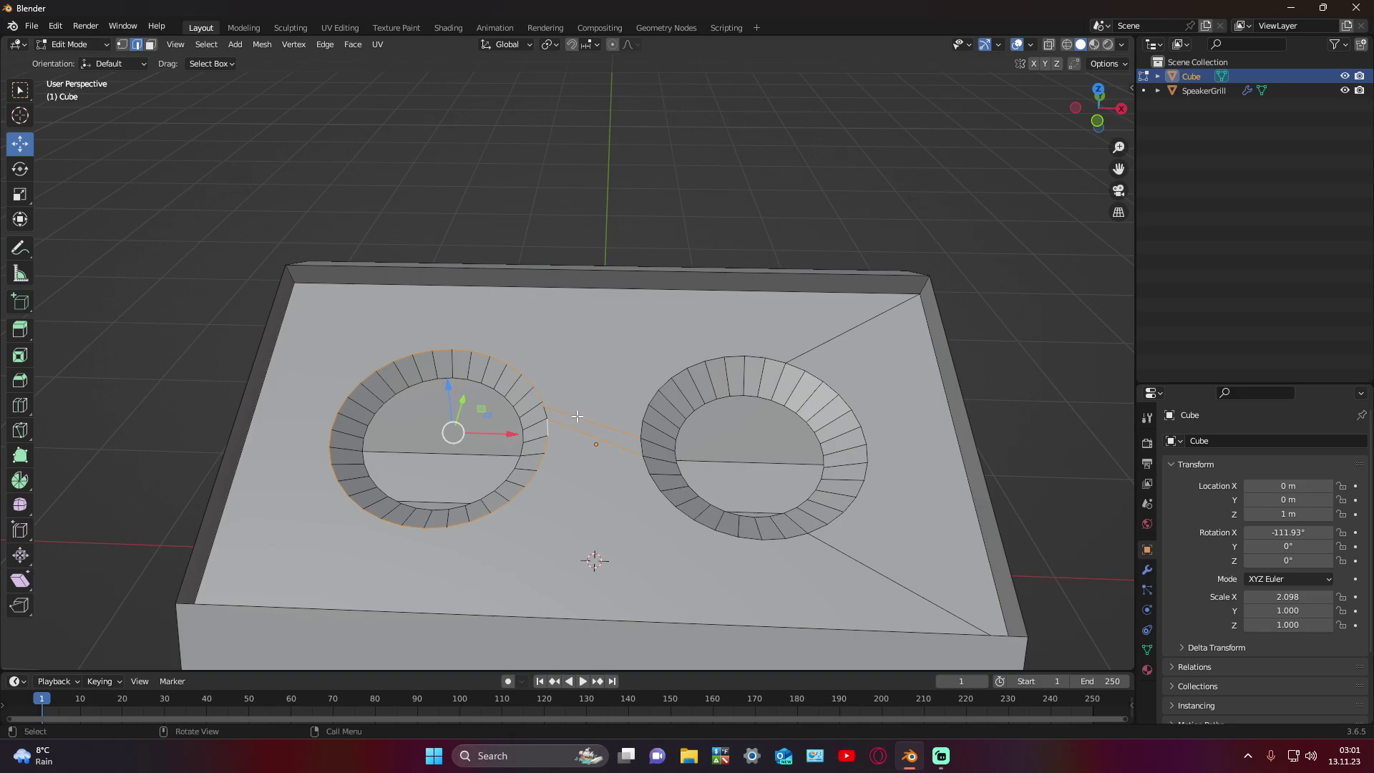
click(578, 418)
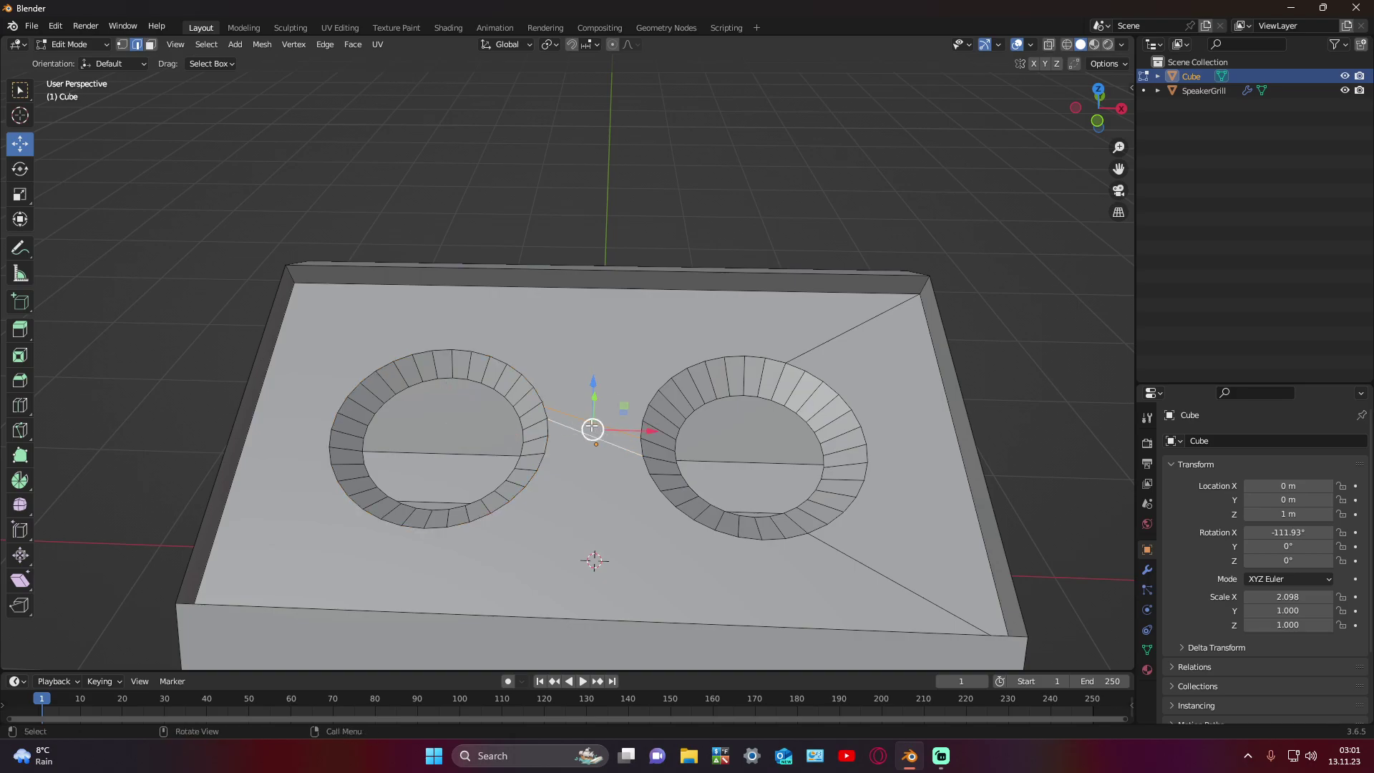
key(x)
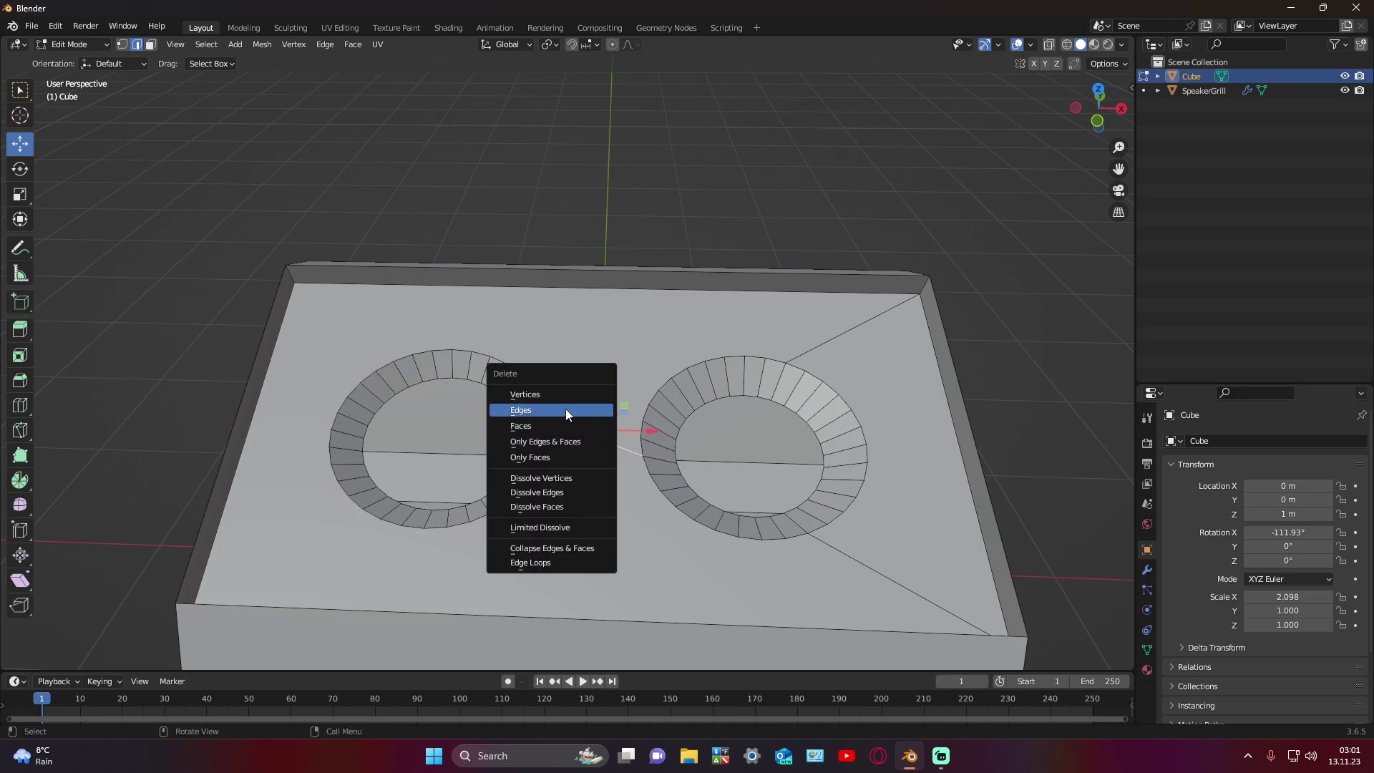
click(564, 396)
mouse_move(578, 413)
middle_down()
mouse_move(621, 214)
mouse_move(776, 252)
middle_up()
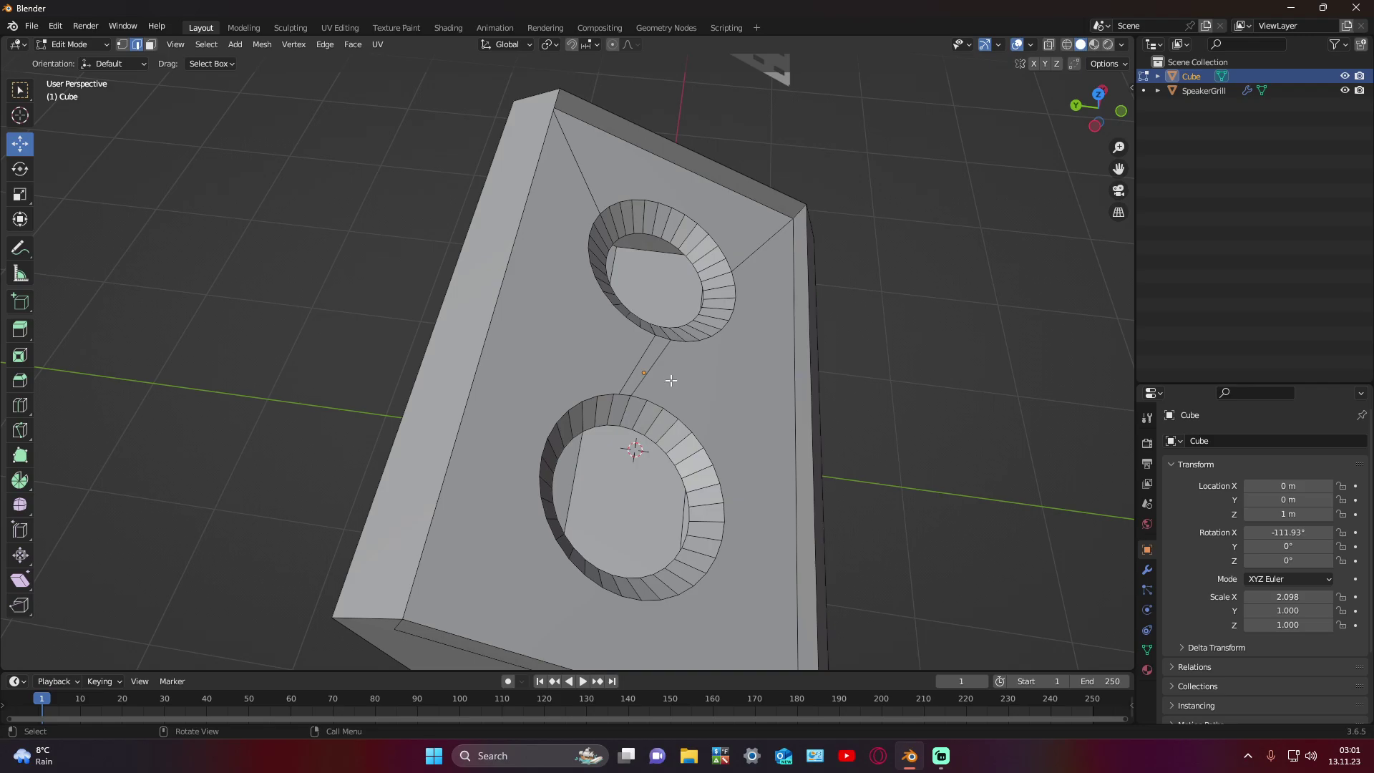
middle_drag(671, 380, 601, 448)
alt+click(609, 403)
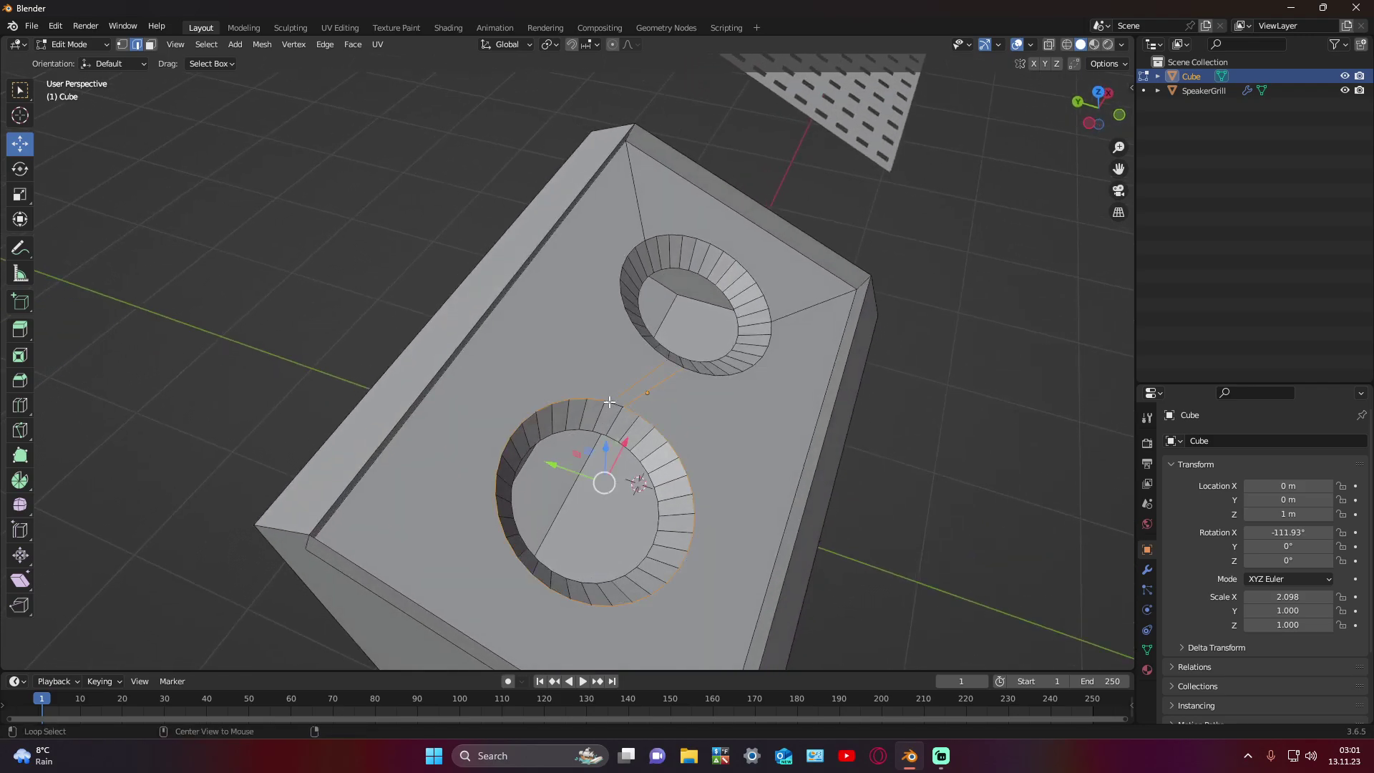
alt+click(617, 404)
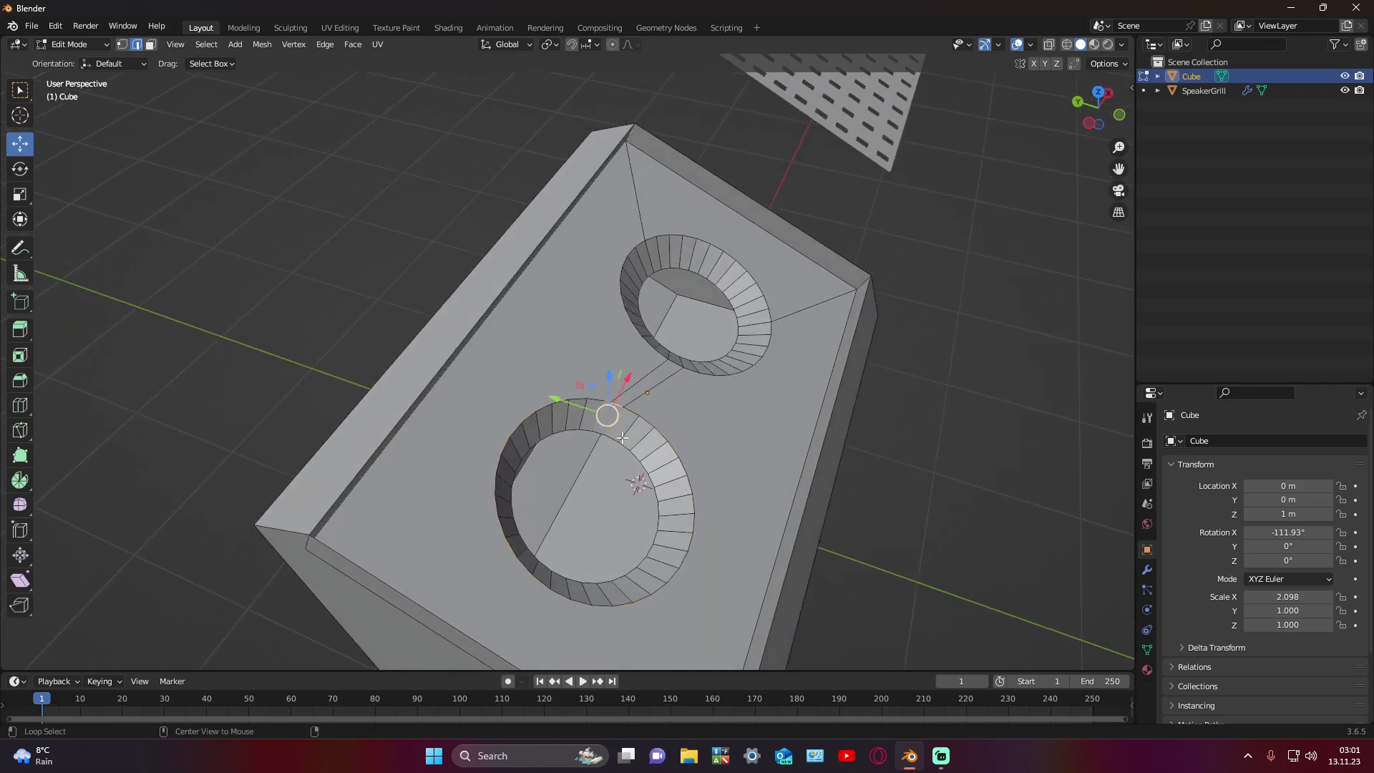
alt+click(646, 421)
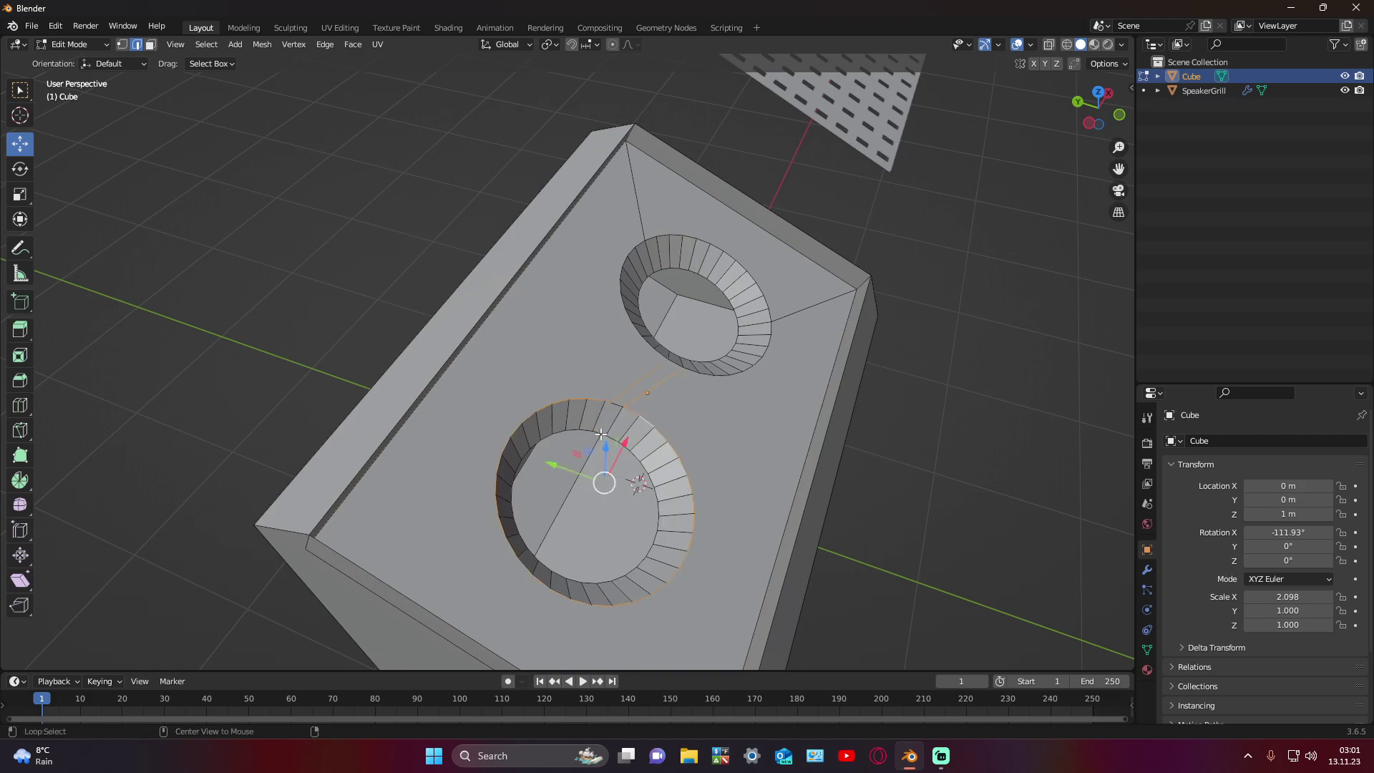
alt+click(601, 434)
alt+shift+click(644, 420)
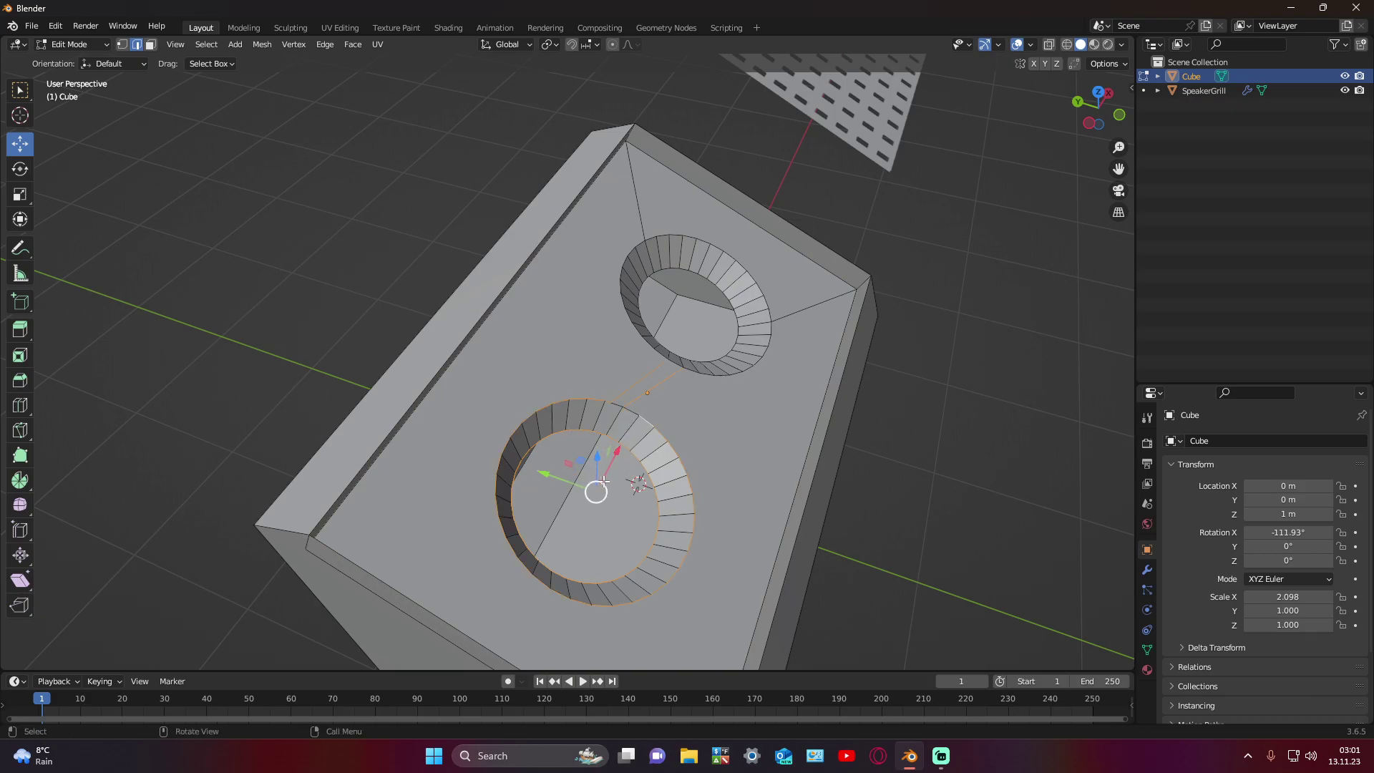
key(r)
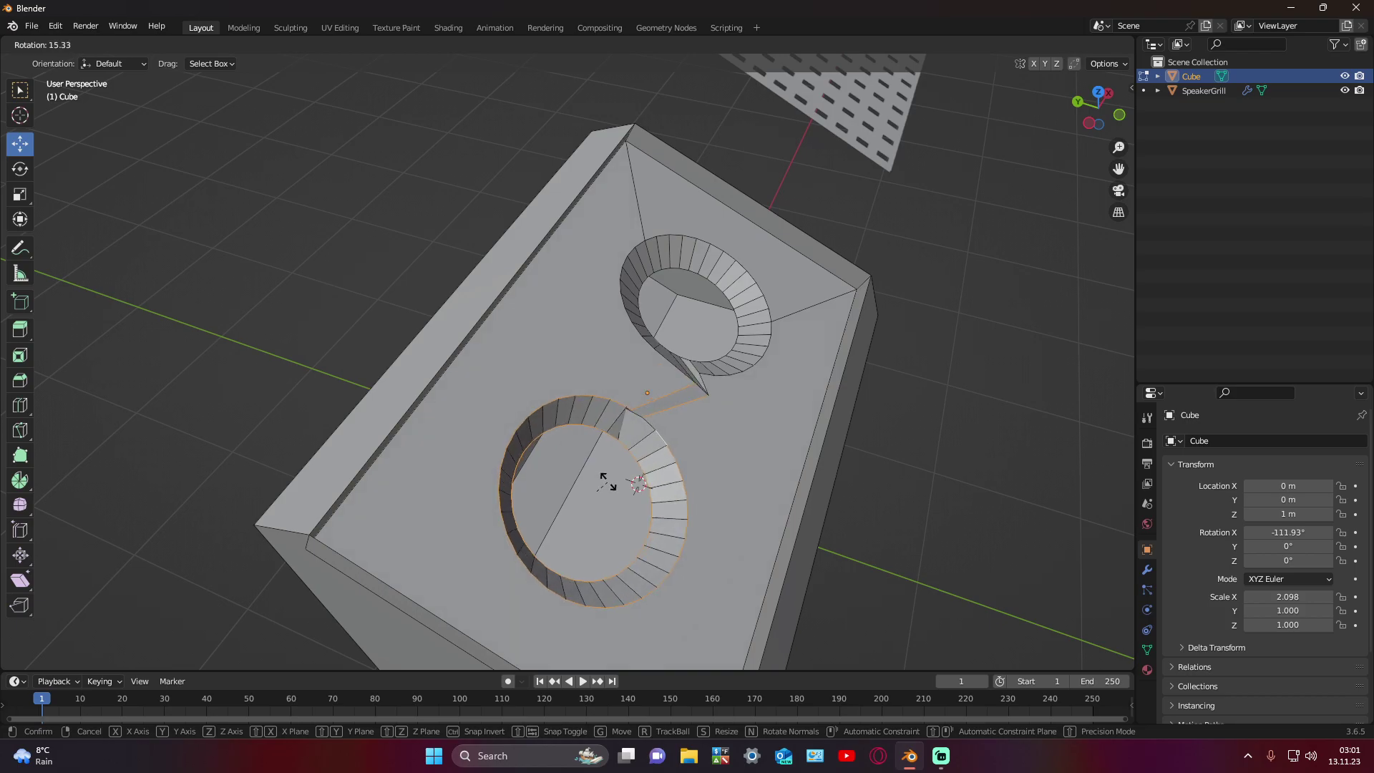
key(Escape)
mouse_move(705, 482)
middle_down()
mouse_move(410, 230)
mouse_move(477, 314)
mouse_move(613, 353)
mouse_move(549, 291)
mouse_move(579, 362)
mouse_move(563, 275)
middle_up()
click(411, 230)
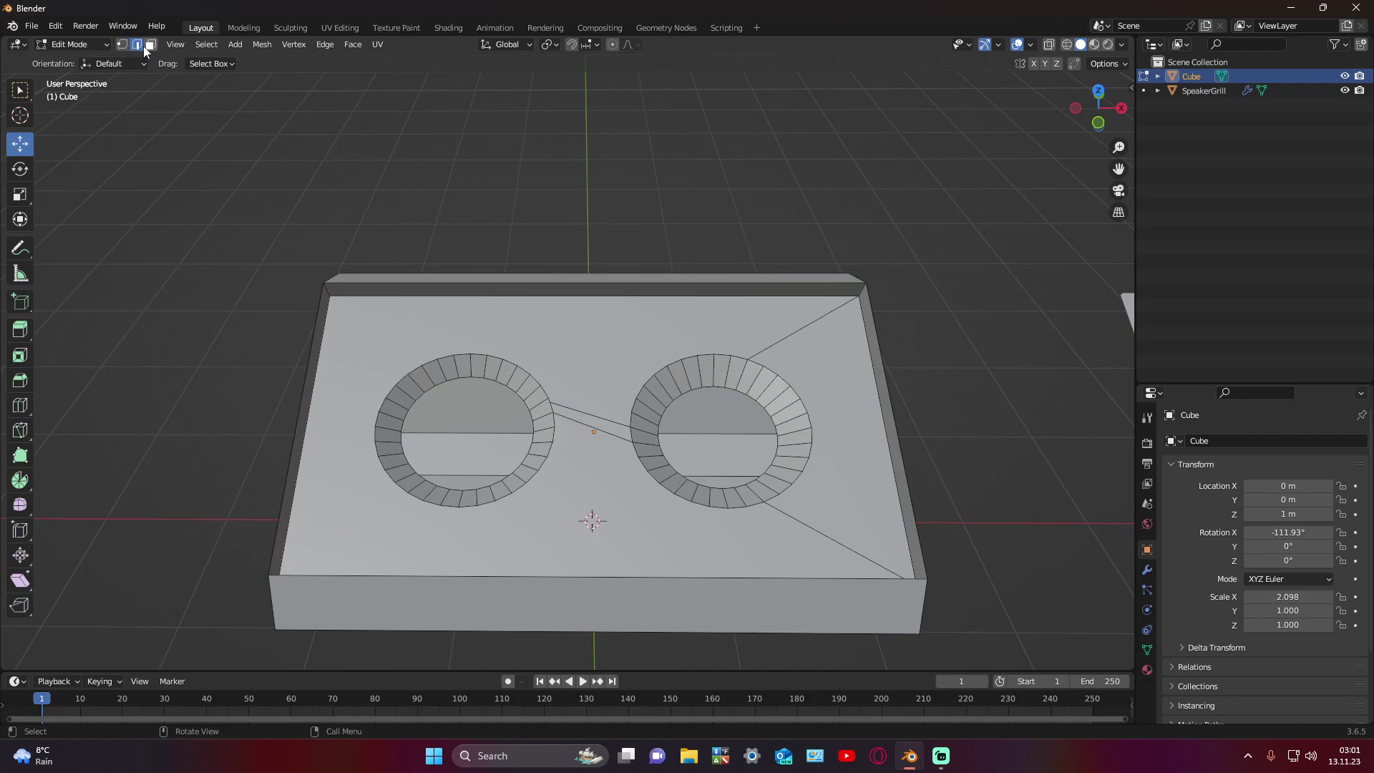
Step: In Object Mode, deselect the box and add a UV sphere
click(30, 90)
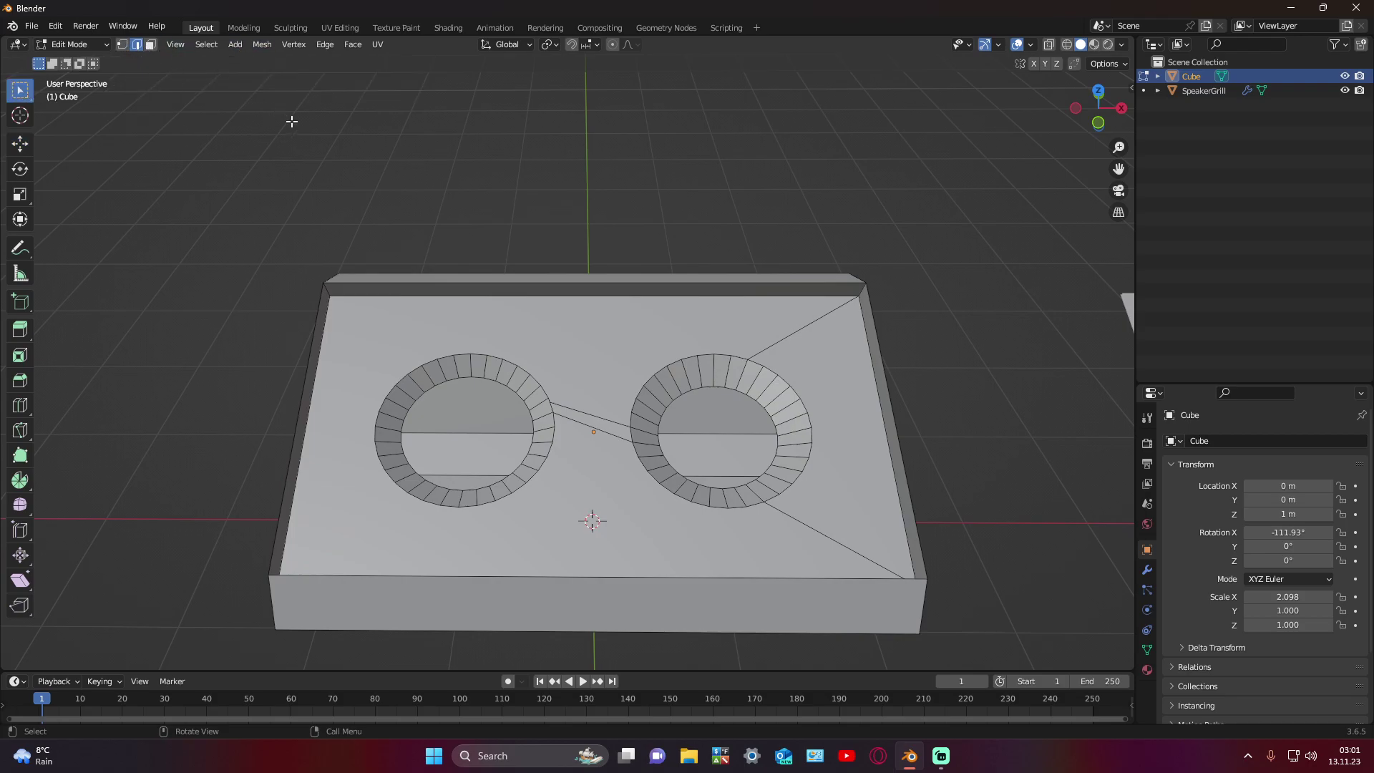
key(Tab)
click(300, 130)
click(188, 44)
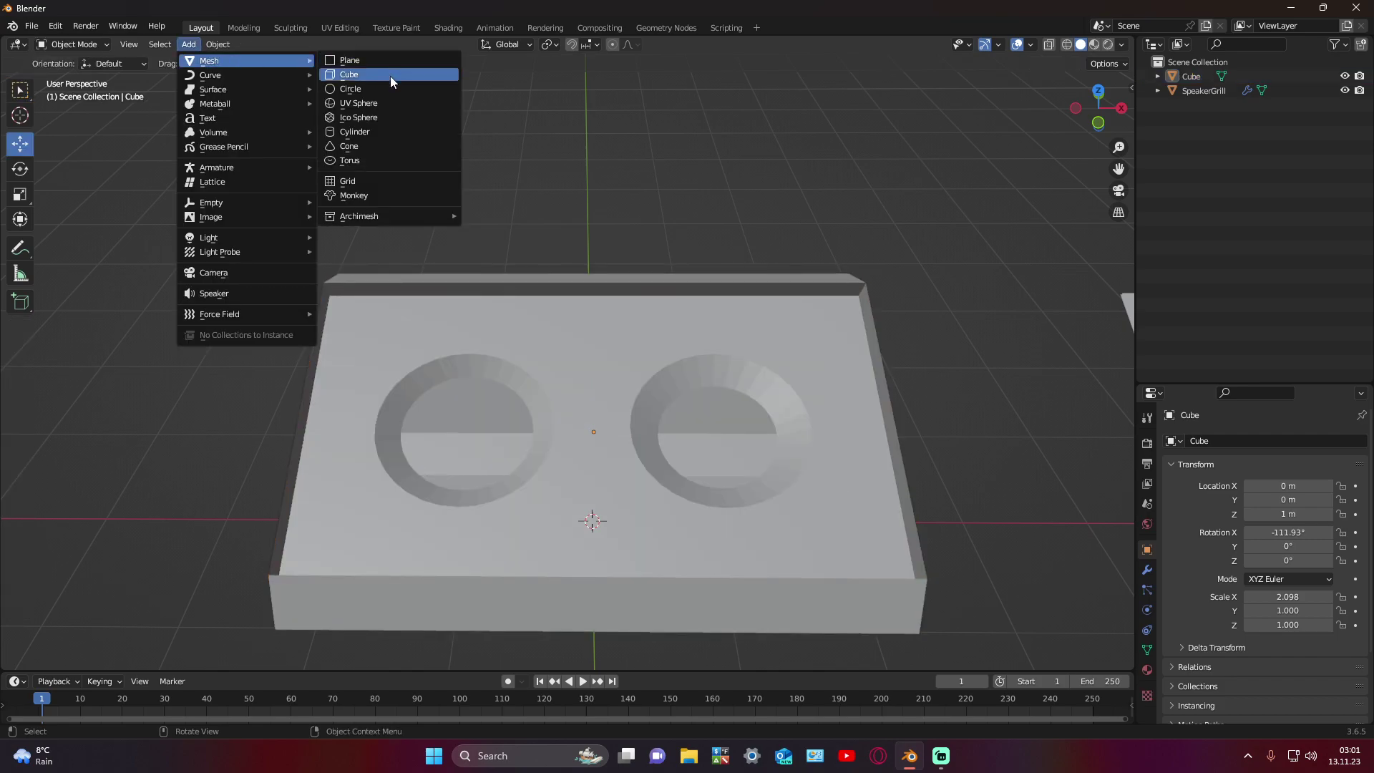
click(358, 103)
Step: Move the sphere up and away from the box along Y, then view it from the top
mouse_move(586, 257)
middle_down()
mouse_move(724, 279)
mouse_move(637, 419)
middle_up()
drag(622, 412, 574, 197)
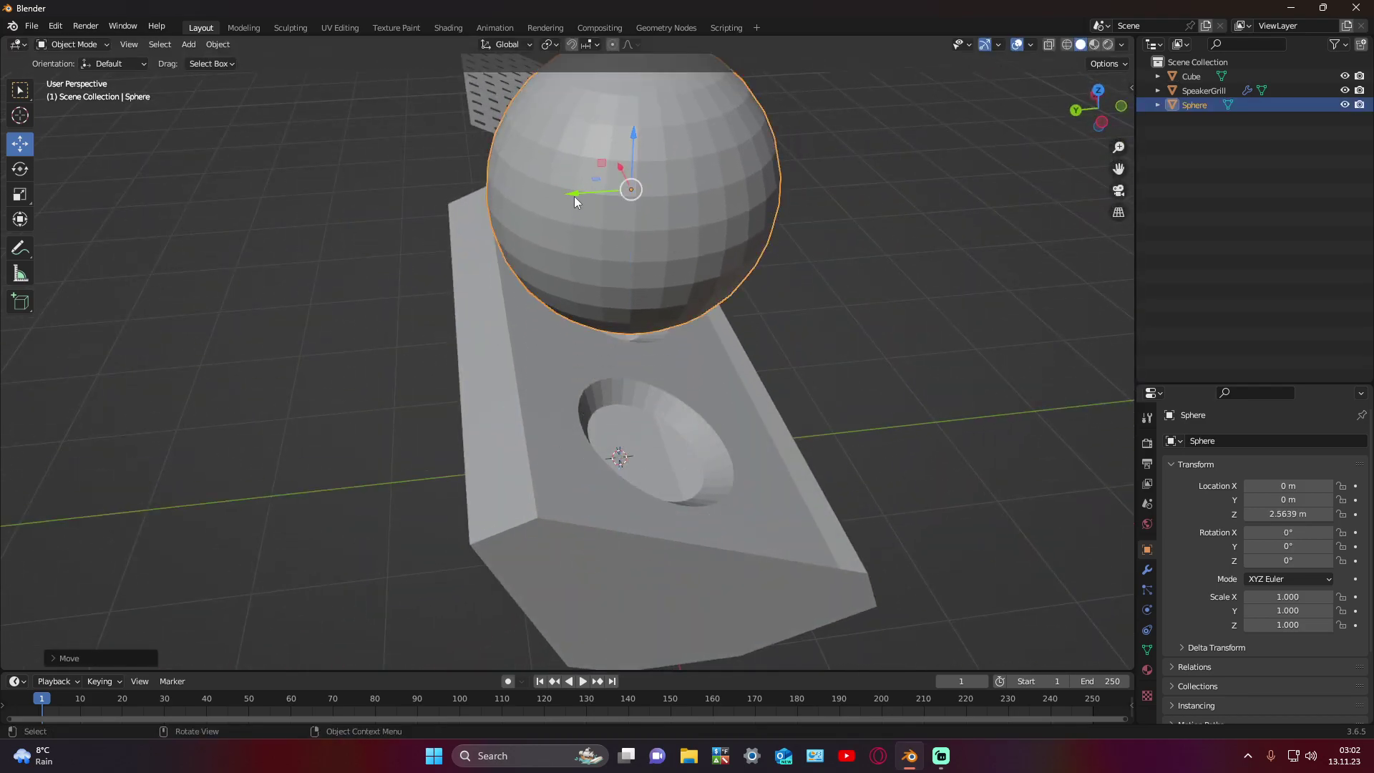
mouse_move(574, 196)
middle_down()
mouse_move(818, 302)
mouse_move(770, 329)
middle_up()
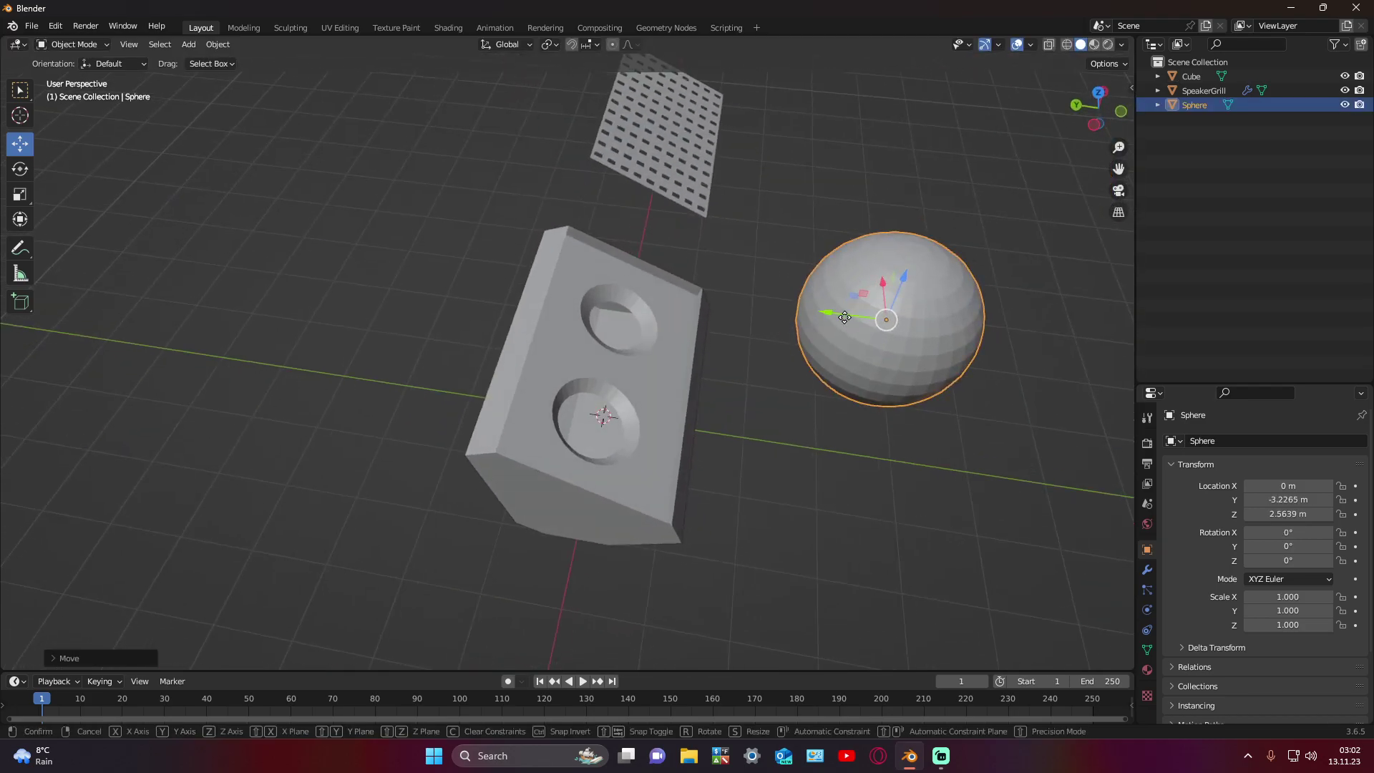
key(g)
key(y)
click(793, 329)
click(1101, 96)
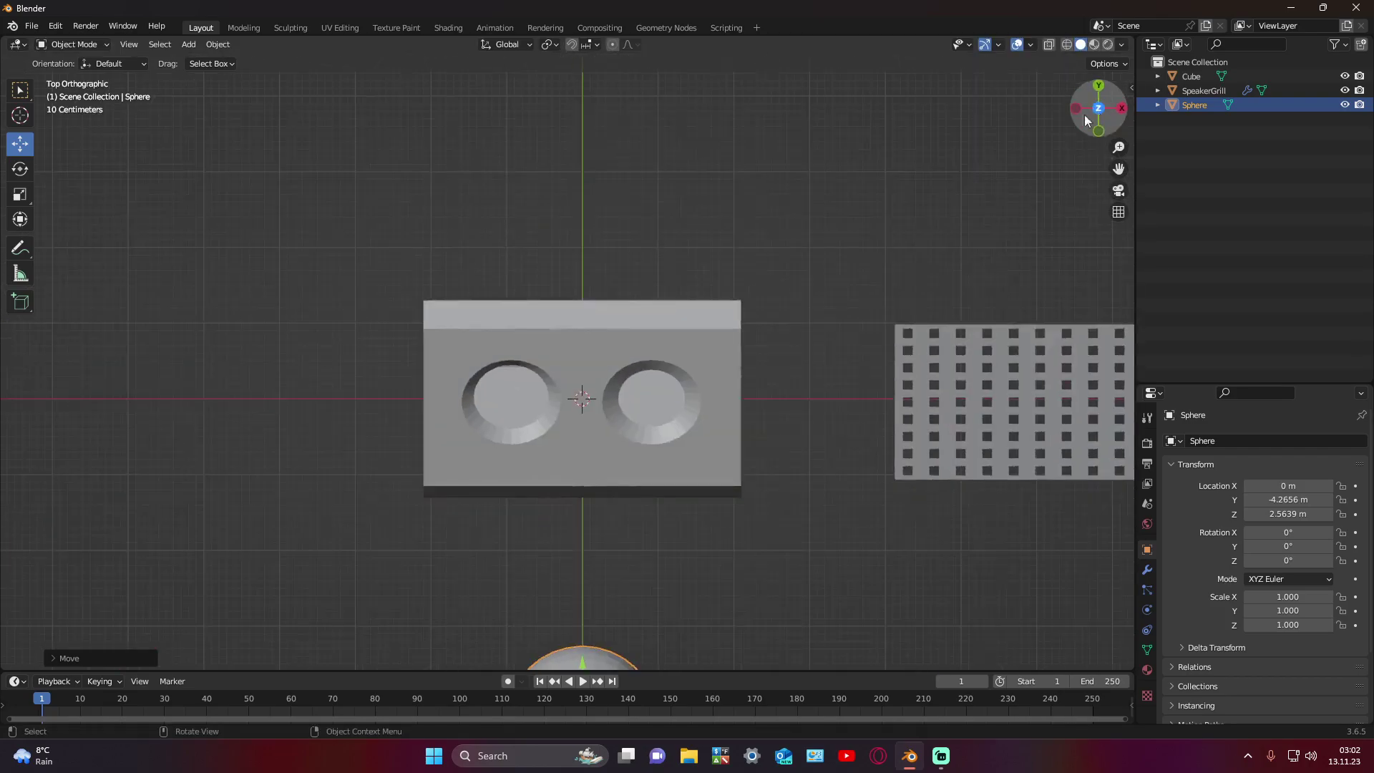
shift+middle_drag(689, 360, 676, 127)
shift+middle_drag(689, 401, 687, 324)
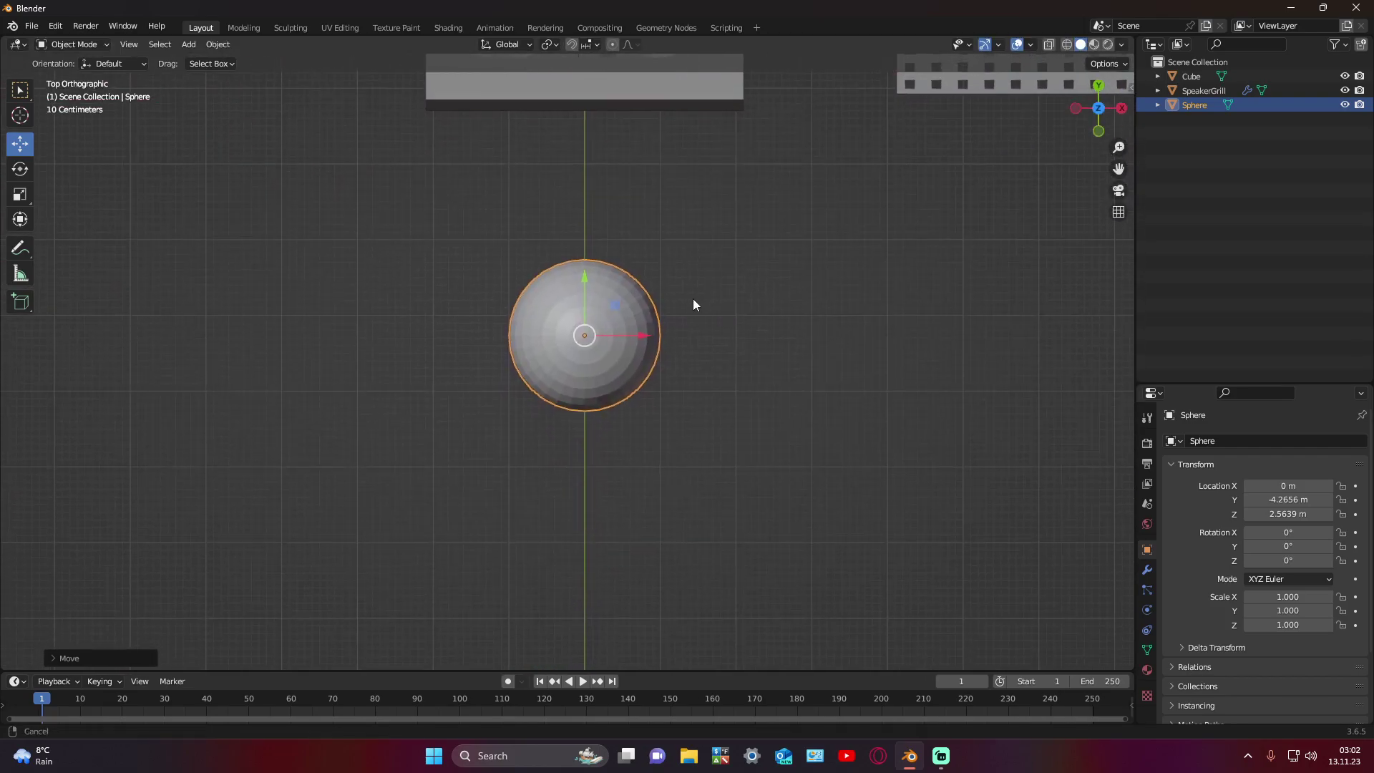
Step: In face select mode, box-select the sphere's upper half and delete it
key(Tab)
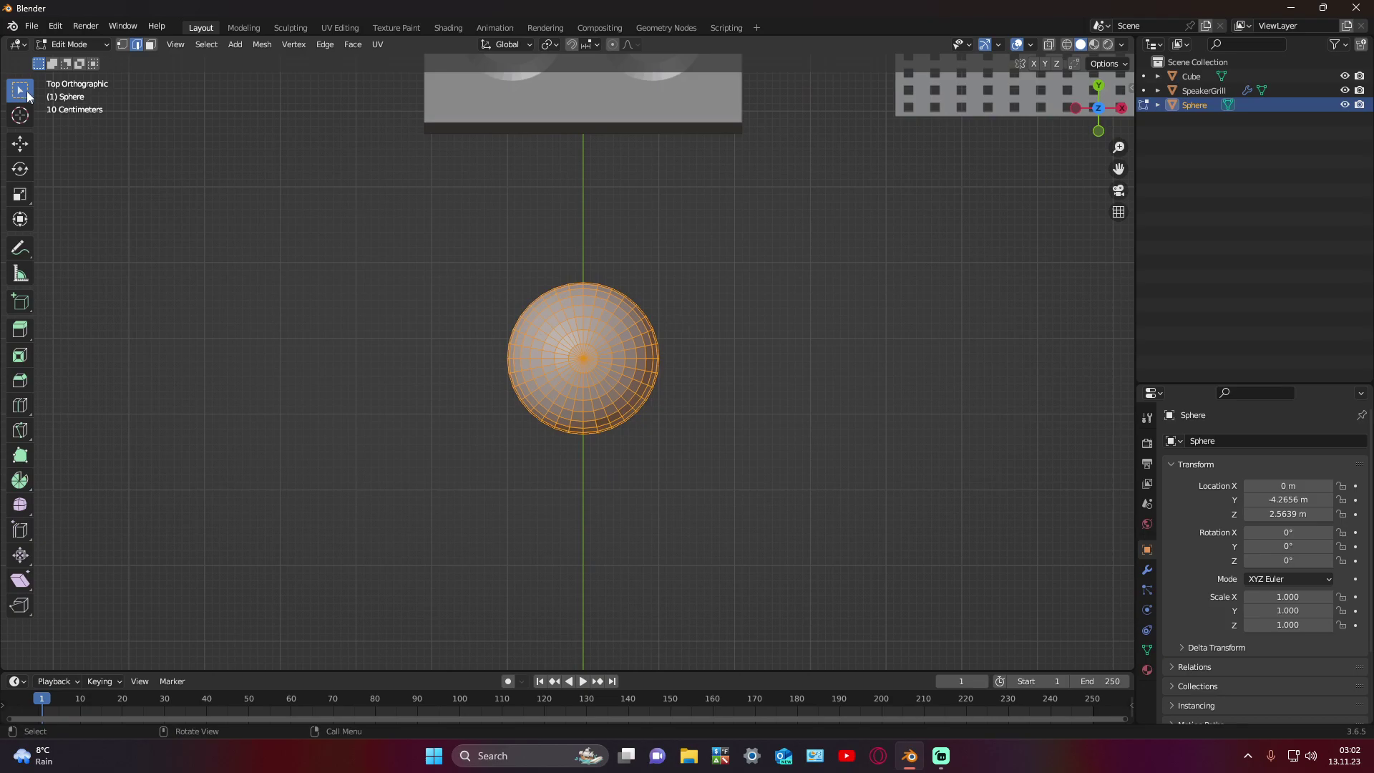
click(147, 46)
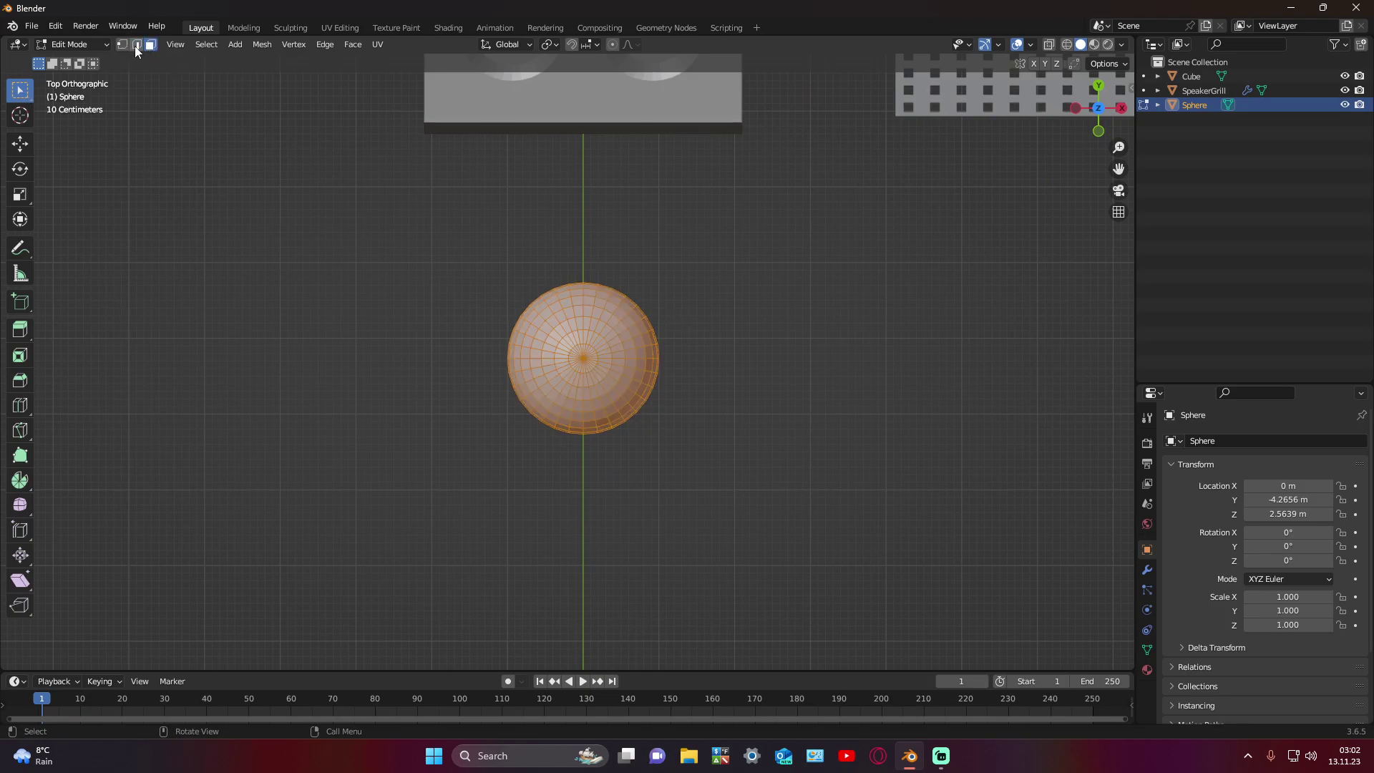
click(481, 290)
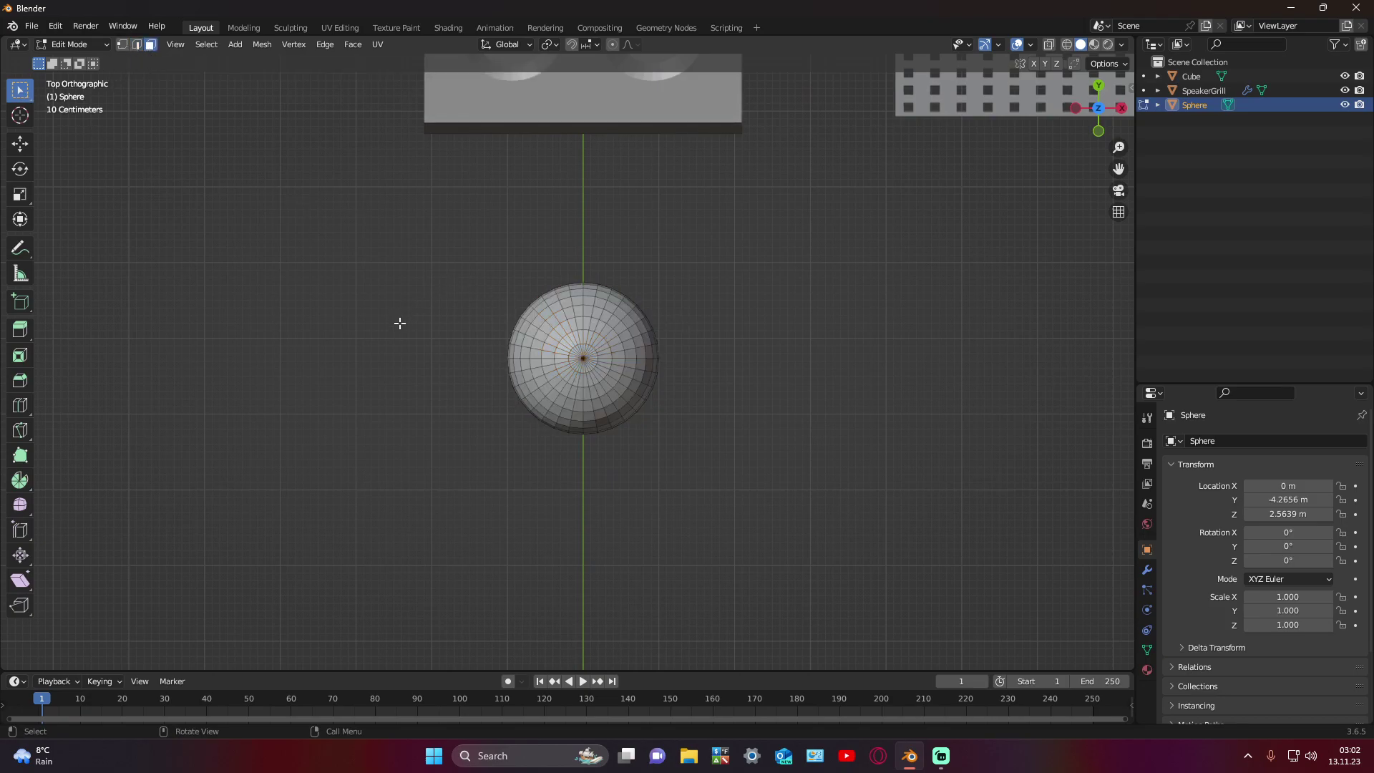
drag(406, 334, 729, 359)
click(801, 331)
drag(810, 330, 386, 275)
click(350, 239)
mouse_move(358, 217)
mouse_down()
mouse_move(733, 360)
mouse_move(773, 358)
mouse_up()
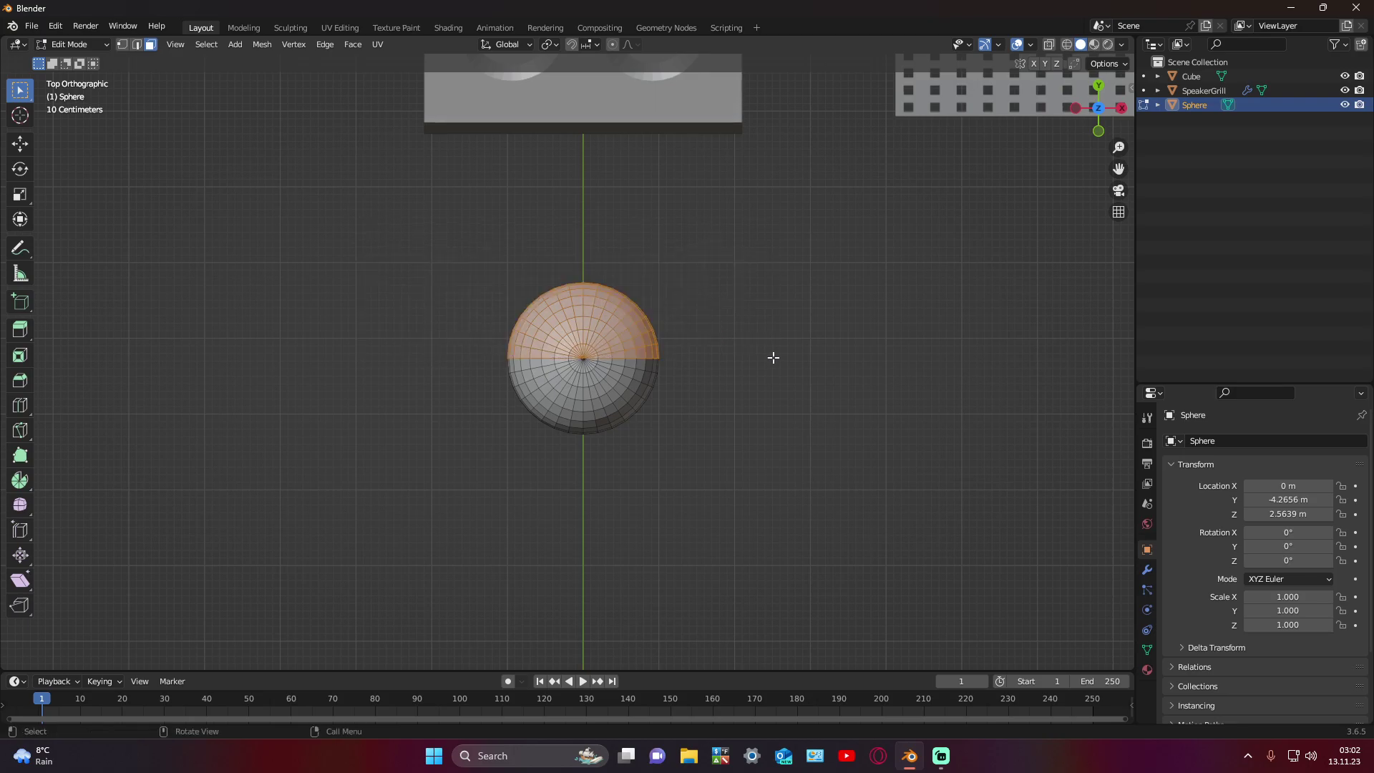
key(x)
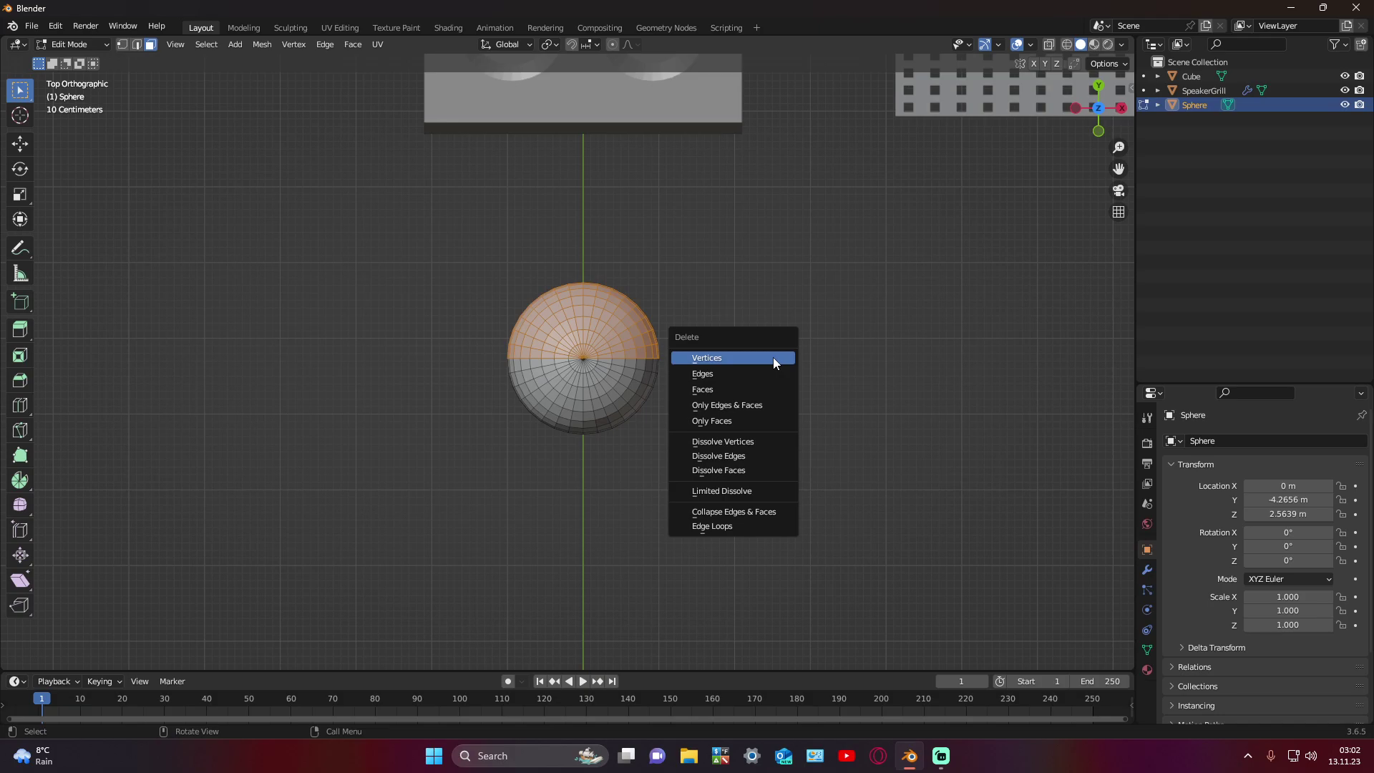
click(773, 358)
mouse_move(773, 357)
middle_down()
mouse_move(759, 358)
mouse_move(767, 371)
mouse_move(645, 349)
middle_up()
Step: Inspect the cut sphere from below and above, ending in top view
drag(465, 254, 705, 370)
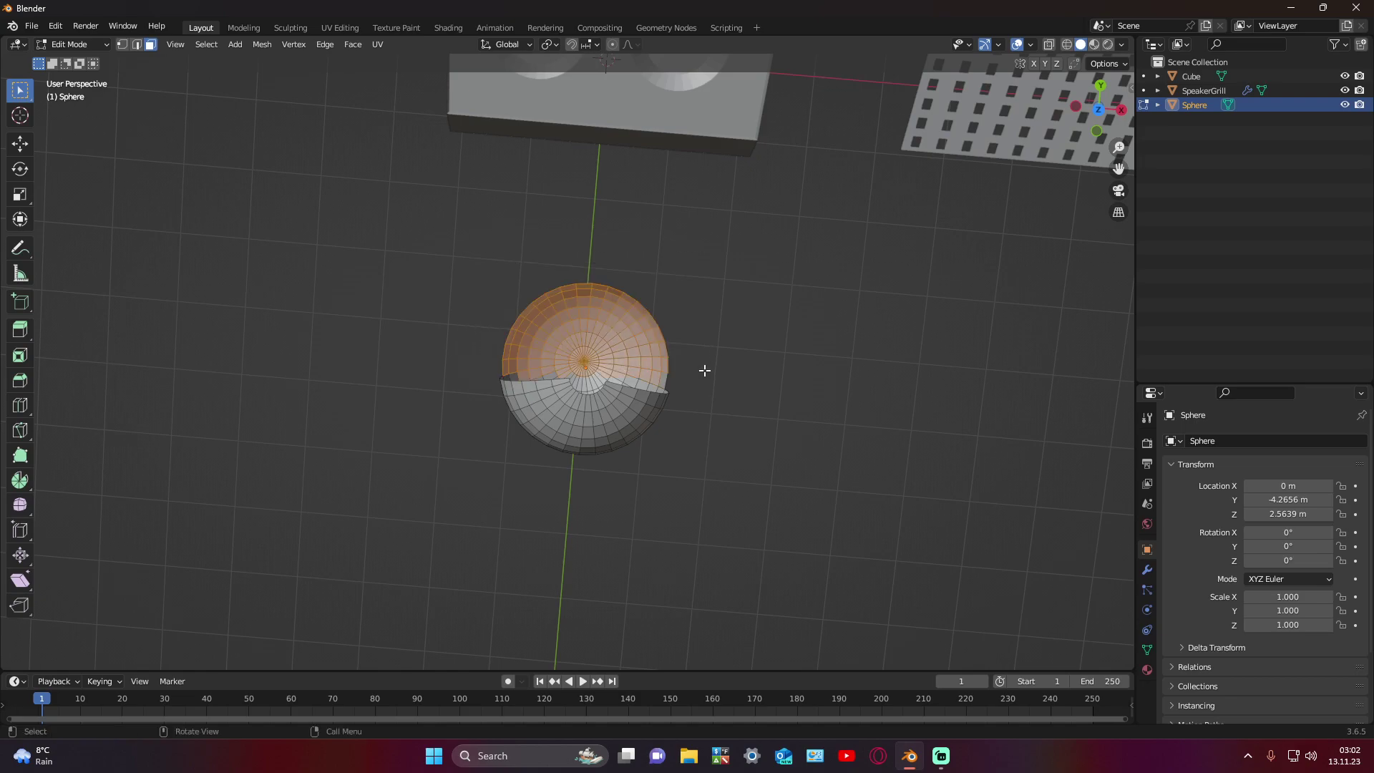
click(723, 360)
middle_drag(730, 355, 710, 353)
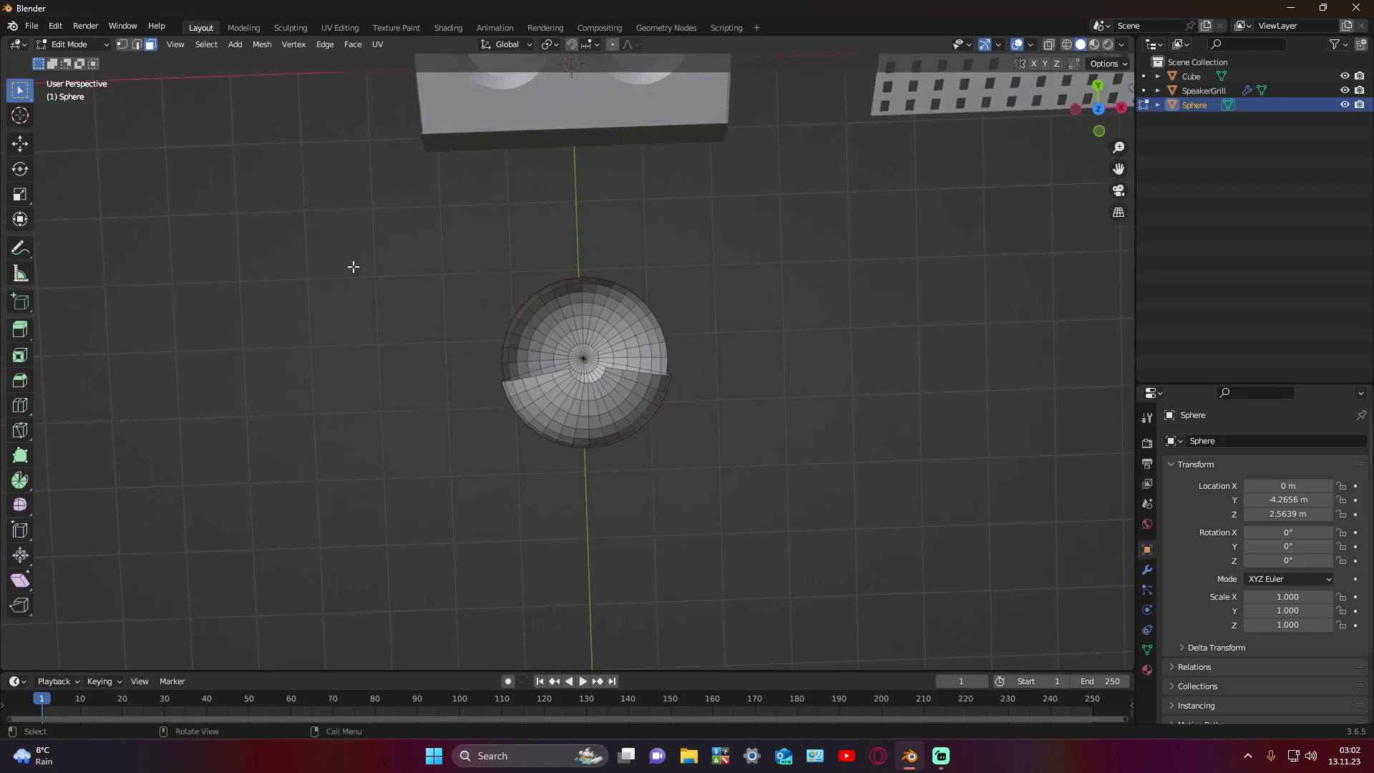
middle_drag(423, 270, 425, 268)
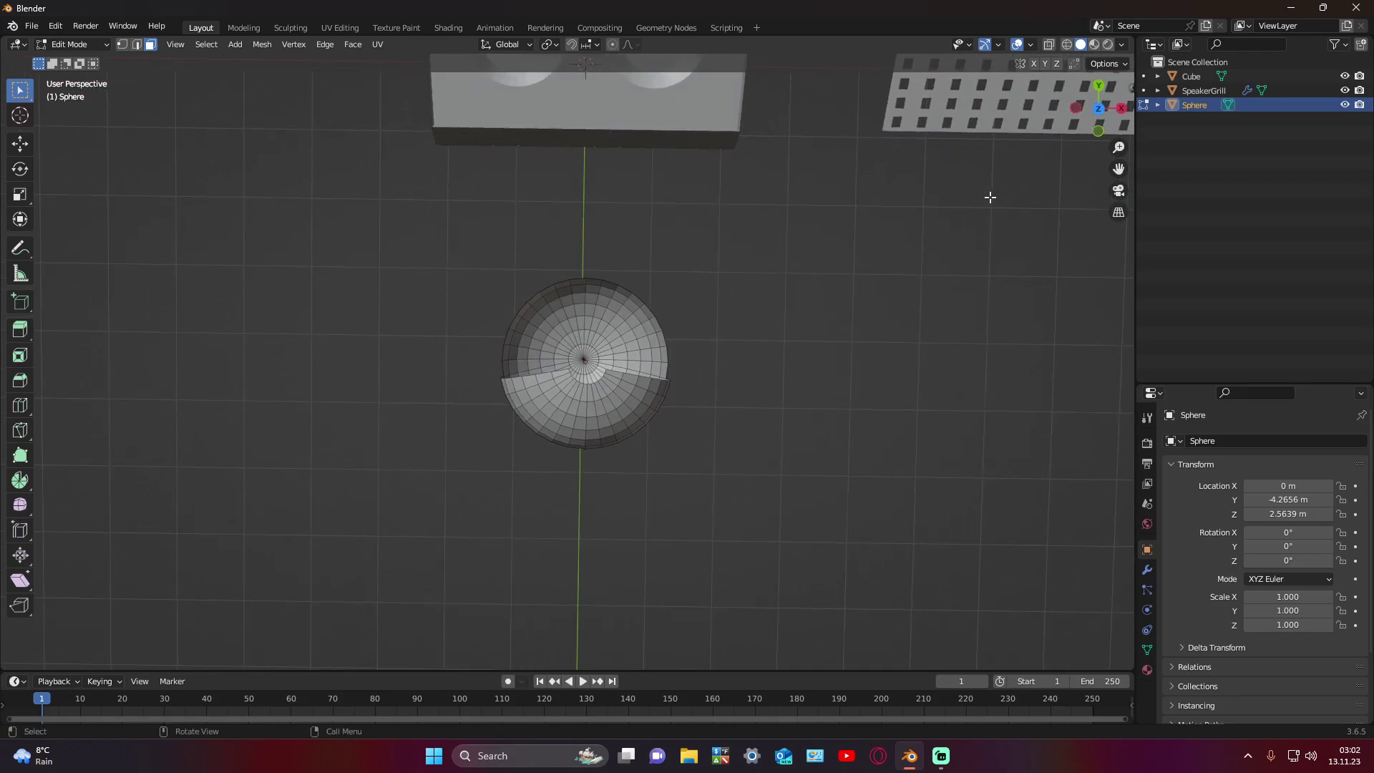
click(1097, 109)
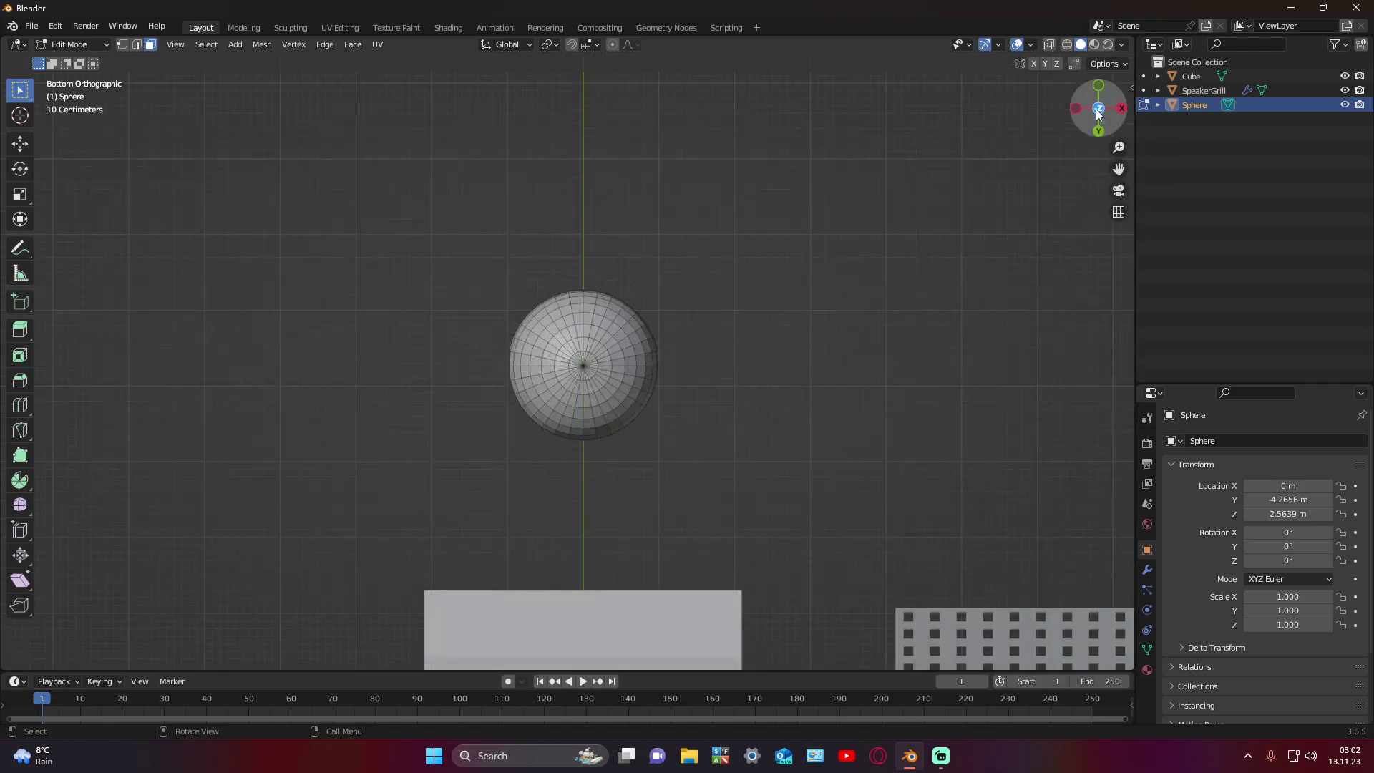
click(1099, 111)
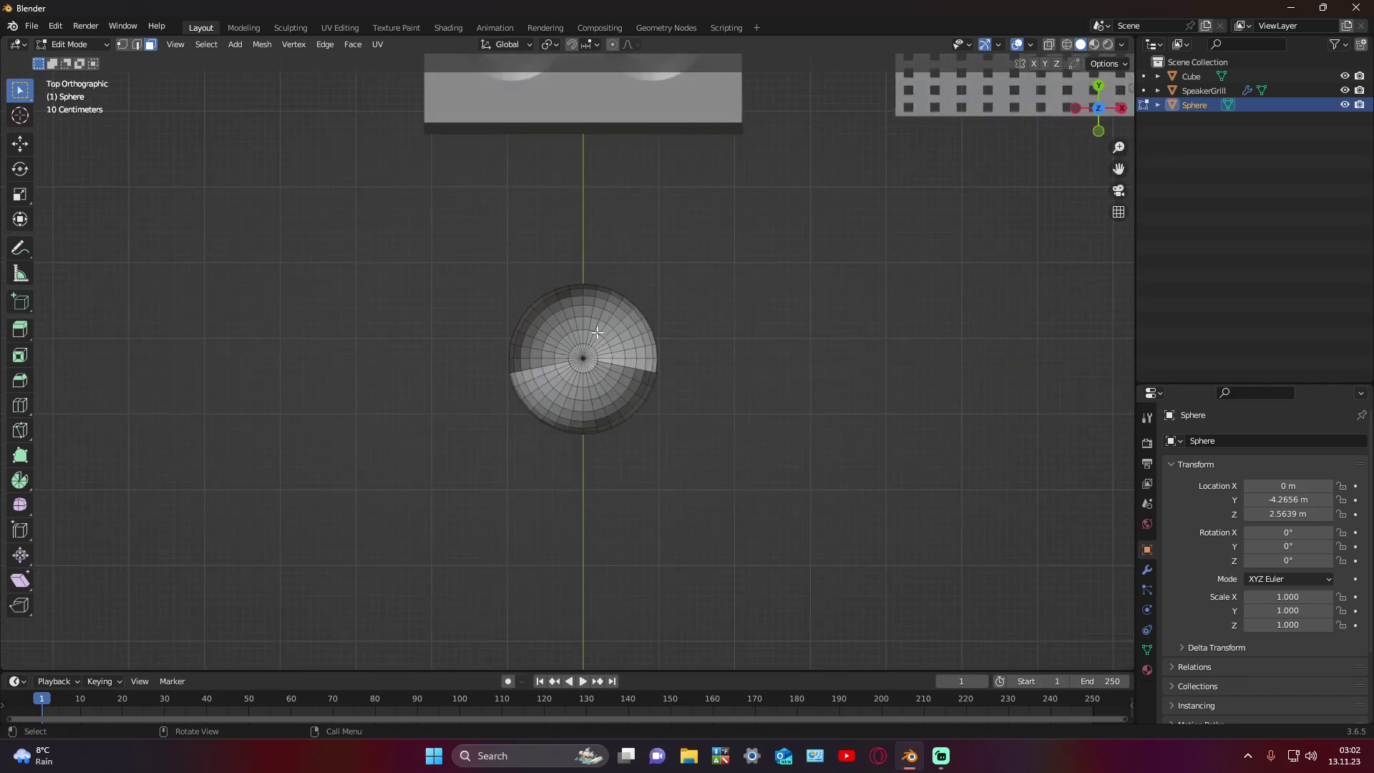
scroll(484, 335, up, 5)
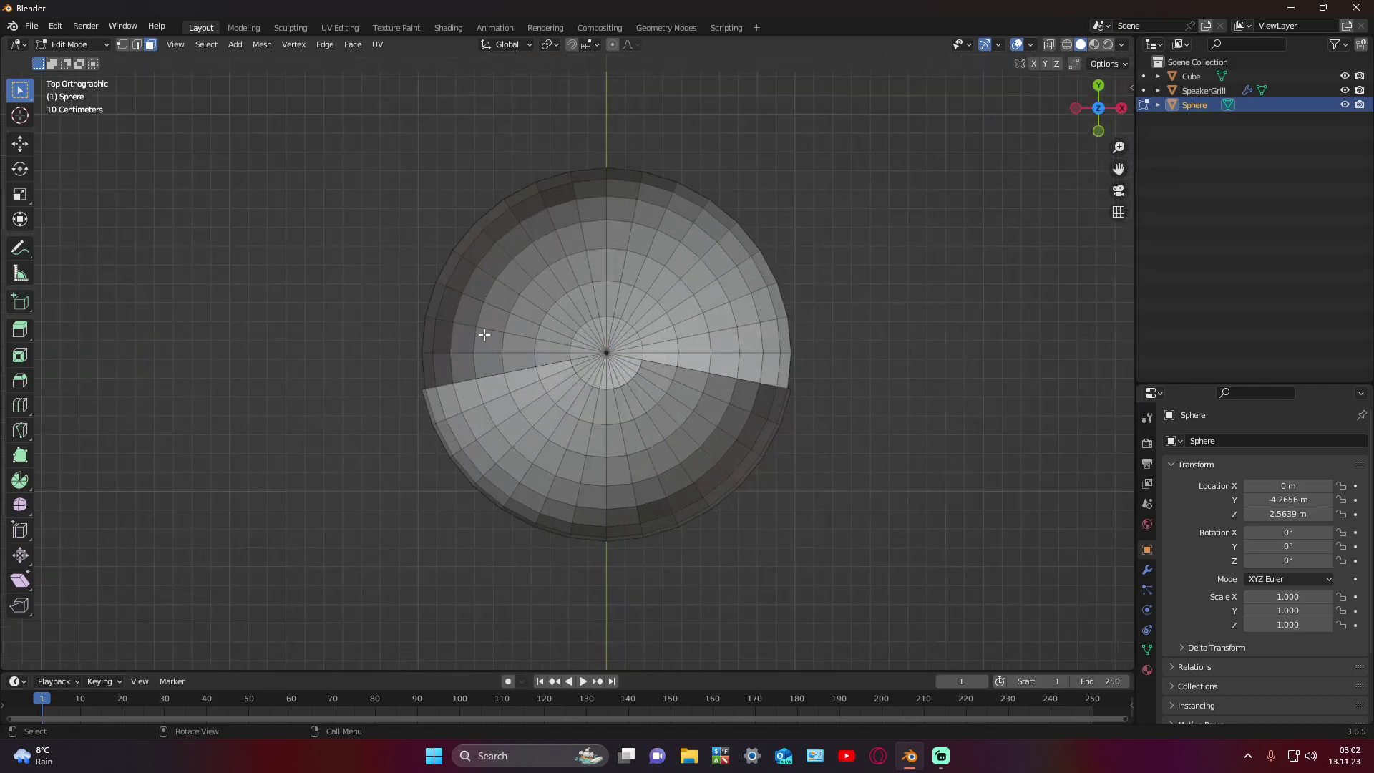
scroll(484, 335, up, 6)
scroll(483, 335, down, 6)
mouse_move(481, 331)
middle_down()
mouse_move(469, 322)
mouse_move(981, 221)
middle_up()
click(1100, 109)
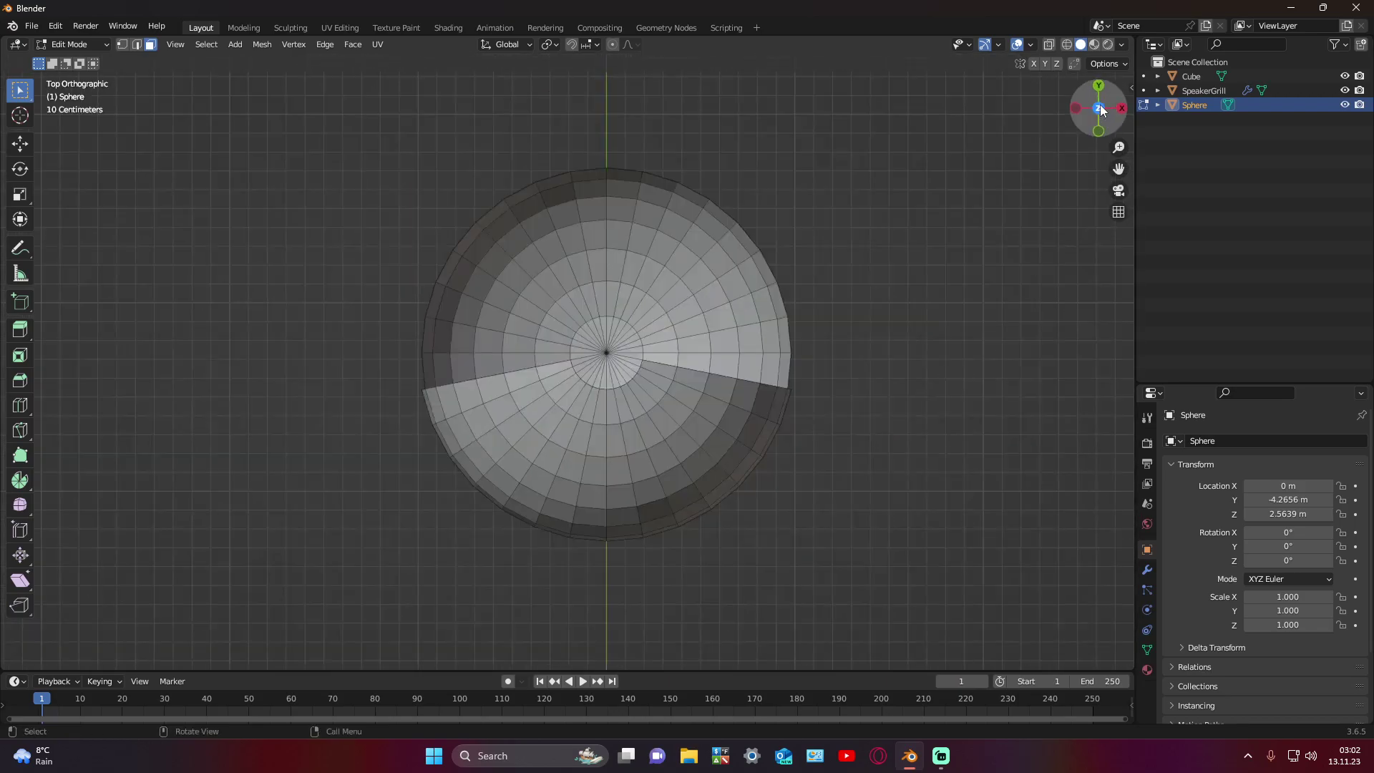
scroll(742, 243, down, 2)
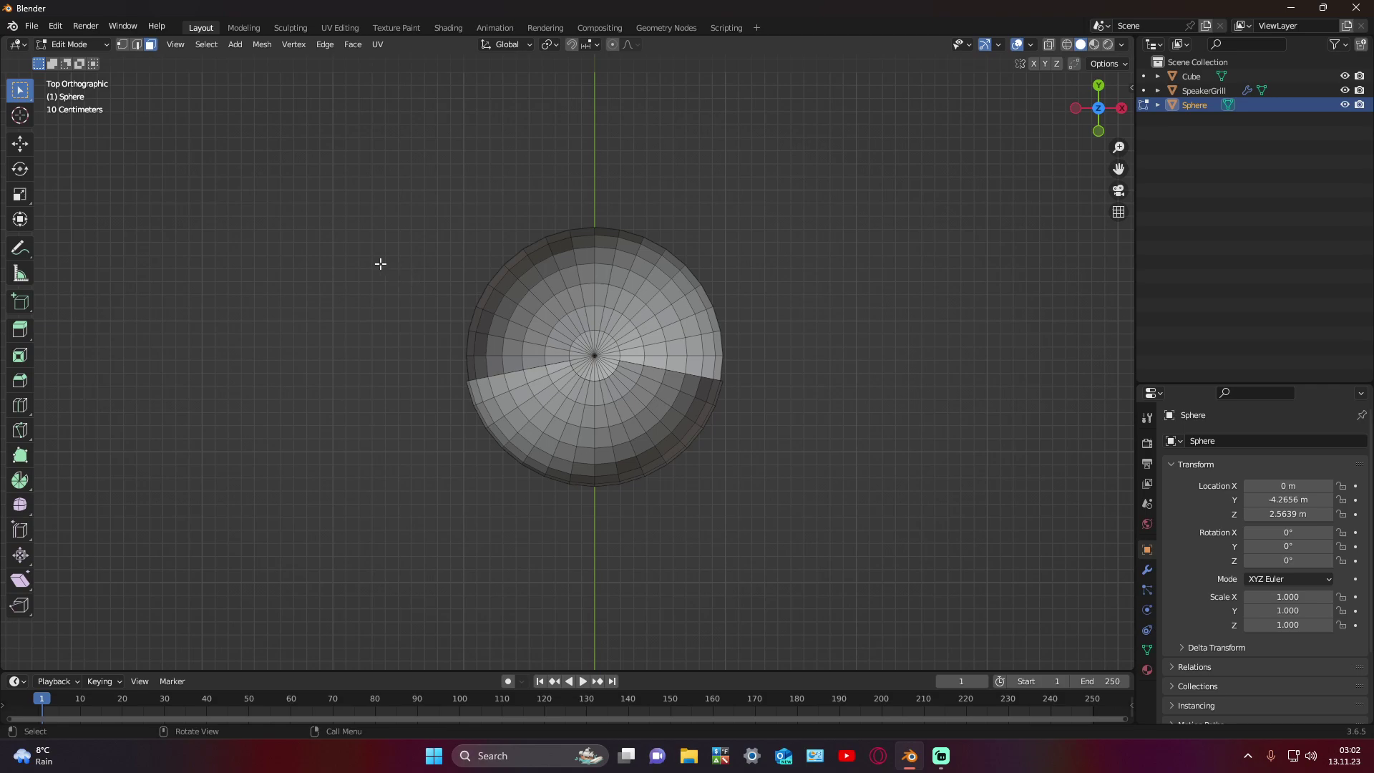
Step: Box-select the remaining upper faces of the sphere and delete them
drag(352, 260, 865, 360)
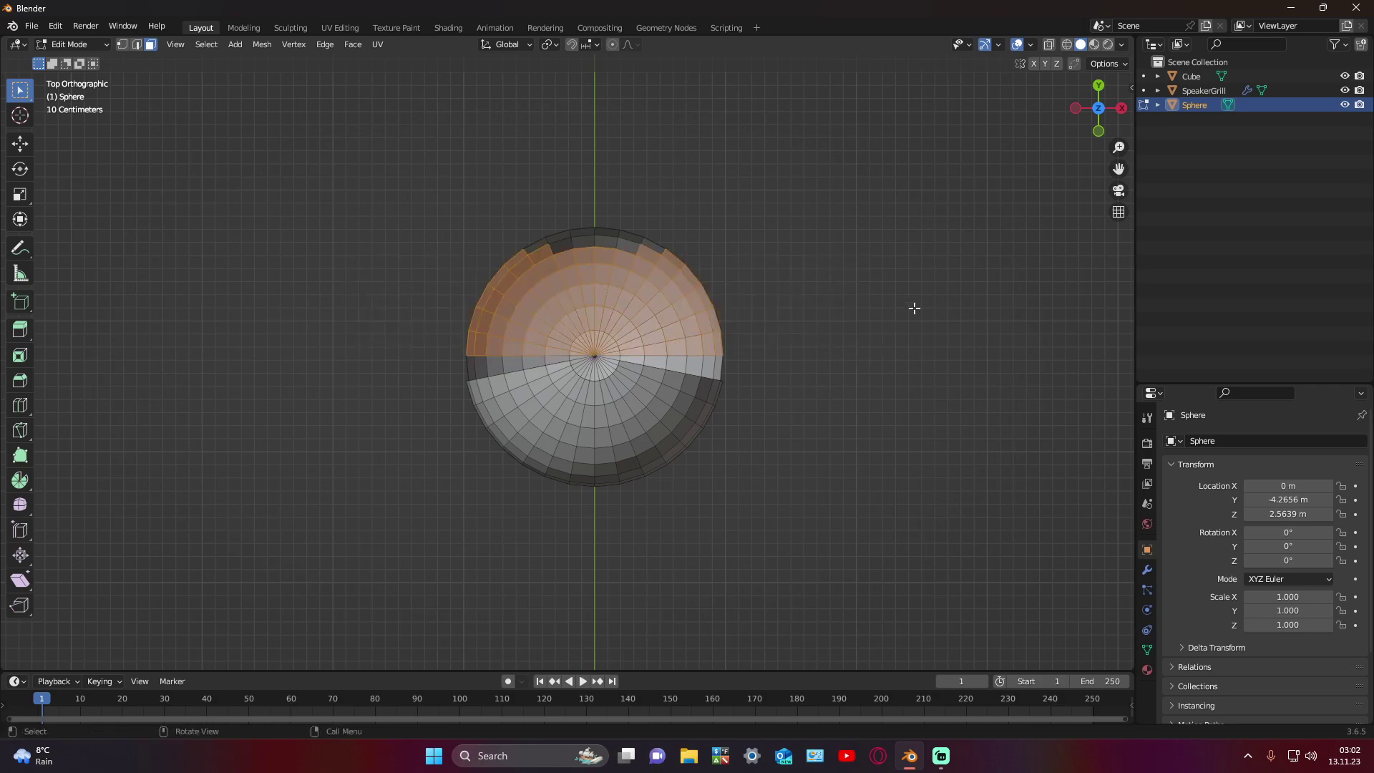
key(alt+a)
drag(343, 149, 817, 355)
key(x)
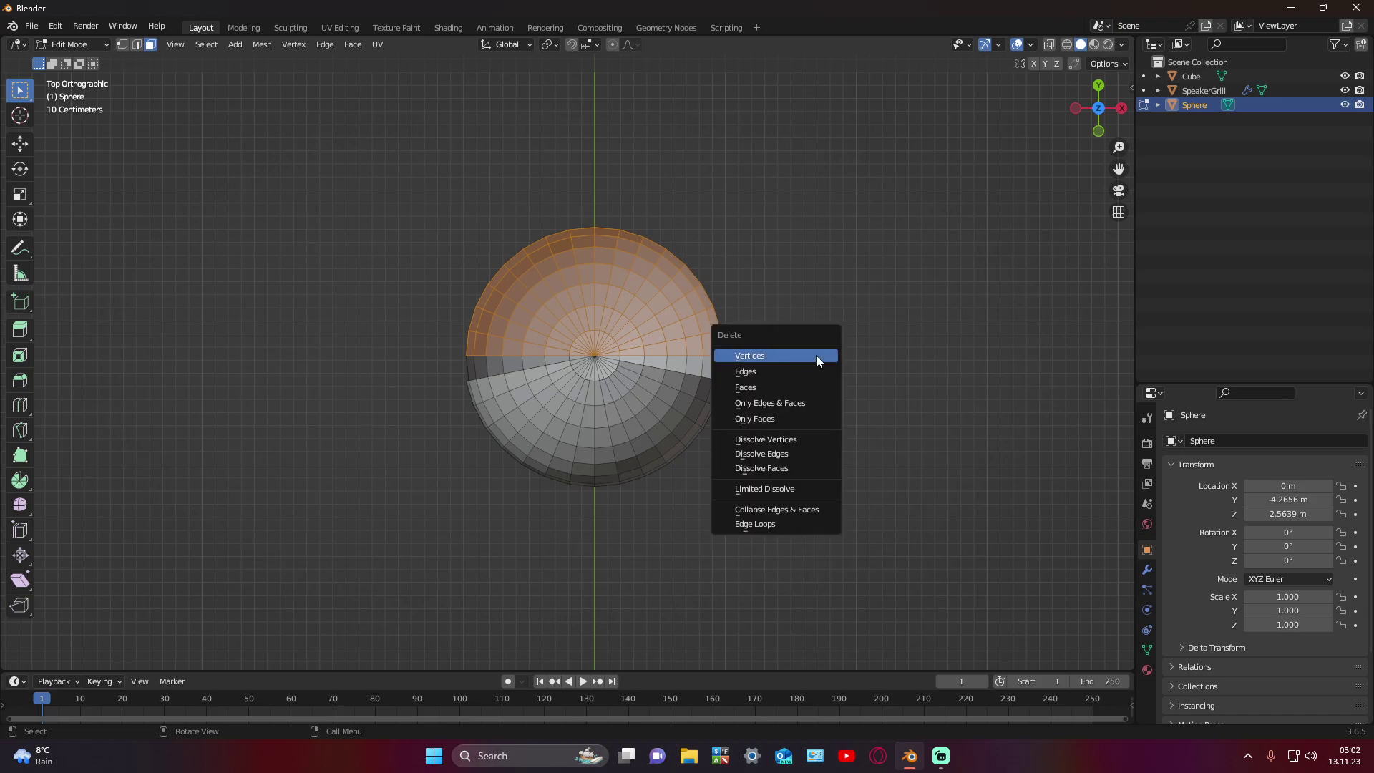
click(787, 384)
mouse_move(813, 375)
middle_down()
mouse_move(644, 298)
mouse_move(634, 285)
mouse_move(654, 243)
mouse_move(569, 187)
middle_up()
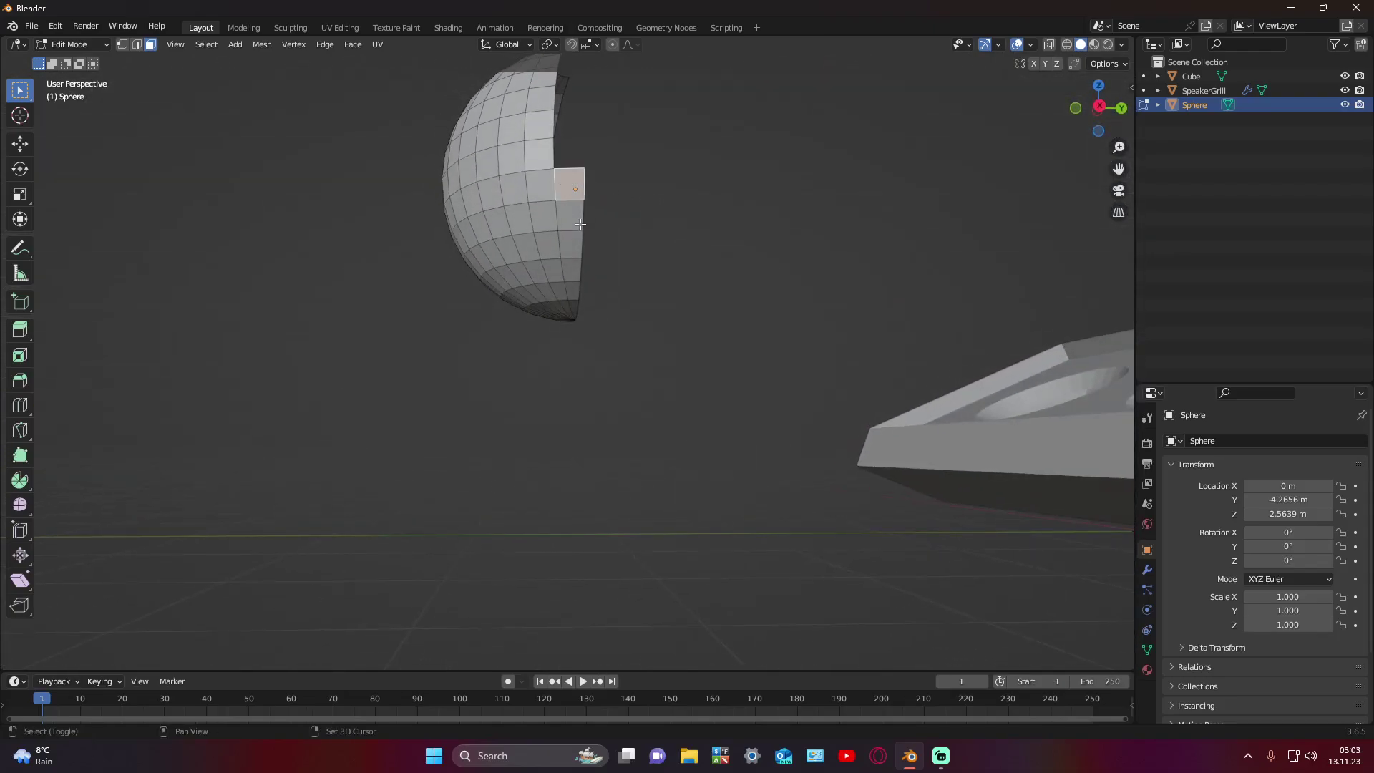
drag(570, 186, 598, 290)
mouse_move(598, 290)
middle_down()
mouse_move(564, 172)
mouse_move(537, 247)
middle_up()
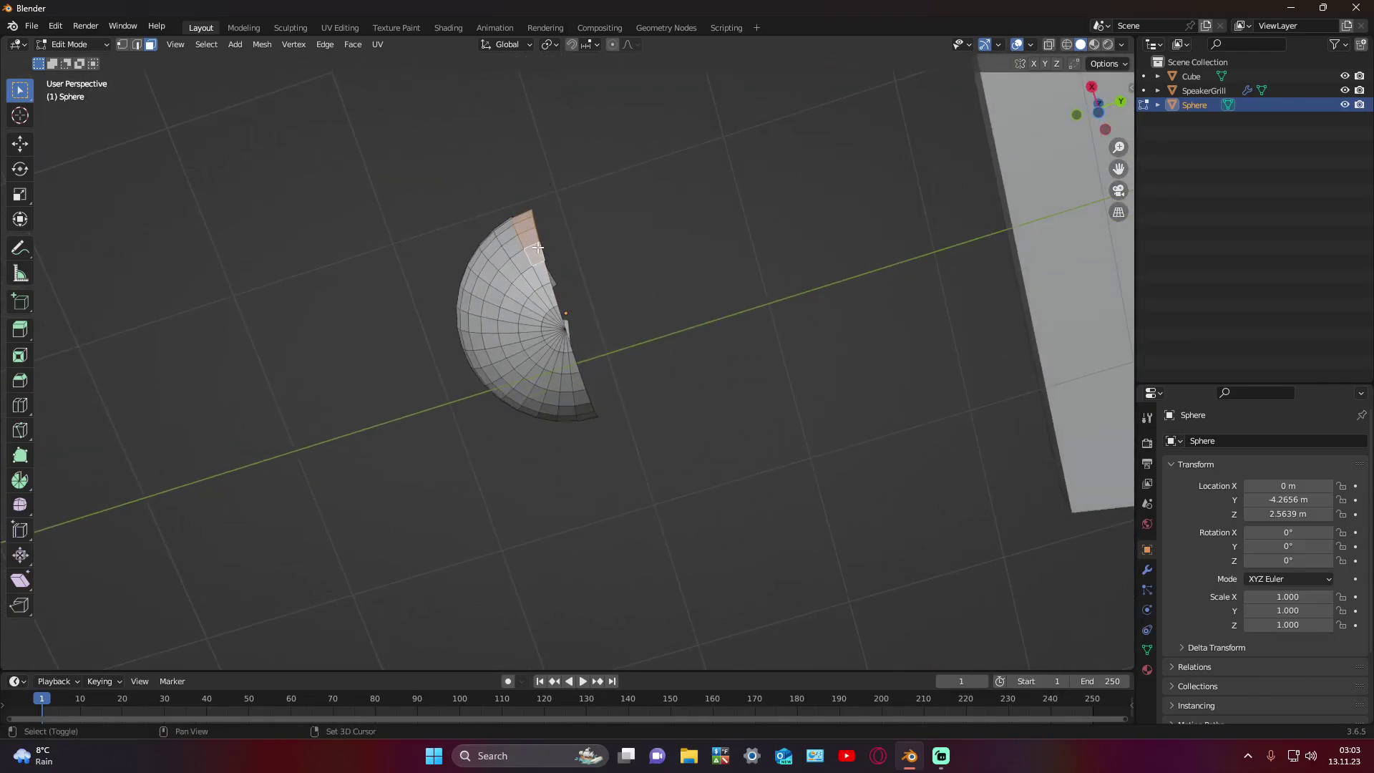
ctrl+middle_drag(557, 303, 574, 290)
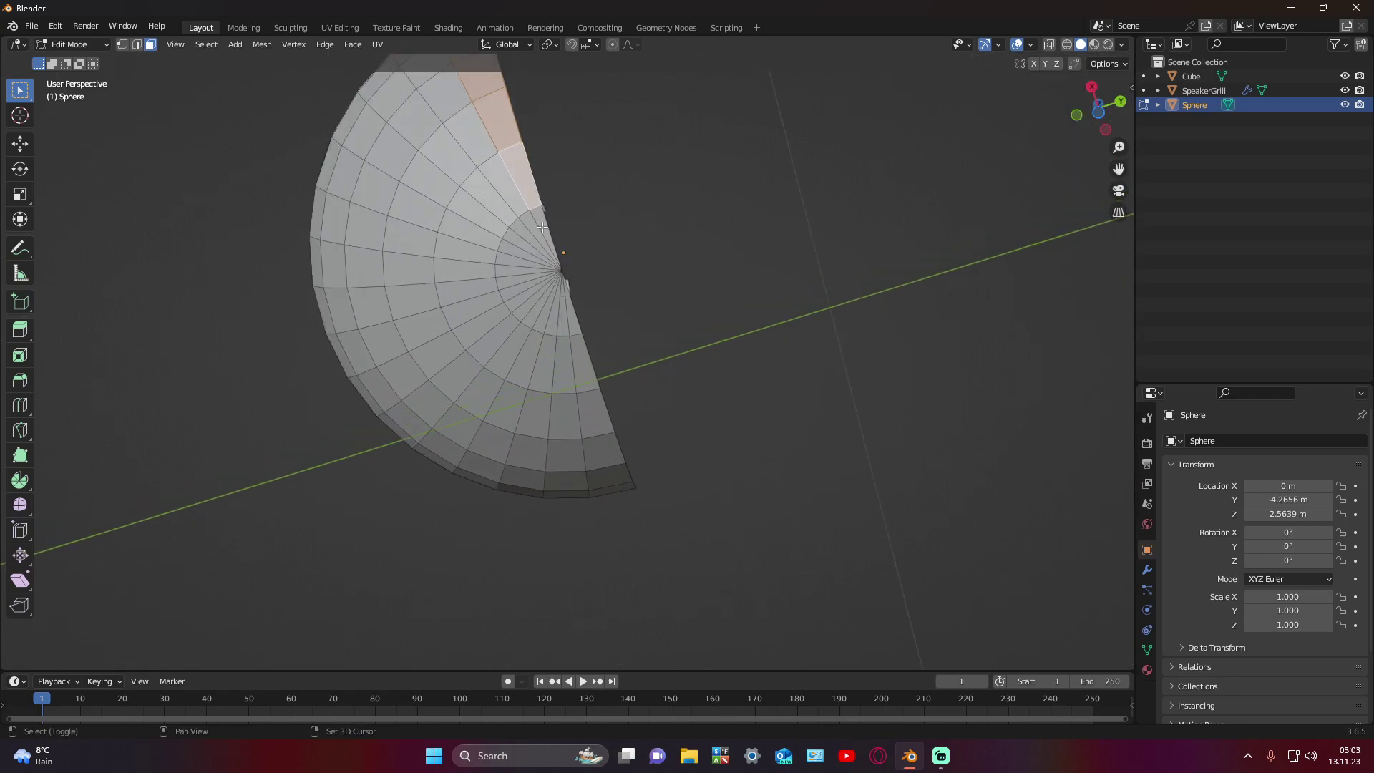
Step: Select the strip of four faces running down the cut edge and delete them
shift+click(576, 329)
shift+click(590, 379)
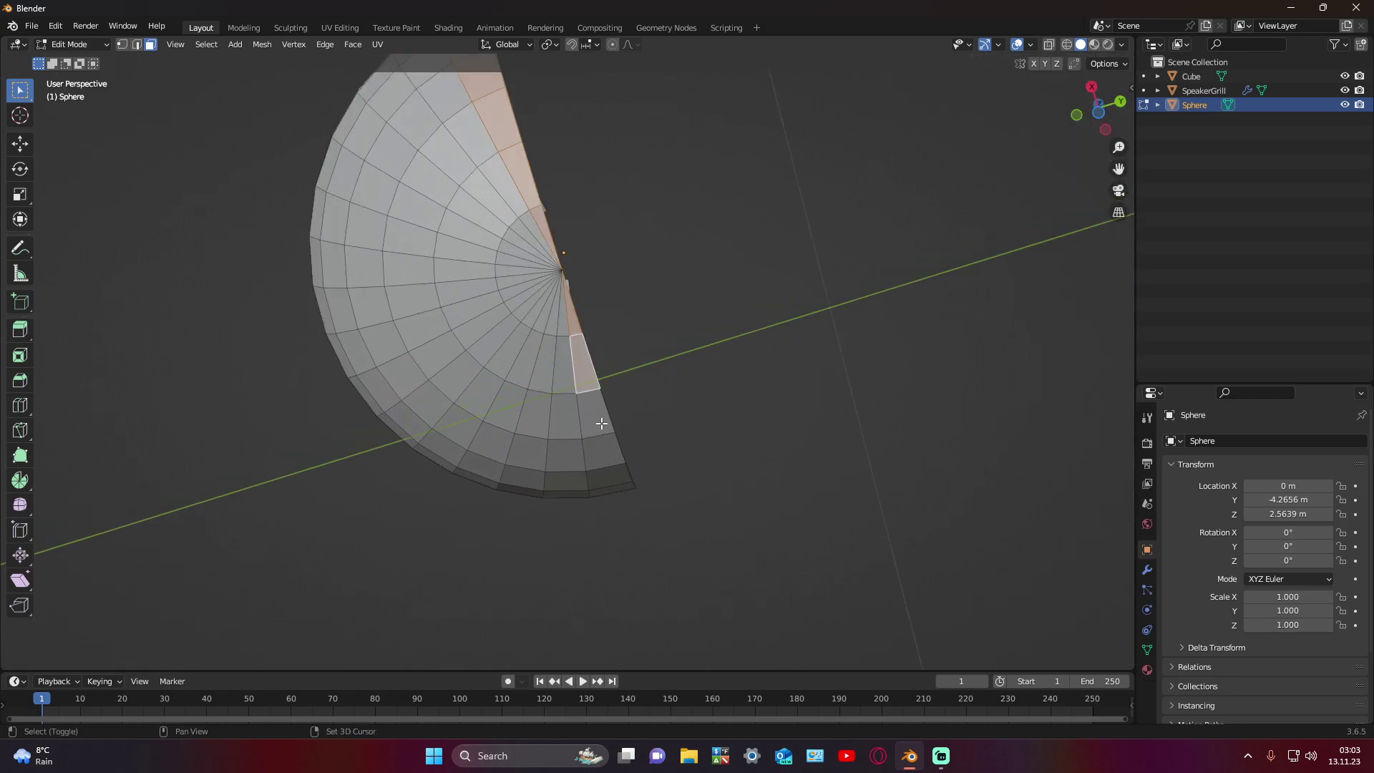
shift+click(601, 426)
shift+click(614, 485)
mouse_move(653, 408)
middle_down()
mouse_move(398, 417)
mouse_move(414, 406)
mouse_move(421, 329)
mouse_move(398, 315)
mouse_move(432, 261)
mouse_move(742, 310)
mouse_move(582, 339)
mouse_move(656, 343)
middle_up()
key(x)
click(447, 279)
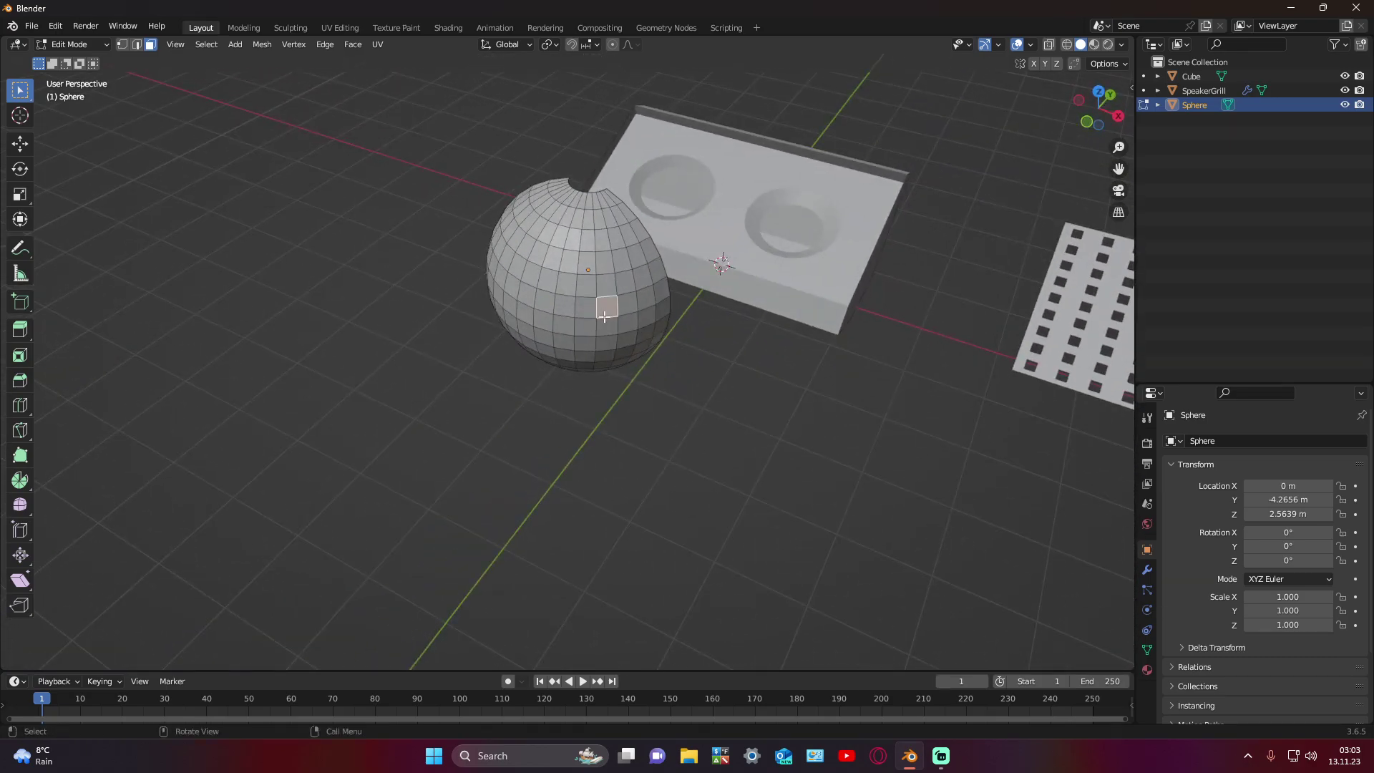
Step: Switch selection from the sphere to the box and enter Edit Mode on it
key(Tab)
click(453, 336)
click(578, 302)
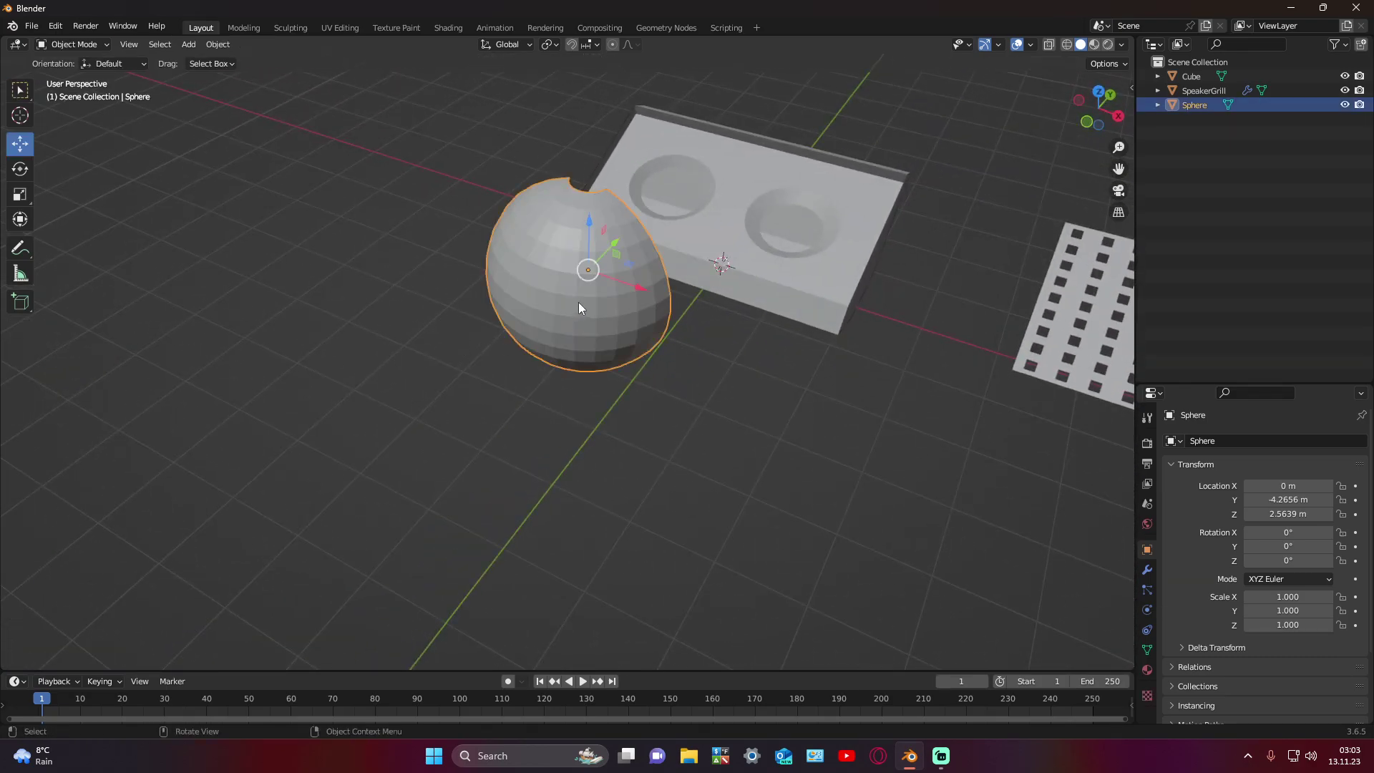
mouse_move(579, 302)
middle_down()
mouse_move(475, 320)
mouse_move(869, 355)
mouse_move(935, 325)
mouse_move(905, 229)
mouse_move(834, 264)
mouse_move(900, 269)
mouse_move(865, 230)
middle_up()
click(886, 336)
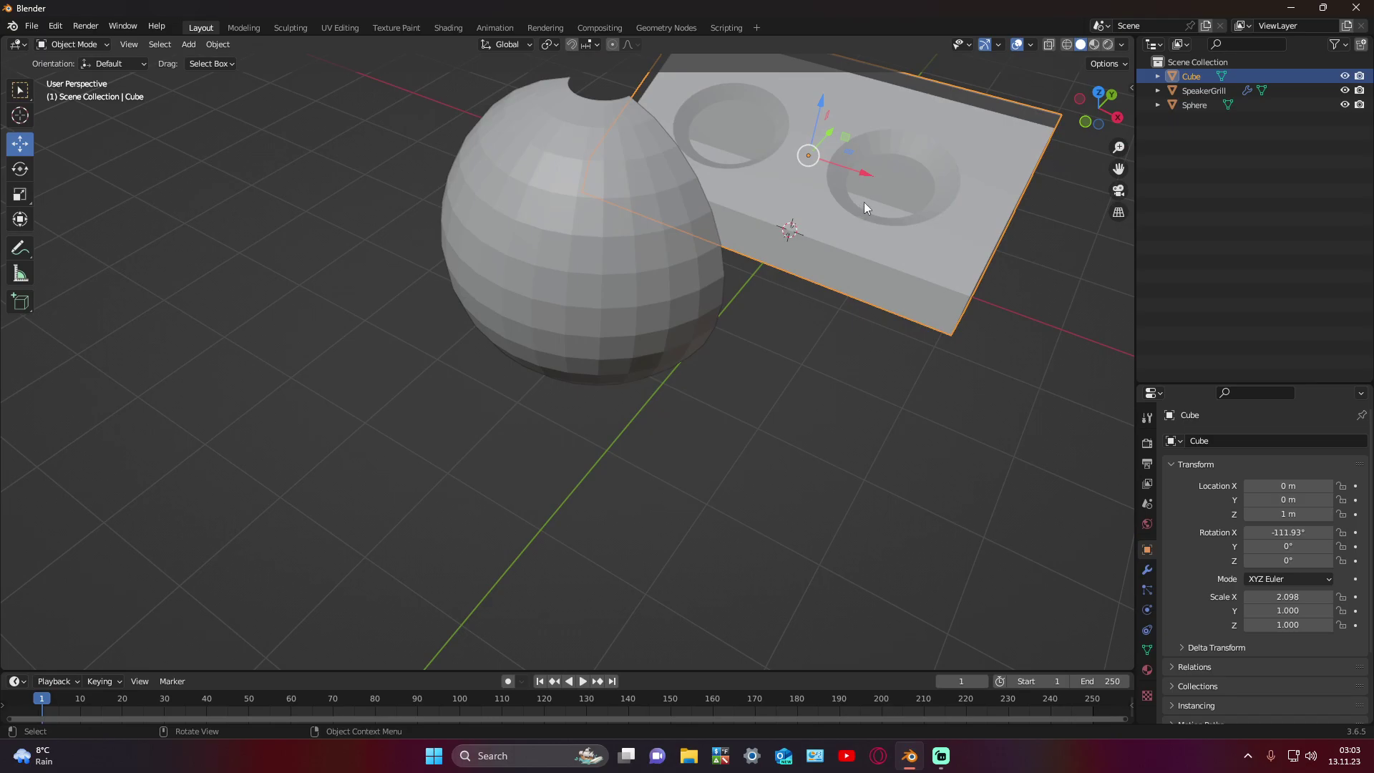
key(Tab)
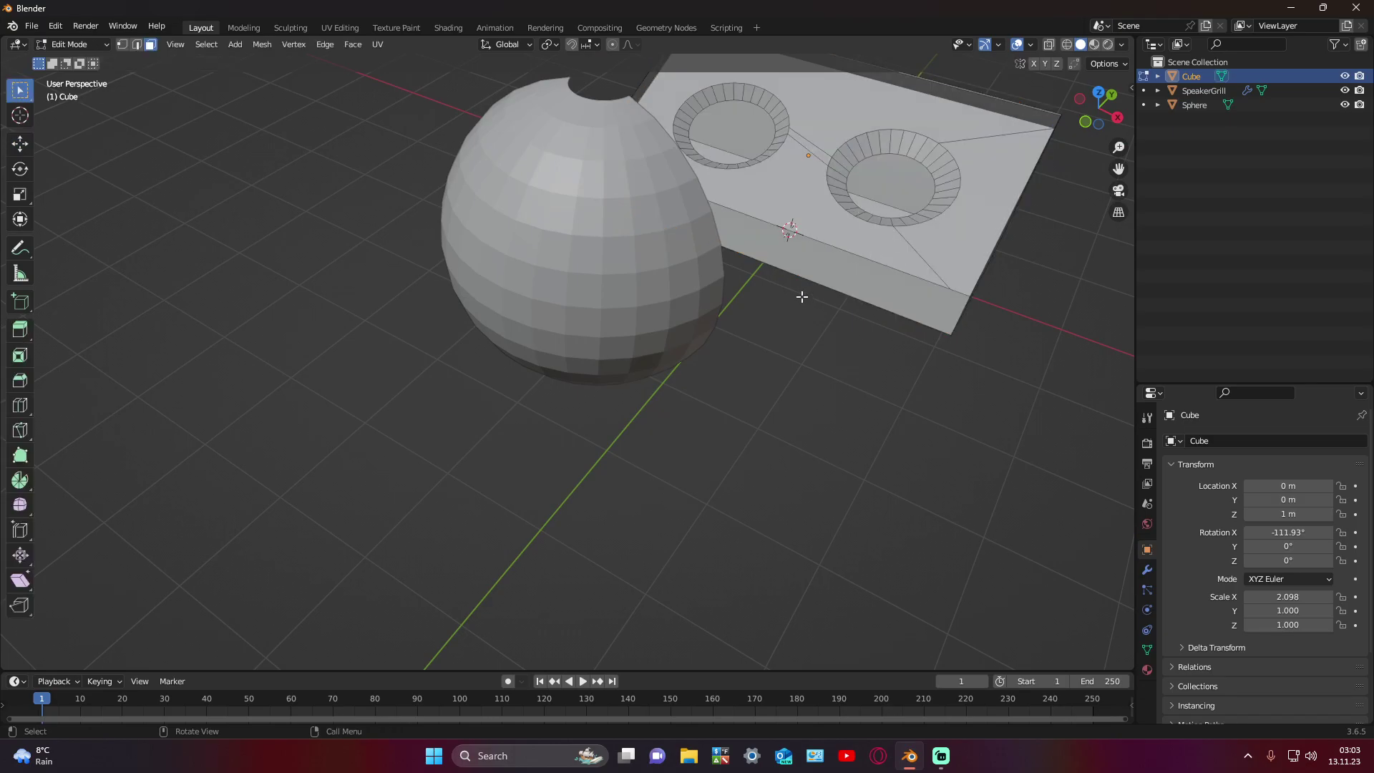
Step: In edge mode, select the right recess's inner edge loop
middle_drag(802, 297, 691, 439)
scroll(690, 439, up, 3)
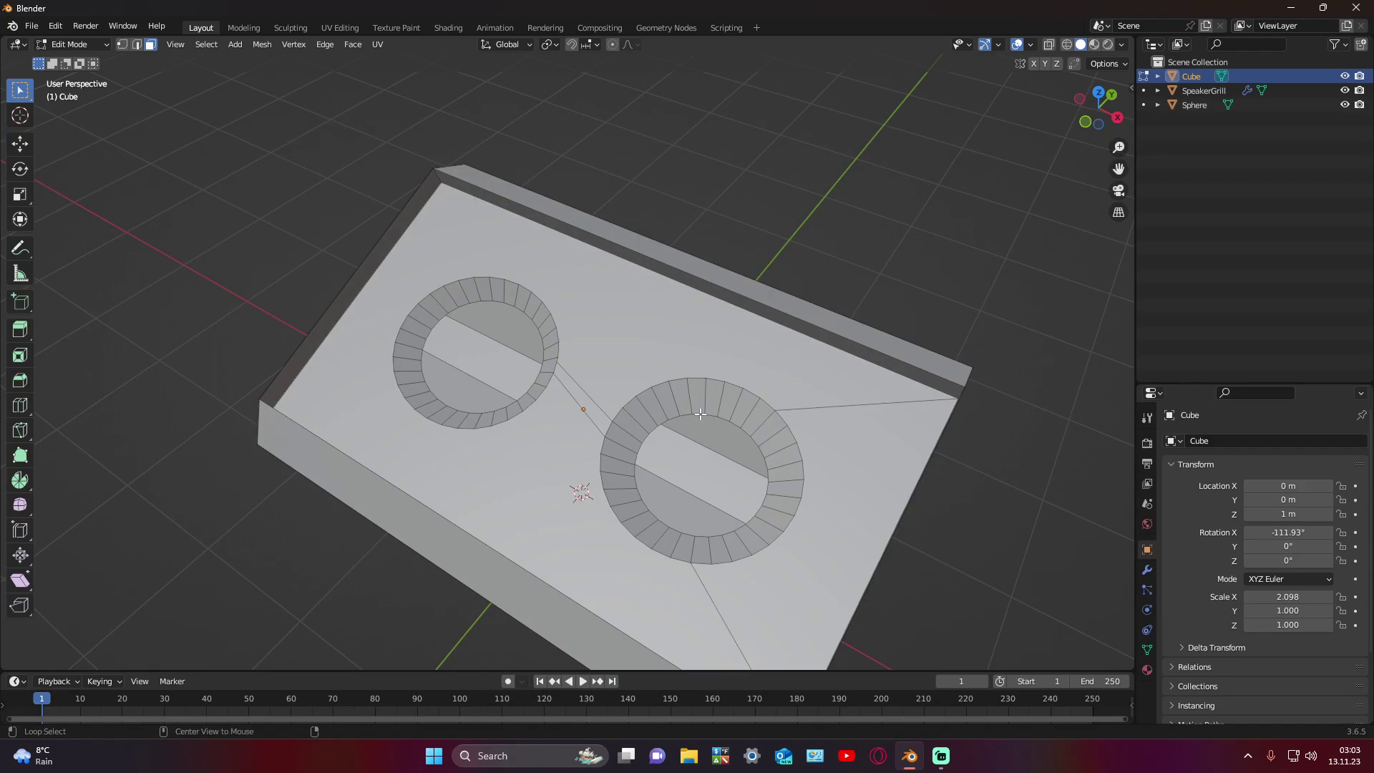
click(699, 413)
key(2)
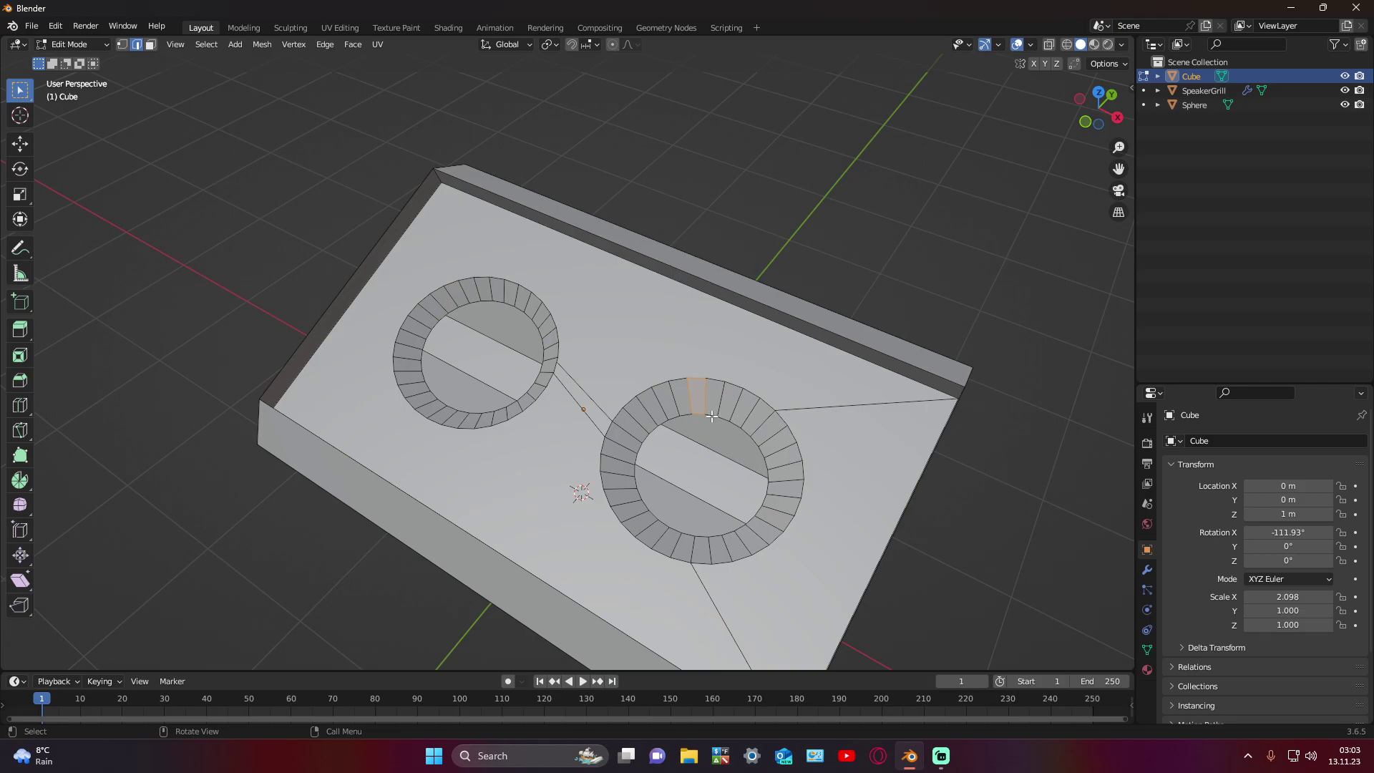
alt+click(713, 416)
key(shift+w)
key(Escape)
key(shift+w)
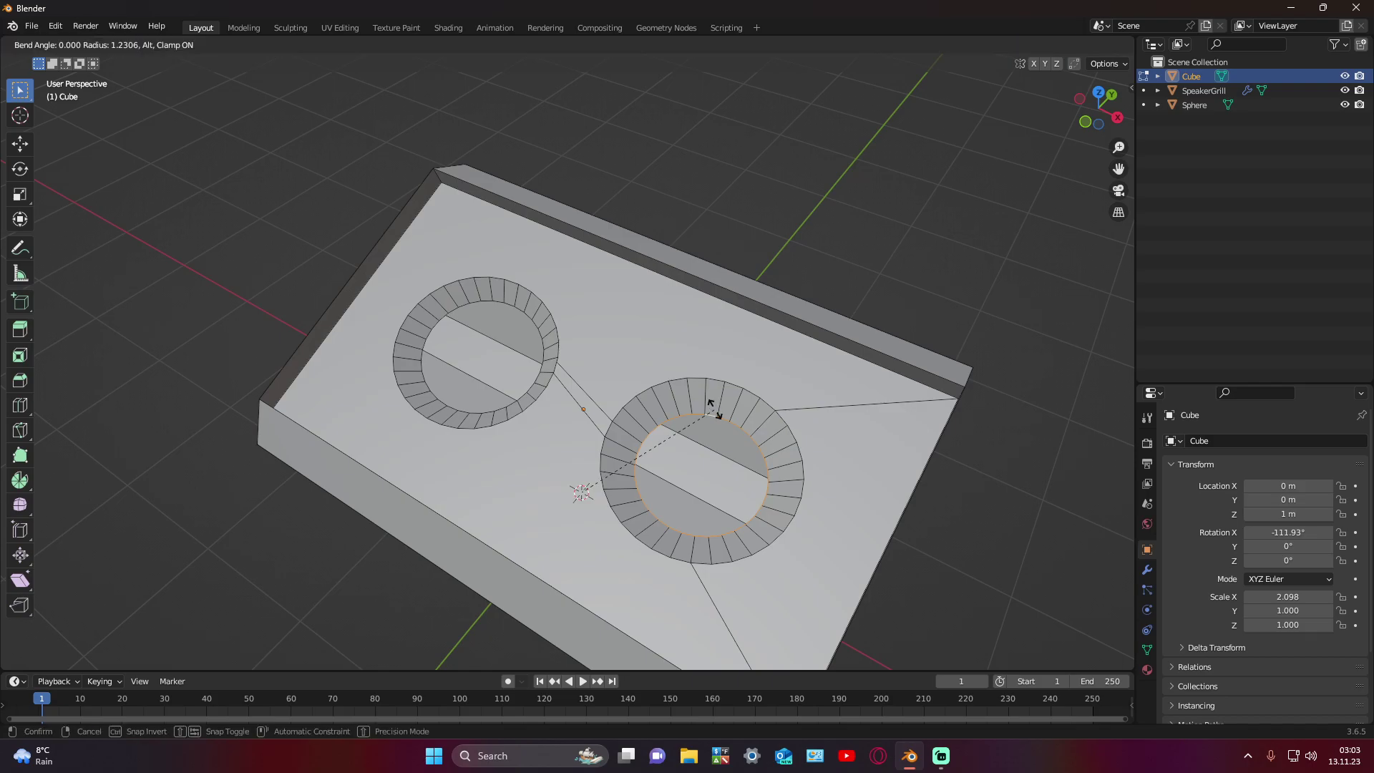
key(Escape)
middle_drag(714, 439, 732, 436)
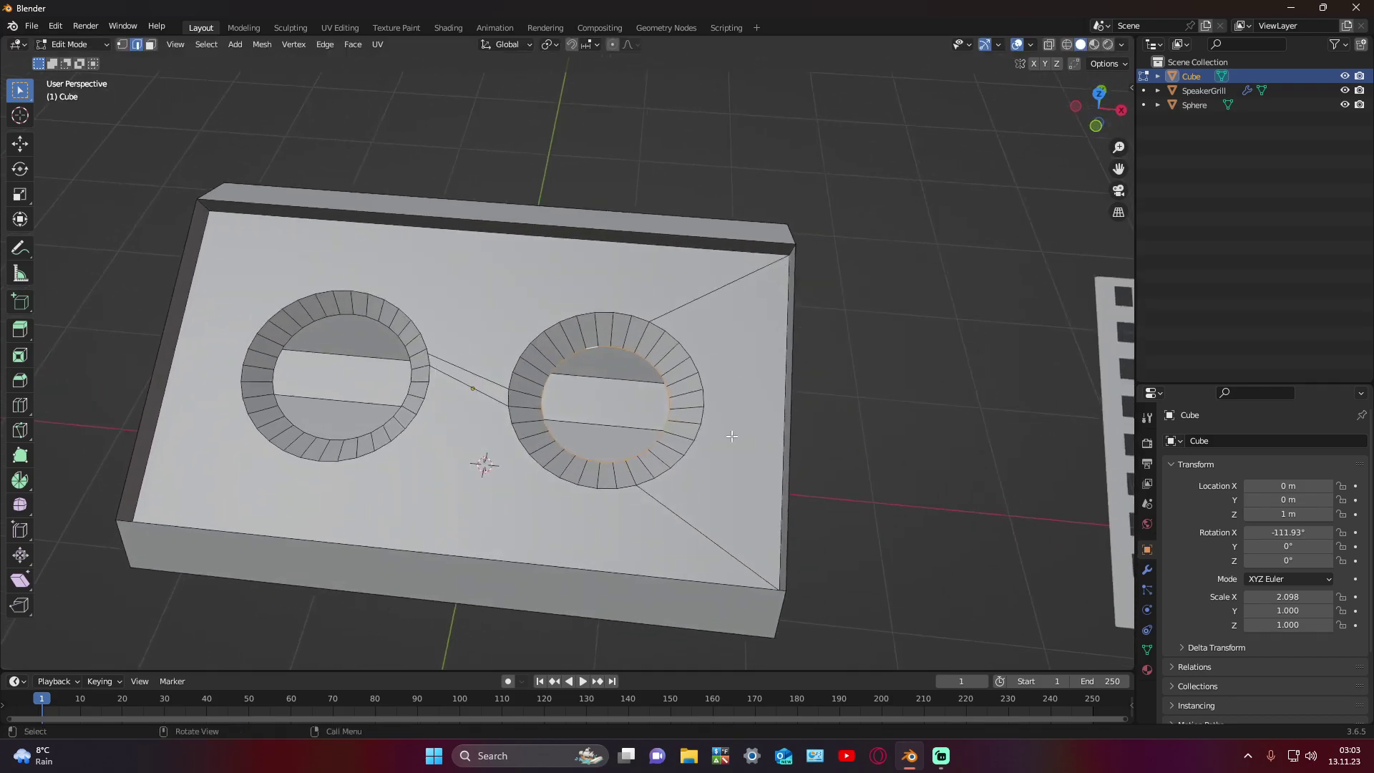
Step: Duplicate the loop in place and snap to the active element
key(shift+d)
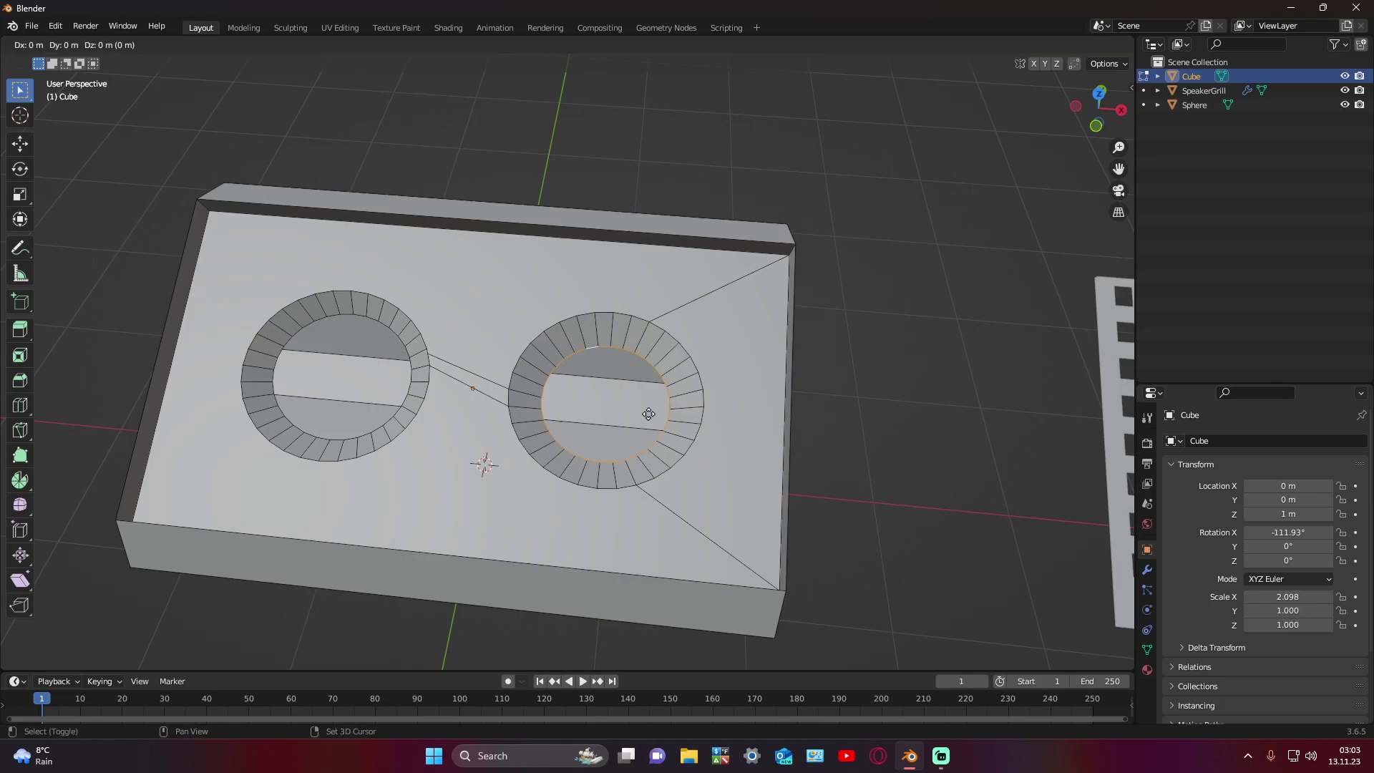
right_click(649, 414)
key(shift+s)
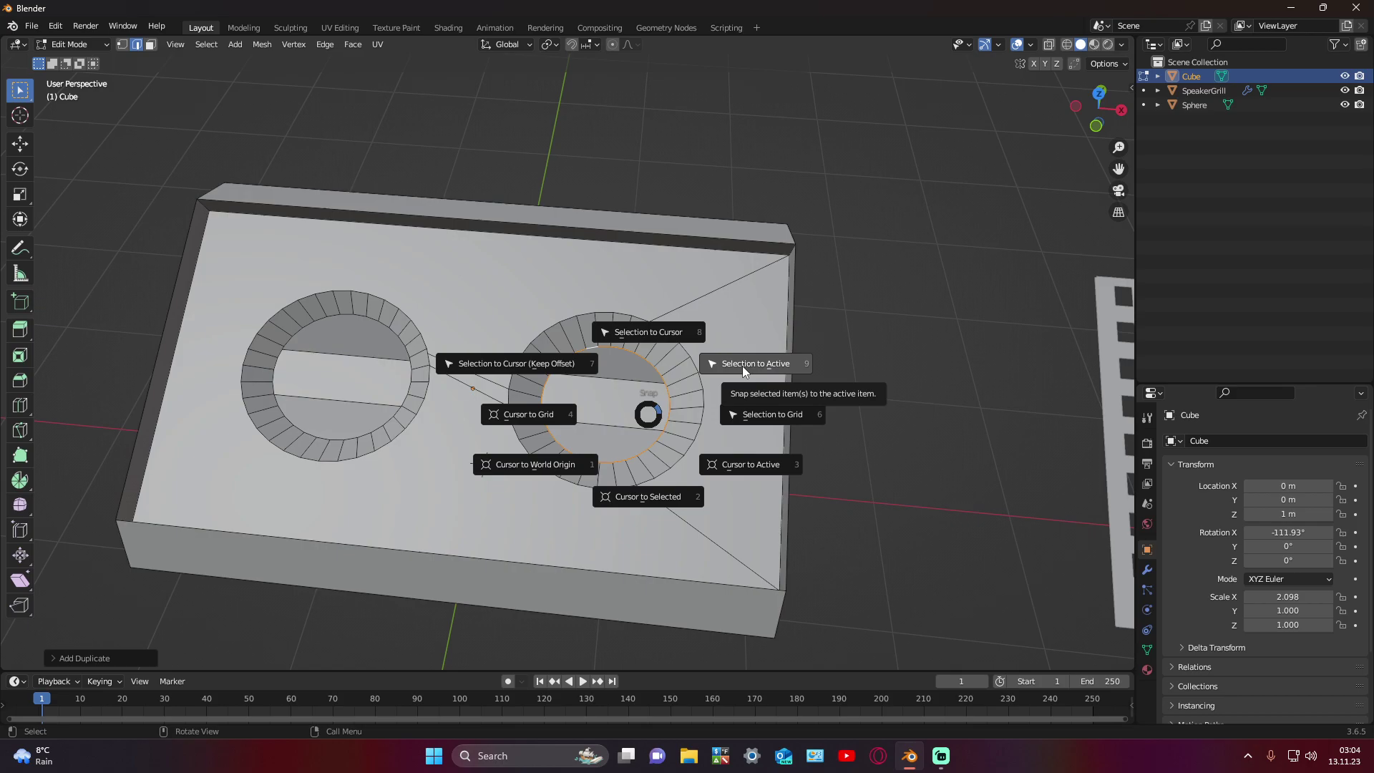
click(741, 366)
middle_drag(742, 367, 750, 385)
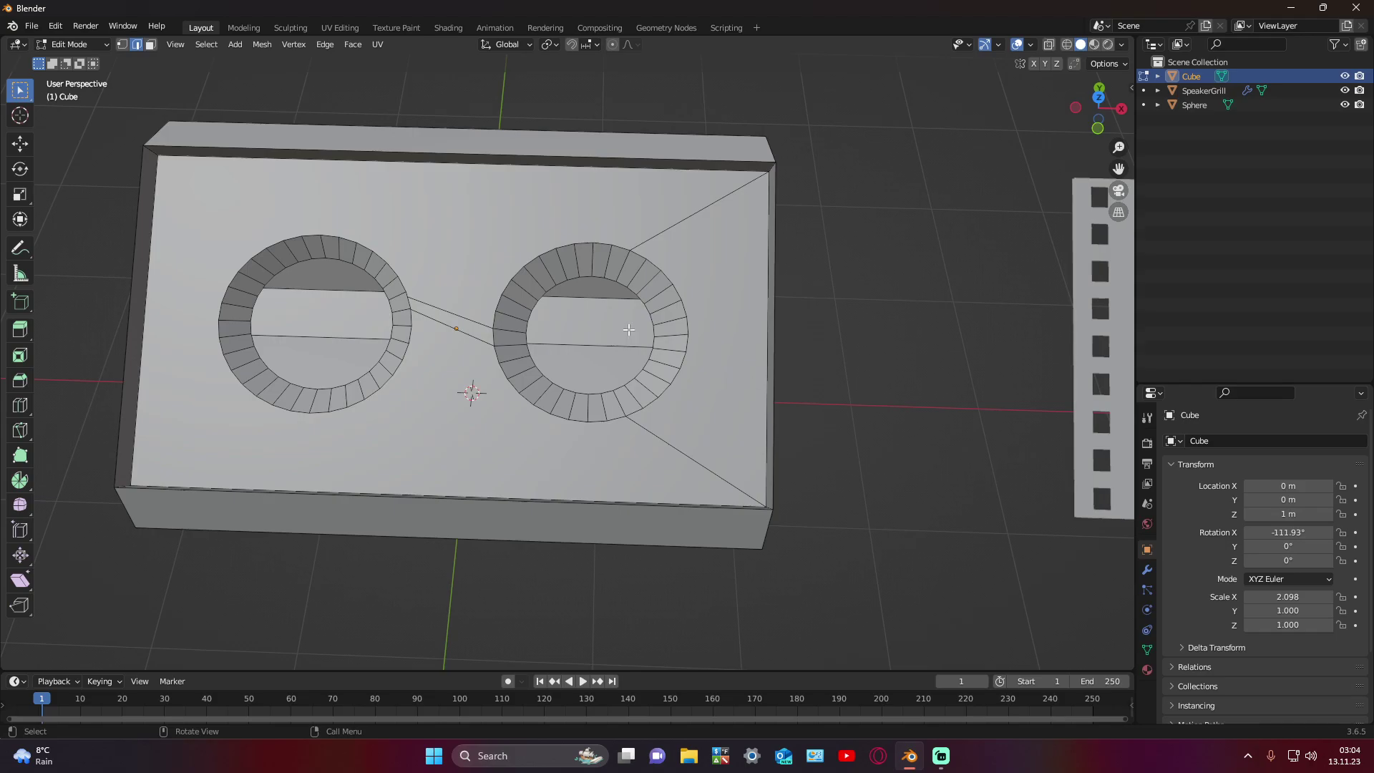
Step: Reselect the right hole's inner loop and put the 3D cursor on its active vertex
alt+click(588, 275)
key(g)
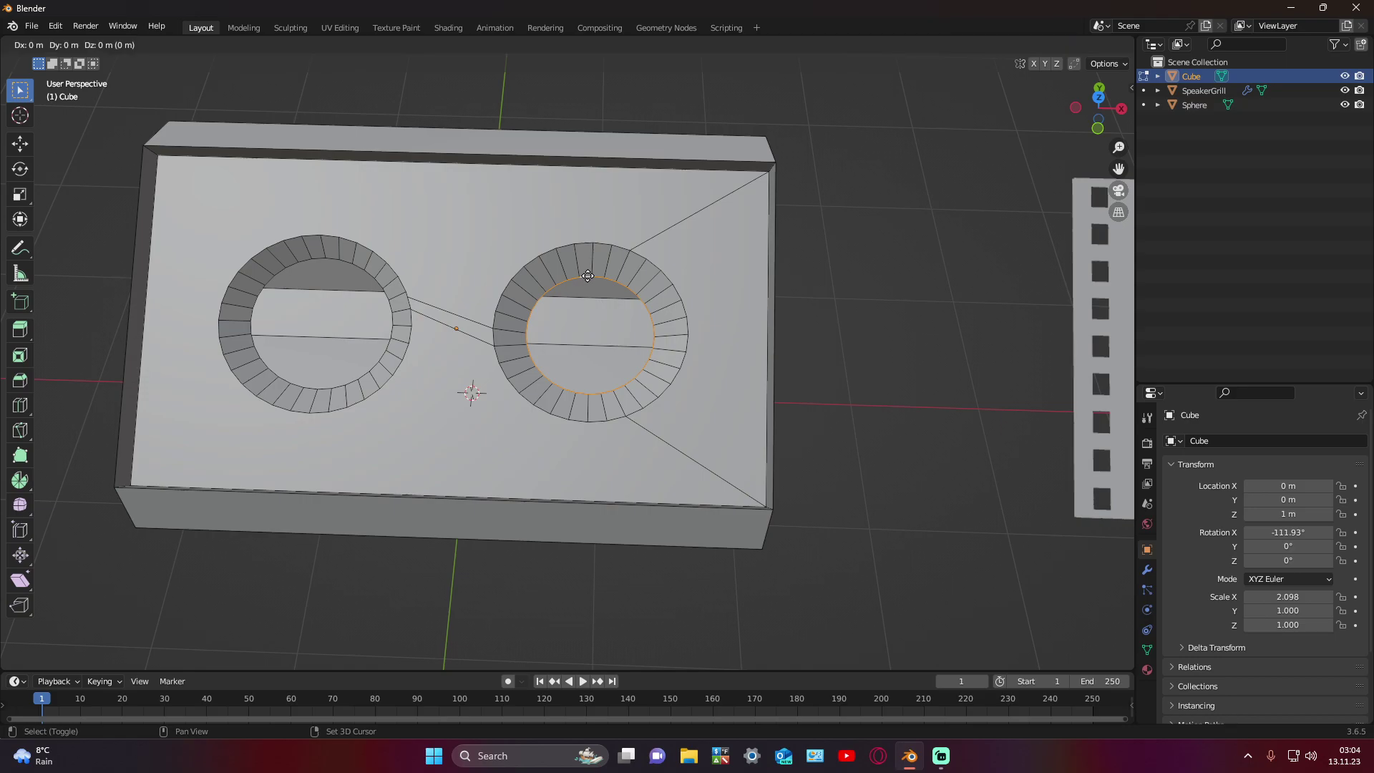
right_click(588, 276)
key(shift+s)
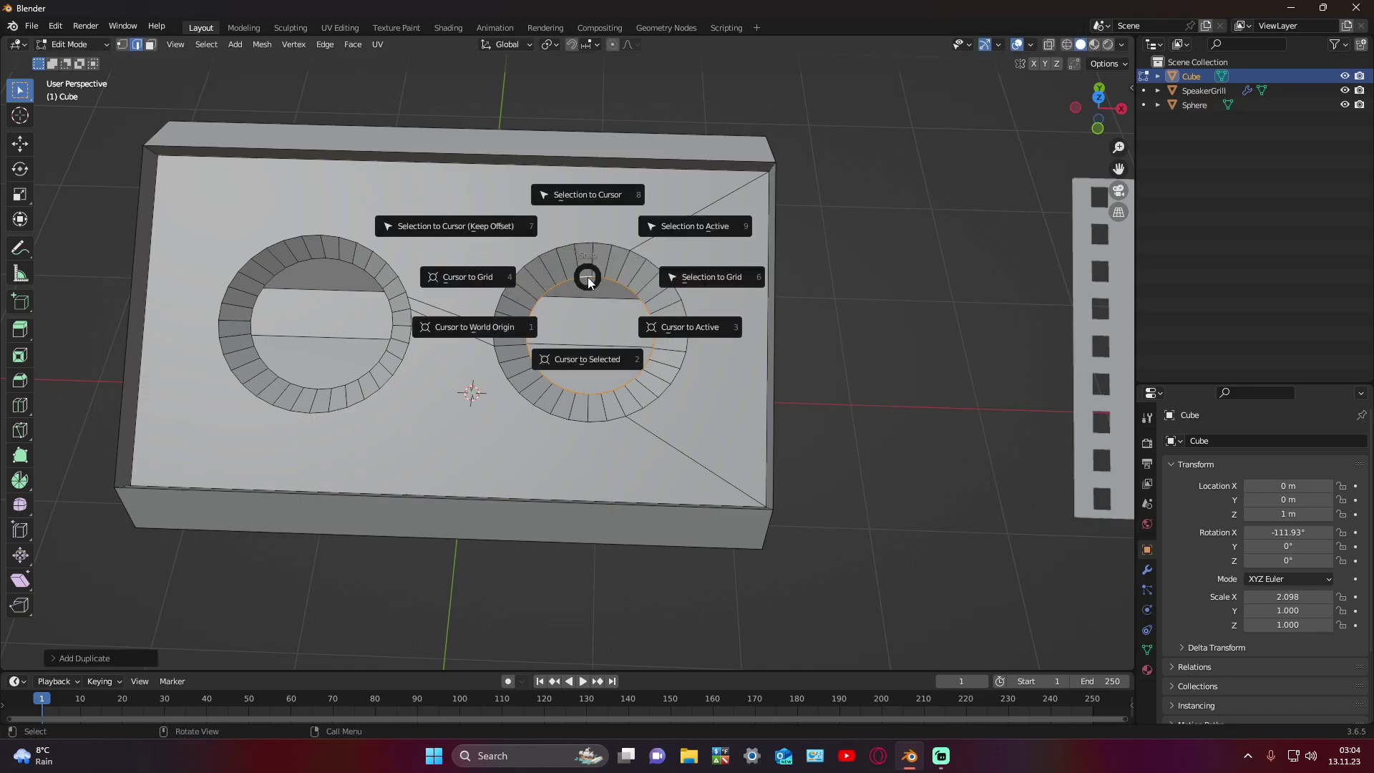
click(659, 326)
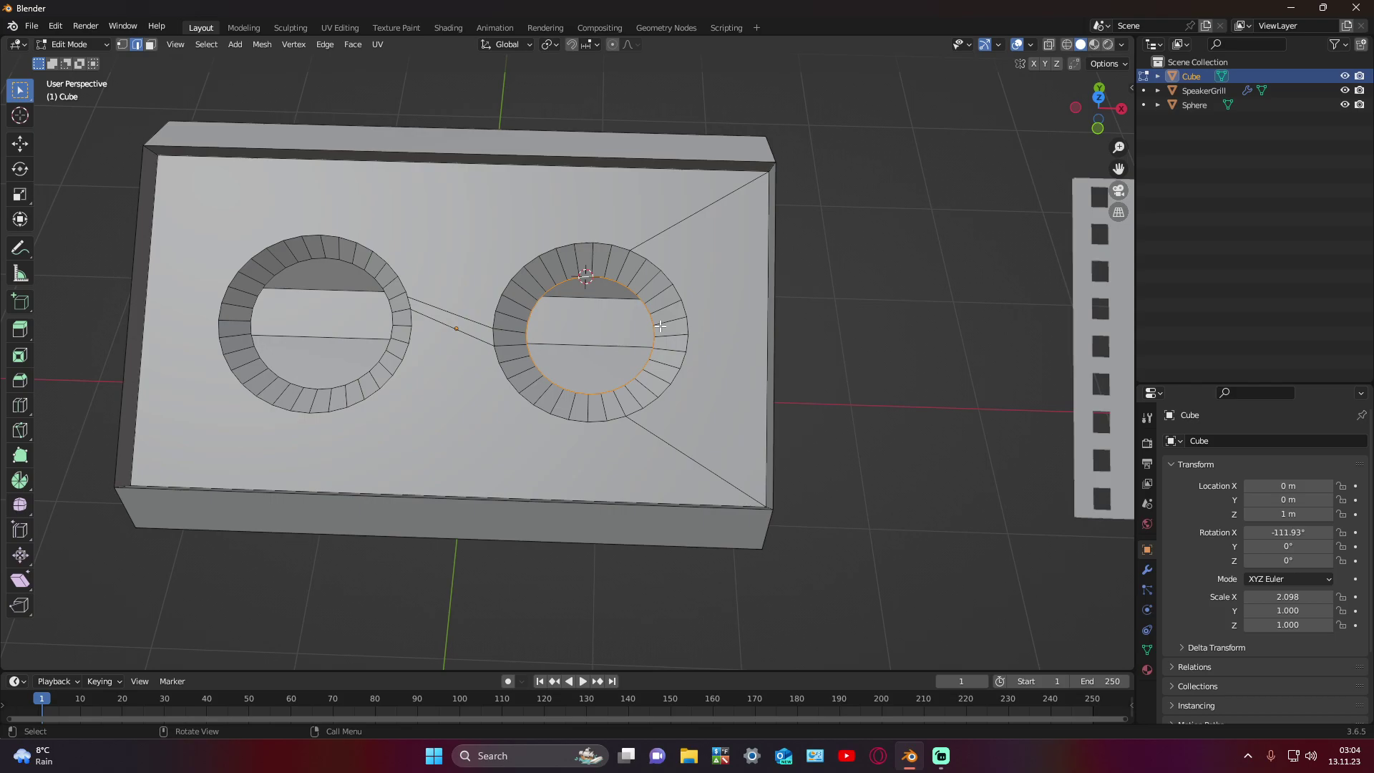
middle_drag(662, 325, 735, 318)
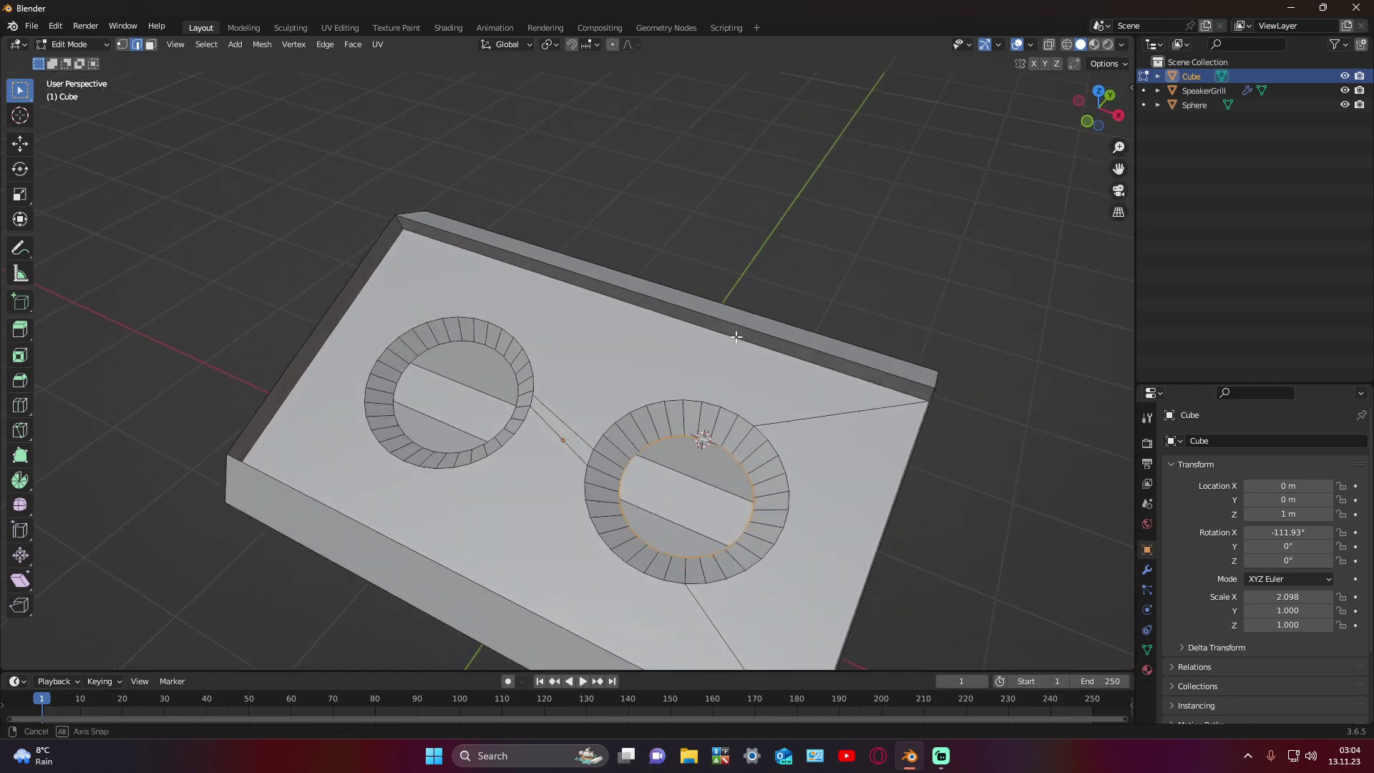
scroll(733, 312, down, 3)
scroll(657, 338, down, 2)
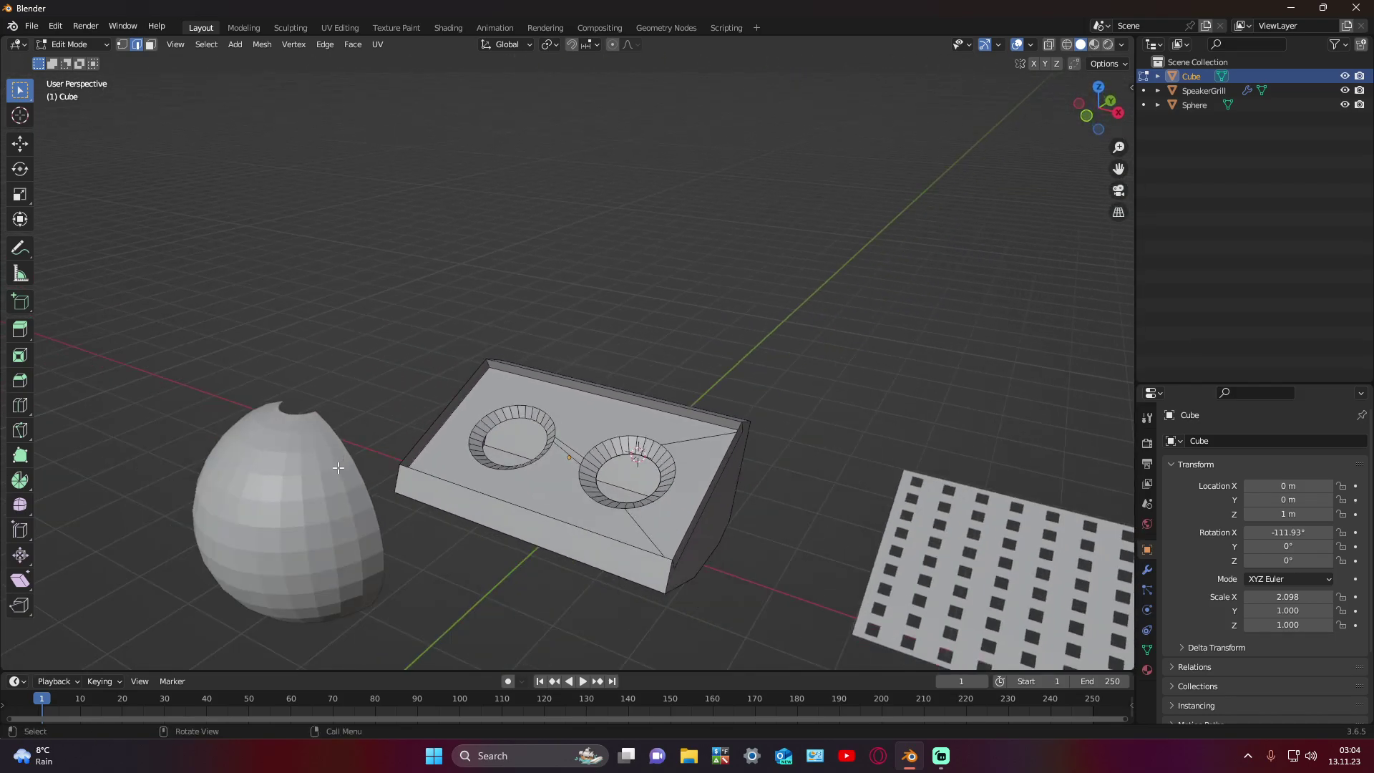
Step: Set the partial sphere's Location Y and Z to 0 and reset its origin
key(Tab)
click(299, 485)
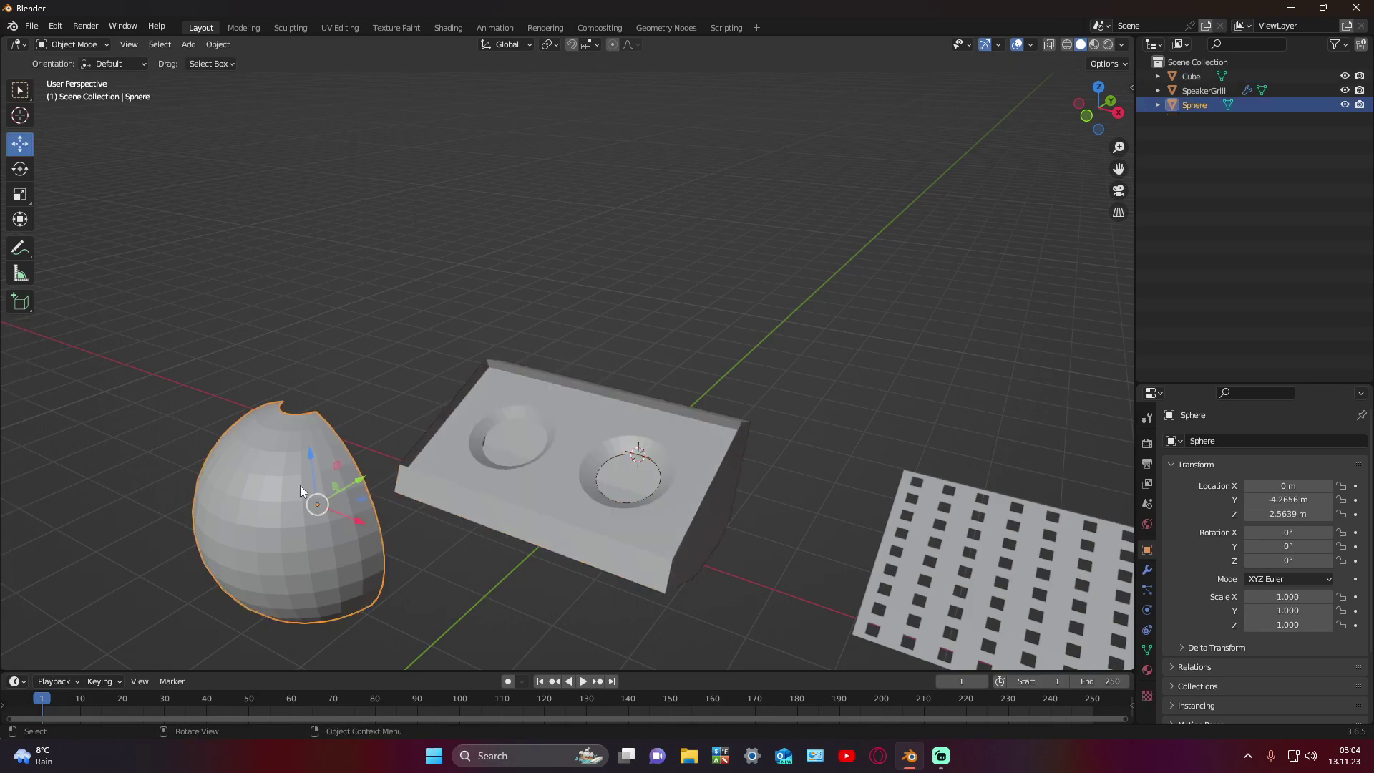
click(1274, 499)
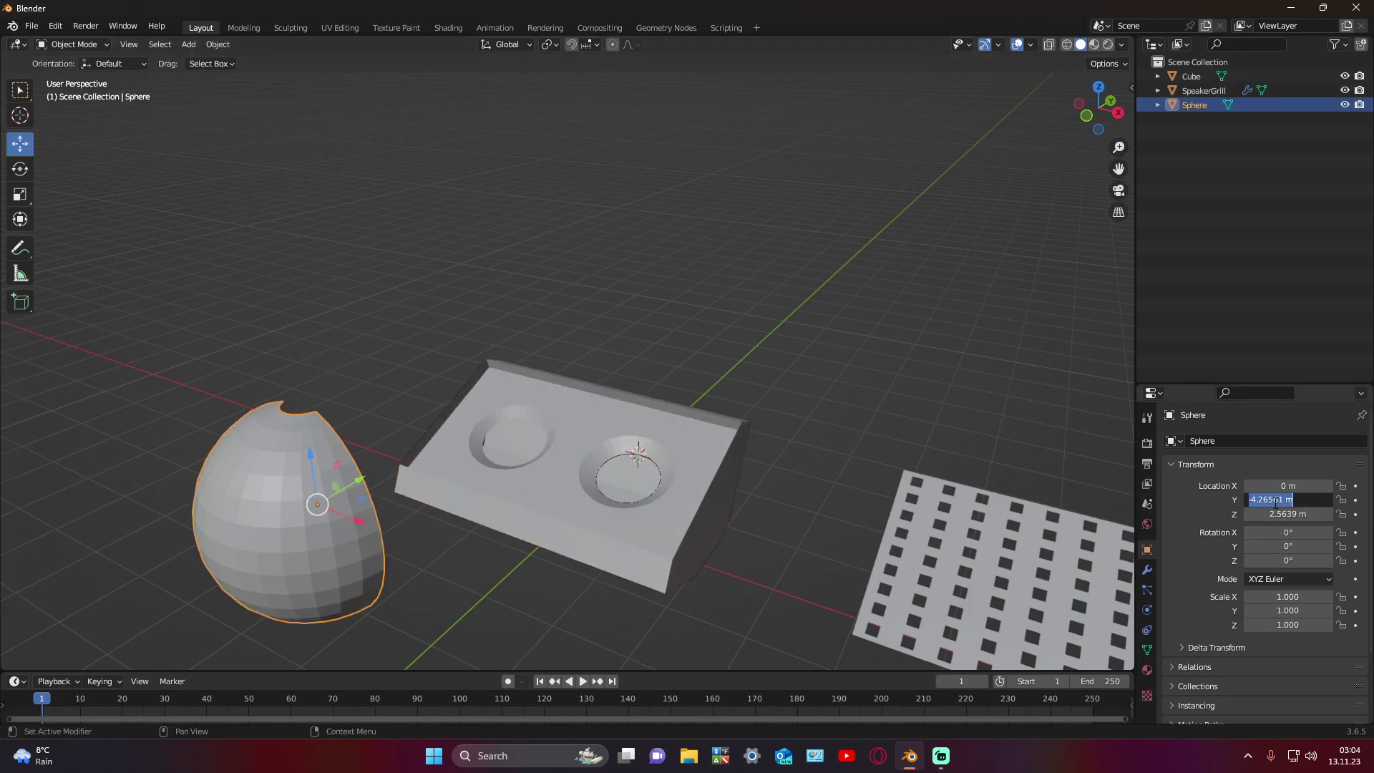
text(0)
key(Return)
click(1274, 513)
text(0)
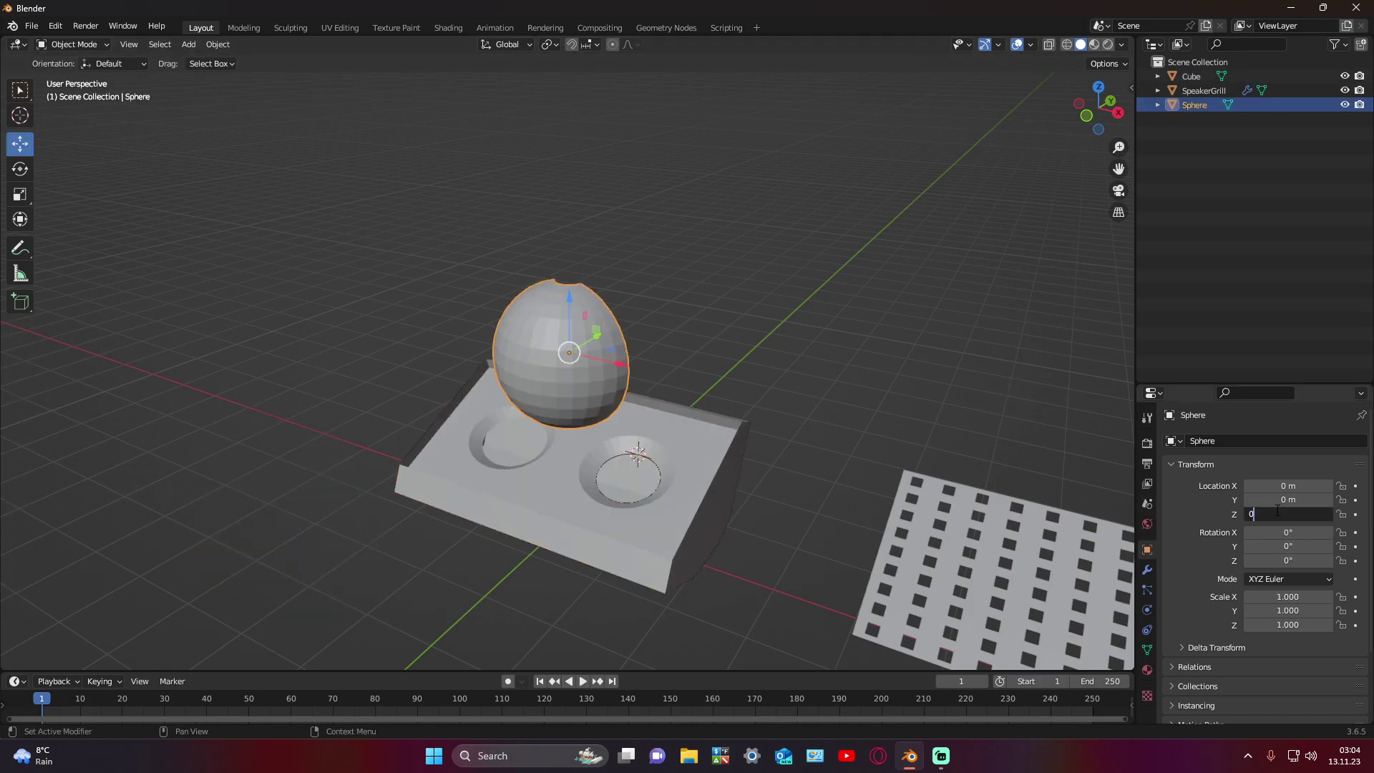
key(Return)
right_click(581, 595)
mouse_move(524, 524)
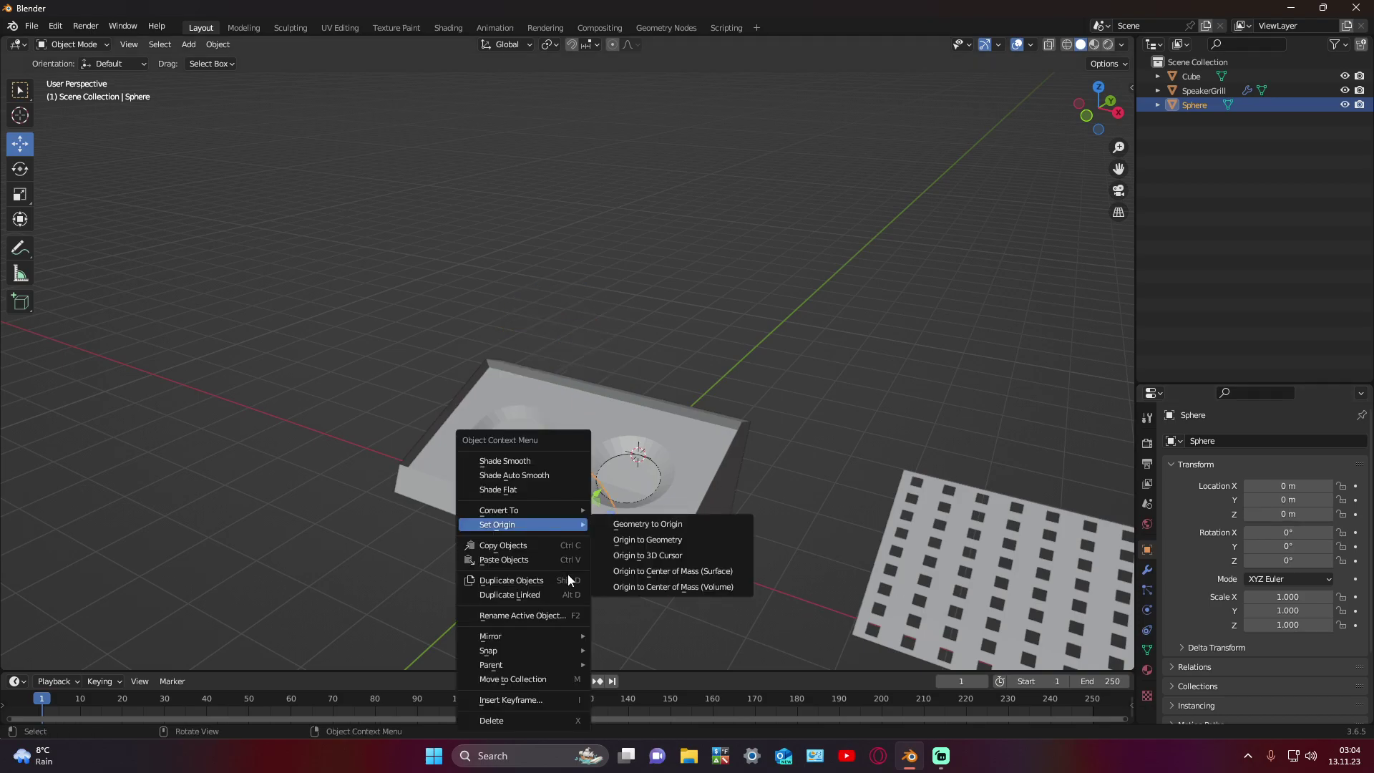
click(641, 531)
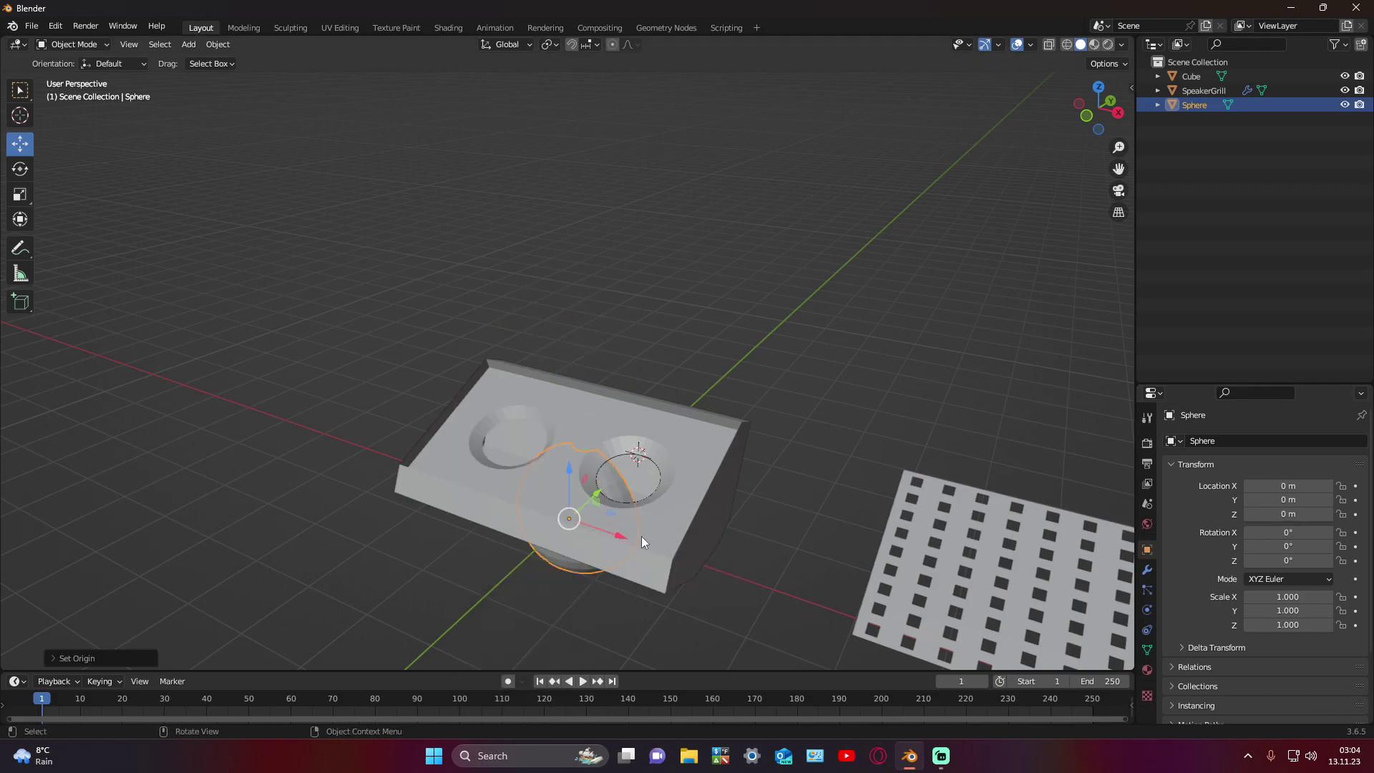
Step: Raise the sphere to Z 2.433 m and tilt it 120° around X
middle_drag(642, 536, 586, 556)
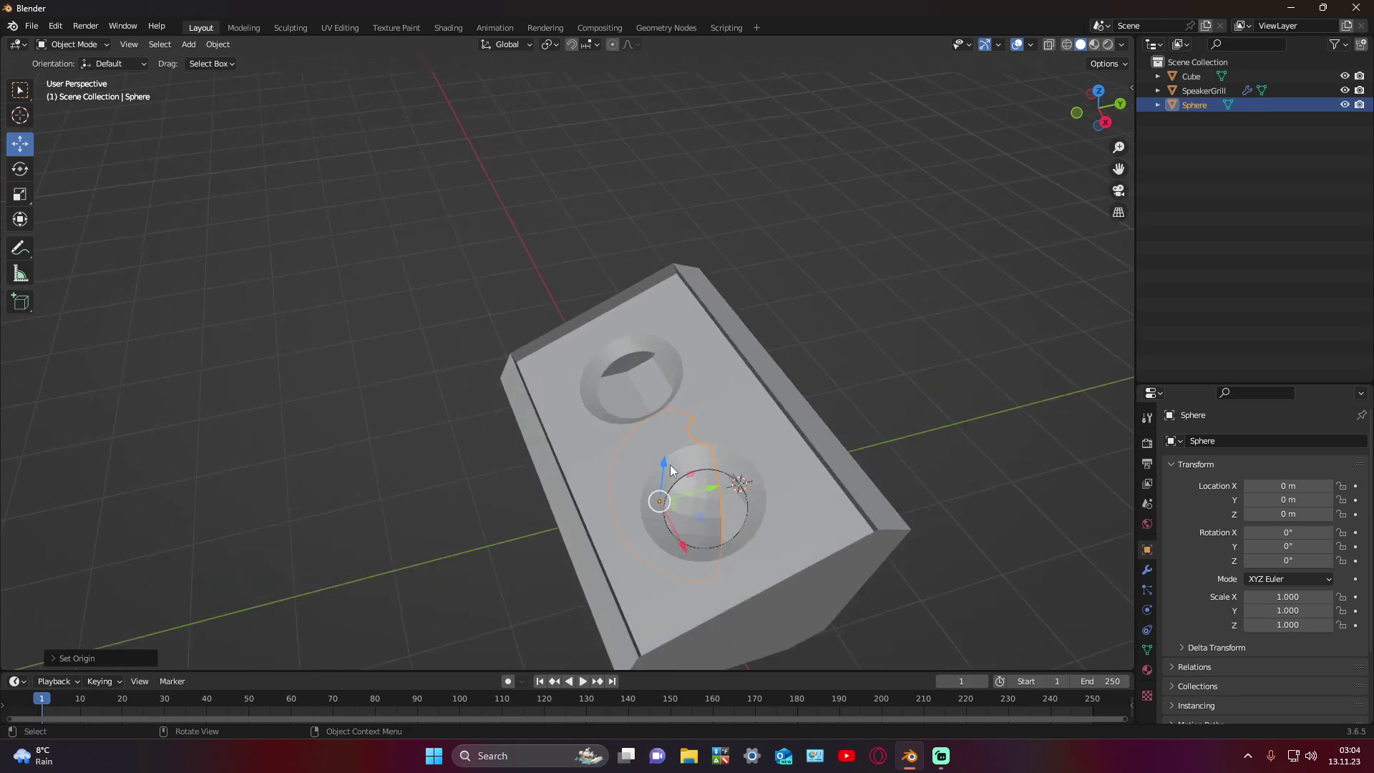
drag(673, 471, 662, 290)
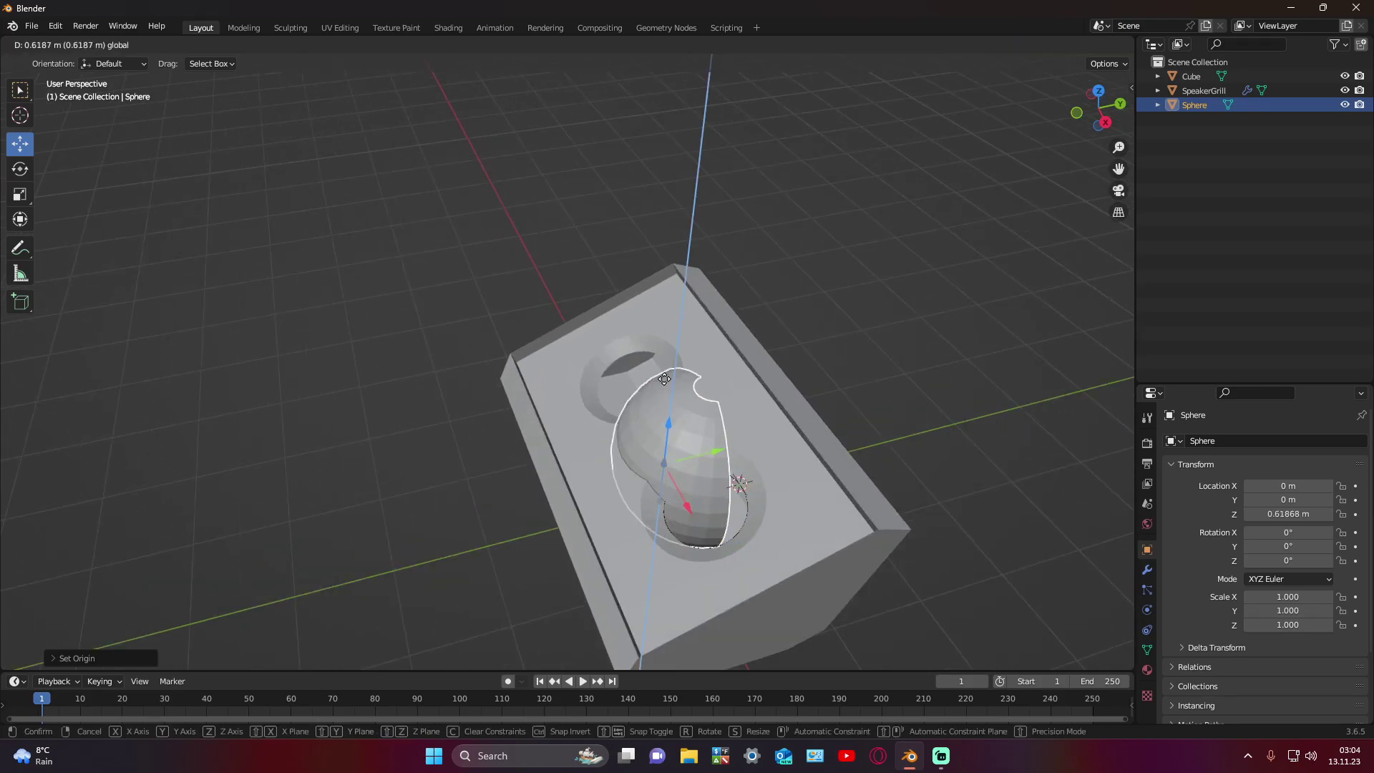
click(28, 173)
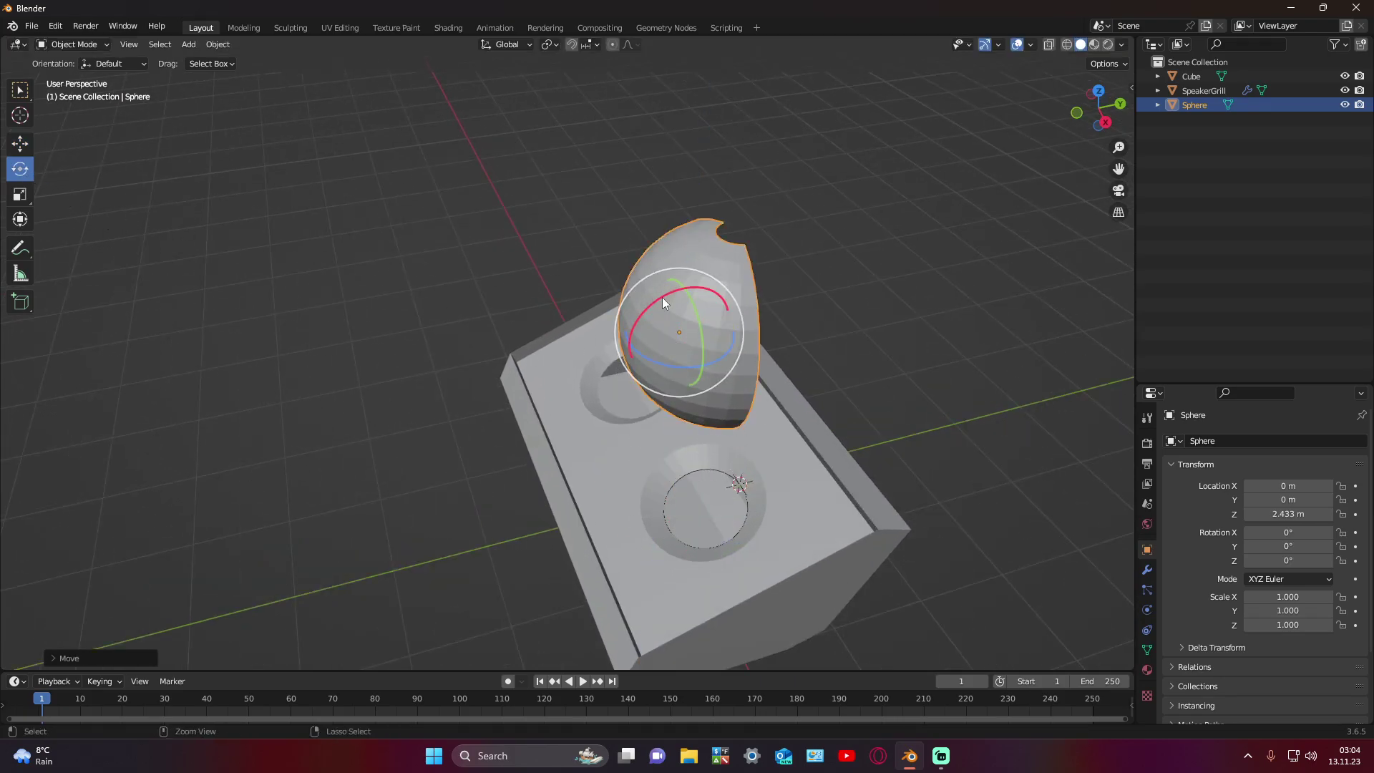
drag(662, 297, 539, 559)
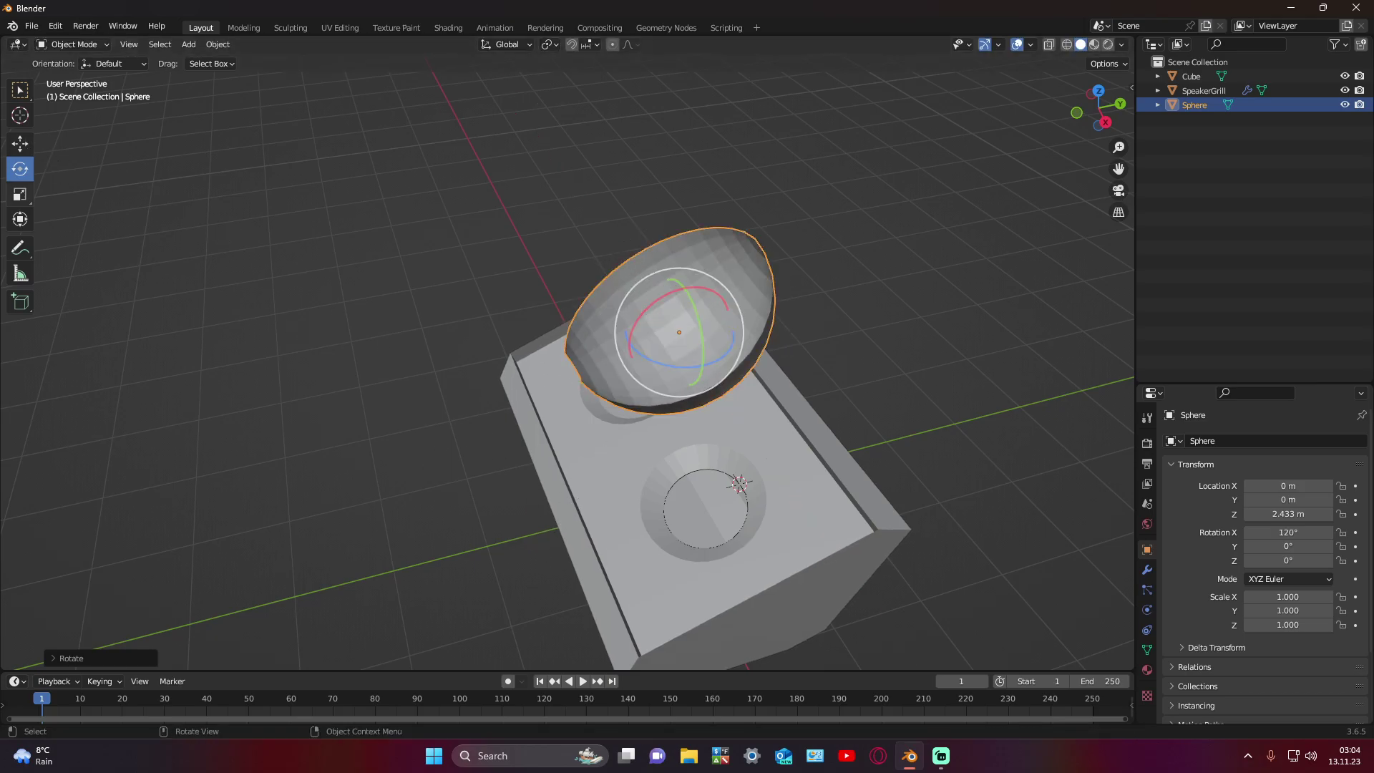
click(28, 142)
mouse_move(343, 307)
middle_down()
mouse_move(478, 298)
mouse_move(369, 383)
middle_up()
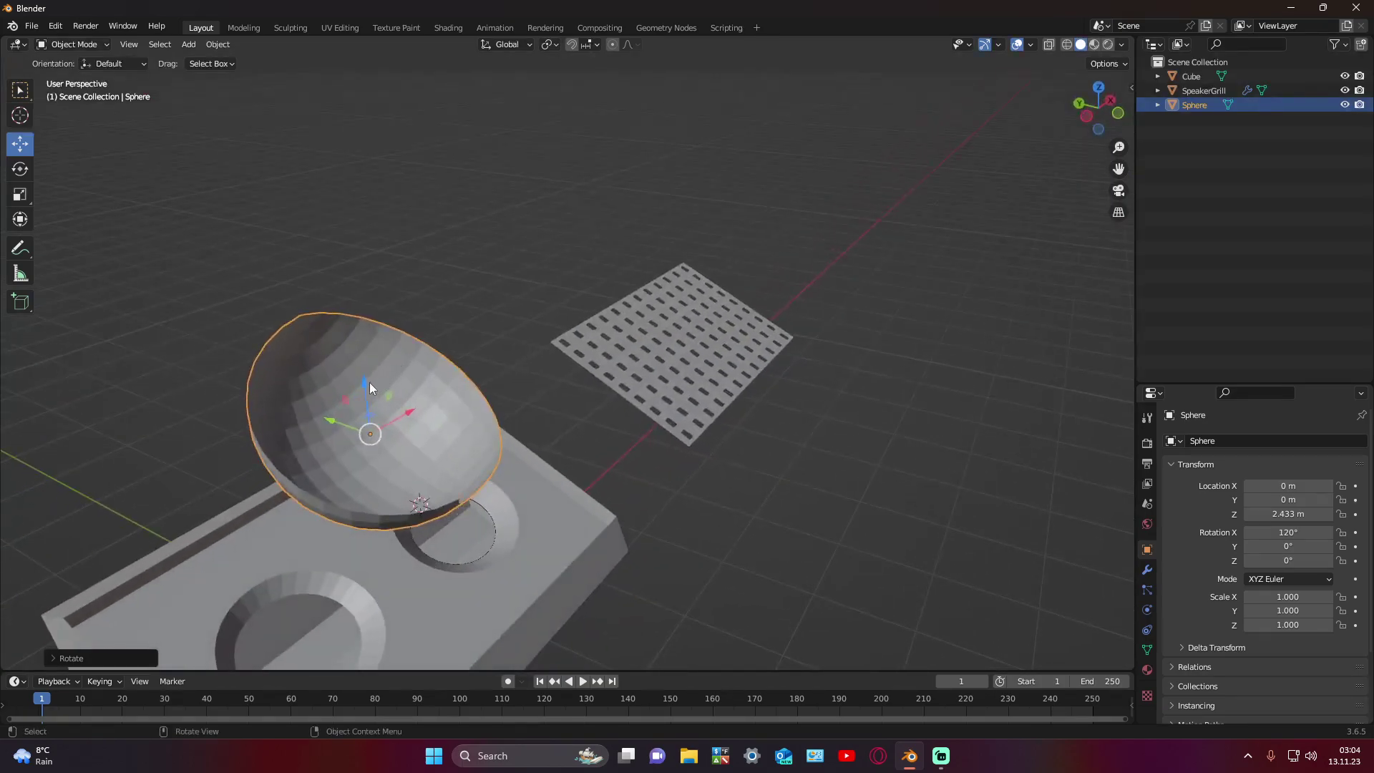
Step: Slide the half sphere over the right speaker hole and shrink it to about half size
mouse_move(370, 382)
mouse_down()
mouse_move(412, 551)
mouse_move(480, 502)
mouse_up()
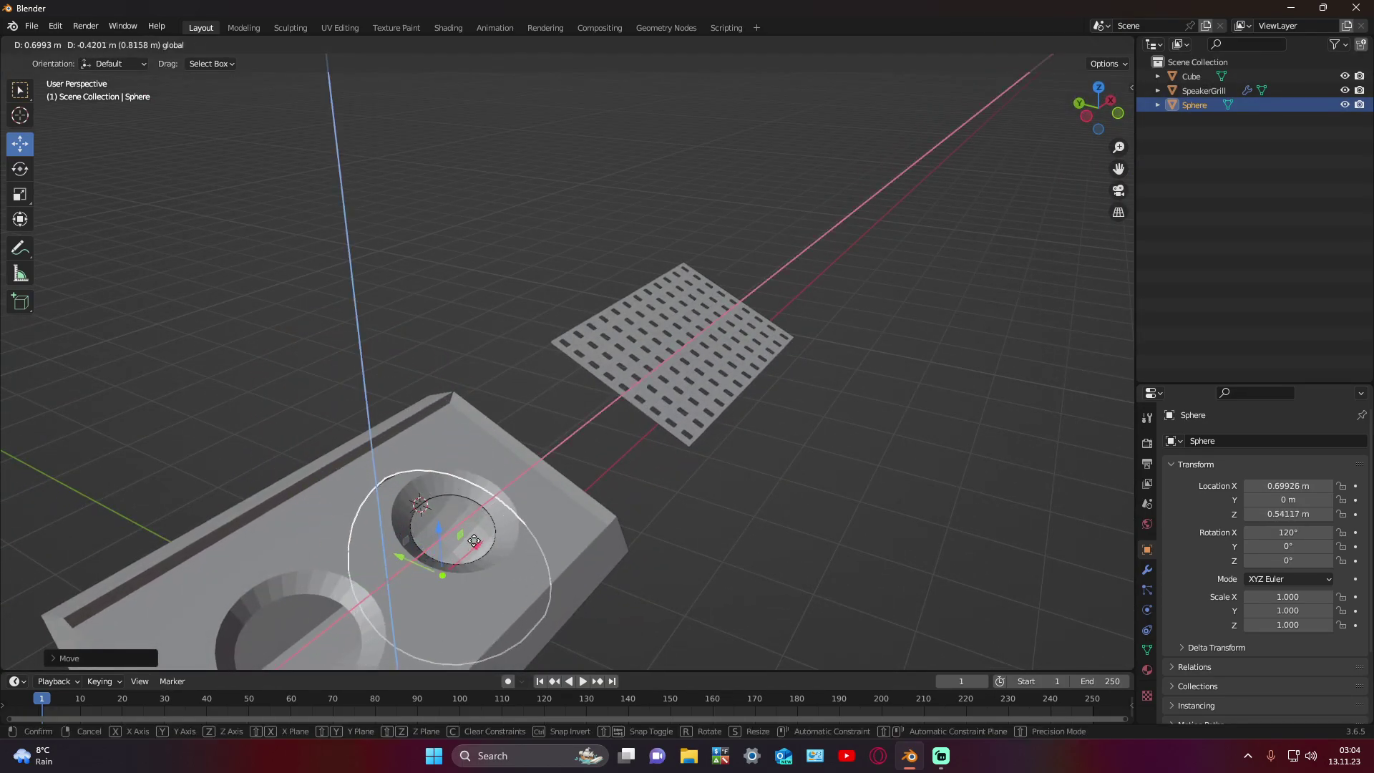
click(557, 522)
key(ctrl+z)
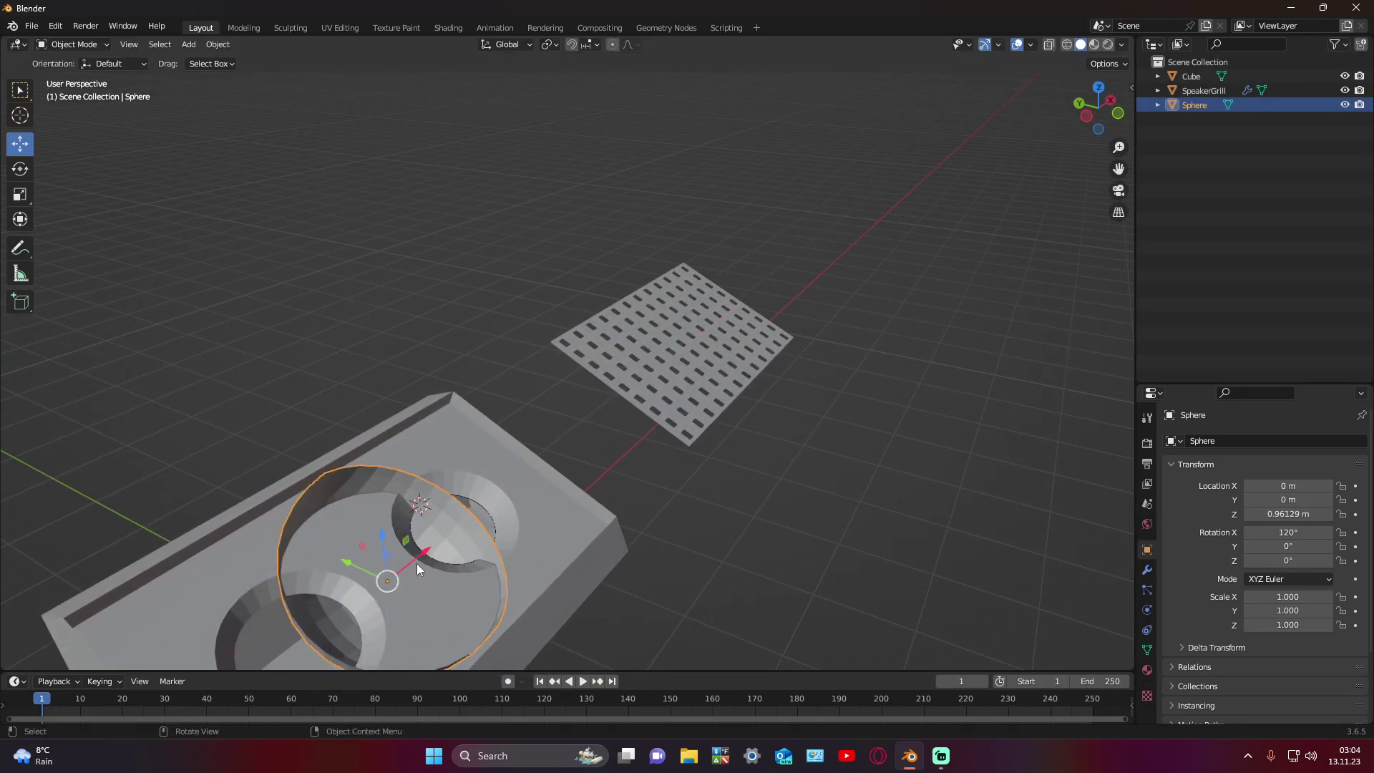
drag(417, 564, 479, 504)
mouse_move(480, 503)
middle_down()
mouse_move(432, 509)
mouse_move(623, 546)
middle_up()
scroll(574, 527, up, 3)
key(s)
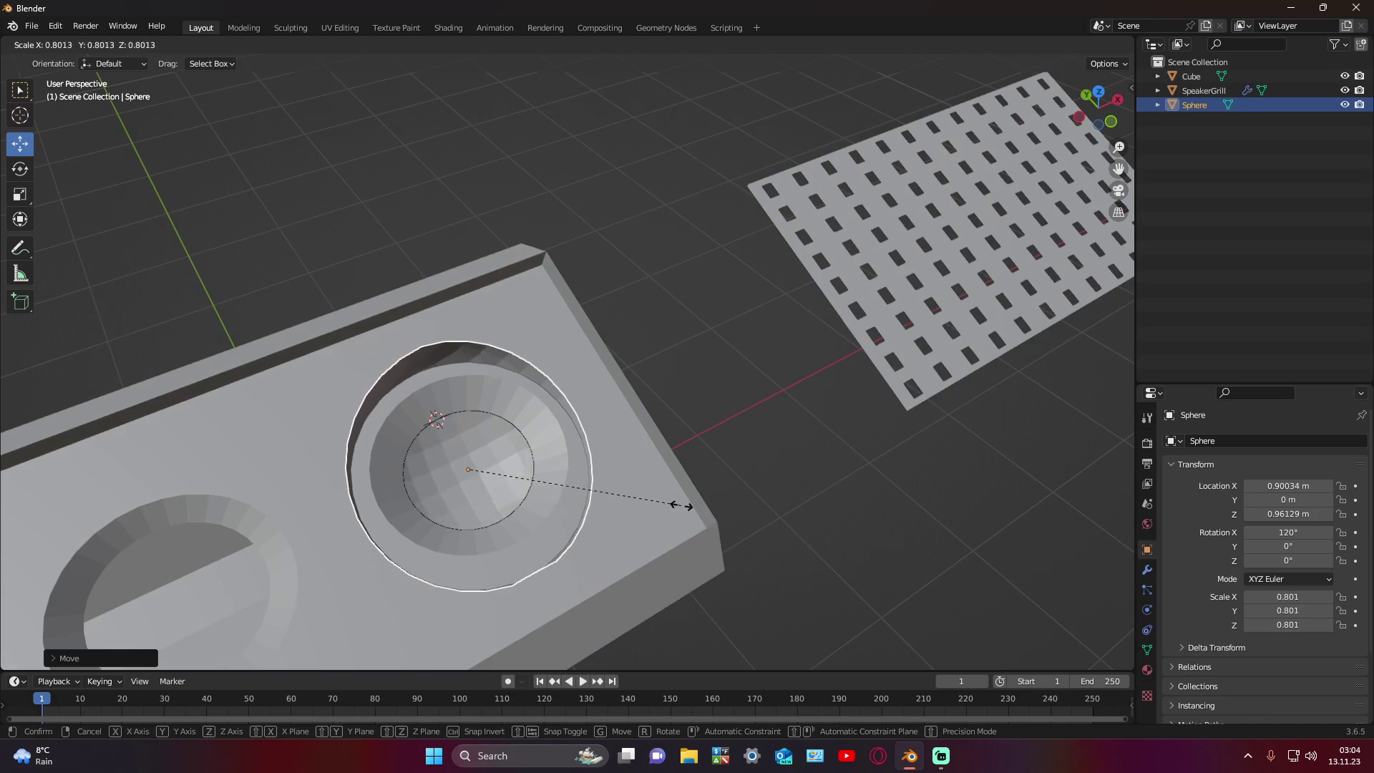
click(618, 467)
Step: Center the sphere in the right hole, then try an axis-limited rescale and cancel it
middle_drag(618, 467, 567, 506)
scroll(565, 501, up, 2)
scroll(551, 496, up, 2)
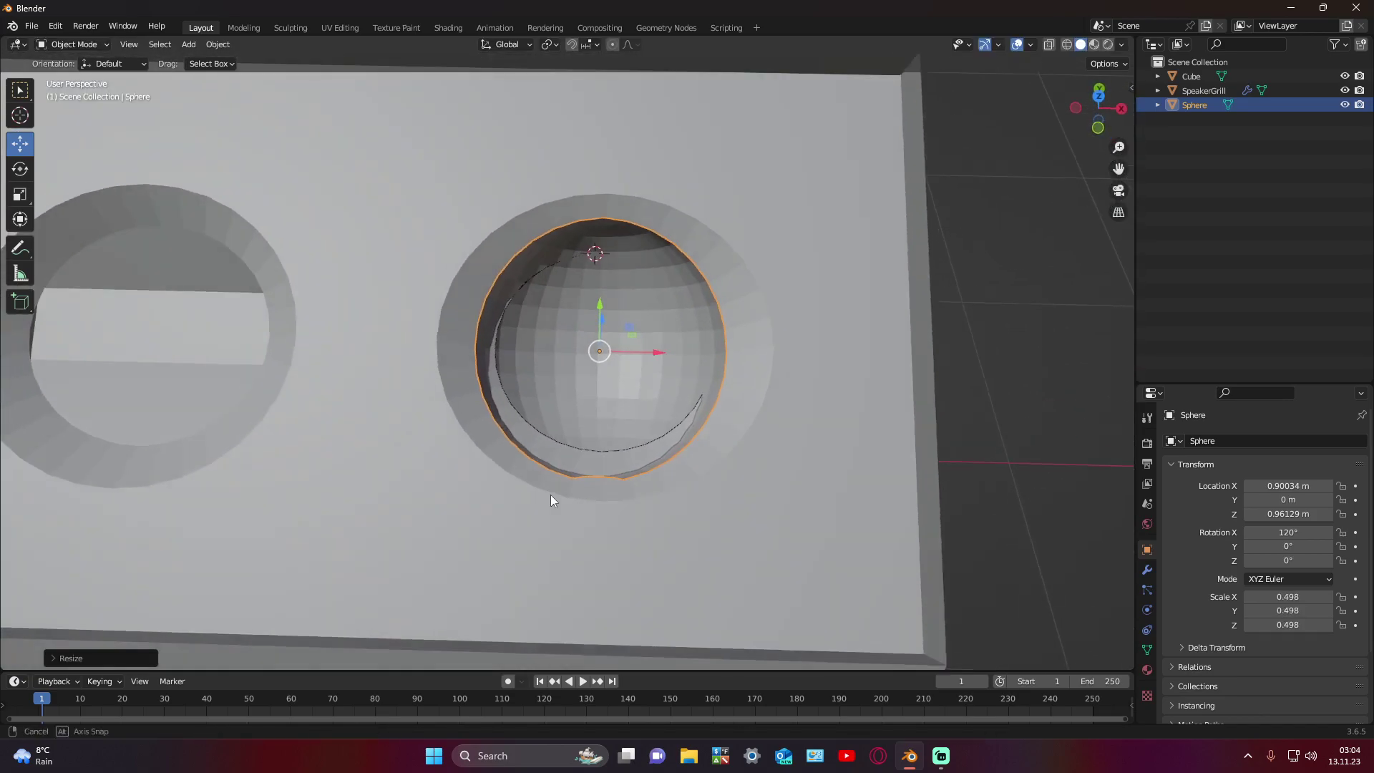
scroll(572, 415, up, 1)
mouse_move(631, 362)
middle_down()
mouse_move(564, 350)
mouse_move(572, 363)
mouse_move(573, 325)
middle_up()
drag(673, 343, 676, 393)
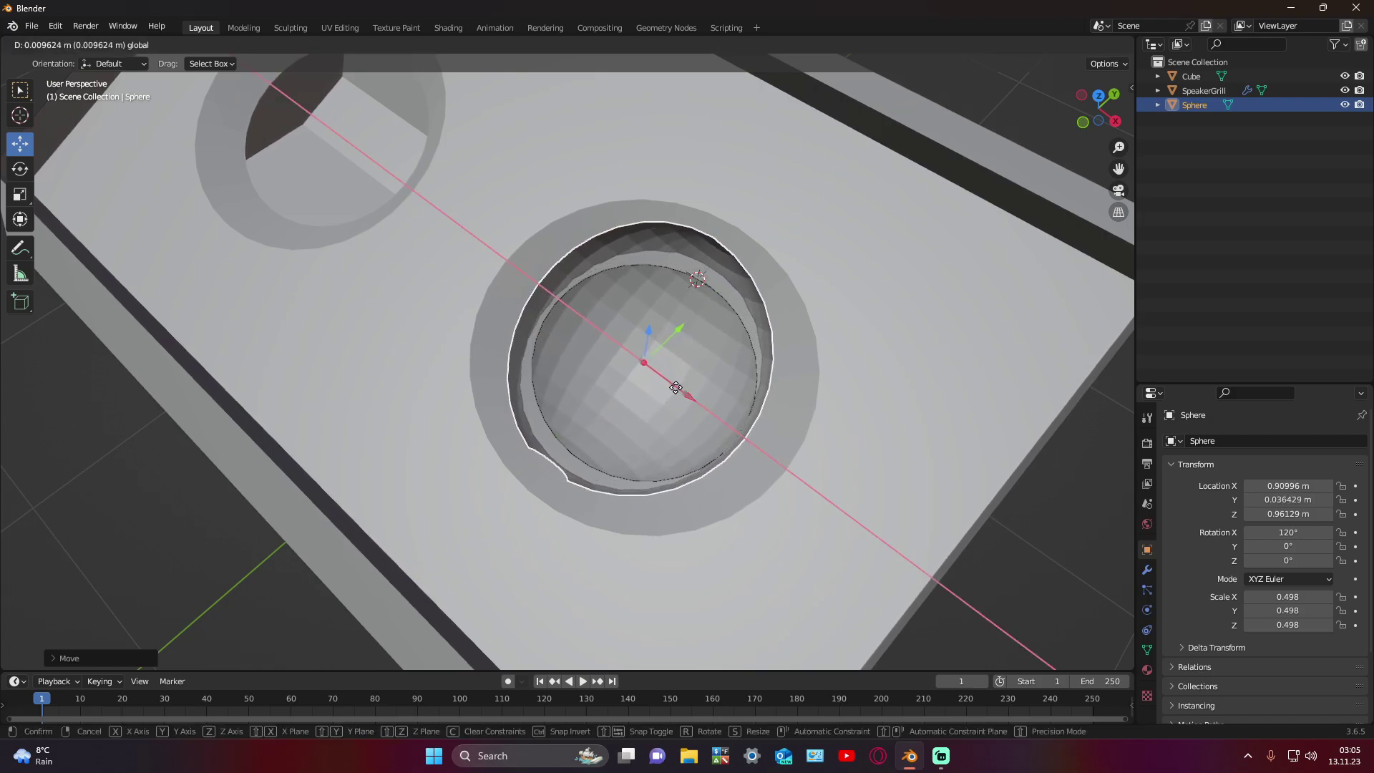
mouse_move(676, 332)
mouse_down()
mouse_move(647, 401)
mouse_move(664, 389)
mouse_up()
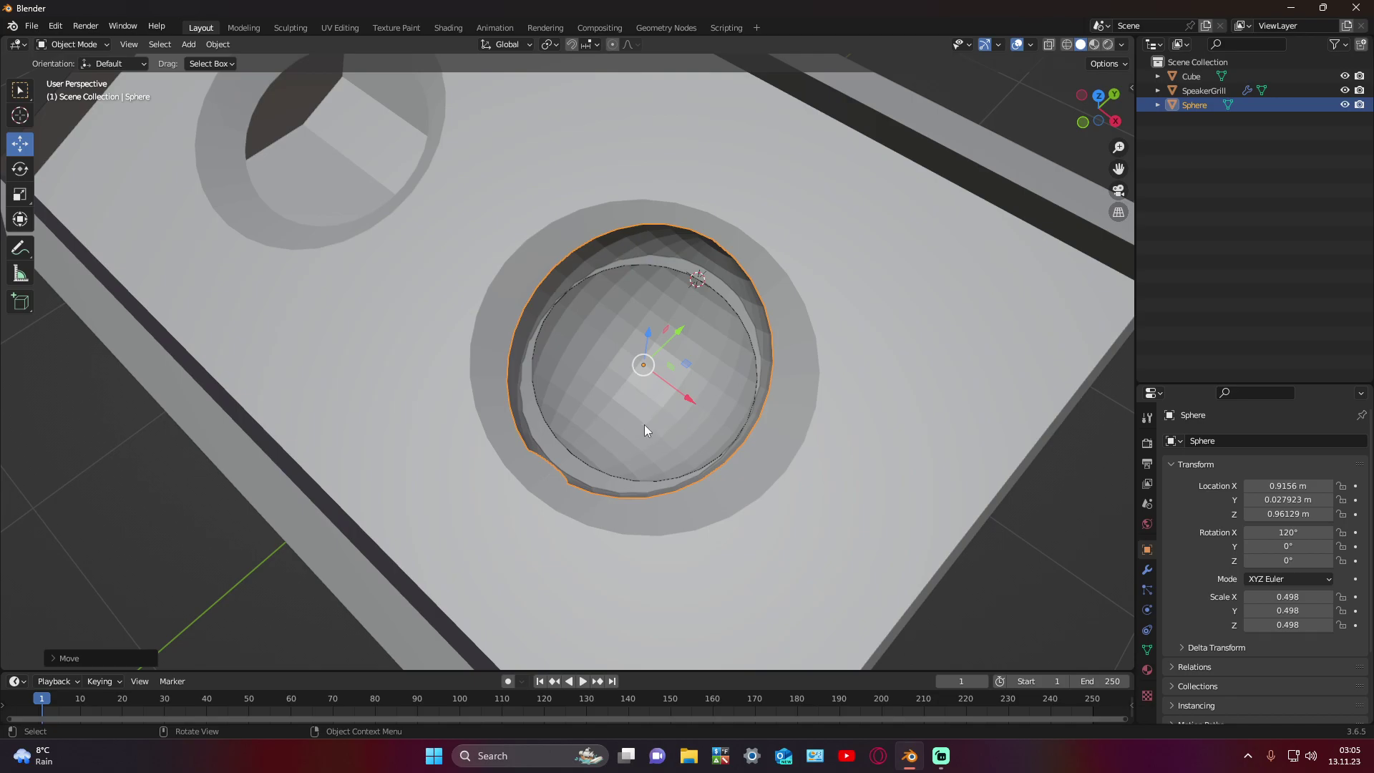
key(s)
key(z)
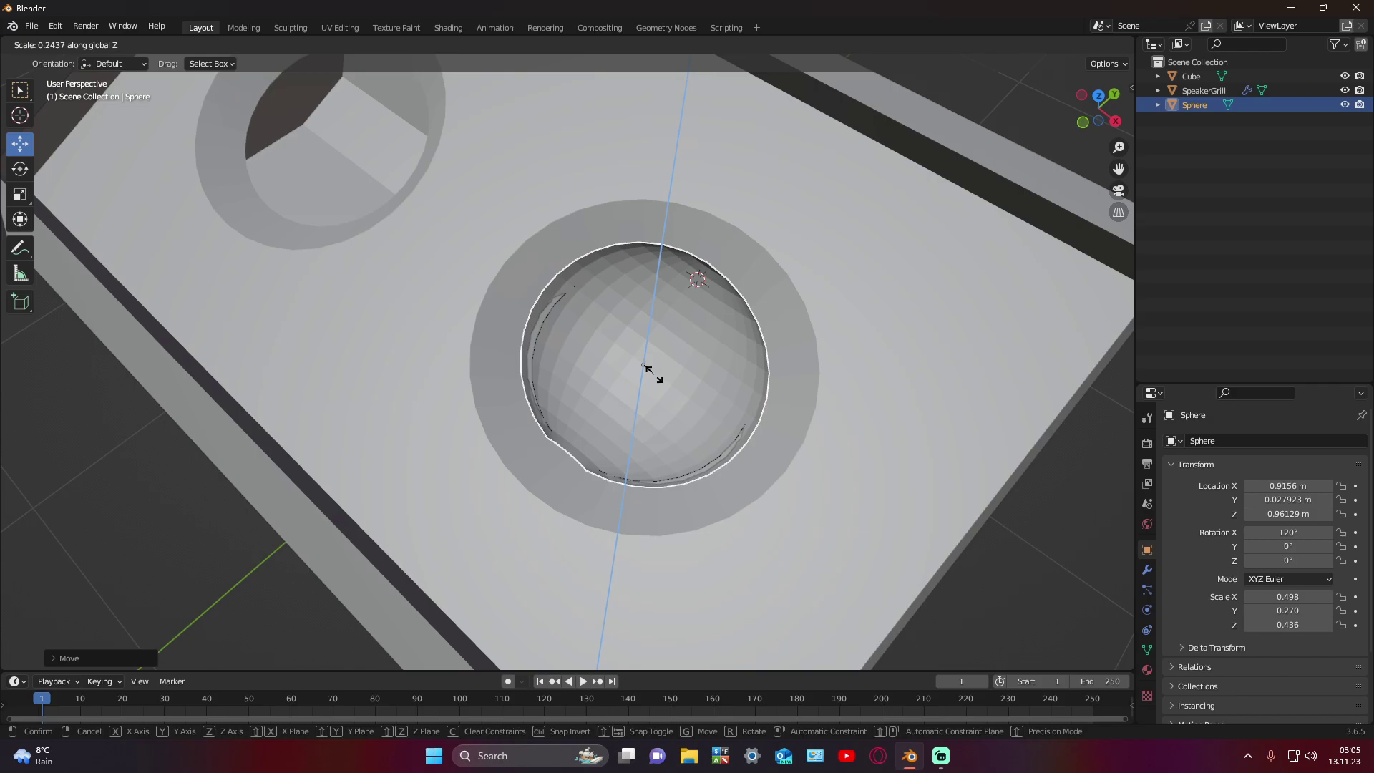
key(y)
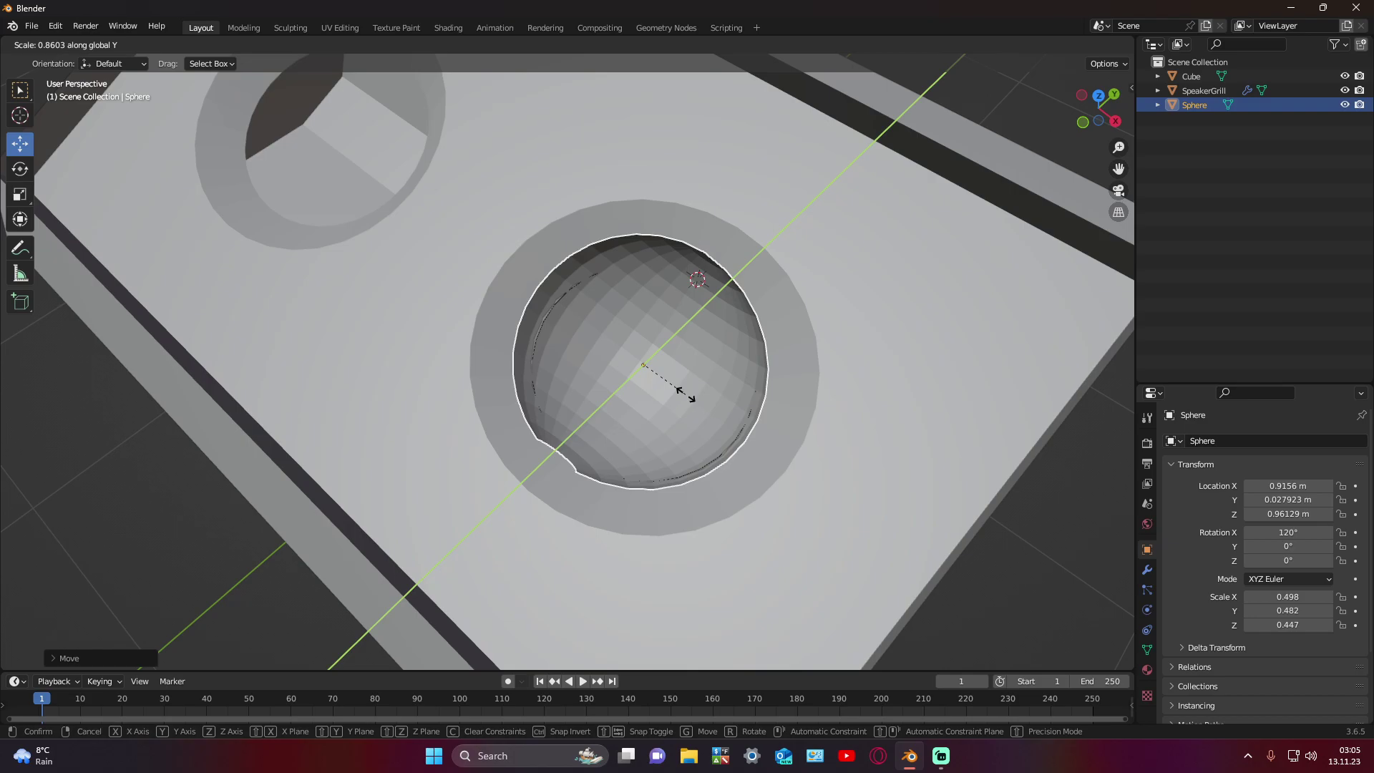
key(x)
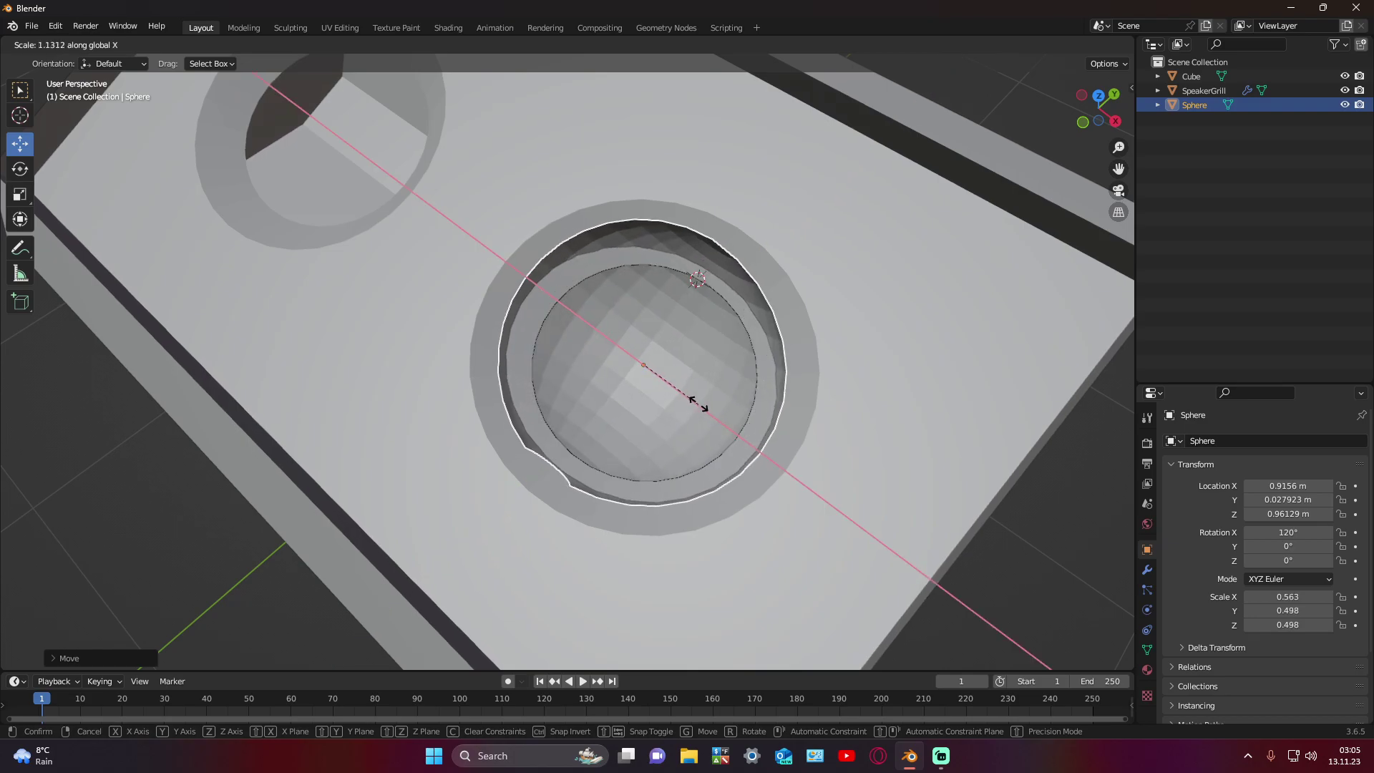
key(Escape)
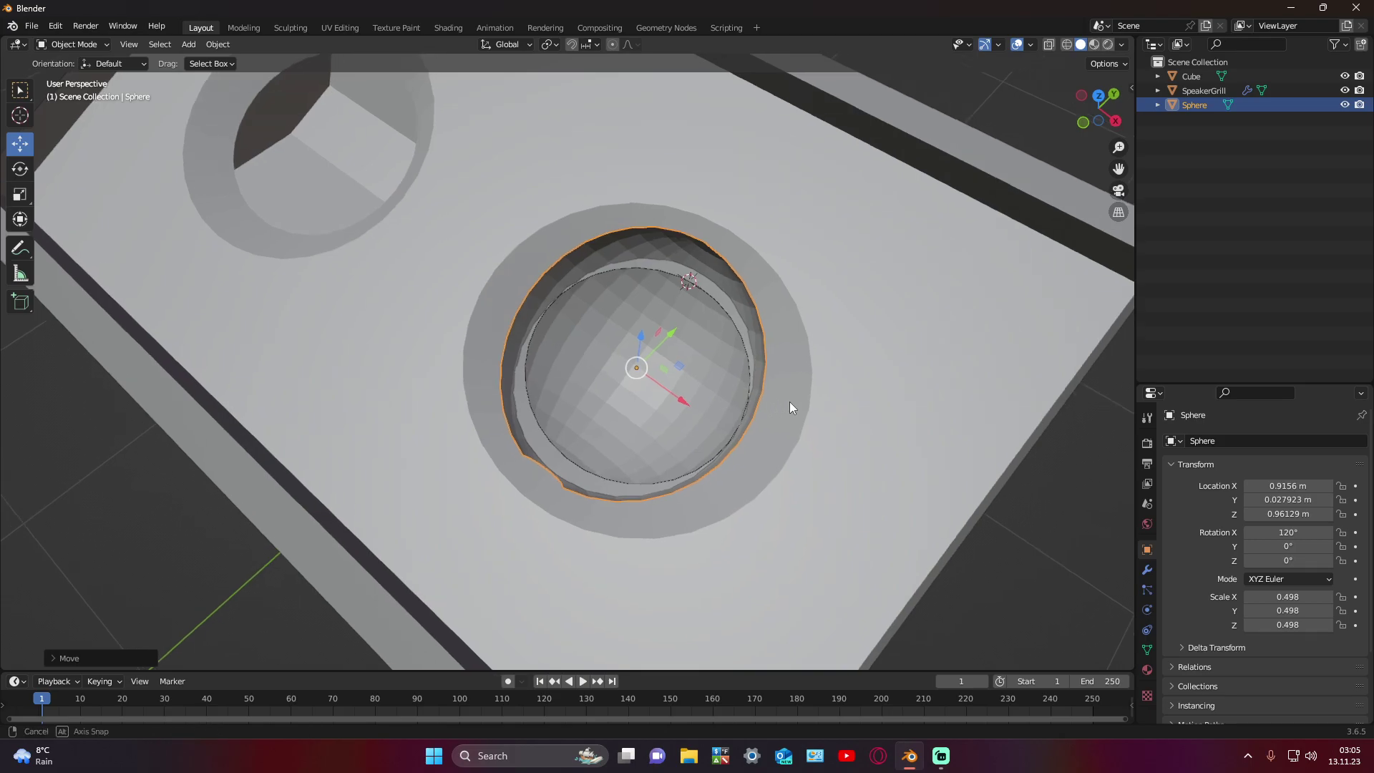
Step: Delete the sphere, then select the box and toggle it into Edit Mode and back
middle_drag(788, 401, 826, 391)
click(947, 416)
middle_drag(947, 416, 954, 407)
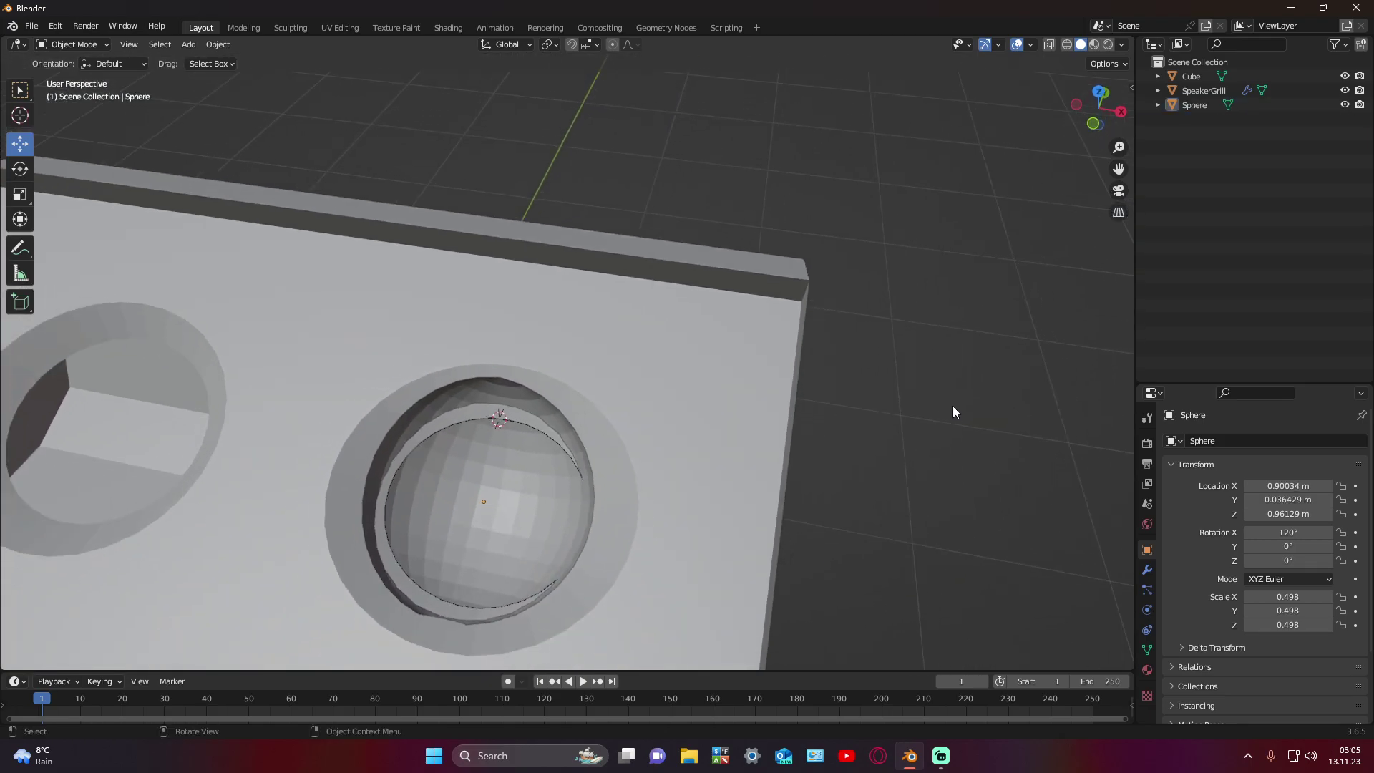
click(509, 395)
key(Delete)
mouse_move(610, 405)
middle_down()
mouse_move(616, 377)
mouse_move(573, 405)
mouse_move(585, 399)
middle_up()
click(585, 400)
key(Tab)
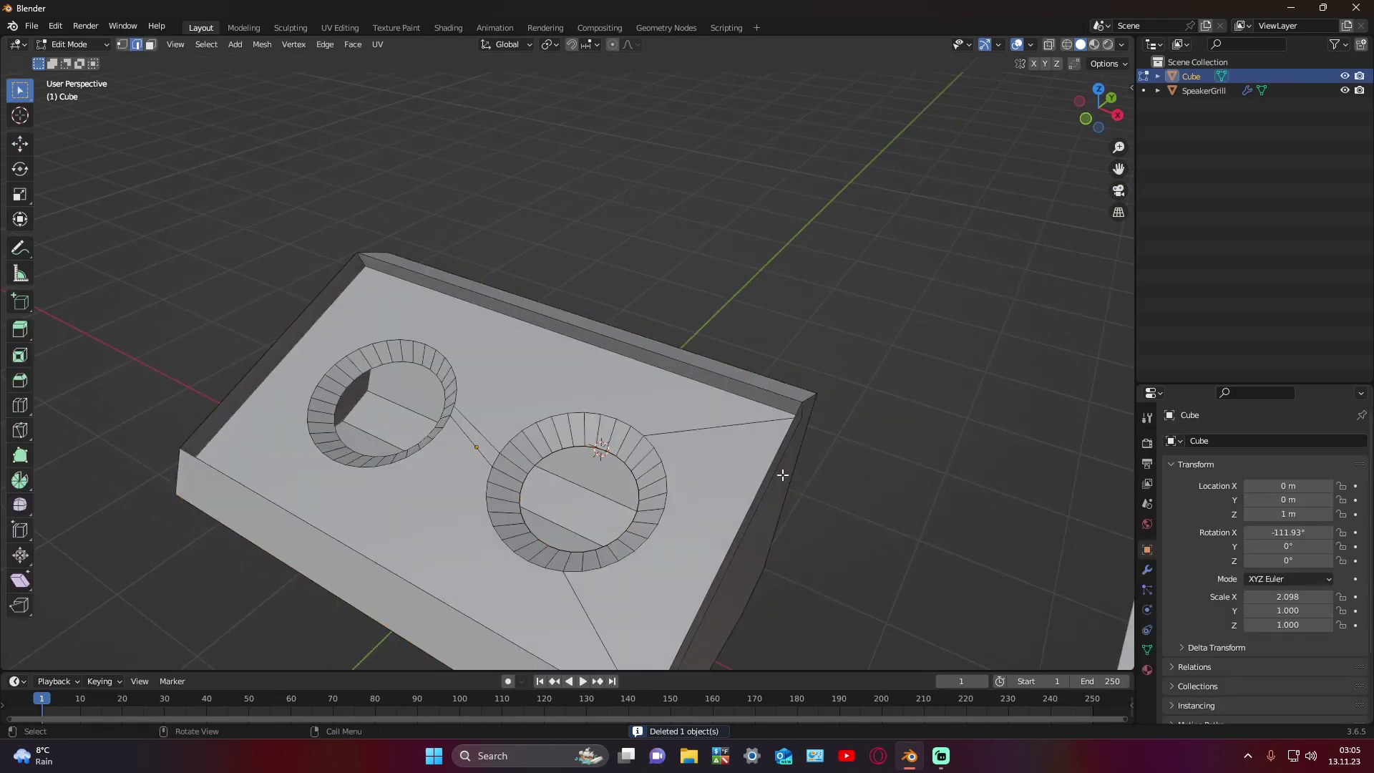
key(Tab)
Step: Orbit around the box while selecting and deselecting all objects in the scene
mouse_move(823, 427)
middle_down()
mouse_move(890, 443)
mouse_move(563, 443)
mouse_move(500, 483)
mouse_move(526, 511)
mouse_move(500, 506)
mouse_move(659, 522)
mouse_move(583, 540)
mouse_move(670, 655)
mouse_move(616, 614)
mouse_move(672, 556)
mouse_move(500, 485)
middle_up()
click(889, 444)
scroll(889, 443, down, 5)
key(a)
scroll(530, 472, up, 4)
click(500, 482)
key(a)
middle_drag(629, 498, 604, 483)
scroll(604, 483, up, 3)
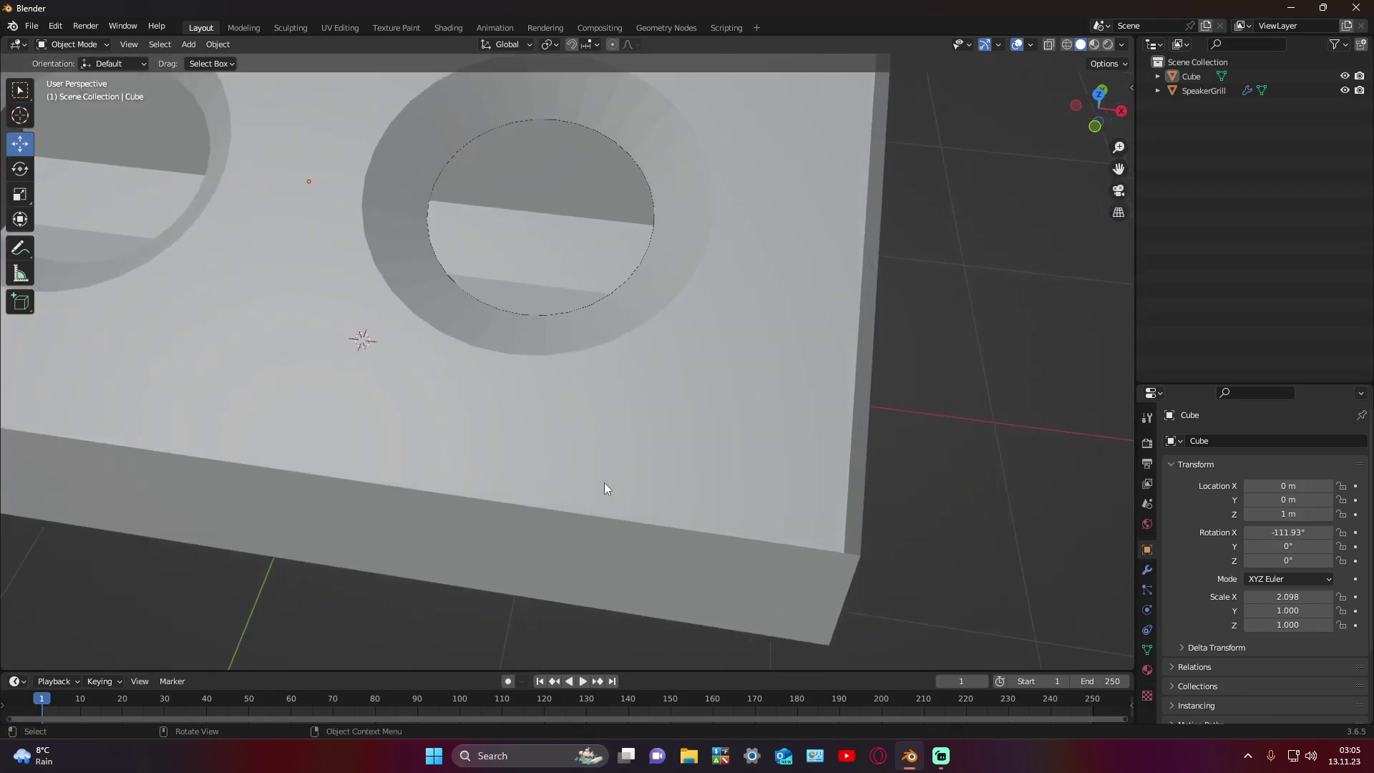
scroll(604, 483, up, 2)
Step: Undo and redo through the history to restore the sphere, then return to Object Mode
key(ctrl+z)
key(ctrl+z)
key(ctrl+z)
key(ctrl+z)
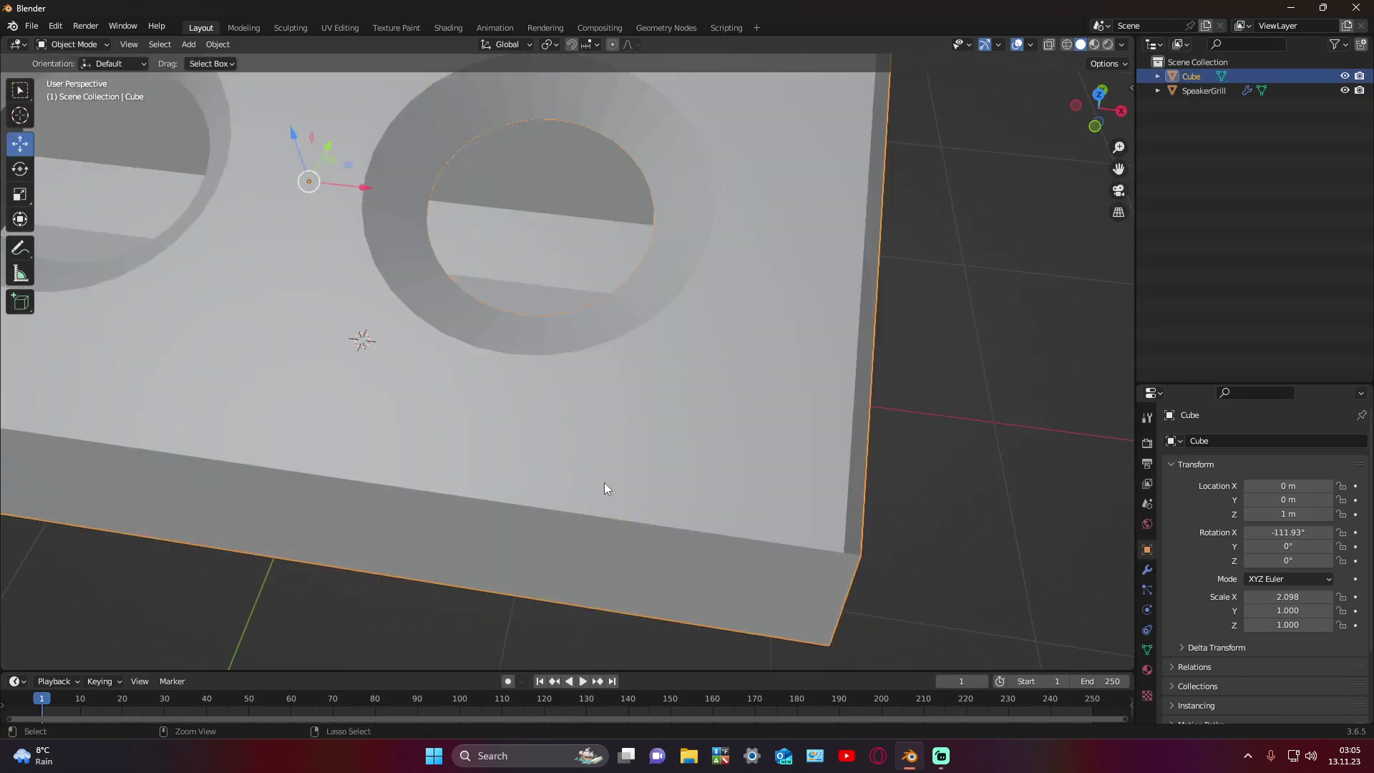
key(ctrl+z)
key(ctrl+shift+z)
key(ctrl+shift+z)
key(ctrl+shift+z)
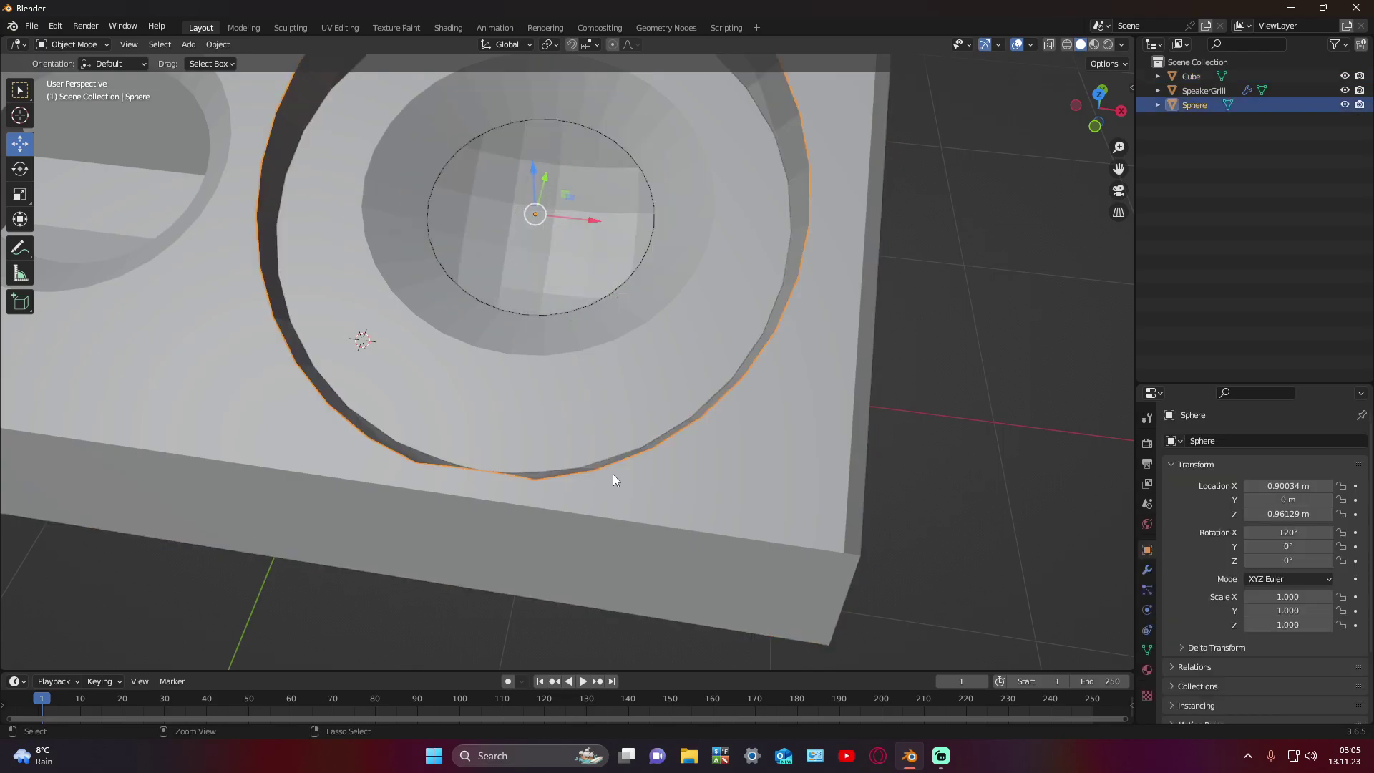
key(ctrl+shift+z)
key(ctrl+z)
key(ctrl+z)
key(ctrl+z)
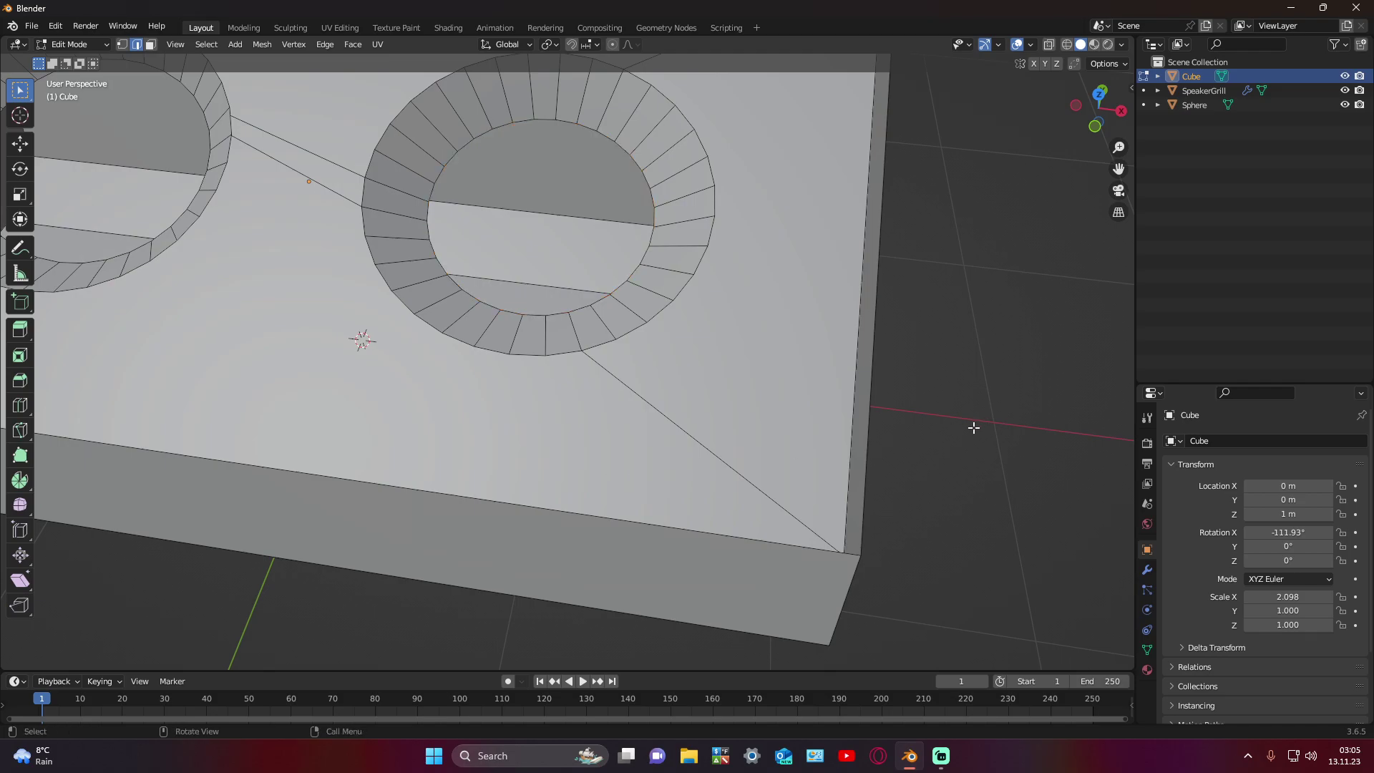
scroll(972, 428, down, 4)
scroll(972, 428, down, 2)
key(Tab)
Step: Select the half sphere and scale it down to 0.734
click(811, 428)
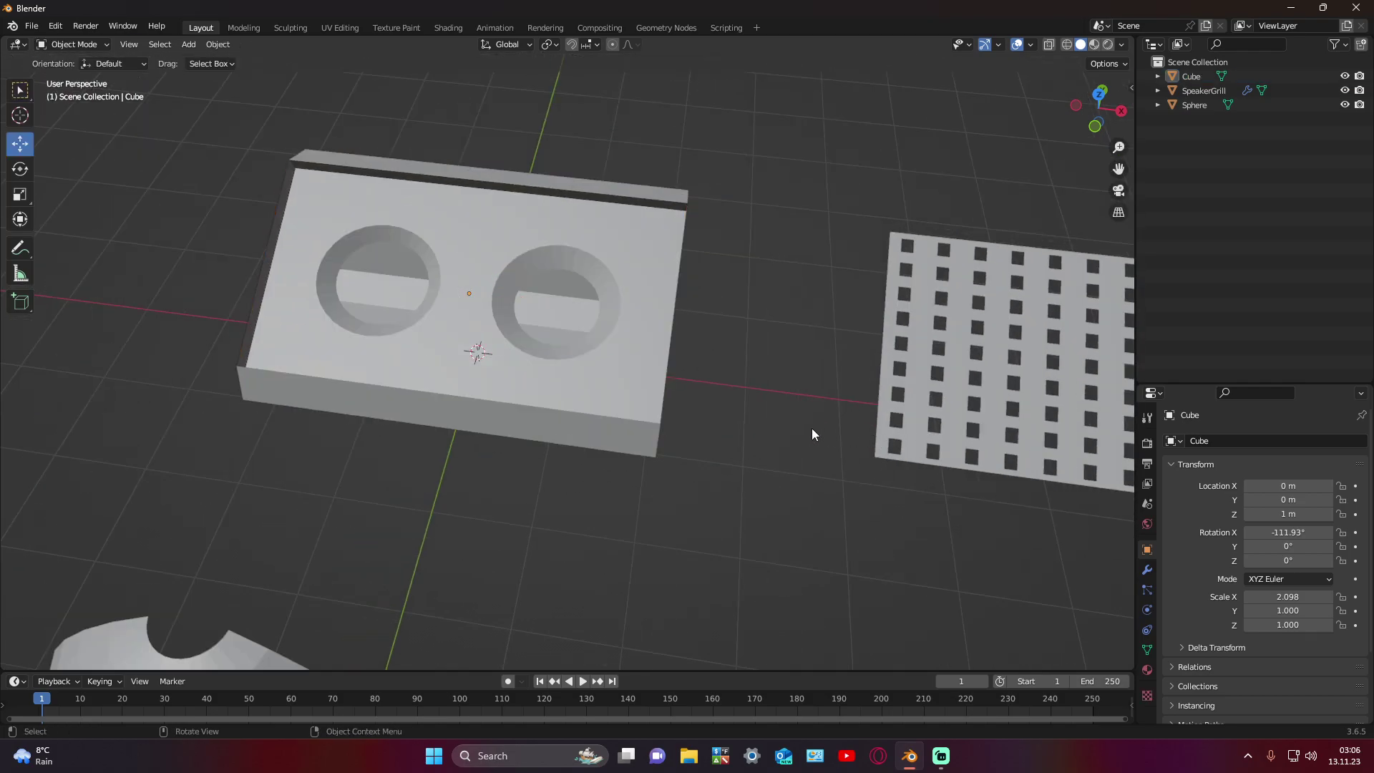
scroll(793, 426, down, 5)
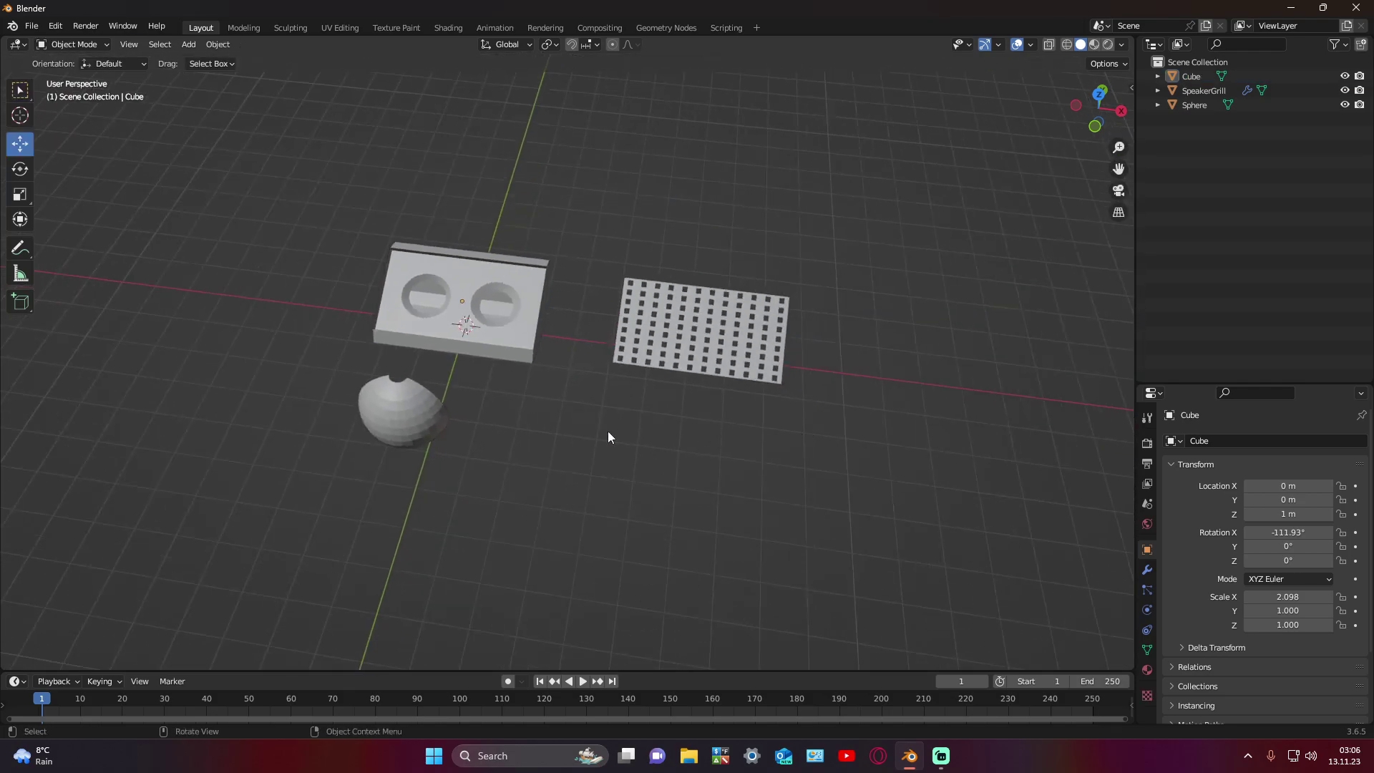
scroll(608, 431, up, 5)
mouse_move(556, 423)
middle_down()
mouse_move(363, 353)
mouse_move(380, 334)
middle_up()
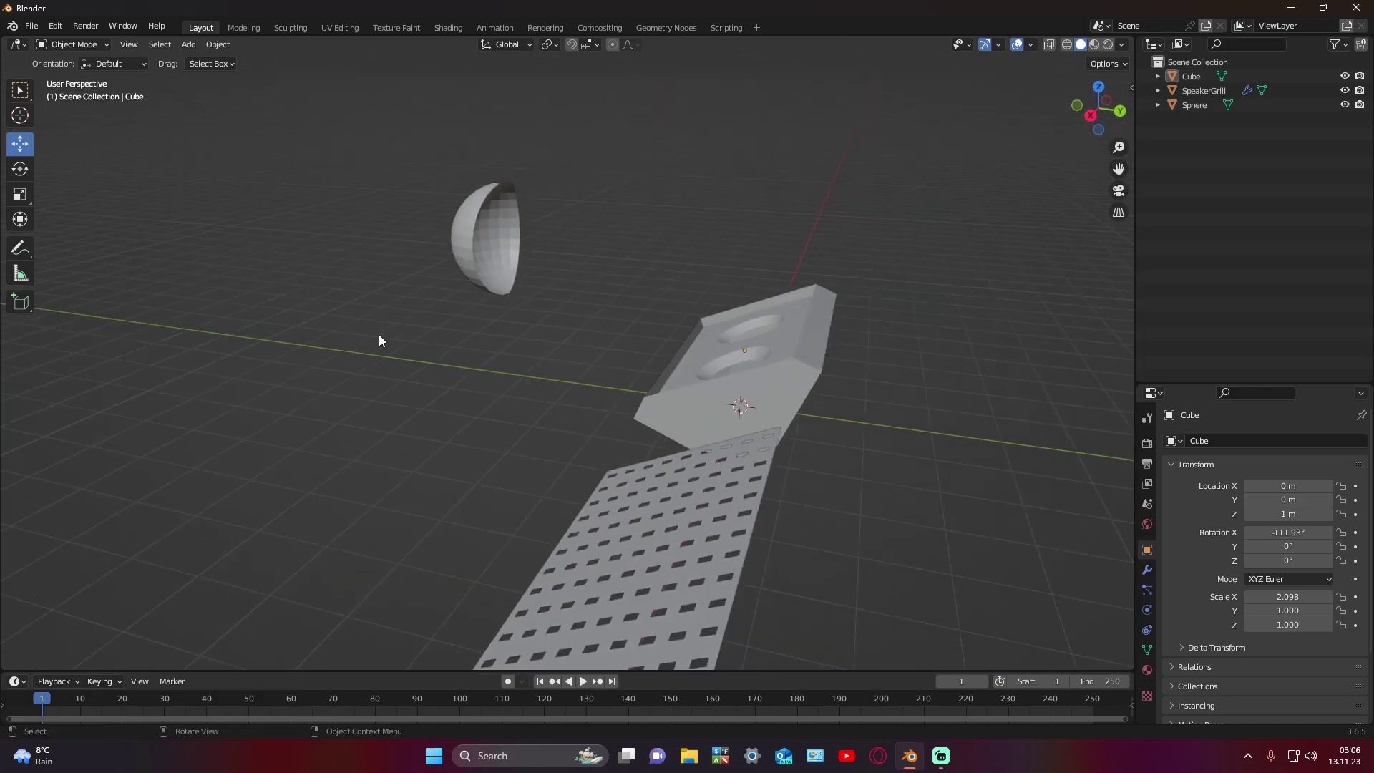
click(468, 270)
click(20, 194)
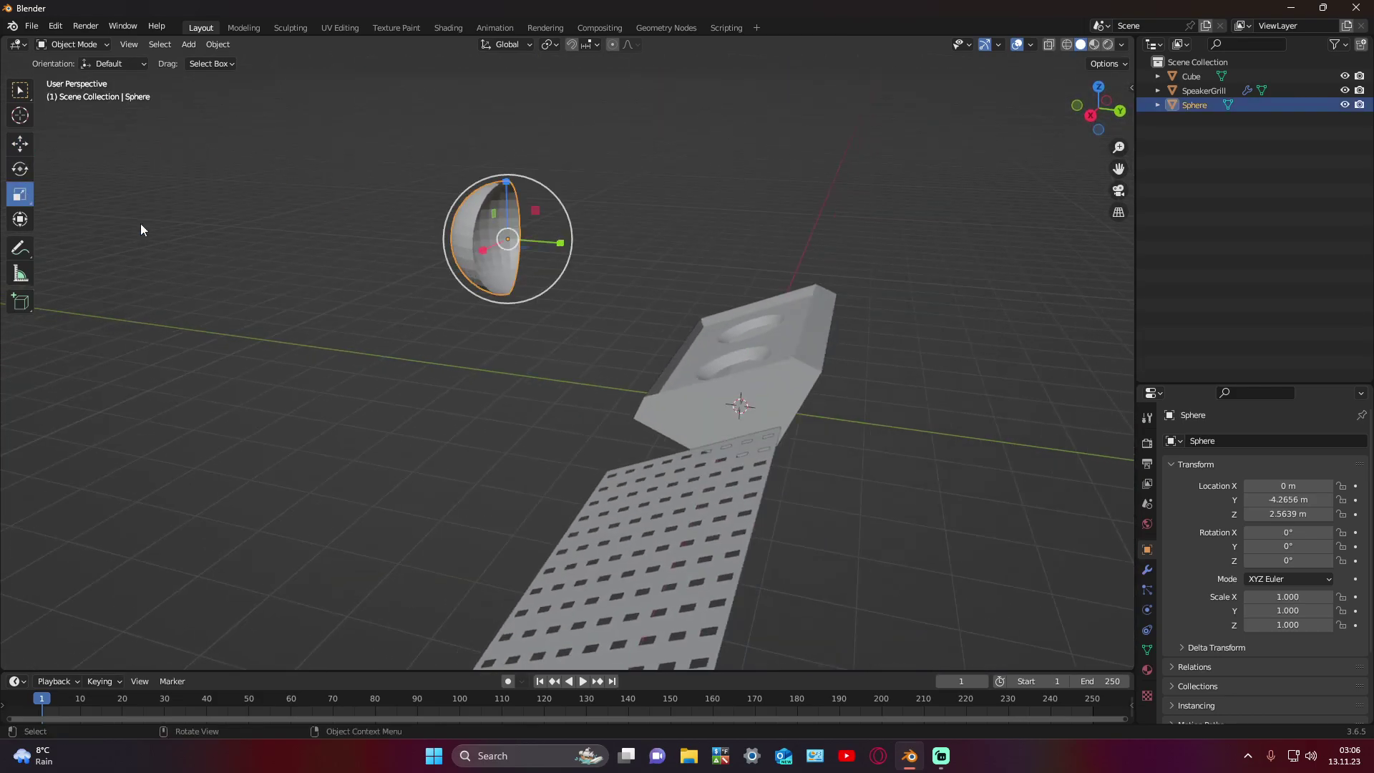
drag(528, 289, 523, 275)
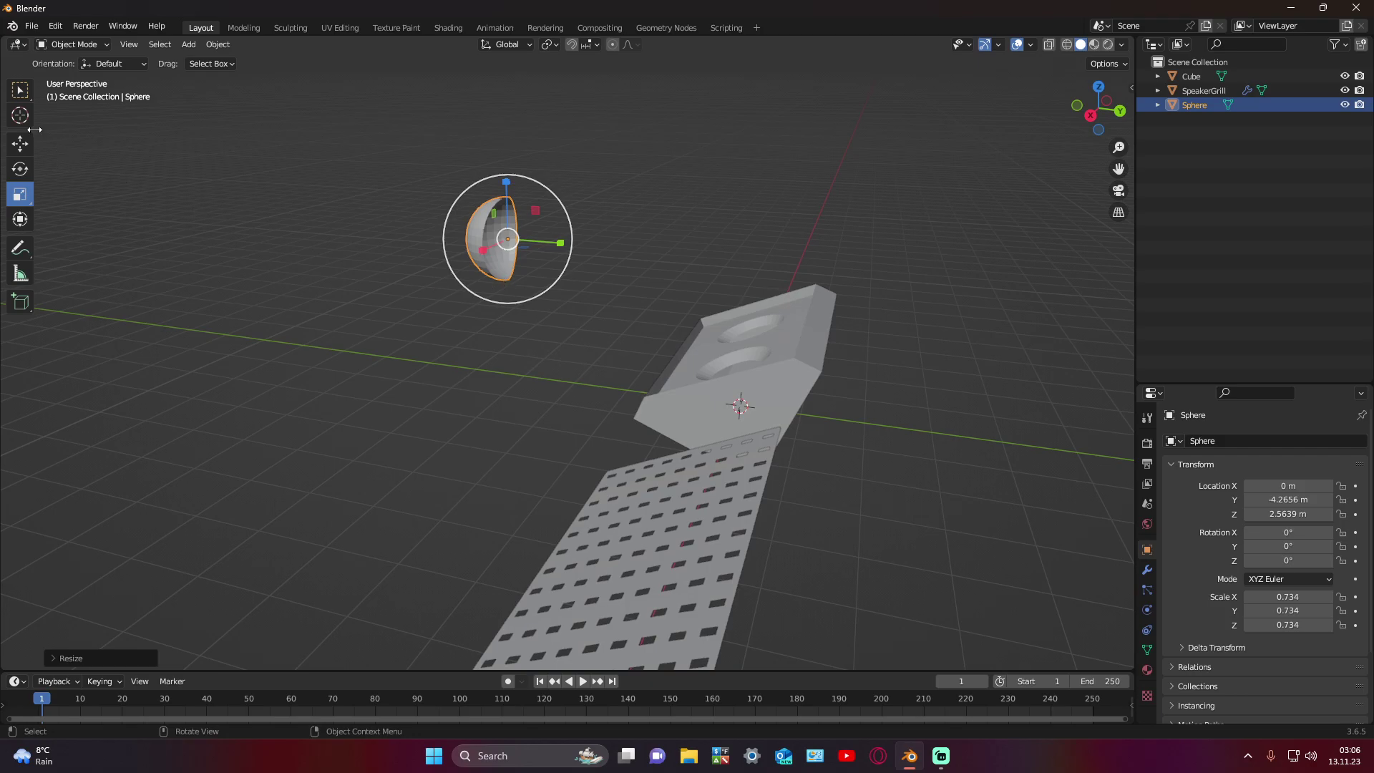
right_click(336, 247)
Step: Move the half sphere up above the box to about 2.56 m
mouse_move(393, 349)
middle_down()
mouse_move(496, 312)
mouse_move(631, 290)
middle_up()
click(20, 144)
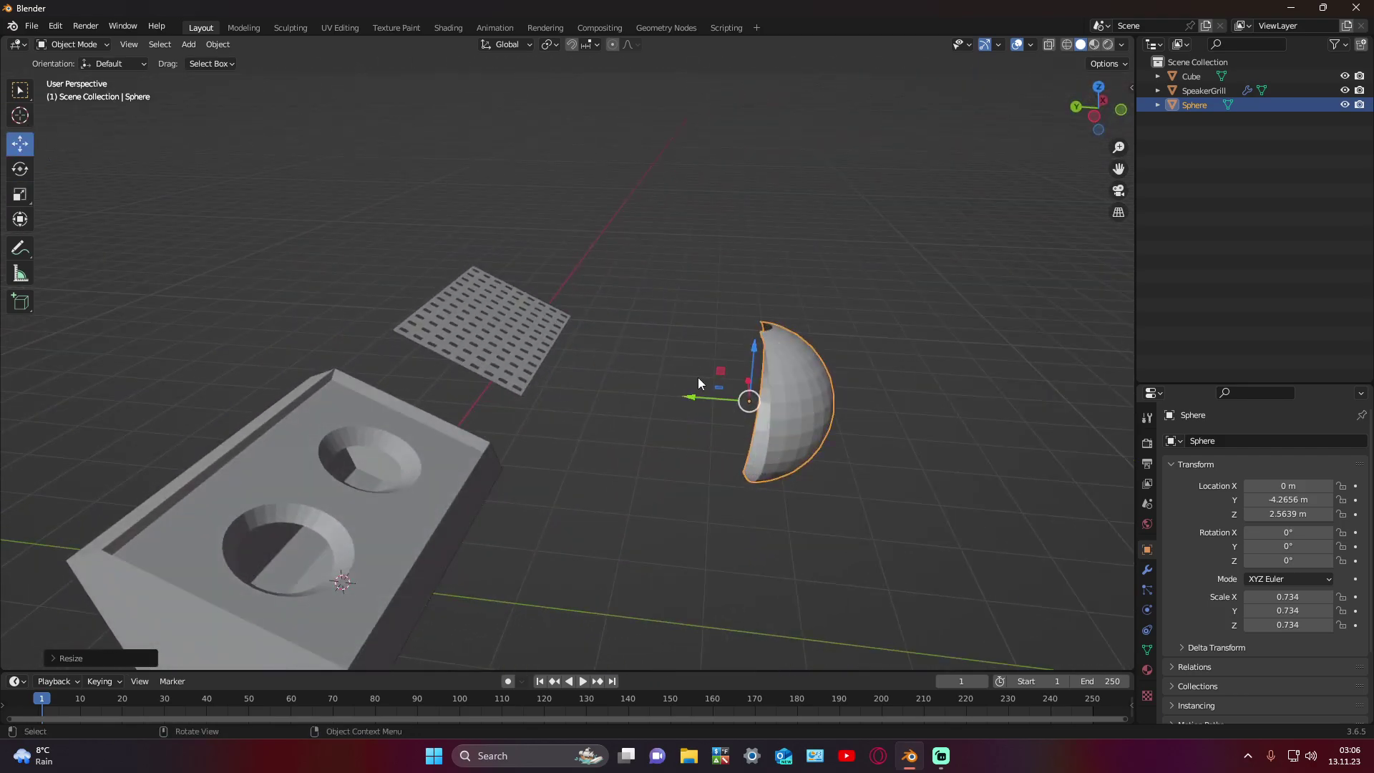
drag(693, 396, 272, 366)
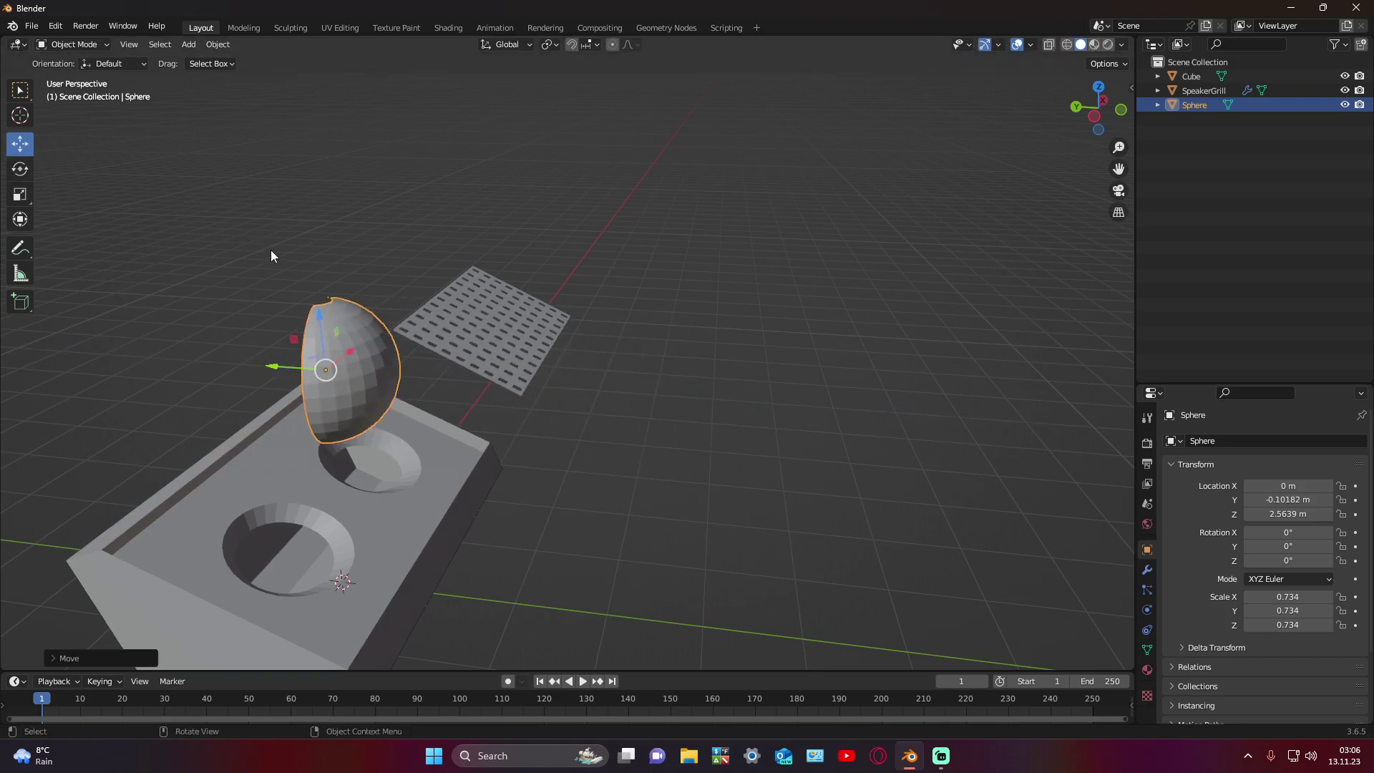
Step: Rotate the half sphere to about 118.38° around the X axis
click(20, 169)
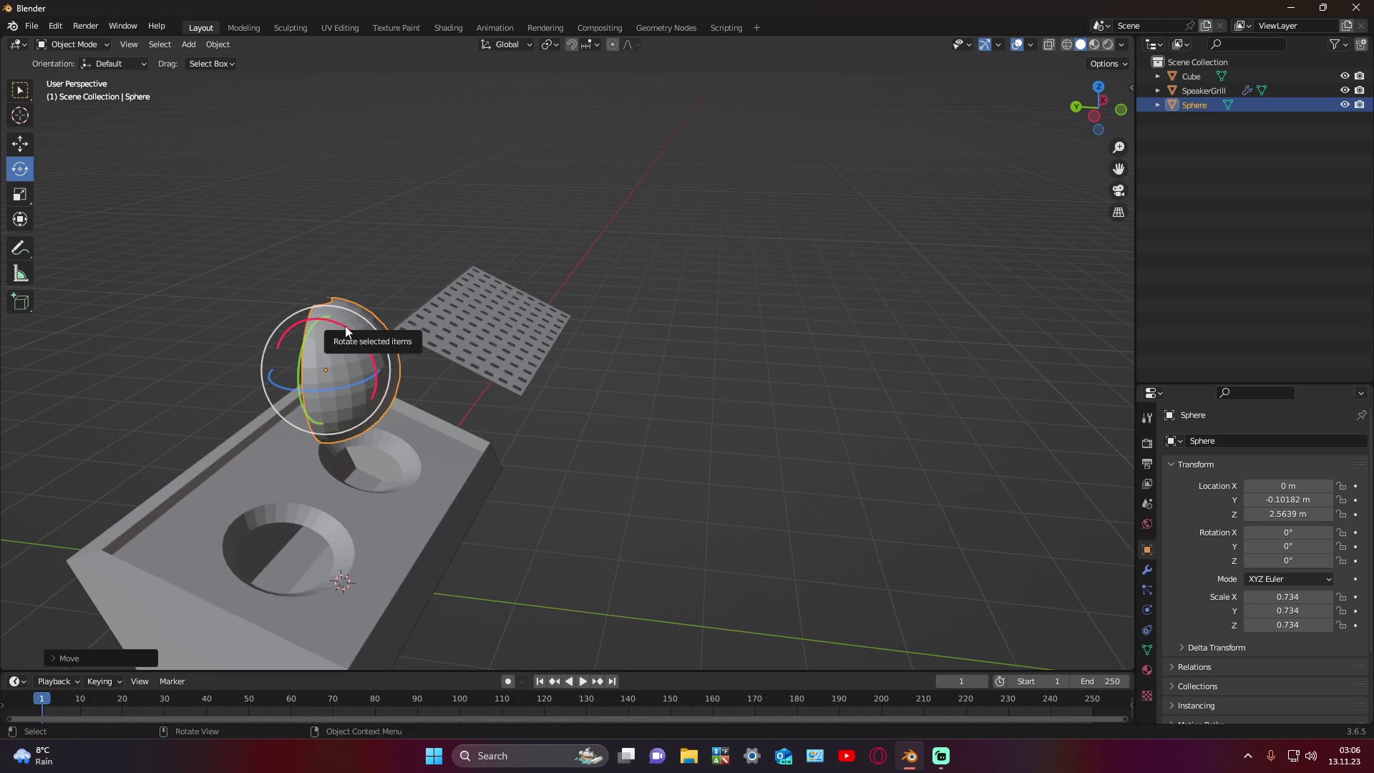
mouse_move(346, 330)
mouse_down()
mouse_move(672, 628)
mouse_move(450, 616)
mouse_up()
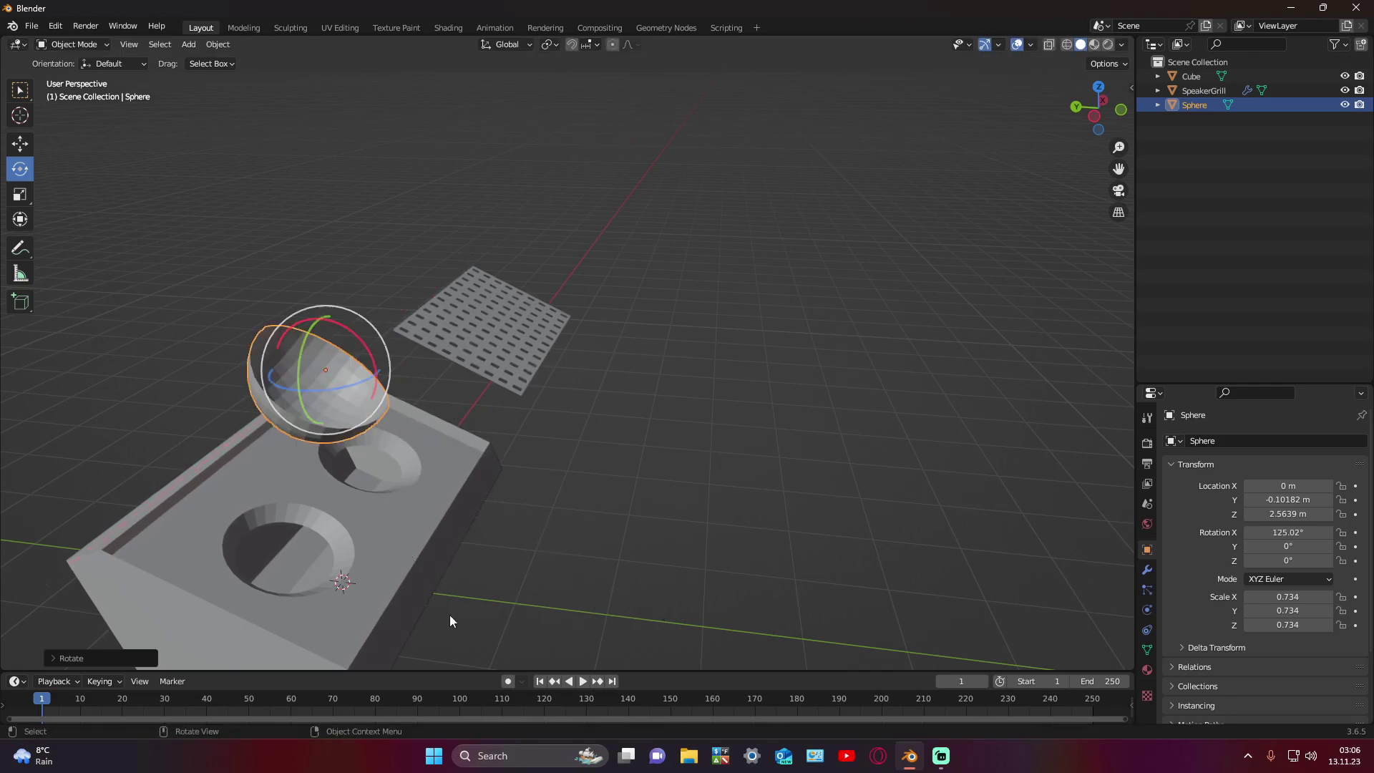
mouse_move(449, 615)
middle_down()
mouse_move(550, 477)
mouse_move(535, 503)
middle_up()
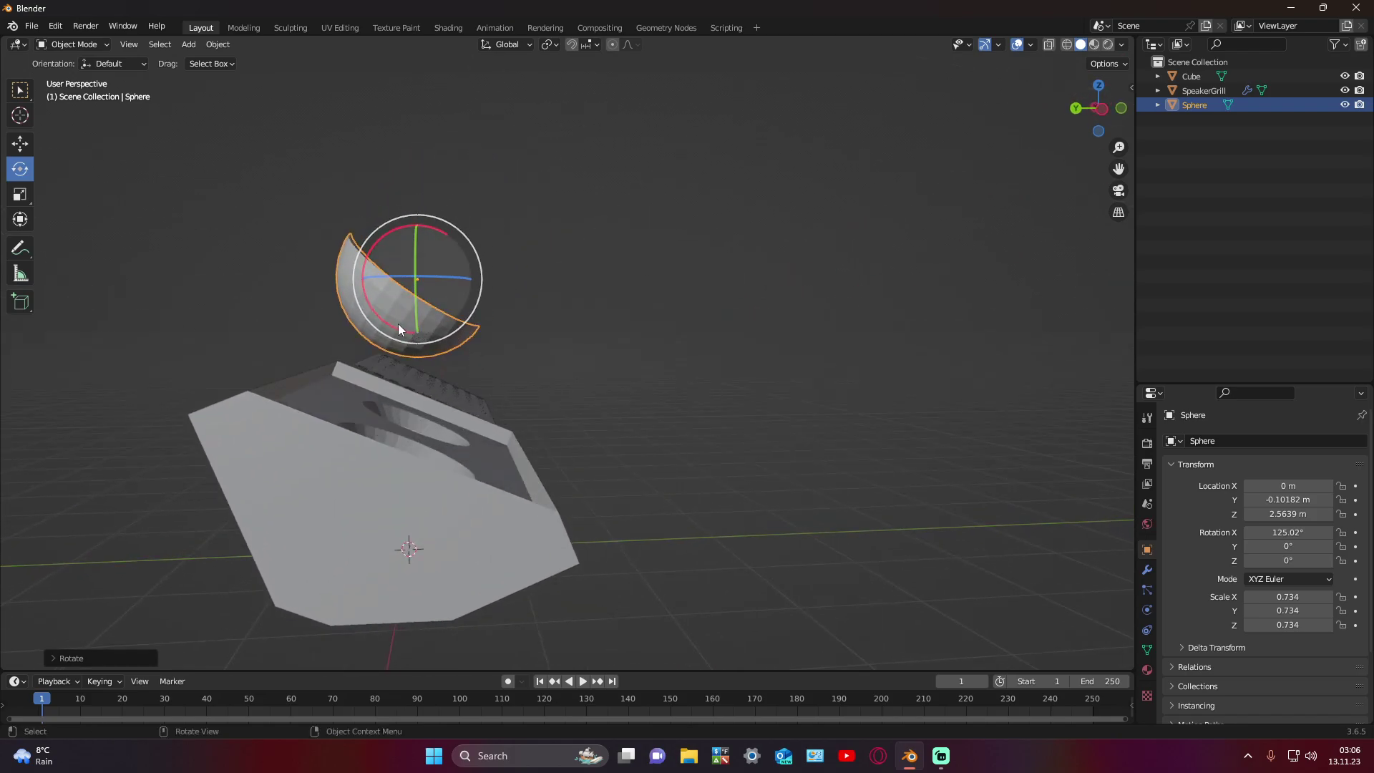
drag(398, 325, 401, 333)
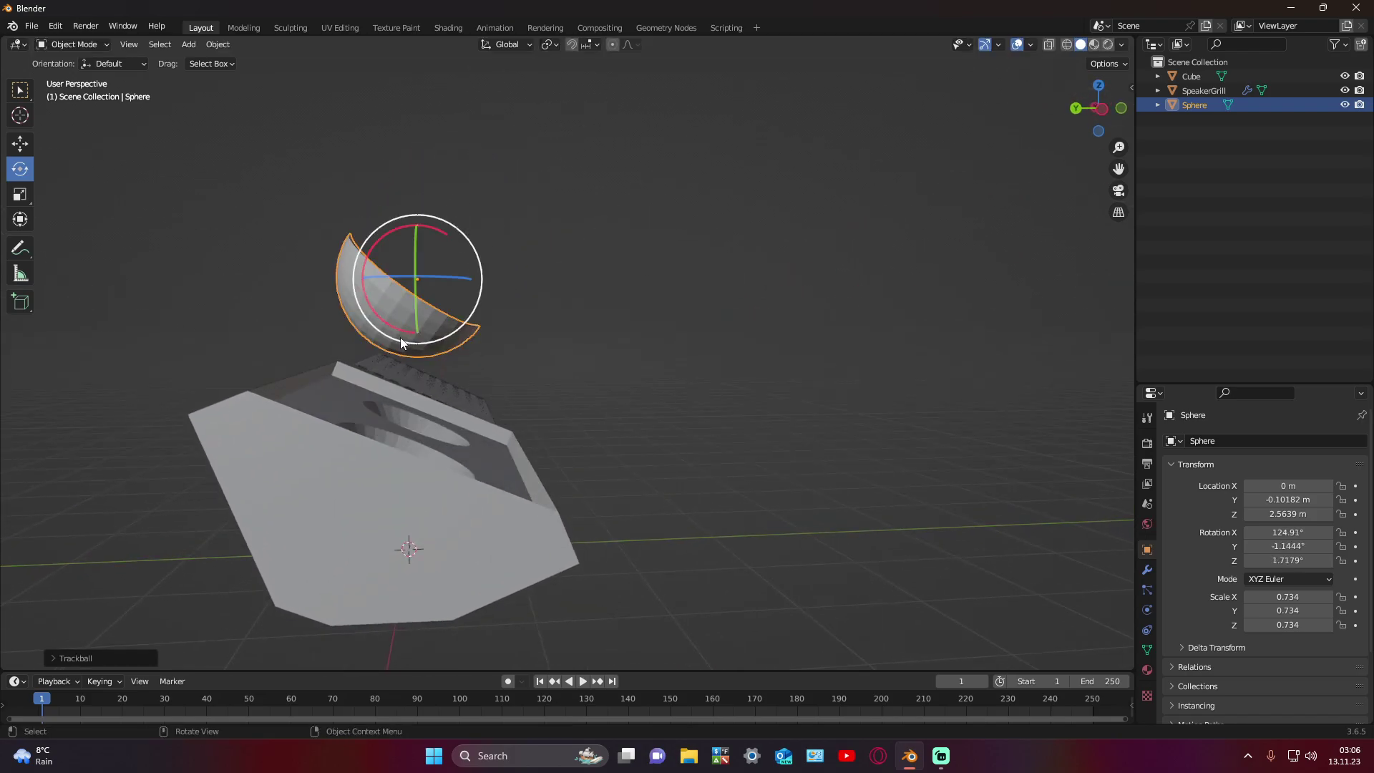
key(ctrl+z)
drag(398, 329, 405, 332)
middle_drag(406, 332, 517, 376)
scroll(431, 359, up, 3)
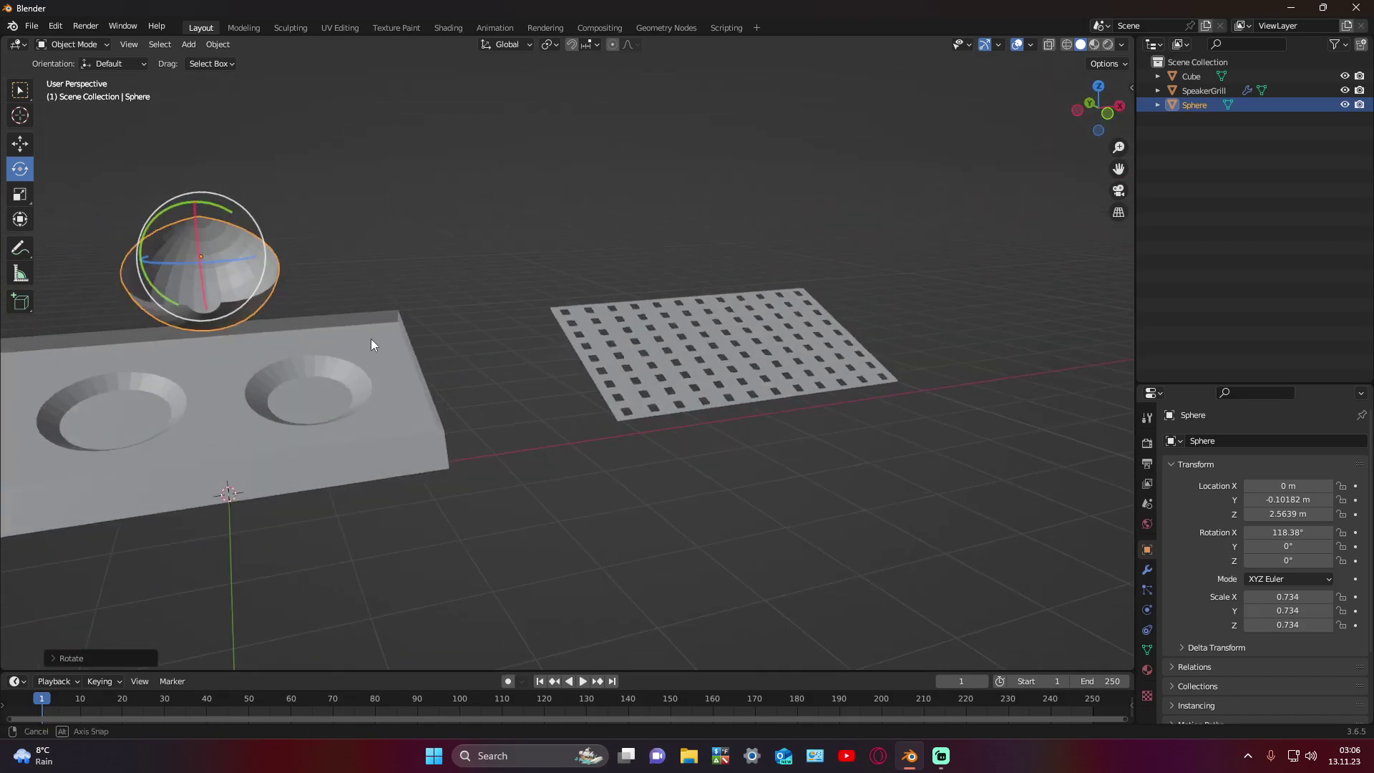
middle_drag(370, 338, 432, 345)
Step: Move the sphere along X and lower it along Z into the right hole
key(shift+space)
key(g)
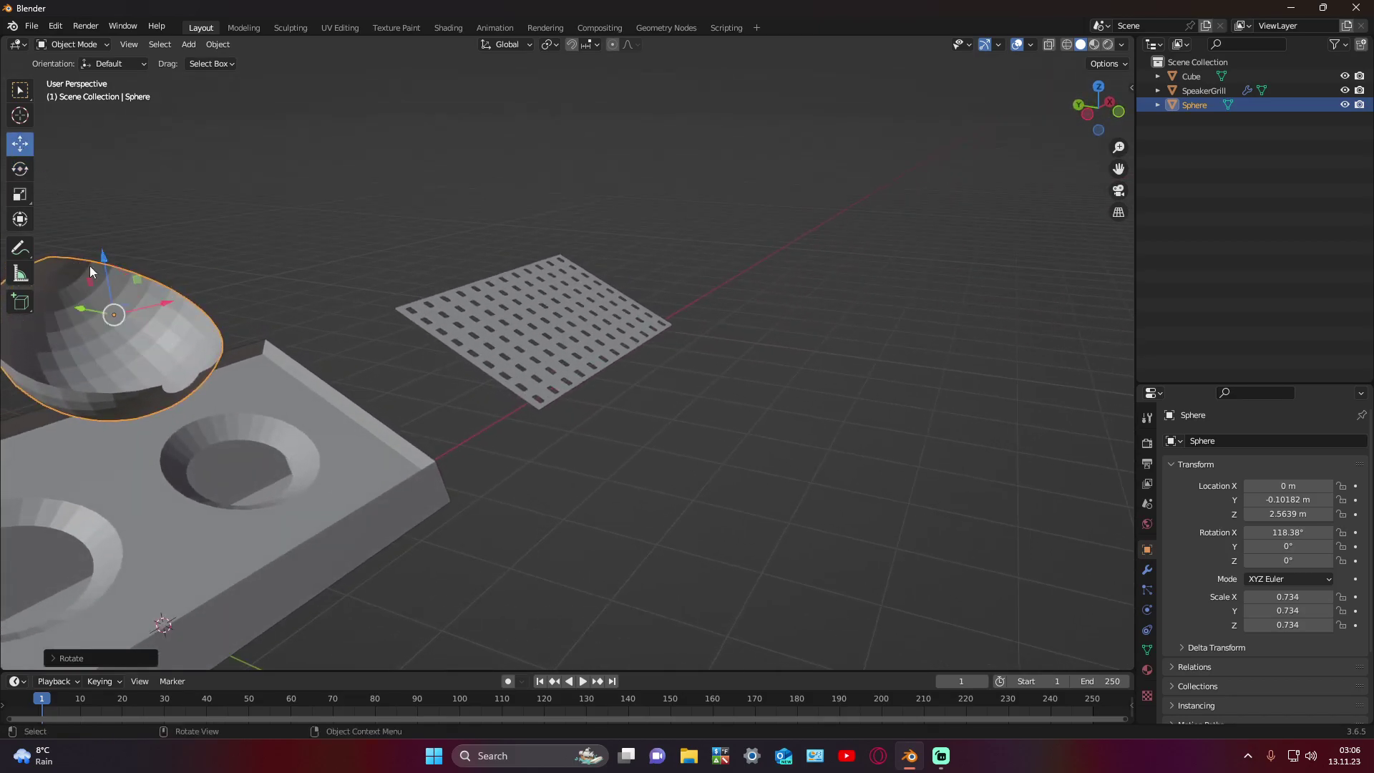
key(g)
key(x)
key(Return)
key(g)
key(z)
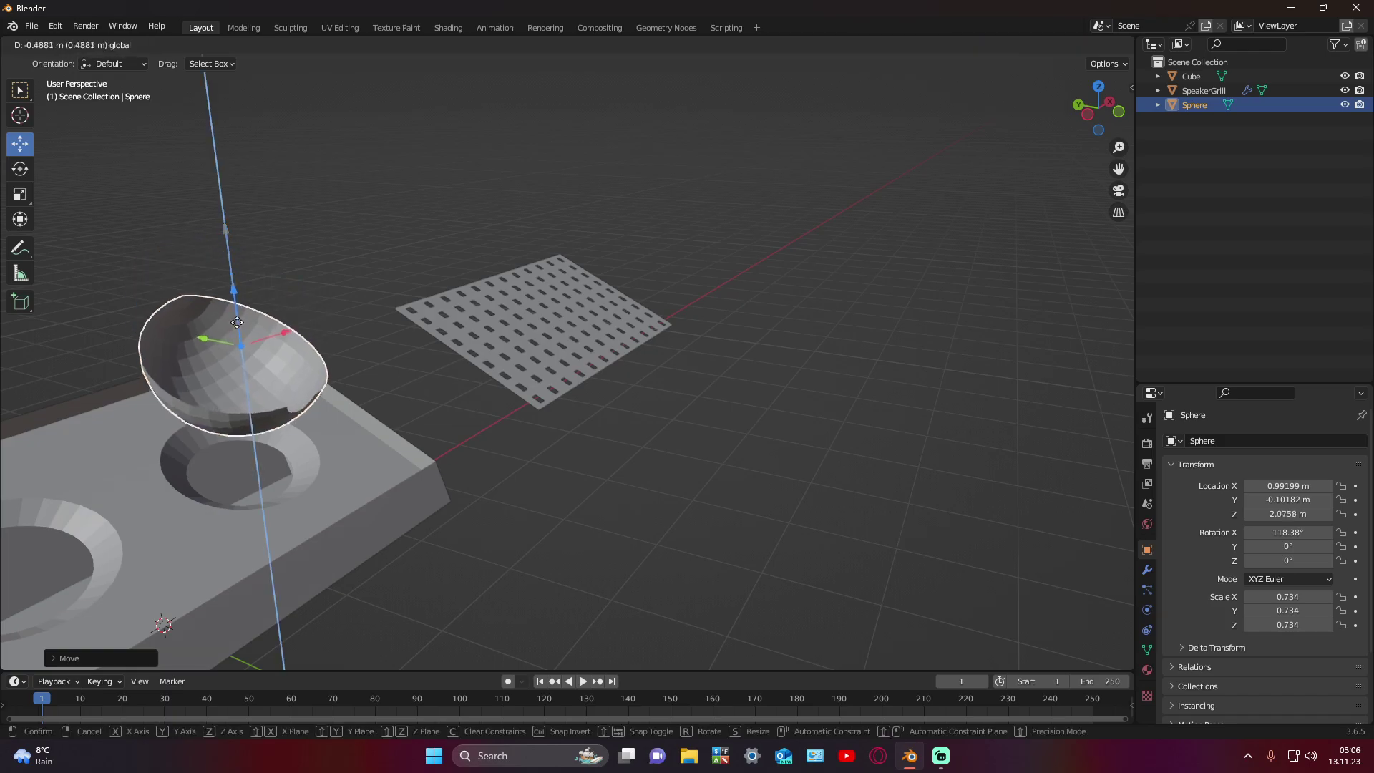
click(239, 388)
mouse_move(238, 387)
middle_down()
mouse_move(240, 335)
mouse_move(183, 232)
mouse_move(429, 484)
mouse_move(404, 486)
mouse_move(384, 458)
mouse_move(407, 483)
middle_up()
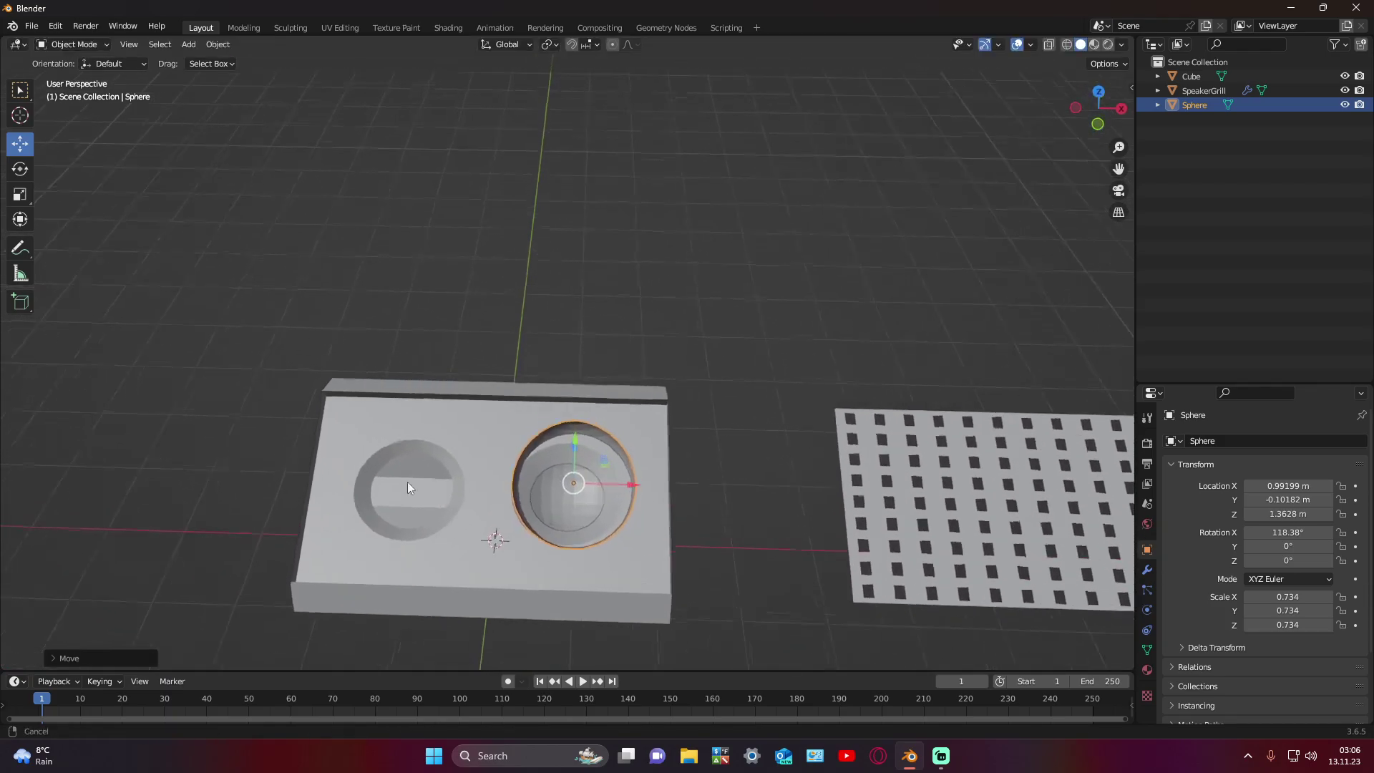
scroll(408, 388, up, 3)
middle_drag(408, 392, 417, 389)
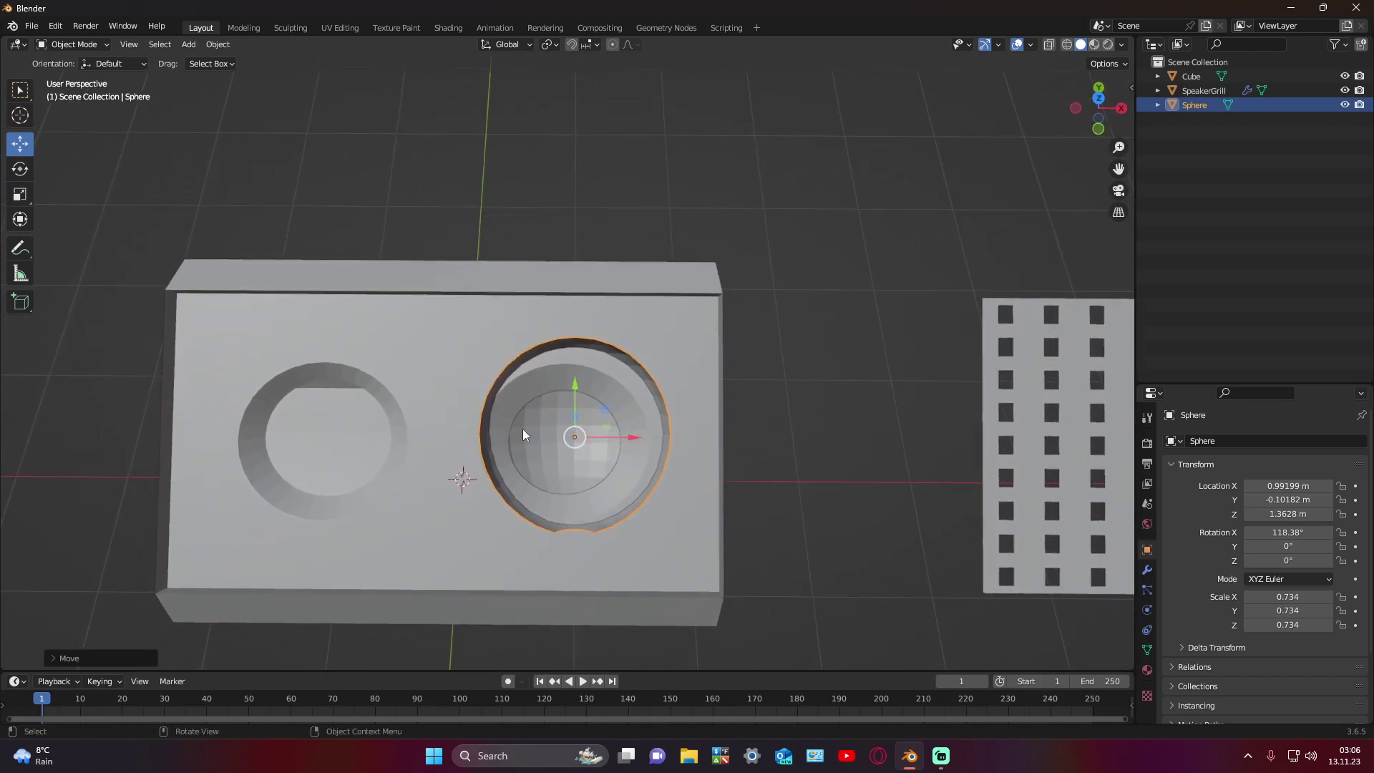
Step: Shrink the sphere to about 0.69/0.71/0.65 and shift it to X 0.93
drag(577, 407, 570, 417)
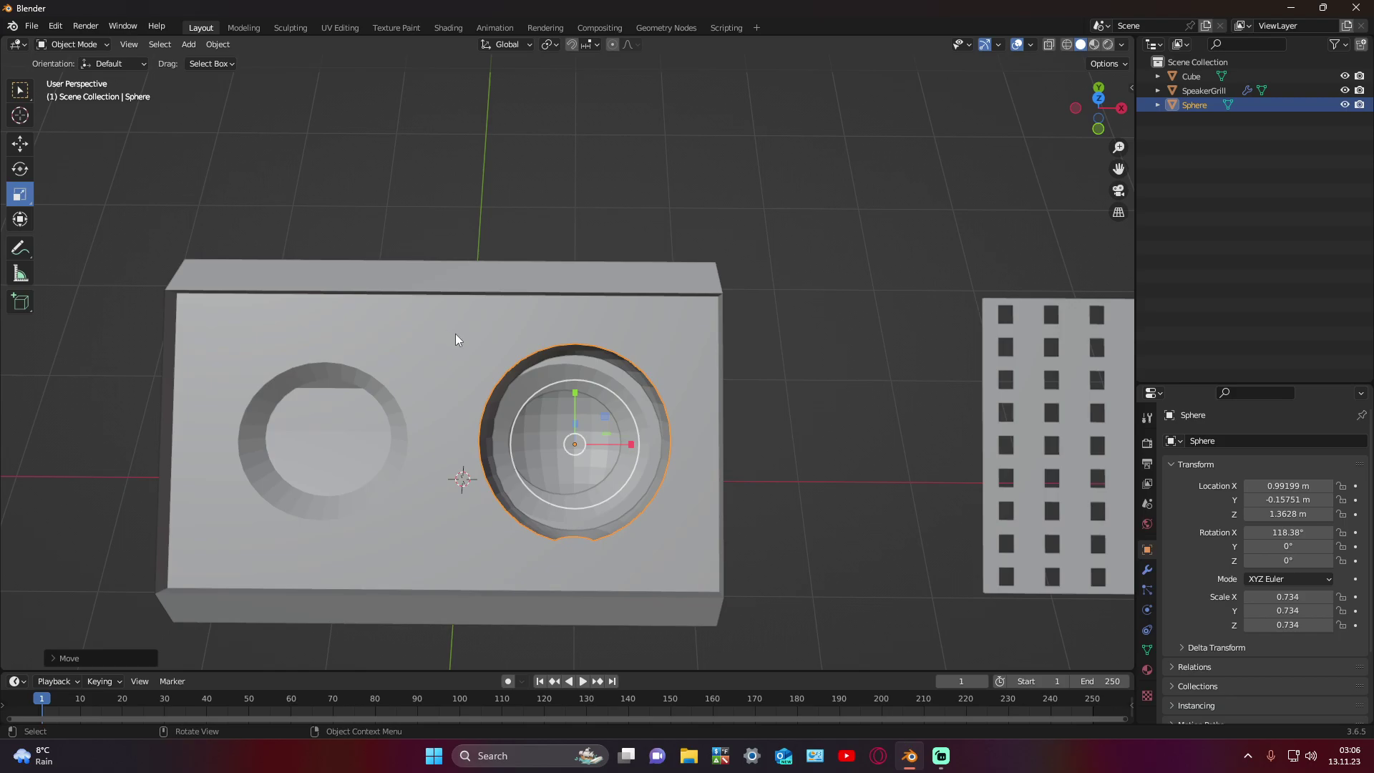
drag(631, 448, 624, 444)
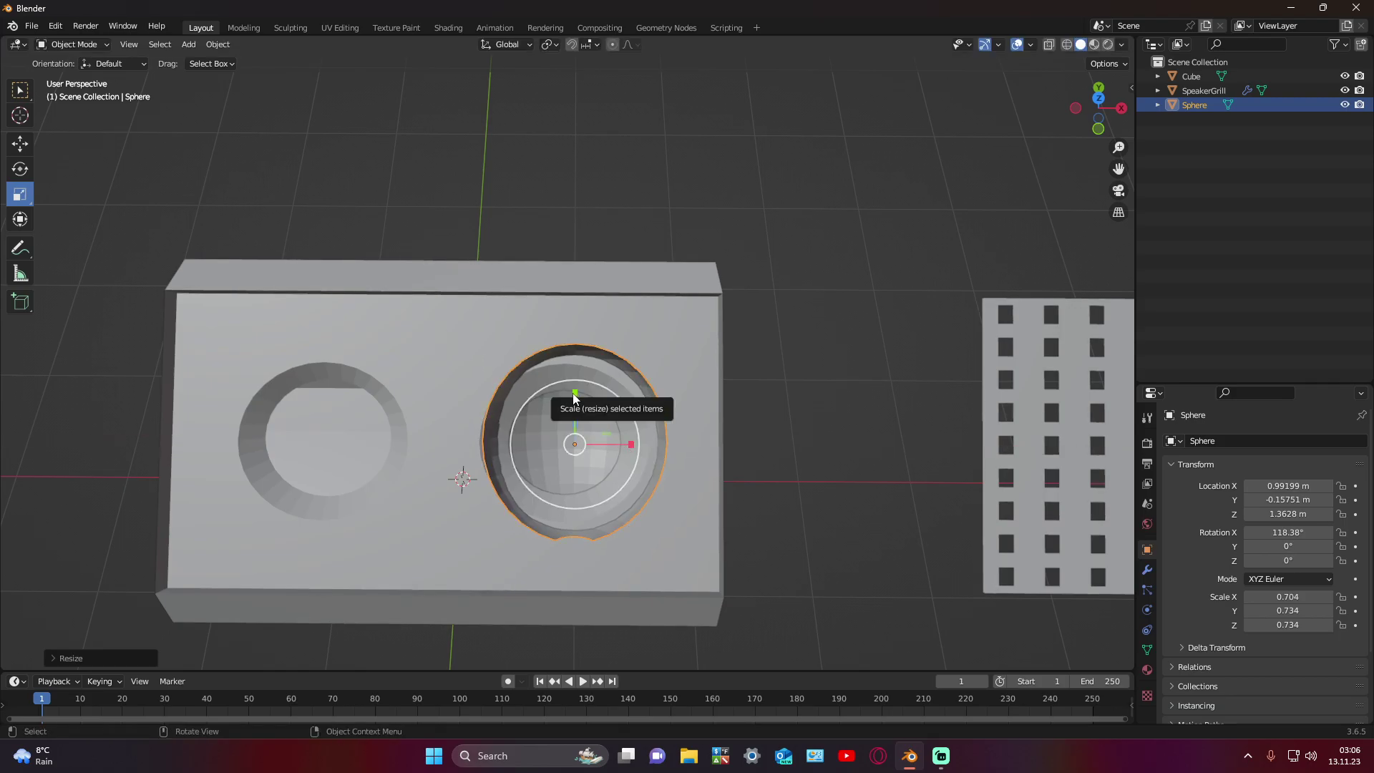
drag(574, 395, 600, 443)
click(20, 145)
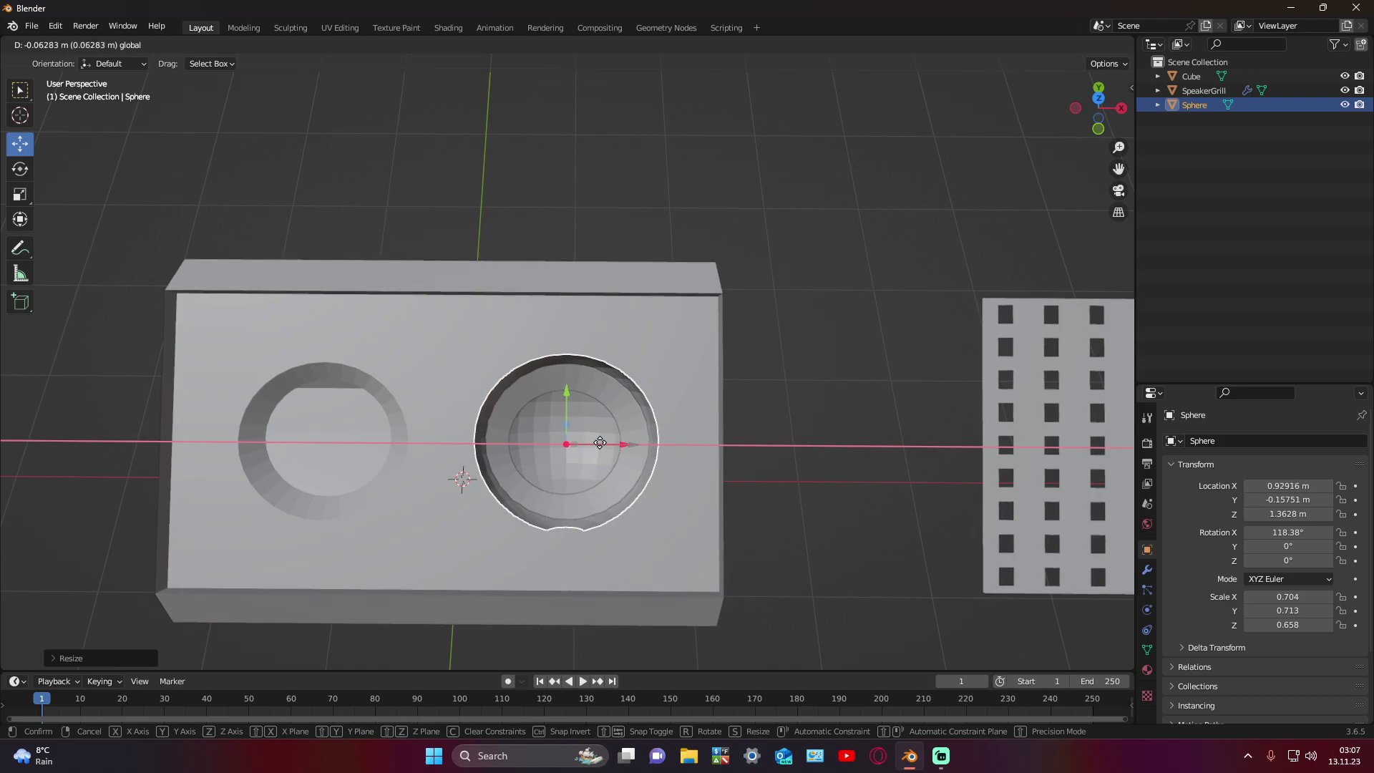
drag(599, 443, 600, 442)
scroll(667, 478, up, 2)
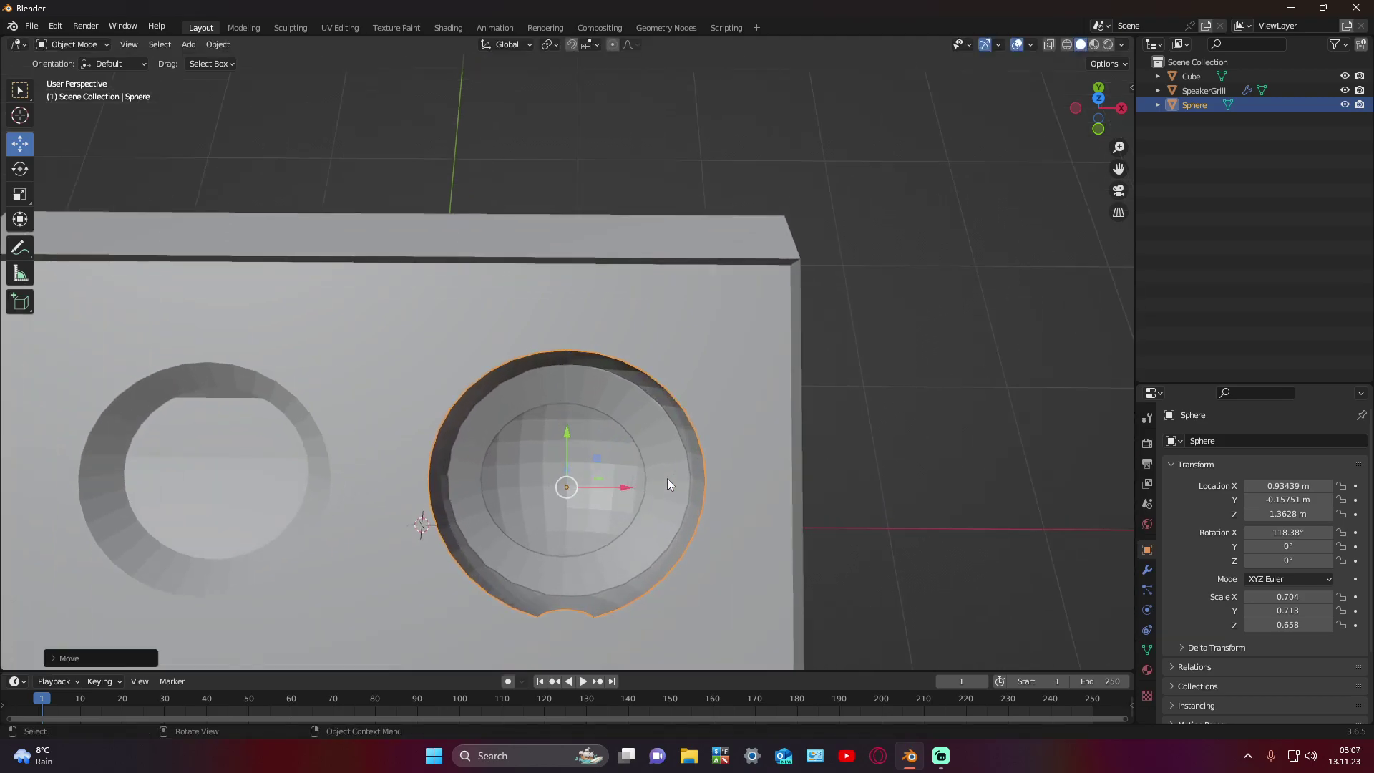
scroll(668, 478, up, 2)
click(20, 194)
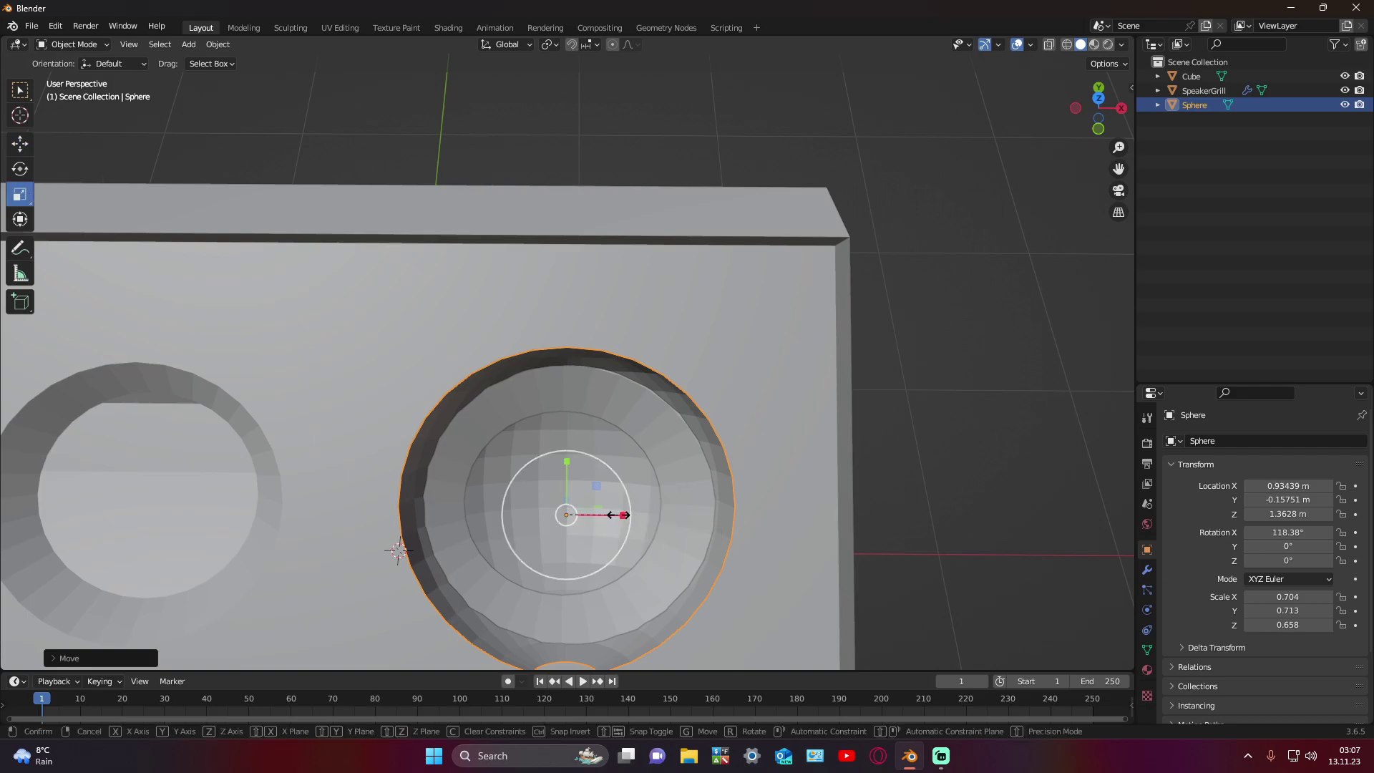
drag(622, 516, 619, 503)
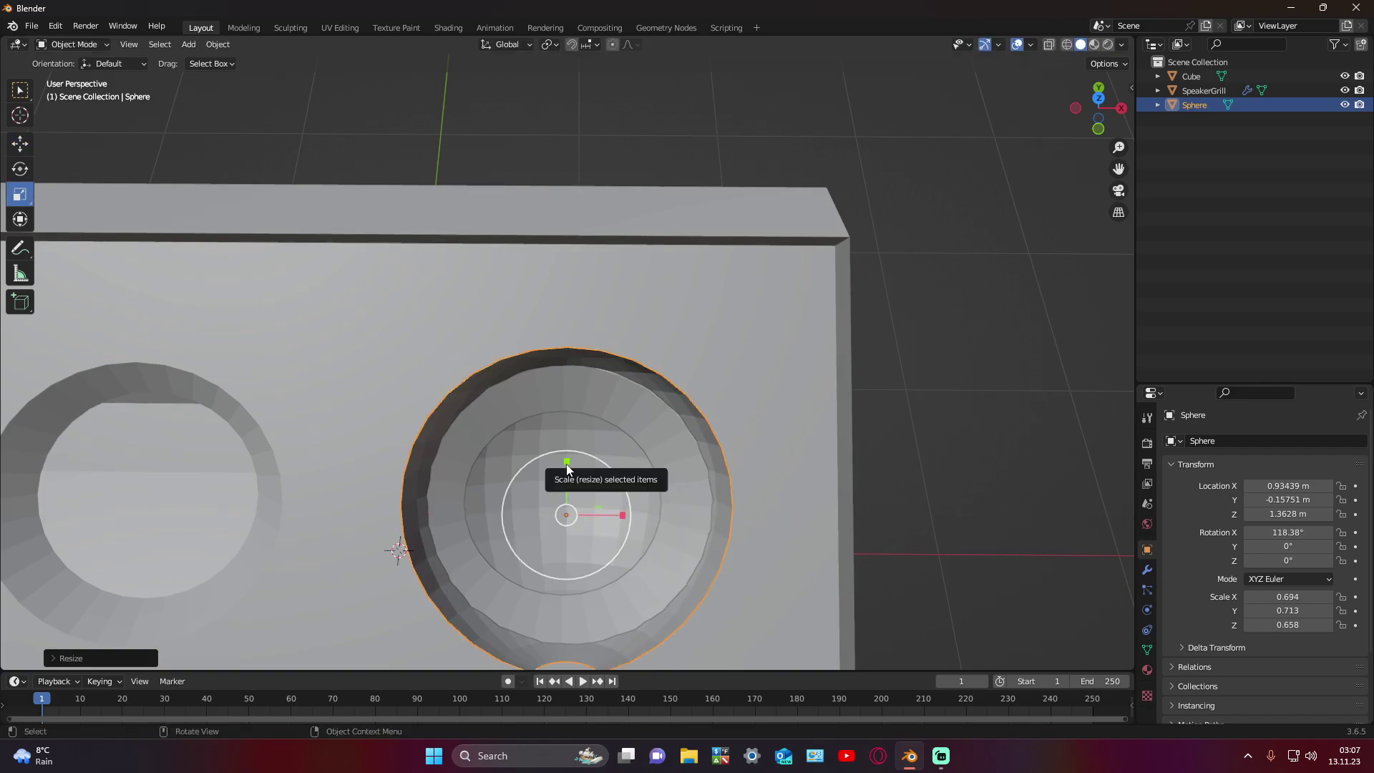
drag(567, 463, 619, 468)
mouse_move(618, 469)
middle_down()
mouse_move(800, 405)
mouse_move(654, 616)
mouse_move(631, 560)
mouse_move(641, 625)
mouse_move(641, 213)
mouse_move(642, 431)
mouse_move(655, 334)
mouse_move(659, 378)
mouse_move(592, 340)
mouse_move(672, 404)
middle_up()
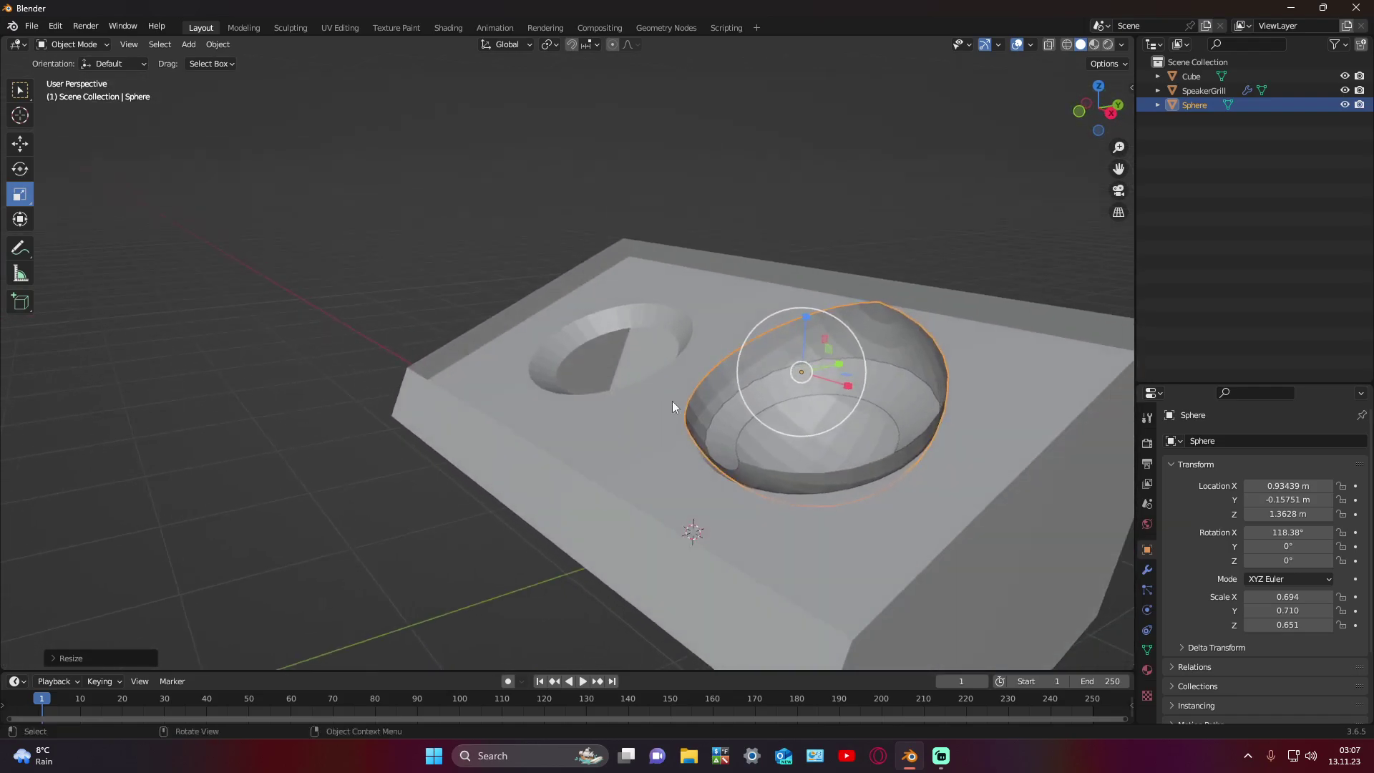
Step: Apply Shade Smooth to the half sphere
right_click(693, 399)
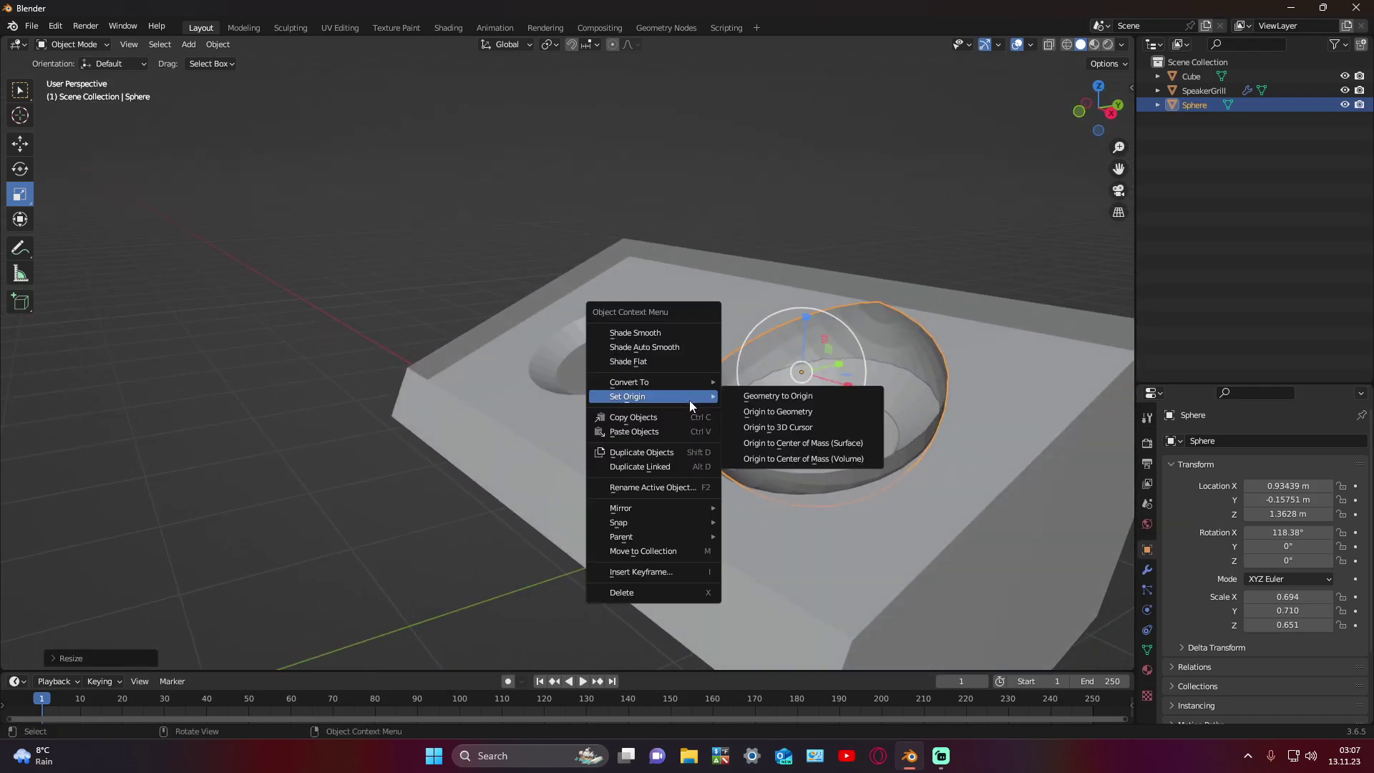
click(647, 335)
mouse_move(730, 405)
middle_down()
mouse_move(710, 445)
mouse_move(767, 445)
mouse_move(433, 423)
middle_up()
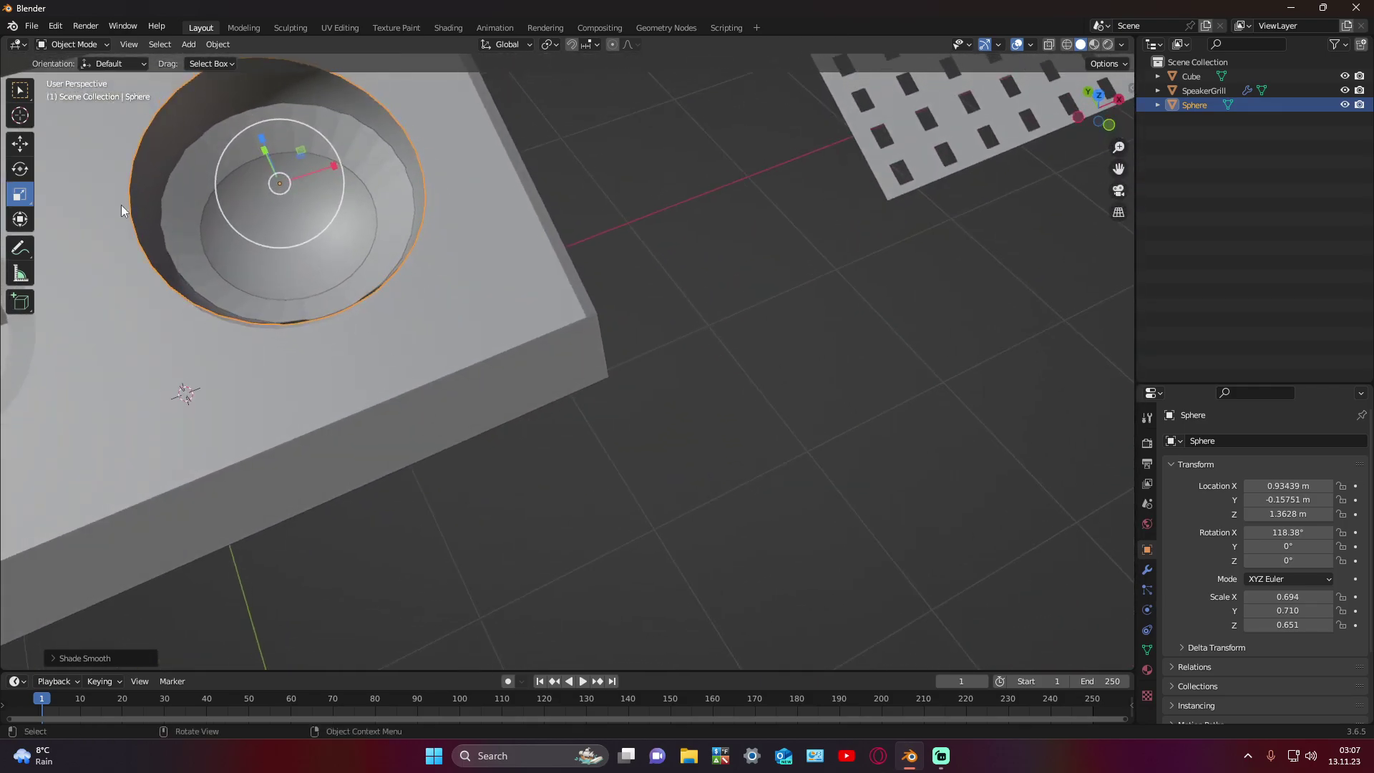
Step: Raise the sphere along Z to about 1.567 m and deselect it
click(19, 145)
mouse_move(265, 161)
mouse_down()
mouse_move(266, 175)
mouse_move(272, 114)
mouse_up()
mouse_move(257, 144)
middle_down()
mouse_move(248, 210)
mouse_move(312, 263)
mouse_move(272, 273)
mouse_move(364, 270)
middle_up()
click(363, 270)
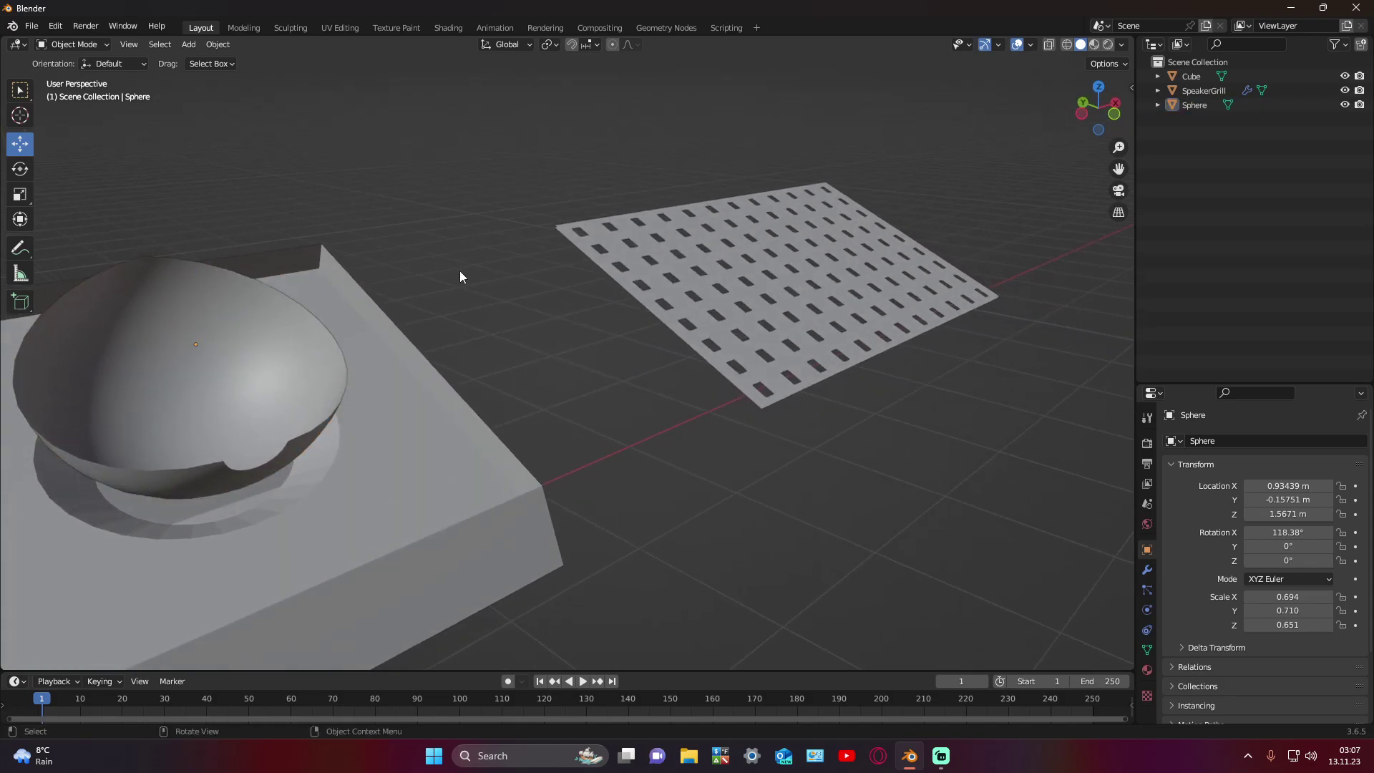
mouse_move(460, 270)
middle_down()
mouse_move(534, 271)
mouse_move(420, 275)
middle_up()
scroll(457, 273, down, 3)
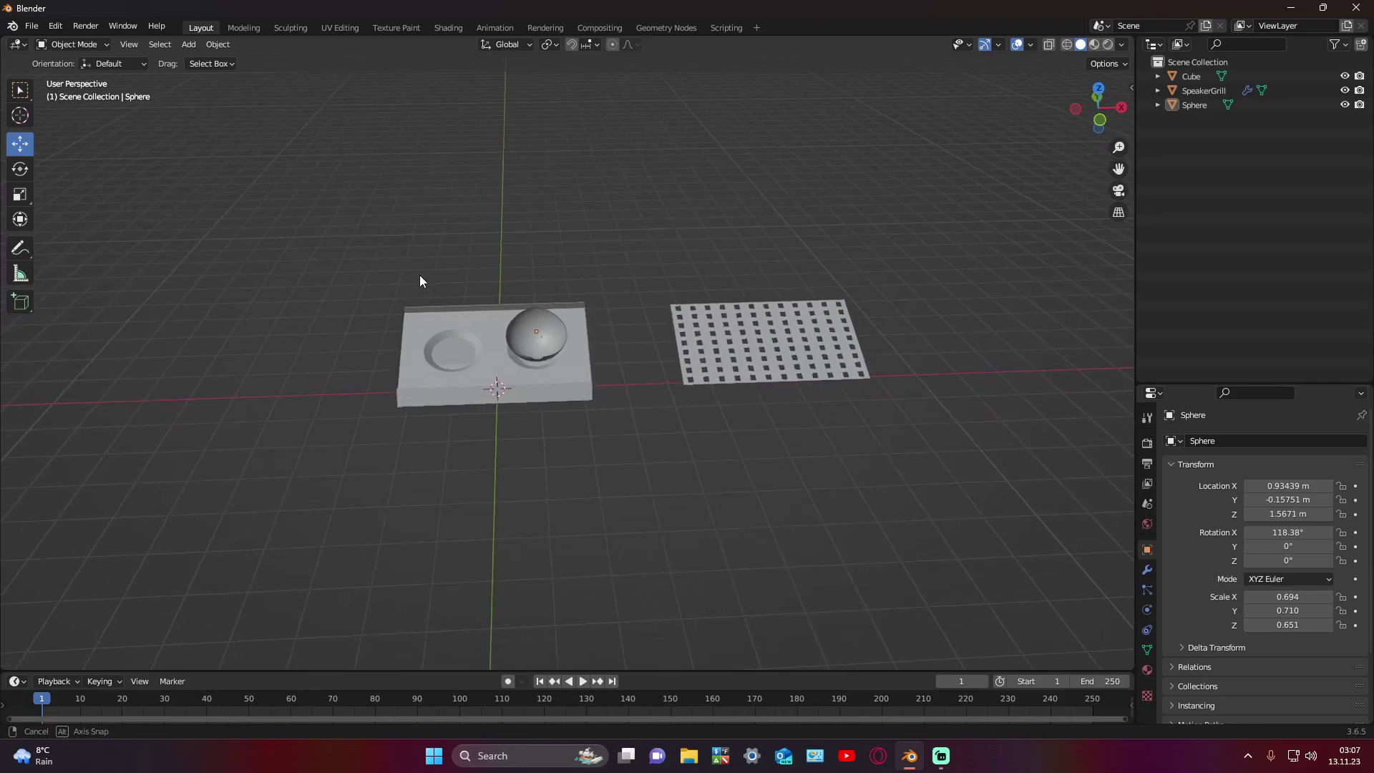
Step: Start a new General file without saving and delete the camera, cube and light
click(37, 33)
mouse_move(50, 47)
click(178, 57)
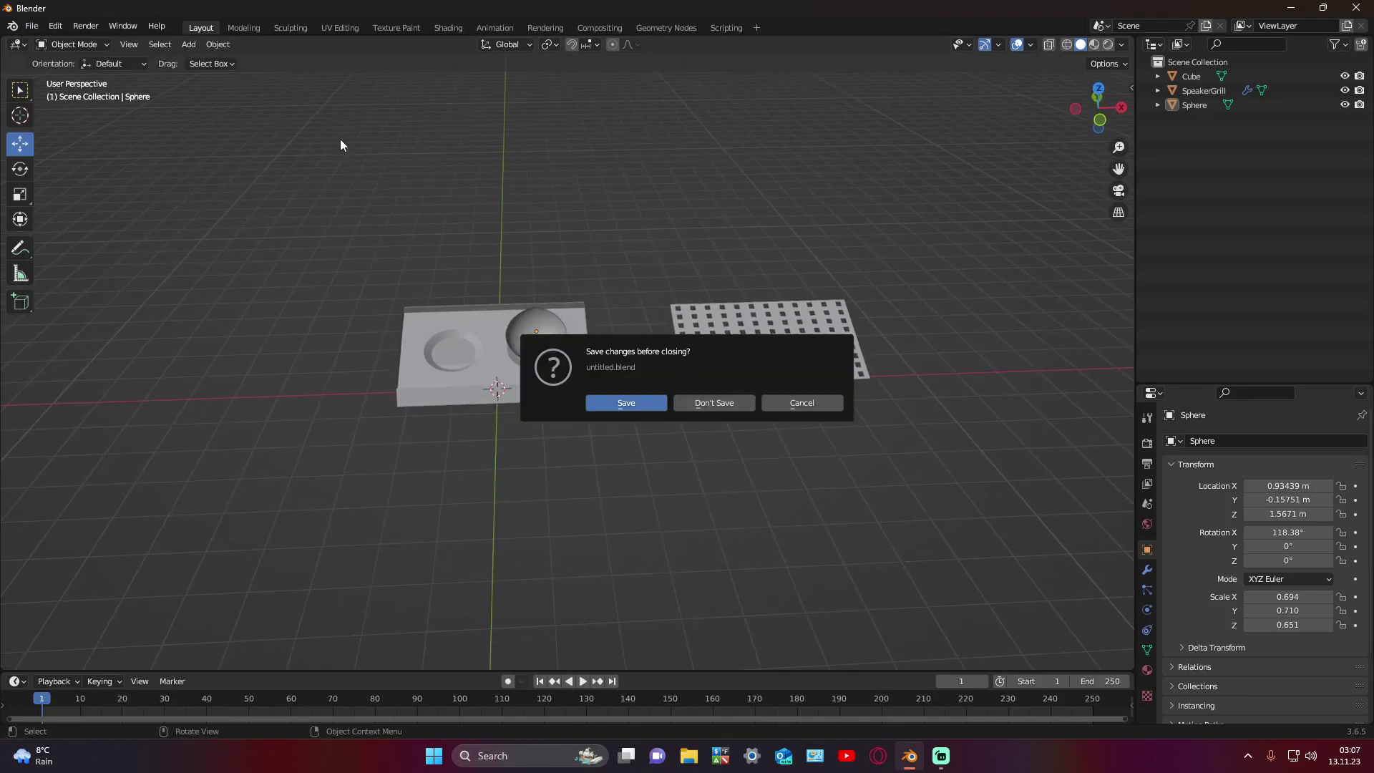
click(695, 405)
shift+click(1204, 89)
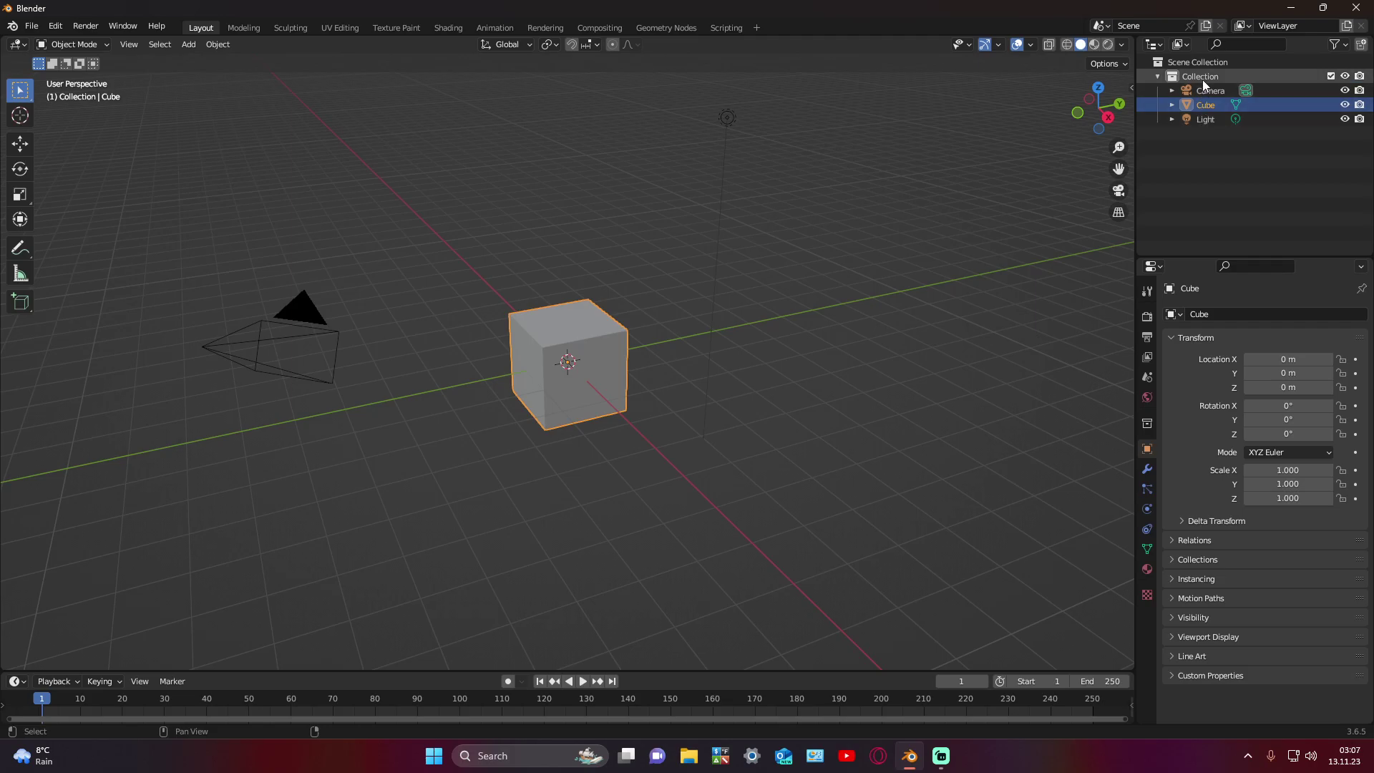
key(Delete)
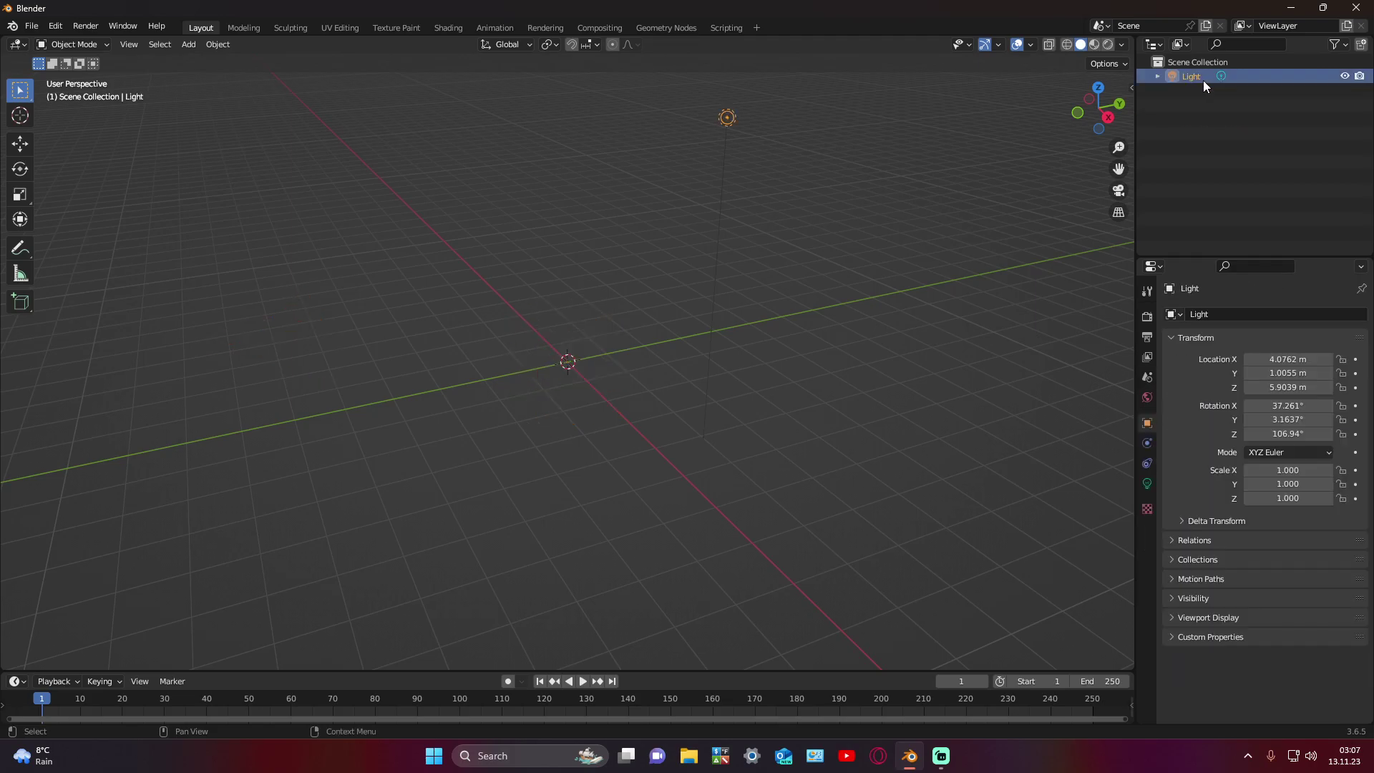
key(Delete)
Step: Add a cube and stretch it to 1.410 tall along Z and 1.227 deep along Y
key(shift+a)
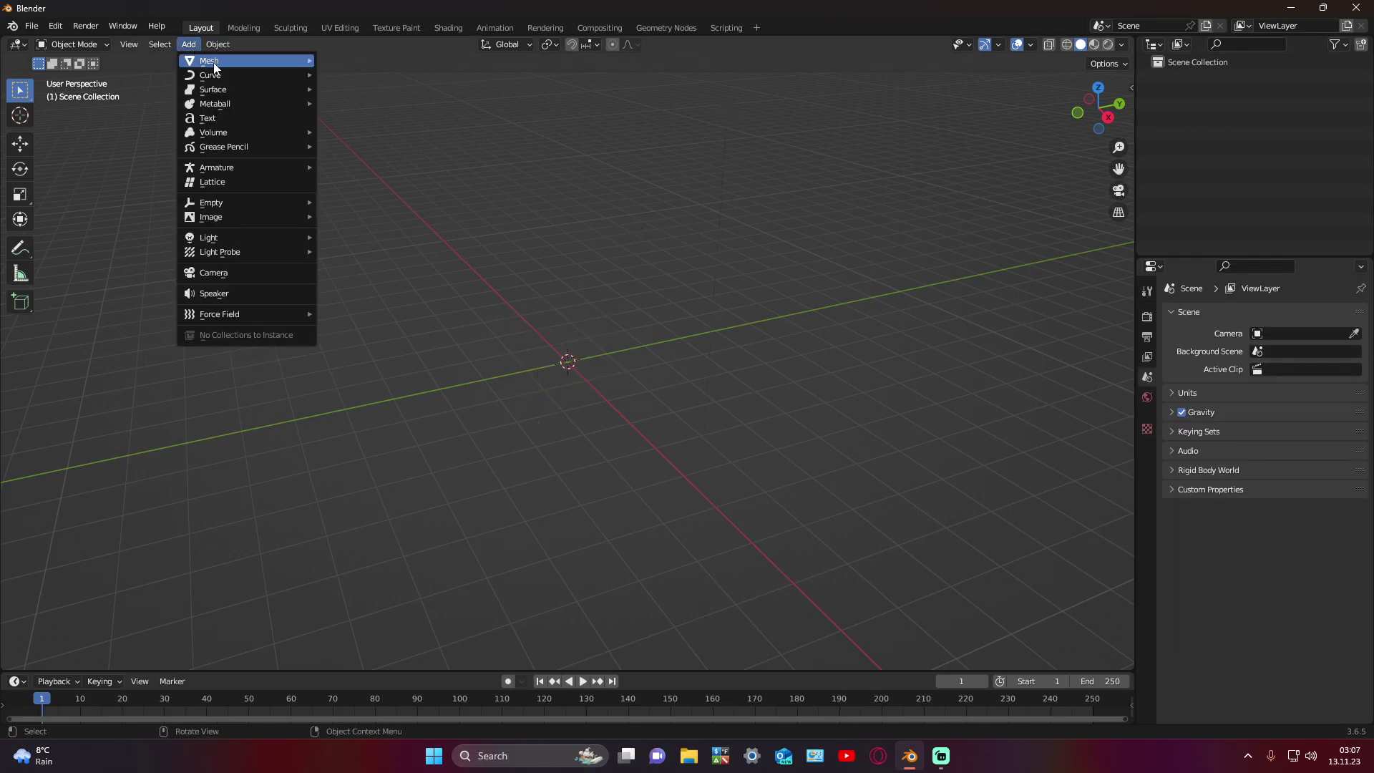
mouse_move(209, 60)
click(348, 76)
middle_drag(431, 196, 491, 279)
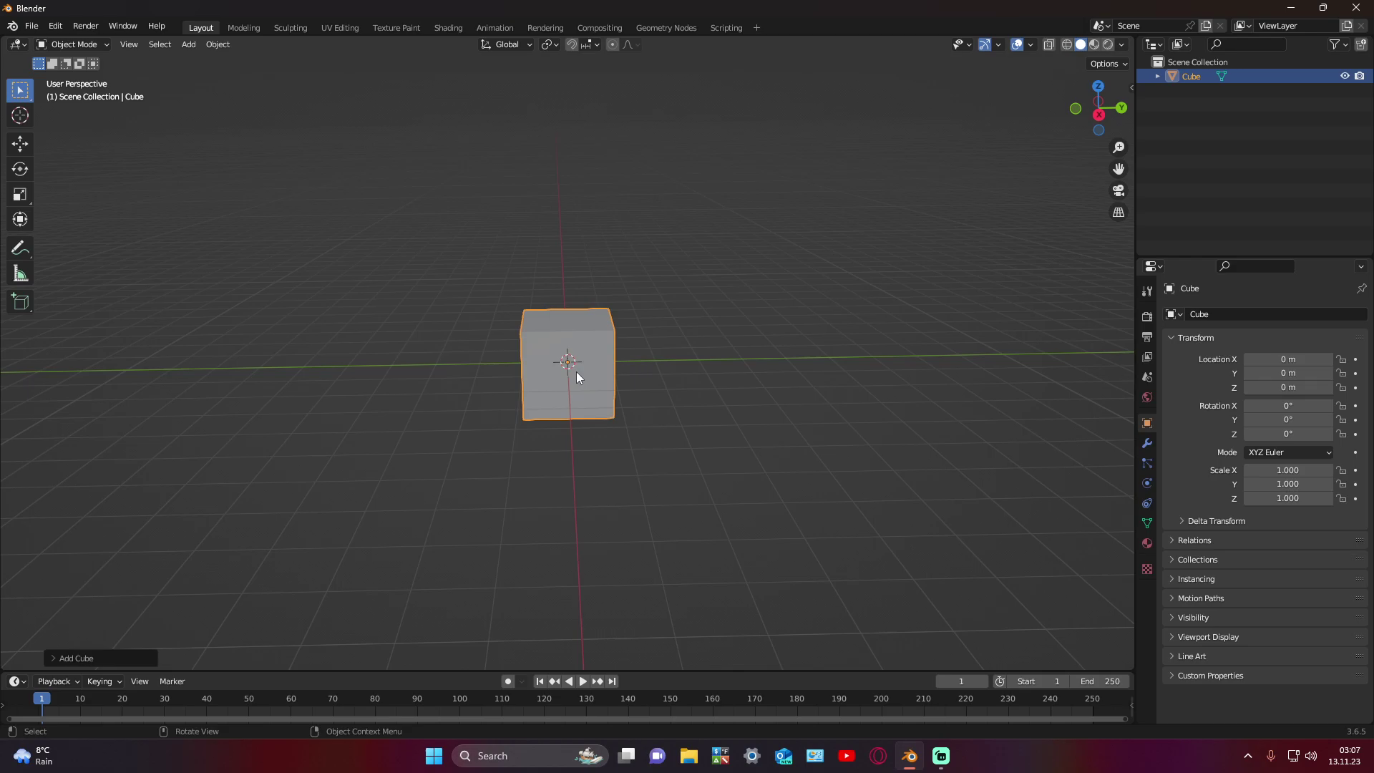
key(s)
key(z)
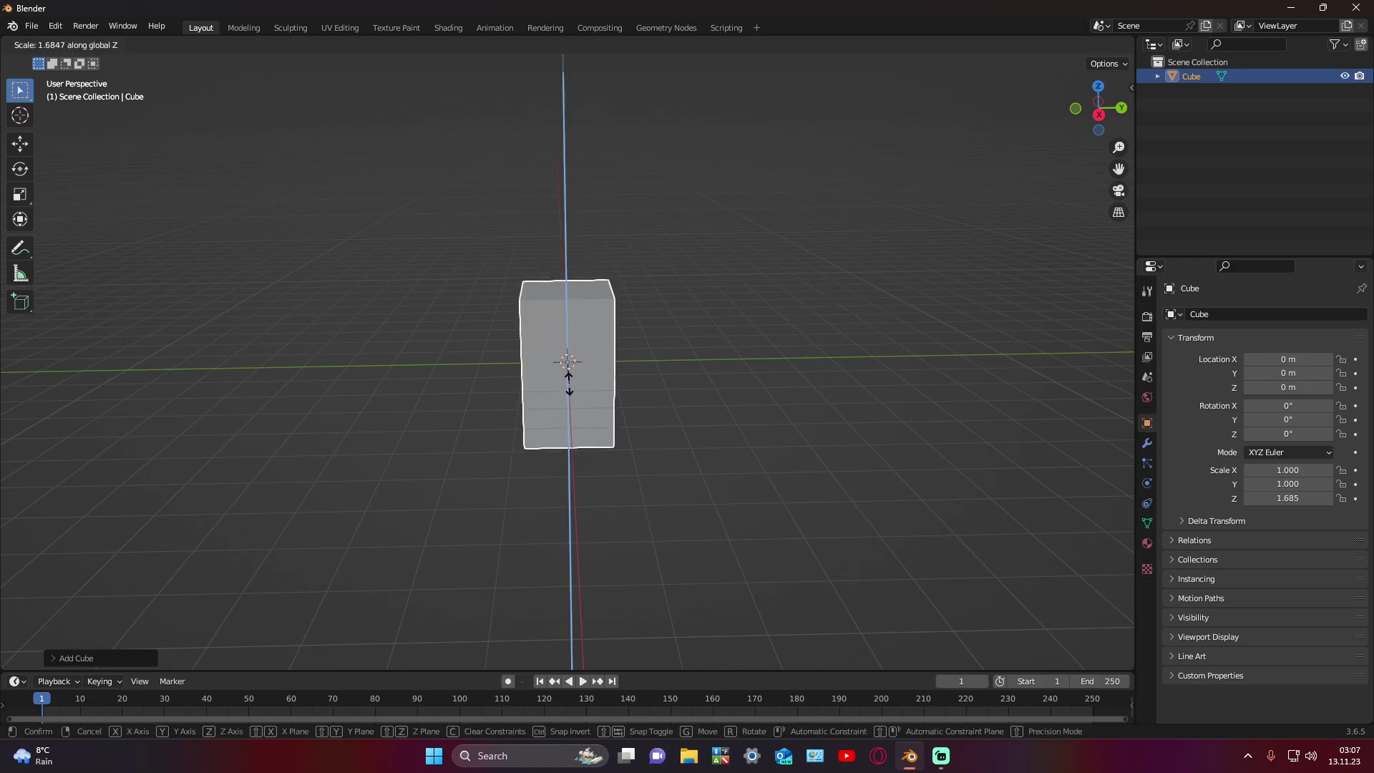
click(569, 380)
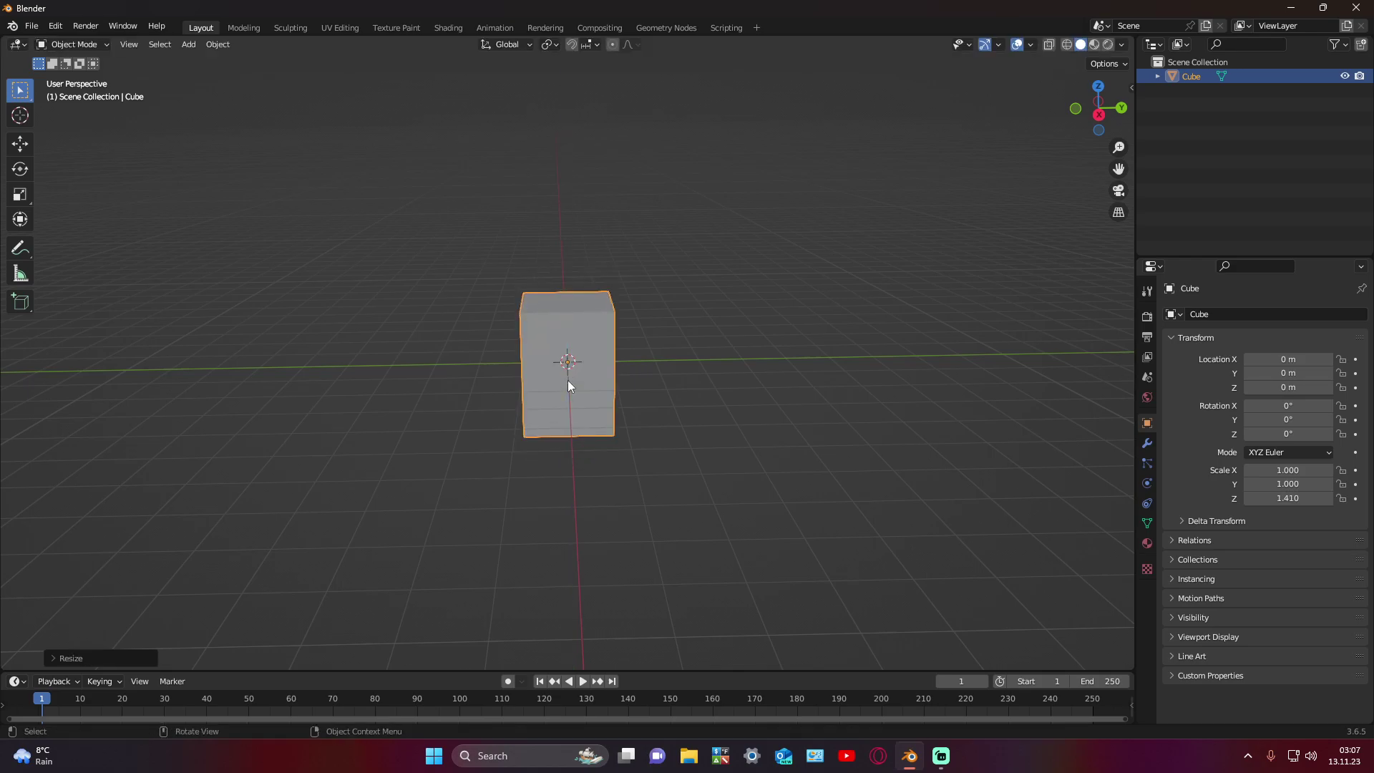
key(s)
key(y)
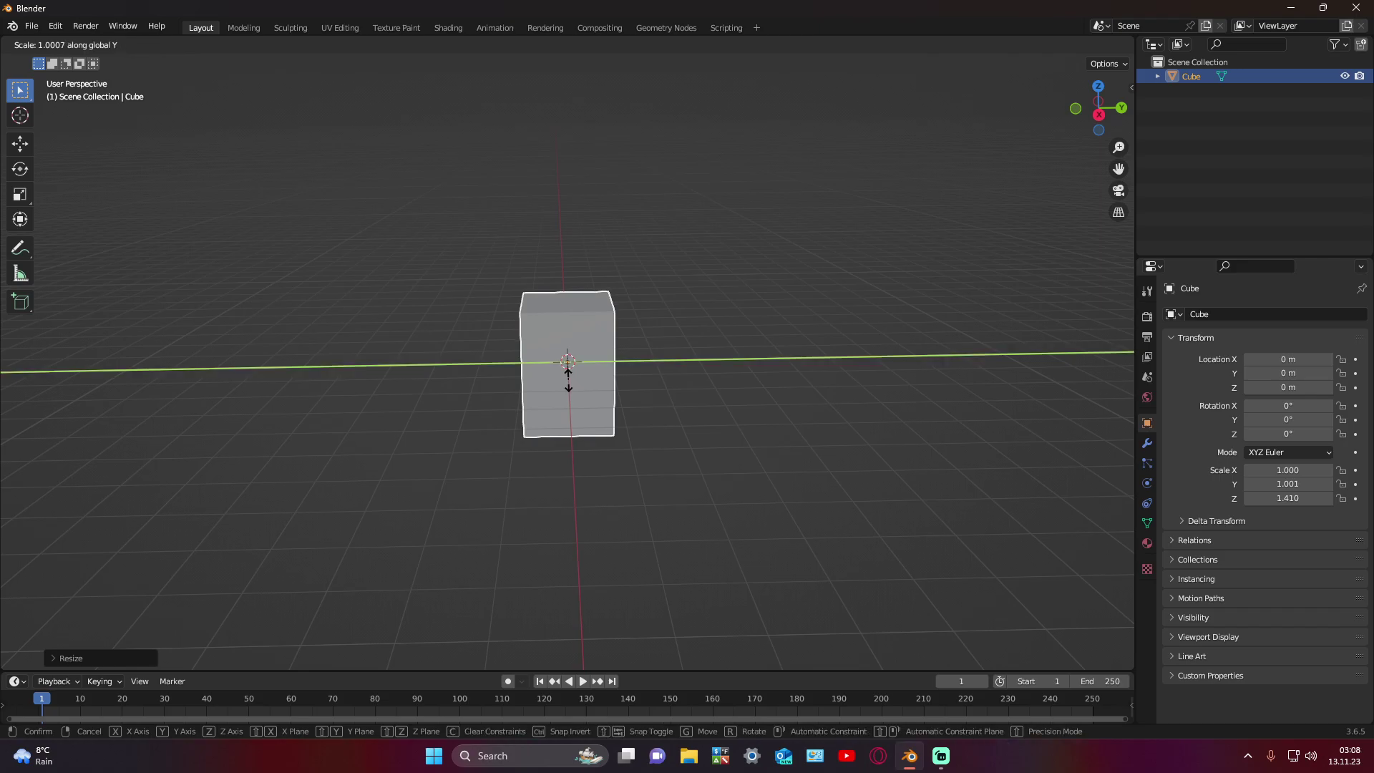
click(677, 393)
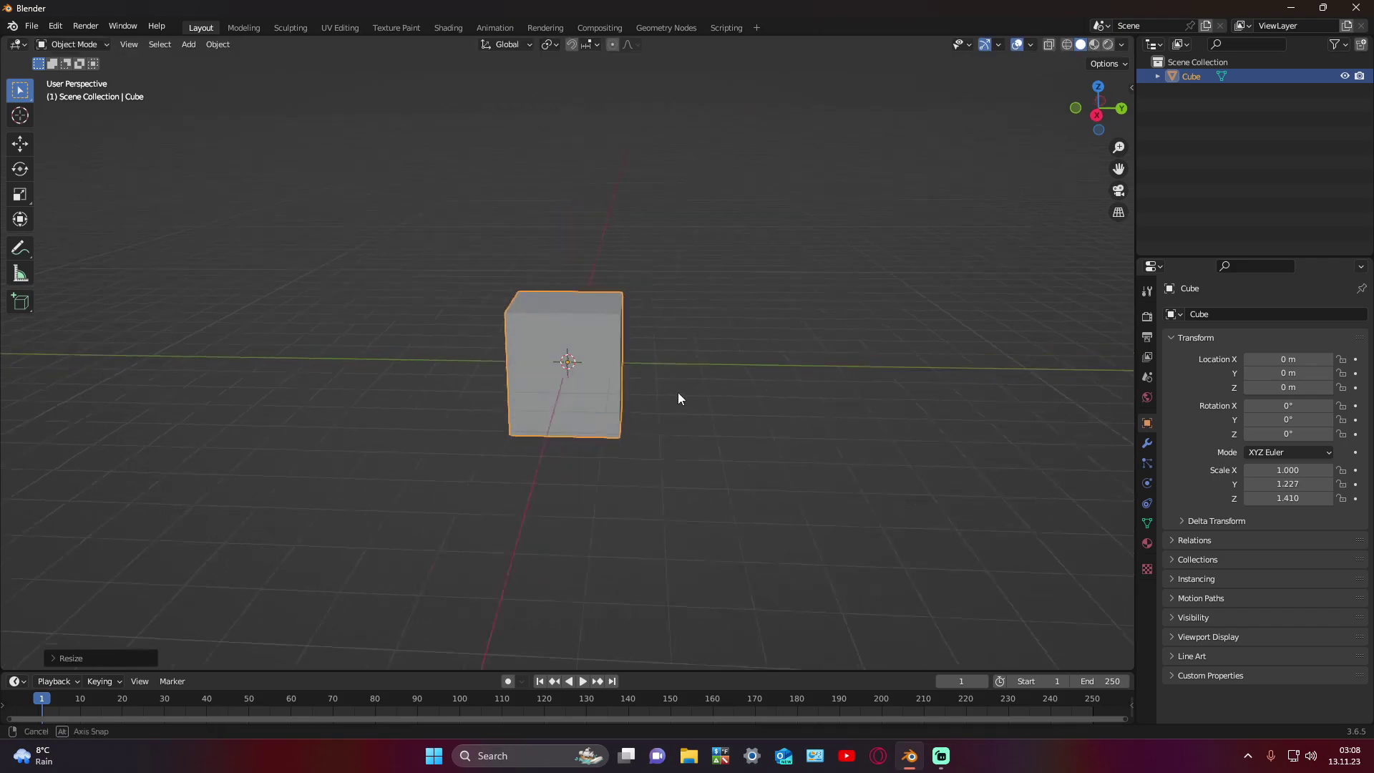
Step: Set the cube's Location Z to 1 and leave the cube selected
mouse_move(677, 392)
middle_down()
mouse_move(624, 389)
mouse_move(698, 411)
middle_up()
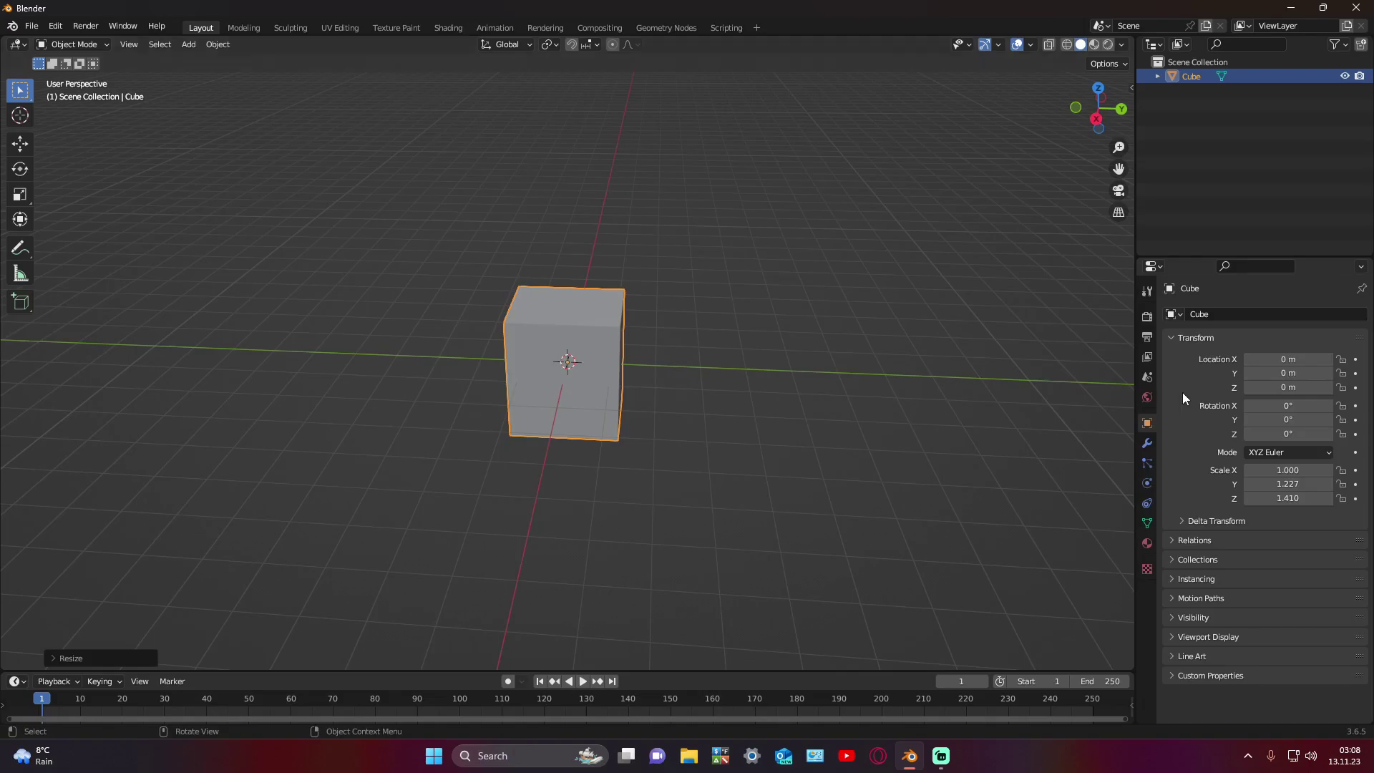
click(1289, 387)
text(1)
key(Return)
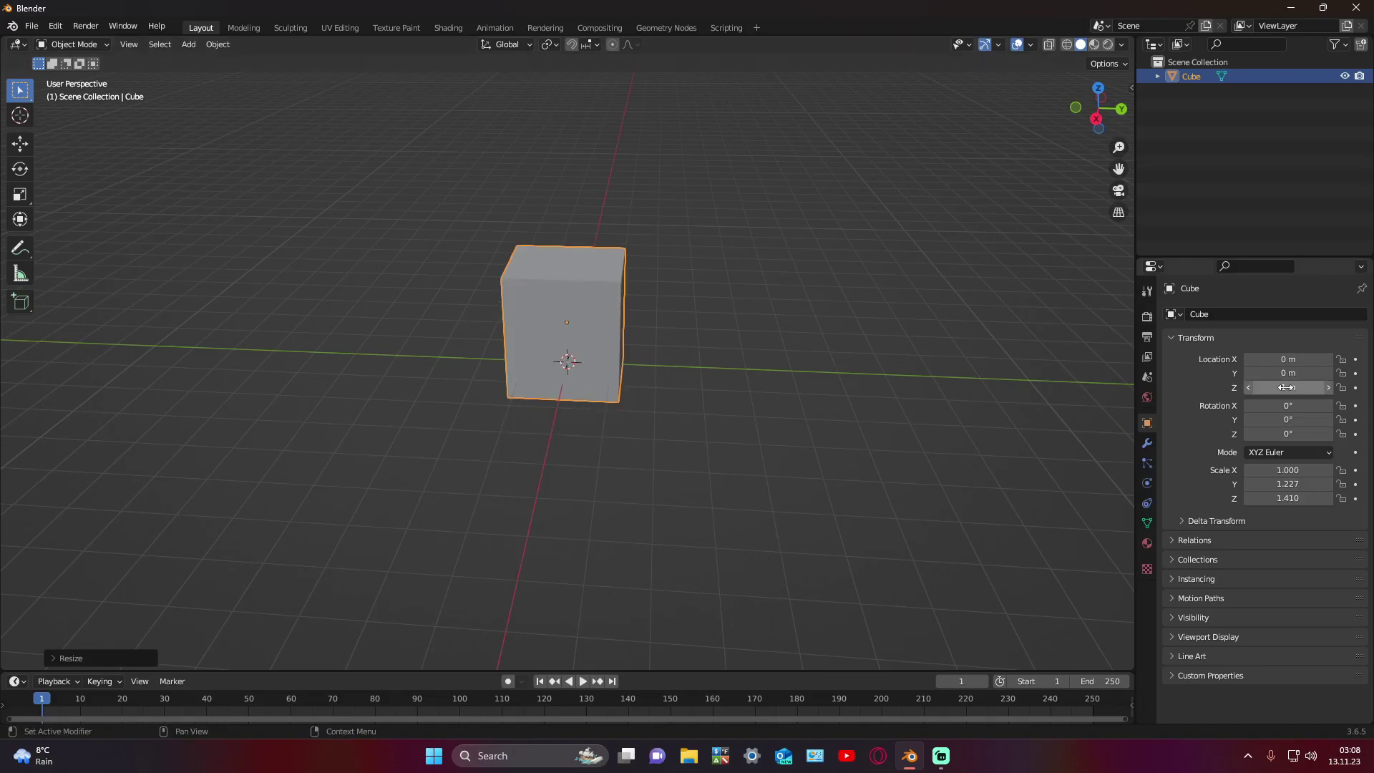
click(1171, 337)
click(798, 424)
mouse_move(863, 382)
middle_down()
mouse_move(862, 350)
mouse_move(806, 390)
mouse_move(783, 358)
mouse_move(676, 371)
mouse_move(847, 362)
mouse_move(745, 383)
middle_up()
scroll(770, 369, up, 2)
scroll(754, 386, down, 1)
click(577, 330)
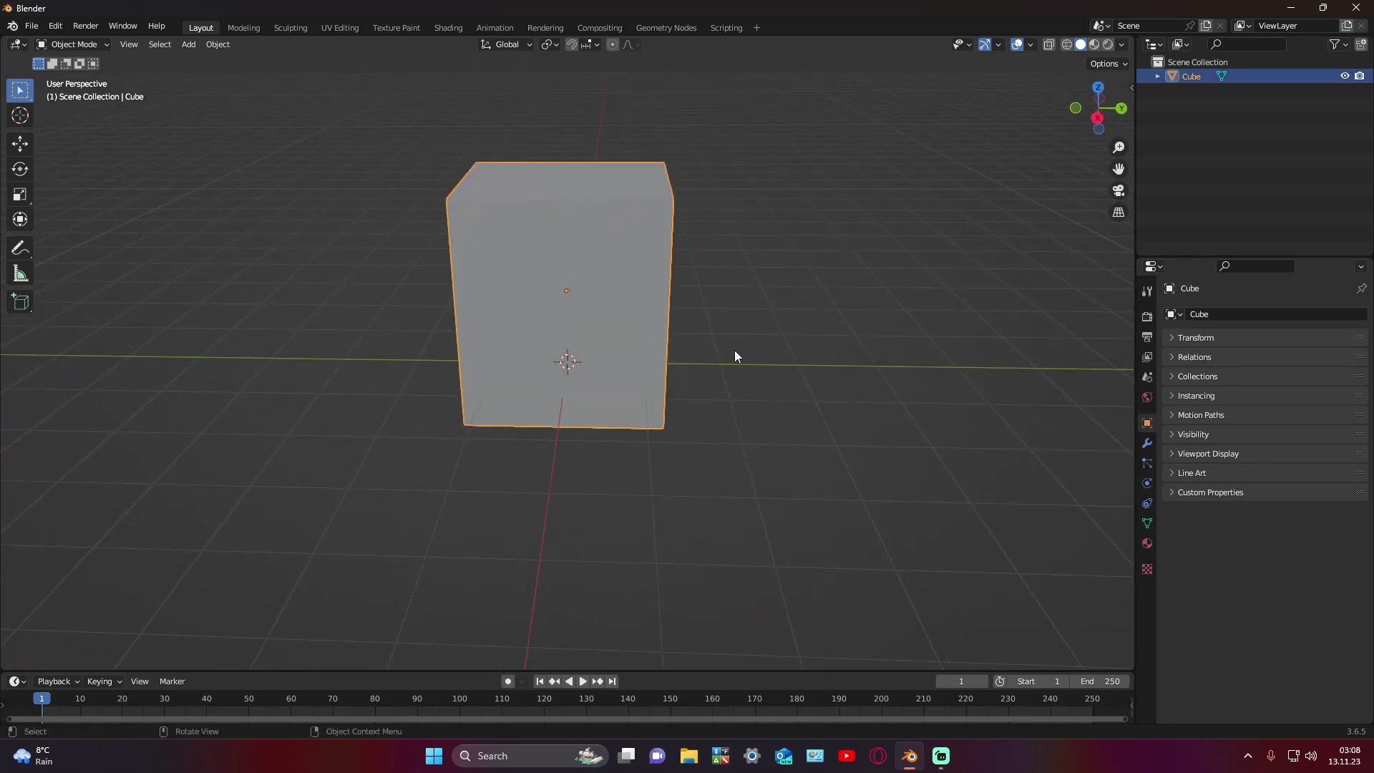
click(735, 354)
click(562, 335)
click(785, 360)
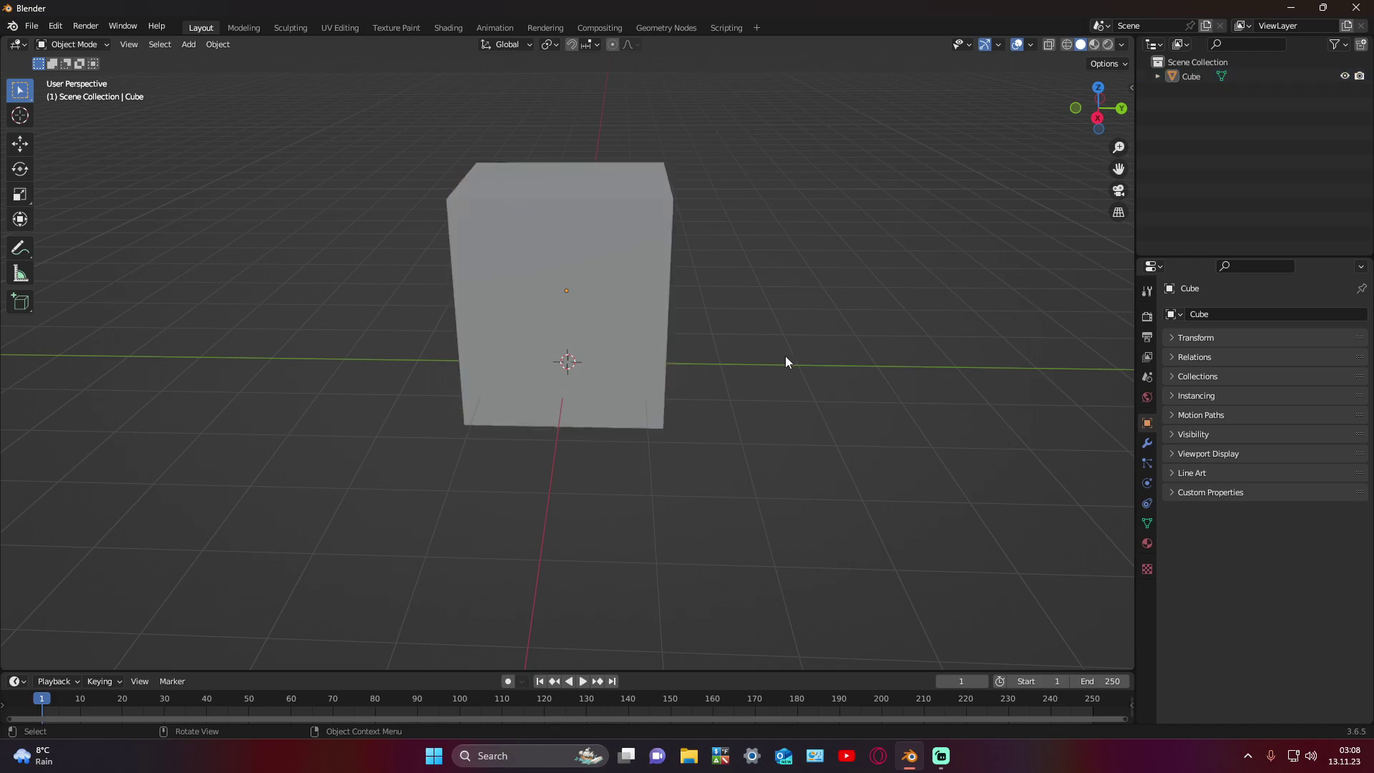
click(610, 339)
Step: Select the cube's front face in Edit Mode and extrude it inward to recess it
key(Tab)
click(737, 348)
mouse_move(737, 348)
middle_down()
mouse_move(804, 347)
mouse_move(588, 329)
middle_up()
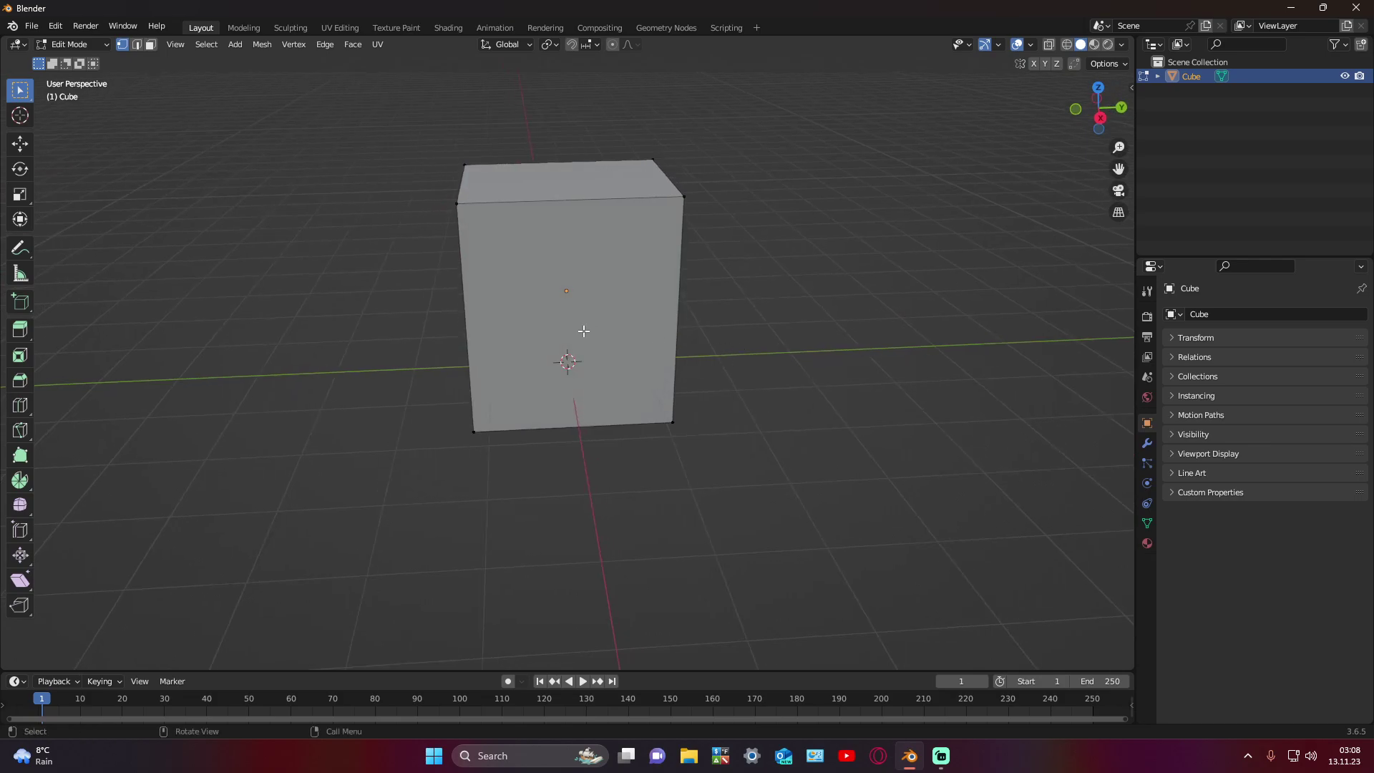
key(Tab)
key(Tab)
click(150, 45)
click(514, 301)
middle_drag(503, 303, 595, 312)
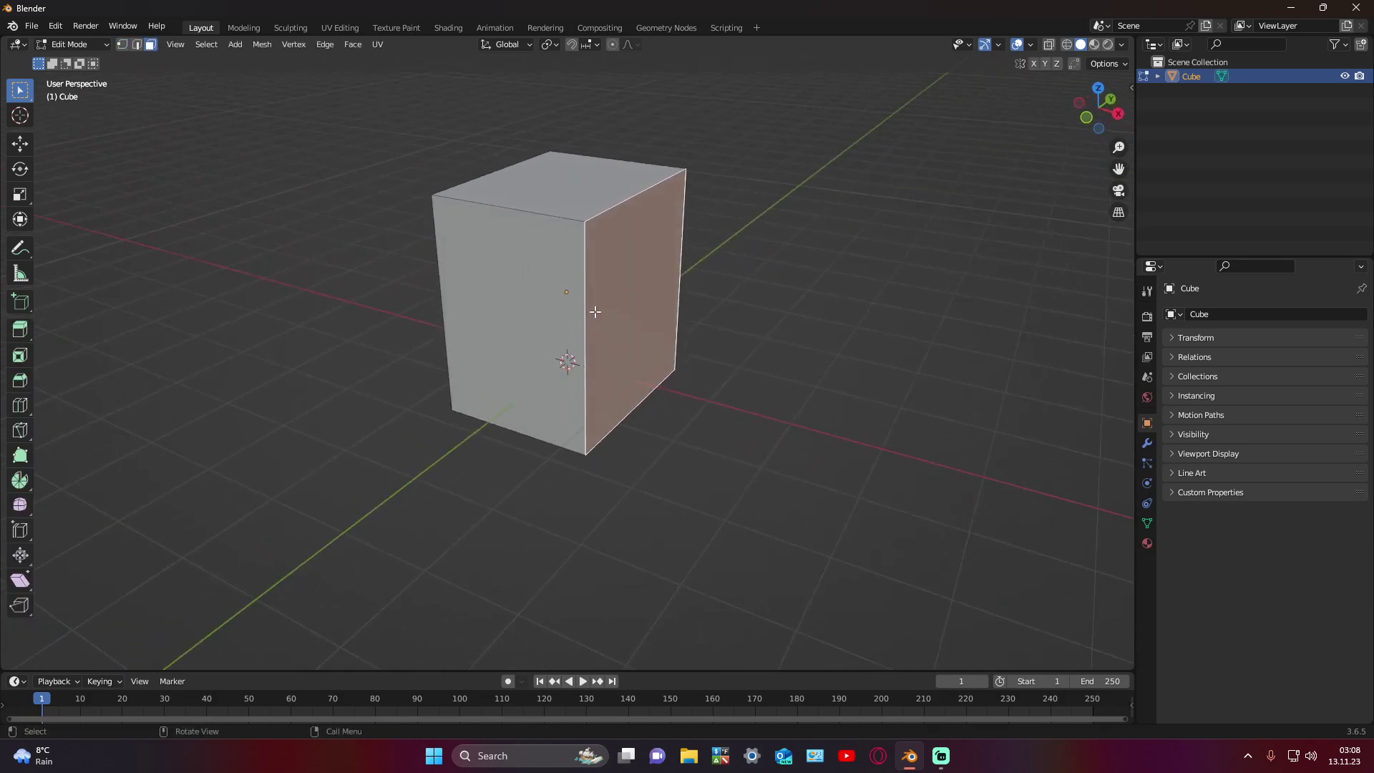
key(e)
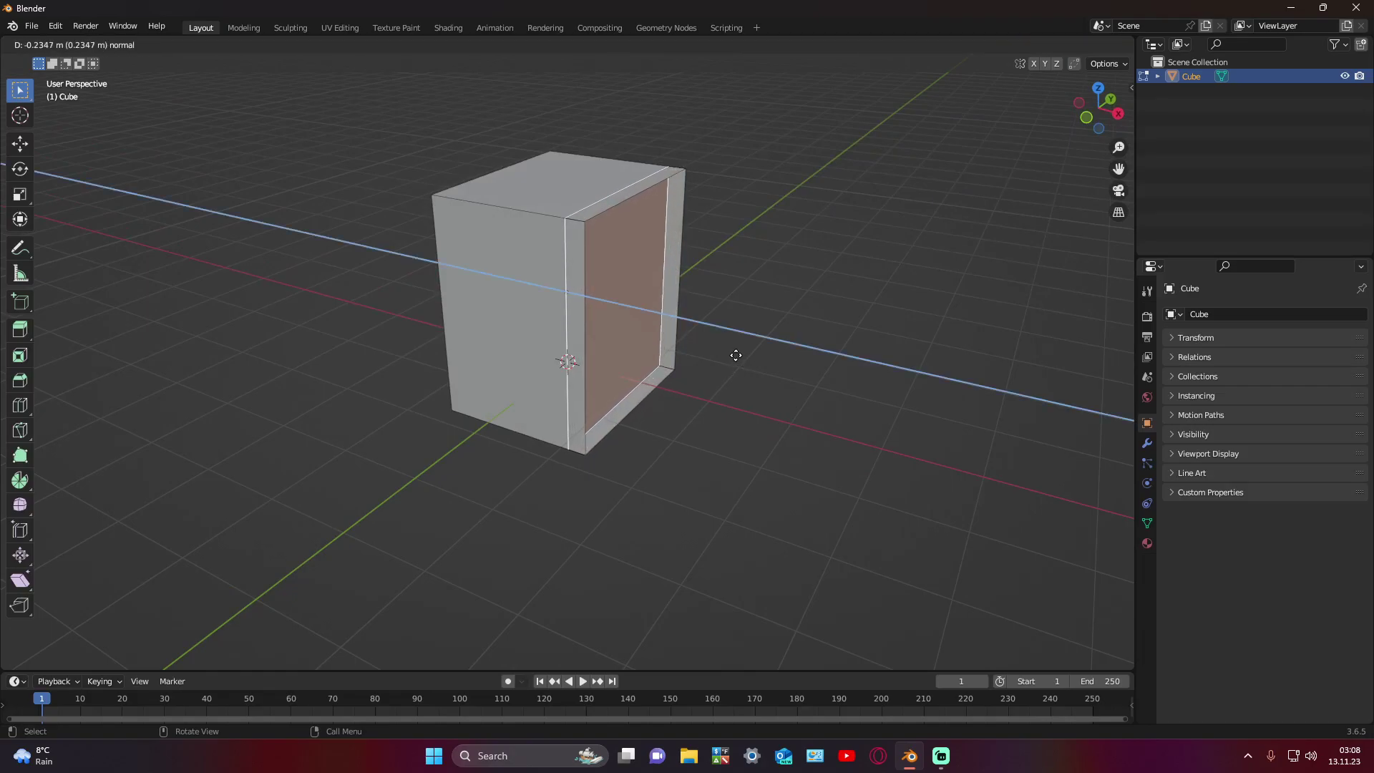
click(736, 357)
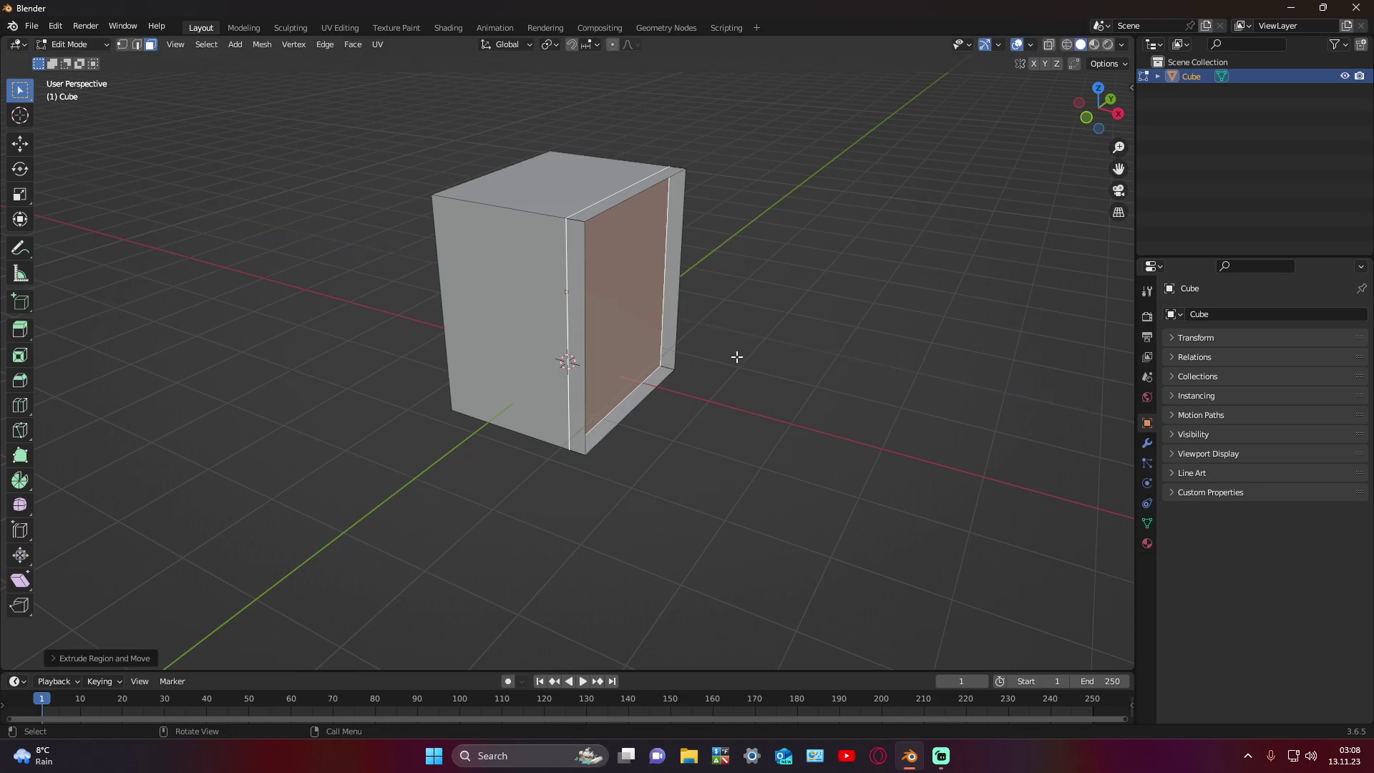
Step: Move a copy of the front face along X and separate it into its own object, Cube.001
key(g)
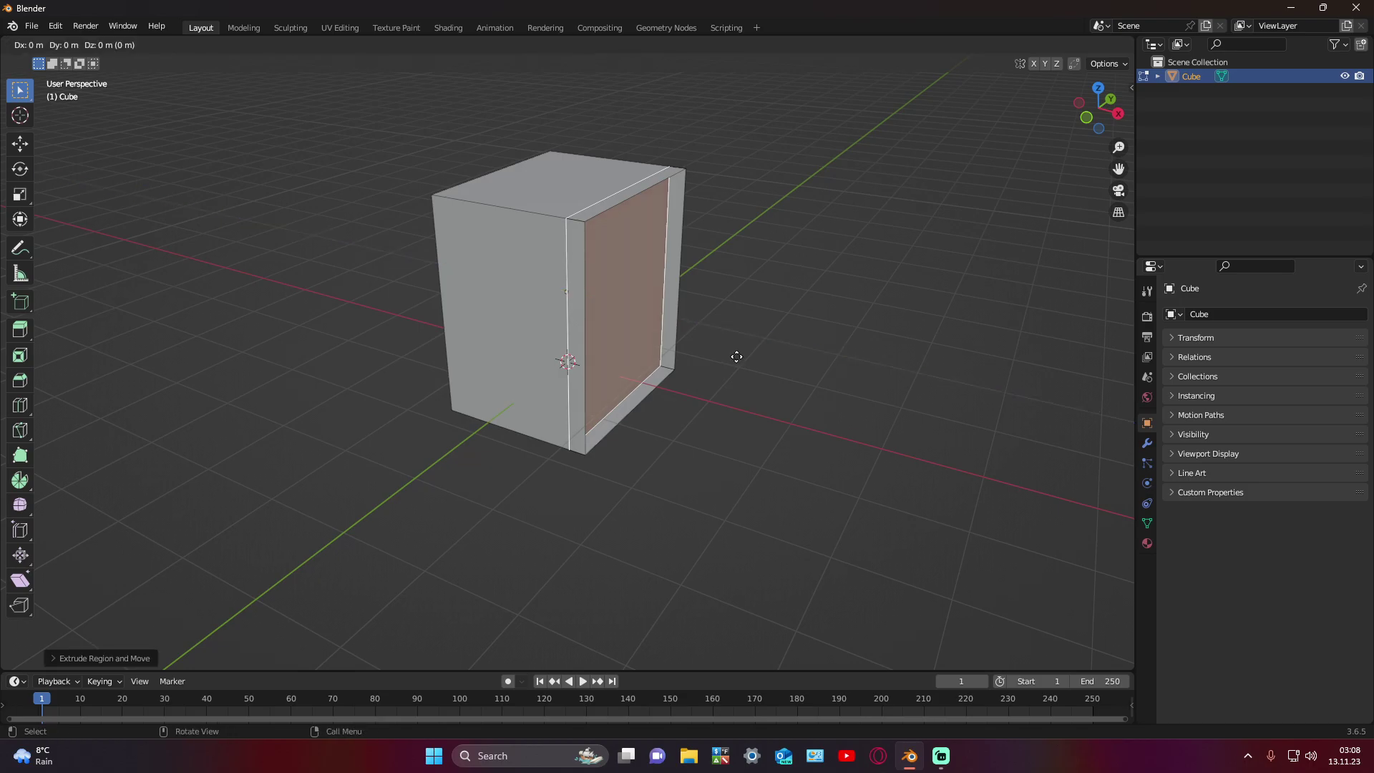
key(x)
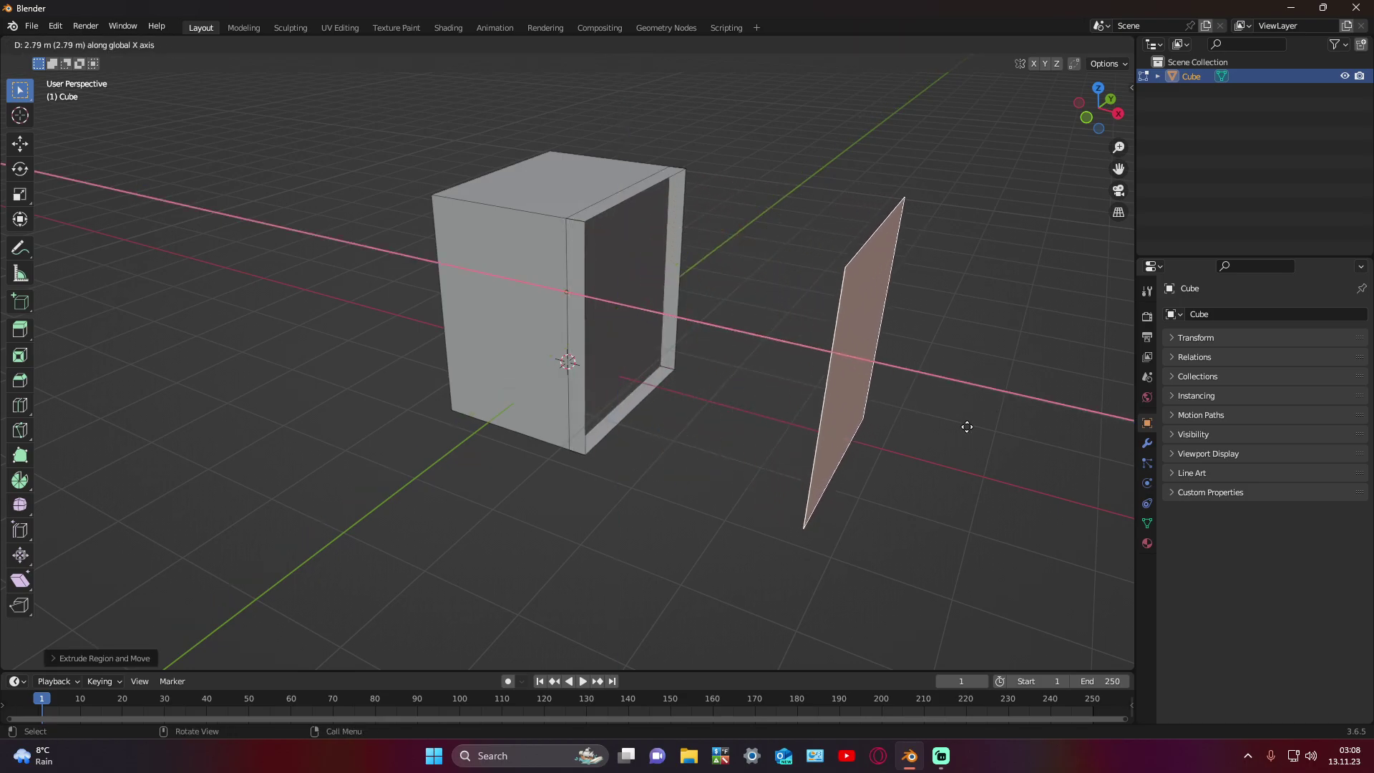
click(889, 423)
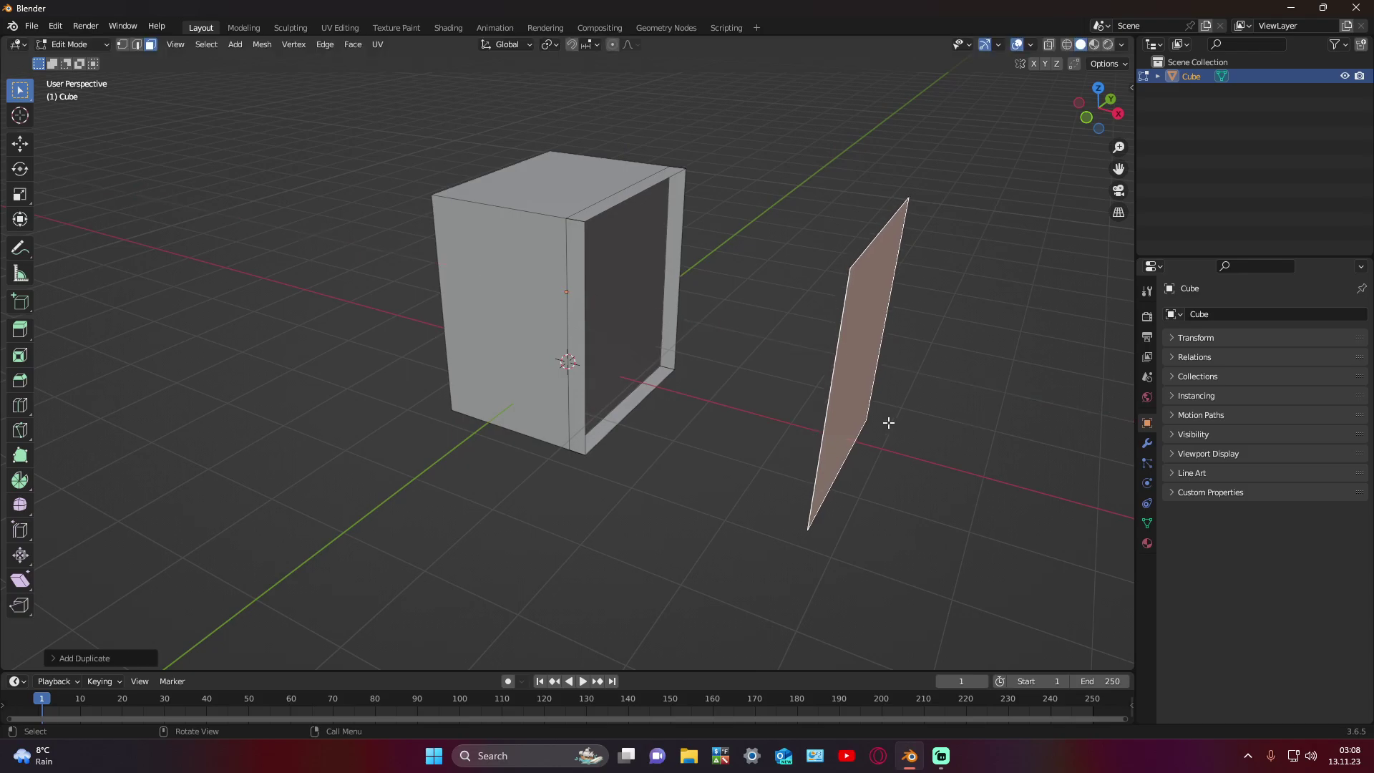
key(p)
click(841, 394)
key(Tab)
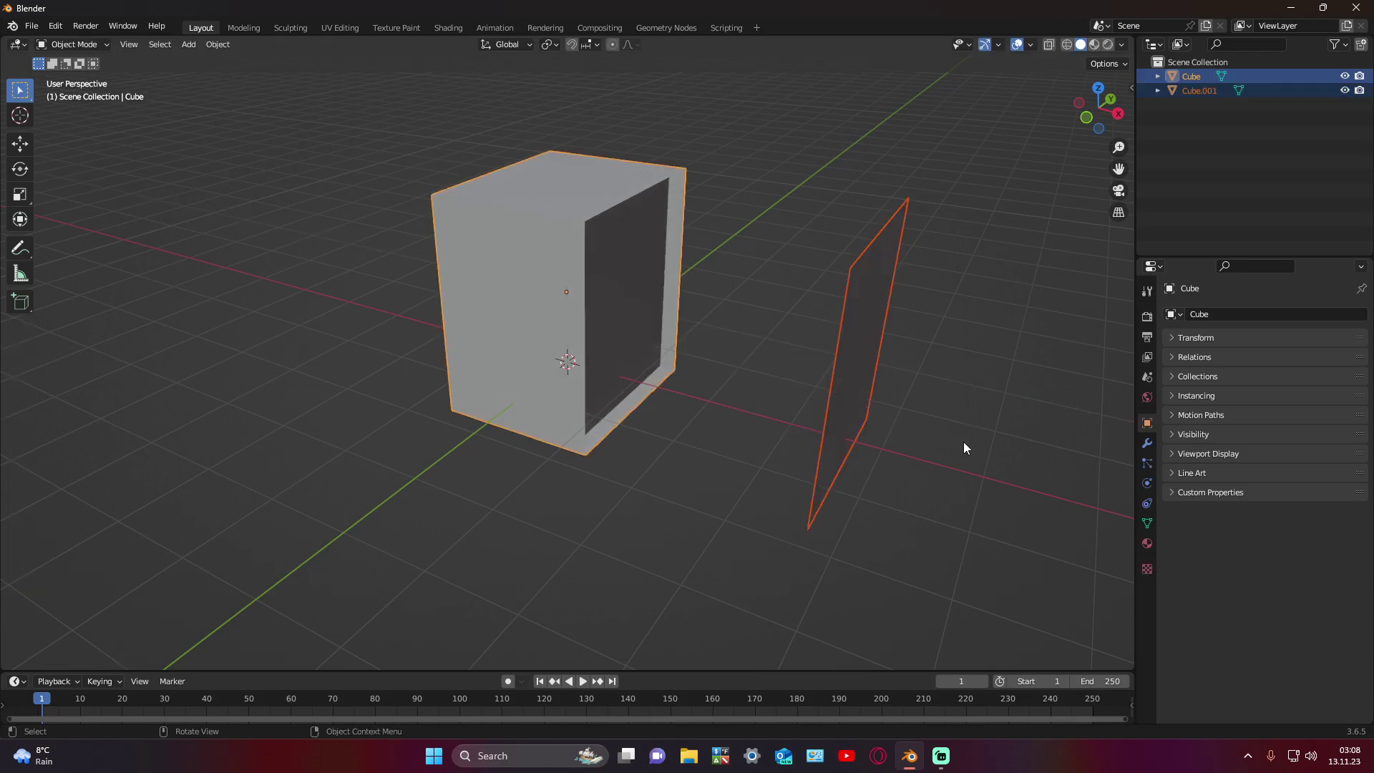
click(964, 441)
Step: Slide the separated front panel Cube.001 away from the box with the Move tool
click(859, 411)
key(Tab)
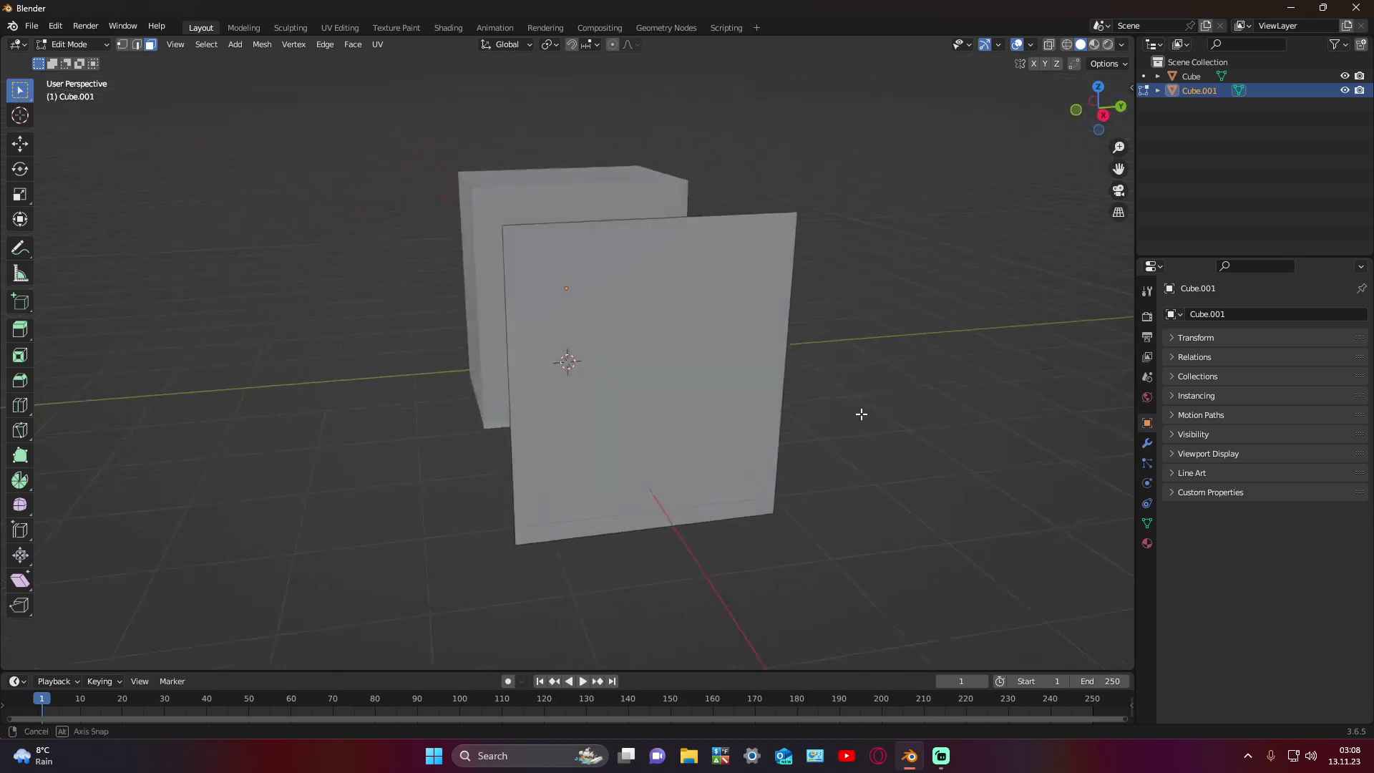
middle_drag(948, 431, 659, 408)
click(659, 408)
key(Tab)
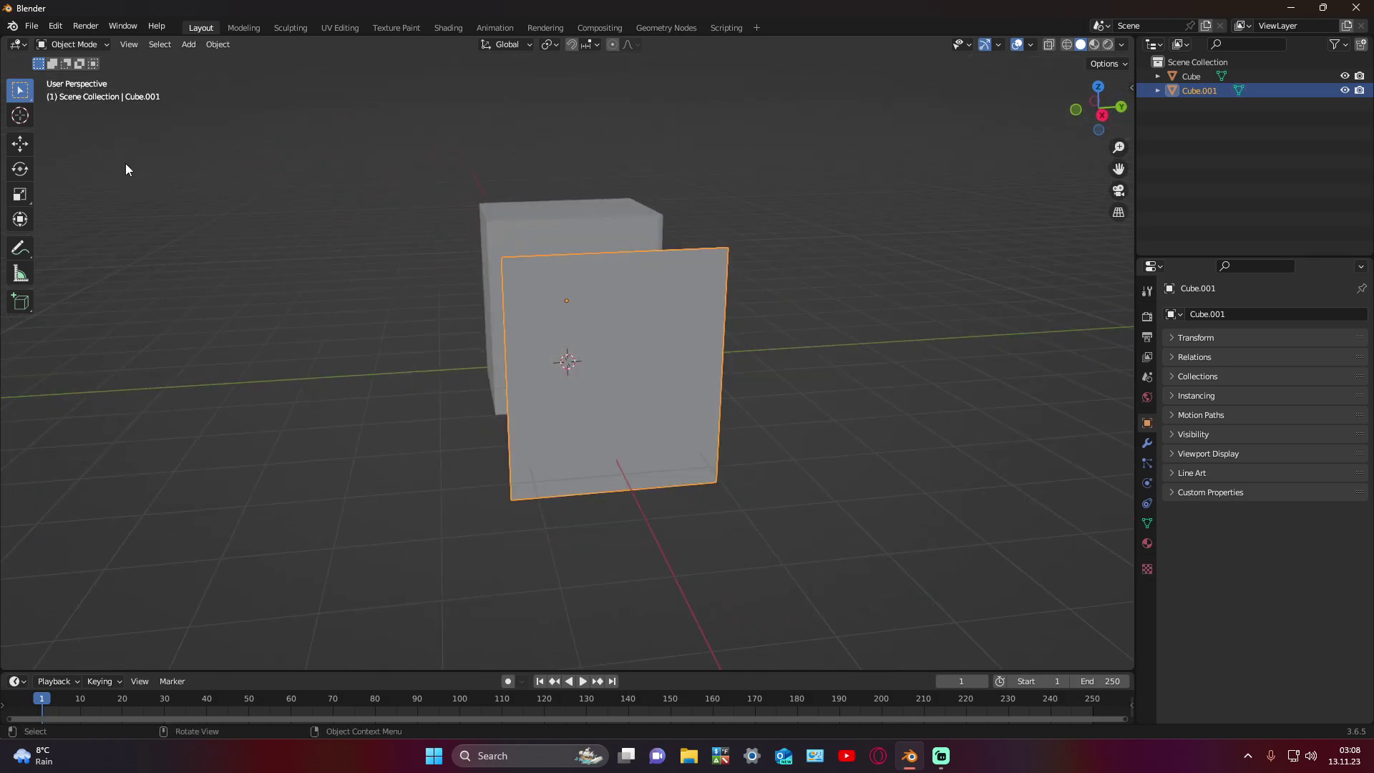
click(20, 144)
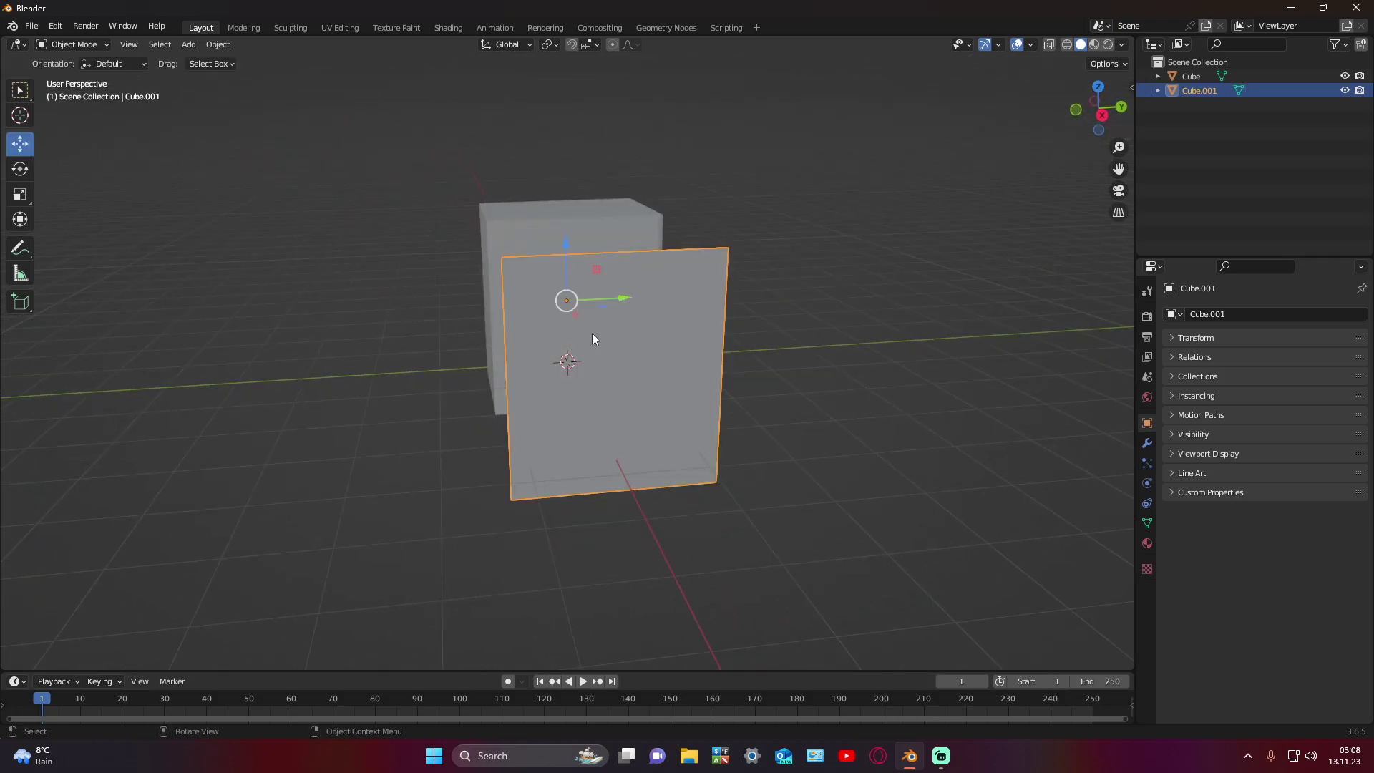
middle_drag(591, 333, 623, 297)
drag(623, 297, 908, 316)
click(908, 316)
Step: Inspect the box's mesh in Edit Mode, return to Object Mode, and bring up the Add menu
mouse_move(748, 347)
middle_down()
mouse_move(731, 313)
mouse_move(668, 276)
mouse_move(750, 410)
middle_up()
click(673, 407)
key(Tab)
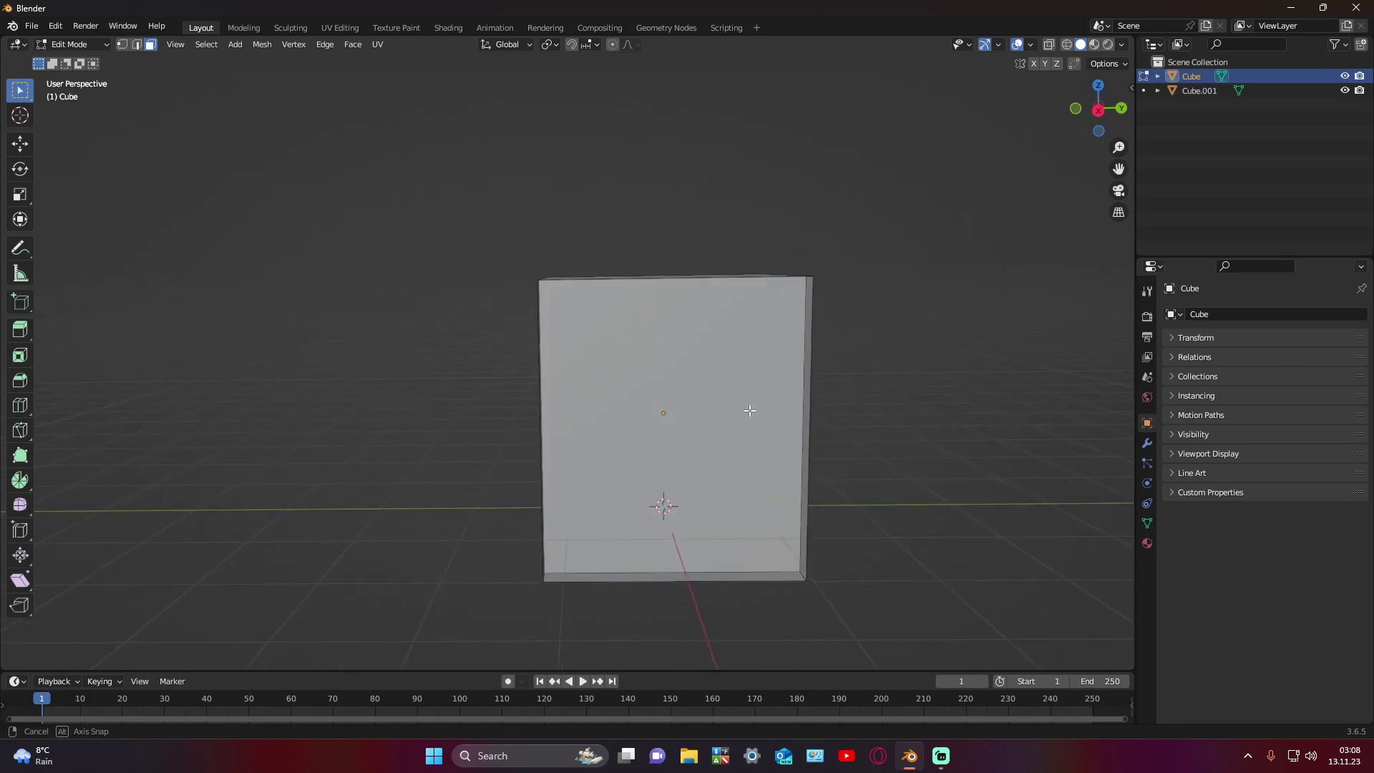
mouse_move(750, 410)
middle_down()
mouse_move(770, 442)
mouse_move(687, 444)
mouse_move(677, 420)
mouse_move(605, 458)
mouse_move(570, 539)
mouse_move(475, 555)
mouse_move(692, 467)
mouse_move(722, 419)
middle_up()
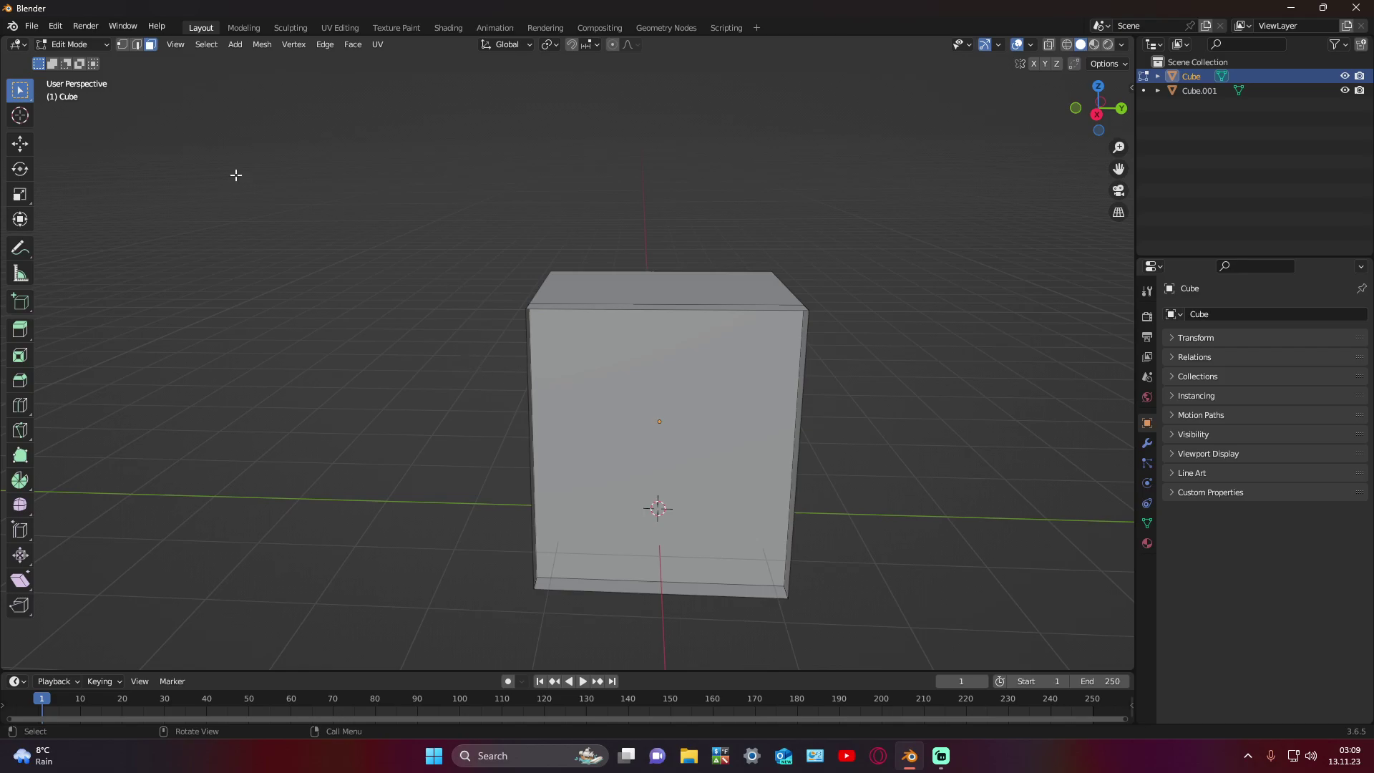
key(Tab)
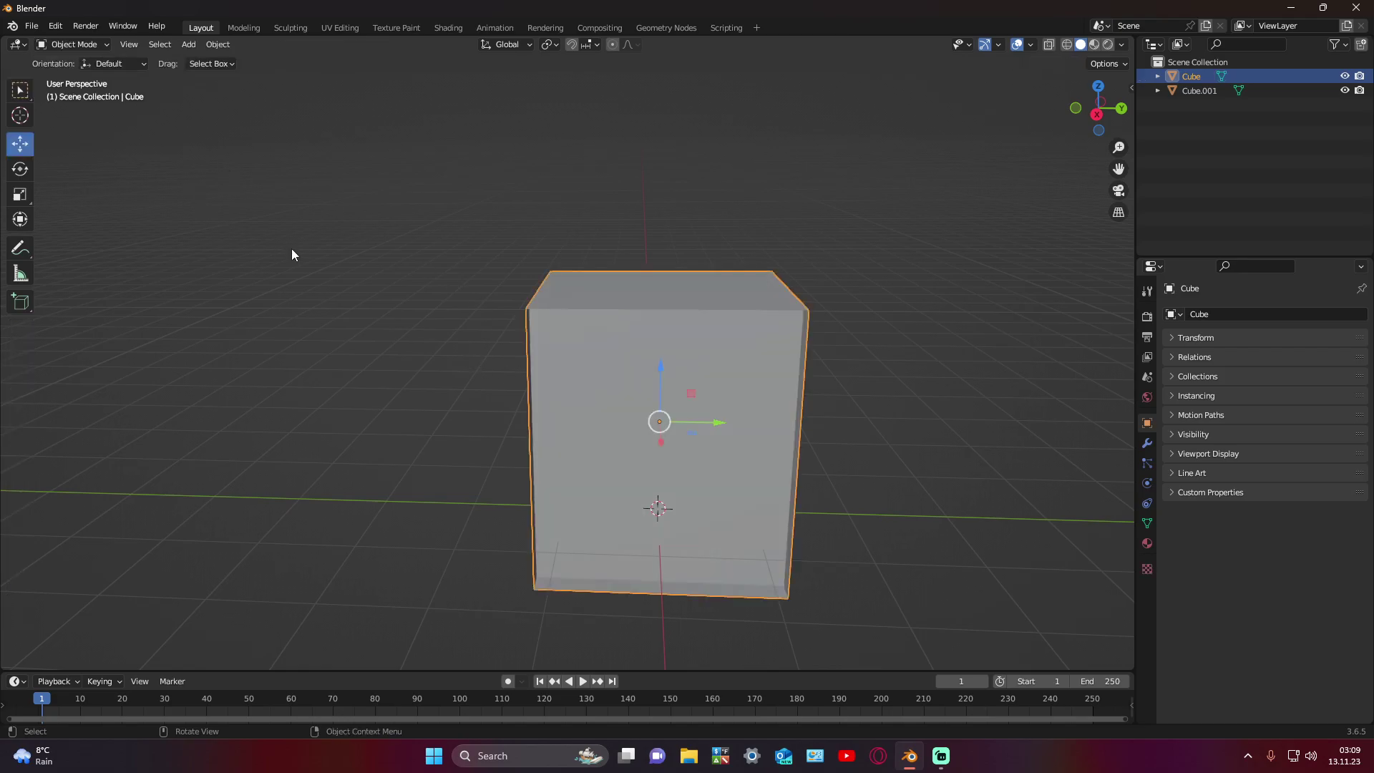
click(239, 167)
click(180, 45)
mouse_move(209, 60)
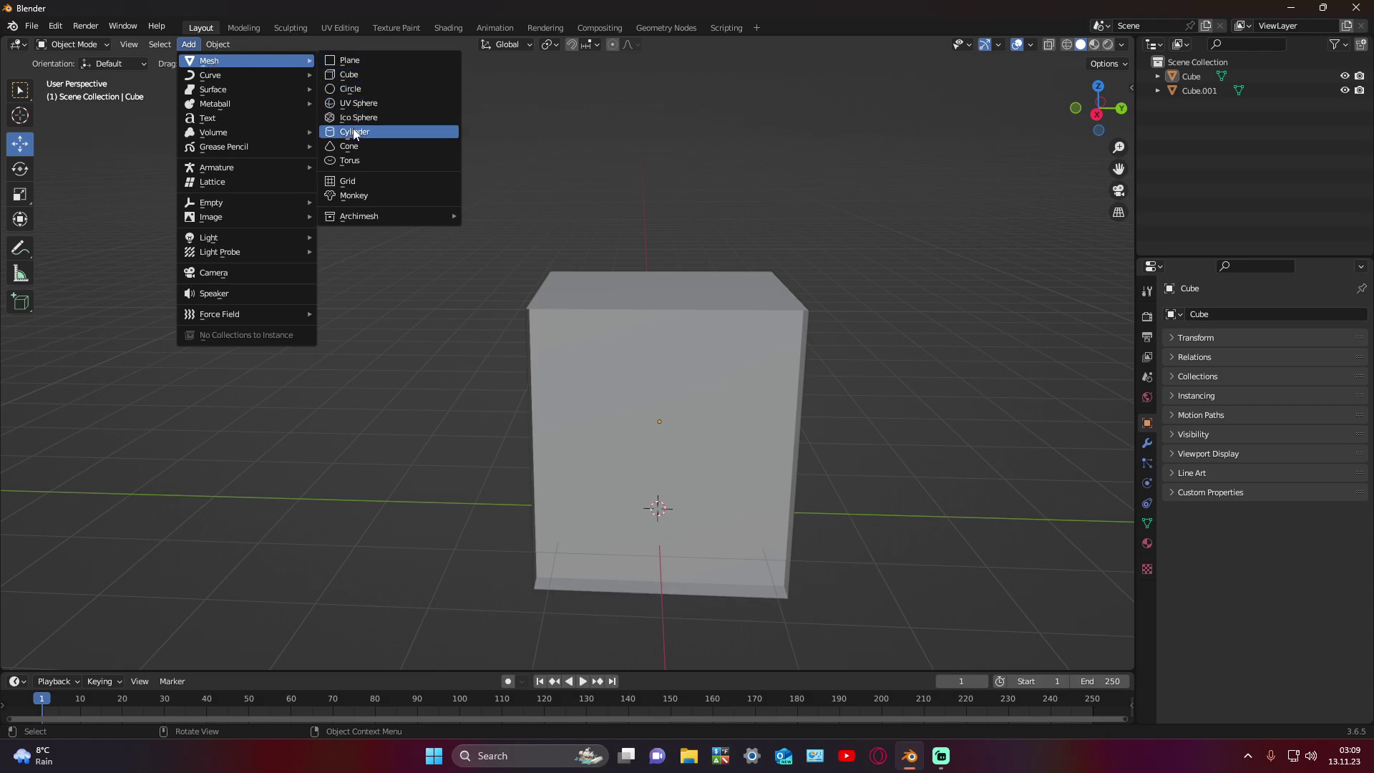
Step: Add a cylinder and set its Y rotation to 90° so it lies on its side
click(355, 132)
middle_drag(637, 336, 1077, 440)
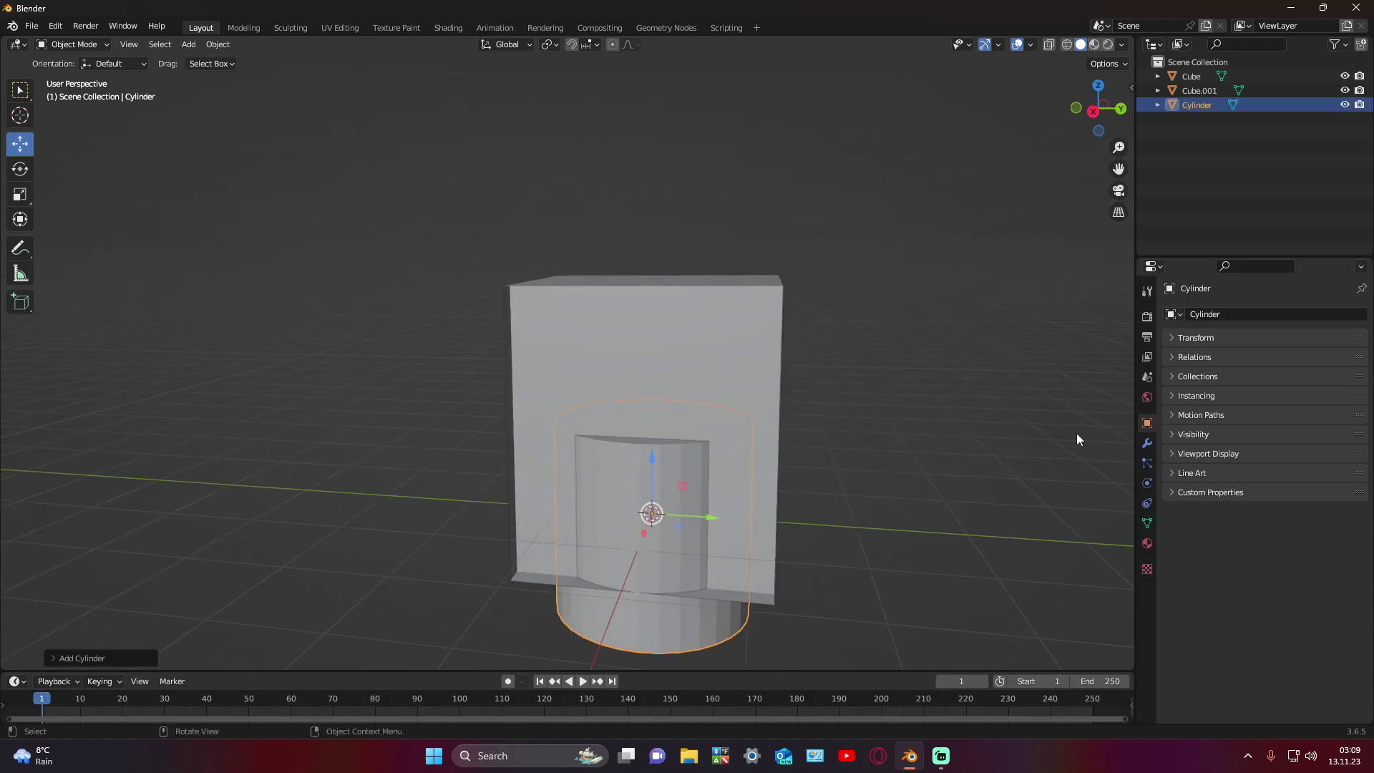
click(1213, 338)
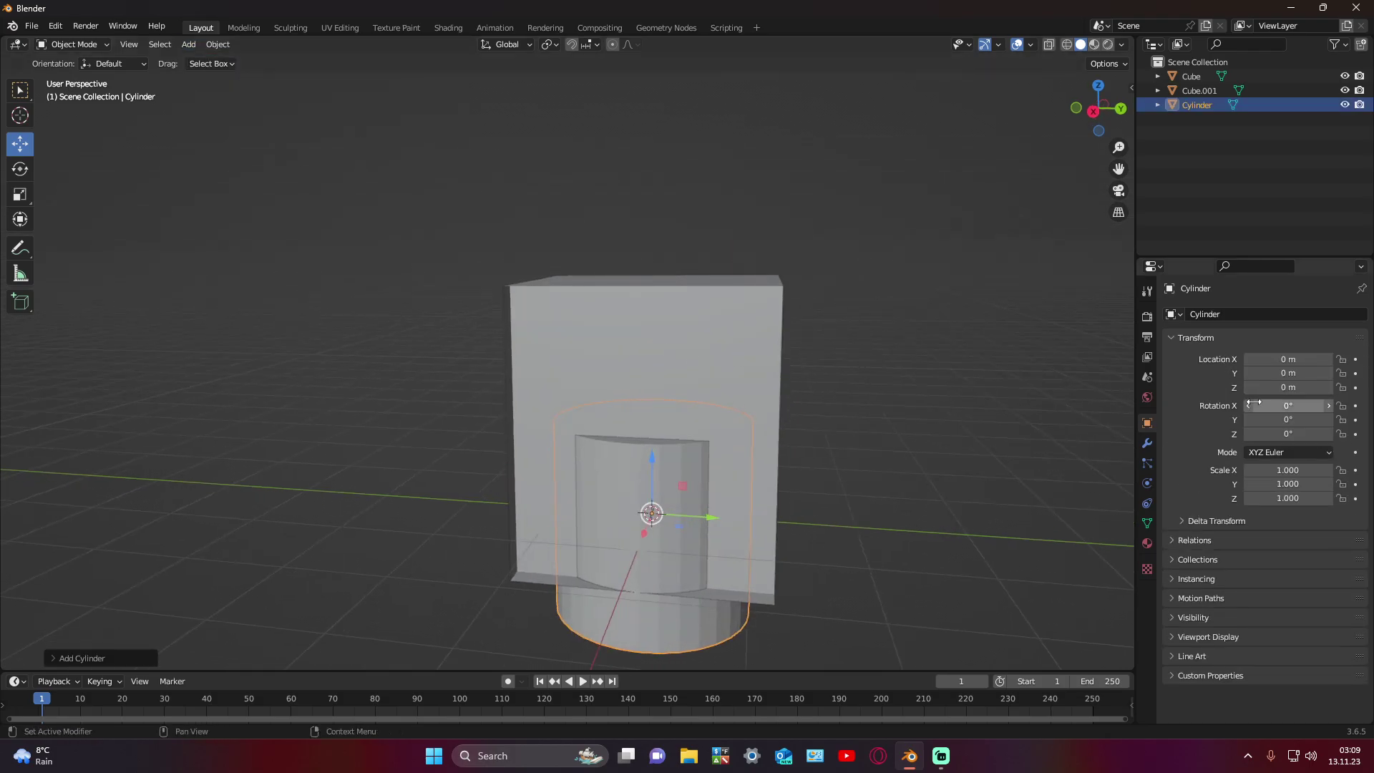
click(1296, 427)
text(90)
key(Return)
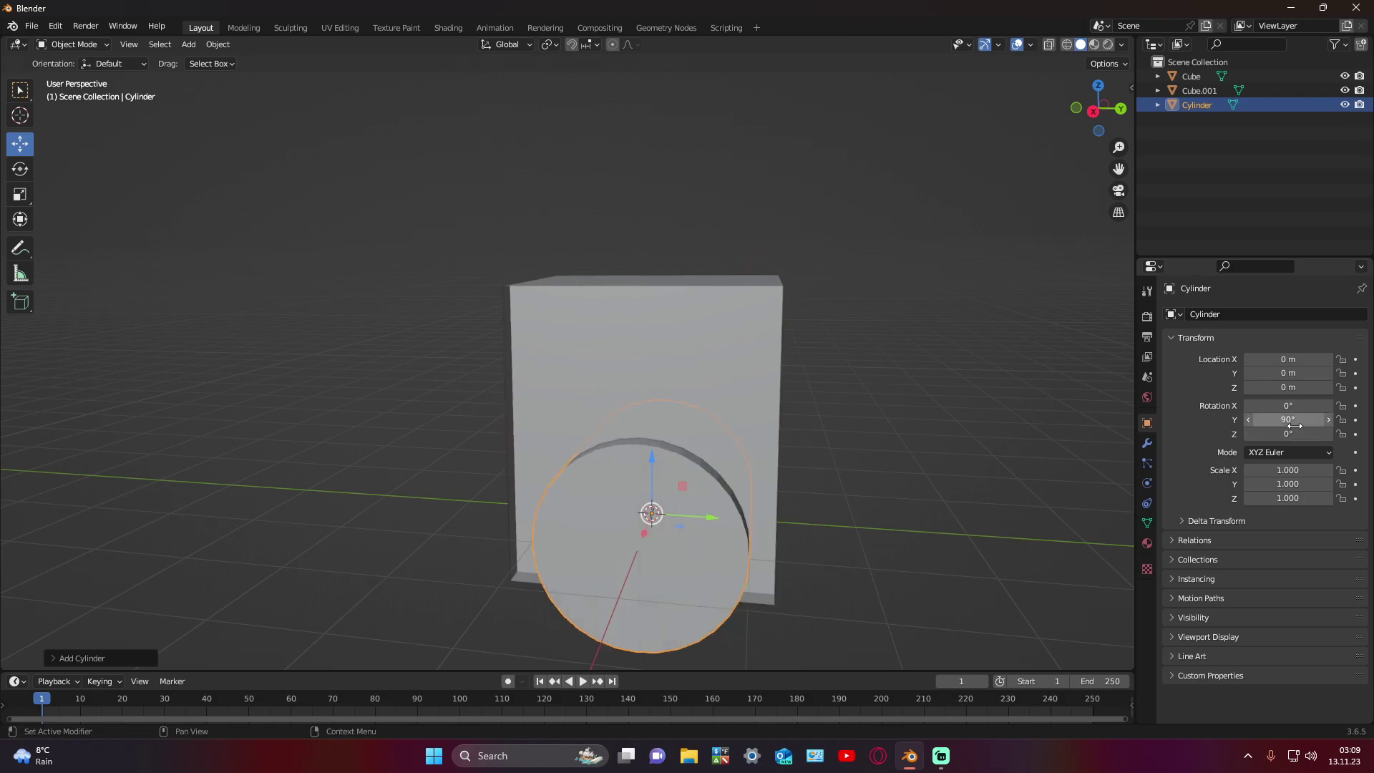
middle_drag(792, 544, 846, 479)
click(1200, 337)
scroll(800, 514, down, 2)
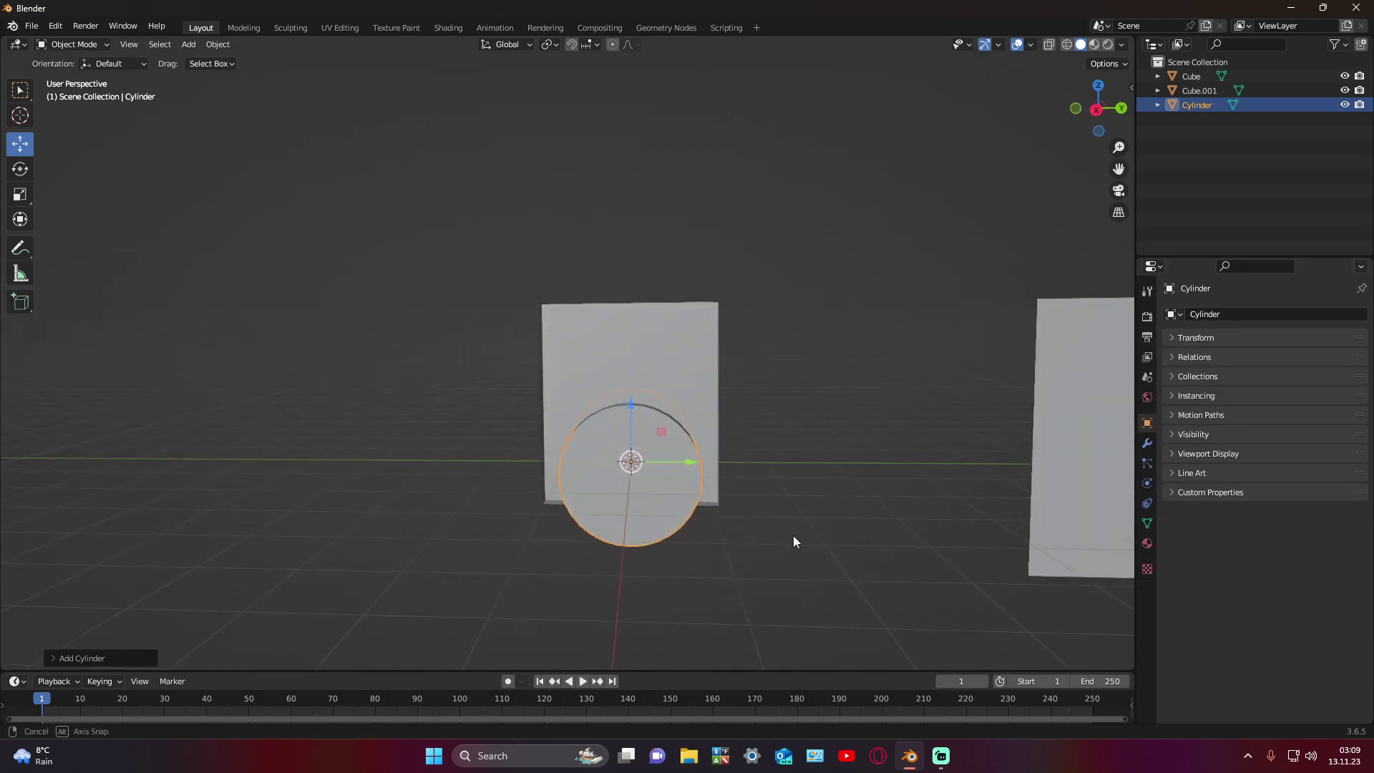
Step: Shrink the cylinder, raise it, and pull it forward from the wall
click(20, 194)
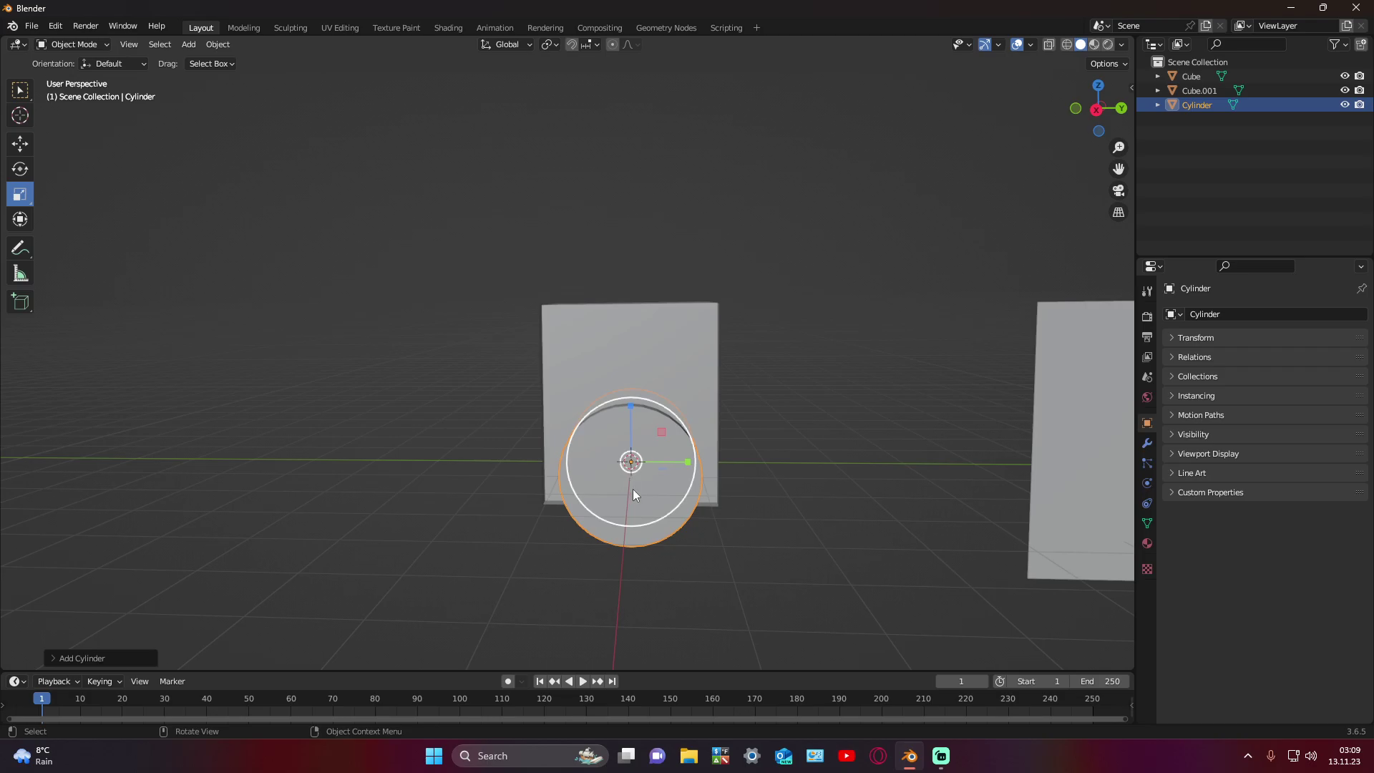
drag(633, 494, 631, 486)
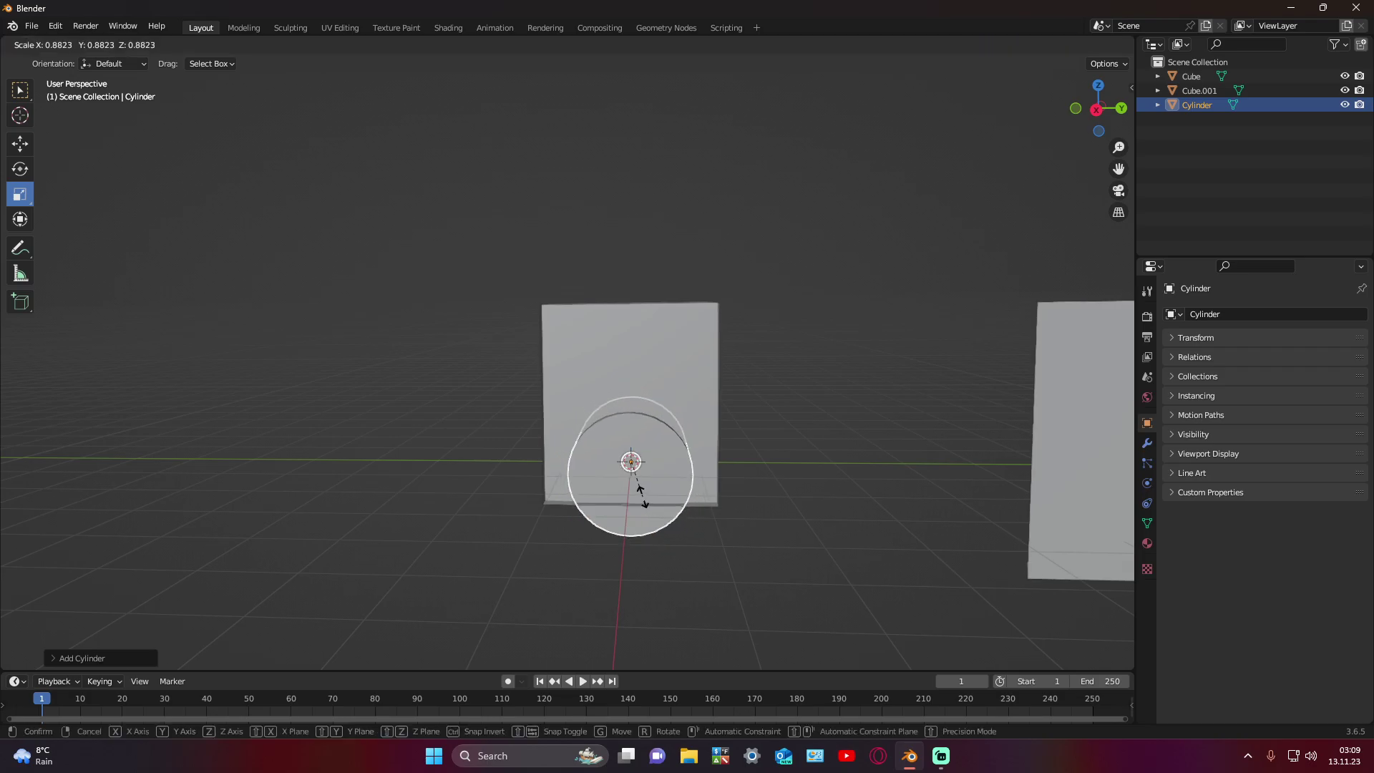
click(27, 144)
drag(631, 401, 630, 390)
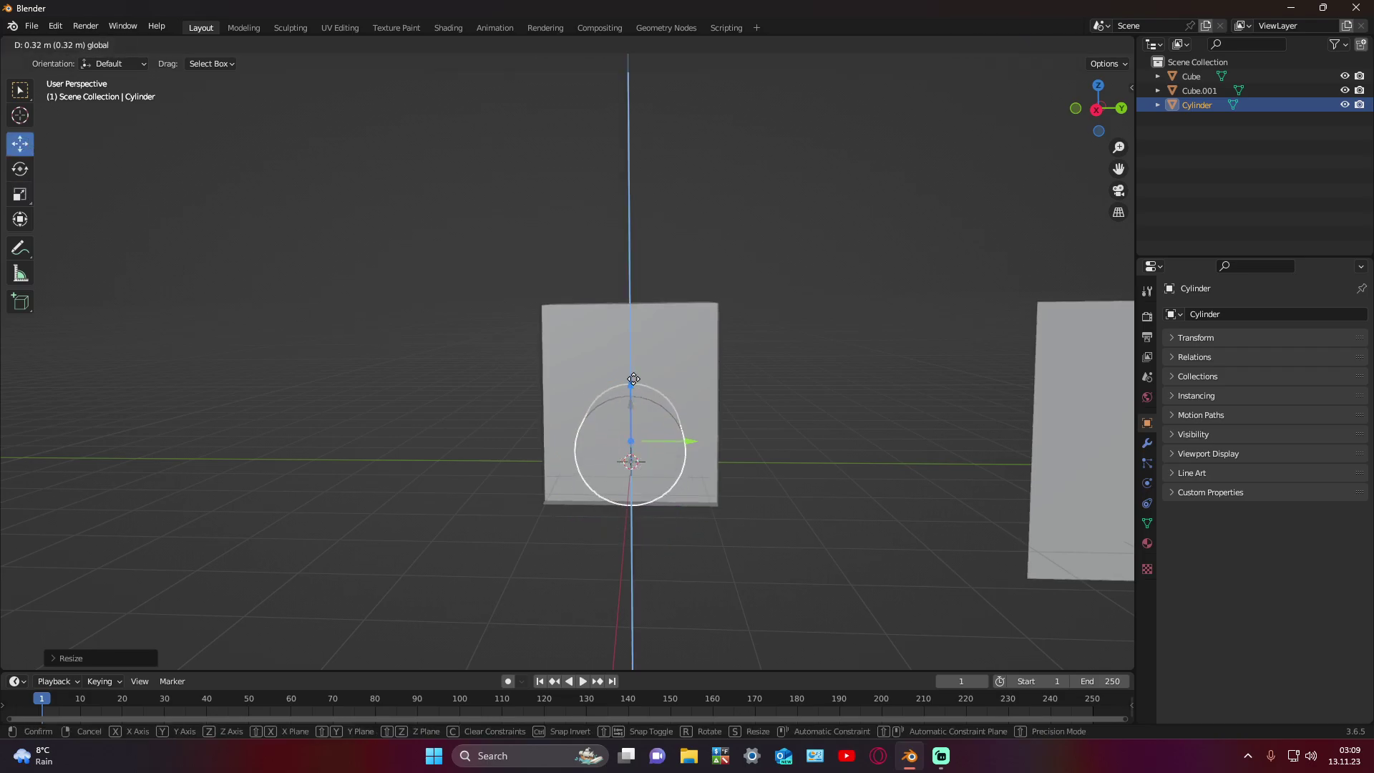
mouse_move(630, 391)
middle_down()
mouse_move(556, 389)
mouse_move(534, 406)
mouse_move(549, 493)
middle_up()
drag(548, 492, 512, 531)
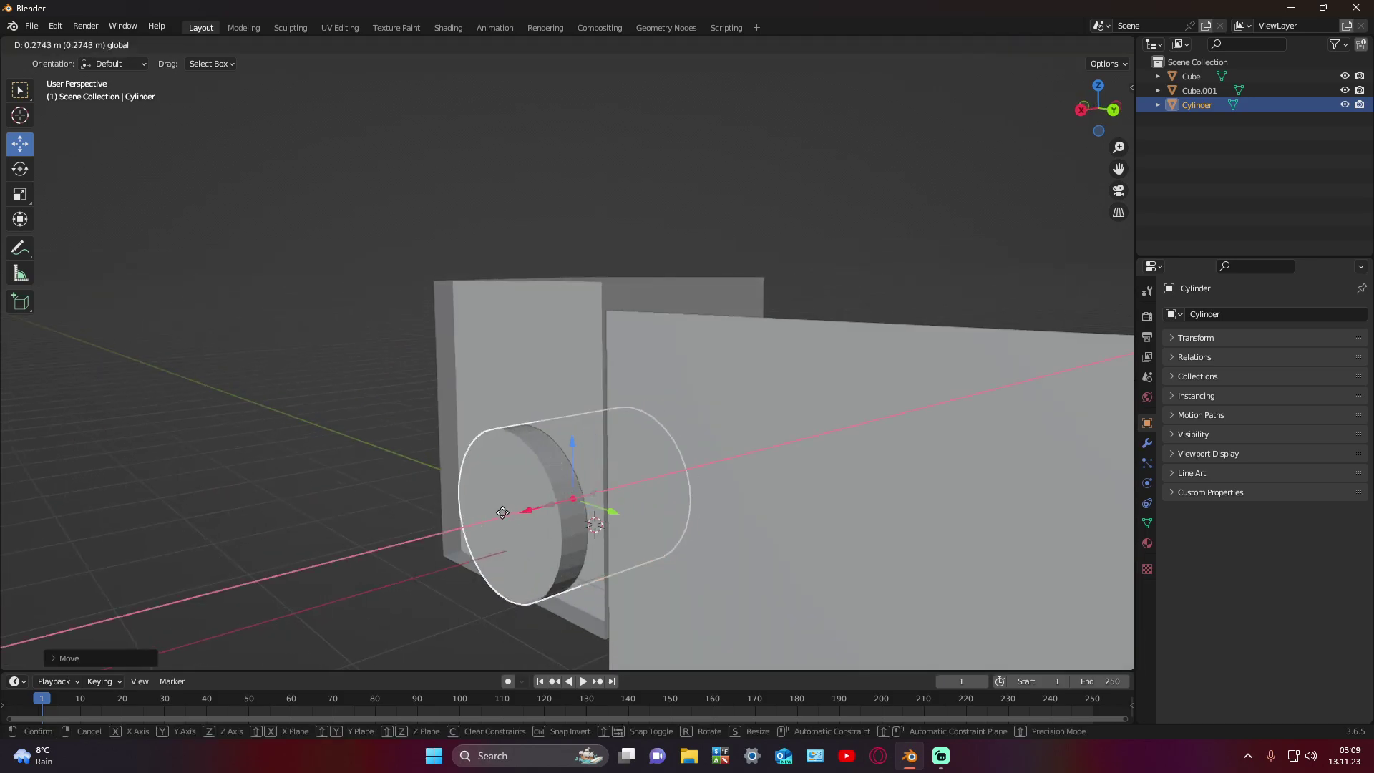
click(20, 194)
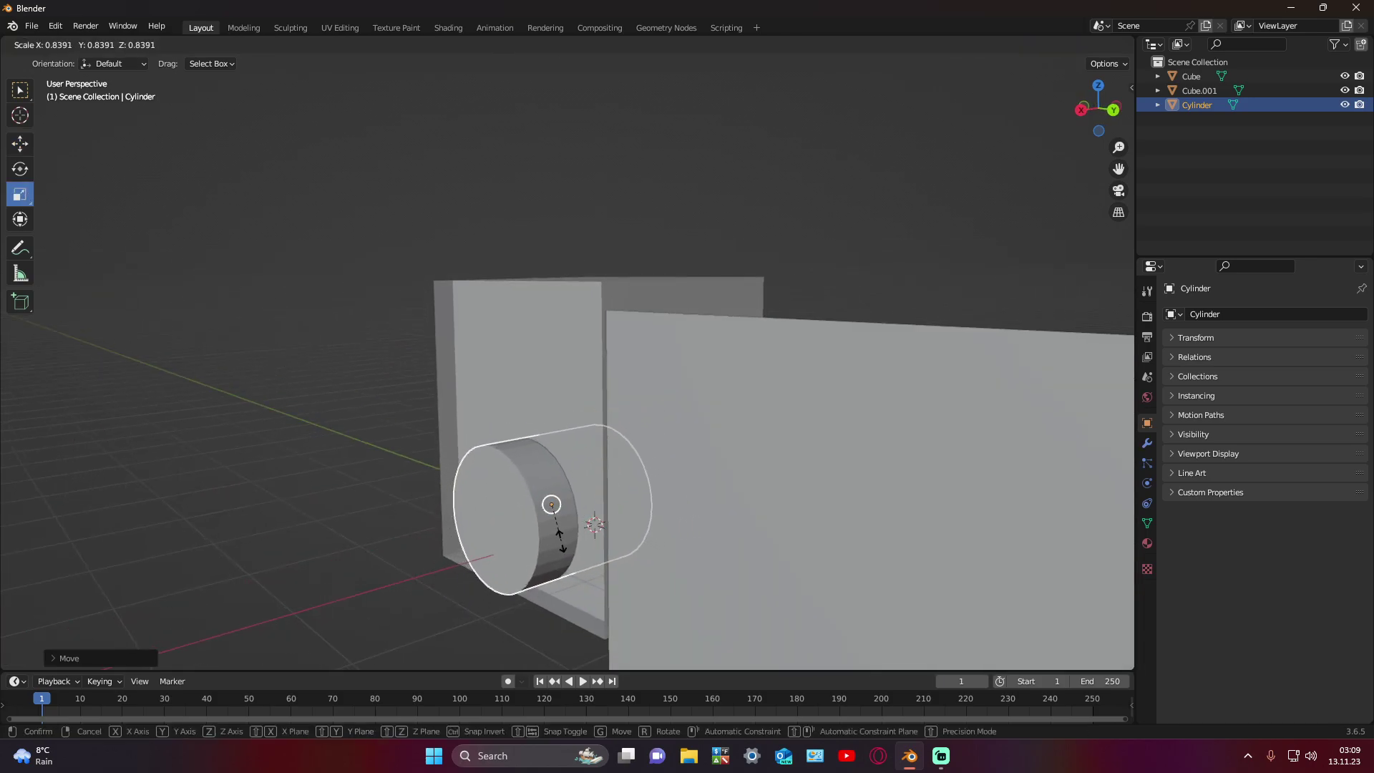
click(560, 529)
Step: Flatten the cylinder's depth and seat it in the box's lower front wall, then reselect the box
click(20, 143)
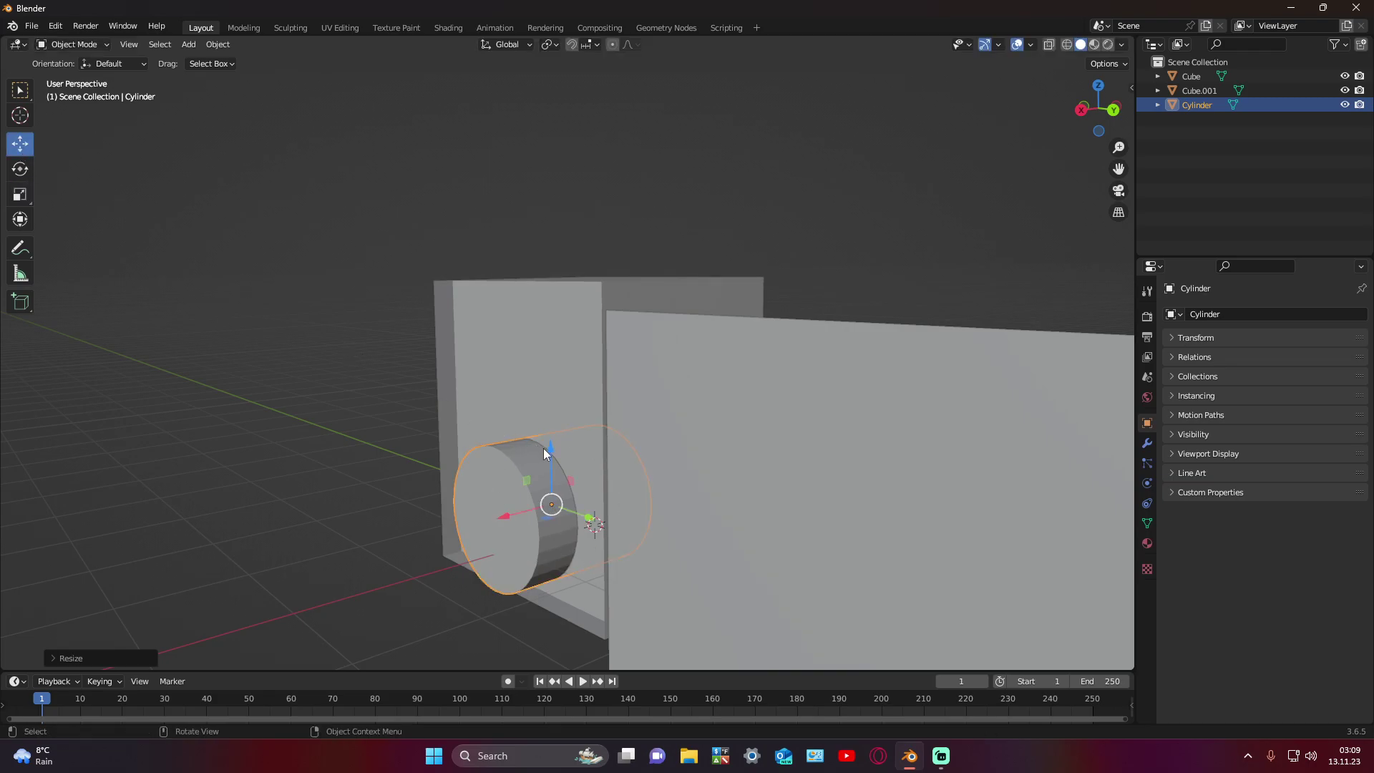
drag(544, 449, 545, 426)
mouse_move(547, 426)
middle_down()
mouse_move(628, 360)
mouse_move(631, 398)
middle_up()
mouse_move(720, 472)
mouse_down()
mouse_move(753, 491)
mouse_move(728, 476)
mouse_up()
click(22, 194)
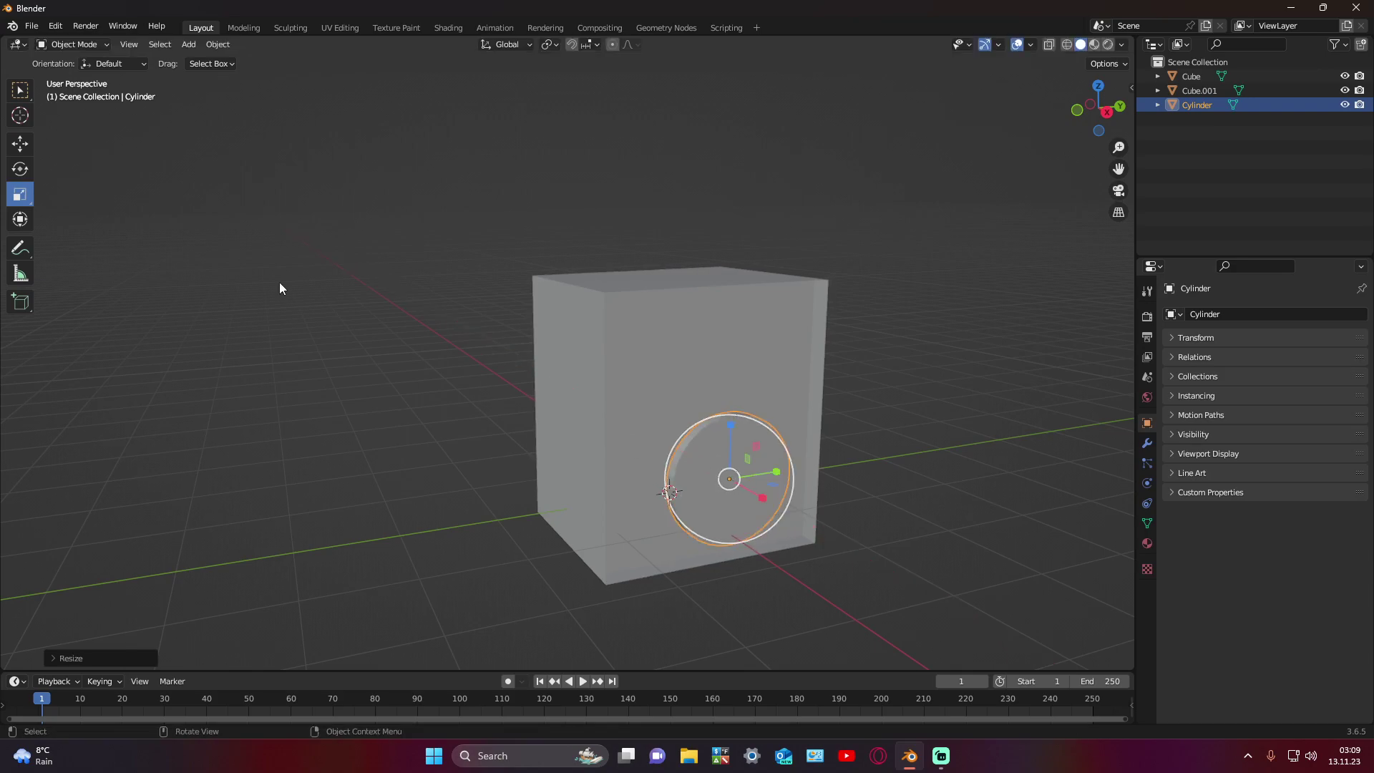
click(19, 144)
mouse_move(332, 290)
middle_down()
mouse_move(242, 297)
mouse_move(381, 355)
middle_up()
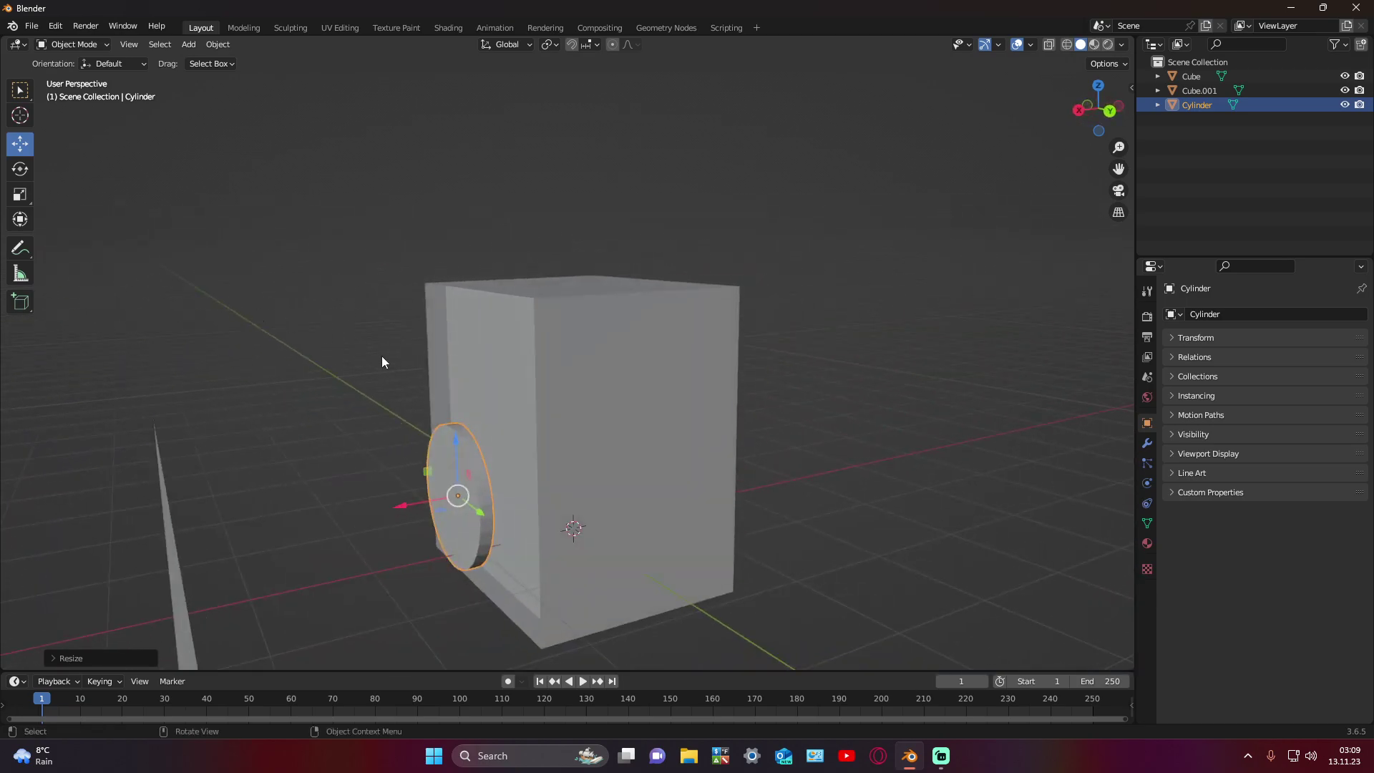
drag(418, 511, 458, 496)
click(836, 449)
mouse_move(836, 448)
middle_down()
mouse_move(793, 448)
mouse_move(900, 445)
mouse_move(887, 449)
middle_up()
click(750, 362)
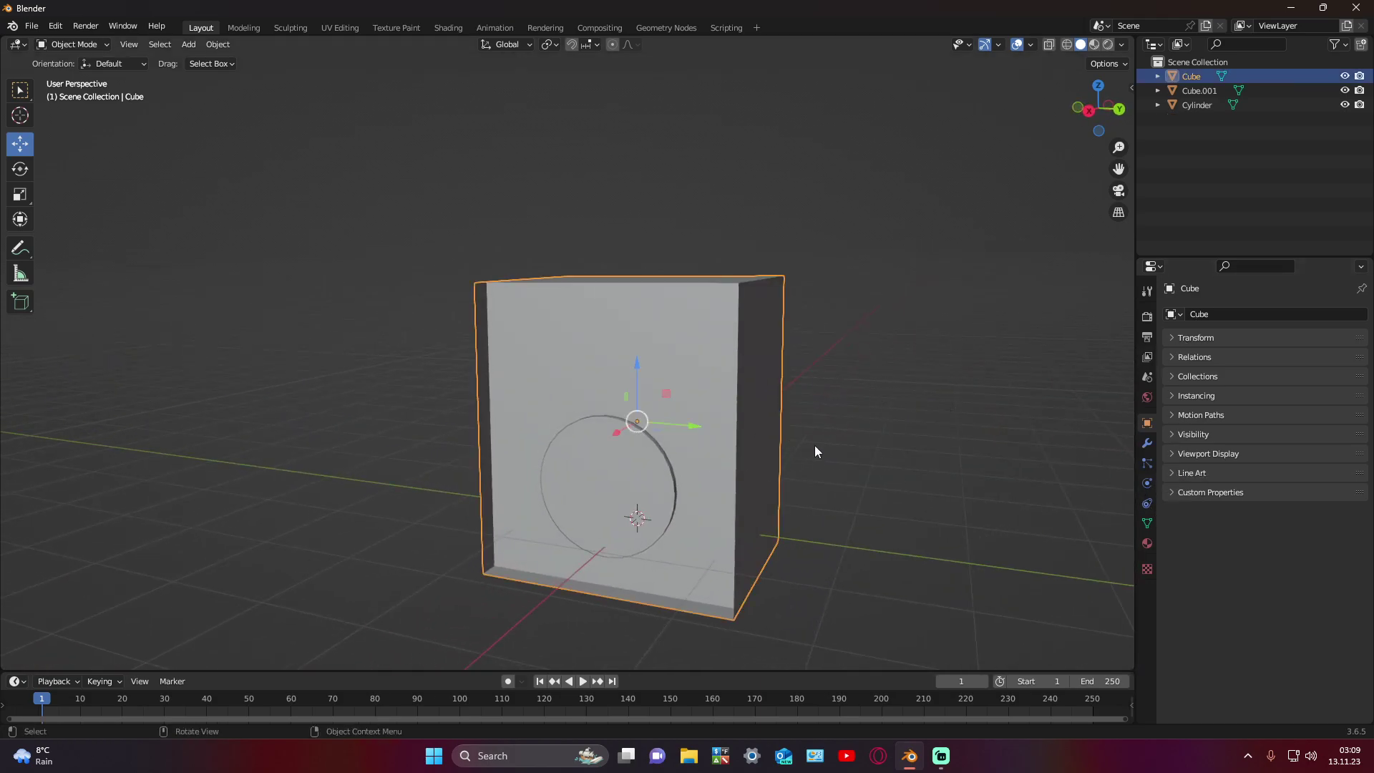
Step: Scale the cylinder cutter slightly larger, undoing an unwanted first duplicate
middle_drag(814, 445, 912, 385)
click(873, 432)
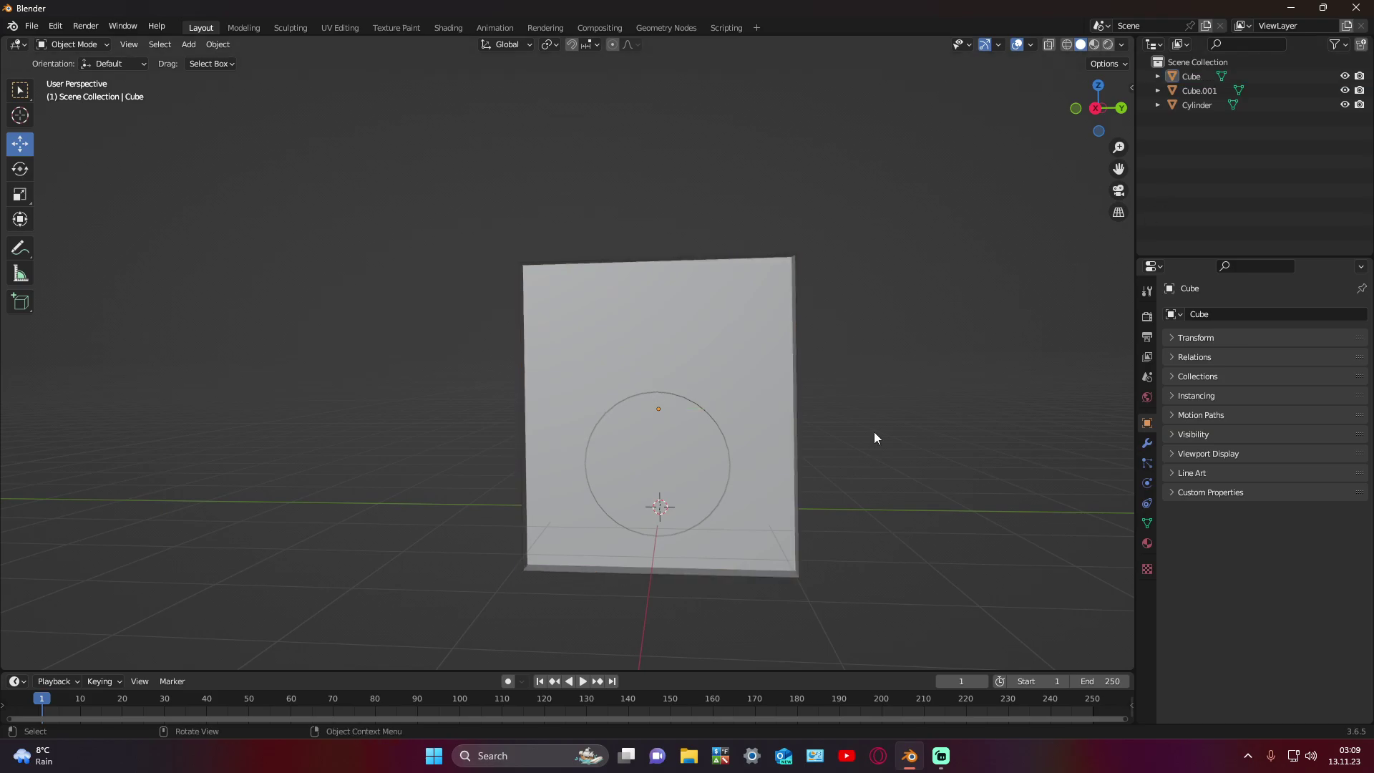
click(697, 433)
click(17, 199)
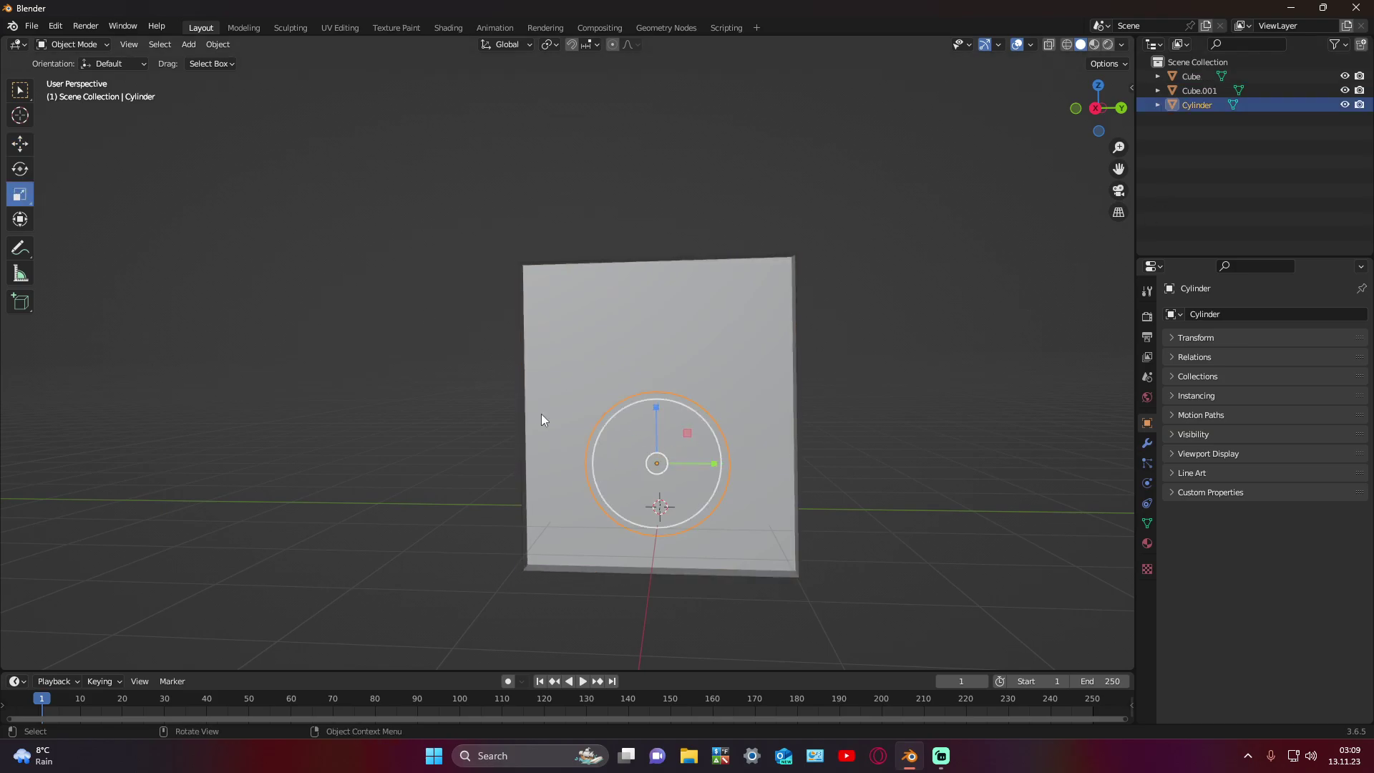
key(s)
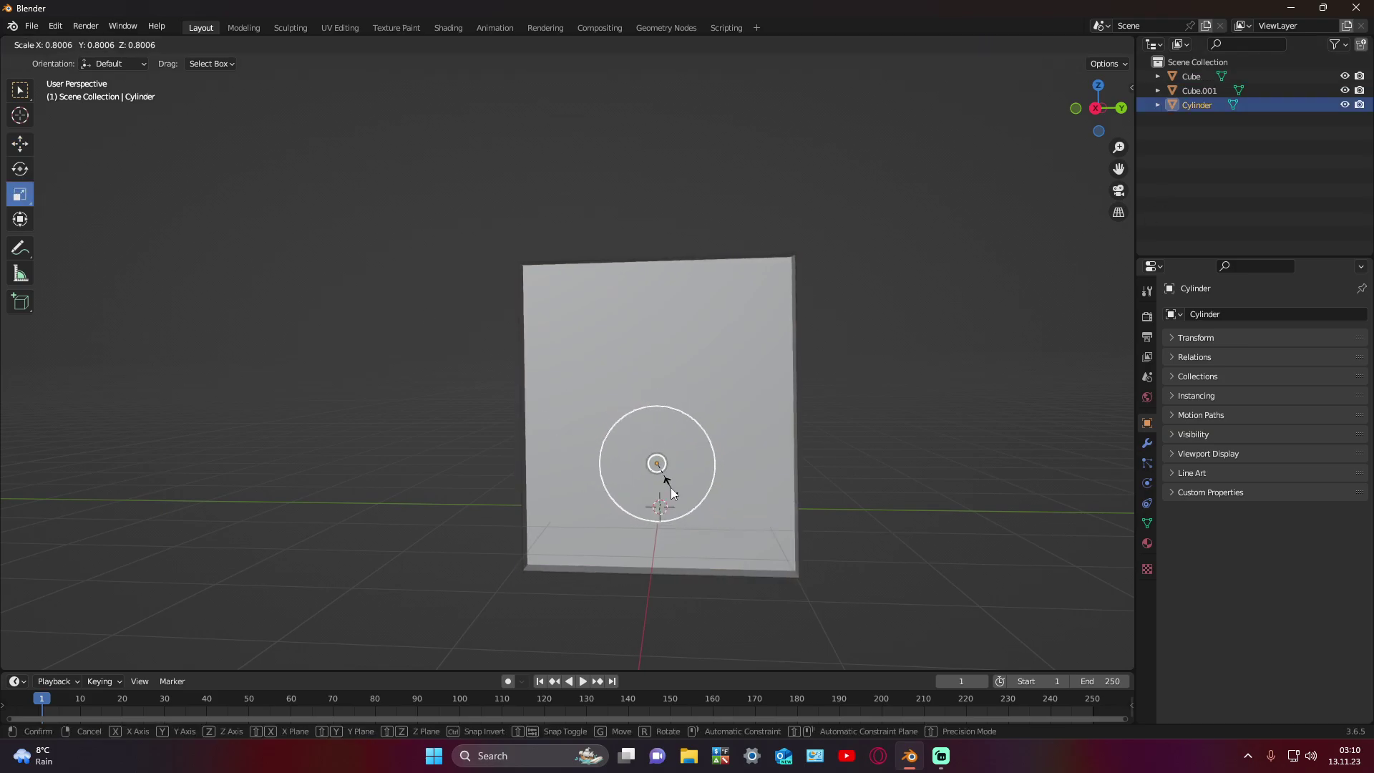
click(675, 451)
key(shift+d)
key(shift+z)
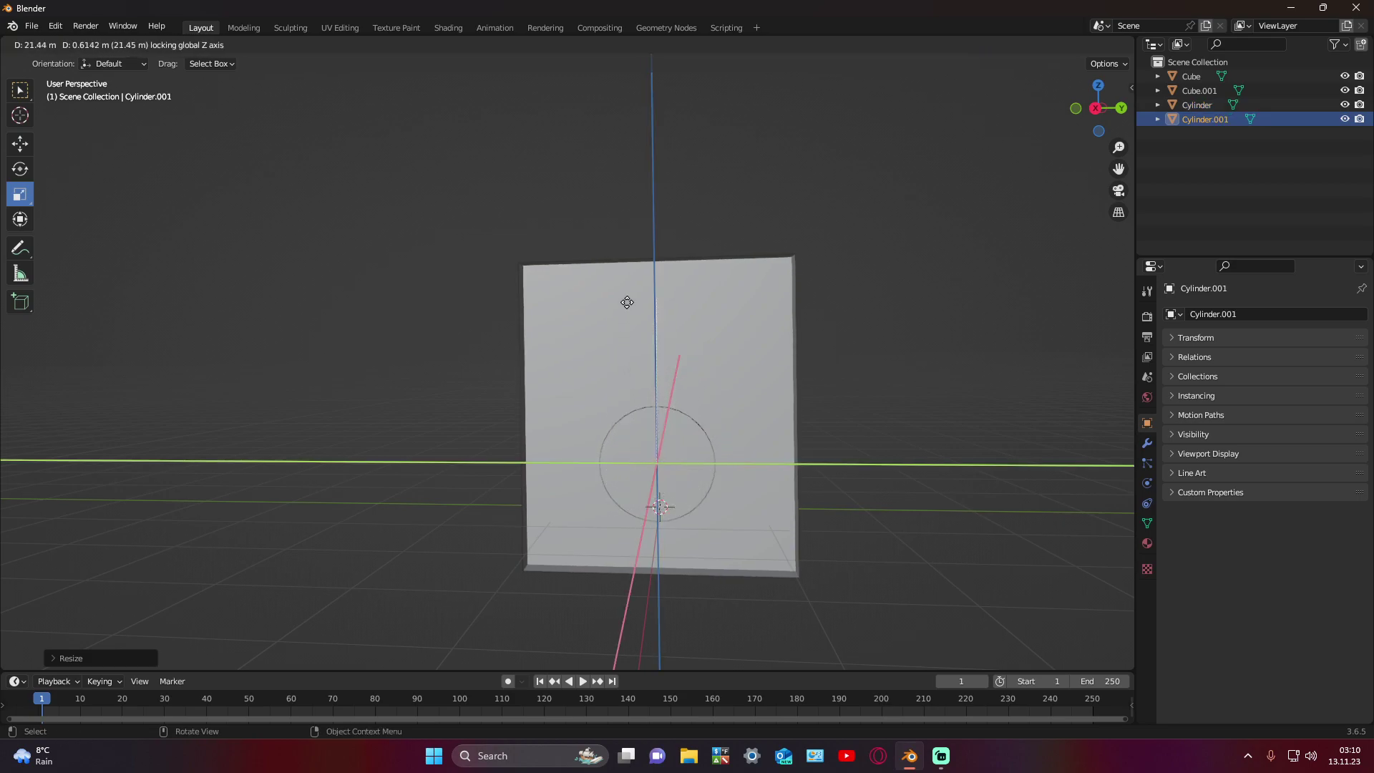
key(Escape)
key(ctrl+z)
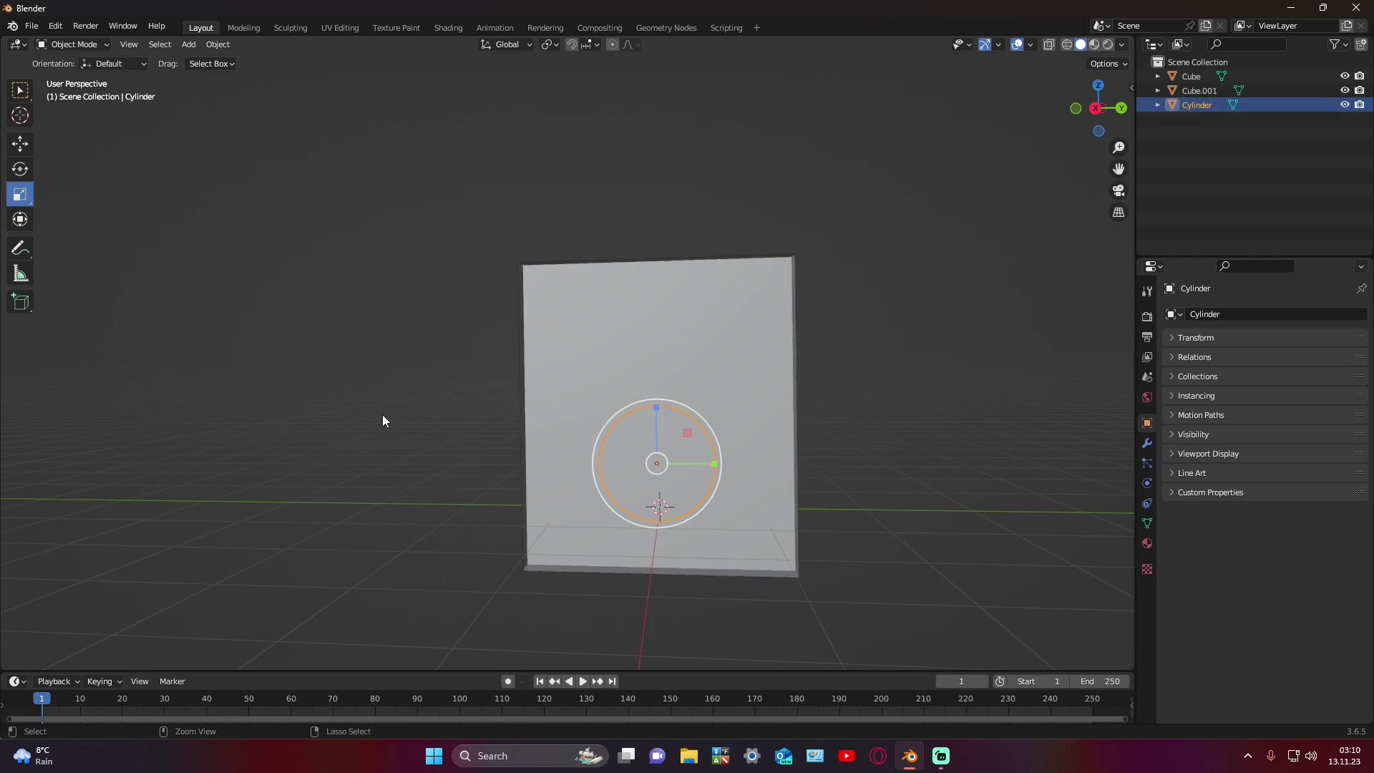
key(ctrl+z)
key(ctrl+z)
Step: Fine-tune the cylinder's size, then duplicate it and constrain the copy to vertical movement
middle_drag(382, 415, 693, 461)
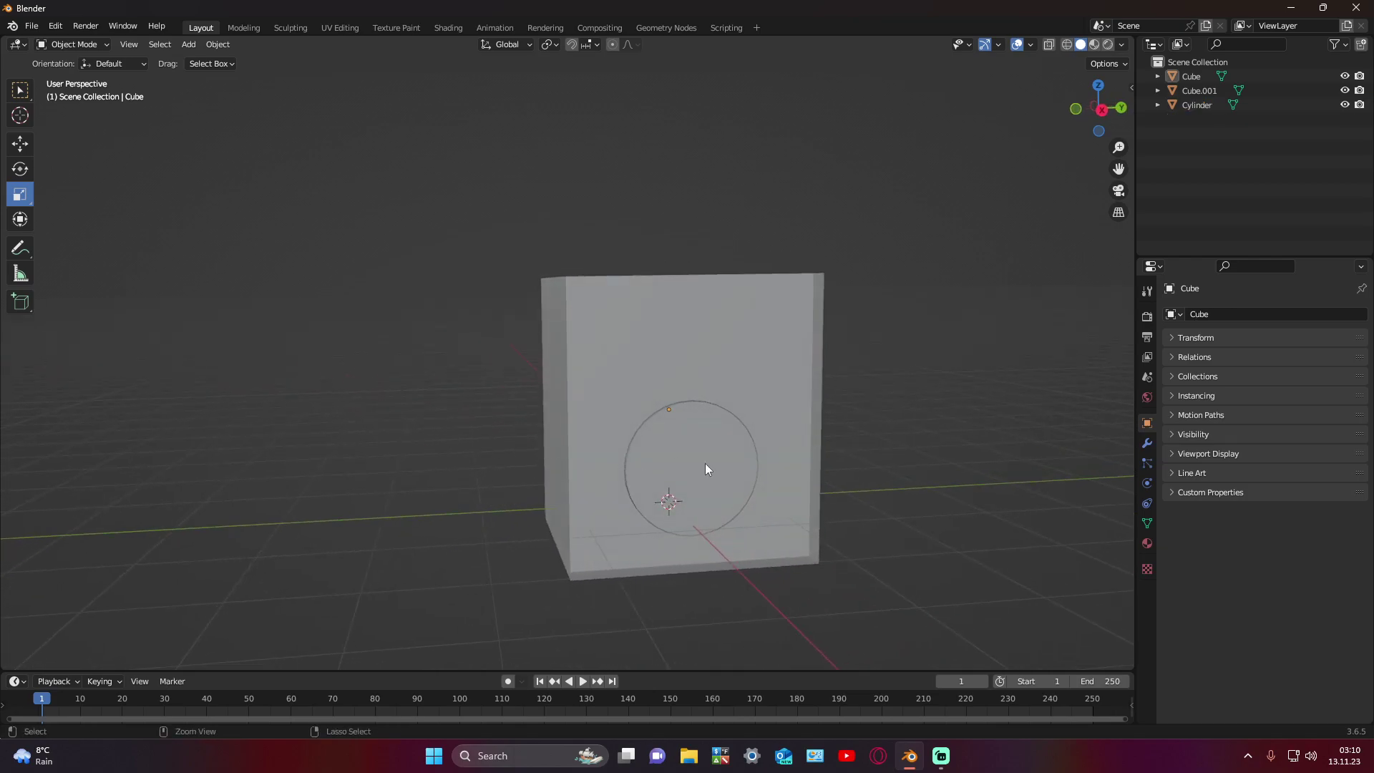
click(705, 470)
drag(712, 507, 713, 507)
click(341, 392)
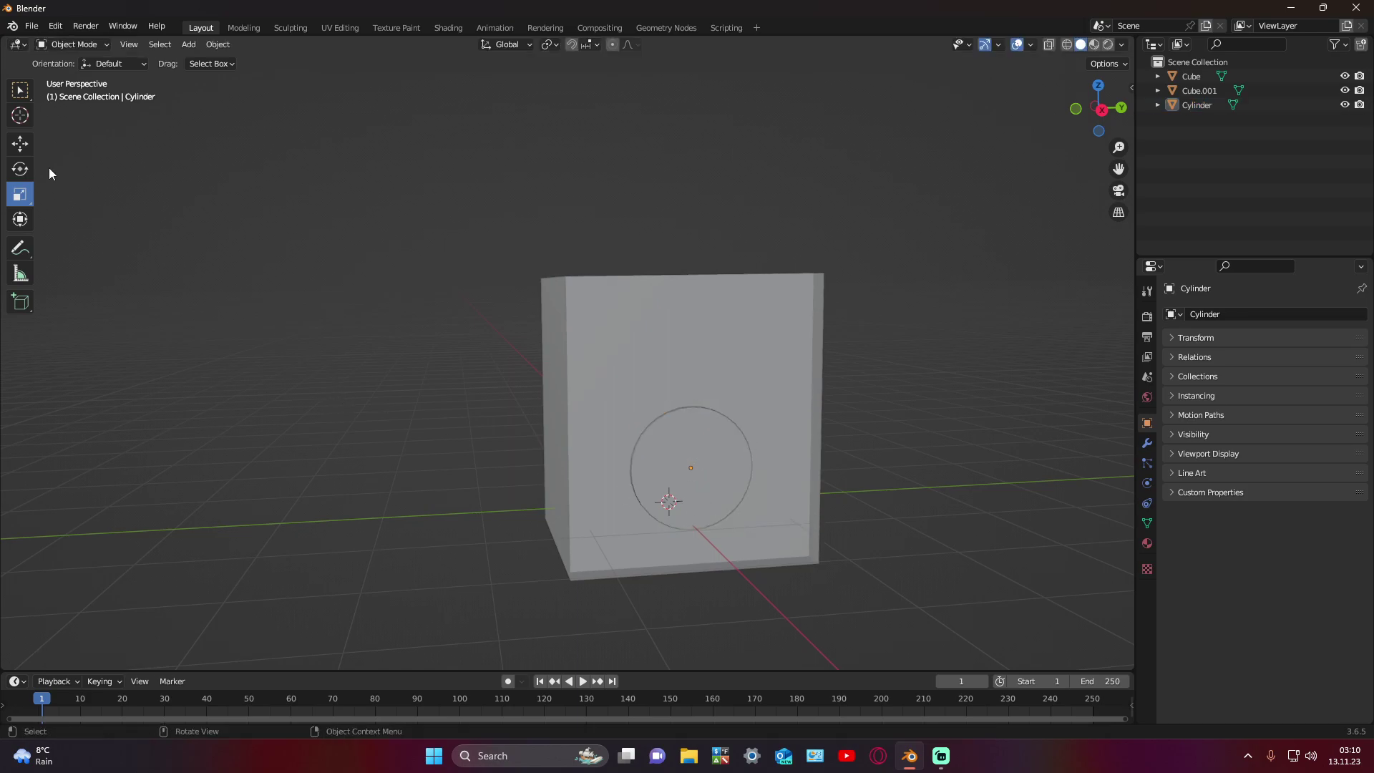
click(20, 89)
click(664, 465)
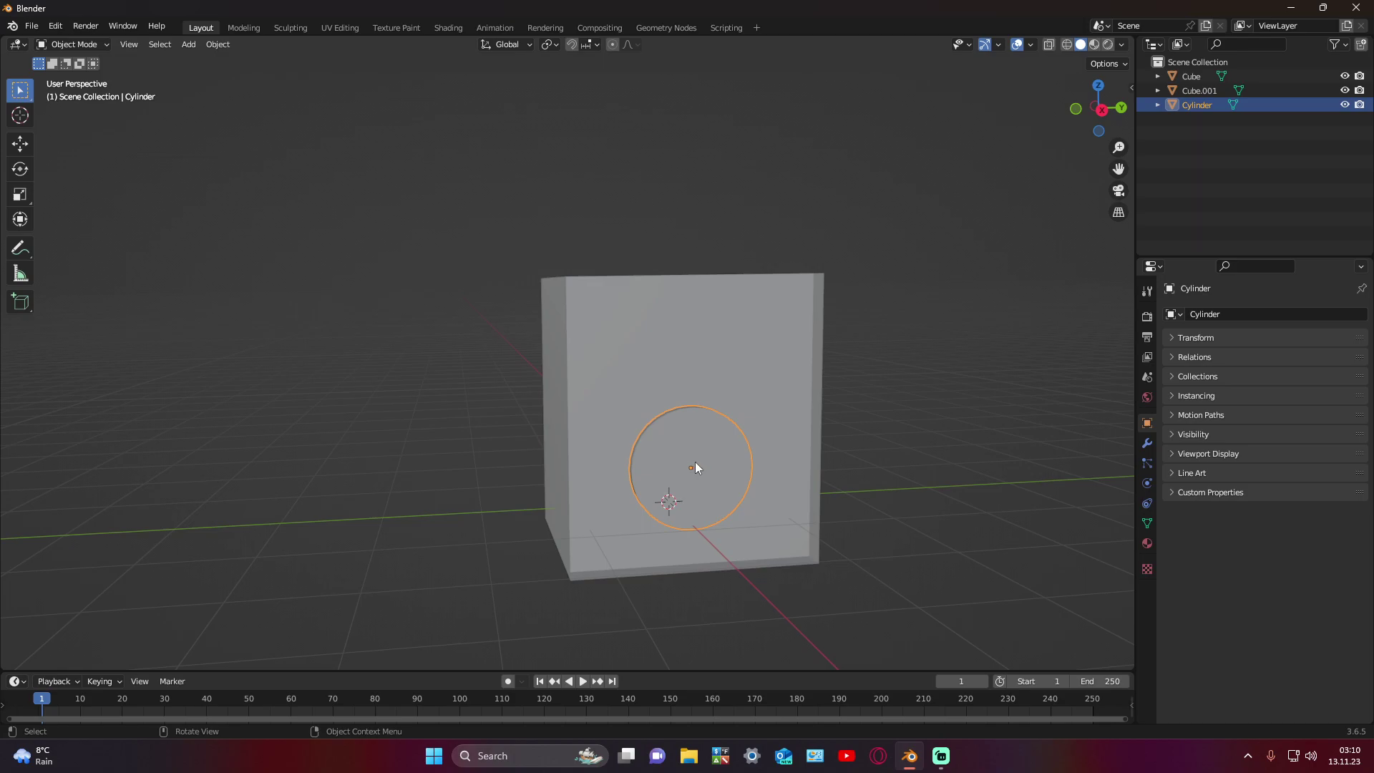
key(shift+d)
key(shift+z)
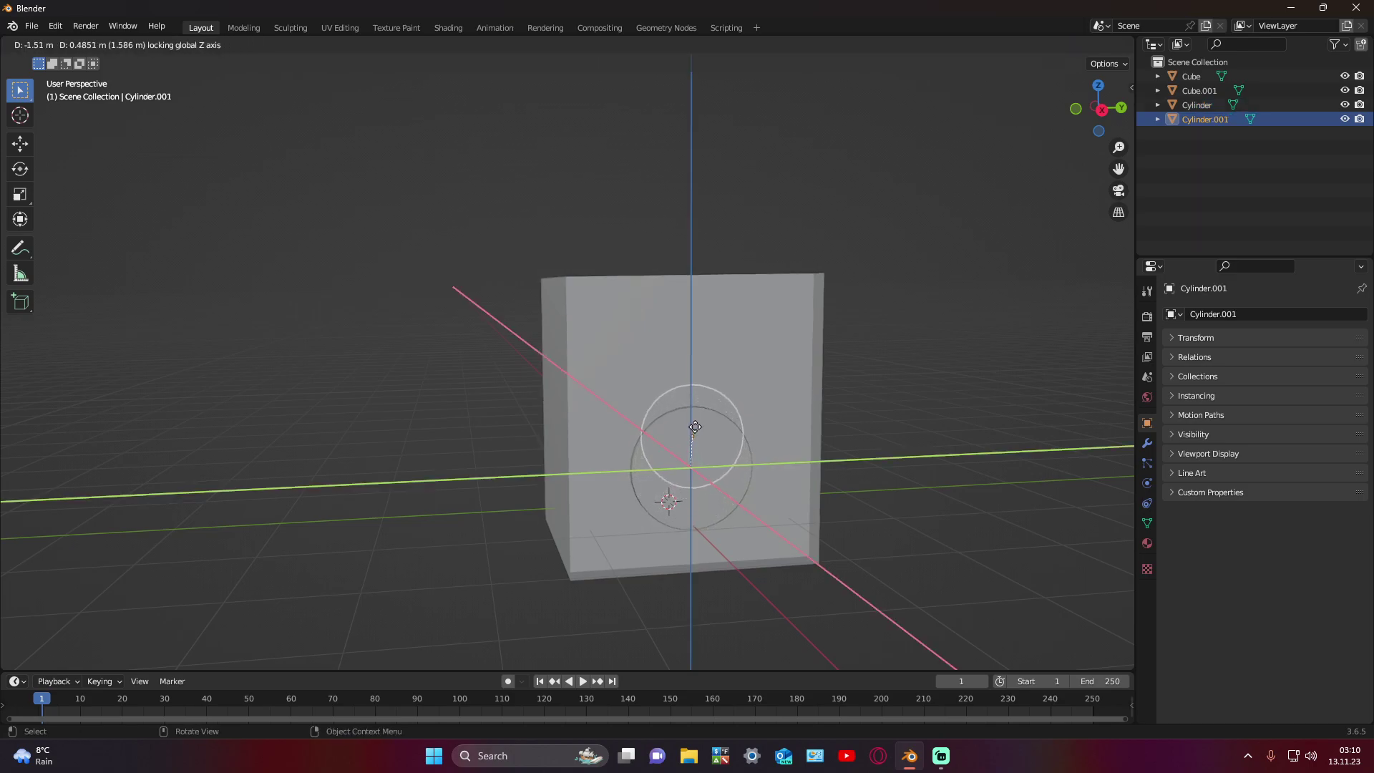
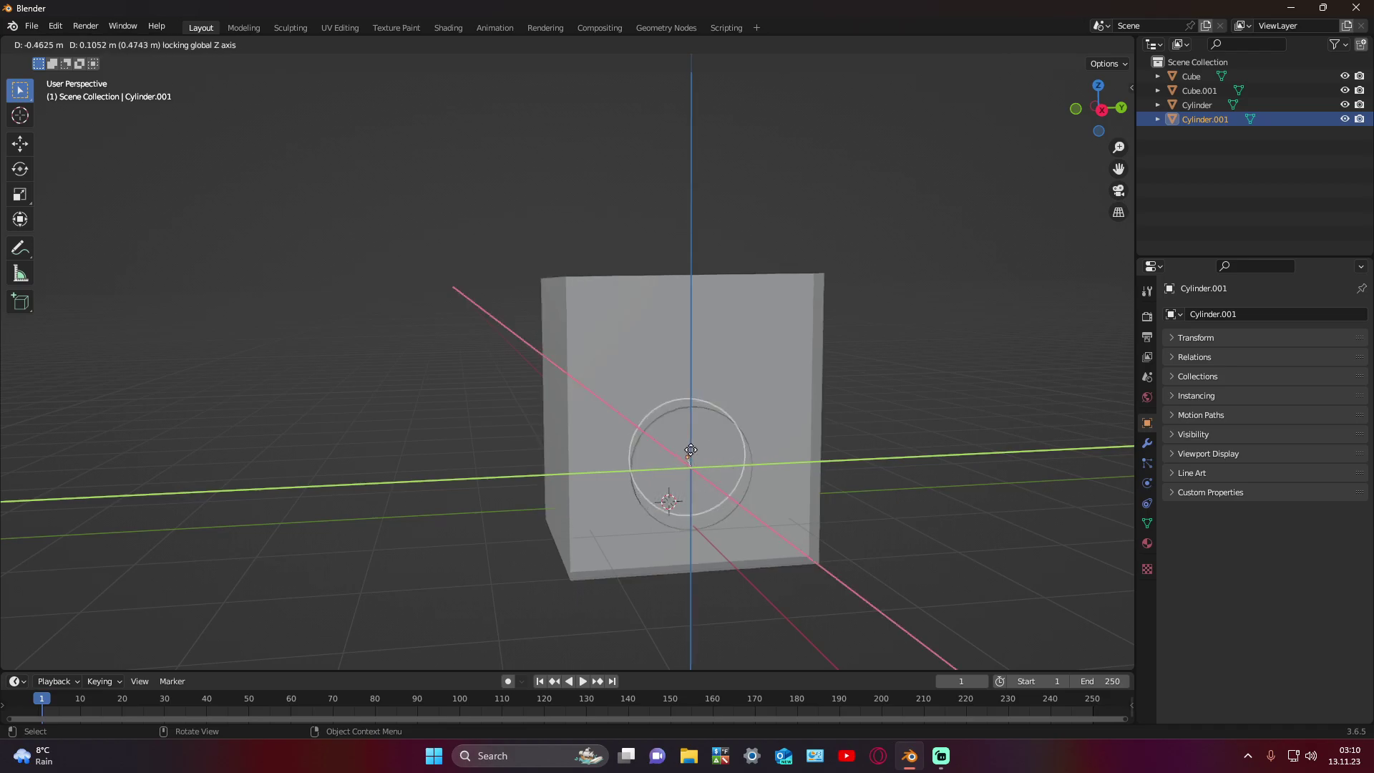
Step: Undo the first duplicate of the cylinder
click(698, 449)
middle_drag(768, 466, 848, 475)
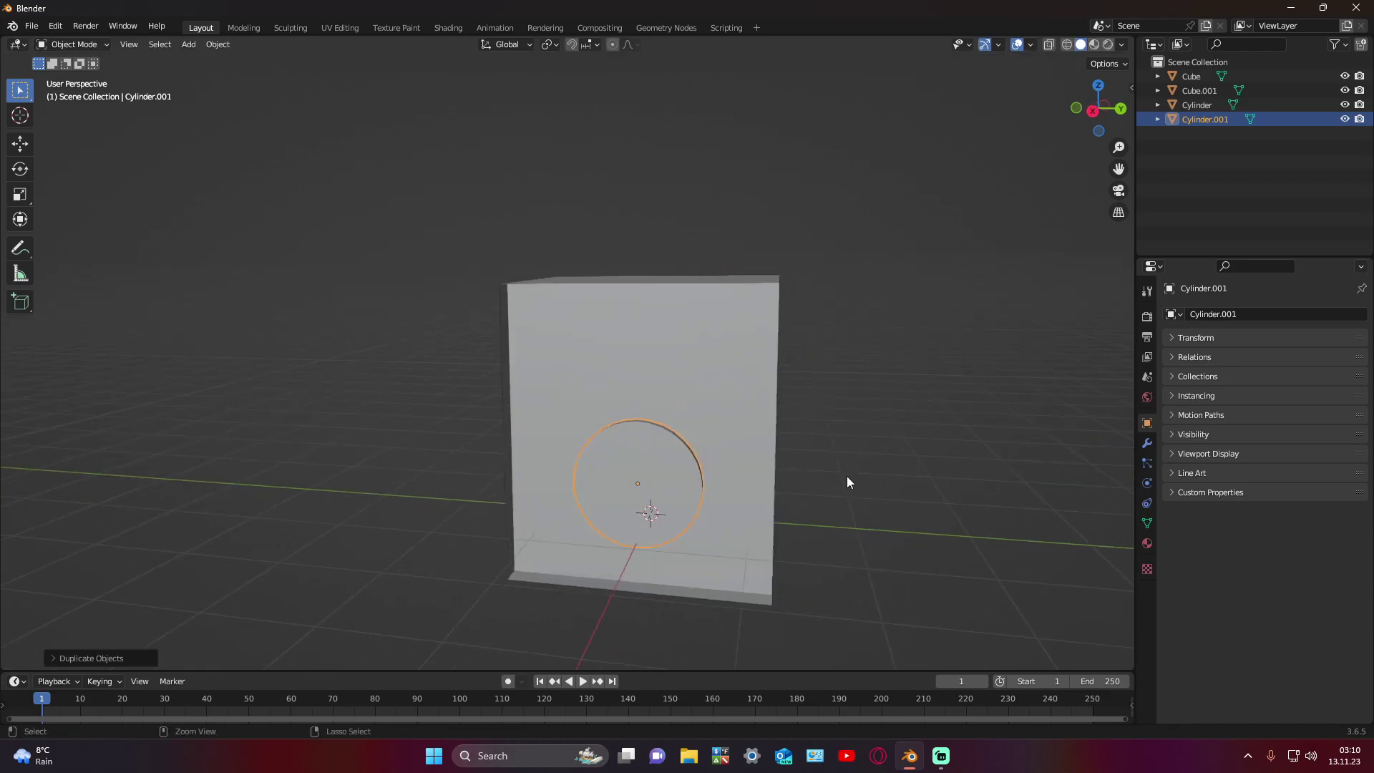
key(ctrl+z)
key(ctrl+z)
key(ctrl+shift+z)
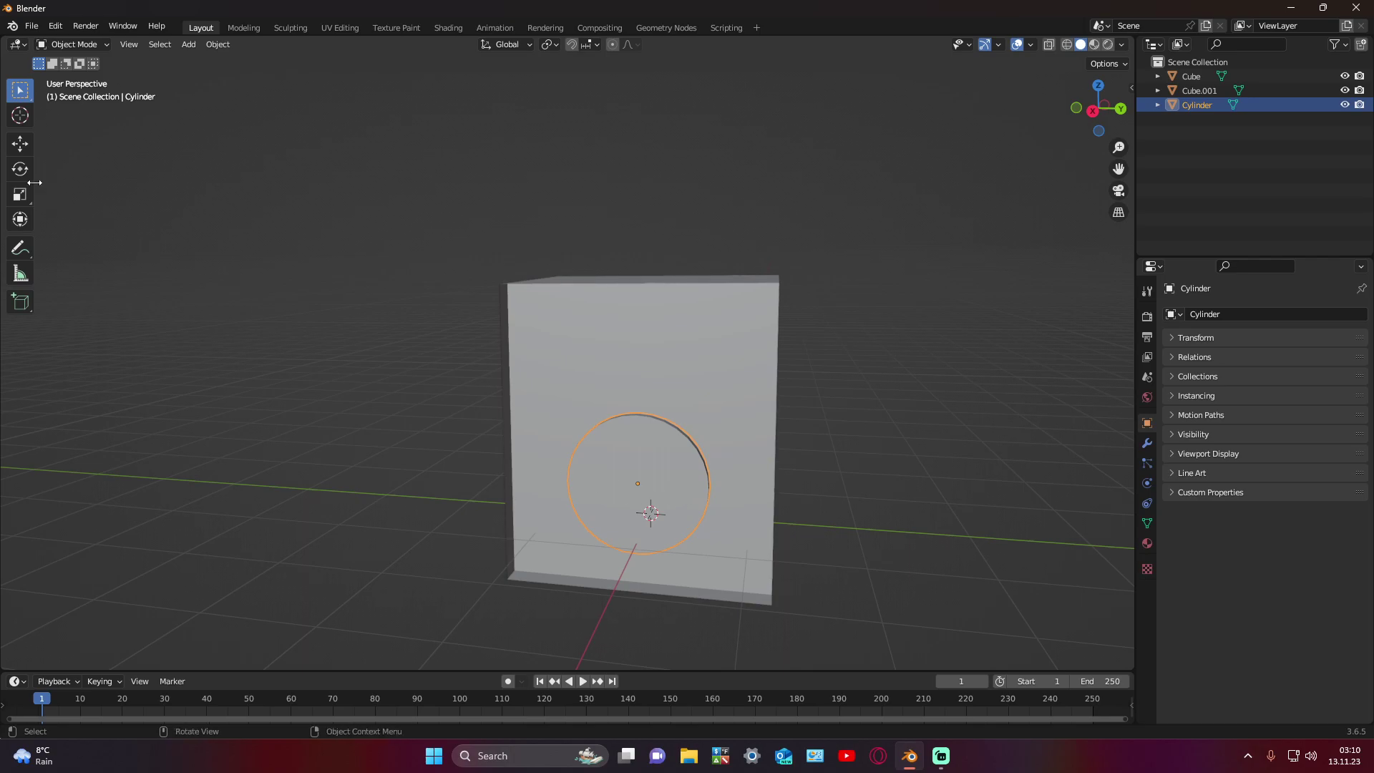
Step: Rescale the cylinder on the box front with the Scale tool
click(20, 194)
right_click(617, 445)
mouse_move(843, 425)
middle_down()
mouse_move(861, 443)
mouse_move(669, 470)
middle_up()
key(s)
click(708, 481)
click(918, 412)
click(669, 470)
middle_drag(892, 435, 79, 139)
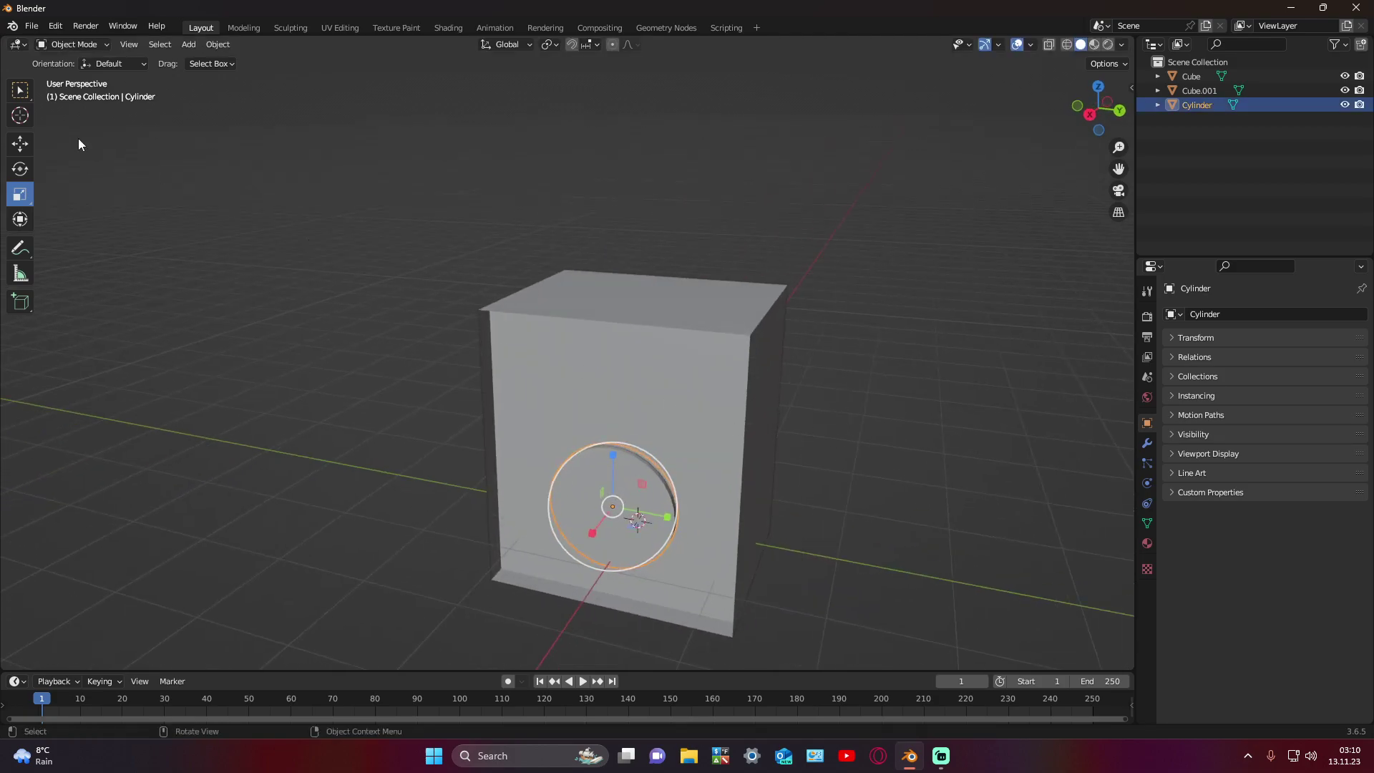
click(30, 97)
middle_drag(521, 385, 654, 394)
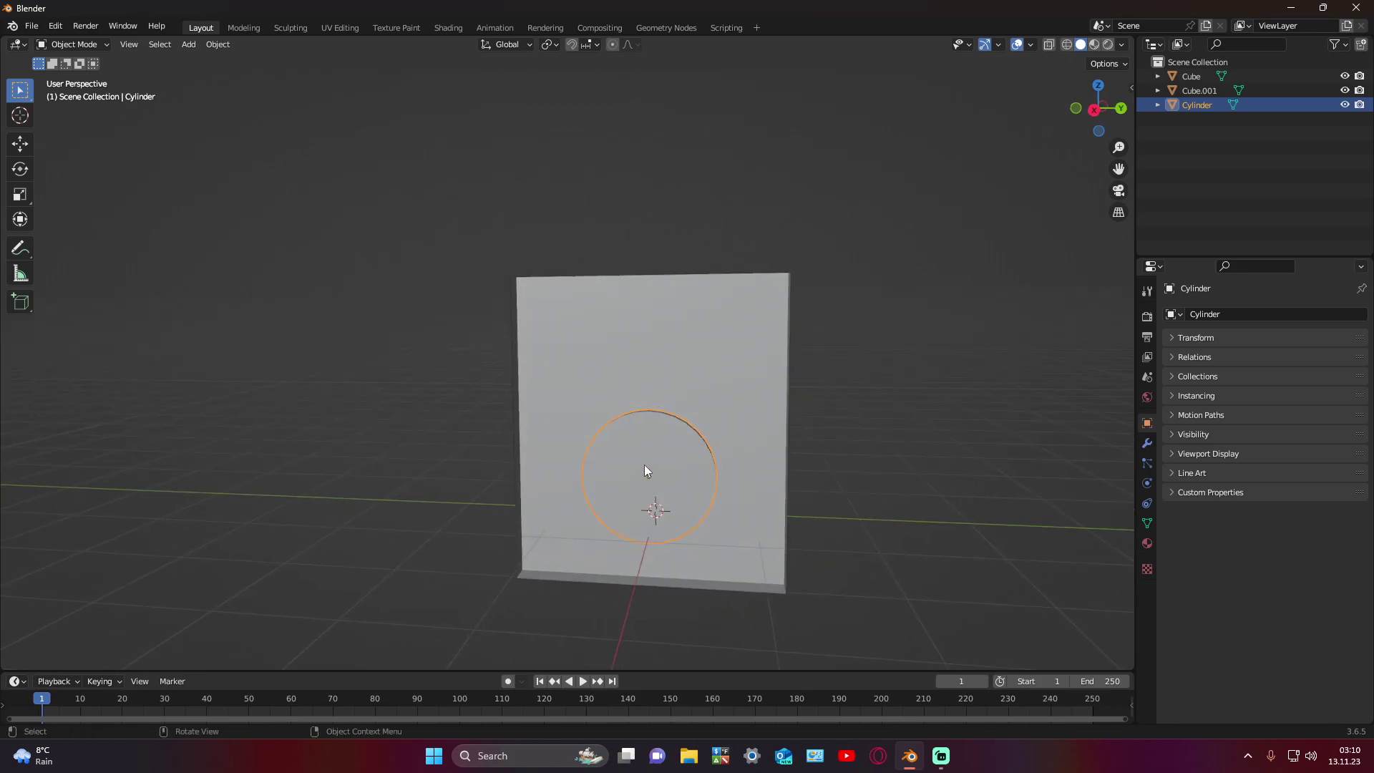
Step: Duplicate the cylinder and cancel the move so the copy stays in place
key(shift+d)
key(shift+z)
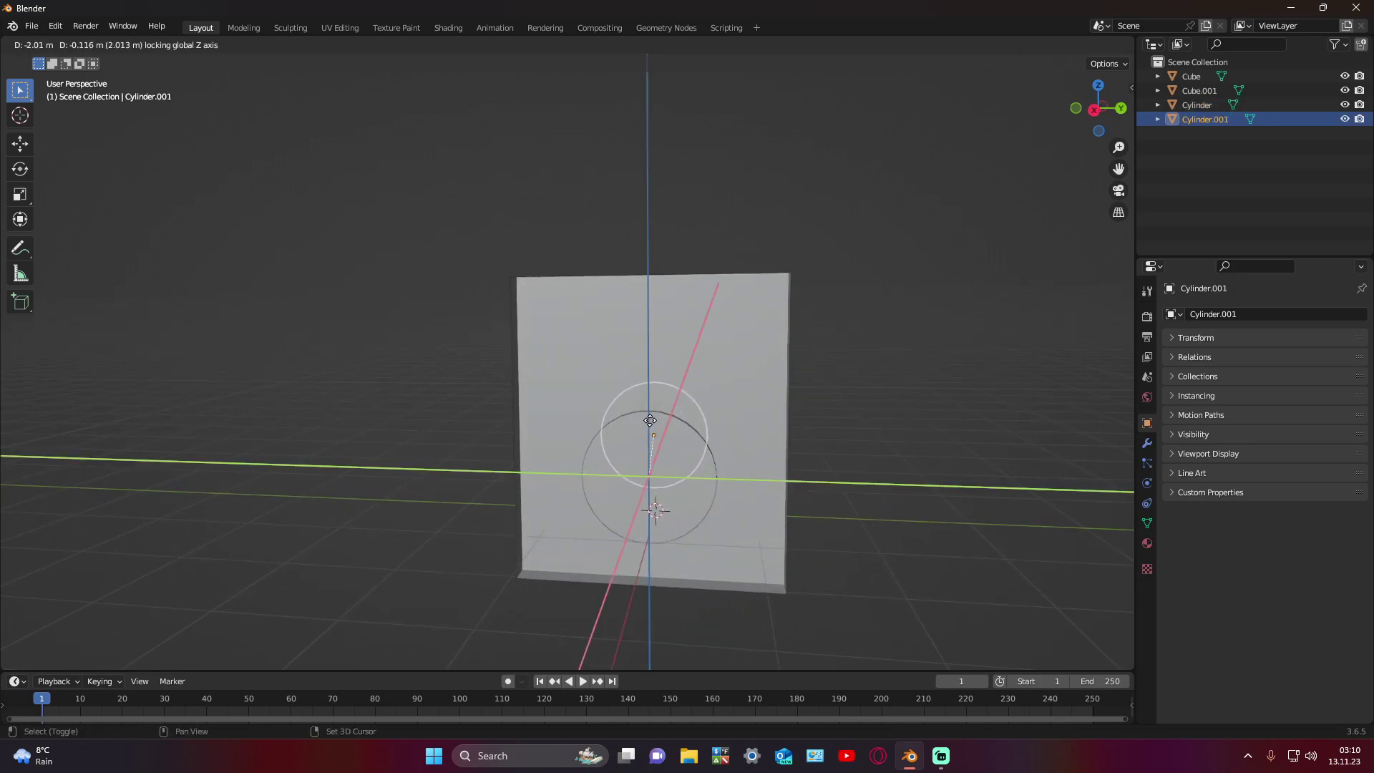
key(s)
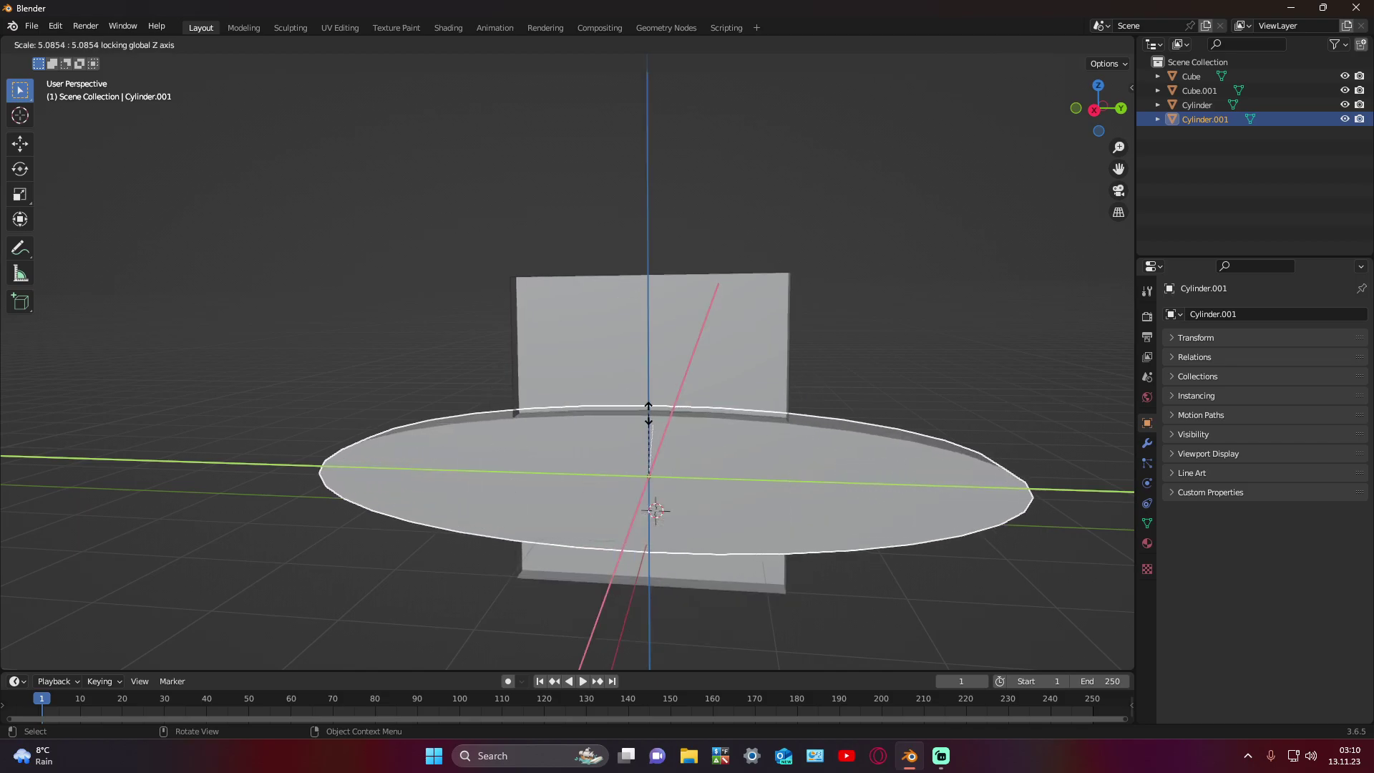
key(Escape)
click(687, 480)
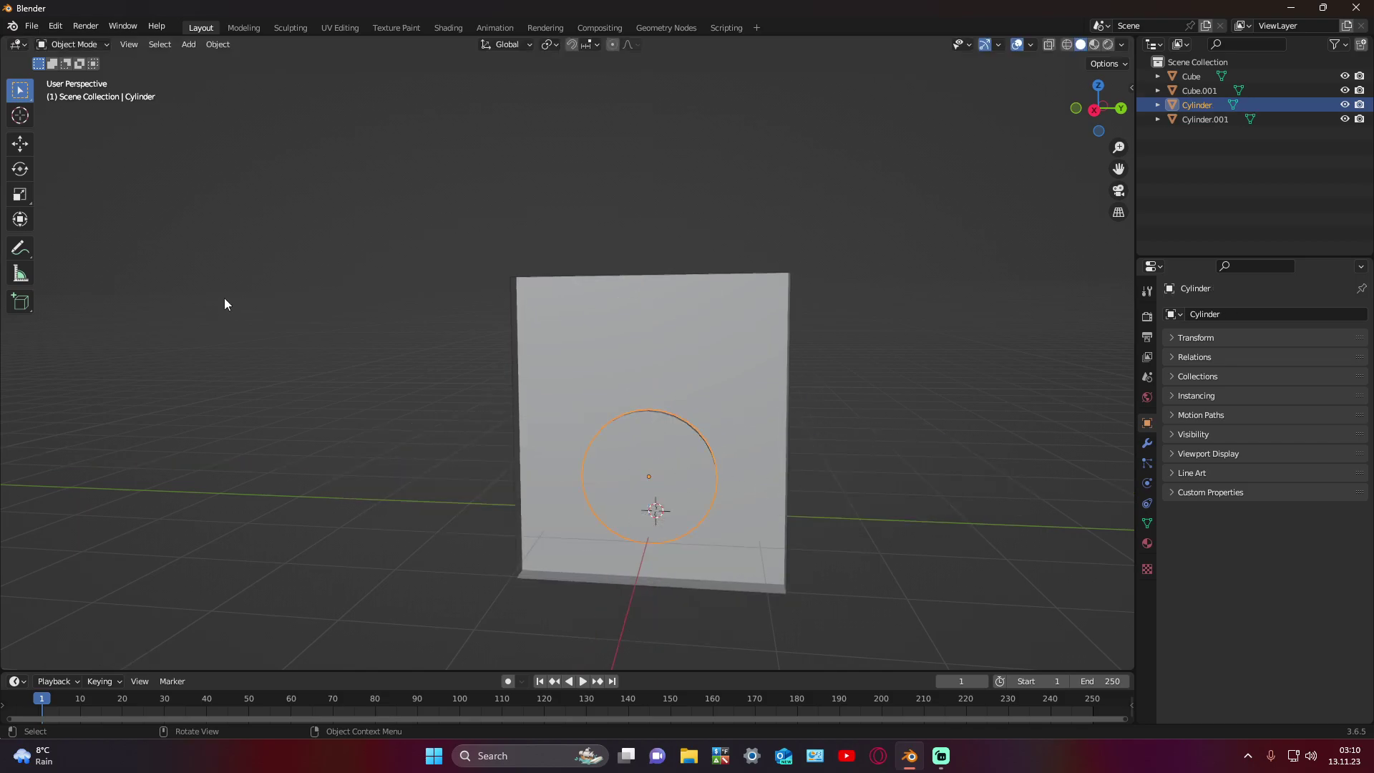
click(11, 146)
Step: Raise the original cylinder into the upper half and lower the copy beneath it
drag(647, 439, 646, 295)
click(647, 456)
middle_drag(615, 485, 624, 455)
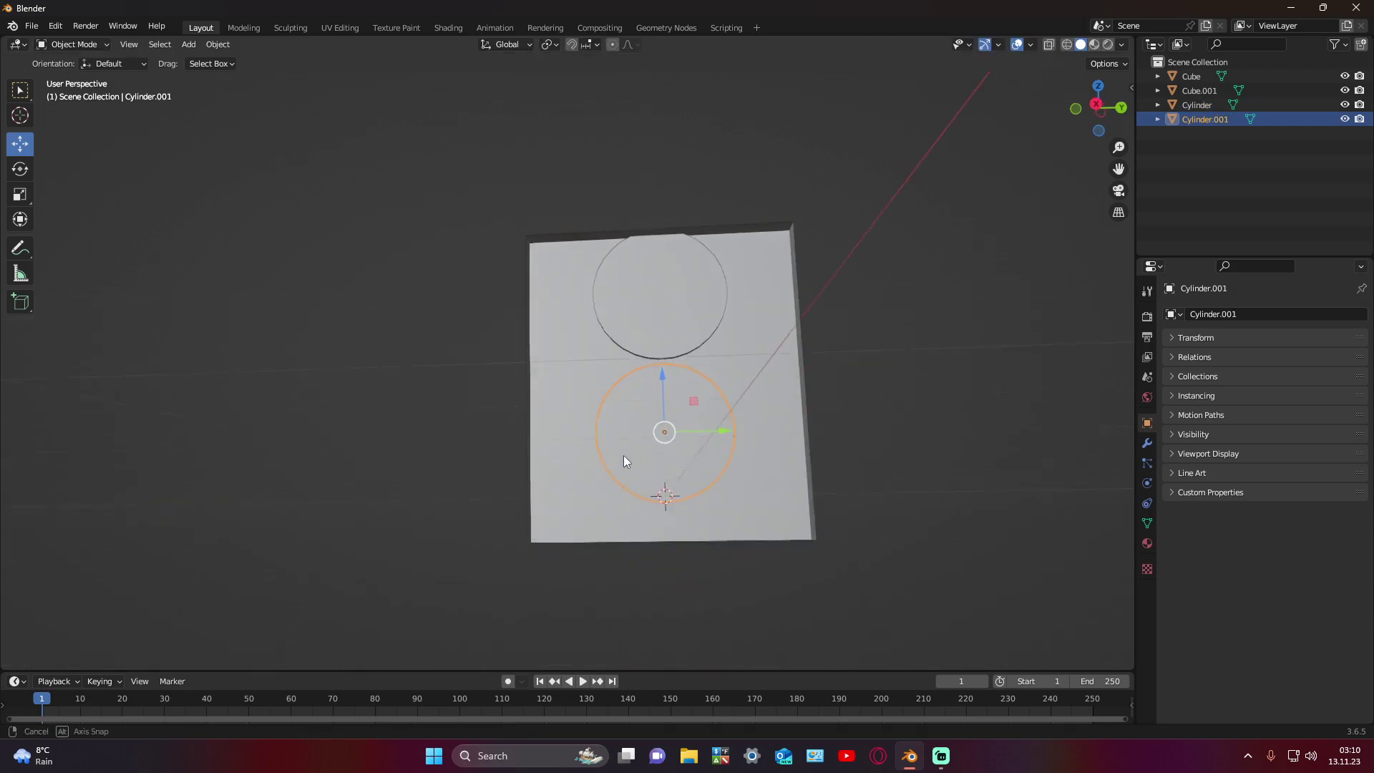
drag(661, 380, 663, 397)
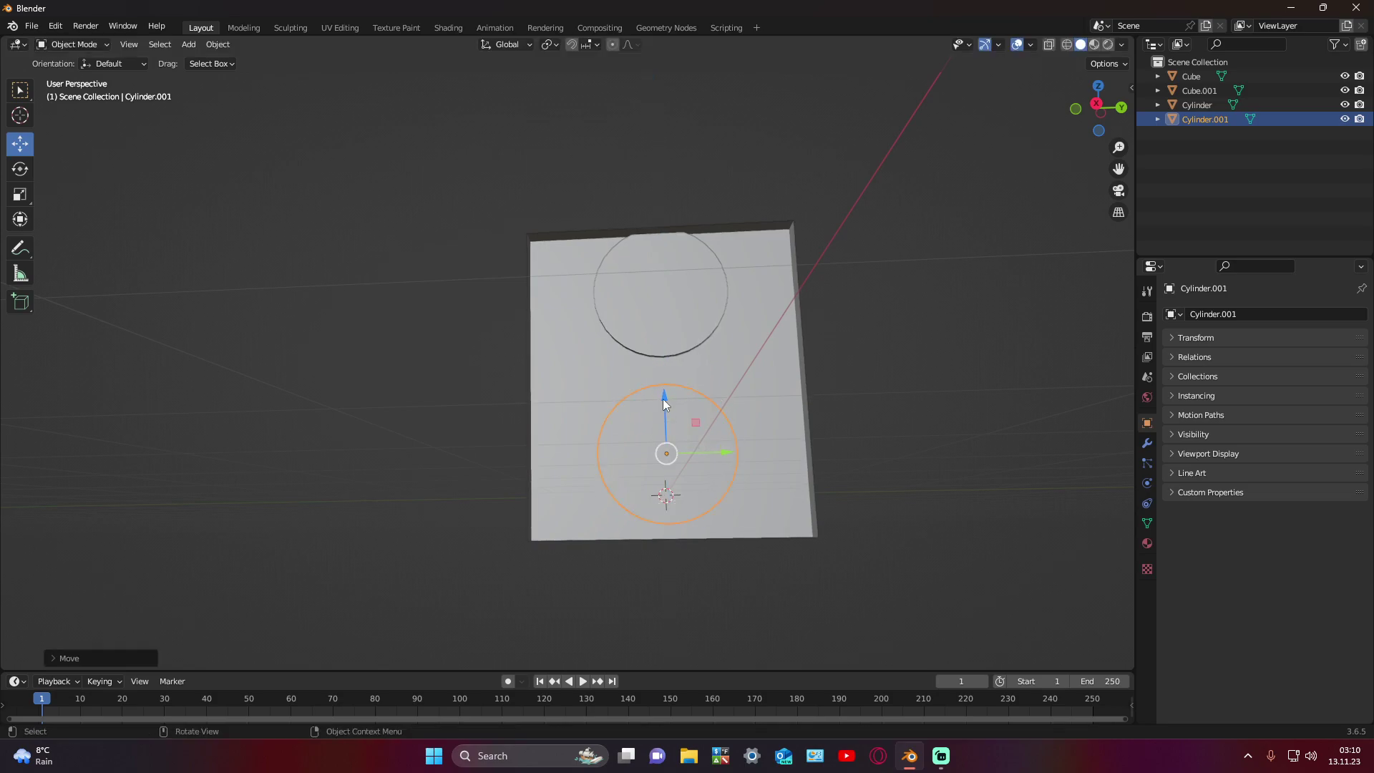
click(669, 340)
mouse_move(669, 339)
middle_down()
mouse_move(668, 368)
mouse_move(659, 316)
middle_up()
drag(659, 320, 662, 329)
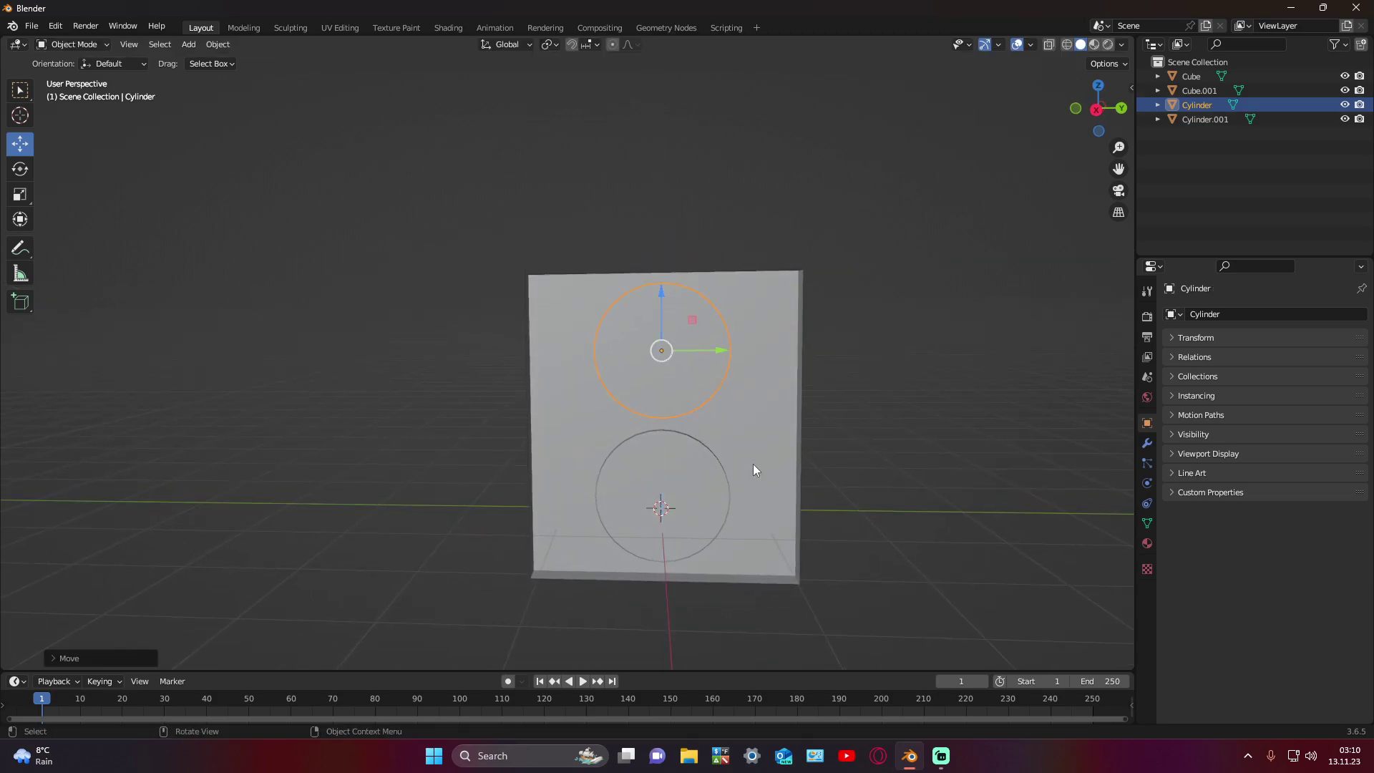
middle_drag(753, 464, 639, 482)
shift+click(482, 484)
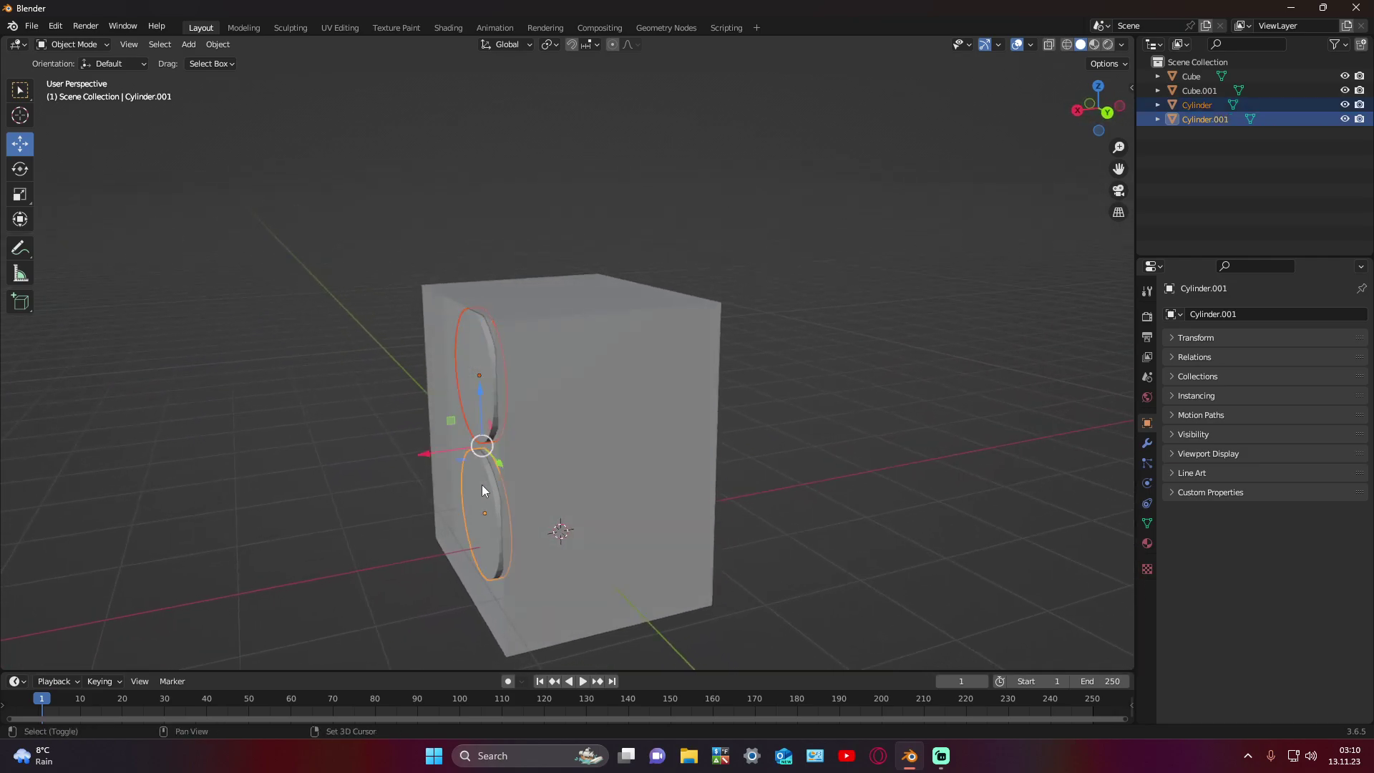
Step: Scale both cylinders together along the X axis
click(21, 194)
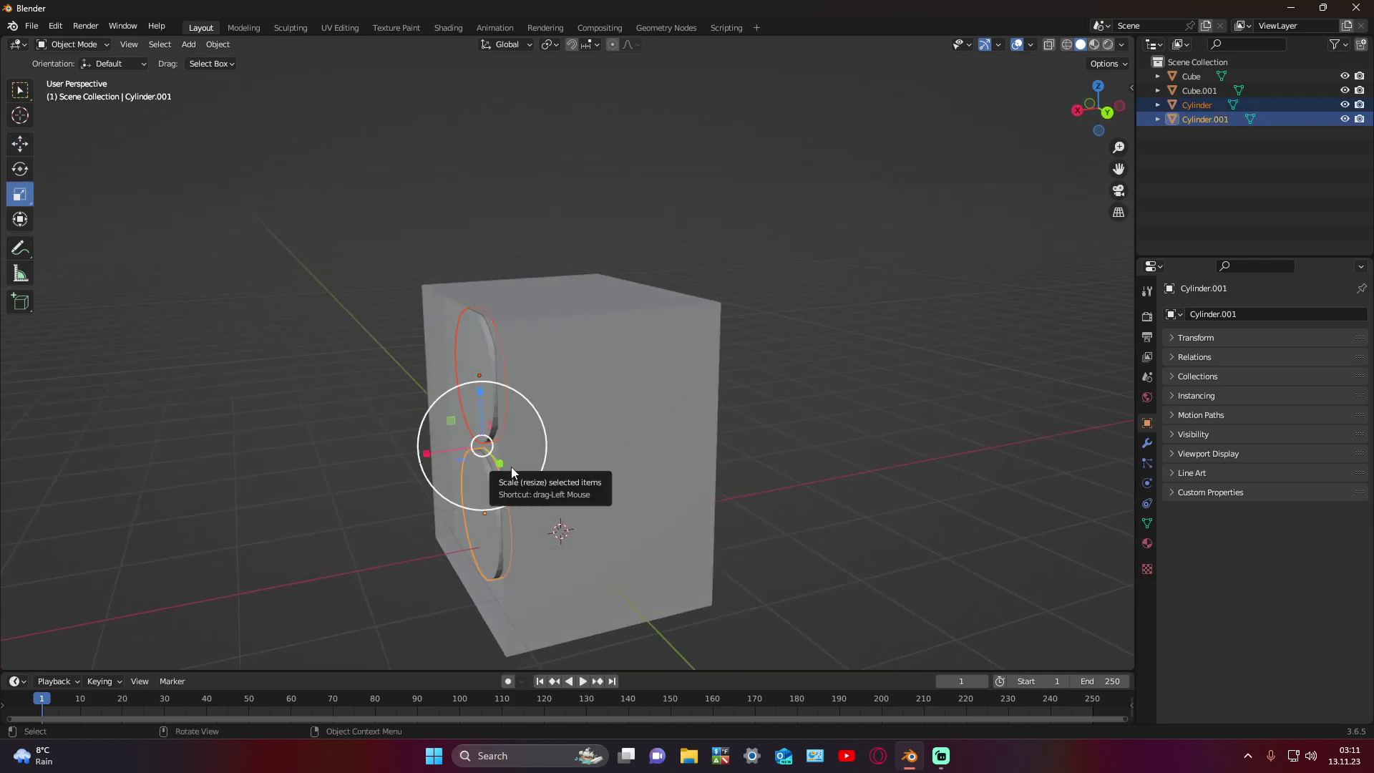
drag(511, 467, 514, 467)
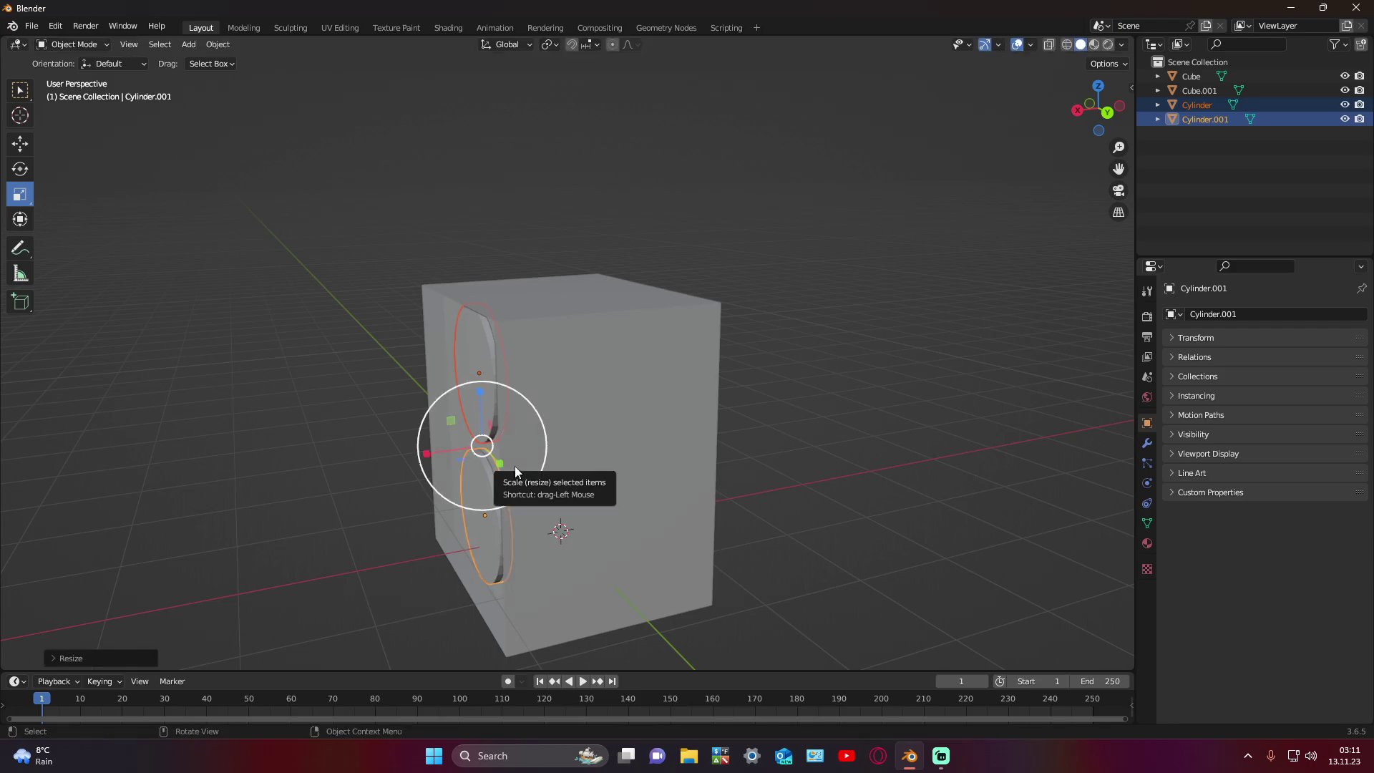
key(s)
key(x)
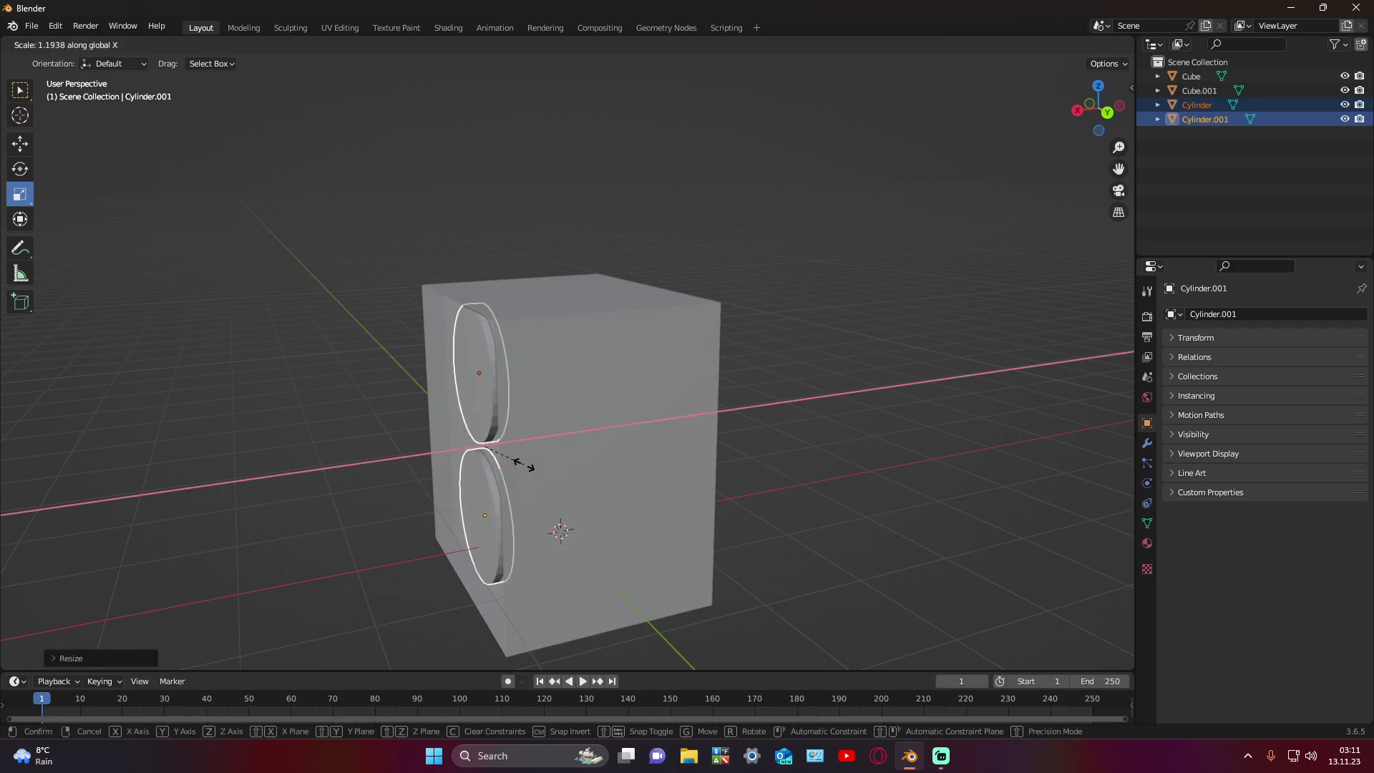
click(564, 467)
mouse_move(551, 471)
middle_down()
mouse_move(667, 444)
mouse_move(653, 437)
mouse_move(604, 478)
mouse_move(385, 416)
middle_up()
mouse_move(210, 339)
middle_down()
mouse_move(132, 343)
mouse_move(207, 341)
mouse_move(346, 288)
mouse_move(322, 289)
mouse_move(500, 383)
middle_up()
key(w)
click(194, 297)
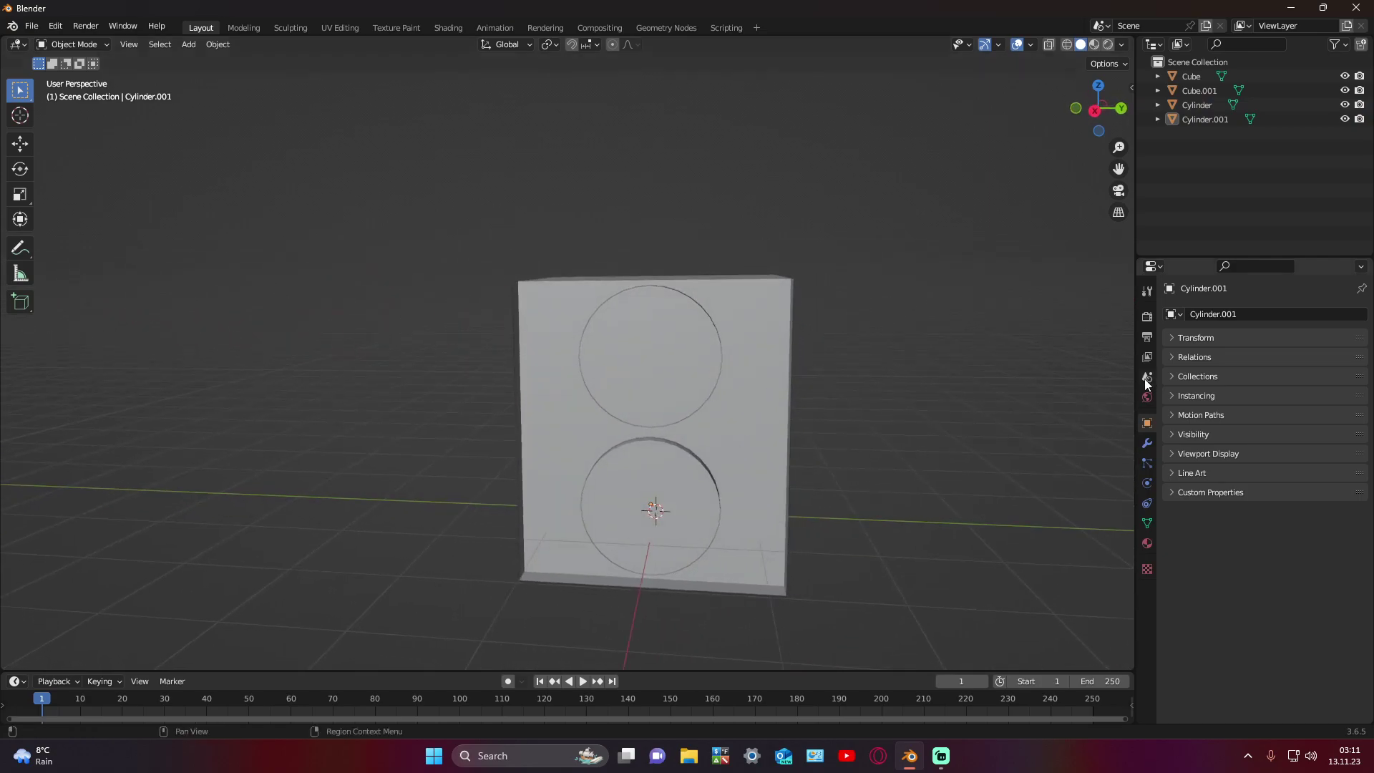
Step: Join the two cylinders into a single object
click(1146, 483)
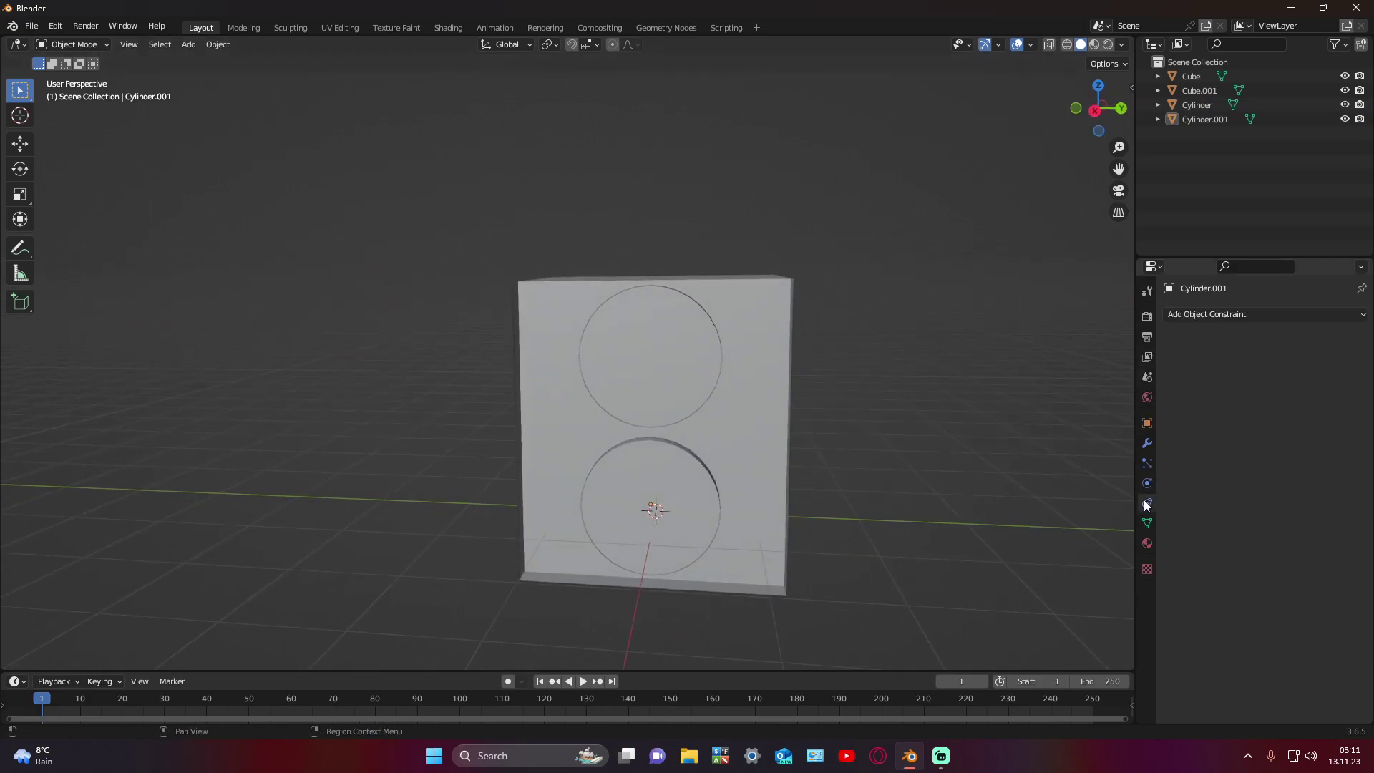
click(1191, 106)
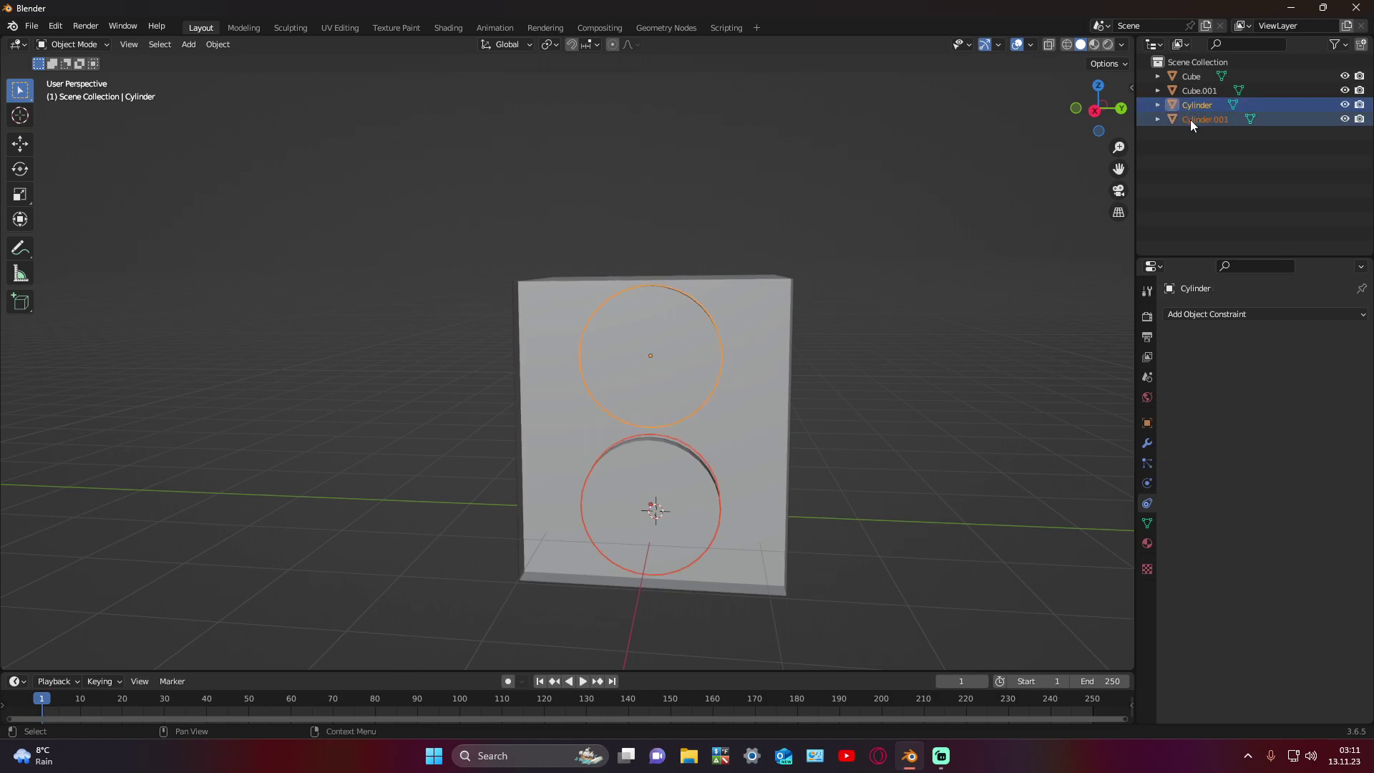
right_click(694, 327)
click(664, 380)
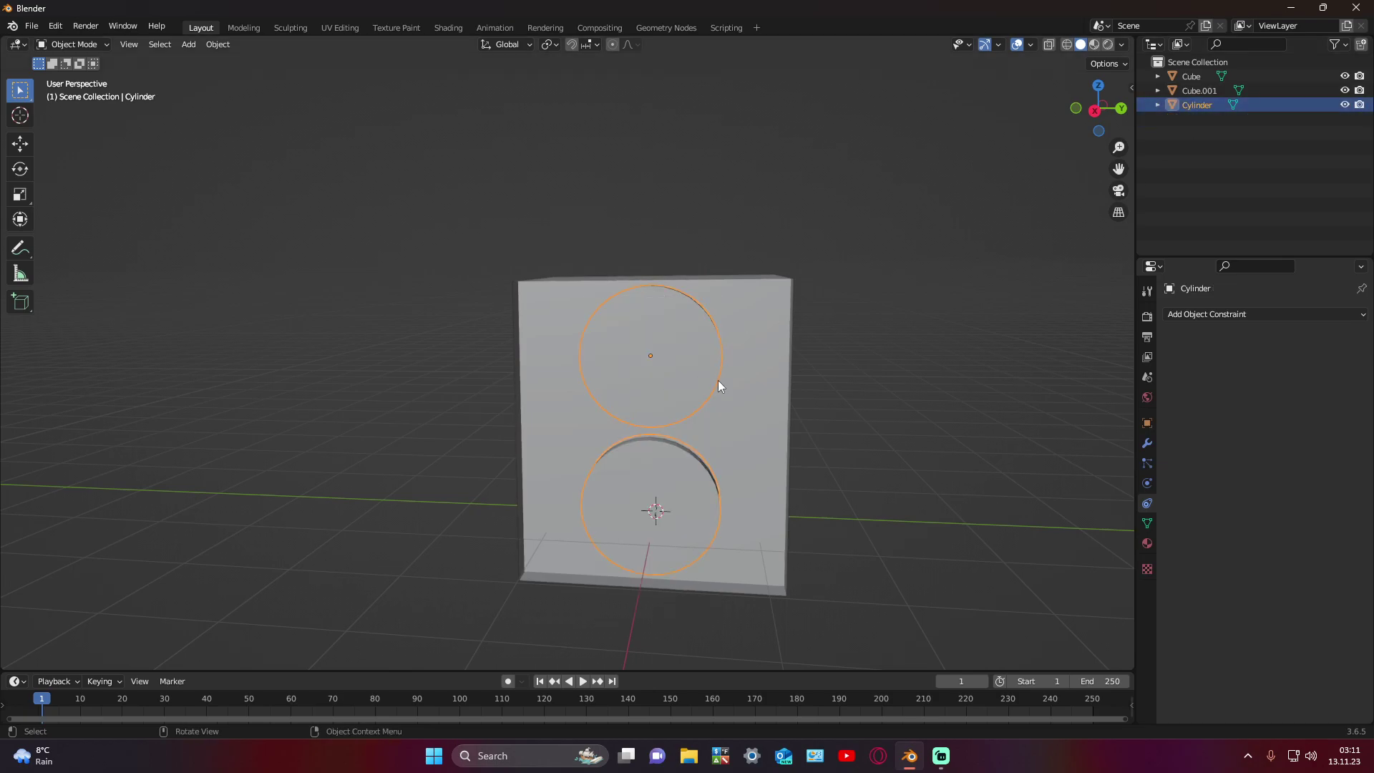
middle_drag(1074, 215, 844, 312)
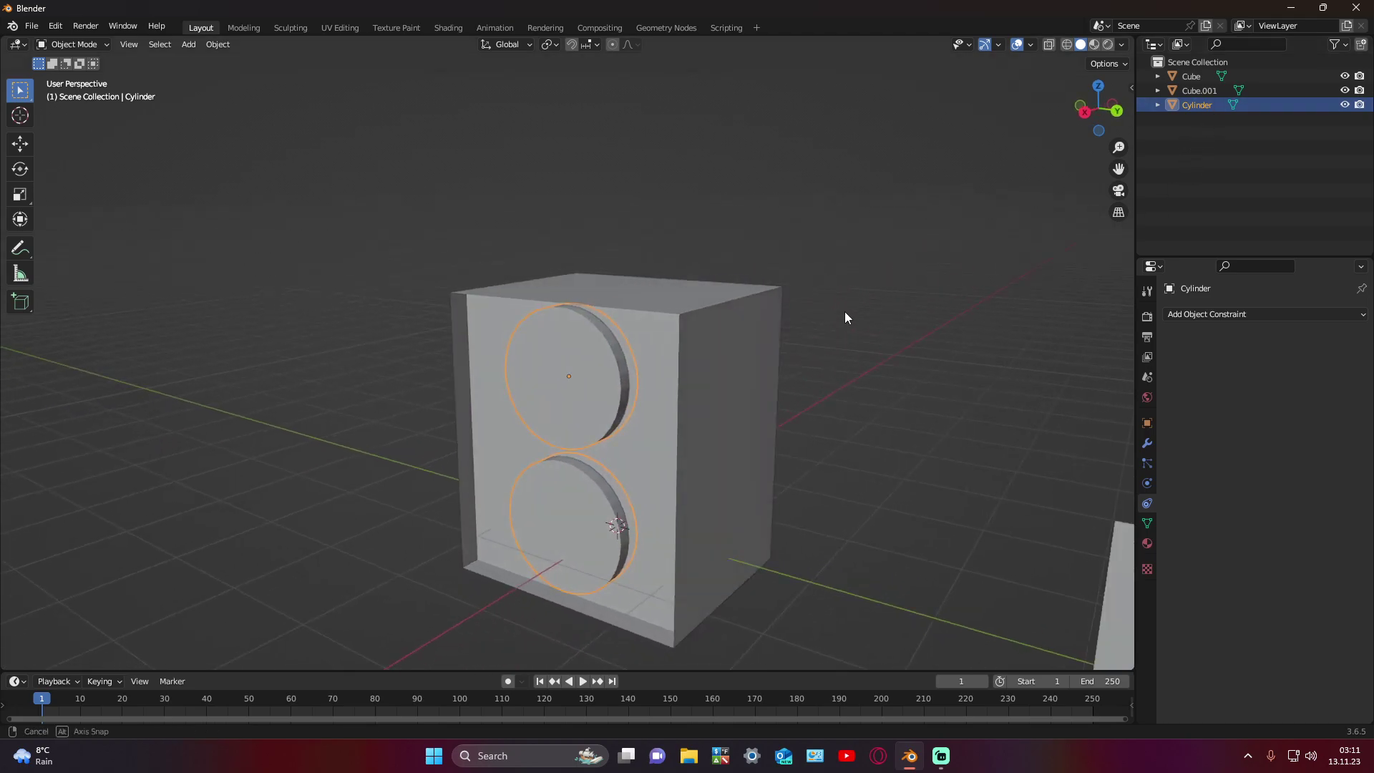
Step: Find the Modifier properties and make the box the active object
click(1147, 493)
click(1149, 521)
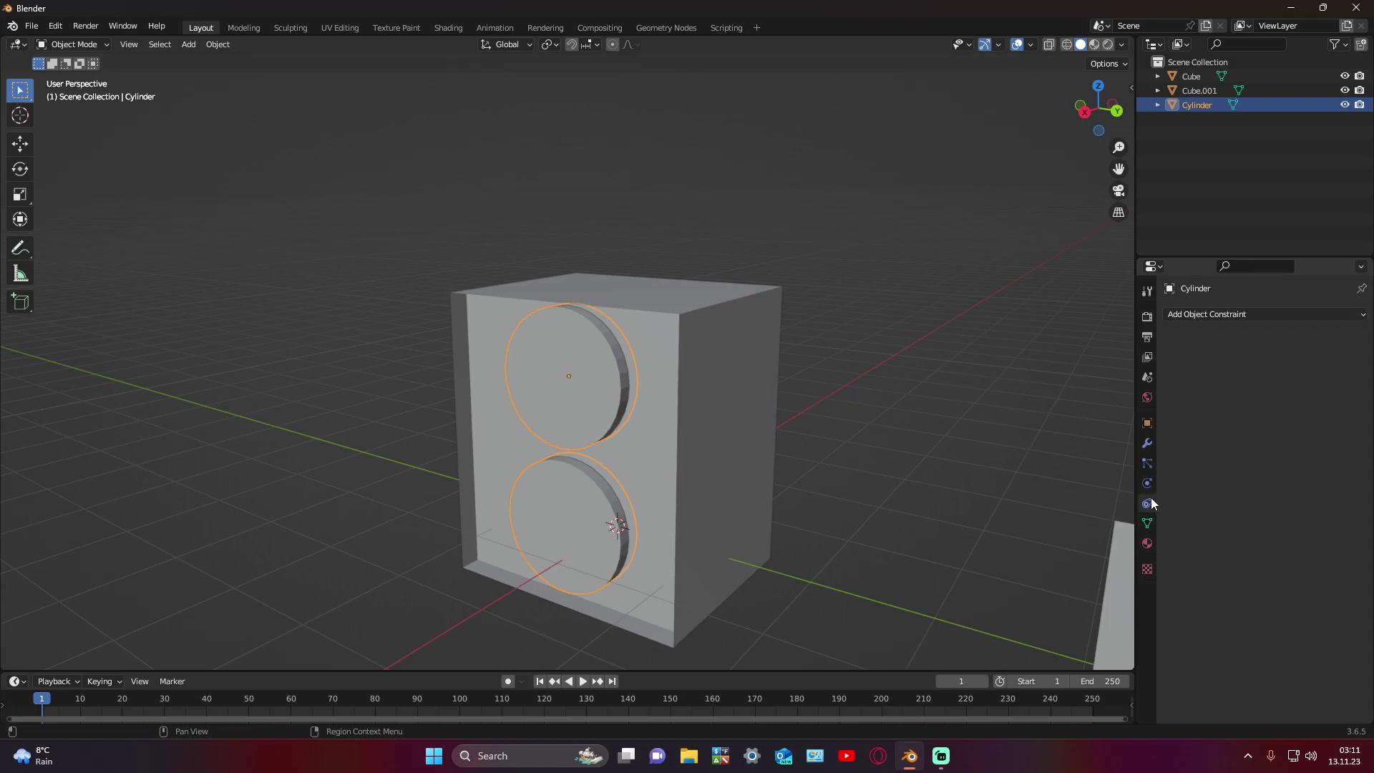
click(1145, 479)
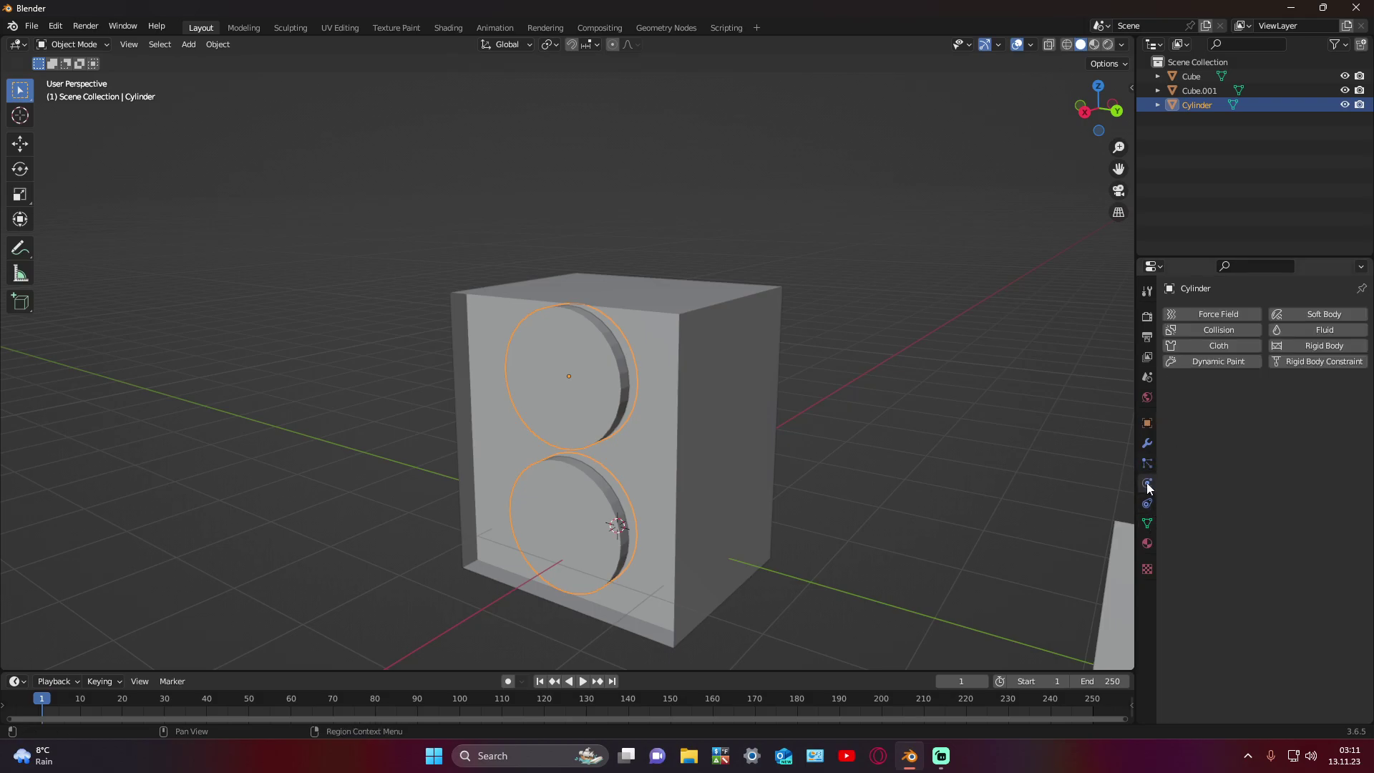
click(1153, 435)
click(1188, 318)
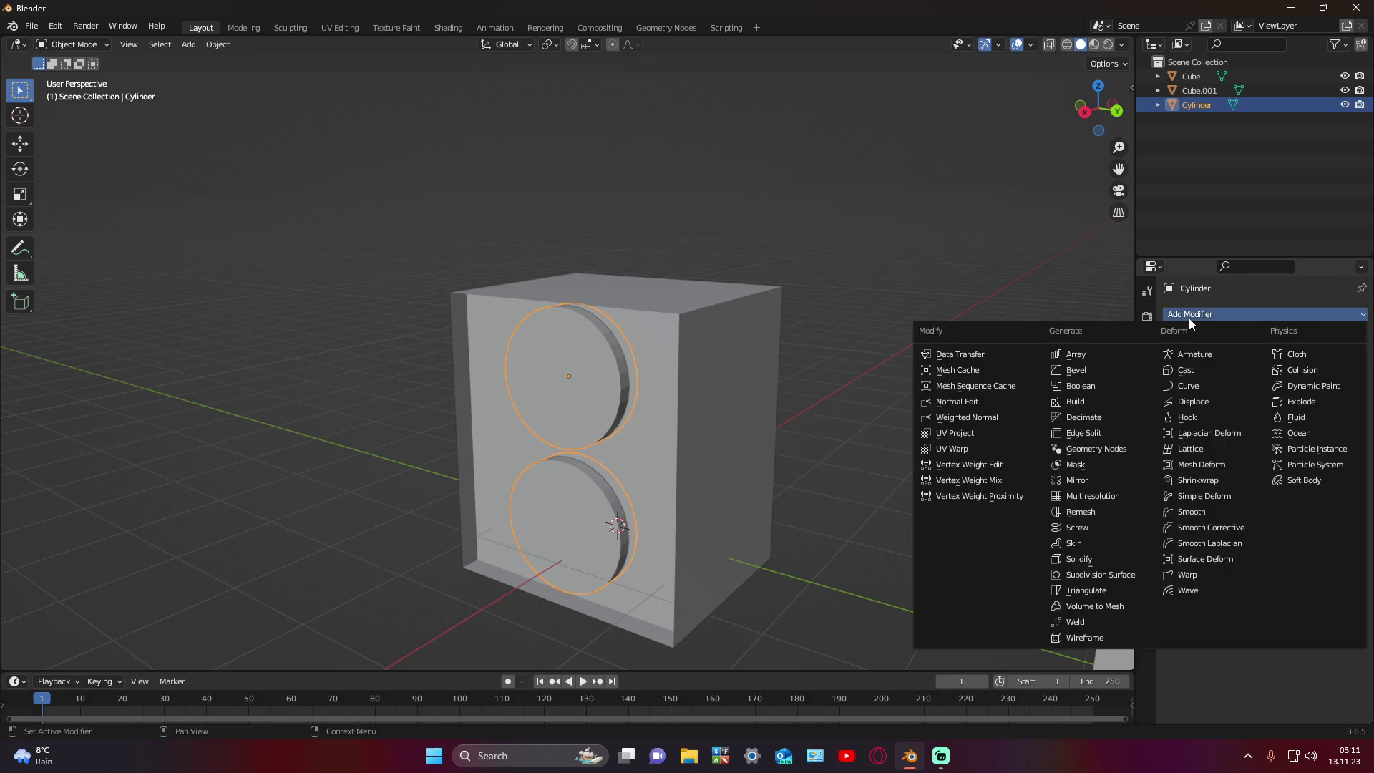
click(917, 289)
click(740, 370)
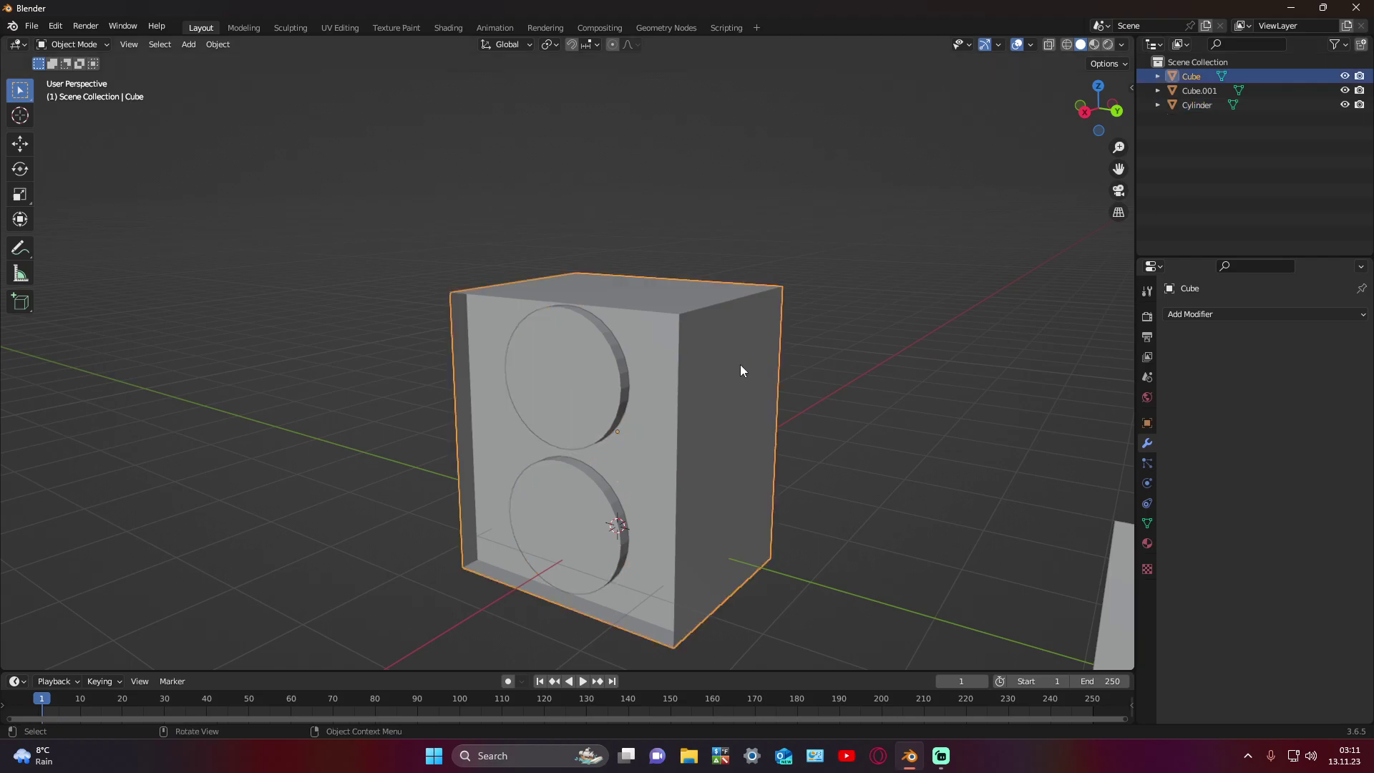
Step: Add a Boolean Difference modifier to the box with the Cylinder as cutter, and apply it
click(1191, 316)
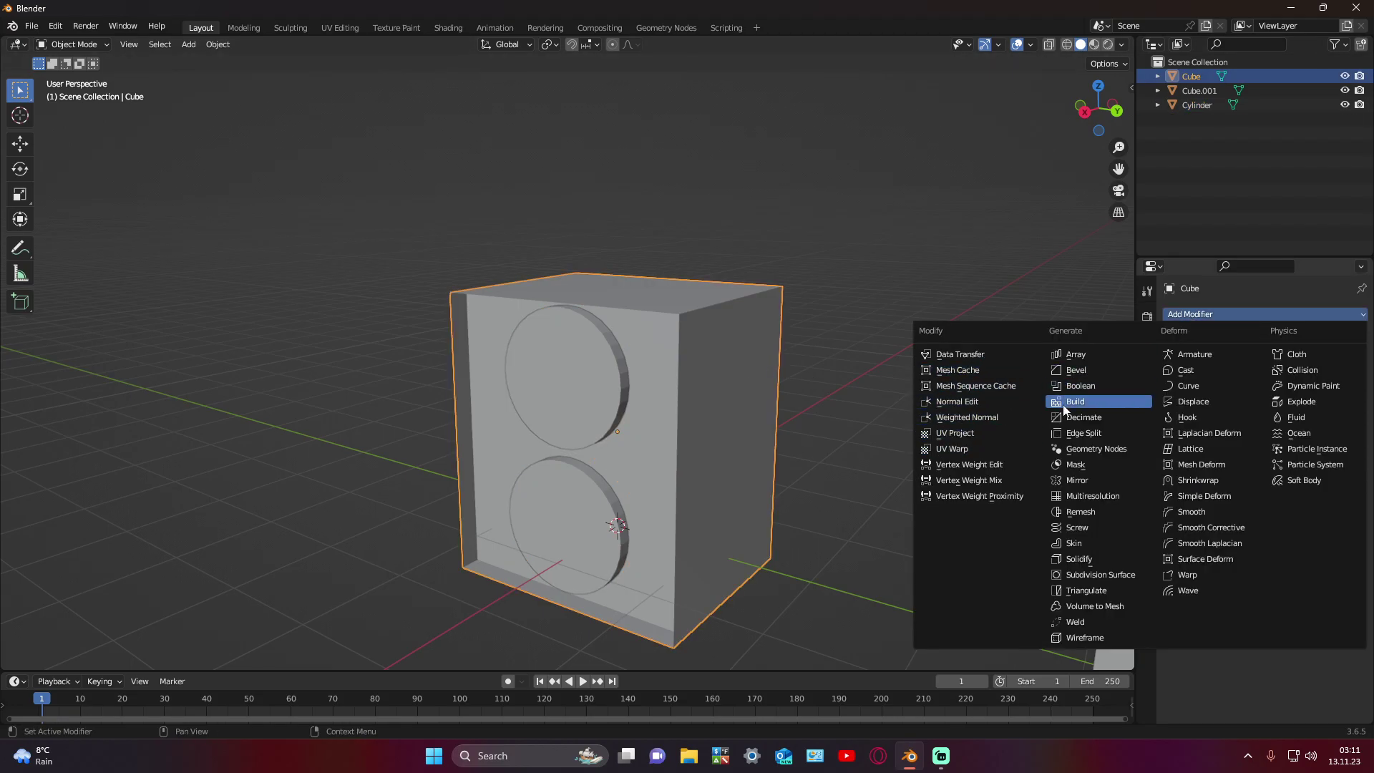
click(1074, 386)
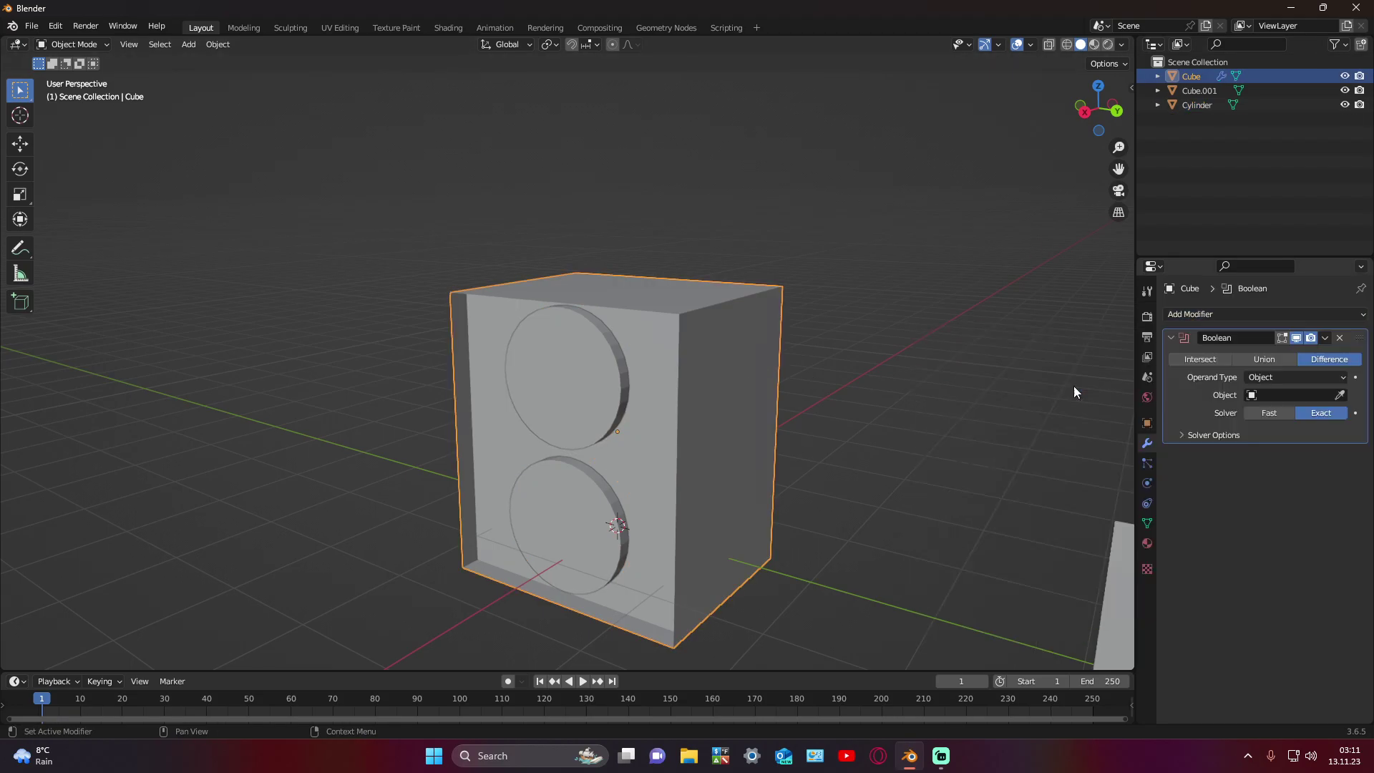
click(1343, 392)
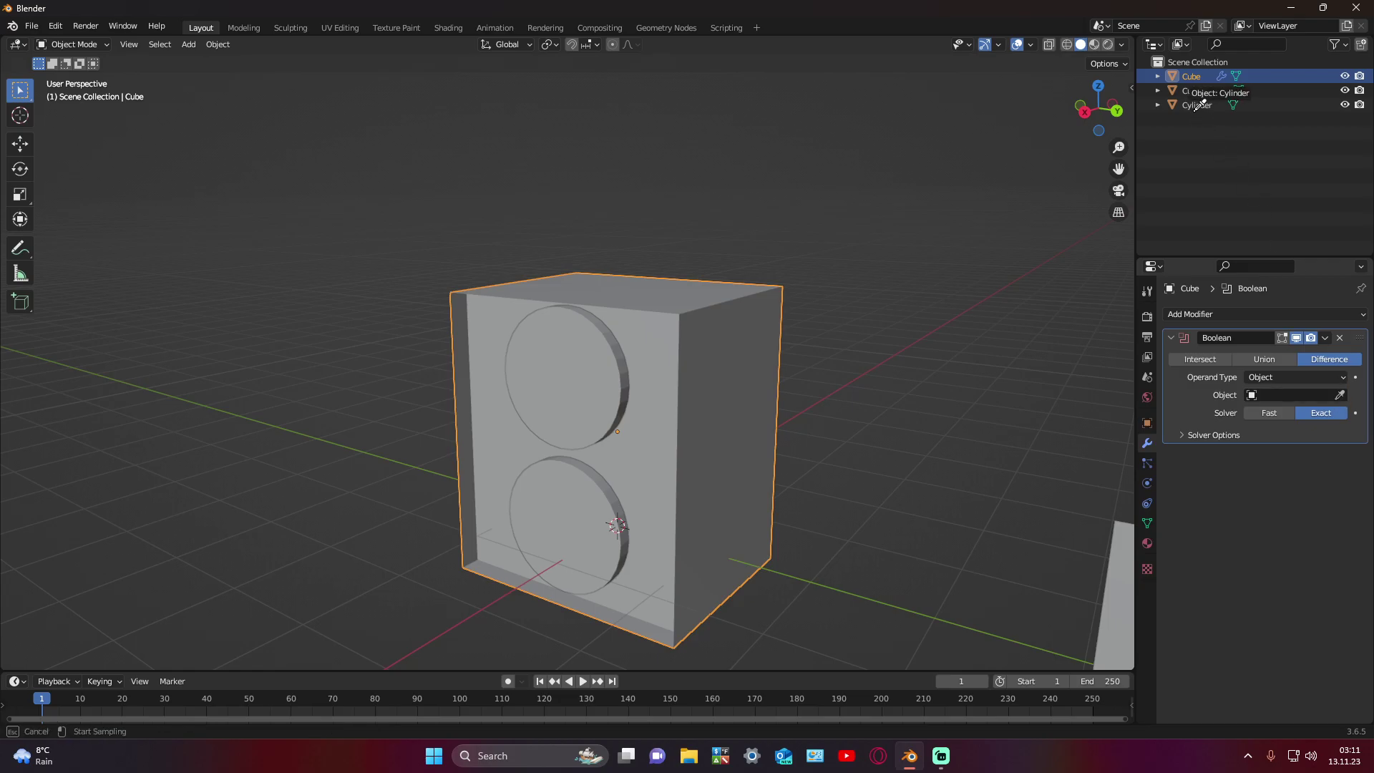
click(1199, 107)
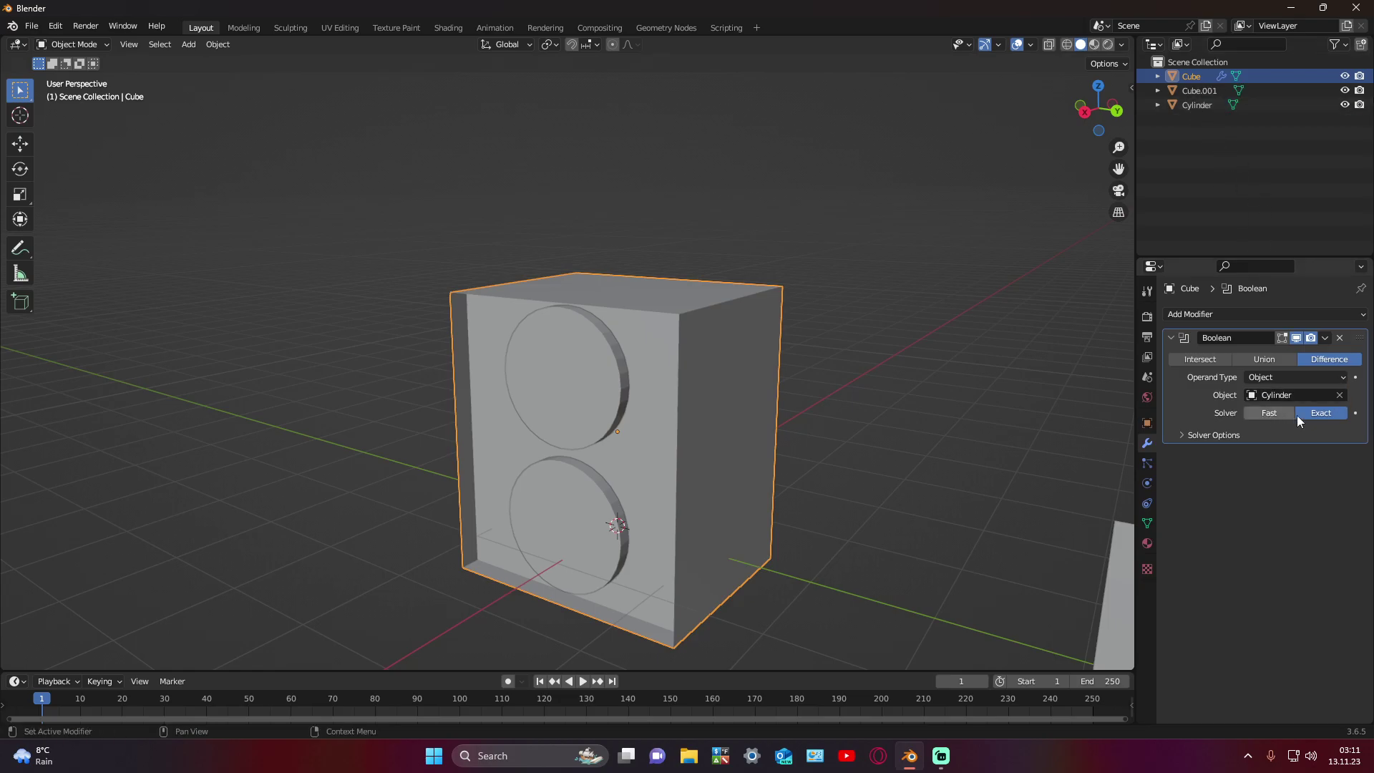
click(1324, 338)
click(1295, 358)
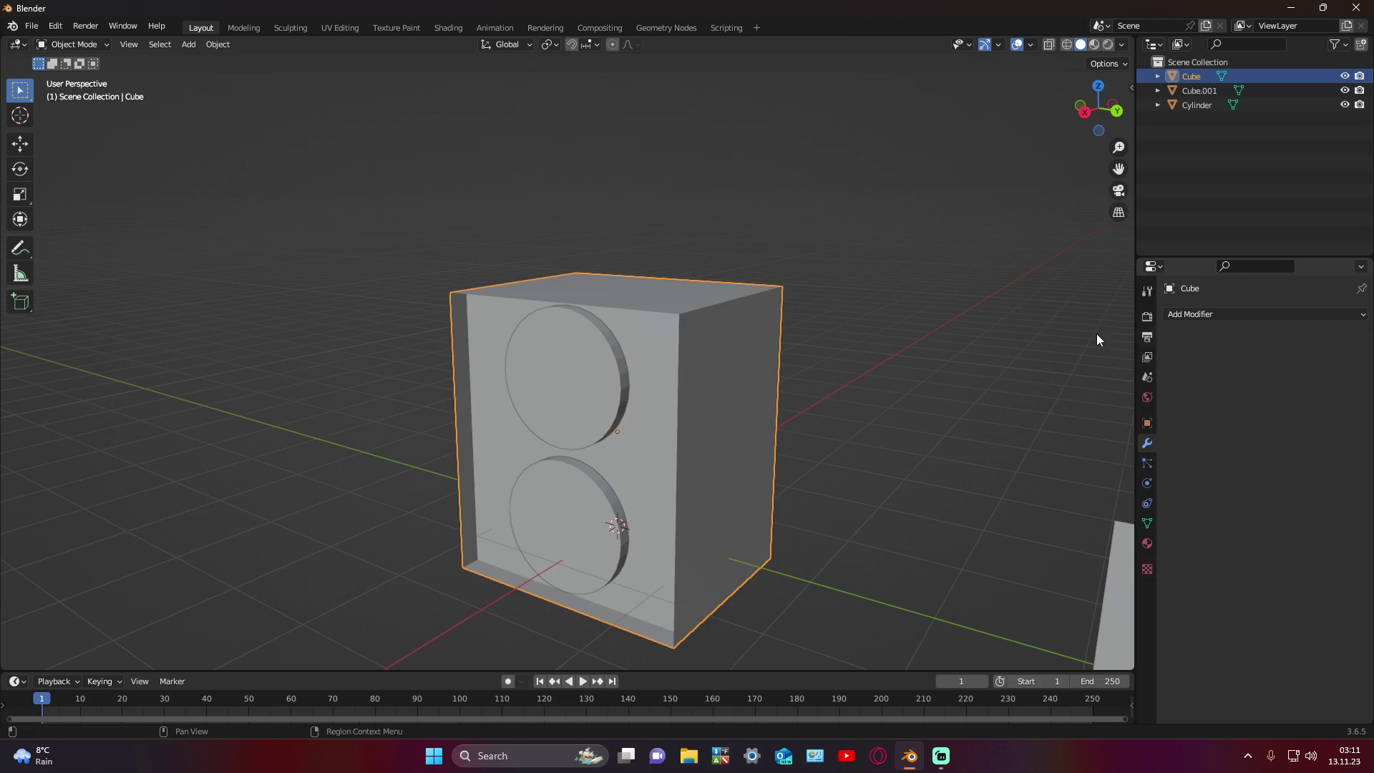
click(588, 405)
Step: Delete the cylinder cutter and enter Edit Mode on the box
key(Delete)
mouse_move(595, 414)
middle_down()
mouse_move(672, 390)
mouse_move(582, 401)
mouse_move(669, 397)
middle_up()
click(668, 397)
key(Tab)
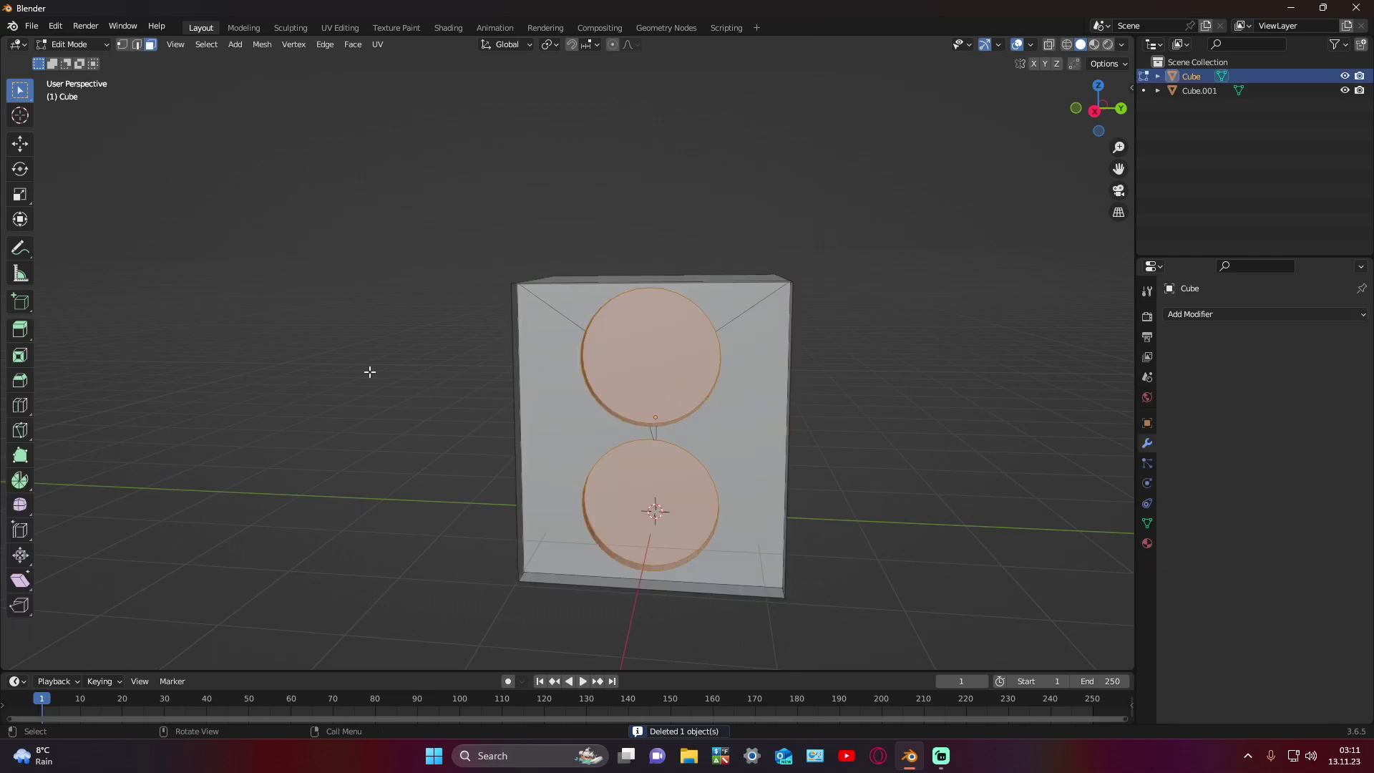
Step: Delete the two circular faces on the box front and zoom into the openings
key(x)
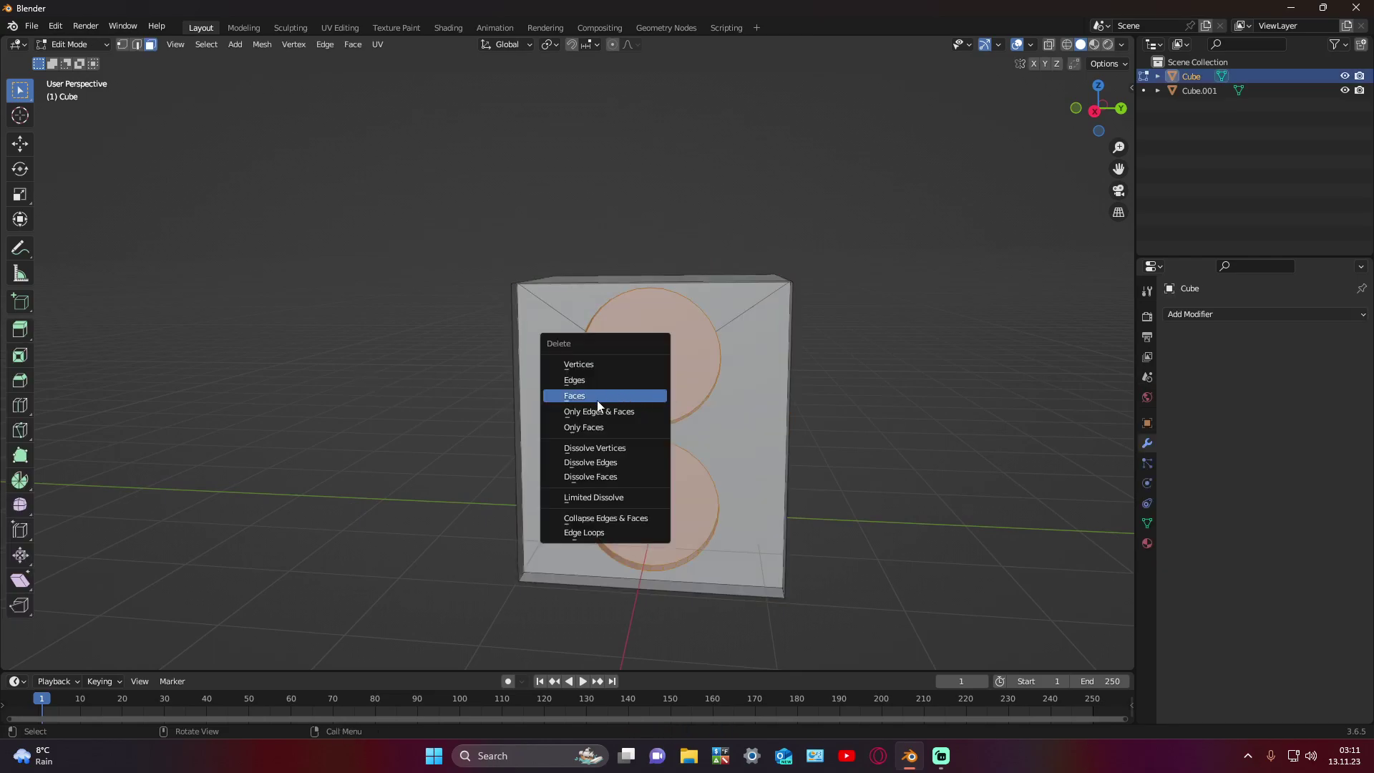
click(599, 395)
middle_drag(599, 395, 713, 412)
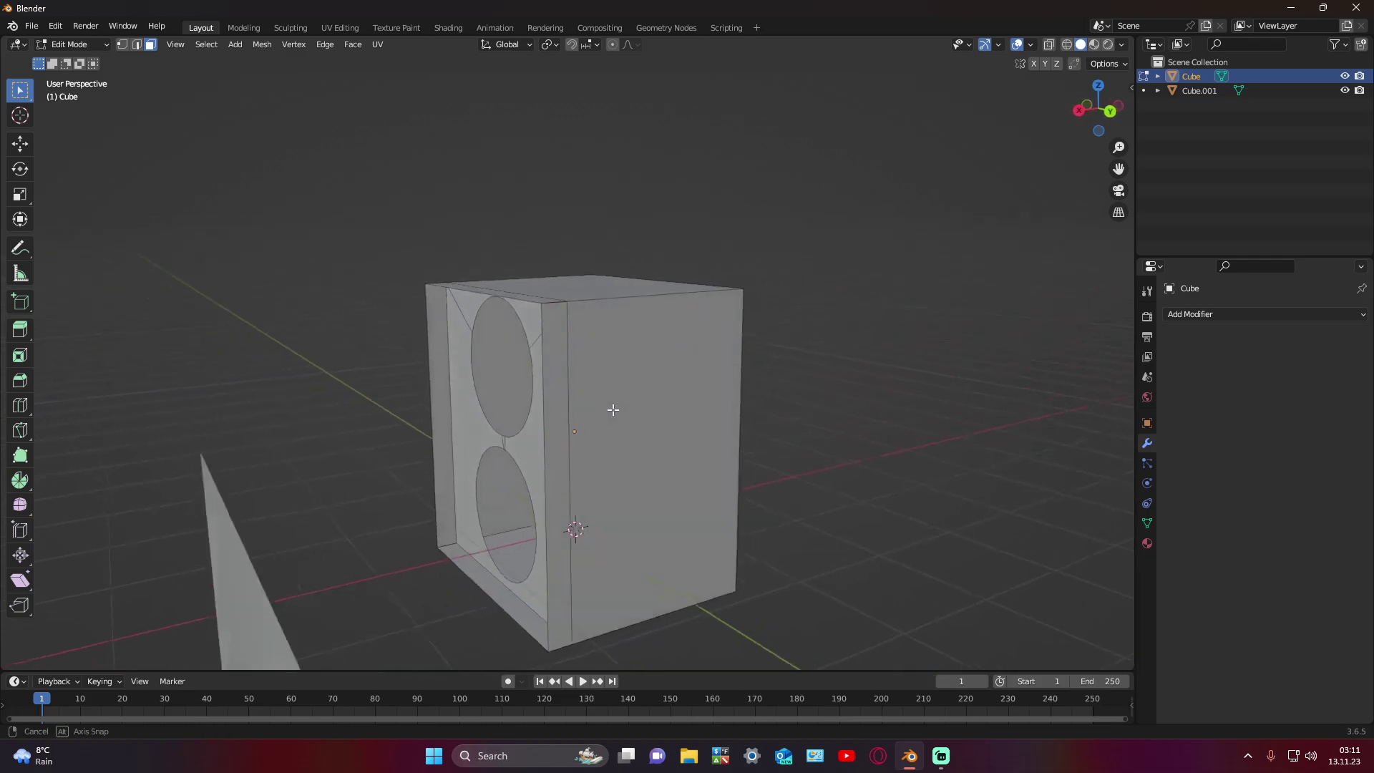
scroll(713, 412, up, 2)
scroll(742, 432, up, 2)
scroll(761, 454, up, 2)
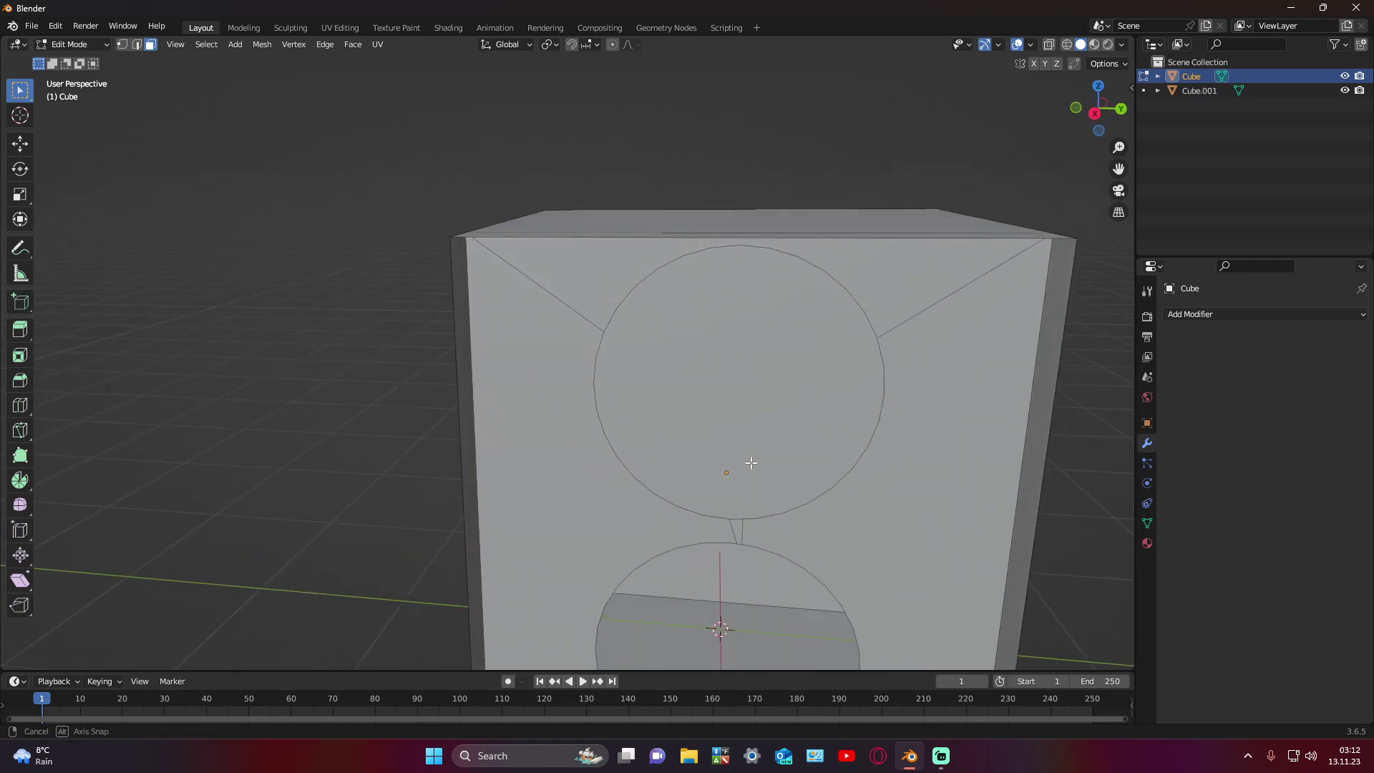
Step: Switch to Edge select mode and select the upper circle's edge loop
alt+click(681, 509)
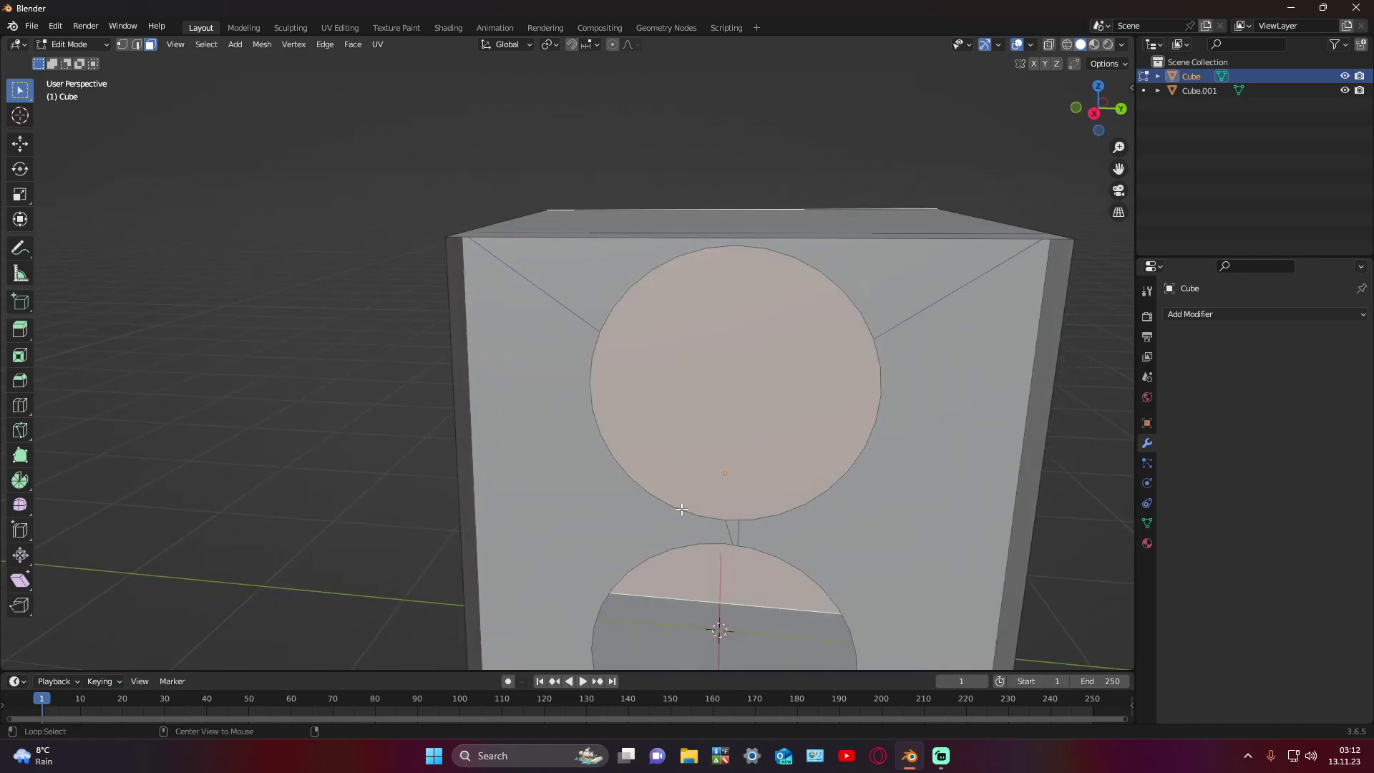
click(358, 416)
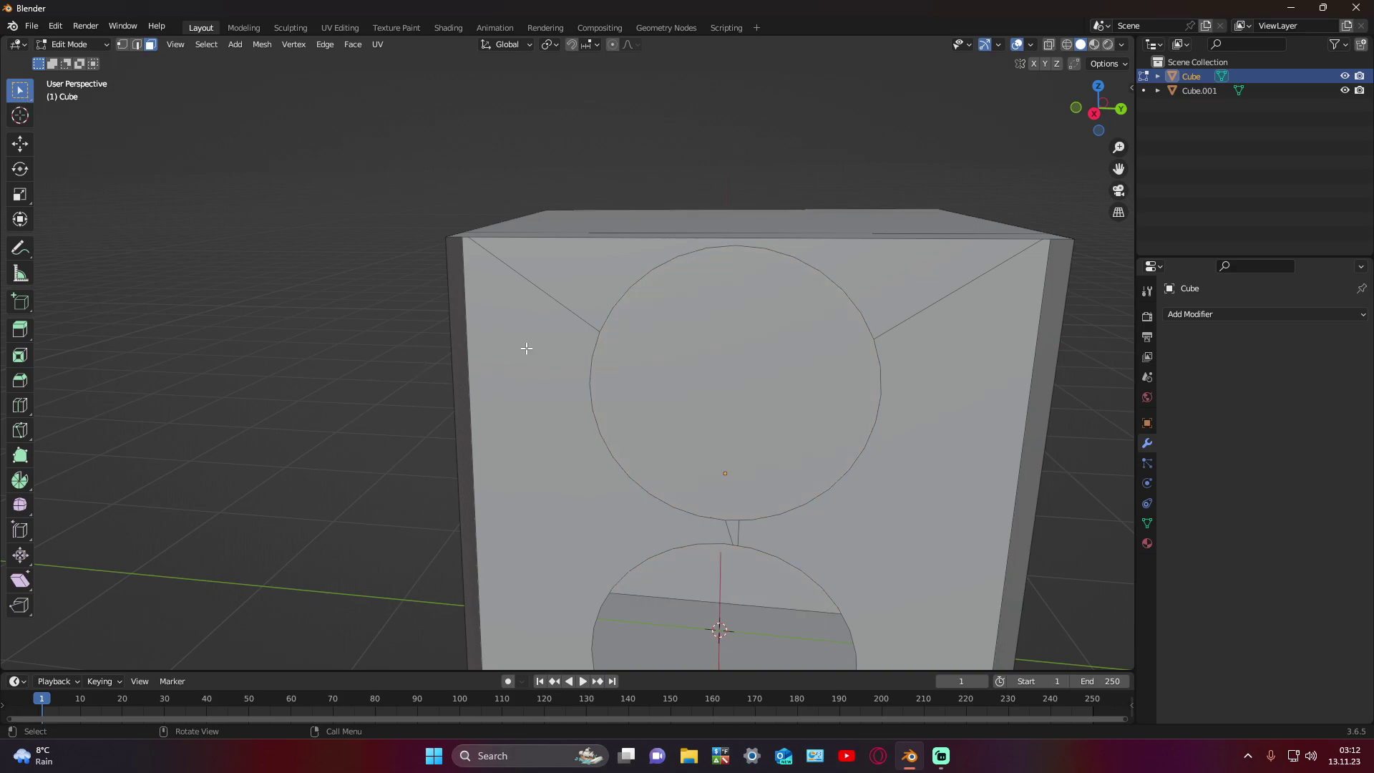
click(136, 45)
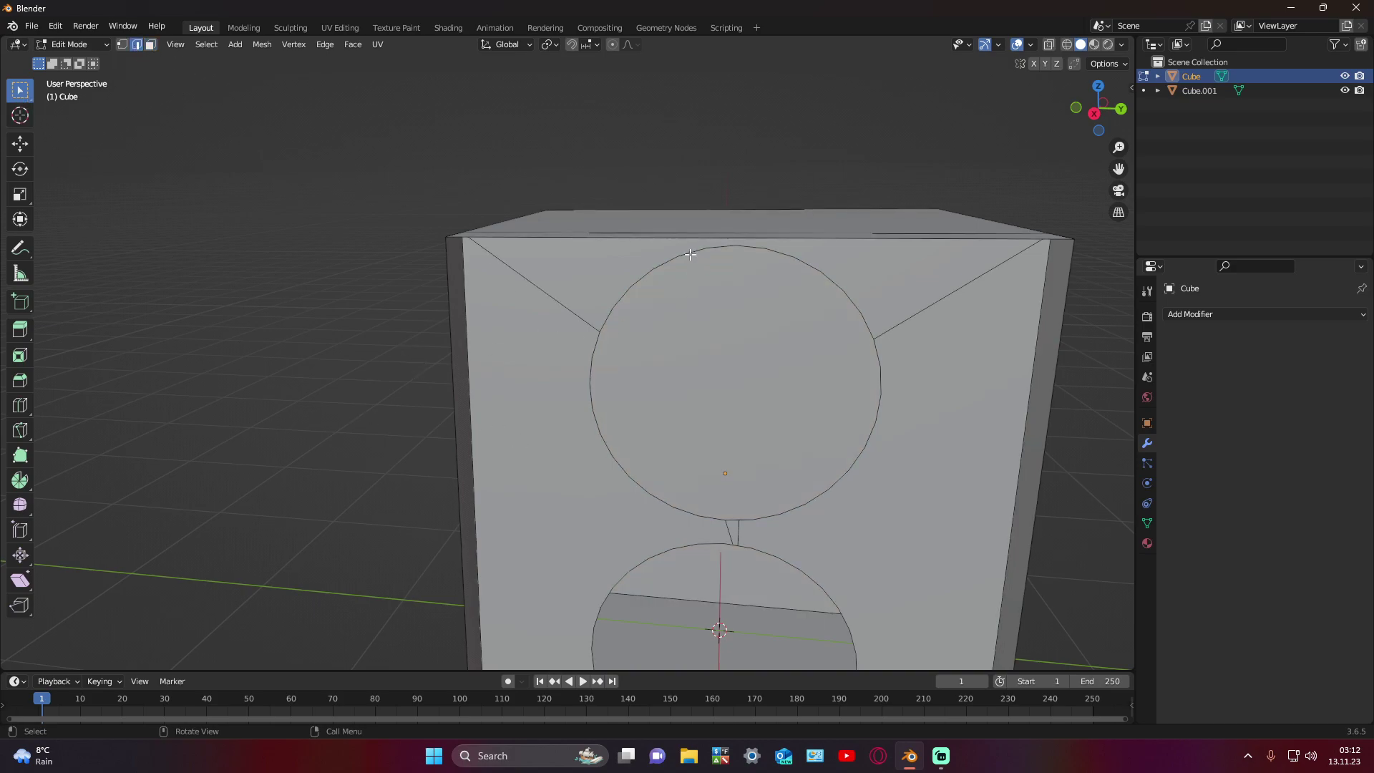
alt+click(690, 253)
alt+click(689, 253)
middle_drag(690, 252, 755, 428)
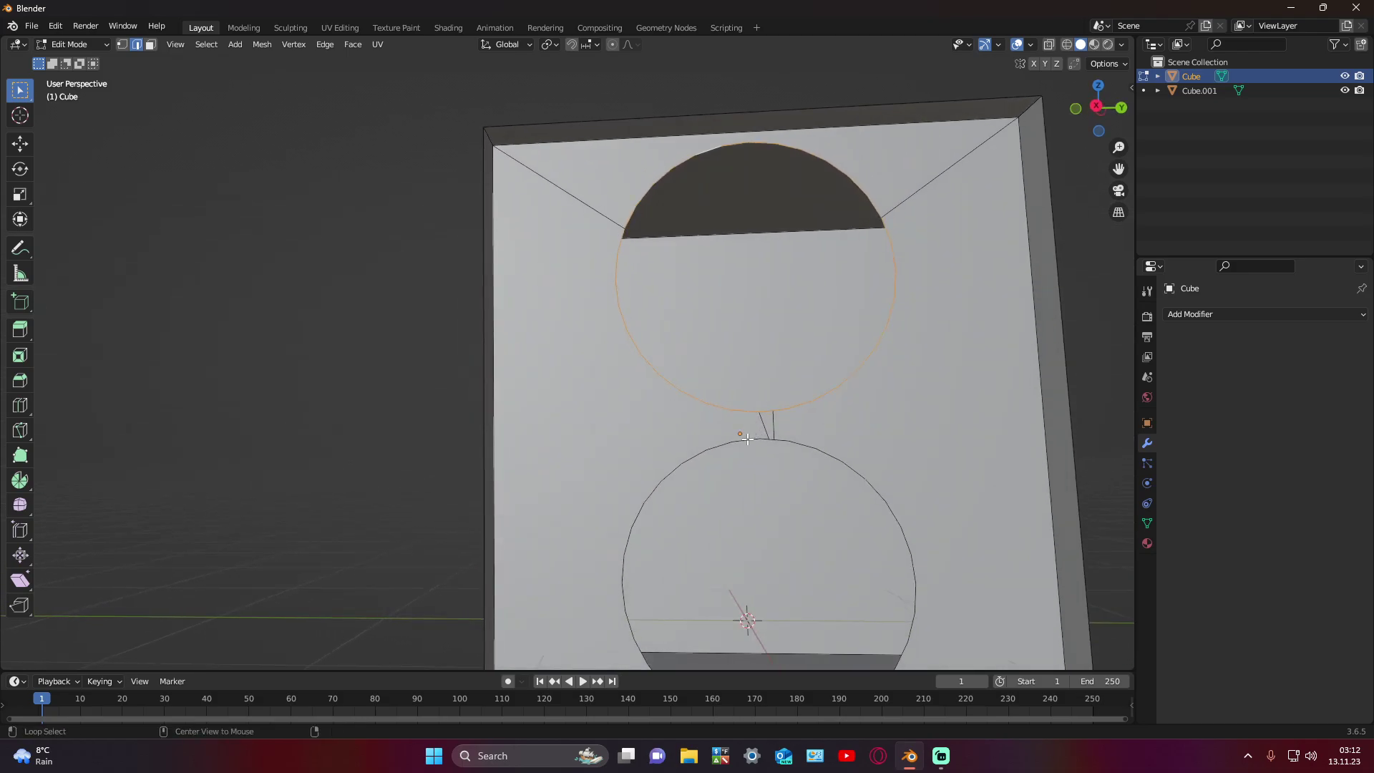
alt+click(747, 439)
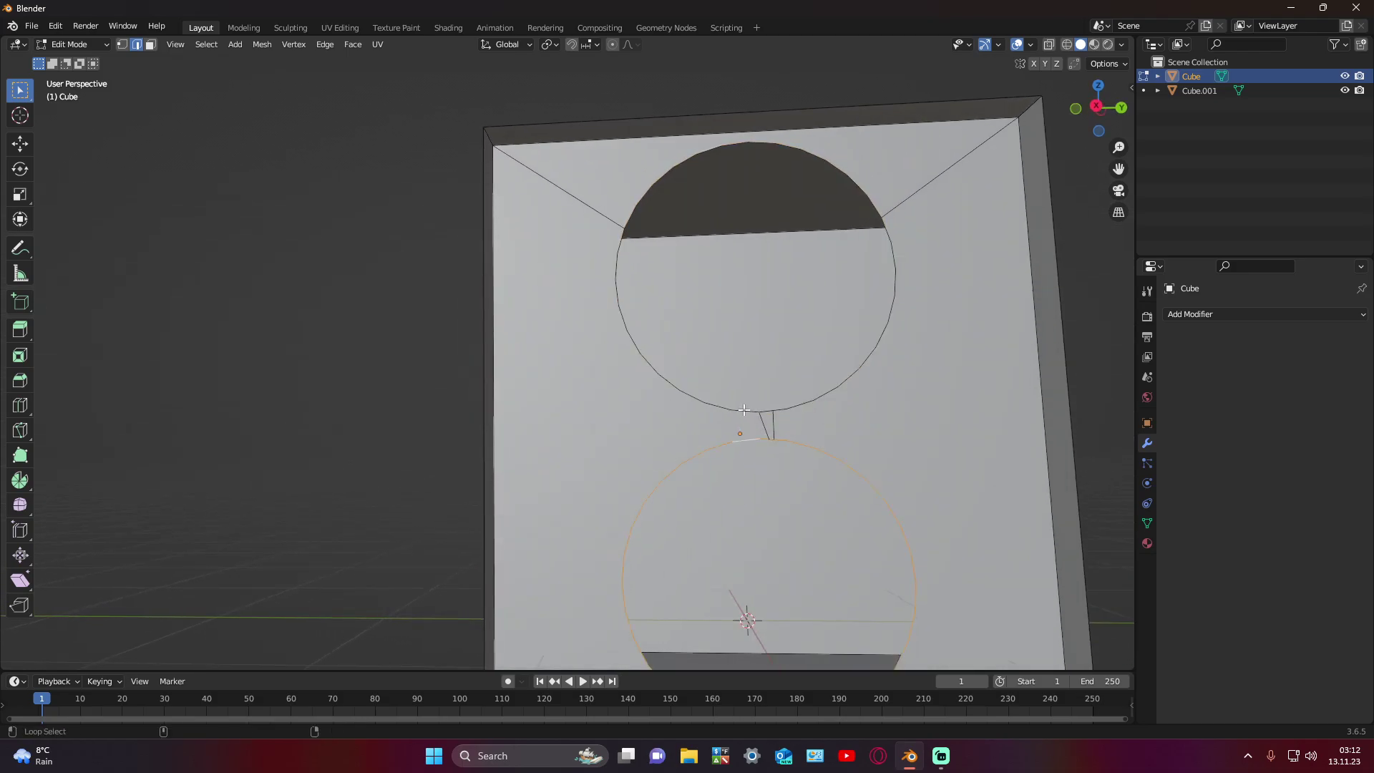
alt+shift+click(744, 409)
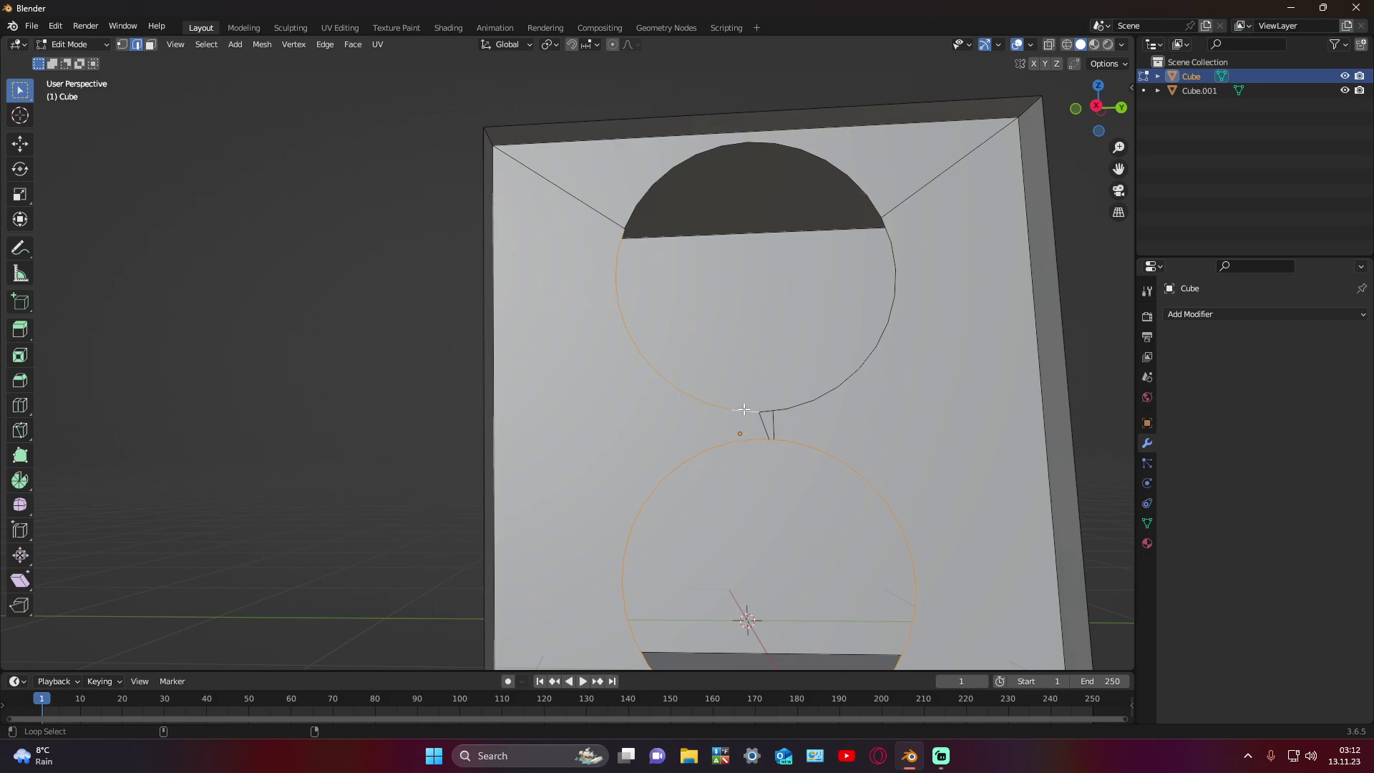
alt+shift+click(758, 141)
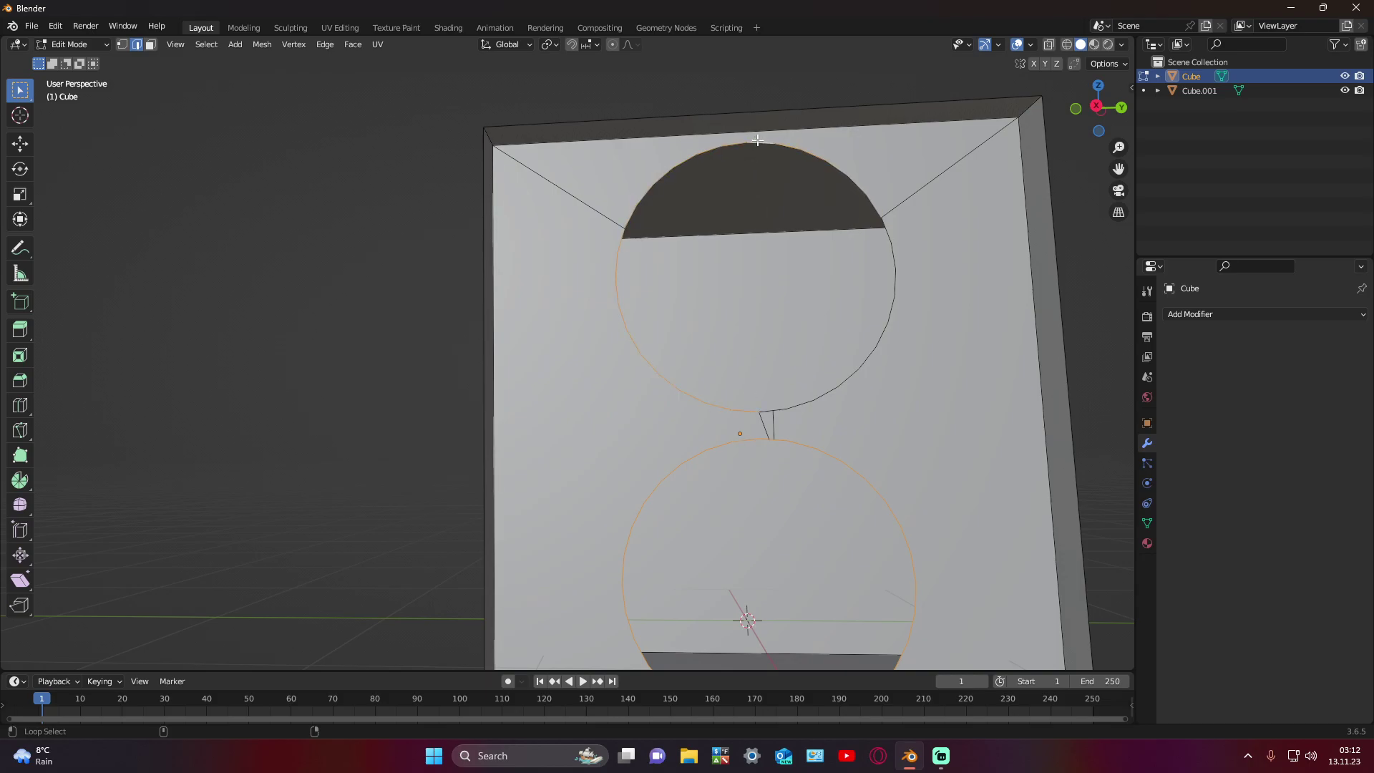
alt+shift+click(891, 239)
scroll(854, 294, down, 2)
scroll(816, 353, down, 2)
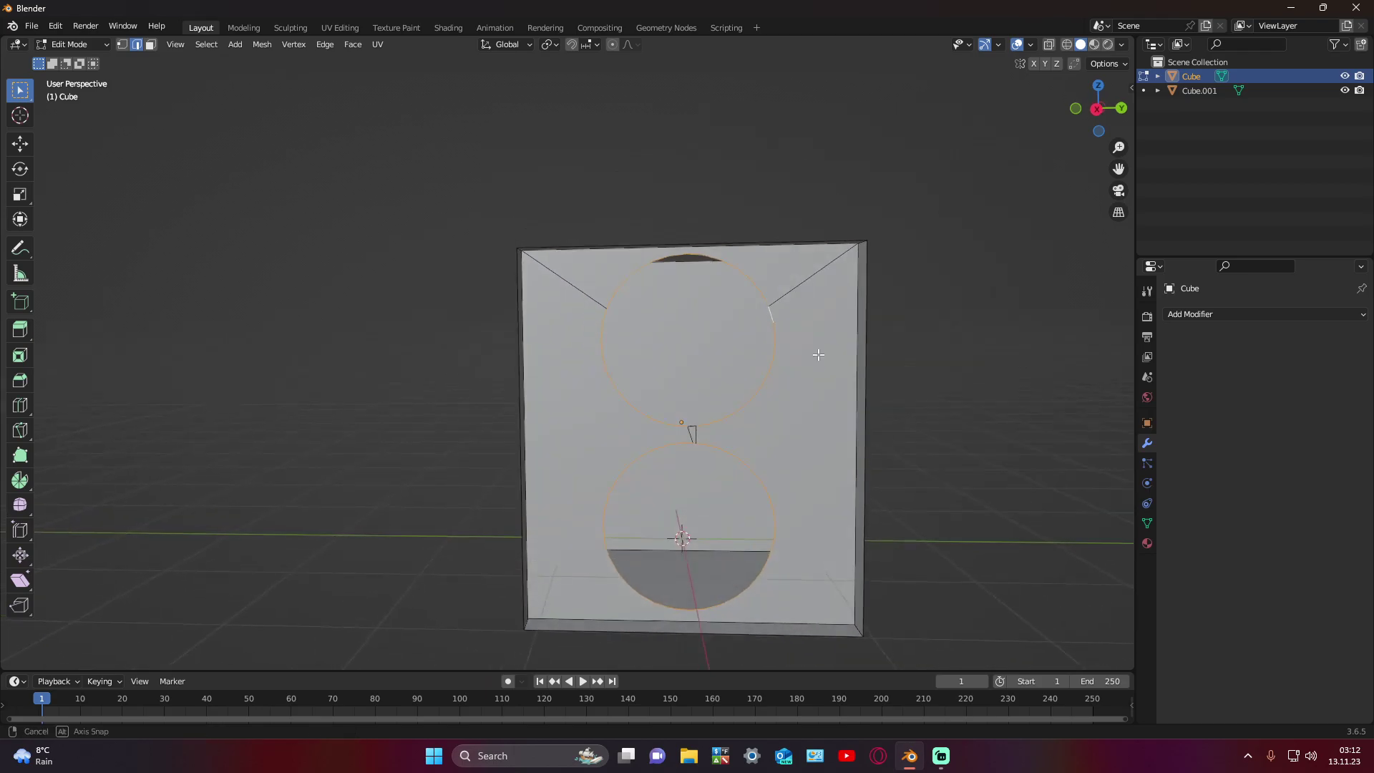
scroll(806, 363, down, 1)
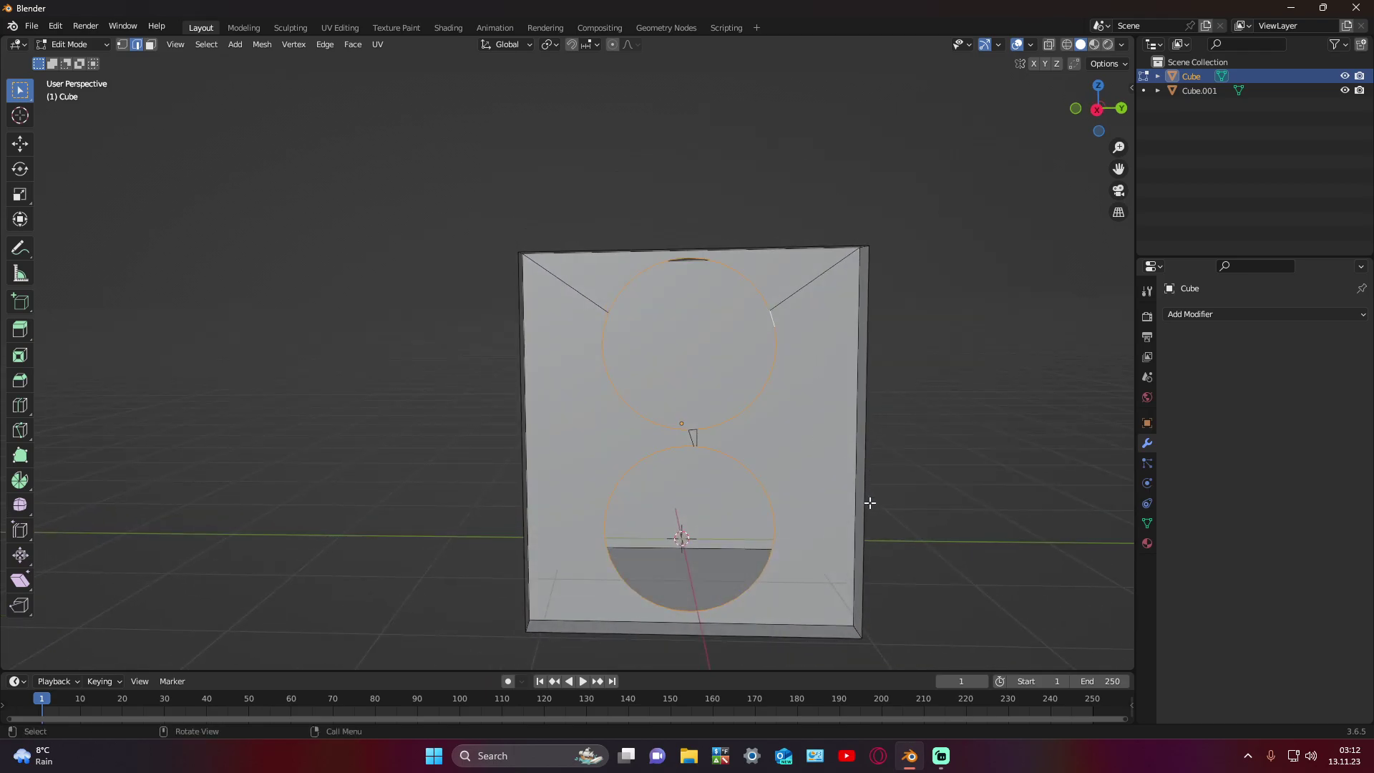
key(s)
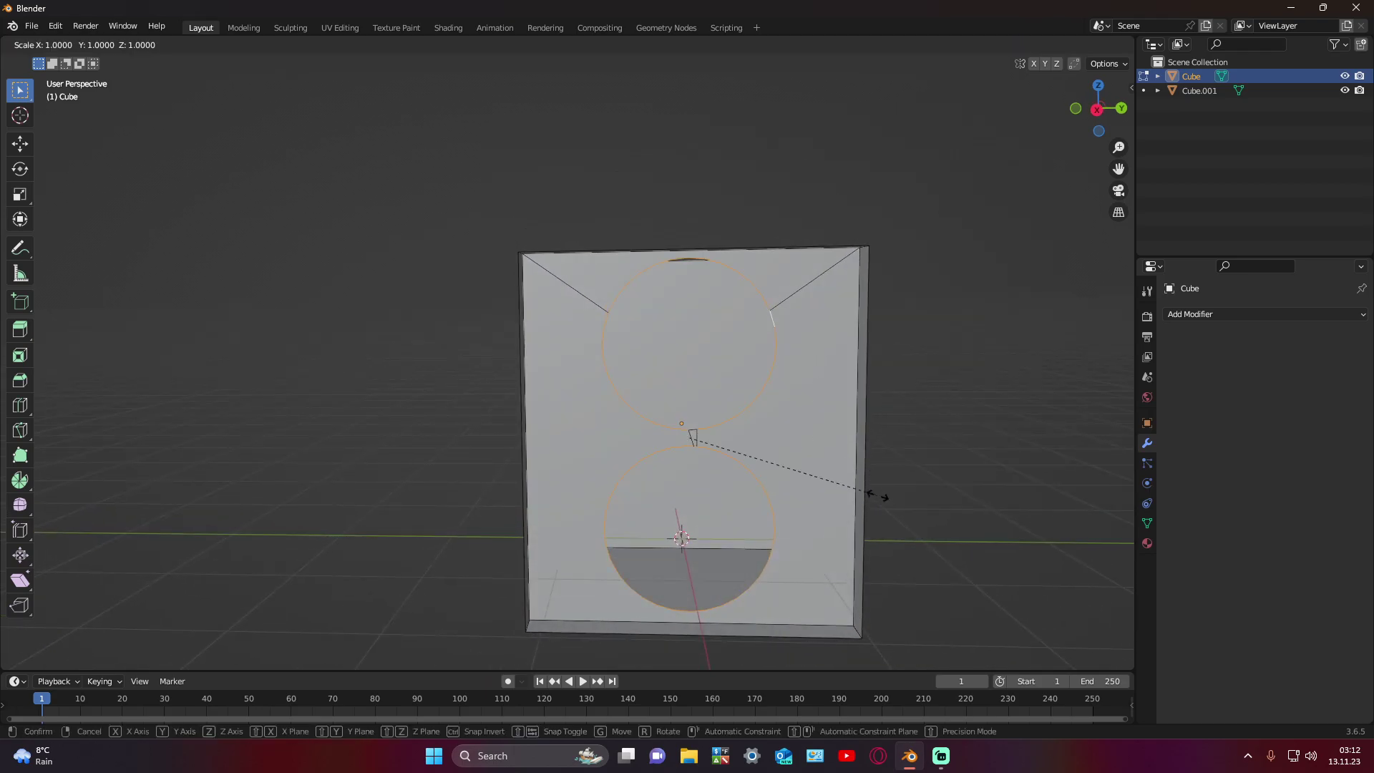
key(y)
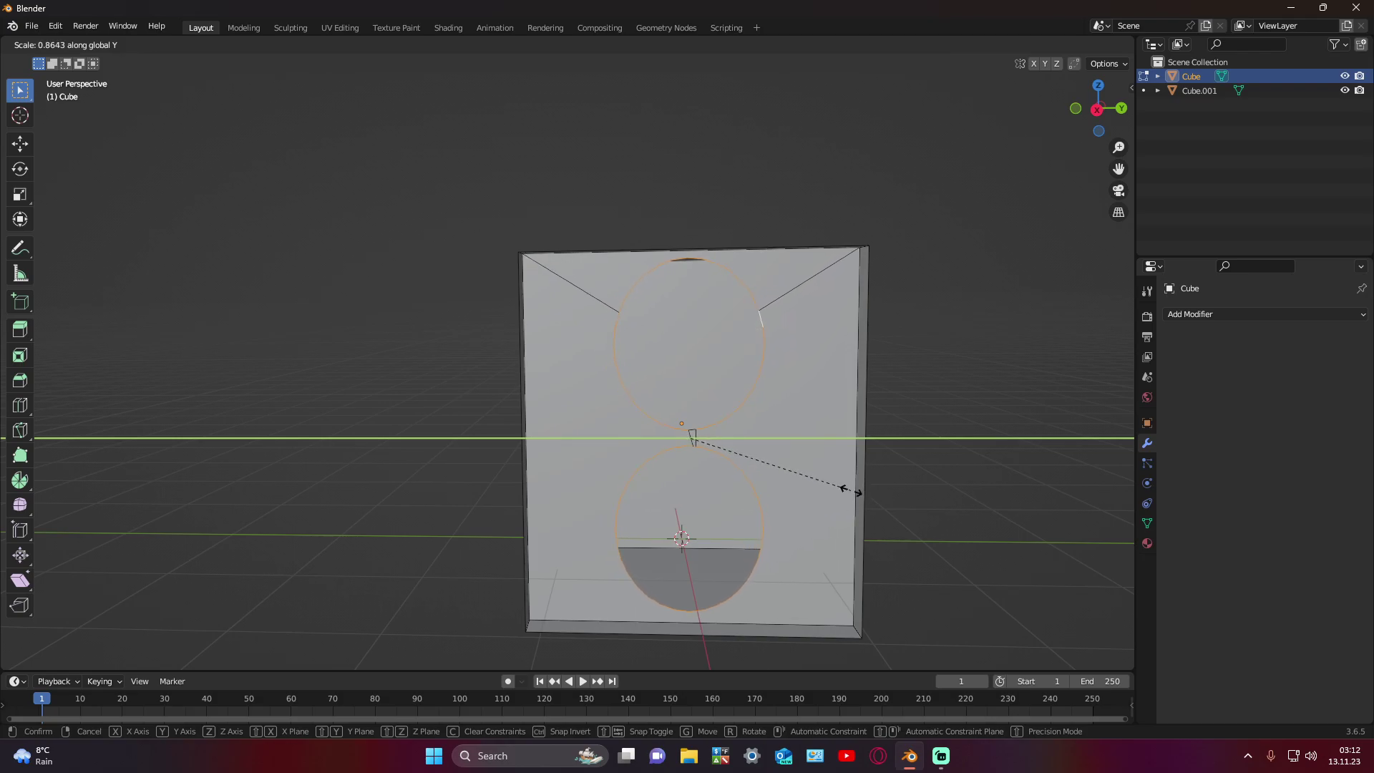
right_click(856, 492)
key(i)
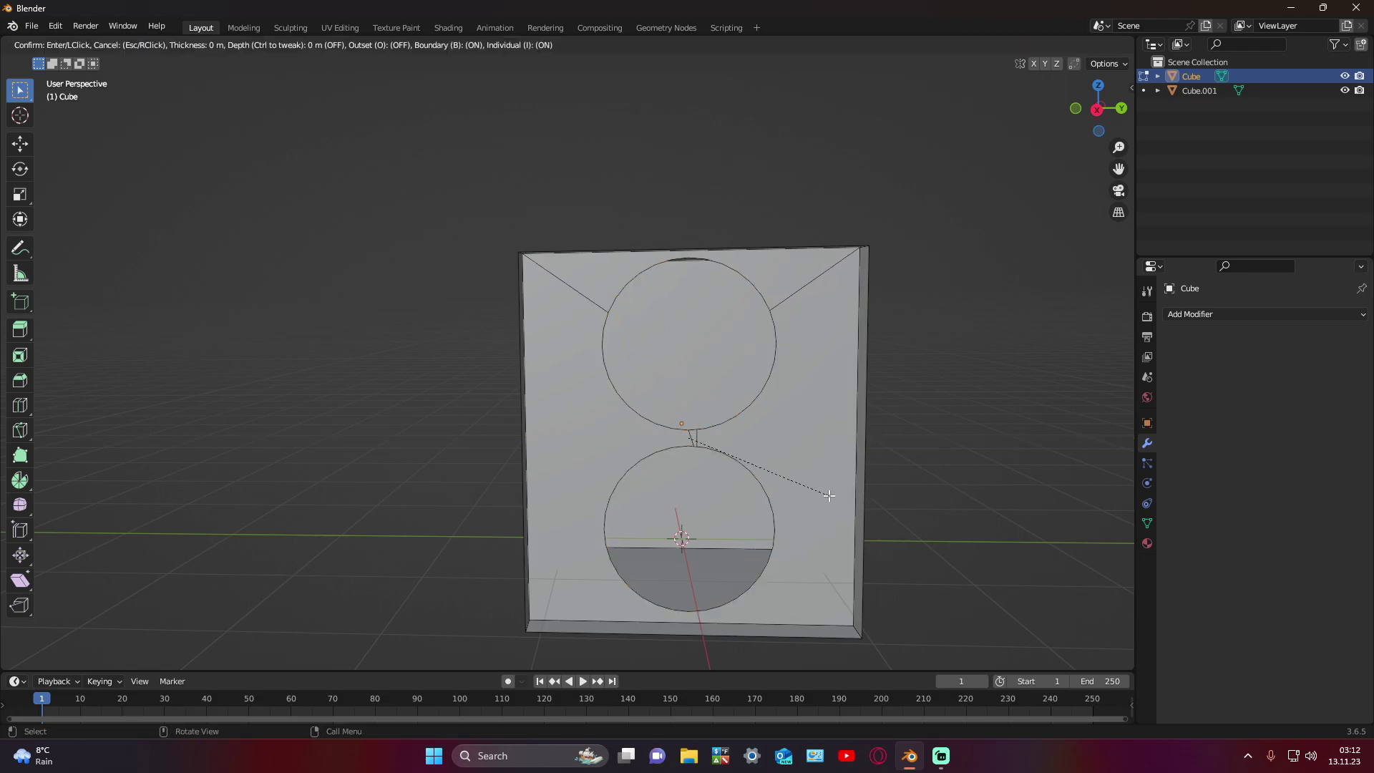
right_click(824, 520)
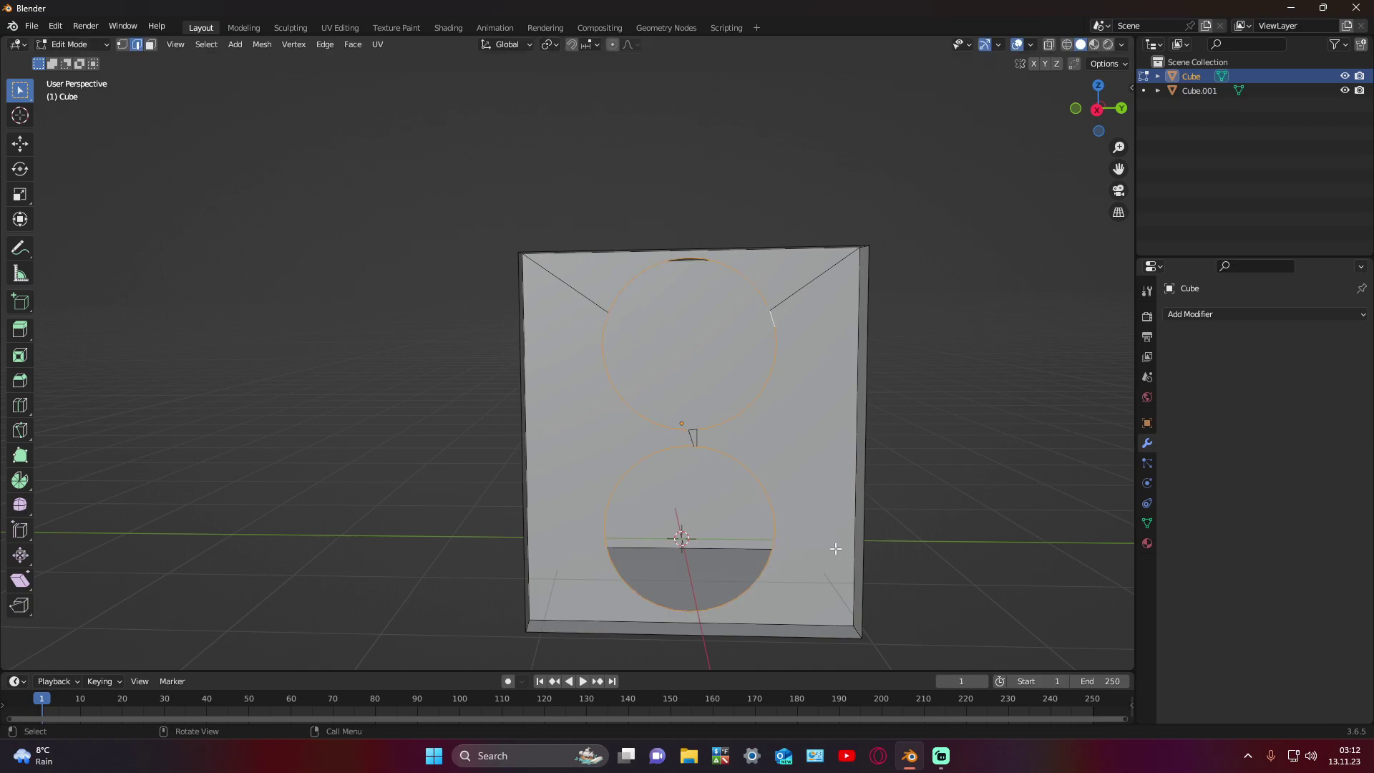
click(837, 549)
alt+click(775, 542)
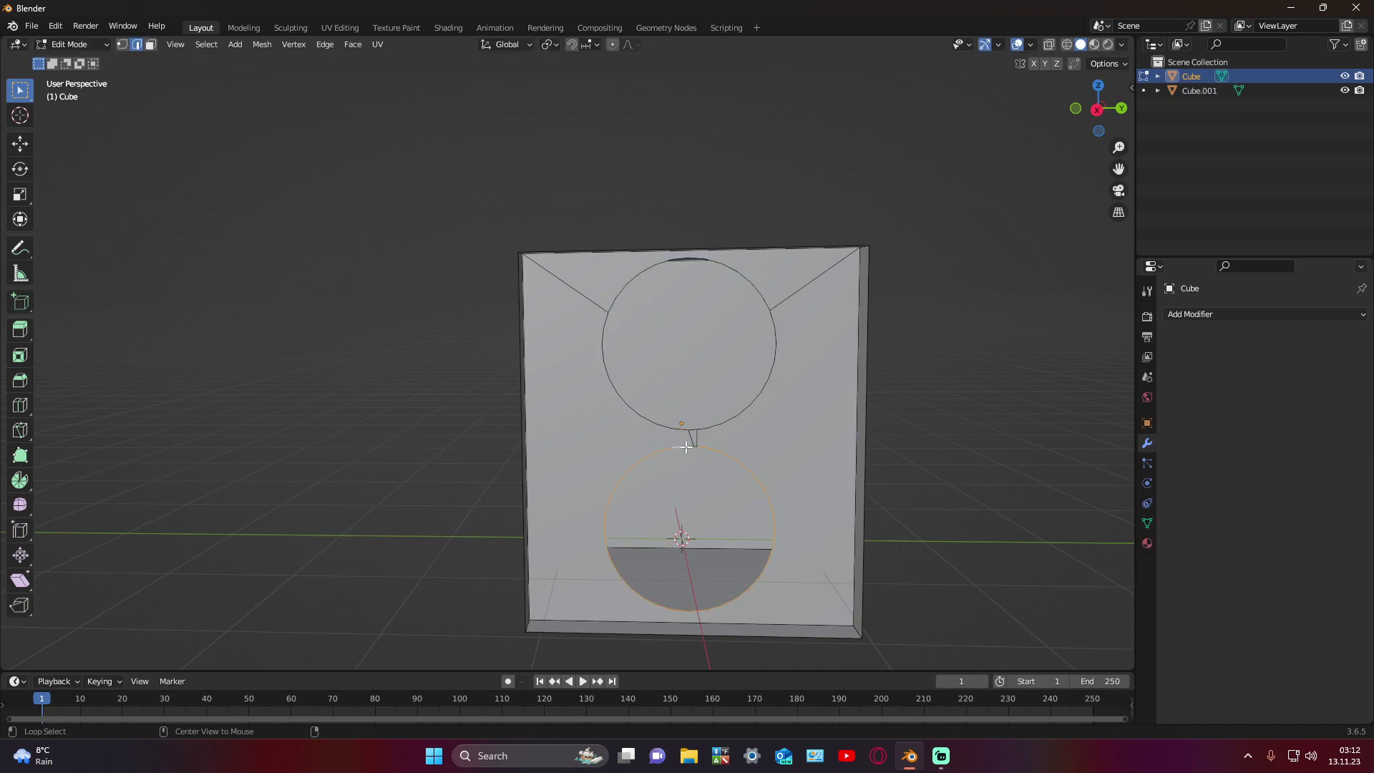
key(e)
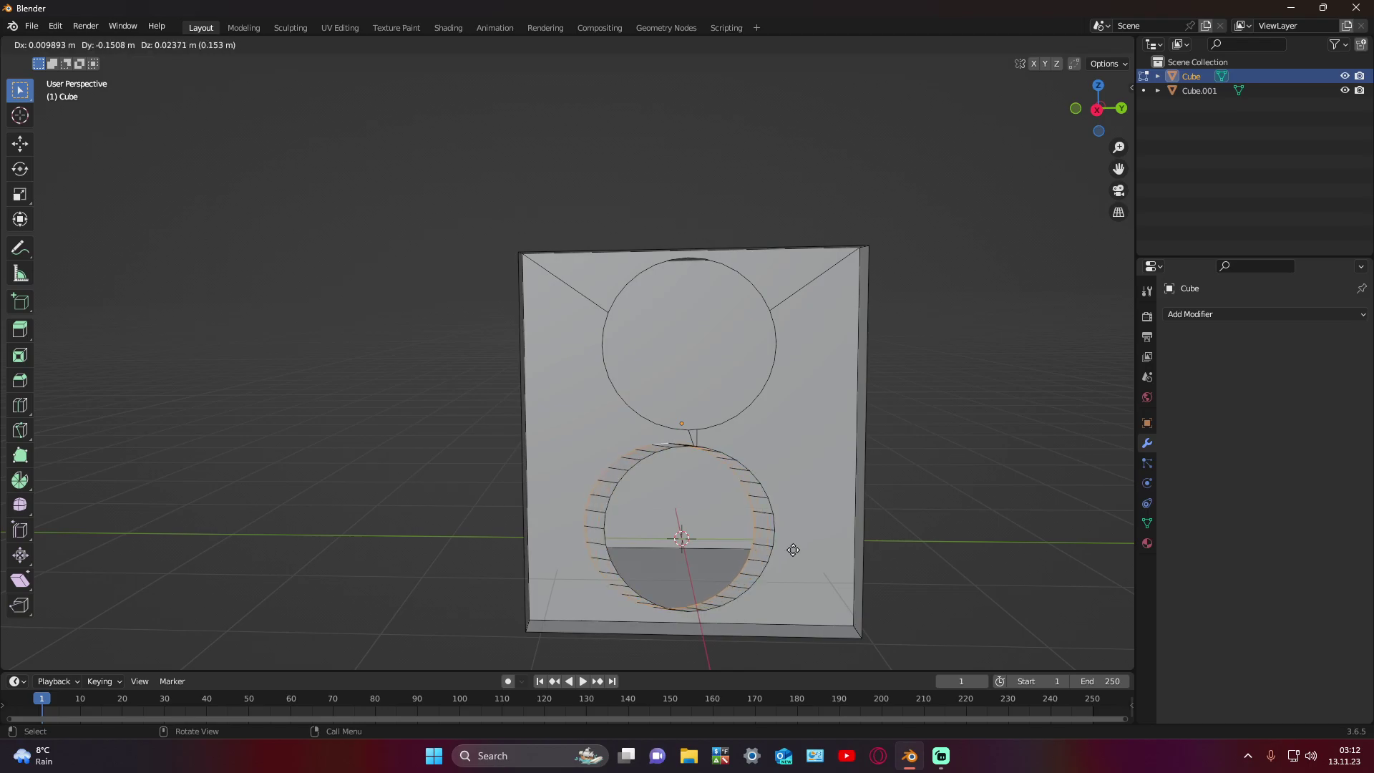
right_click(816, 556)
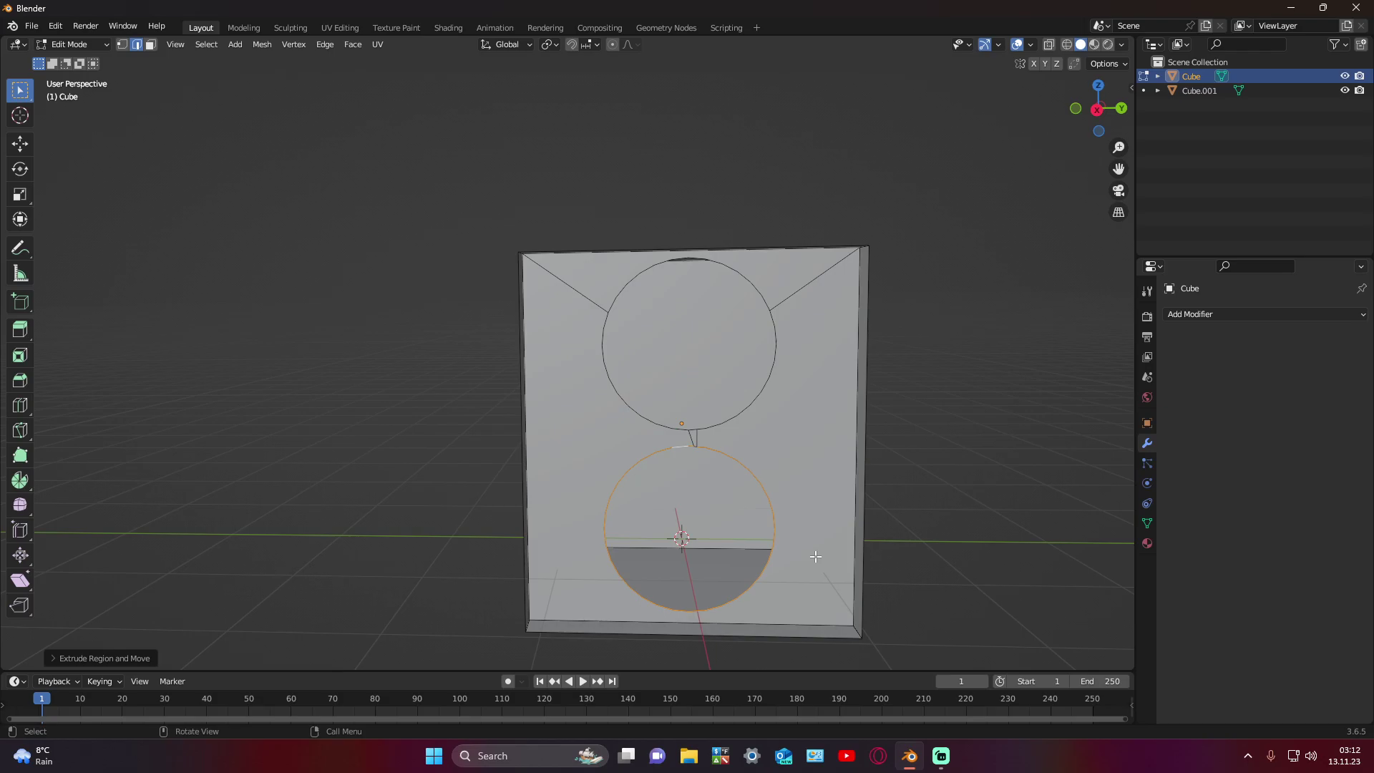
key(e)
key(z)
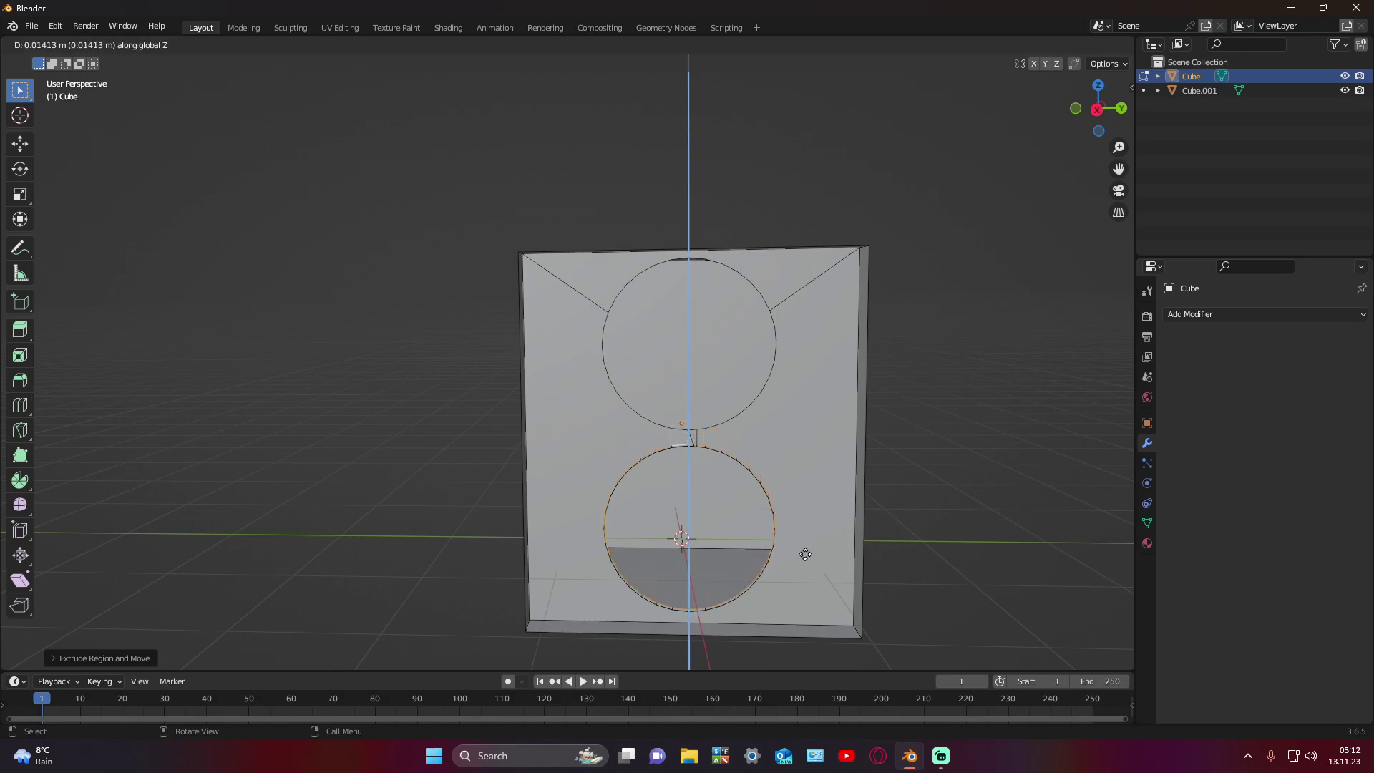
right_click(806, 554)
key(ctrl+z)
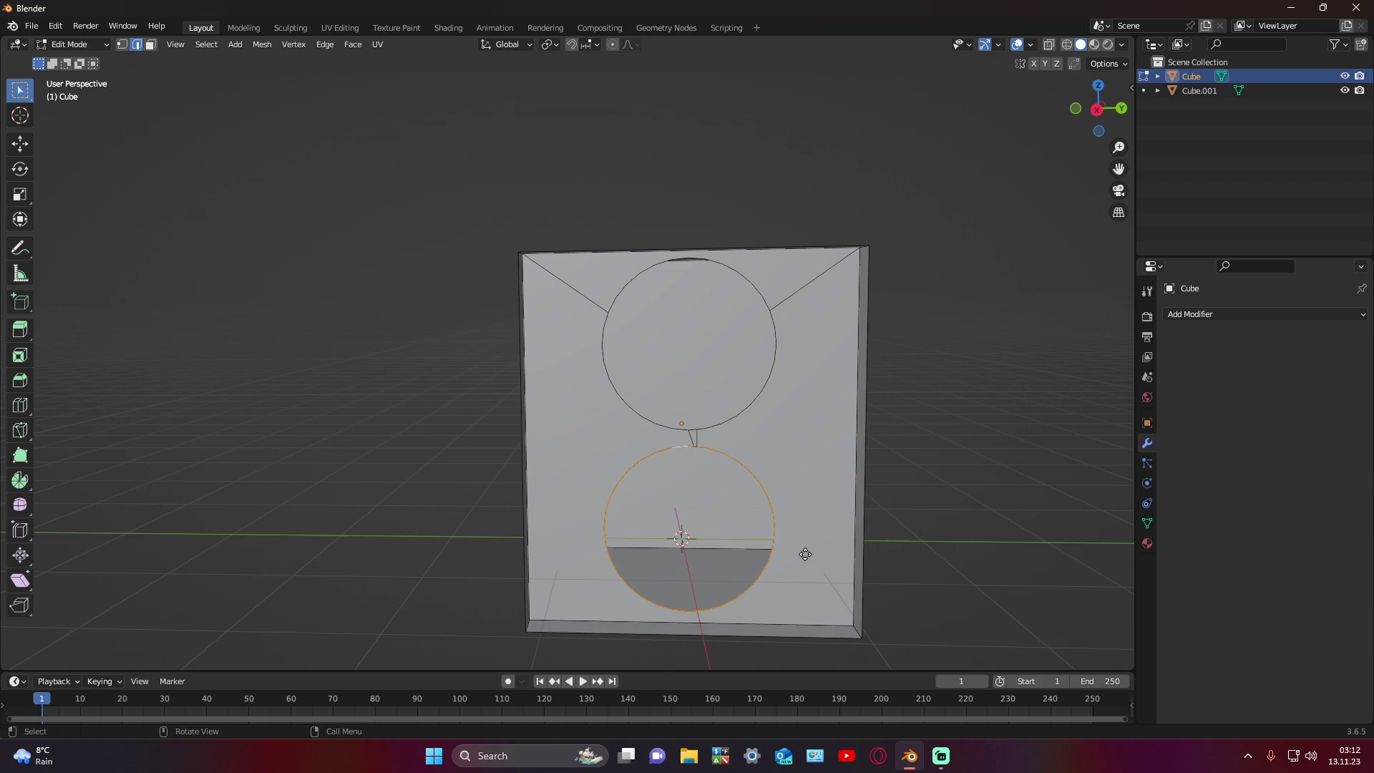
key(e)
key(x)
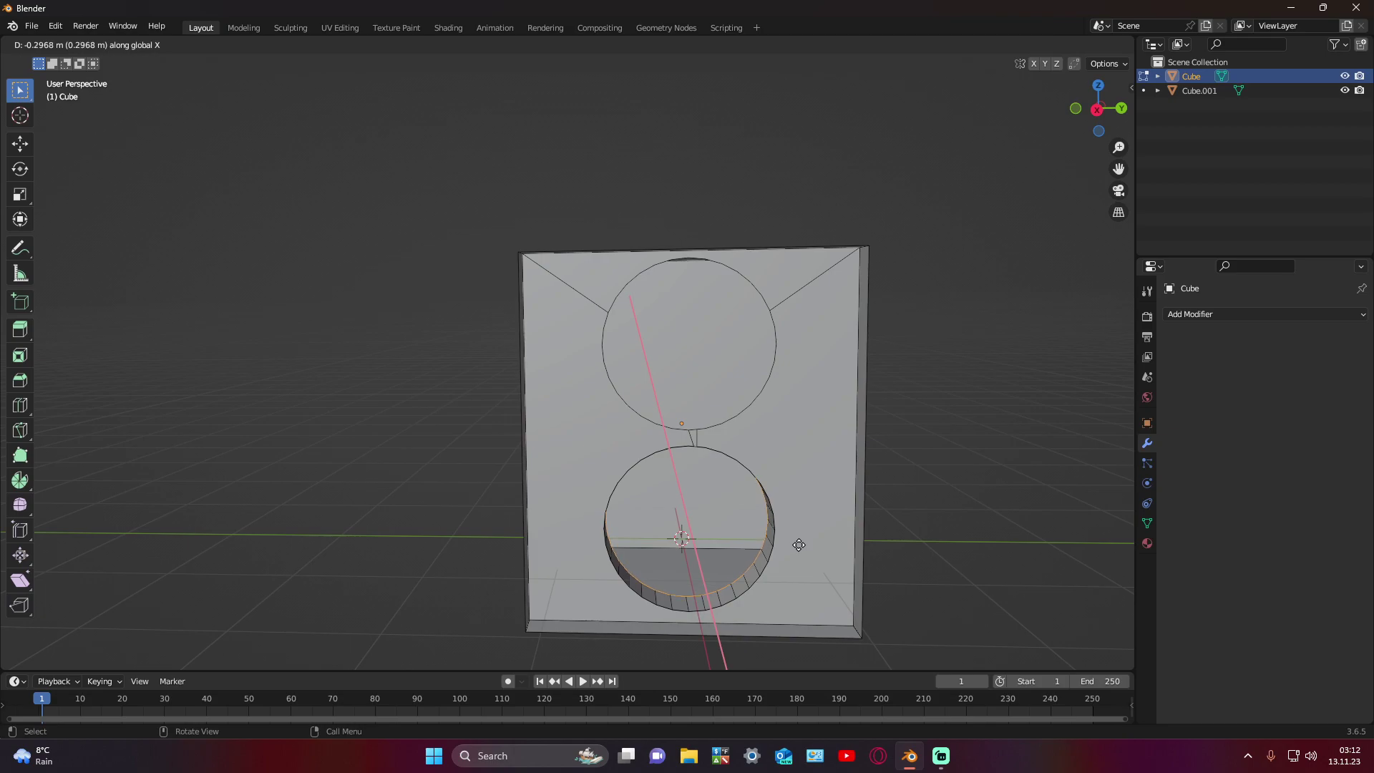
click(801, 549)
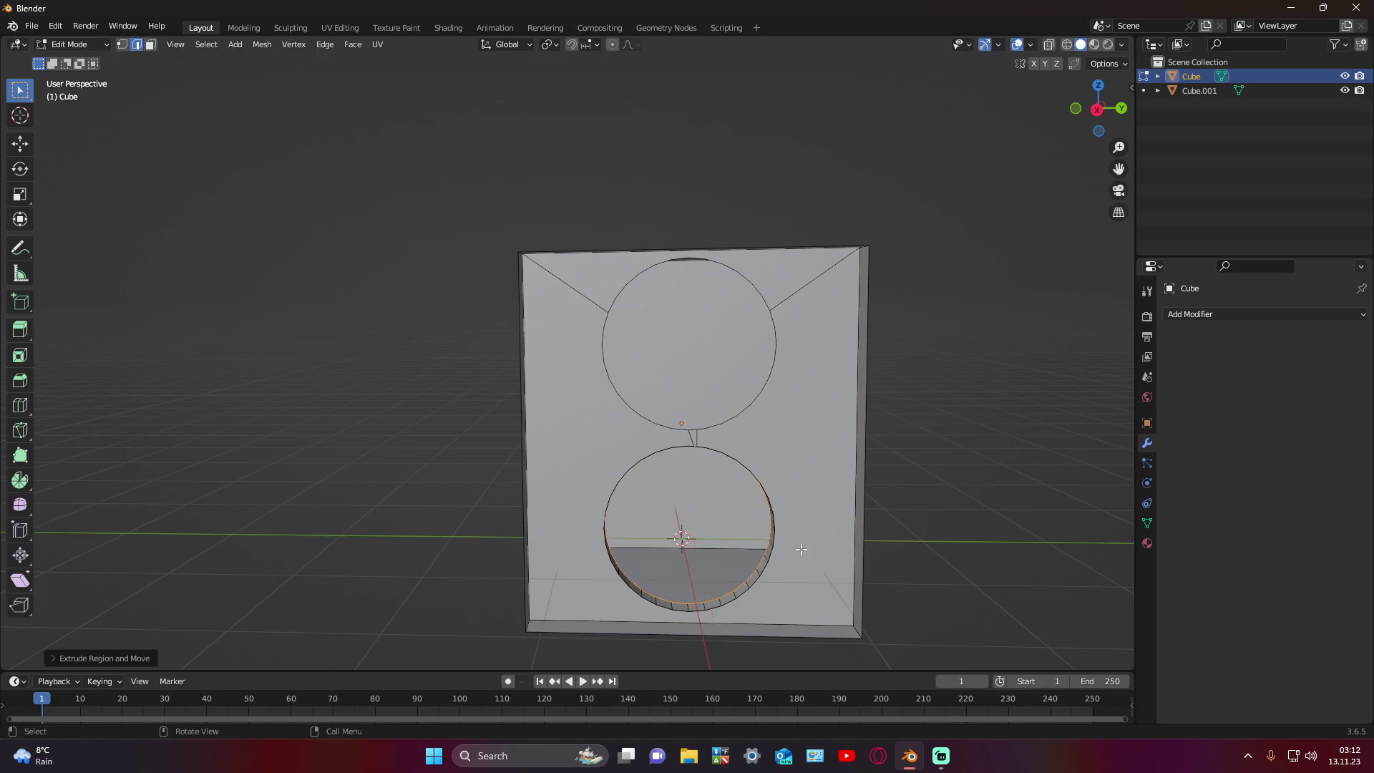
alt+click(714, 426)
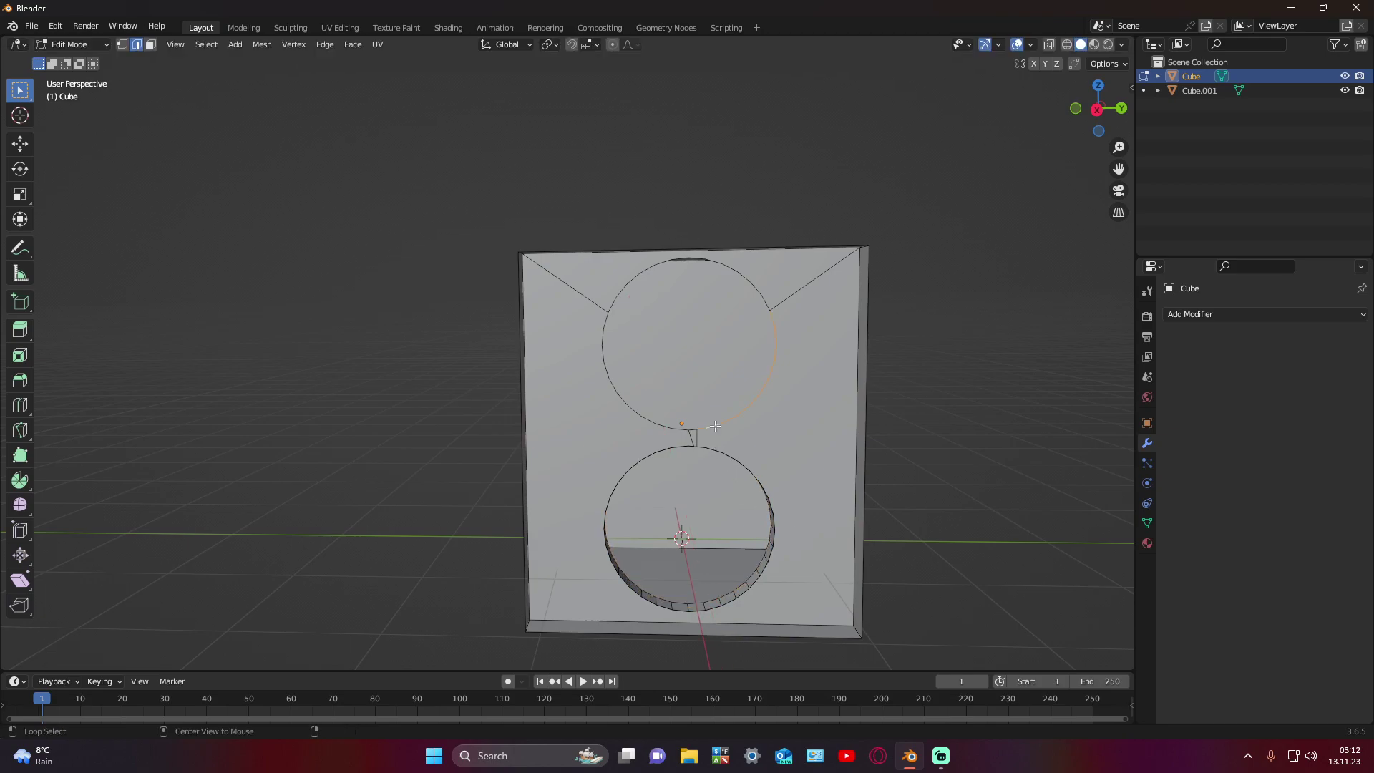
alt+click(680, 428)
alt+click(707, 428)
alt+shift+click(680, 428)
alt+shift+click(630, 280)
key(g)
key(x)
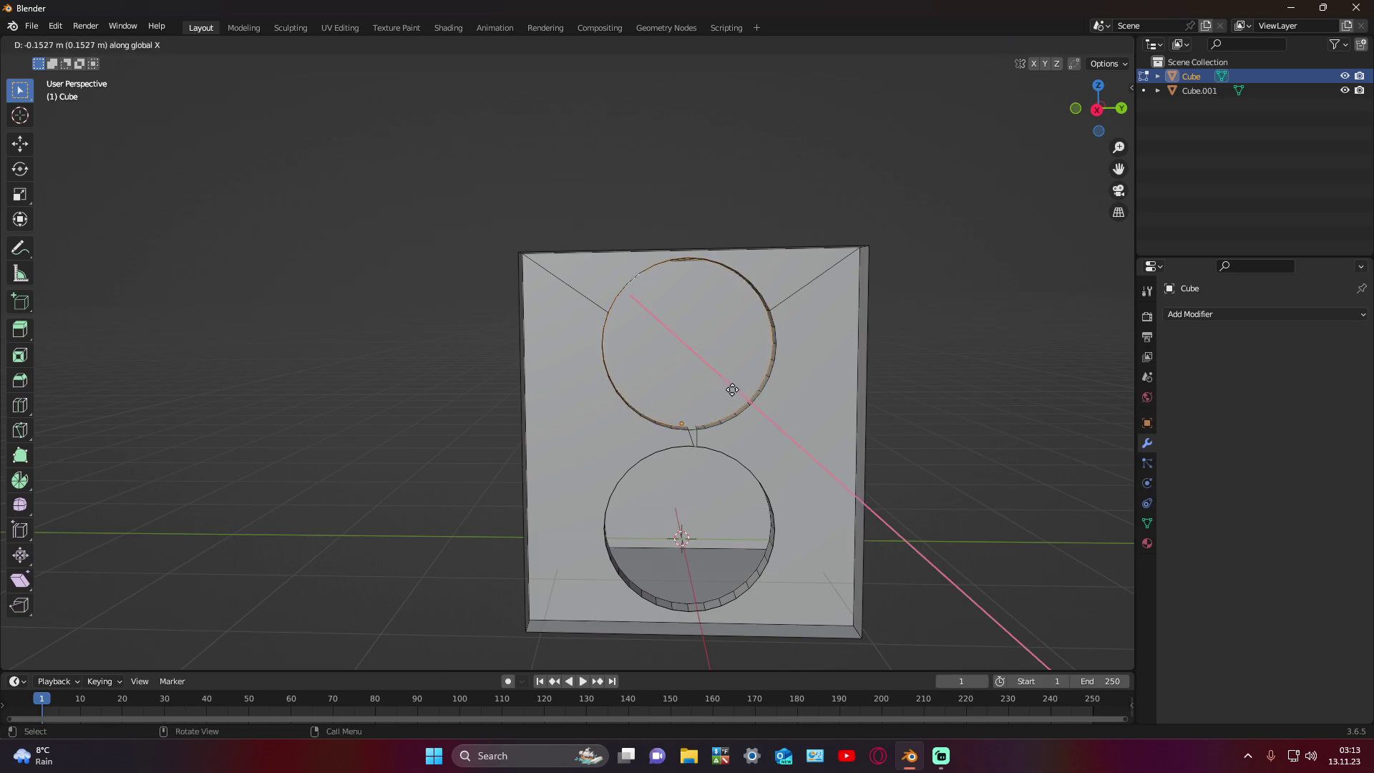
click(732, 390)
mouse_move(903, 377)
middle_down()
mouse_move(911, 438)
mouse_move(938, 399)
mouse_move(866, 390)
mouse_move(883, 355)
mouse_move(877, 270)
mouse_move(947, 412)
middle_up()
key(ctrl+z)
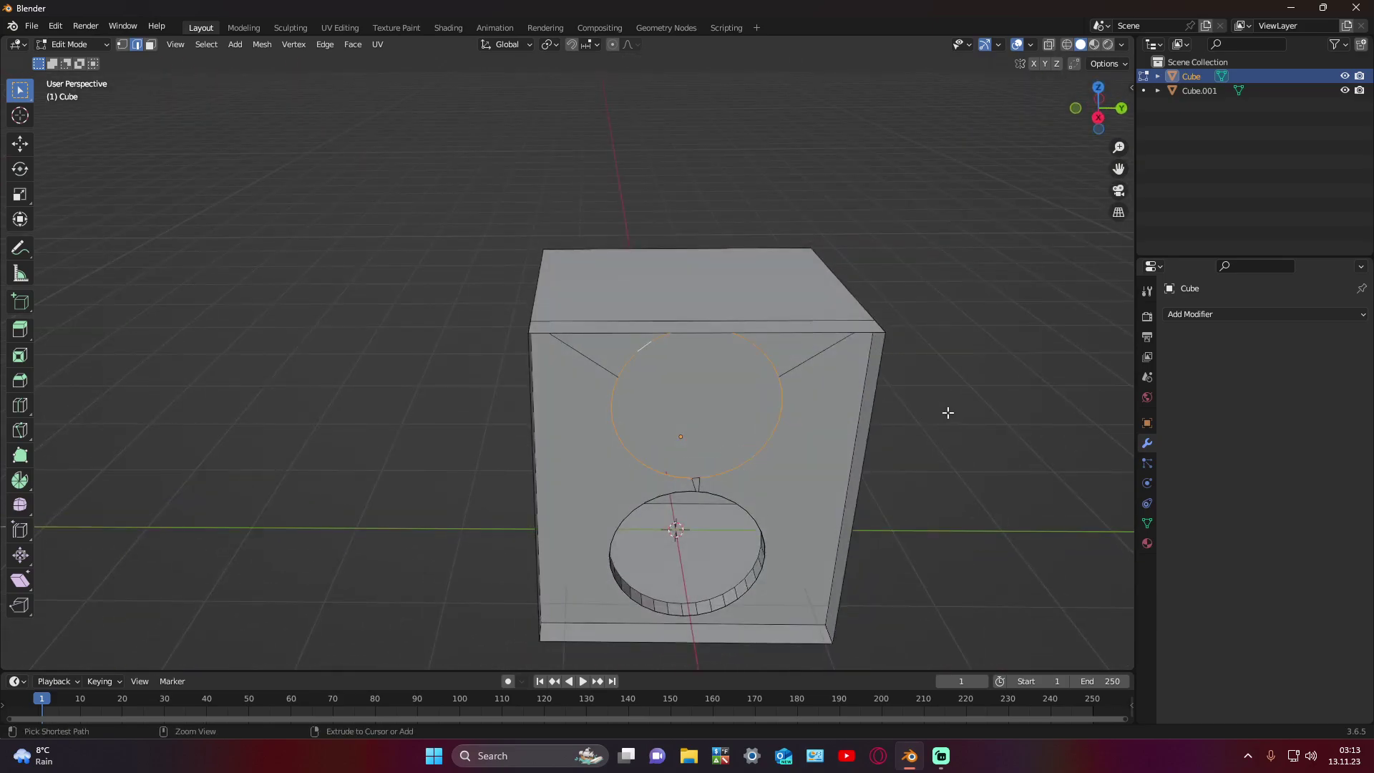
key(ctrl+z)
key(ctrl+z)
key(ctrl+z)
key(ctrl+z)
key(ctrl+z)
key(ctrl+z)
key(ctrl+z)
key(ctrl+z)
key(ctrl+z)
key(ctrl+z)
key(ctrl+z)
key(ctrl+z)
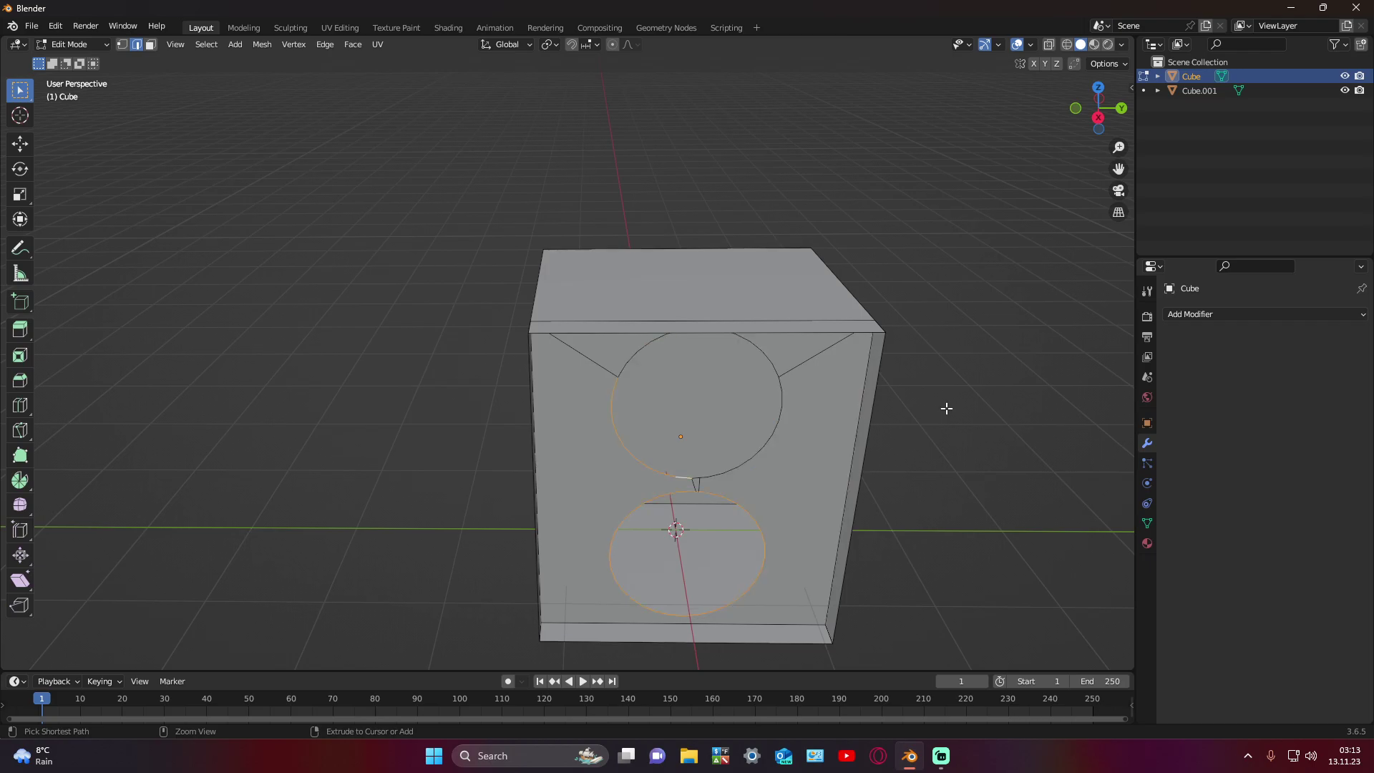
key(ctrl+z)
key(ctrl+z)
key(ctrl+z)
key(ctrl+z)
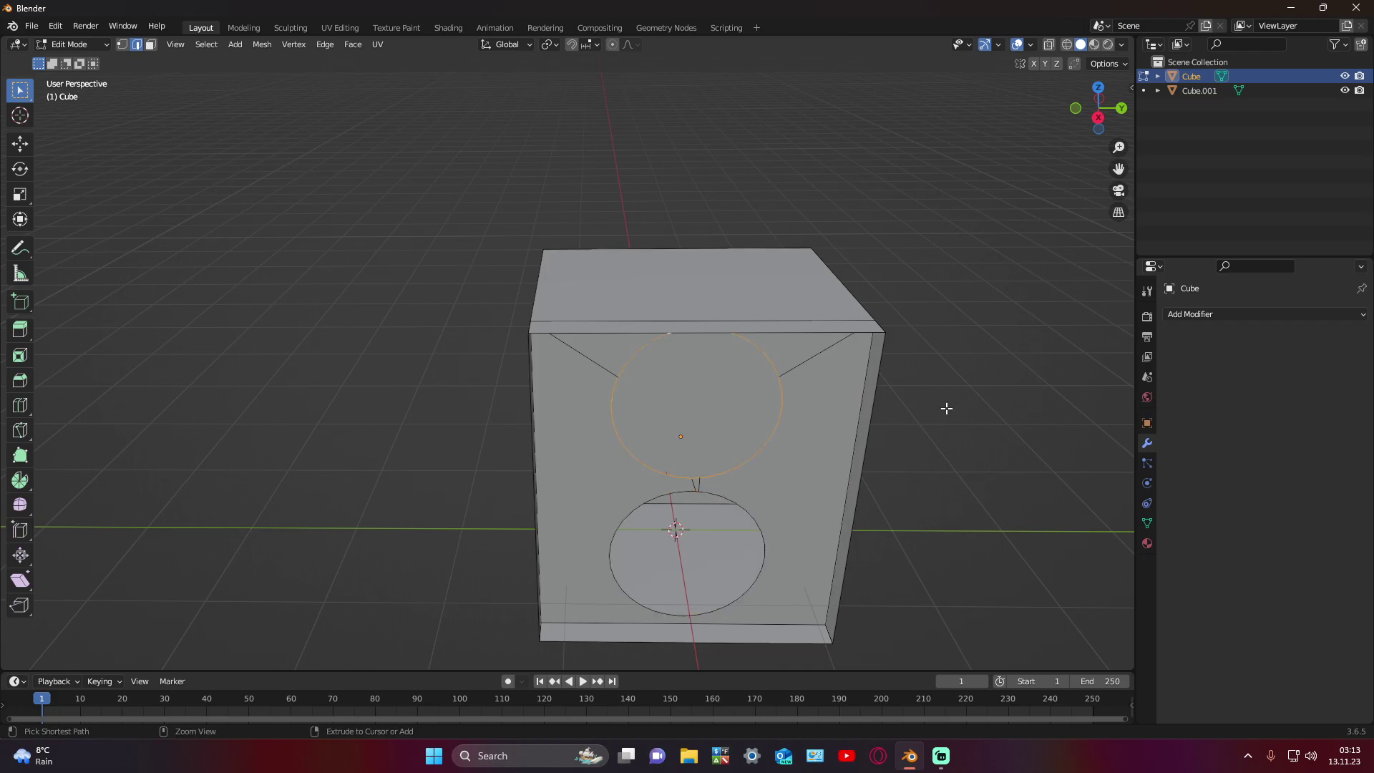
key(ctrl+z)
key(ctrl+z)
key(ctrl+z)
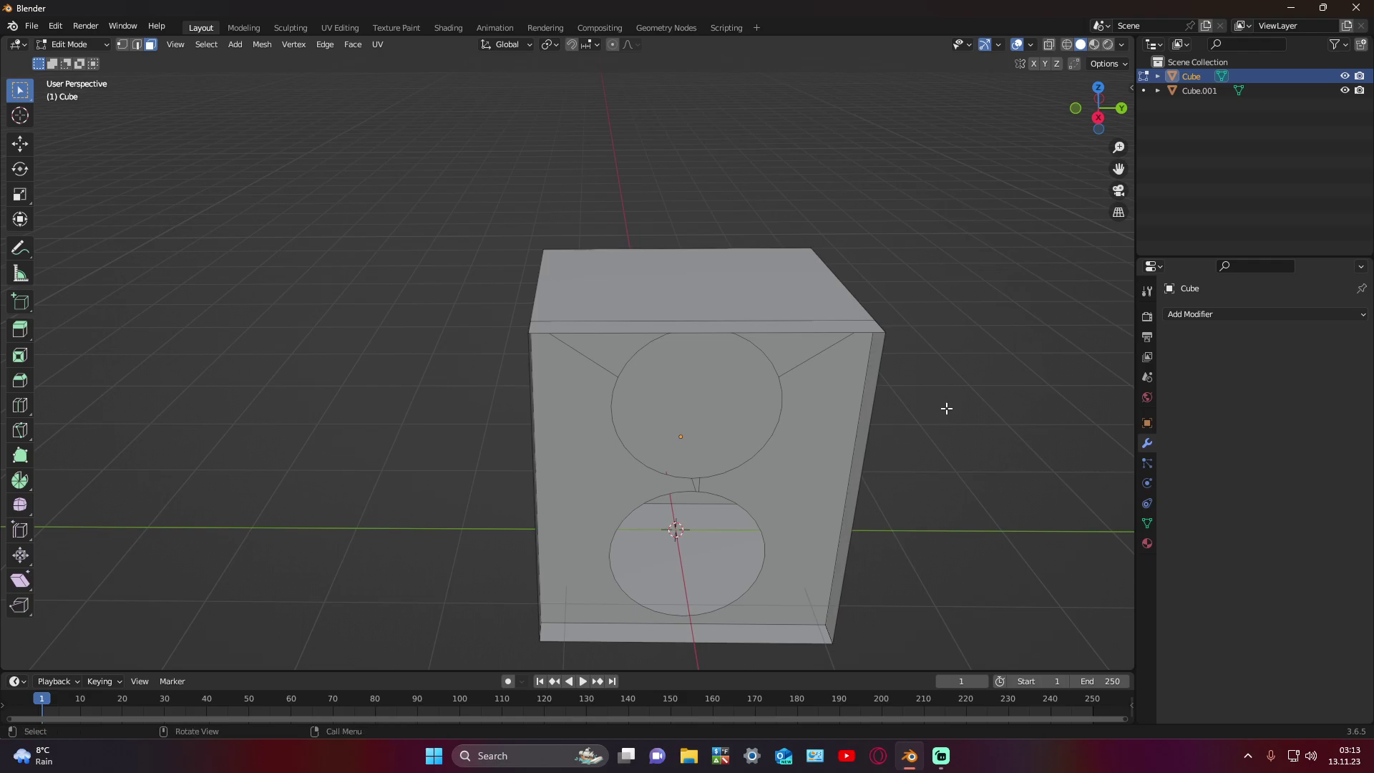
Step: Pull the upper circle's edge loop inward along X to form a rim
middle_drag(945, 405, 720, 475)
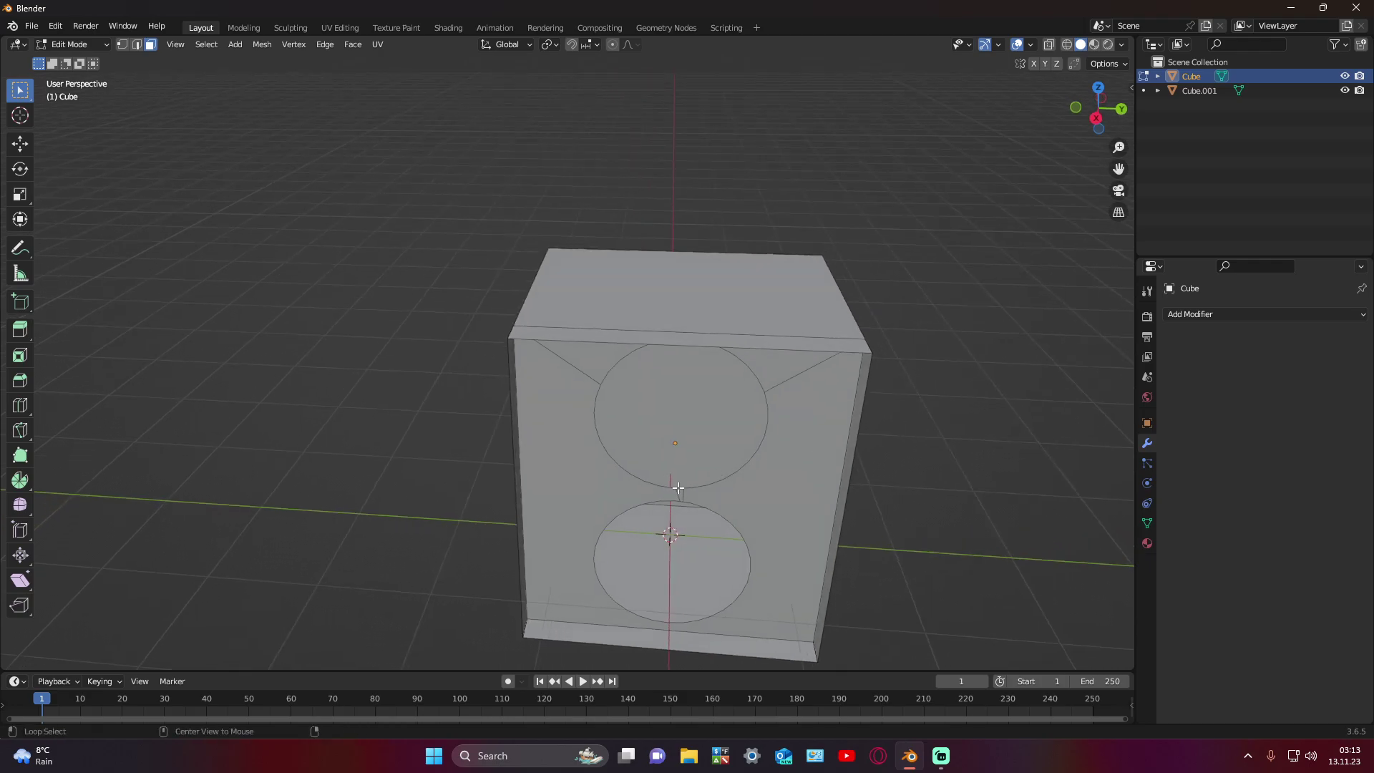
middle_drag(239, 174, 388, 205)
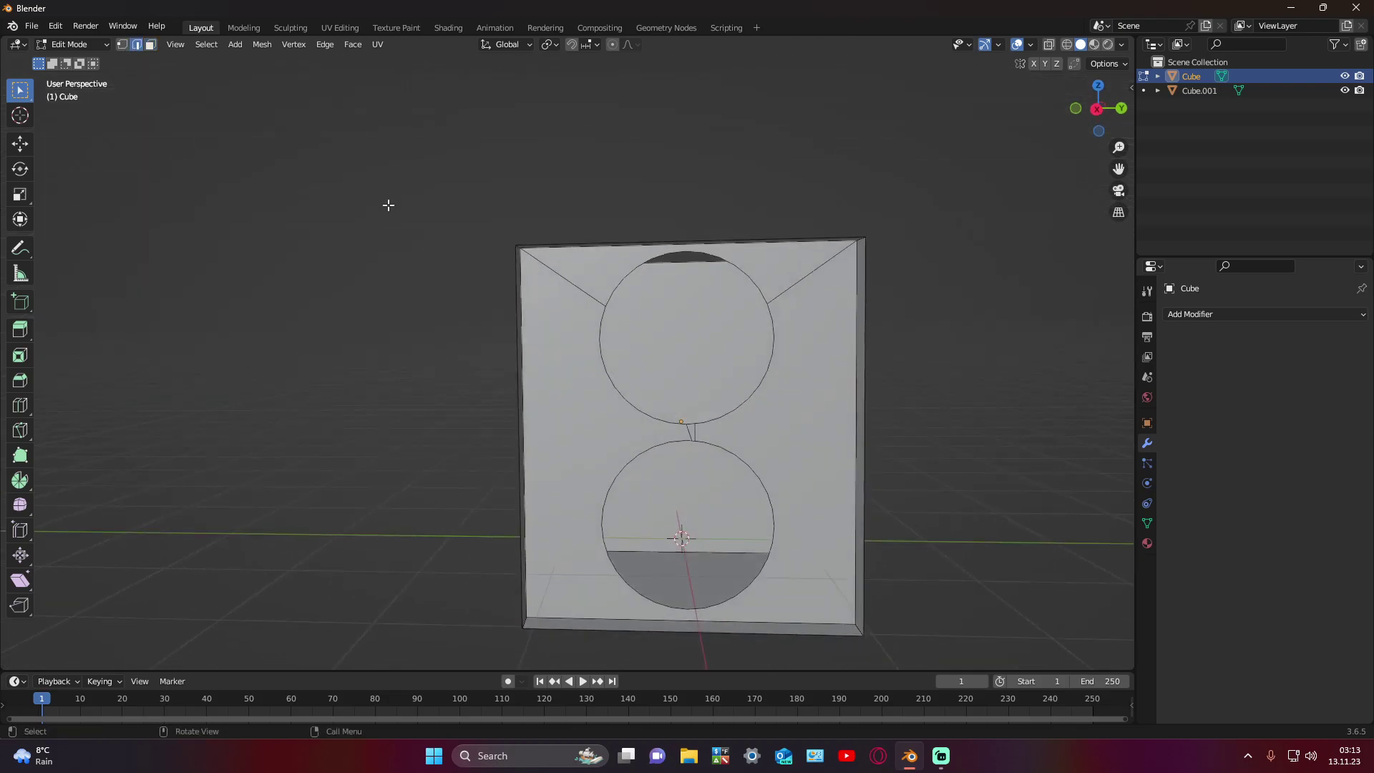
alt+click(703, 253)
mouse_move(724, 322)
middle_down()
mouse_move(745, 328)
mouse_move(773, 301)
mouse_move(772, 356)
middle_up()
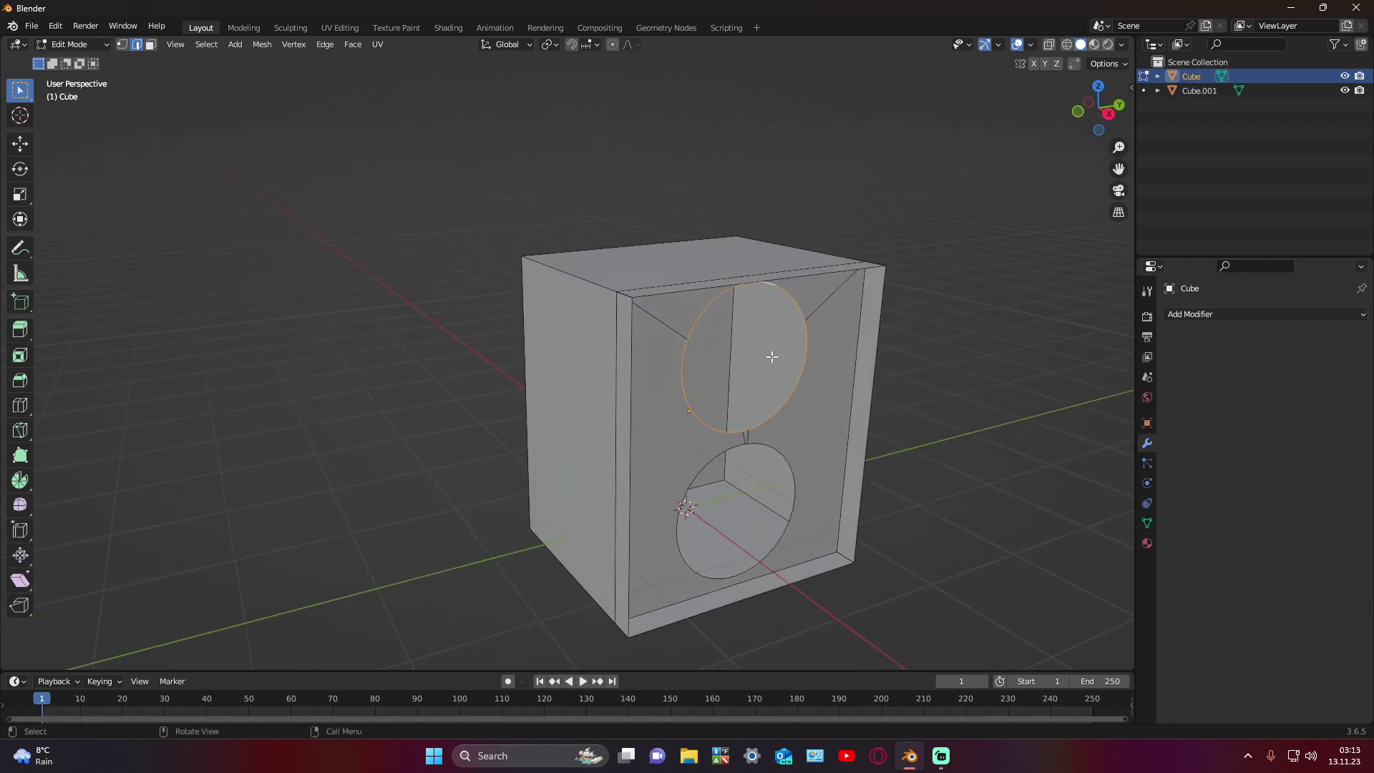
key(g)
key(x)
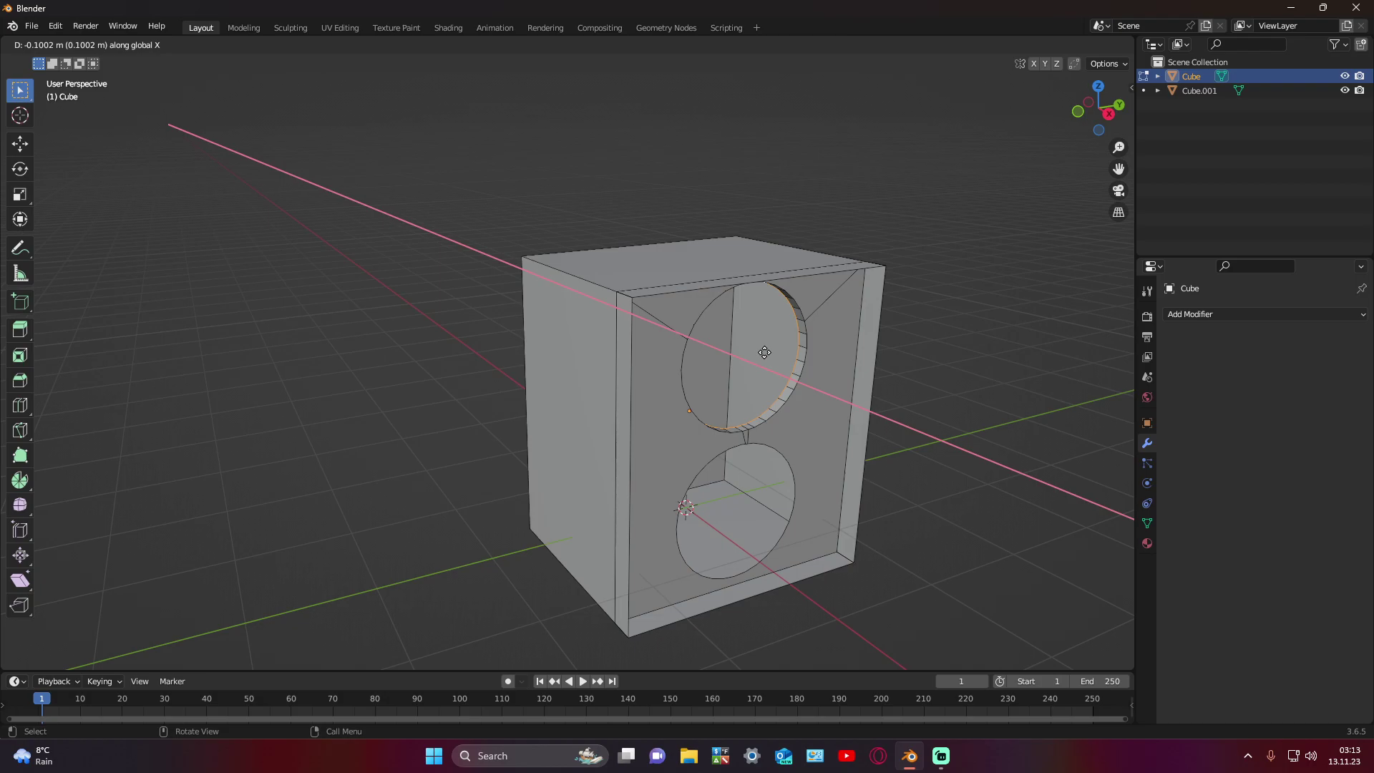
click(765, 352)
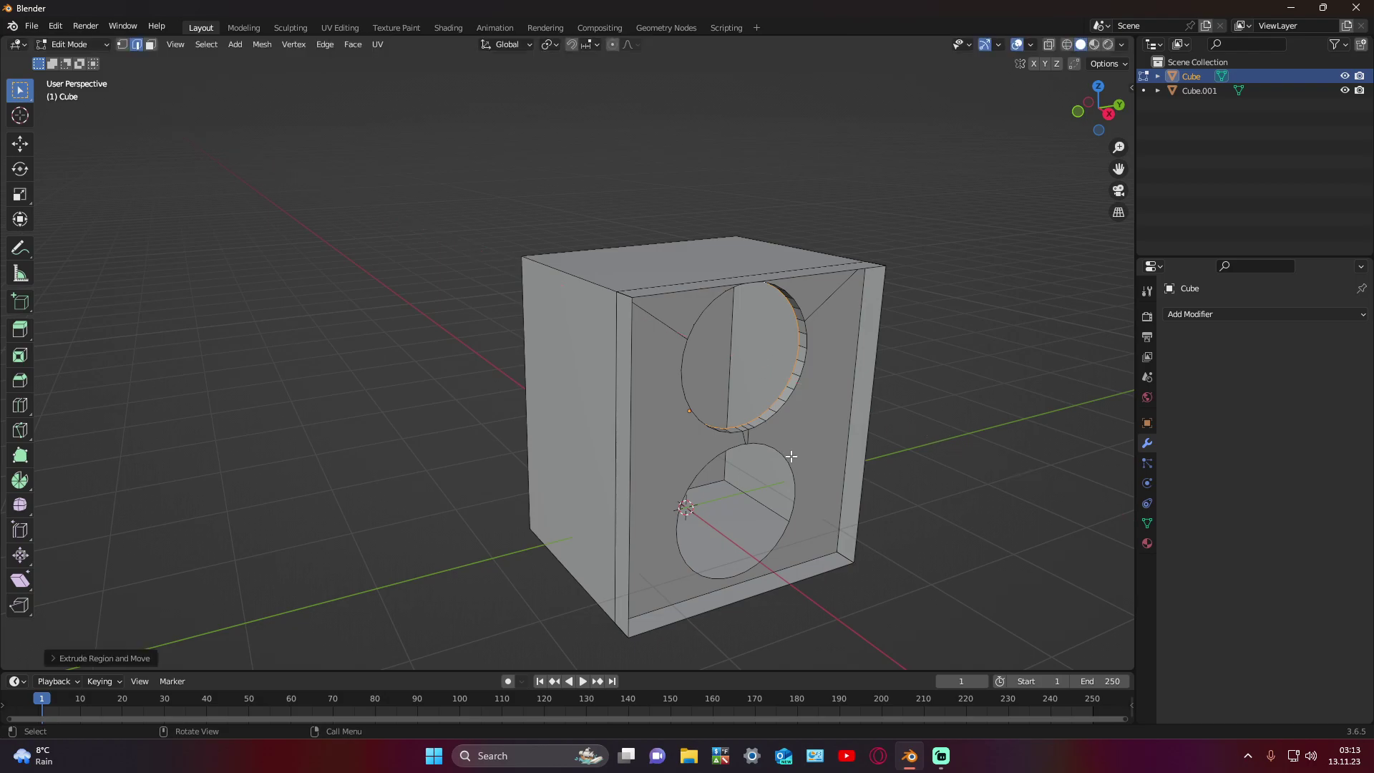
middle_drag(788, 443, 701, 381)
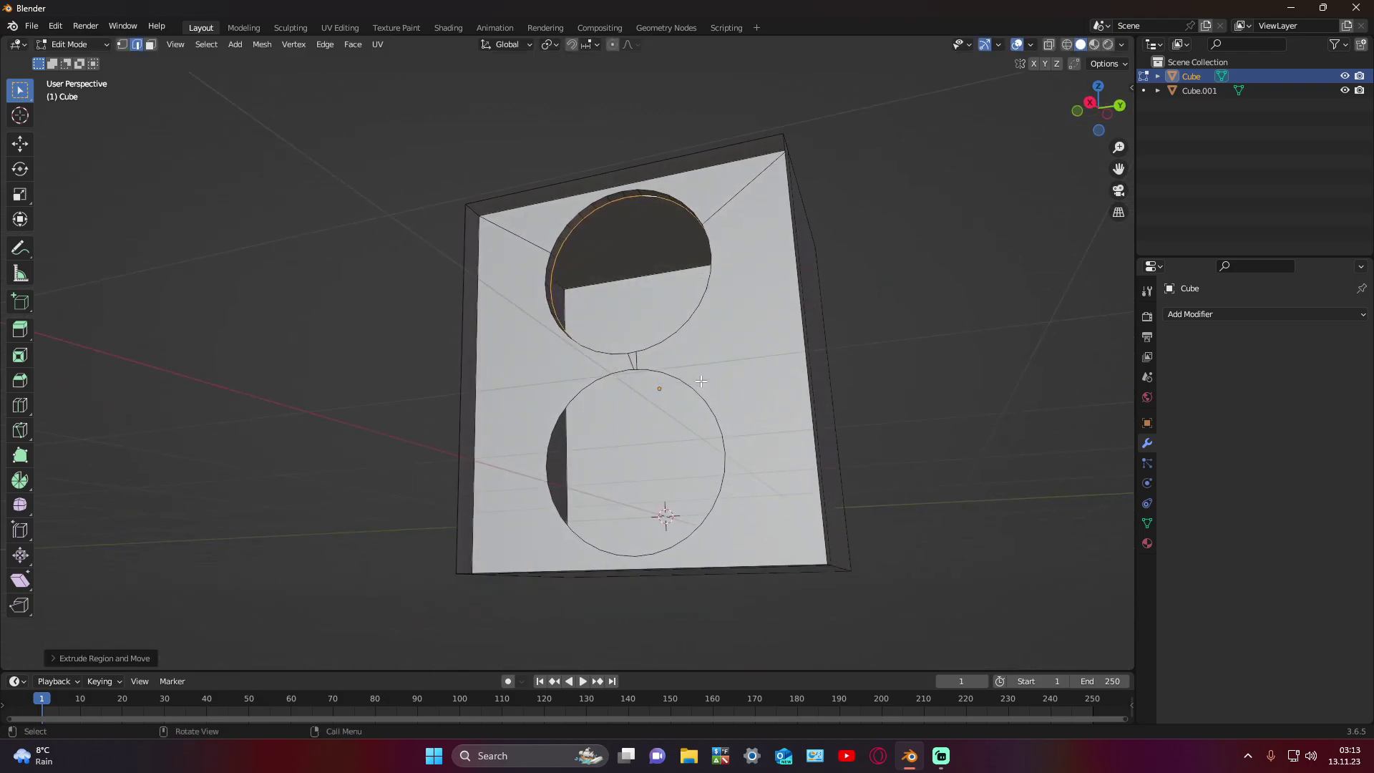
Step: Move the lower circle's edge loop 0.100 along Z
click(625, 372)
alt+click(624, 371)
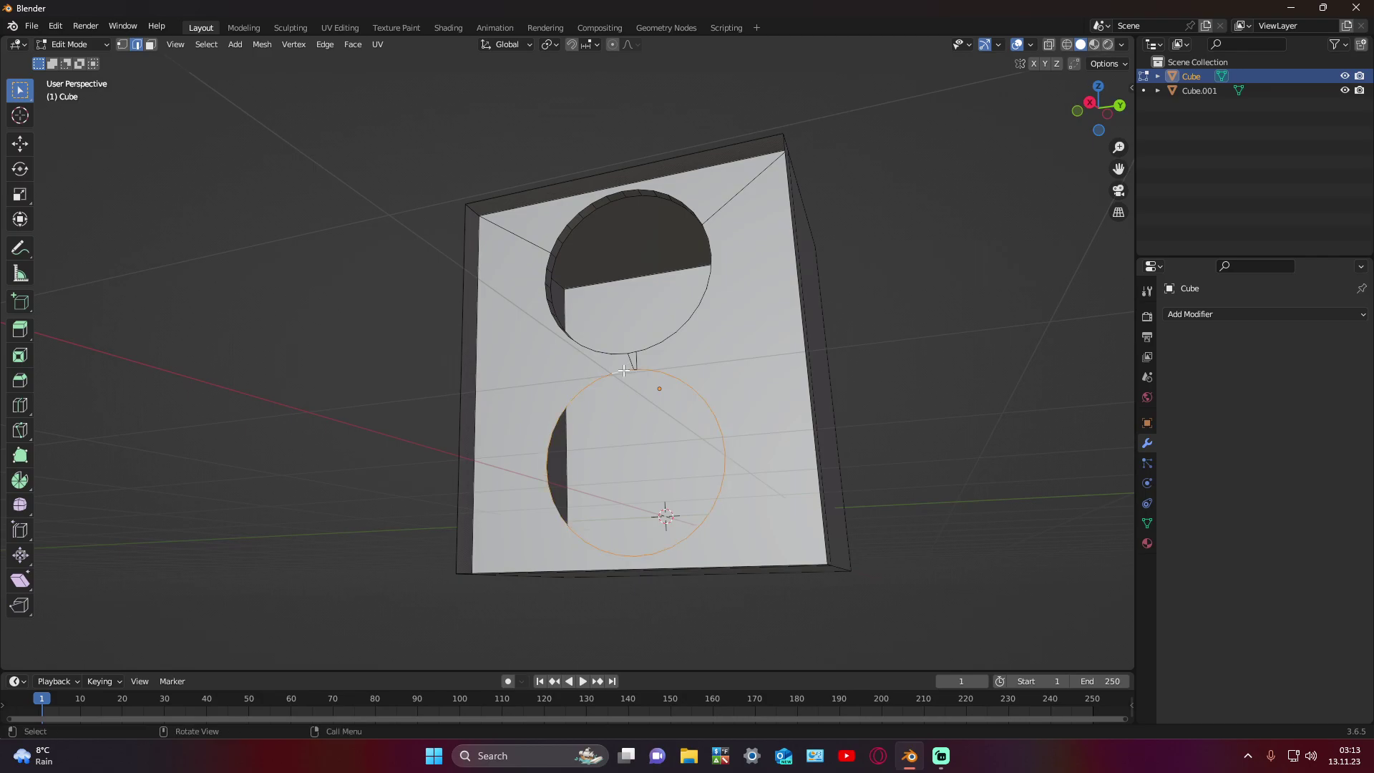
text(g)
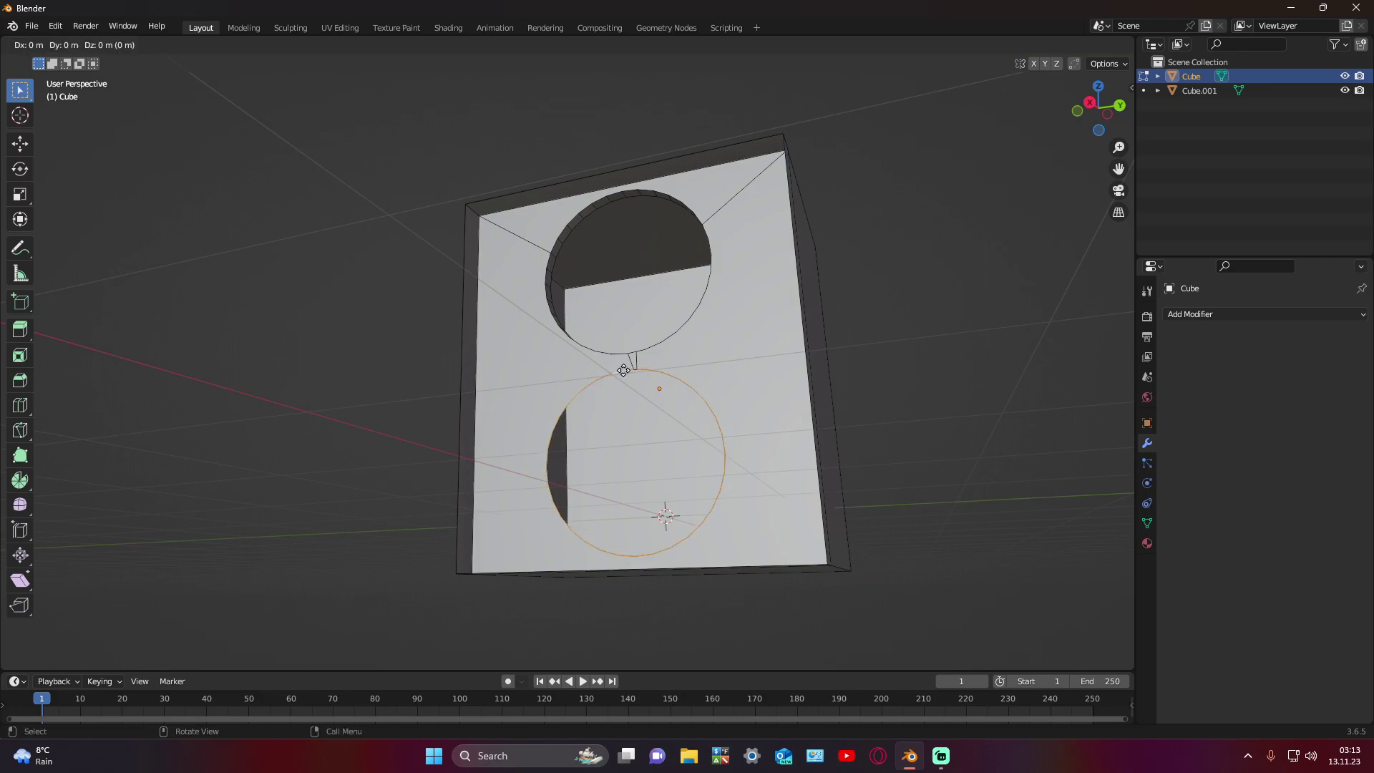
text(x)
text(1)
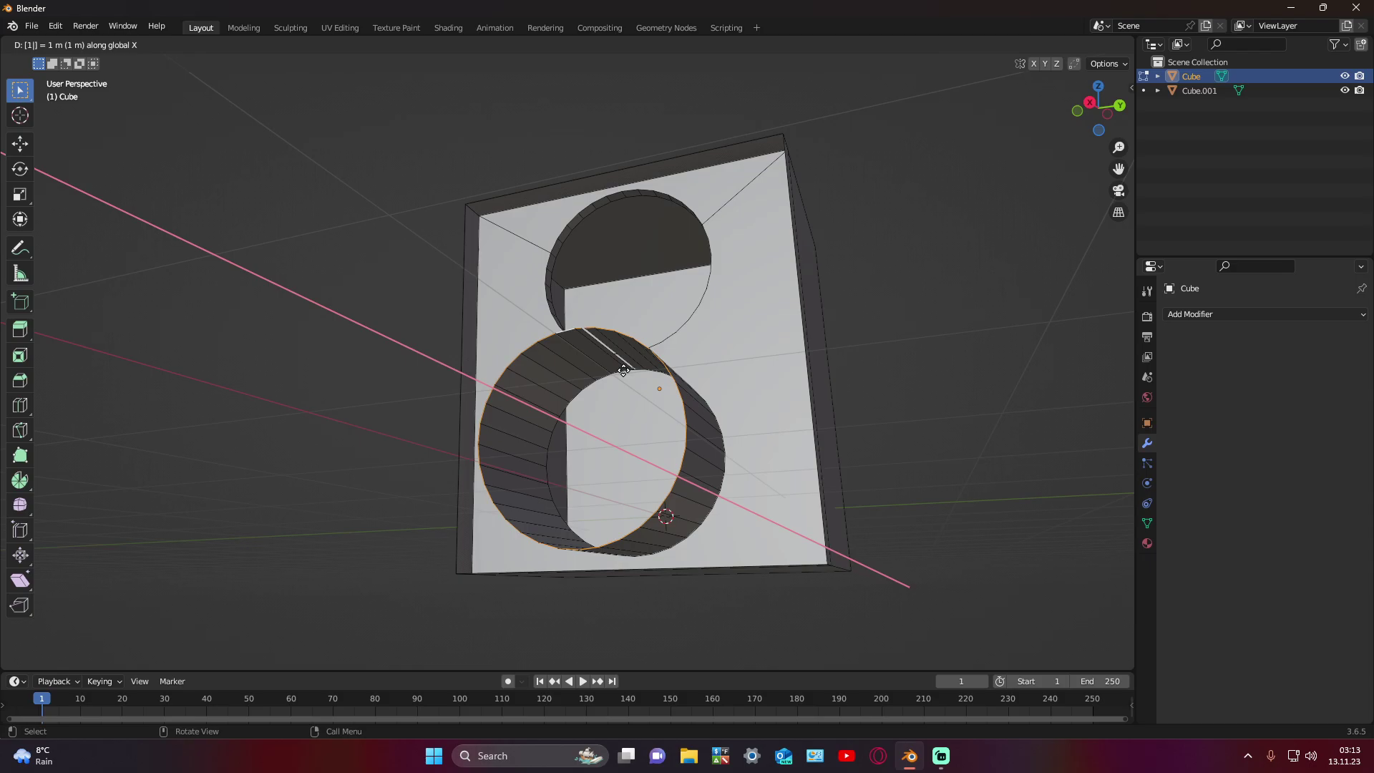
text(002)
key(BackSpace)
key(BackSpace)
key(BackSpace)
key(BackSpace)
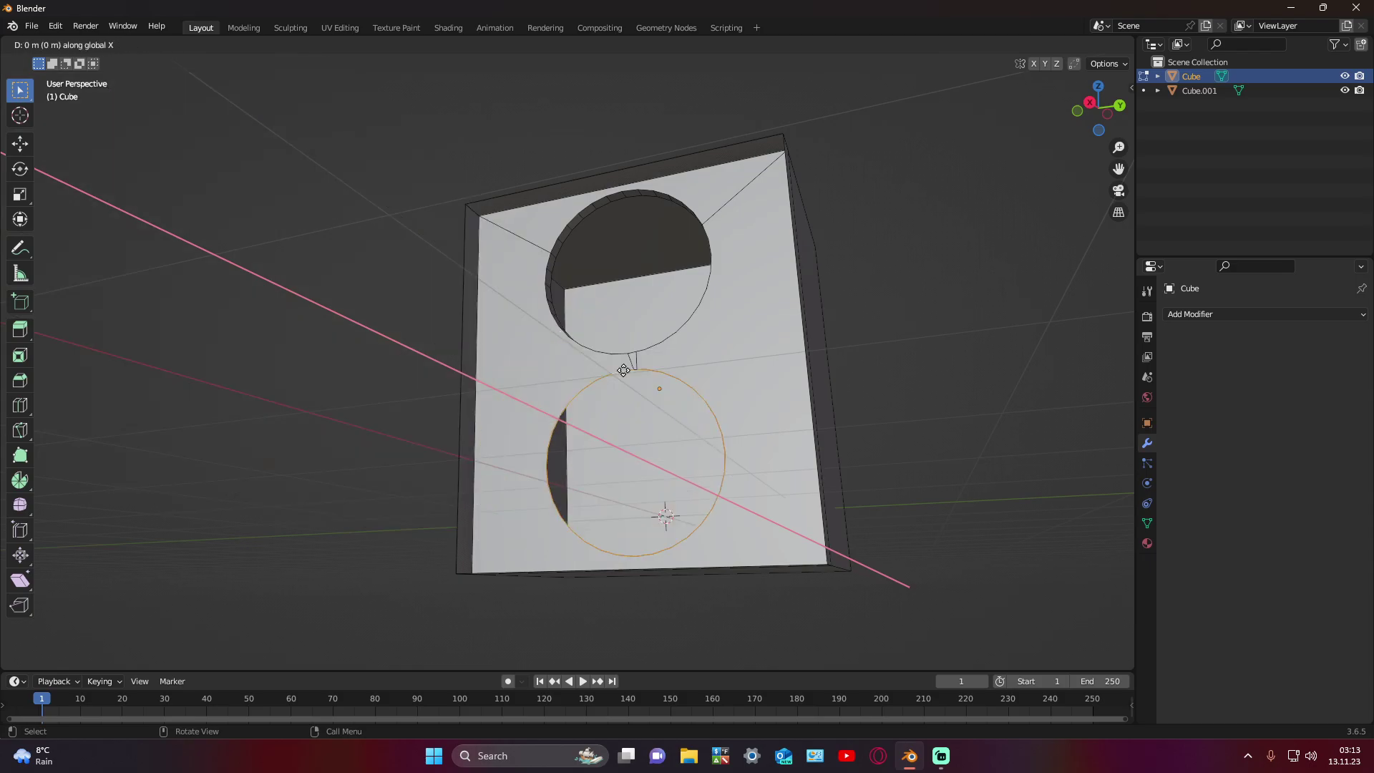
text(-(10)
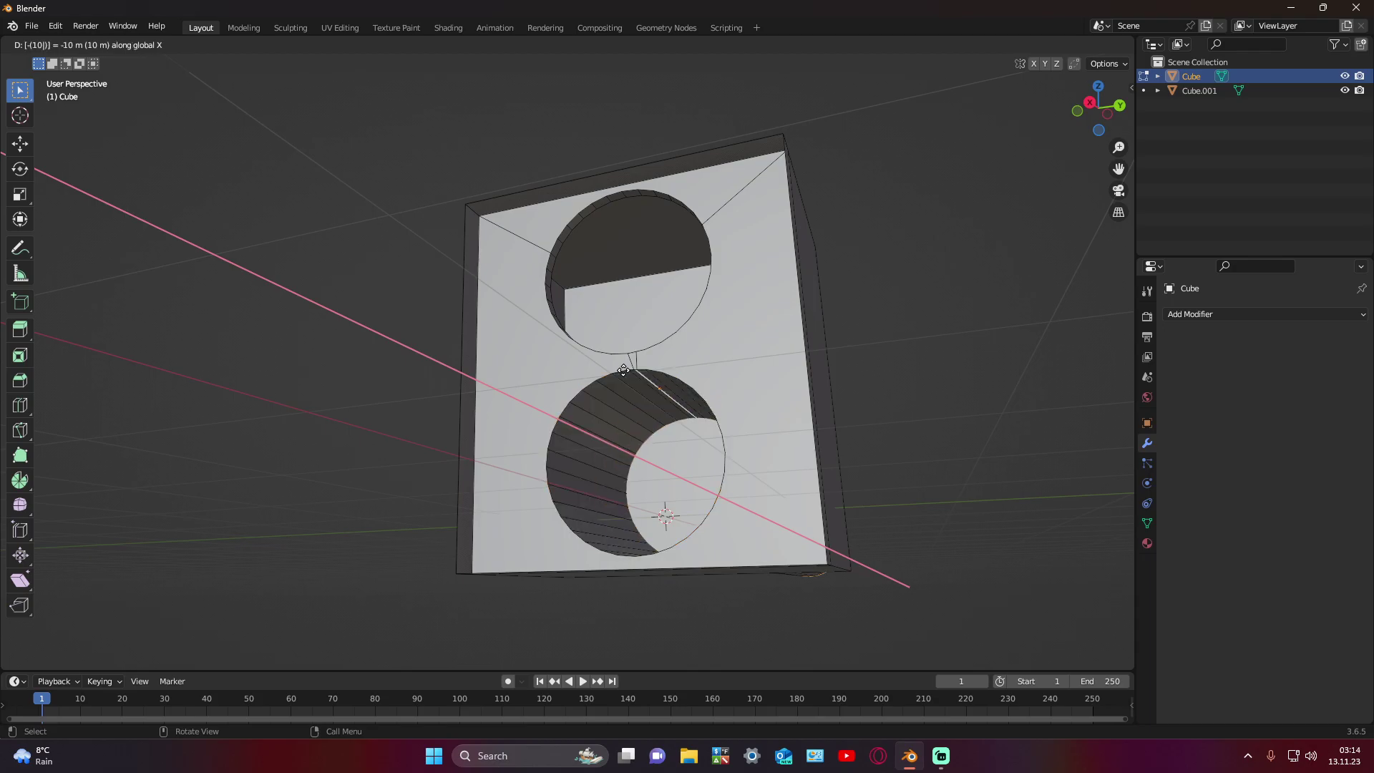
text(02)
key(BackSpace)
key(BackSpace)
key(BackSpace)
key(BackSpace)
key(BackSpace)
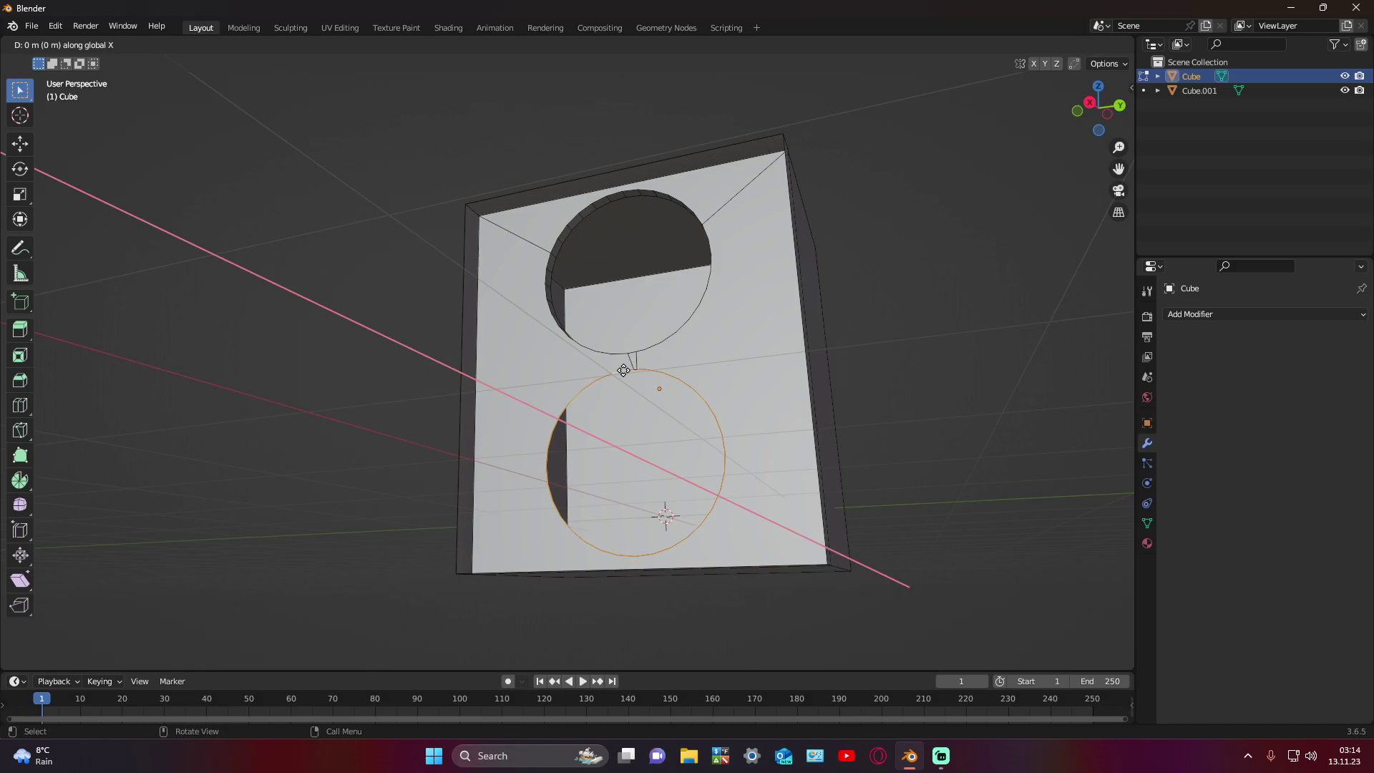
text(0.100)
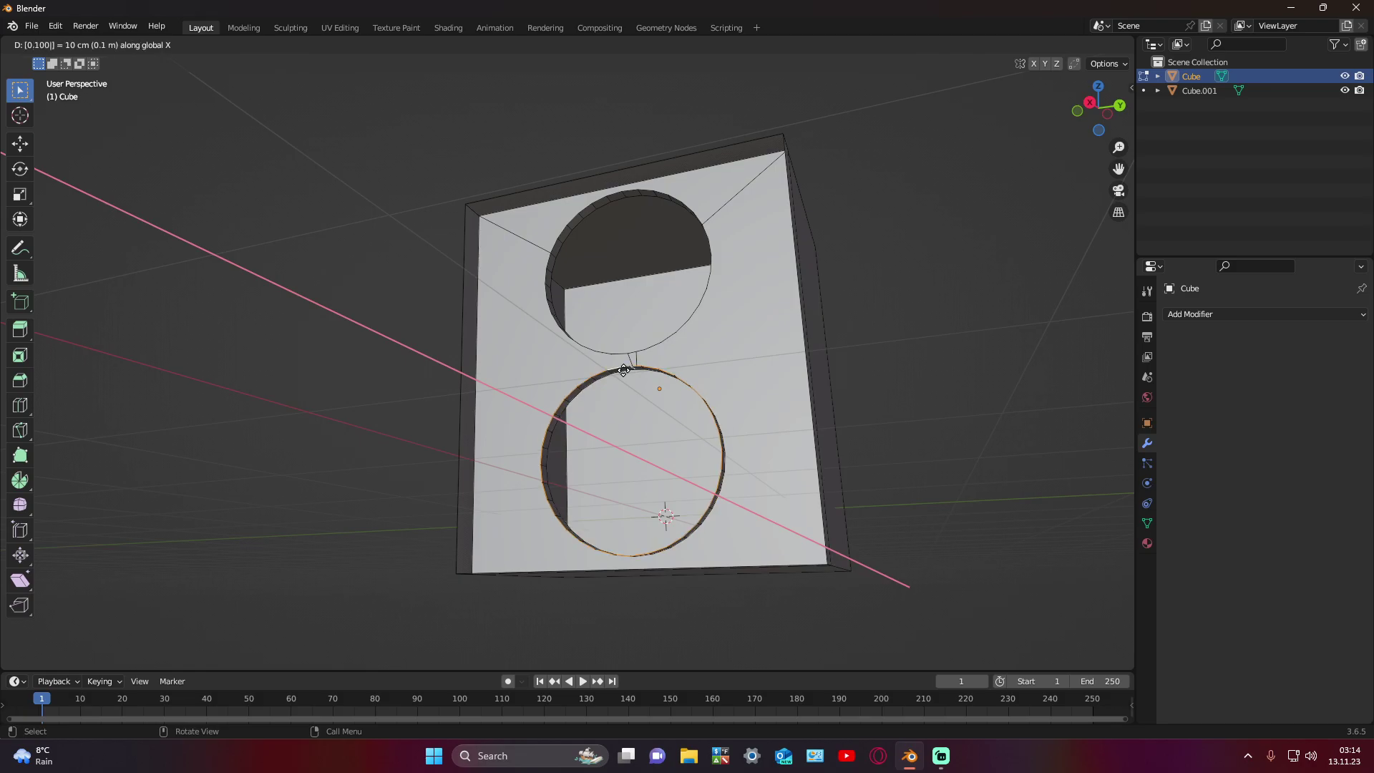
text(z)
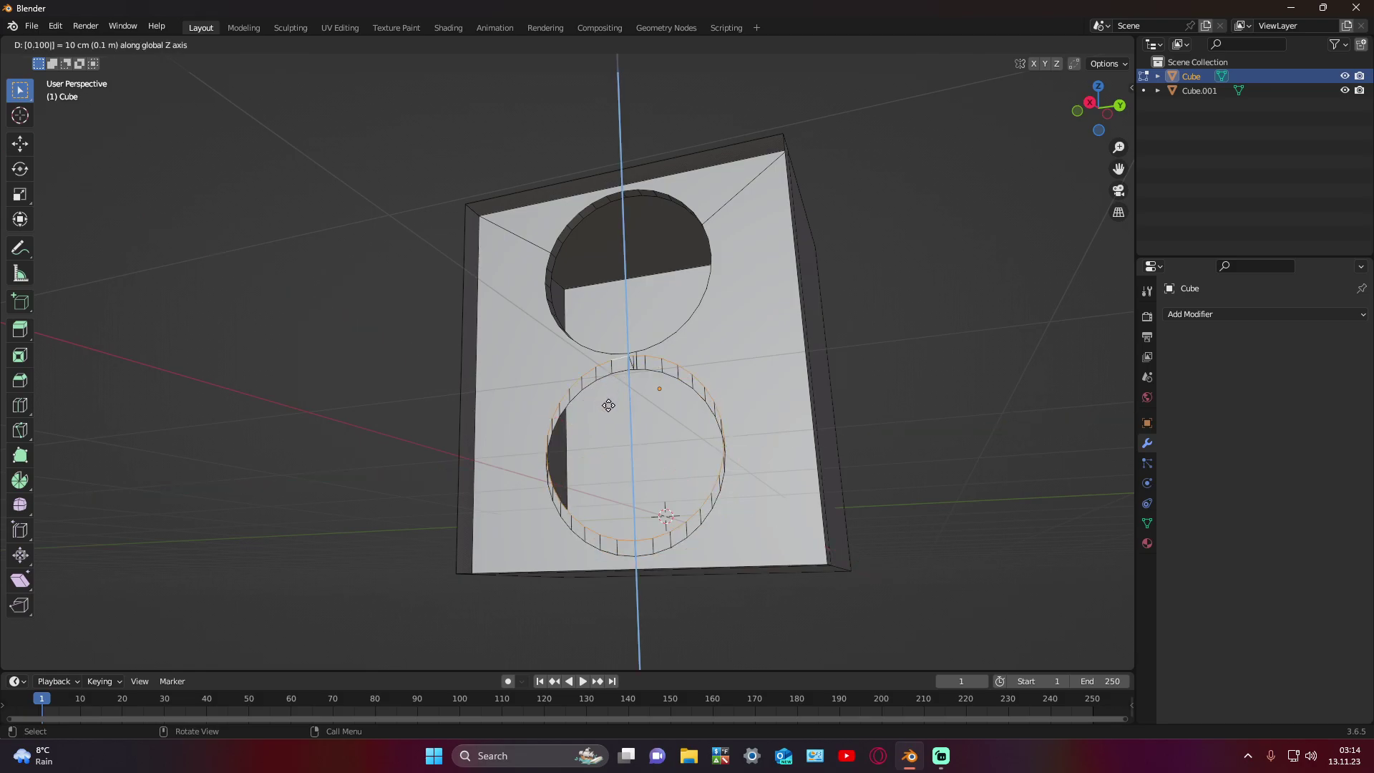
key(Return)
Step: Push the upper hole's edge loop further inward along X for a deeper rim
middle_drag(851, 440, 761, 496)
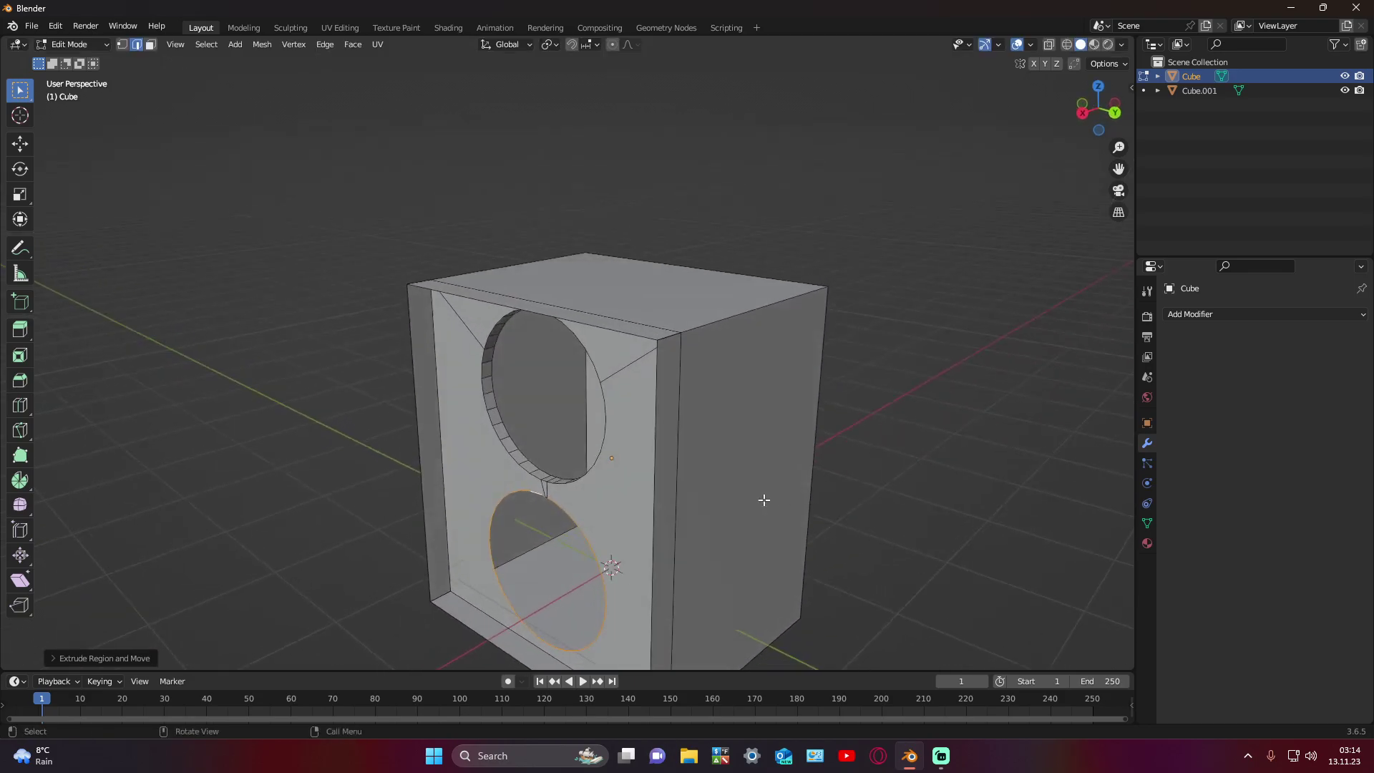
alt+click(523, 454)
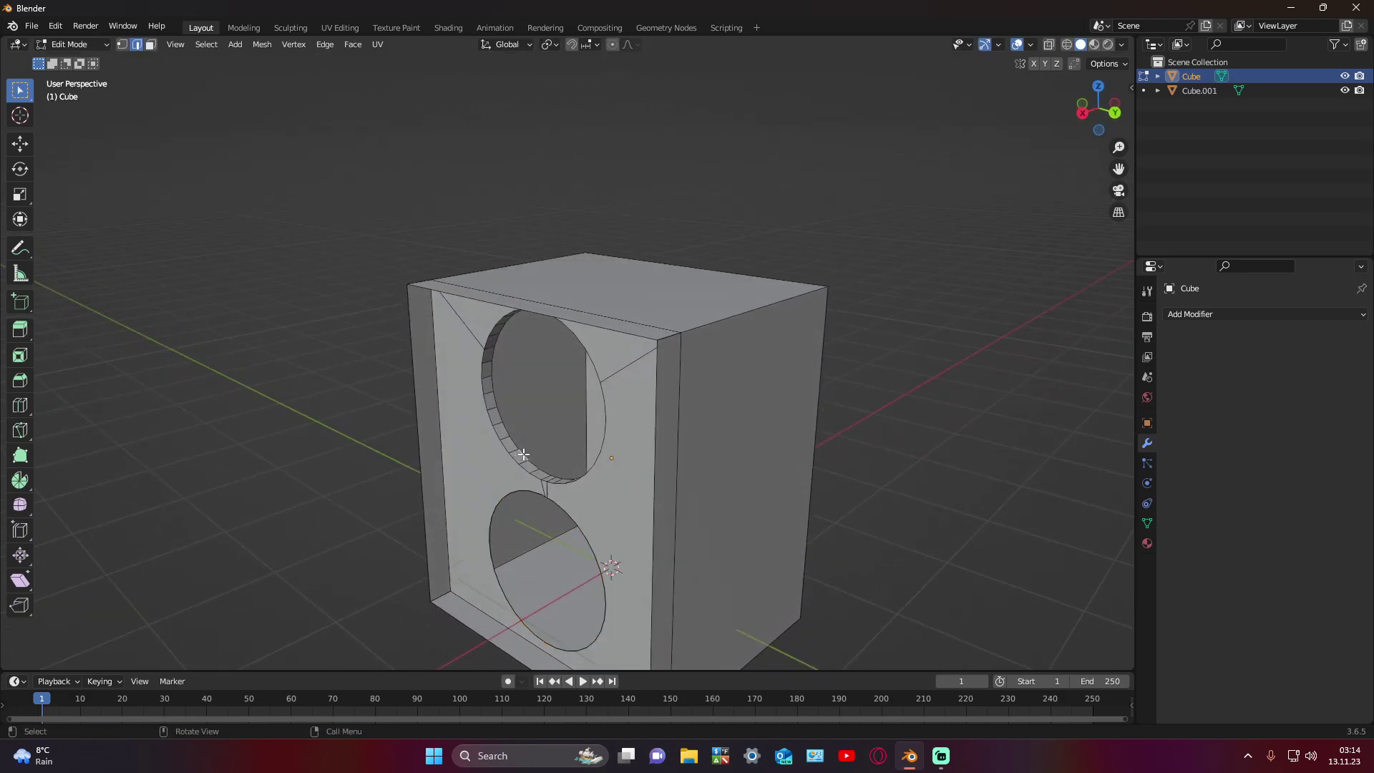
key(g)
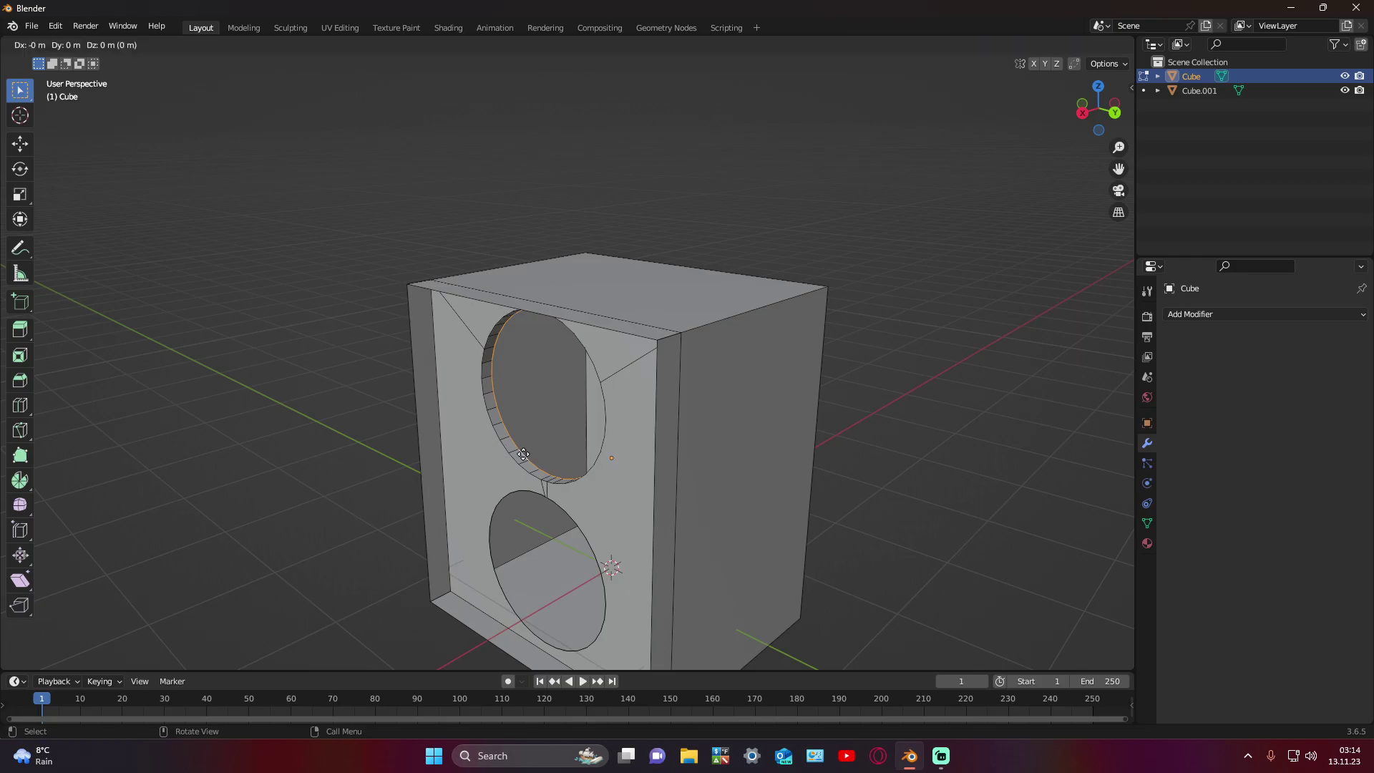
key(x)
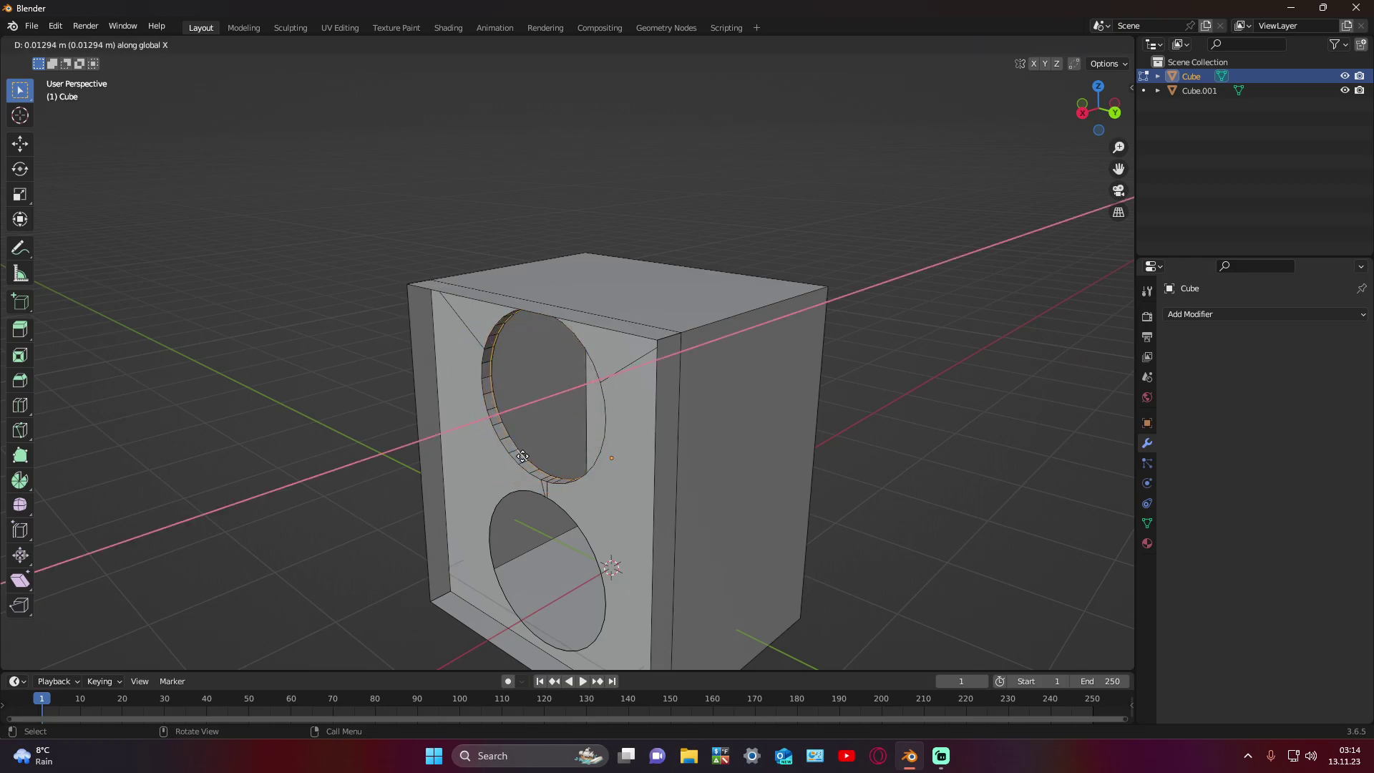
click(525, 455)
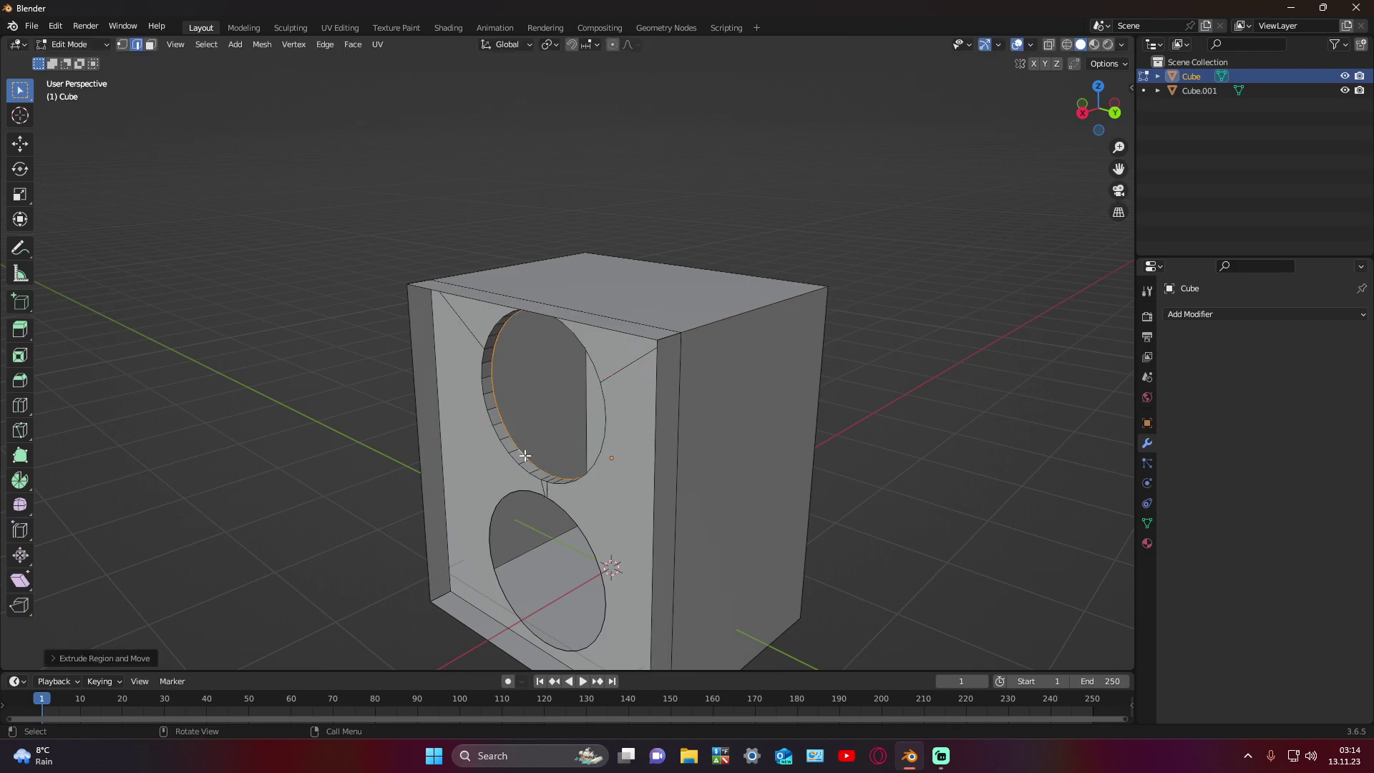
middle_drag(525, 456, 616, 336)
Step: Pull the lower hole's edge loop inward along X to form its rim
key(alt+a)
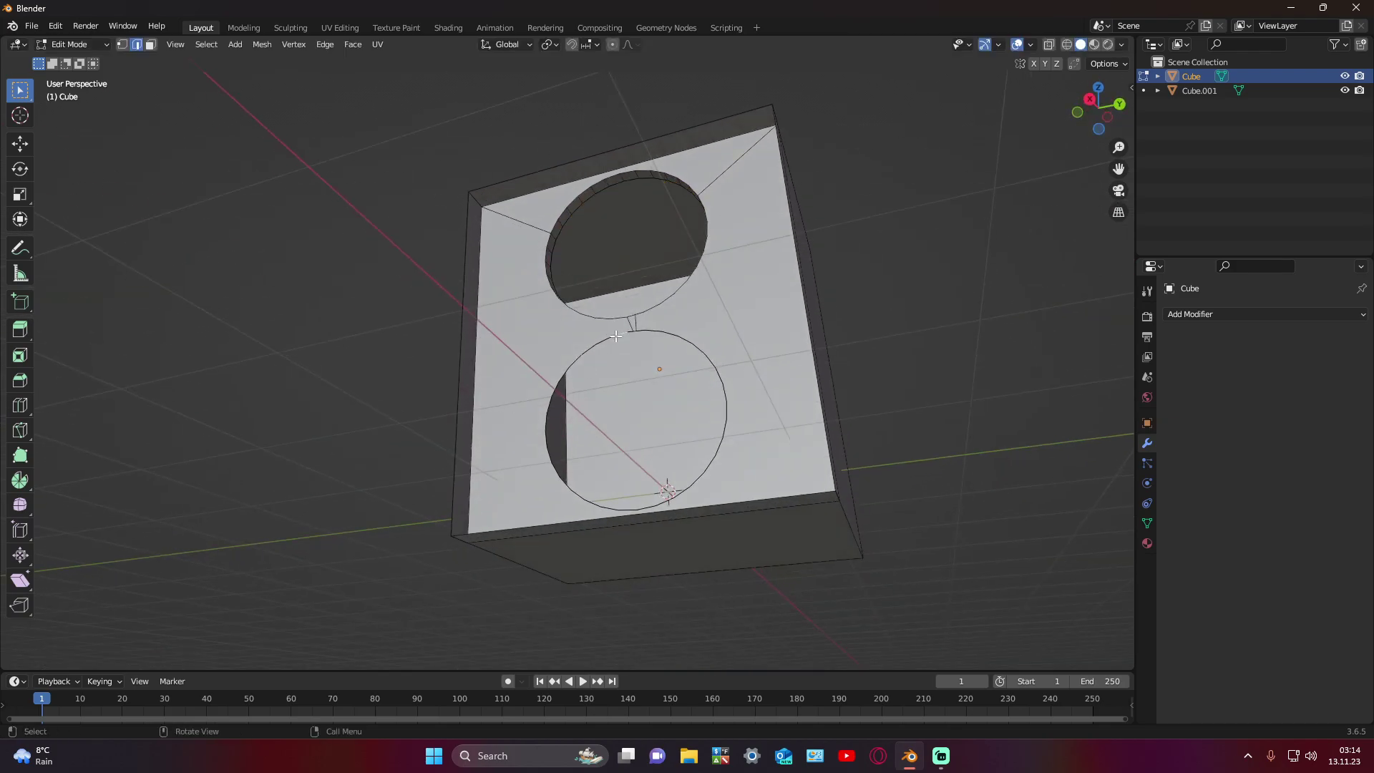
alt+click(616, 336)
mouse_move(616, 336)
middle_down()
mouse_move(707, 471)
mouse_move(583, 493)
middle_up()
key(g)
key(x)
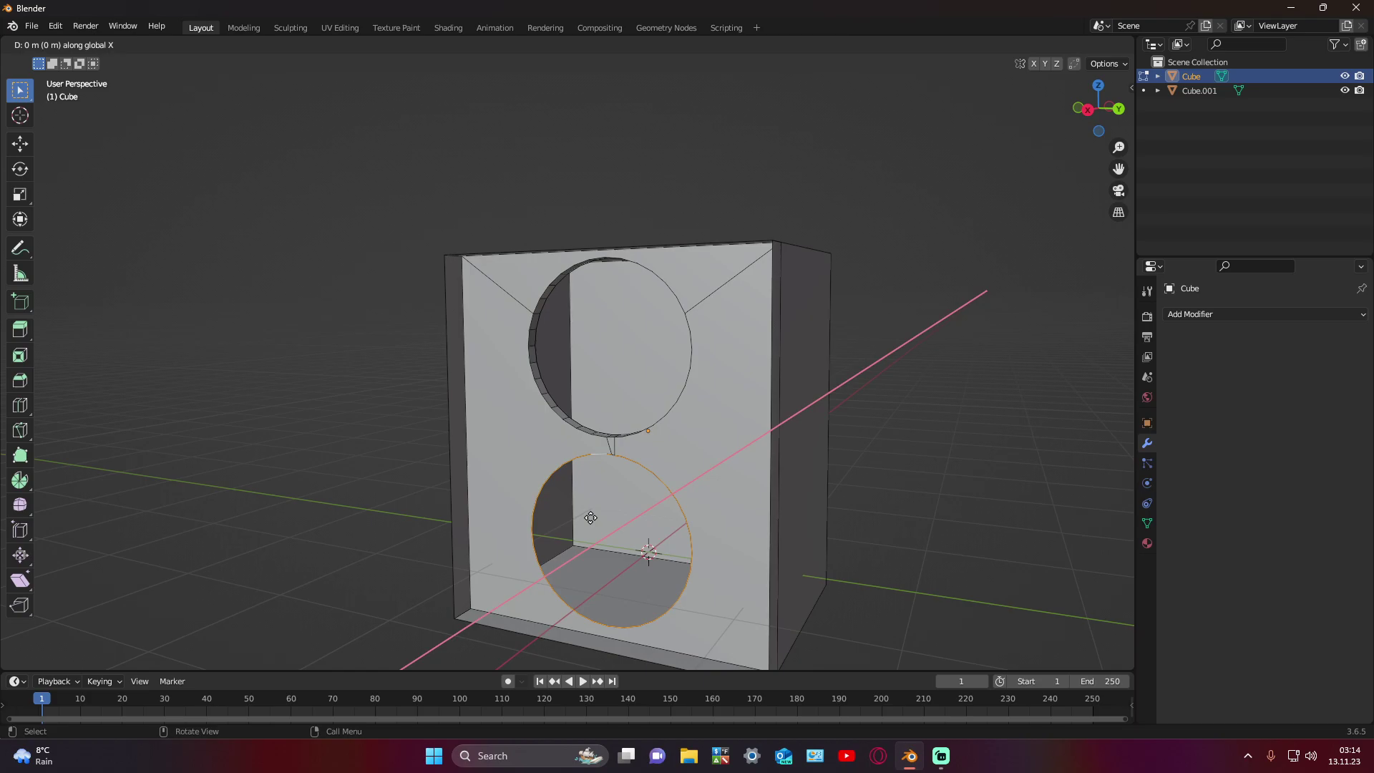
text(-()
text(0.10)
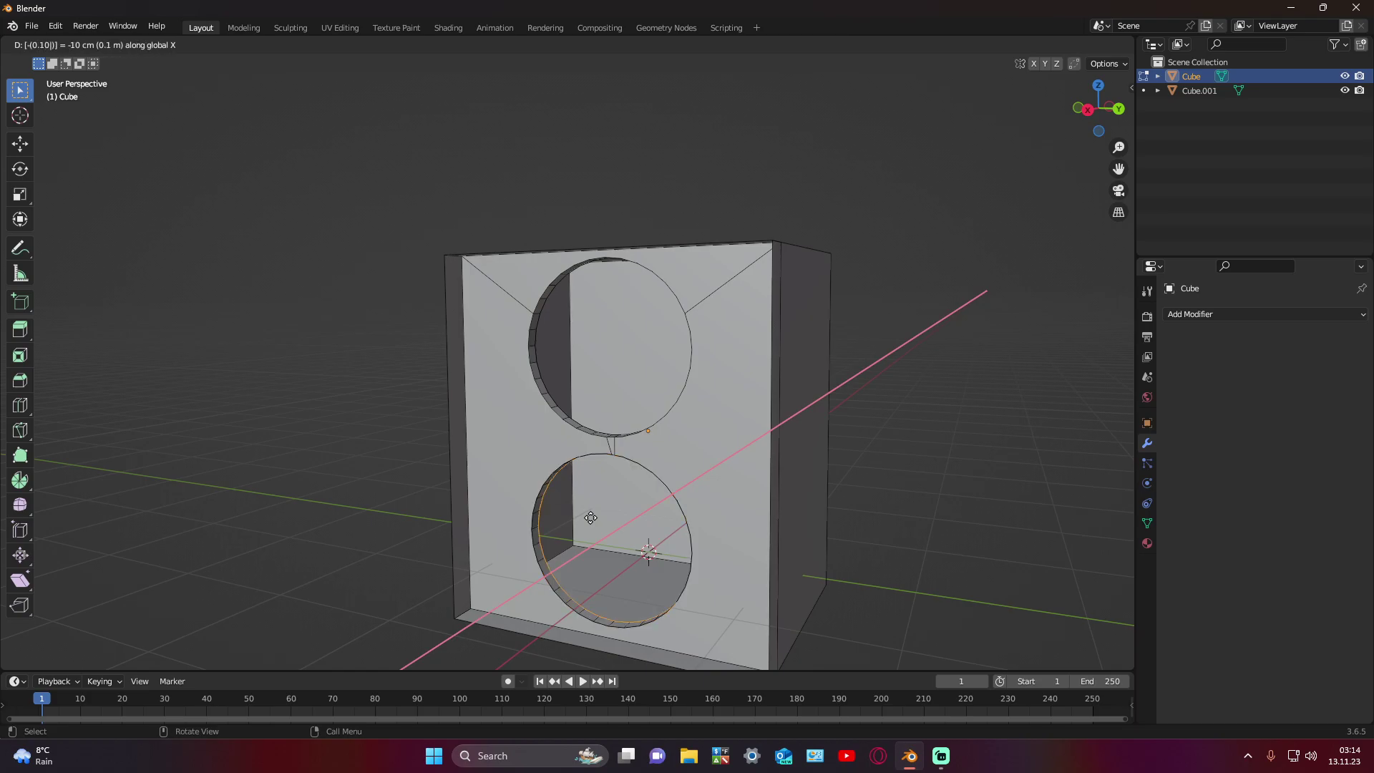
text(0)
key(BackSpace)
key(BackSpace)
key(BackSpace)
text(200)
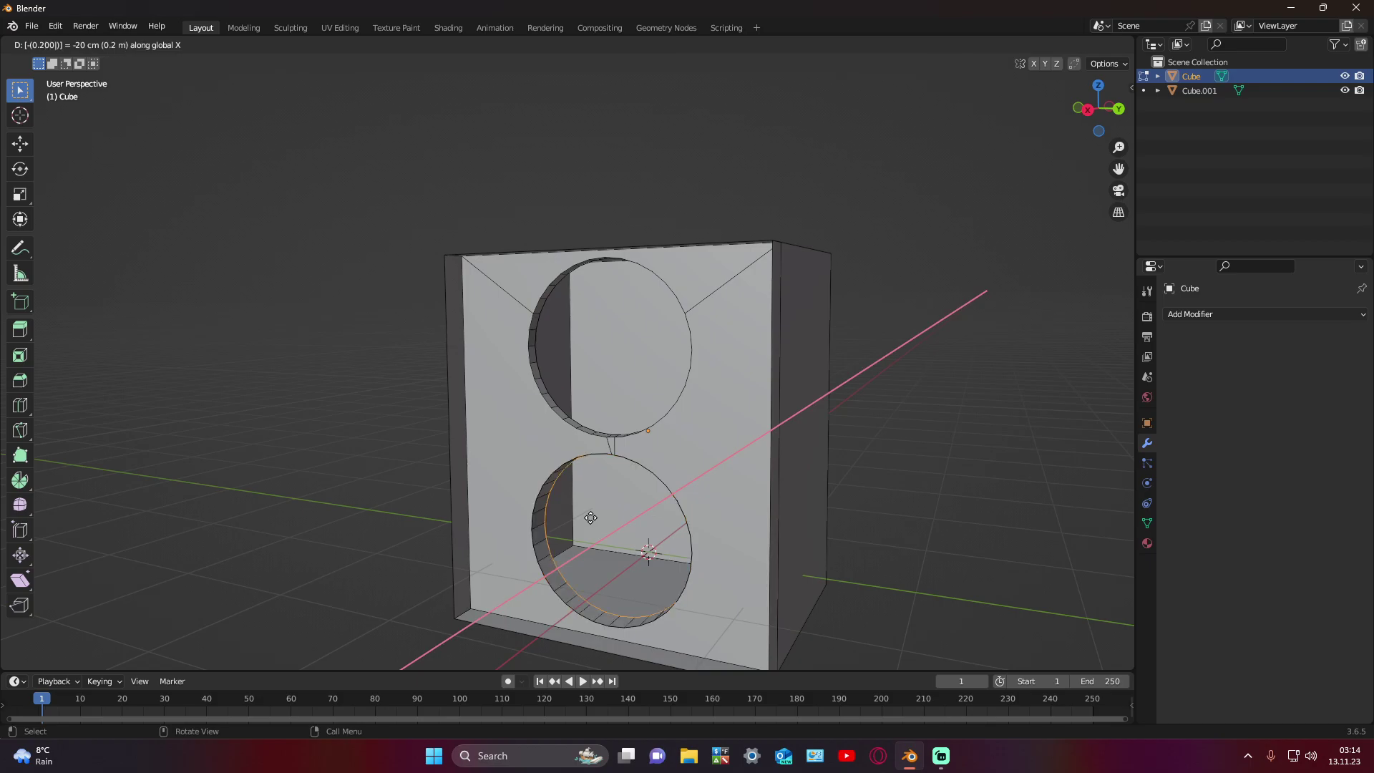
key(BackSpace)
key(BackSpace)
key(BackSpace)
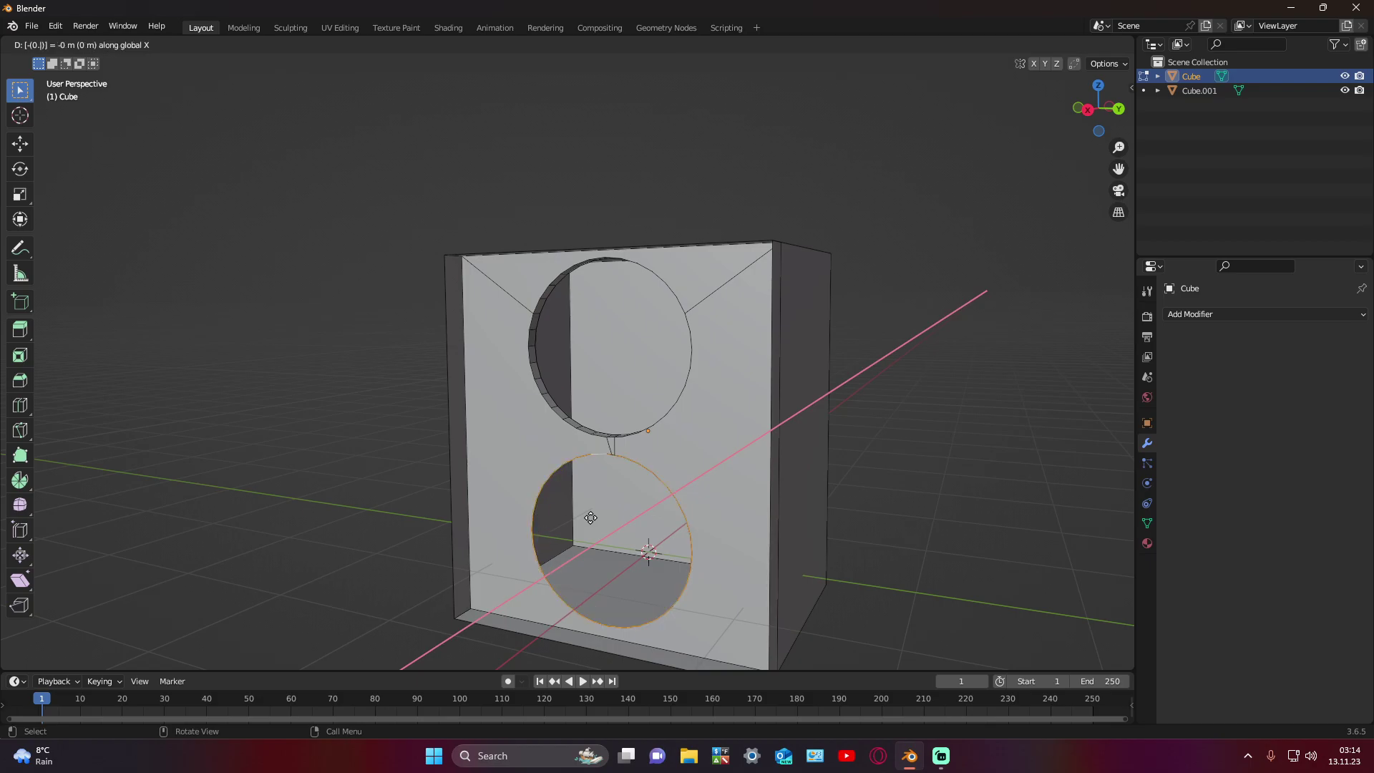
key(Return)
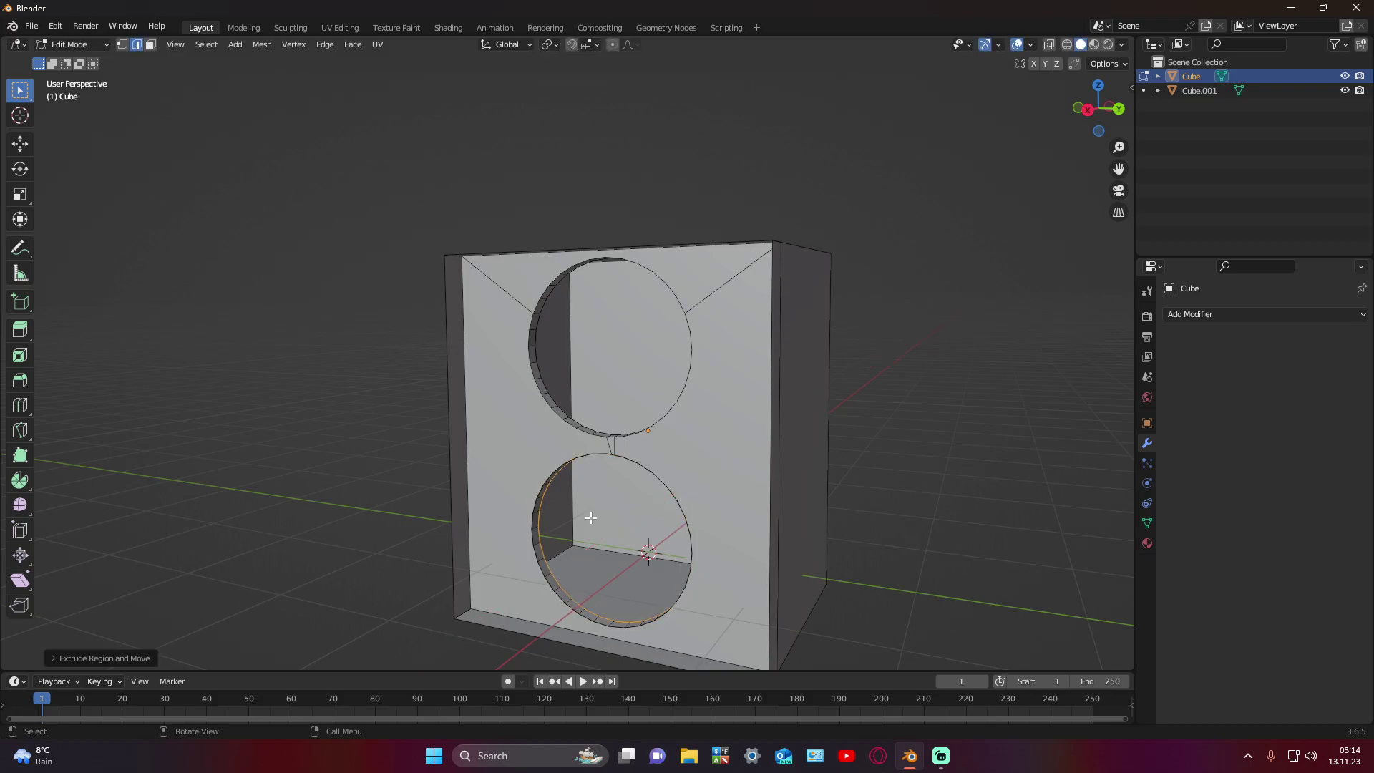
Step: Deselect and orbit around the box to check both holes
click(909, 528)
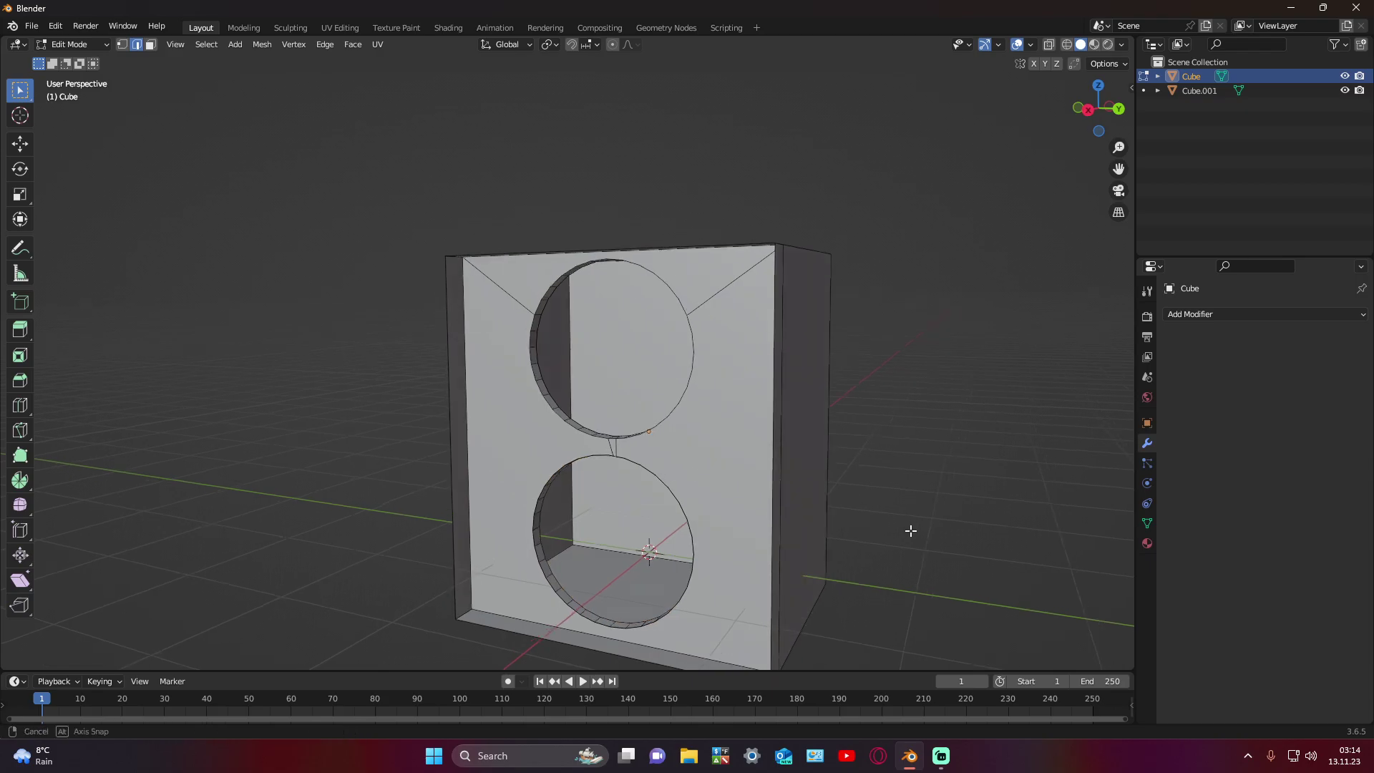
mouse_move(909, 529)
middle_down()
mouse_move(835, 553)
mouse_move(1052, 482)
mouse_move(1074, 496)
mouse_move(951, 561)
mouse_move(958, 526)
middle_up()
scroll(951, 561, up, 3)
scroll(959, 526, down, 3)
mouse_move(853, 551)
middle_down()
mouse_move(823, 473)
mouse_move(823, 501)
mouse_move(846, 456)
middle_up()
Step: Select the upper rim loop and try extrude, scale, inset and push, cancelling each
alt+click(765, 474)
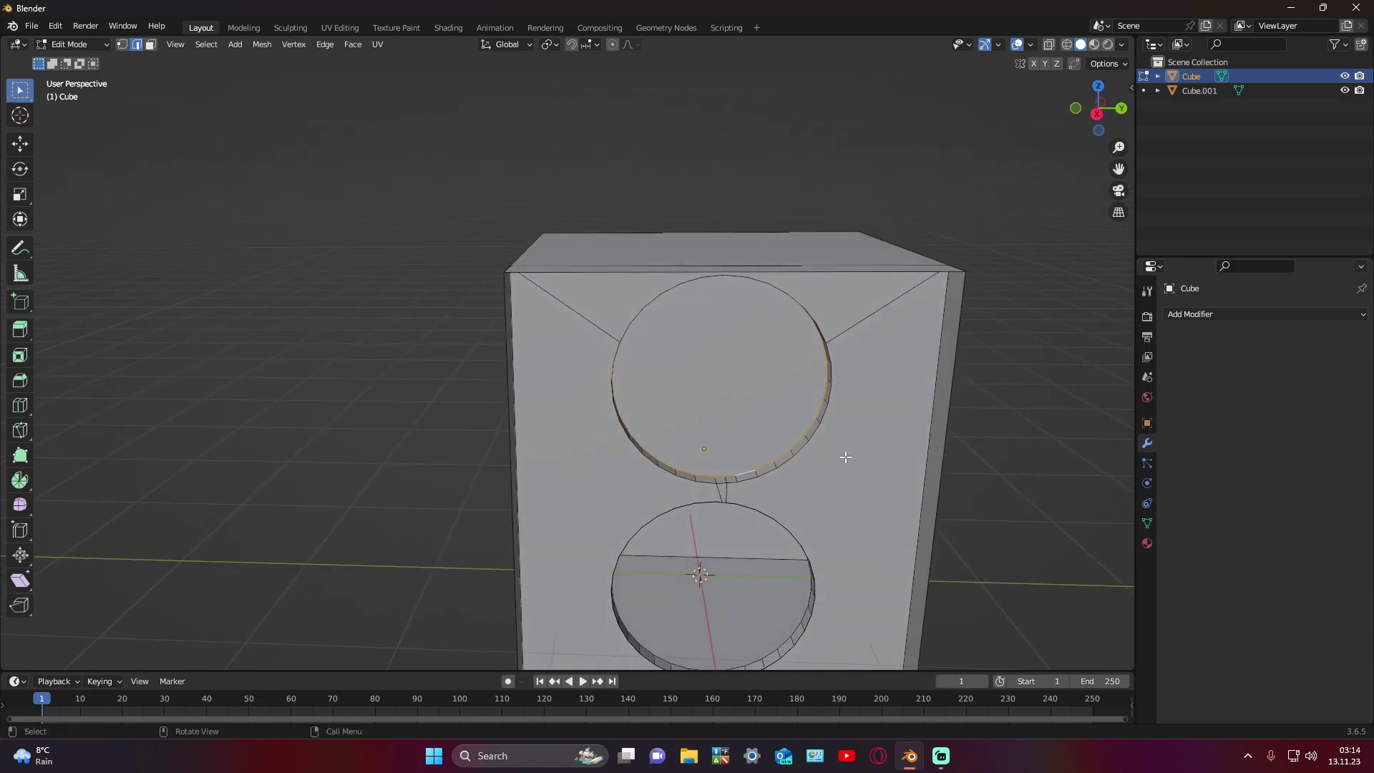
key(g)
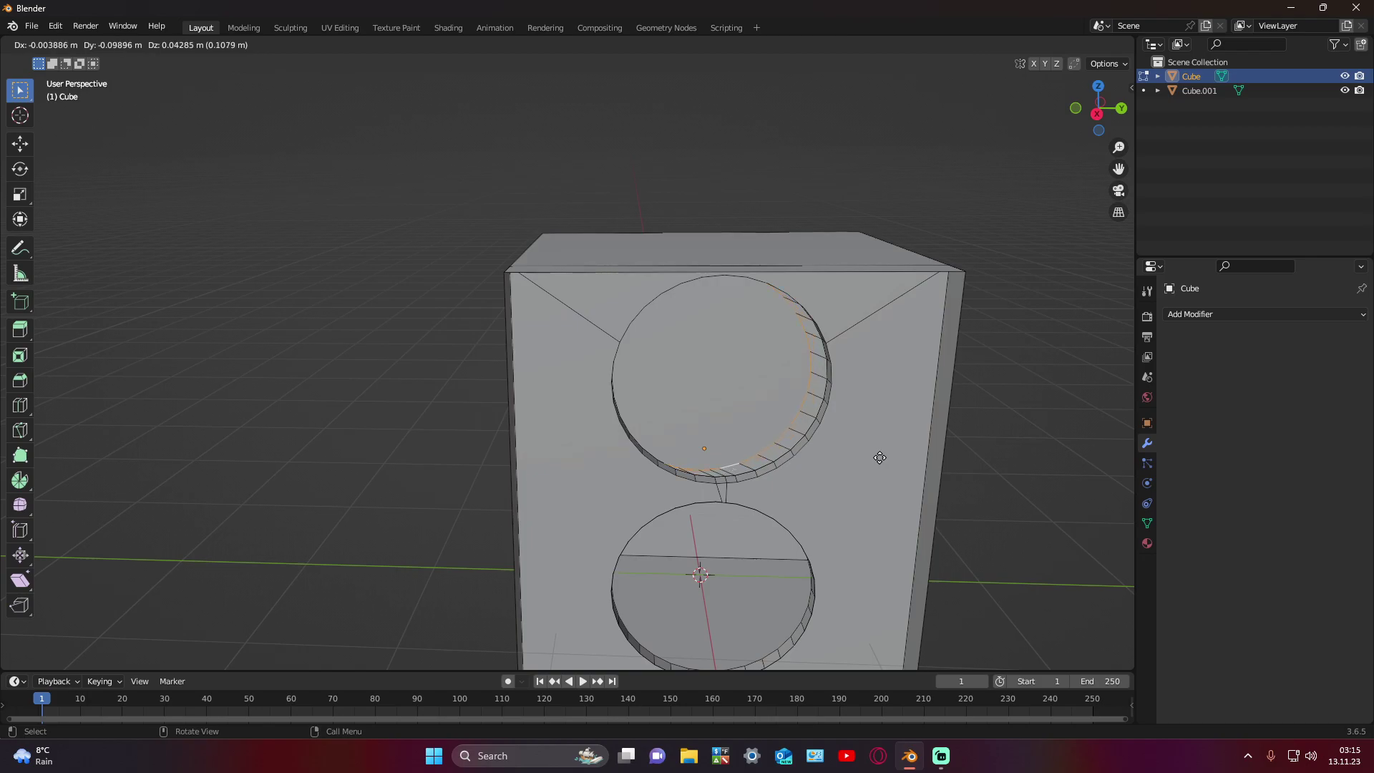
right_click(880, 457)
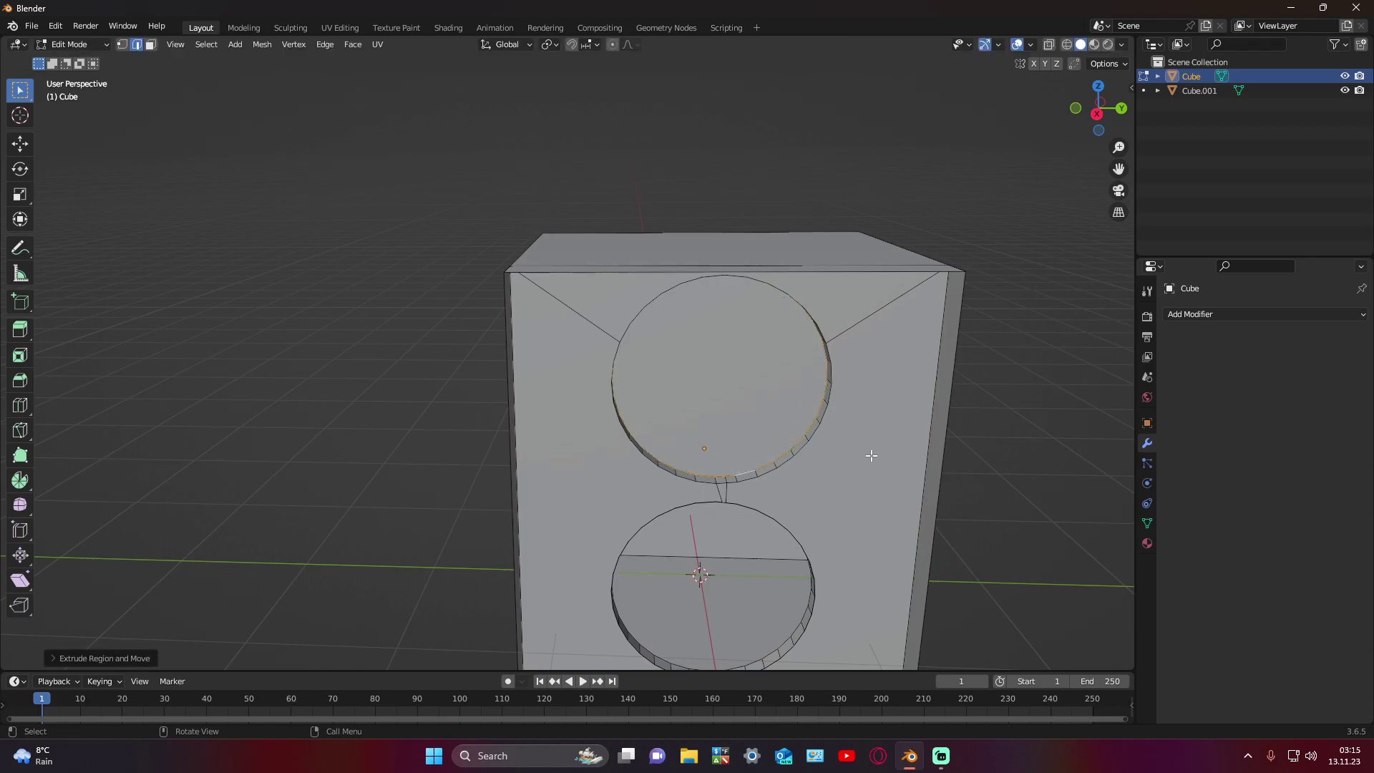
key(s)
key(x)
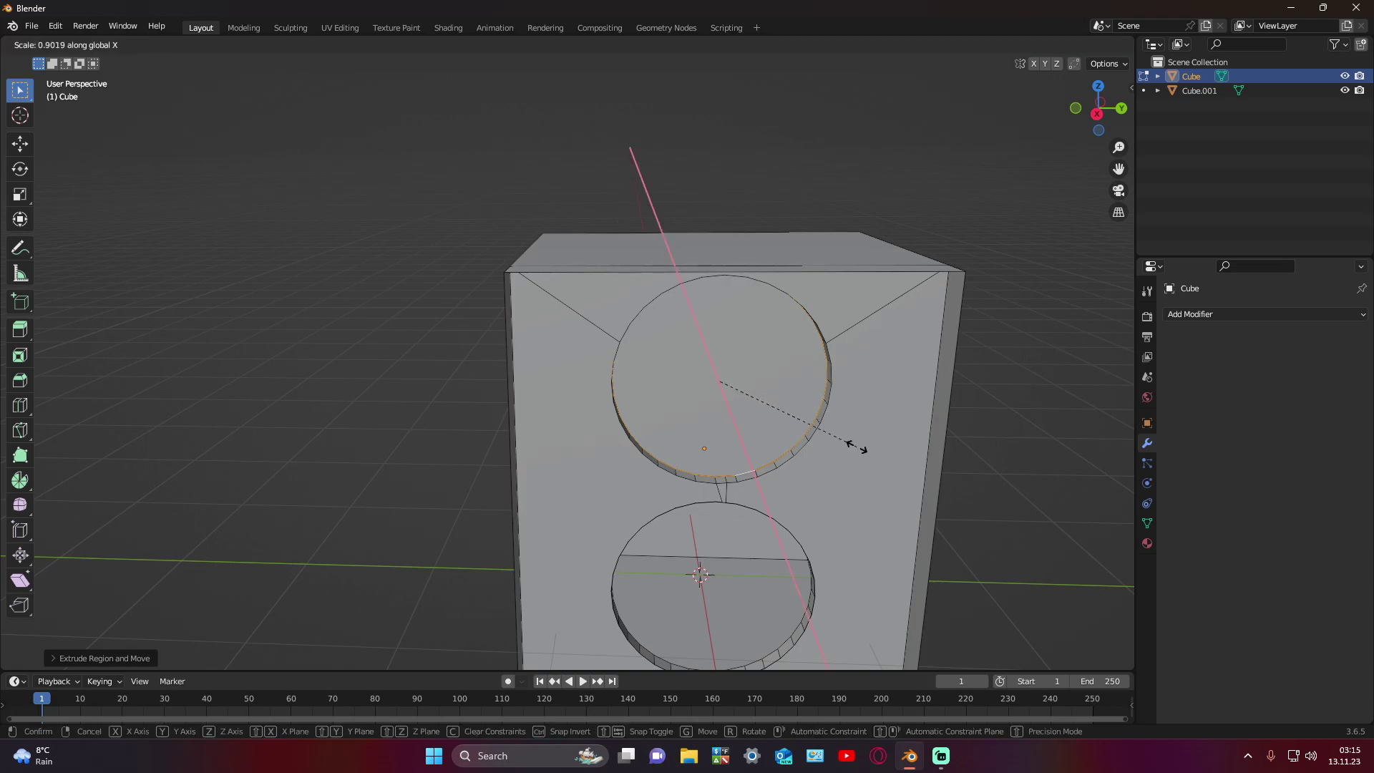
right_click(887, 485)
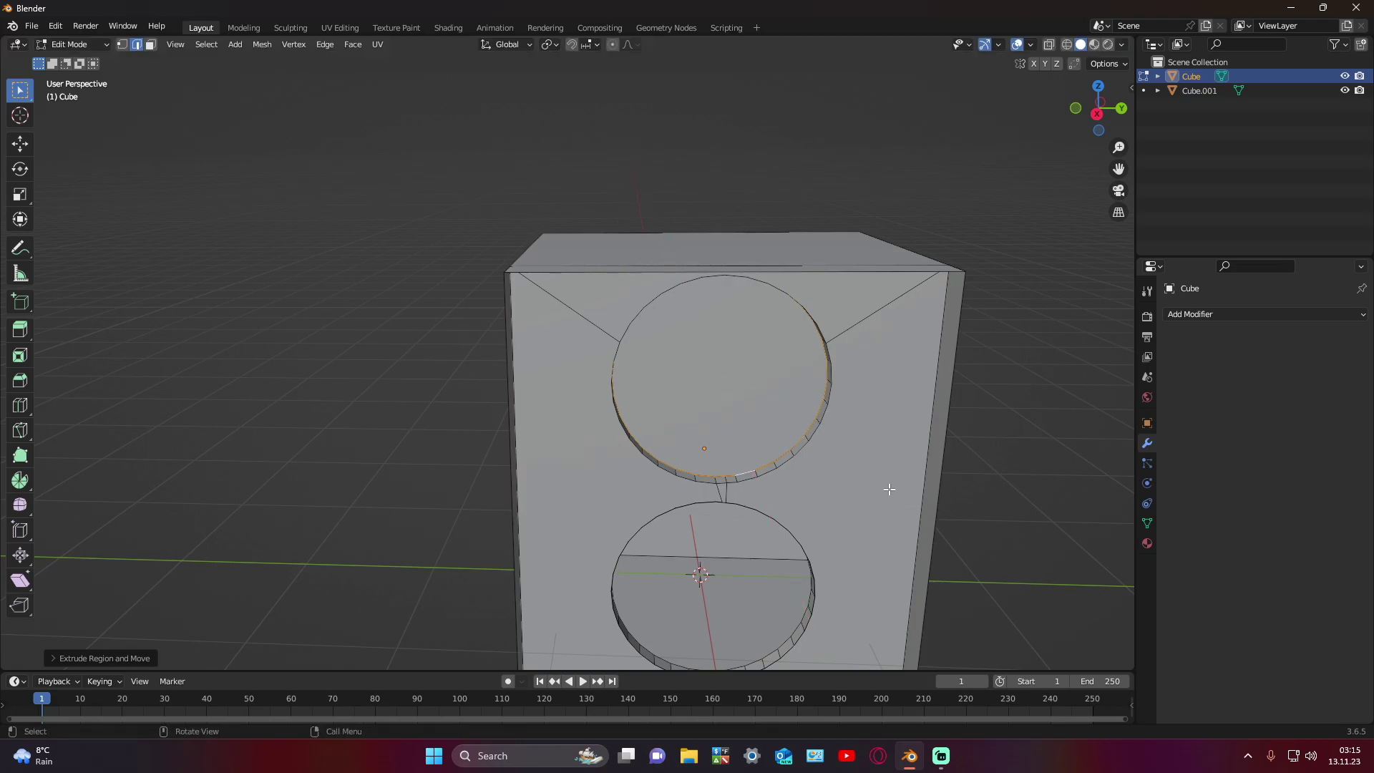
key(i)
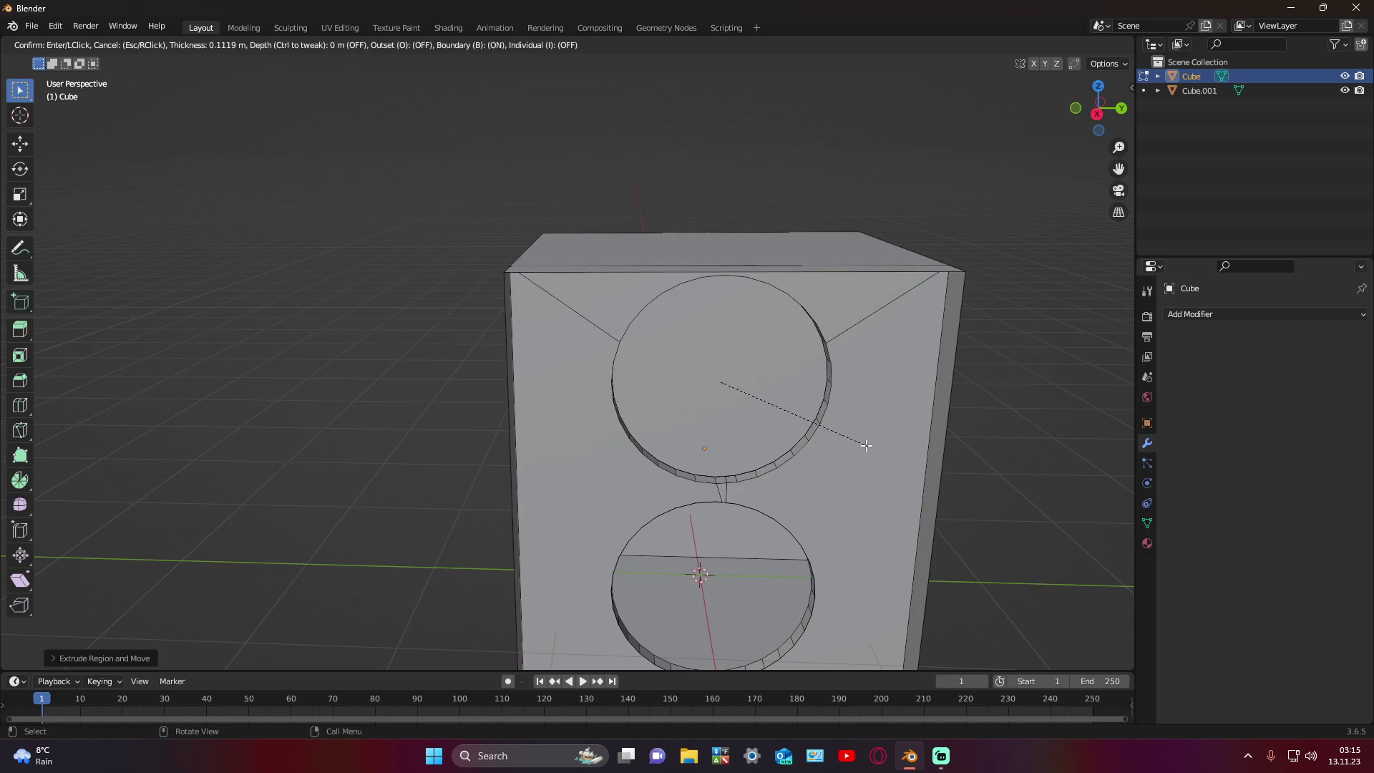
right_click(859, 491)
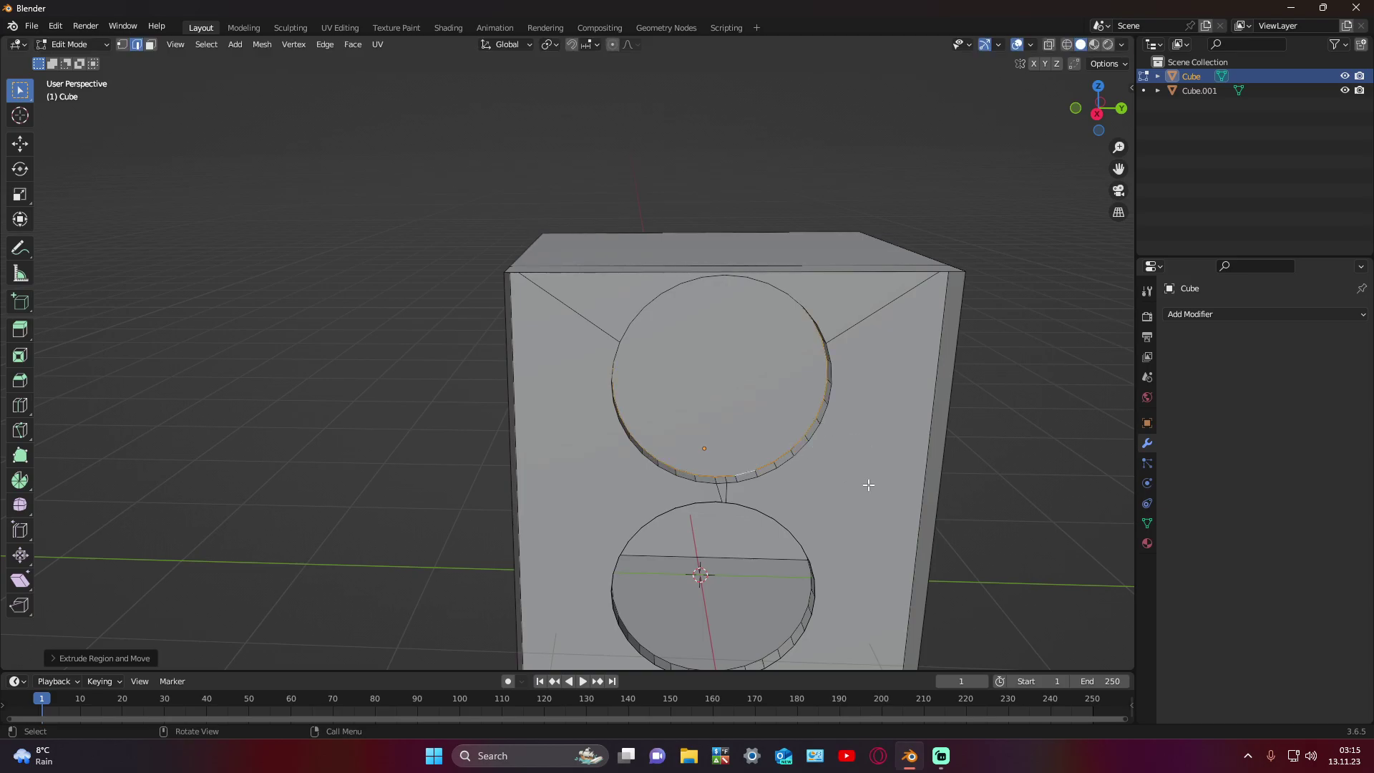
key(g)
key(x)
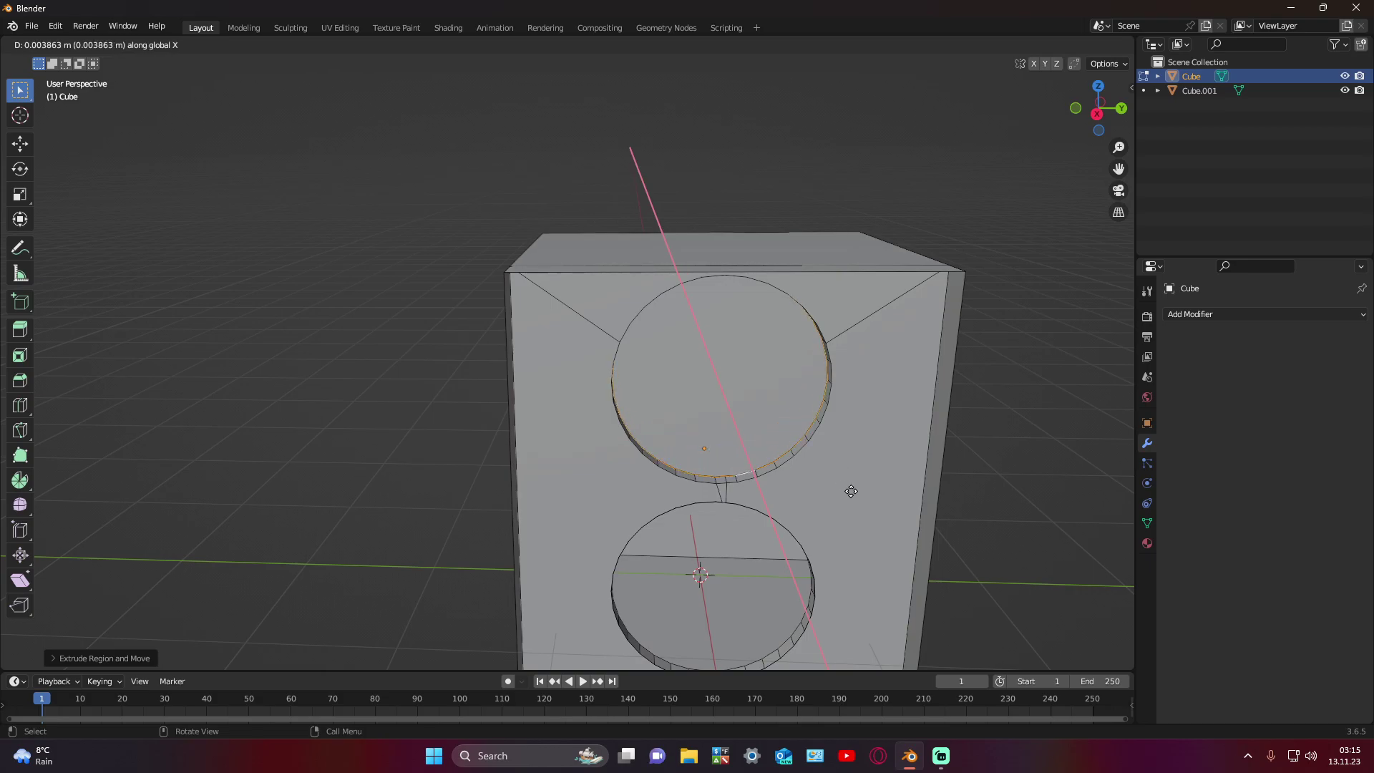
right_click(851, 491)
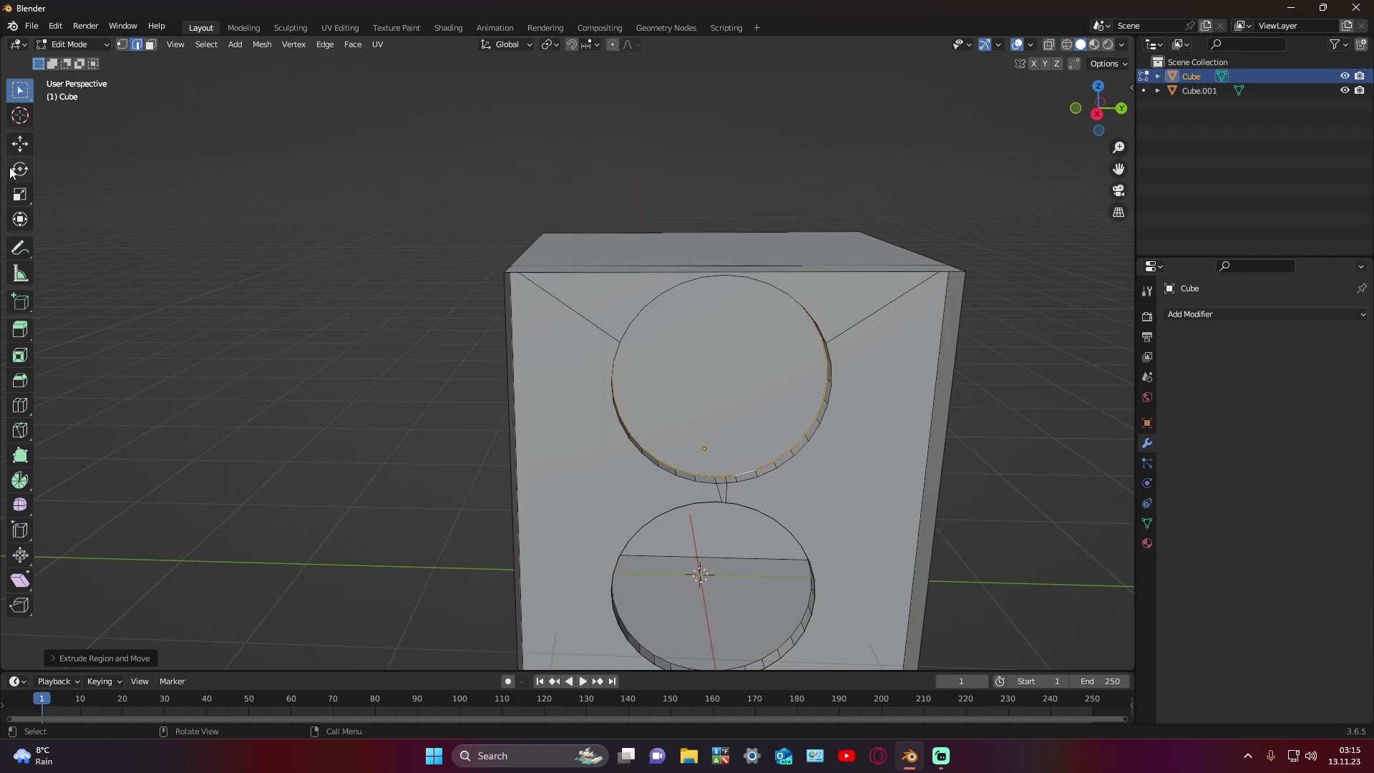
Step: Move the upper circle along X with the Move tool, then undo it
click(20, 144)
middle_drag(638, 394, 780, 381)
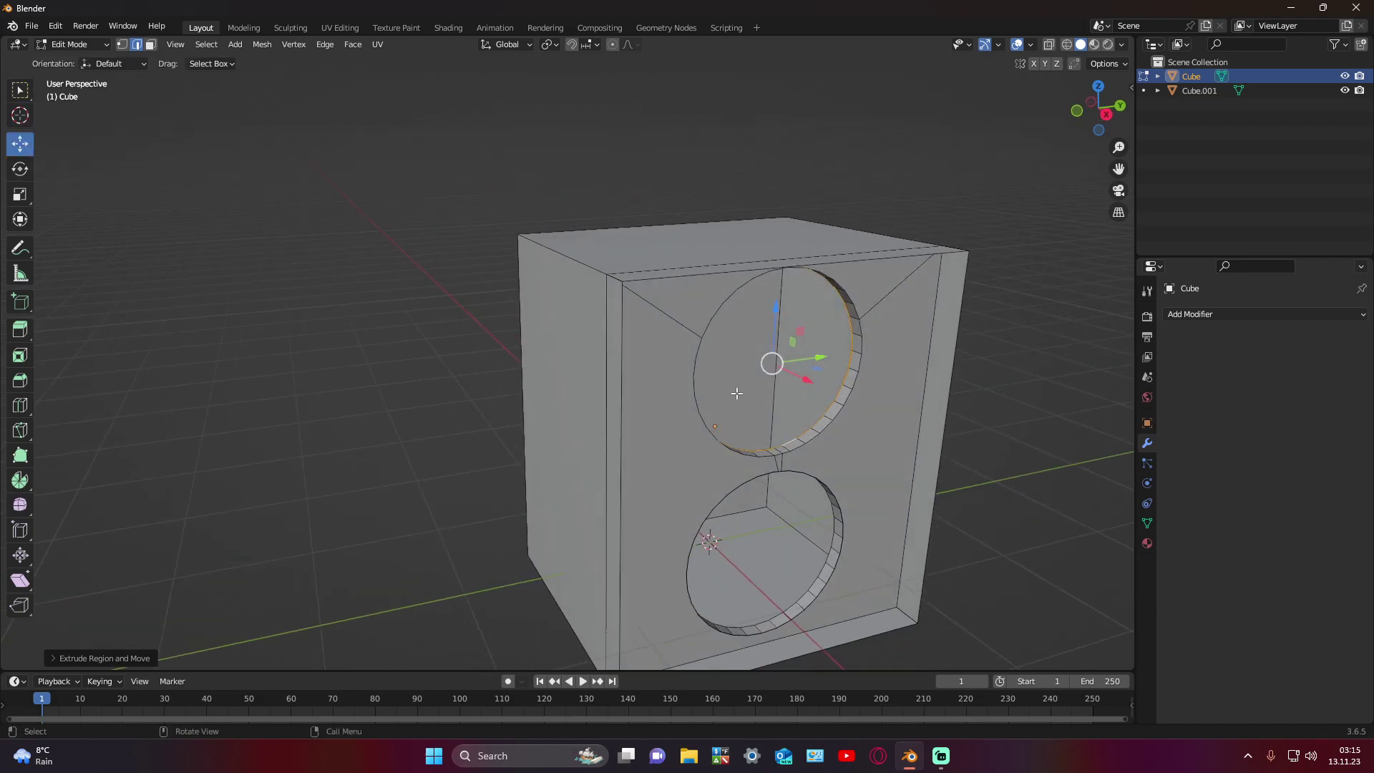
key(g)
key(x)
click(784, 373)
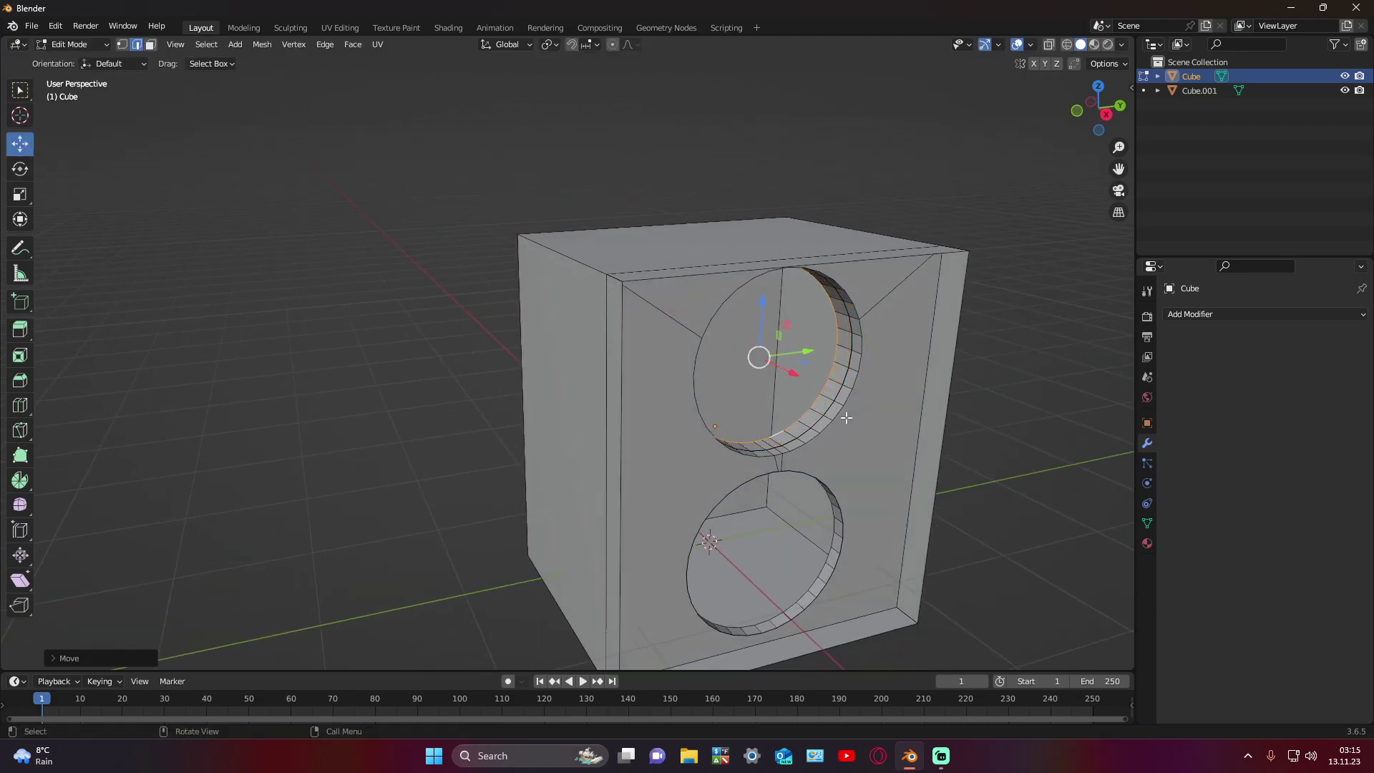
key(ctrl+z)
middle_drag(846, 418, 1014, 445)
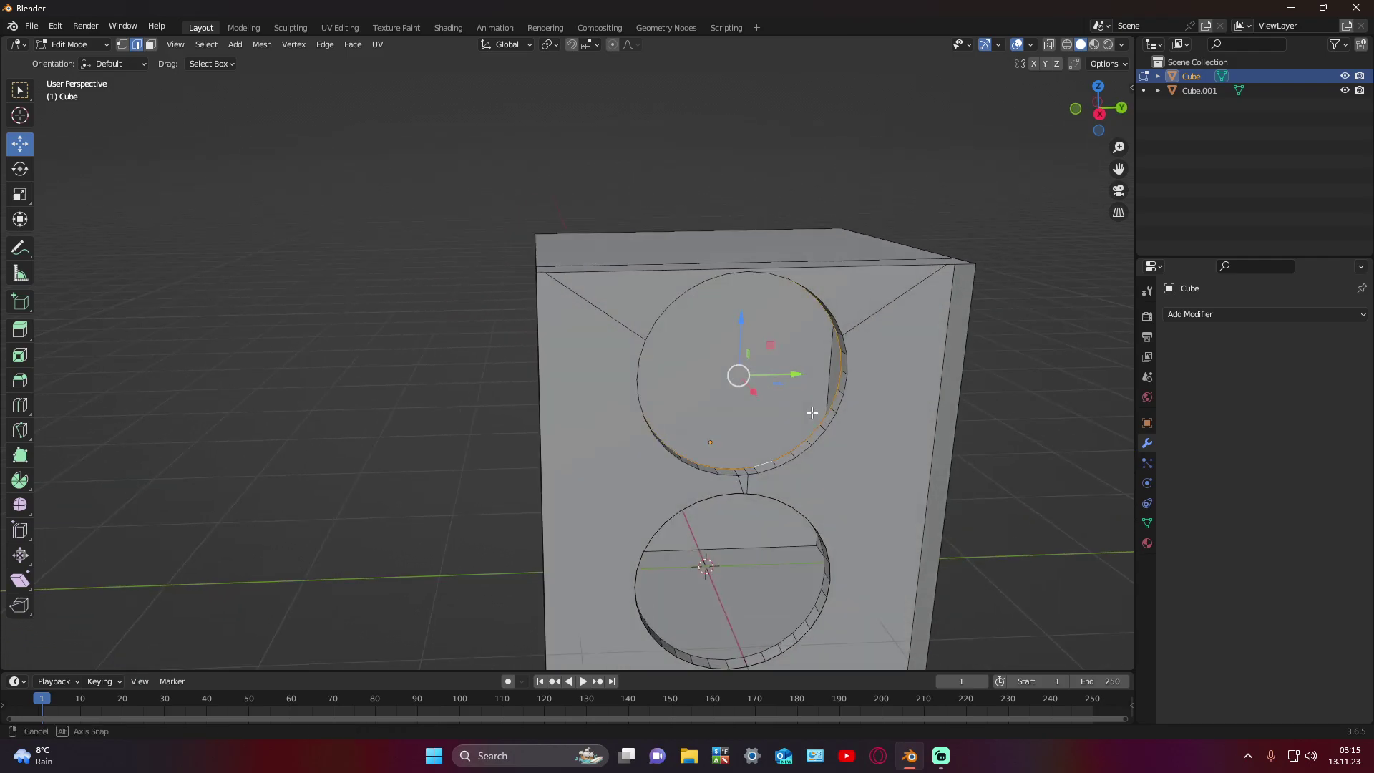
click(1014, 445)
key(ctrl+z)
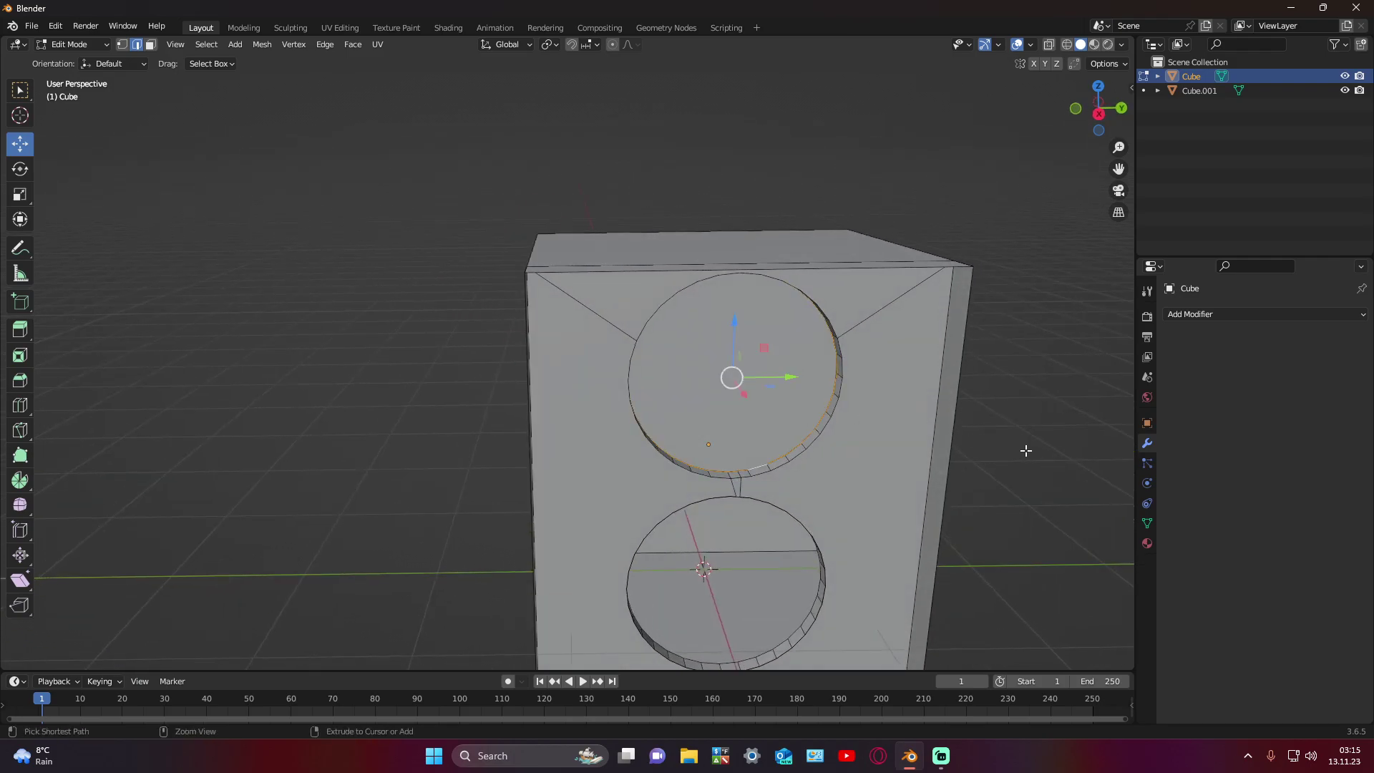
key(ctrl+z)
Step: Scale the upper rim loop along X and reselect the loop
mouse_move(1034, 455)
middle_down()
mouse_move(763, 500)
mouse_move(819, 456)
mouse_move(844, 470)
middle_up()
alt+click(692, 495)
key(s)
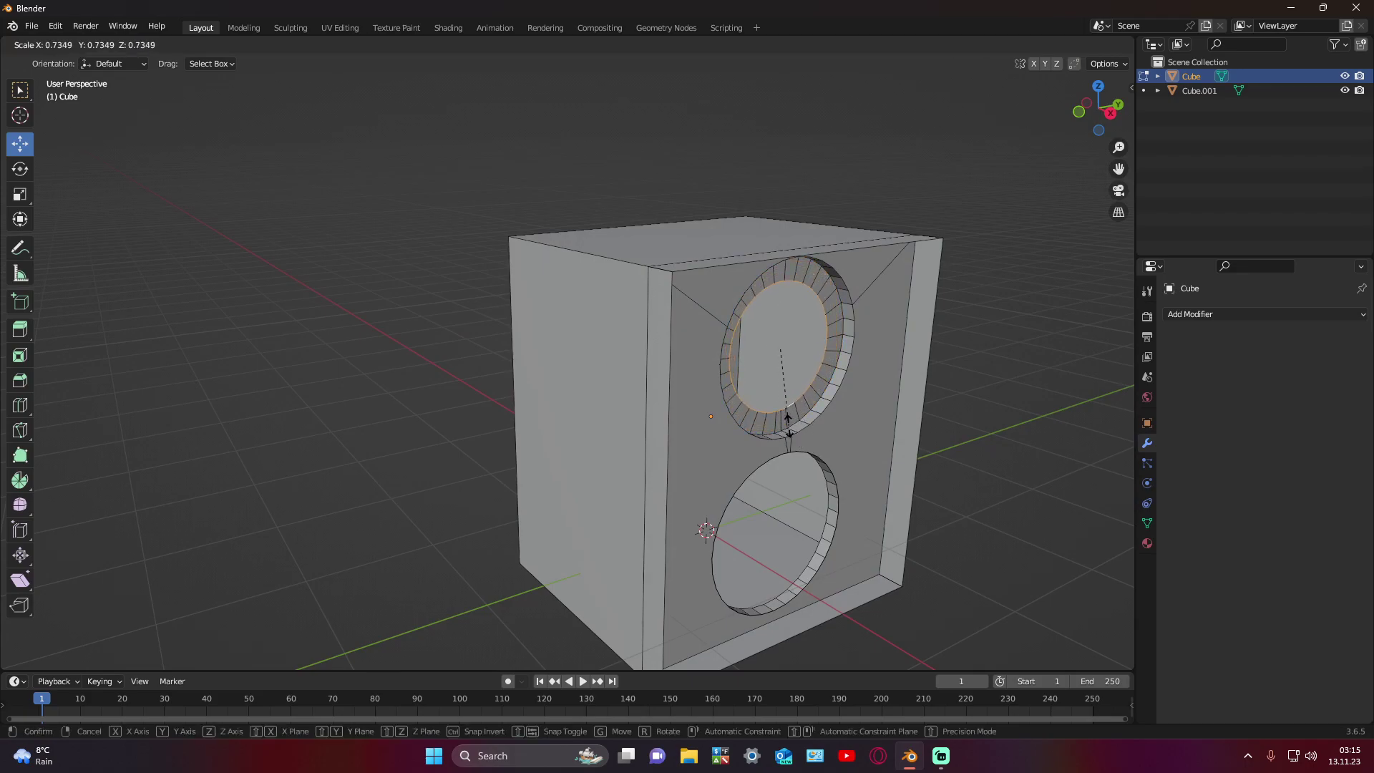
key(x)
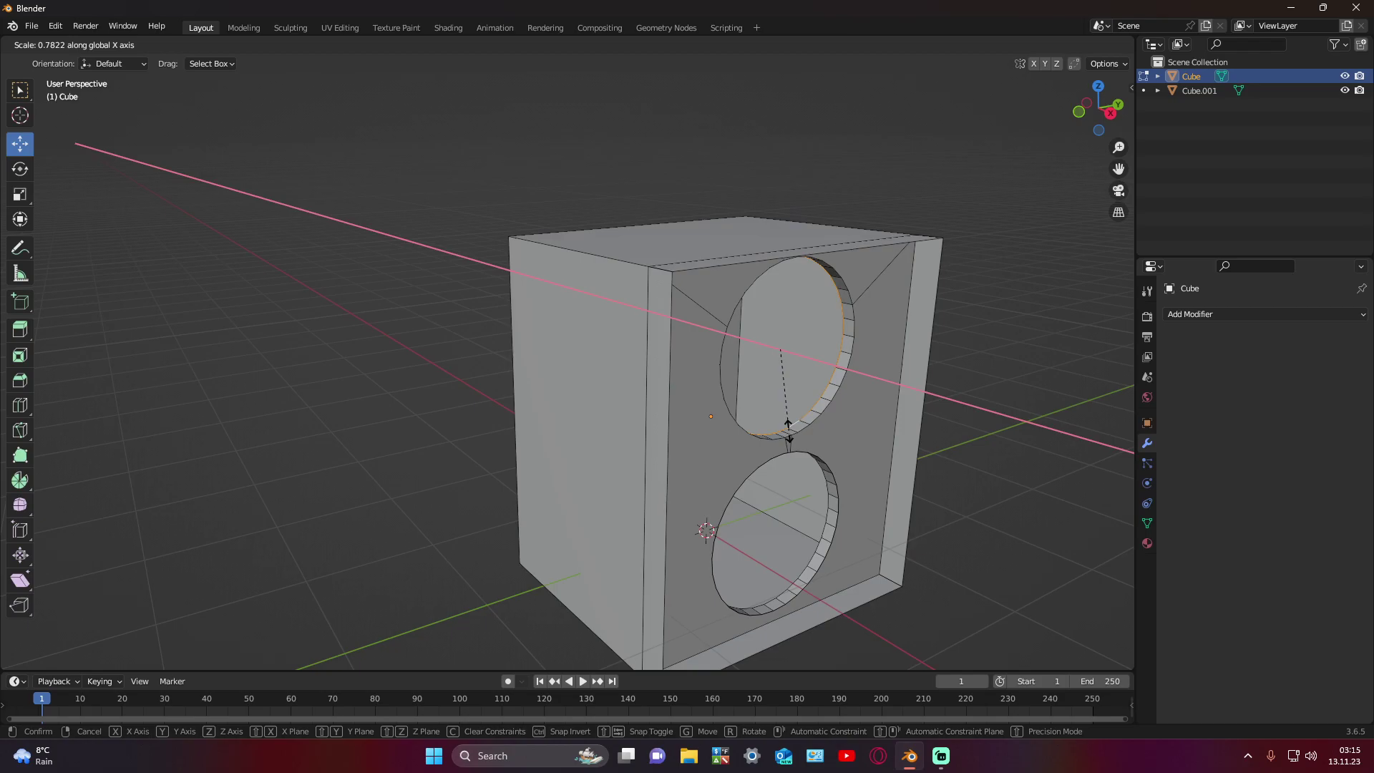
click(889, 470)
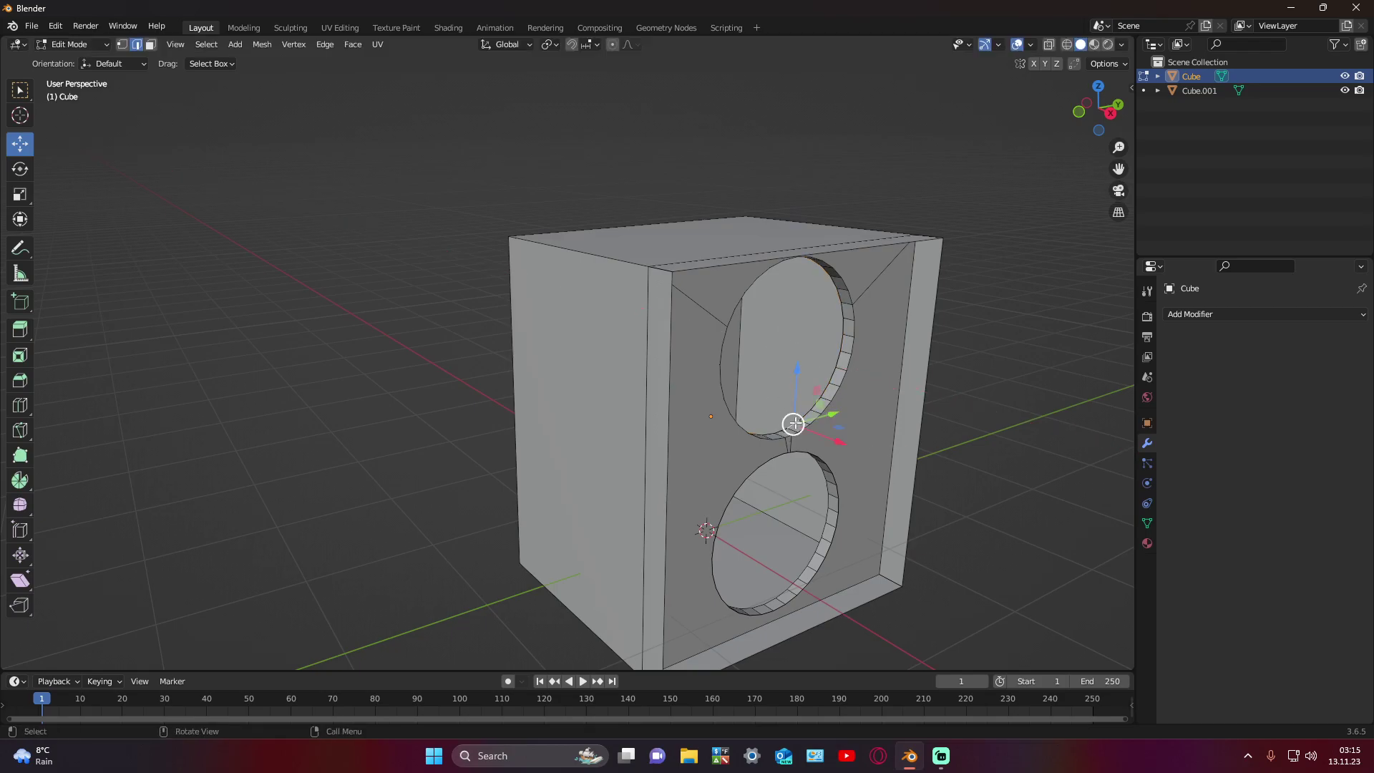
alt+click(794, 423)
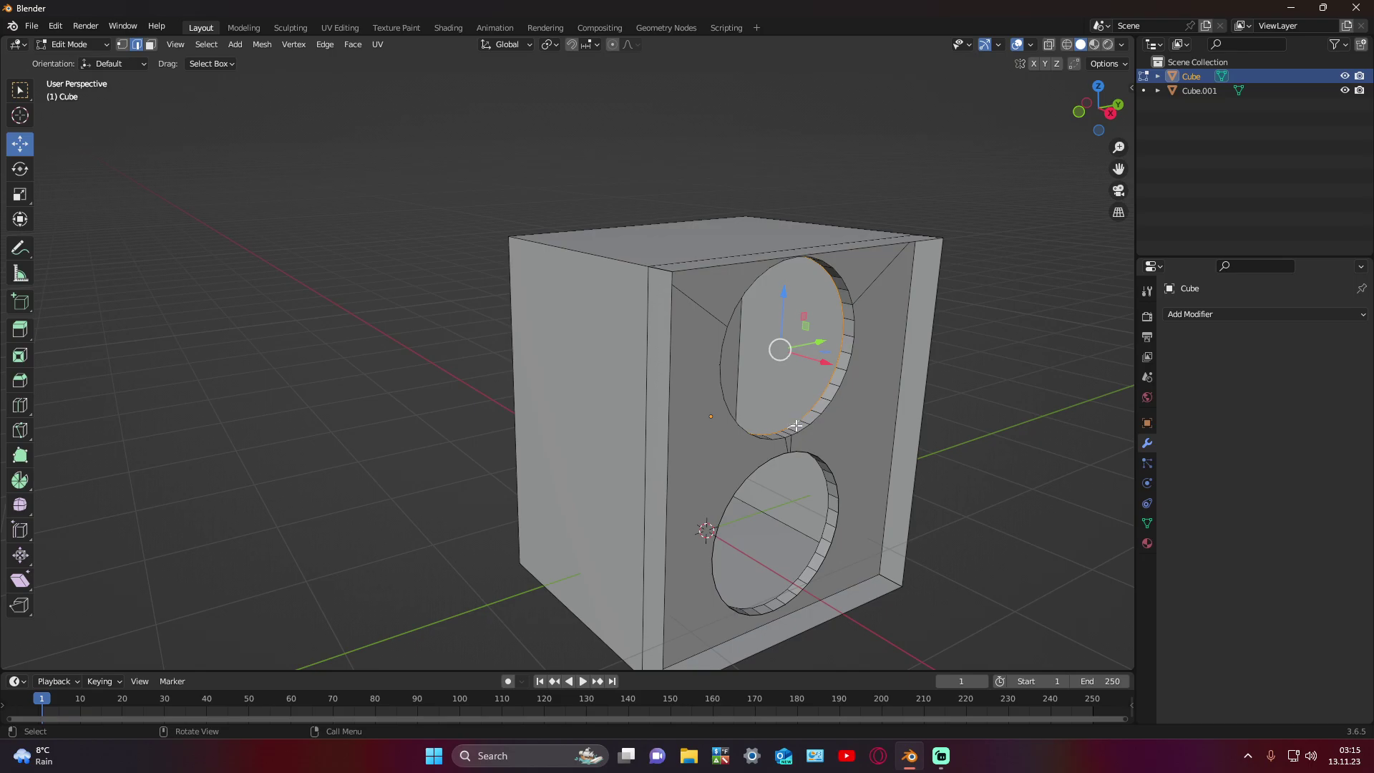
Step: Retry the upper opening: cancel the inset, undo, and reselect its edge loop
key(g)
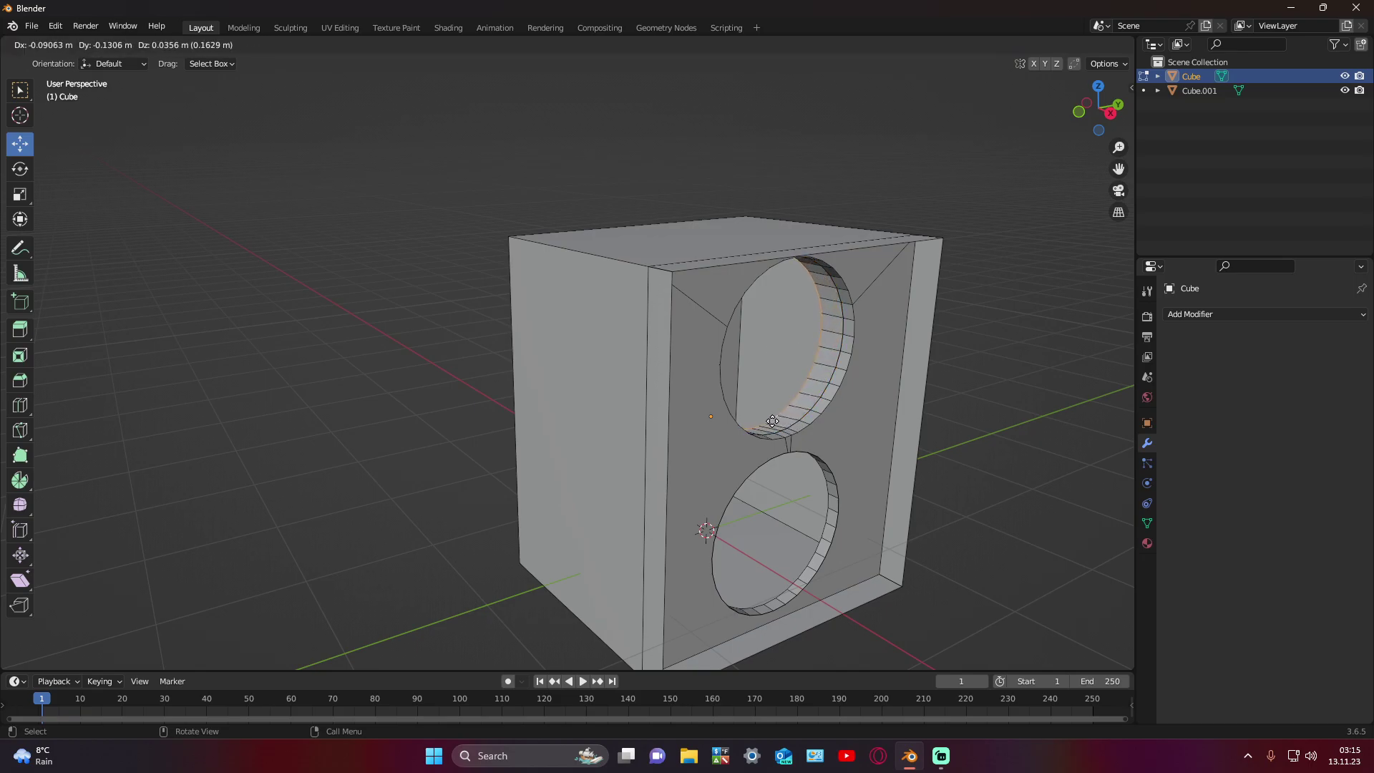
click(774, 423)
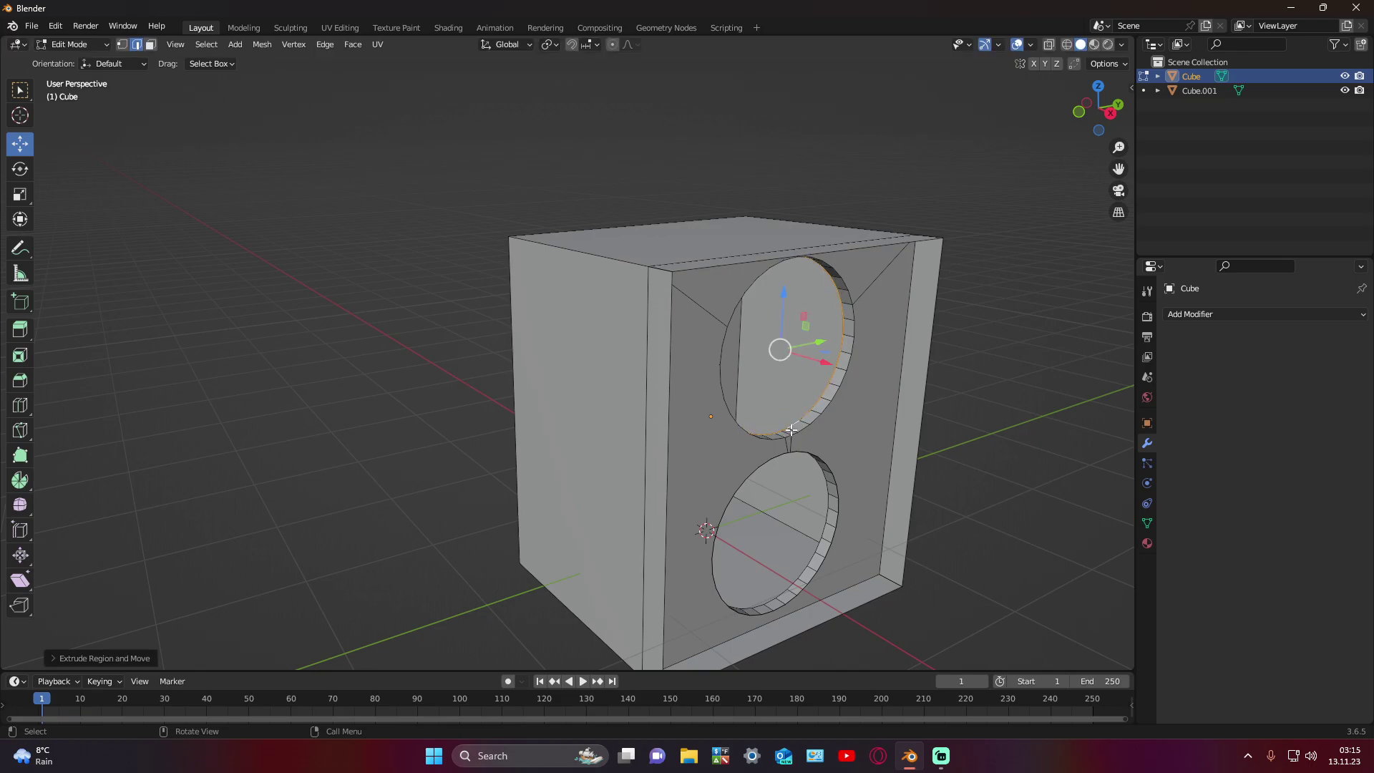
key(i)
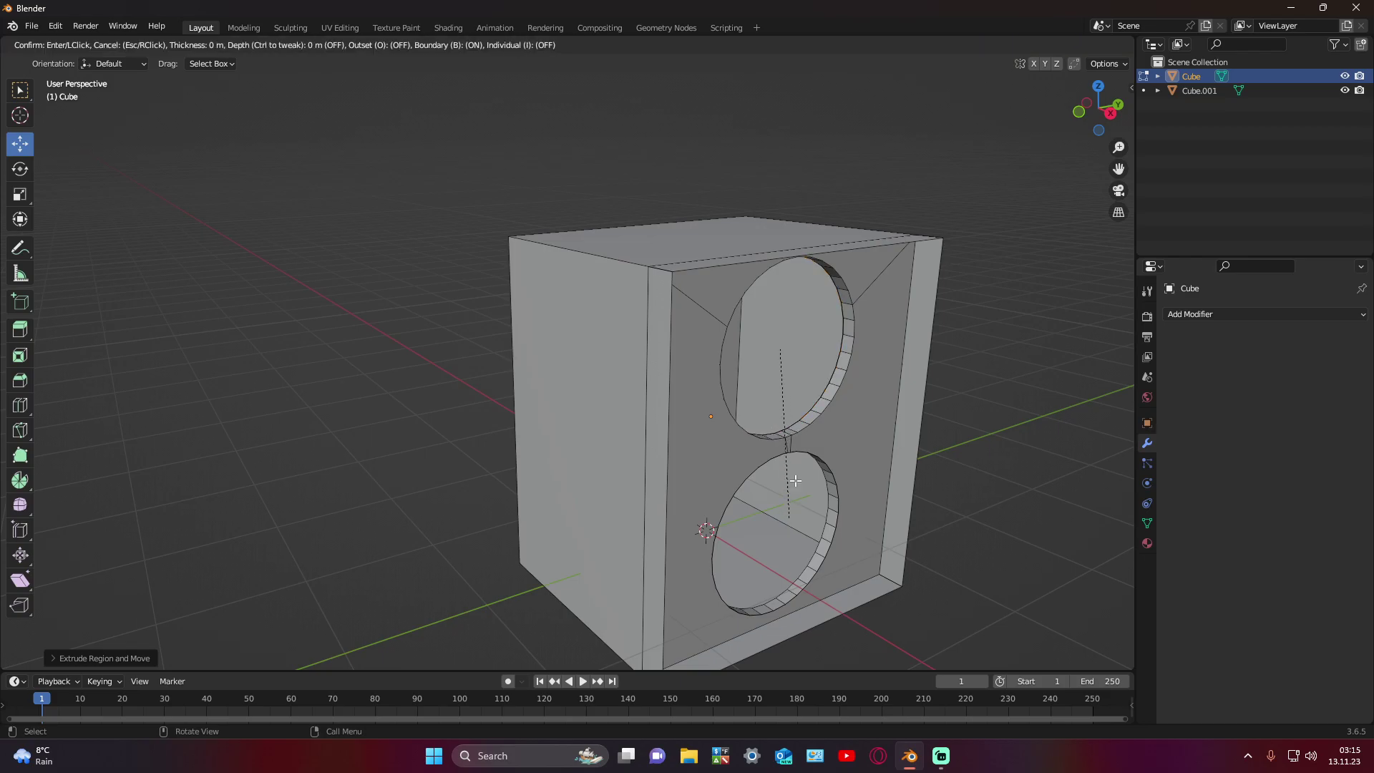
key(Escape)
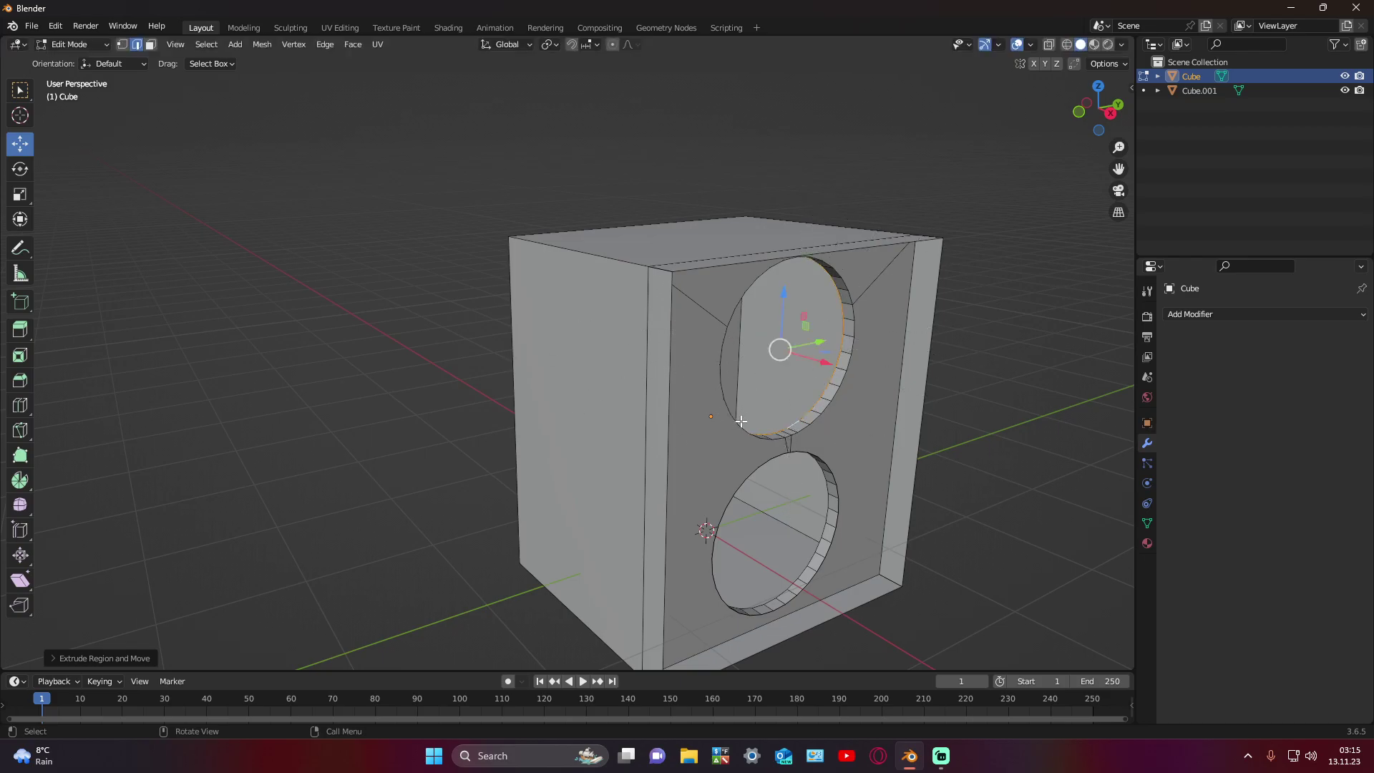
key(ctrl+z)
key(ctrl+z)
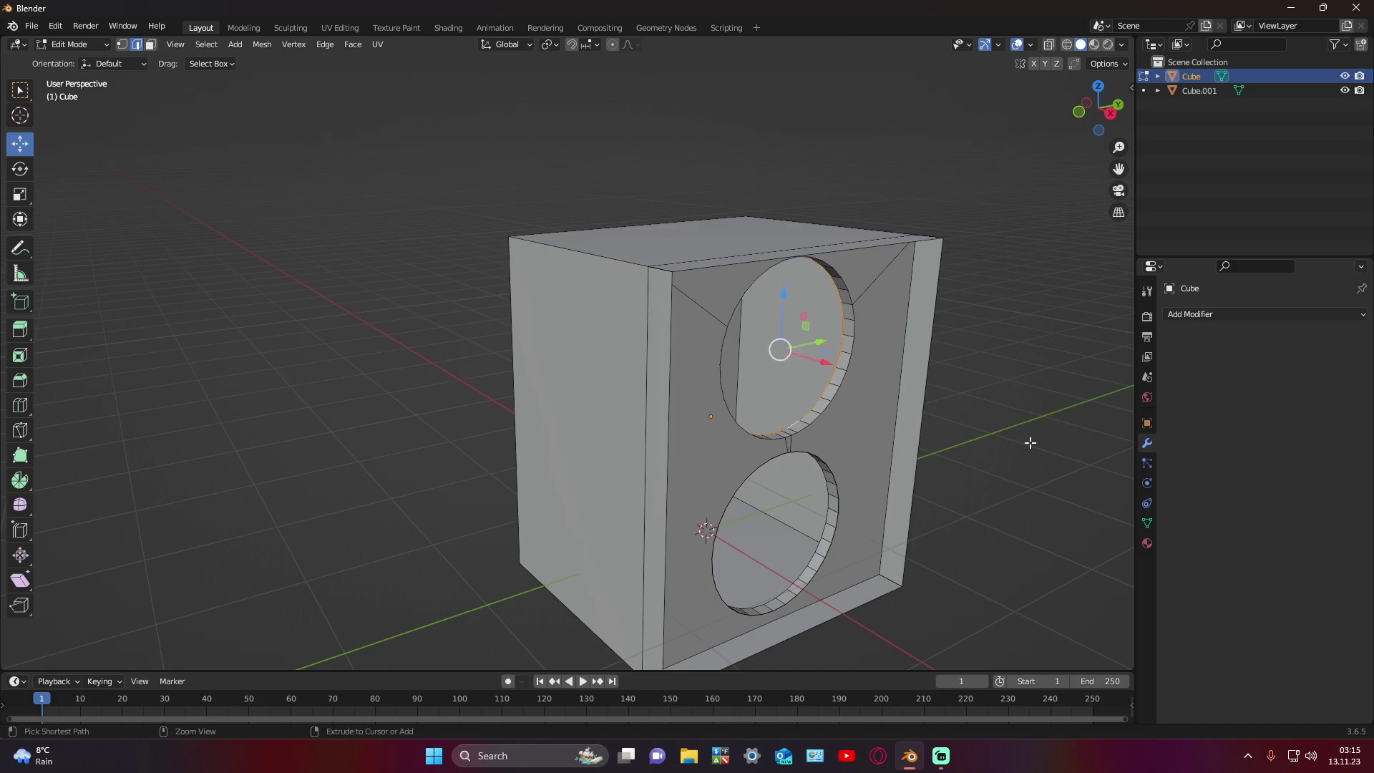
key(ctrl+z)
key(ctrl+z)
key(ctrl+z)
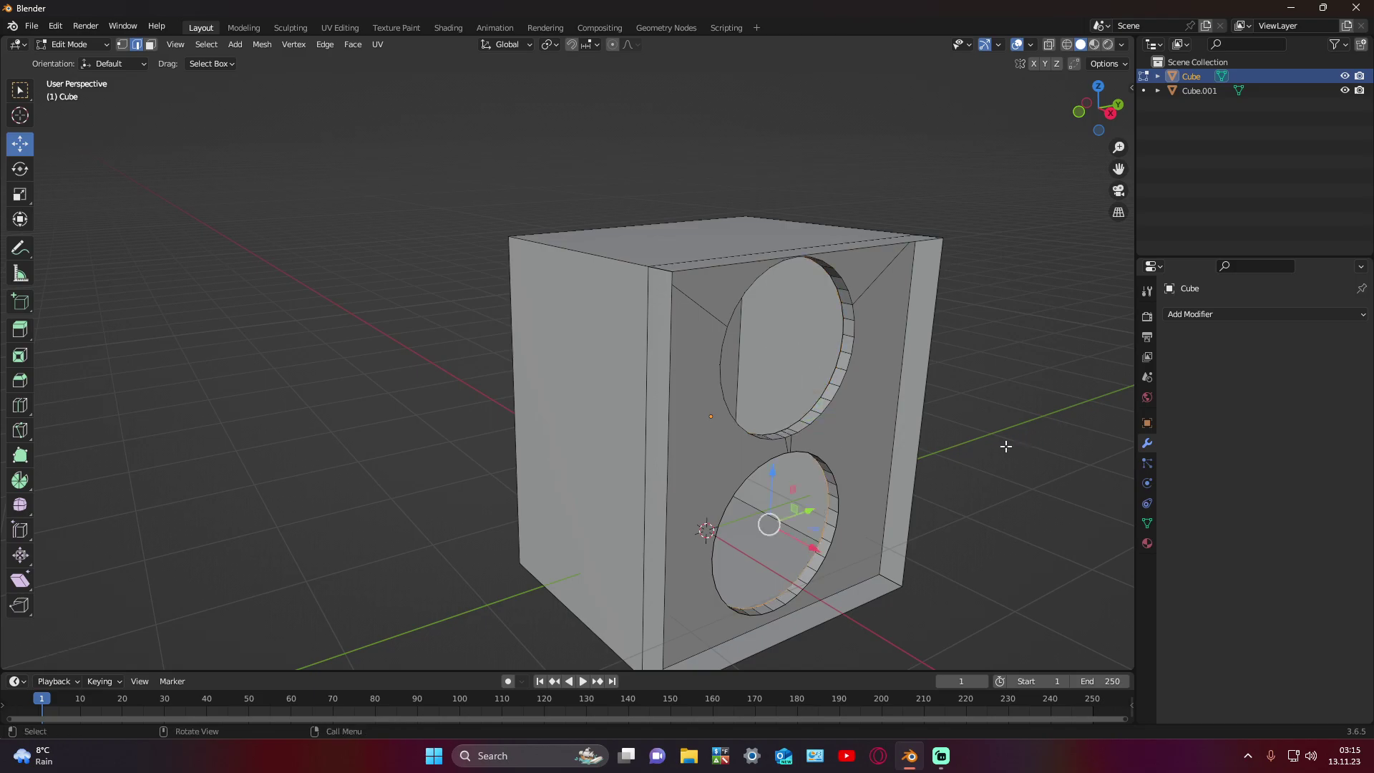
click(1006, 447)
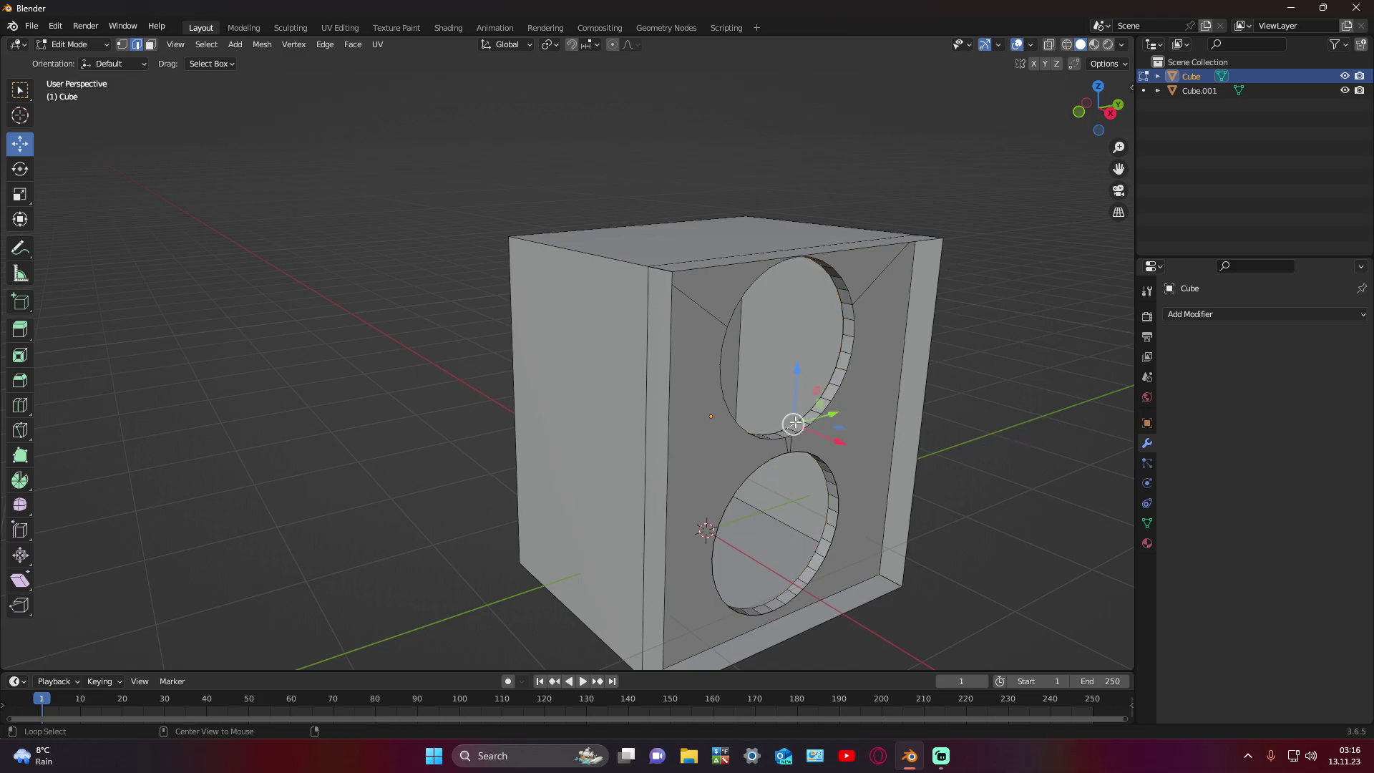
alt+click(796, 423)
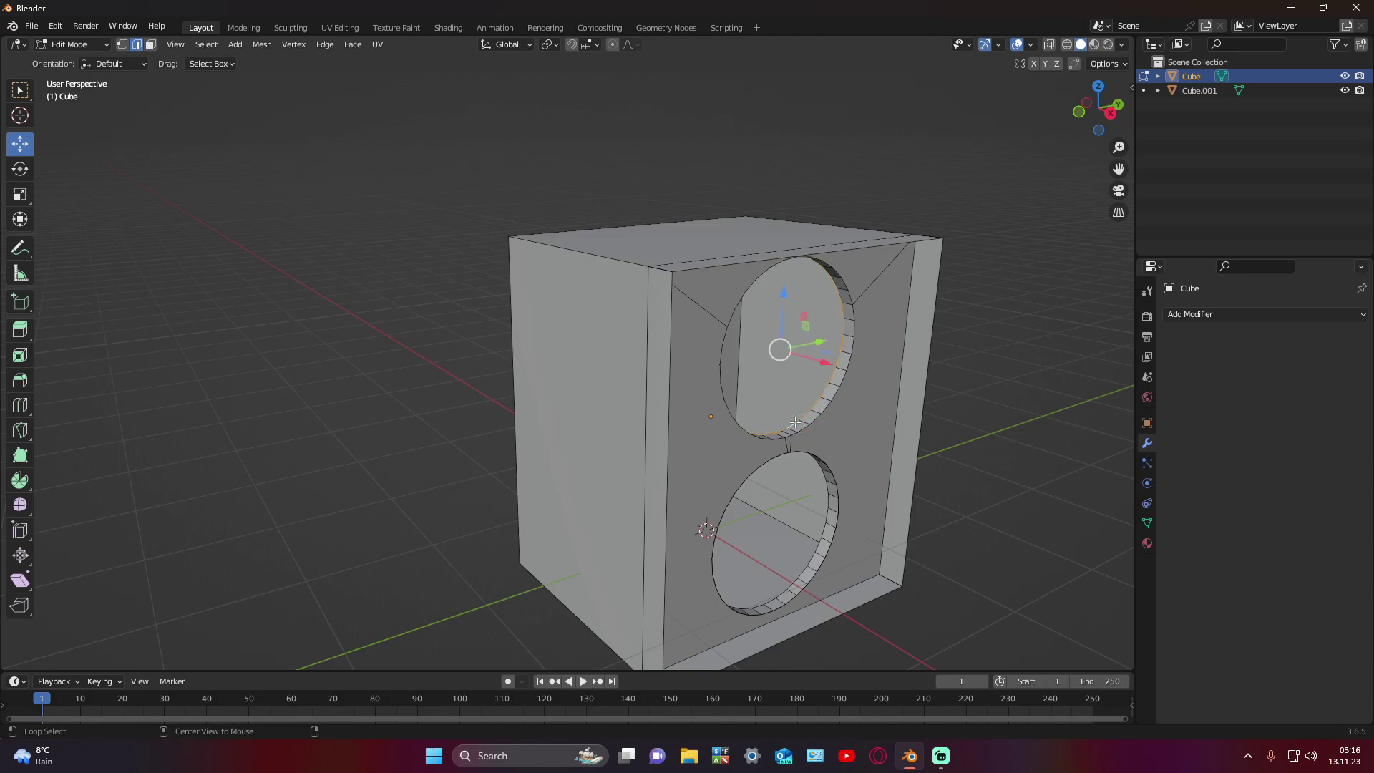
click(20, 90)
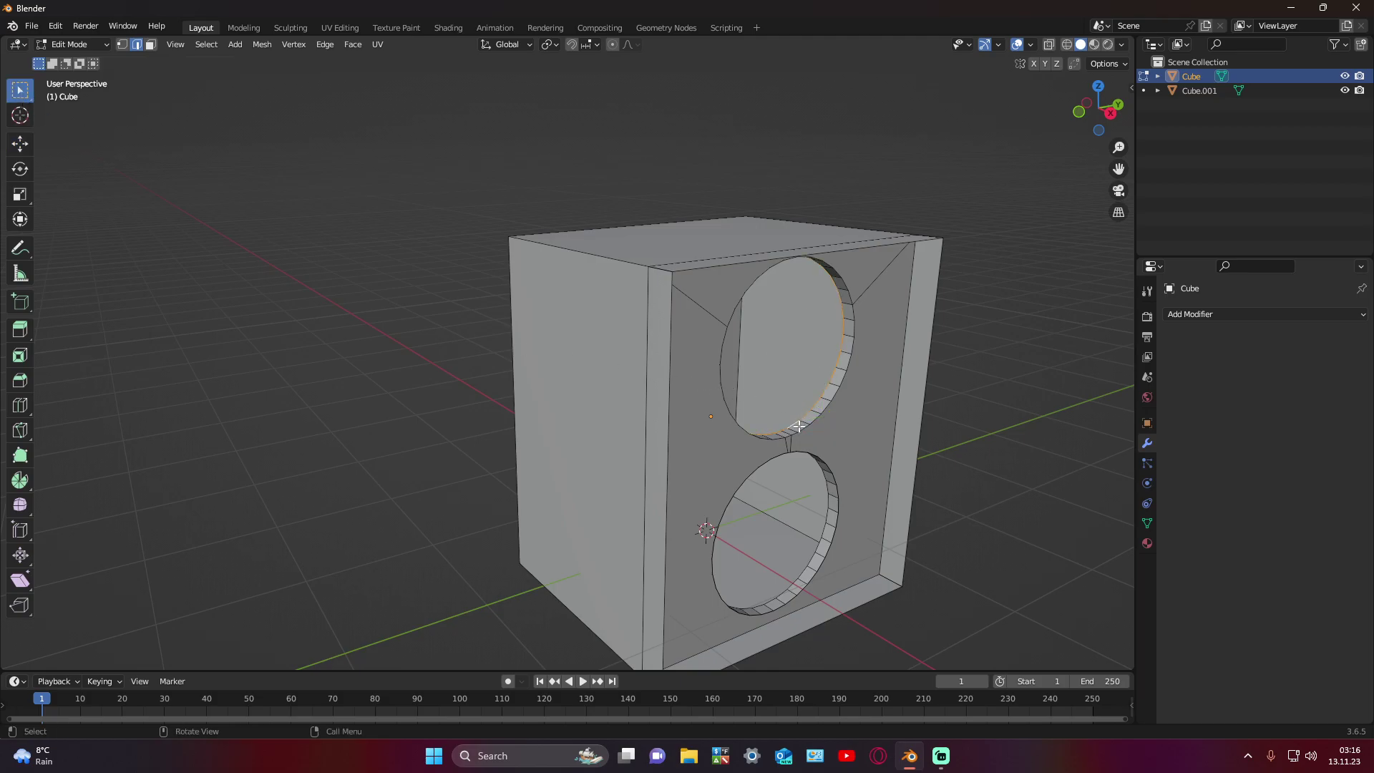
Step: Extrude the upper circle face in place along X, then nudge it along X and up along Z
key(g)
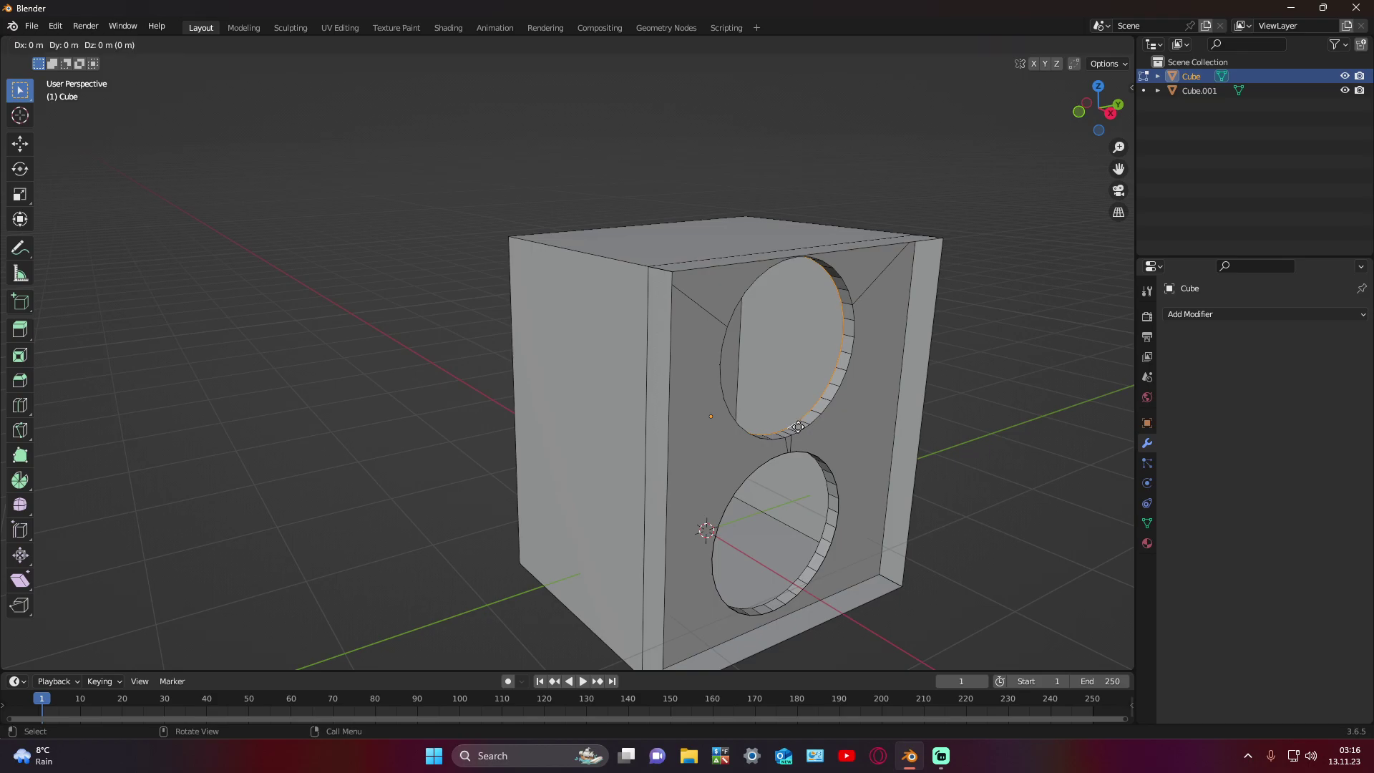
key(x)
click(786, 423)
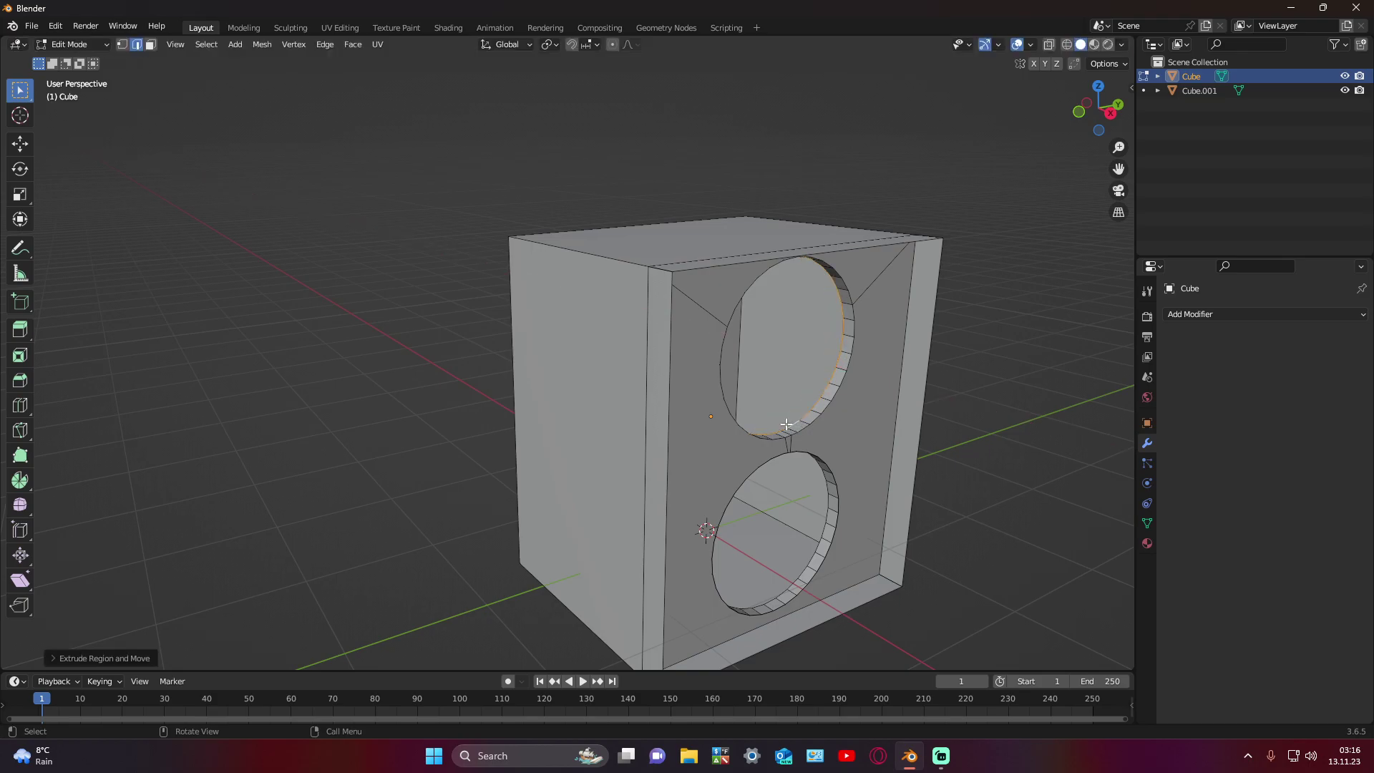
click(20, 144)
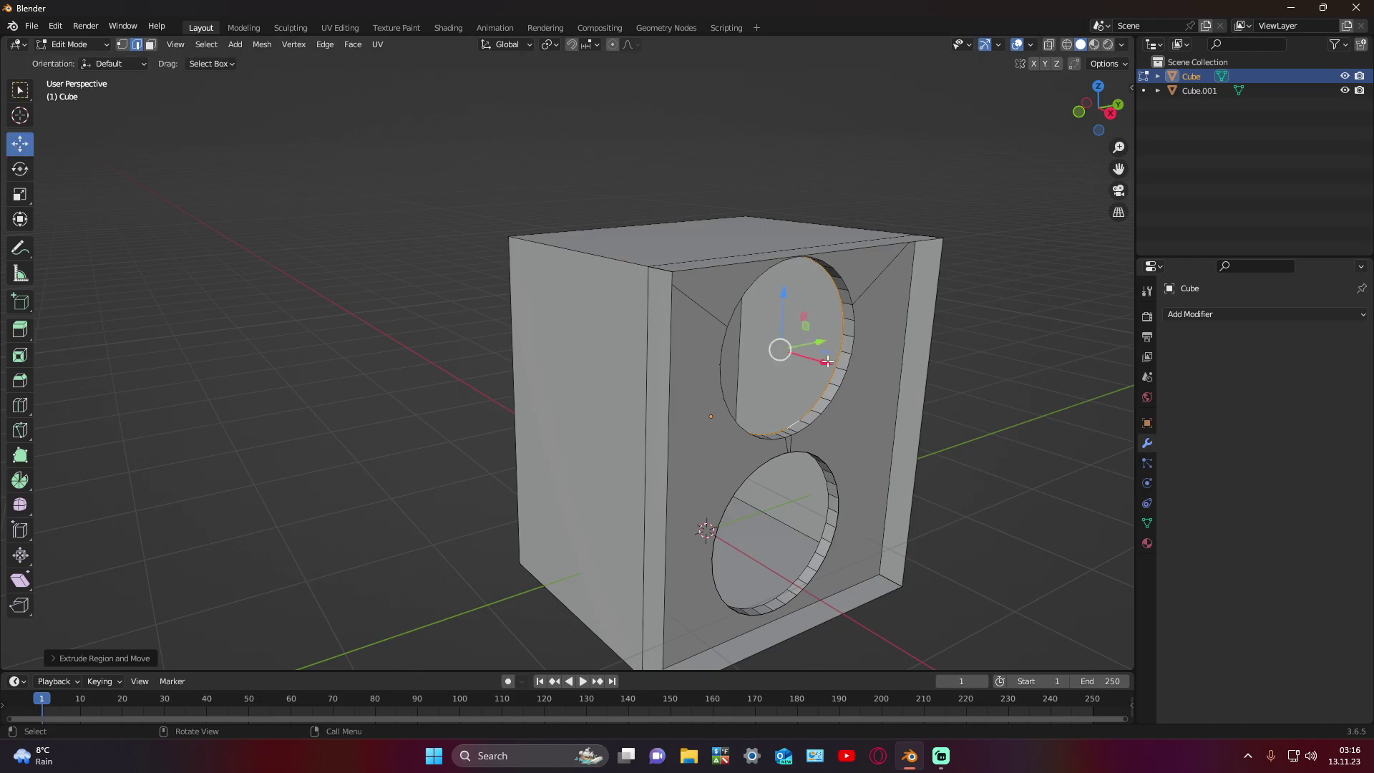
drag(827, 360, 808, 360)
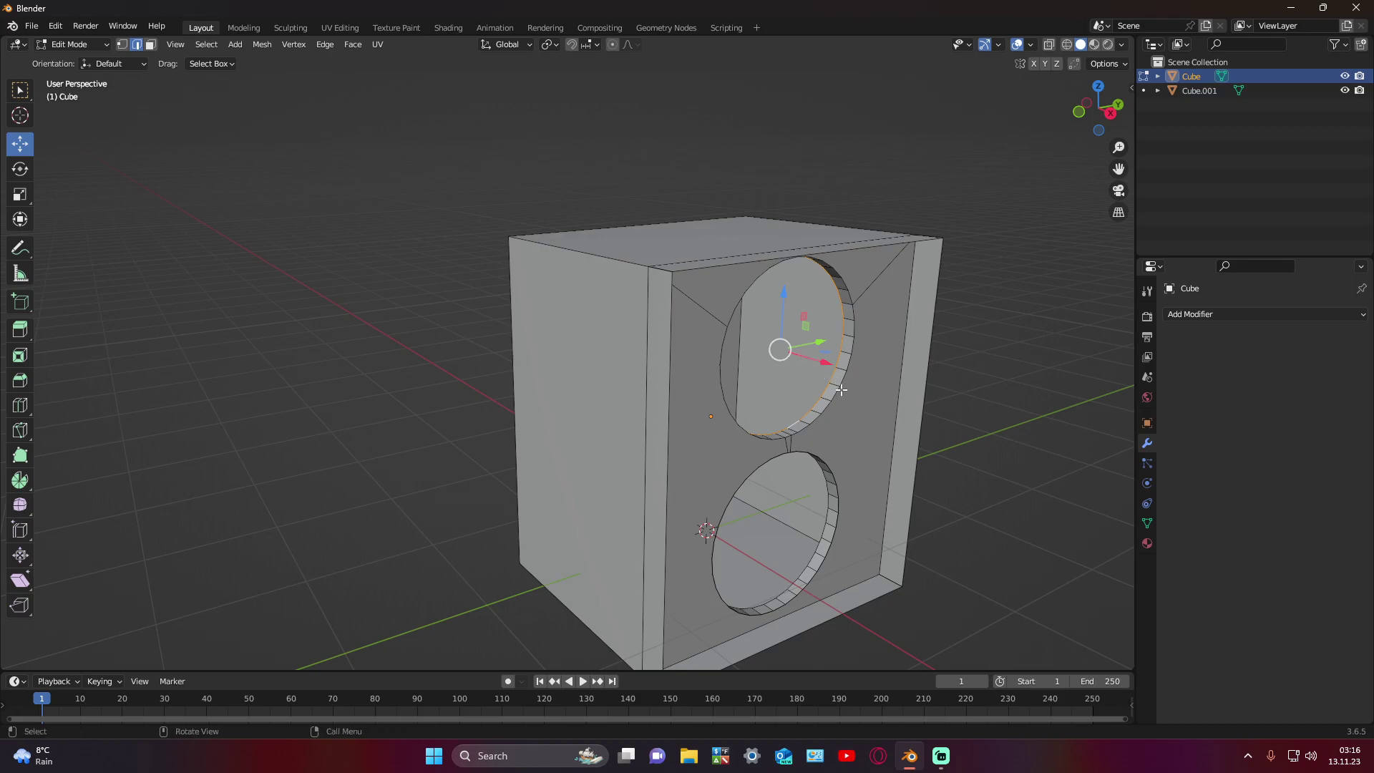
key(g)
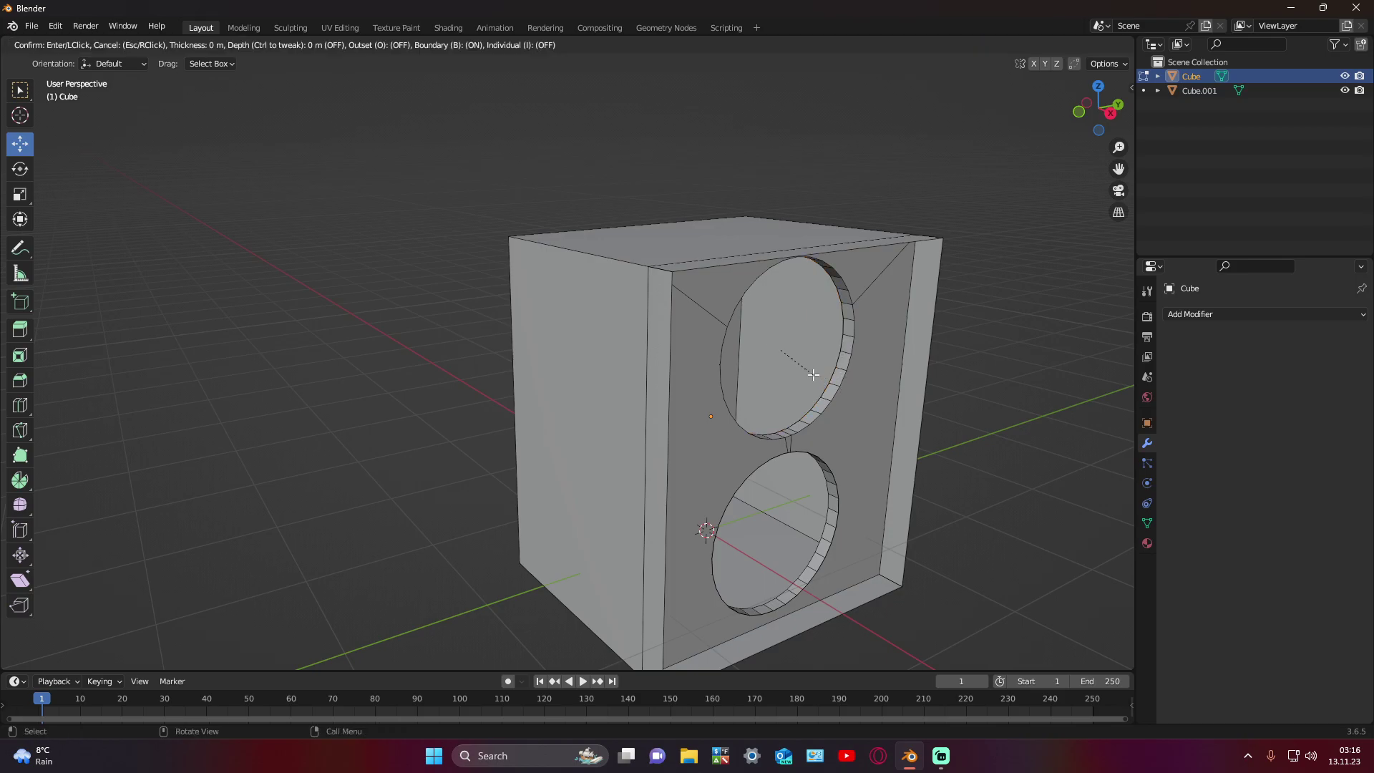
key(Escape)
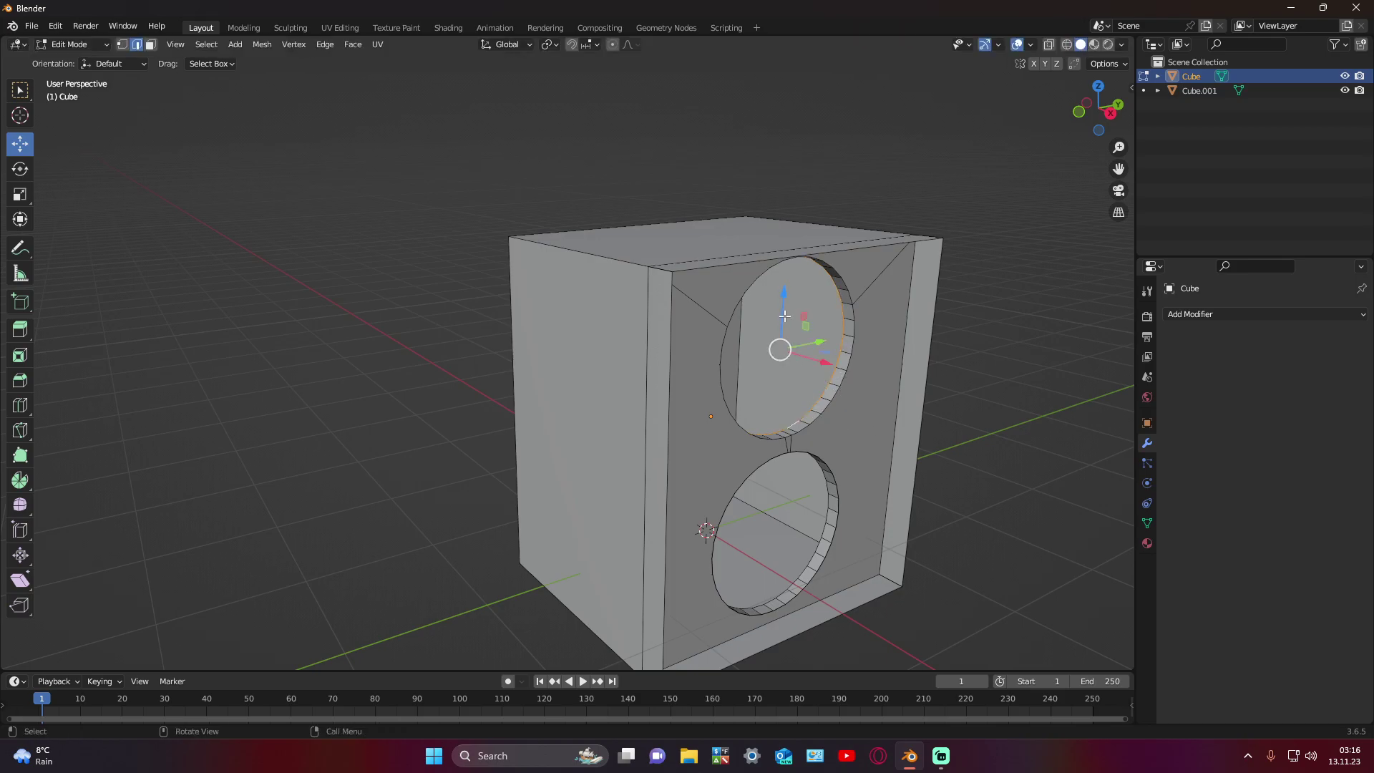
drag(785, 316, 800, 365)
Step: Shrink the upper circle face, shift it slightly along X, and extrude it again
key(s)
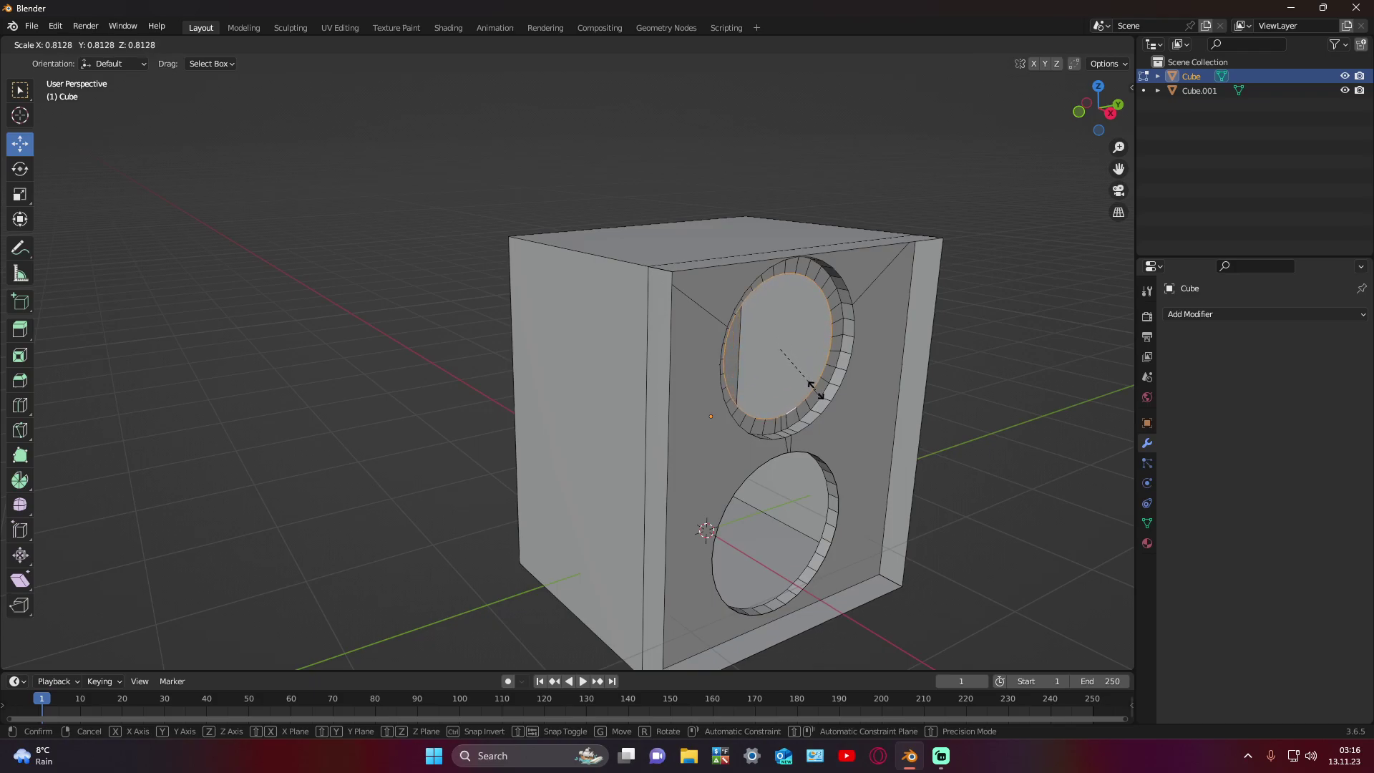
click(811, 385)
mouse_move(921, 391)
middle_down()
mouse_move(791, 380)
mouse_move(837, 348)
mouse_move(761, 380)
mouse_move(920, 373)
mouse_move(857, 371)
mouse_move(880, 393)
mouse_move(805, 361)
middle_up()
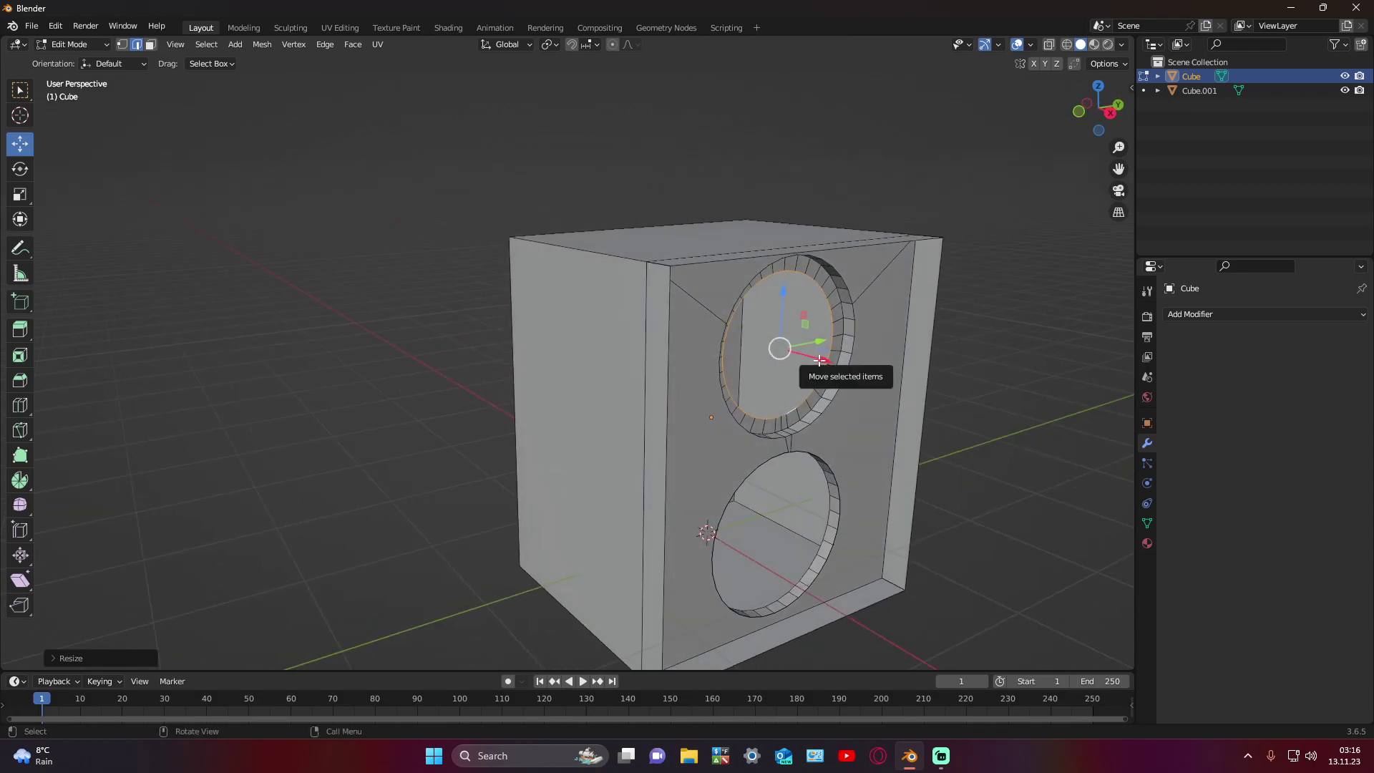
drag(804, 363, 808, 360)
middle_drag(808, 360, 815, 387)
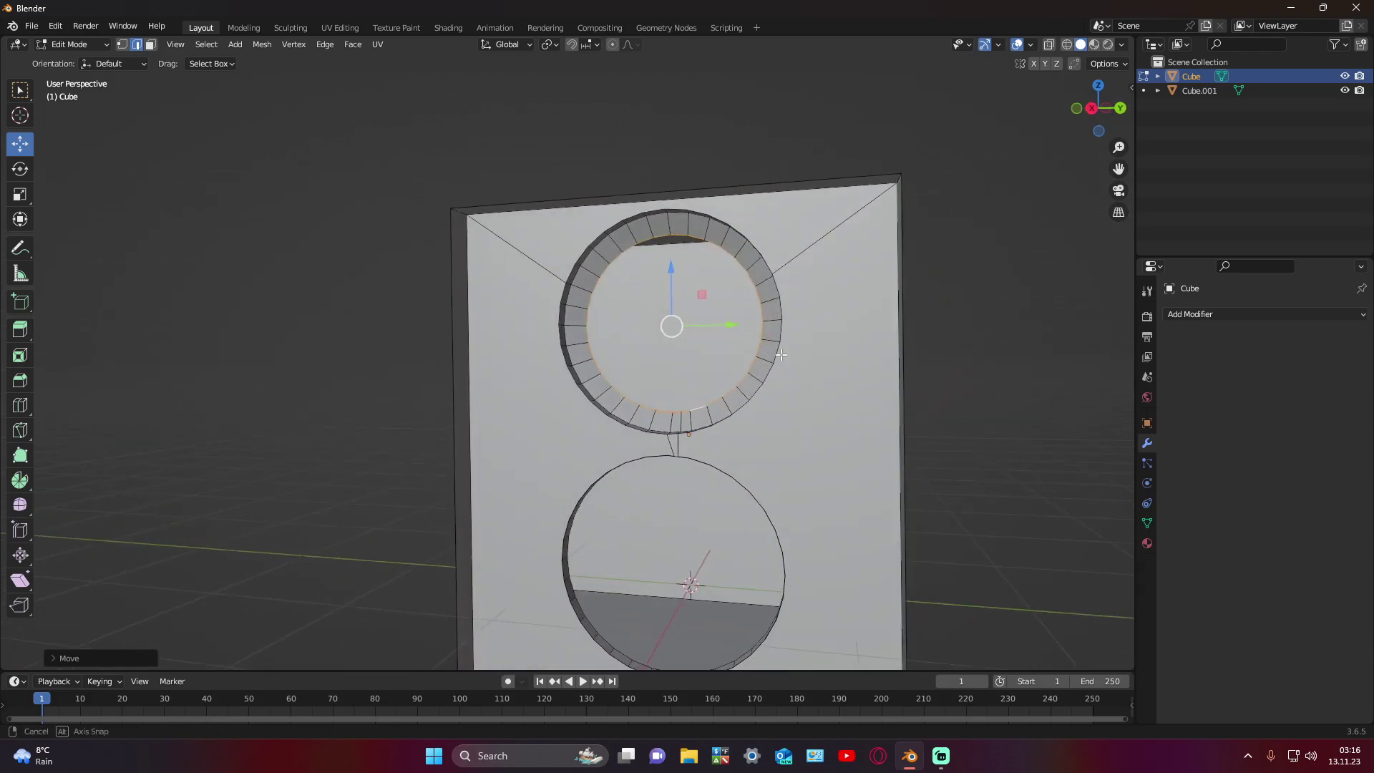
key(e)
click(814, 385)
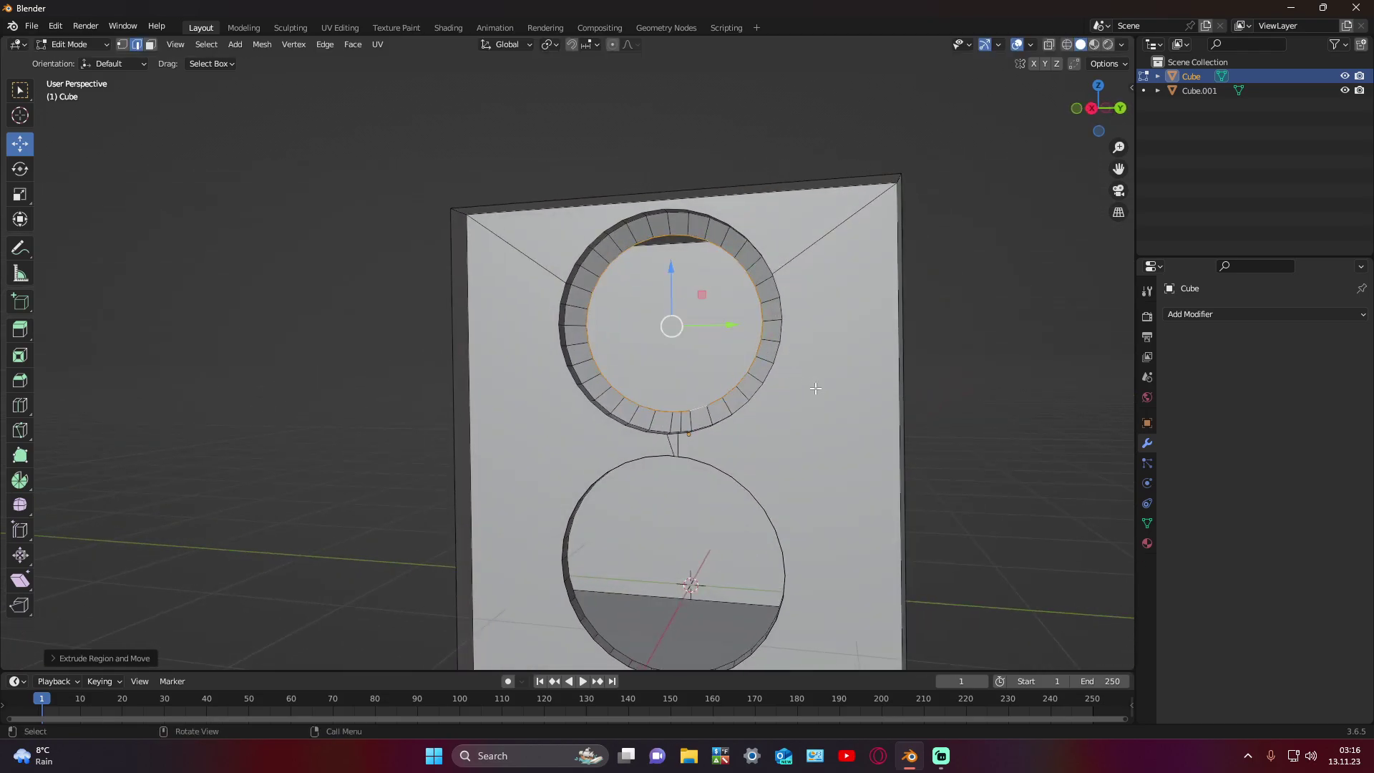
middle_drag(813, 385, 798, 397)
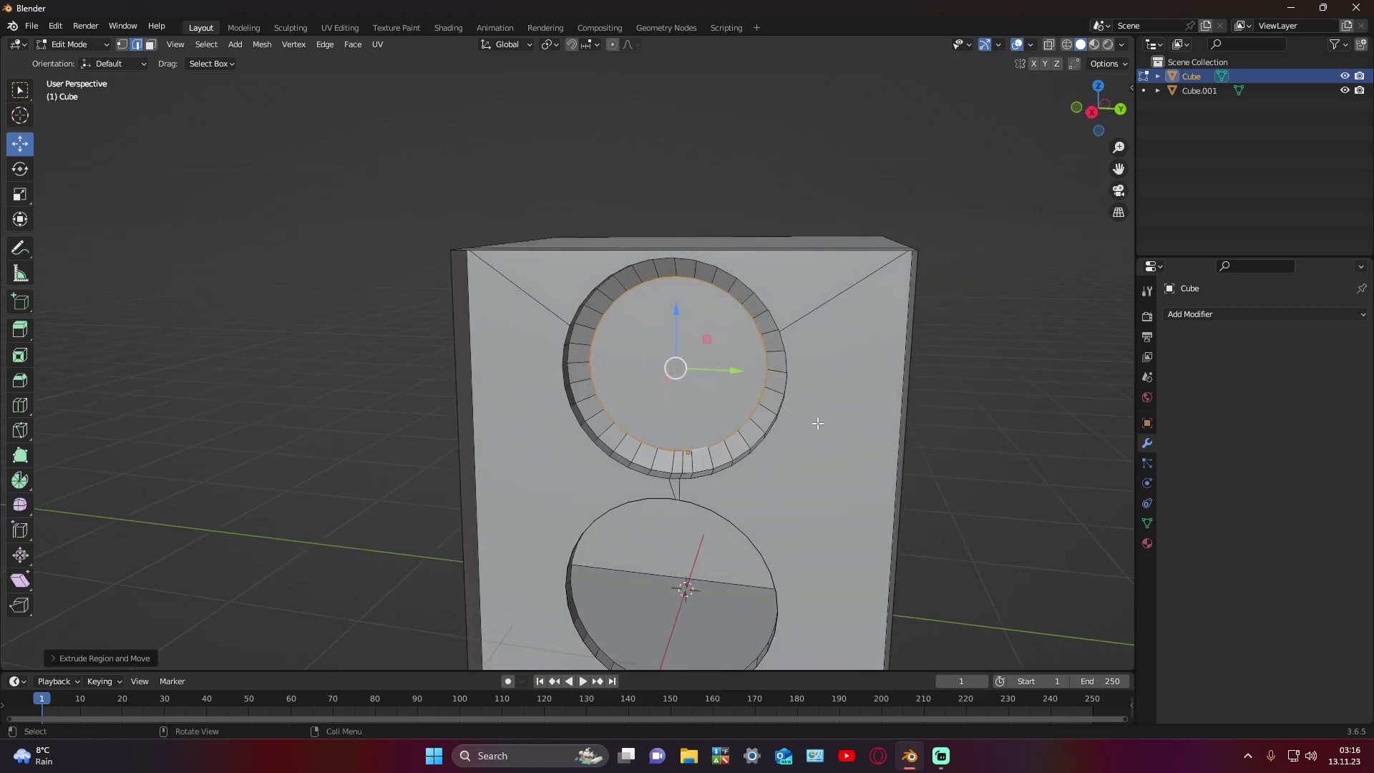
middle_drag(747, 419, 790, 386)
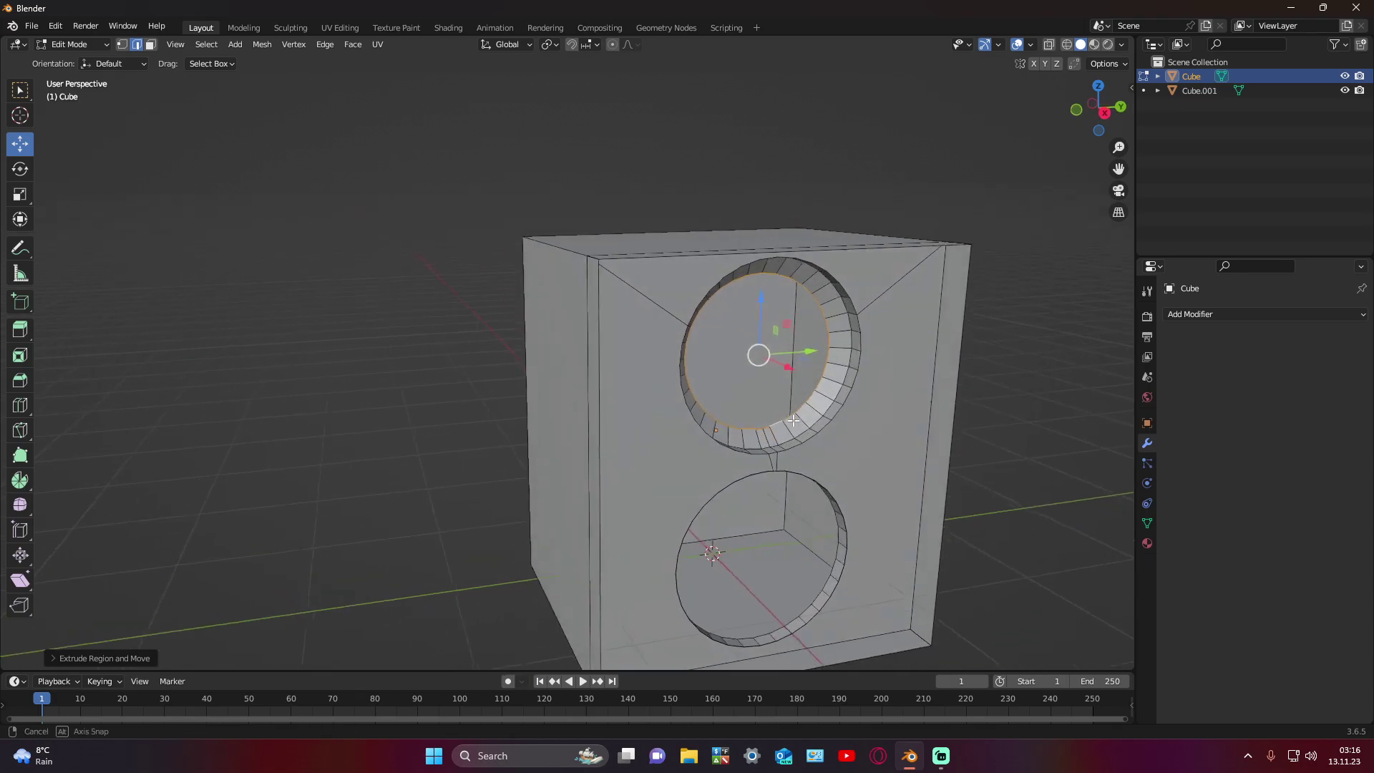
Step: Push the extruded face along X into the box and inspect the new inner wall
key(g)
key(x)
right_click(769, 366)
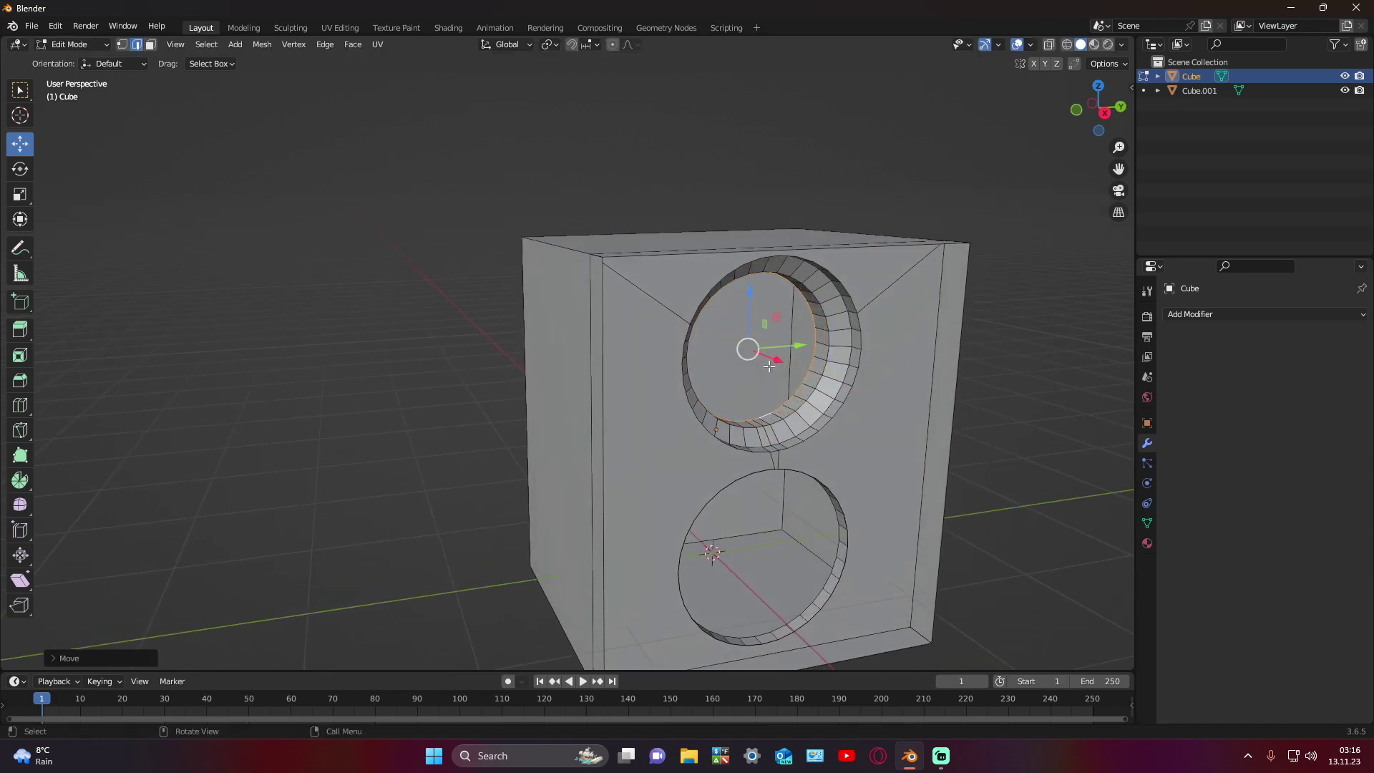
key(ctrl+z)
key(ctrl+z)
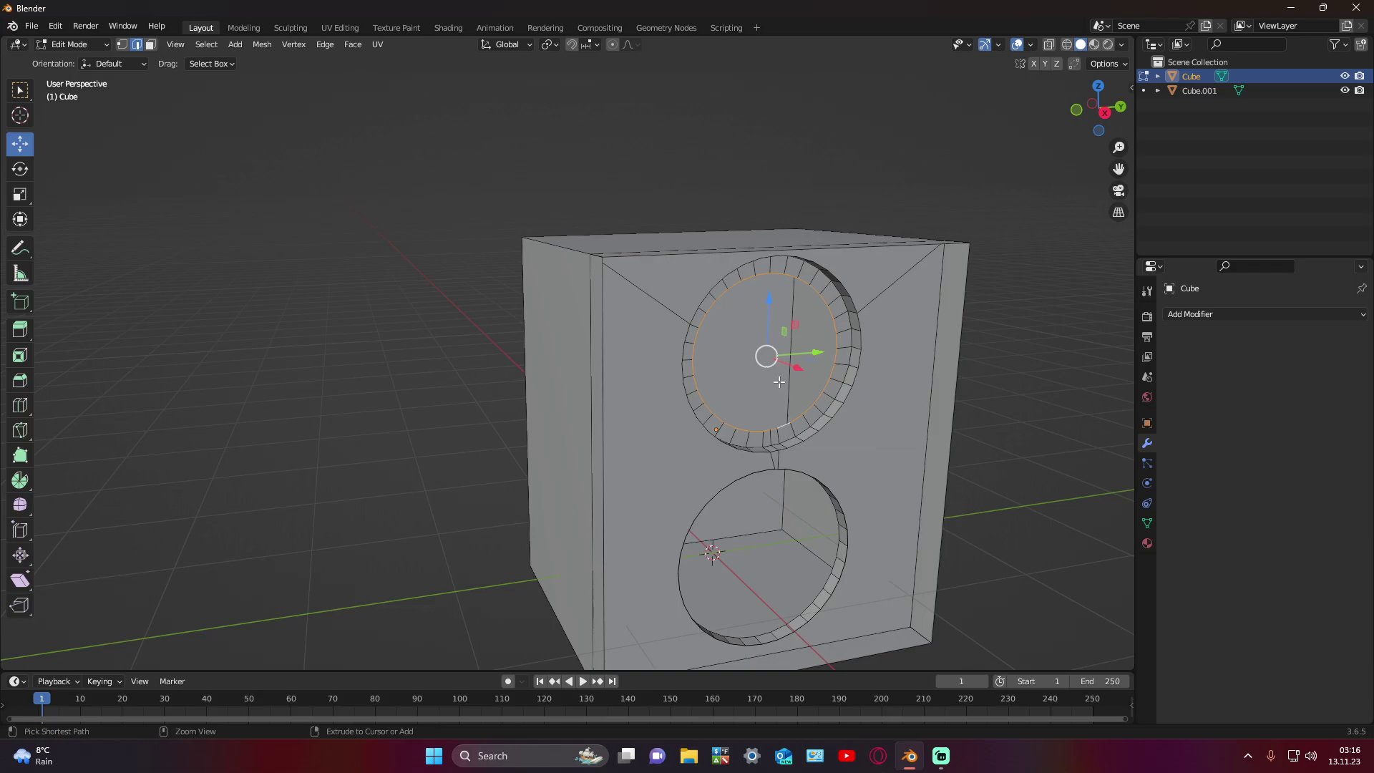
middle_drag(778, 382, 658, 395)
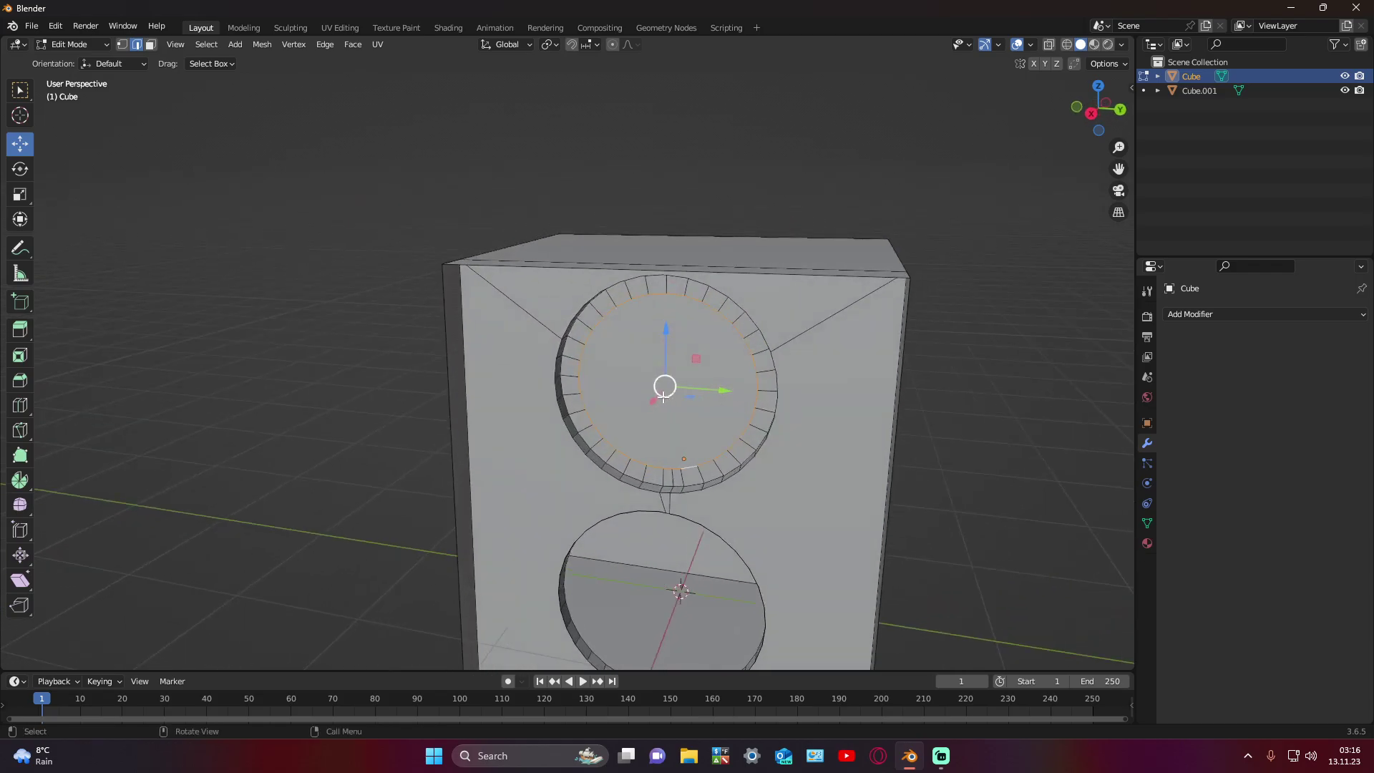
key(g)
key(x)
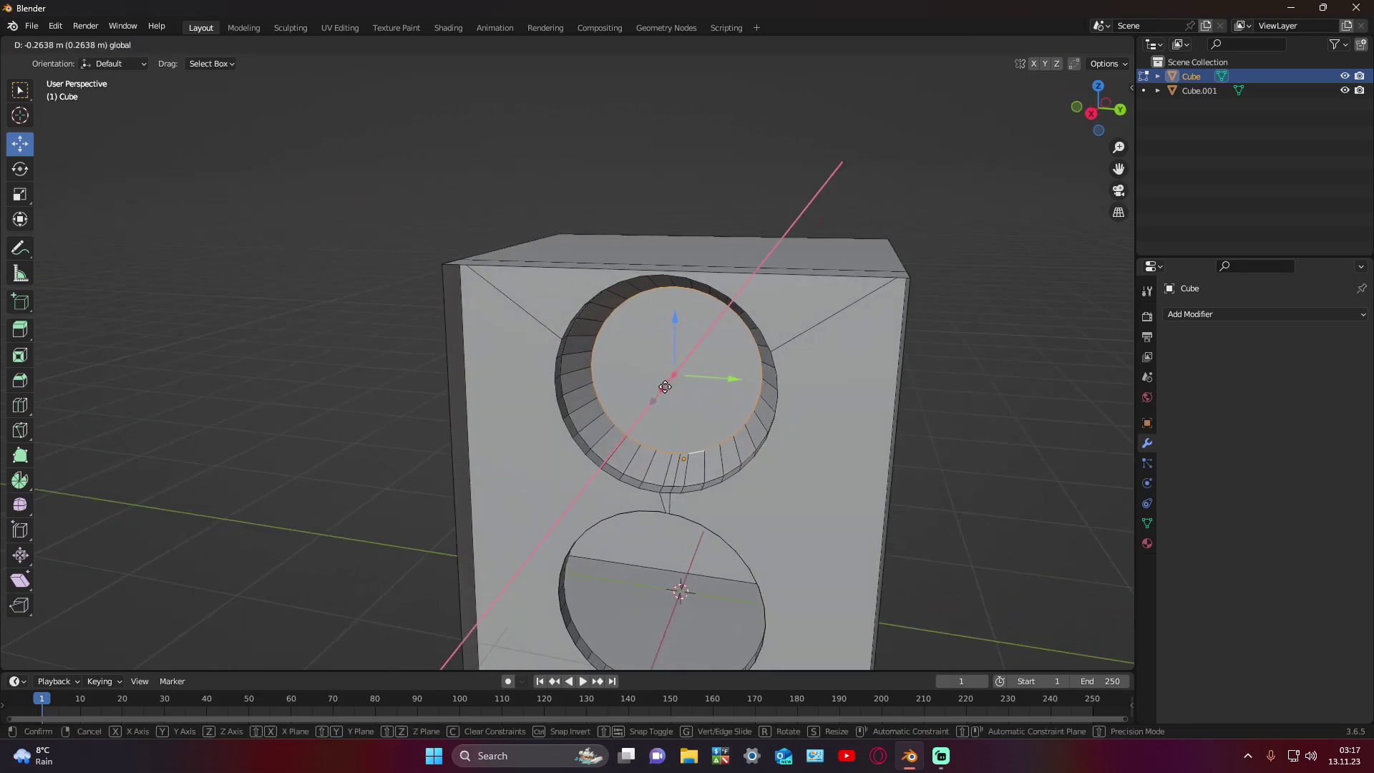
click(665, 386)
key(g)
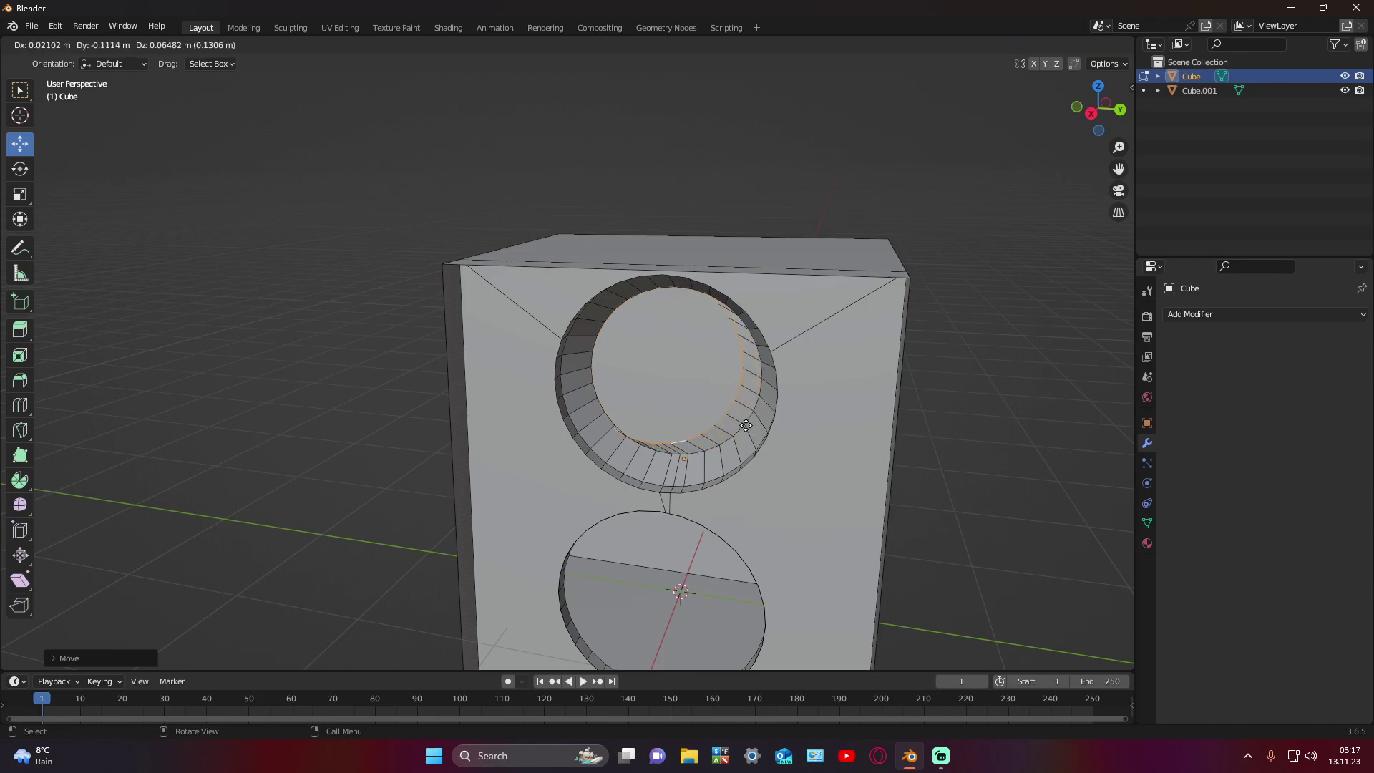
key(Escape)
middle_drag(786, 440, 823, 422)
click(831, 418)
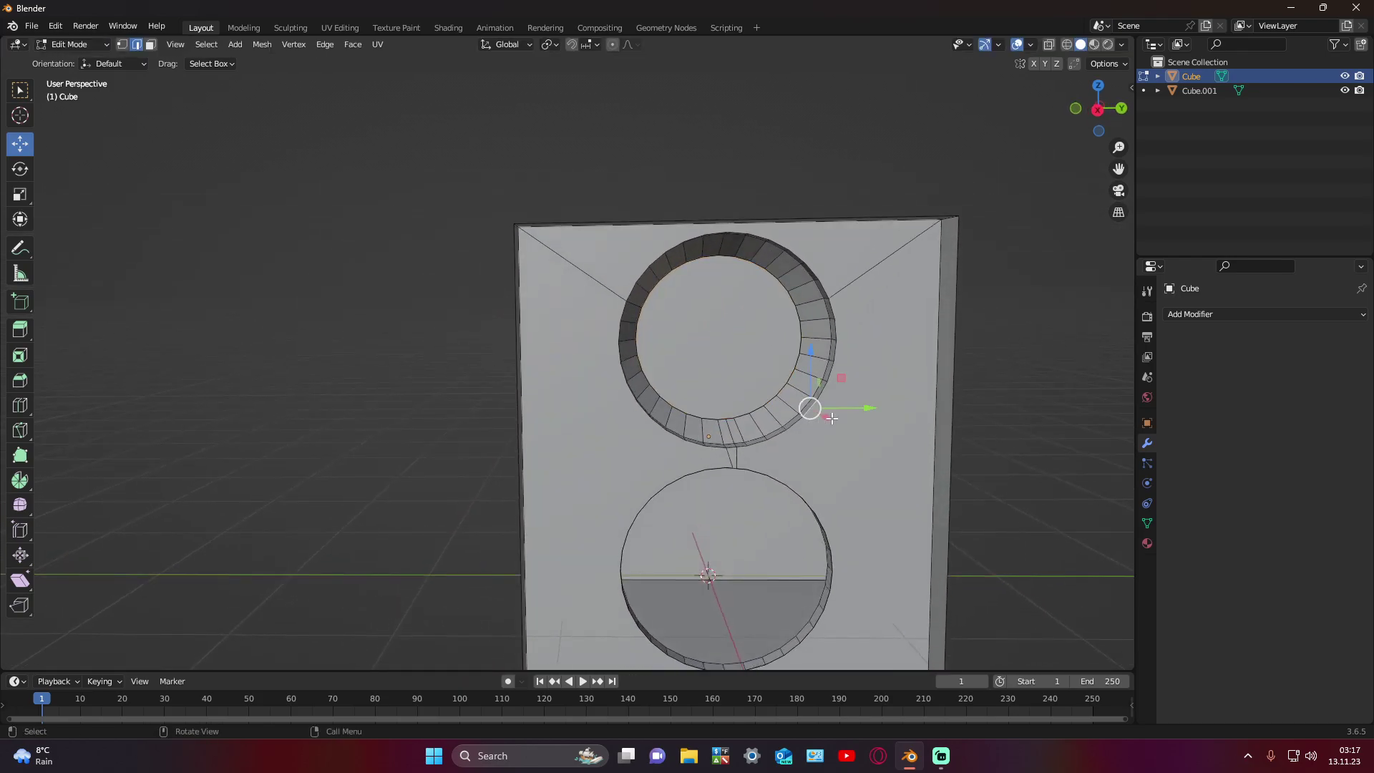
middle_drag(1028, 412, 1067, 435)
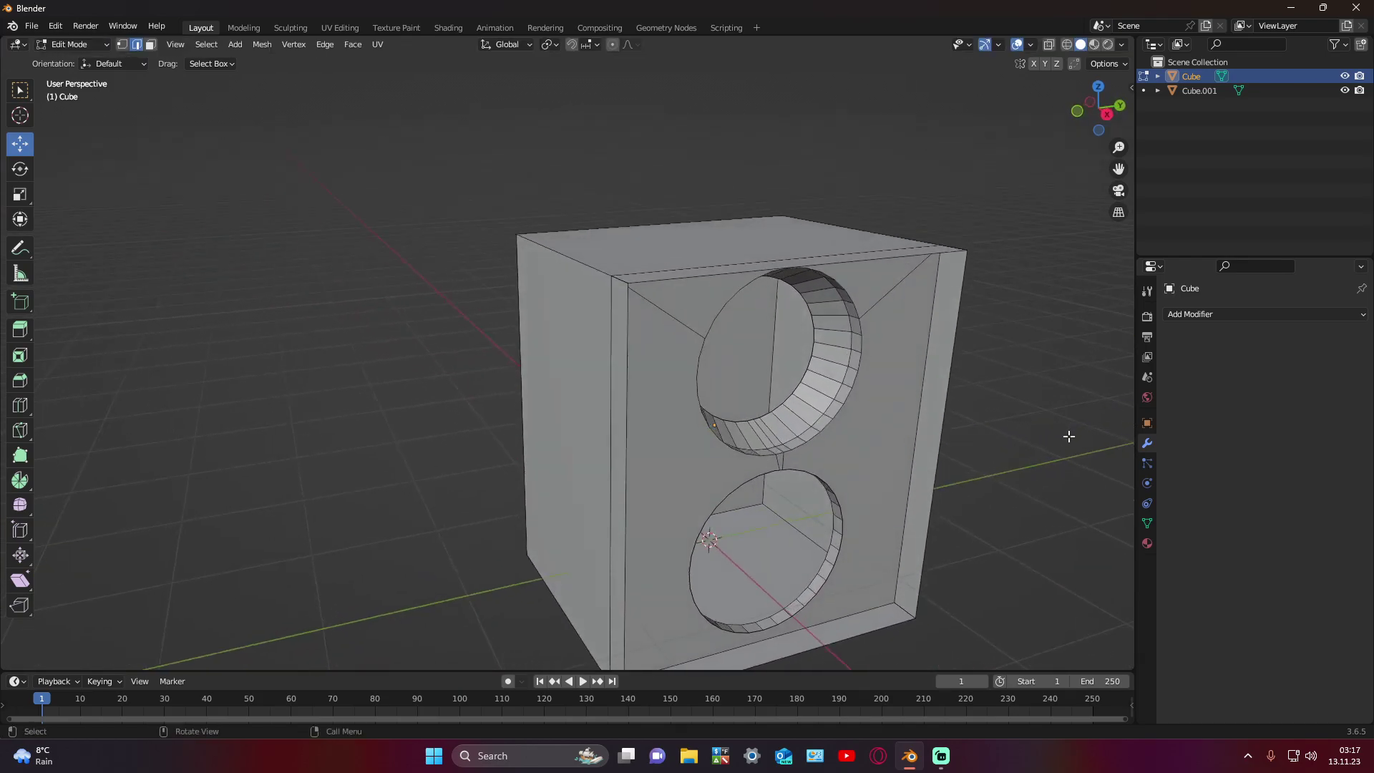
Step: Undo the deep extrusion and extrude the upper hole's rim loop along X
scroll(1068, 435, up, 4)
key(ctrl+z)
key(ctrl+z)
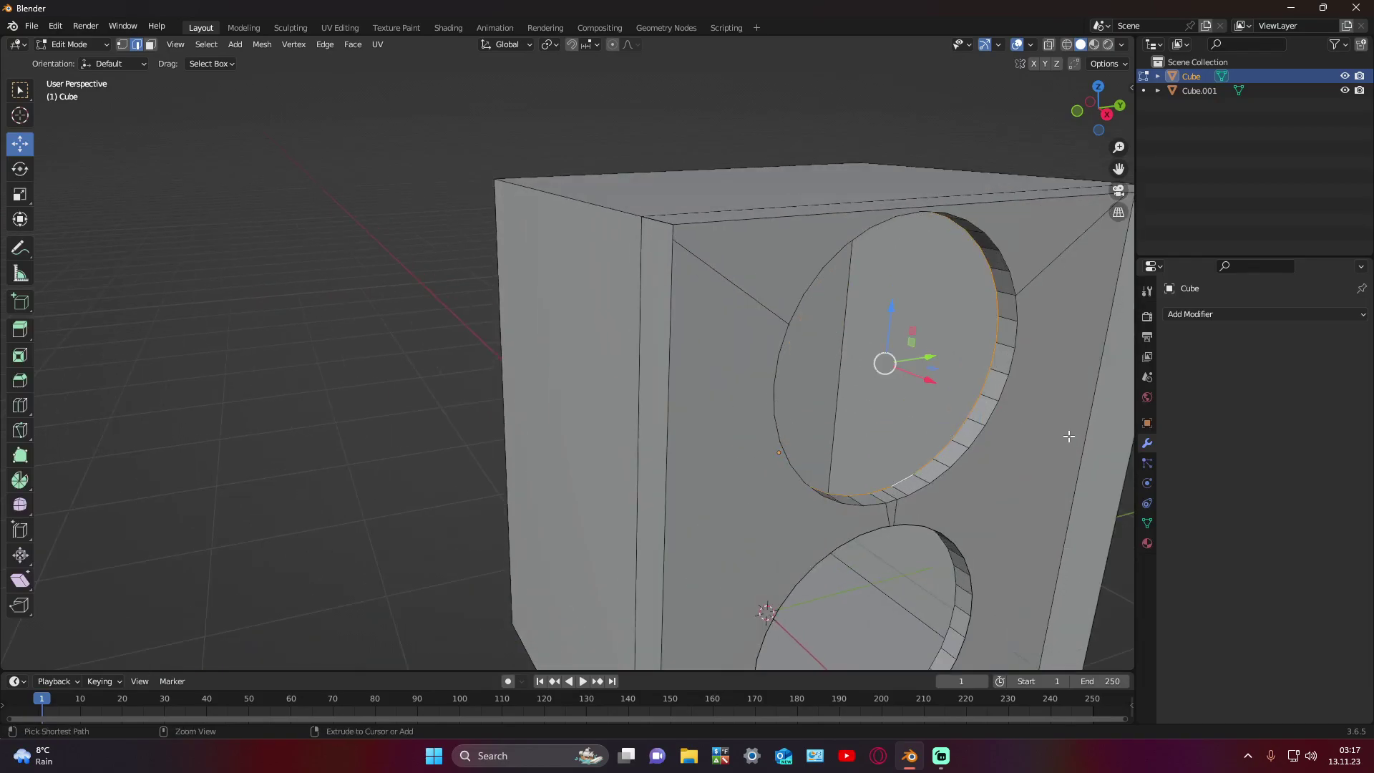
key(ctrl+z)
key(ctrl+z)
mouse_move(985, 445)
middle_down()
mouse_move(929, 482)
mouse_move(963, 482)
middle_up()
alt+click(928, 481)
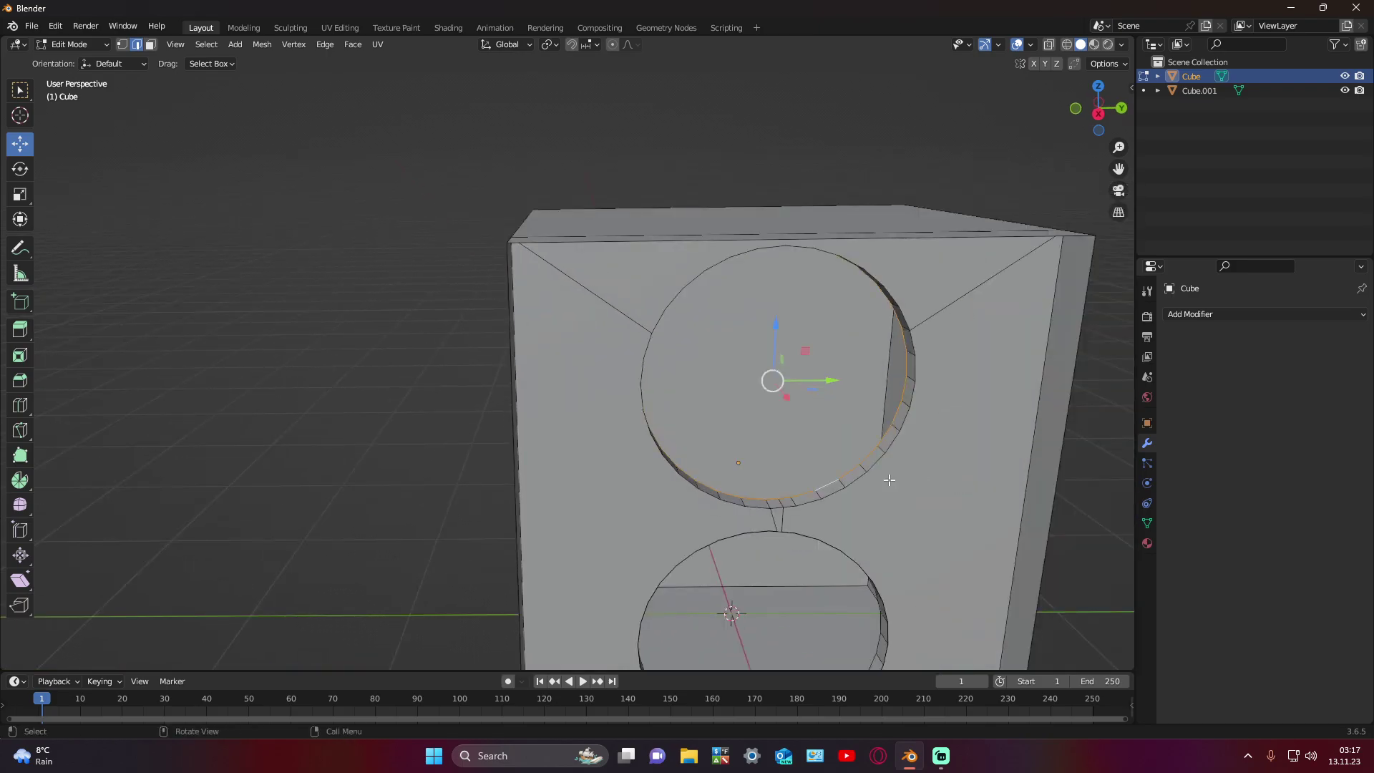
key(e)
key(x)
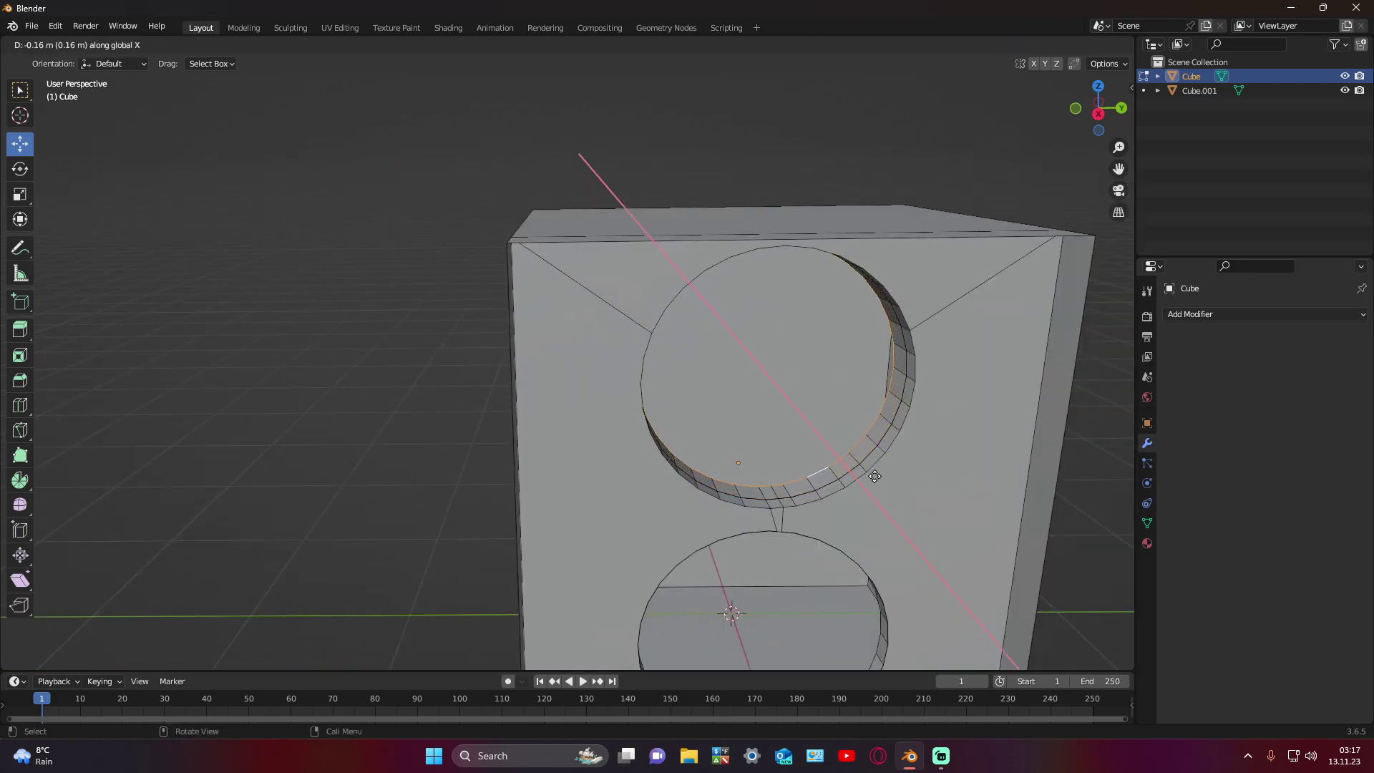
click(879, 480)
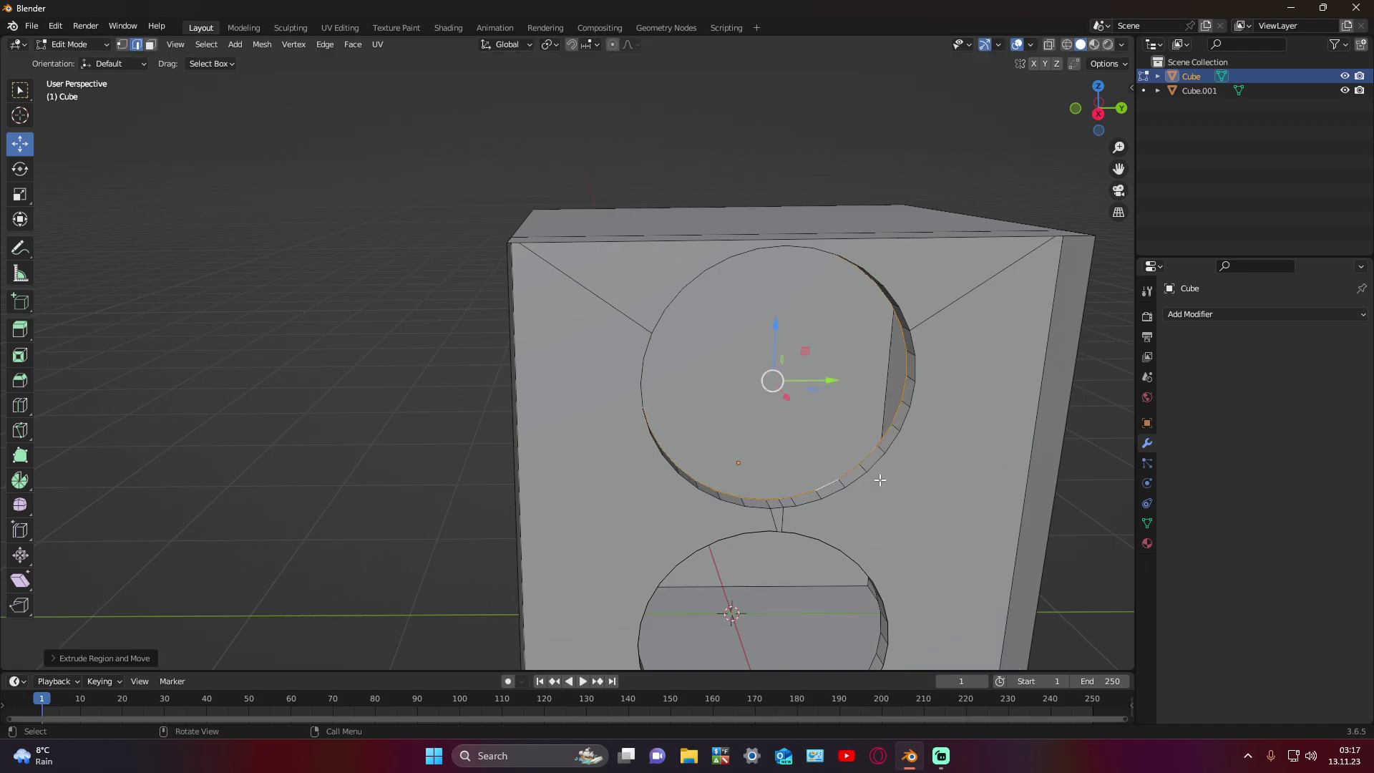
Step: Undo the extra rim extrusion and an accidental nudge of the upper circle's rim
key(e)
key(x)
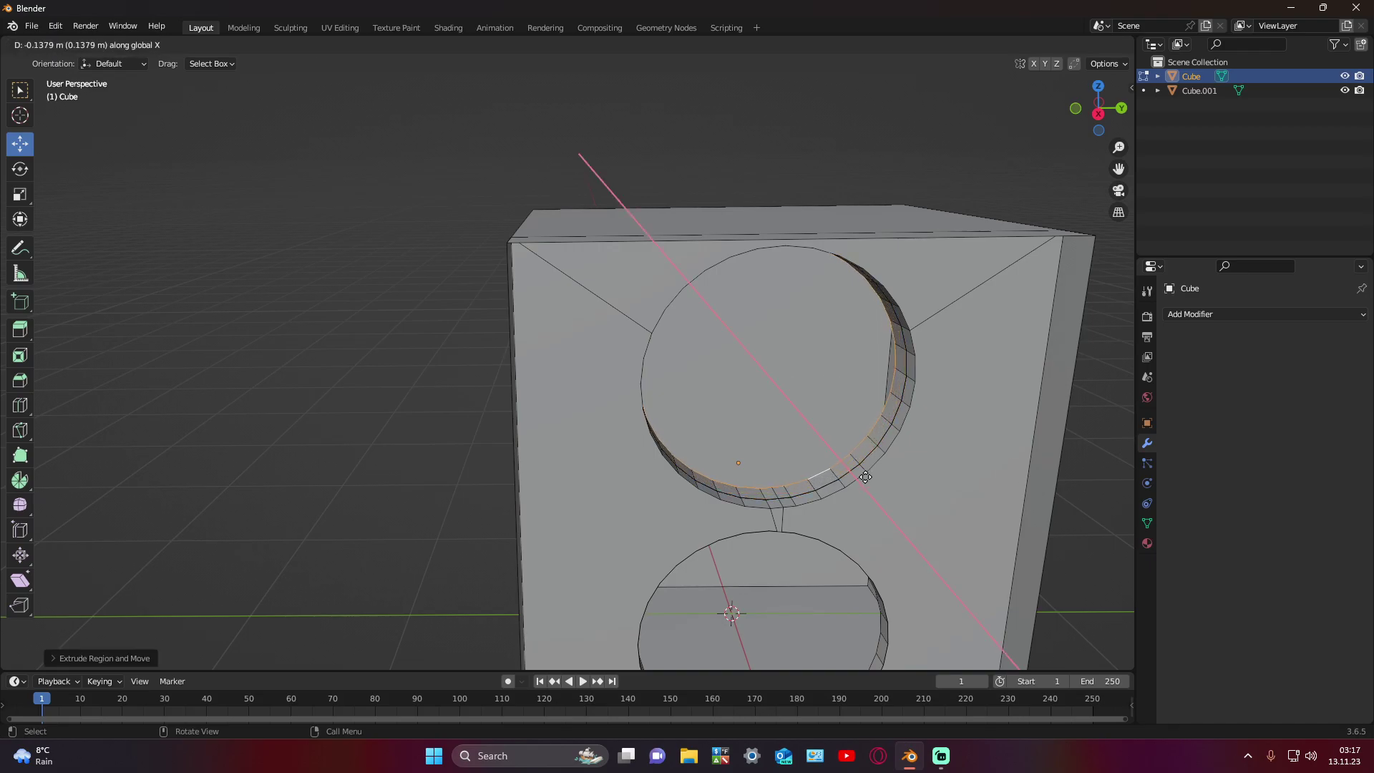
key(Escape)
key(ctrl+z)
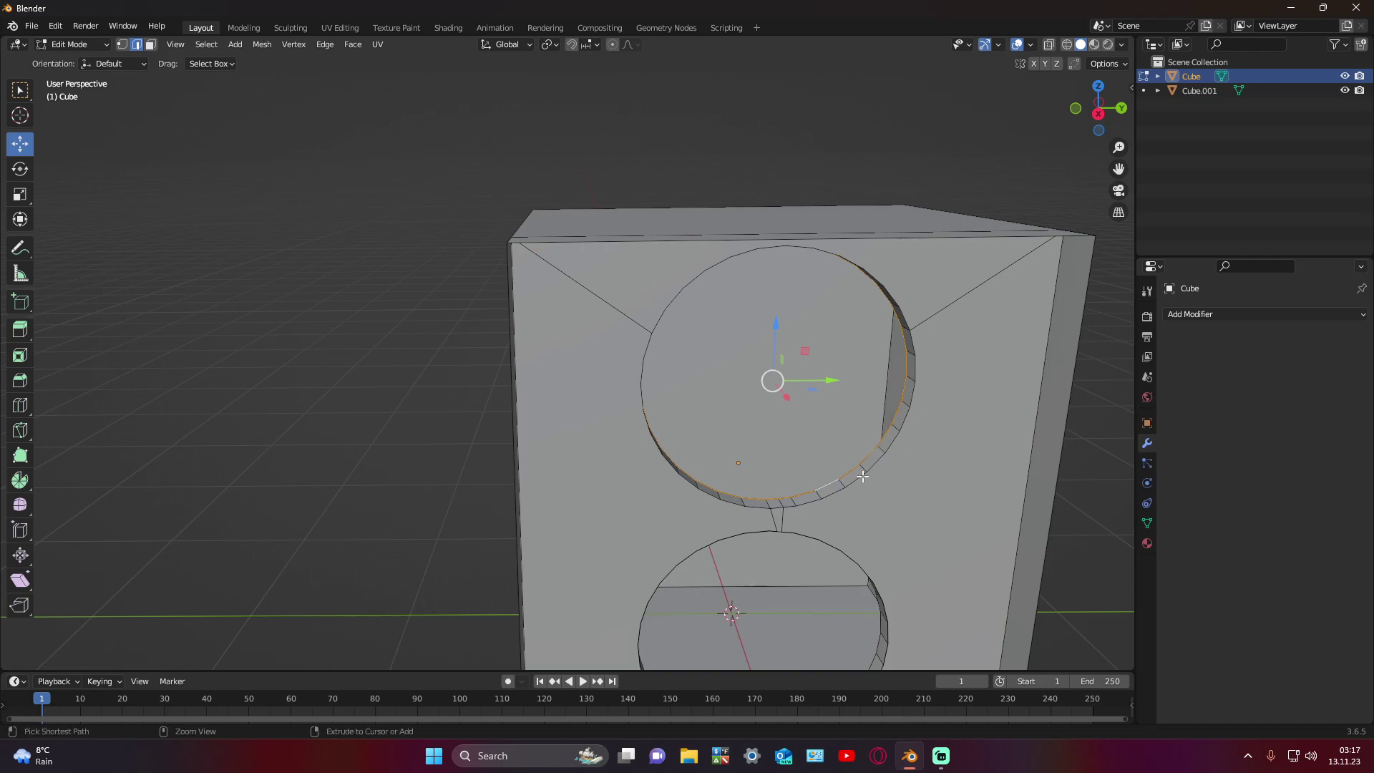
key(ctrl+z)
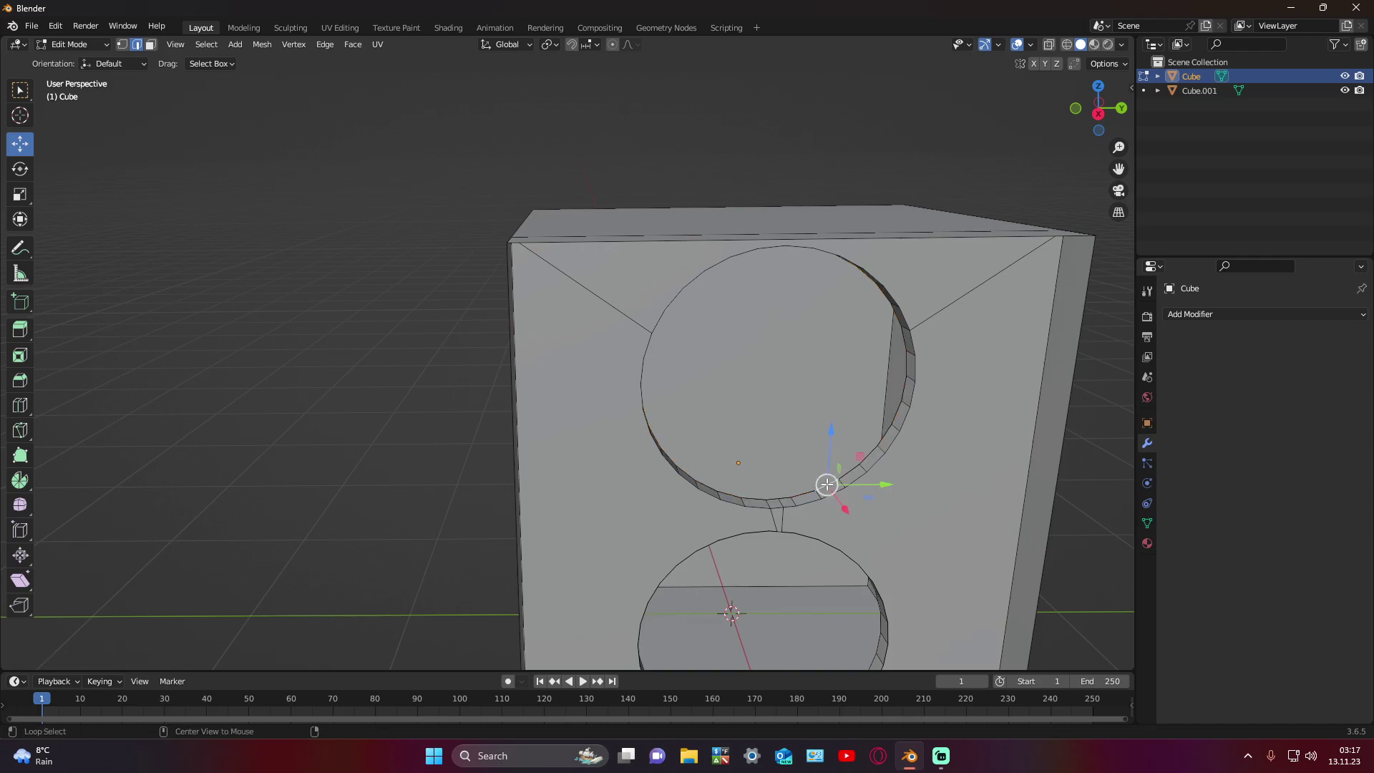
click(823, 481)
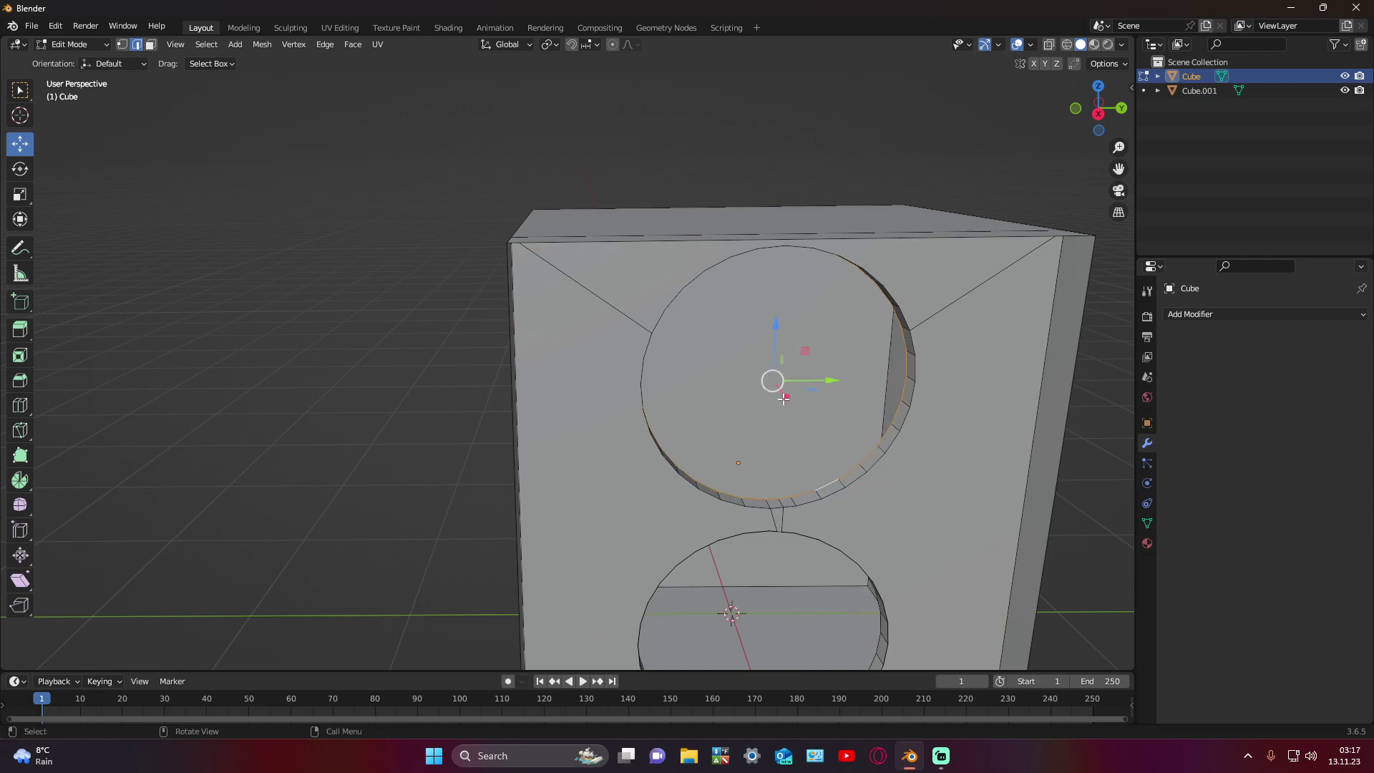
drag(782, 397, 778, 401)
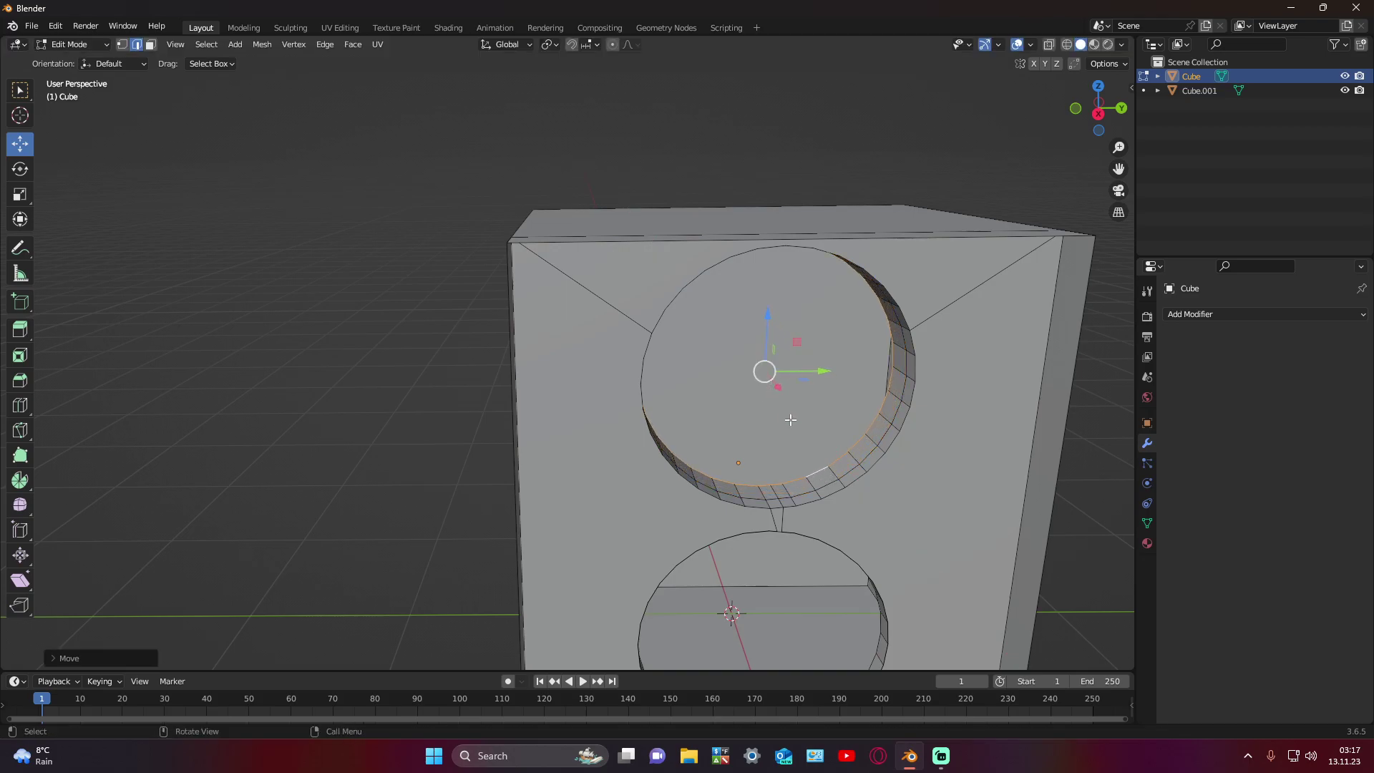
key(ctrl+z)
key(ctrl+z)
key(ctrl+z)
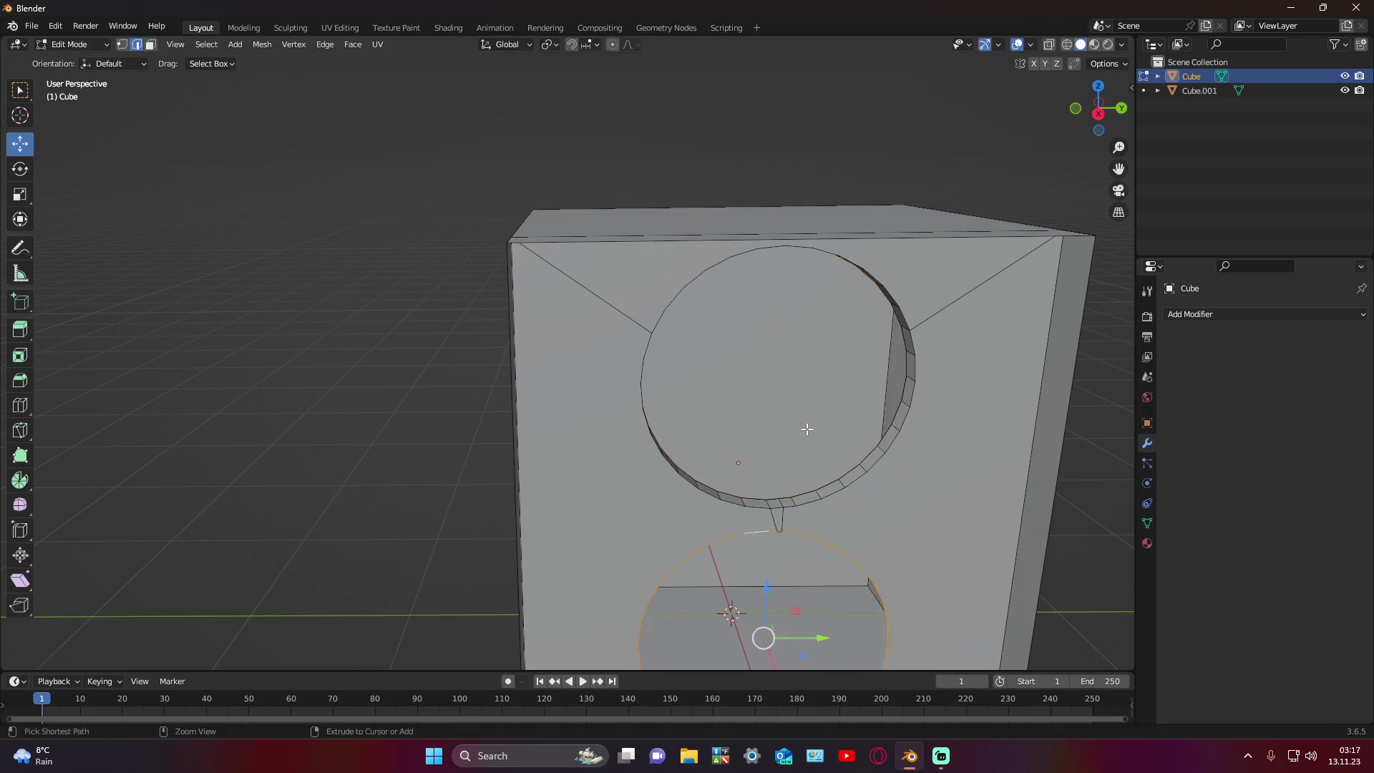
key(ctrl+shift+z)
key(ctrl+shift+z)
key(ctrl+z)
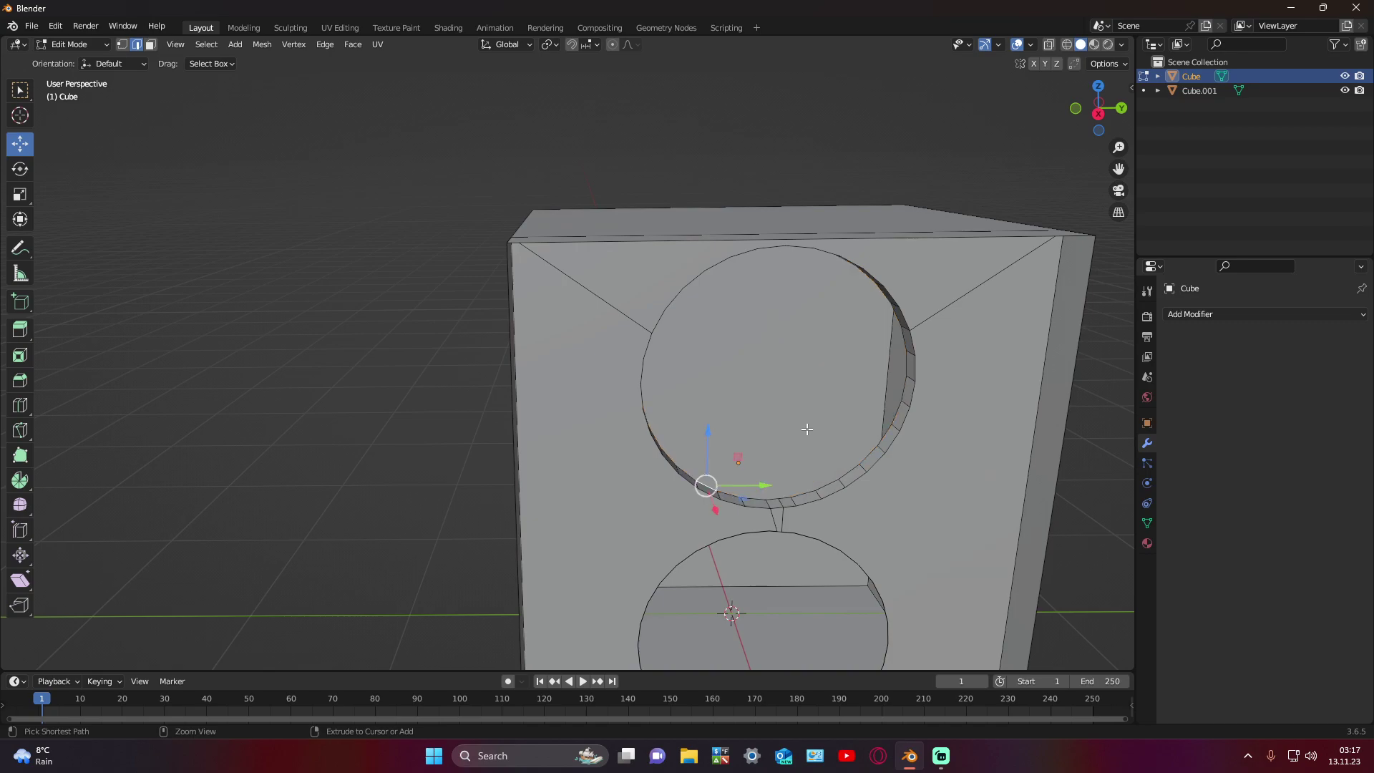
Step: Select the lower circle's edge loop after trying nearby edges and loops
mouse_move(806, 429)
middle_down()
mouse_move(743, 498)
mouse_move(707, 506)
middle_up()
alt+click(696, 530)
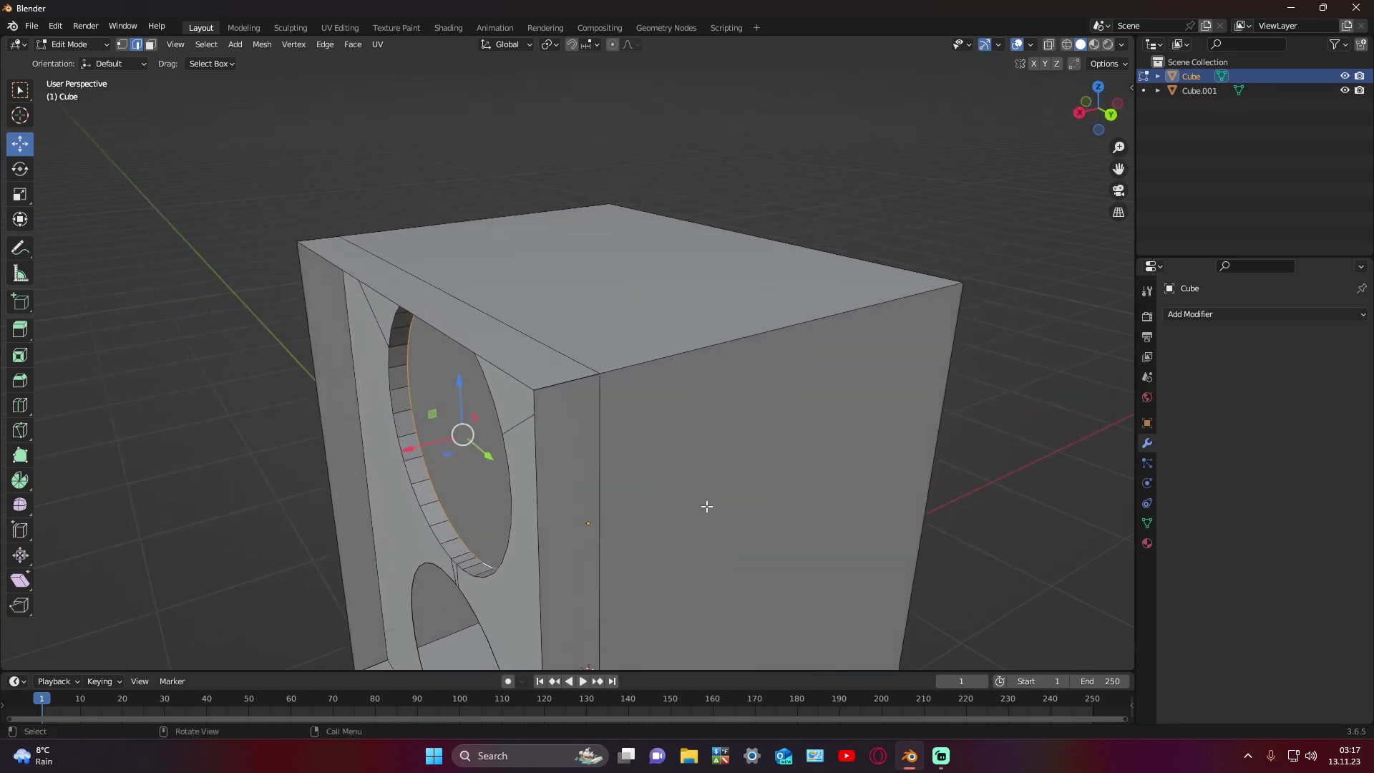
alt+click(996, 433)
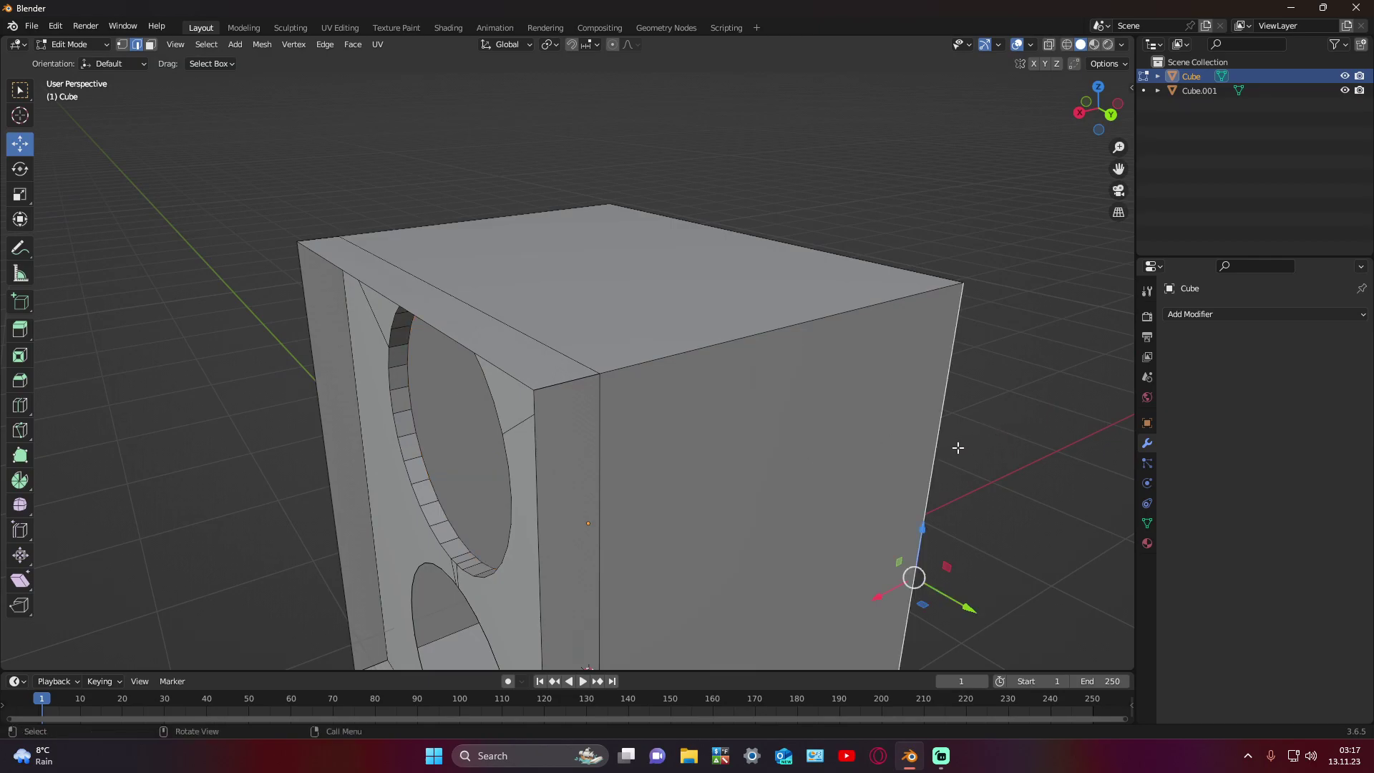
mouse_move(956, 448)
middle_down()
mouse_move(970, 472)
mouse_move(1005, 442)
mouse_move(976, 399)
middle_up()
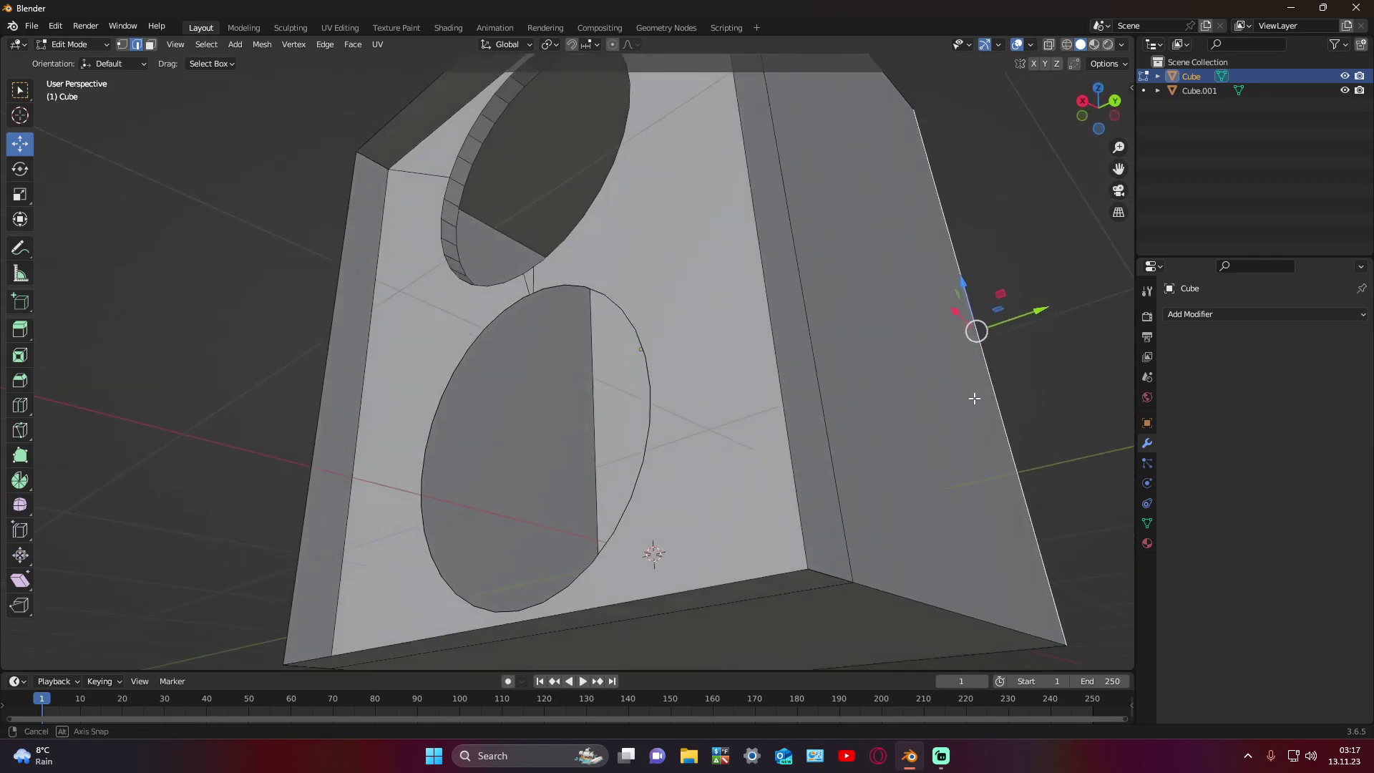
alt+click(852, 458)
middle_drag(851, 458, 935, 503)
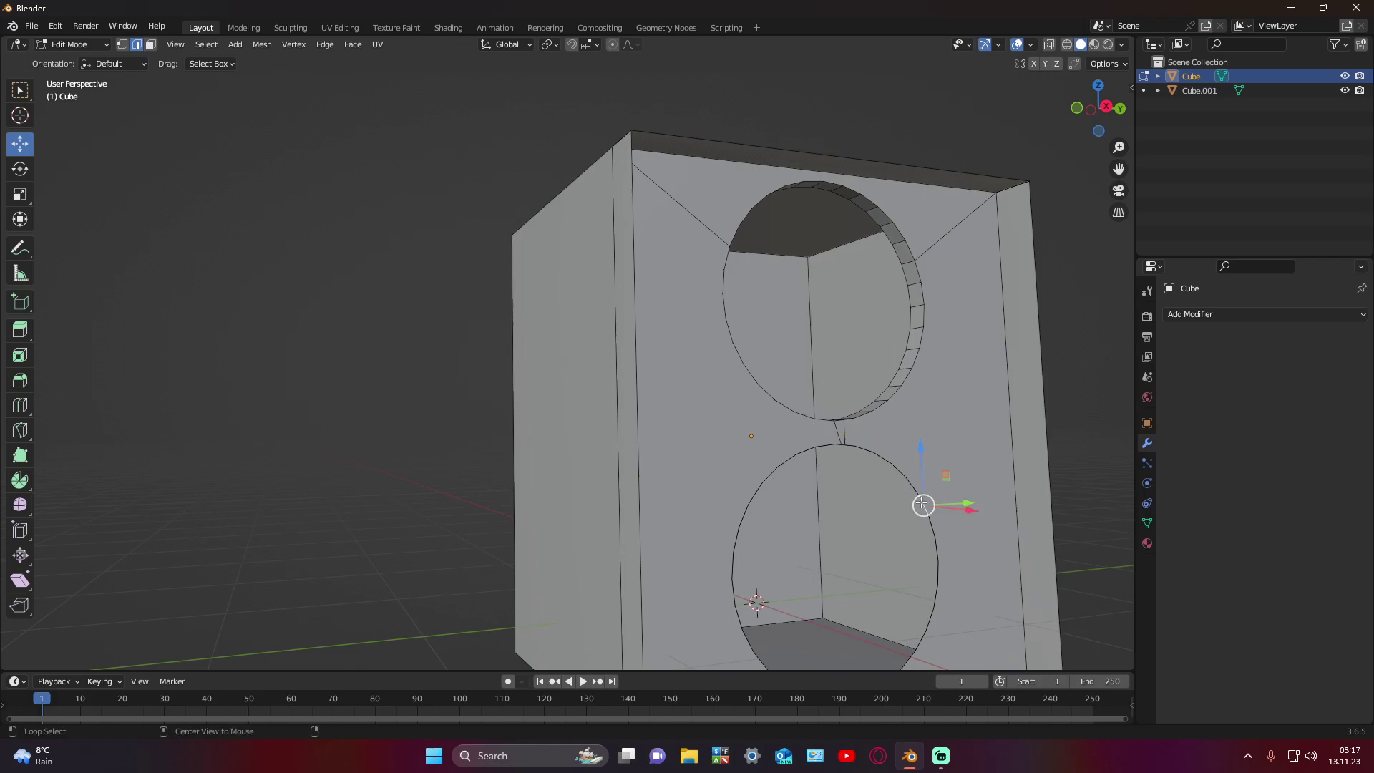
alt+click(922, 504)
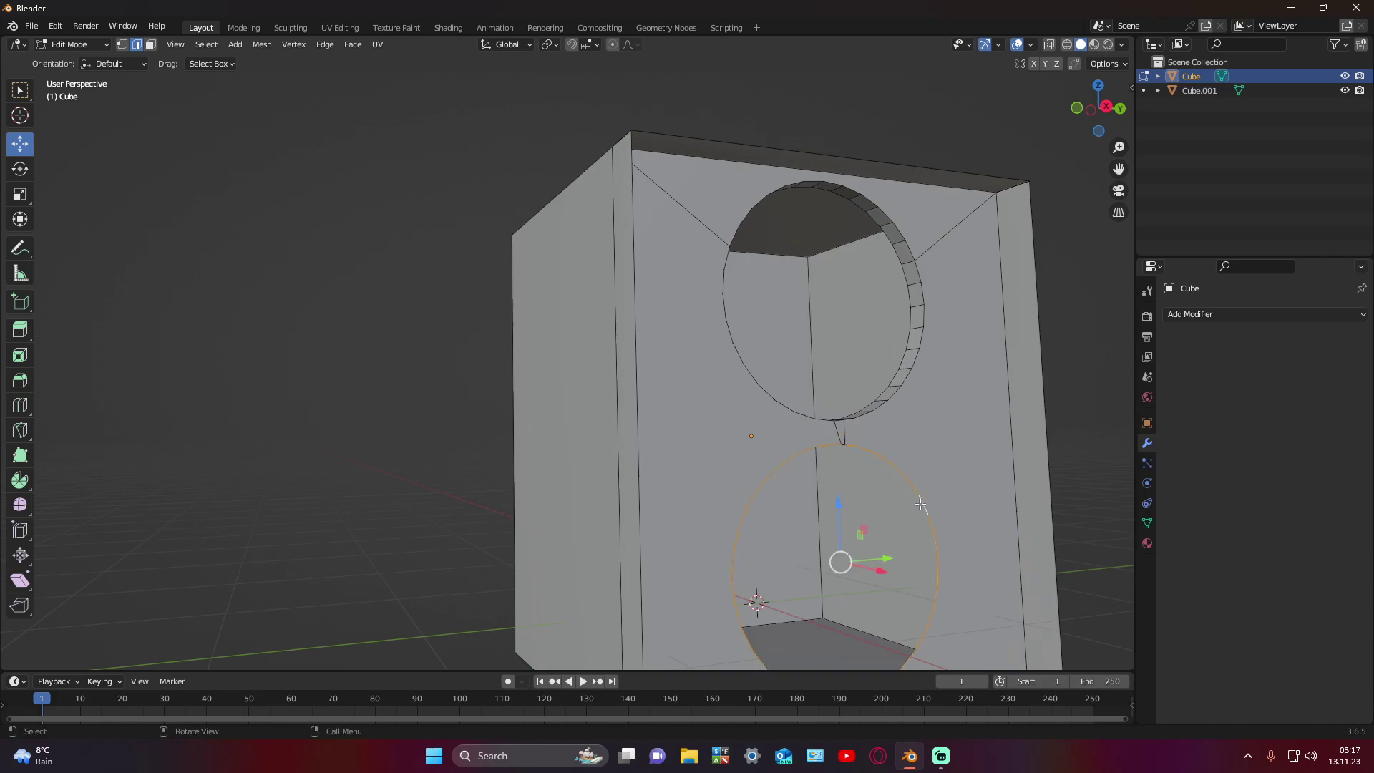
Step: Try moving the lower circle loop along X by a typed distance, ending at zero offset
click(26, 97)
key(g)
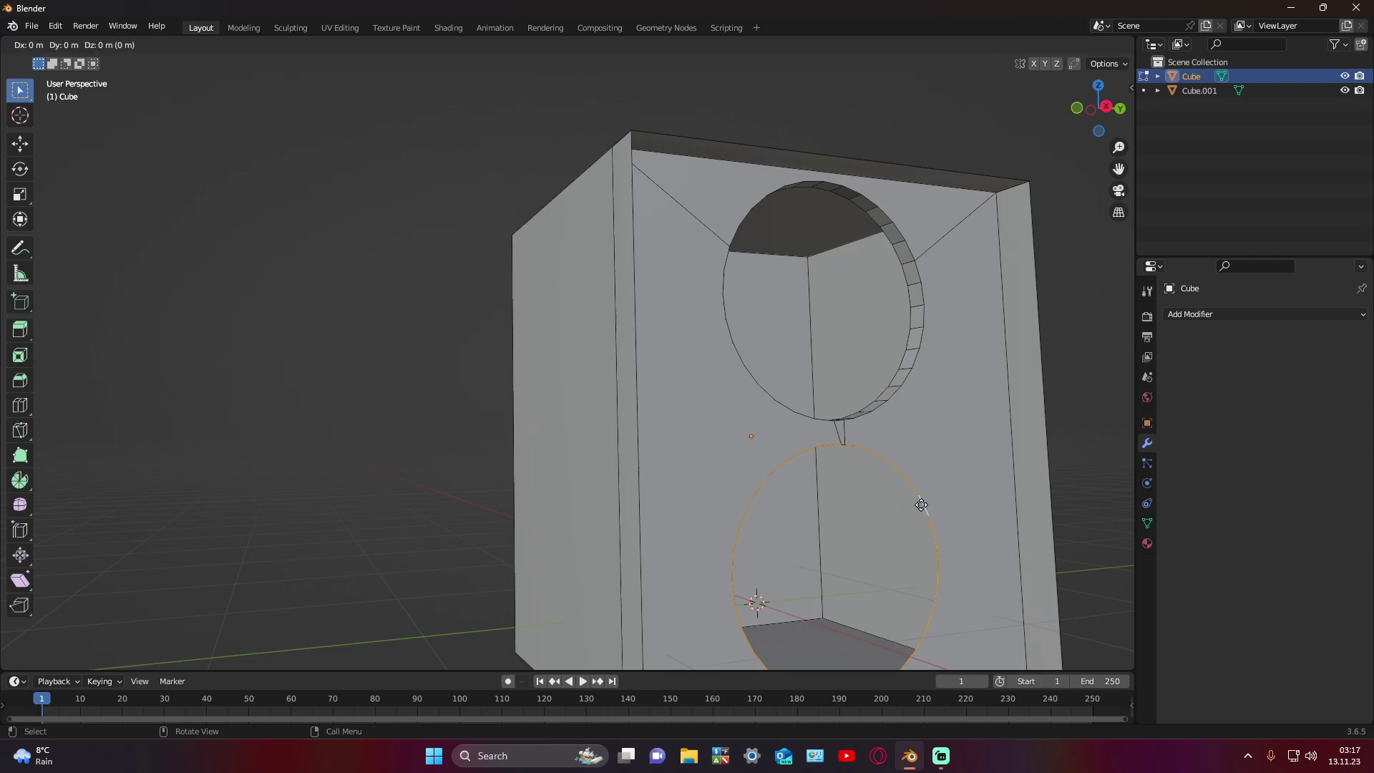
text(x)
text(0.100)
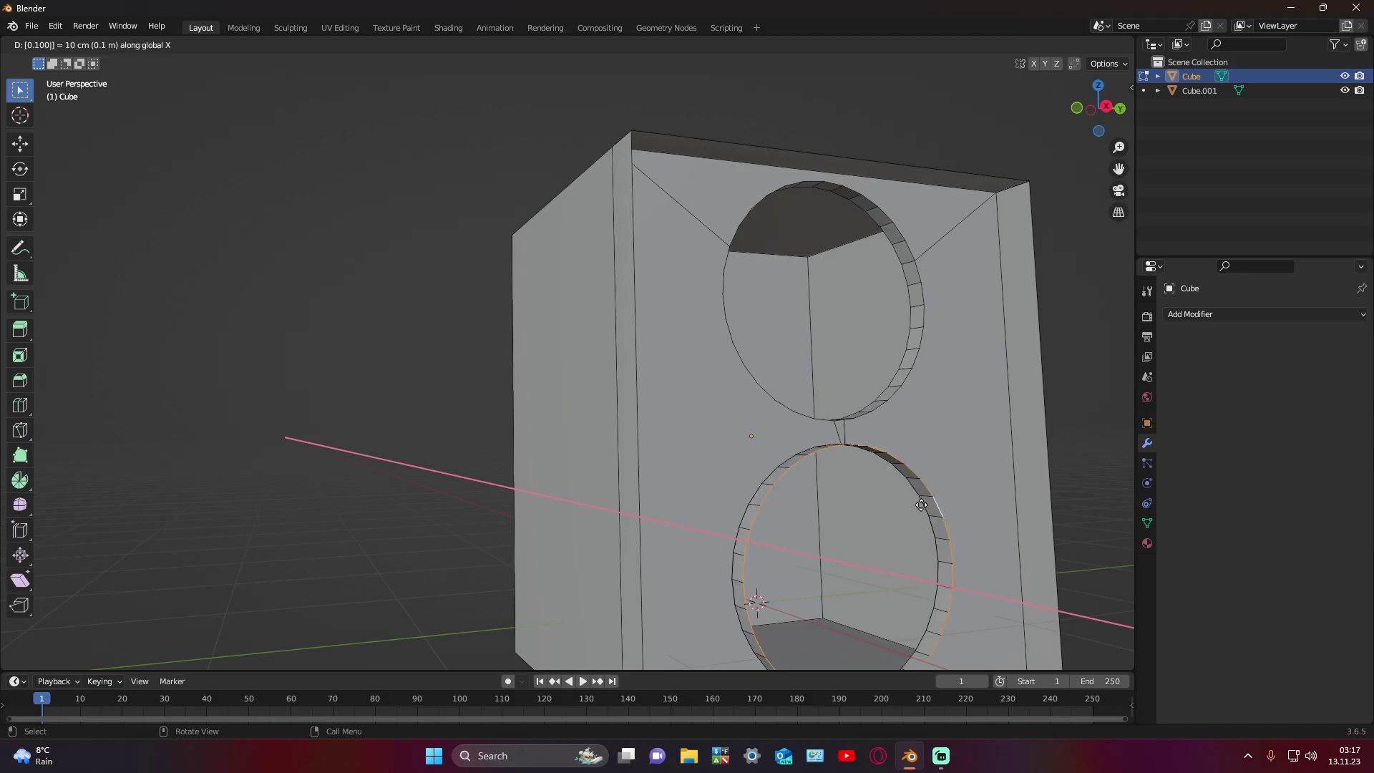
key(BackSpace)
key(BackSpace)
key(BackSpace)
key(BackSpace)
key(BackSpace)
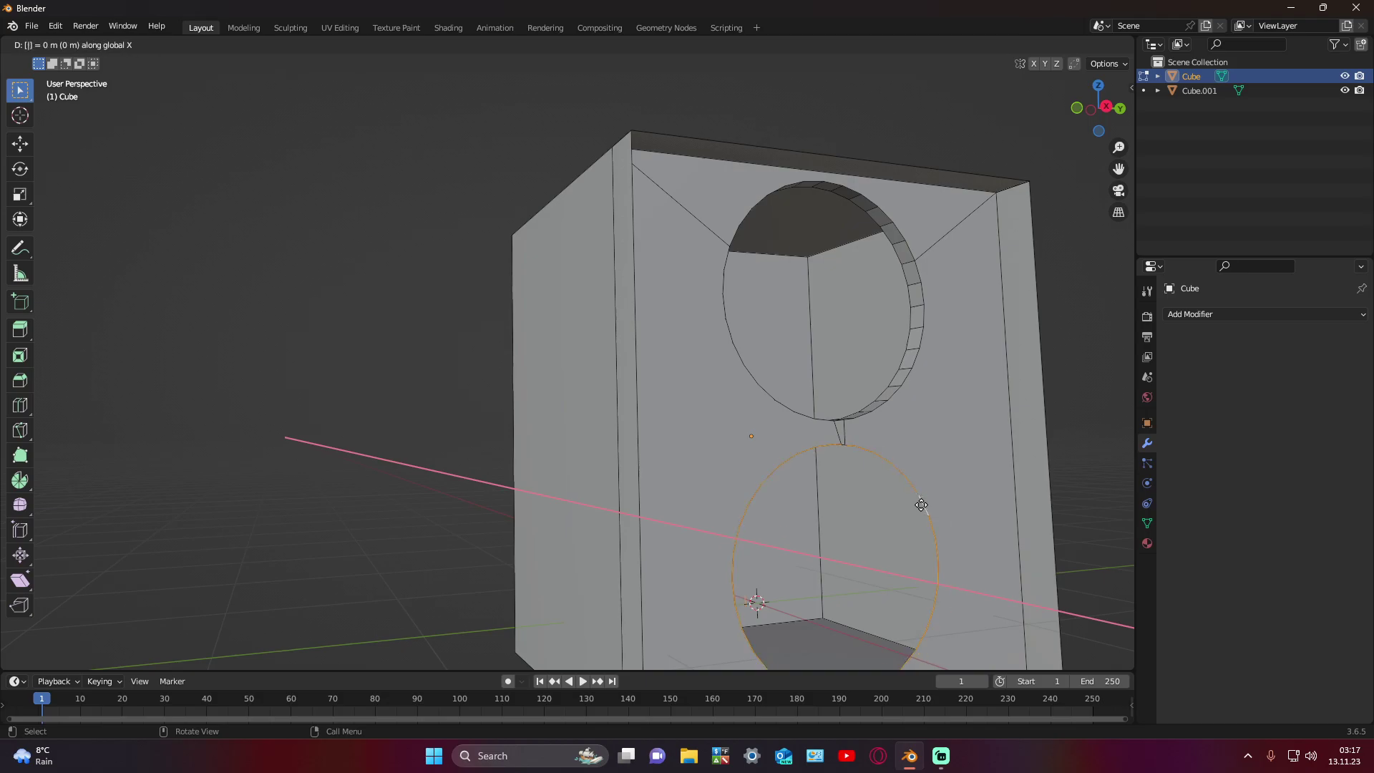
key(BackSpace)
text(-(0.)
text(1111)
key(BackSpace)
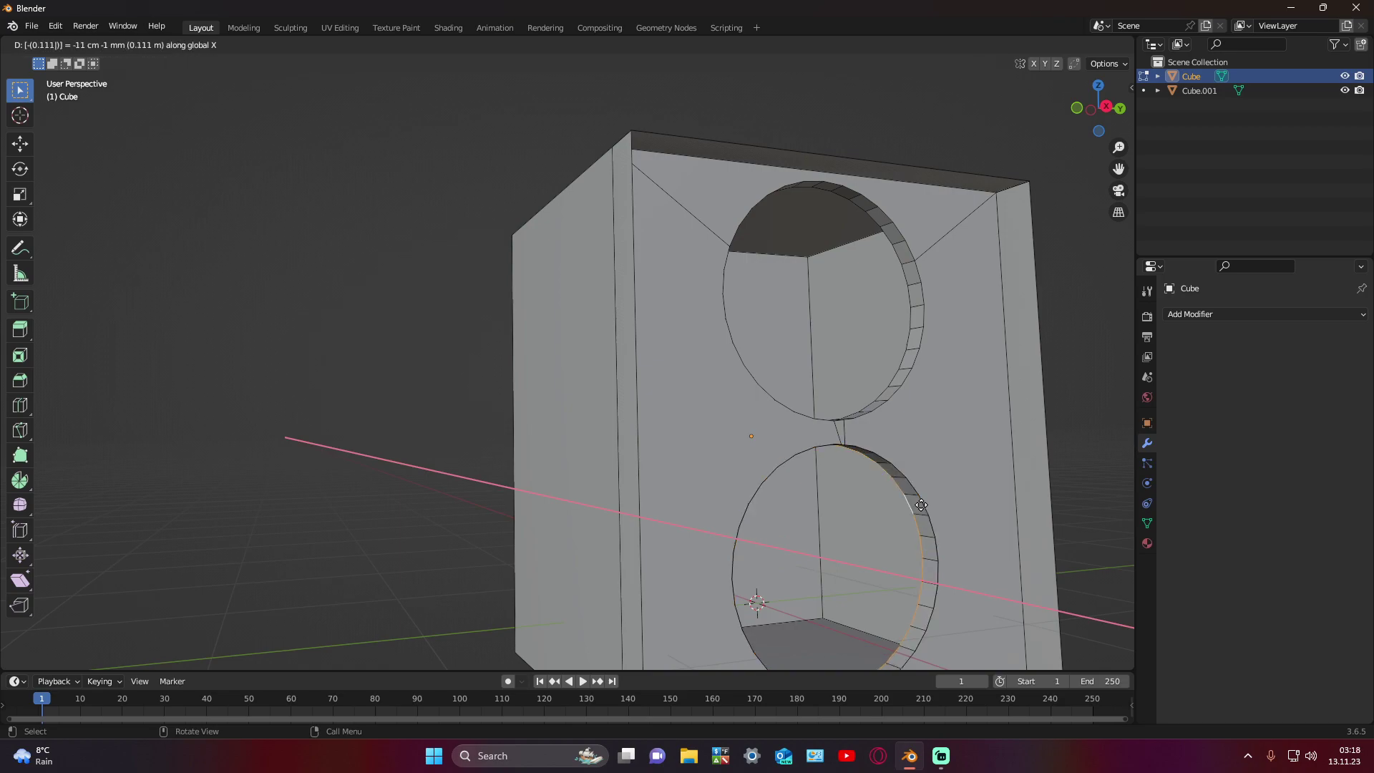
key(BackSpace)
key(BackSpace)
key(BackSpace)
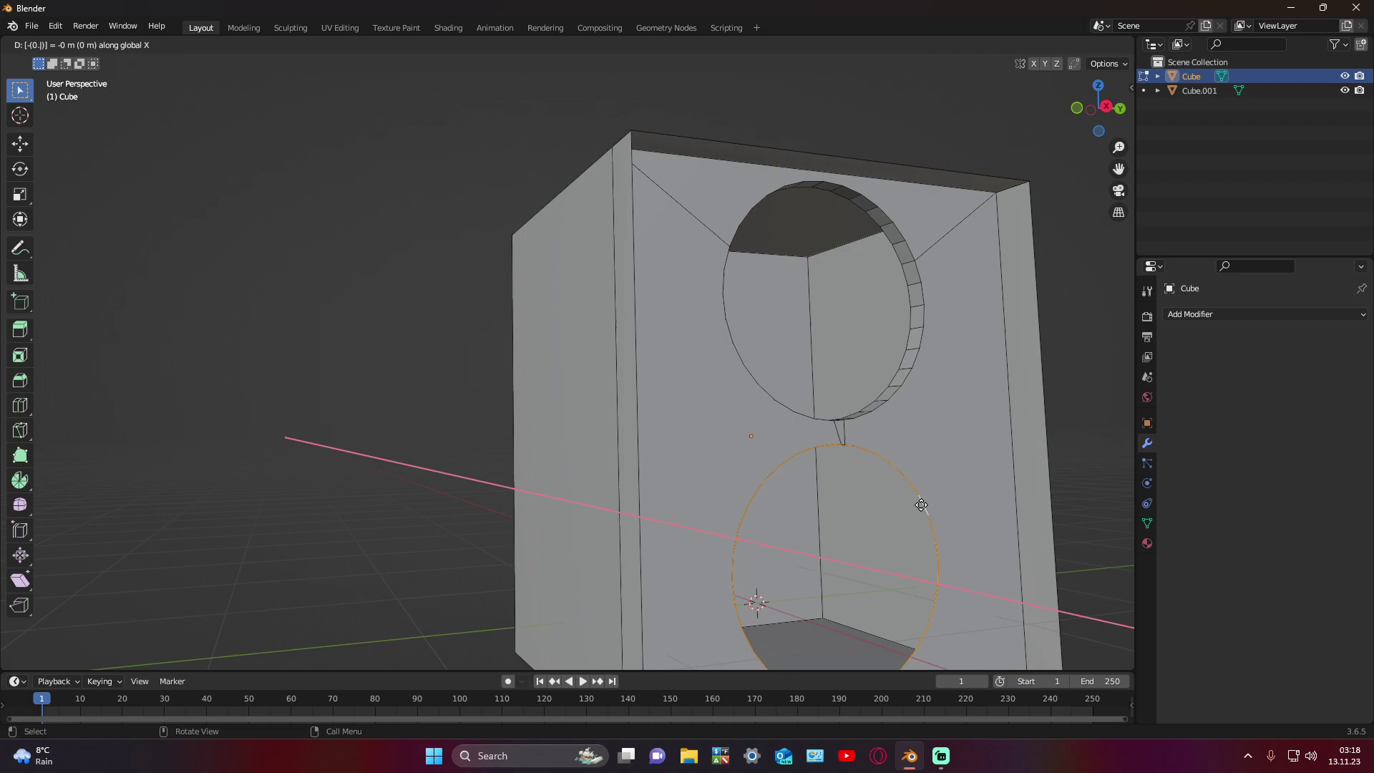
key(minus)
key(BackSpace)
key(BackSpace)
key(BackSpace)
key(Return)
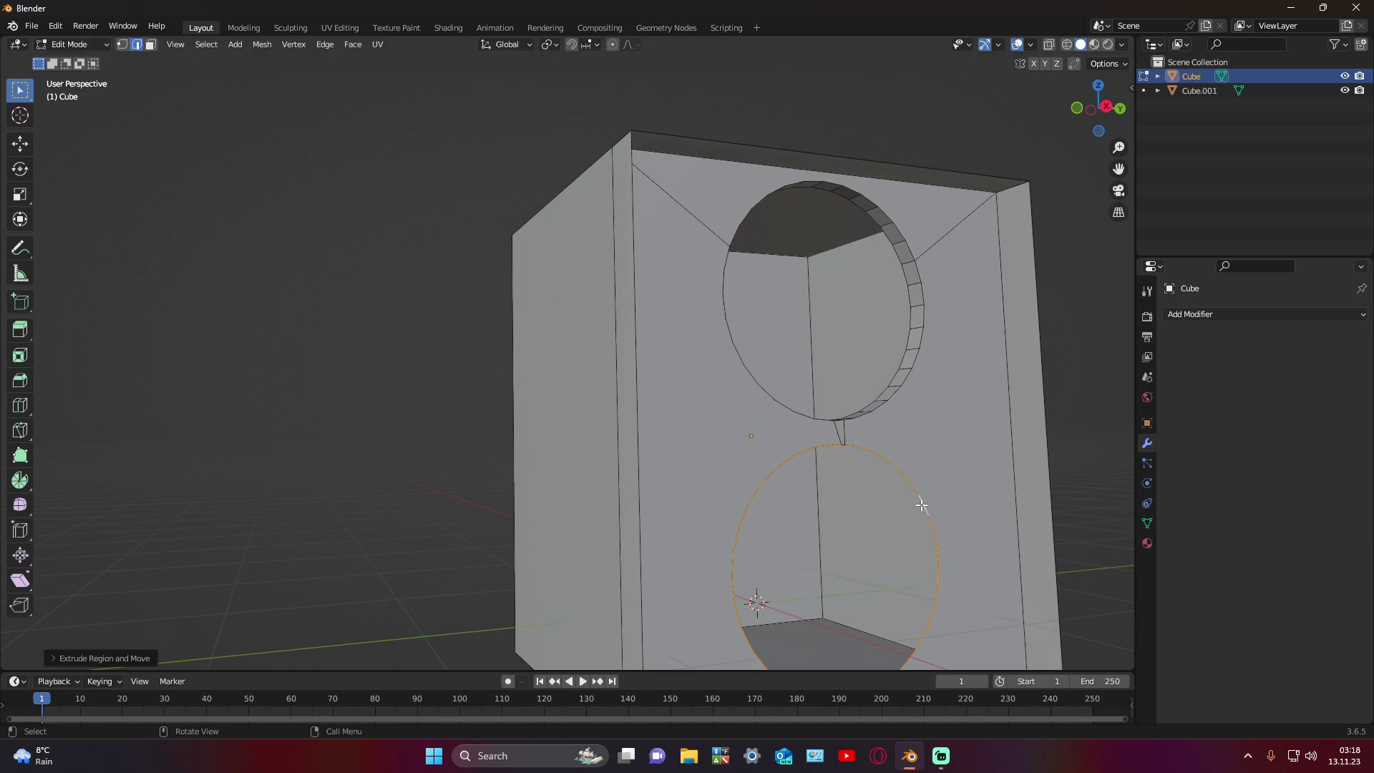
Step: Undo the recent inner-wall edits and return to edge selection mode
middle_drag(922, 506, 916, 522)
click(917, 521)
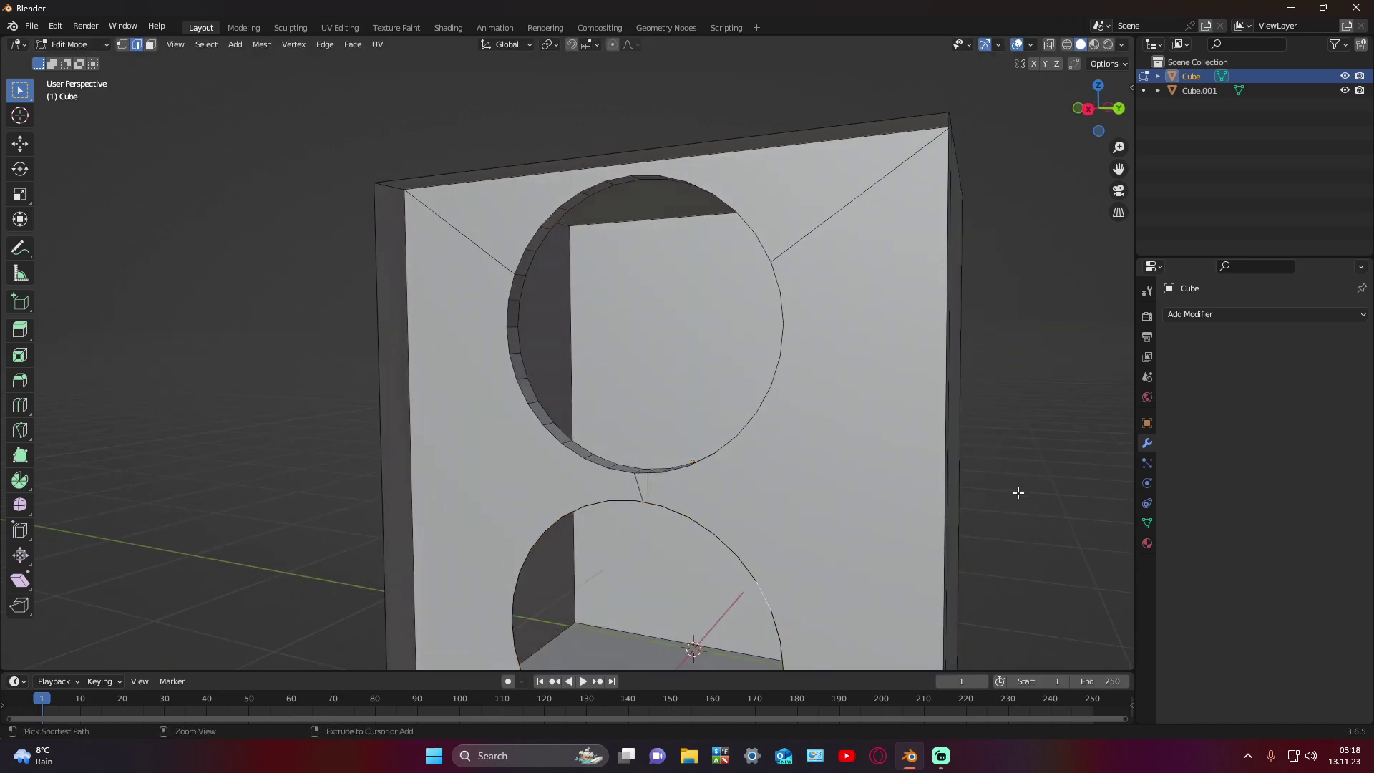
key(ctrl+z)
key(ctrl+z)
key(ctrl+z)
key(ctrl+z)
key(ctrl+z)
key(ctrl+shift+z)
key(ctrl+z)
key(ctrl+shift+z)
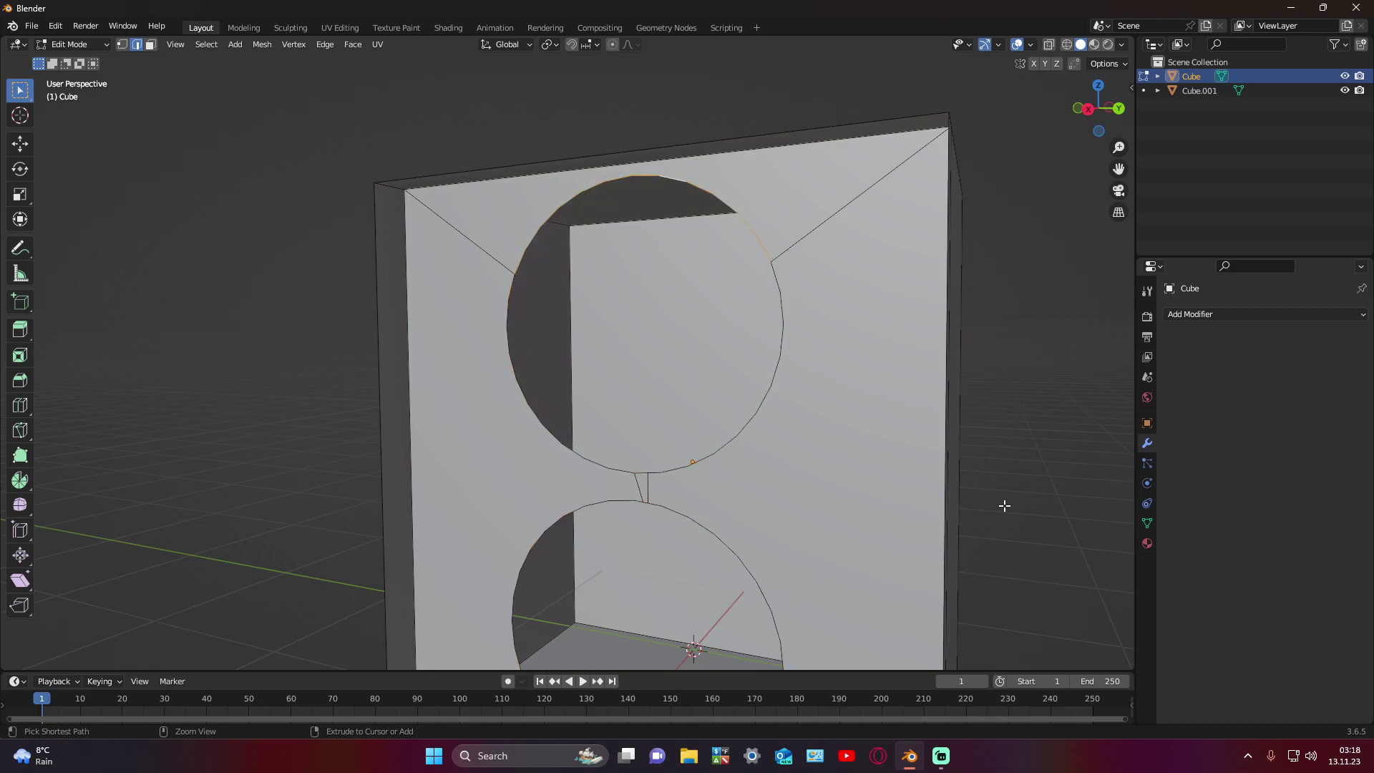
key(ctrl+z)
key(3)
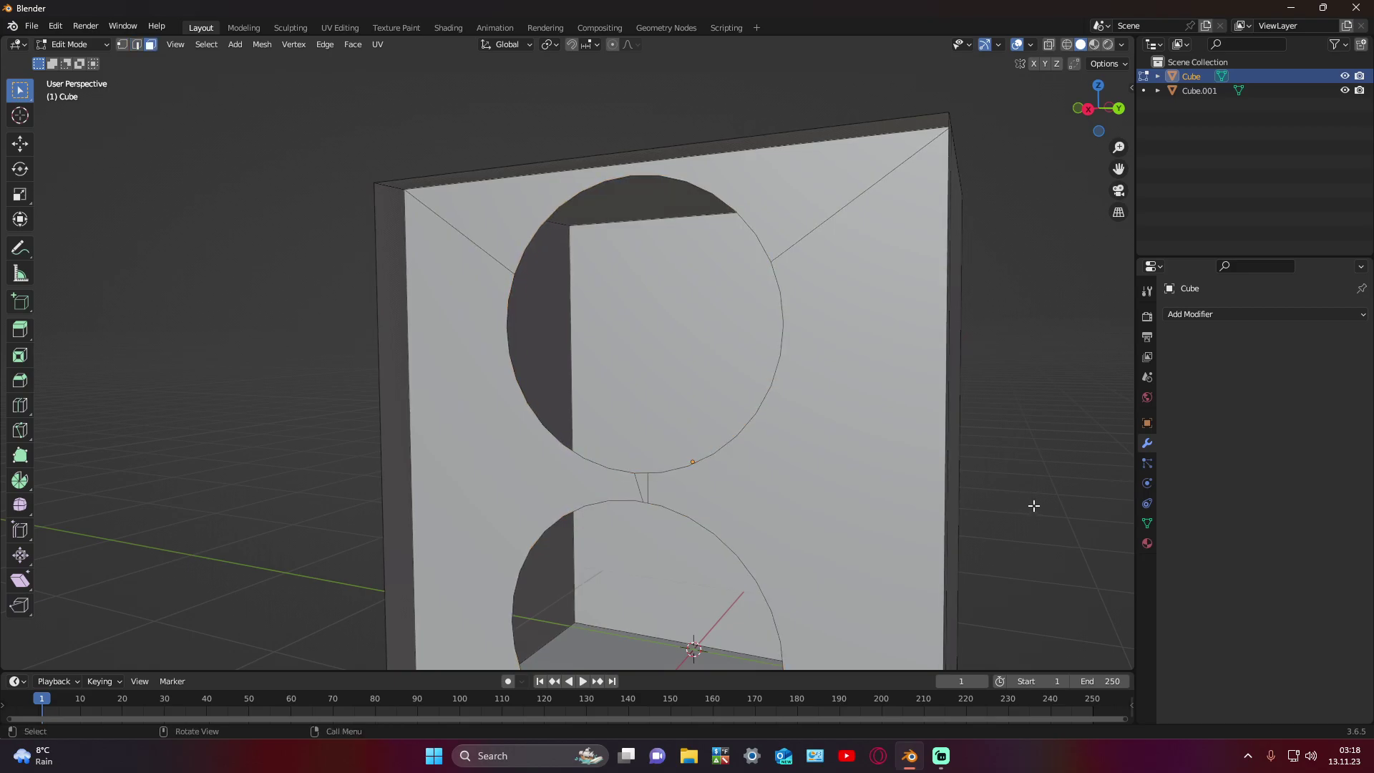
middle_drag(1033, 503, 1033, 521)
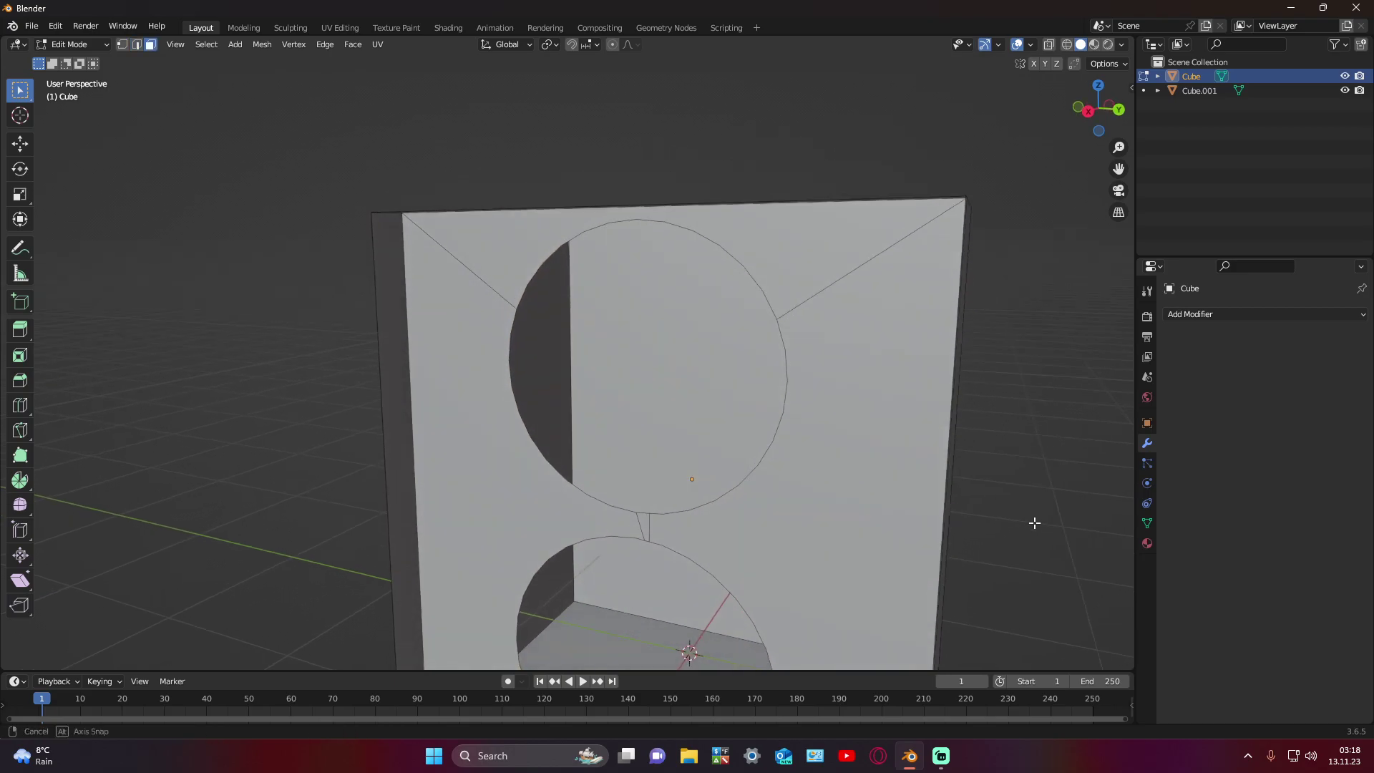
click(670, 515)
click(1030, 564)
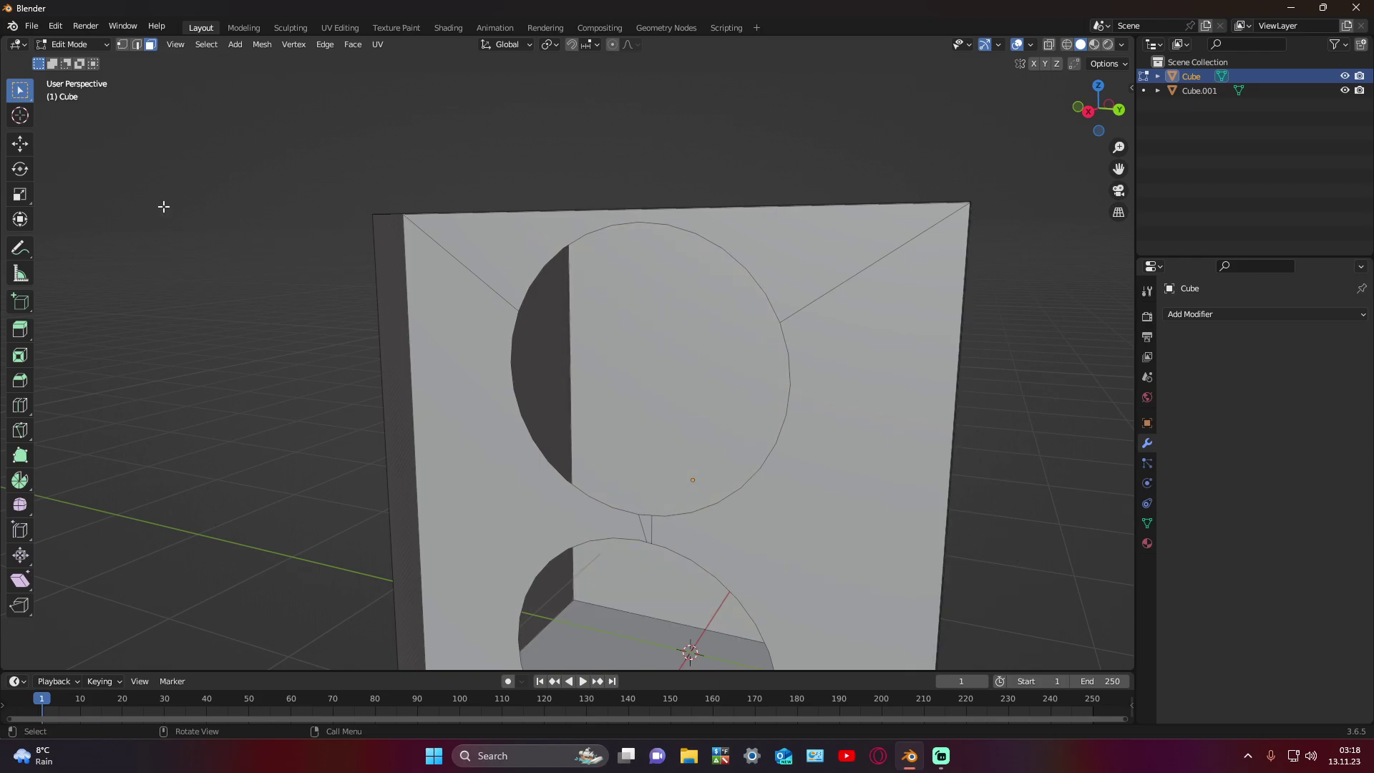
click(136, 45)
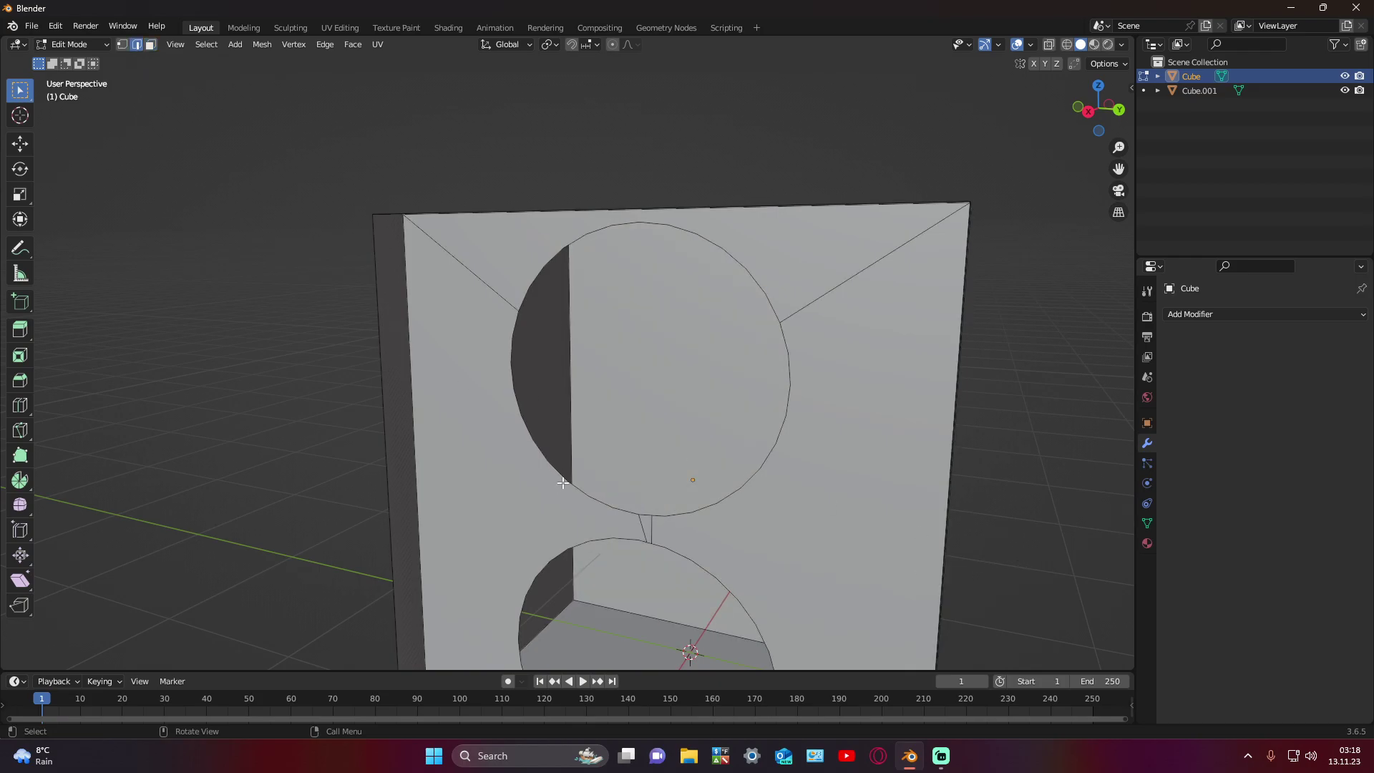
Step: Push the upper circle's edge loop -0.05 along X into the box
alt+click(621, 509)
alt+click(620, 509)
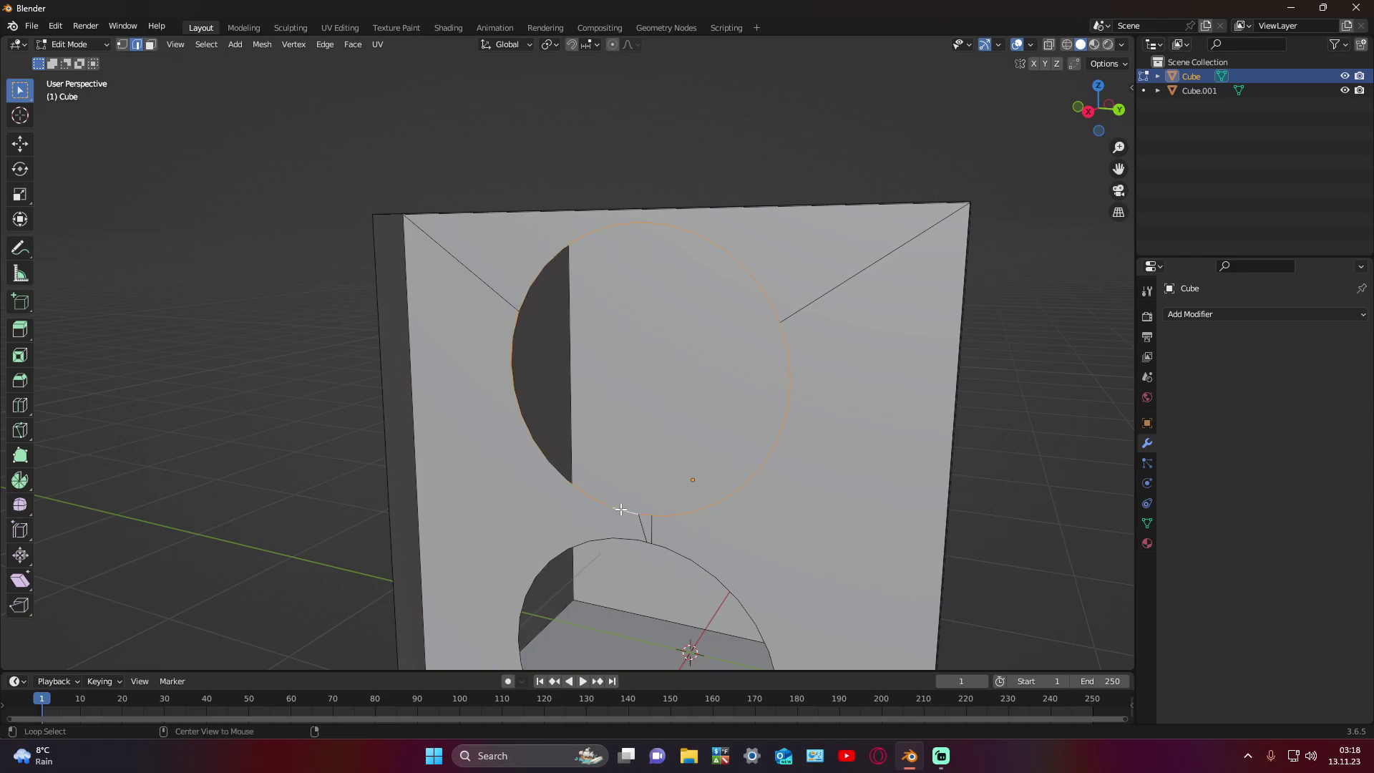
key(g)
key(x)
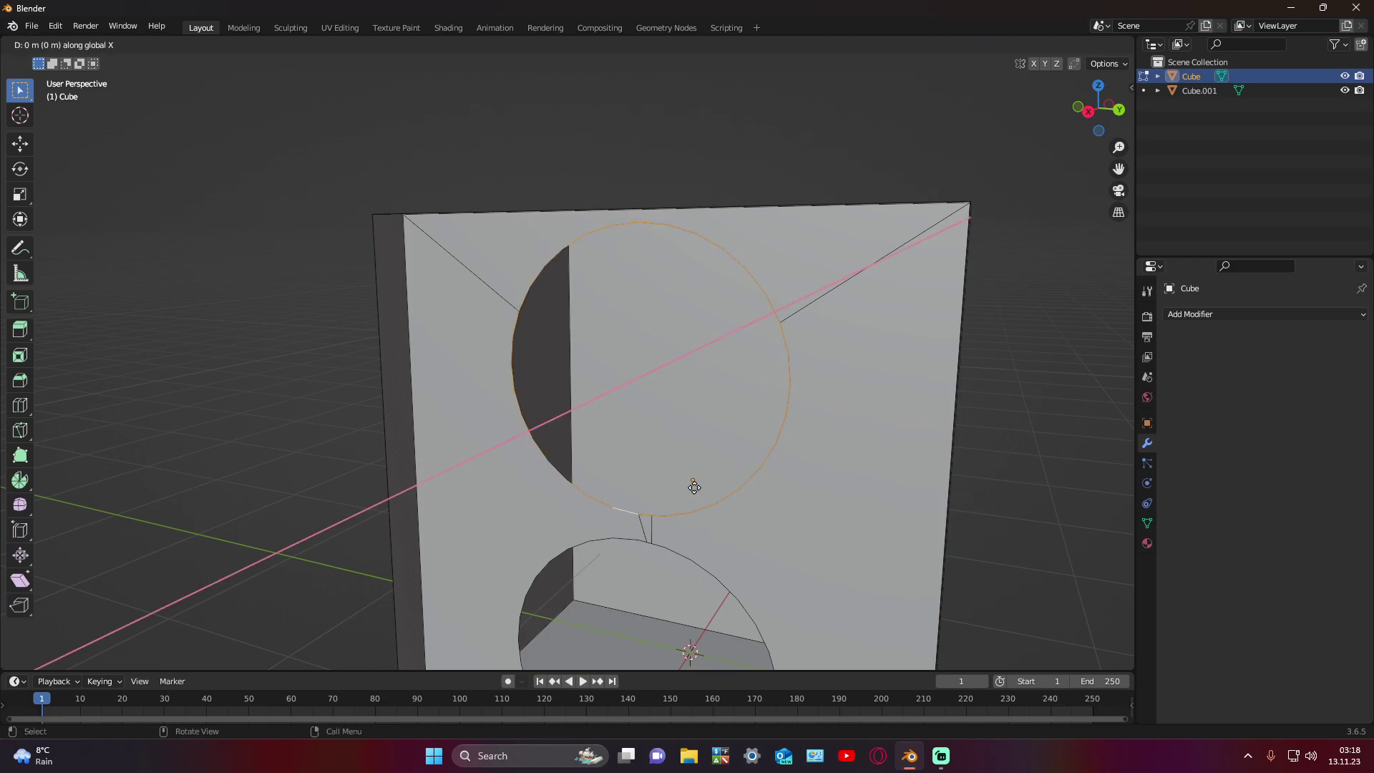
text(-)
text(0.10)
text(05)
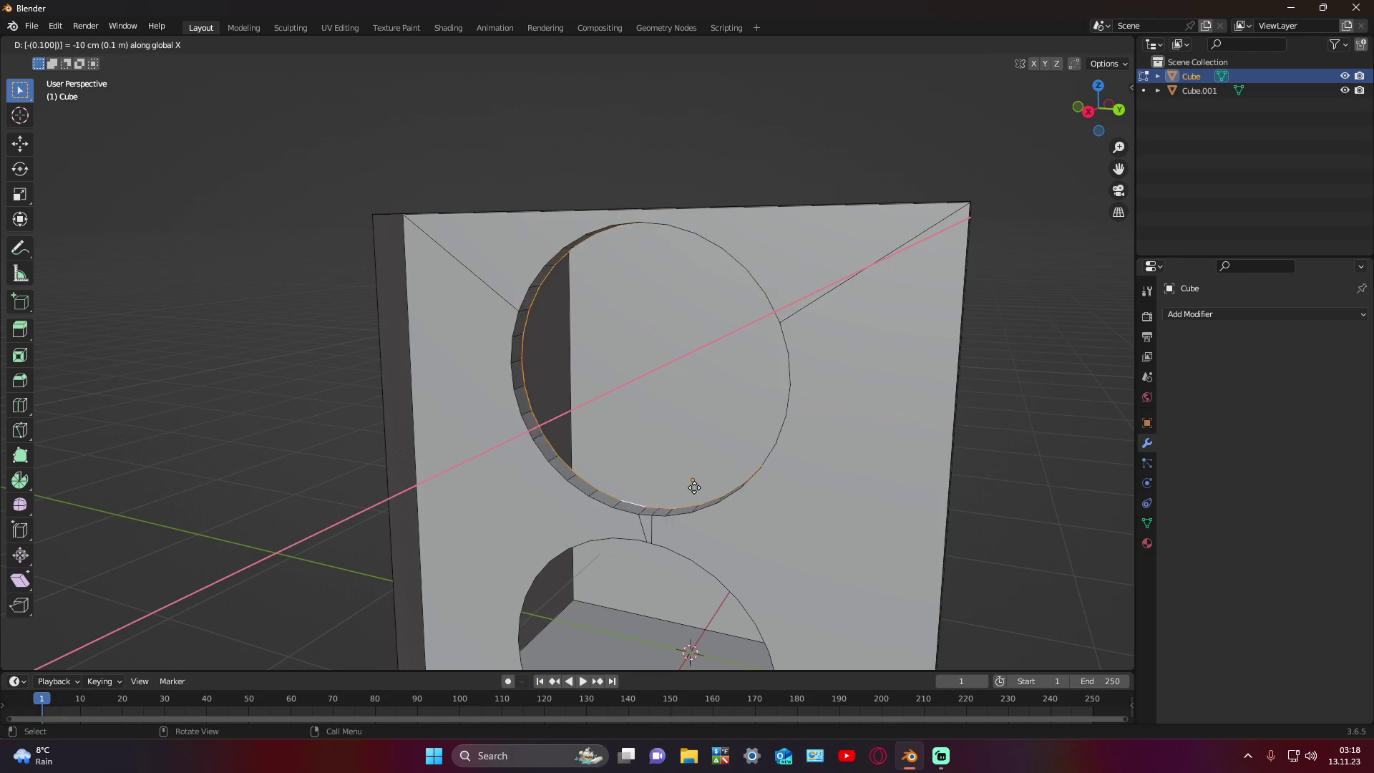
key(Return)
click(997, 526)
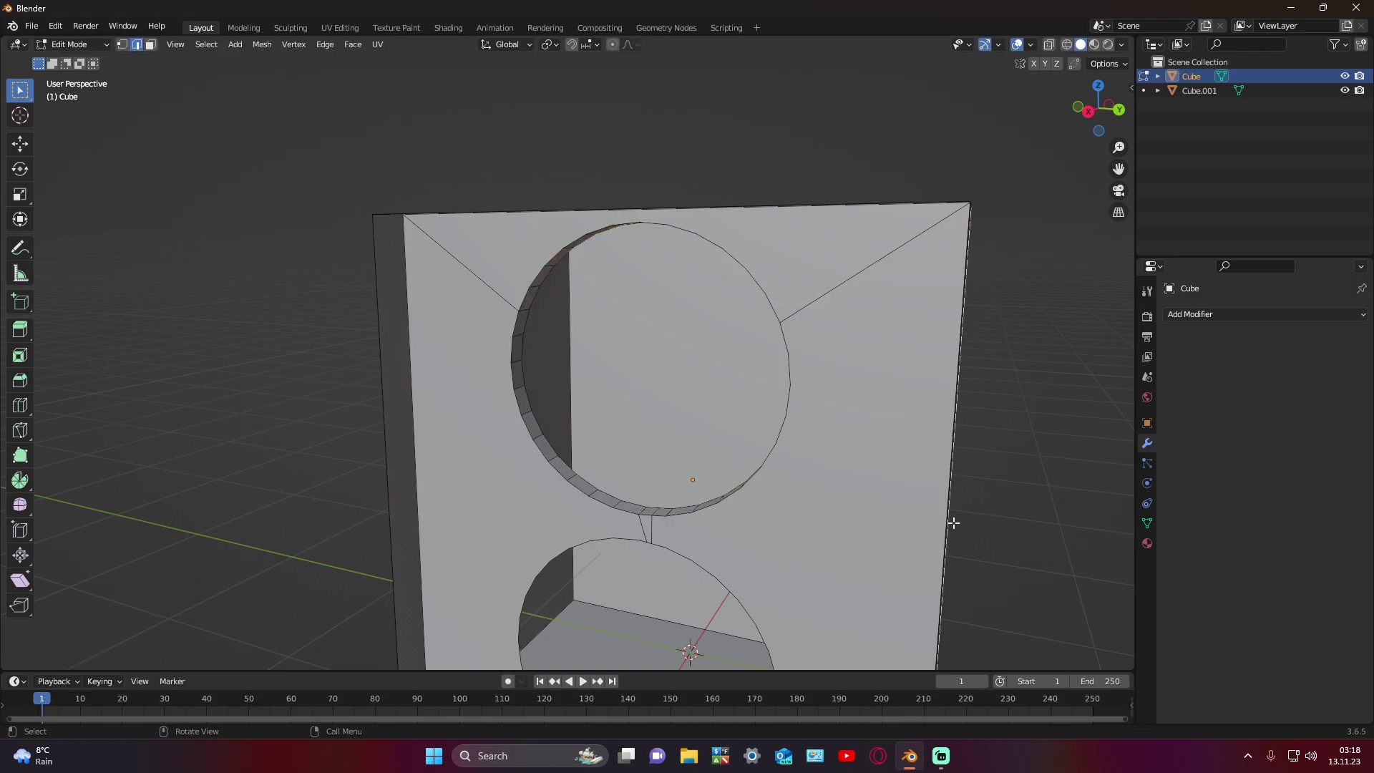
Step: Extrude the lower circle's edge loop -0.1 along X, giving a 10 cm rim
mouse_move(954, 524)
middle_down()
mouse_move(1022, 454)
mouse_move(874, 399)
middle_up()
alt+click(885, 399)
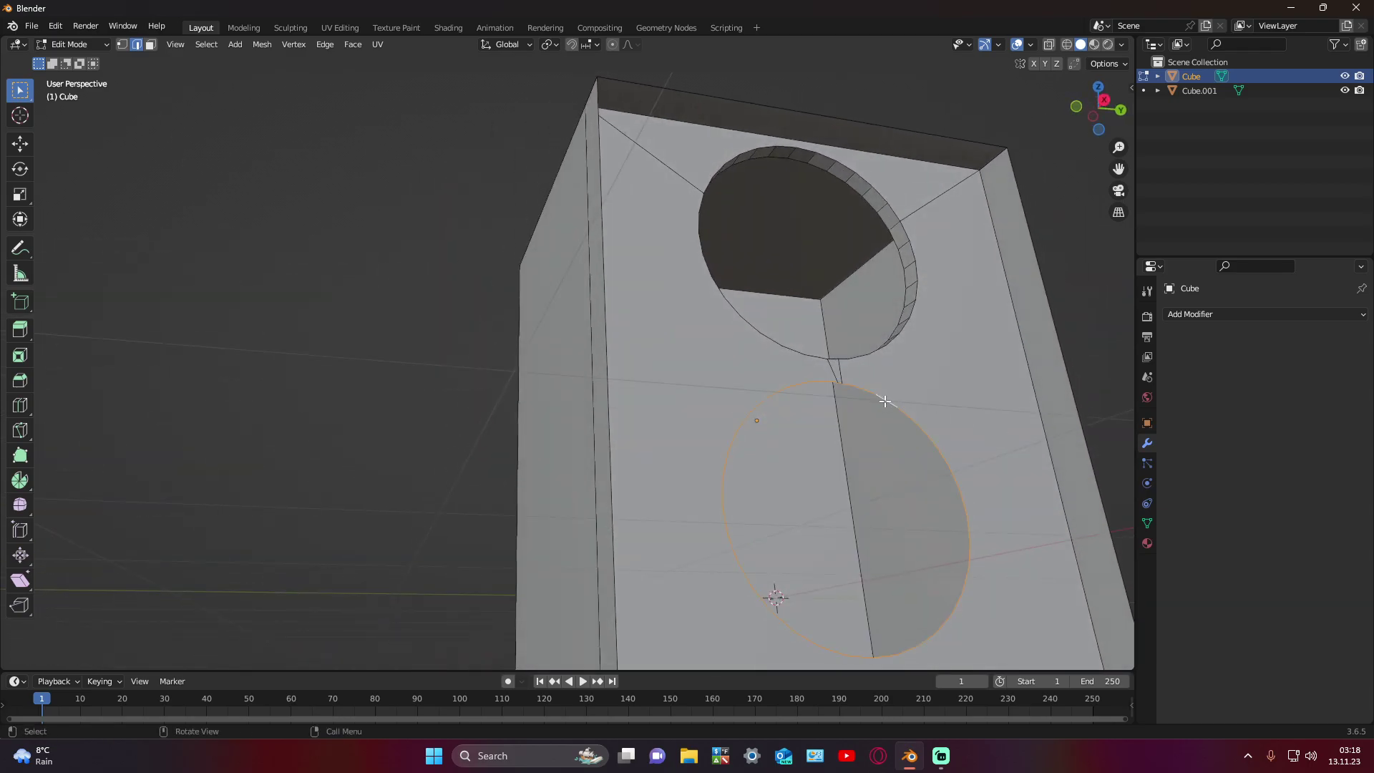
key(e)
key(x)
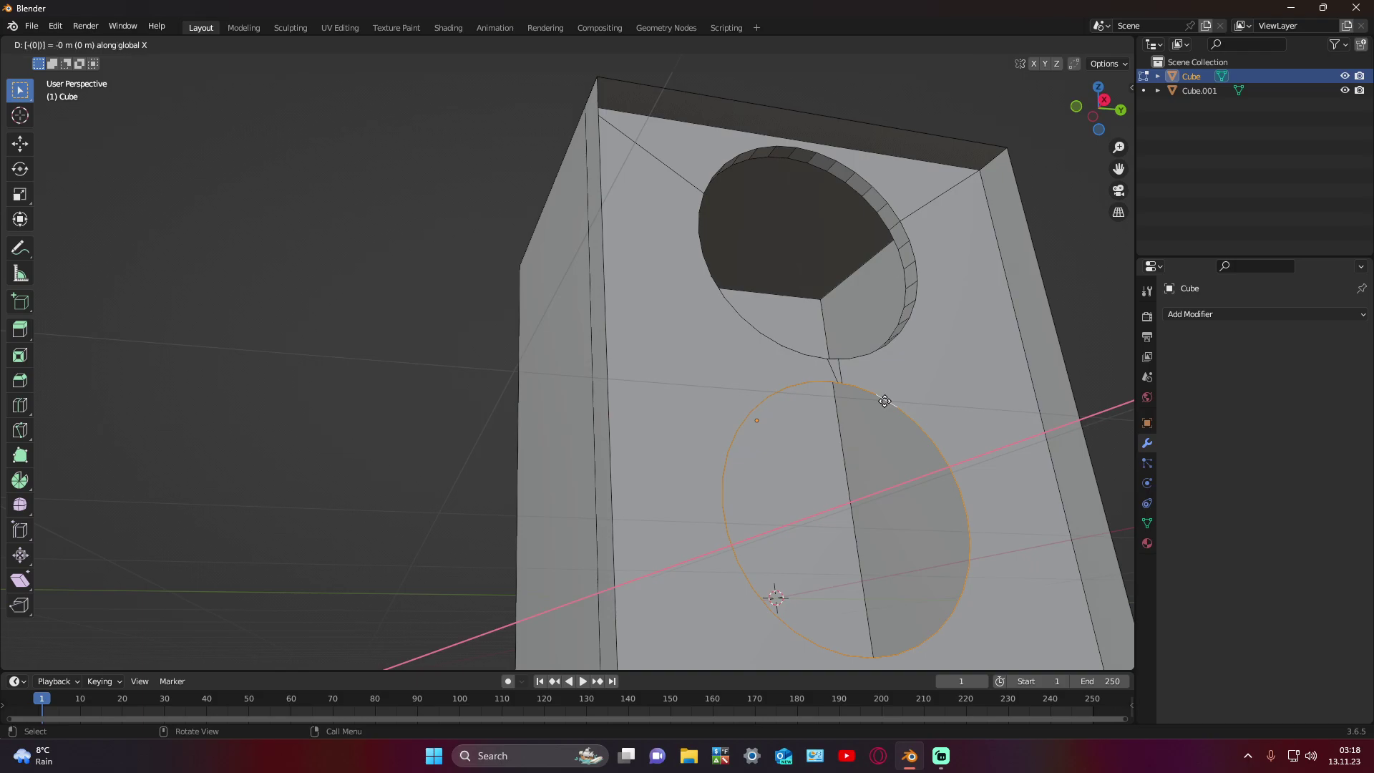
text(-0.1)
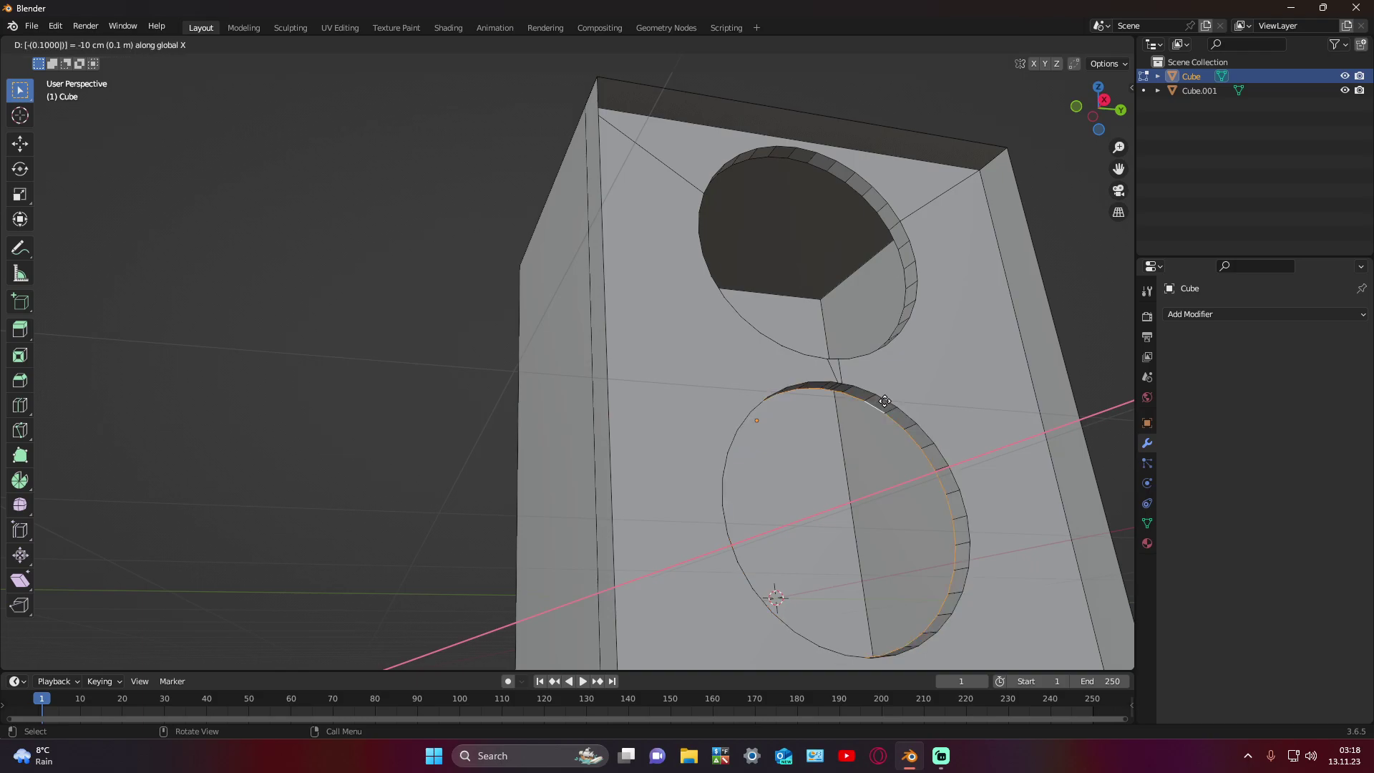
key(Return)
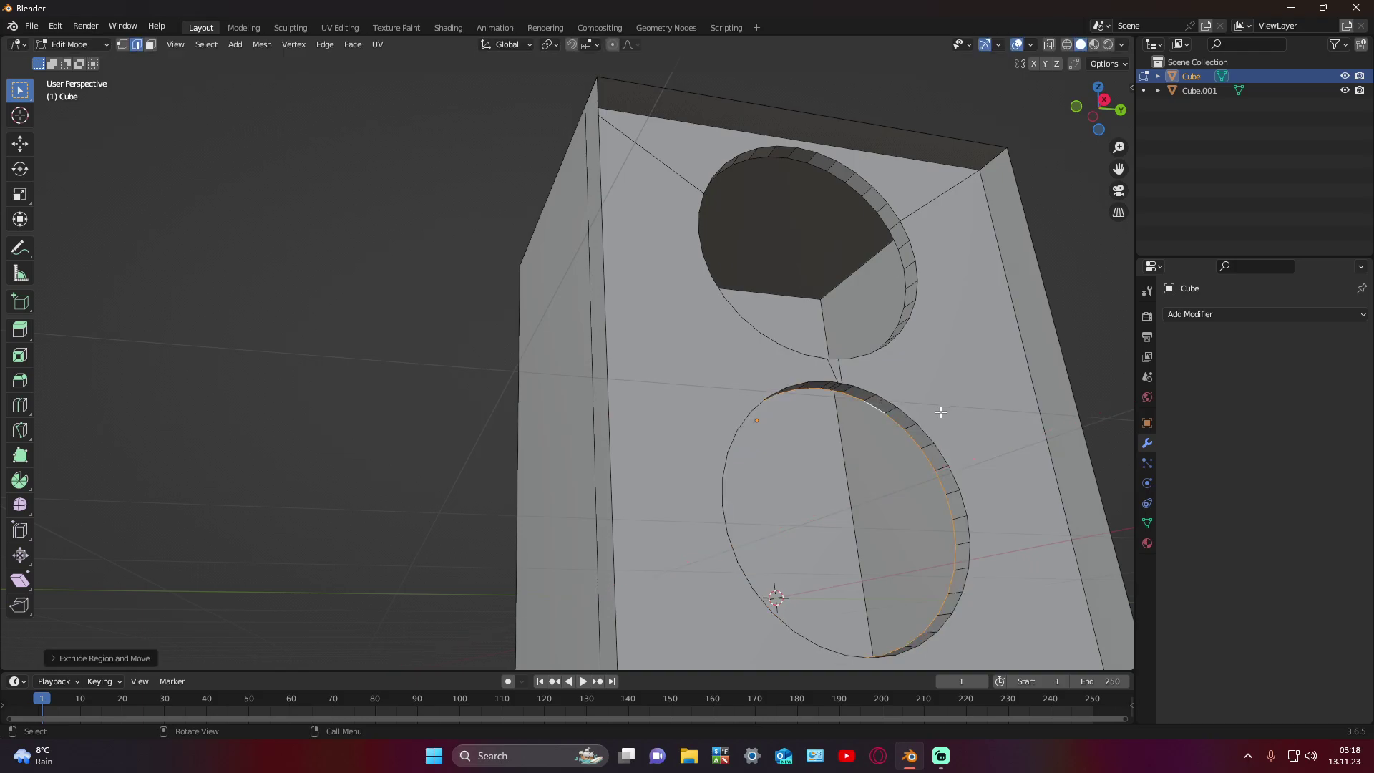
mouse_move(938, 412)
middle_down()
mouse_move(956, 500)
mouse_move(1006, 500)
mouse_move(954, 460)
mouse_move(765, 398)
mouse_move(745, 436)
mouse_move(773, 430)
mouse_move(649, 376)
mouse_move(730, 461)
mouse_move(793, 496)
middle_up()
scroll(761, 408, up, 4)
scroll(760, 425, down, 3)
Step: Extrude the upper rim's edge loop, then try and cancel Z, Y and free scaling
mouse_move(838, 558)
middle_down()
mouse_move(903, 507)
mouse_move(884, 476)
mouse_move(899, 482)
middle_up()
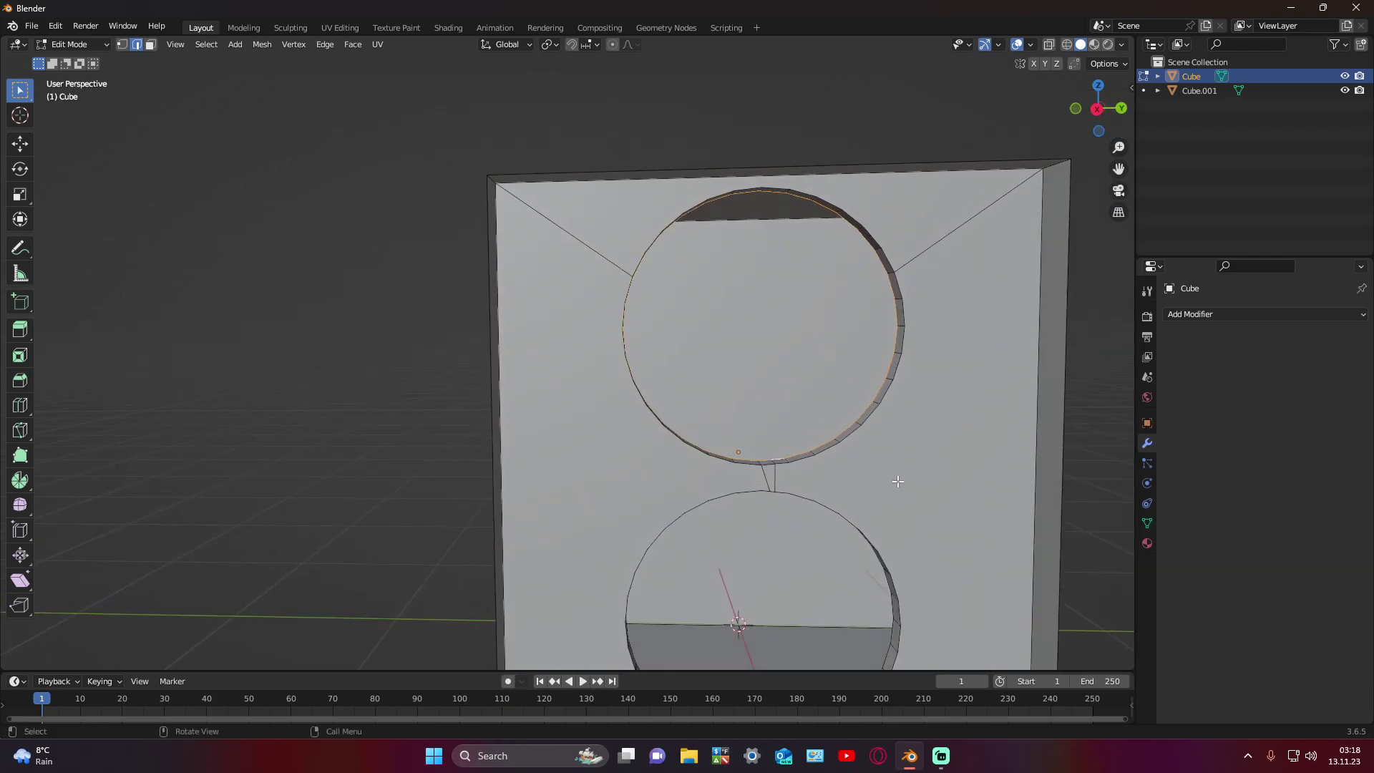
key(g)
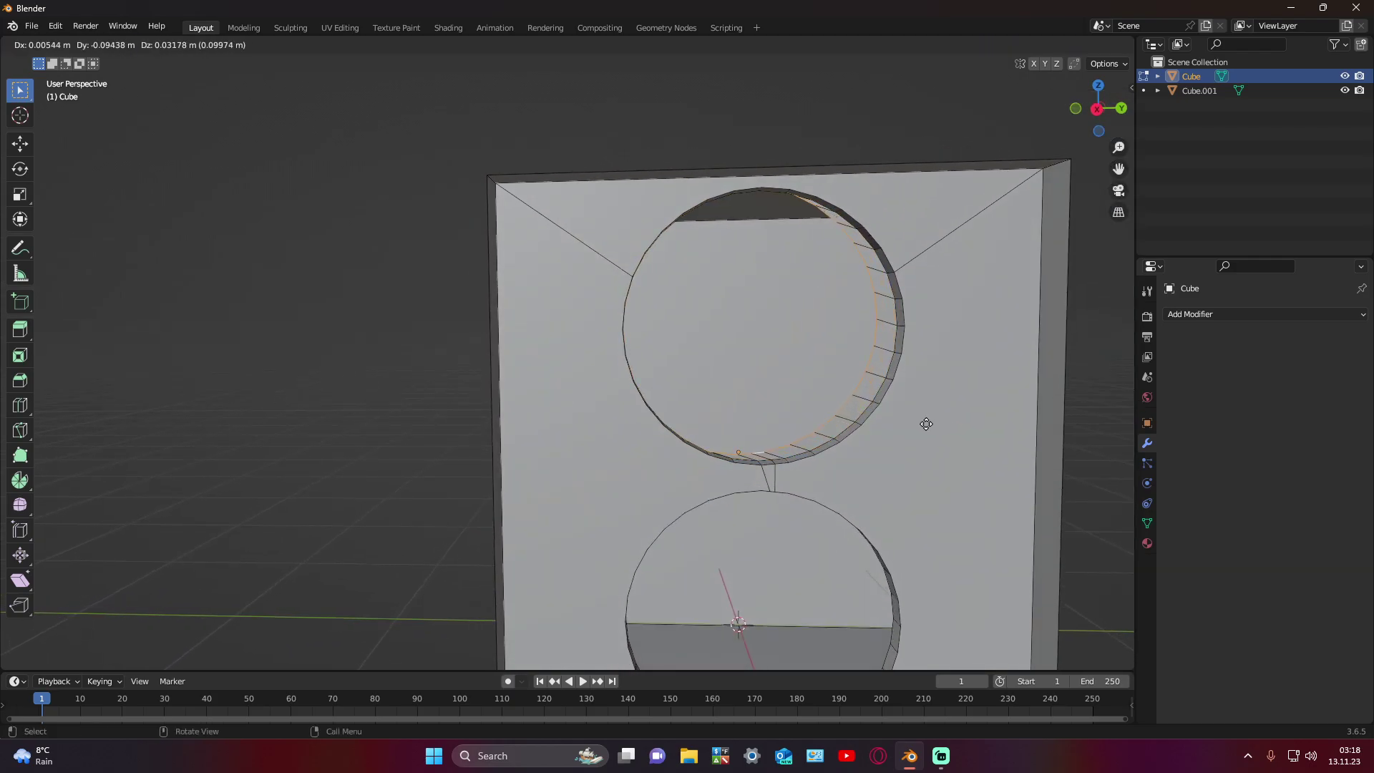
click(926, 423)
mouse_move(939, 445)
middle_down()
mouse_move(863, 451)
mouse_move(872, 458)
middle_up()
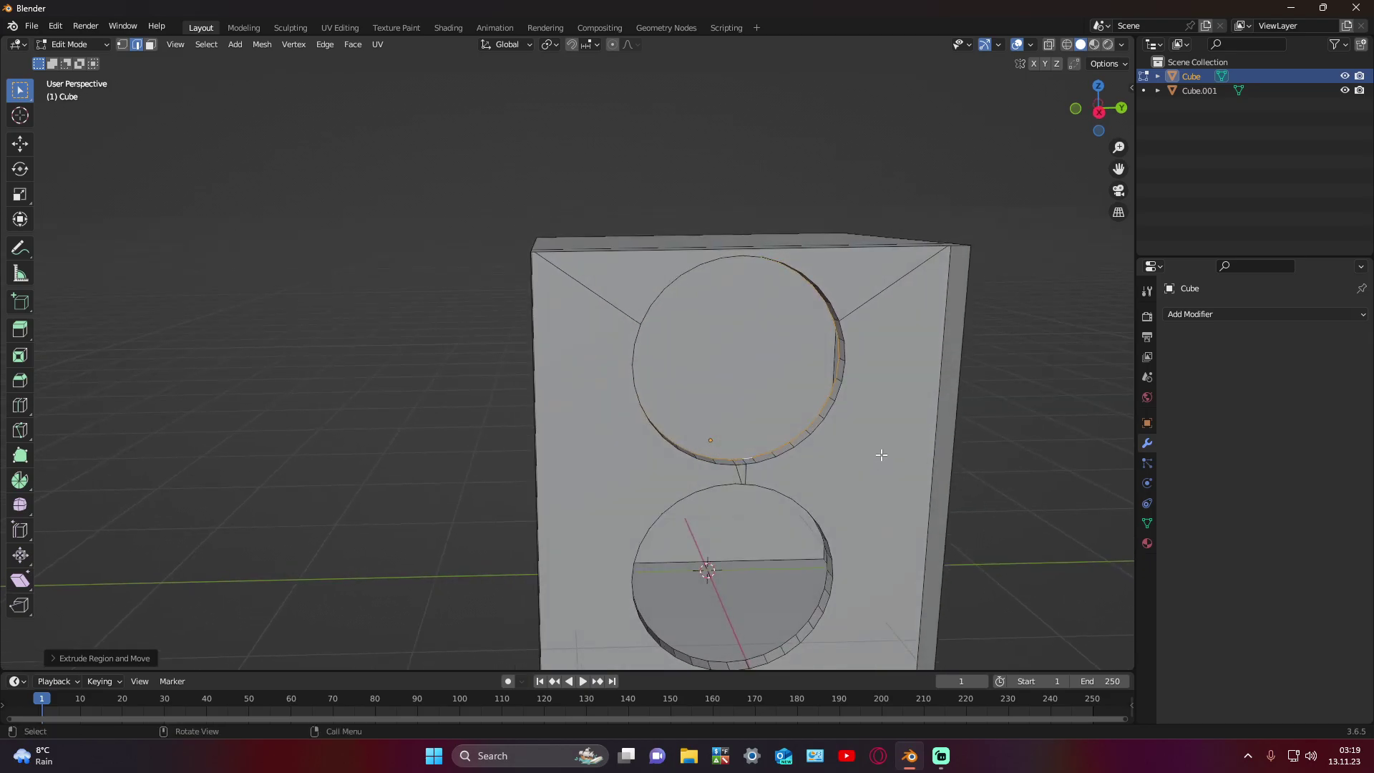
key(s)
key(z)
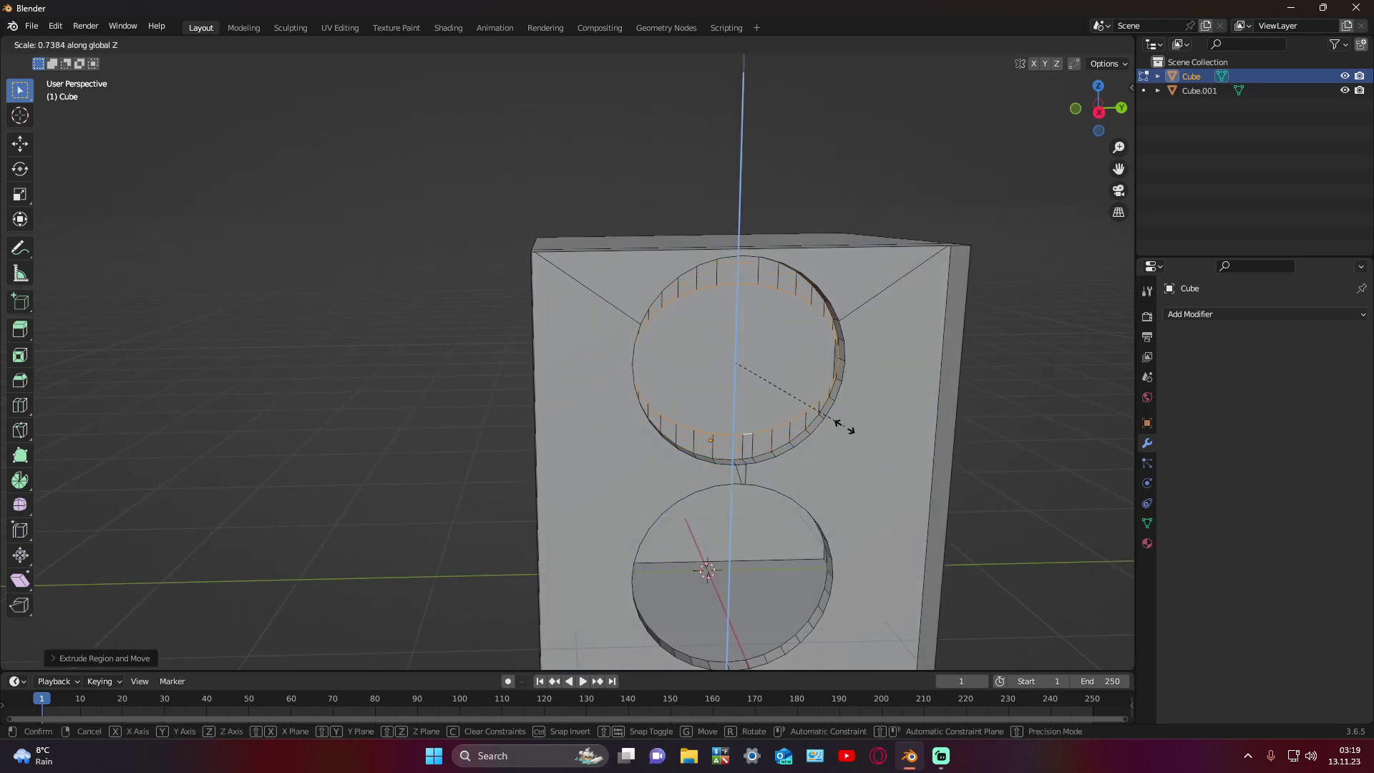
right_click(850, 433)
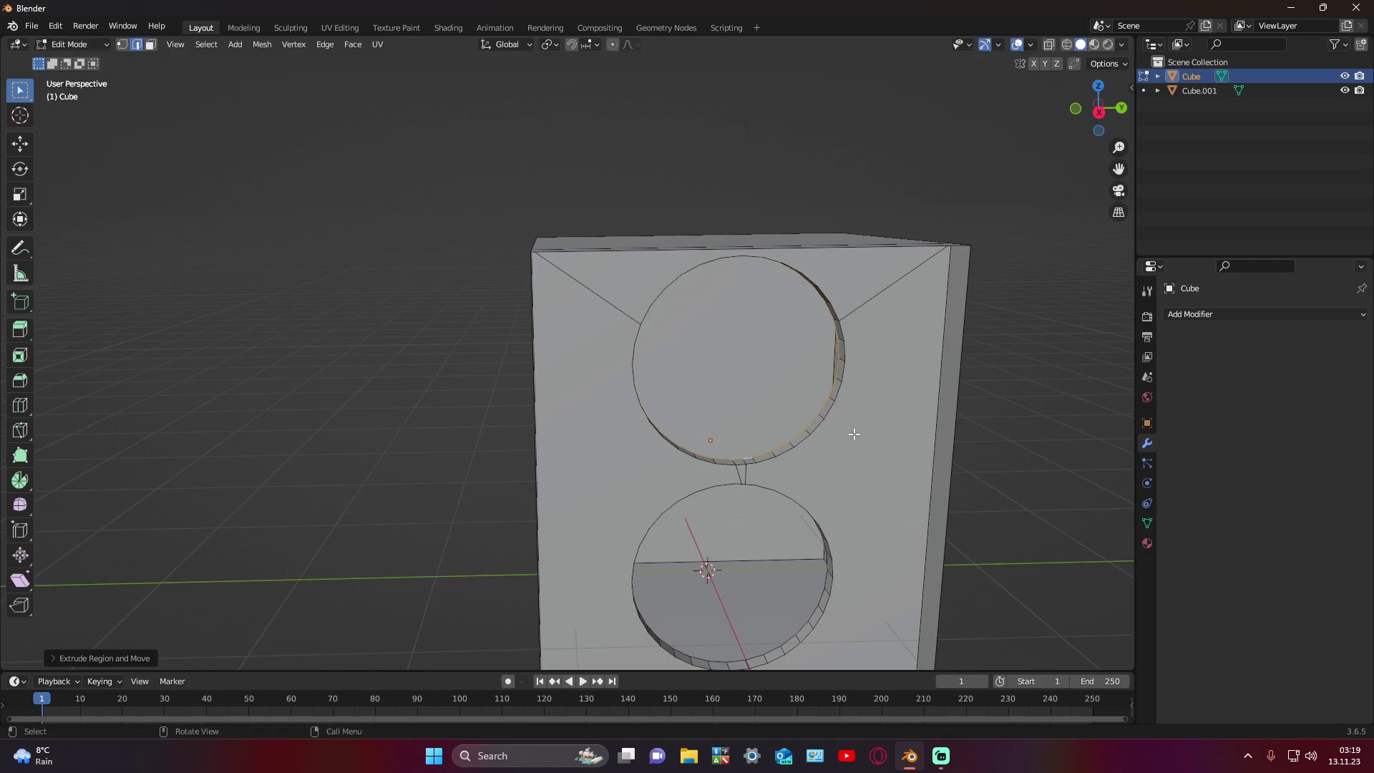
key(s)
key(y)
right_click(826, 419)
key(s)
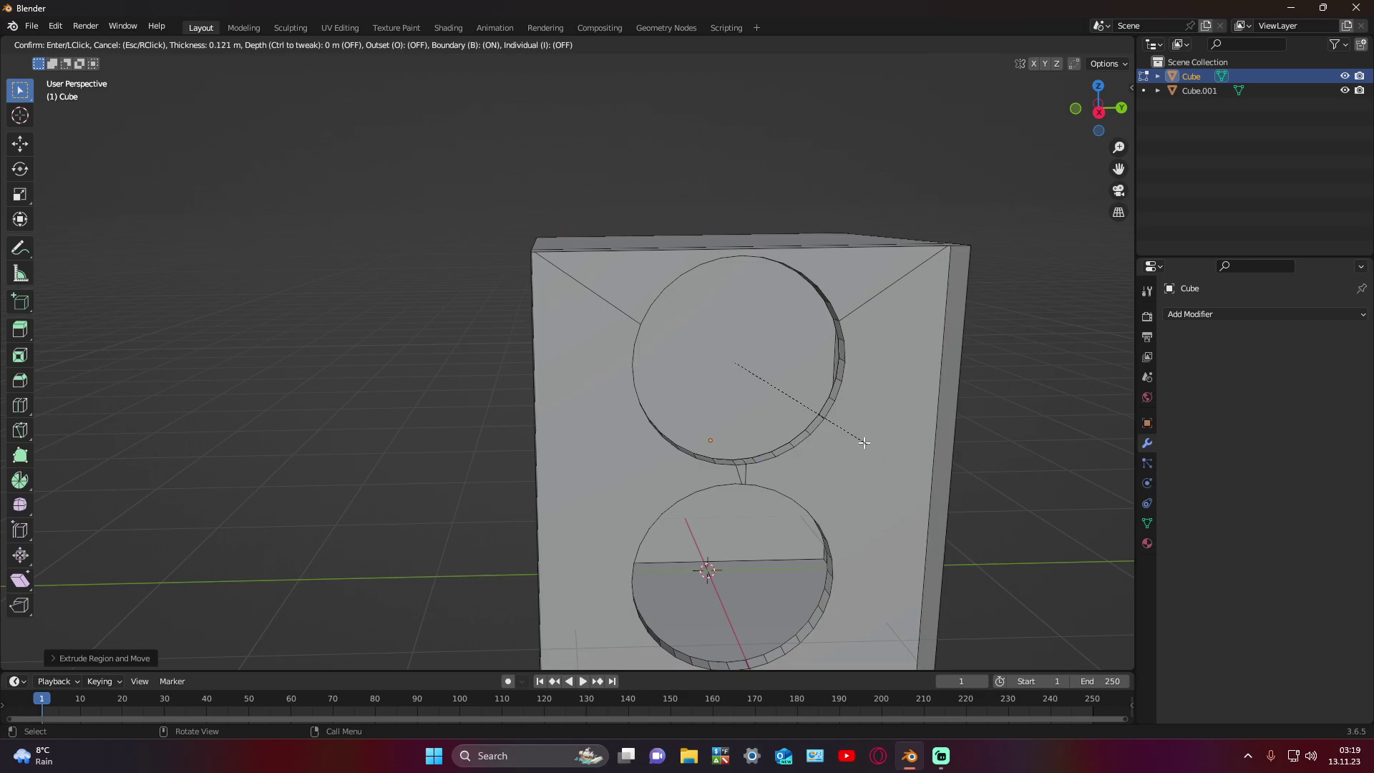
right_click(985, 527)
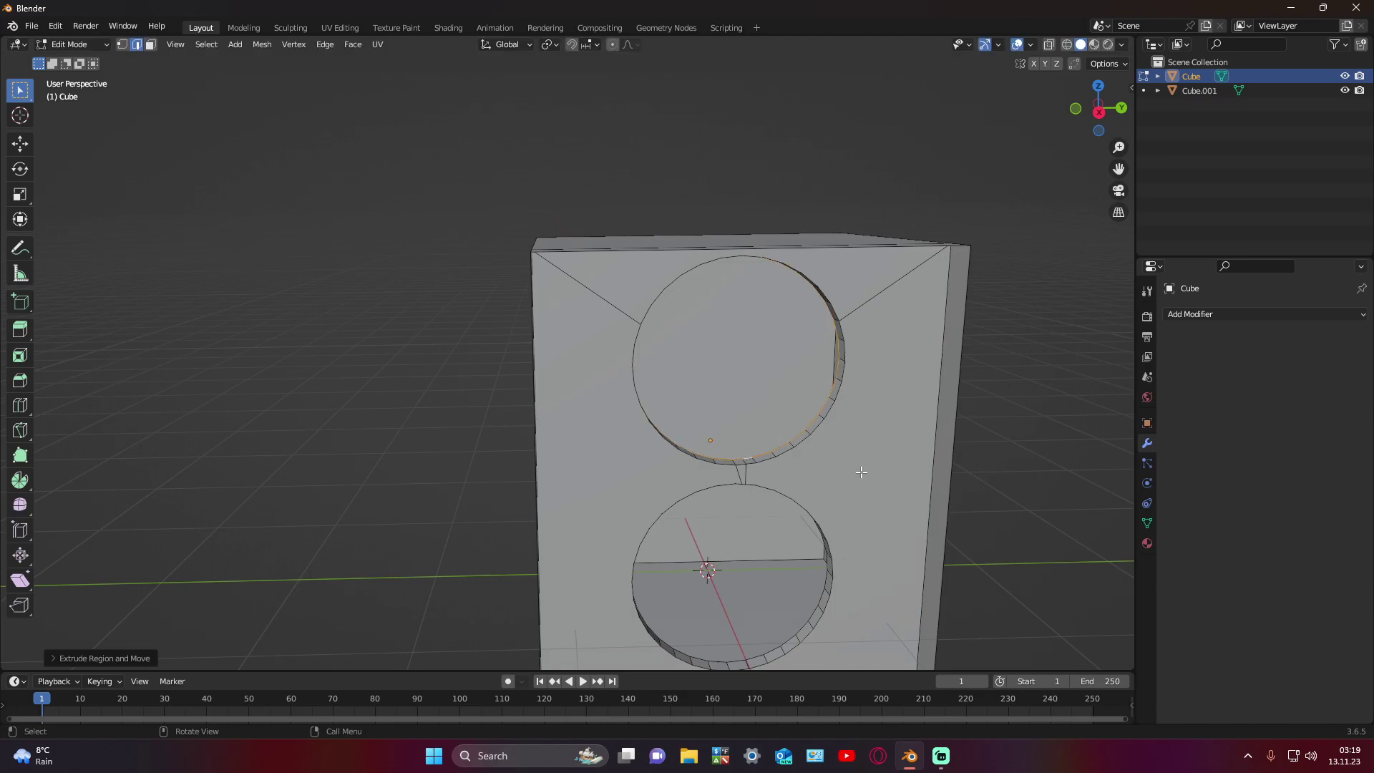
Step: Nudge the circle loop slightly, reselect it, and undo an extra X extrusion
click(20, 144)
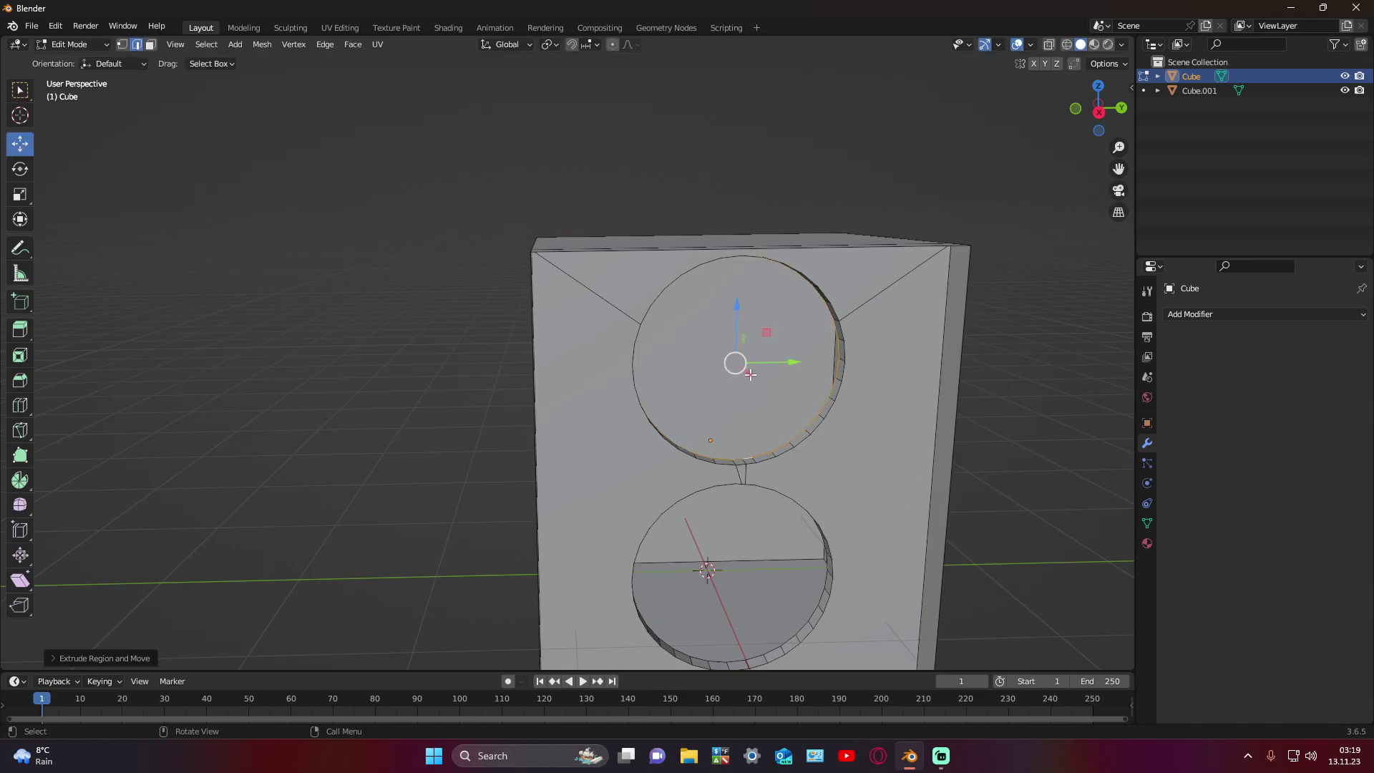
drag(750, 375, 743, 368)
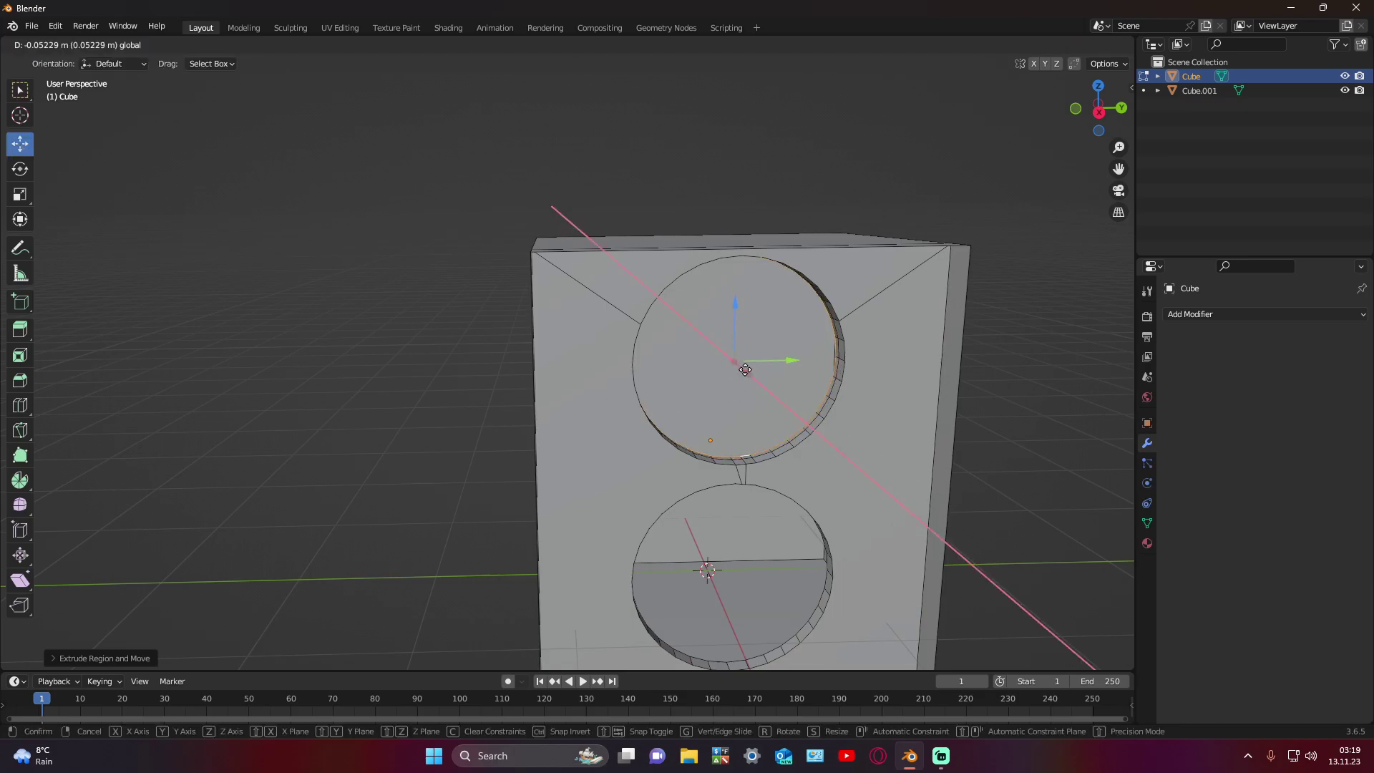
alt+click(814, 439)
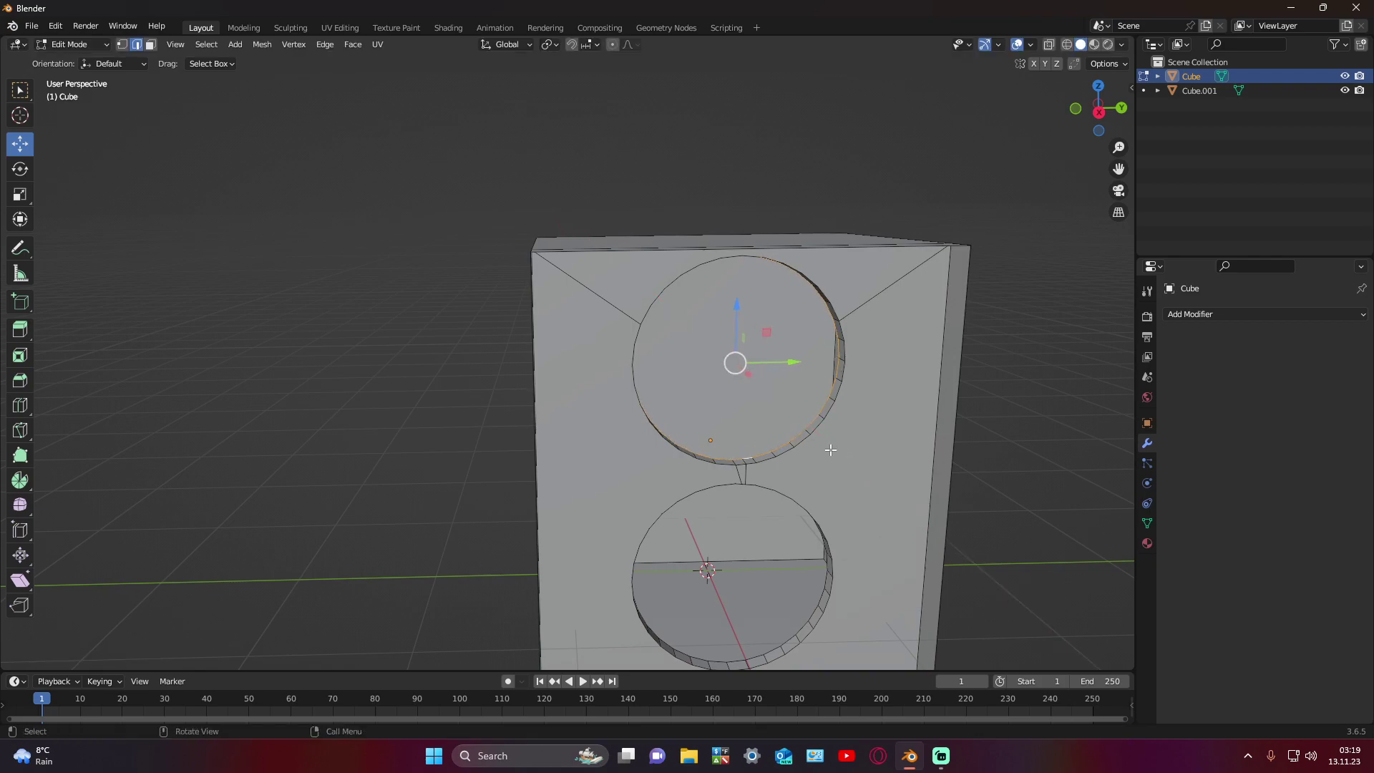
click(28, 87)
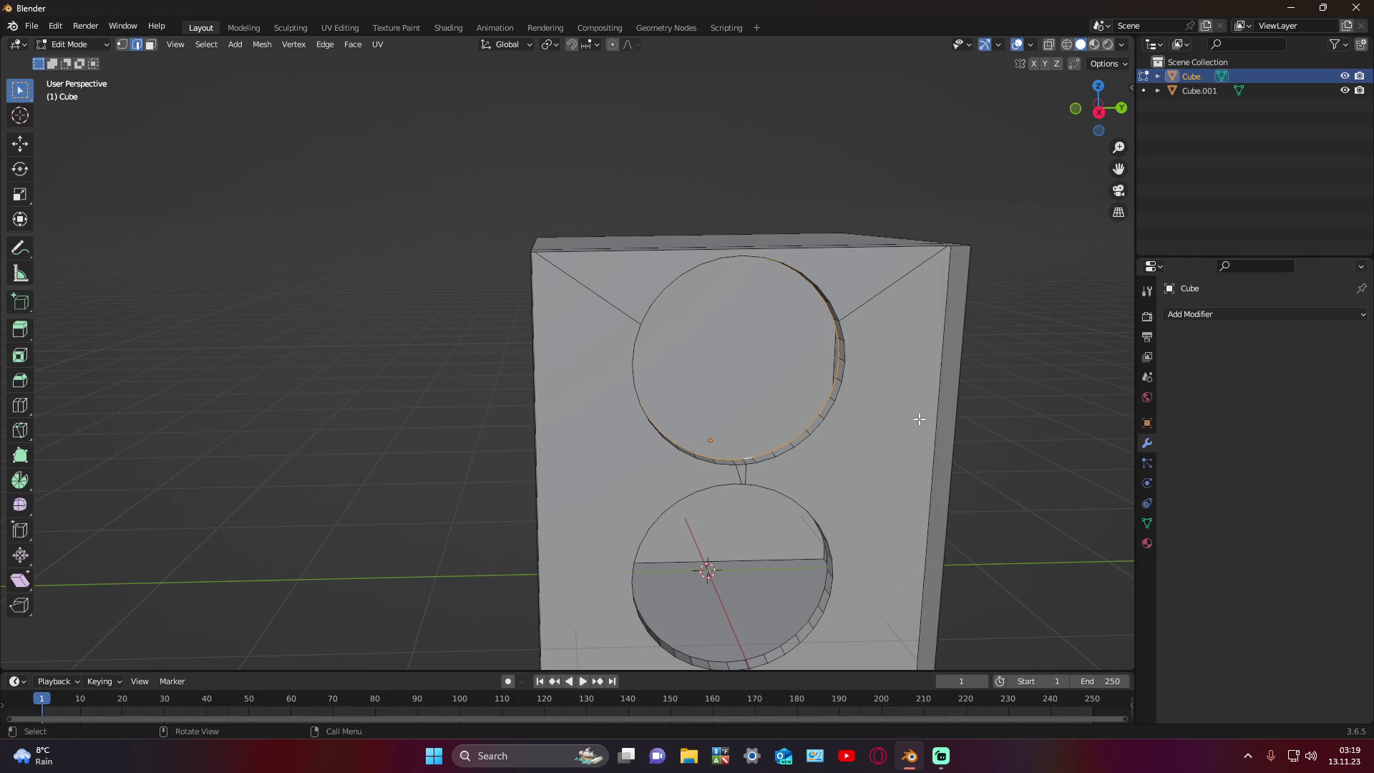
key(s)
key(Escape)
key(g)
key(x)
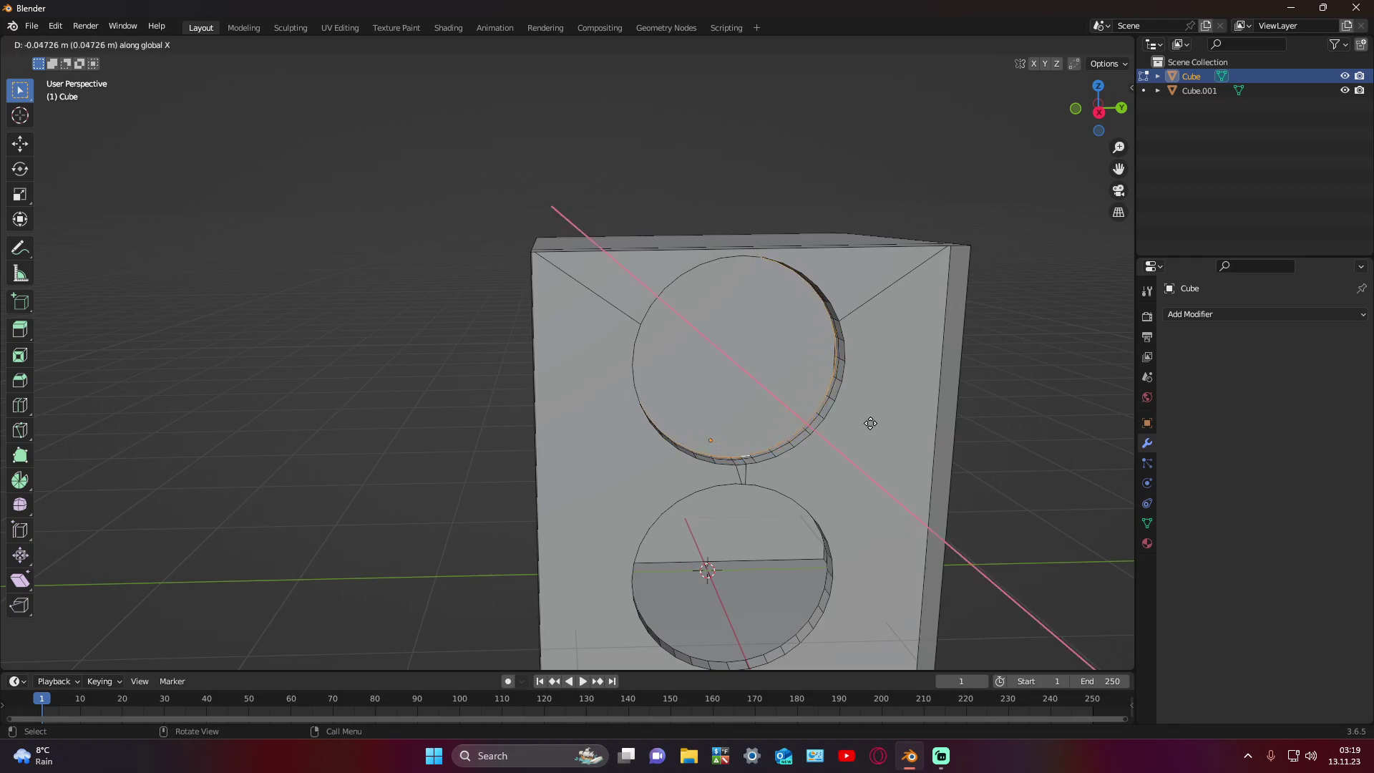
click(872, 423)
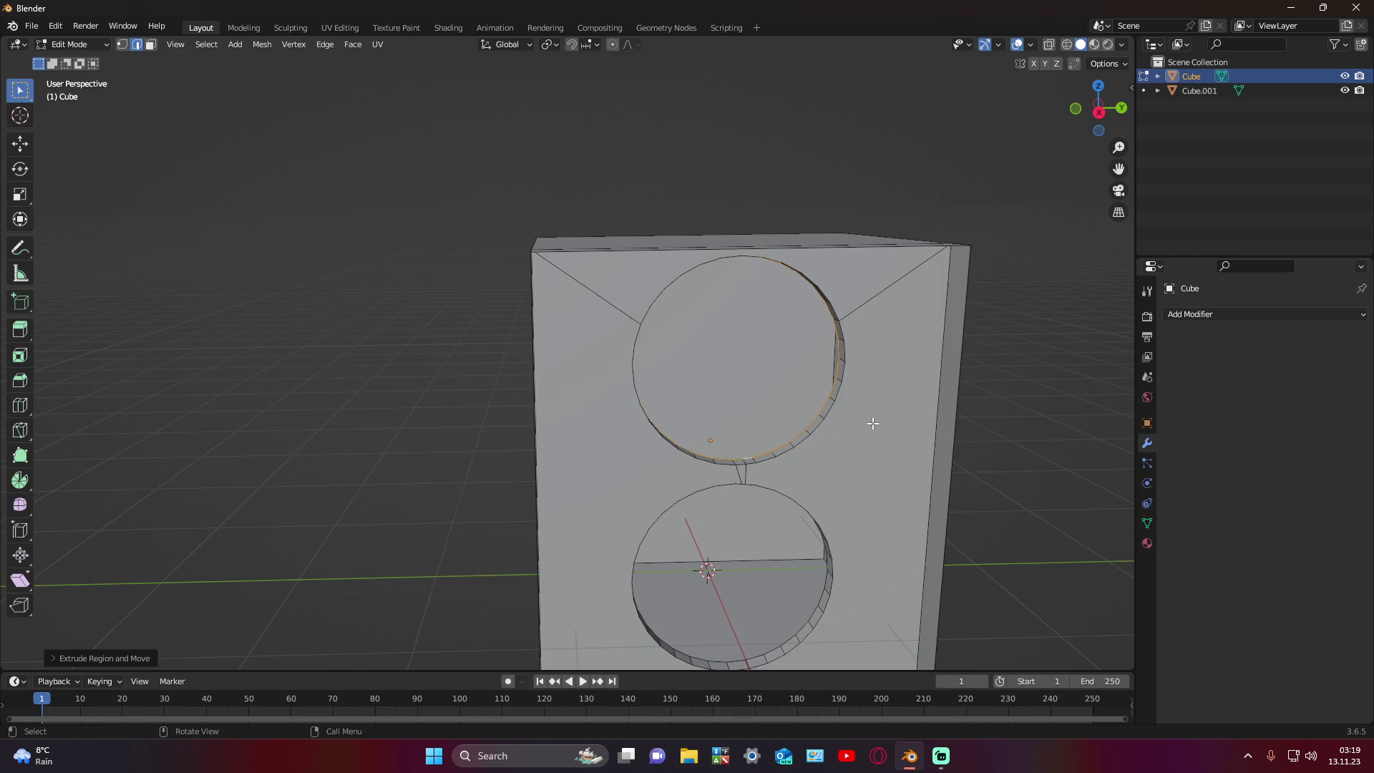
key(ctrl+z)
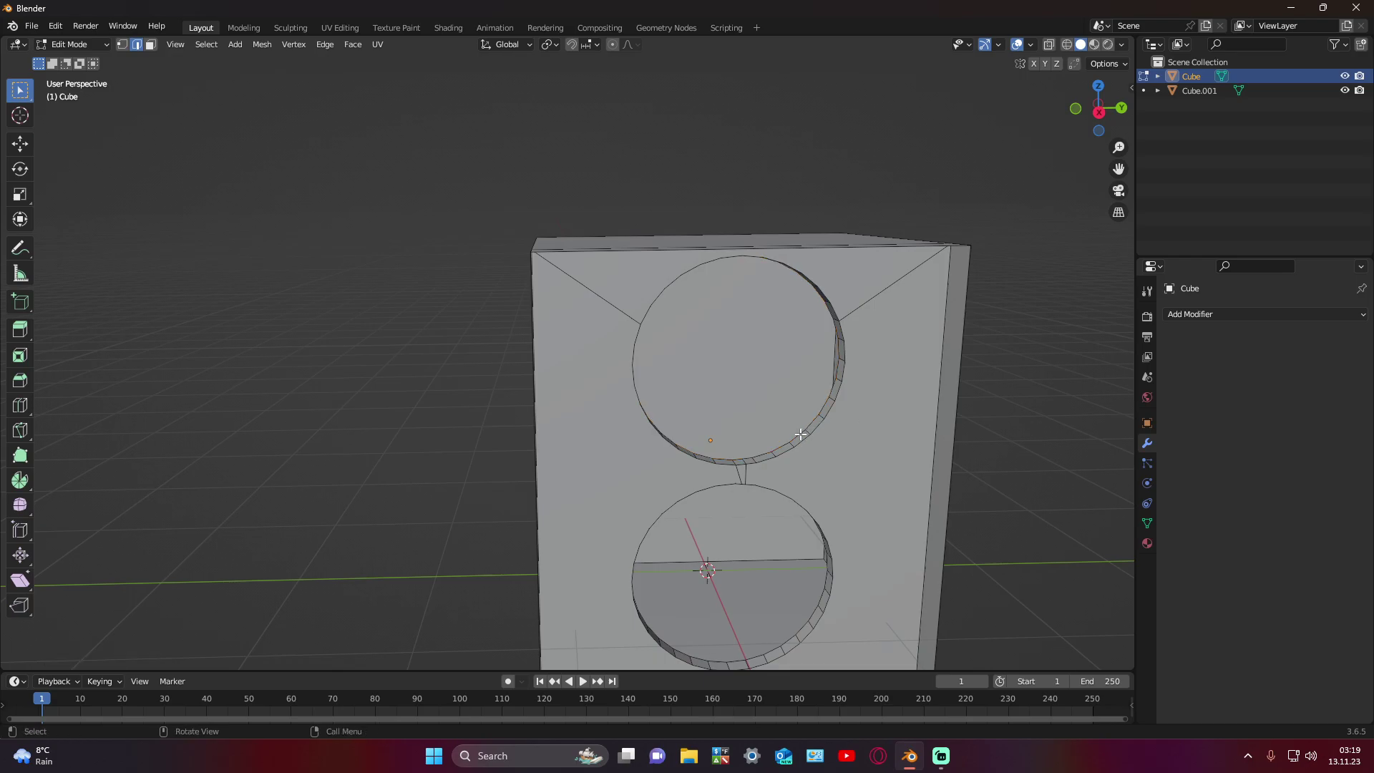
Step: Reselect the upper hole's edge loop and scale it along X
alt+click(801, 434)
key(s)
key(x)
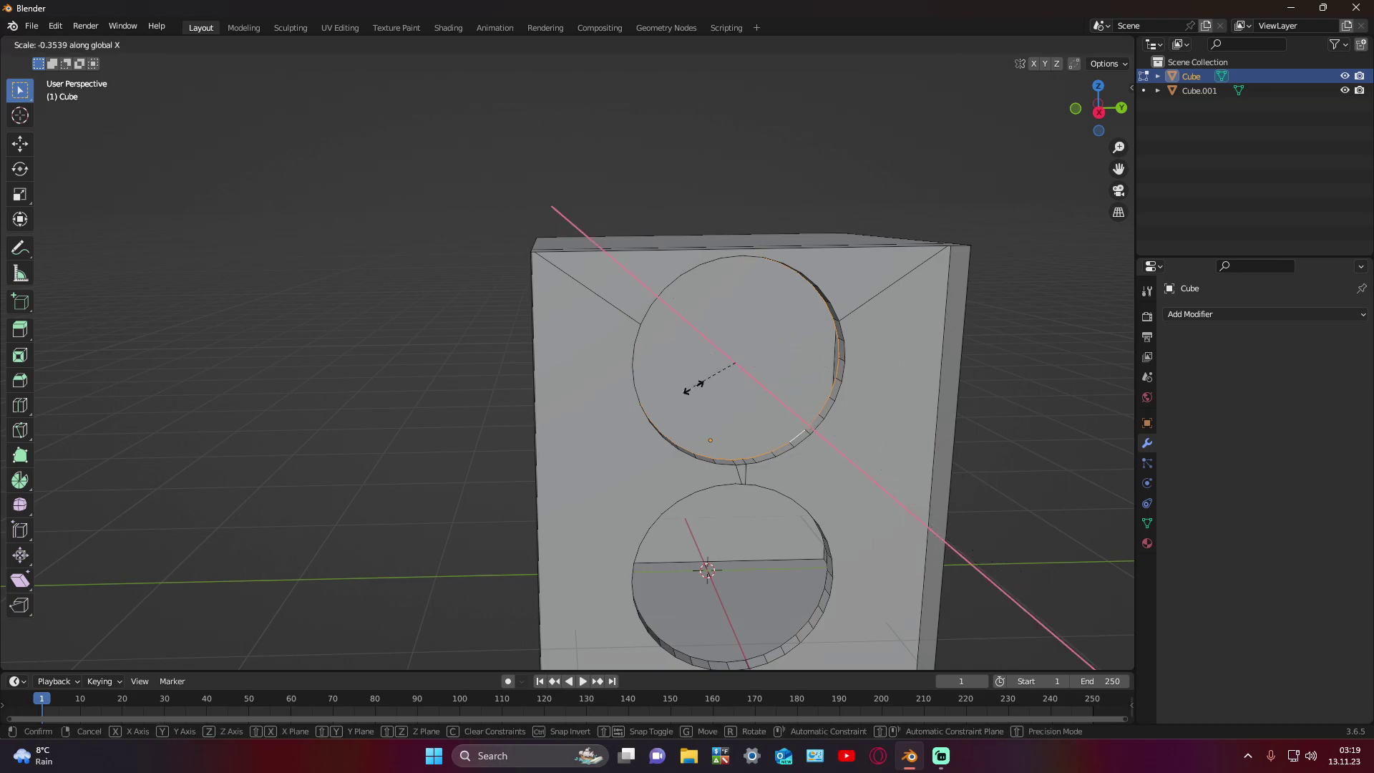
click(861, 443)
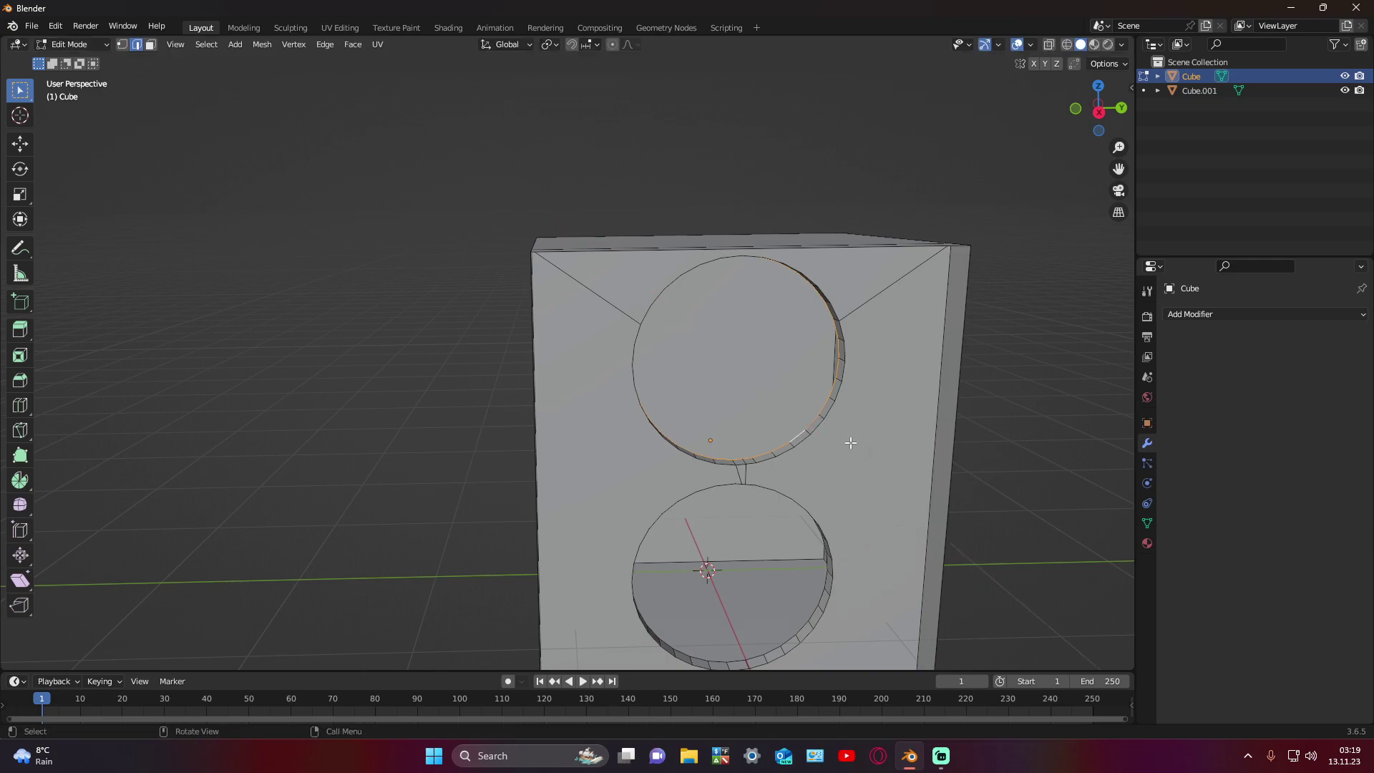
Step: Shrink the upper opening's inner loop to about 0.59 with the Scale tool, then enlarge it slightly
click(20, 194)
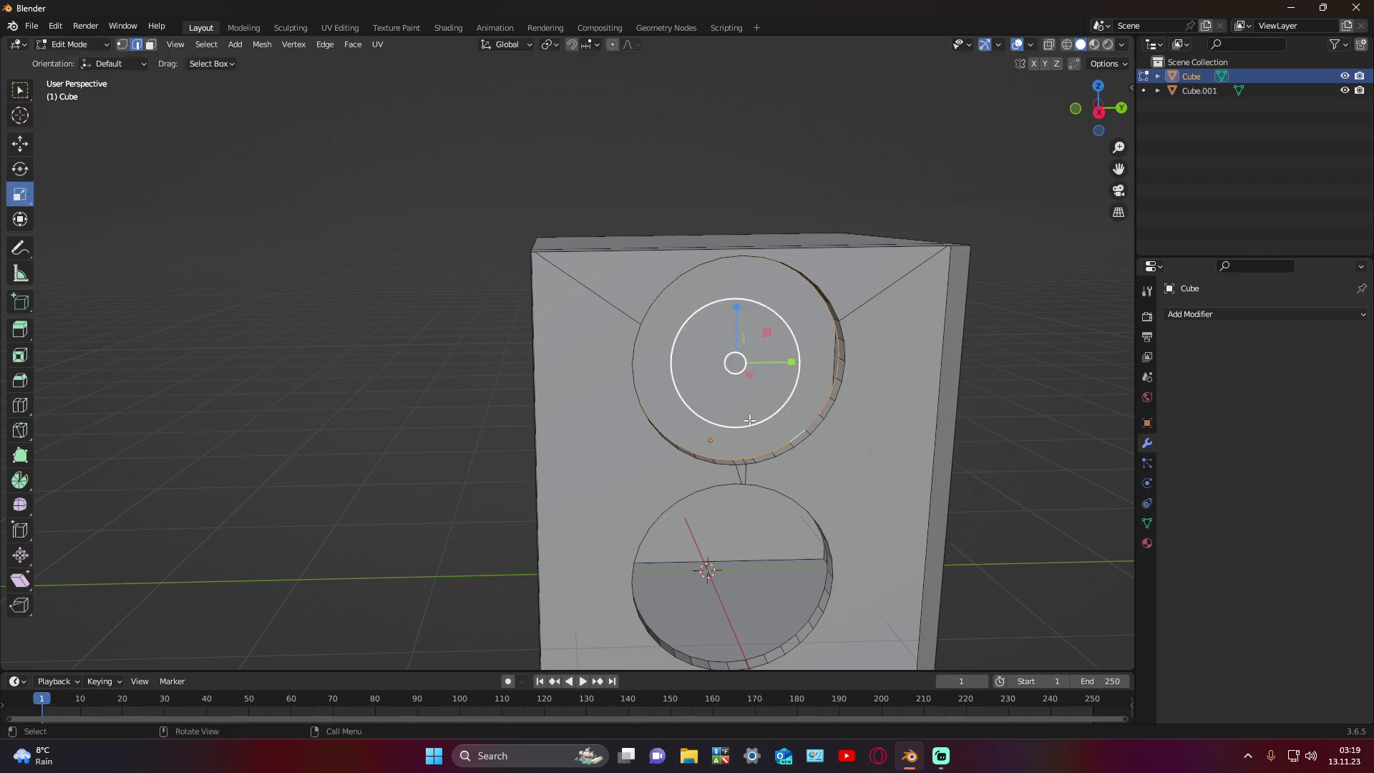
drag(750, 421, 725, 392)
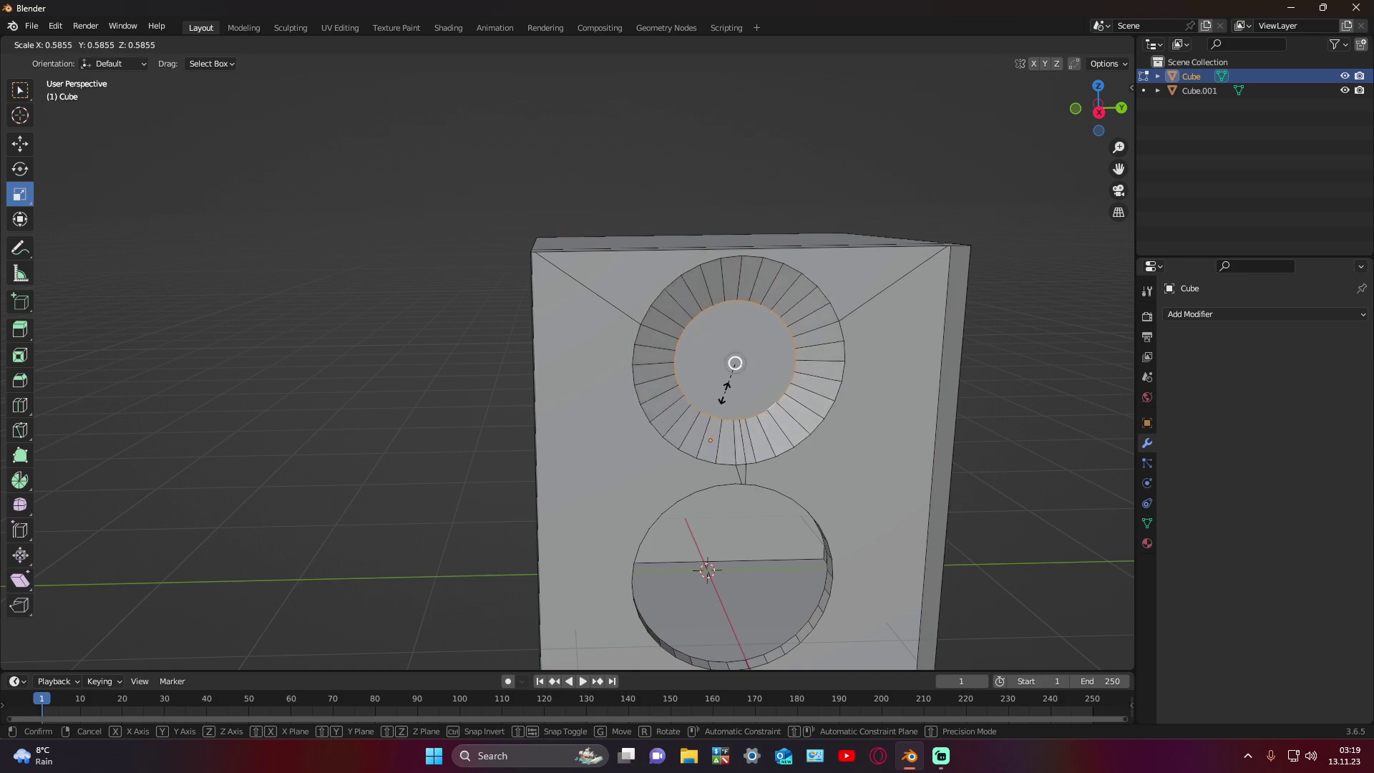
drag(723, 392, 723, 392)
mouse_move(723, 392)
middle_down()
mouse_move(787, 398)
mouse_move(771, 398)
middle_up()
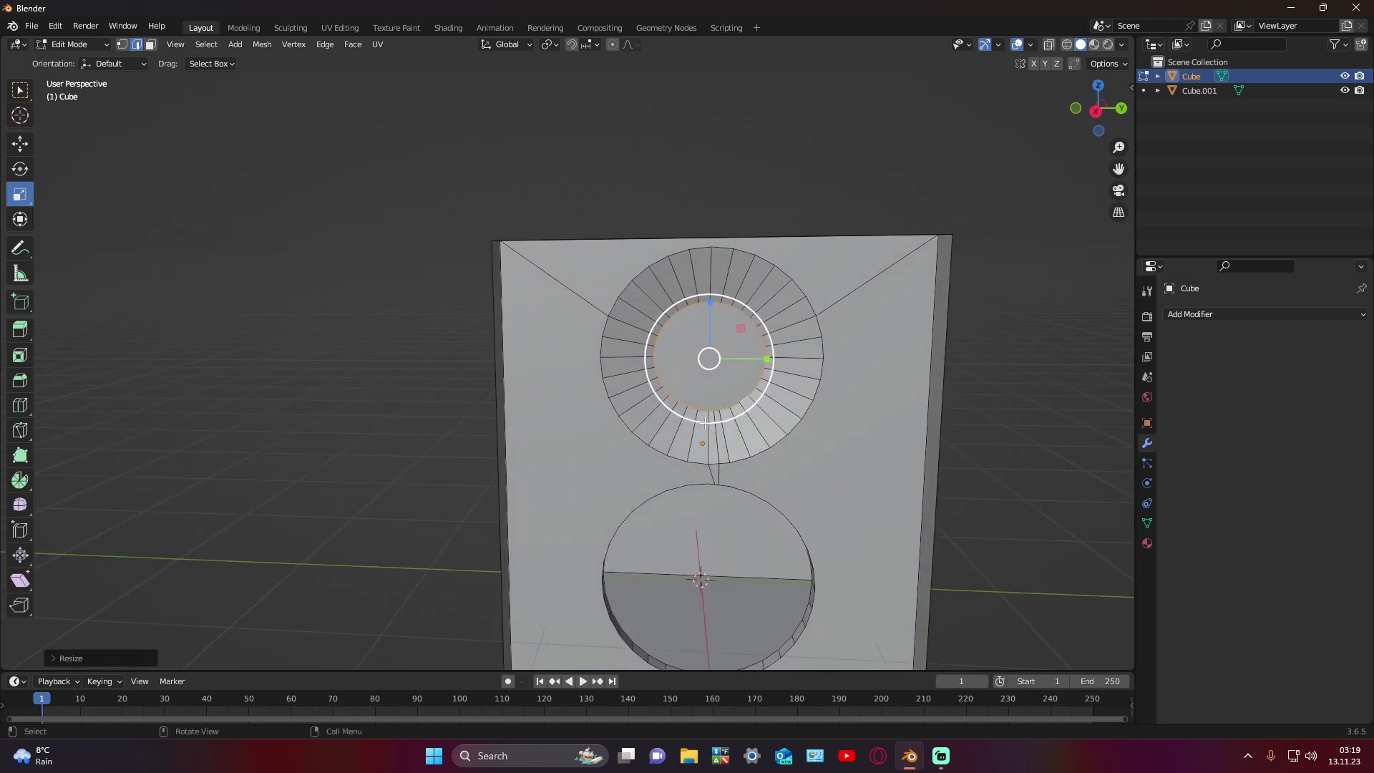
drag(705, 423, 709, 428)
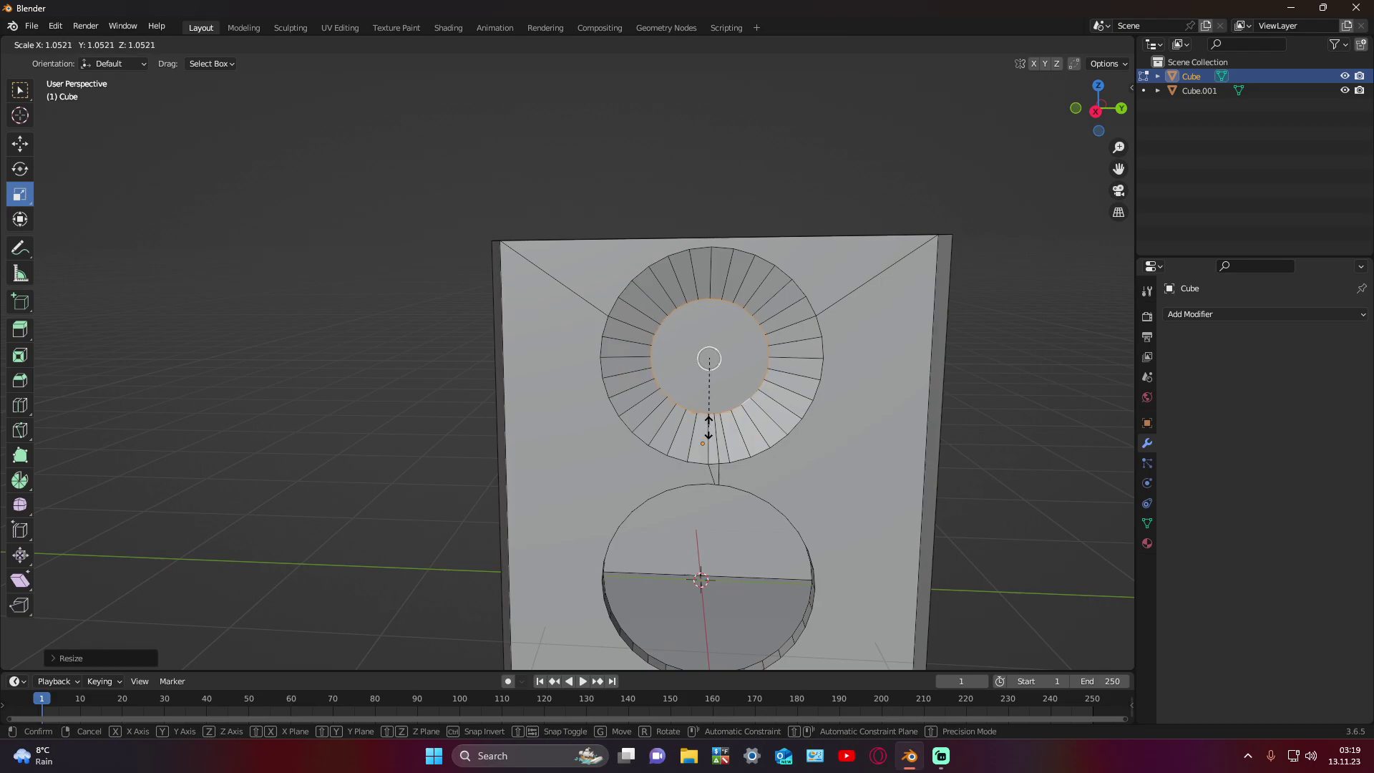
drag(709, 427, 711, 429)
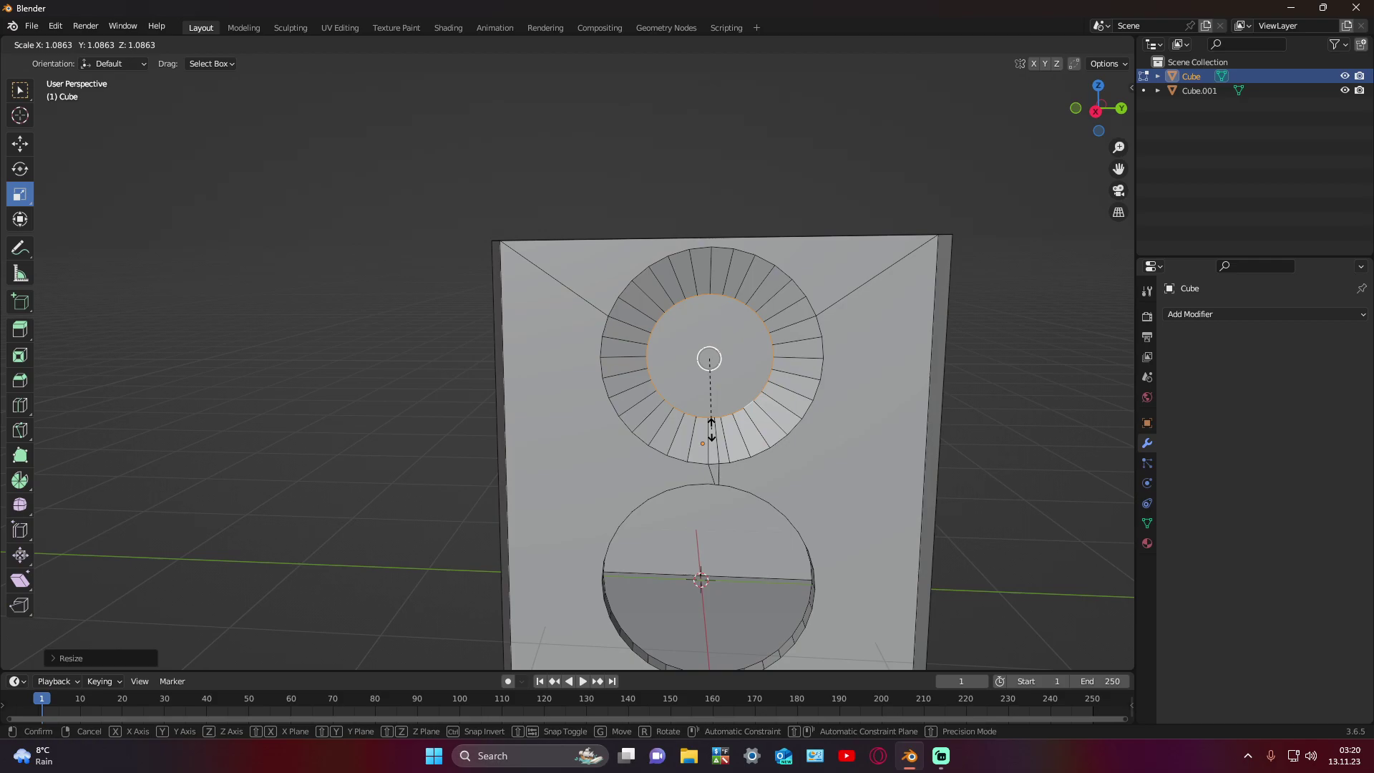
Step: Capture the scale value readout in two region screenshots, then cancel the oversized scaling
key(super+shift+s)
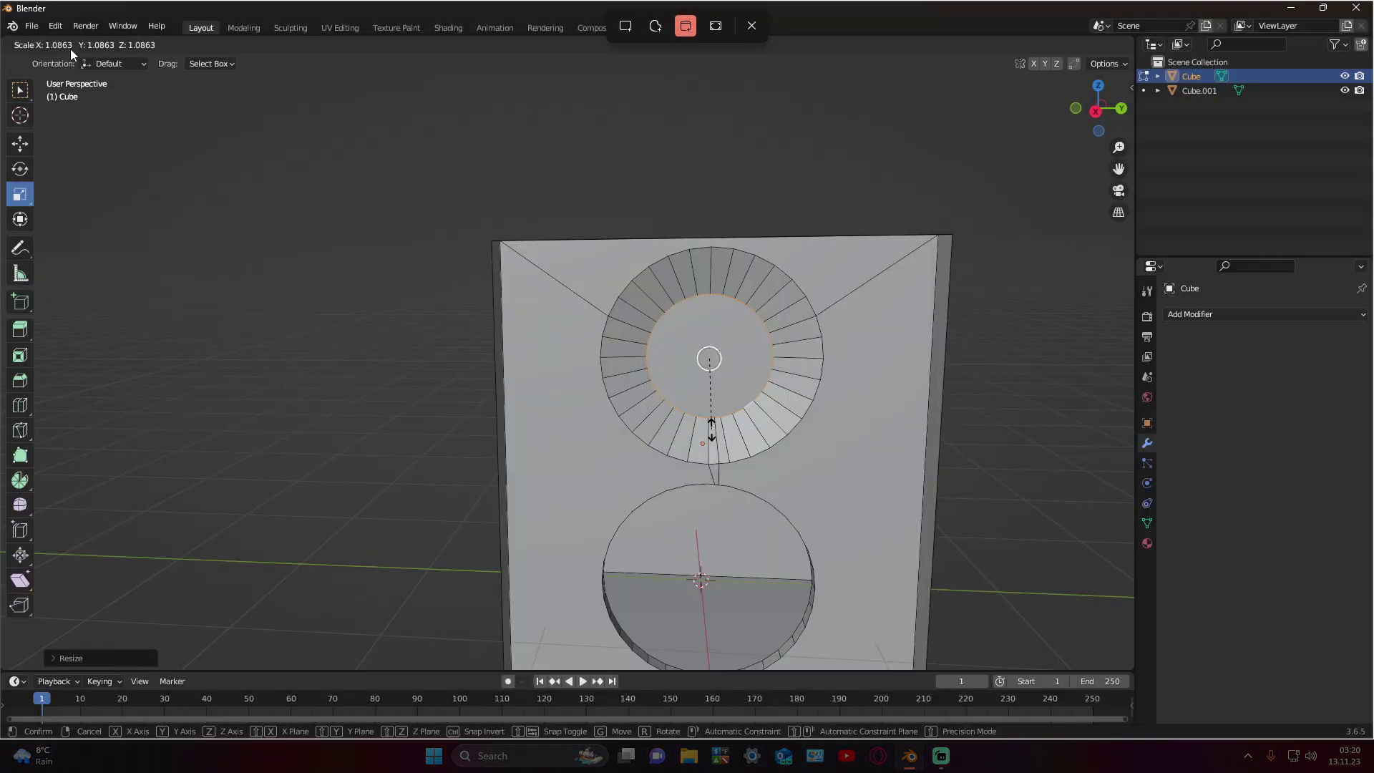
click(624, 26)
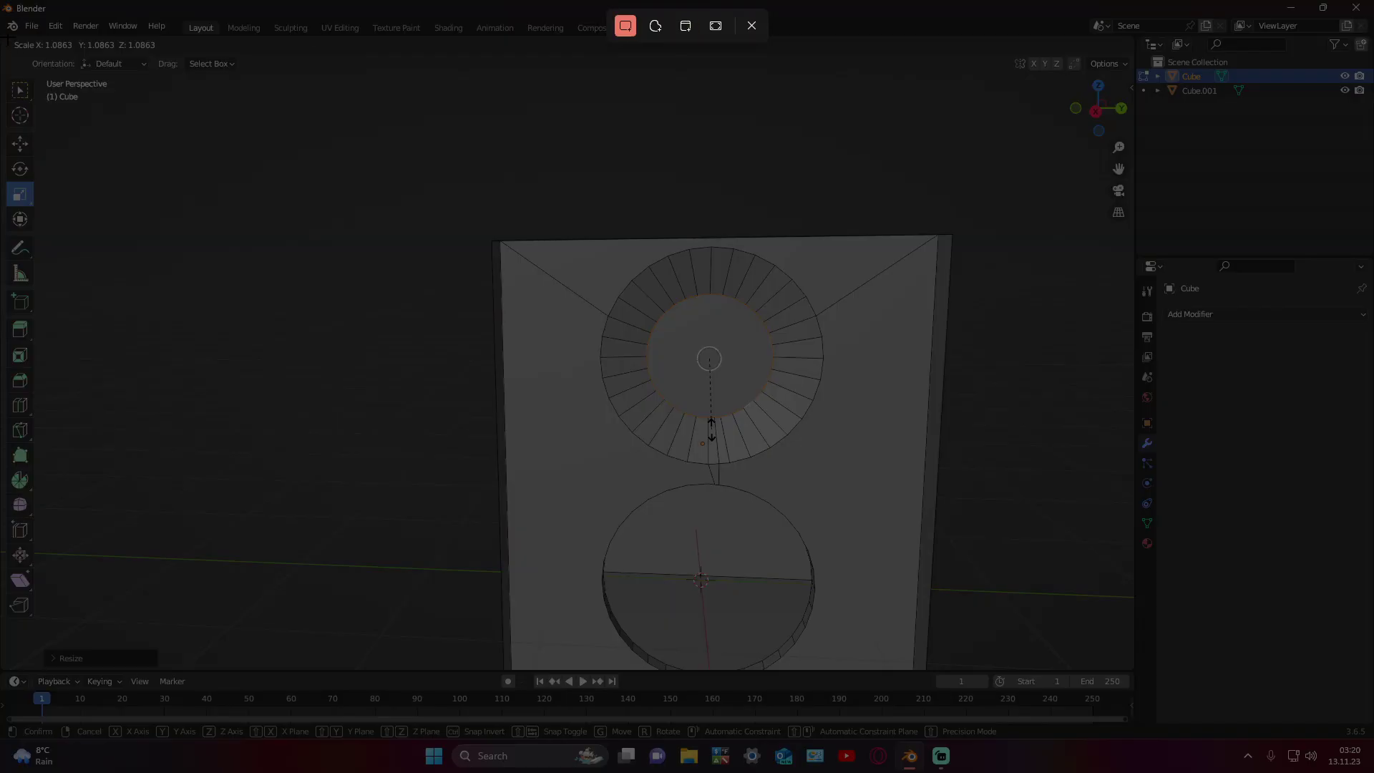
drag(7, 36, 167, 64)
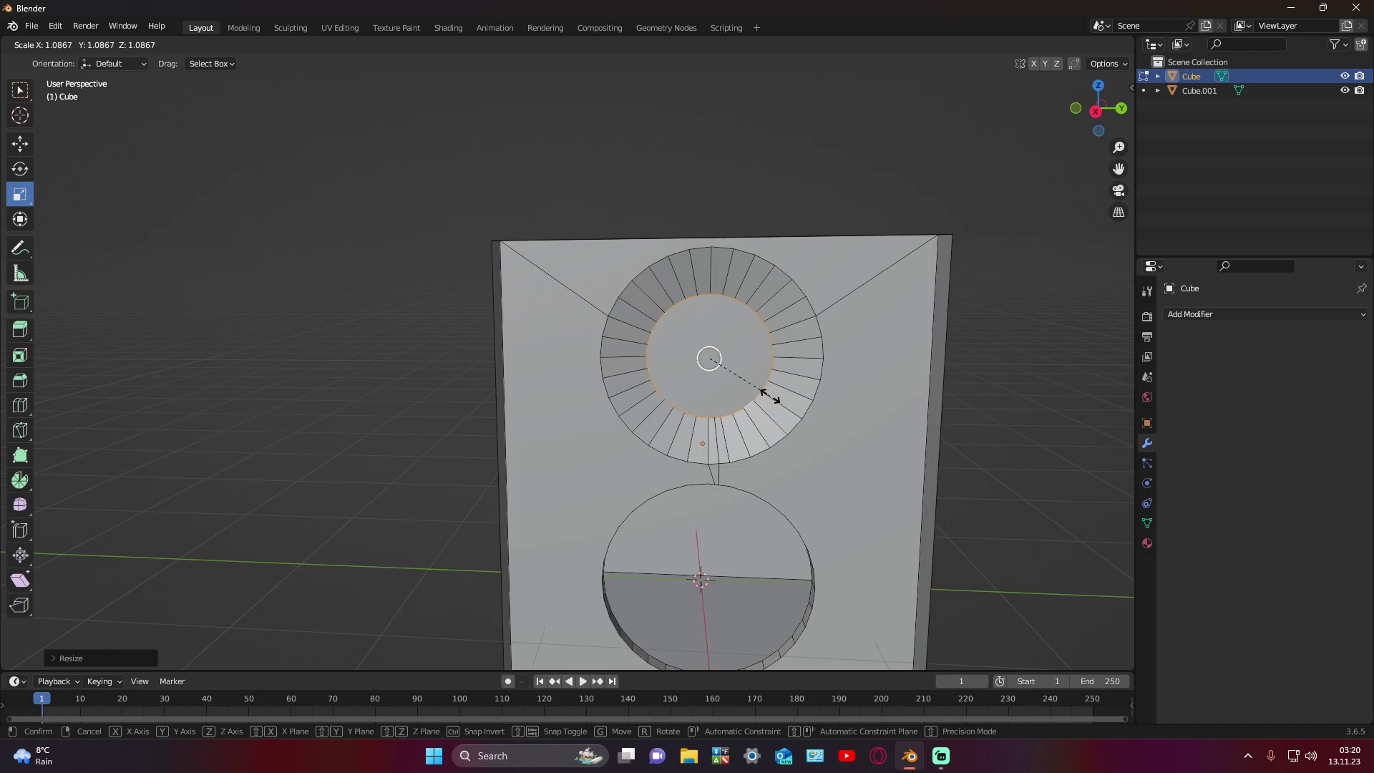
key(super+shift+s)
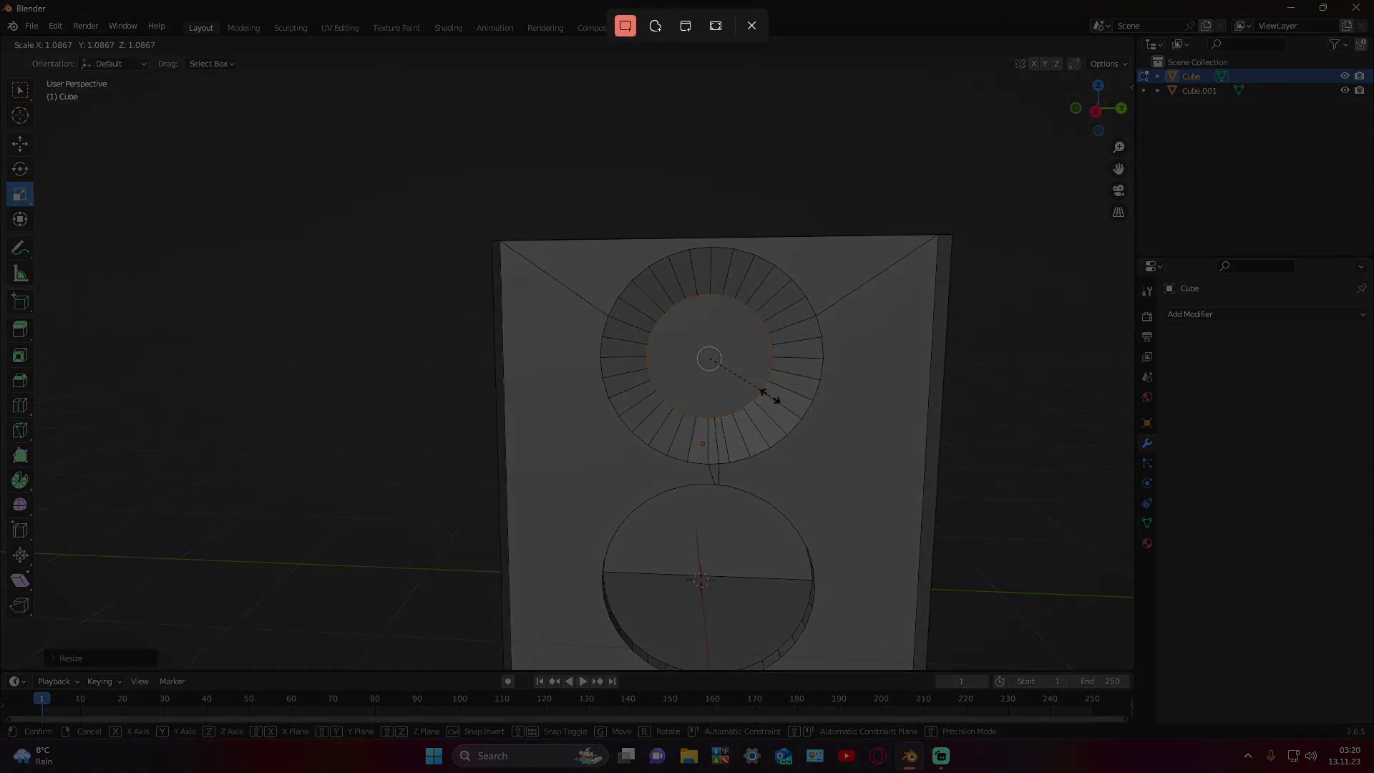
drag(5, 36, 158, 57)
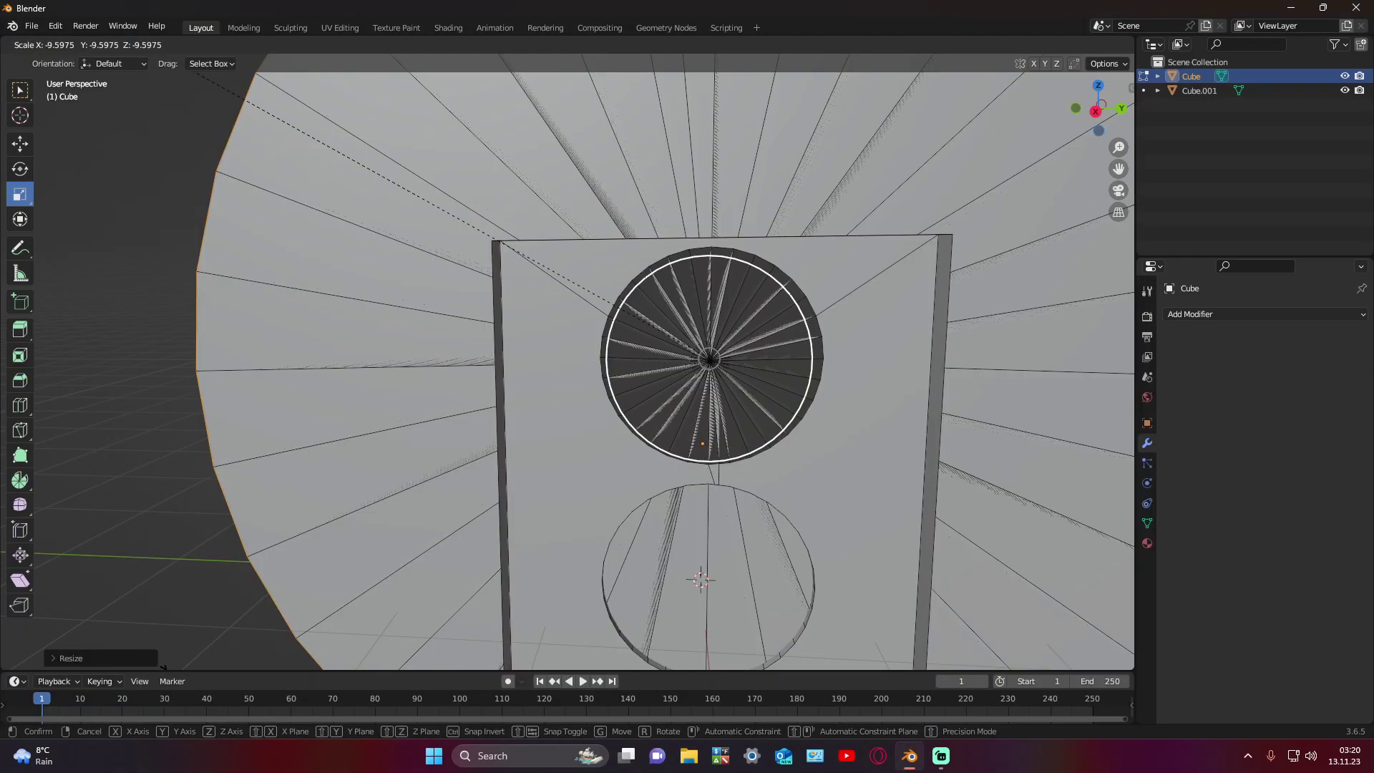
key(Escape)
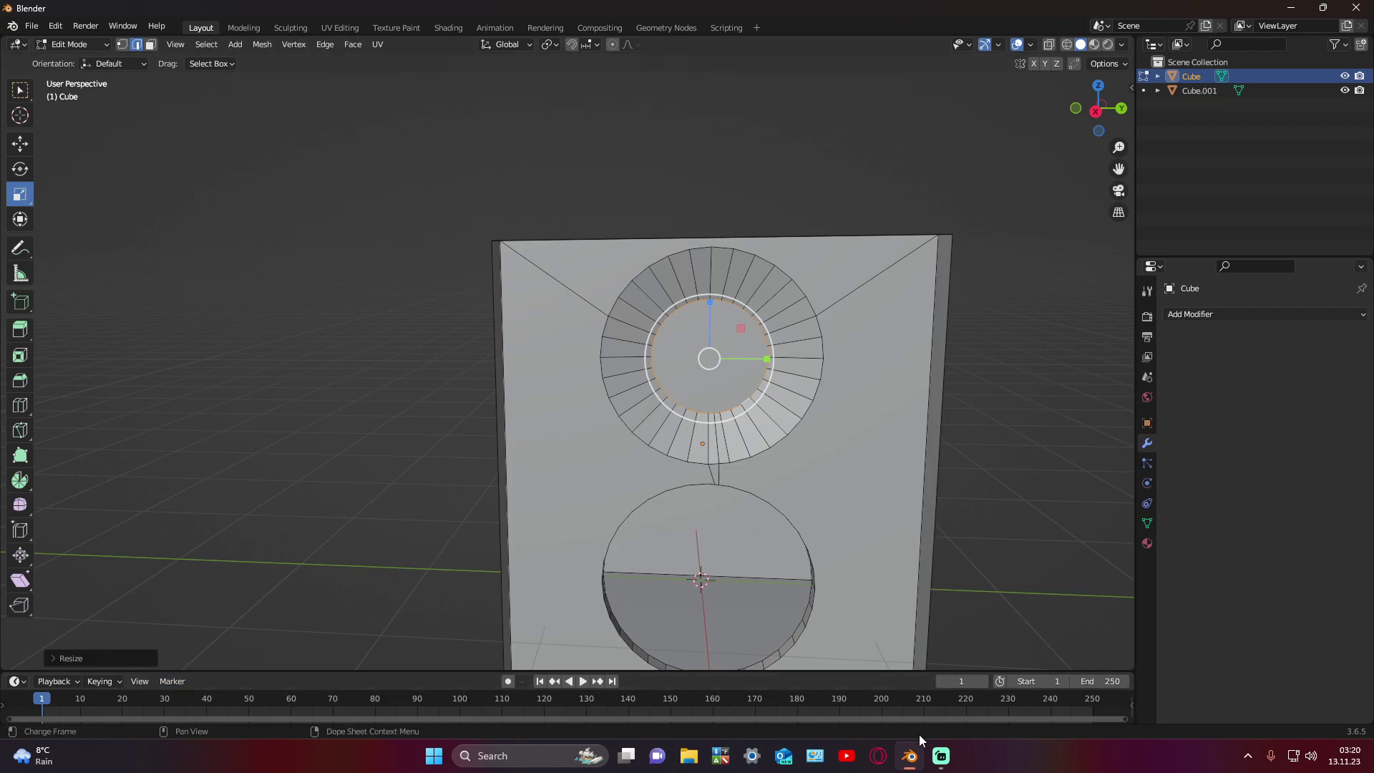
Step: Open Pictures > Screenshots in File Explorer and view the new screen capture
click(689, 755)
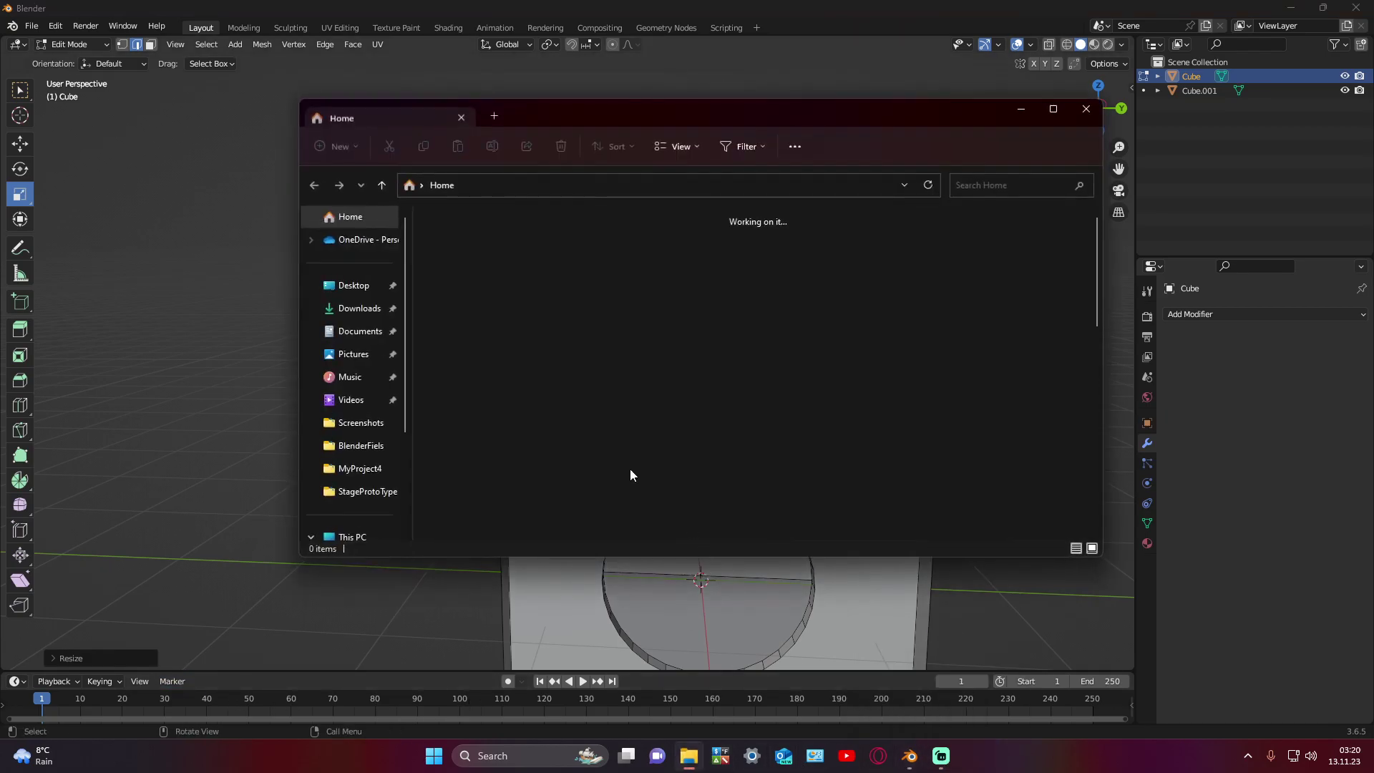
click(350, 354)
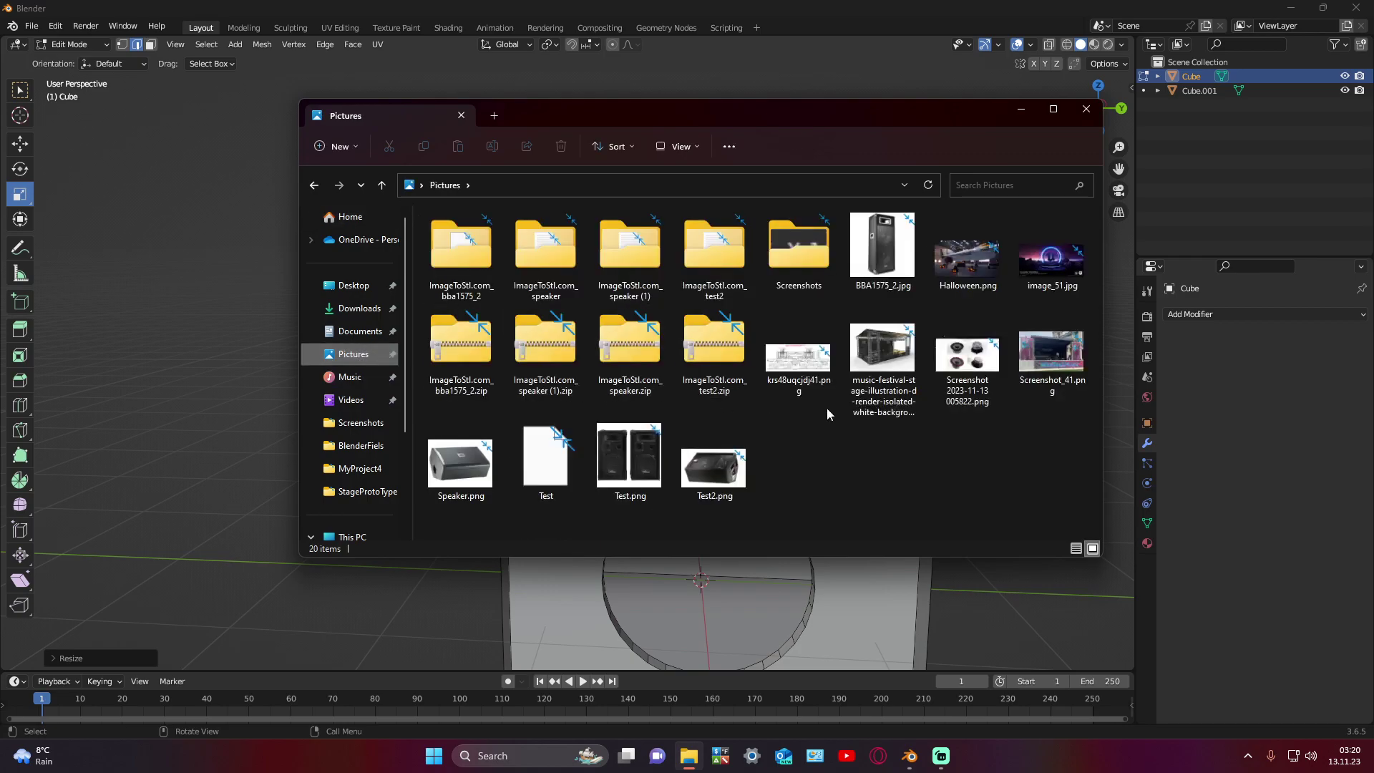
click(721, 356)
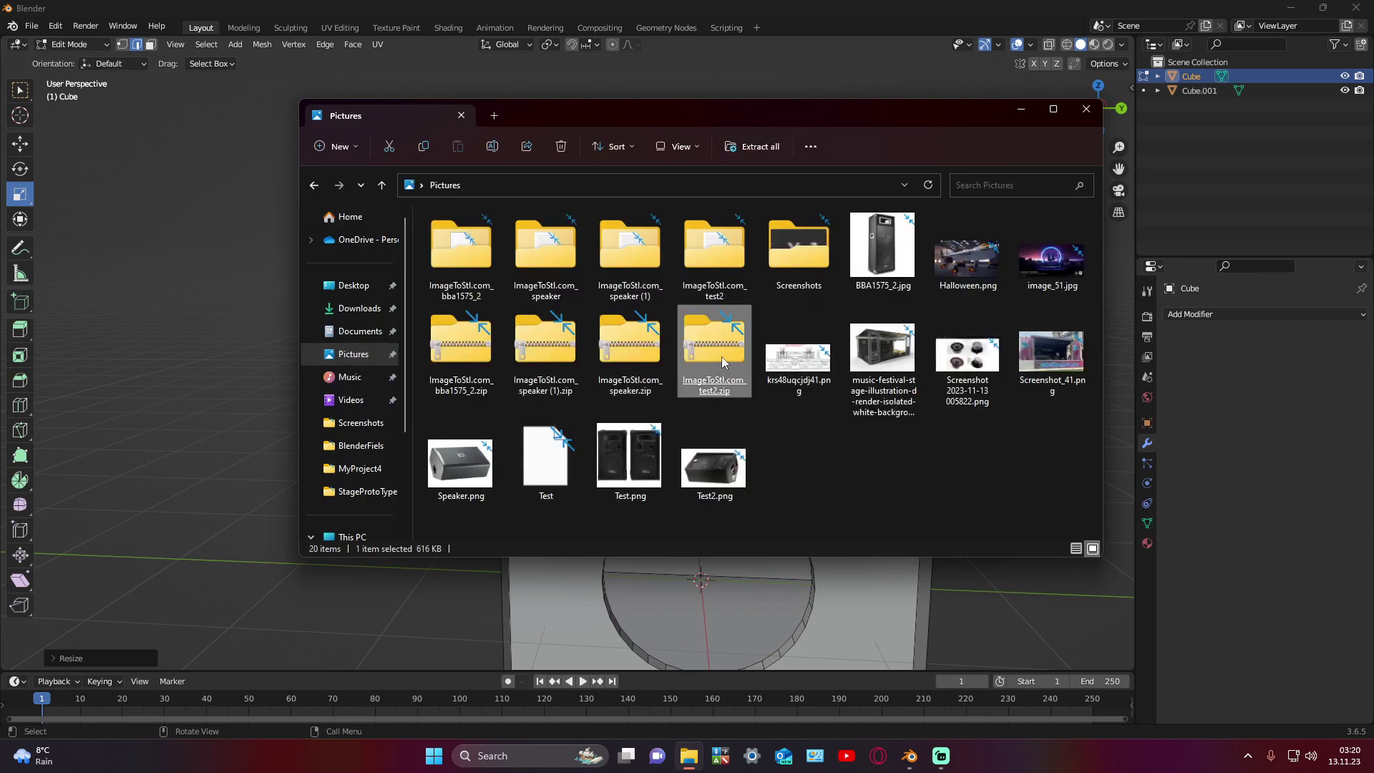
mouse_move(714, 349)
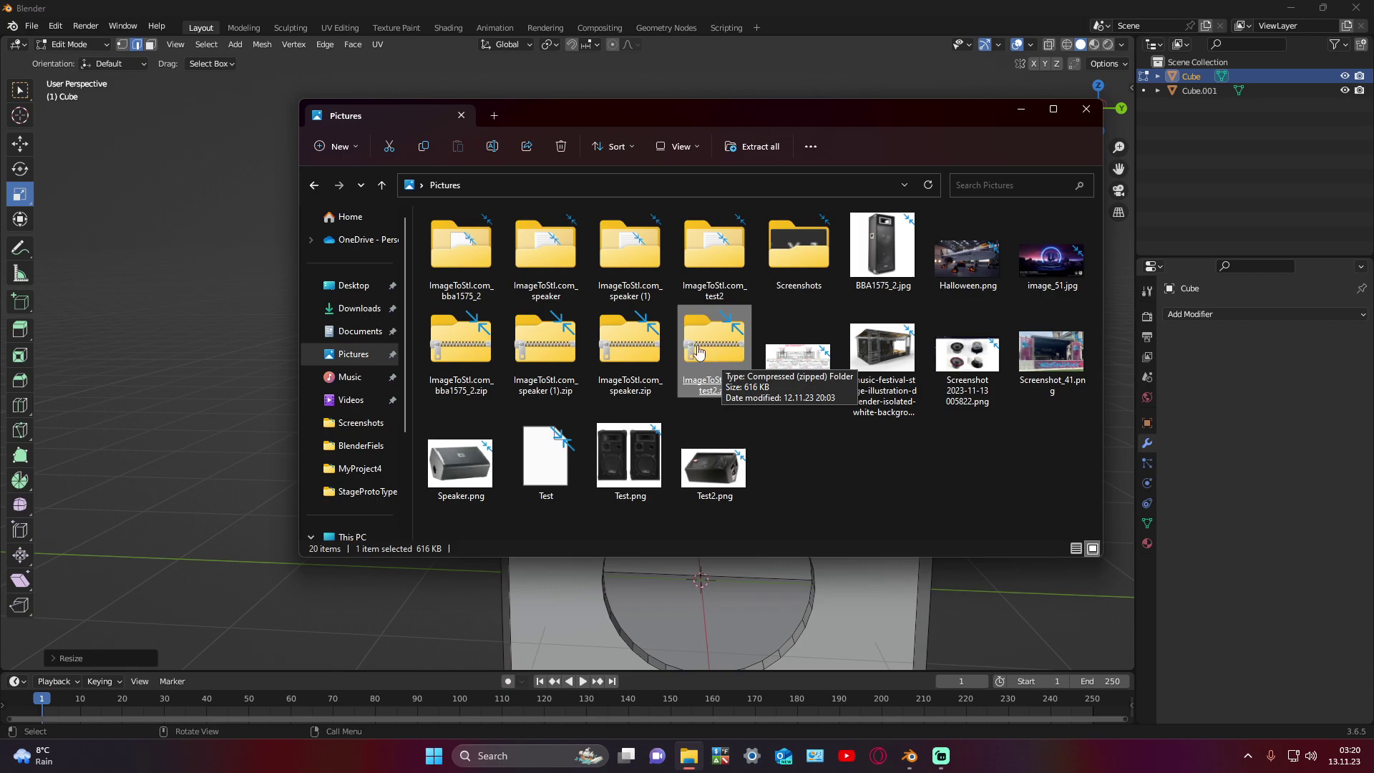
double_click(818, 266)
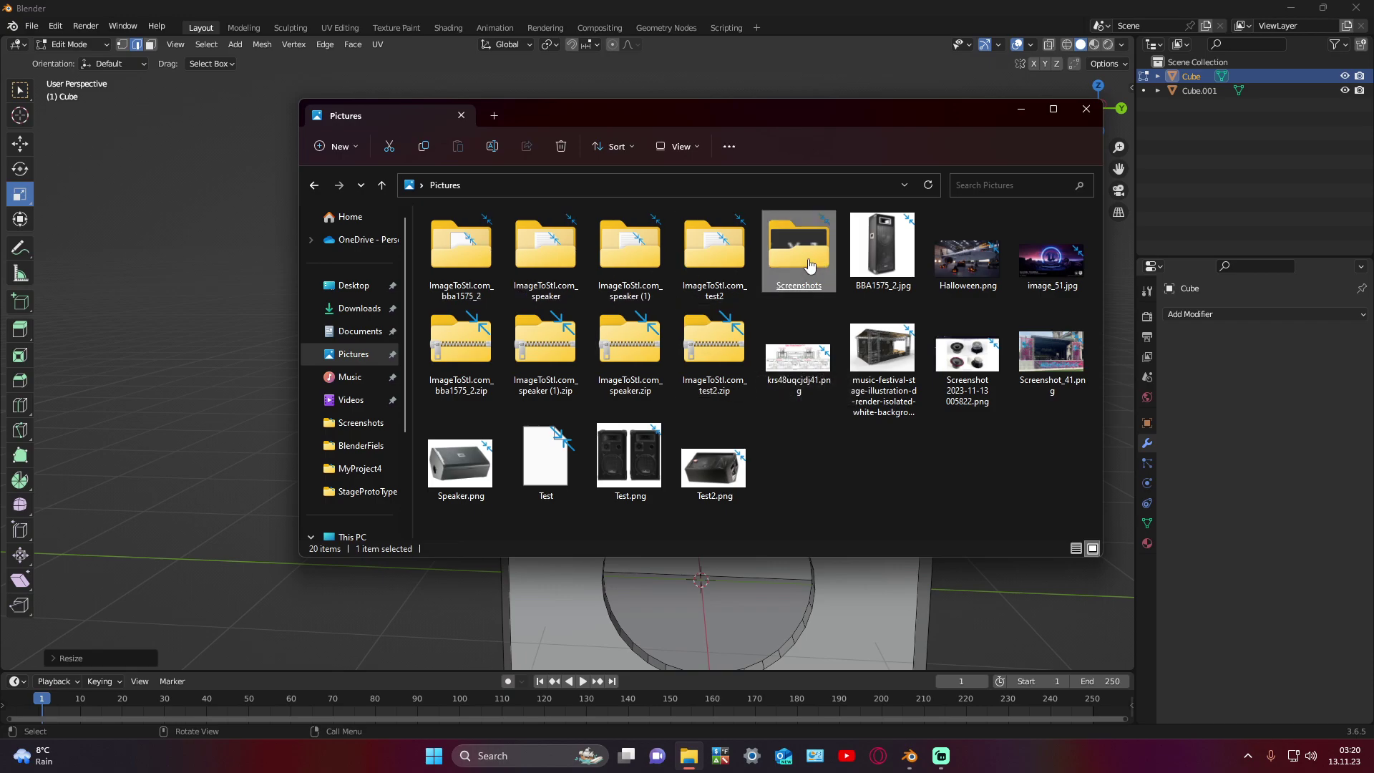
scroll(836, 355, down, 5)
scroll(836, 355, down, 5)
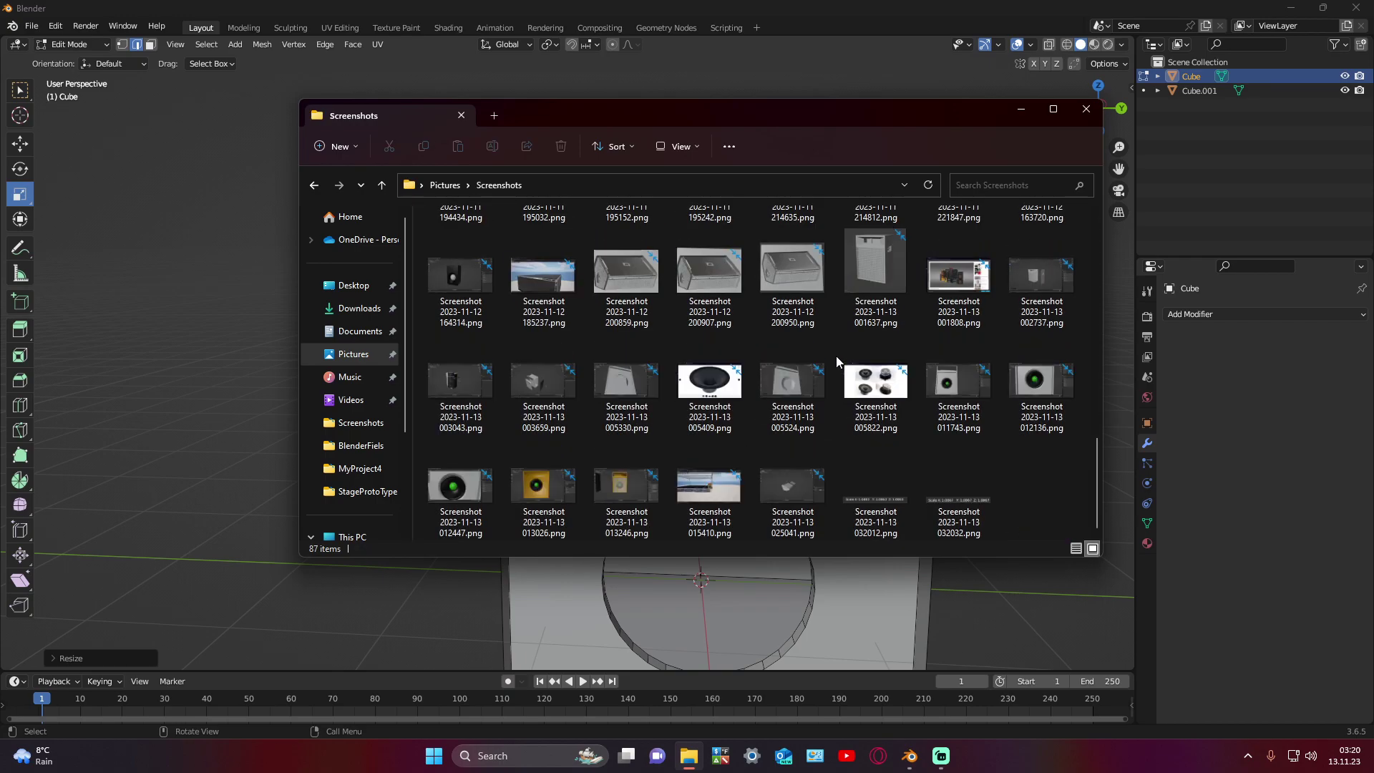
double_click(862, 491)
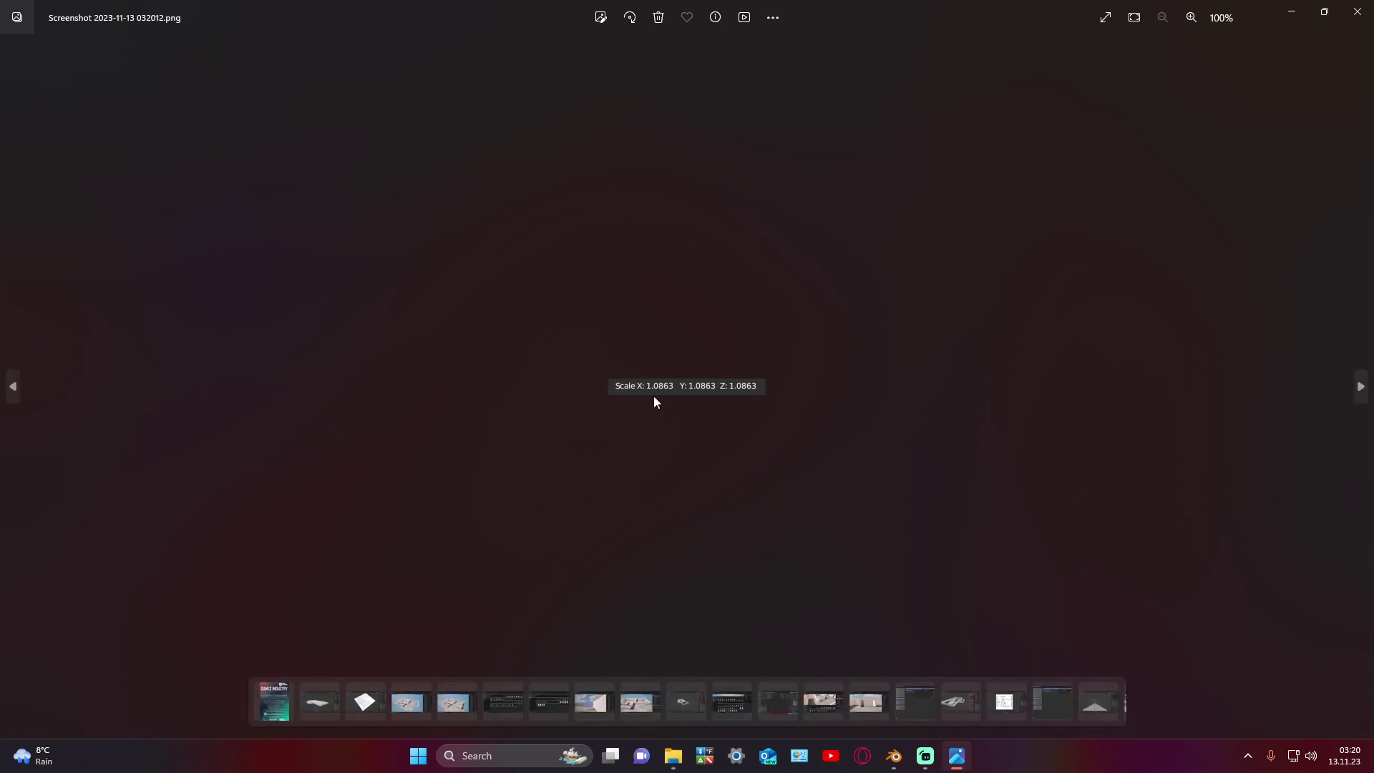
click(1358, 12)
Step: Review the captured screenshots, delete the duplicate newest one, and close File Explorer
double_click(959, 487)
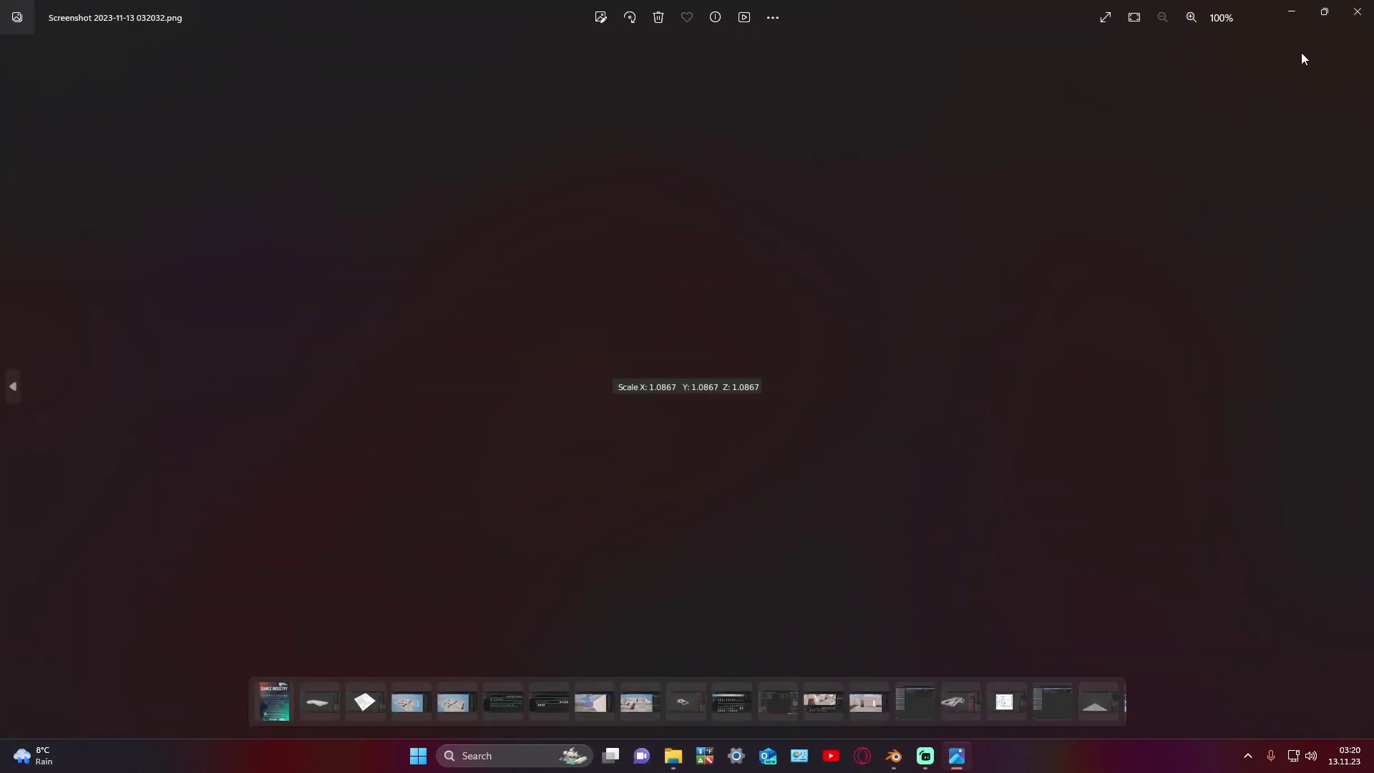
click(1349, 13)
double_click(916, 476)
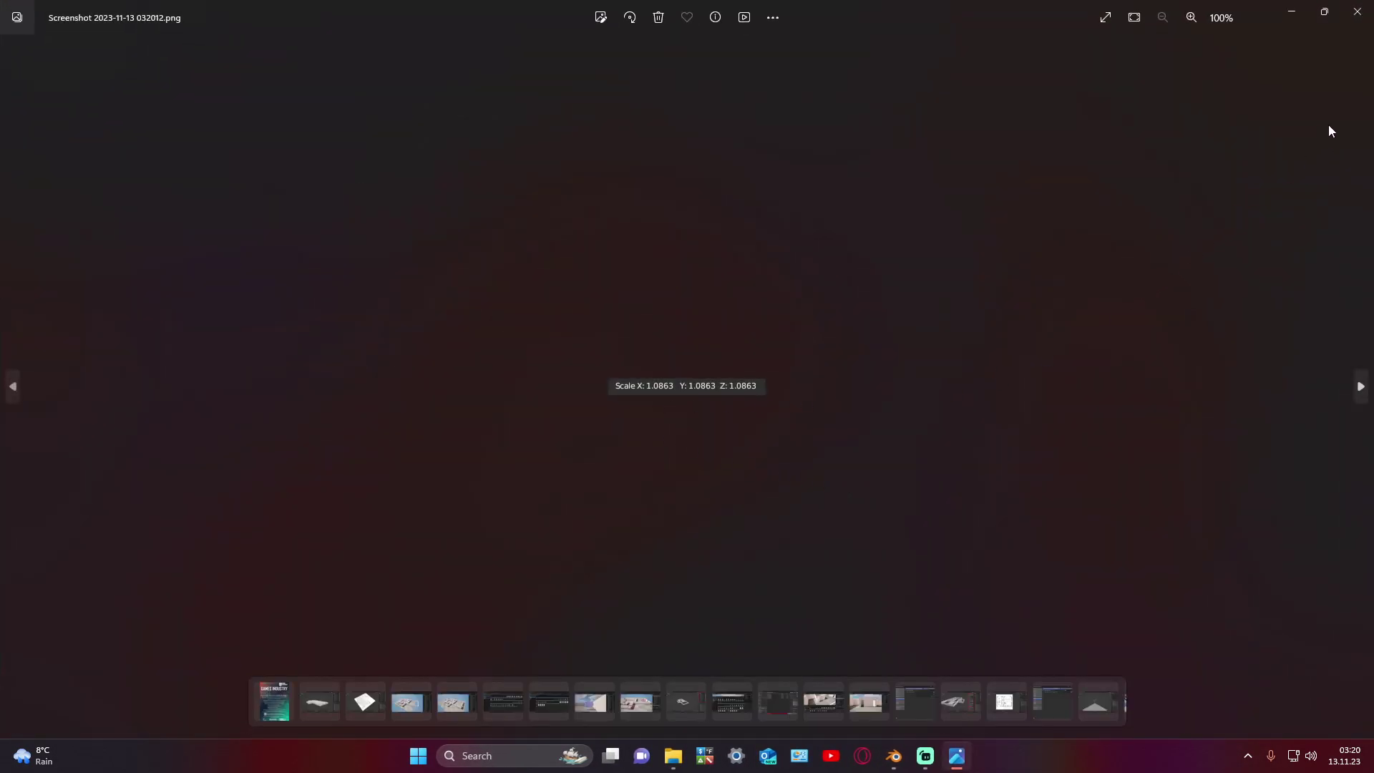
click(1357, 11)
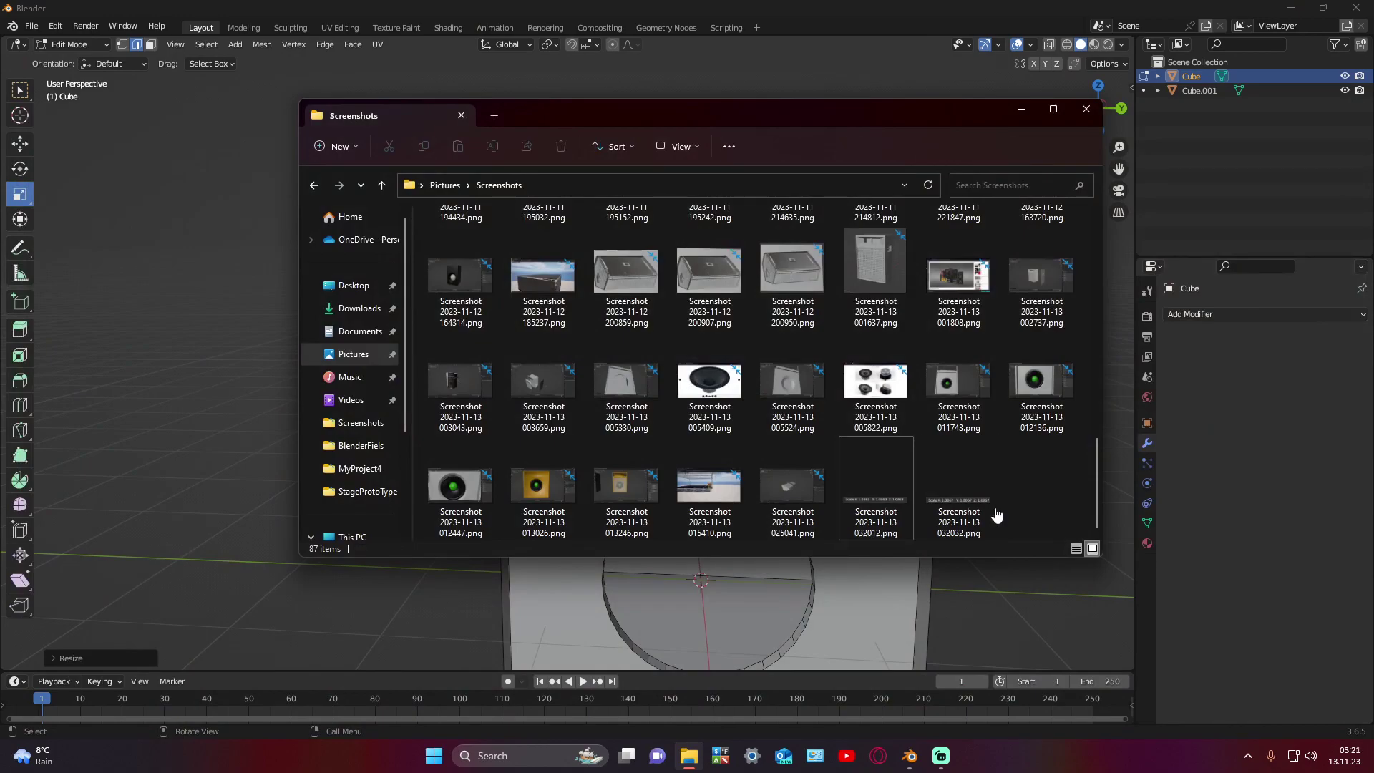
click(992, 510)
key(Delete)
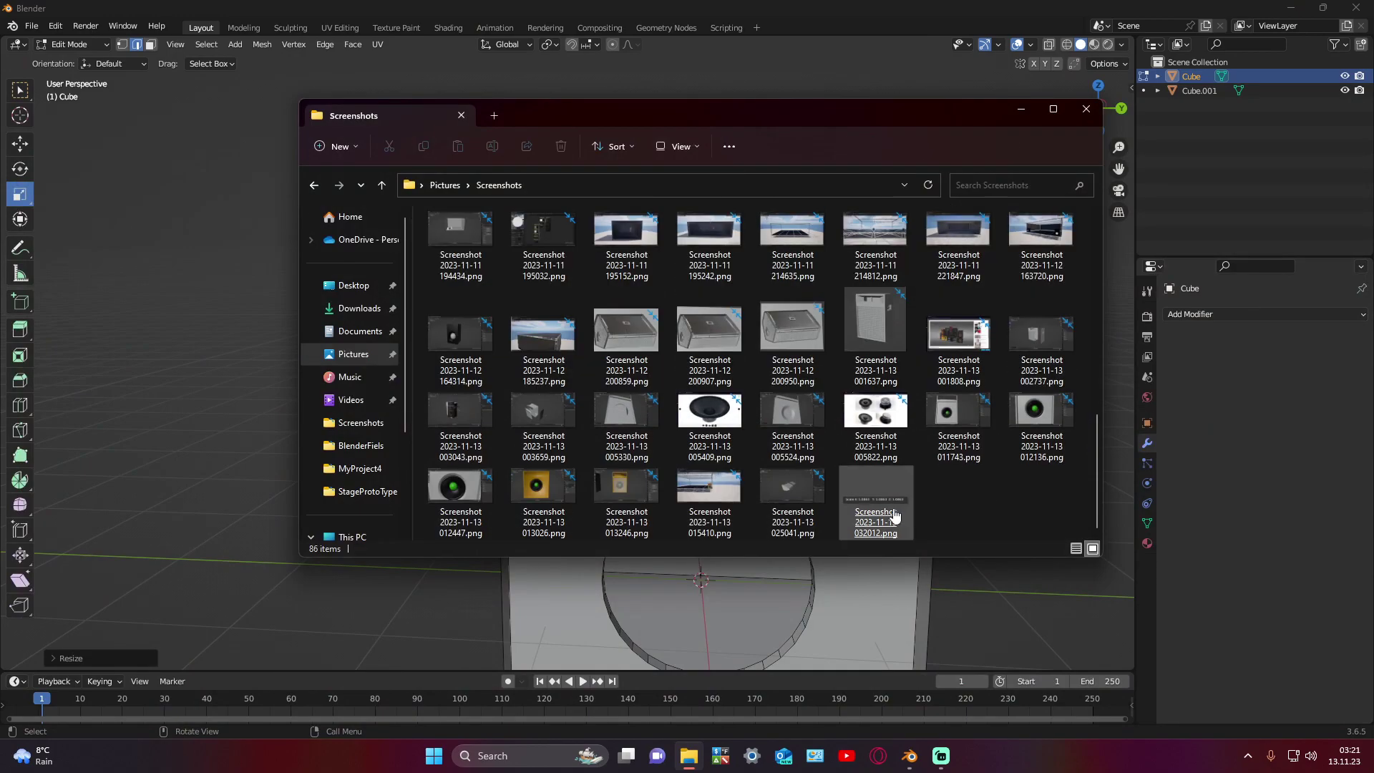
double_click(895, 516)
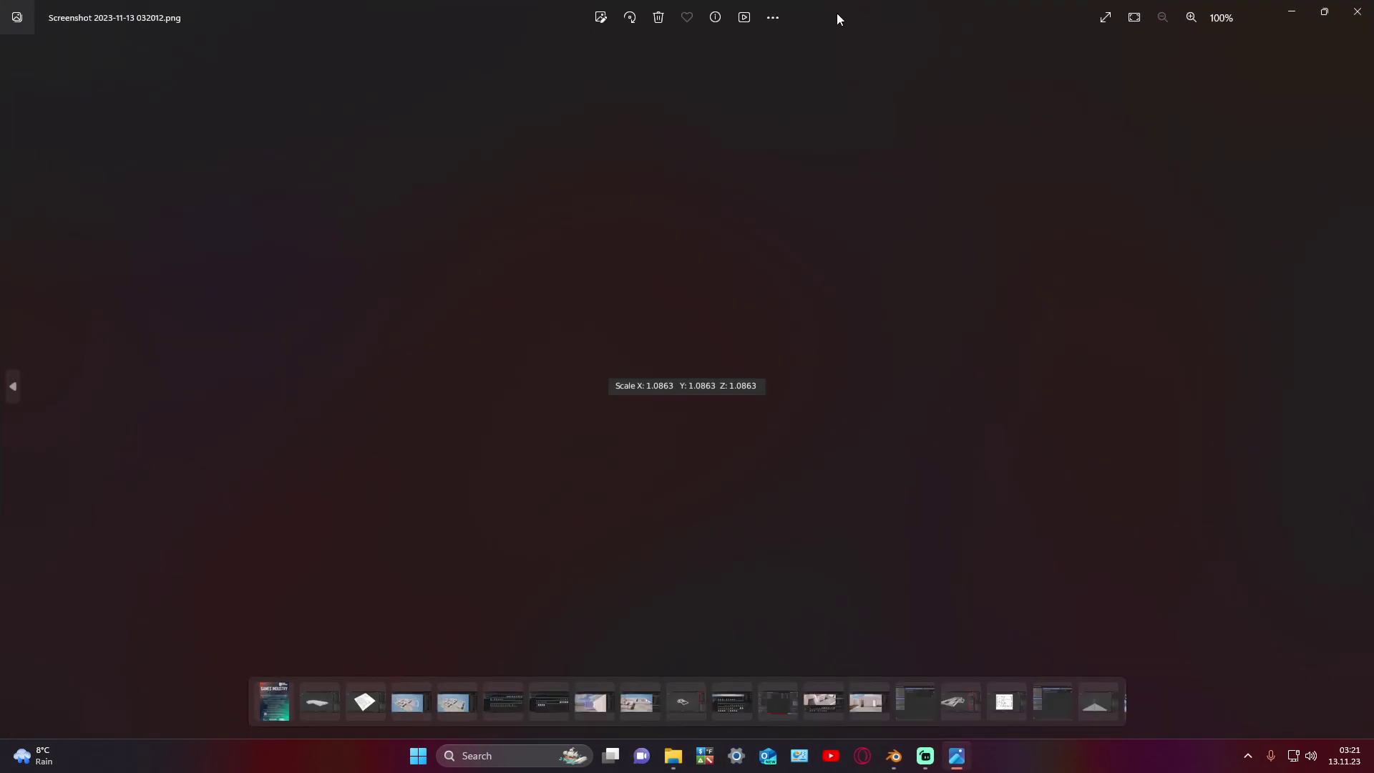
key(Escape)
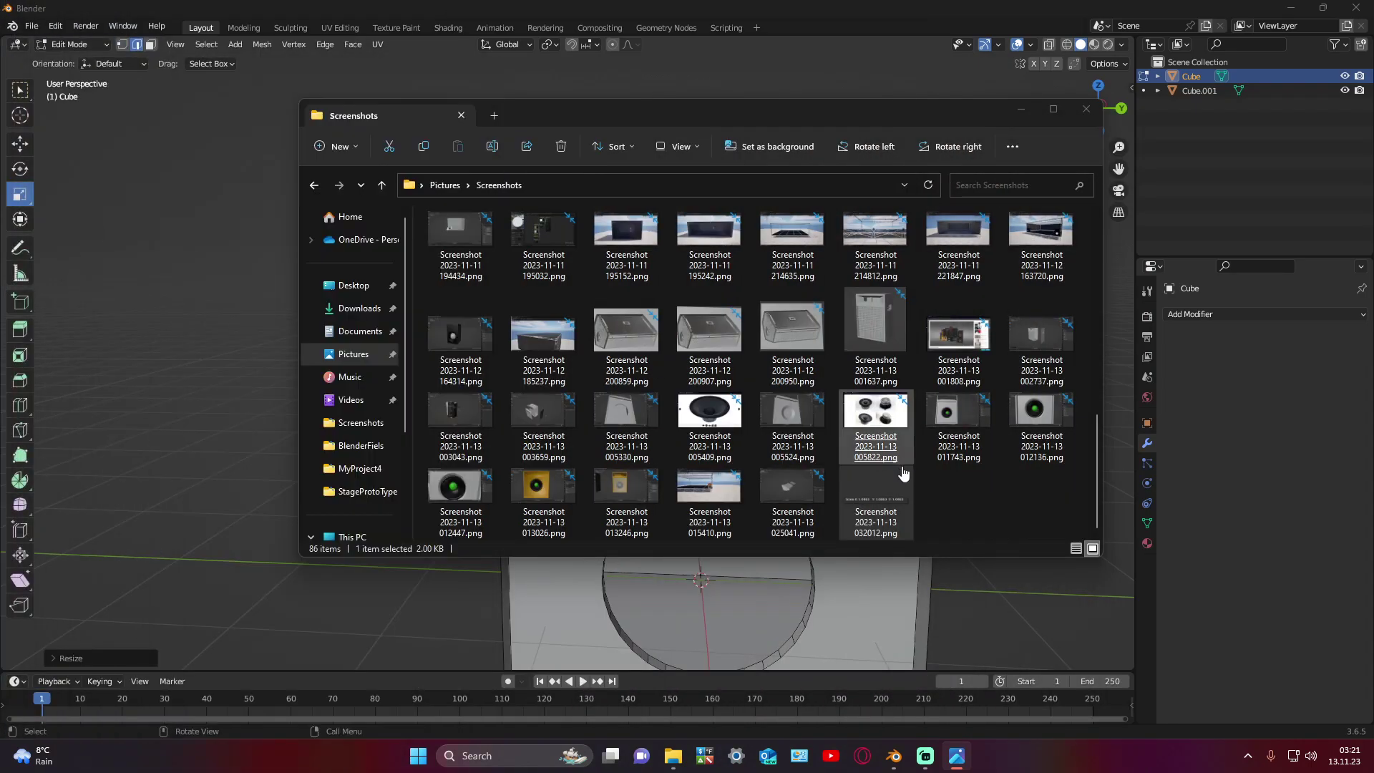
click(1086, 109)
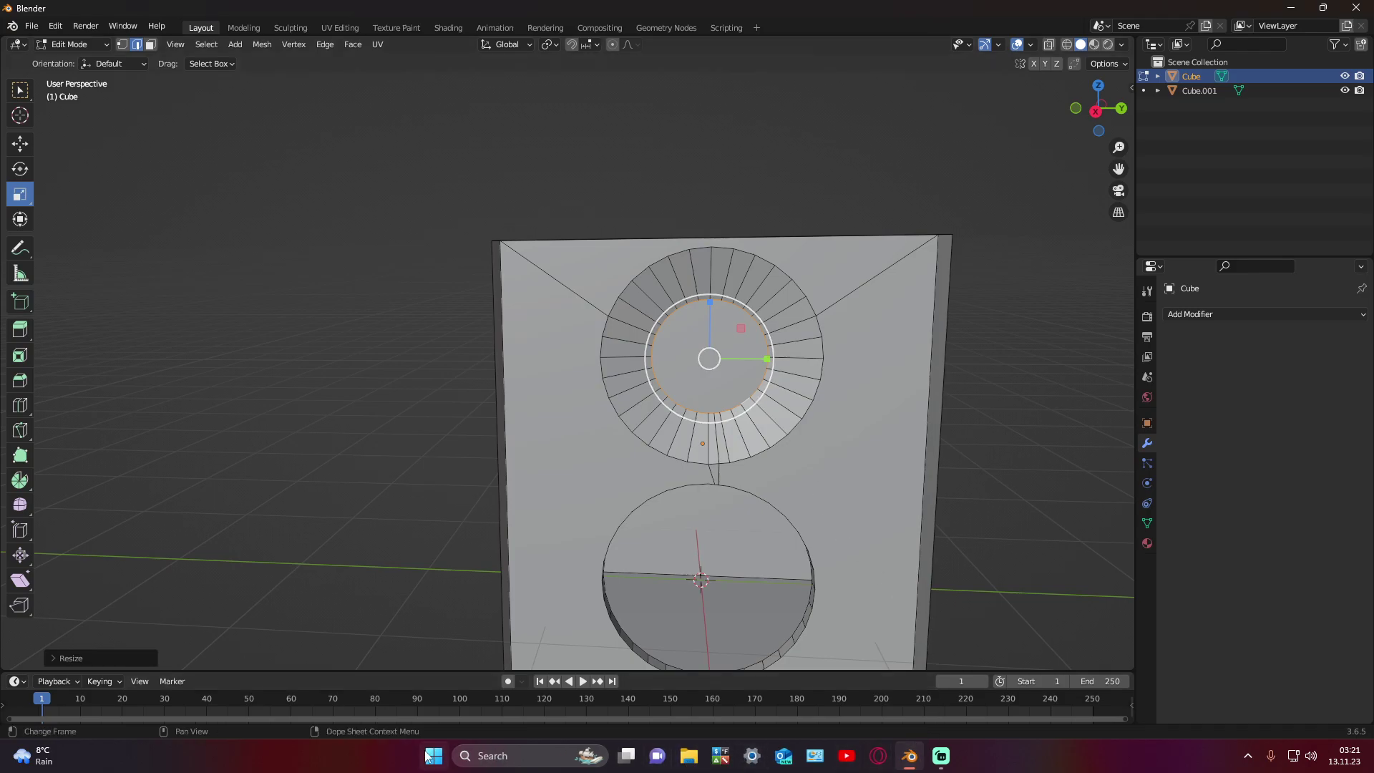
Step: Reopen the Screenshots folder, view the latest capture, and return to the Blender model
click(909, 755)
click(687, 756)
click(387, 355)
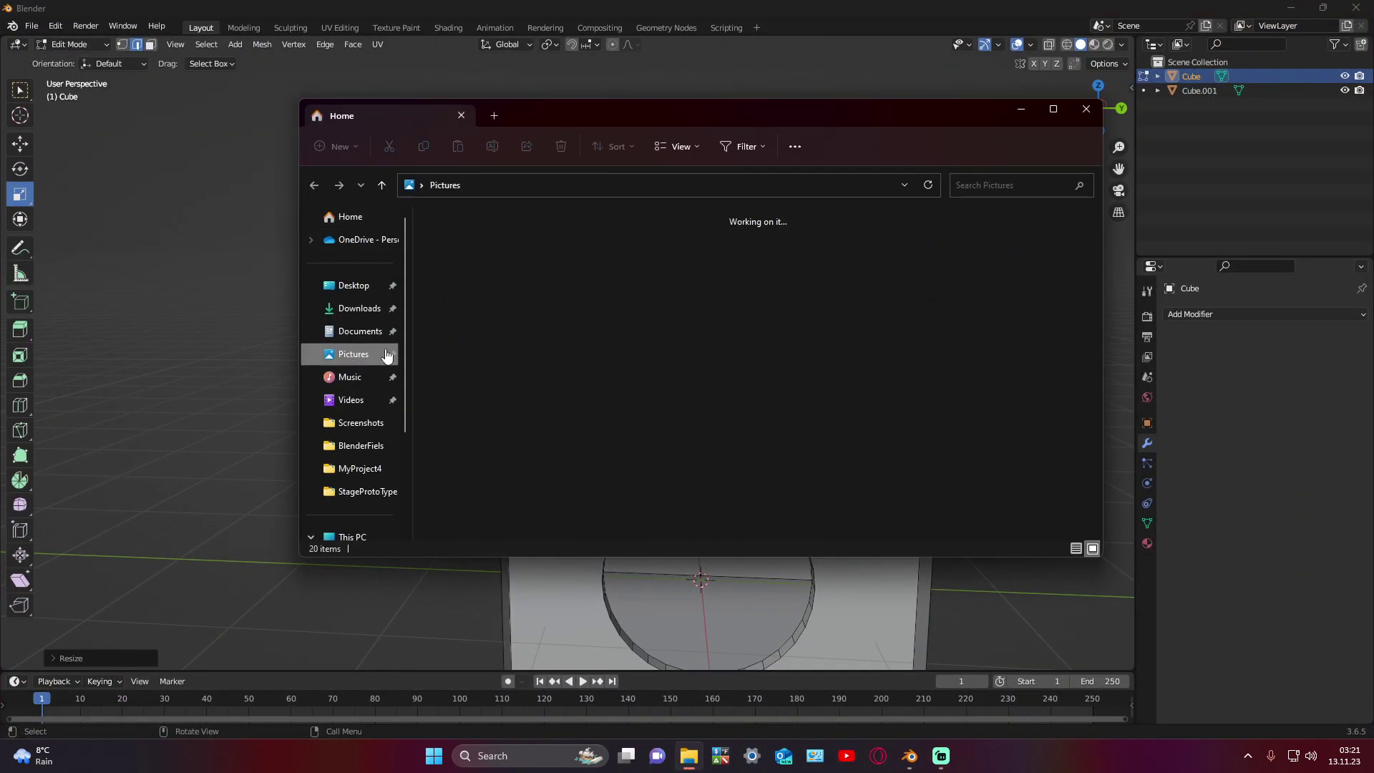
double_click(814, 268)
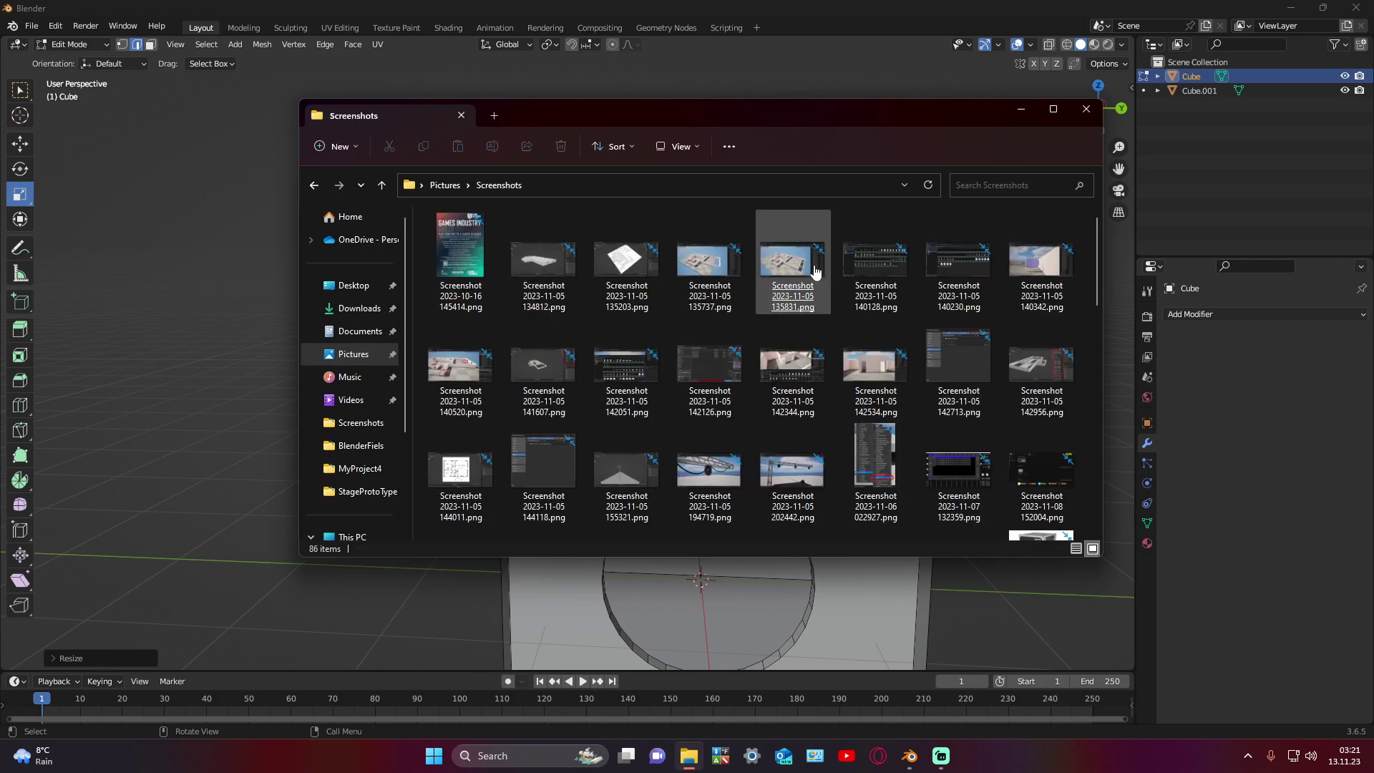
scroll(844, 393, down, 10)
double_click(884, 501)
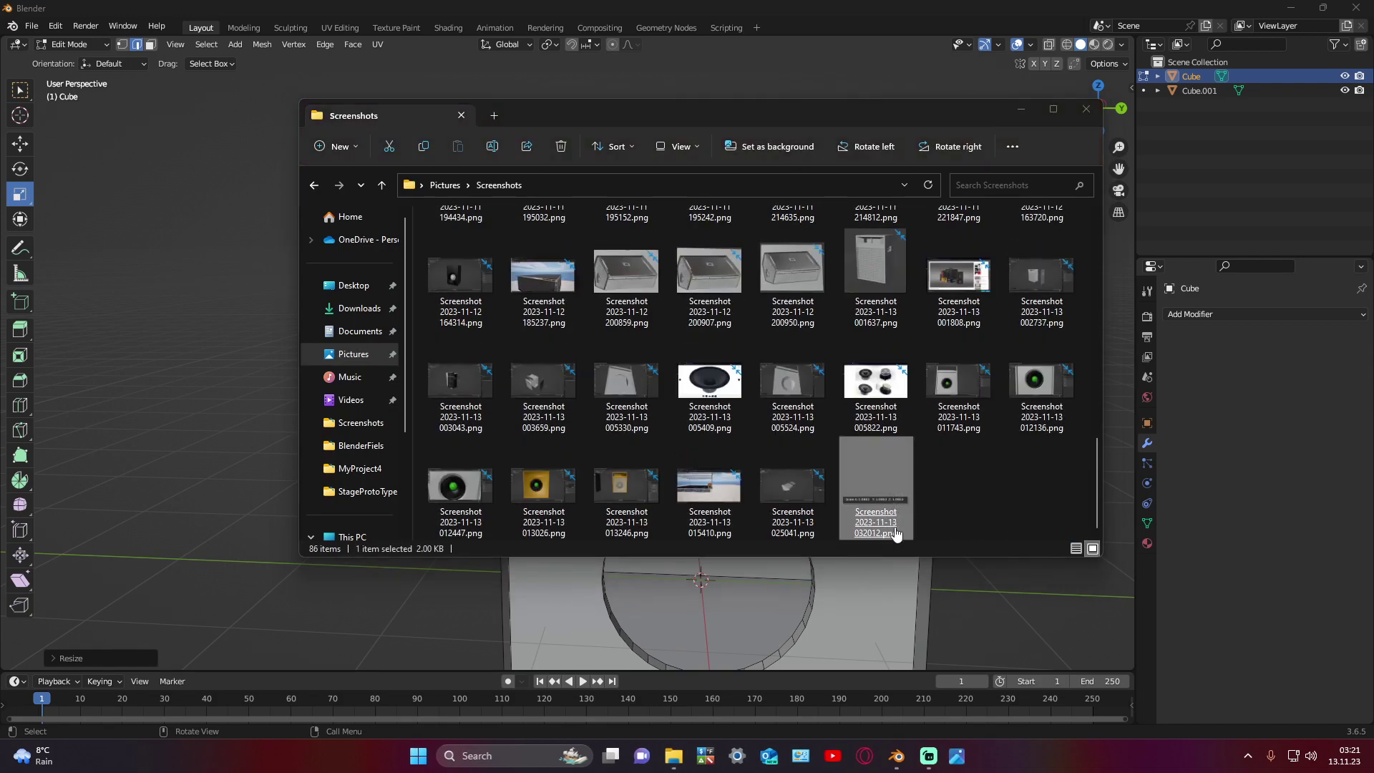
click(894, 760)
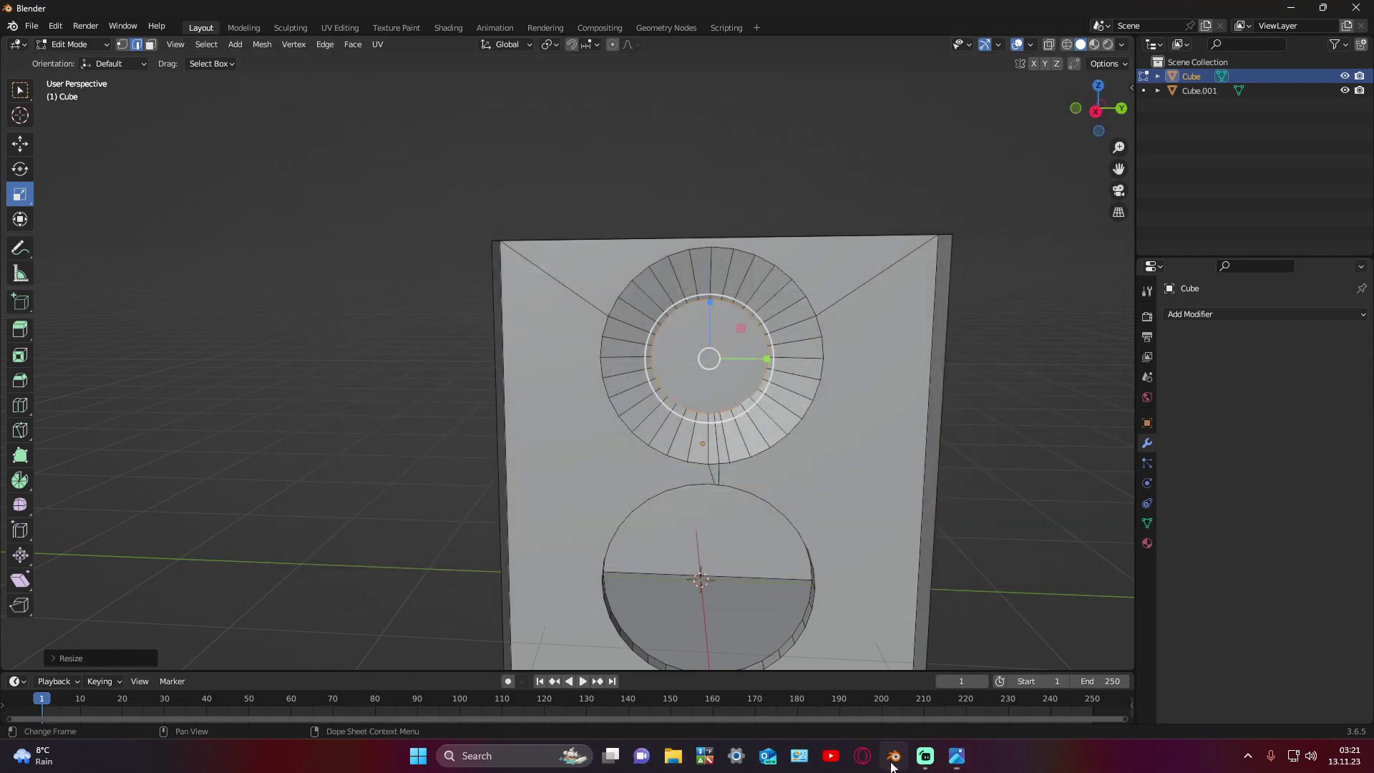
Step: Deselect the upper inner circle and loop-select the lower opening's rim edge
click(858, 465)
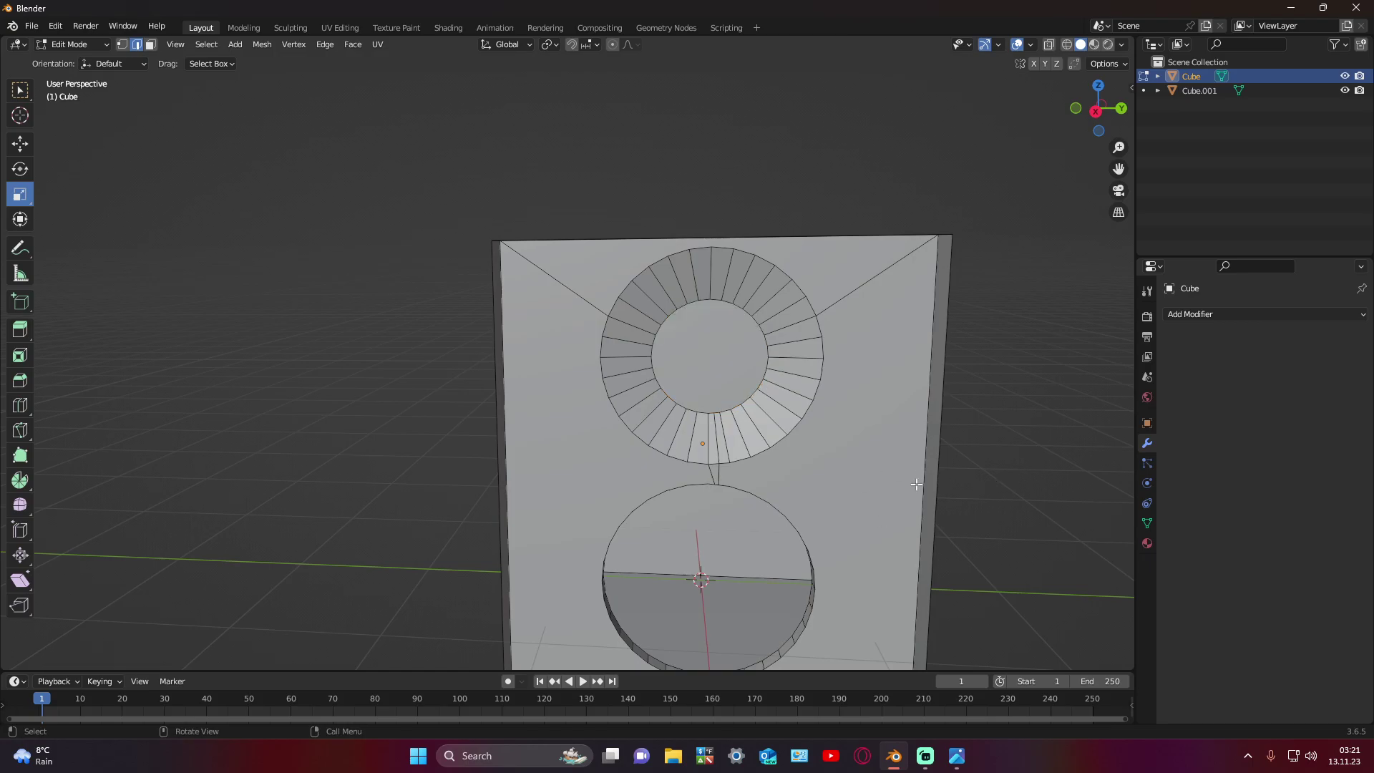
middle_drag(912, 475, 893, 560)
alt+click(814, 612)
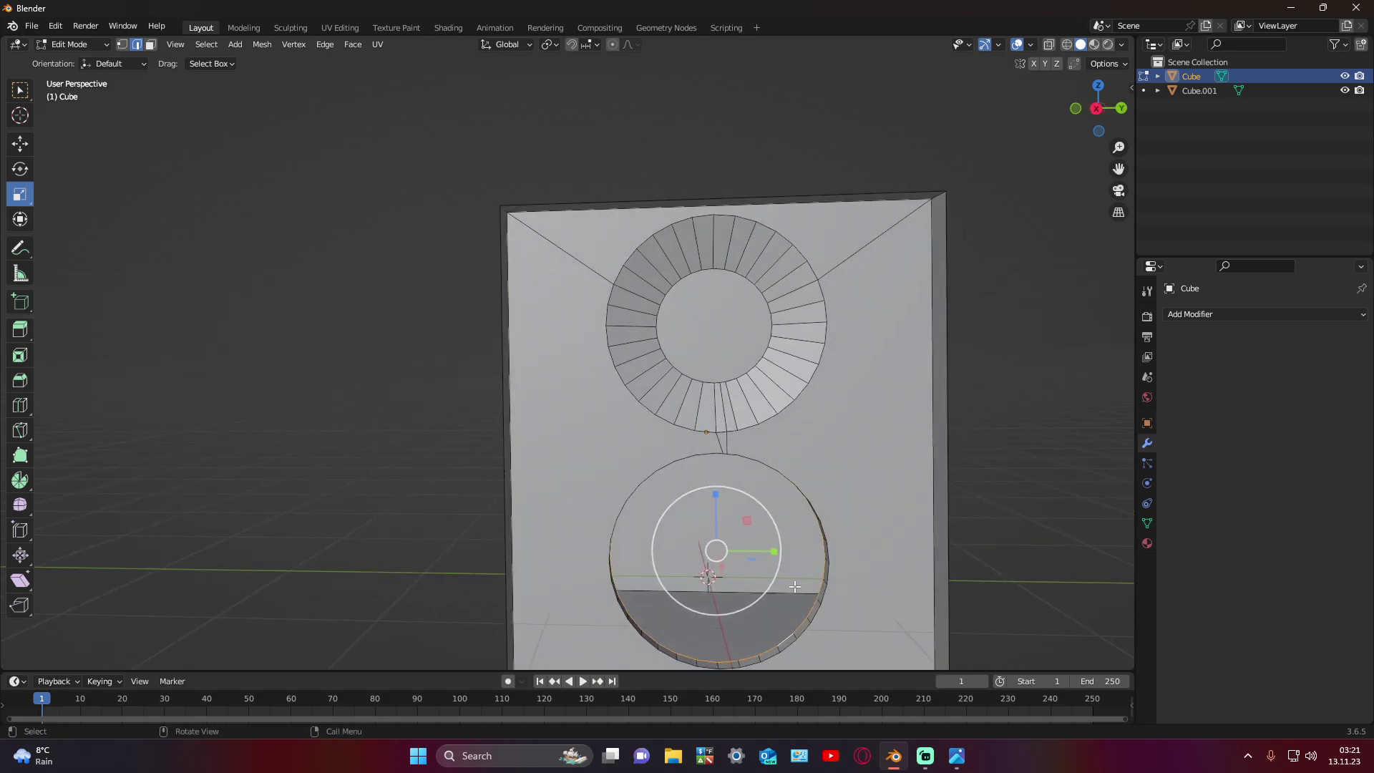
middle_drag(795, 587, 823, 633)
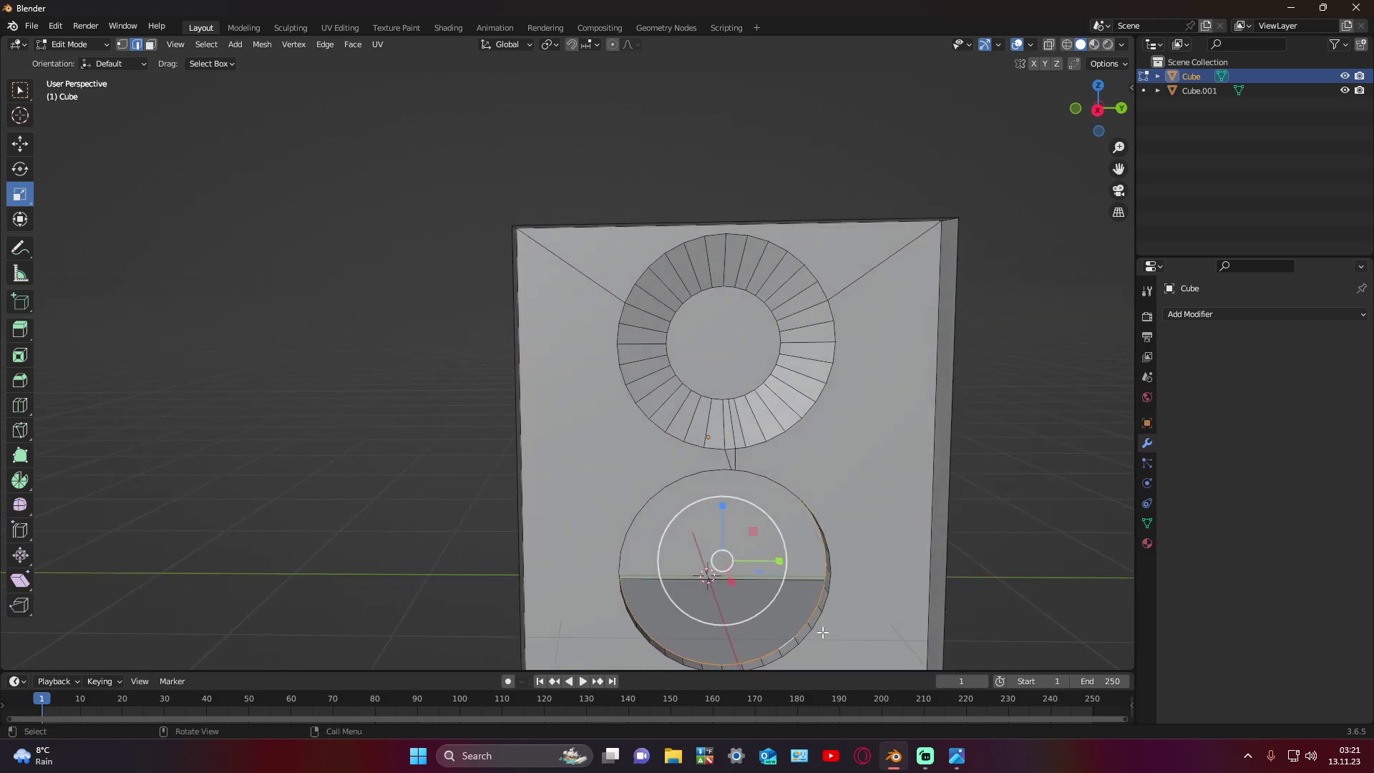
Step: Try scaling the lower rim loop by 1.0863, then cancel, leaving it unchanged
key(s)
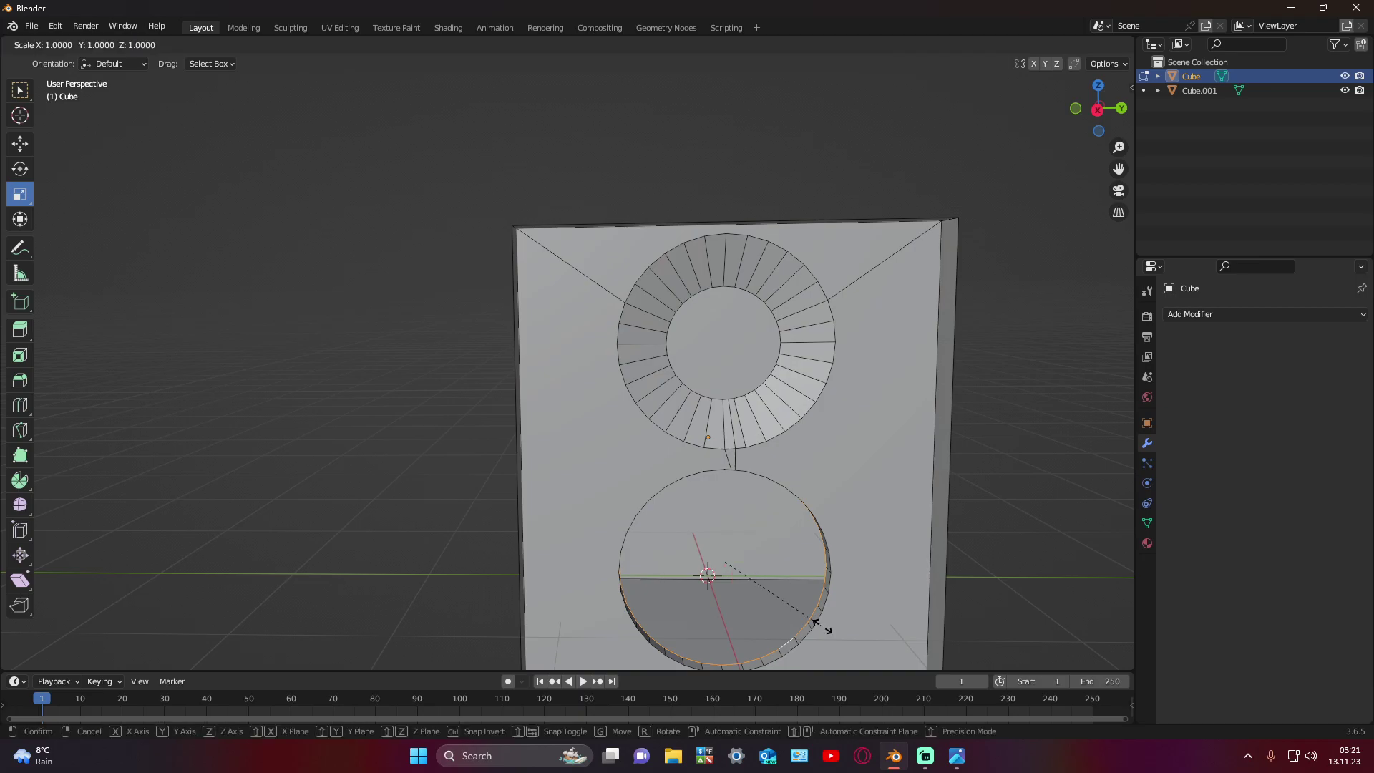
text(1.08)
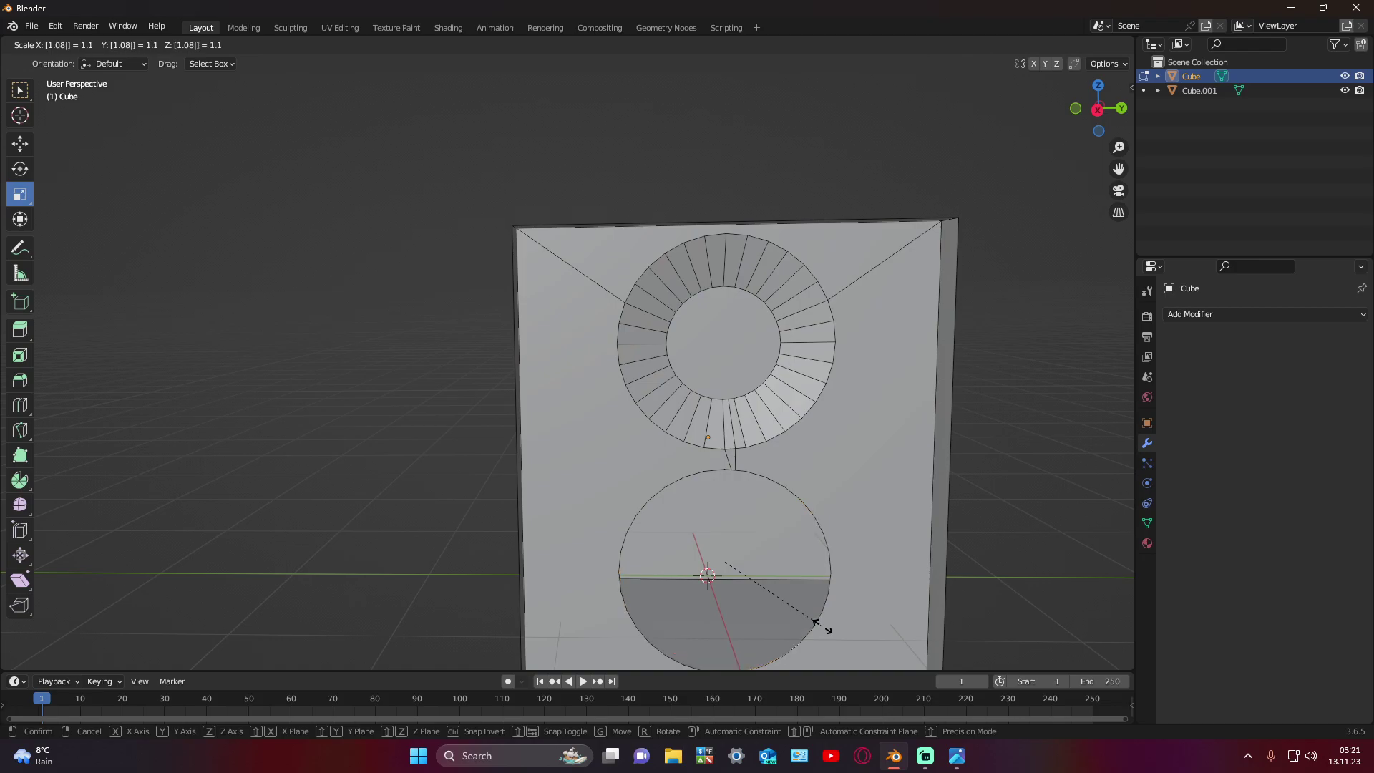
text(63)
key(BackSpace)
key(BackSpace)
key(BackSpace)
key(BackSpace)
key(BackSpace)
key(BackSpace)
key(Escape)
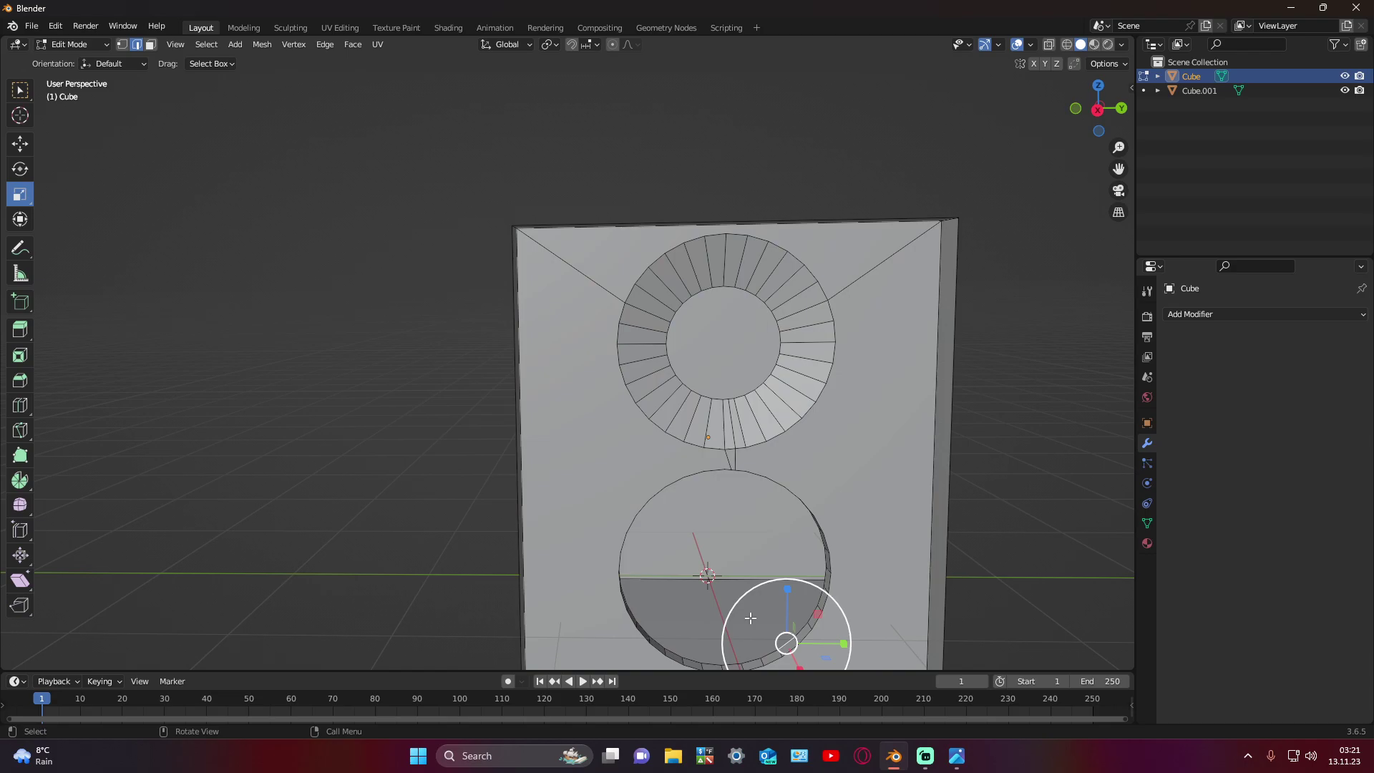
Step: Scale the selected lower rim loop by a typed 1.08 and confirm
middle_drag(750, 618, 1011, 587)
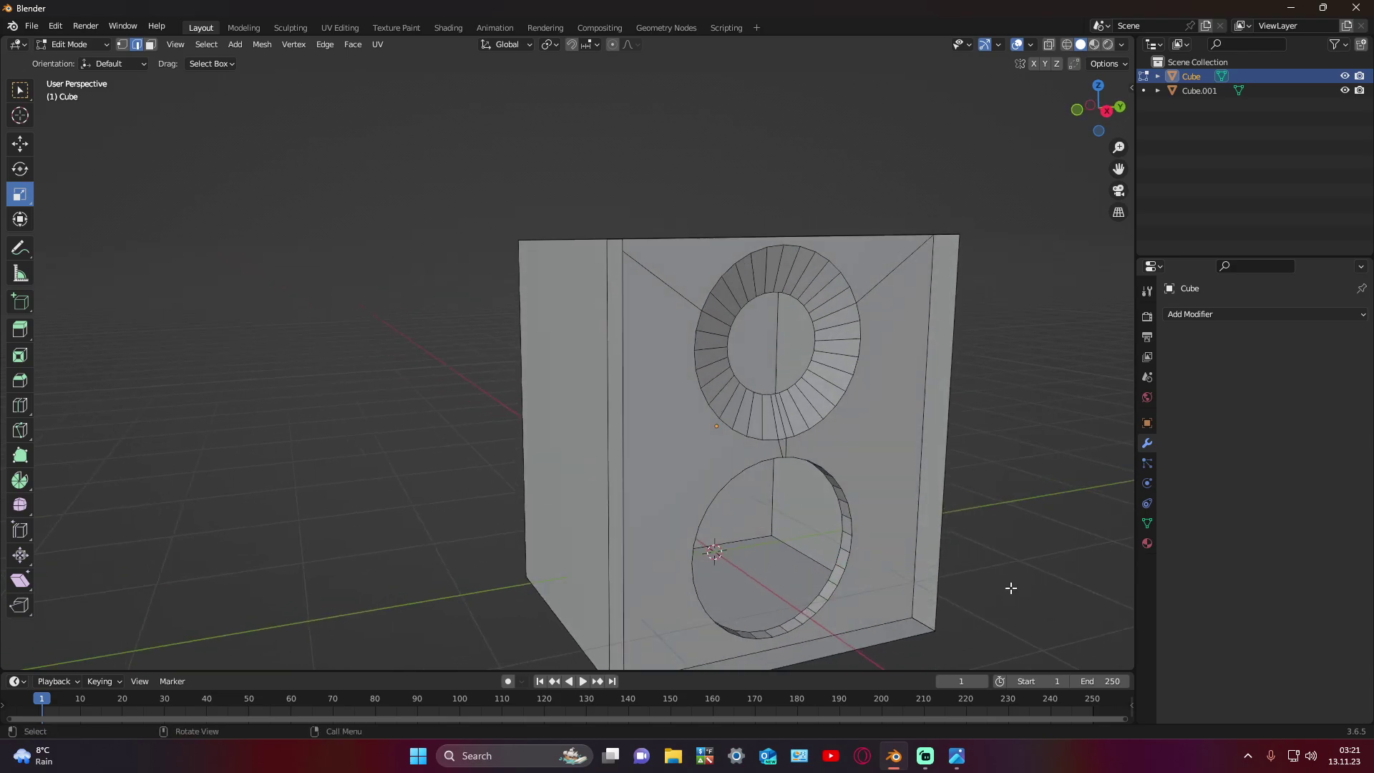
mouse_move(815, 602)
middle_down()
mouse_move(951, 583)
mouse_move(953, 596)
middle_up()
drag(755, 608, 751, 606)
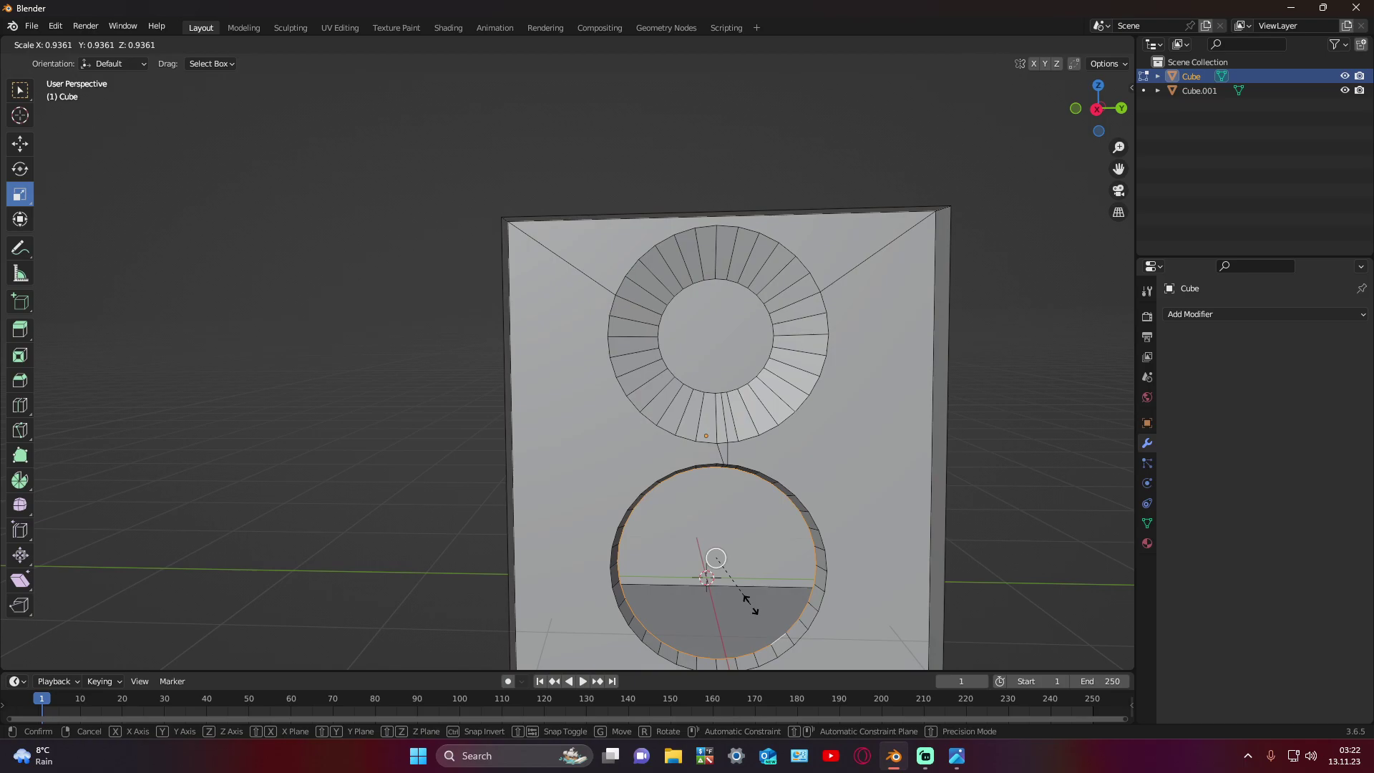
mouse_move(751, 605)
mouse_down()
mouse_move(723, 583)
mouse_move(726, 594)
mouse_up()
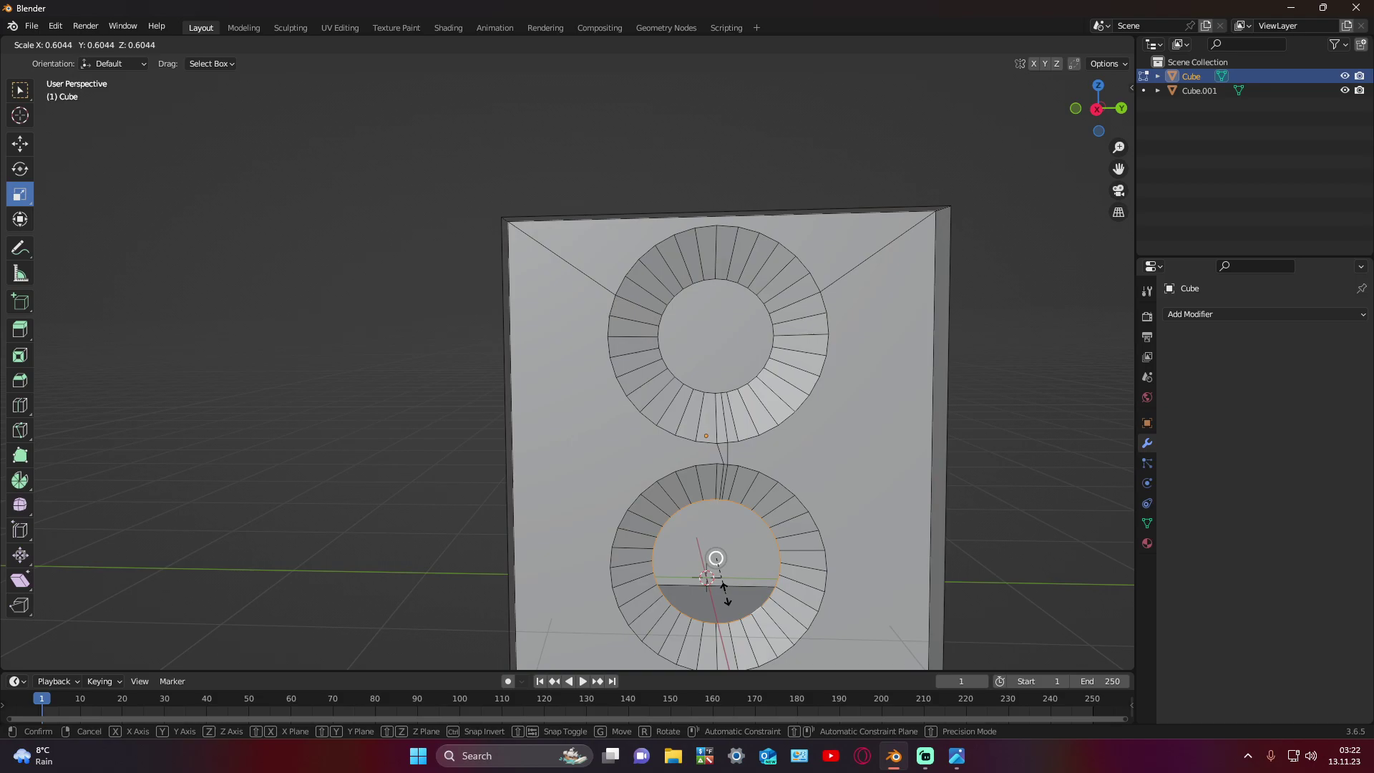
text(0)
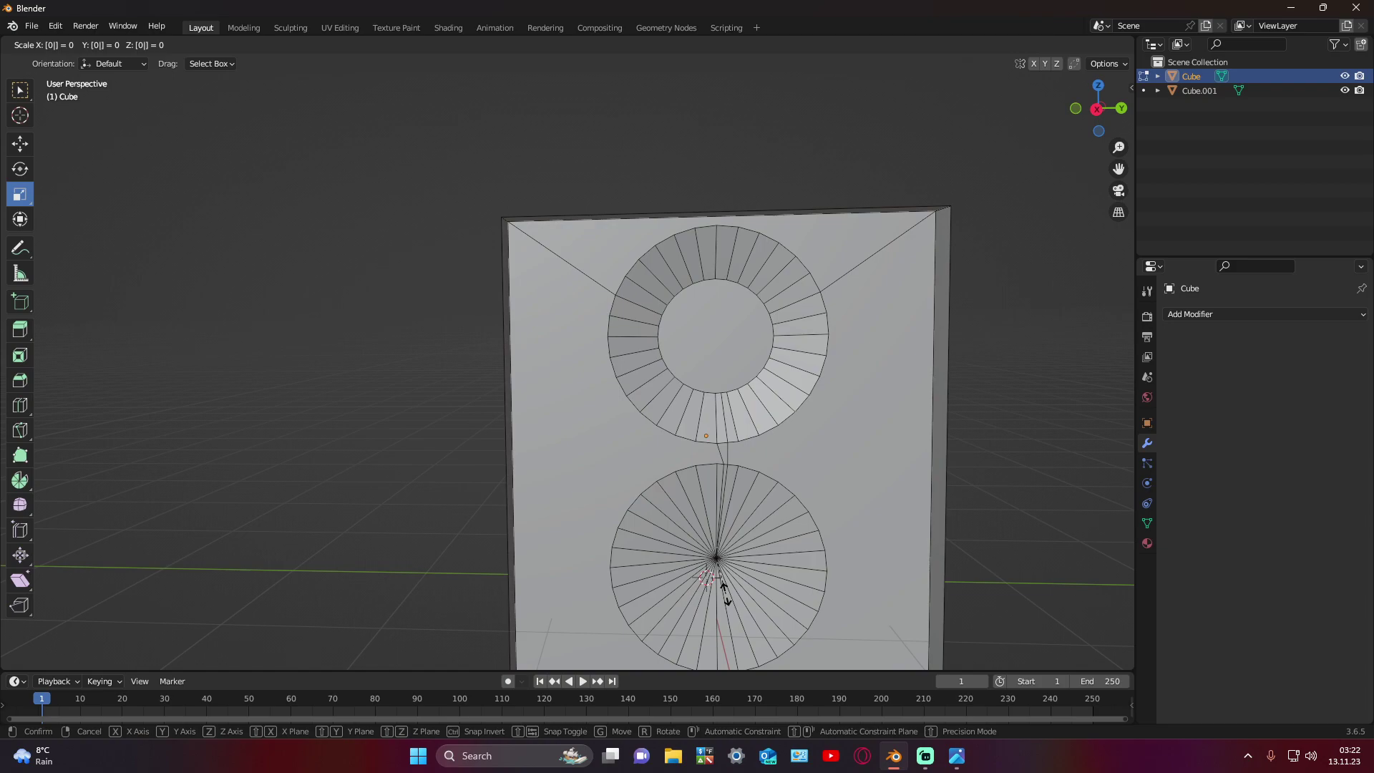
key(BackSpace)
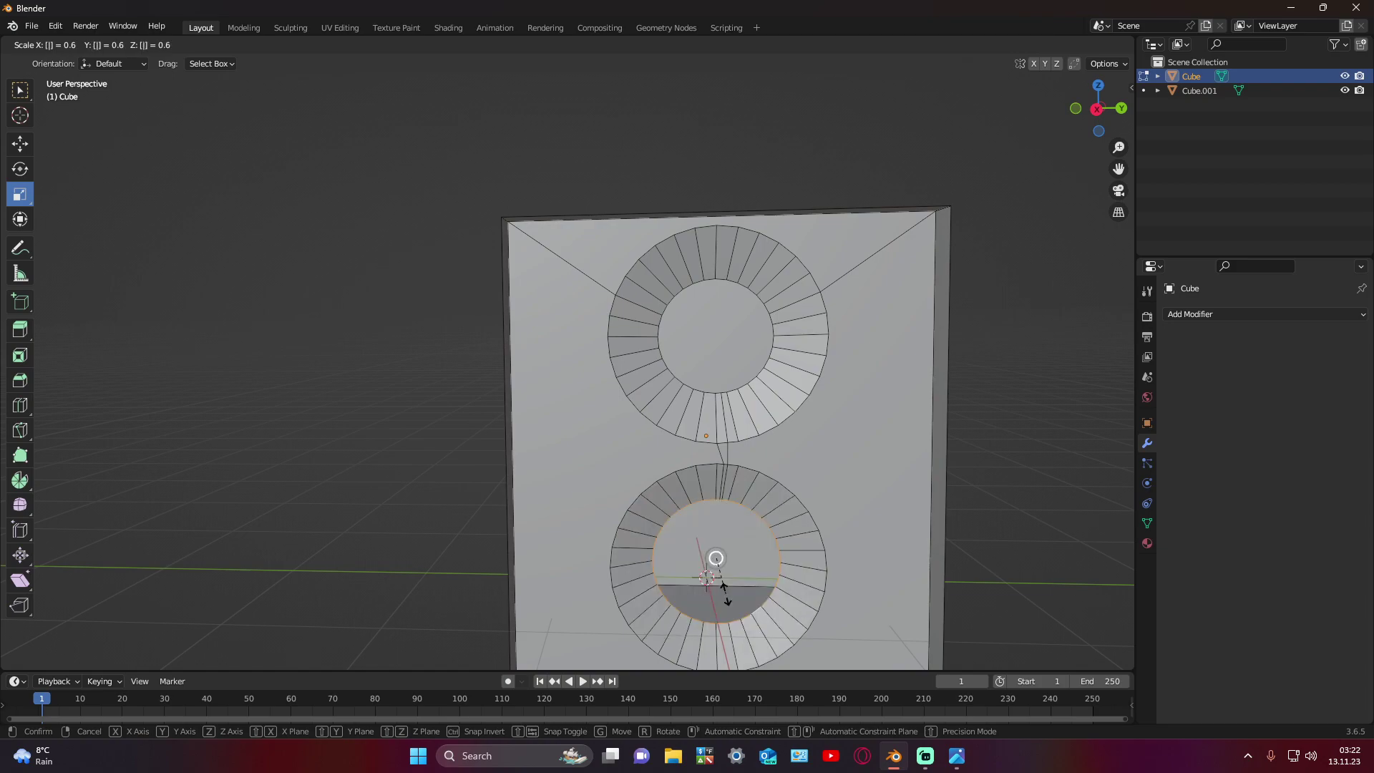
text(1)
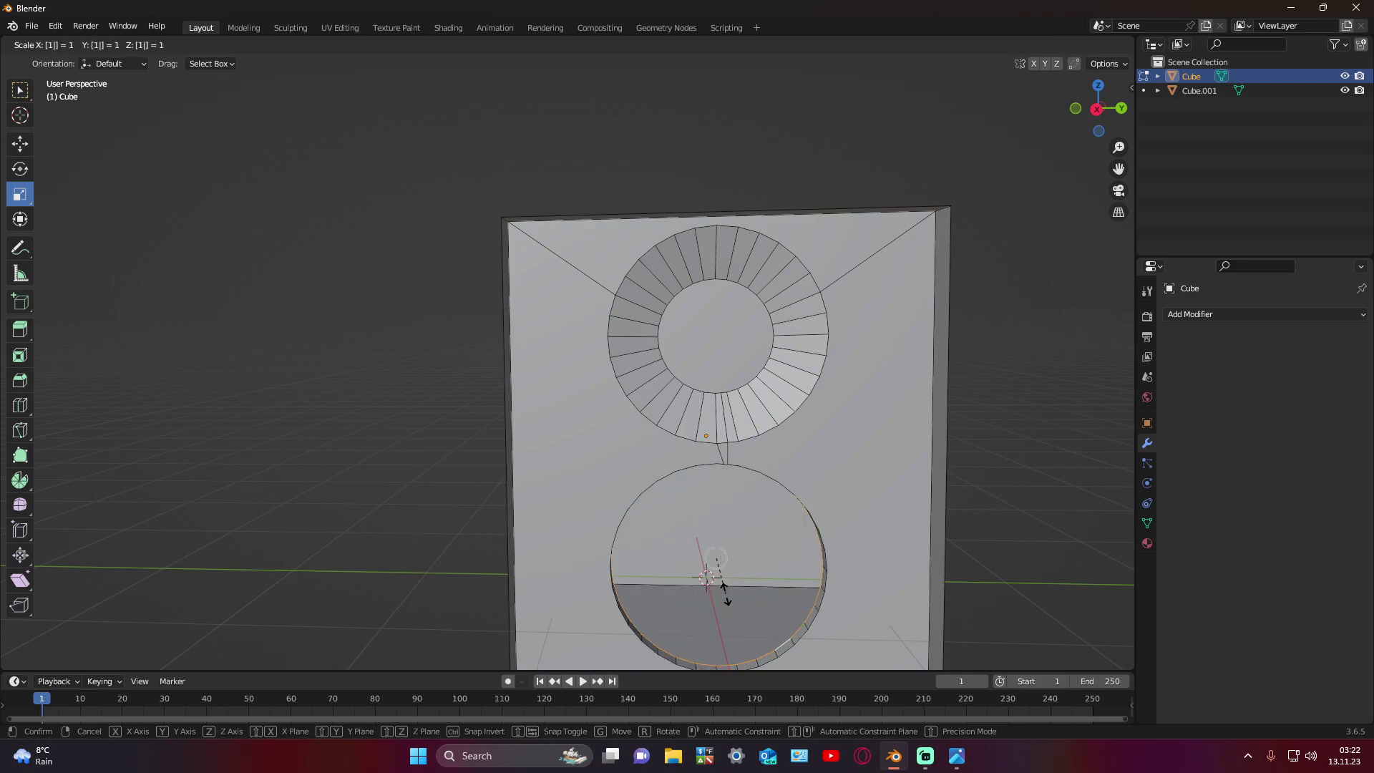
text(.0)
text(863)
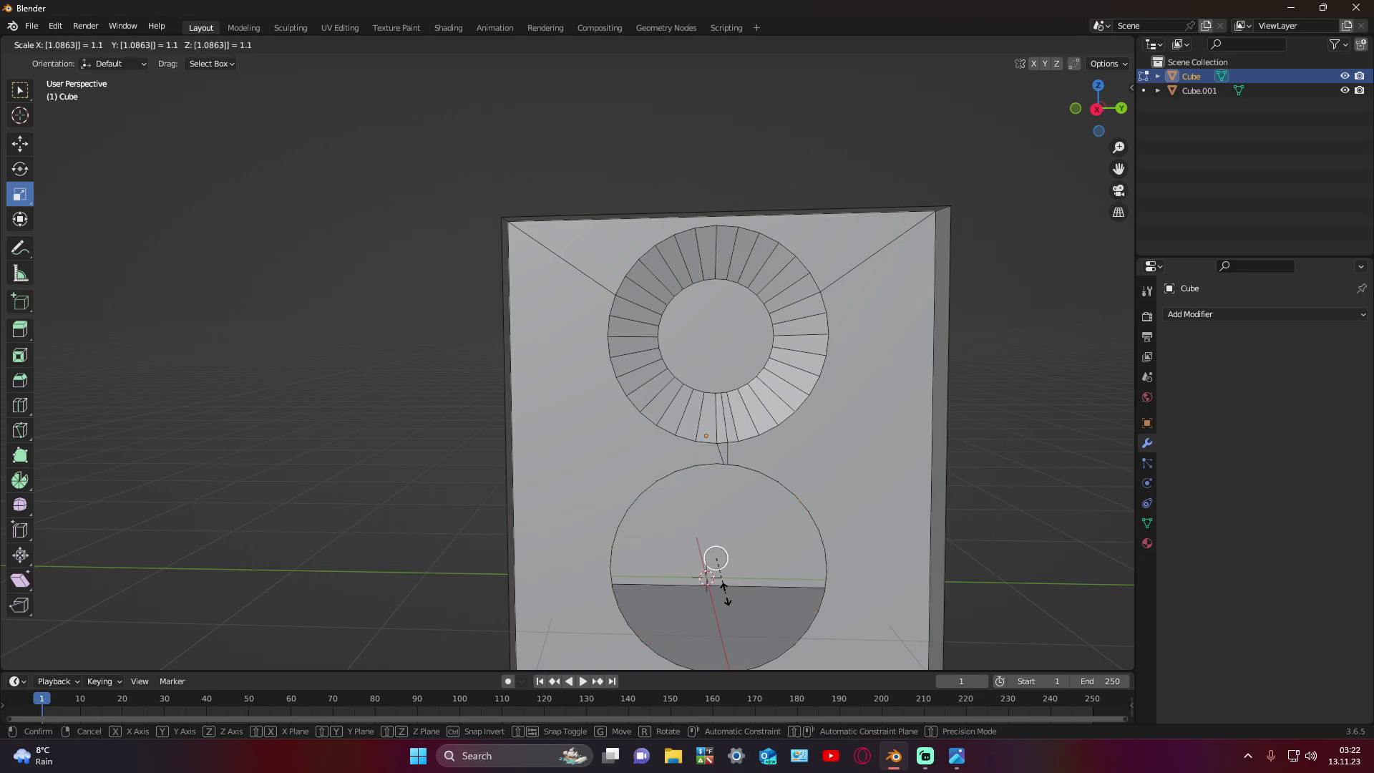
key(Return)
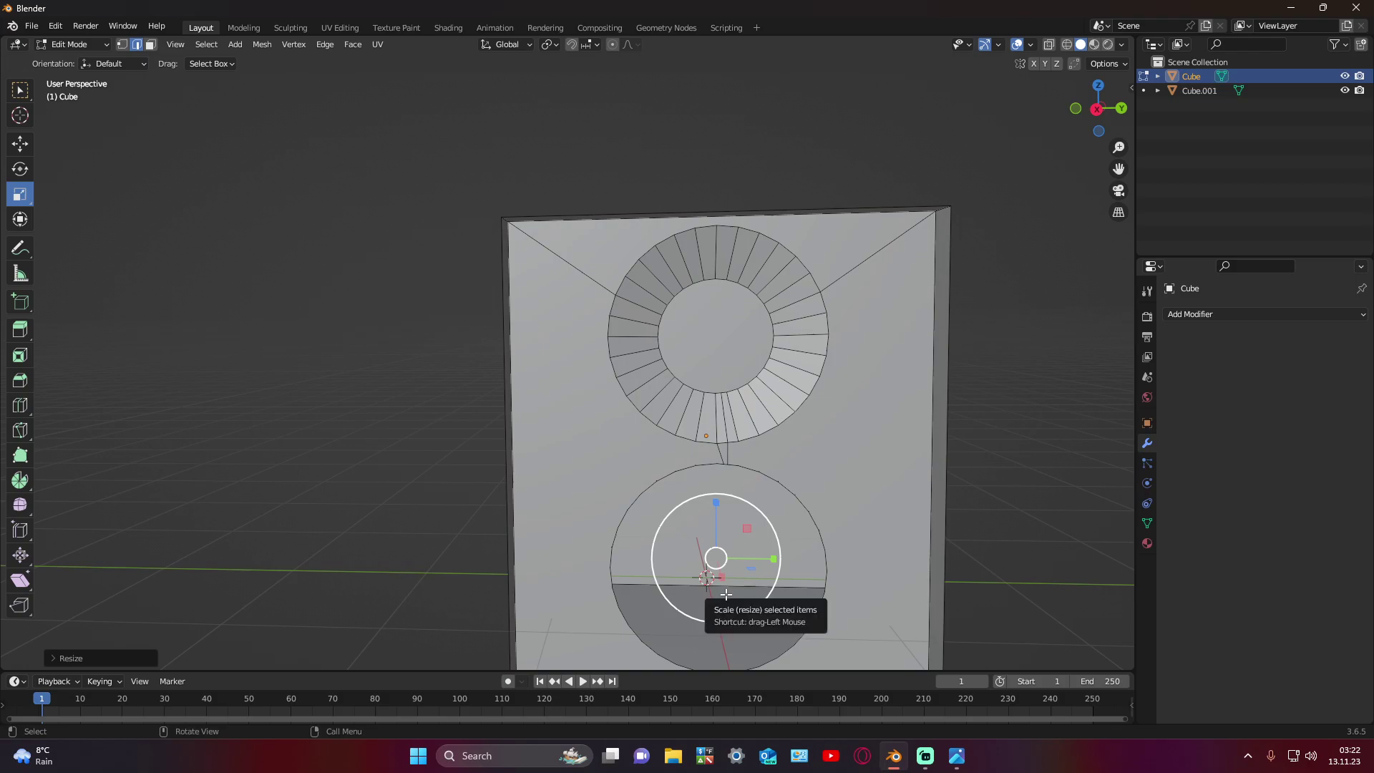
Step: Select the lower circle's outer edge loop and try a Z-constrained scale, then cancel it
mouse_move(1003, 635)
middle_down()
mouse_move(913, 599)
mouse_move(1035, 599)
mouse_move(1029, 584)
mouse_move(1025, 607)
mouse_move(947, 598)
mouse_move(929, 568)
mouse_move(978, 601)
mouse_move(962, 610)
middle_up()
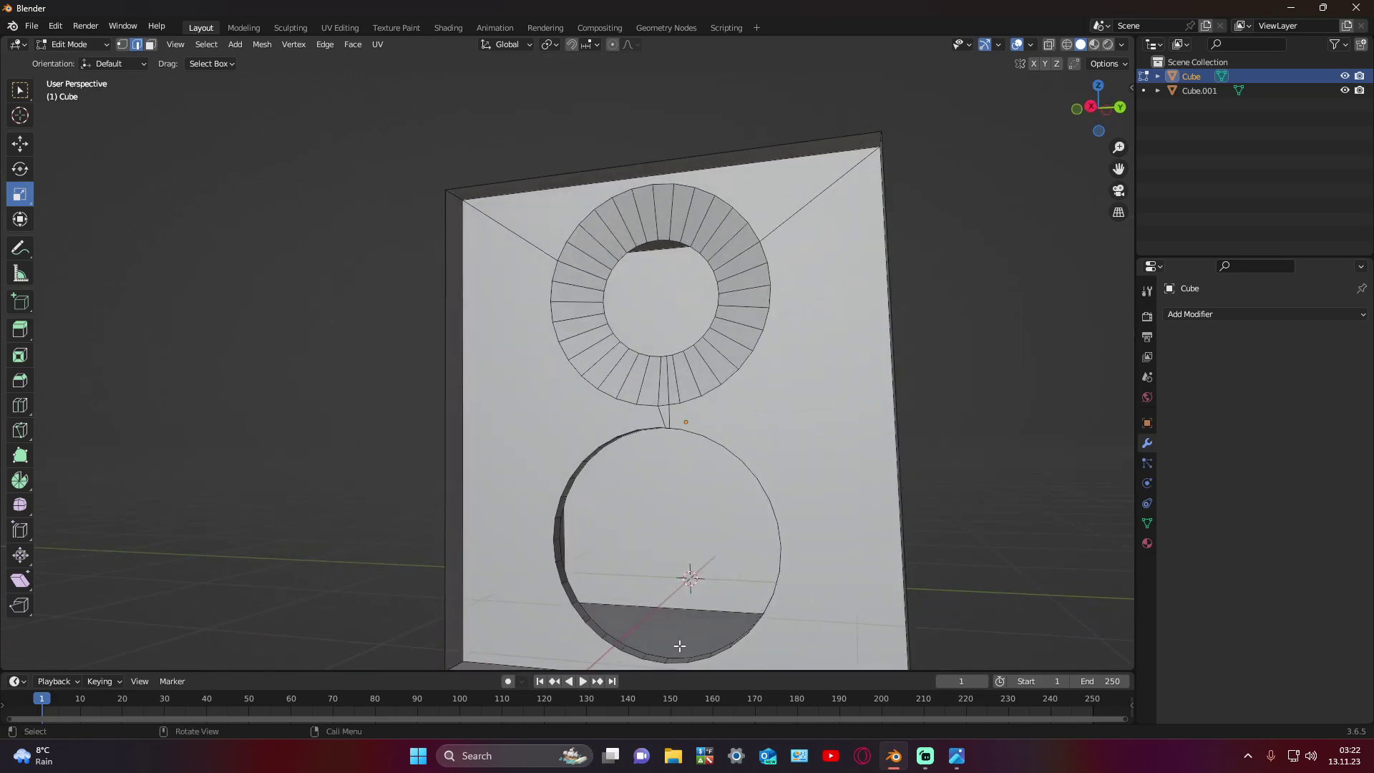
alt+click(678, 657)
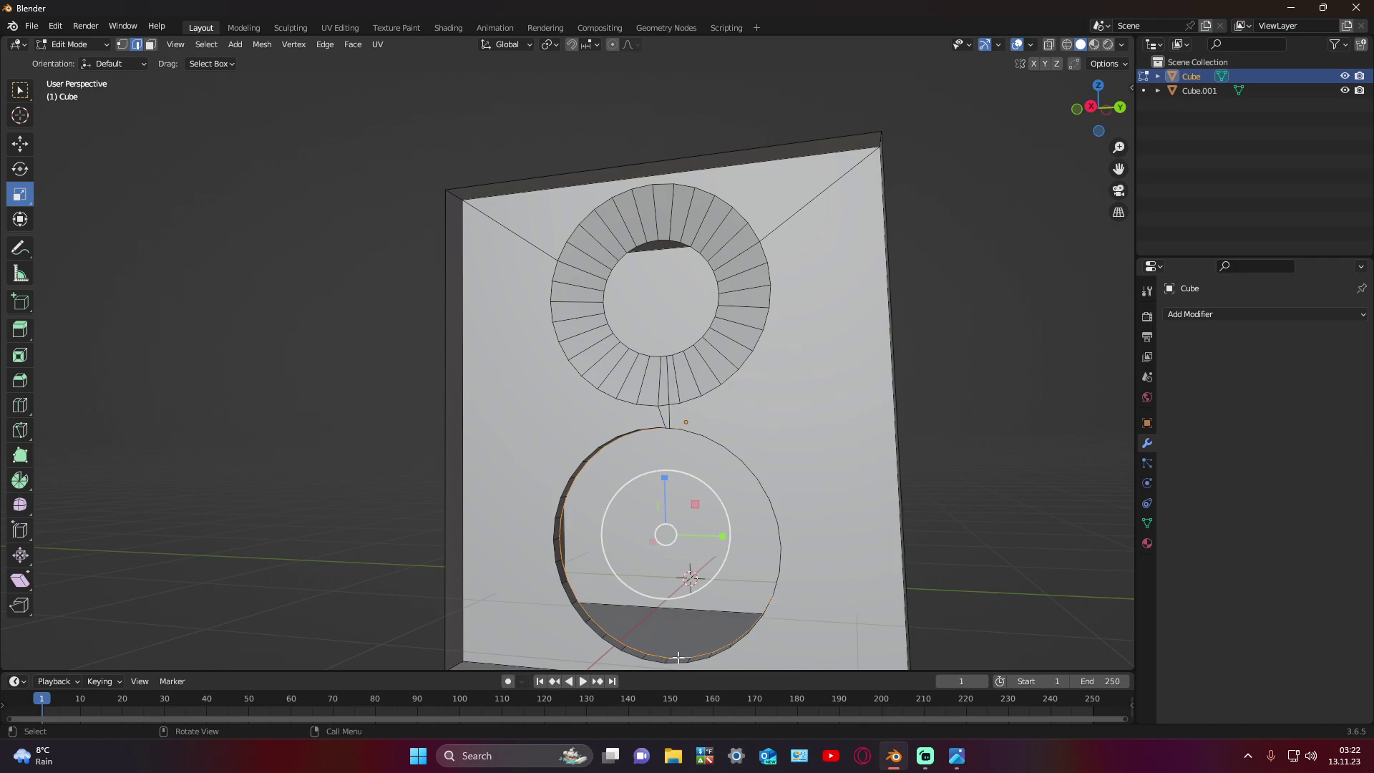
key(s)
key(y)
key(z)
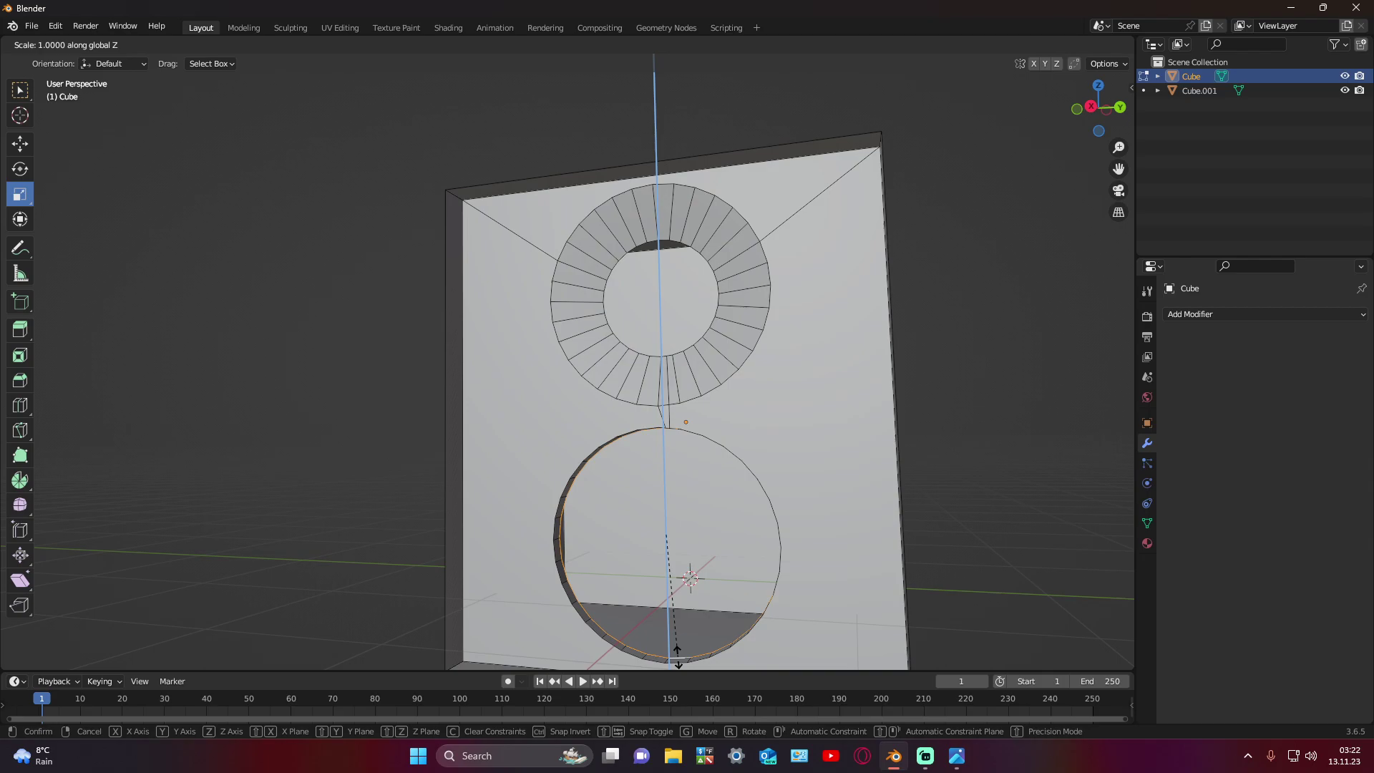
right_click(677, 655)
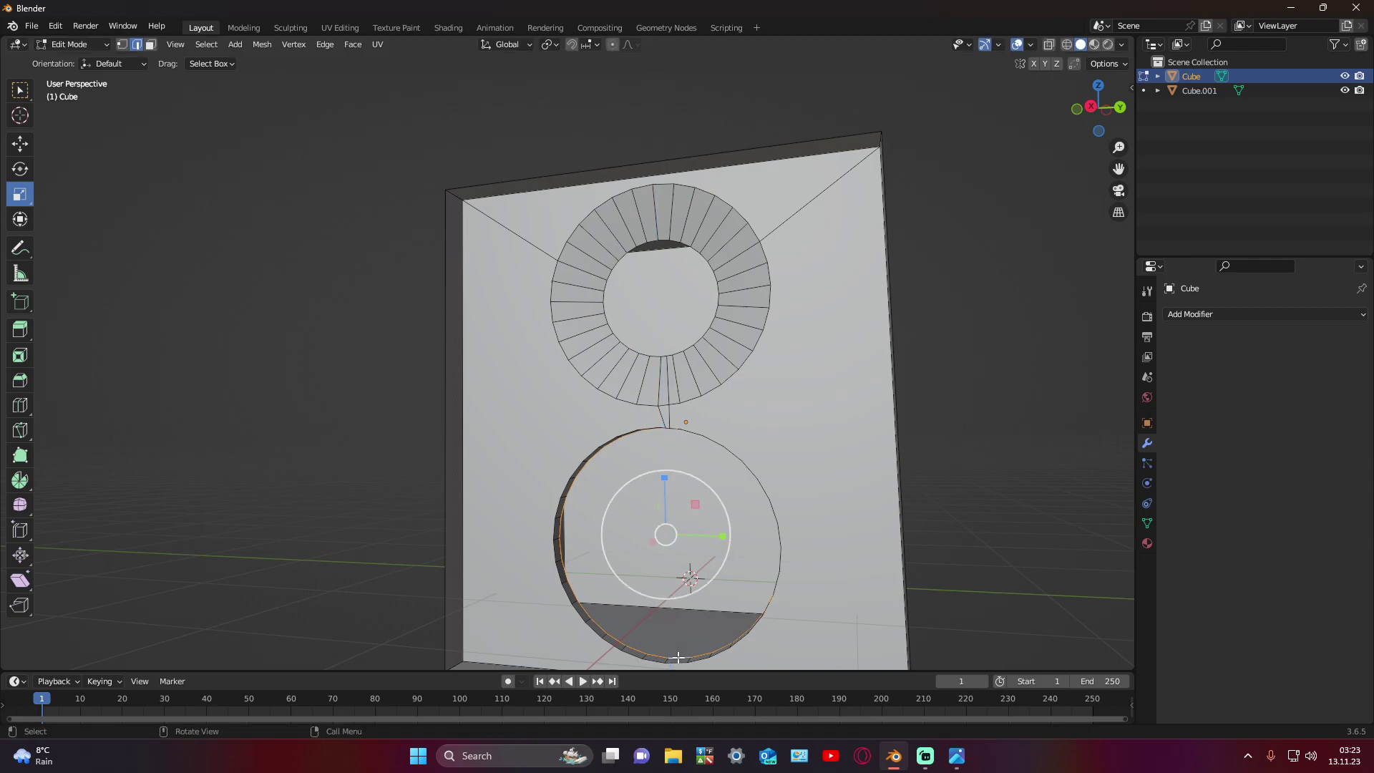
Step: Reselect the lower circle's edge loop from a frontal view and begin a uniform scale
middle_drag(677, 655, 723, 677)
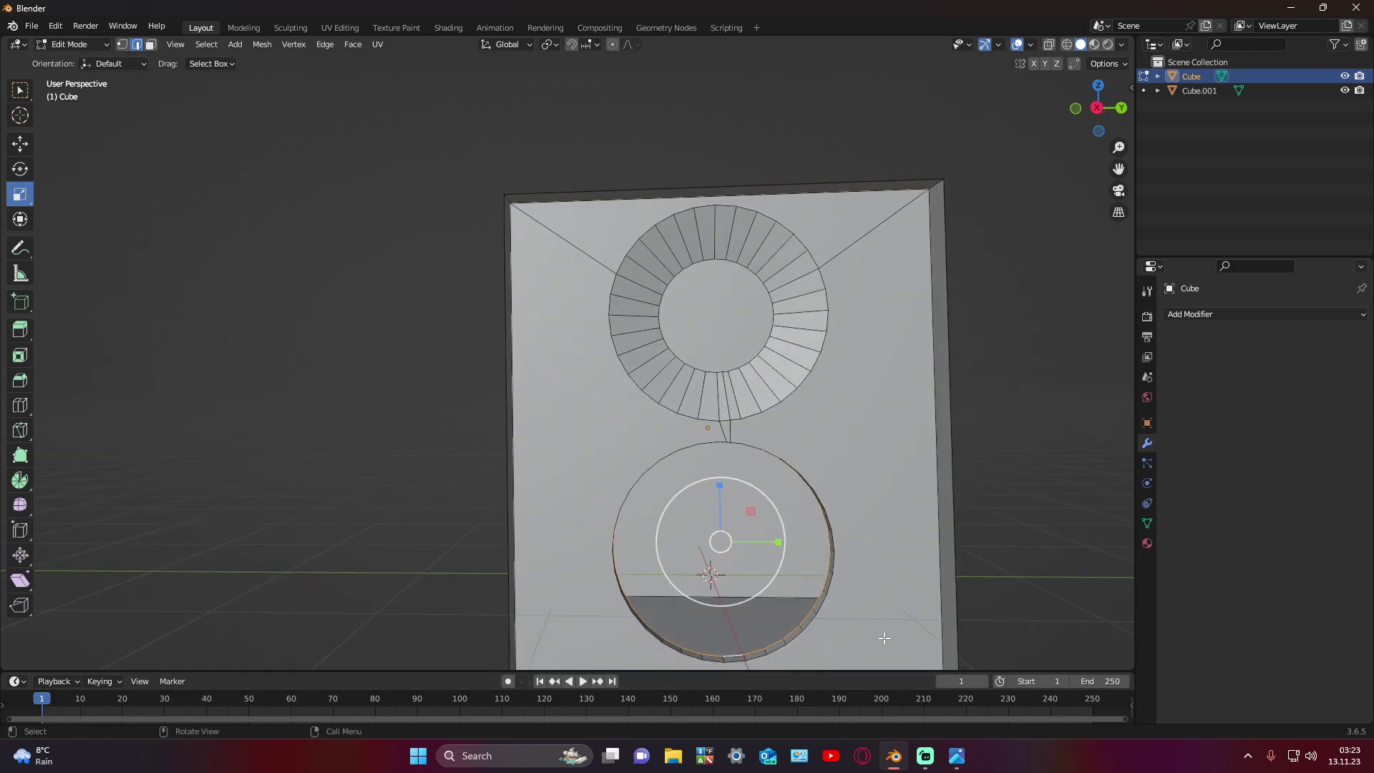
click(1025, 621)
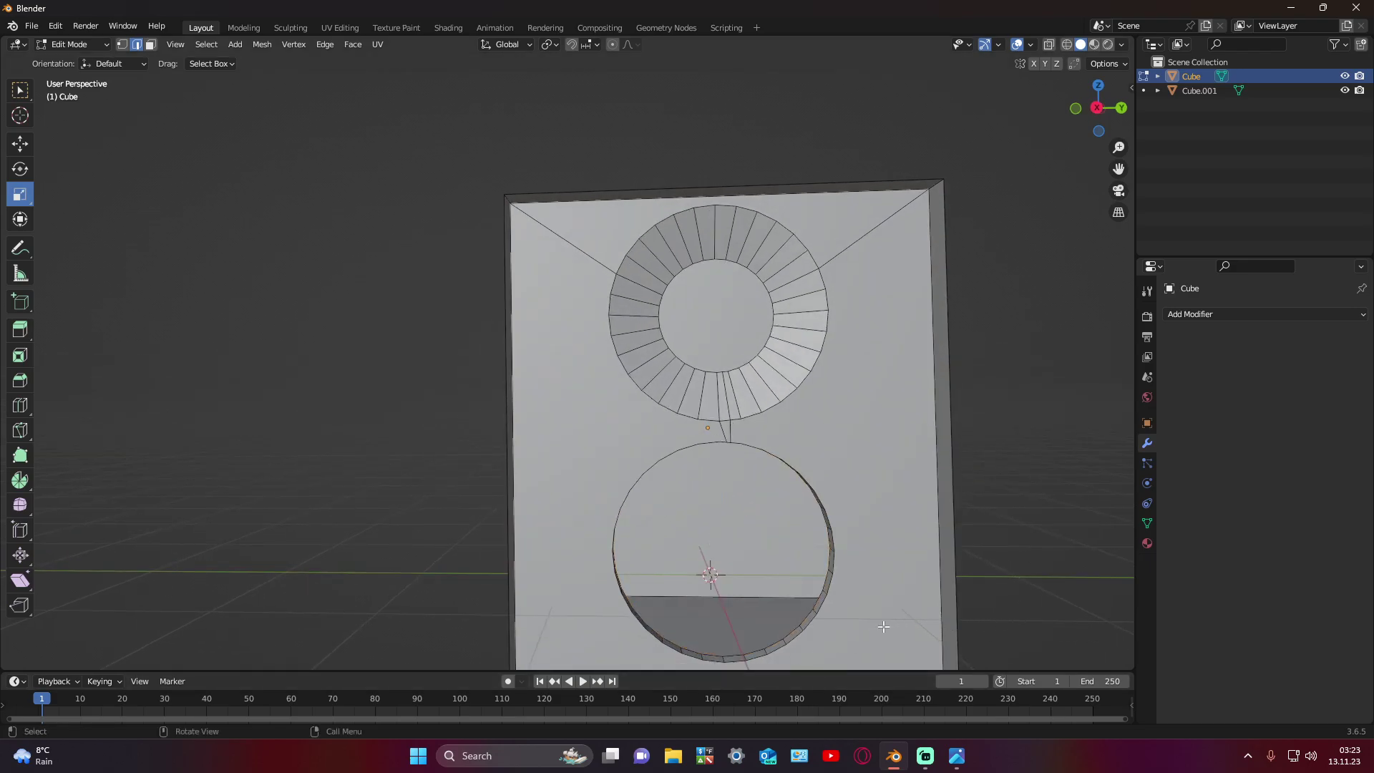
alt+click(816, 605)
key(s)
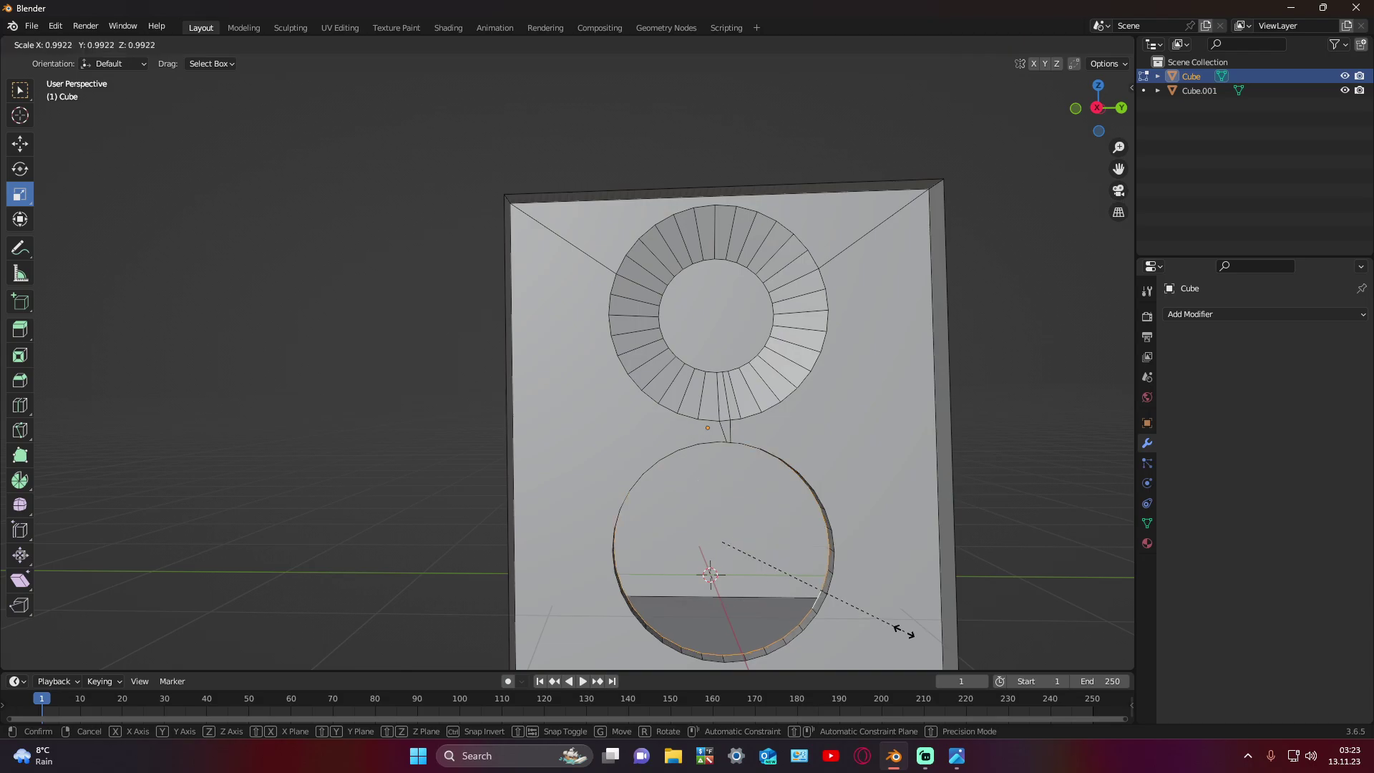
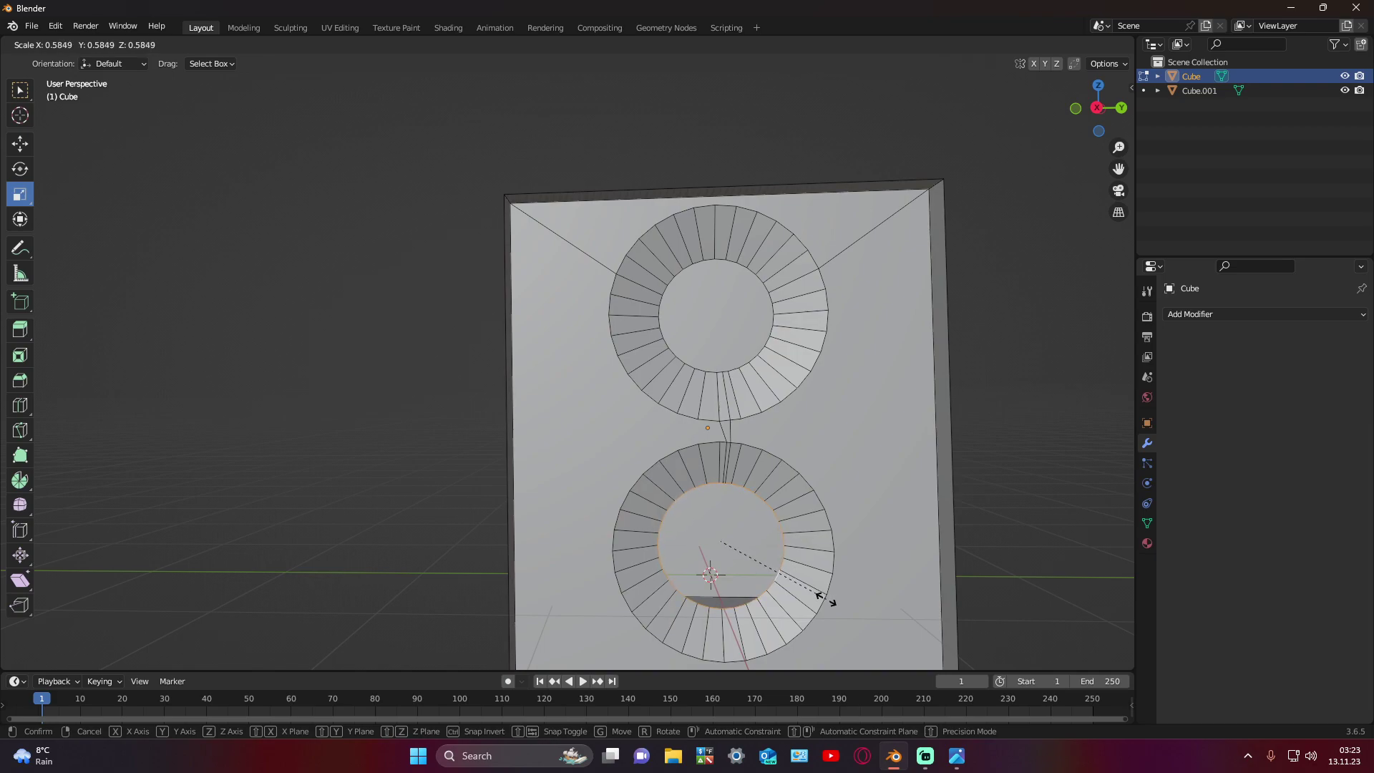
Step: Confirm the smaller inner ring on the lower driver and orbit to check it
click(817, 594)
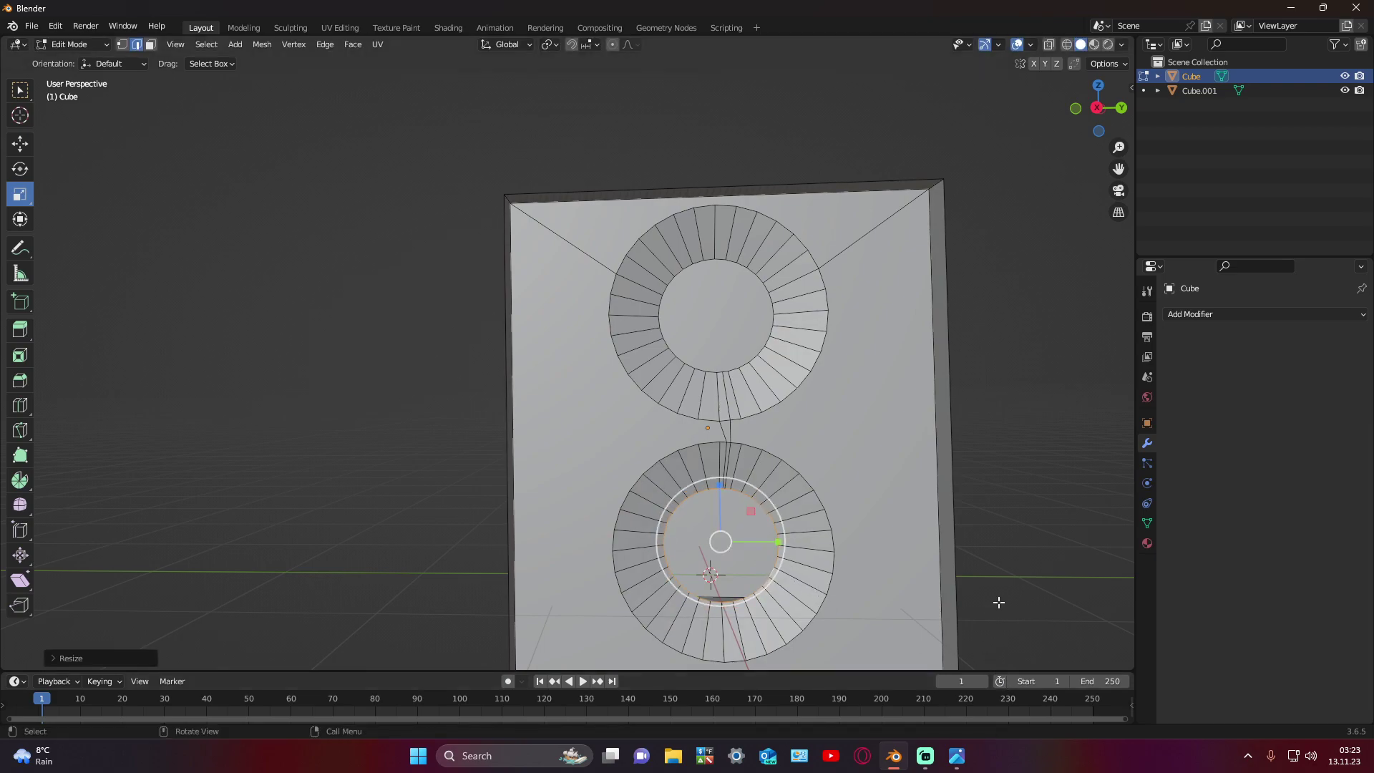
middle_drag(999, 603, 1029, 517)
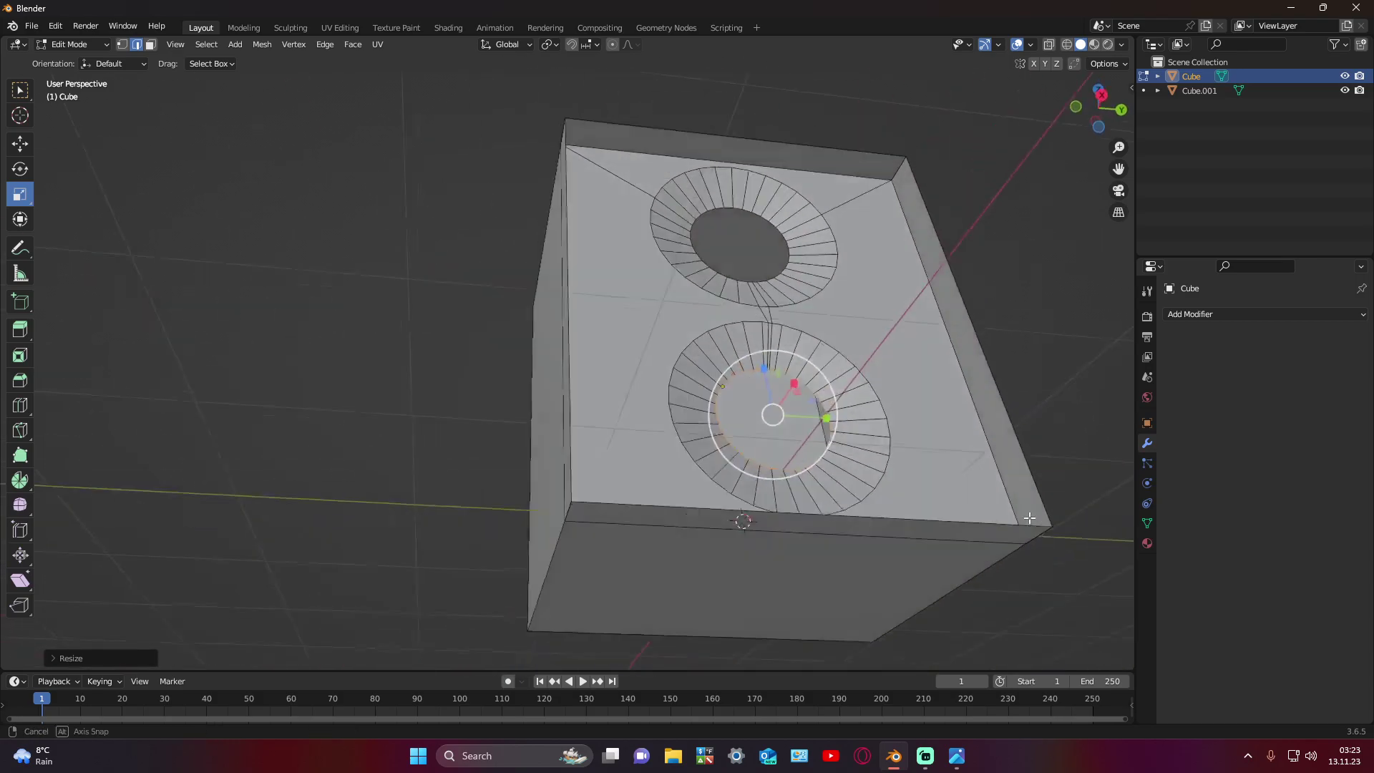
mouse_move(1029, 517)
middle_down()
mouse_move(981, 515)
mouse_move(919, 550)
middle_up()
Step: Zoom out and bring up the File > Save As browser
scroll(900, 516, down, 3)
scroll(948, 543, down, 3)
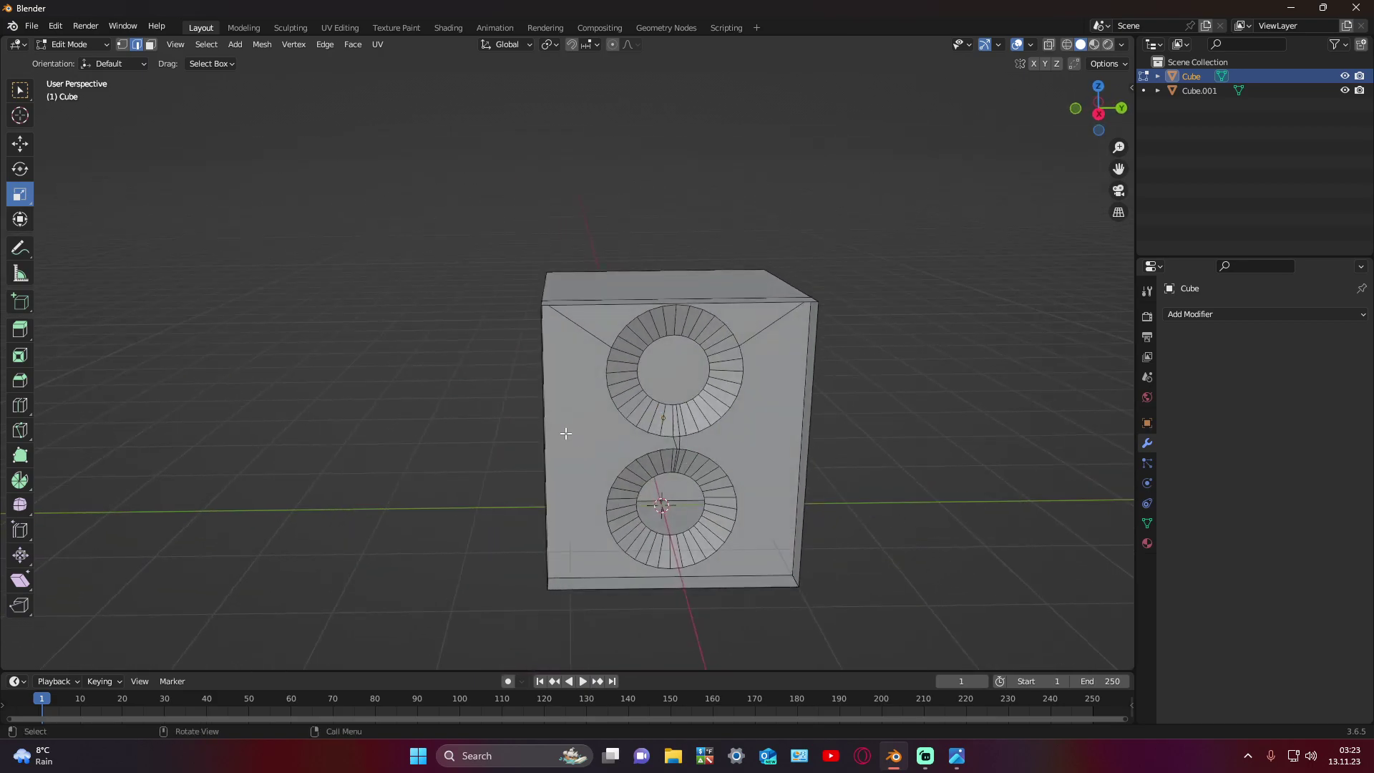
click(32, 26)
click(39, 123)
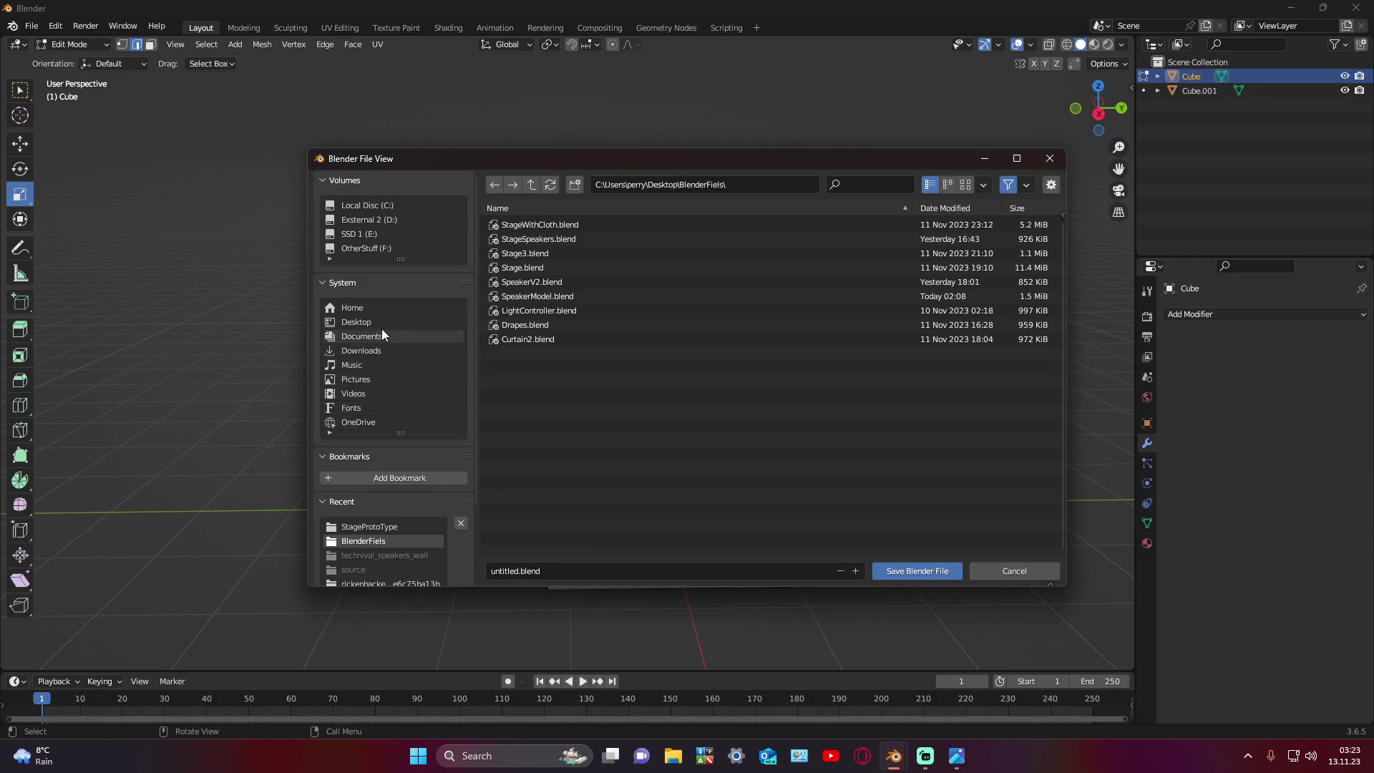
Step: Save the project as FloorStageSpeaker.blend in Desktop/BlenderFiels
click(377, 323)
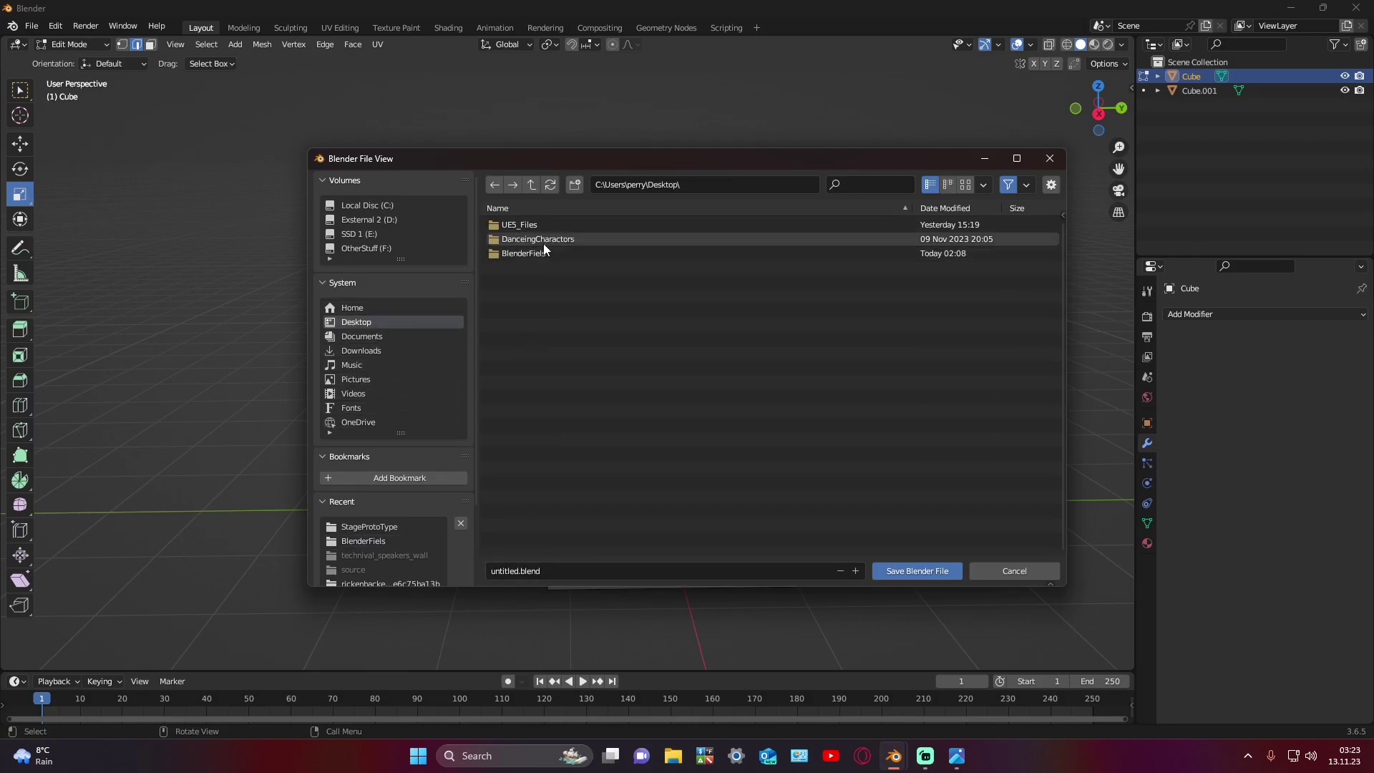
click(534, 253)
click(551, 571)
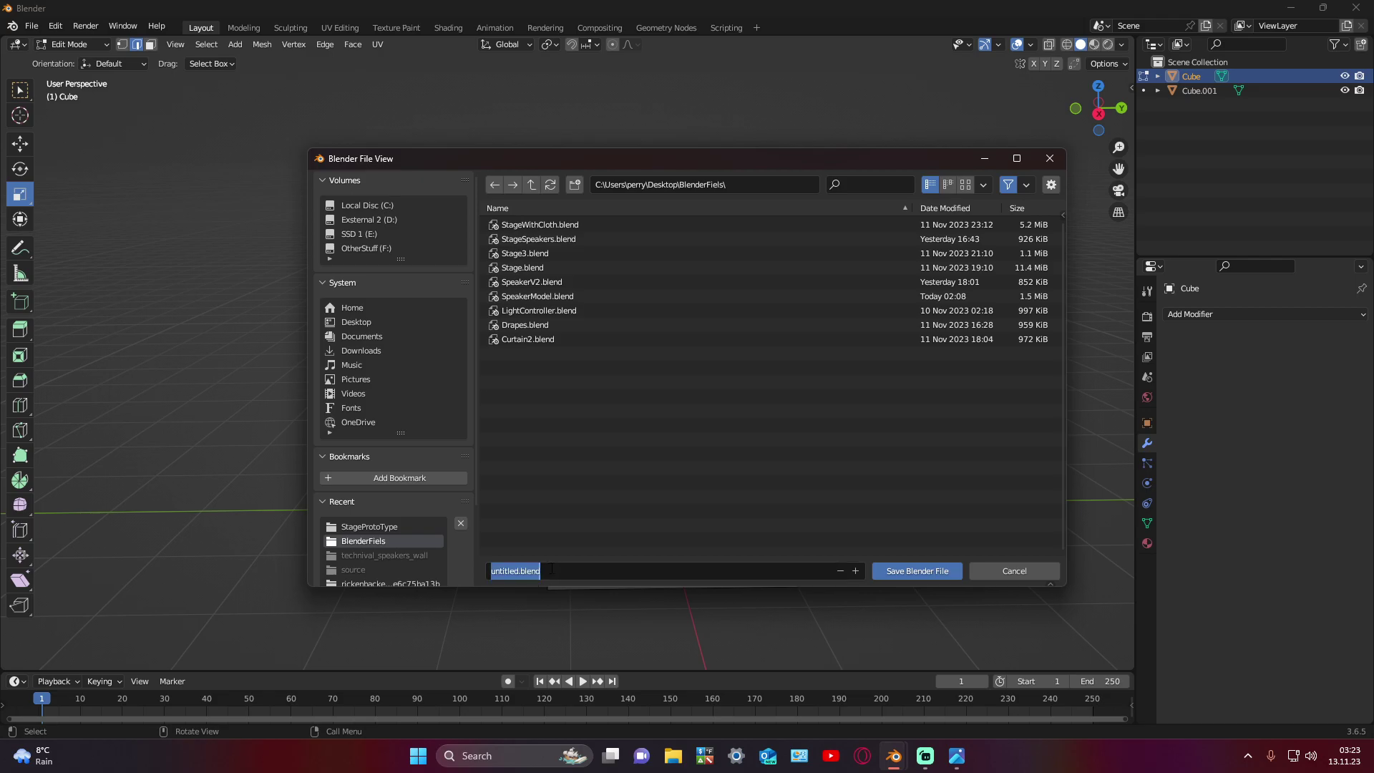
text(FloorStageSpeaker)
key(Return)
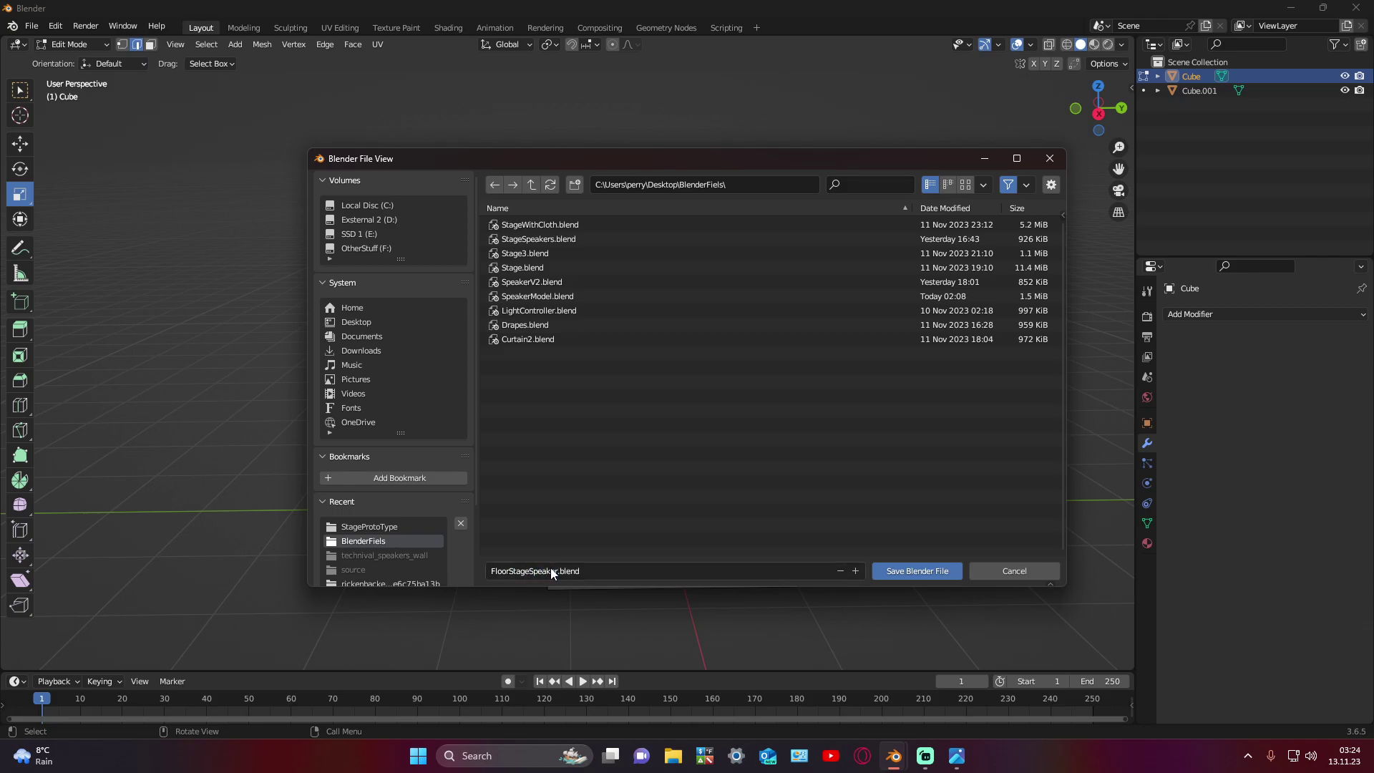
mouse_move(551, 567)
middle_down()
mouse_move(590, 507)
mouse_move(589, 523)
middle_up()
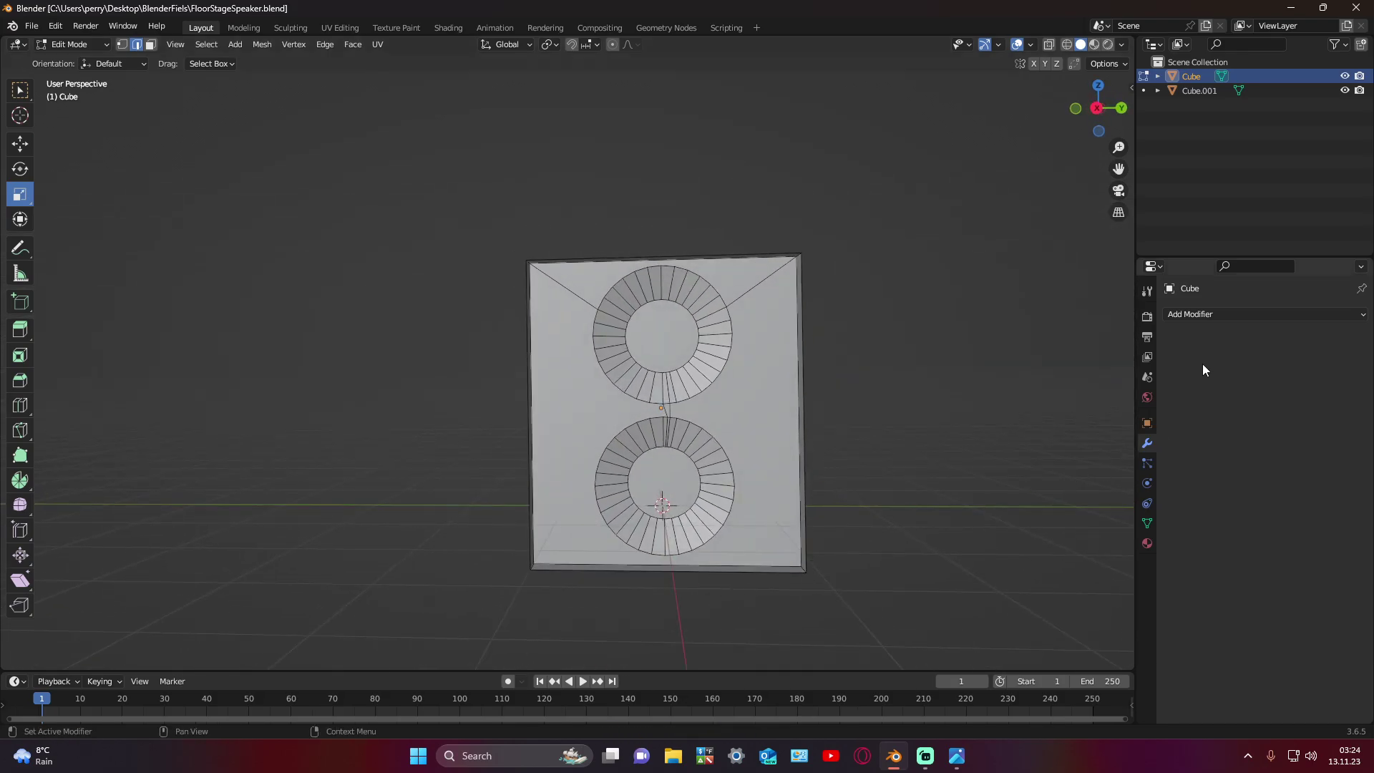
Step: Switch to face select and check the cabinet from the left side view
click(1199, 220)
mouse_move(968, 365)
middle_down()
mouse_move(985, 367)
mouse_move(871, 394)
middle_up()
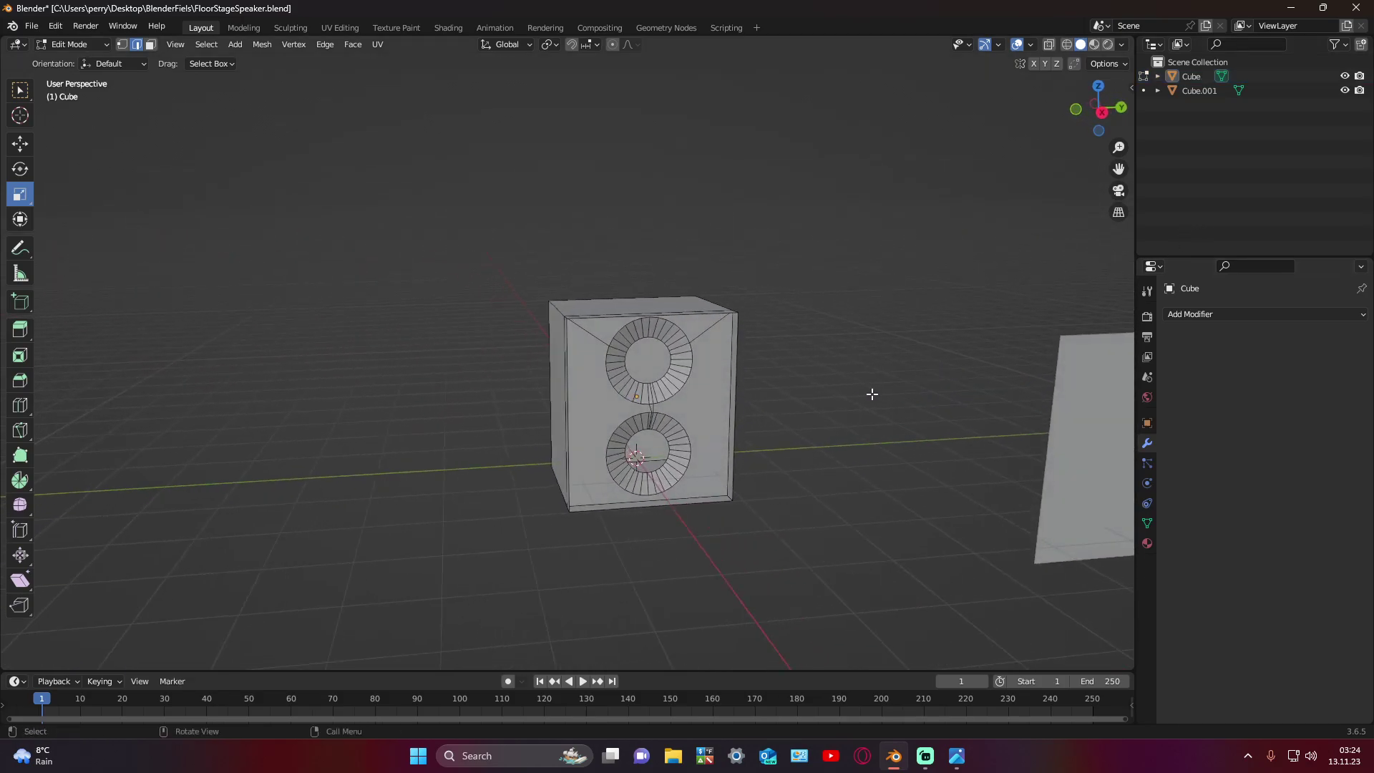
key(grave)
click(148, 47)
key(grave)
click(393, 334)
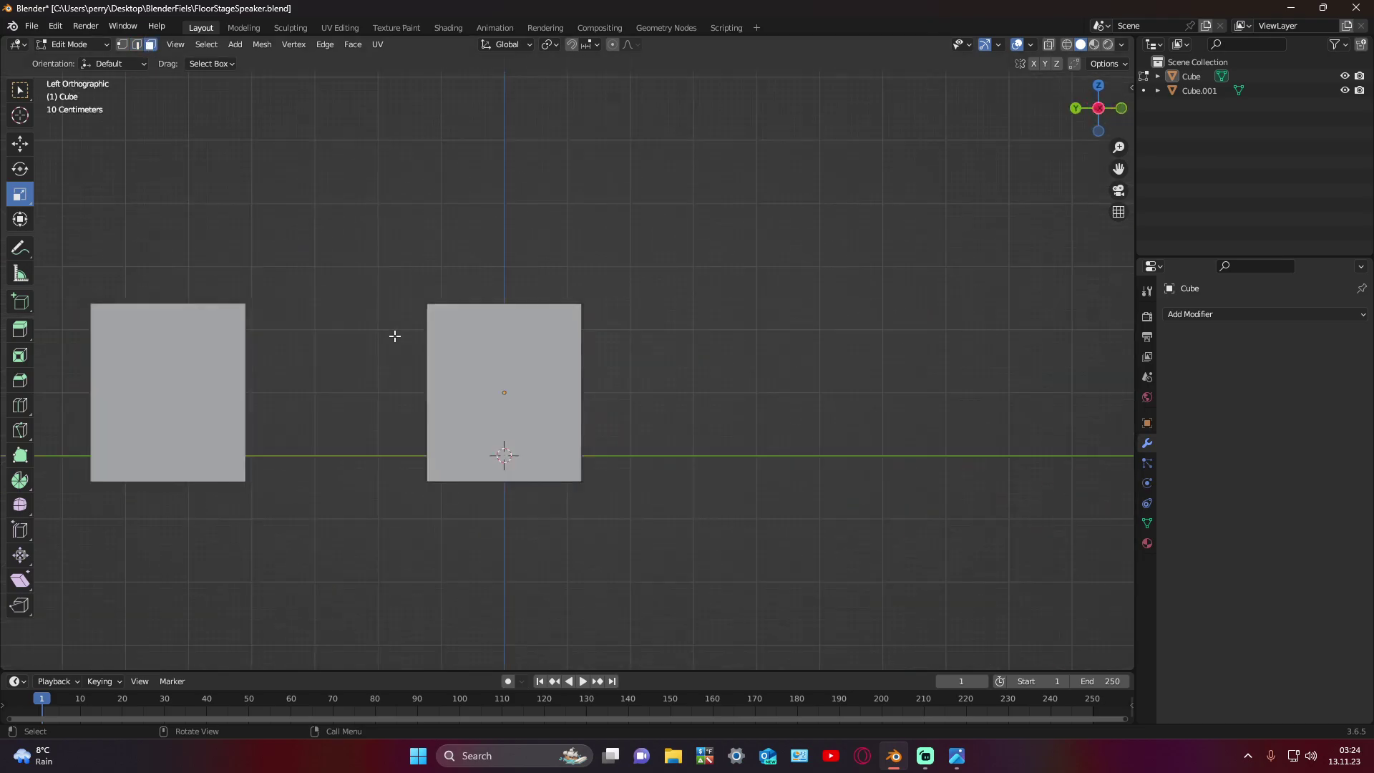
Step: Return to Object Mode and bring the flat panel Cube.001 into view
mouse_move(934, 212)
middle_down()
mouse_move(693, 236)
mouse_move(463, 324)
middle_up()
key(grave)
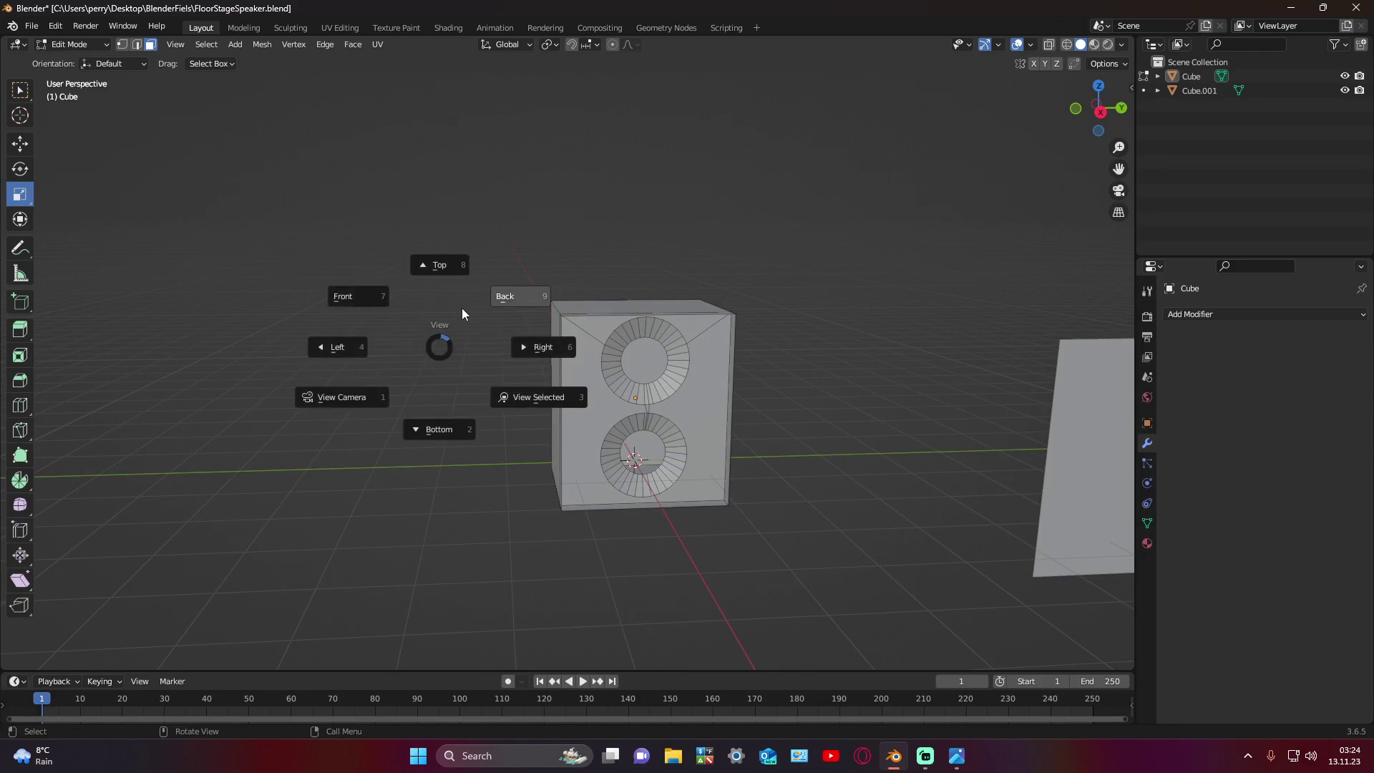
key(Escape)
key(Tab)
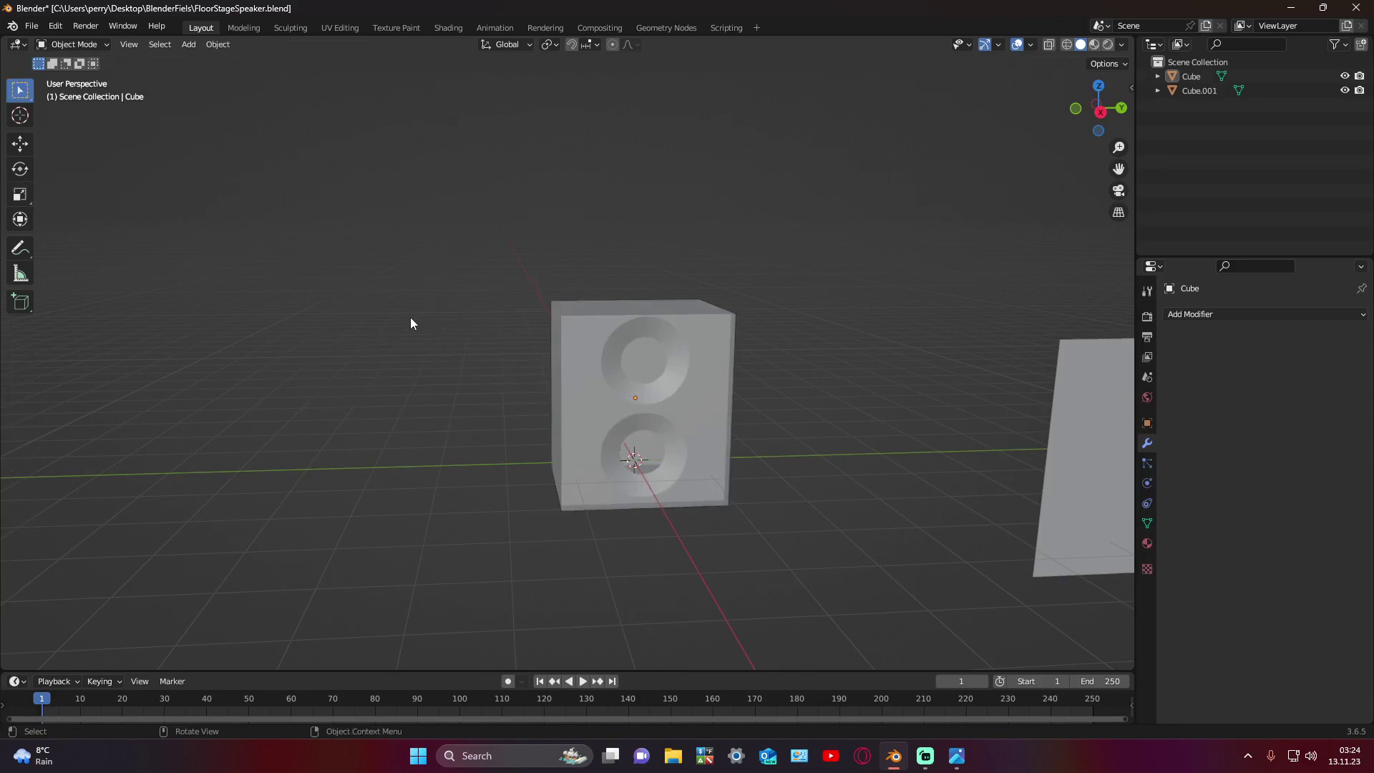
middle_drag(702, 375, 692, 372)
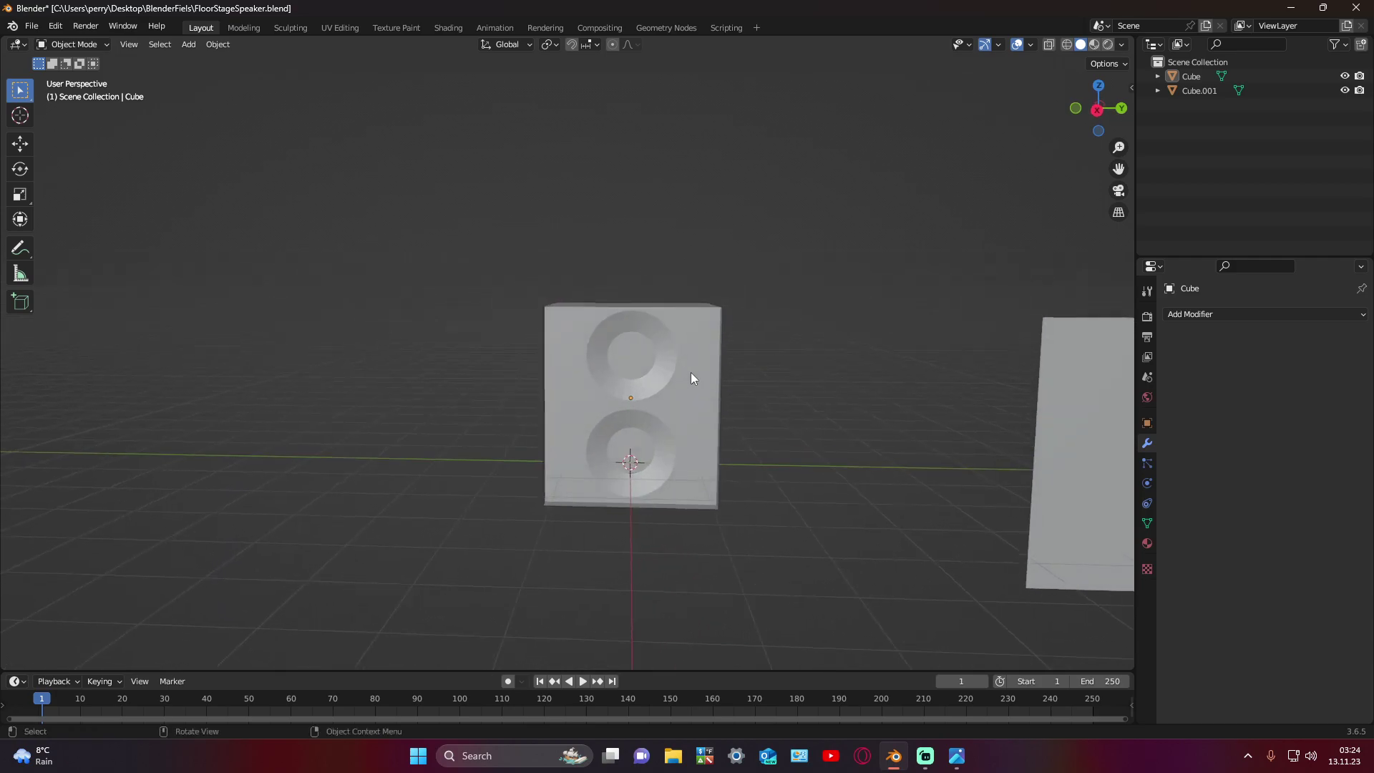
mouse_move(926, 427)
middle_down()
mouse_move(850, 400)
mouse_move(695, 408)
middle_up()
Step: Select Cube.001 and enter Edit Mode on its mesh
click(743, 427)
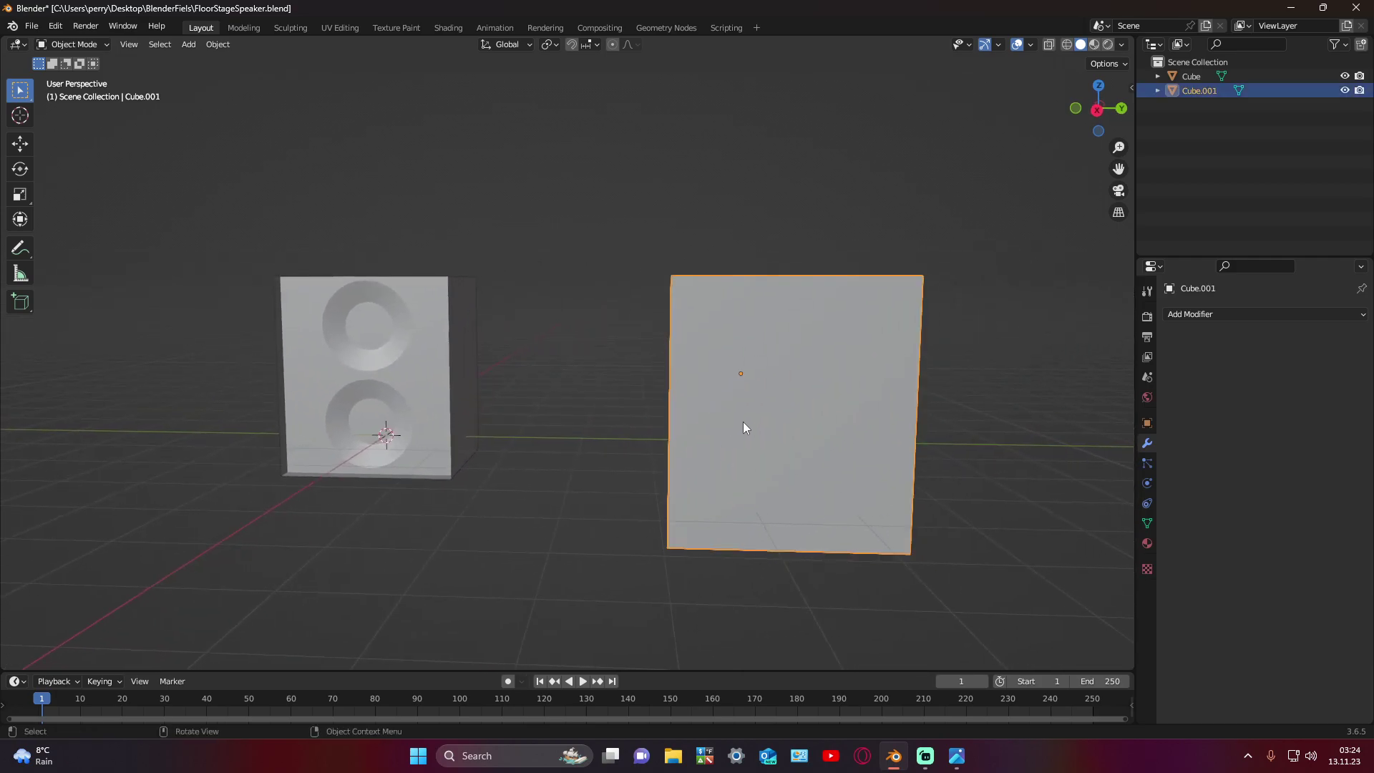
key(Tab)
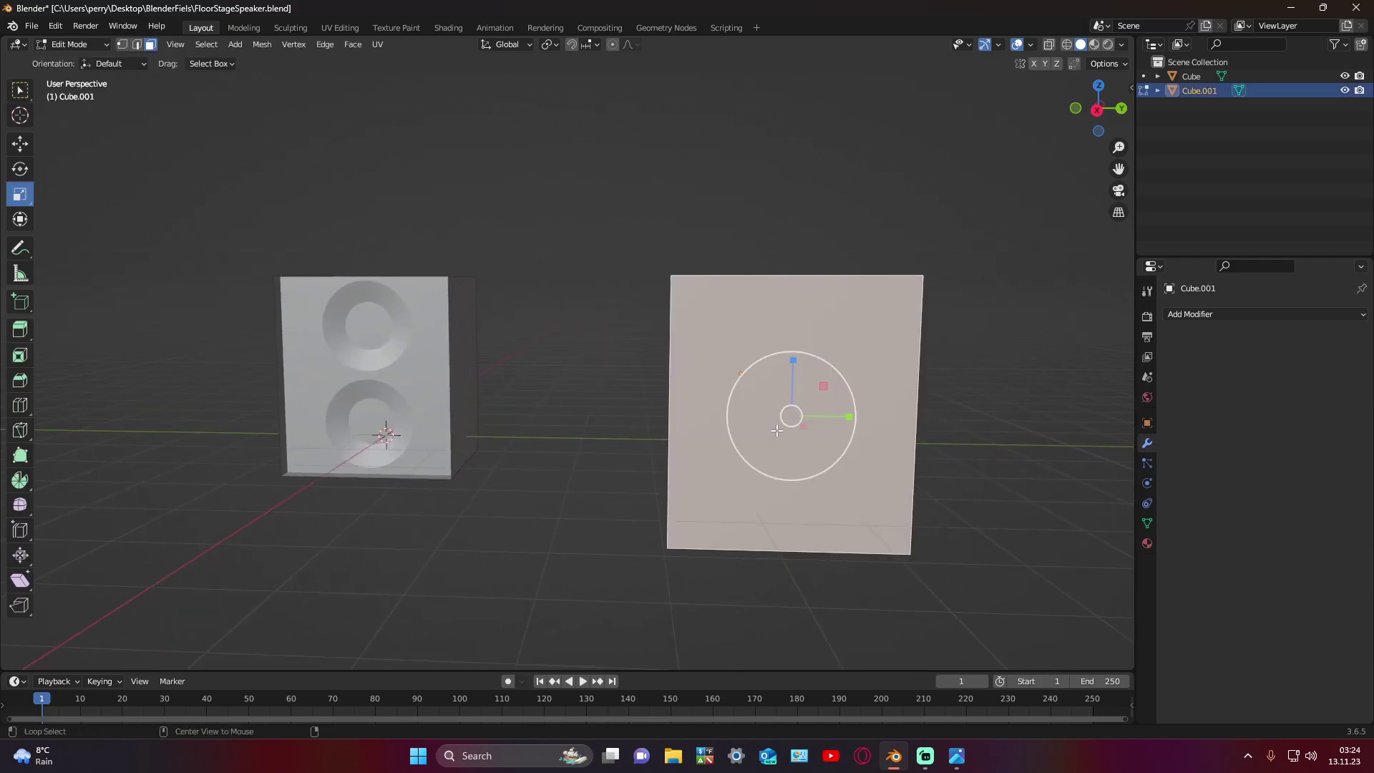
key(w)
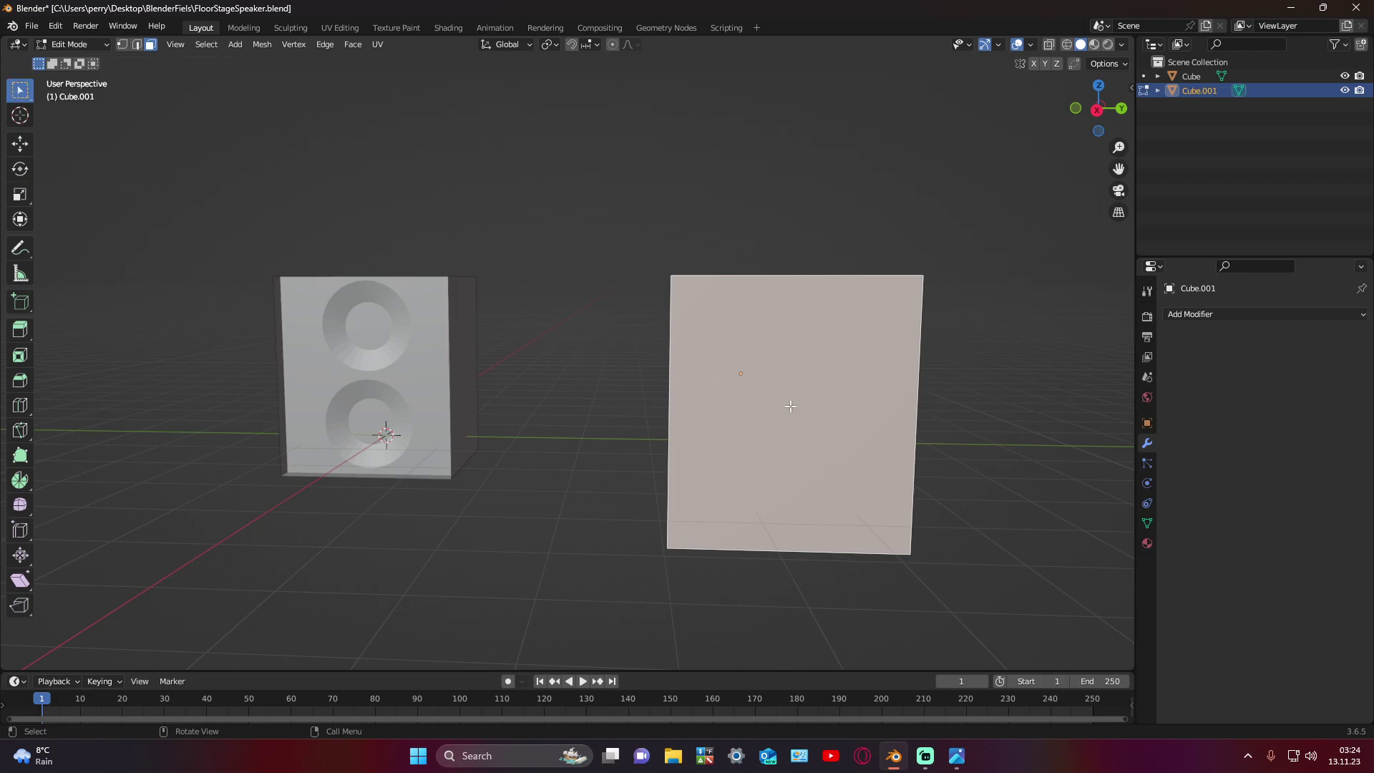
key(alt+r)
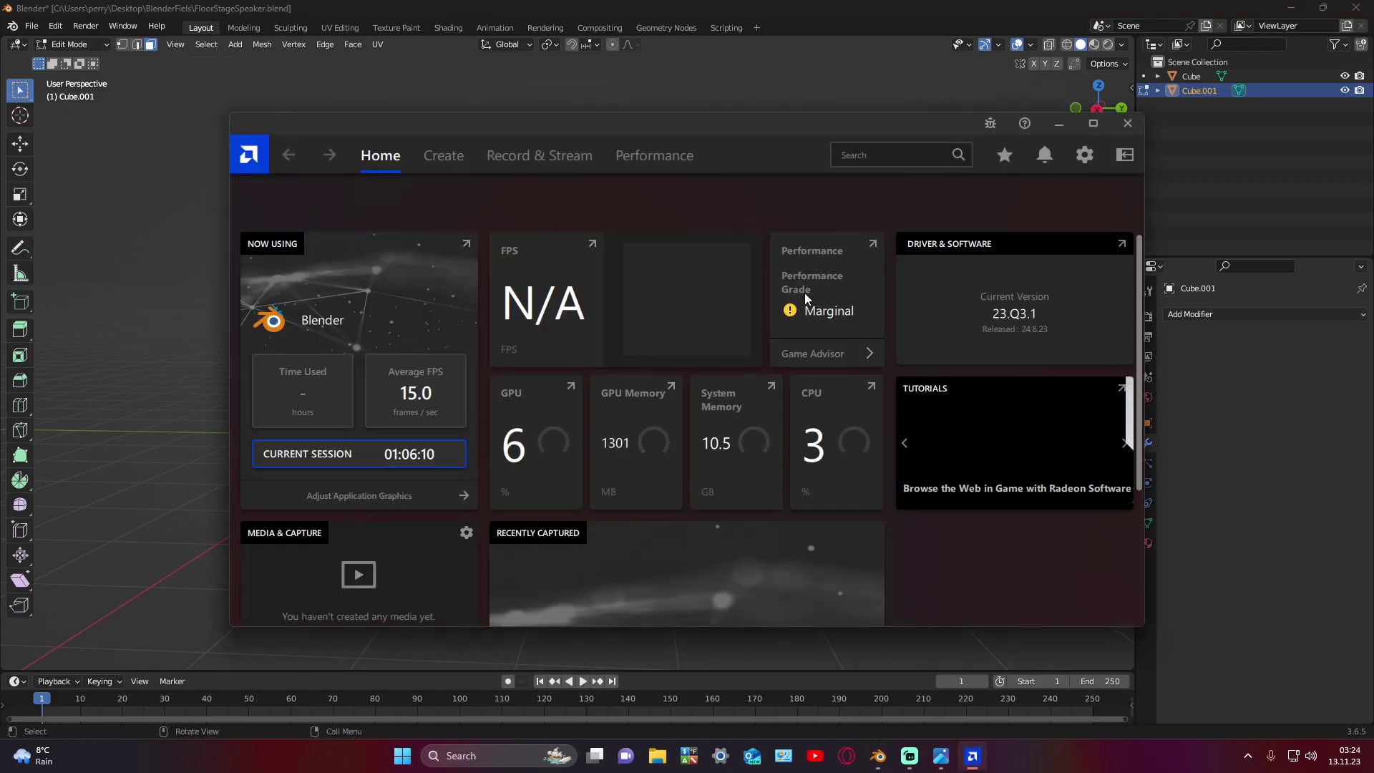
click(1128, 123)
Step: Add 9 evenly spaced vertical loop cuts across the panel
key(ctrl+r)
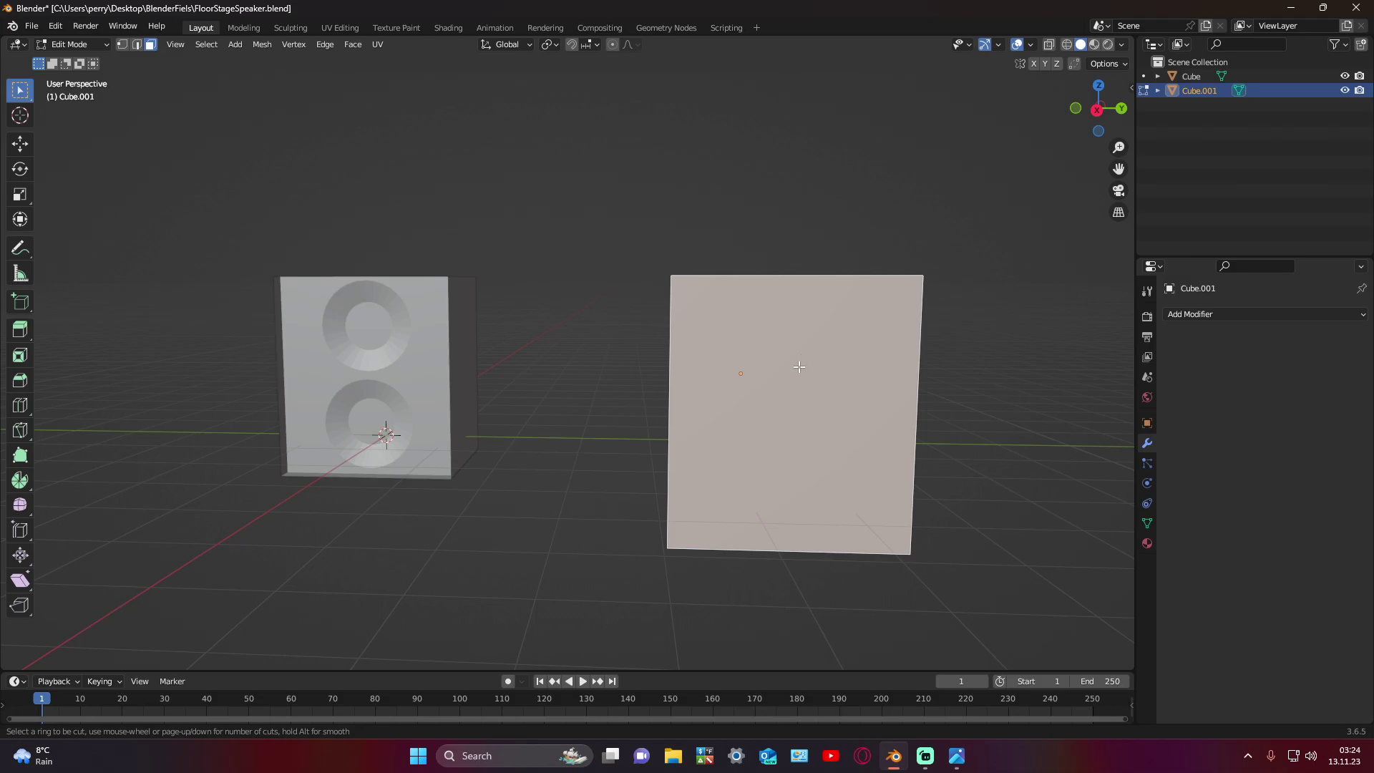
scroll(794, 284, up, 3)
scroll(793, 283, up, 2)
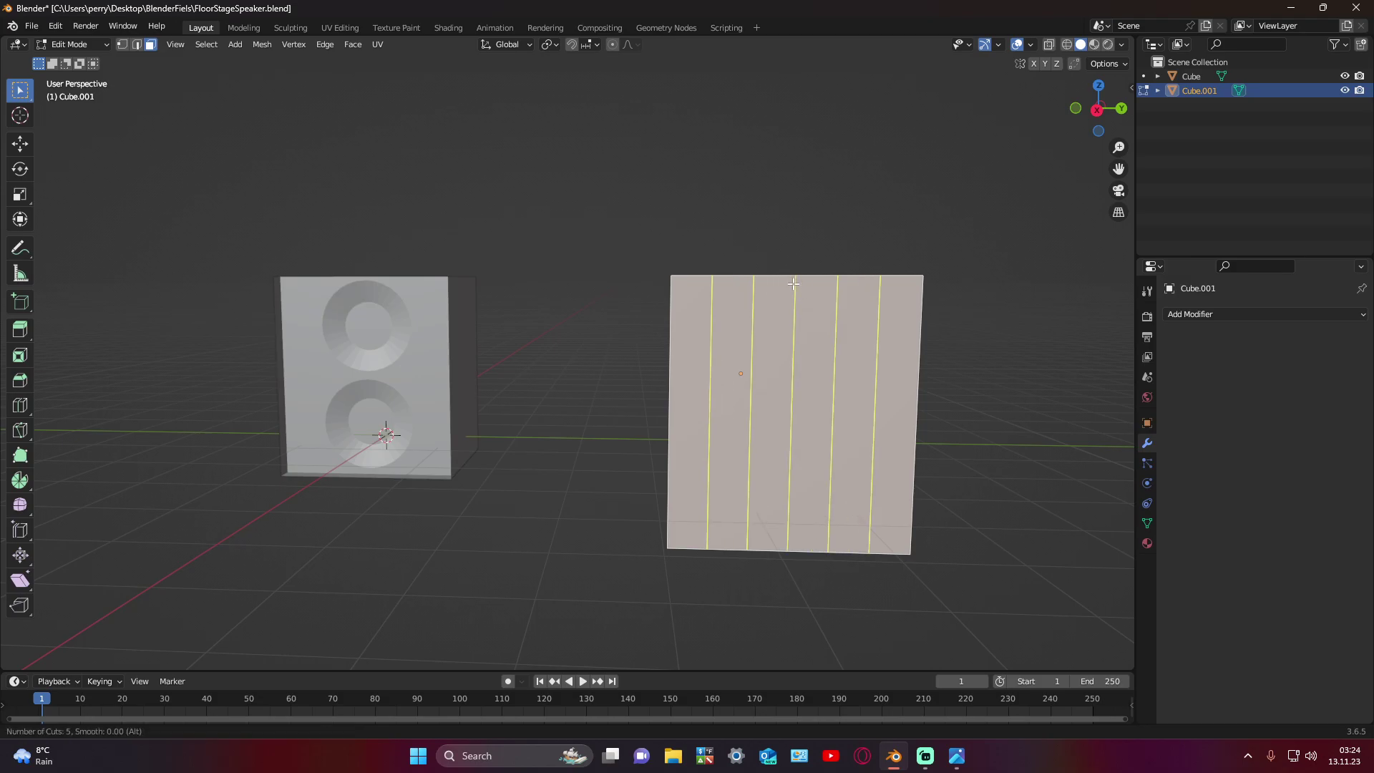
scroll(794, 283, up, 1)
scroll(793, 284, up, 1)
scroll(794, 284, up, 1)
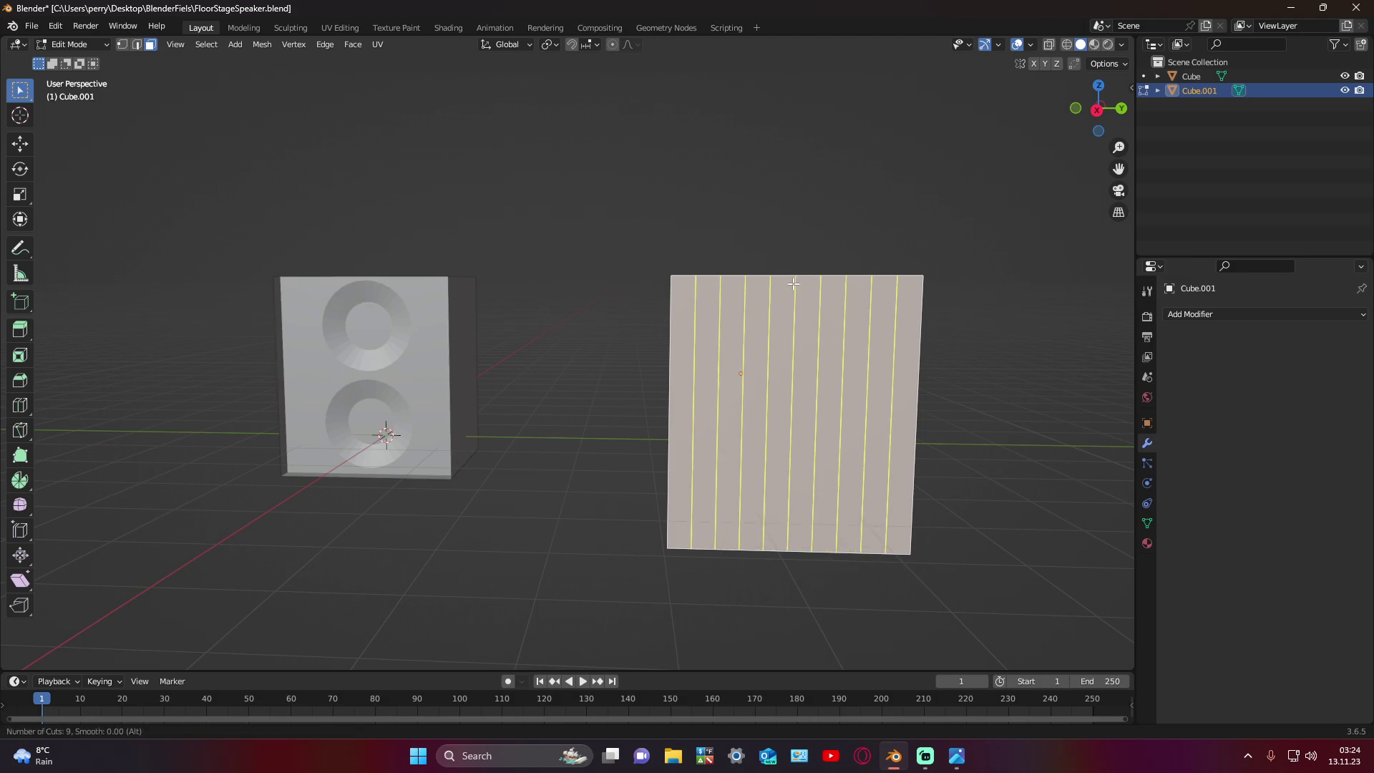
click(793, 284)
right_click(793, 284)
Step: Add 14 evenly spaced horizontal loop cuts across the panel
key(ctrl+r)
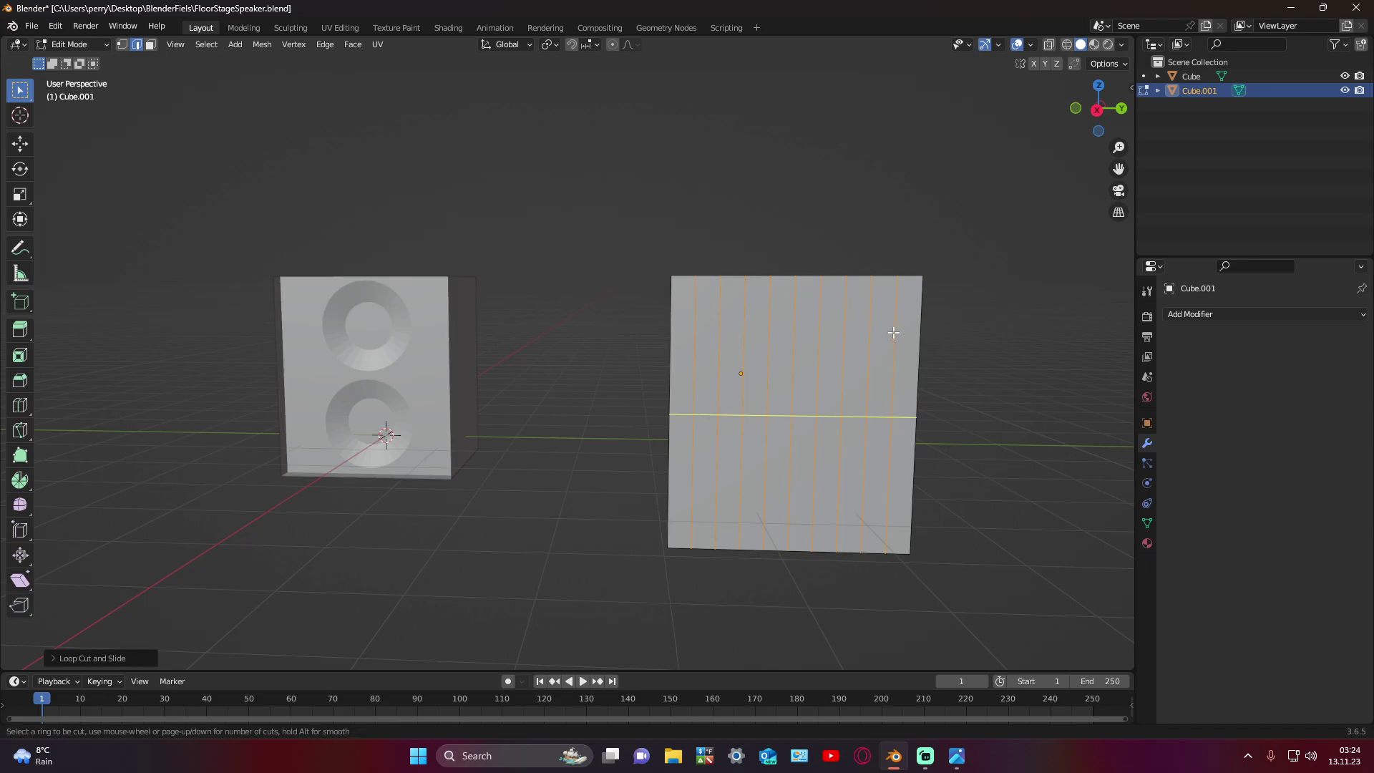
scroll(896, 348, up, 6)
scroll(896, 349, up, 3)
scroll(896, 349, up, 2)
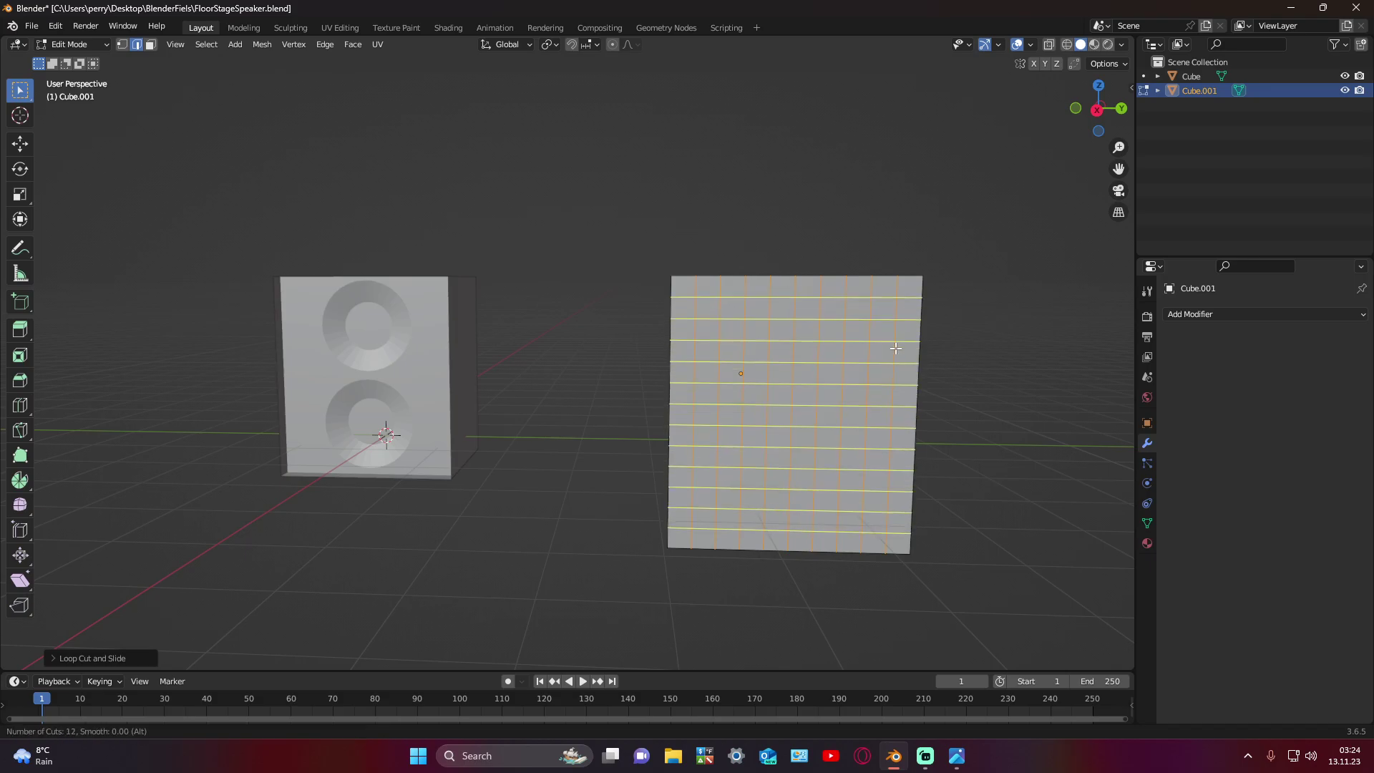
scroll(896, 348, up, 1)
scroll(897, 349, up, 1)
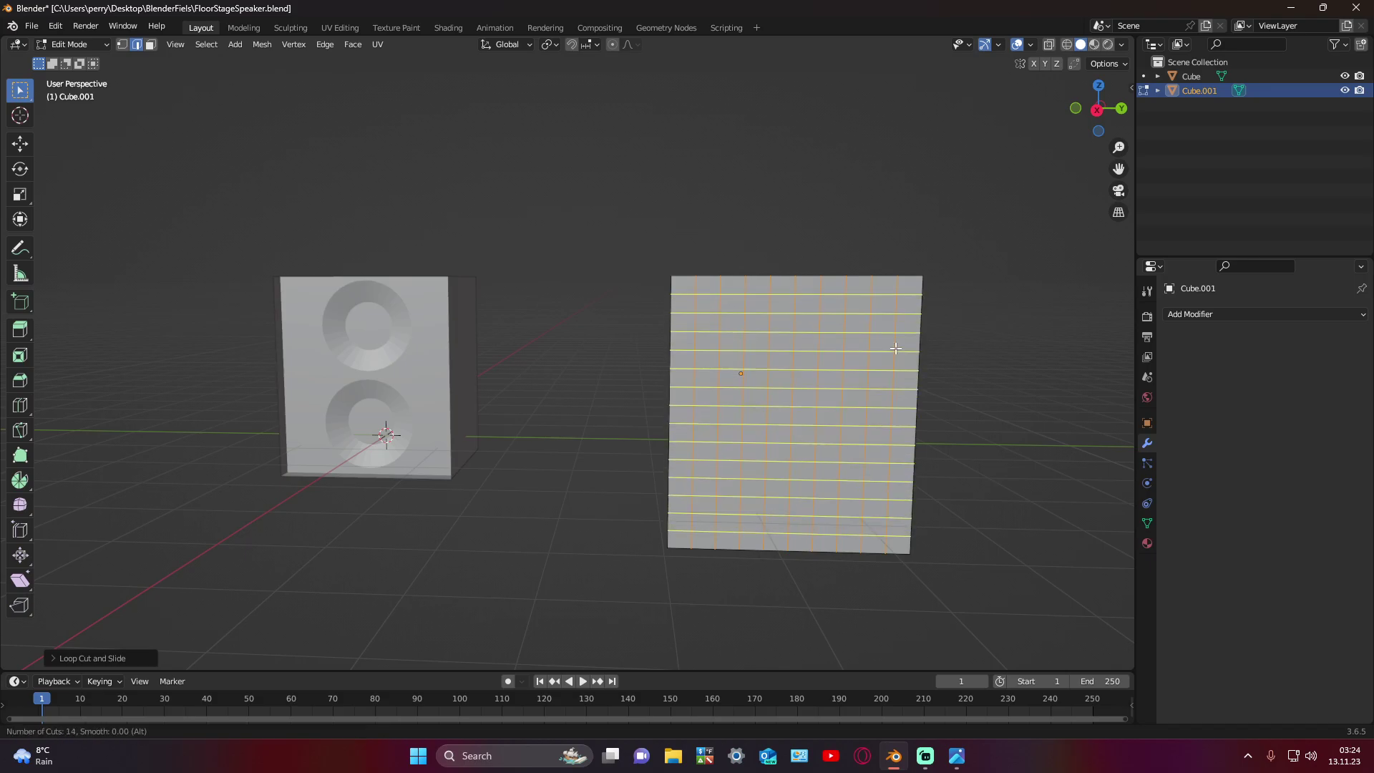
click(896, 348)
right_click(895, 348)
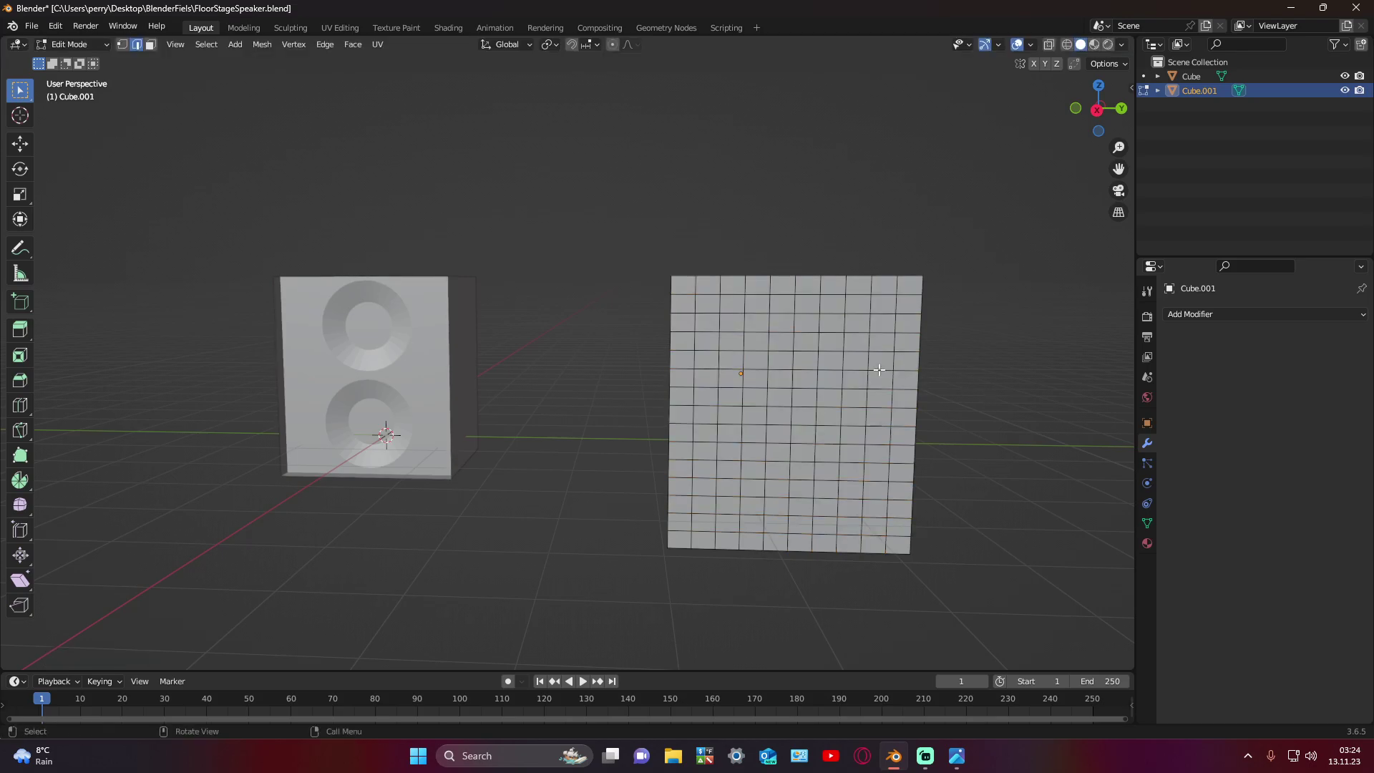
Step: Switch to face select and box-select every face of the grid
click(150, 44)
click(682, 289)
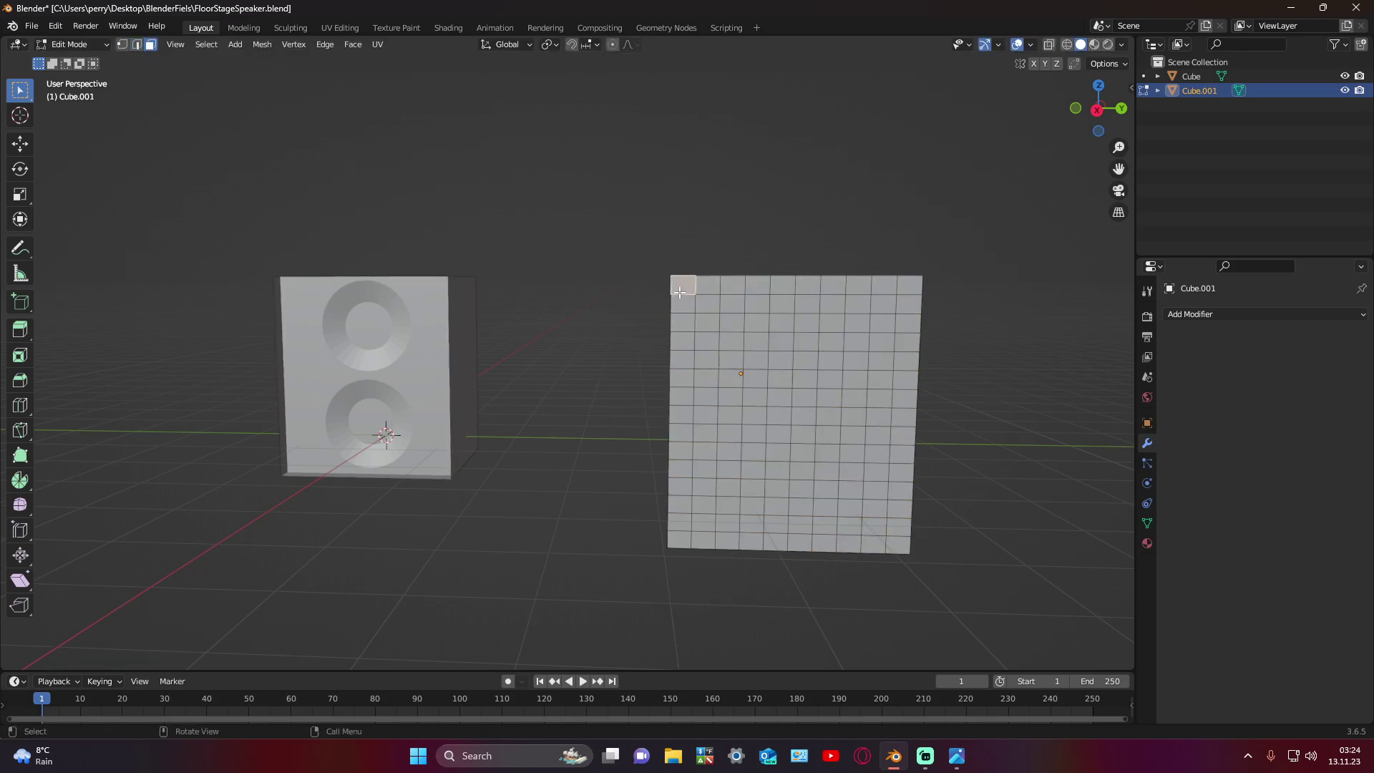
shift+click(708, 302)
shift+click(732, 322)
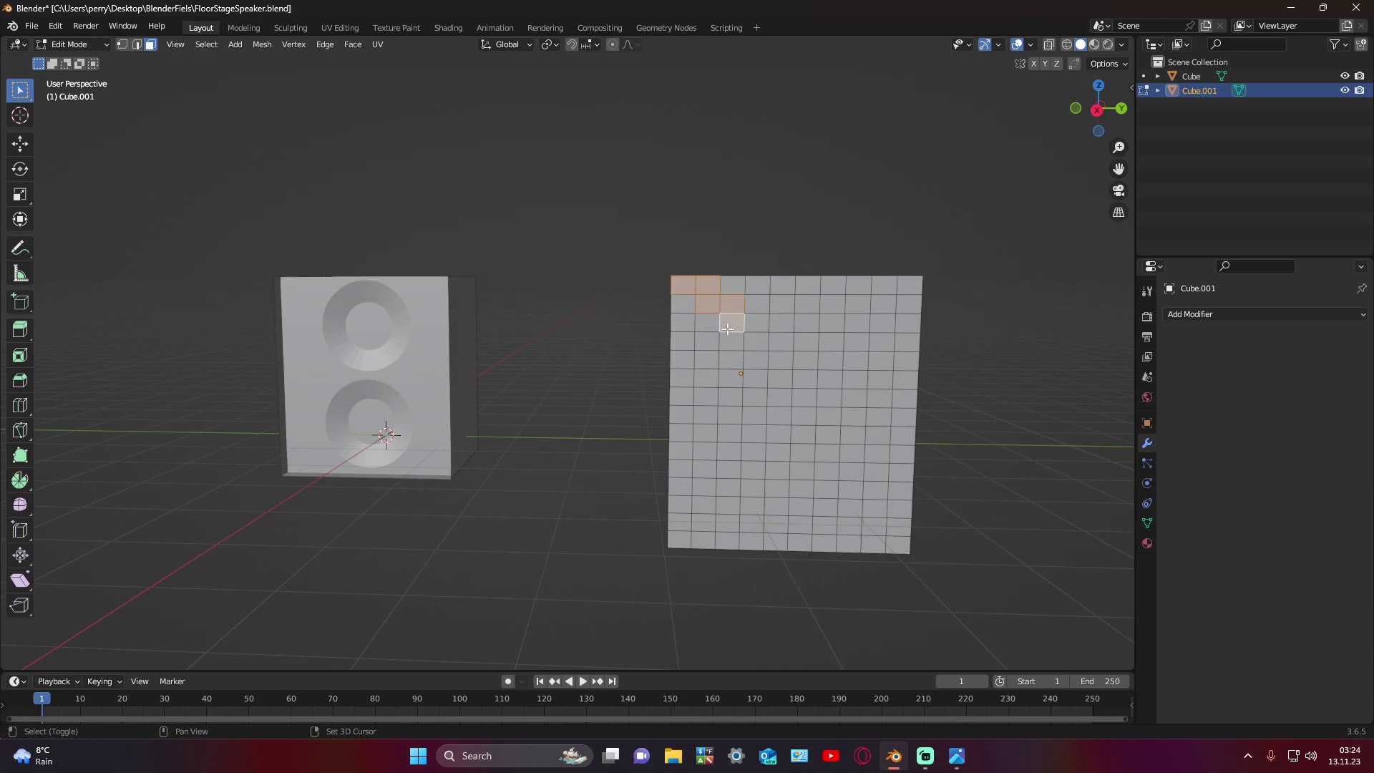
shift+click(684, 303)
shift+click(685, 328)
drag(631, 226, 944, 574)
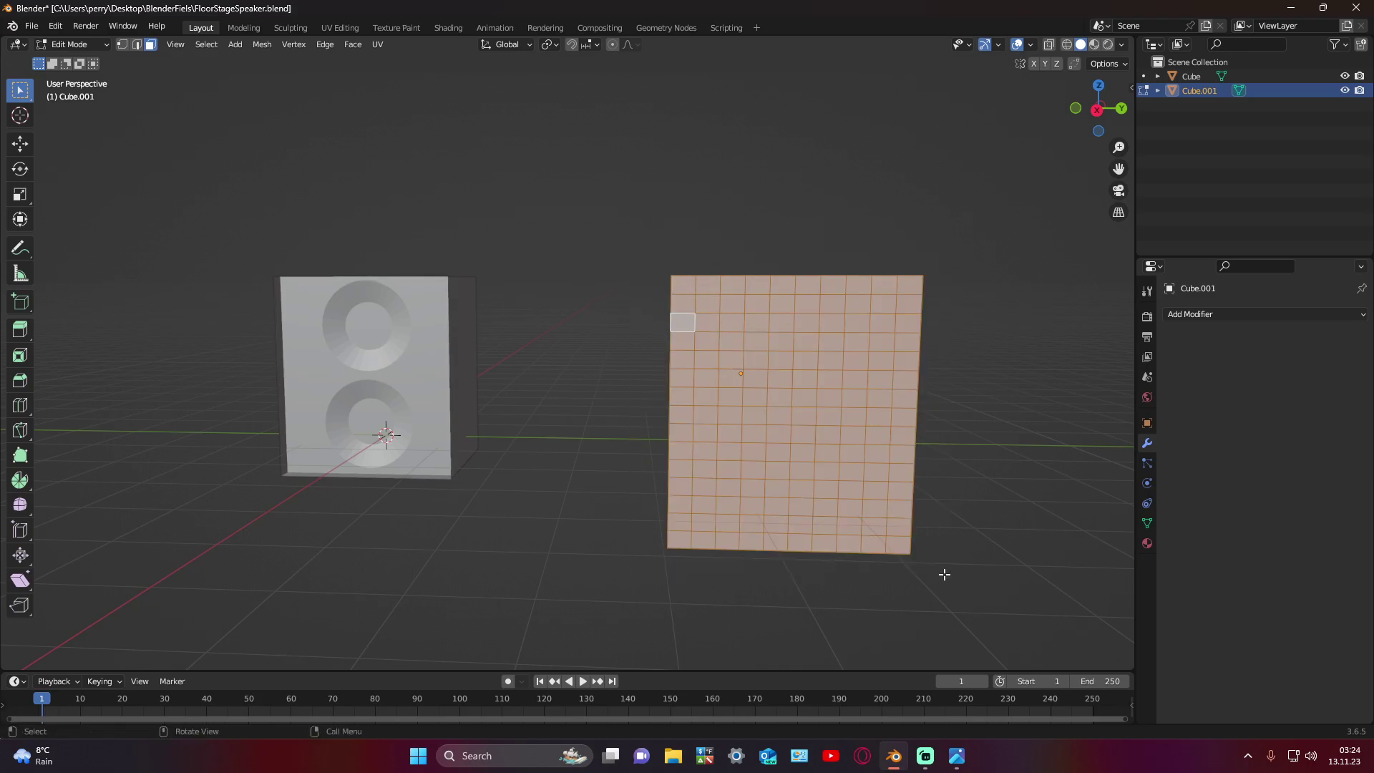
Step: Inset each grid face individually and delete the insets, leaving rectangular holes
key(i)
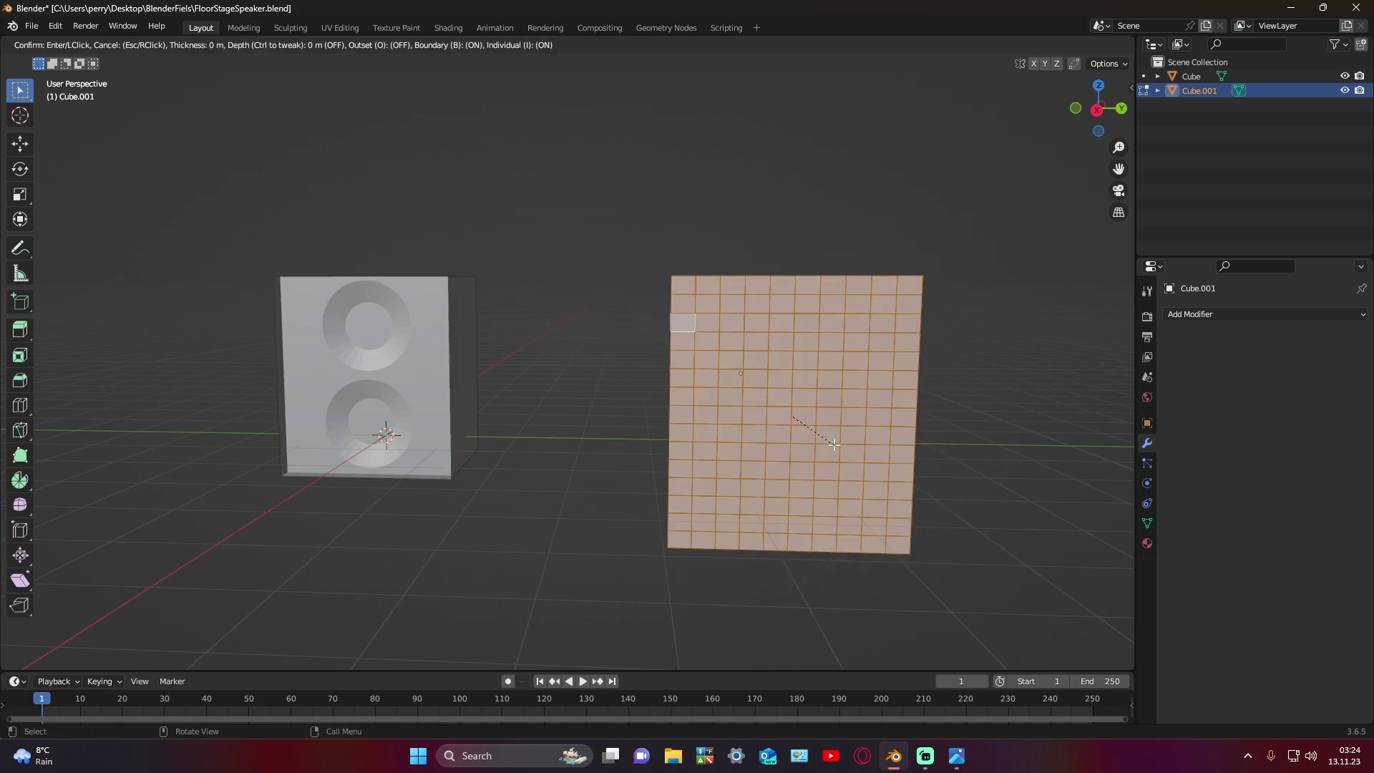
key(i)
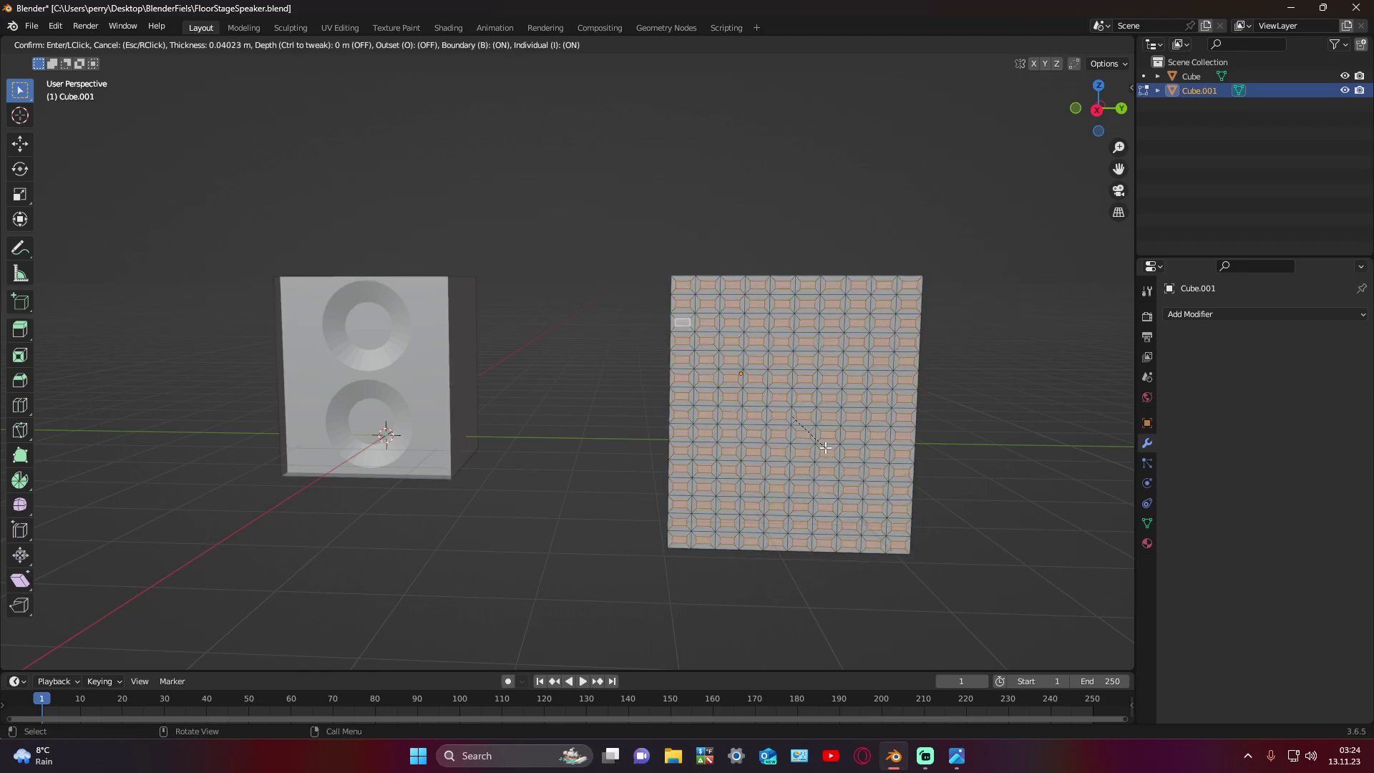
click(825, 447)
key(x)
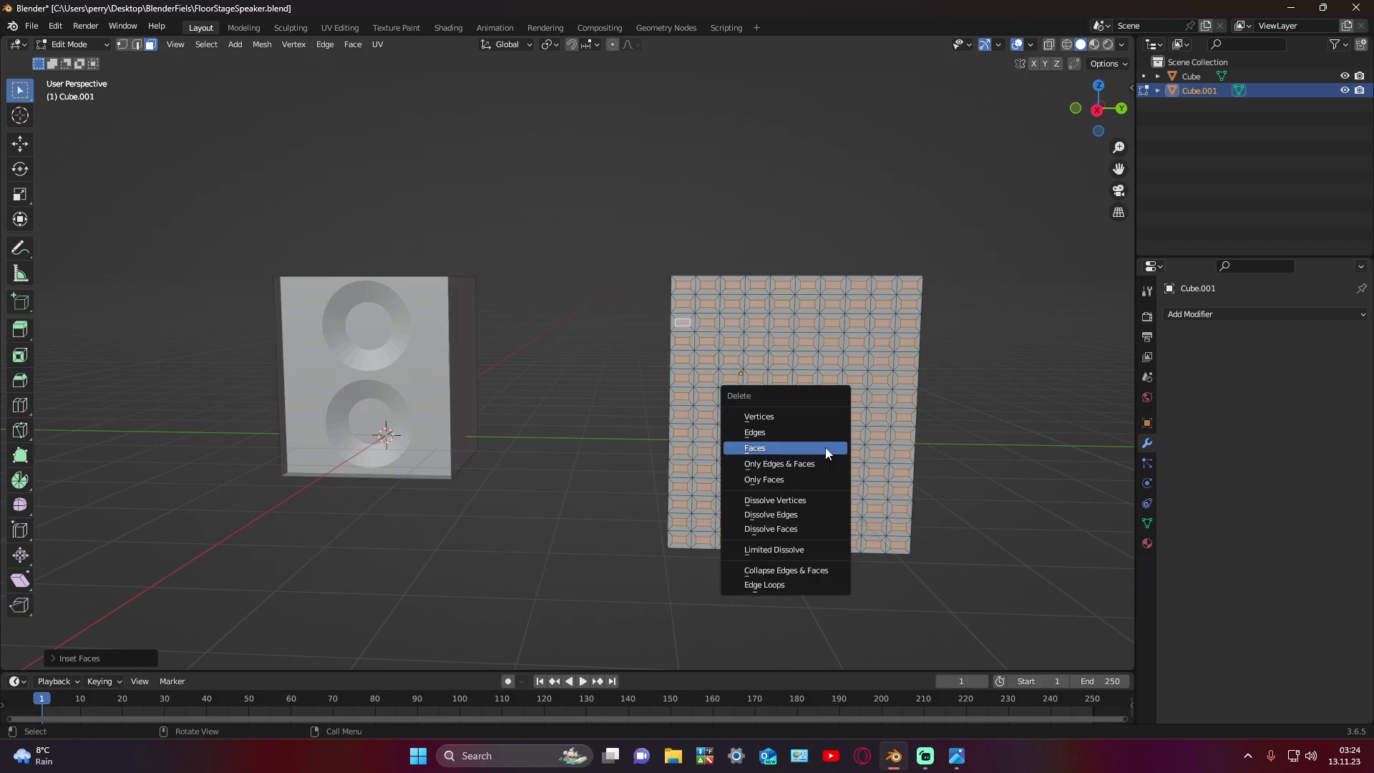
click(805, 448)
mouse_move(1019, 445)
middle_down()
mouse_move(823, 466)
mouse_move(925, 475)
middle_up()
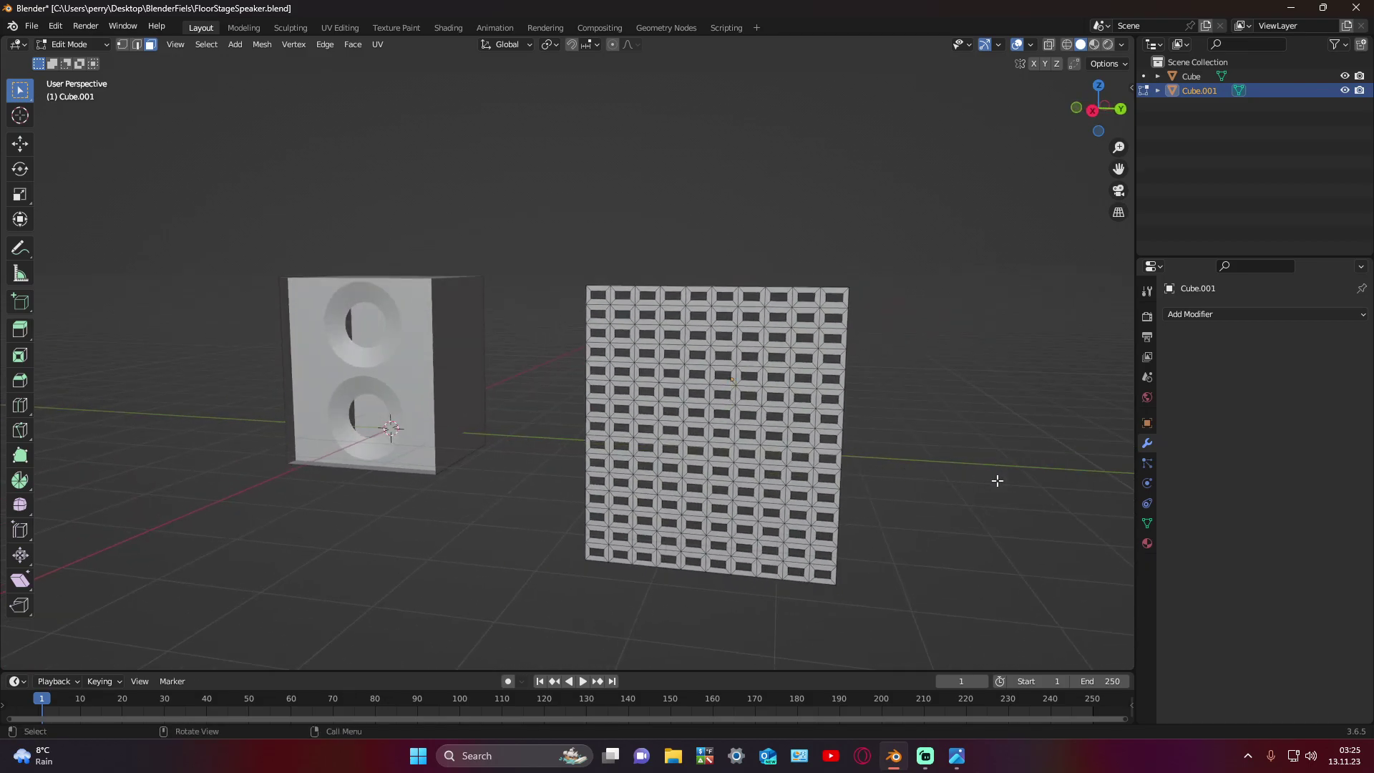
key(Tab)
key(Tab)
key(Tab)
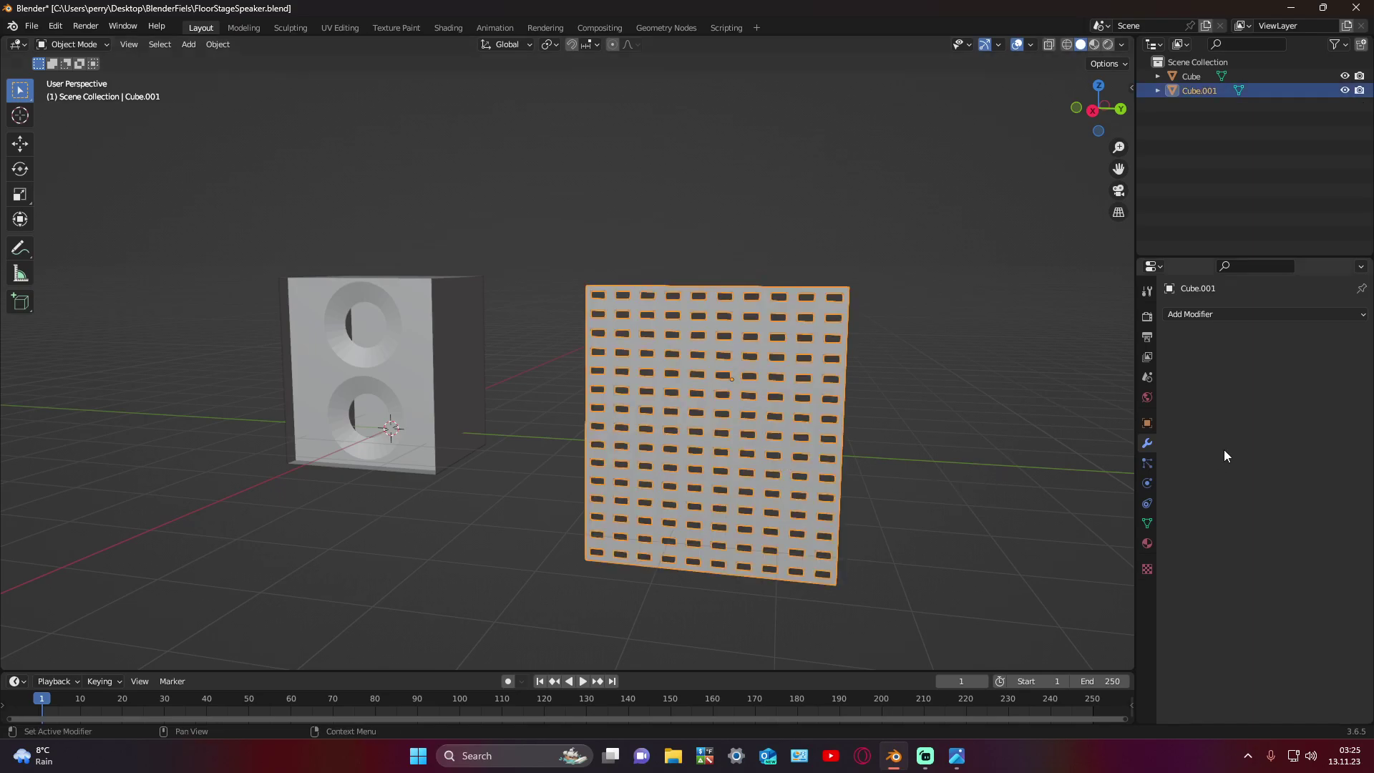
Step: Add a Solidify modifier to the grille, trying 0.03 then settling on 0.01 m thickness
click(1208, 316)
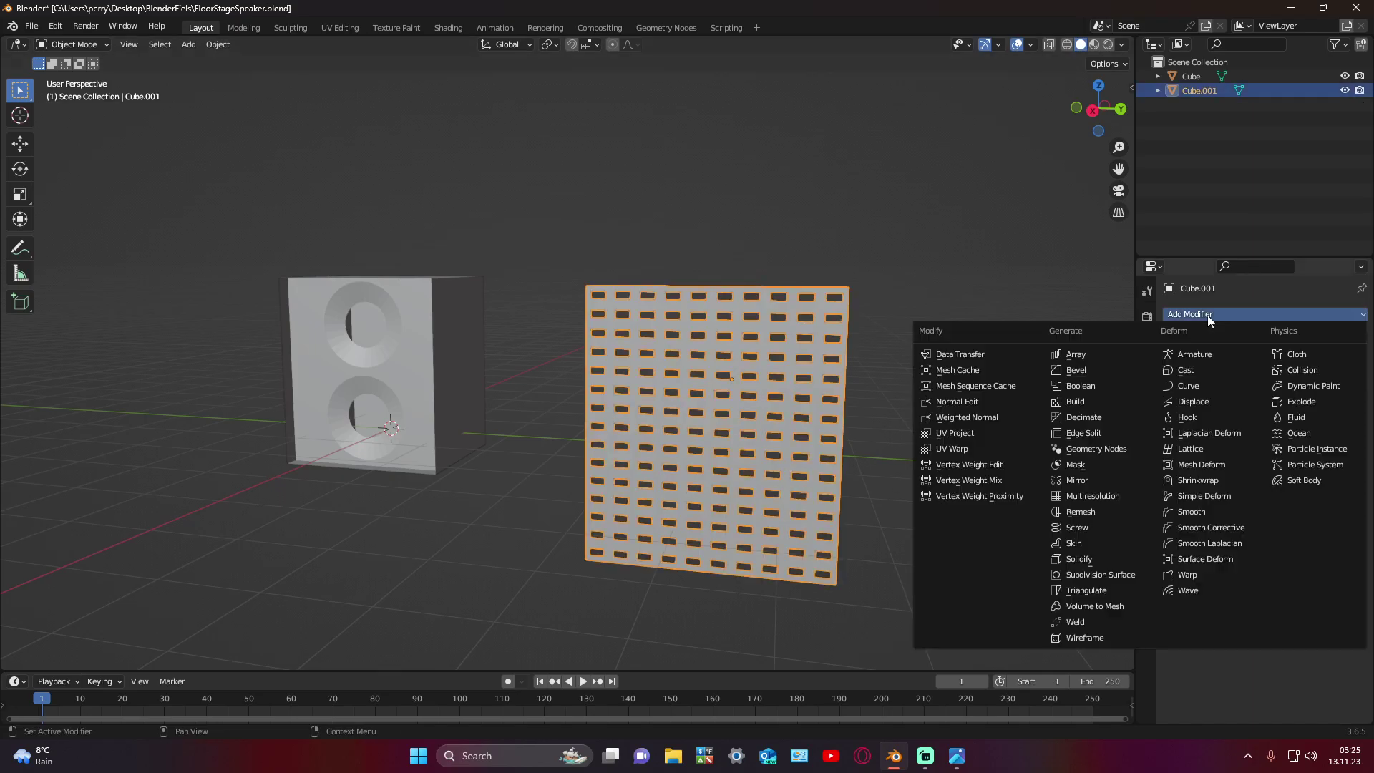
click(1081, 558)
mouse_move(1086, 556)
middle_down()
mouse_move(982, 505)
mouse_move(921, 515)
mouse_move(671, 491)
mouse_move(607, 472)
mouse_move(860, 484)
mouse_move(736, 484)
mouse_move(521, 438)
mouse_move(598, 403)
mouse_move(527, 458)
middle_up()
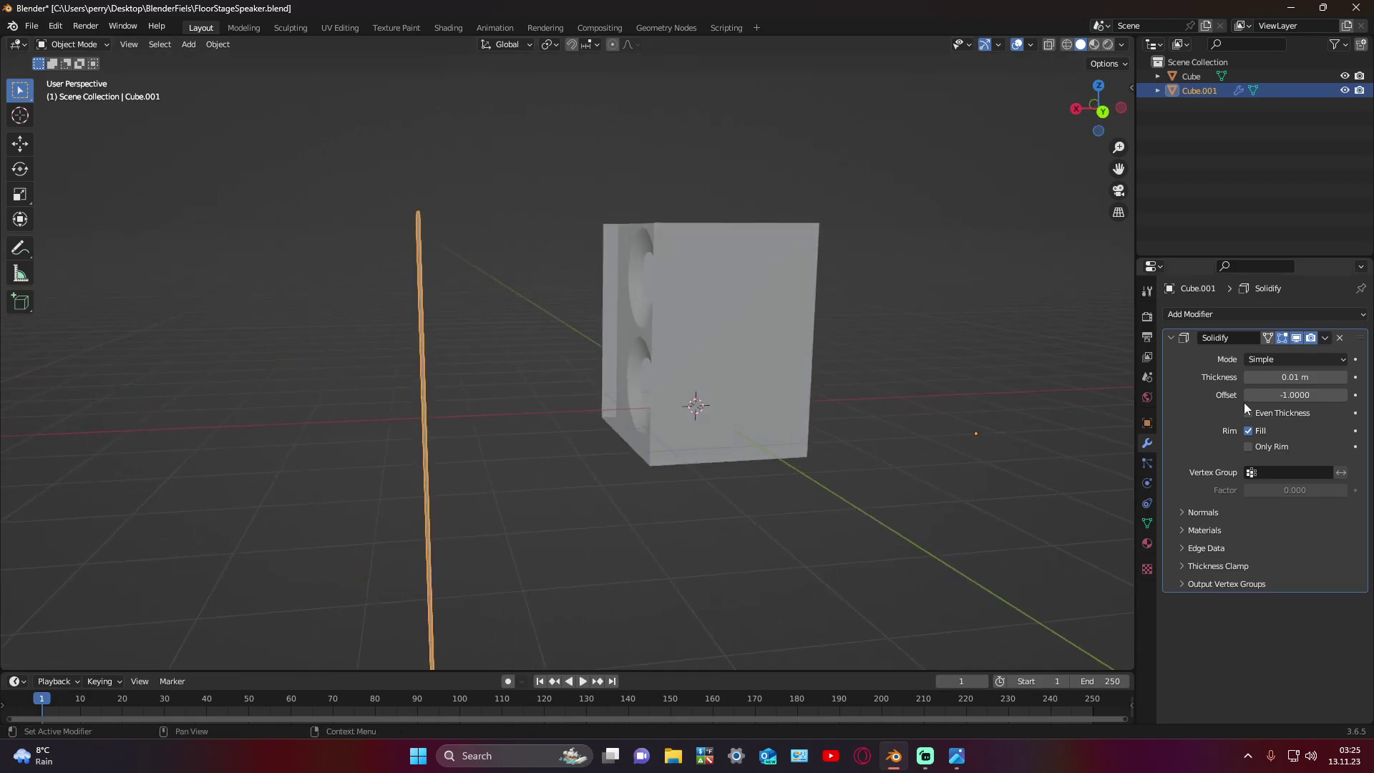
mouse_move(1296, 378)
mouse_down()
mouse_move(1310, 378)
mouse_move(1296, 377)
mouse_up()
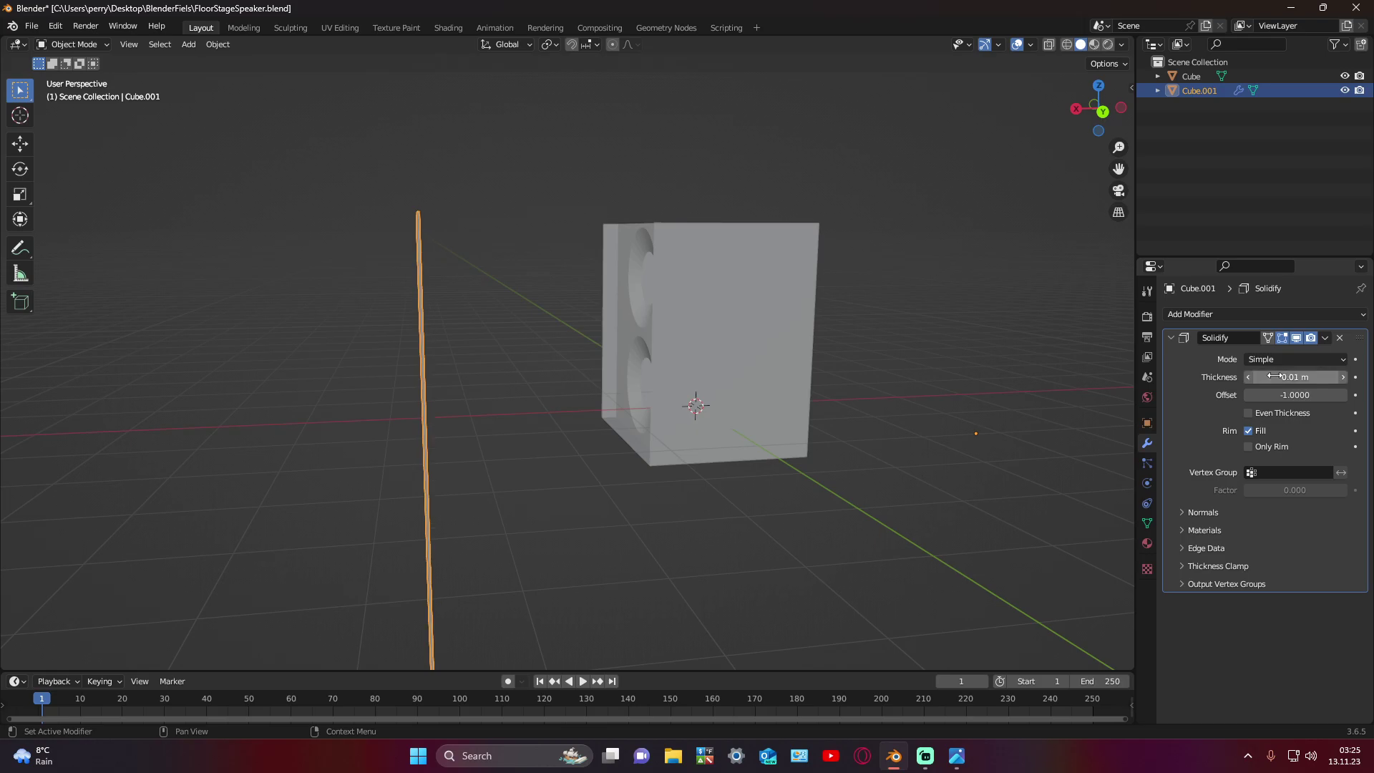
click(996, 505)
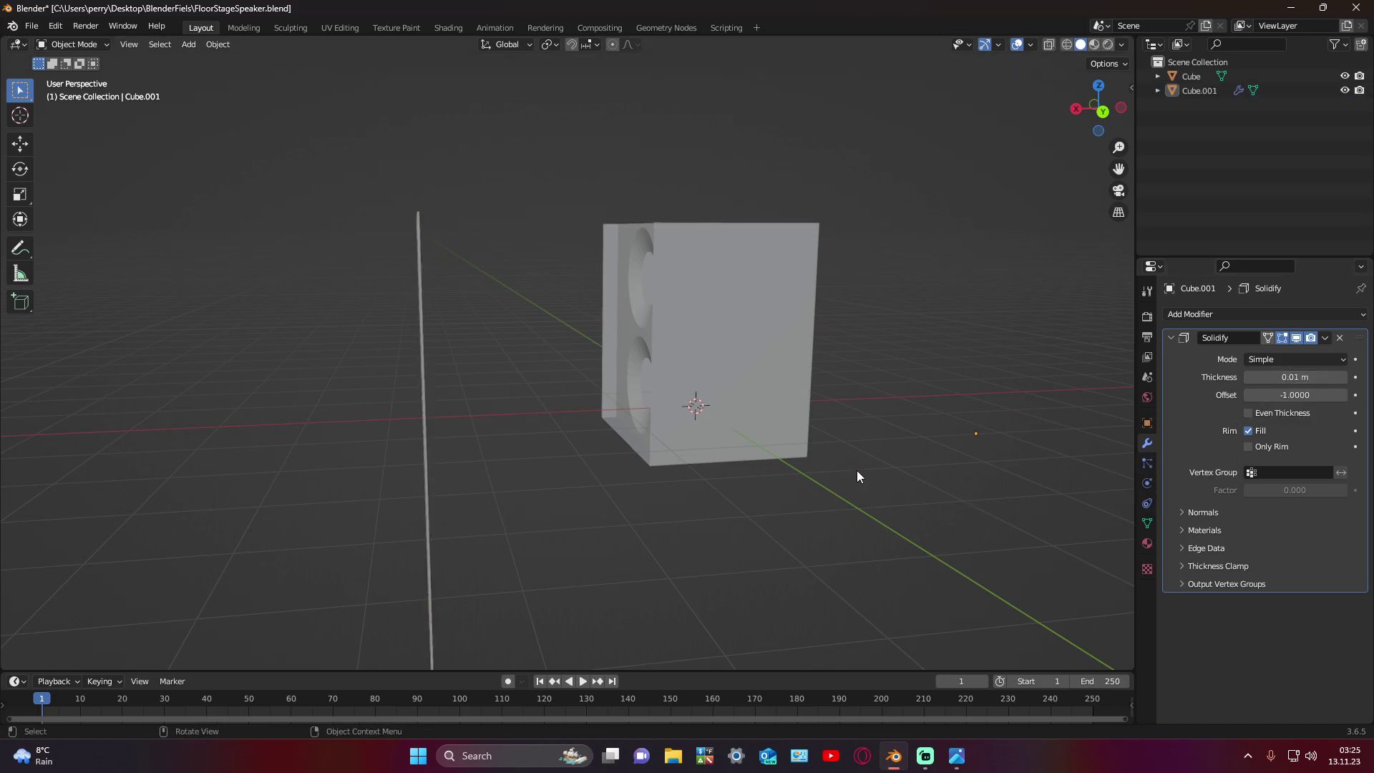
Step: Enable Even Thickness on the Solidify modifier and reselect the speaker cabinet
middle_drag(857, 471, 921, 473)
click(1252, 413)
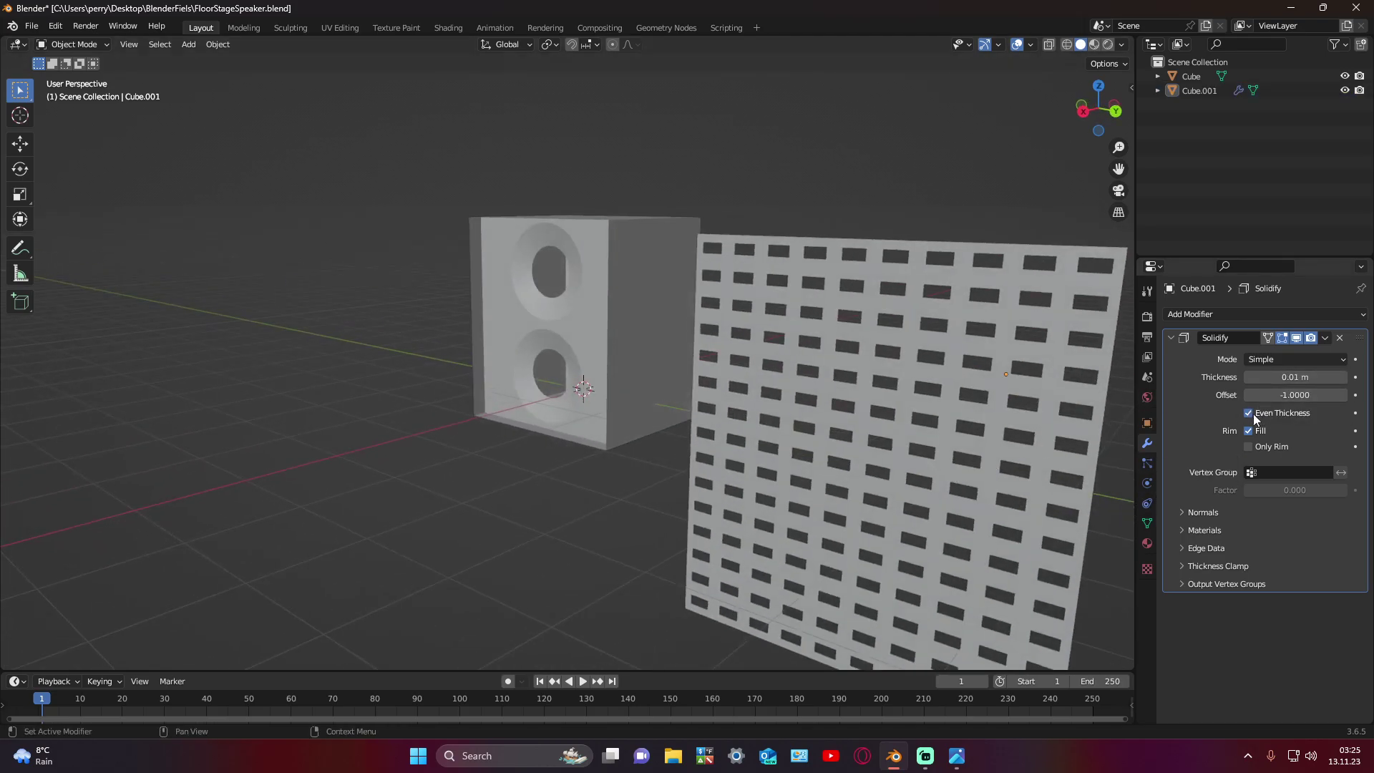
click(1045, 414)
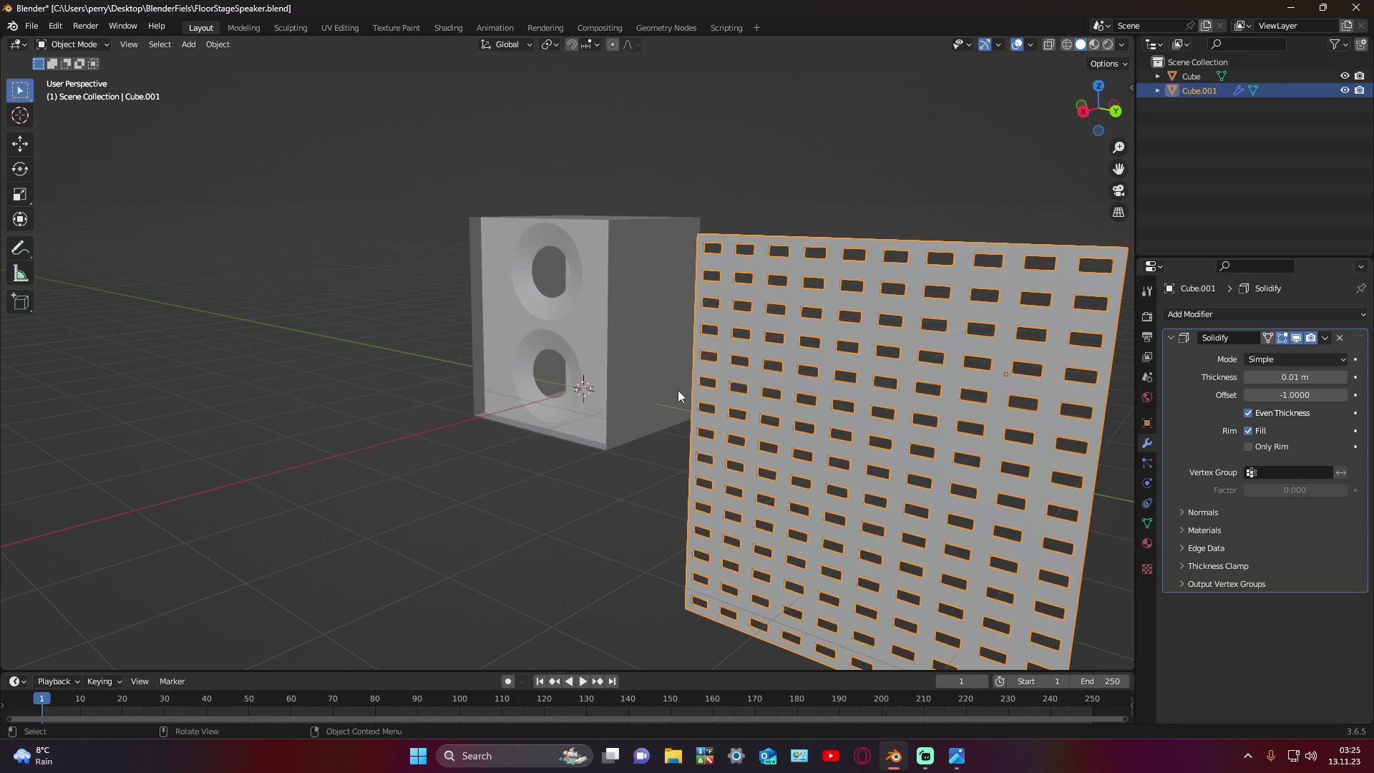
click(668, 427)
mouse_move(669, 427)
middle_down()
mouse_move(742, 434)
mouse_move(723, 469)
mouse_move(599, 465)
mouse_move(742, 516)
mouse_move(642, 503)
mouse_move(513, 451)
mouse_move(579, 478)
mouse_move(641, 466)
mouse_move(654, 489)
middle_up()
scroll(722, 470, down, 3)
scroll(702, 465, up, 3)
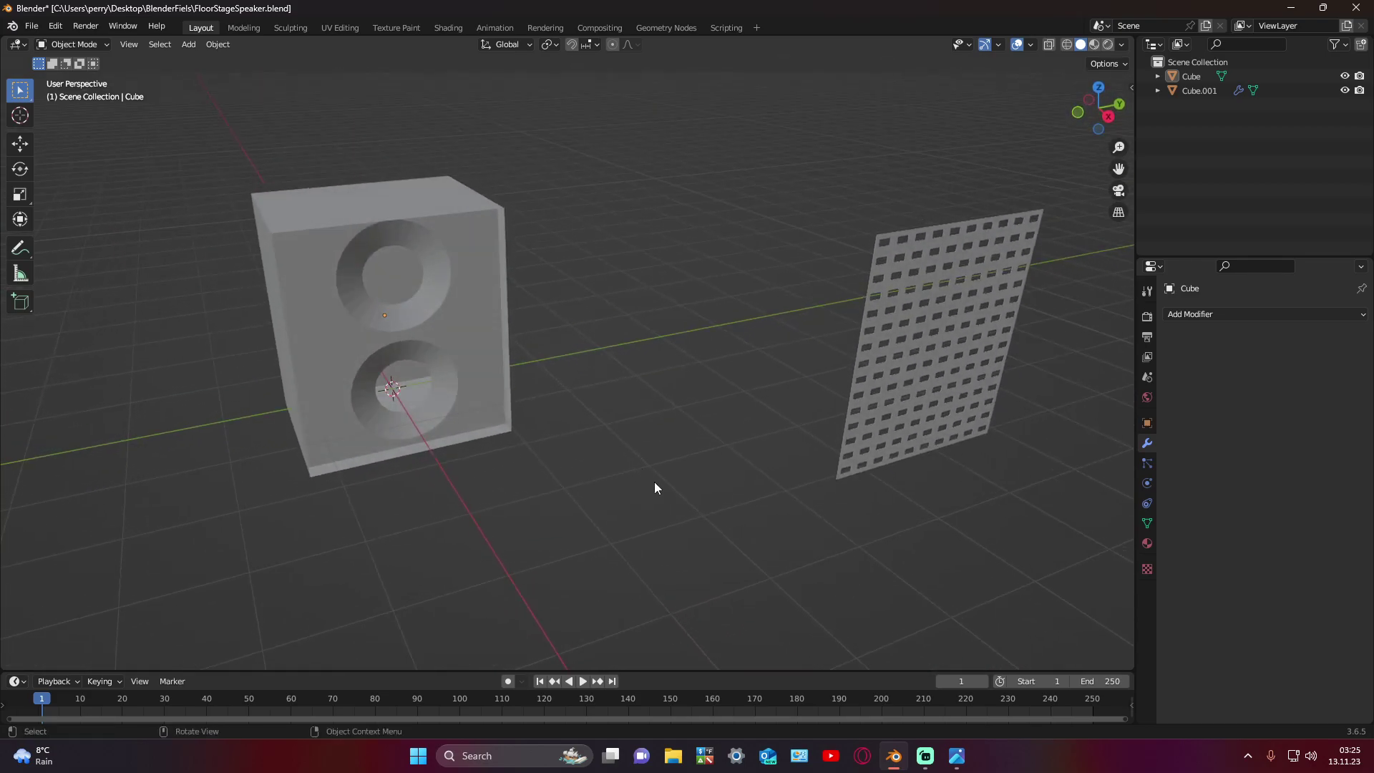
Step: Add a UV sphere and move it right of the cabinet and upward
click(188, 44)
mouse_move(209, 61)
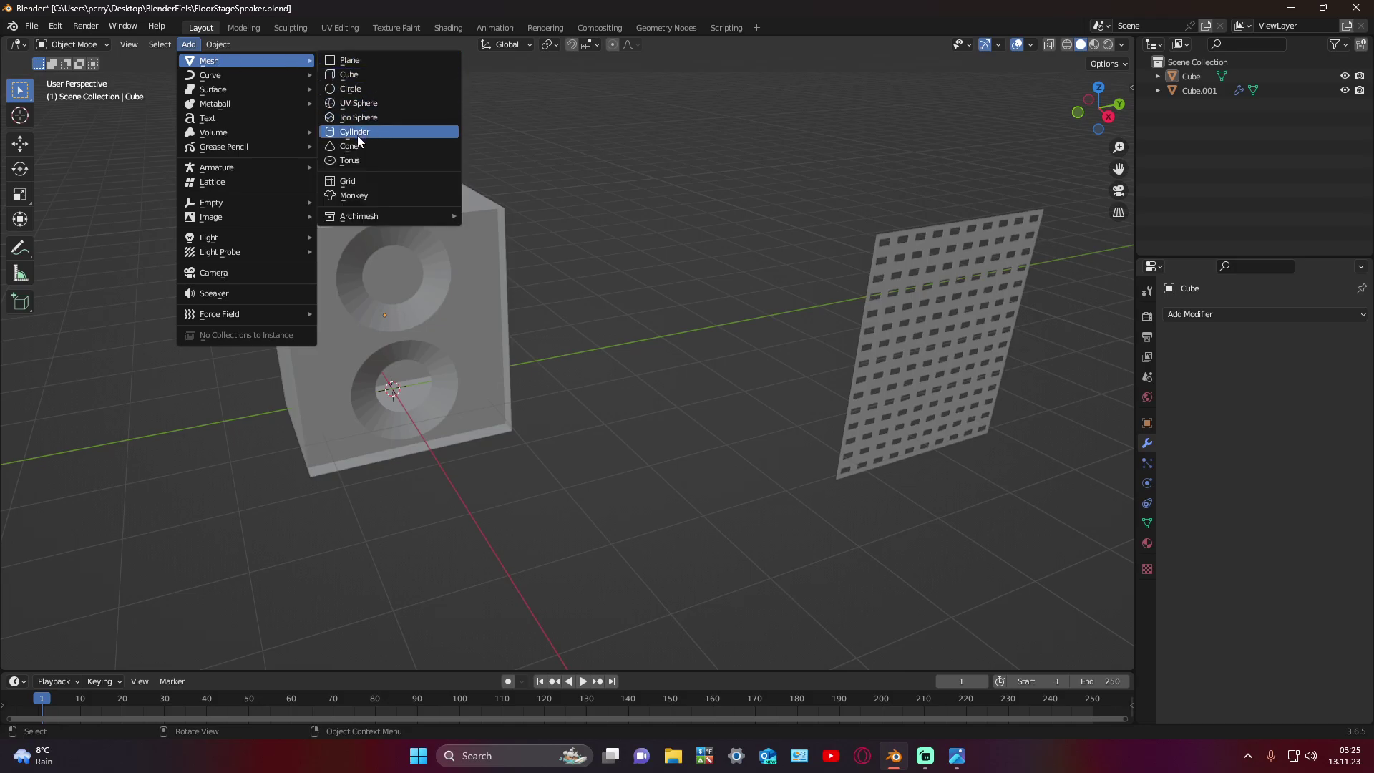
click(358, 103)
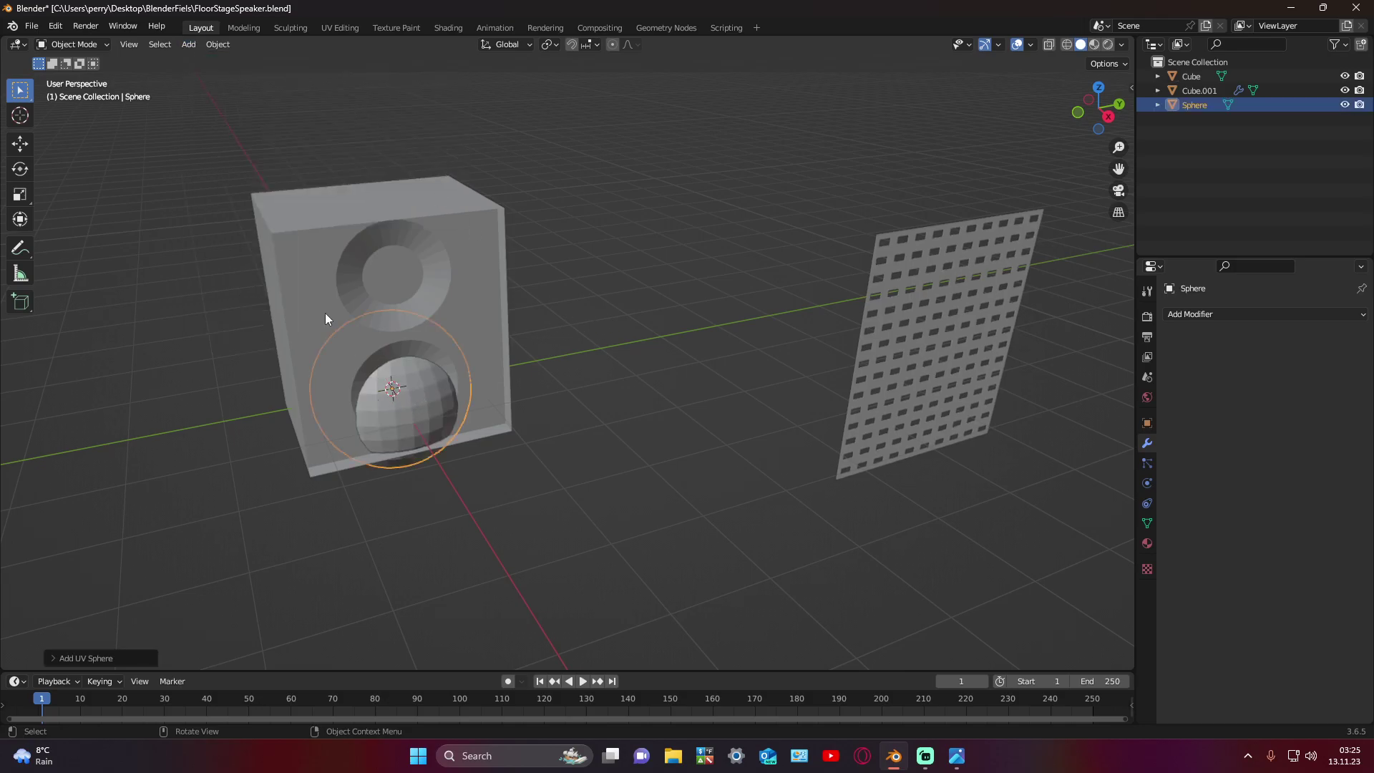
click(20, 143)
middle_drag(536, 385, 537, 433)
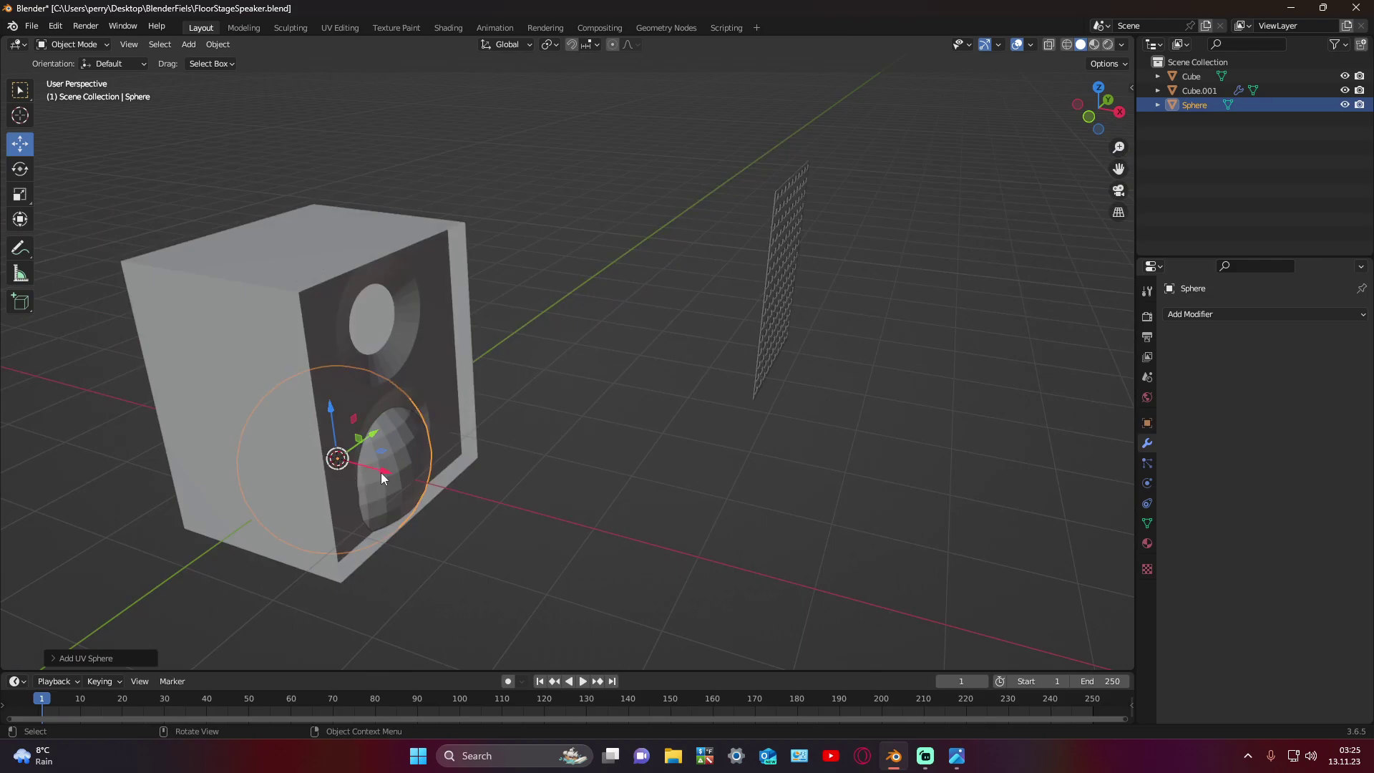
drag(381, 472, 826, 597)
drag(784, 538, 803, 360)
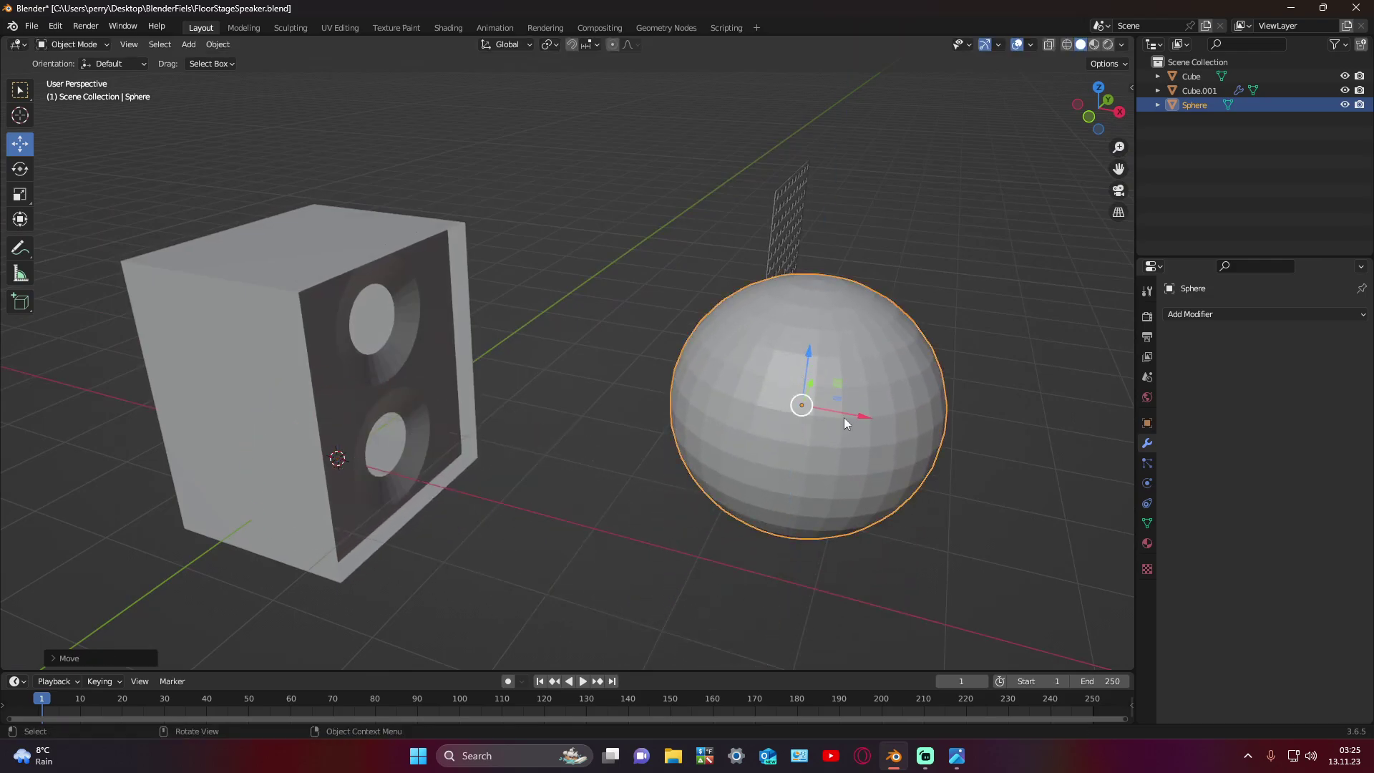
Step: Switch to Top view and center the sphere on screen
click(1098, 87)
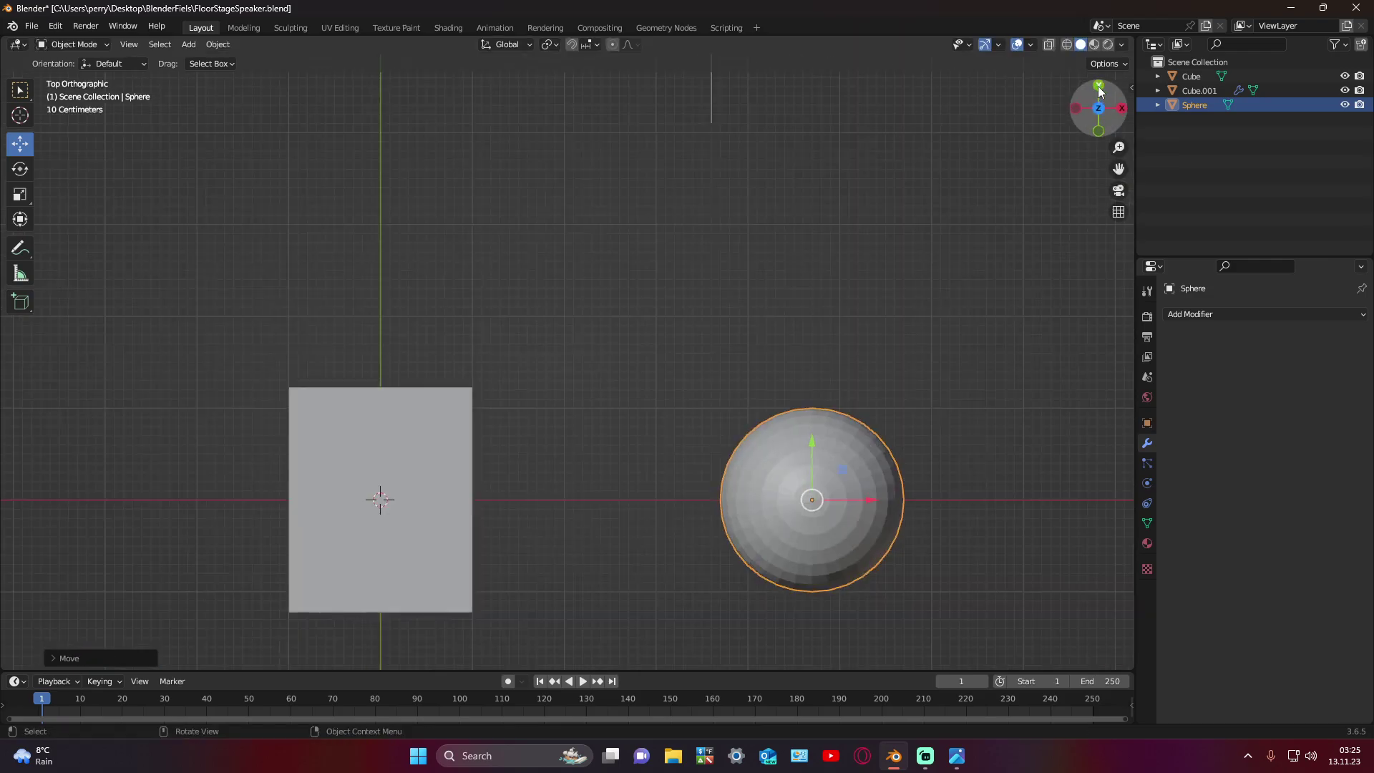
mouse_move(955, 444)
shift+middle_down()
mouse_move(818, 311)
mouse_move(809, 352)
shift+middle_up()
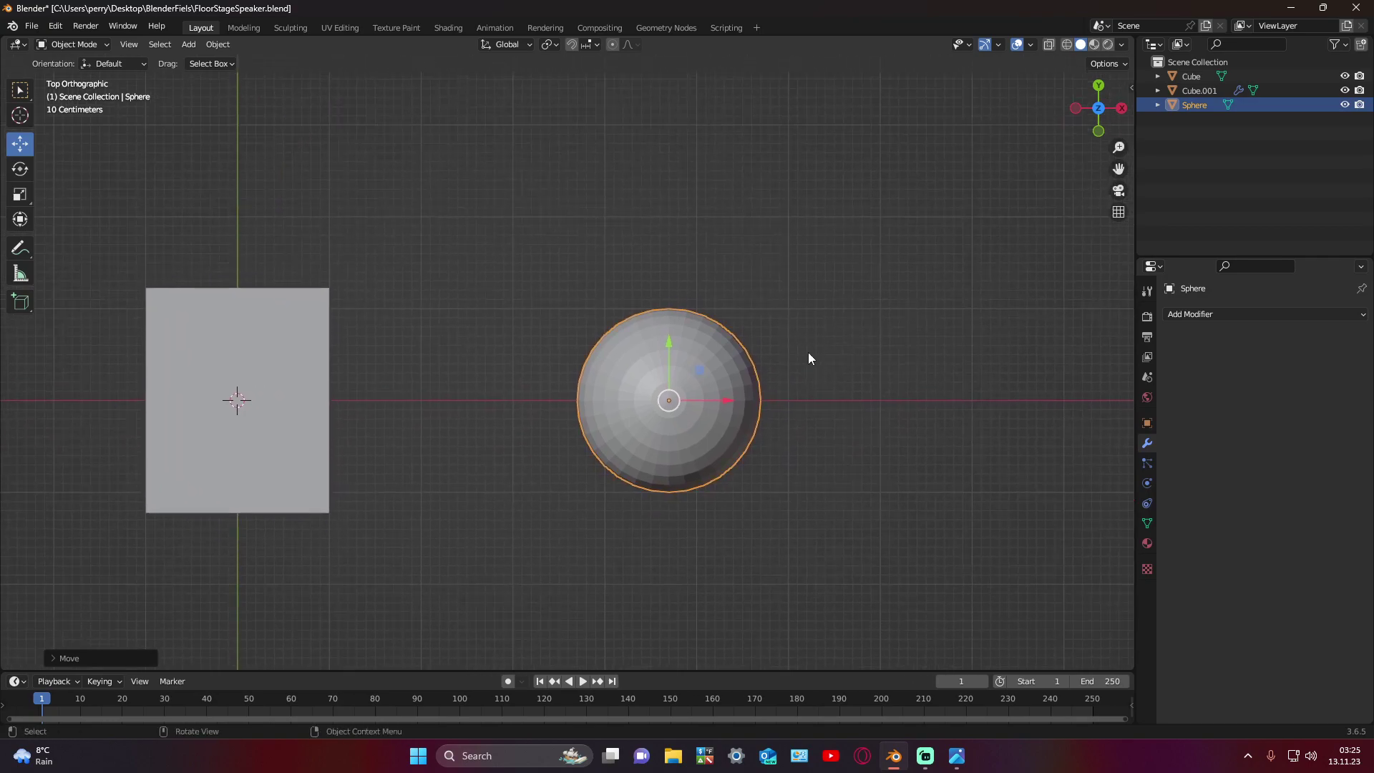
scroll(814, 376, up, 3)
scroll(896, 382, down, 1)
shift+middle_drag(897, 382, 791, 370)
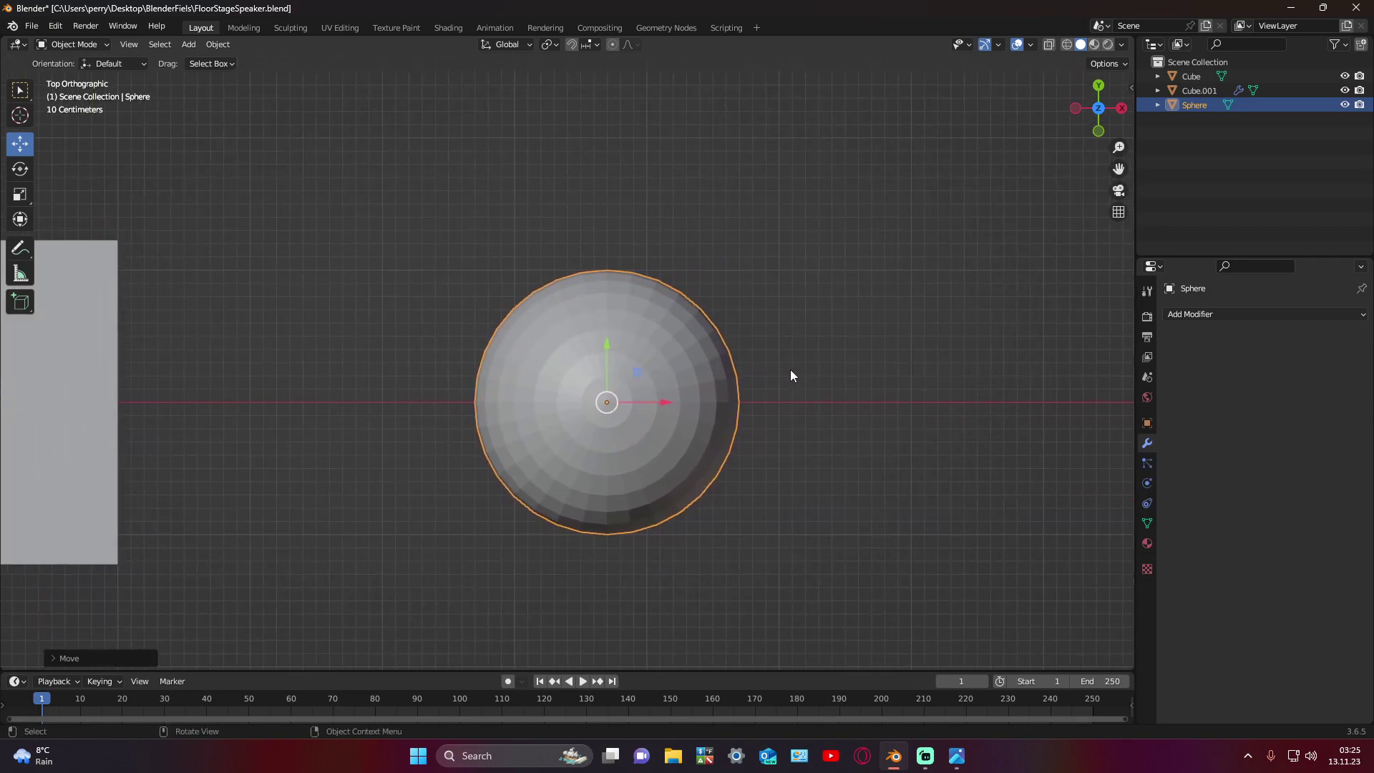
Step: Deselect all in Edit Mode, box-select the sphere's upper vertices and delete them
key(Tab)
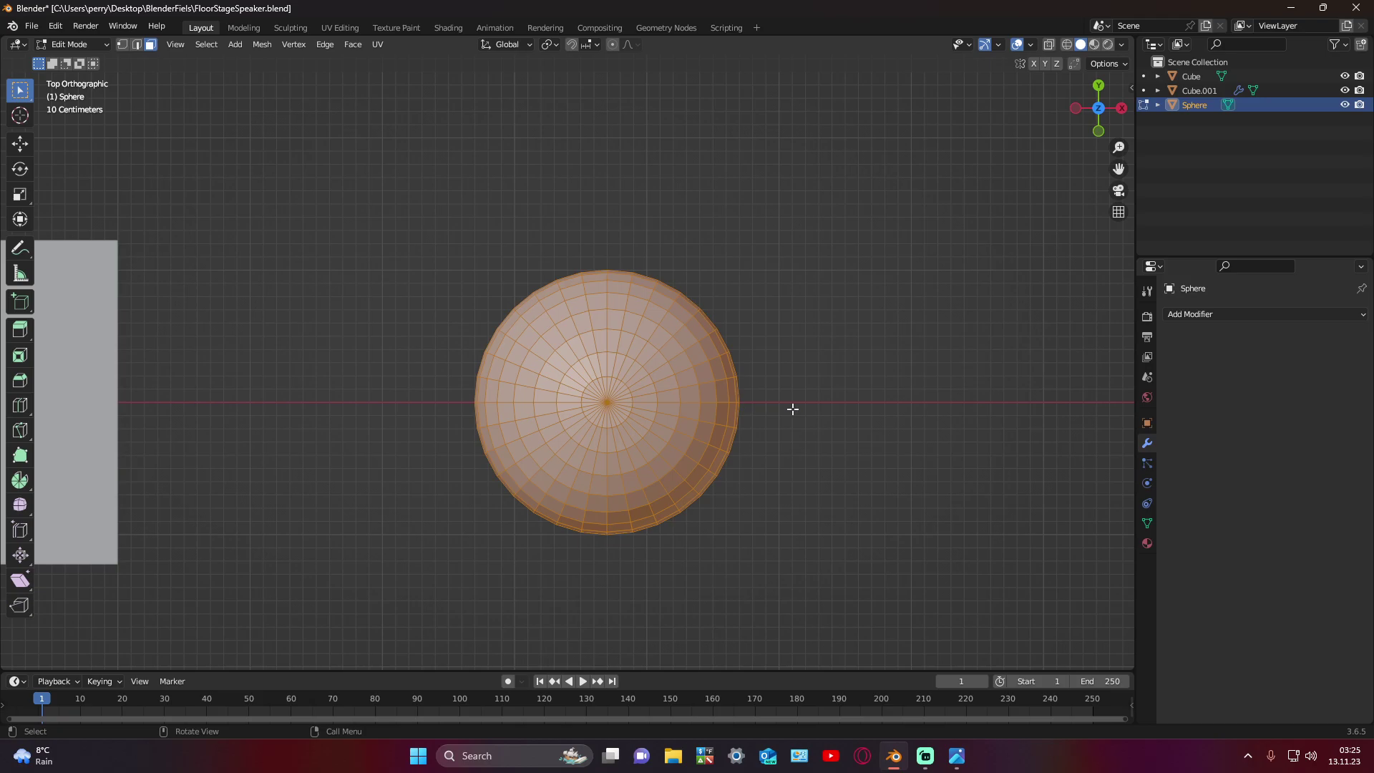
key(alt+a)
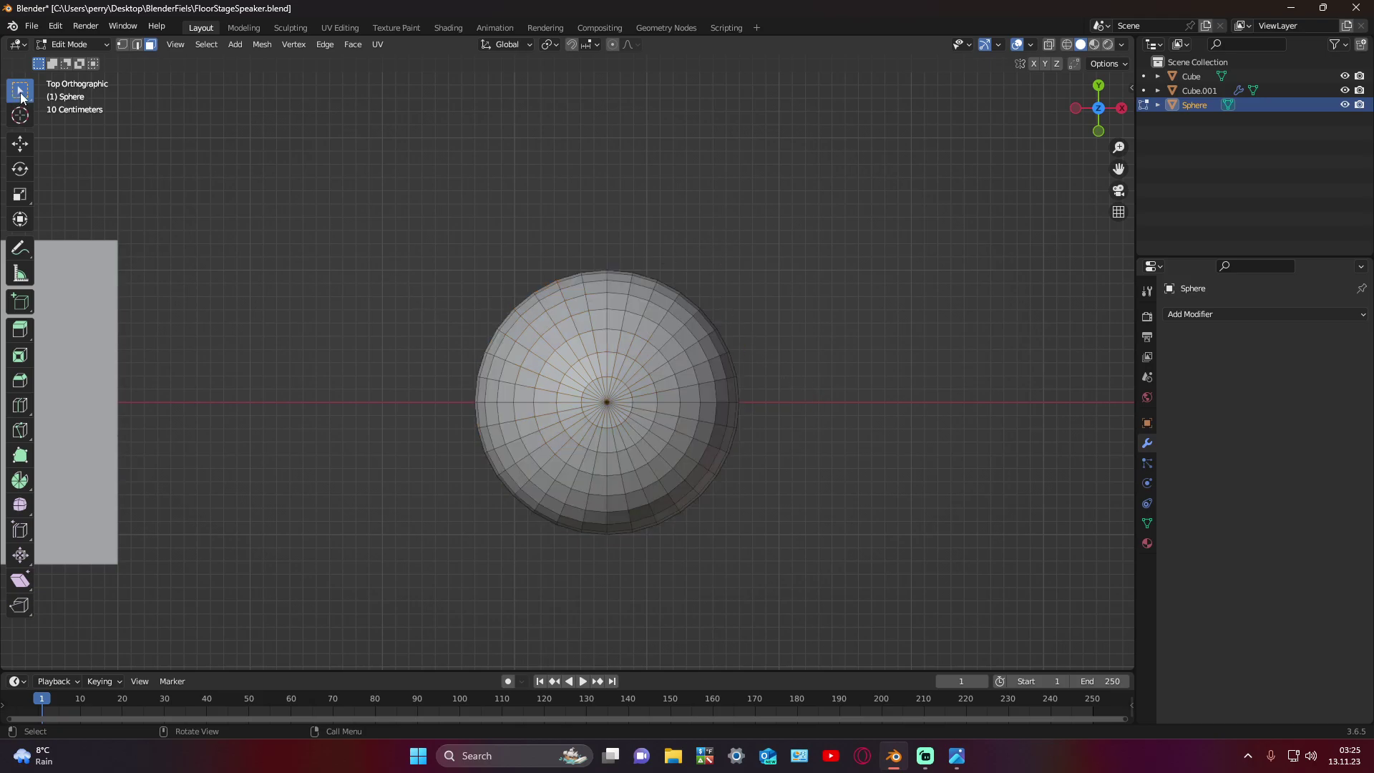
drag(367, 208, 883, 403)
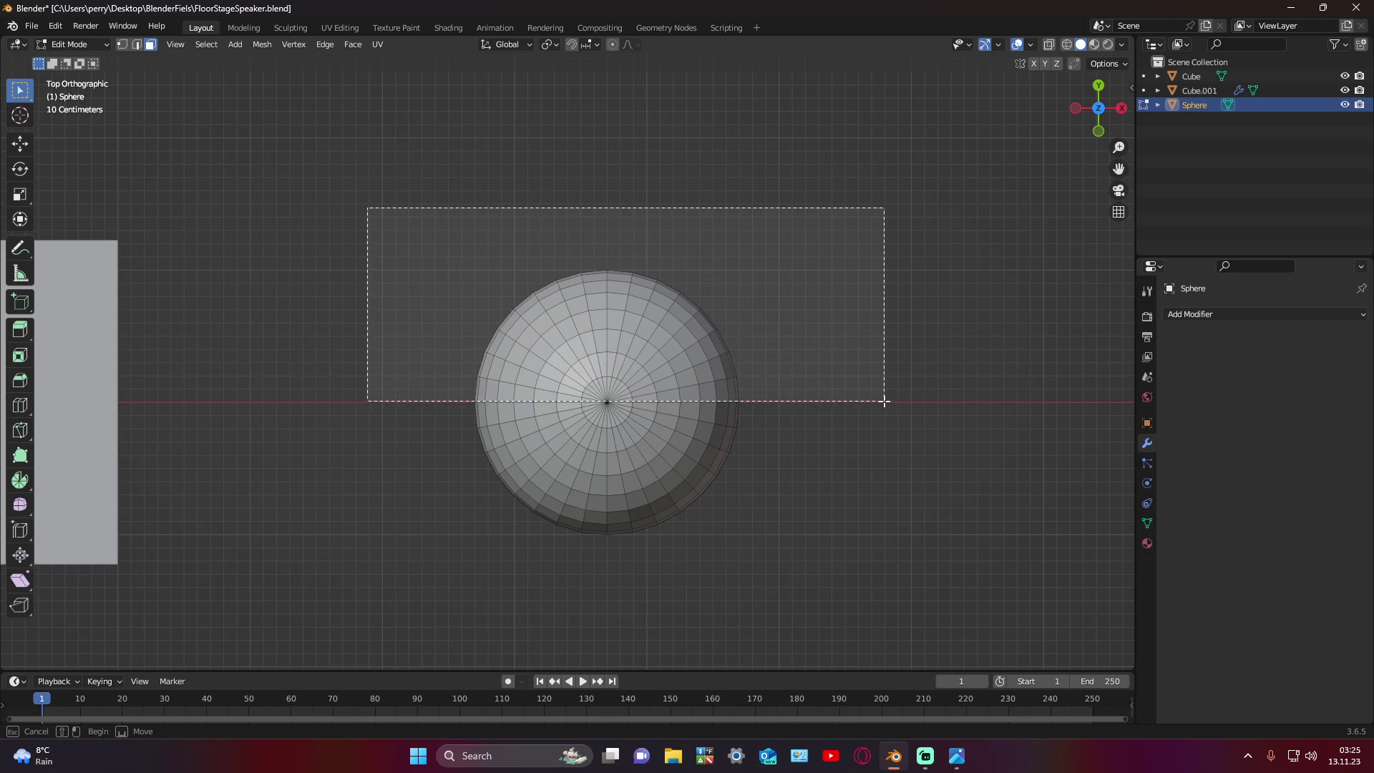
drag(882, 403, 885, 402)
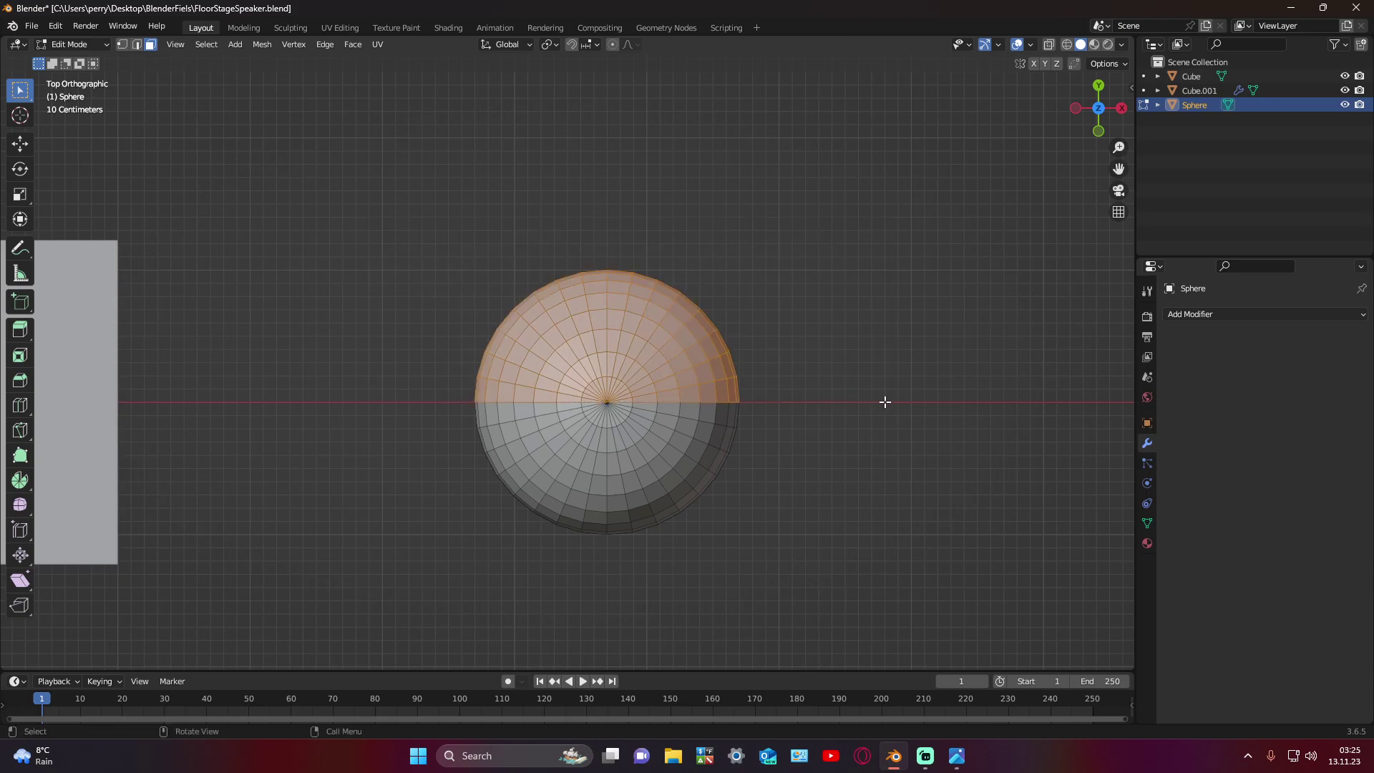
key(x)
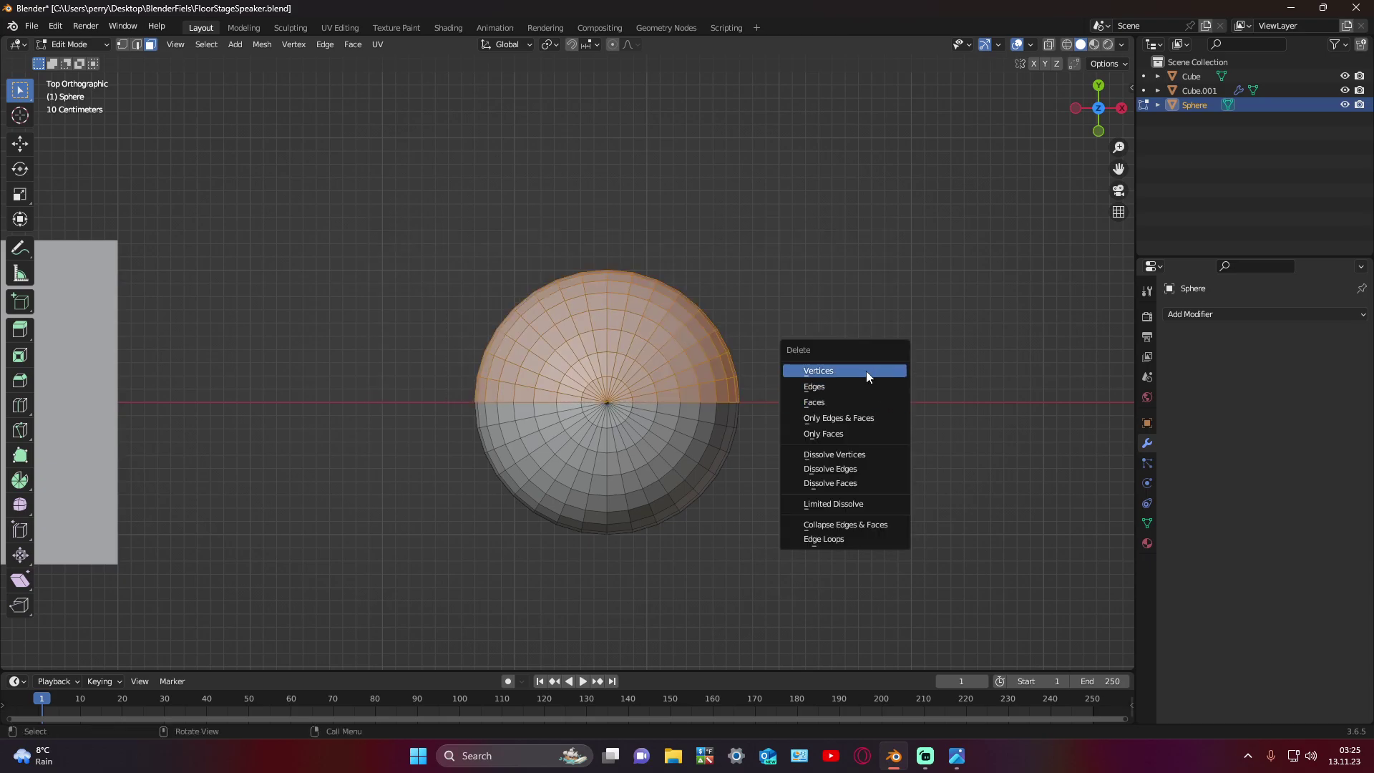
click(866, 371)
Step: Delete the remaining upper-half vertices and check the open hemisphere in perspective
drag(378, 182, 849, 403)
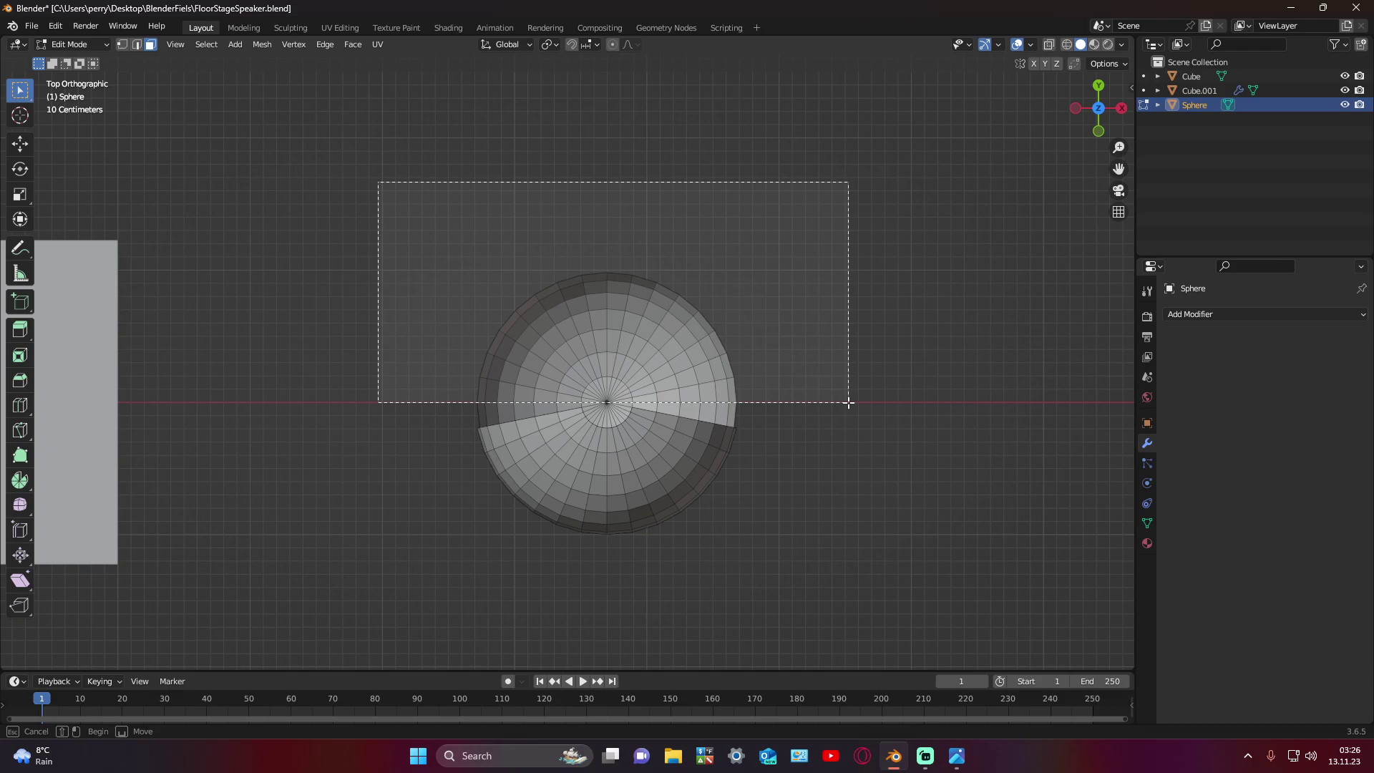
drag(848, 402, 848, 403)
key(x)
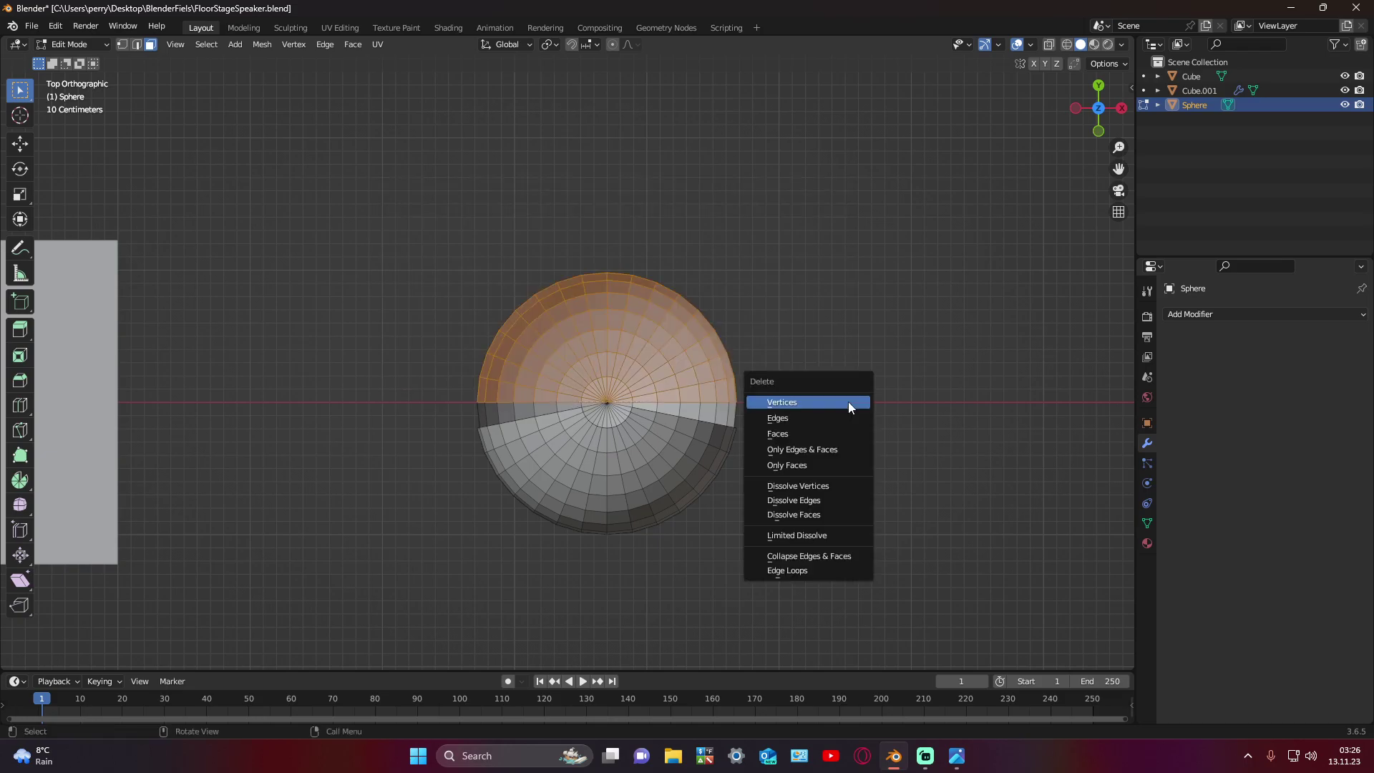
click(839, 402)
mouse_move(856, 423)
middle_down()
mouse_move(617, 343)
mouse_move(574, 312)
middle_up()
middle_drag(651, 319, 266, 263)
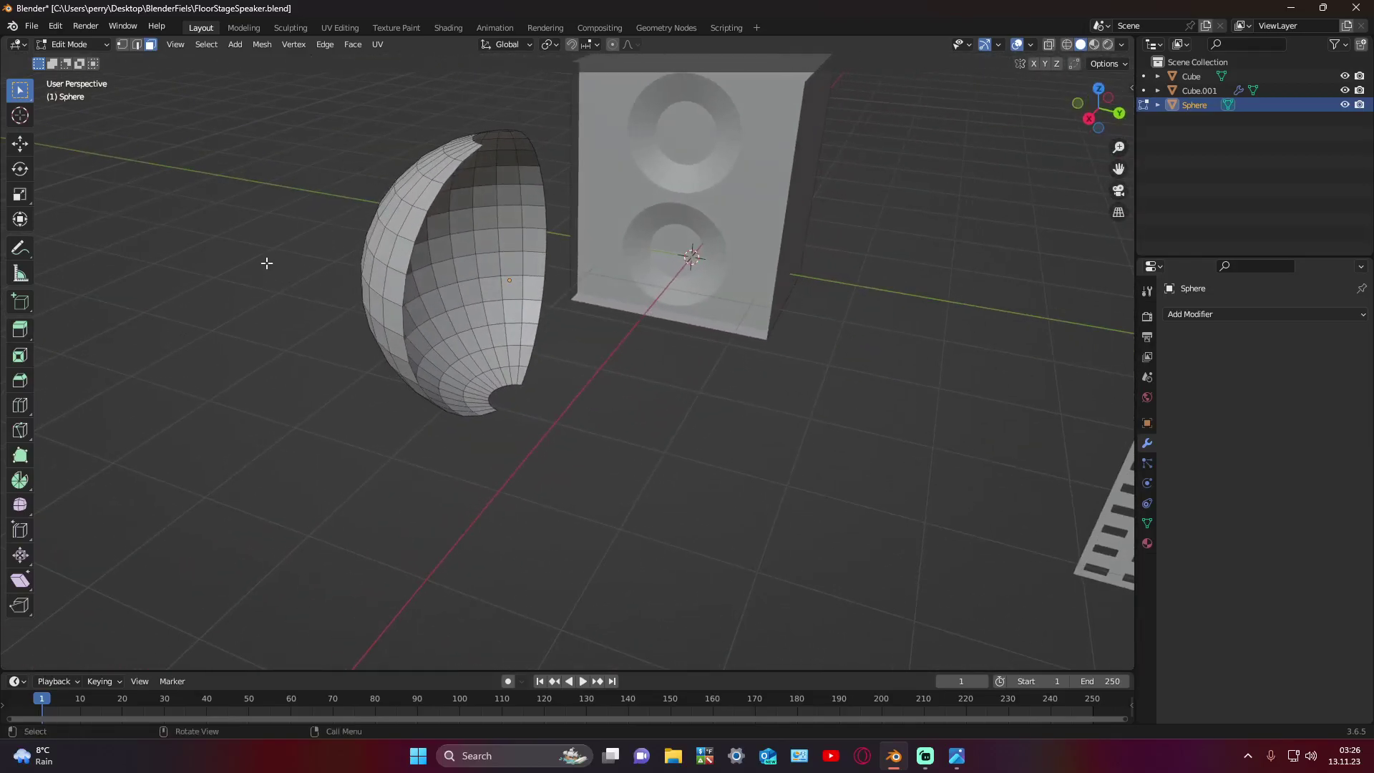
key(Tab)
Step: Scale the half sphere down to 0.423
mouse_move(595, 484)
middle_down()
mouse_move(575, 444)
mouse_move(470, 378)
middle_up()
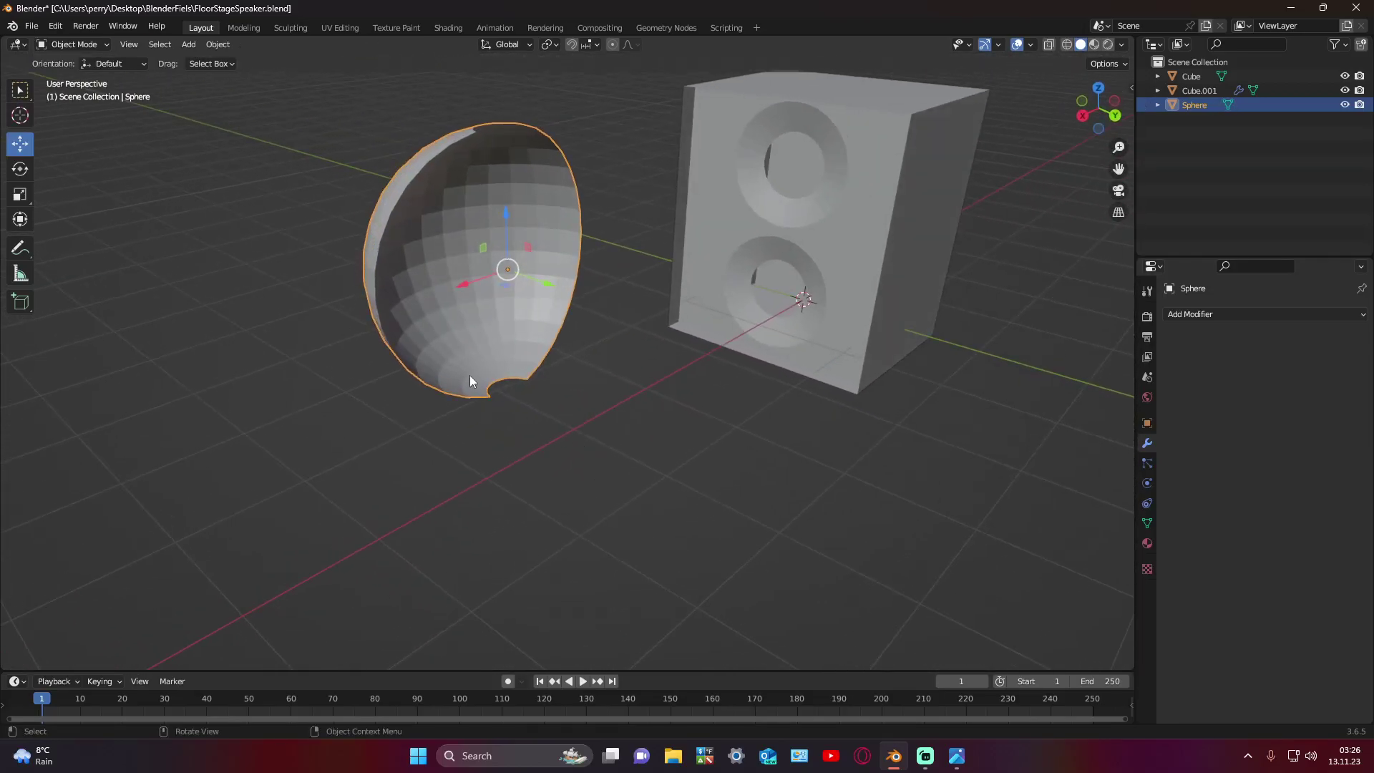
click(20, 194)
key(s)
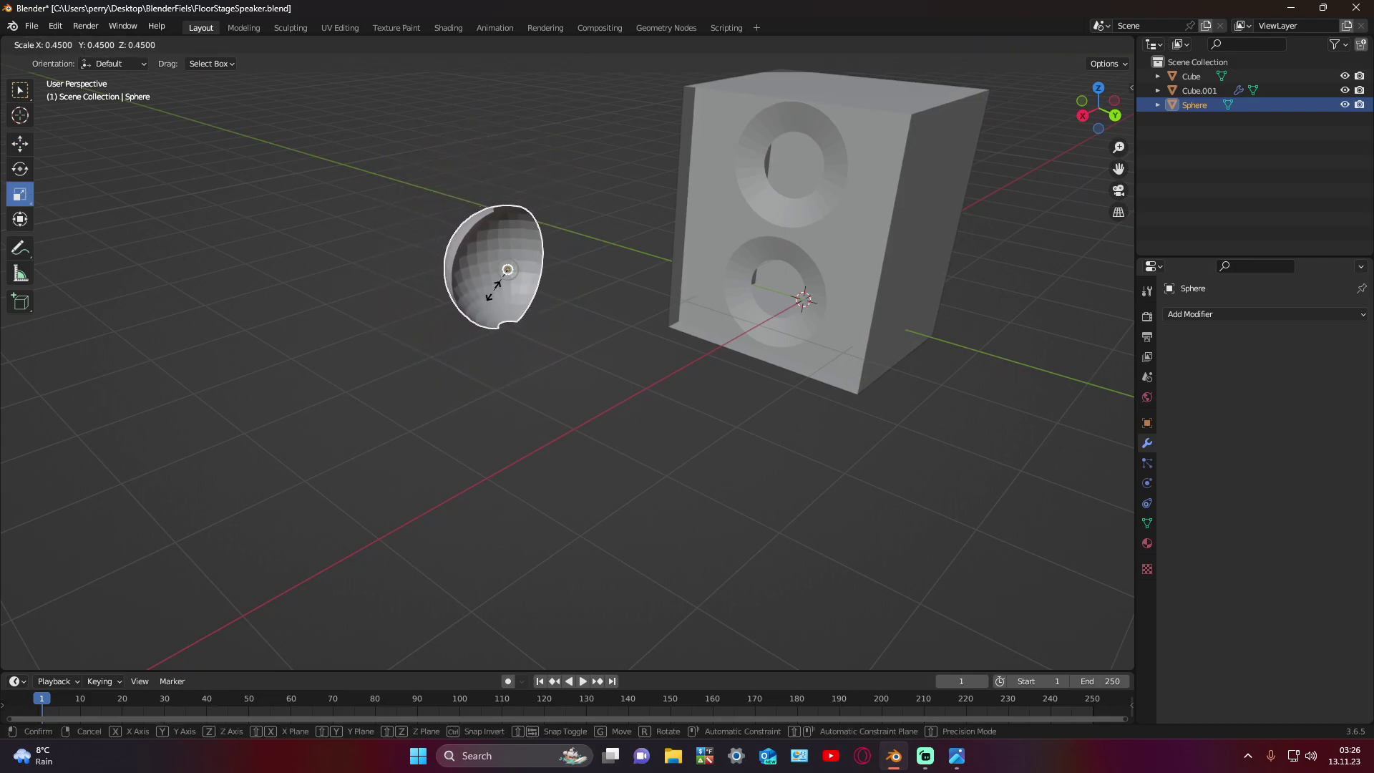
click(494, 289)
Step: Set the half sphere's Rotation Z to -90° in the Transform panel
click(17, 170)
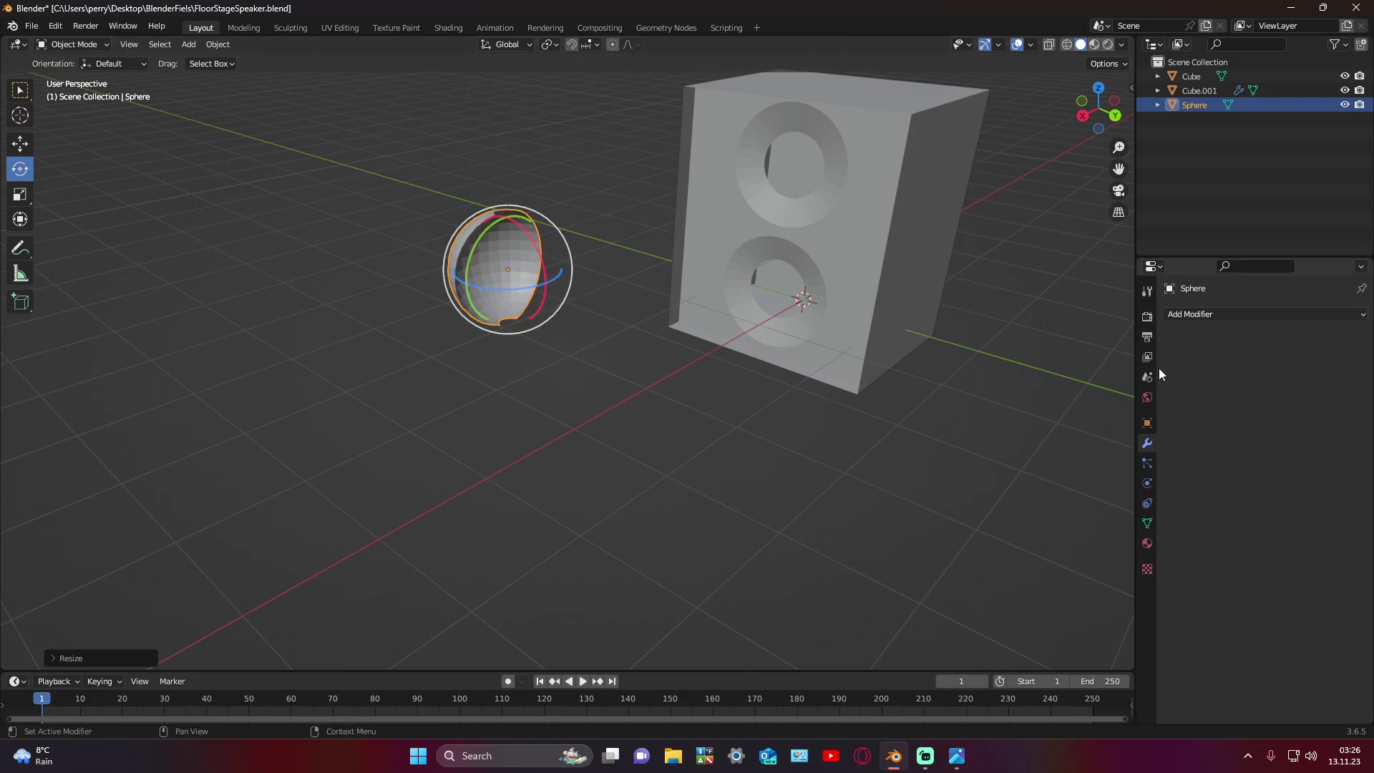
key(ctrl+shift+Tab)
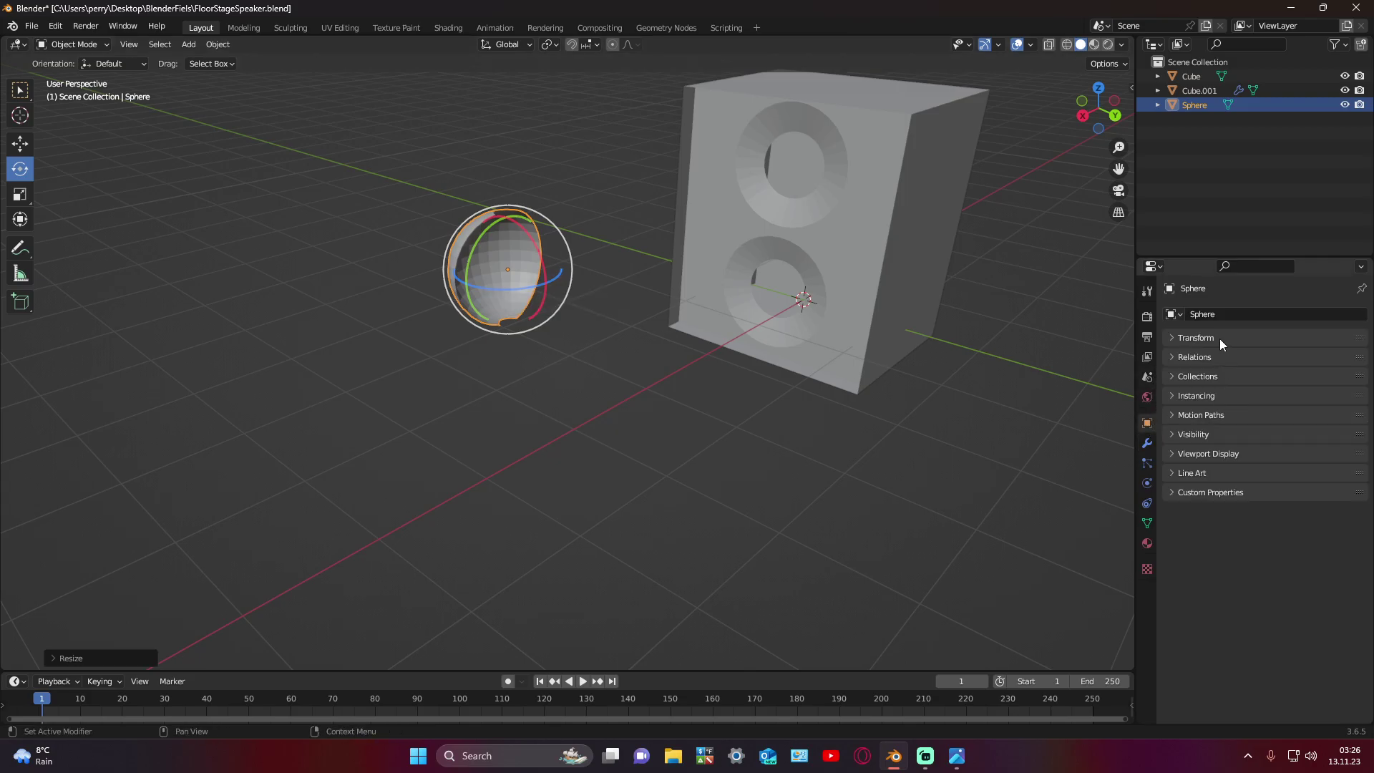
click(1220, 337)
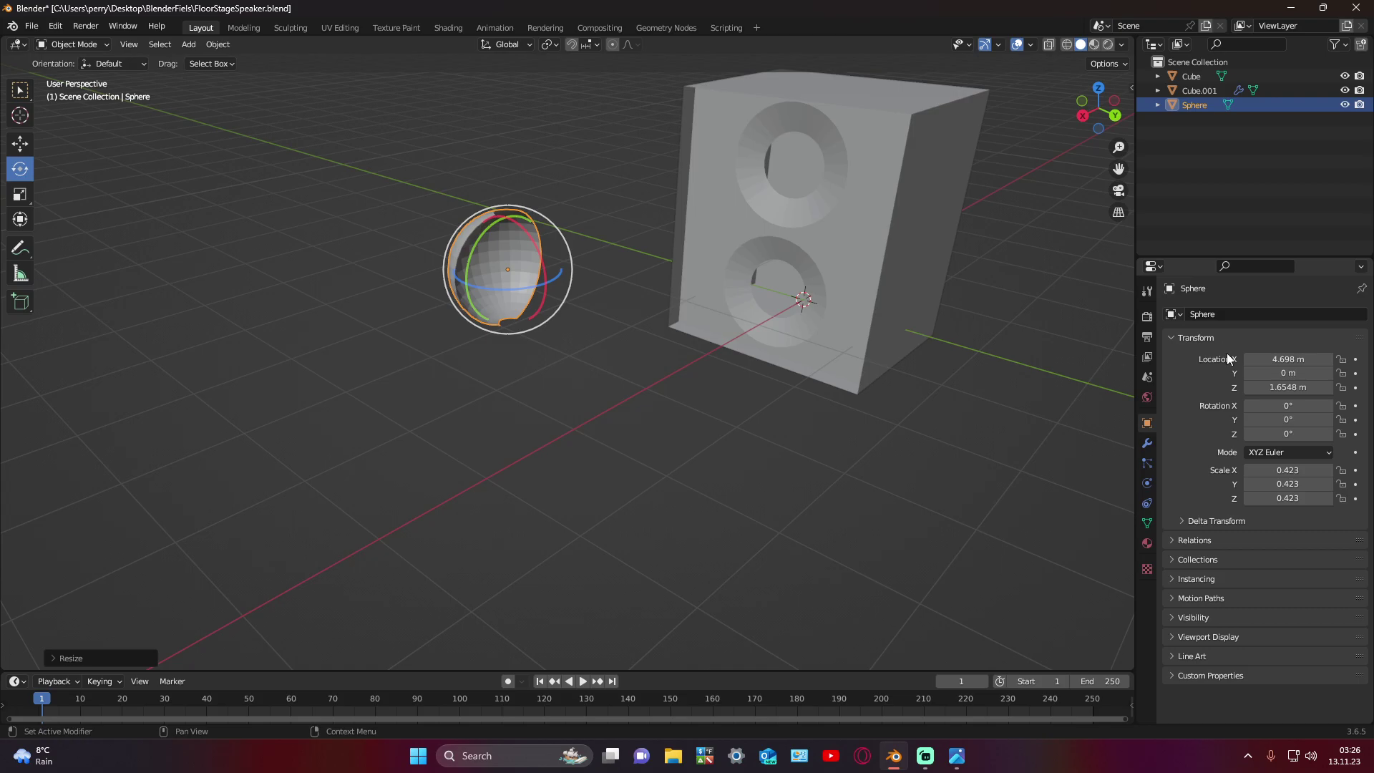
click(1262, 387)
click(1282, 435)
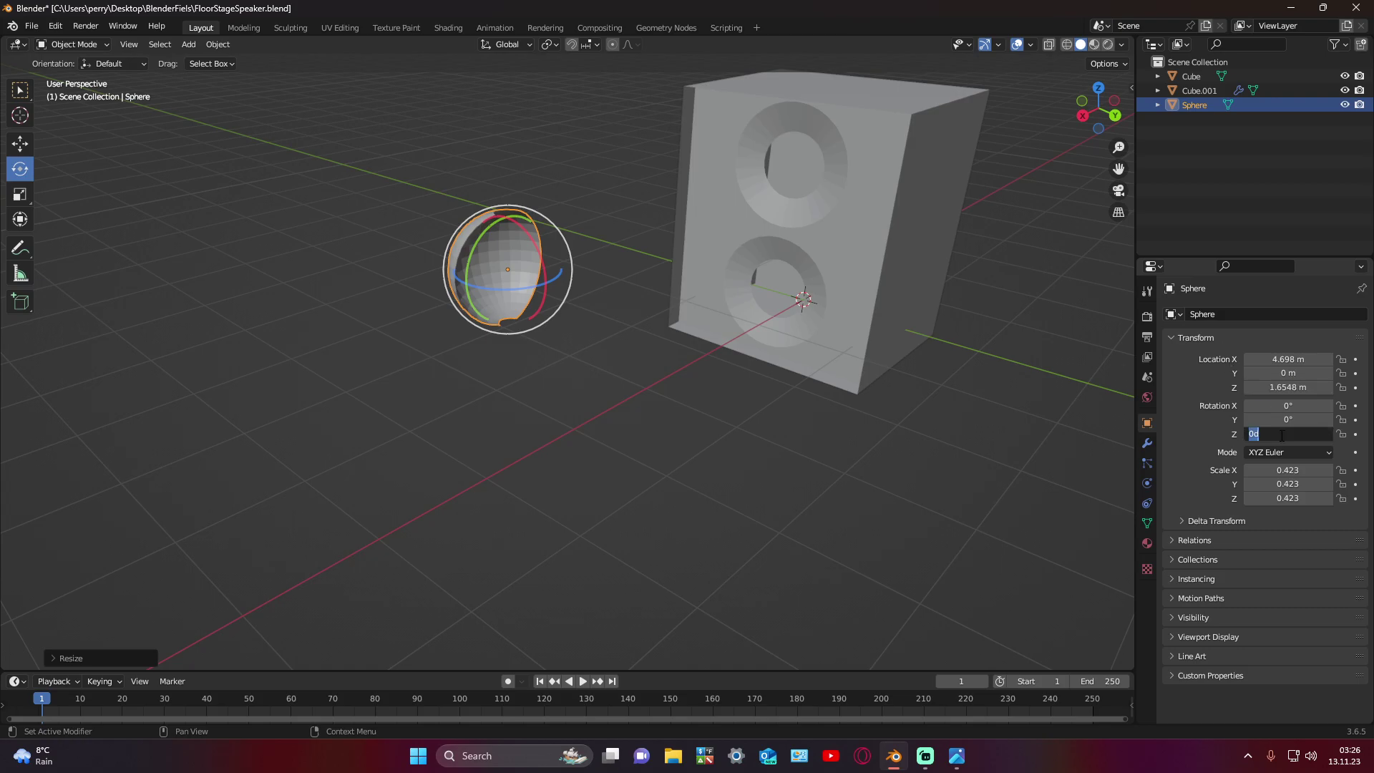
text(90)
key(Return)
click(1282, 434)
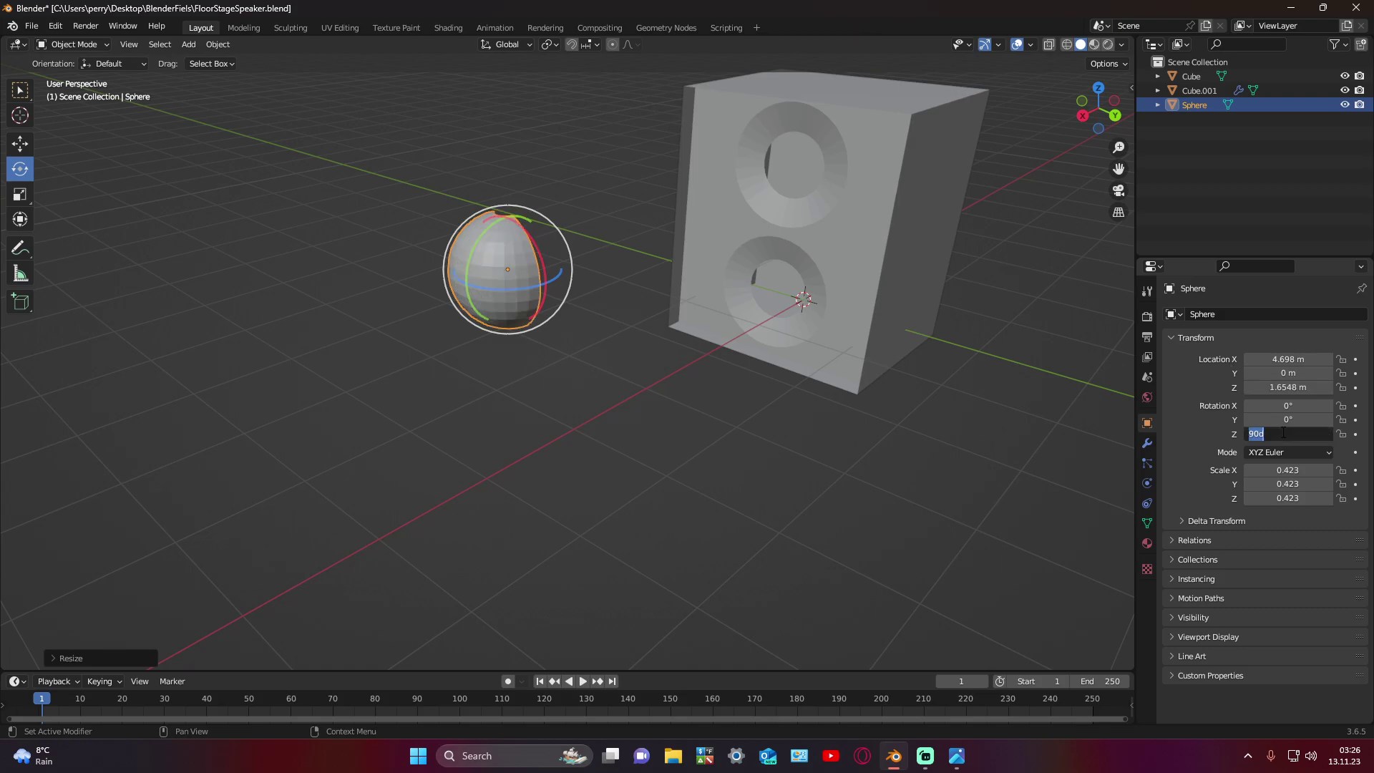
key(Return)
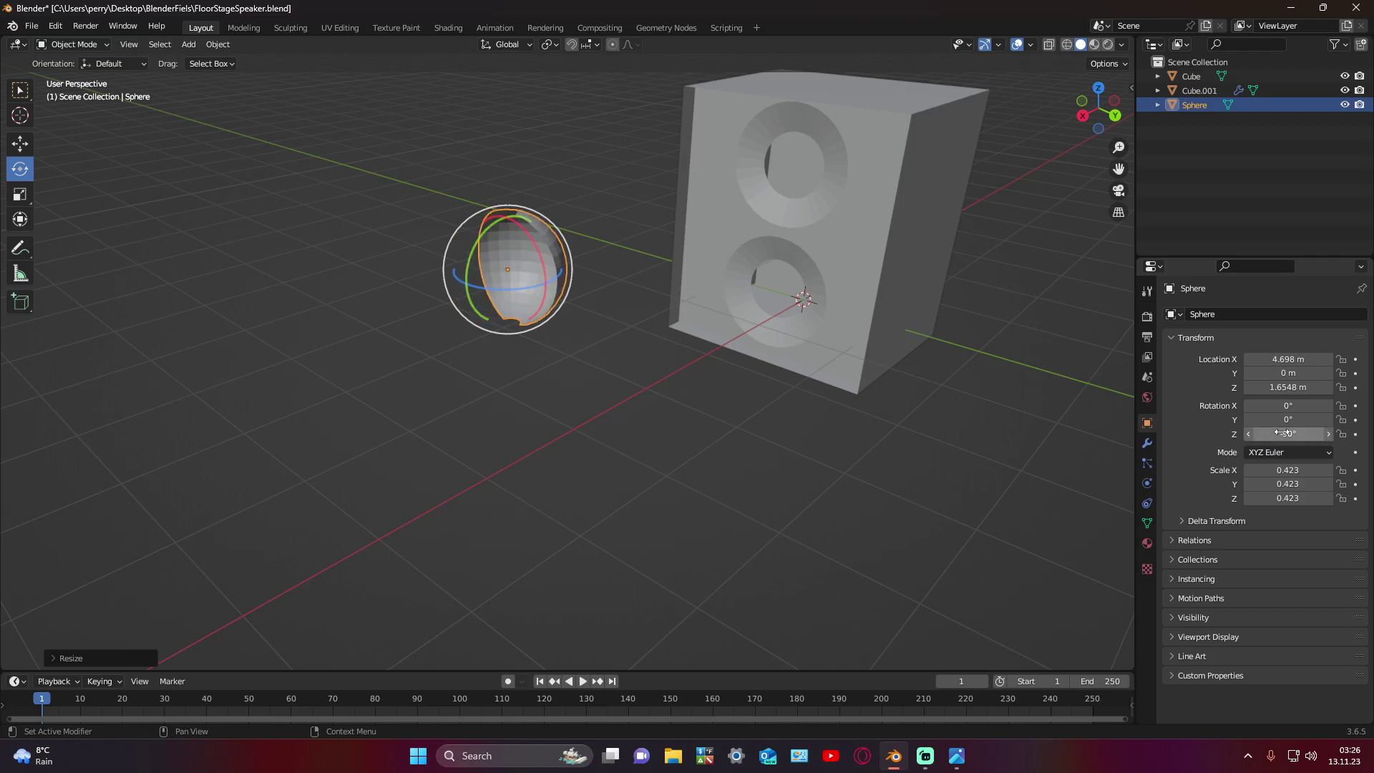
click(1207, 336)
middle_drag(578, 423, 732, 424)
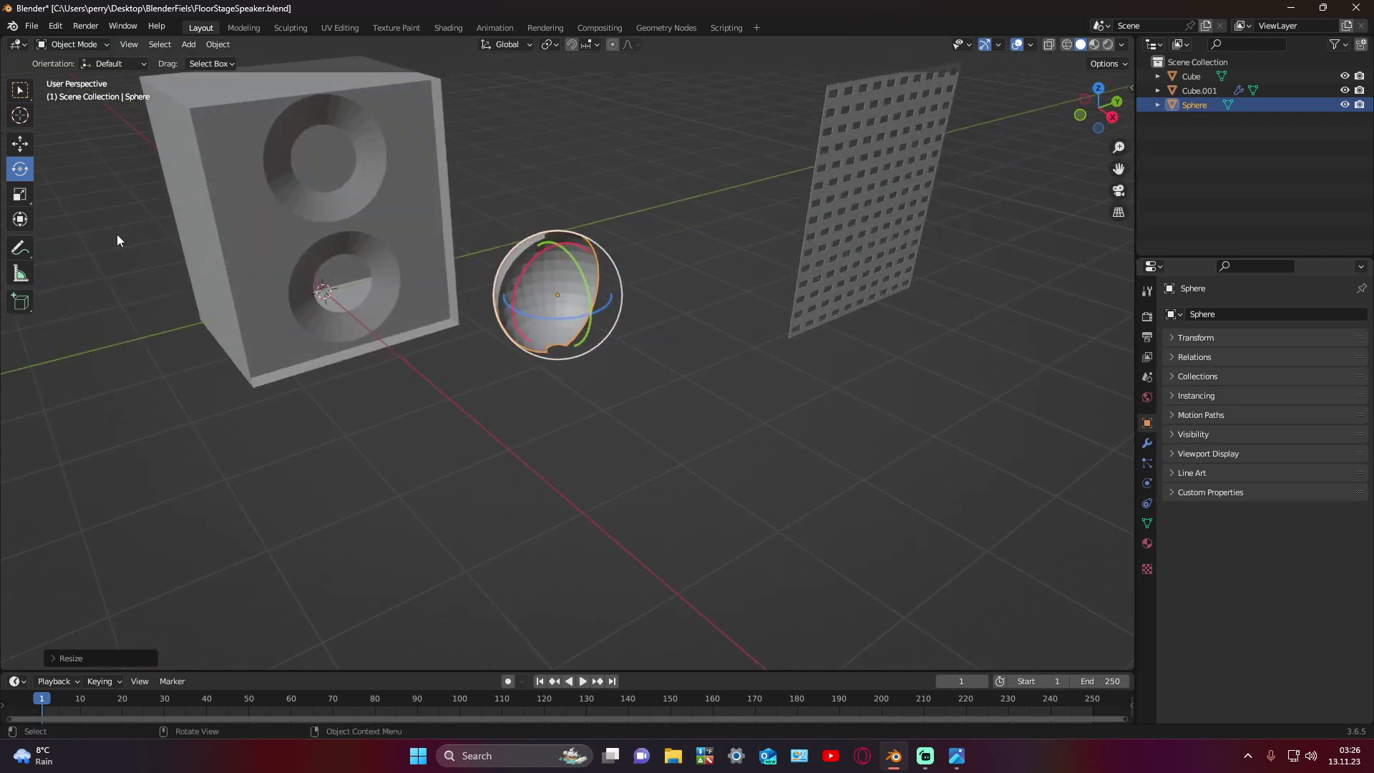
Step: Move the sphere left into the cabinet's upper hole and nudge it up along Z
click(27, 142)
middle_drag(107, 186, 323, 259)
drag(633, 286, 179, 236)
mouse_move(440, 290)
middle_down()
mouse_move(320, 251)
mouse_move(325, 306)
mouse_move(272, 199)
middle_up()
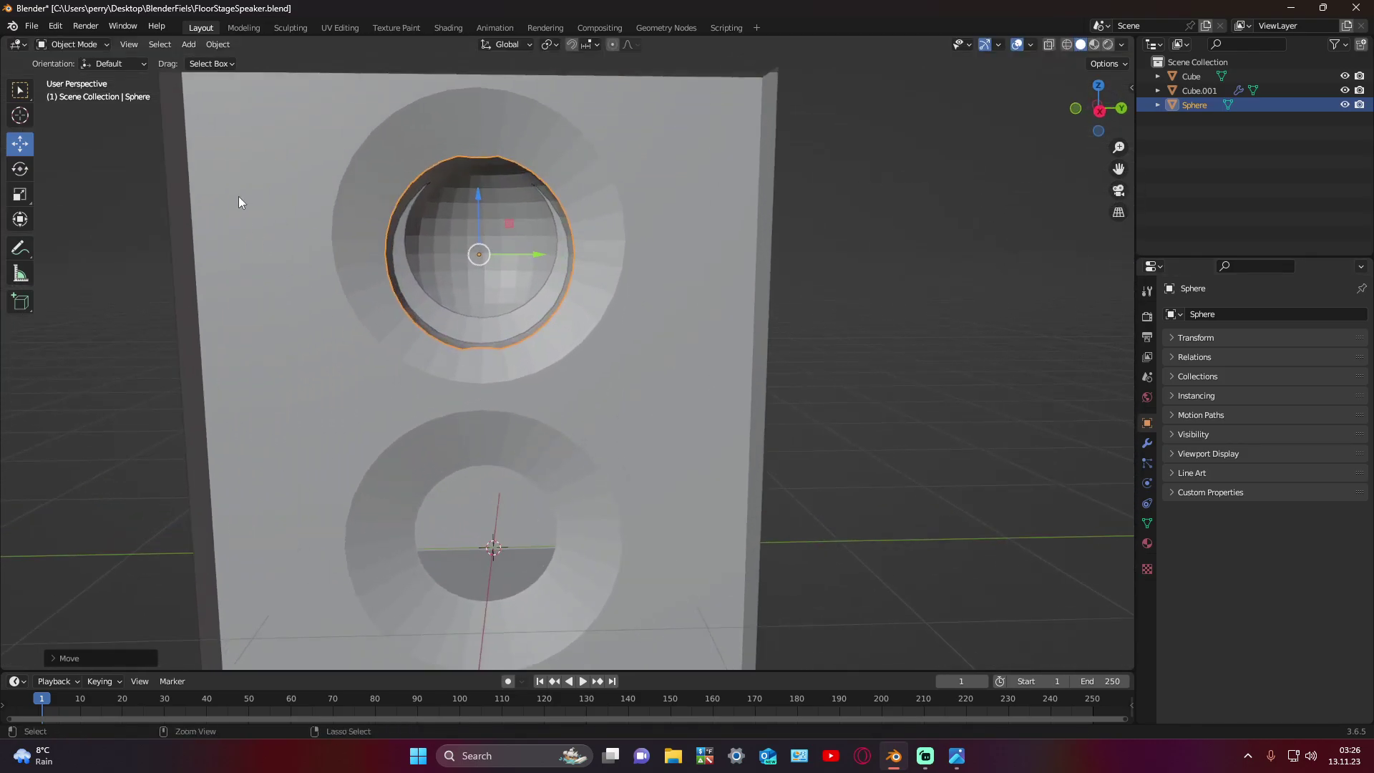
mouse_move(247, 312)
middle_down()
mouse_move(276, 273)
mouse_move(278, 228)
mouse_move(377, 266)
mouse_move(404, 397)
middle_up()
scroll(406, 411, down, 2)
scroll(333, 200, down, 1)
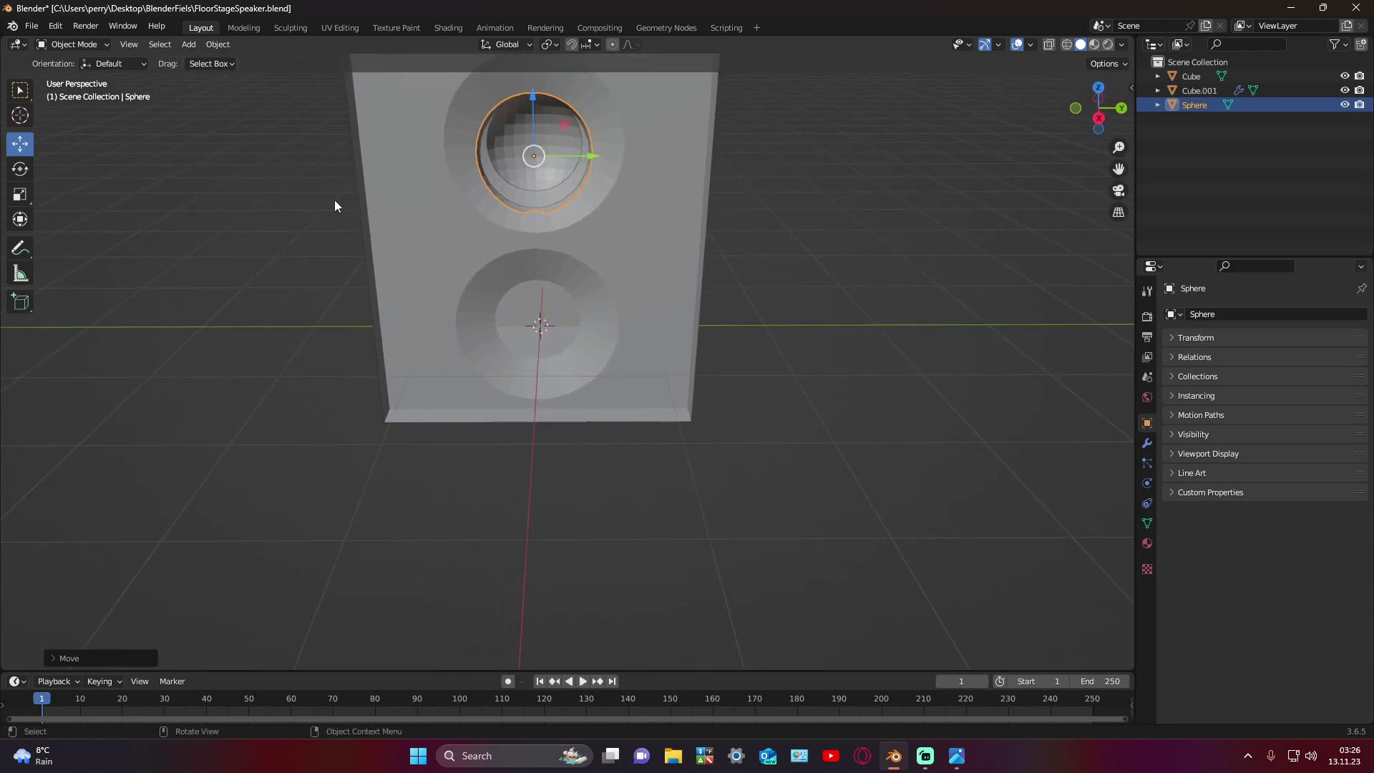
mouse_move(335, 206)
middle_down()
mouse_move(362, 377)
mouse_move(297, 178)
mouse_move(311, 274)
mouse_move(314, 178)
mouse_move(329, 259)
middle_up()
scroll(323, 205, up, 2)
middle_drag(323, 204, 611, 294)
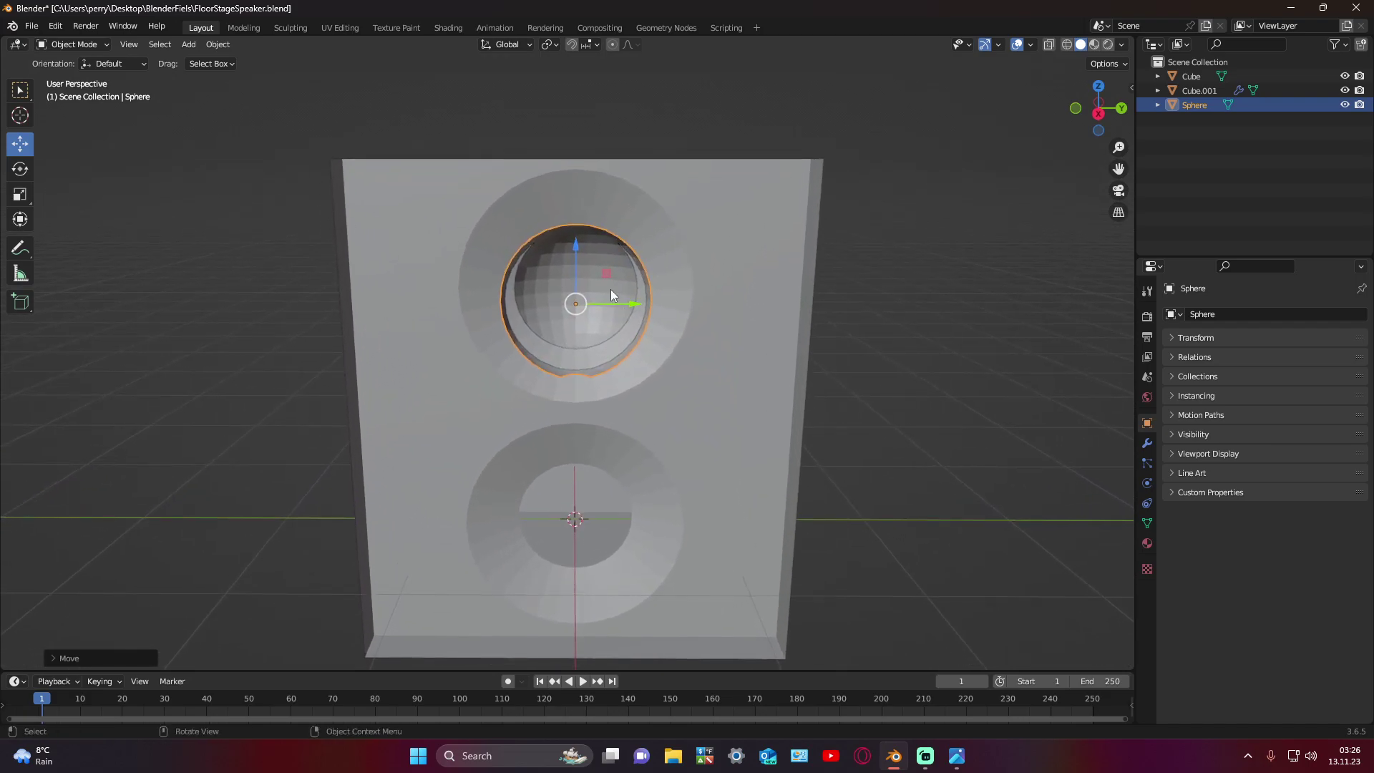
drag(580, 245, 574, 229)
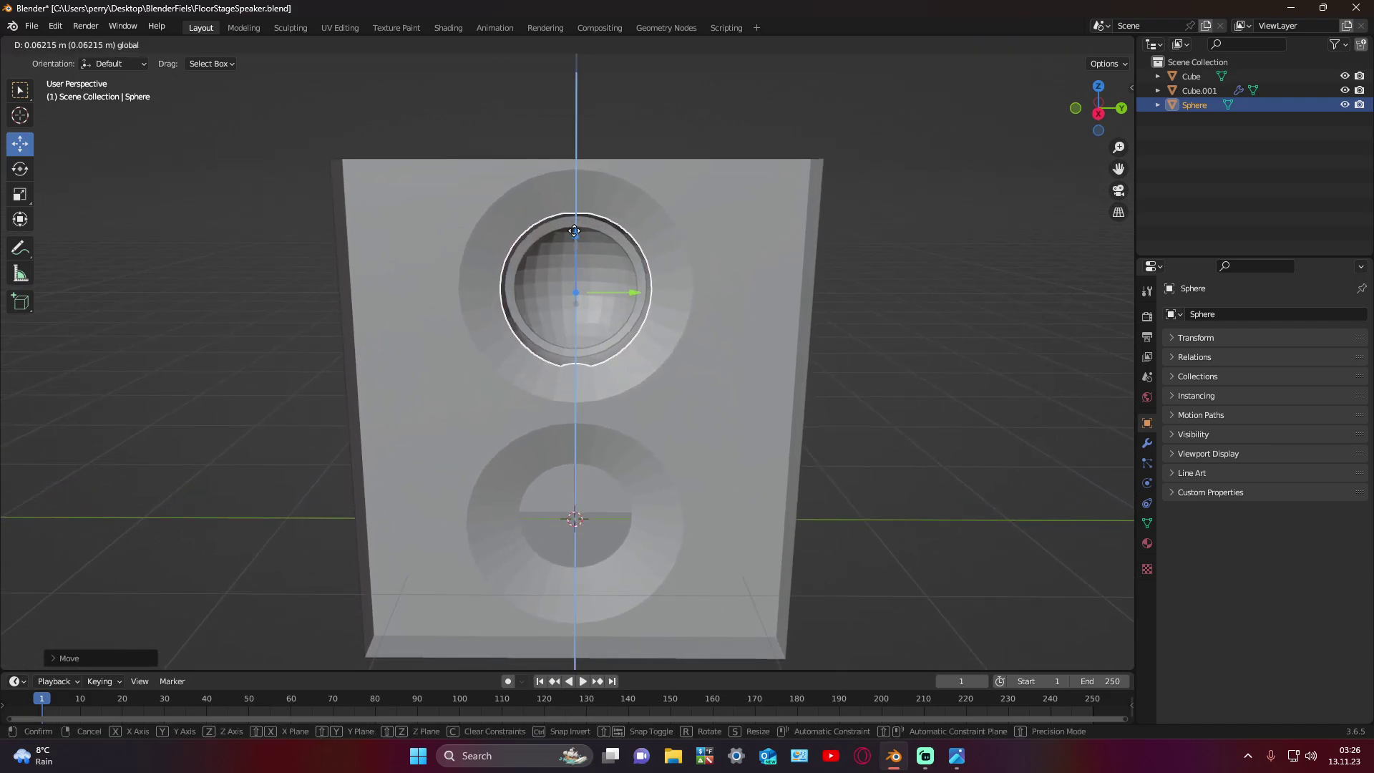
drag(574, 229, 575, 227)
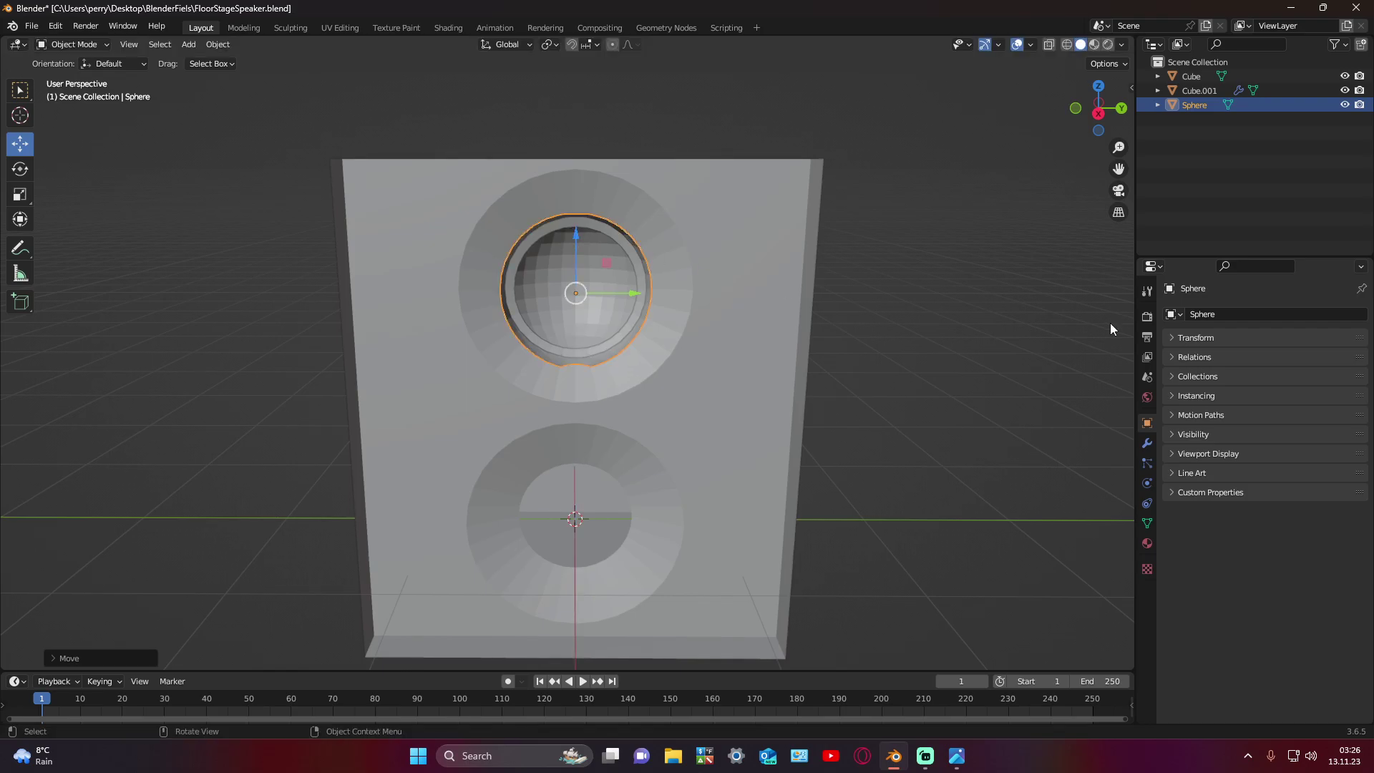
Step: Edit the sphere's Location Z and X in the Transform panel, undoing the Z change
click(1181, 337)
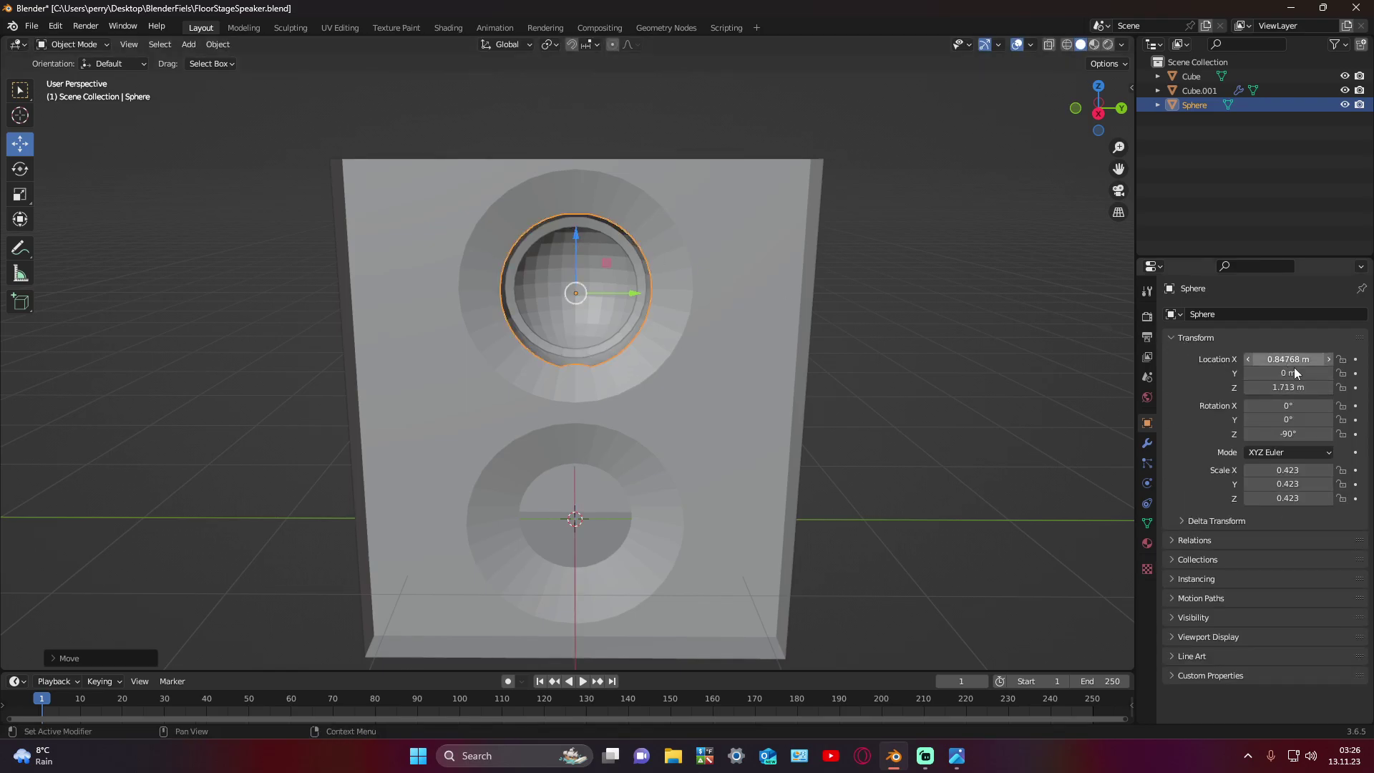
click(1285, 388)
text(0)
key(Return)
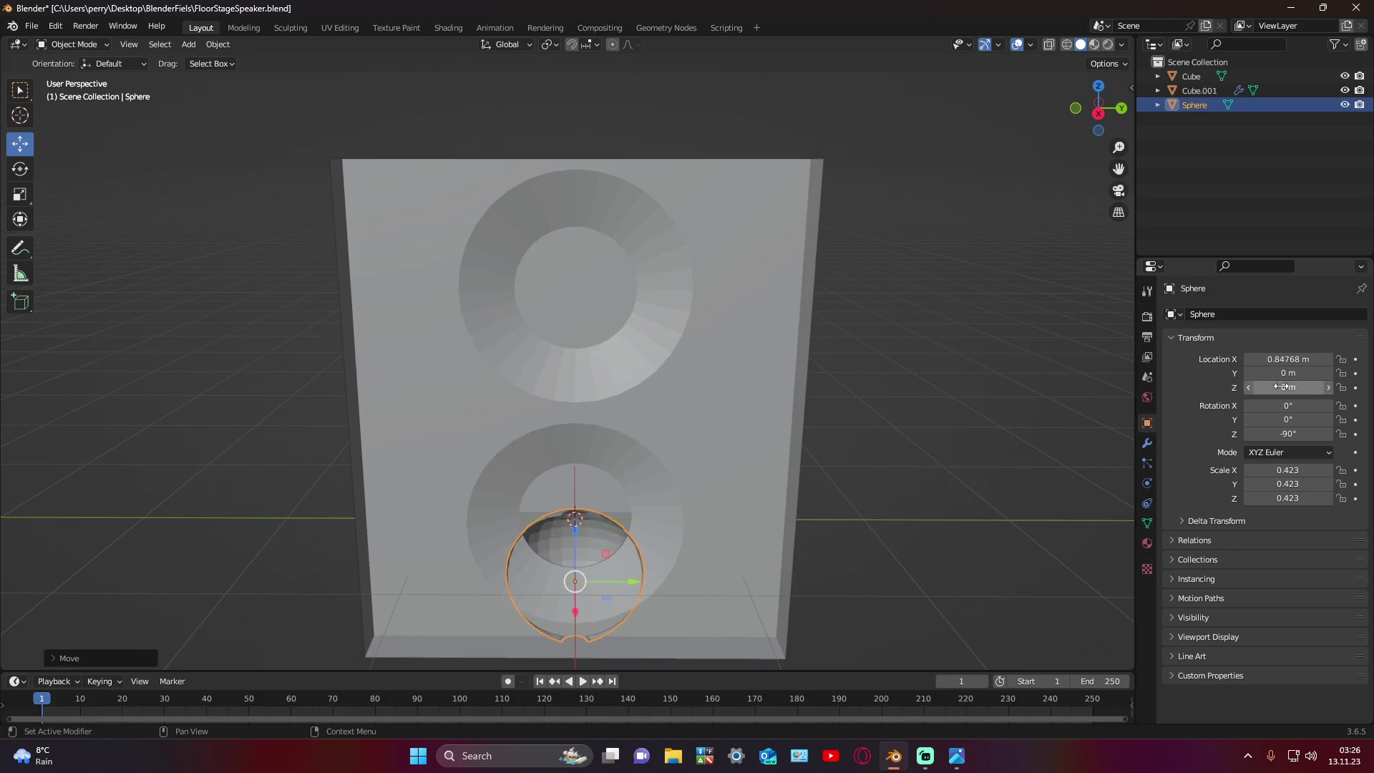
key(ctrl+z)
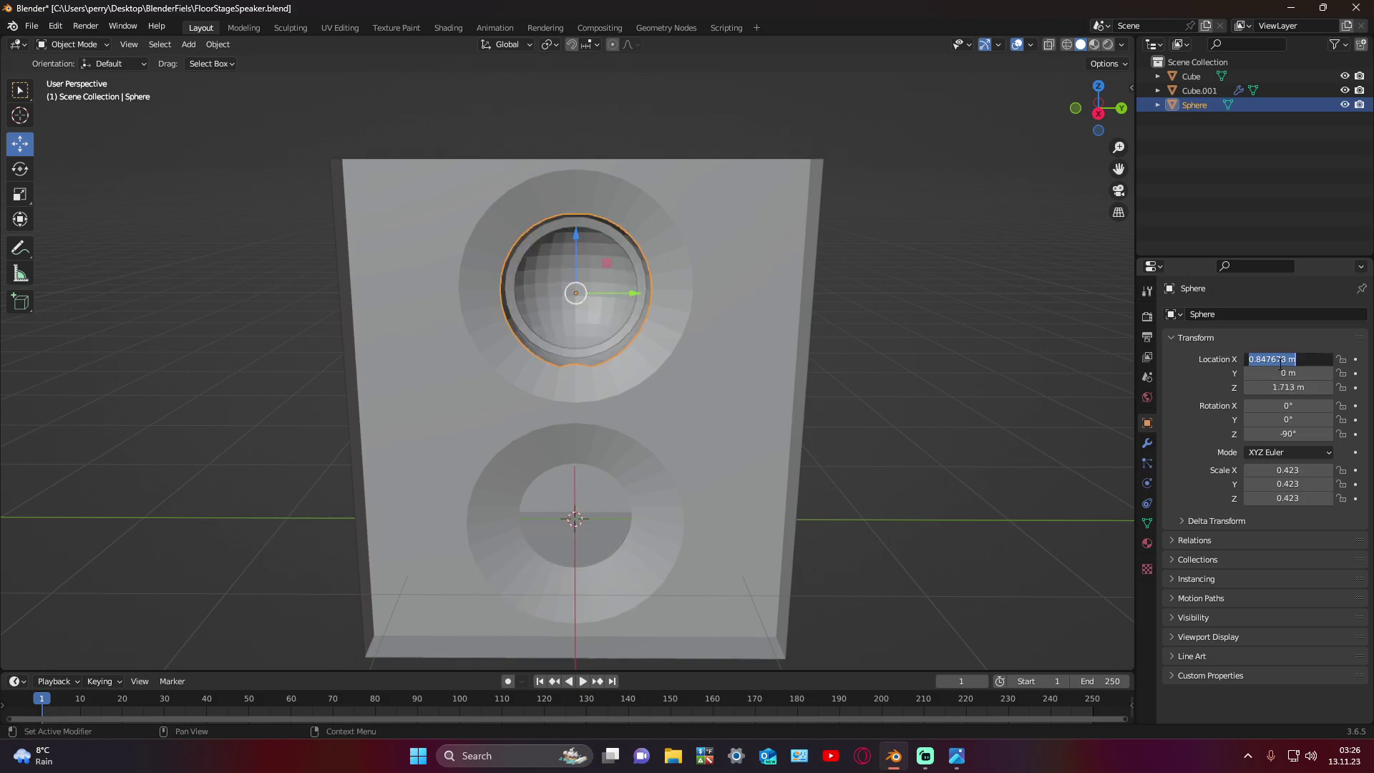
text(0)
key(Return)
Step: Slide the sphere along X into the upper hole, to about X 0.899 m
middle_drag(737, 343, 747, 345)
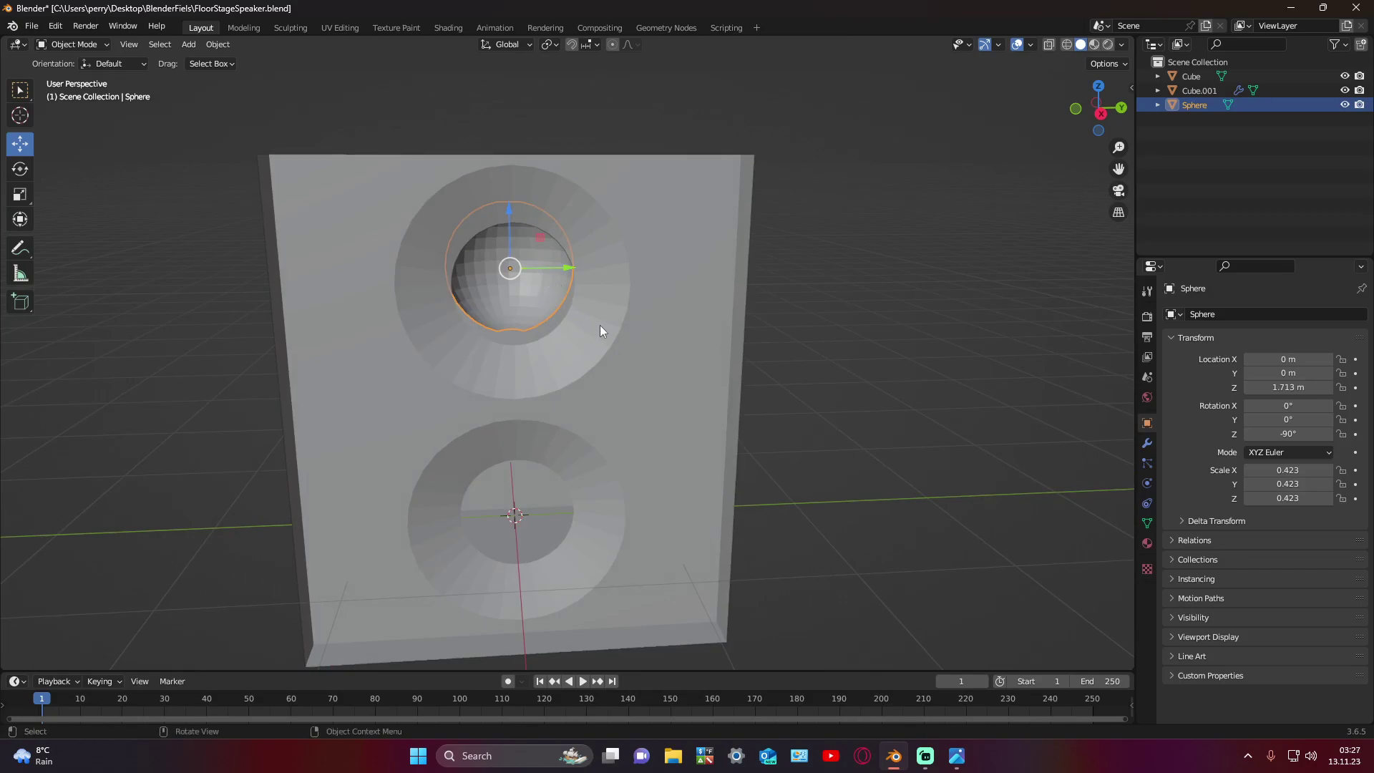
middle_drag(599, 325, 788, 362)
mouse_move(687, 380)
ctrl+middle_down()
mouse_move(849, 394)
mouse_move(612, 272)
mouse_move(581, 329)
ctrl+middle_up()
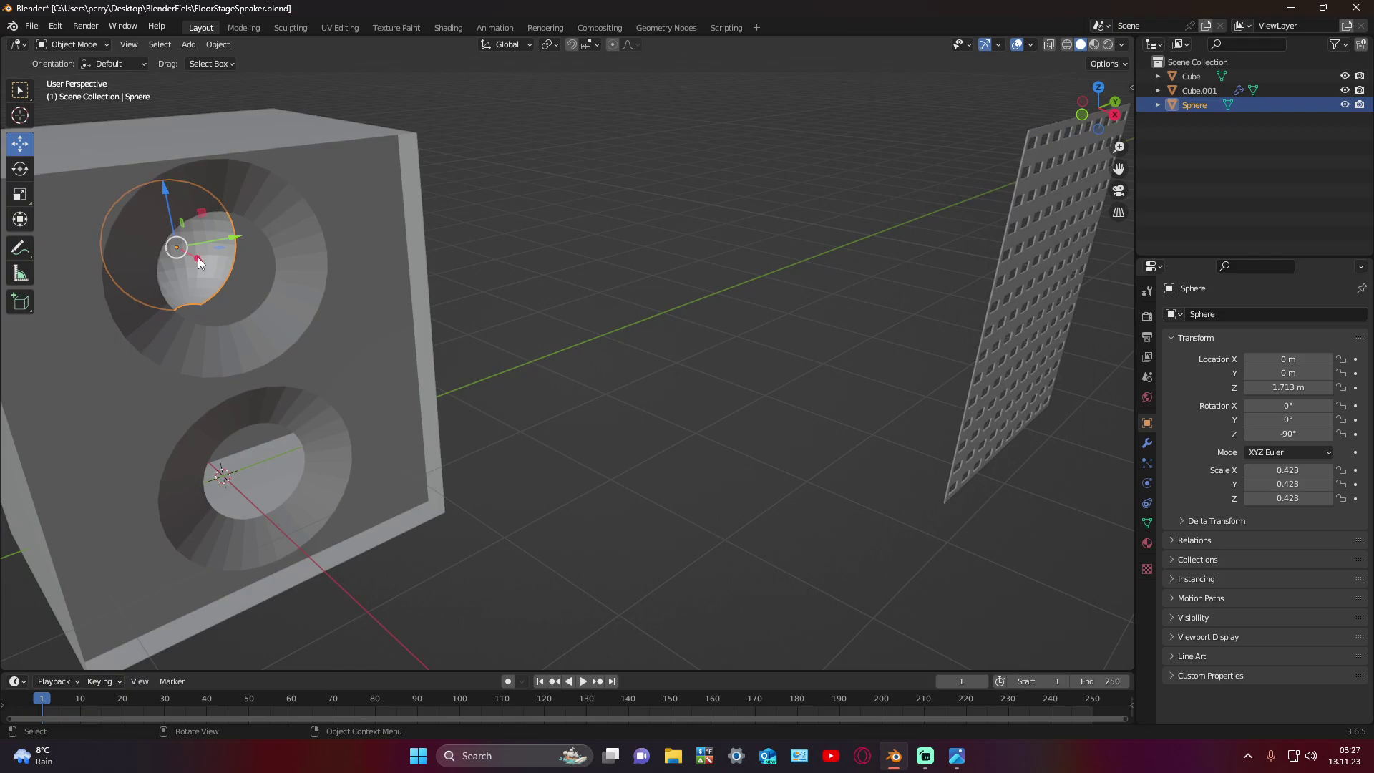
drag(198, 256, 258, 296)
middle_drag(633, 312, 565, 310)
Step: Shrink the sphere to scale 0.388 so it fits the upper speaker hole
mouse_move(804, 361)
shift+middle_down()
mouse_move(731, 272)
mouse_move(763, 399)
mouse_move(611, 238)
shift+middle_up()
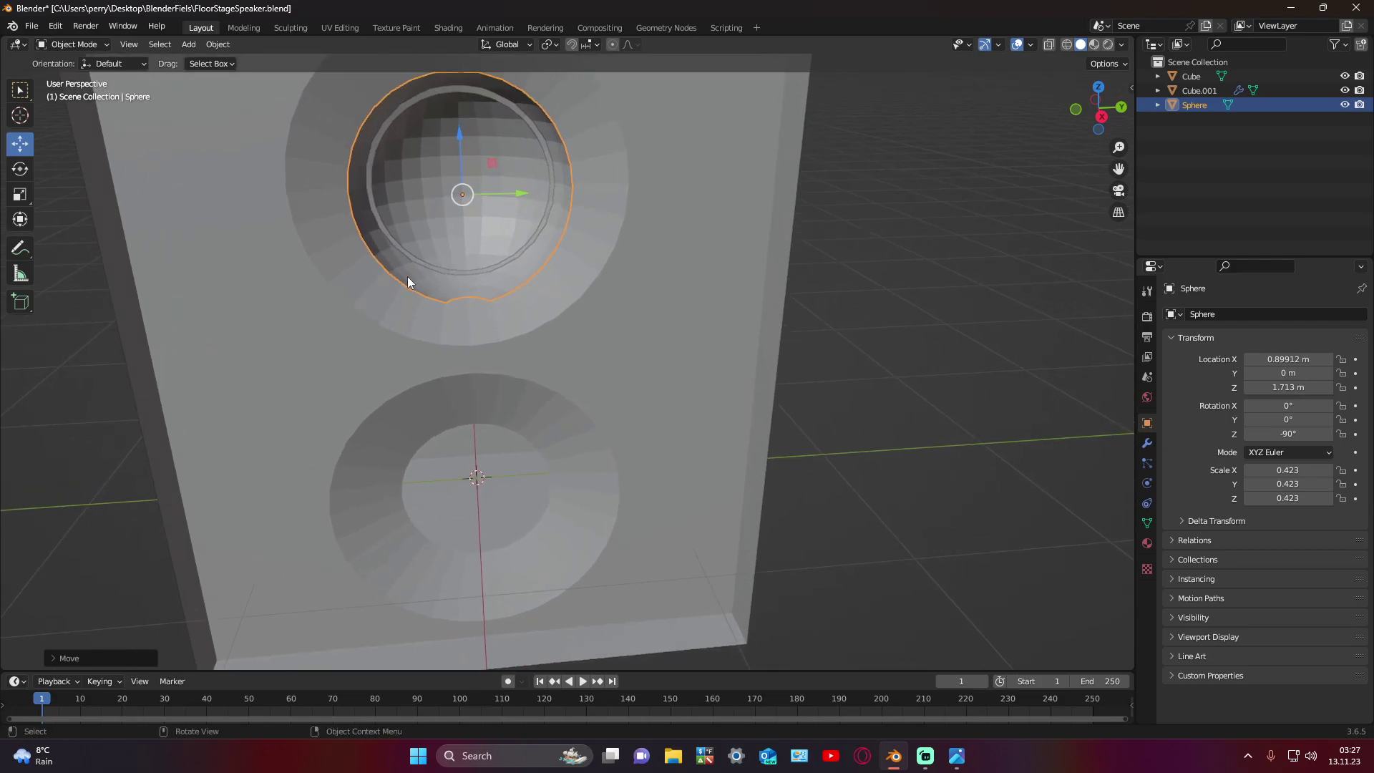
click(19, 194)
drag(491, 256, 468, 237)
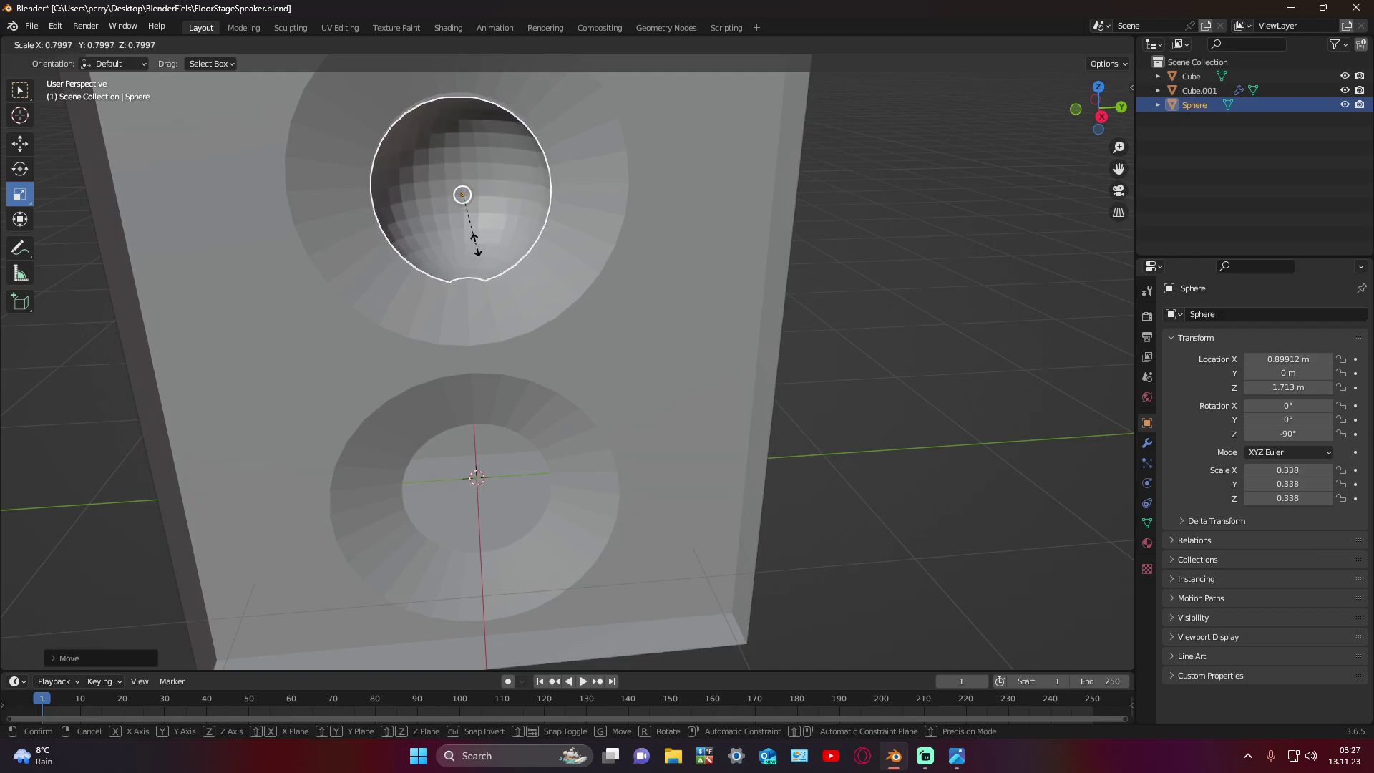
drag(468, 237, 471, 254)
click(947, 392)
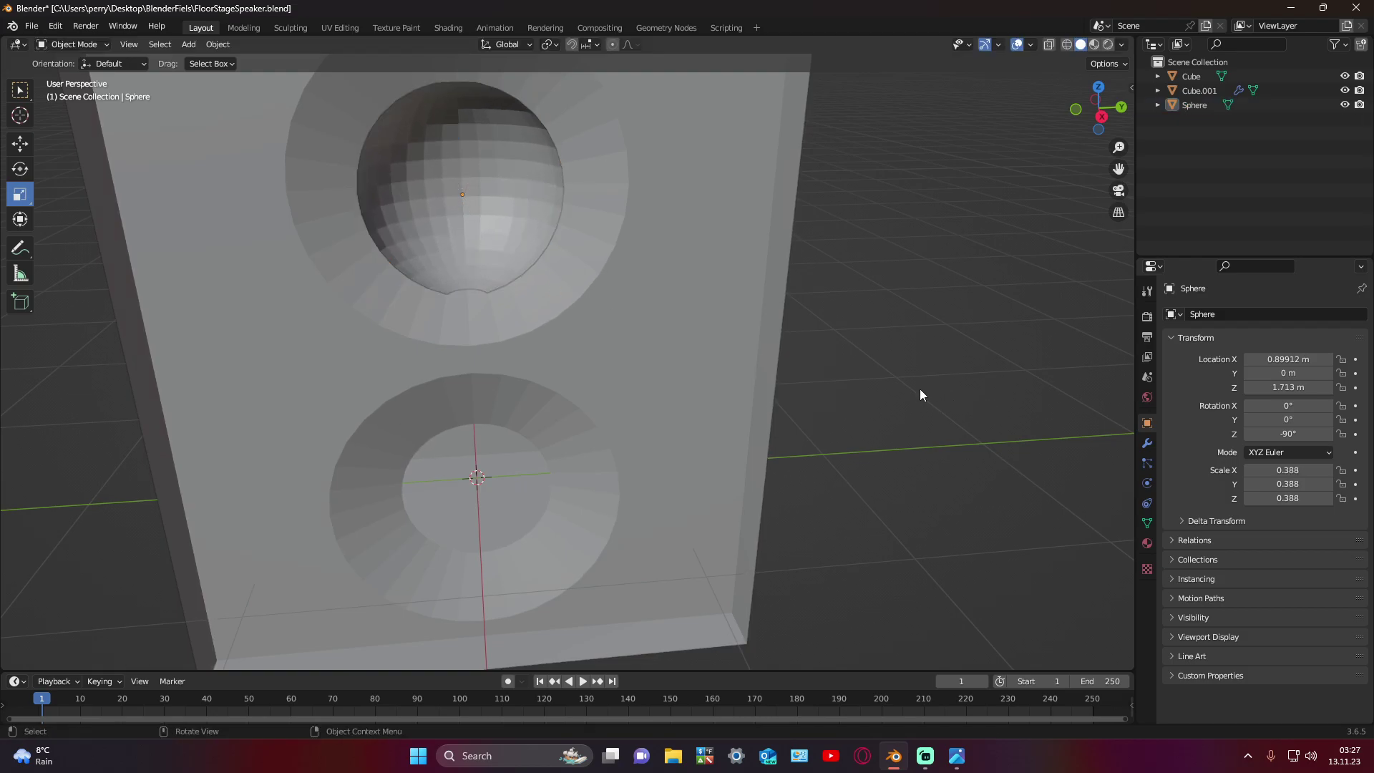
shift+middle_drag(921, 389, 938, 378)
mouse_move(805, 330)
middle_down()
mouse_move(923, 383)
mouse_move(849, 373)
middle_up()
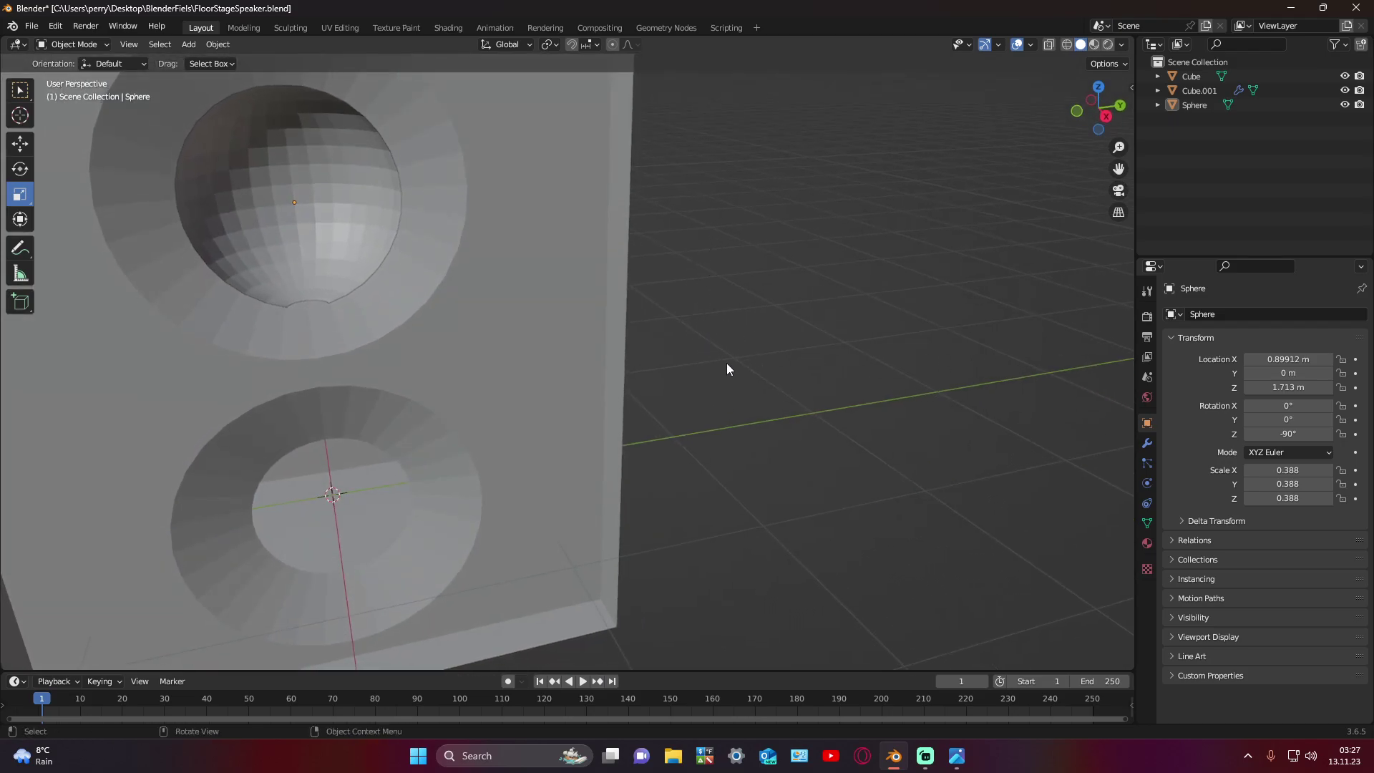
mouse_move(727, 369)
middle_down()
mouse_move(718, 352)
mouse_move(763, 413)
mouse_move(733, 289)
mouse_move(470, 375)
middle_up()
Step: Raise the sphere slightly on Z to 1.7195 m so it sits snugly in the hole
click(385, 293)
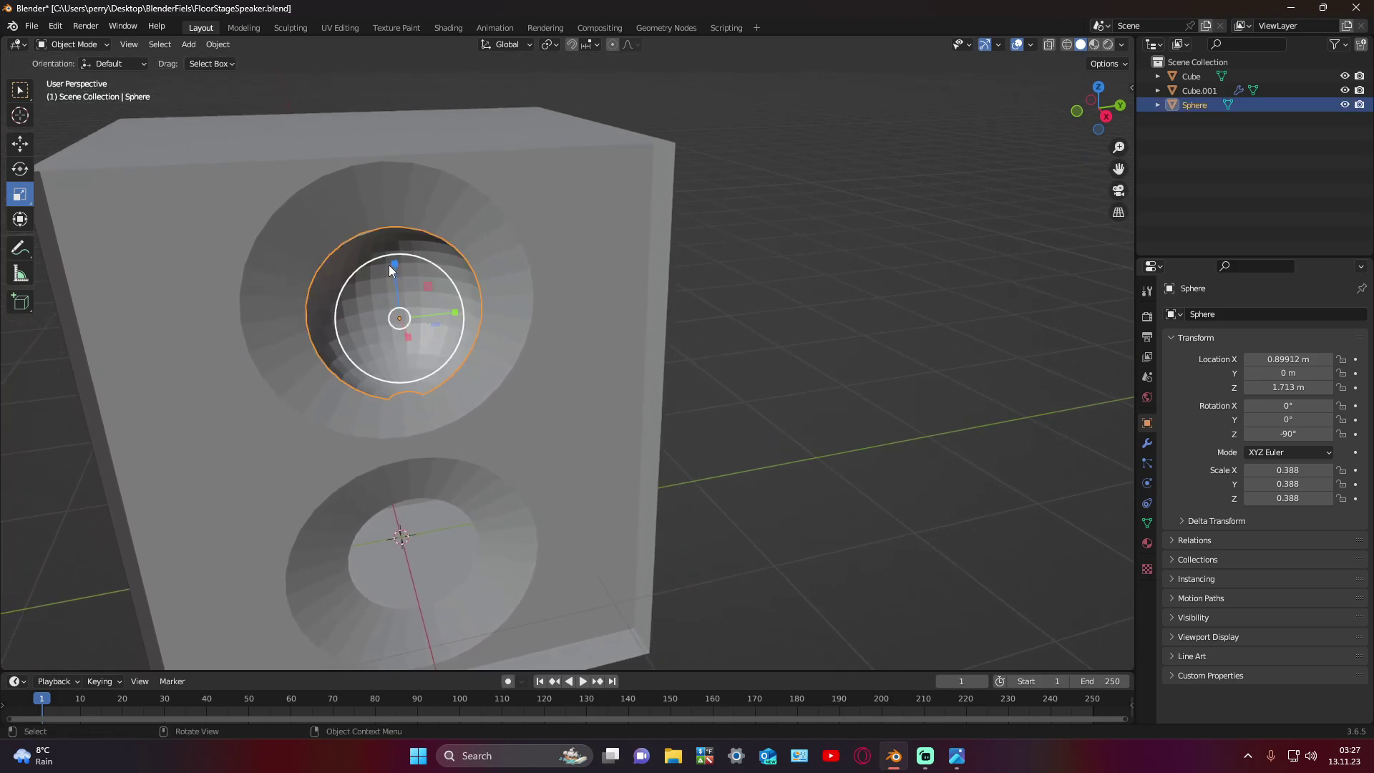
click(20, 143)
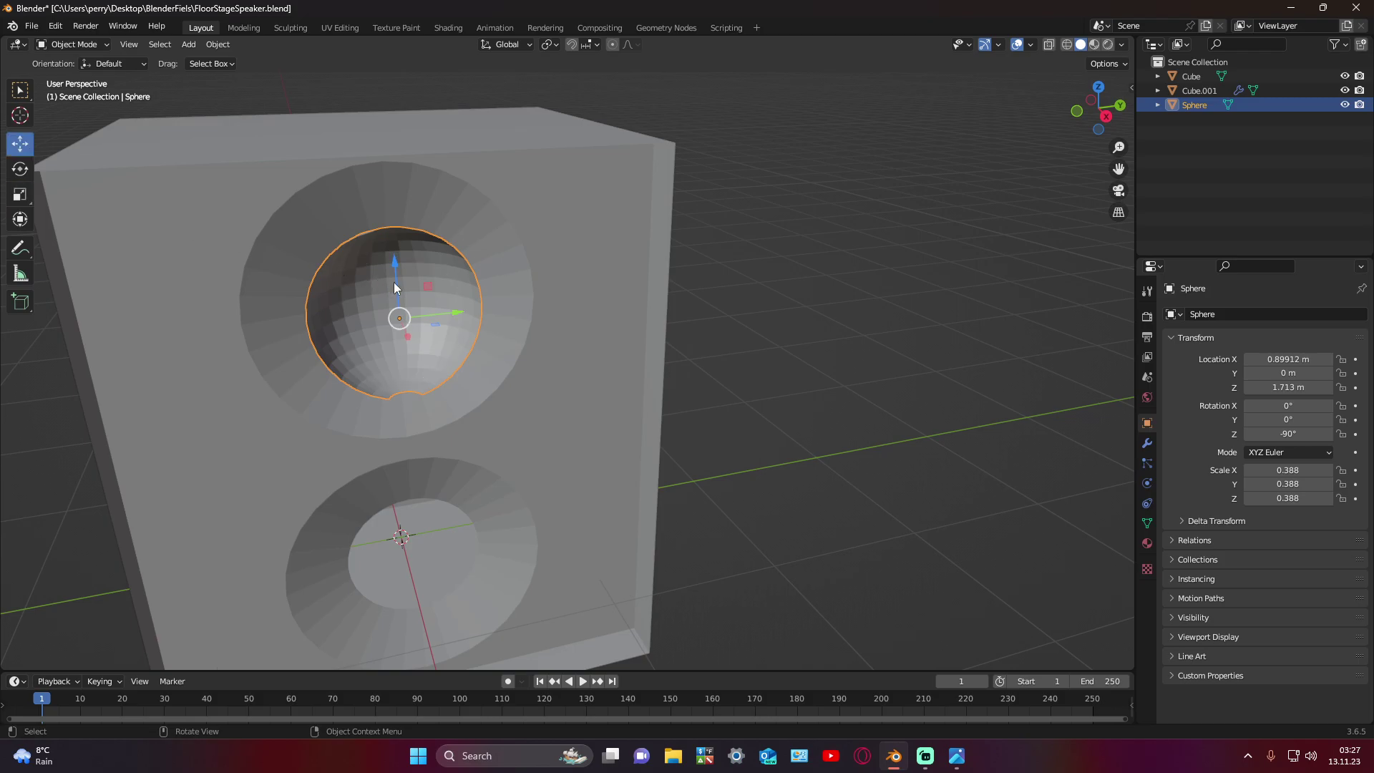
drag(395, 278, 395, 273)
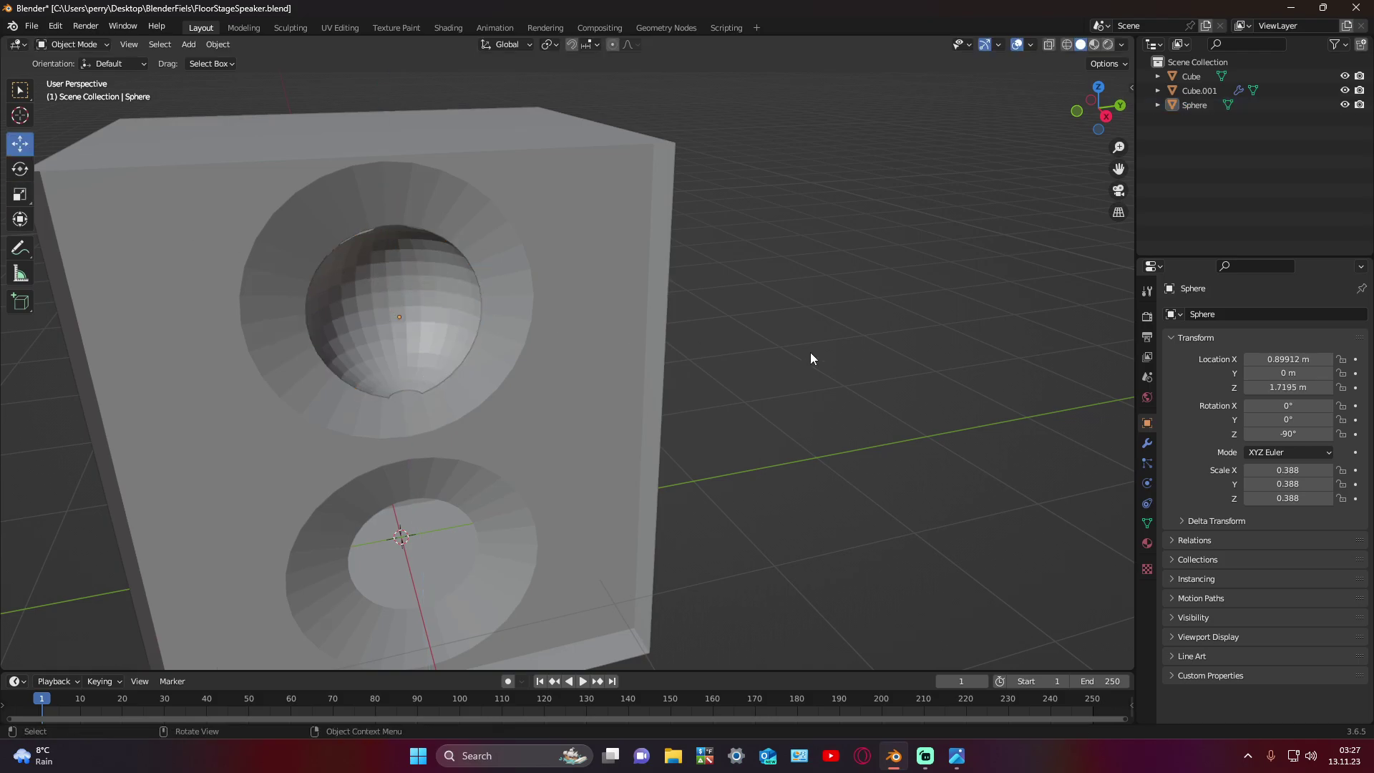
mouse_move(810, 354)
middle_down()
mouse_move(813, 300)
mouse_move(800, 378)
mouse_move(763, 356)
mouse_move(737, 144)
mouse_move(721, 205)
mouse_move(698, 122)
middle_up()
shift+middle_drag(744, 410, 737, 538)
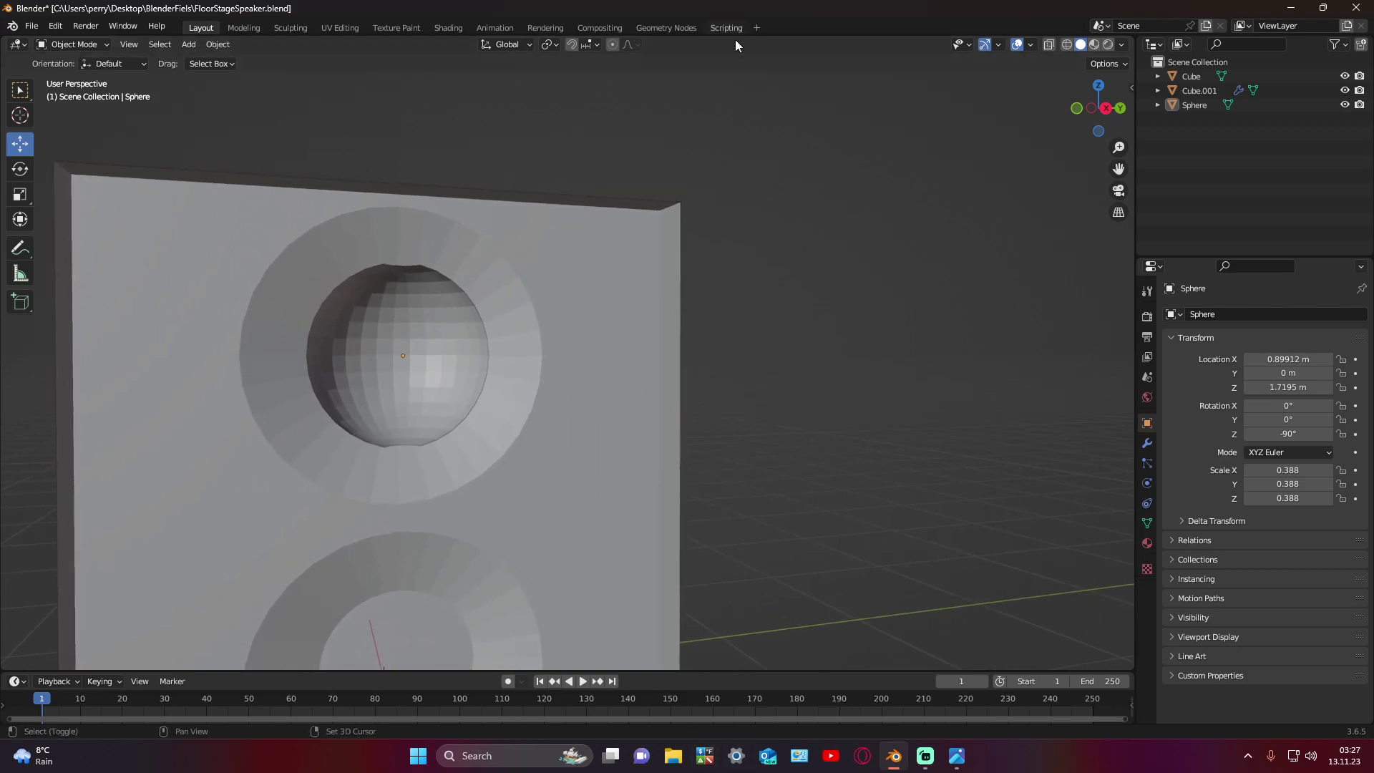
mouse_move(718, 328)
shift+middle_down()
mouse_move(742, 353)
mouse_move(673, 477)
mouse_move(668, 414)
mouse_move(706, 428)
mouse_move(656, 413)
mouse_move(647, 515)
mouse_move(611, 438)
shift+middle_up()
Step: Select the sphere and switch to the Right Orthographic view
click(576, 355)
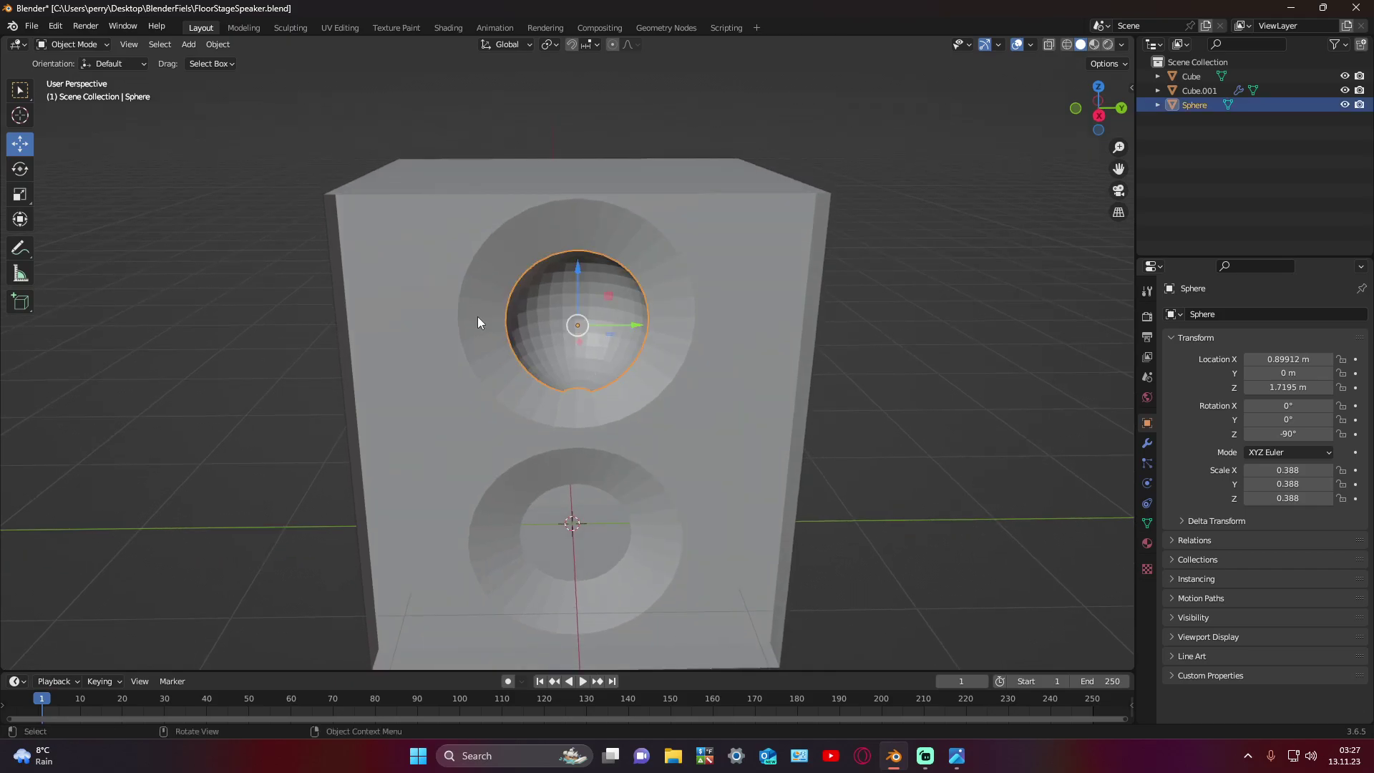
click(1099, 86)
click(1099, 110)
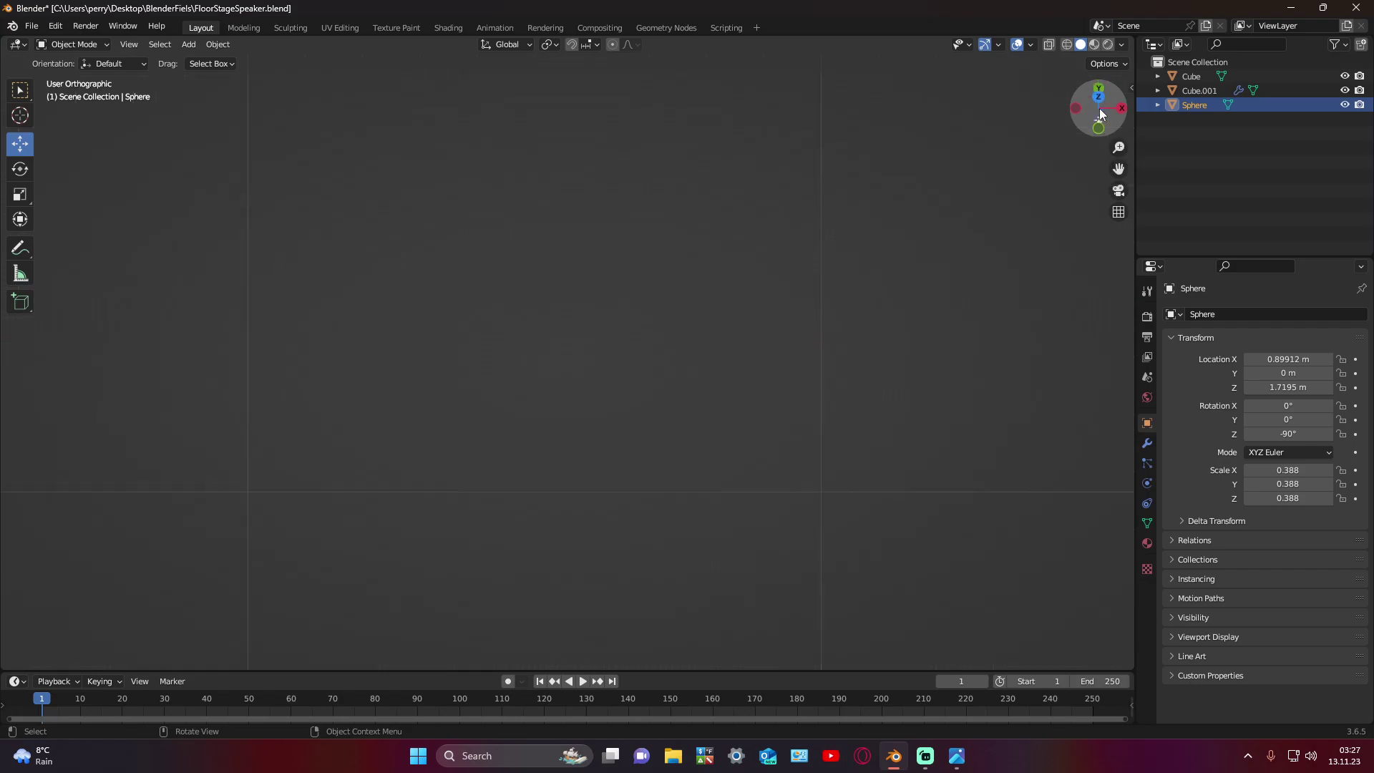
click(1121, 109)
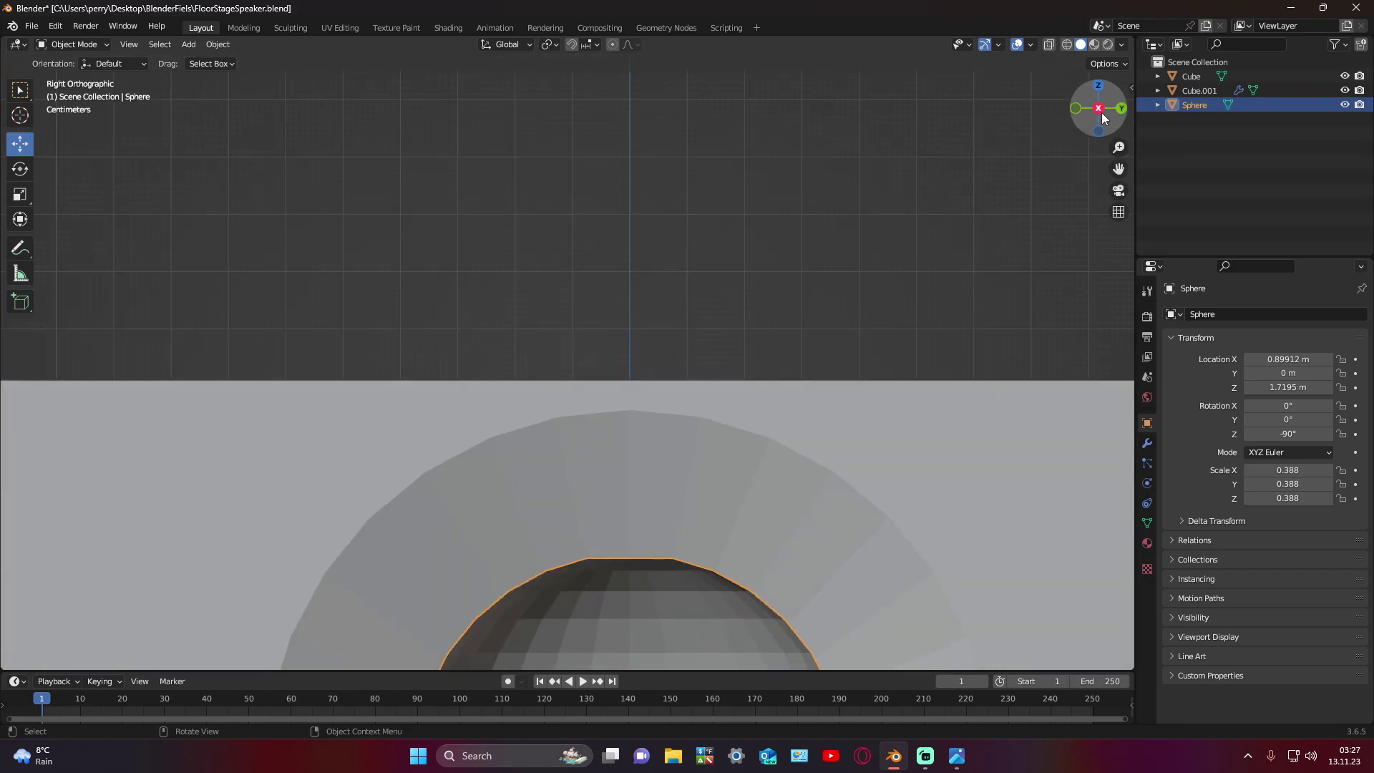
shift+scroll(716, 361, down, 2)
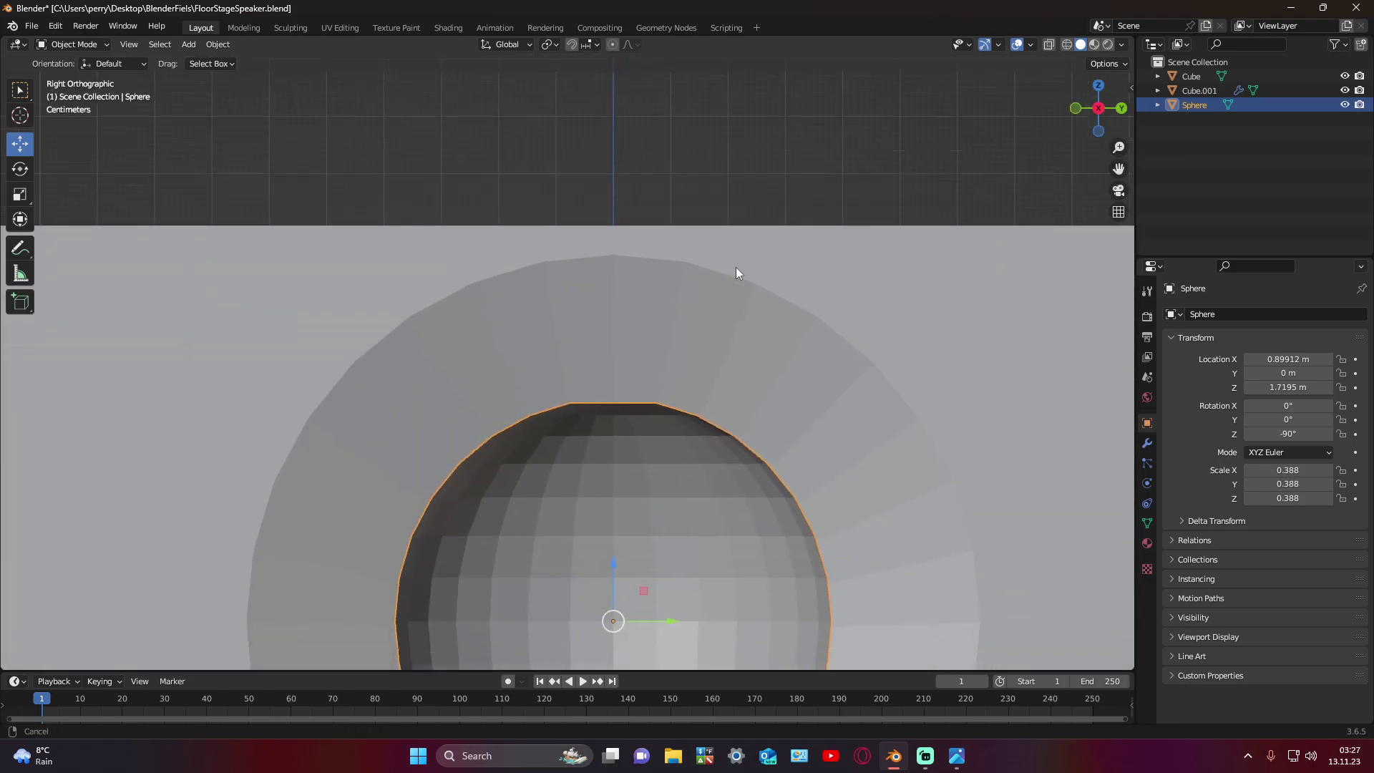
shift+scroll(736, 276, down, 3)
scroll(773, 430, down, 4)
scroll(734, 434, up, 1)
scroll(731, 435, up, 1)
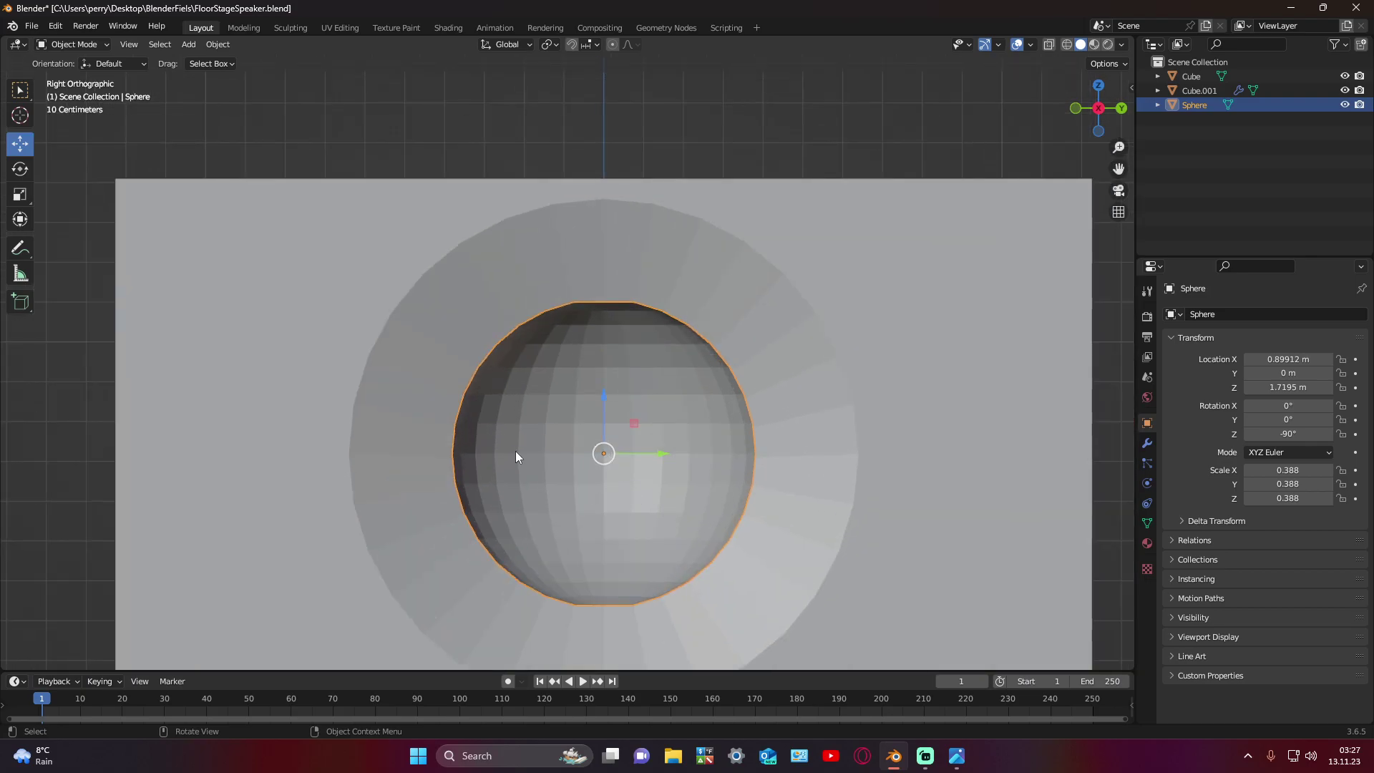
Step: Apply Shade Smooth to the sphere and collapse its transform panel
right_click(577, 396)
click(570, 393)
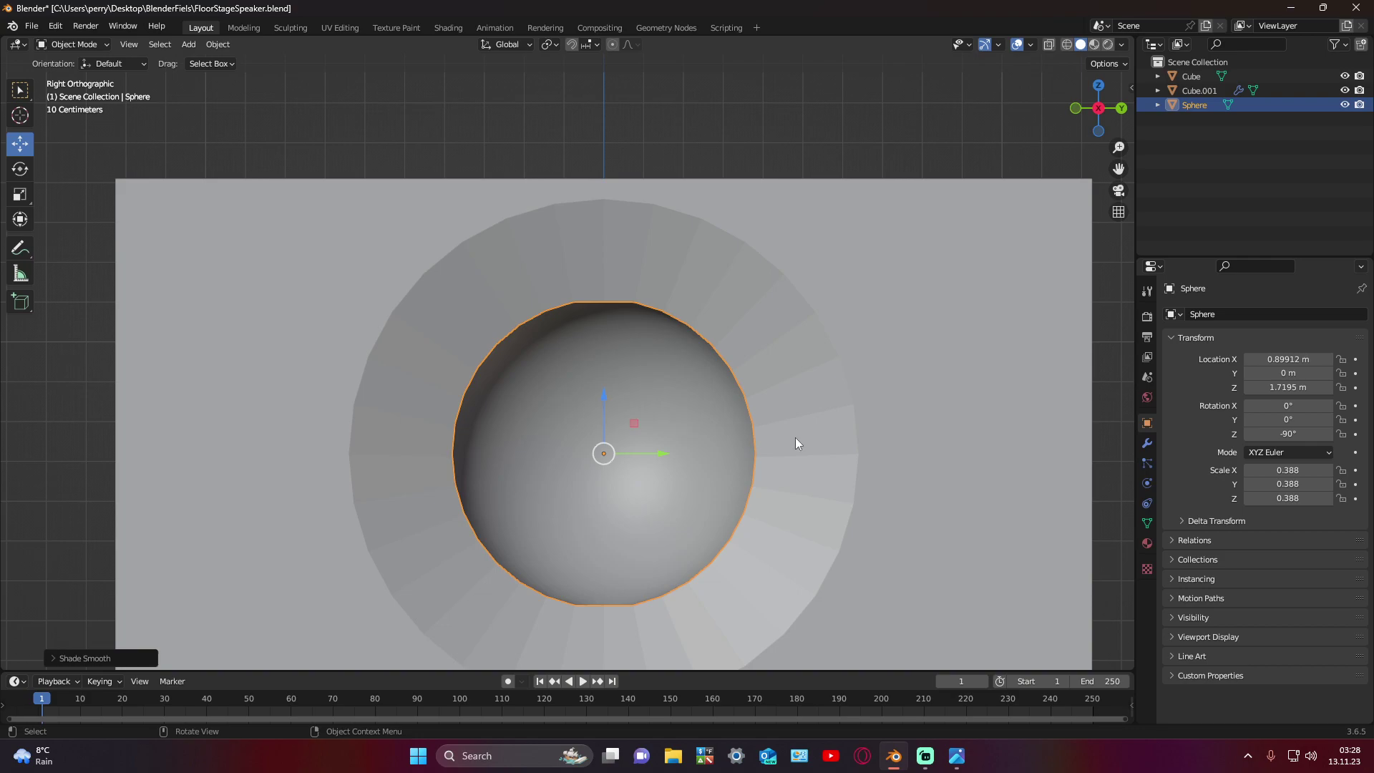
click(1173, 340)
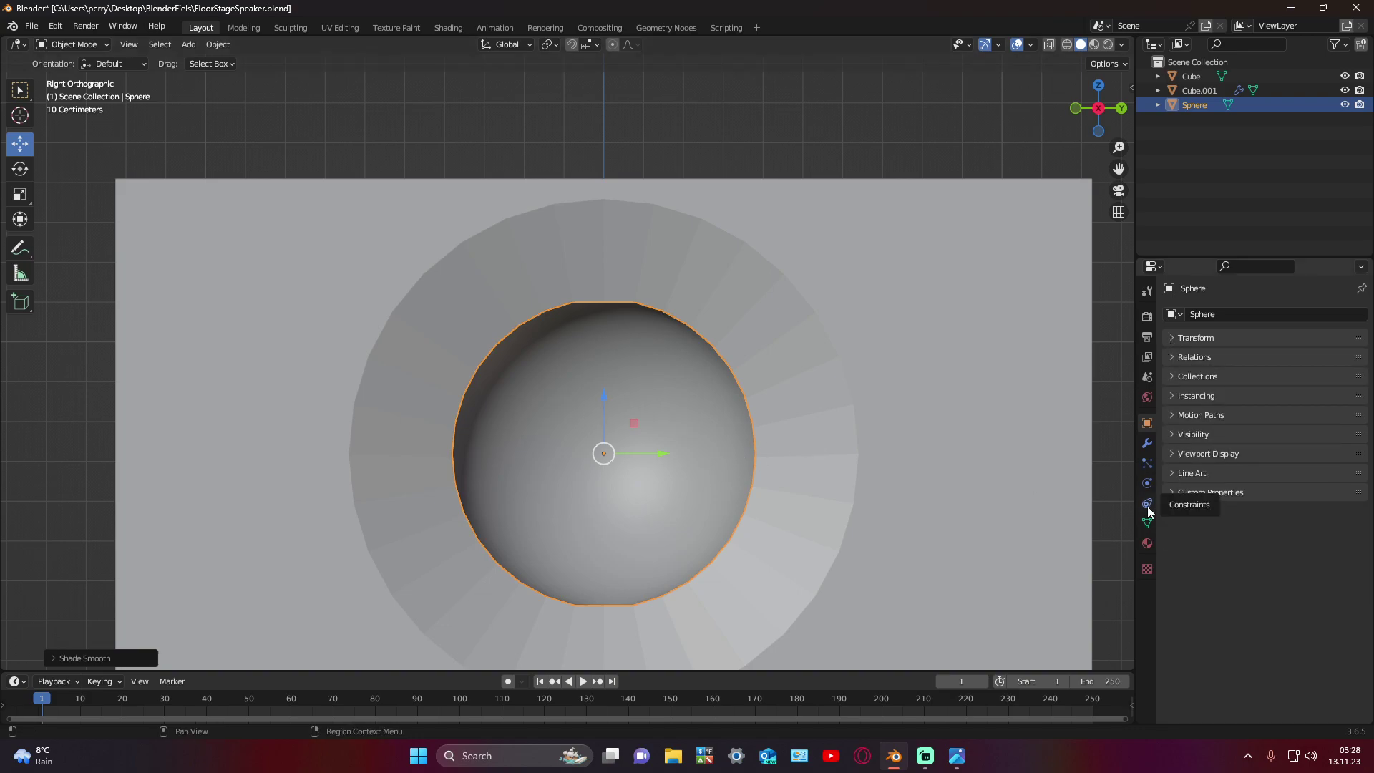
Step: Add a Solidify modifier to the sphere with 0.12 m thickness
click(56, 655)
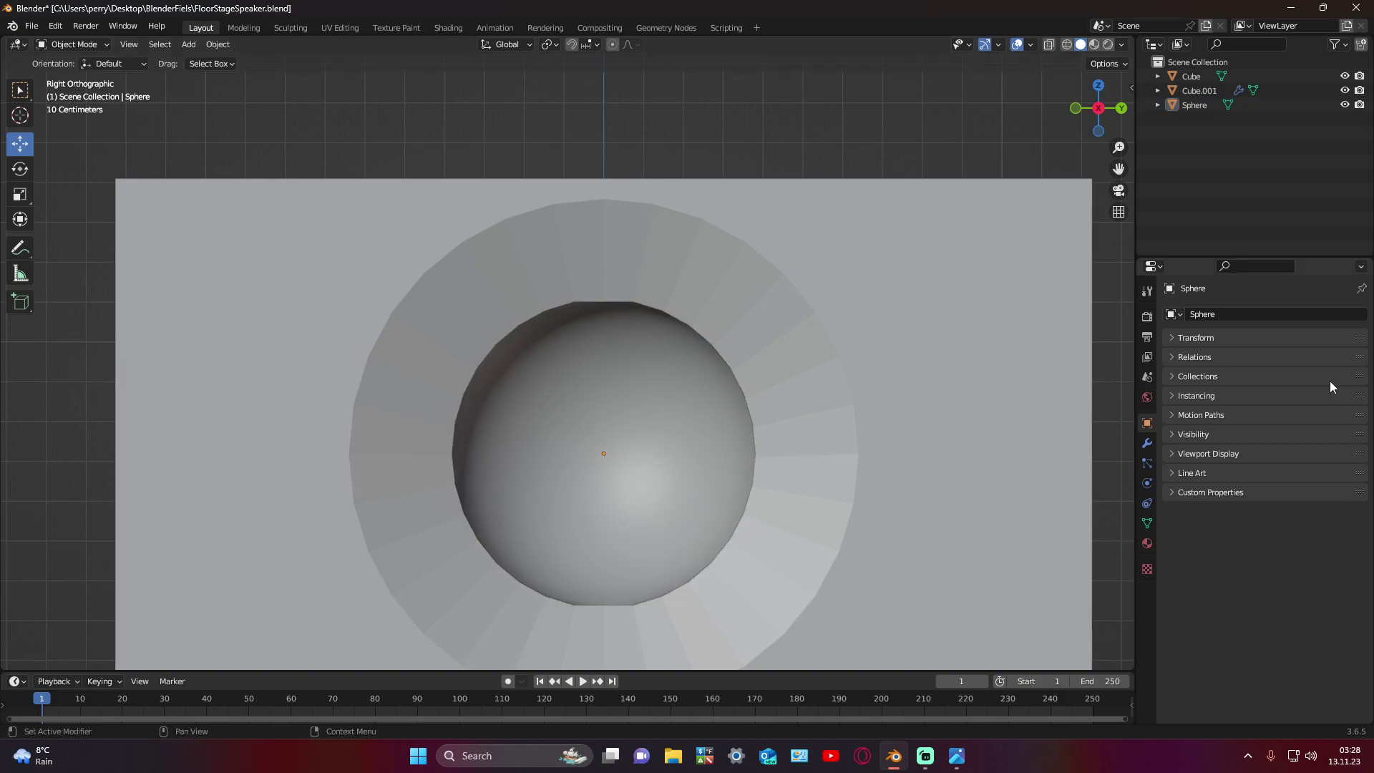
click(654, 393)
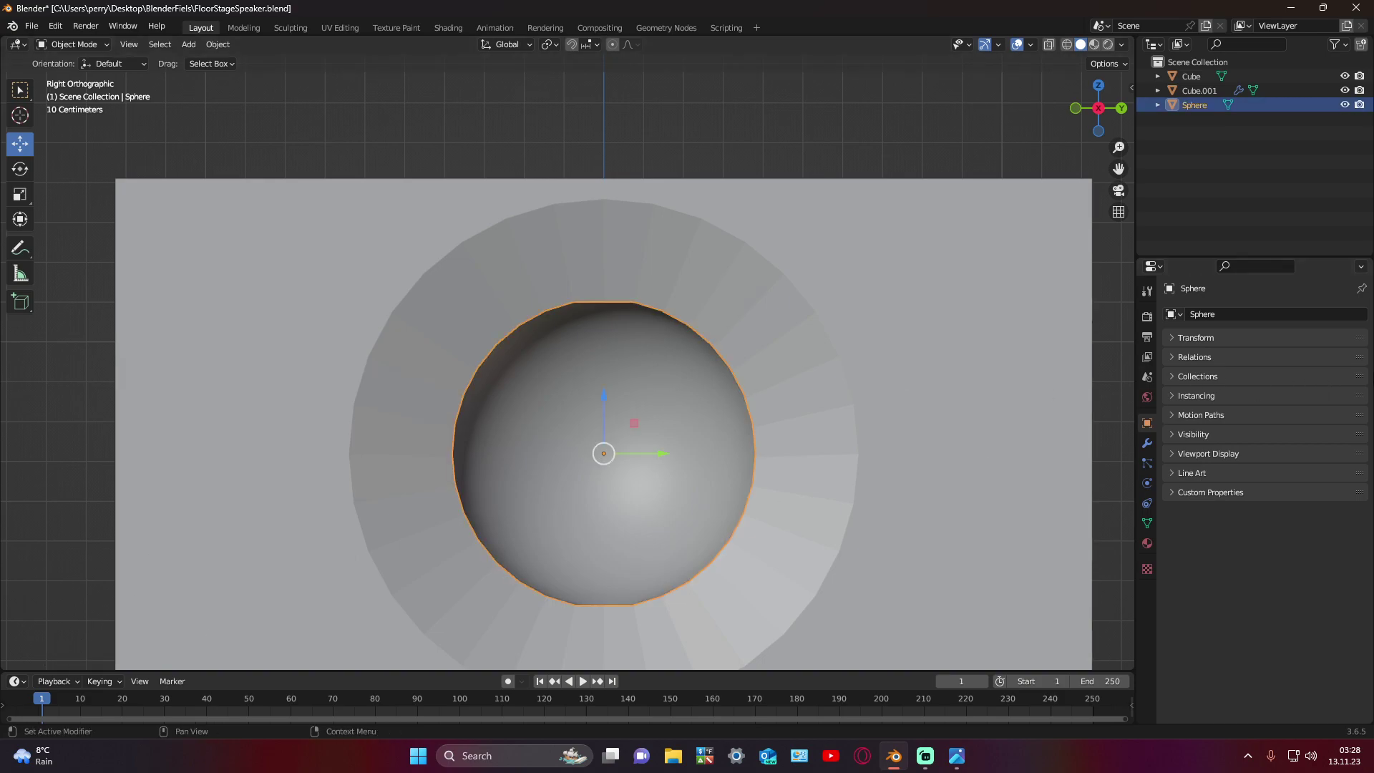
click(1147, 483)
click(1147, 503)
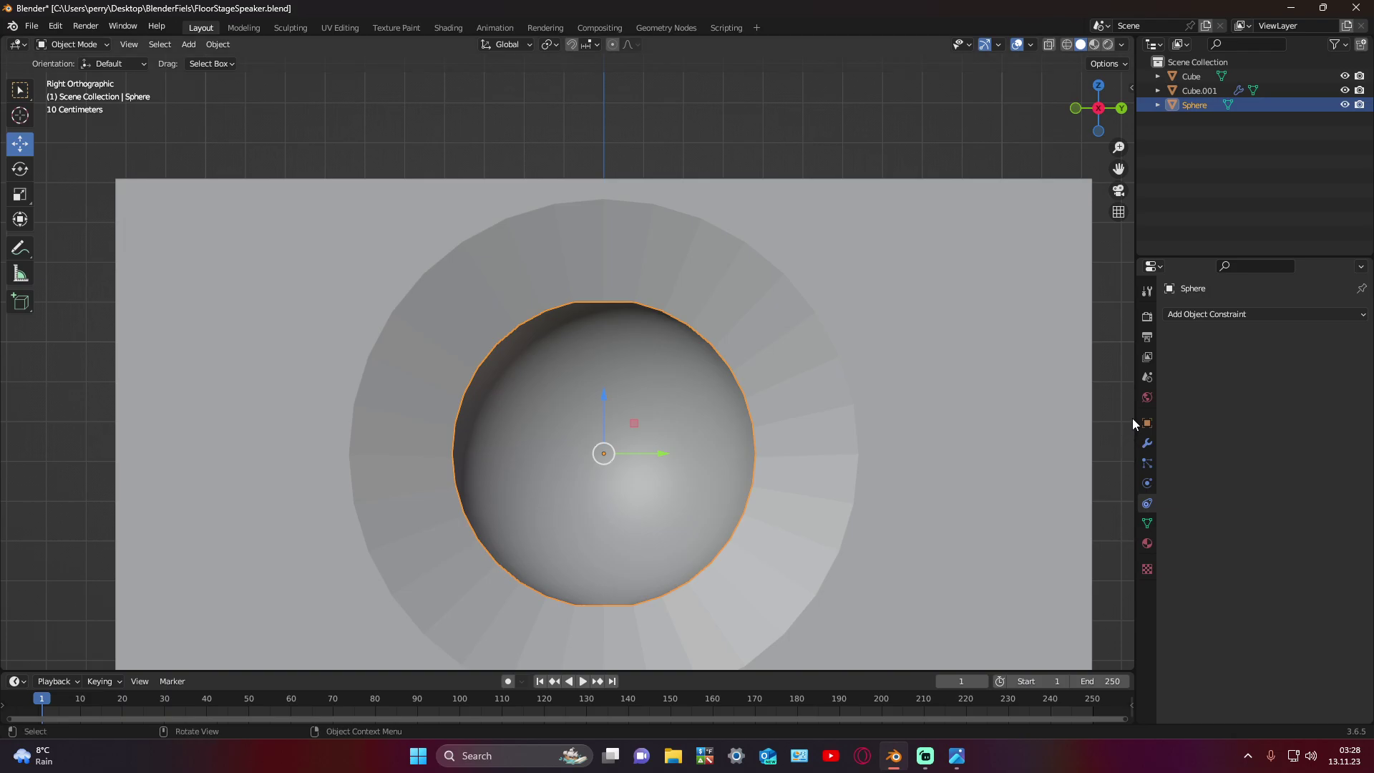
click(1185, 317)
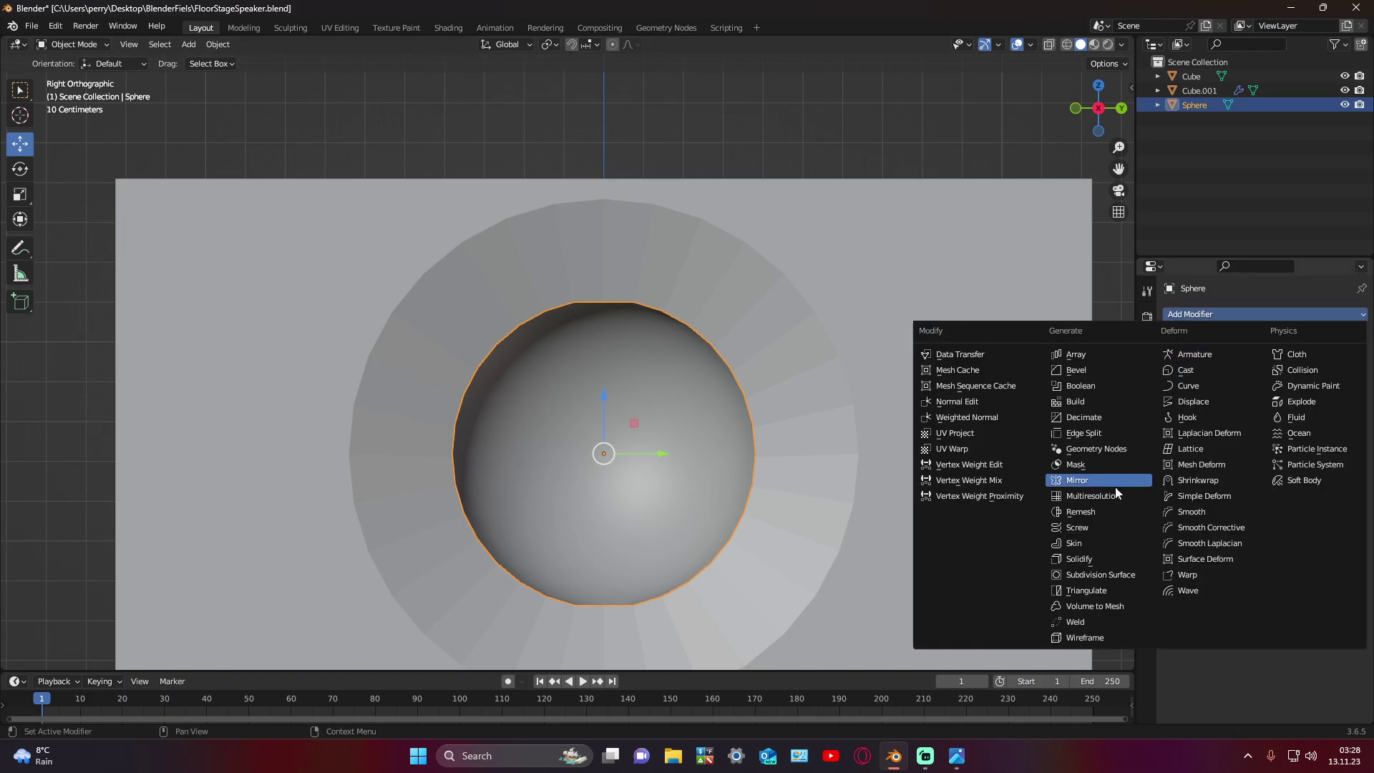
click(1081, 559)
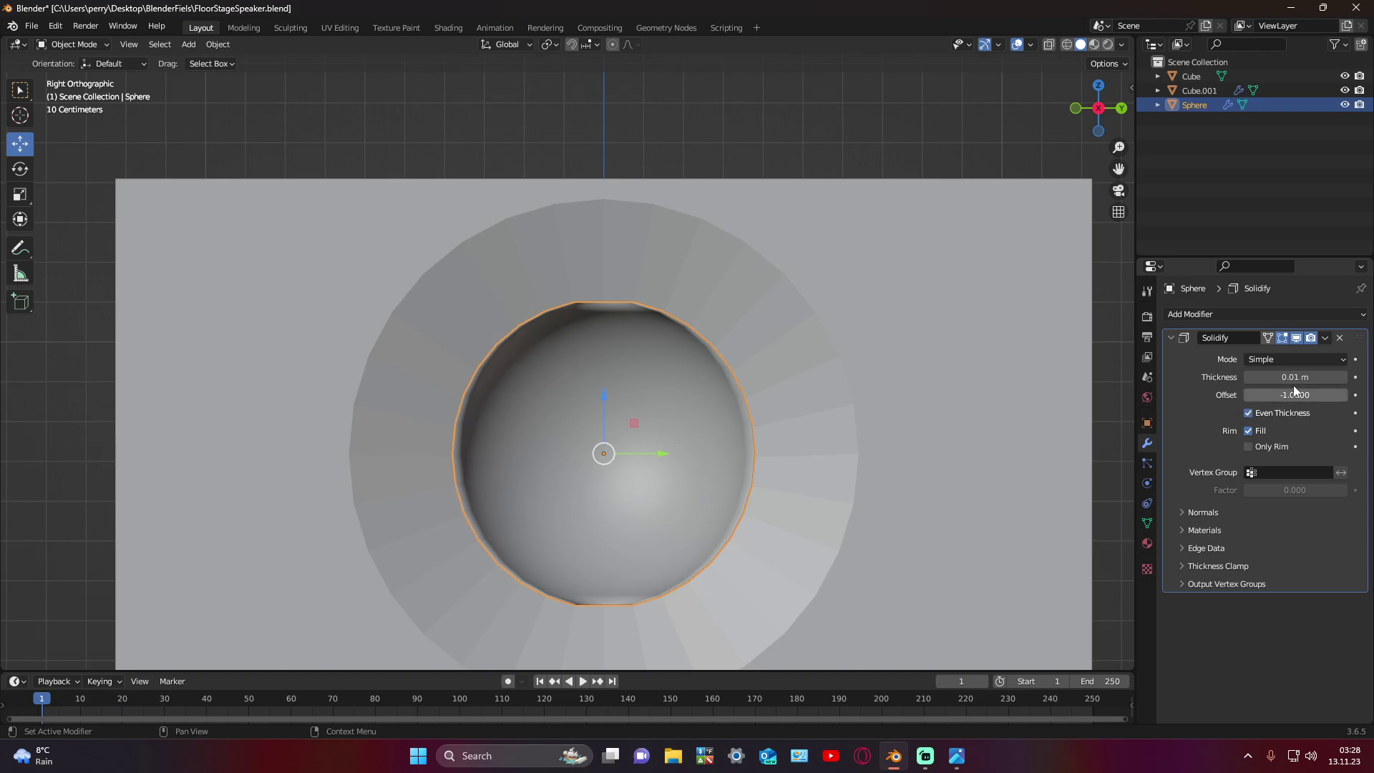
mouse_move(1299, 377)
mouse_down()
mouse_move(1324, 378)
mouse_move(1310, 377)
mouse_up()
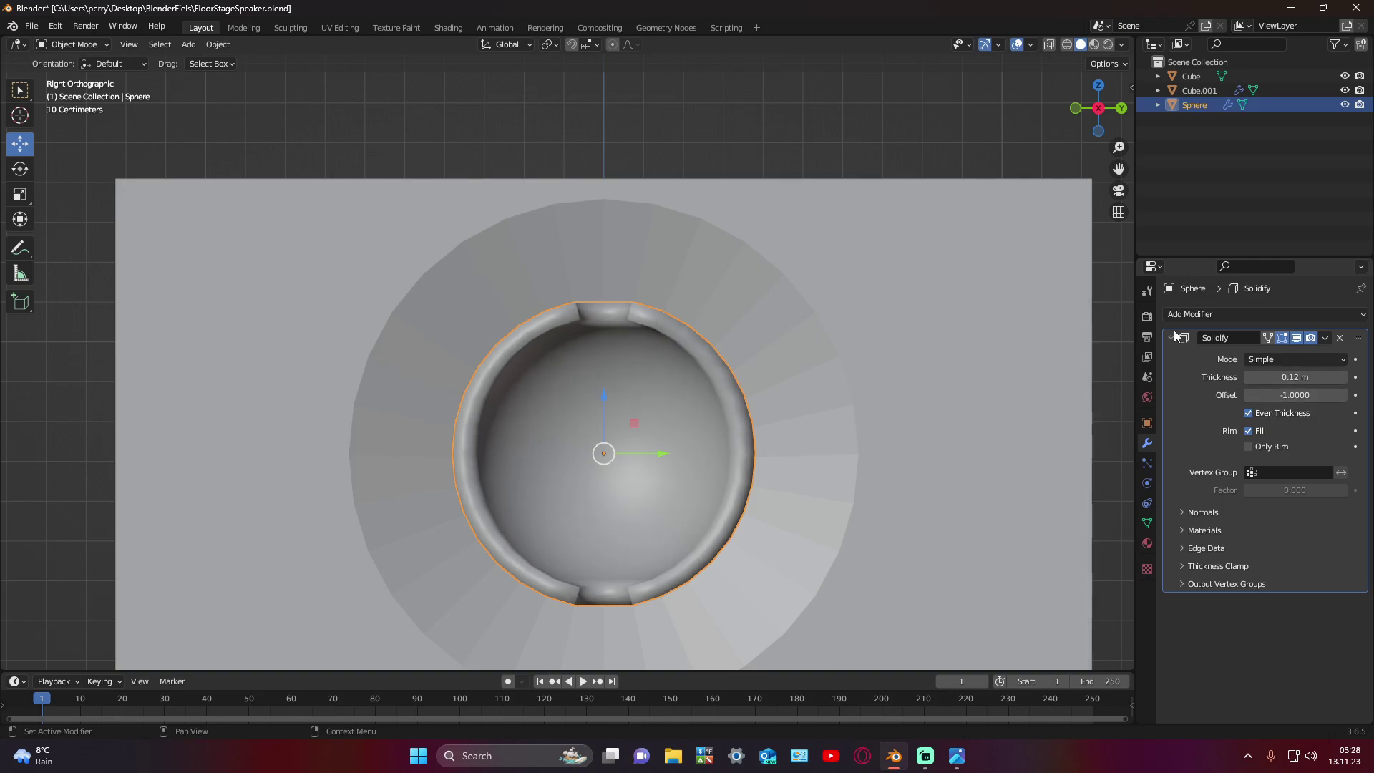
click(1171, 338)
click(1170, 204)
Step: Orbit to a perspective front view and select the upper driver cone
scroll(1007, 288, down, 3)
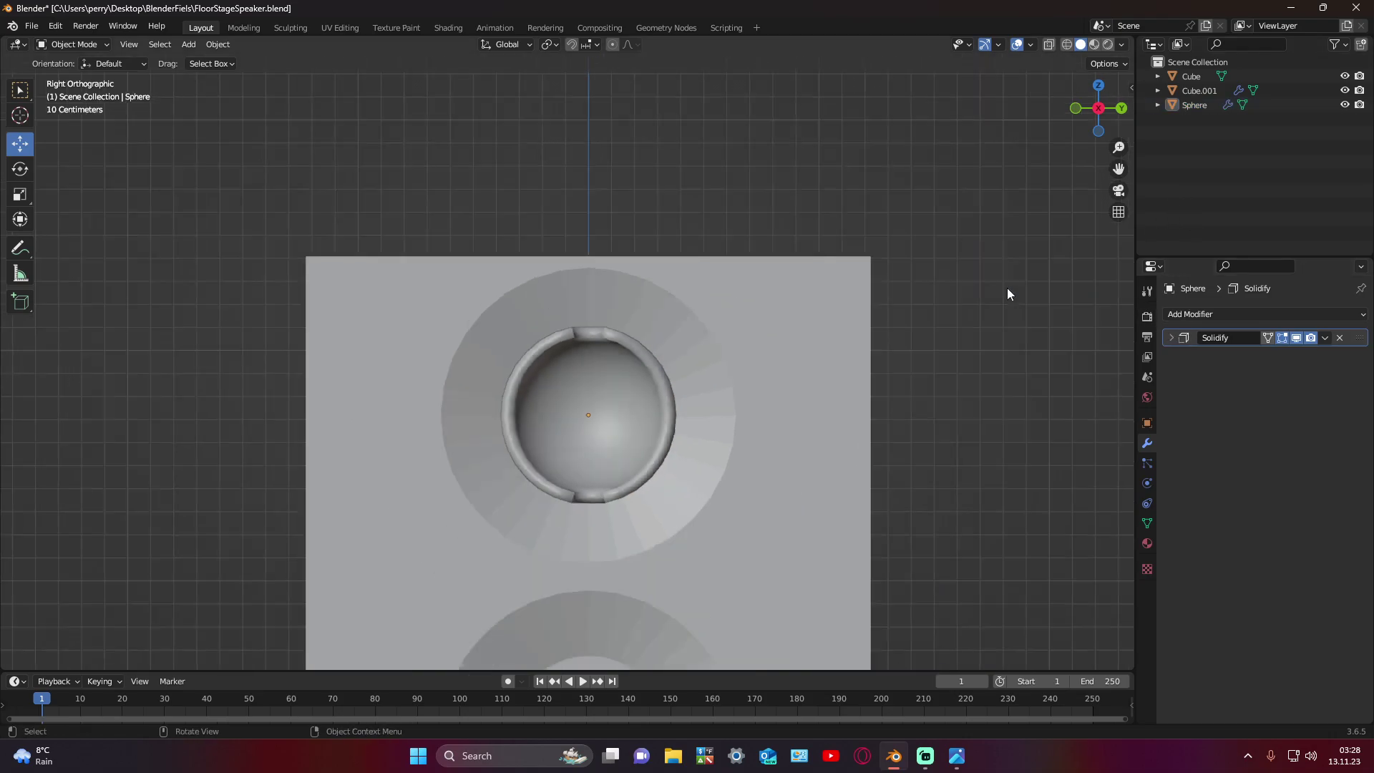
scroll(903, 319, down, 3)
middle_drag(903, 320, 1045, 353)
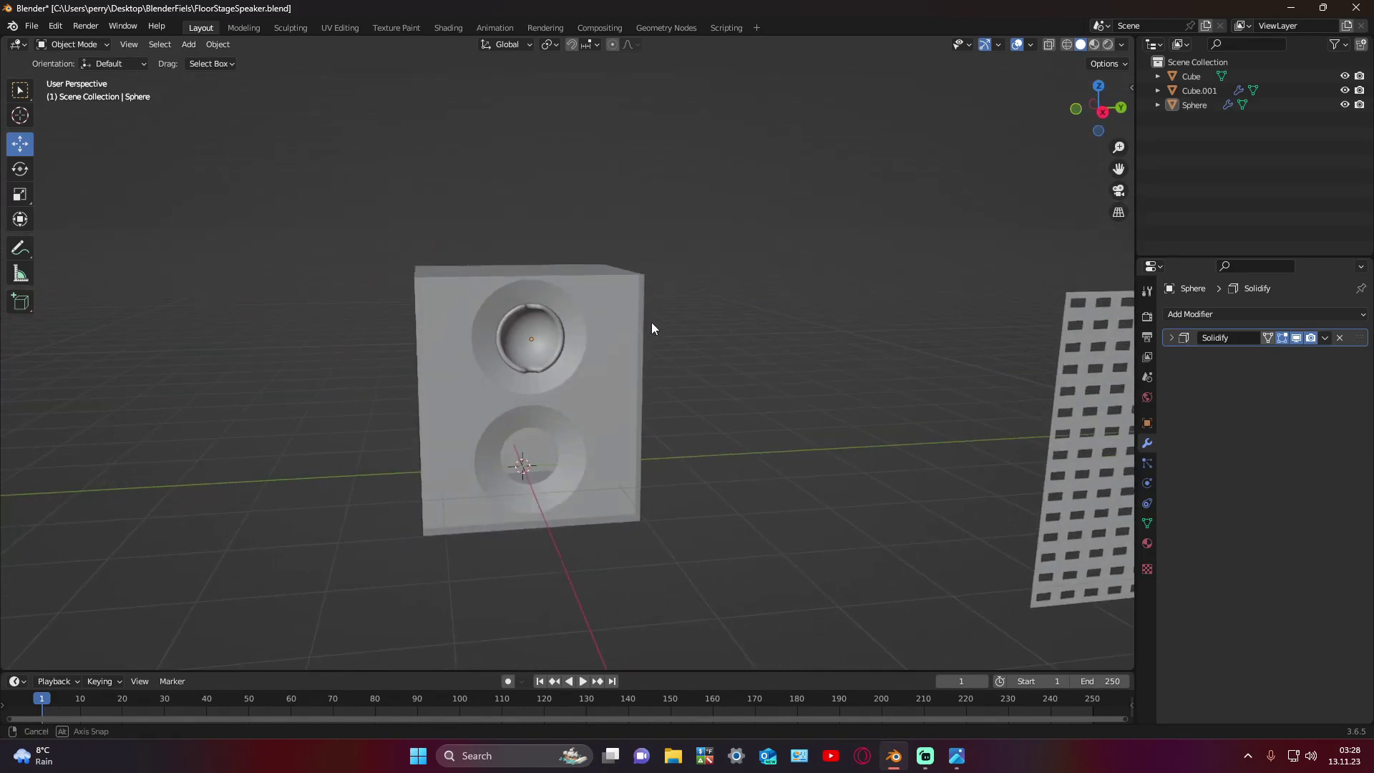
mouse_move(1045, 358)
middle_down()
mouse_move(630, 302)
mouse_move(792, 468)
middle_up()
scroll(790, 462, up, 2)
scroll(786, 462, up, 2)
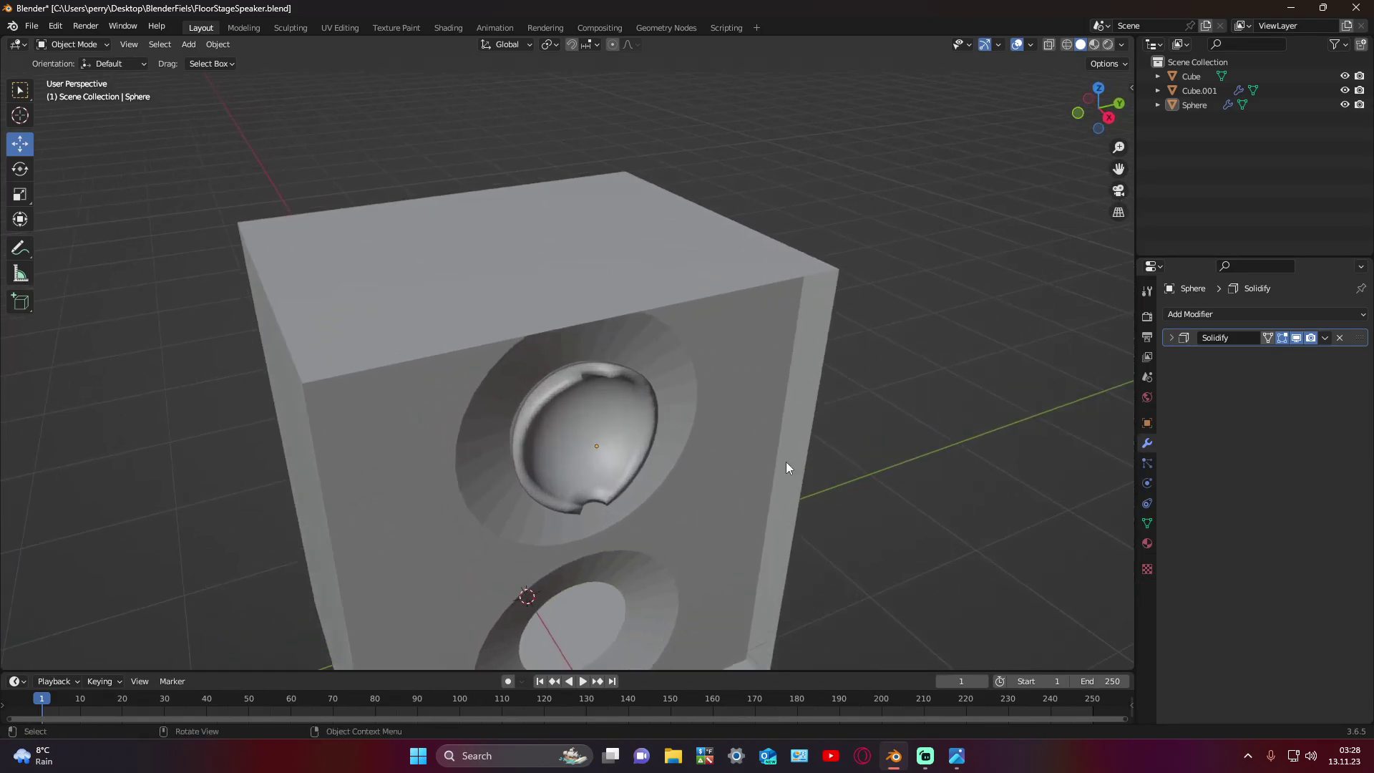
scroll(786, 461, up, 2)
click(539, 412)
Step: Move the upper cone about 0.13 m along X, deeper into its recess
key(g)
key(x)
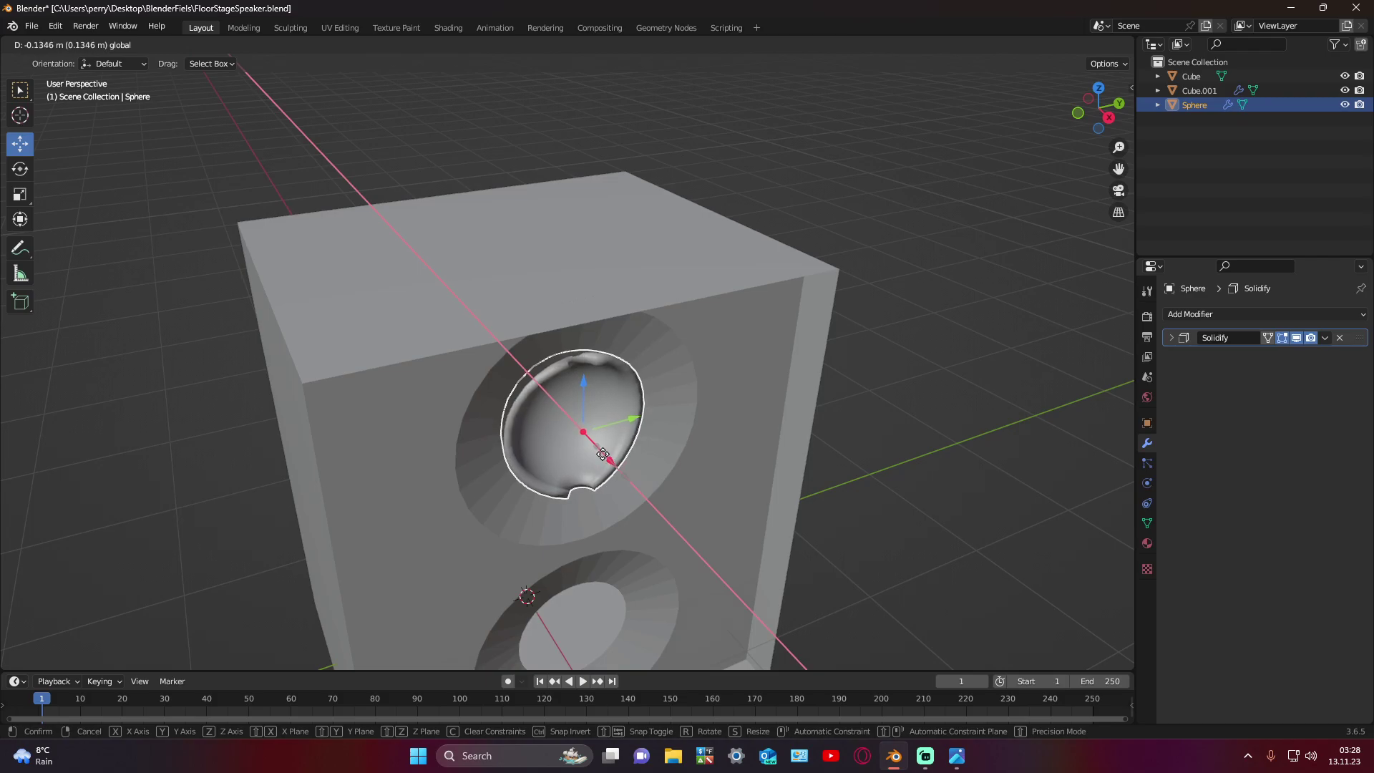
click(603, 453)
click(865, 470)
mouse_move(865, 471)
middle_down()
mouse_move(840, 440)
mouse_move(693, 408)
mouse_move(741, 393)
mouse_move(694, 415)
mouse_move(708, 448)
middle_up()
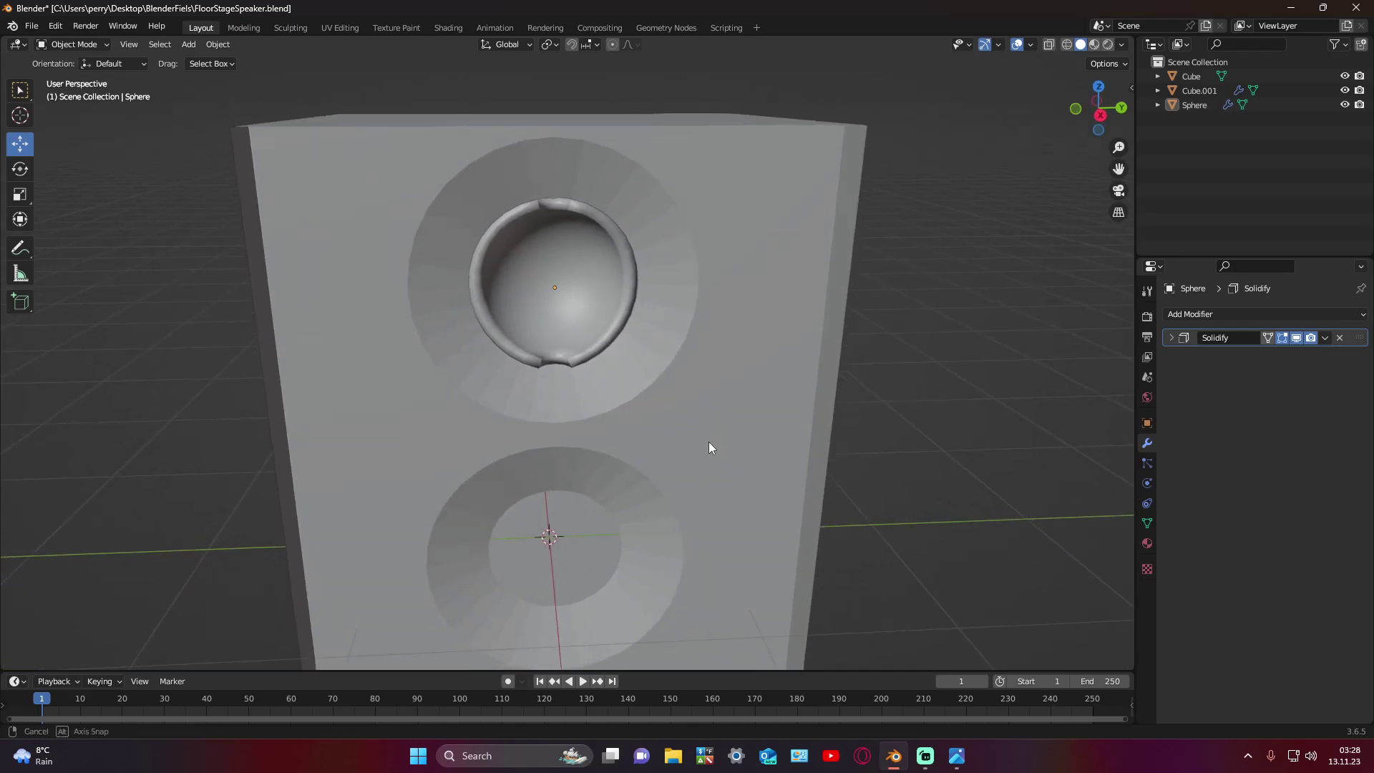
click(564, 339)
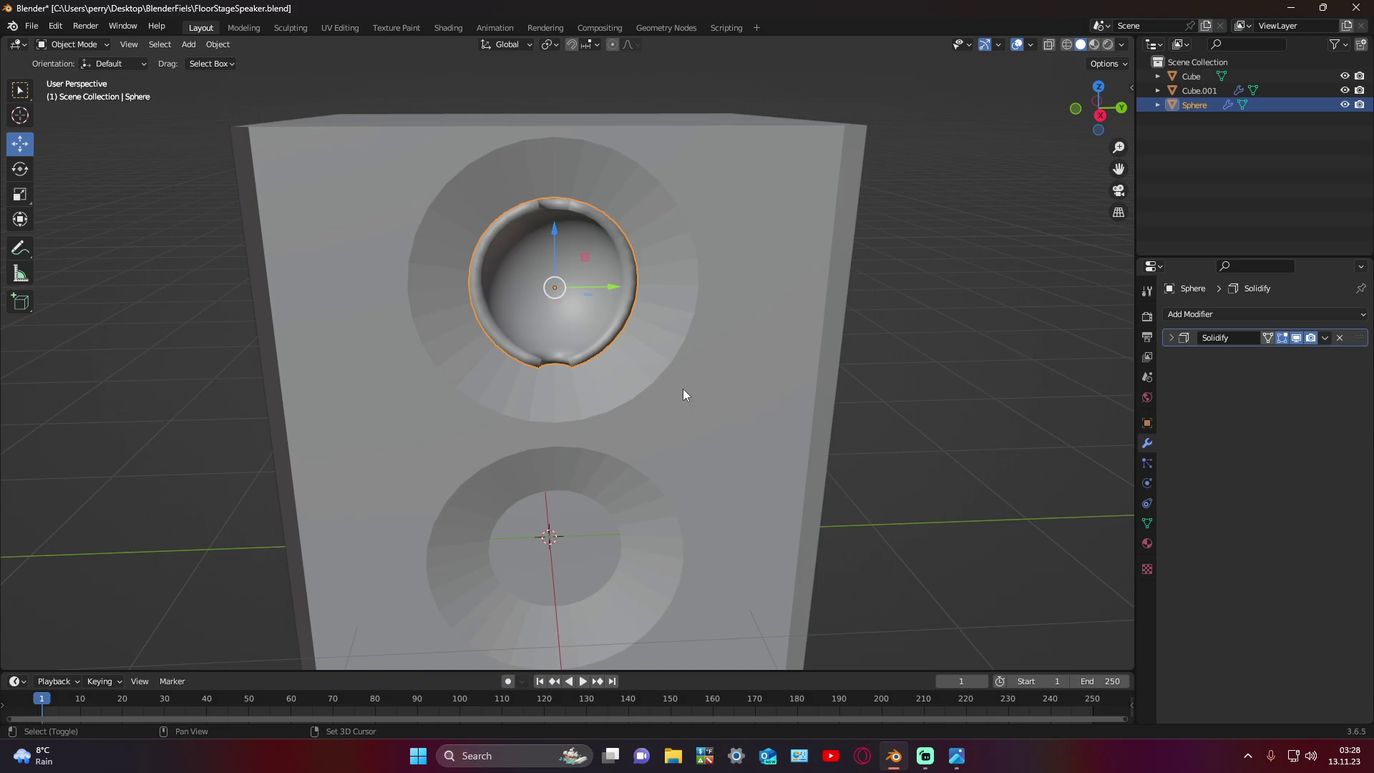
Step: Try duplicating the upper cone, then undo the misplaced copy and cancel a stray move
click(20, 89)
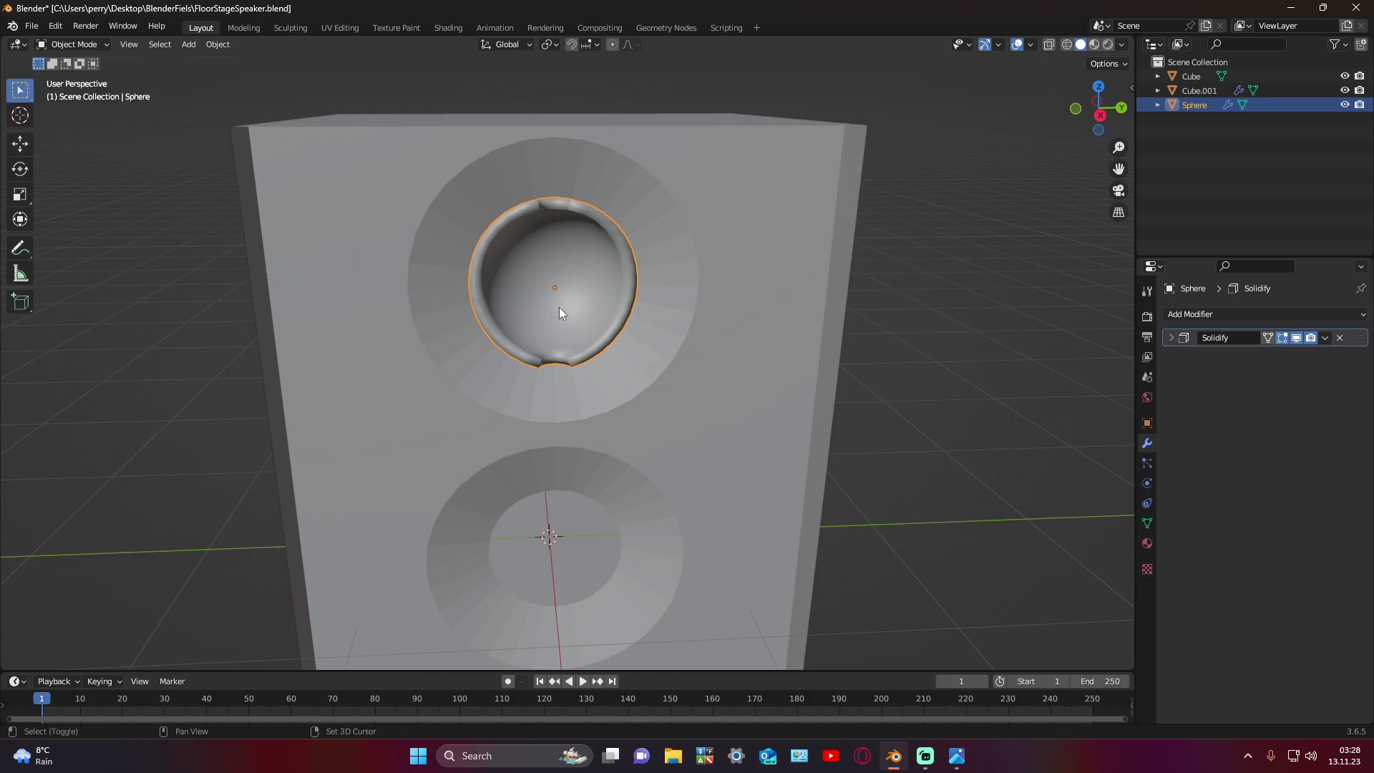
key(shift+d)
key(shift+z)
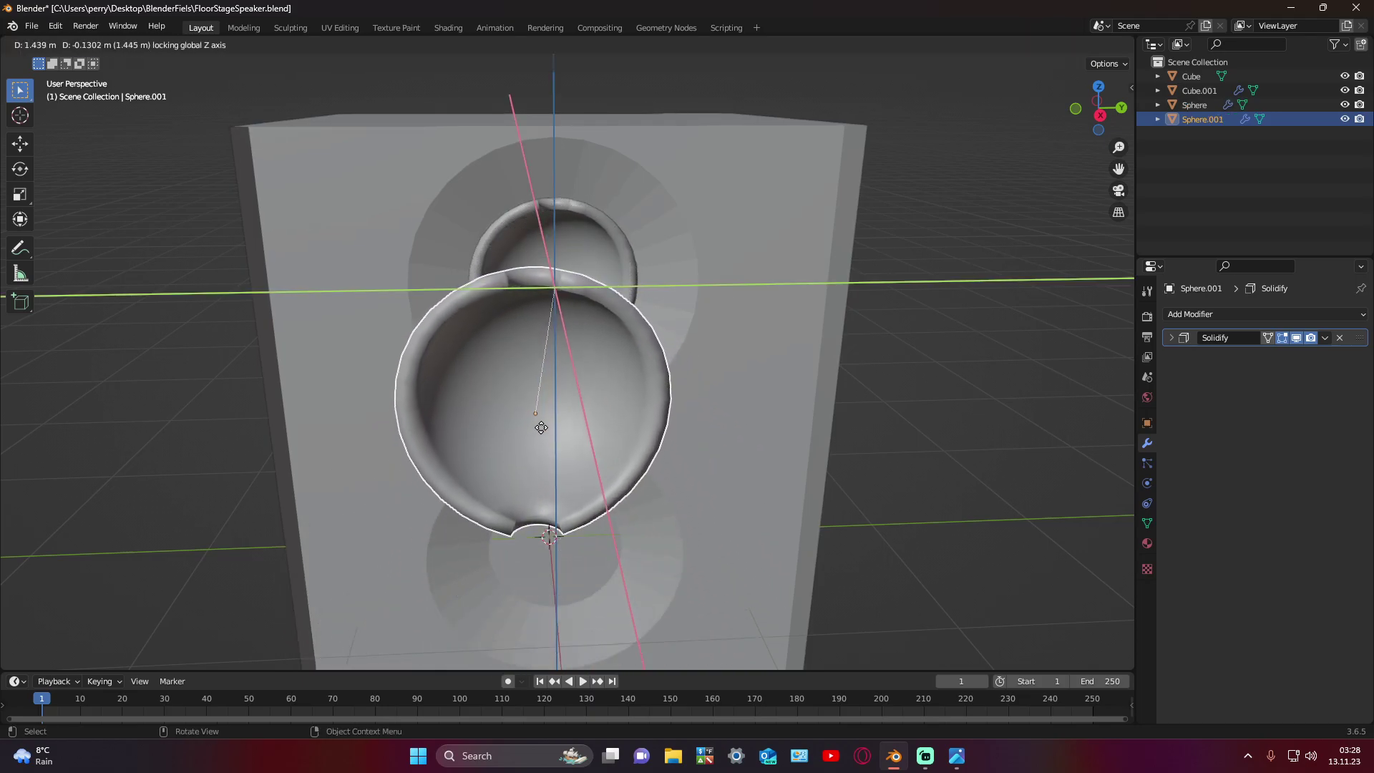
key(shift+y)
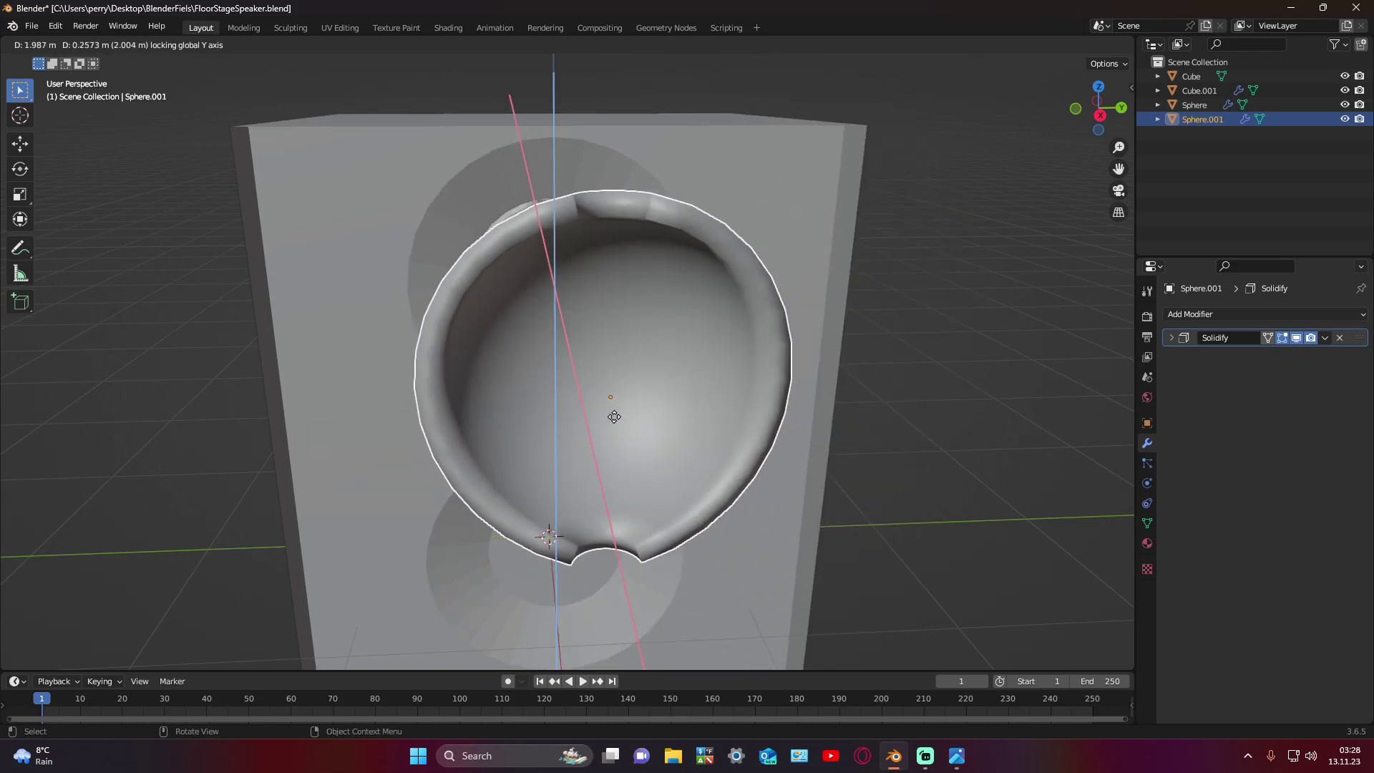
key(x)
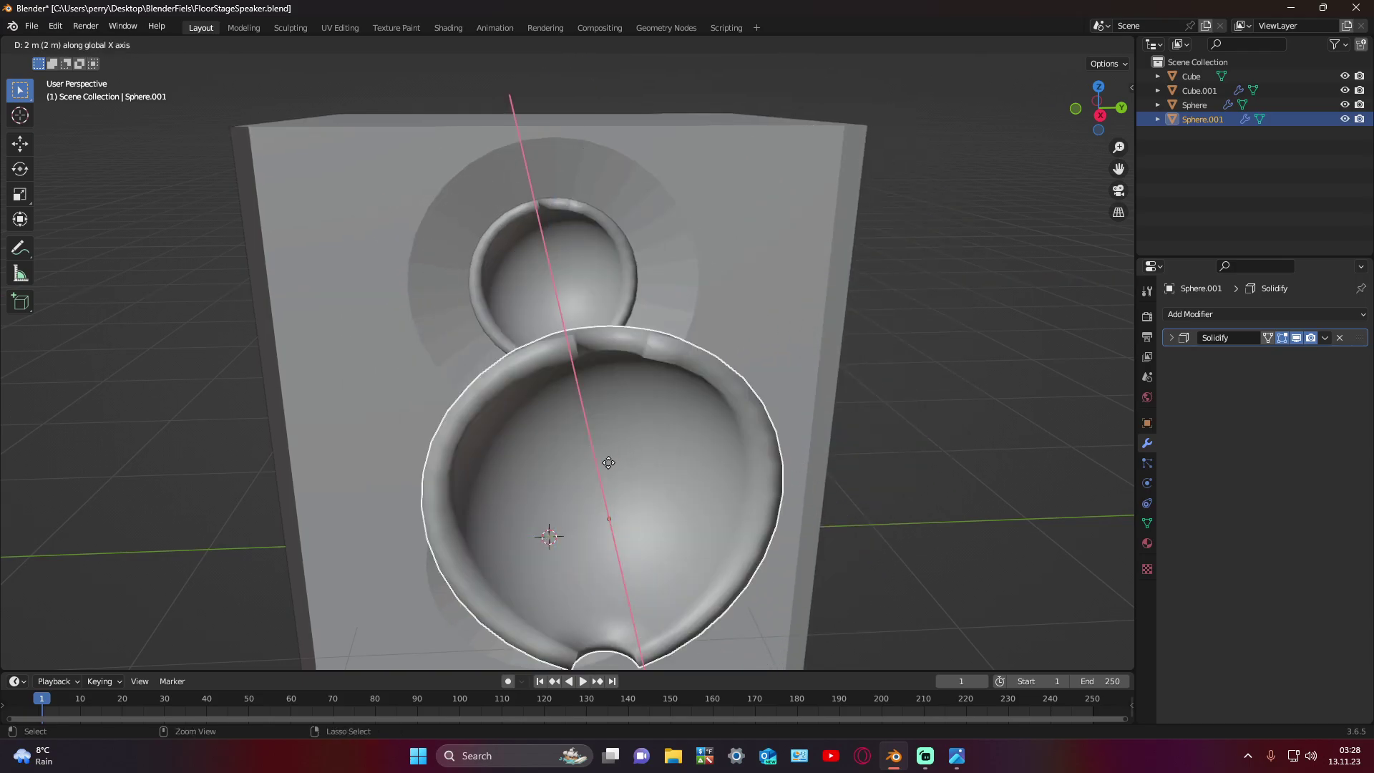
click(865, 430)
key(ctrl+z)
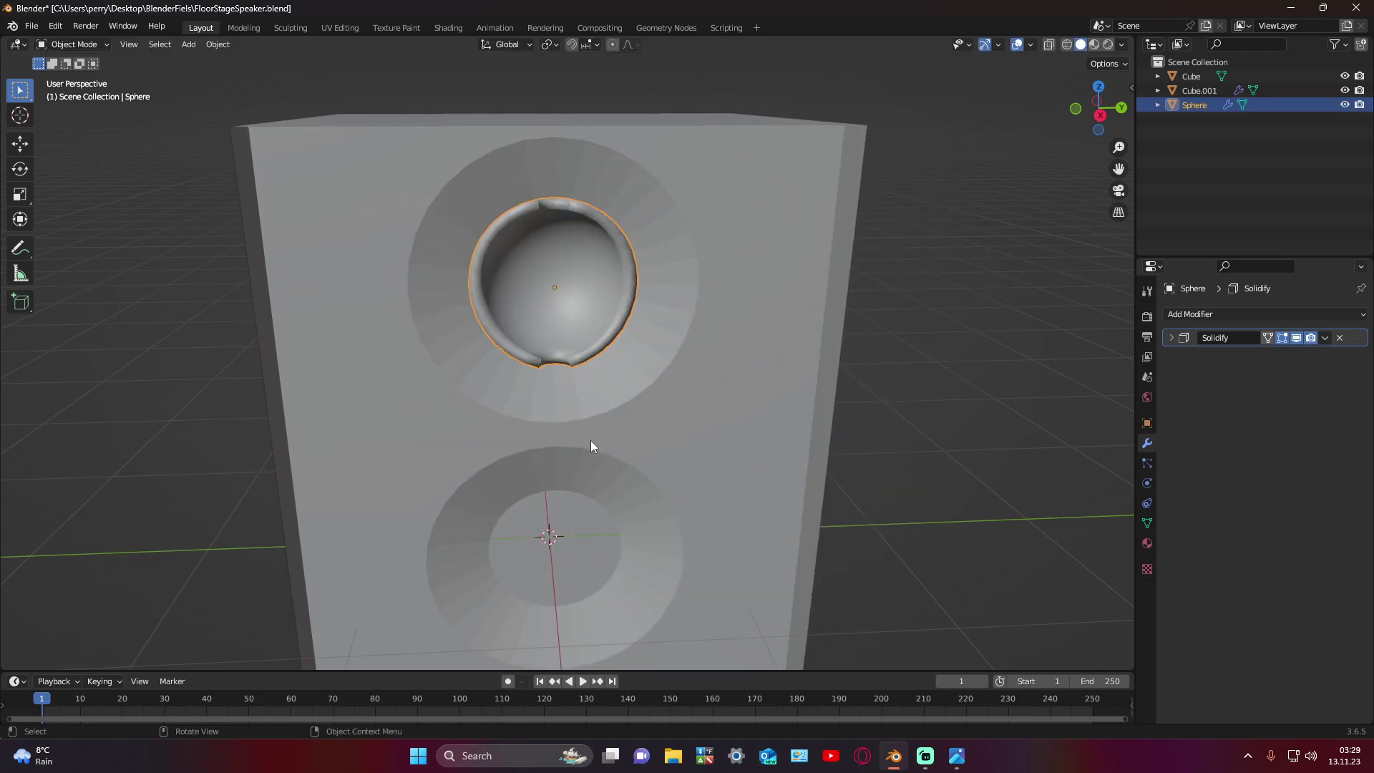
click(20, 144)
mouse_move(458, 247)
shift+middle_down()
mouse_move(445, 338)
mouse_move(401, 324)
shift+middle_up()
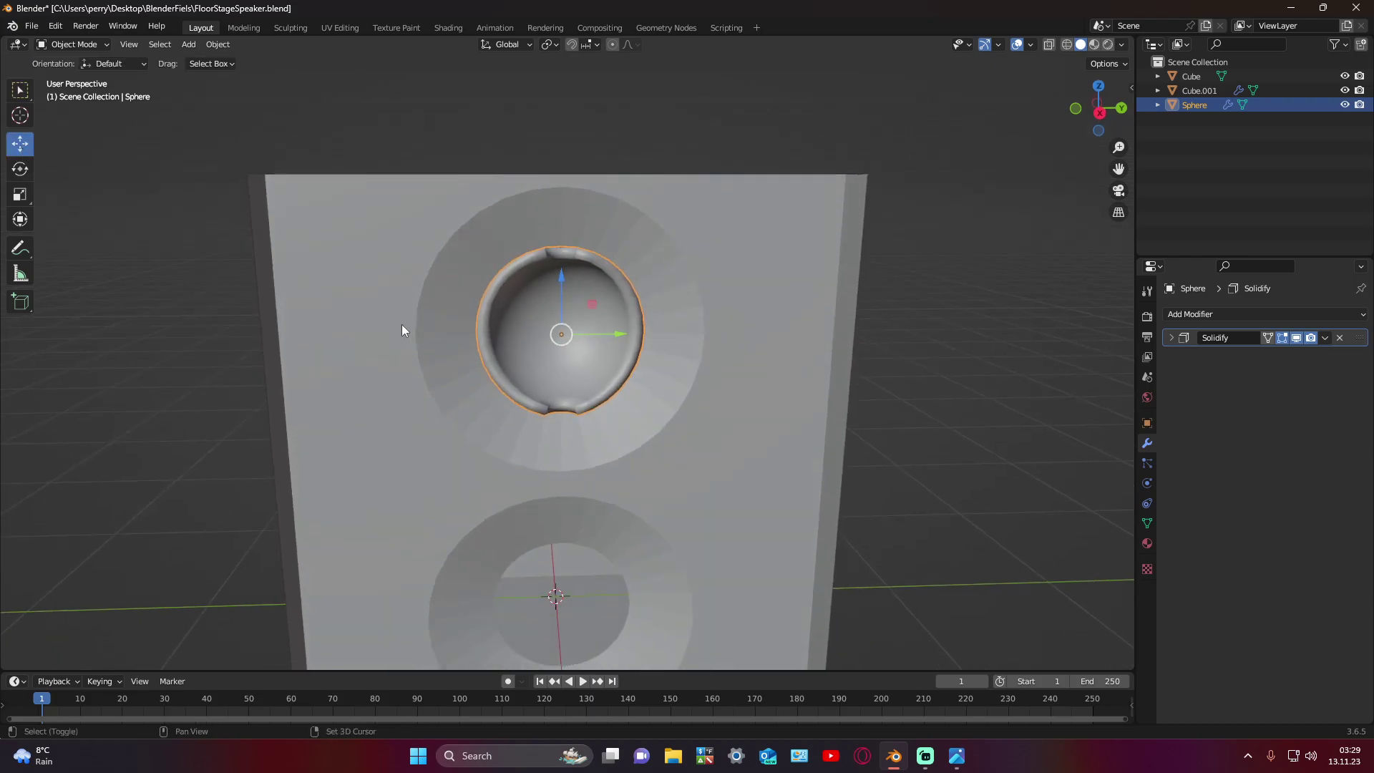
mouse_move(387, 418)
shift+middle_down()
mouse_move(342, 84)
mouse_move(402, 264)
shift+middle_up()
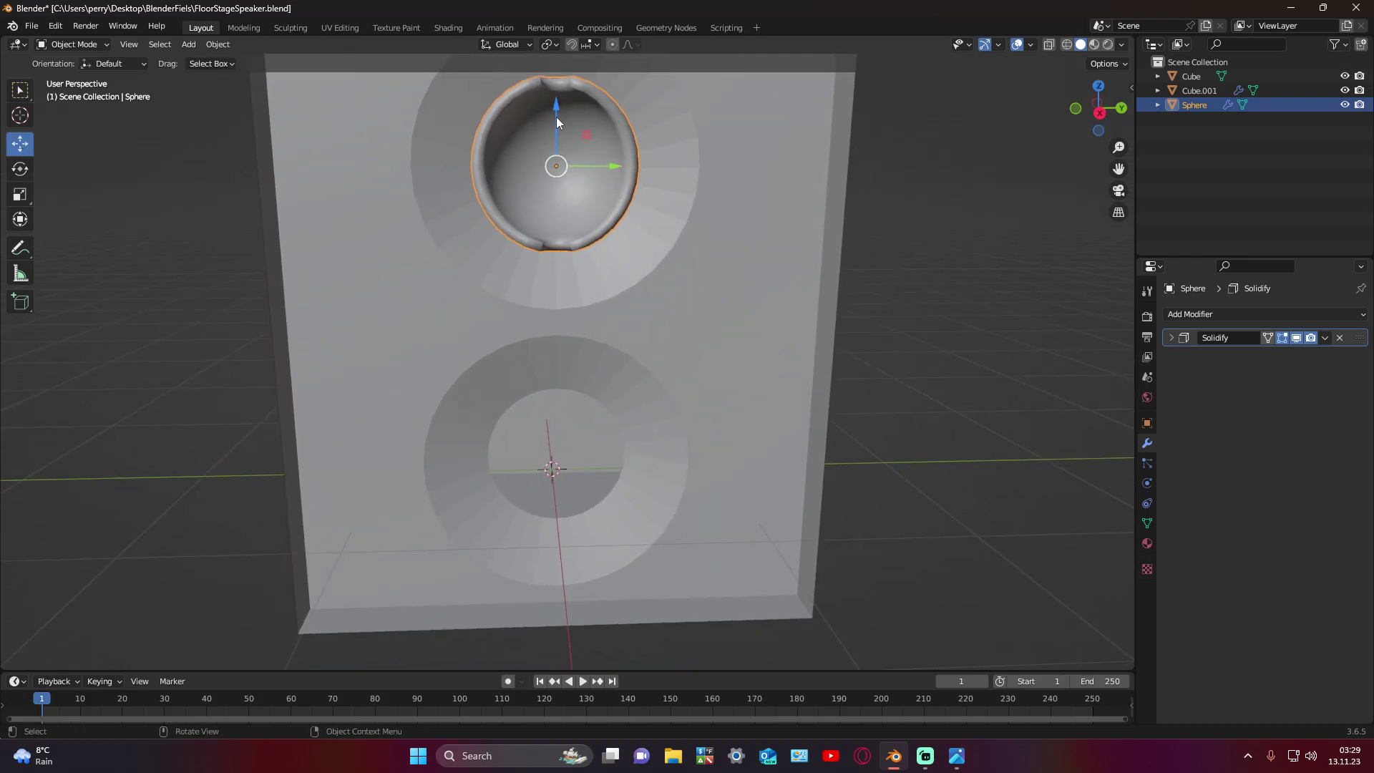
drag(556, 118, 548, 365)
key(Escape)
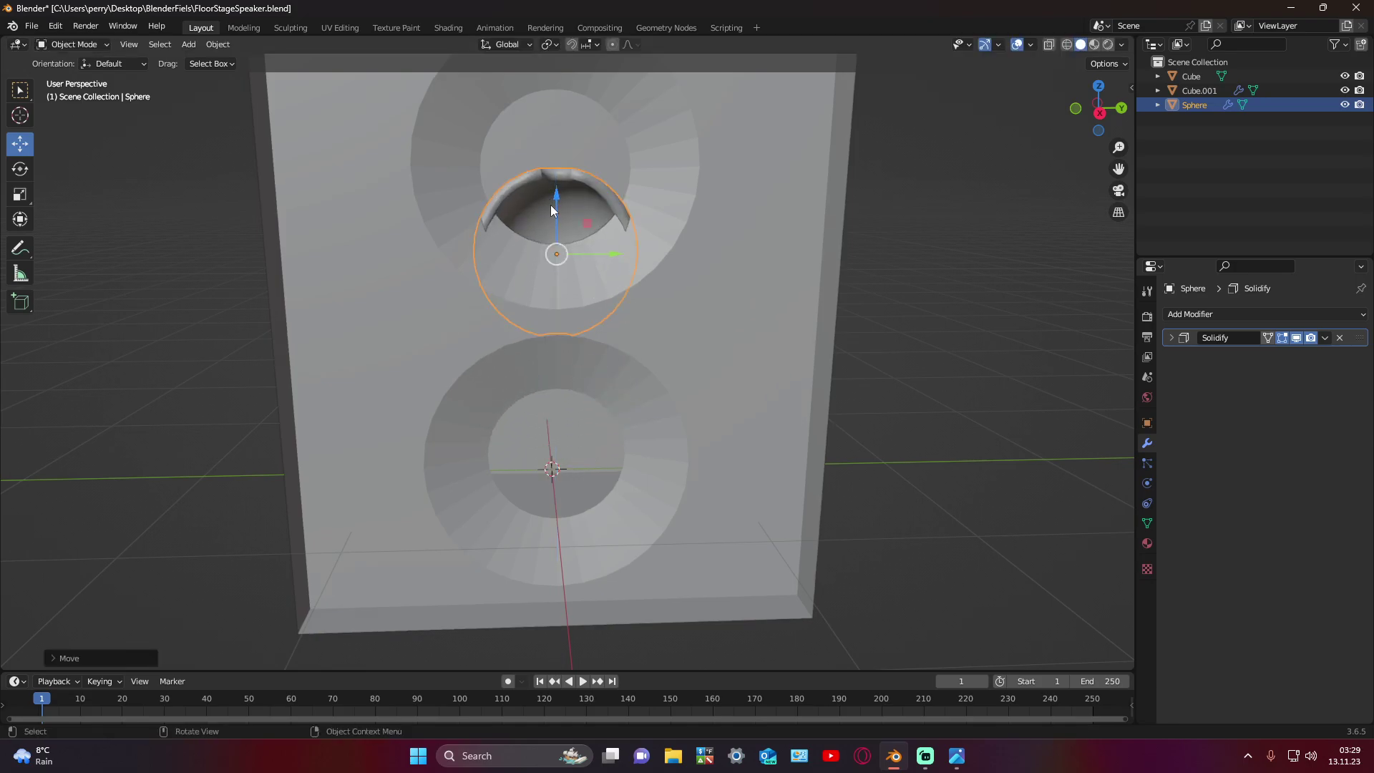
Step: Duplicate the upper cone as Sphere.001 and move it down on Z into the lower recess
key(shift+d)
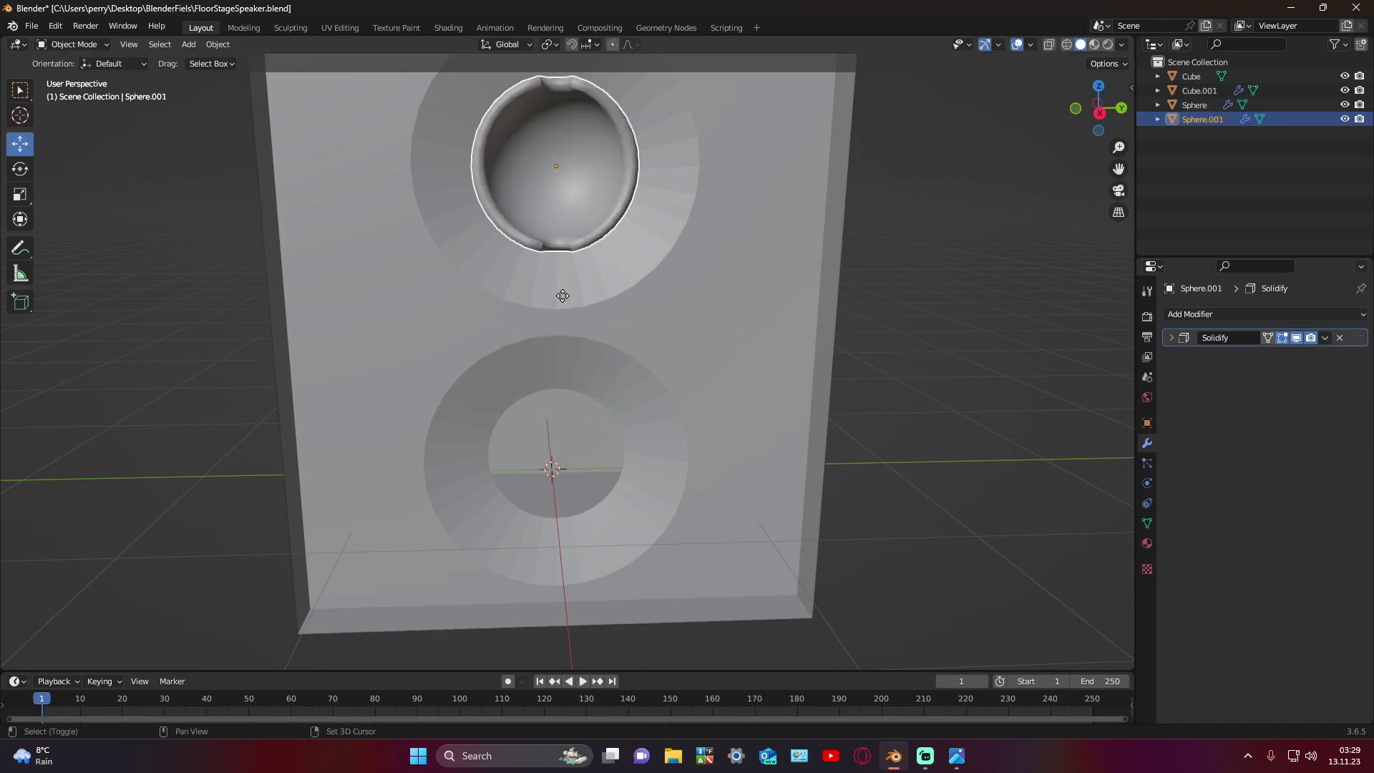
key(x)
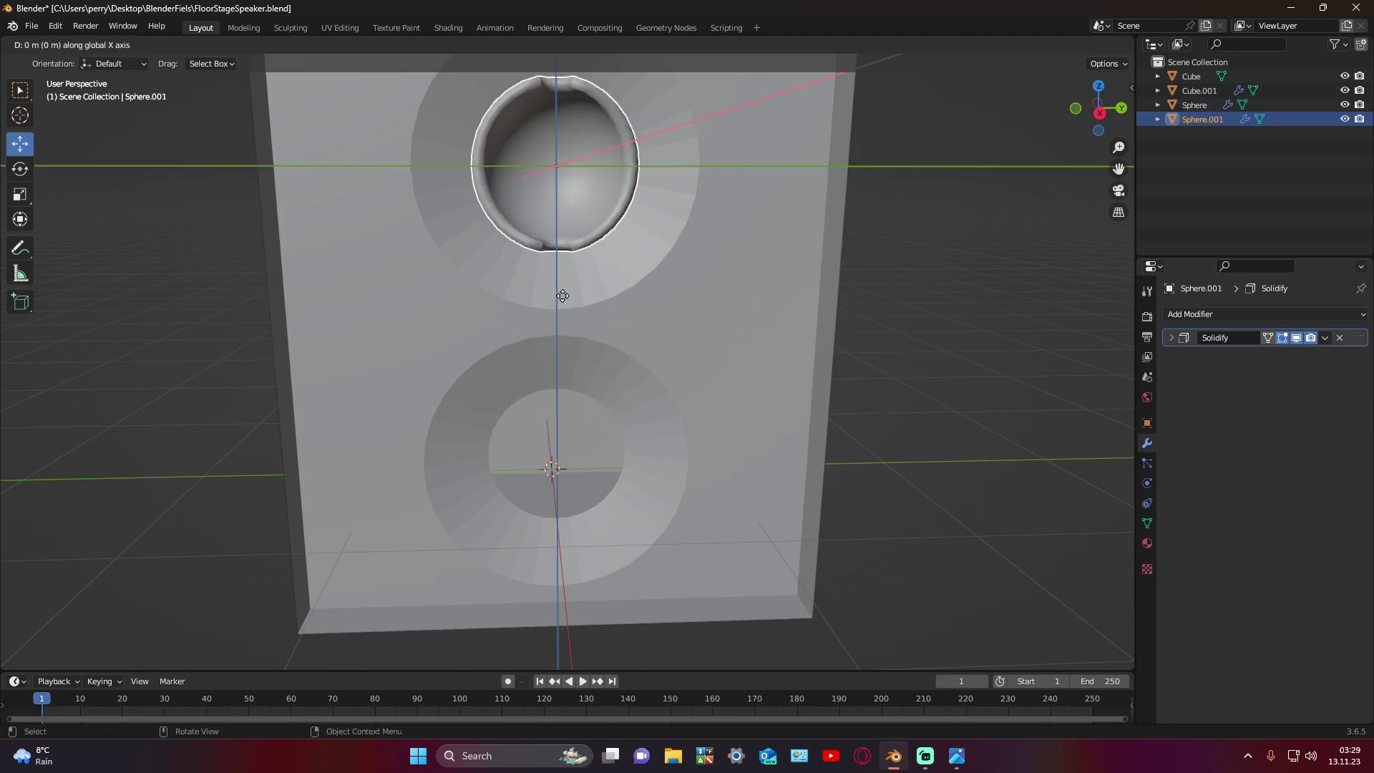
key(z)
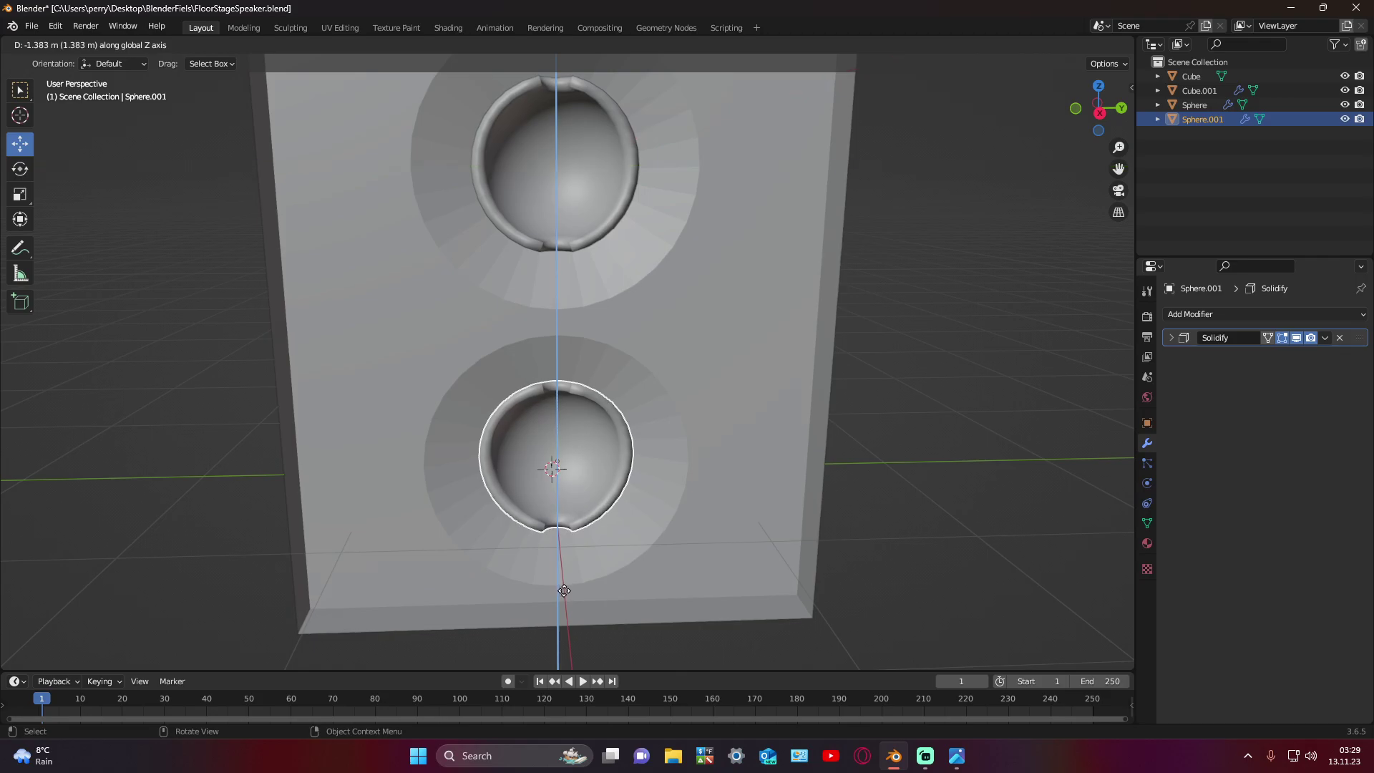
click(724, 587)
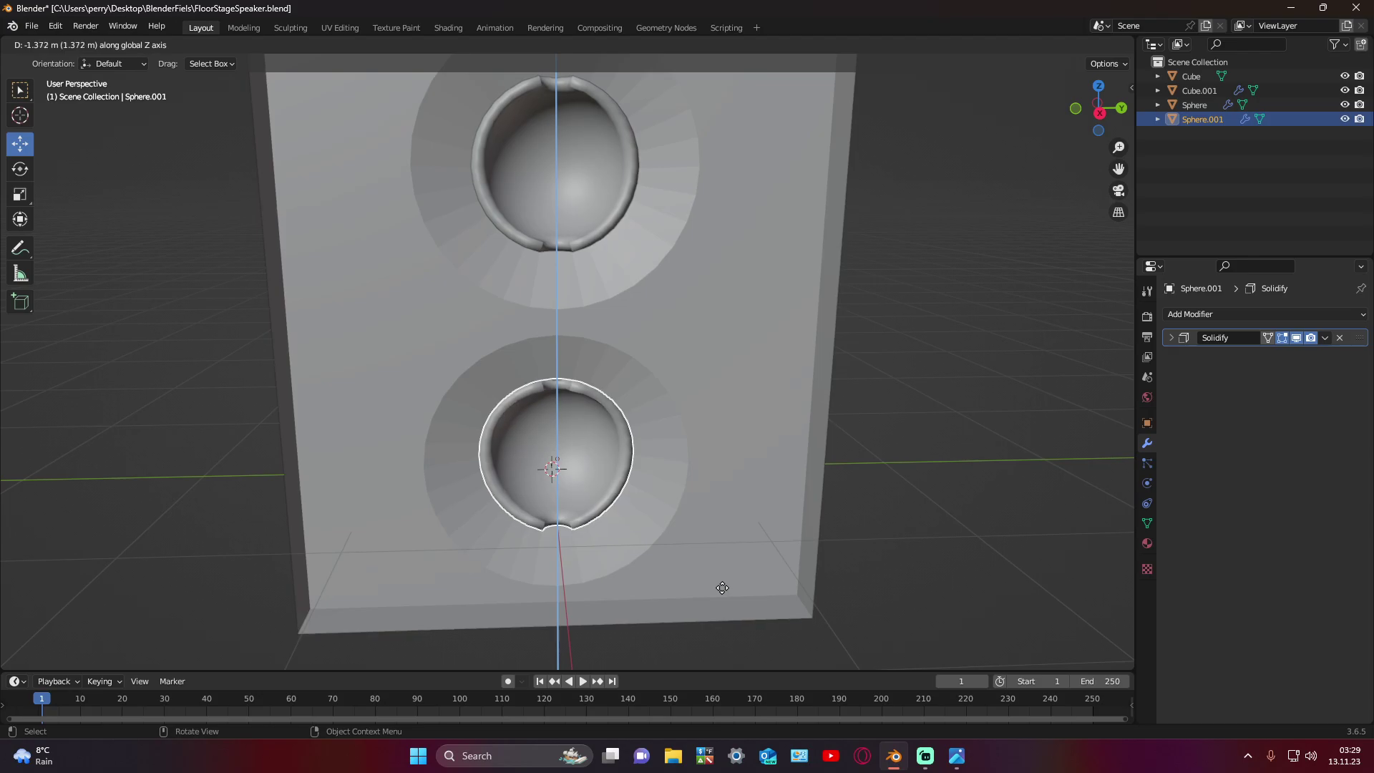
click(860, 554)
middle_drag(771, 544, 783, 556)
Step: Review the speaker and grille from several angles and save FloorStageSpeaker.blend
scroll(783, 556, down, 4)
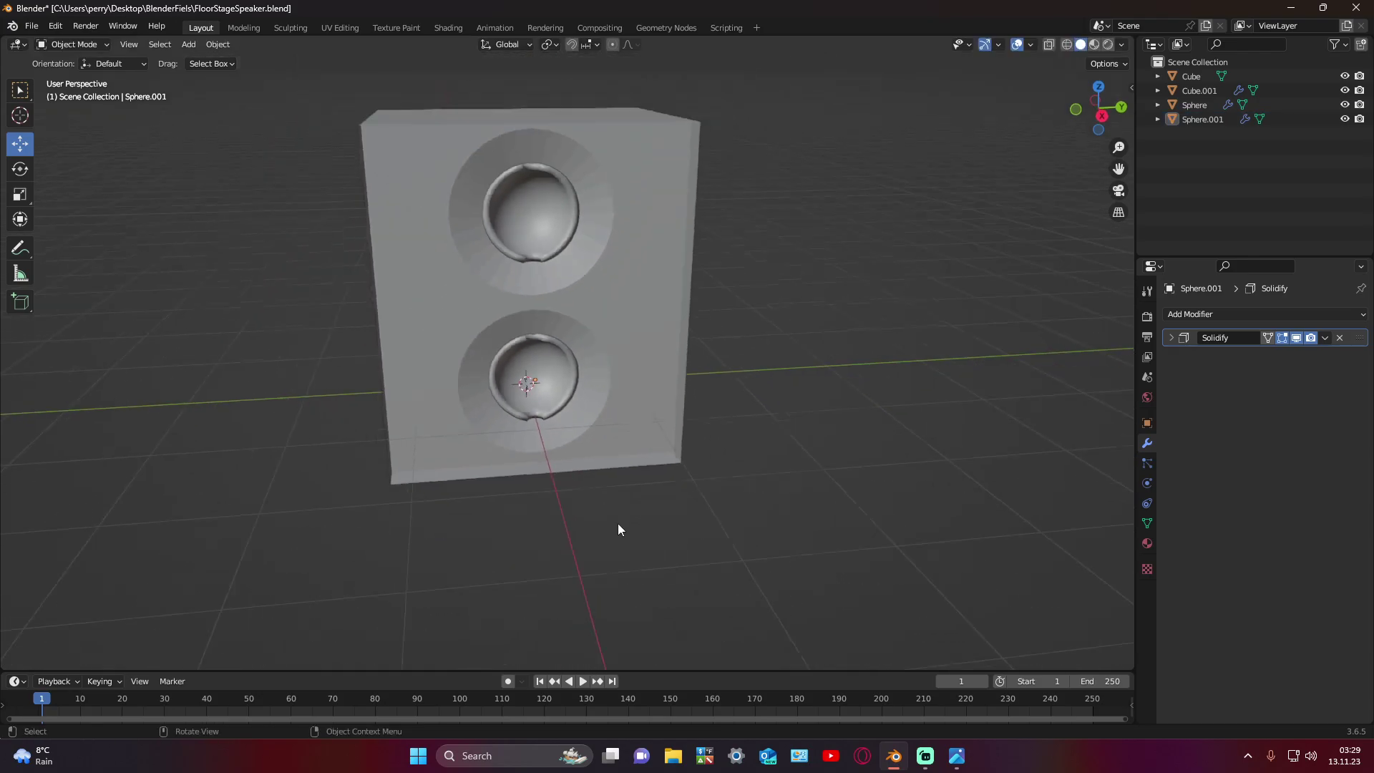
mouse_move(617, 523)
middle_down()
mouse_move(564, 499)
mouse_move(504, 521)
mouse_move(642, 573)
mouse_move(671, 552)
mouse_move(541, 523)
mouse_move(544, 535)
middle_up()
scroll(689, 557, up, 2)
mouse_move(689, 556)
middle_down()
mouse_move(716, 549)
mouse_move(444, 496)
middle_up()
scroll(716, 548, down, 3)
middle_drag(530, 513, 605, 497)
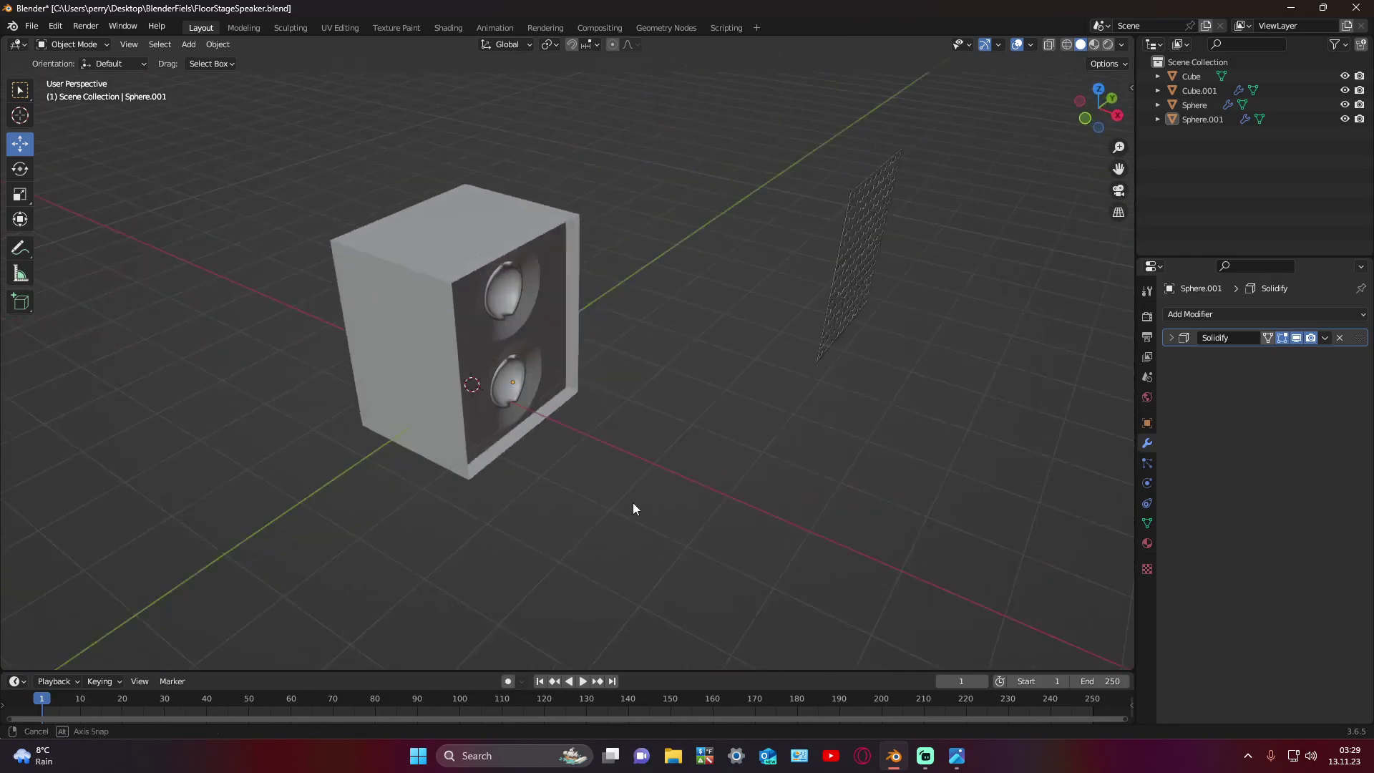
middle_drag(787, 478, 684, 525)
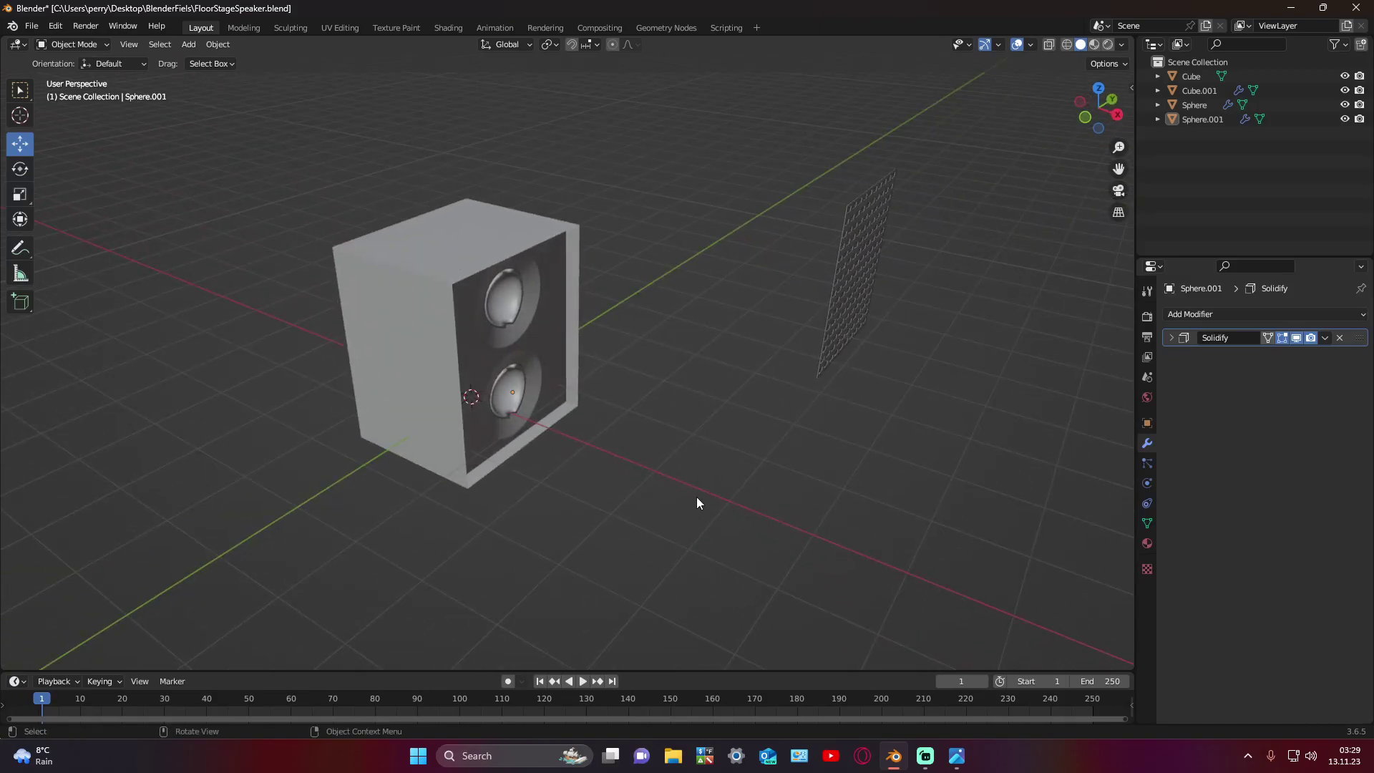
click(32, 26)
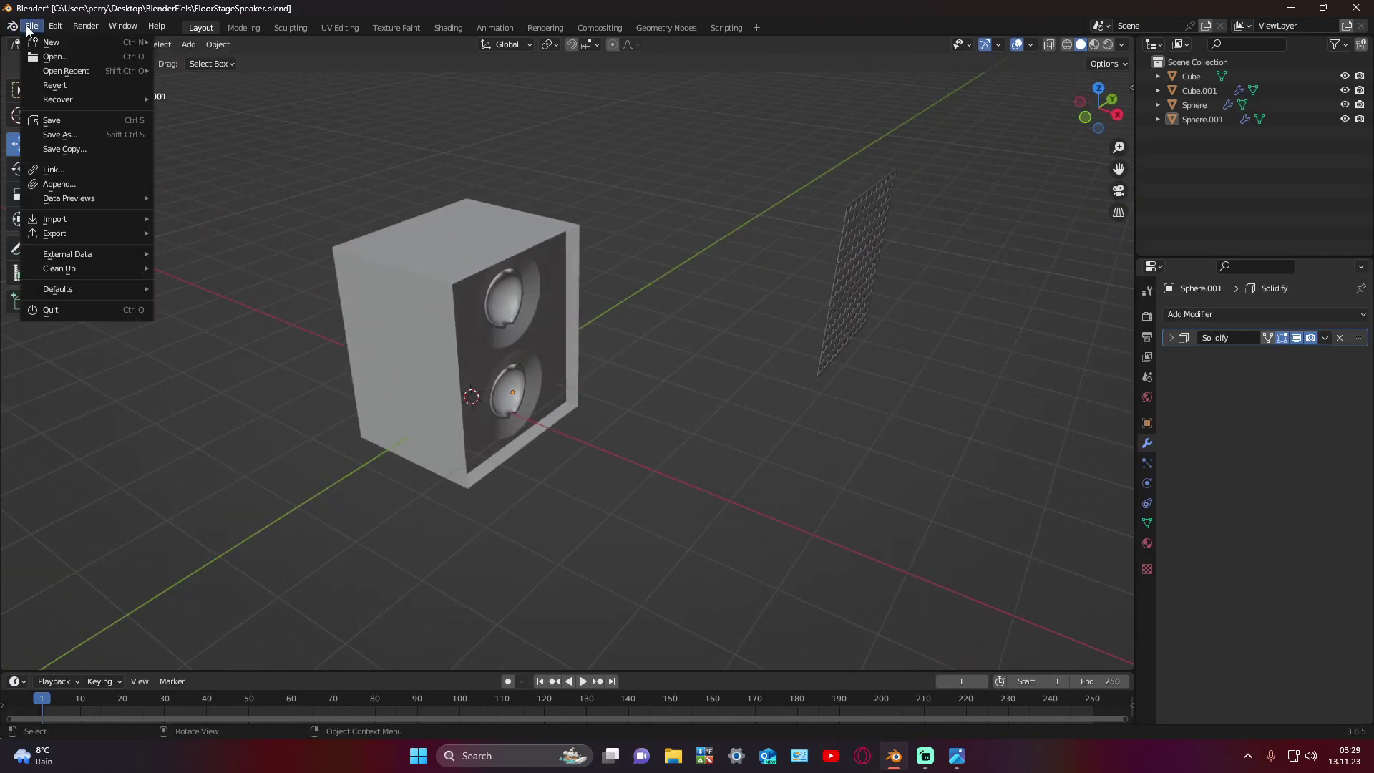
click(42, 123)
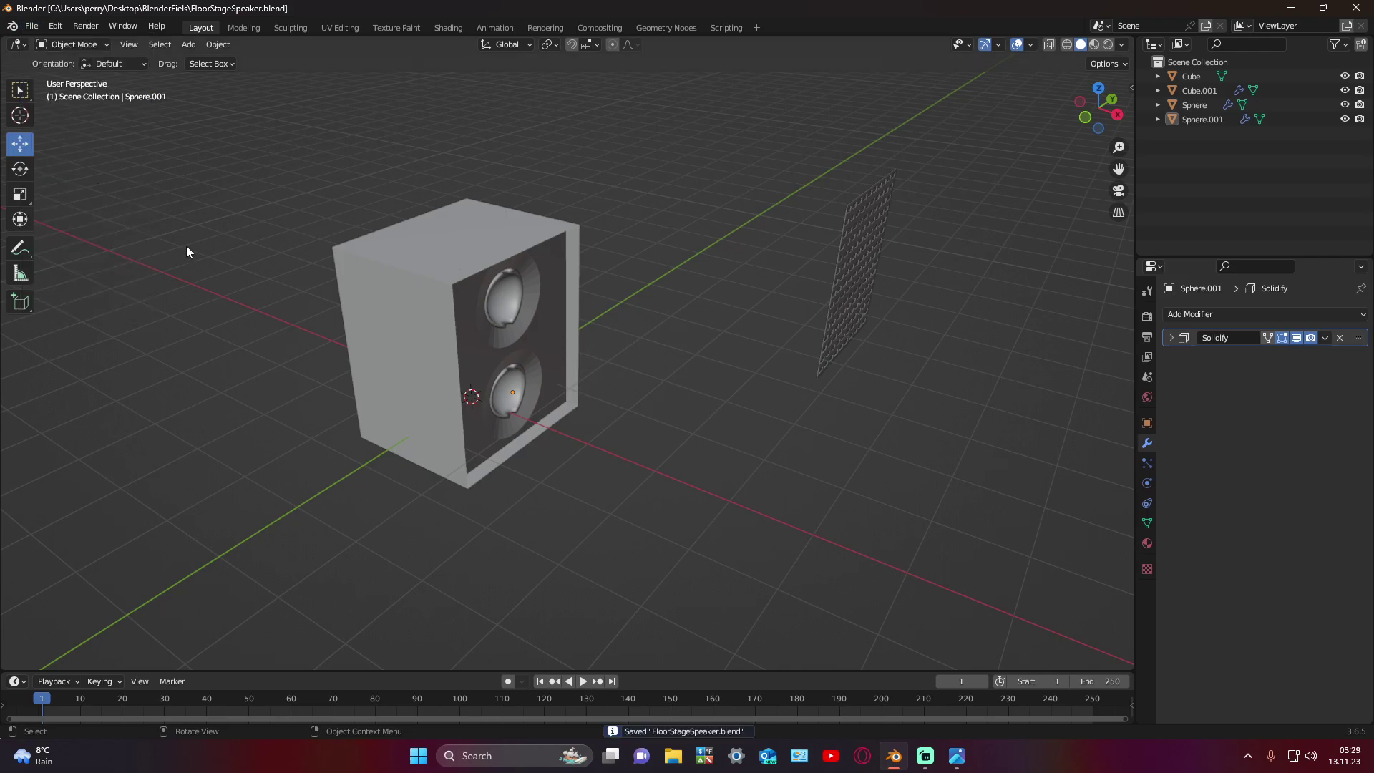
click(20, 93)
middle_drag(694, 440, 572, 408)
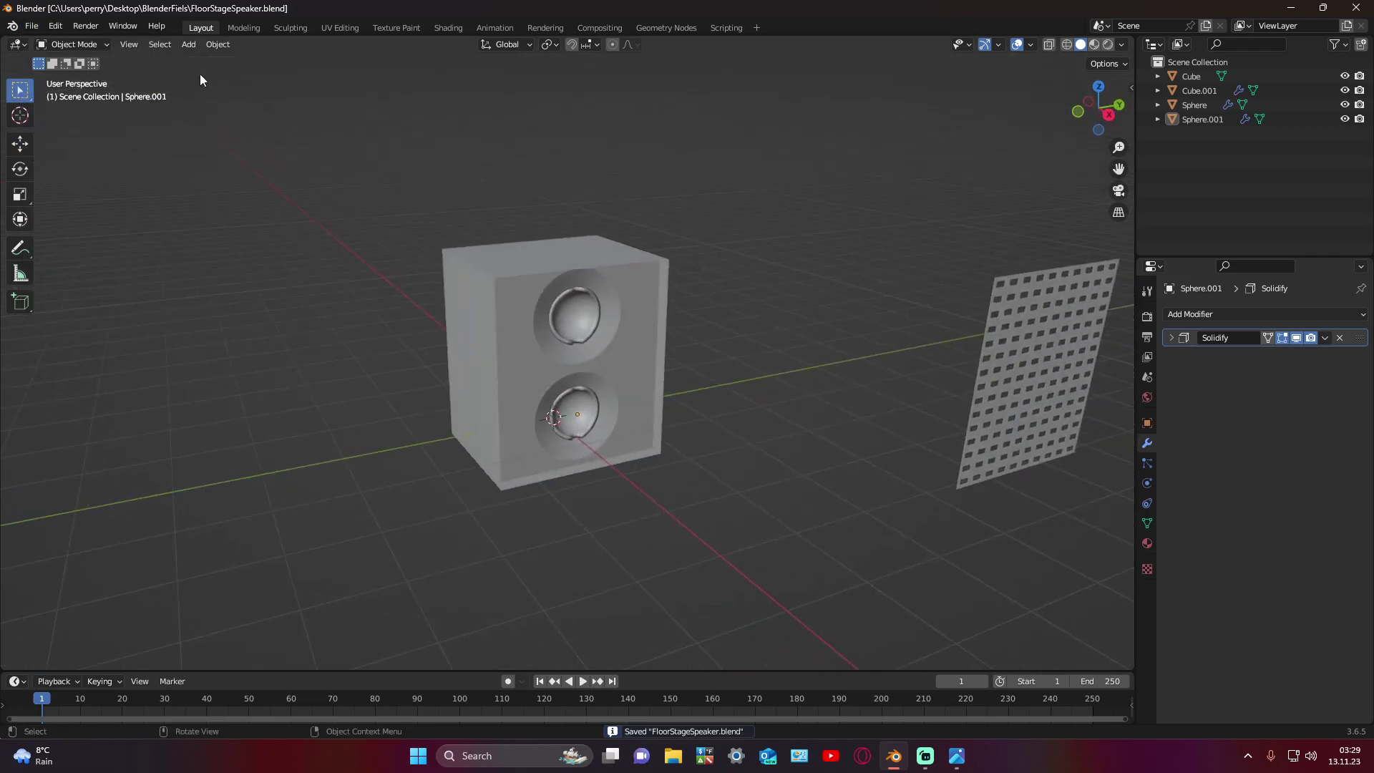
Step: Add a UV sphere, Sphere.002, in front of the speaker and shade it smooth
click(189, 46)
mouse_move(209, 60)
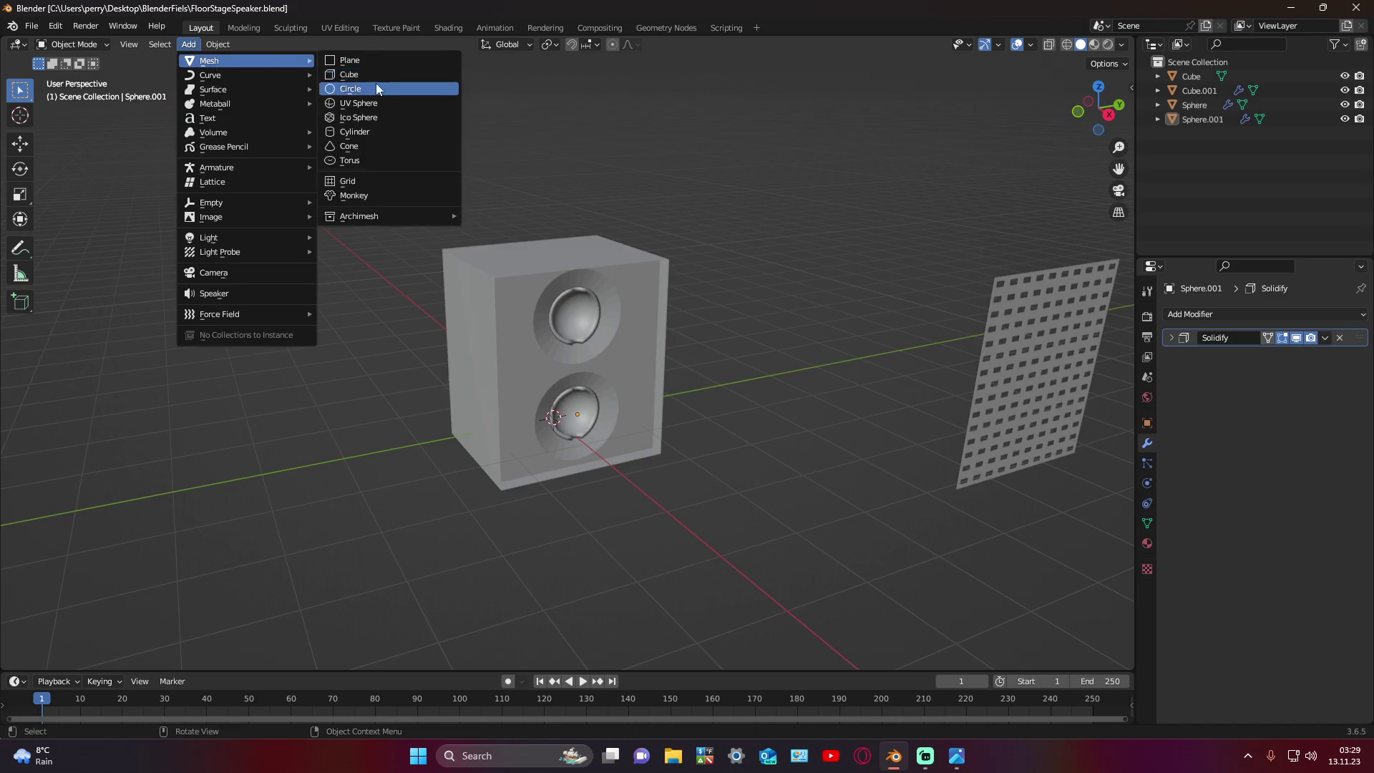
click(365, 103)
click(20, 143)
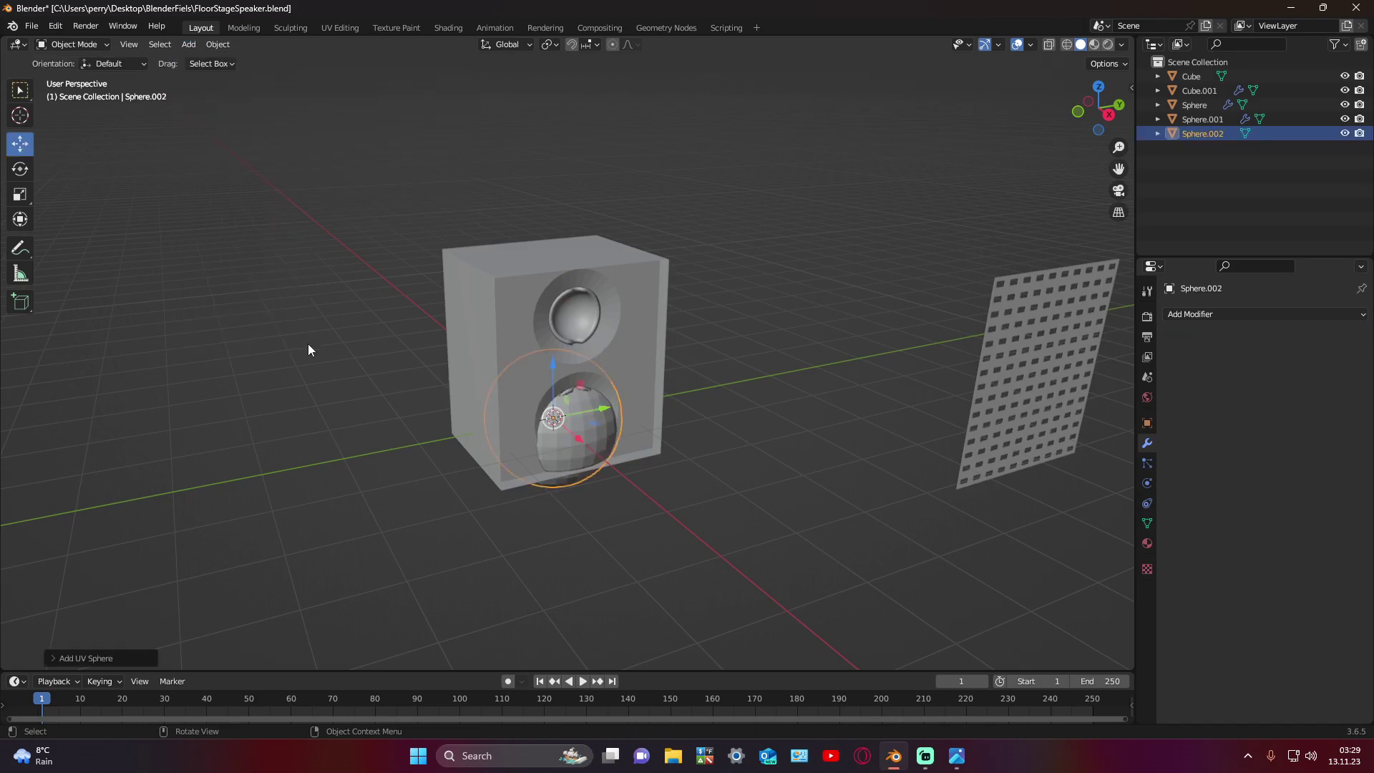
drag(570, 445, 743, 587)
right_click(680, 555)
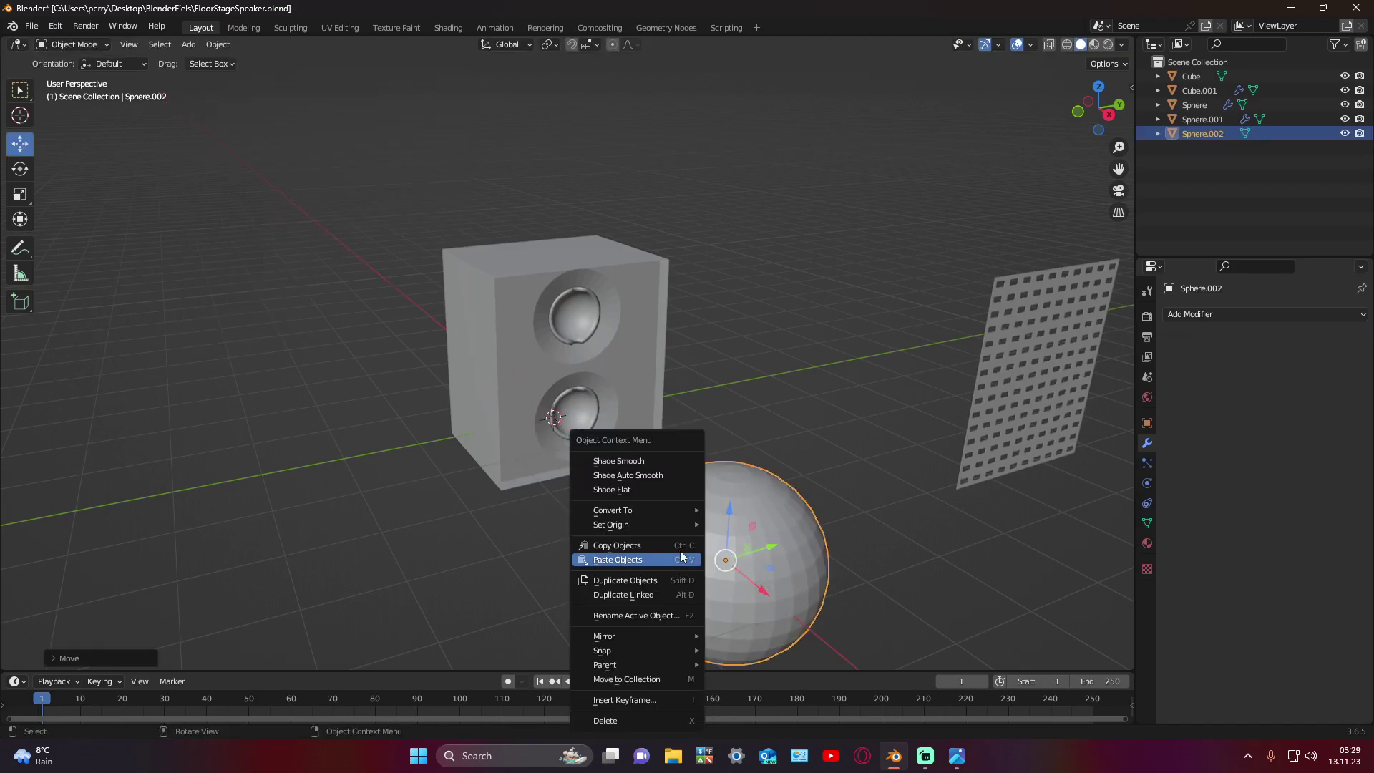
click(617, 462)
Step: Scale Sphere.002 to 0.236 and set its X location to 0
click(20, 194)
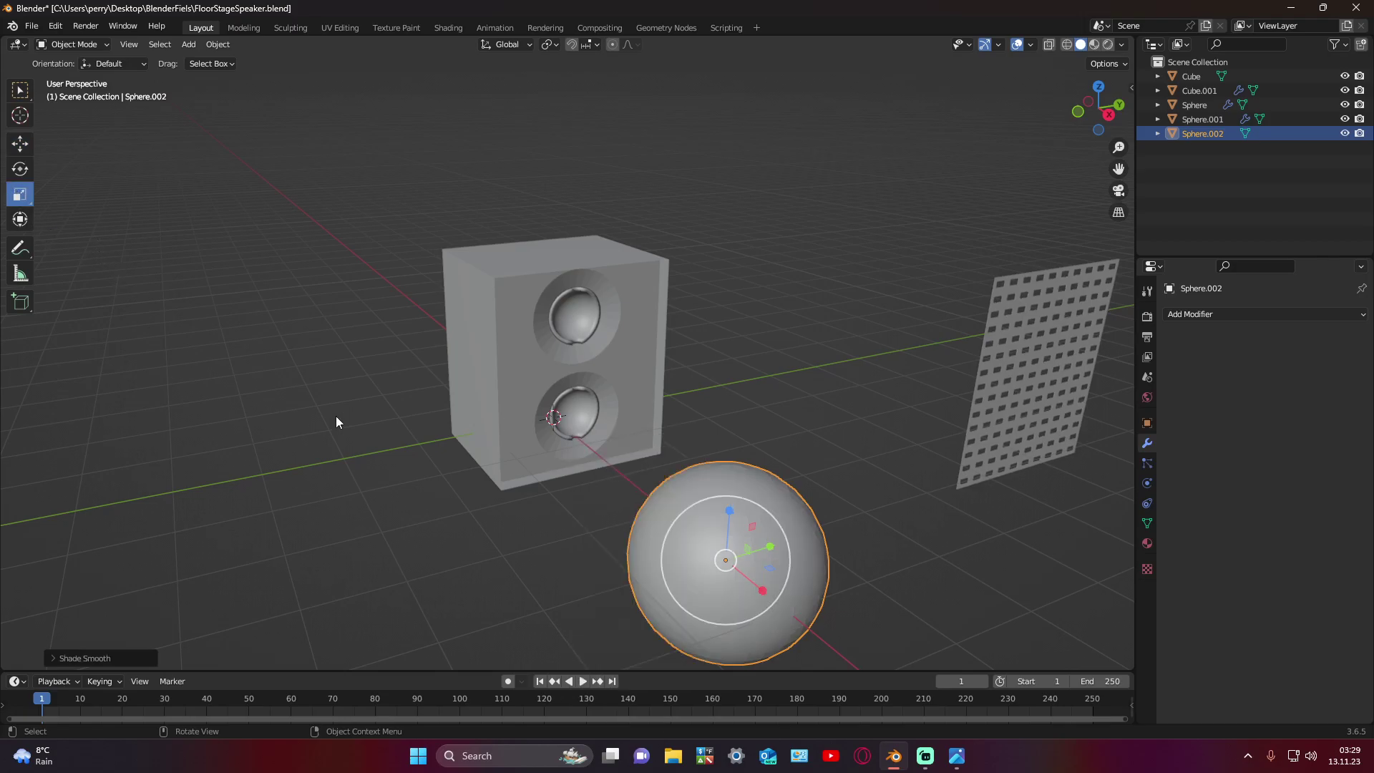
drag(703, 590, 724, 563)
click(18, 149)
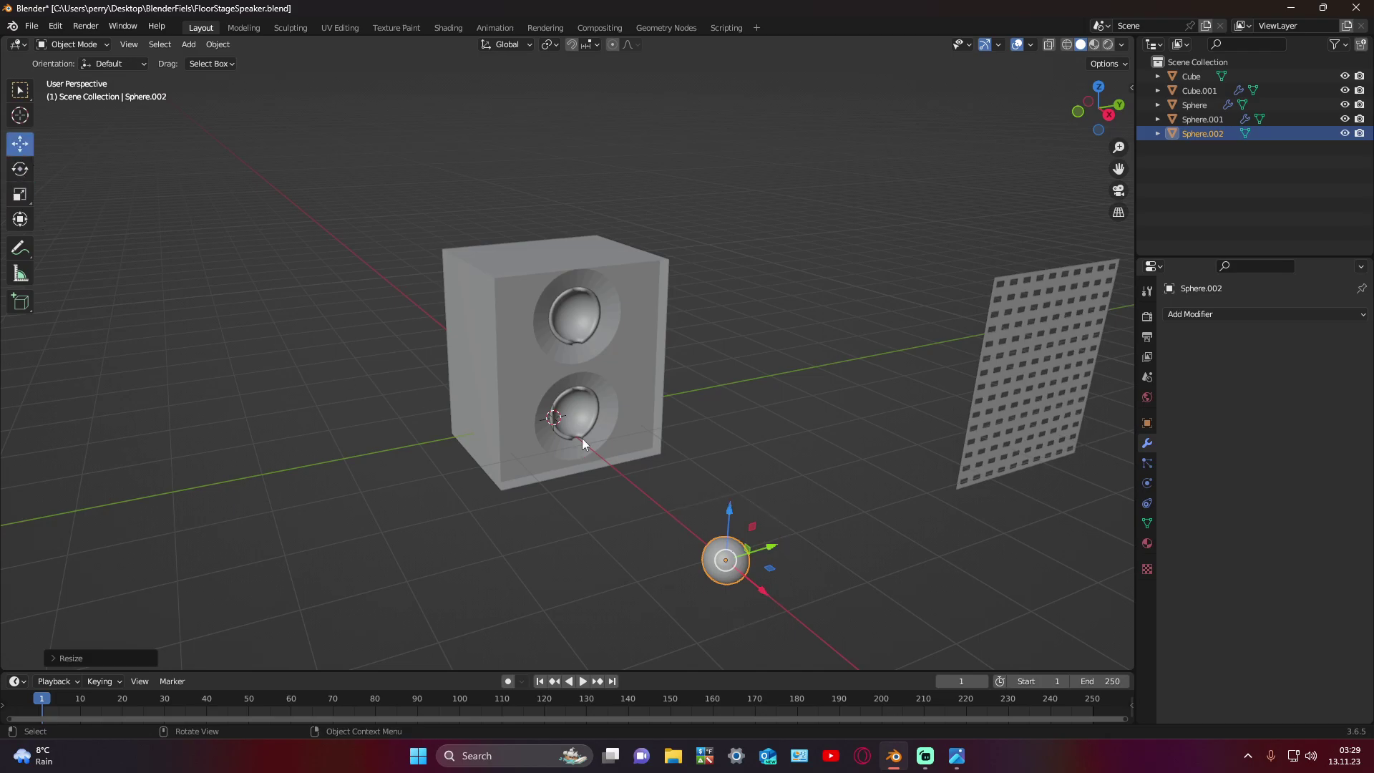
click(1147, 422)
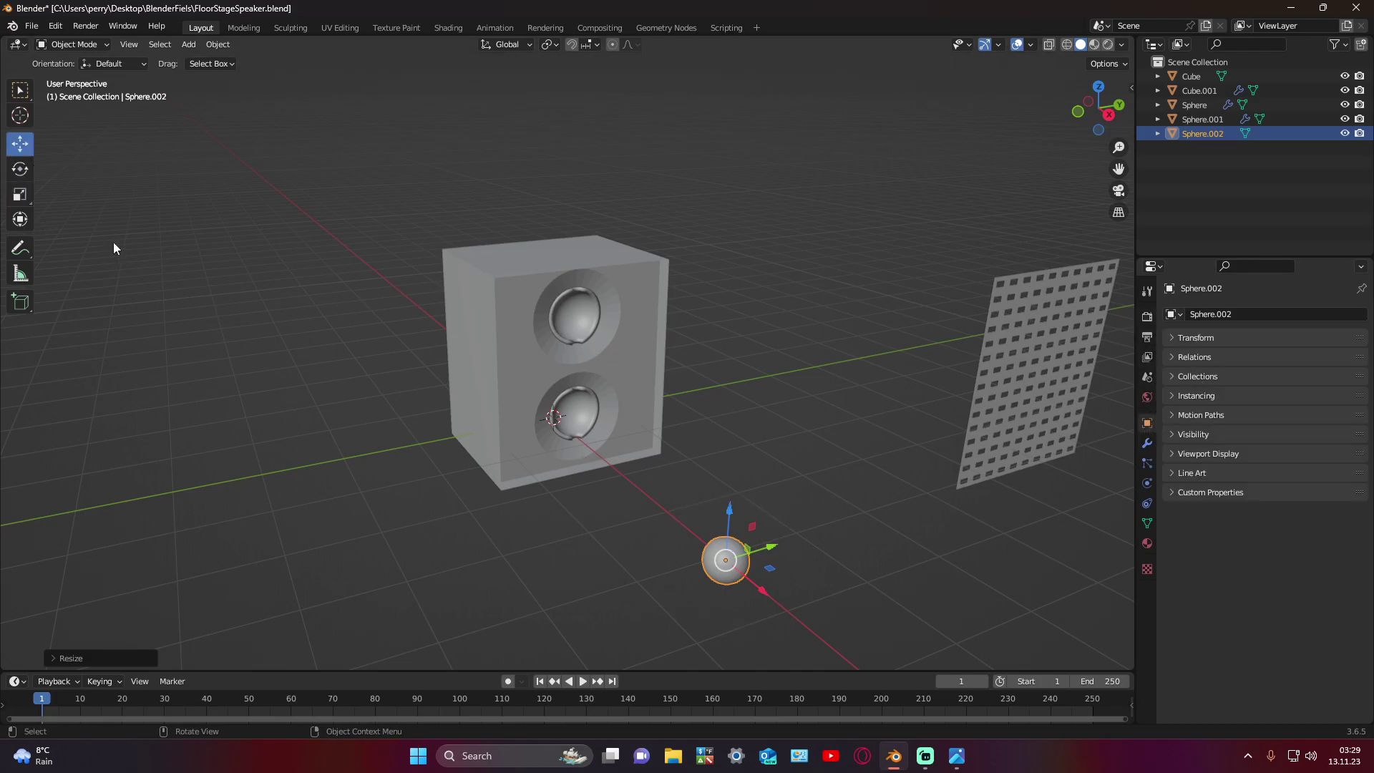
click(15, 93)
click(1201, 341)
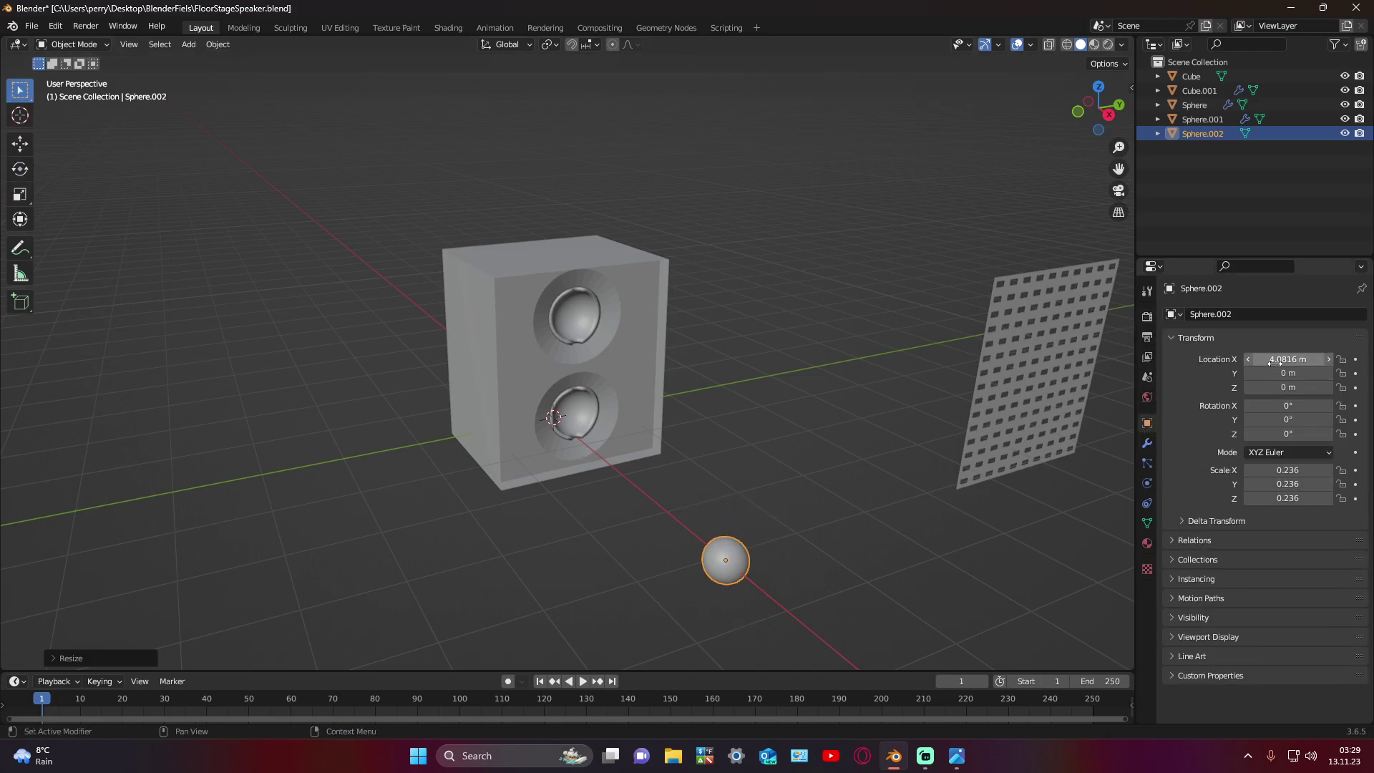
text(0)
key(Return)
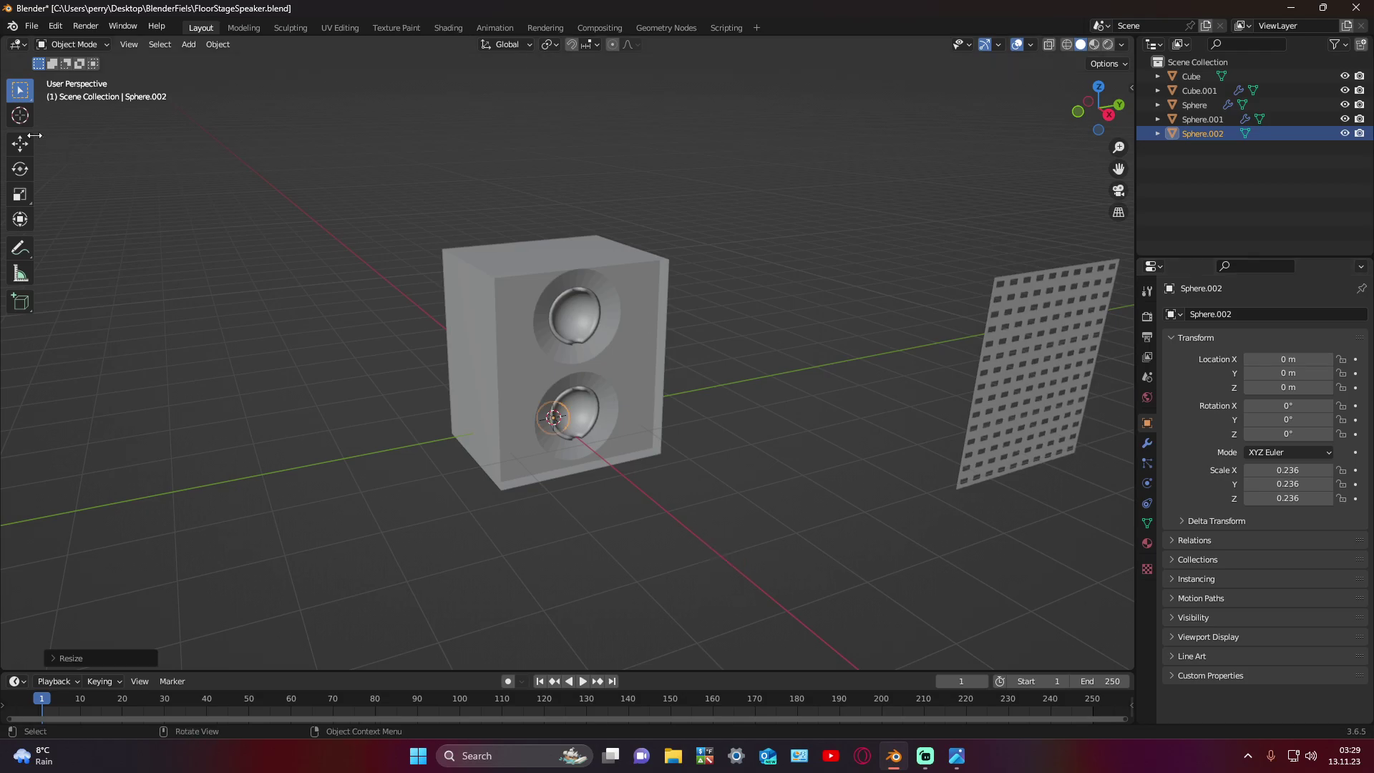
Step: Orbit around the speaker and select the upper cone
click(19, 143)
mouse_move(673, 429)
middle_down()
mouse_move(637, 413)
mouse_move(647, 482)
mouse_move(460, 252)
mouse_move(604, 346)
mouse_move(577, 342)
middle_up()
scroll(655, 496, up, 5)
click(460, 252)
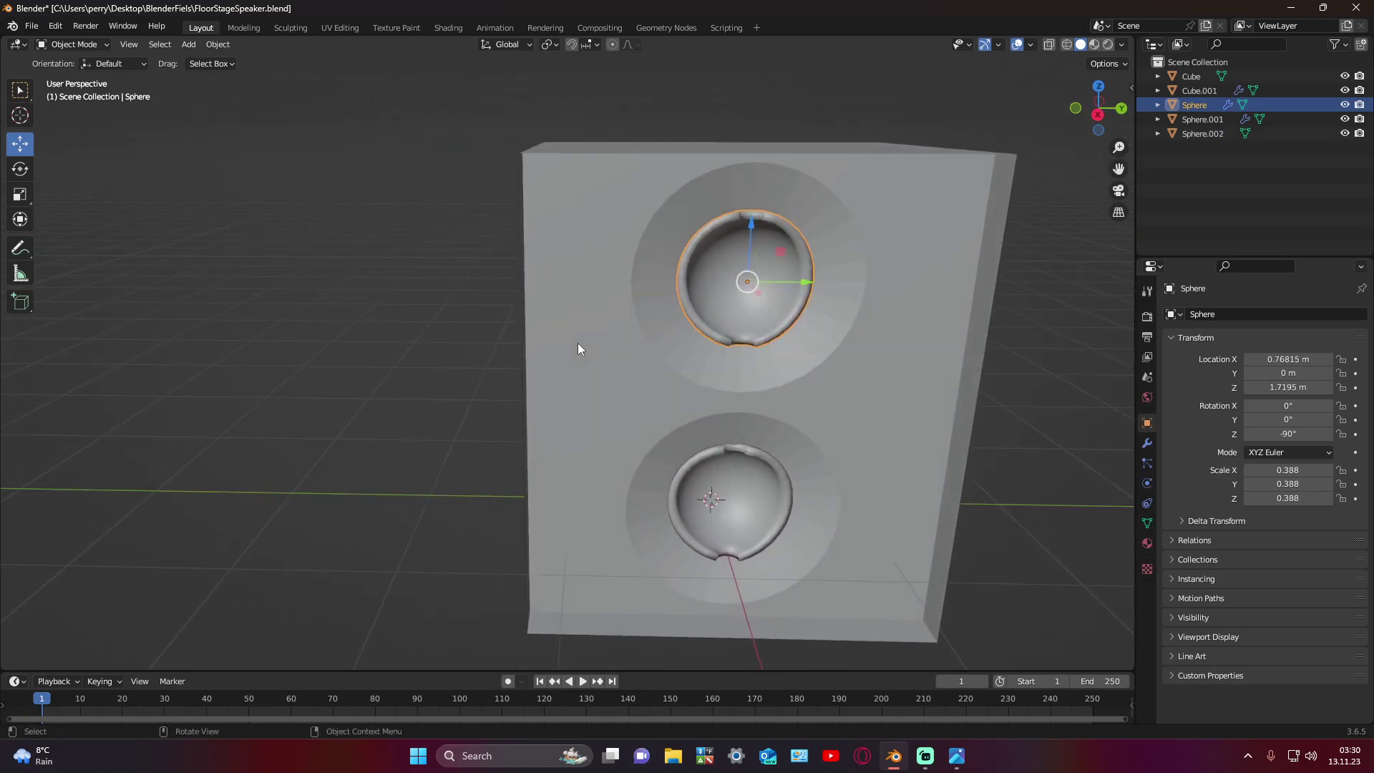
Step: Reset the upper cone's origin to its geometry, then to the 3D cursor
right_click(741, 290)
mouse_move(676, 354)
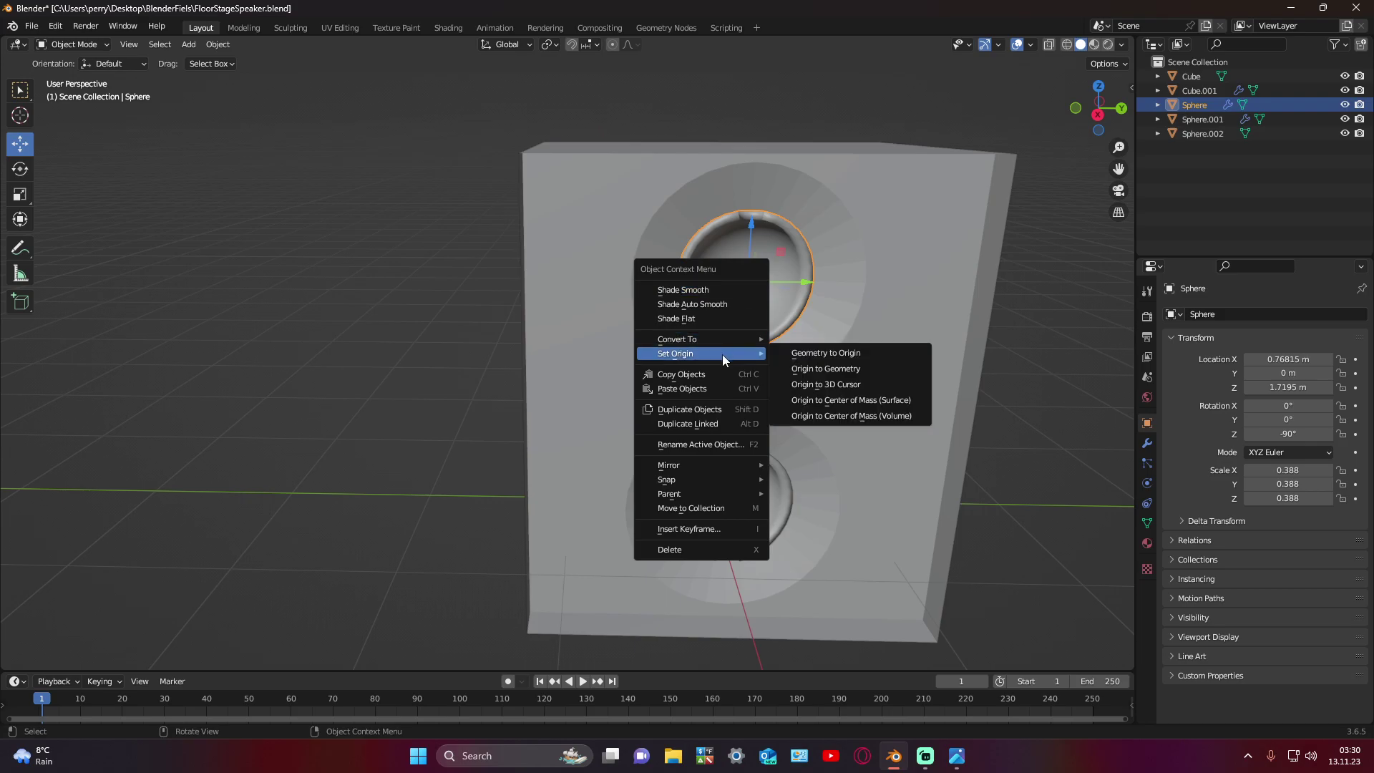
click(826, 350)
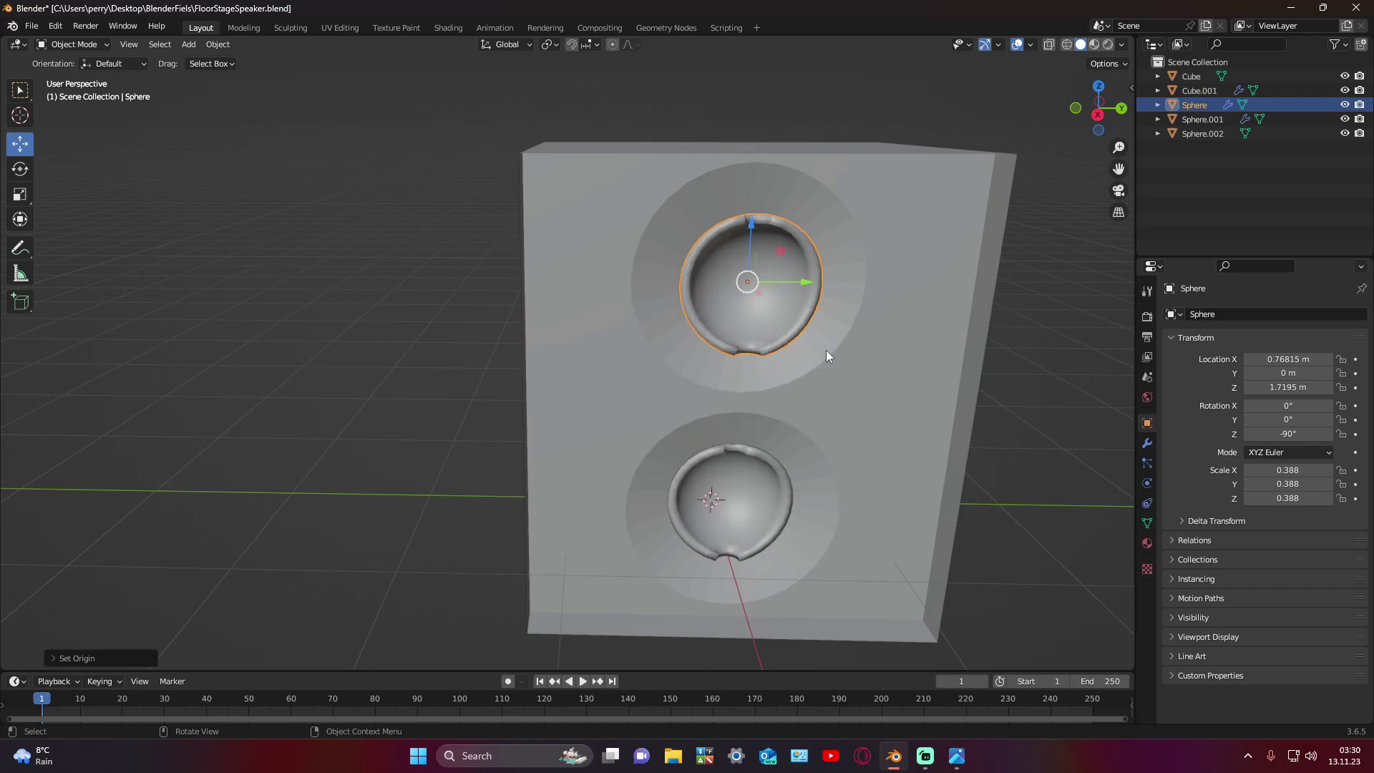
right_click(724, 311)
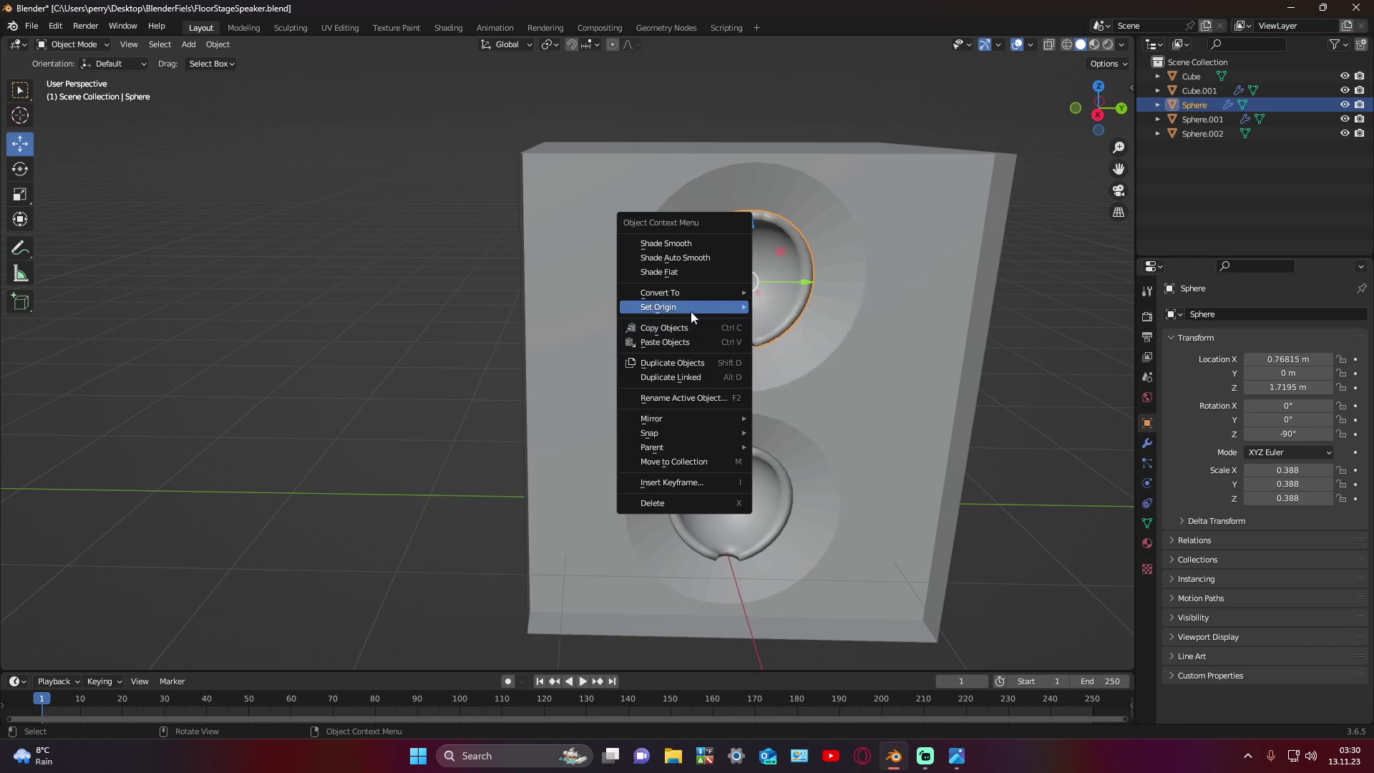
mouse_move(659, 307)
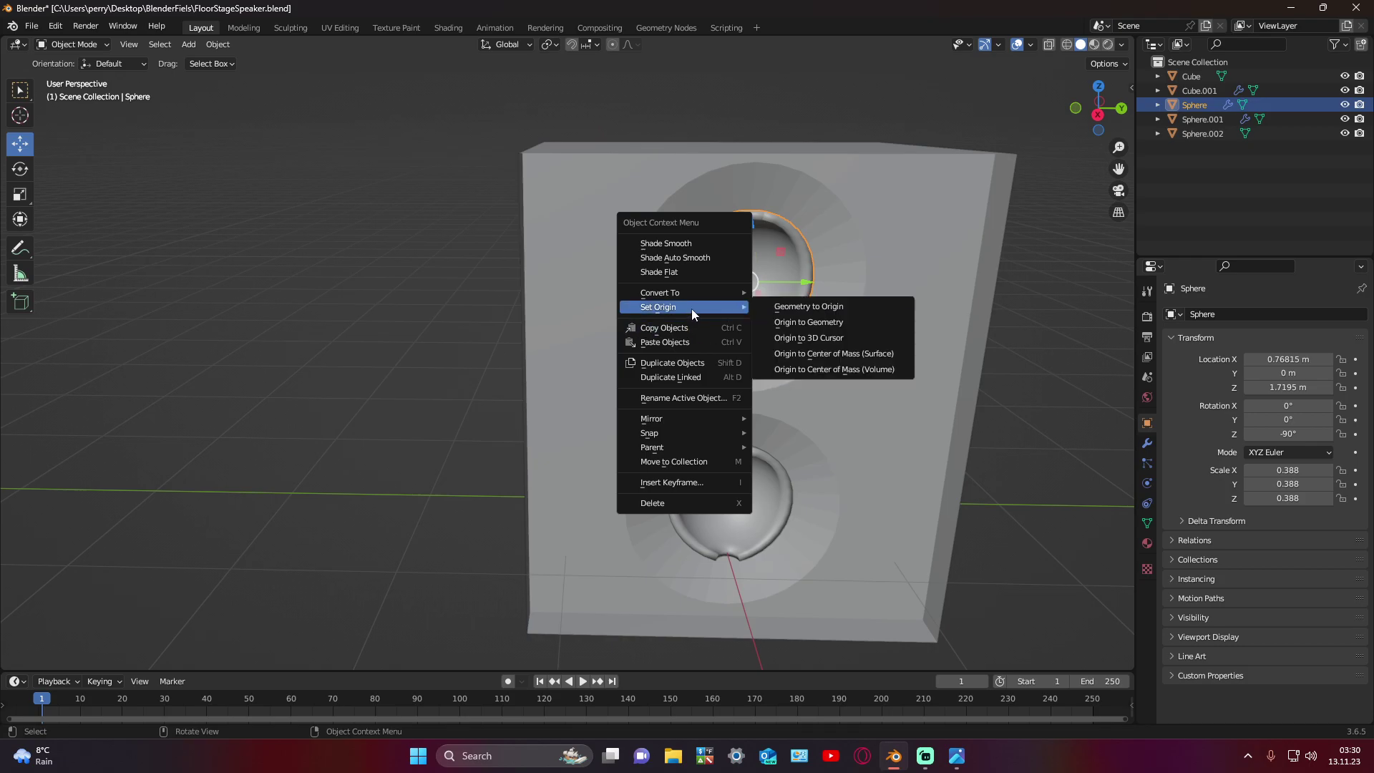
click(820, 316)
right_click(755, 325)
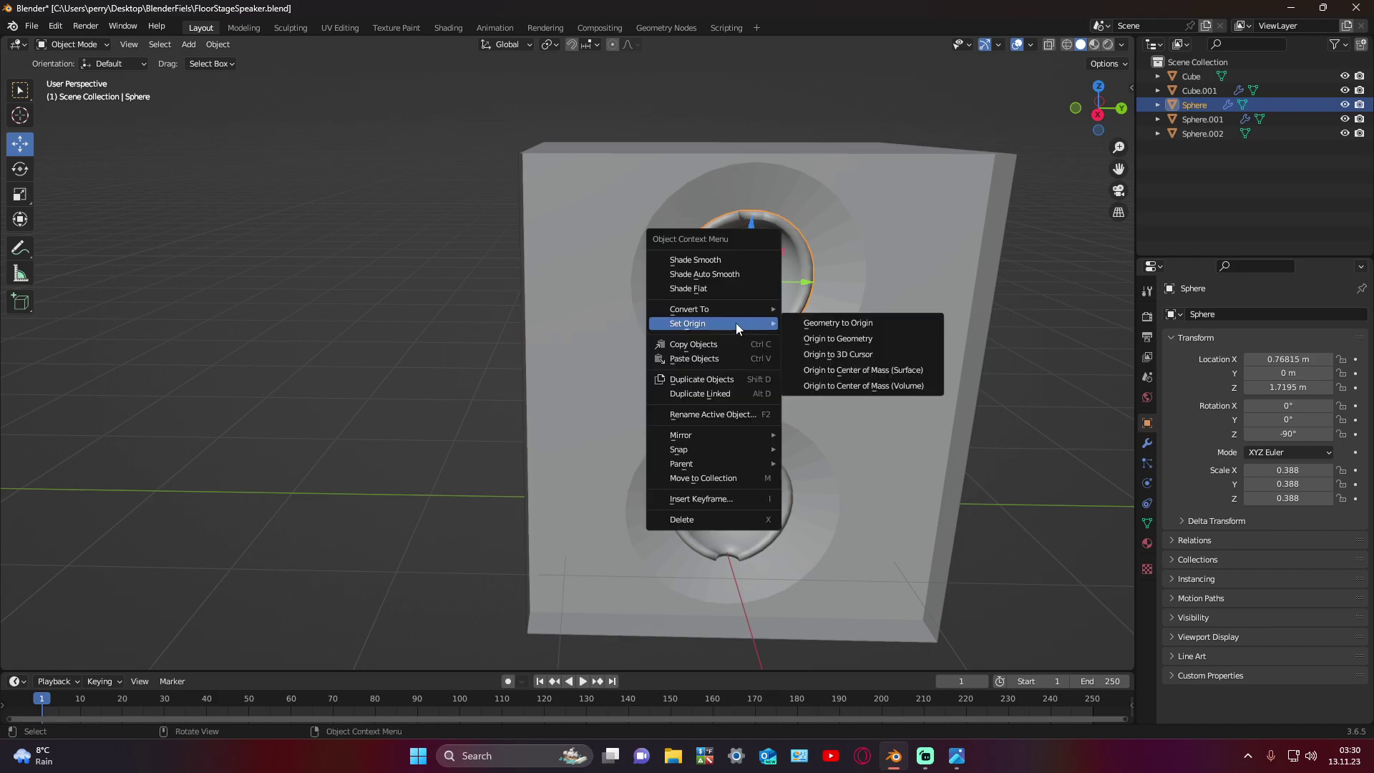
click(836, 370)
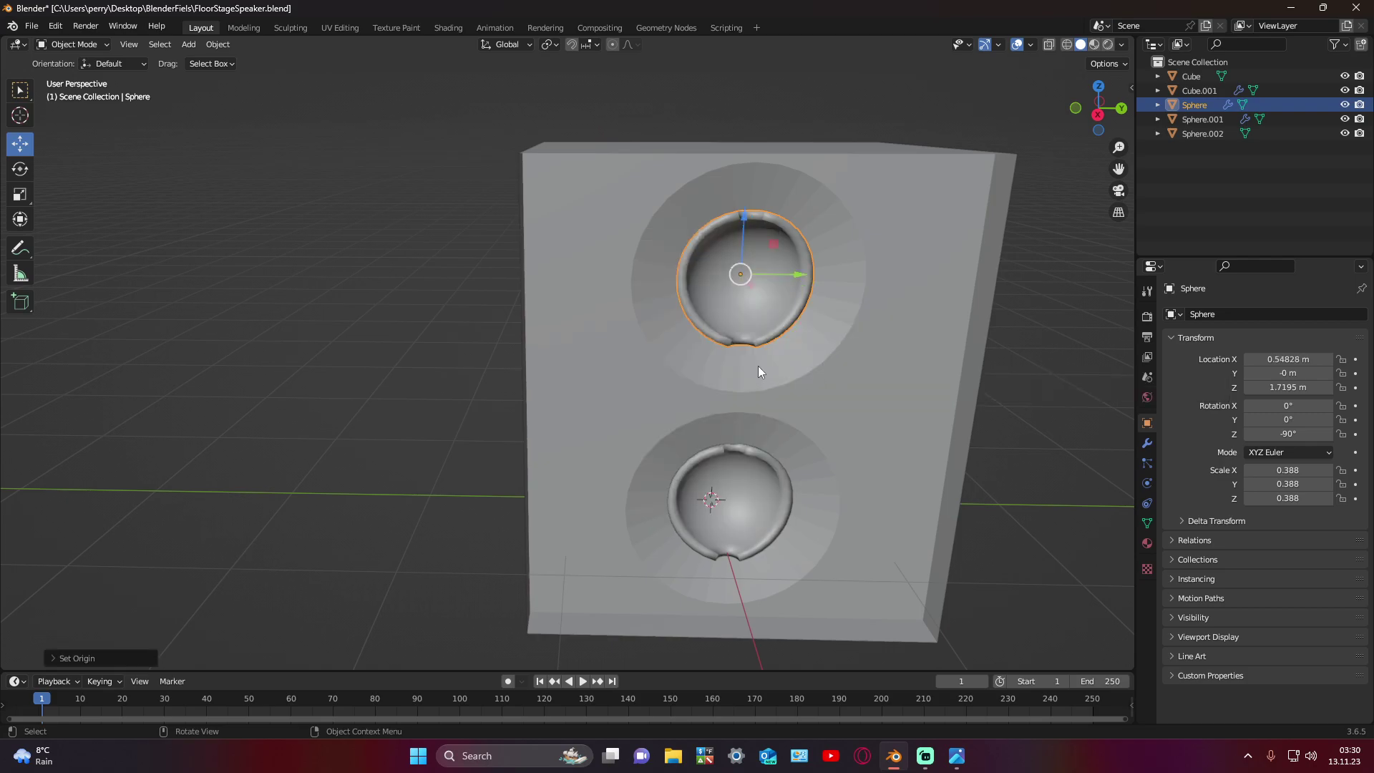
shift+right_click(740, 276)
right_click(740, 277)
mouse_move(674, 277)
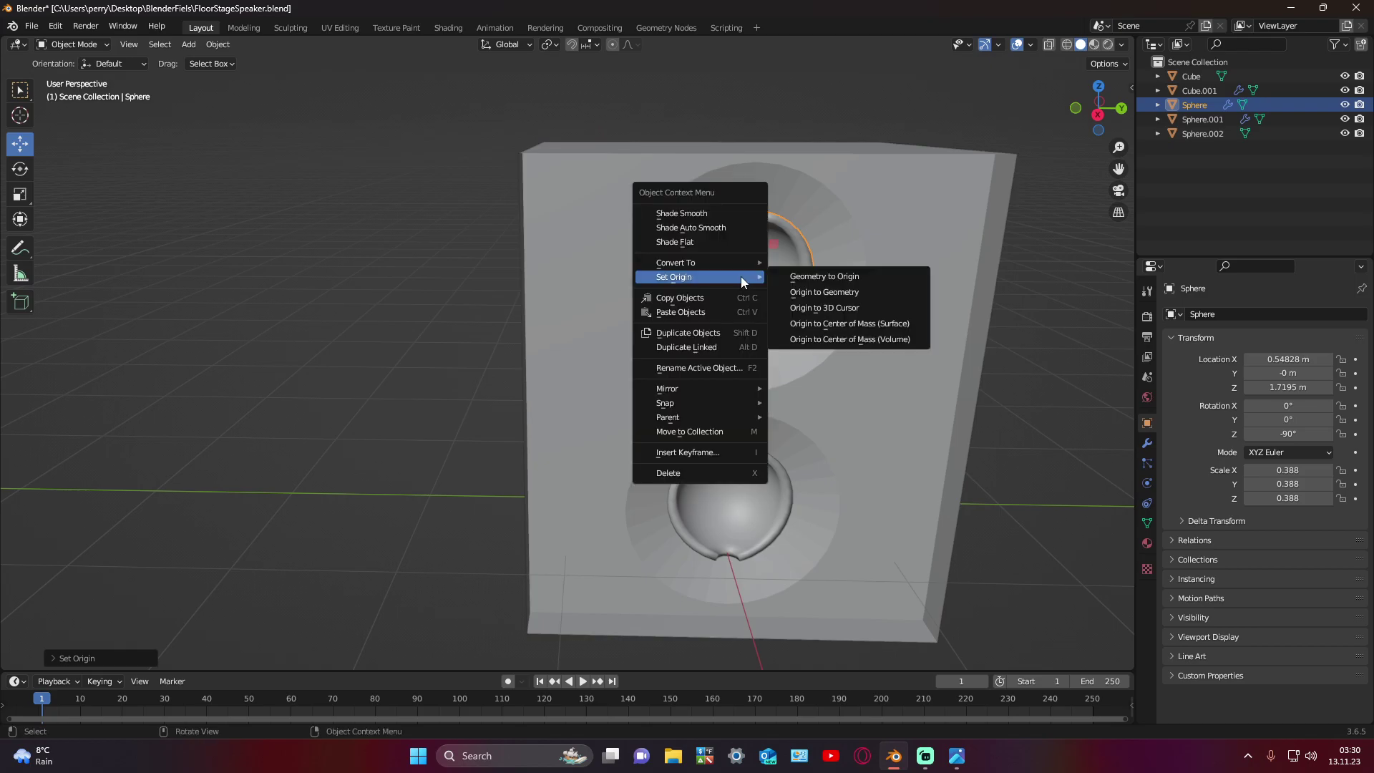
click(849, 287)
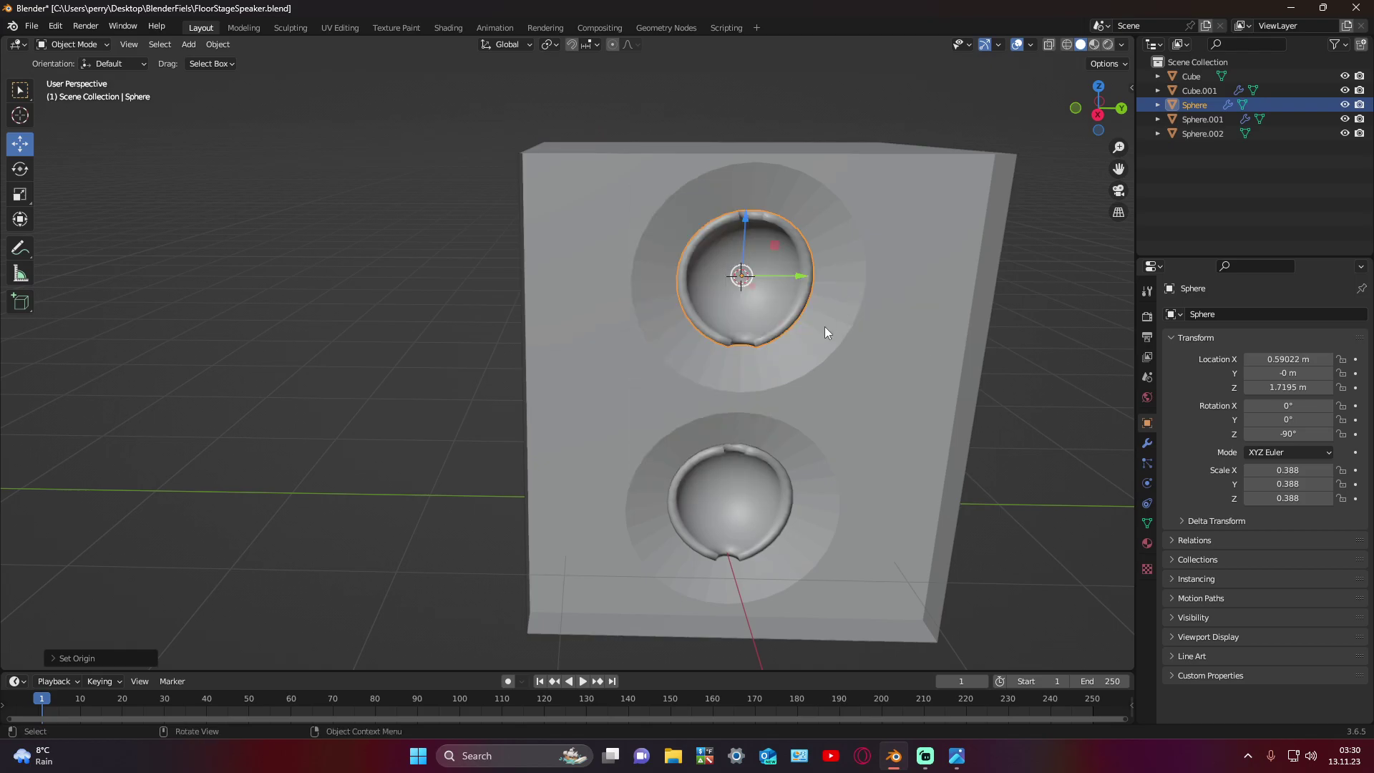
Step: Save FloorStageSpeaker.blend with Ctrl+S and deselect the cone
scroll(792, 332, up, 3)
scroll(766, 323, down, 2)
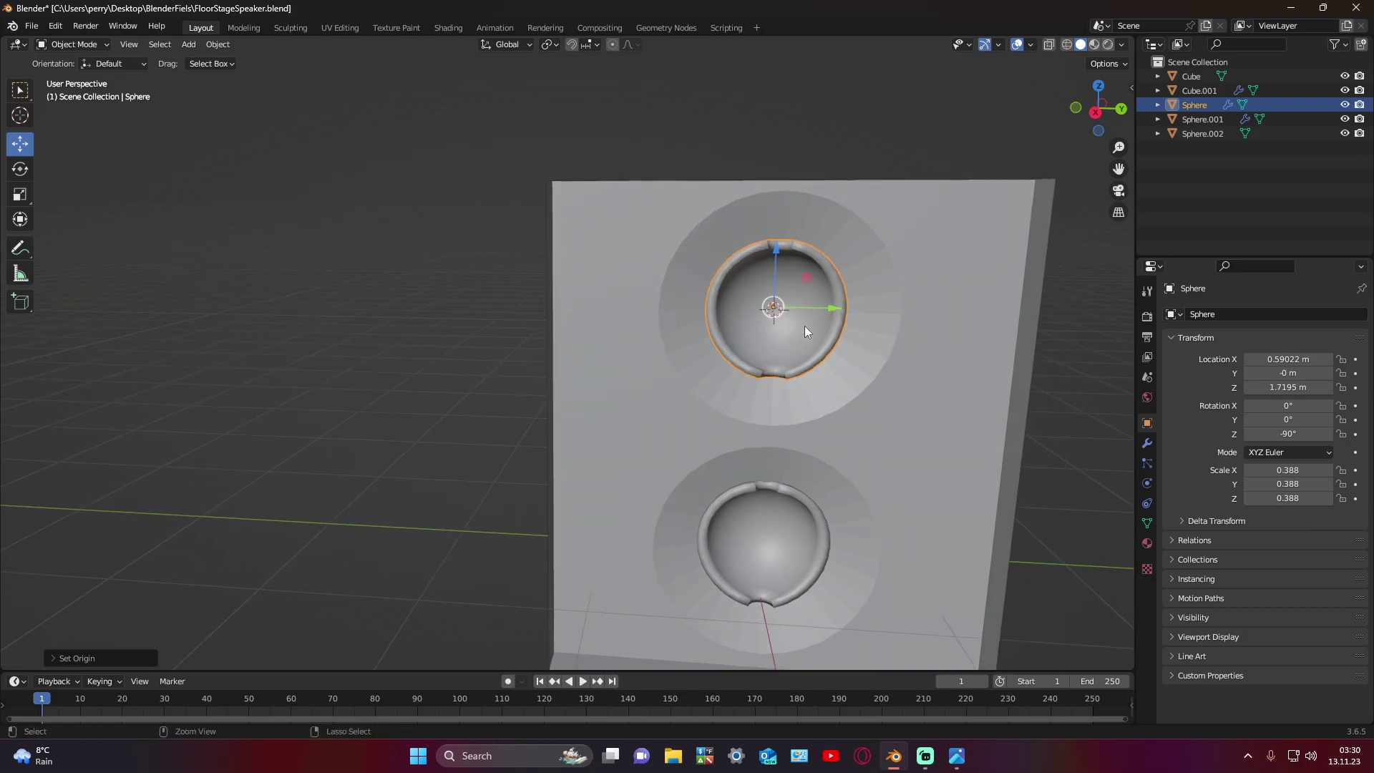
key(ctrl+s)
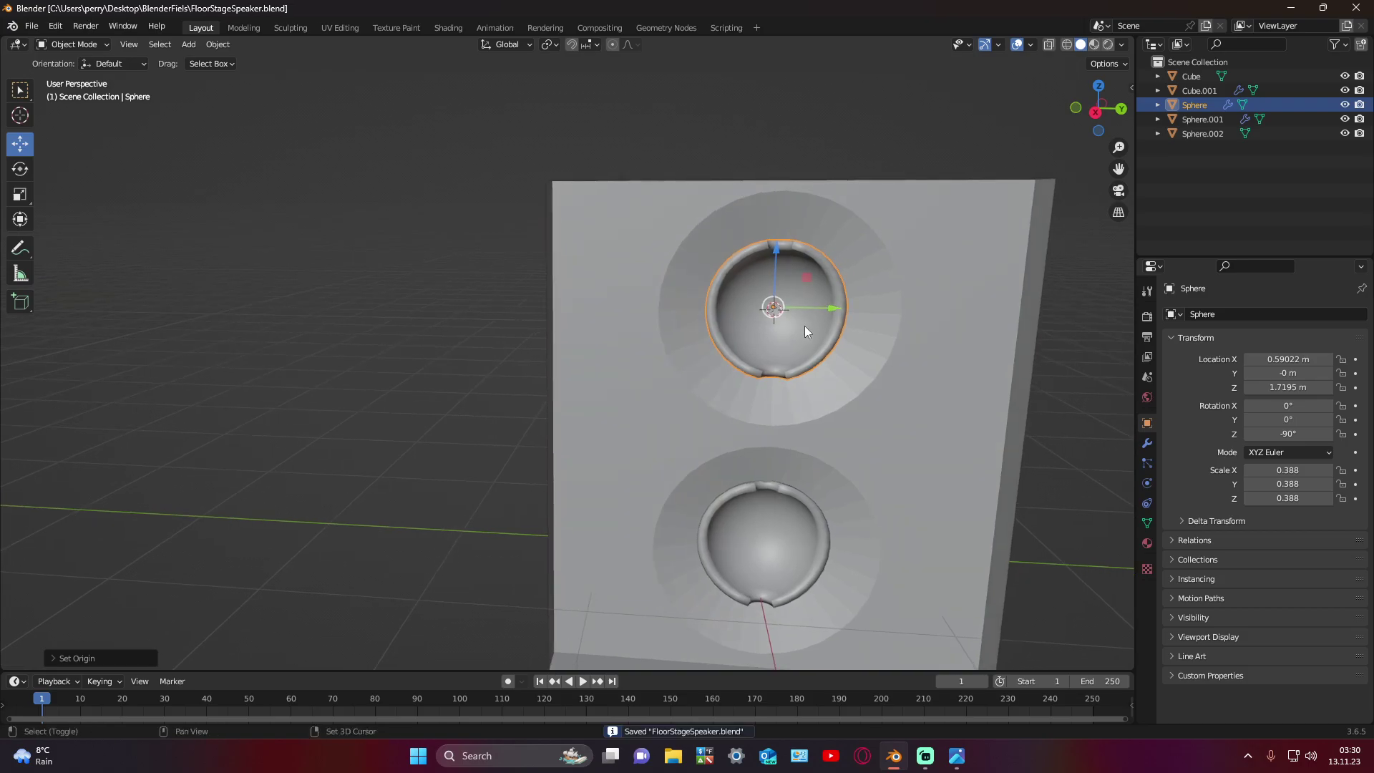
scroll(804, 325, down, 5)
click(539, 415)
mouse_move(538, 415)
middle_down()
mouse_move(479, 310)
mouse_move(639, 467)
mouse_move(591, 320)
mouse_move(625, 455)
mouse_move(599, 293)
mouse_move(613, 431)
mouse_move(591, 337)
mouse_move(745, 337)
mouse_move(748, 358)
mouse_move(796, 352)
mouse_move(753, 355)
middle_up()
Step: Select Sphere.002 and move it up into the upper cone
click(1203, 134)
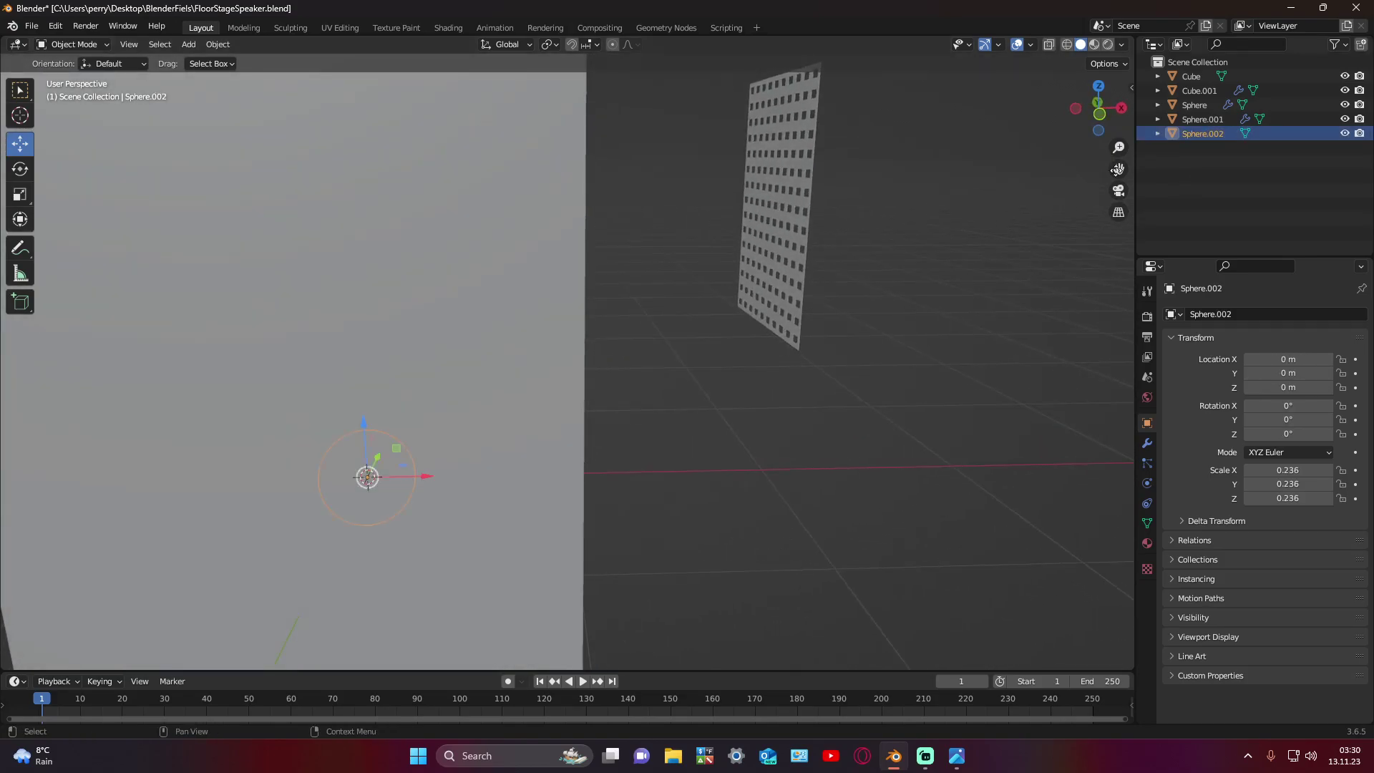
key(KP_Decimal)
mouse_move(479, 414)
mouse_down()
mouse_move(622, 509)
mouse_move(741, 462)
mouse_up()
middle_drag(741, 462, 570, 475)
drag(570, 476, 522, 93)
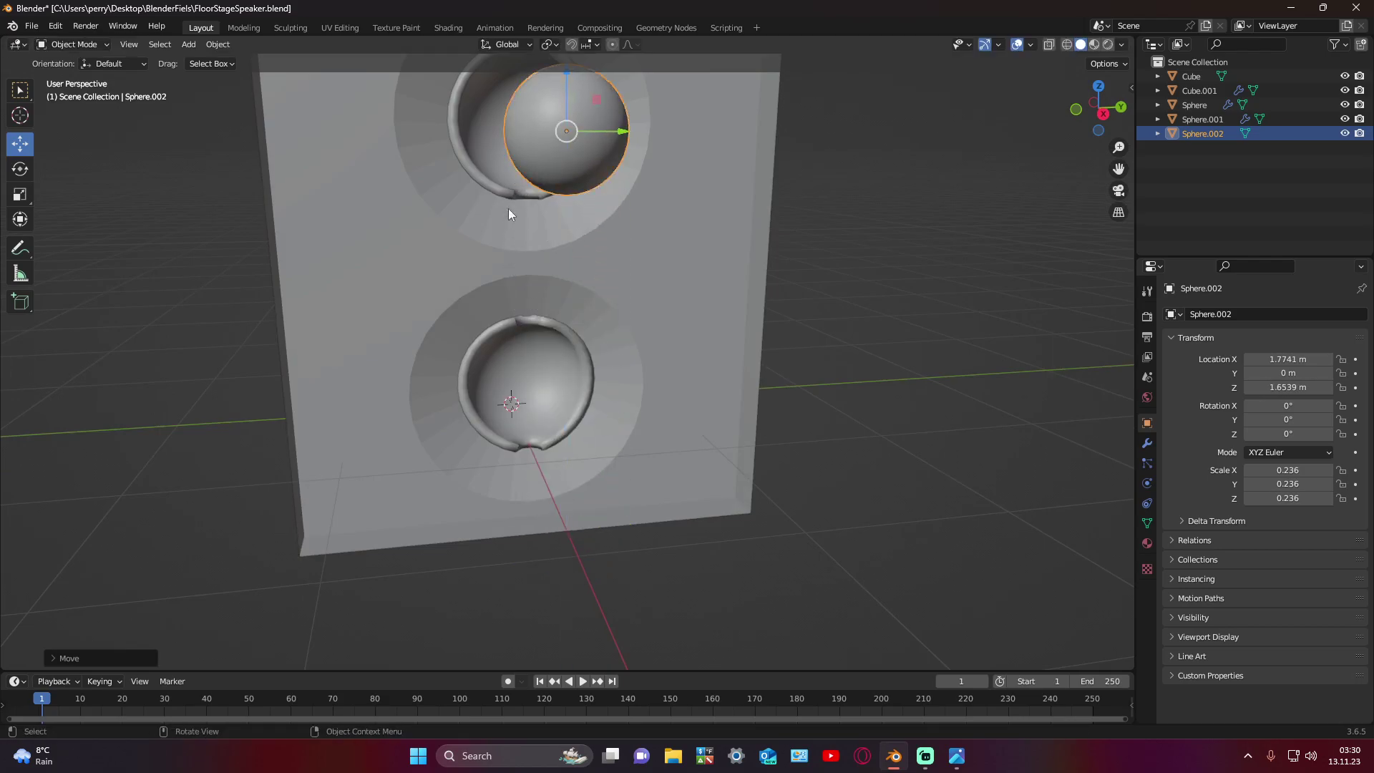
mouse_move(513, 209)
middle_down()
mouse_move(568, 308)
mouse_move(658, 261)
middle_up()
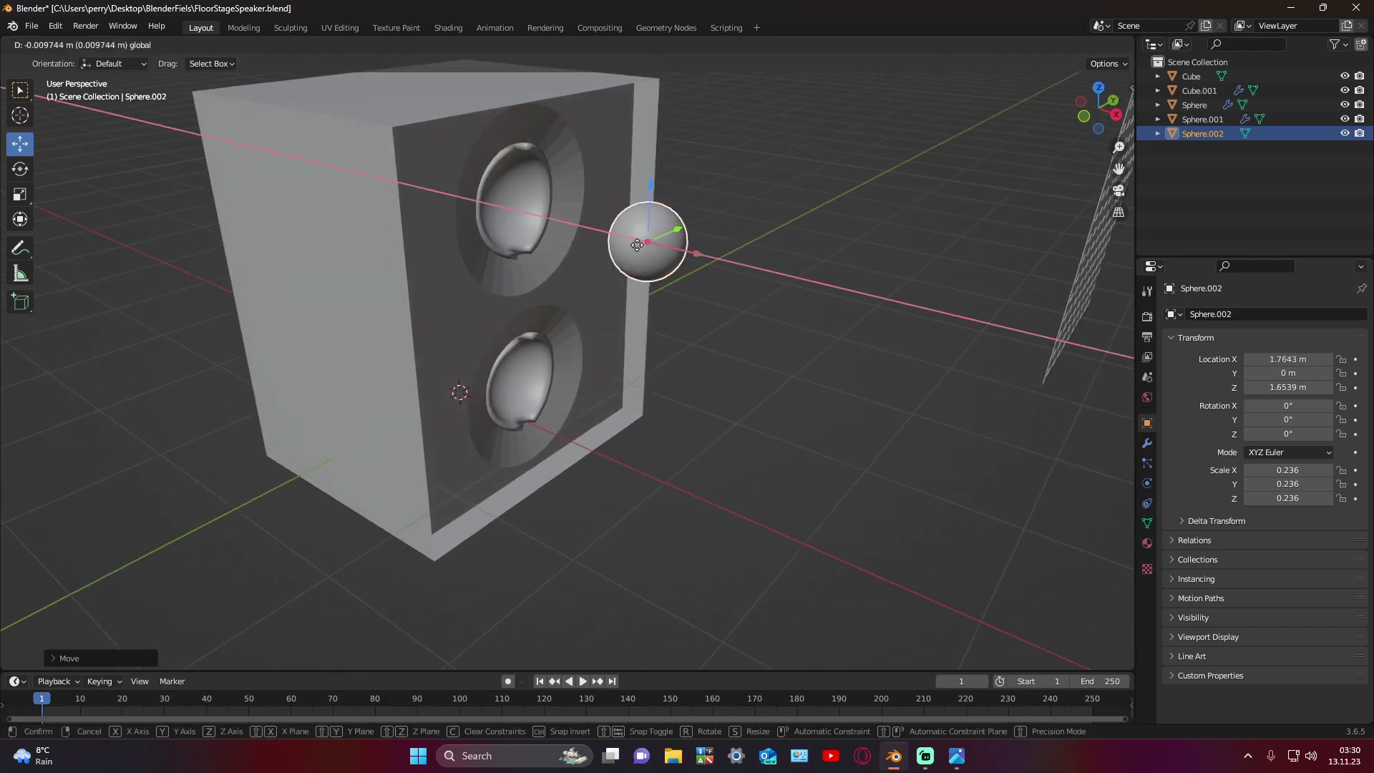
drag(696, 255, 576, 229)
mouse_move(714, 301)
middle_down()
mouse_move(599, 260)
mouse_move(590, 316)
middle_up()
Step: Centre Sphere.002 within the upper cone using an orthographic view
scroll(583, 308, up, 1)
scroll(578, 294, up, 1)
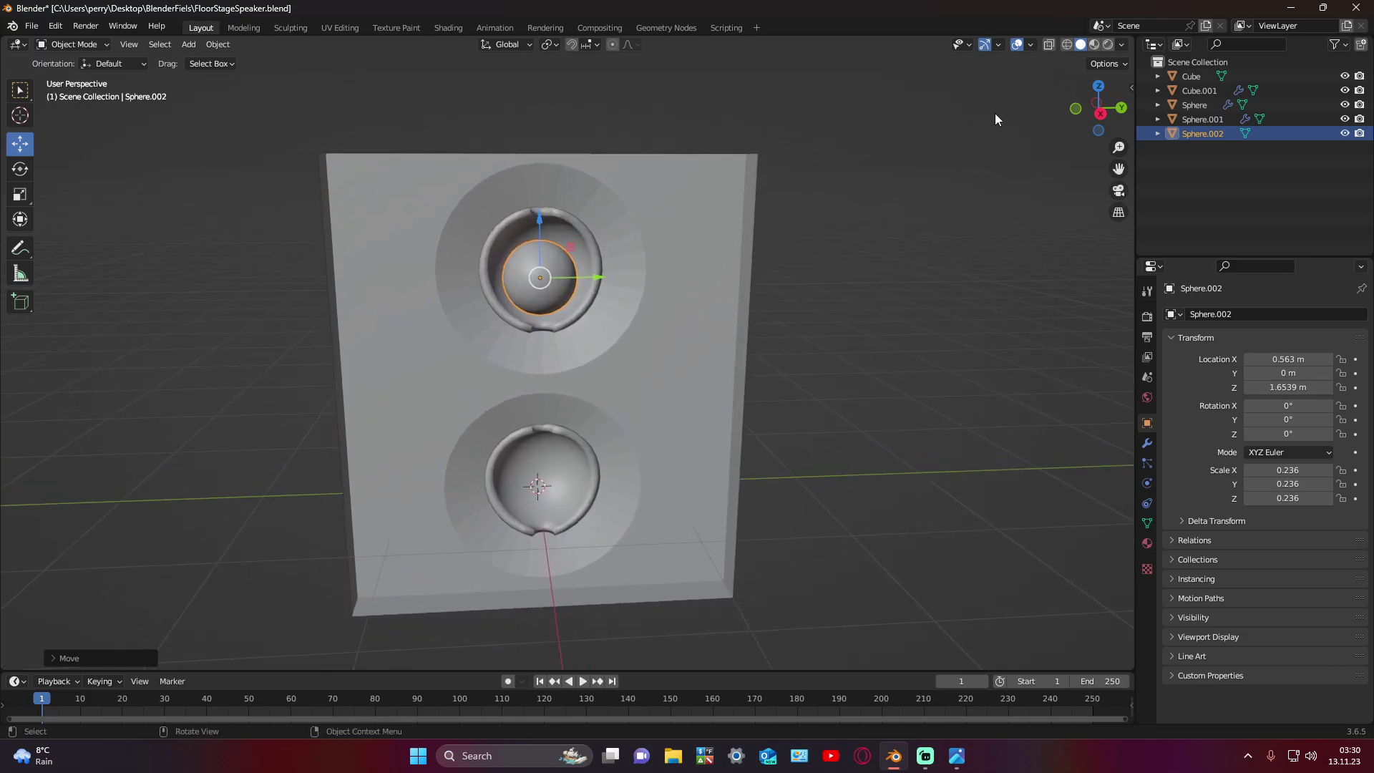
click(1101, 113)
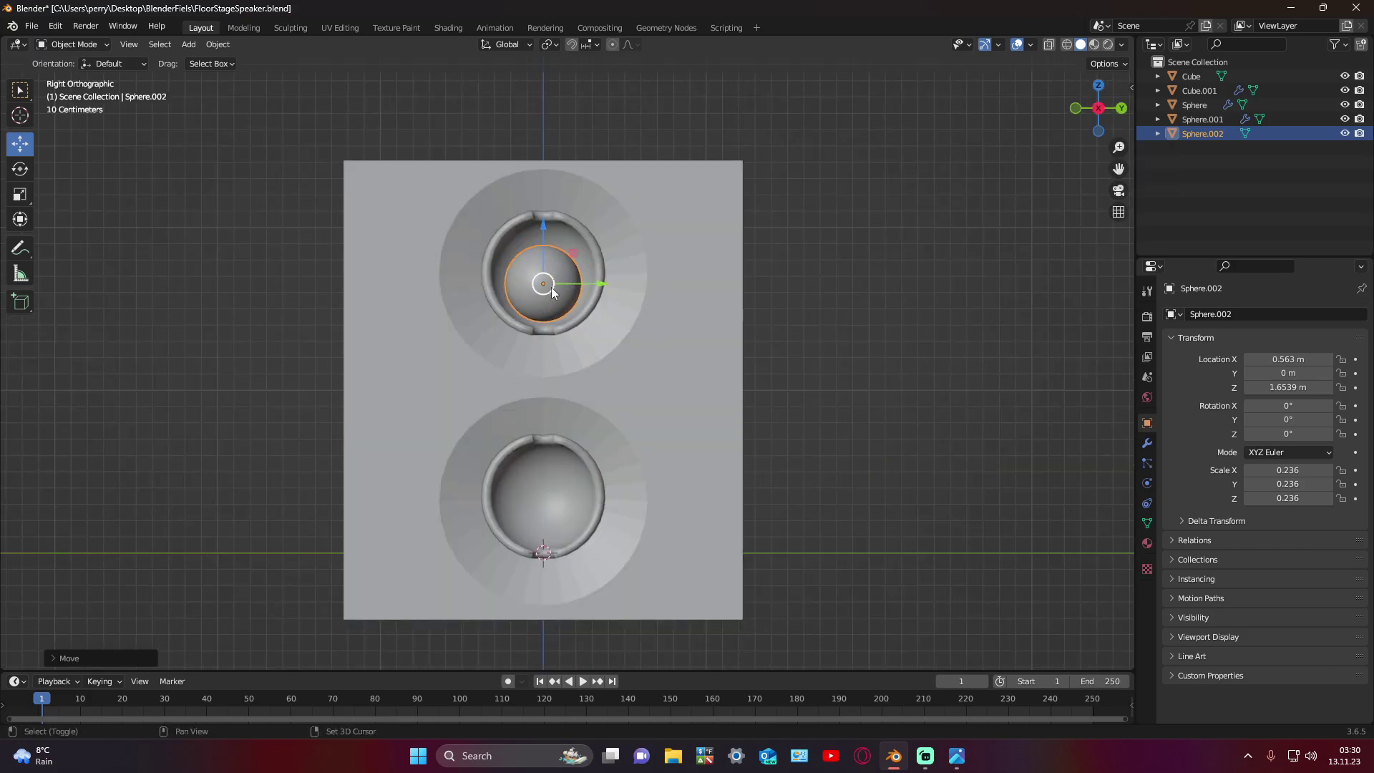
shift+middle_drag(551, 291, 592, 419)
scroll(590, 425, up, 3)
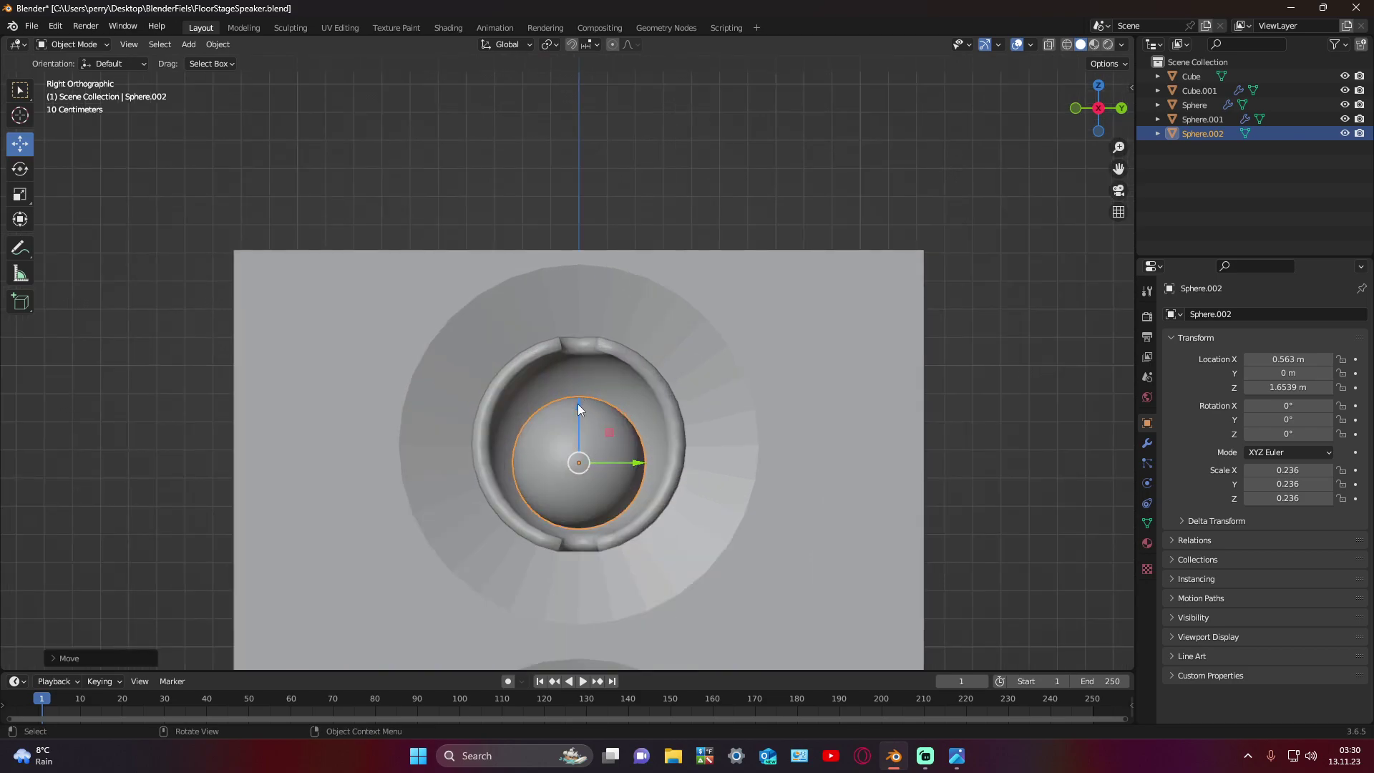
drag(579, 409, 580, 390)
drag(614, 442, 622, 445)
Step: Shrink Sphere.002 to 0.156 as a dust cap and push it deeper into the cone
click(19, 194)
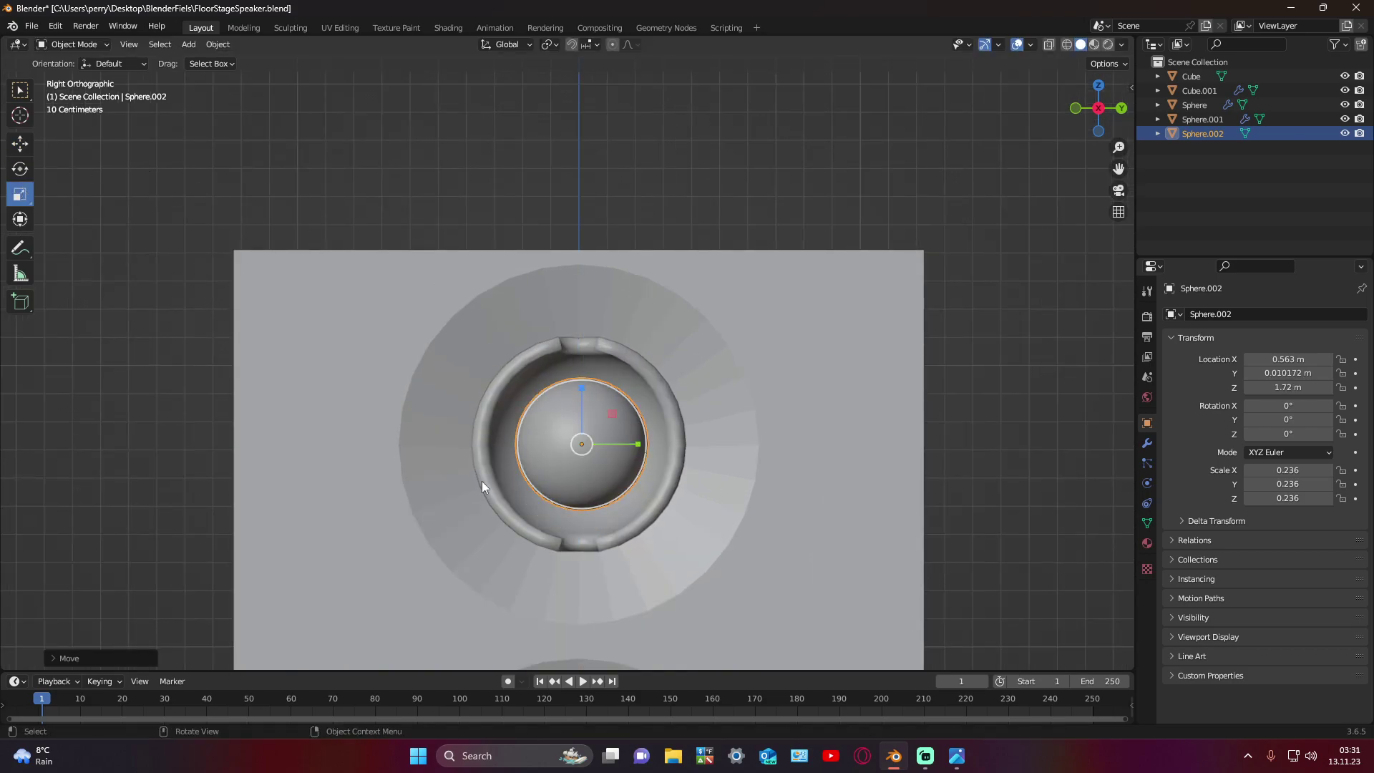
drag(607, 503, 583, 477)
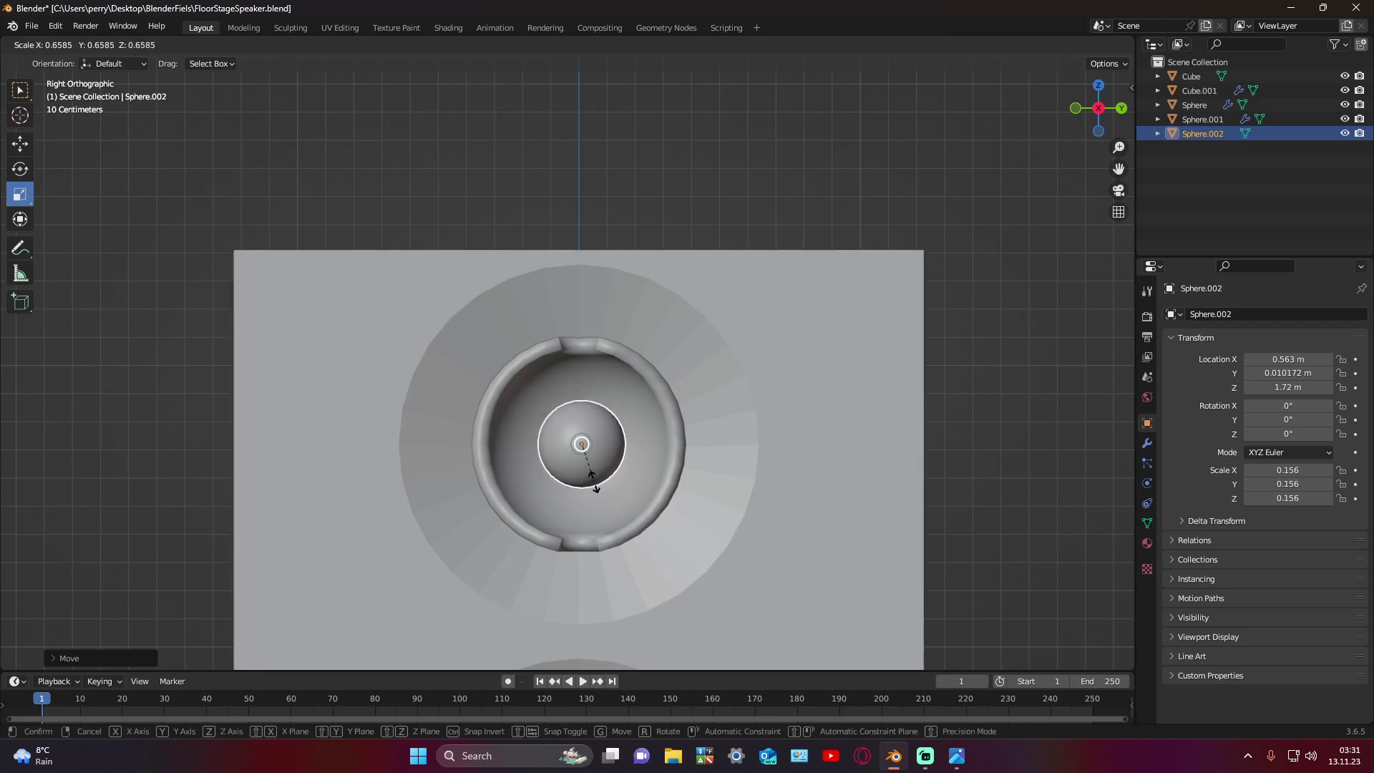
click(20, 143)
middle_drag(393, 274, 558, 440)
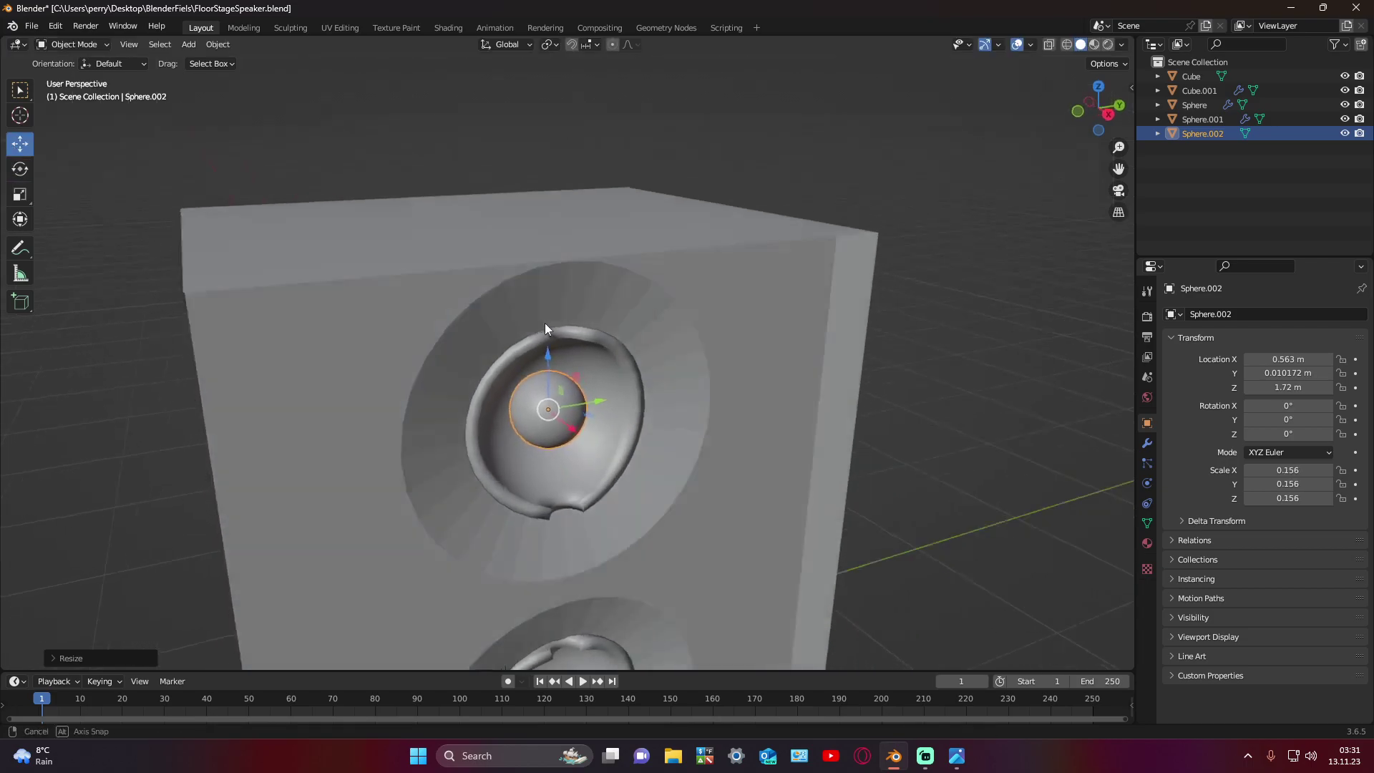
drag(557, 439, 542, 434)
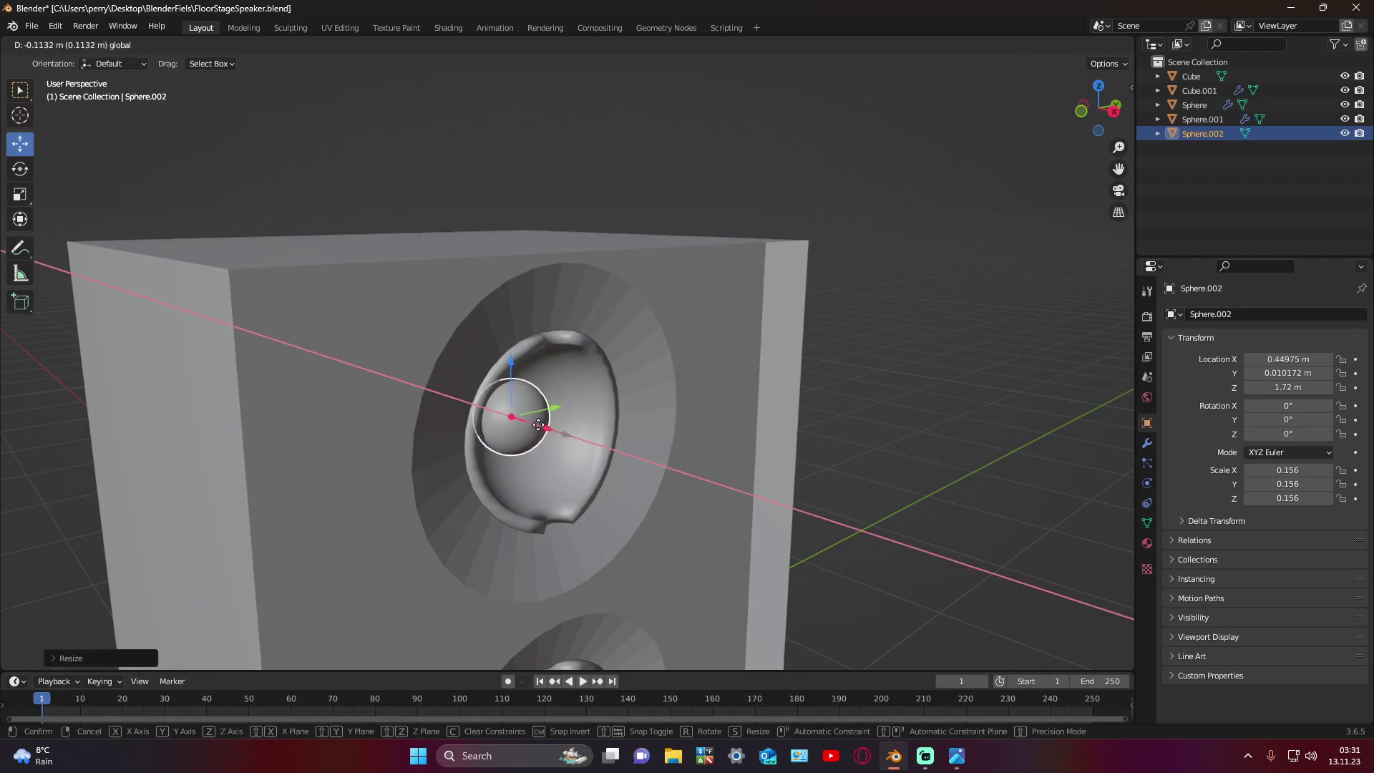
middle_drag(660, 438, 516, 427)
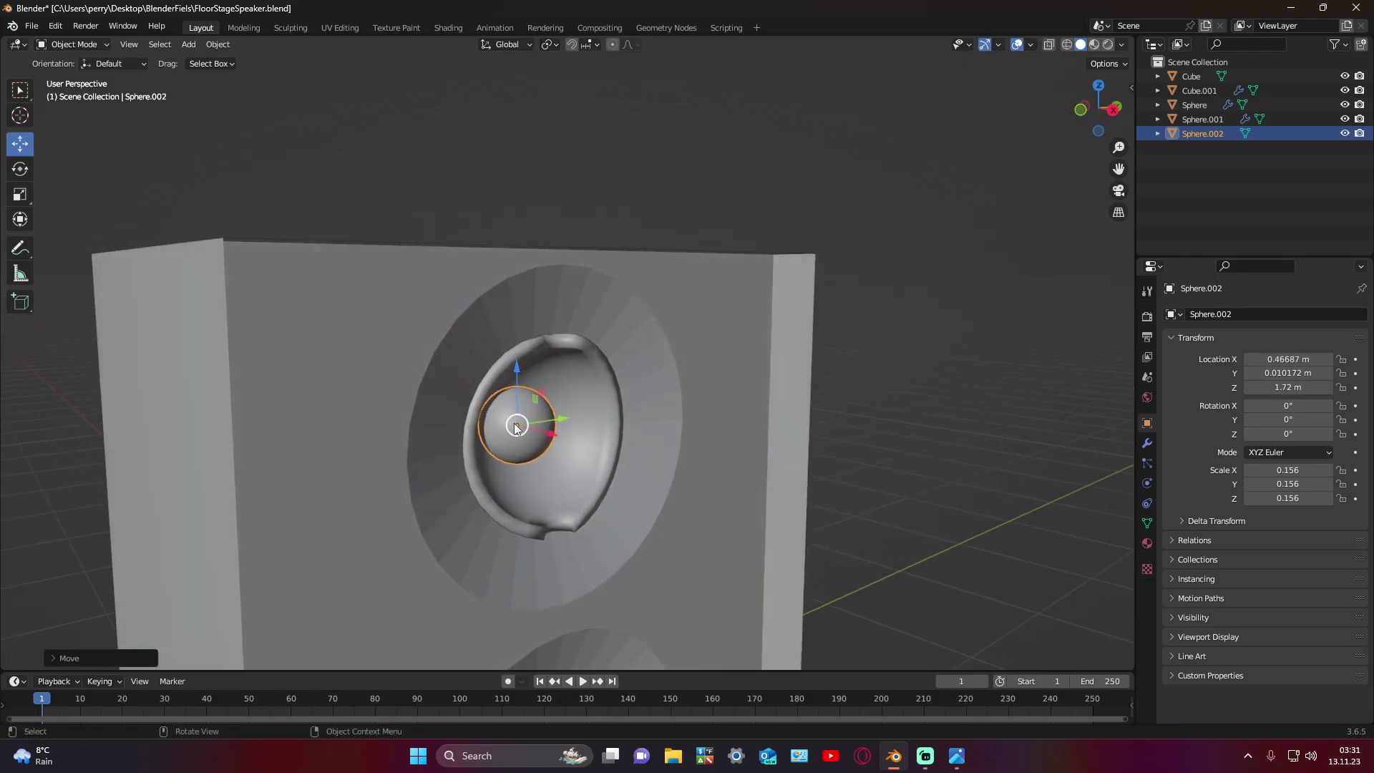
drag(540, 437, 536, 435)
click(939, 421)
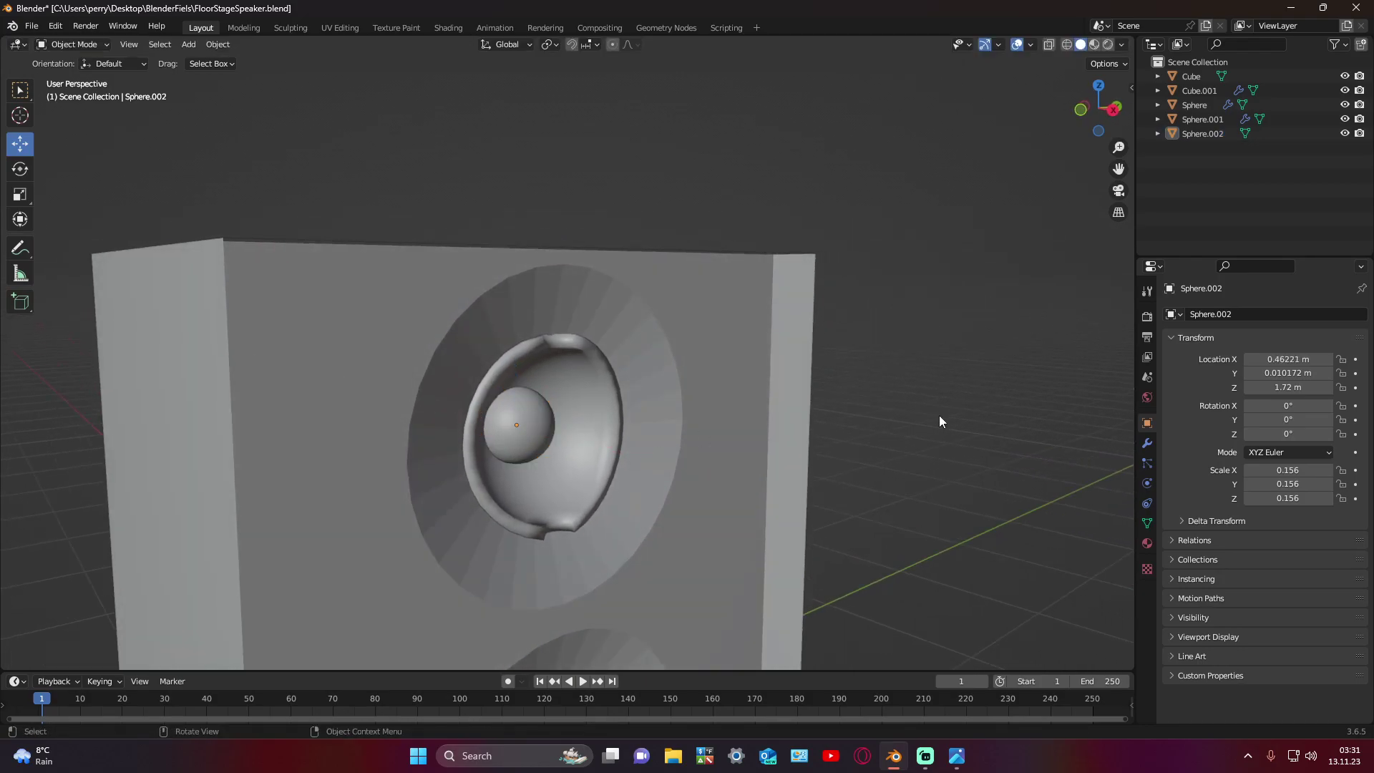
click(611, 384)
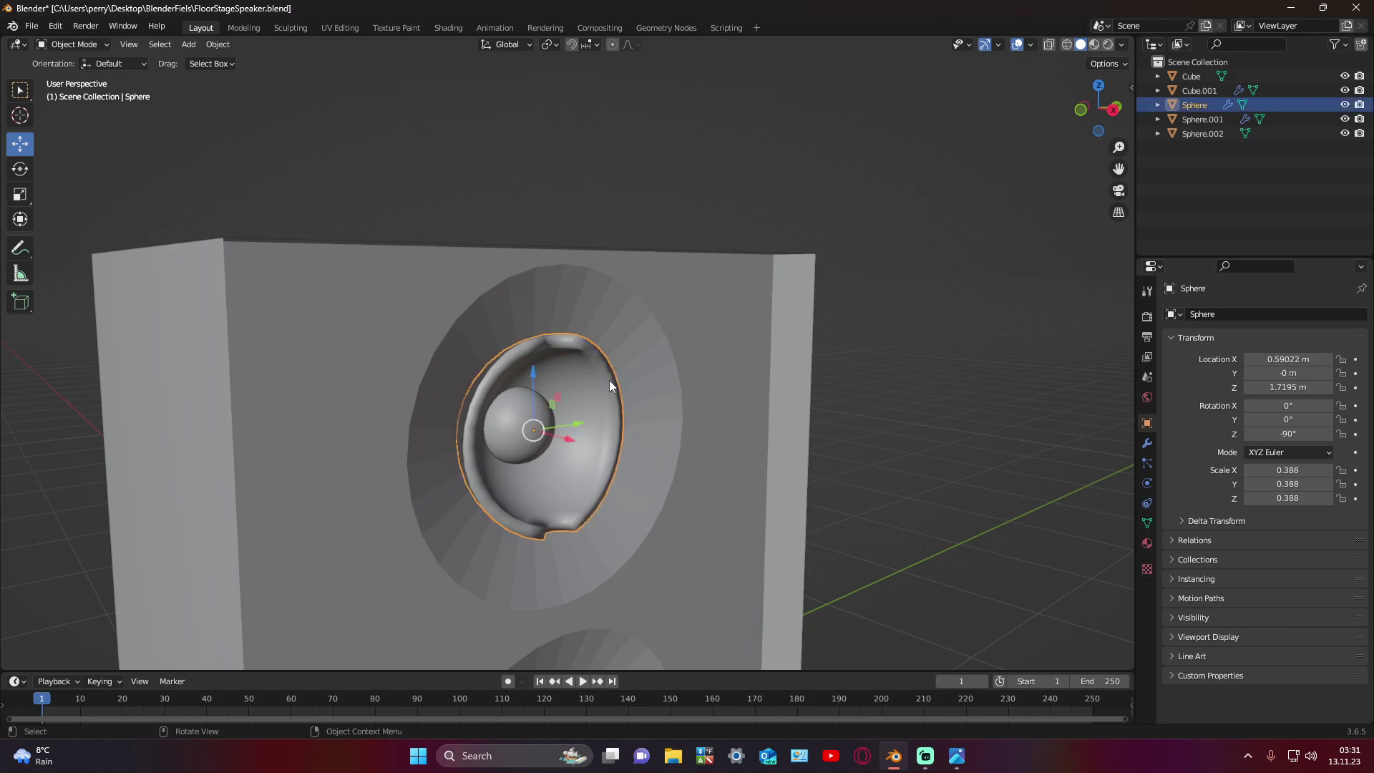
Step: Select the cone and look through its object, mesh, modifier, physics and constraint property tabs
click(995, 463)
click(612, 426)
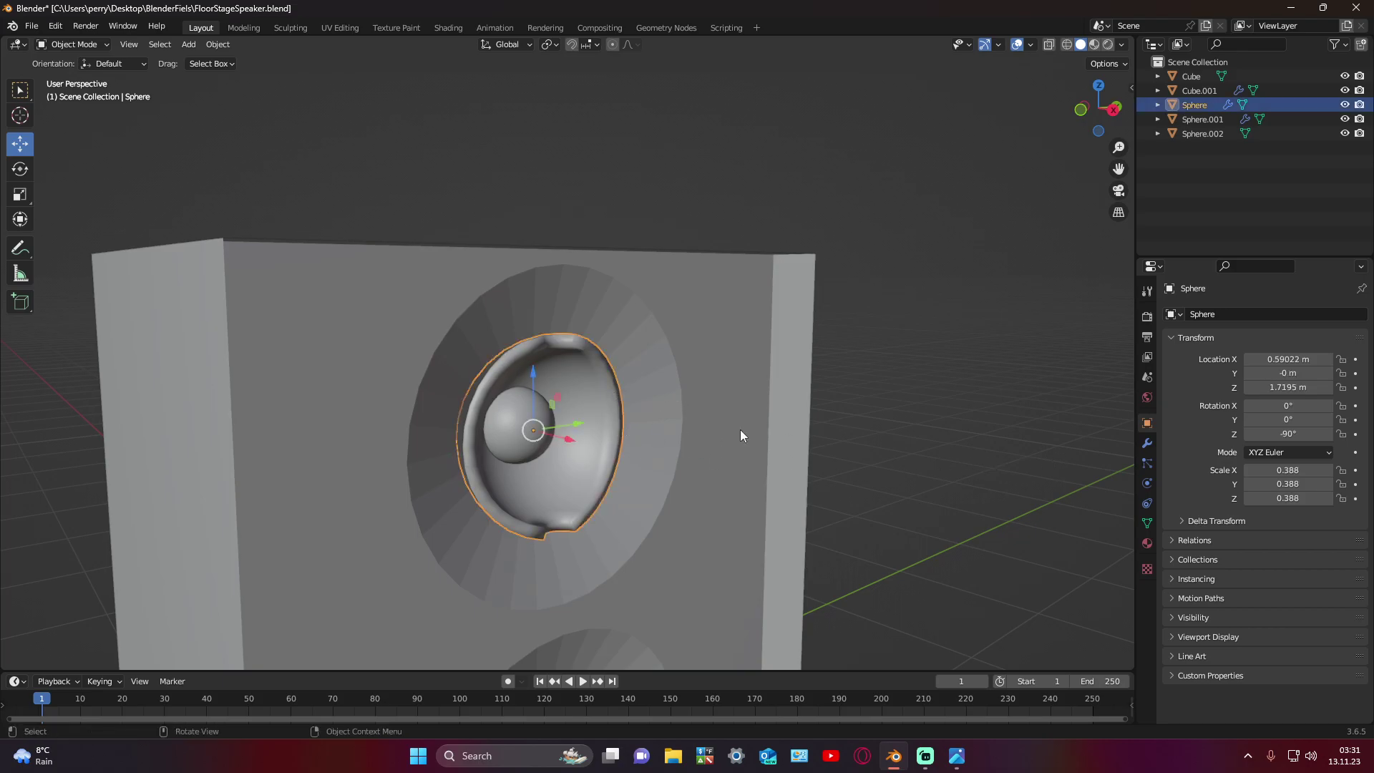
click(1189, 345)
click(1148, 464)
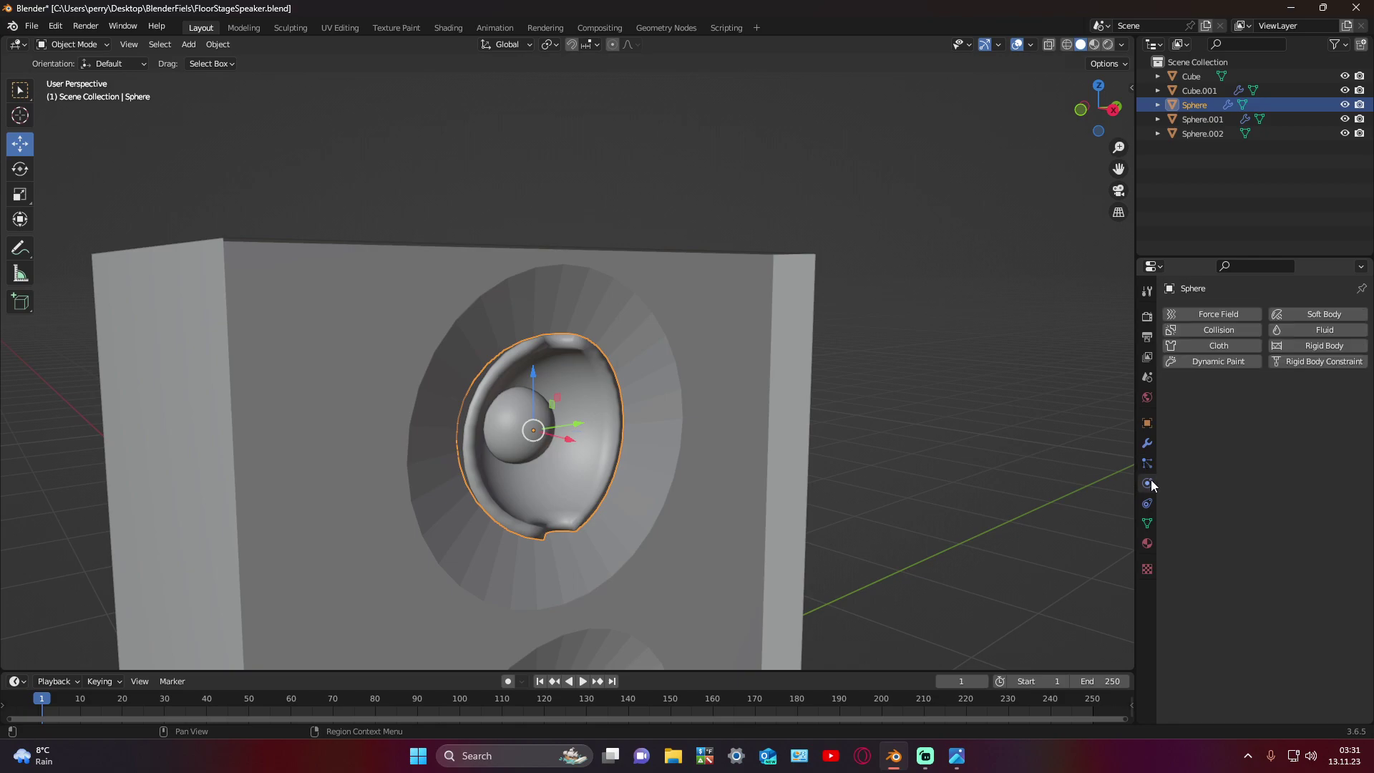
click(1147, 503)
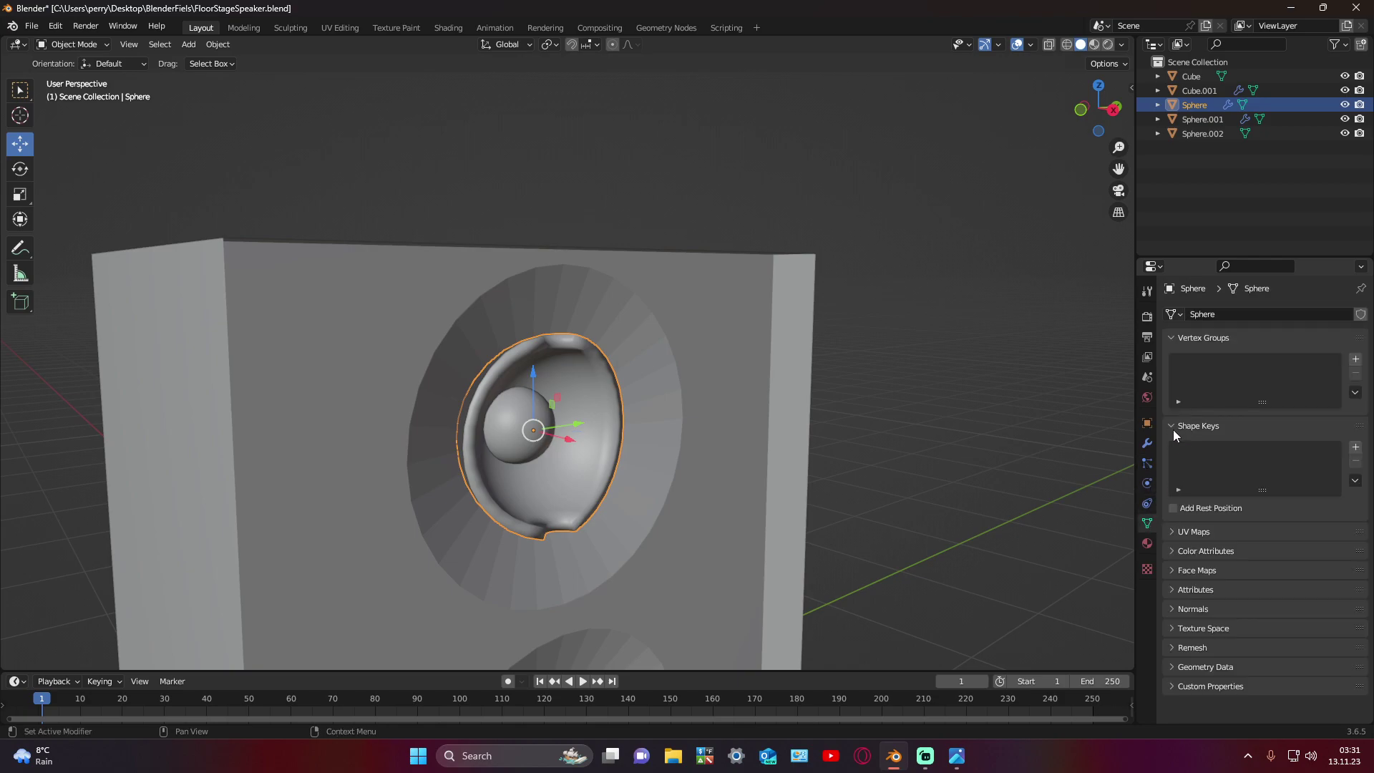
click(1174, 429)
click(1170, 344)
click(1147, 423)
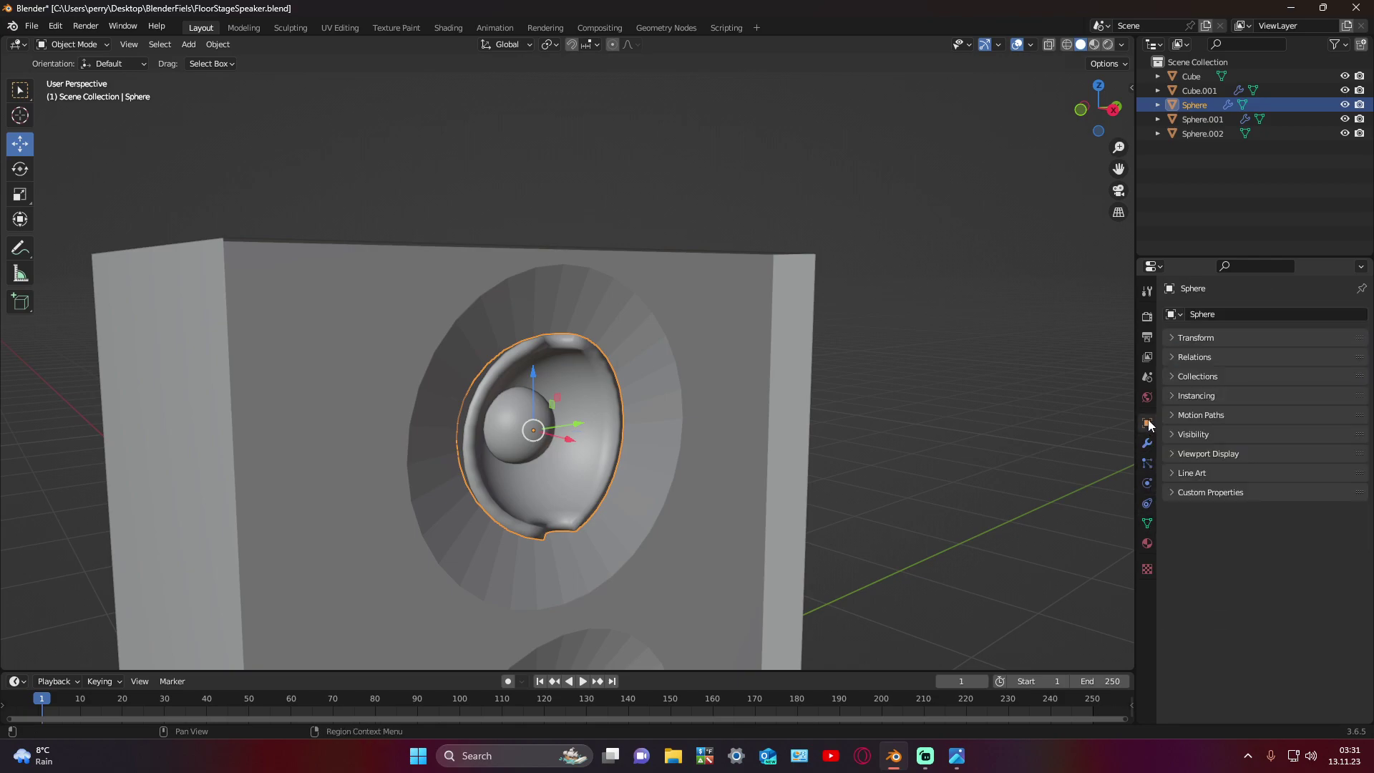
click(1147, 464)
click(1147, 483)
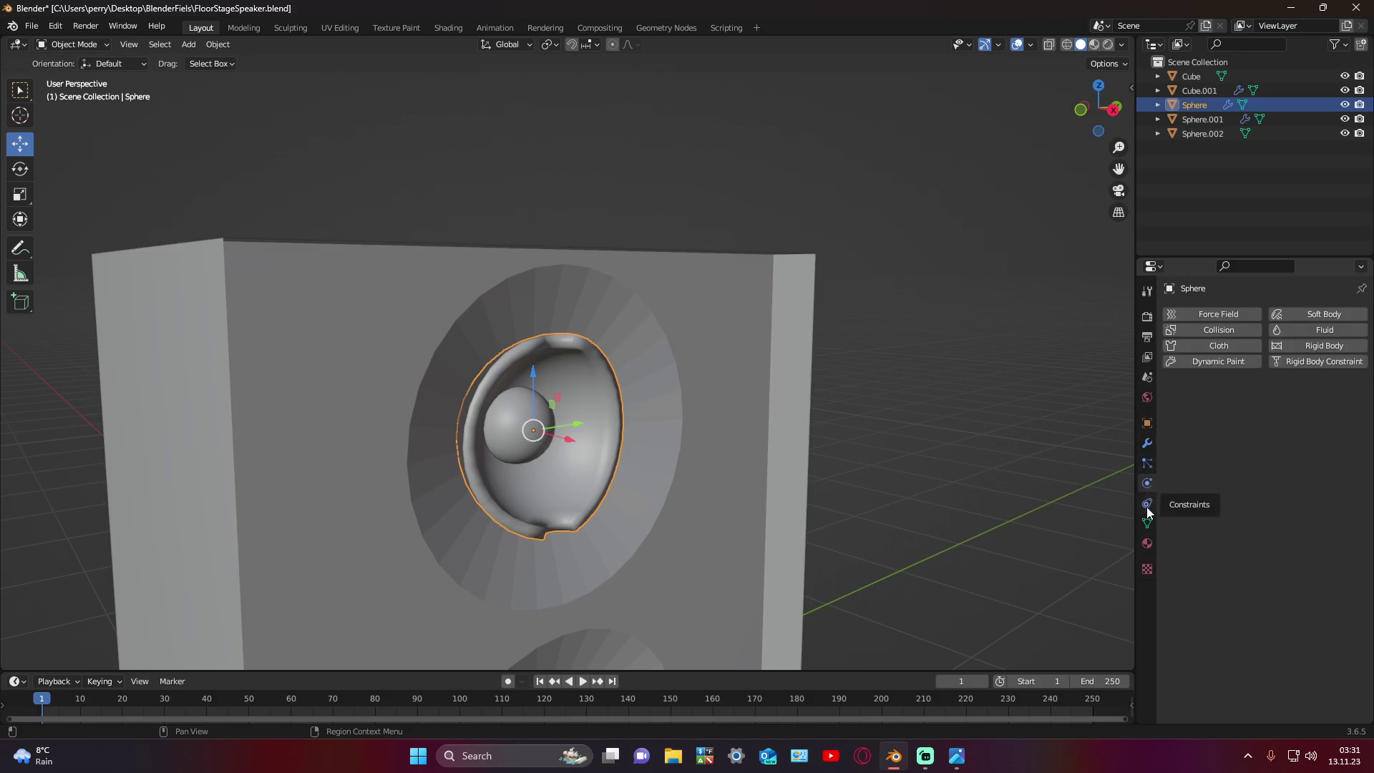
click(1147, 505)
Step: Give the cone a new Material.001 with a black base colour (Value 0), without nodes
click(1147, 543)
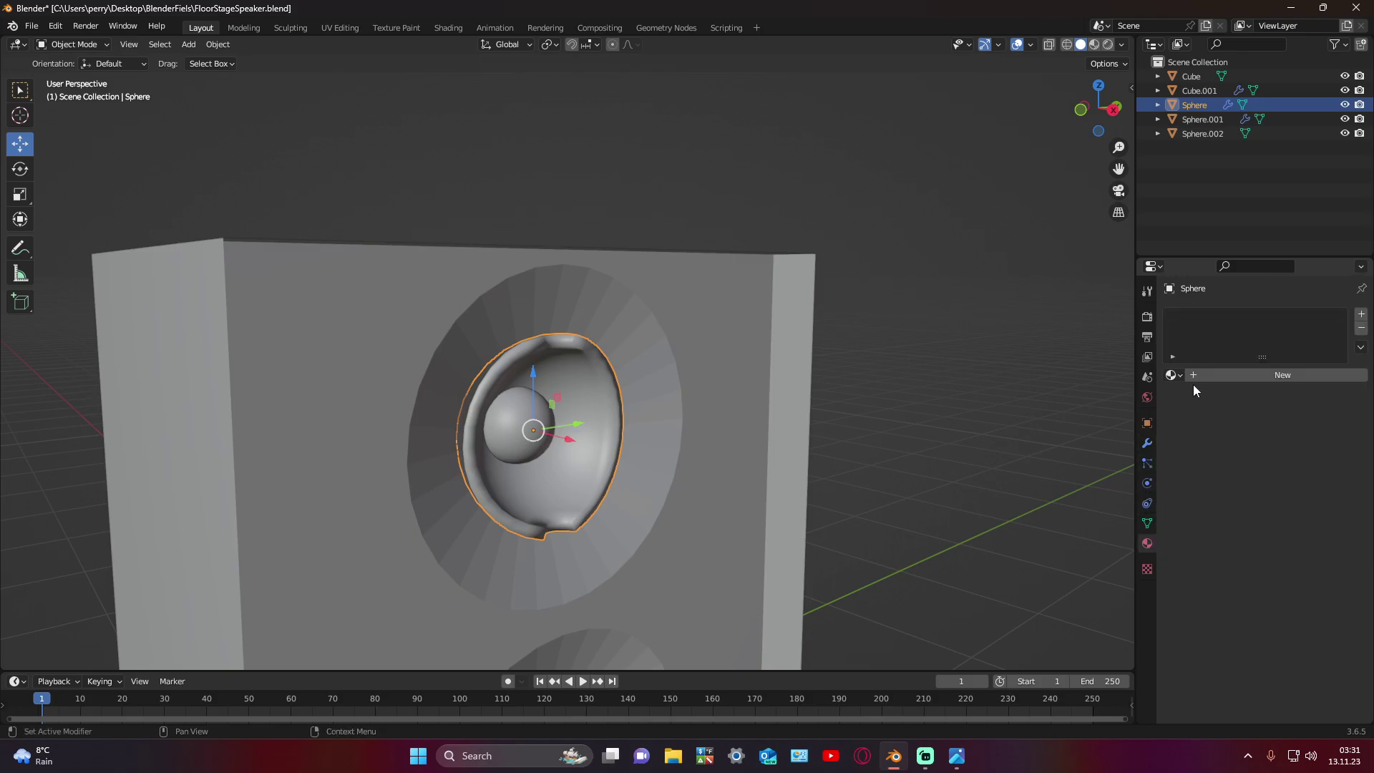
click(1204, 375)
click(1210, 438)
click(1272, 467)
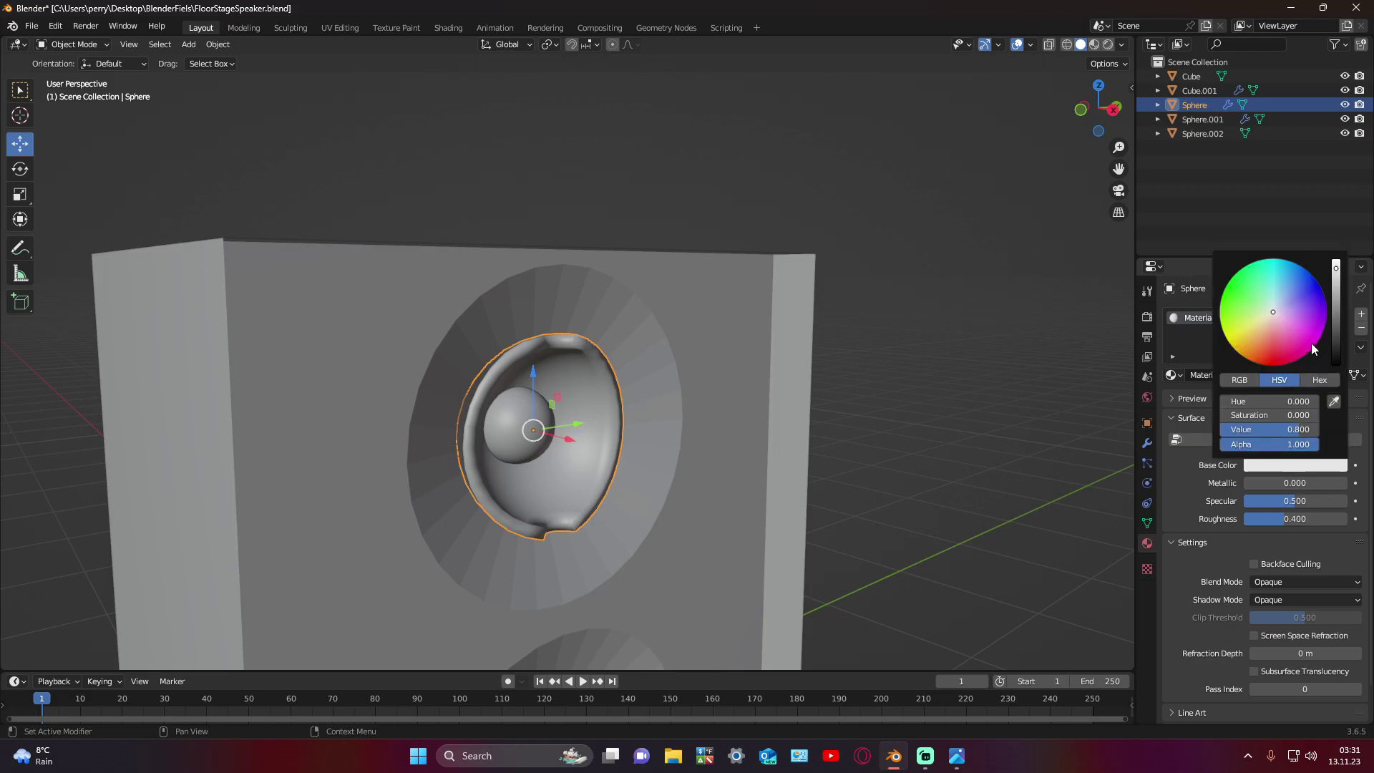
drag(1287, 430, 1224, 430)
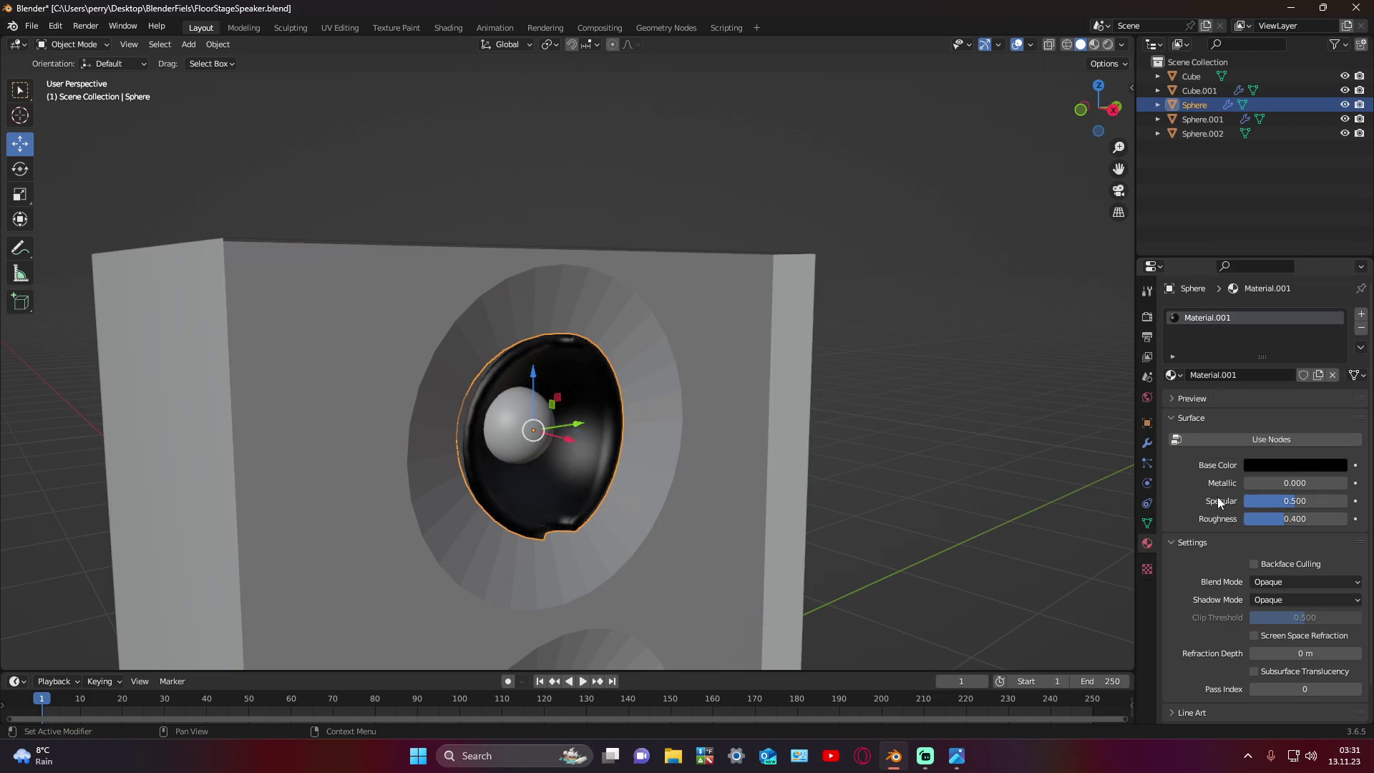
click(1192, 418)
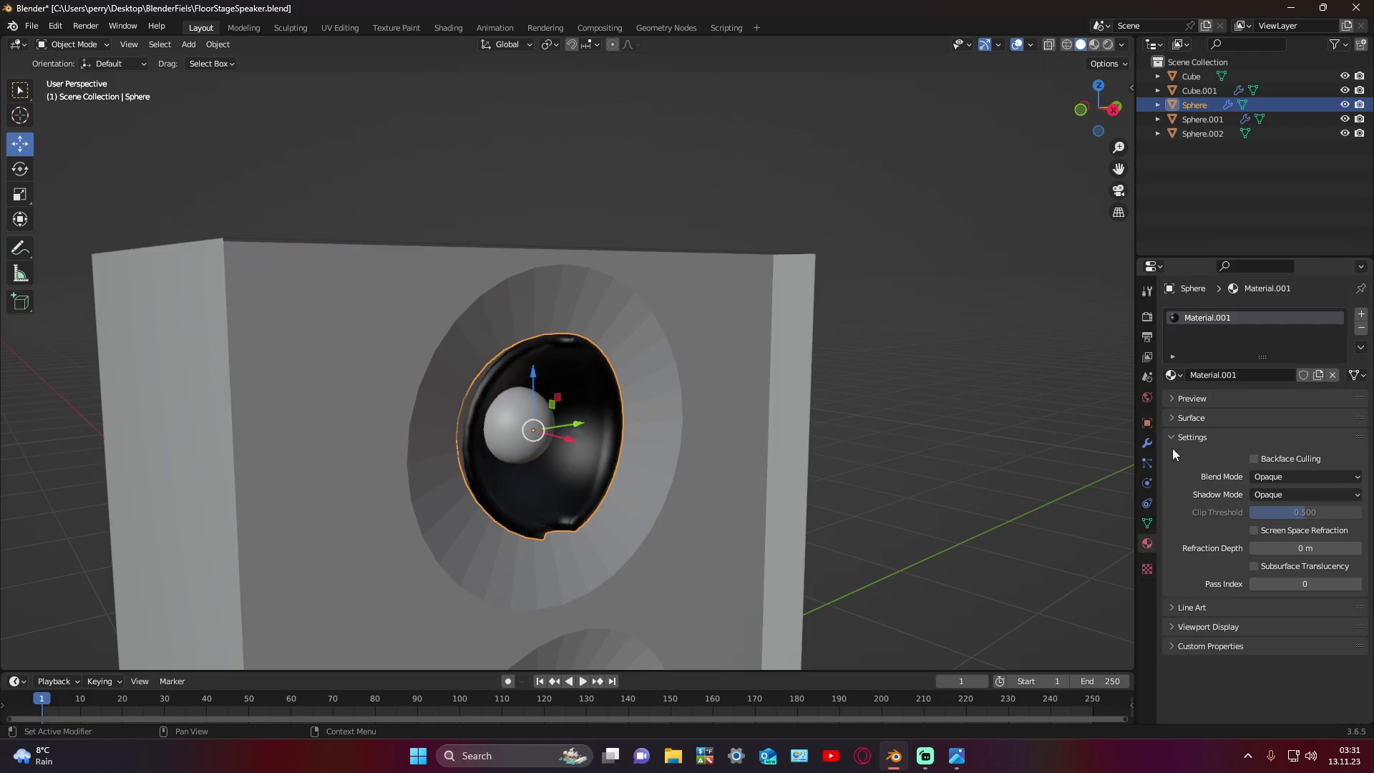
click(1178, 437)
drag(1191, 256, 1191, 299)
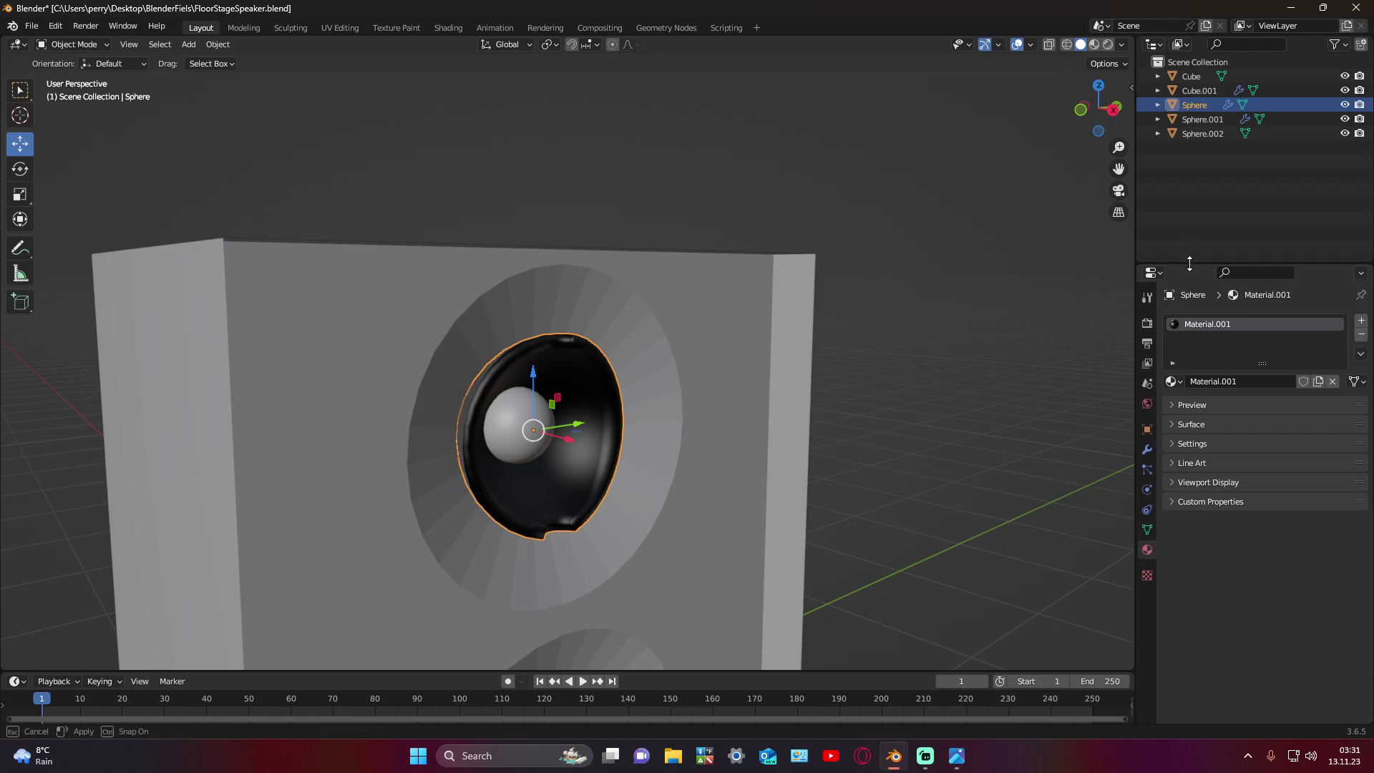
click(1193, 282)
middle_drag(905, 364, 794, 373)
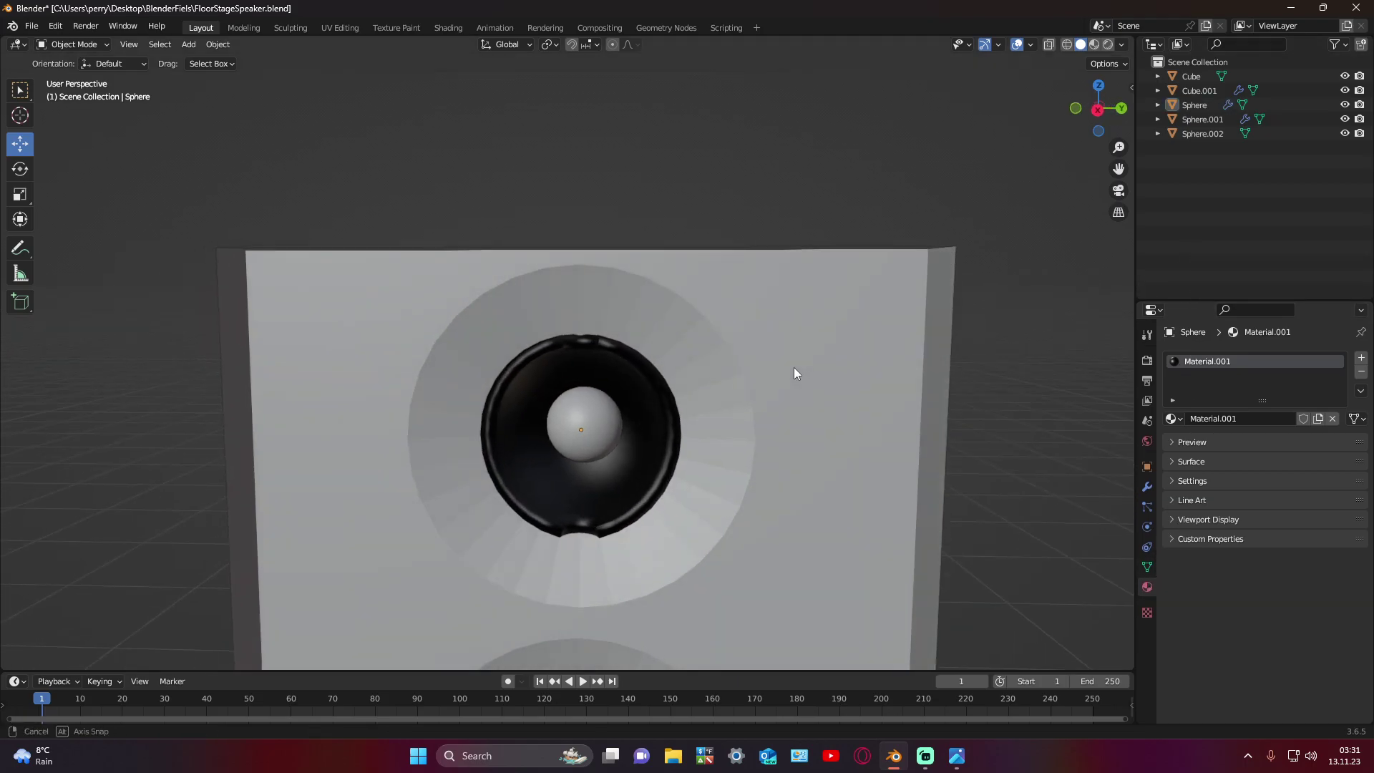
Step: Give the centre dome Sphere.002 a new Material.002 with a dark grey base colour (Value about 0.14)
click(595, 432)
mouse_move(703, 427)
middle_down()
mouse_move(780, 434)
mouse_move(718, 438)
mouse_move(762, 431)
mouse_move(750, 436)
middle_up()
scroll(716, 432, up, 3)
click(1236, 418)
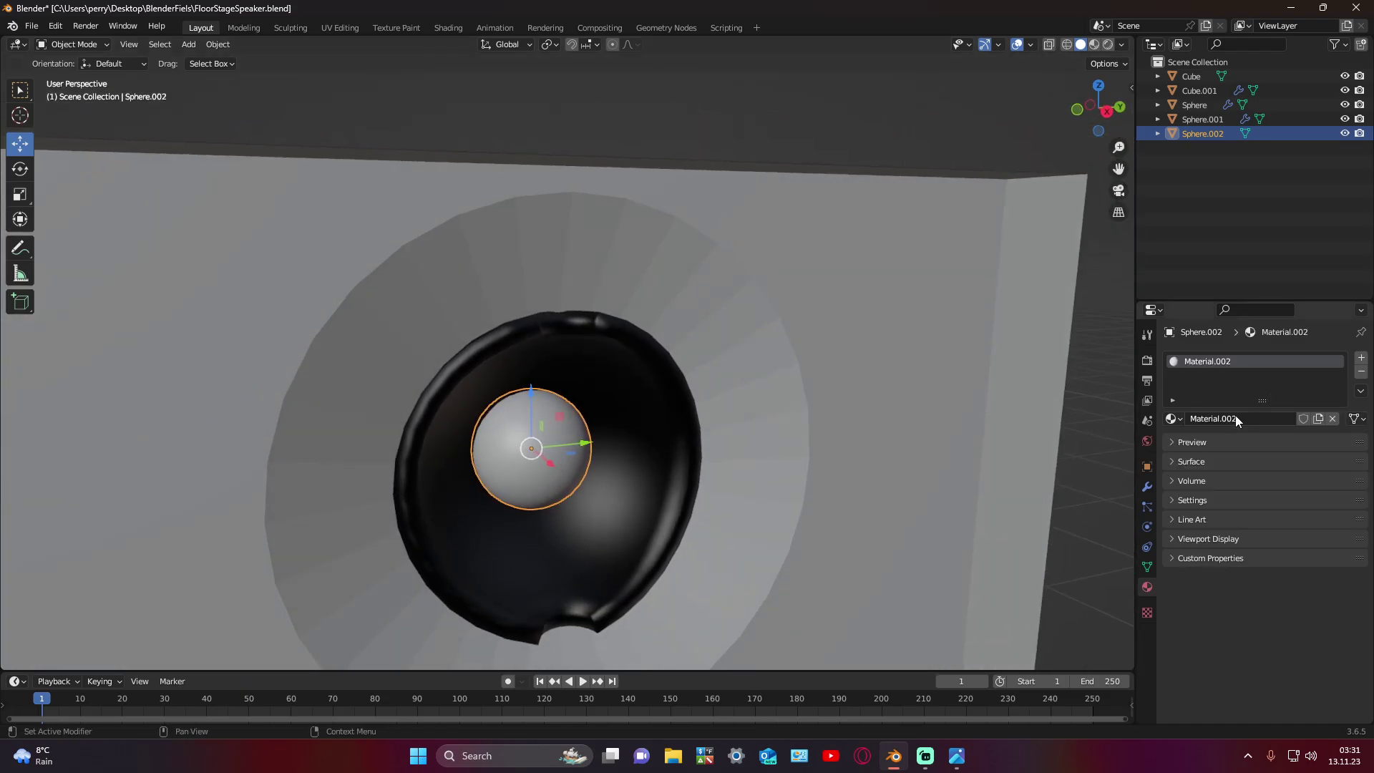
click(1213, 439)
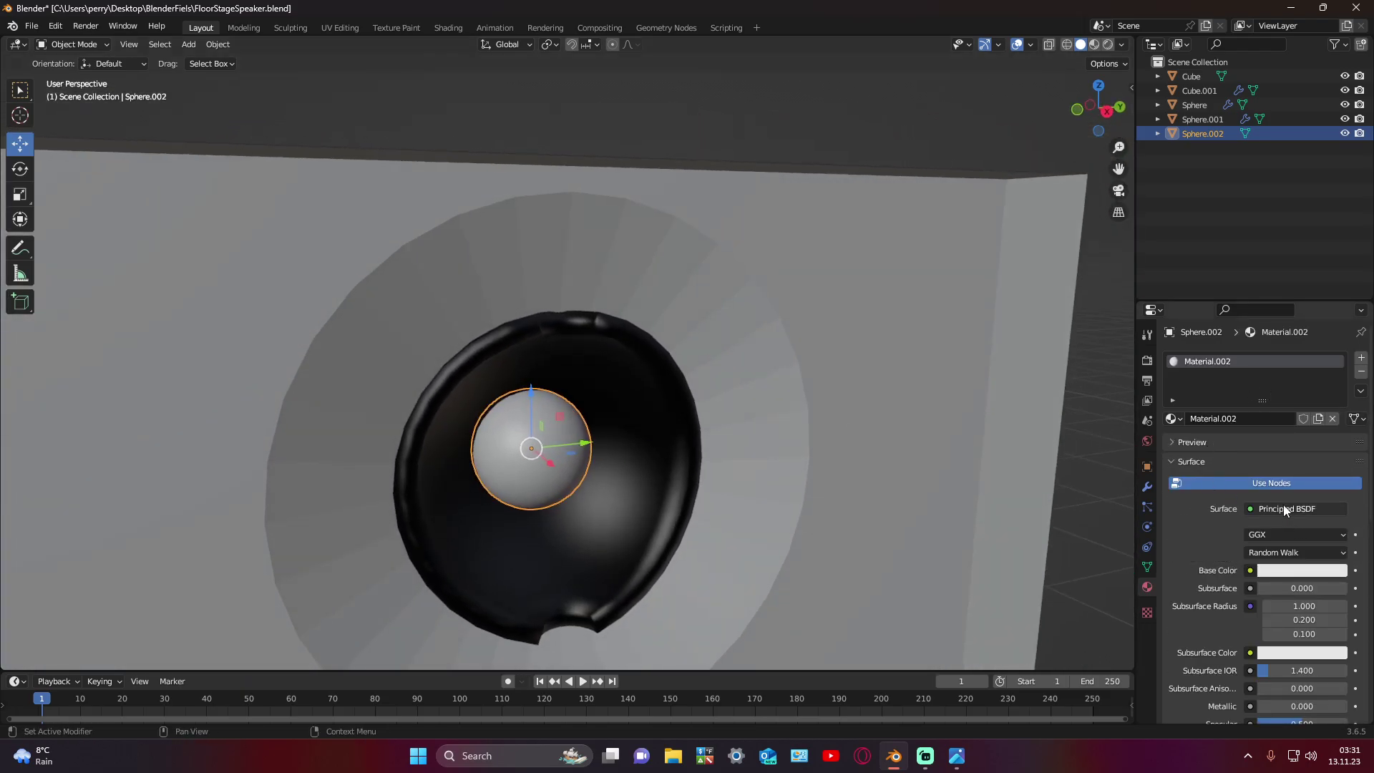
click(1279, 484)
click(1281, 509)
drag(1335, 351, 1336, 364)
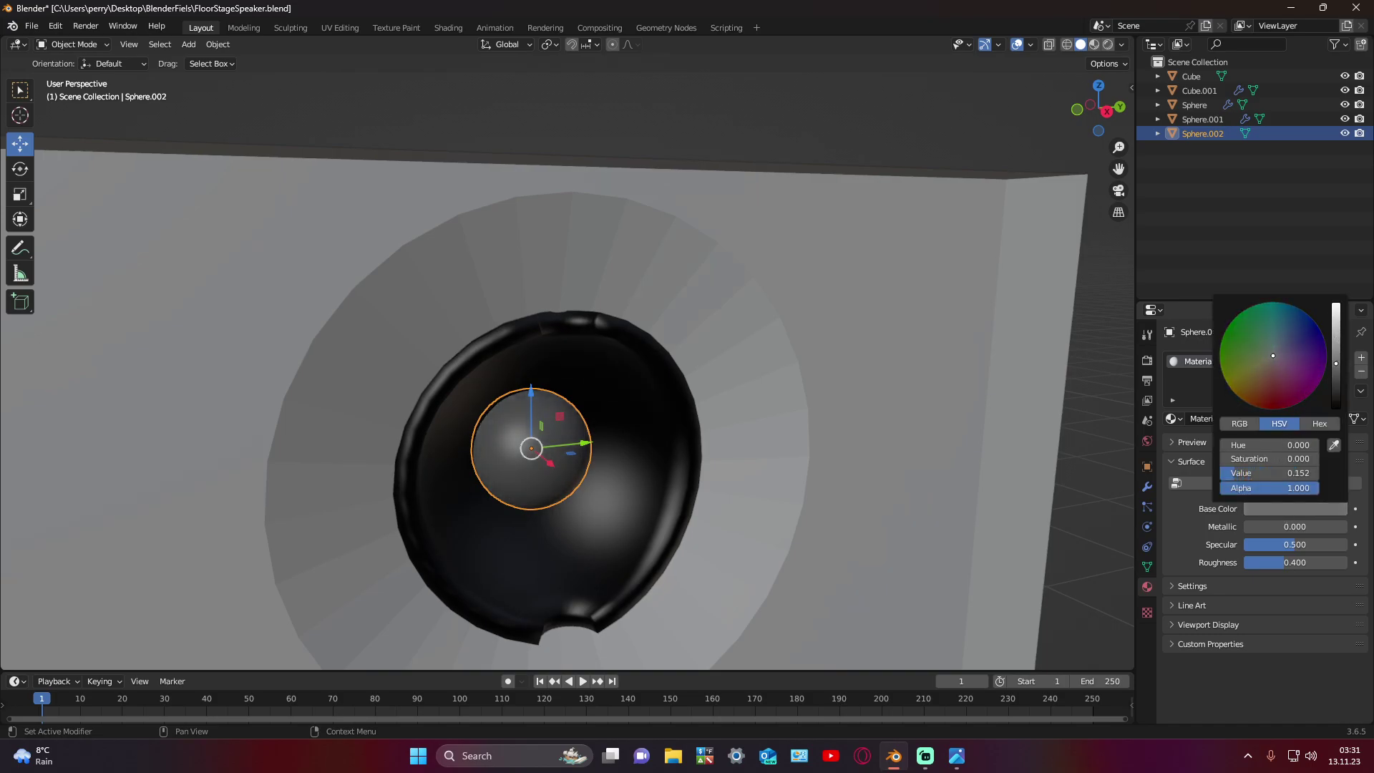
click(1183, 461)
Step: Deselect the dome, orbit to a head-on view and select the black cone
click(1193, 226)
middle_drag(949, 422, 706, 405)
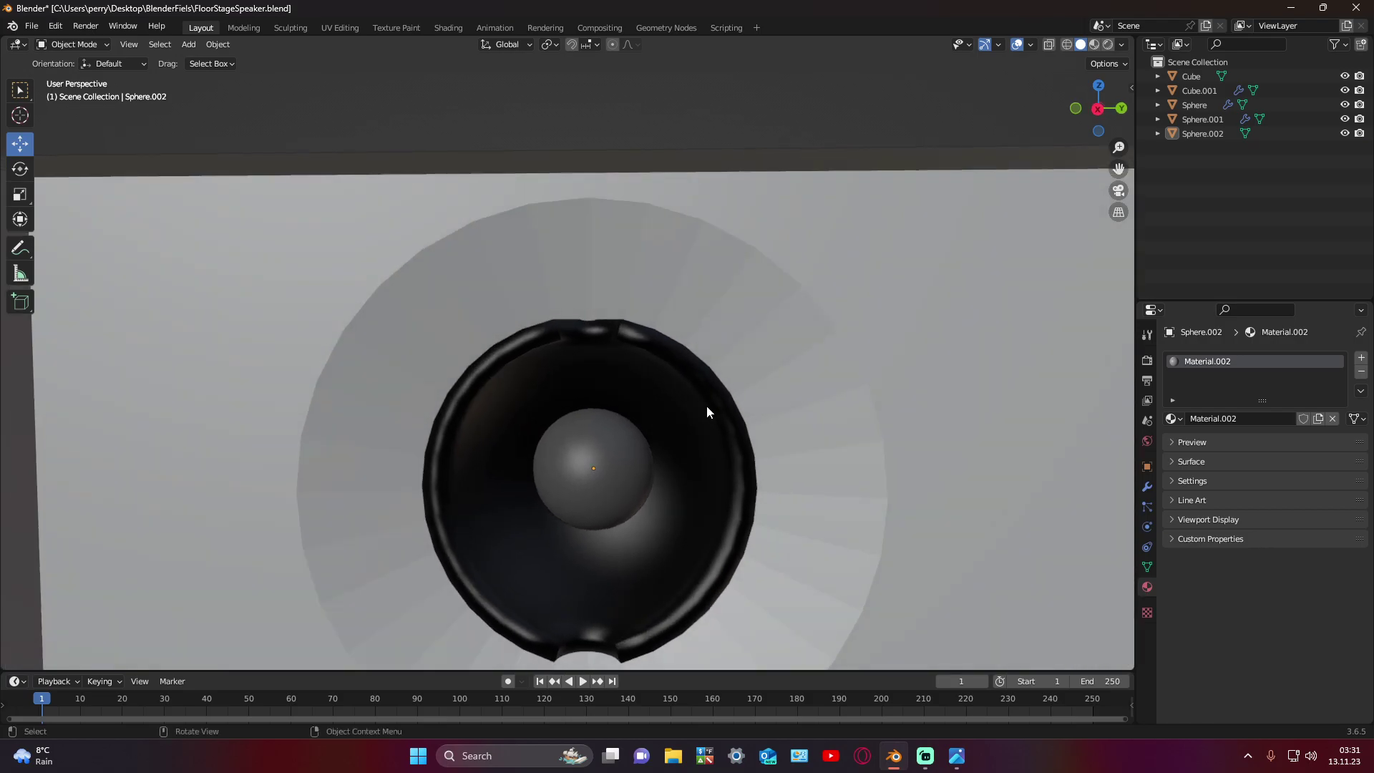
click(709, 405)
middle_drag(771, 458, 778, 461)
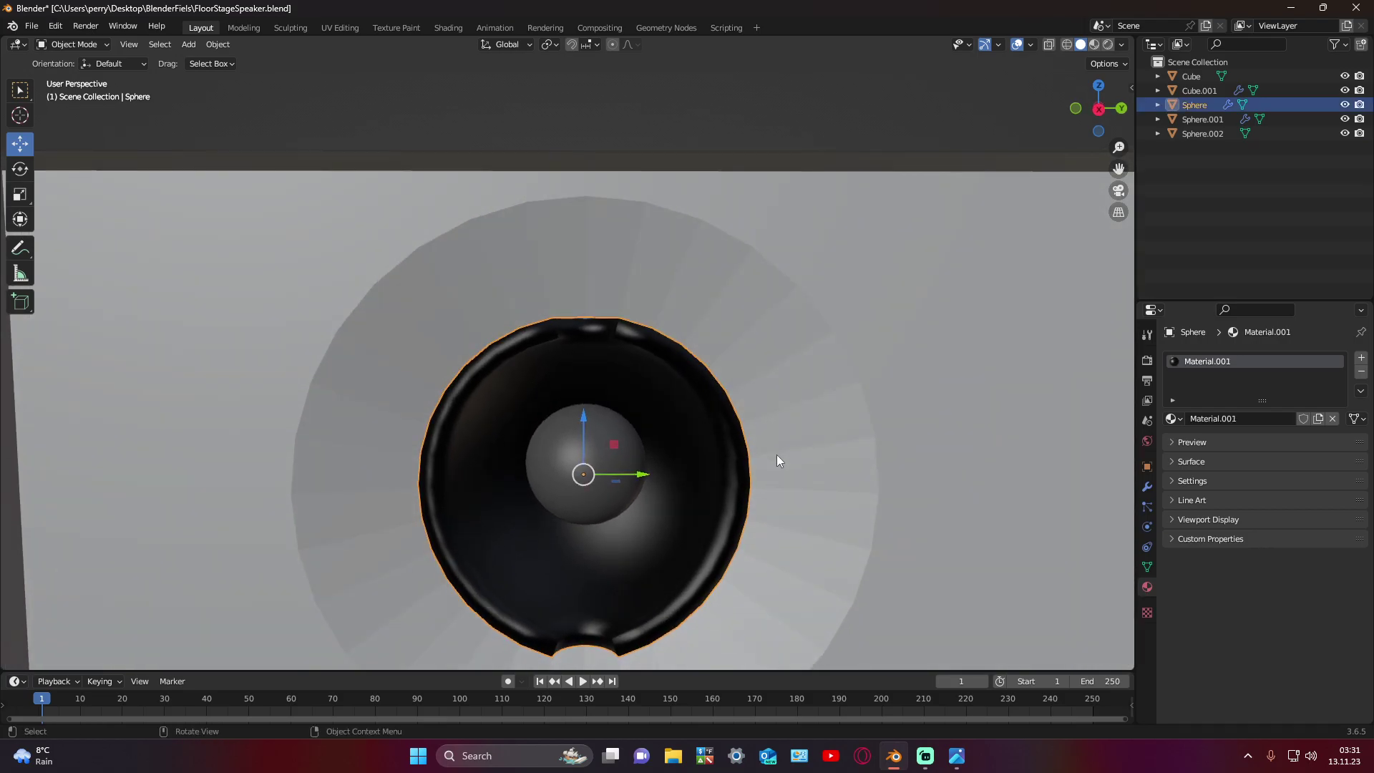
Step: Duplicate the black cone as Sphere.003, scale the copy down and move it toward the centre
key(shift+d)
key(x)
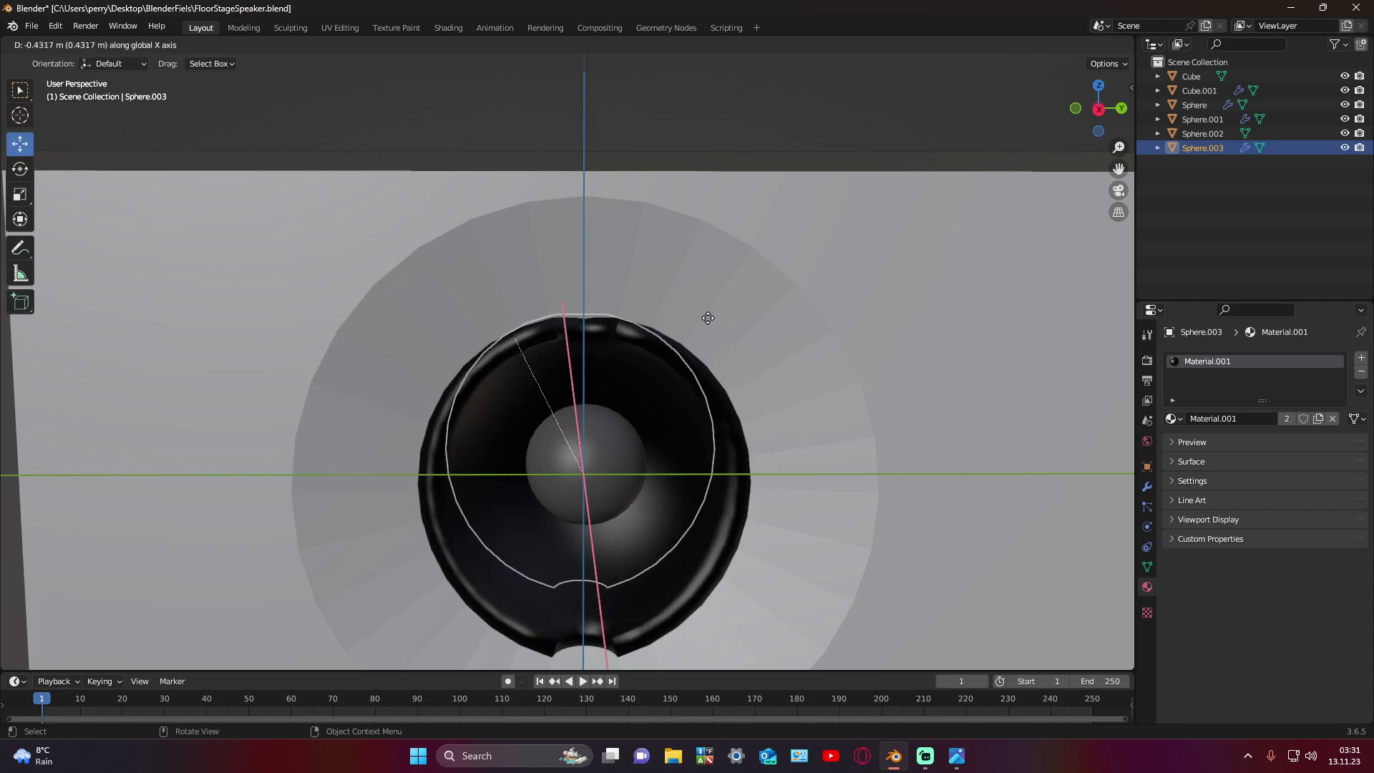
click(688, 286)
mouse_move(709, 408)
middle_down()
mouse_move(766, 420)
mouse_move(699, 449)
middle_up()
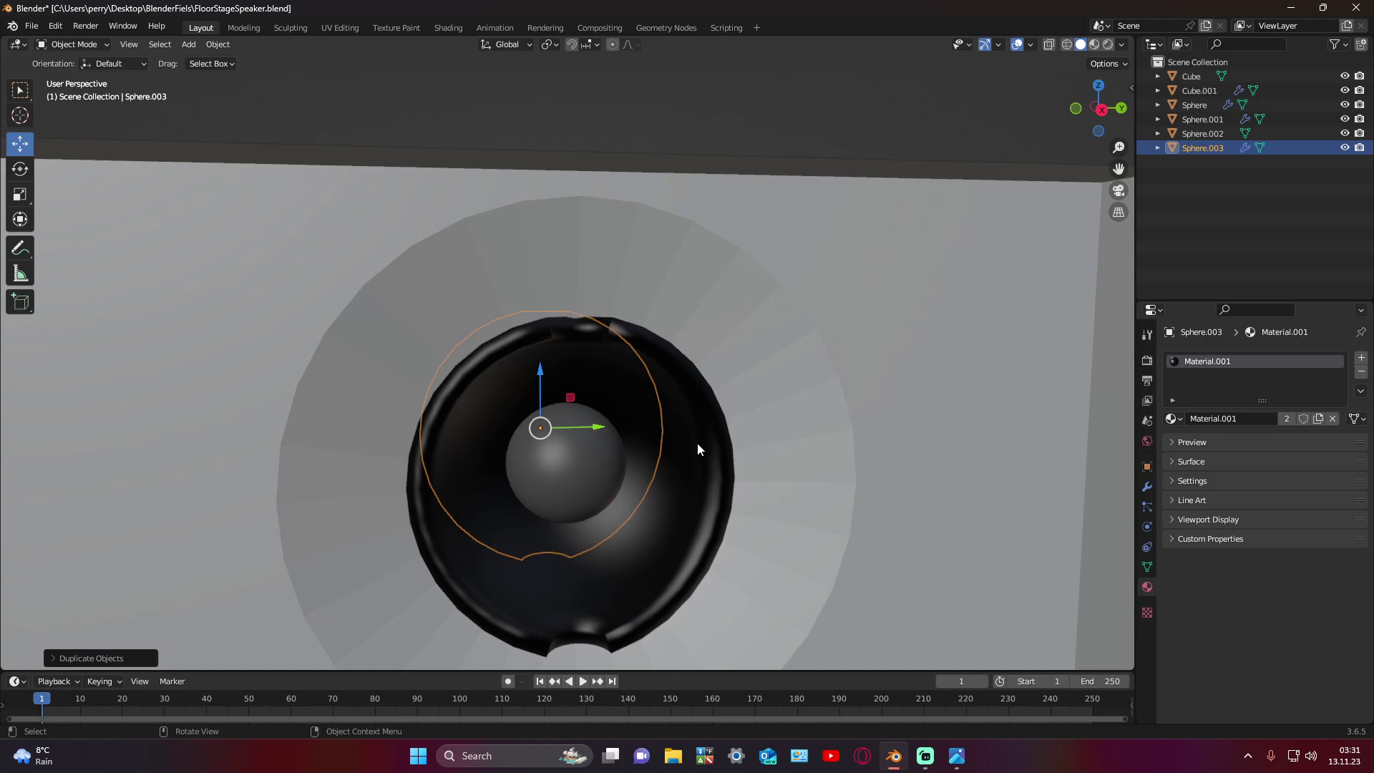
key(s)
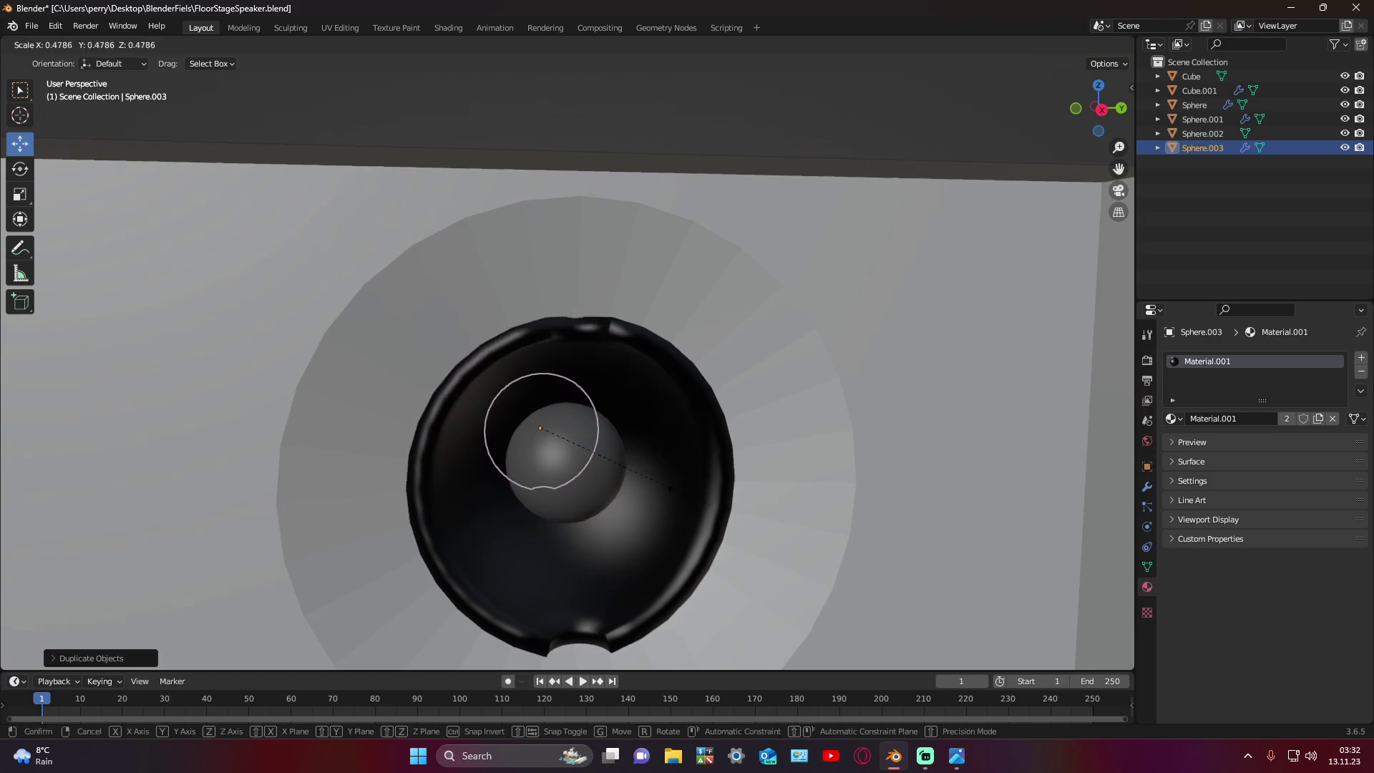
click(673, 481)
middle_drag(434, 412, 476, 423)
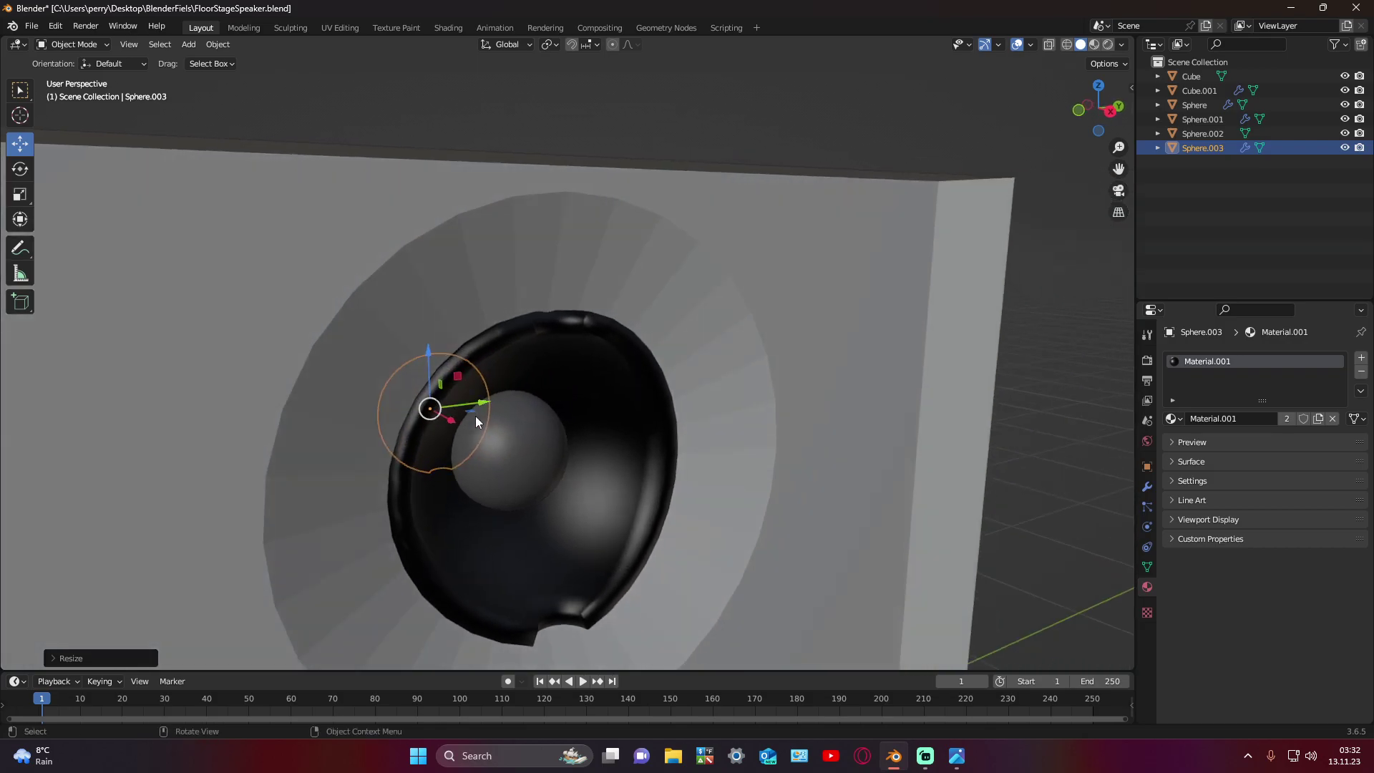
drag(449, 421, 496, 467)
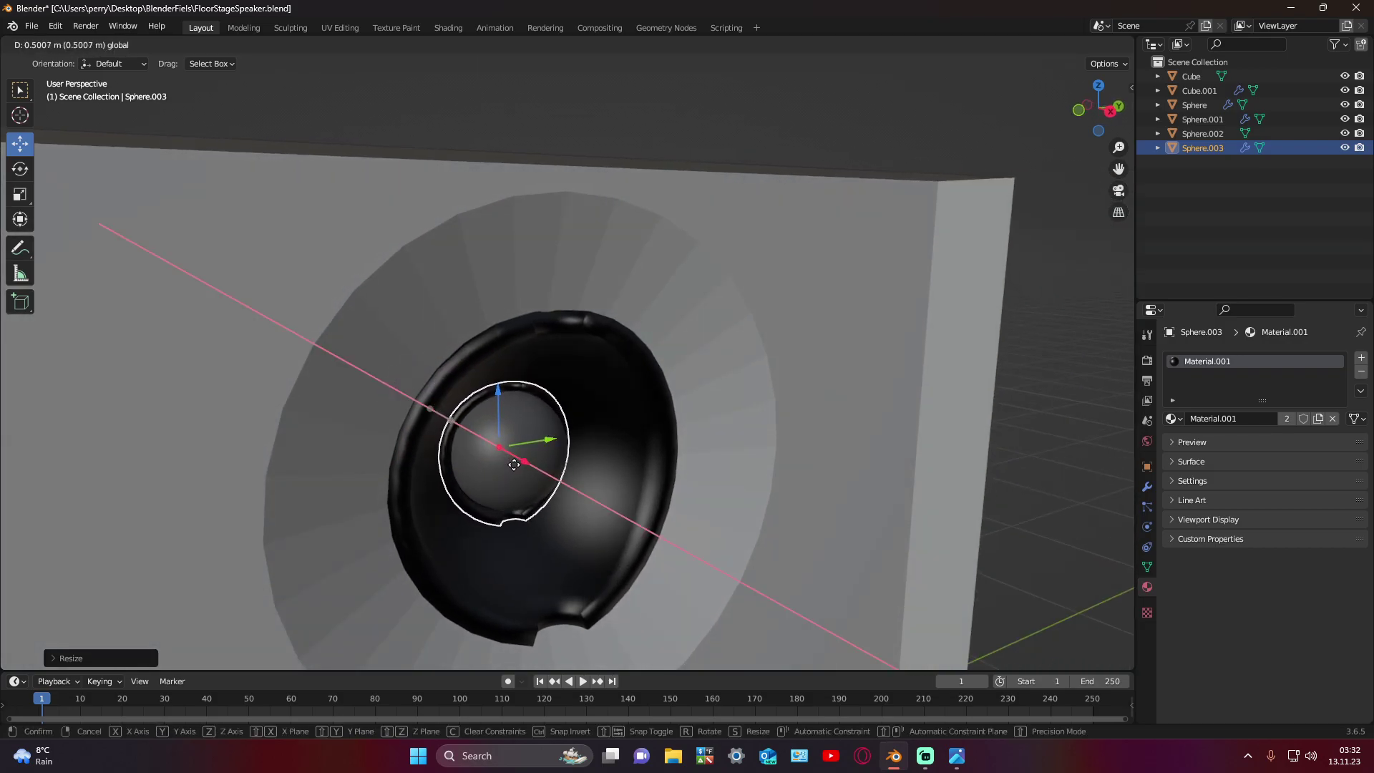
mouse_move(496, 467)
middle_down()
mouse_move(612, 462)
mouse_move(660, 526)
mouse_move(687, 535)
middle_up()
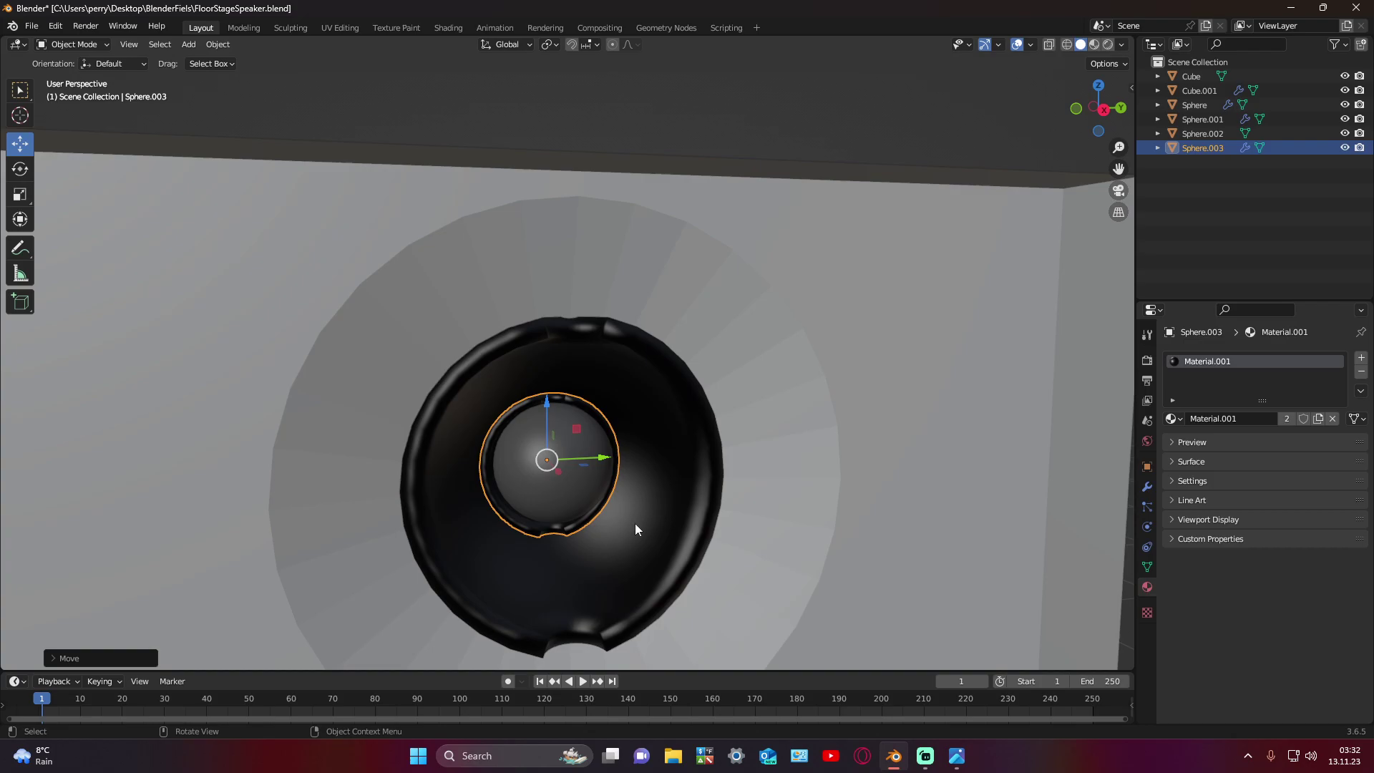
Step: Shrink the copy further and nudge it along Z and X into a ring around the dome
key(s)
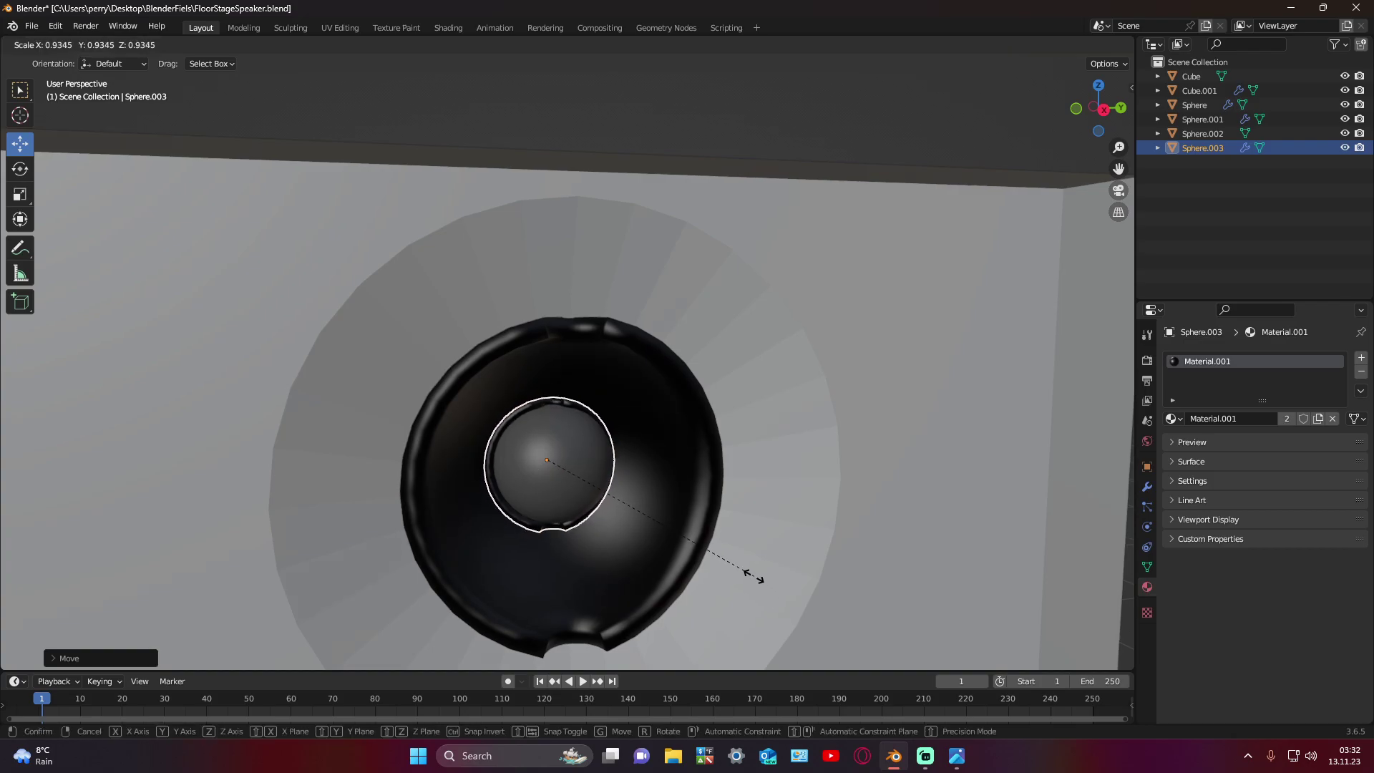
click(749, 571)
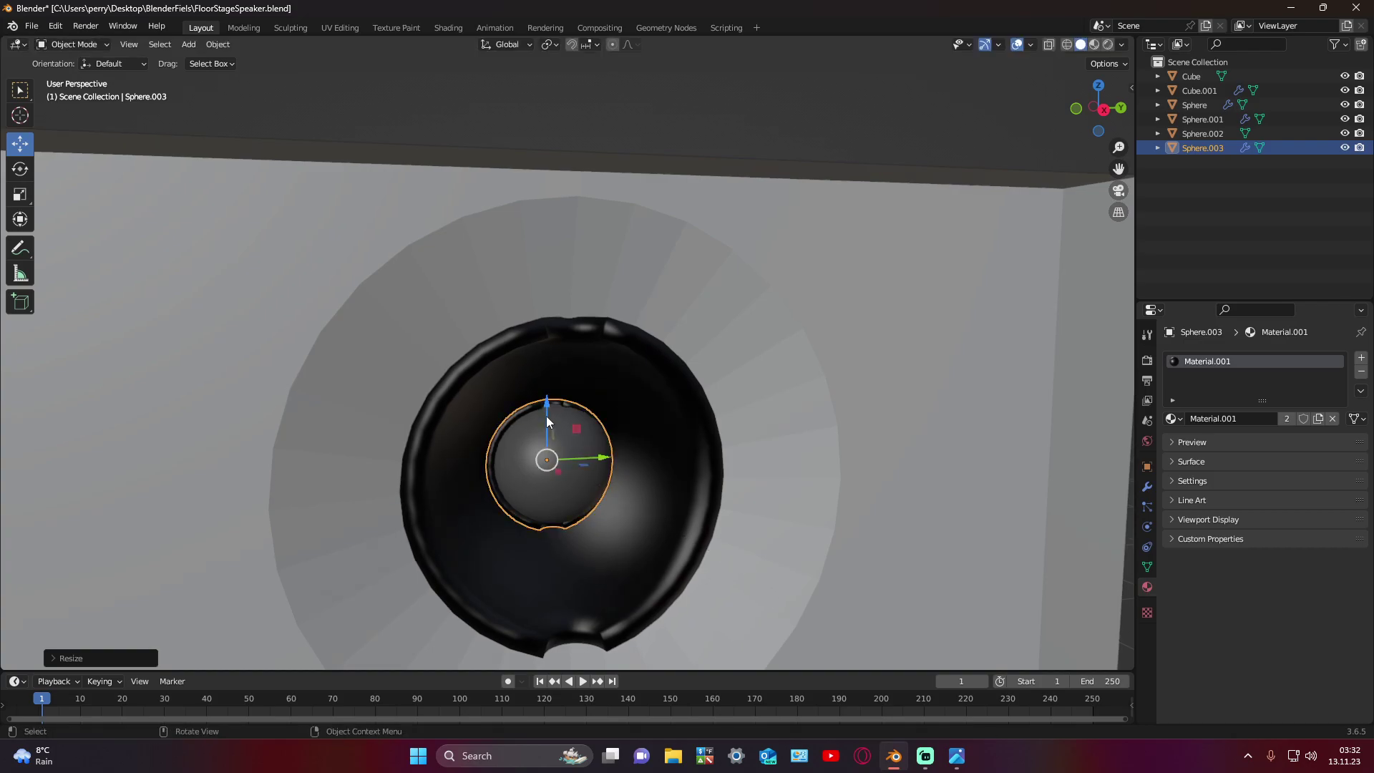
drag(547, 415, 546, 421)
middle_drag(547, 421, 691, 481)
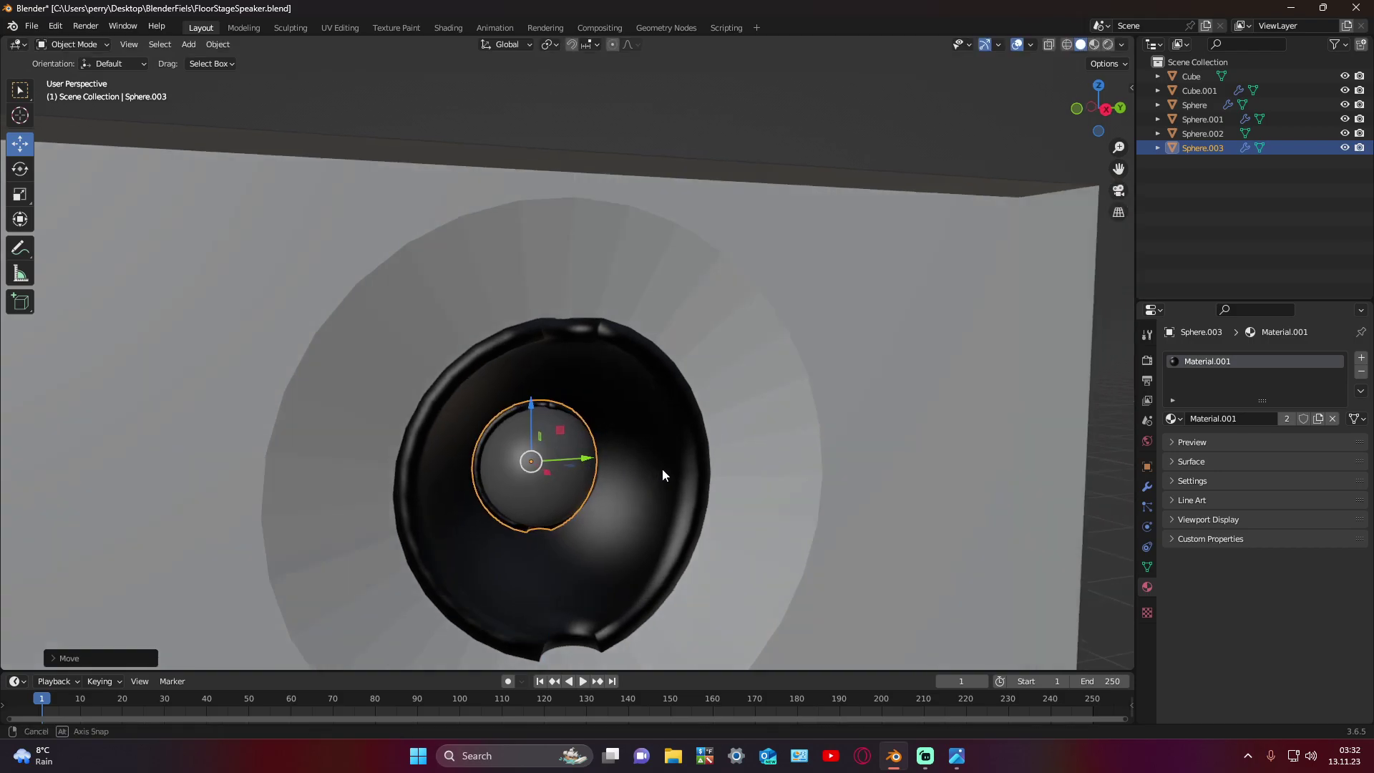
drag(506, 478, 505, 476)
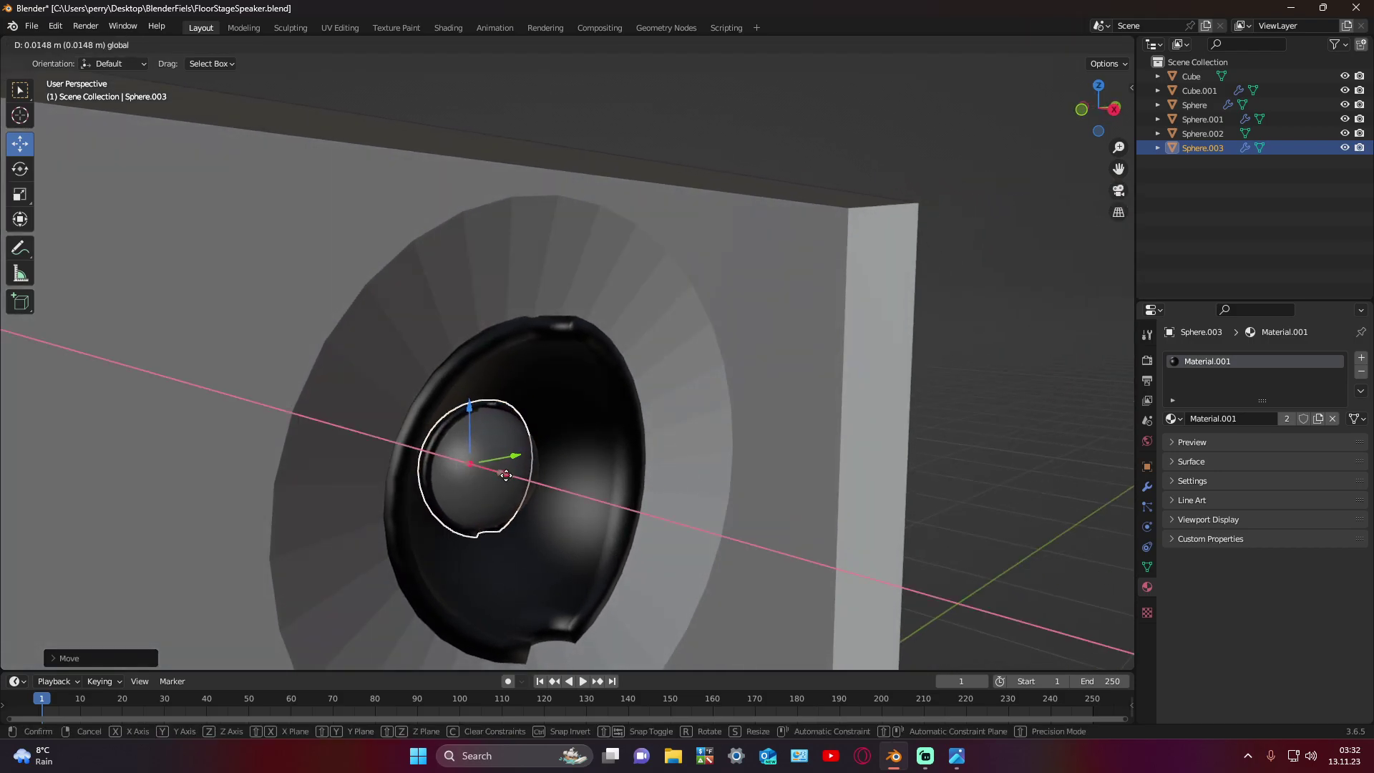
click(989, 470)
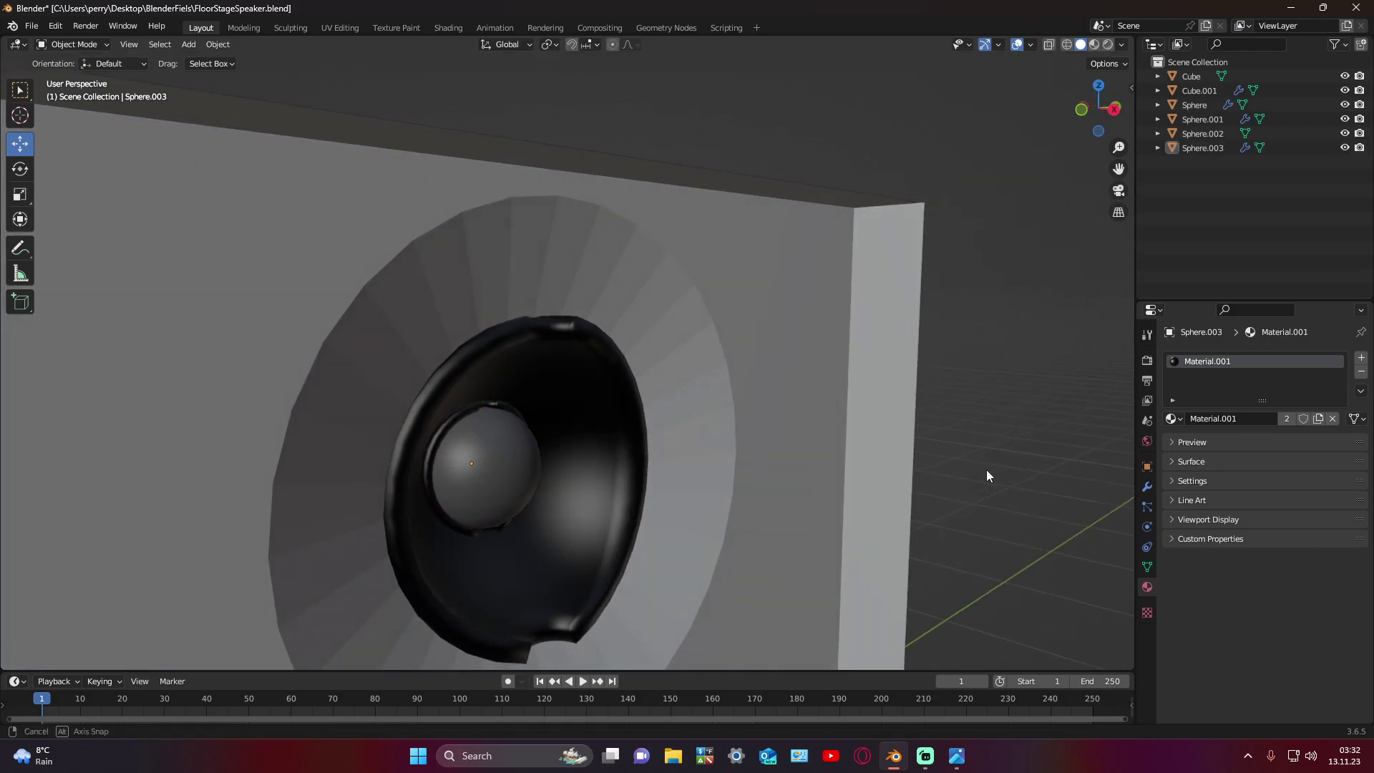
mouse_move(986, 469)
middle_down()
mouse_move(816, 453)
mouse_move(966, 425)
mouse_move(792, 471)
middle_up()
Step: Nudge the centre dome Sphere.002 slightly along X into line with the ring
click(491, 508)
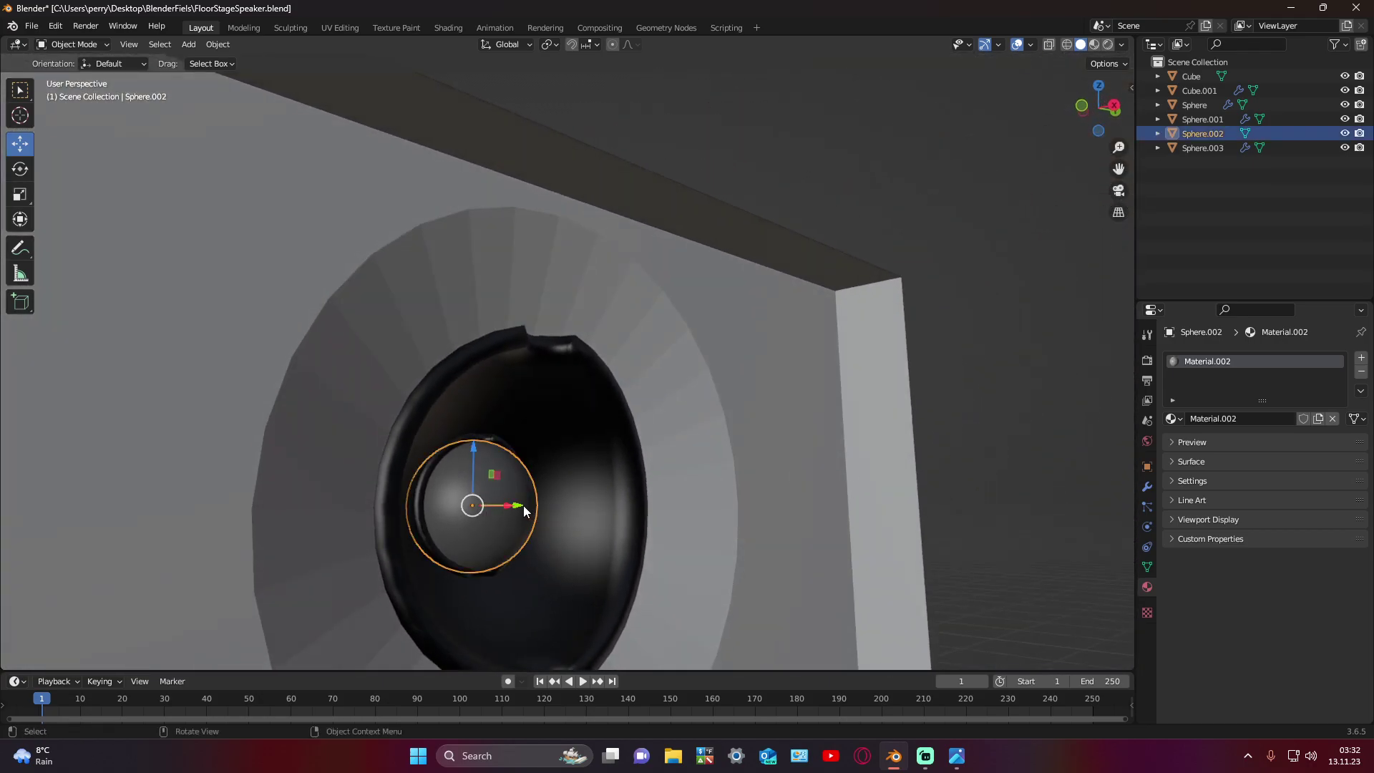
drag(501, 513, 491, 513)
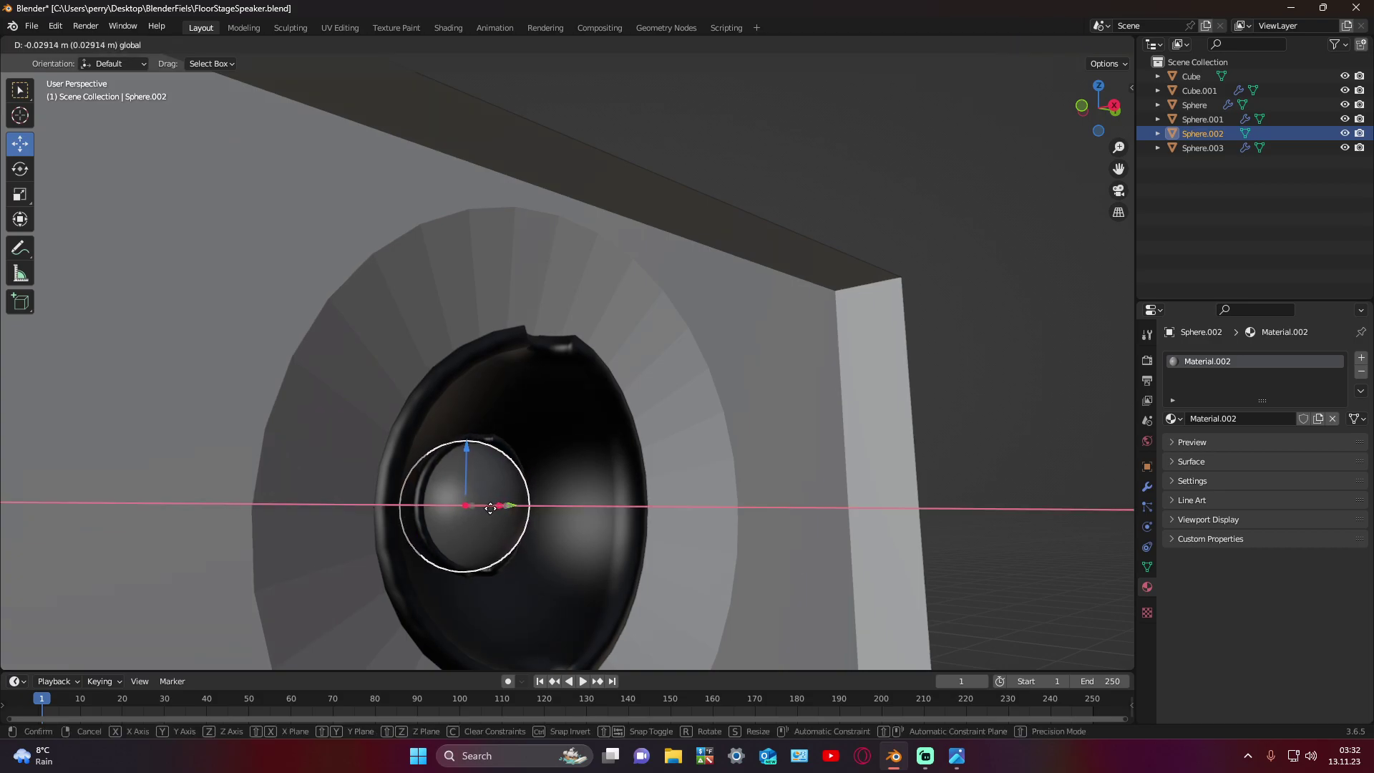
mouse_move(905, 504)
middle_down()
mouse_move(1002, 499)
mouse_move(832, 507)
mouse_move(958, 501)
mouse_move(702, 462)
mouse_move(788, 494)
mouse_move(687, 479)
middle_up()
Step: Delete the leftover sphere Sphere.001 from the lower speaker opening
scroll(687, 479, up, 4)
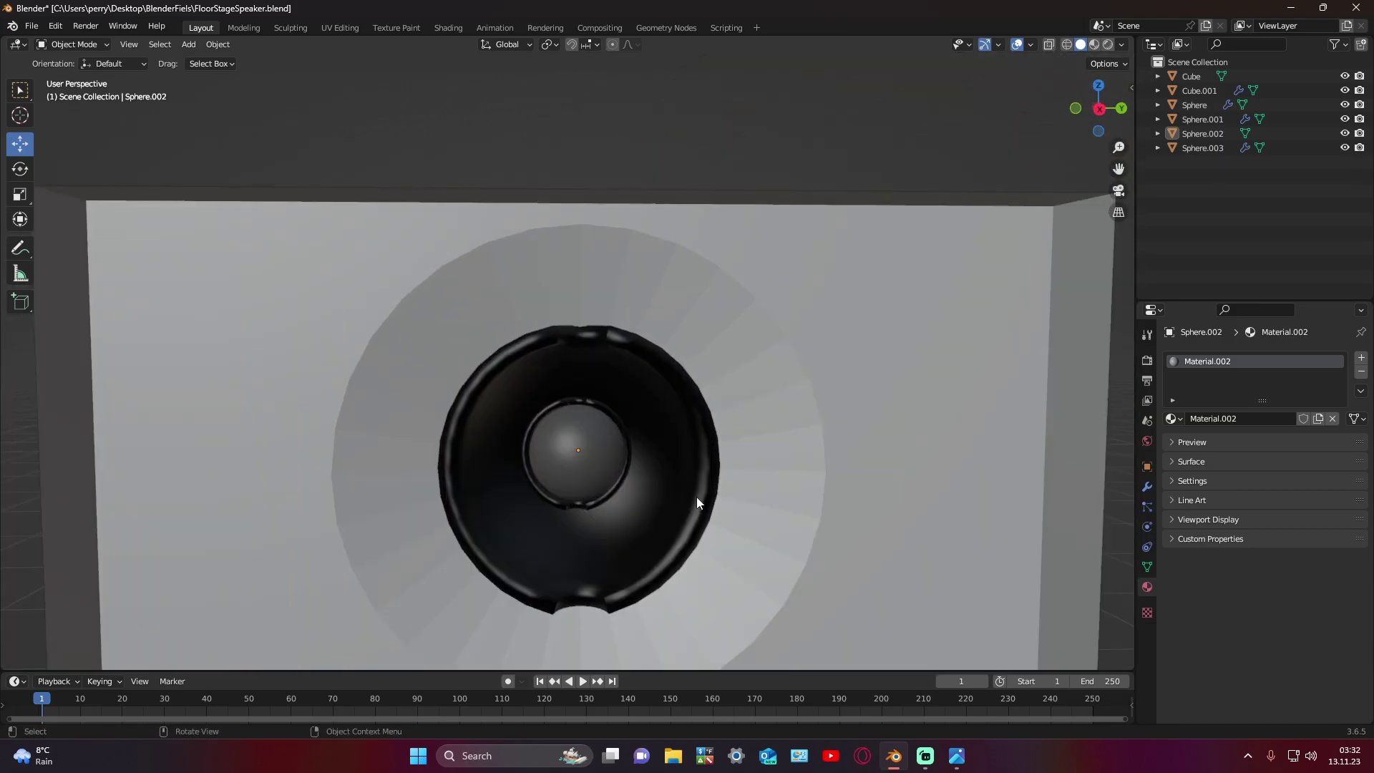
scroll(697, 496, up, 1)
click(610, 430)
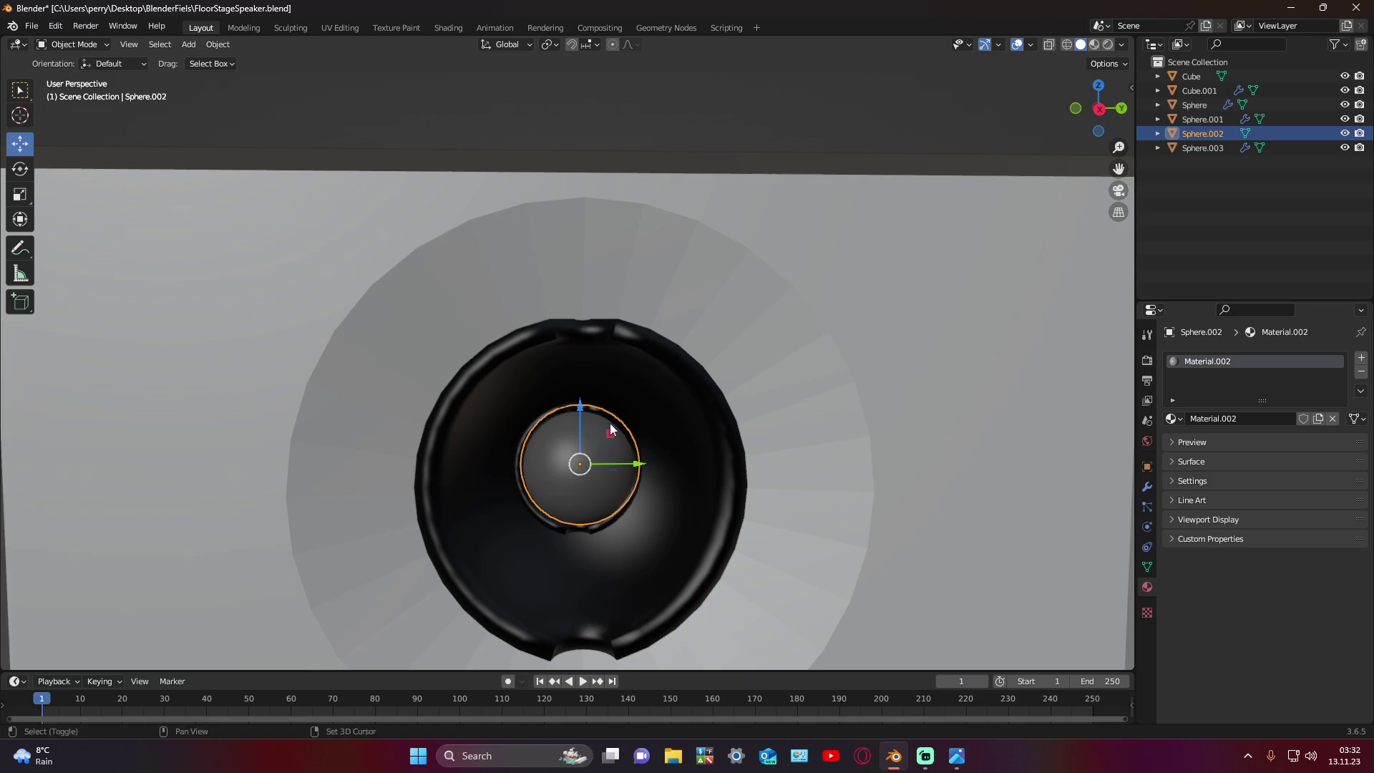
shift+click(544, 418)
shift+click(689, 439)
scroll(805, 488, down, 3)
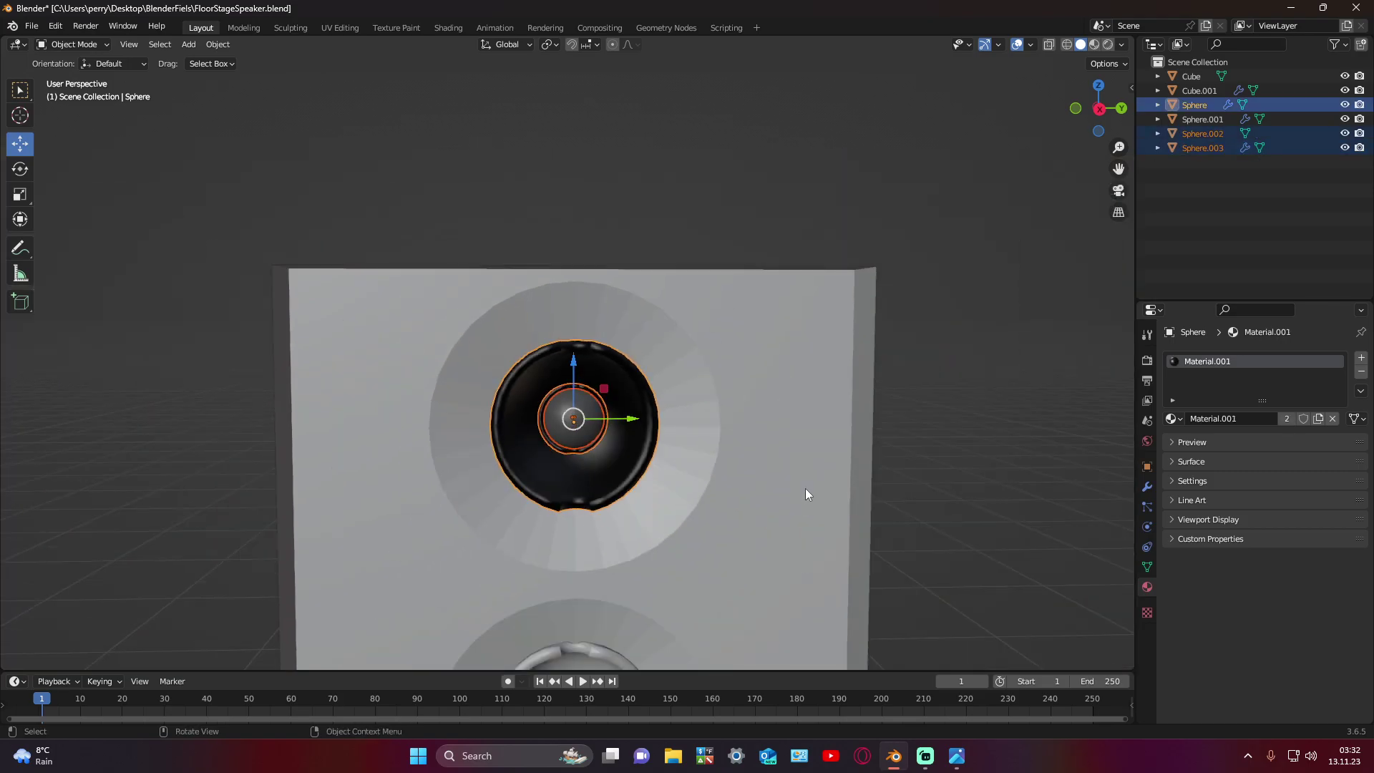
scroll(775, 503, down, 2)
click(582, 556)
key(Delete)
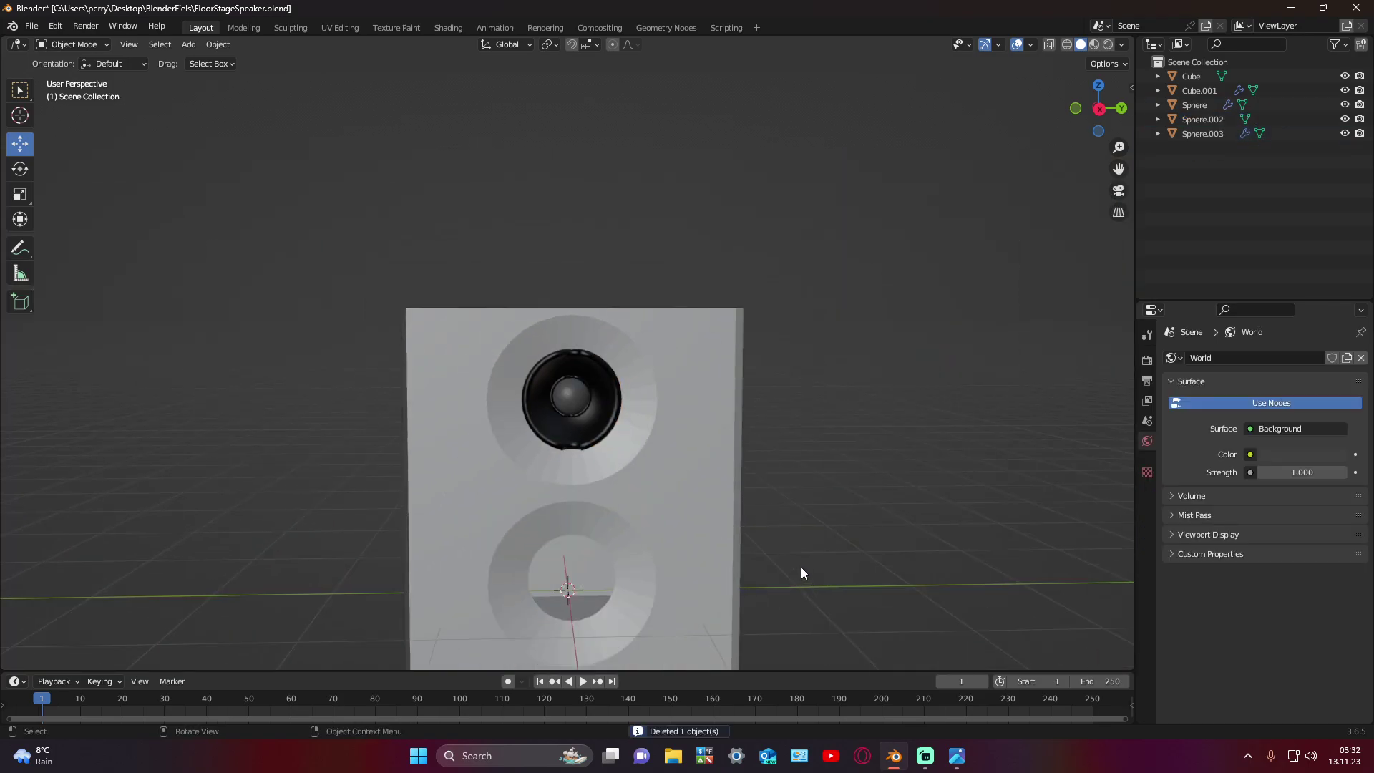
Step: Lower the top driver's cone, ring and centre dome together slightly along Z
scroll(730, 531, up, 2)
scroll(629, 481, up, 2)
scroll(670, 550, up, 3)
click(618, 530)
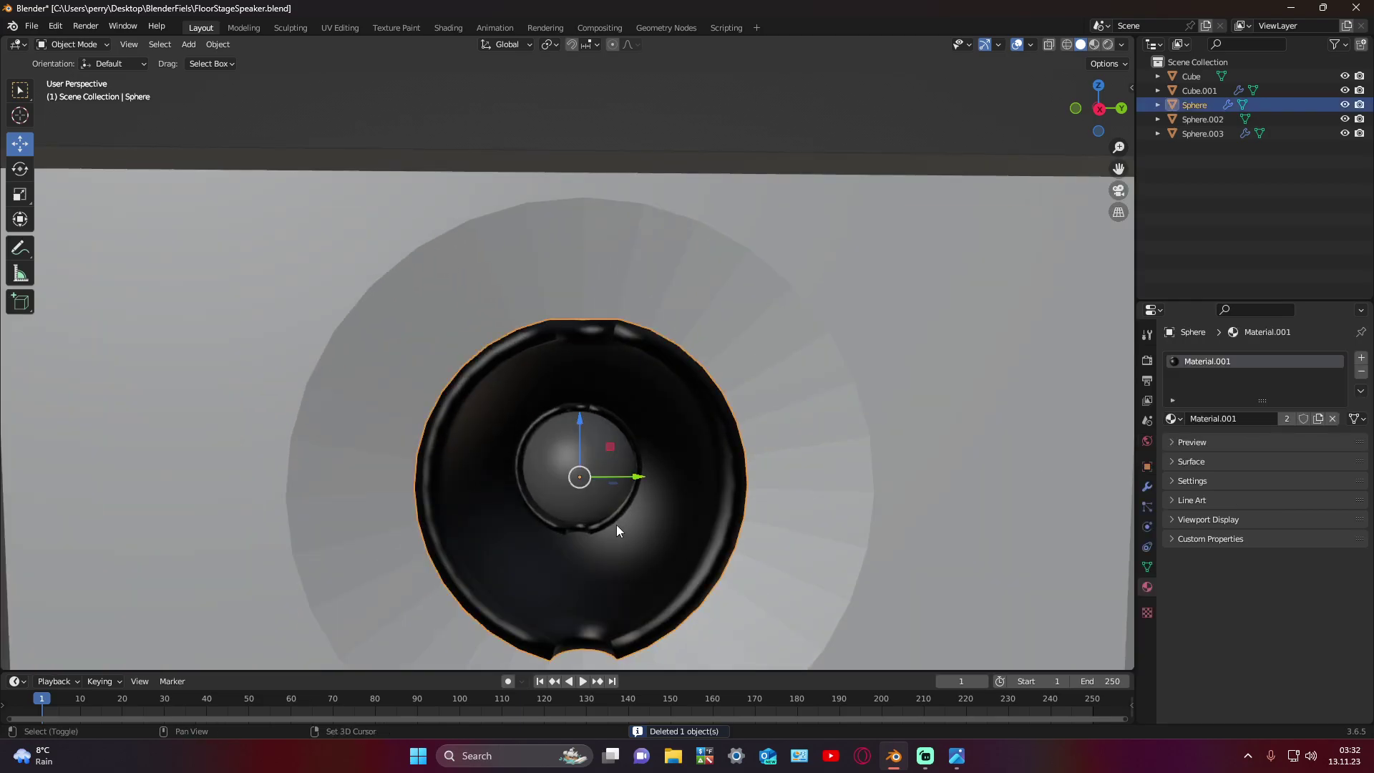
shift+click(603, 529)
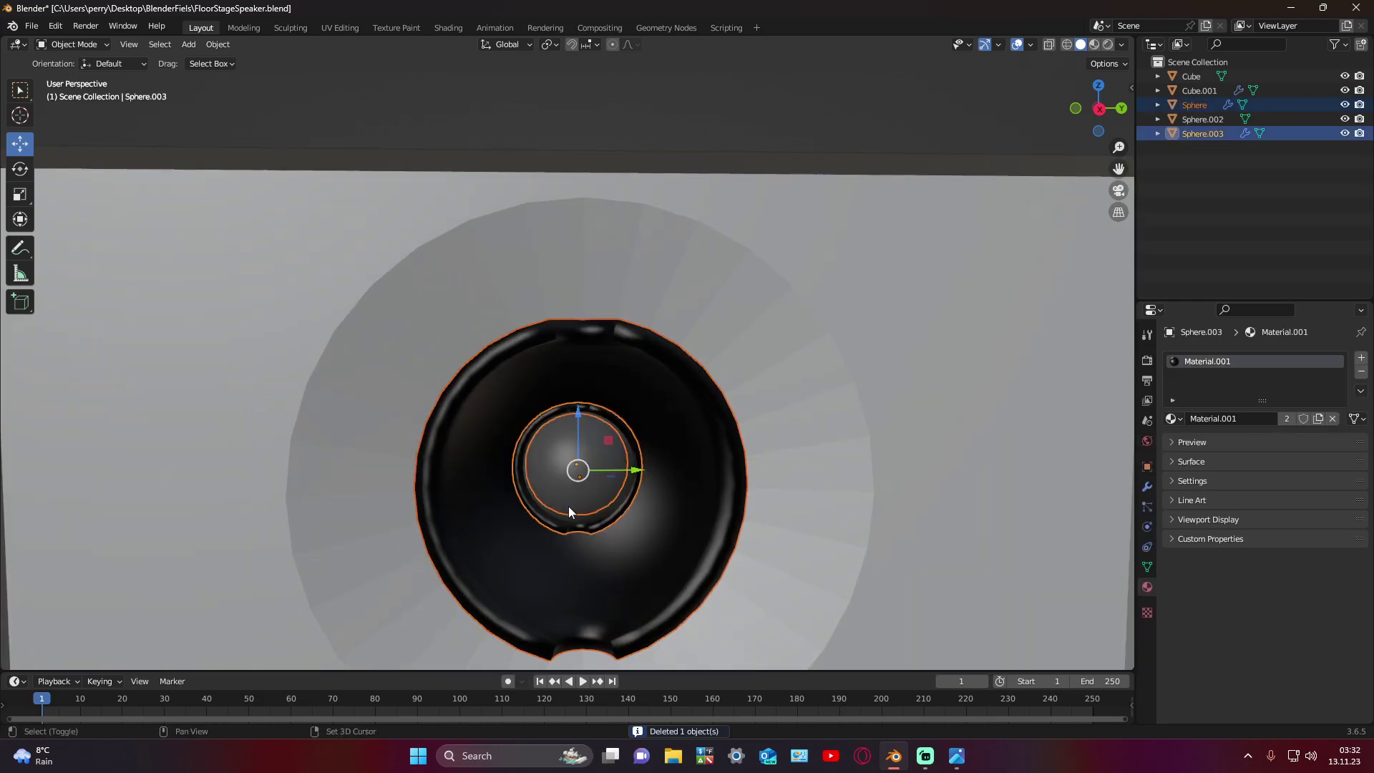
scroll(638, 512, down, 2)
scroll(641, 513, down, 1)
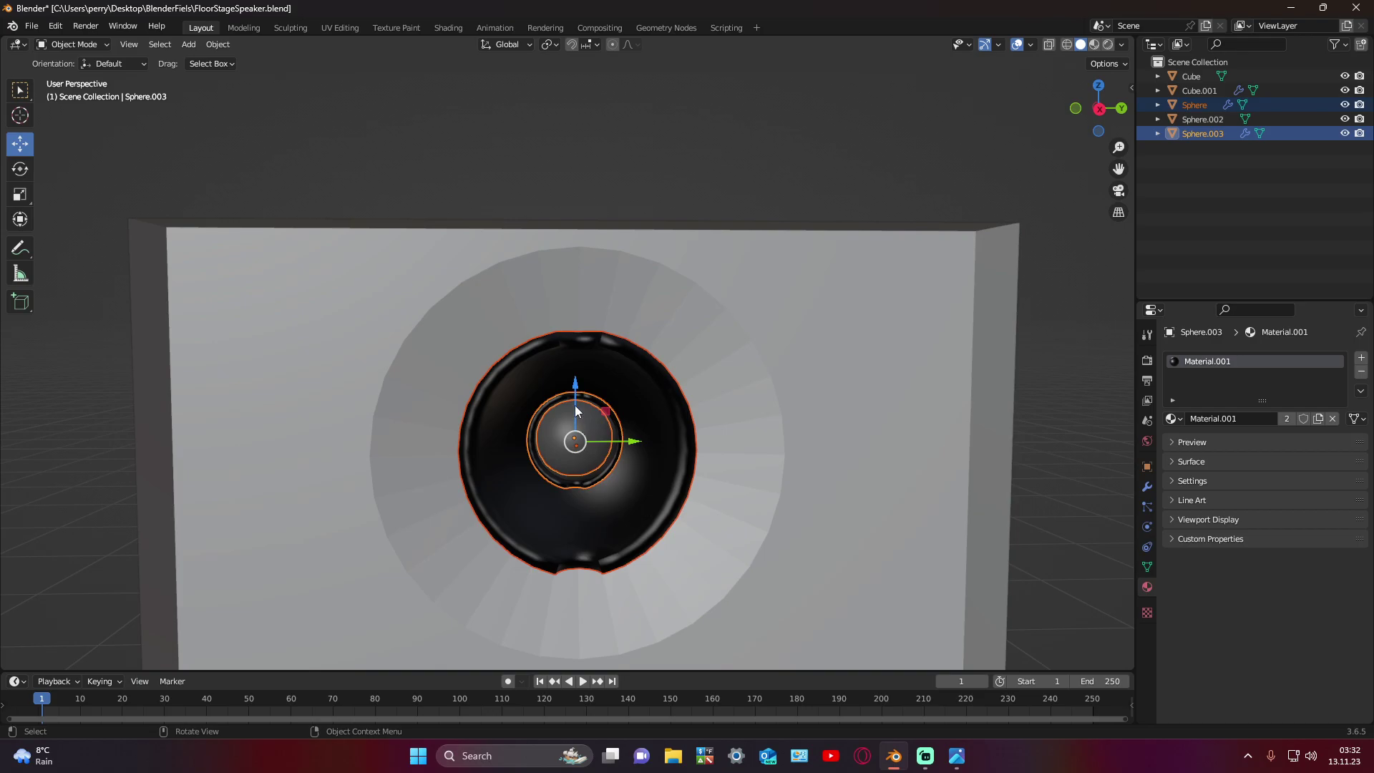
drag(577, 421, 578, 493)
right_click(578, 493)
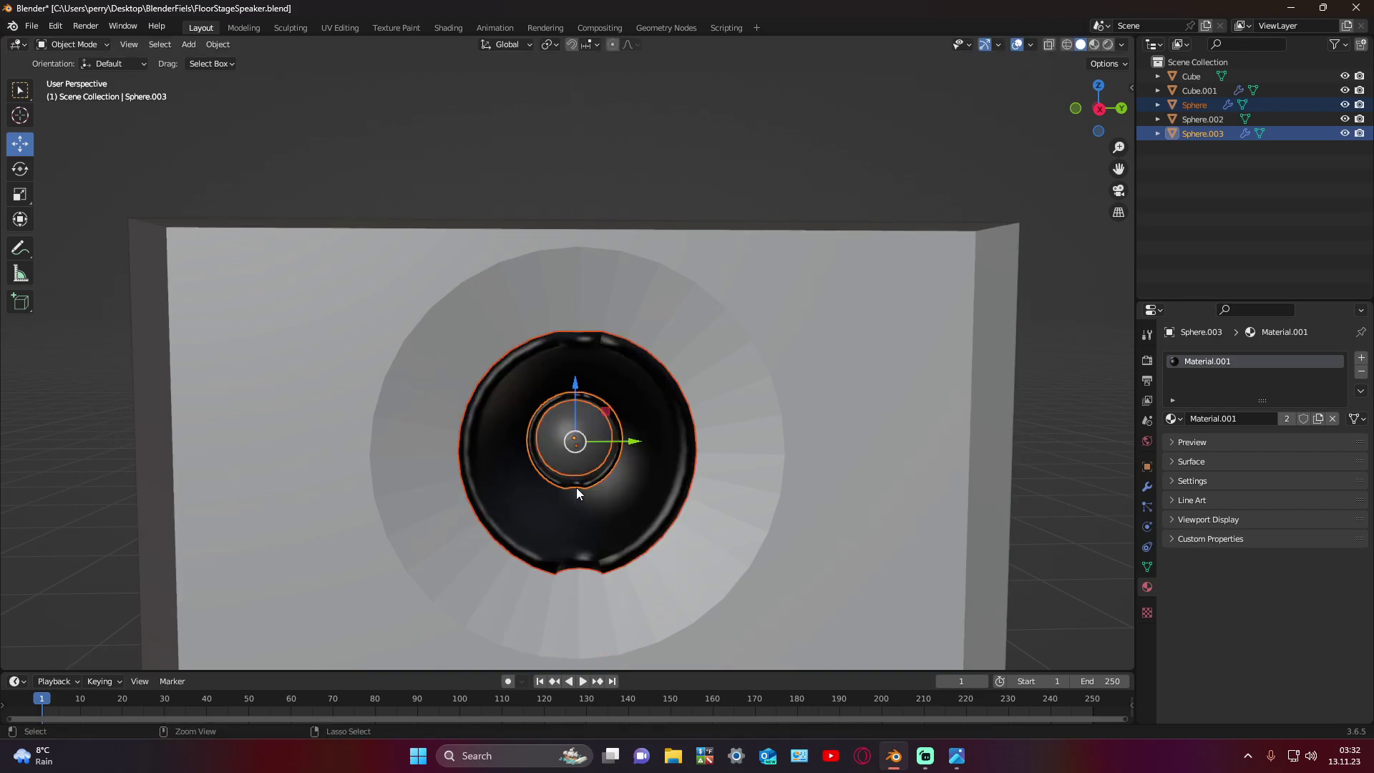
shift+click(551, 438)
drag(584, 409, 690, 504)
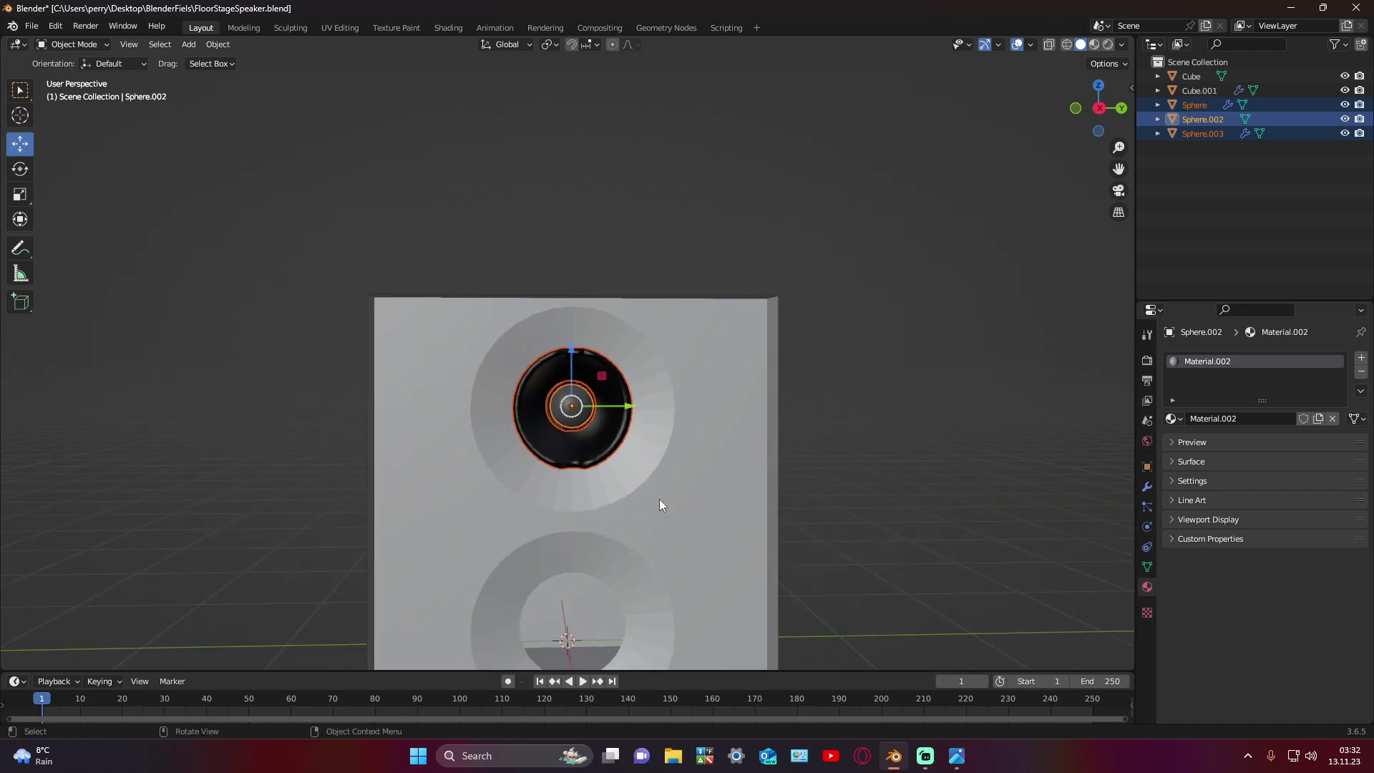
Step: Attempt to duplicate and move the upper driver, undoing each false start
scroll(660, 500, up, 3)
scroll(620, 384, up, 2)
shift+middle_drag(620, 384, 629, 253)
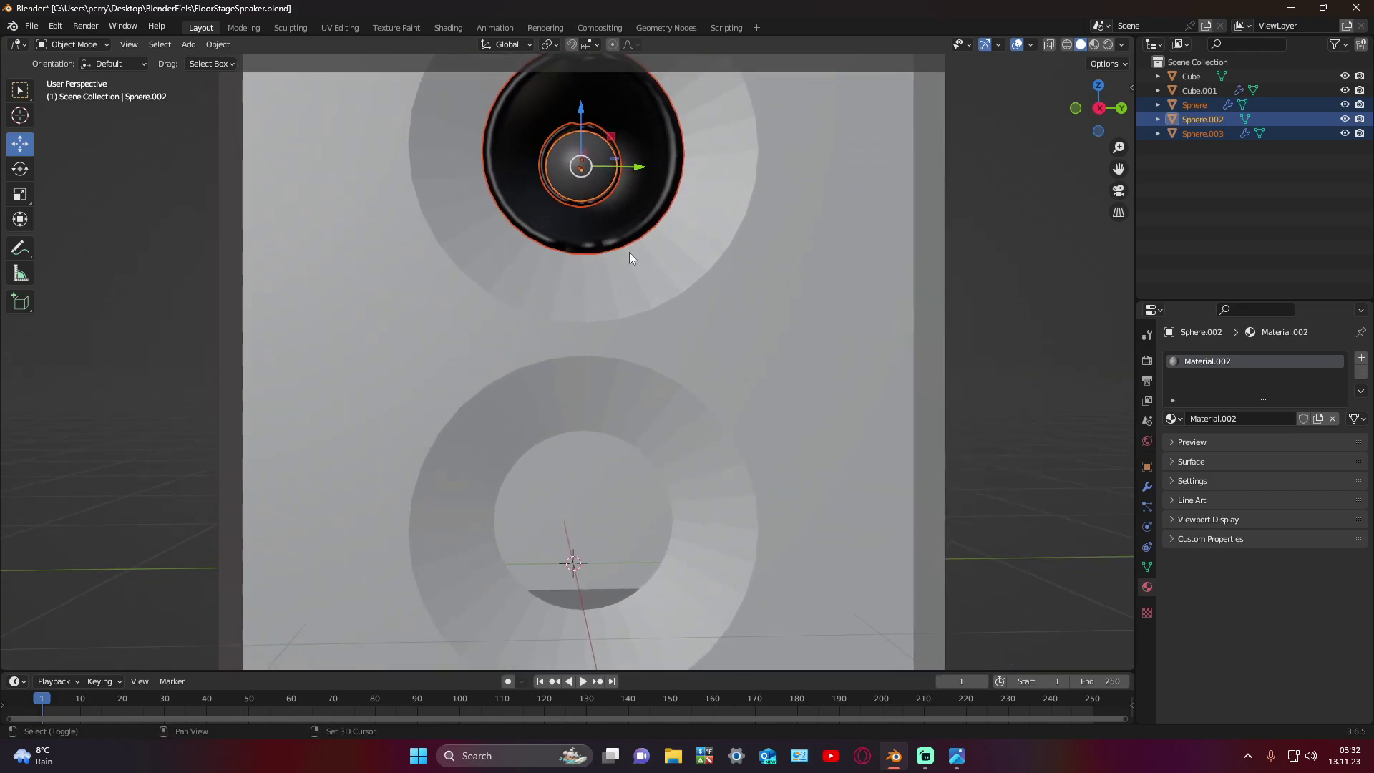
key(shift+d)
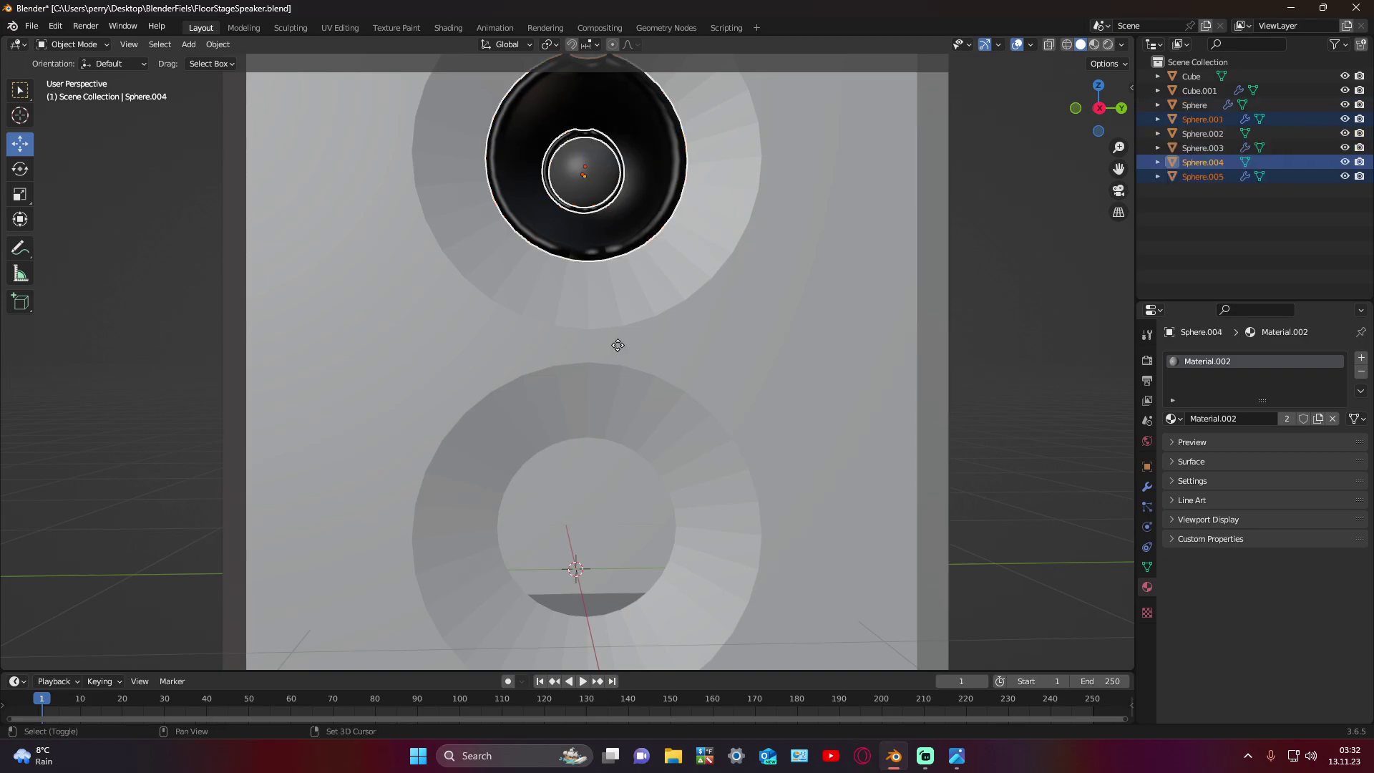
key(Escape)
key(ctrl+z)
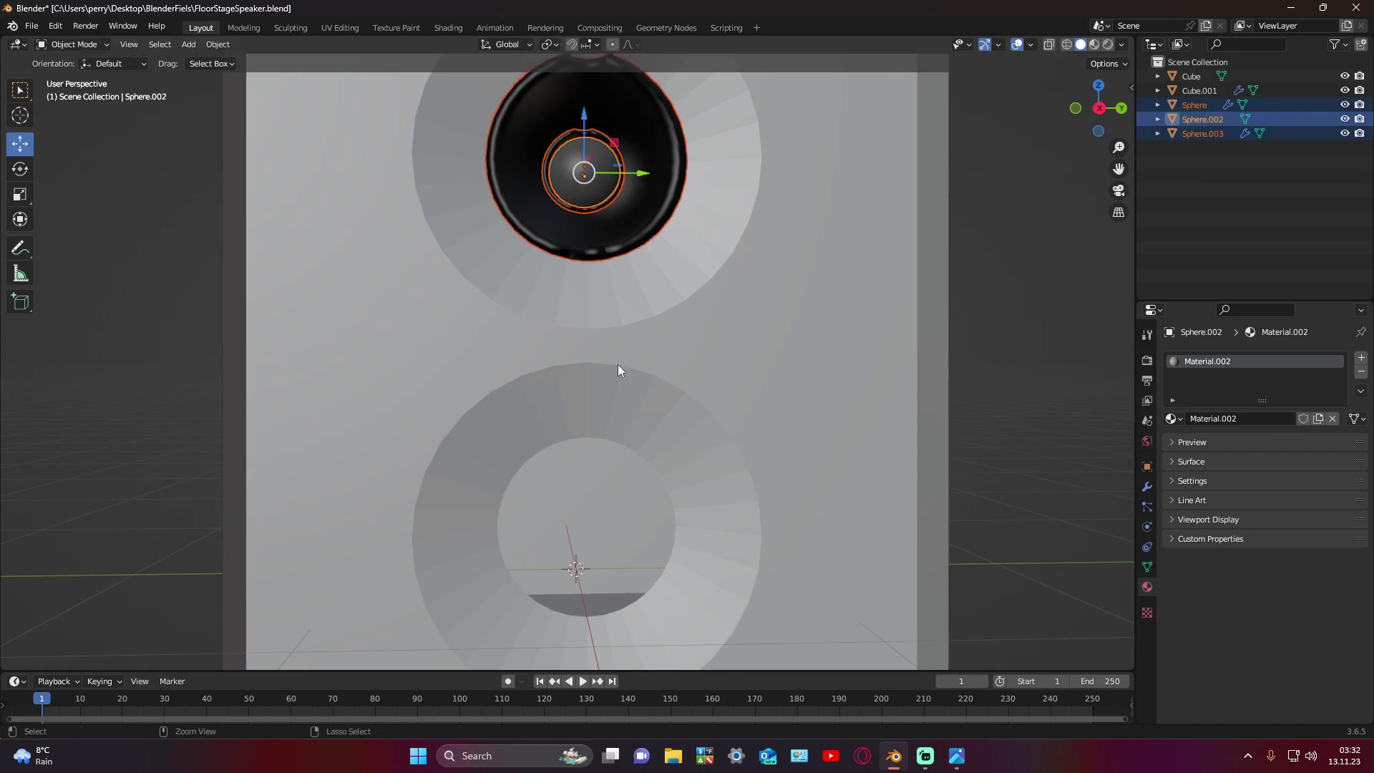
key(ctrl+z)
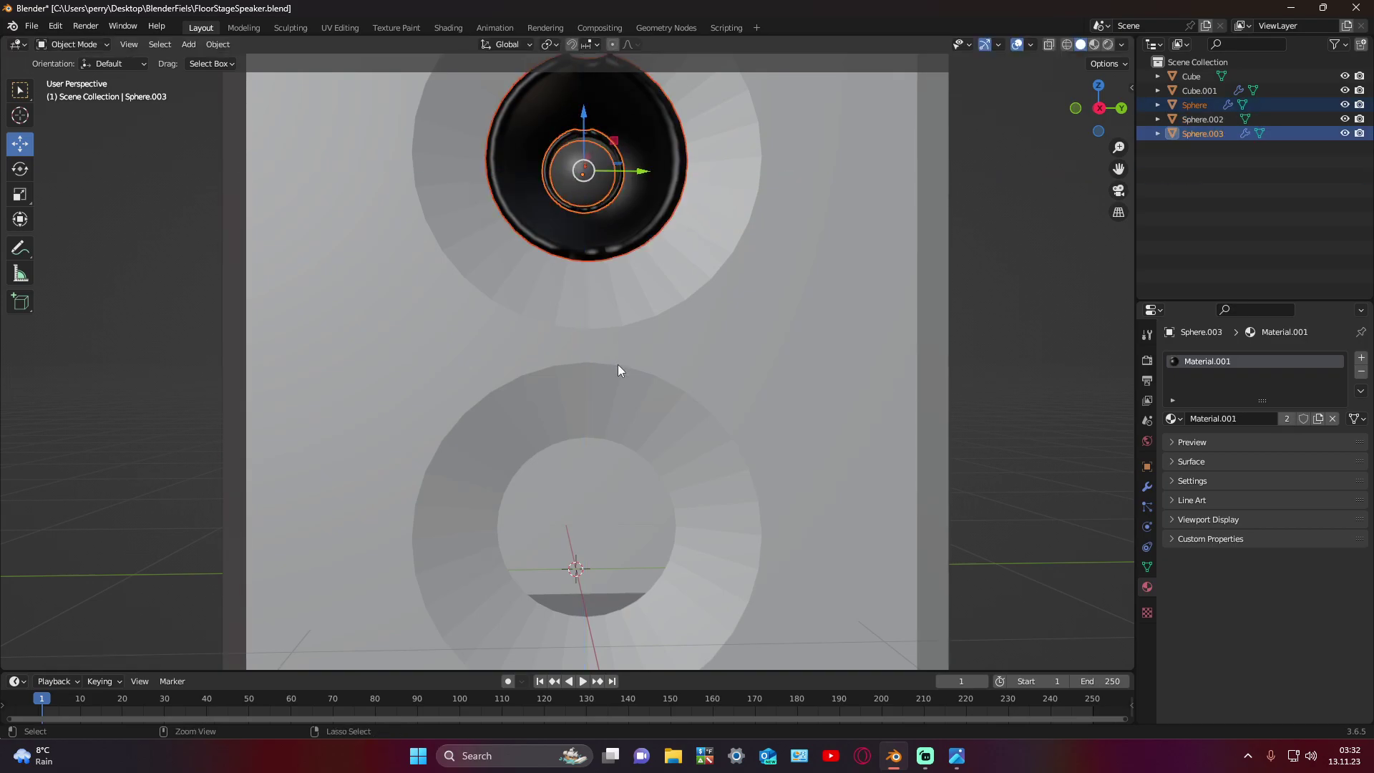
drag(587, 123, 610, 304)
key(ctrl+z)
ctrl+drag(590, 125, 675, 443)
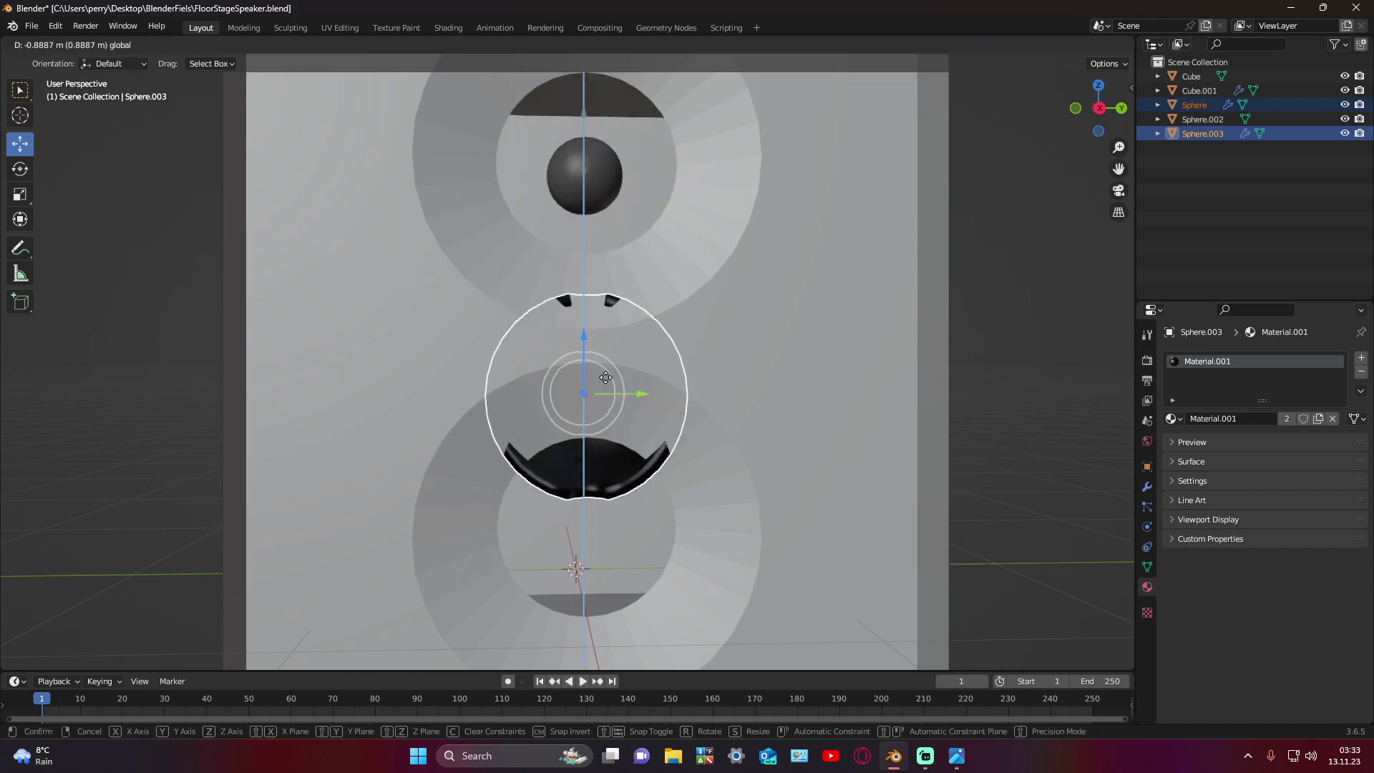
key(ctrl+z)
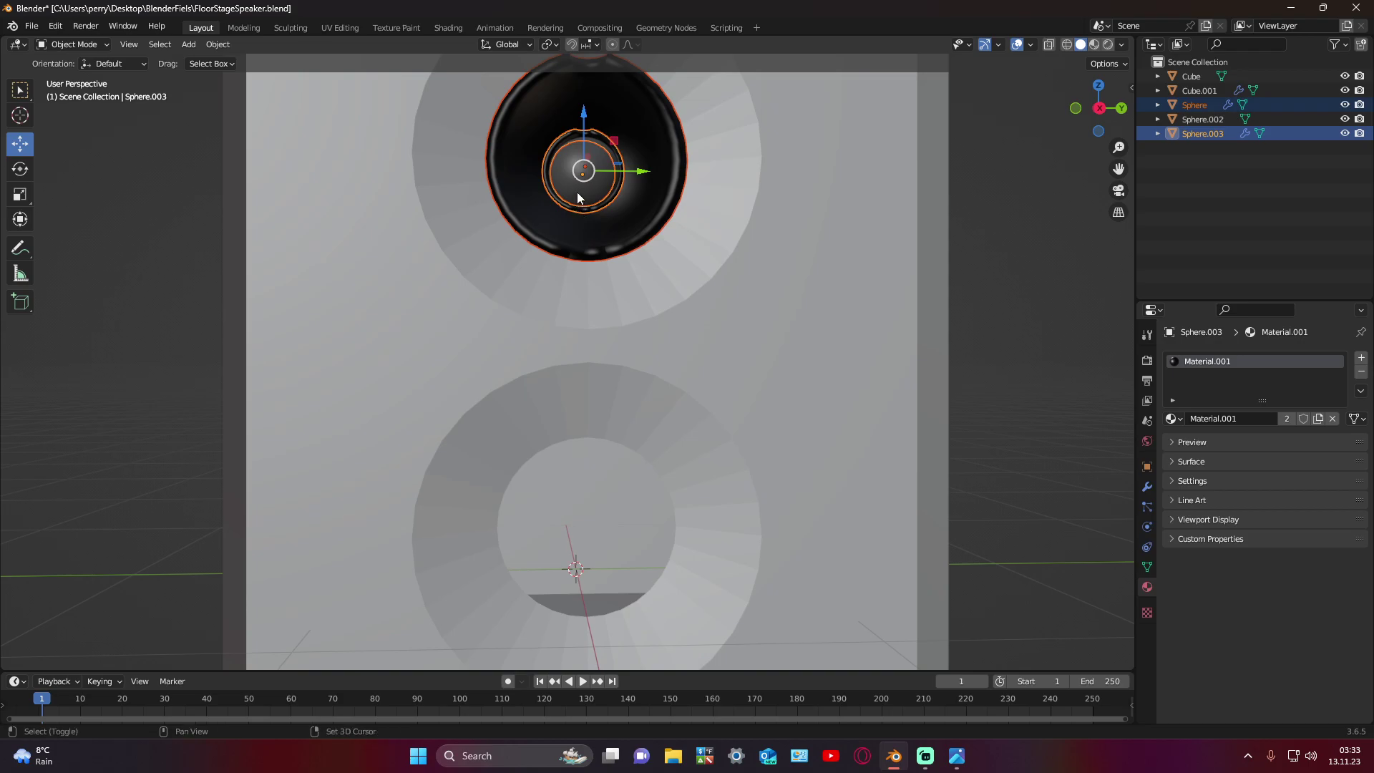
Step: Duplicate the upper driver's cone and cap and move the copies down into the lower opening
shift+click(578, 198)
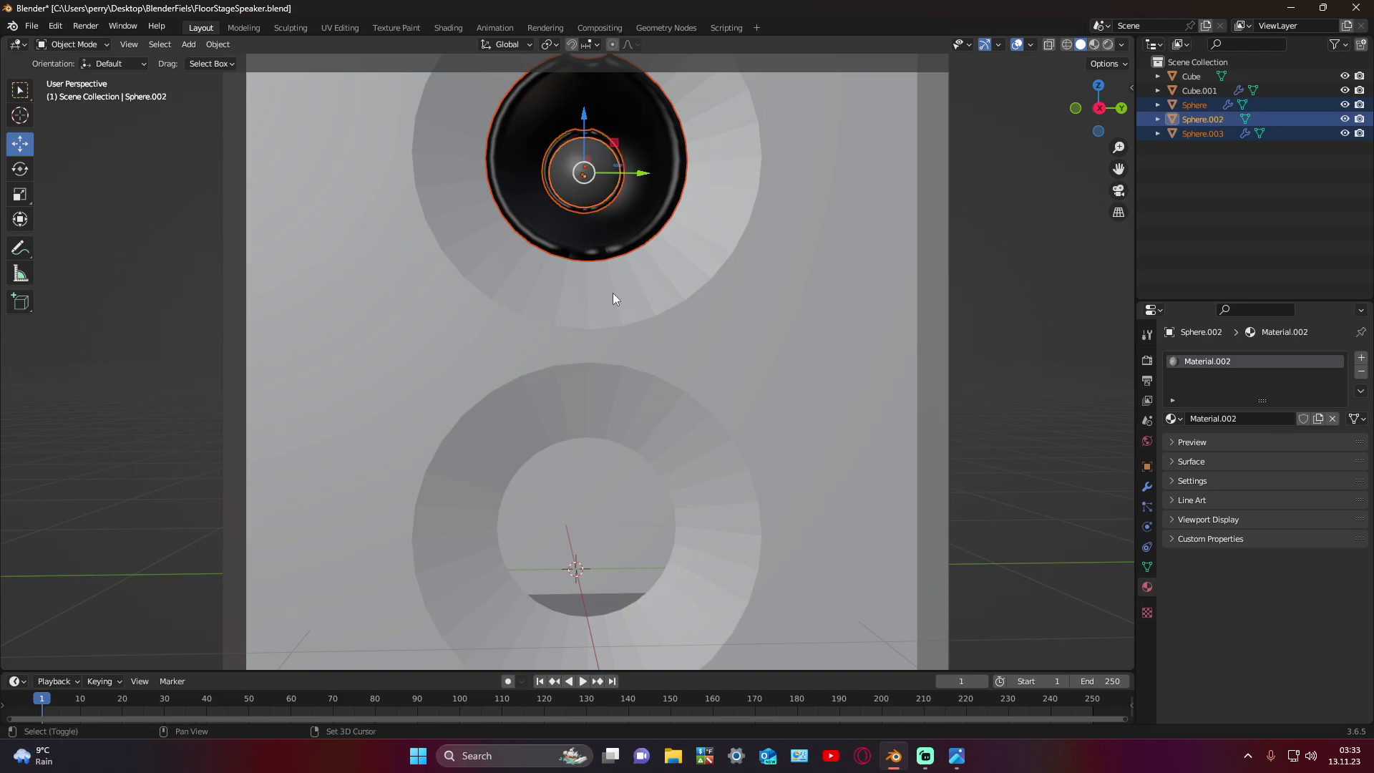
key(shift+d)
key(z)
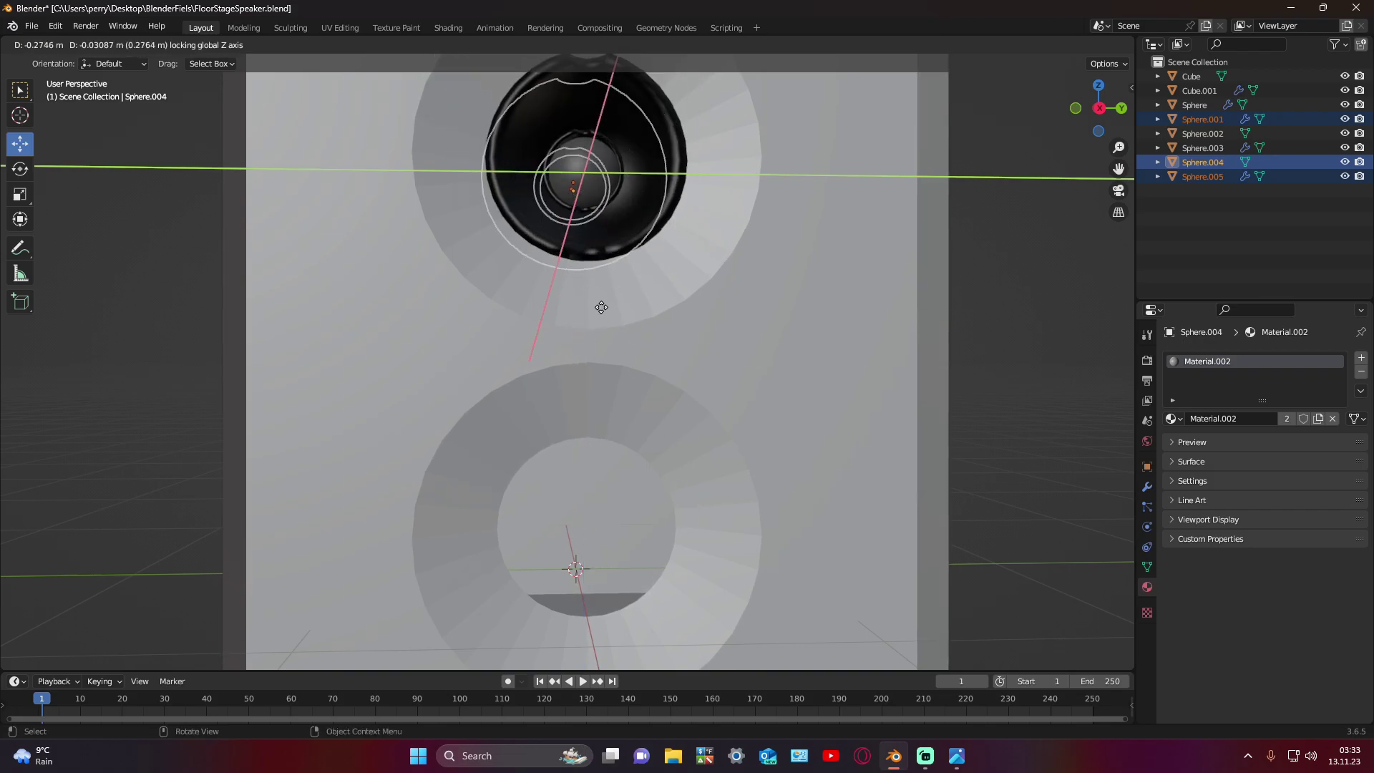
click(613, 289)
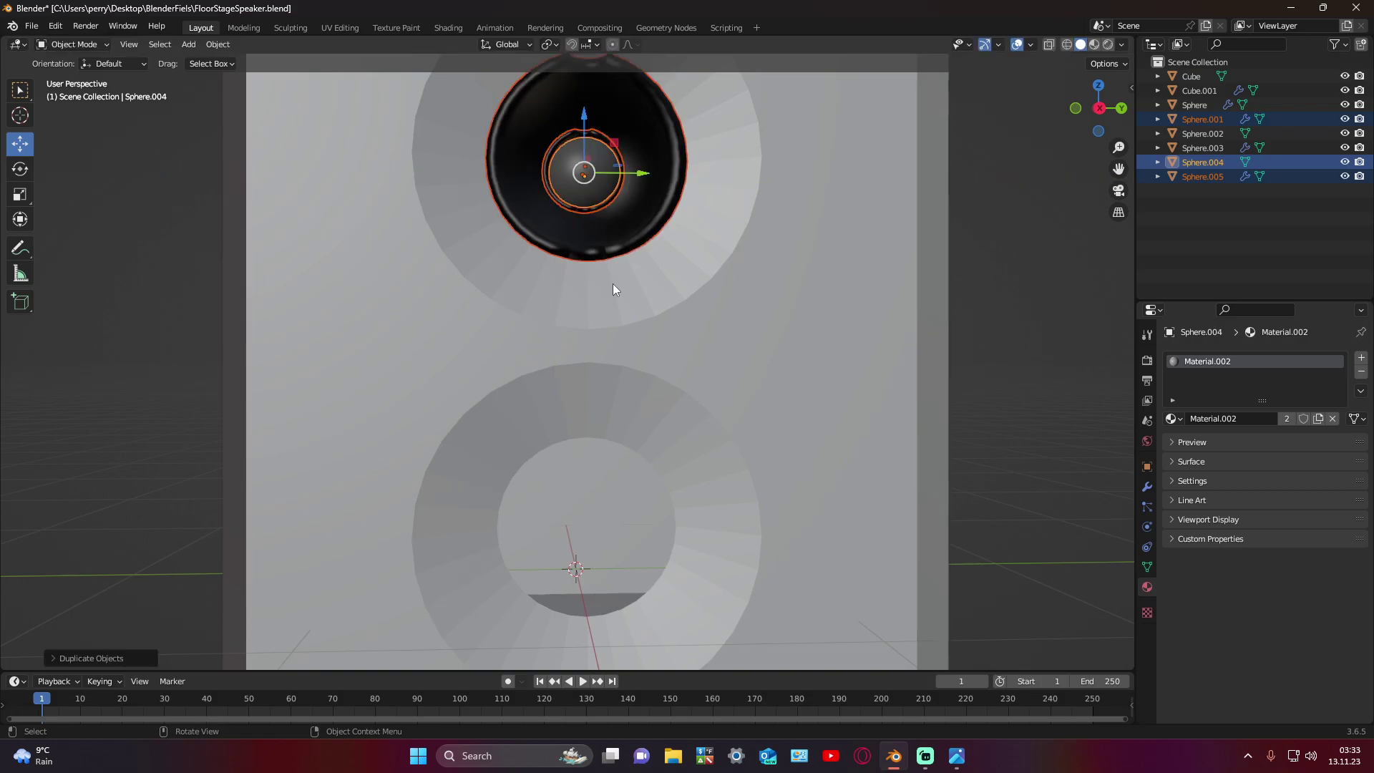
drag(584, 137, 603, 476)
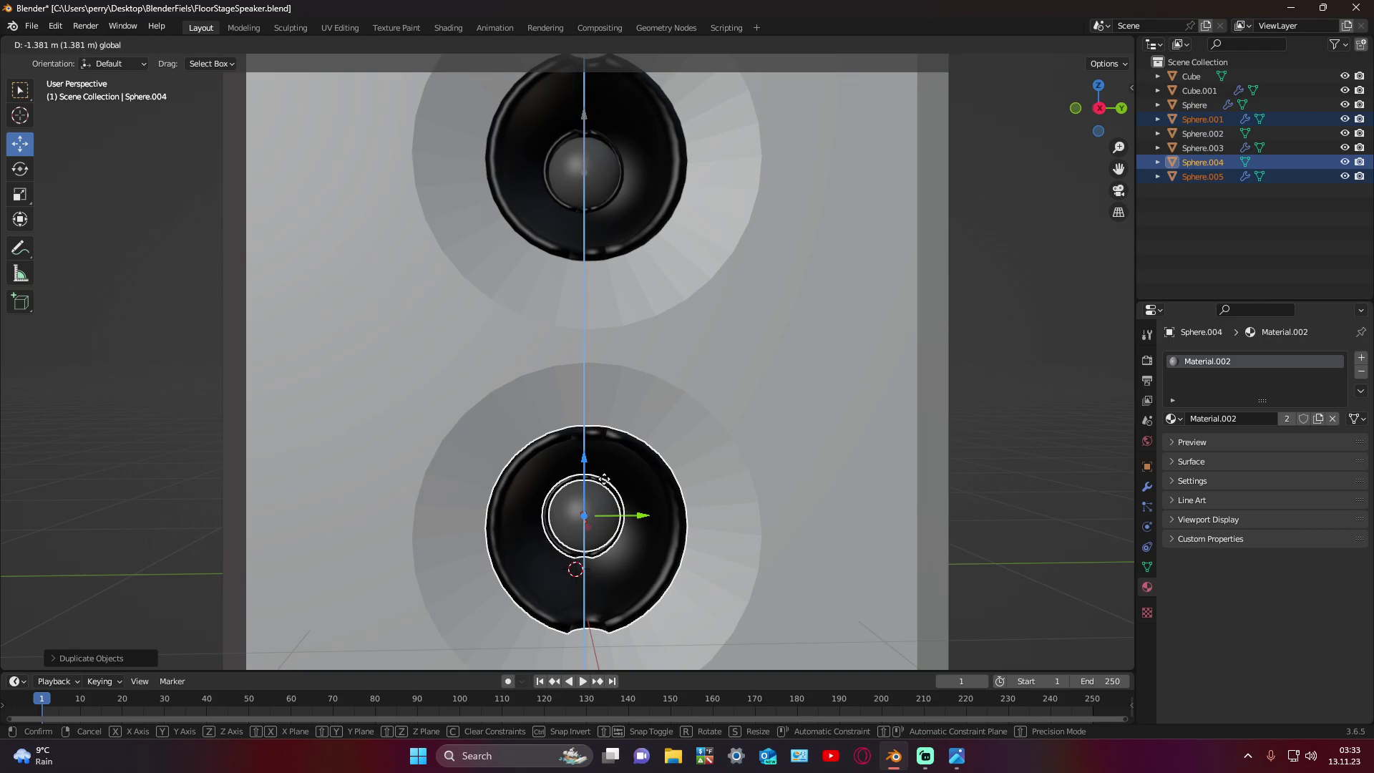
drag(603, 476, 605, 478)
click(605, 478)
click(968, 371)
mouse_move(626, 395)
middle_down()
mouse_move(725, 413)
mouse_move(683, 365)
mouse_move(632, 244)
mouse_move(600, 302)
mouse_move(482, 358)
mouse_move(680, 388)
mouse_move(624, 400)
mouse_move(615, 423)
mouse_move(651, 430)
mouse_move(716, 416)
mouse_move(673, 398)
mouse_move(746, 402)
mouse_move(677, 418)
mouse_move(763, 410)
middle_up()
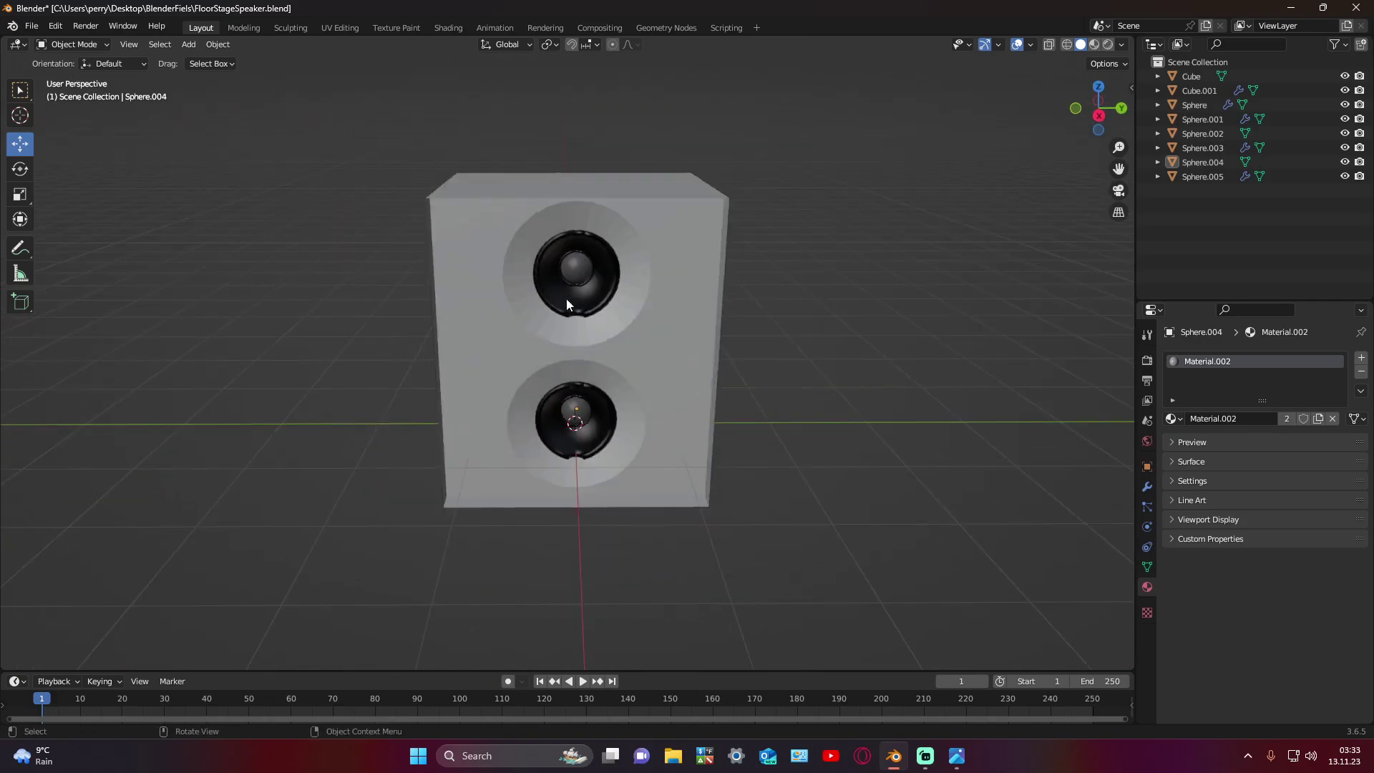
scroll(565, 304, up, 2)
Step: Give the Cube cabinet a new node-free material with a black base colour (Value 0)
scroll(629, 373, up, 3)
click(570, 218)
scroll(671, 299, up, 1)
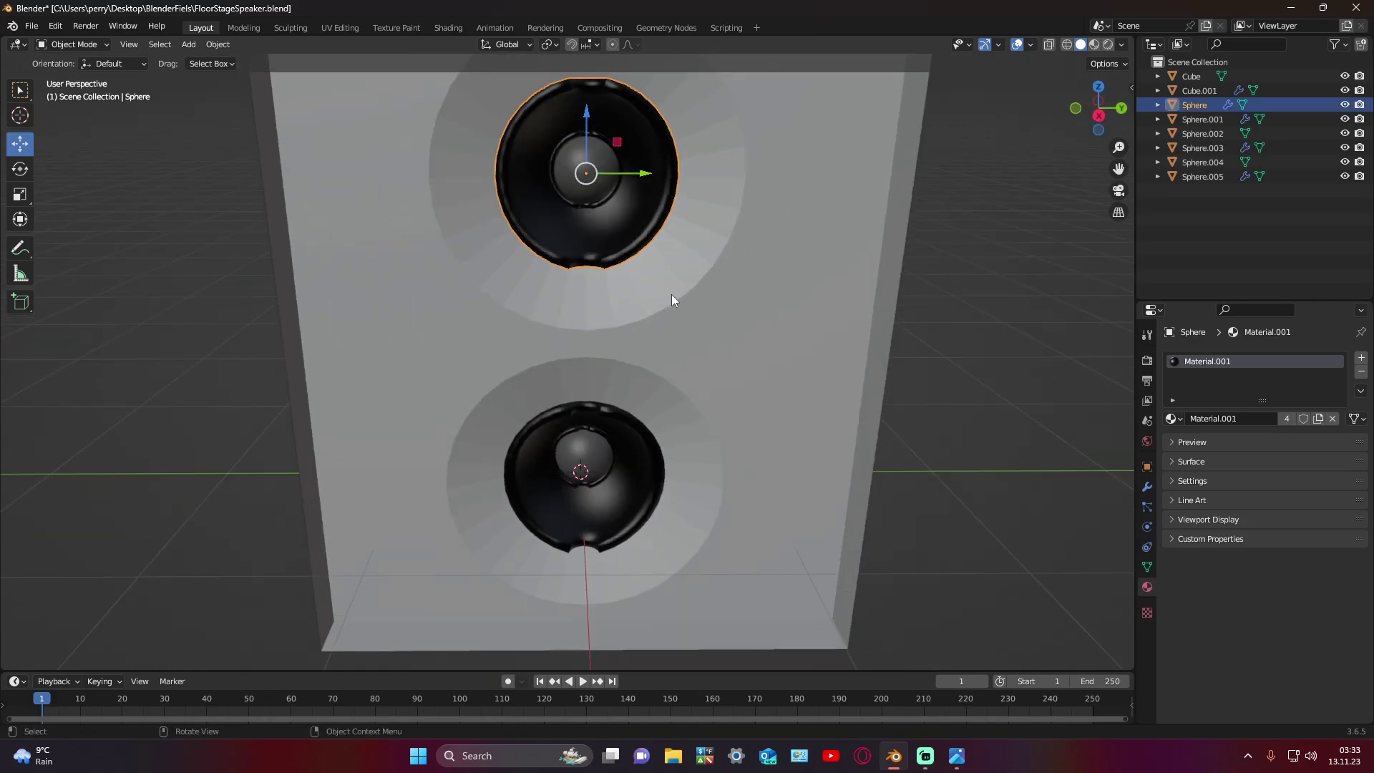
click(1012, 328)
scroll(931, 340, down, 4)
click(706, 336)
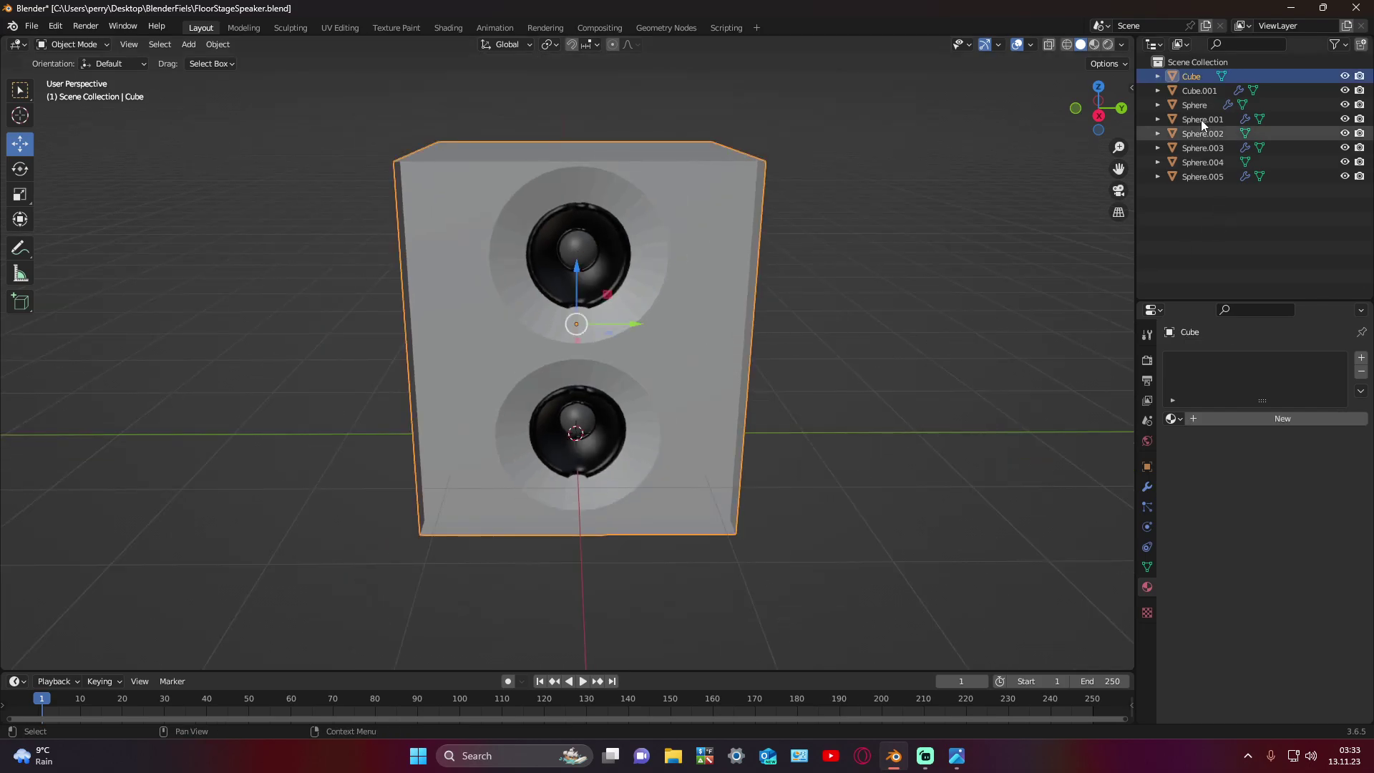
click(1231, 424)
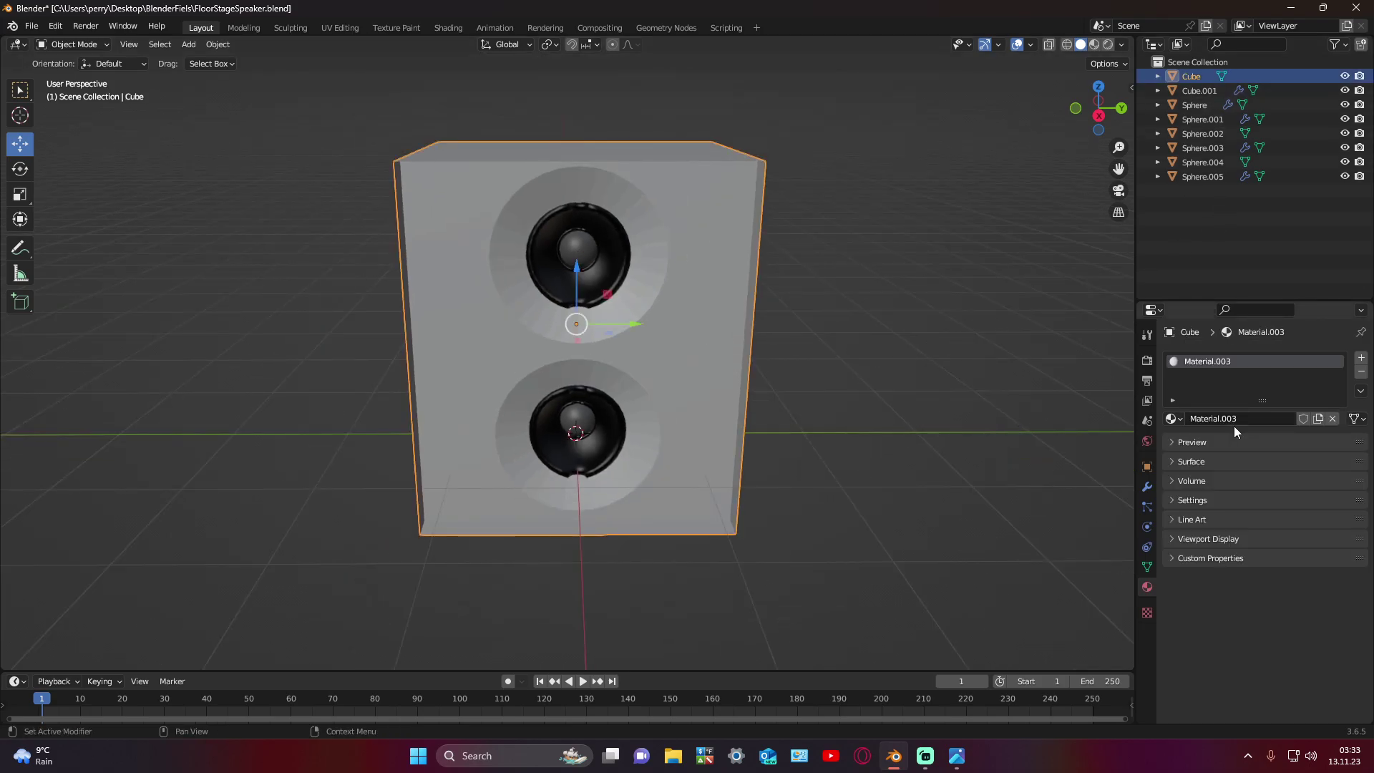
click(1195, 458)
click(1251, 485)
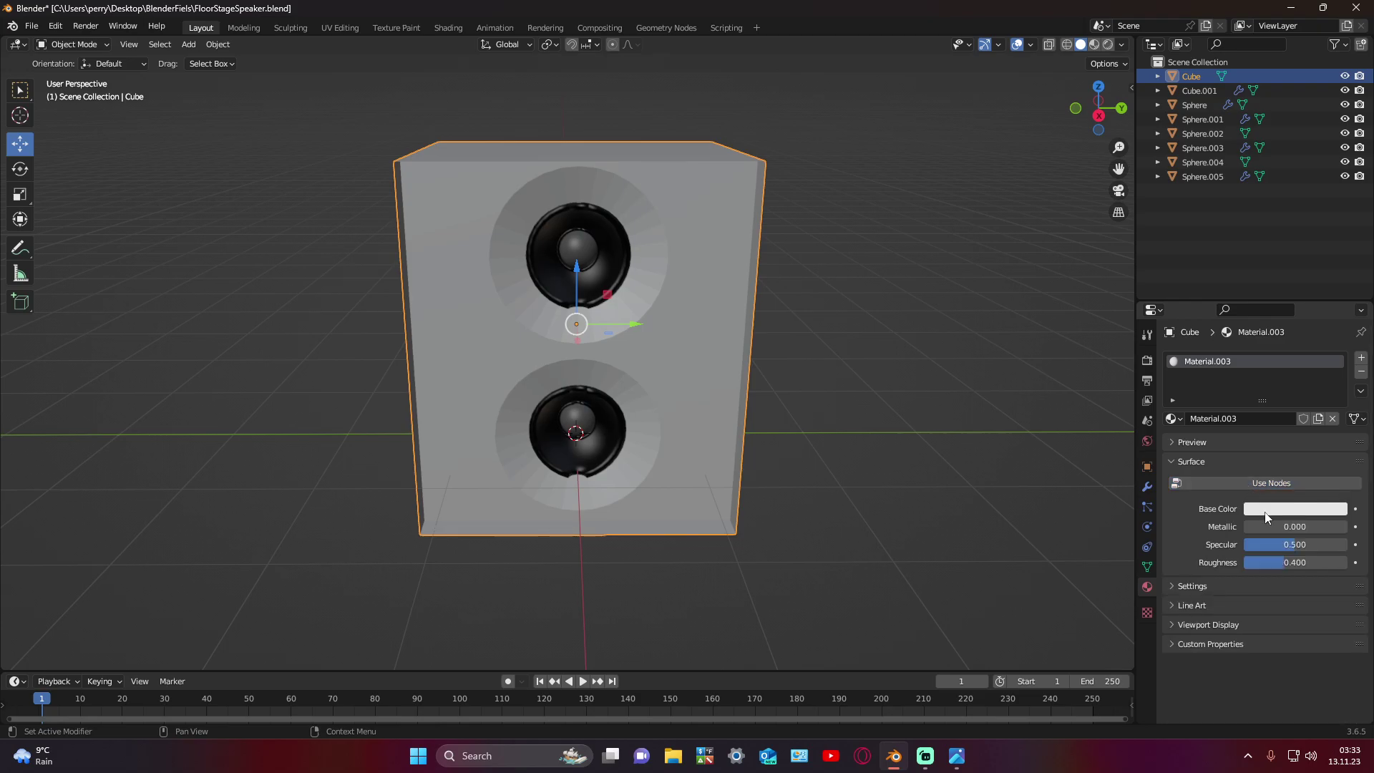
click(1296, 509)
drag(1336, 336, 1335, 406)
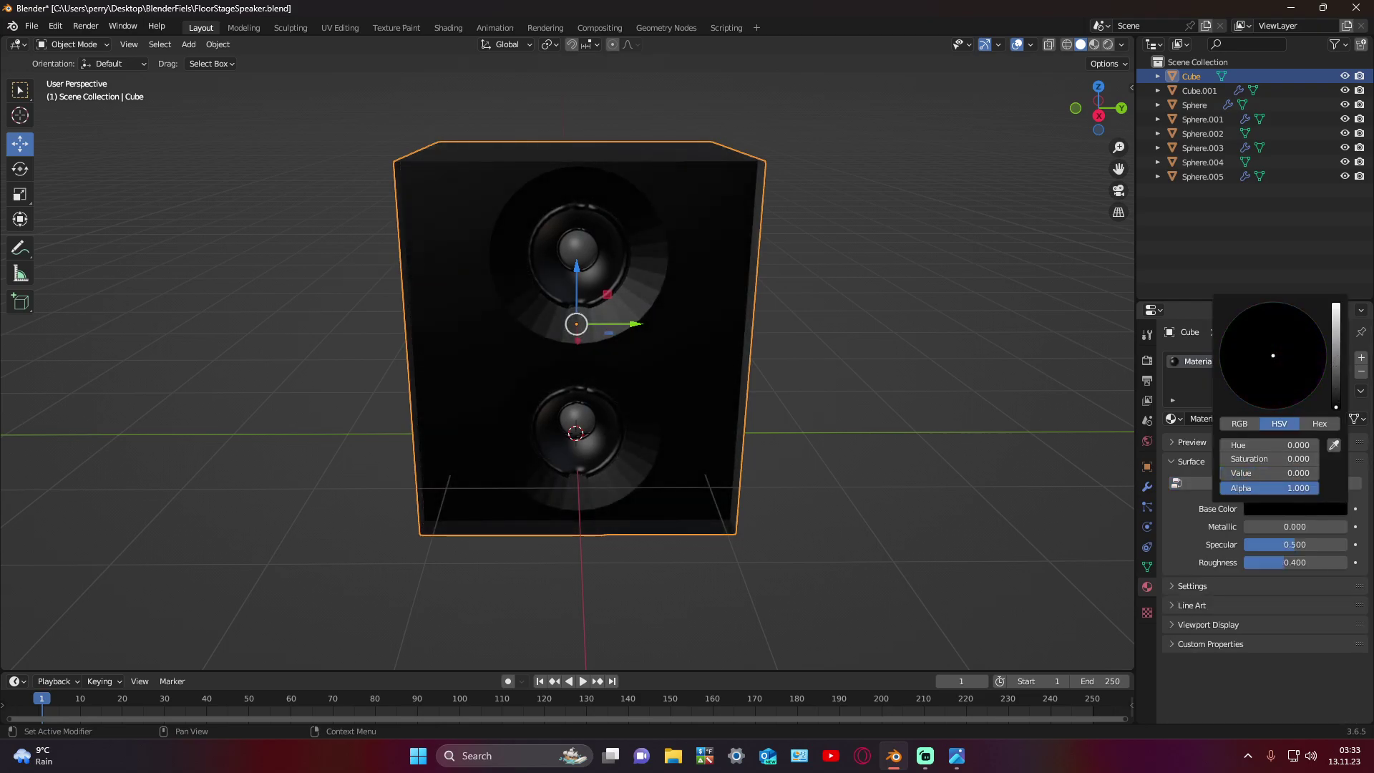
click(1183, 466)
Step: Lighten the lower driver cone's shared material to dark grey
click(1195, 119)
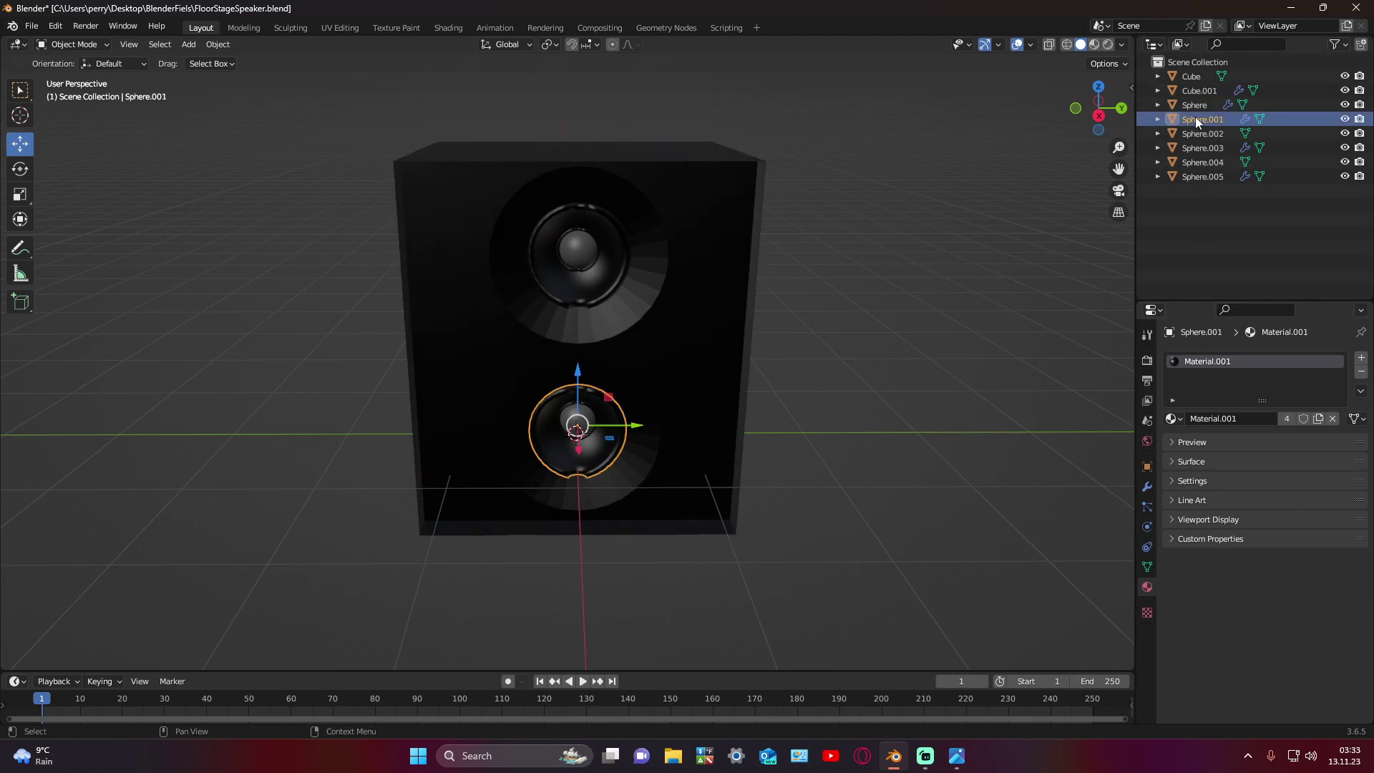
click(922, 363)
scroll(922, 365, up, 3)
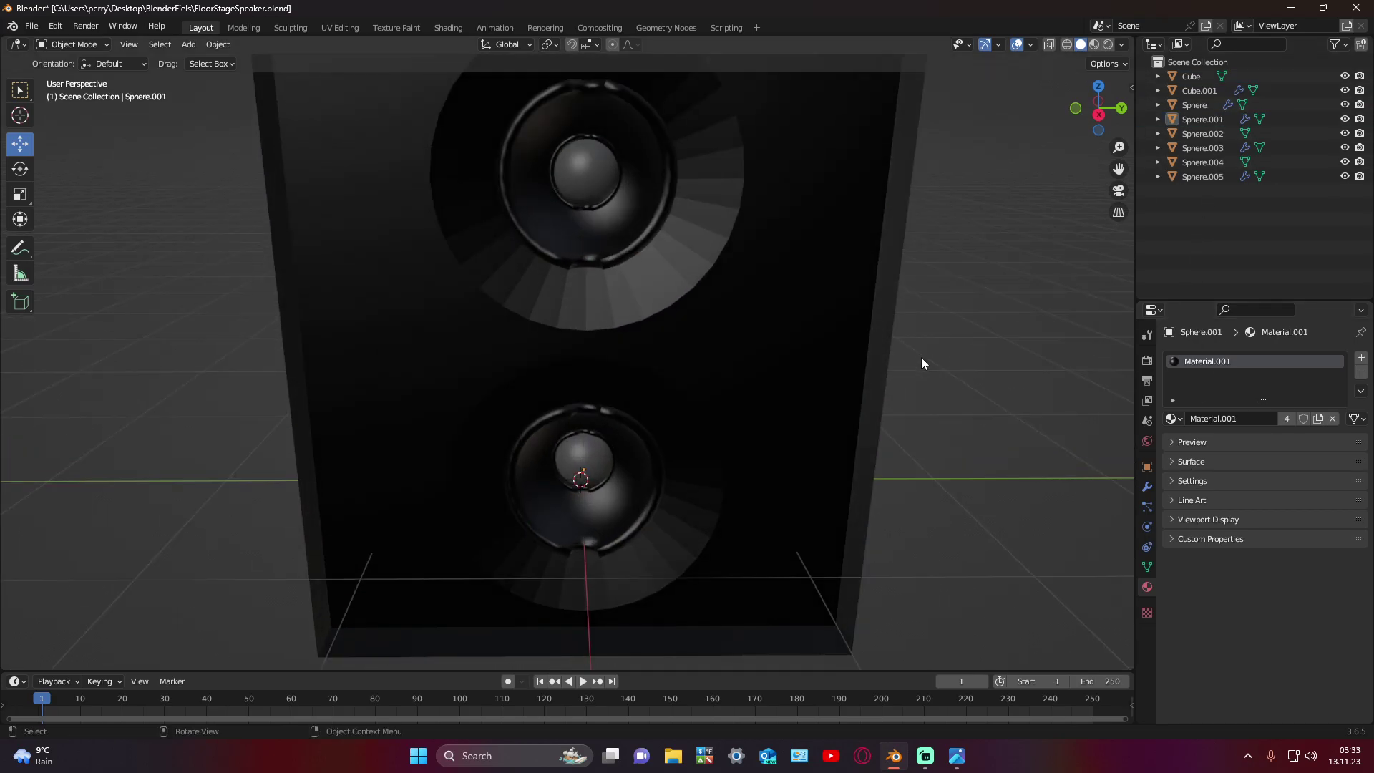
click(617, 489)
click(1179, 462)
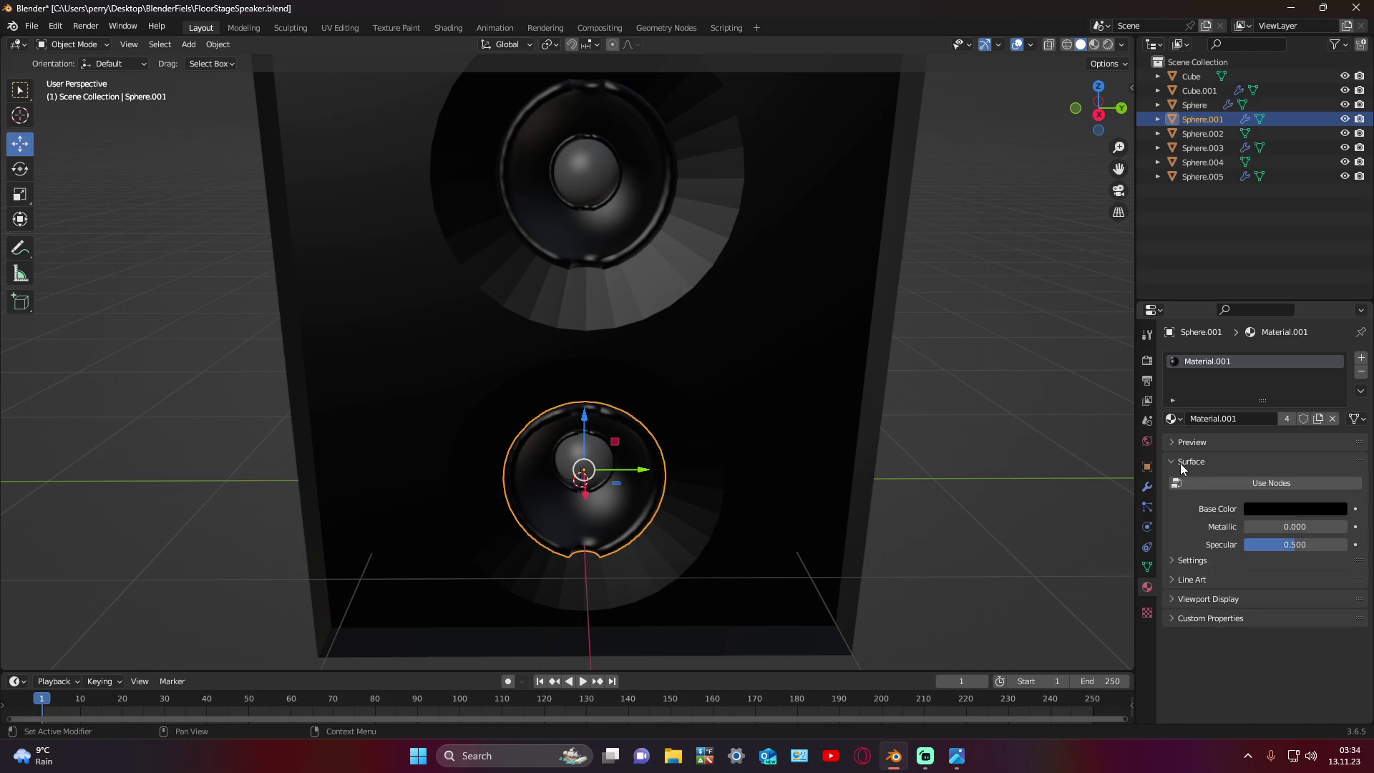
click(1271, 505)
drag(1335, 393, 1335, 367)
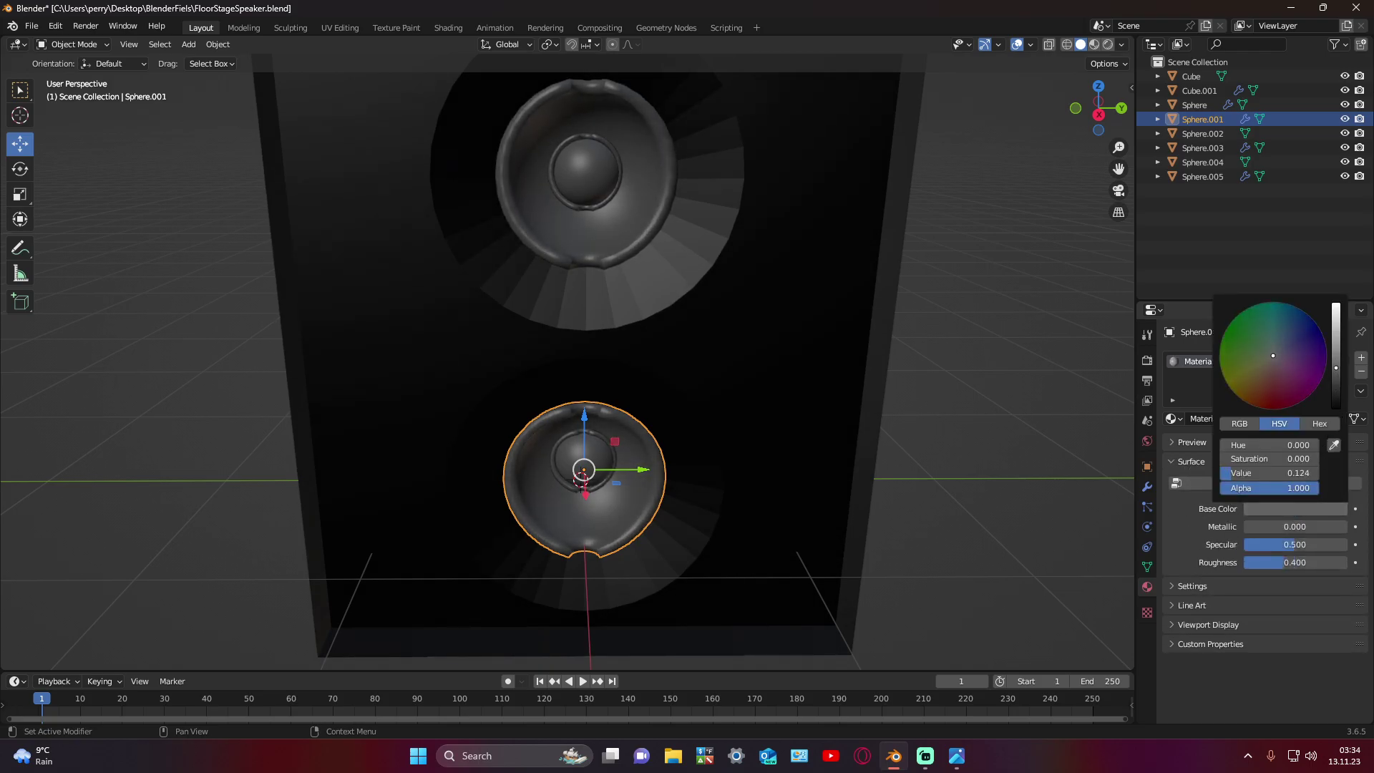
Step: Turn the lower dust cap's shared material deep red, with Value around 0.4
click(586, 462)
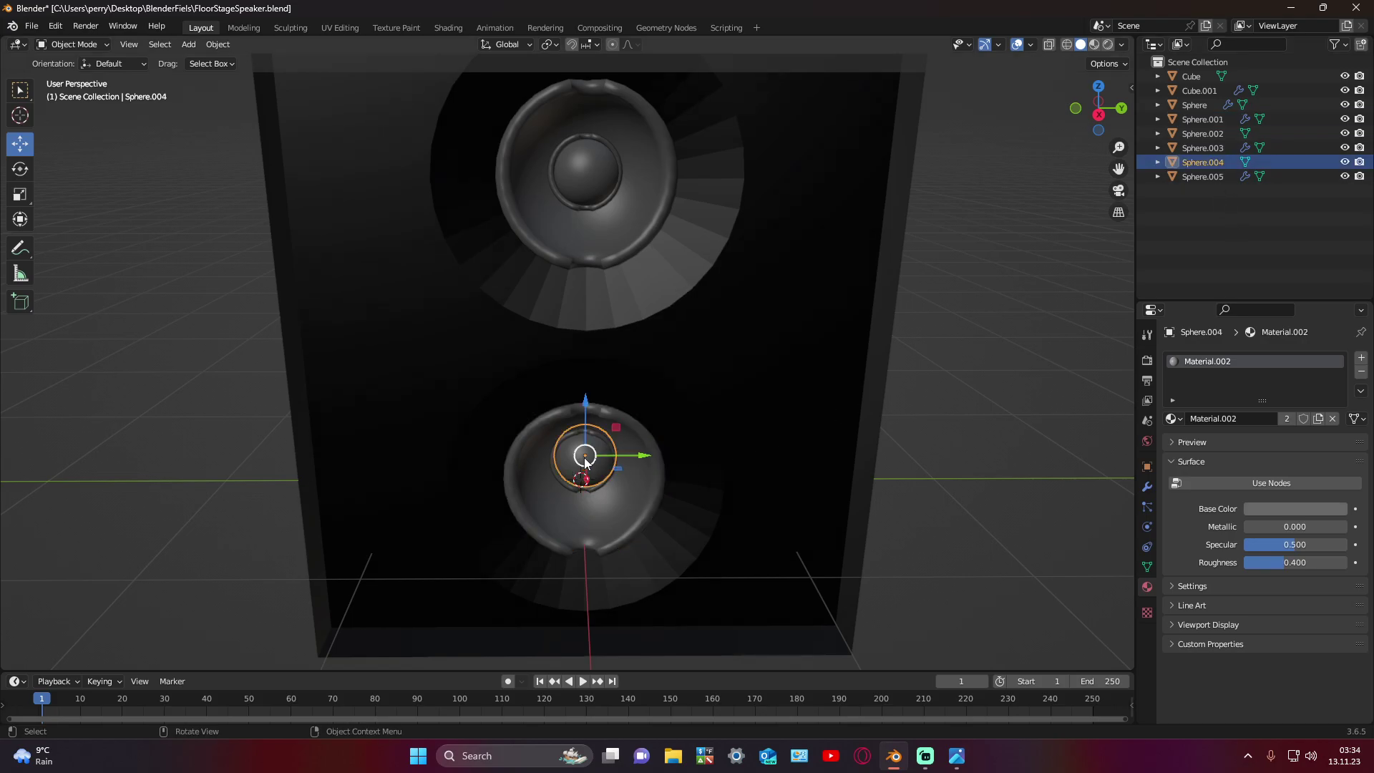
click(1270, 510)
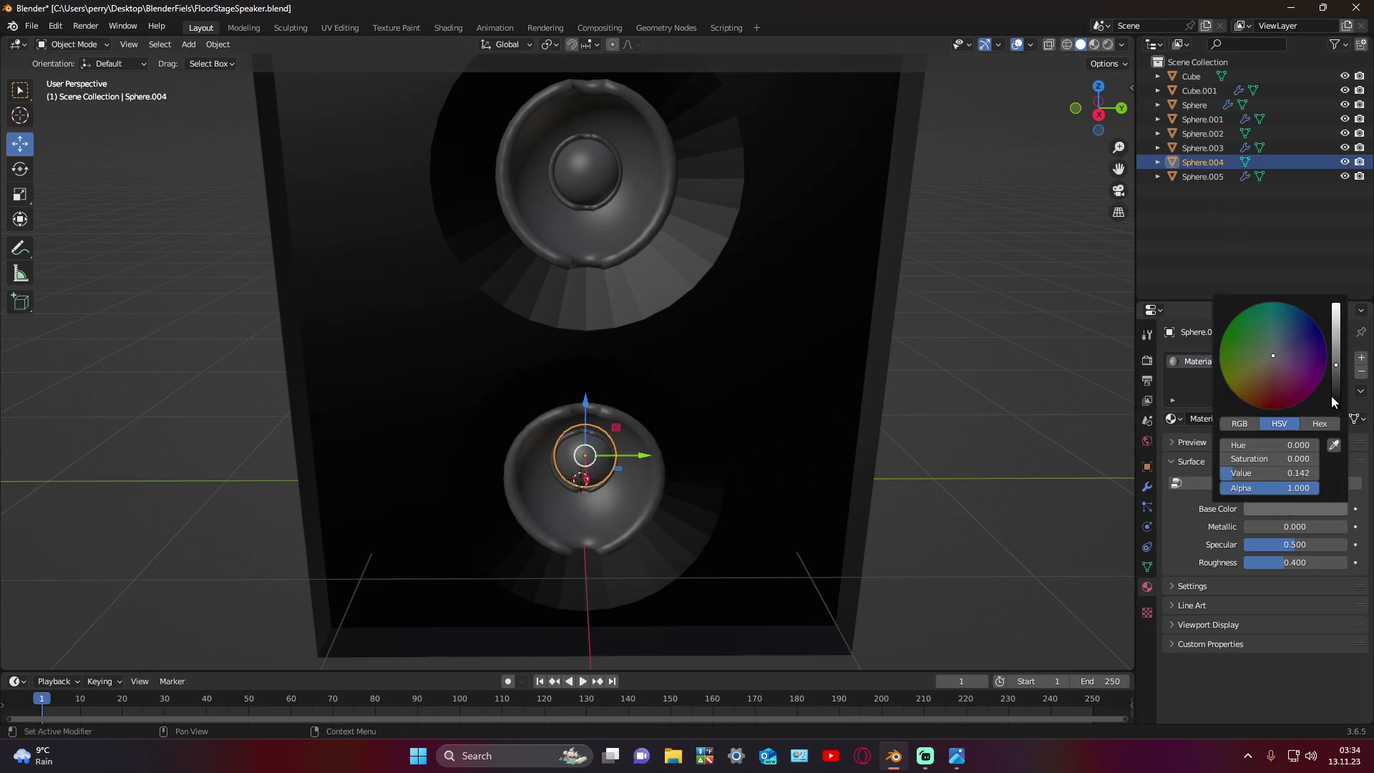
mouse_move(1334, 367)
mouse_down()
mouse_move(1335, 305)
mouse_move(1335, 323)
mouse_up()
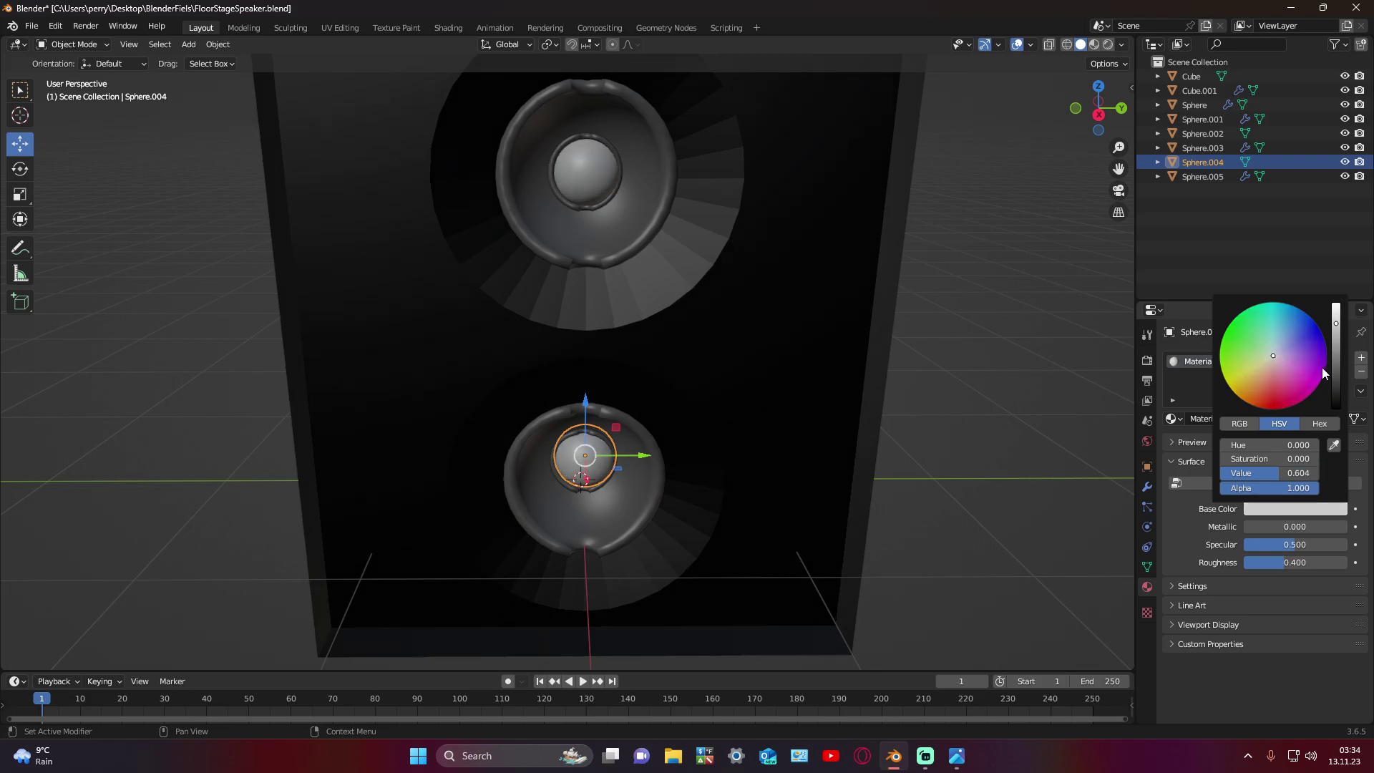
click(1284, 407)
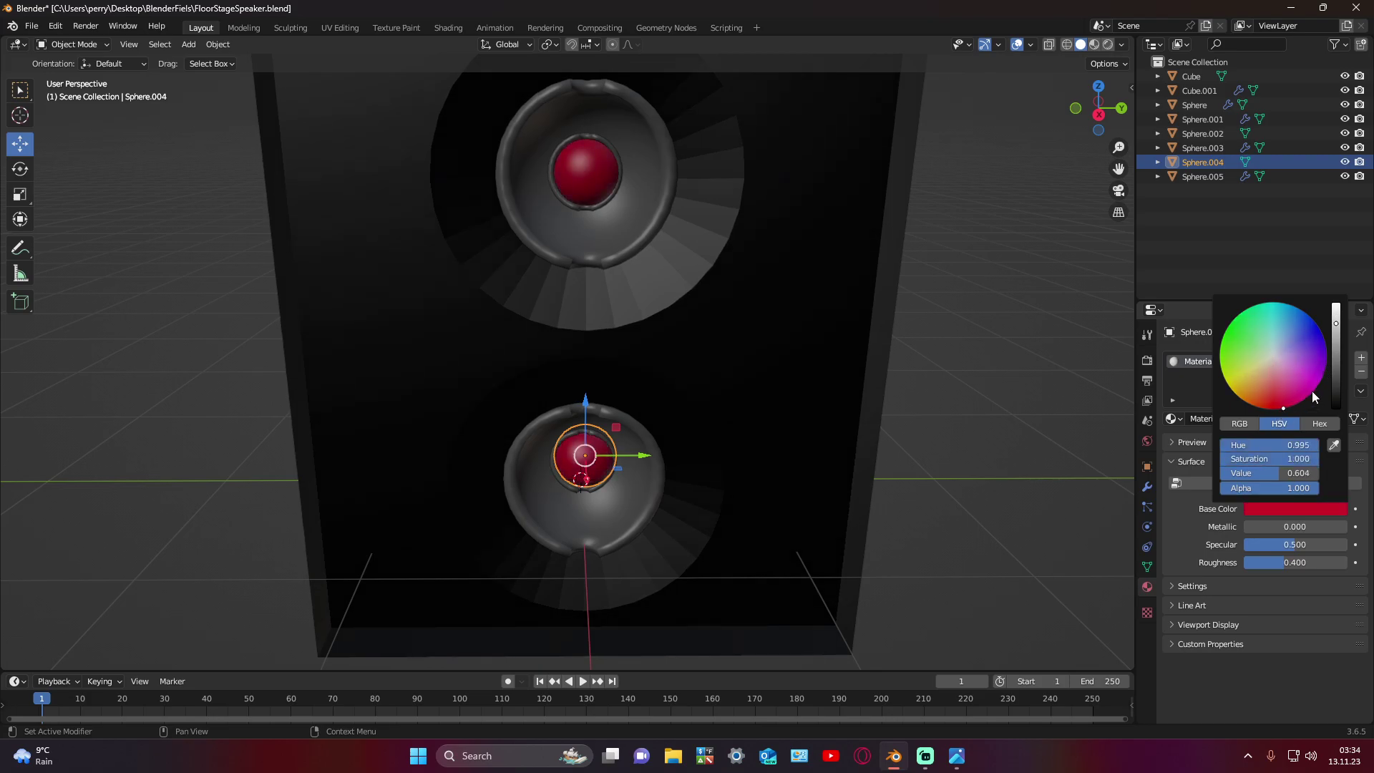
drag(1335, 322, 1335, 332)
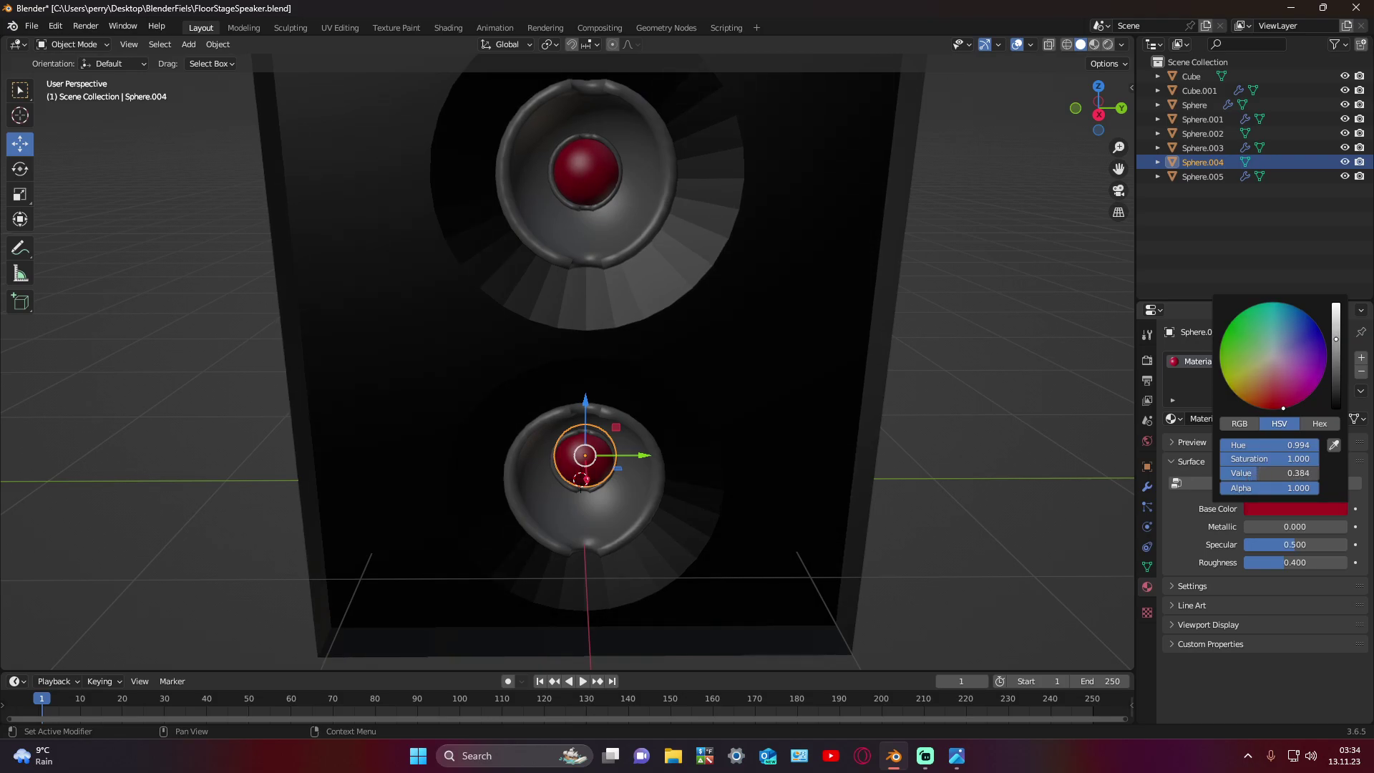
click(1185, 463)
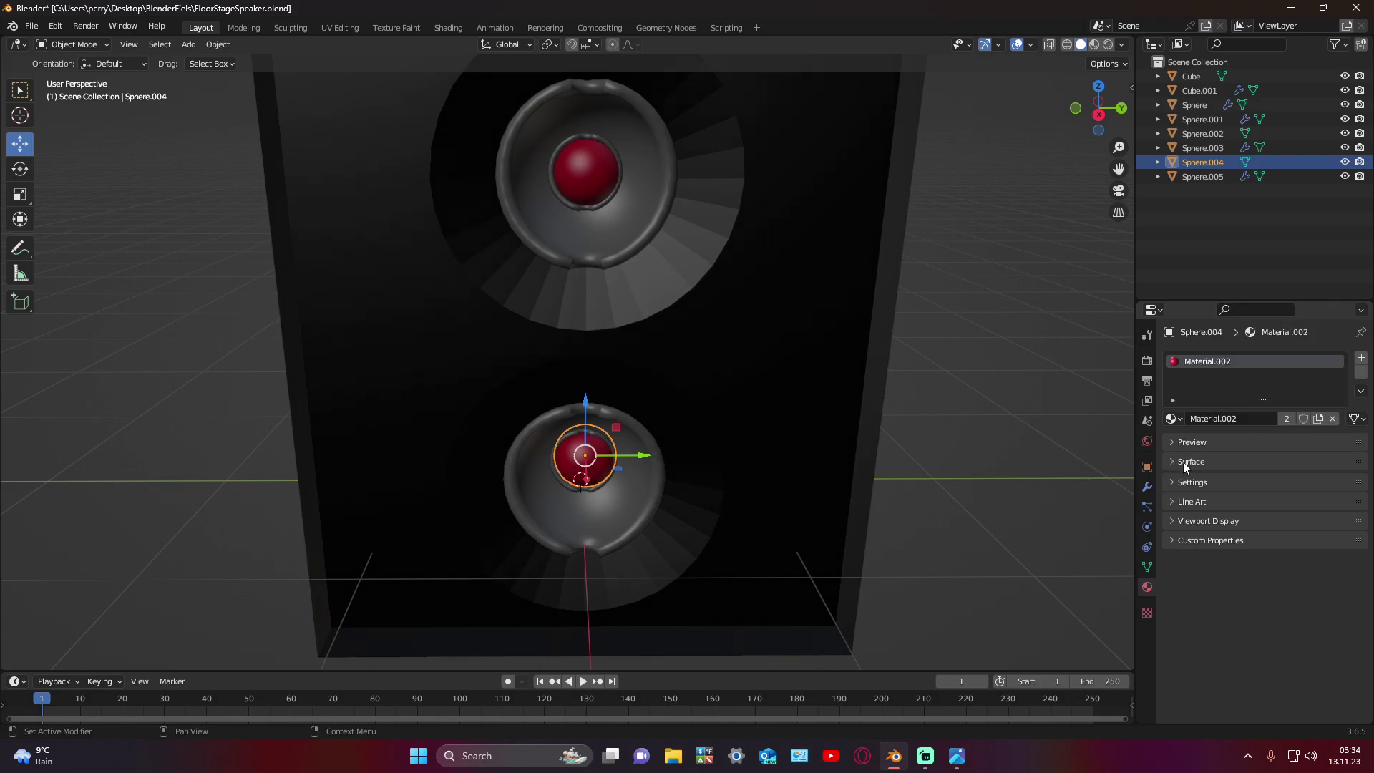
click(1186, 264)
mouse_move(895, 438)
middle_down()
mouse_move(853, 429)
mouse_move(881, 419)
middle_up()
Step: Select all five driver spheres plus the Cube cabinet last, and Join them into one object
click(1204, 174)
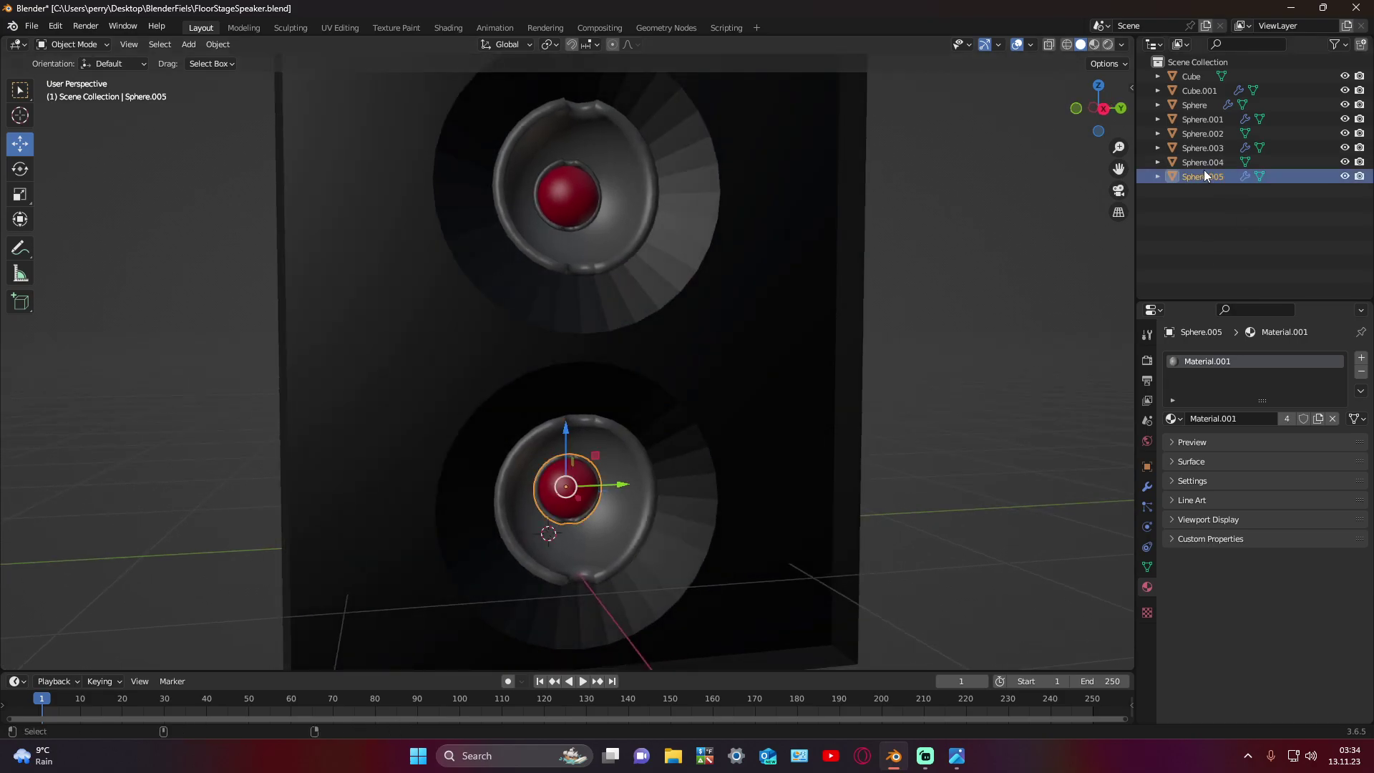
ctrl+click(1202, 166)
ctrl+click(1199, 148)
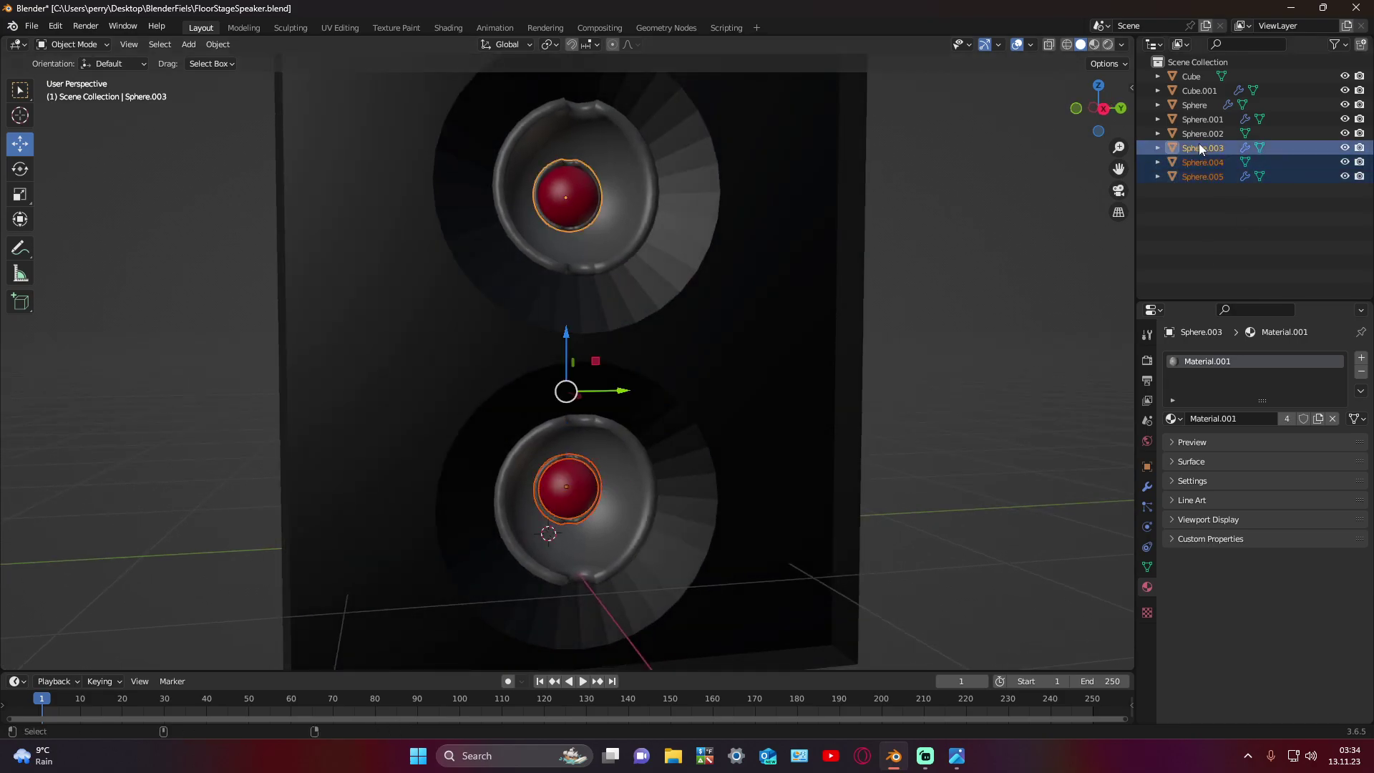
ctrl+click(1201, 121)
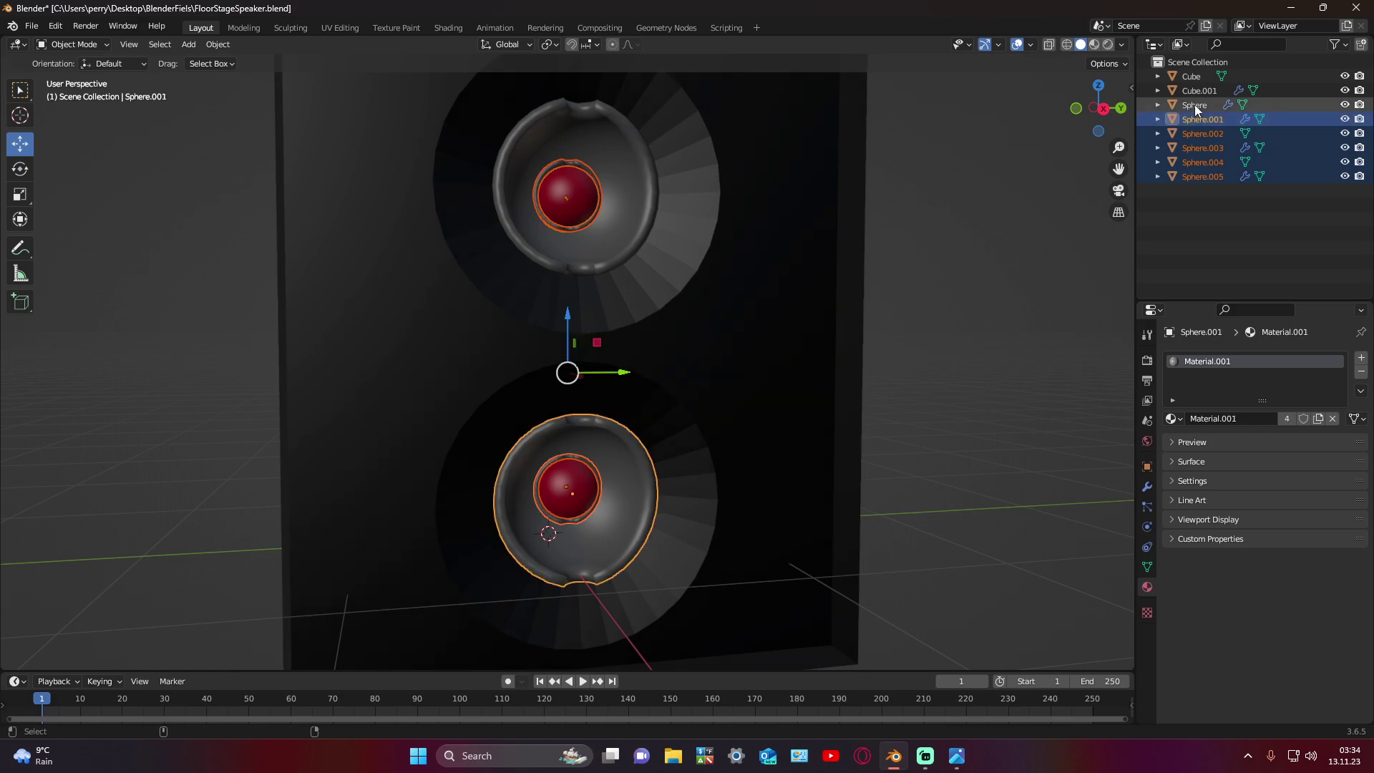
ctrl+click(1195, 105)
middle_drag(1032, 193, 767, 290)
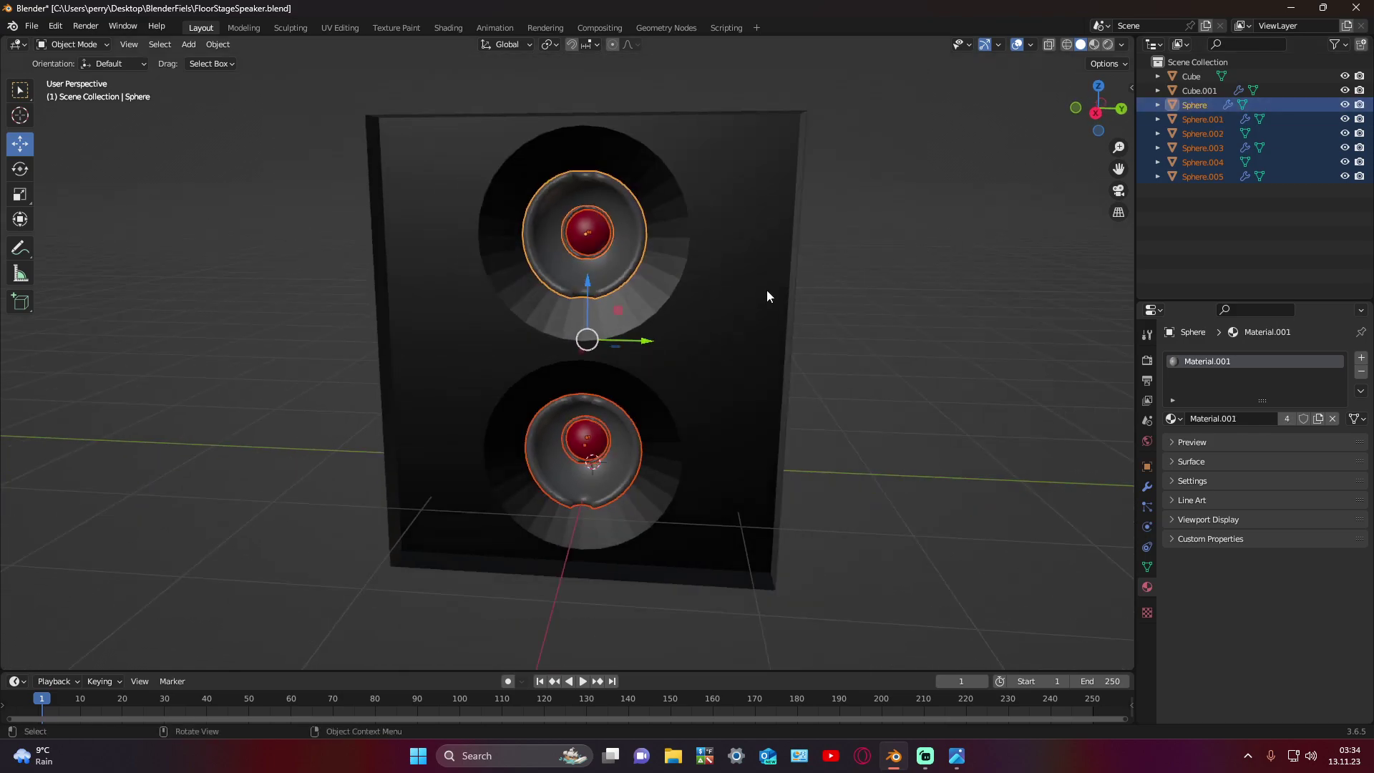
shift+click(754, 298)
right_click(749, 299)
click(723, 279)
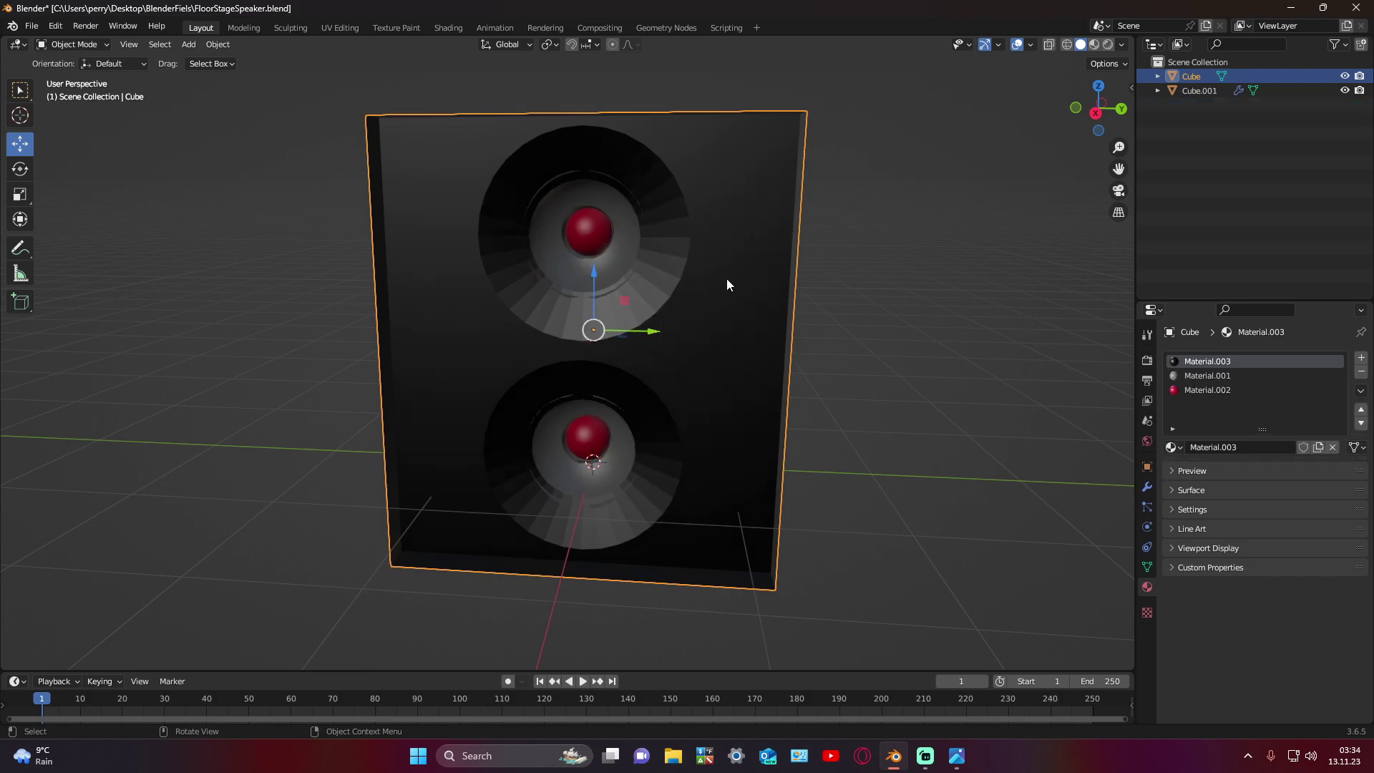
click(869, 317)
mouse_move(868, 318)
middle_down()
mouse_move(950, 323)
mouse_move(751, 356)
mouse_move(782, 356)
mouse_move(856, 395)
mouse_move(856, 347)
mouse_move(816, 371)
mouse_move(953, 374)
mouse_move(762, 364)
middle_up()
scroll(930, 332, up, 5)
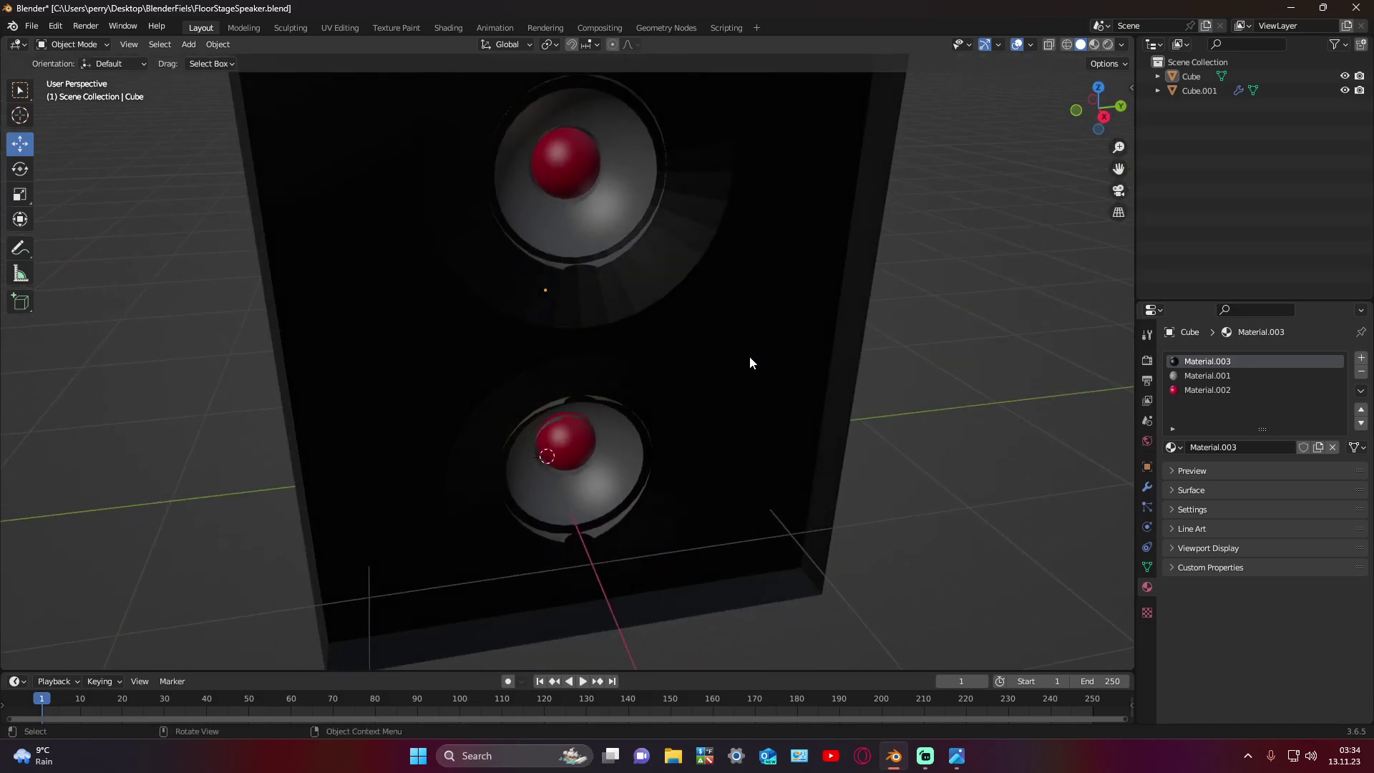
Step: Apply Shade Auto Smooth to the speaker cabinet and check its smoothing options
click(750, 358)
right_click(750, 358)
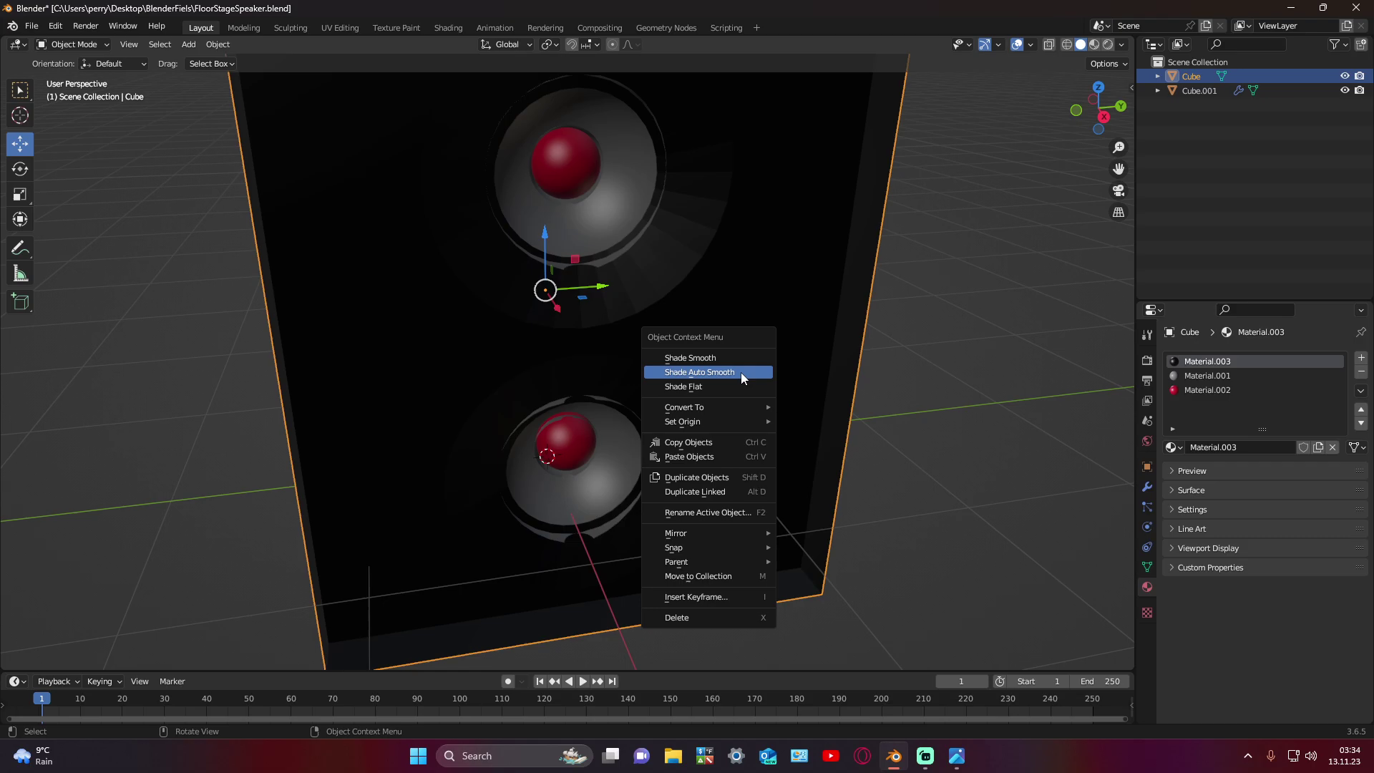
click(741, 372)
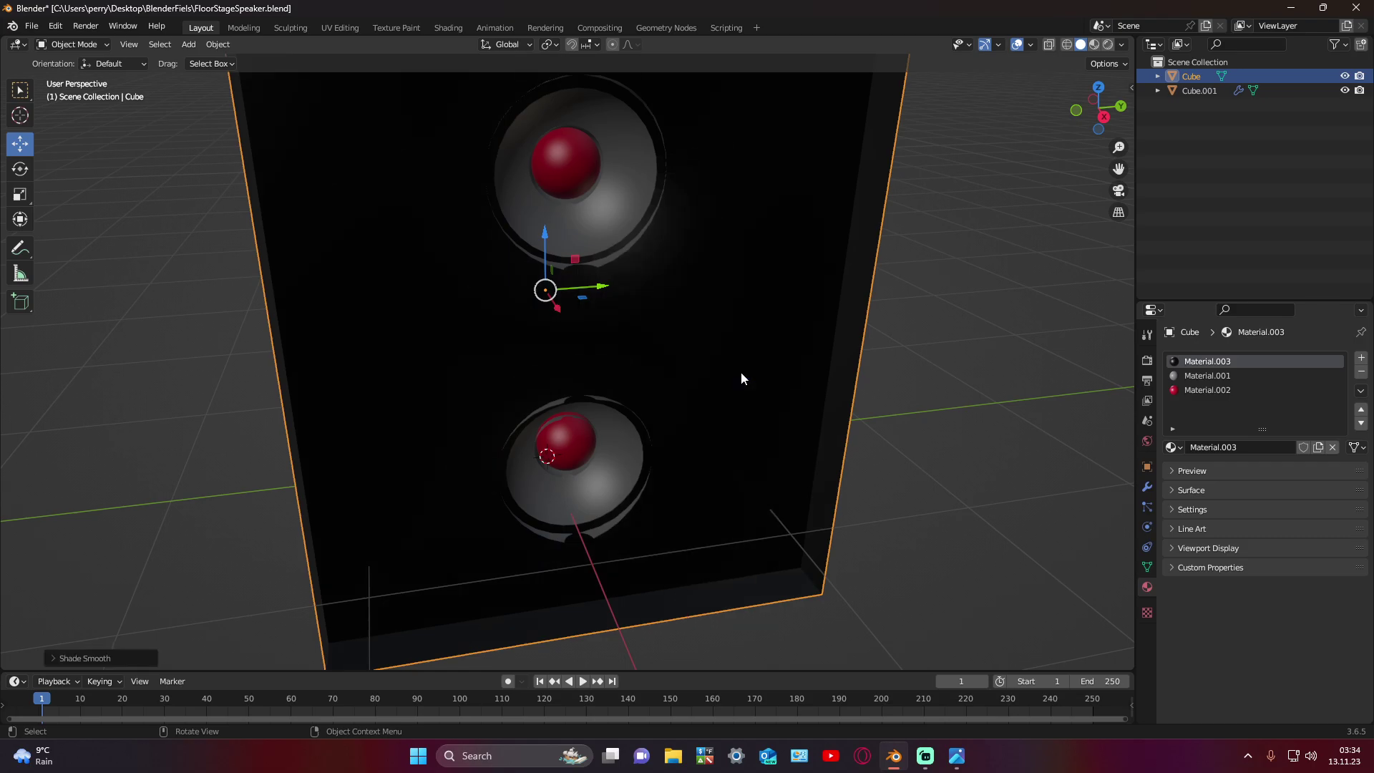
click(91, 658)
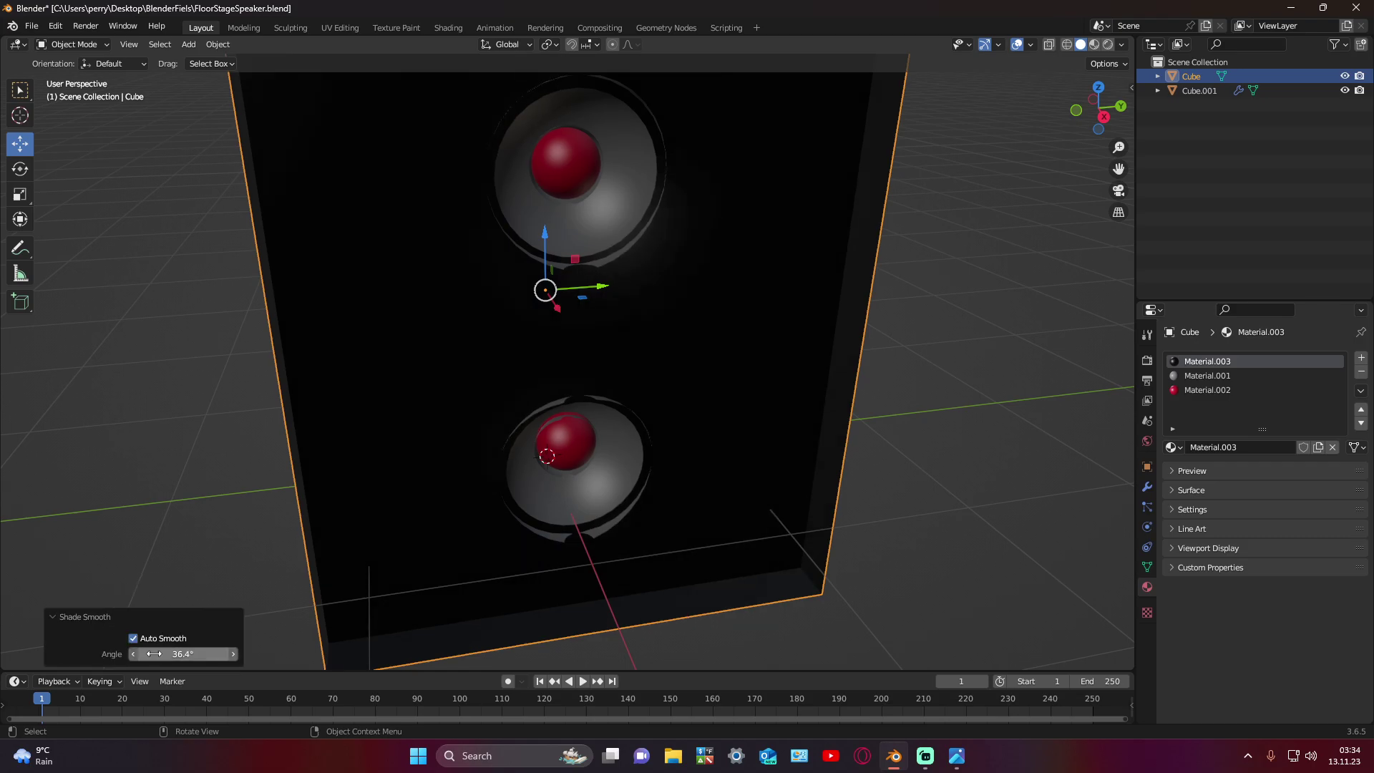
click(72, 614)
Step: Orbit around the speaker and select every object in the scene
mouse_move(384, 522)
middle_down()
mouse_move(552, 521)
mouse_move(384, 381)
mouse_move(375, 469)
middle_up()
click(375, 470)
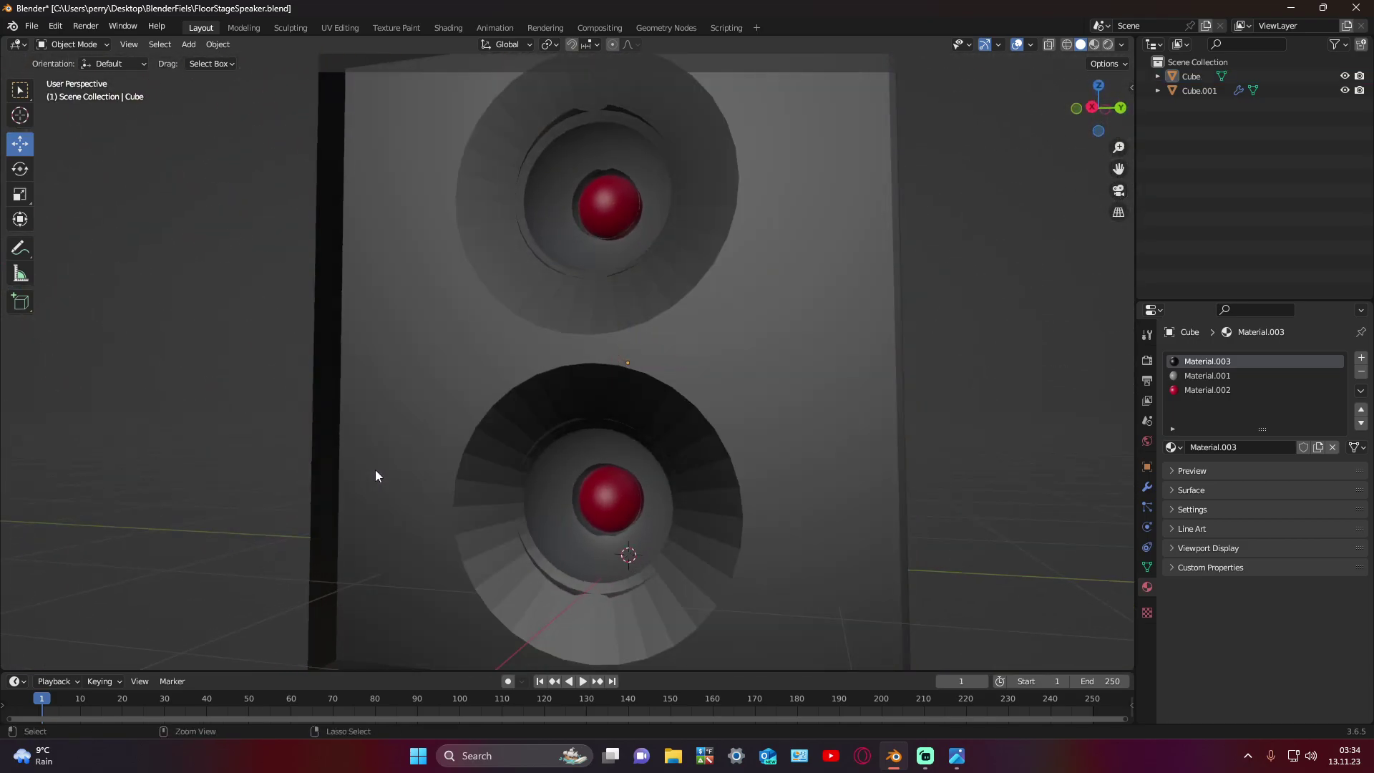
key(a)
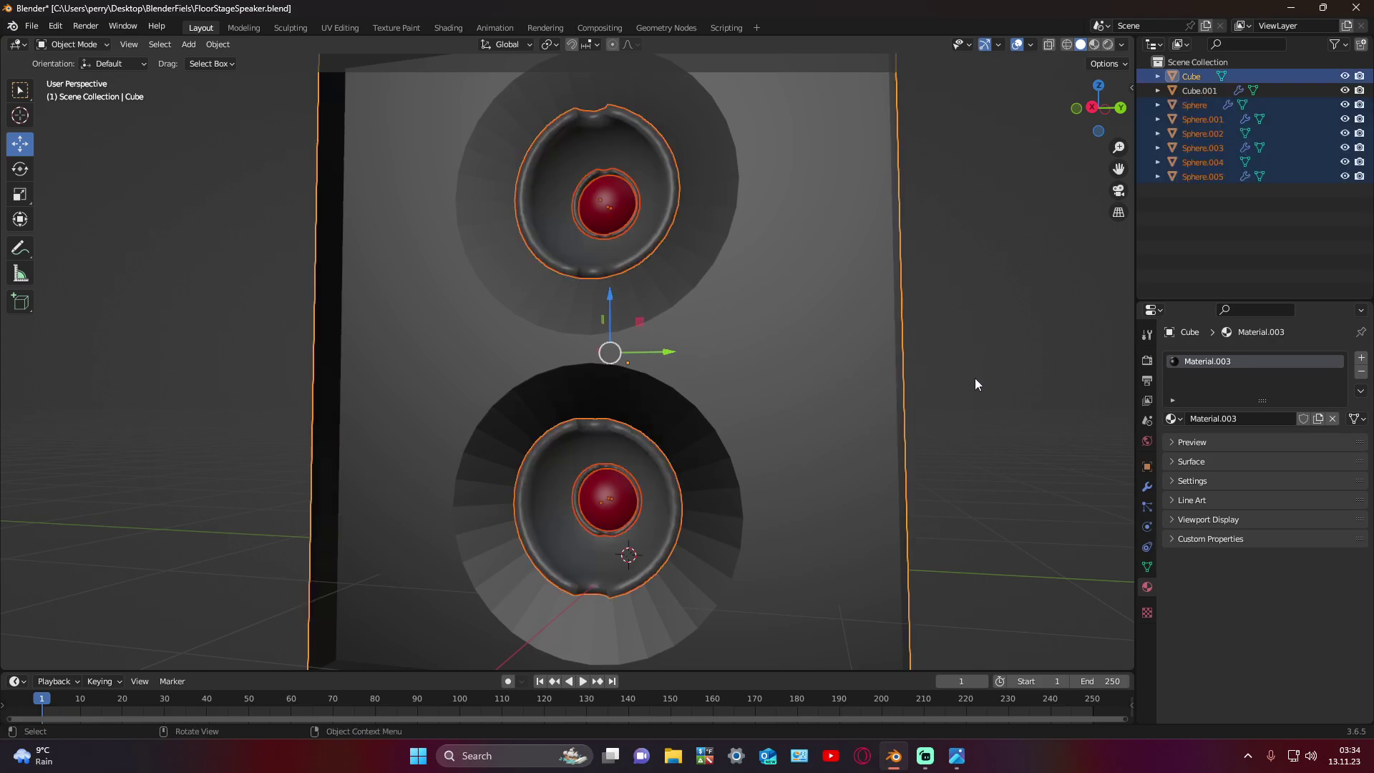
click(975, 378)
mouse_move(986, 388)
middle_down()
mouse_move(1043, 411)
mouse_move(718, 528)
middle_up()
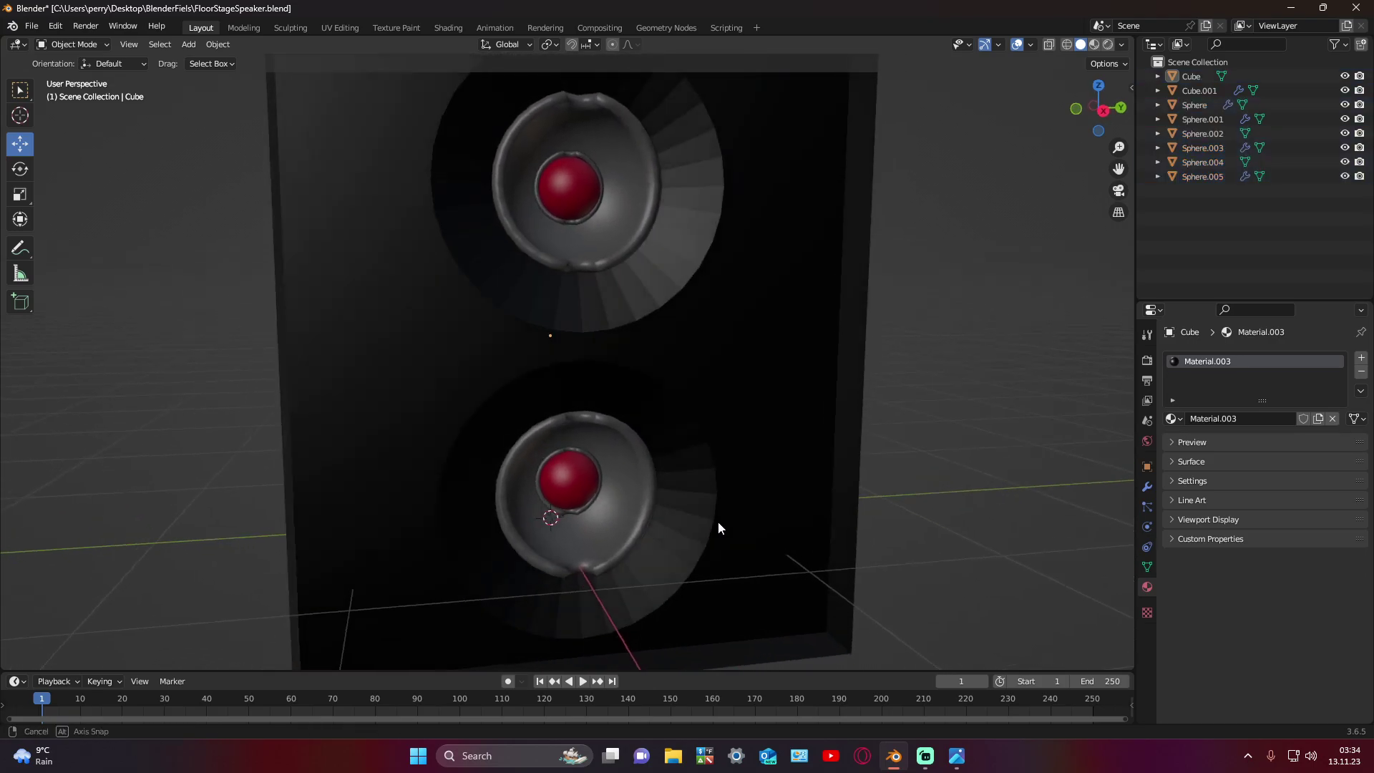
click(600, 538)
shift+click(573, 512)
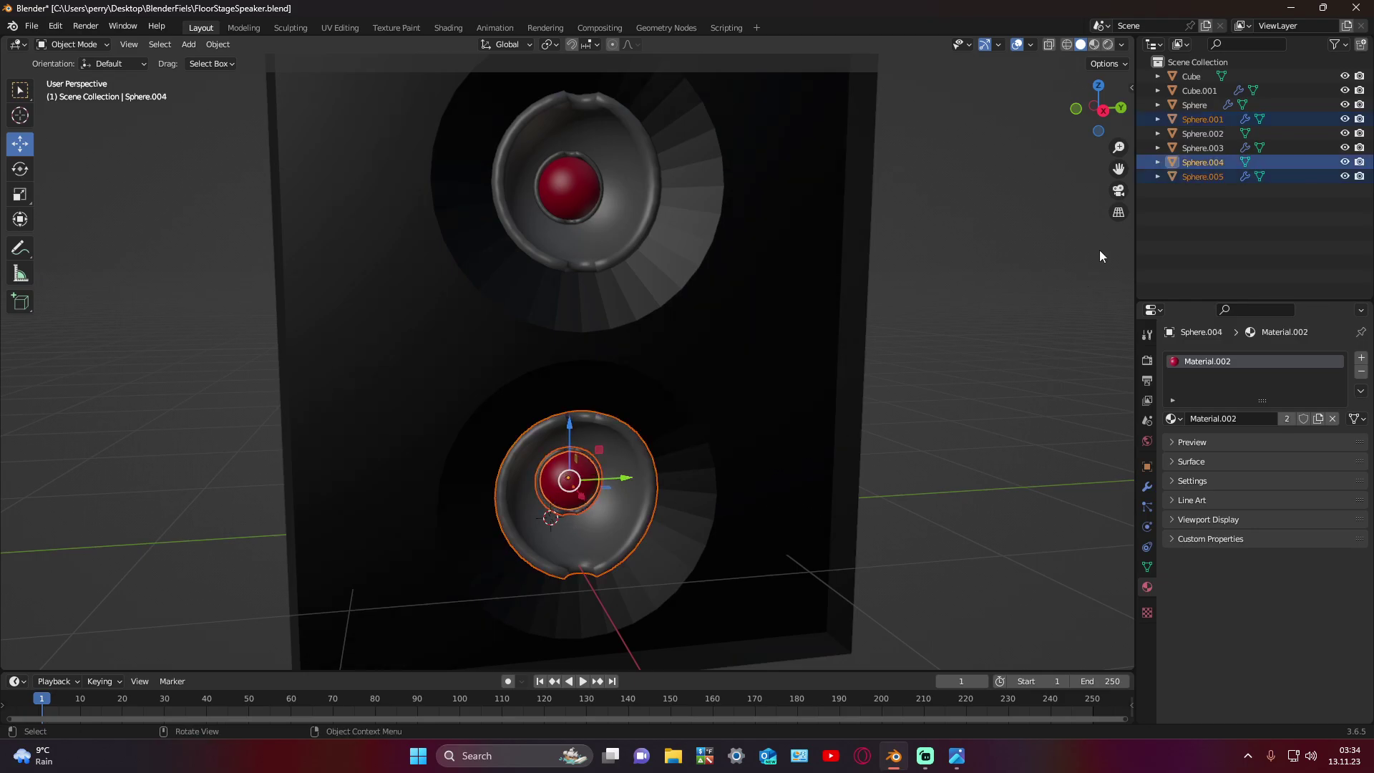
right_click(591, 483)
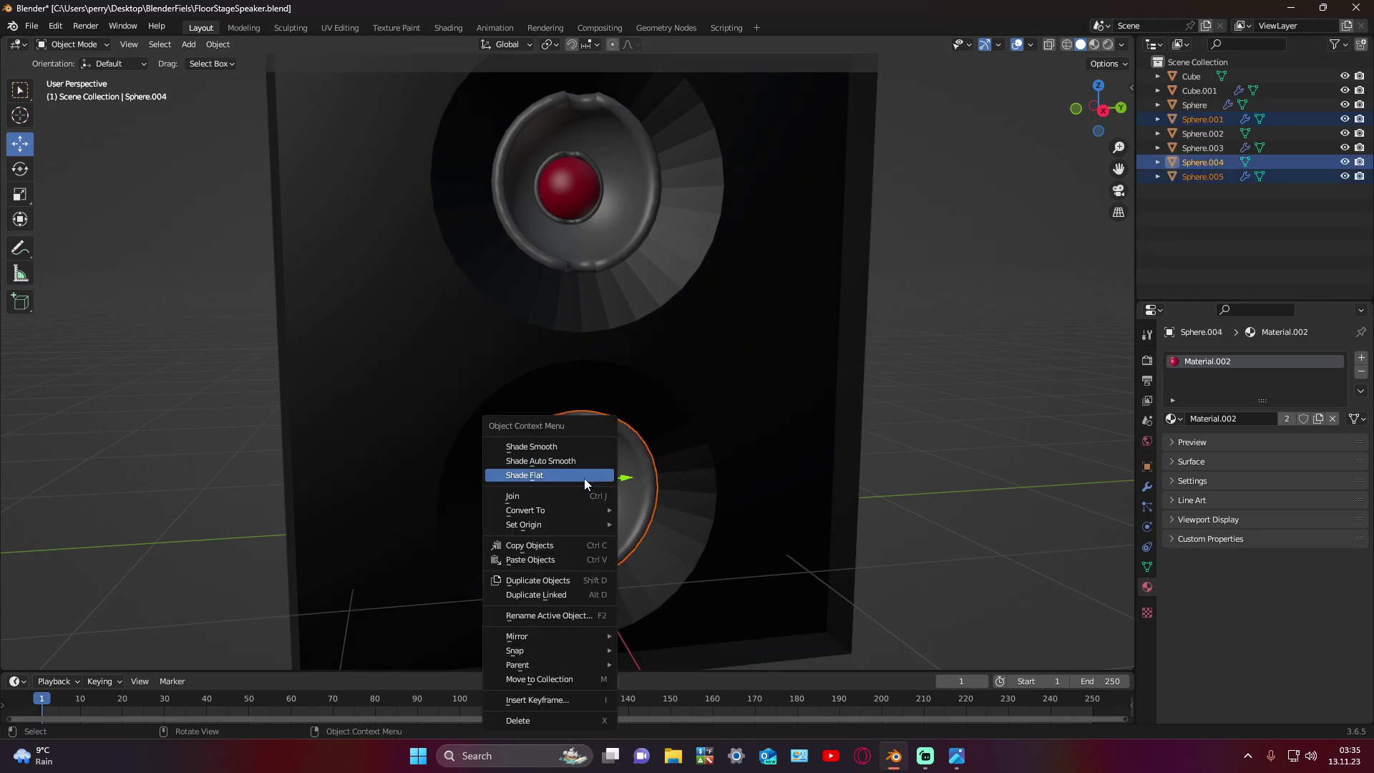
click(547, 495)
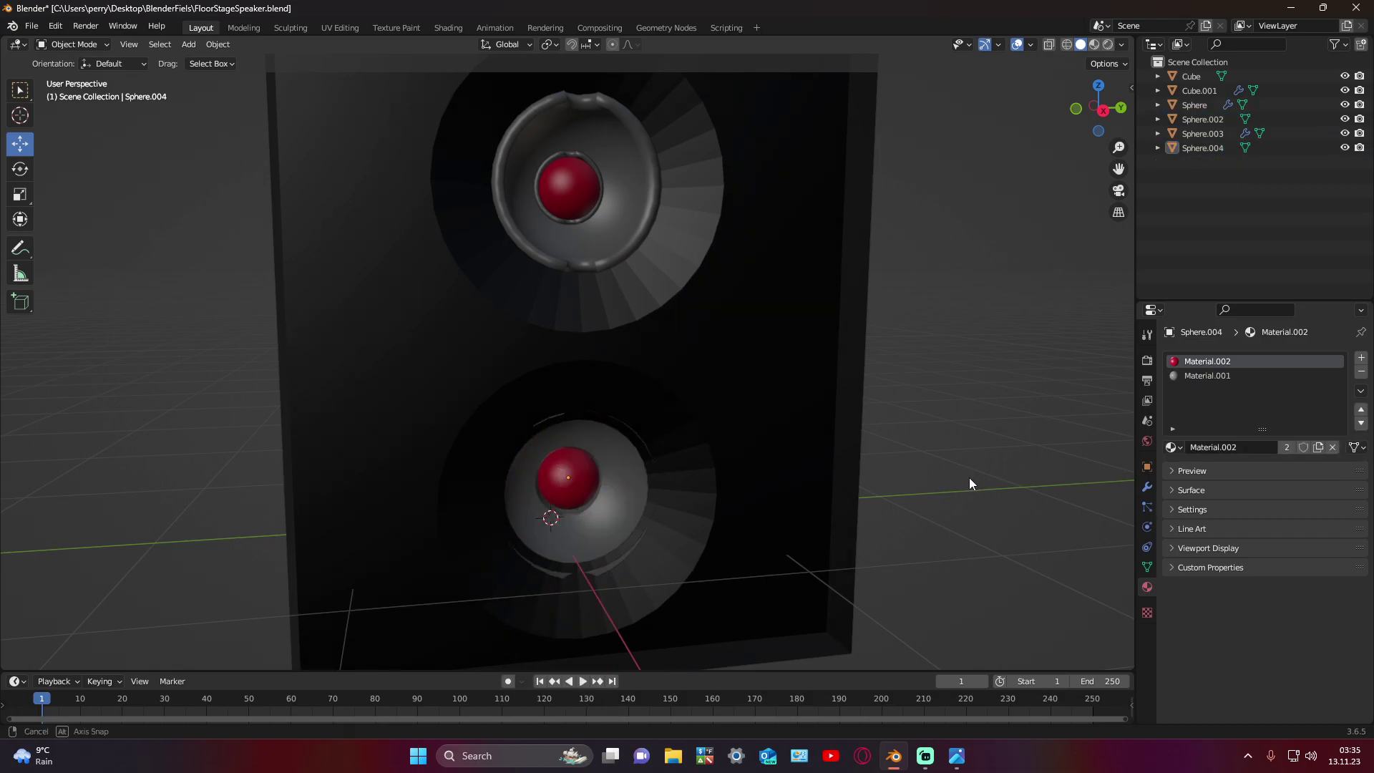
mouse_move(969, 478)
middle_down()
mouse_move(1042, 475)
mouse_move(939, 462)
middle_up()
key(ctrl+z)
key(ctrl+z)
key(ctrl+z)
click(614, 559)
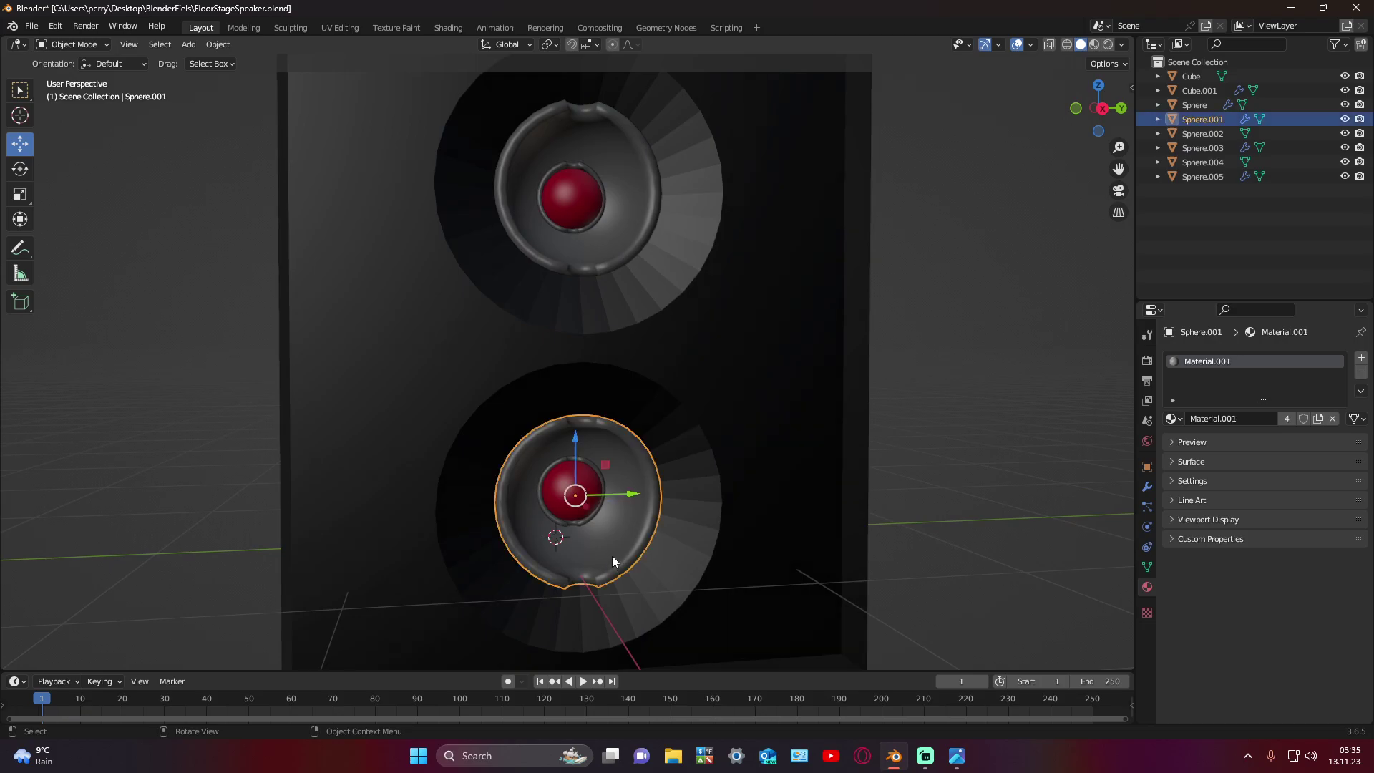
shift+click(749, 535)
right_click(749, 535)
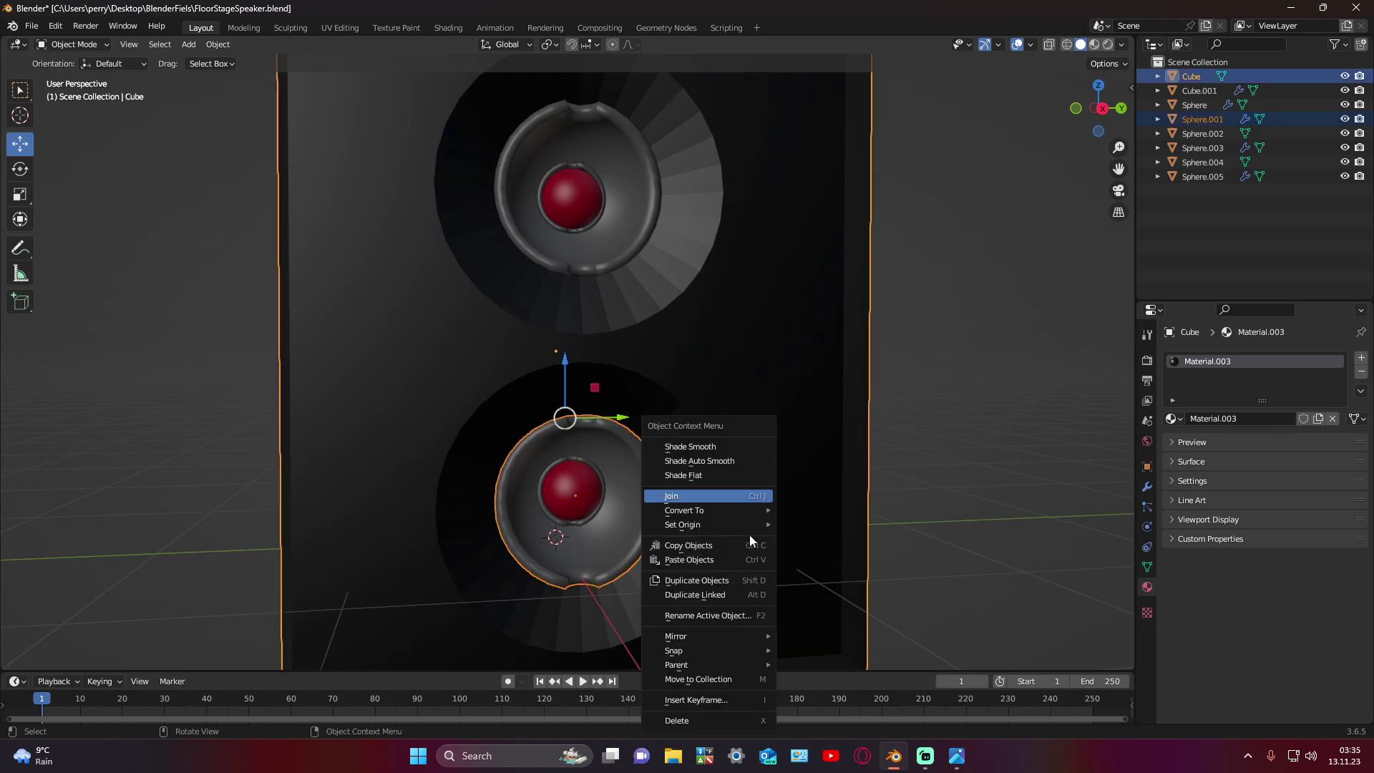
click(715, 496)
key(ctrl+z)
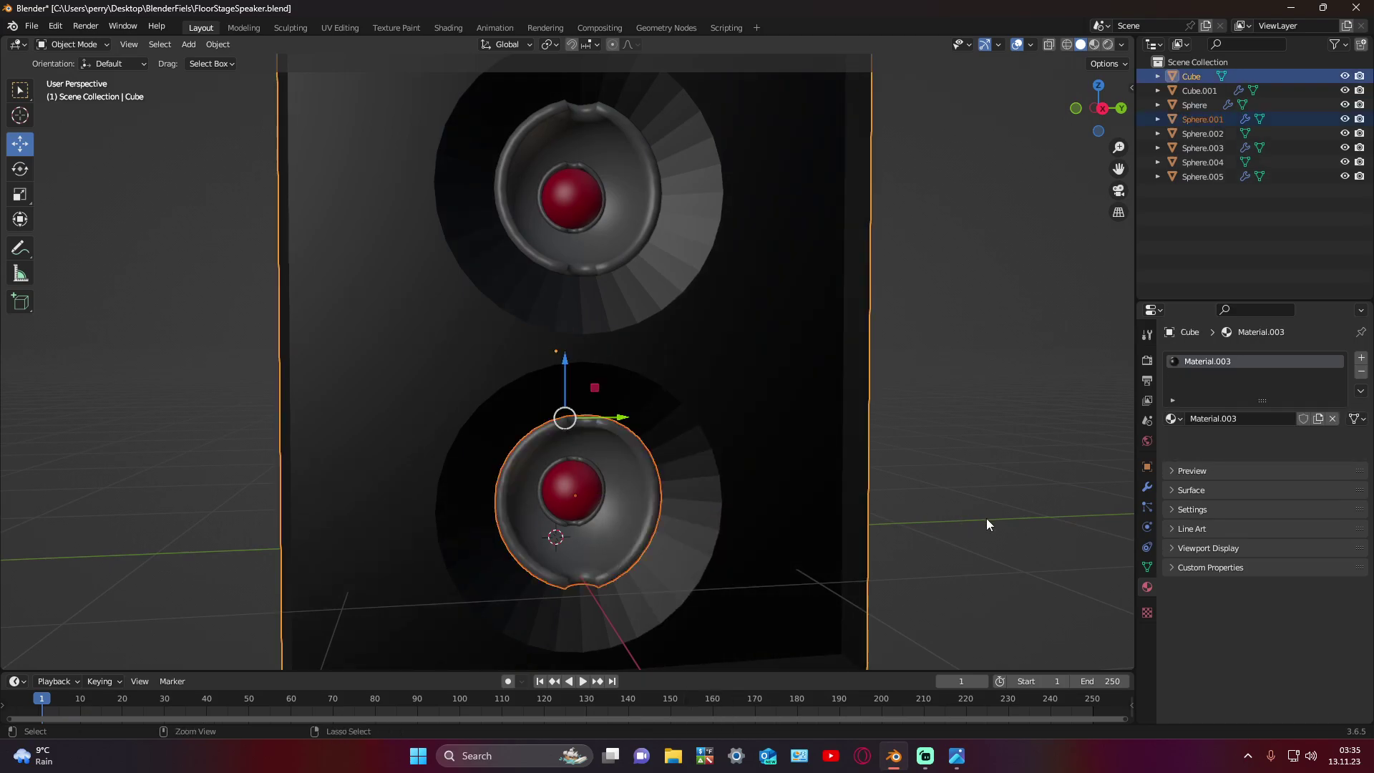
click(987, 518)
middle_drag(977, 519, 904, 529)
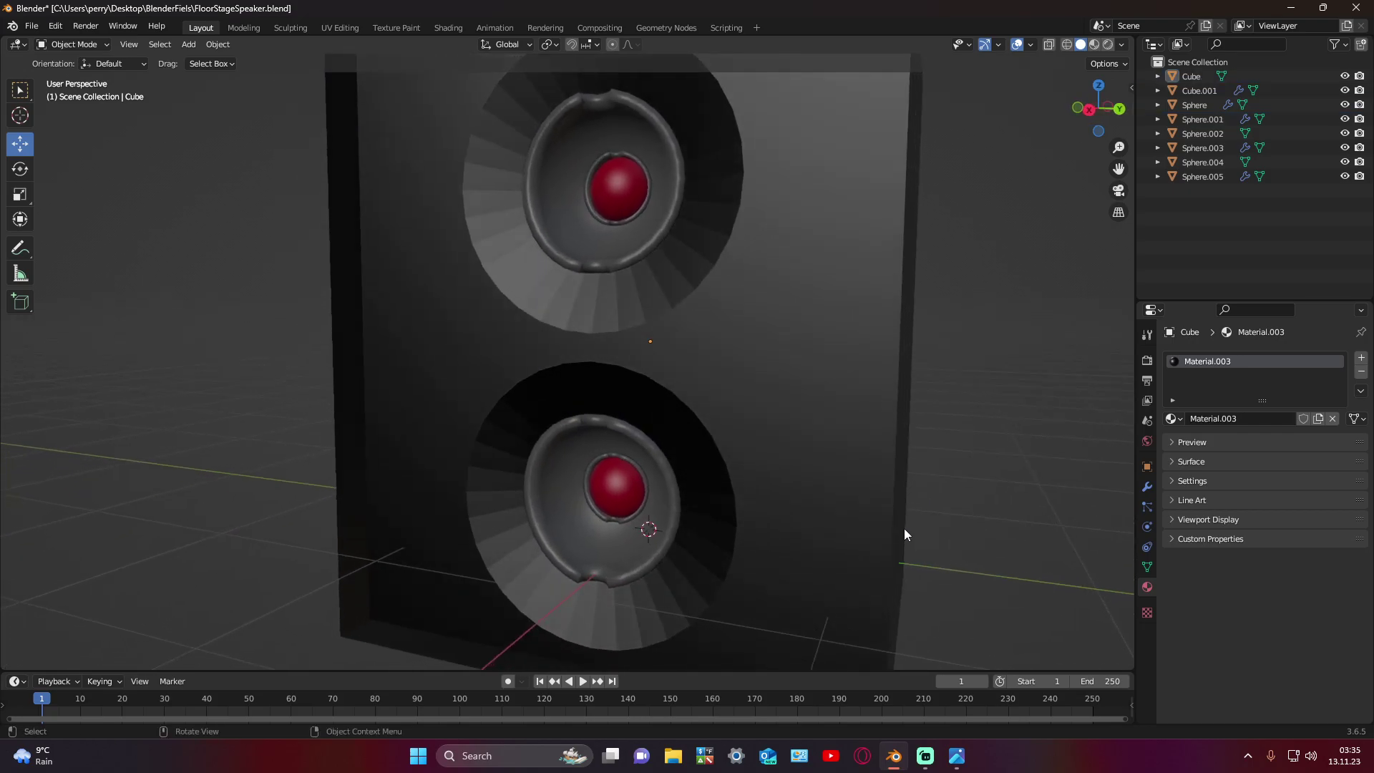
Step: Raise the Solidify thickness of the lower cone Sphere.001 to 0.19 m
click(625, 549)
click(1147, 487)
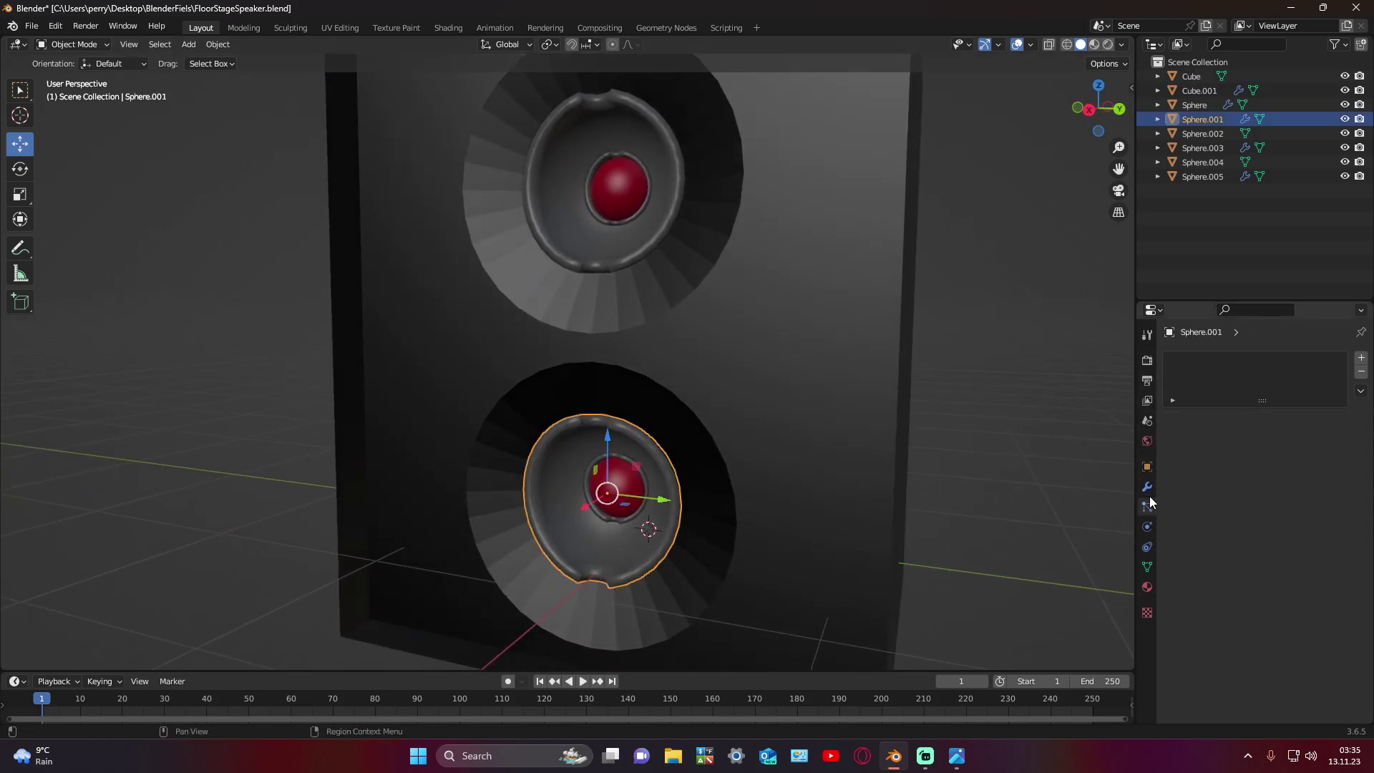
click(1164, 384)
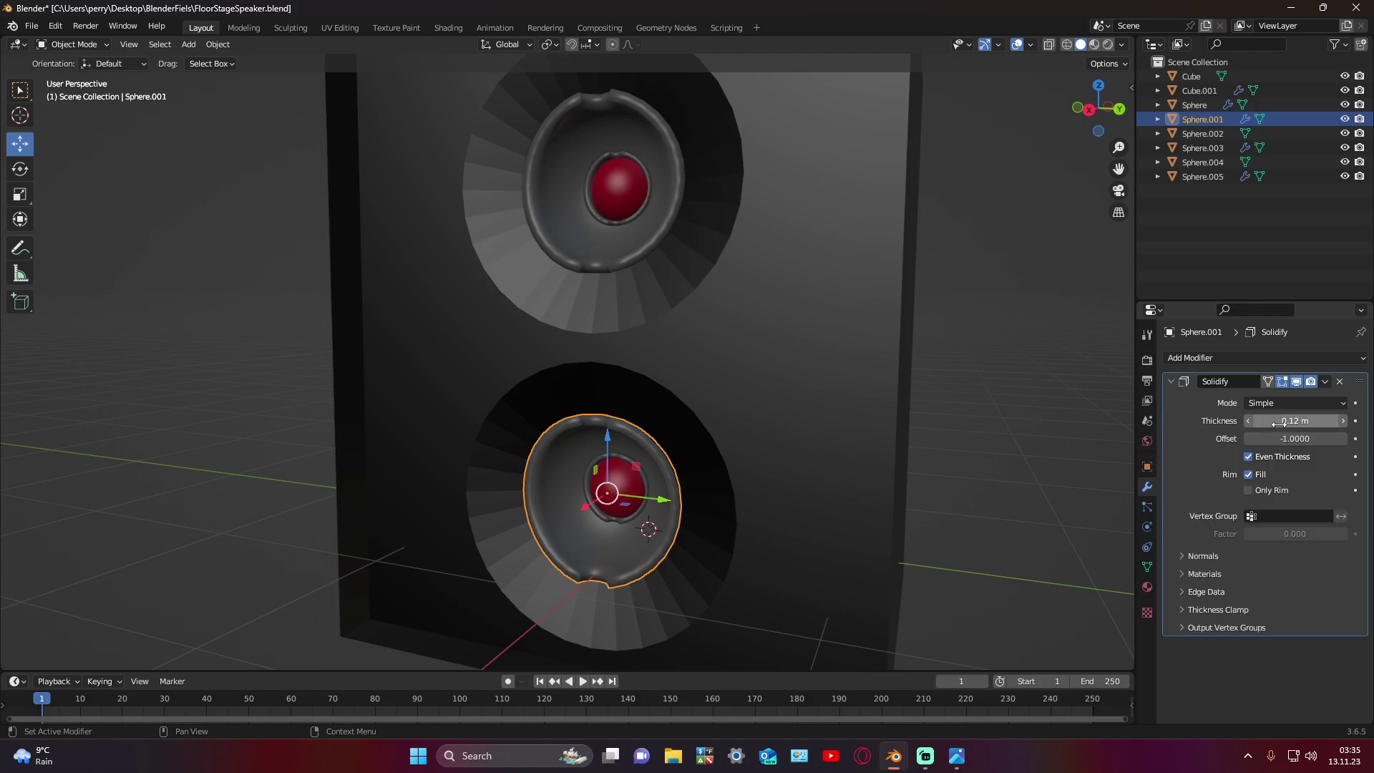
drag(1295, 421, 1313, 421)
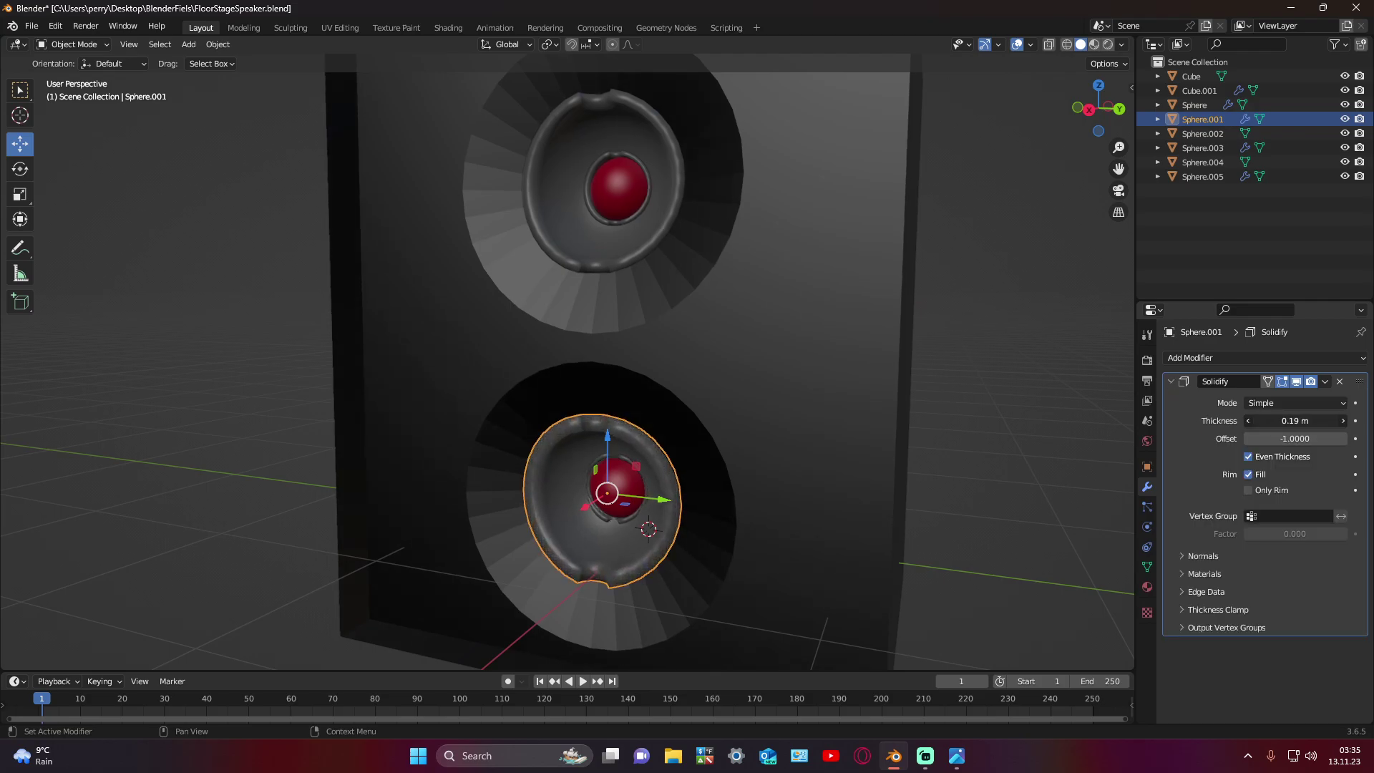
click(1033, 481)
mouse_move(1034, 481)
middle_down()
mouse_move(1045, 440)
mouse_move(1060, 460)
middle_up()
click(1170, 381)
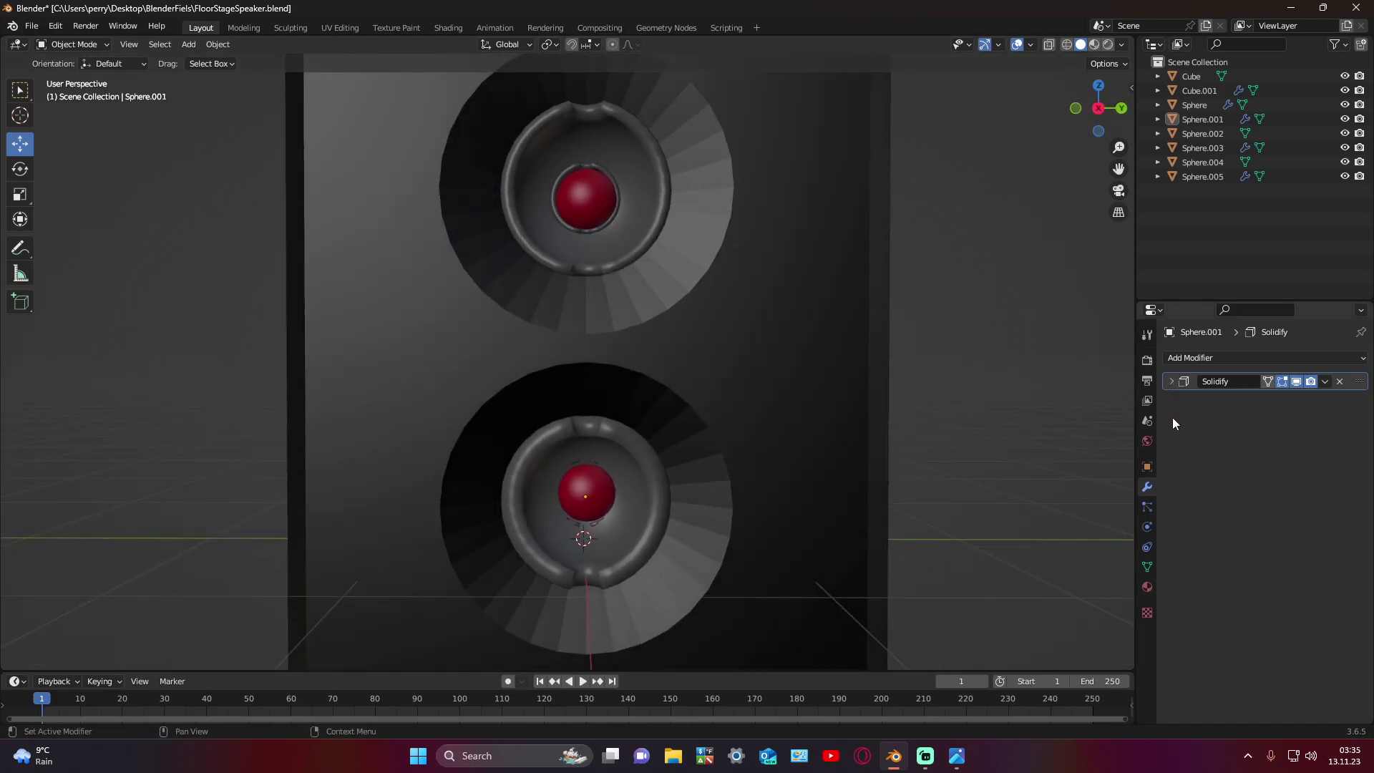
Step: Join the lower cone into the cabinet, then undo the join
click(652, 510)
shift+click(757, 516)
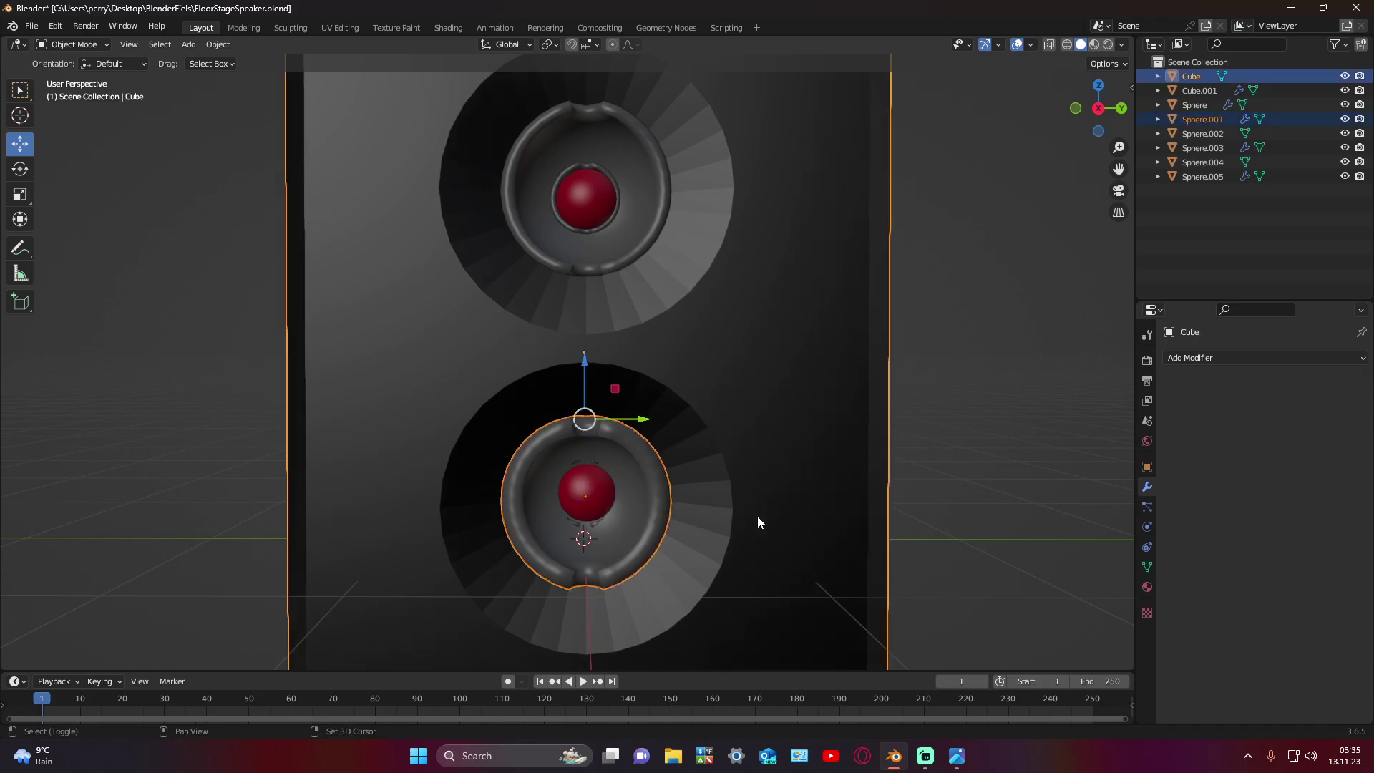
right_click(757, 517)
click(736, 500)
click(981, 514)
mouse_move(987, 514)
middle_down()
mouse_move(1015, 518)
mouse_move(798, 506)
middle_up()
key(ctrl+z)
key(ctrl+z)
key(ctrl+z)
Step: Try a roughly 0.2 m Solidify modifier on the cabinet, remove it, and reopen the modifier list
click(799, 510)
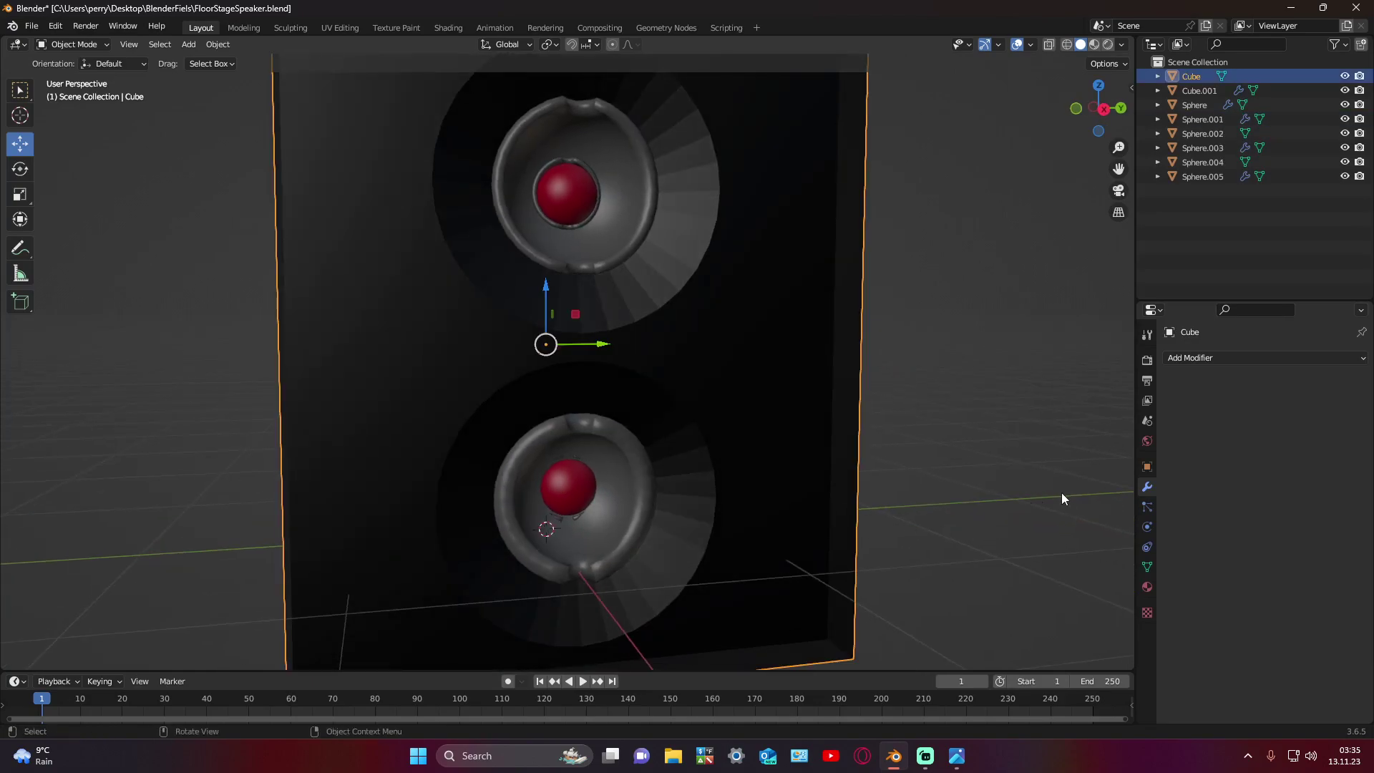
click(1185, 360)
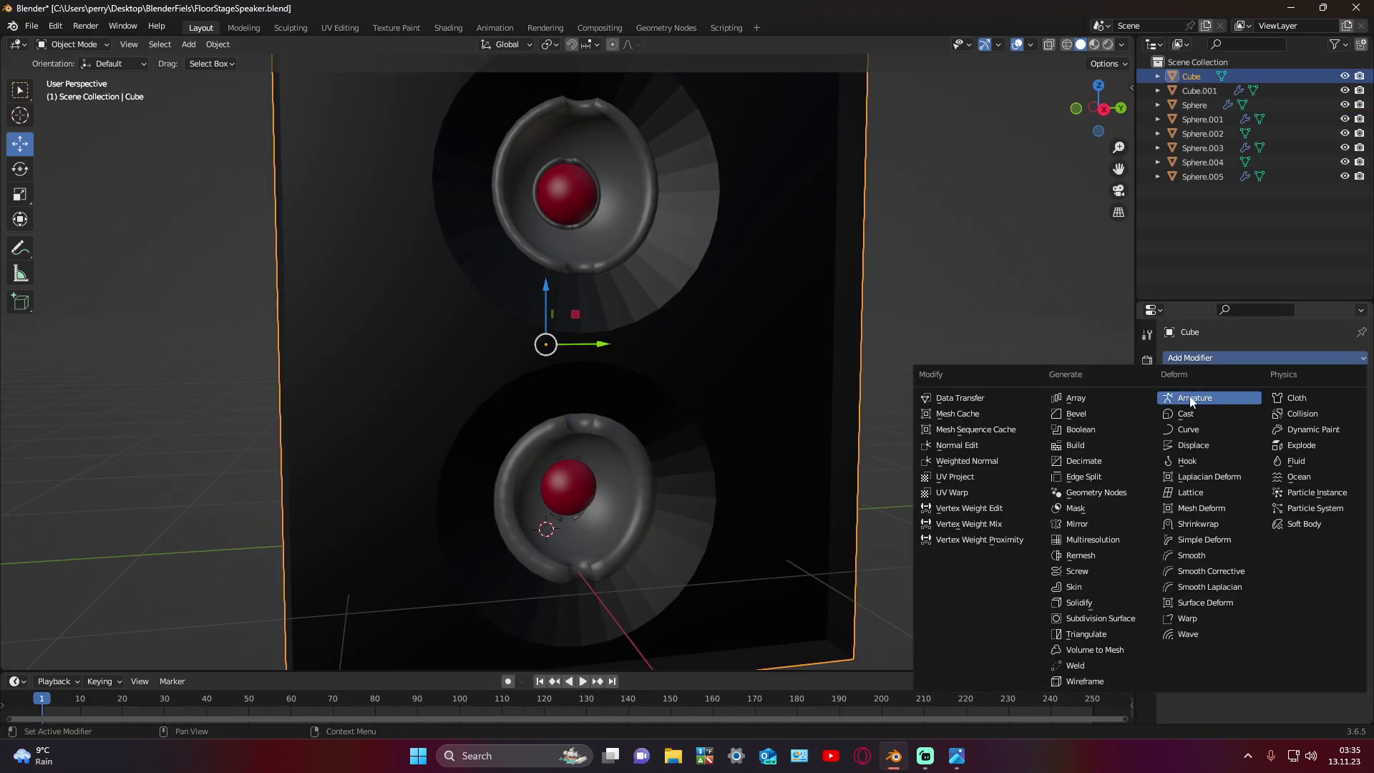
click(1098, 603)
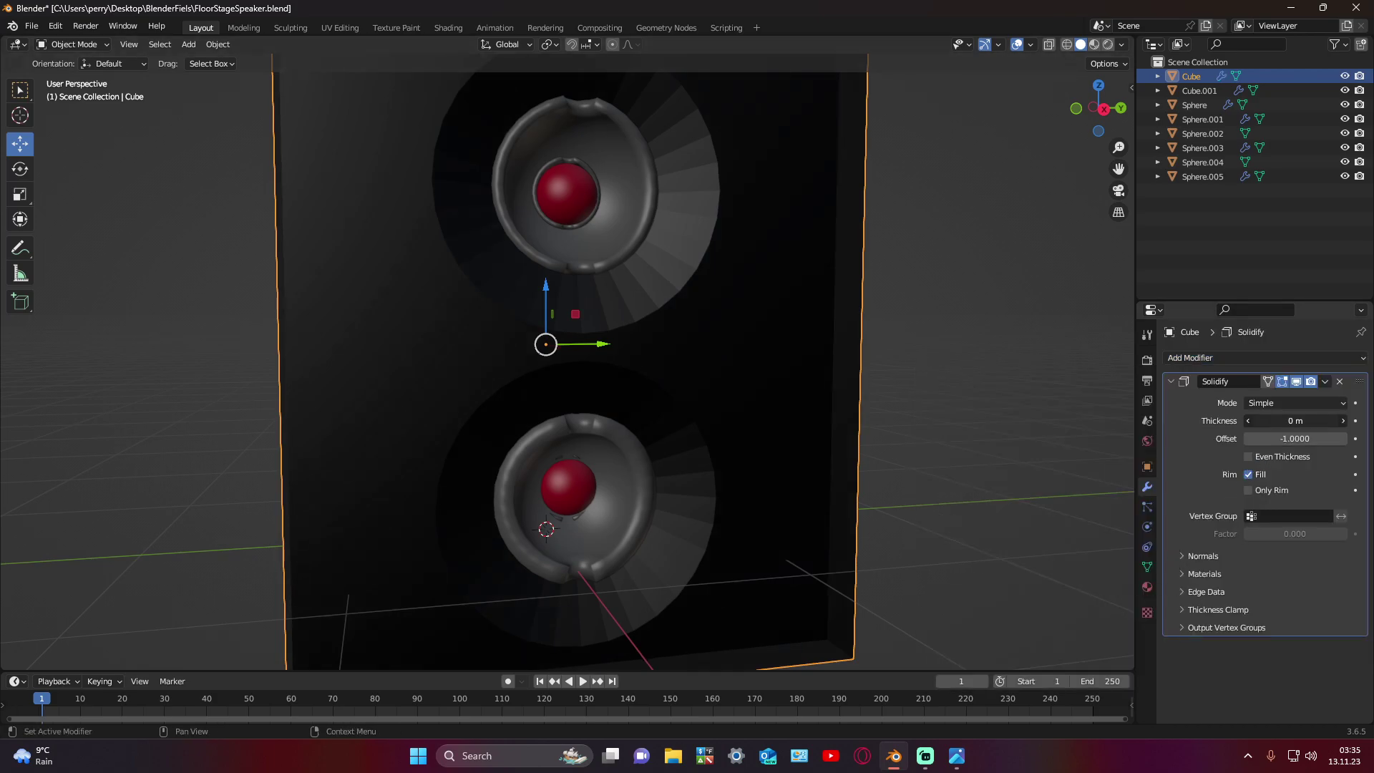
drag(1296, 421, 1297, 421)
click(1183, 386)
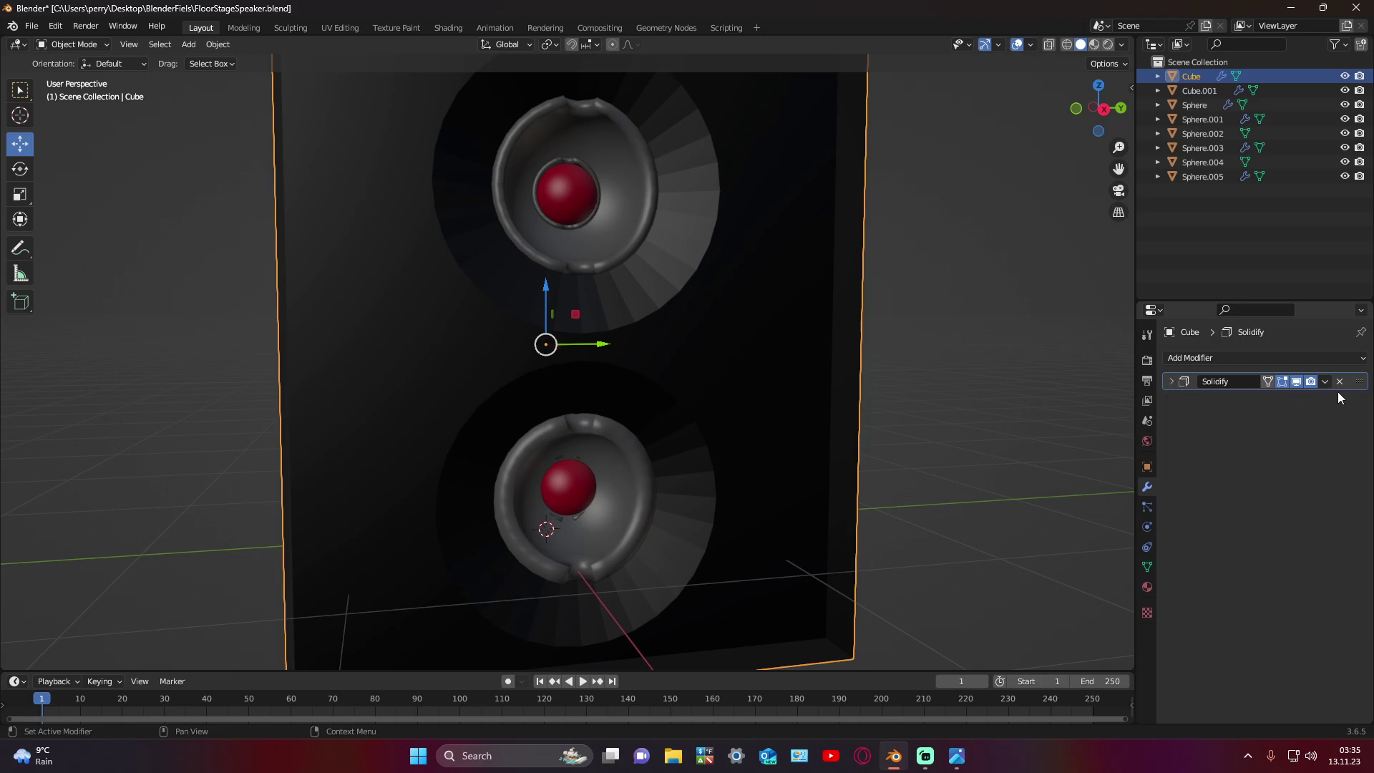
click(1340, 381)
click(1192, 358)
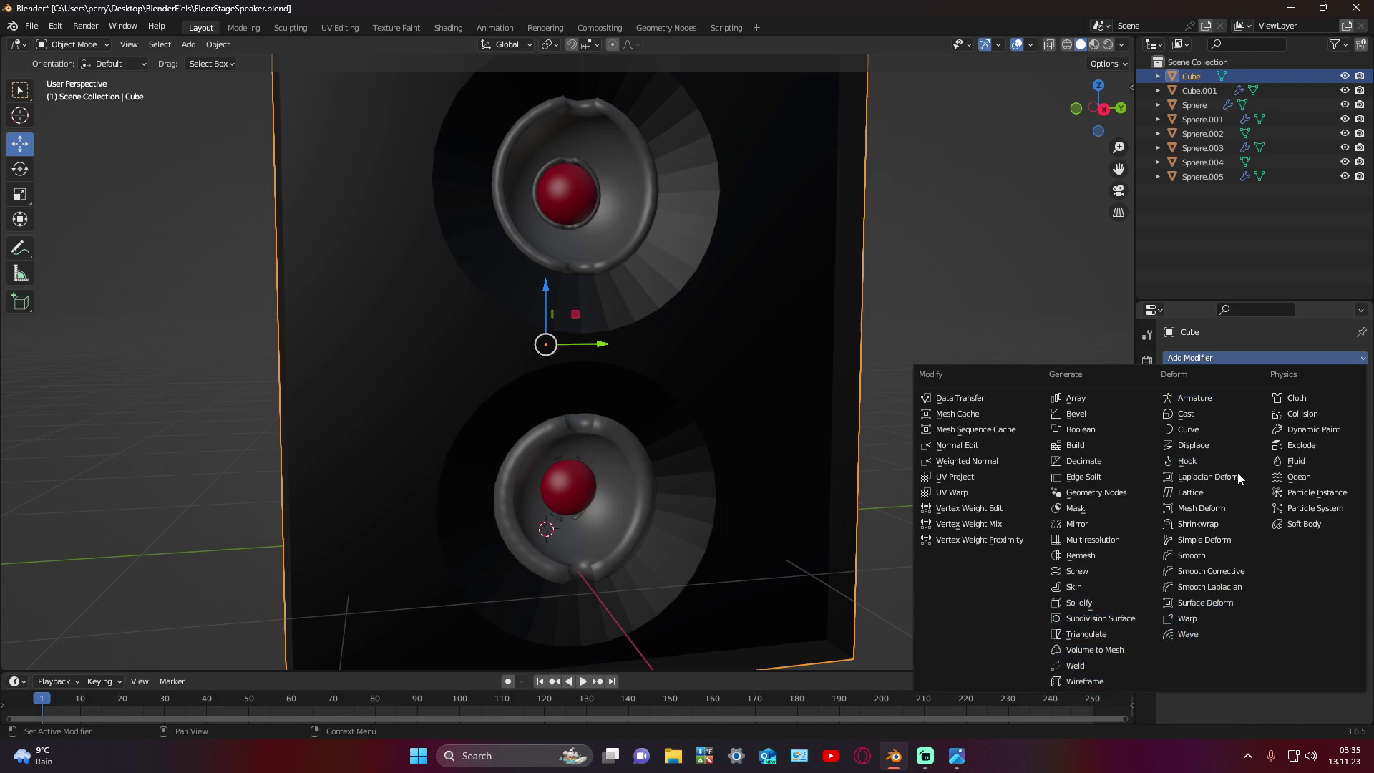
Step: Apply Shade Smooth to the speaker box Cube and orbit to check it
click(1218, 354)
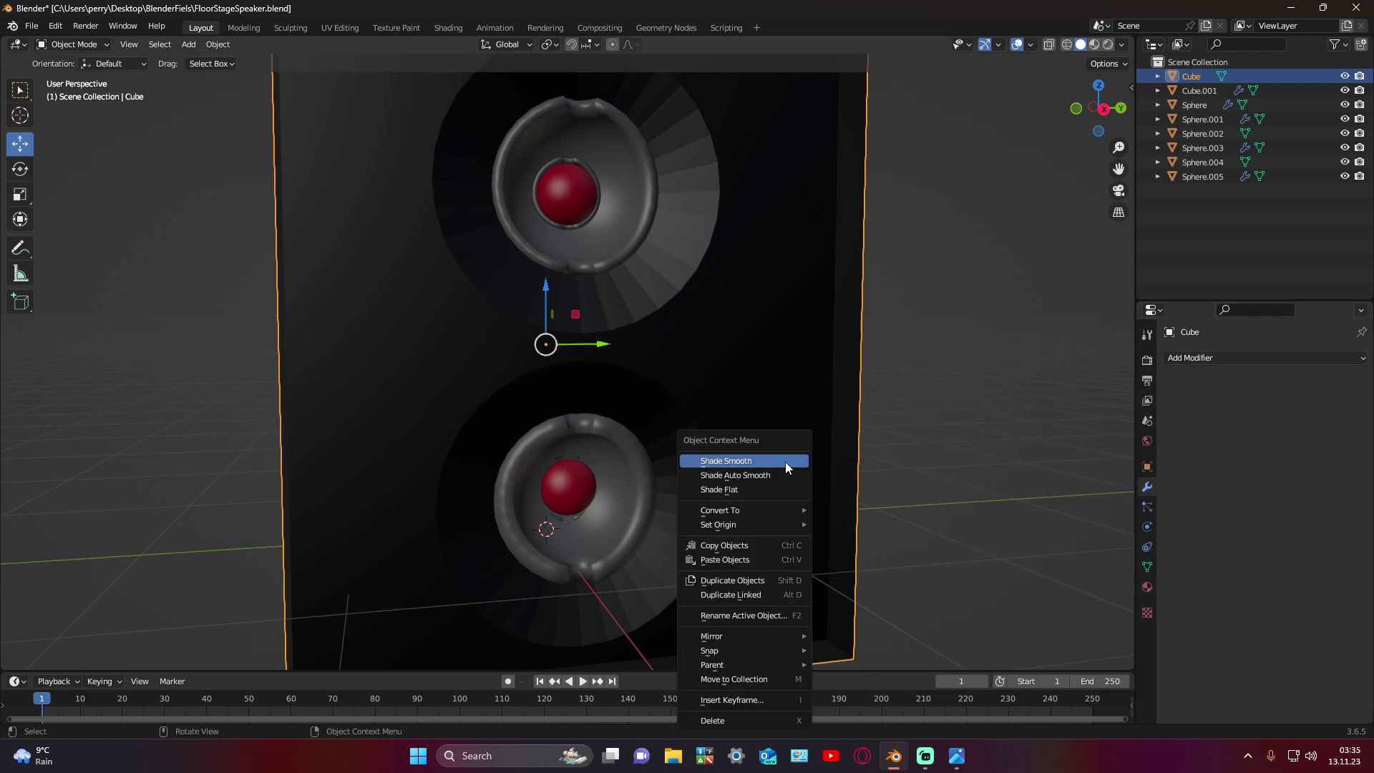
right_click(784, 461)
click(761, 461)
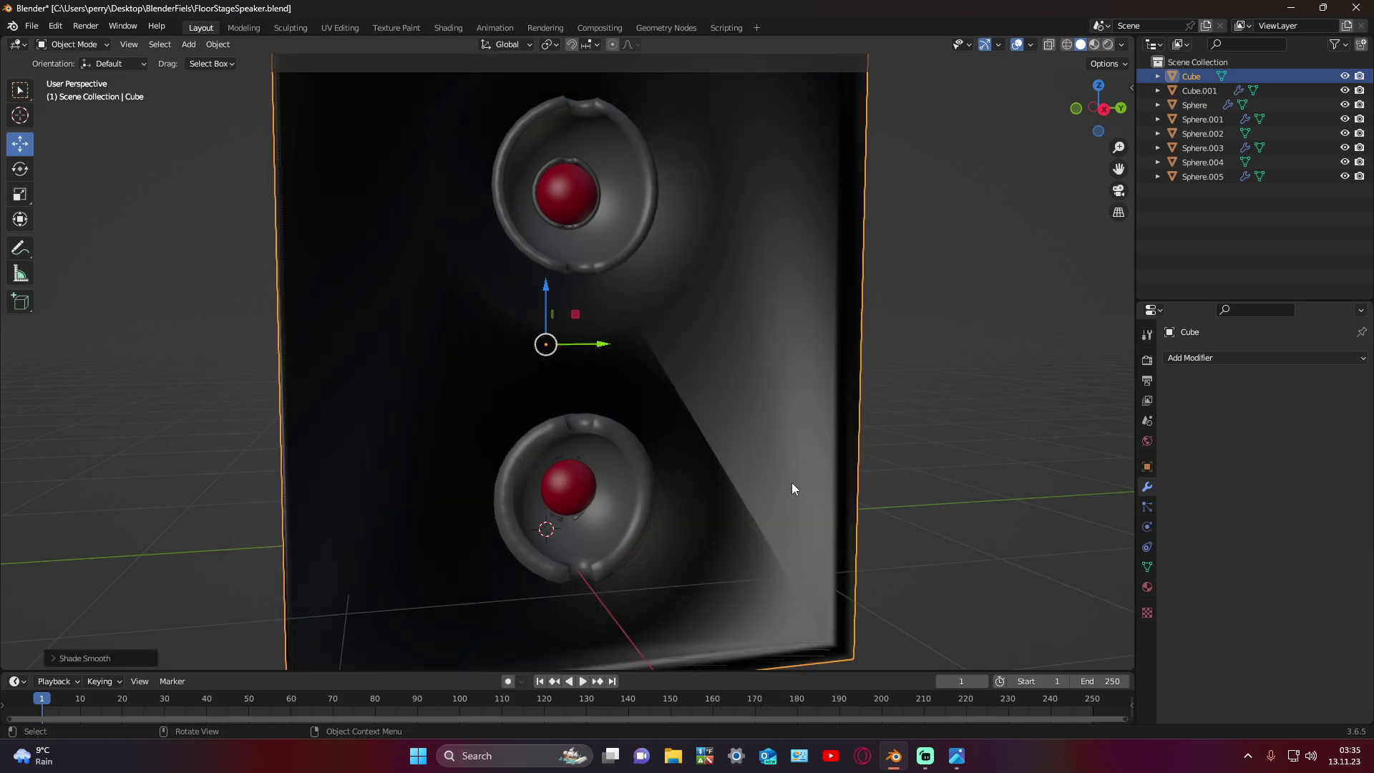
mouse_move(791, 483)
middle_down()
mouse_move(811, 514)
mouse_move(770, 506)
mouse_move(856, 463)
mouse_move(884, 427)
mouse_move(946, 496)
mouse_move(780, 512)
mouse_move(929, 529)
mouse_move(741, 552)
middle_up()
Step: Reselect the speaker box and orbit around it to review the smooth shading
click(930, 498)
key(super)
click(888, 529)
click(741, 552)
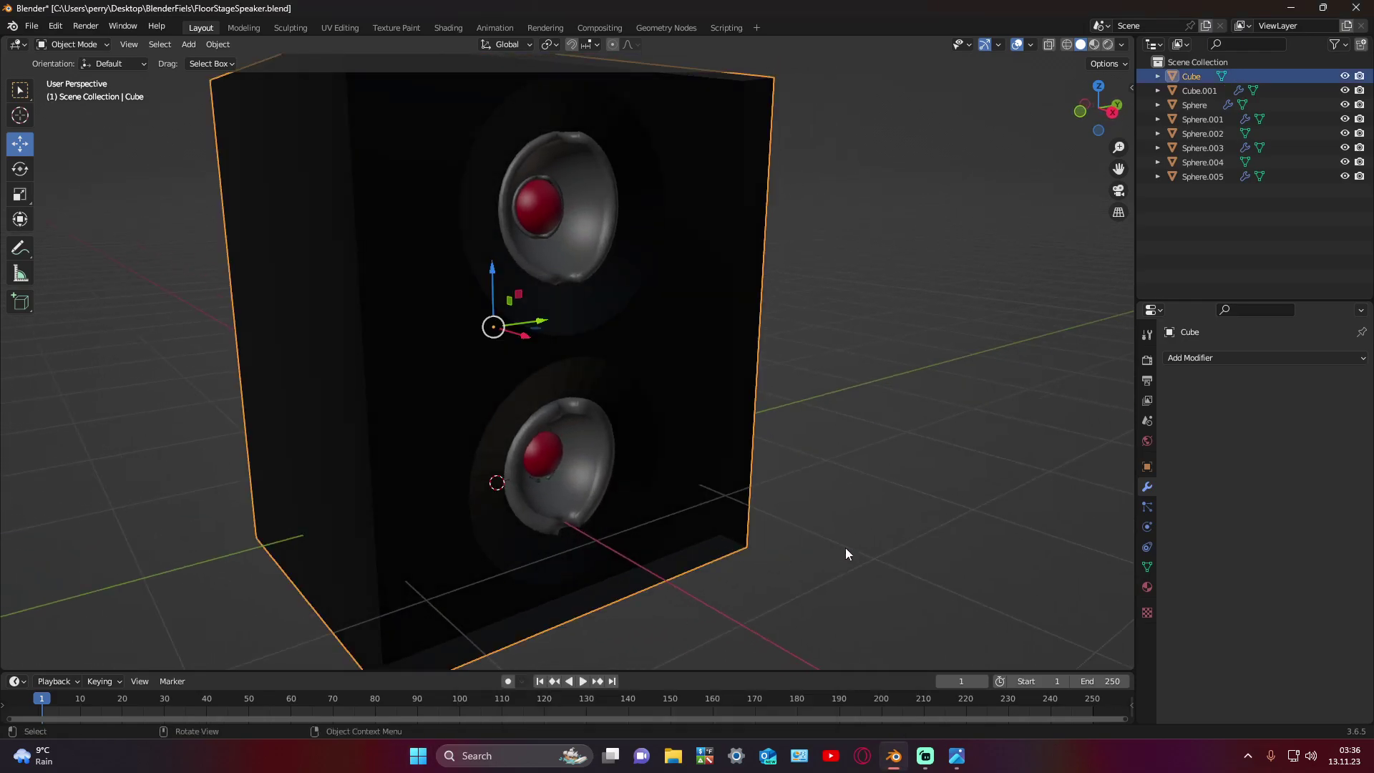
mouse_move(844, 554)
middle_down()
mouse_move(744, 573)
mouse_move(942, 567)
mouse_move(823, 467)
mouse_move(816, 389)
mouse_move(852, 515)
middle_up()
click(929, 552)
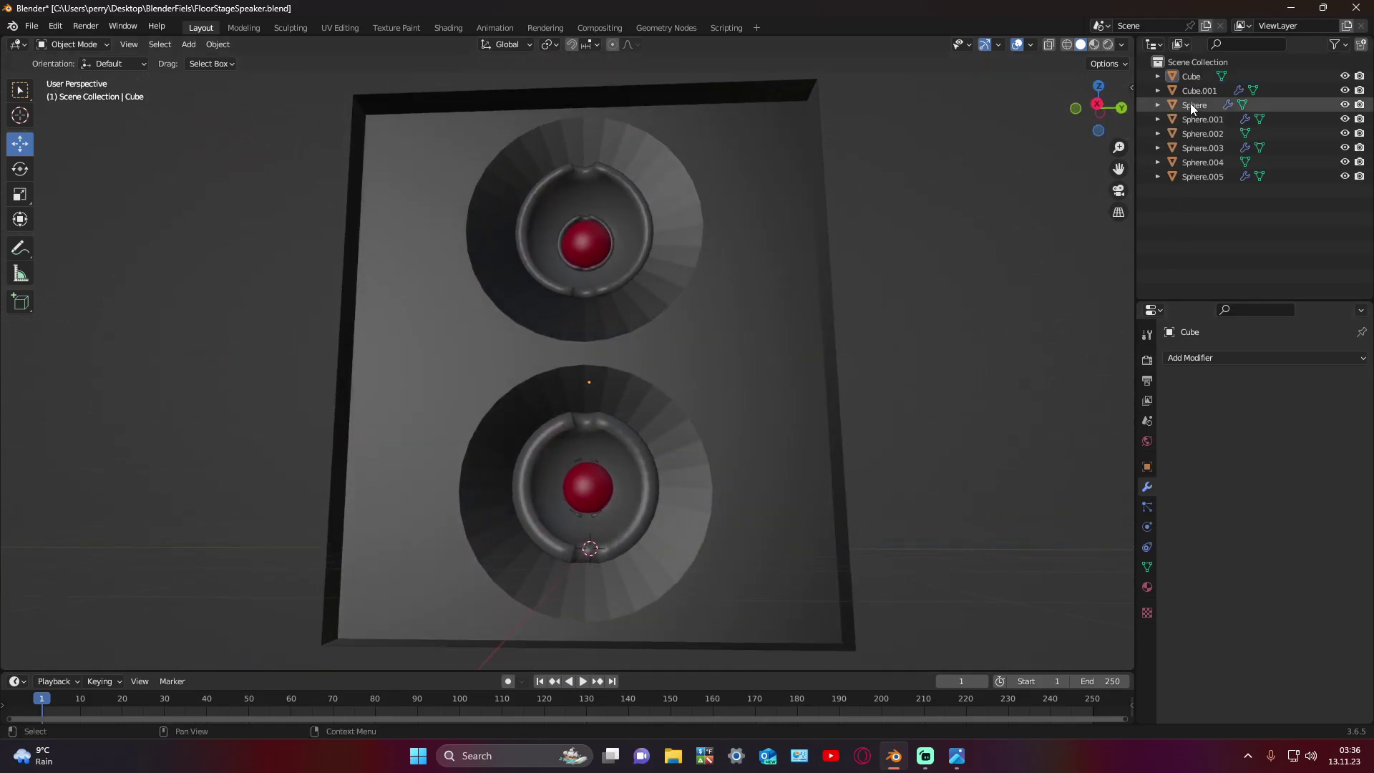
Step: Select Cube.001 through Sphere.005 in the Outliner and give them Shade Flat
click(1193, 92)
shift+click(1195, 176)
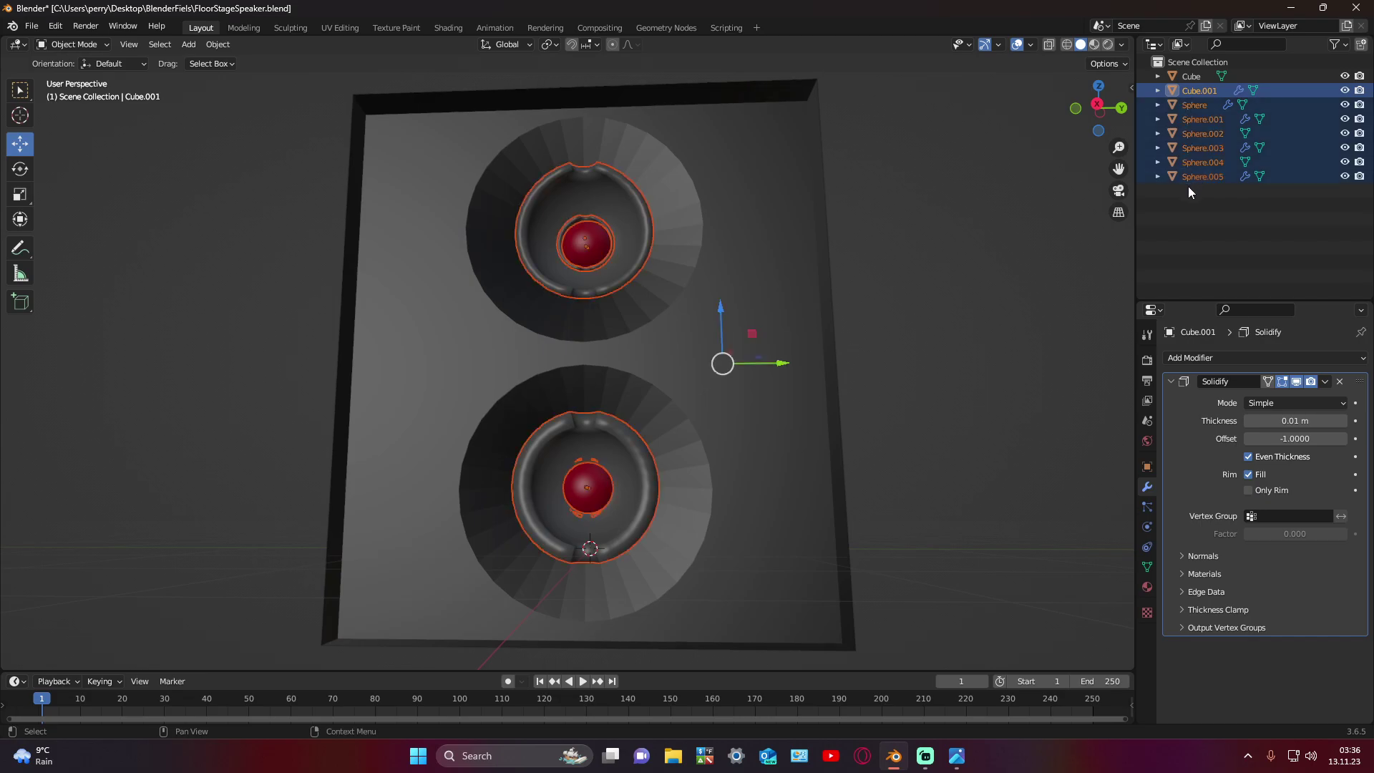
right_click(1189, 181)
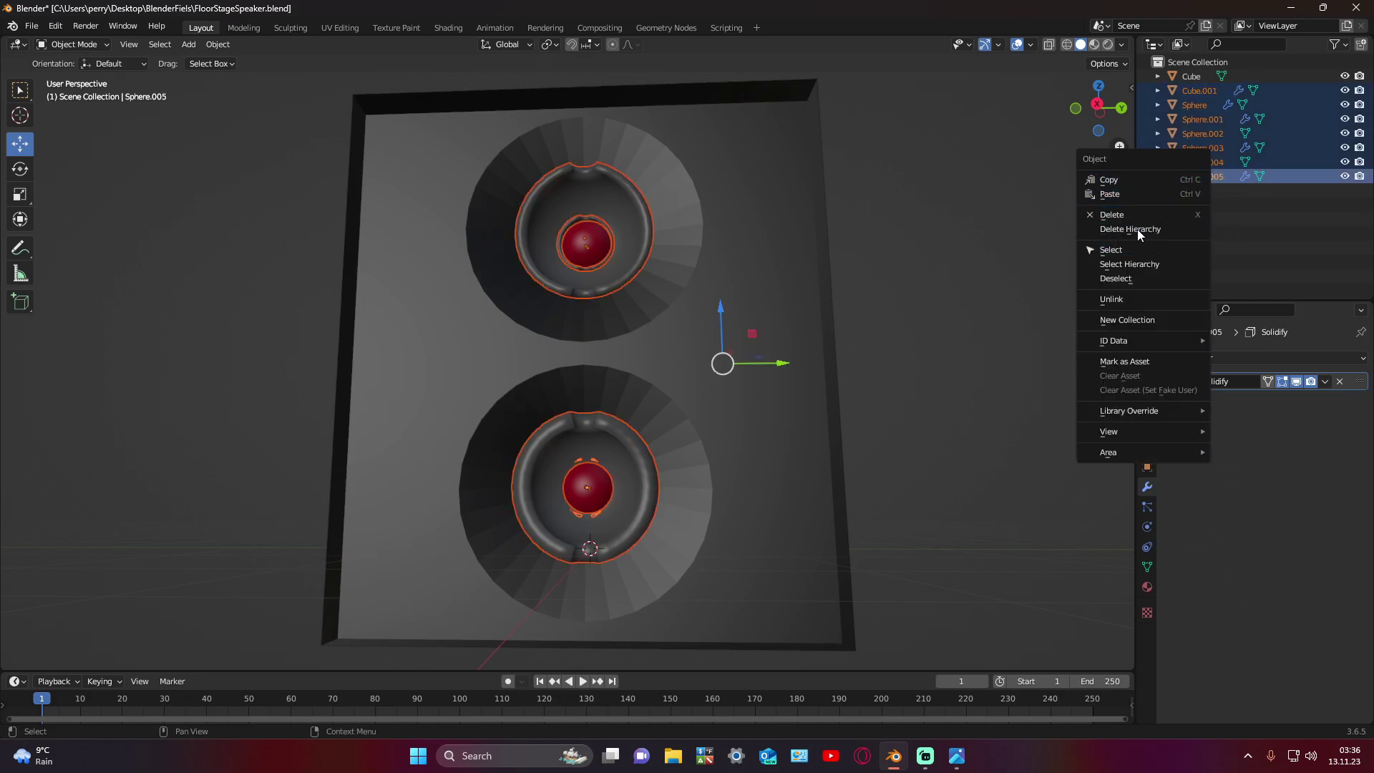
right_click(800, 292)
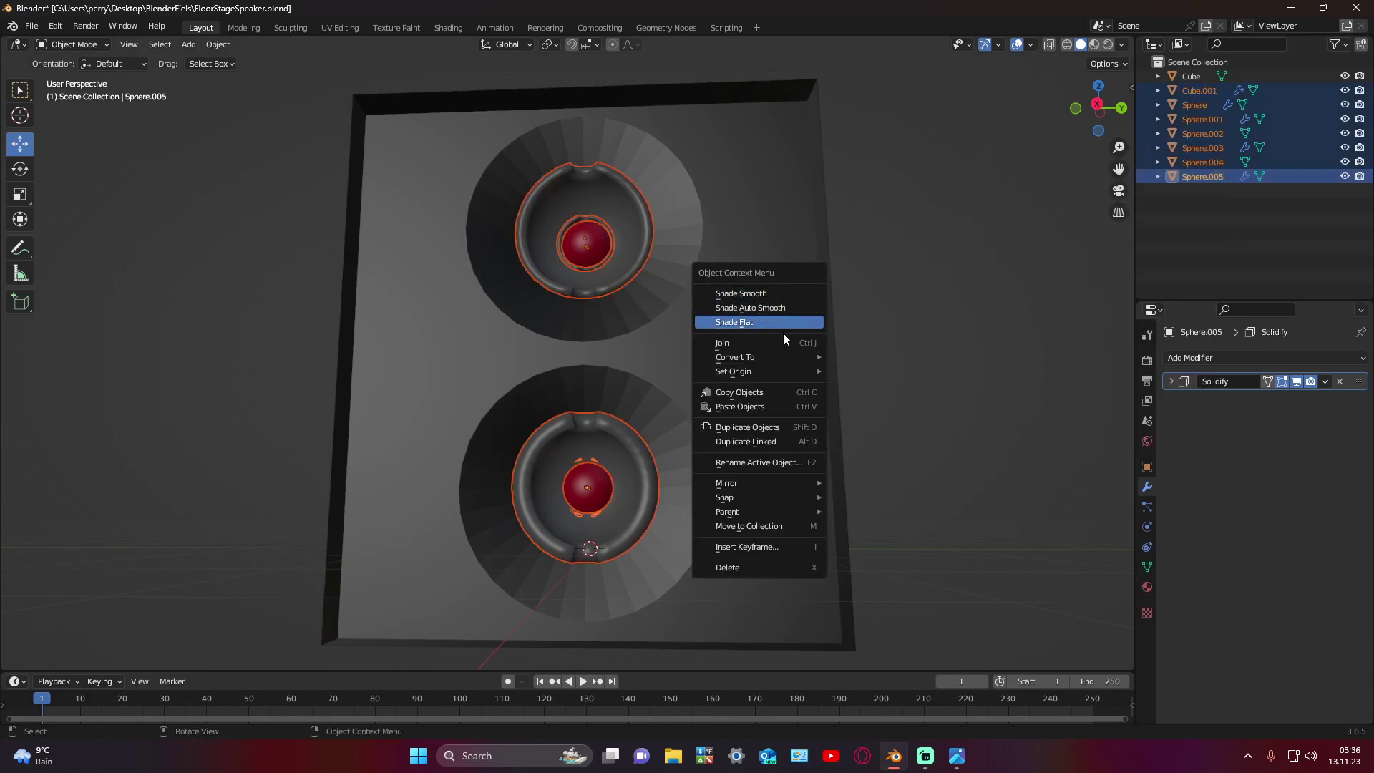
click(783, 323)
mouse_move(780, 299)
middle_down()
mouse_move(839, 328)
mouse_move(790, 330)
middle_up()
Step: Join the selected cone and grille parts into one object, Sphere.005
right_click(777, 319)
click(767, 343)
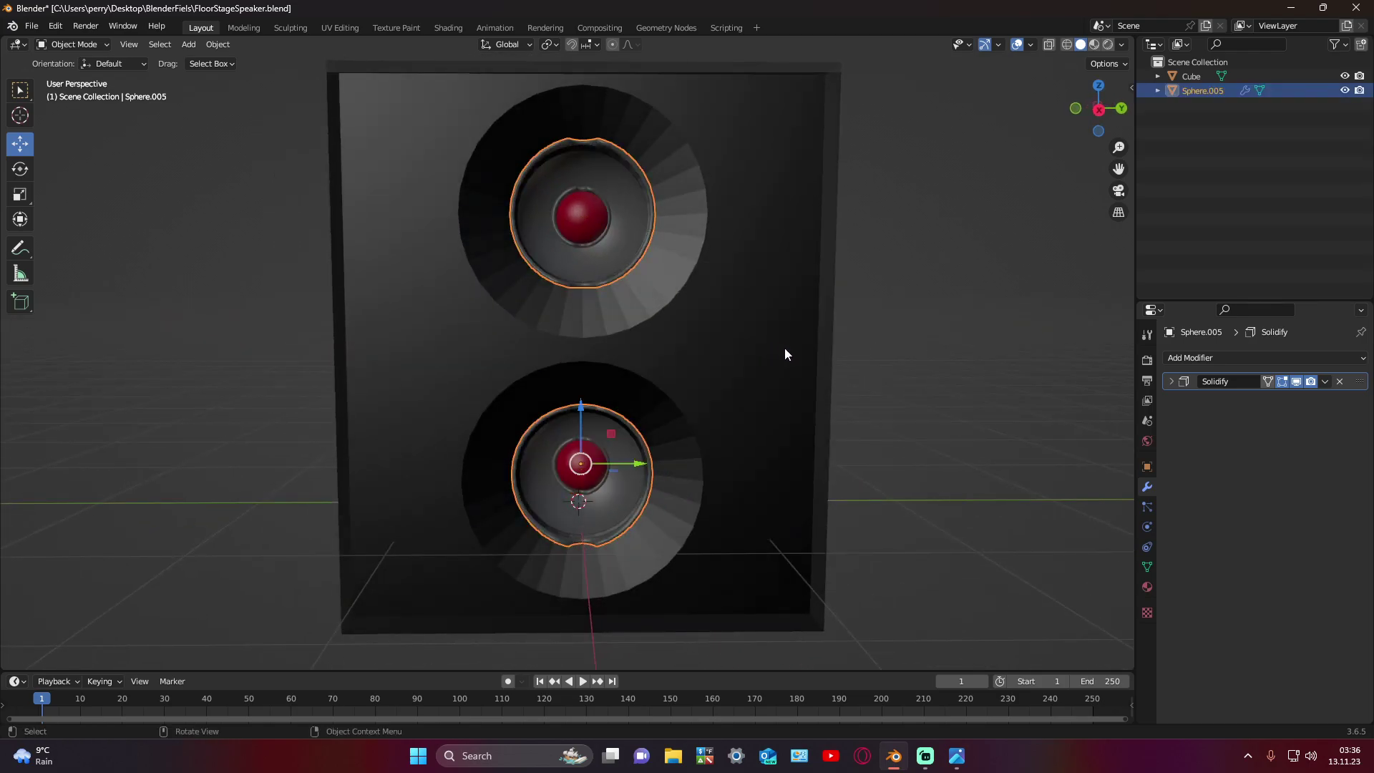
mouse_move(886, 358)
middle_down()
mouse_move(993, 376)
mouse_move(969, 339)
mouse_move(882, 328)
mouse_move(754, 343)
mouse_move(945, 348)
mouse_move(850, 375)
mouse_move(779, 371)
mouse_move(873, 358)
mouse_move(953, 372)
mouse_move(814, 380)
middle_up()
Step: Reapply Shade Smooth to the speaker box Cube and inspect the model from several angles
click(769, 356)
right_click(769, 356)
click(781, 355)
scroll(823, 386, down, 2)
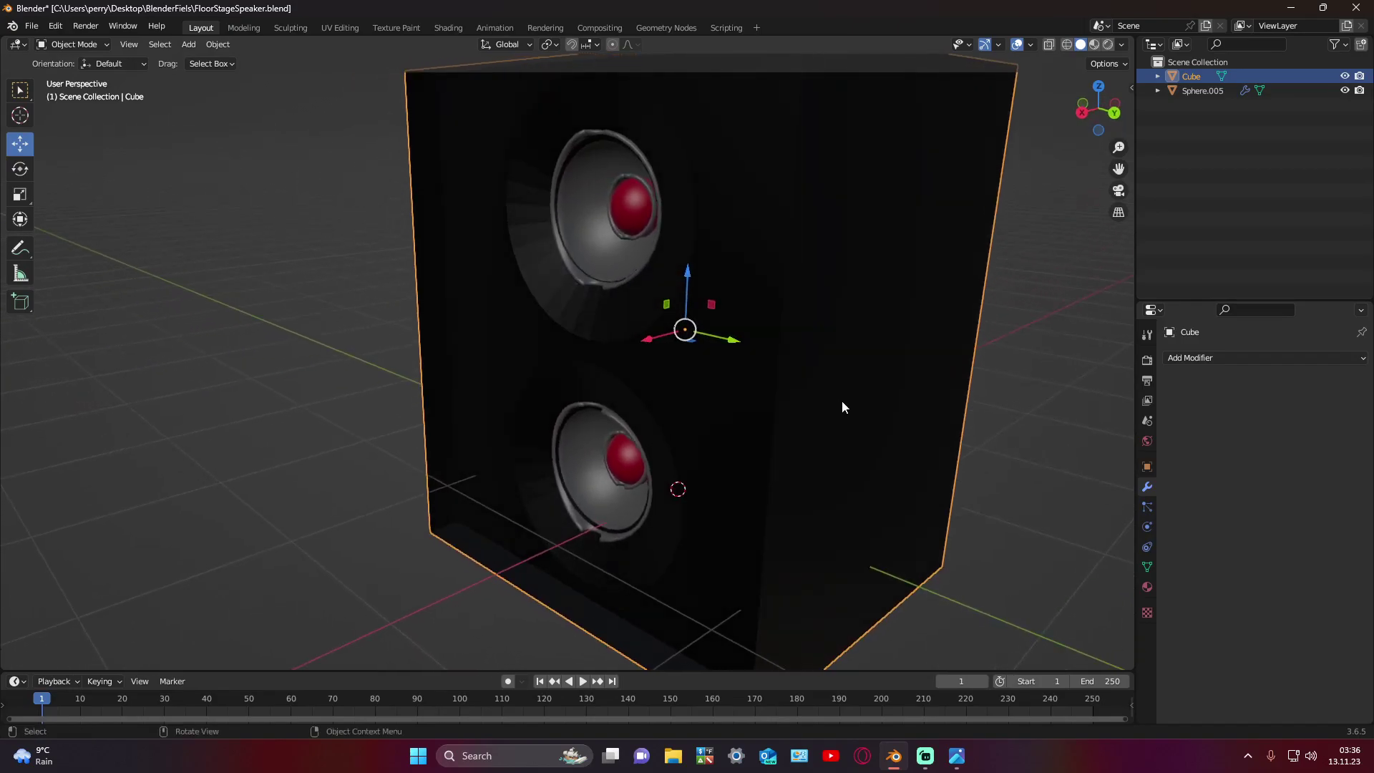
scroll(858, 408, down, 3)
click(883, 371)
mouse_move(907, 415)
middle_down()
mouse_move(883, 372)
mouse_move(878, 309)
mouse_move(802, 387)
mouse_move(859, 340)
mouse_move(861, 310)
mouse_move(807, 322)
mouse_move(1048, 317)
mouse_move(960, 313)
mouse_move(871, 367)
mouse_move(938, 358)
mouse_move(821, 357)
mouse_move(797, 307)
mouse_move(899, 341)
mouse_move(858, 368)
middle_up()
scroll(859, 368, up, 5)
Step: In Edit Mode on Cube, flatten the face loop around the upper cone with LoopTools Flatten
click(637, 321)
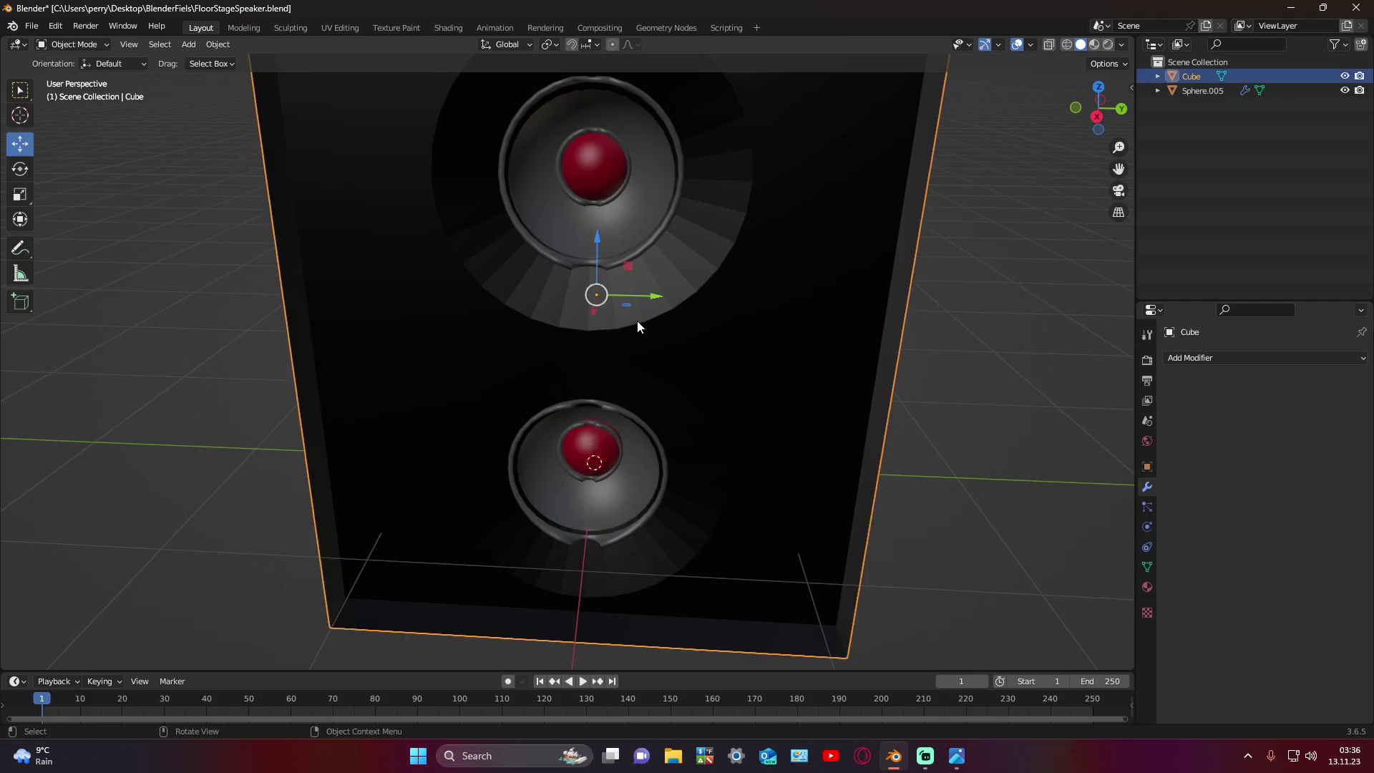
click(947, 362)
key(Tab)
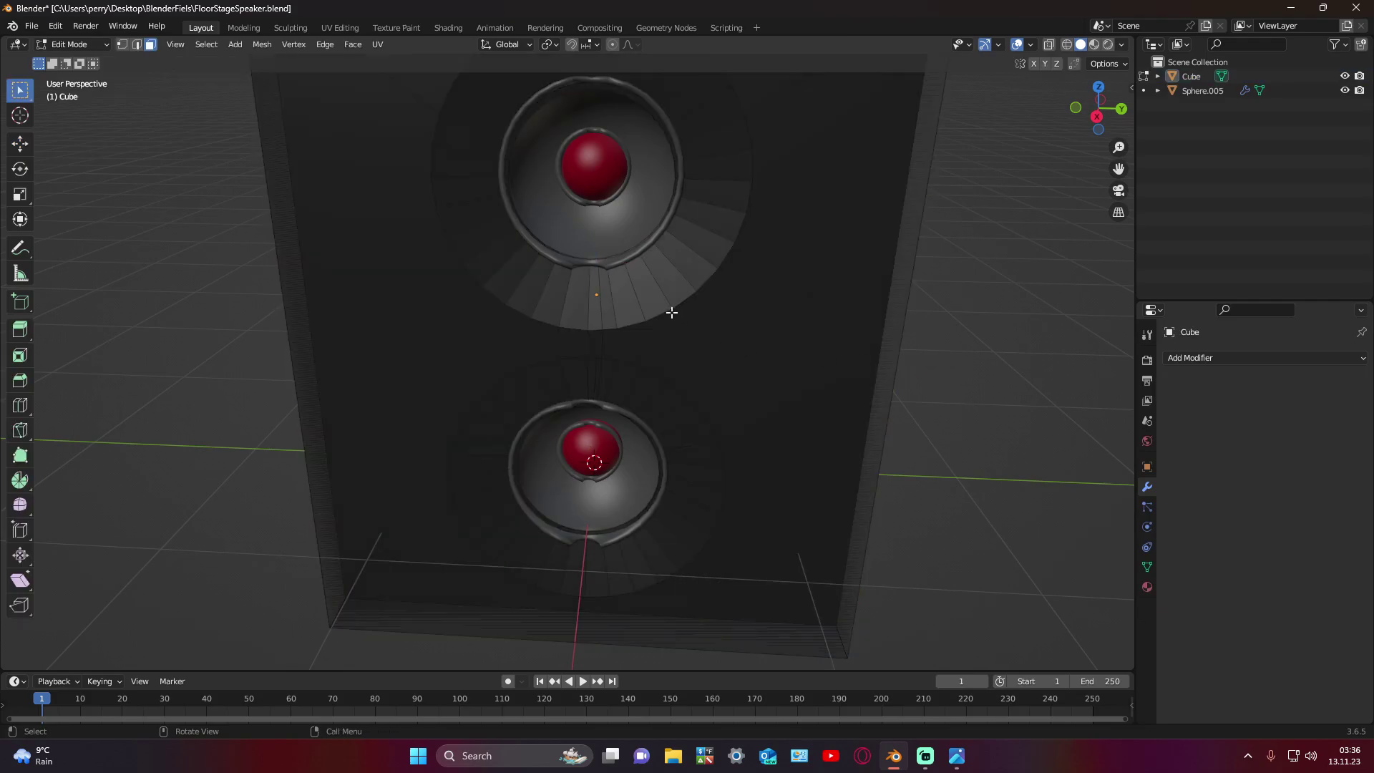
click(659, 312)
alt+click(631, 312)
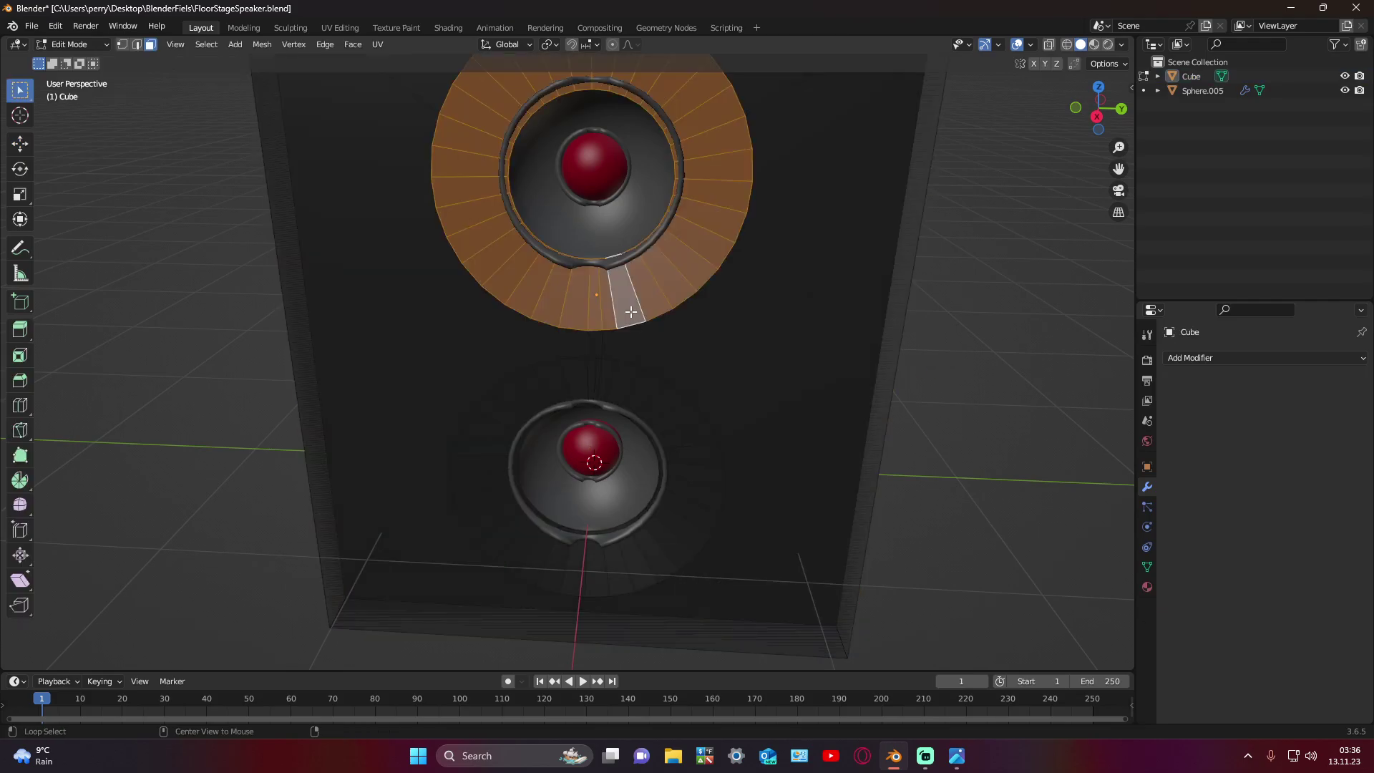
right_click(654, 304)
mouse_move(601, 277)
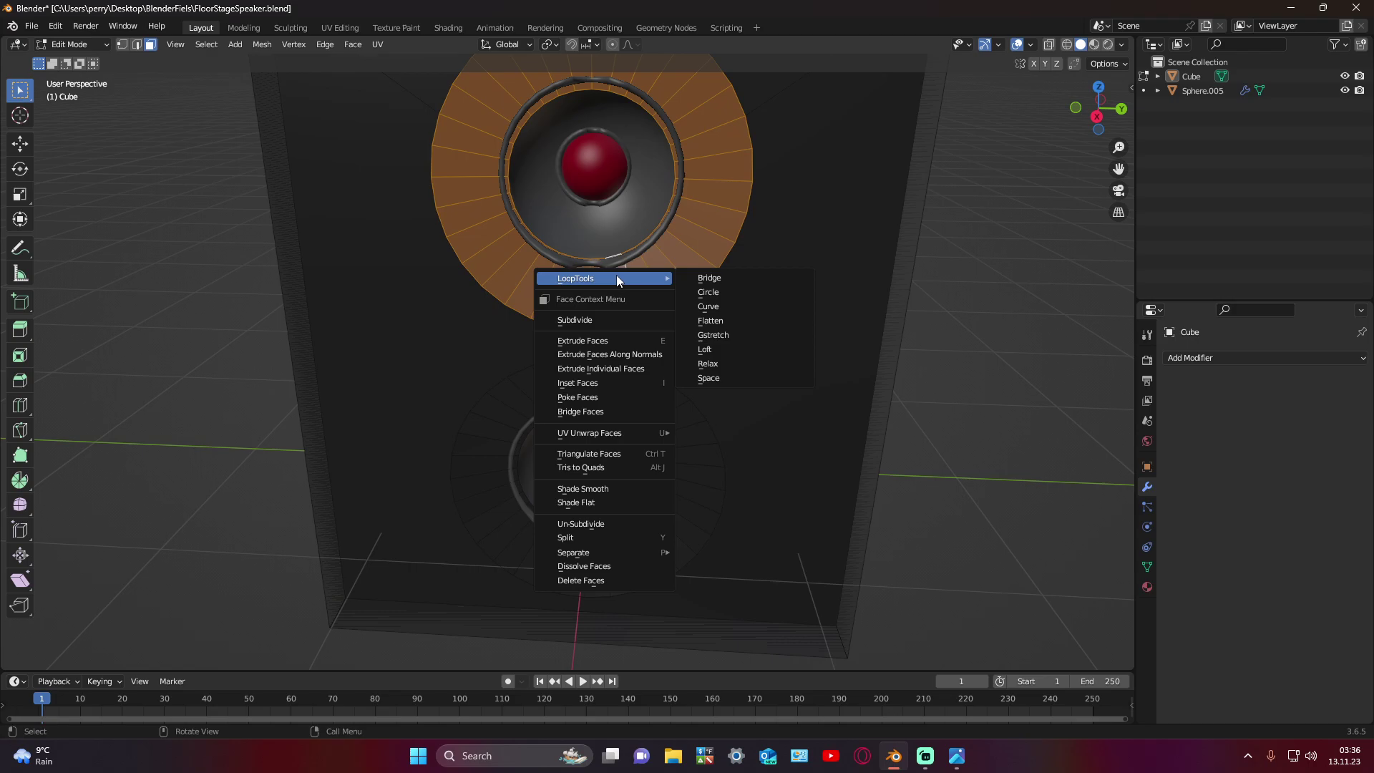
click(709, 320)
Step: Orbit to inspect the flattened ring, then return to Object Mode and select the cone object
middle_drag(673, 319, 739, 323)
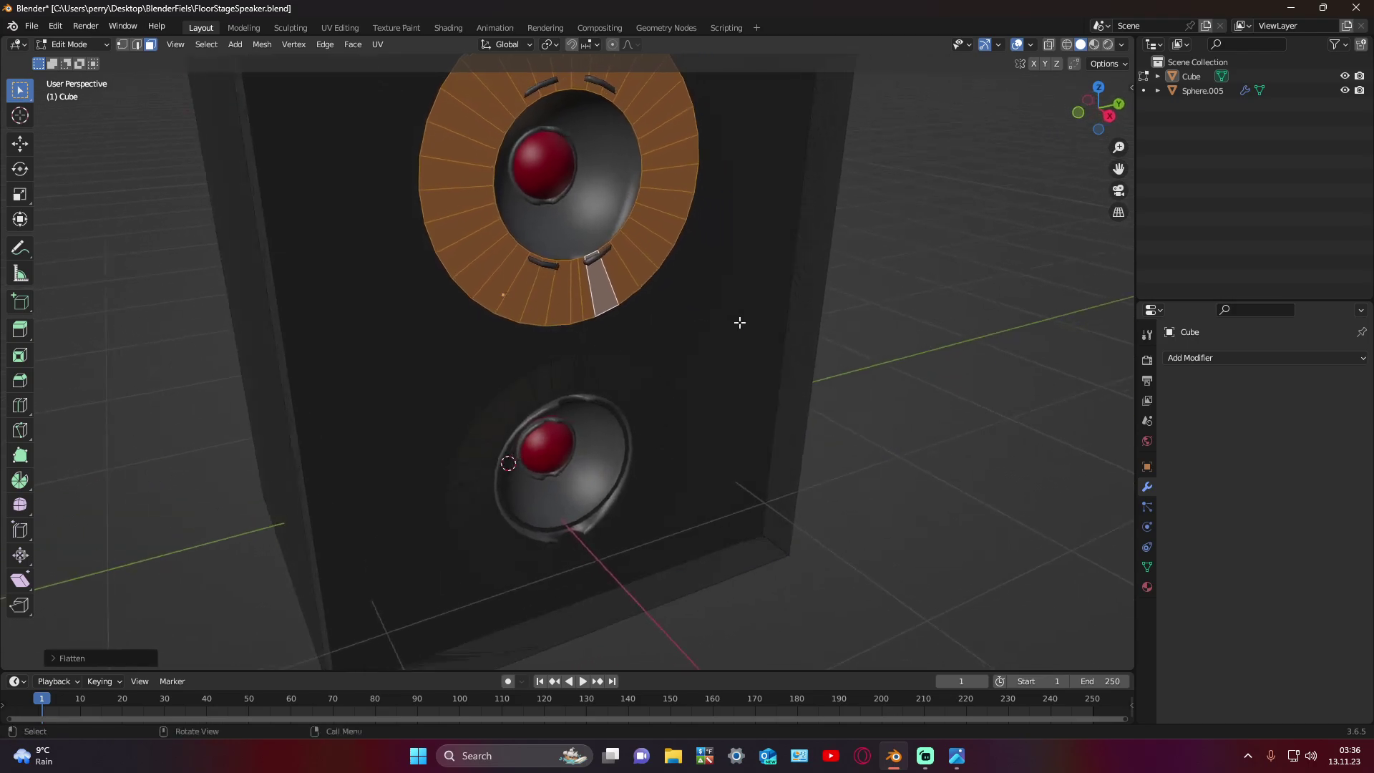
click(1010, 335)
mouse_move(1009, 335)
middle_down()
mouse_move(1073, 338)
mouse_move(919, 337)
middle_up()
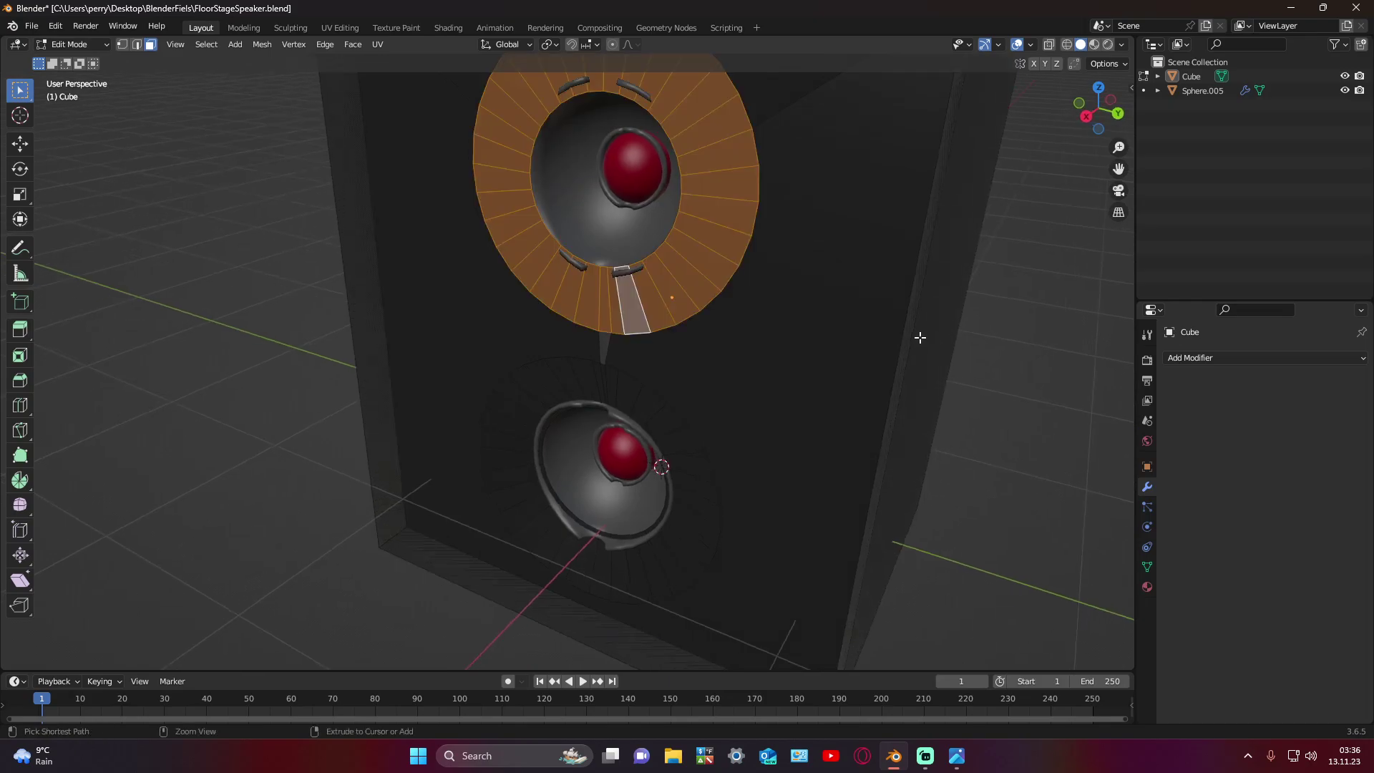
click(1016, 368)
mouse_move(1017, 368)
middle_down()
mouse_move(951, 368)
mouse_move(1061, 354)
mouse_move(795, 356)
mouse_move(957, 356)
mouse_move(846, 353)
mouse_move(864, 385)
mouse_move(796, 392)
mouse_move(813, 408)
mouse_move(849, 368)
mouse_move(796, 409)
middle_up()
key(Tab)
click(873, 456)
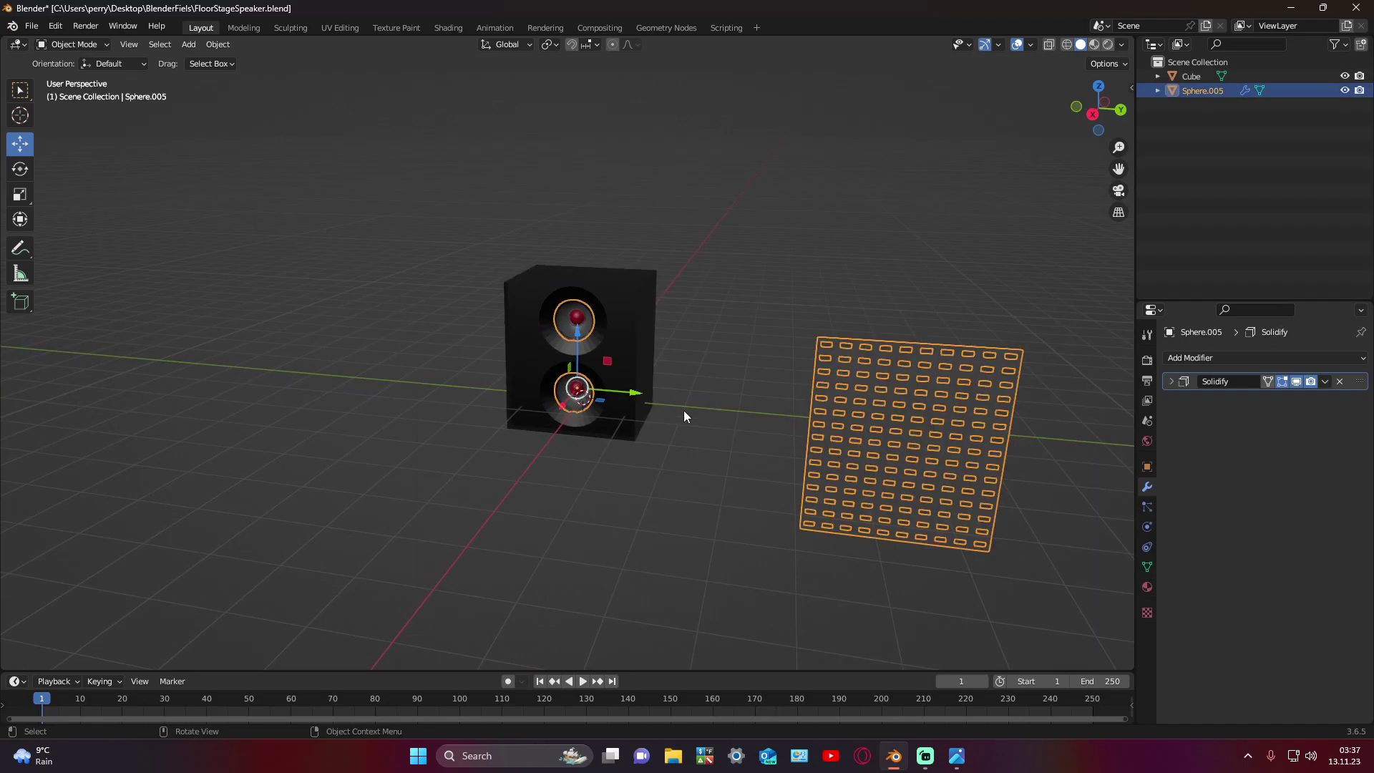
Step: Hide and unhide the cone-and-grille object, then reselect it and briefly enter its Edit Mode
right_click(825, 440)
key(h)
key(alt+h)
right_click(1197, 83)
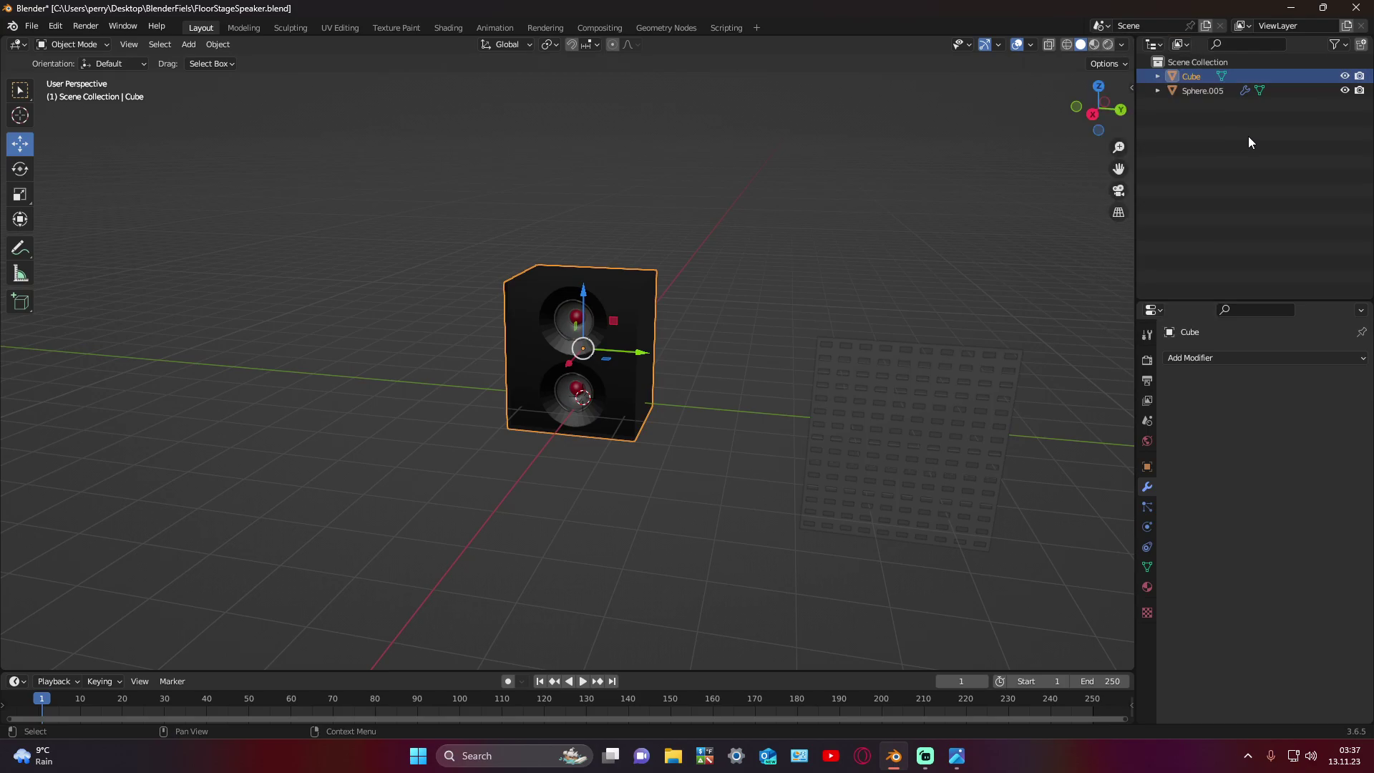
click(1202, 91)
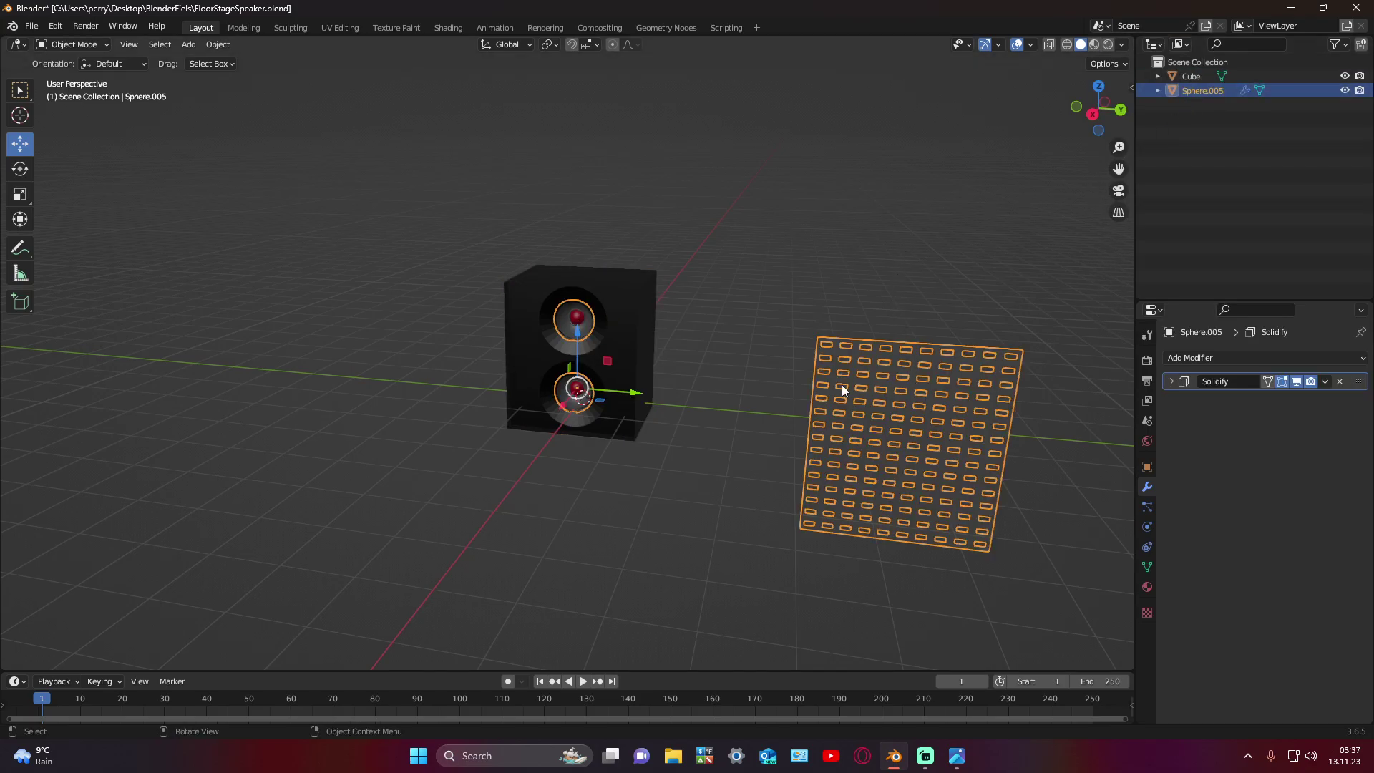
key(Tab)
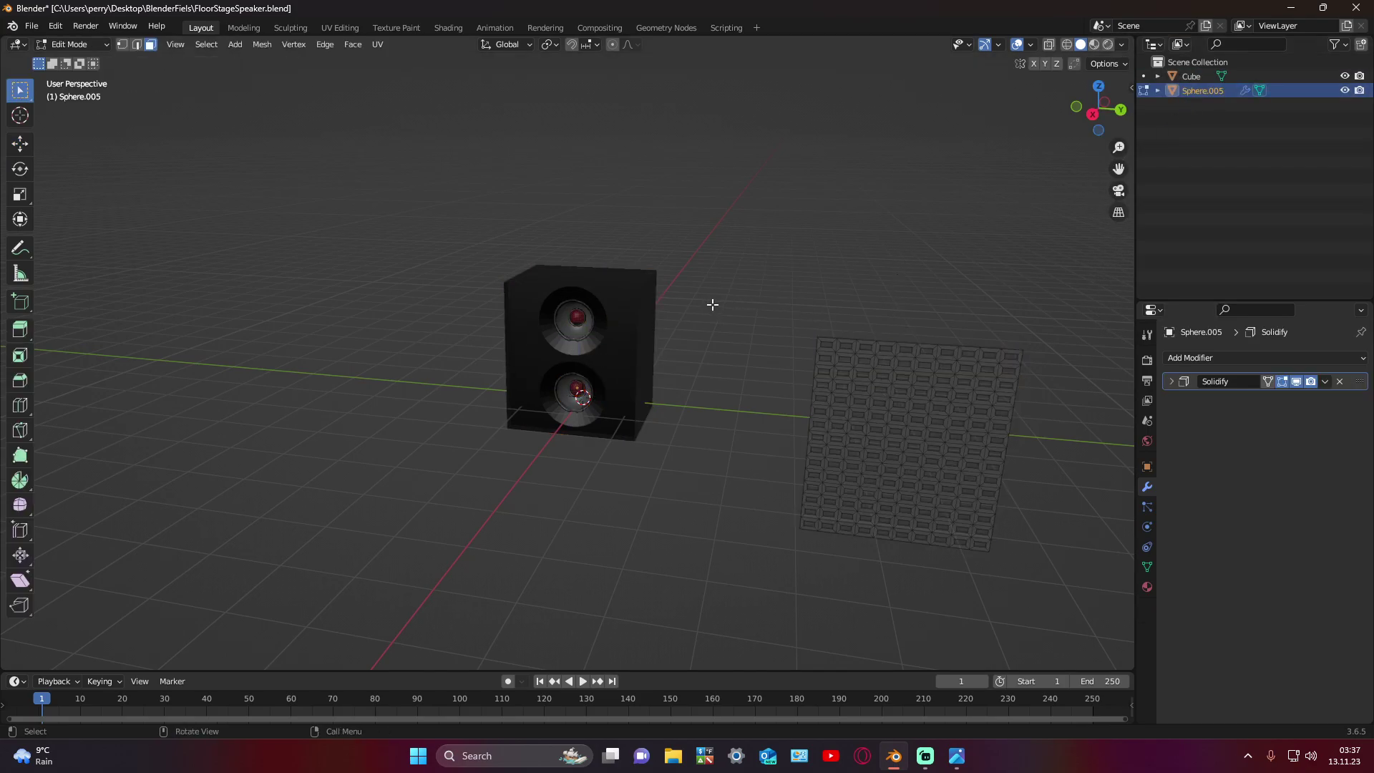
scroll(713, 304, up, 1)
scroll(723, 308, up, 4)
scroll(741, 314, up, 3)
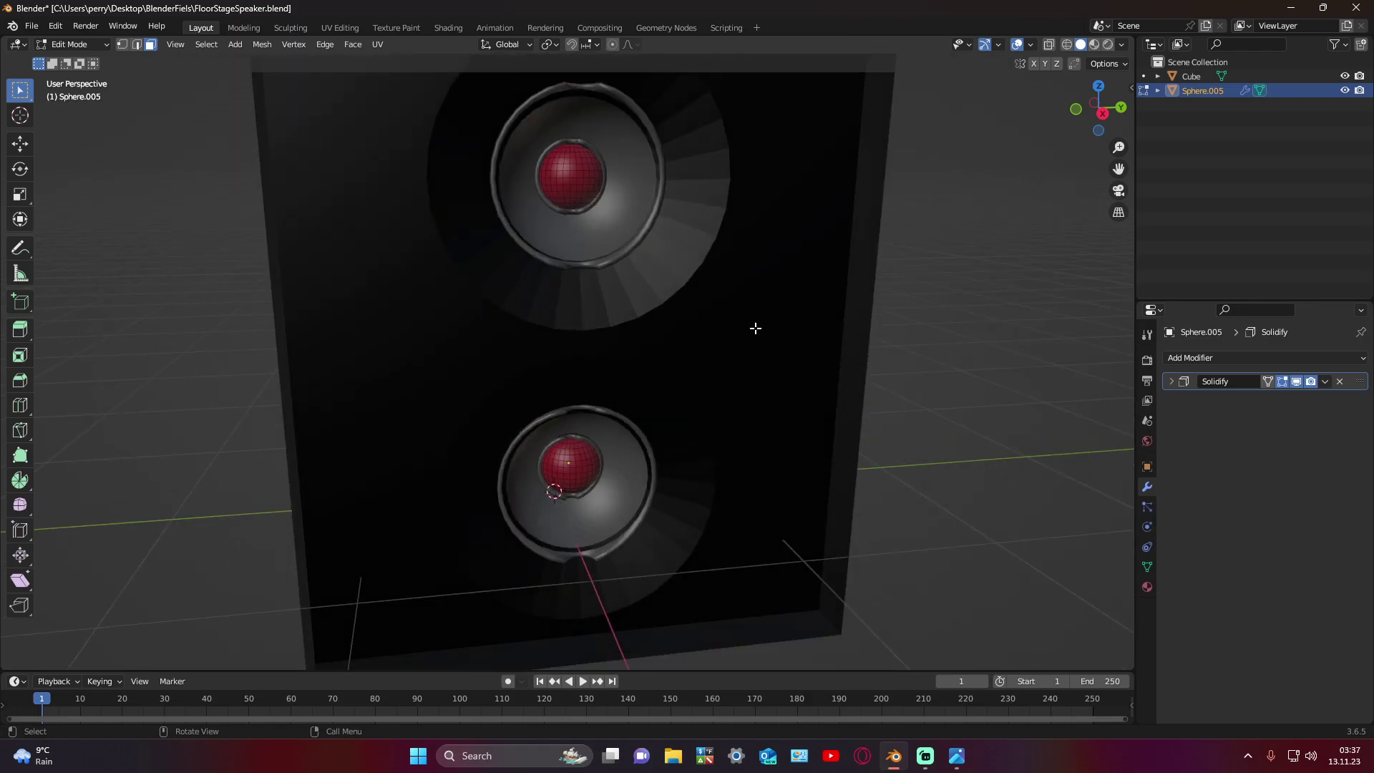
key(Tab)
Step: Move the cone assembly and undo/redo the offset until both cones sit in the openings
click(937, 328)
click(603, 254)
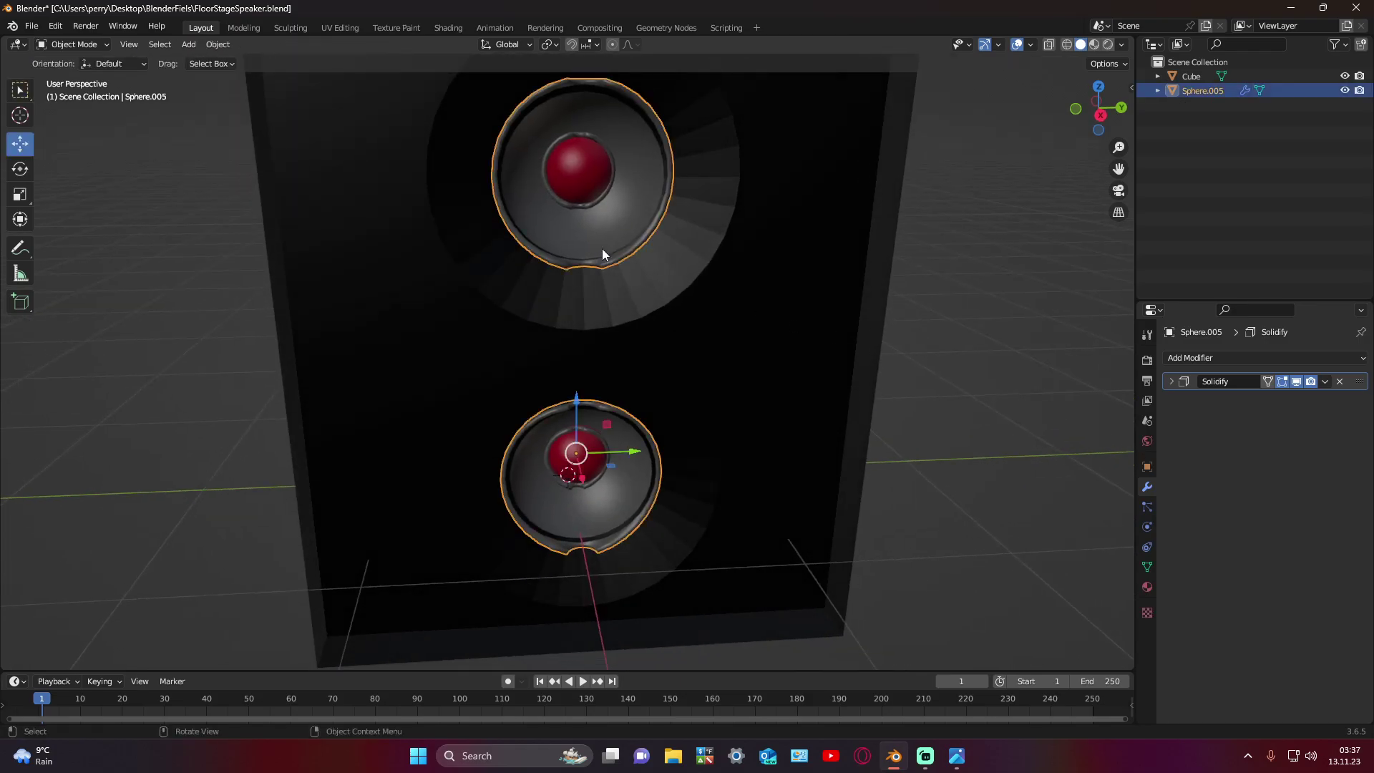
drag(583, 482, 642, 530)
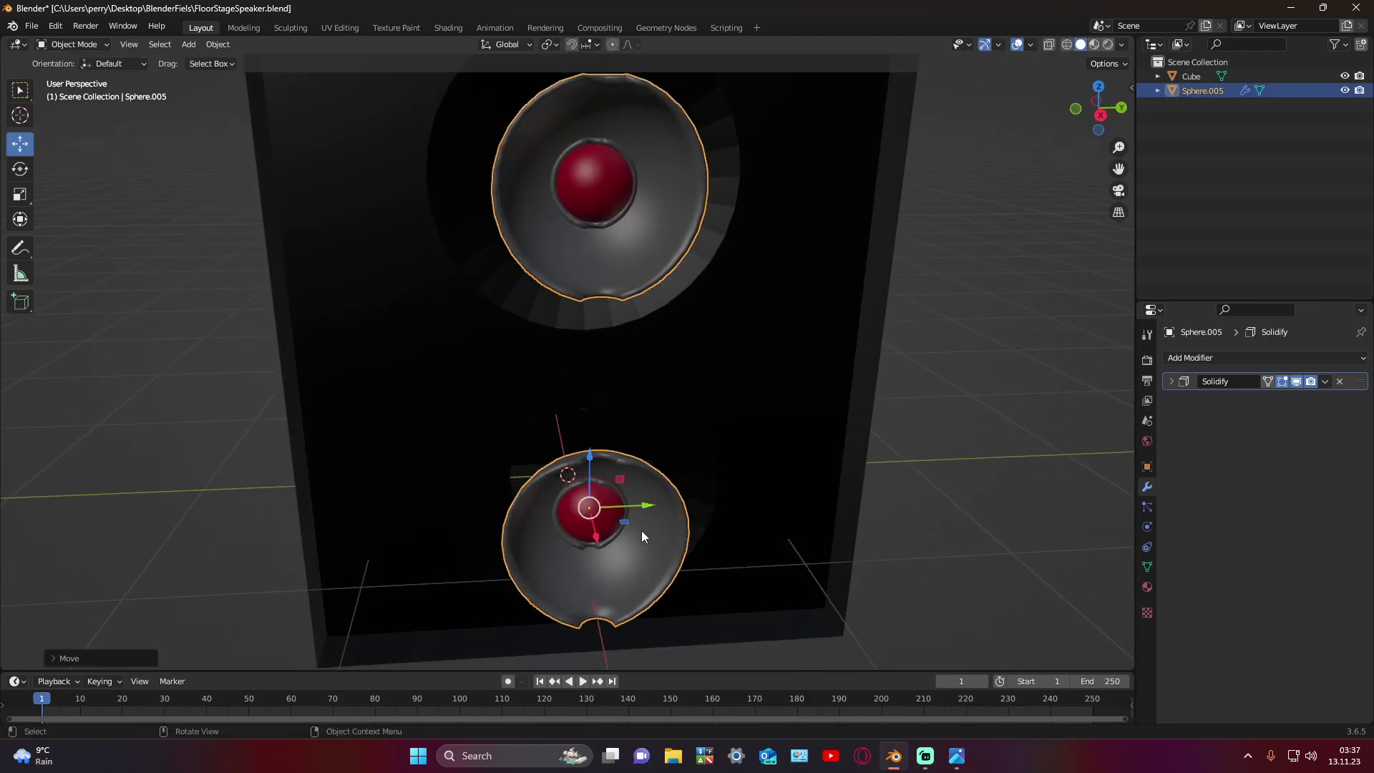
scroll(687, 472, down, 4)
mouse_move(782, 417)
middle_down()
mouse_move(620, 426)
mouse_move(691, 462)
middle_up()
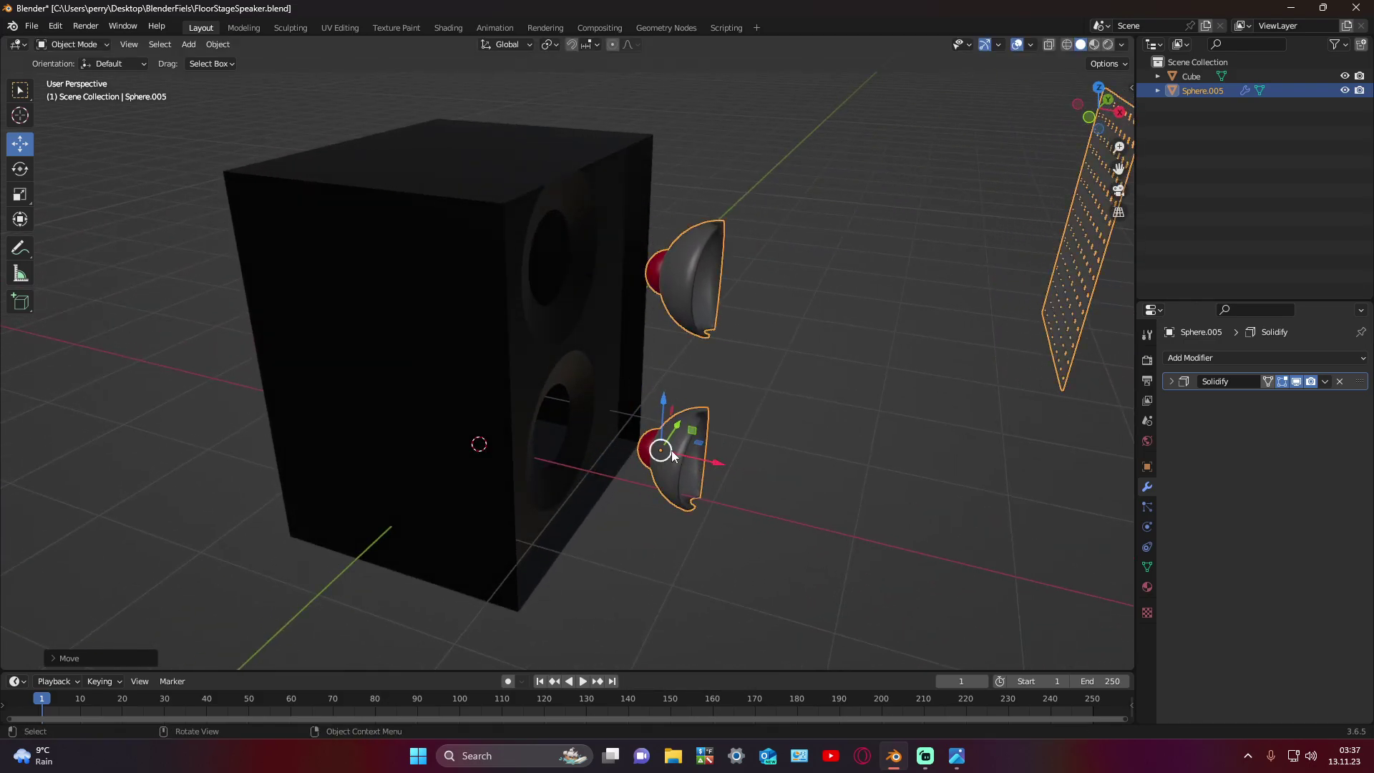
key(ctrl+z)
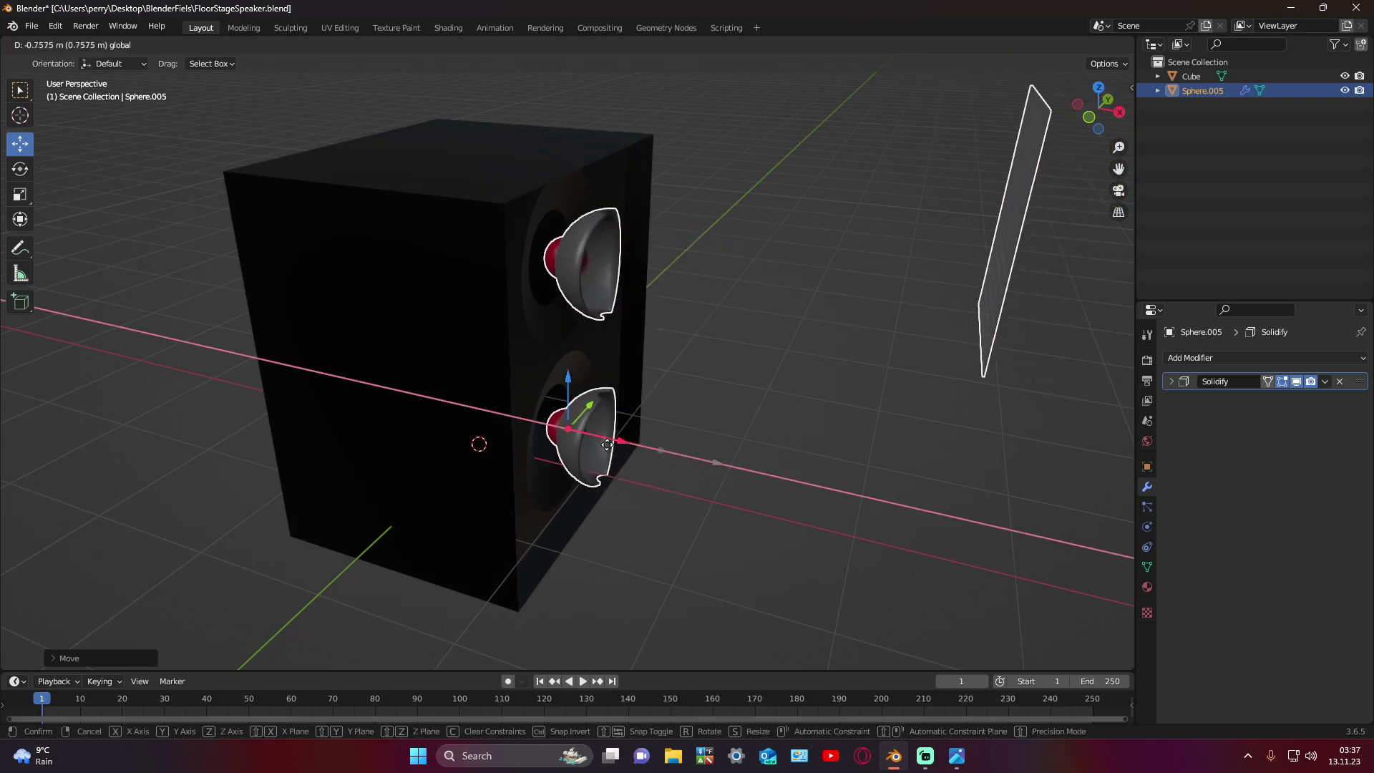
key(ctrl+shift+z)
key(ctrl+z)
mouse_move(746, 463)
middle_down()
mouse_move(715, 438)
mouse_move(749, 462)
middle_up()
scroll(748, 463, up, 2)
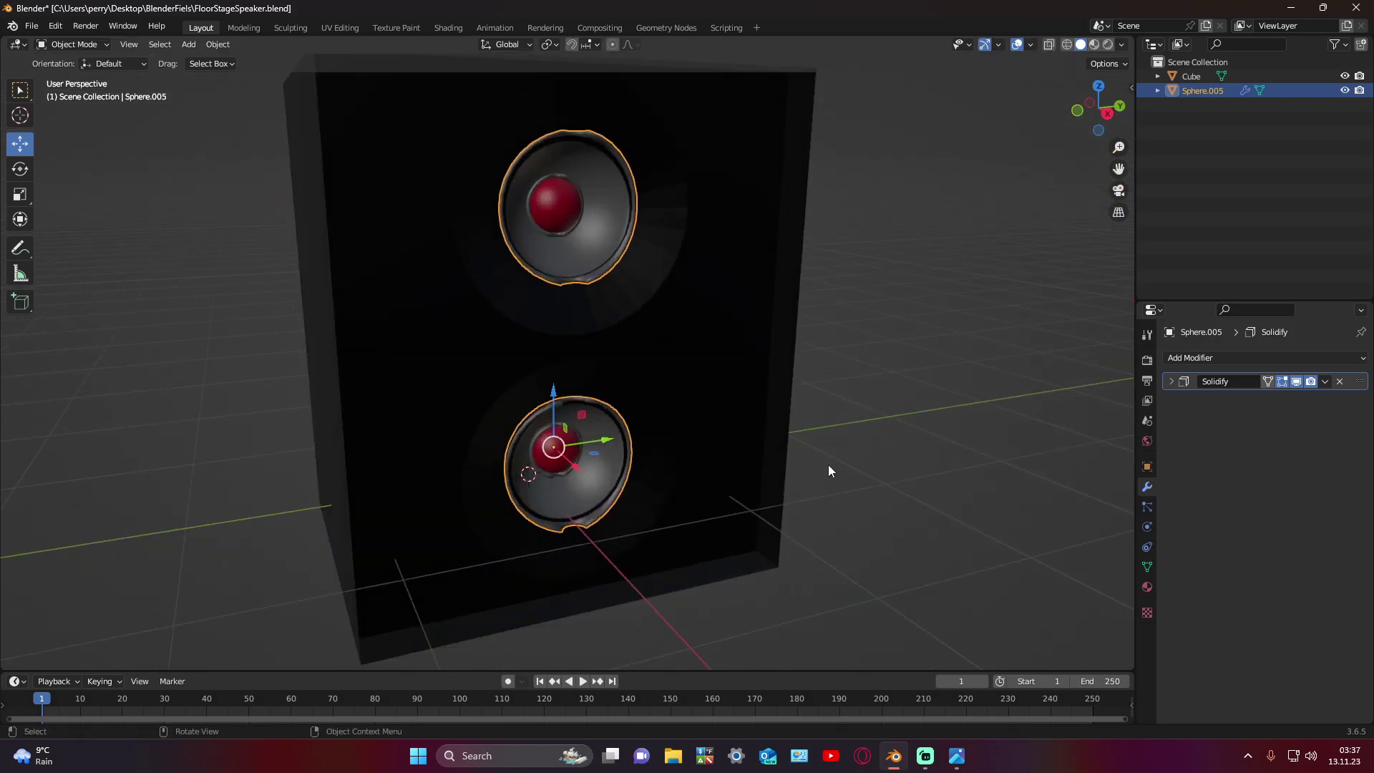
Step: Separate the grille panel geometry from Sphere.005 into its own object, Sphere.001
key(Tab)
key(p)
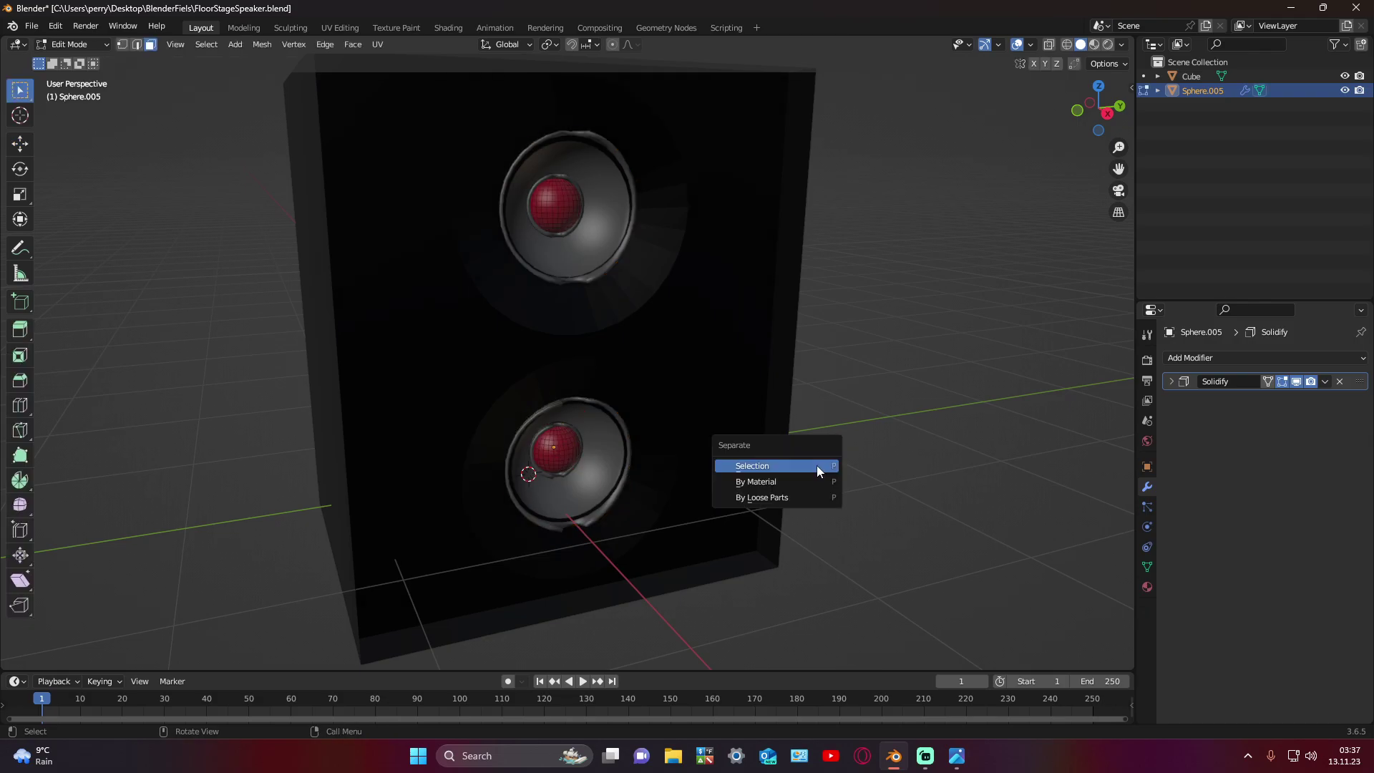
click(809, 462)
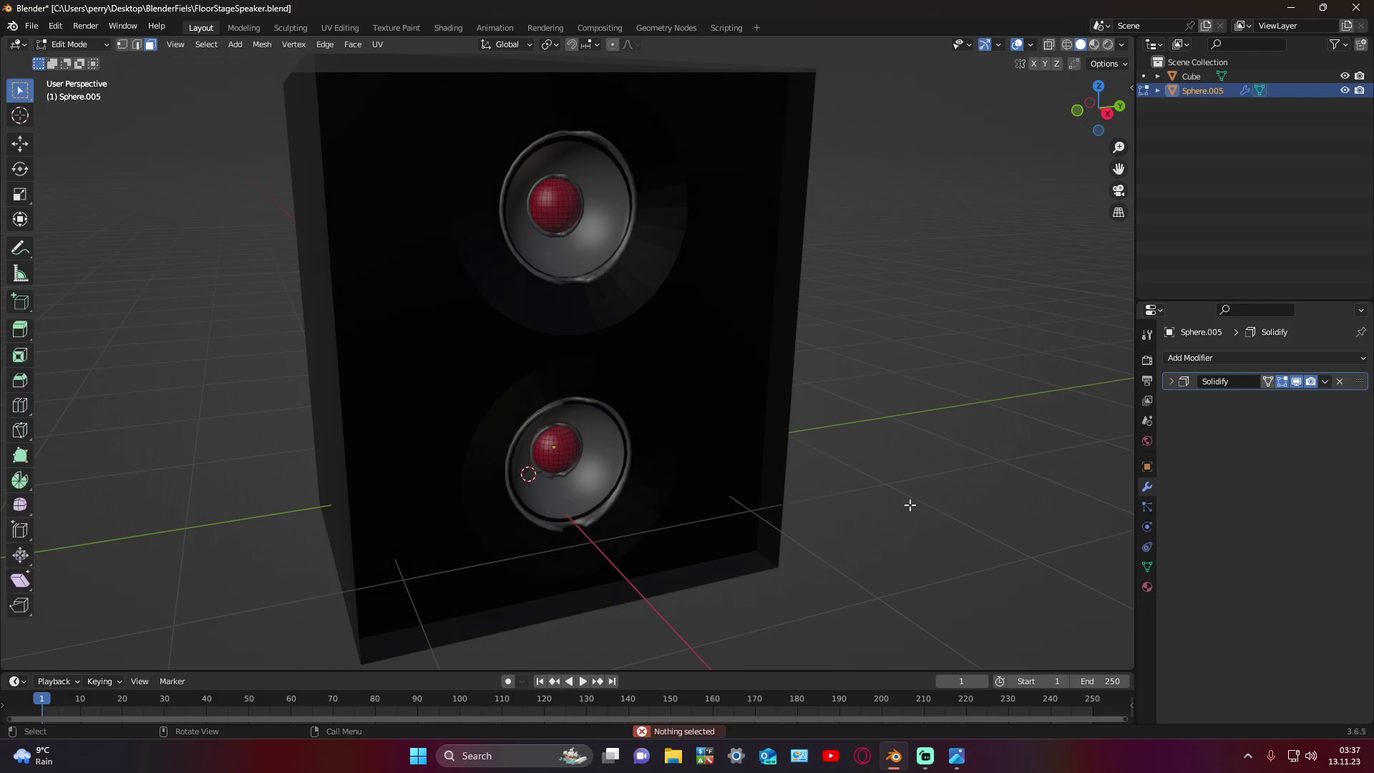
mouse_move(879, 492)
middle_down()
mouse_move(883, 481)
mouse_move(853, 485)
mouse_move(887, 506)
mouse_move(616, 341)
middle_up()
scroll(847, 504, down, 3)
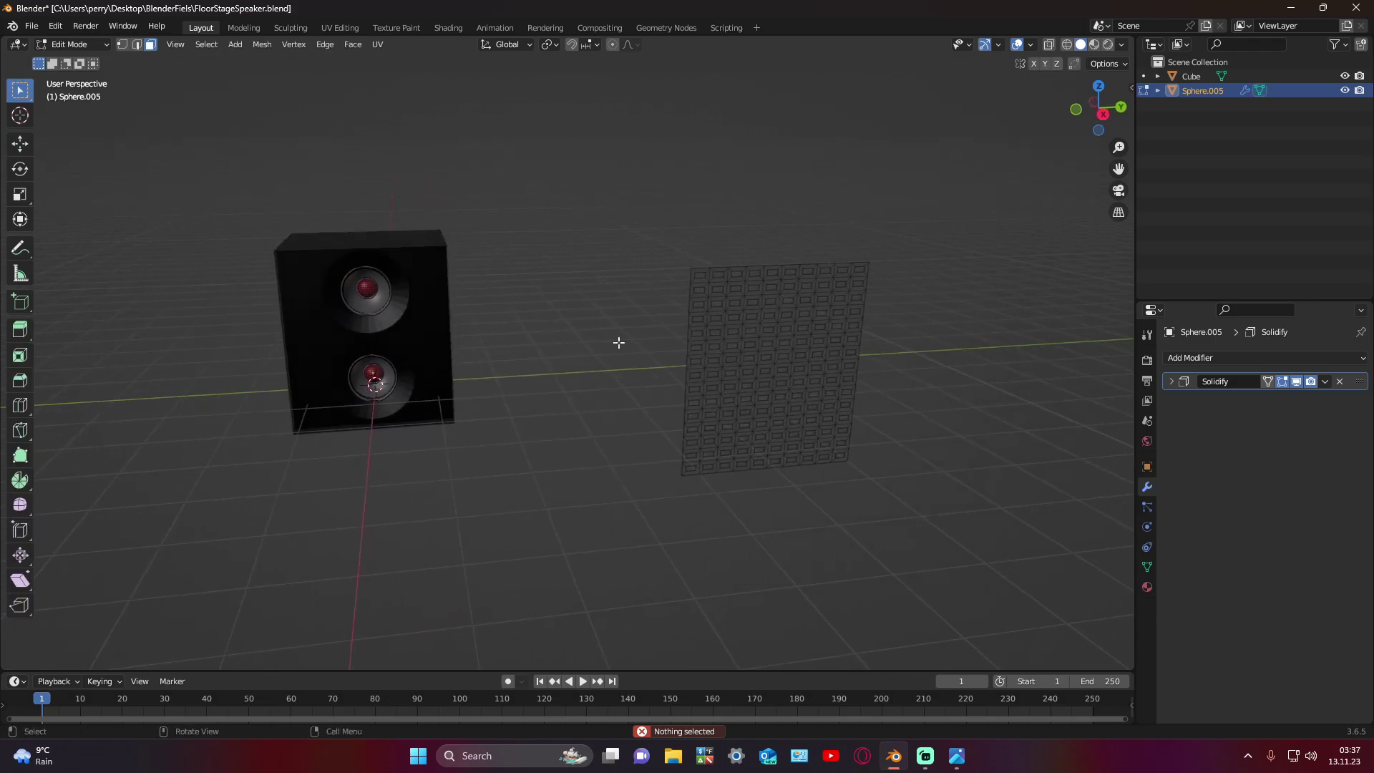
drag(602, 218, 902, 510)
key(p)
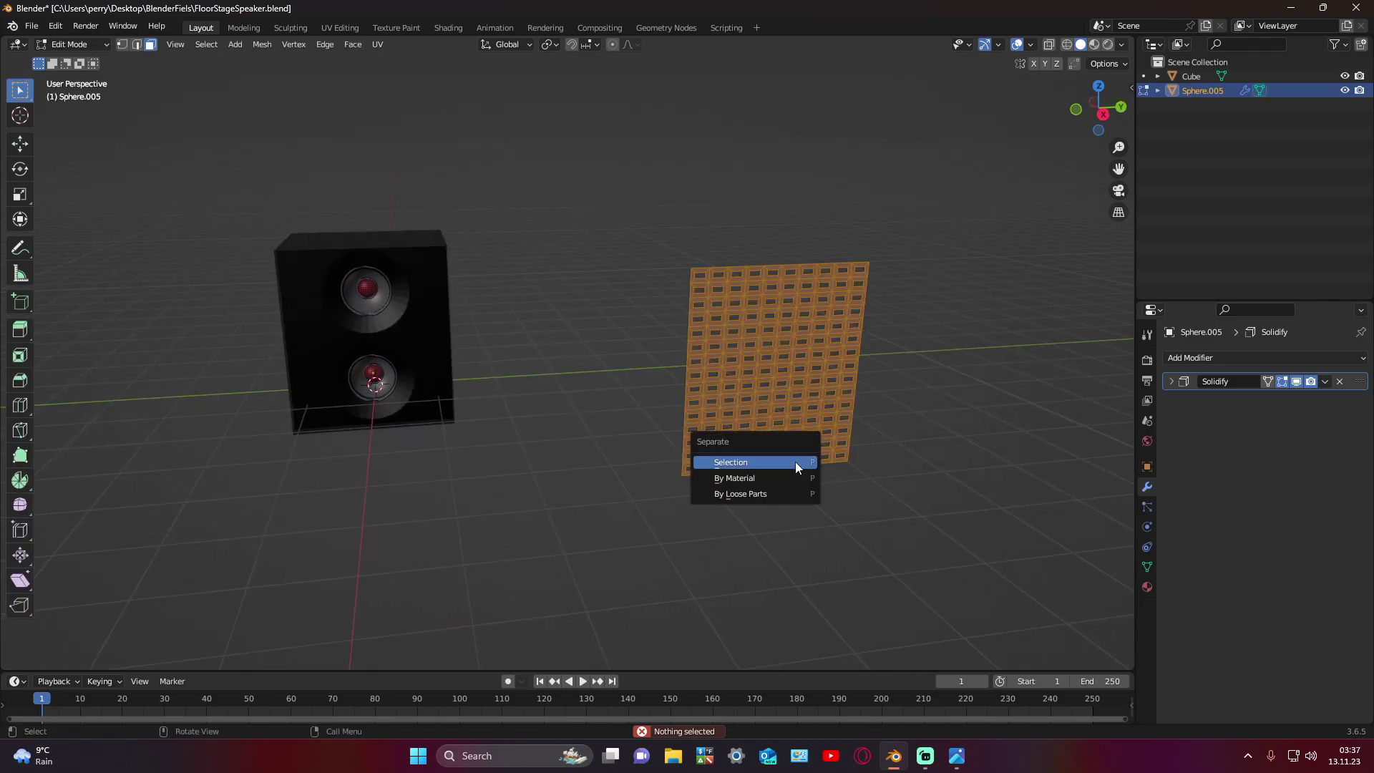
click(775, 458)
key(Tab)
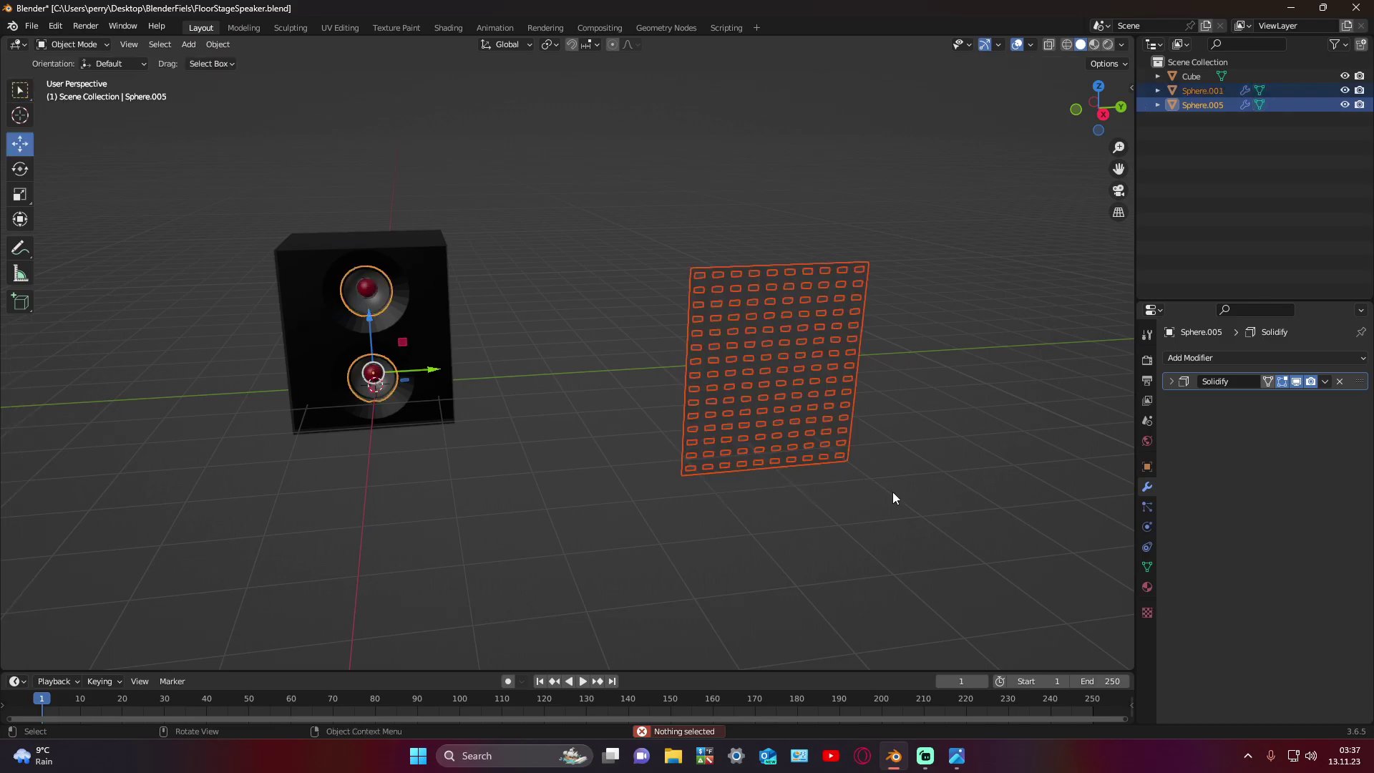
Step: Set the grille panel's origin to its geometry and orbit to check it
click(895, 492)
middle_drag(338, 387, 762, 389)
click(762, 389)
right_click(739, 408)
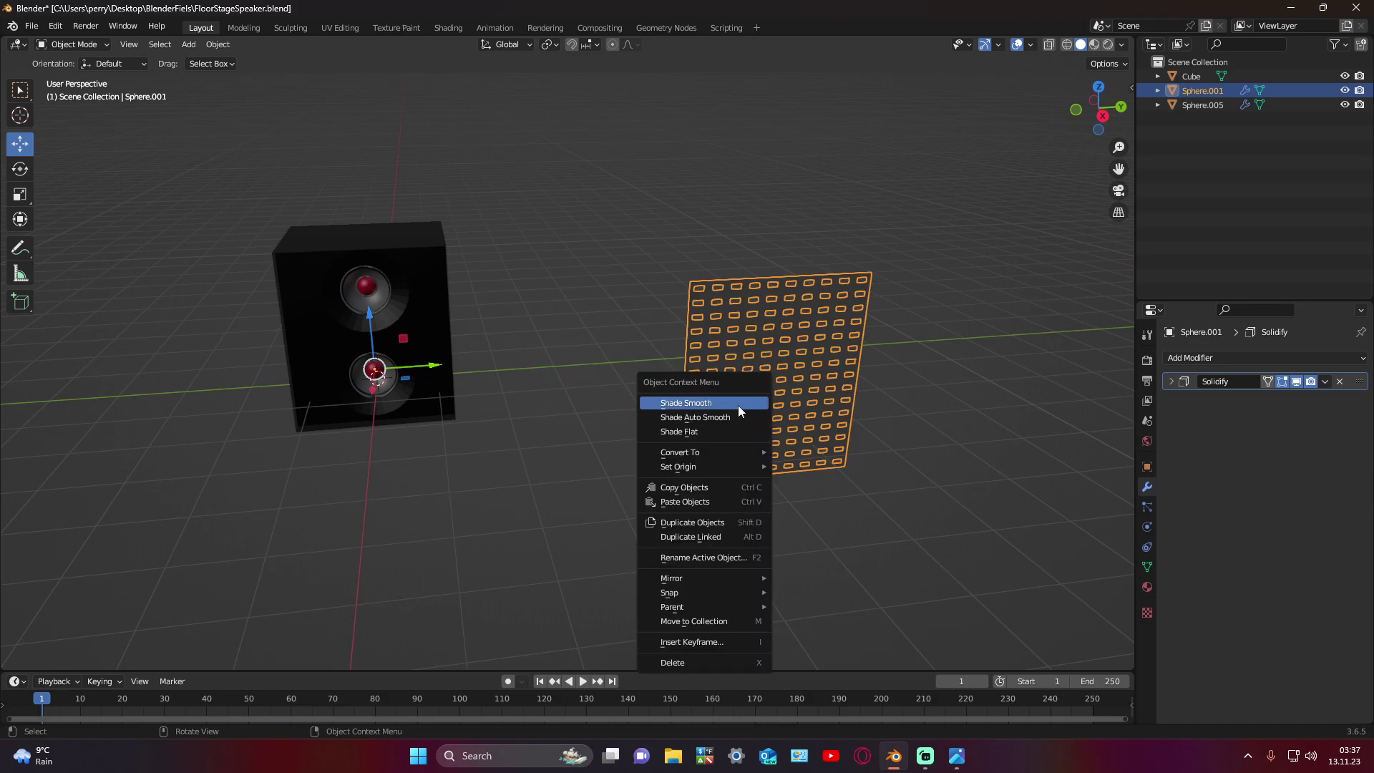
mouse_move(688, 466)
click(813, 482)
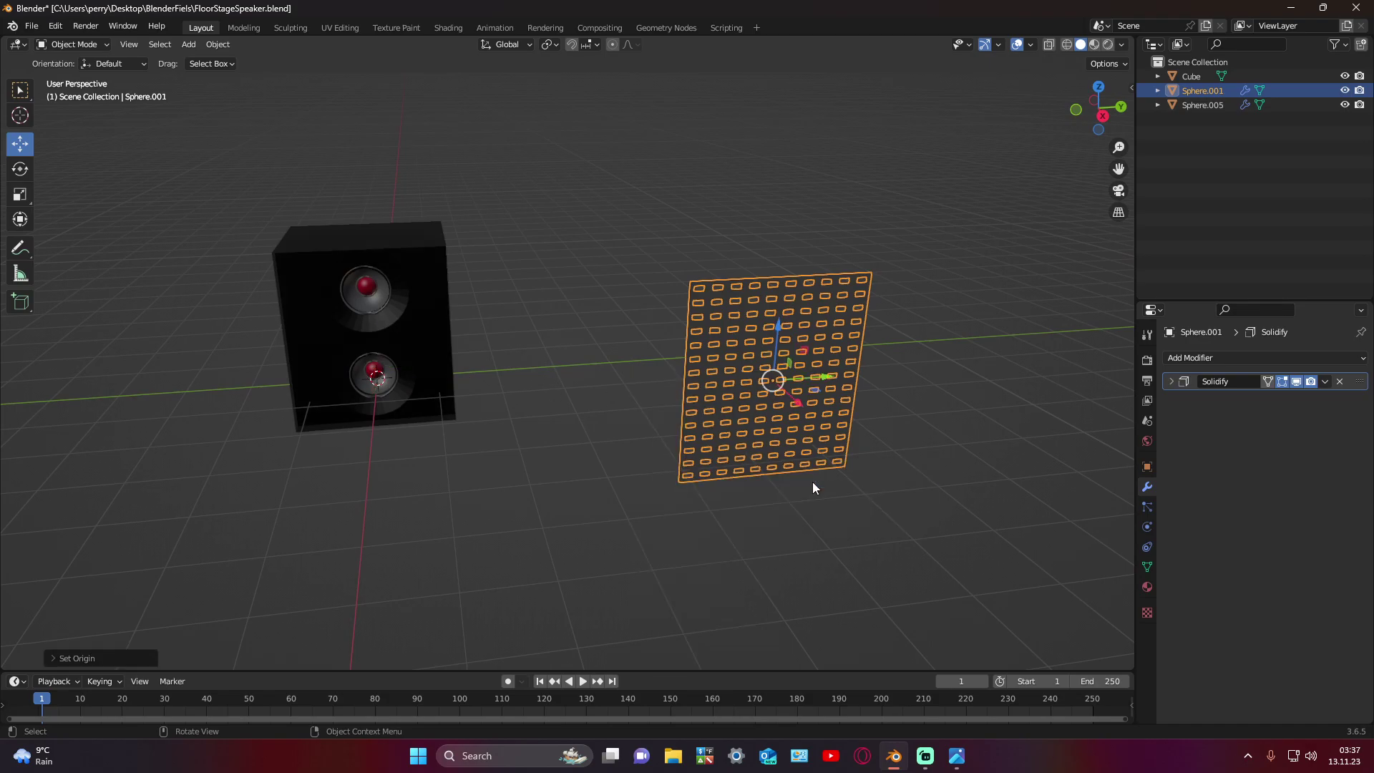
click(637, 455)
mouse_move(637, 455)
middle_down()
mouse_move(560, 401)
mouse_move(756, 364)
middle_up()
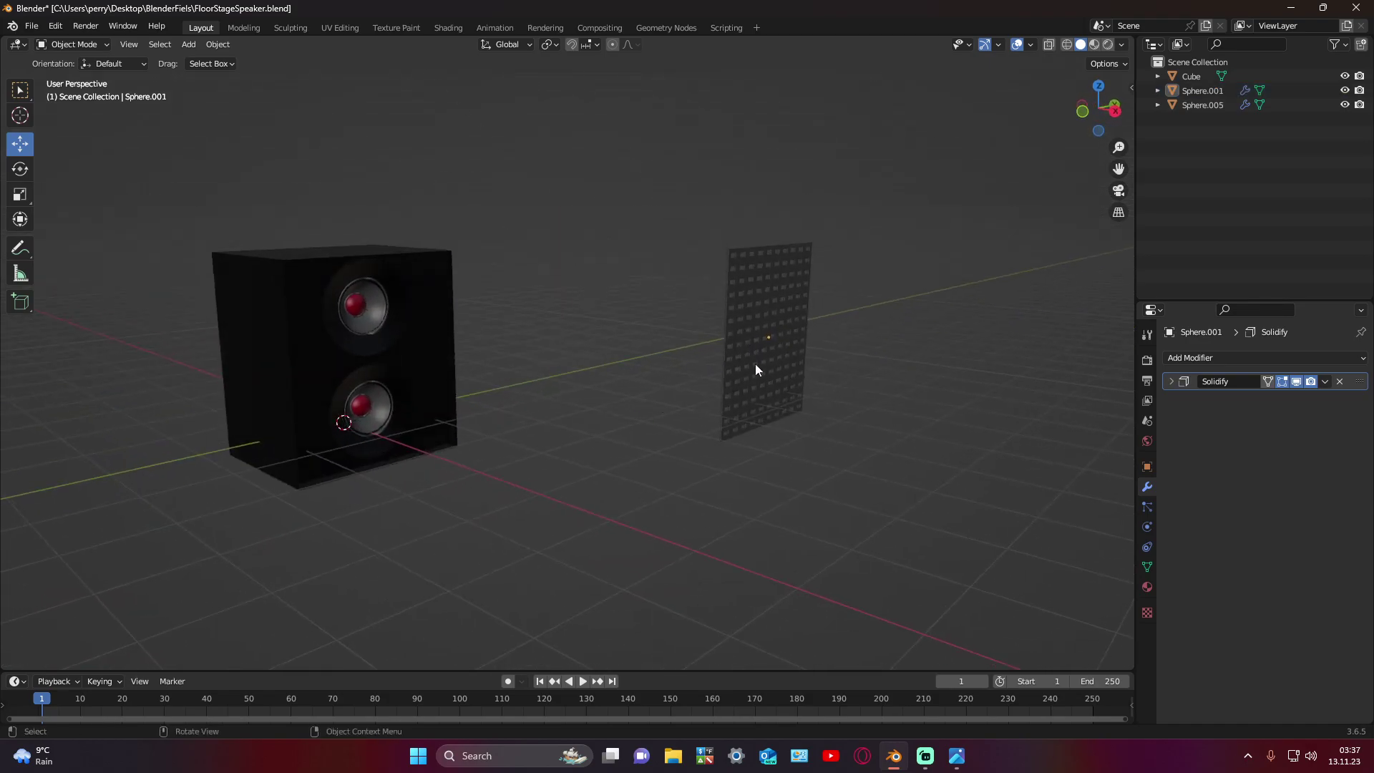
click(756, 371)
Step: Box-select the speaker box and its cones and attempt to join them
click(642, 380)
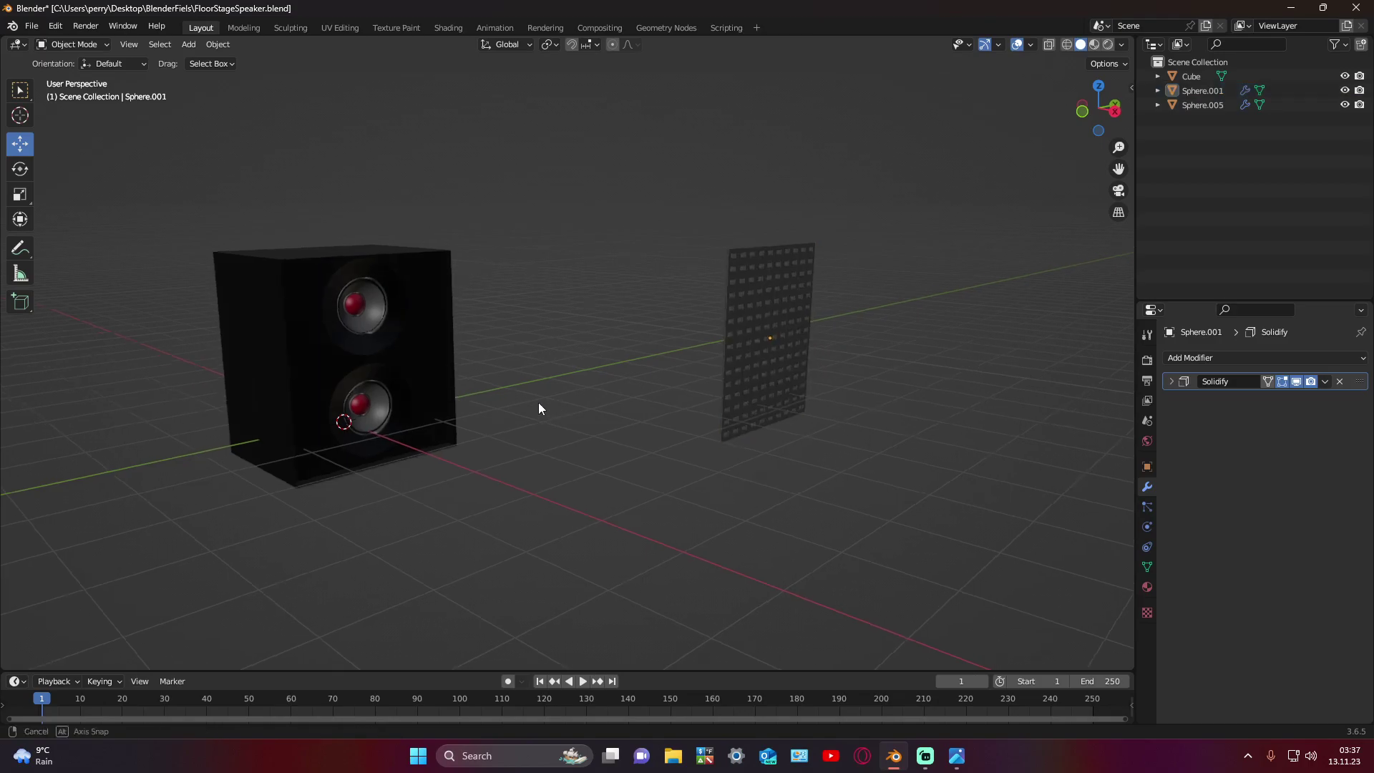
middle_drag(538, 402, 372, 301)
drag(213, 209, 473, 491)
right_click(415, 387)
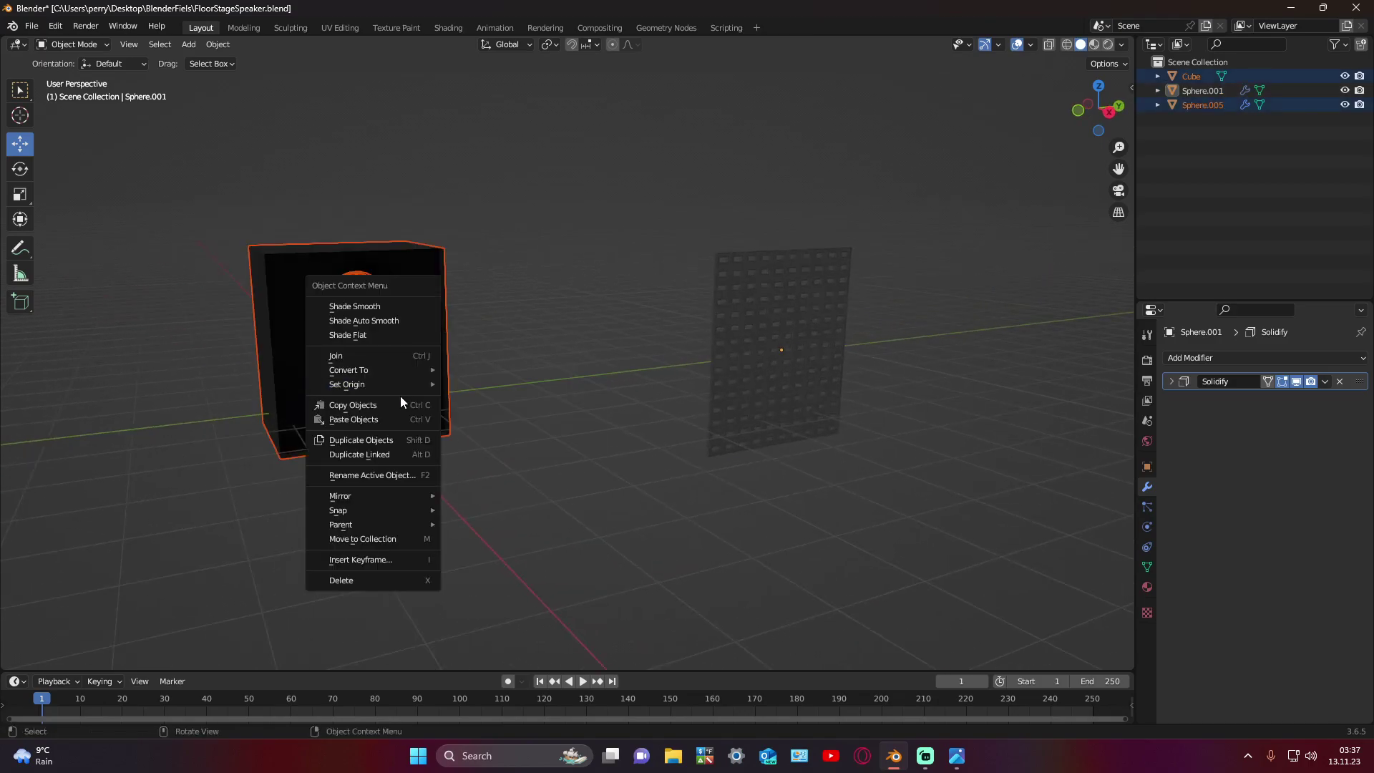
click(379, 350)
click(511, 402)
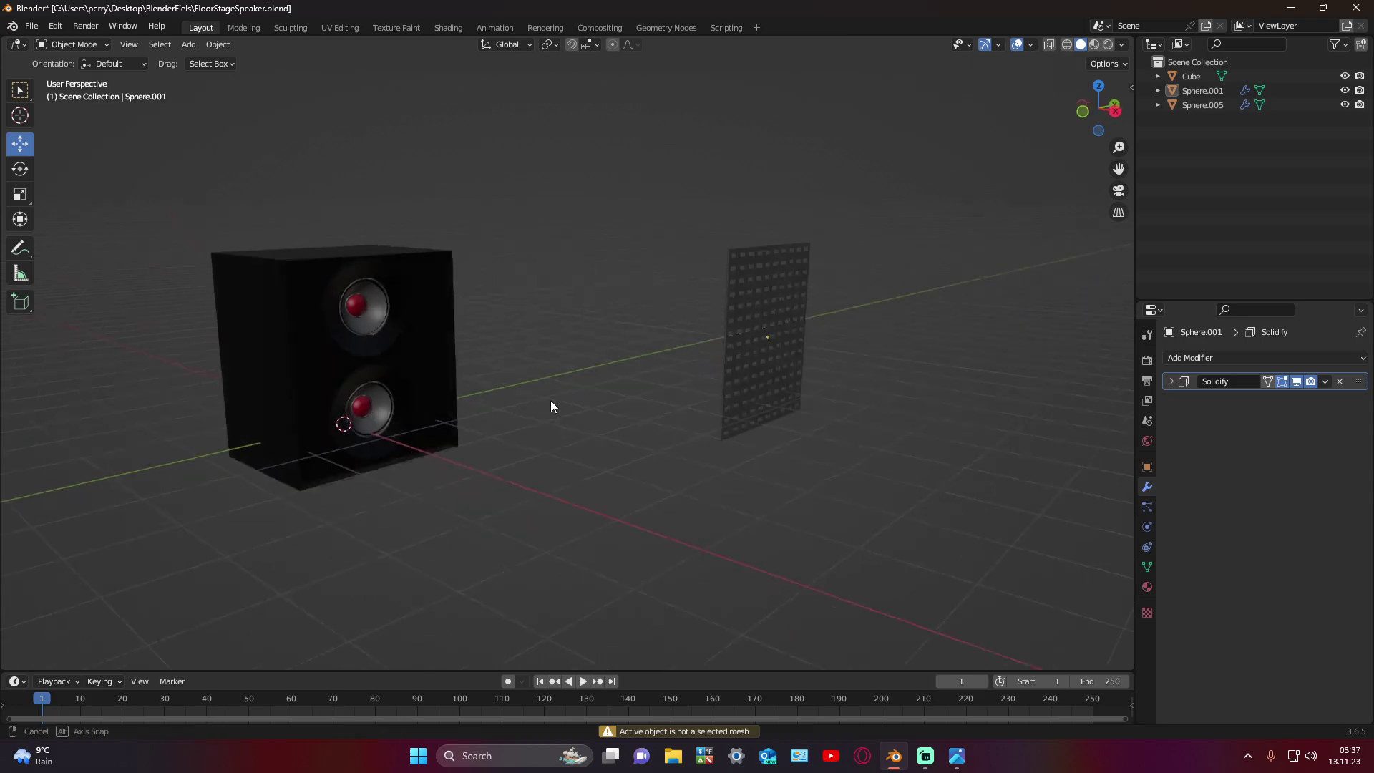
scroll(551, 401, up, 5)
mouse_move(542, 411)
middle_down()
mouse_move(579, 411)
mouse_move(538, 405)
middle_up()
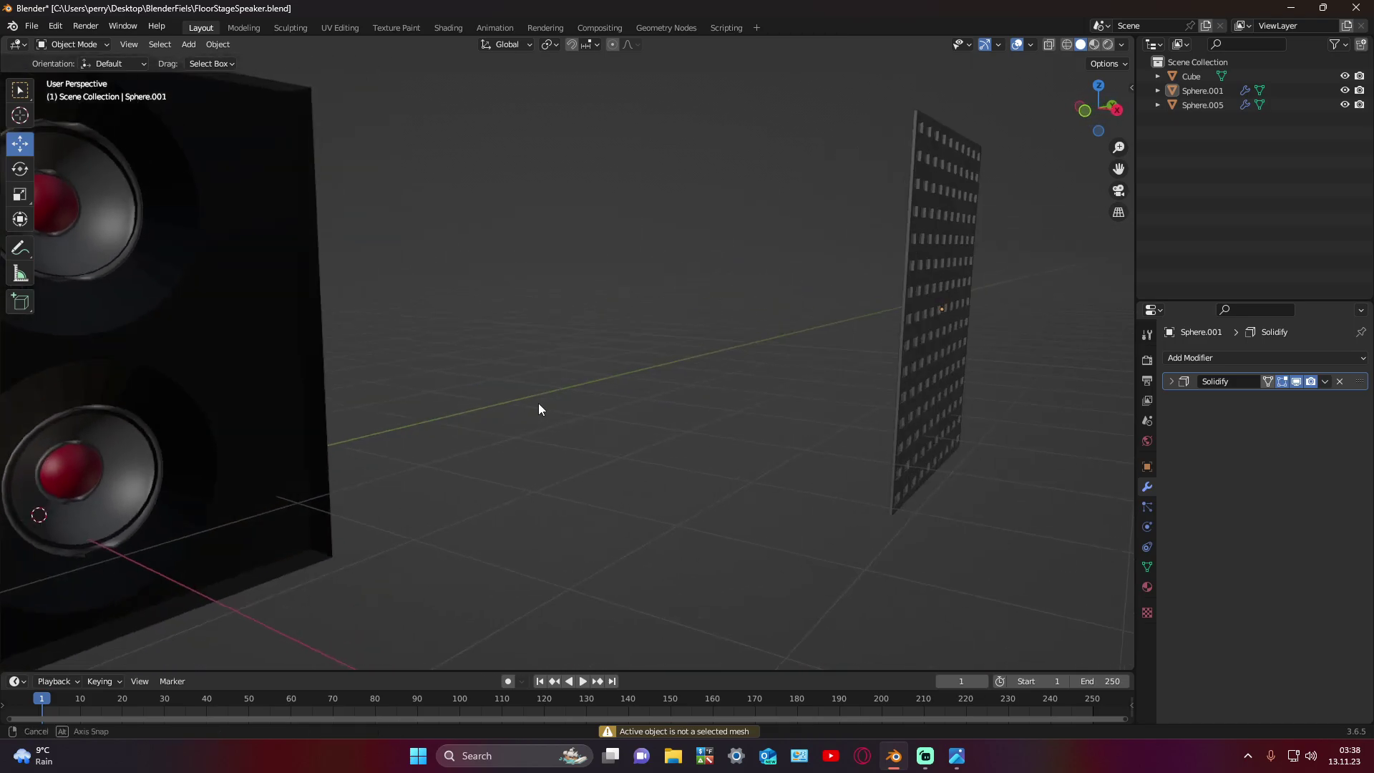
Step: Start an X-axis rotation of the speaker box, cancel it, and orbit to a front view
click(269, 429)
middle_drag(269, 429, 352, 437)
scroll(249, 365, up, 2)
key(r)
key(x)
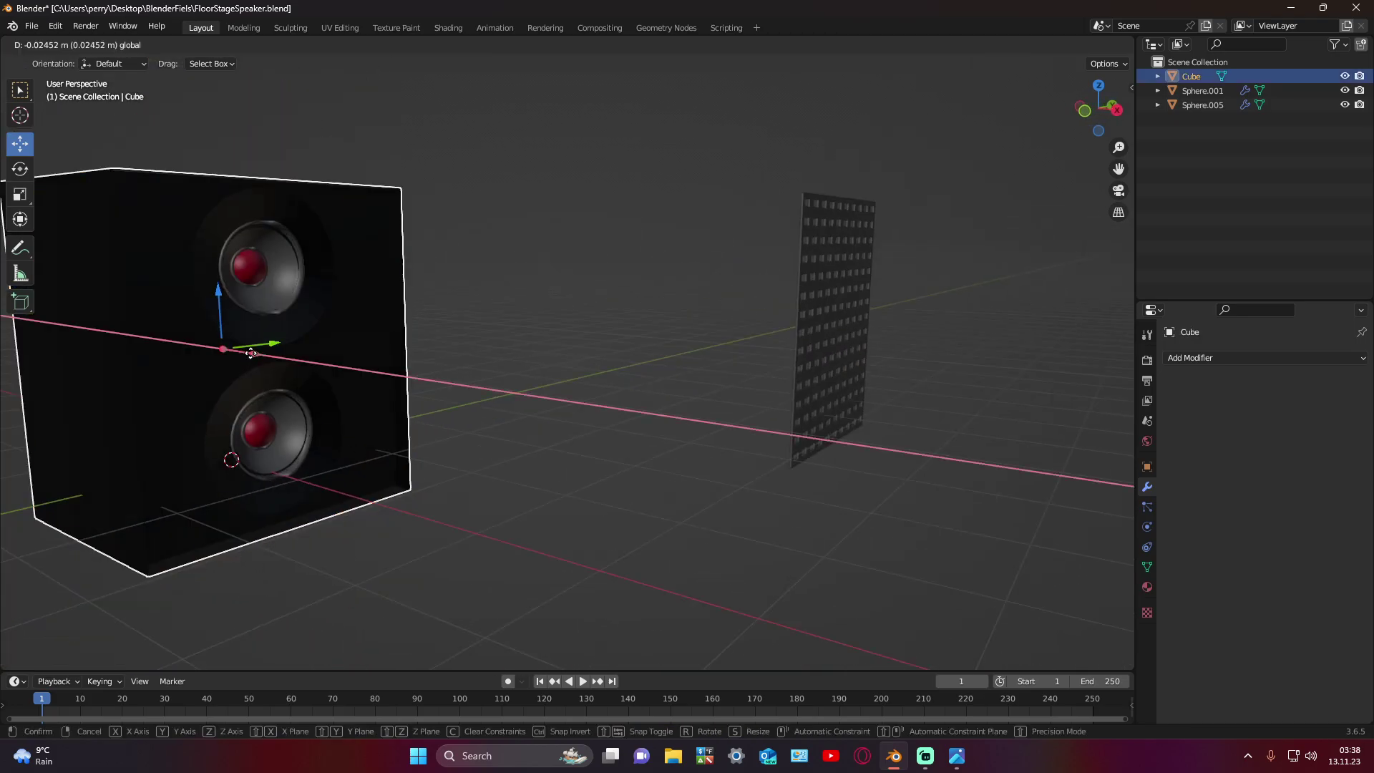
key(Escape)
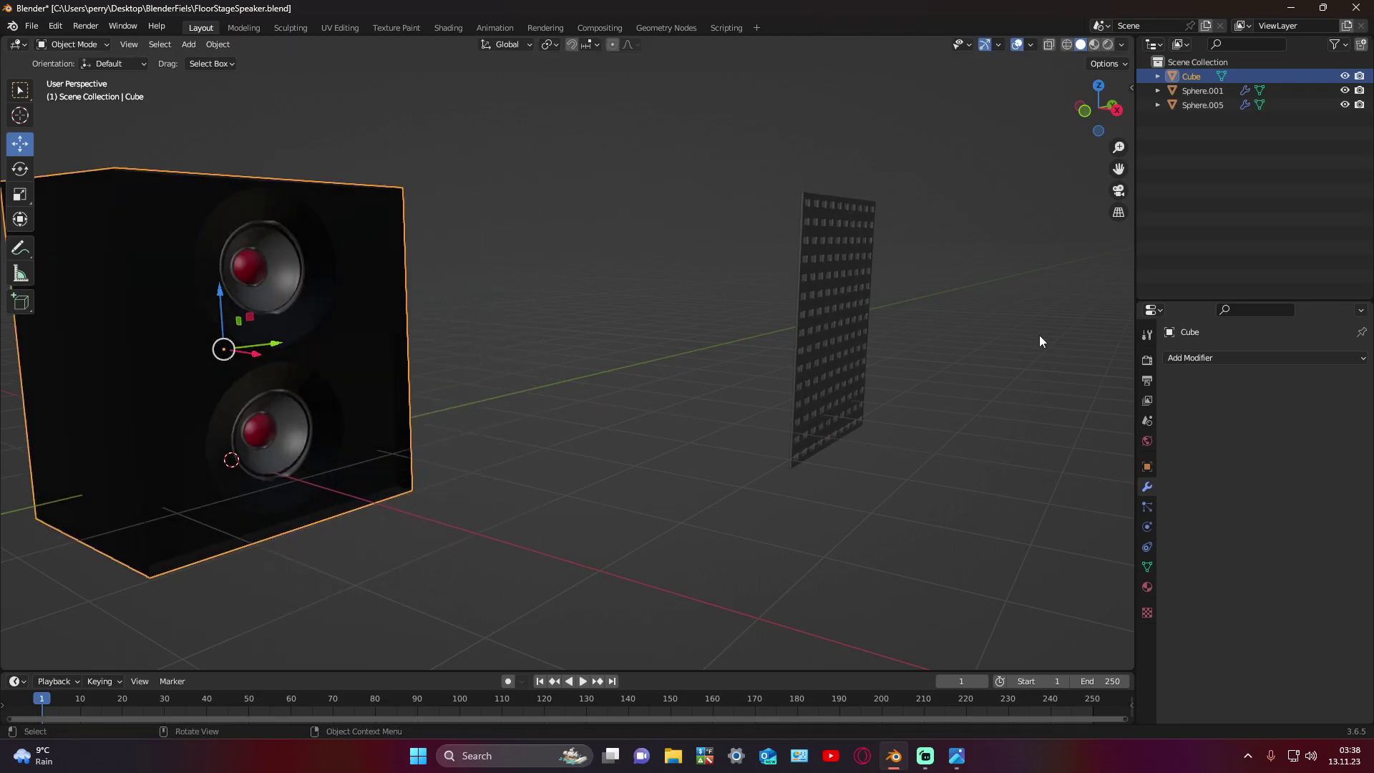
click(552, 379)
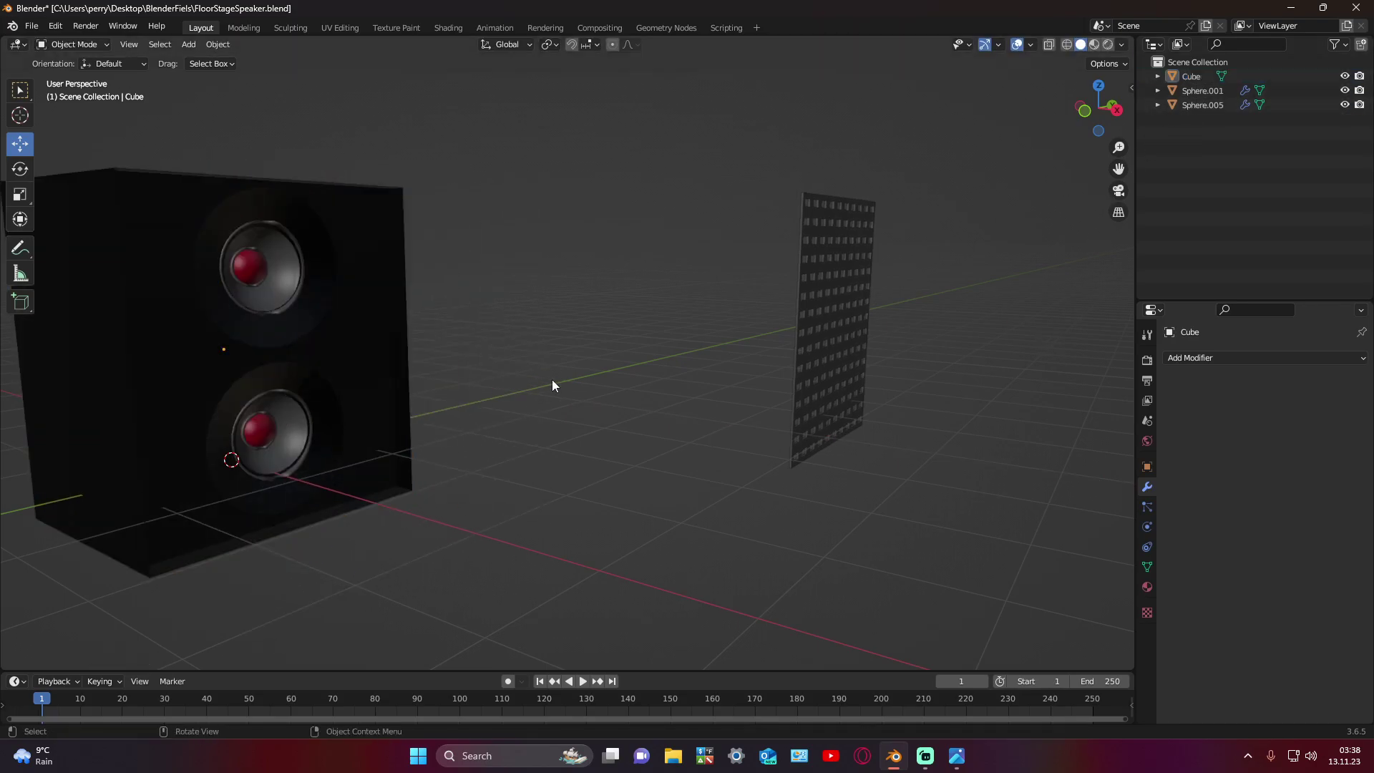
middle_drag(552, 380, 616, 369)
Step: Select only the grille panel Sphere.001 and slide it sideways along Y
mouse_move(116, 153)
mouse_down()
mouse_move(387, 399)
mouse_move(443, 487)
mouse_up()
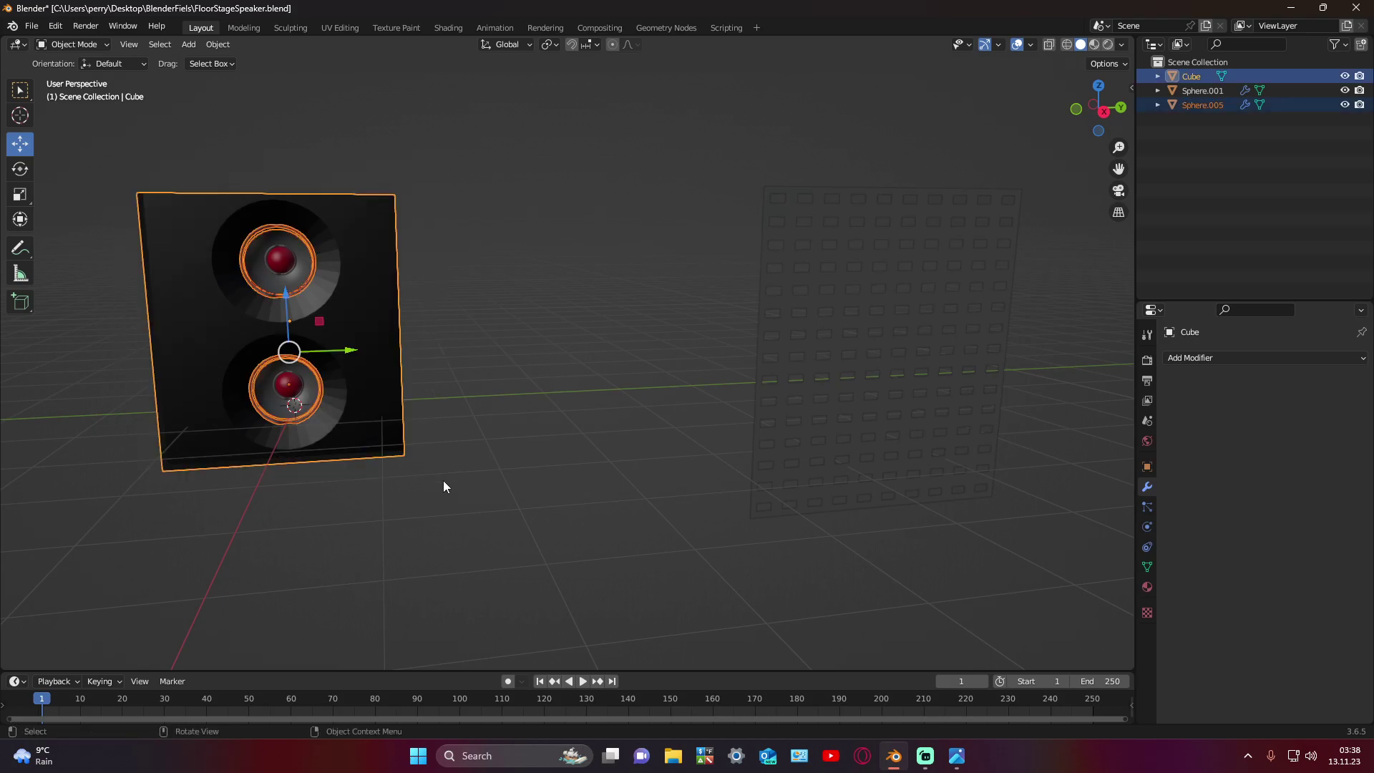
ctrl+click(1200, 93)
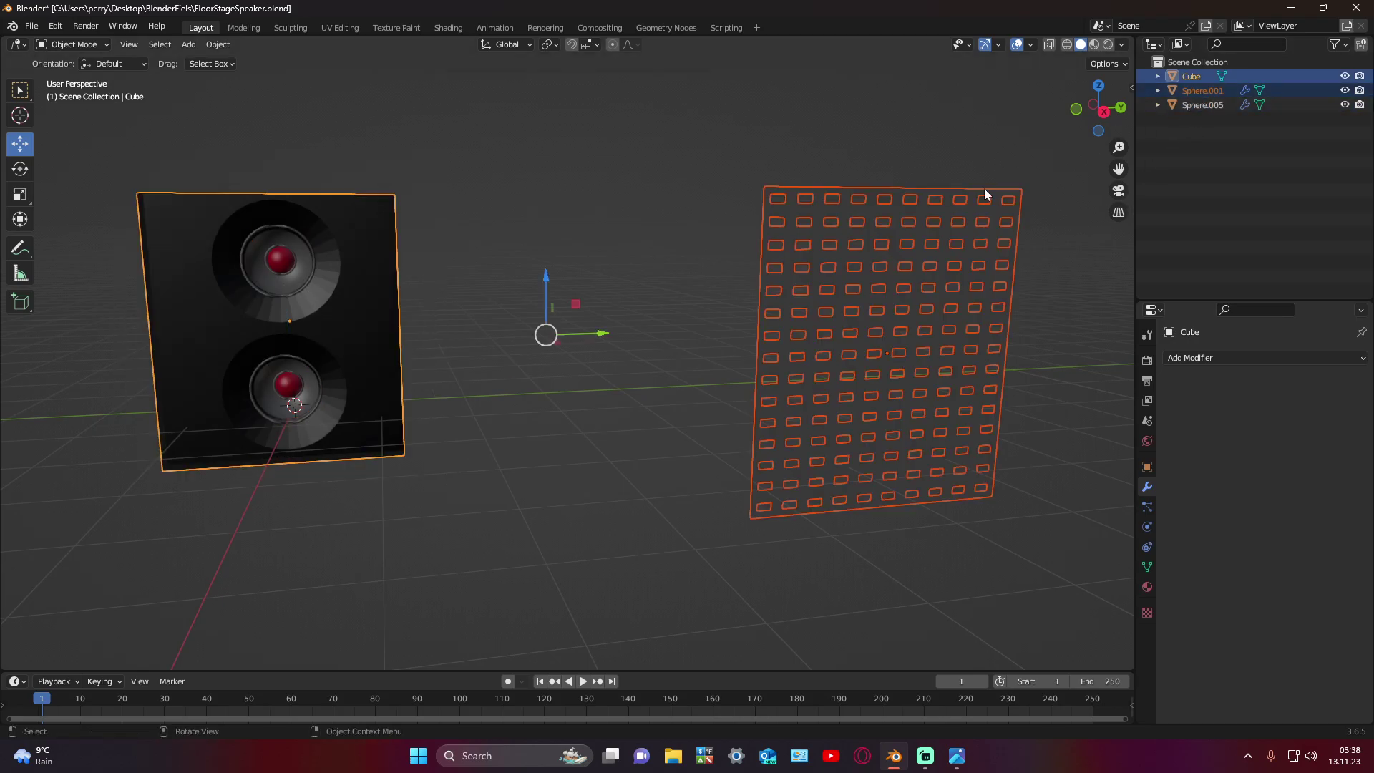
click(1188, 93)
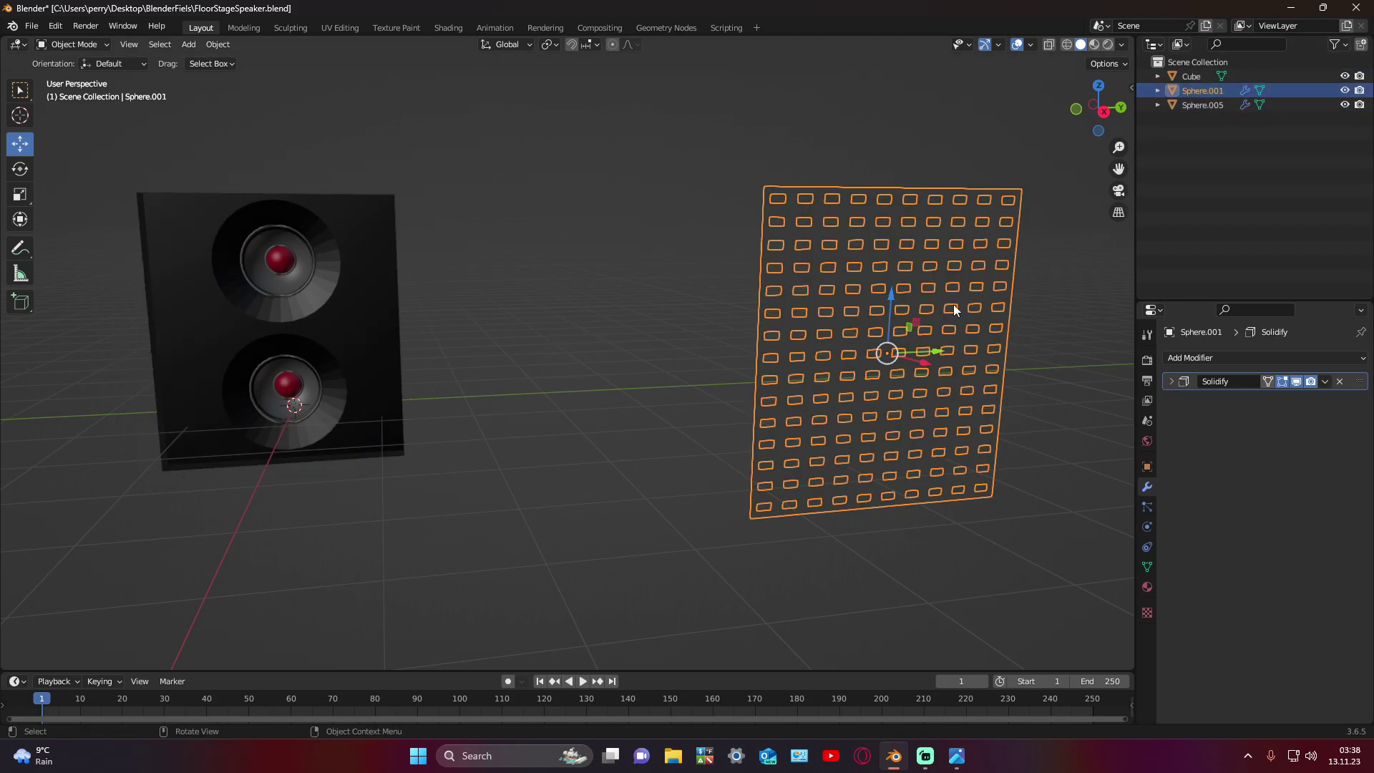
drag(893, 353, 937, 351)
Step: Join the speaker cones into the speaker box Cube and nudge the grille slightly along X
click(1202, 105)
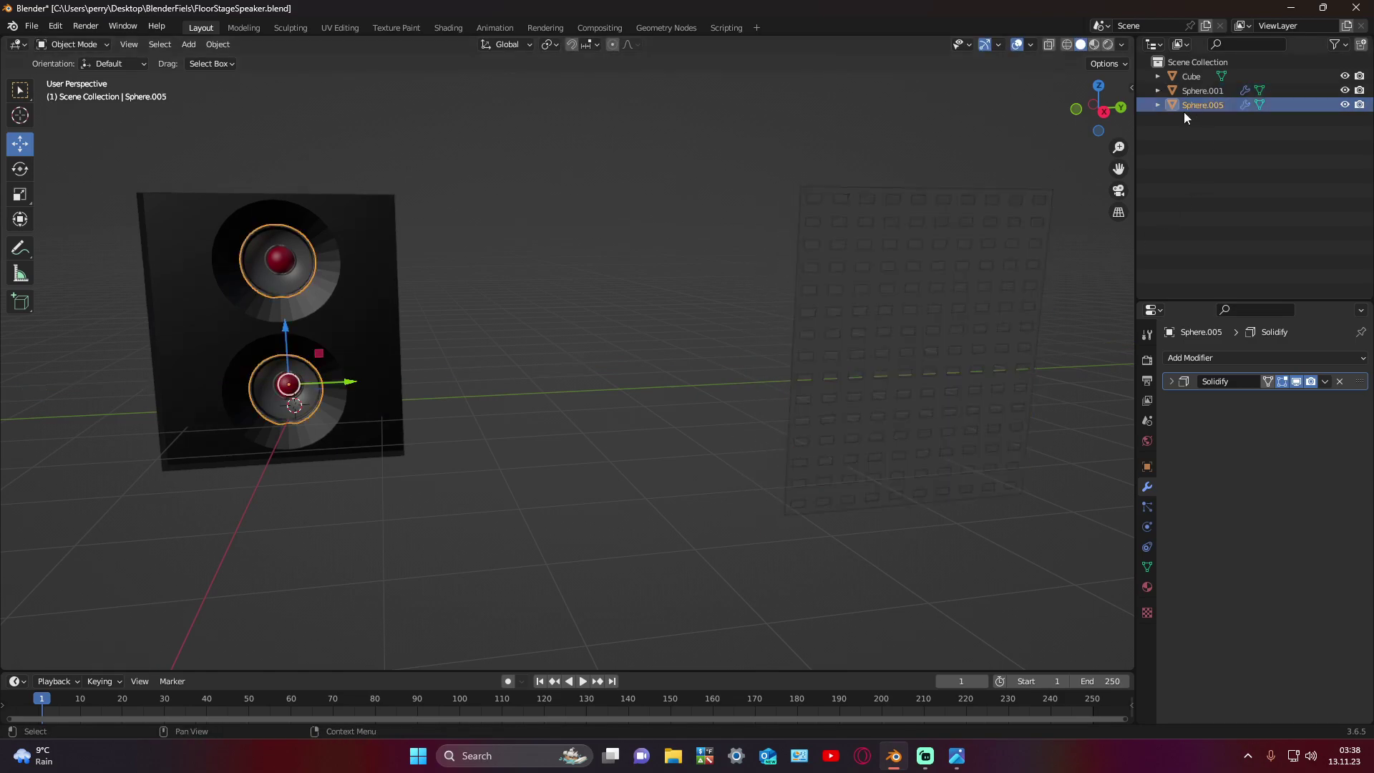
drag(312, 394, 409, 381)
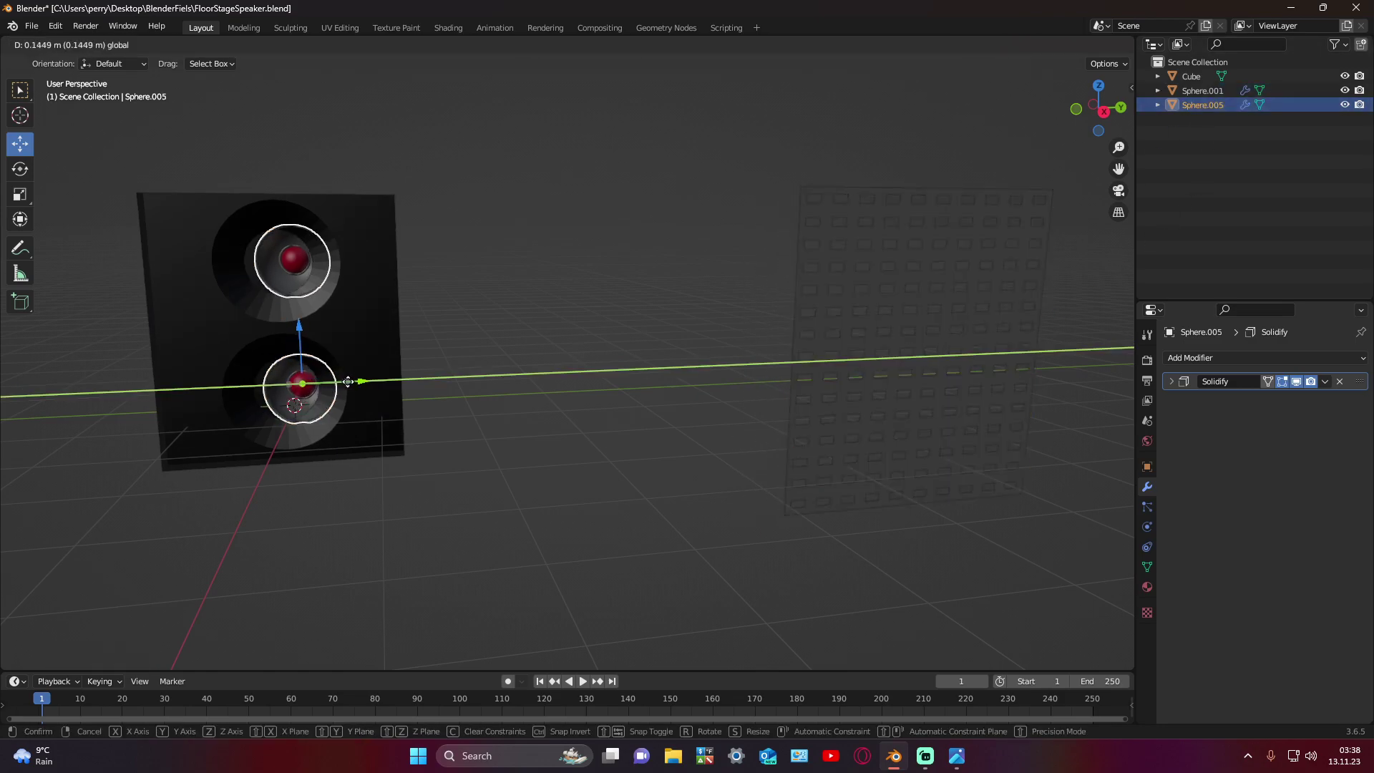
key(Escape)
shift+click(358, 322)
right_click(358, 322)
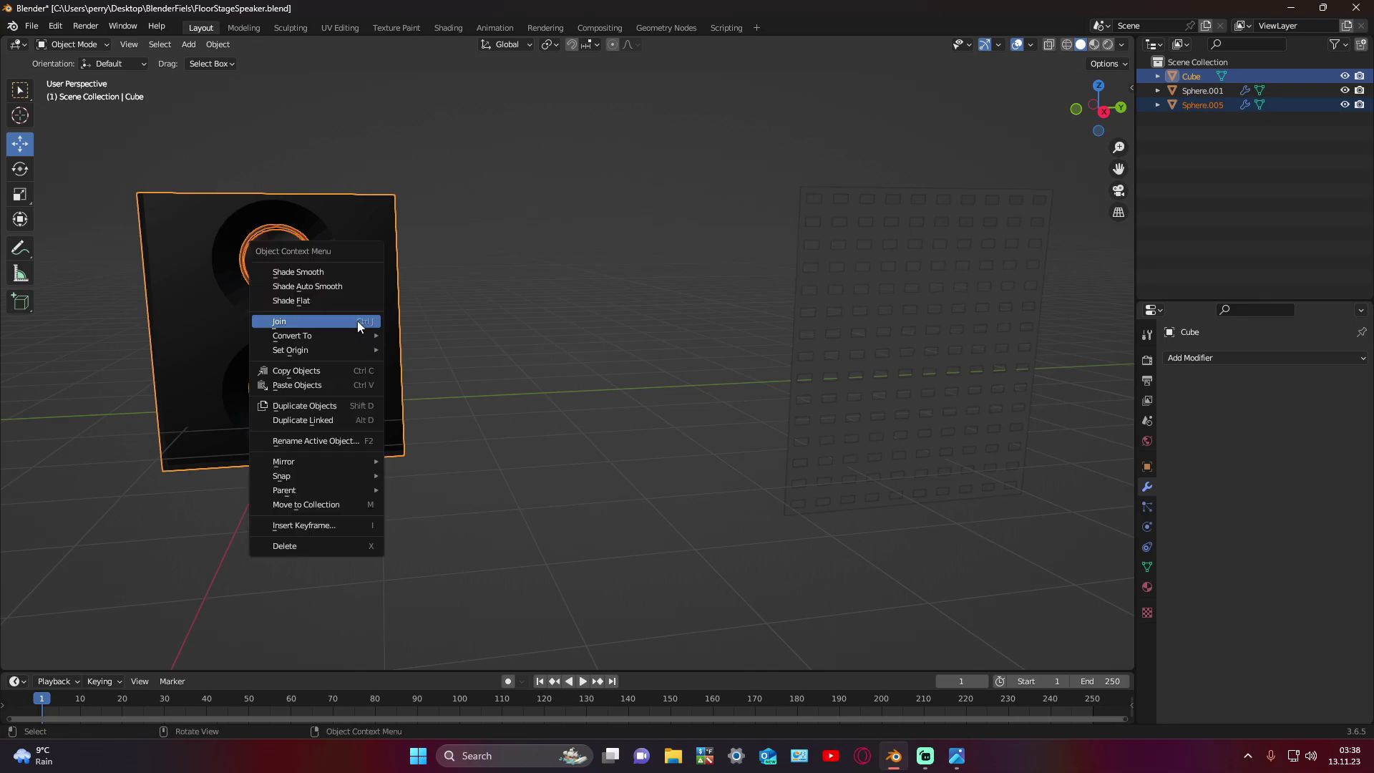
click(337, 320)
click(900, 398)
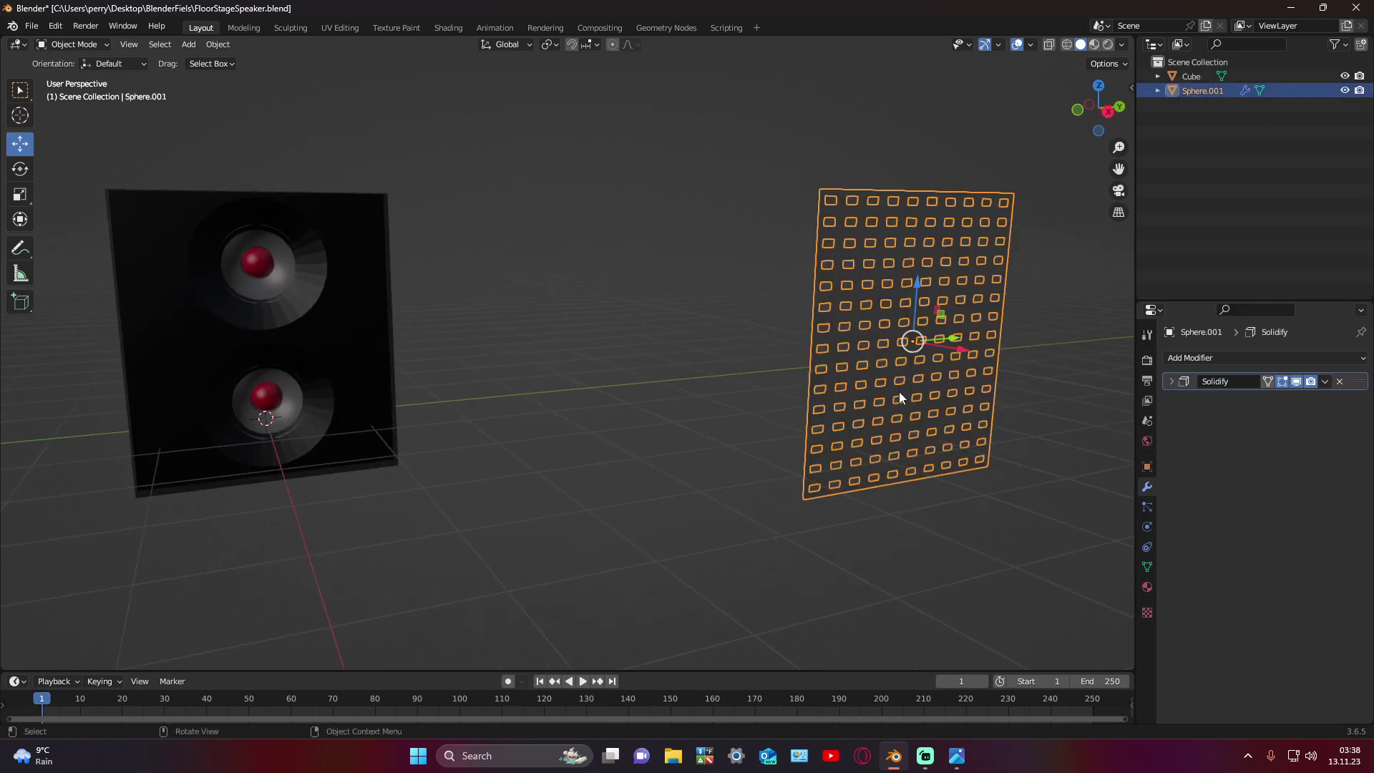
drag(939, 349, 932, 349)
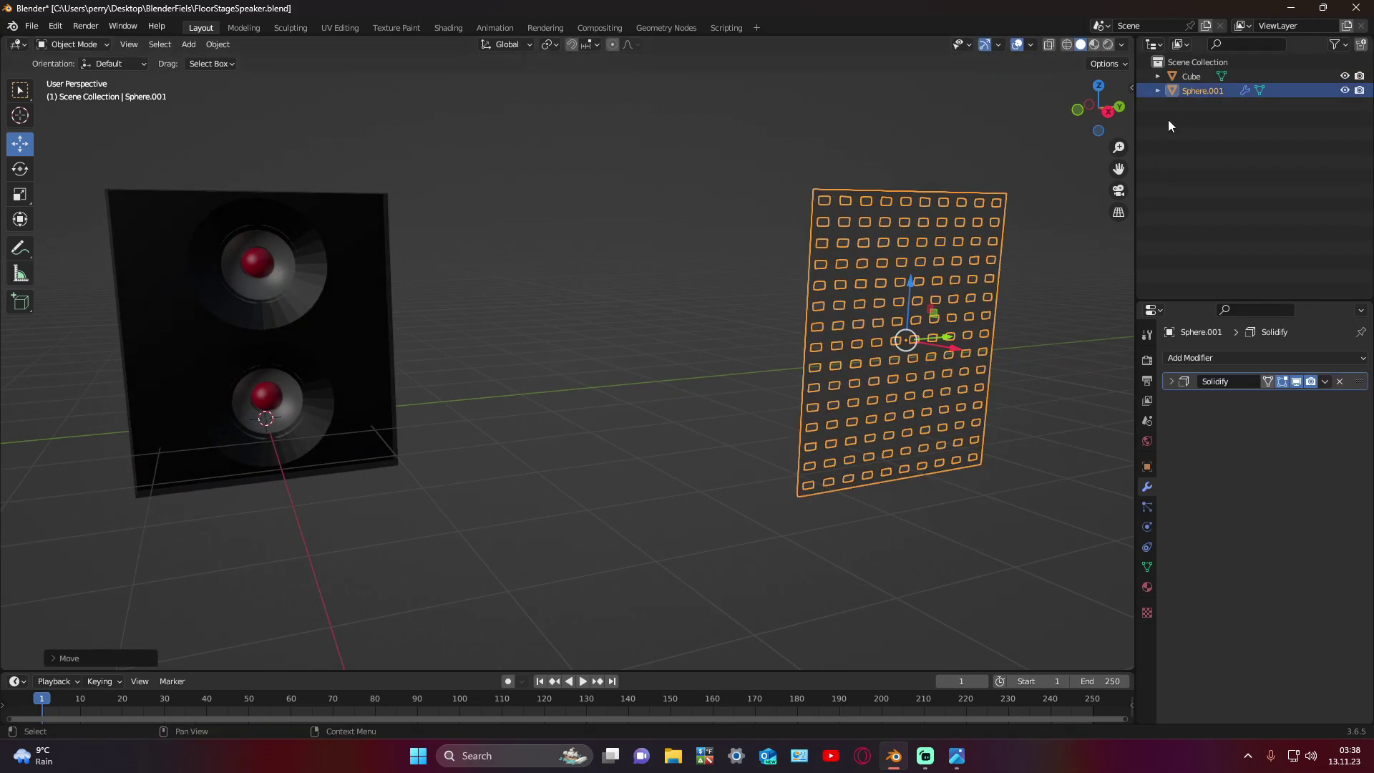
Step: Rename the Cube object in the Outliner to FloorSpeaker, then select the grille panel
click(1190, 77)
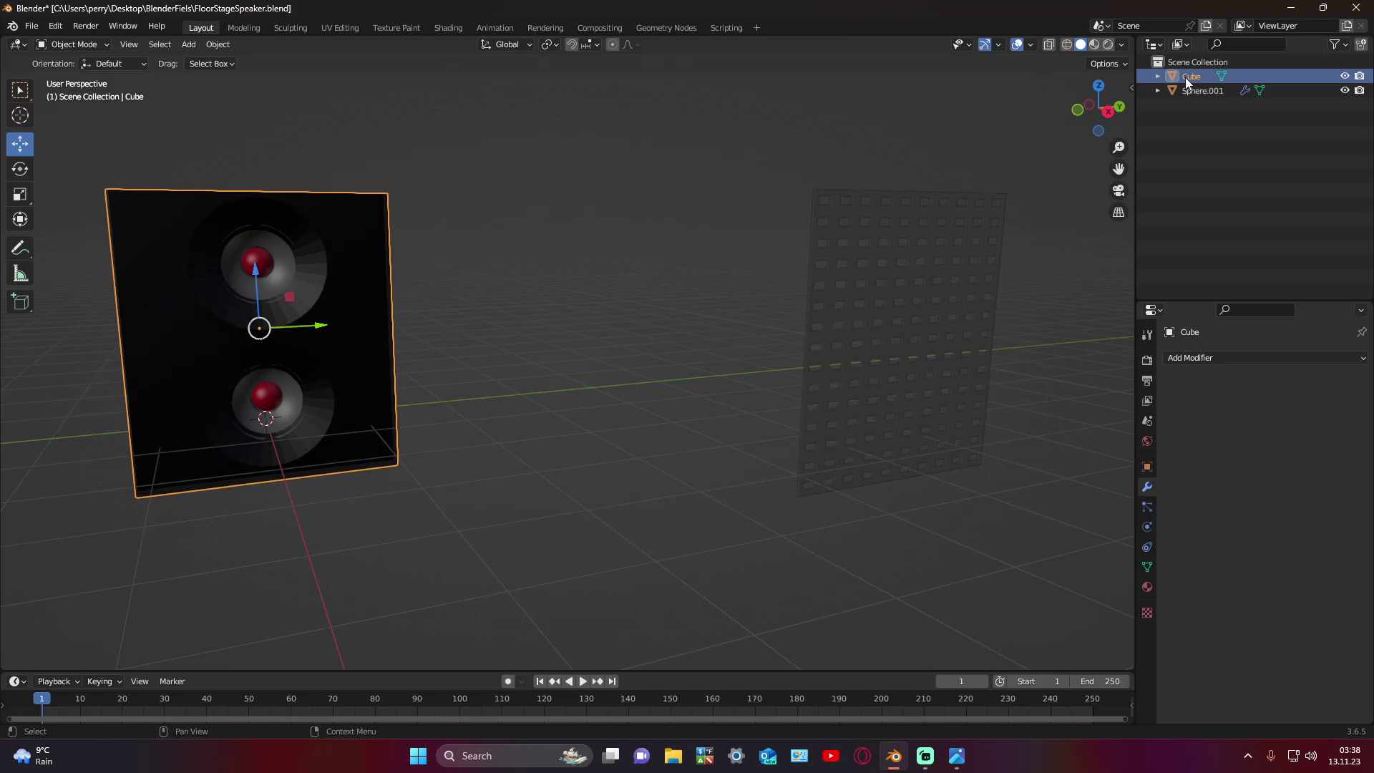
double_click(1188, 77)
text(FloorSpeaker)
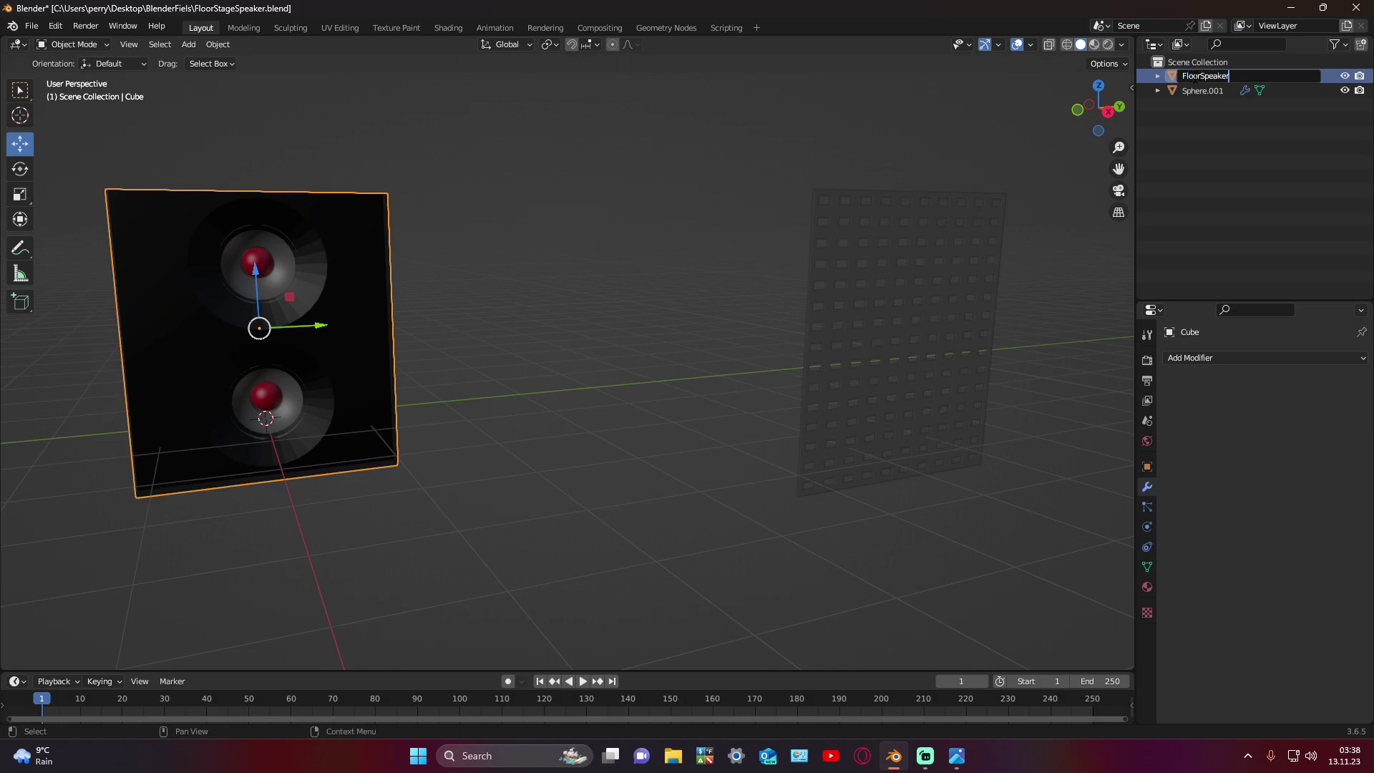
key(Return)
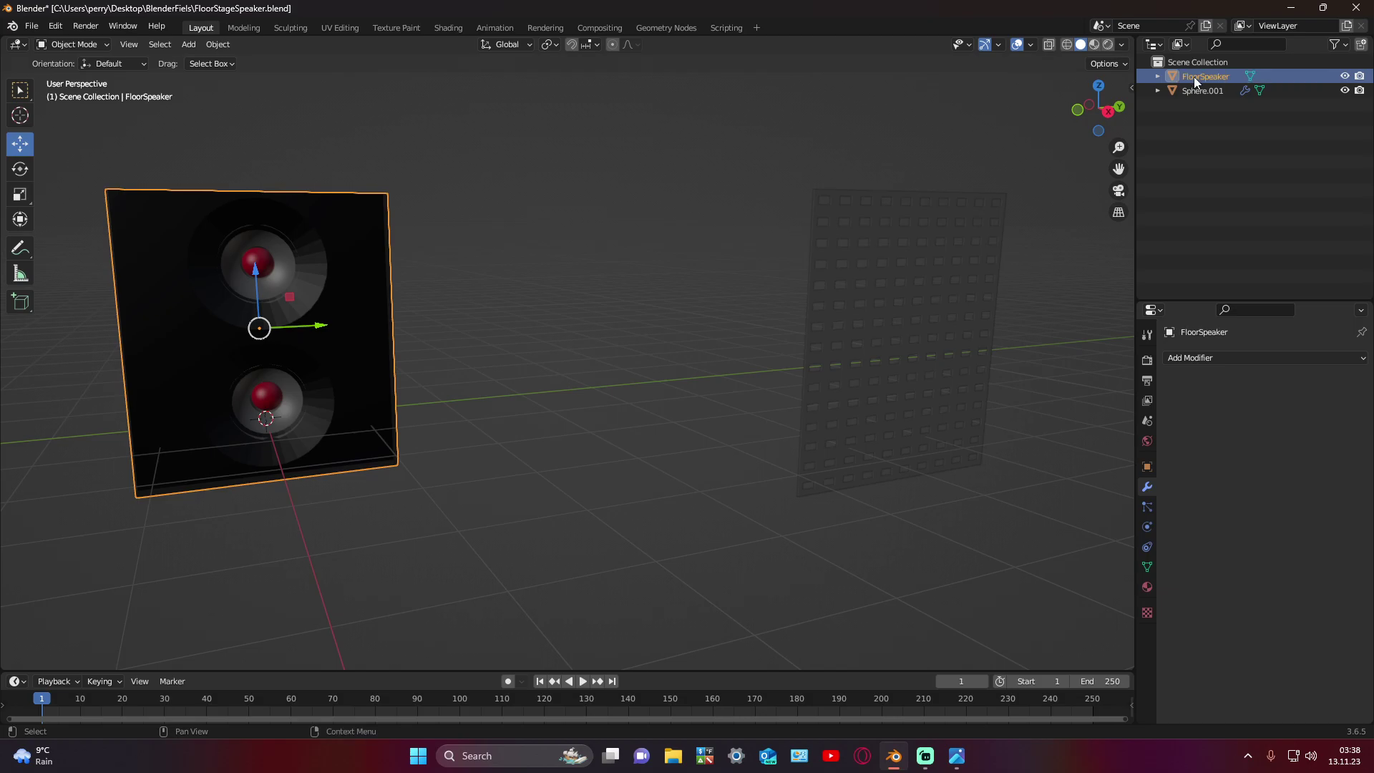
click(928, 309)
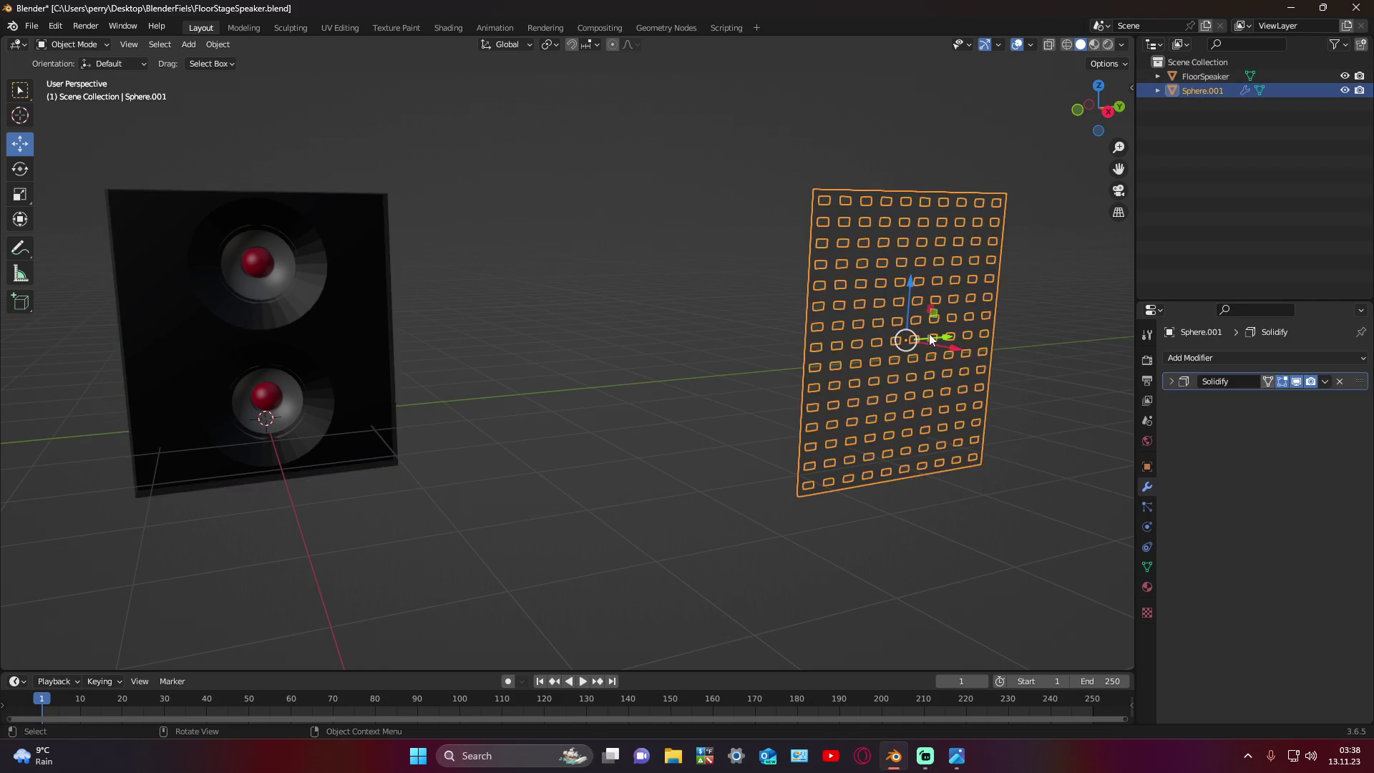
Step: Set the grille panel's Location X and Y to 0 m in Object properties
drag(930, 336, 920, 362)
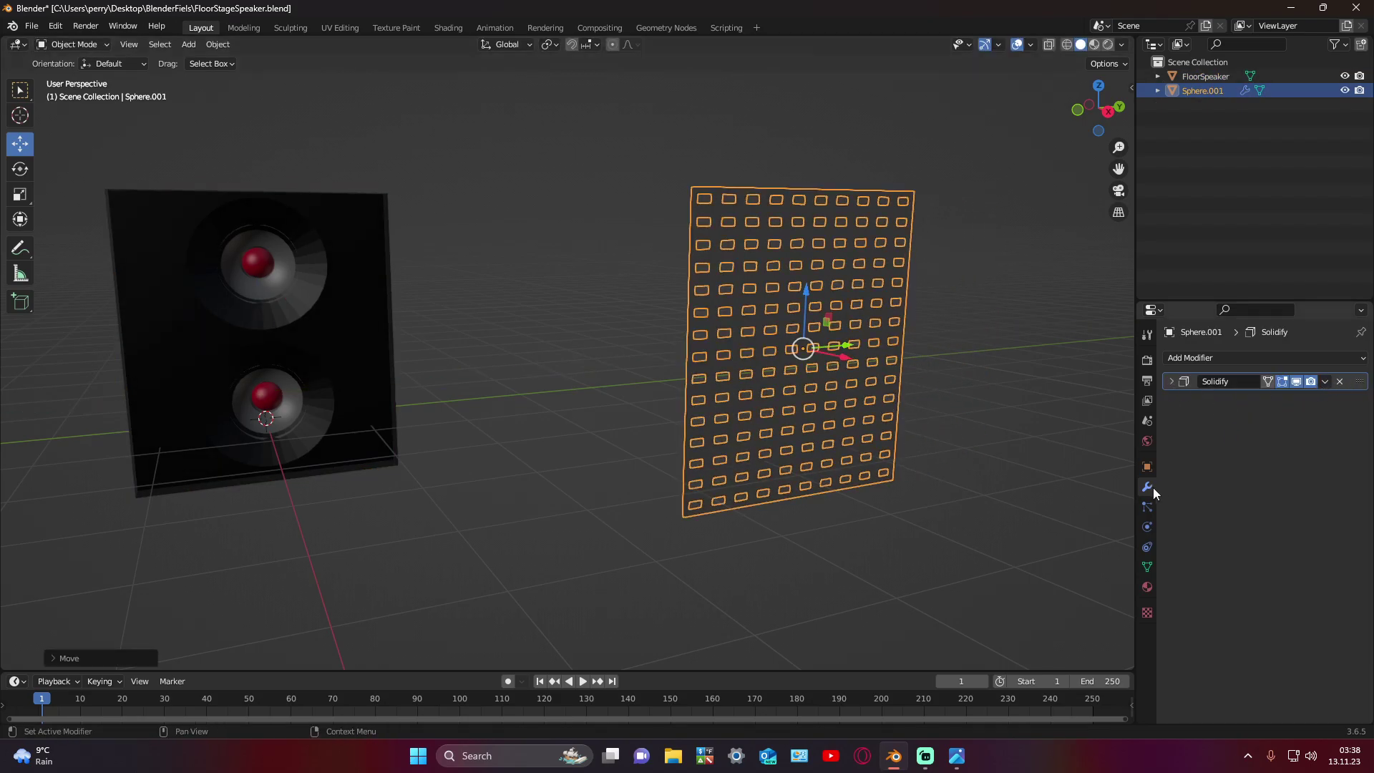
click(1147, 467)
click(1191, 382)
click(1280, 403)
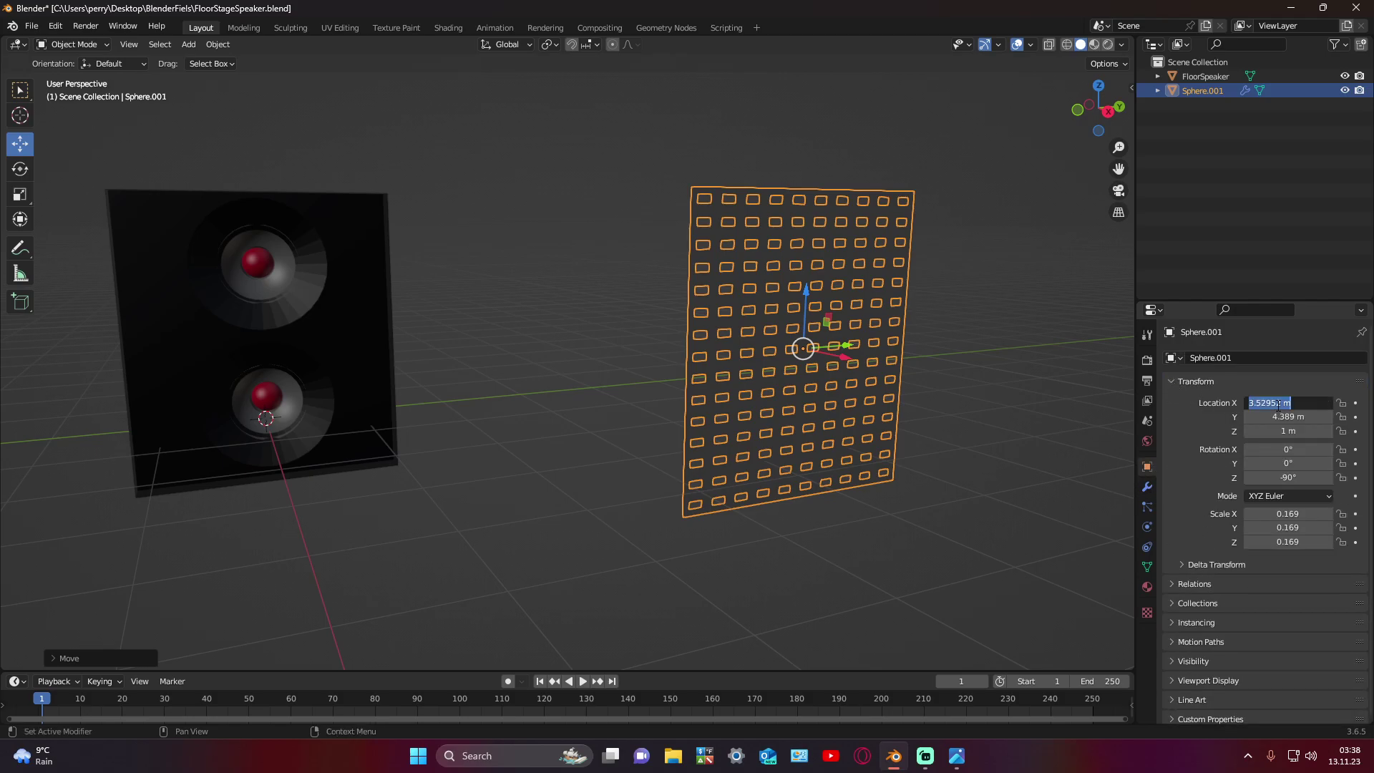
key(Return)
click(1278, 417)
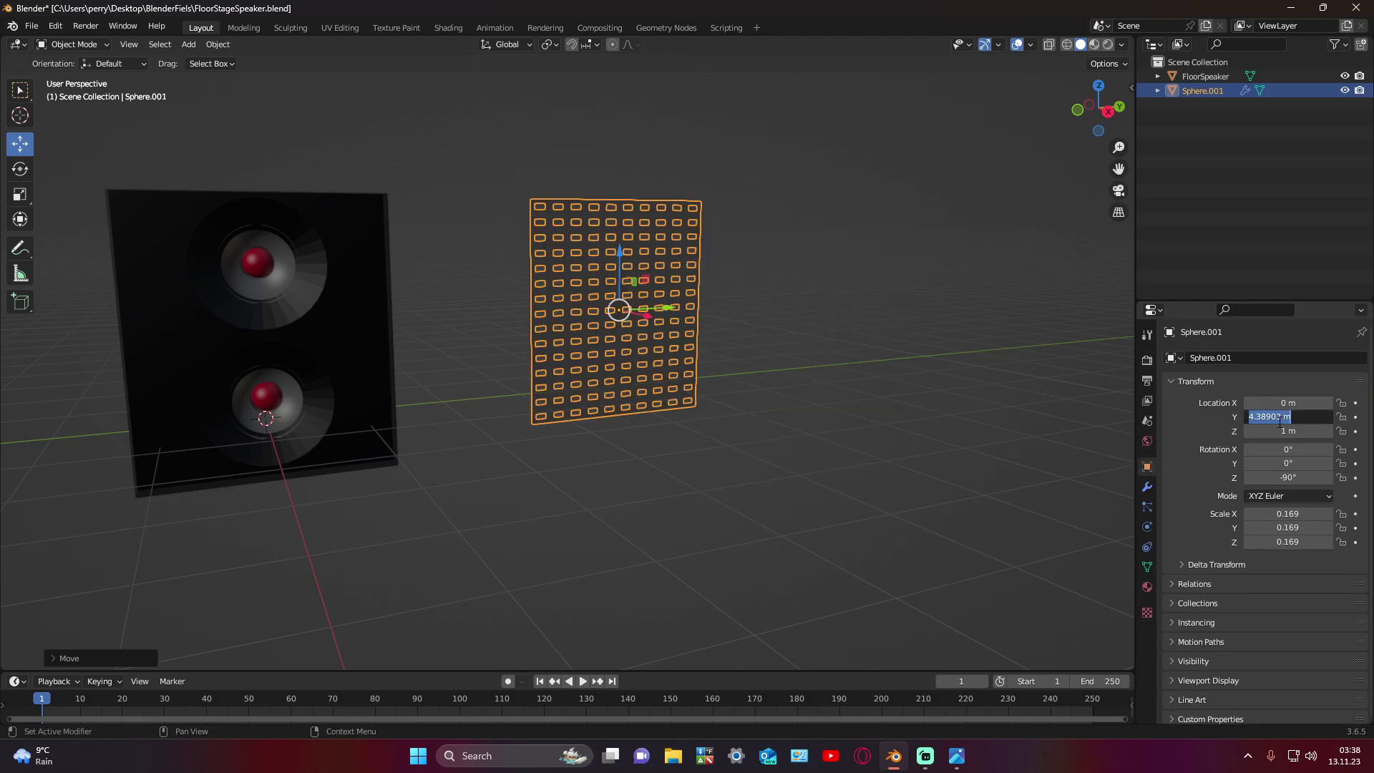
text(0)
key(Return)
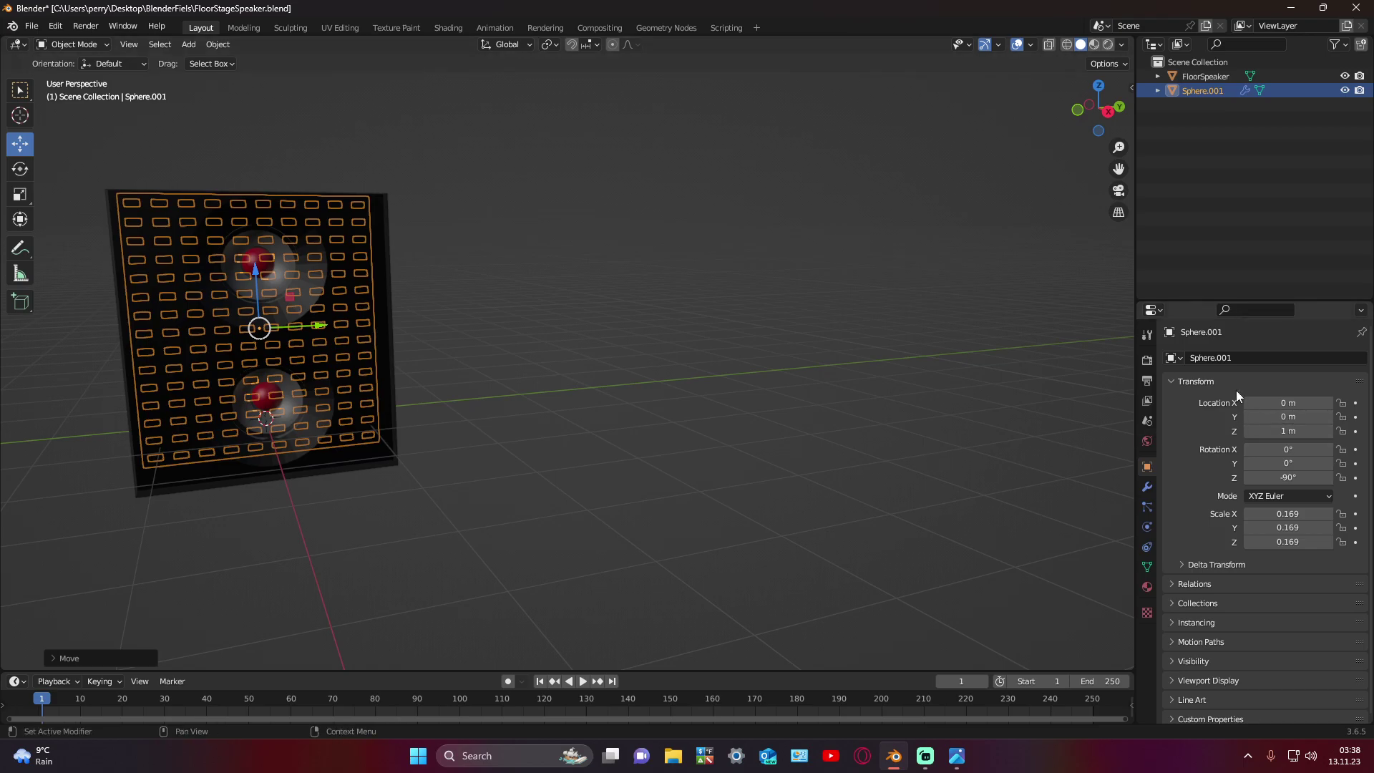
click(1235, 390)
Step: Slide the grille along X onto the speaker's front face
middle_drag(690, 423, 325, 382)
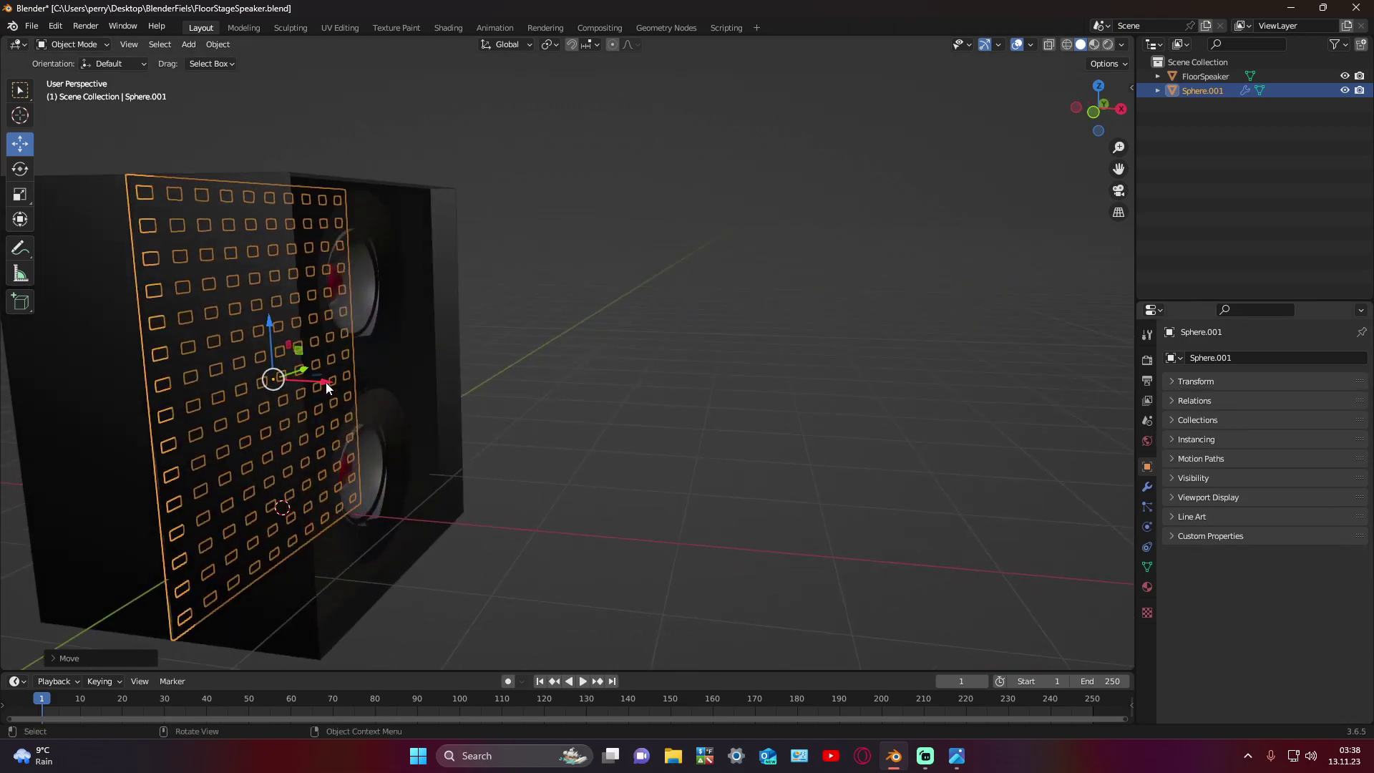
drag(325, 382, 445, 408)
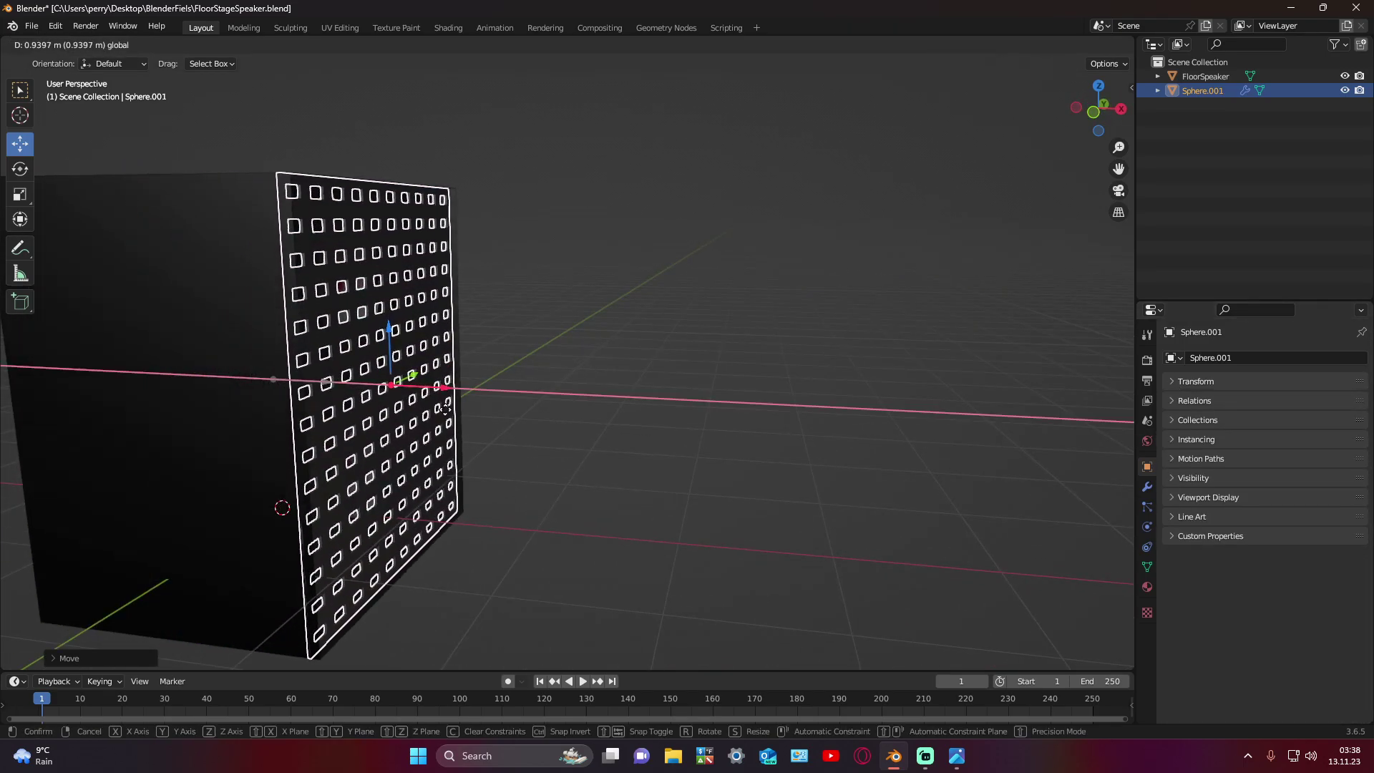
mouse_move(692, 488)
middle_down()
mouse_move(503, 506)
mouse_move(571, 487)
mouse_move(571, 520)
mouse_move(614, 543)
mouse_move(704, 514)
middle_up()
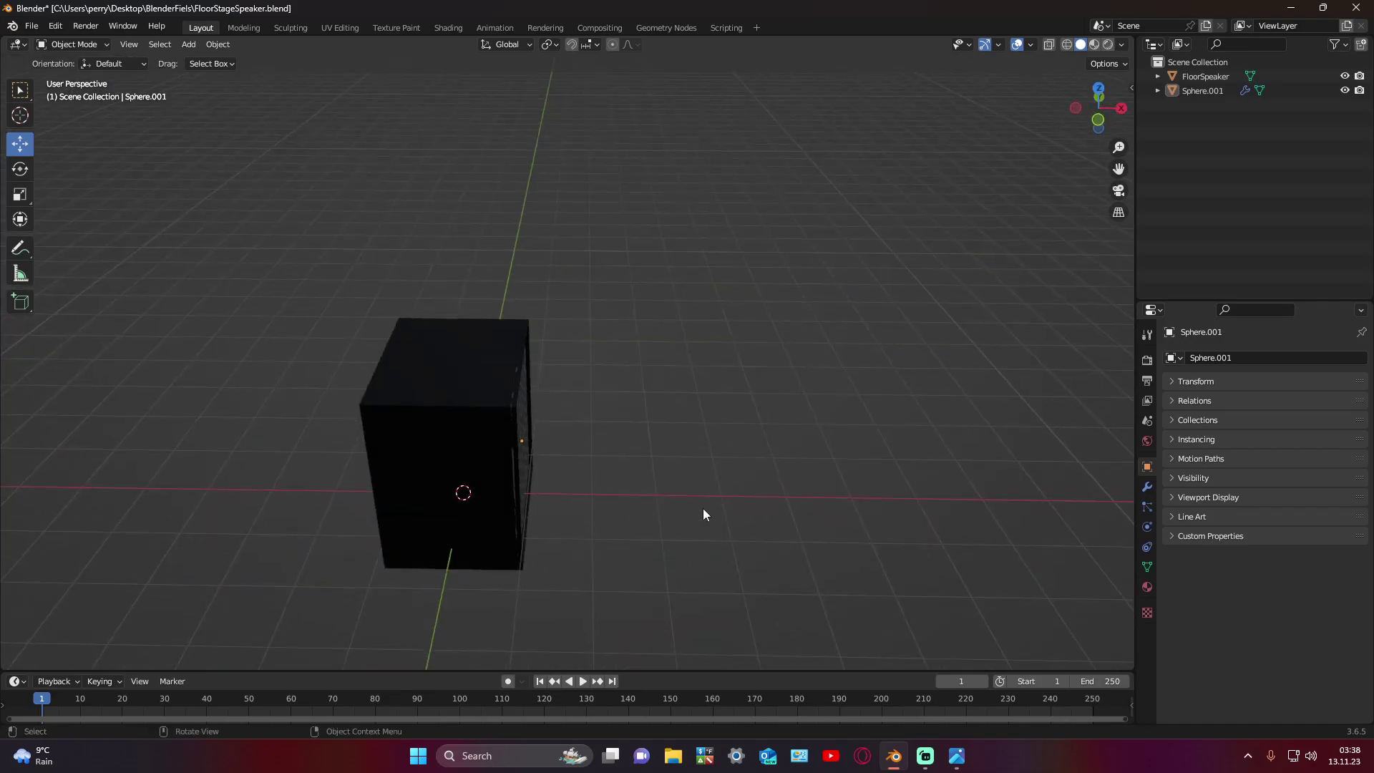
Step: Join the grille panel into FloorSpeaker so it becomes a single object
click(389, 355)
mouse_move(574, 434)
middle_down()
mouse_move(607, 427)
mouse_move(491, 428)
middle_up()
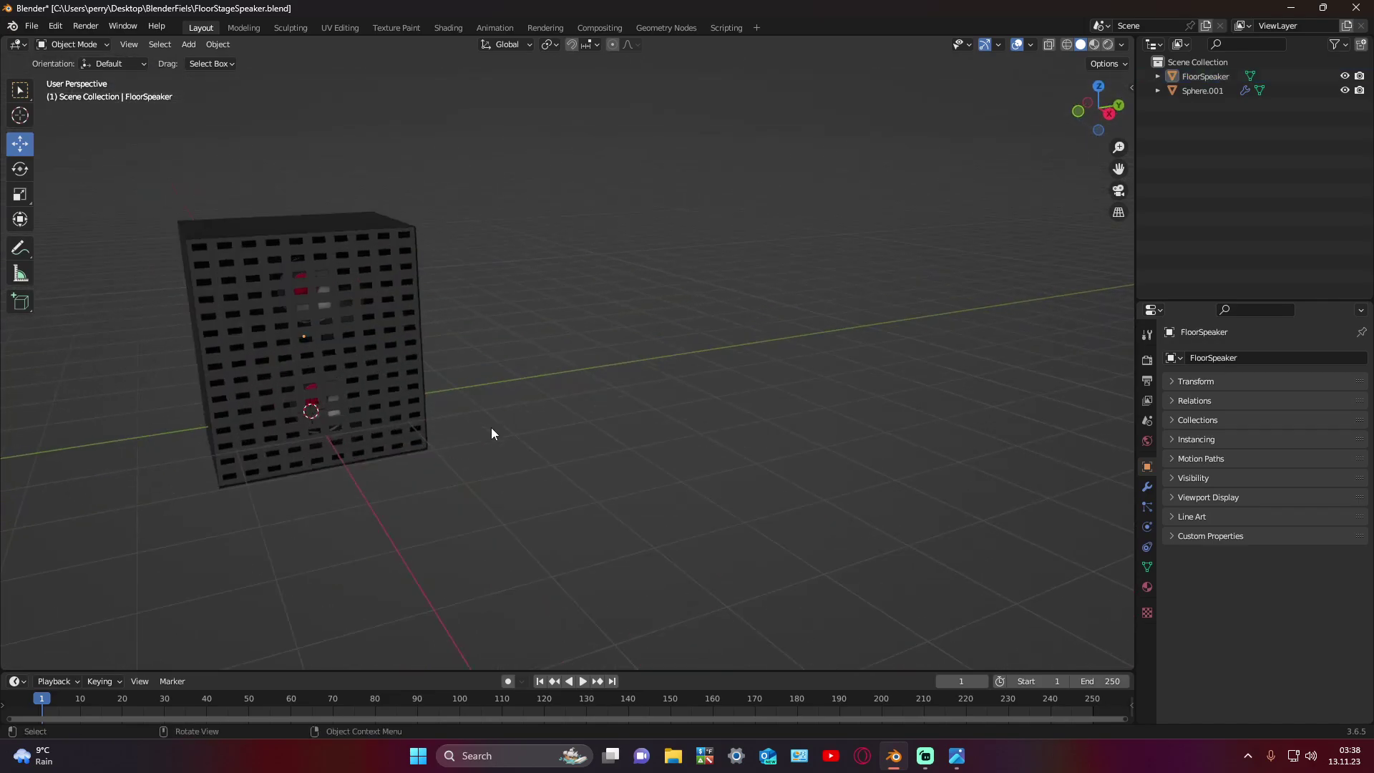
click(377, 397)
shift+click(342, 221)
right_click(342, 222)
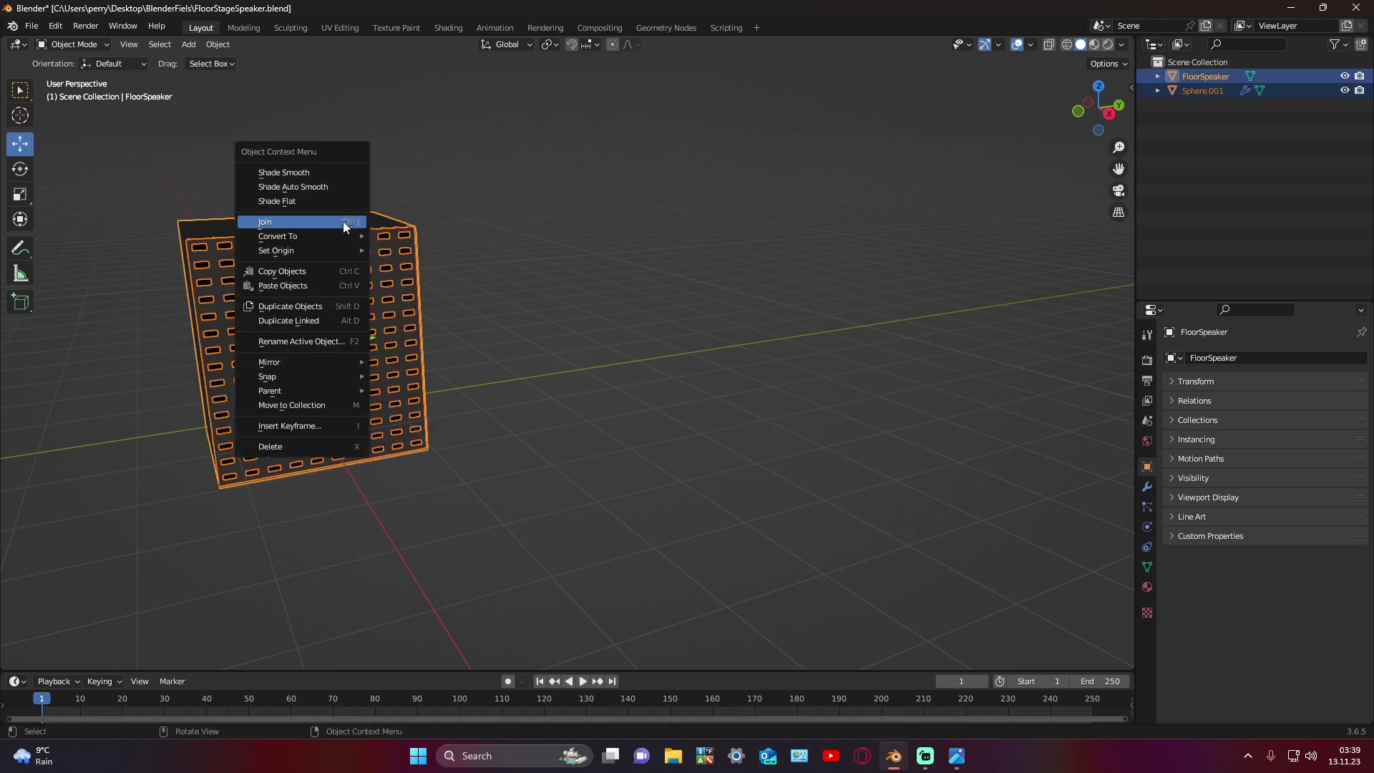
click(317, 222)
Step: Orbit around the finished FloorSpeaker and check its location, rotation and scale
mouse_move(599, 432)
middle_down()
mouse_move(584, 440)
mouse_move(677, 448)
mouse_move(475, 444)
middle_up()
click(475, 443)
mouse_move(589, 461)
middle_down()
mouse_move(673, 449)
mouse_move(480, 343)
middle_up()
click(1167, 385)
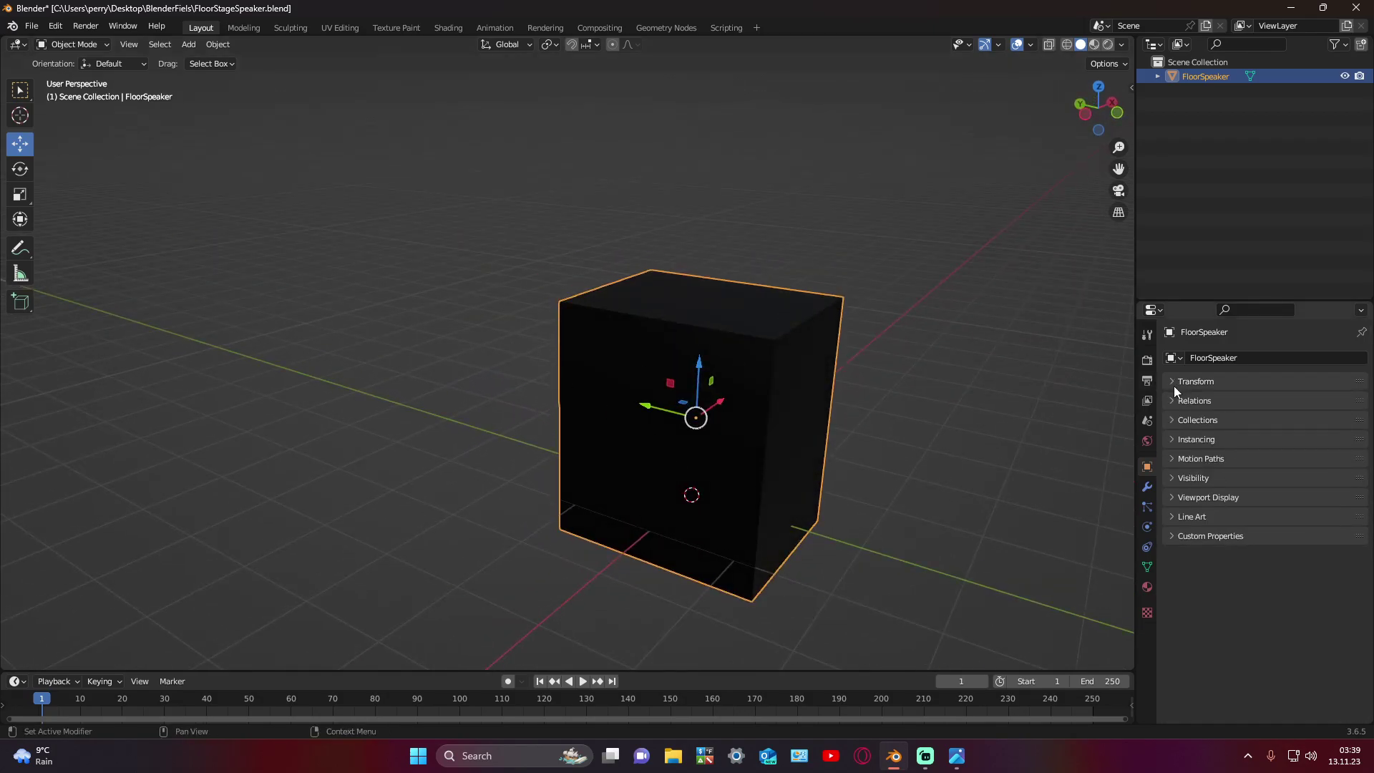
click(21, 163)
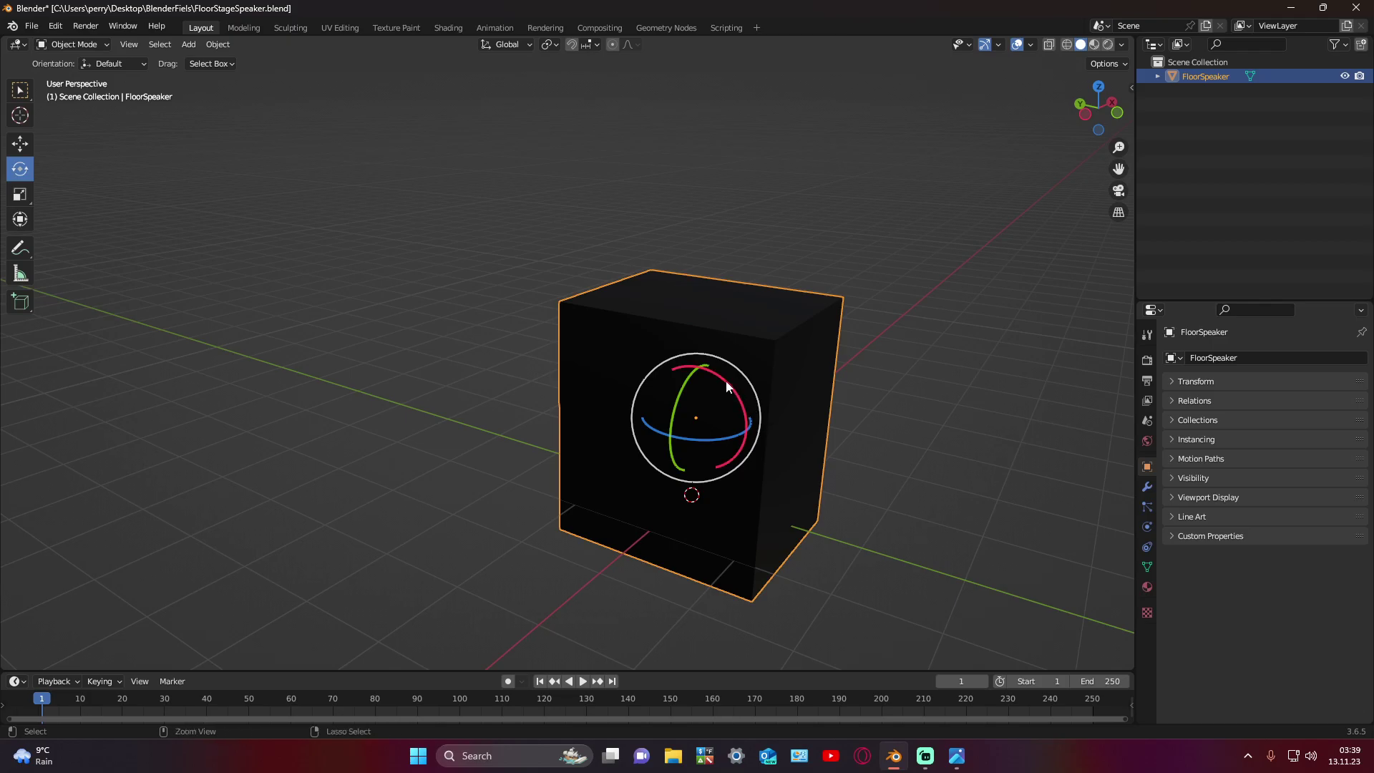
Step: Stand FloorSpeaker upright with a 90° X rotation and reset its Location Z to 0
drag(727, 386, 737, 451)
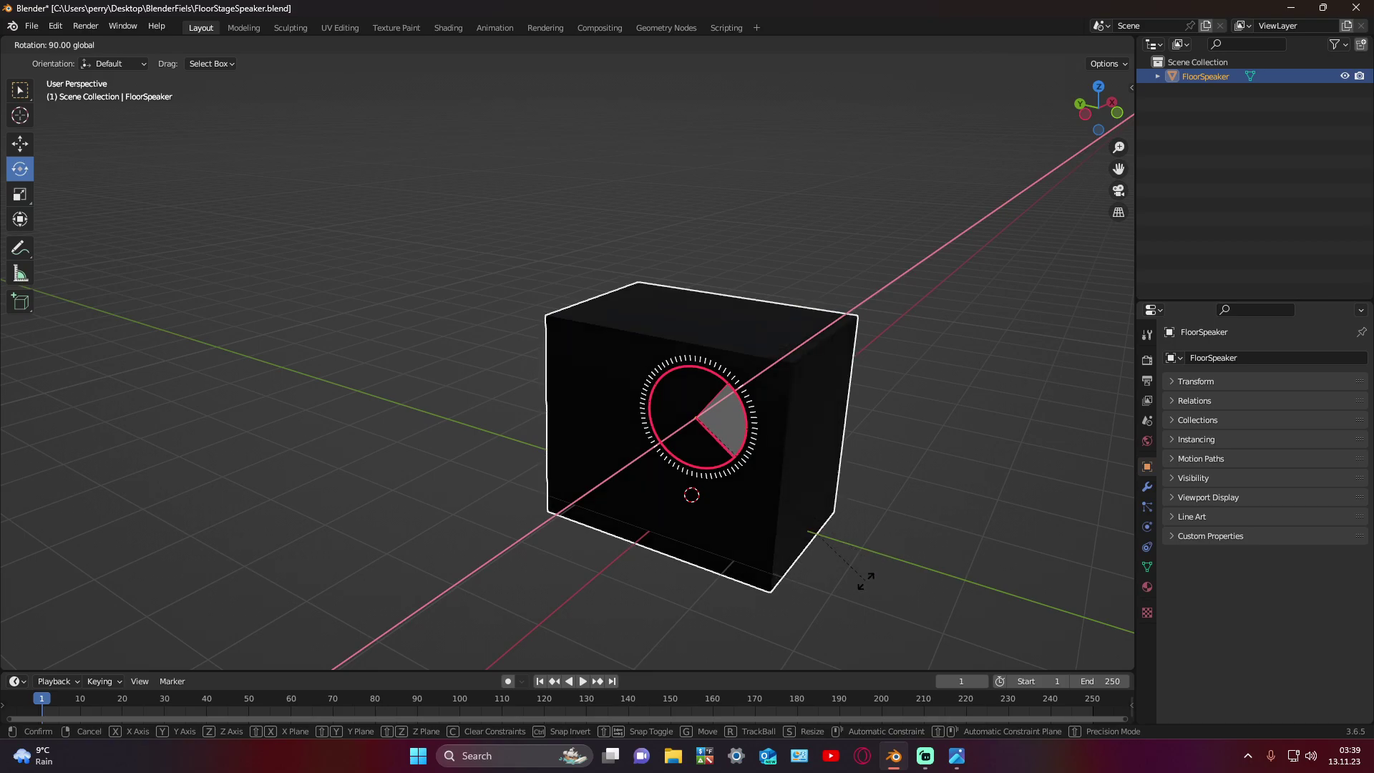
drag(850, 532, 866, 581)
click(1185, 382)
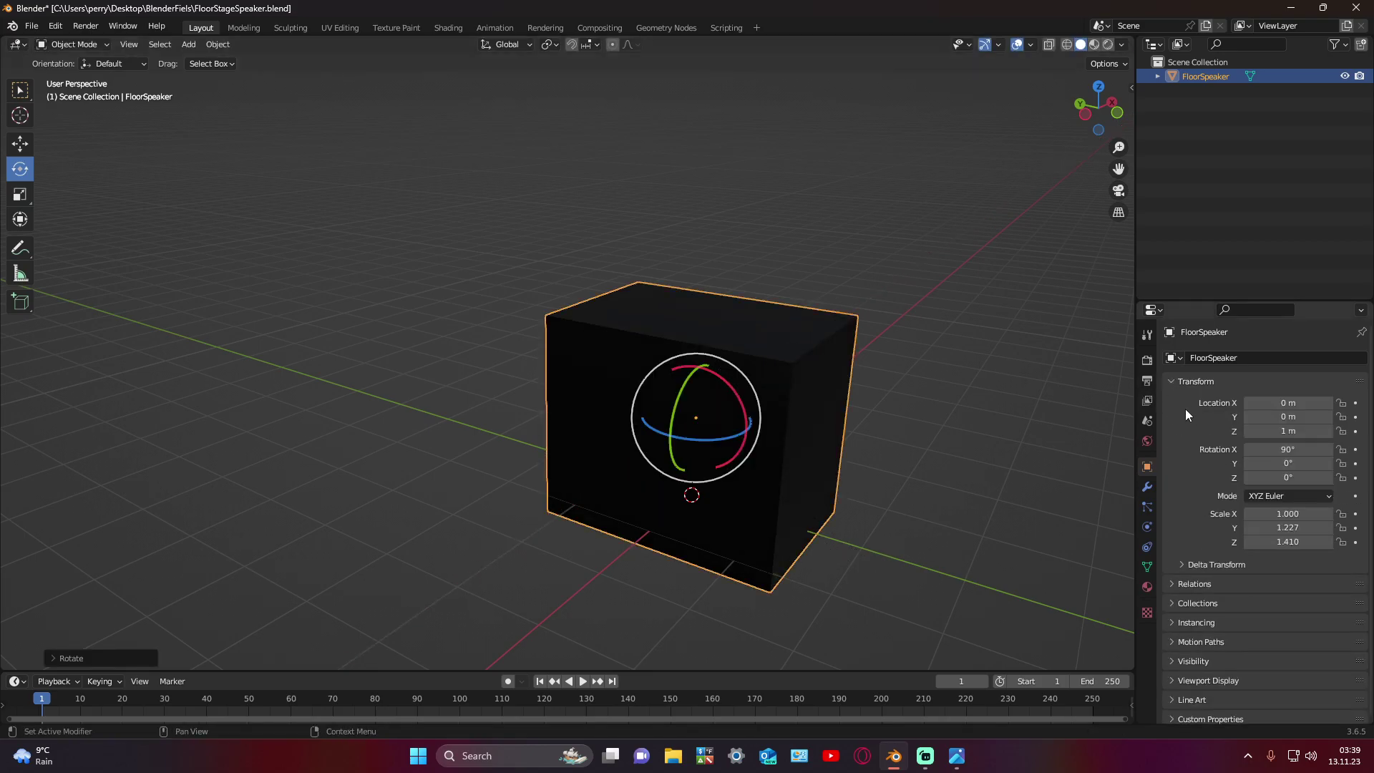
click(1287, 432)
text(2)
key(Return)
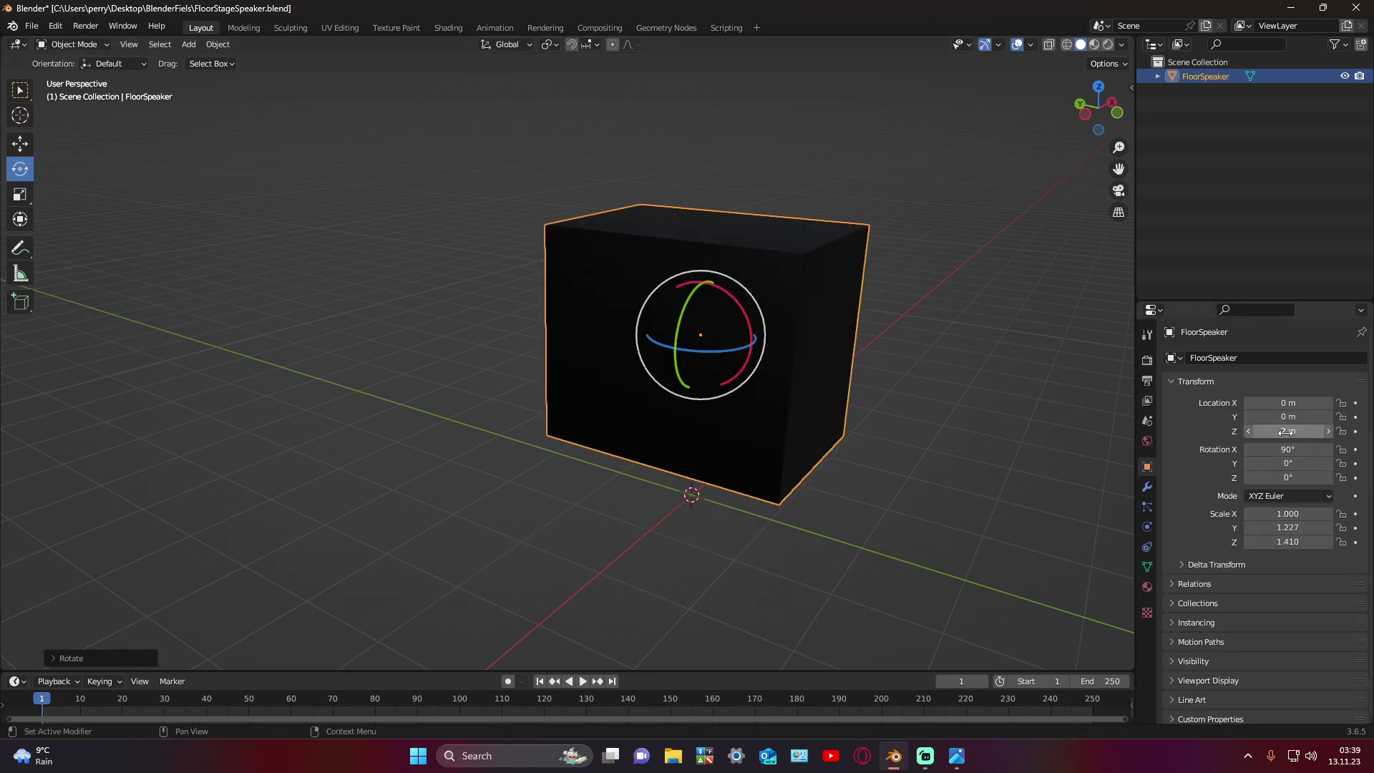
text(0)
key(Return)
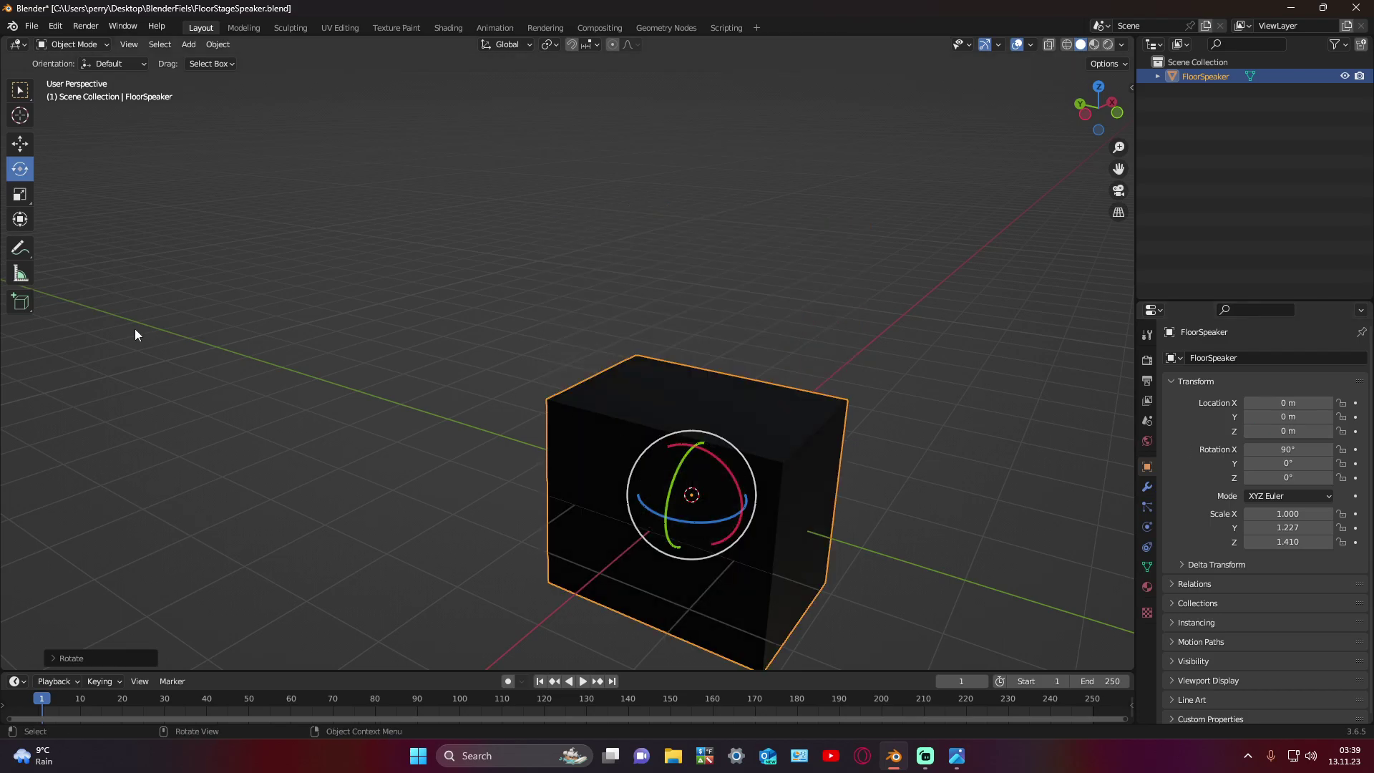
Step: Set FloorSpeaker's Location Z to 1 m, then raise it to about 1.2131 m
click(20, 89)
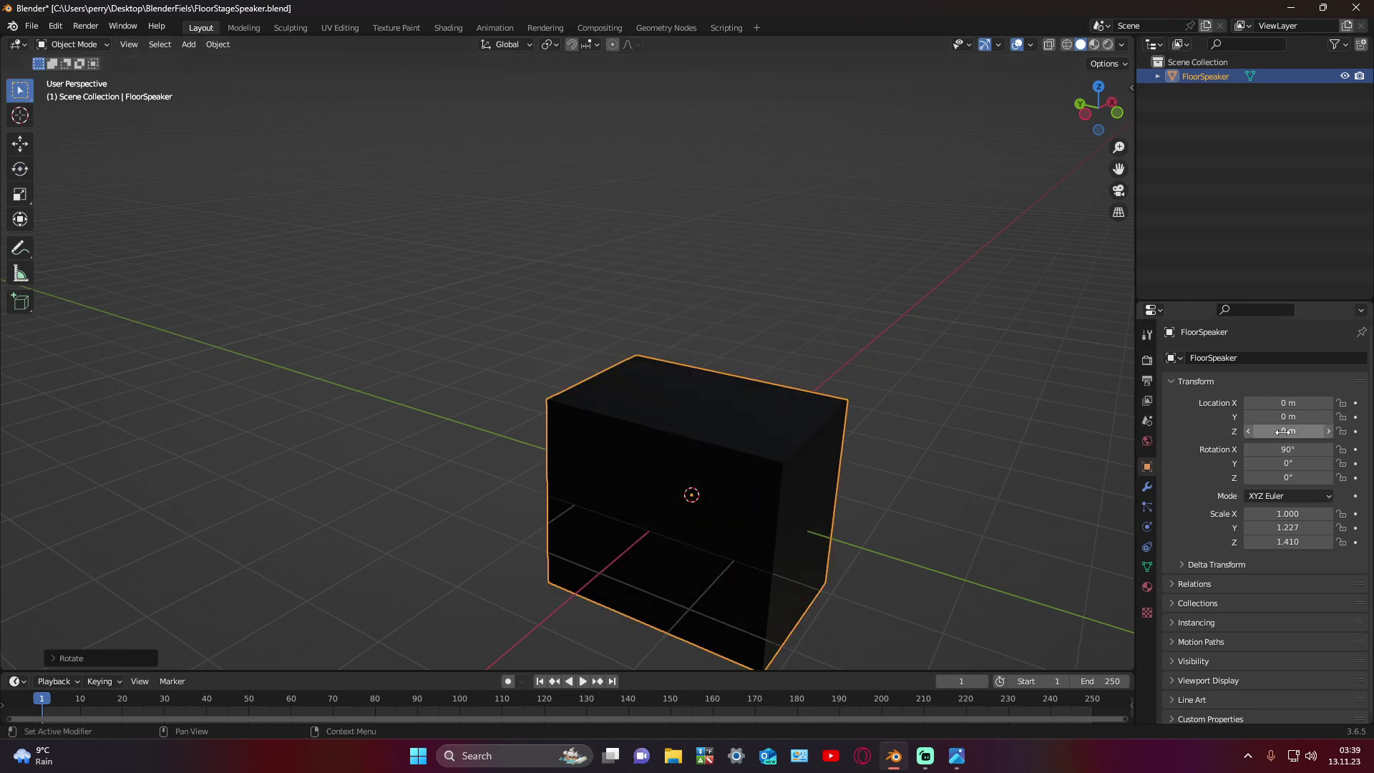
text(0.1)
key(Return)
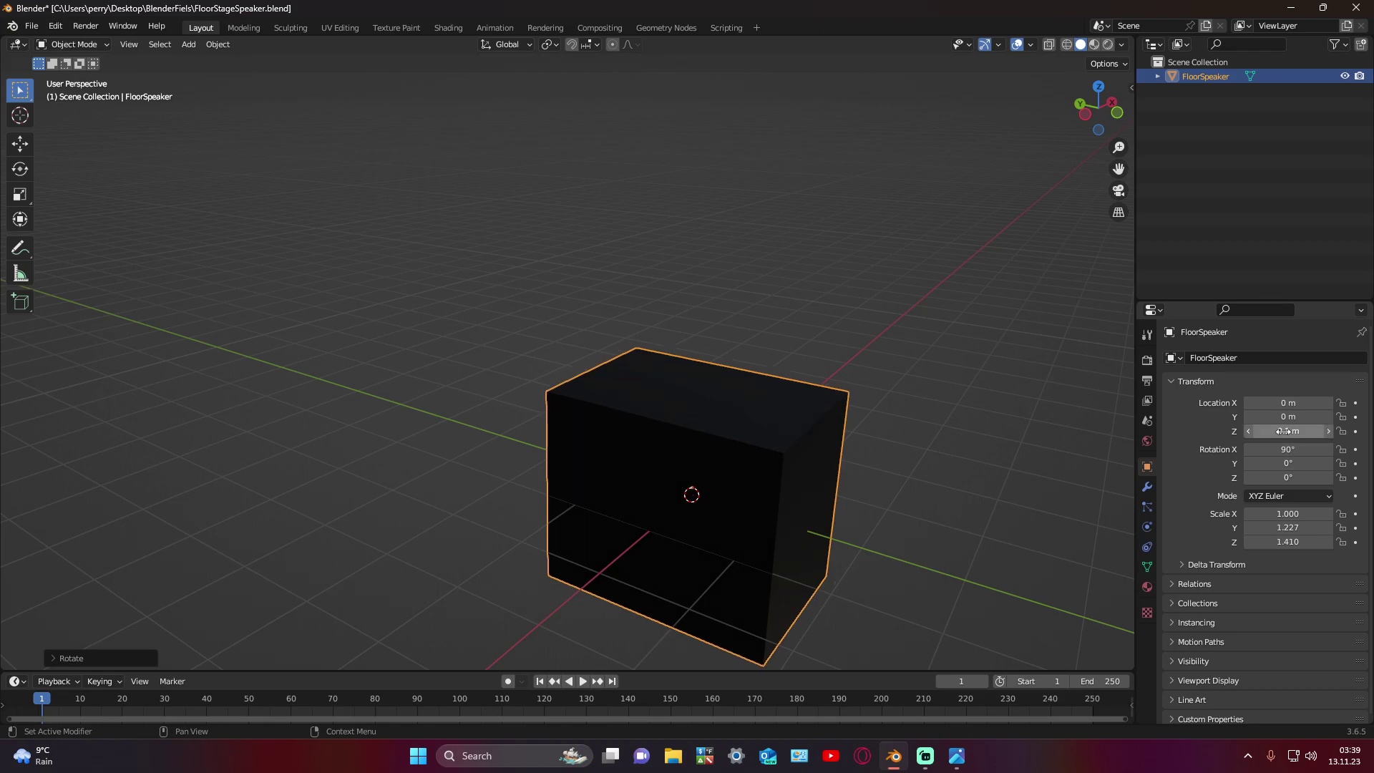
text(1)
key(Return)
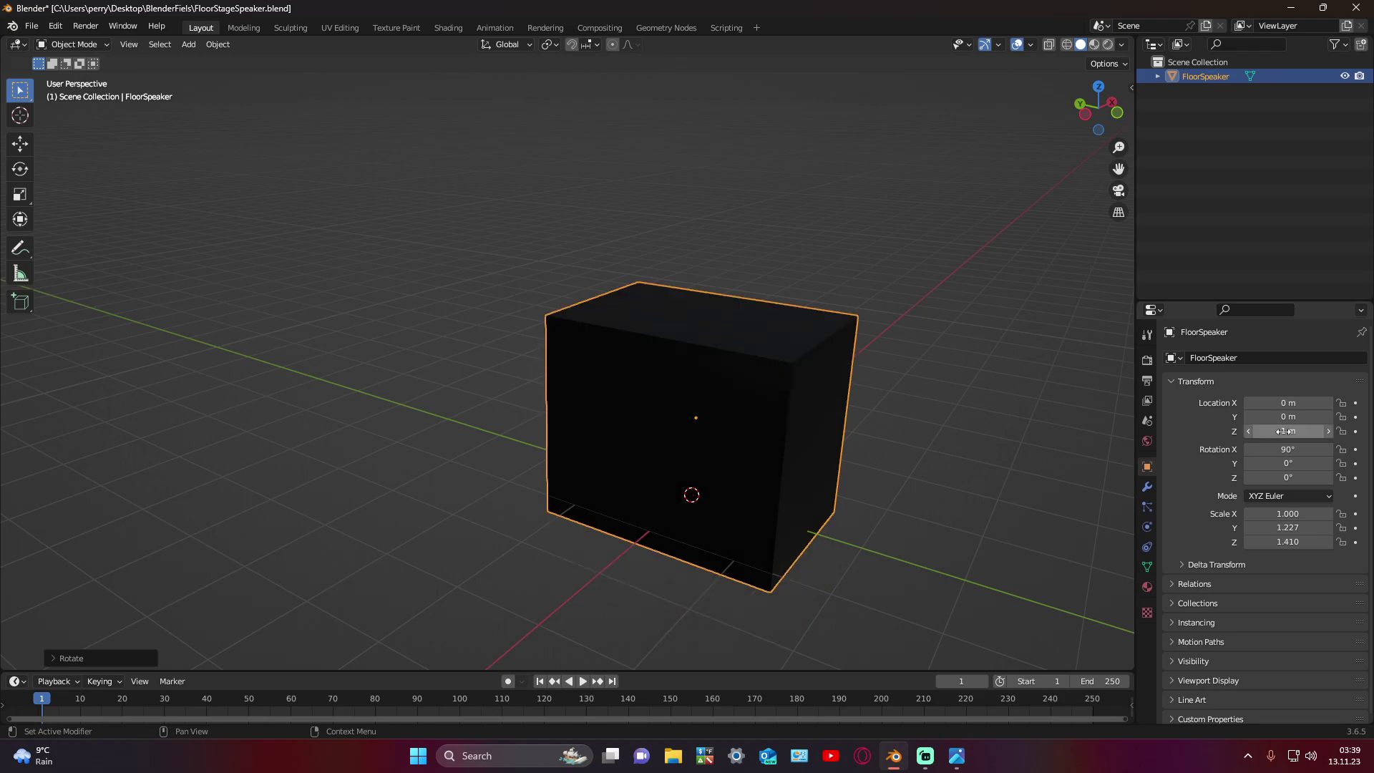
click(24, 148)
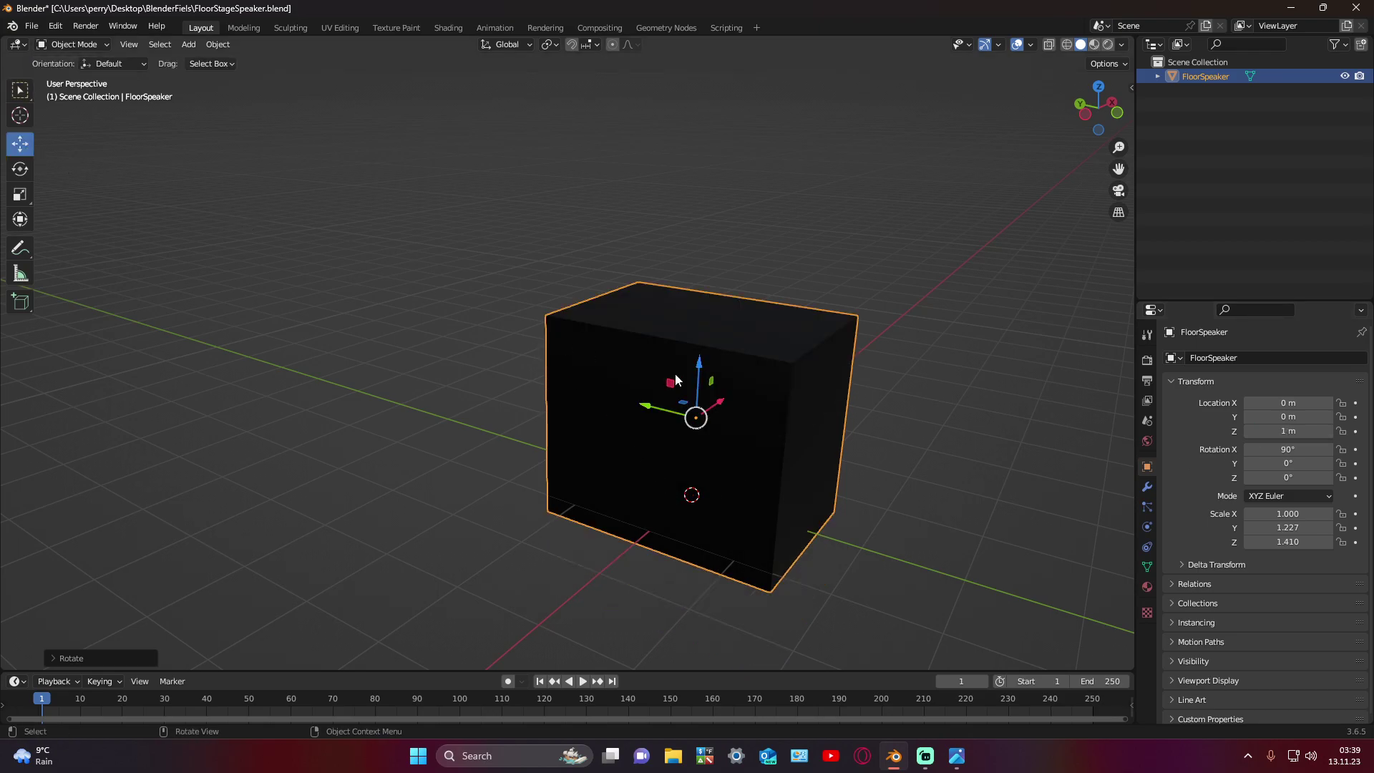
drag(699, 368, 699, 353)
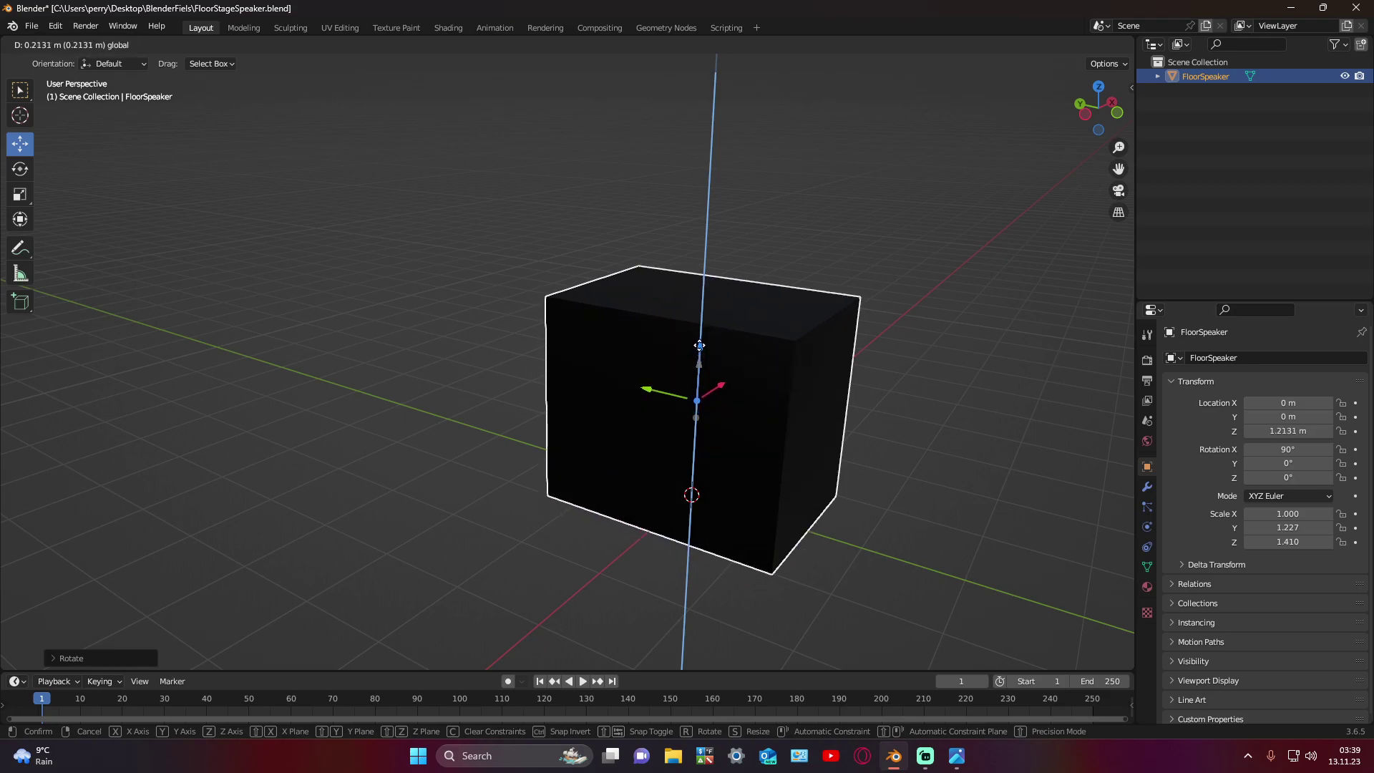
drag(699, 348, 920, 453)
mouse_move(920, 453)
middle_down()
mouse_move(856, 416)
mouse_move(822, 368)
mouse_move(708, 368)
mouse_move(748, 441)
mouse_move(770, 435)
mouse_move(770, 377)
mouse_move(770, 418)
mouse_move(720, 443)
middle_up()
Step: Put the speaker box in Edit Mode and select its bottom and right side faces
scroll(770, 436, down, 3)
click(603, 371)
key(Tab)
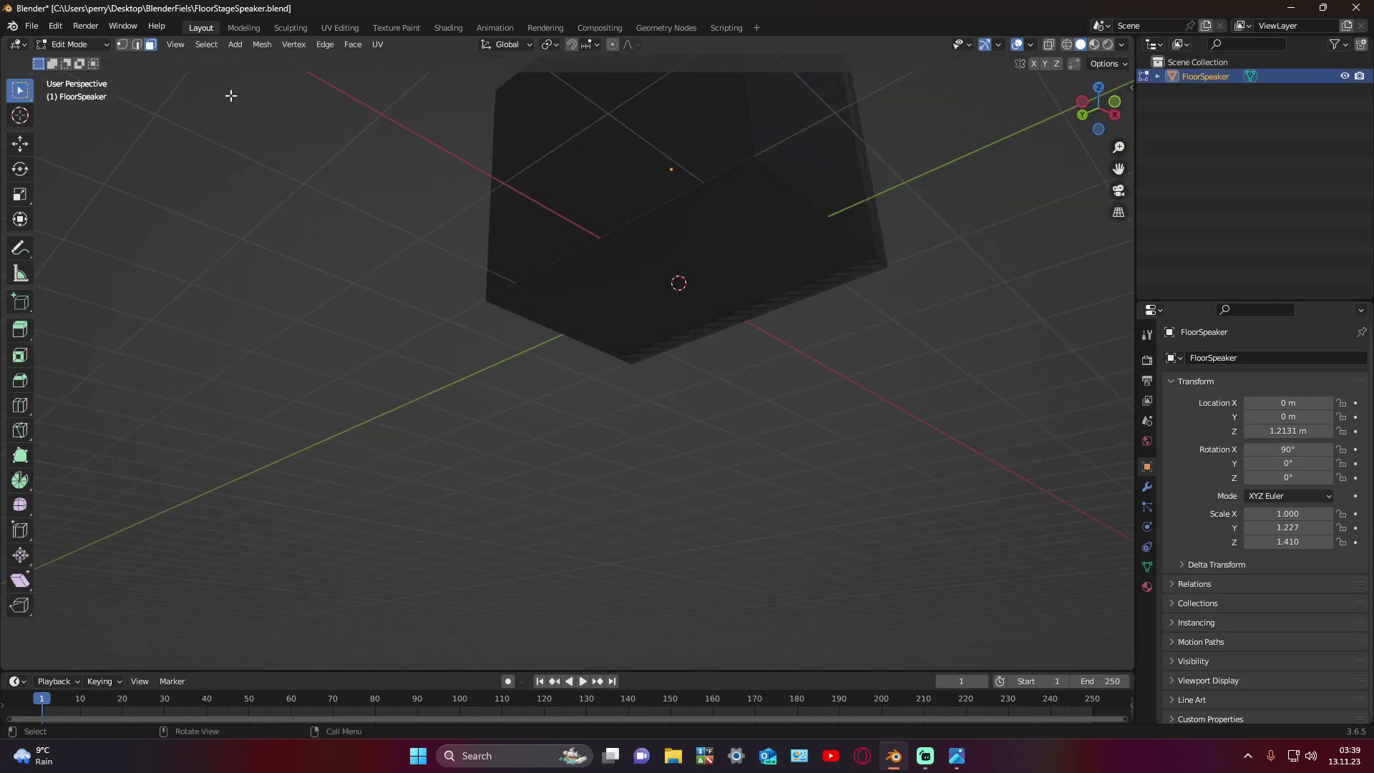
mouse_move(419, 208)
middle_down()
mouse_move(454, 217)
mouse_move(411, 245)
mouse_move(475, 203)
mouse_move(558, 192)
mouse_move(746, 295)
middle_up()
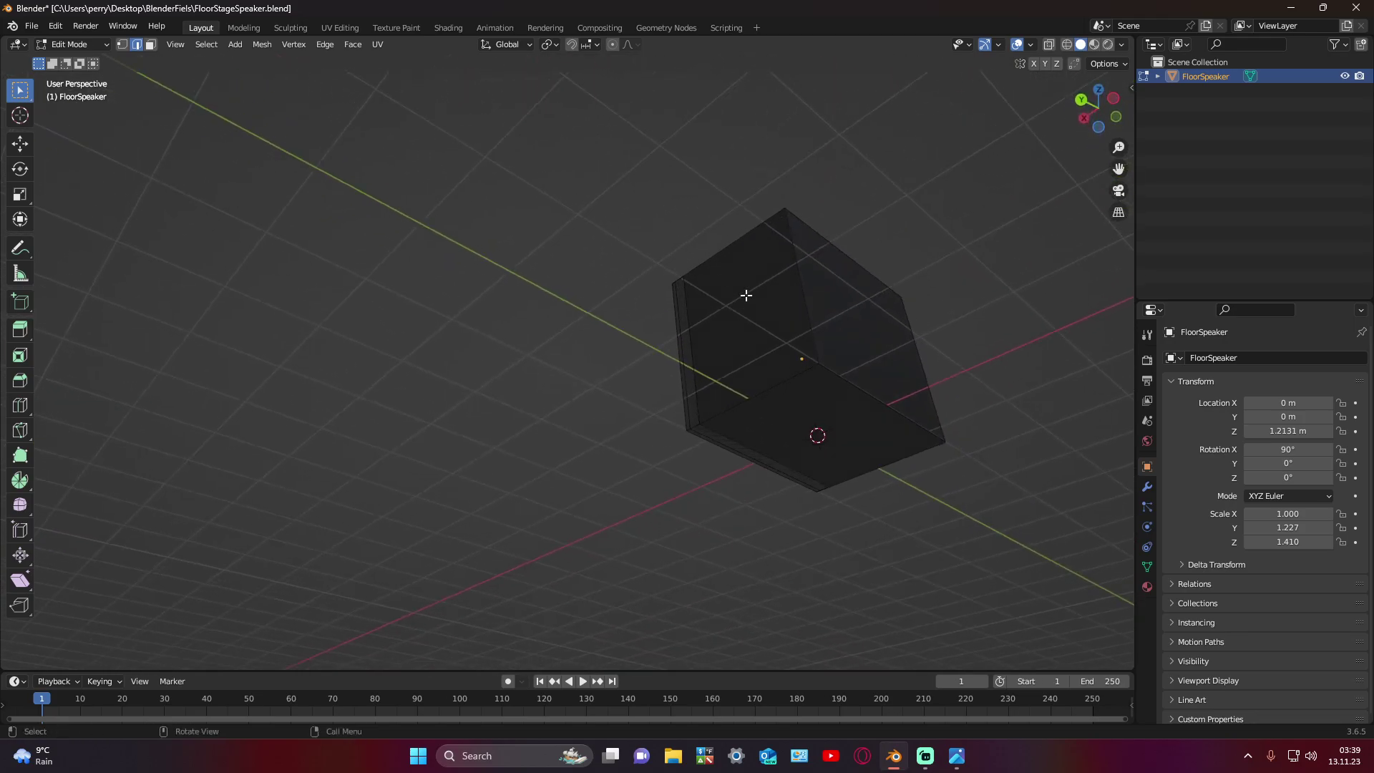
click(851, 437)
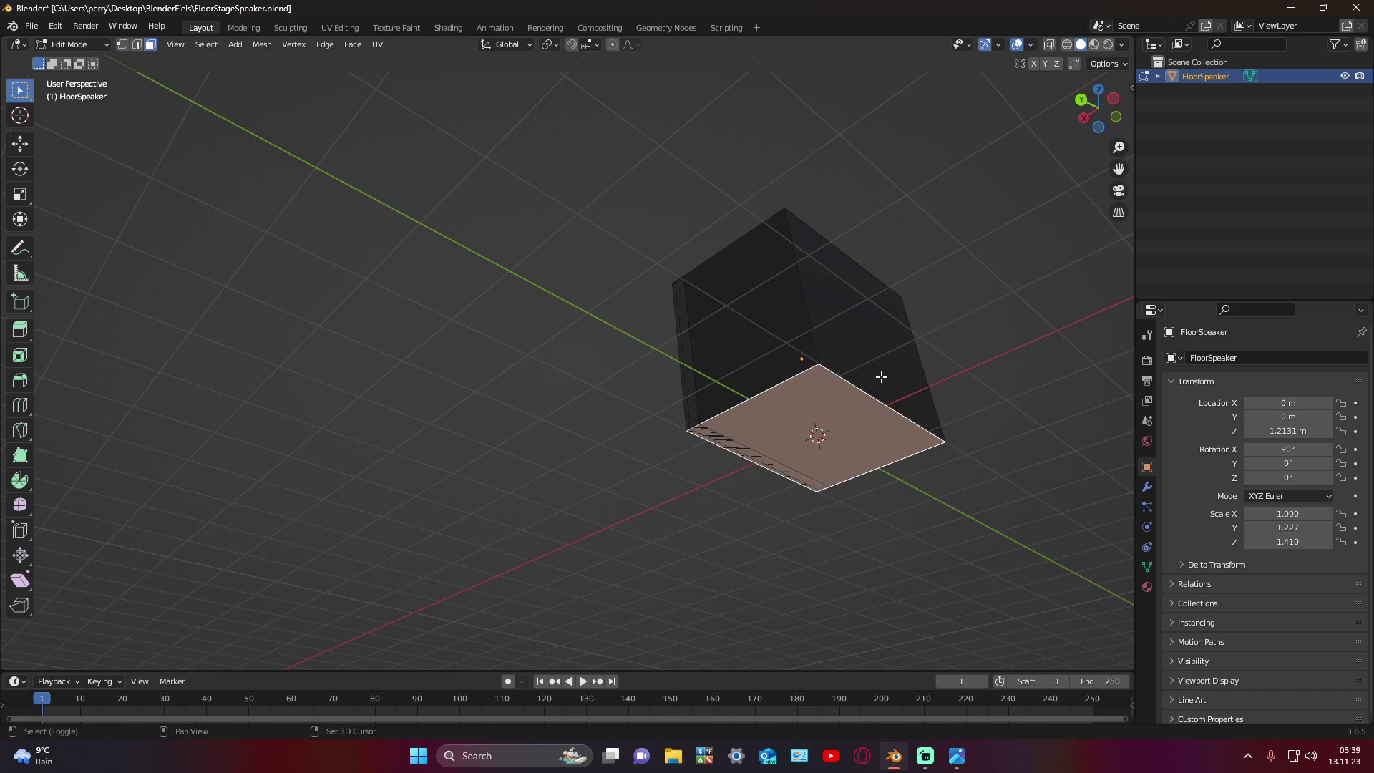
shift+click(881, 375)
middle_drag(973, 375, 1021, 433)
middle_drag(462, 336, 230, 367)
Step: Try beveling the selected faces, then undo and cancel the bevel attempts
click(20, 380)
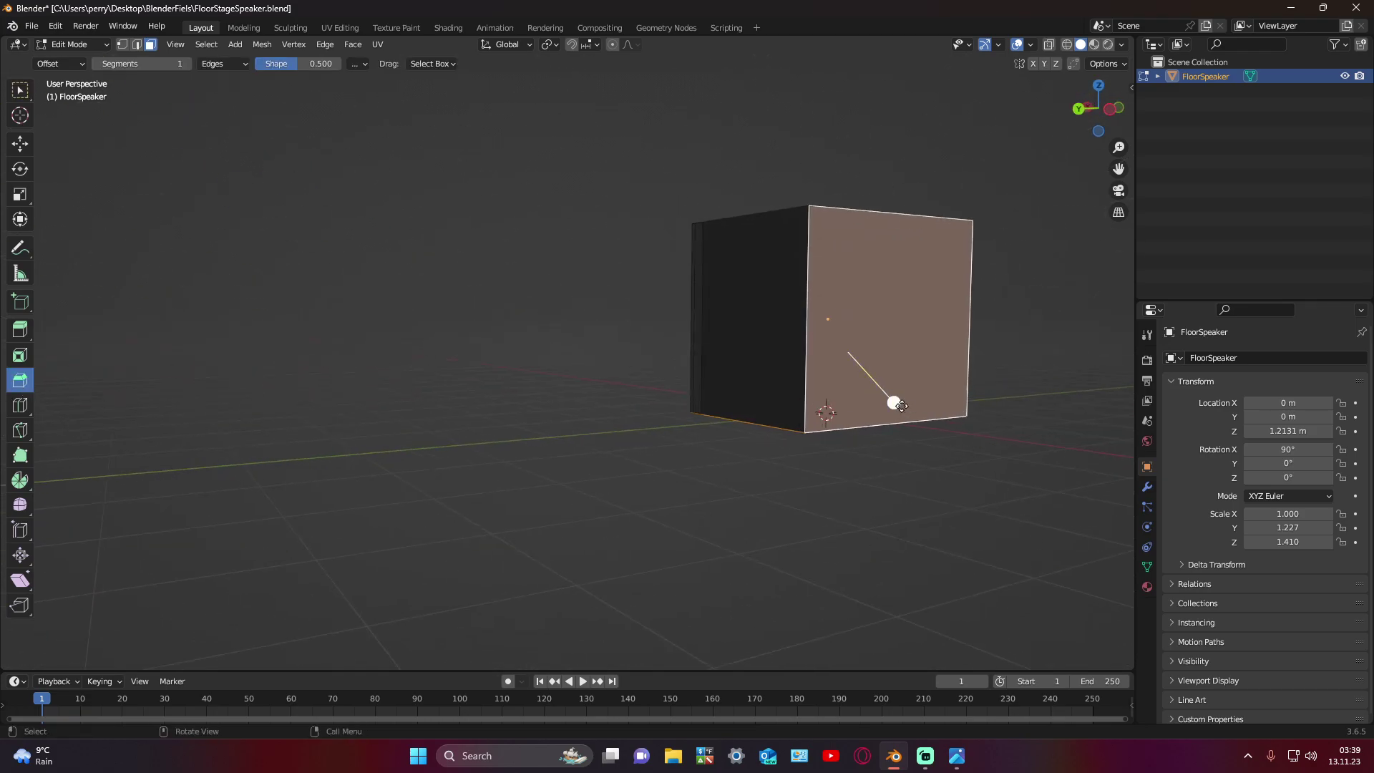
drag(891, 403, 918, 445)
mouse_move(918, 445)
middle_down()
mouse_move(878, 512)
mouse_move(777, 500)
mouse_move(801, 499)
mouse_move(855, 368)
mouse_move(874, 445)
mouse_move(932, 337)
middle_up()
key(ctrl+z)
click(845, 508)
click(855, 368)
mouse_move(931, 317)
mouse_down()
mouse_move(969, 331)
mouse_move(945, 319)
mouse_up()
right_click(945, 320)
click(874, 509)
Step: Try a bevel on the bottom face, then undo it and clear the selection
middle_drag(874, 510, 875, 415)
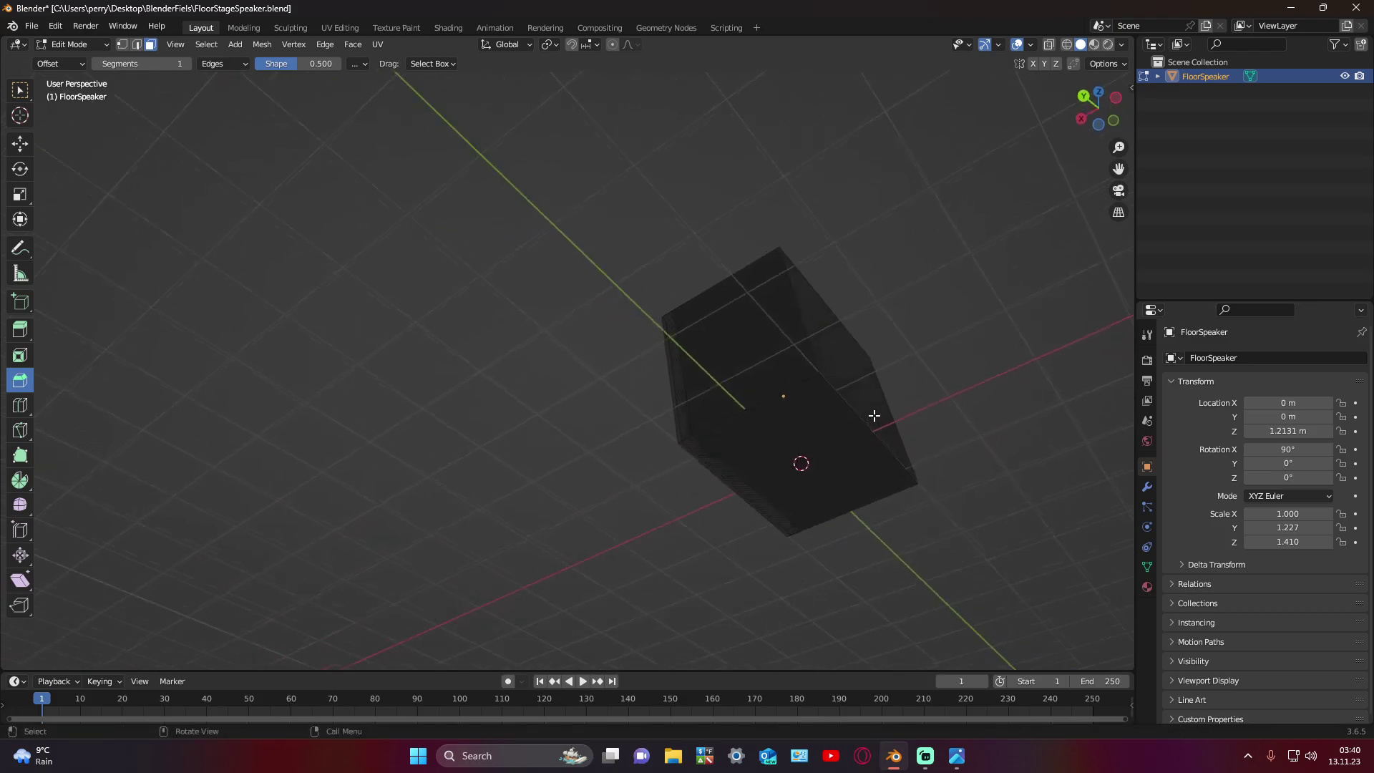
click(860, 433)
drag(818, 527, 830, 569)
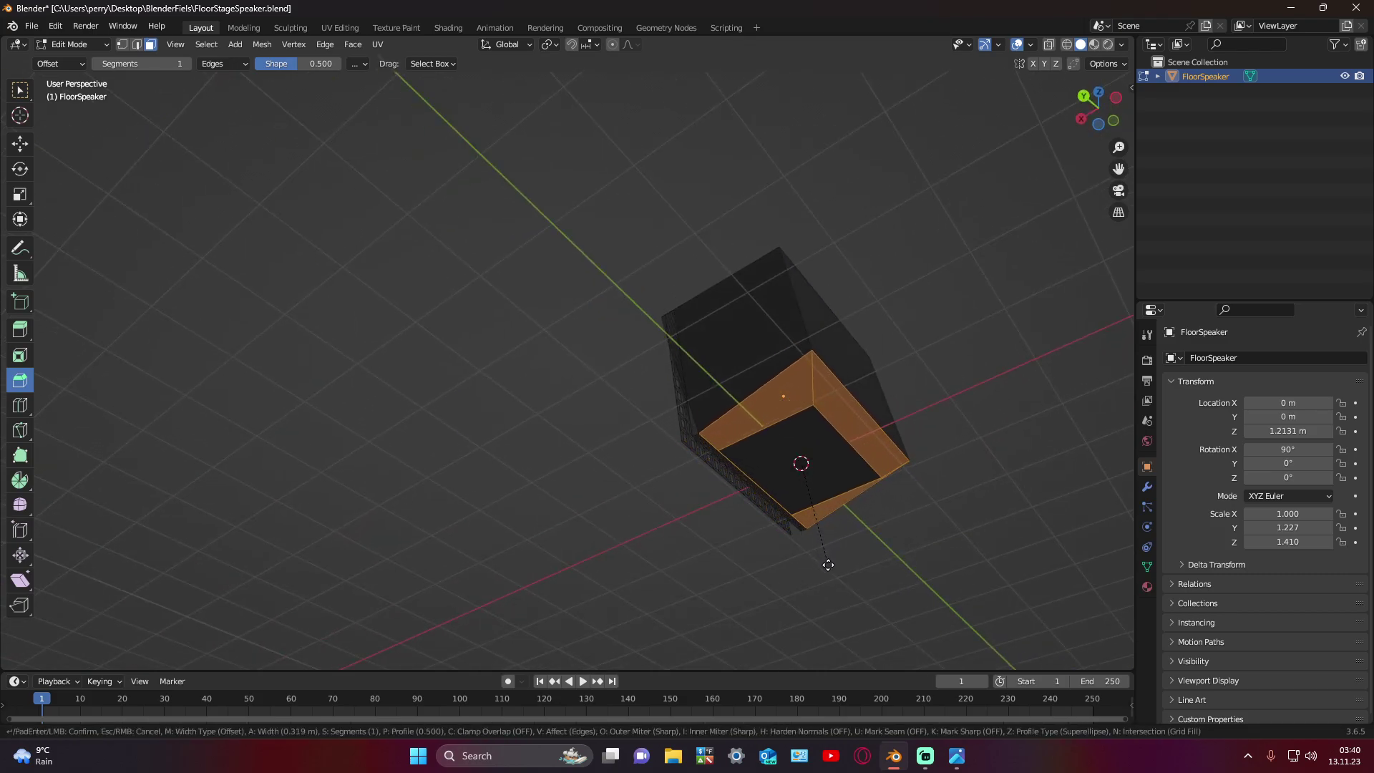
mouse_move(894, 500)
middle_down()
mouse_move(854, 550)
mouse_move(942, 589)
mouse_move(835, 534)
middle_up()
key(ctrl+z)
click(826, 488)
middle_drag(826, 487, 559, 344)
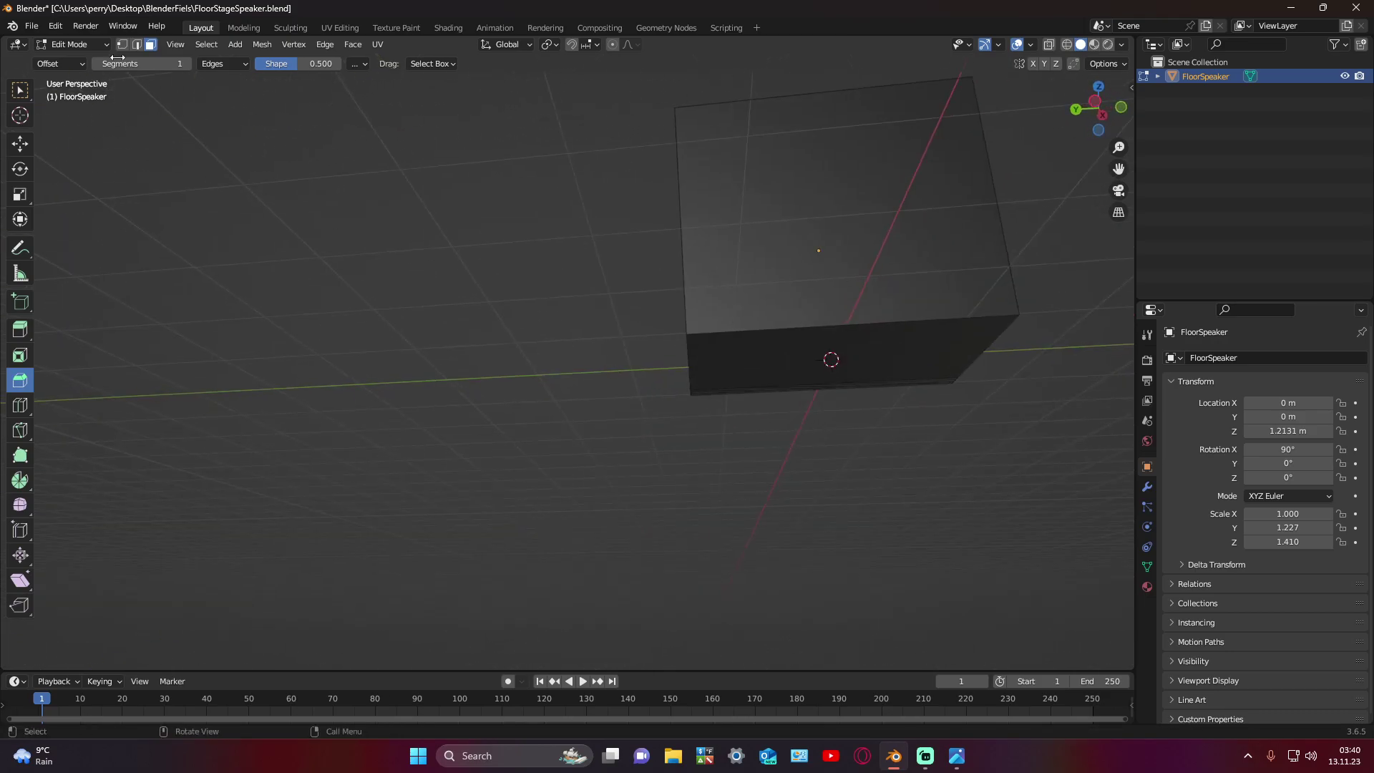
Step: Bevel the box's front top edge into a slanted face
click(25, 93)
drag(665, 324, 1100, 311)
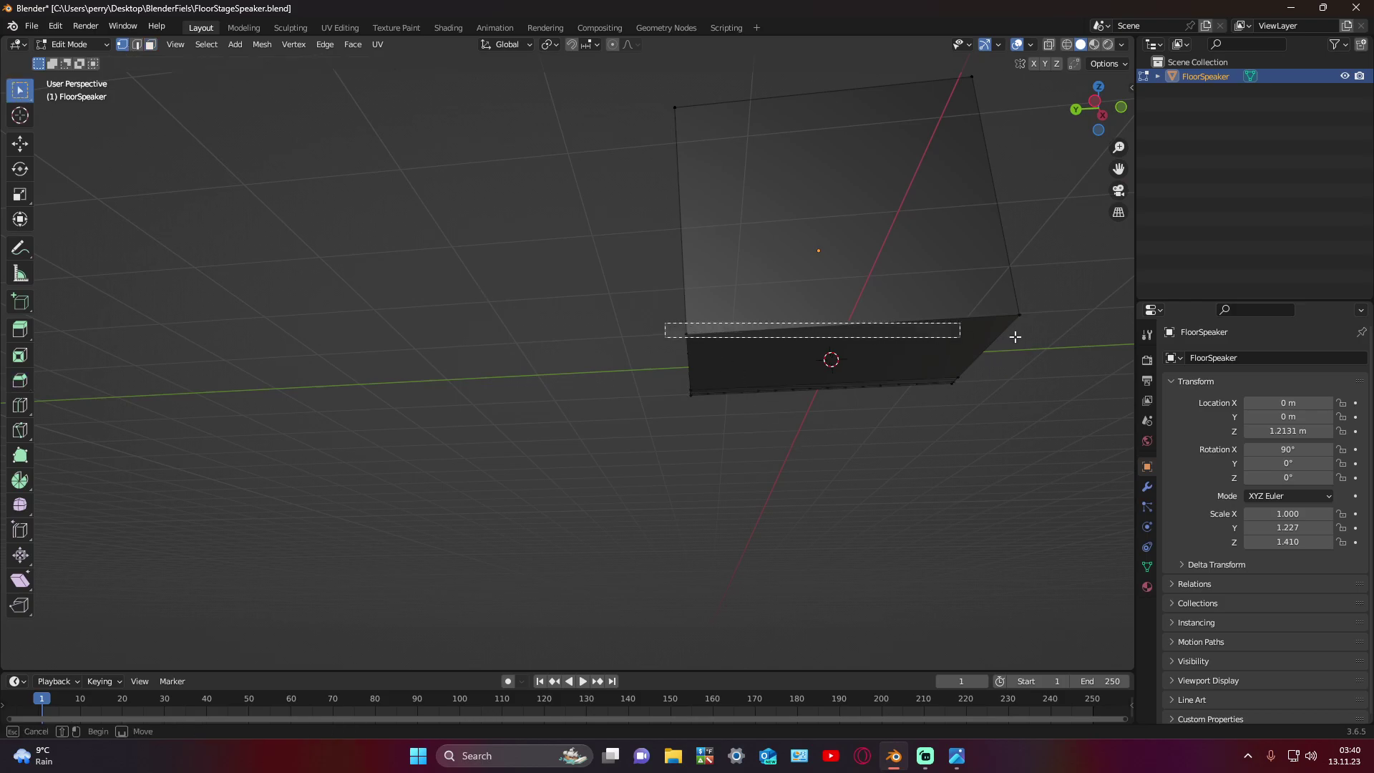
mouse_move(899, 420)
middle_down()
mouse_move(807, 434)
mouse_move(890, 476)
mouse_move(837, 478)
middle_up()
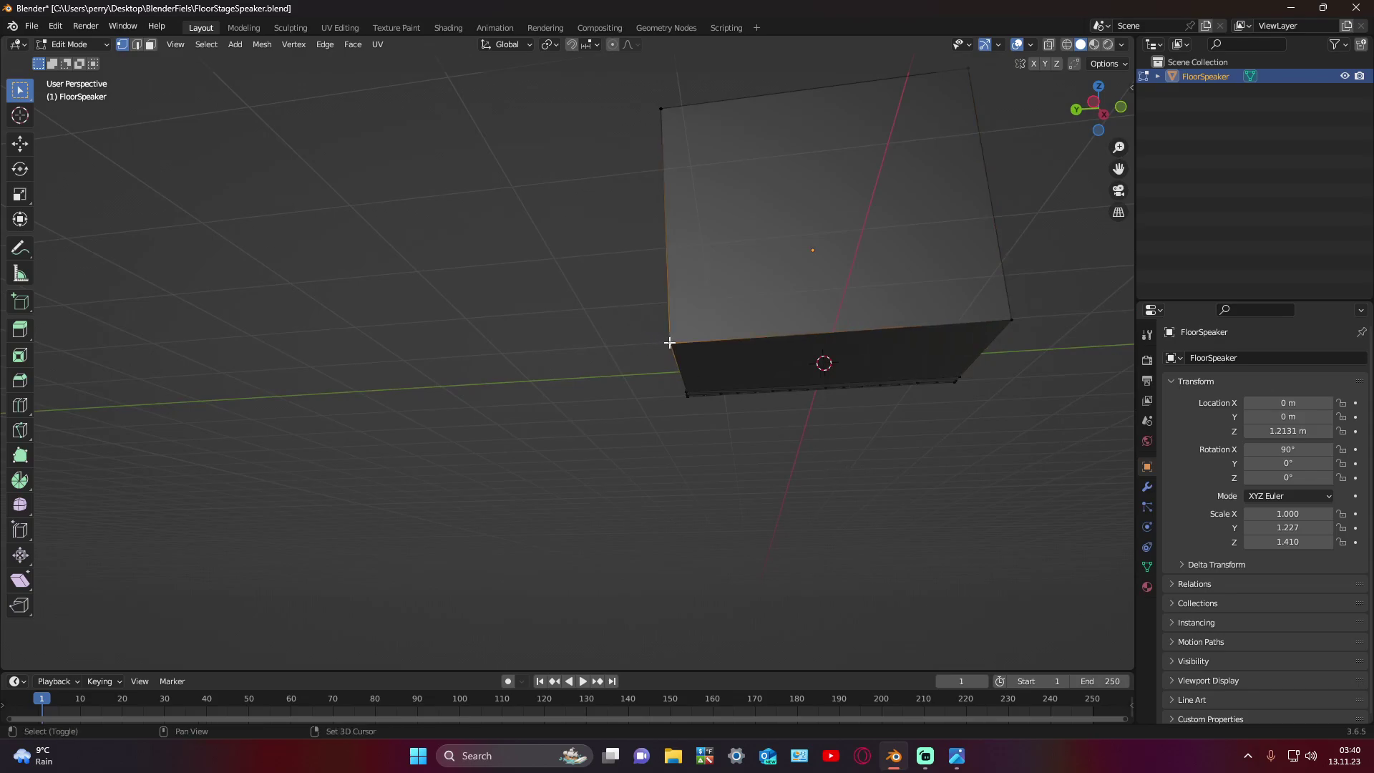
mouse_move(714, 447)
middle_down()
mouse_move(822, 429)
mouse_move(843, 506)
mouse_move(664, 393)
middle_up()
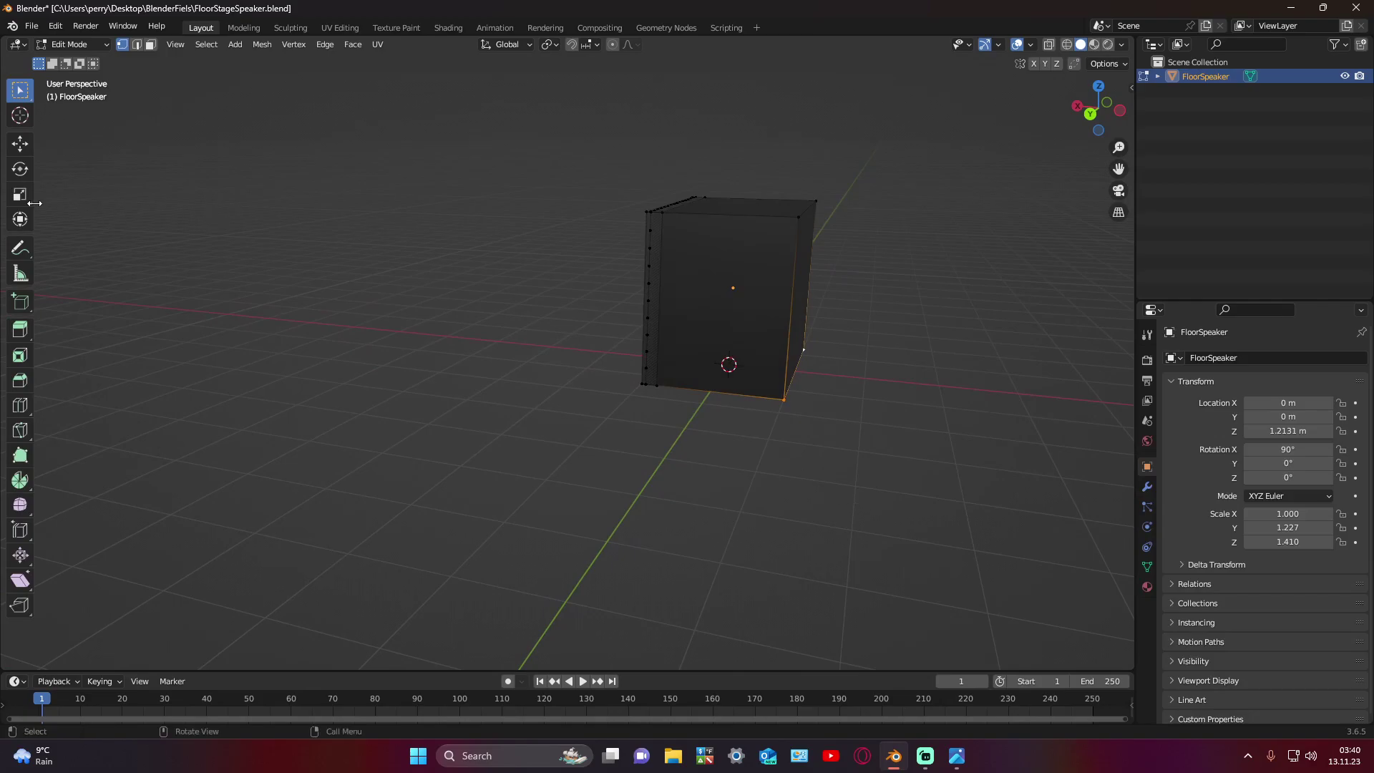
click(21, 381)
middle_drag(834, 426, 852, 439)
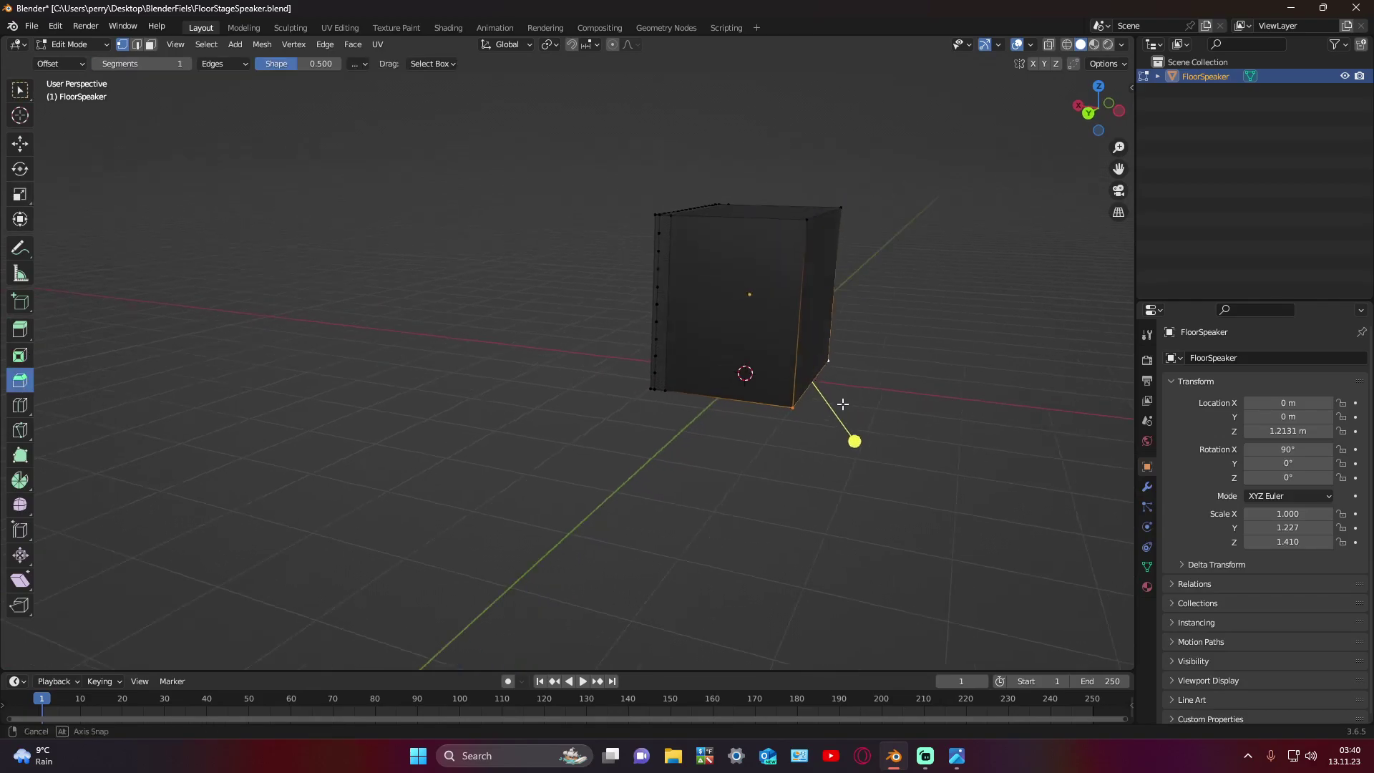
mouse_move(852, 439)
mouse_down()
mouse_move(1058, 546)
mouse_move(1034, 515)
mouse_move(844, 460)
mouse_up()
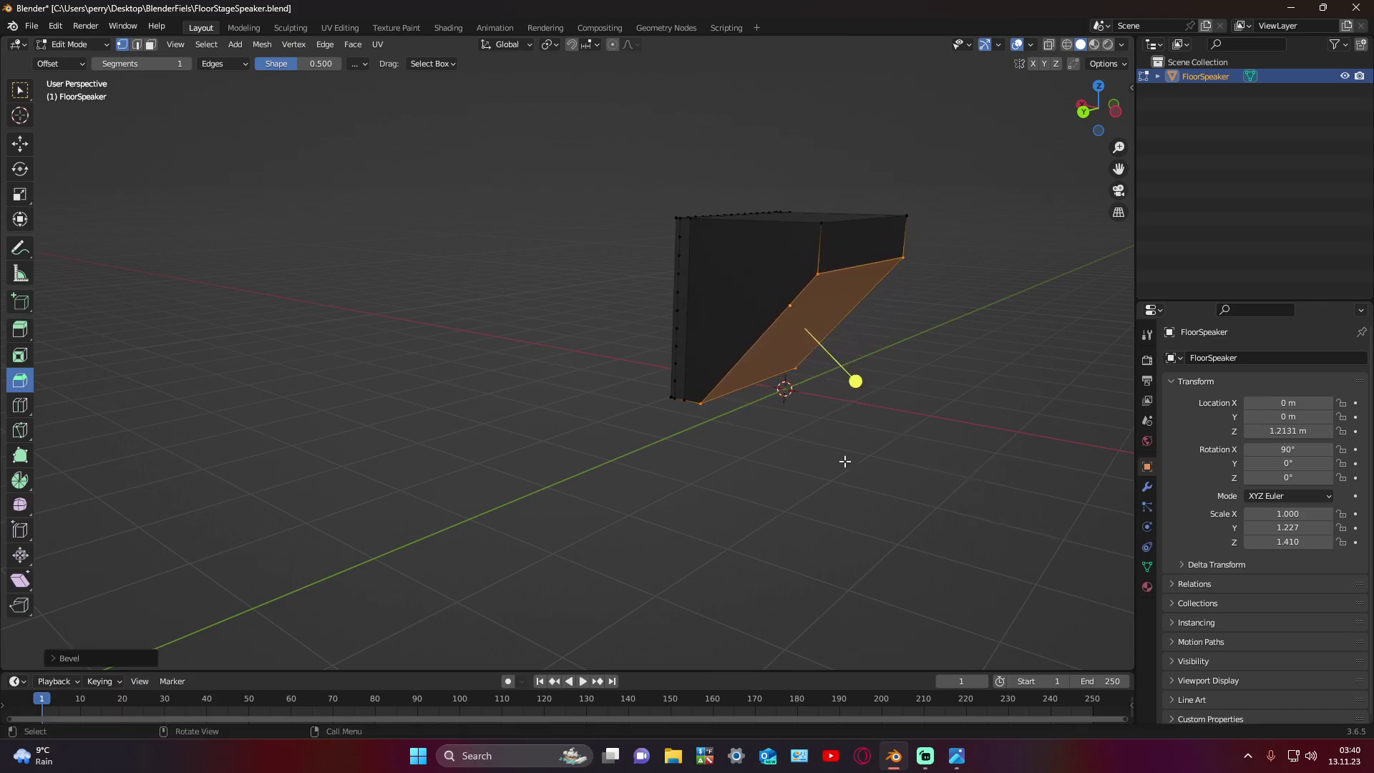
mouse_move(843, 461)
middle_down()
mouse_move(941, 433)
mouse_move(885, 464)
middle_up()
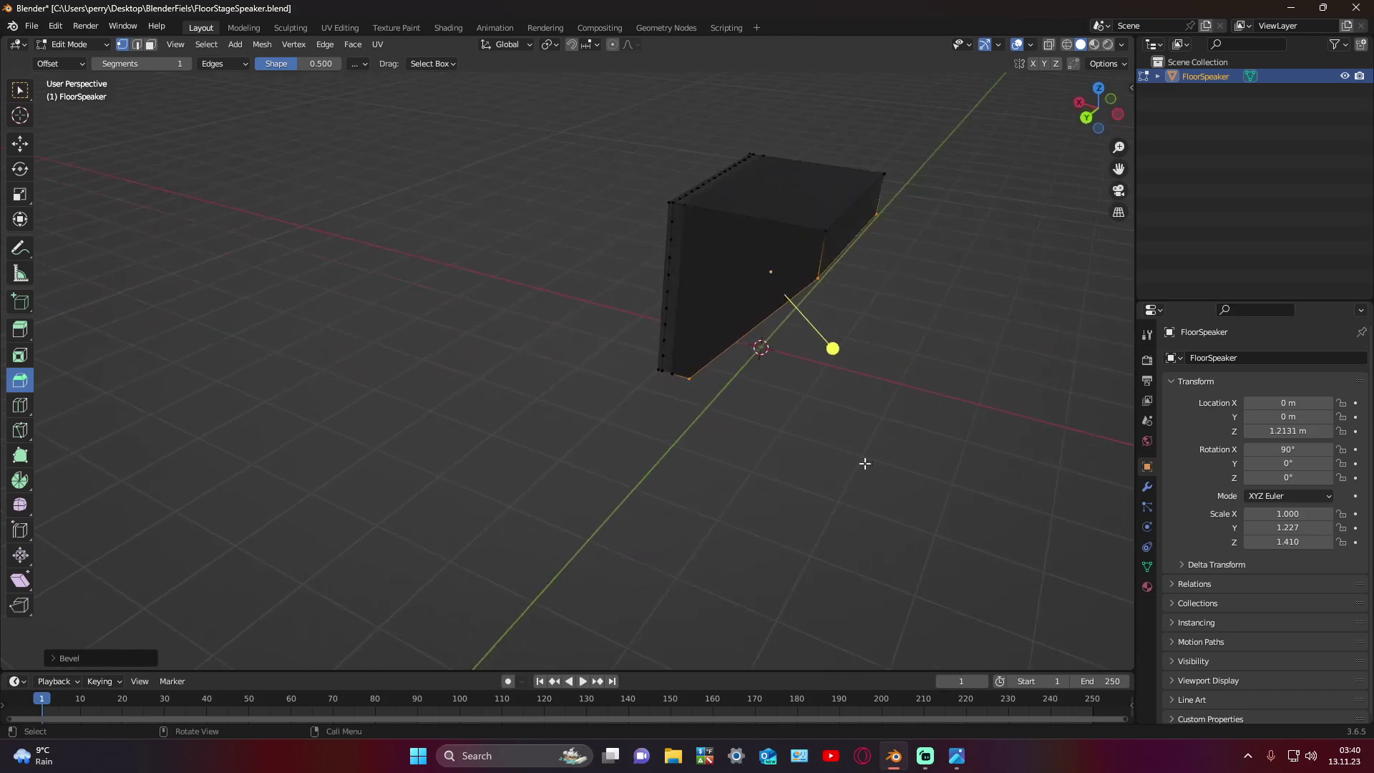
click(852, 436)
Step: Bevel the selected horizontal and lower front edges of the box
middle_drag(921, 417, 671, 343)
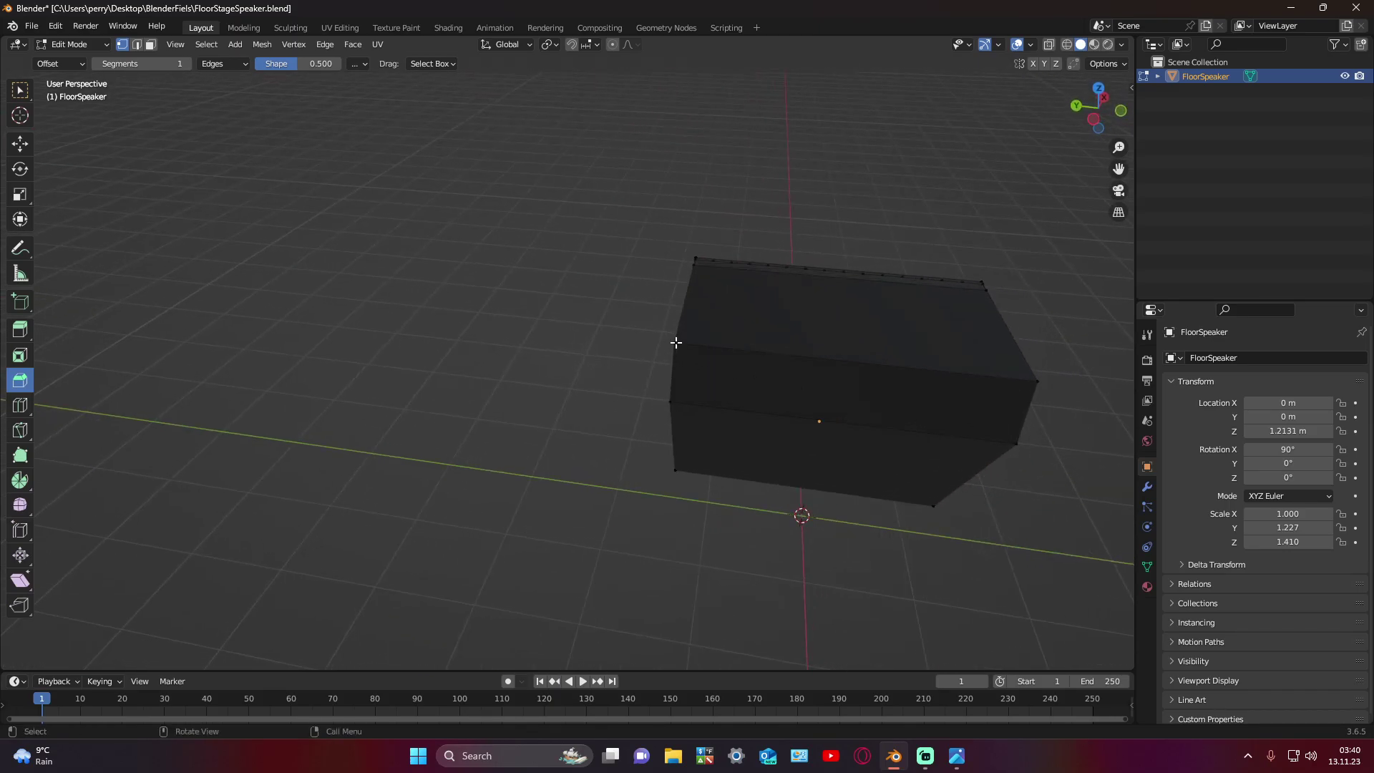
click(676, 342)
middle_drag(1038, 380, 790, 379)
shift+click(802, 359)
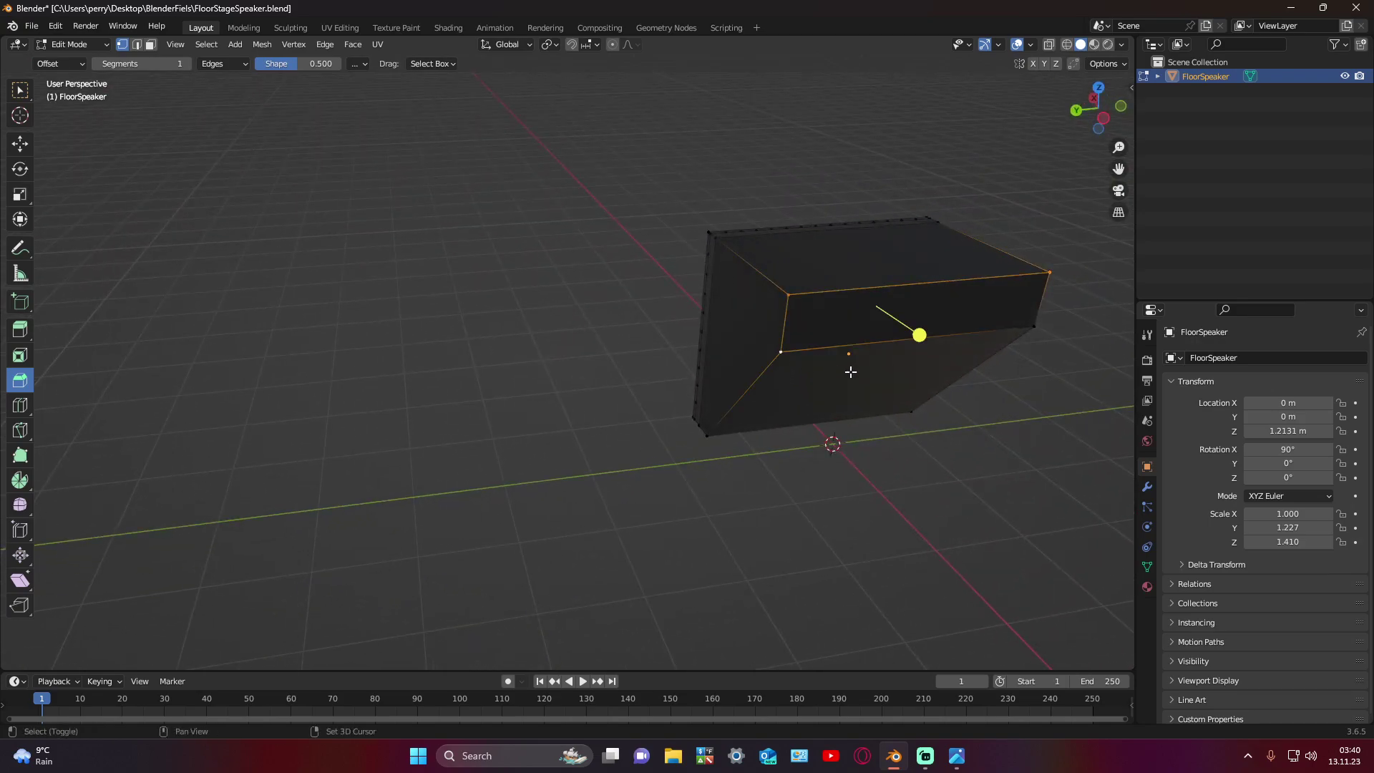
shift+click(1036, 331)
middle_drag(890, 393, 937, 256)
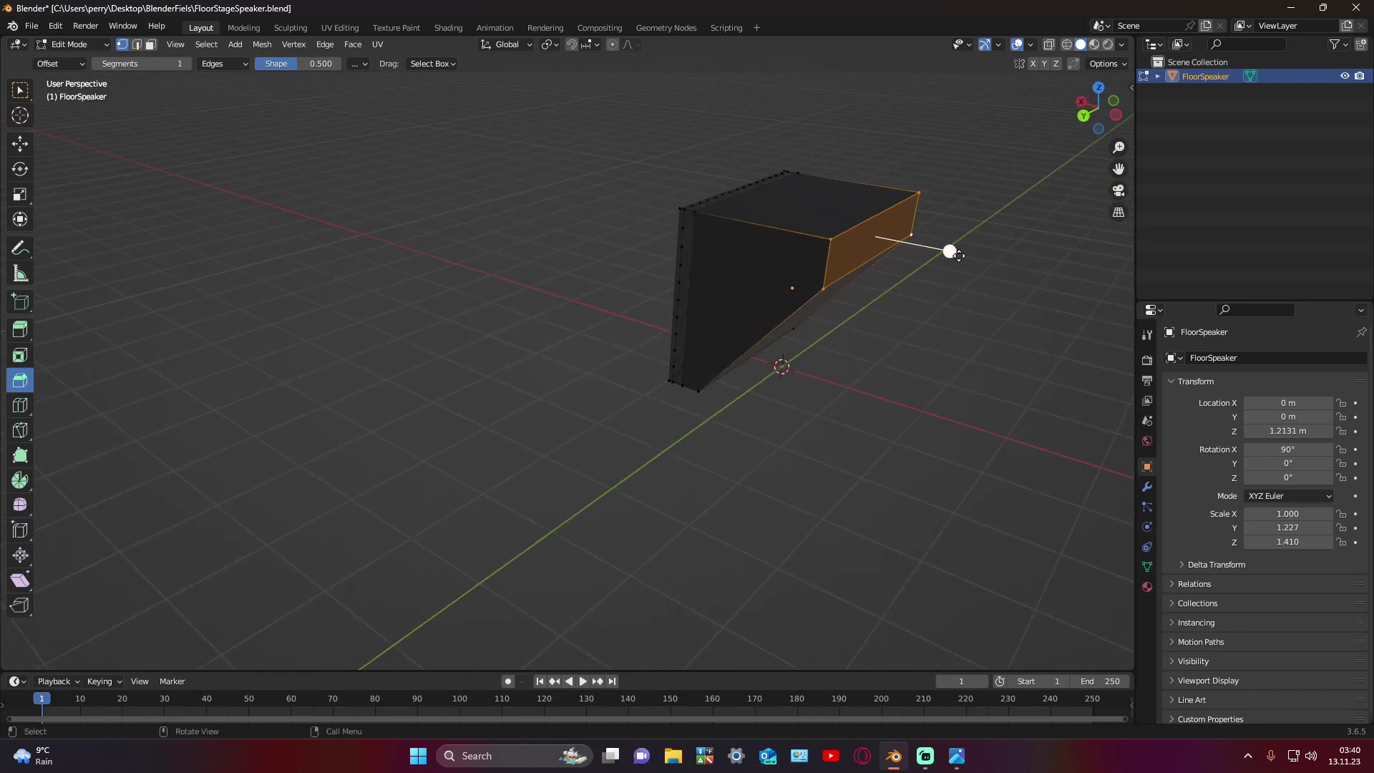
drag(959, 255, 1087, 309)
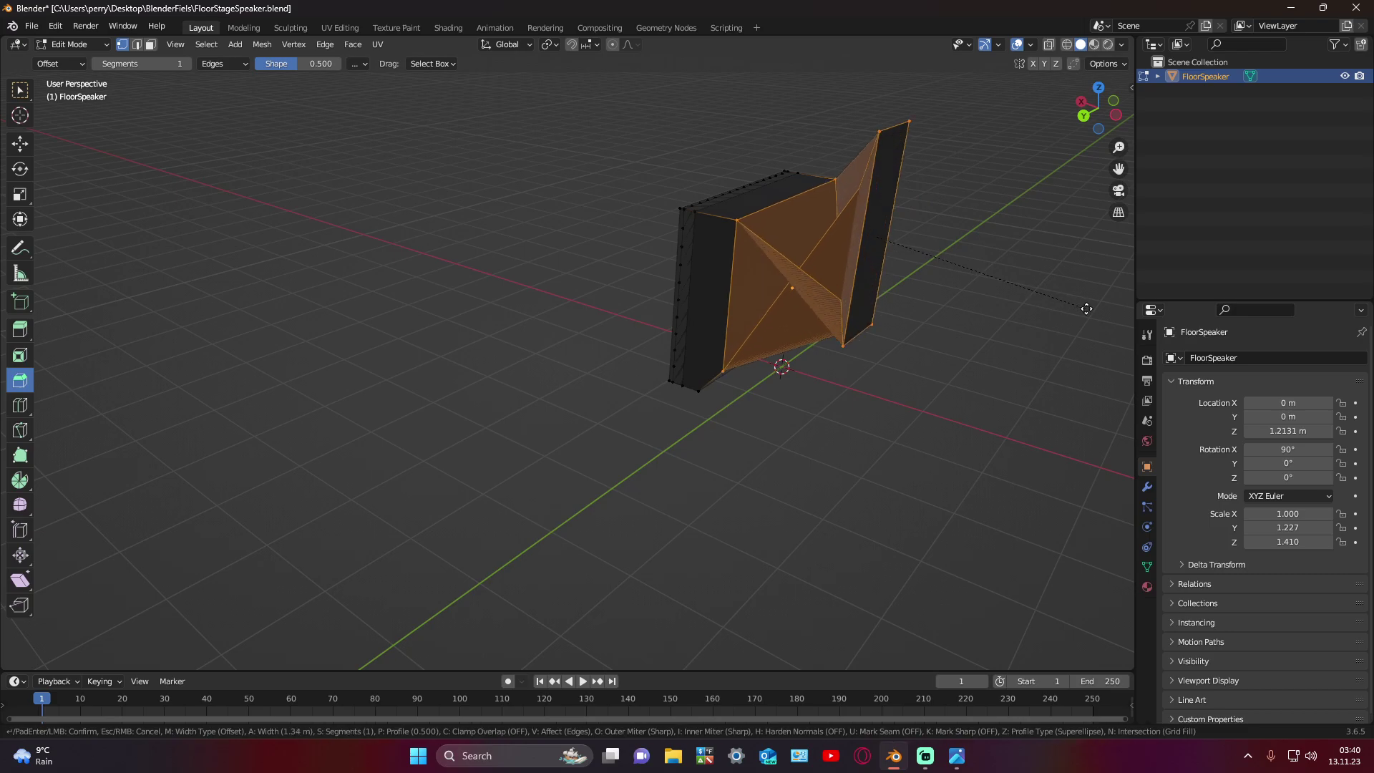
drag(1087, 308, 940, 285)
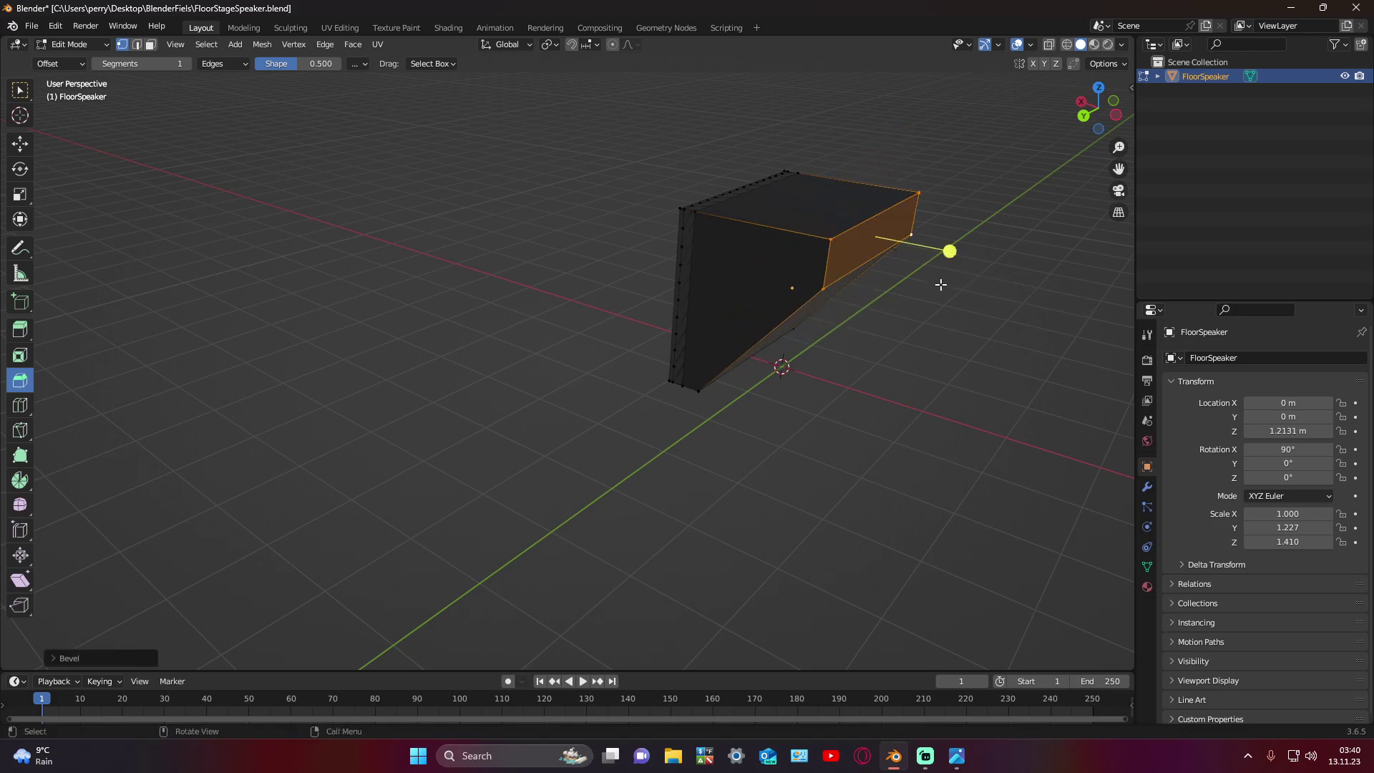
click(940, 284)
Step: Chamfer the edge running across the box and bevel another edge
middle_drag(923, 340, 718, 346)
shift+click(700, 329)
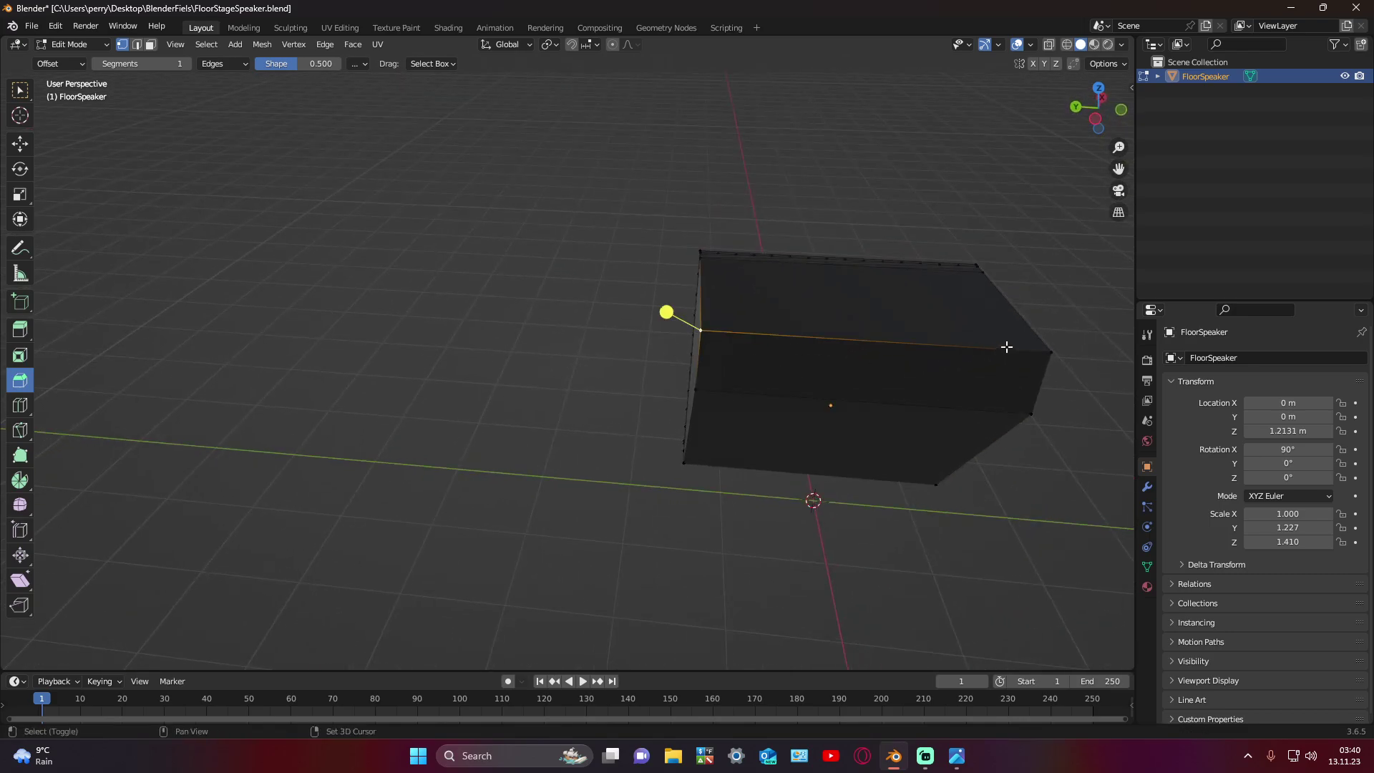
mouse_move(1050, 350)
middle_down()
mouse_move(941, 365)
mouse_move(865, 137)
middle_up()
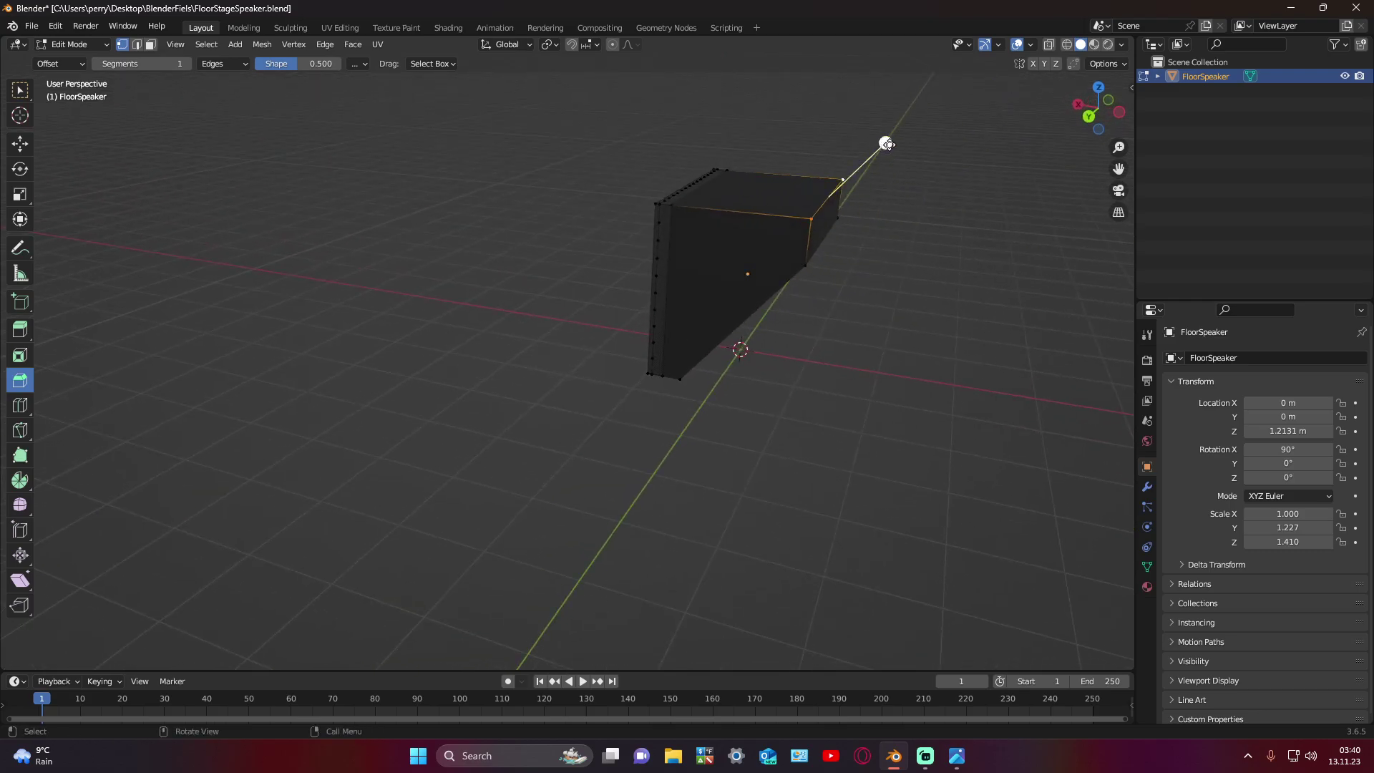
drag(887, 144, 1006, 136)
mouse_move(988, 160)
middle_down()
mouse_move(936, 261)
mouse_move(950, 247)
mouse_move(846, 334)
middle_up()
click(846, 334)
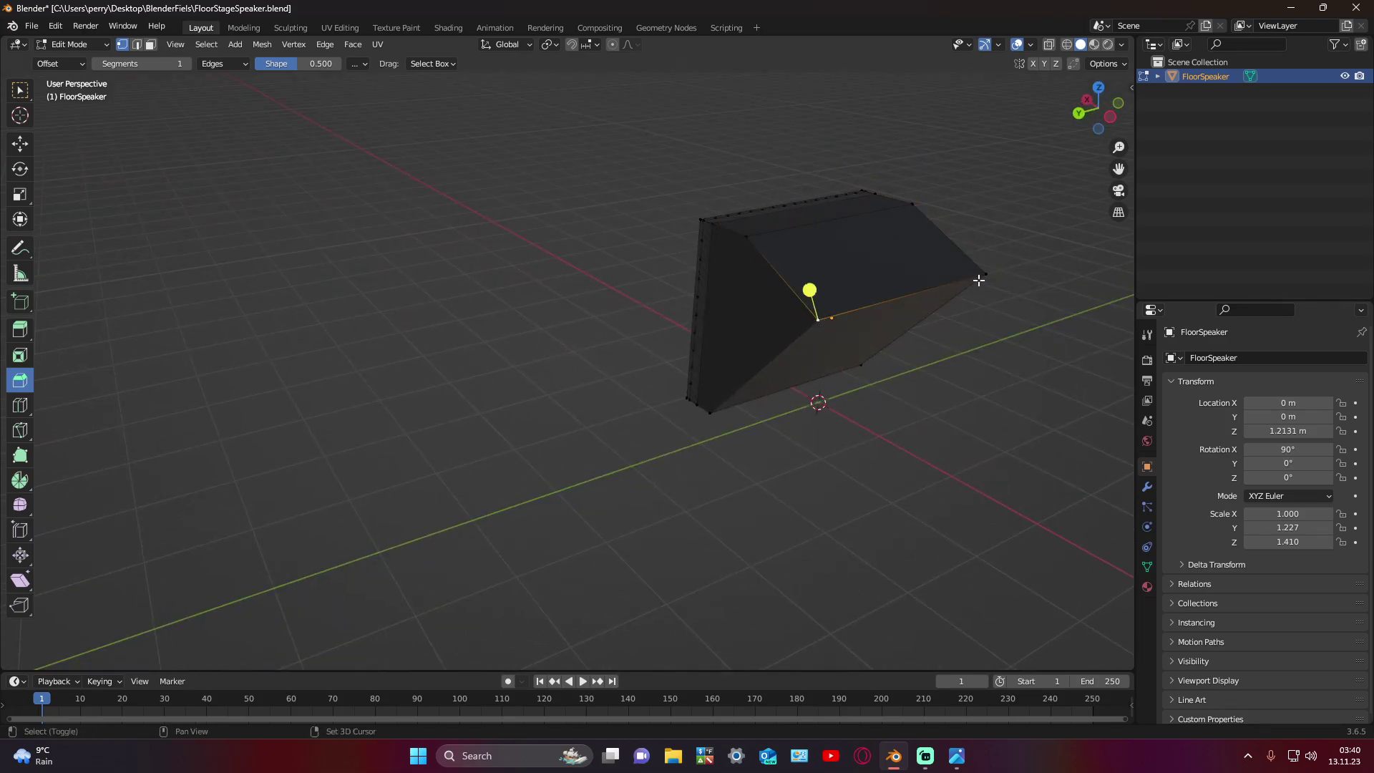
mouse_move(980, 280)
middle_down()
mouse_move(927, 341)
mouse_move(920, 212)
middle_up()
mouse_move(861, 168)
mouse_down()
mouse_move(897, 158)
mouse_move(956, 244)
mouse_up()
mouse_move(868, 240)
middle_down()
mouse_move(668, 236)
mouse_move(680, 225)
mouse_move(688, 243)
middle_up()
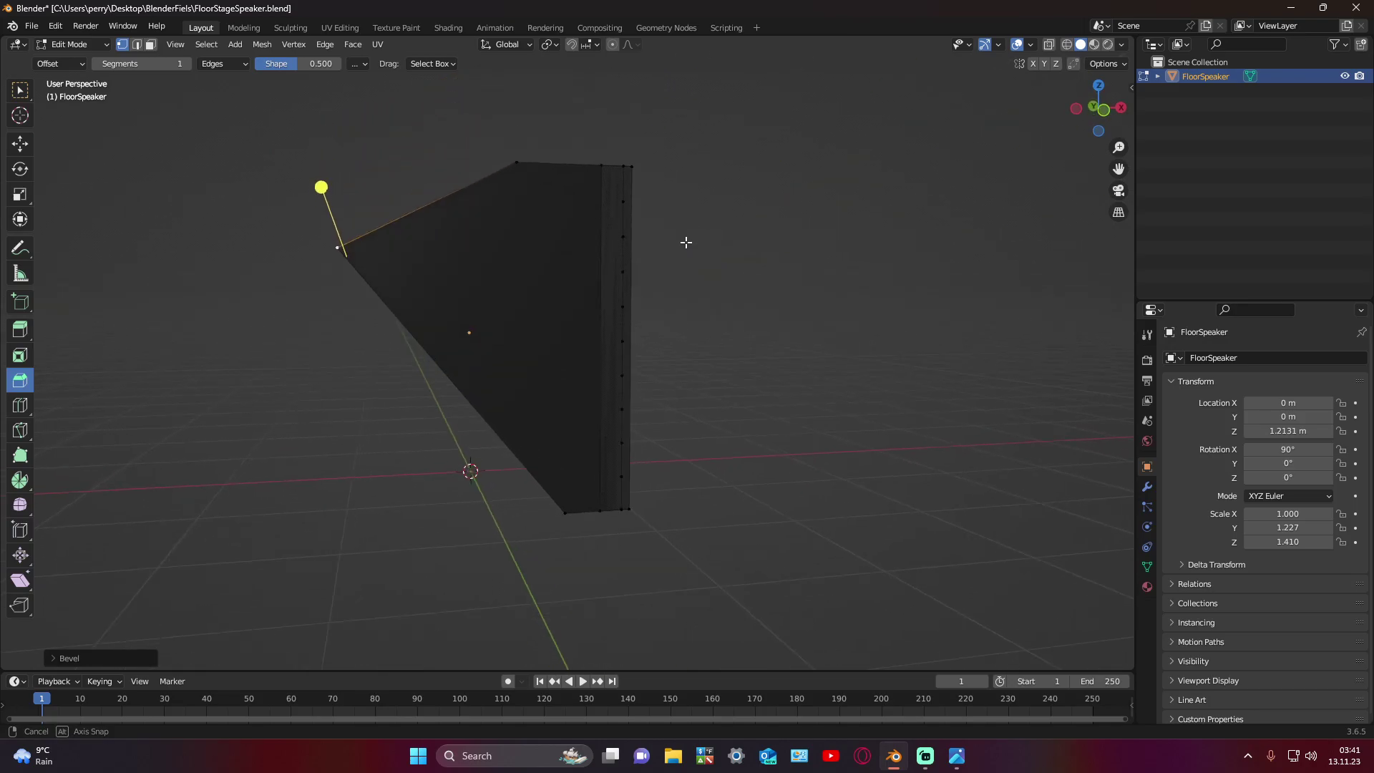
Step: Undo the bevels and slanted cut, restoring the plain rectangular face
key(ctrl+z)
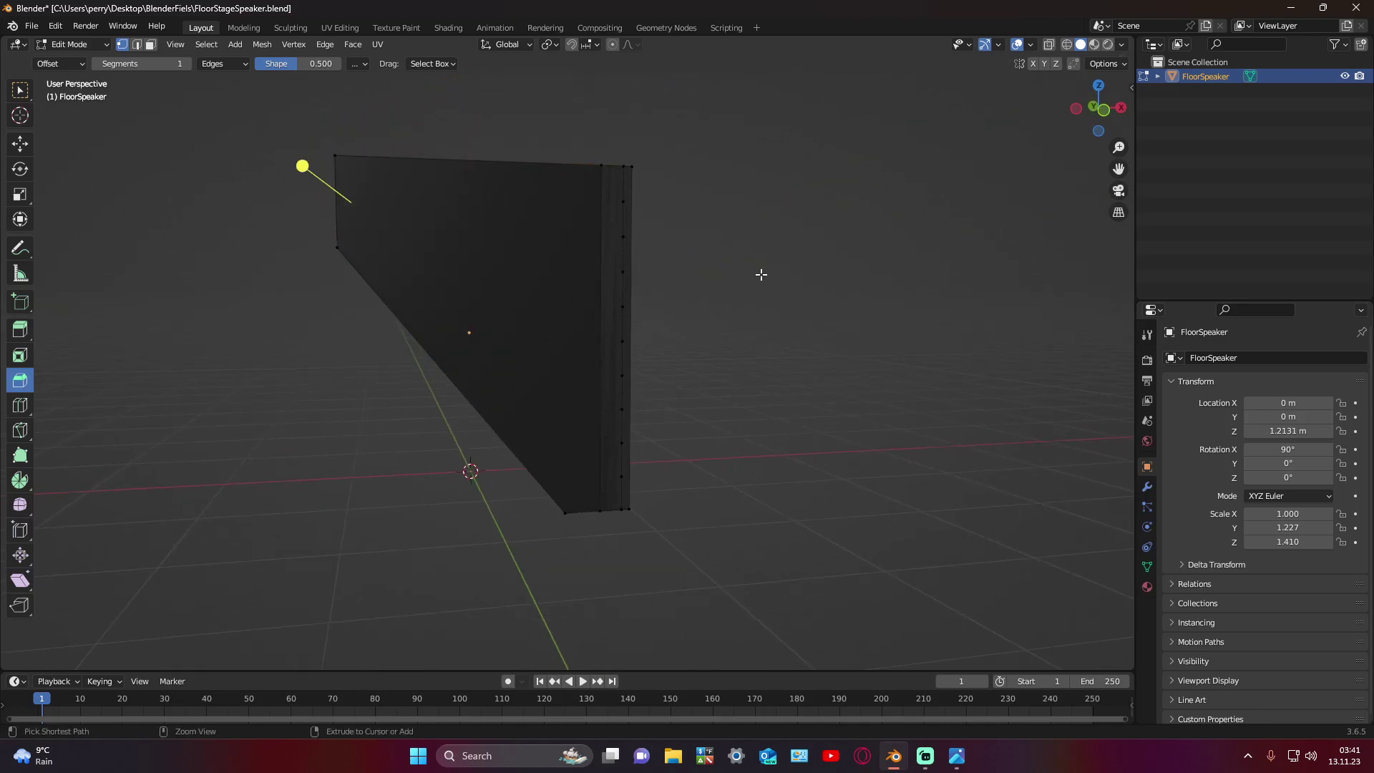
key(ctrl+z)
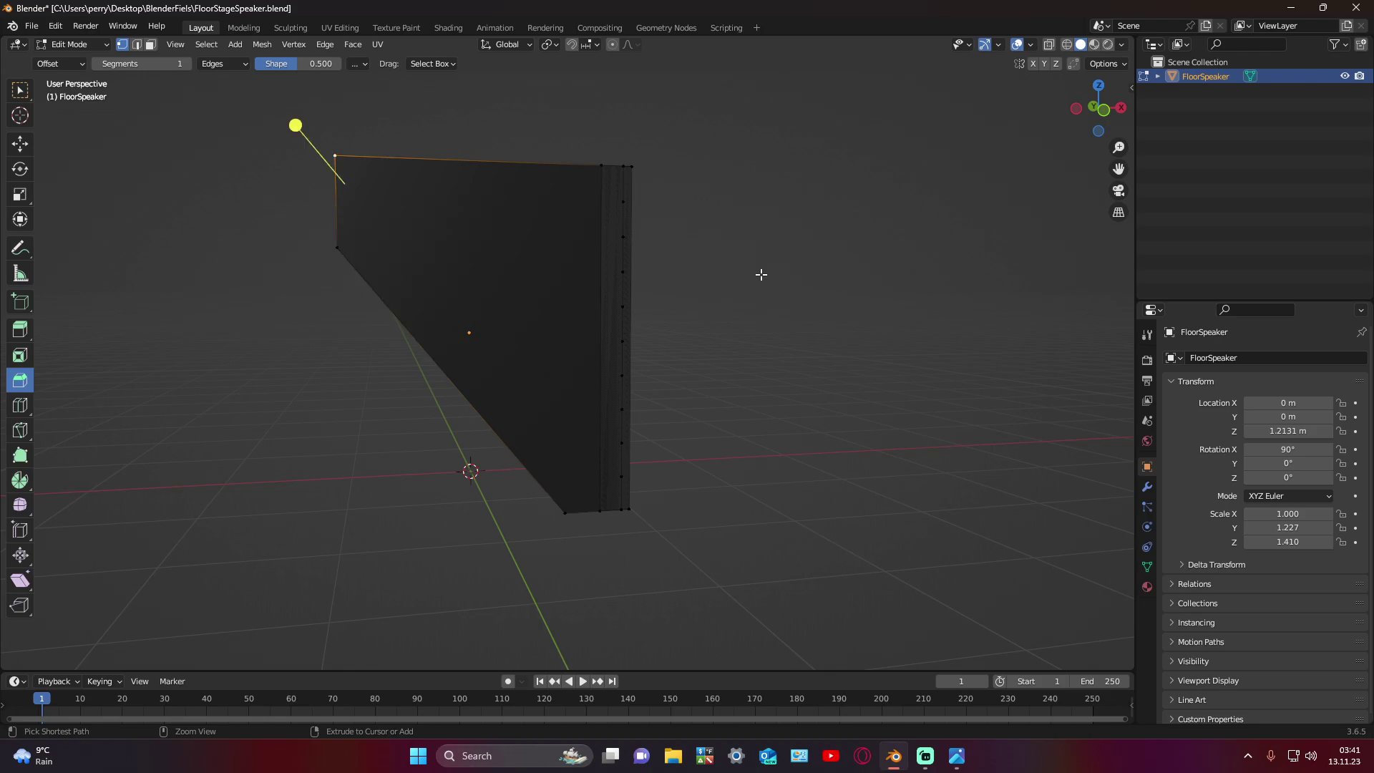
key(ctrl+z)
key(ctrl+z)
key(ctrl+z)
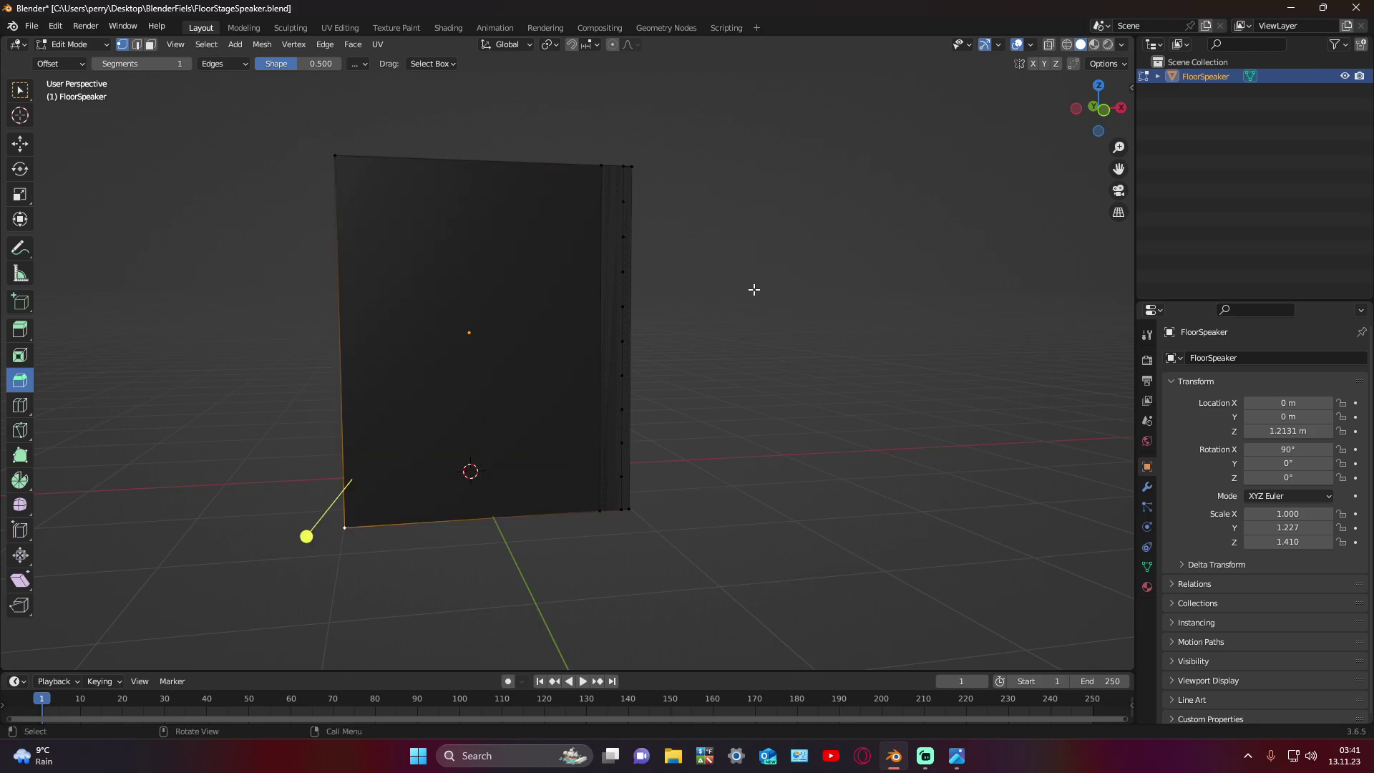
key(ctrl+z)
mouse_move(755, 289)
middle_down()
mouse_move(826, 252)
mouse_move(888, 311)
middle_up()
middle_drag(786, 274, 800, 297)
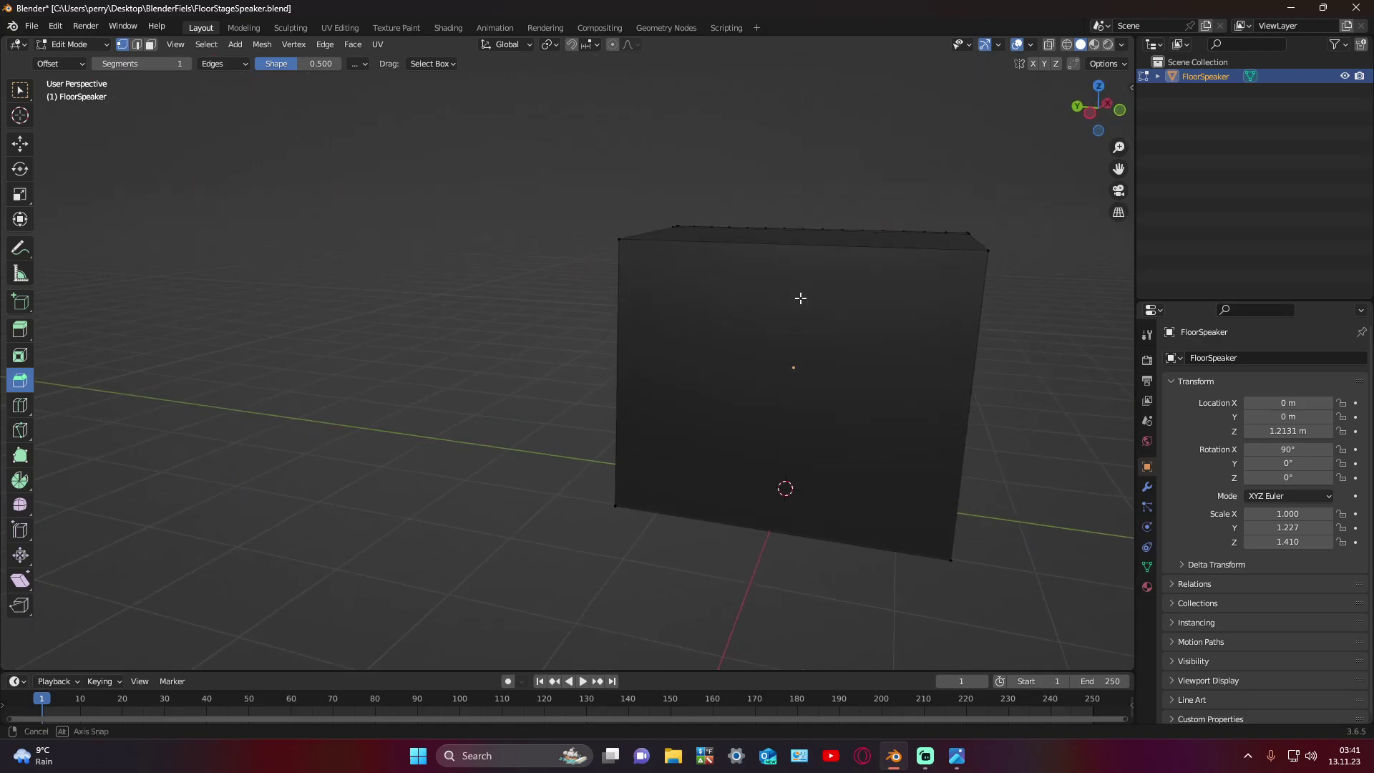
mouse_move(605, 354)
middle_down()
mouse_move(700, 304)
mouse_move(846, 426)
middle_up()
Step: Subdivide the box's bottom and side faces, then select an edge and a face
click(847, 427)
shift+click(853, 334)
right_click(846, 341)
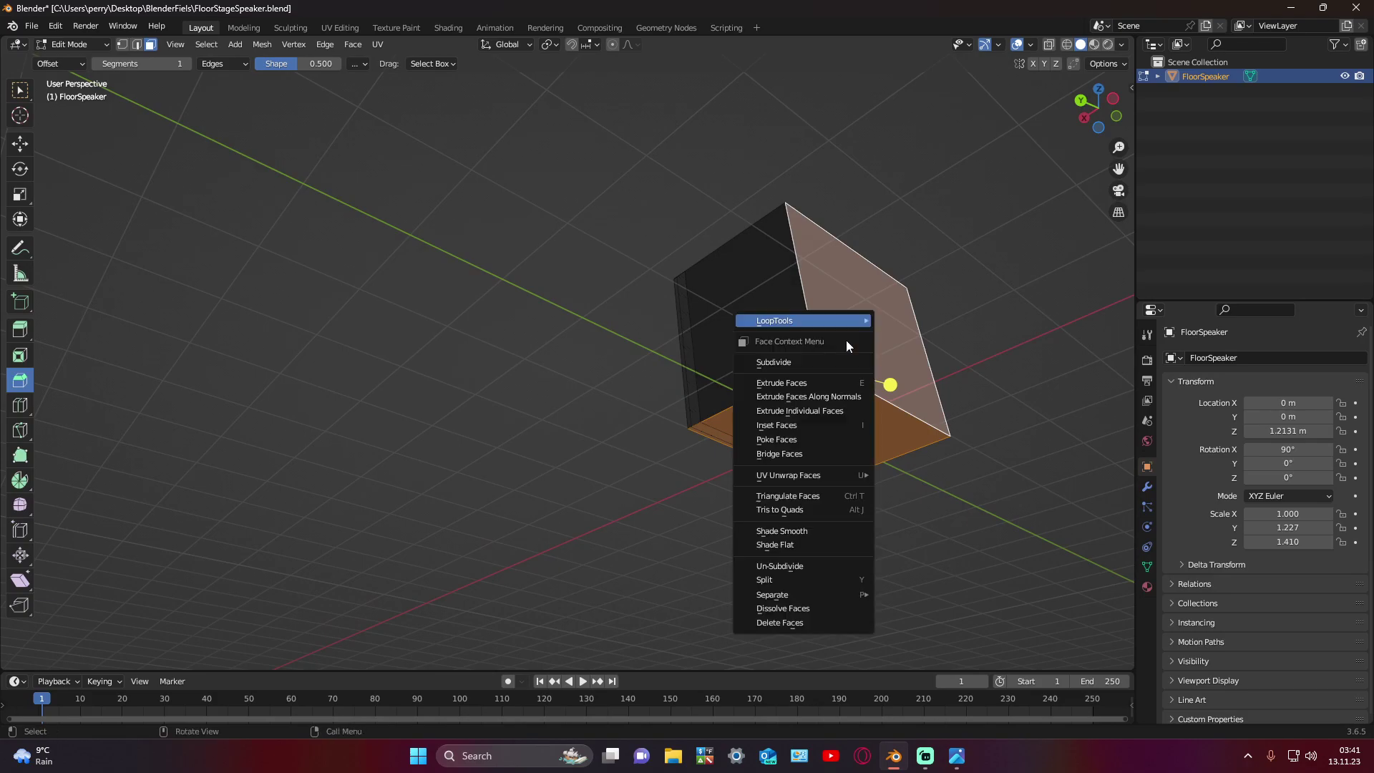
click(801, 361)
mouse_move(801, 362)
middle_down()
mouse_move(867, 383)
mouse_move(891, 370)
middle_up()
click(867, 384)
key(ctrl+z)
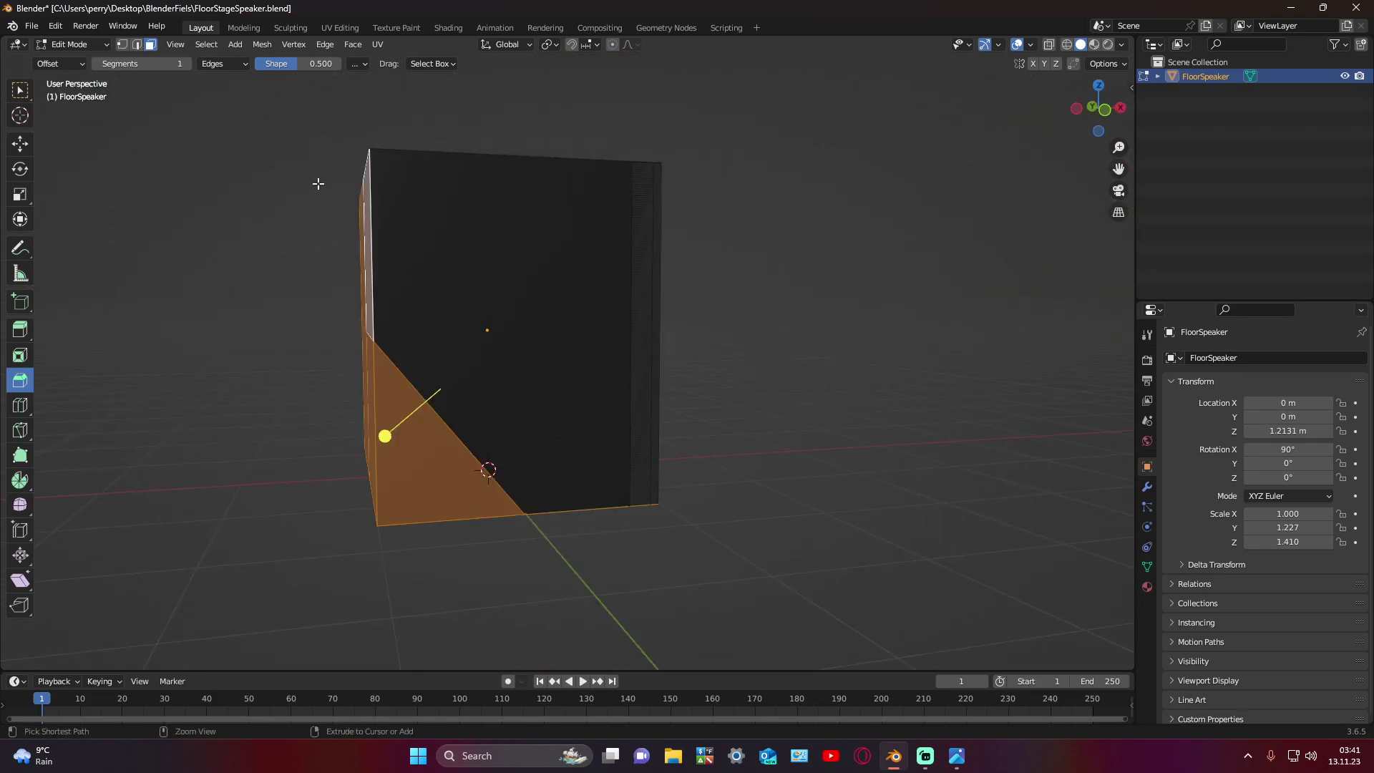
key(ctrl+shift+z)
click(315, 482)
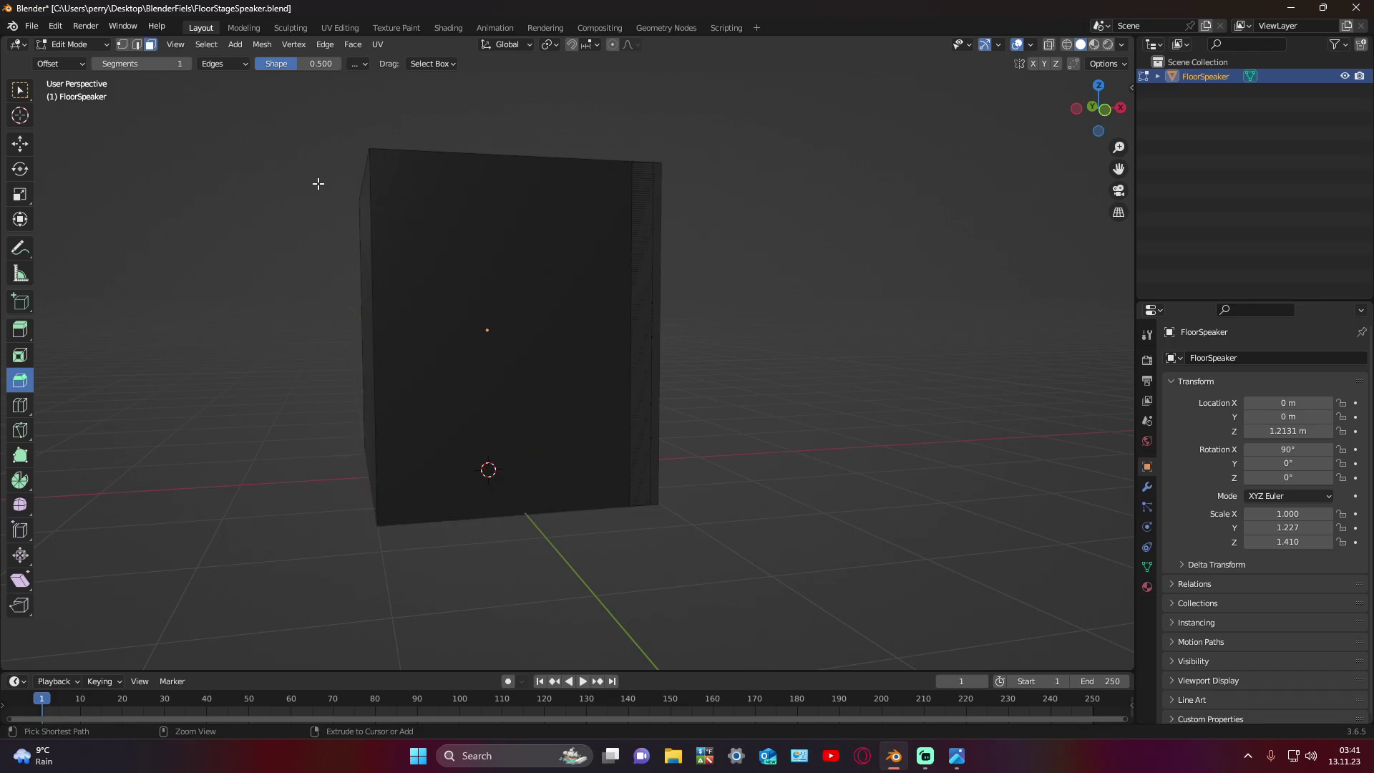
mouse_move(319, 184)
middle_down()
mouse_move(778, 358)
mouse_move(742, 352)
mouse_move(737, 272)
middle_up()
click(737, 355)
Step: Select the whole box and subdivide all its edges
key(a)
right_click(726, 289)
click(726, 287)
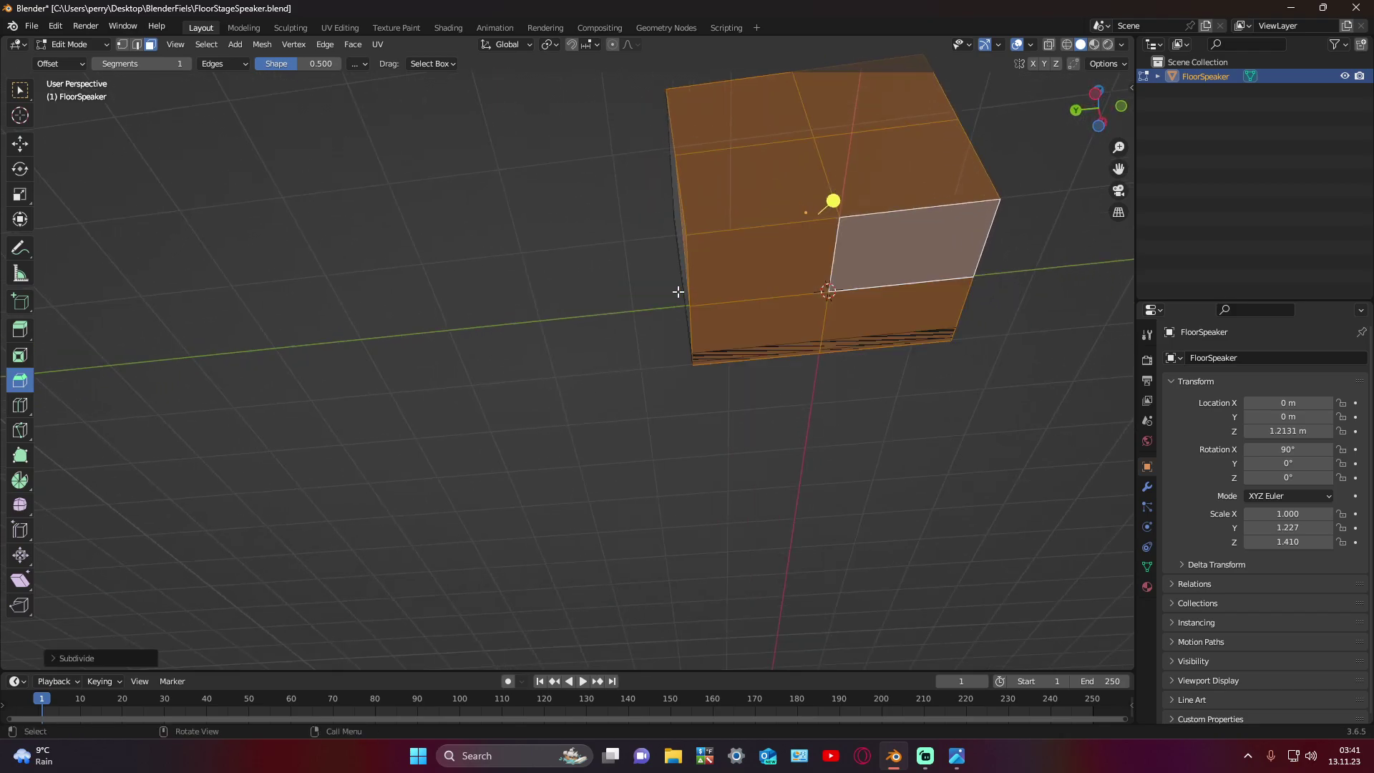
click(569, 283)
mouse_move(570, 282)
middle_down()
mouse_move(543, 301)
mouse_move(569, 315)
middle_up()
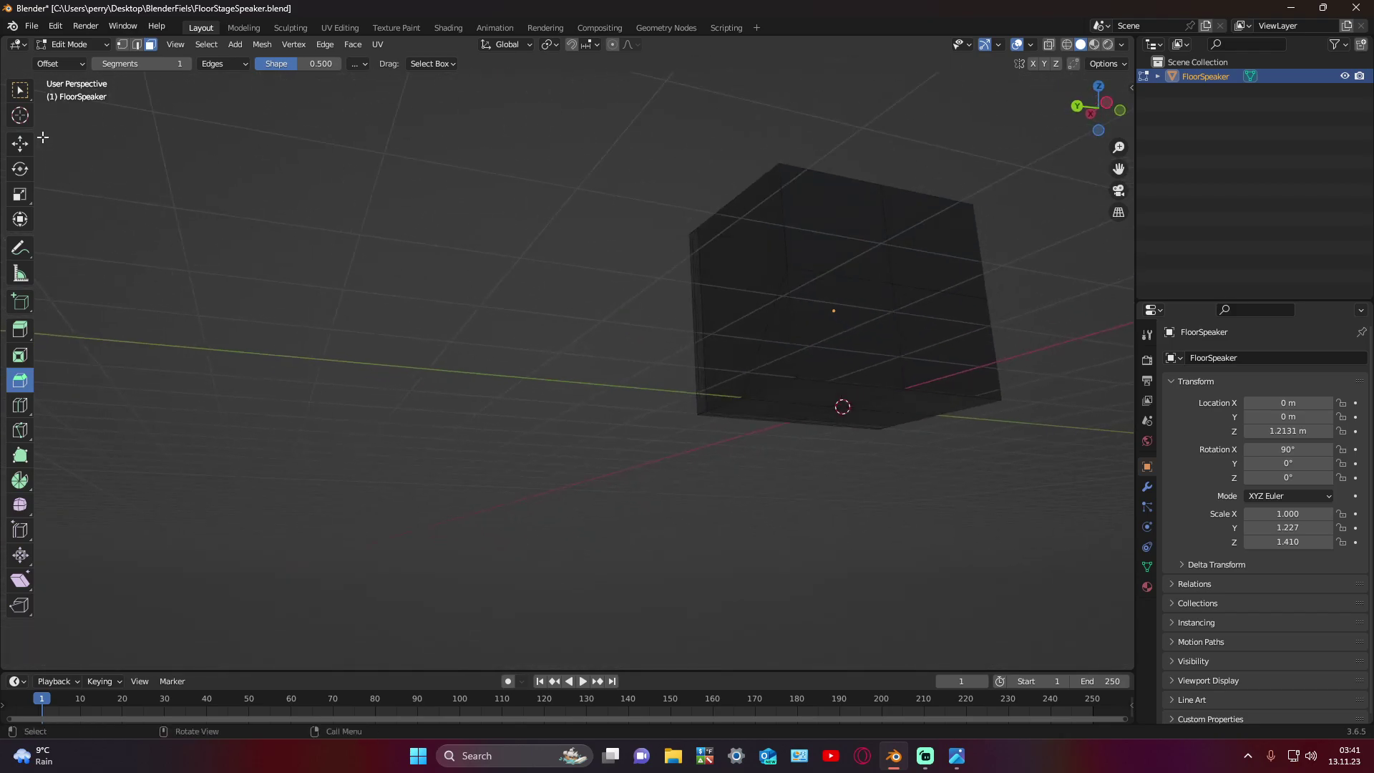
click(20, 90)
mouse_move(491, 298)
middle_down()
mouse_move(432, 297)
mouse_move(635, 356)
mouse_move(531, 346)
mouse_move(783, 481)
middle_up()
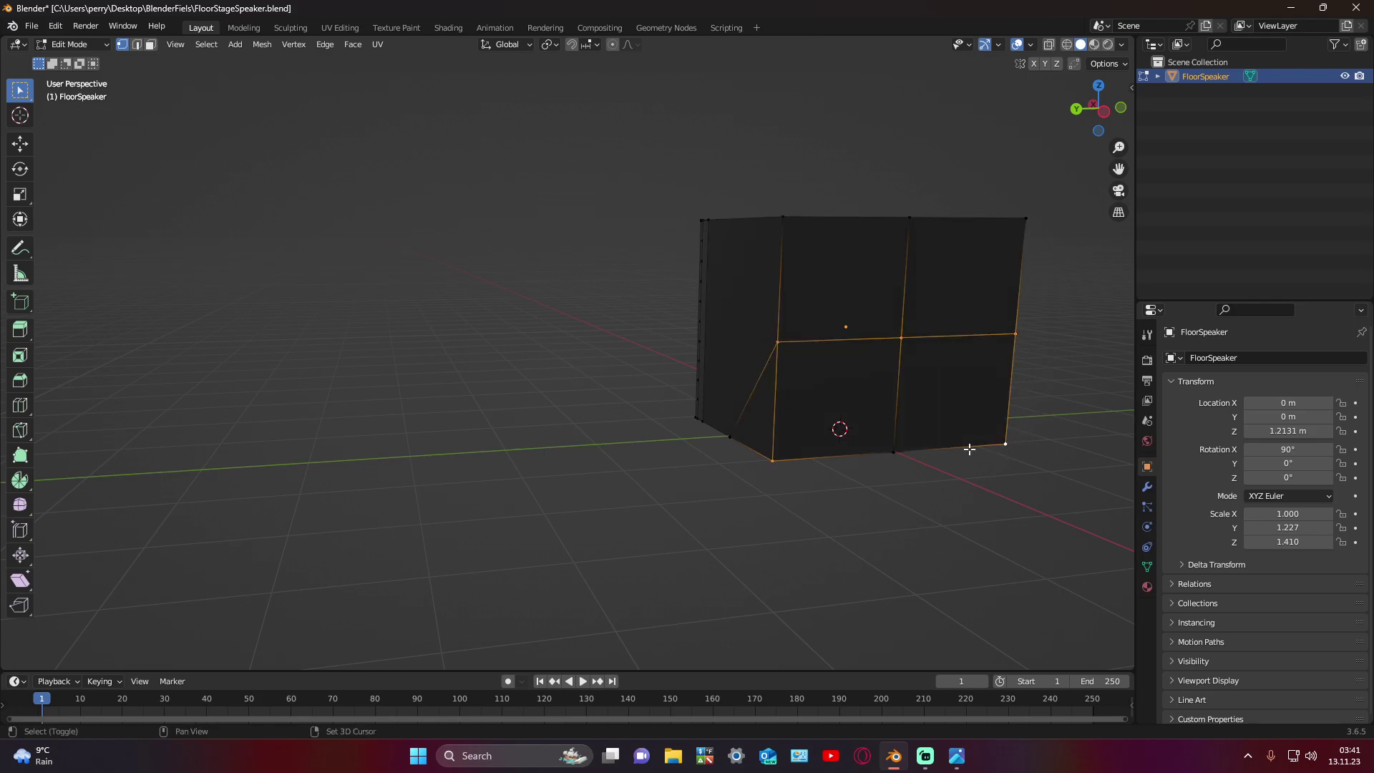
Step: Select the bottom-middle vertex and bevel the lower geometry toward a wedge
shift+click(894, 450)
middle_drag(894, 450, 839, 448)
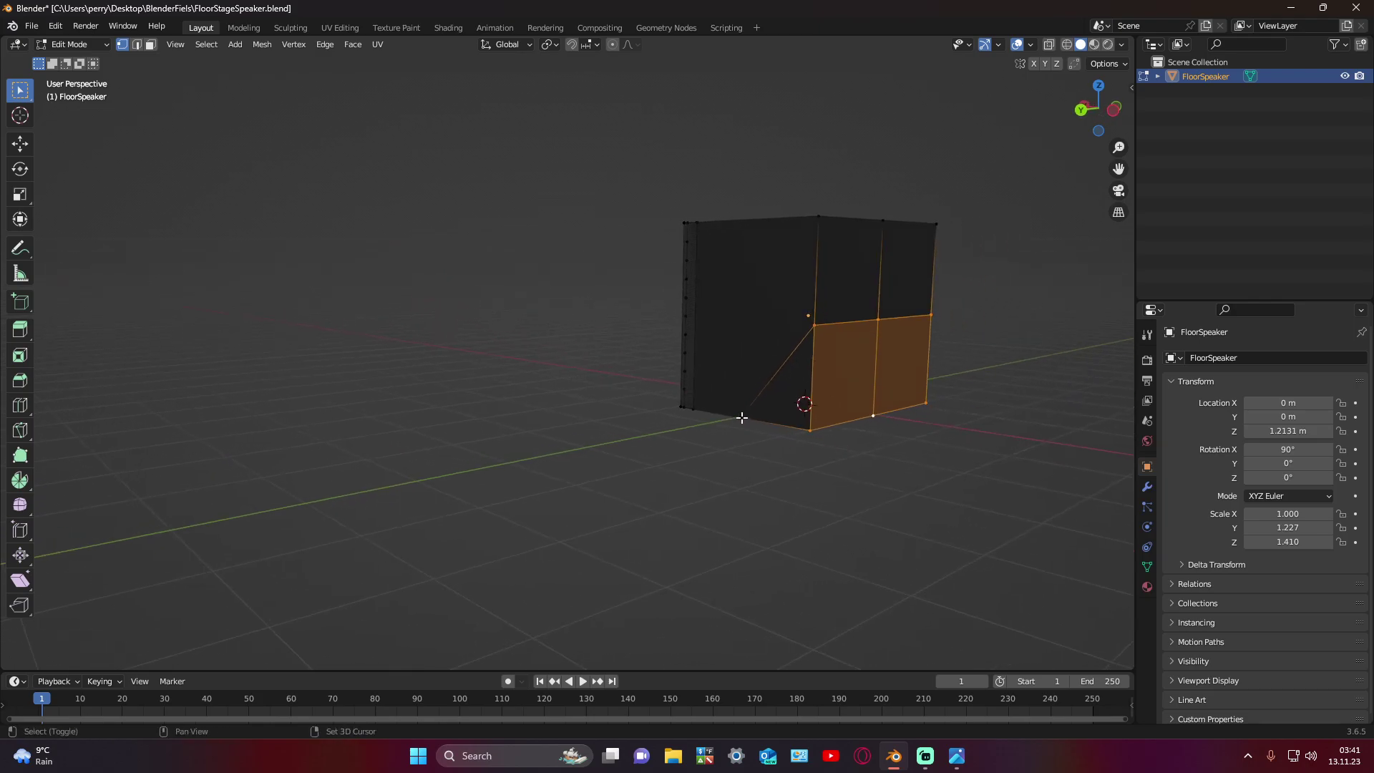
mouse_move(742, 417)
middle_down()
mouse_move(963, 461)
mouse_move(838, 427)
mouse_move(643, 258)
mouse_move(604, 403)
mouse_move(454, 374)
middle_up()
scroll(454, 374, down, 3)
click(22, 383)
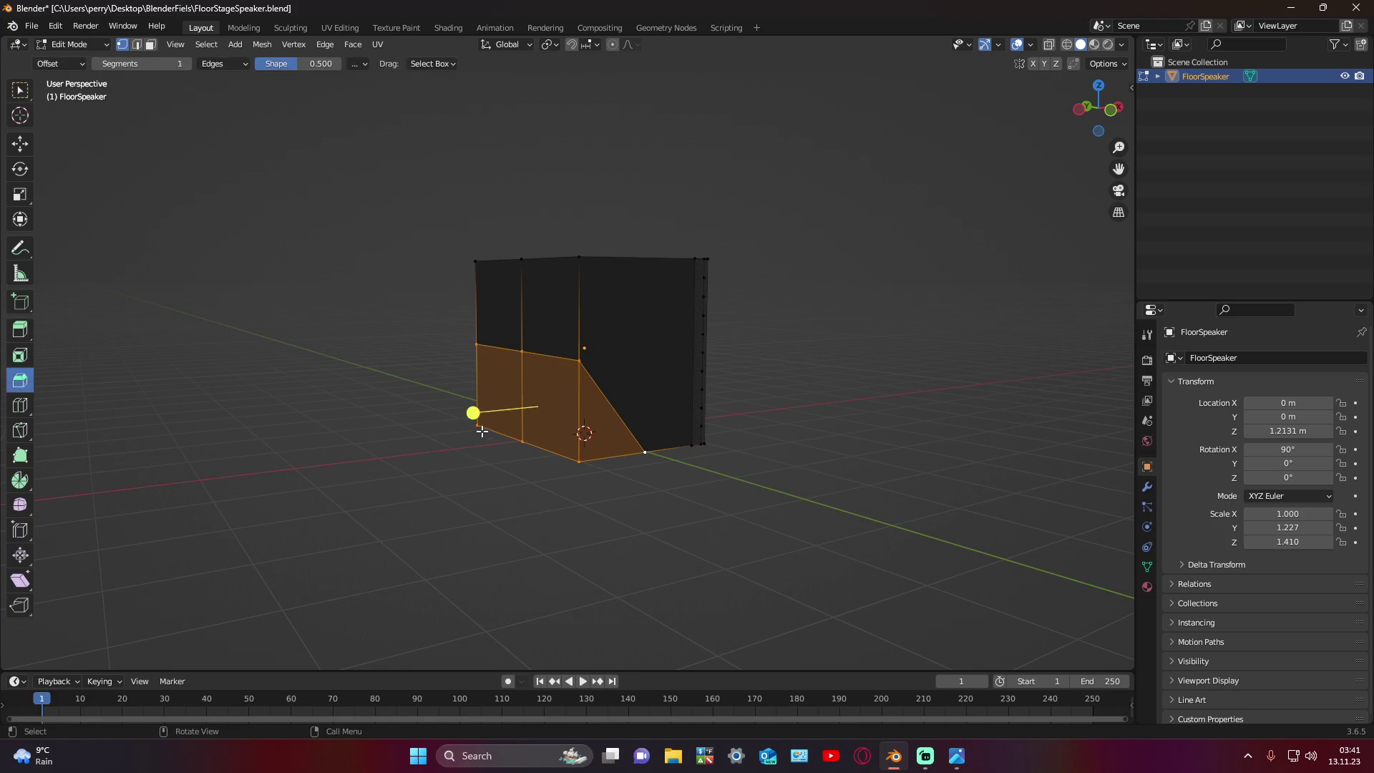
drag(475, 413, 426, 422)
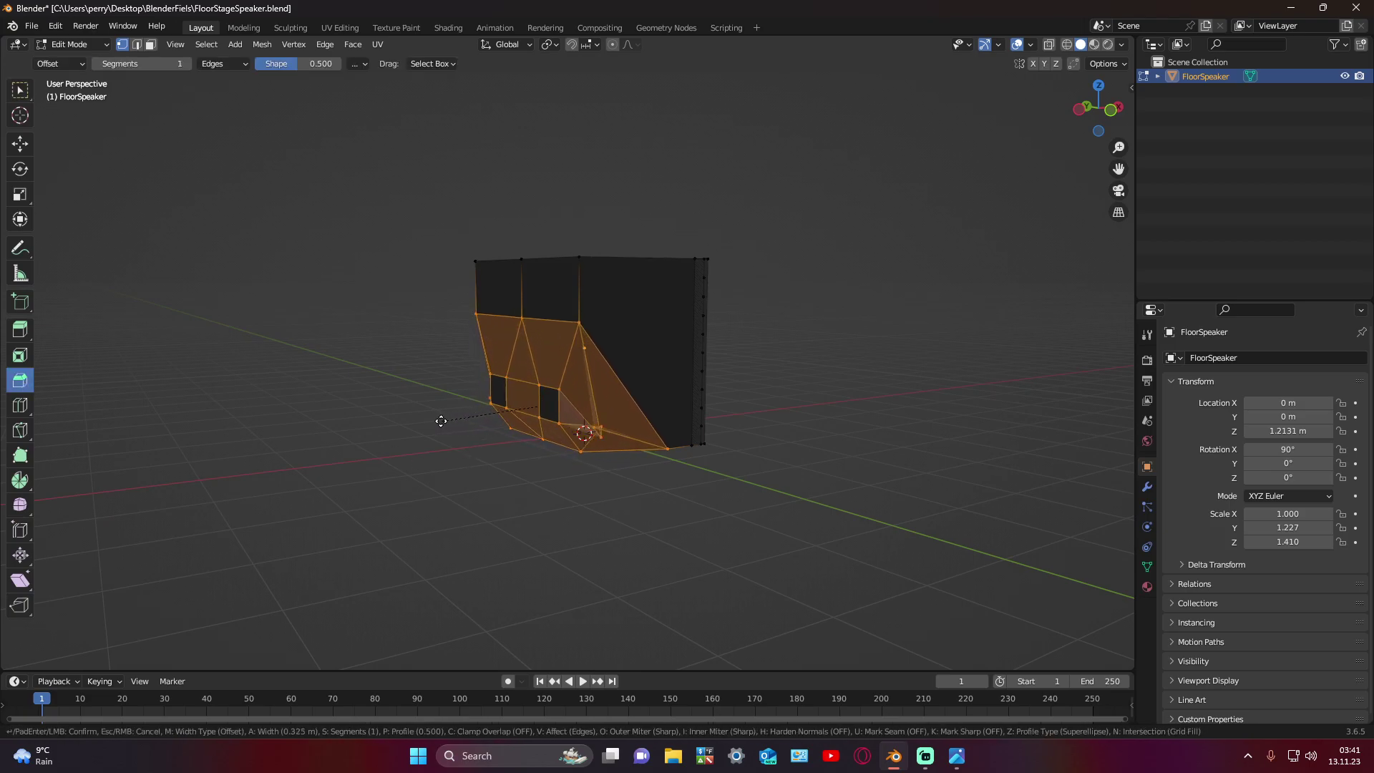
drag(426, 422, 415, 423)
mouse_move(415, 424)
middle_down()
mouse_move(361, 428)
mouse_move(379, 422)
middle_up()
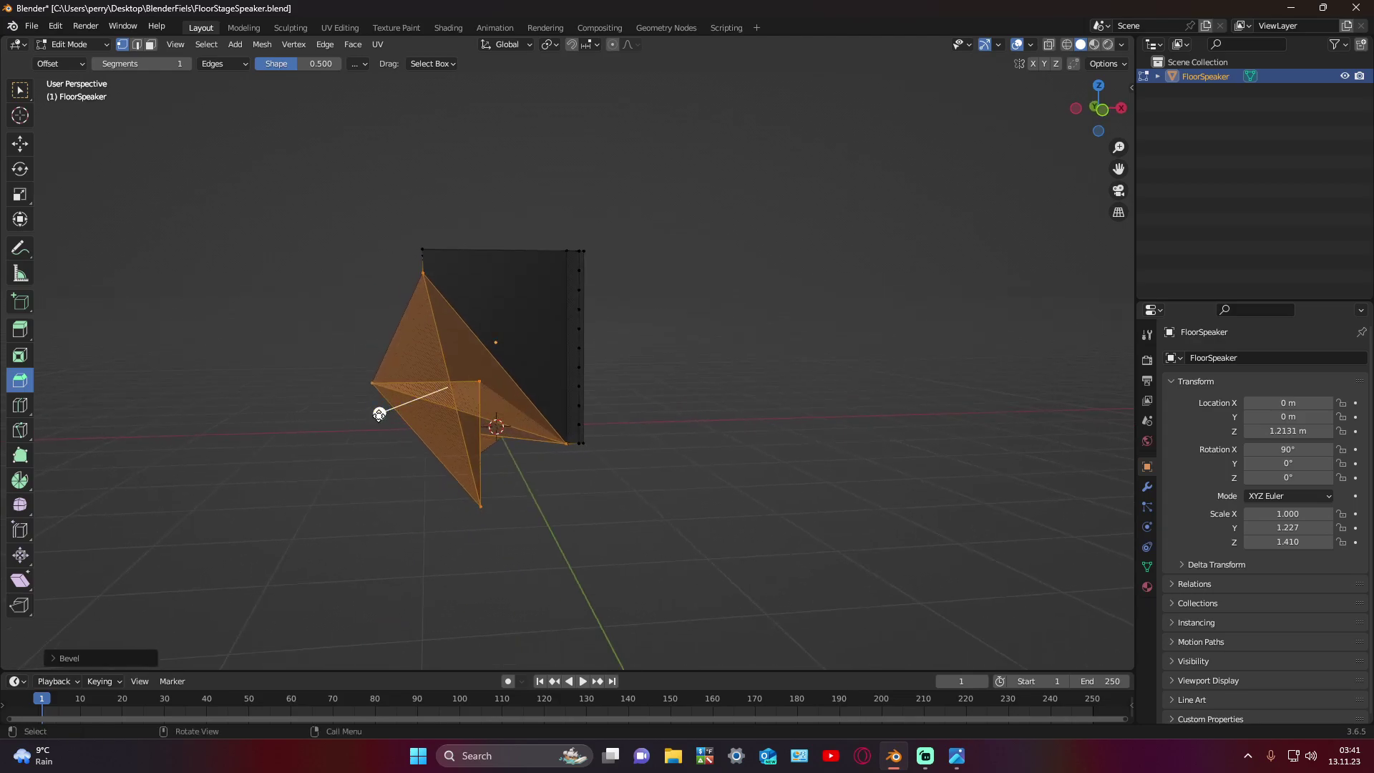
drag(379, 414, 429, 408)
Step: Undo the bevel, select the diagonal edge and delete its vertices
key(ctrl+z)
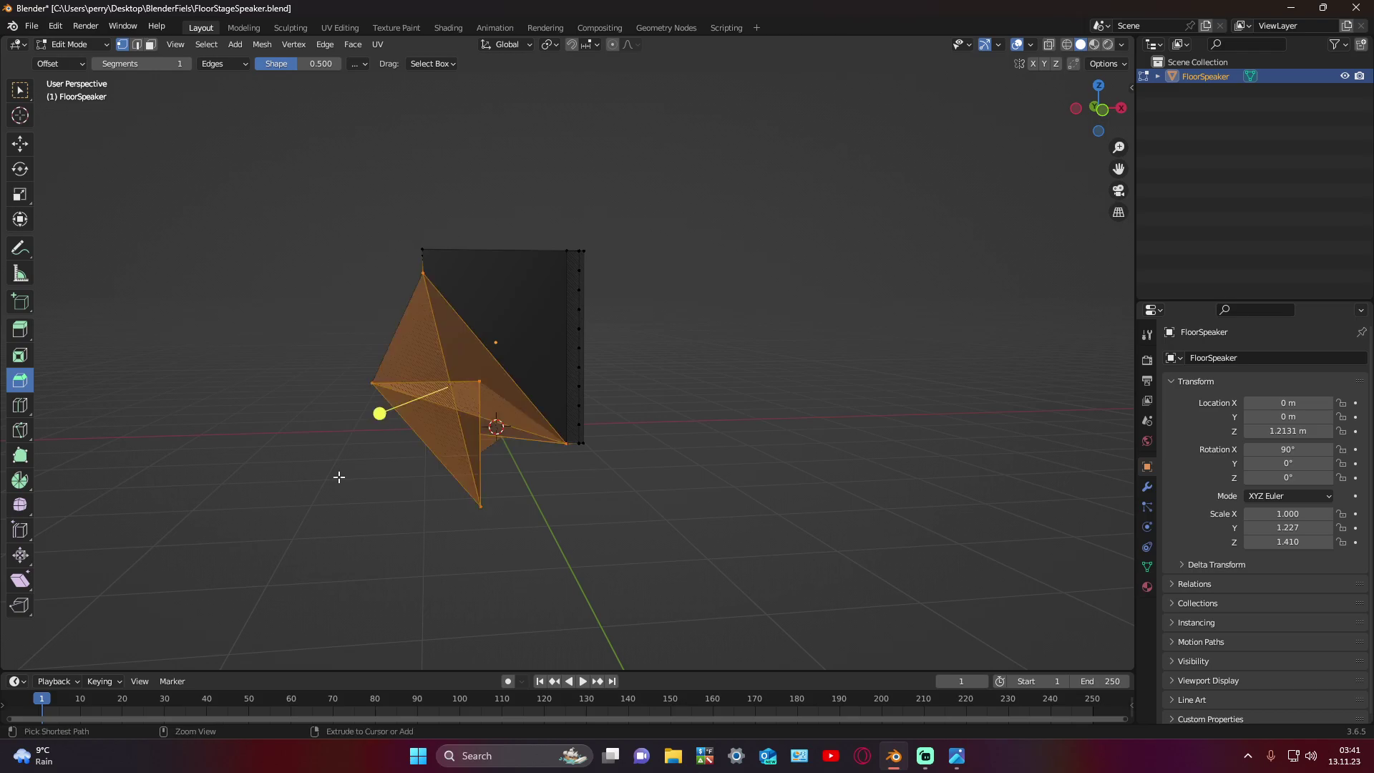
key(ctrl+z)
key(ctrl+z)
key(ctrl+z)
middle_drag(364, 476, 445, 475)
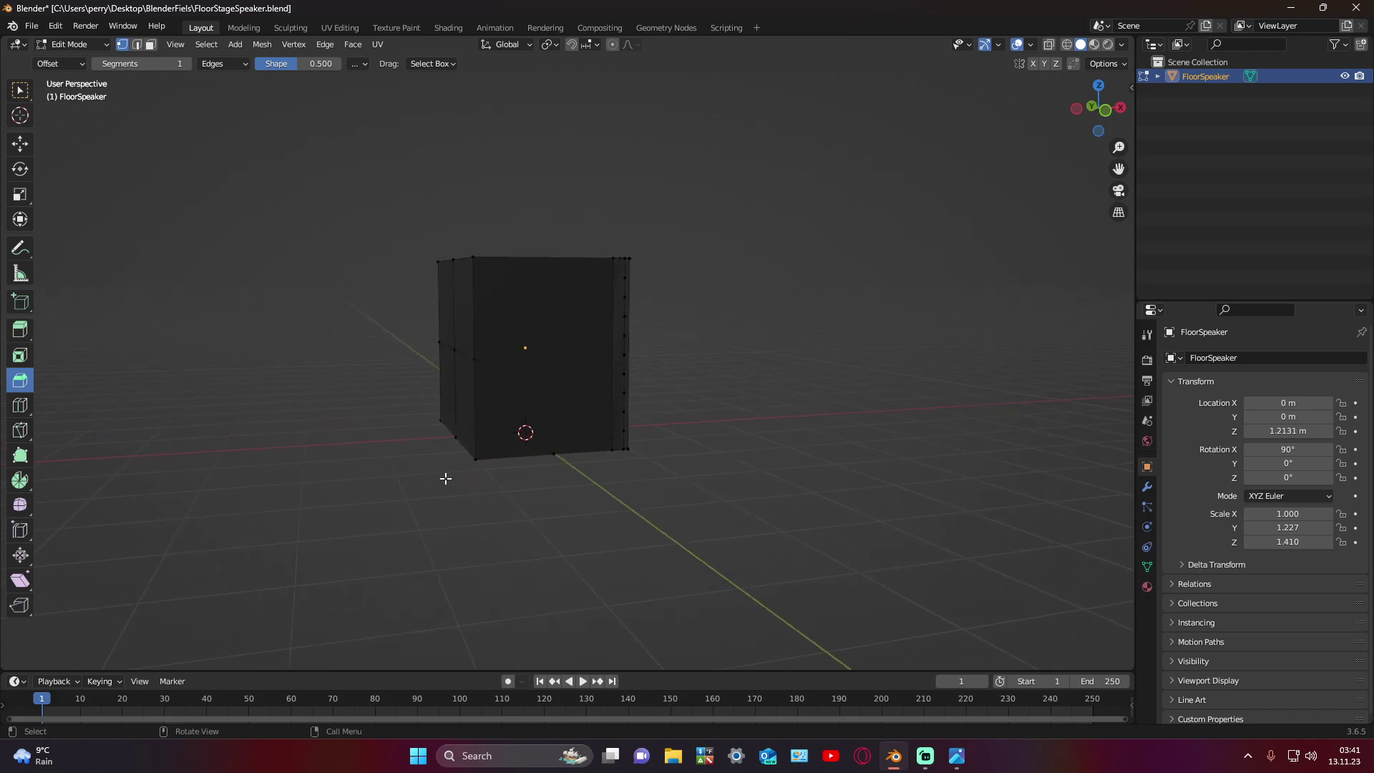
scroll(413, 454, up, 5)
alt+click(402, 456)
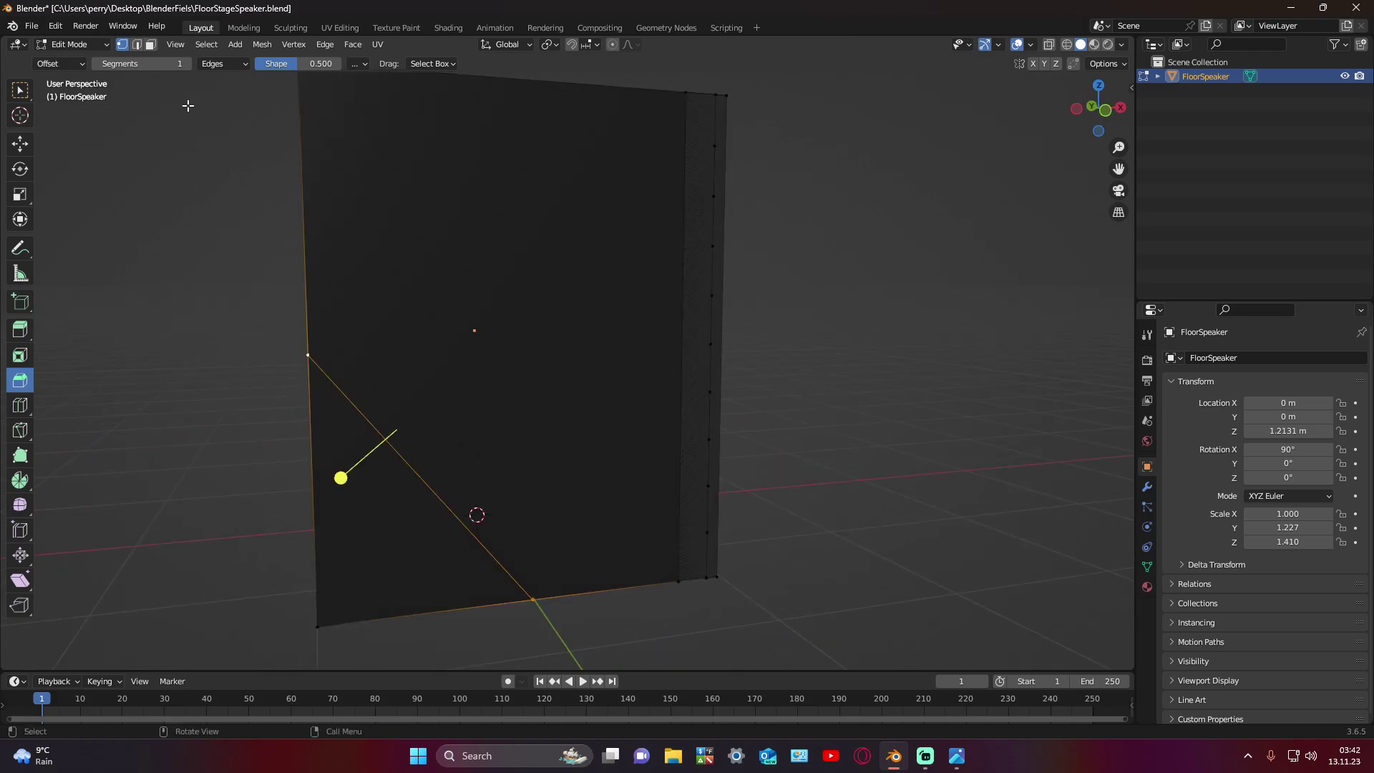
click(139, 45)
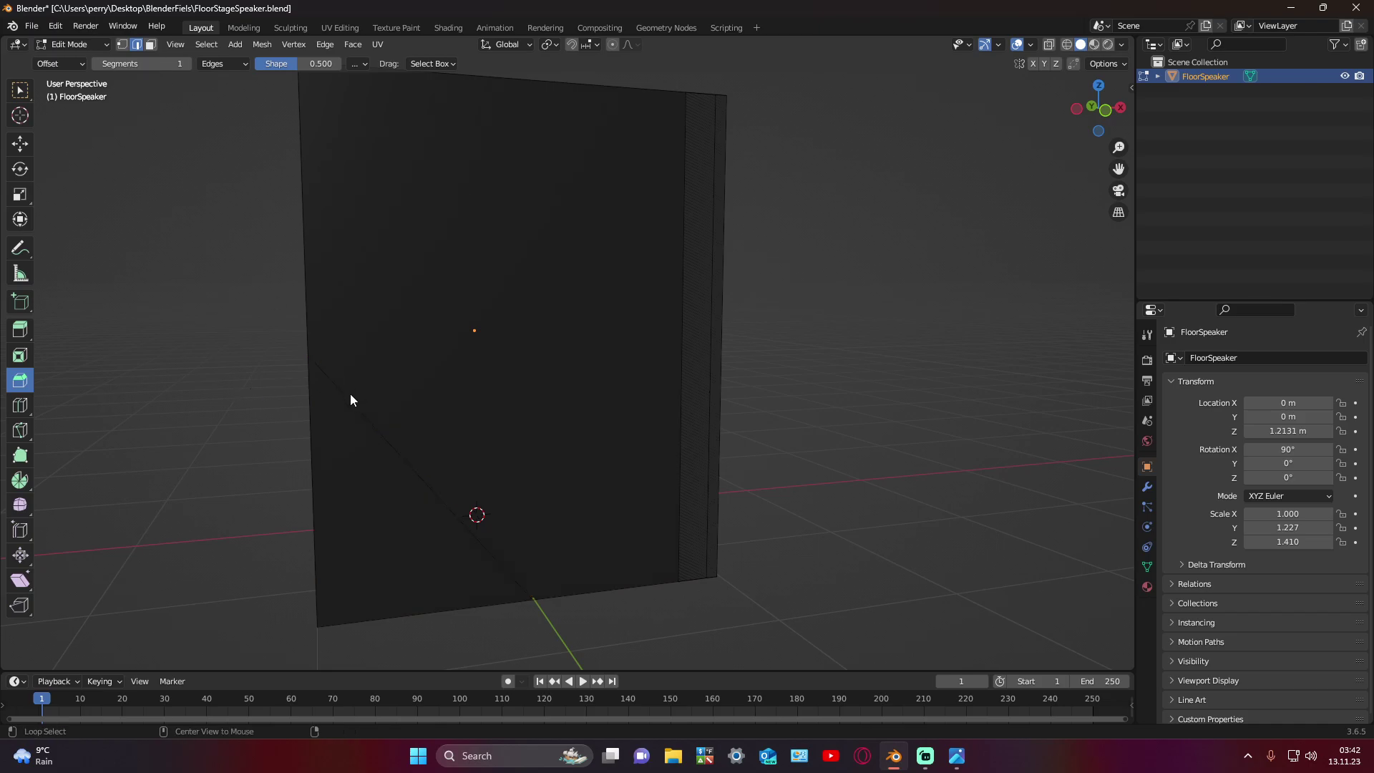
click(349, 397)
key(x)
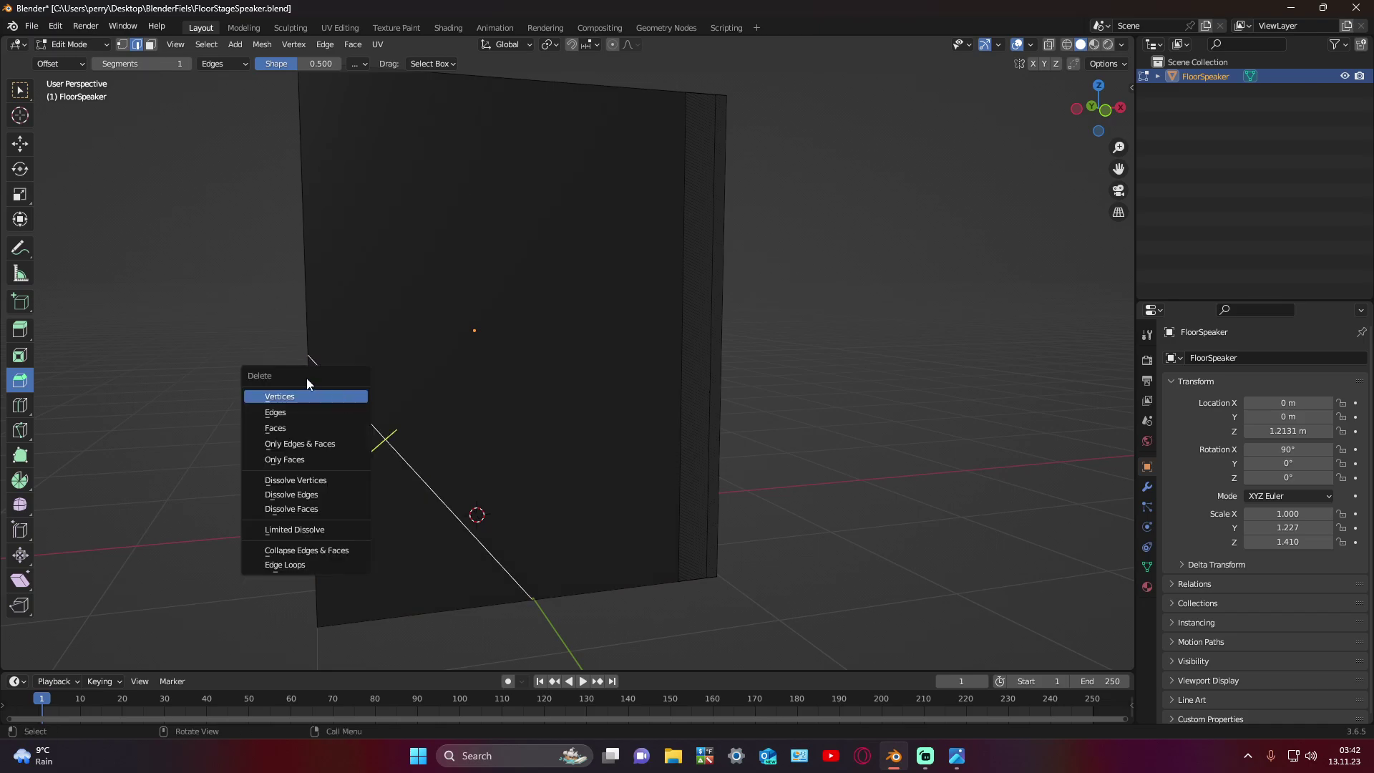
click(311, 395)
Step: Restore the front face, retry deleting its vertices, and undo back to the diagonal edge
middle_drag(357, 415, 450, 414)
key(ctrl+z)
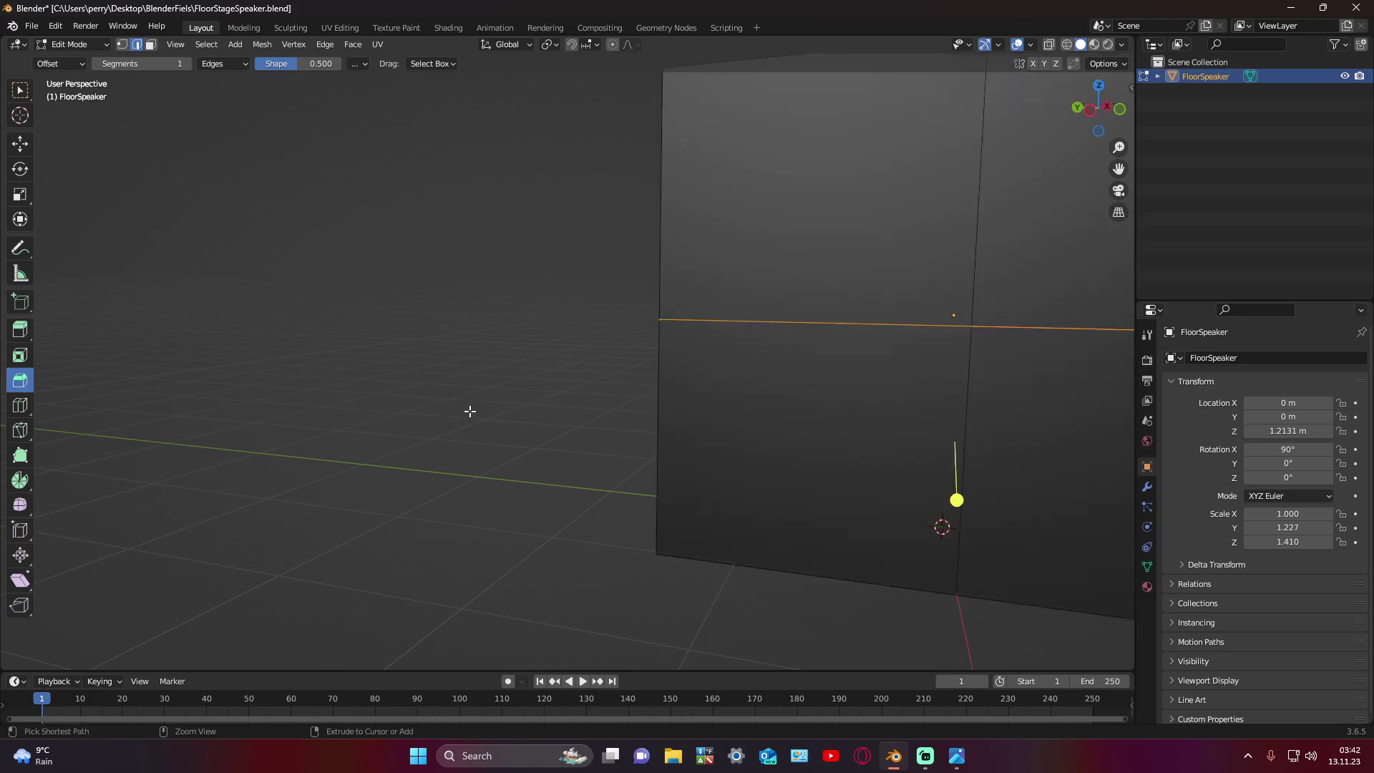
scroll(465, 408, up, 3)
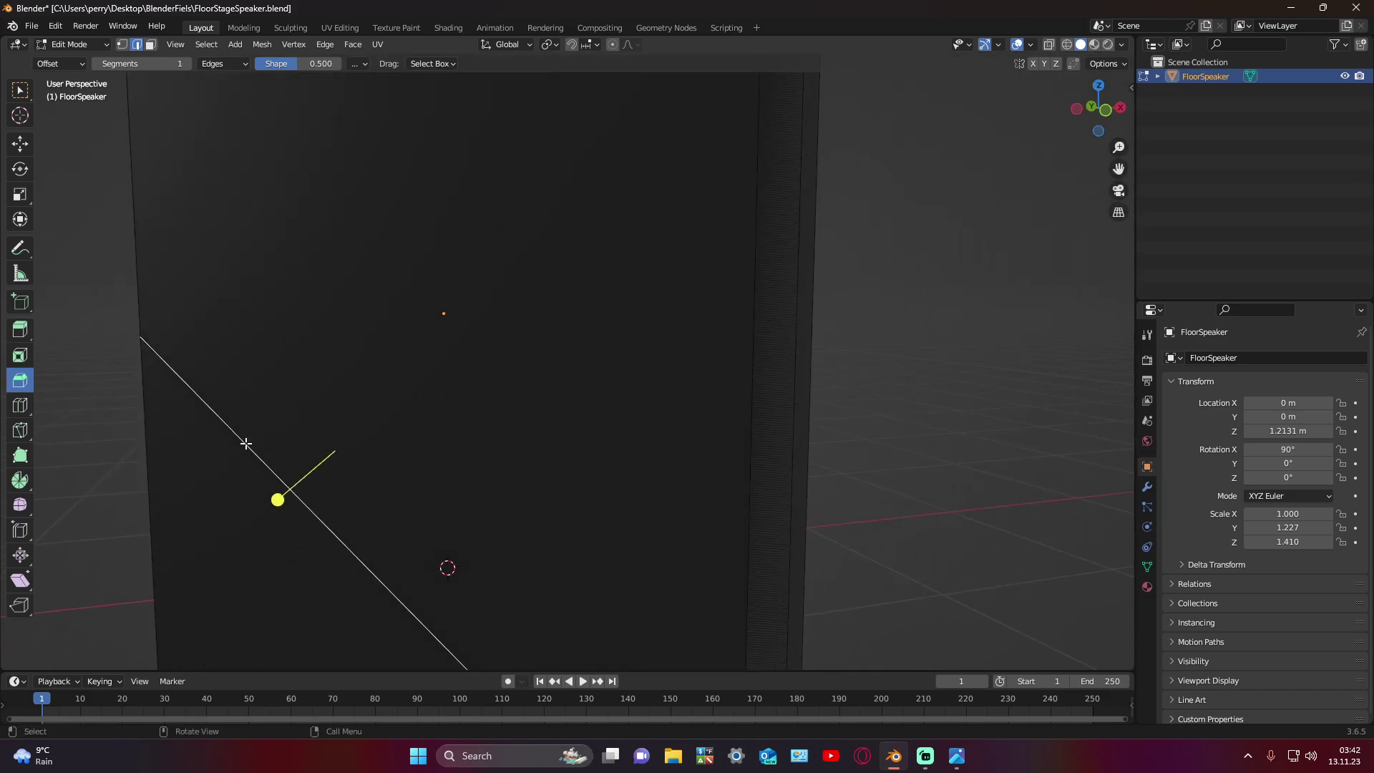
key(x)
click(204, 459)
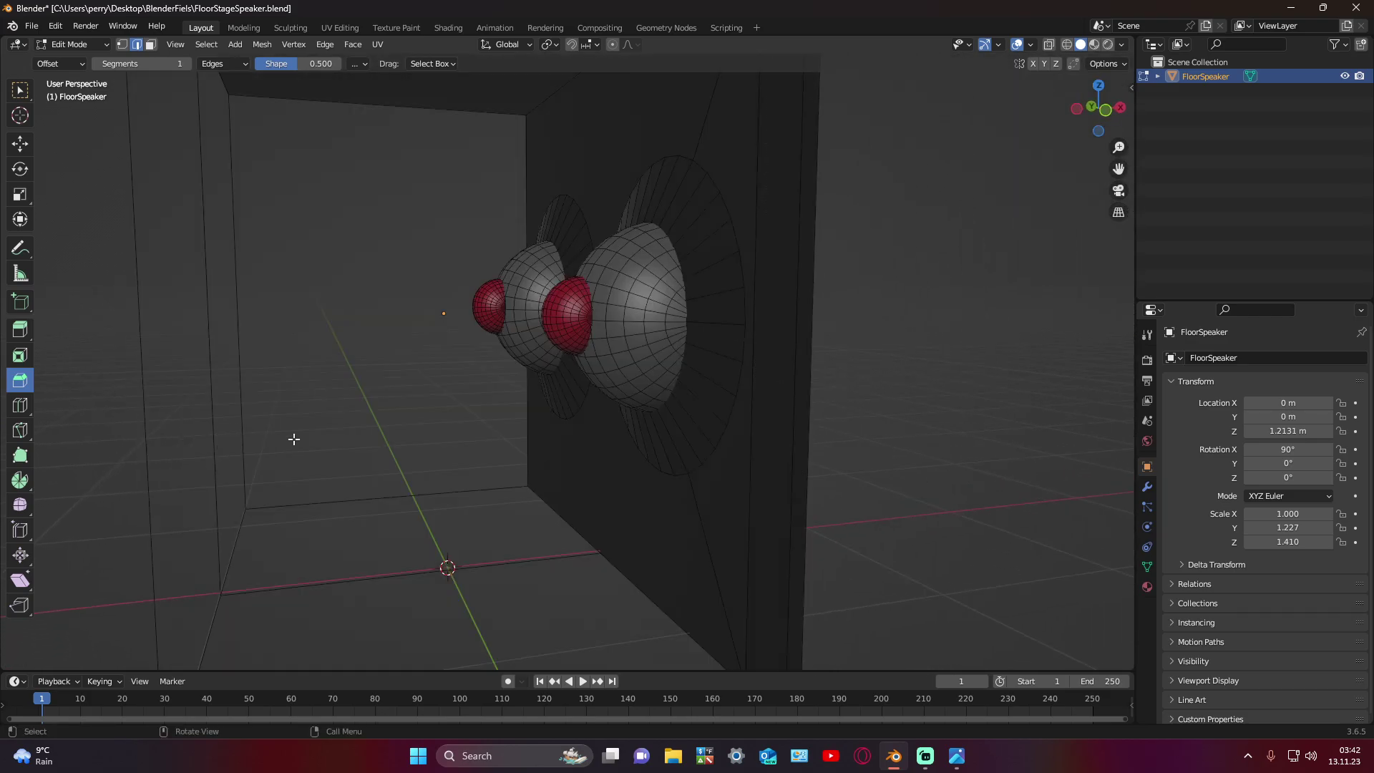
key(ctrl+z)
scroll(844, 456, down, 5)
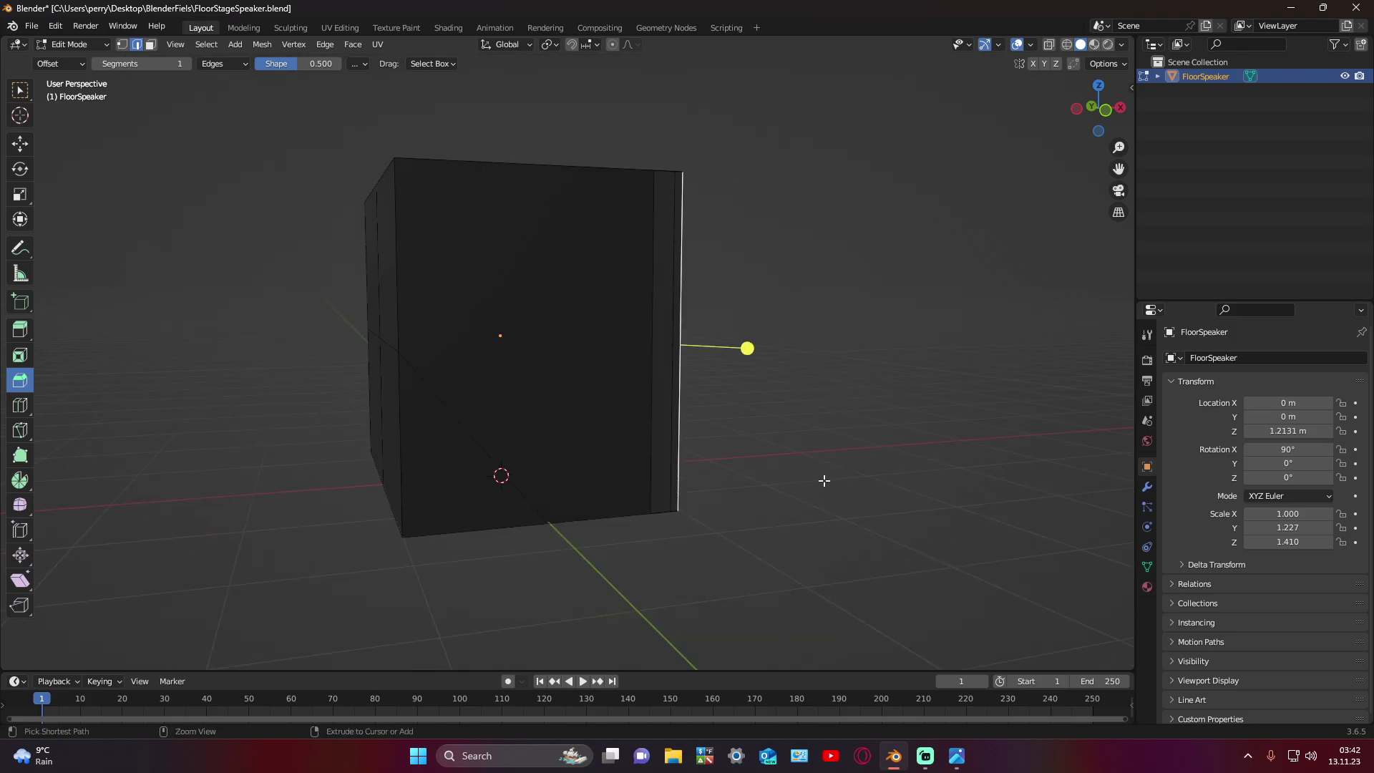
key(ctrl+z)
key(ctrl+z)
key(ctrl+z)
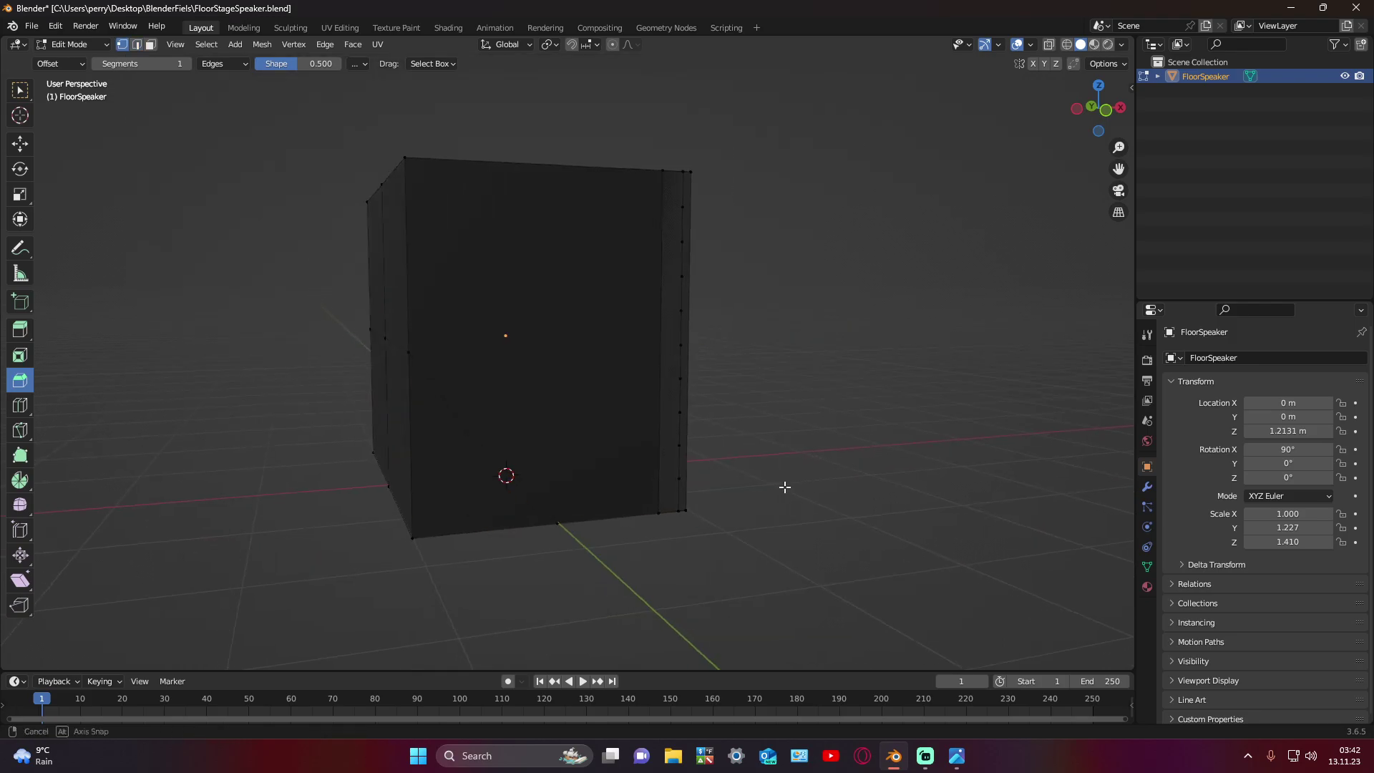
Step: Select the middle horizontal edge loop and inspect its edge options
middle_drag(786, 485, 787, 486)
alt+click(793, 423)
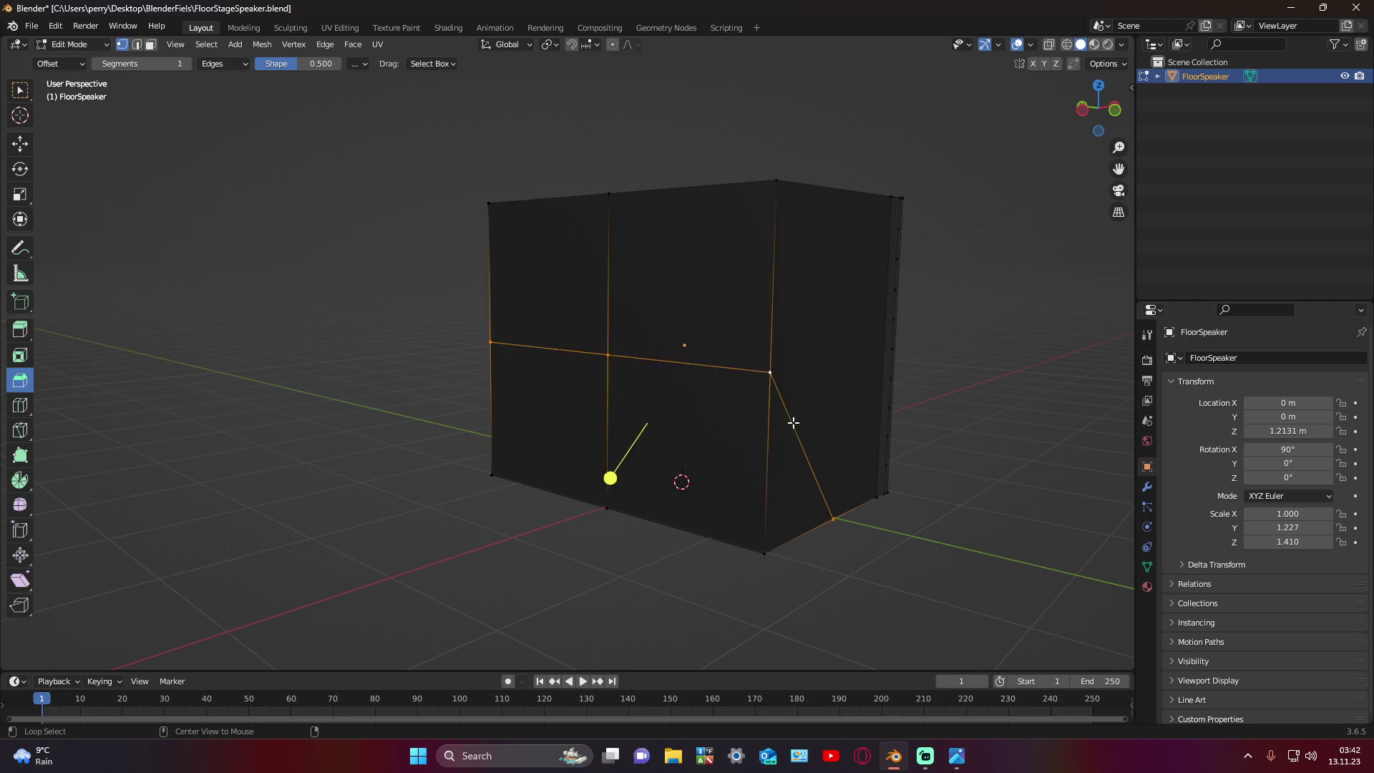
click(136, 46)
right_click(804, 442)
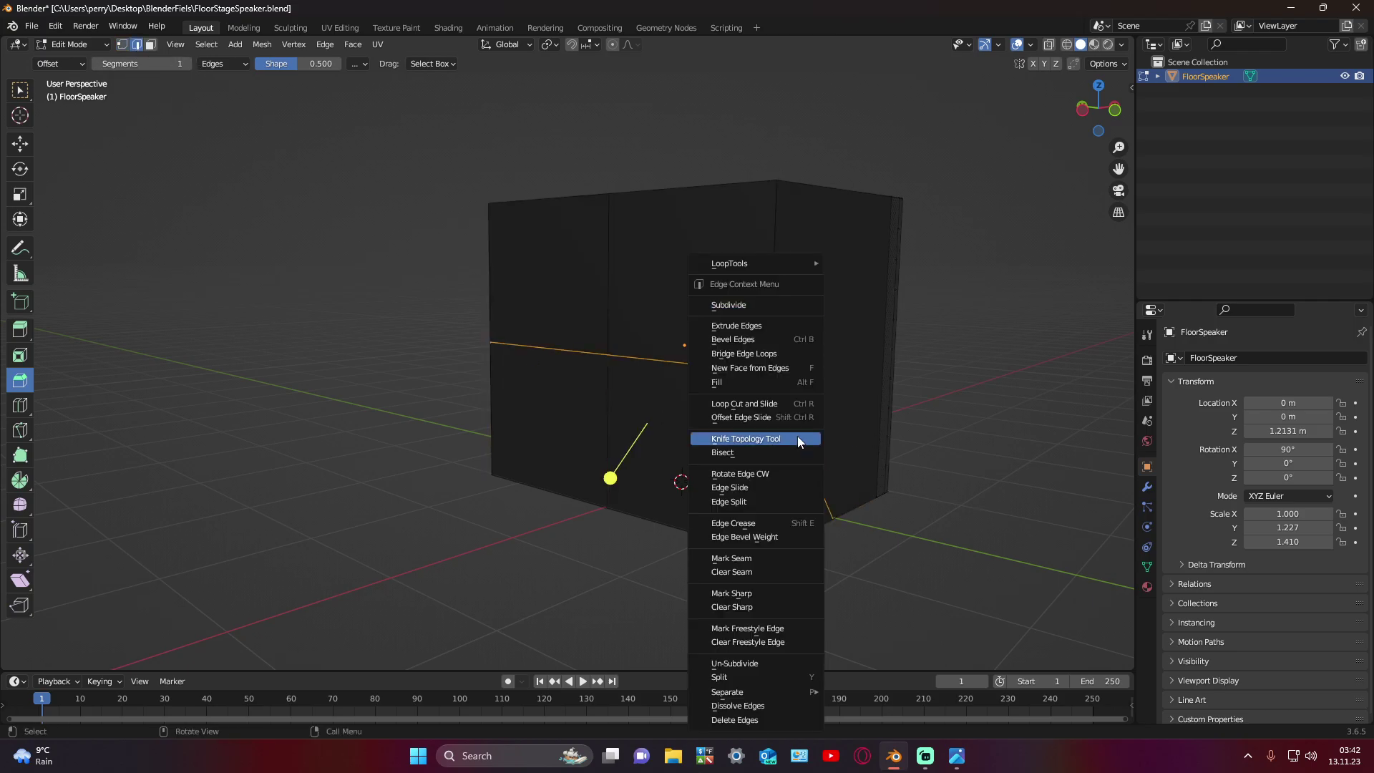
click(1028, 475)
Step: Dissolve the diagonal edge loop, leaving the front split by one vertical edge
middle_drag(1027, 475, 780, 473)
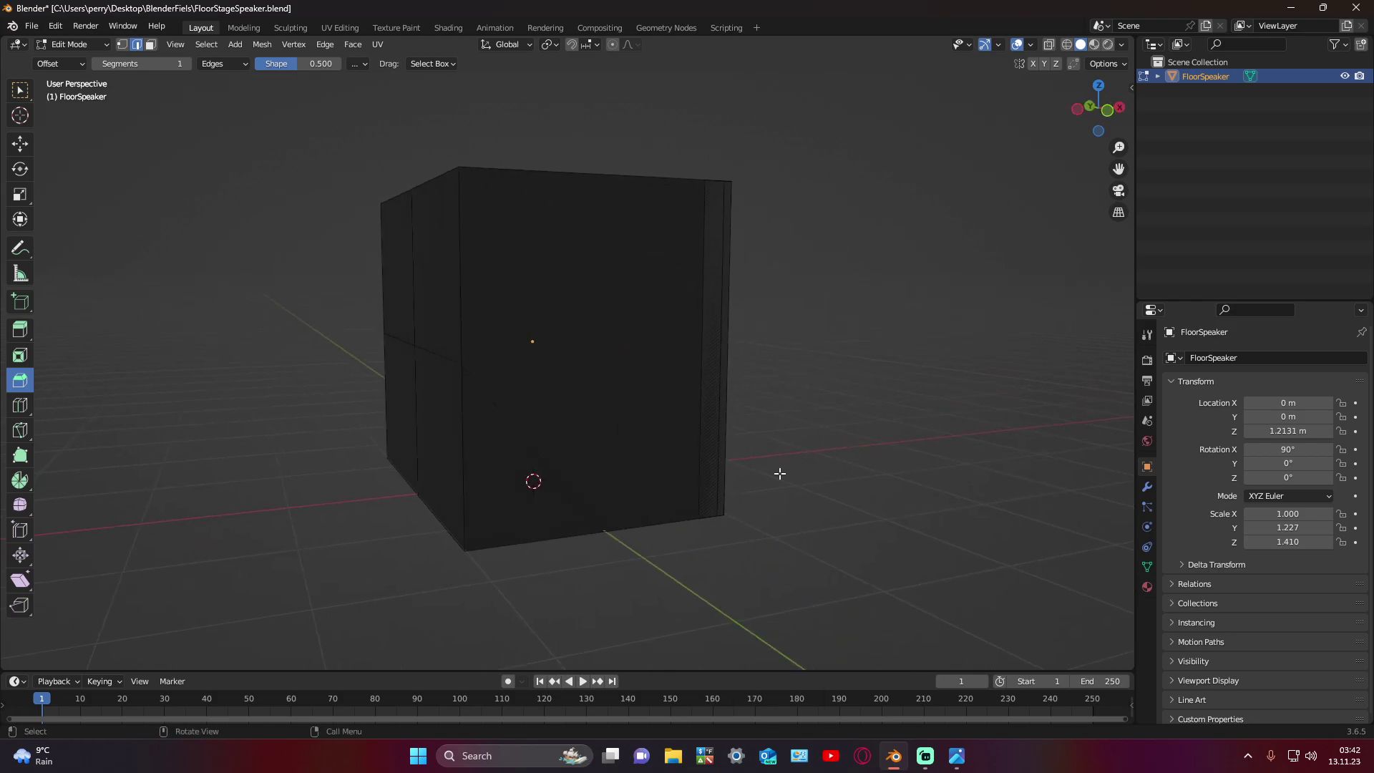
alt+click(525, 441)
right_click(524, 440)
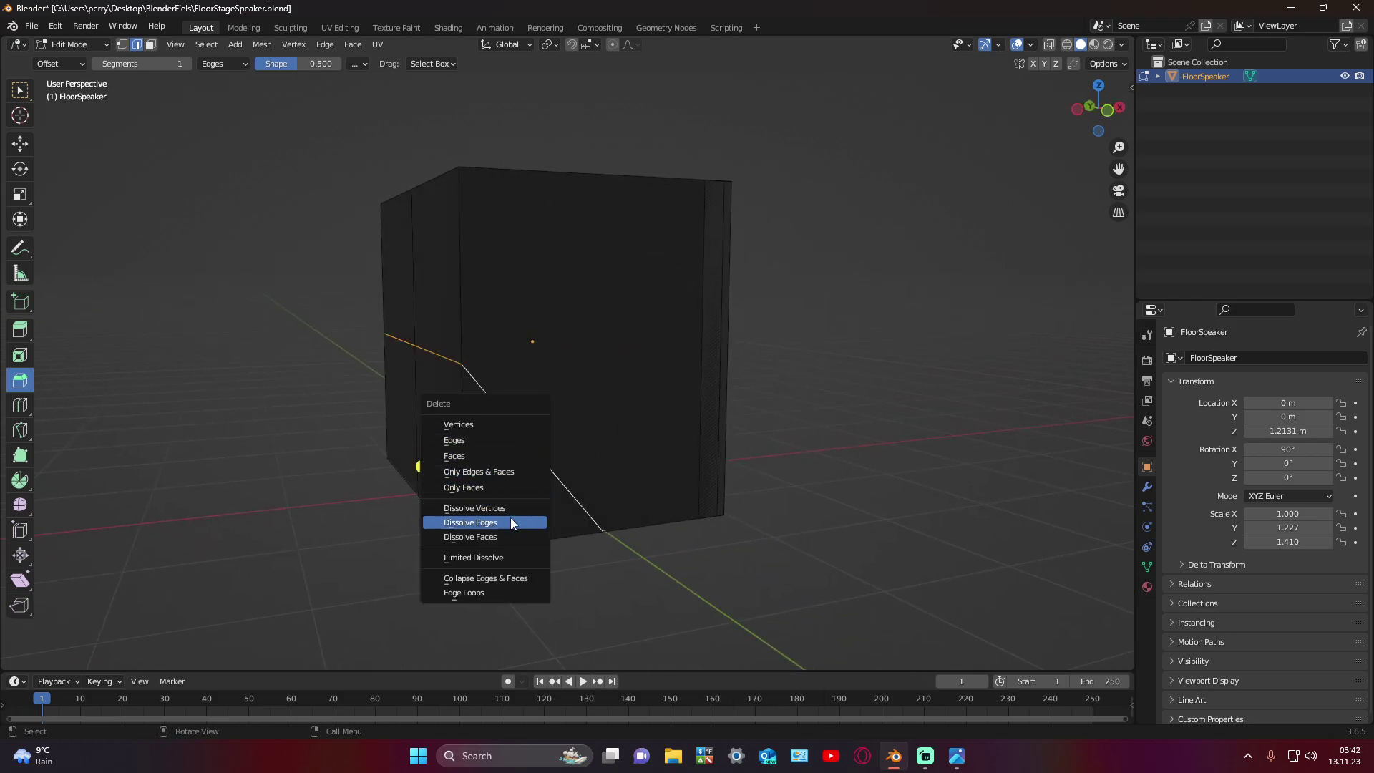
click(509, 521)
middle_drag(862, 519, 946, 512)
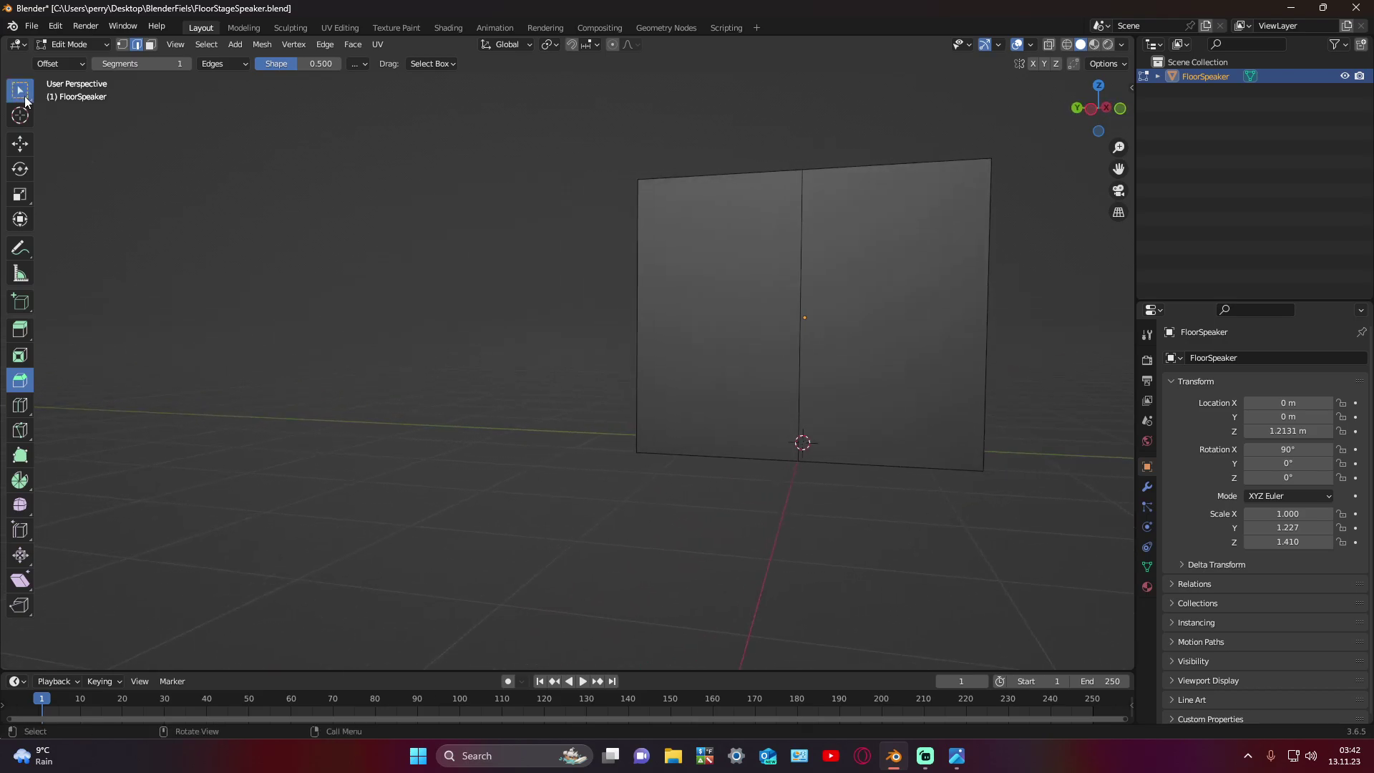
click(23, 95)
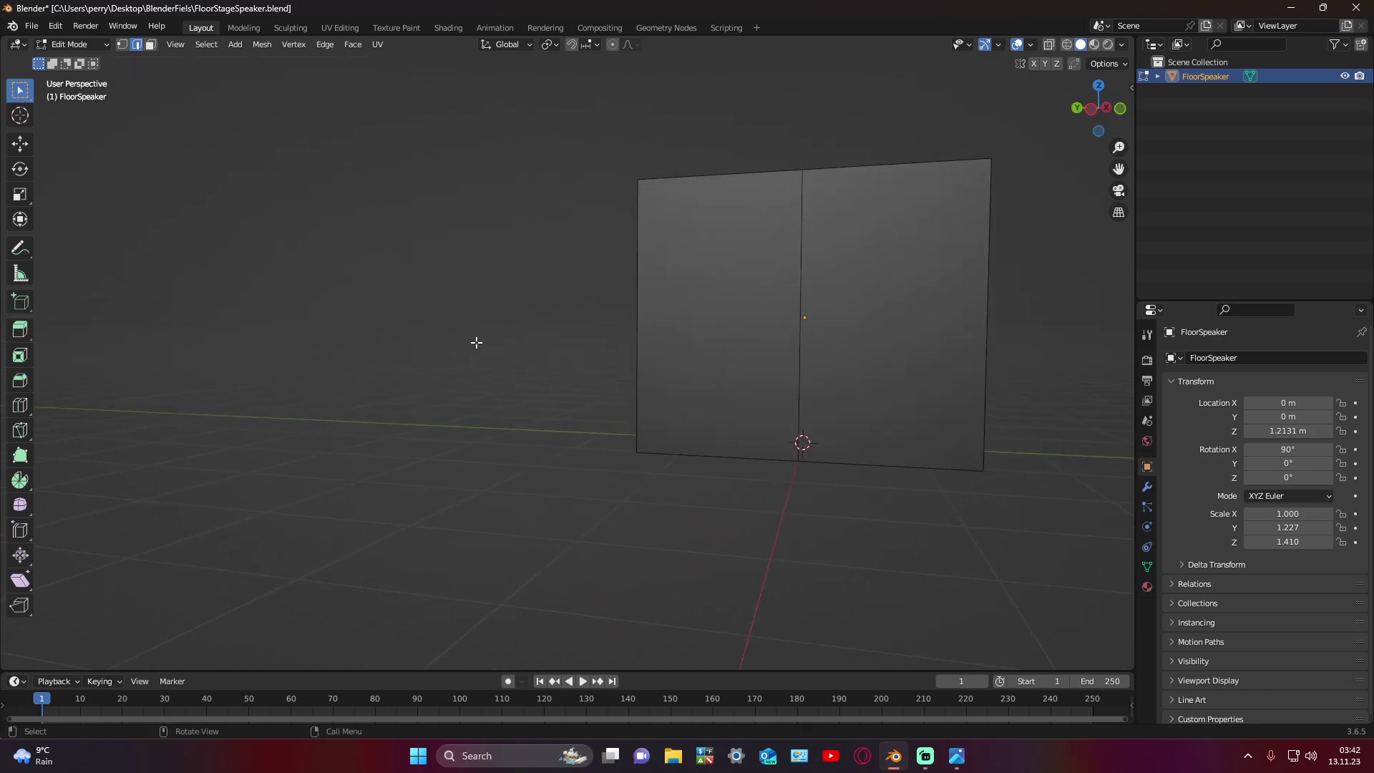
Step: Orbit around the FloorSpeaker box and select its two leftmost front faces
middle_drag(184, 95, 135, 86)
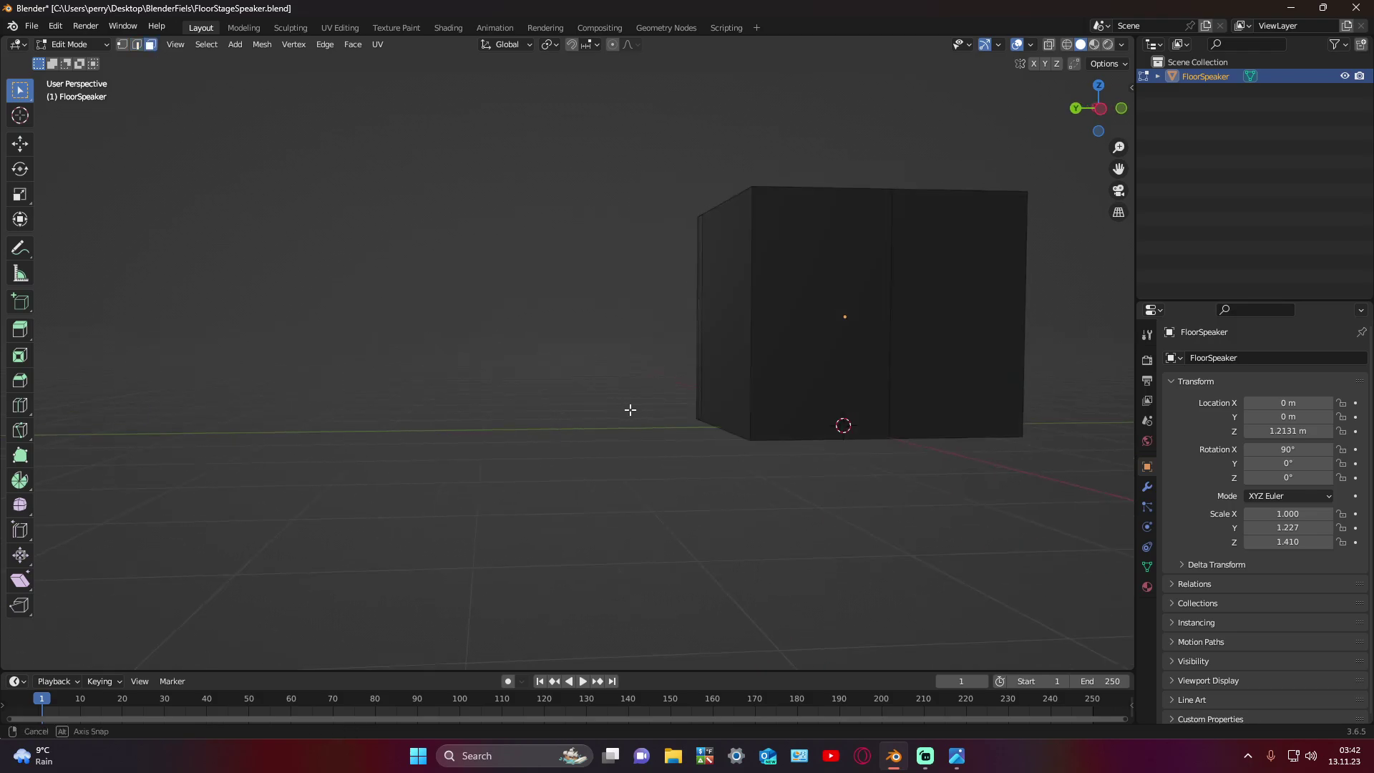
middle_drag(728, 466, 785, 435)
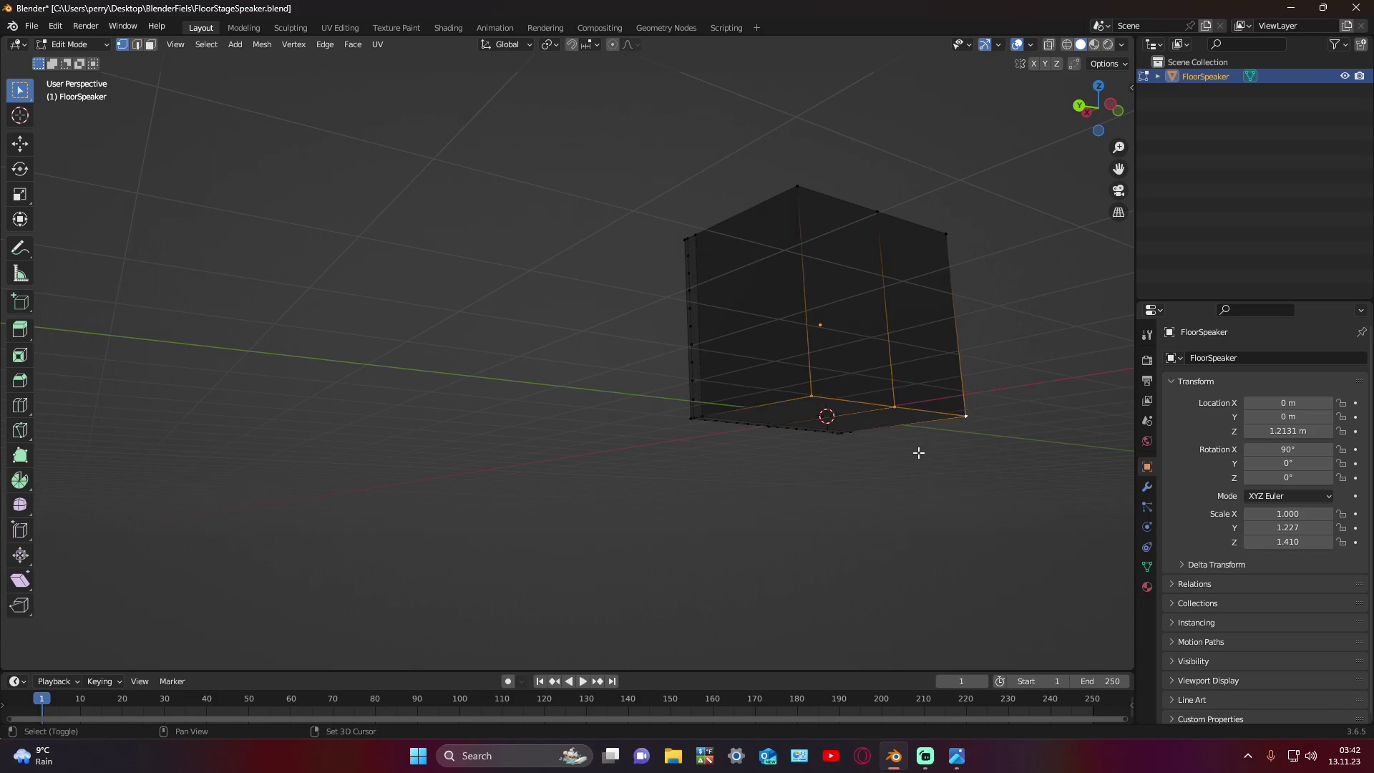
mouse_move(919, 452)
middle_down()
mouse_move(791, 512)
mouse_move(739, 506)
mouse_move(551, 399)
middle_up()
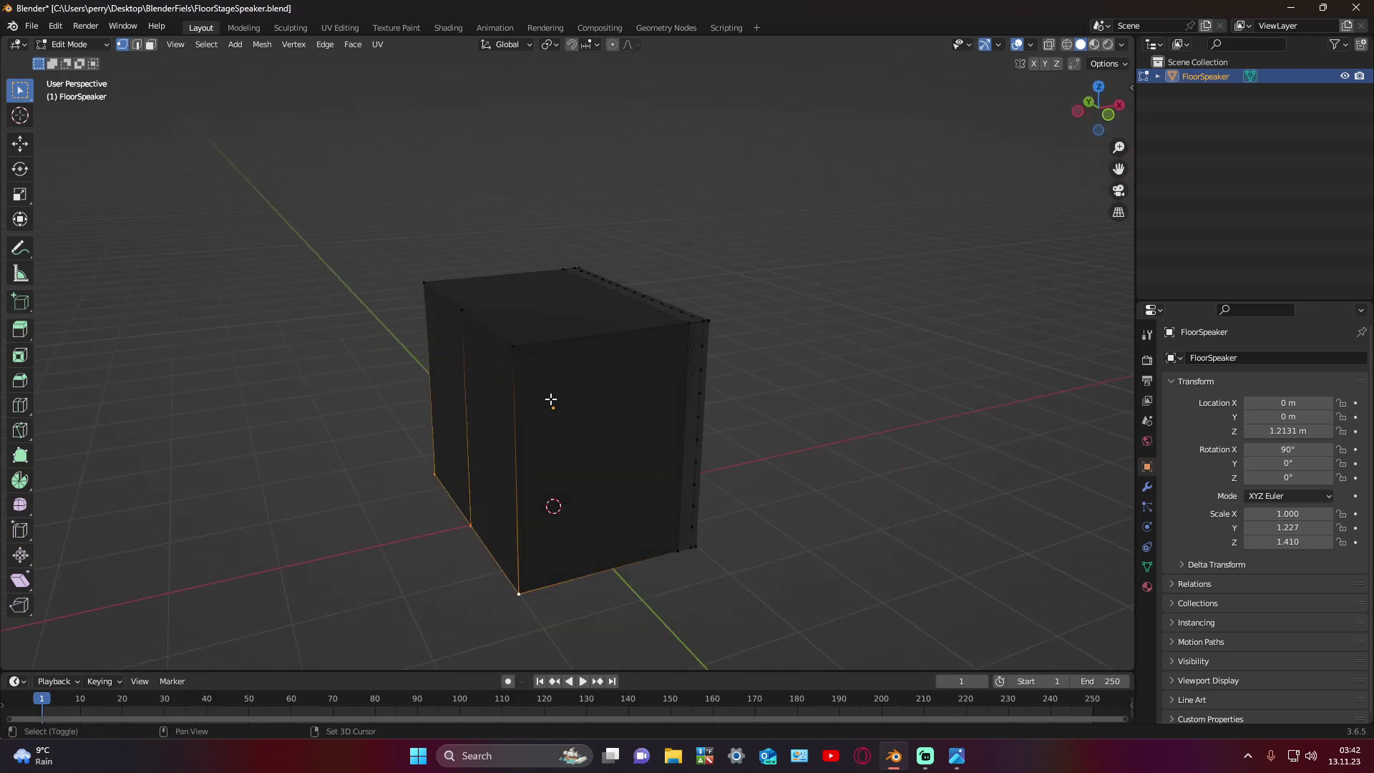
click(455, 304)
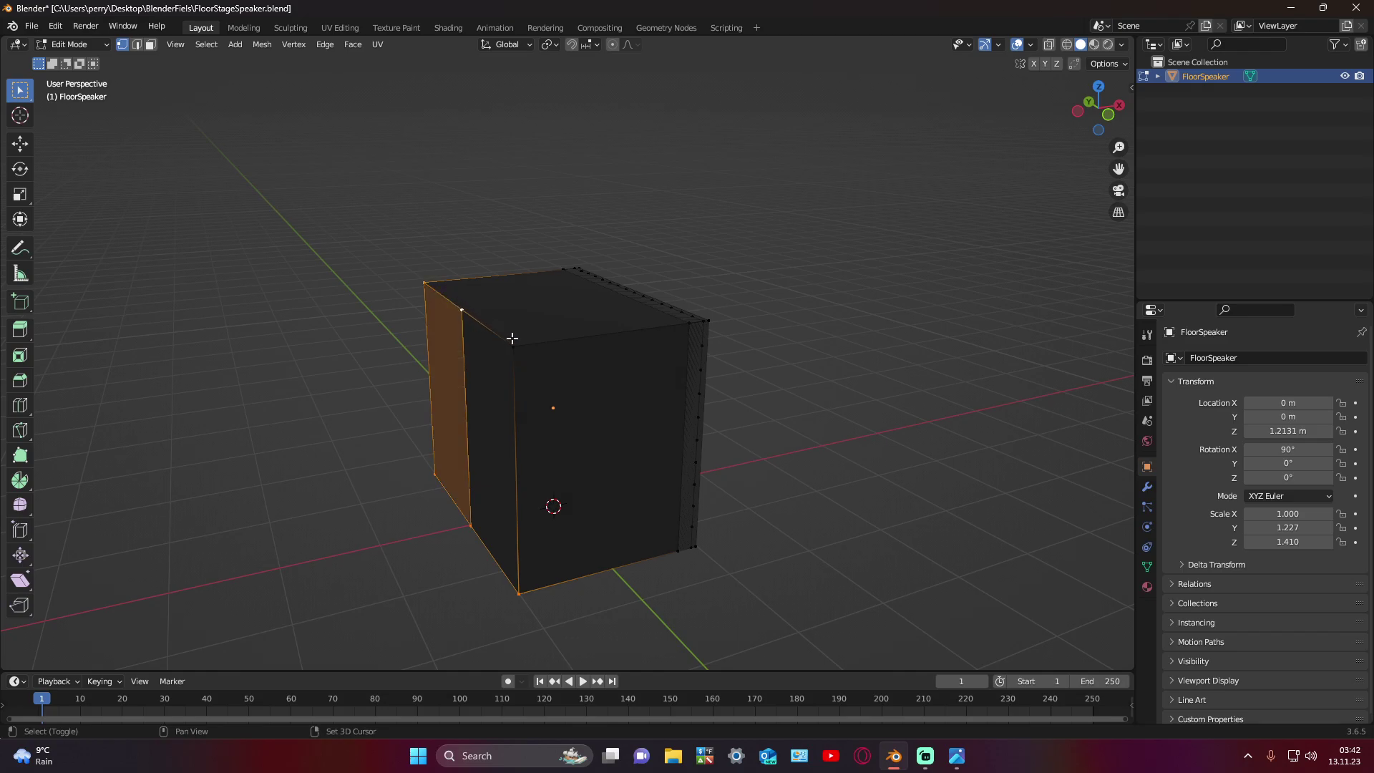
shift+click(511, 347)
middle_drag(458, 368, 438, 350)
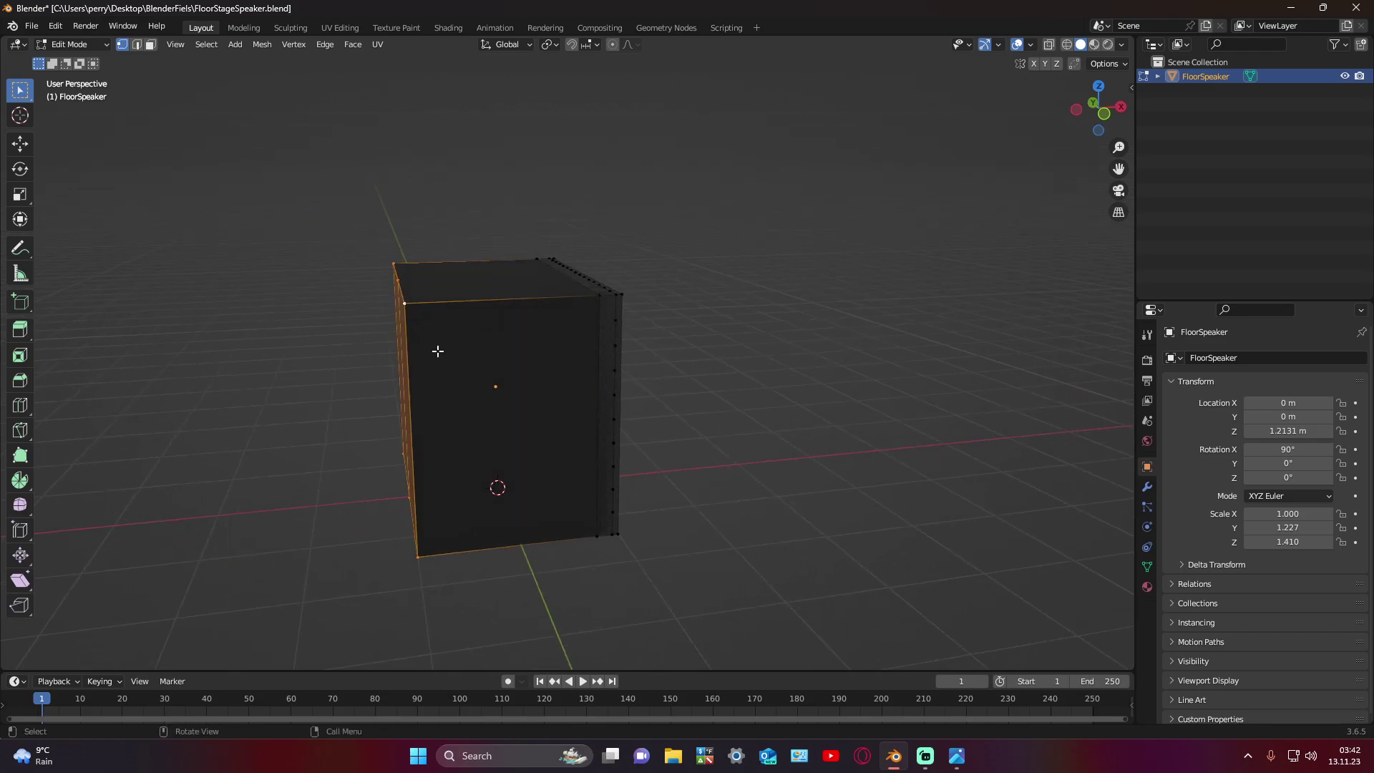
Step: Chamfer the selected front edge with a trial bevel, then clear the selection
click(26, 376)
middle_drag(261, 408, 462, 421)
drag(479, 417, 448, 426)
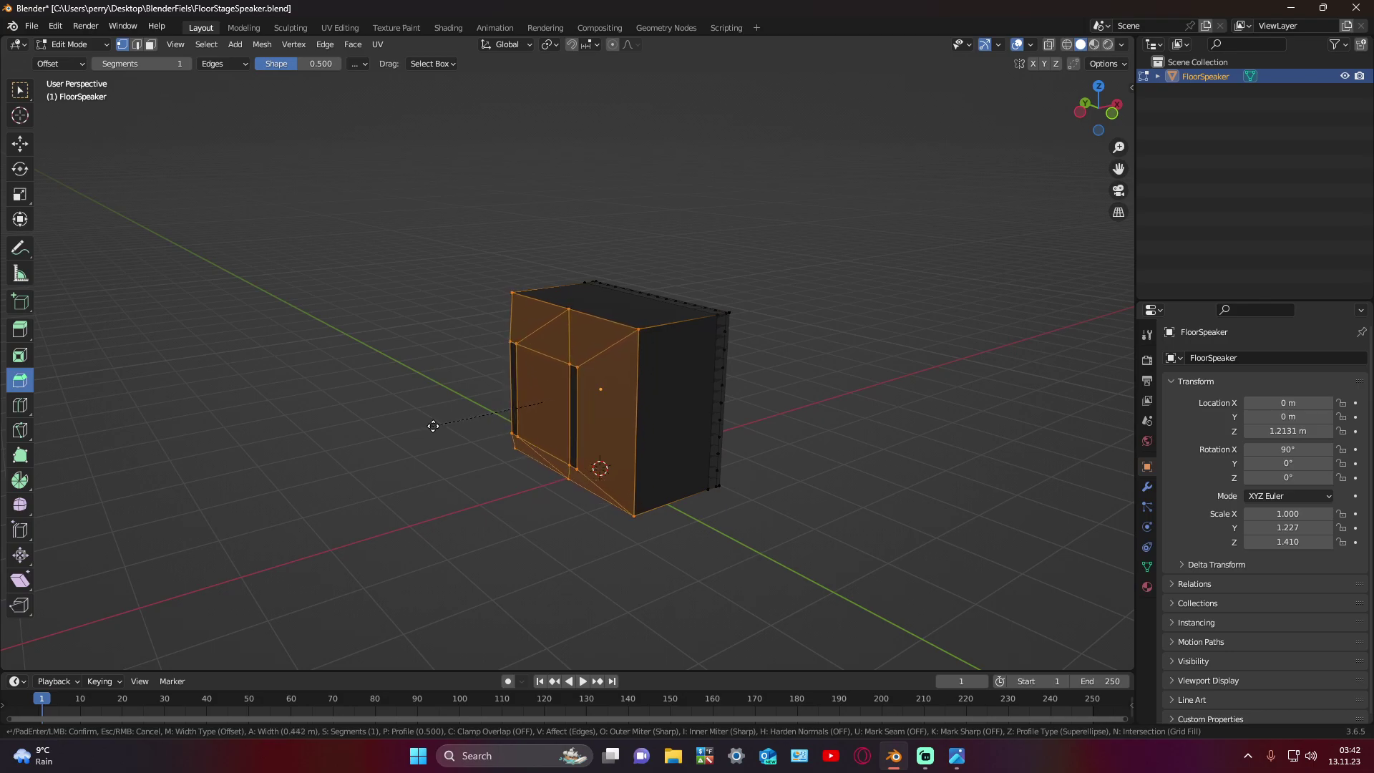
click(448, 442)
middle_drag(447, 442, 625, 448)
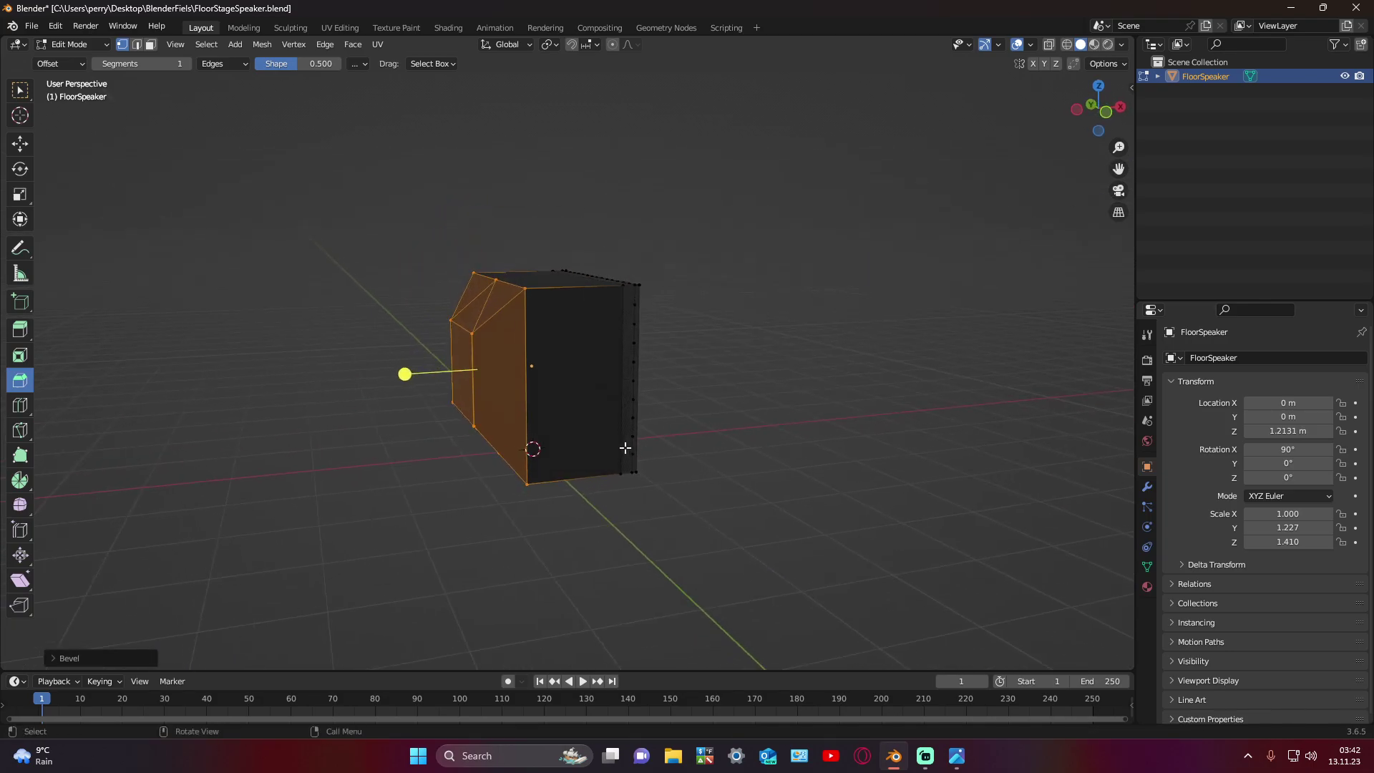
mouse_move(725, 470)
middle_down()
mouse_move(843, 486)
mouse_move(525, 328)
middle_up()
click(845, 485)
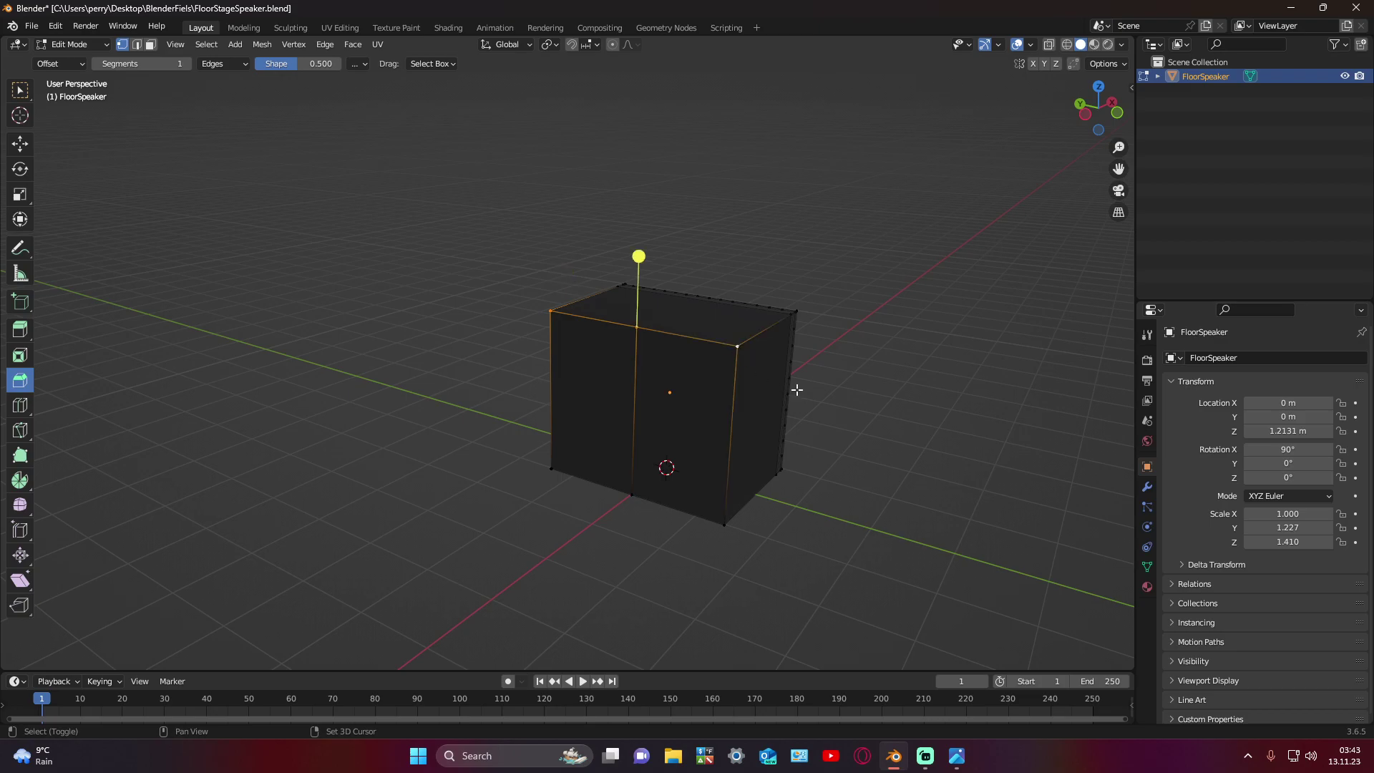
Step: Bevel the top front edge of FloorSpeaker into an angled face
middle_drag(797, 389, 580, 337)
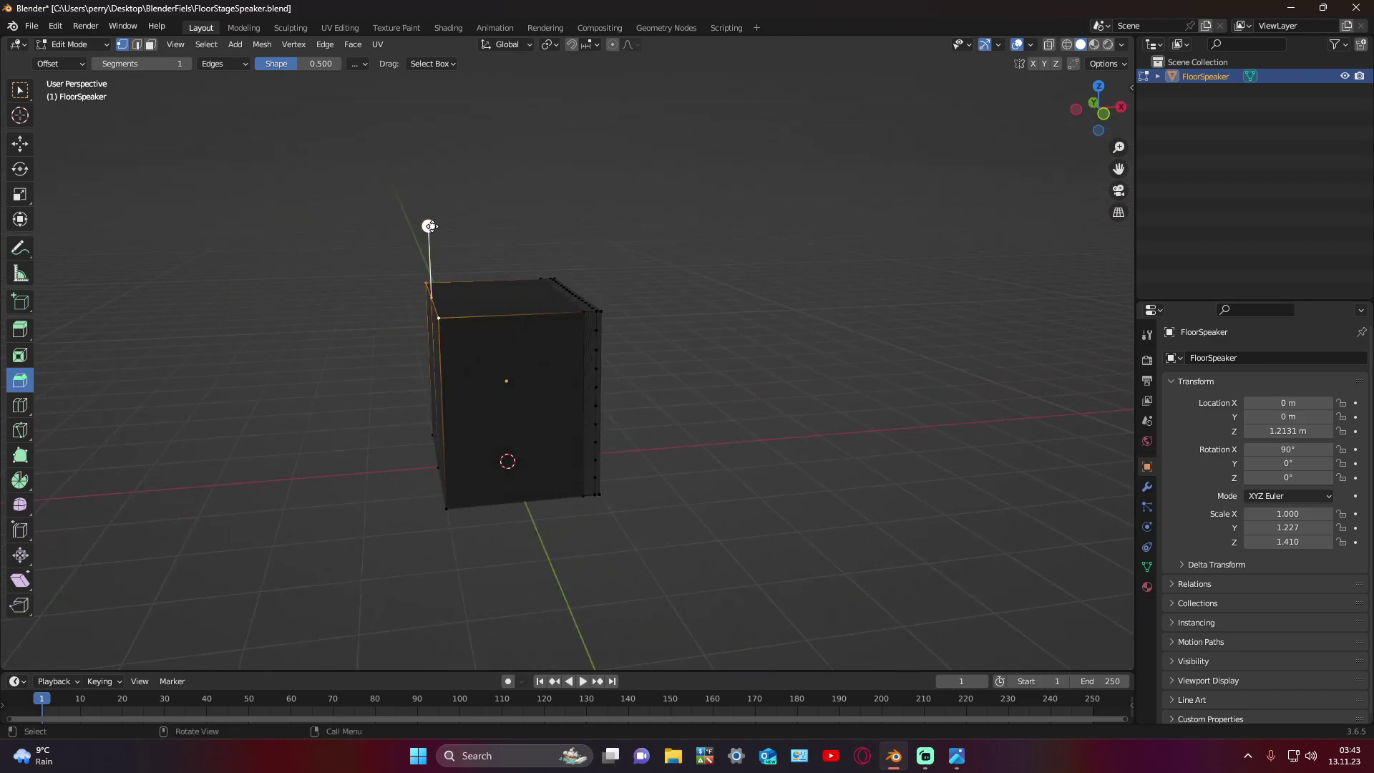
mouse_move(430, 227)
mouse_down()
mouse_move(411, 141)
mouse_move(415, 164)
mouse_up()
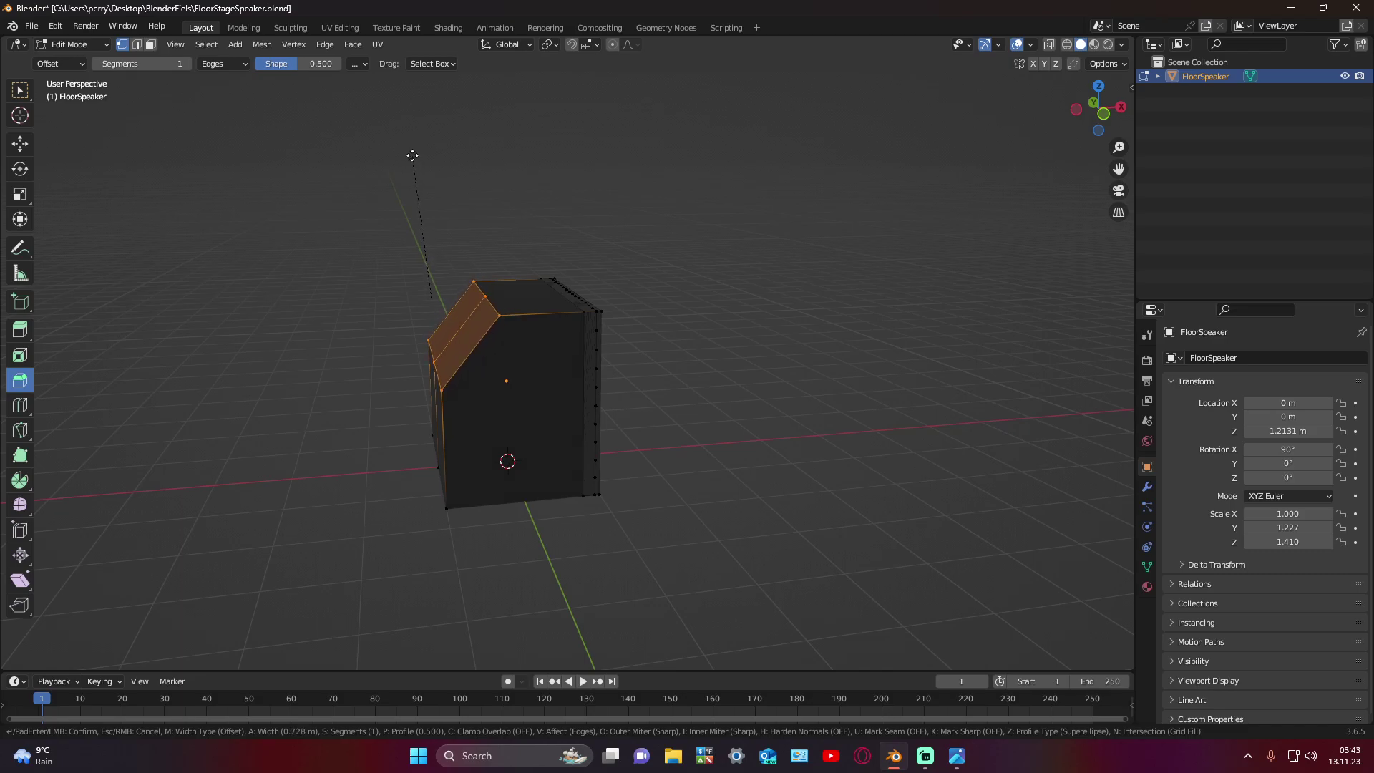
click(395, 286)
Step: Select the bottom front edge and bevel it into a second angled face
mouse_move(396, 286)
middle_down()
mouse_move(654, 383)
mouse_move(732, 345)
mouse_move(752, 315)
mouse_move(588, 292)
middle_up()
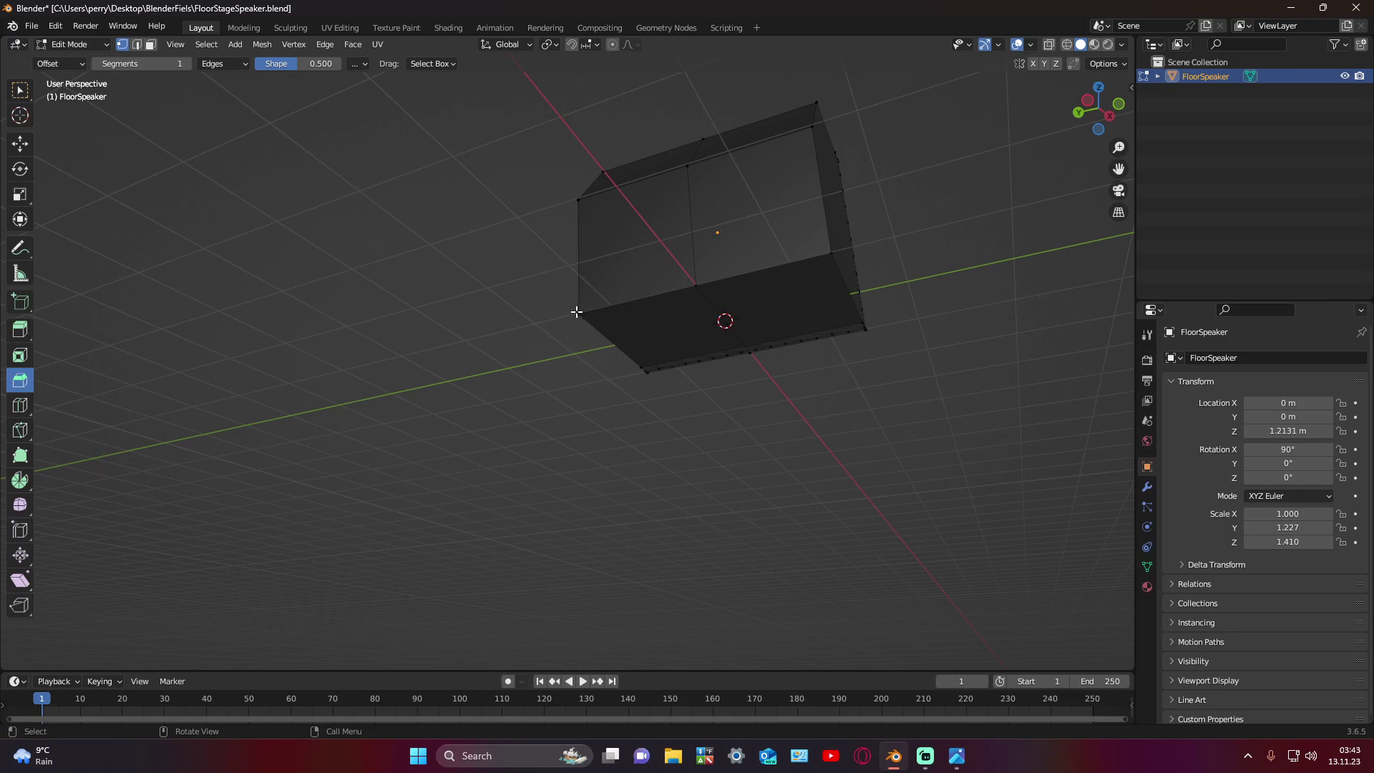
shift+click(692, 283)
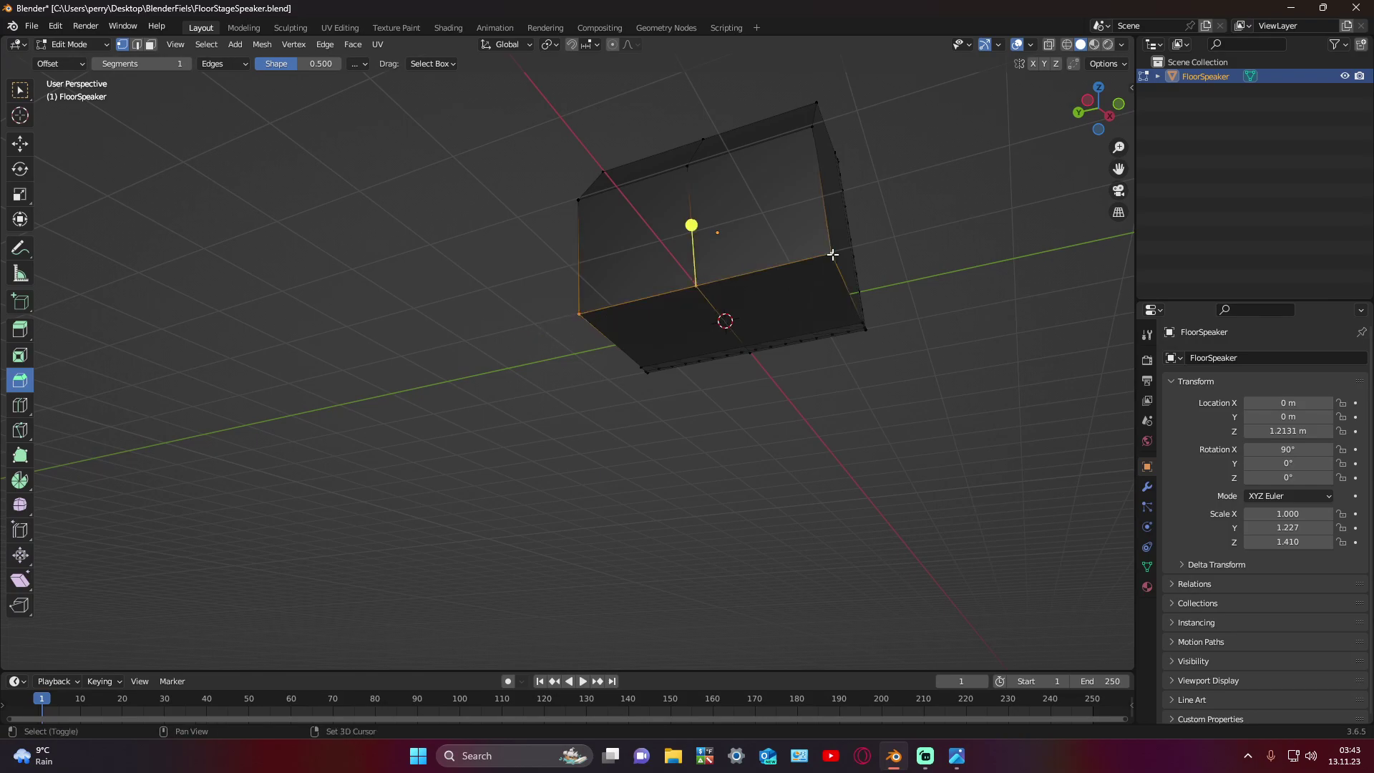
mouse_move(832, 254)
middle_down()
mouse_move(739, 365)
mouse_move(647, 405)
middle_up()
drag(467, 377, 470, 310)
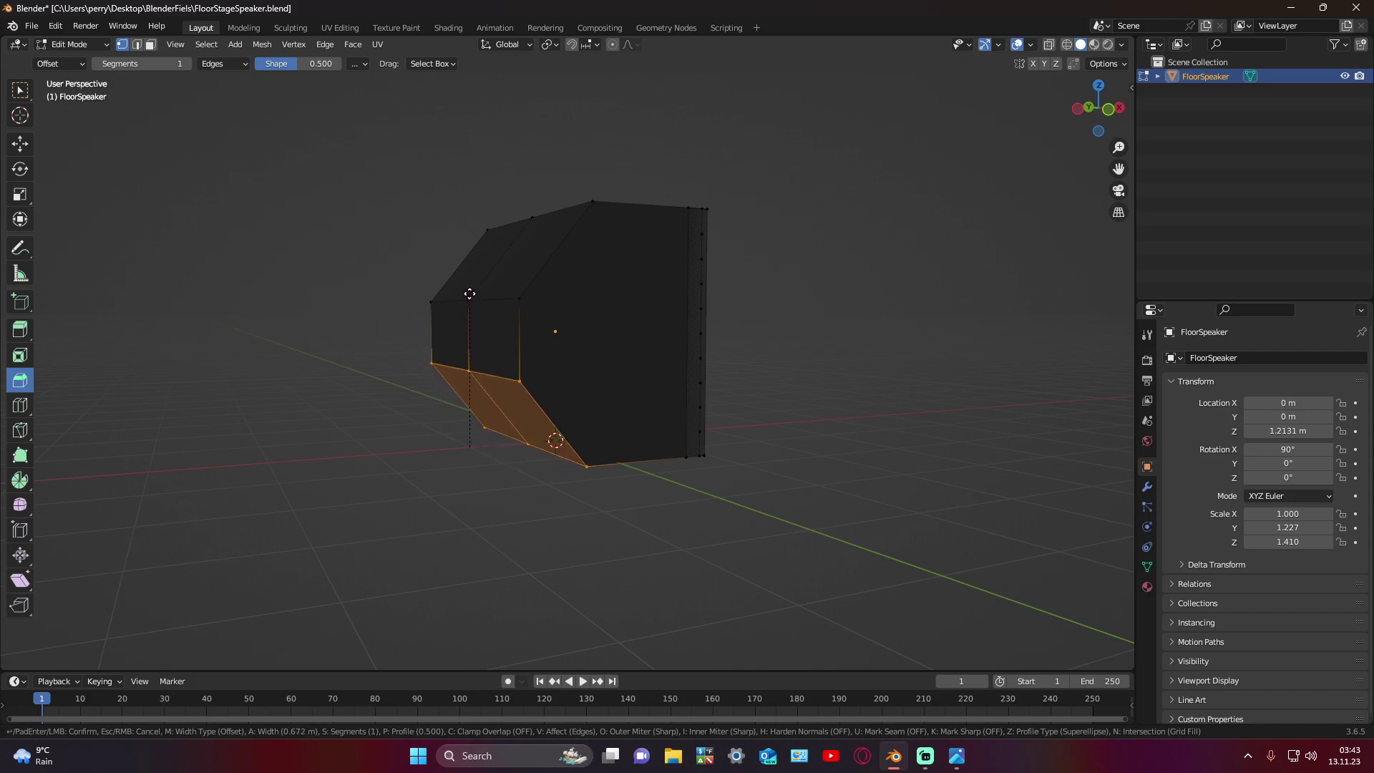
drag(470, 309, 466, 282)
click(384, 406)
mouse_move(385, 406)
middle_down()
mouse_move(337, 393)
mouse_move(359, 396)
mouse_move(414, 304)
mouse_move(372, 325)
middle_up()
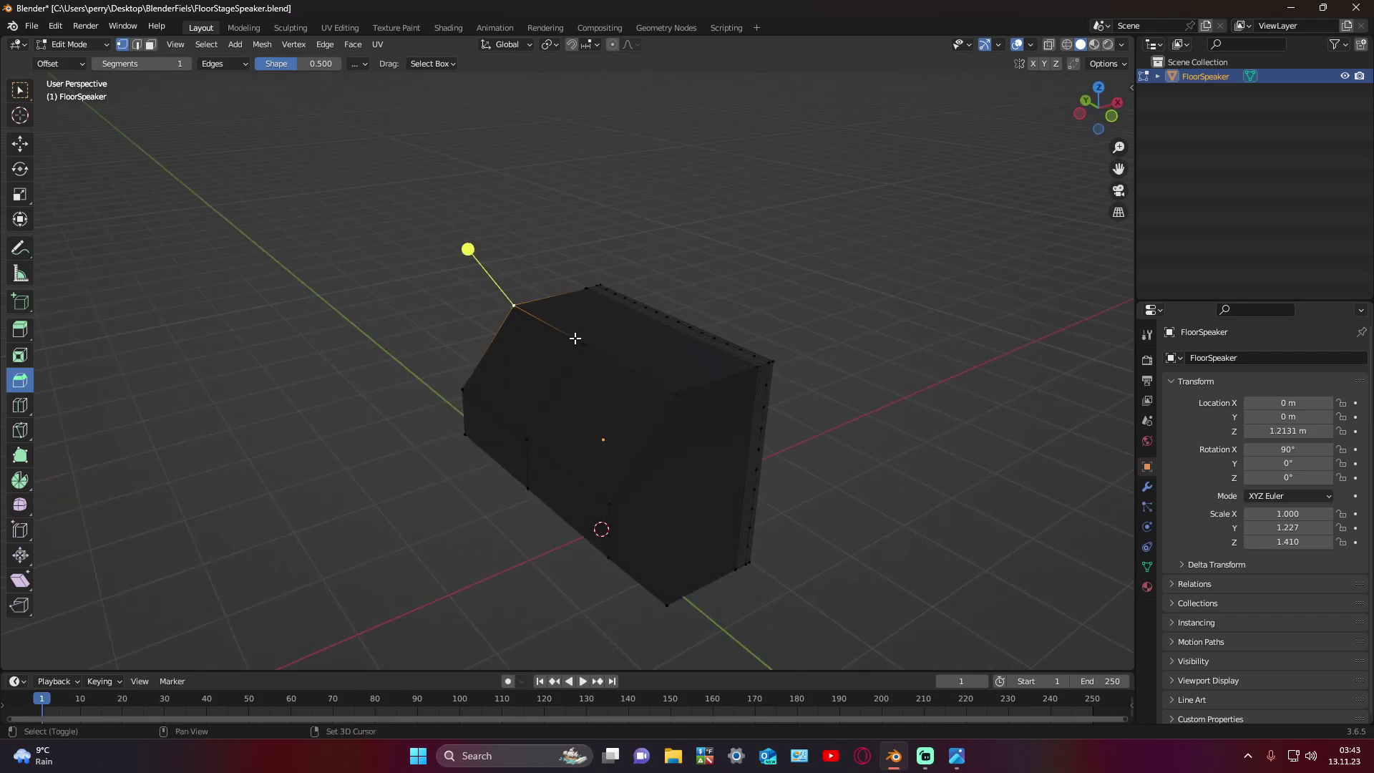
Step: Select the left and lower front faces of the speaker
shift+click(461, 402)
shift+click(527, 486)
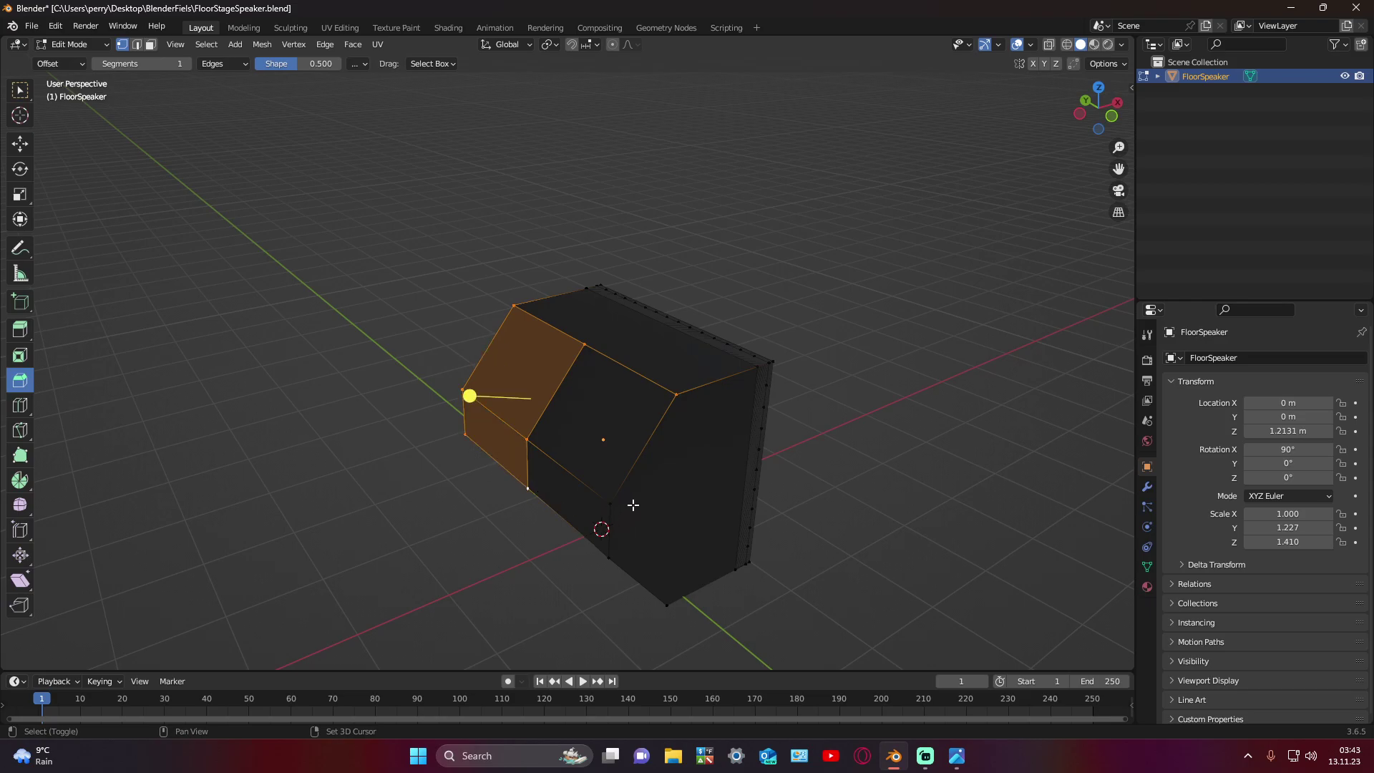
shift+click(600, 553)
middle_drag(607, 555, 595, 483)
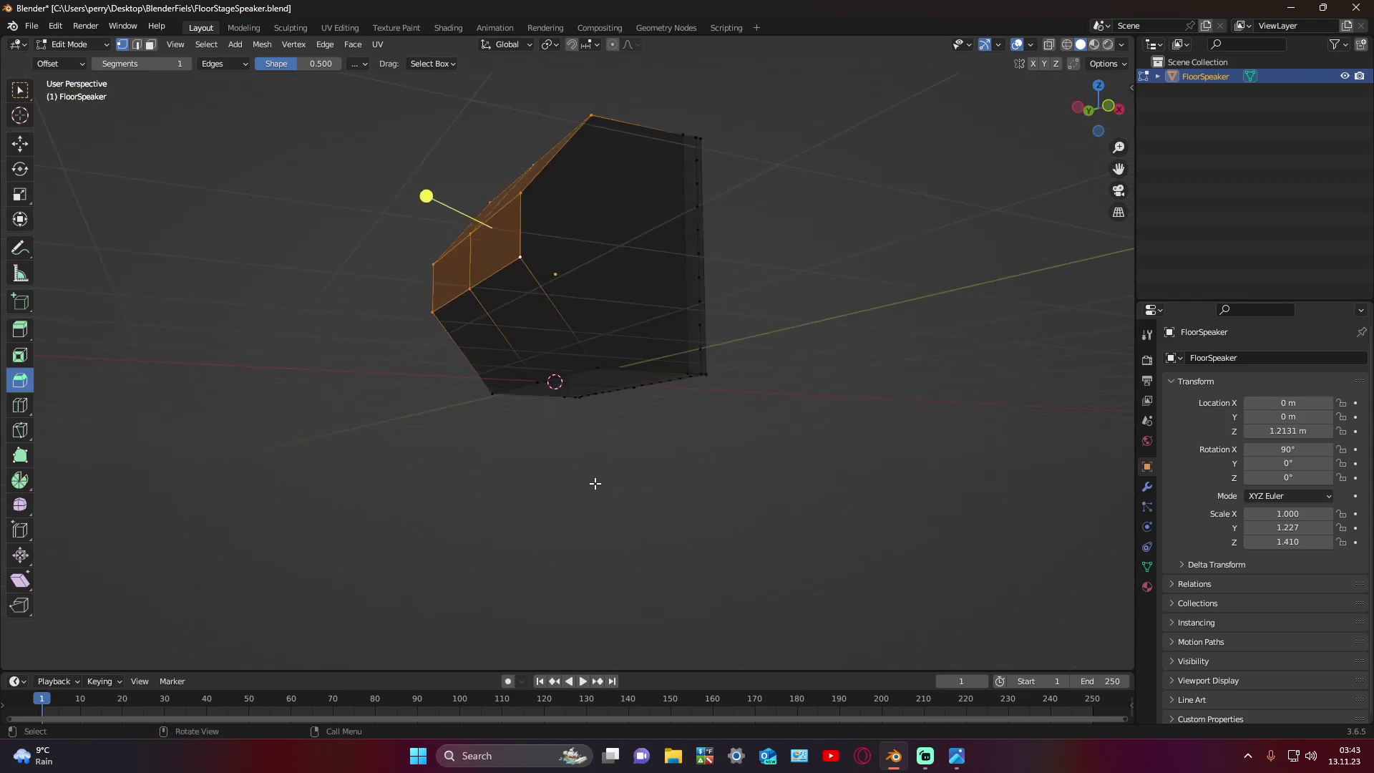
shift+click(537, 383)
shift+click(510, 405)
mouse_move(528, 390)
middle_down()
mouse_move(534, 435)
mouse_move(504, 411)
mouse_move(352, 364)
middle_up()
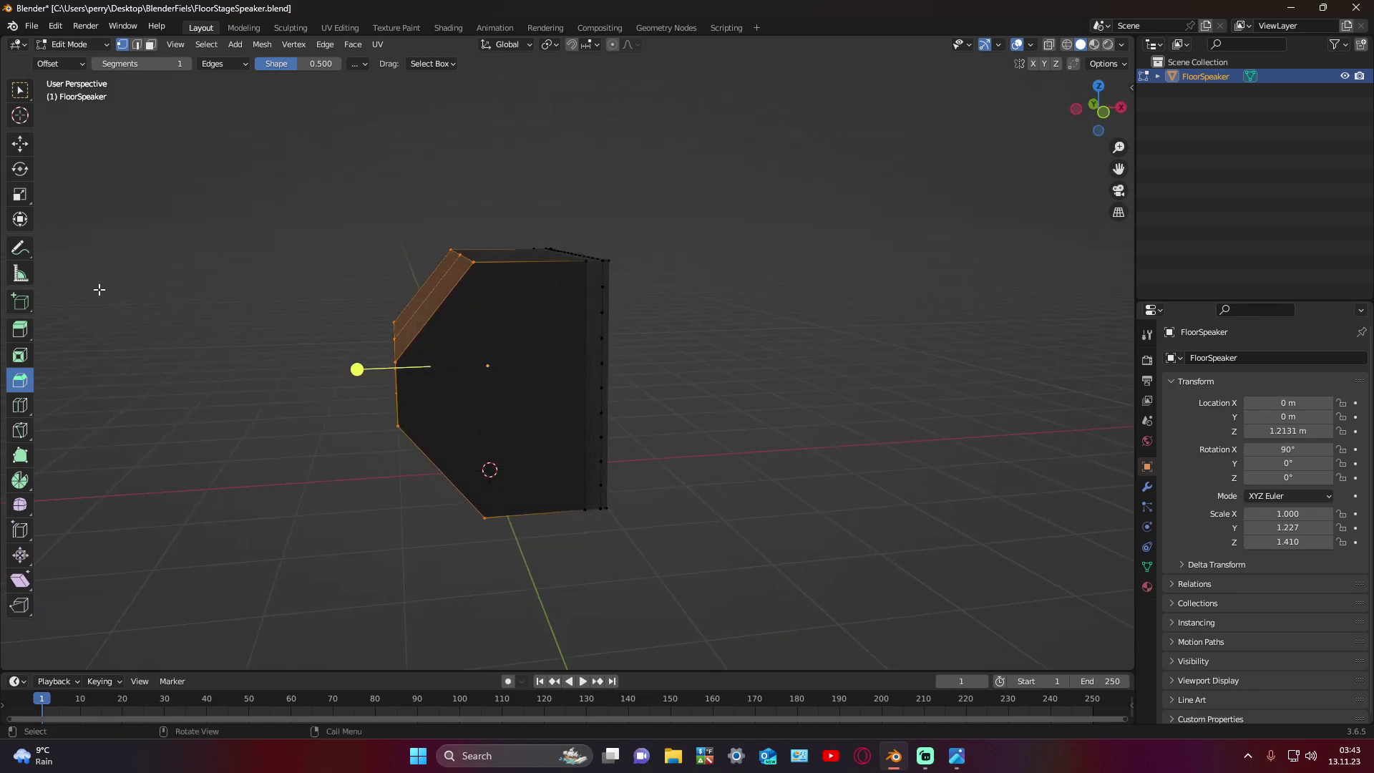
Step: Move the selected front faces along X and return to Object Mode
click(21, 150)
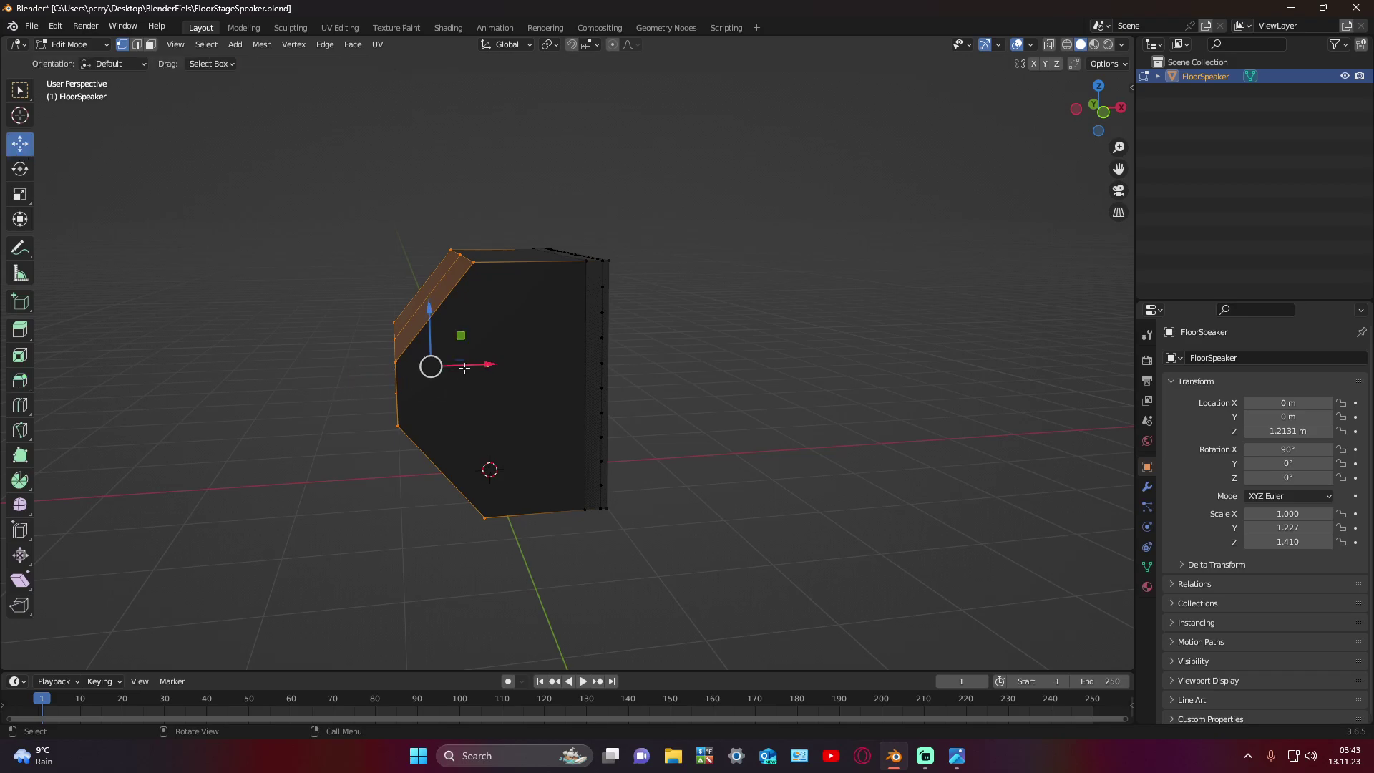
mouse_move(464, 368)
mouse_down()
mouse_move(599, 366)
mouse_move(530, 365)
mouse_up()
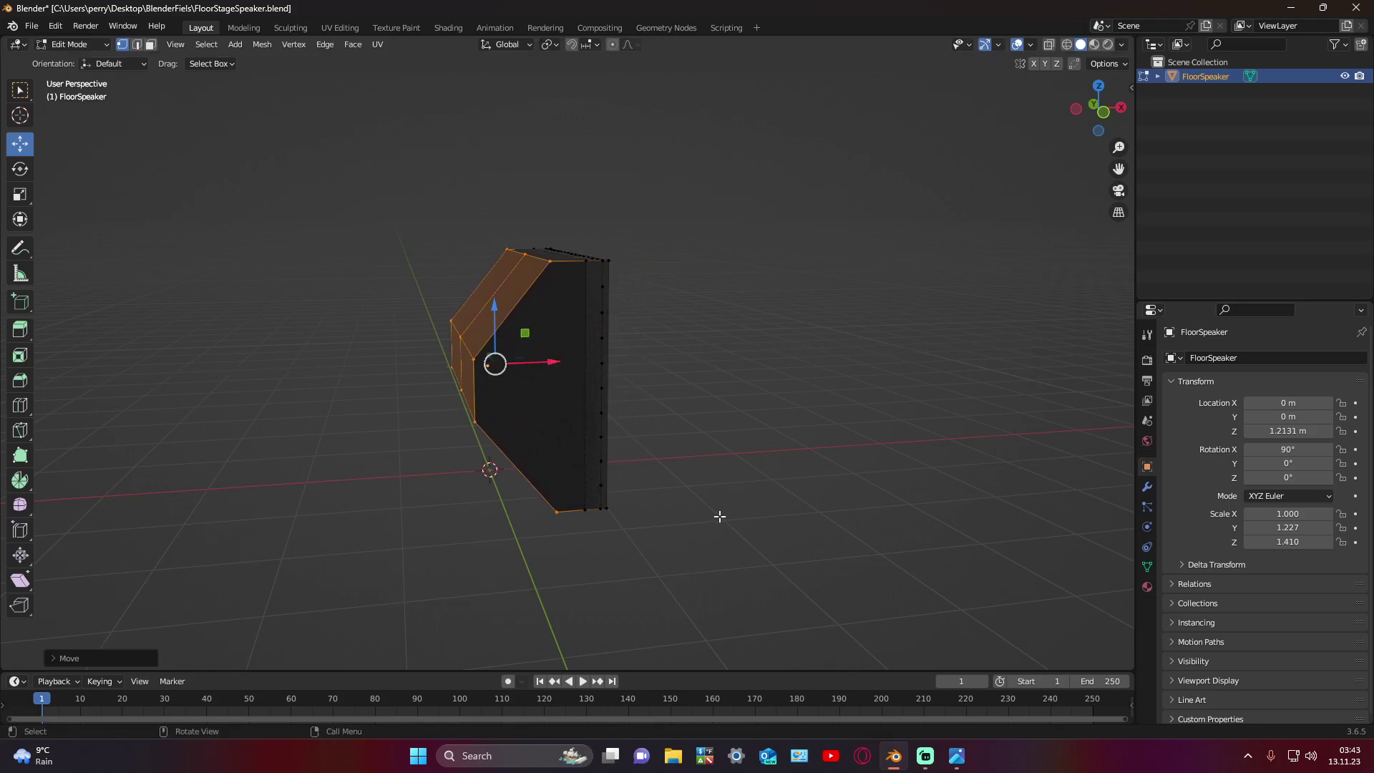
mouse_move(720, 516)
middle_down()
mouse_move(684, 479)
mouse_move(594, 485)
mouse_move(638, 513)
mouse_move(469, 494)
mouse_move(556, 494)
middle_up()
key(Tab)
Step: Inspect the wedge-profile speaker from several angles, briefly re-entering Edit Mode
click(647, 491)
mouse_move(646, 491)
middle_down()
mouse_move(467, 475)
mouse_move(794, 453)
mouse_move(490, 411)
mouse_move(587, 405)
mouse_move(536, 406)
mouse_move(607, 428)
mouse_move(567, 423)
mouse_move(561, 389)
mouse_move(565, 414)
mouse_move(531, 422)
middle_up()
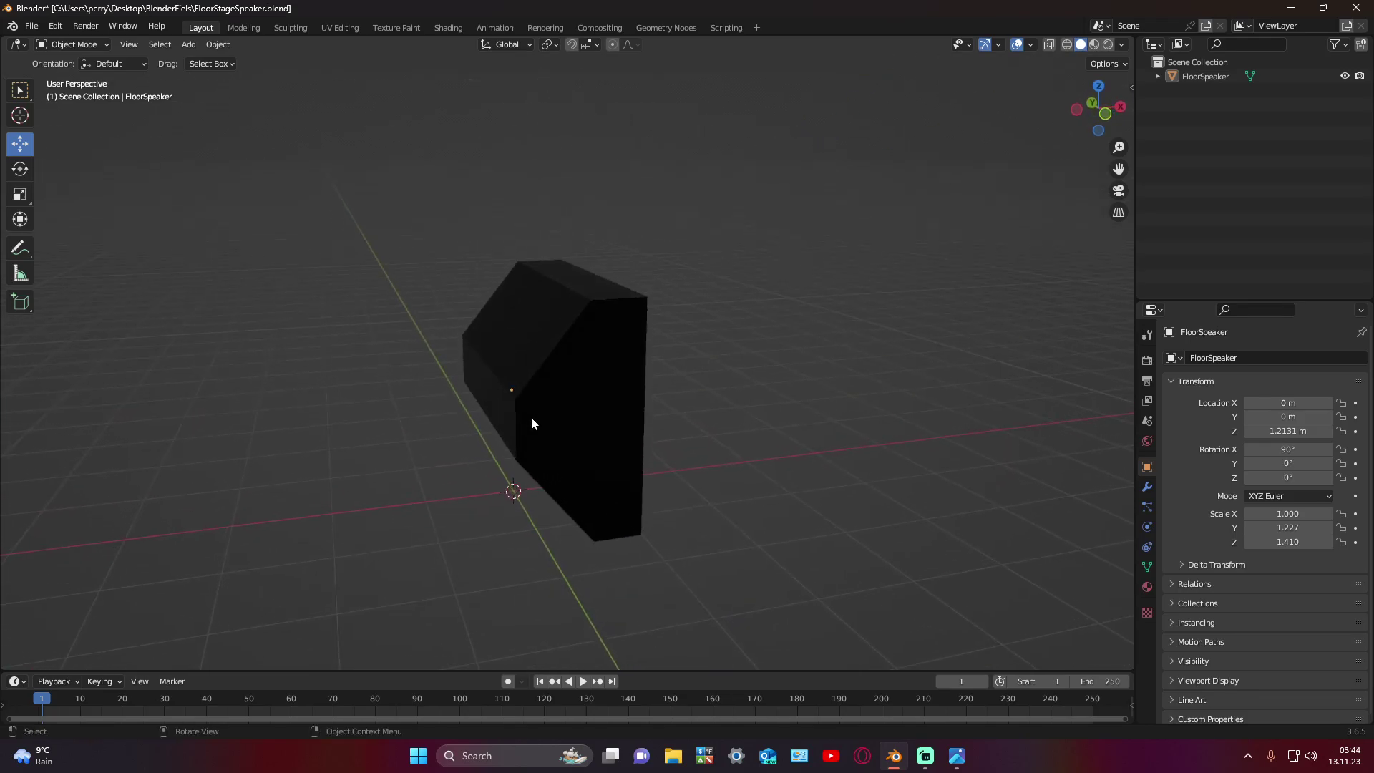
click(564, 419)
key(Tab)
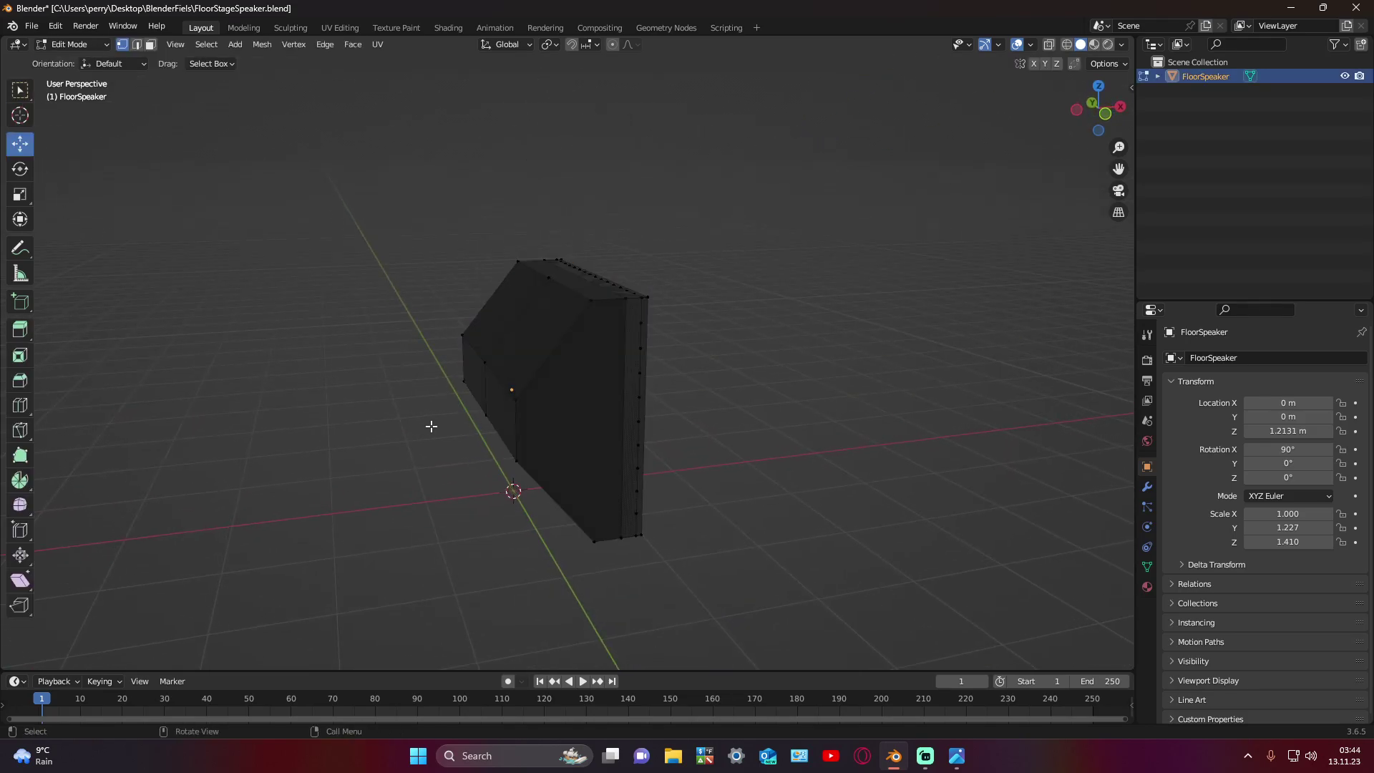
middle_drag(429, 427, 406, 427)
scroll(406, 427, up, 2)
middle_drag(611, 436, 642, 426)
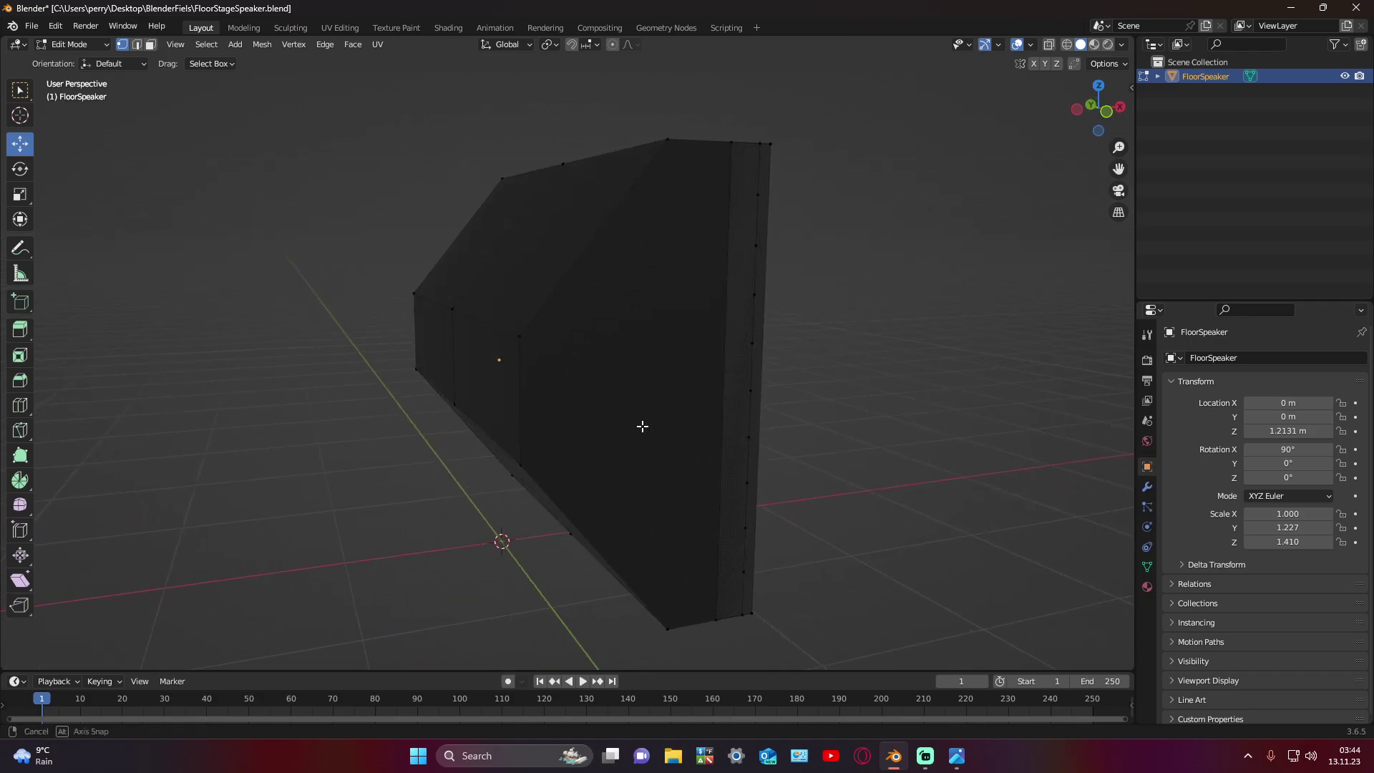
key(Tab)
click(322, 399)
middle_drag(322, 400, 298, 402)
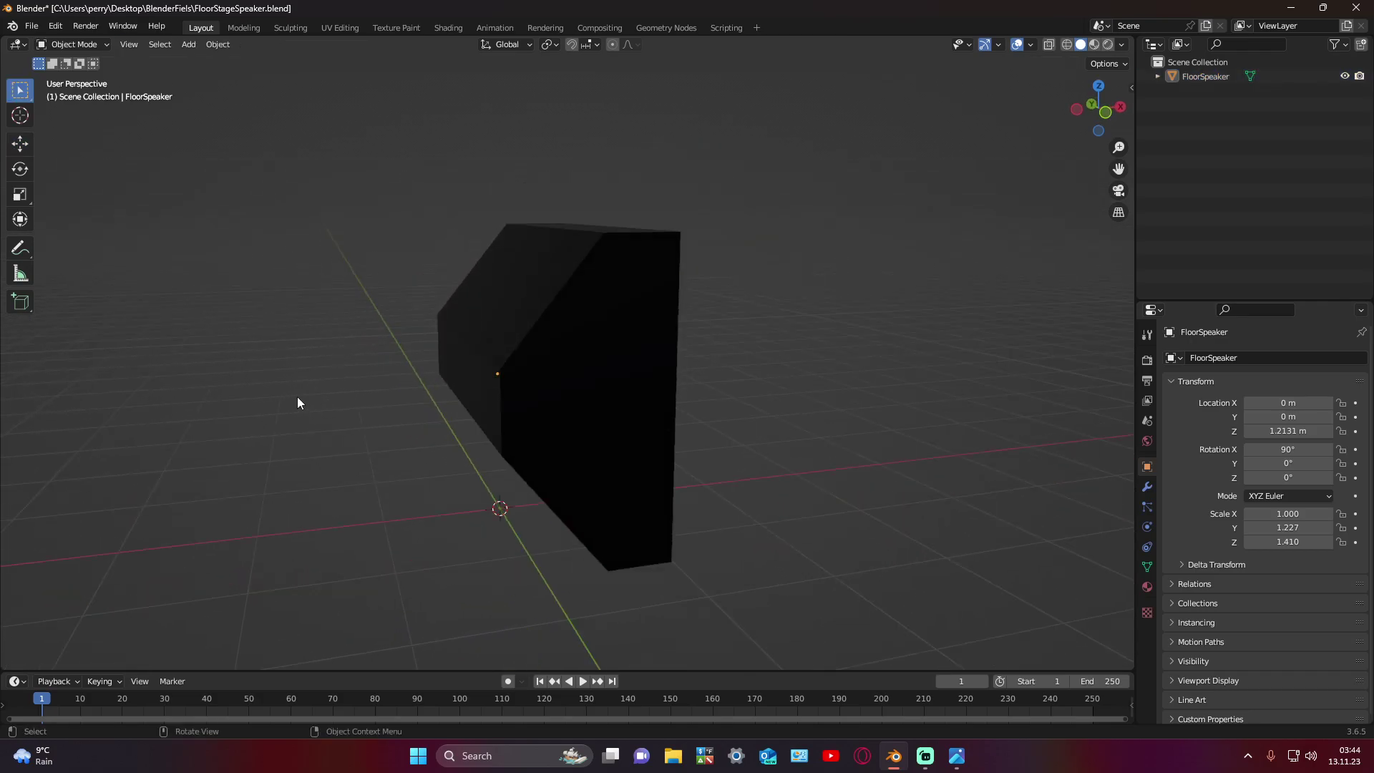
Step: Add a cylinder mesh and scale it down to 0.269
click(189, 44)
mouse_move(211, 60)
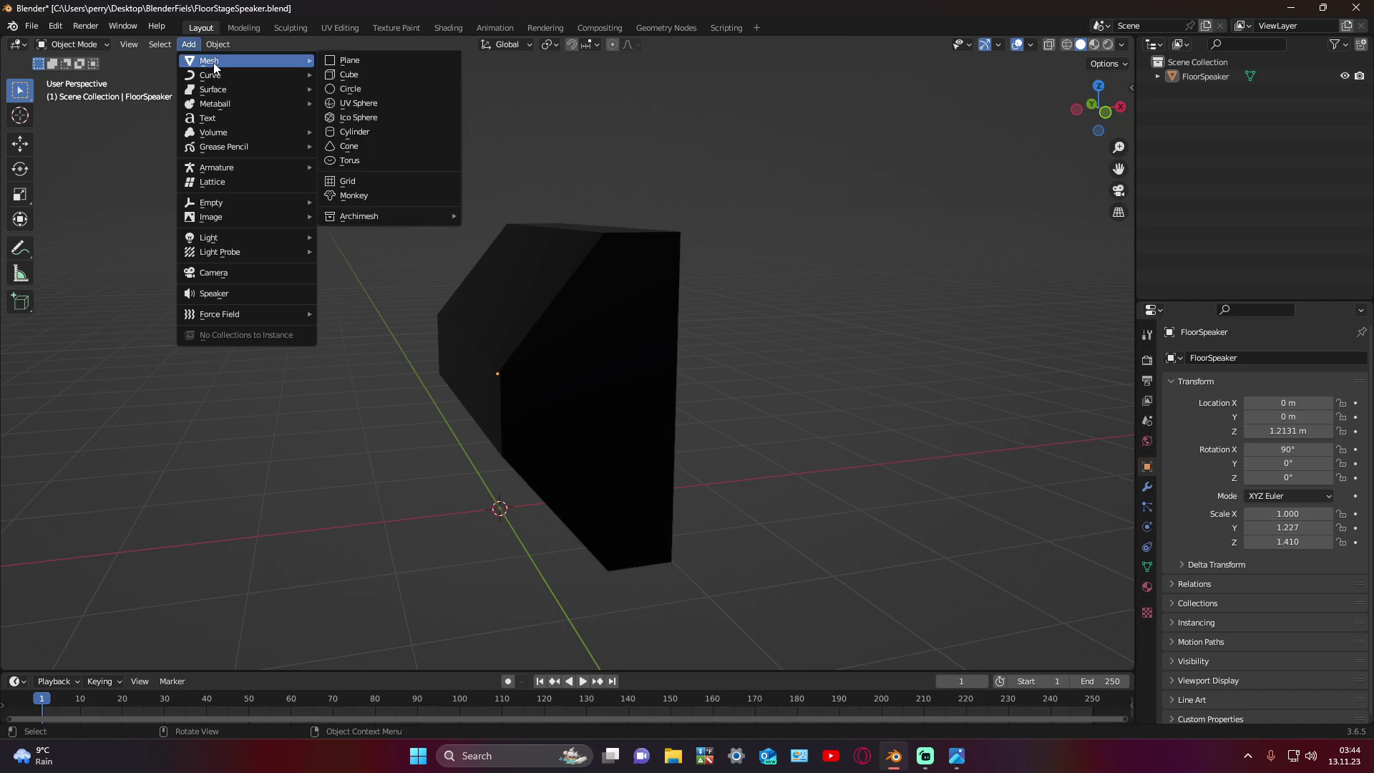
click(355, 134)
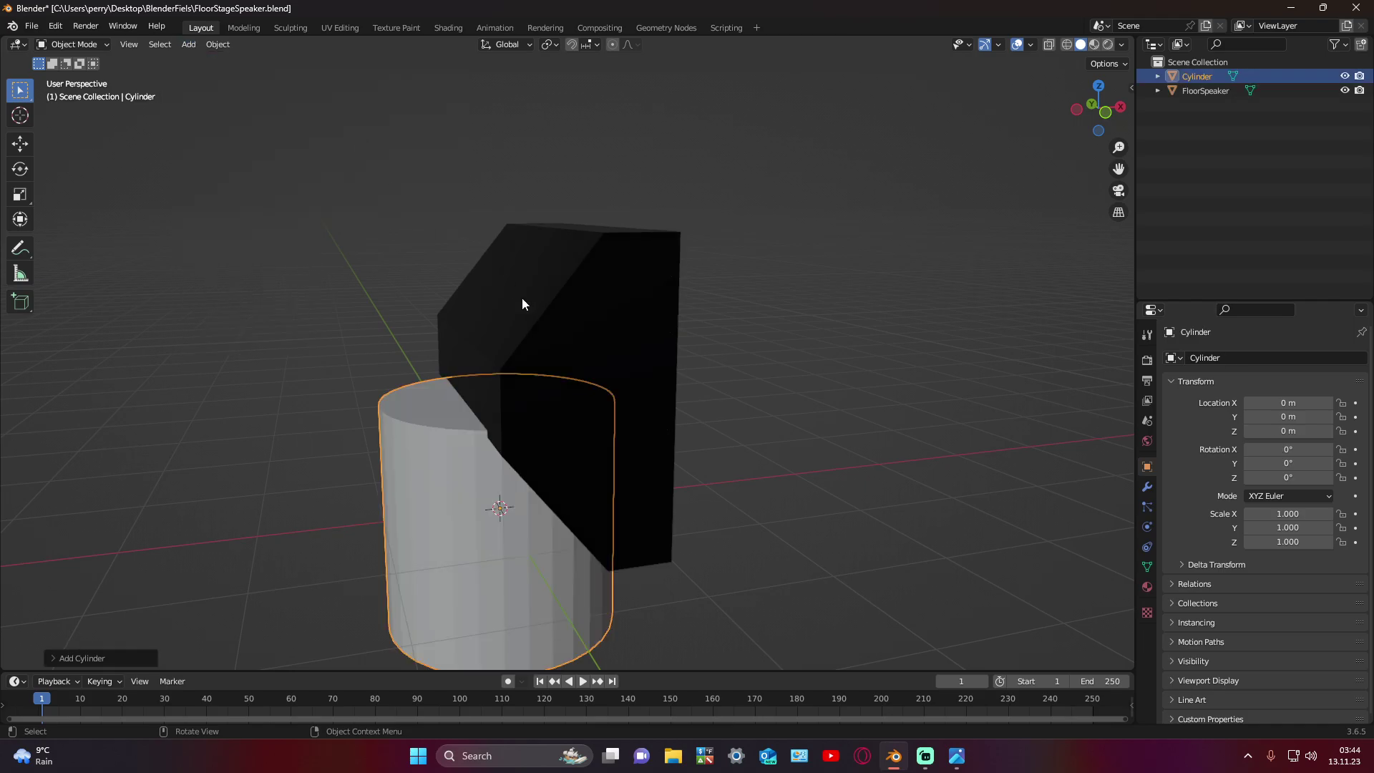
mouse_move(523, 301)
middle_down()
mouse_move(463, 343)
mouse_move(488, 338)
middle_up()
scroll(488, 337, down, 3)
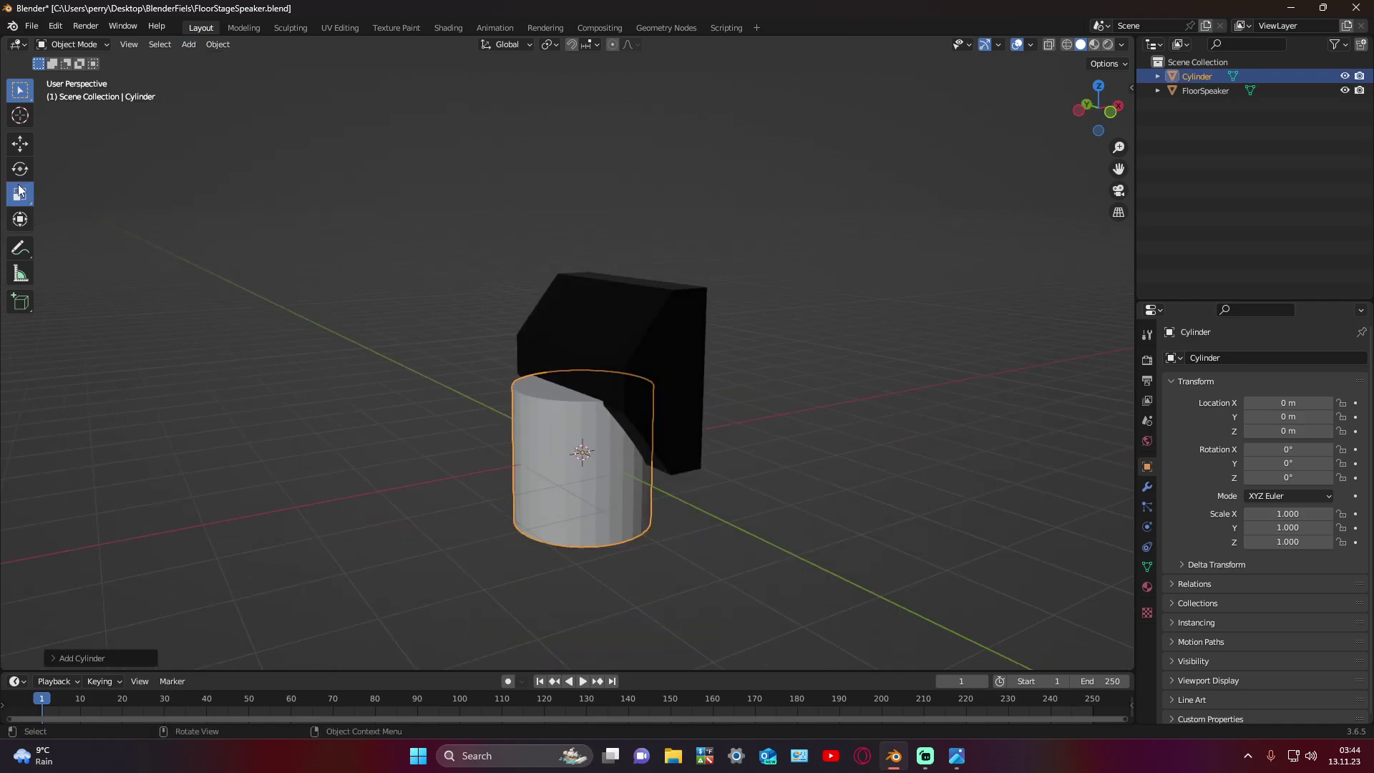
drag(613, 510, 581, 459)
click(20, 146)
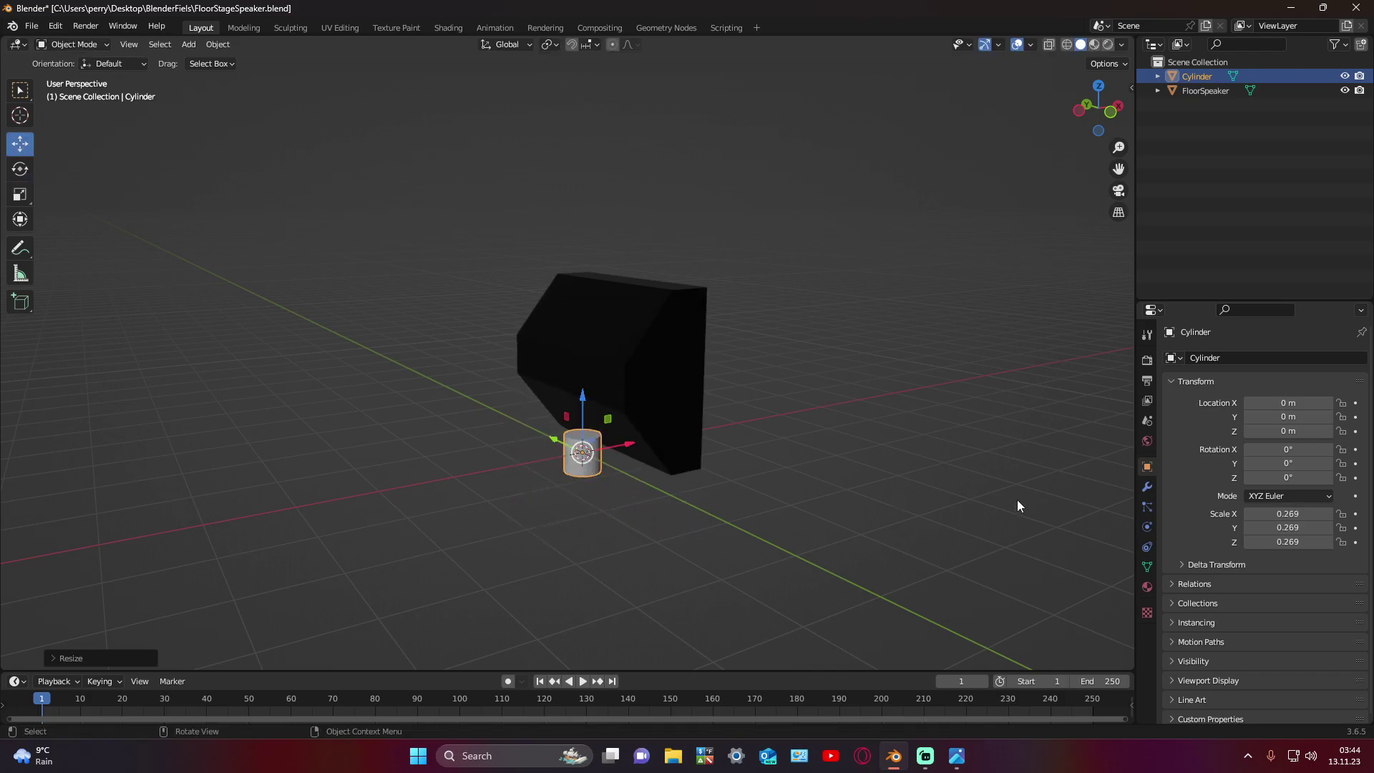
Step: Rotate the cylinder 90° on Y and 90° on Z in Object Properties
click(1299, 465)
text(90)
key(Return)
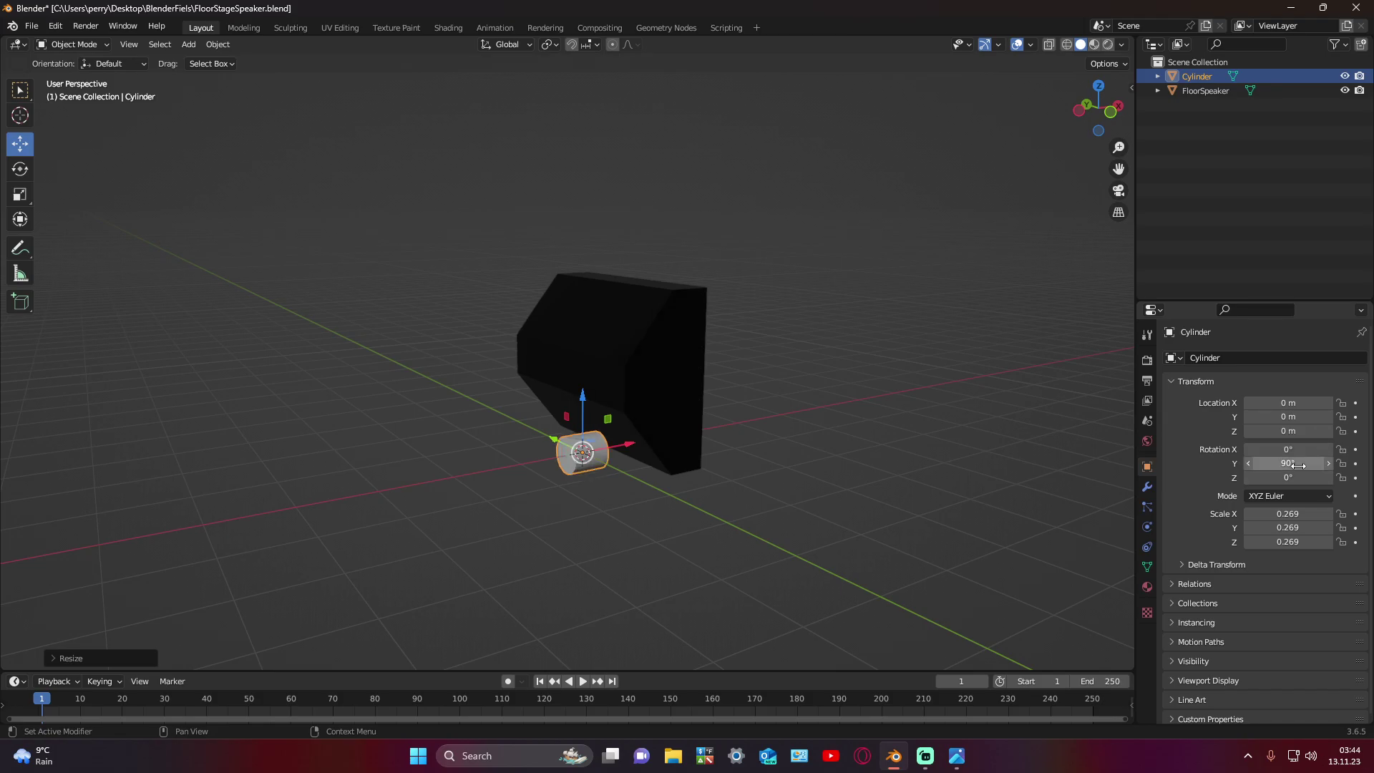
click(1292, 476)
text(90)
key(Return)
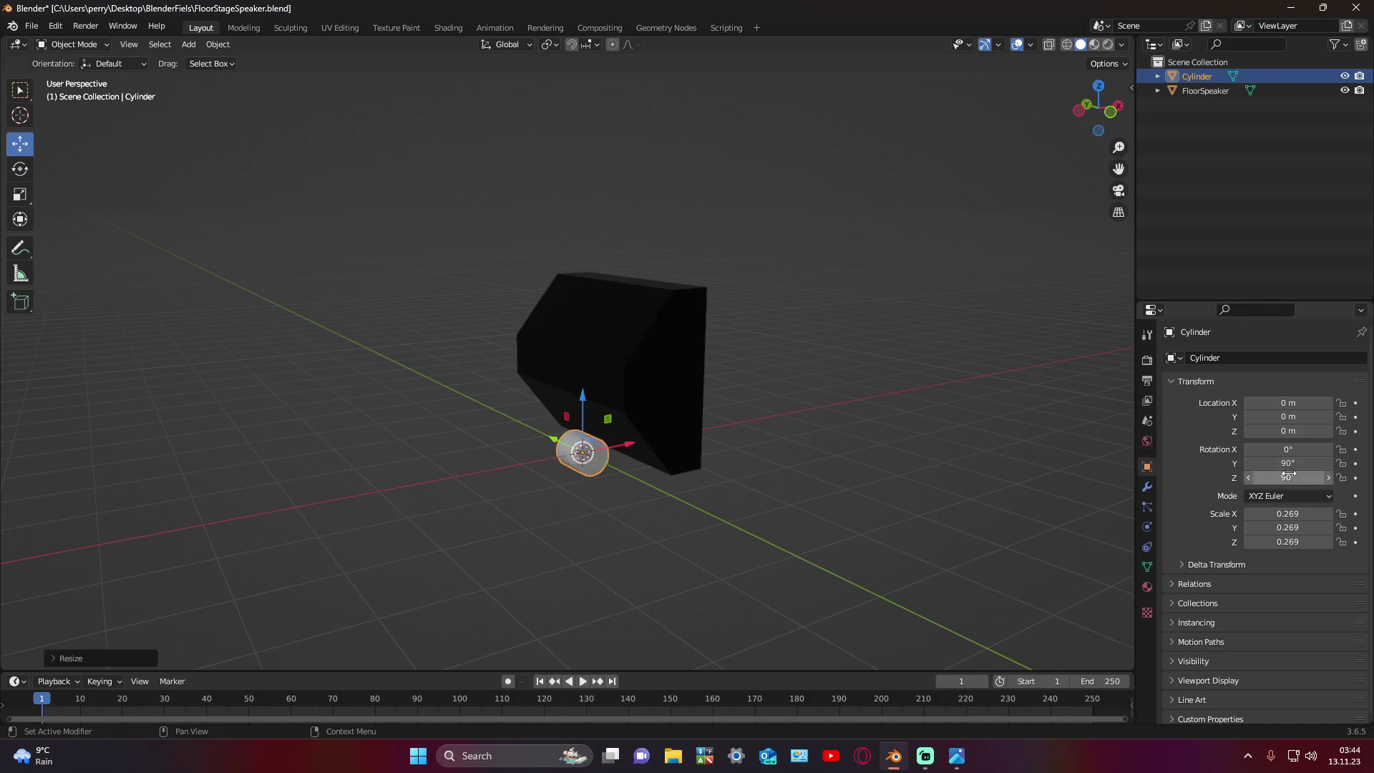
click(1247, 381)
scroll(807, 384, up, 2)
scroll(807, 383, up, 2)
Step: Raise the cylinder in front of the speaker, shrink it further and reposition it
middle_drag(839, 405, 810, 398)
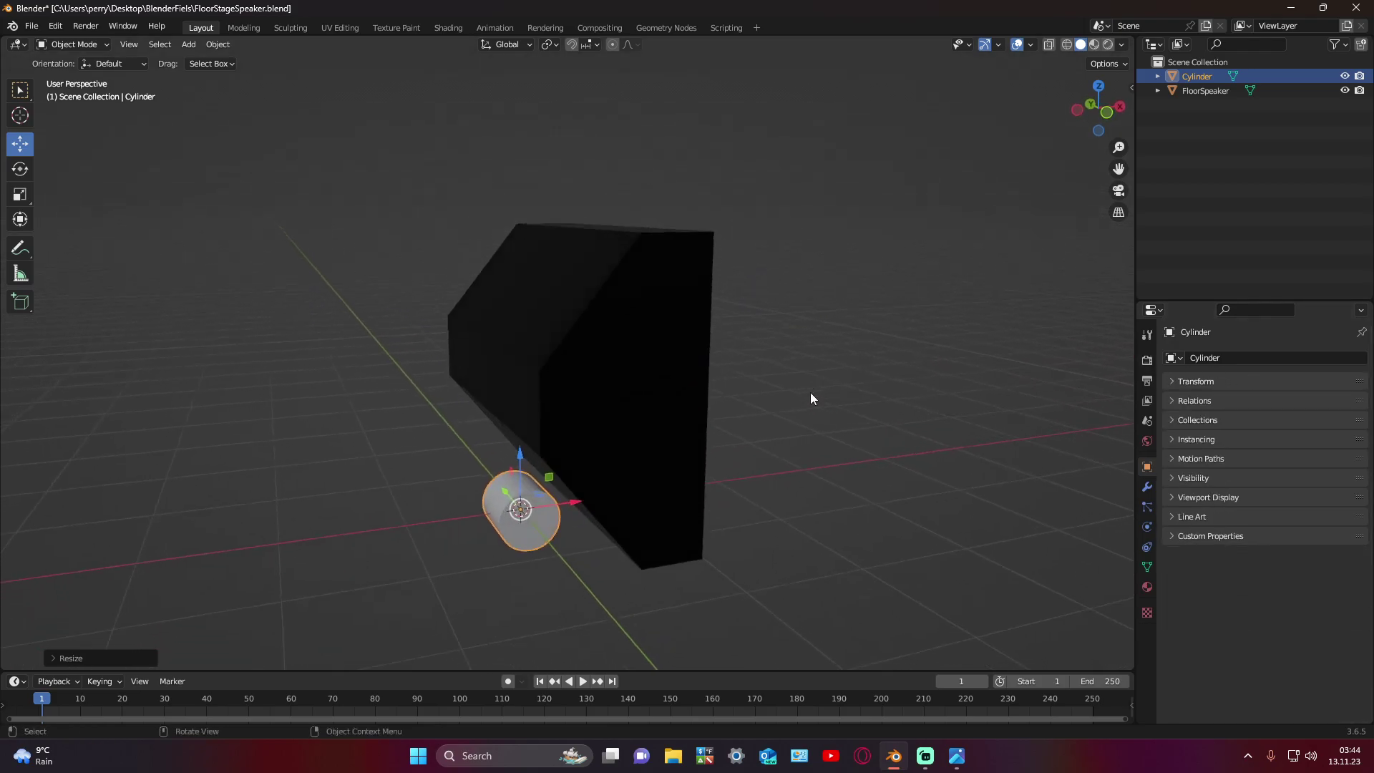
mouse_move(520, 481)
mouse_down()
mouse_move(521, 344)
mouse_move(511, 364)
mouse_move(558, 400)
mouse_move(524, 387)
mouse_up()
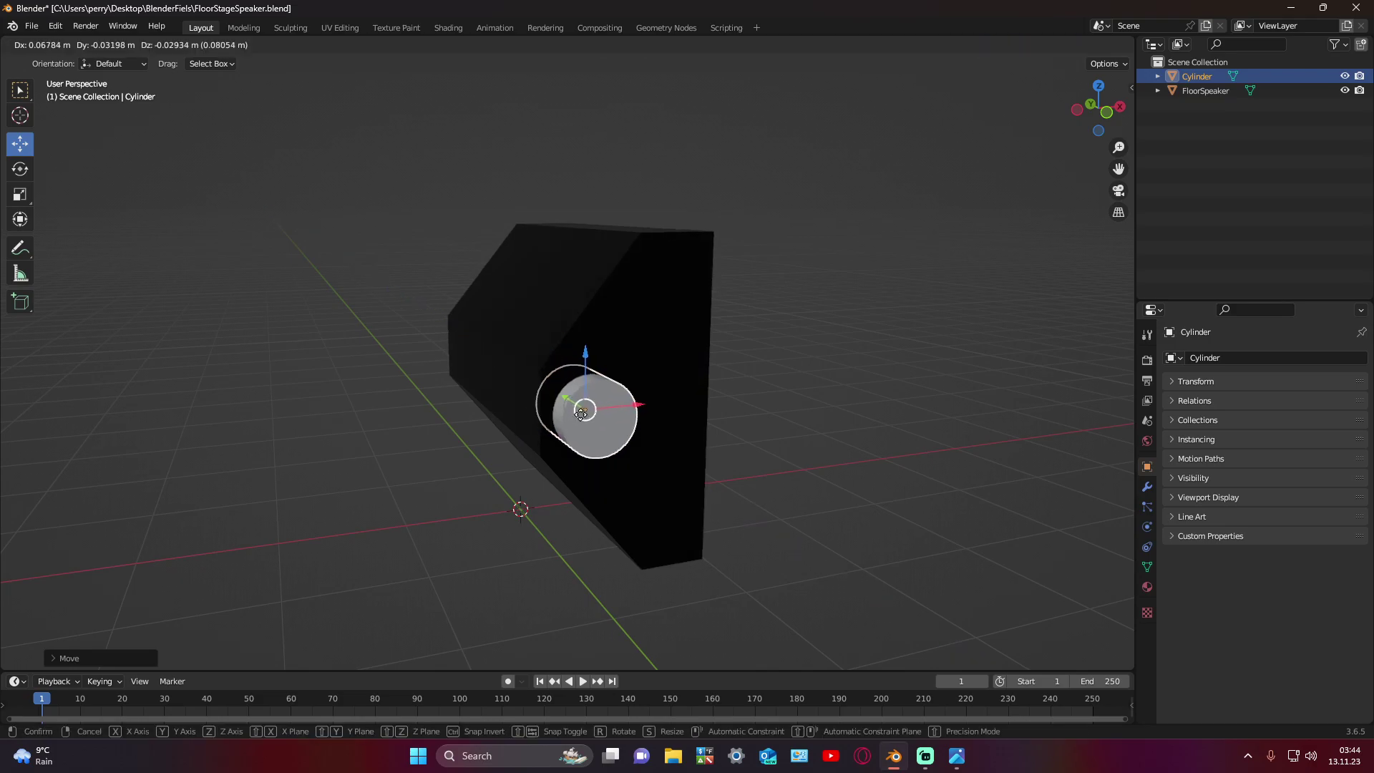
click(24, 171)
mouse_move(413, 322)
middle_down()
mouse_move(108, 226)
mouse_move(286, 286)
middle_up()
click(20, 194)
drag(419, 390, 410, 366)
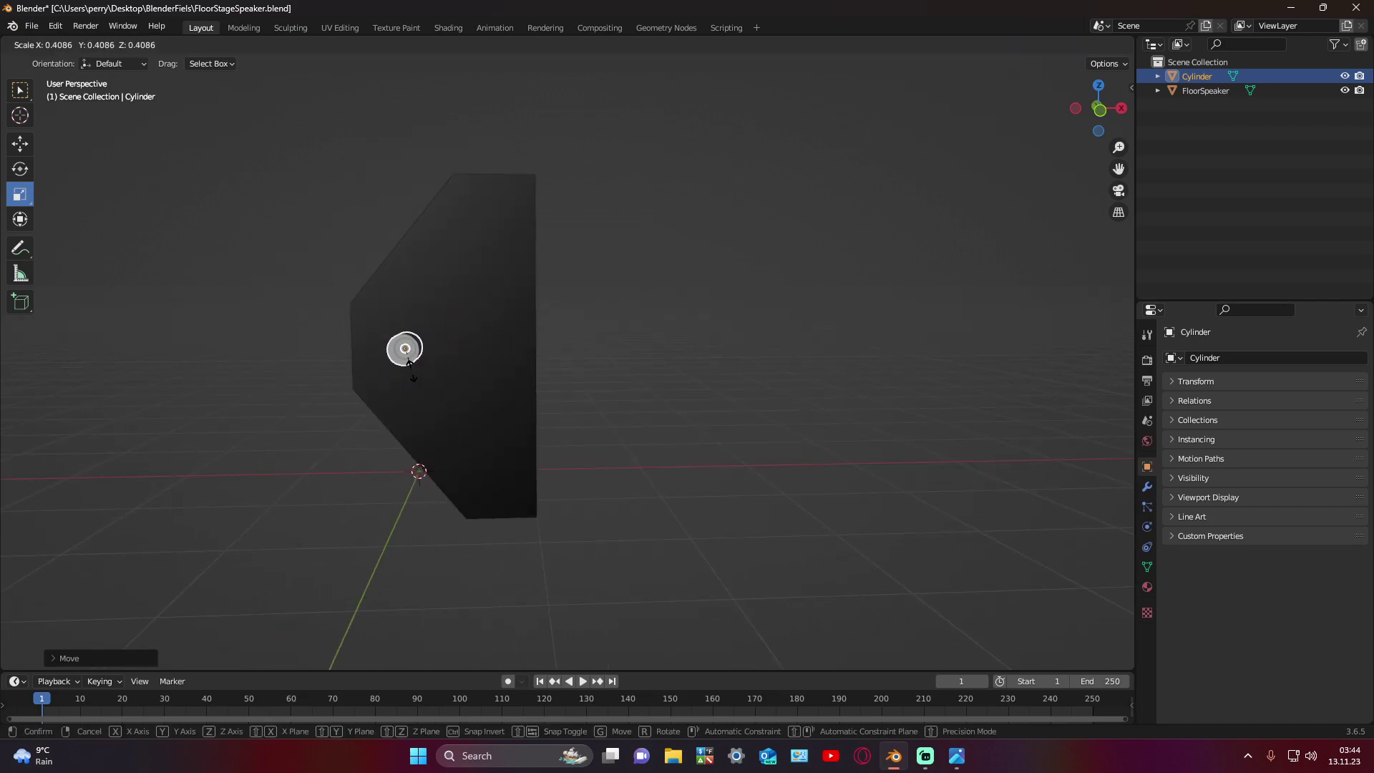
drag(408, 360, 414, 292)
click(20, 144)
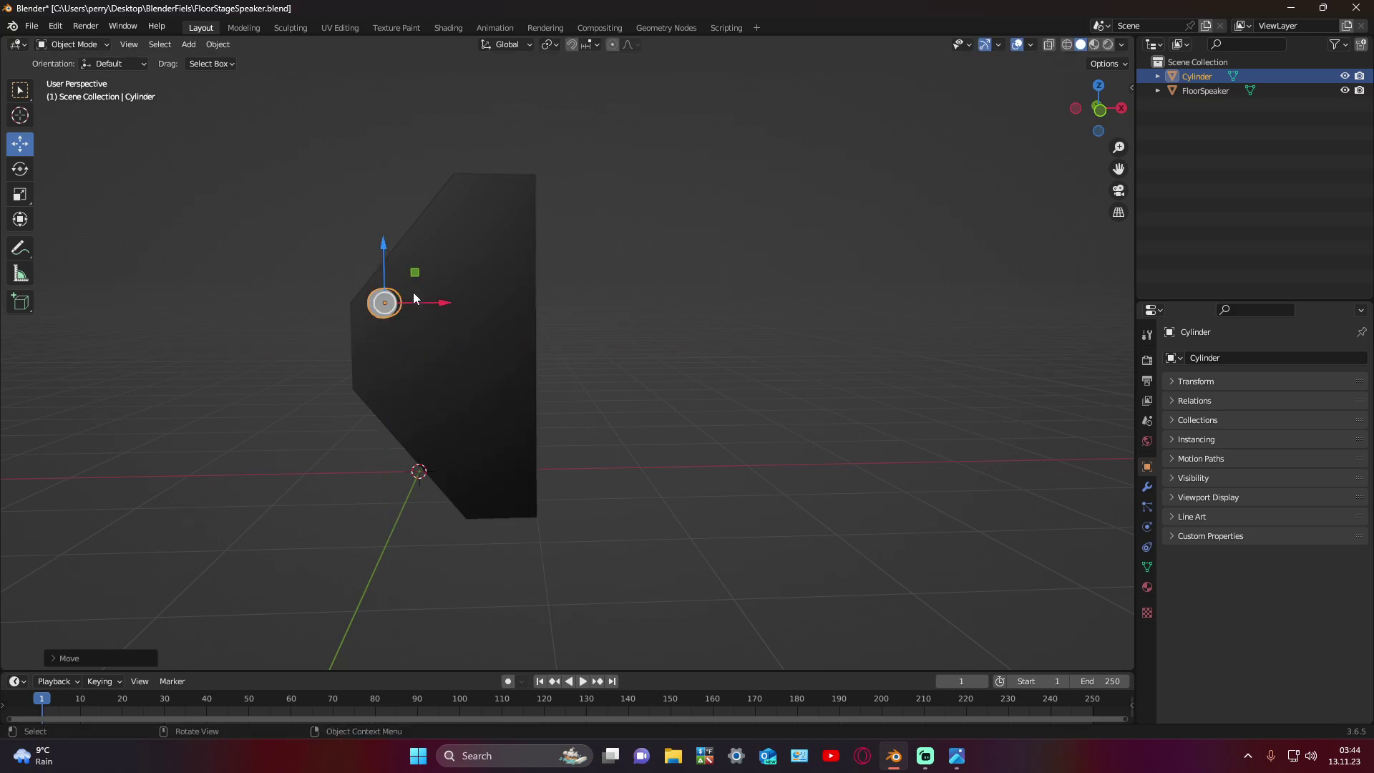
mouse_move(413, 292)
middle_down()
mouse_move(661, 308)
mouse_move(564, 354)
middle_up()
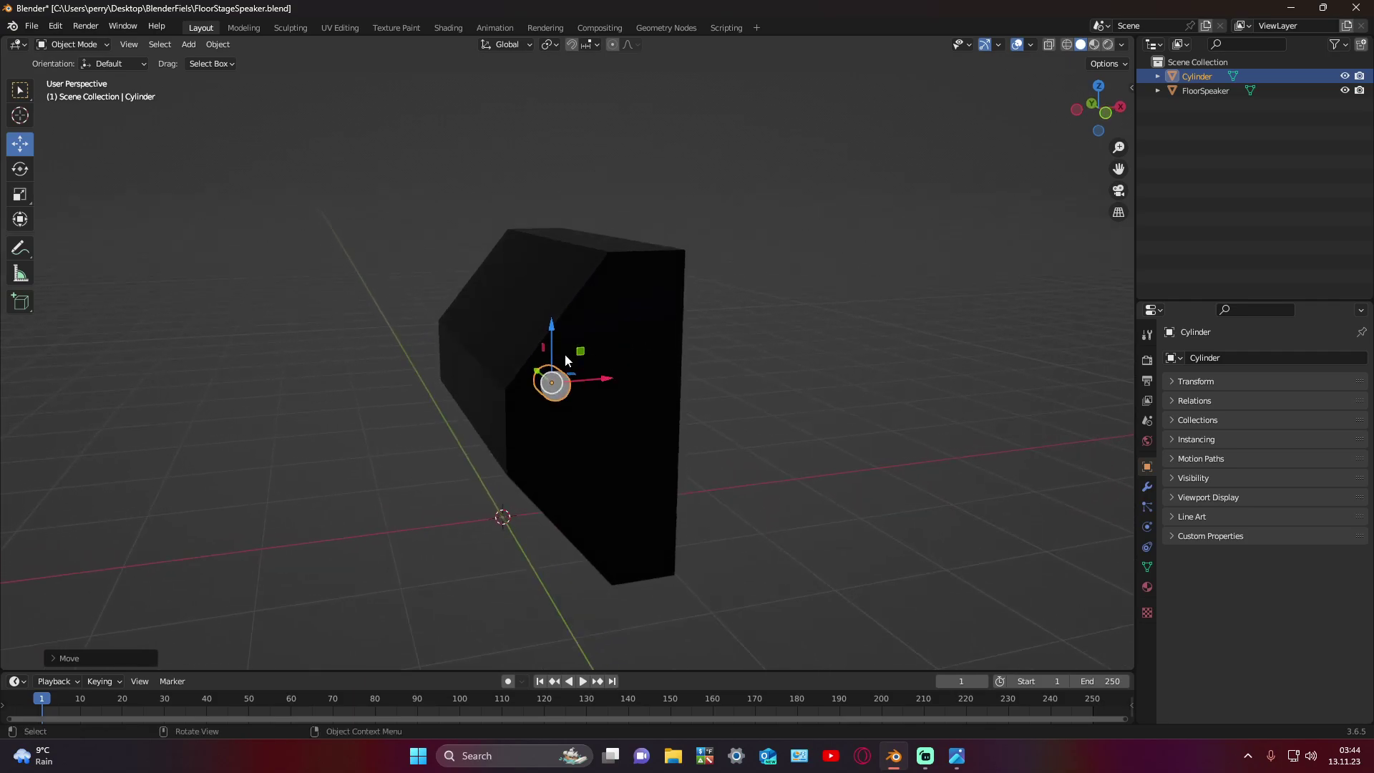
drag(557, 354, 558, 346)
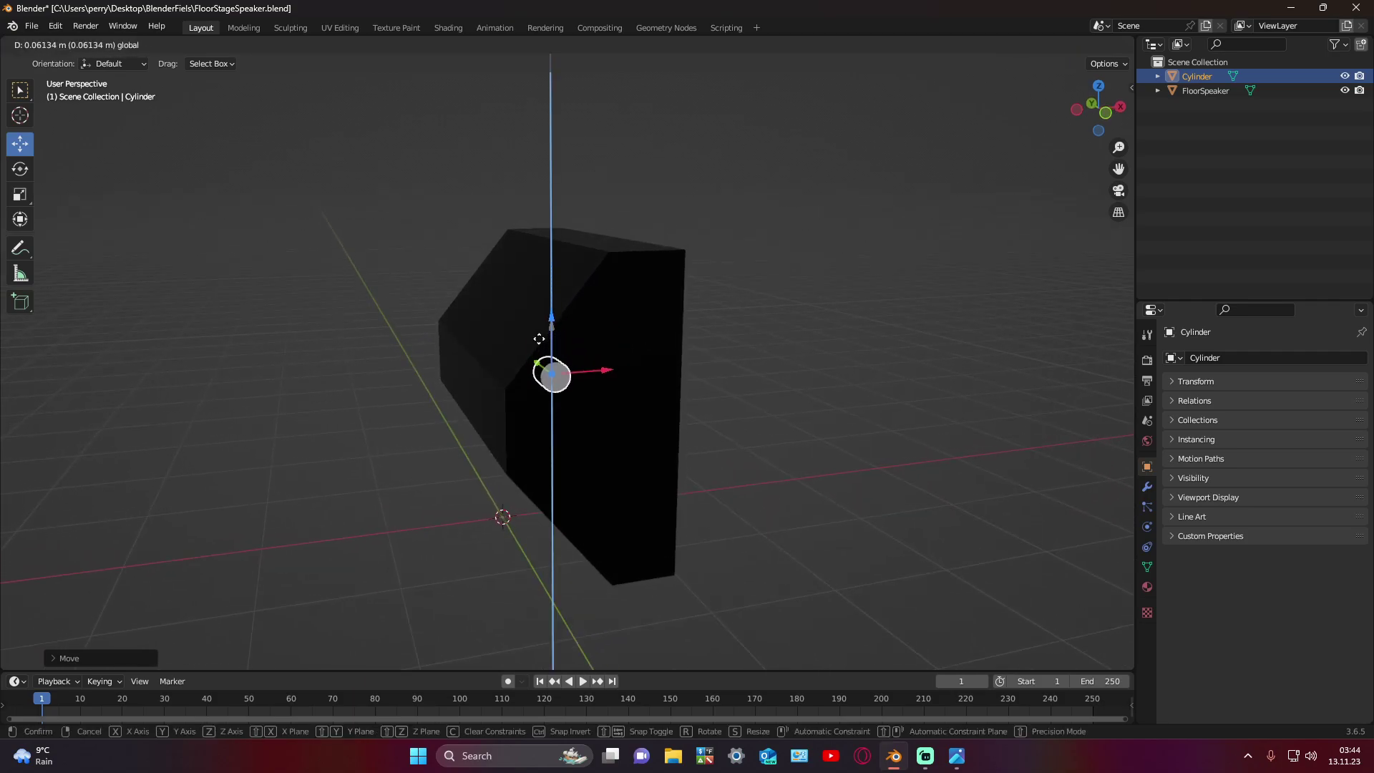
mouse_move(558, 346)
middle_down()
mouse_move(697, 345)
mouse_move(566, 298)
middle_up()
mouse_move(461, 204)
mouse_down()
mouse_move(493, 247)
mouse_move(450, 225)
mouse_move(481, 252)
mouse_up()
middle_drag(481, 252, 646, 288)
Step: Squash the cylinder along its depth and slide it into the speaker's front face
click(20, 194)
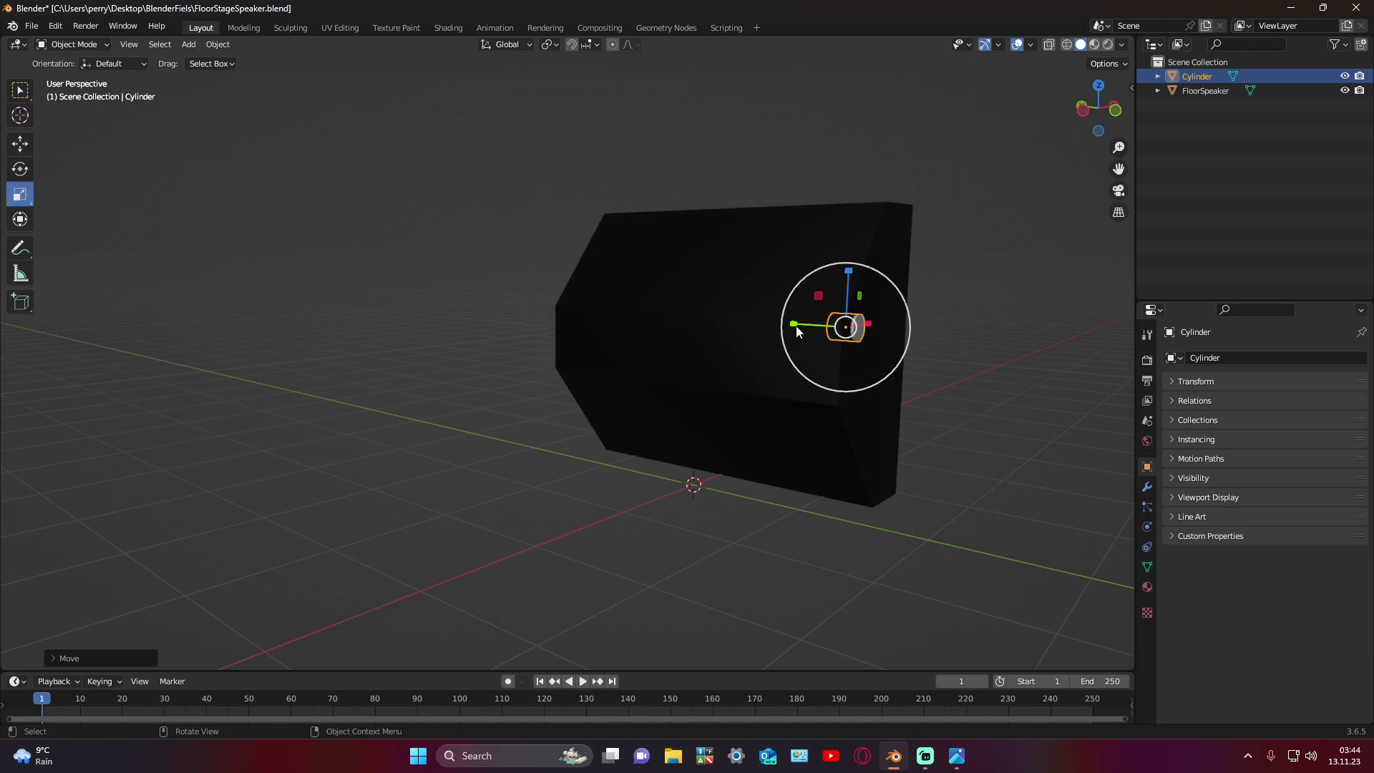
drag(797, 326, 809, 327)
click(19, 146)
middle_drag(986, 402, 891, 397)
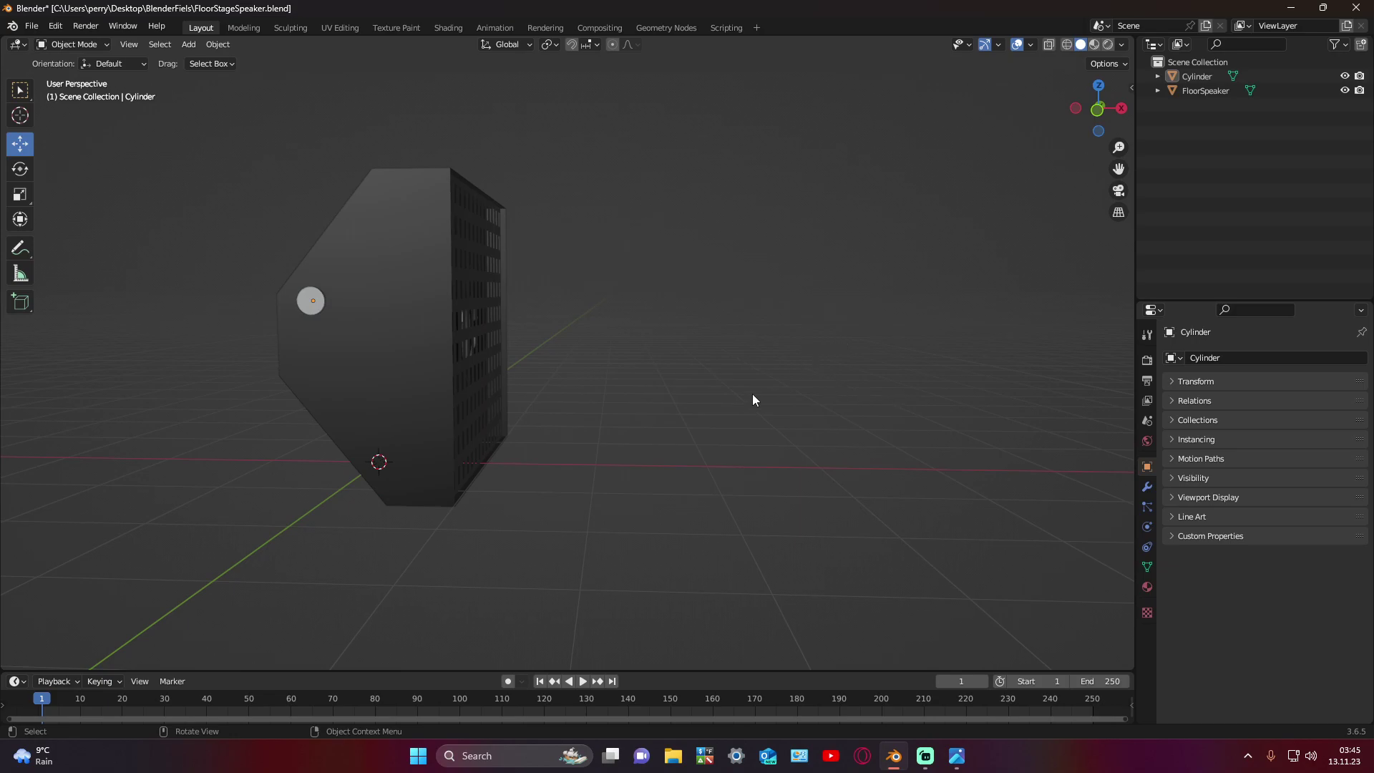
mouse_move(752, 400)
middle_down()
mouse_move(809, 427)
mouse_move(638, 453)
middle_up()
click(612, 459)
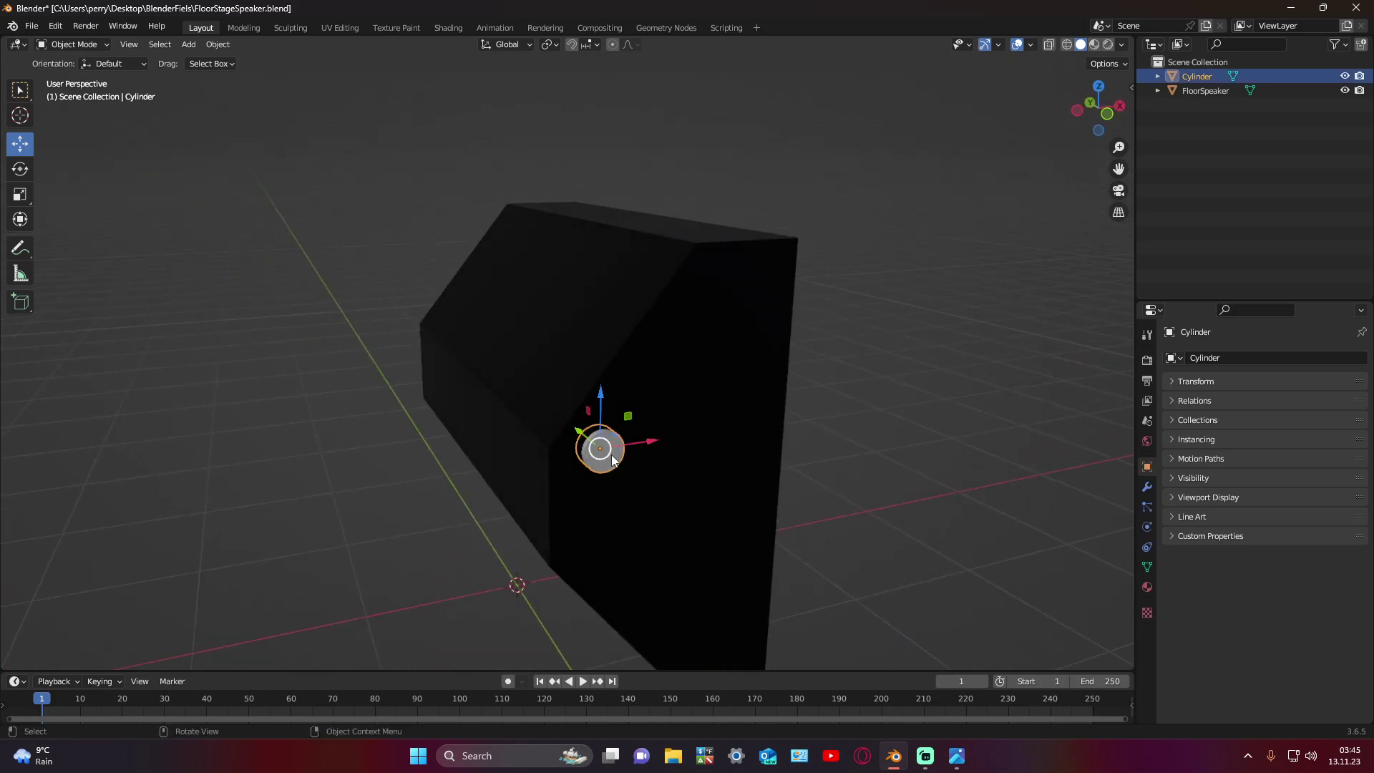
click(848, 460)
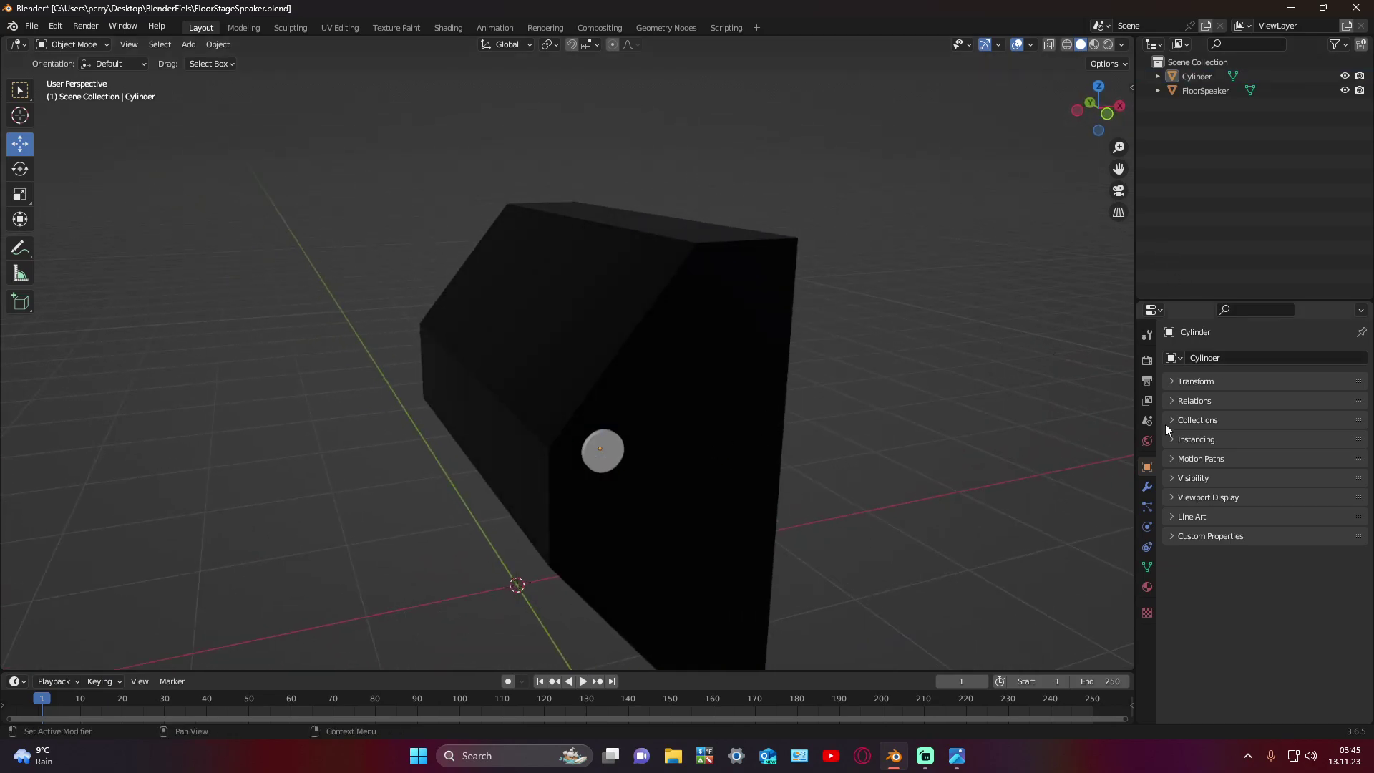
Step: Add a Boolean modifier to FloorSpeaker with the Cylinder as the cutting object
click(686, 309)
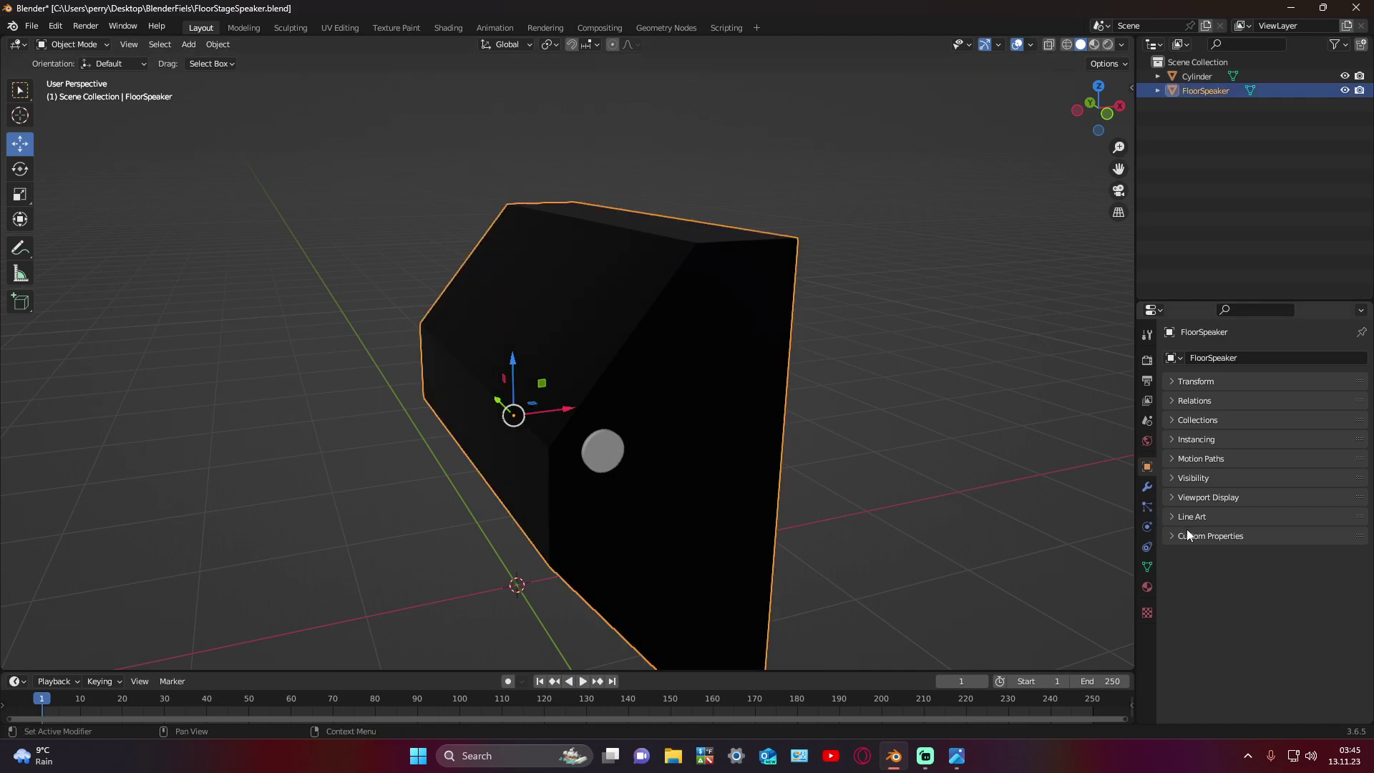
click(1149, 487)
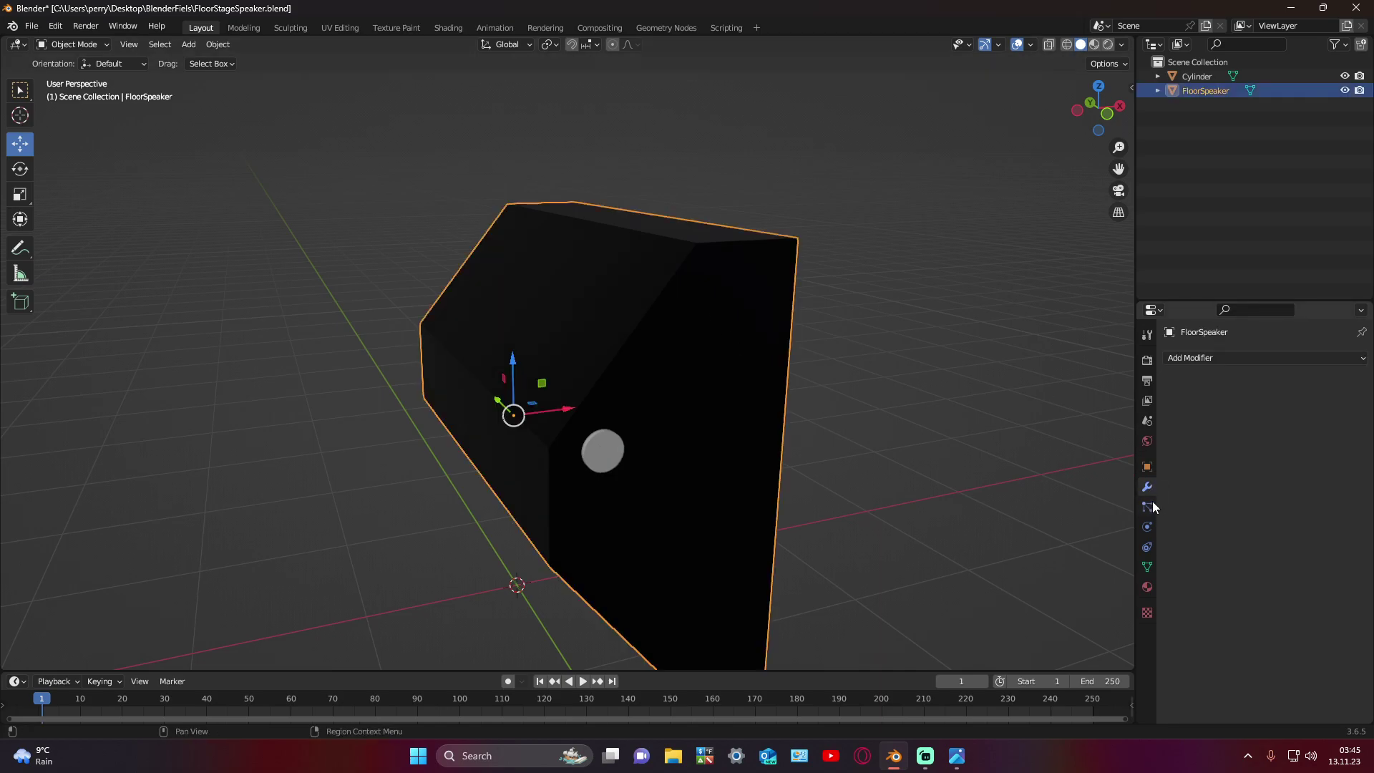
click(1186, 358)
click(1076, 431)
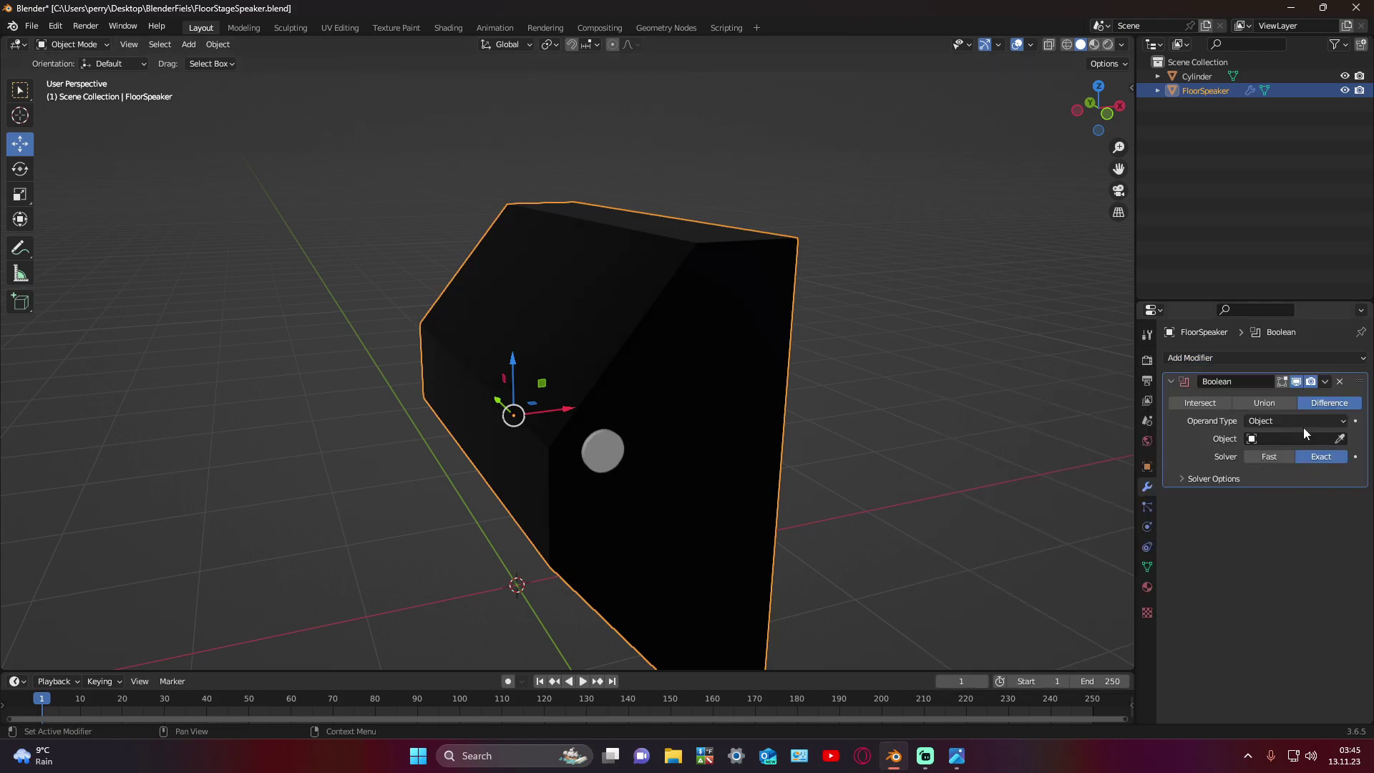
click(1340, 439)
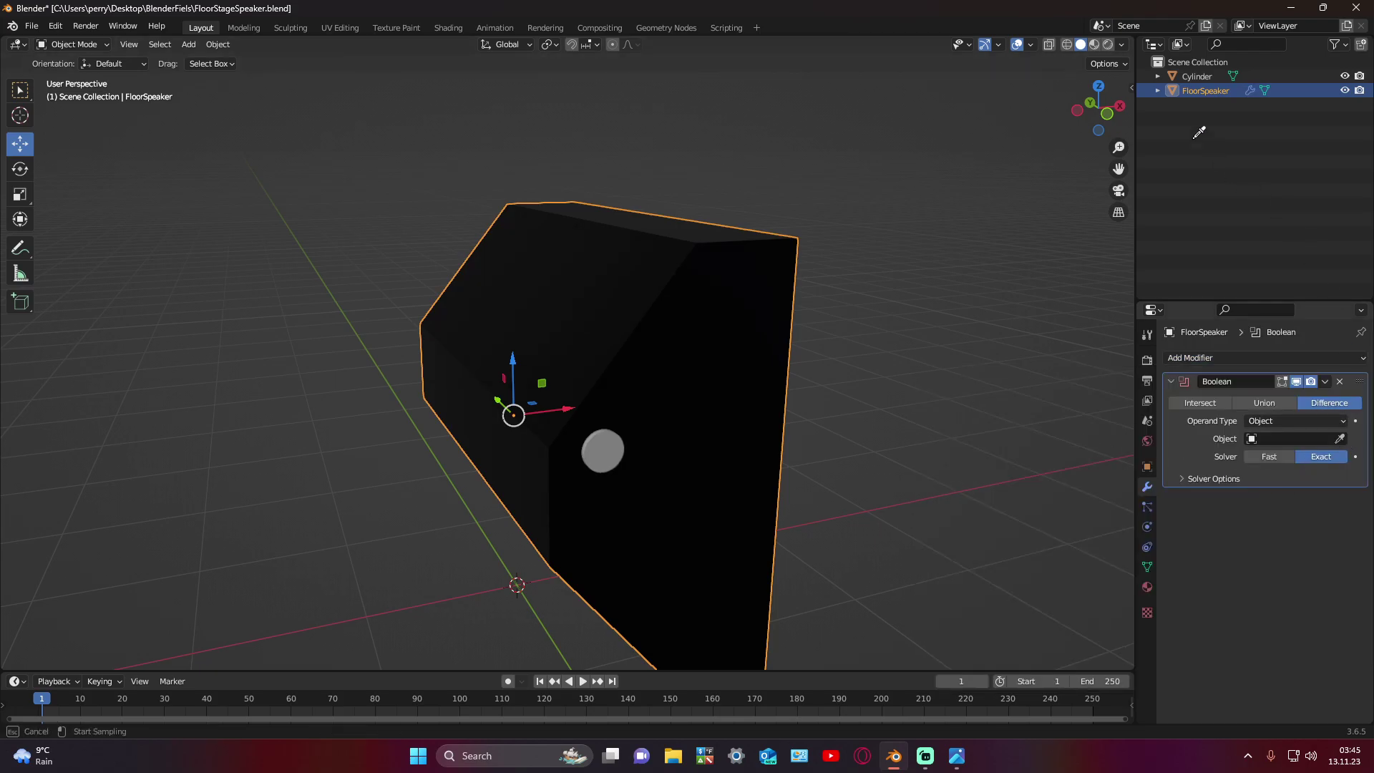
click(1197, 75)
Step: Apply the Boolean cut and delete the leftover Cylinder
click(1324, 383)
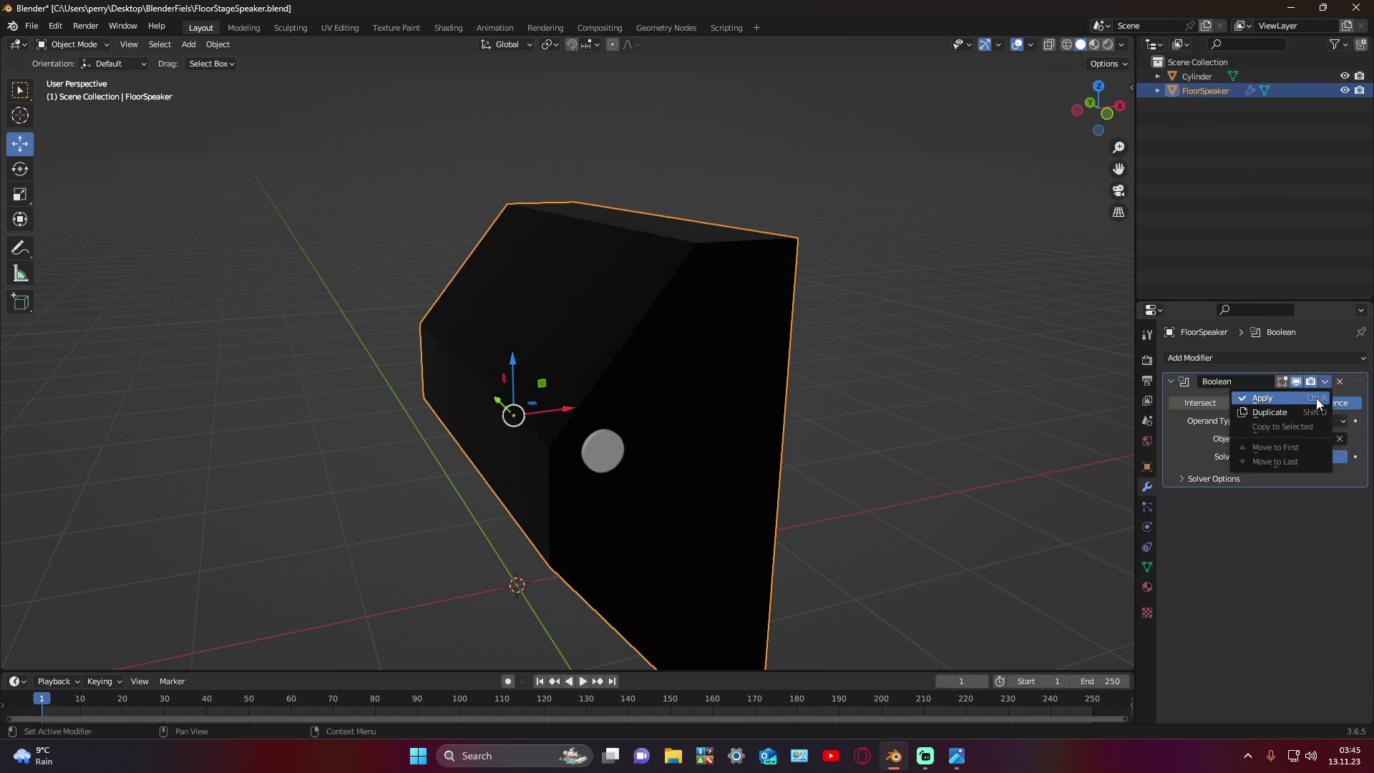
click(601, 450)
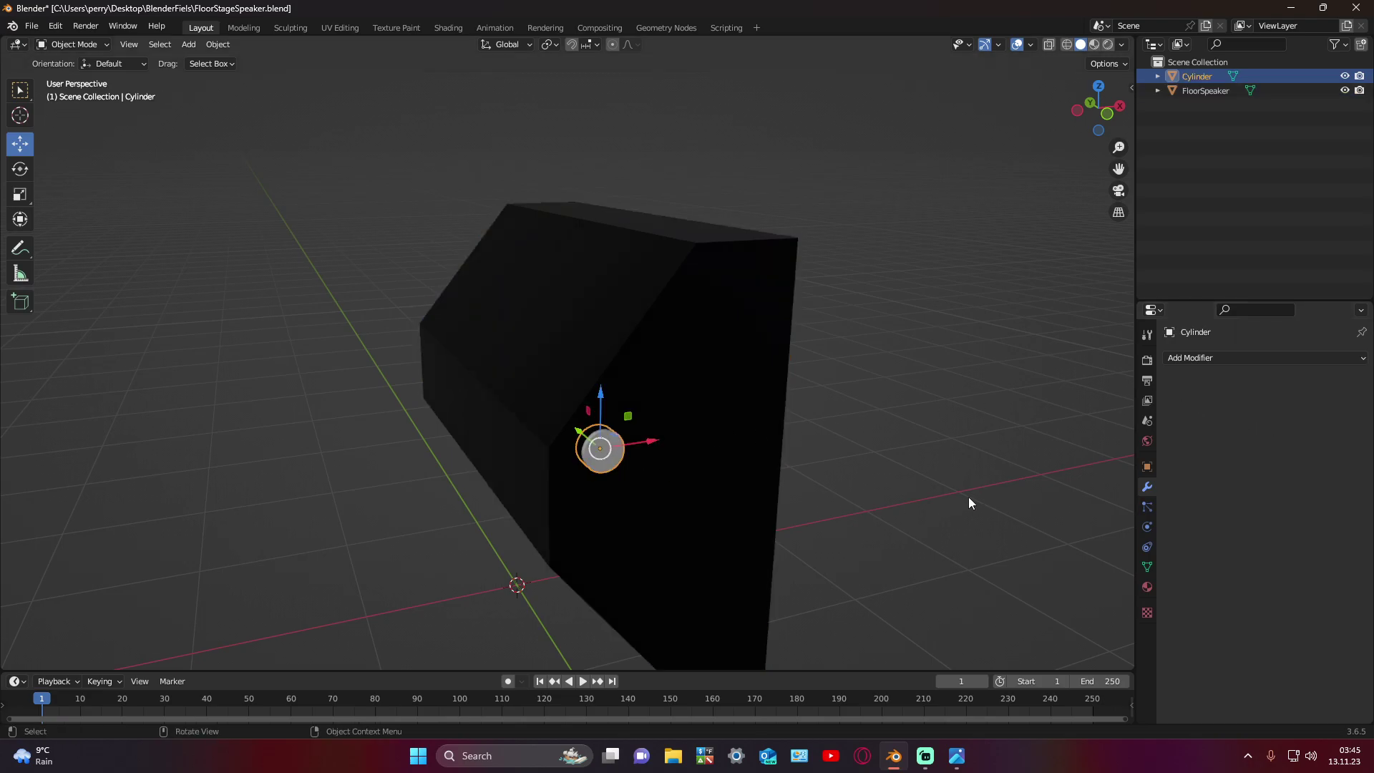
key(Delete)
mouse_move(968, 497)
middle_down()
mouse_move(876, 486)
mouse_move(988, 493)
middle_up()
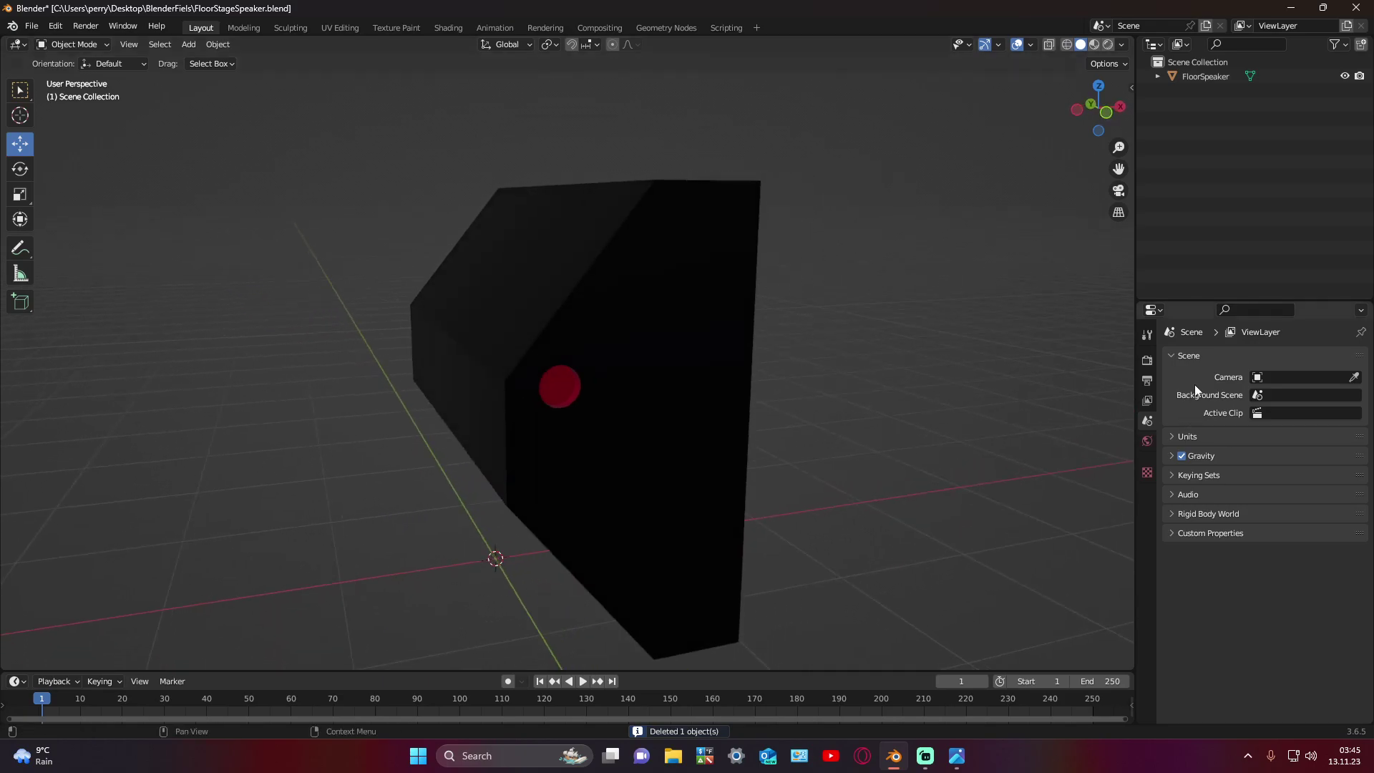
click(1186, 356)
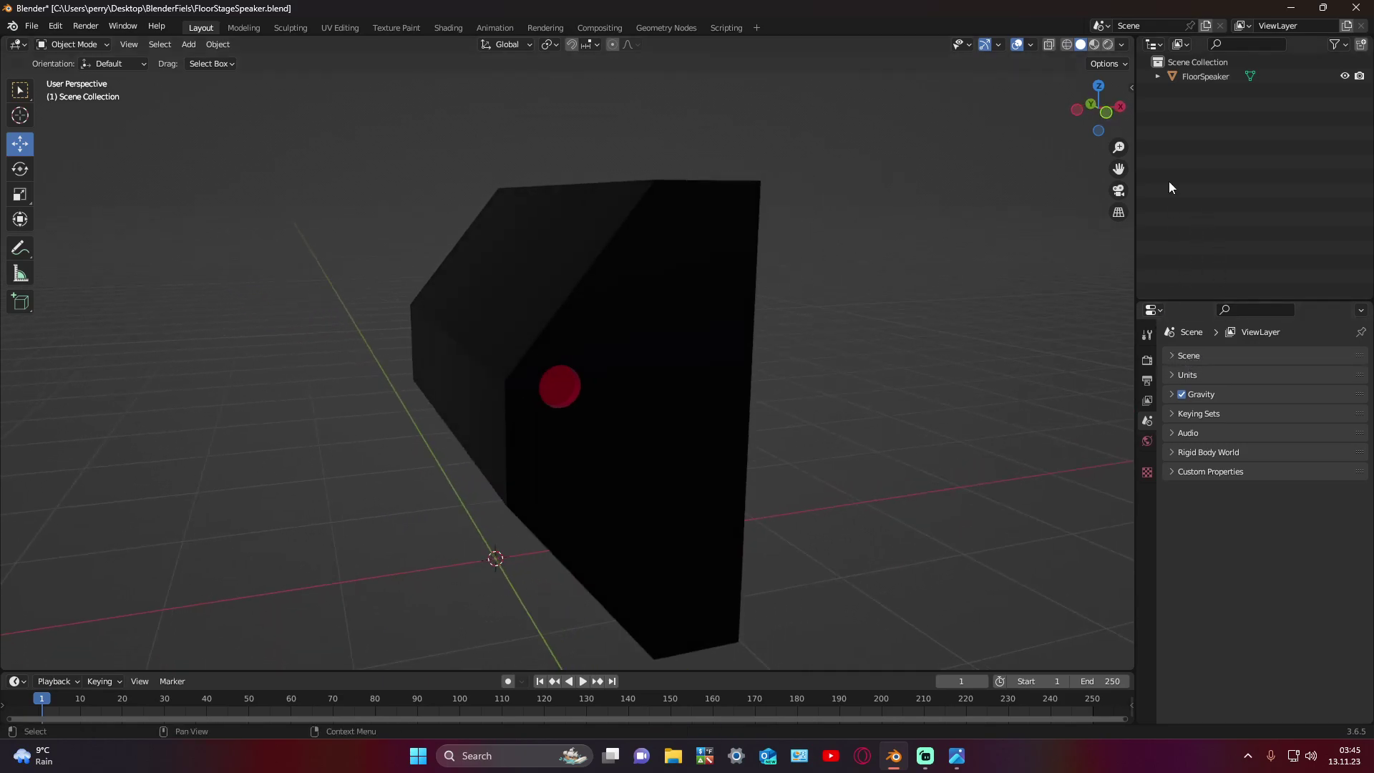
Step: Save the FloorStageSpeaker blend file
click(36, 30)
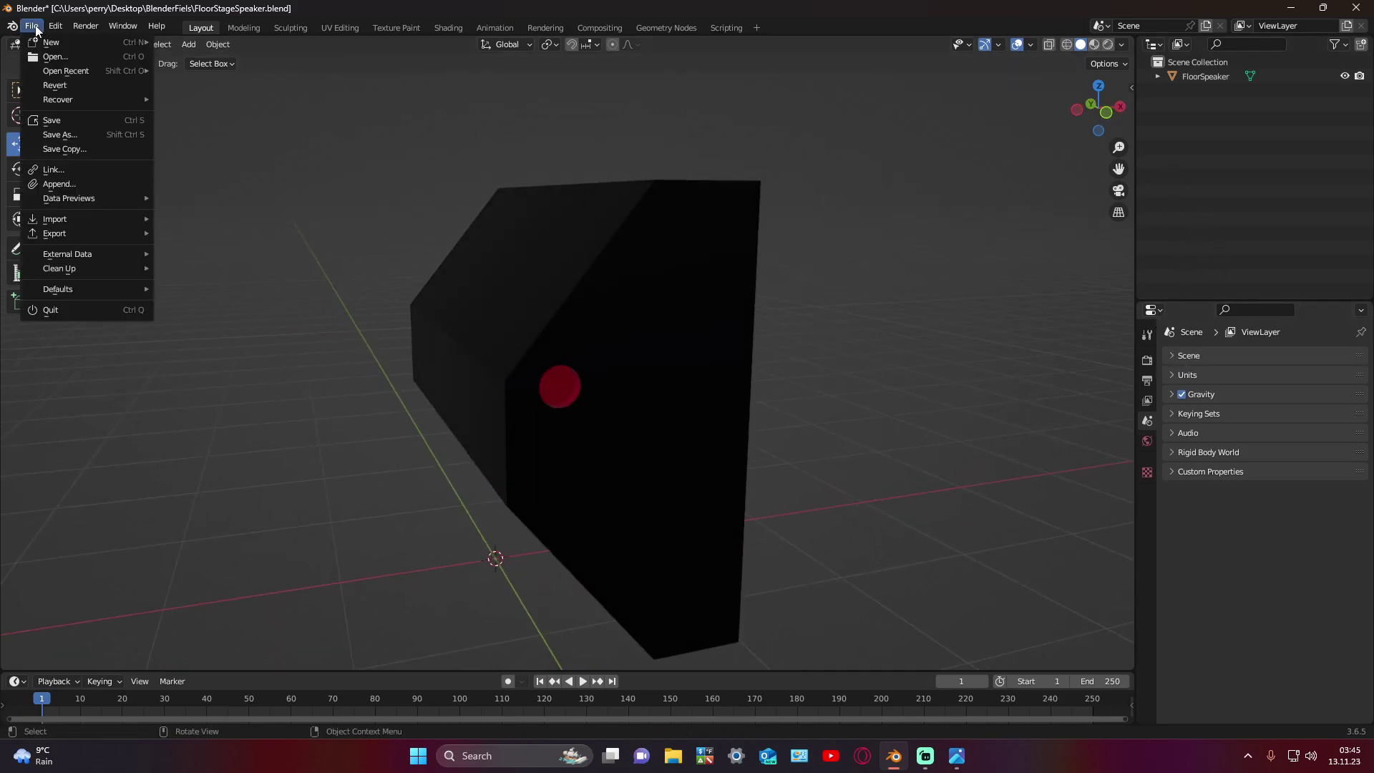
click(50, 119)
middle_drag(532, 387, 504, 362)
Step: Start a Wavefront OBJ export and browse through Desktop/UE5_Files/StageProtoType folders
click(35, 29)
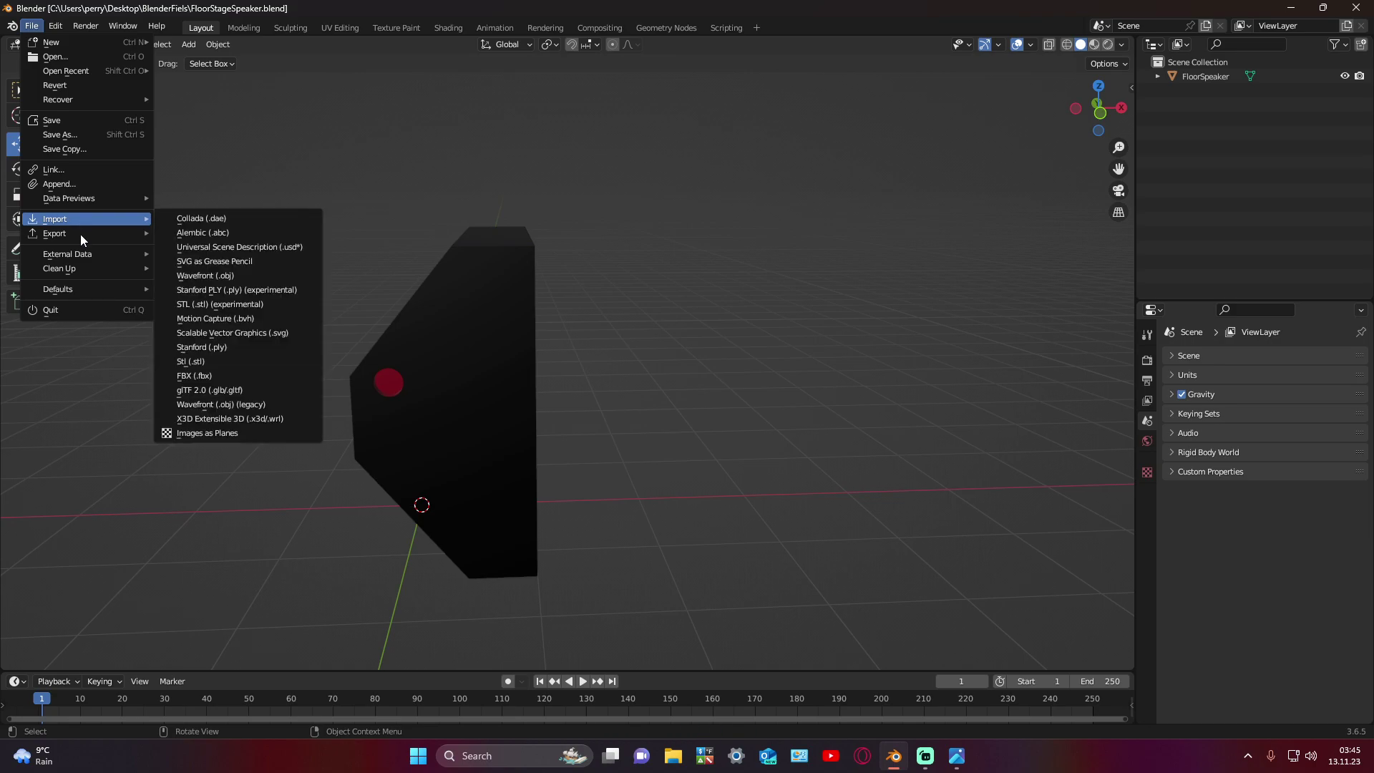
mouse_move(55, 233)
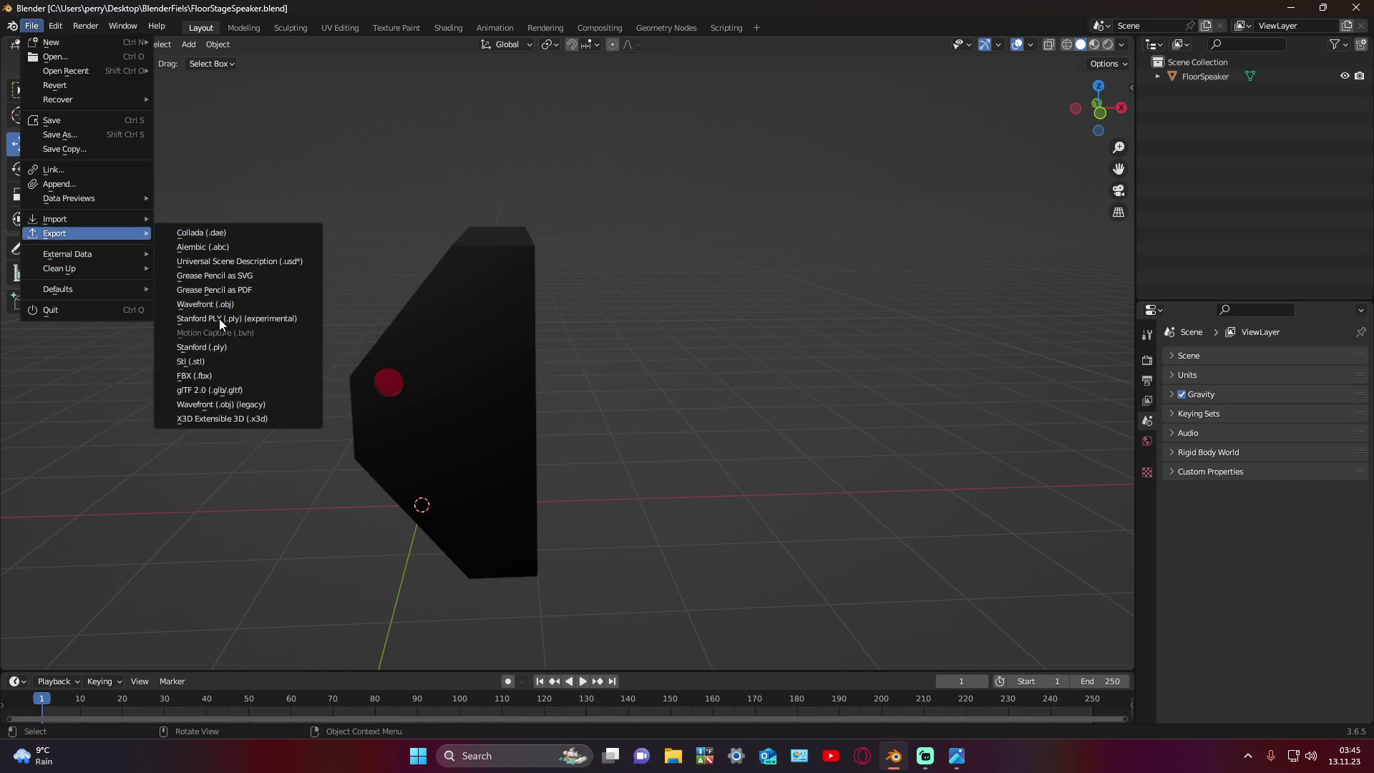
click(261, 406)
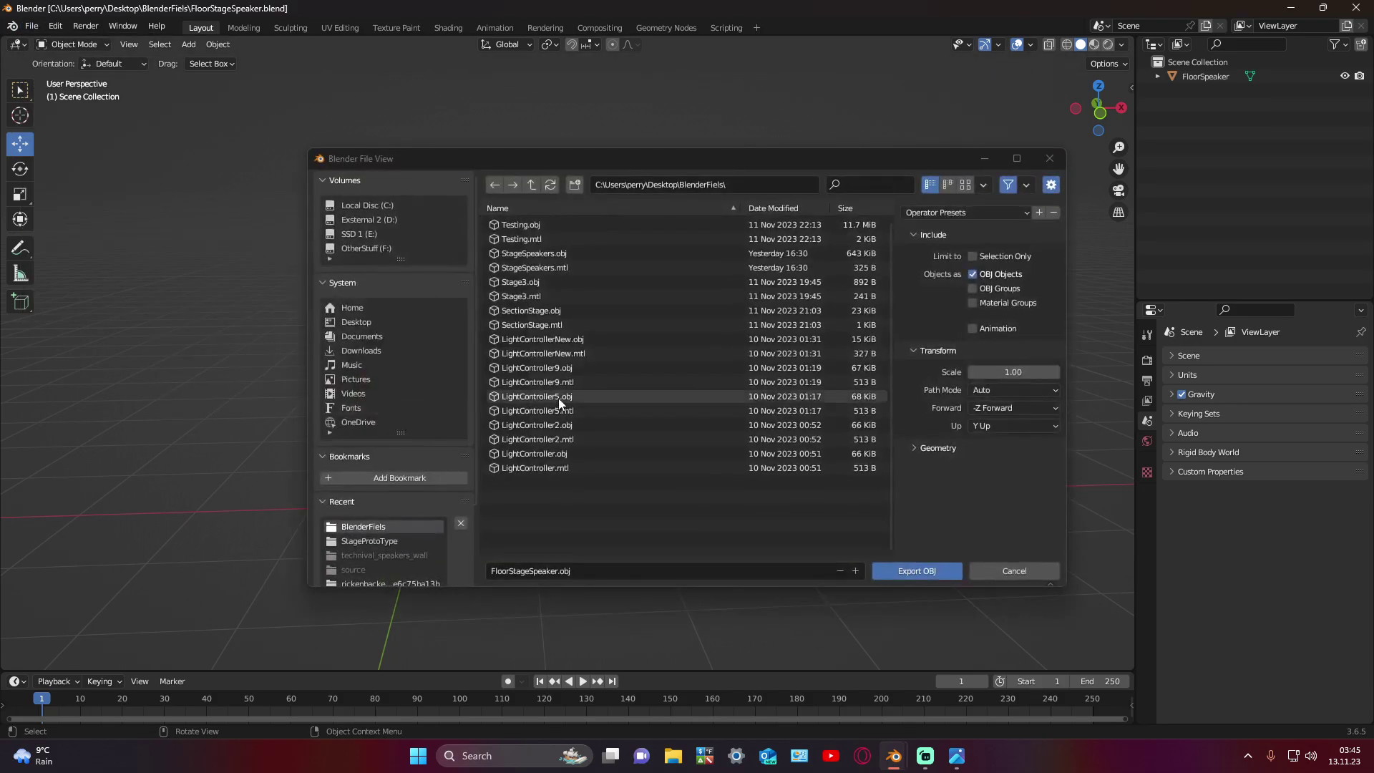
click(361, 324)
click(530, 226)
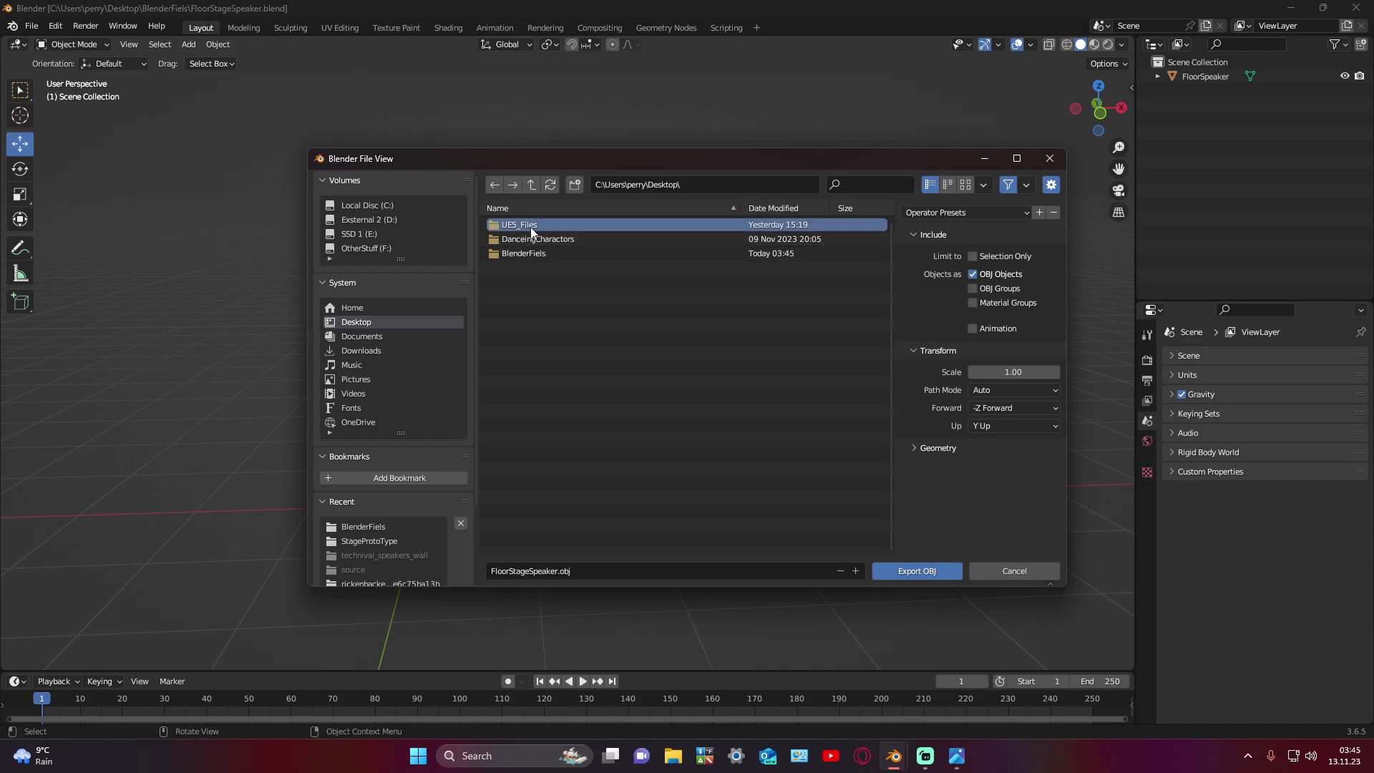
double_click(547, 225)
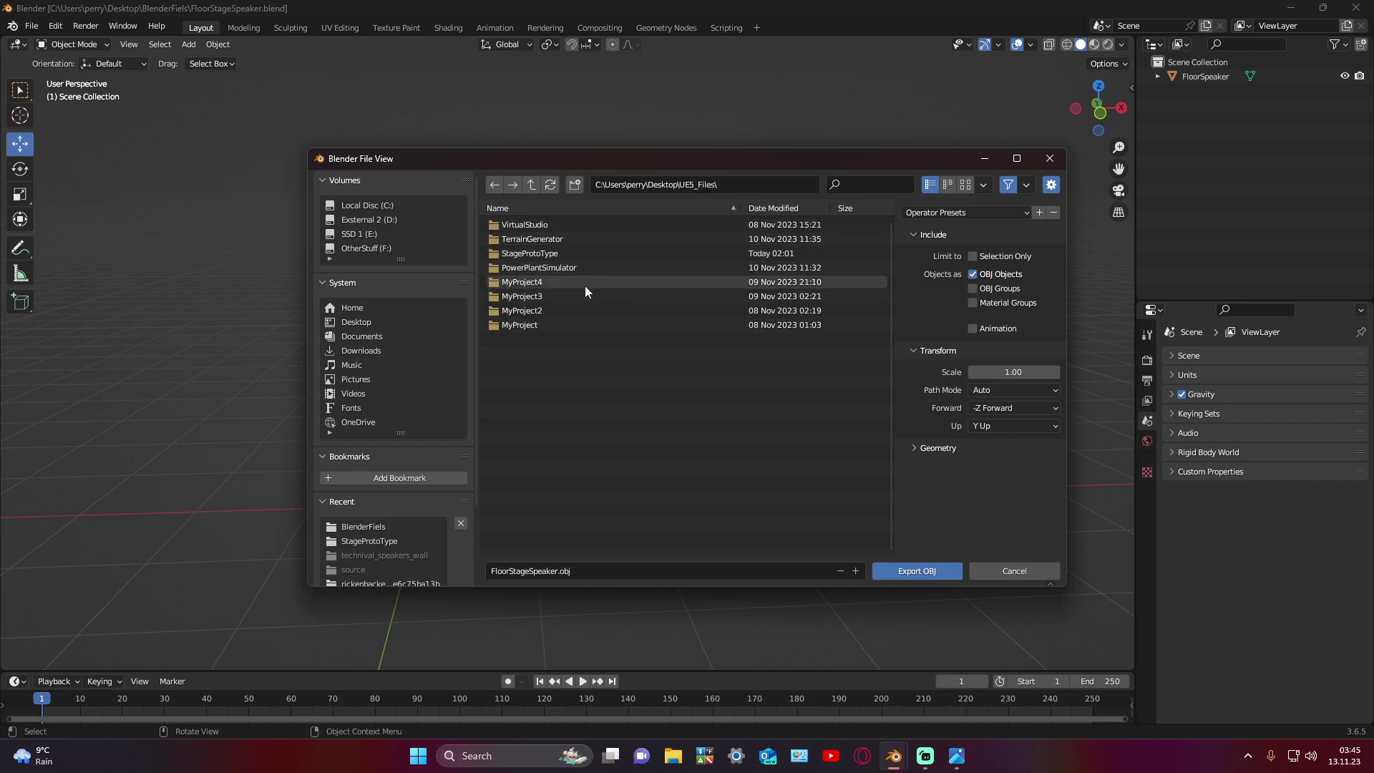
double_click(546, 254)
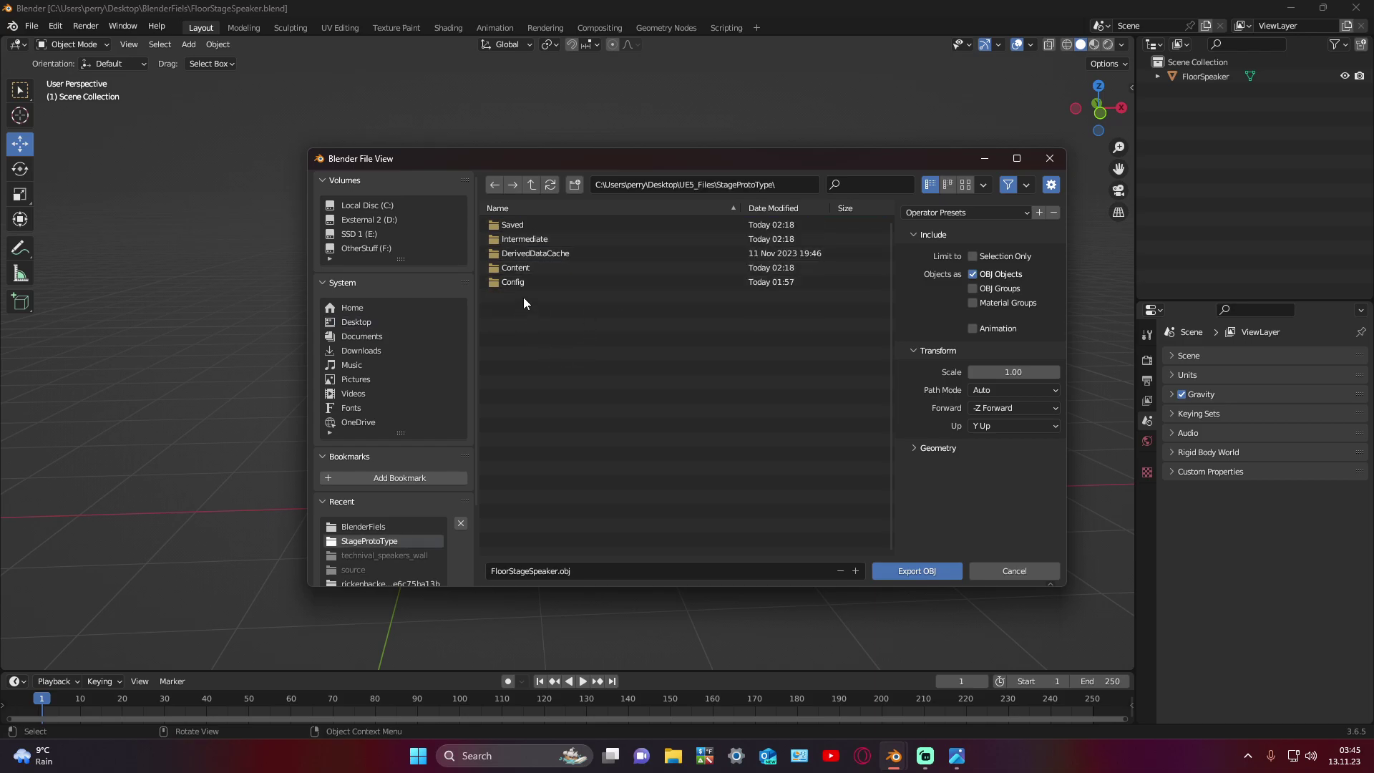
double_click(517, 268)
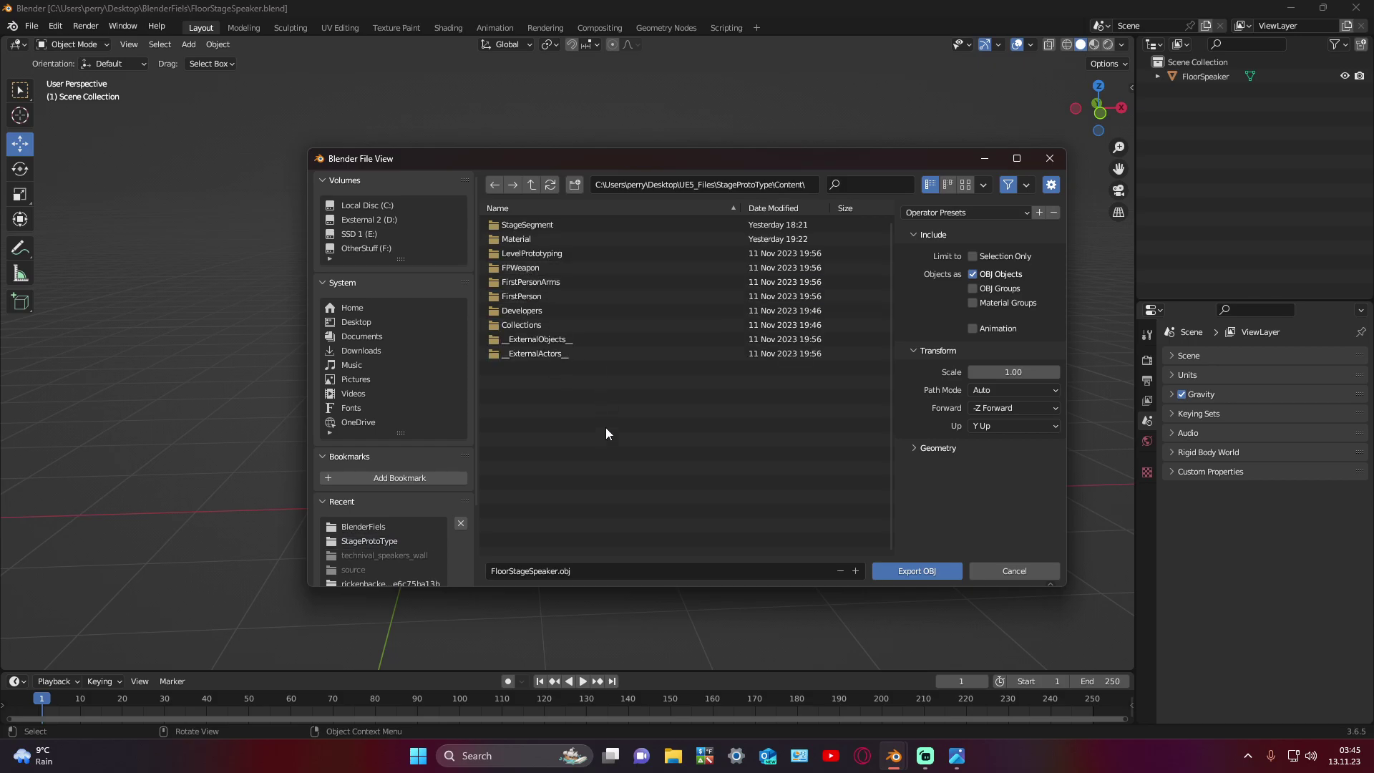
click(532, 187)
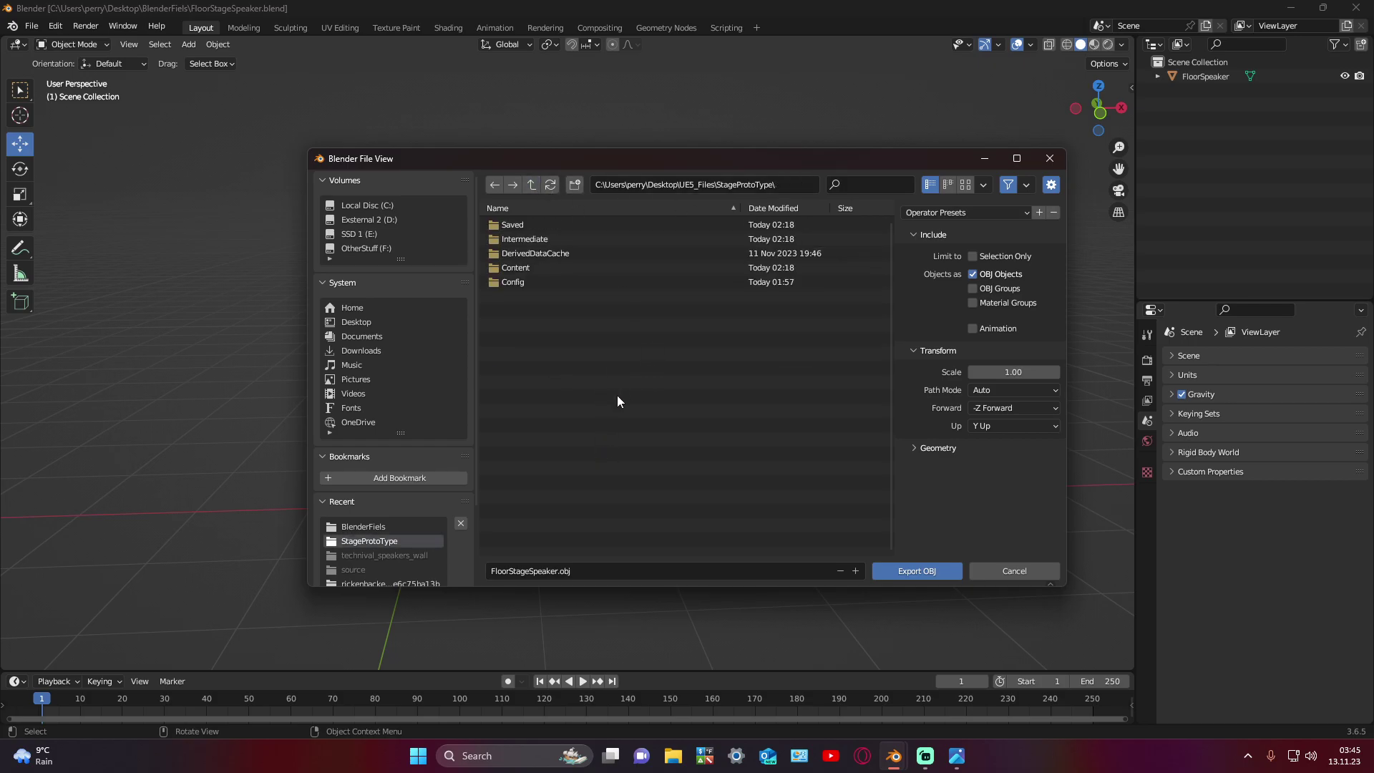
click(368, 321)
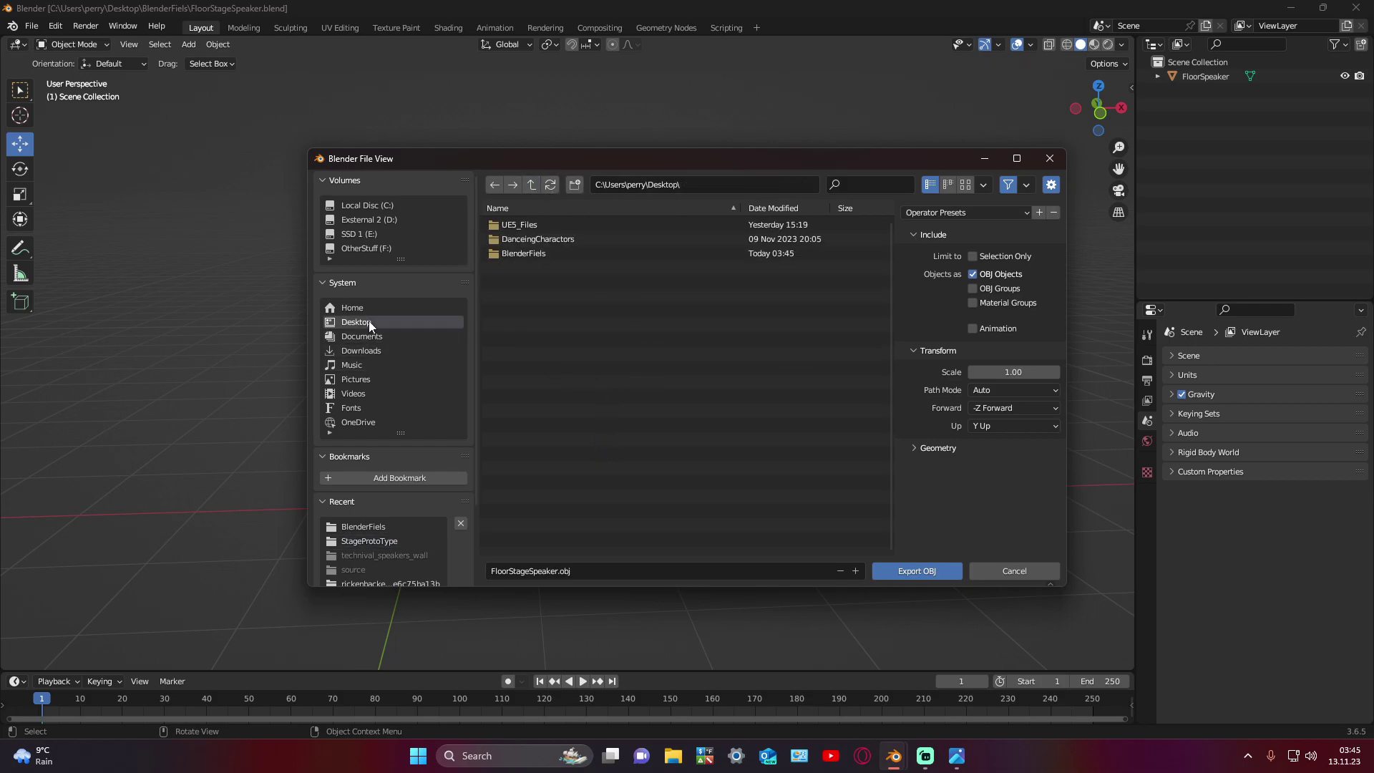
Step: Export FloorStageSpeaker.obj into the UE5_Files/StageProtoType folder
double_click(519, 238)
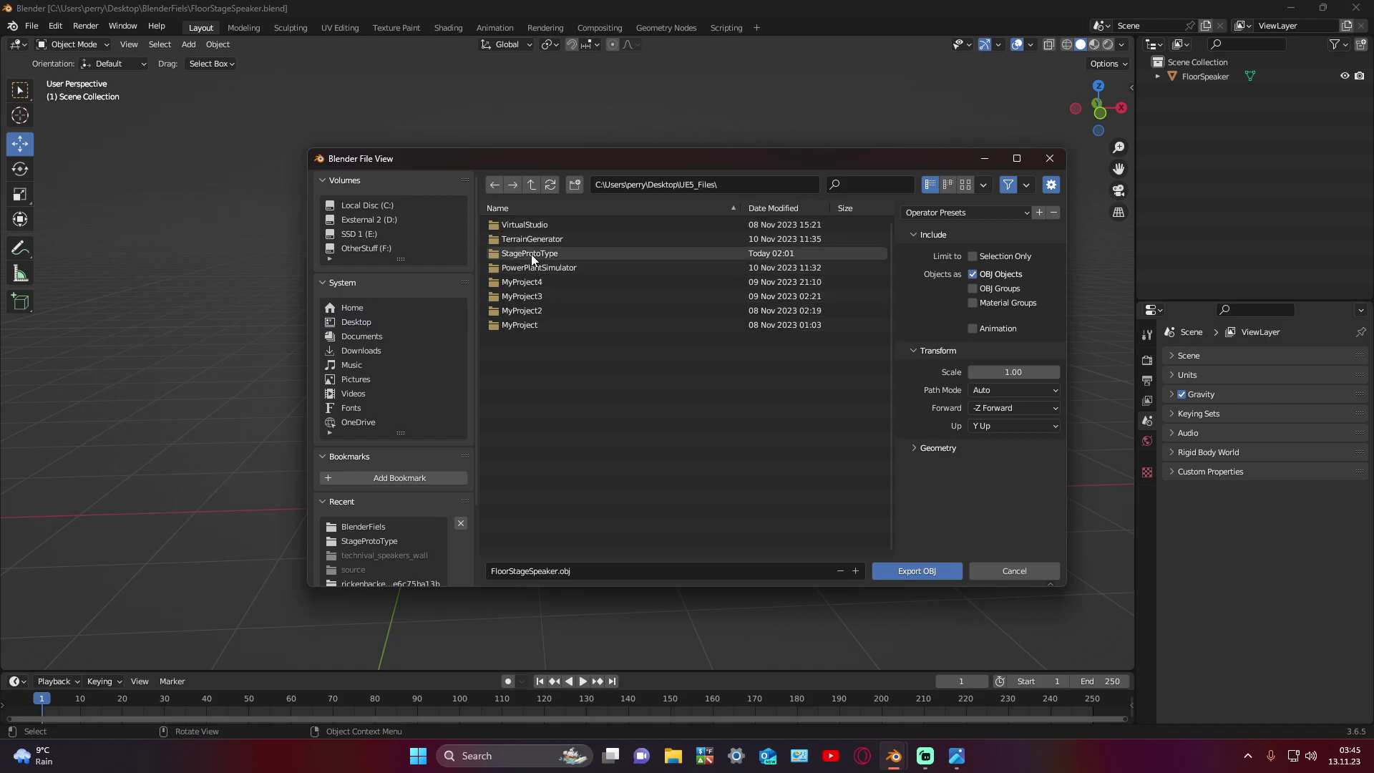
click(531, 257)
double_click(532, 257)
click(586, 576)
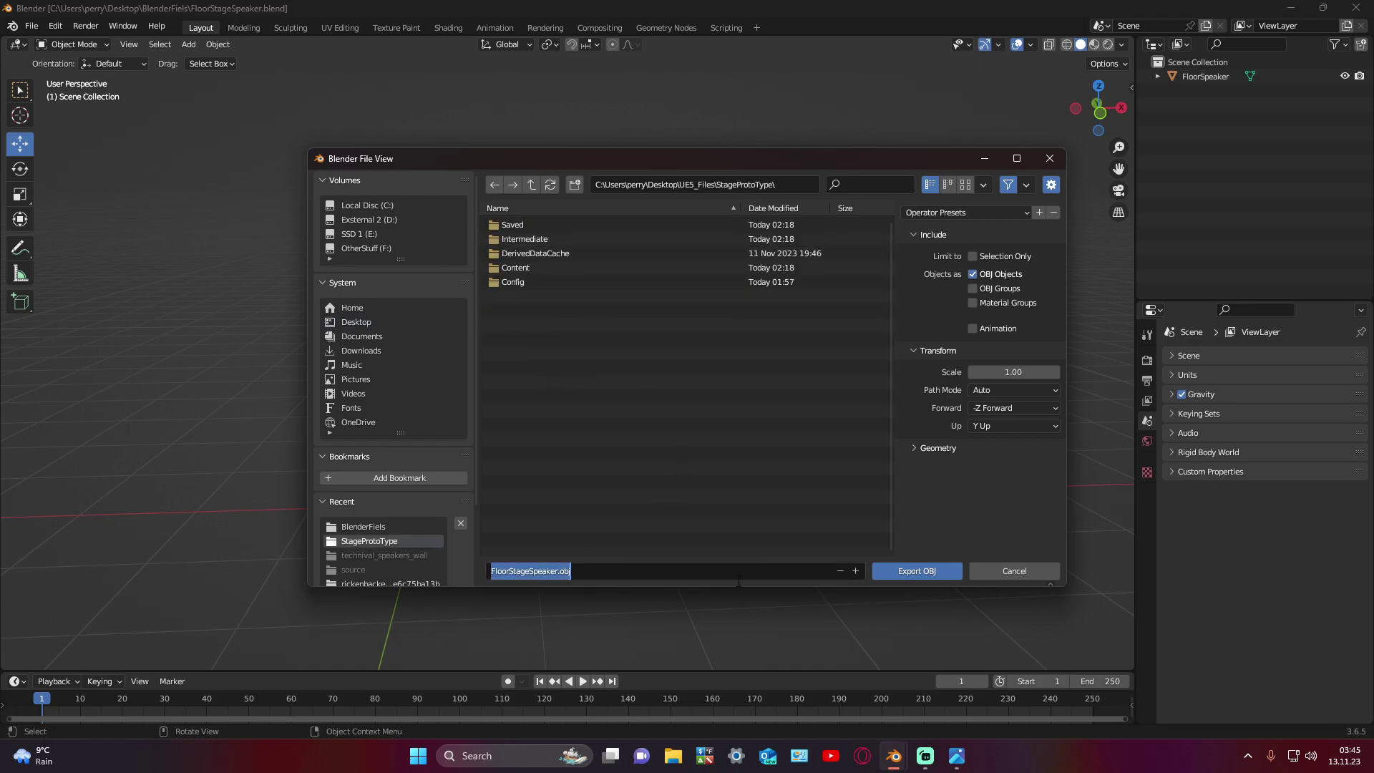
click(925, 573)
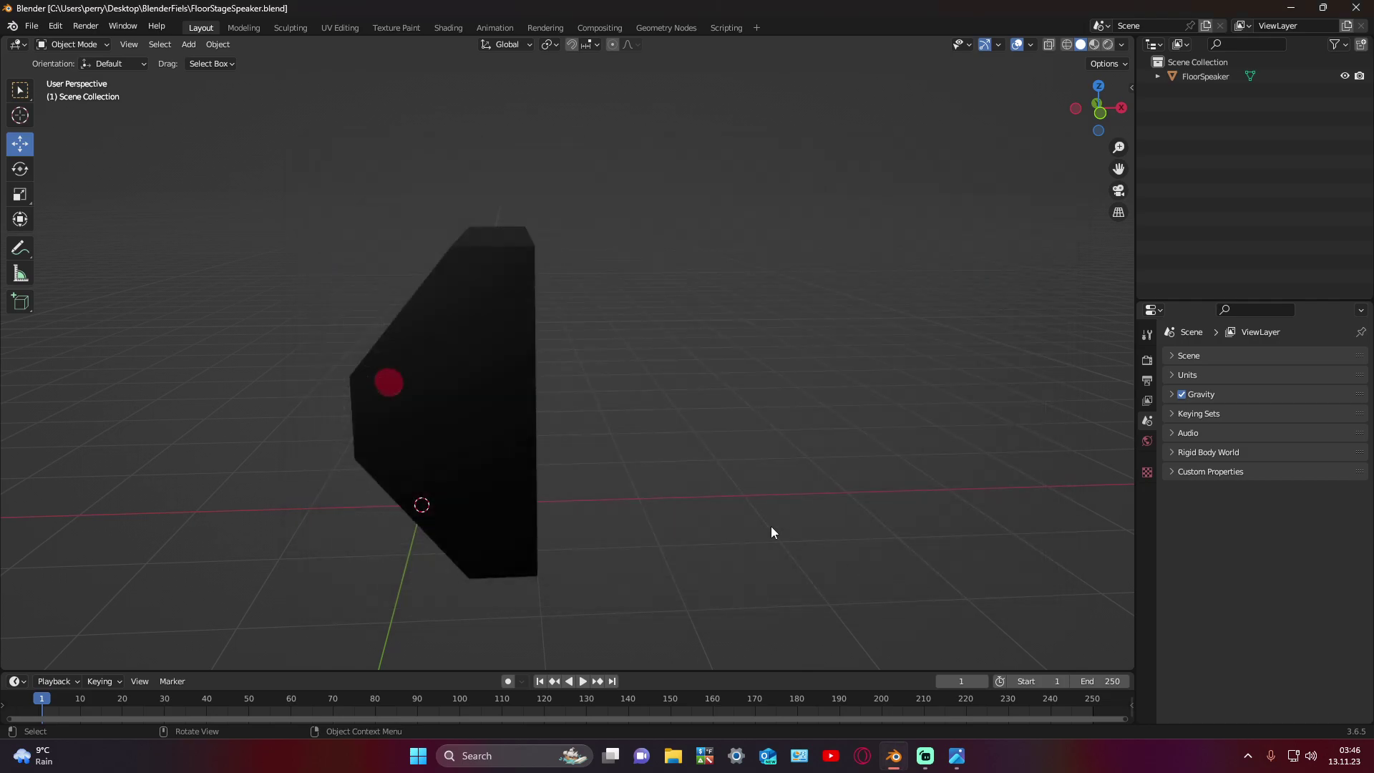
middle_drag(771, 528, 716, 515)
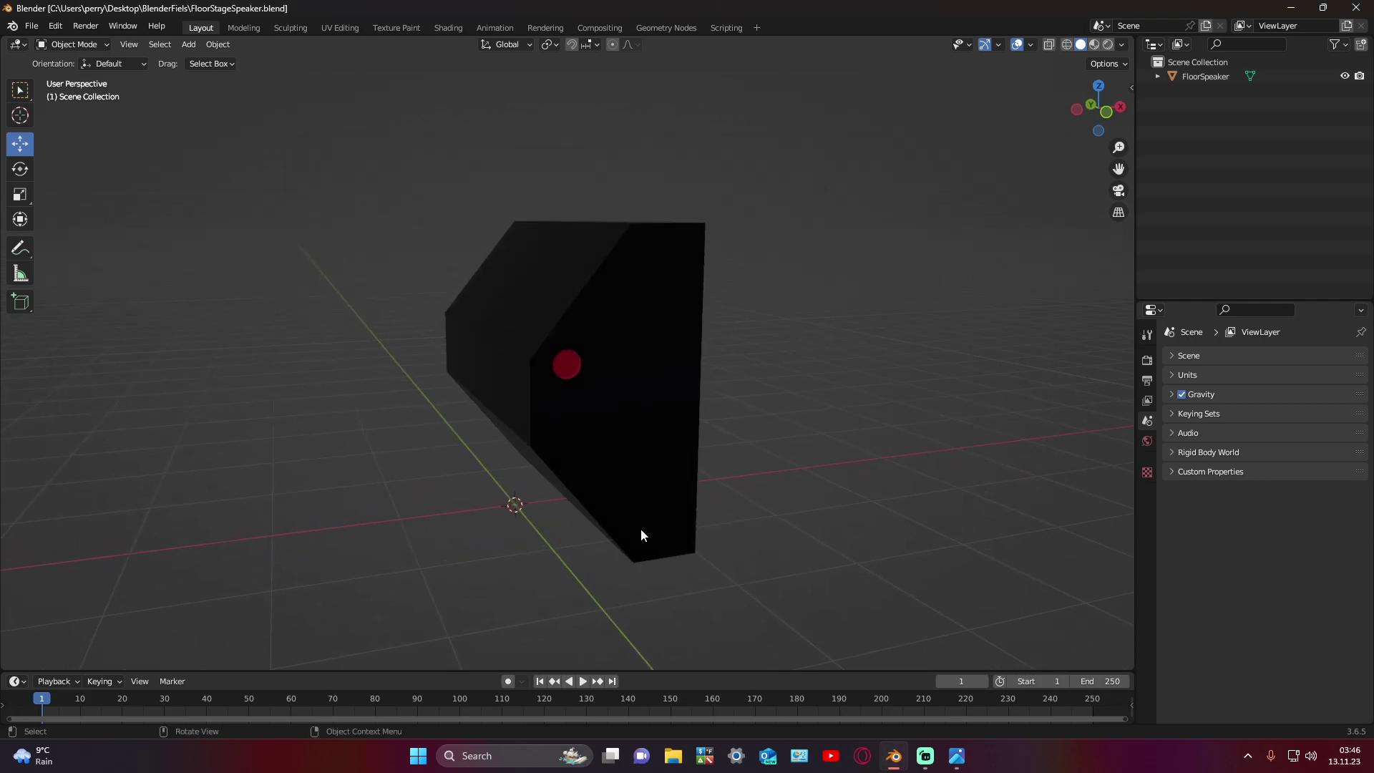
Step: Close Blender and launch StageProtoType.uproject from UE5_Files/StageProtoType in File Explorer
click(1356, 7)
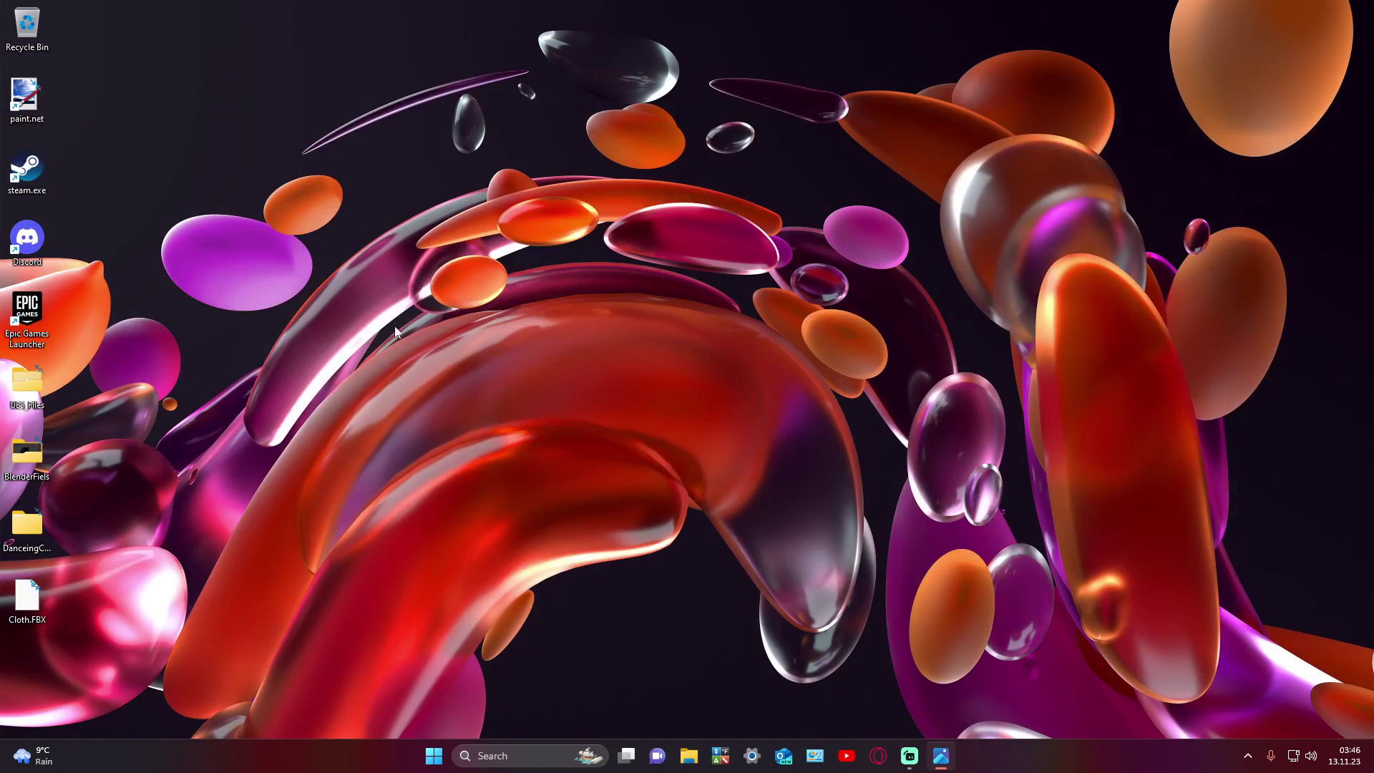
key(Return)
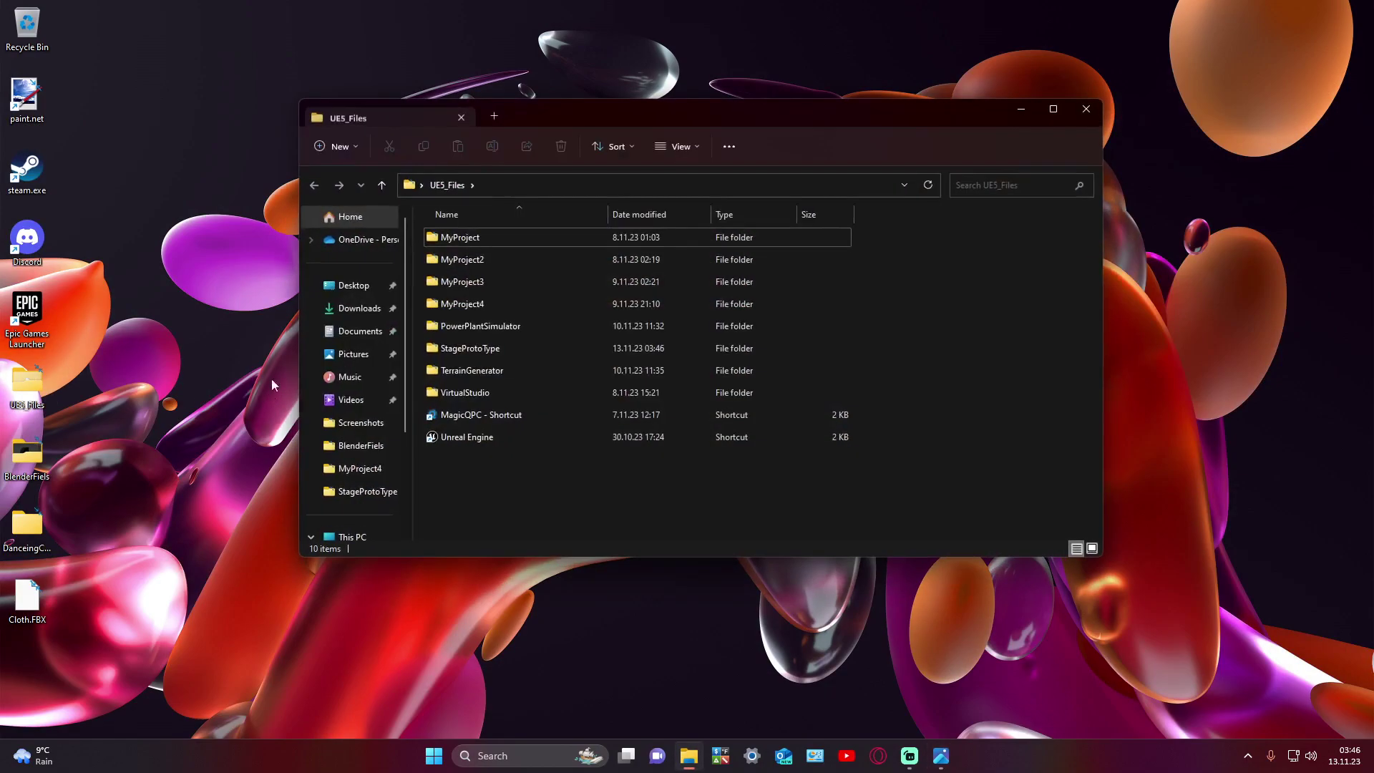
click(456, 242)
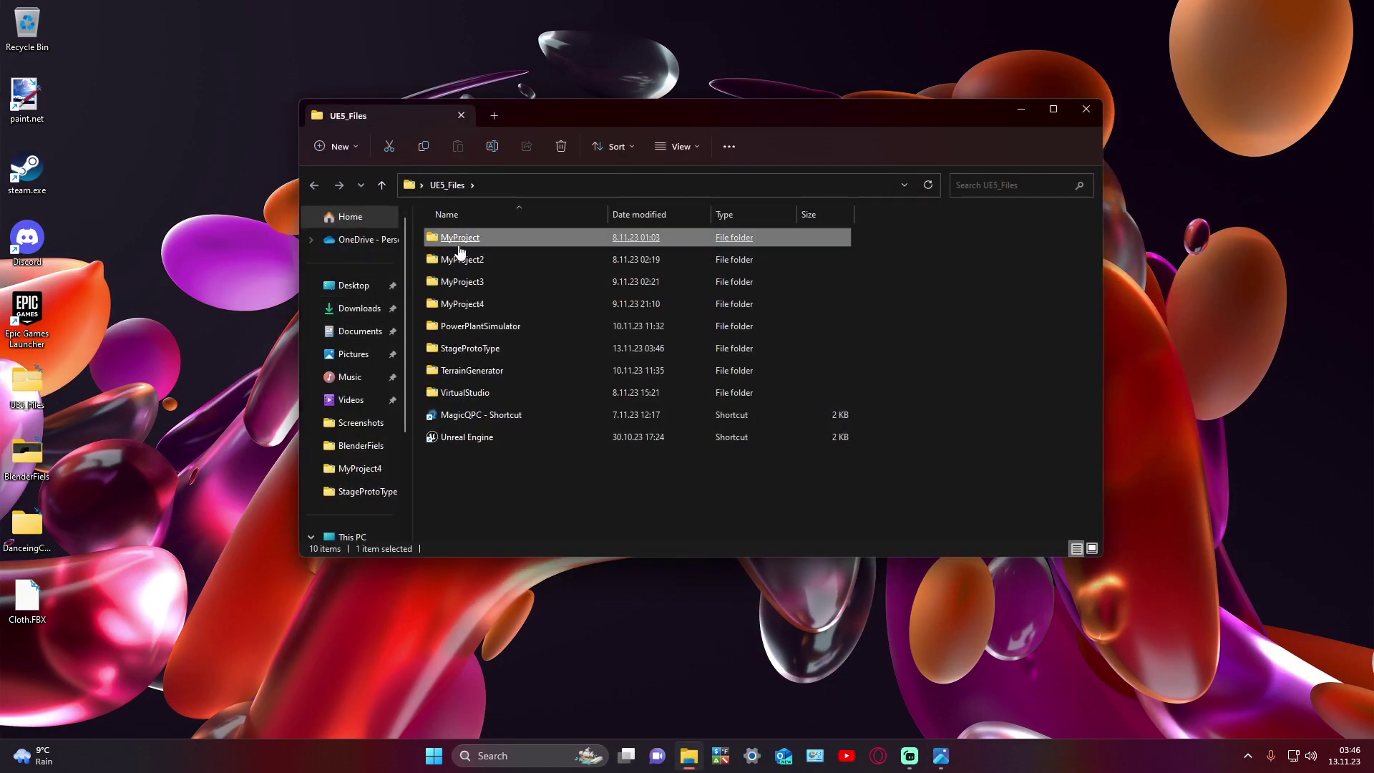
double_click(480, 348)
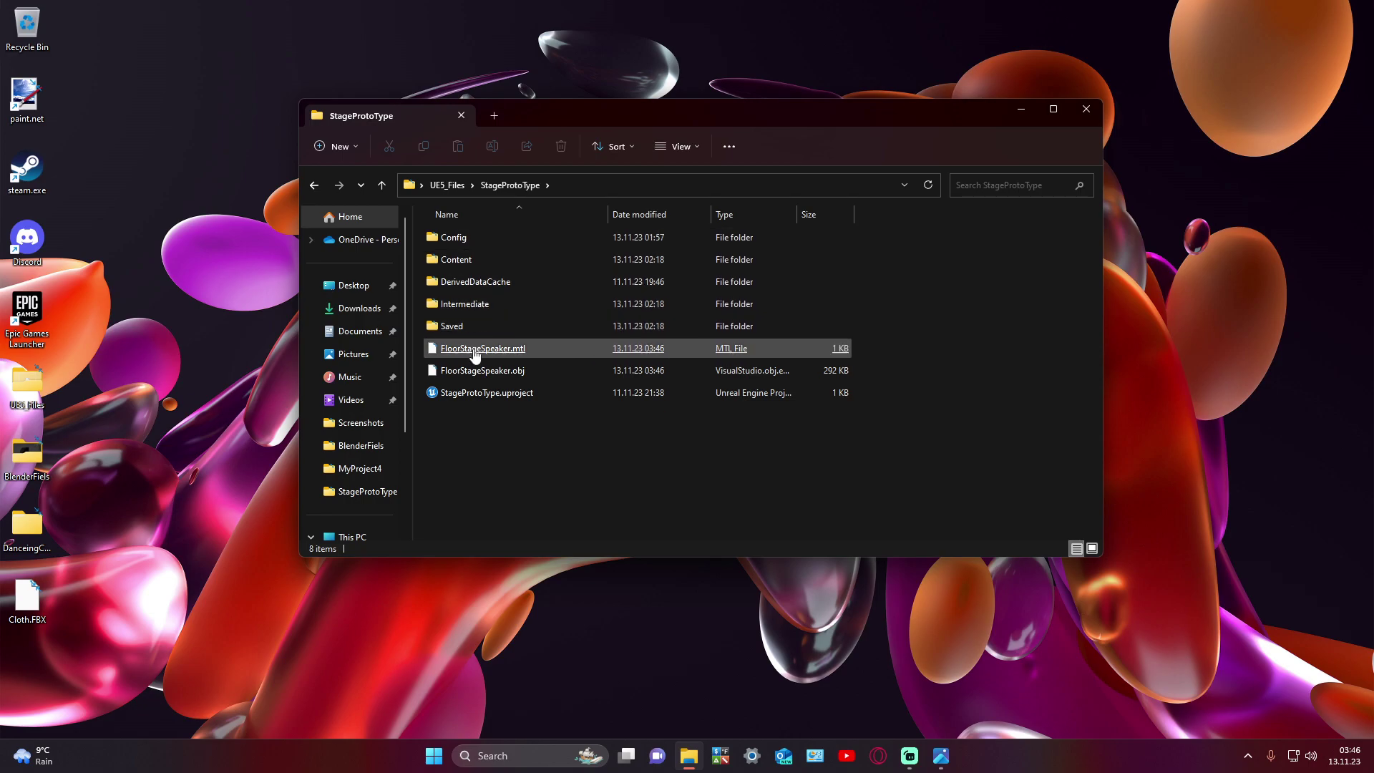
double_click(476, 392)
click(1087, 109)
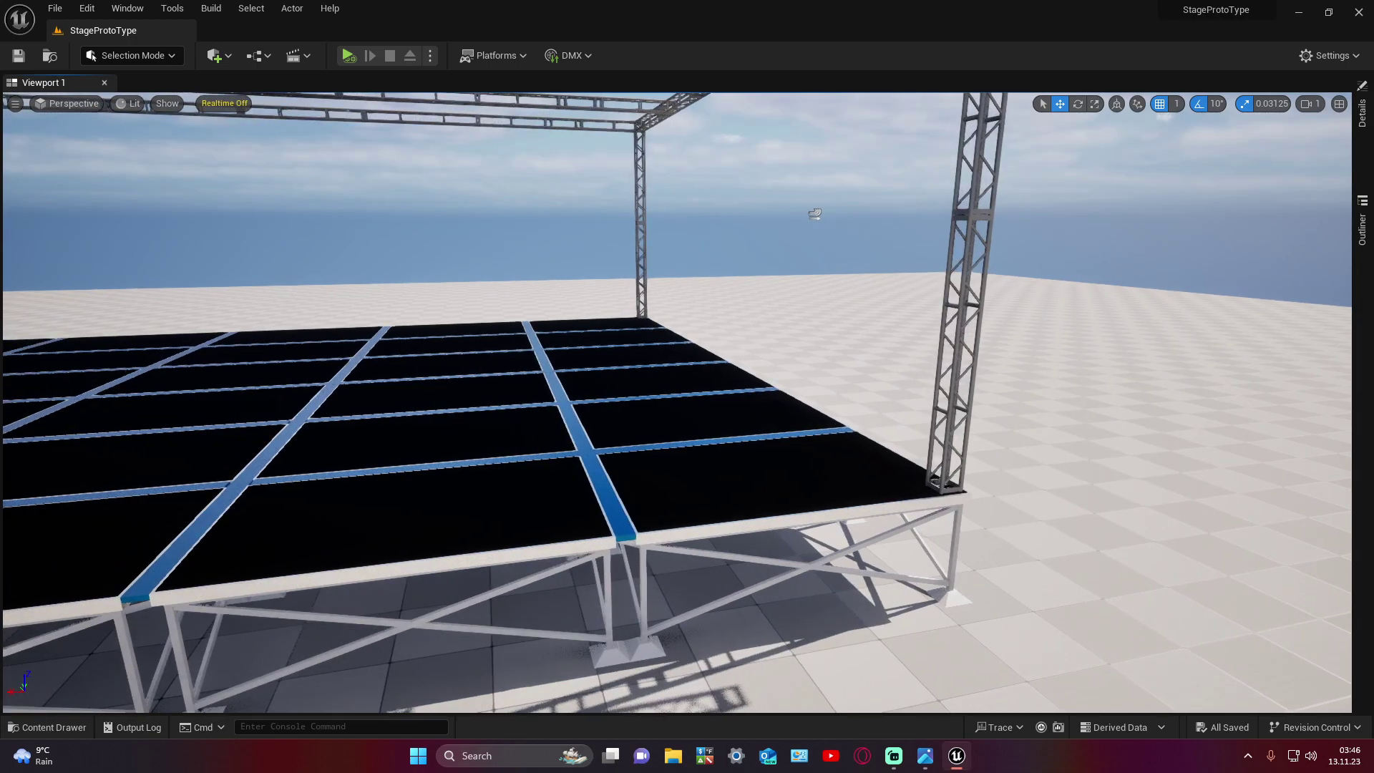
Step: Turn viewport Realtime back on and open the Content Drawer
click(248, 104)
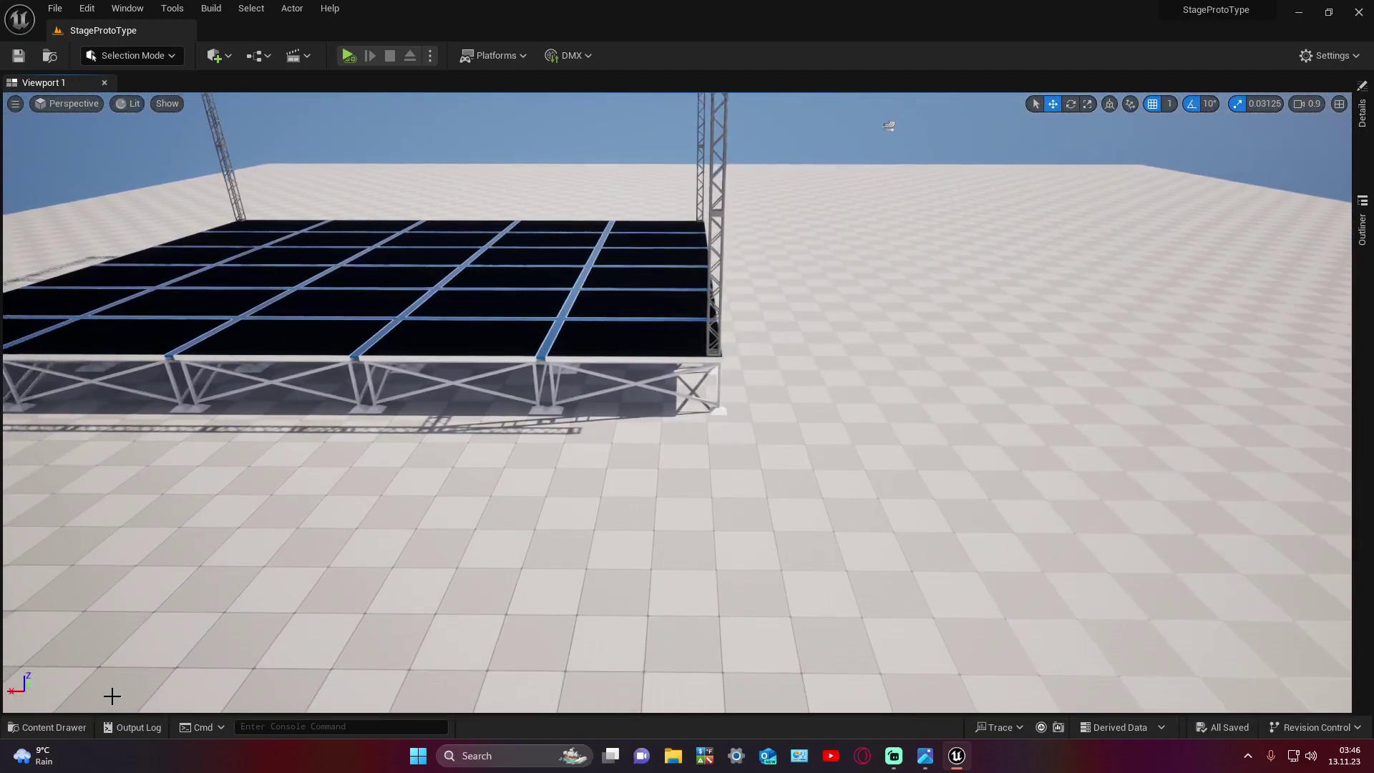
click(50, 727)
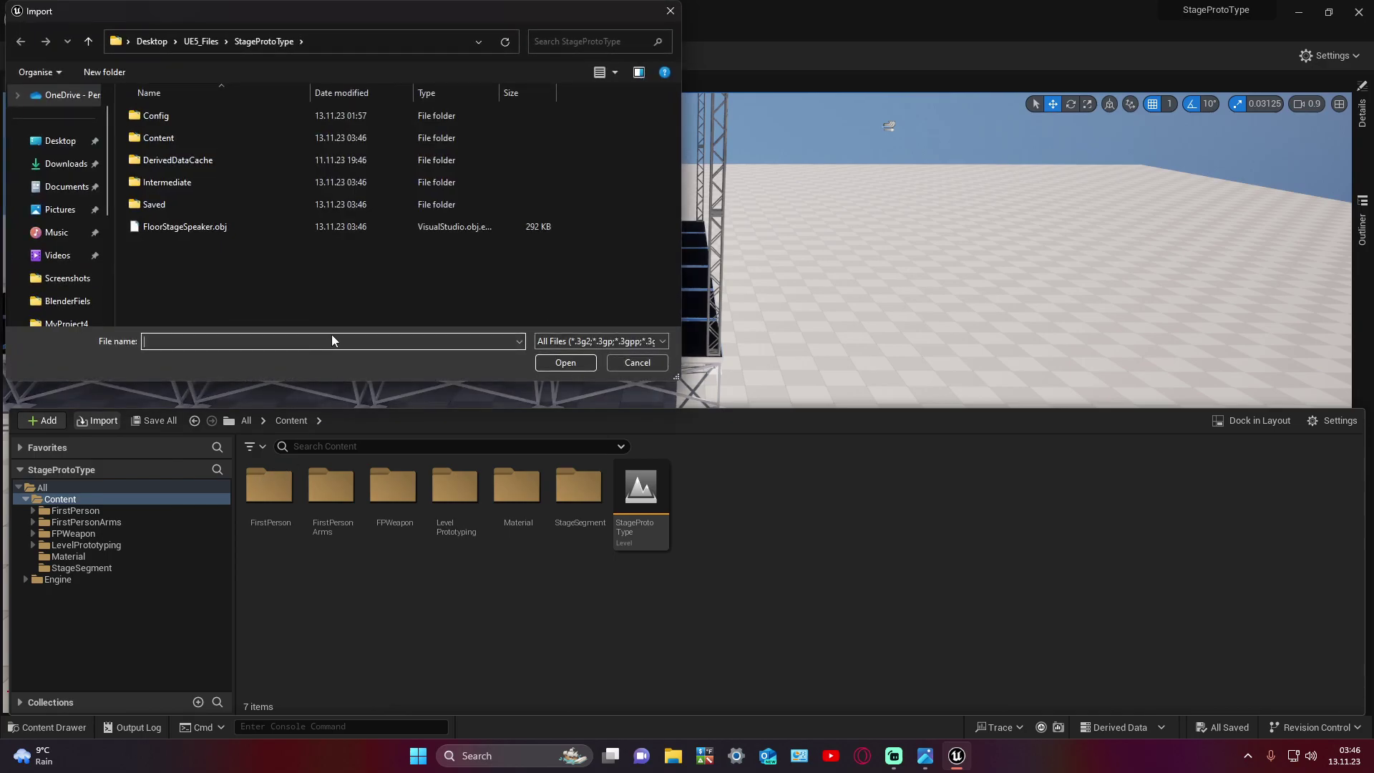
Step: Import FloorStageSpeaker.obj with its three materials, then reopen the Content Drawer
double_click(186, 226)
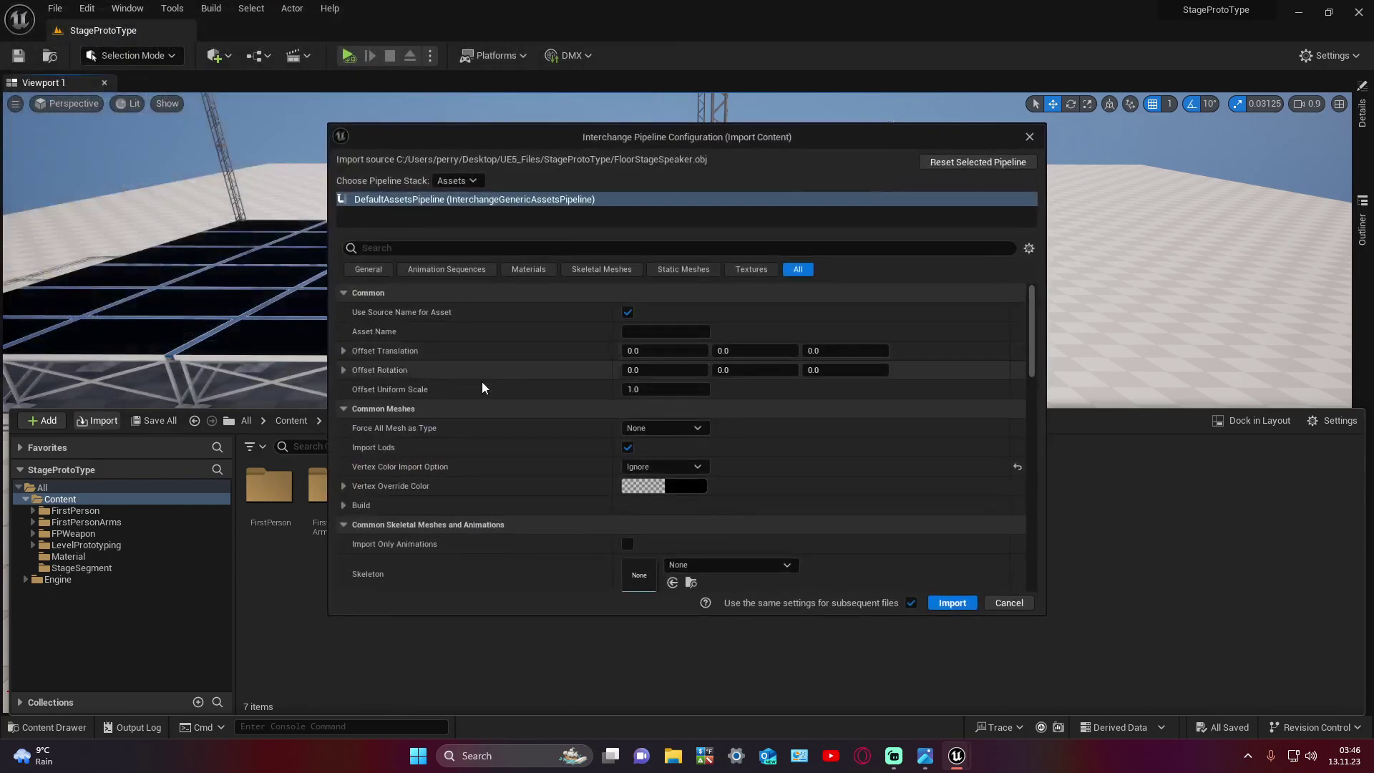
click(661, 474)
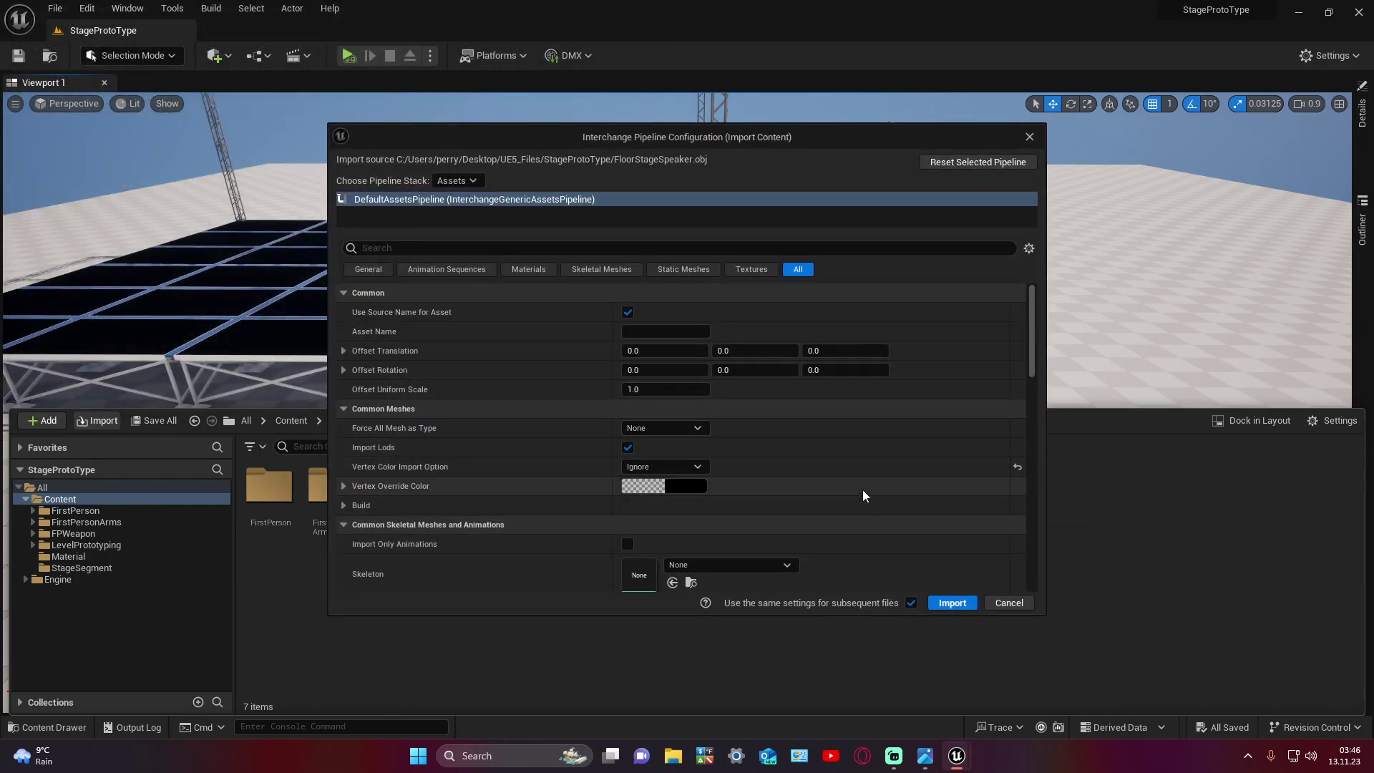
click(948, 605)
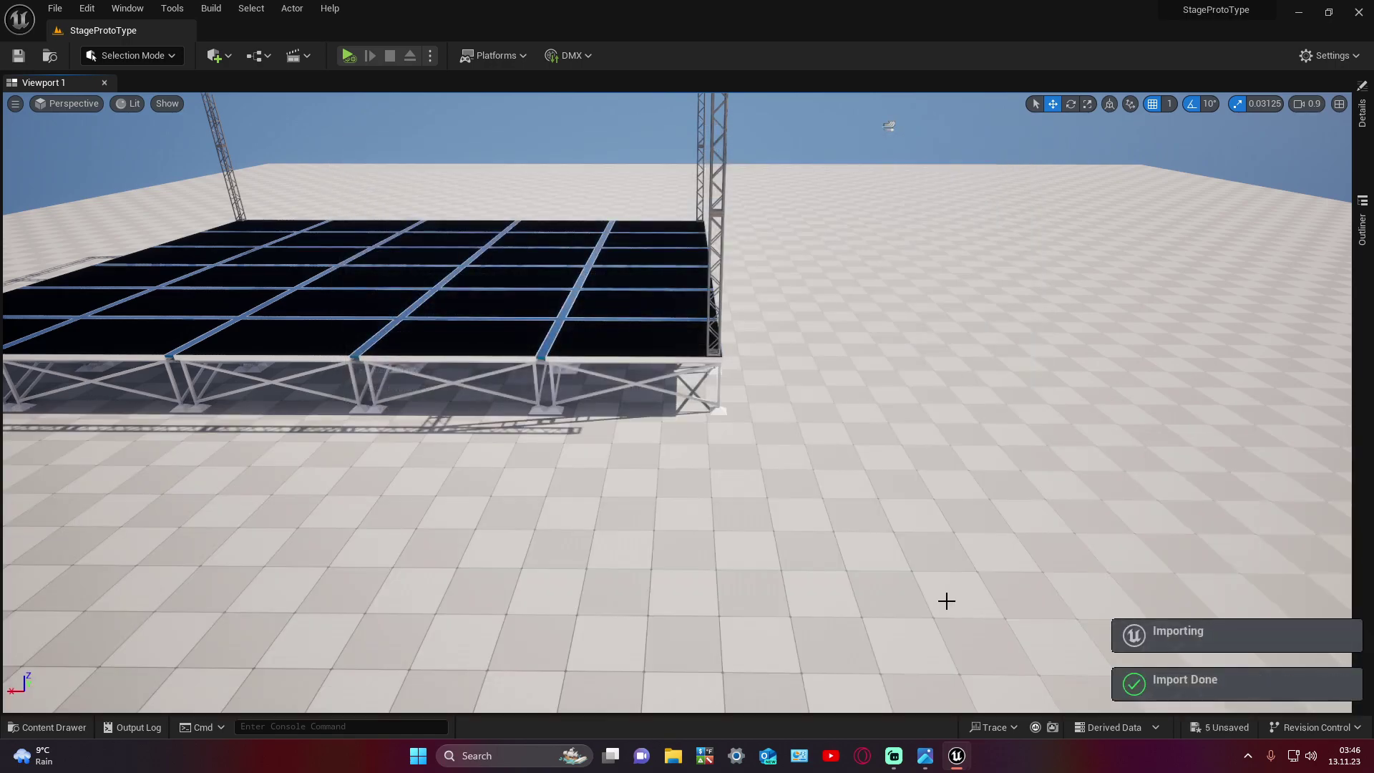
click(49, 728)
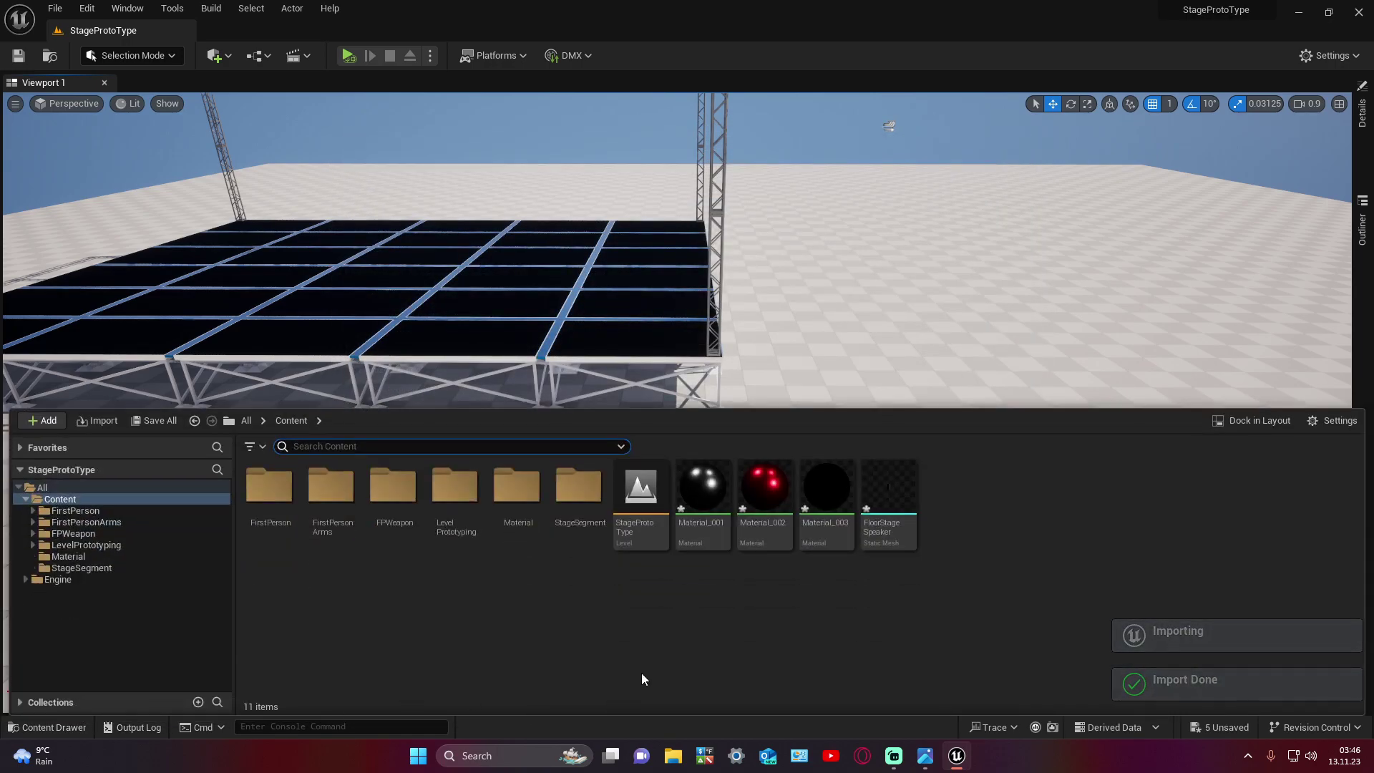
mouse_move(887, 500)
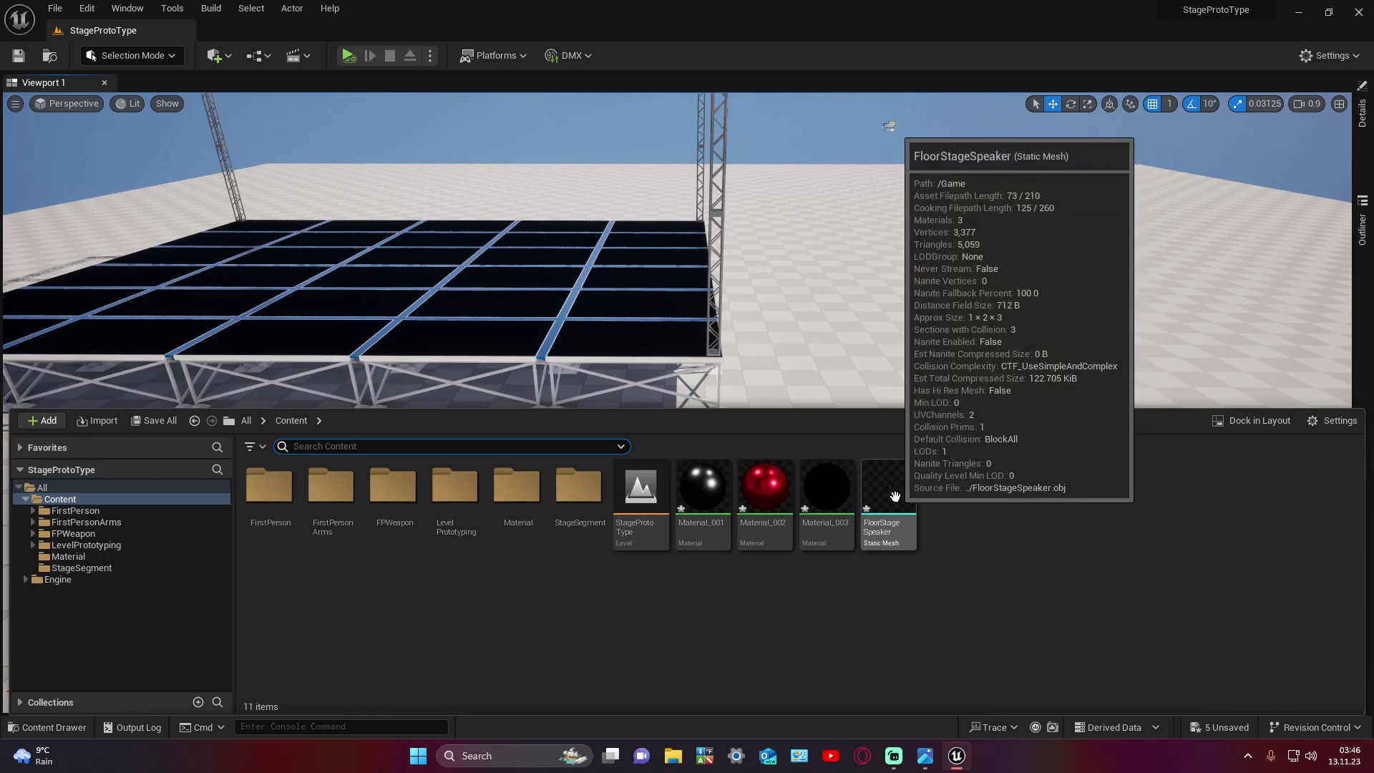
Step: Drop the FloorStageSpeaker mesh into the level and raise it above the floor
drag(895, 496, 857, 474)
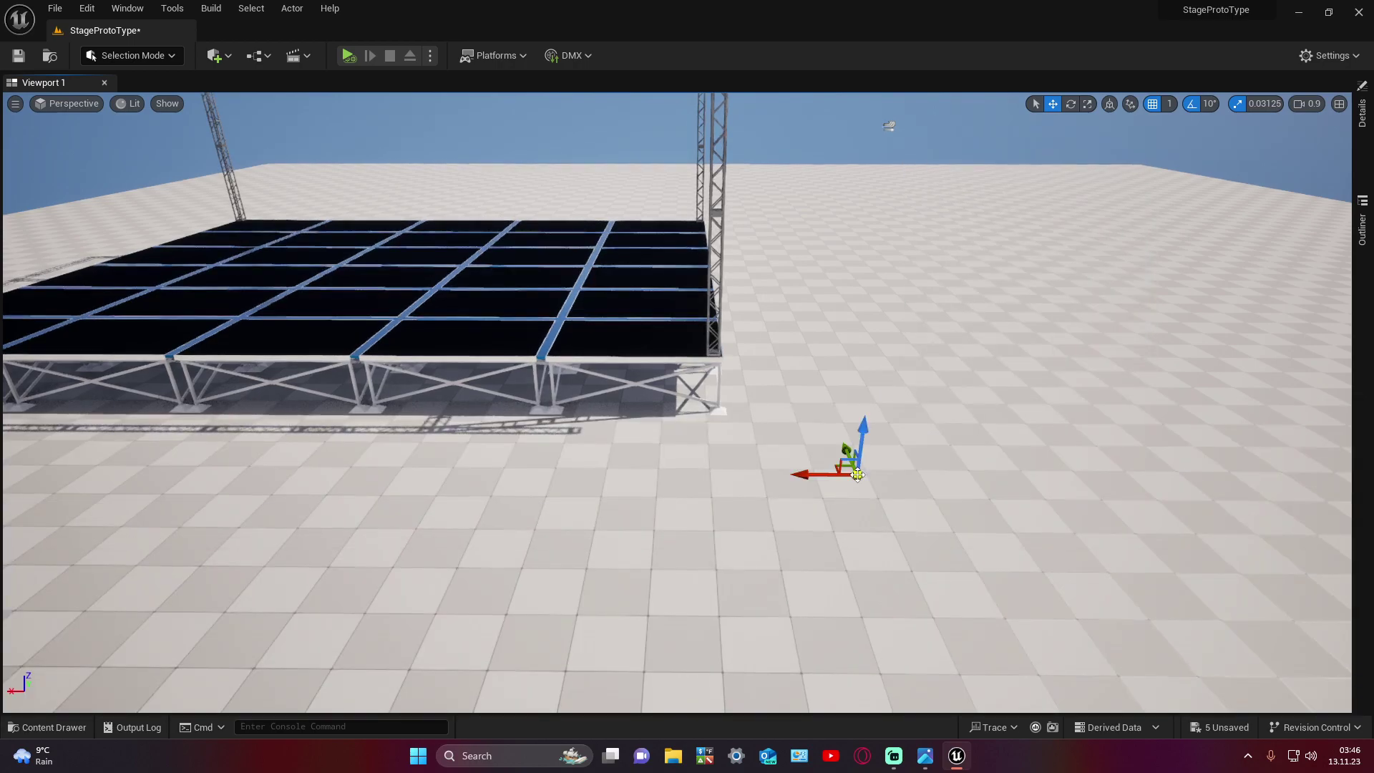
click(1086, 105)
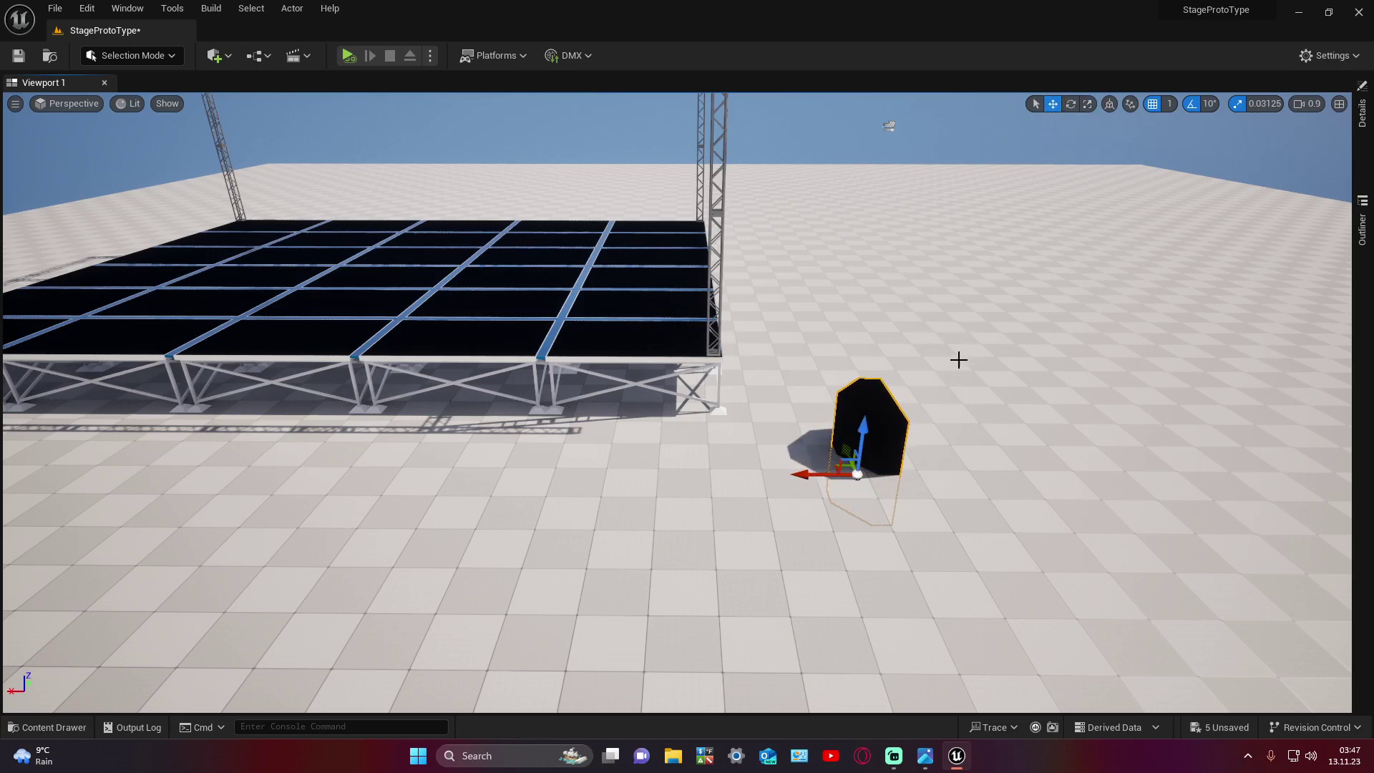
drag(865, 403, 870, 345)
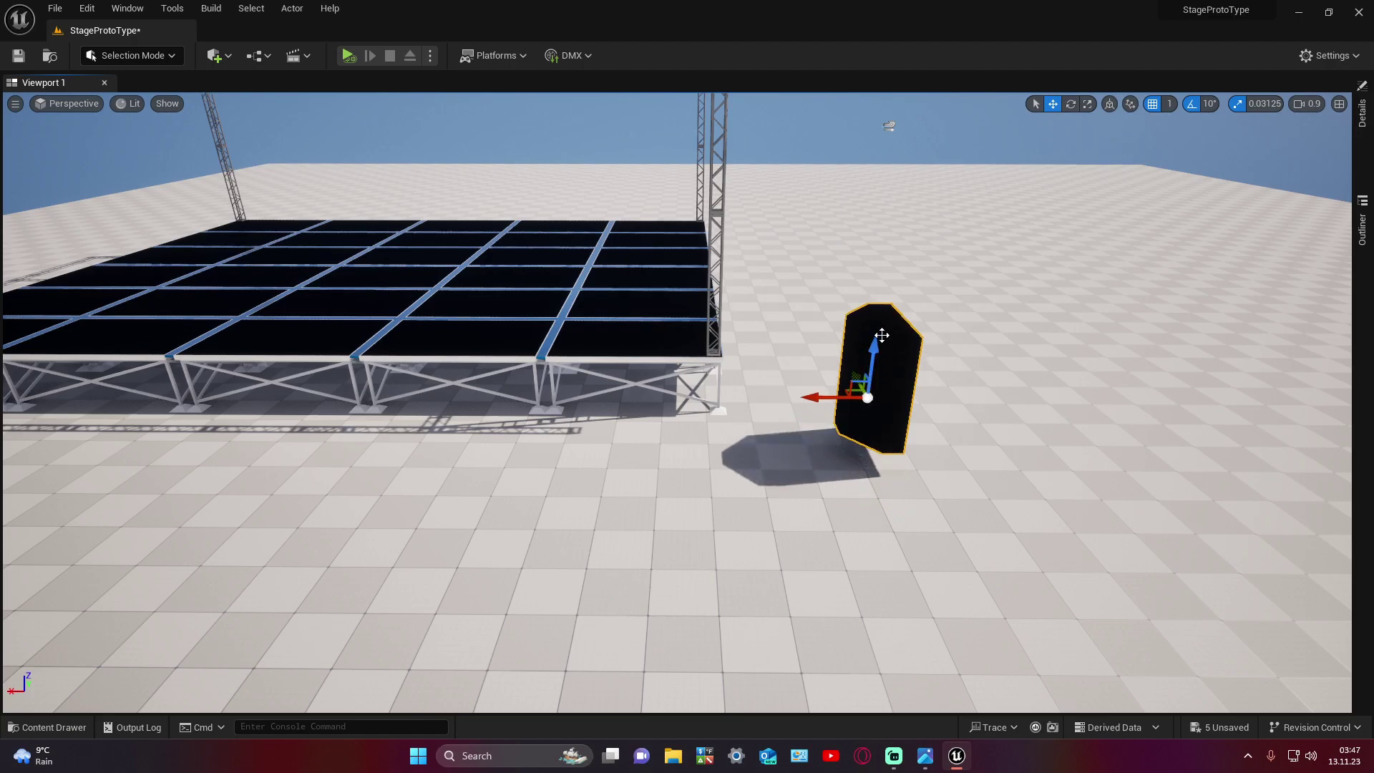
mouse_move(999, 358)
right_down()
mouse_move(715, 372)
mouse_move(787, 372)
mouse_move(751, 400)
mouse_move(715, 401)
mouse_move(716, 358)
right_up()
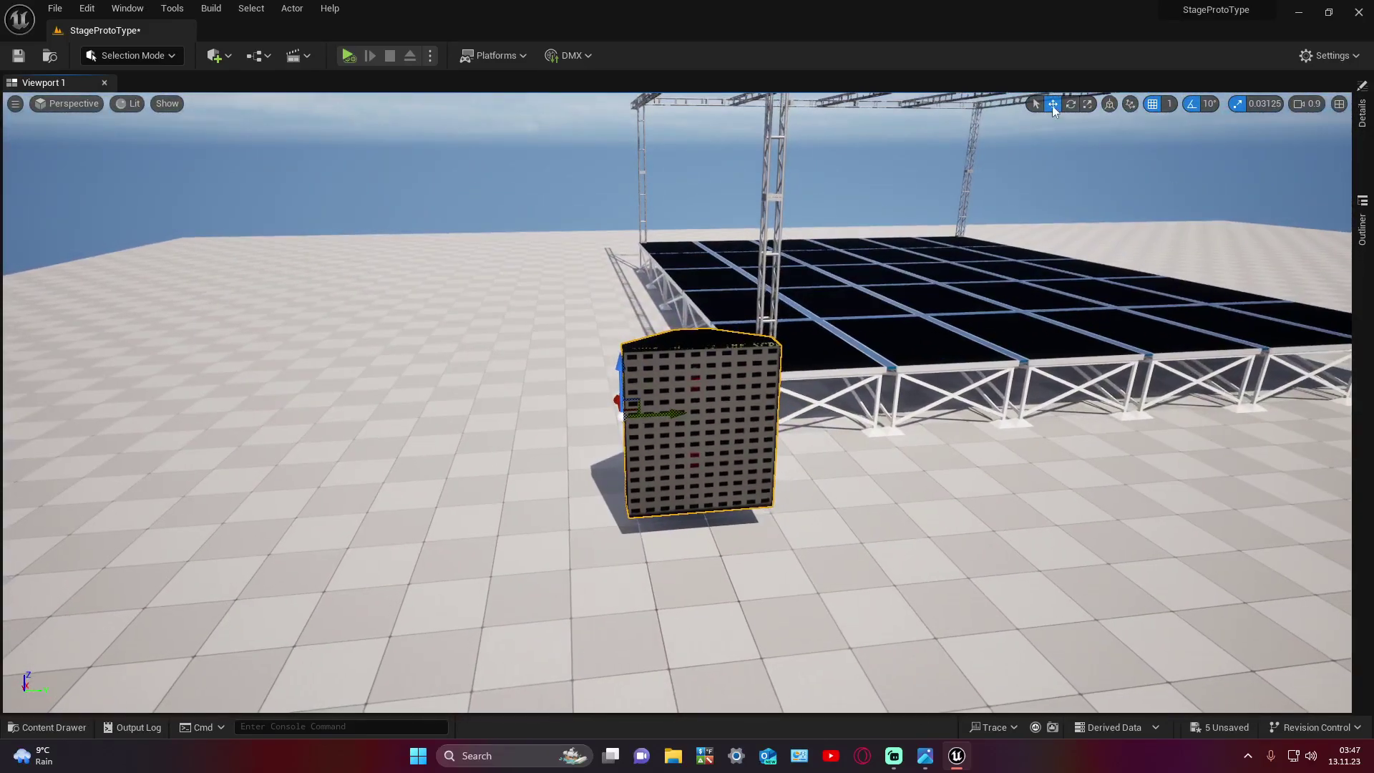
Step: Move the speaker toward the stage's left edge, undoing a stray move
click(1087, 105)
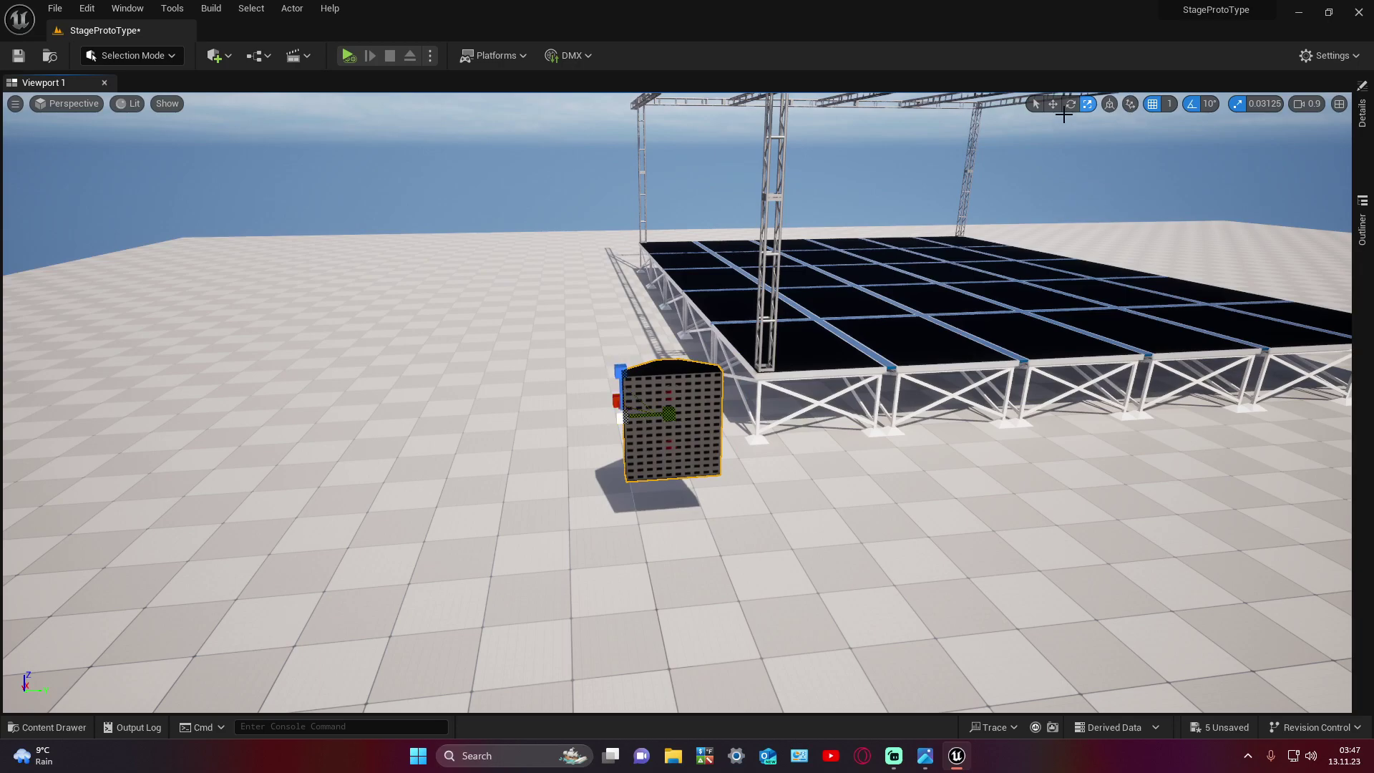
click(1053, 105)
mouse_move(1052, 114)
right_down()
mouse_move(959, 127)
mouse_move(307, 568)
mouse_move(423, 509)
right_up()
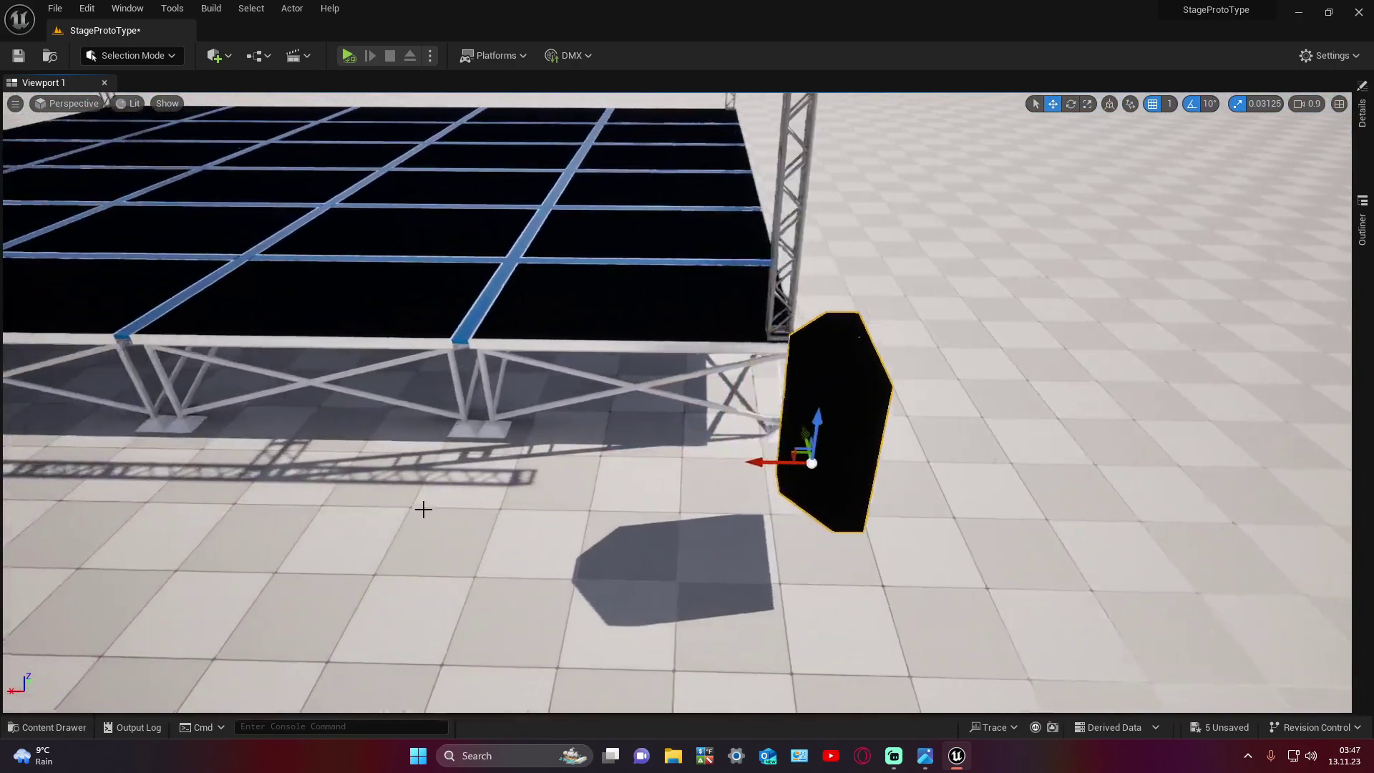
mouse_move(776, 462)
mouse_down()
mouse_move(183, 429)
mouse_move(339, 299)
mouse_move(306, 151)
mouse_up()
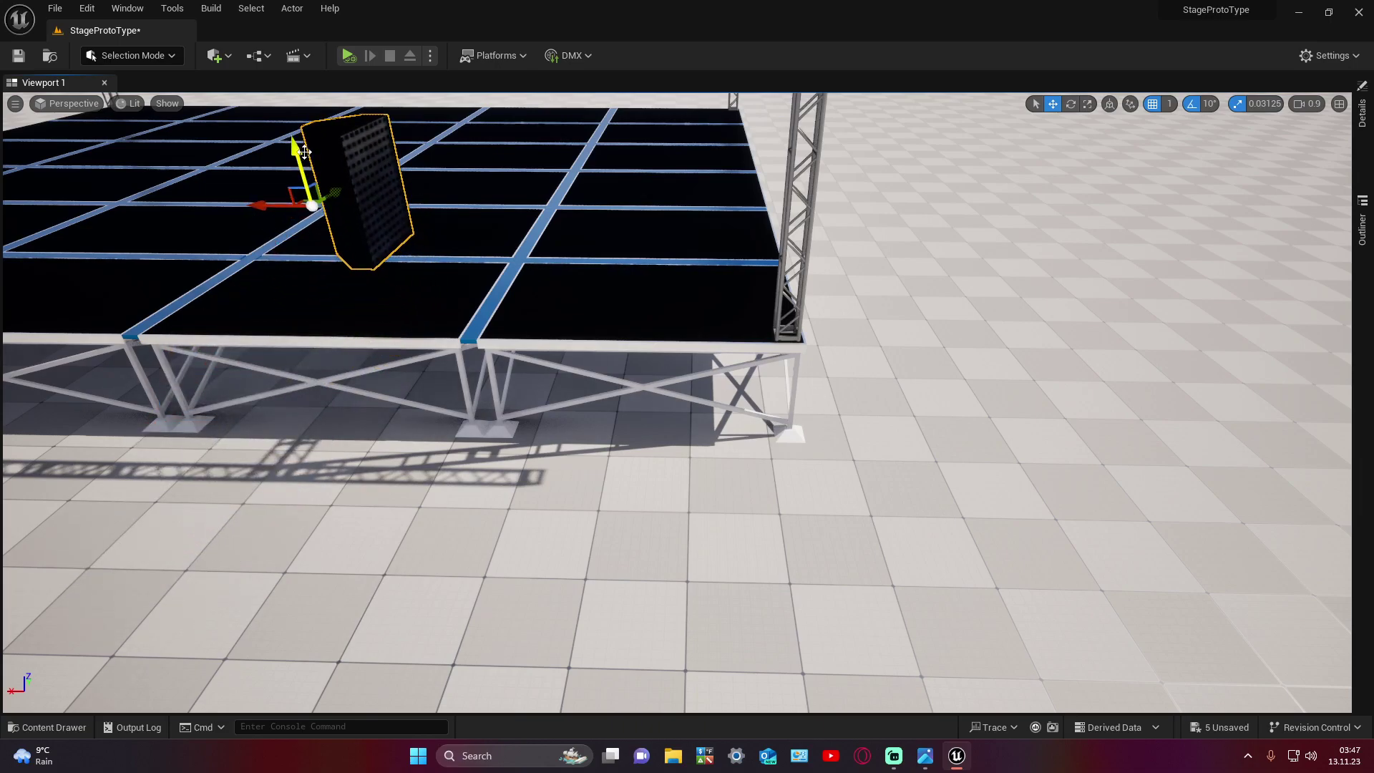
key(ctrl+z)
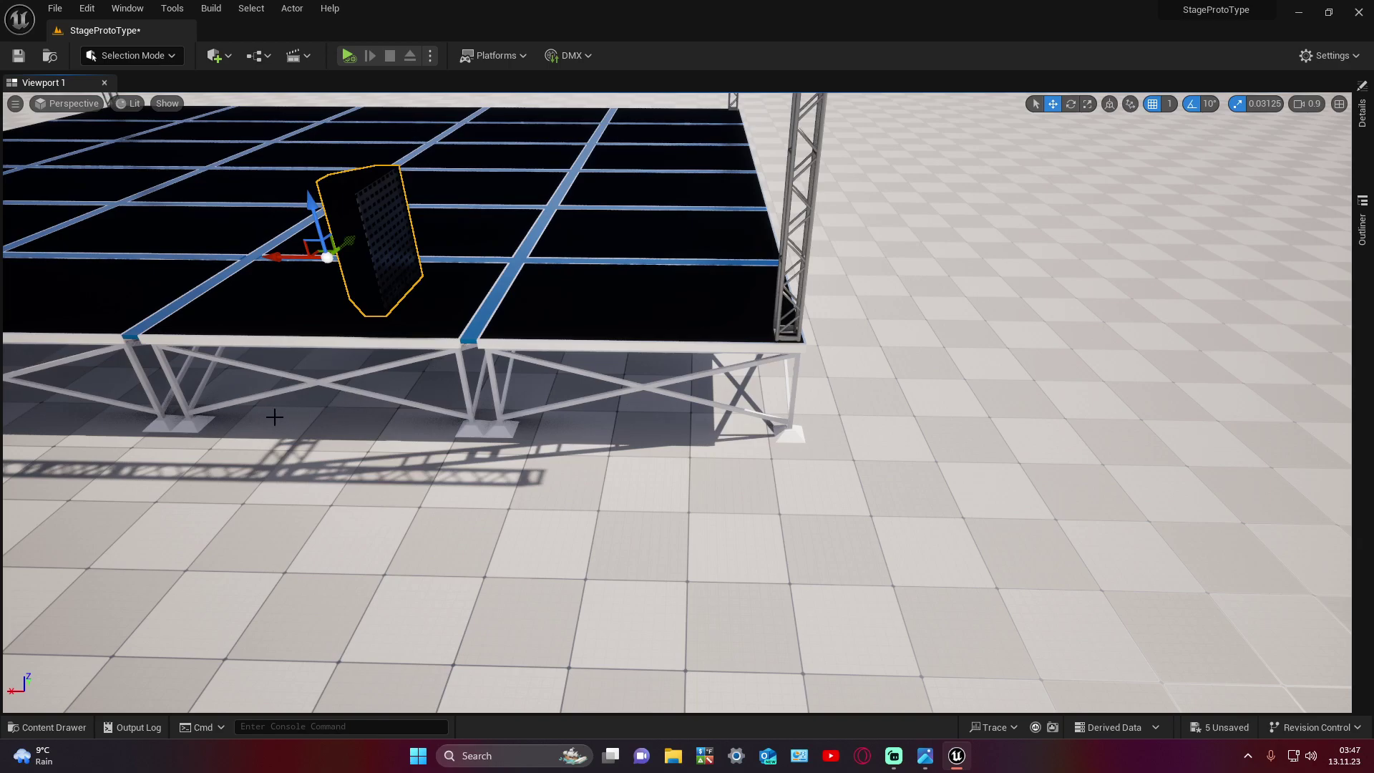
mouse_move(274, 417)
right_down()
mouse_move(498, 128)
mouse_move(687, 386)
mouse_move(179, 423)
right_up()
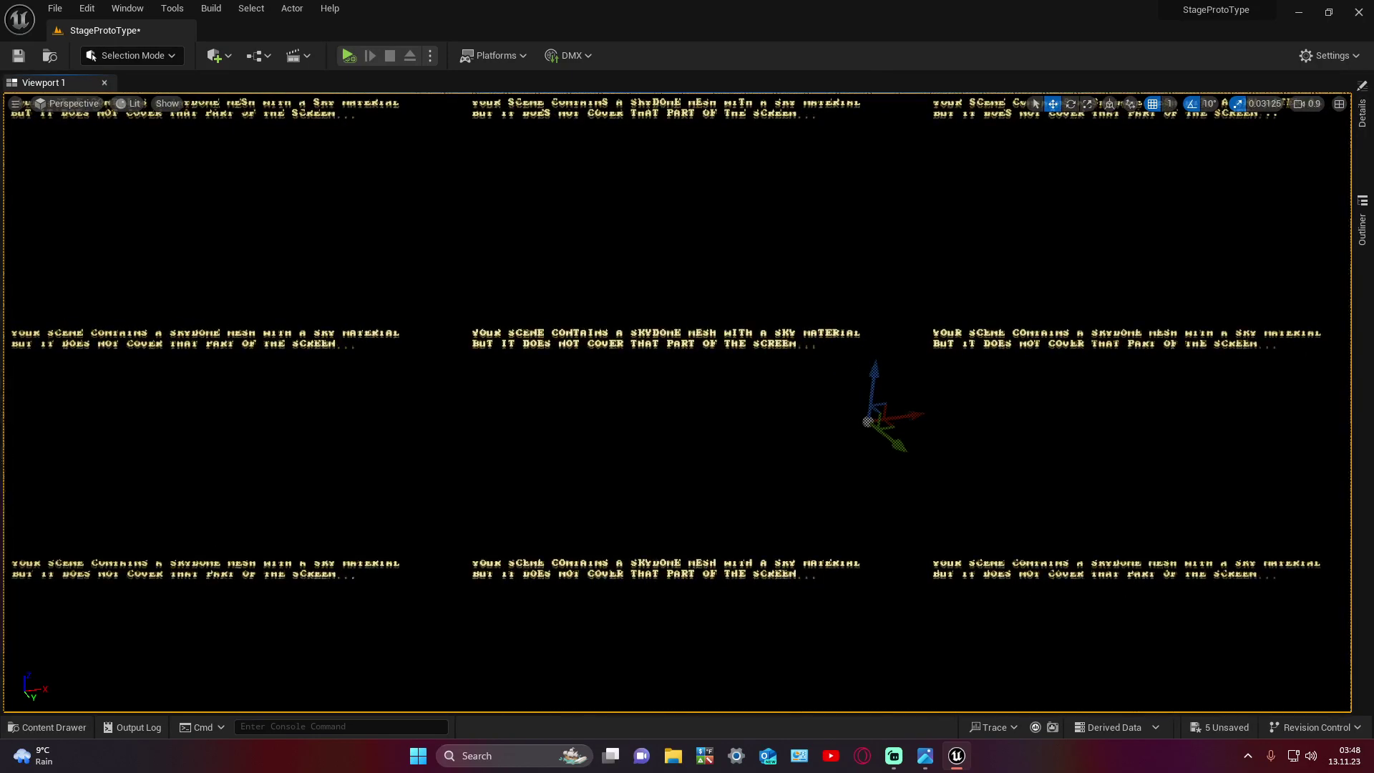
Step: Save the current stage level
right_drag(179, 422, 179, 422)
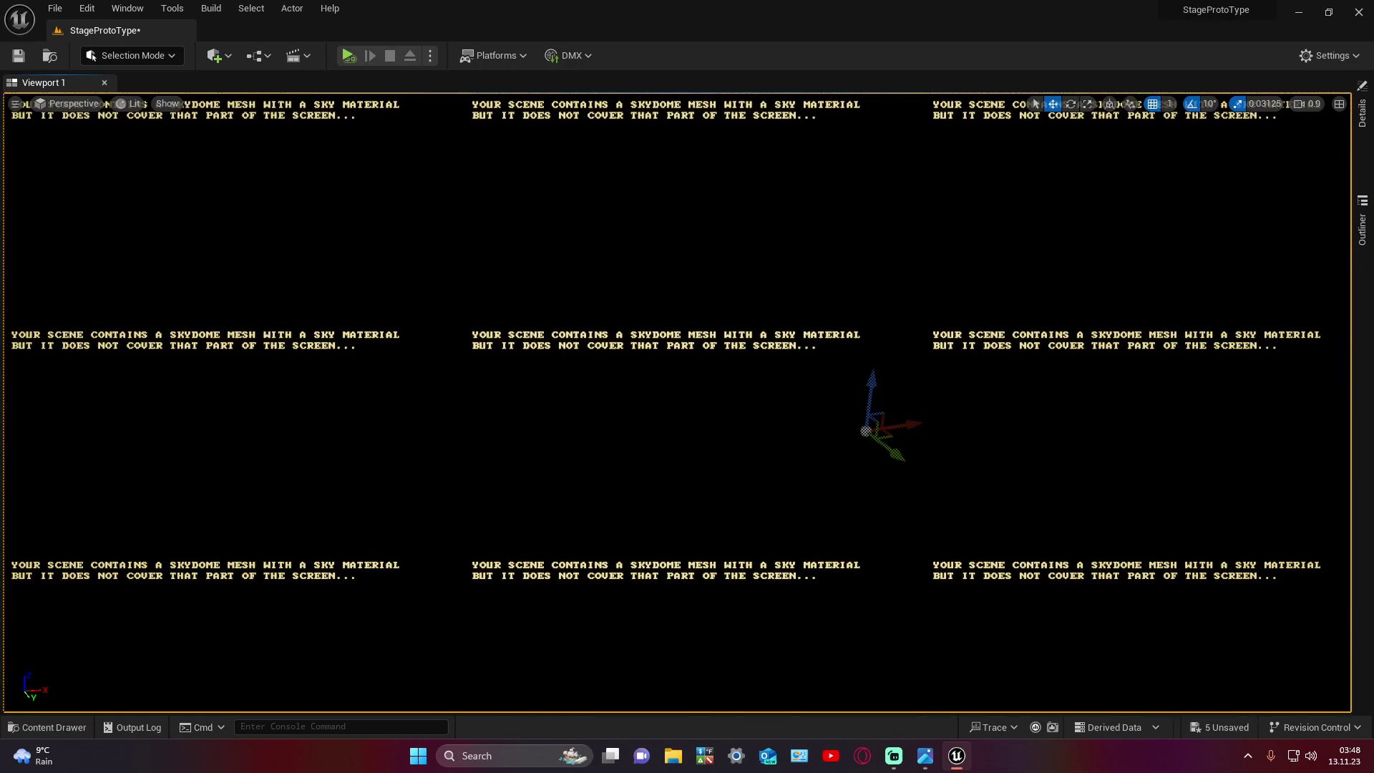
right_drag(676, 401, 716, 373)
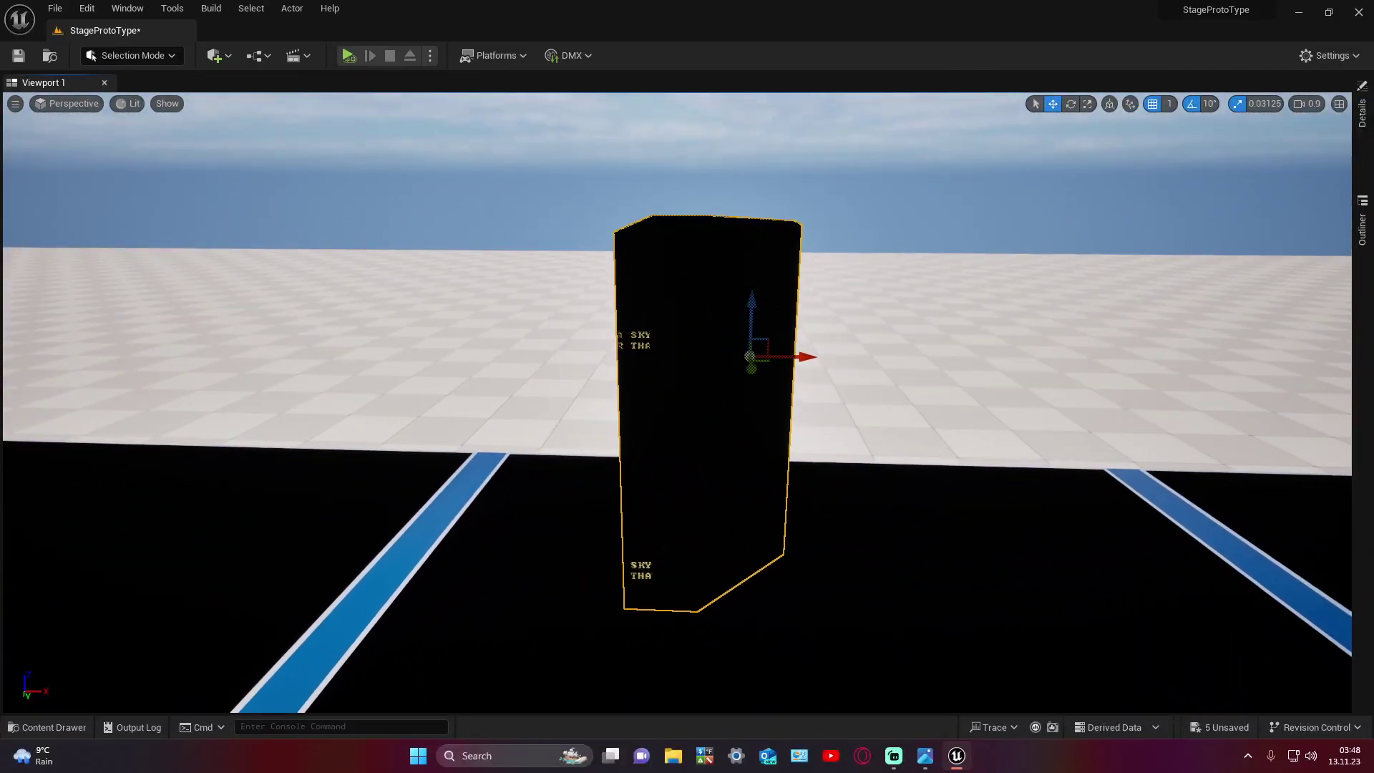
click(19, 57)
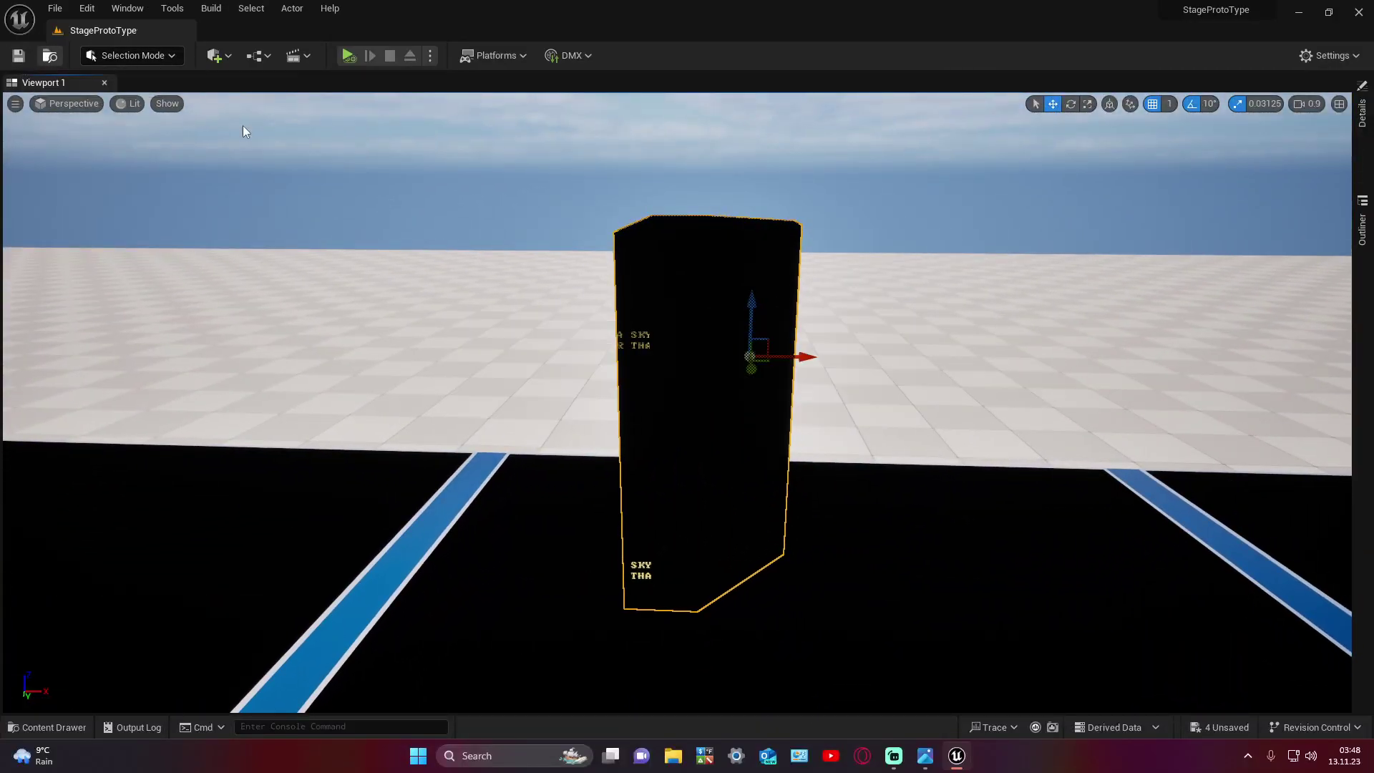
Step: Save the FloorStageSpeaker mesh and its three materials from the Content Drawer
key(ctrl+space)
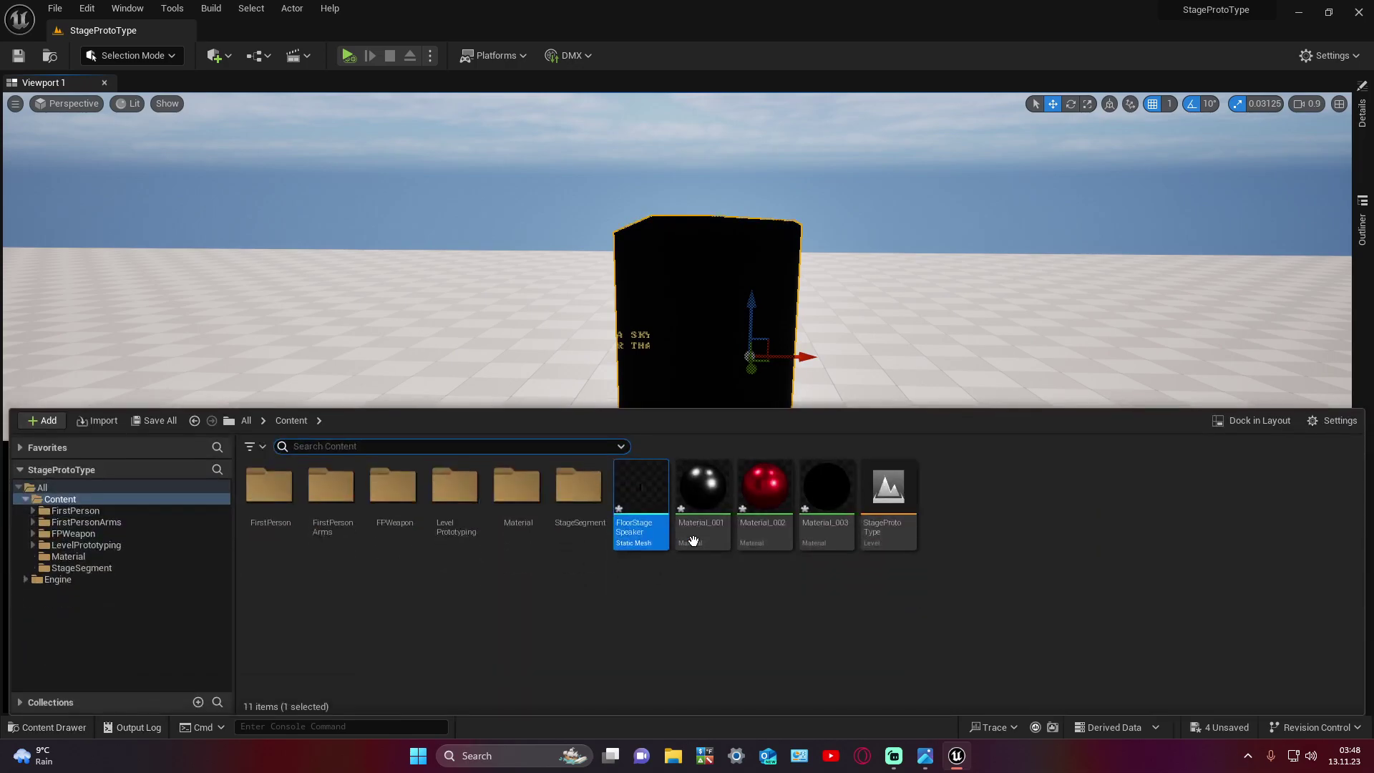
shift+click(825, 530)
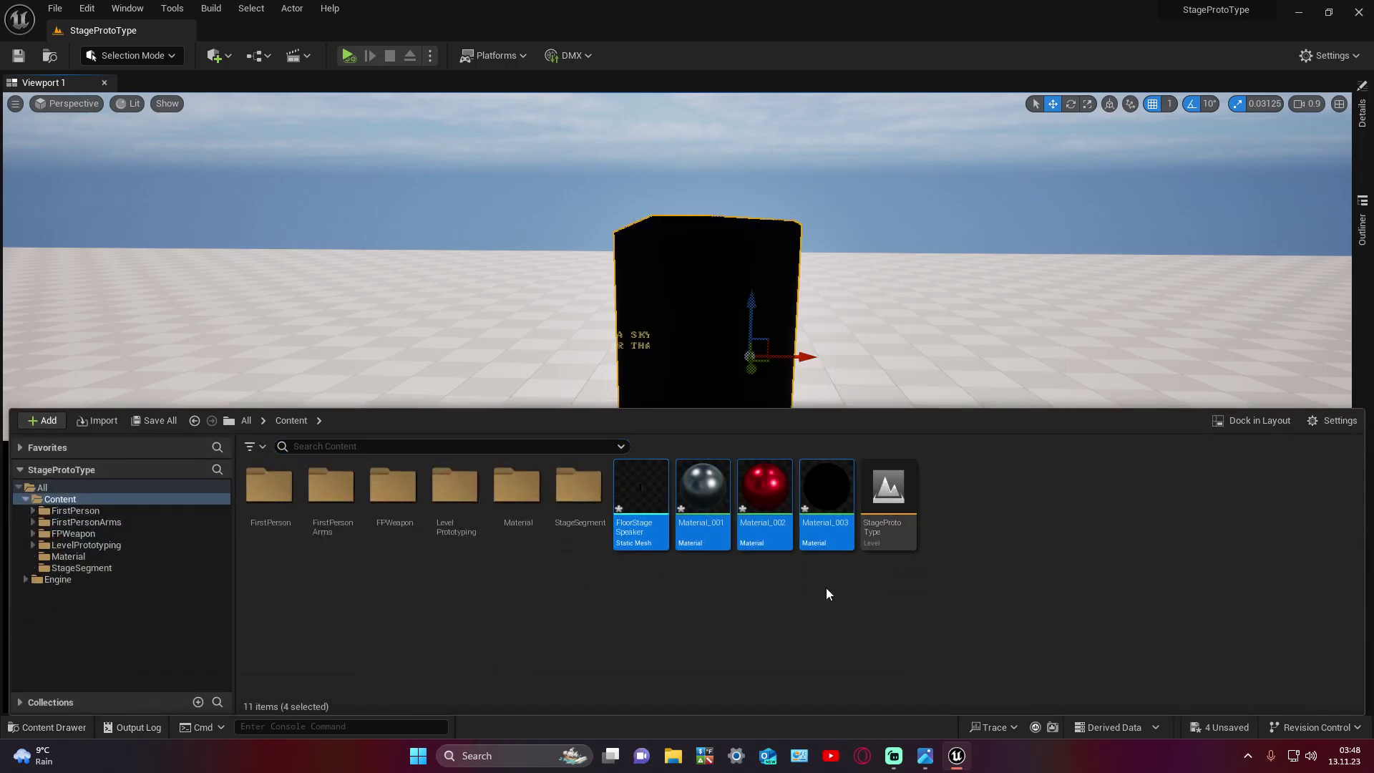
key(ctrl+s)
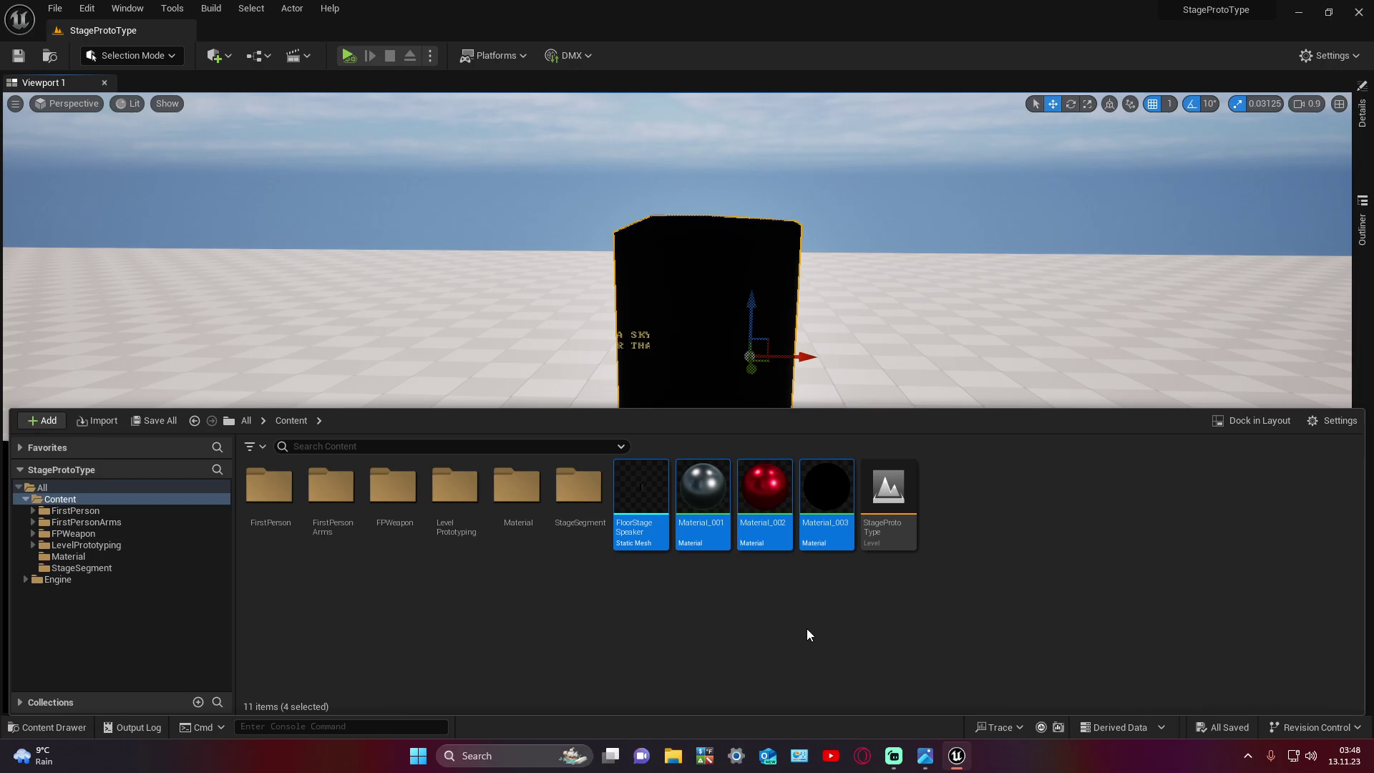
click(806, 629)
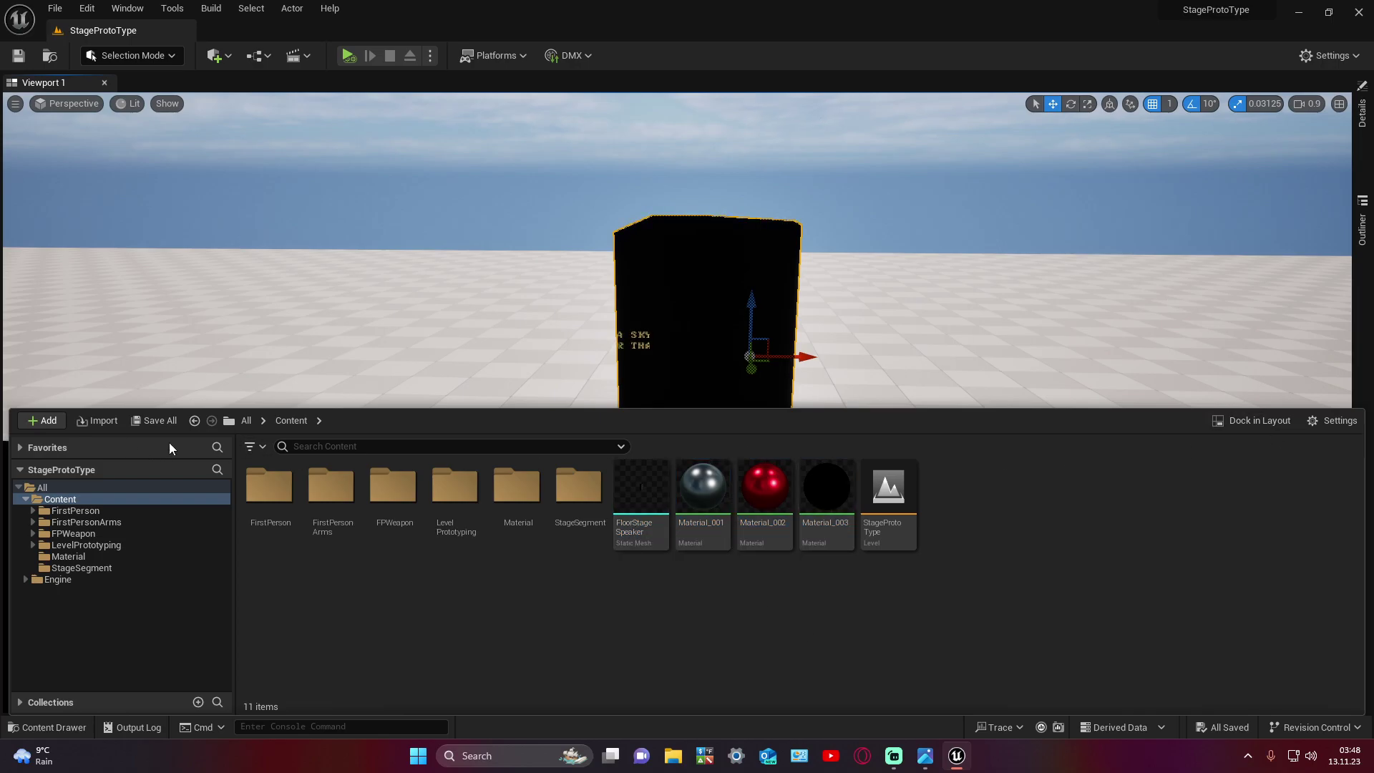
key(ctrl+space)
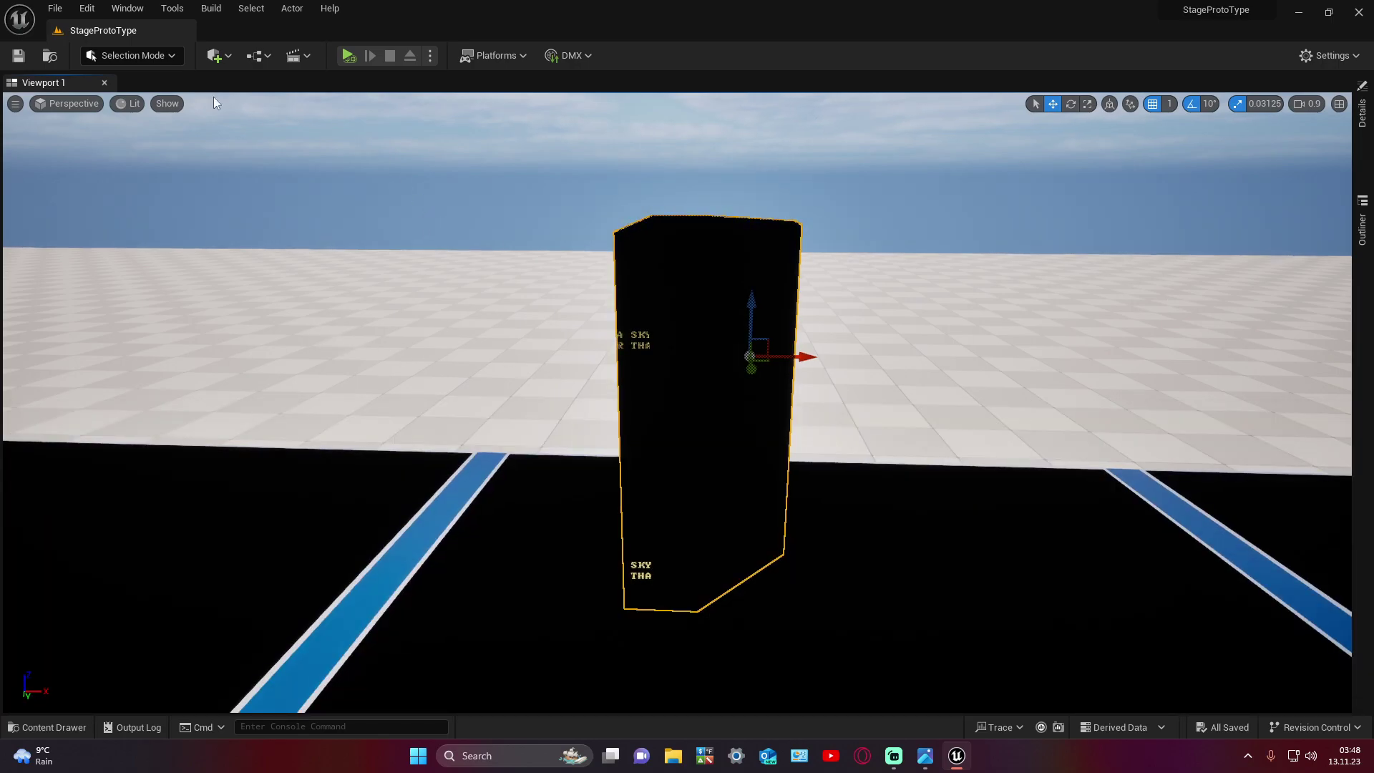
Step: Rotate the speaker into a wedge tilted about -40 degrees
click(1074, 107)
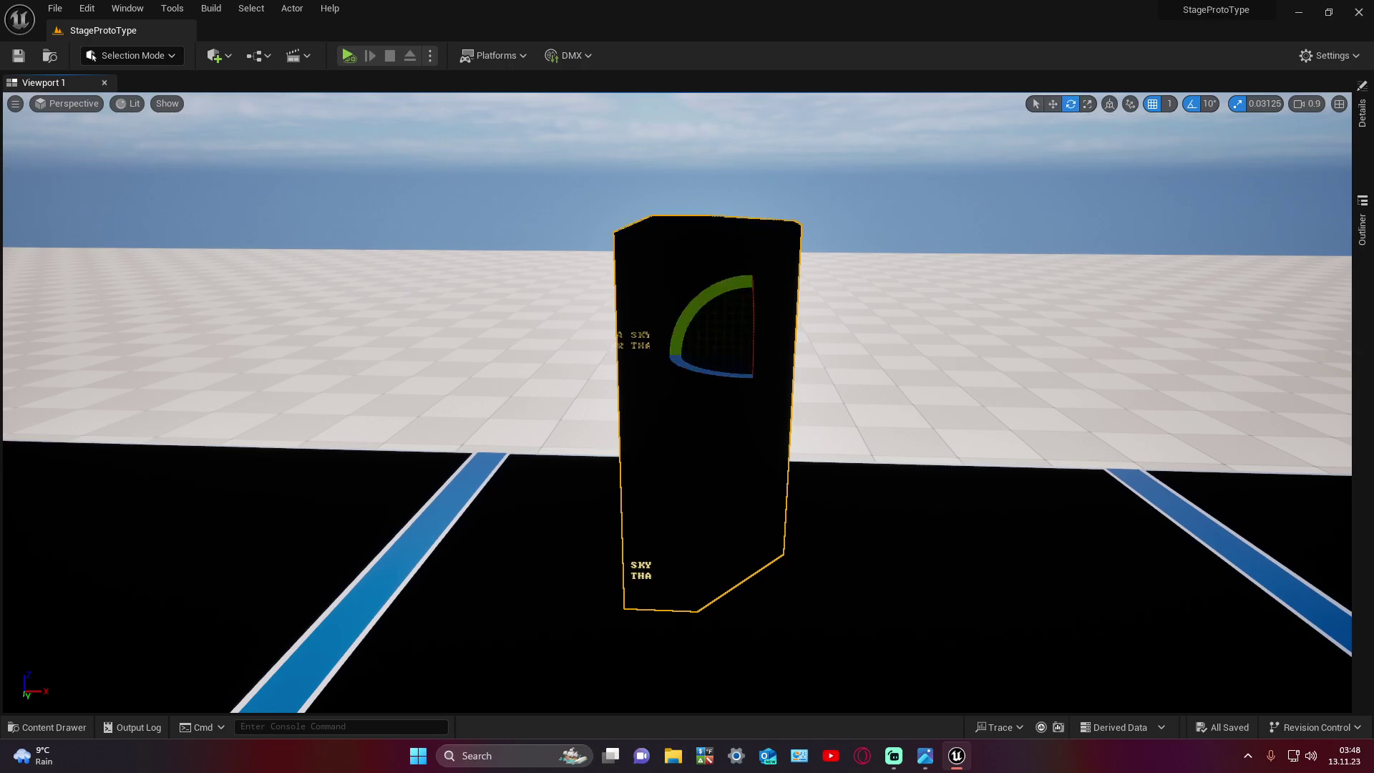
mouse_move(728, 289)
mouse_down()
mouse_move(731, 435)
mouse_move(727, 300)
mouse_up()
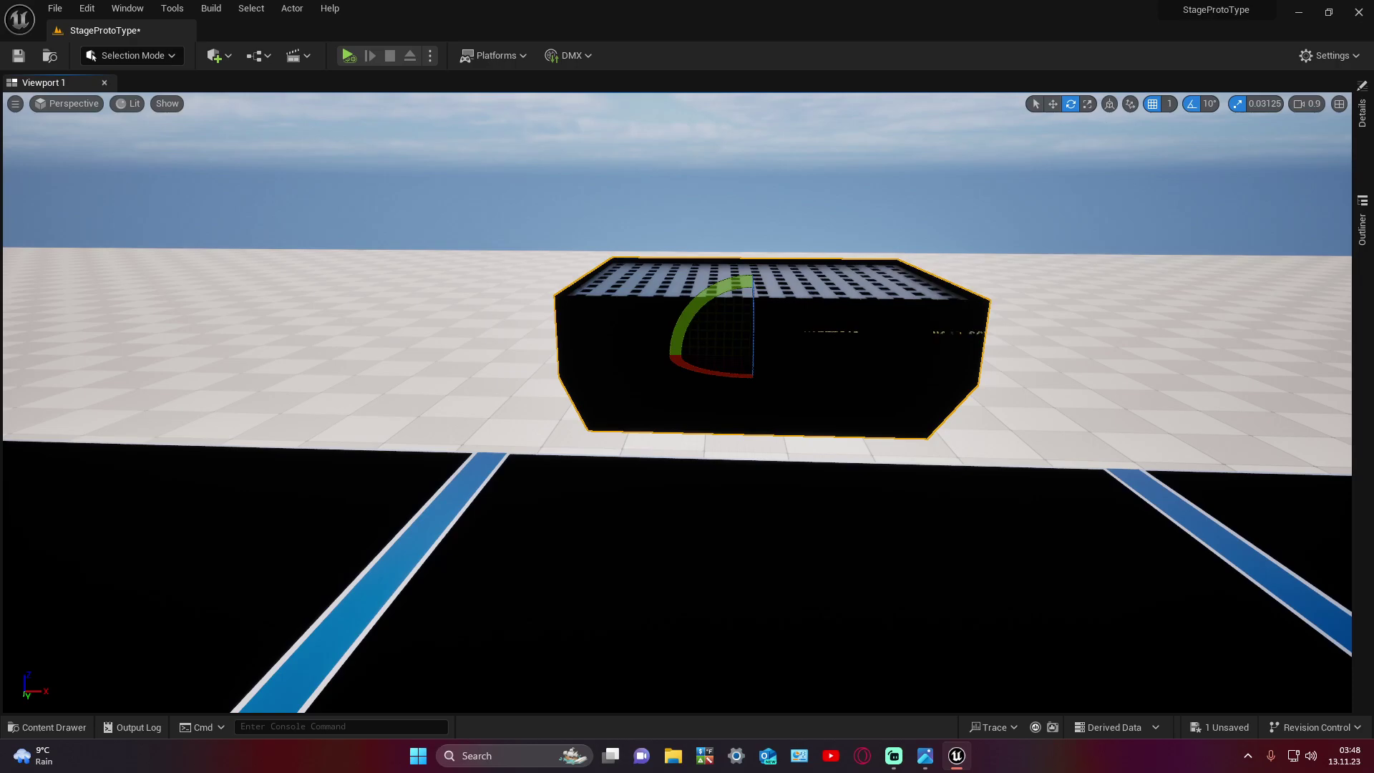
right_drag(687, 358, 645, 358)
right_drag(564, 265, 564, 265)
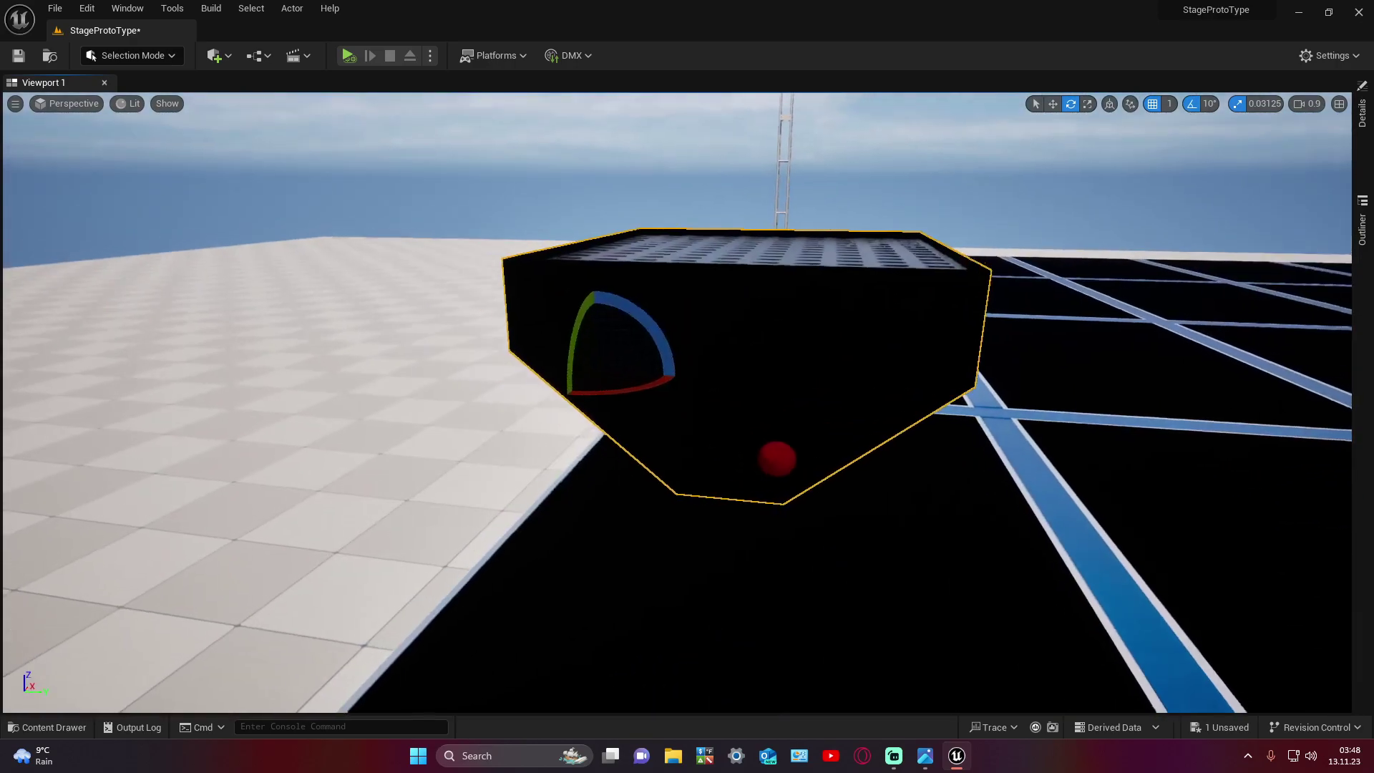
drag(565, 307, 501, 447)
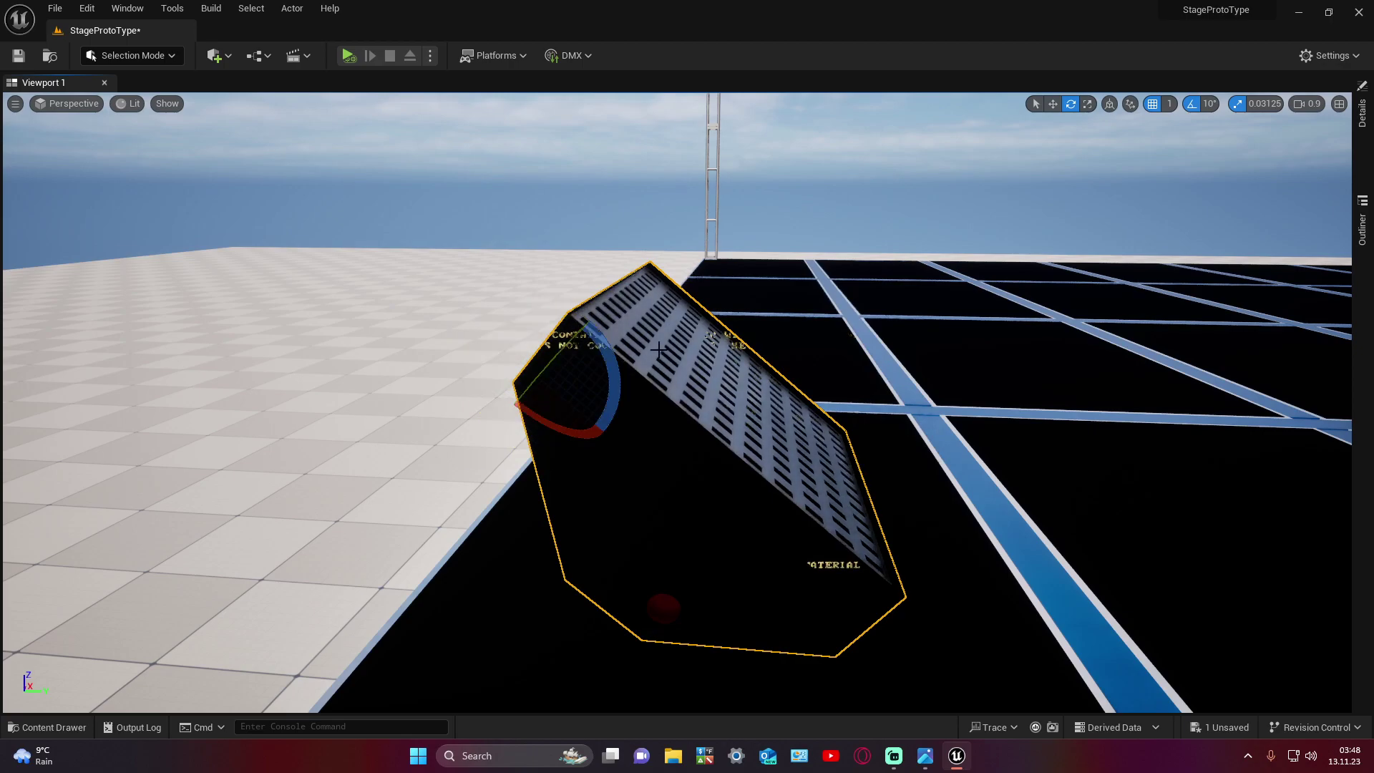
right_drag(501, 448, 501, 429)
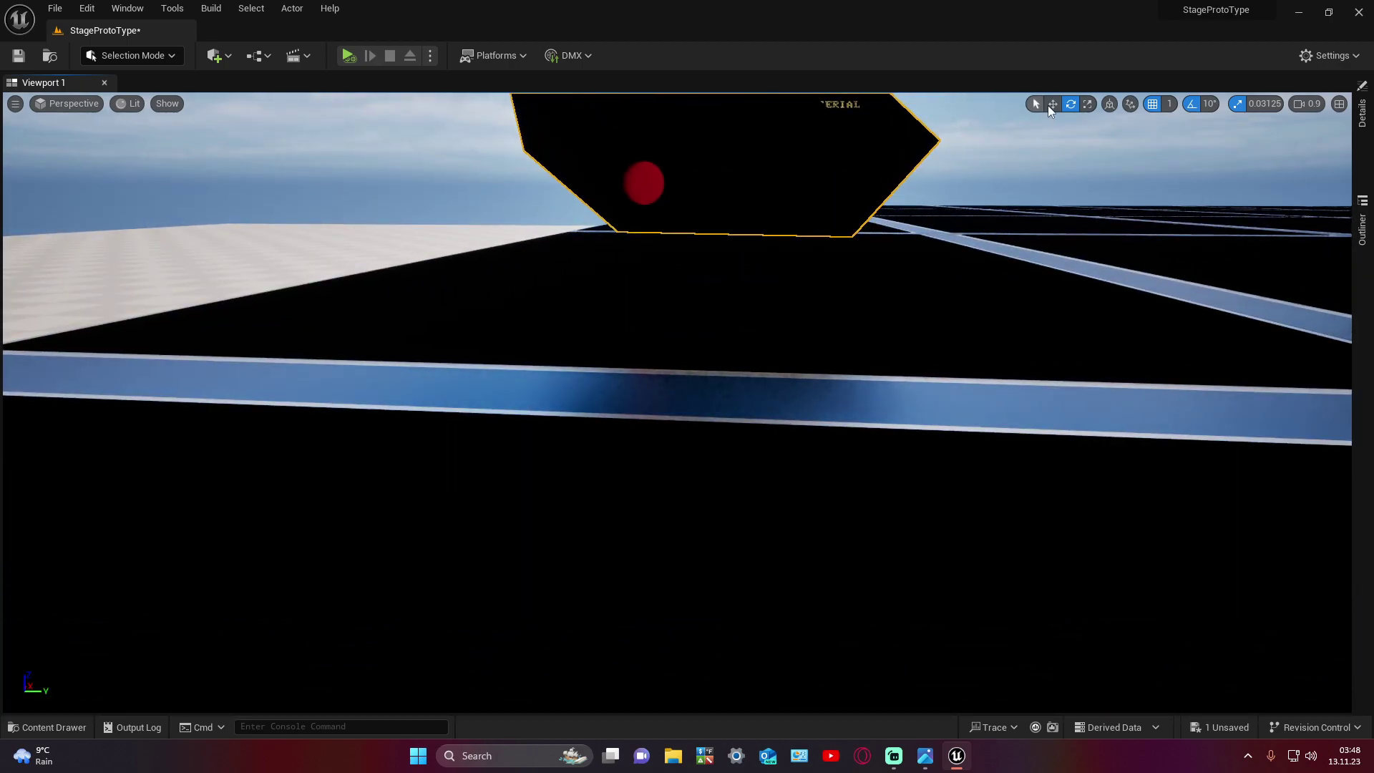
right_drag(501, 430, 501, 430)
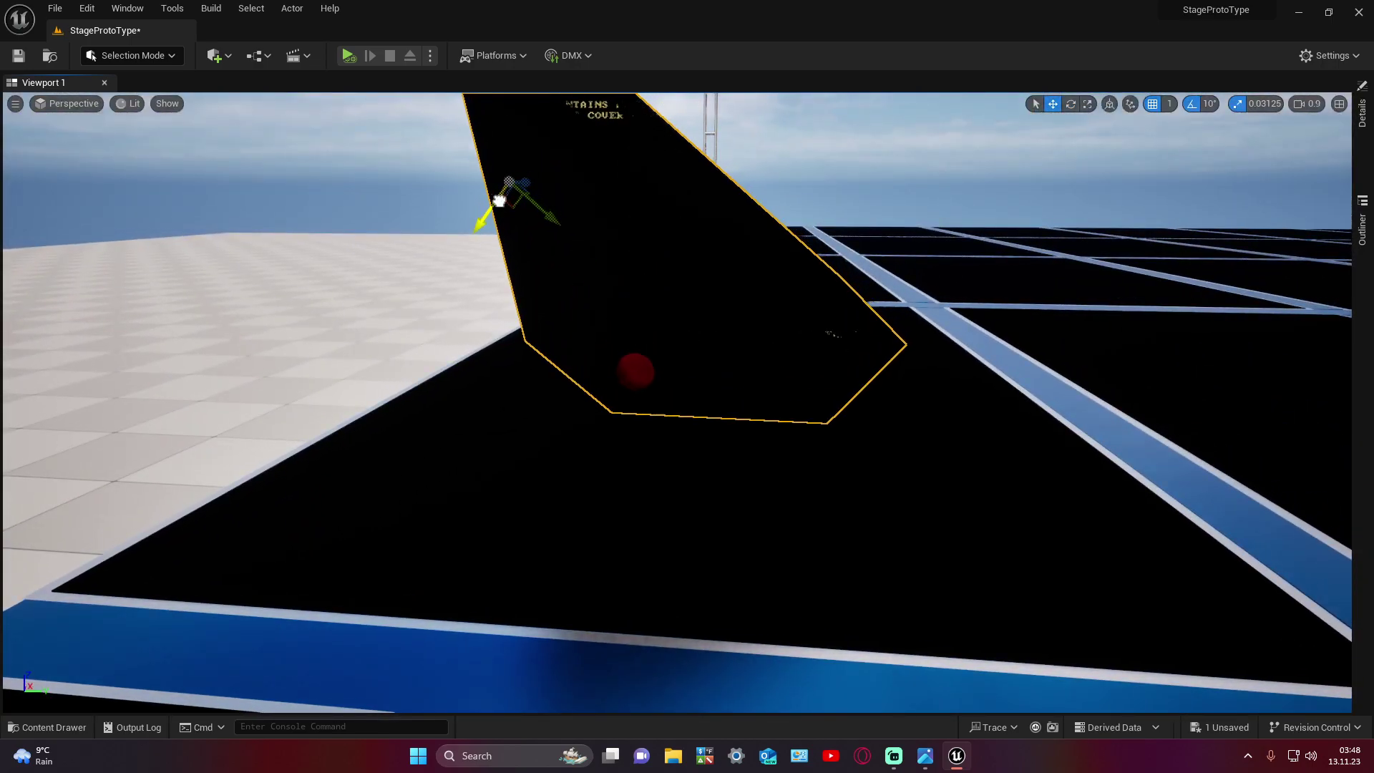
Step: Position the tilted speaker on the stage floor near the left railing, grille facing outward
drag(501, 196, 475, 244)
right_drag(476, 244, 475, 244)
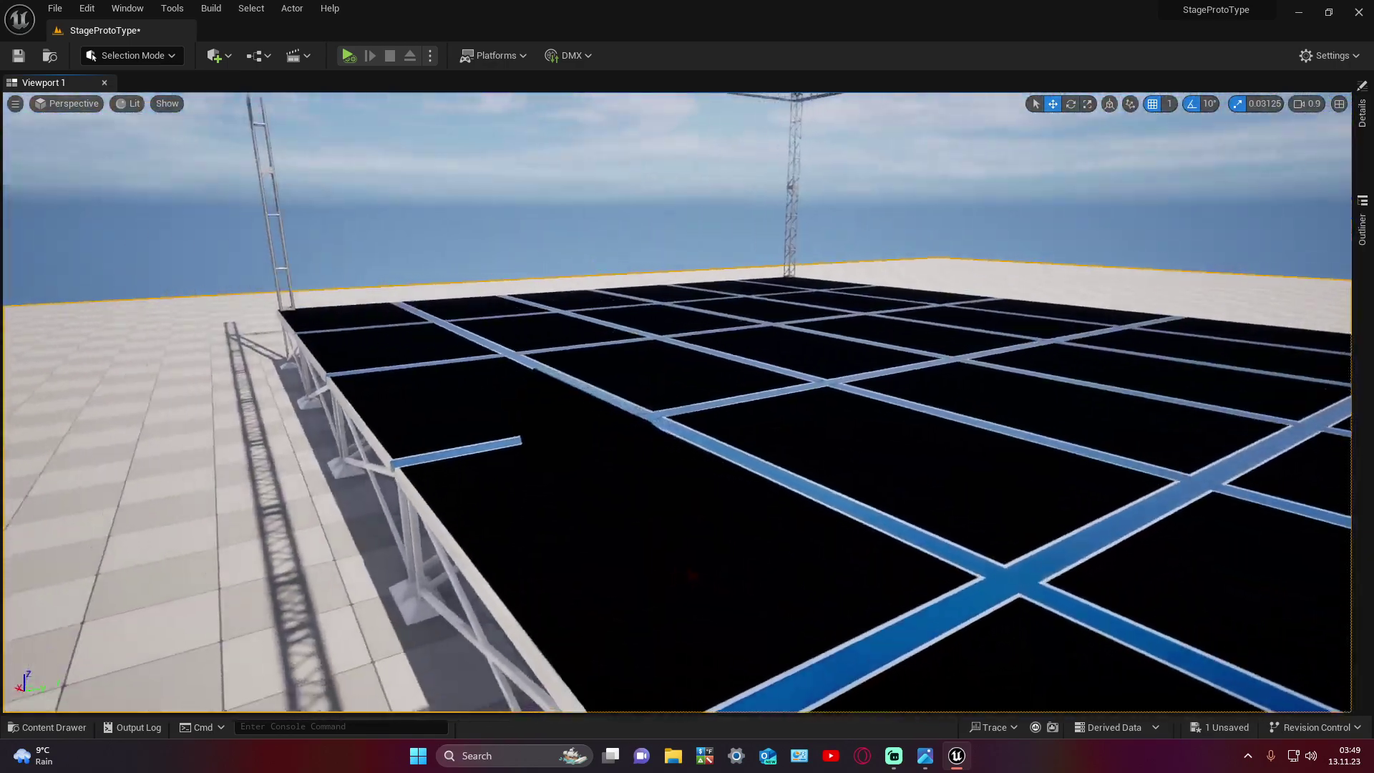
right_drag(475, 244, 476, 244)
click(565, 357)
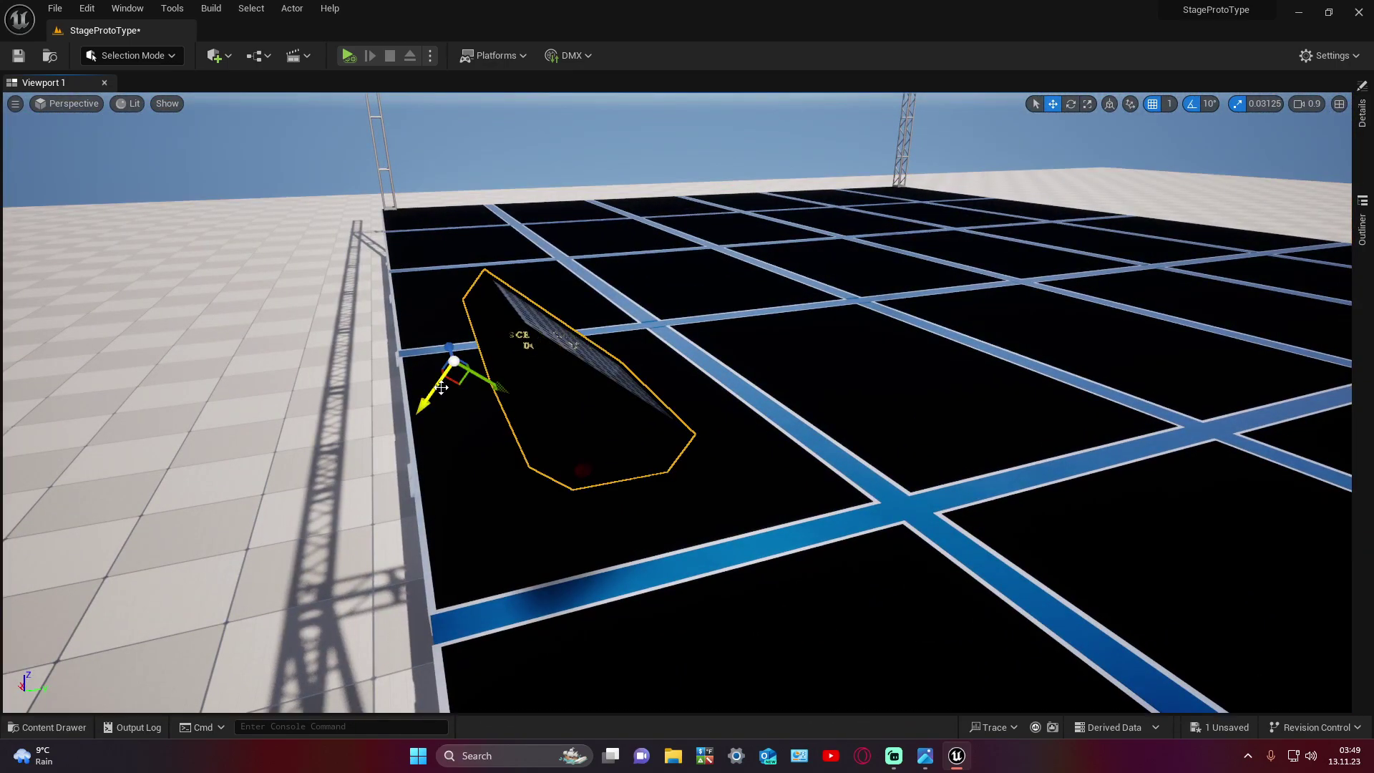
drag(454, 361, 586, 387)
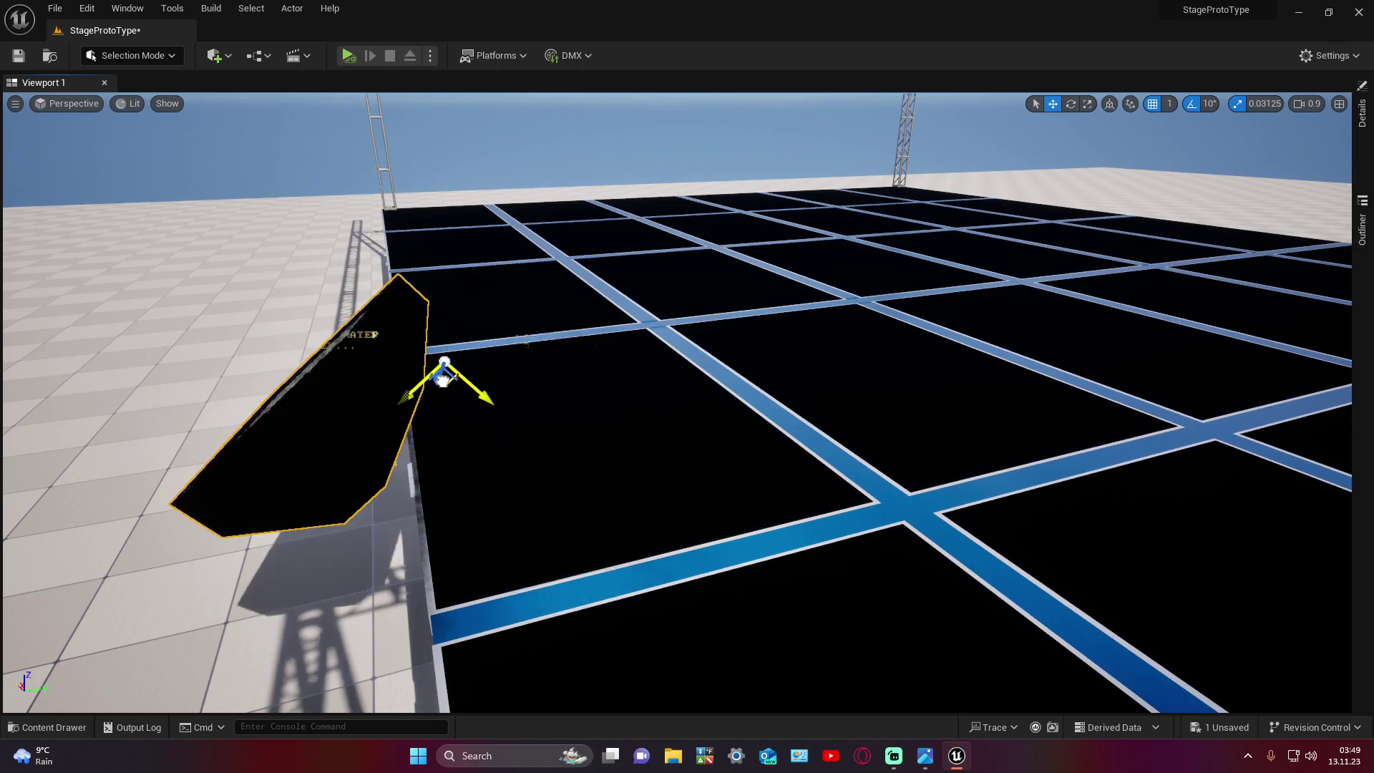
key(ctrl+z)
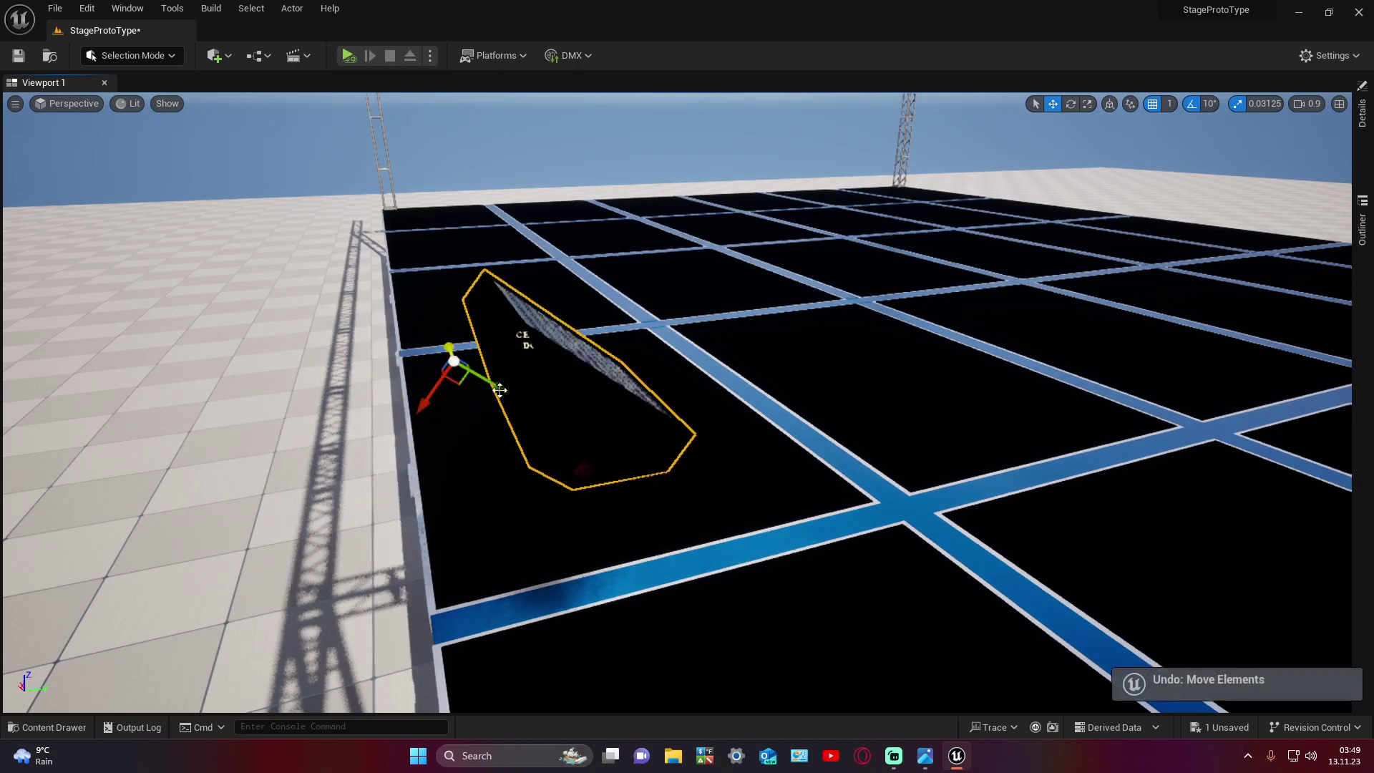
mouse_move(687, 401)
right_down()
mouse_move(516, 401)
mouse_move(658, 401)
mouse_move(630, 401)
mouse_move(687, 372)
mouse_move(687, 408)
right_up()
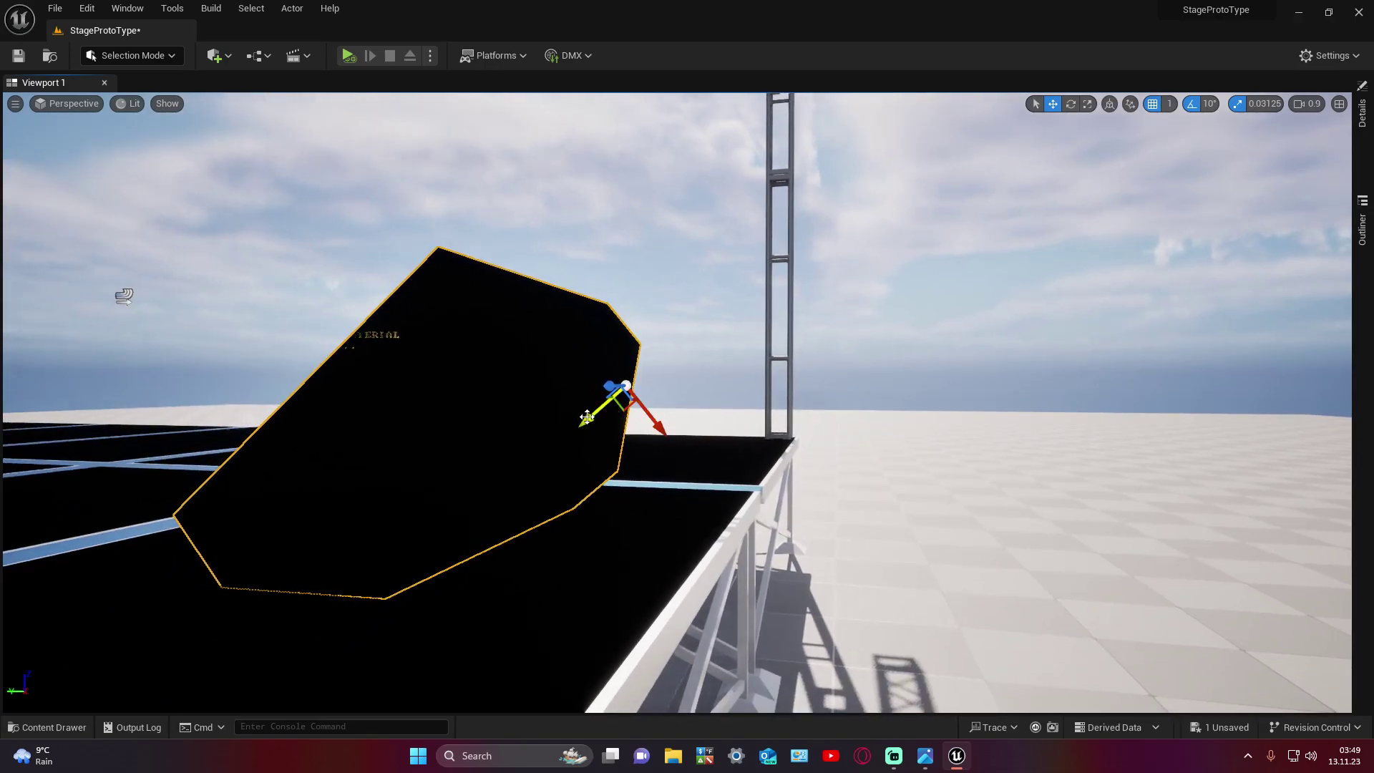
mouse_move(587, 416)
mouse_down()
mouse_move(687, 427)
mouse_move(682, 417)
mouse_up()
mouse_move(681, 417)
right_down()
mouse_move(688, 401)
mouse_move(648, 403)
right_up()
click(362, 394)
right_drag(363, 395, 349, 399)
Step: Show the Outliner and collapse the StageSegments folder
scroll(610, 266, down, 3)
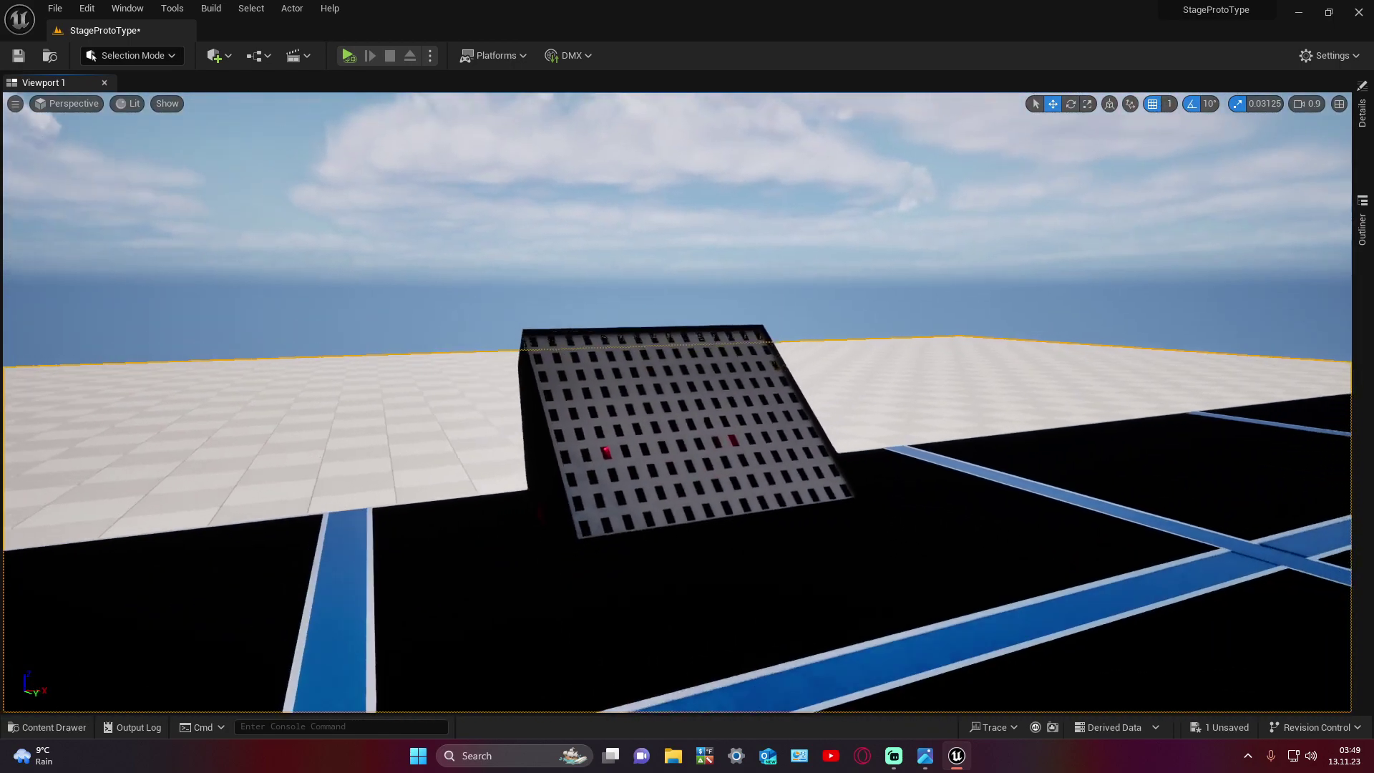
click(1362, 113)
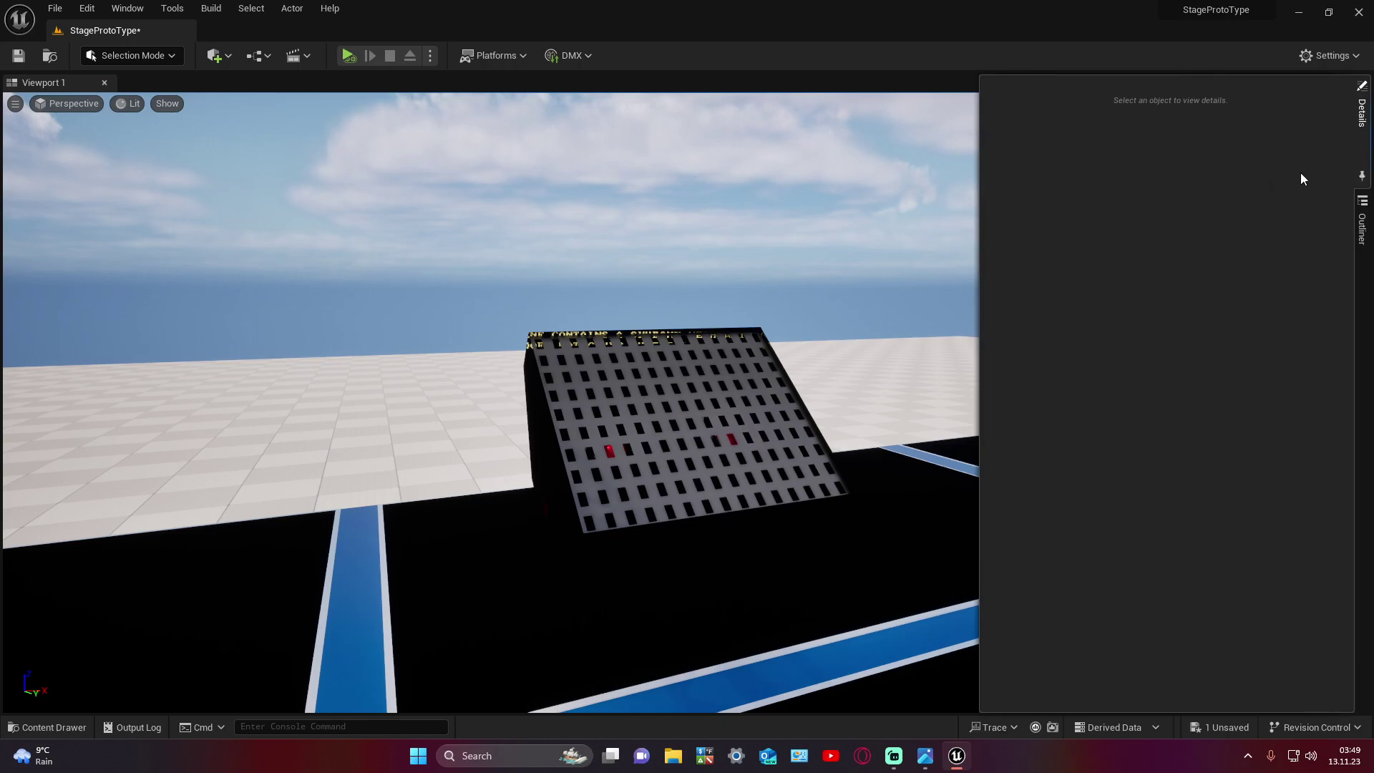
click(1363, 230)
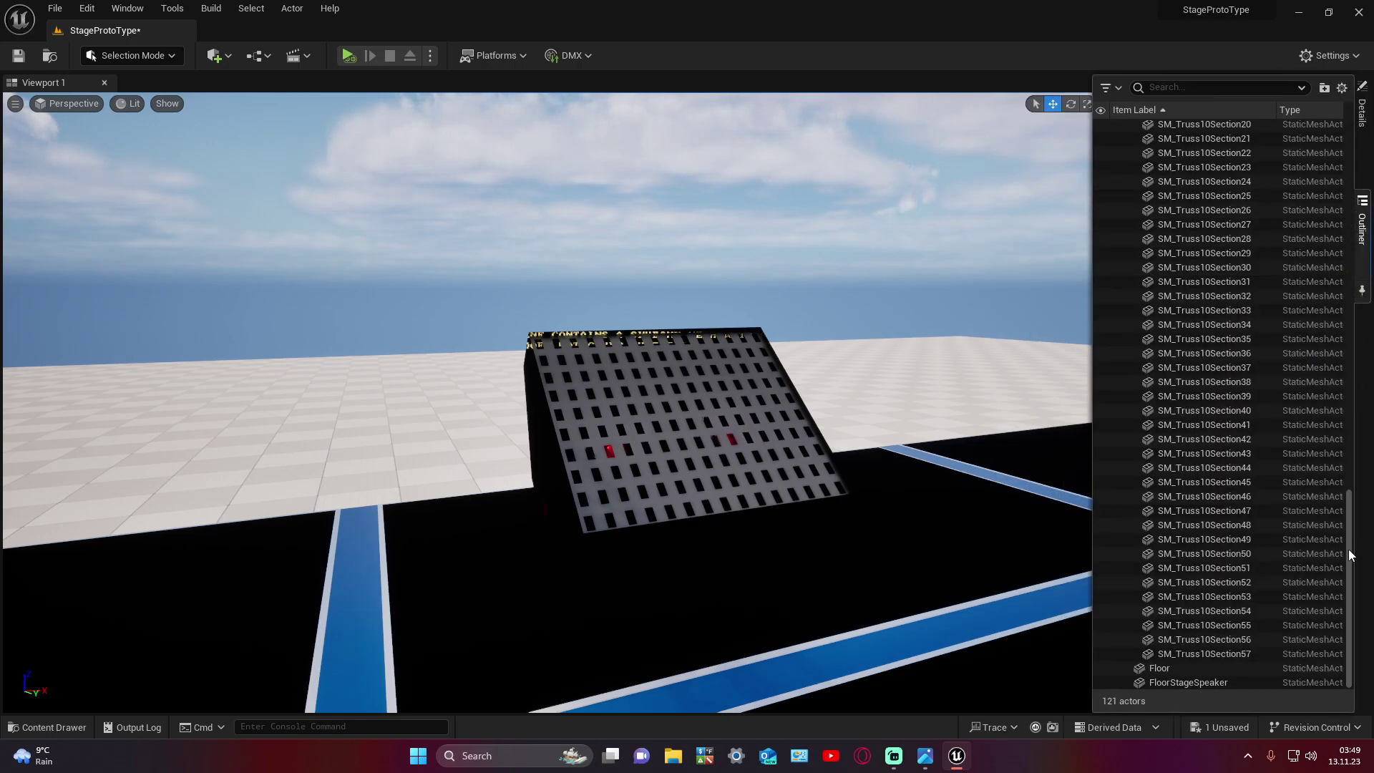
drag(1352, 556, 1352, 265)
scroll(1352, 265, up, 5)
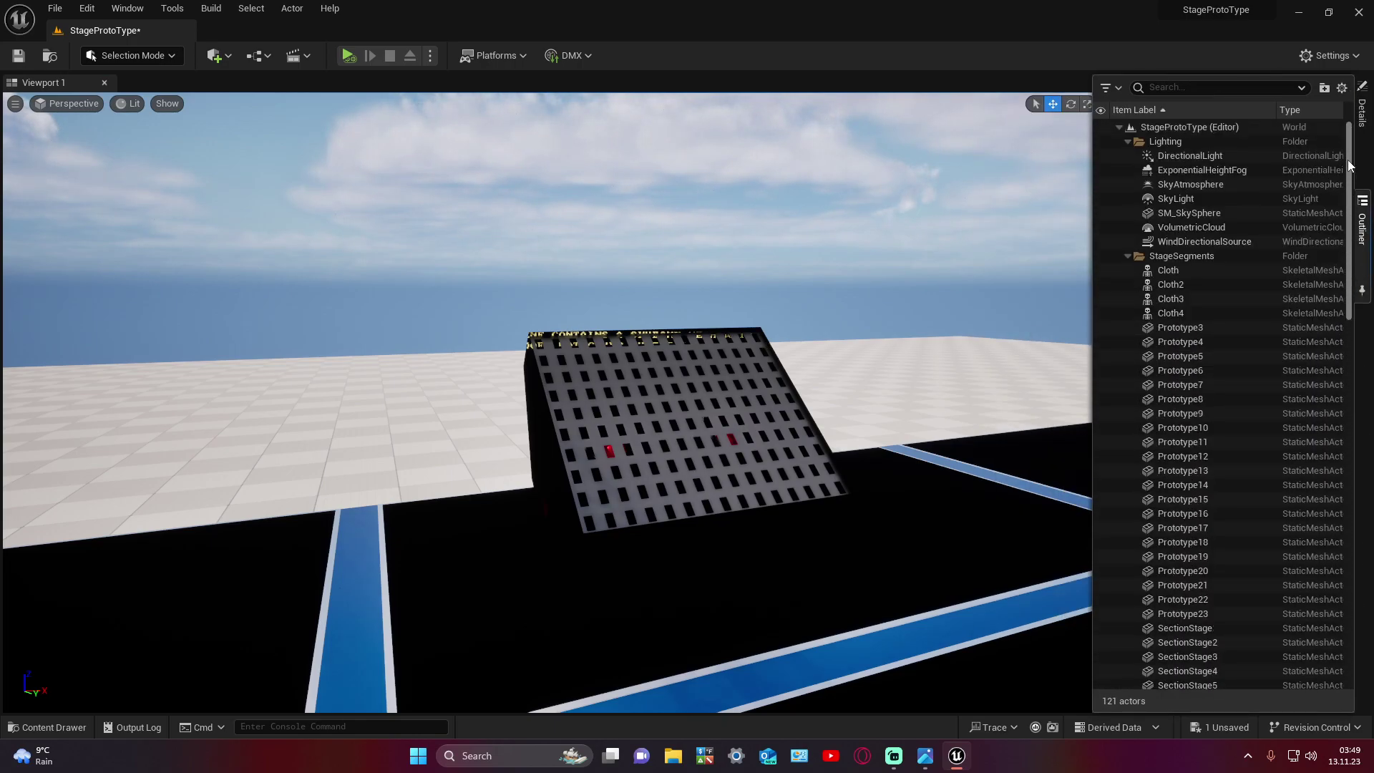
double_click(1178, 256)
Step: Select SkyLight, hide and re-show it, then view its Details
click(1187, 199)
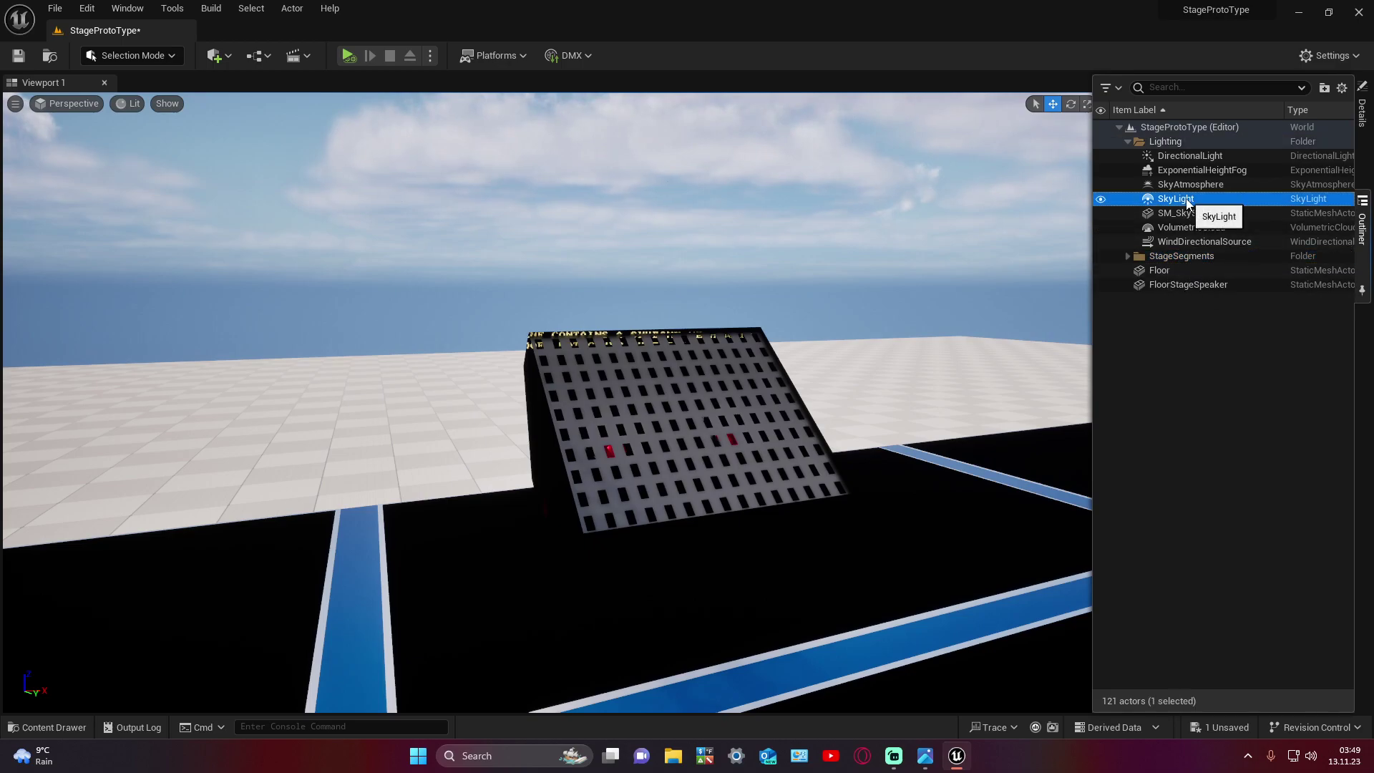
click(1101, 199)
click(1102, 199)
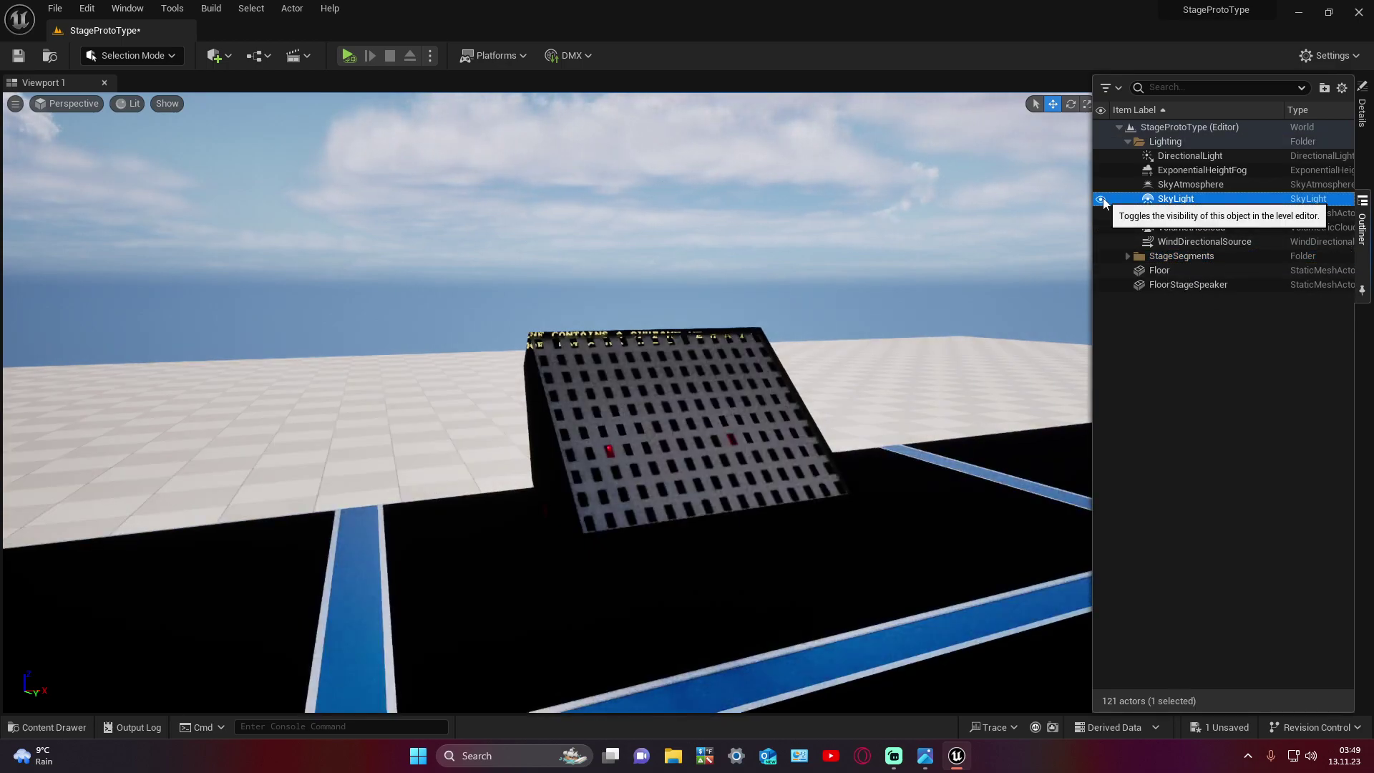
right_drag(1060, 215, 1016, 236)
key(w)
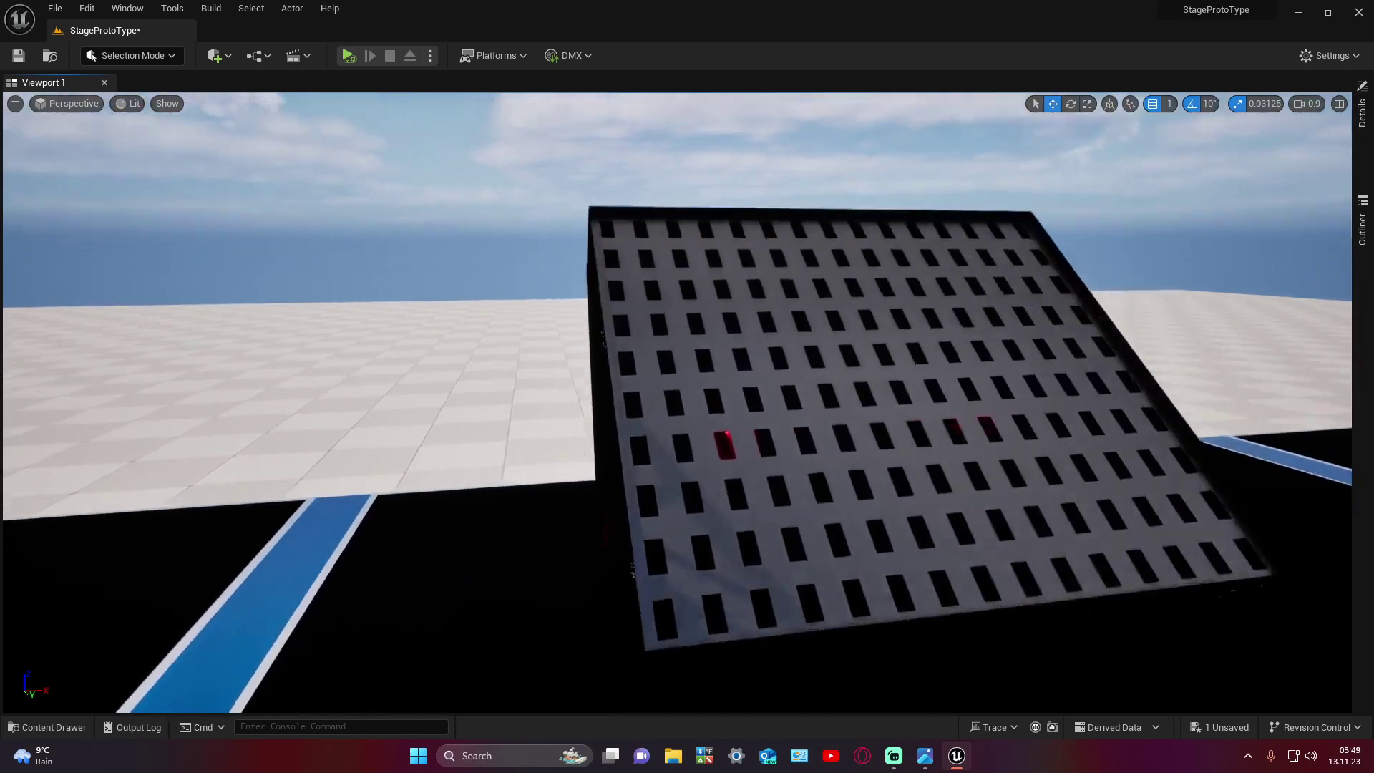
key(w)
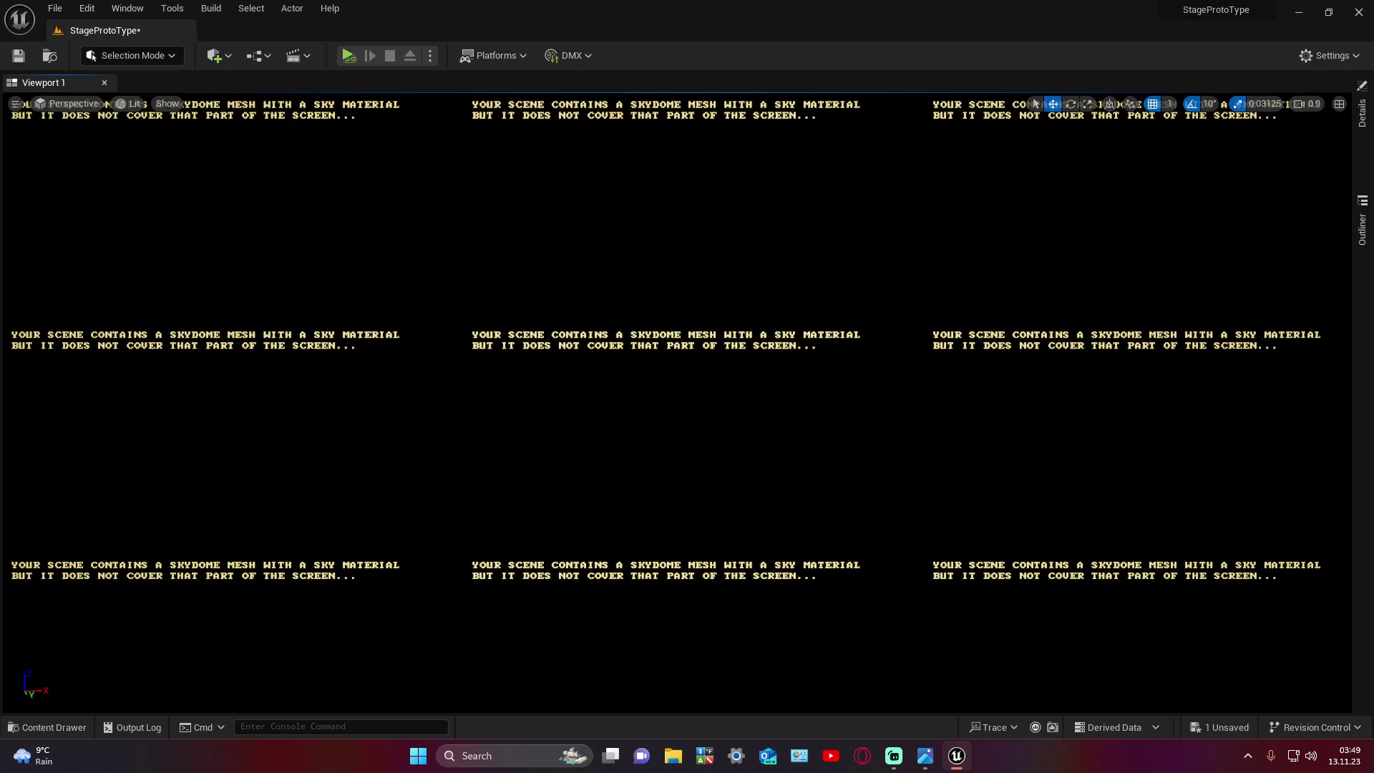
key(f)
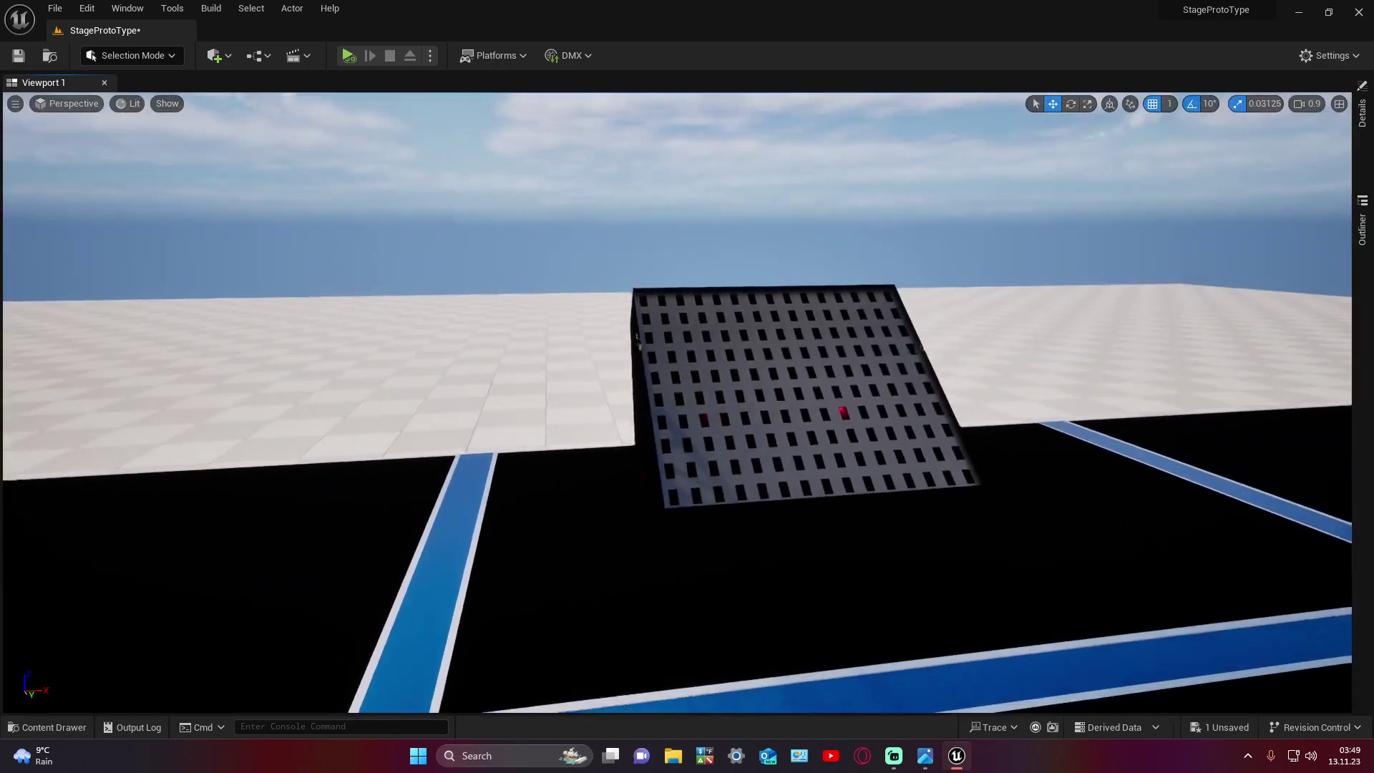
click(1362, 114)
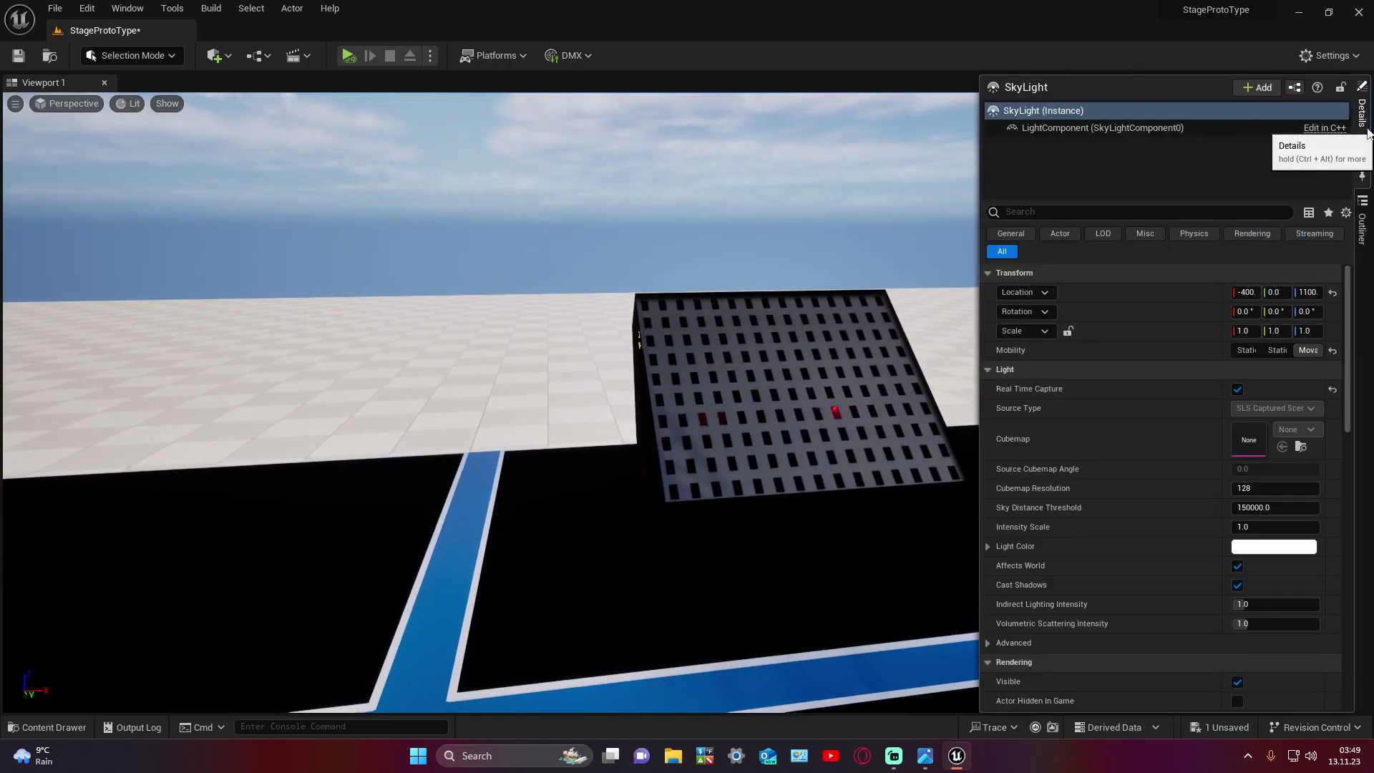
Step: Save the StageProtoType level with the speaker wedge on the deck
right_drag(677, 400, 622, 370)
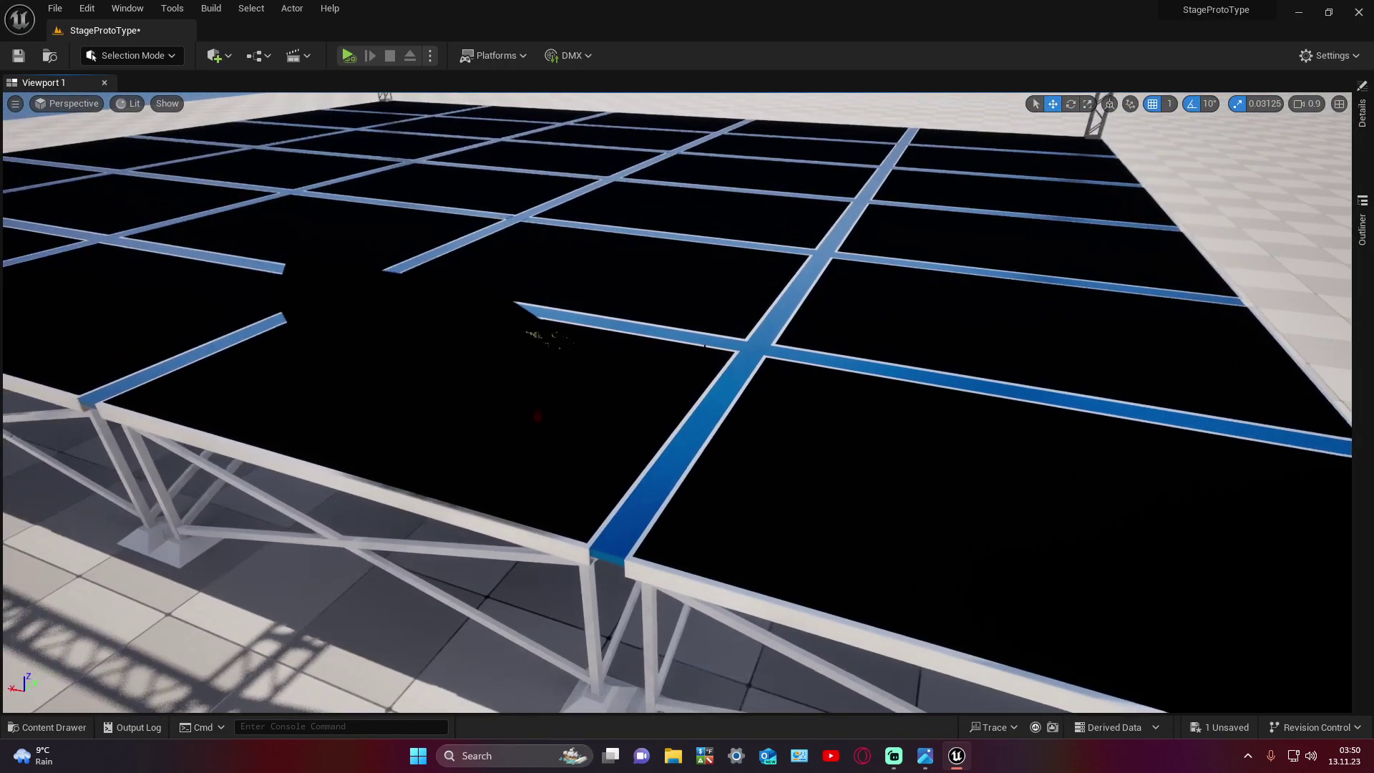
click(33, 57)
right_drag(623, 370, 622, 370)
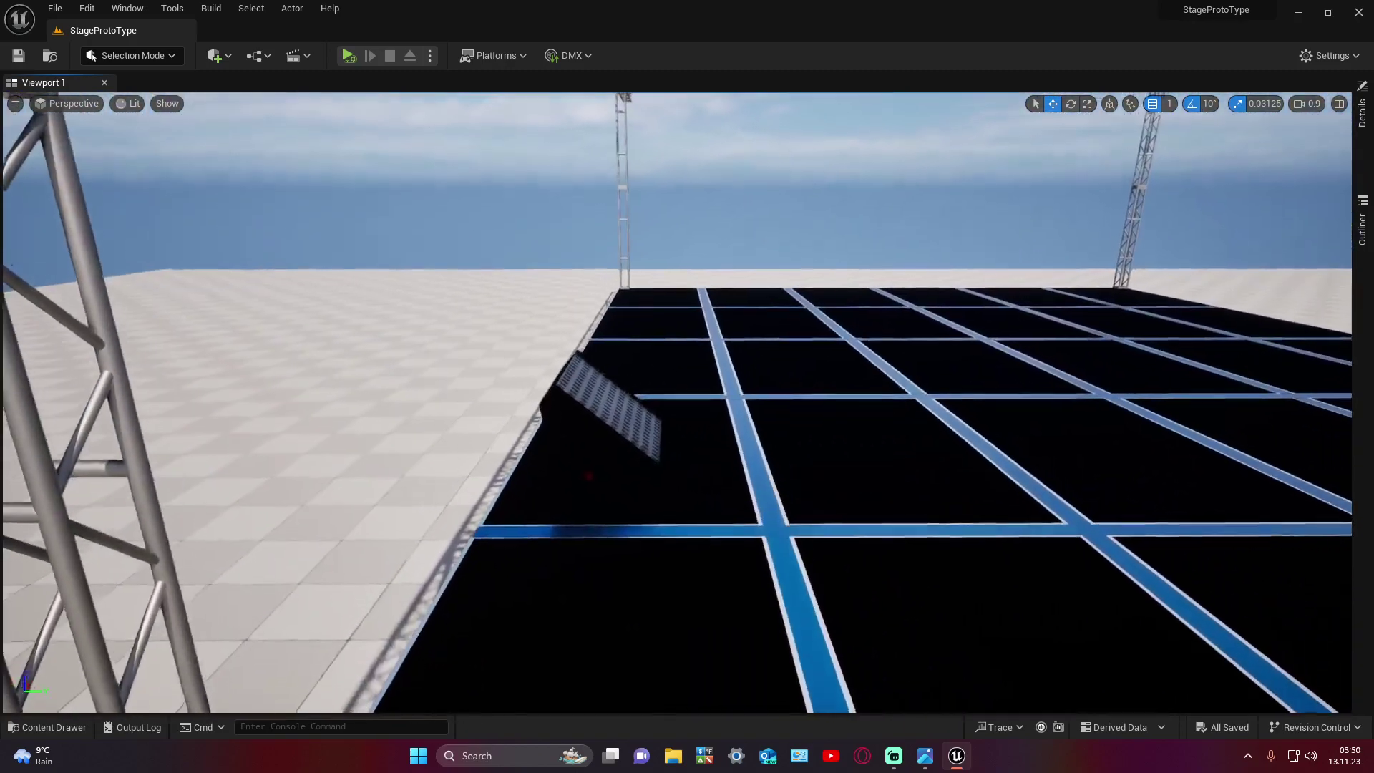
Step: Add a Cube shape actor to the level
click(172, 57)
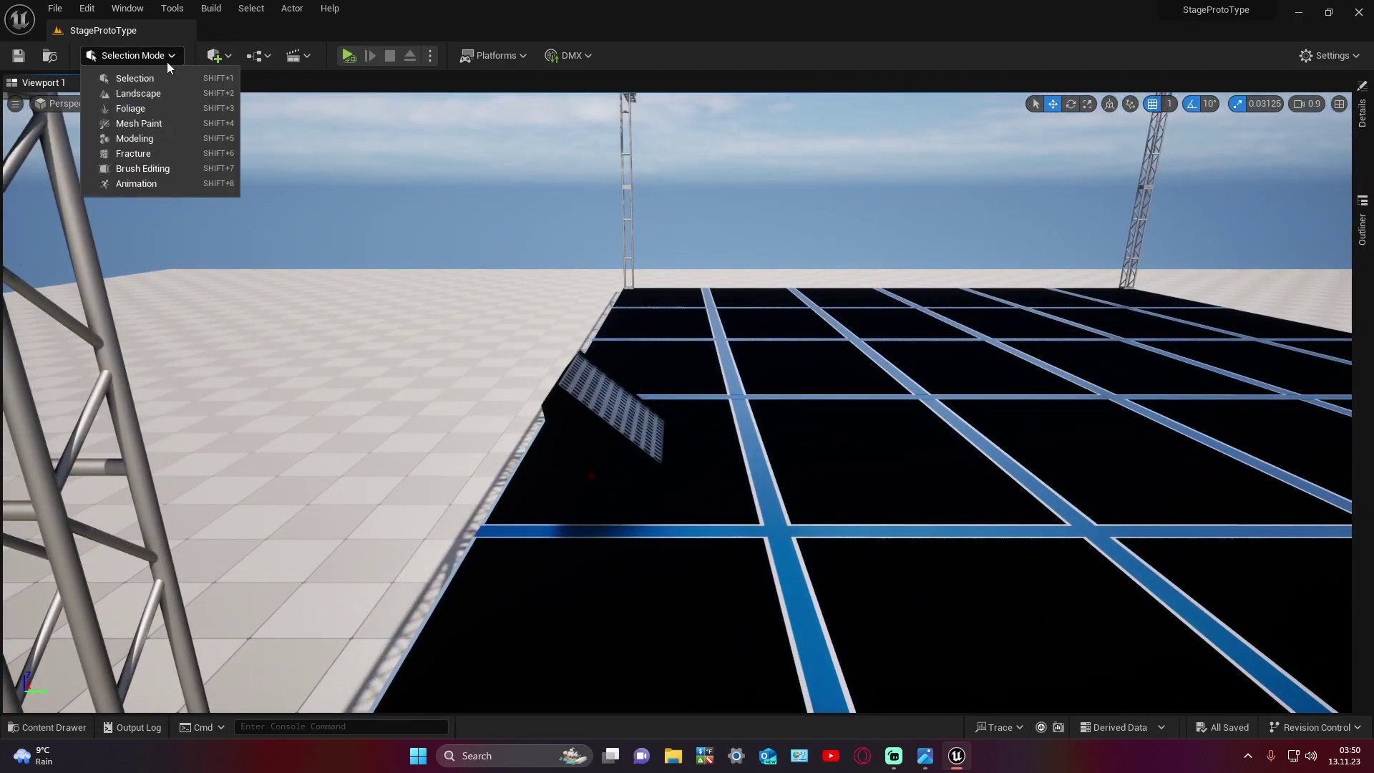
click(215, 56)
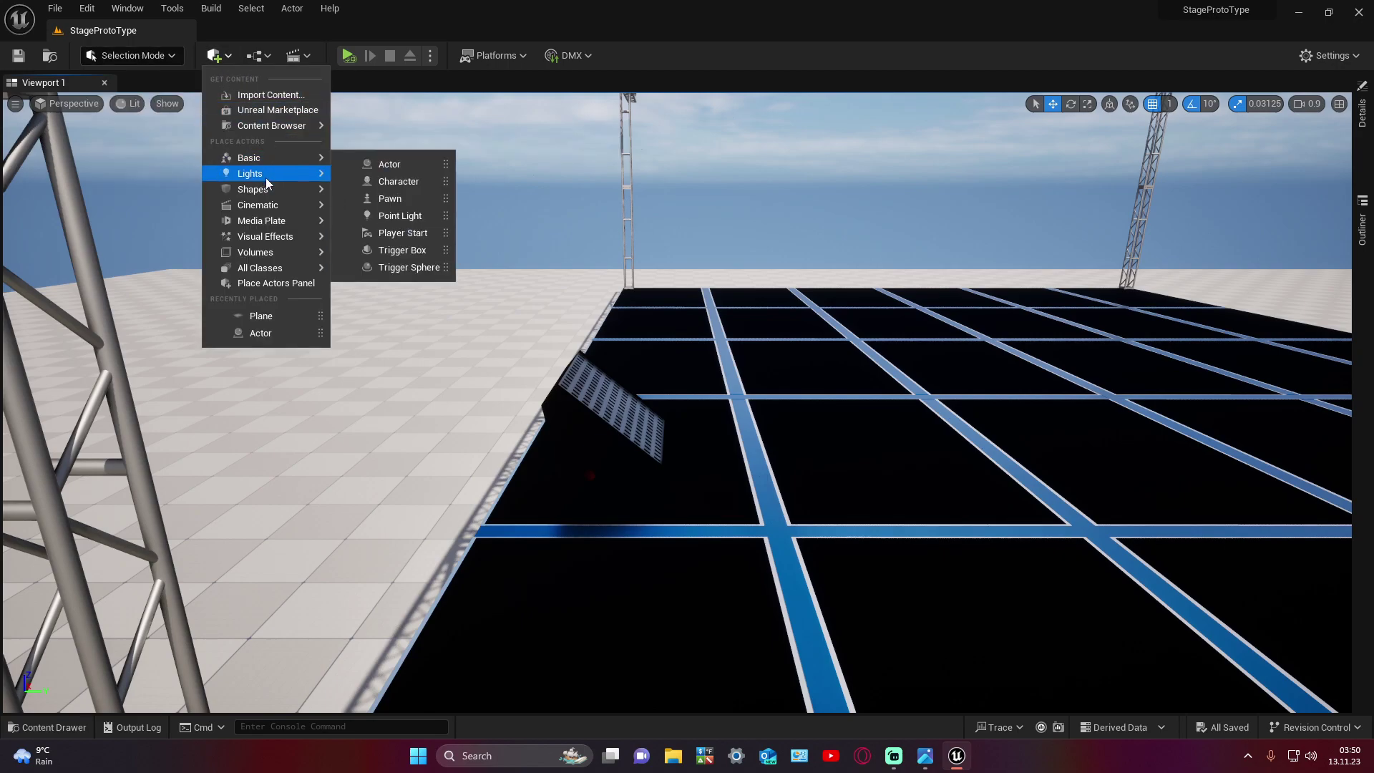
mouse_move(254, 189)
click(378, 195)
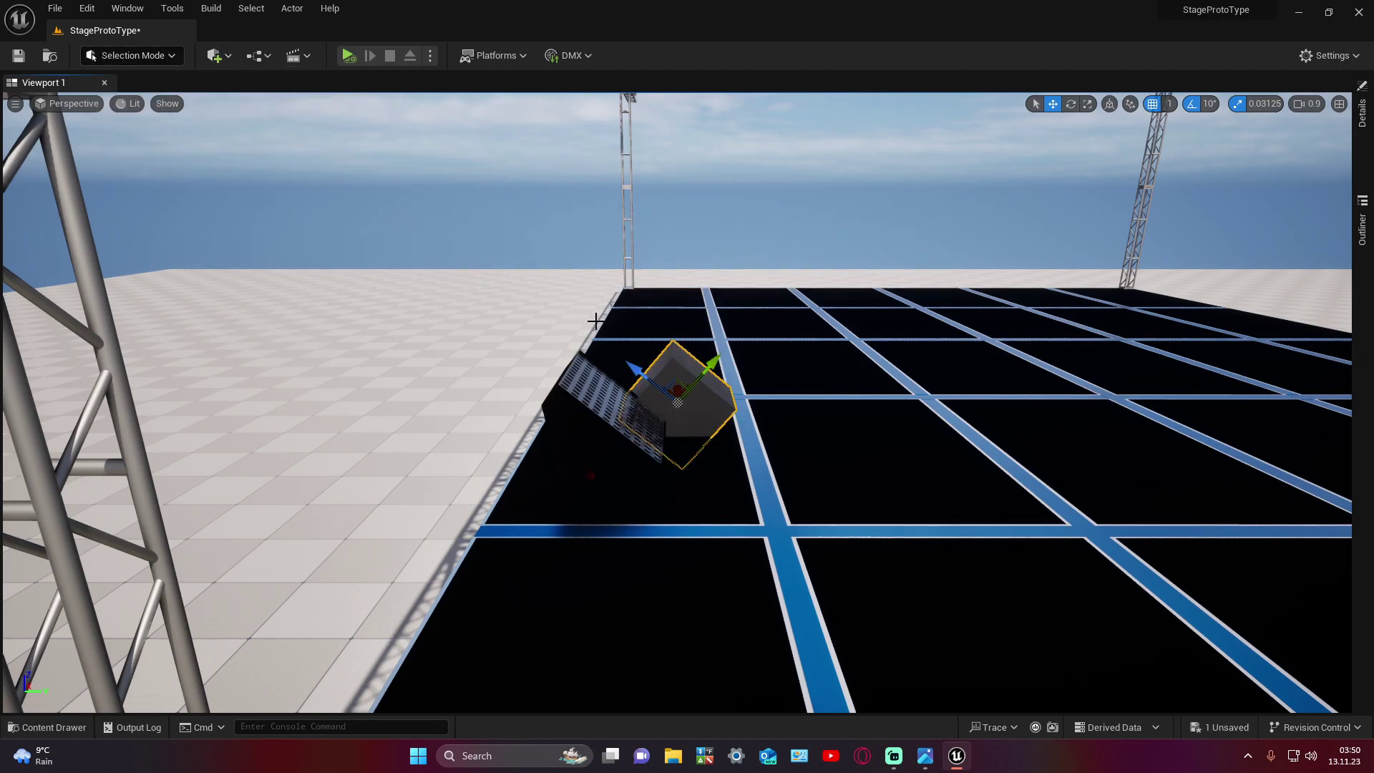
mouse_move(598, 319)
right_down()
mouse_move(687, 386)
mouse_move(544, 390)
right_up()
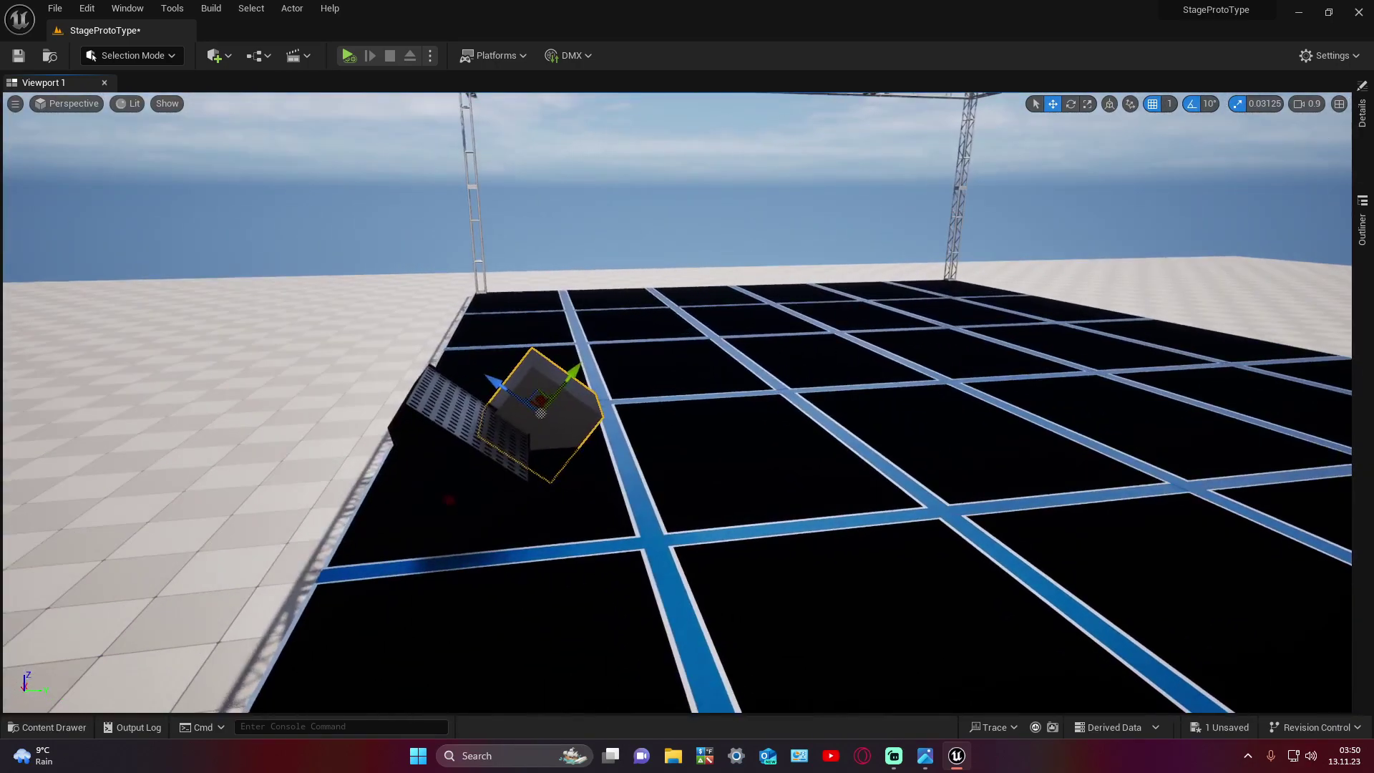
Step: Zero the cube's rotation to 0, 0, 0 in Details
click(1362, 111)
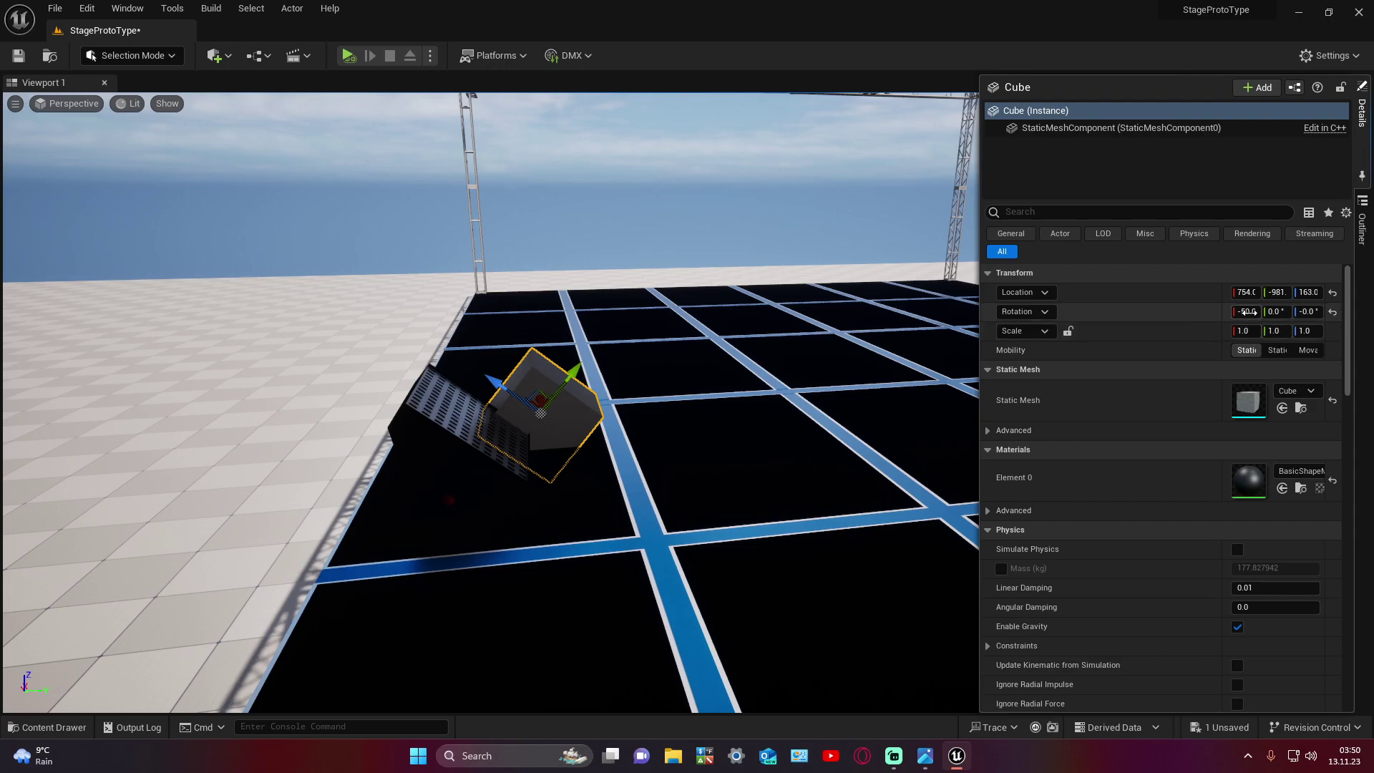
click(1245, 312)
key(Tab)
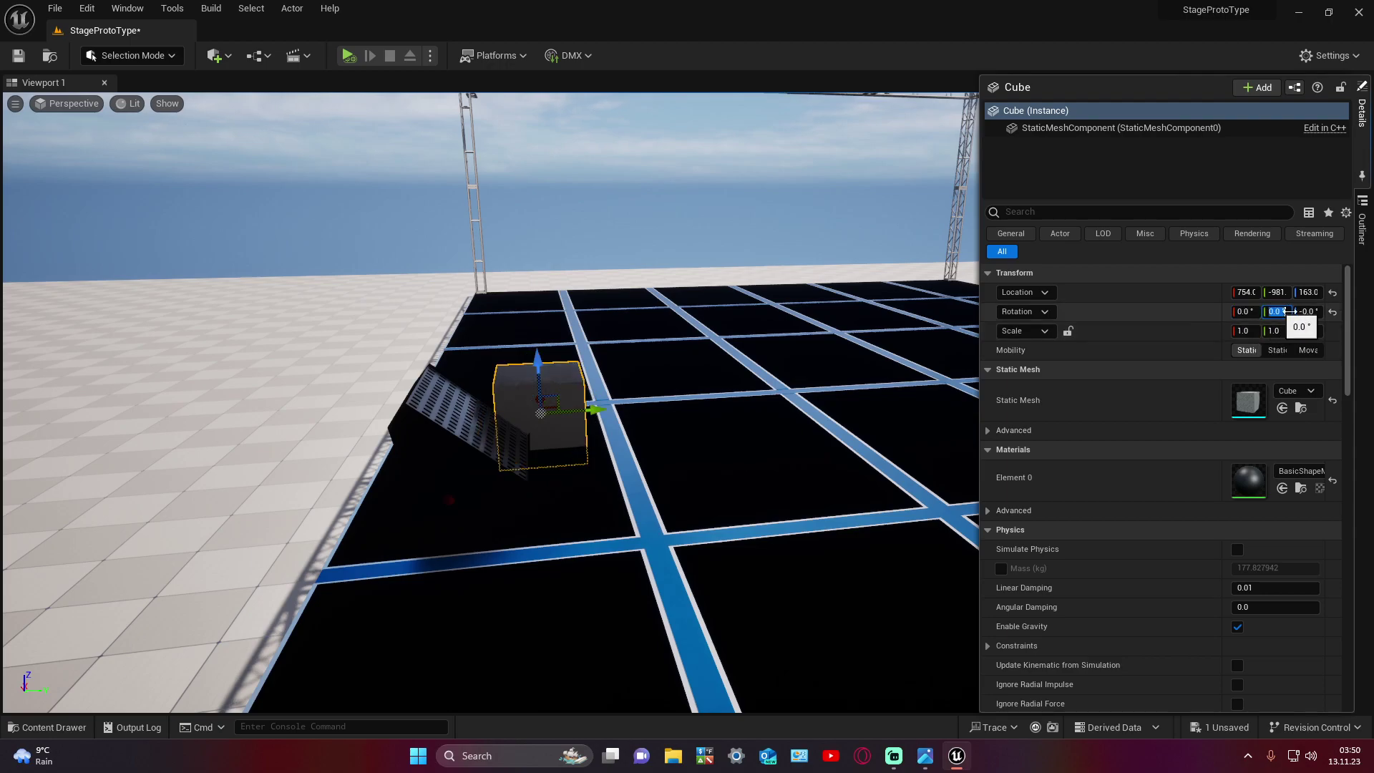
key(Tab)
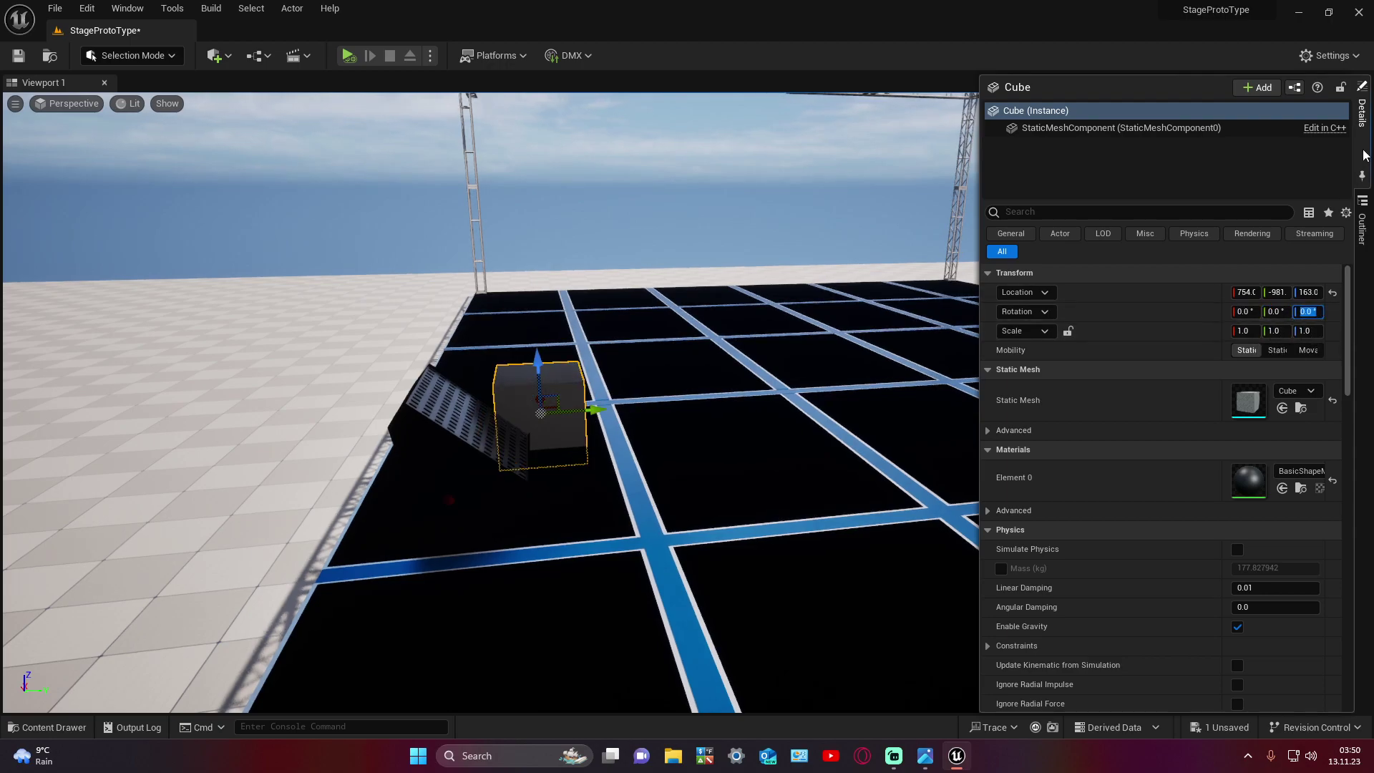
click(1364, 147)
Step: Move the cube onto the stage floor right of the speaker and deselect it
drag(594, 410, 987, 392)
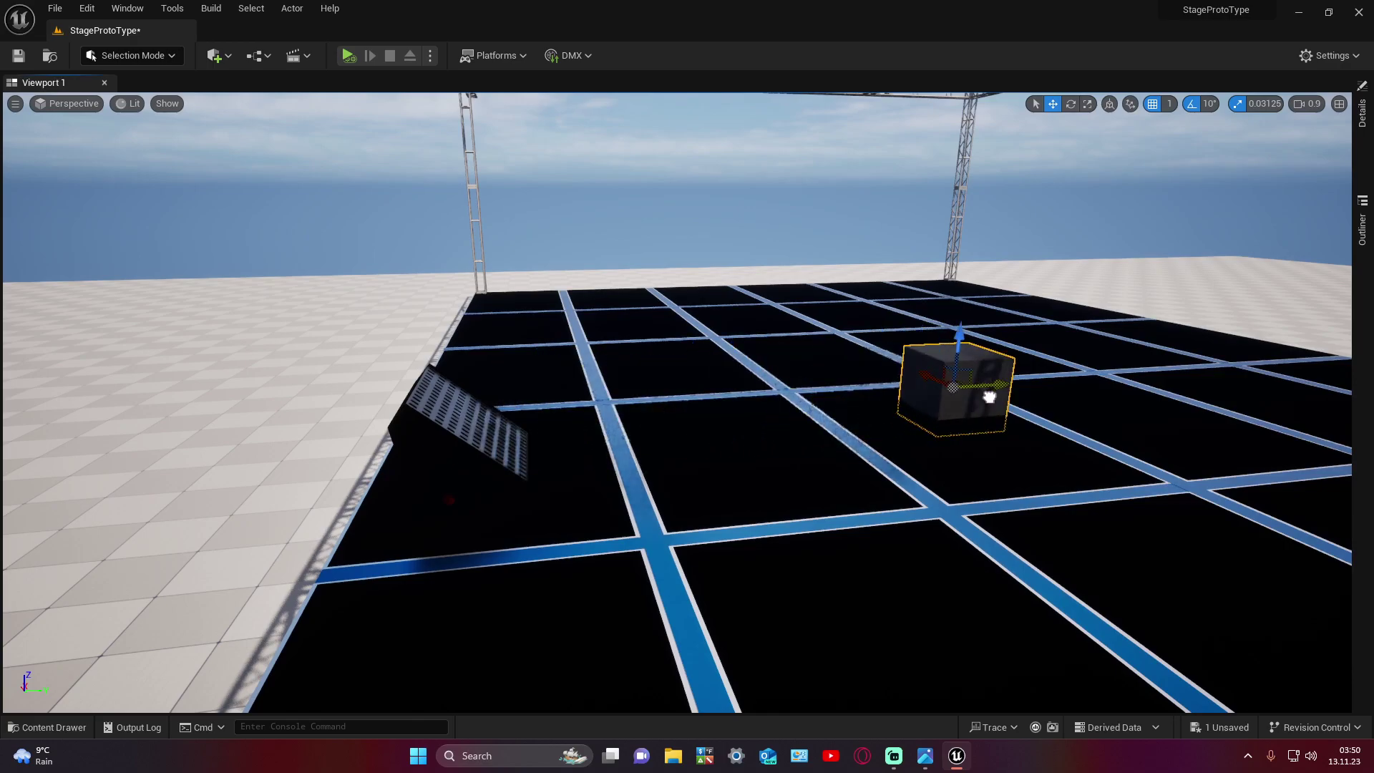
right_drag(988, 392, 895, 387)
drag(701, 315, 708, 237)
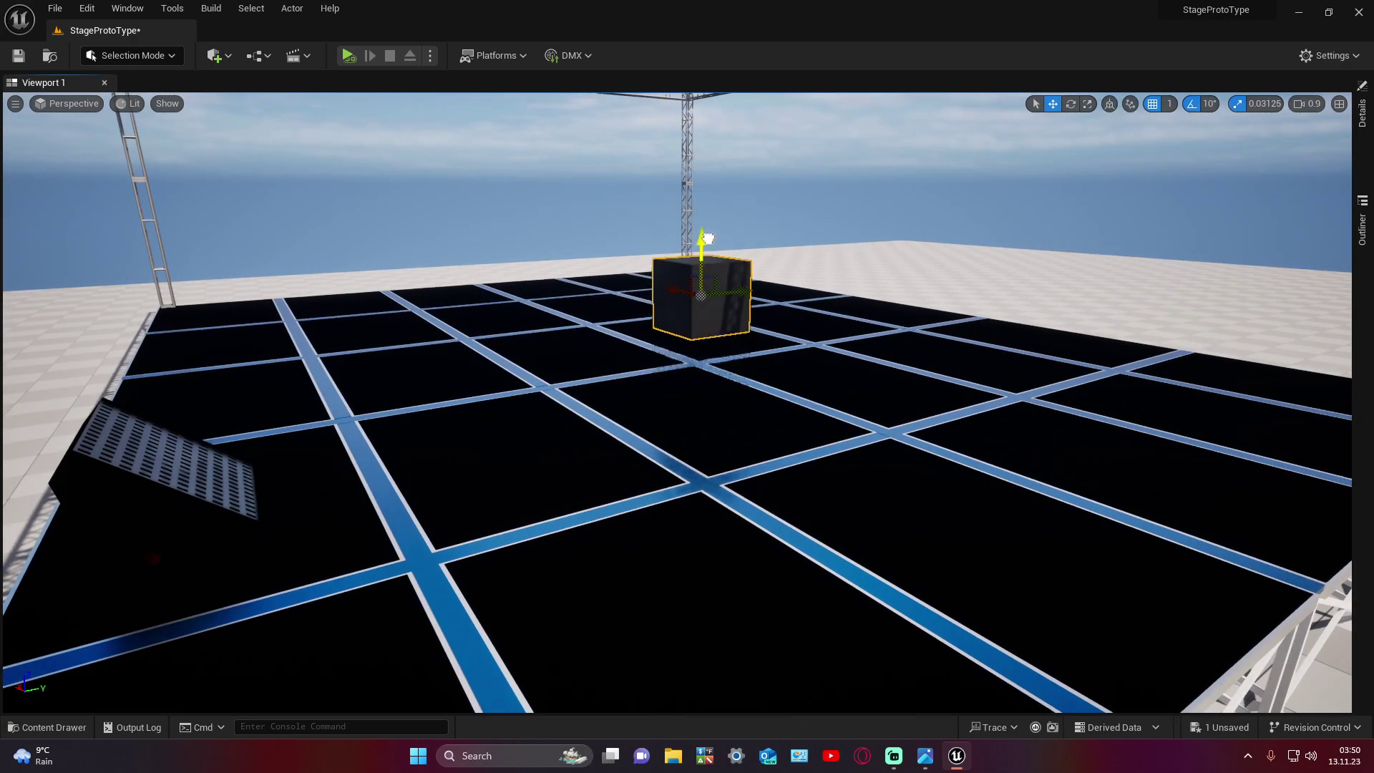
key(ctrl+z)
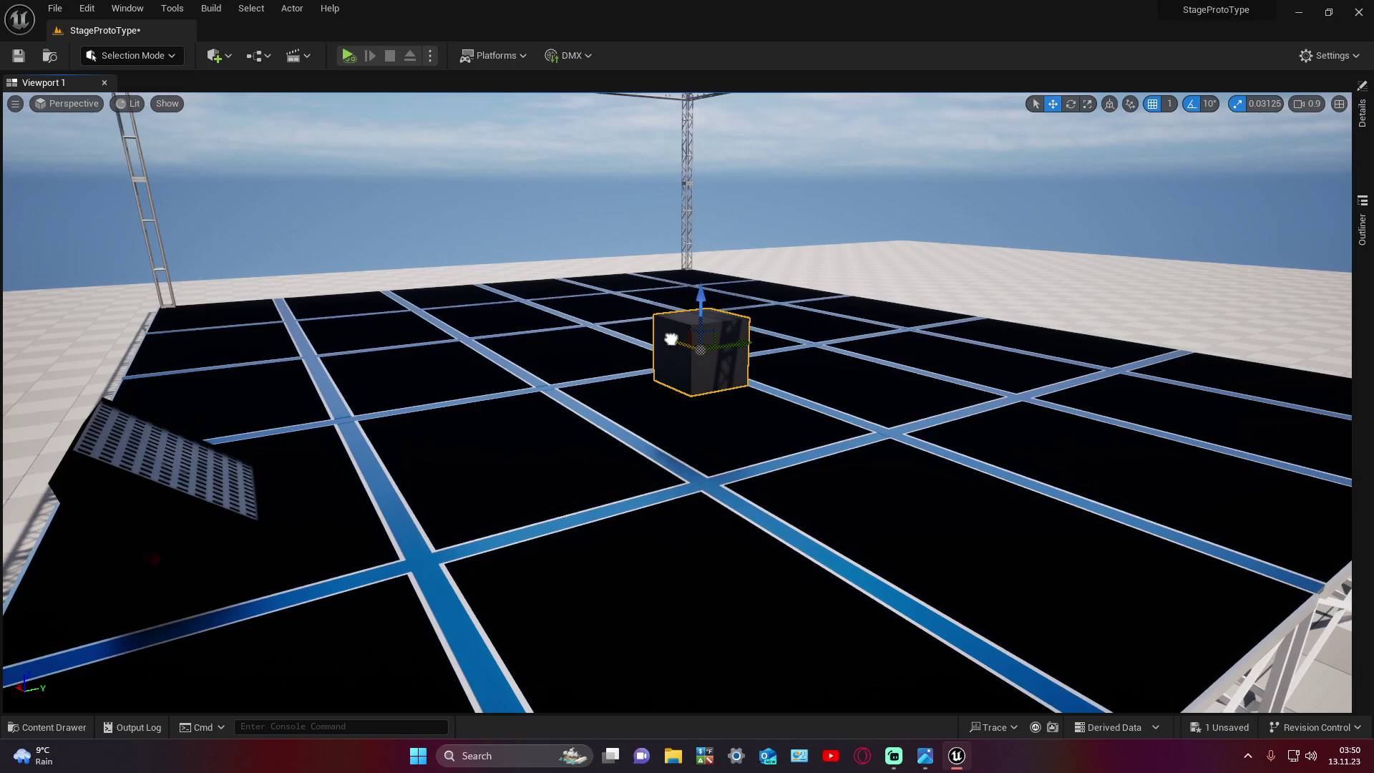
mouse_move(671, 339)
mouse_down()
mouse_move(929, 439)
mouse_move(962, 469)
mouse_up()
drag(1055, 414, 1059, 422)
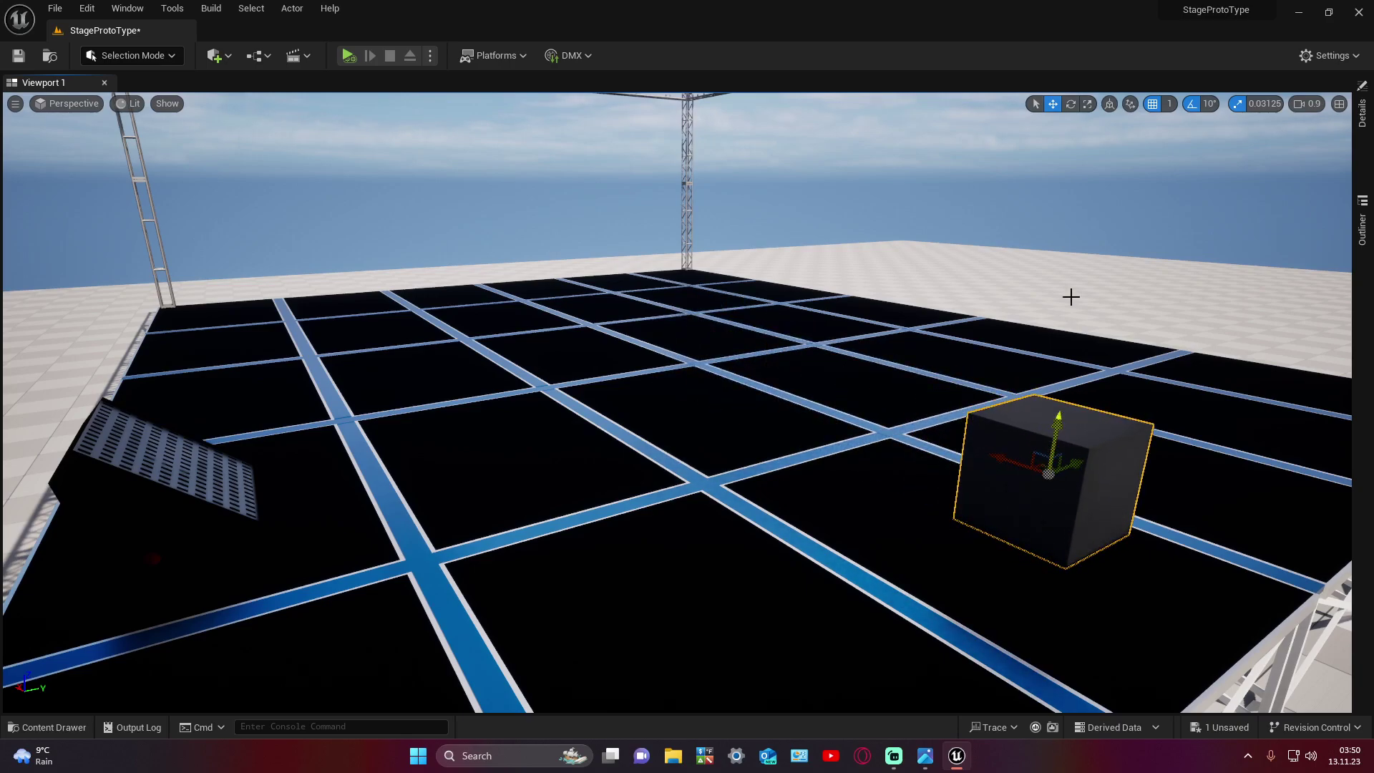
key(Escape)
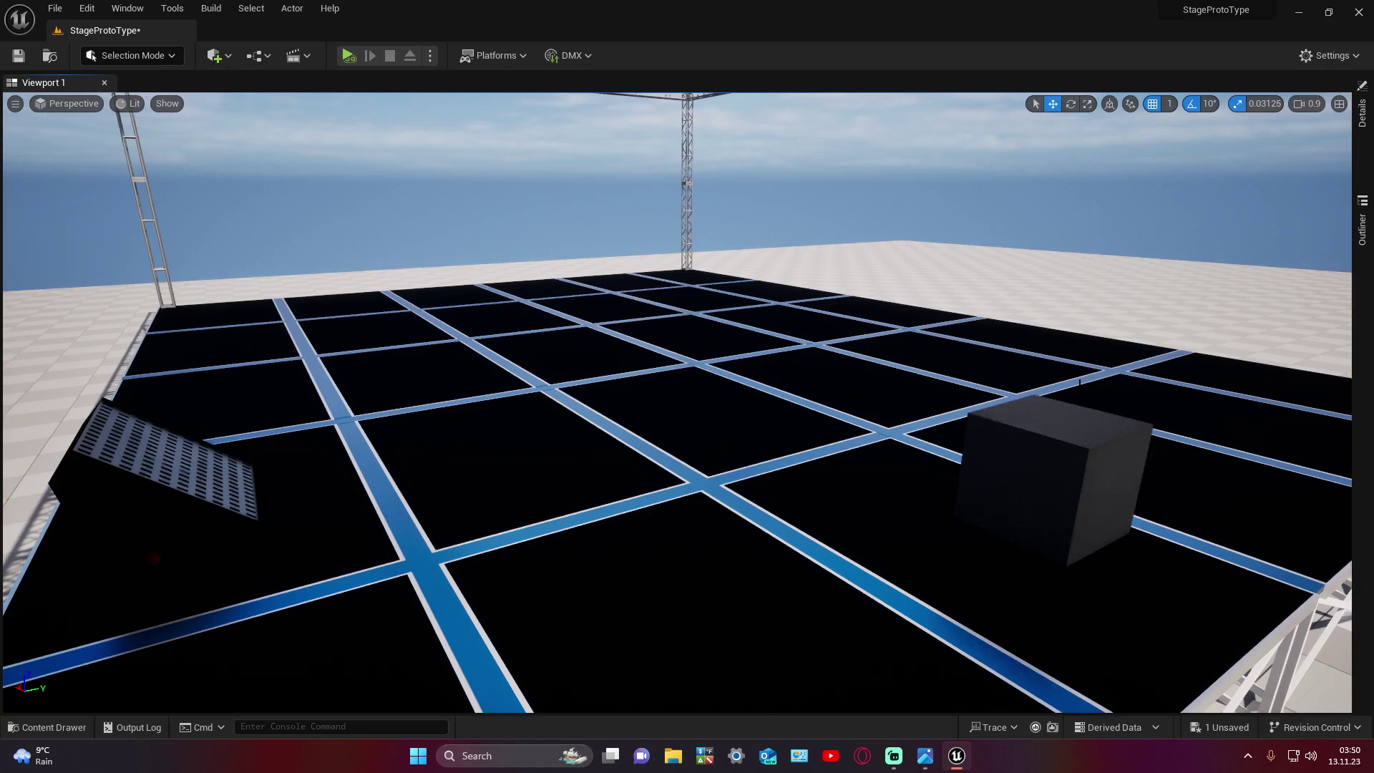
Step: Save the level with the cube in place
click(26, 55)
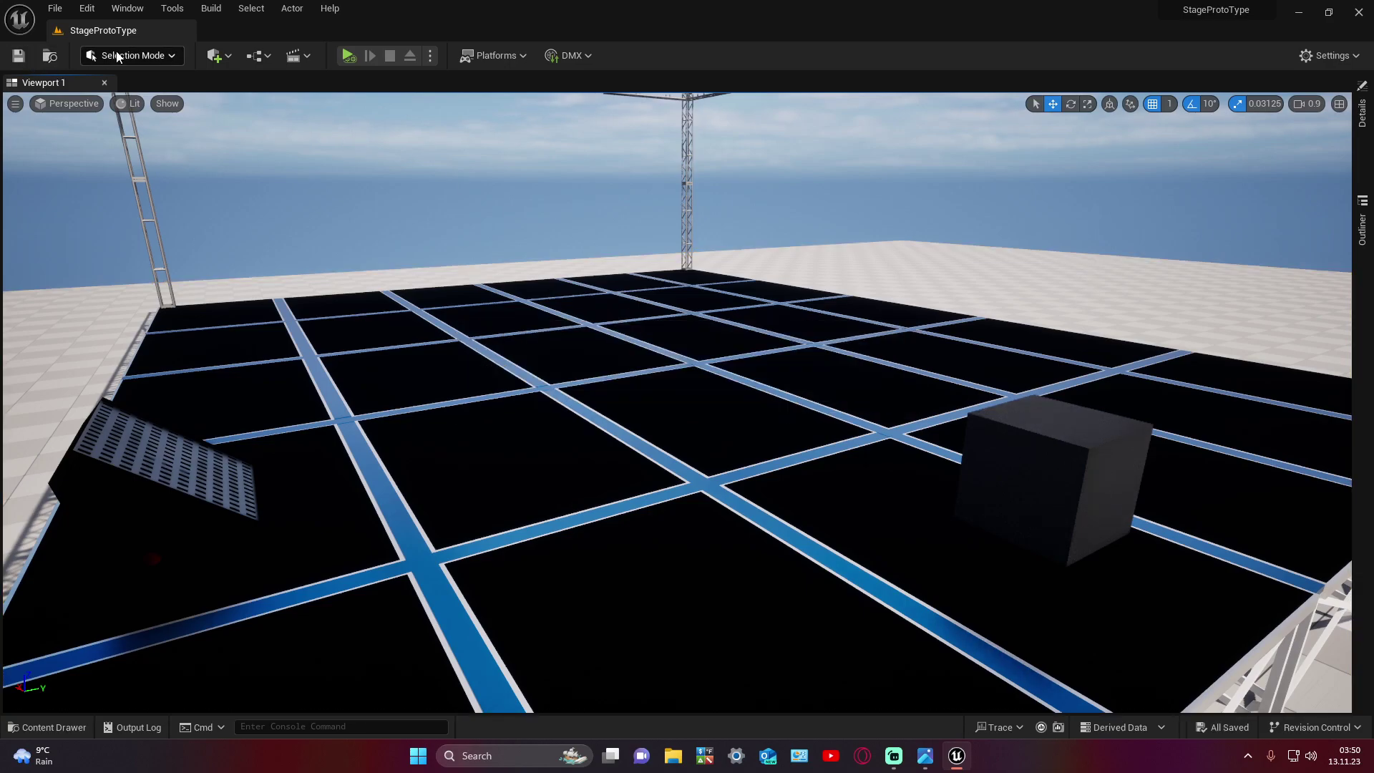
click(118, 55)
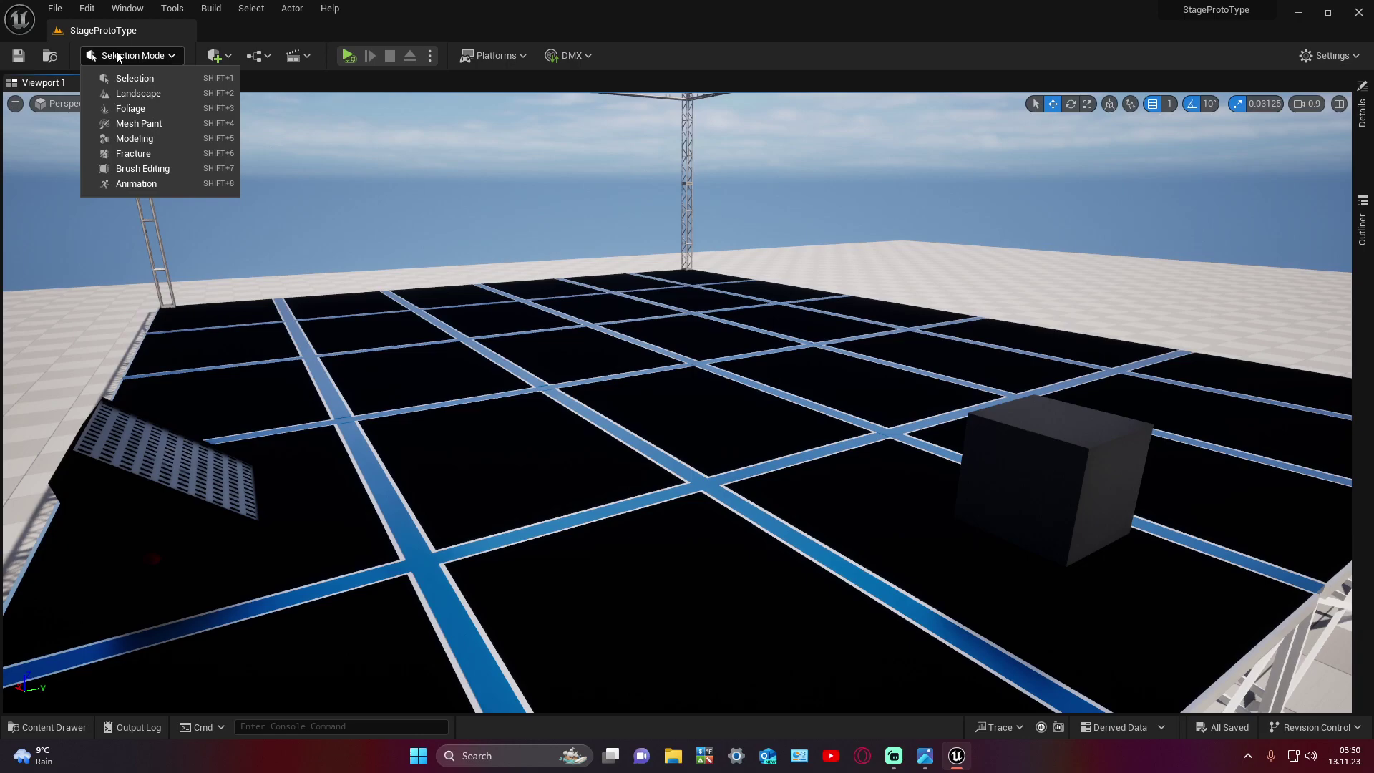
click(118, 56)
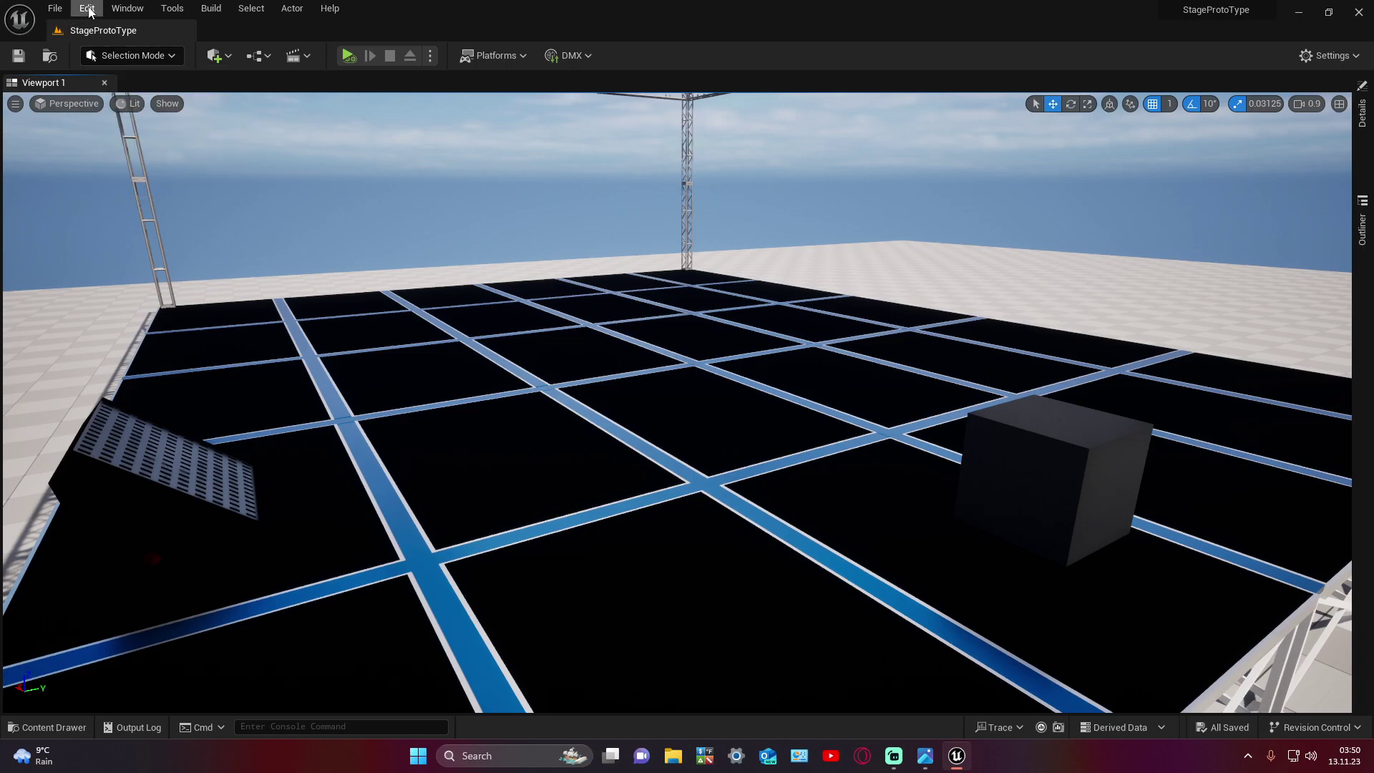
Step: Enable the Tether plugin in Plugins and restart the editor
click(87, 8)
click(140, 229)
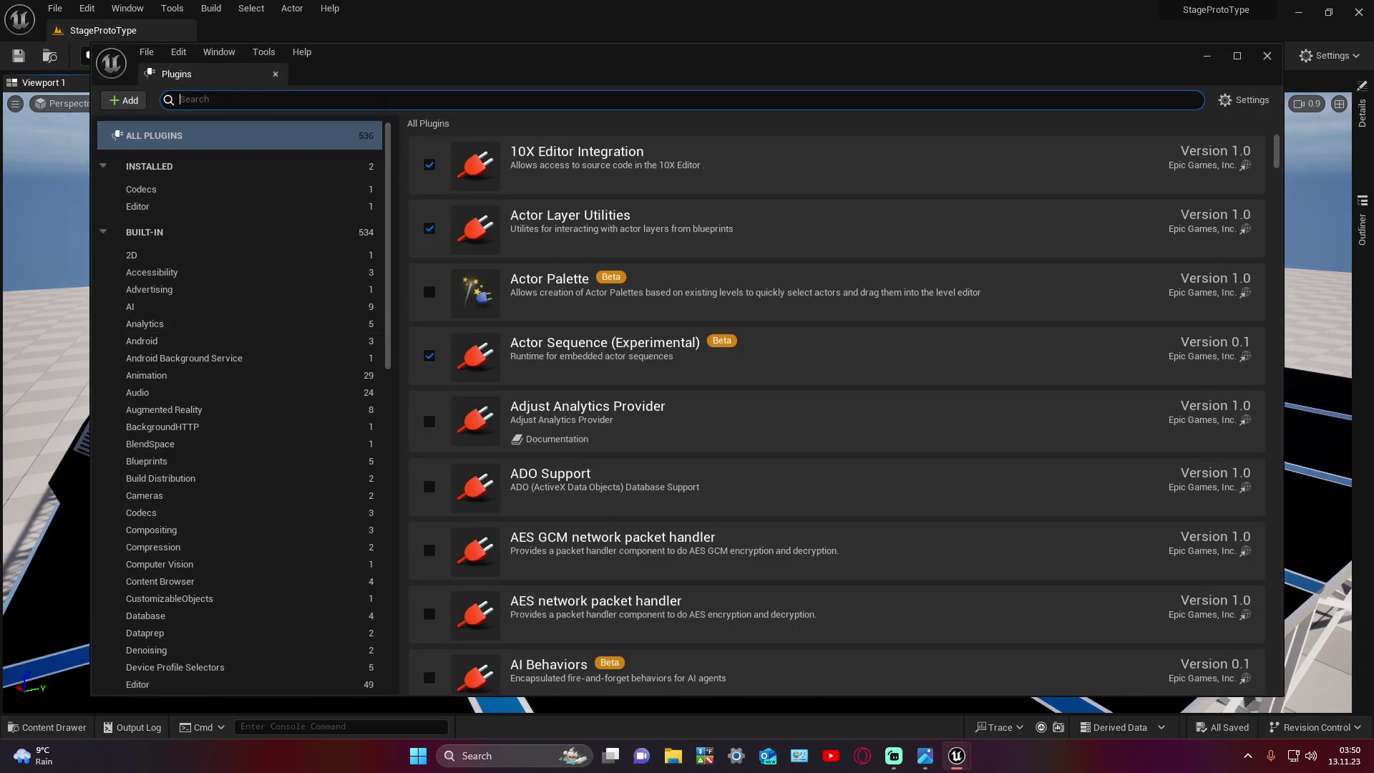
text(tethe)
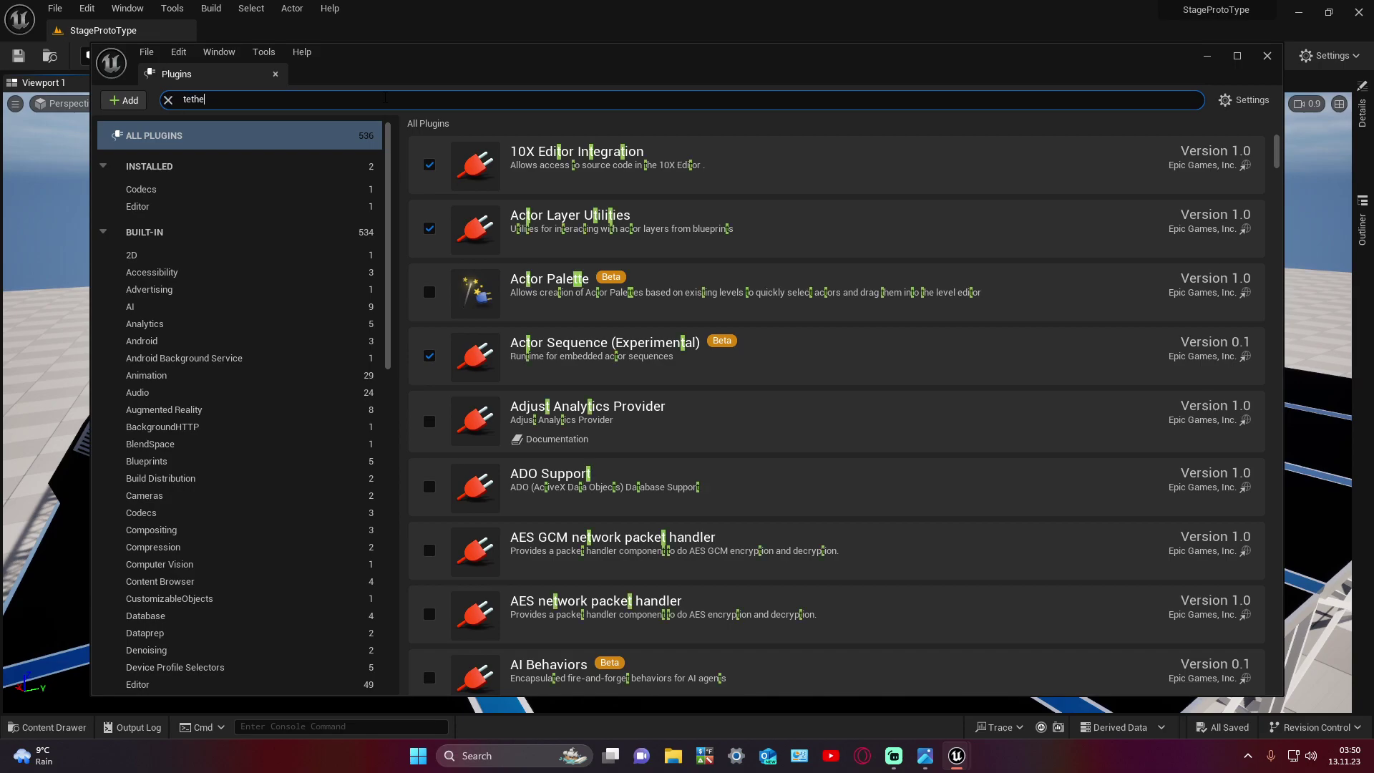
text(r)
click(430, 173)
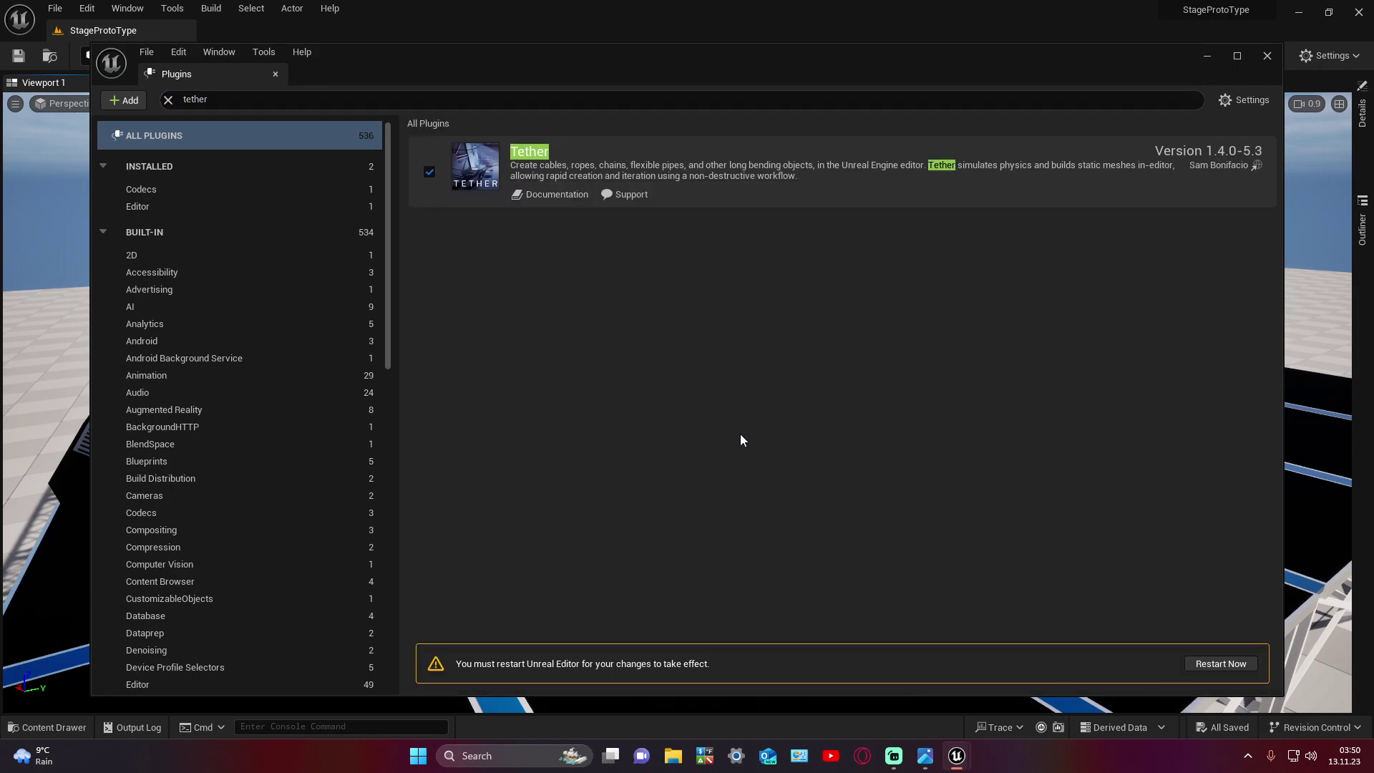
click(1212, 662)
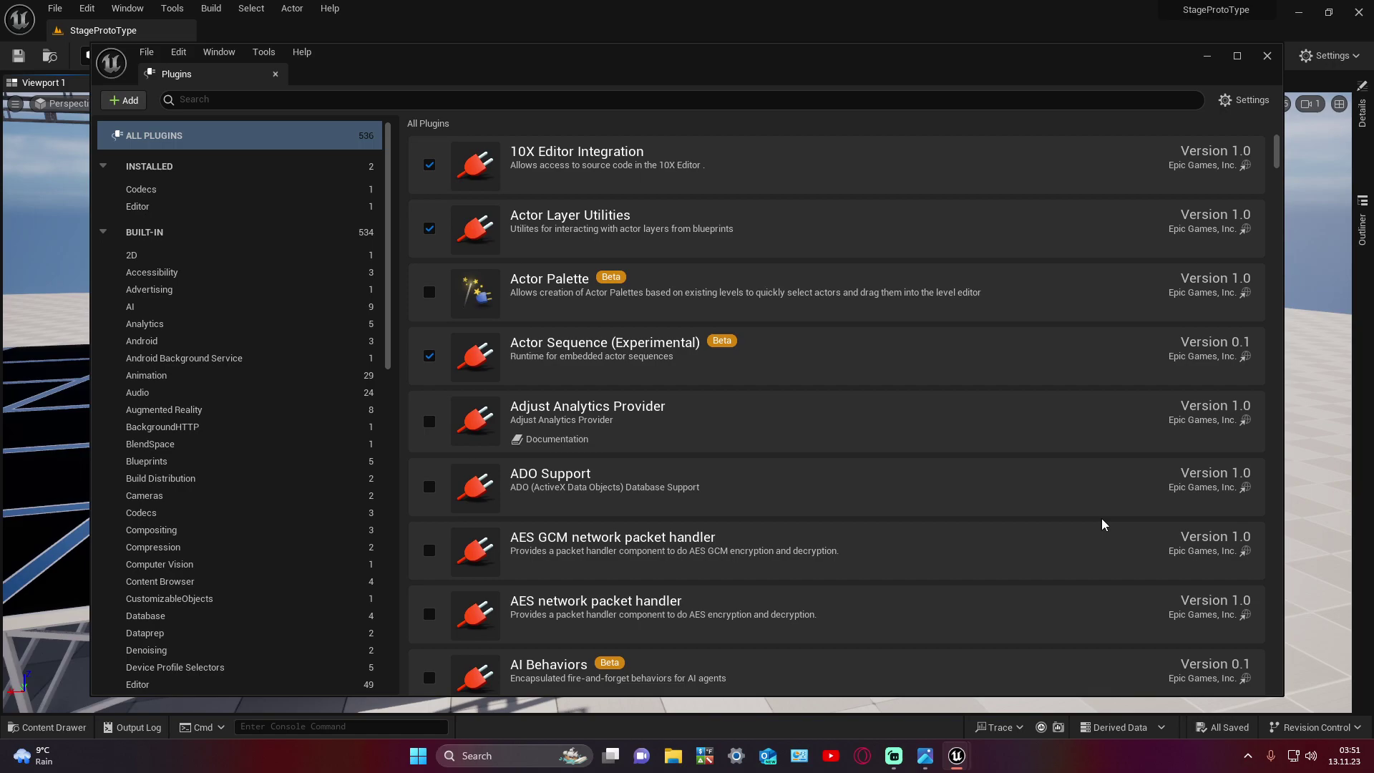
click(1267, 56)
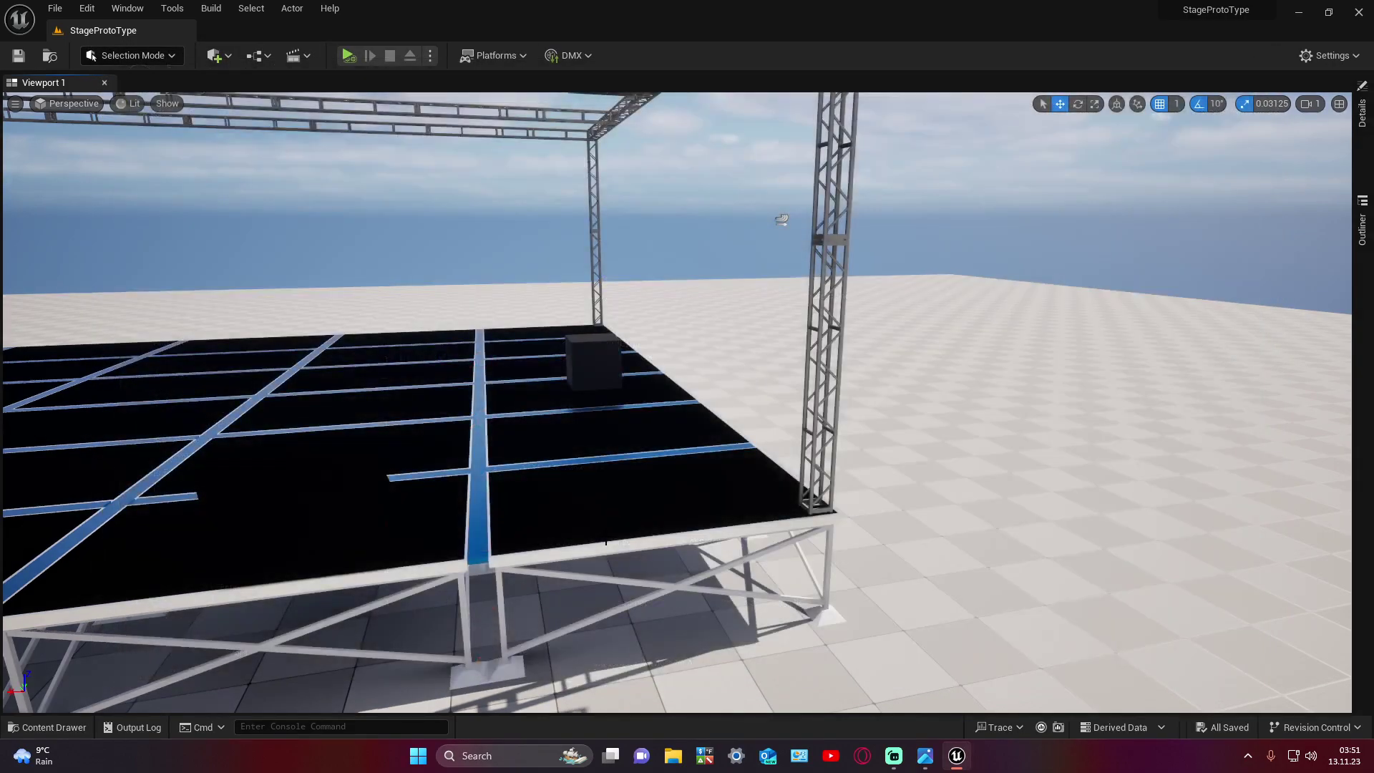
Step: Switch to Tether Mode with Auto Start Cable unchecked
mouse_move(687, 401)
right_down()
mouse_move(644, 430)
mouse_move(687, 401)
right_up()
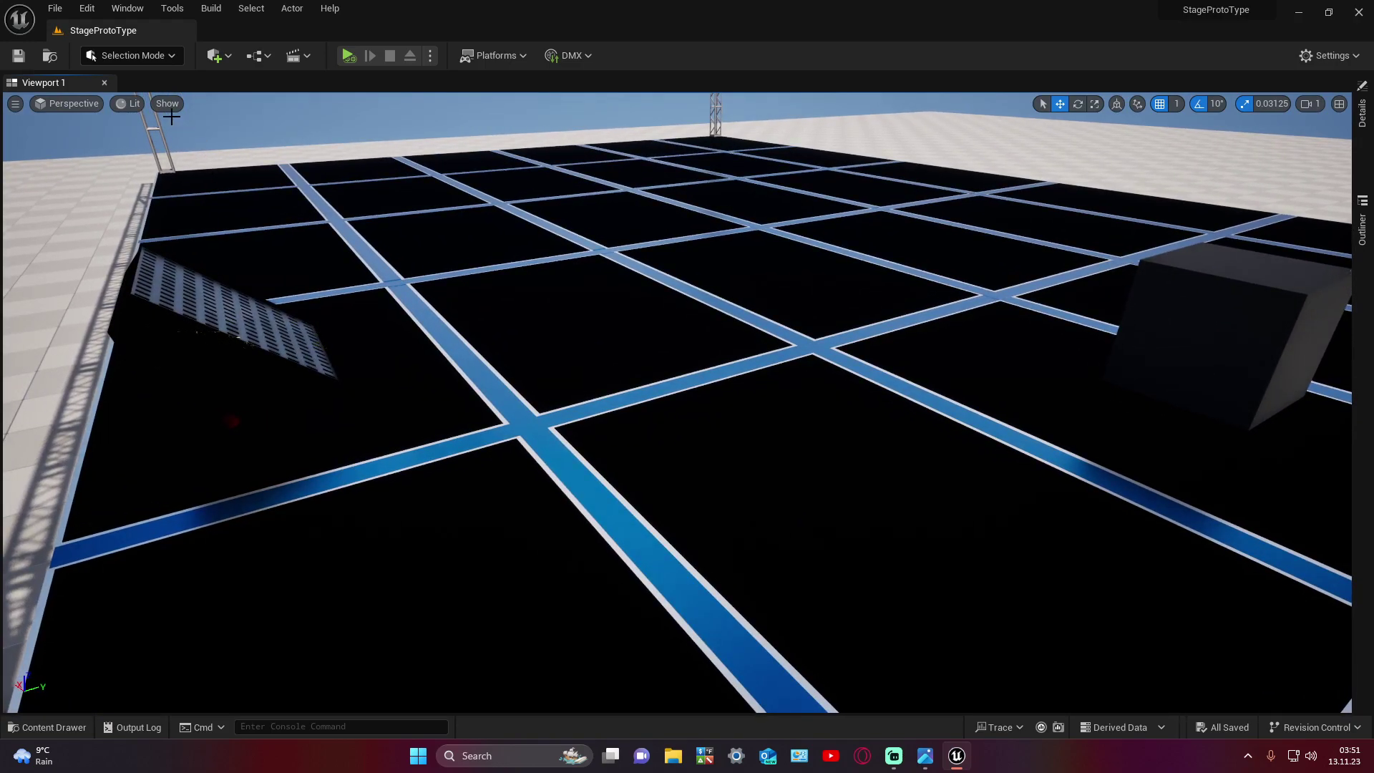
click(152, 58)
click(134, 144)
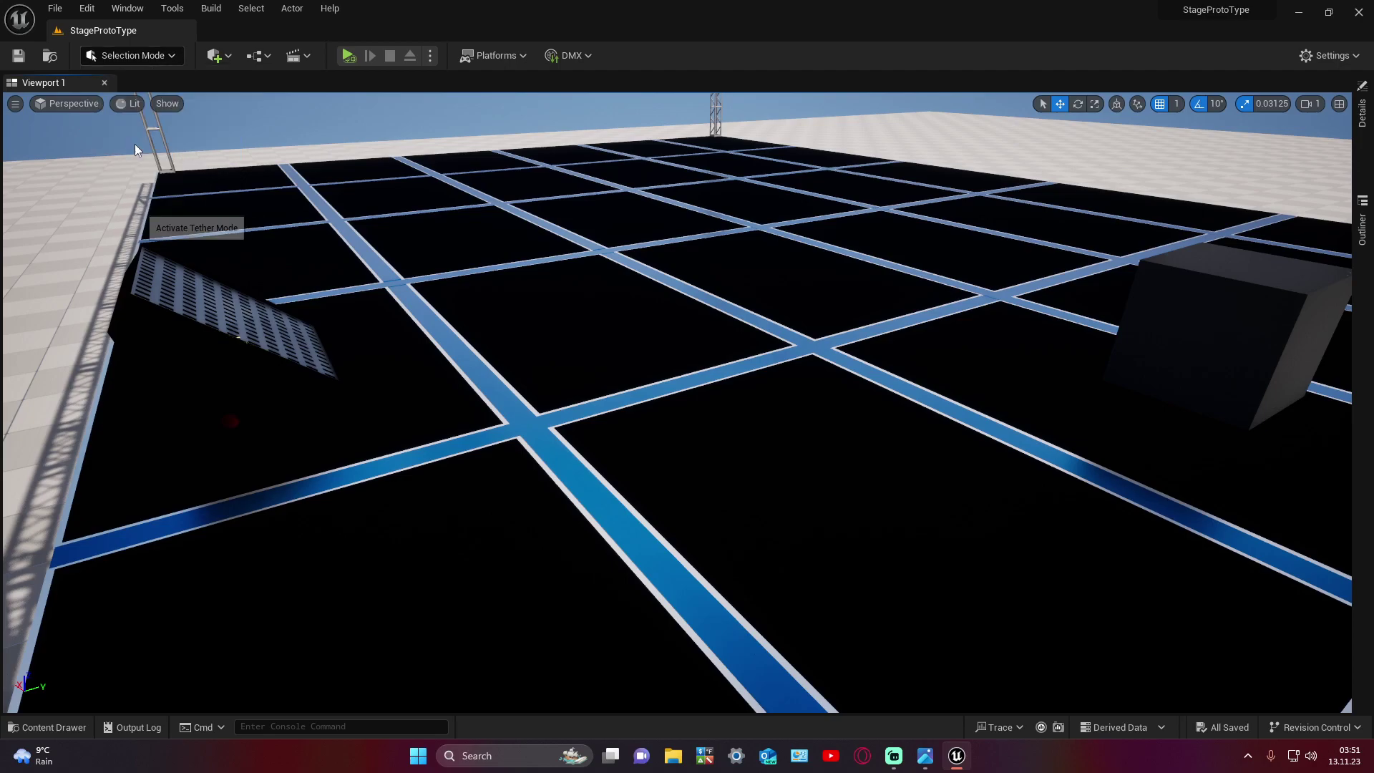
click(153, 174)
Step: Expand Cable Properties showing width 2.0 and start a new cable at the red sphere
right_drag(387, 283, 386, 283)
right_drag(738, 417, 738, 418)
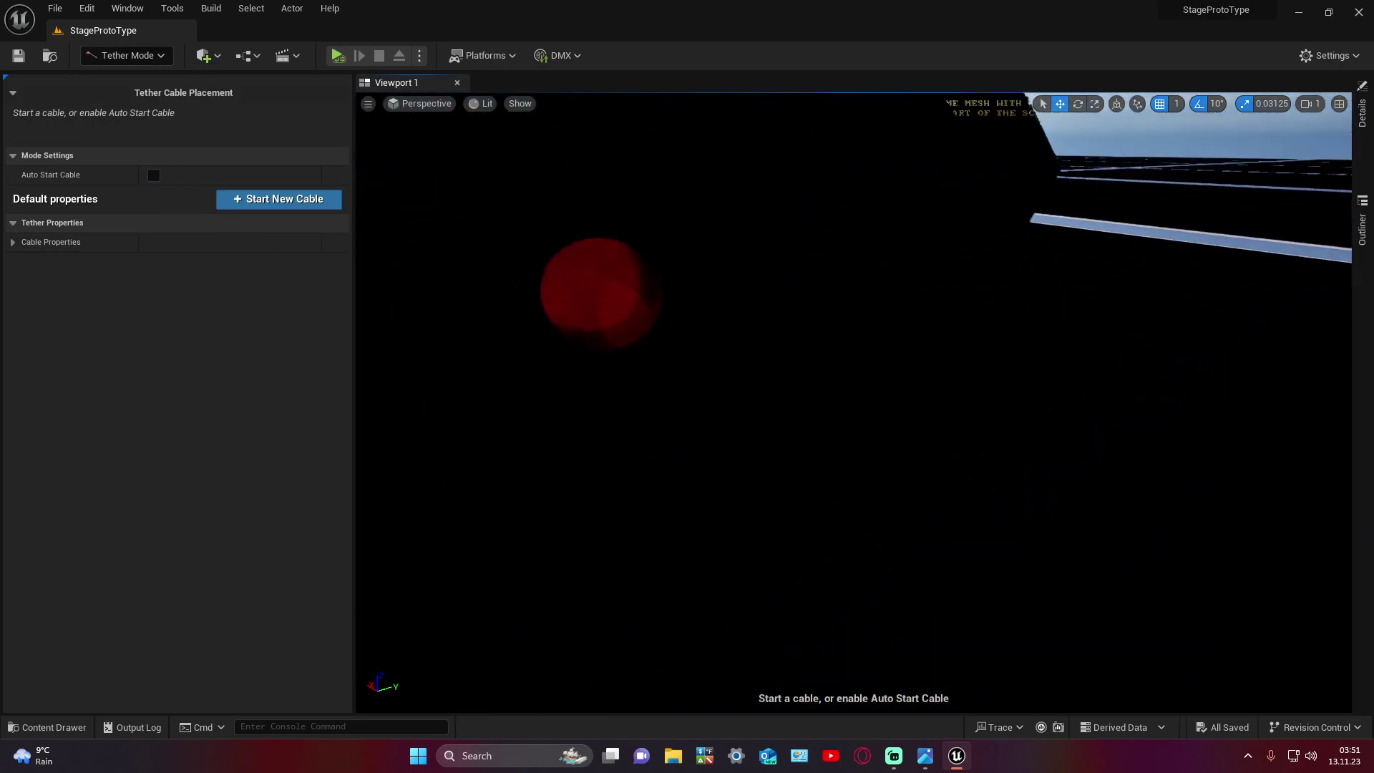
click(12, 223)
click(187, 262)
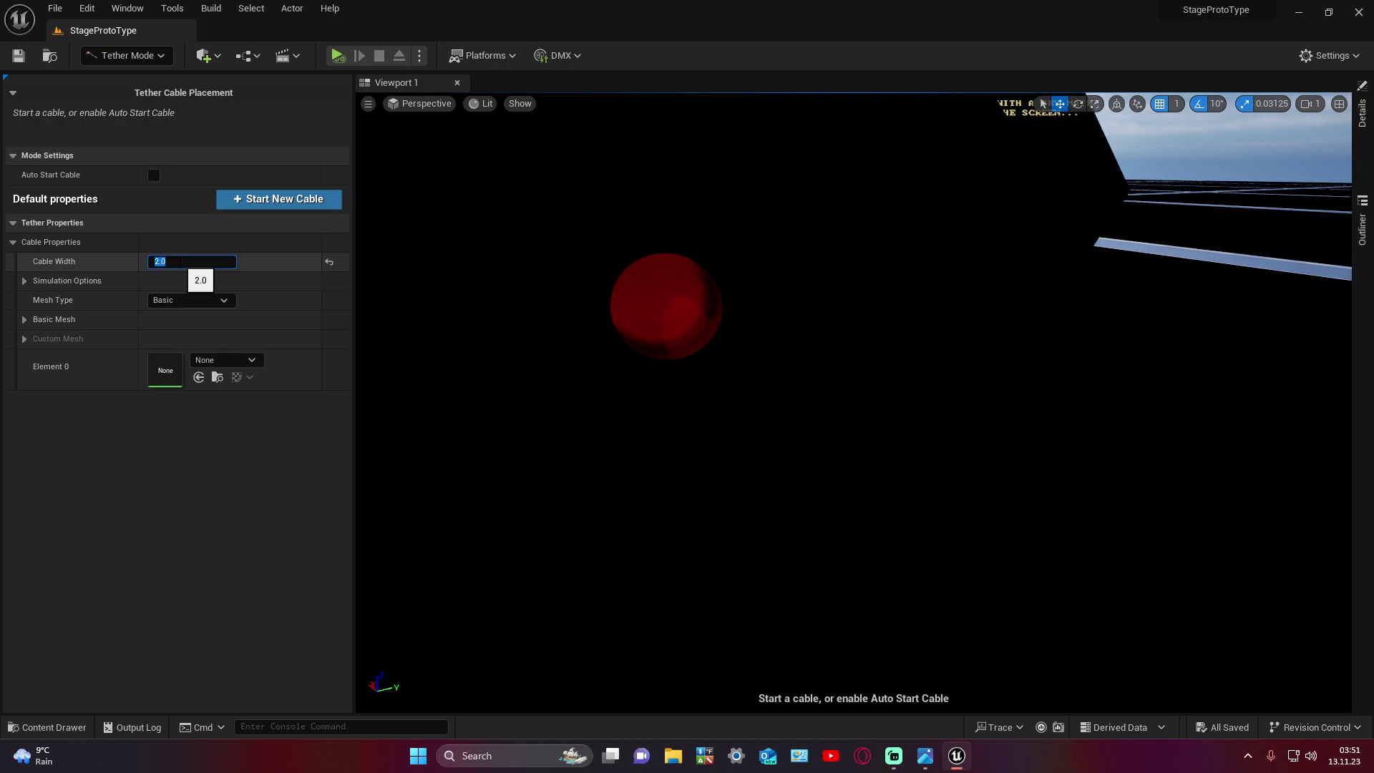
click(263, 200)
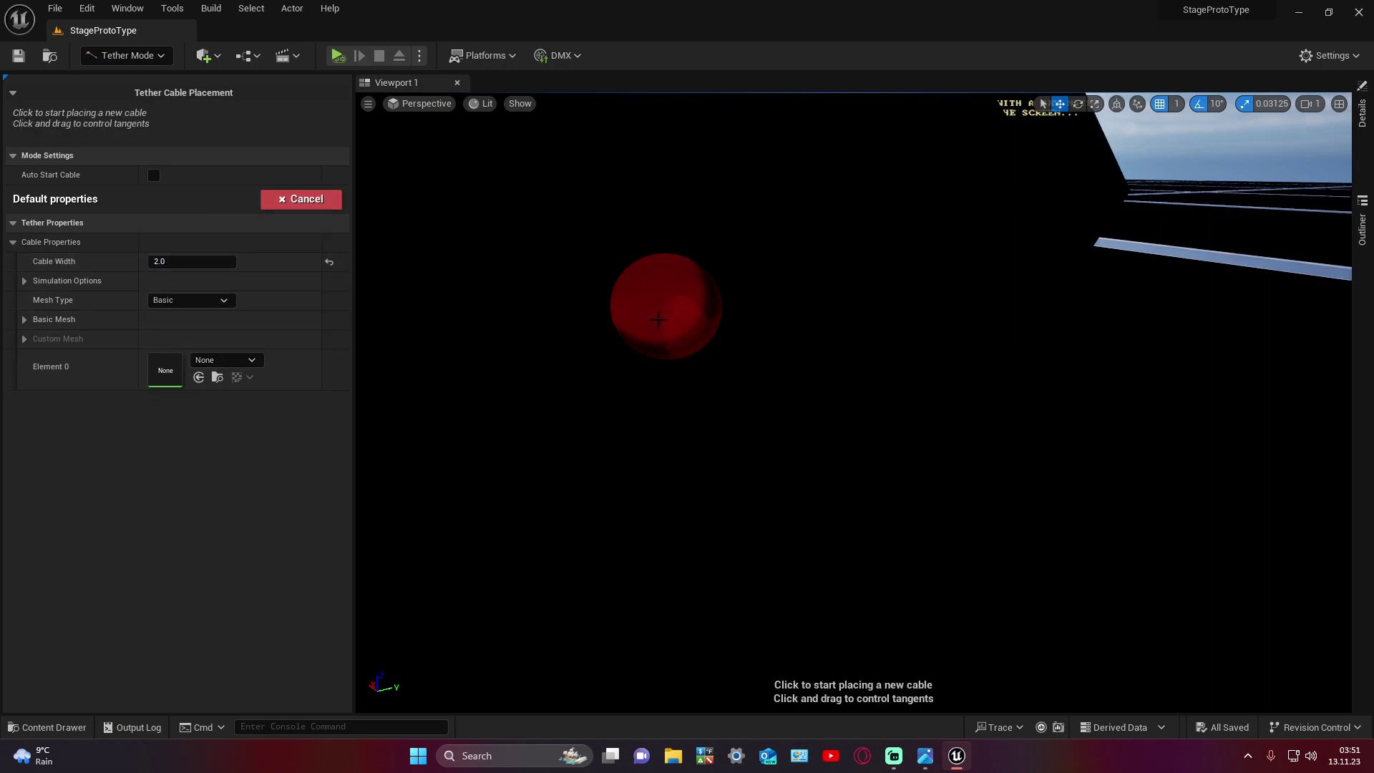
Step: Place the cable's starting point on the stage floor and adjust its slack
right_drag(854, 403, 853, 403)
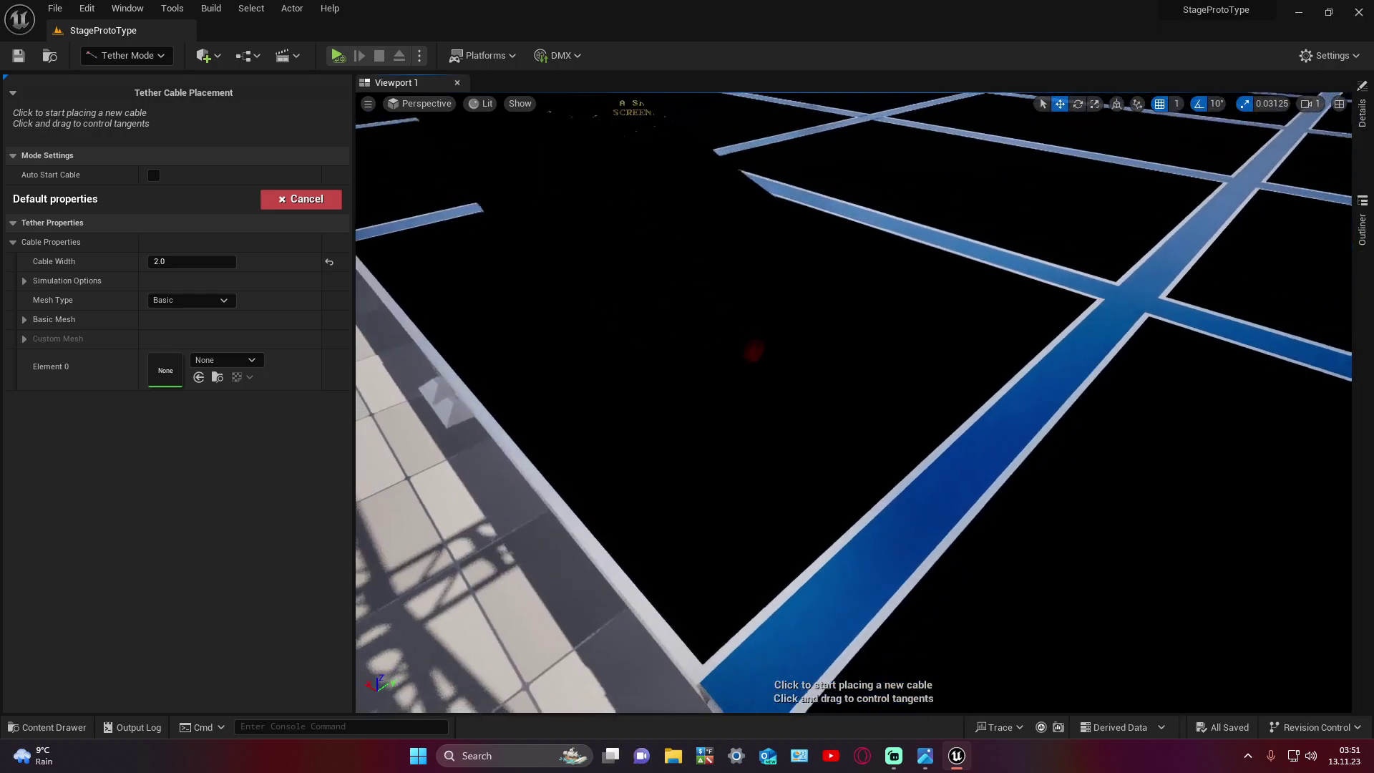
right_drag(848, 308, 849, 307)
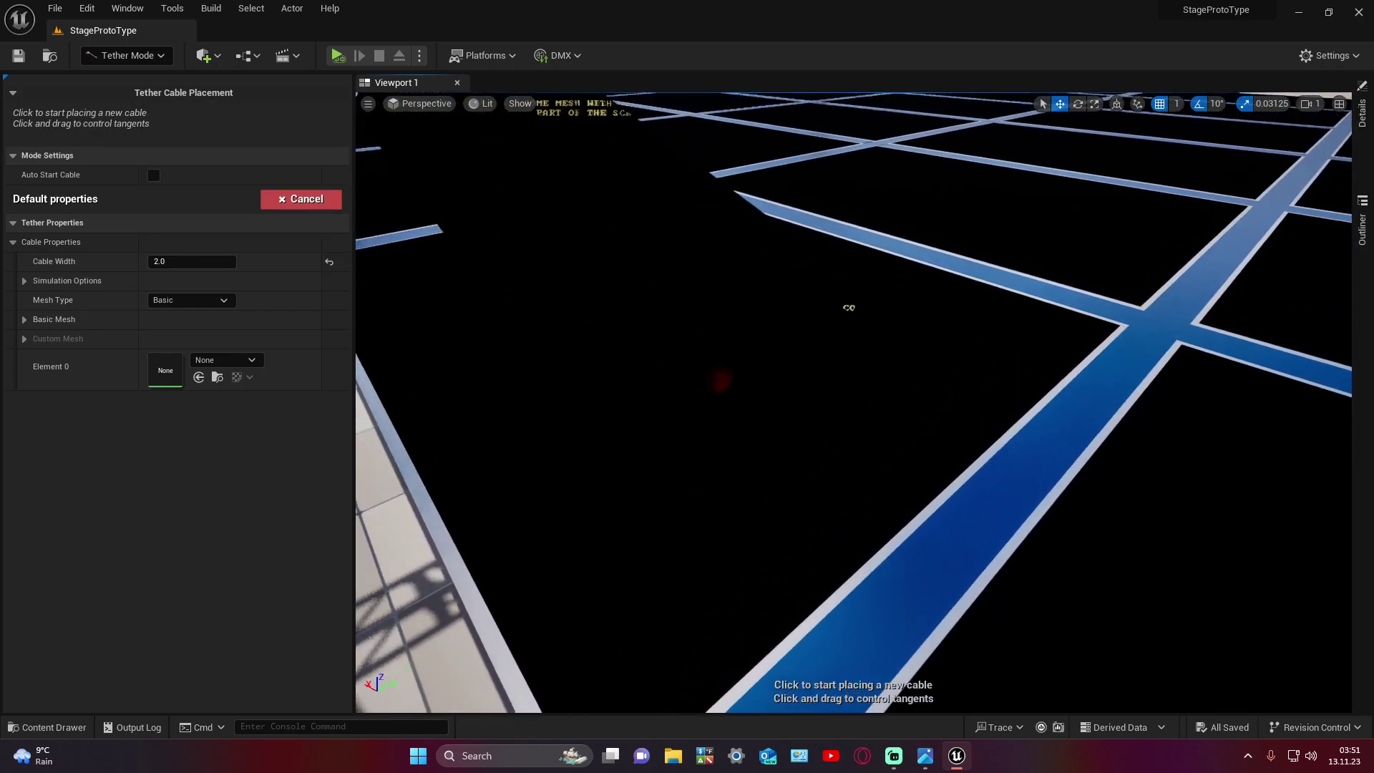
mouse_move(721, 378)
mouse_down()
mouse_move(963, 531)
mouse_move(819, 442)
mouse_up()
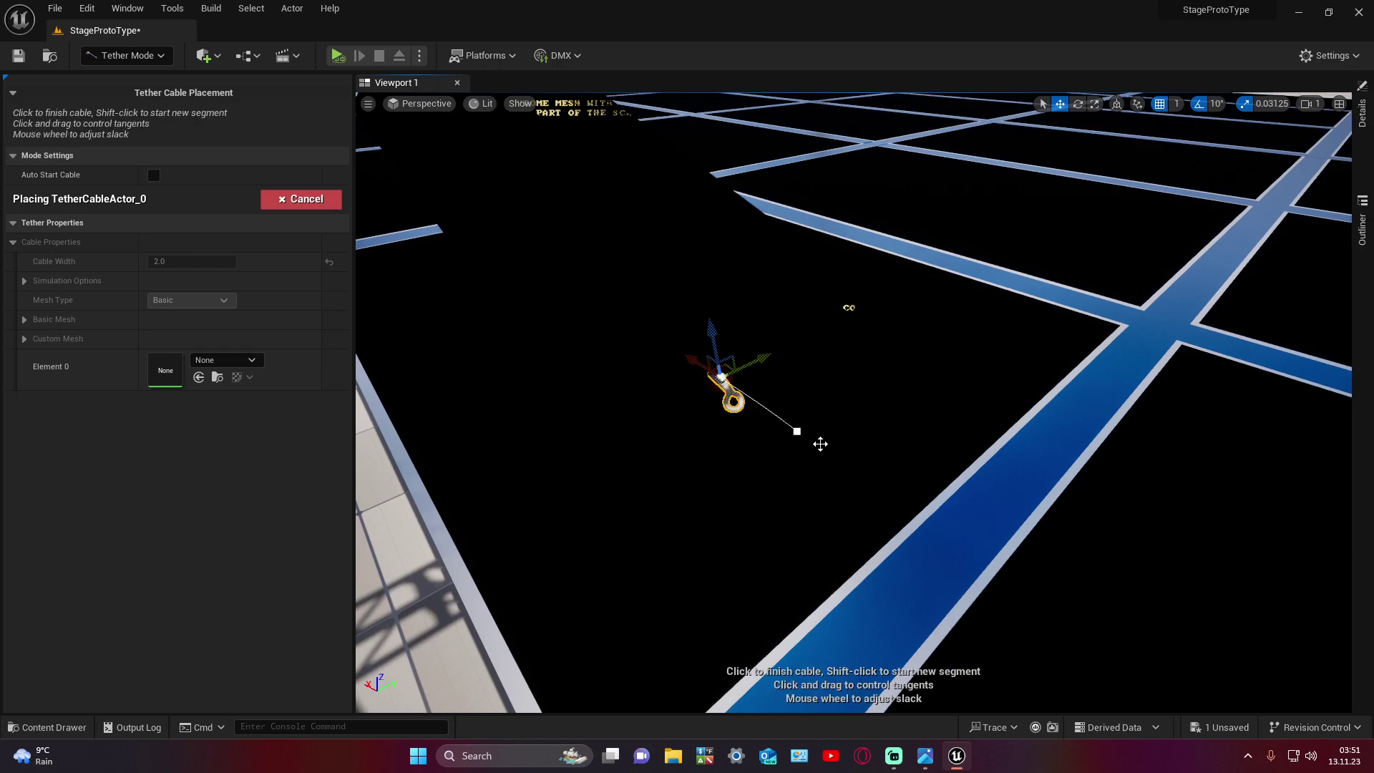
right_drag(820, 442, 819, 442)
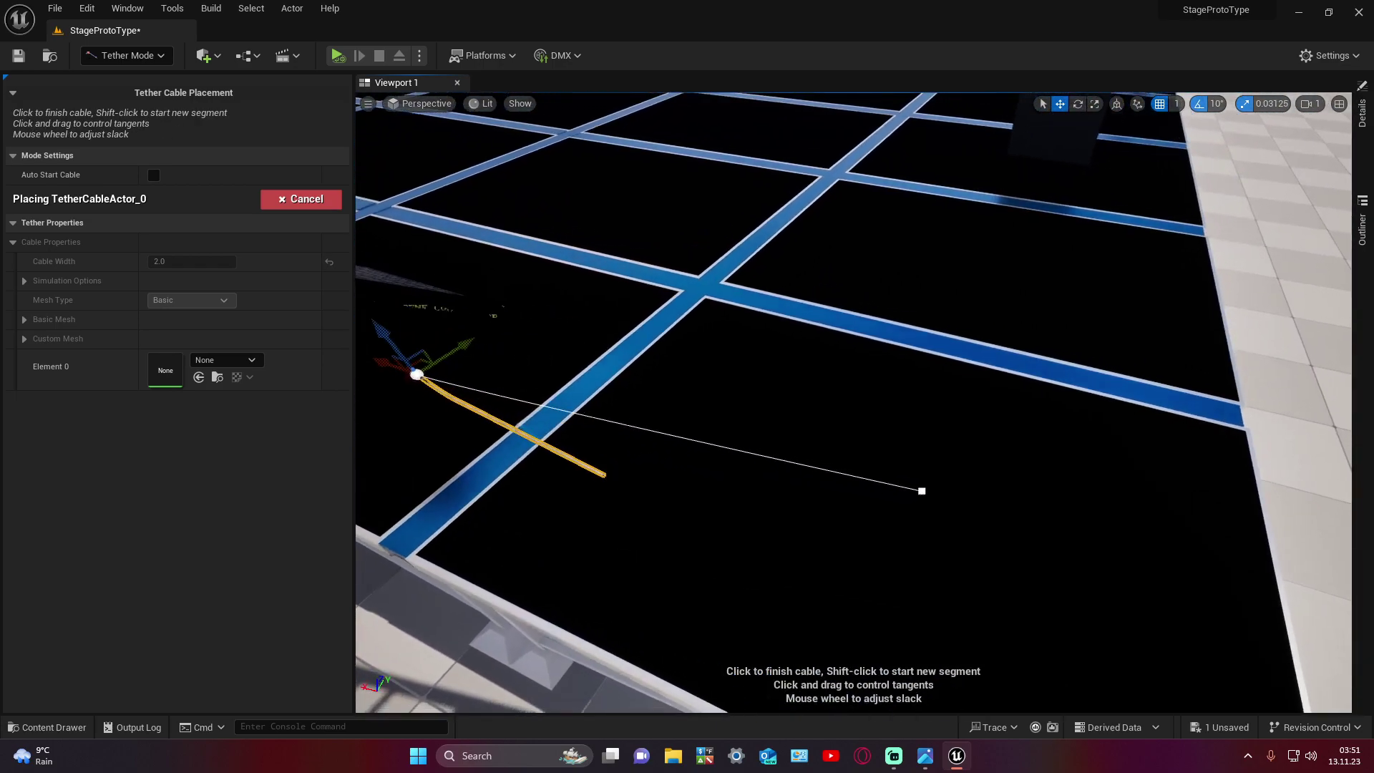
right_drag(920, 488, 920, 487)
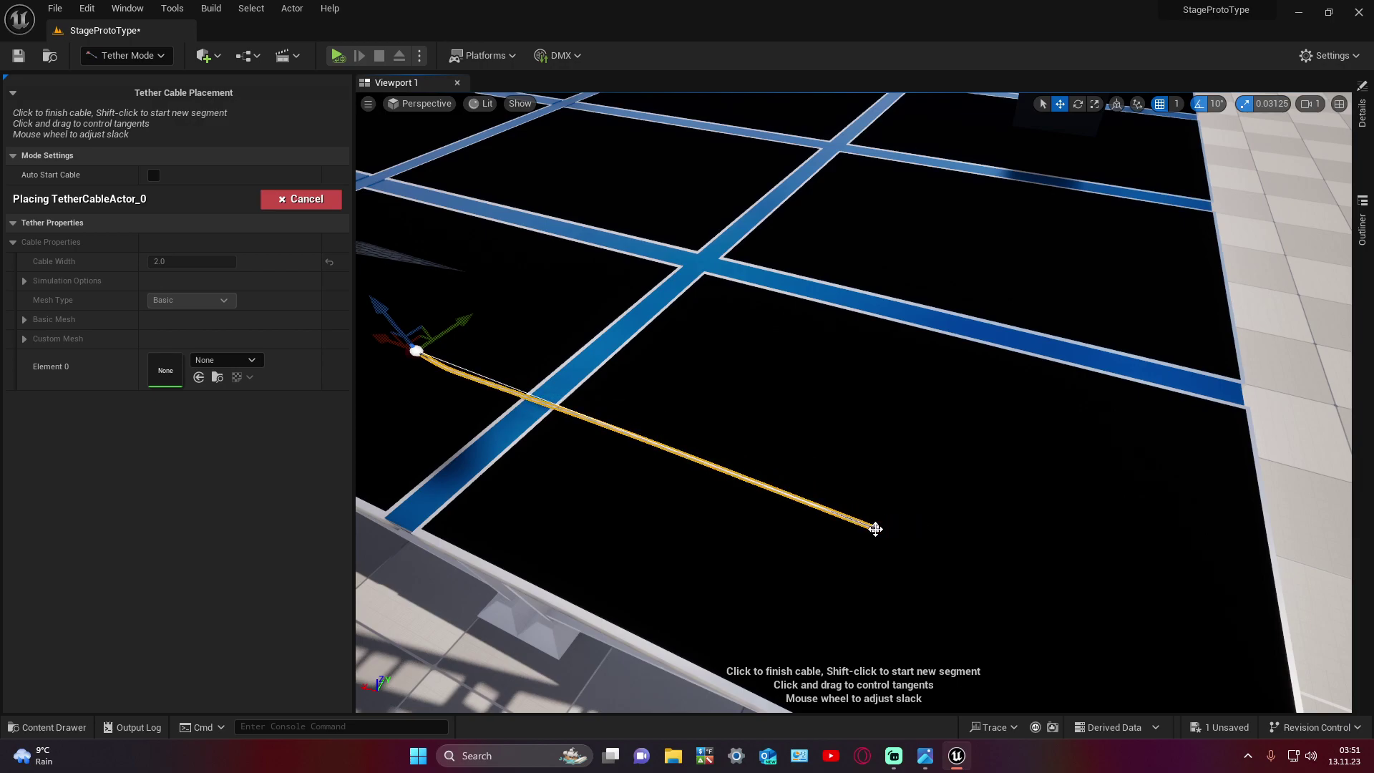
scroll(875, 529, up, 2)
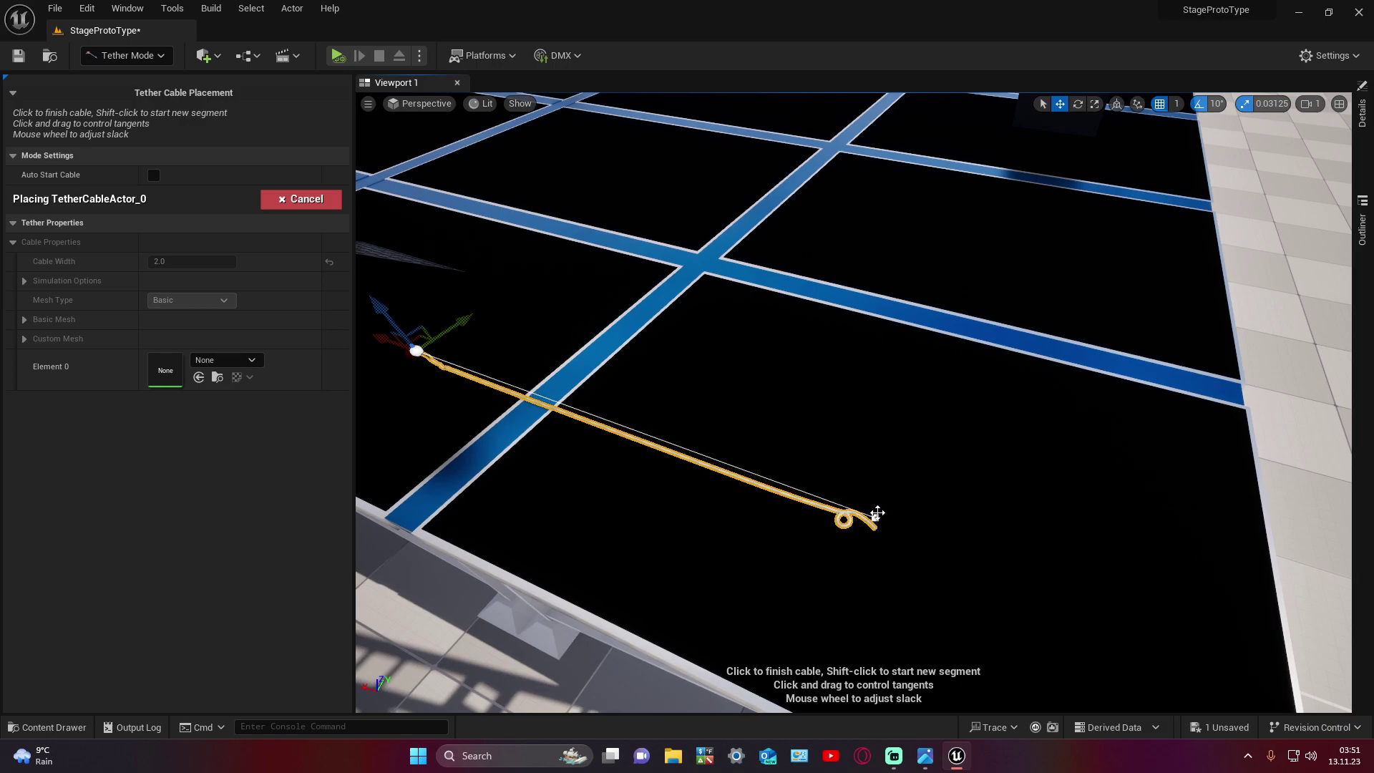
scroll(880, 506, down, 2)
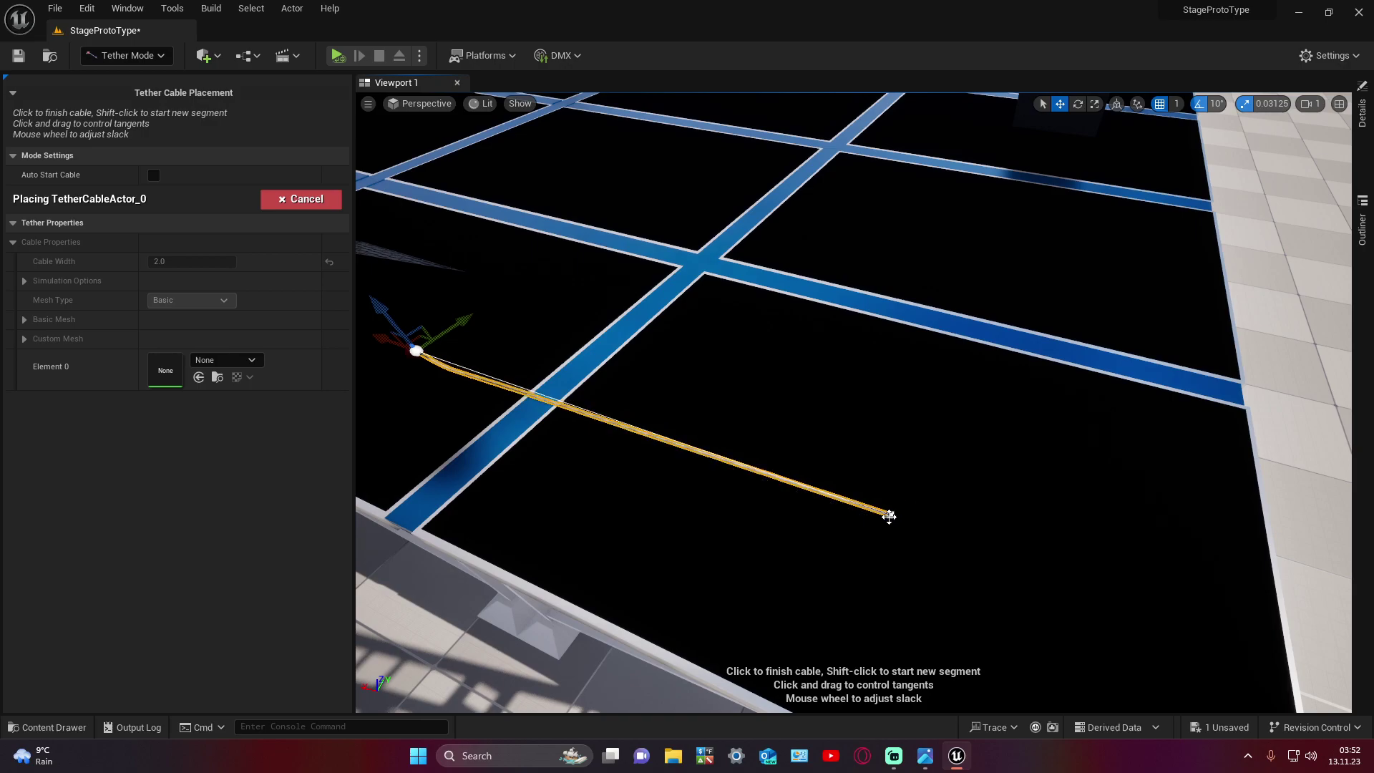
Step: Add a corner point and end the cable against the black cube, then deselect it
drag(889, 516, 928, 460)
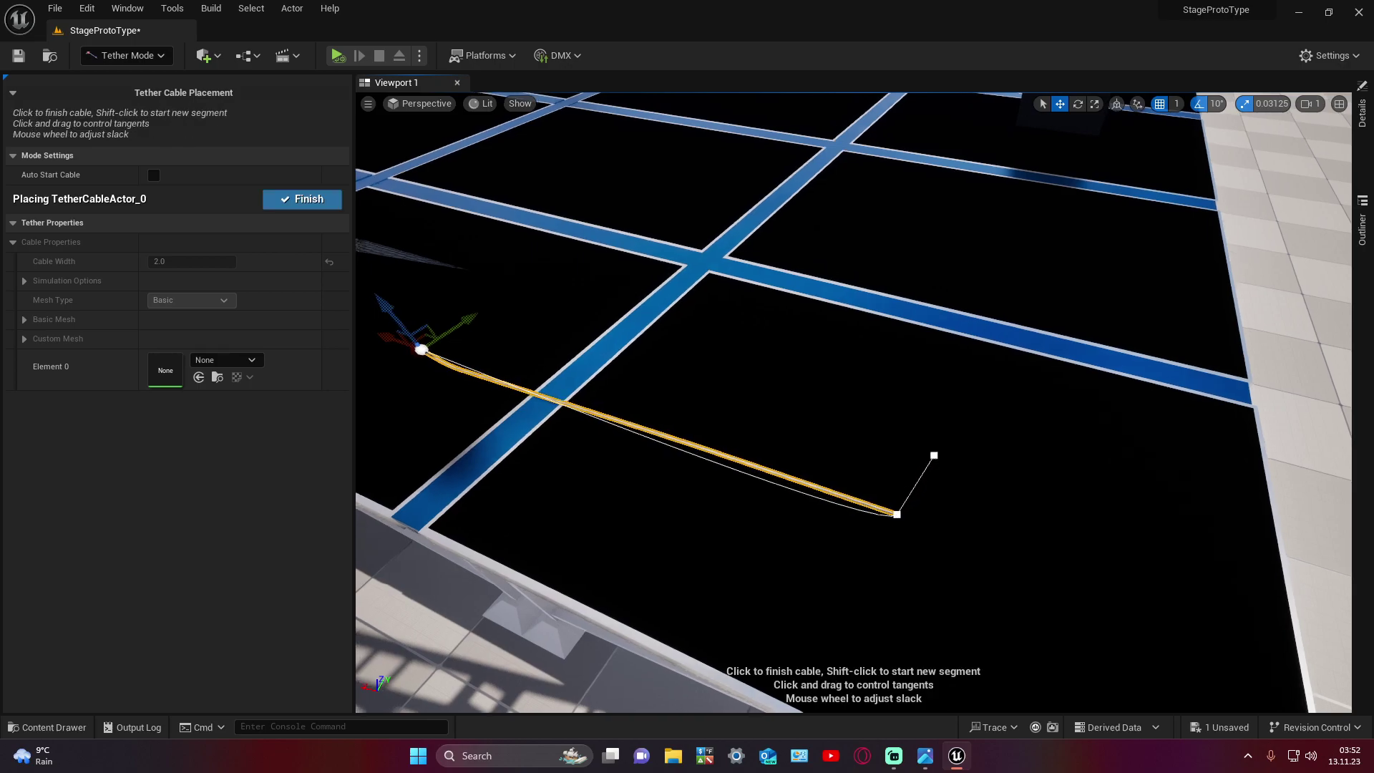
right_drag(945, 404, 929, 463)
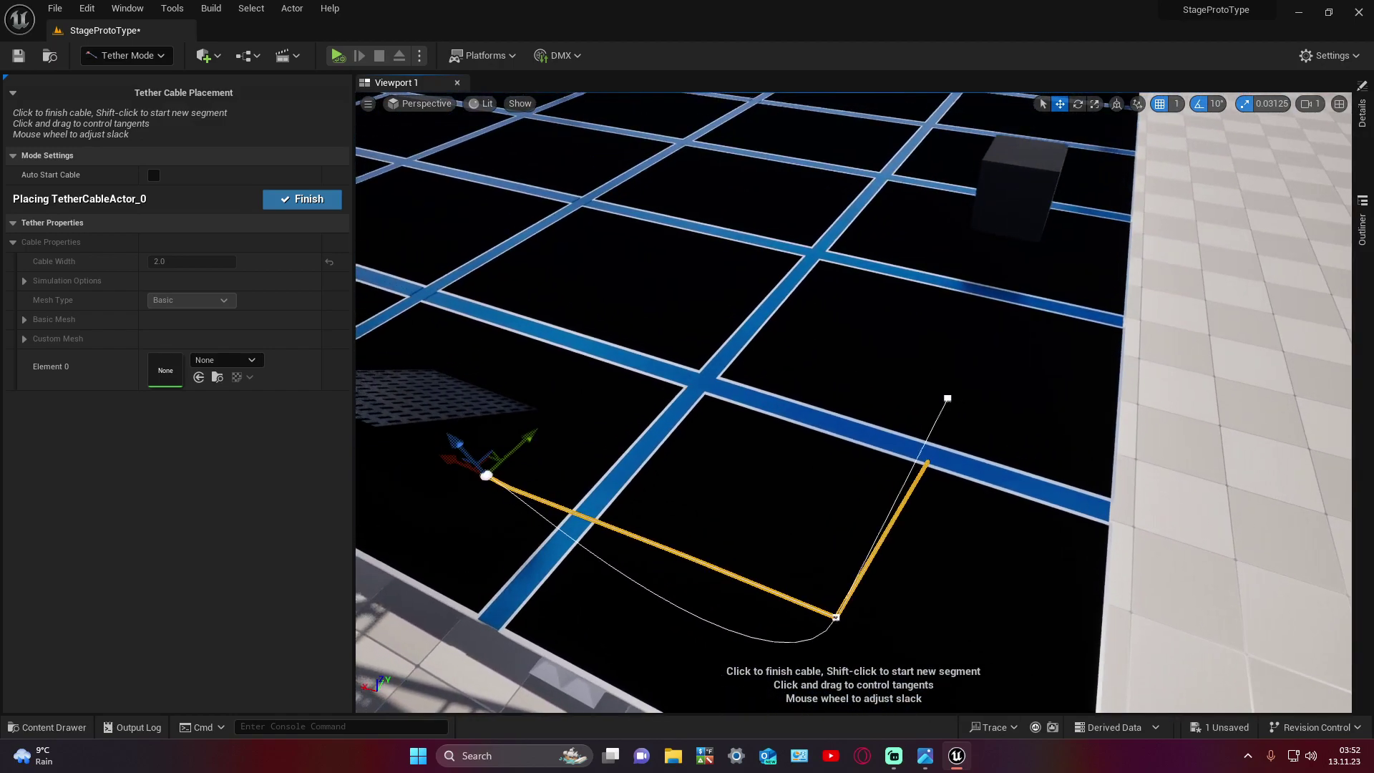
mouse_move(916, 440)
right_down()
mouse_move(800, 468)
mouse_move(1003, 446)
right_up()
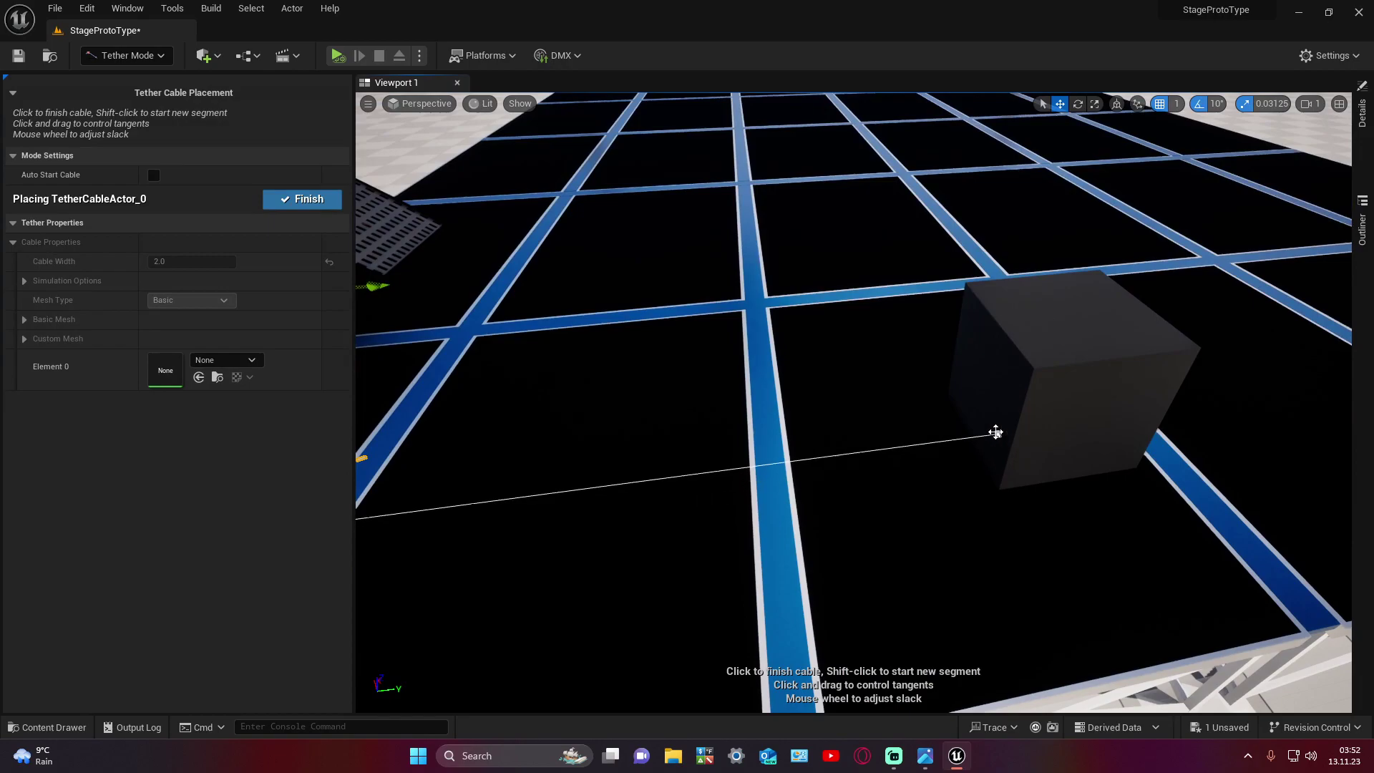
click(981, 422)
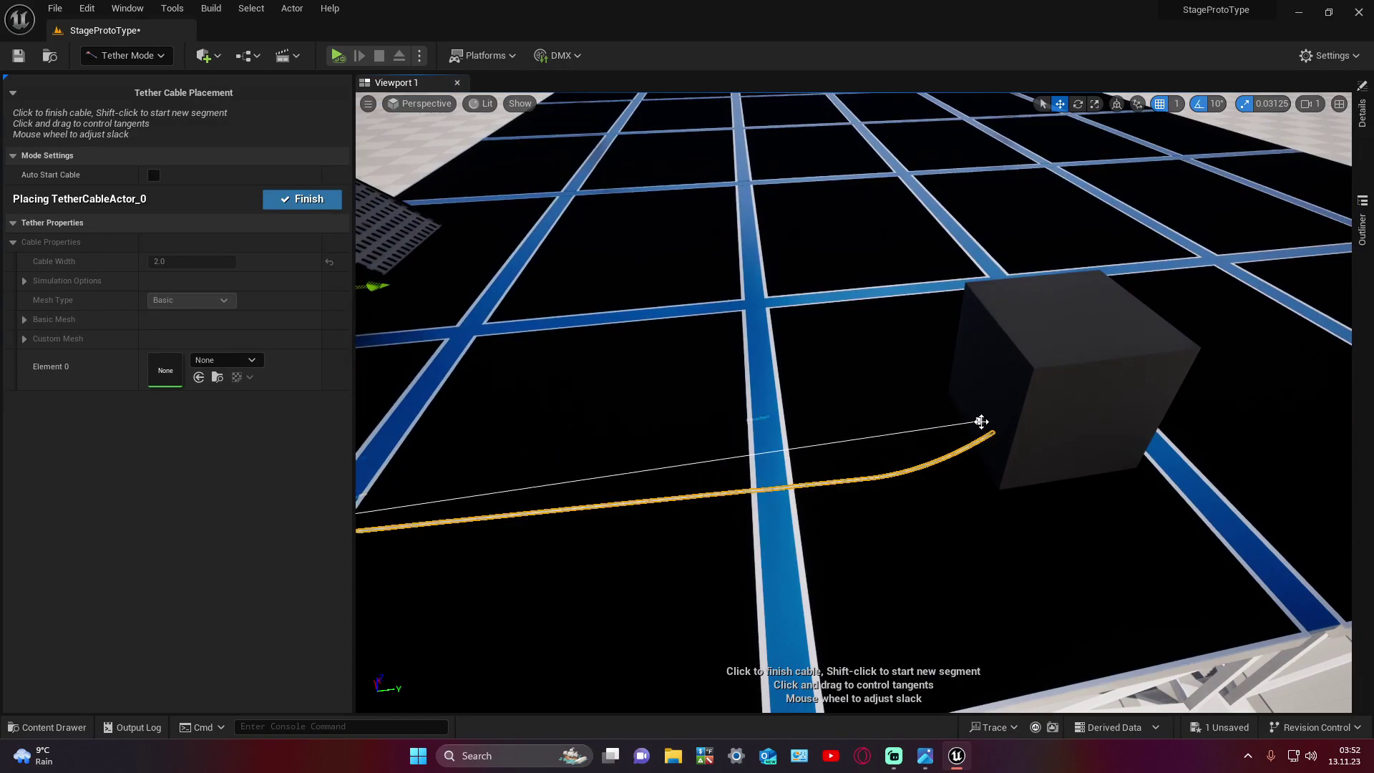
click(981, 410)
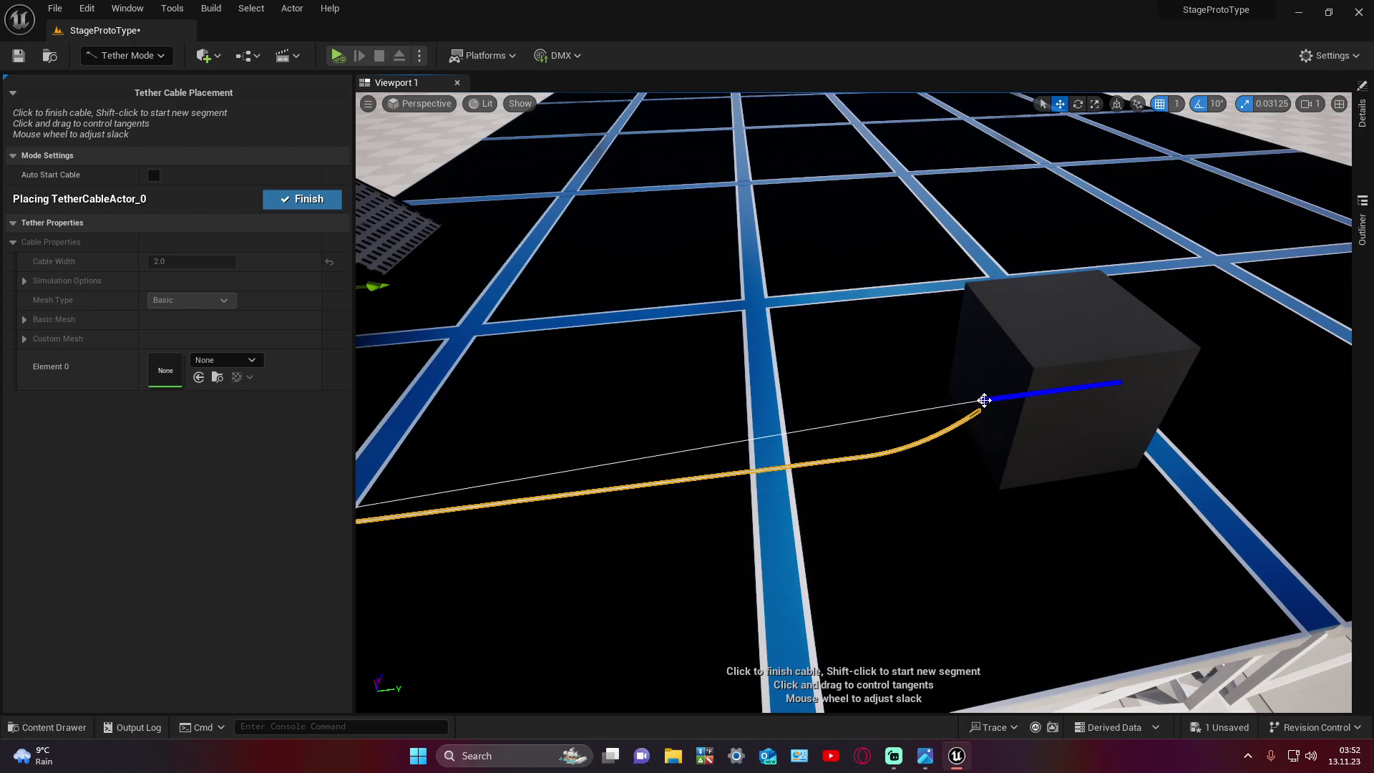
click(984, 400)
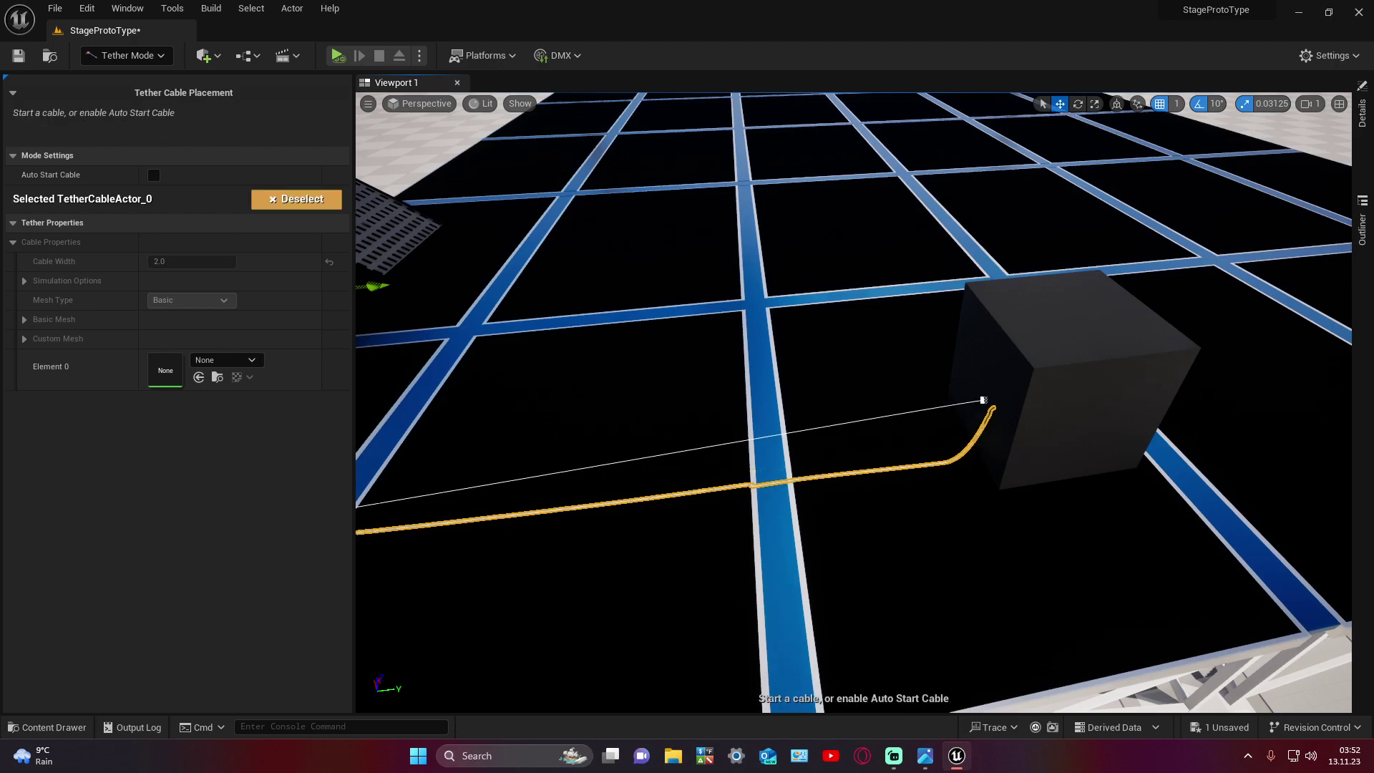
key(Escape)
right_drag(984, 400, 923, 404)
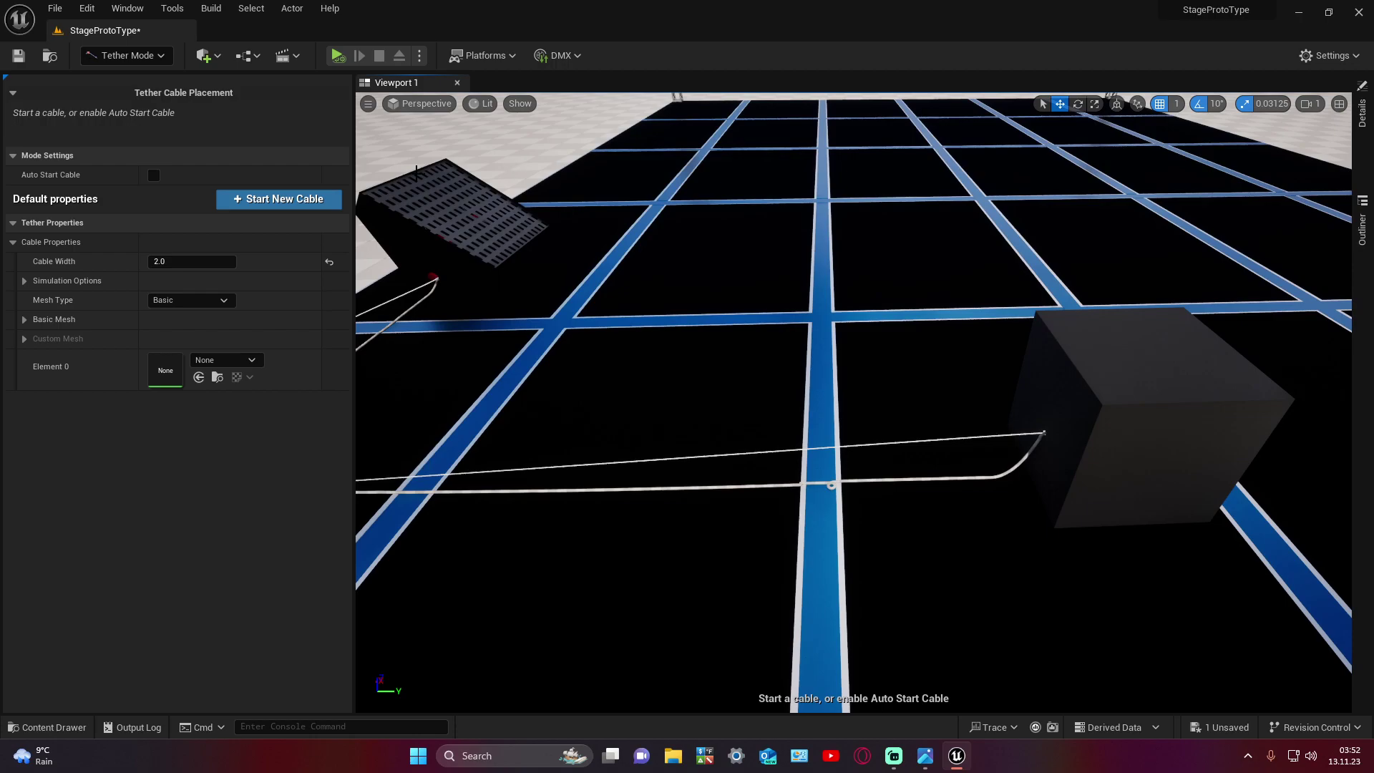
Step: Hide spline guide lines via Show > Advanced > Splines
click(521, 106)
mouse_move(573, 588)
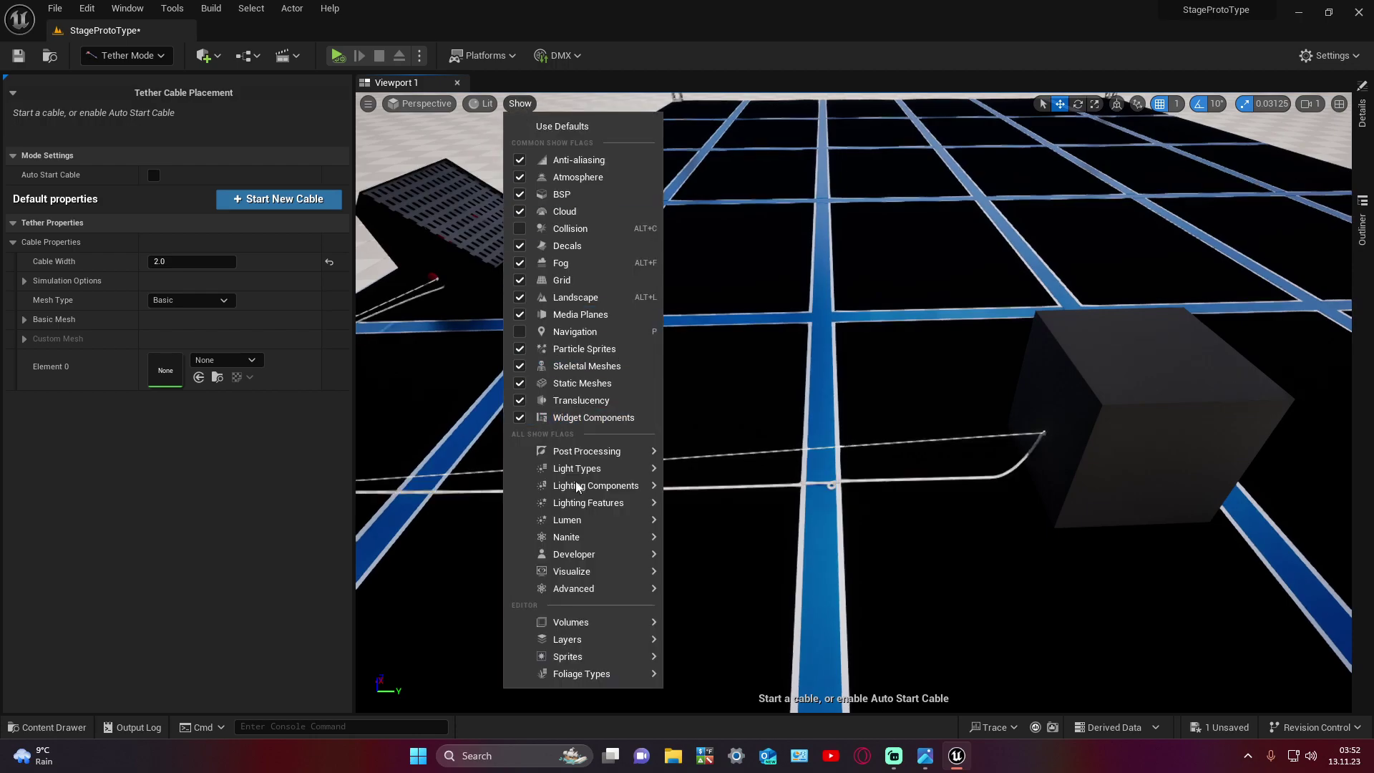
scroll(716, 558, down, 2)
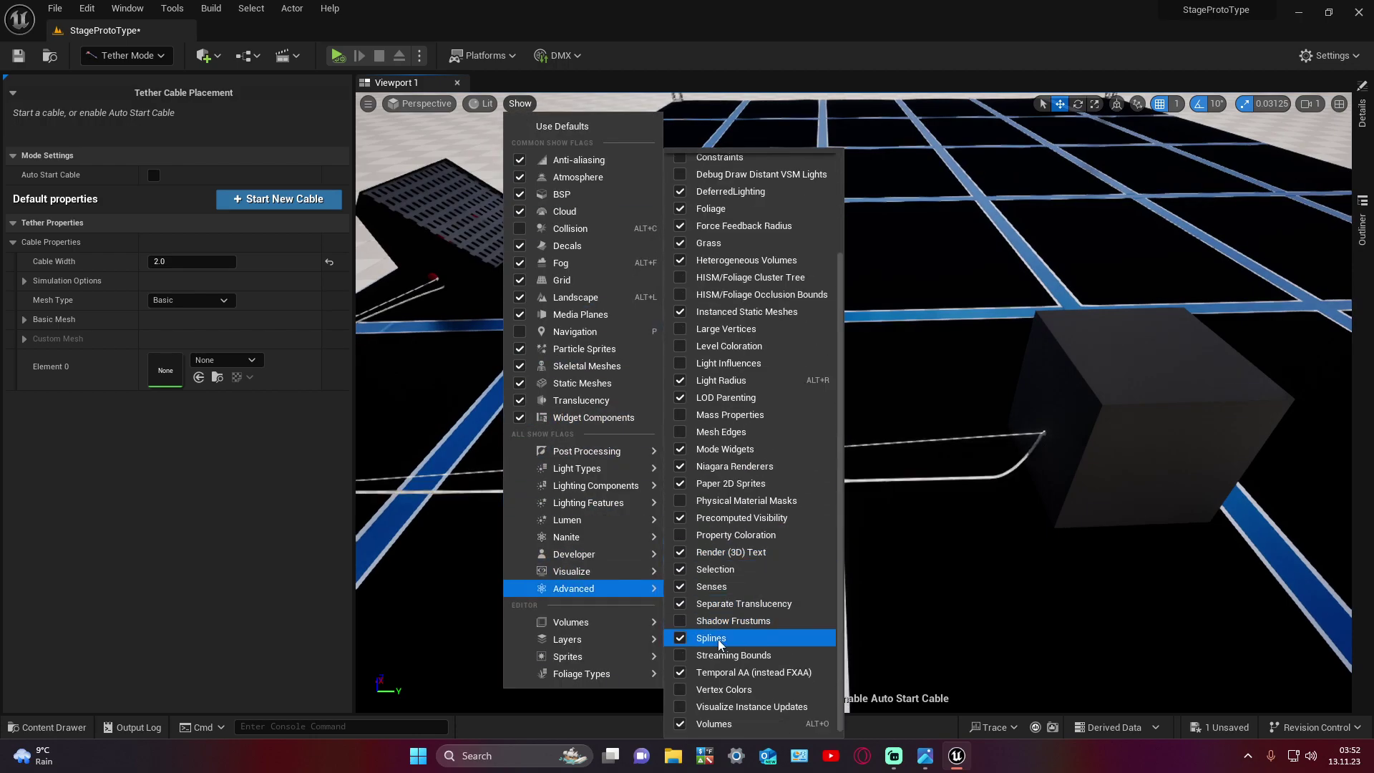
click(716, 640)
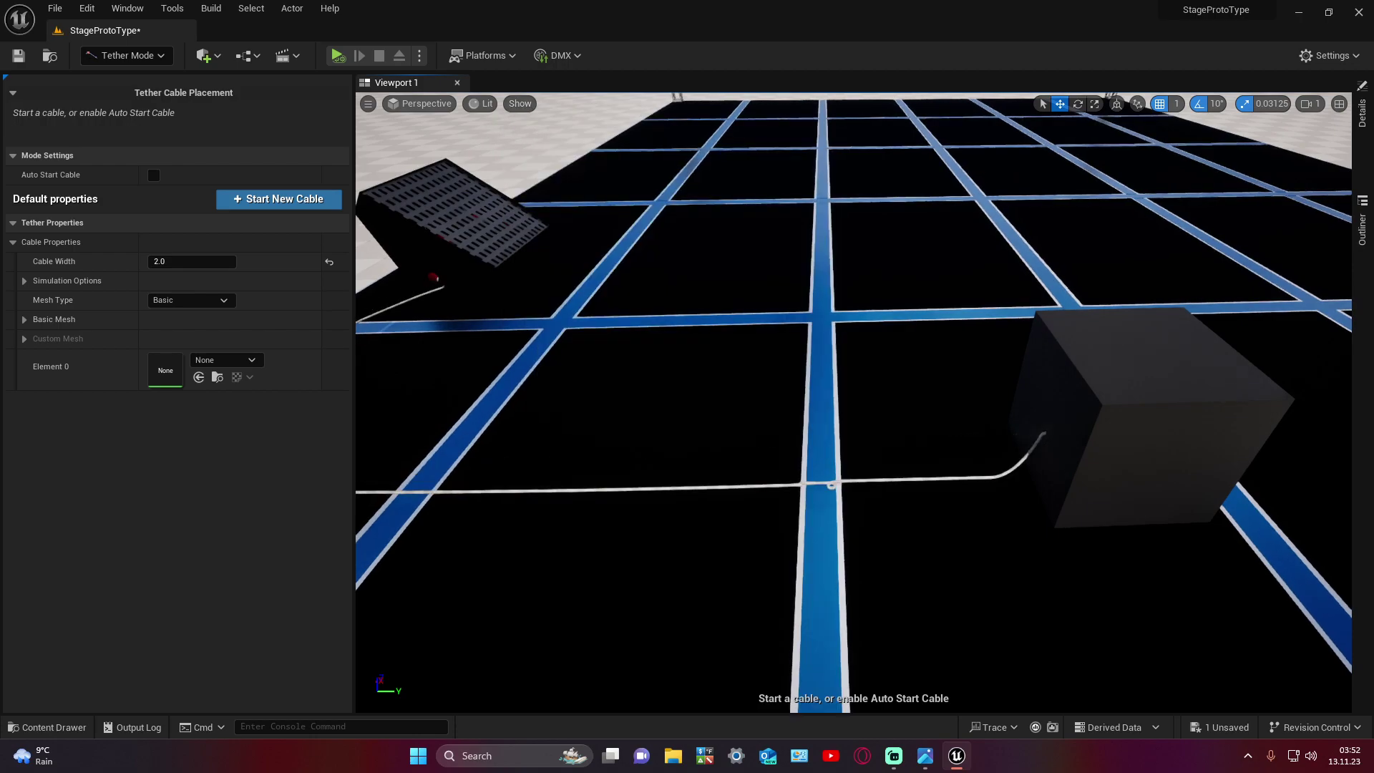
Step: In Selection Mode, select the tether cable and enable Simulate in real-time
click(108, 61)
right_drag(243, 183, 261, 172)
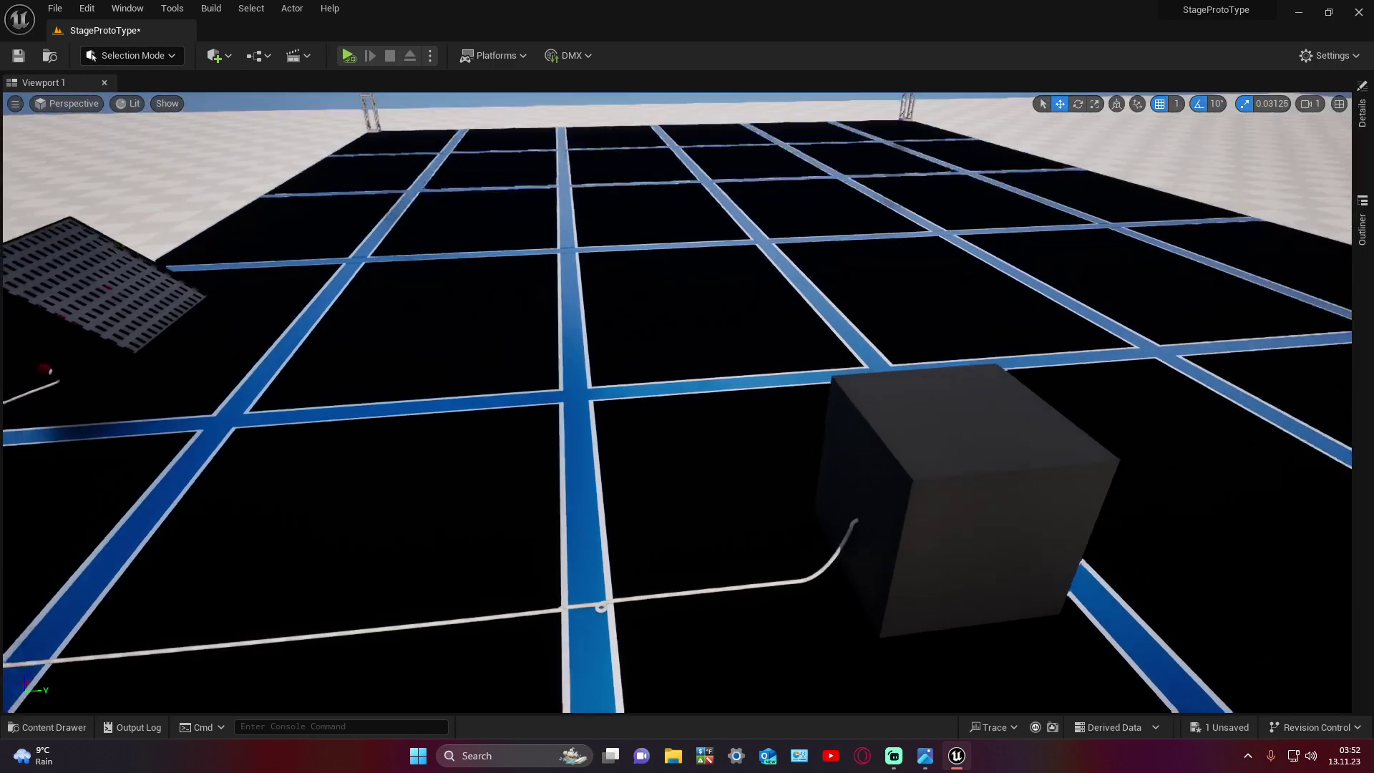
right_drag(688, 401, 644, 387)
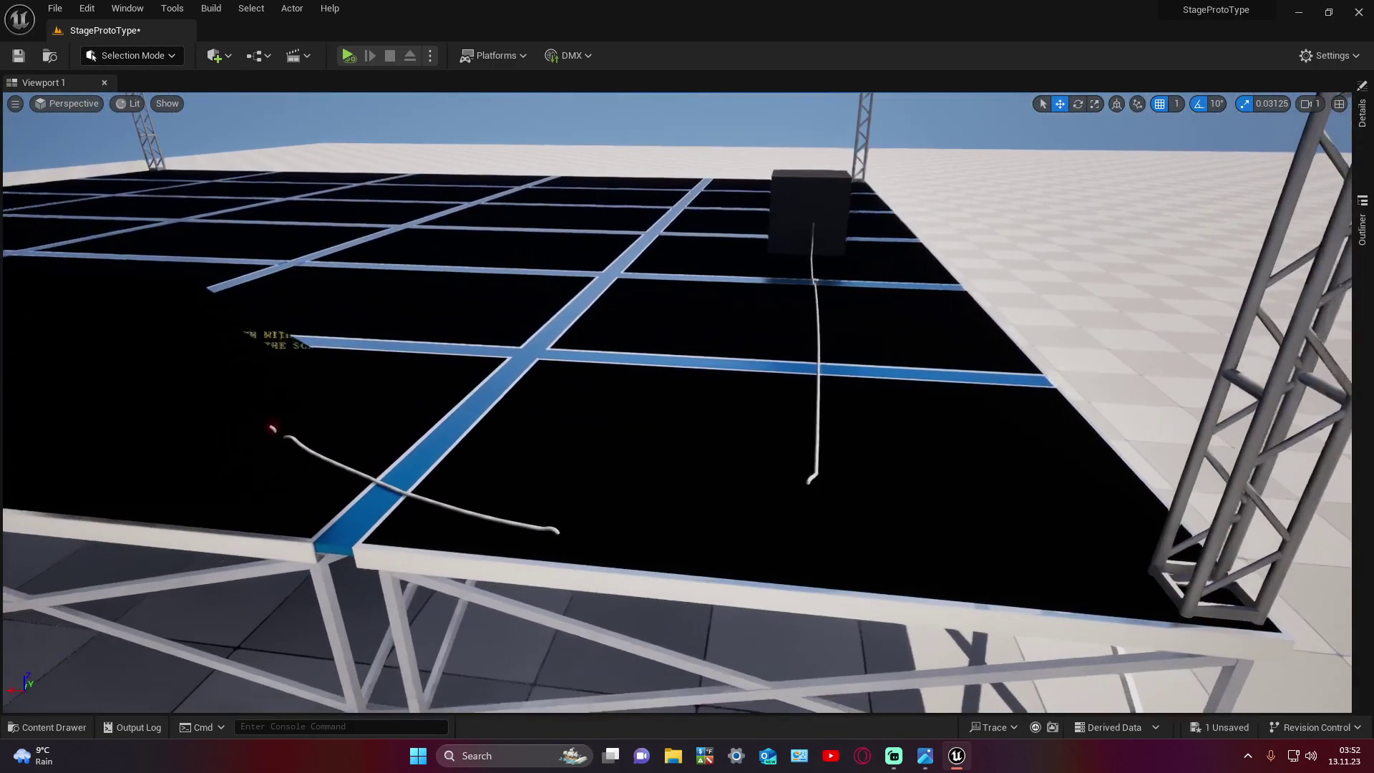
click(419, 498)
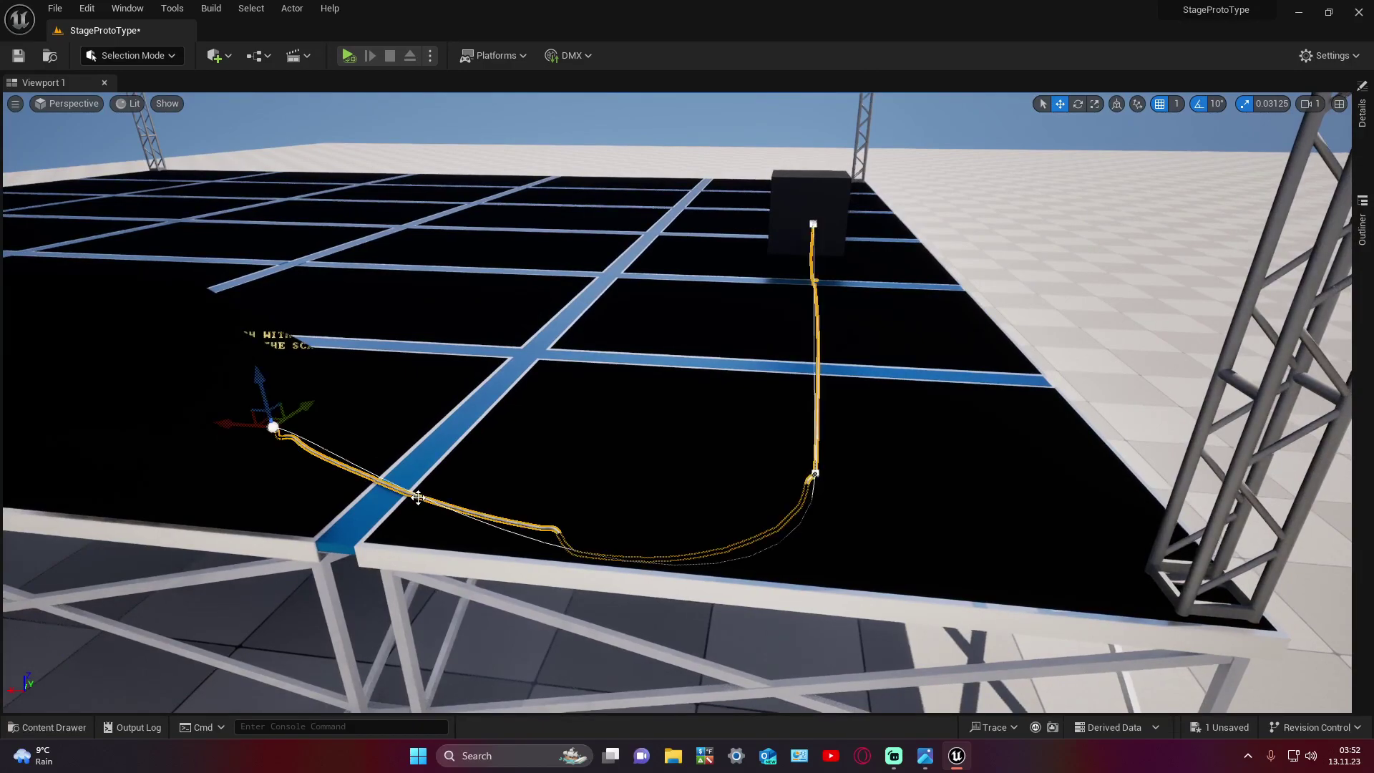
click(1360, 143)
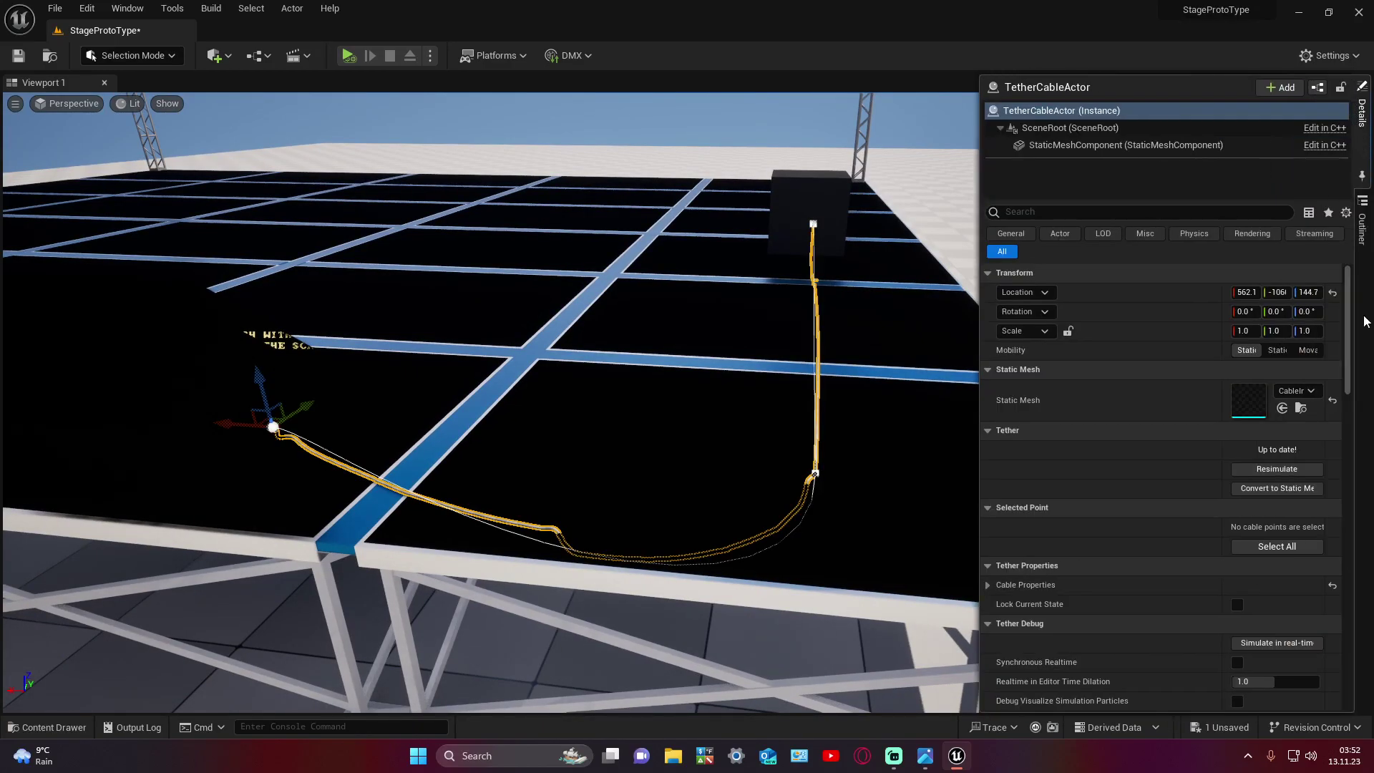
click(1274, 643)
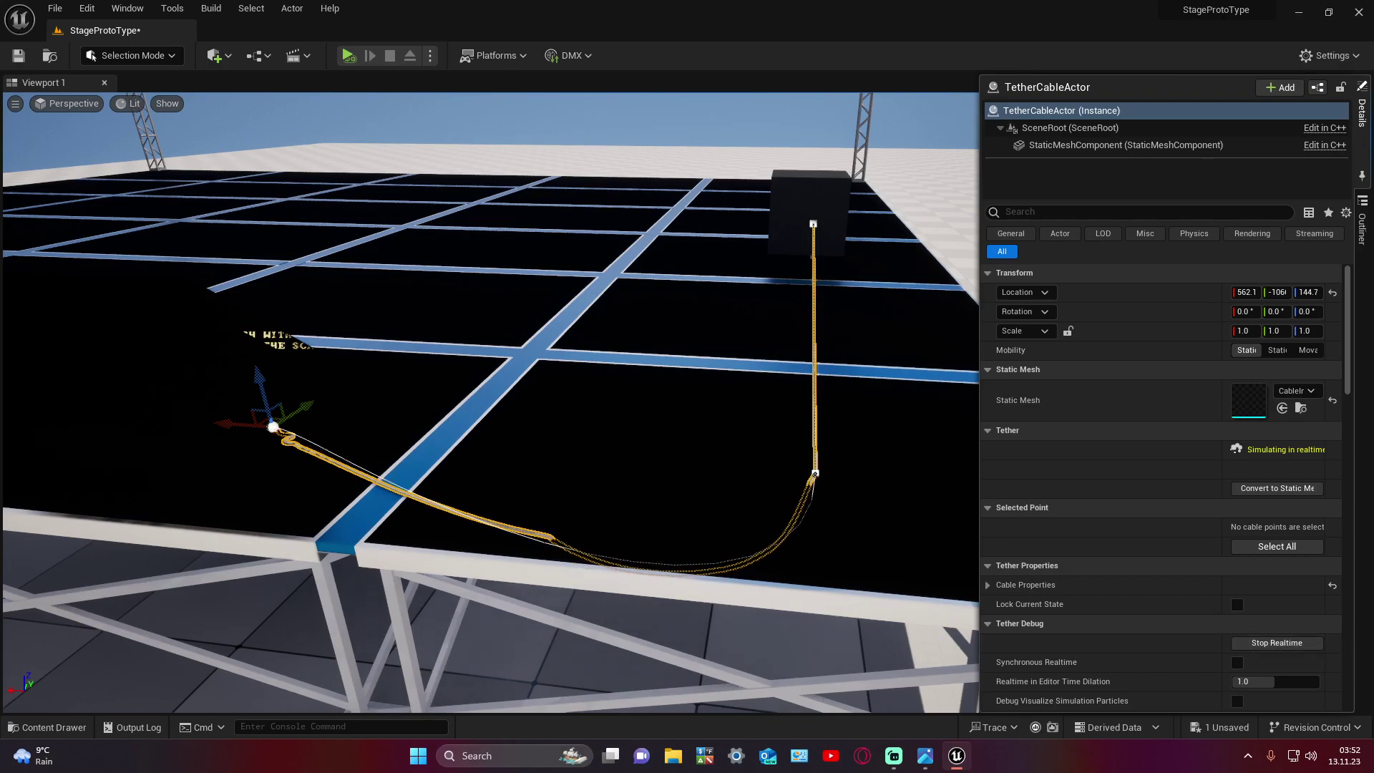
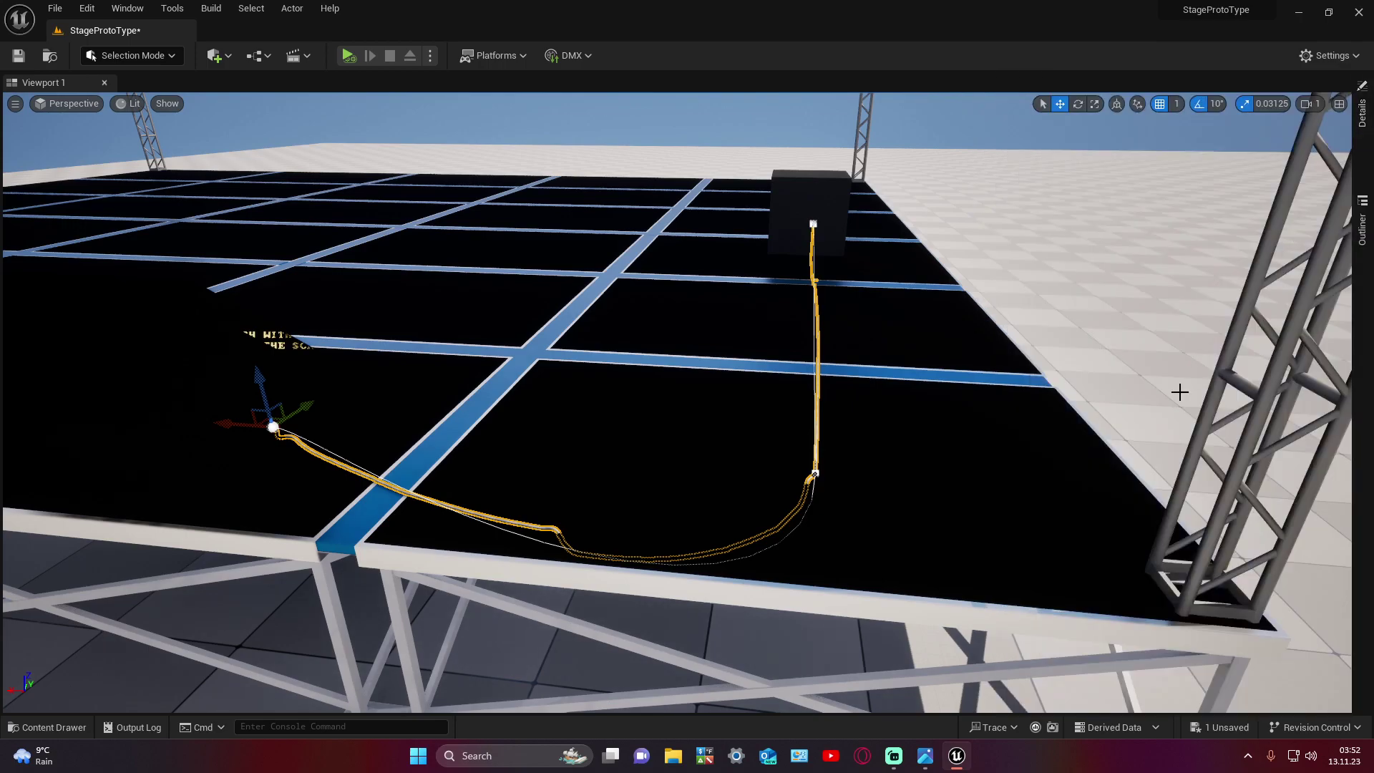
Step: Fly the view close to the tether cable, select it, and open its Details panel
right_drag(1179, 391, 1145, 400)
click(445, 477)
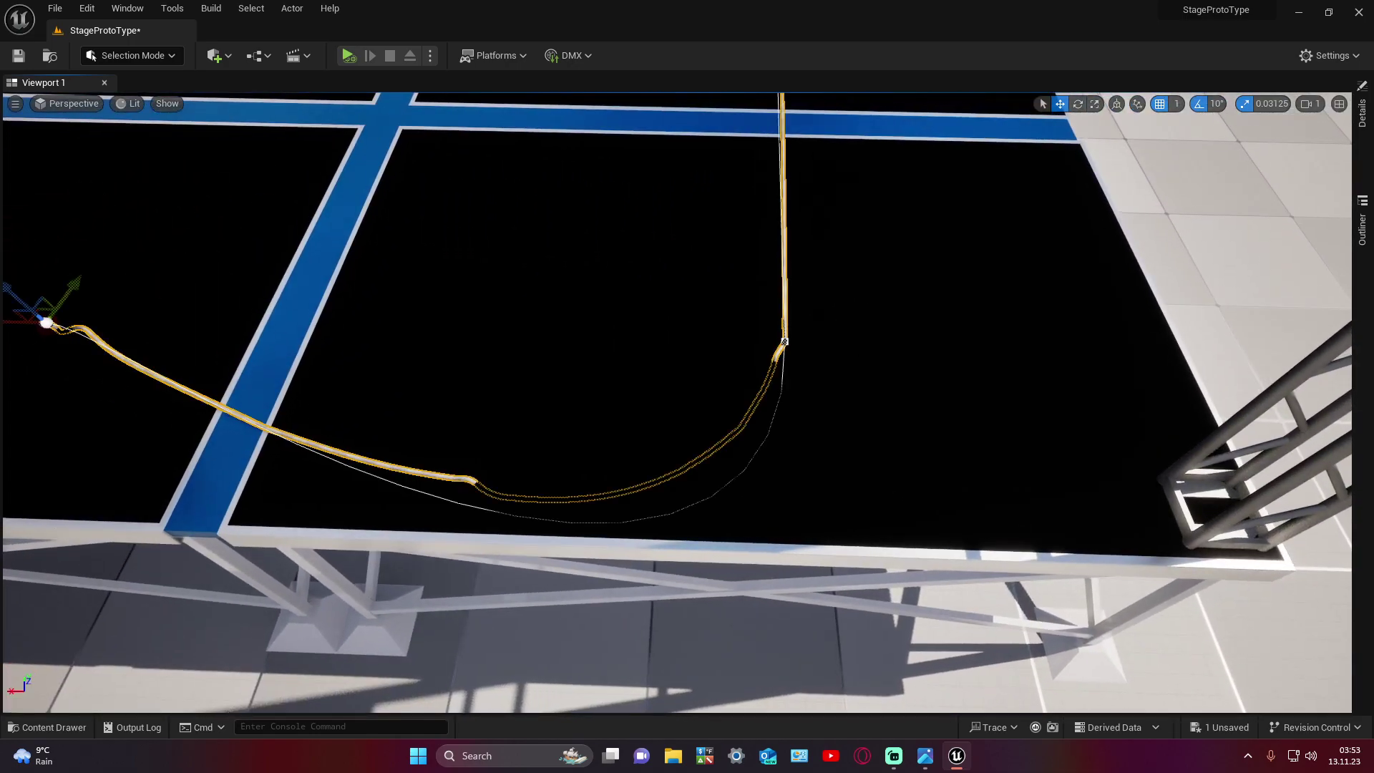
click(1362, 115)
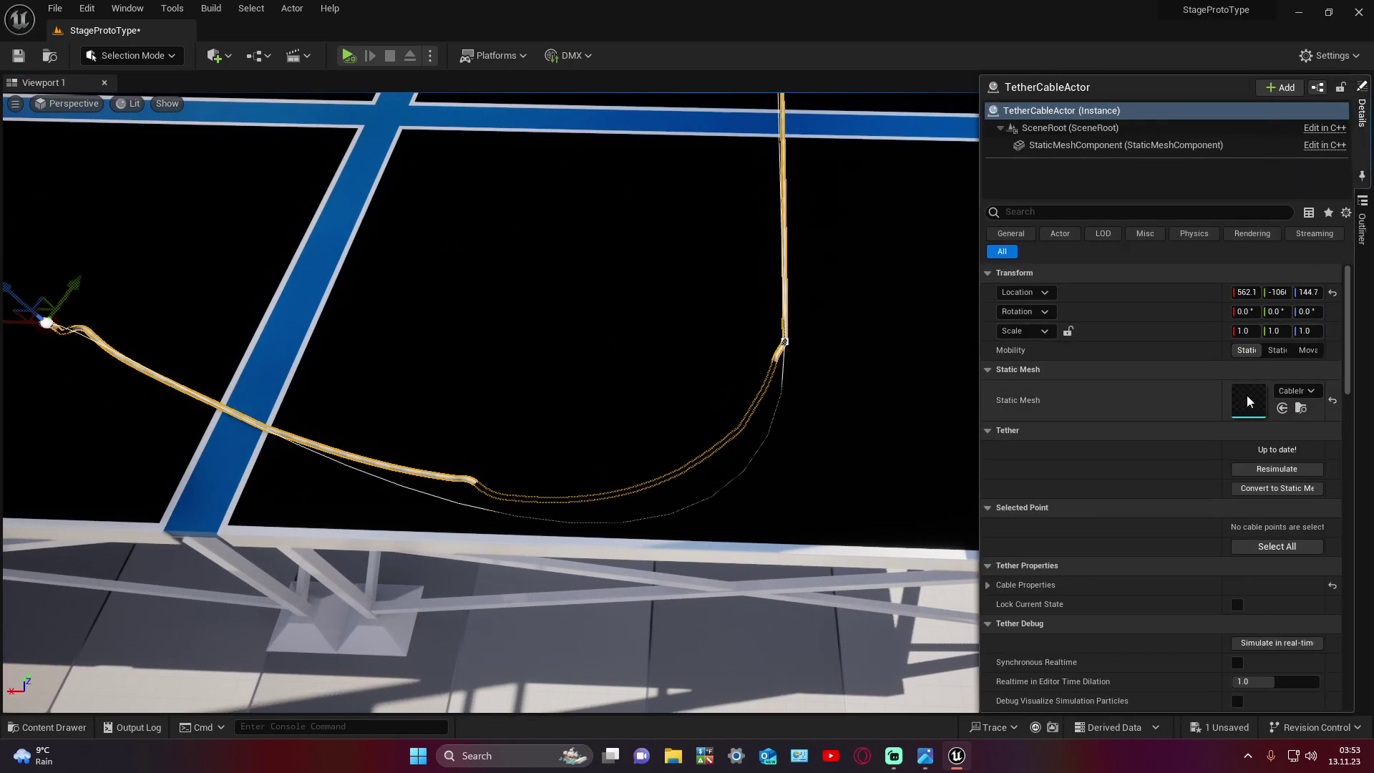
Step: Browse the cable's Static Mesh list, then close it without changing the mesh
click(1291, 390)
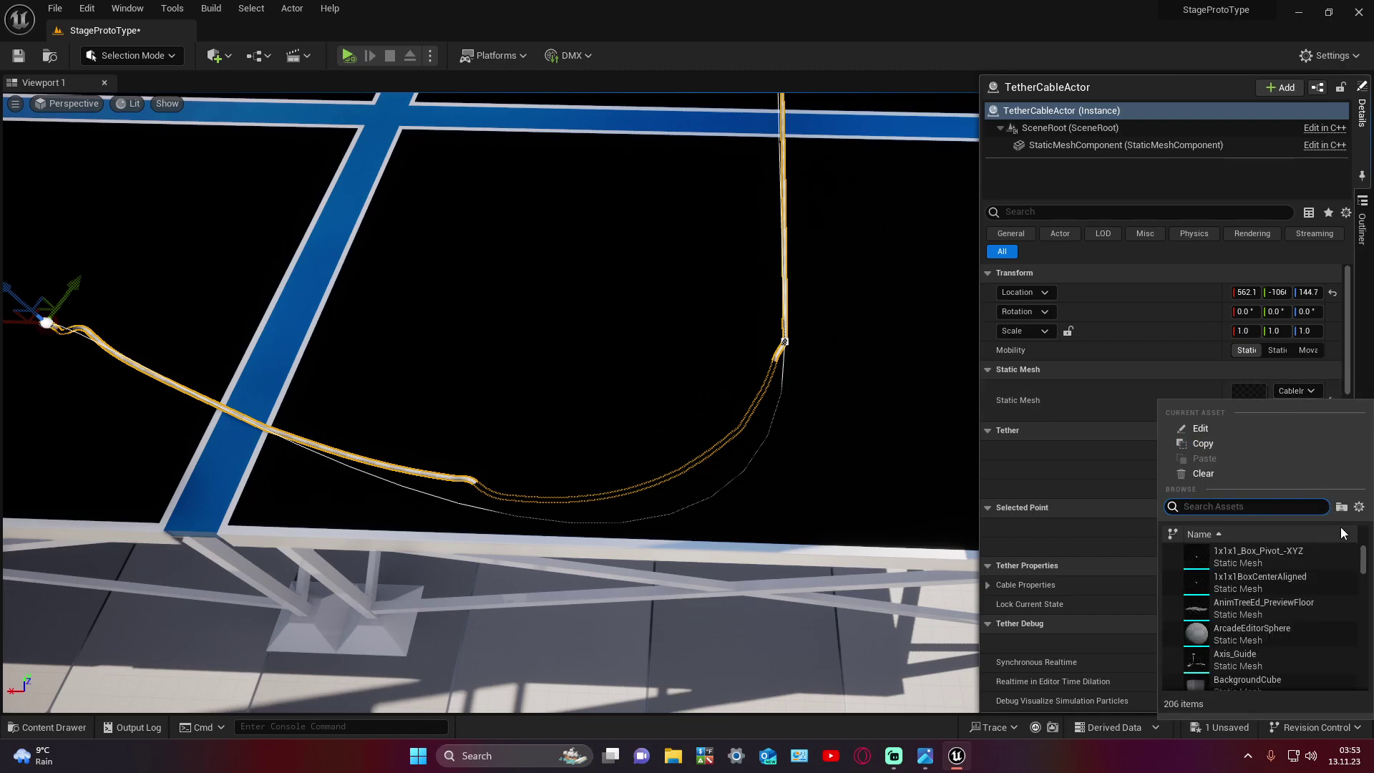
scroll(1315, 598, down, 2)
scroll(1316, 598, down, 3)
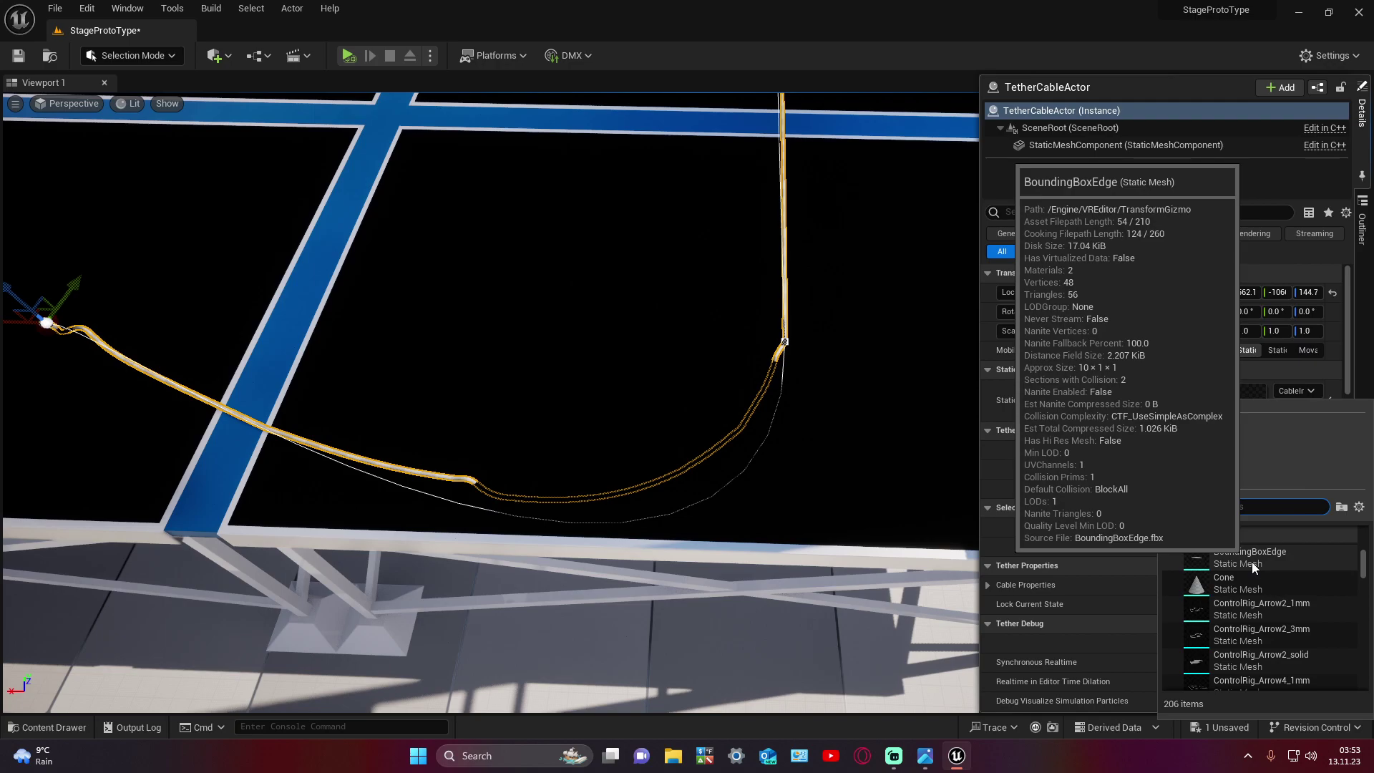
scroll(1300, 592, down, 4)
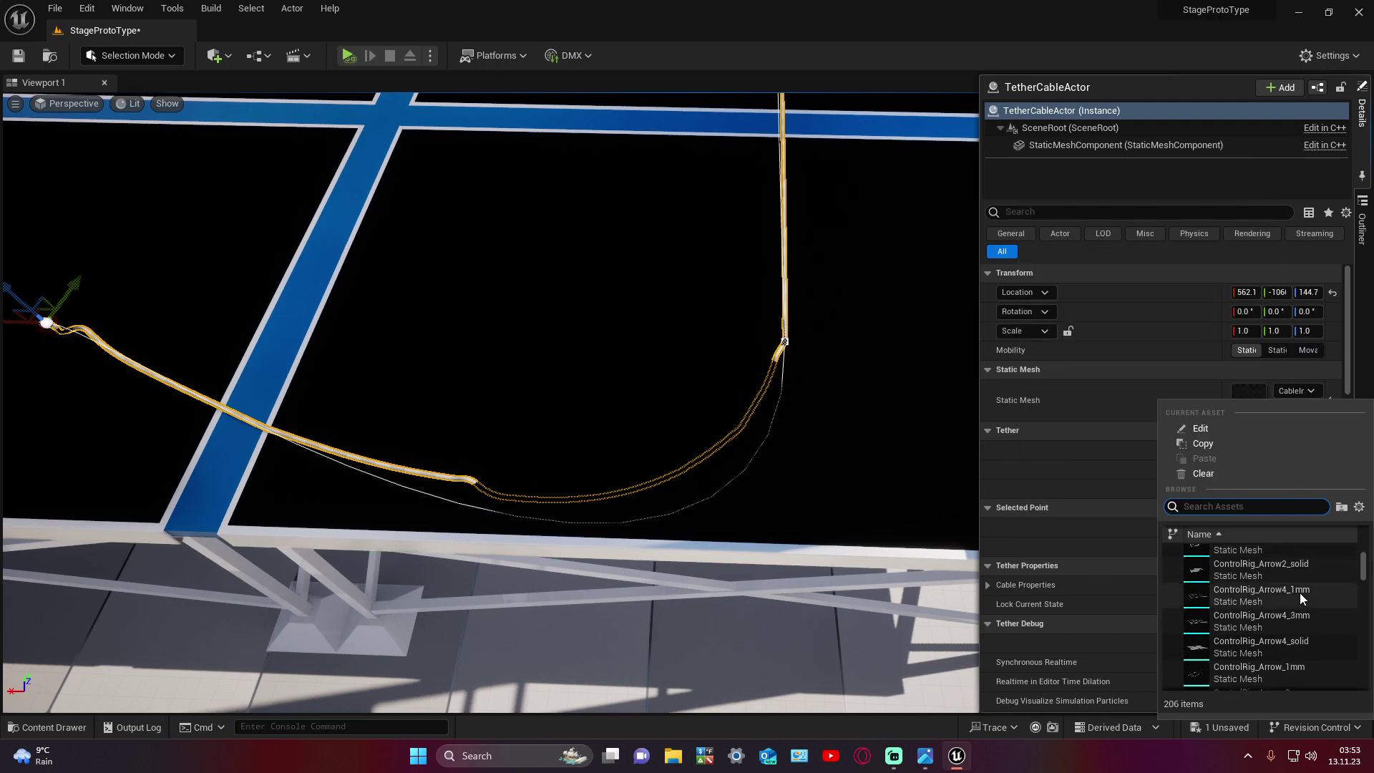
scroll(1300, 593, down, 4)
scroll(1300, 592, up, 1)
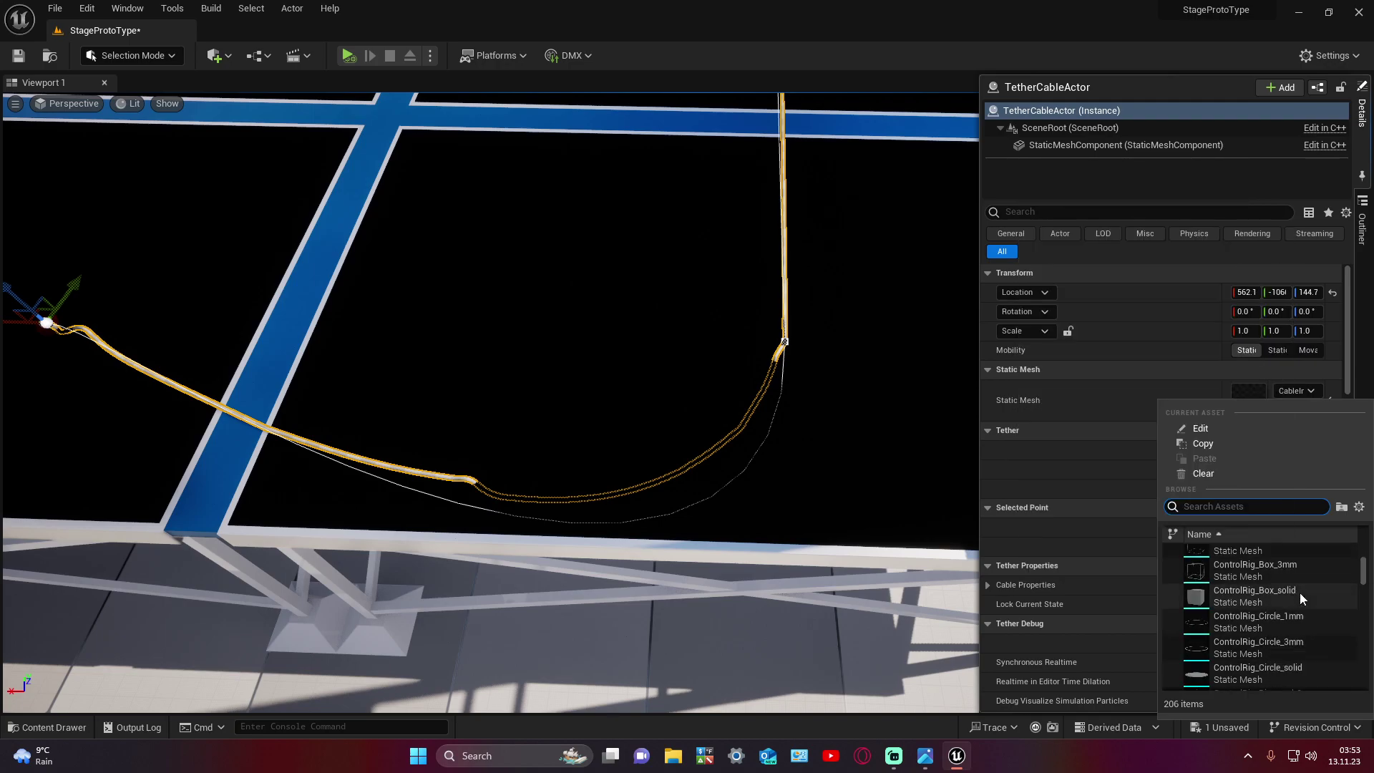
click(1203, 375)
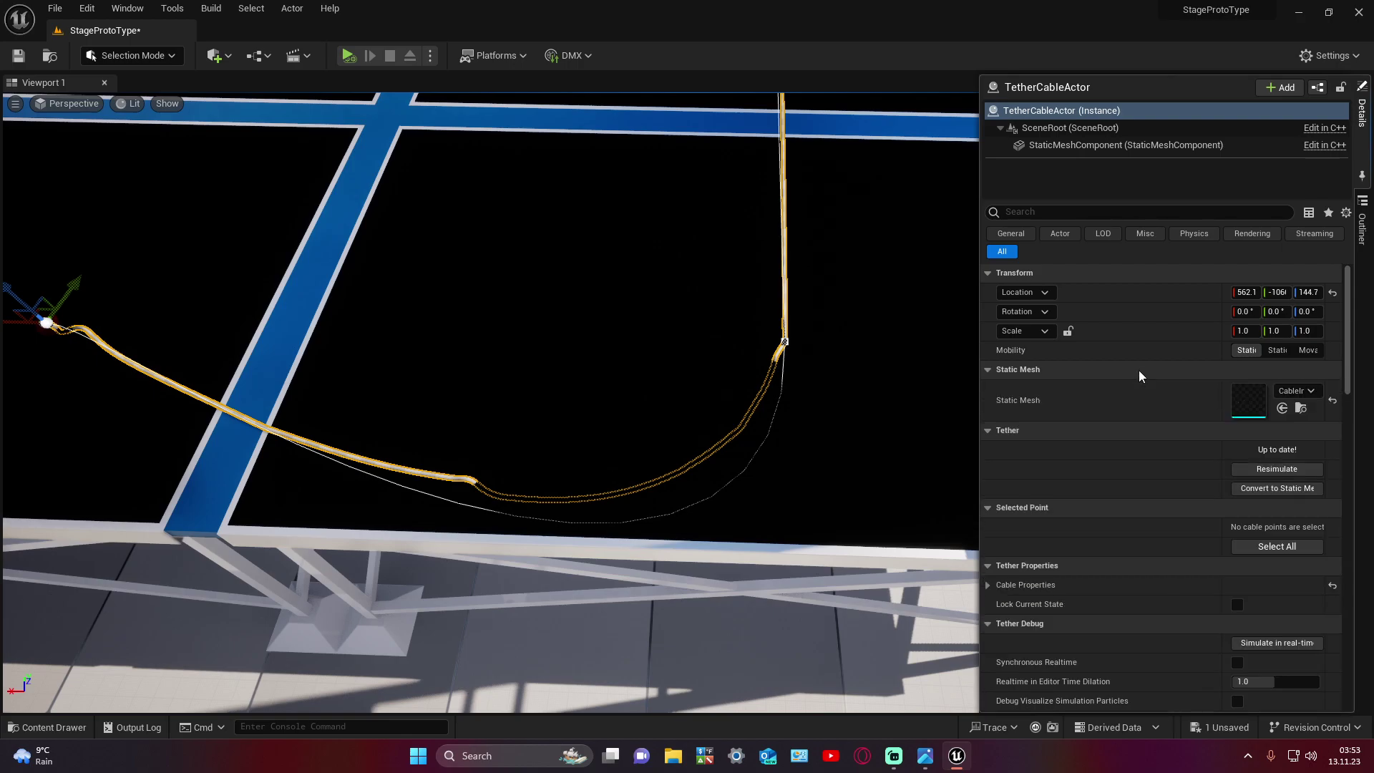
Step: Scroll down through the tether cable's Details properties
scroll(1167, 398, down, 1)
scroll(1174, 392, up, 1)
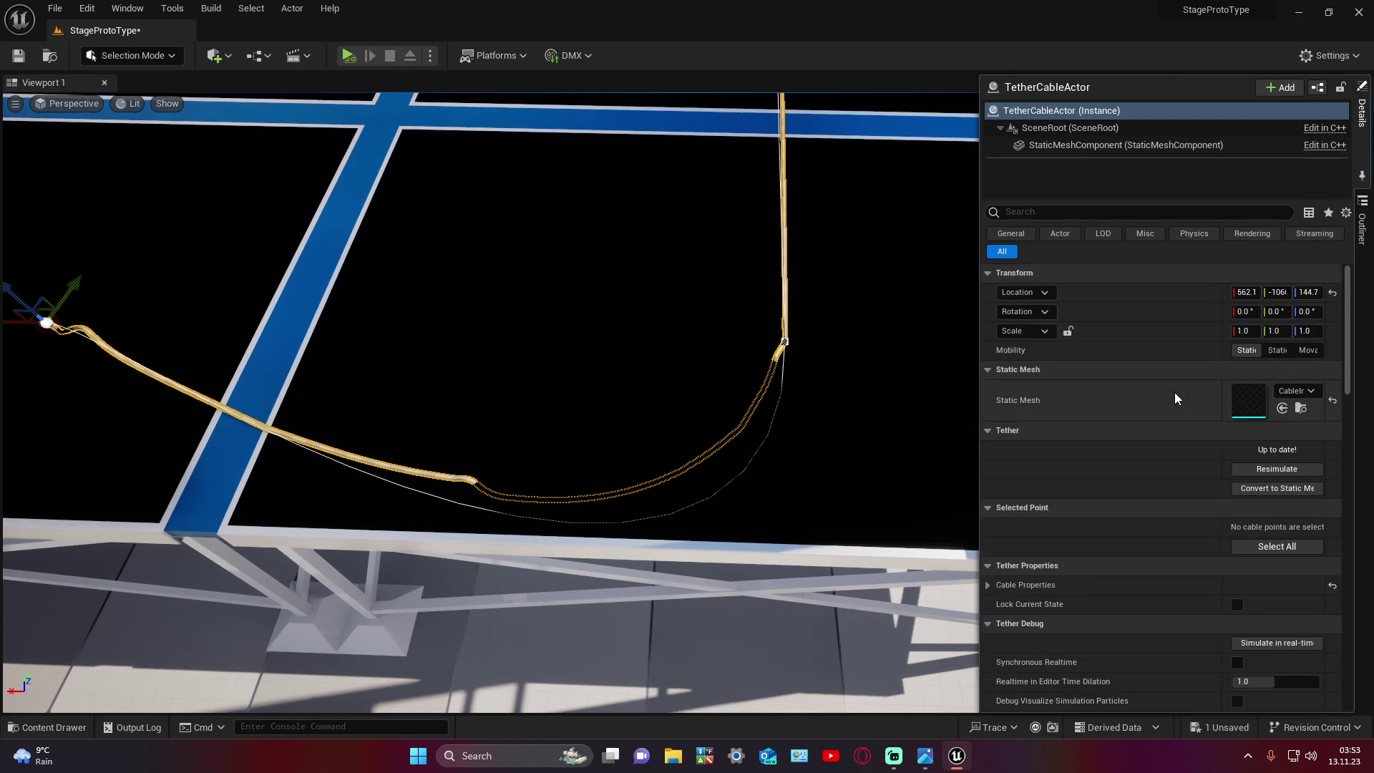
scroll(1174, 393, down, 1)
scroll(1174, 393, down, 4)
scroll(1175, 393, down, 3)
scroll(1174, 392, down, 3)
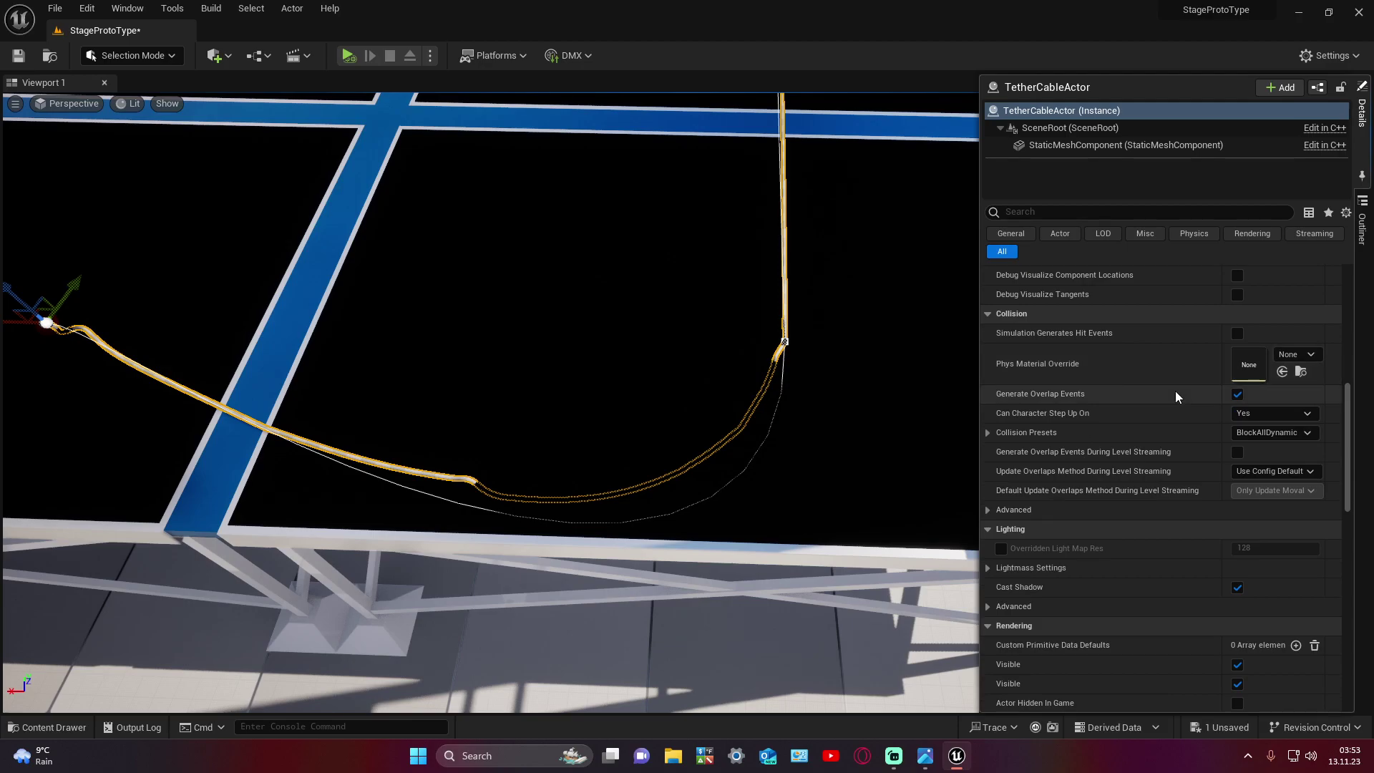
scroll(1176, 391, down, 1)
scroll(1175, 390, down, 4)
scroll(1175, 391, down, 3)
scroll(1175, 391, down, 3)
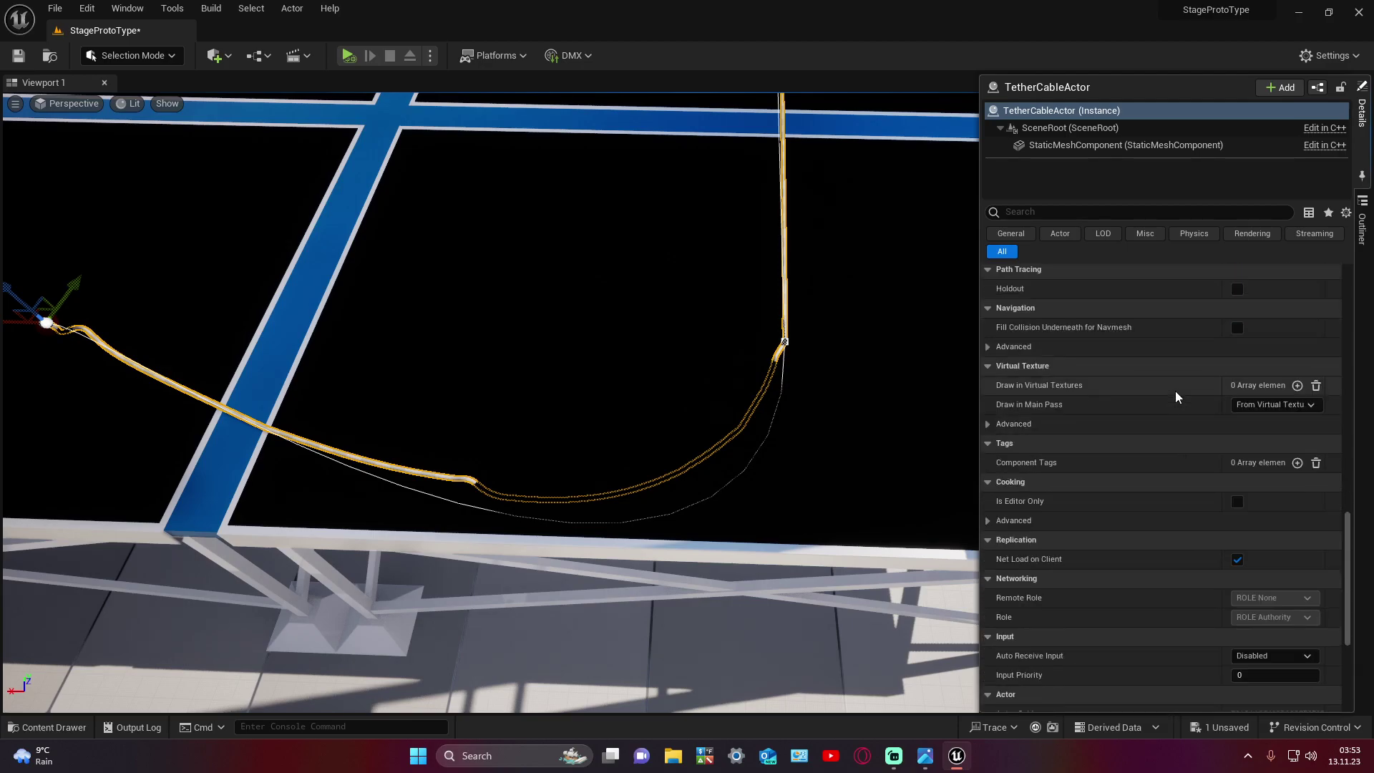
scroll(1175, 391, down, 3)
scroll(1175, 391, down, 1)
drag(1348, 630, 1349, 318)
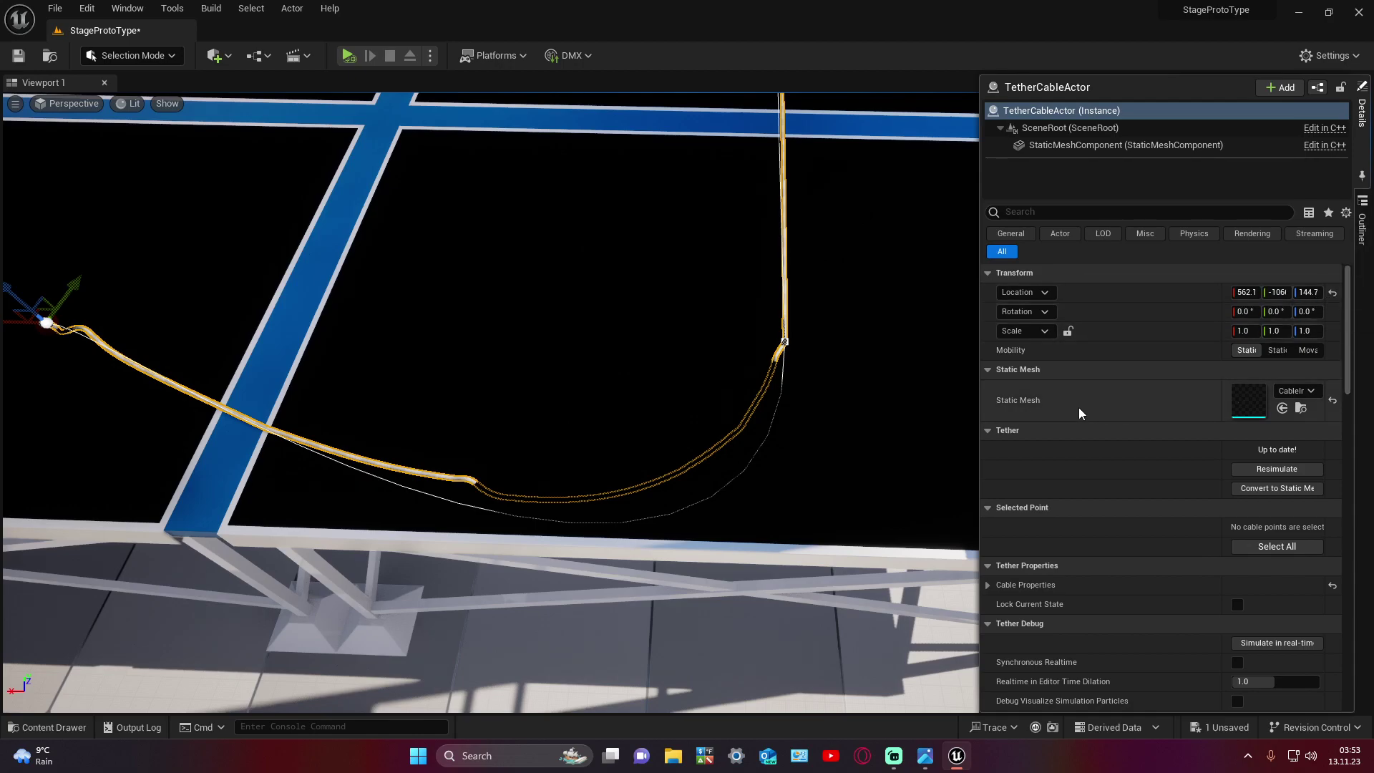
click(997, 433)
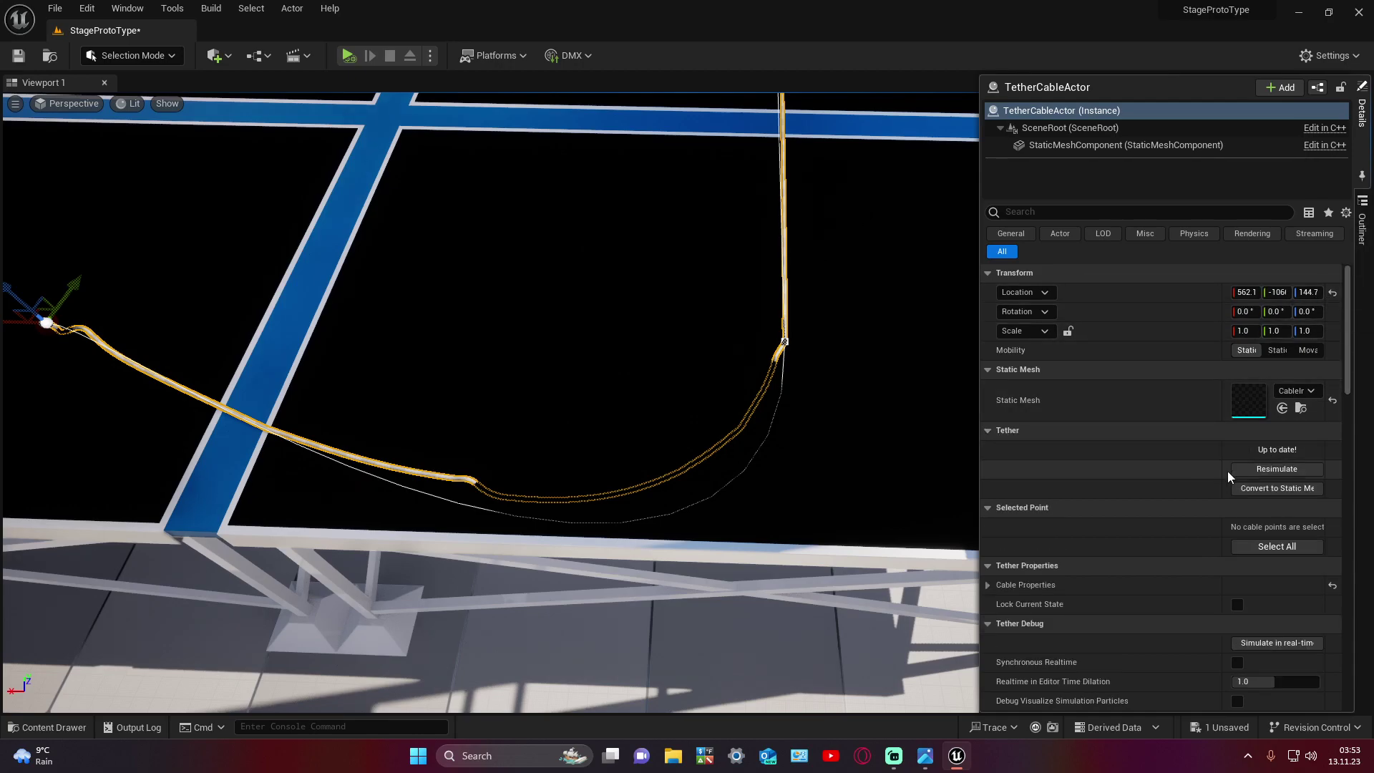
click(1030, 510)
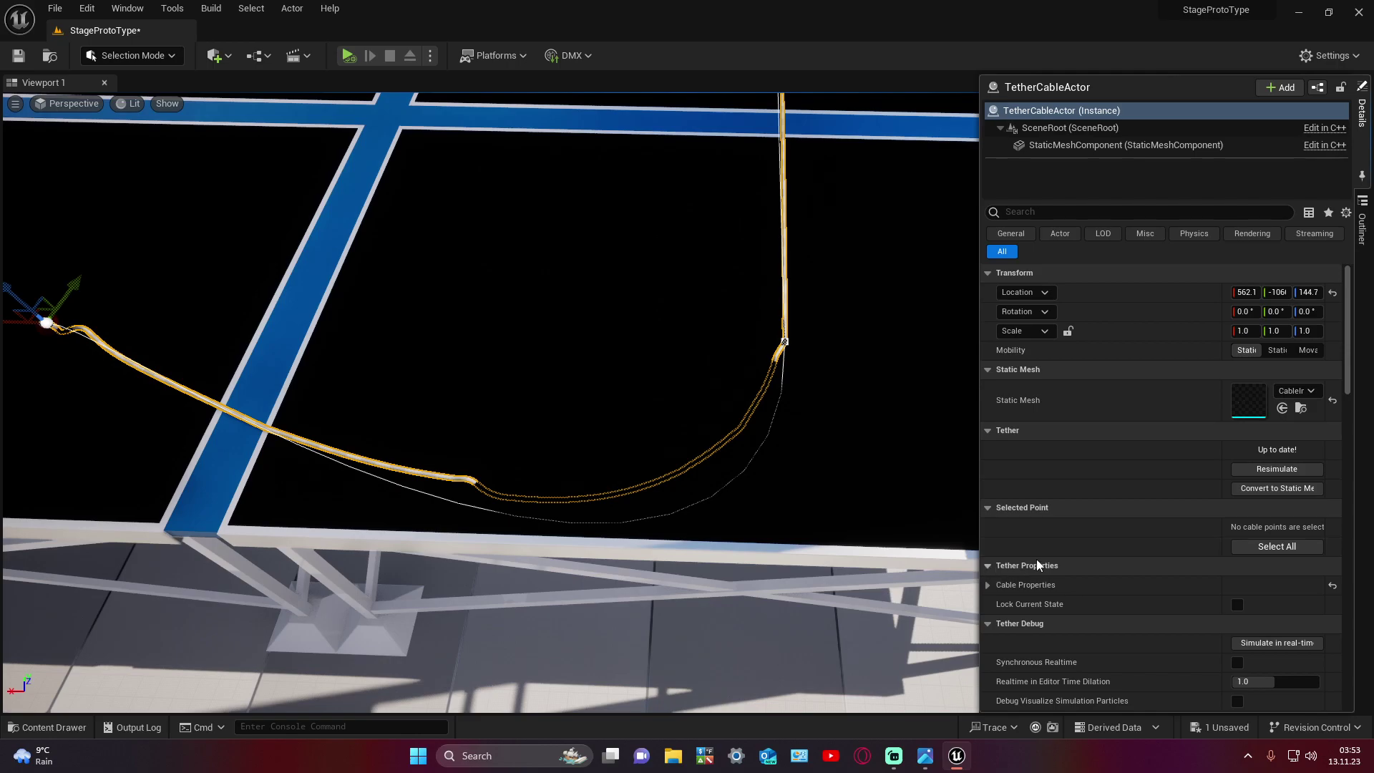
Step: Expand Cable Properties and set the tether cable's Cable Width to 3.0
click(988, 585)
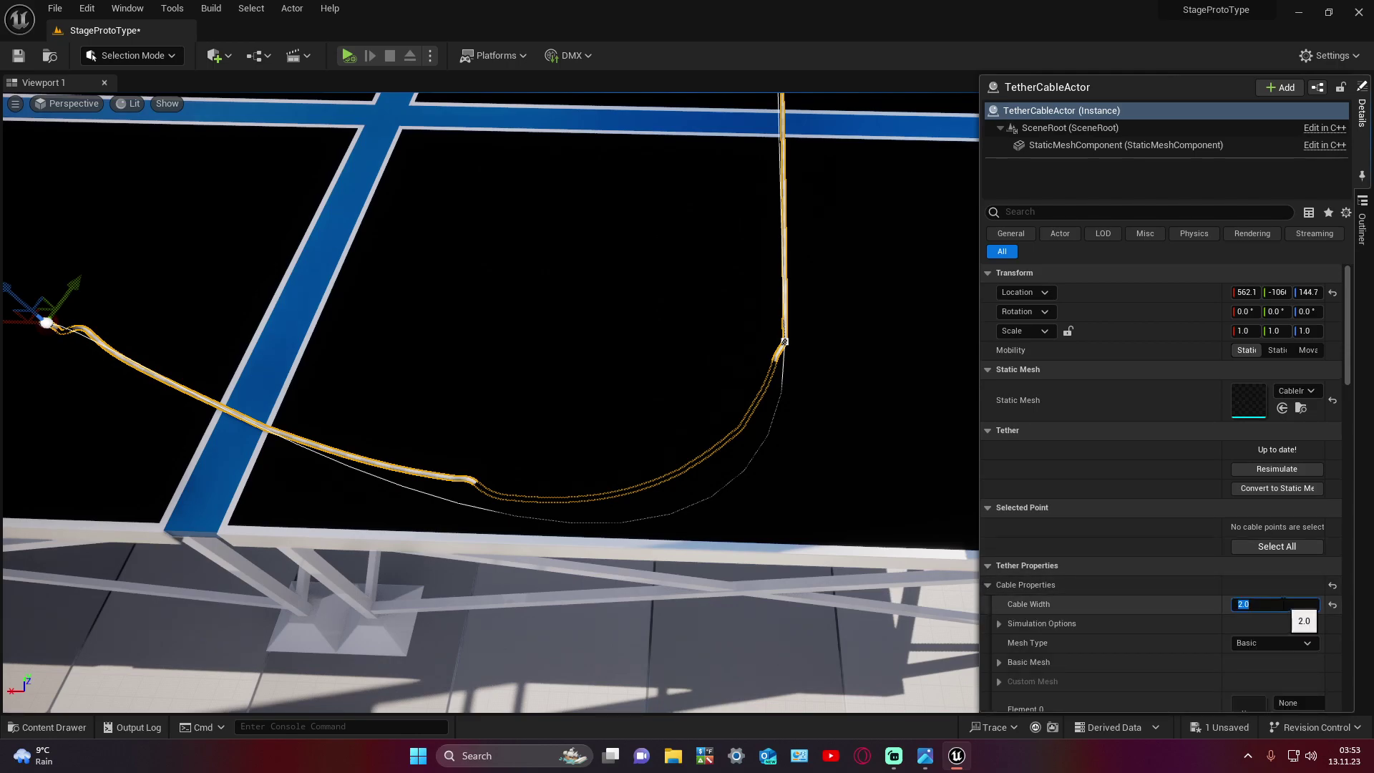
text(3)
key(Return)
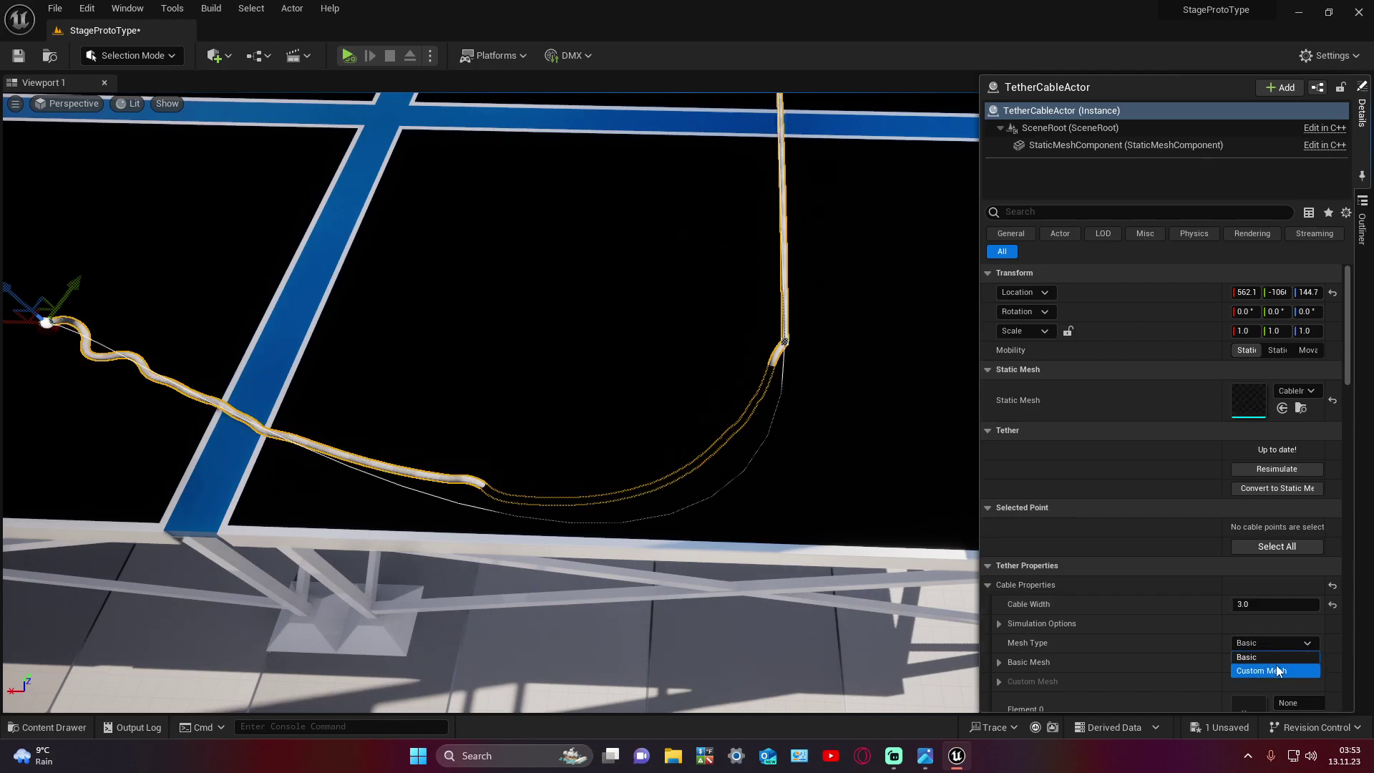
scroll(1184, 616, down, 2)
scroll(1175, 599, down, 1)
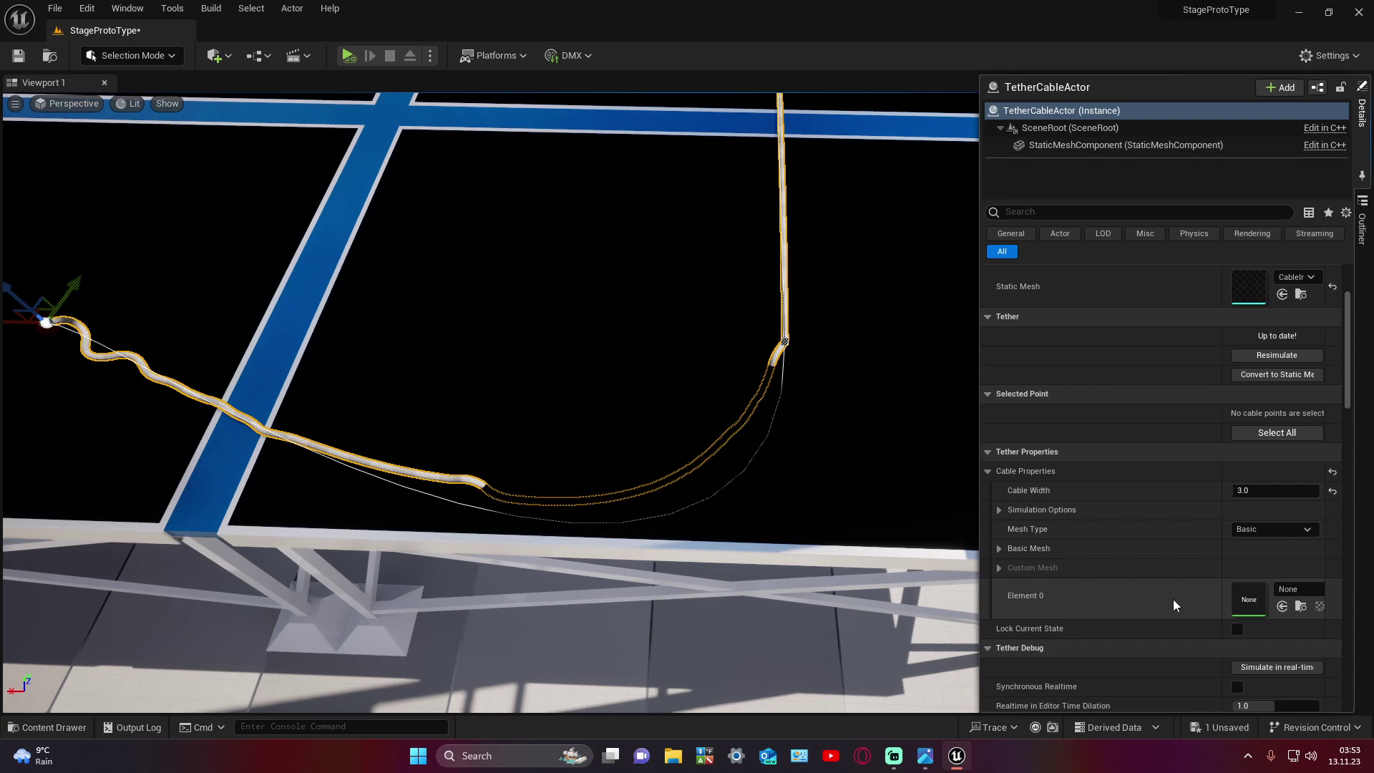
Step: Assign a white material to the cable's Element 0 and close Details
click(1280, 591)
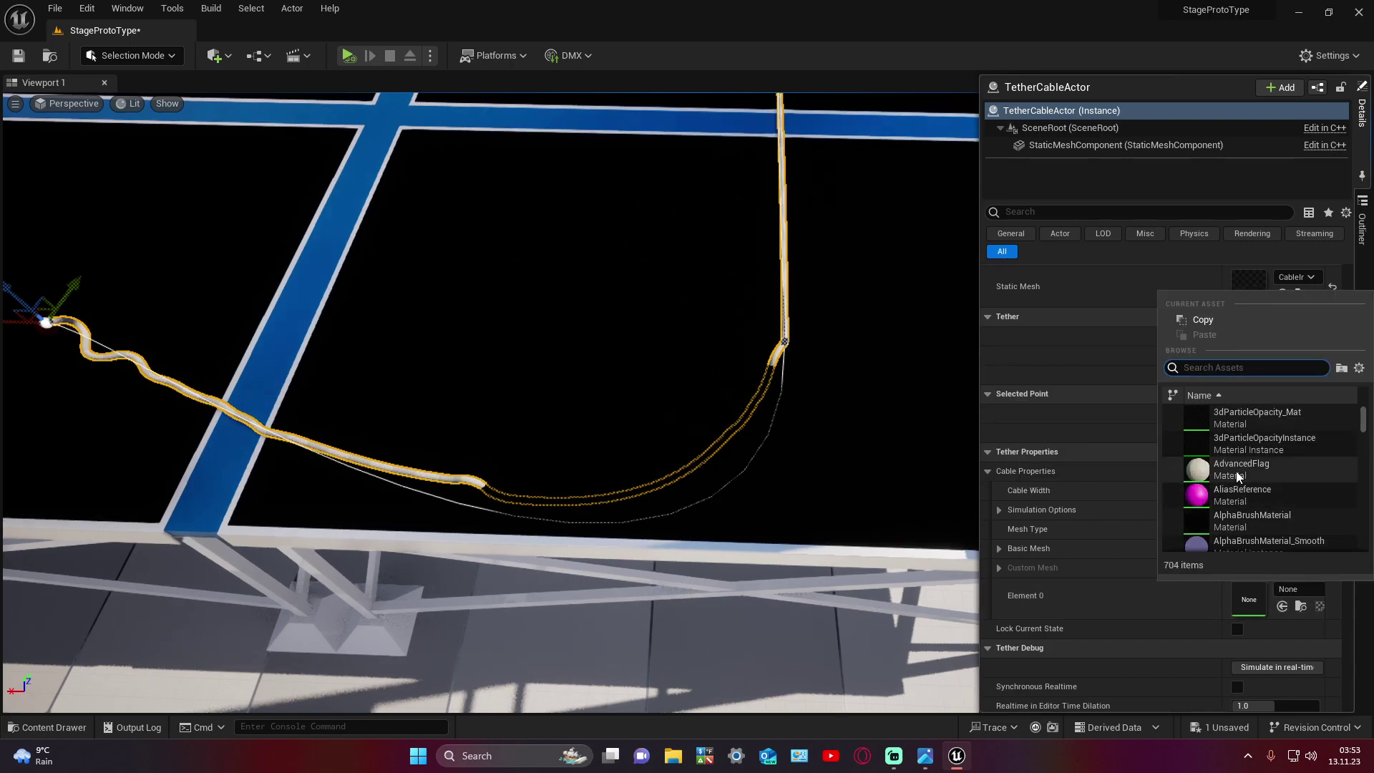
scroll(1239, 494, down, 2)
click(1232, 505)
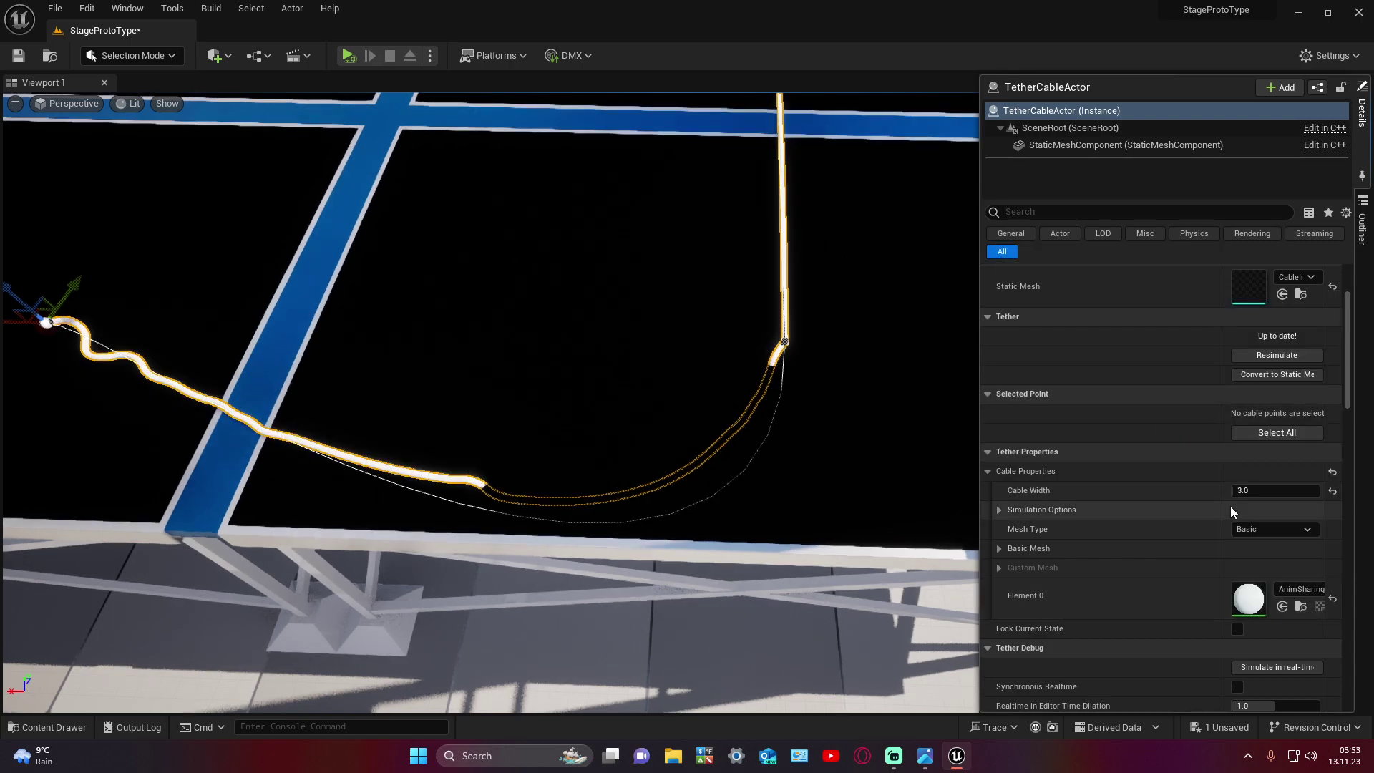
click(1362, 121)
Step: Deselect the cable, fly around the stage, and select the black panel over the grid gap
key(Escape)
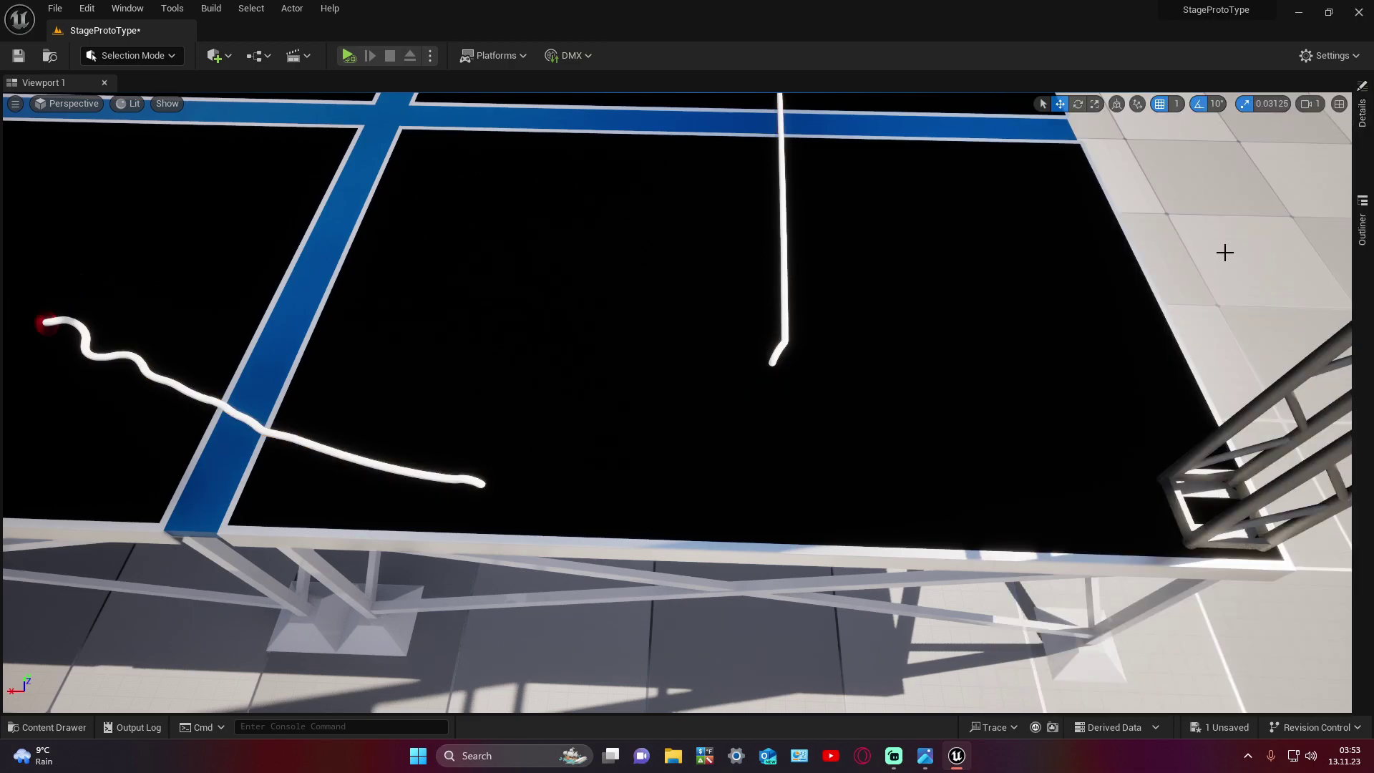
right_drag(688, 386, 644, 373)
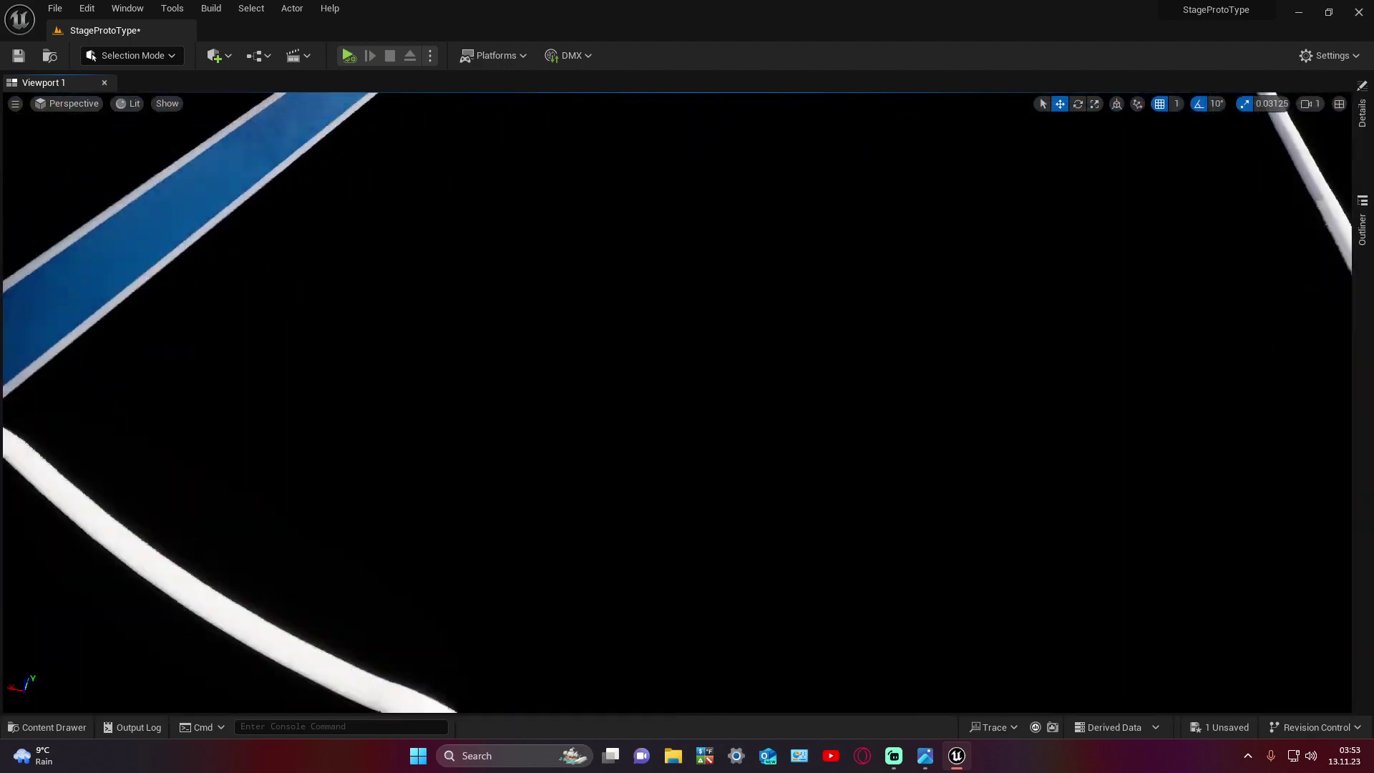
right_drag(1031, 292, 1031, 292)
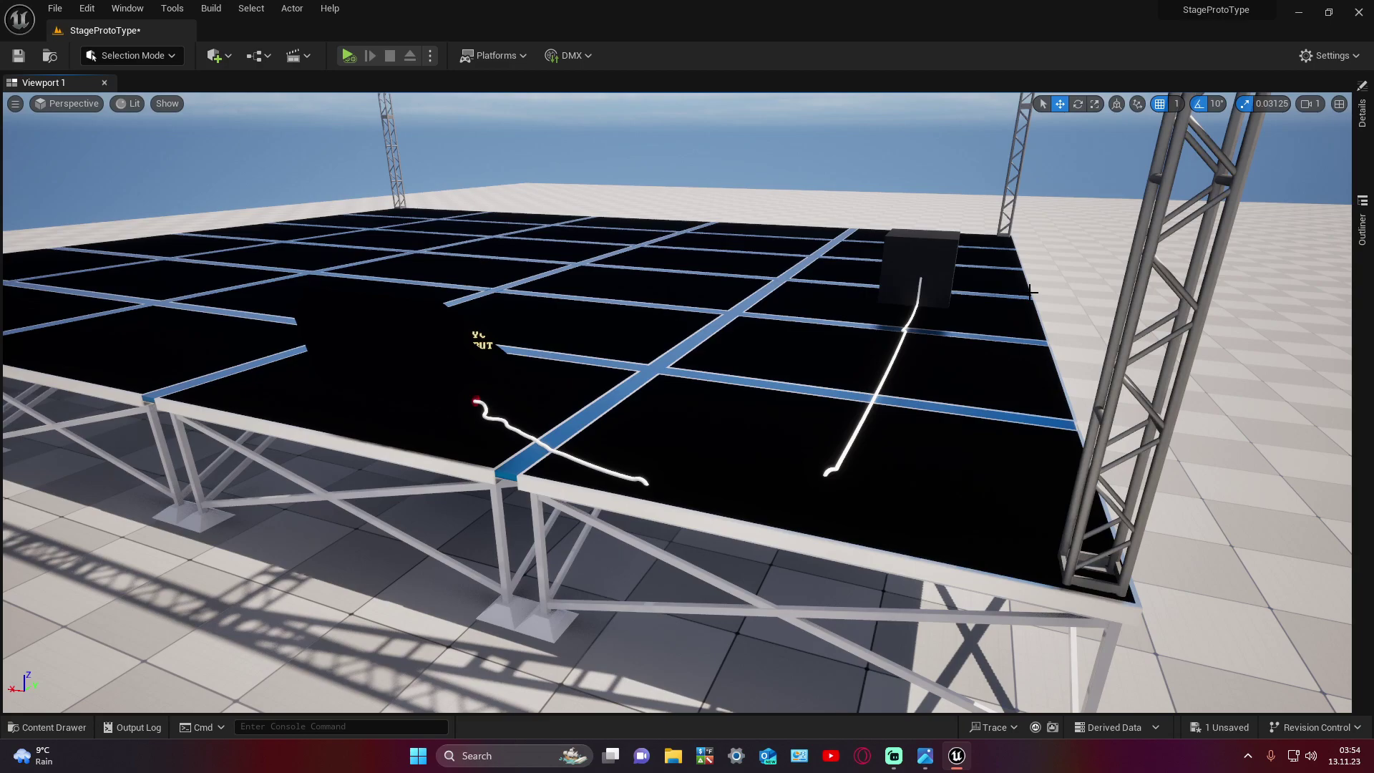
right_drag(687, 400, 788, 401)
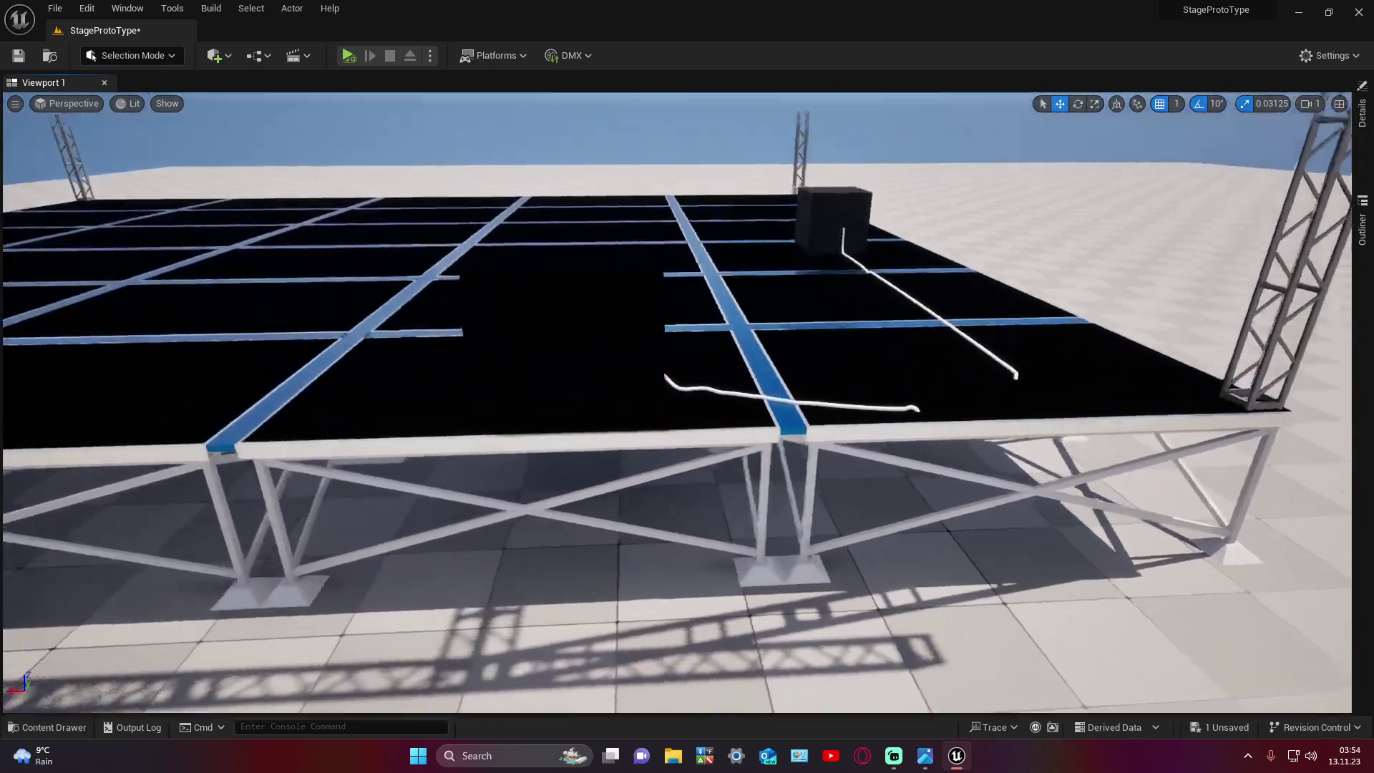
right_drag(687, 401, 716, 430)
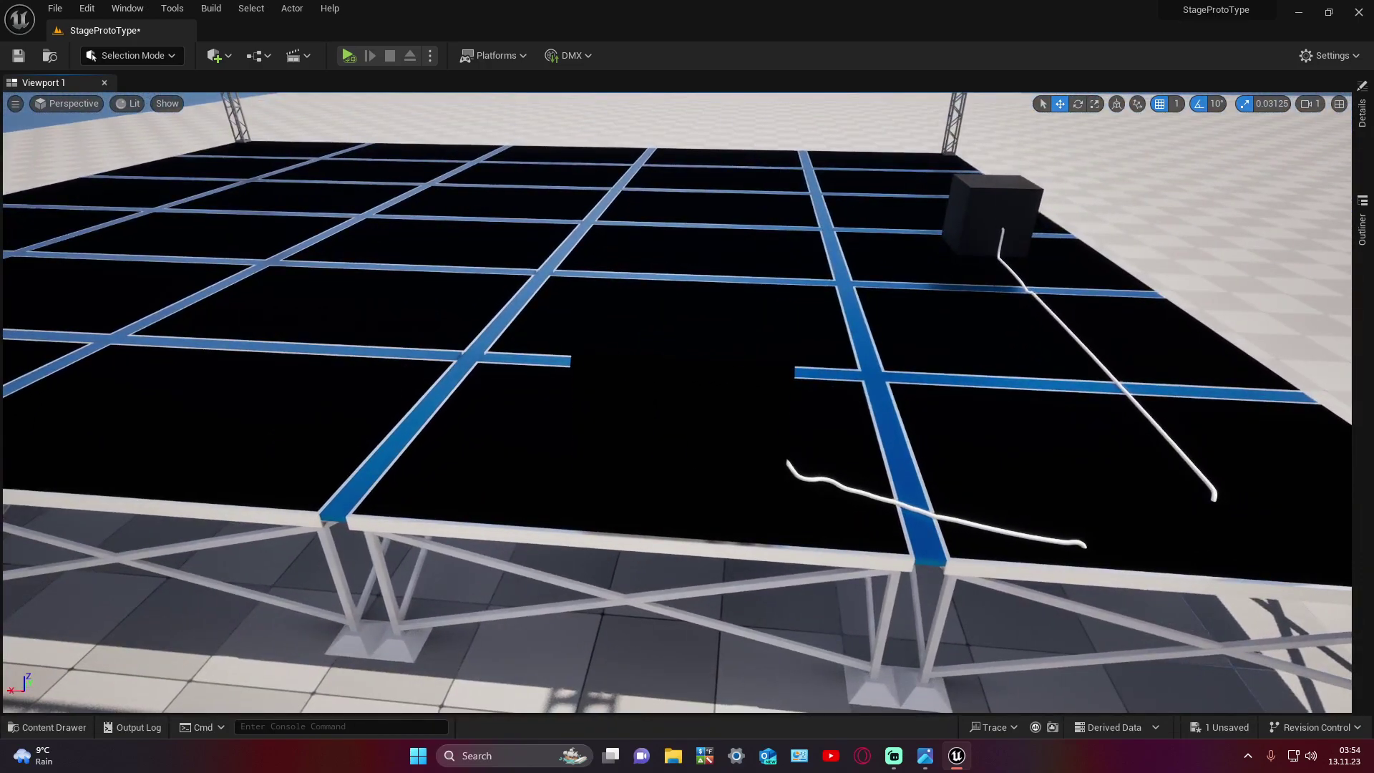
click(680, 415)
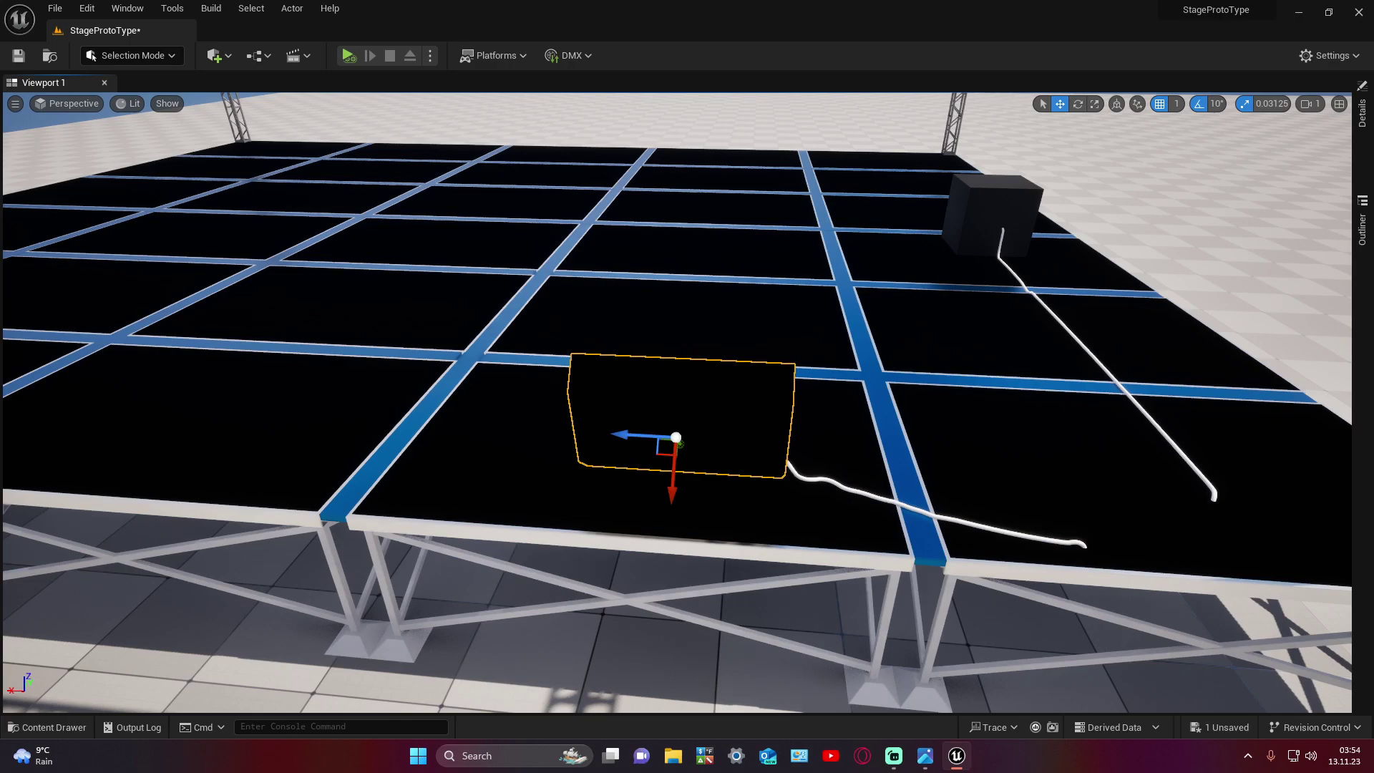
Step: Try moving the black panel left, undoing the accidental delete and each failed move
drag(627, 435, 624, 436)
key(Delete)
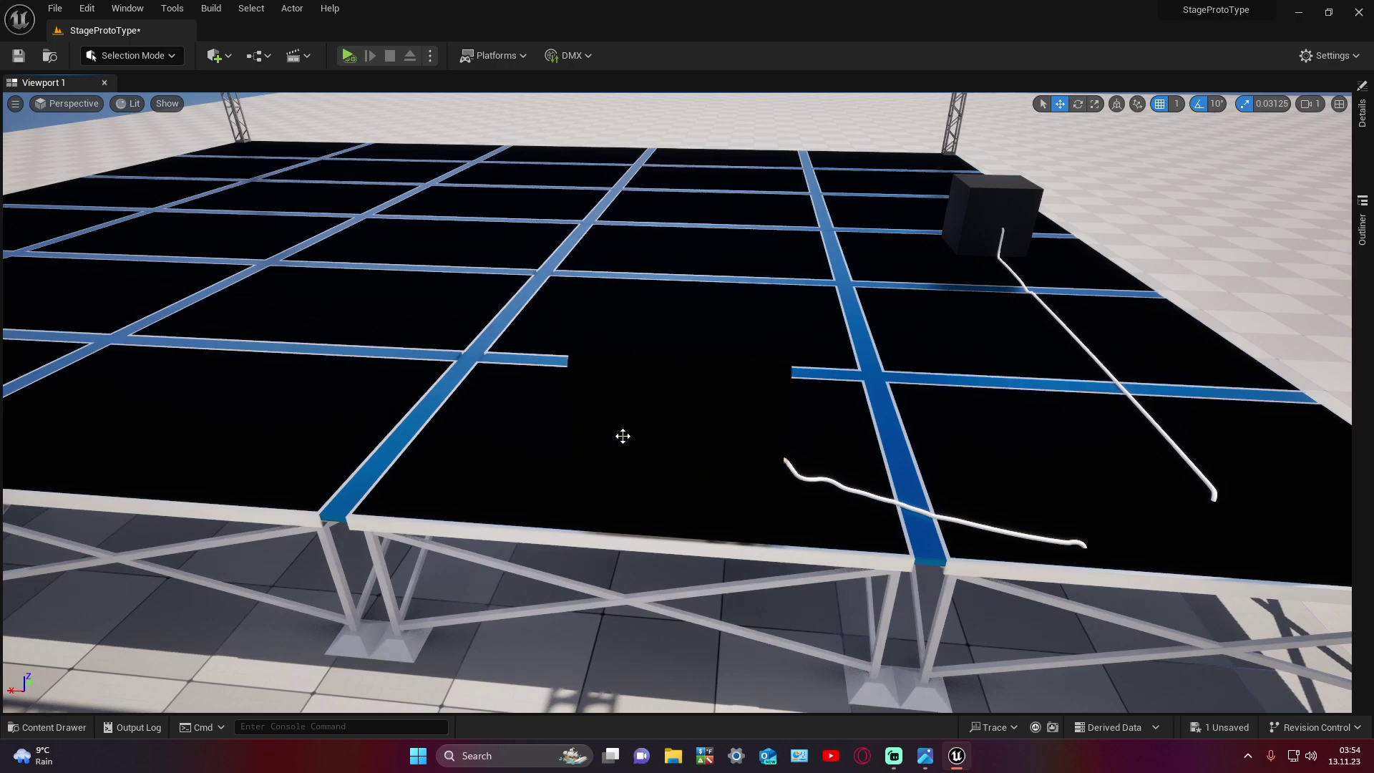
key(ctrl+z)
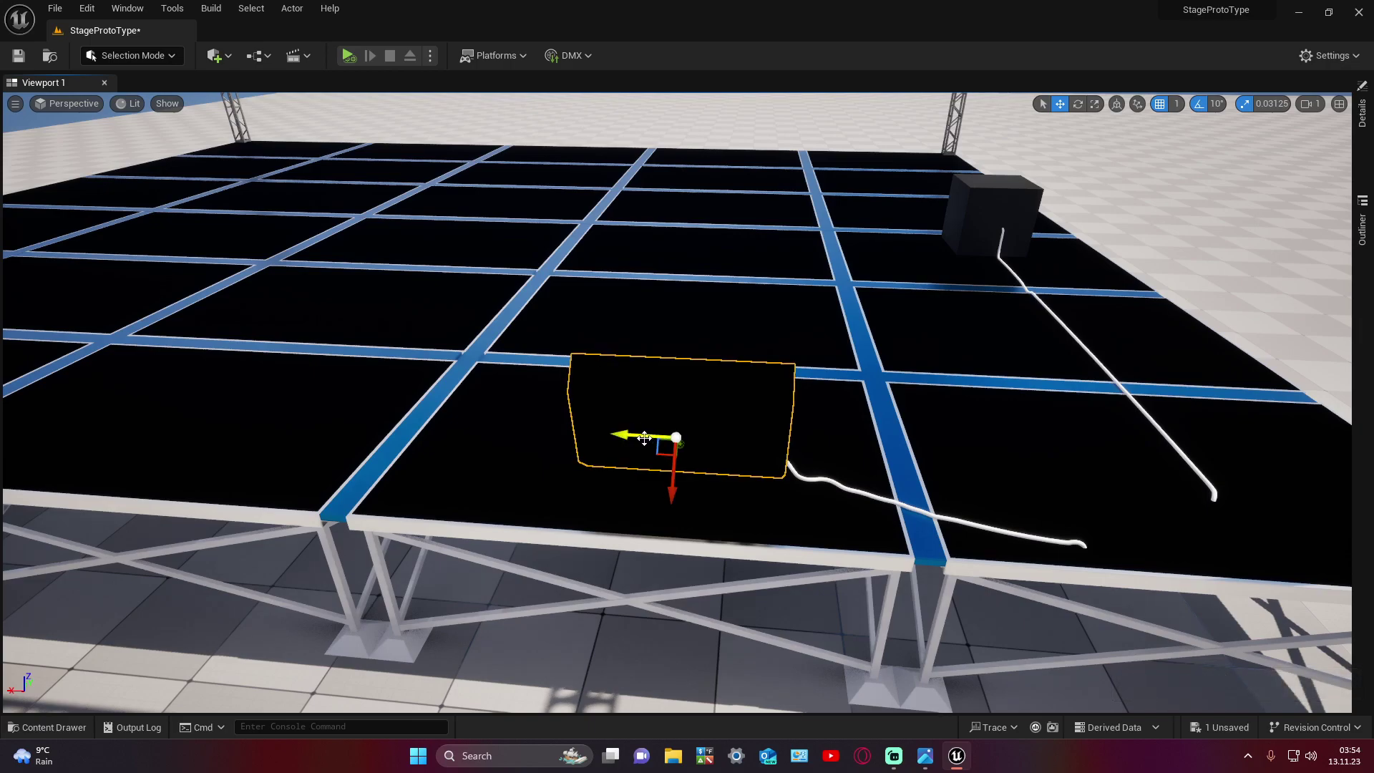
drag(645, 438, 456, 425)
key(ctrl+z)
drag(621, 434, 300, 415)
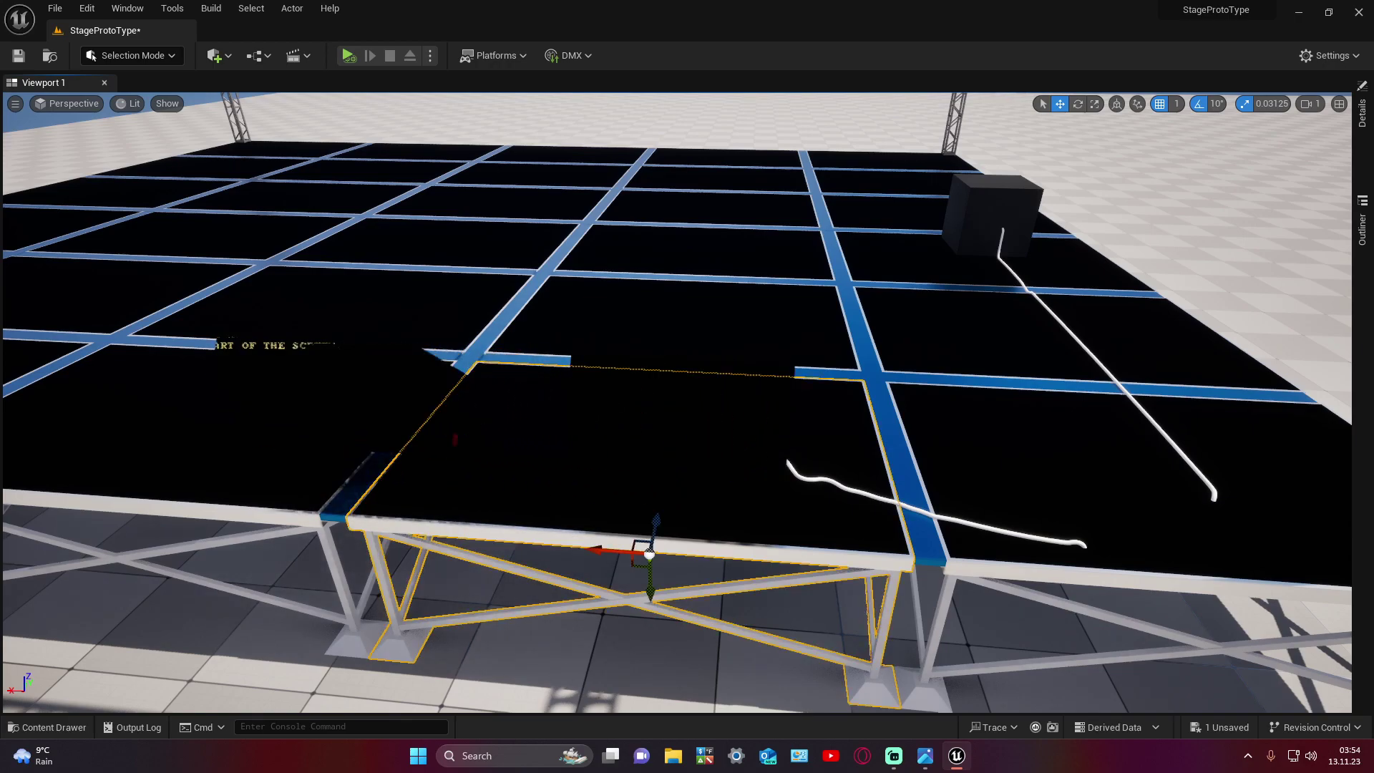
key(ctrl+z)
drag(626, 434, 573, 434)
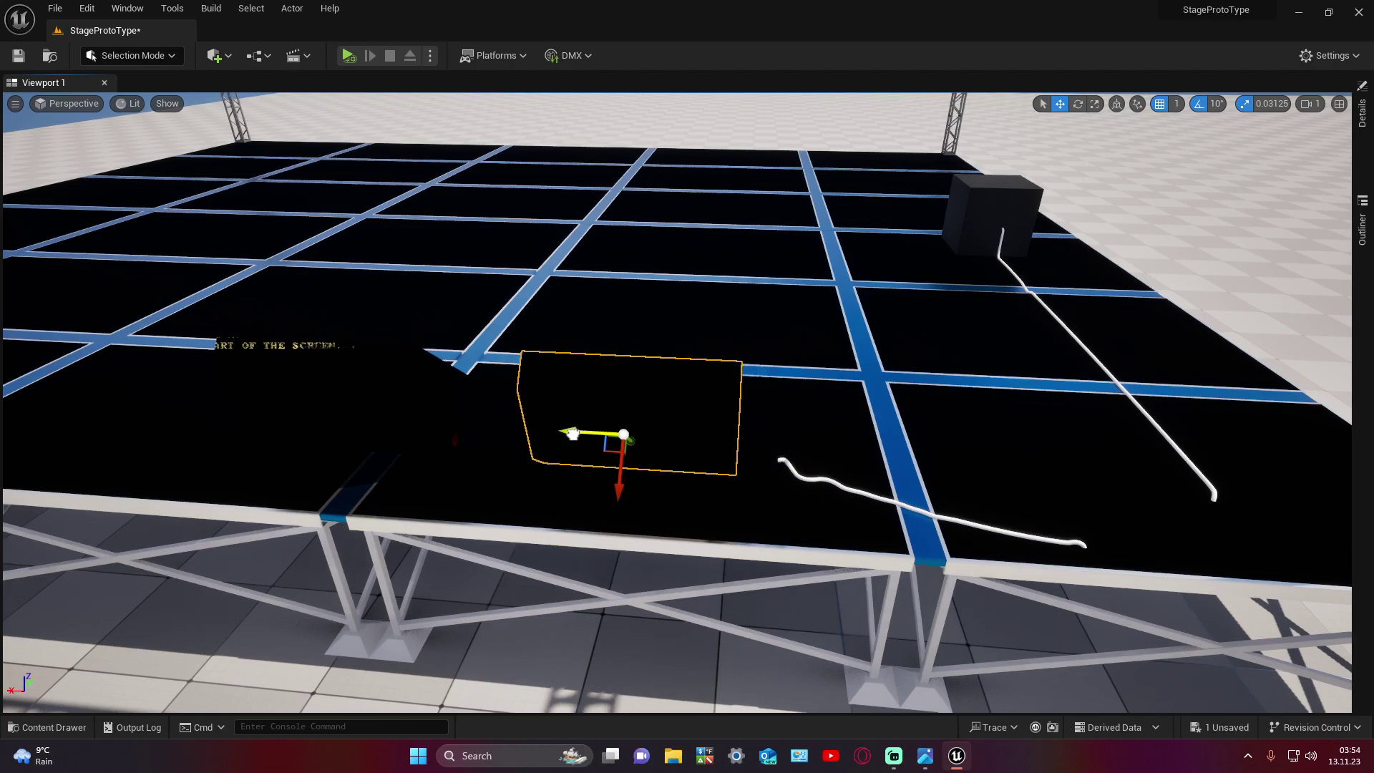
key(Escape)
key(ctrl+z)
key(ctrl+z)
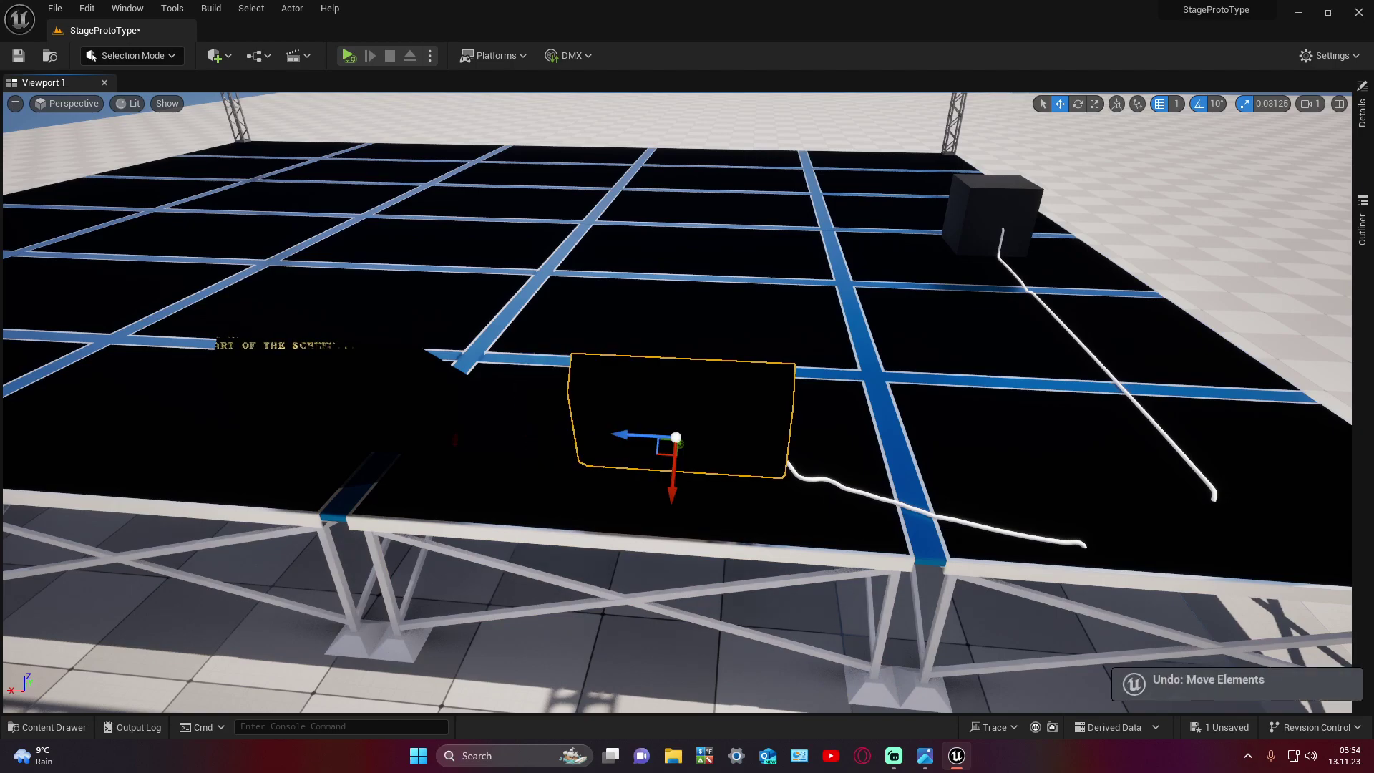
Step: Focus on the screen panel and slide it well to the left along the deck
key(f)
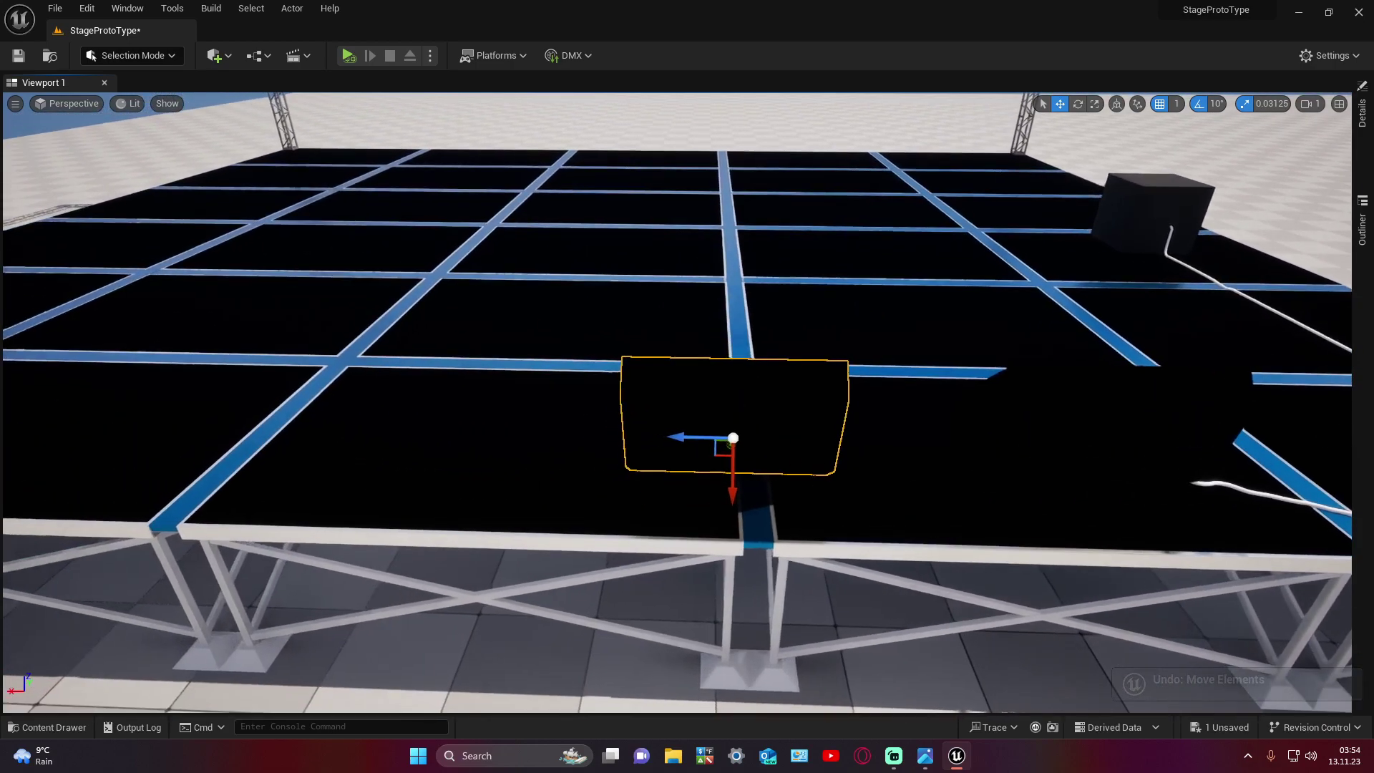
drag(678, 436, 434, 436)
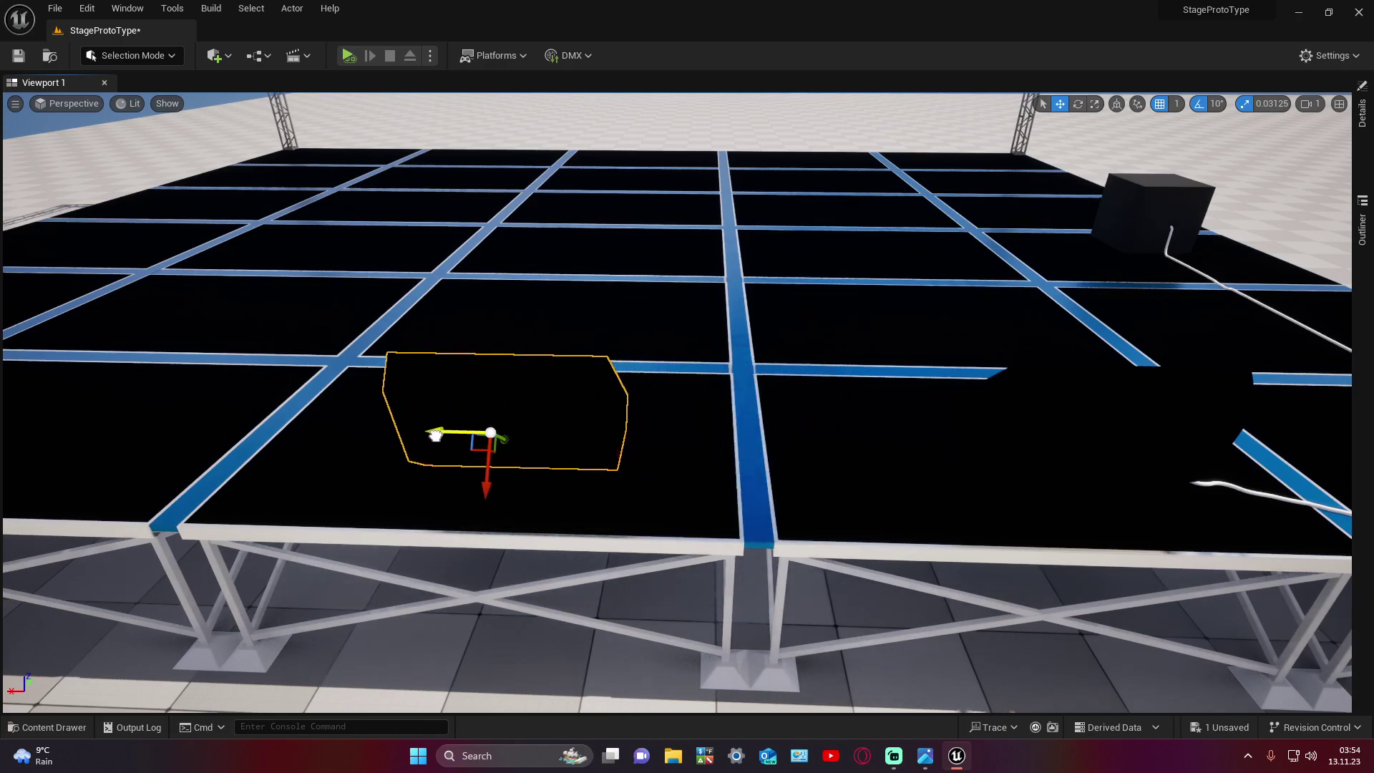
key(Escape)
mouse_move(434, 436)
mouse_down()
mouse_move(637, 340)
mouse_move(240, 134)
mouse_up()
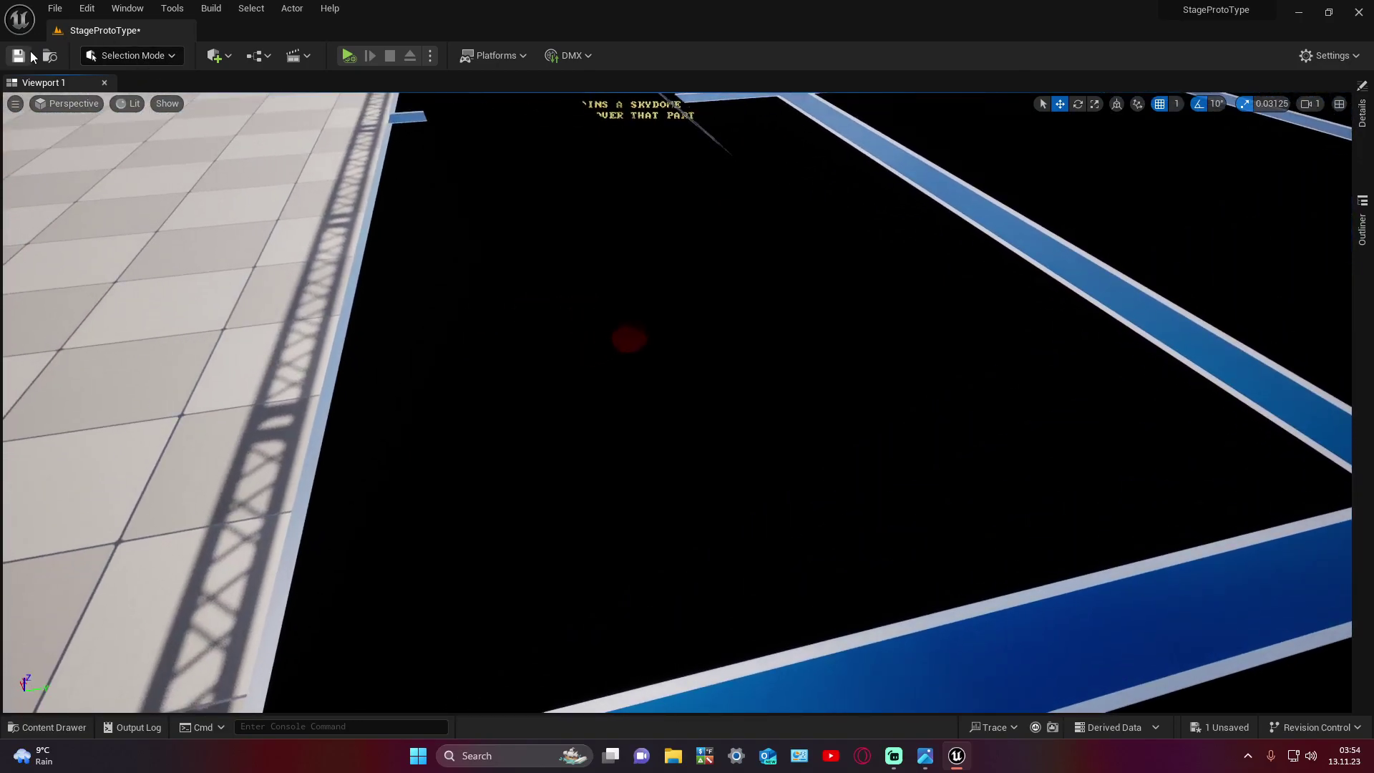
Step: Save the level and switch to Tether Mode to start a new cable
click(30, 55)
click(122, 59)
click(154, 153)
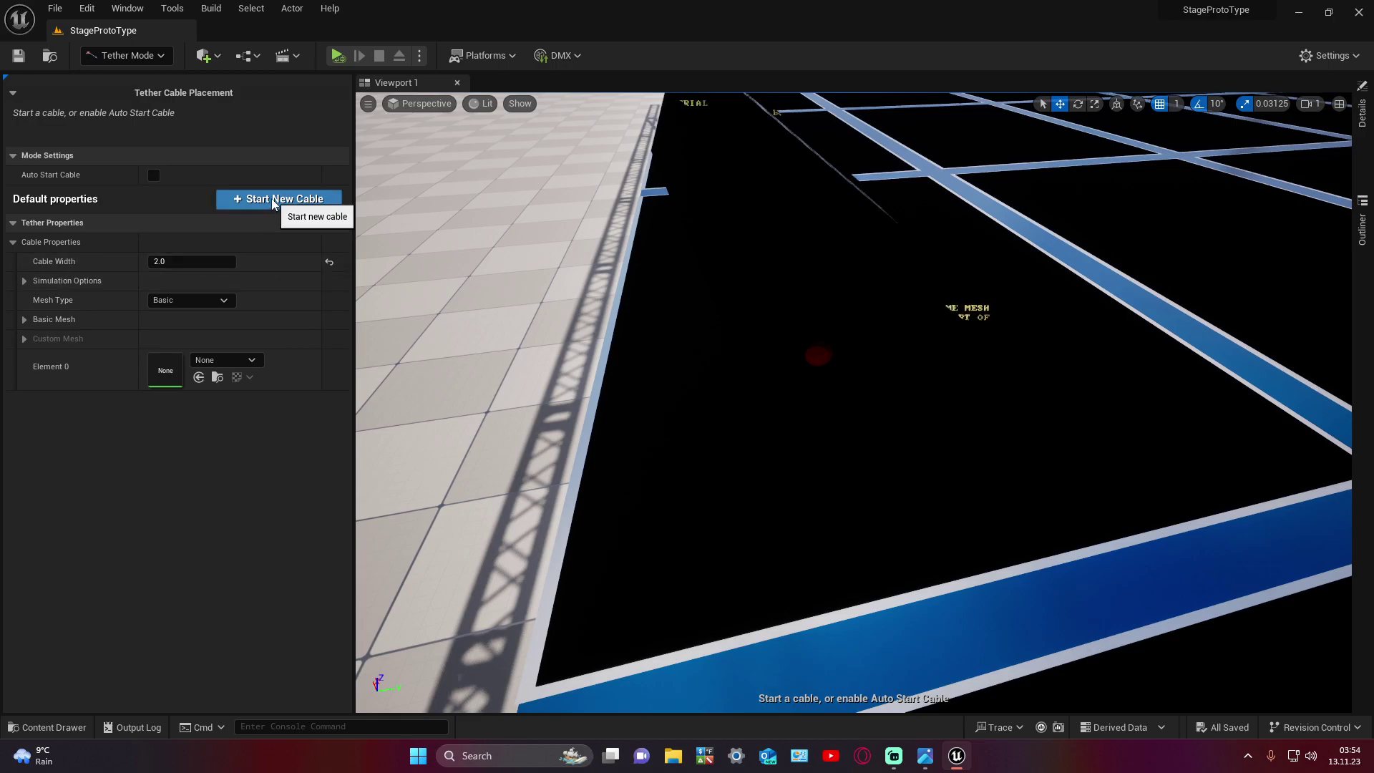
click(273, 201)
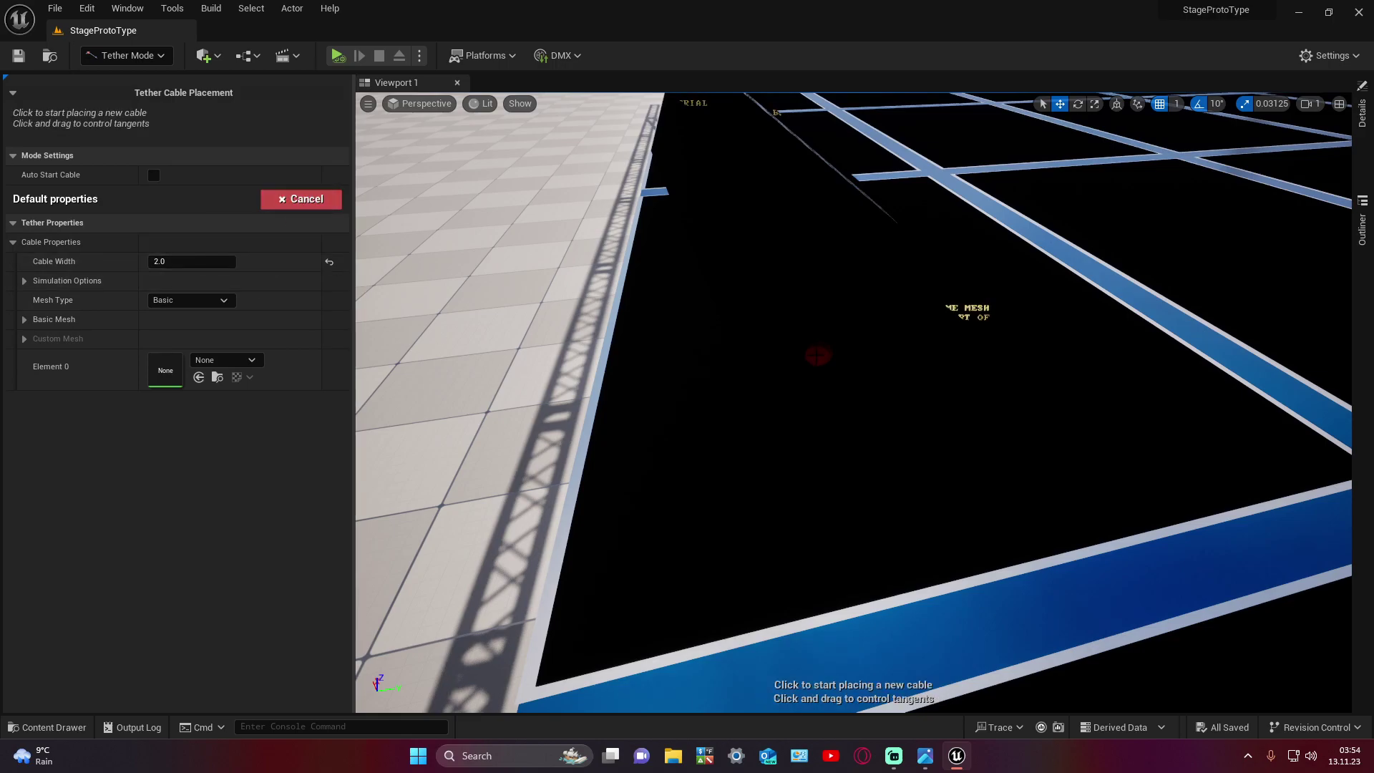
Step: Lay the new cable across the deck from its start point to the black box
mouse_move(818, 355)
mouse_down()
mouse_move(903, 571)
mouse_move(822, 374)
mouse_up()
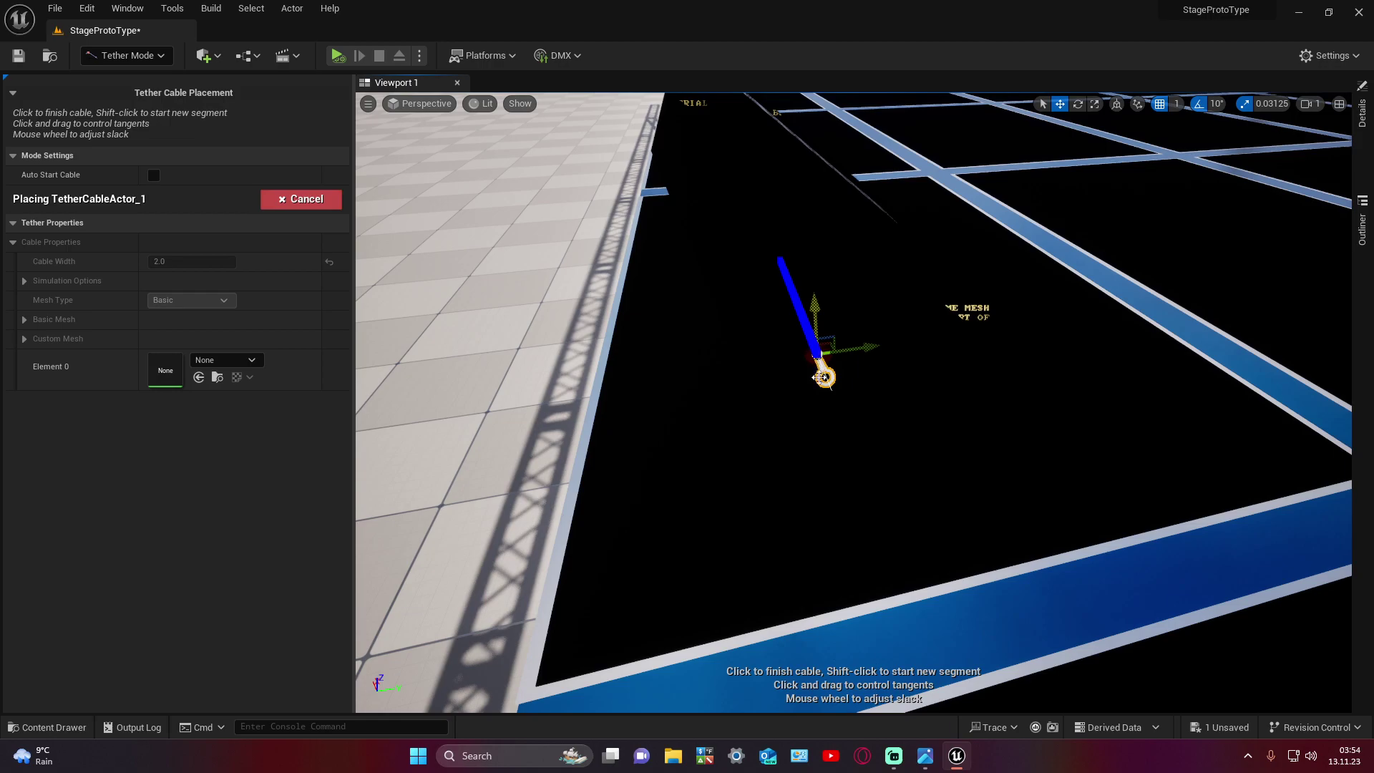
mouse_move(854, 456)
right_down()
mouse_move(960, 493)
mouse_move(675, 453)
right_up()
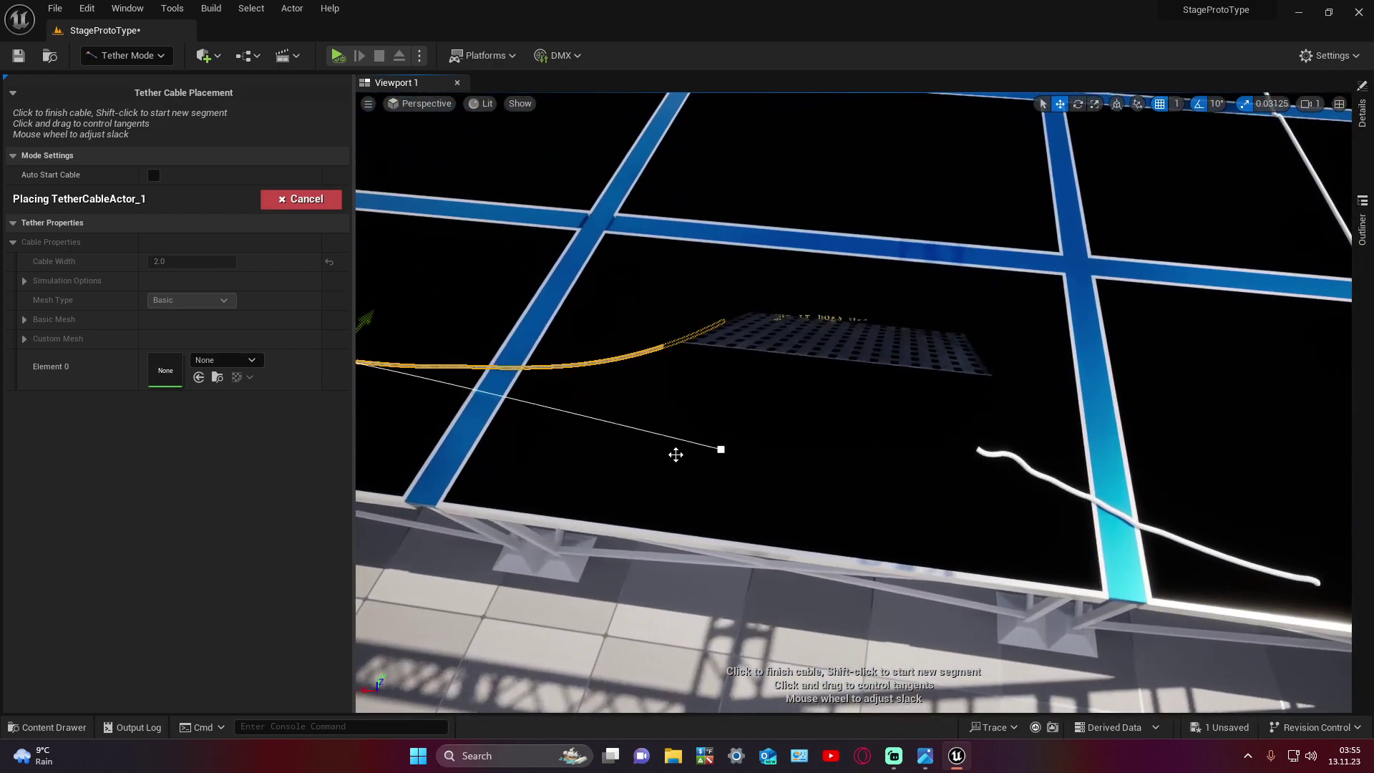
drag(716, 465, 1230, 532)
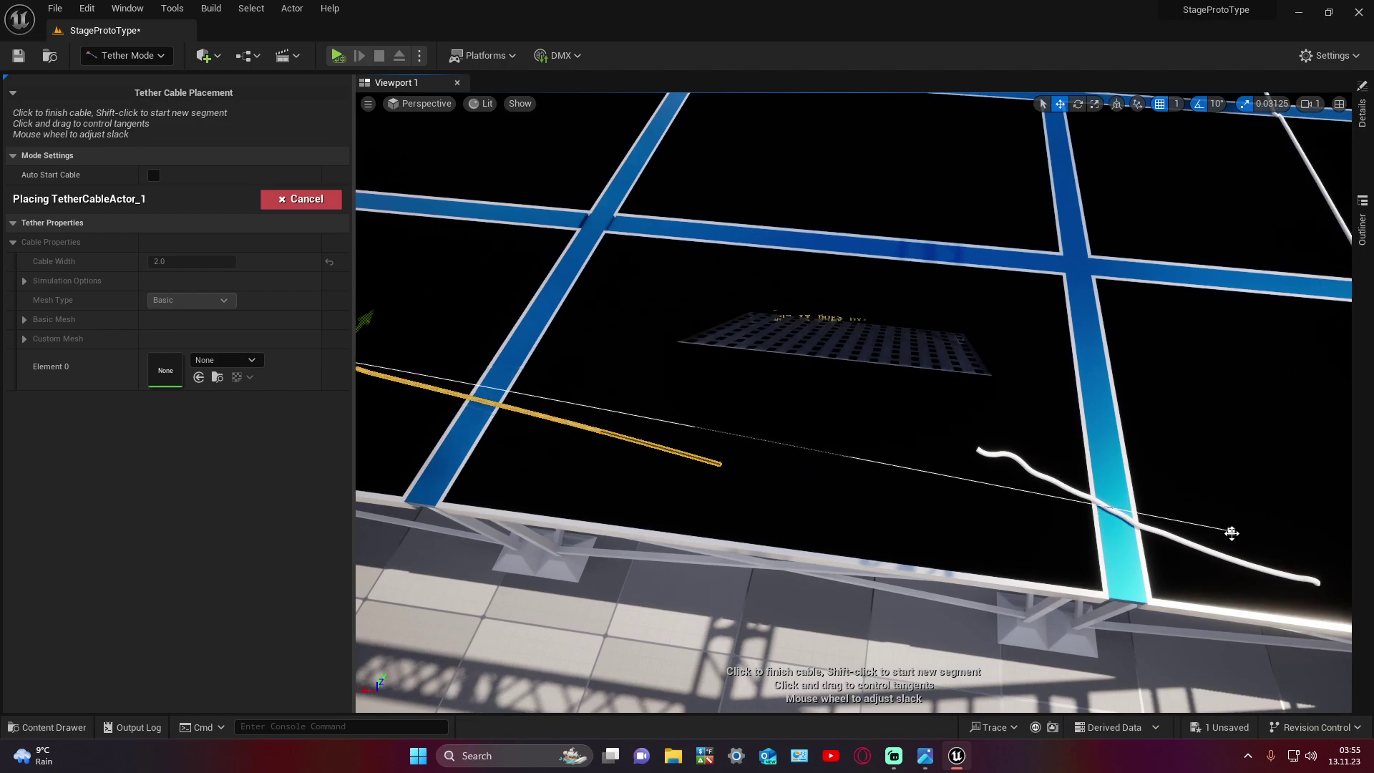
drag(1231, 533, 1066, 567)
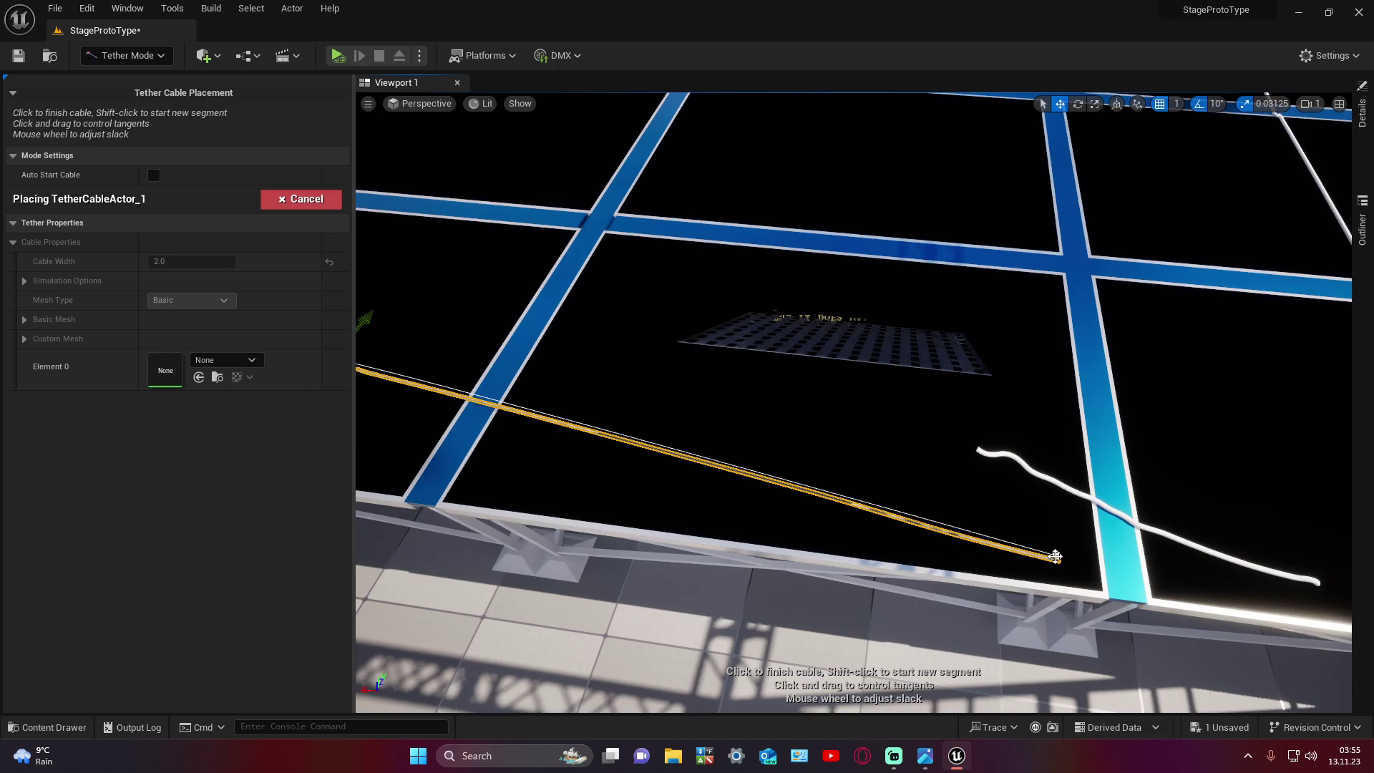
drag(1055, 556, 1210, 558)
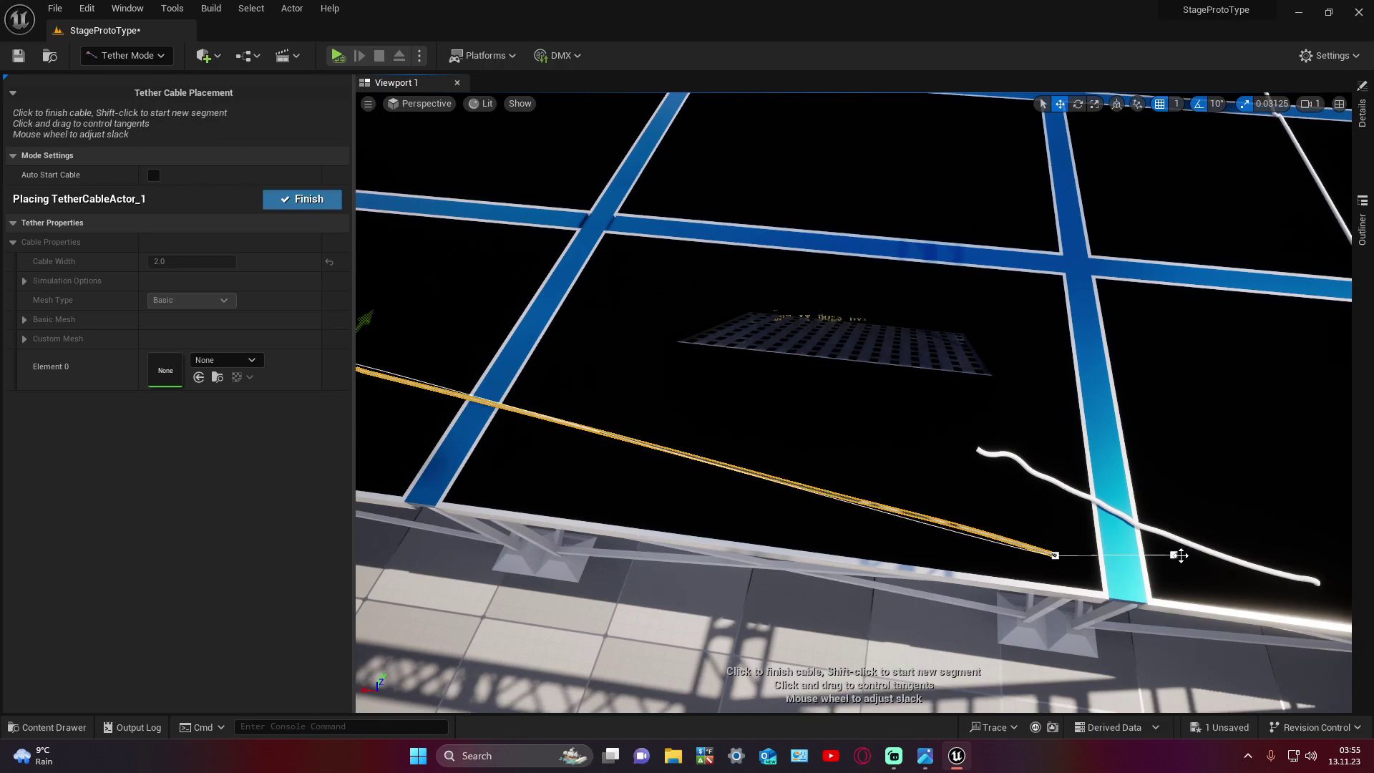
right_drag(1204, 559, 1145, 573)
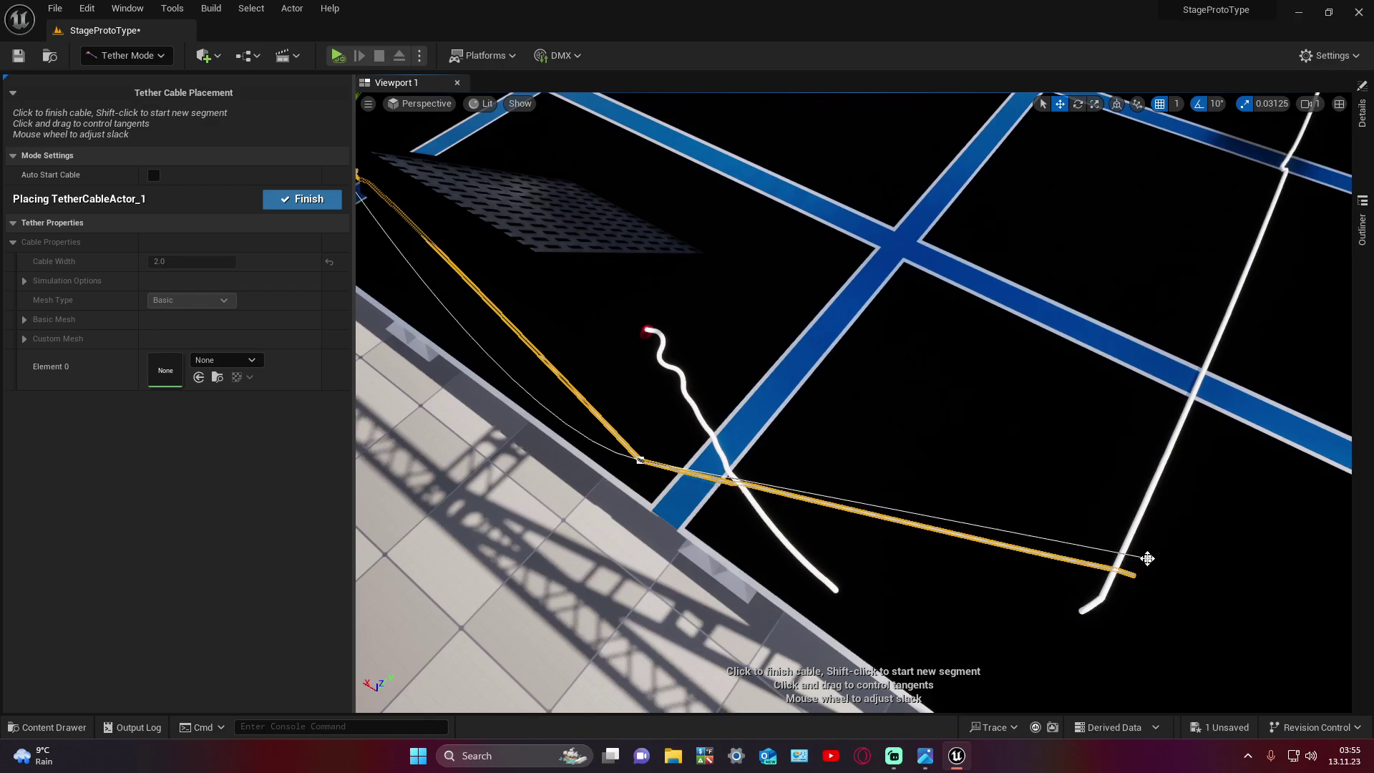
right_drag(1165, 556, 1206, 546)
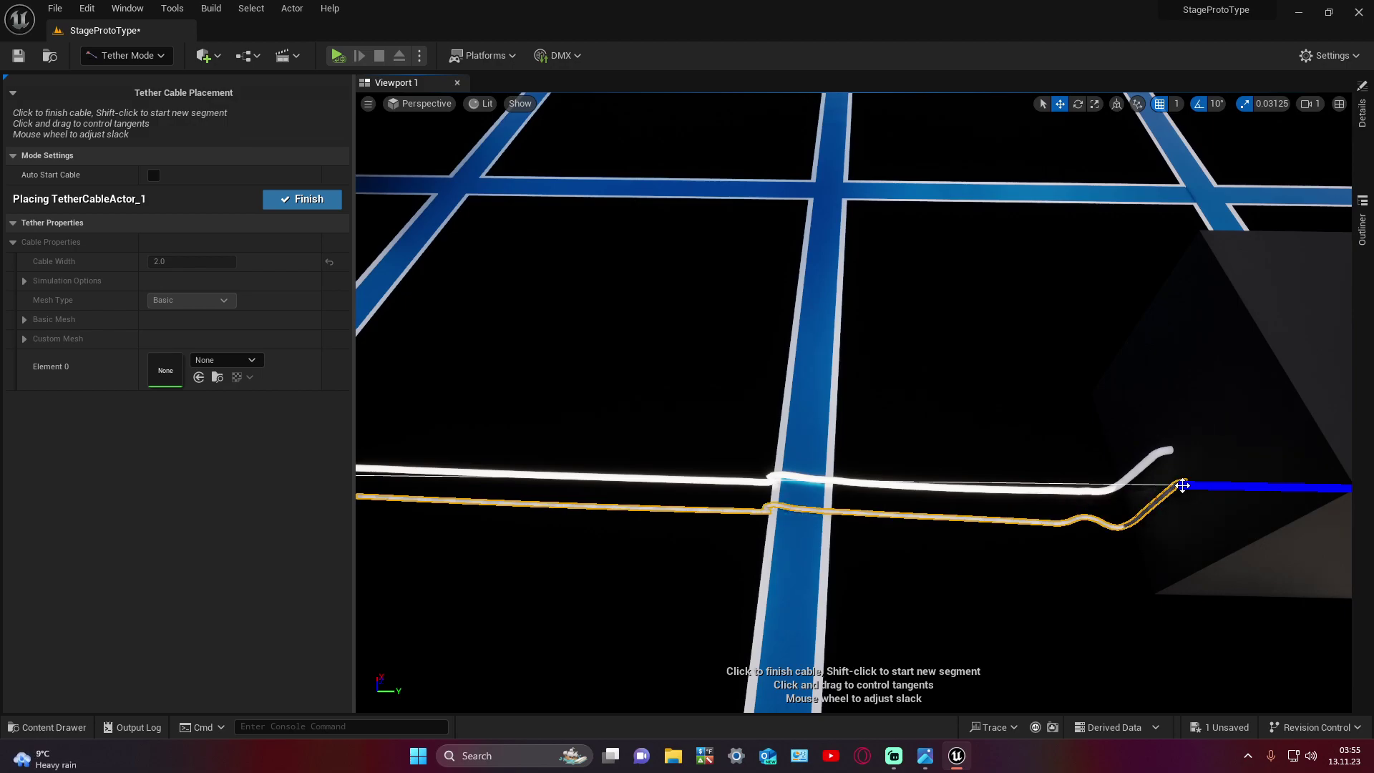
click(1182, 486)
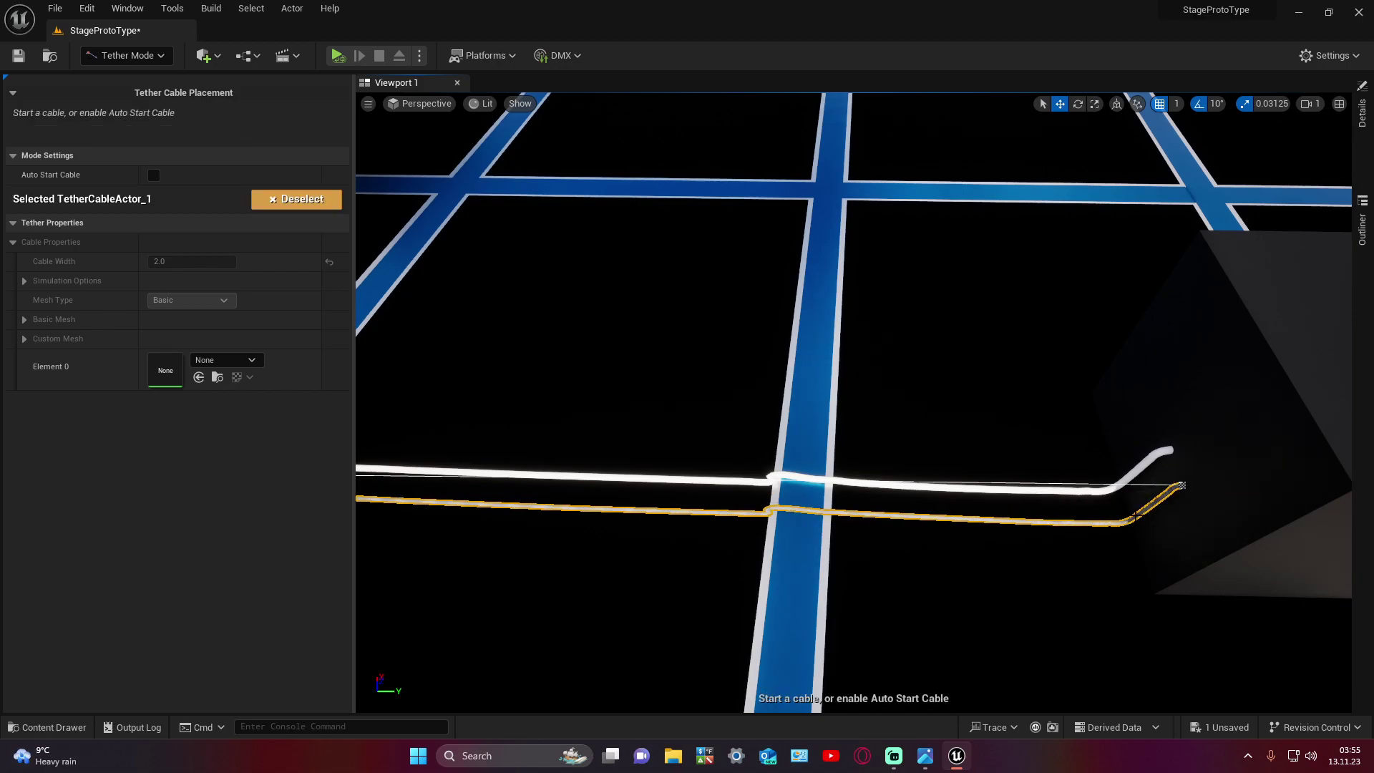
Step: Select the new cable and its end point, then enable Tether Debug's Simulate in real-time
key(Escape)
right_drag(1182, 486, 816, 306)
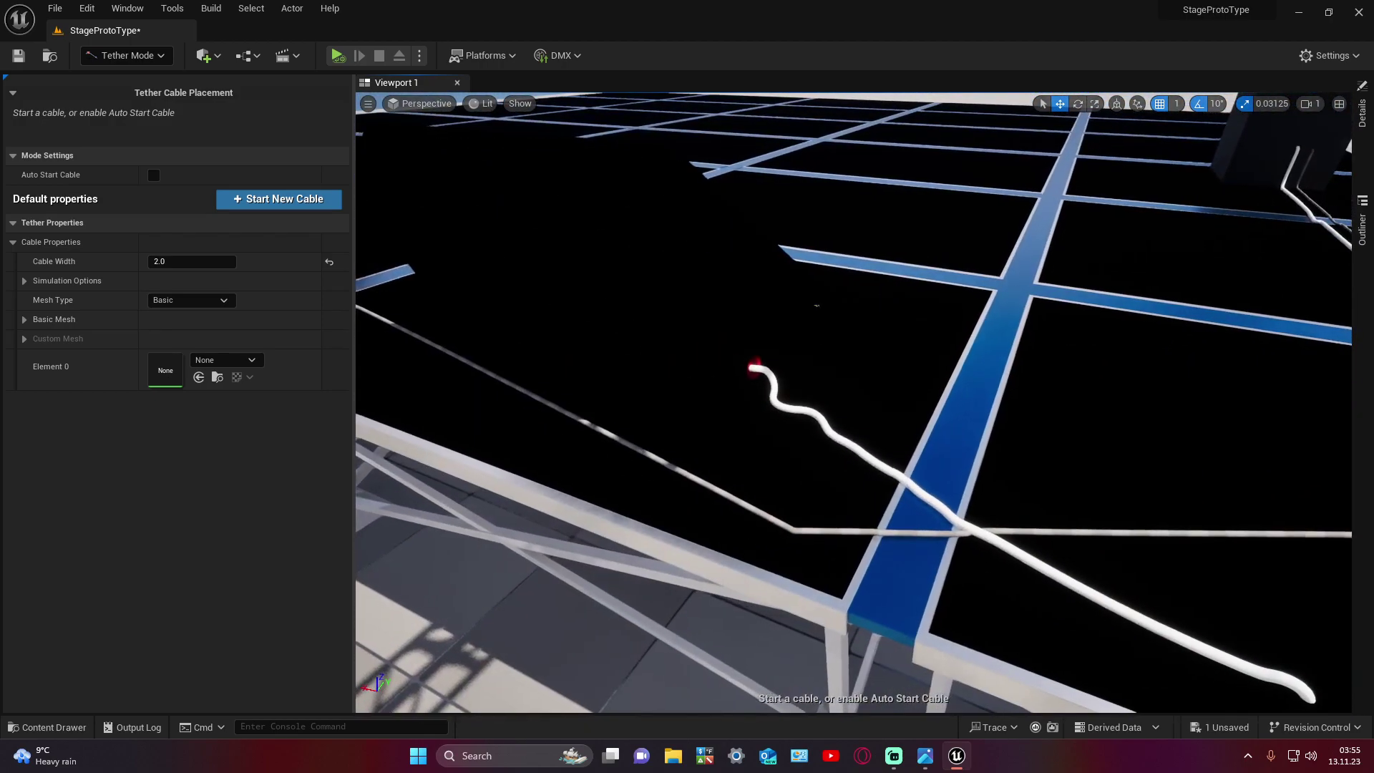
click(828, 531)
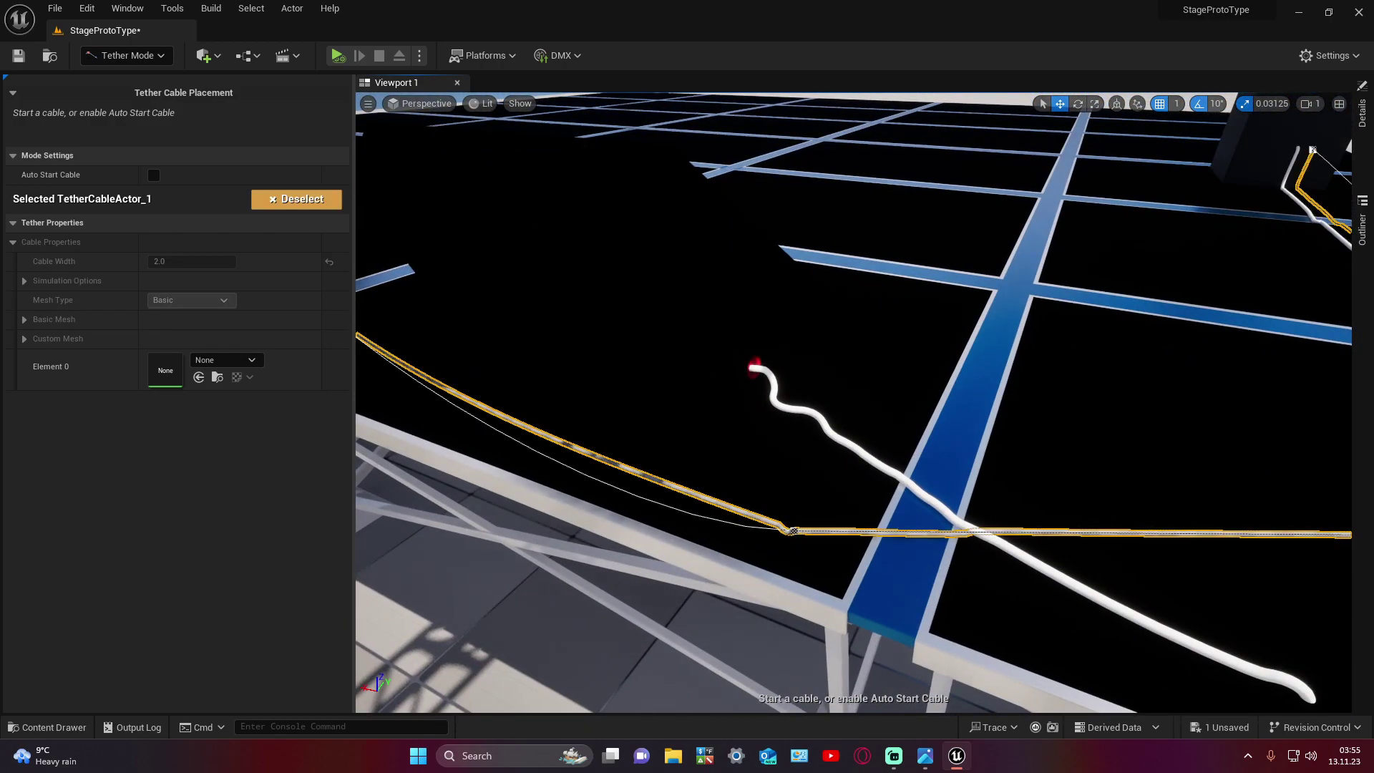
click(792, 531)
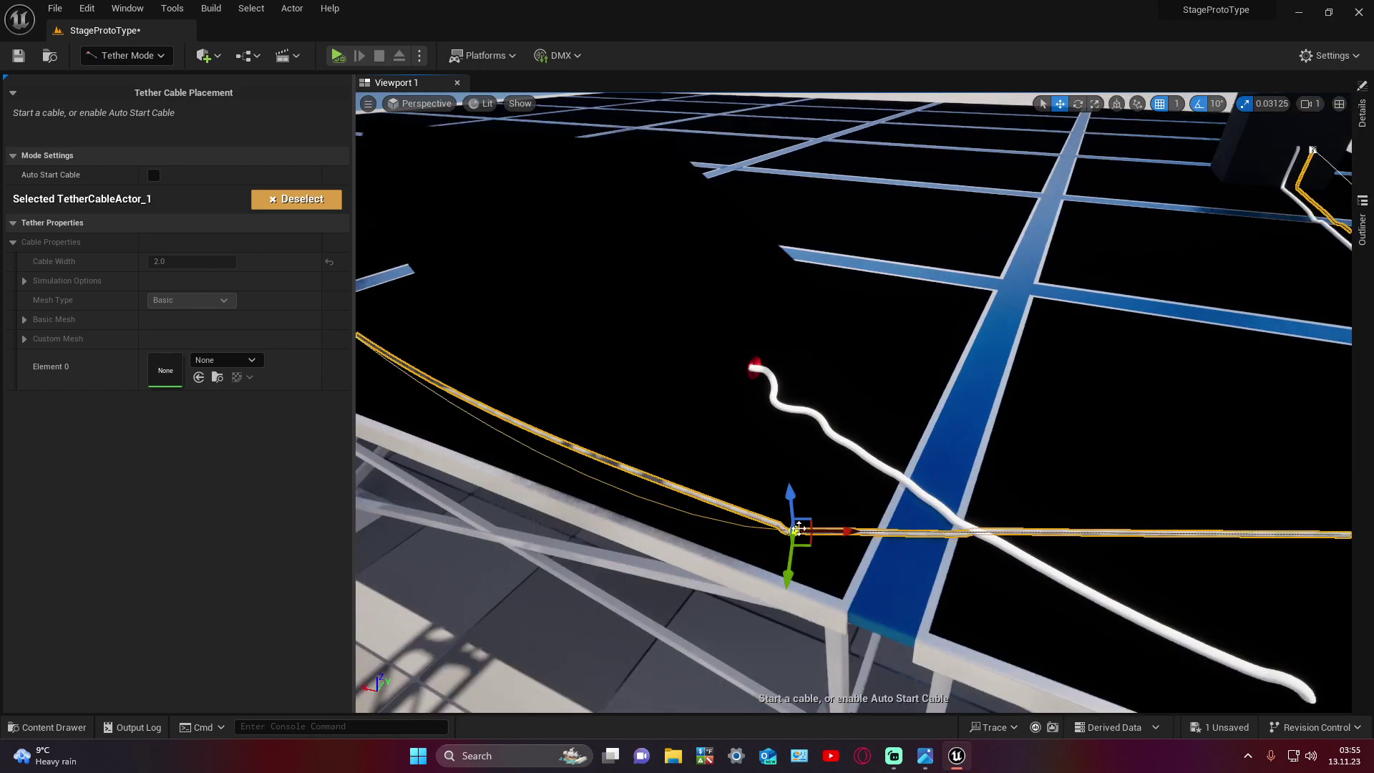
click(1362, 115)
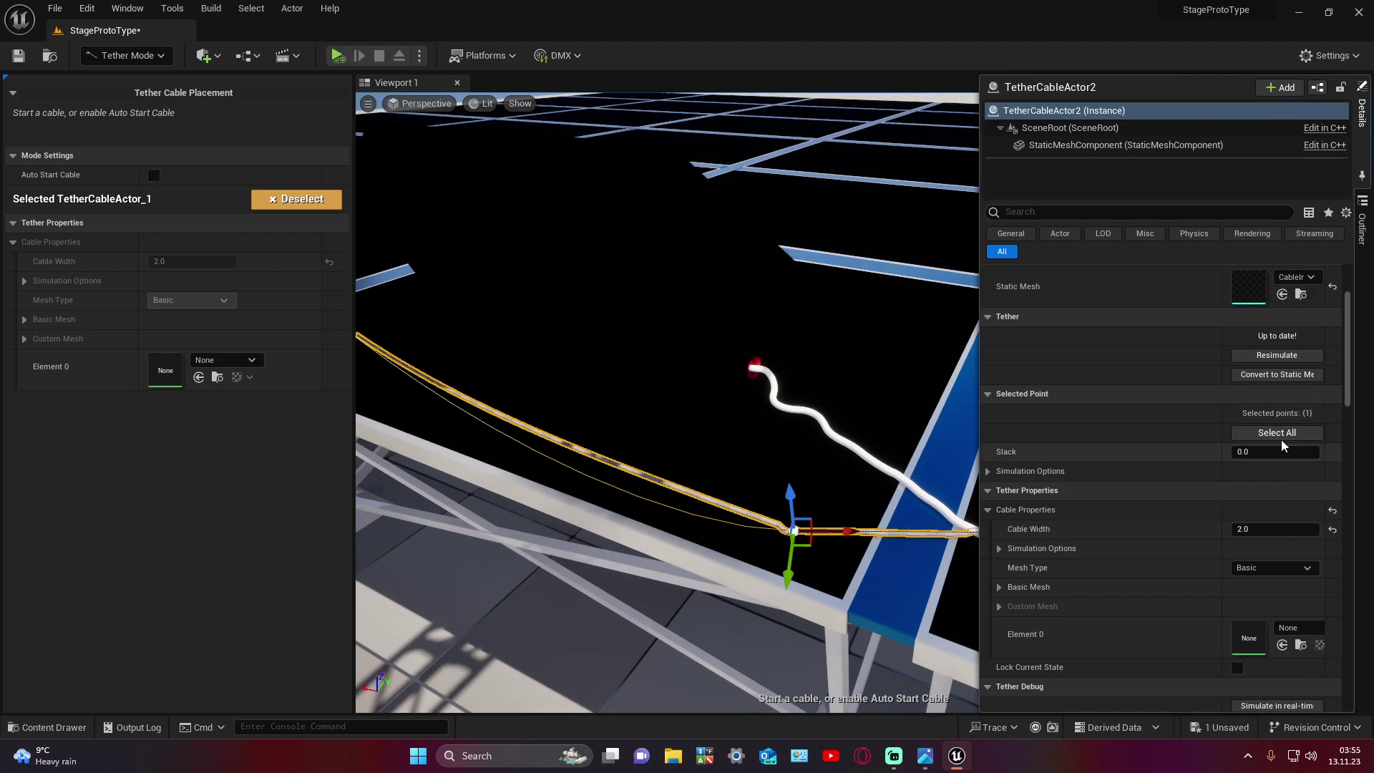
scroll(1273, 401, down, 3)
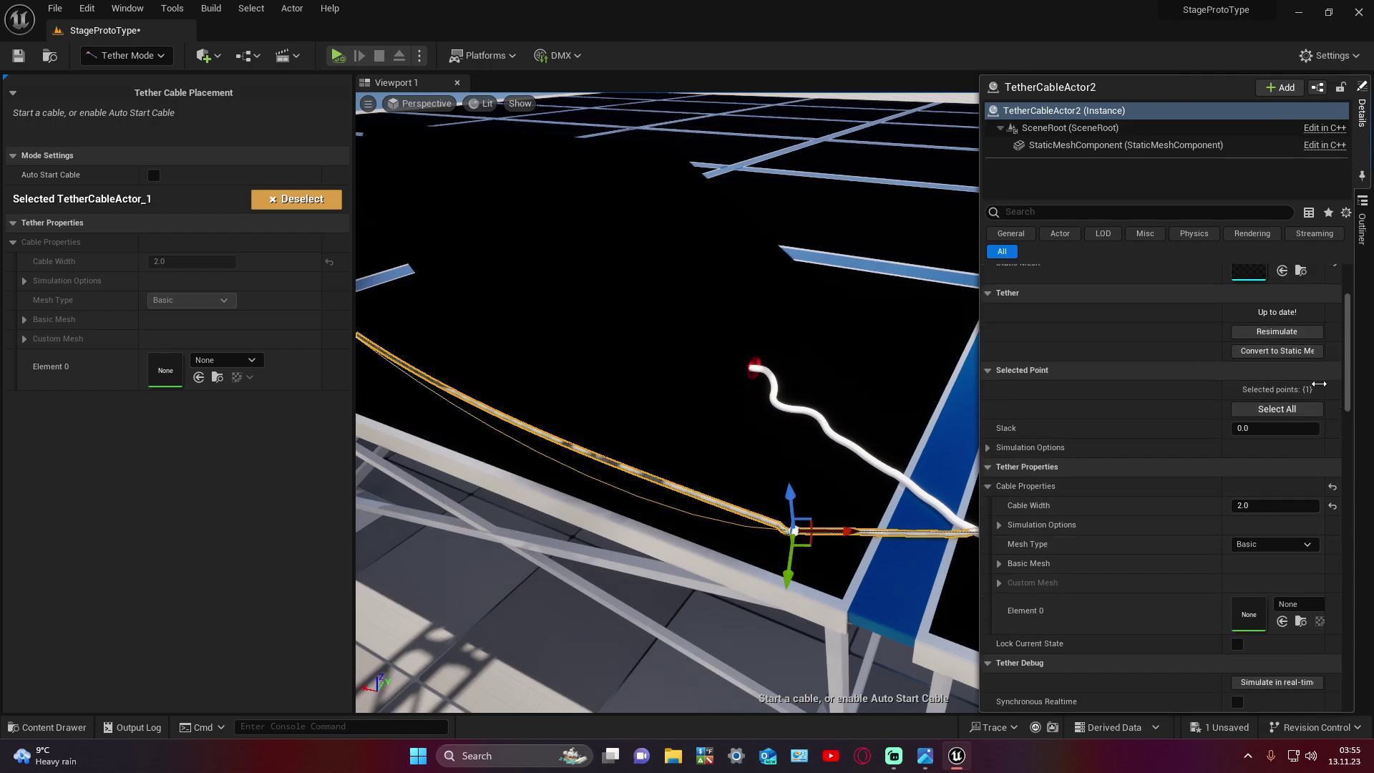
click(1274, 569)
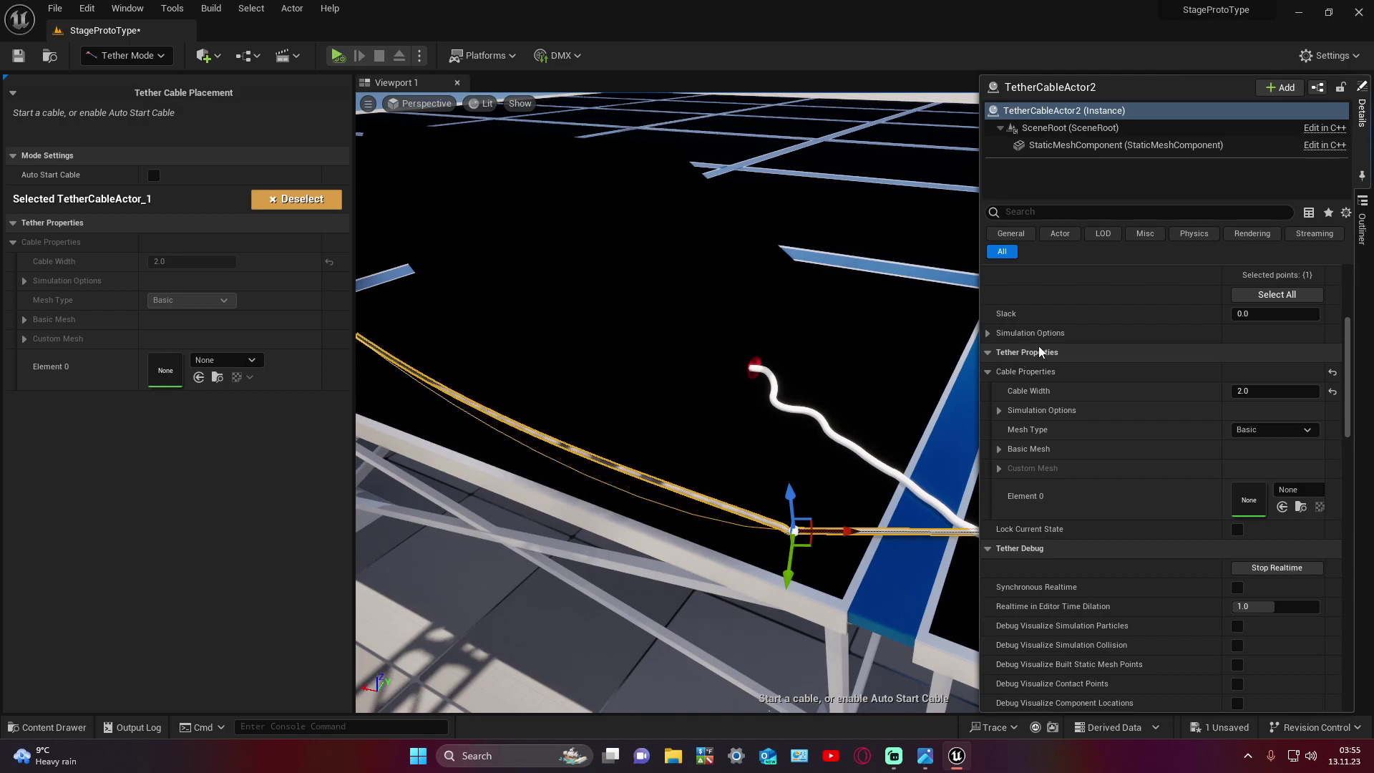
click(1362, 115)
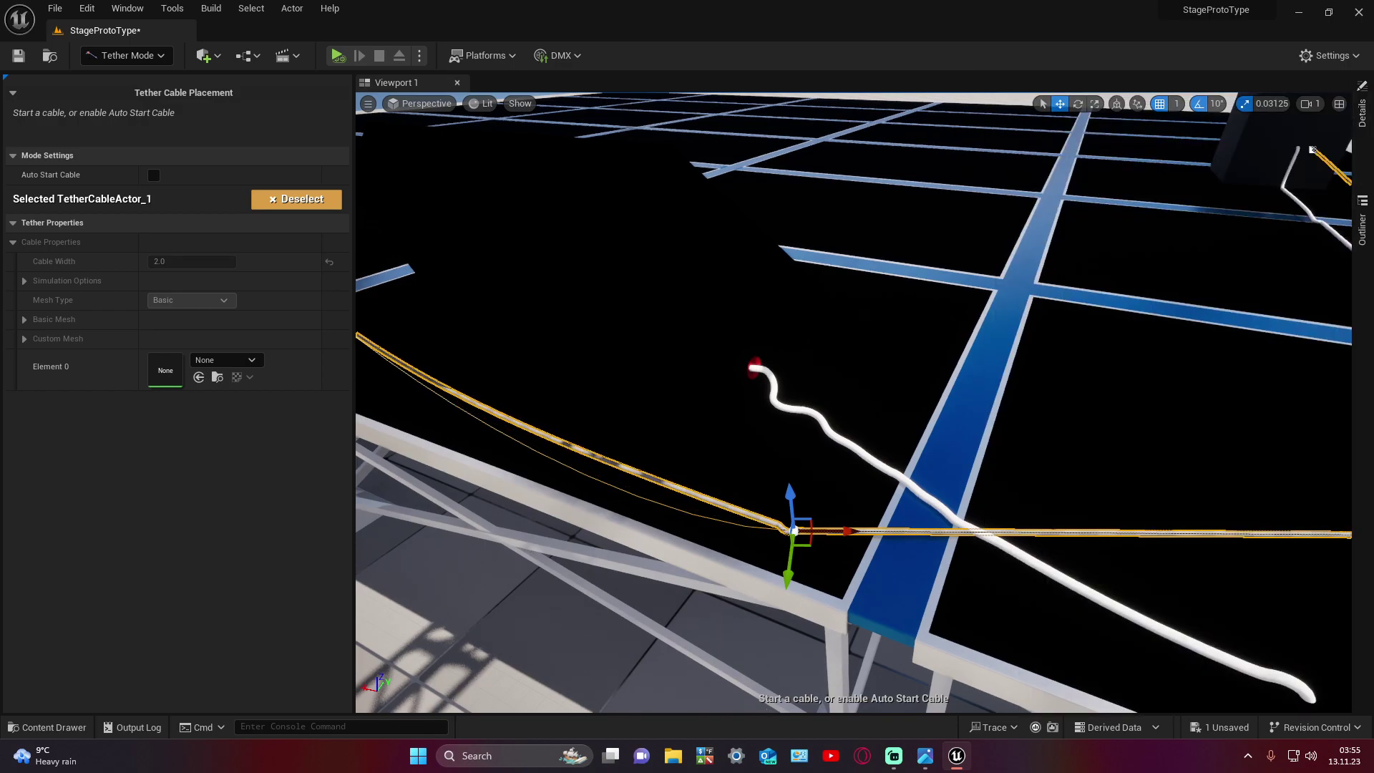
right_drag(852, 401, 823, 358)
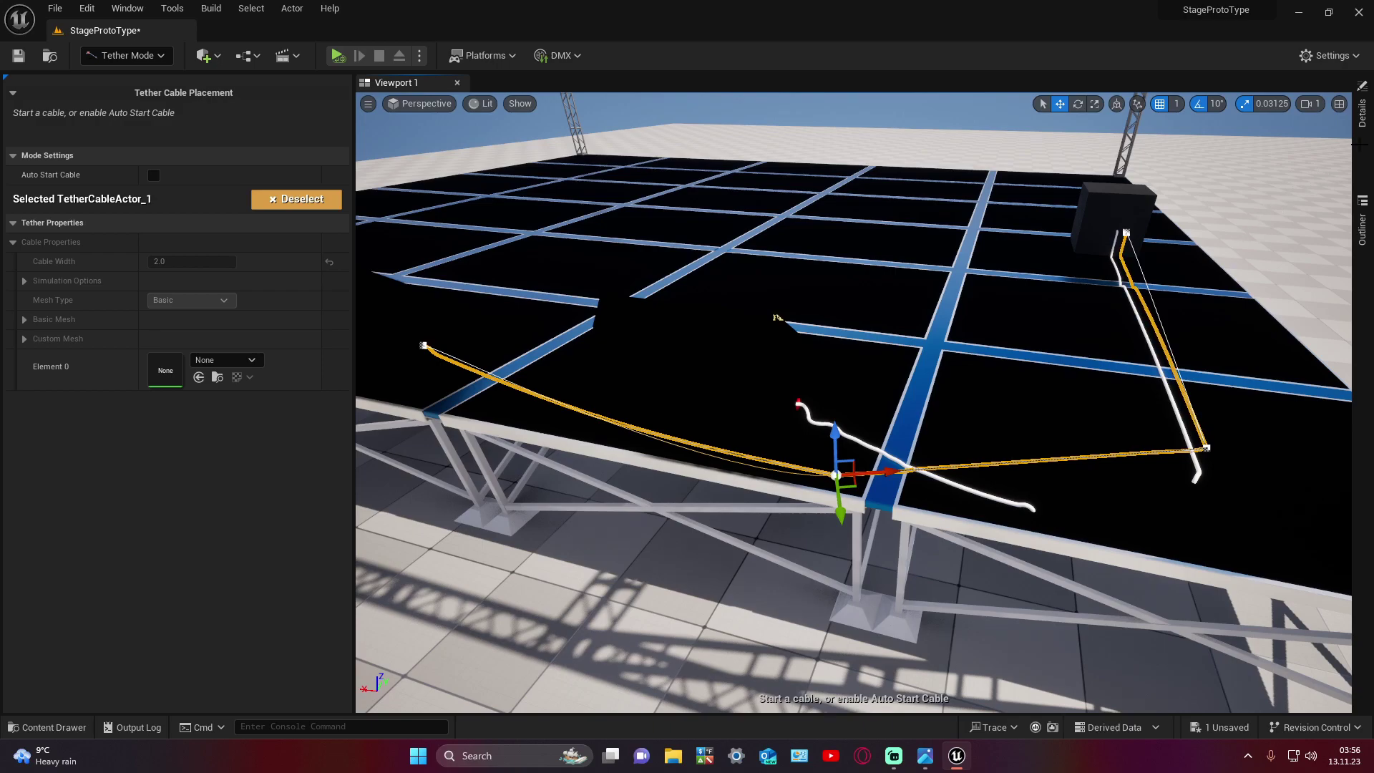
Step: Open the Details panel for TetherCableActor2 and scroll through its properties
click(1360, 136)
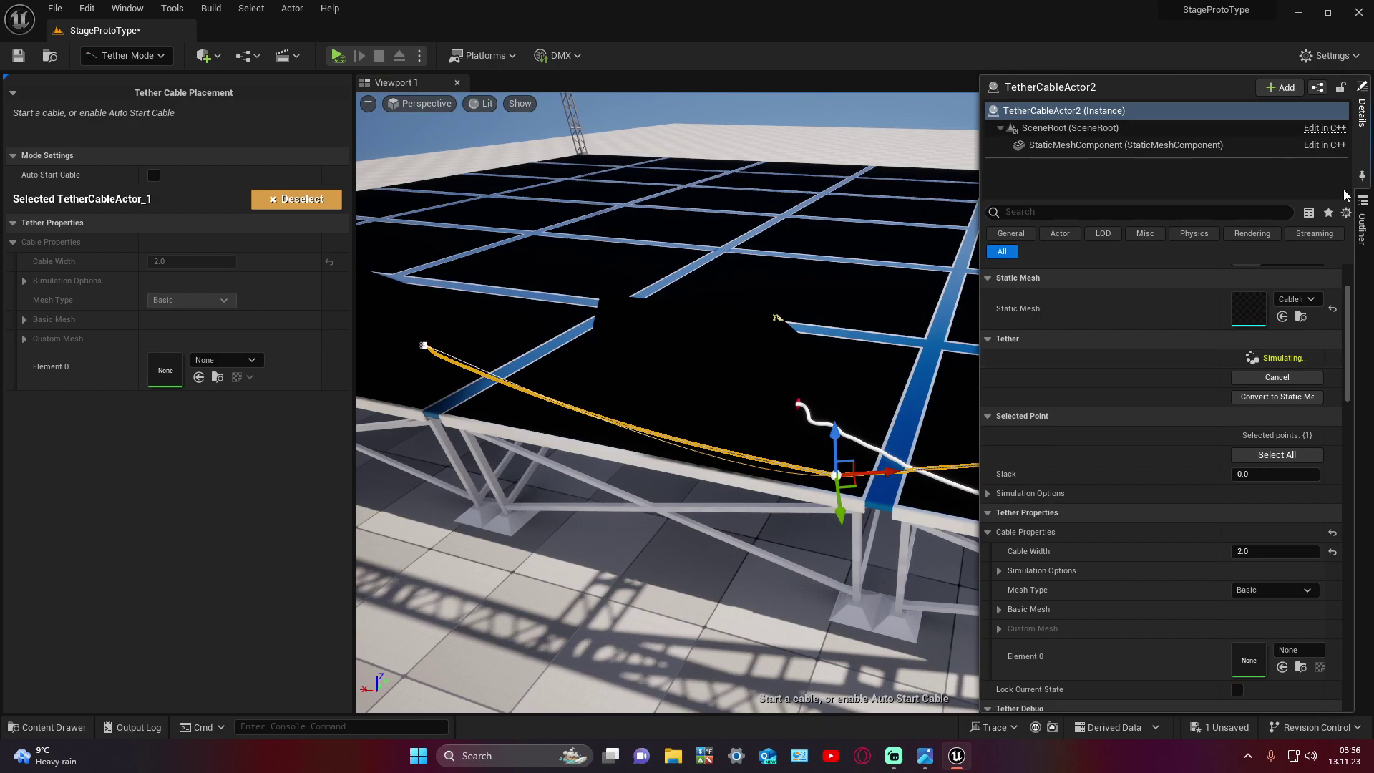
click(1360, 140)
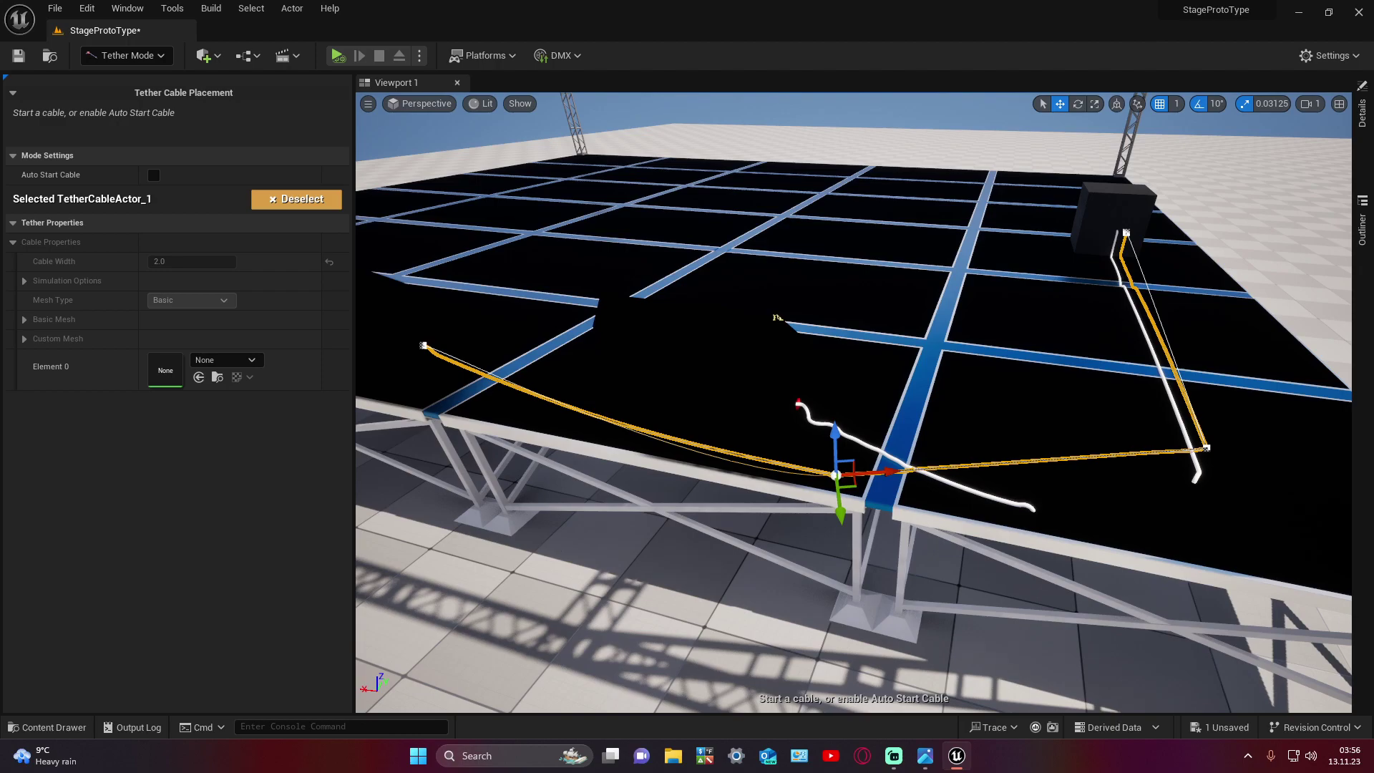
click(1362, 111)
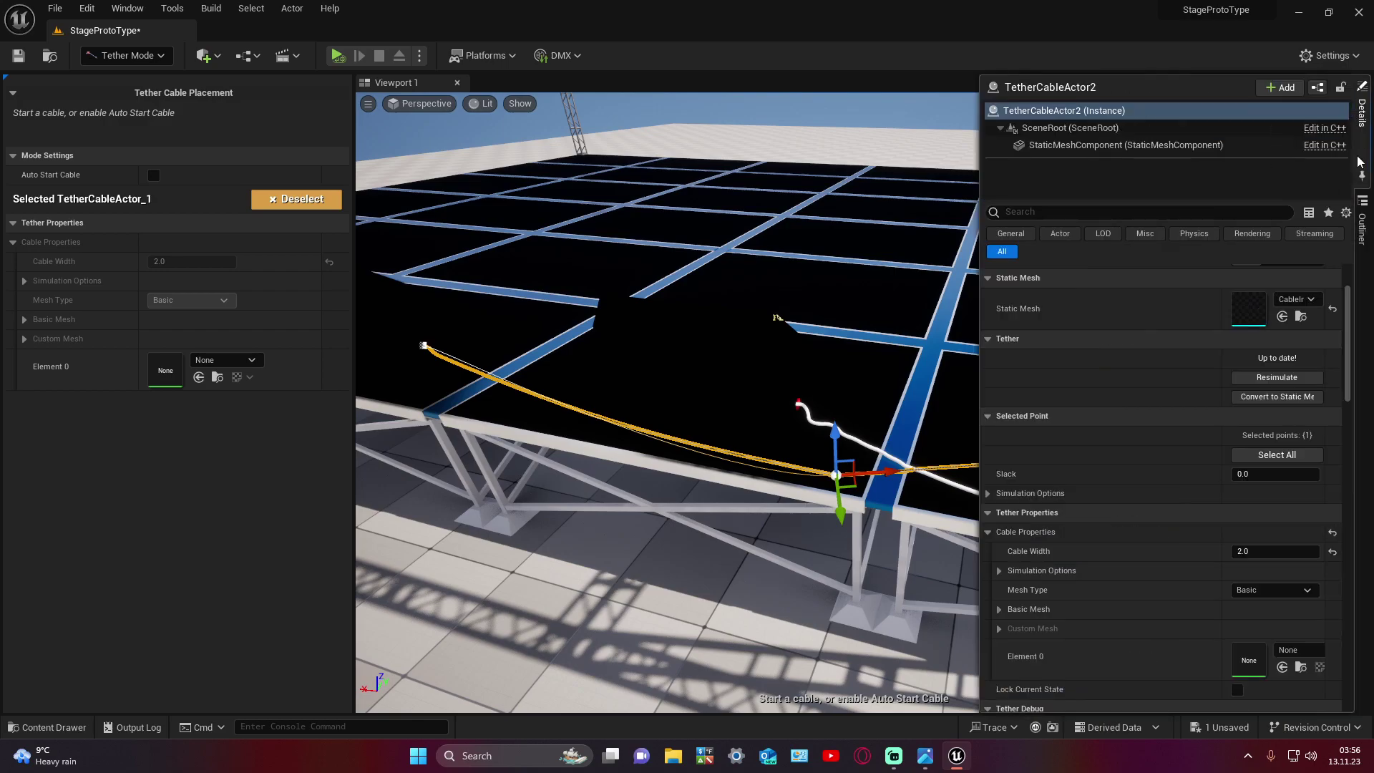
scroll(1145, 391, down, 2)
scroll(1143, 393, up, 2)
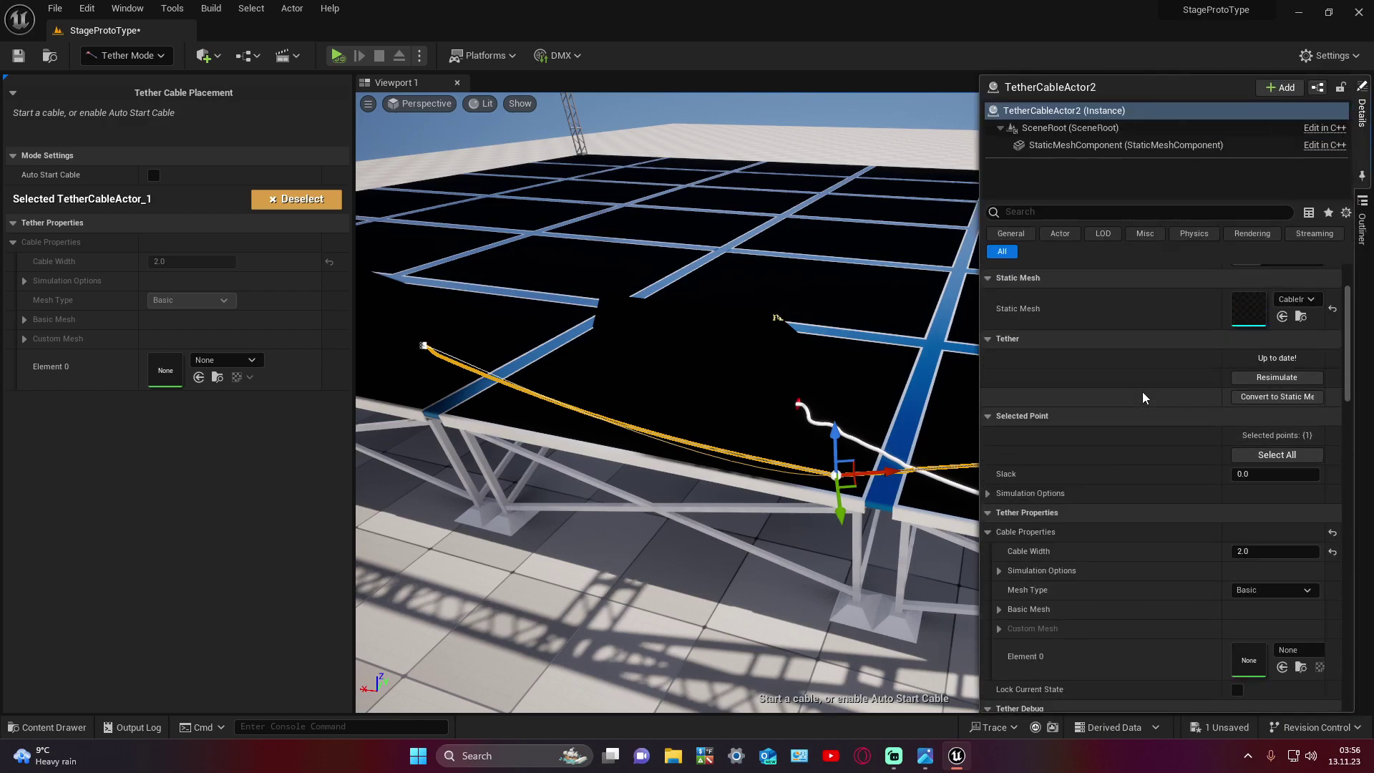
scroll(1141, 393, up, 3)
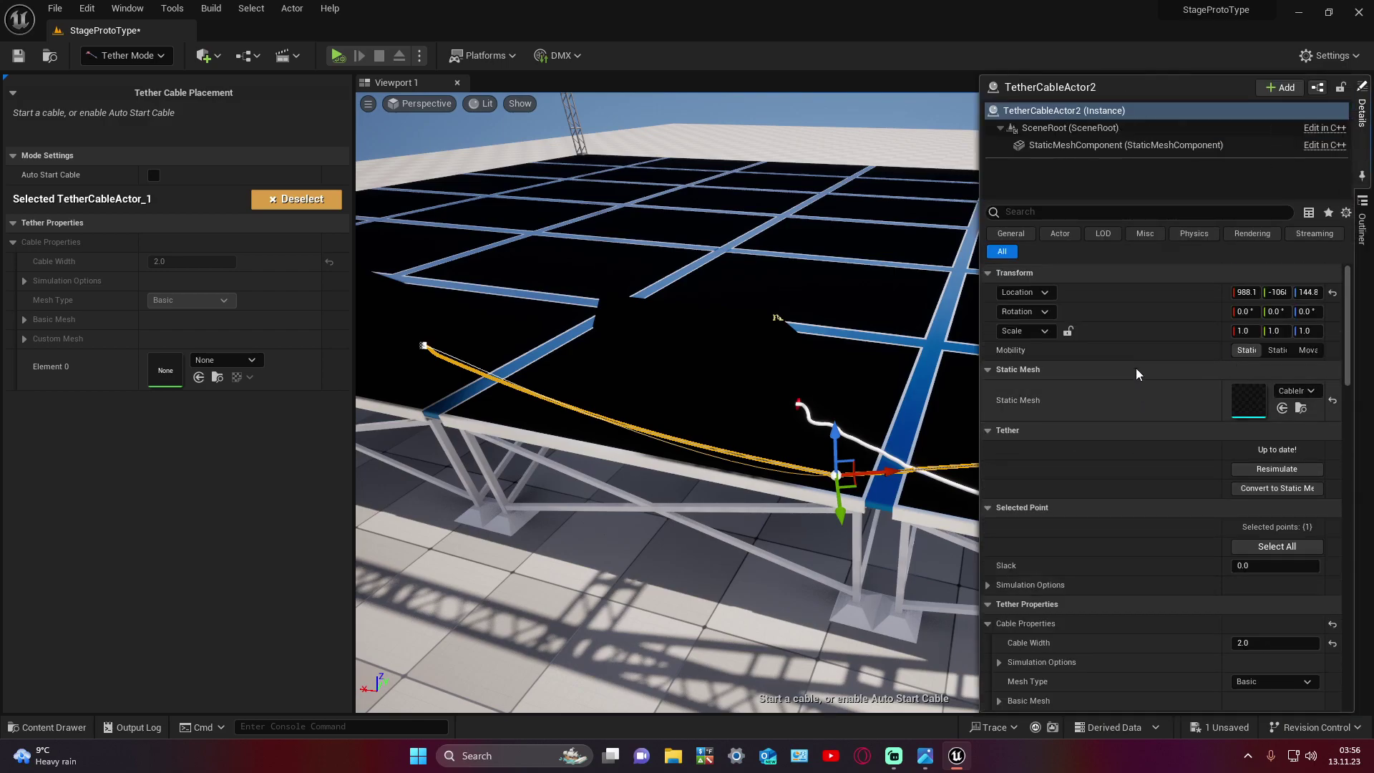
Step: Scroll to the bottom of the cable's Details and expand Material Parameters
scroll(1141, 338, down, 2)
scroll(1141, 338, down, 5)
scroll(1141, 337, down, 3)
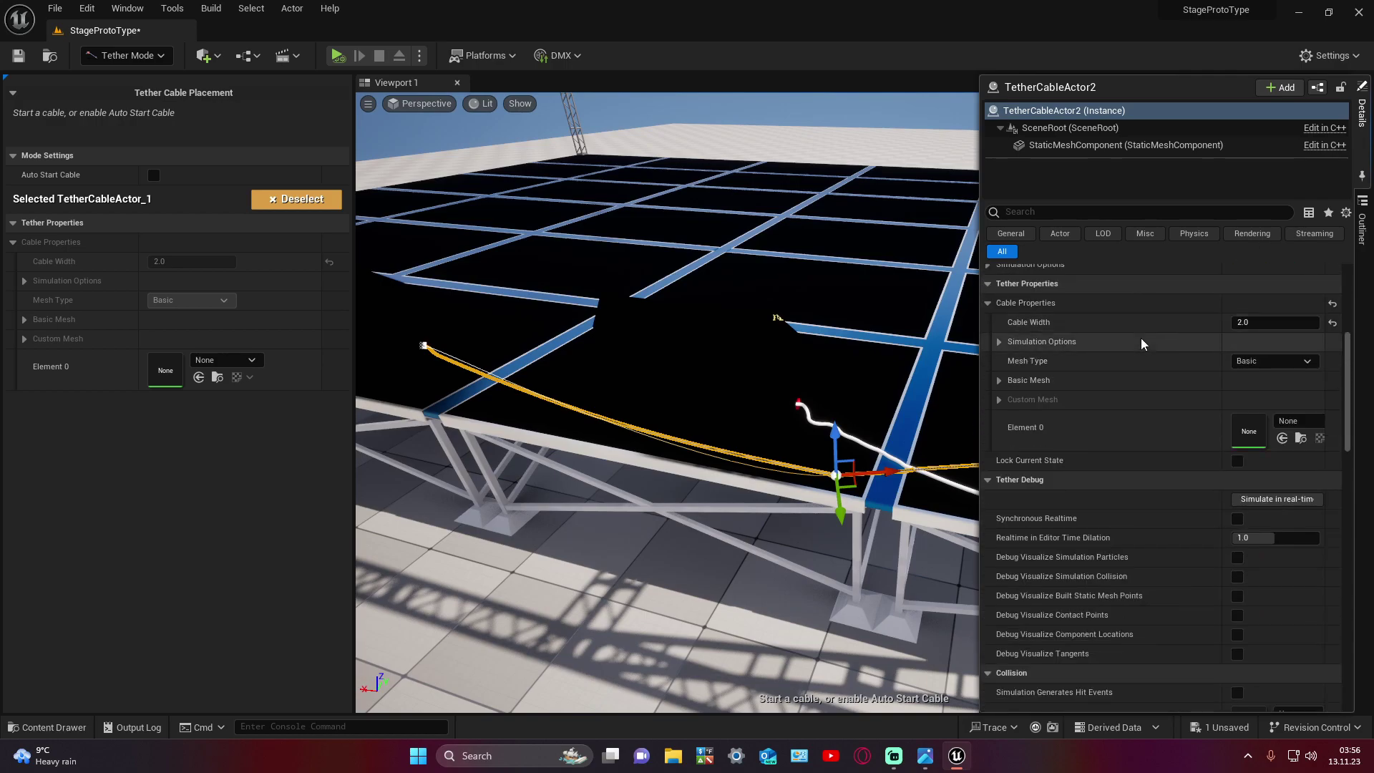
scroll(1141, 338, down, 3)
scroll(1141, 338, down, 4)
scroll(1141, 338, down, 1)
scroll(1141, 338, down, 1)
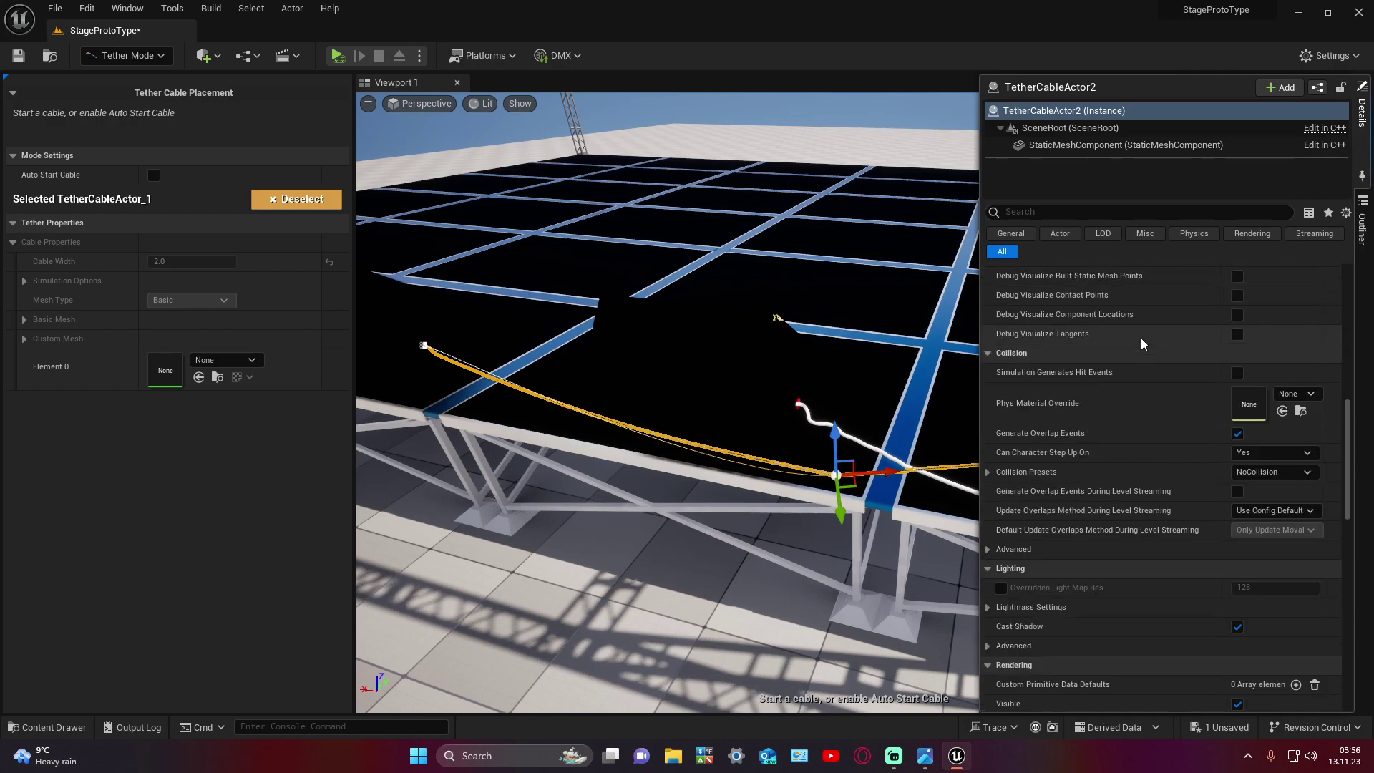
scroll(1141, 338, down, 1)
scroll(1140, 338, down, 1)
scroll(1141, 337, down, 1)
scroll(1140, 338, down, 1)
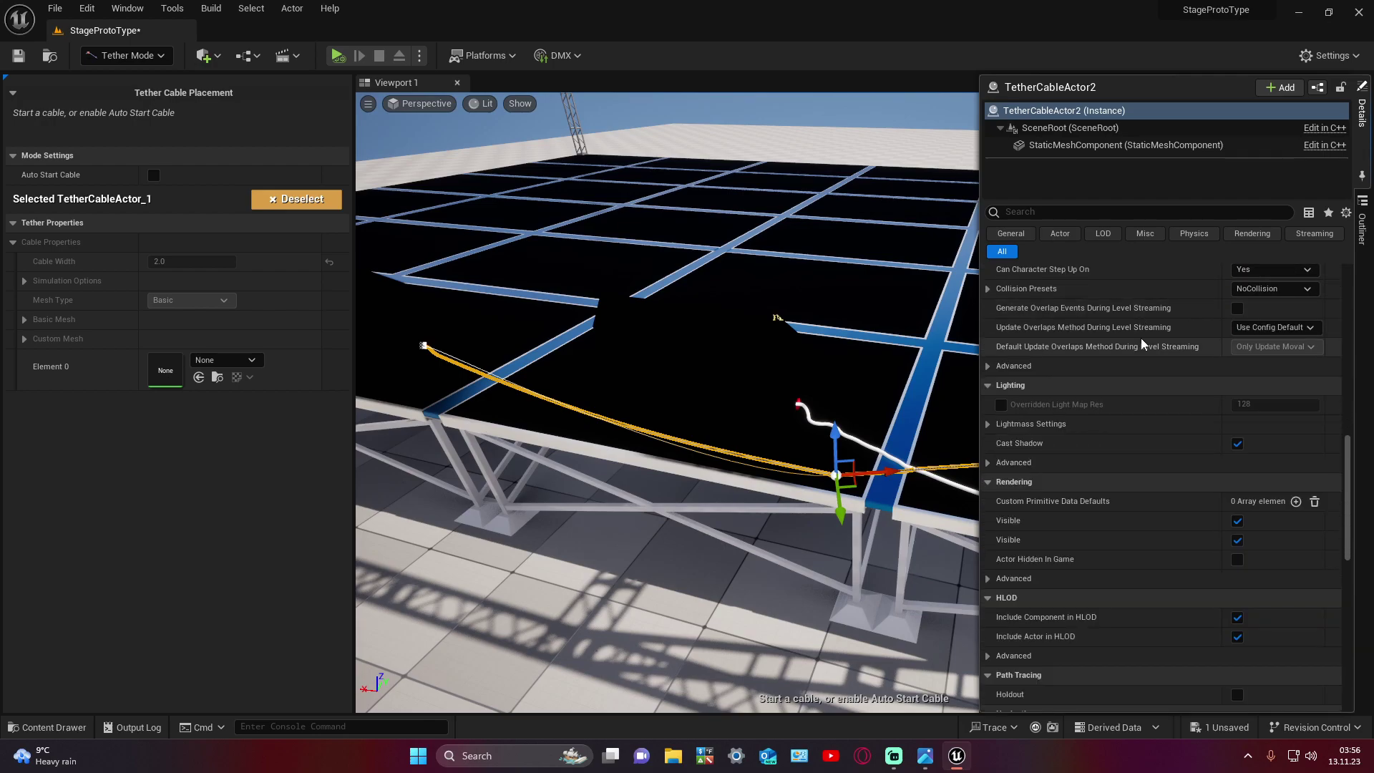
scroll(1140, 338, down, 1)
scroll(1141, 338, down, 1)
scroll(1141, 337, down, 2)
scroll(1141, 338, down, 2)
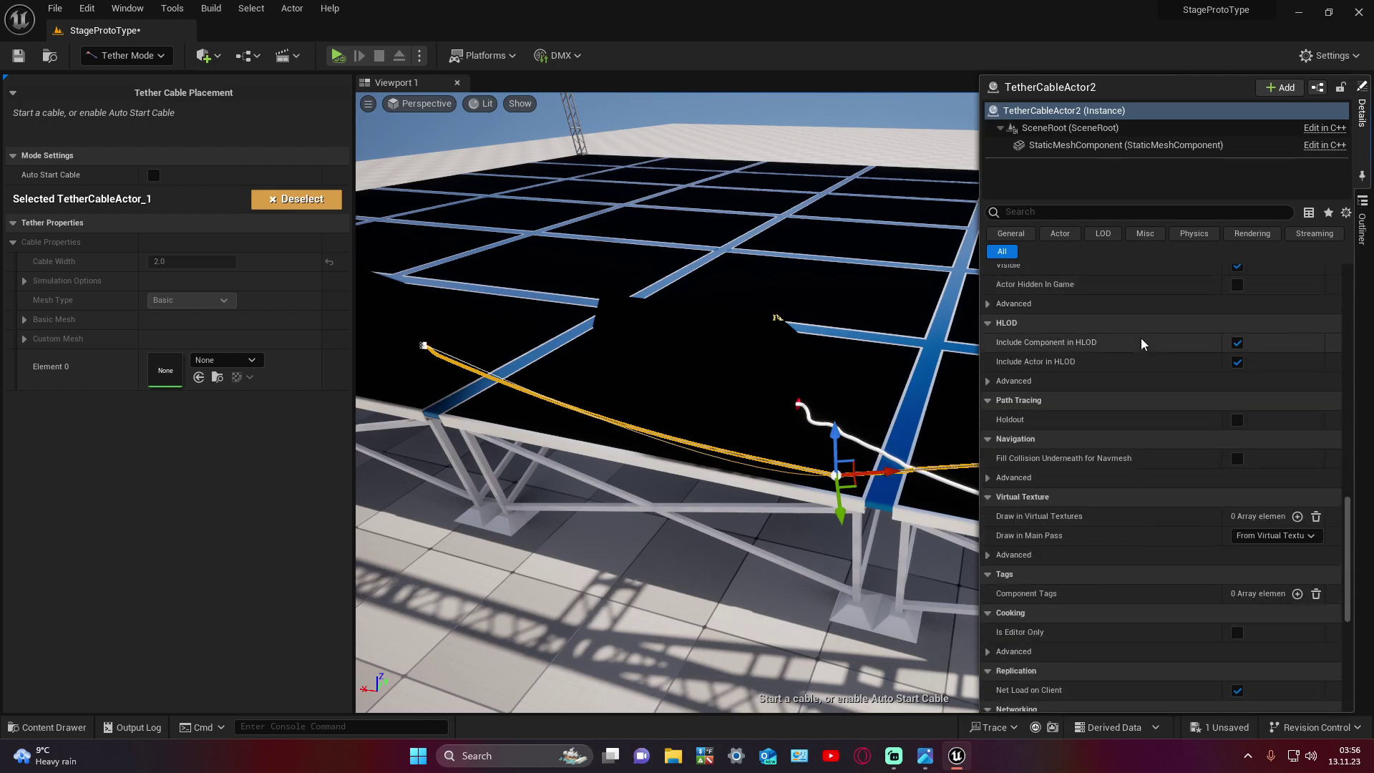
scroll(1141, 338, down, 2)
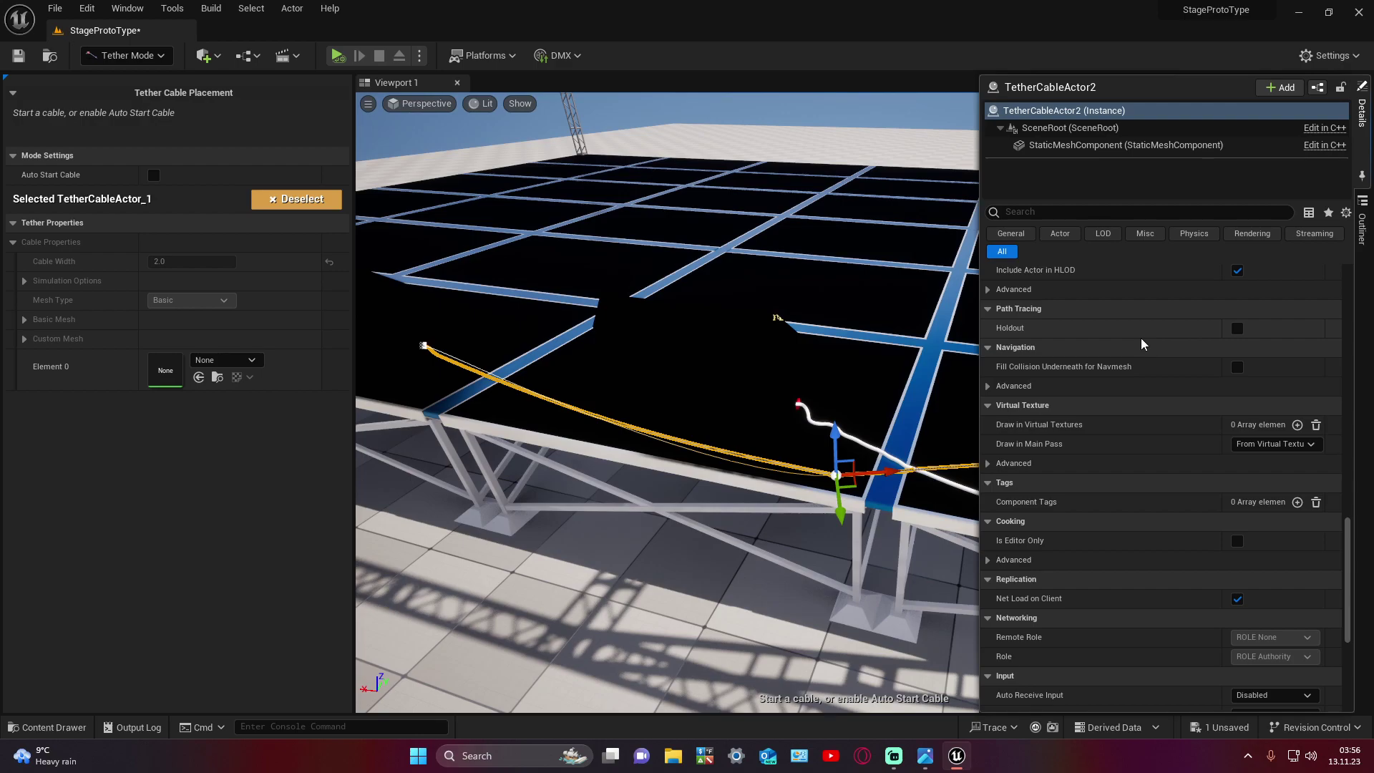
scroll(1141, 337, down, 1)
scroll(1141, 338, down, 2)
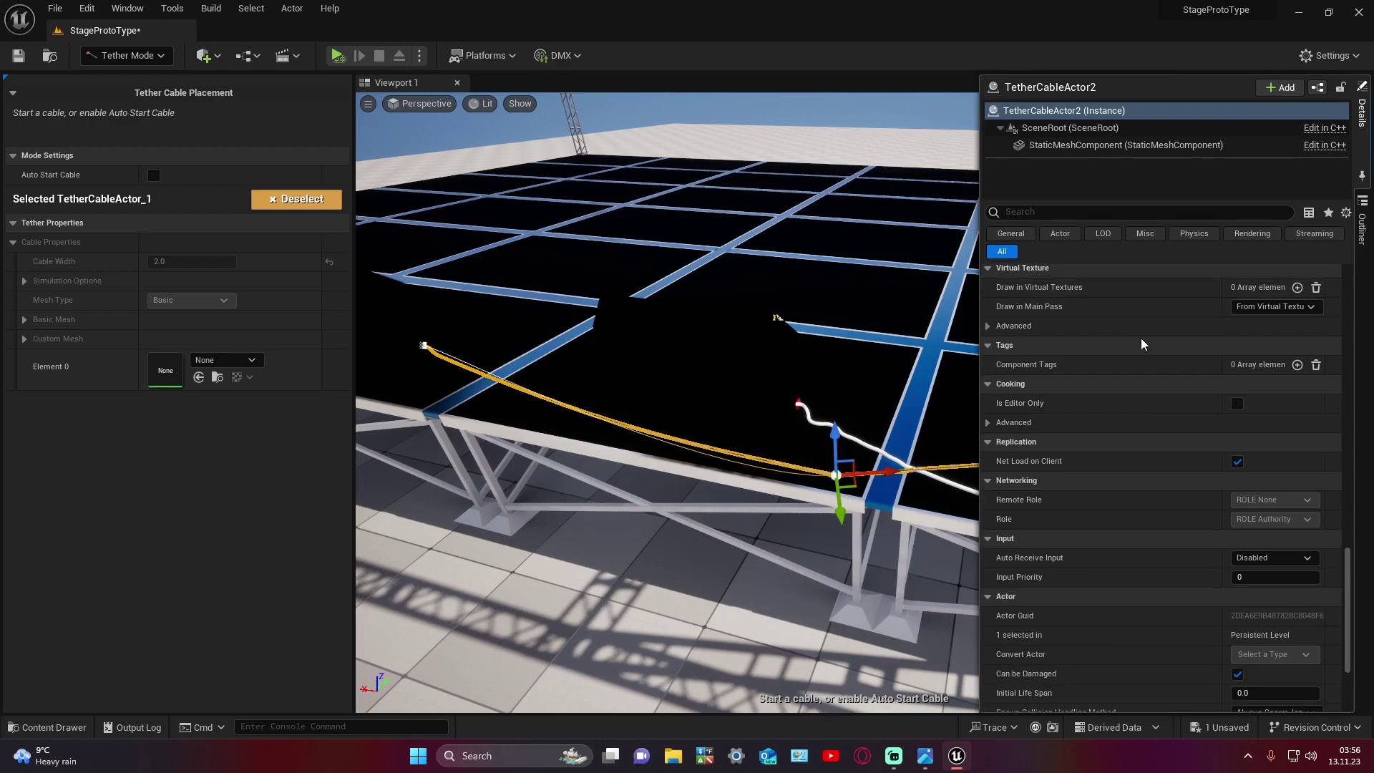
scroll(1141, 337, down, 1)
scroll(1140, 338, down, 1)
scroll(1141, 338, down, 2)
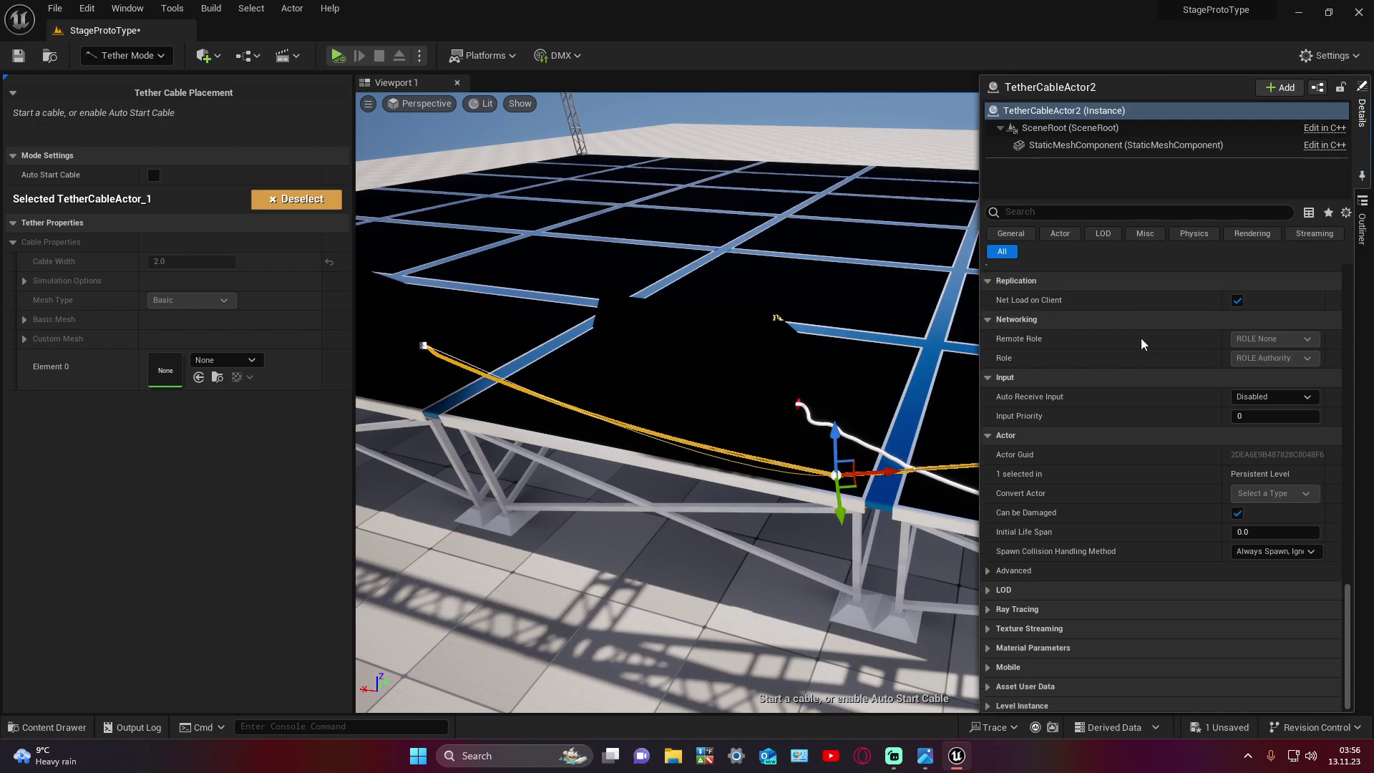
scroll(1141, 338, down, 1)
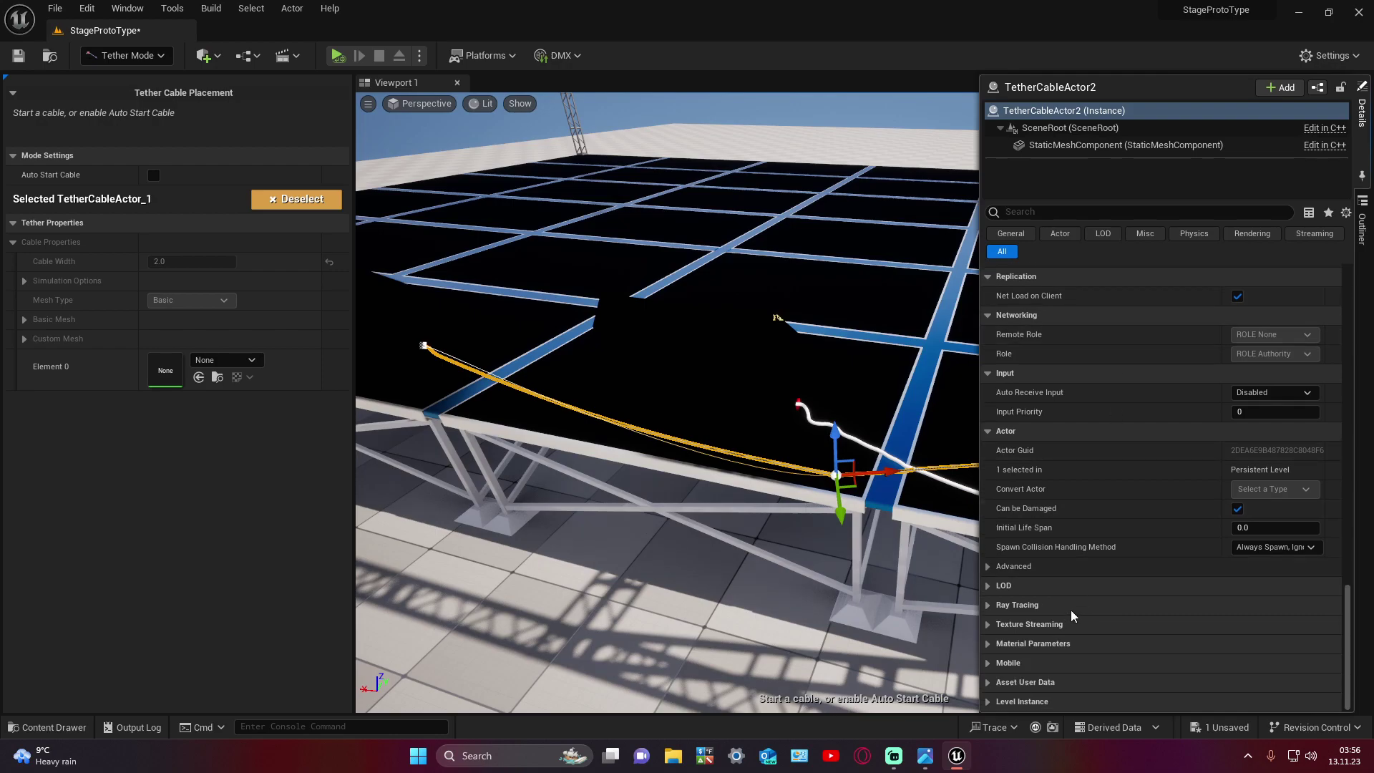
click(1079, 649)
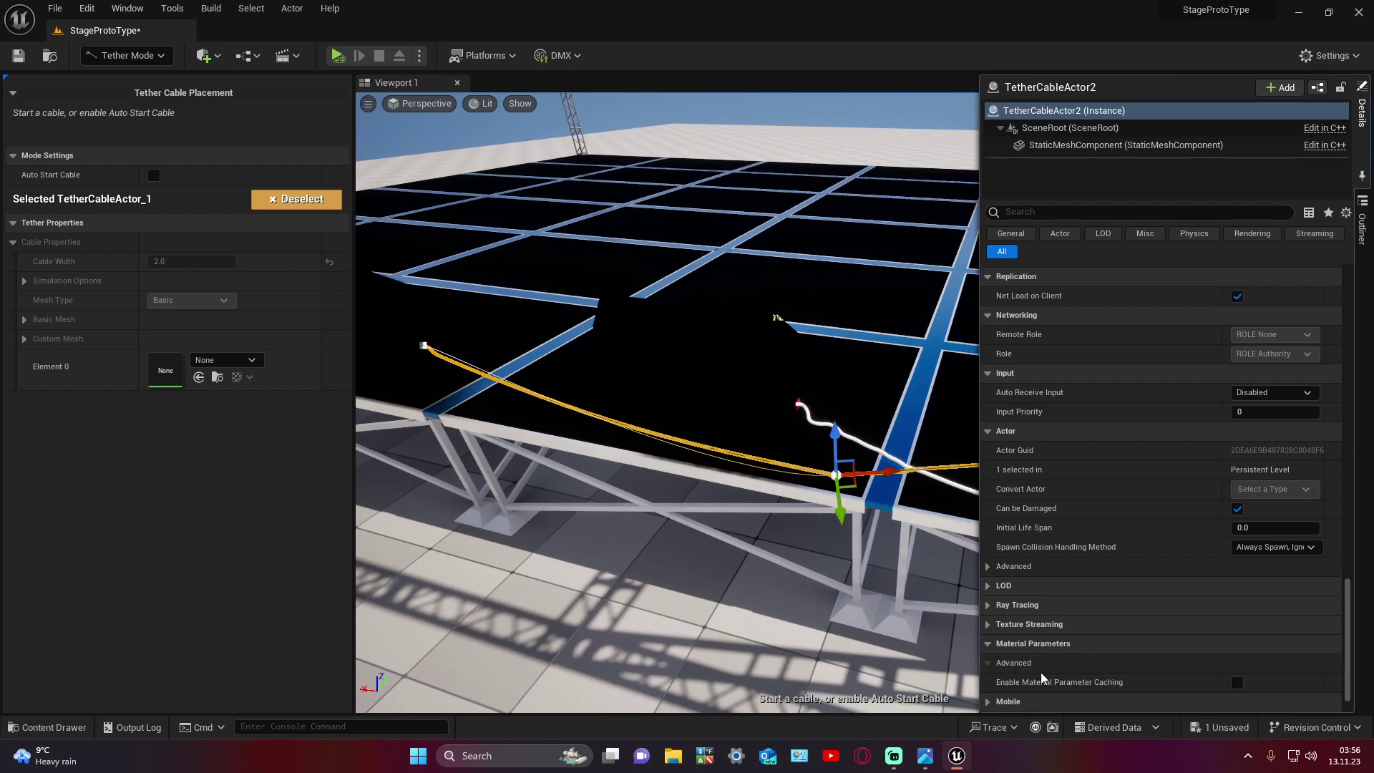
Step: Tick Simulation Generates Hit Events and choose a Collision Preset for the cable
scroll(1137, 574, up, 5)
scroll(1136, 574, up, 3)
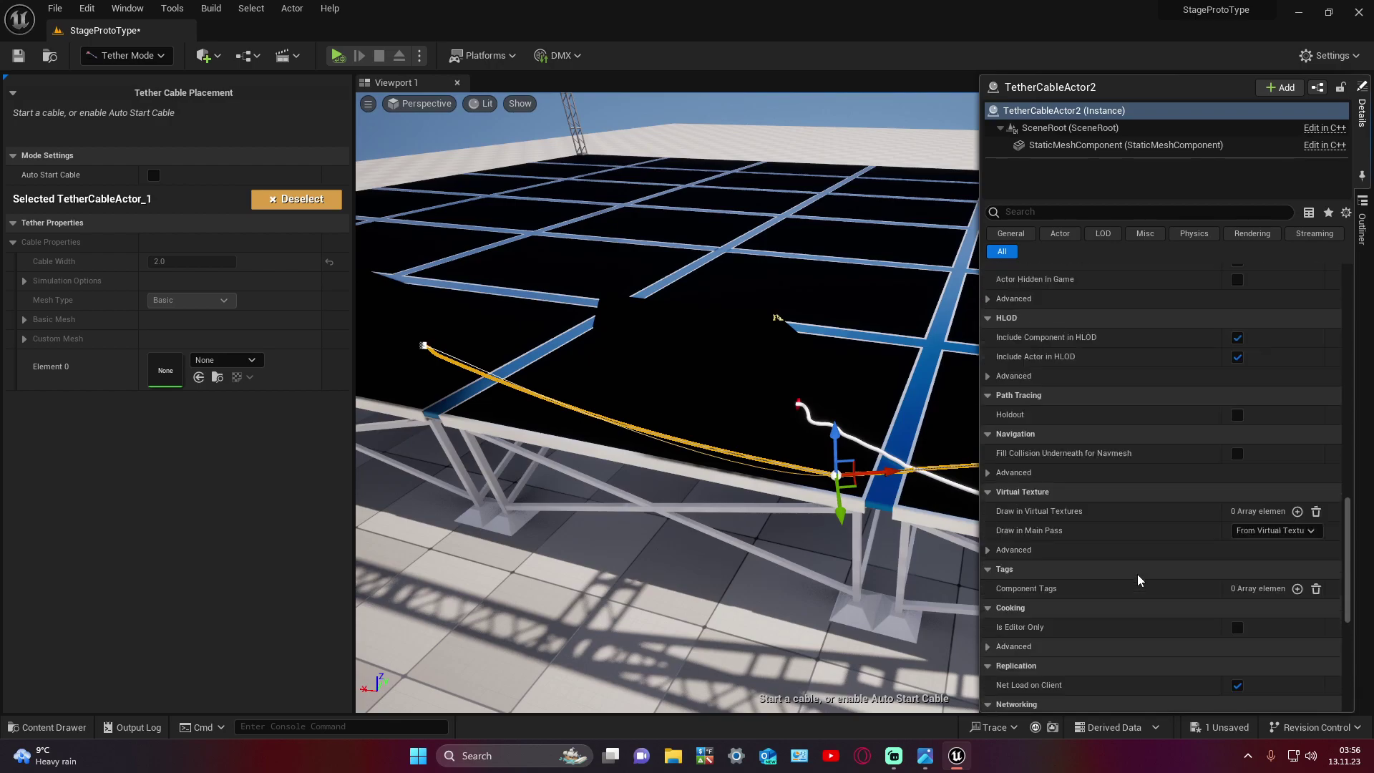
scroll(1136, 574, up, 3)
scroll(1136, 574, up, 3)
scroll(1136, 574, up, 1)
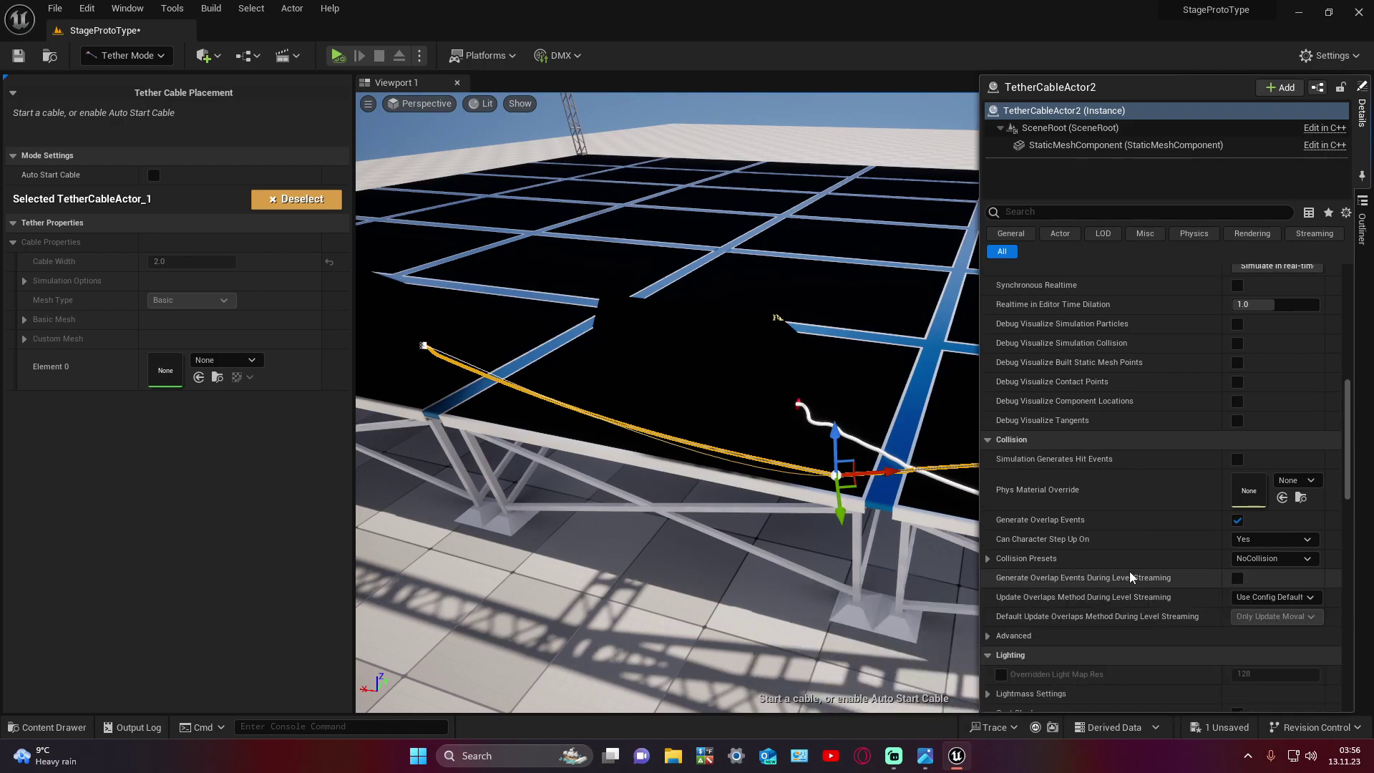
click(1237, 459)
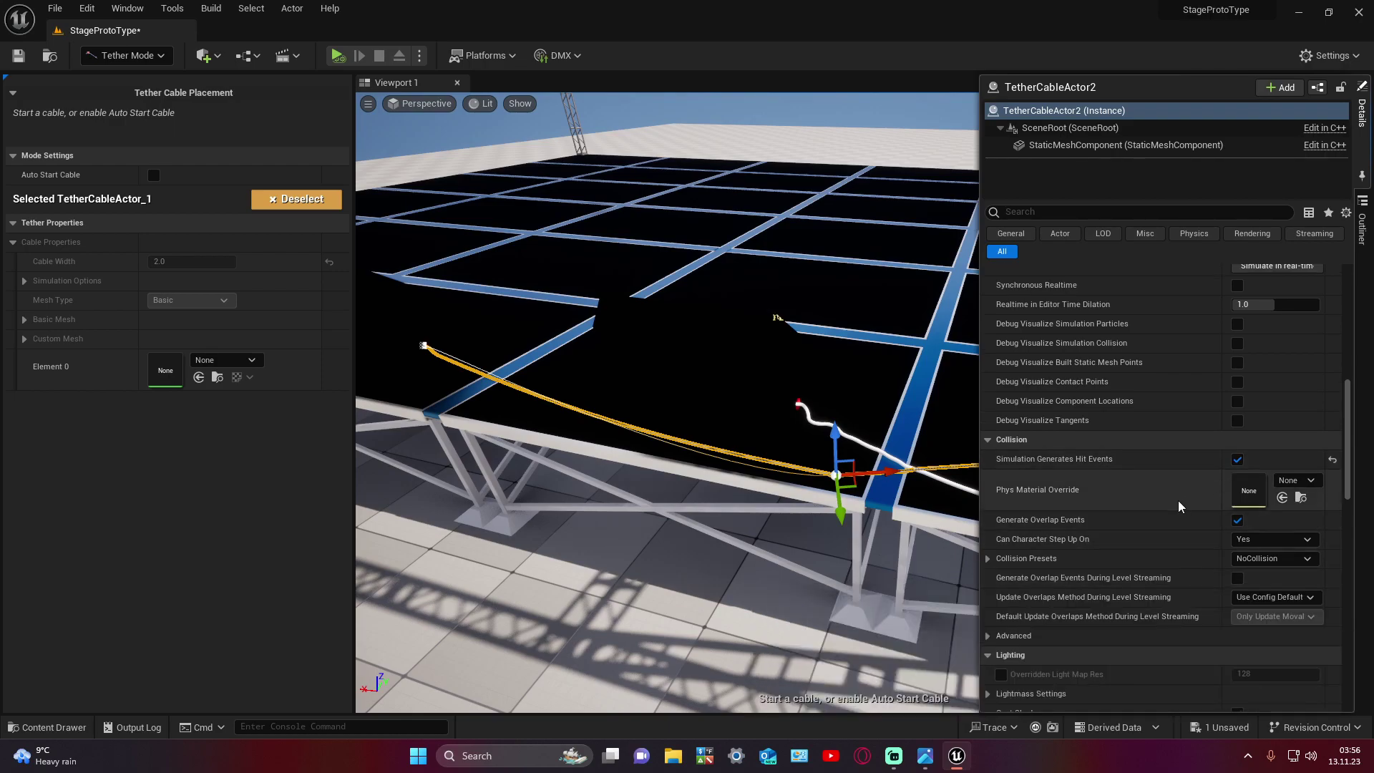
click(1257, 560)
click(1263, 447)
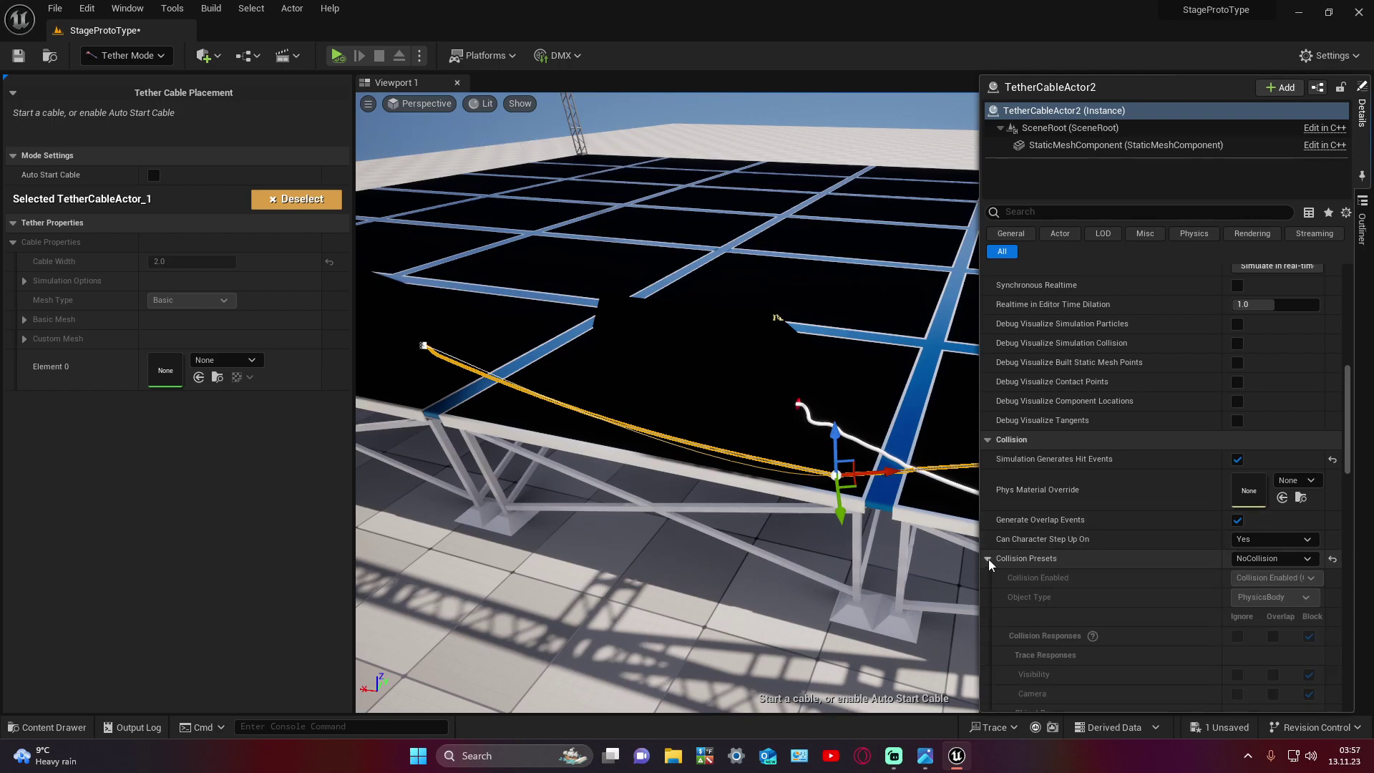
Step: Collapse advanced collision, Lighting, Rendering, HLOD, Path Tracing, Navigation and other categories
click(988, 635)
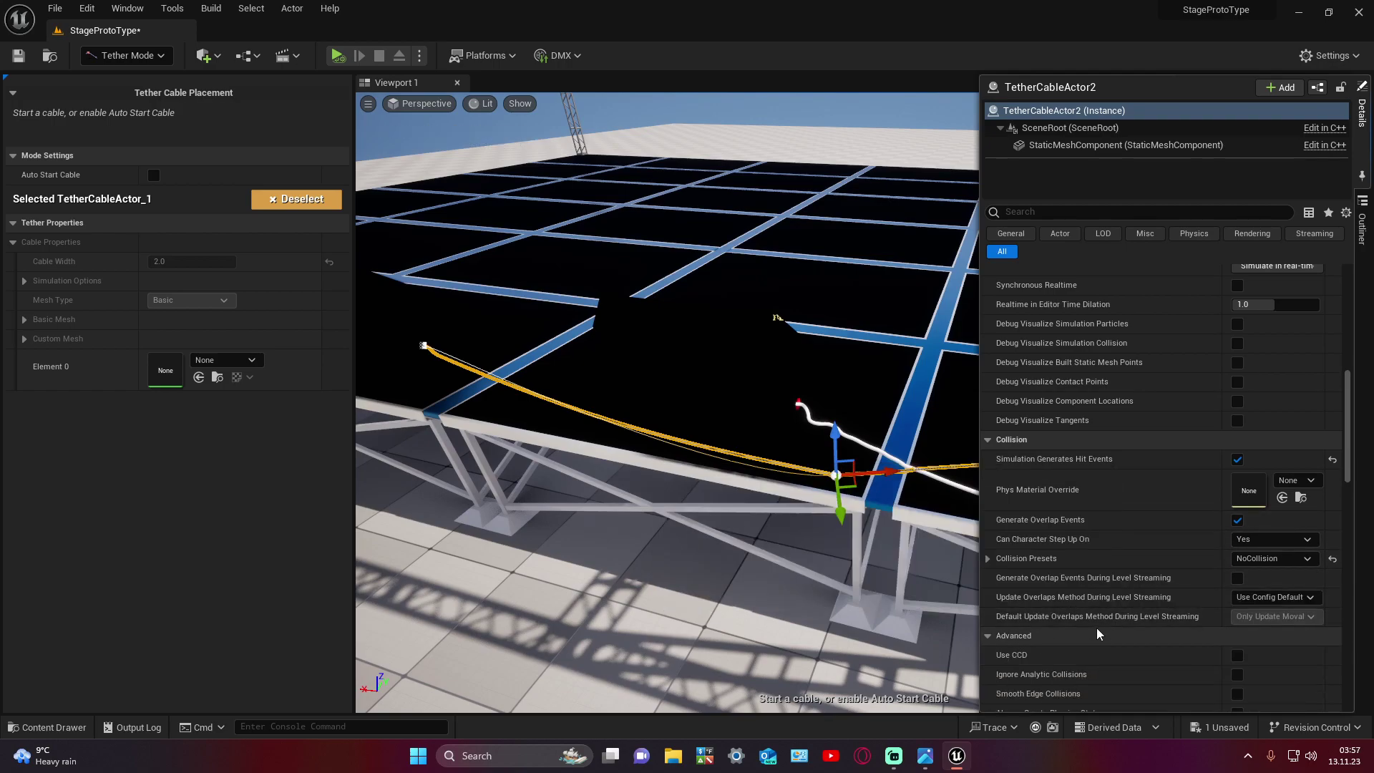
scroll(1106, 616, down, 3)
scroll(1120, 571, down, 2)
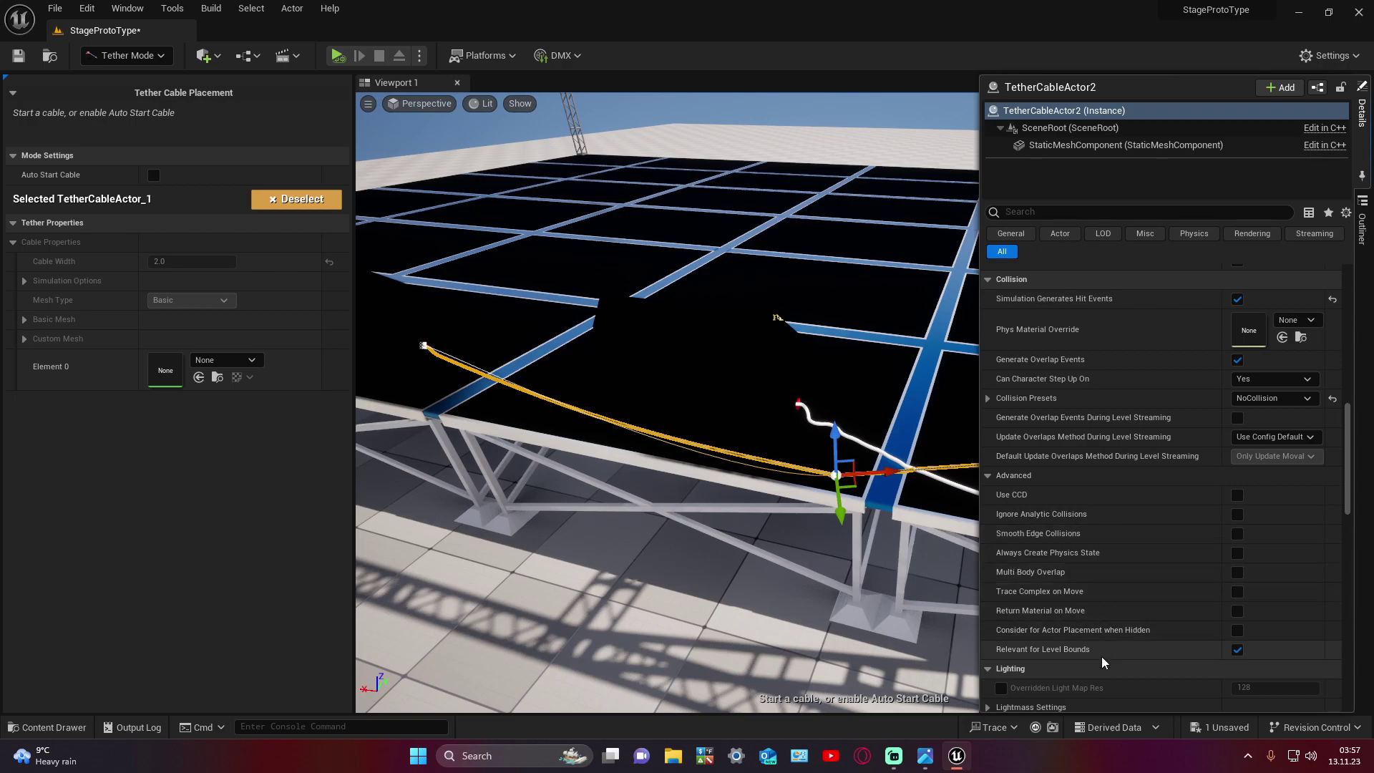
click(1017, 475)
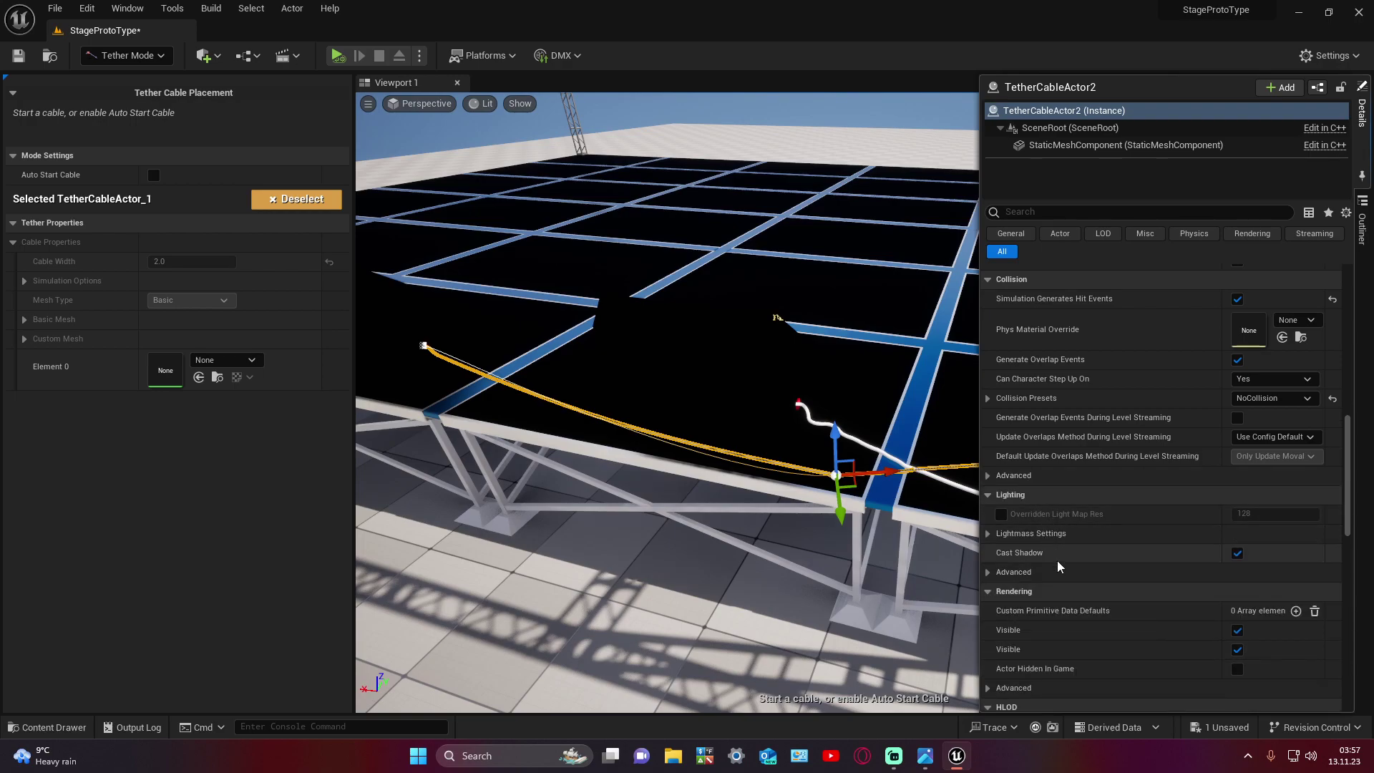
click(1020, 497)
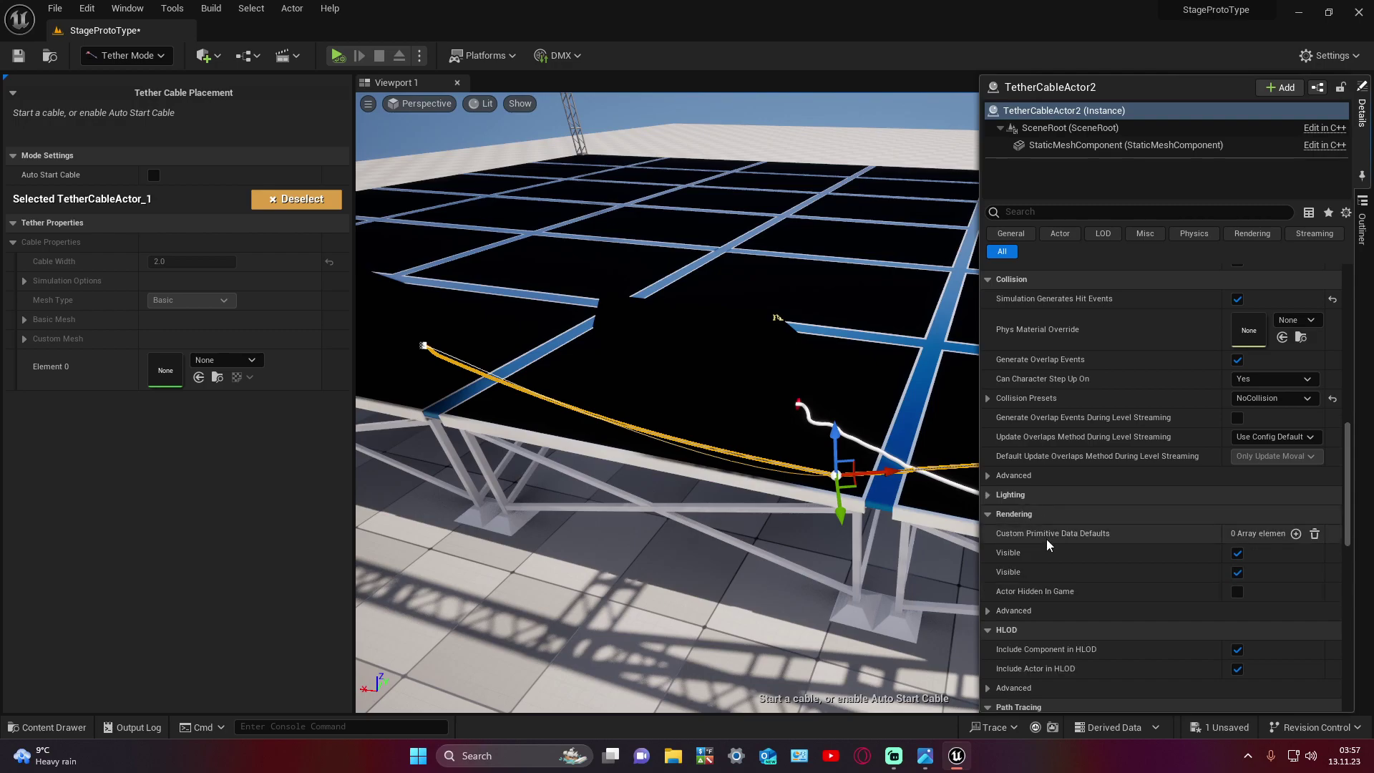
click(1024, 515)
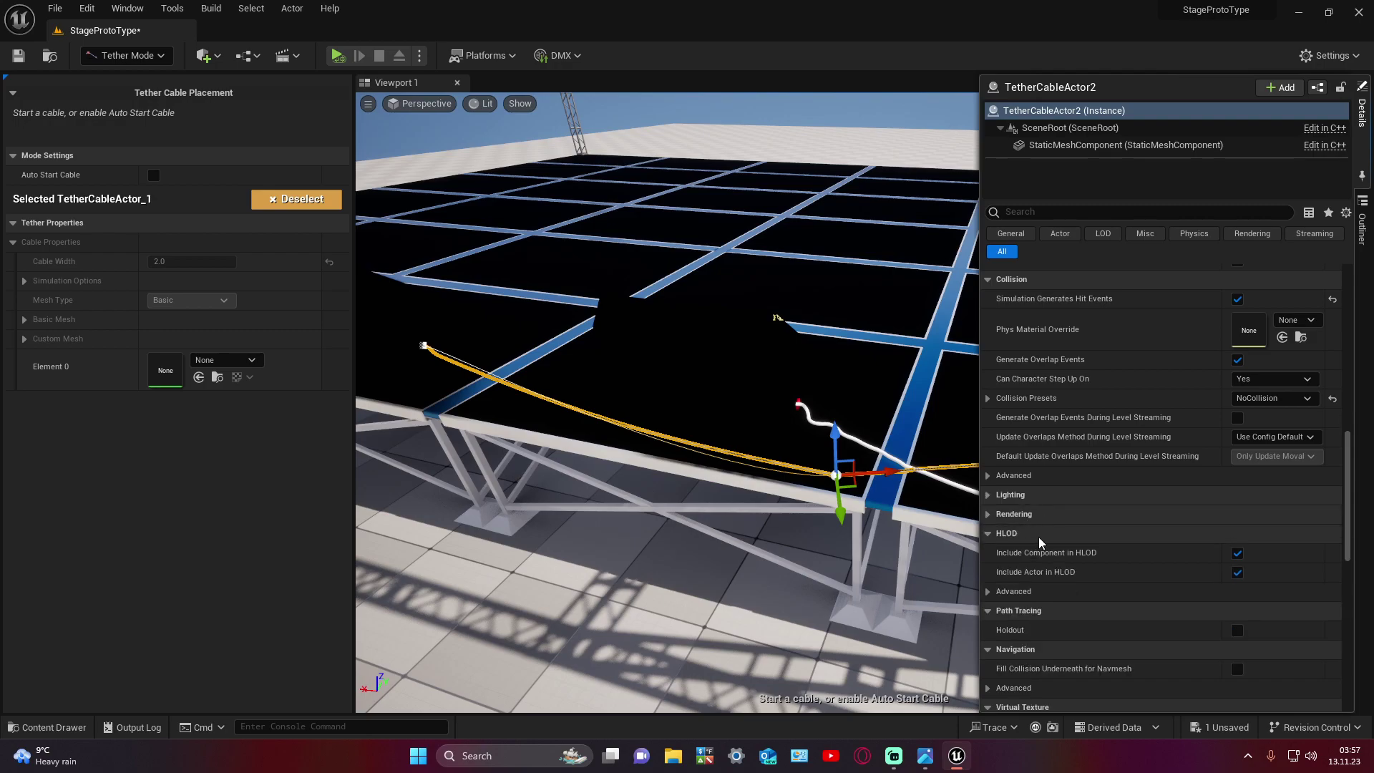
click(1041, 535)
click(1036, 554)
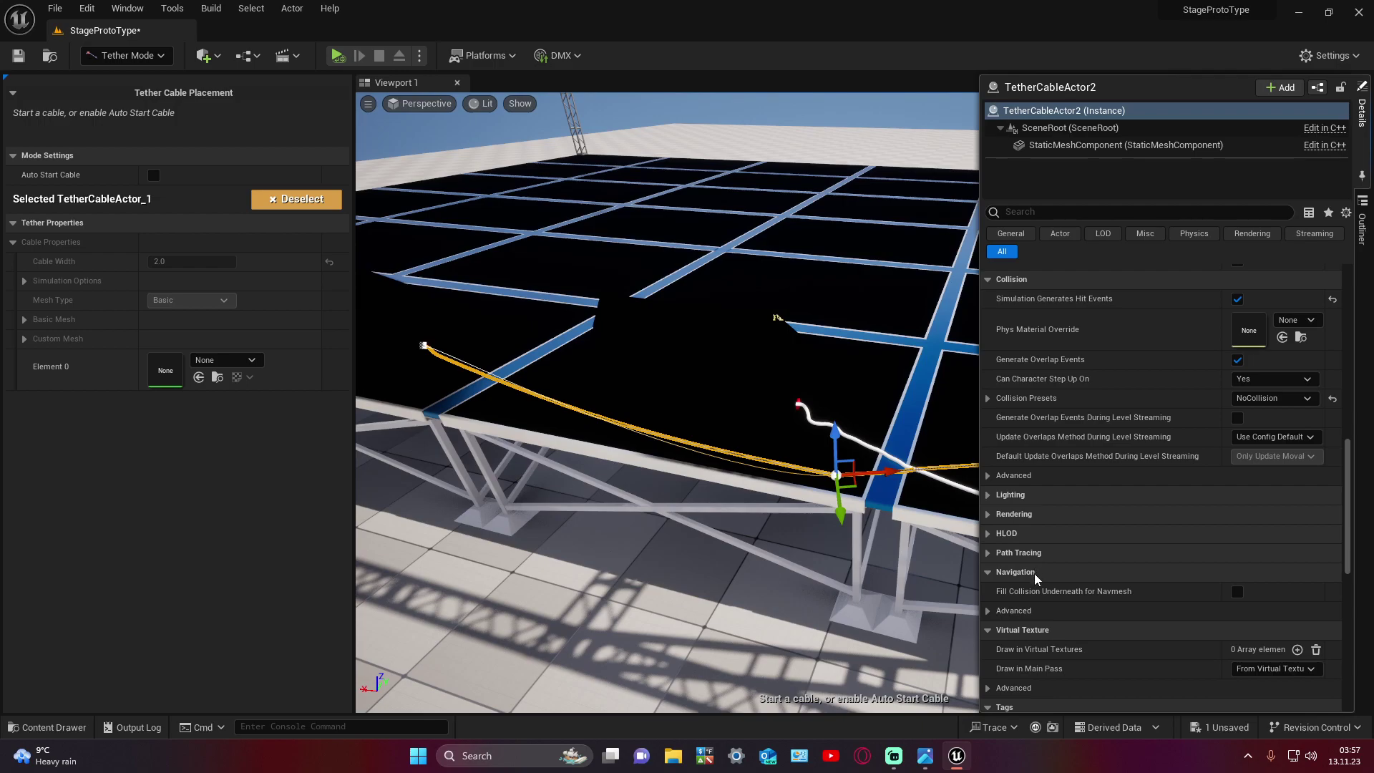
click(1034, 576)
click(1034, 611)
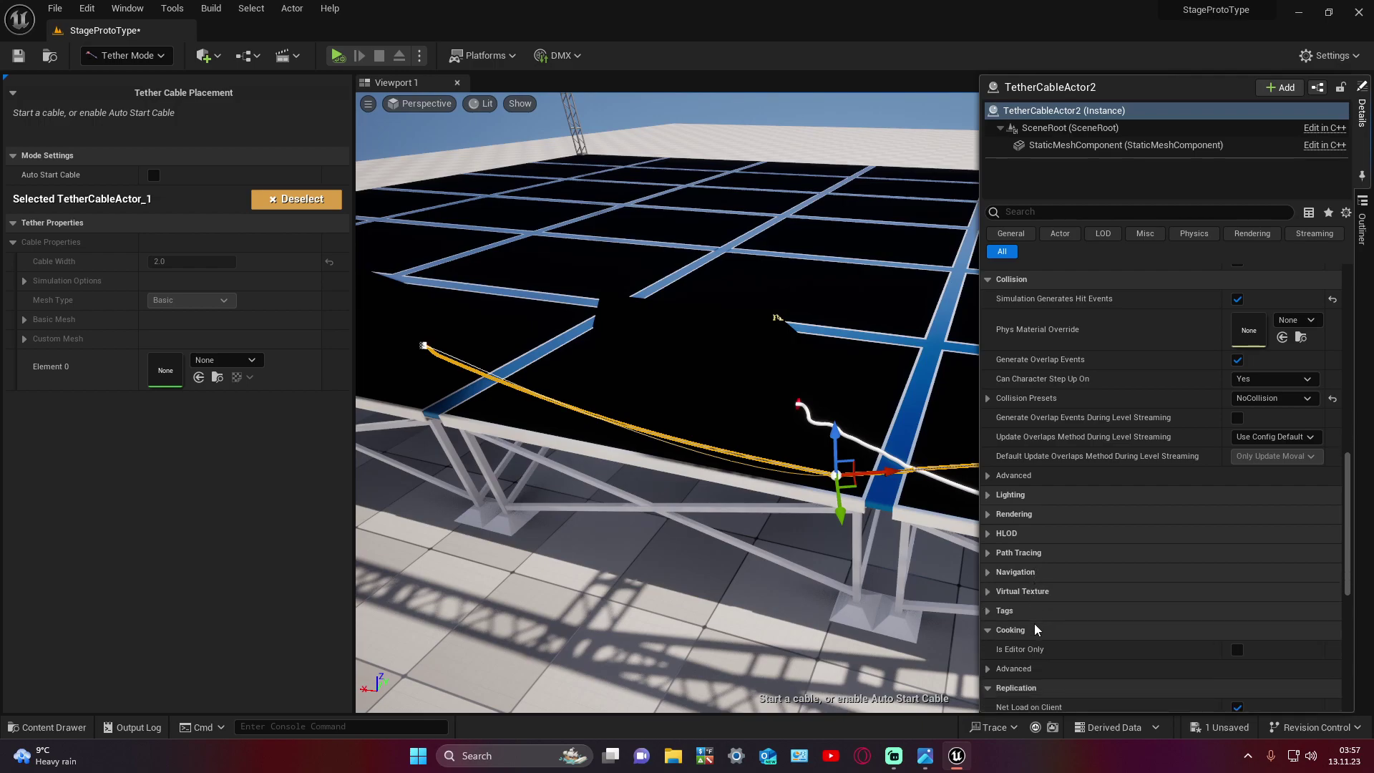
click(1032, 650)
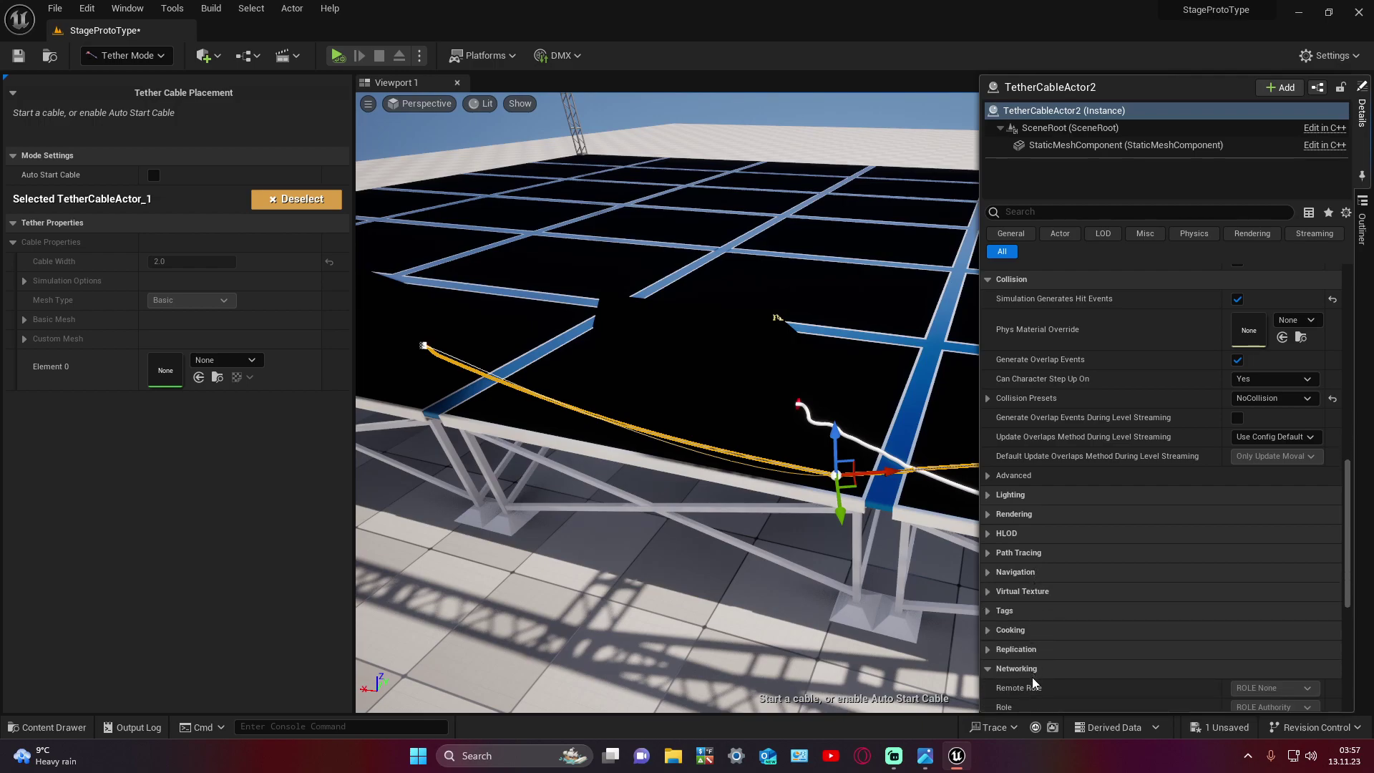
Step: Use the gear menu's Collapse All Categories to fold every property category
click(1346, 213)
click(1241, 343)
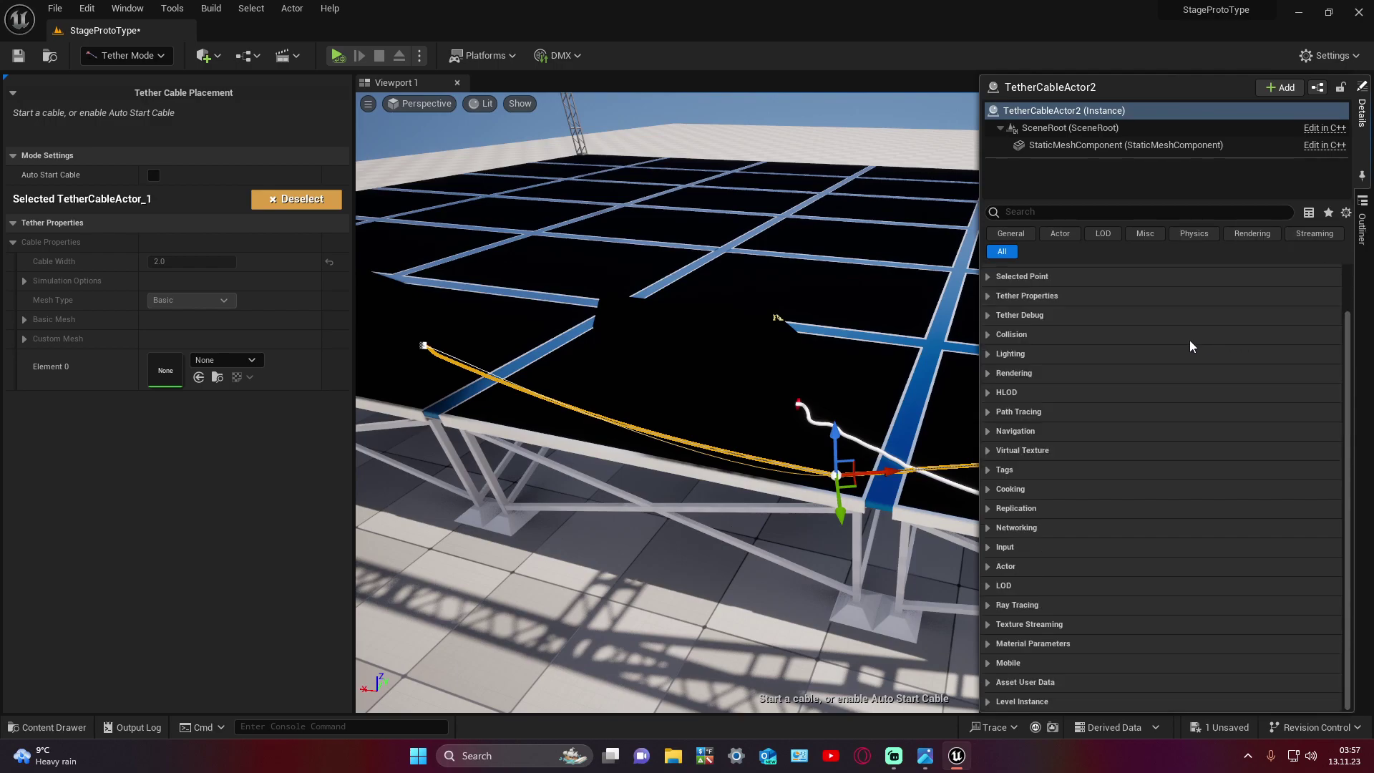
scroll(1097, 319, up, 2)
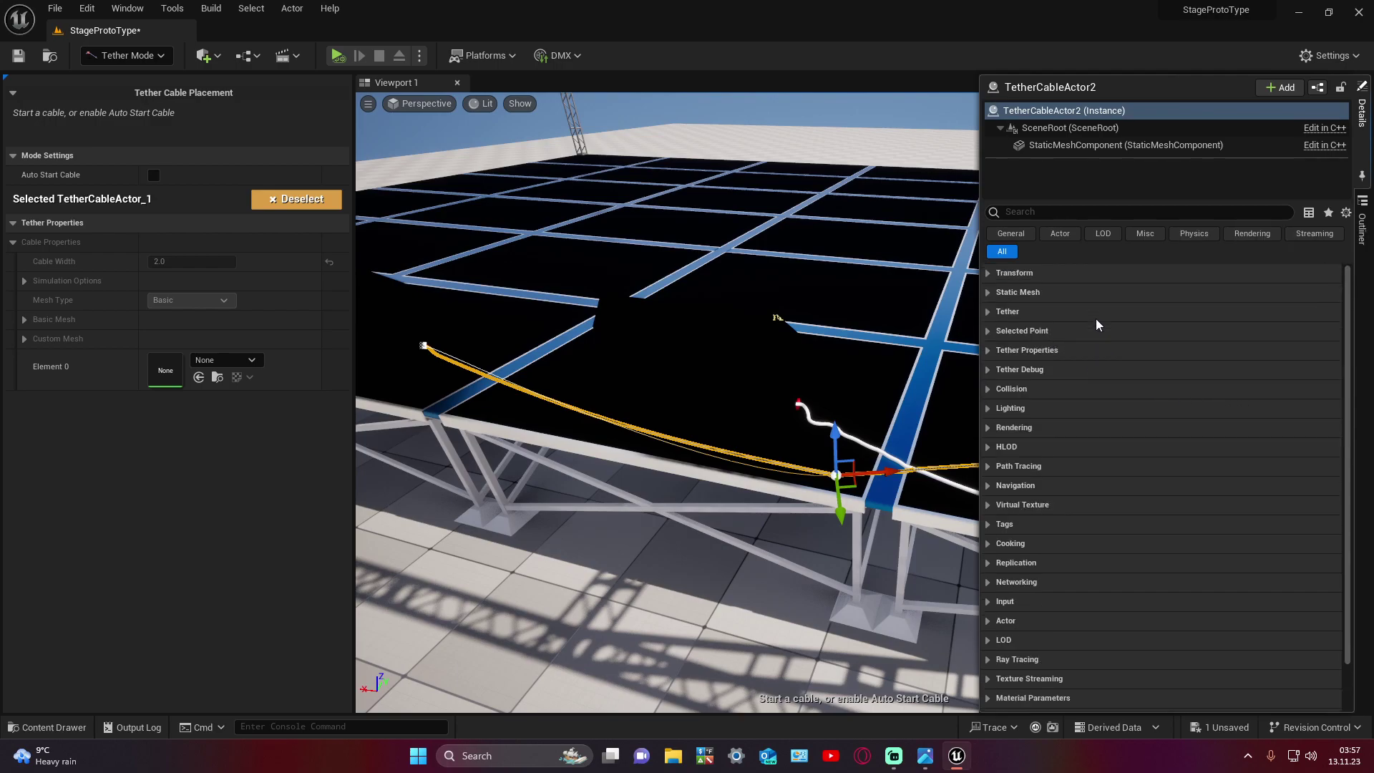
Step: Start and then stop the cable's real-time simulation under Tether Debug
click(1057, 371)
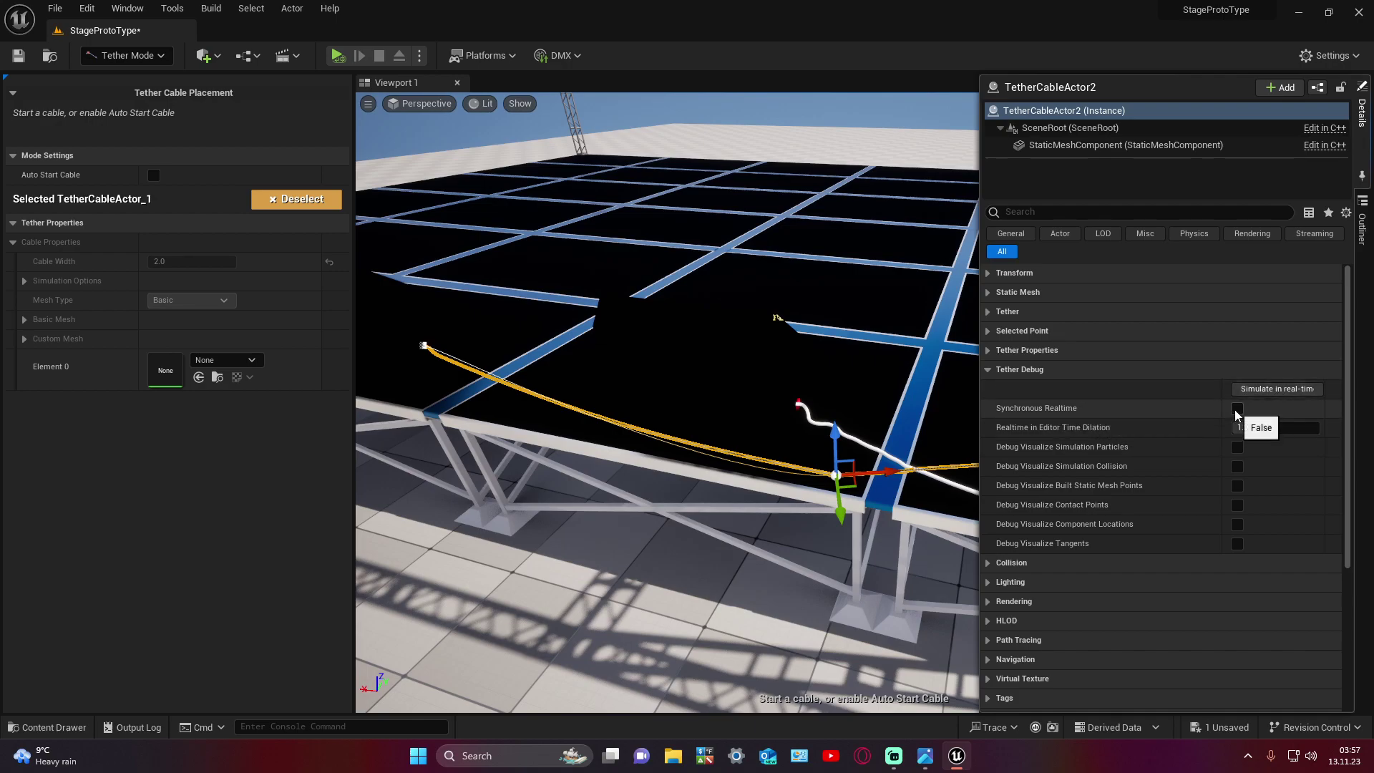
click(1270, 388)
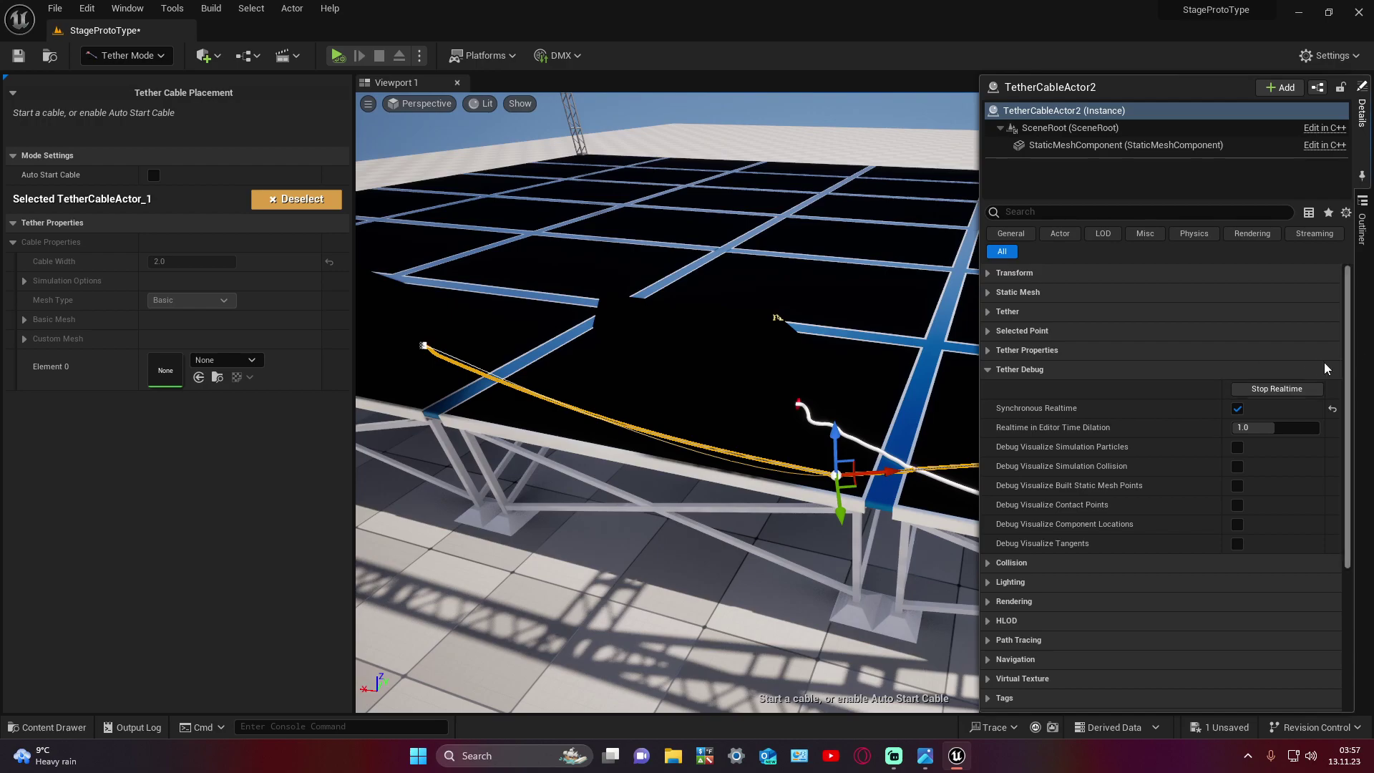
click(1277, 389)
Step: Check the cable shows Up to date!, collapse the sections, and close the Details drawer
click(1076, 271)
click(1075, 292)
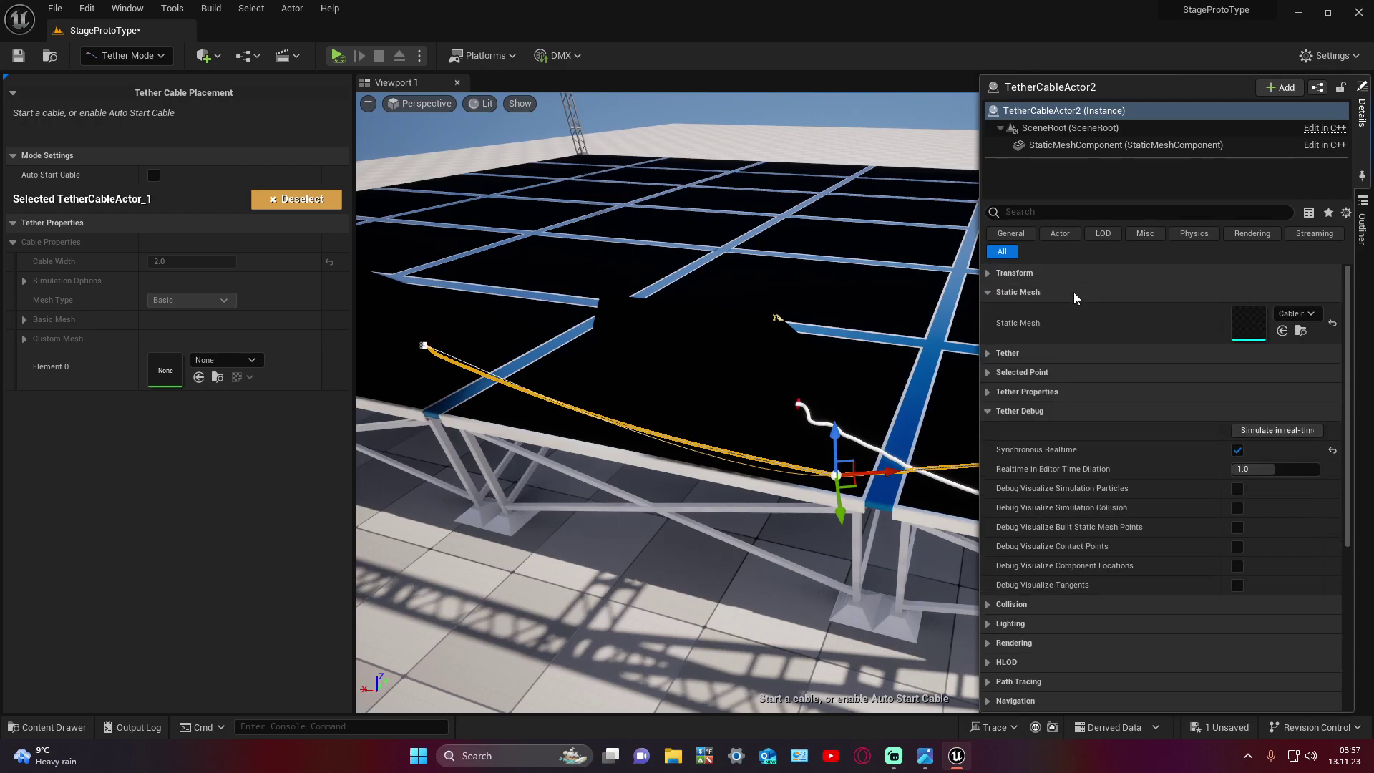
click(1063, 311)
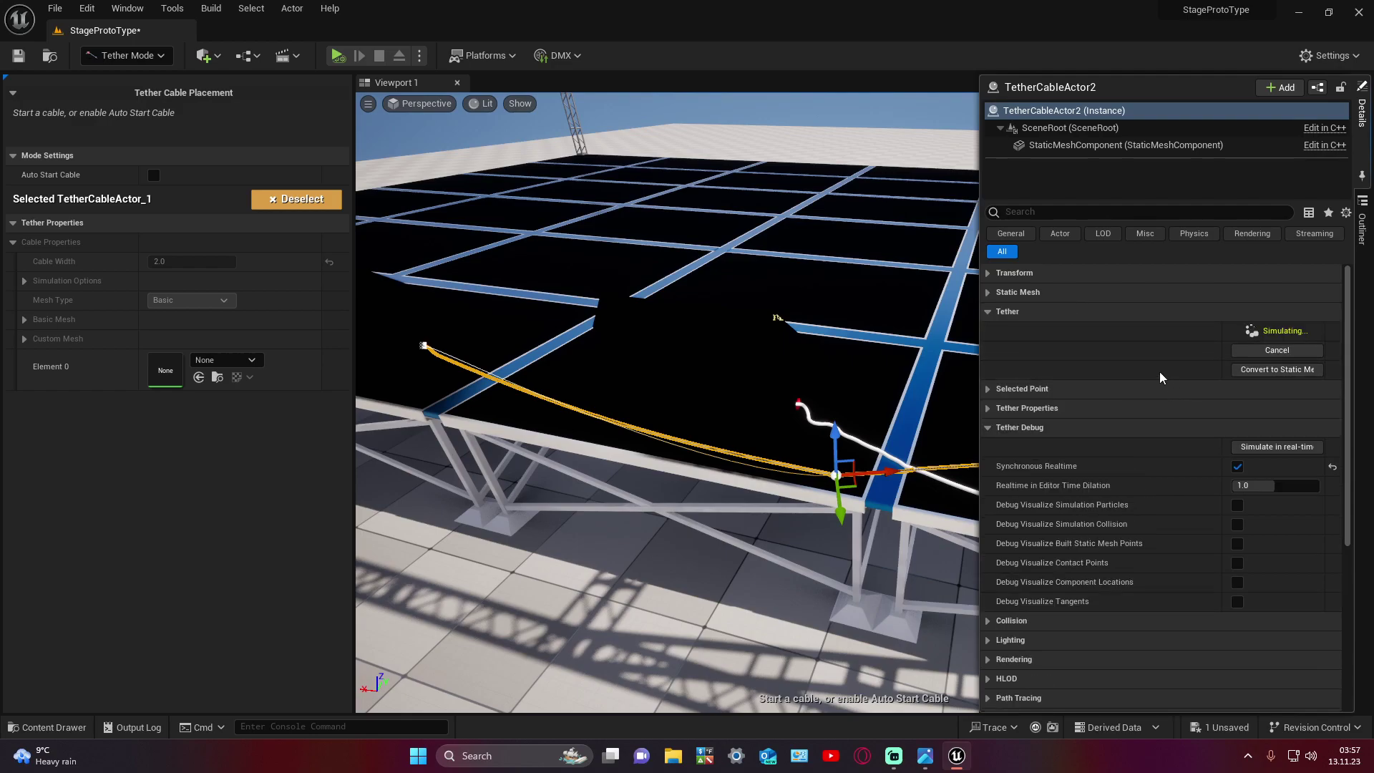
click(1081, 428)
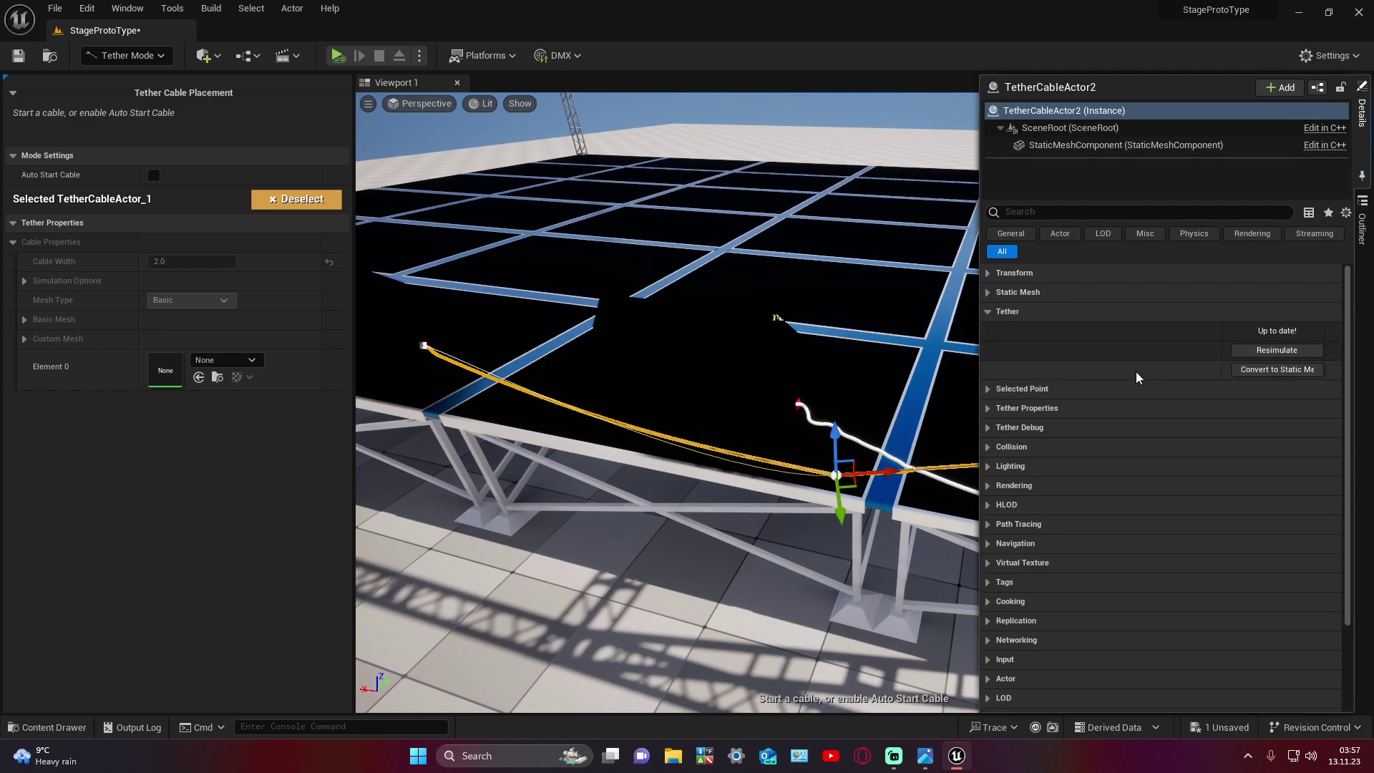
click(1273, 313)
click(1040, 97)
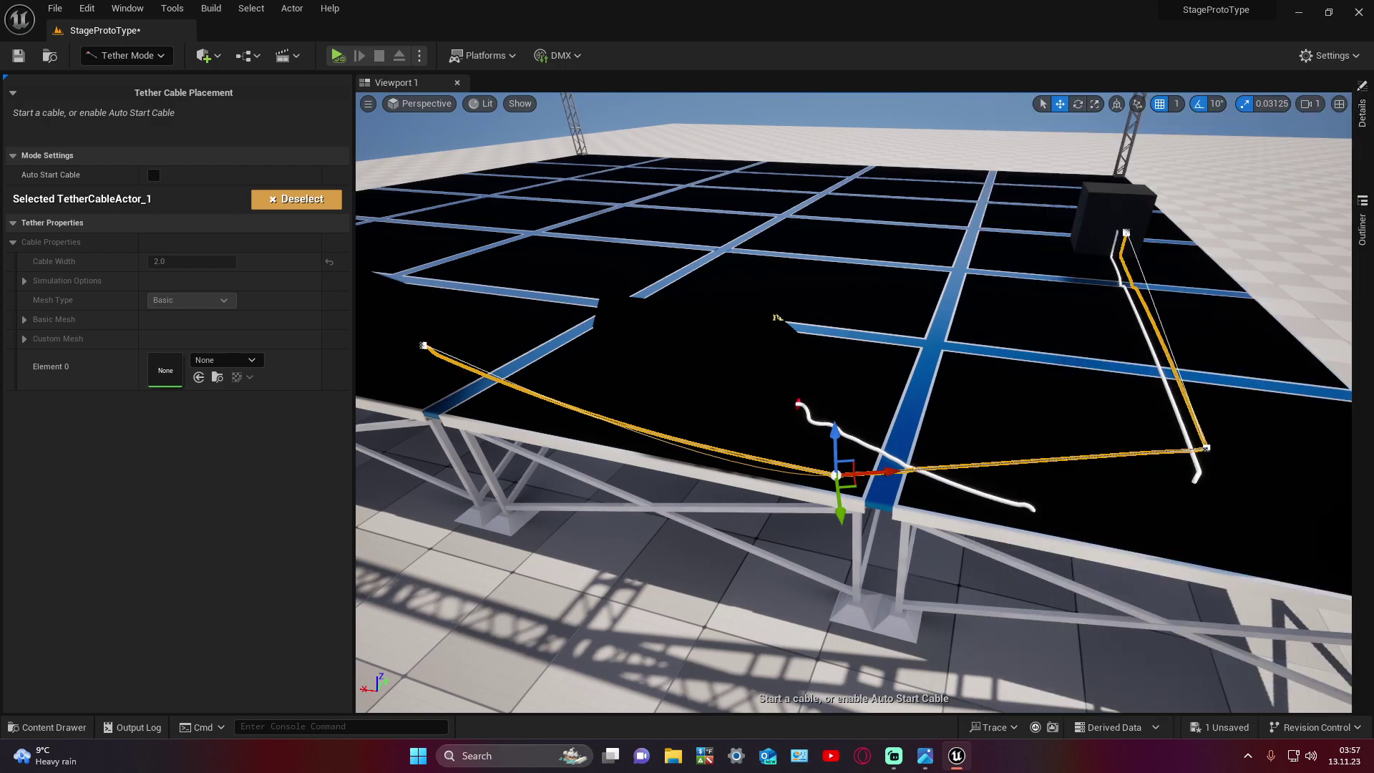
Step: Reselect the tether cable and set its Cable Width to 3.0
key(Escape)
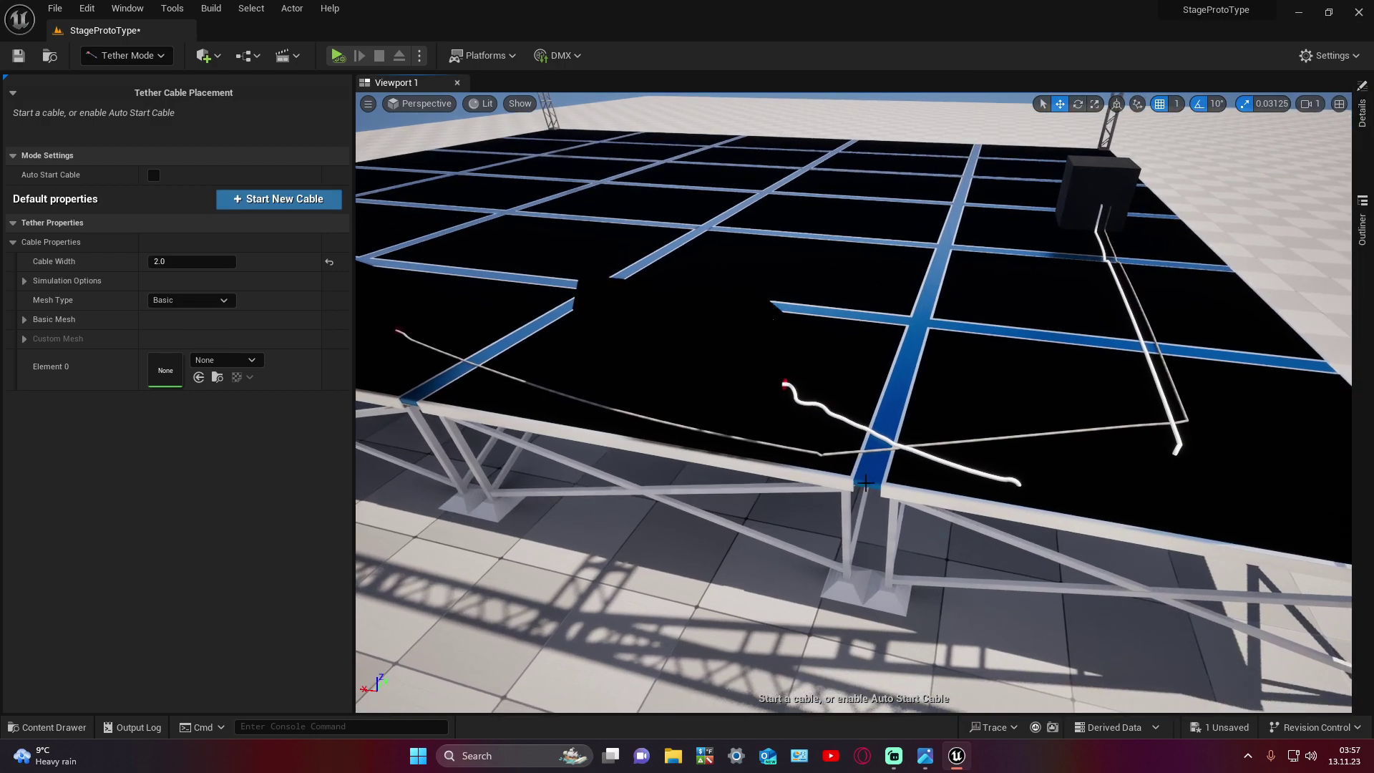
key(ctrl+z)
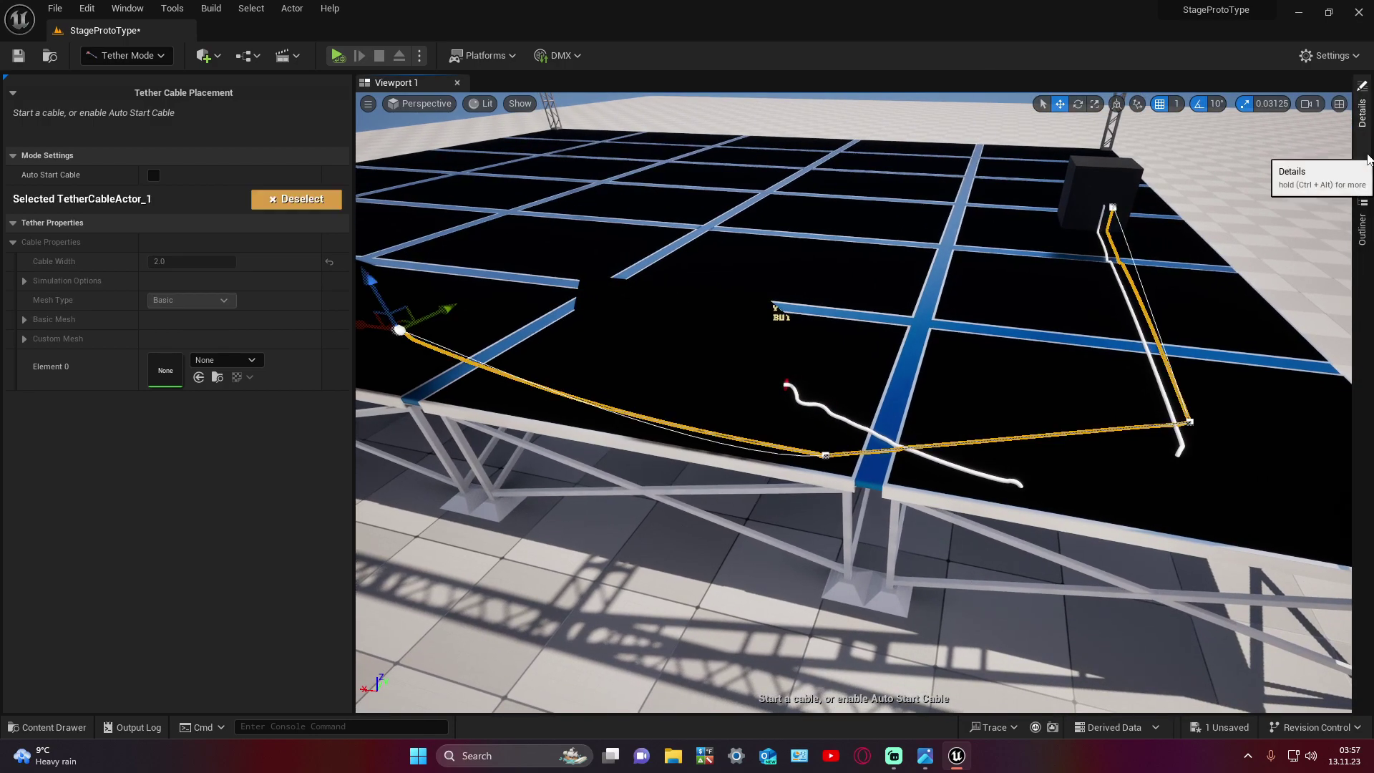
click(1362, 118)
click(1049, 309)
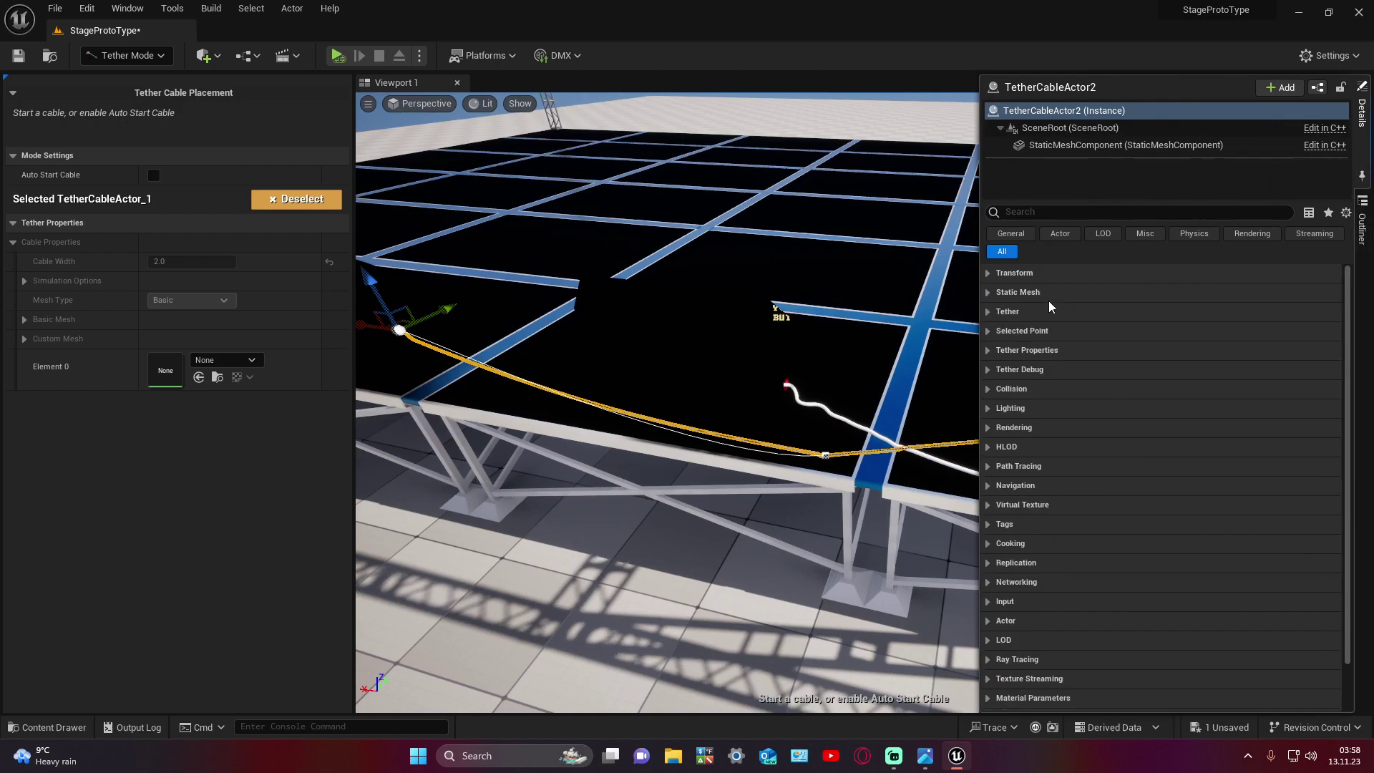
click(1046, 311)
click(1046, 352)
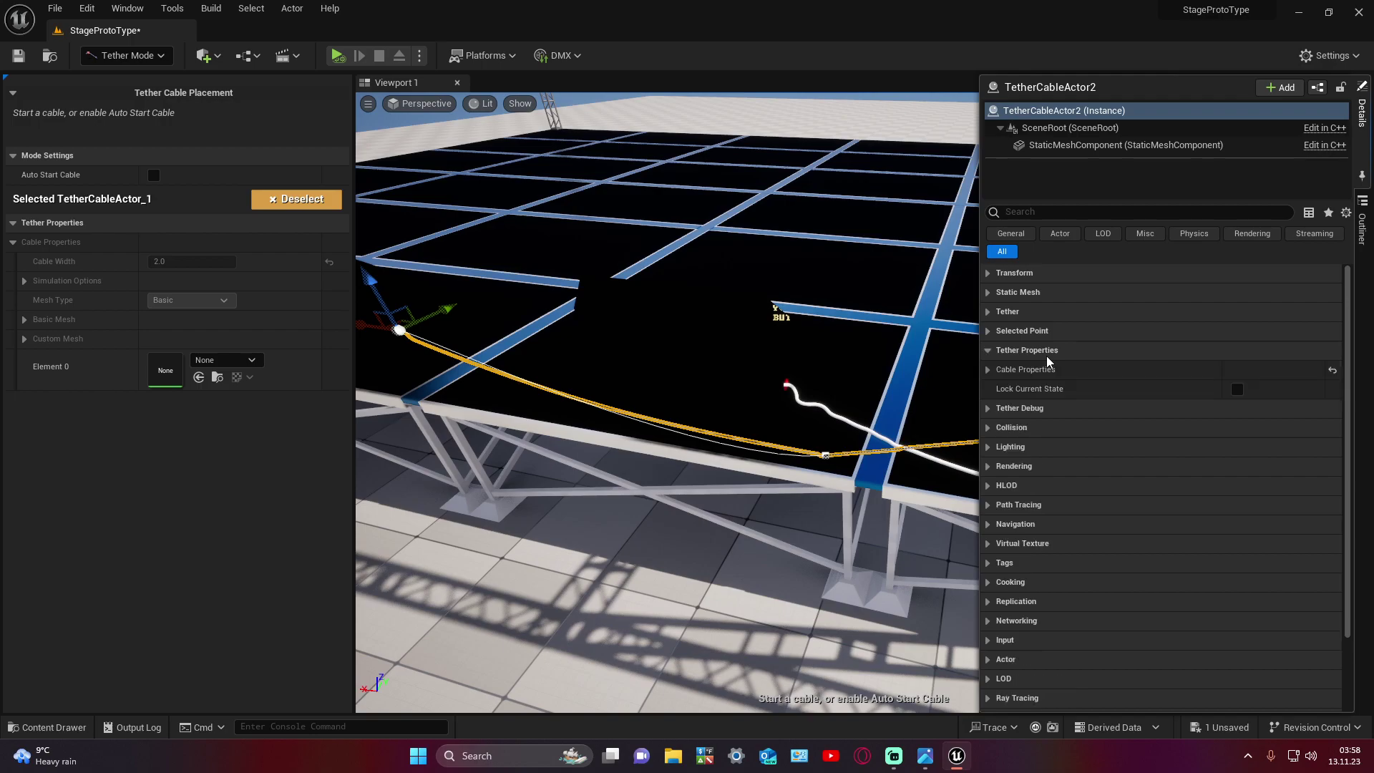
click(1049, 352)
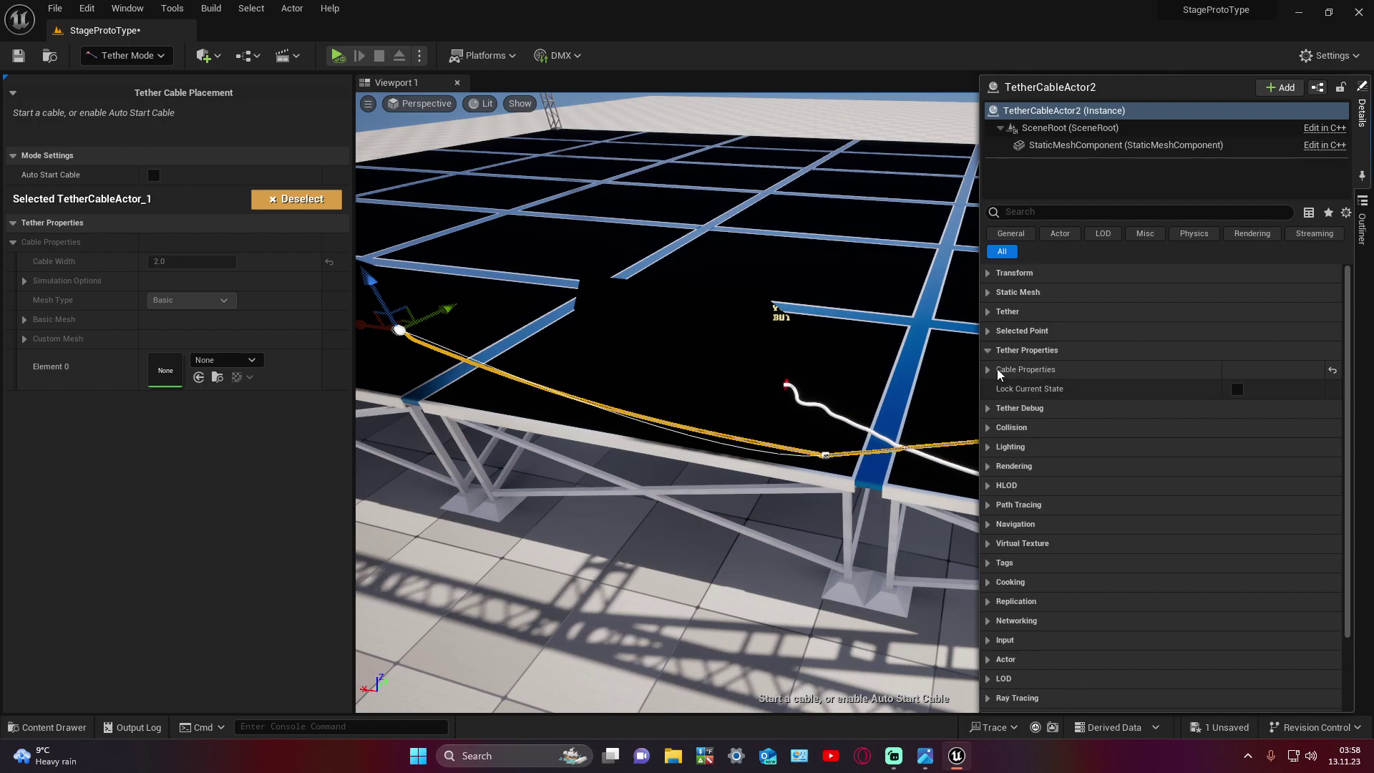
click(1000, 371)
click(1257, 387)
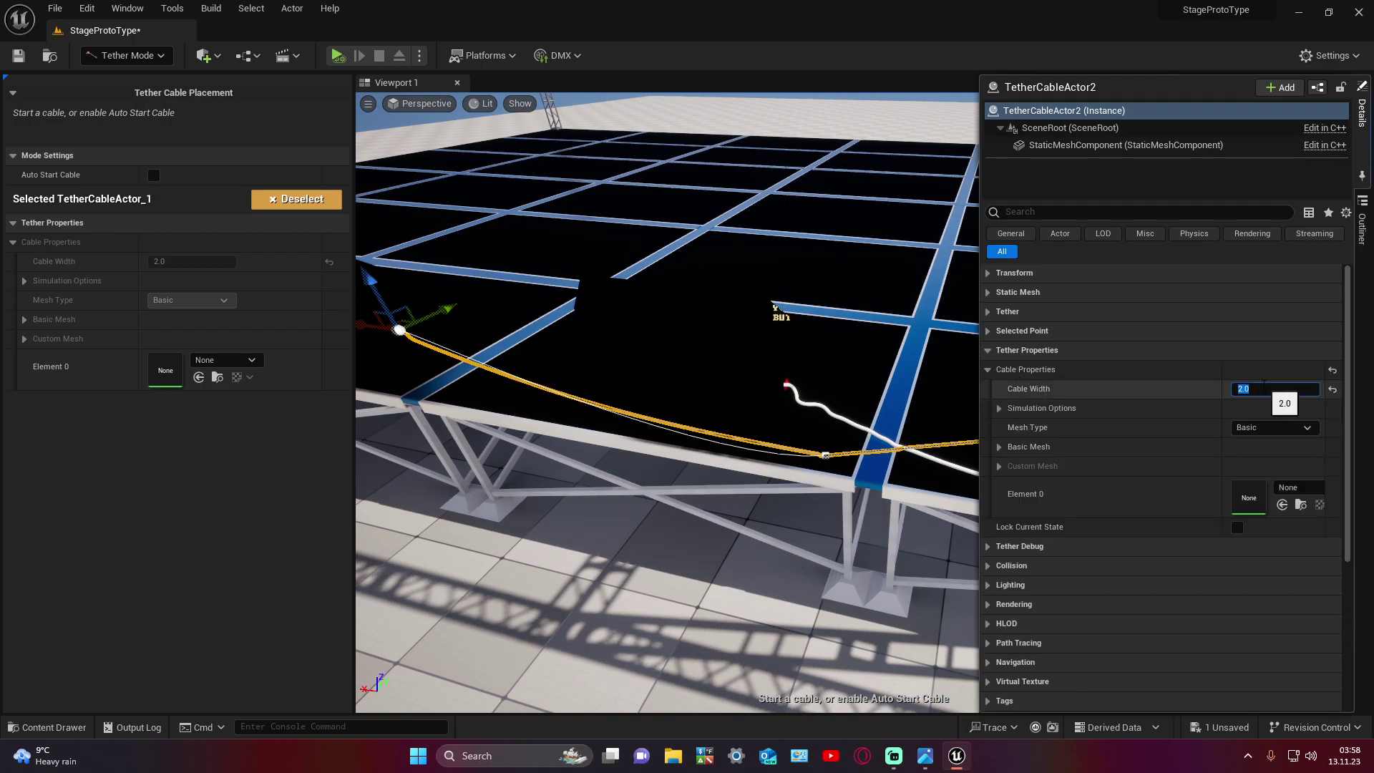
text(3)
key(Return)
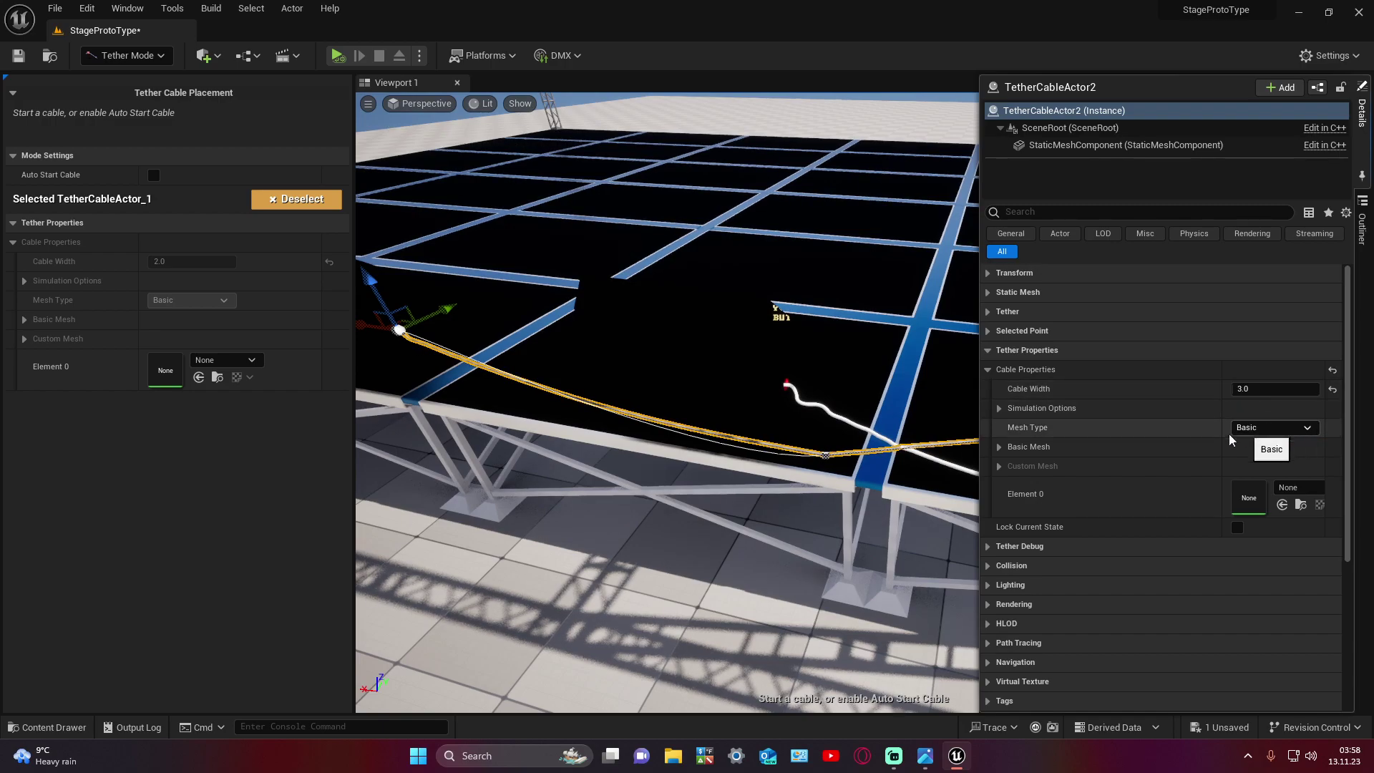
Step: Assign the white AnimSharingBase material to the cable's Element 0, then close the Details drawer
click(1000, 448)
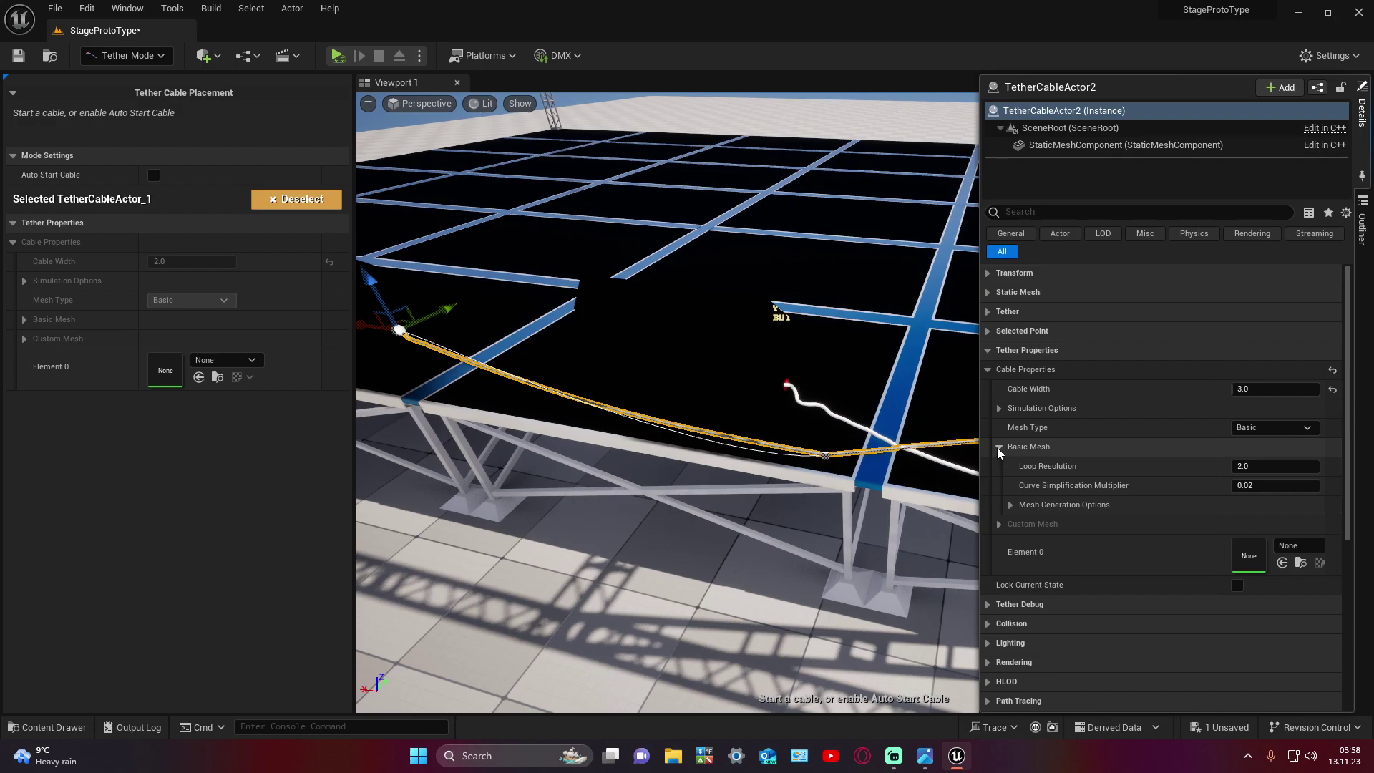
click(1011, 504)
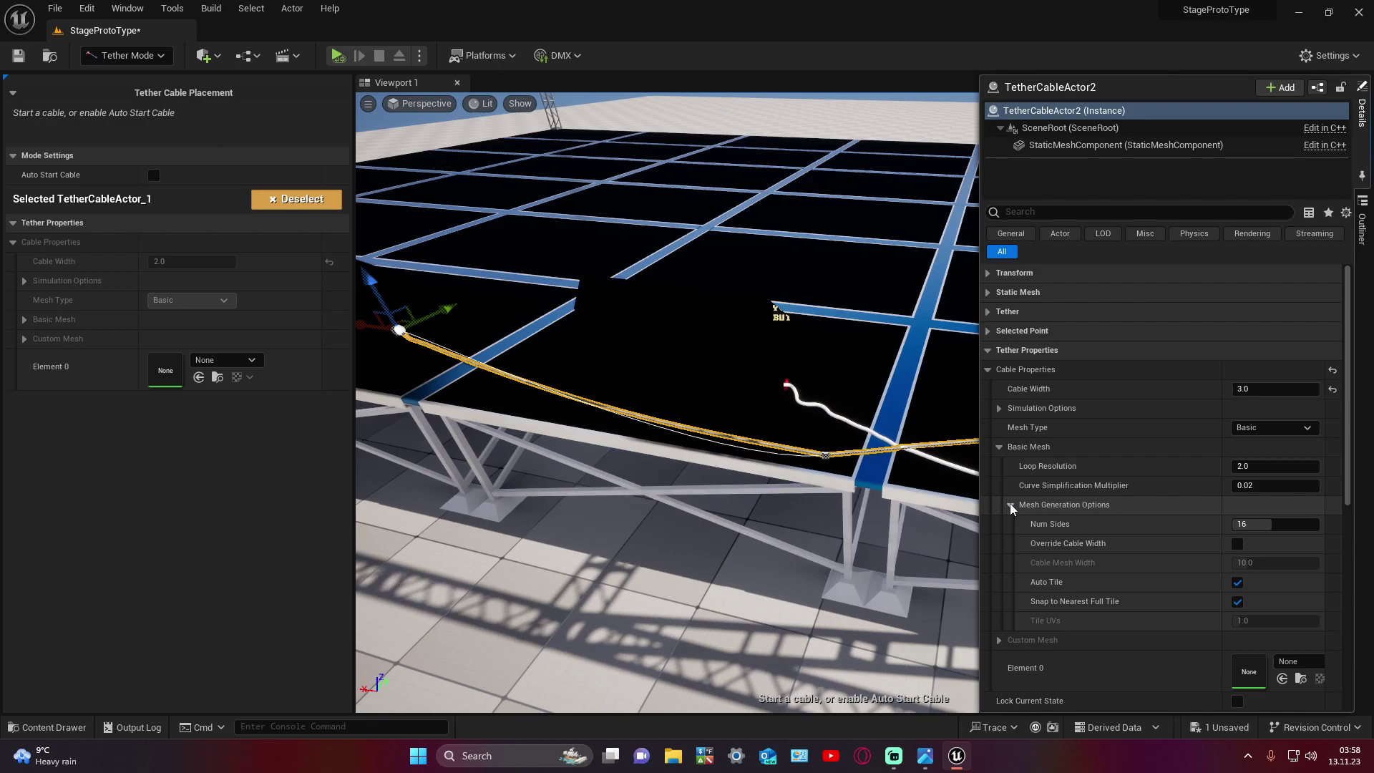
click(1011, 504)
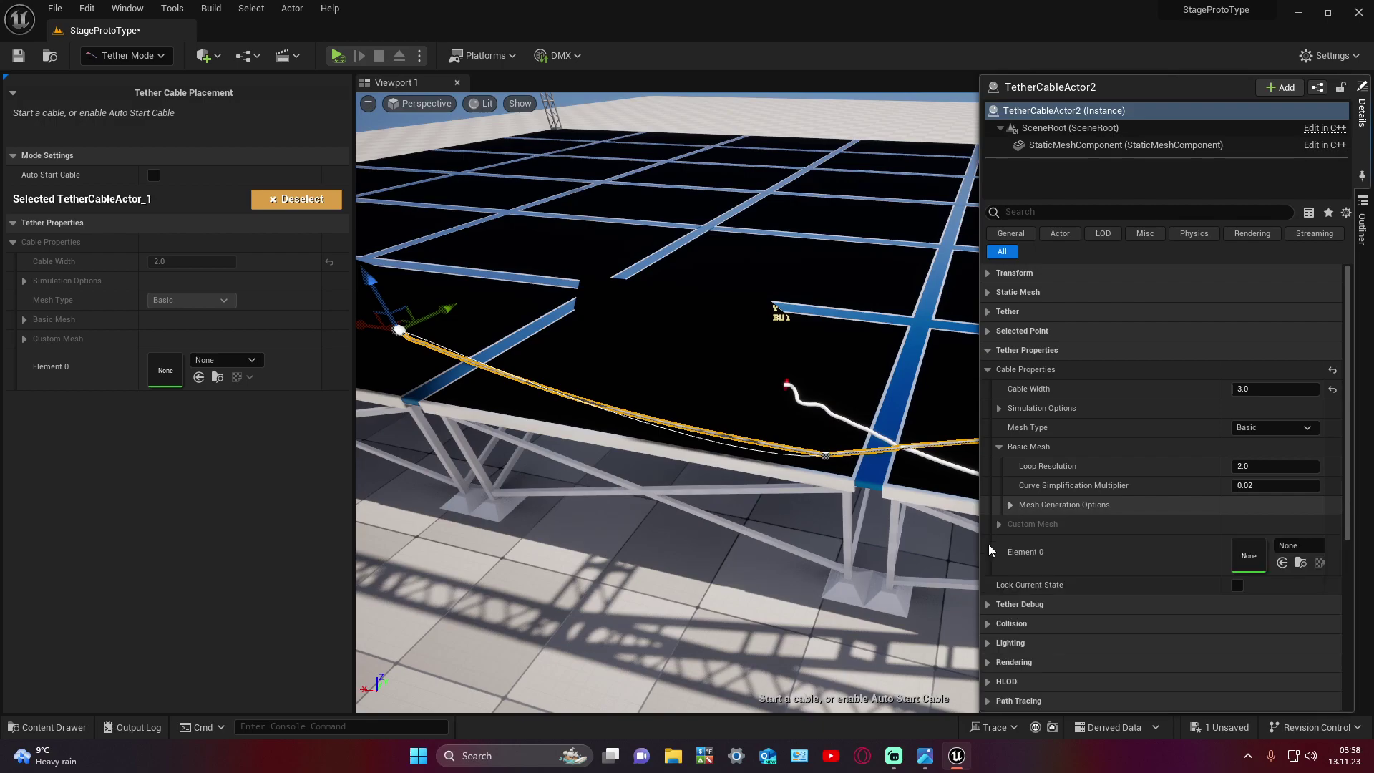
click(999, 524)
click(1000, 524)
click(1296, 546)
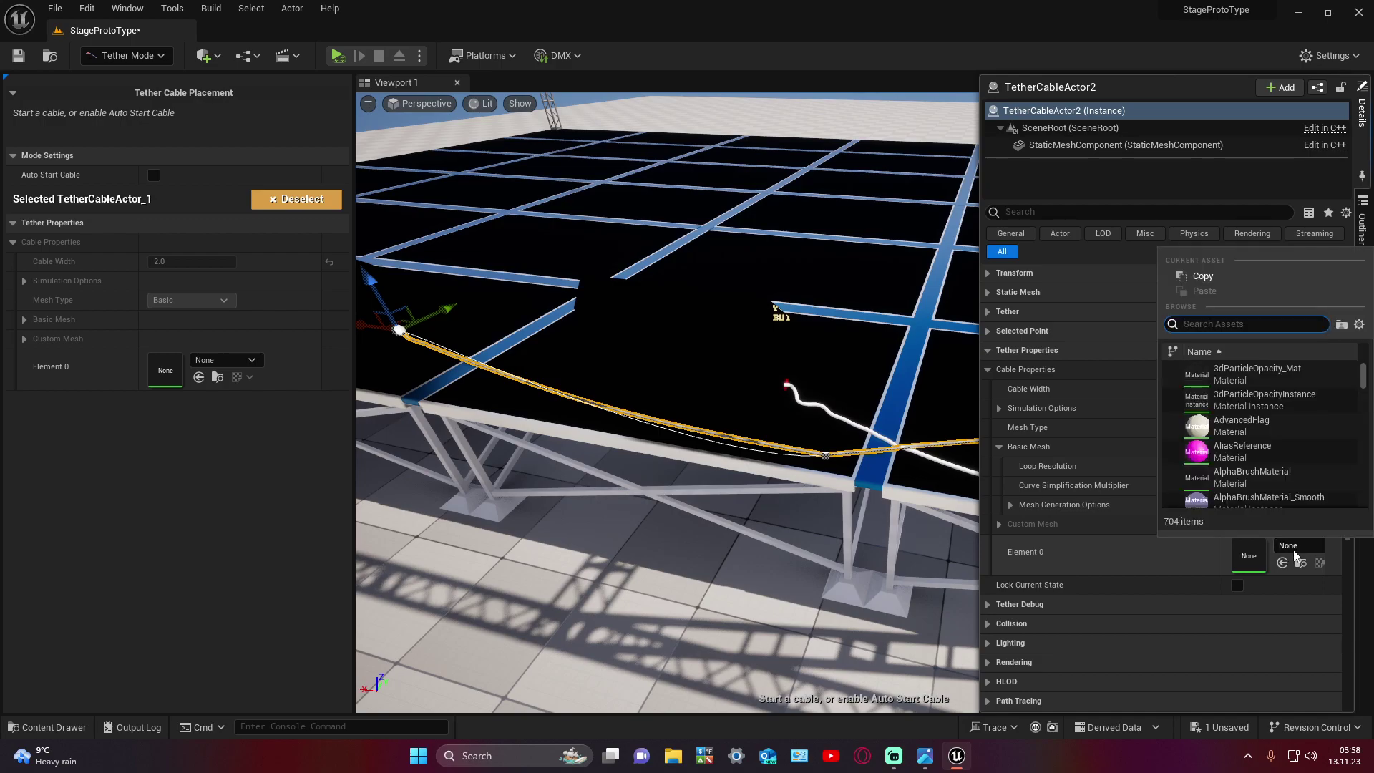
click(1249, 486)
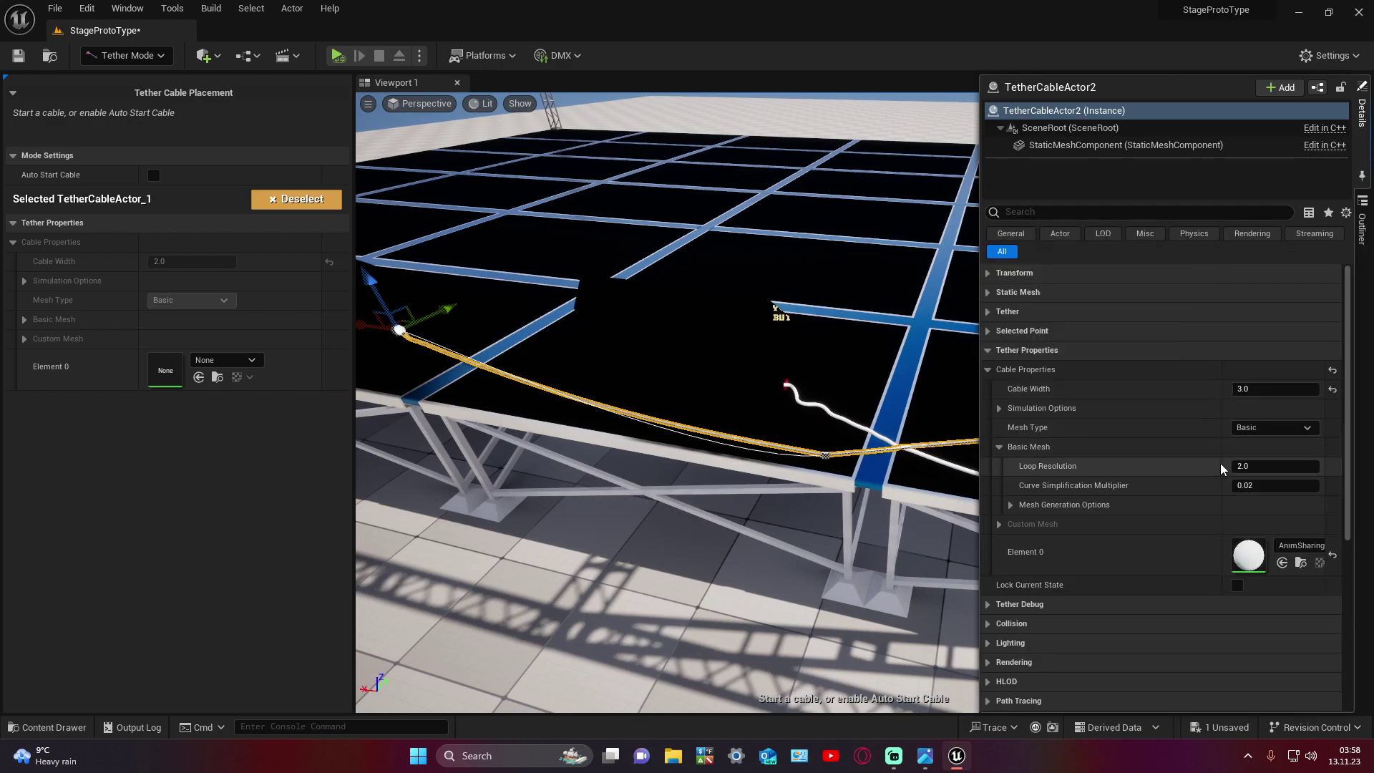
click(1108, 351)
click(1368, 157)
Step: Switch from Tether Mode to Selection Mode, save the level, and fly around the stage
click(1000, 480)
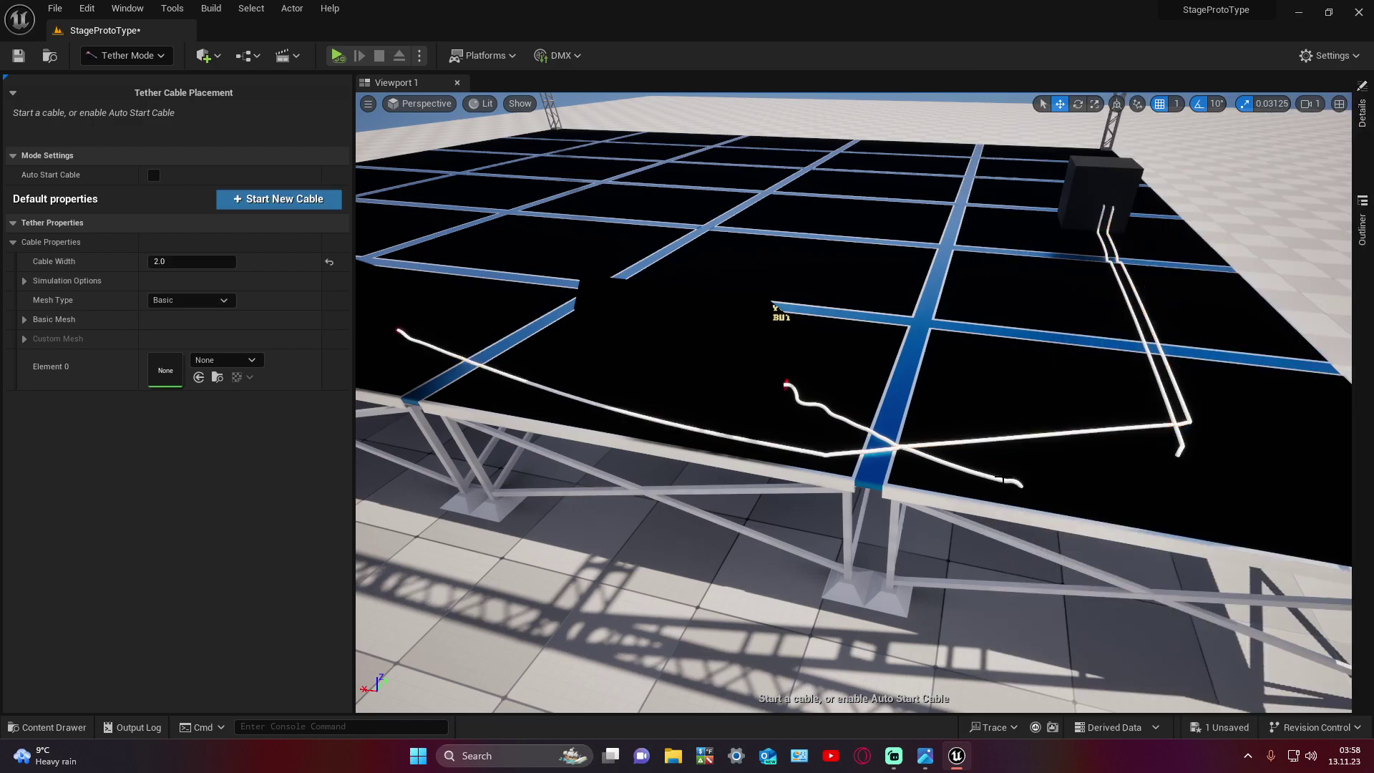
click(128, 55)
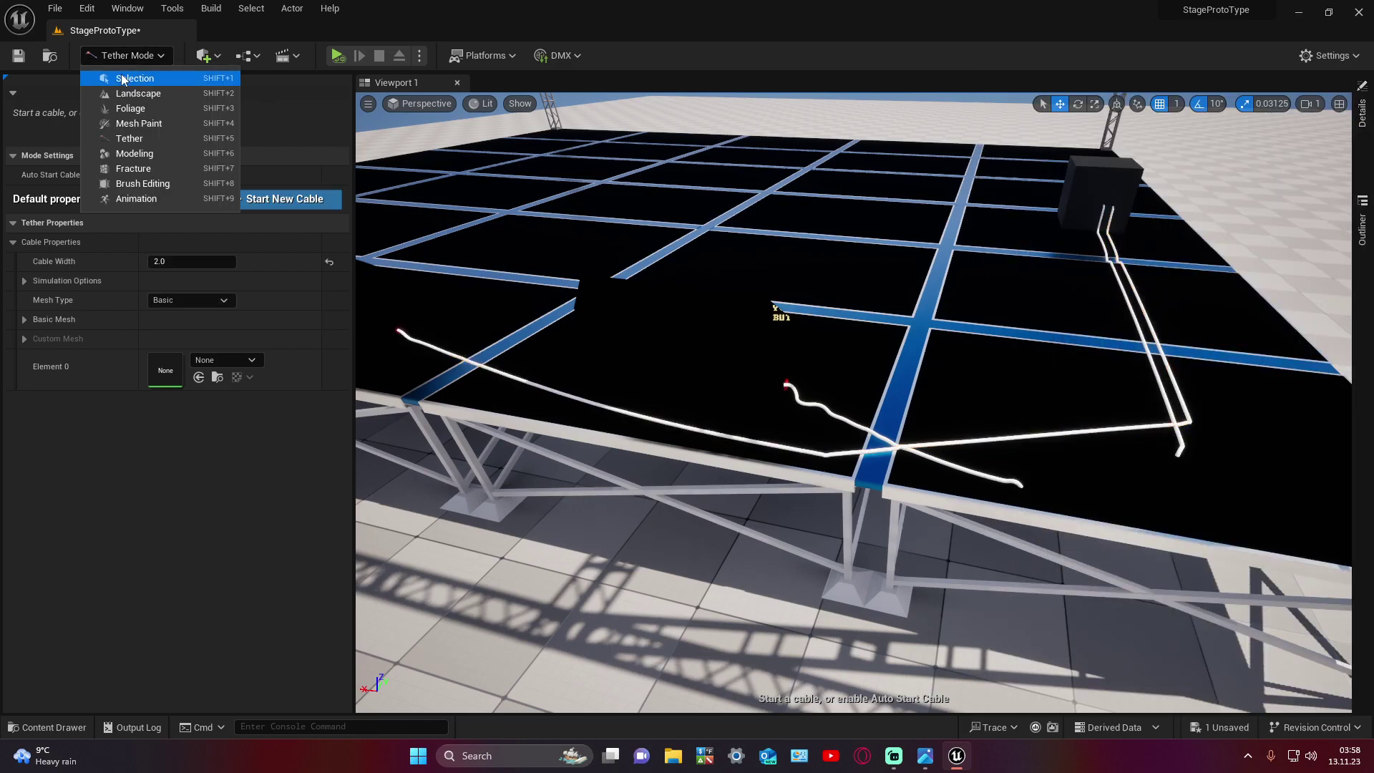
click(18, 55)
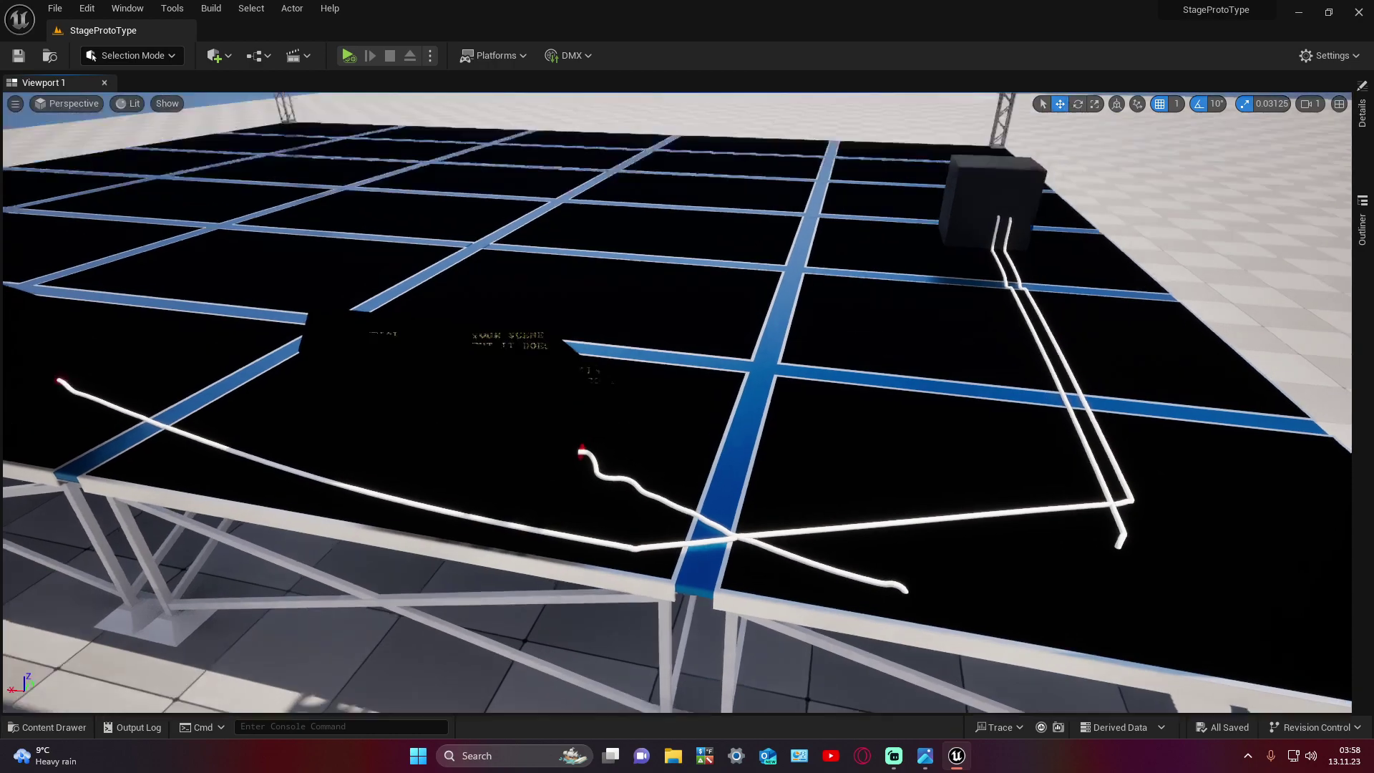
scroll(977, 135, down, 5)
right_drag(977, 135, 977, 135)
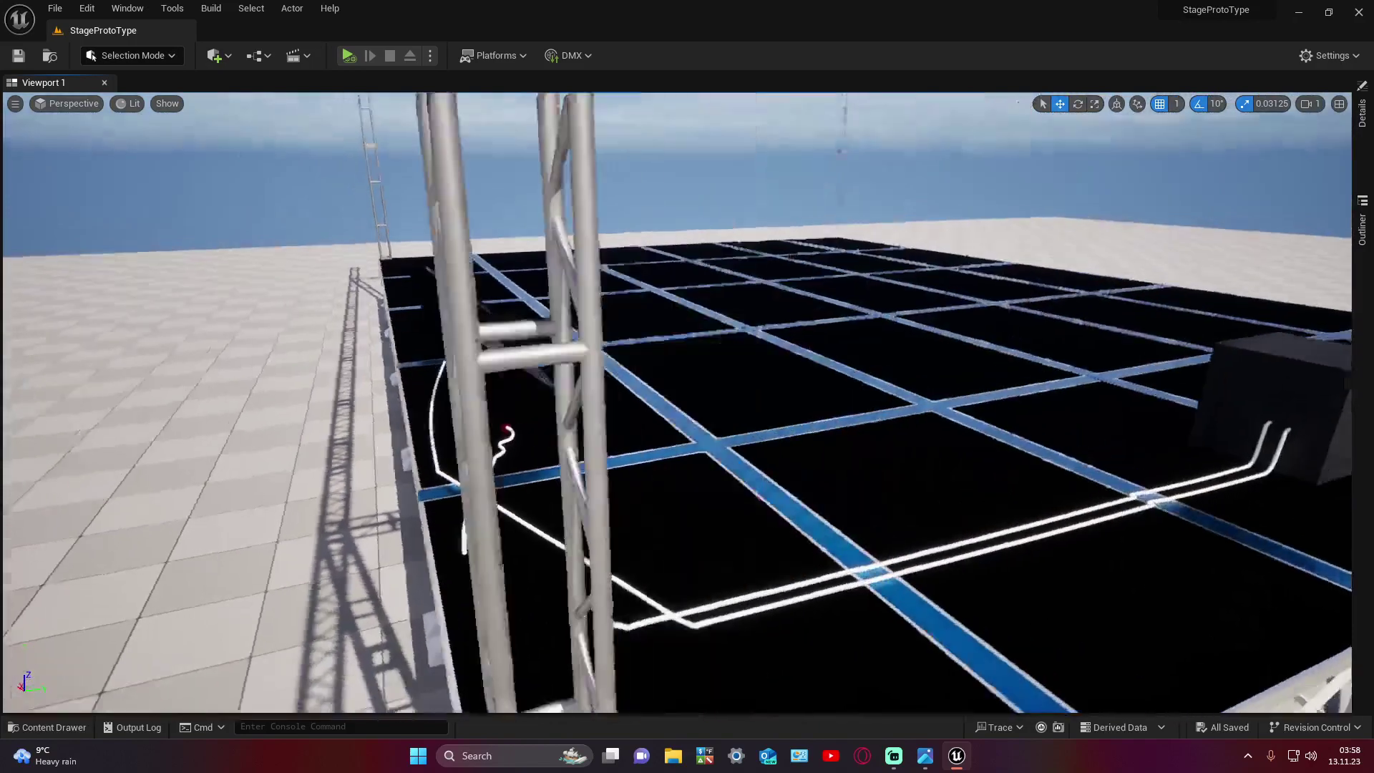